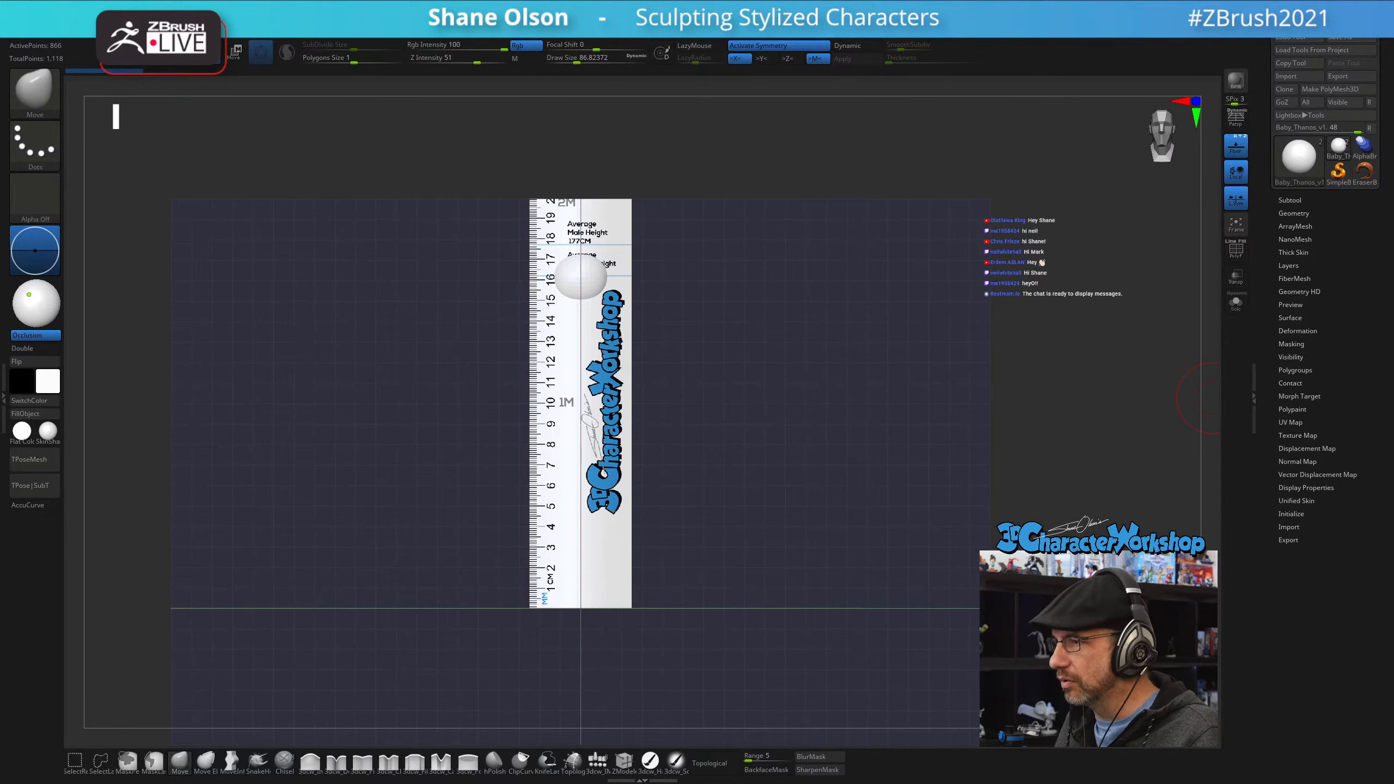
- Turn off the floor grid and hide the ruler subtool to isolate the sphere
left_click_drag(788, 366, 889, 397, "alt")
left_click(1237, 145)
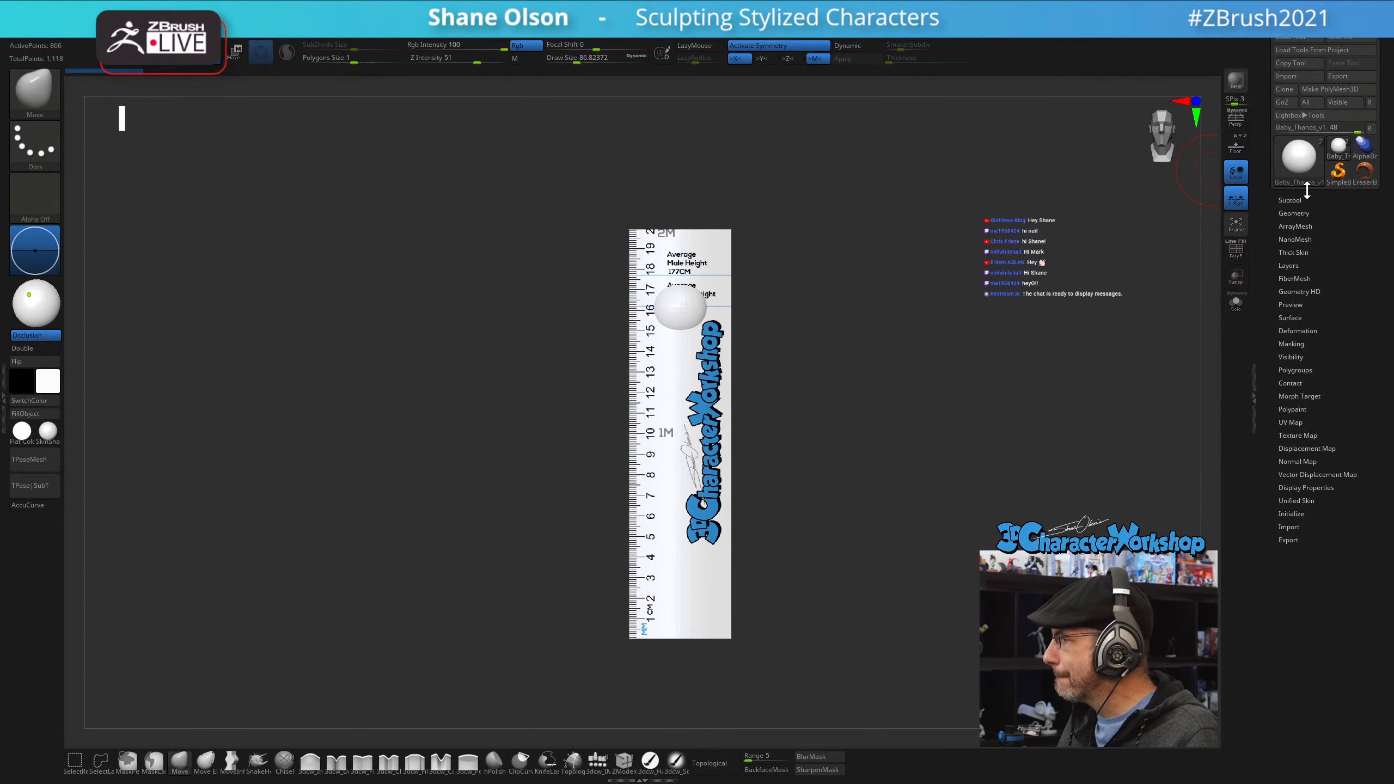
left_click(1292, 200)
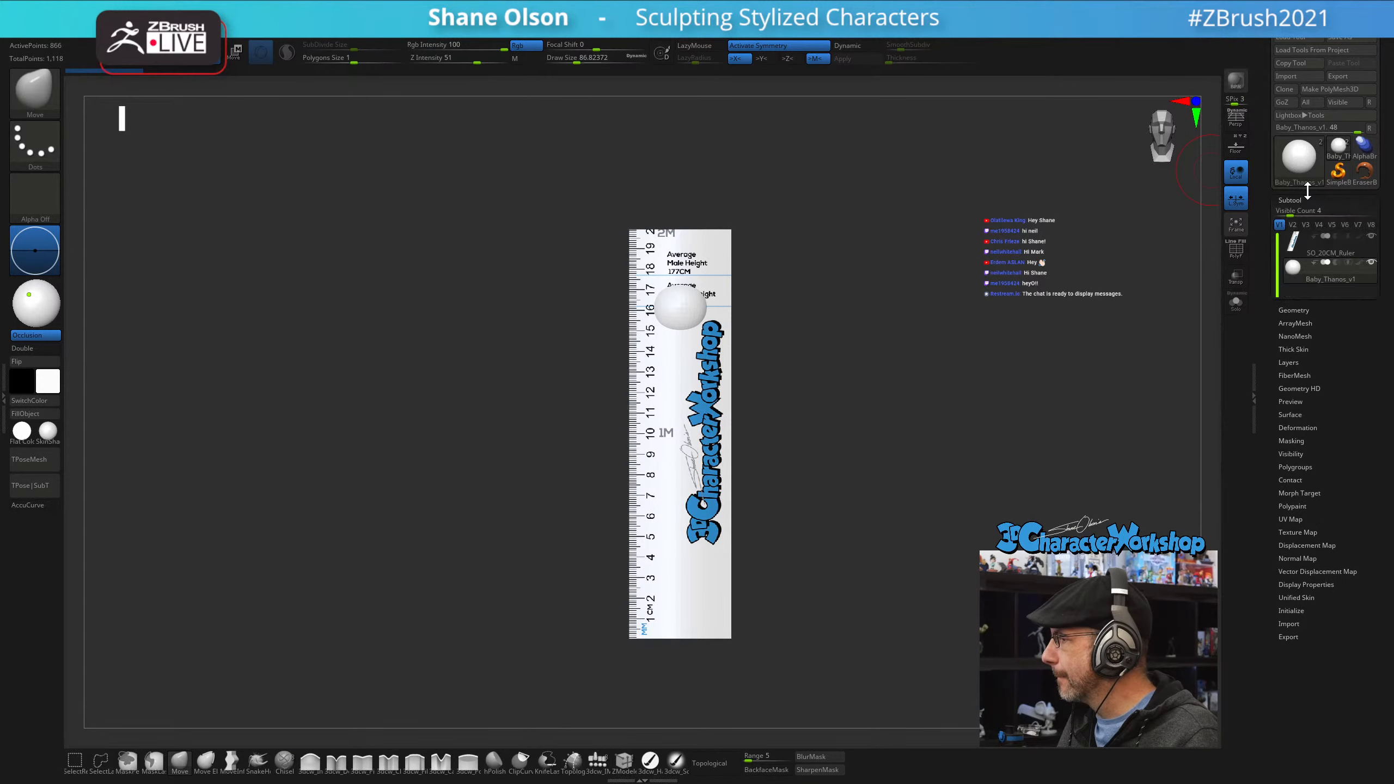
left_click(1372, 236)
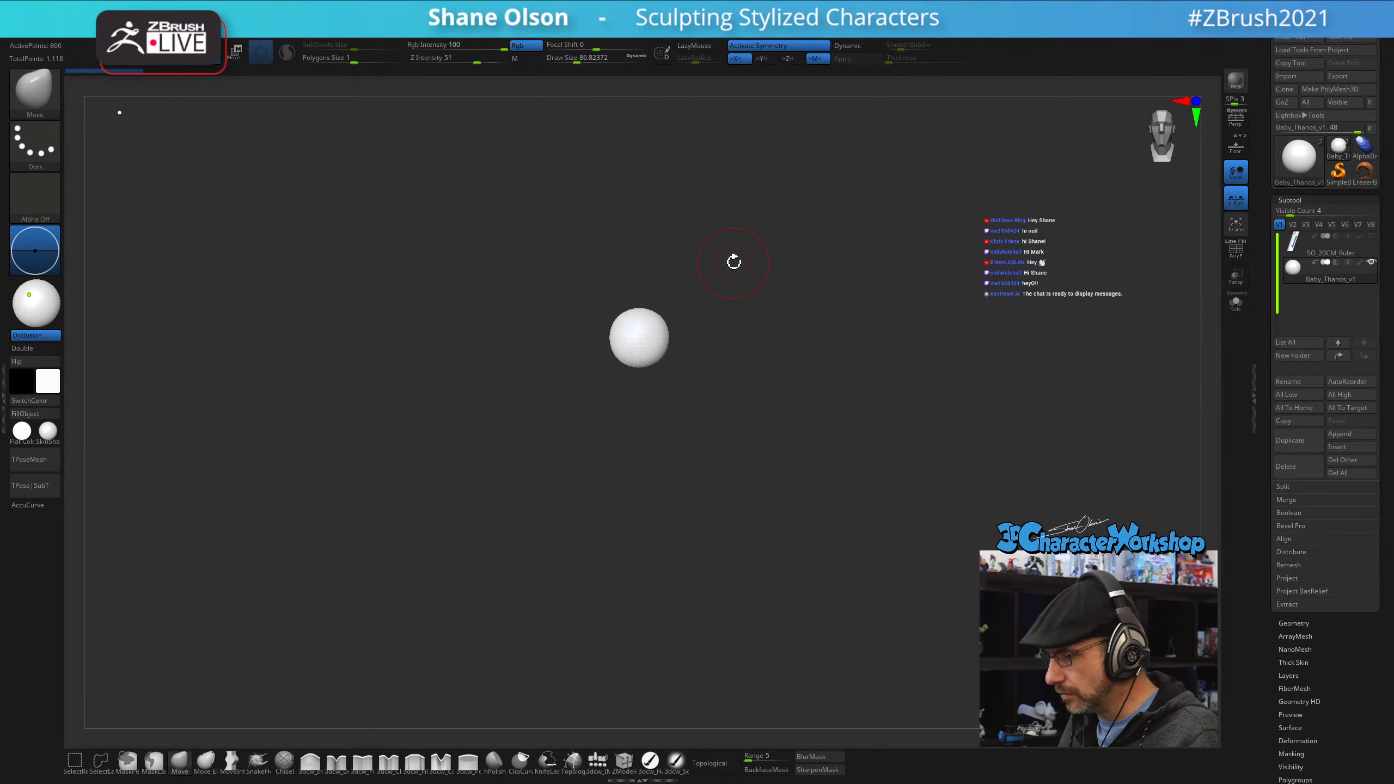
key("f")
left_click_drag(1015, 411, 750, 396, "alt")
left_click_drag(832, 377, 851, 446, "alt")
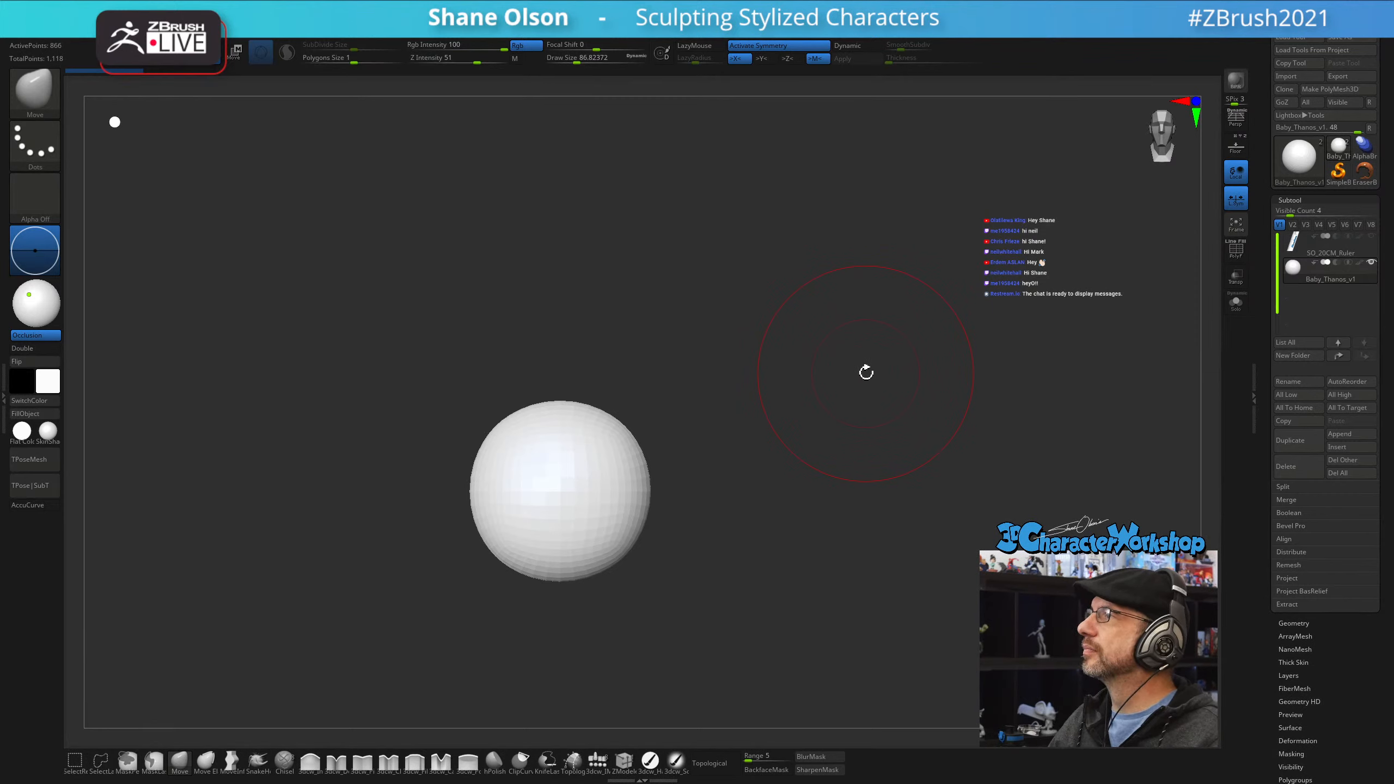
left_click_drag(756, 475, 758, 477, "alt")
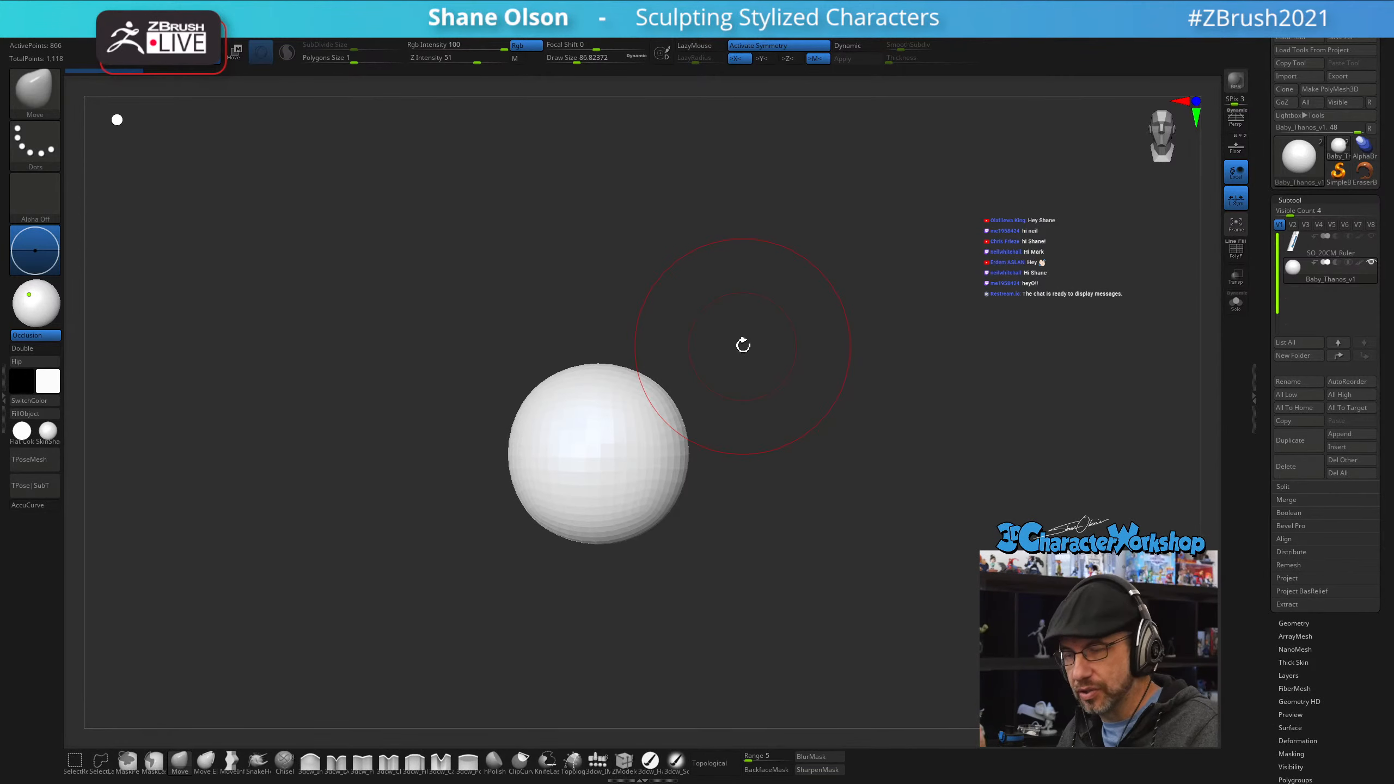
mouse_move(725, 484)
left_mouse_down("alt")
mouse_move(775, 515)
mouse_move(807, 474)
mouse_move(788, 476)
mouse_move(786, 498)
mouse_move(787, 431)
left_mouse_up("alt")
- Reduce the Move brush's draw size to about 23
key("s")
key("s")
left_click(789, 492)
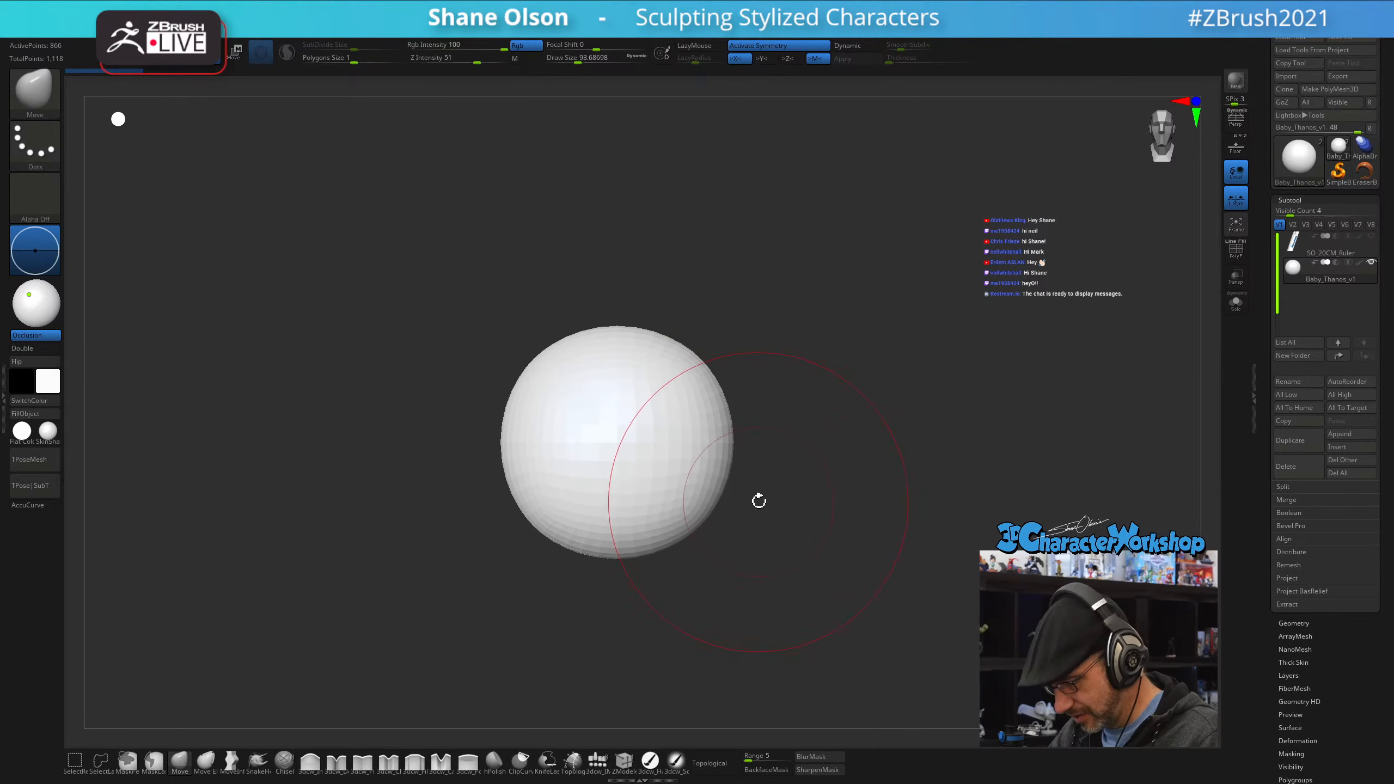
key("s")
left_click_drag(757, 348, 750, 351)
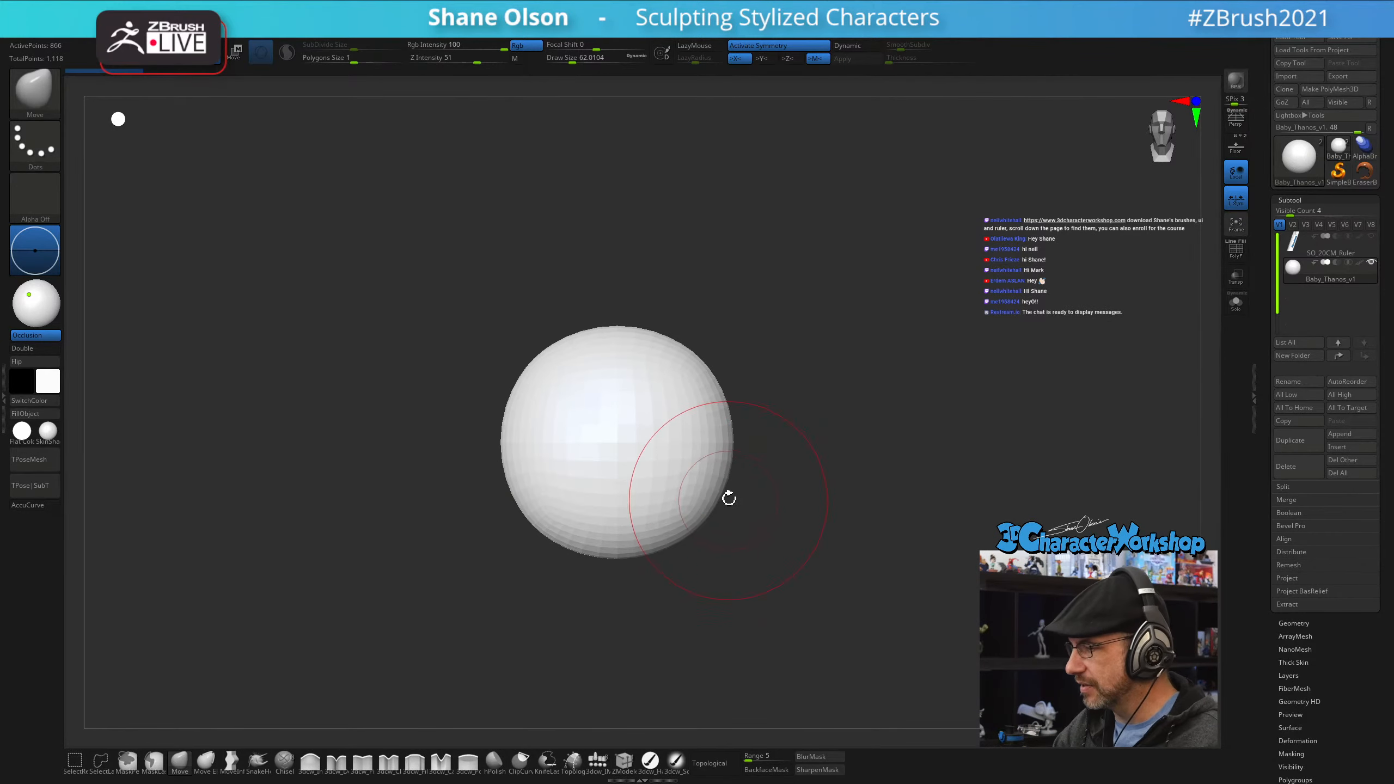
right_click_drag(690, 451, 688, 427, "alt")
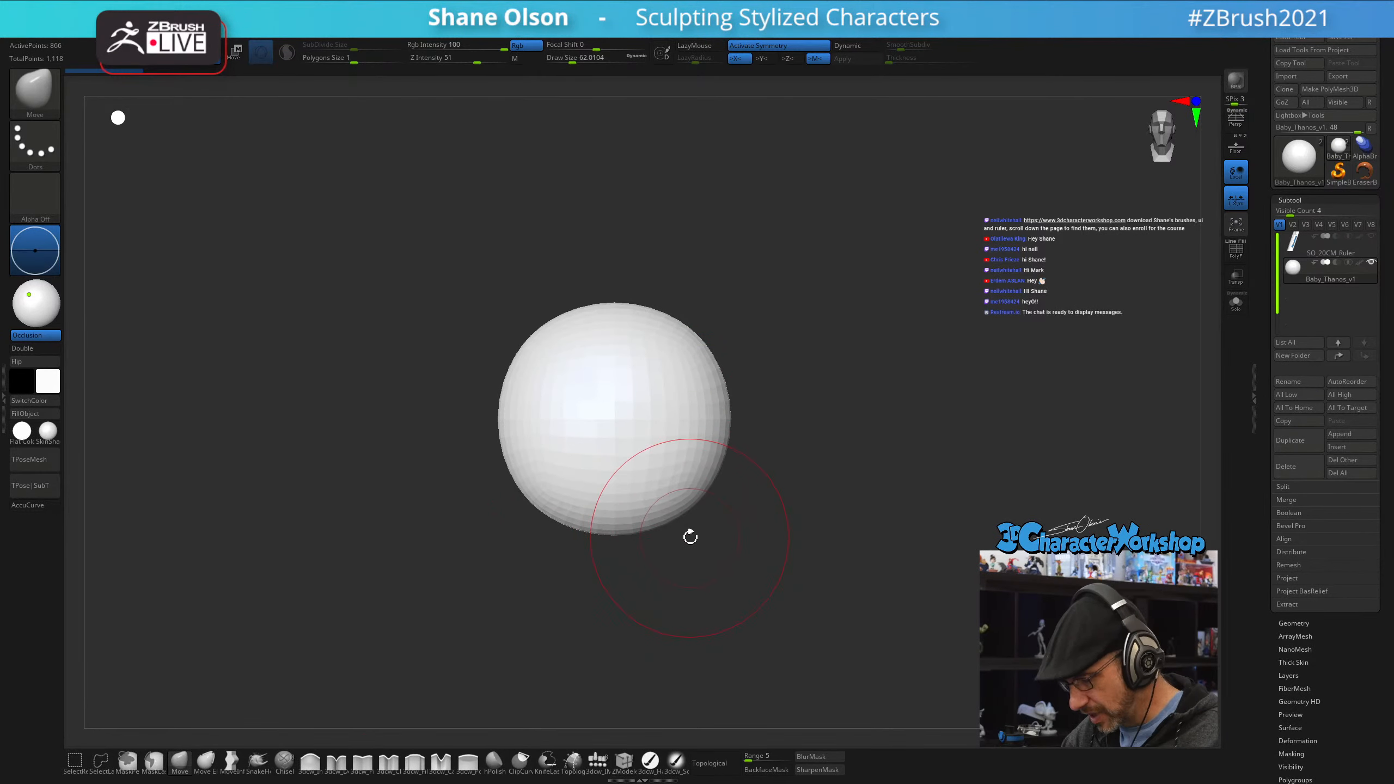
mouse_move(715, 526)
right_mouse_down("alt")
mouse_move(727, 506)
mouse_move(713, 414)
right_mouse_up("alt")
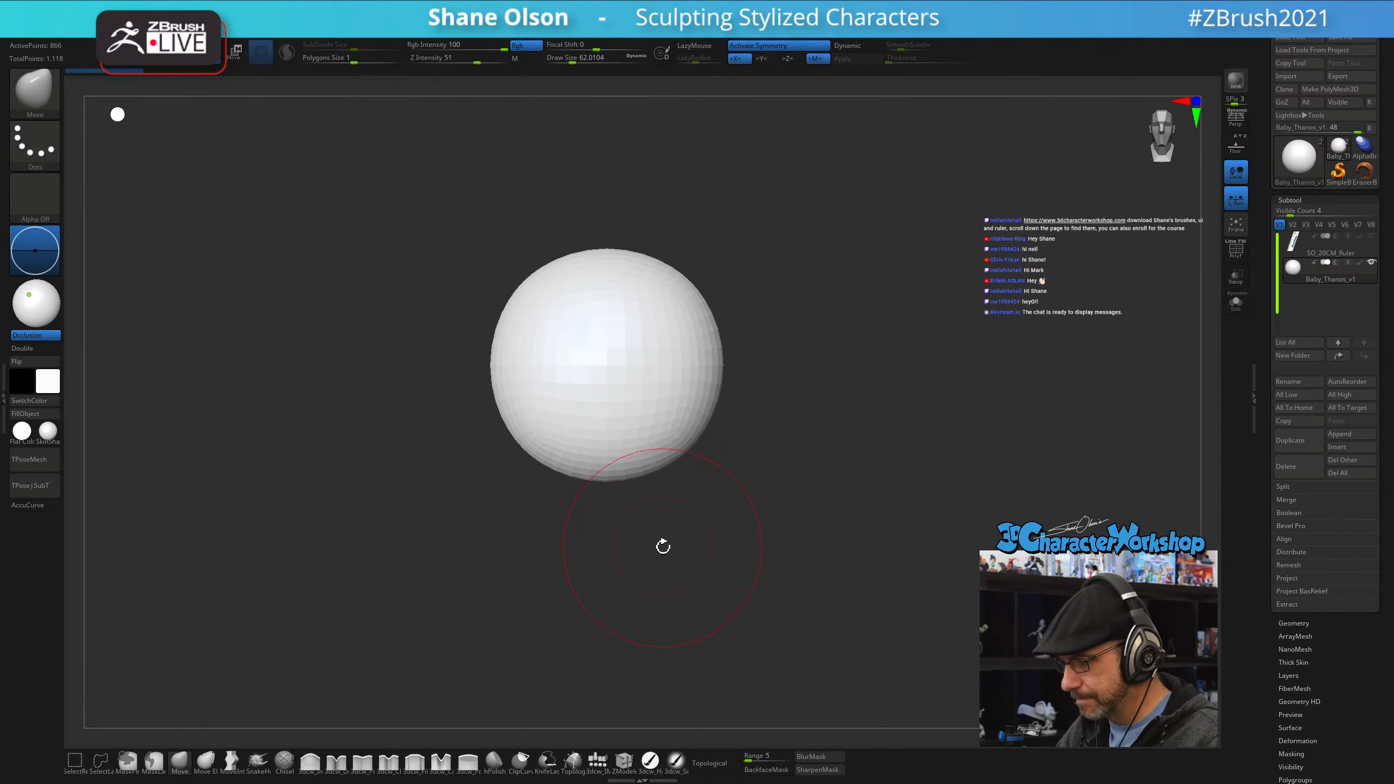
right_click_drag(675, 541, 673, 554, "ctrl")
key("s")
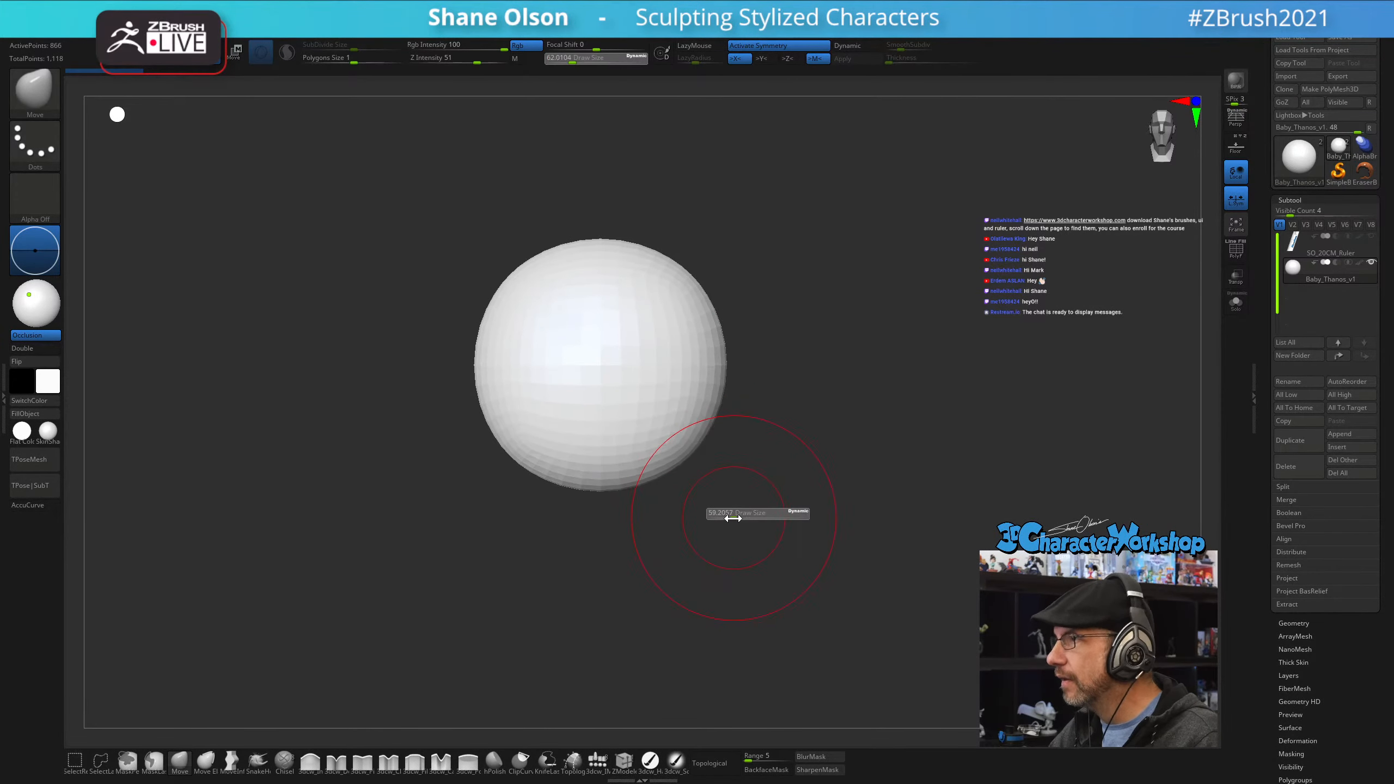
left_click_drag(734, 521, 725, 522)
right_click_drag(733, 503, 733, 524, "alt")
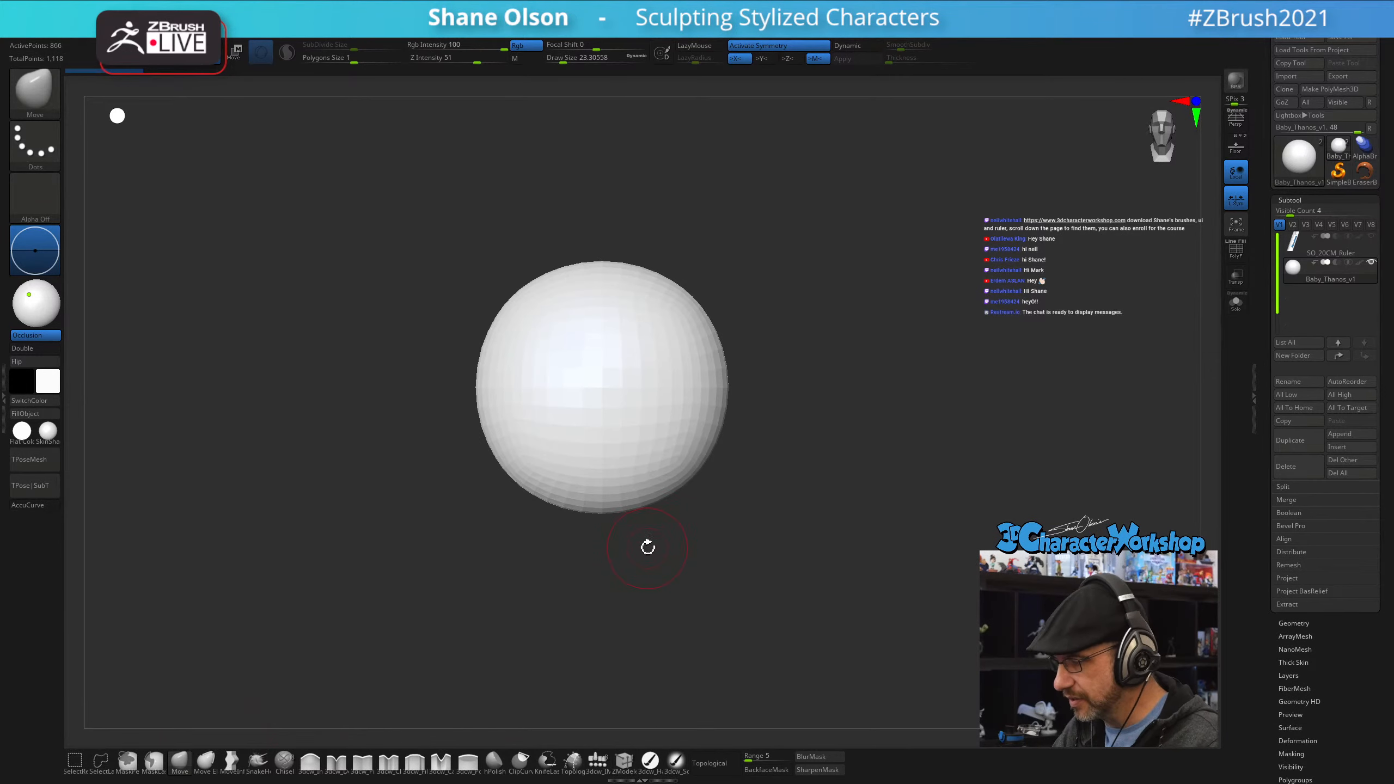
- Set the Move brush's draw size to about 35 and push shallow eye sockets into the front of the sphere
key("s")
left_click_drag(647, 549, 651, 550)
right_click_drag(703, 491, 694, 576, "alt")
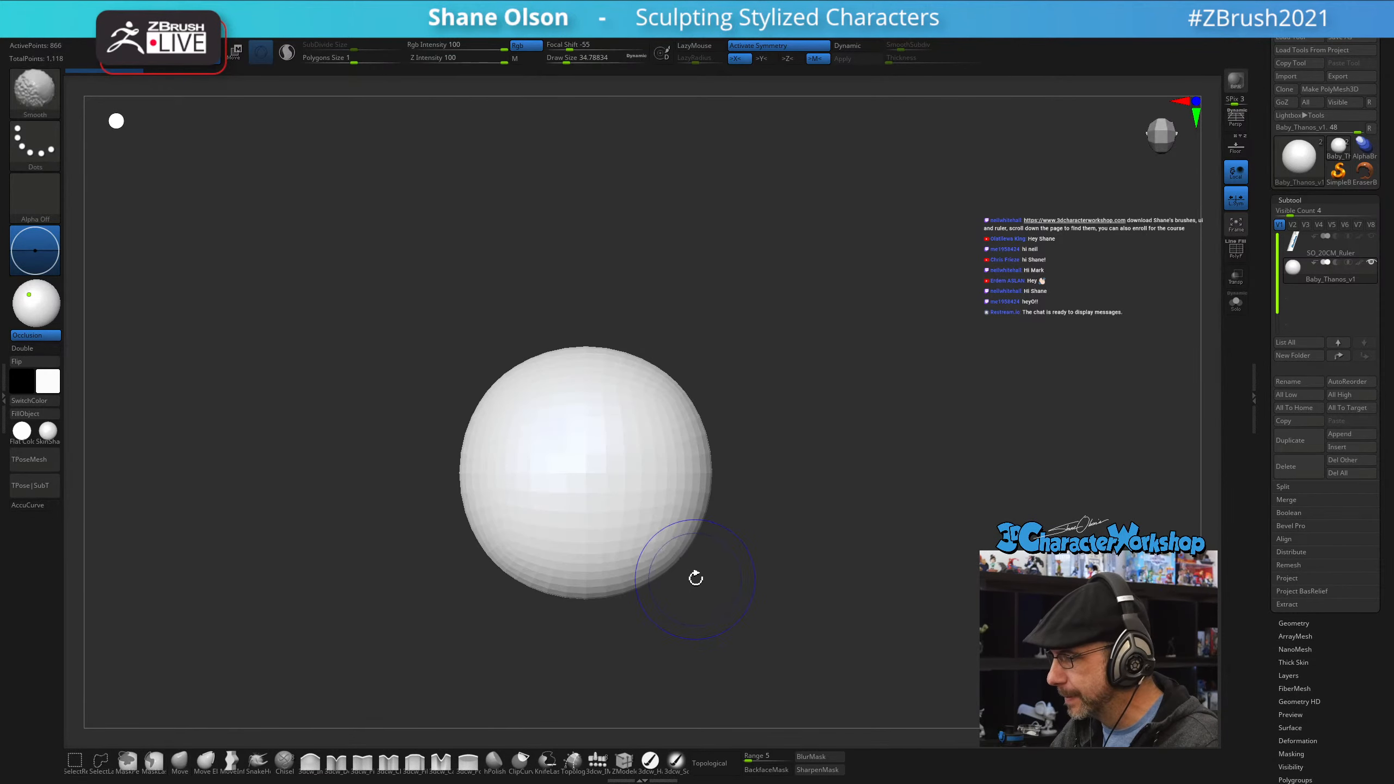
left_click_drag(644, 579, 647, 564)
right_click_drag(699, 511, 708, 538, "alt")
left_click_drag(652, 597, 645, 567)
mouse_move(733, 574)
right_mouse_down()
mouse_move(753, 523)
mouse_move(770, 545)
mouse_move(765, 477)
right_mouse_up()
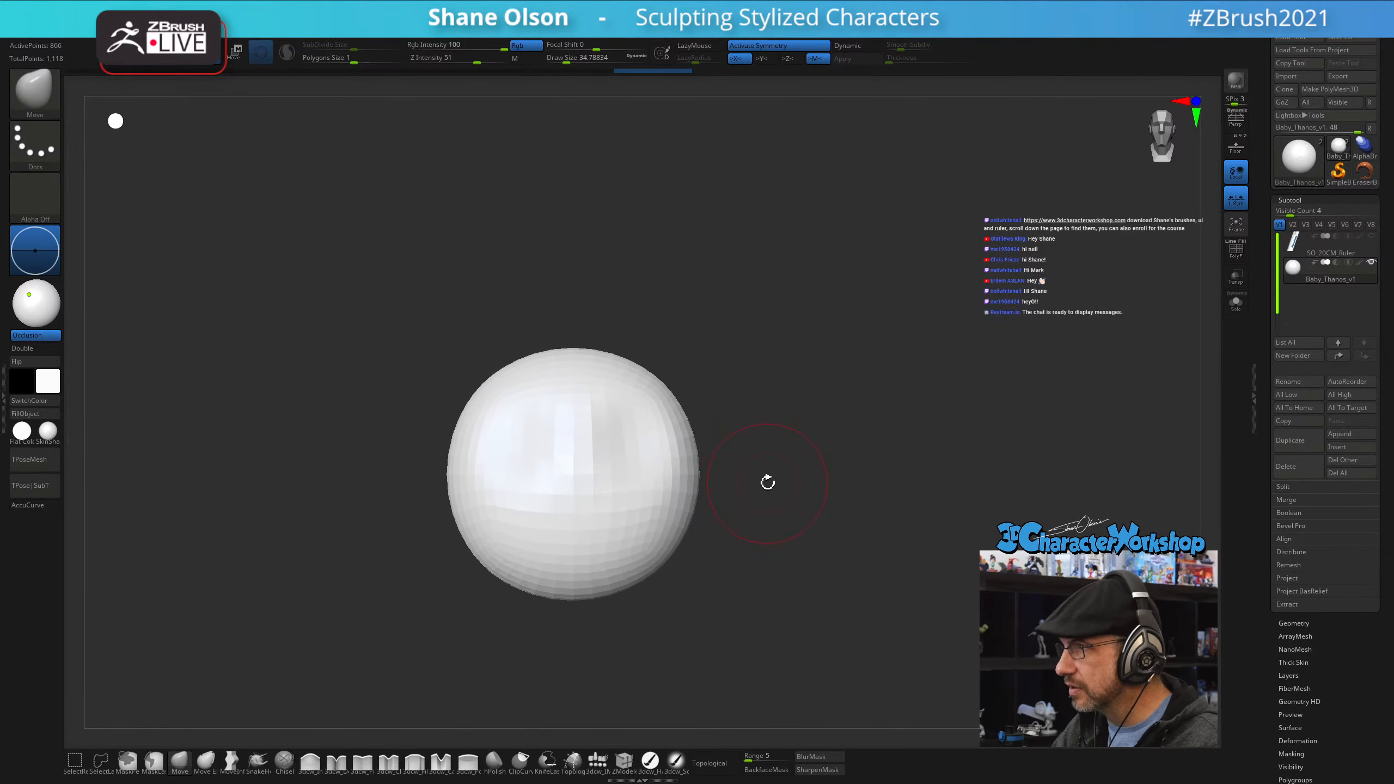
- Set the Move brush's draw size to about 59 and push both sides of the sphere inward to narrow the head
key("s")
mouse_move(761, 486)
left_mouse_down()
mouse_move(779, 488)
mouse_move(770, 475)
left_mouse_up()
right_click_drag(770, 475, 753, 518, "alt")
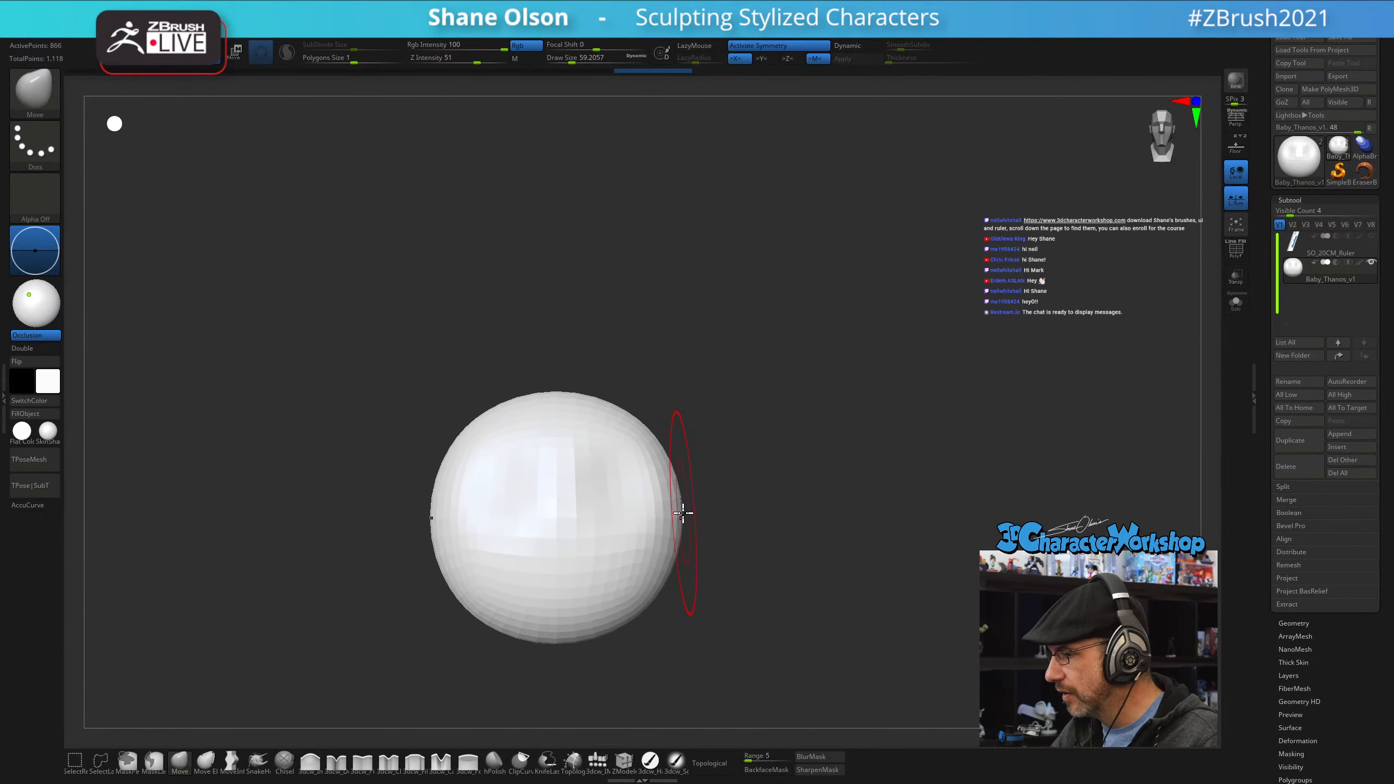
left_click_drag(683, 512, 676, 514)
mouse_move(678, 590)
right_mouse_down()
mouse_move(665, 595)
mouse_move(724, 577)
right_mouse_up()
mouse_move(757, 502)
right_mouse_down()
mouse_move(790, 482)
mouse_move(788, 509)
mouse_move(757, 493)
right_mouse_up()
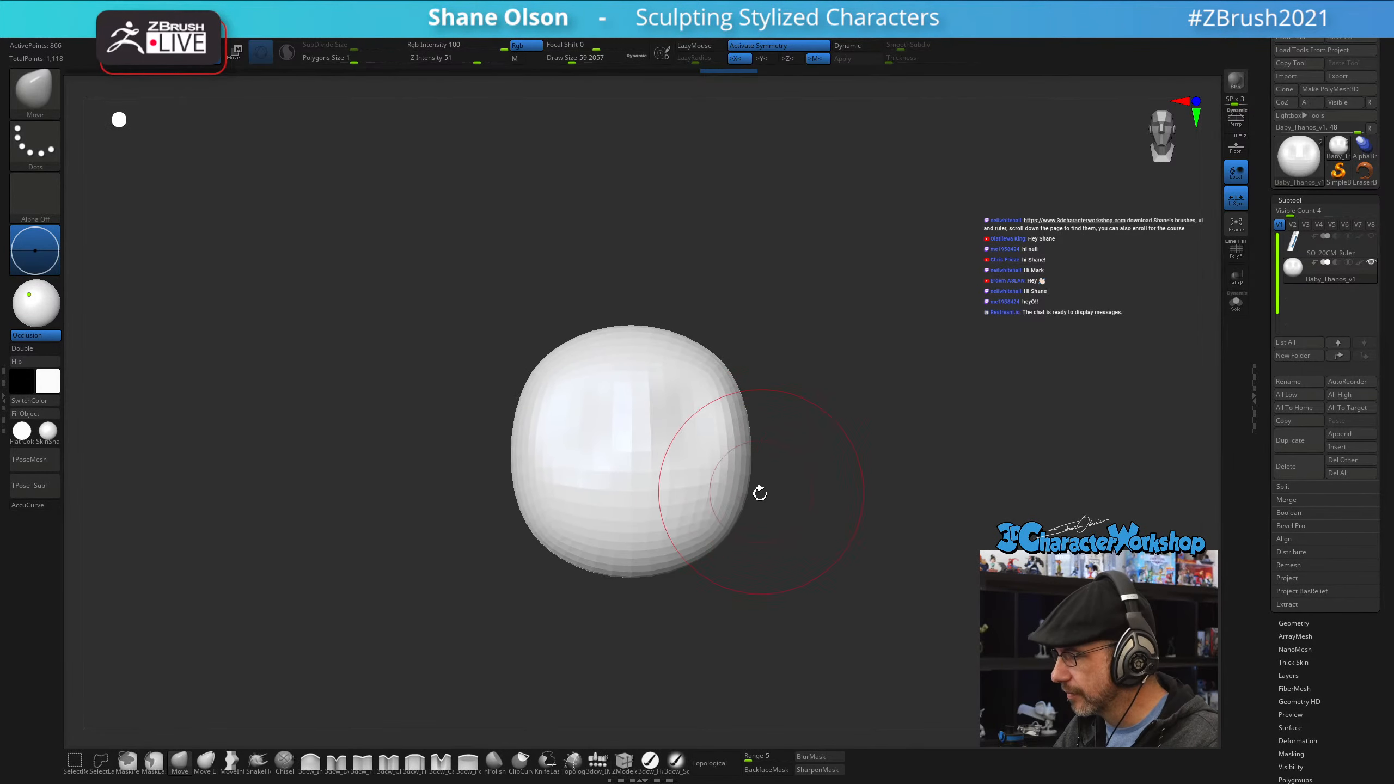
- Push the lower sides of the head inward so the shape tapers toward the jaw
left_click_drag(738, 523, 728, 525)
right_click_drag(760, 519, 714, 491, "alt")
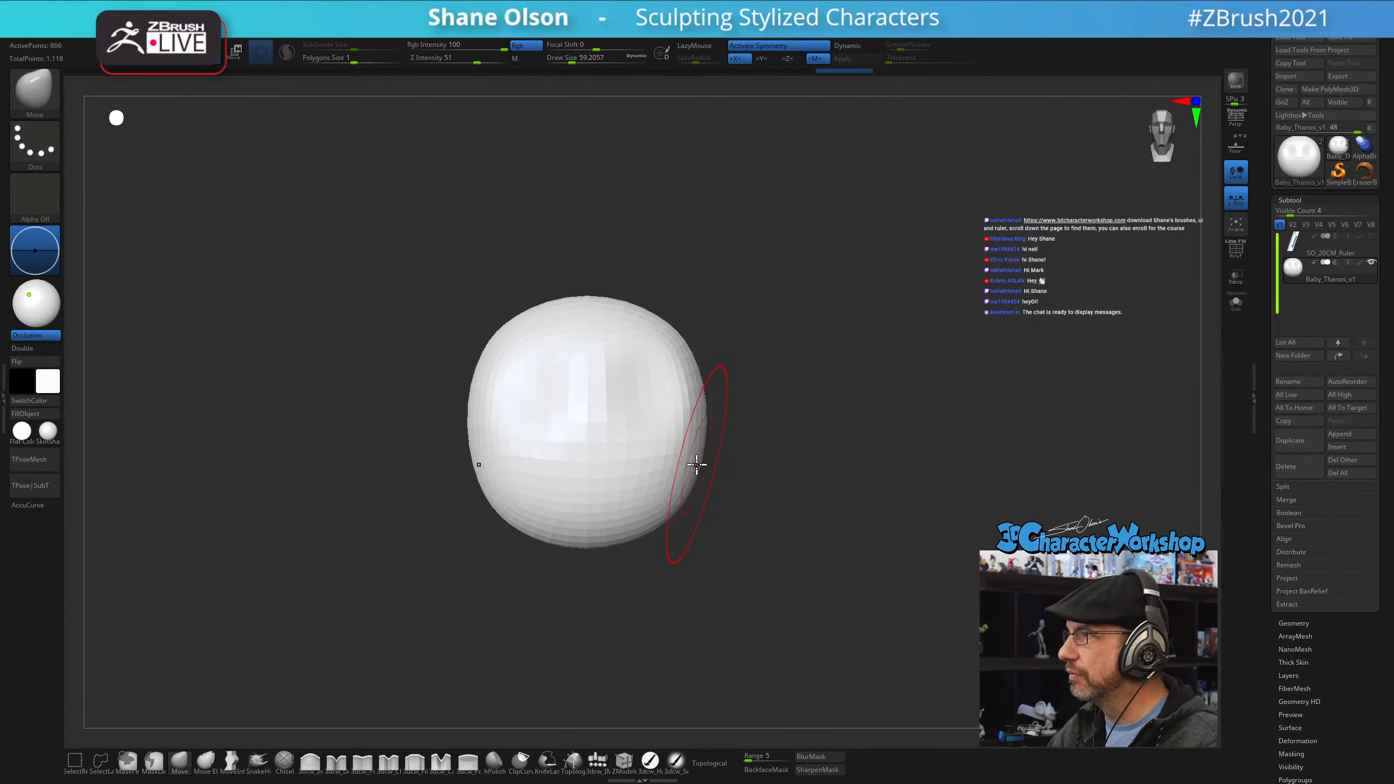
left_click_drag(690, 487, 682, 488)
right_click_drag(751, 537, 718, 569, "alt")
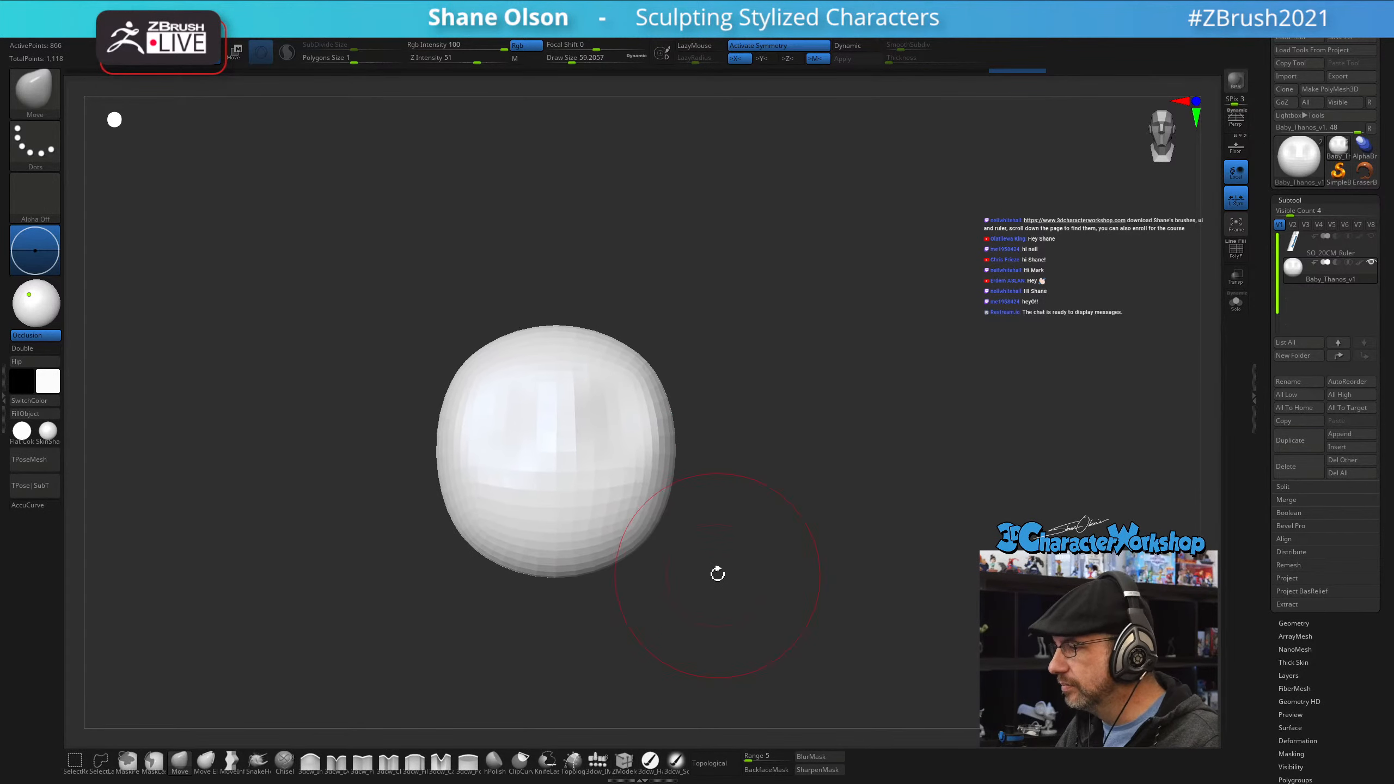
- Reduce the Move brush's draw size to 28.75
key("s")
left_click_drag(742, 561, 736, 563)
mouse_move(725, 596)
right_mouse_down()
mouse_move(685, 608)
mouse_move(682, 579)
mouse_move(787, 576)
mouse_move(747, 585)
mouse_move(703, 556)
right_mouse_up()
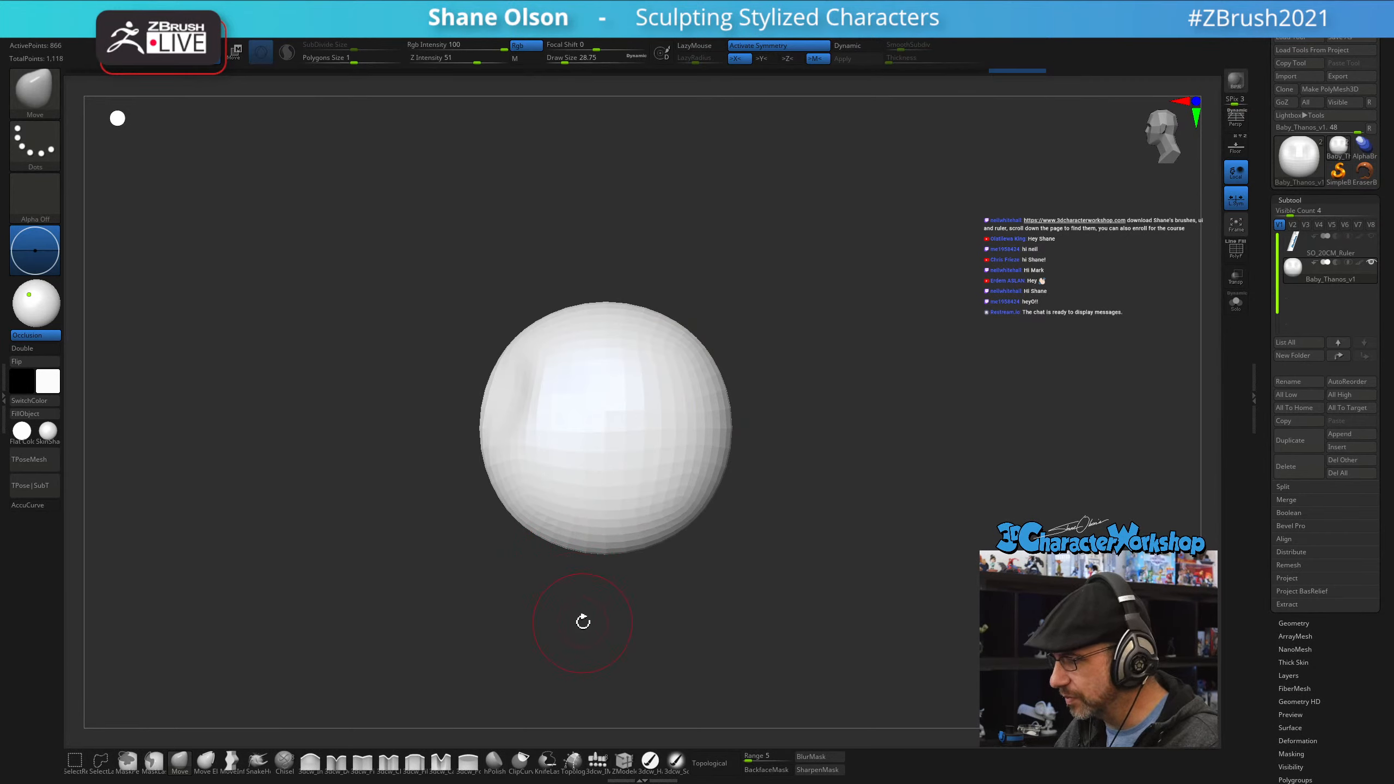
- Show the wireframe and insert a small QuadSphere-2 primitive at the centre of the face as a nose
left_click(598, 762)
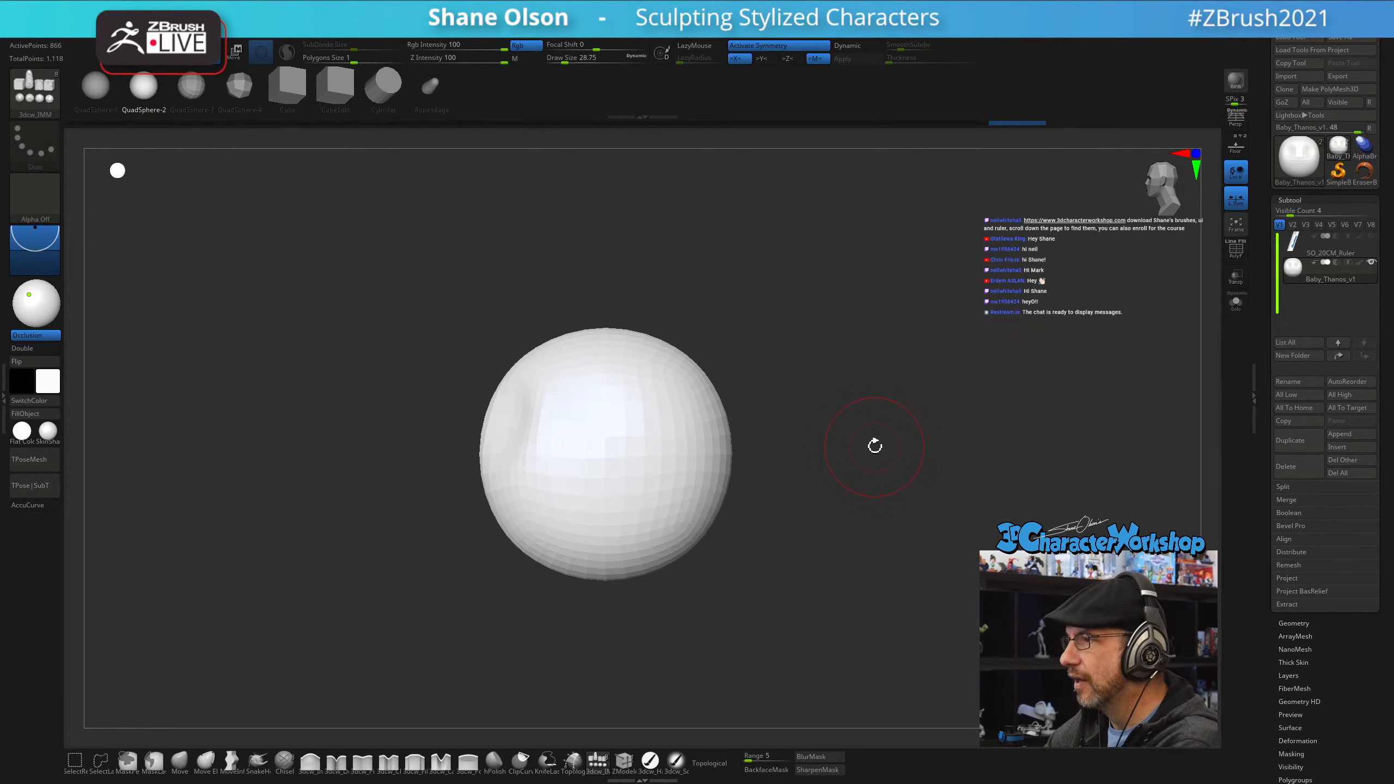
mouse_move(875, 446)
left_mouse_down()
mouse_move(804, 545)
mouse_move(760, 479)
mouse_move(794, 513)
mouse_move(794, 480)
mouse_move(821, 455)
mouse_move(710, 492)
mouse_move(586, 701)
left_mouse_up()
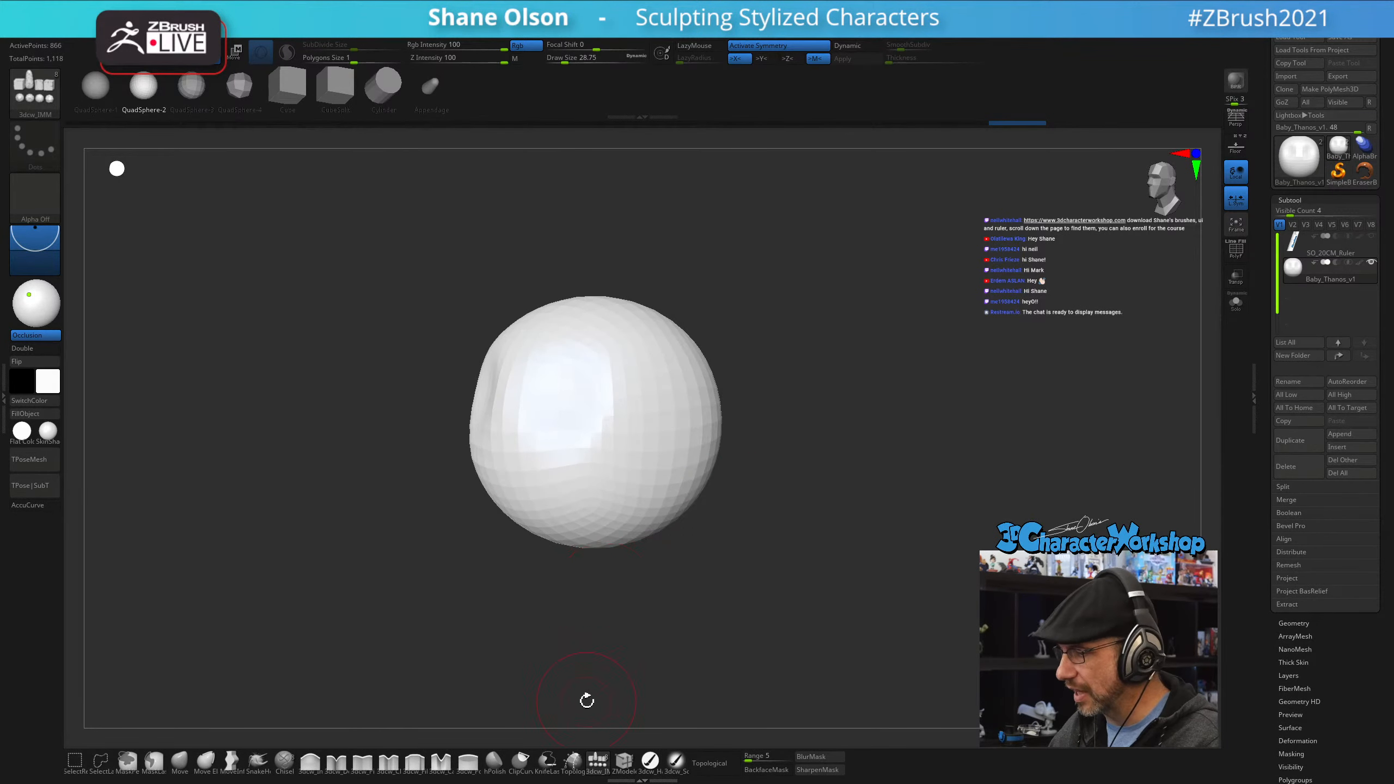
right_click_drag(582, 482, 669, 484)
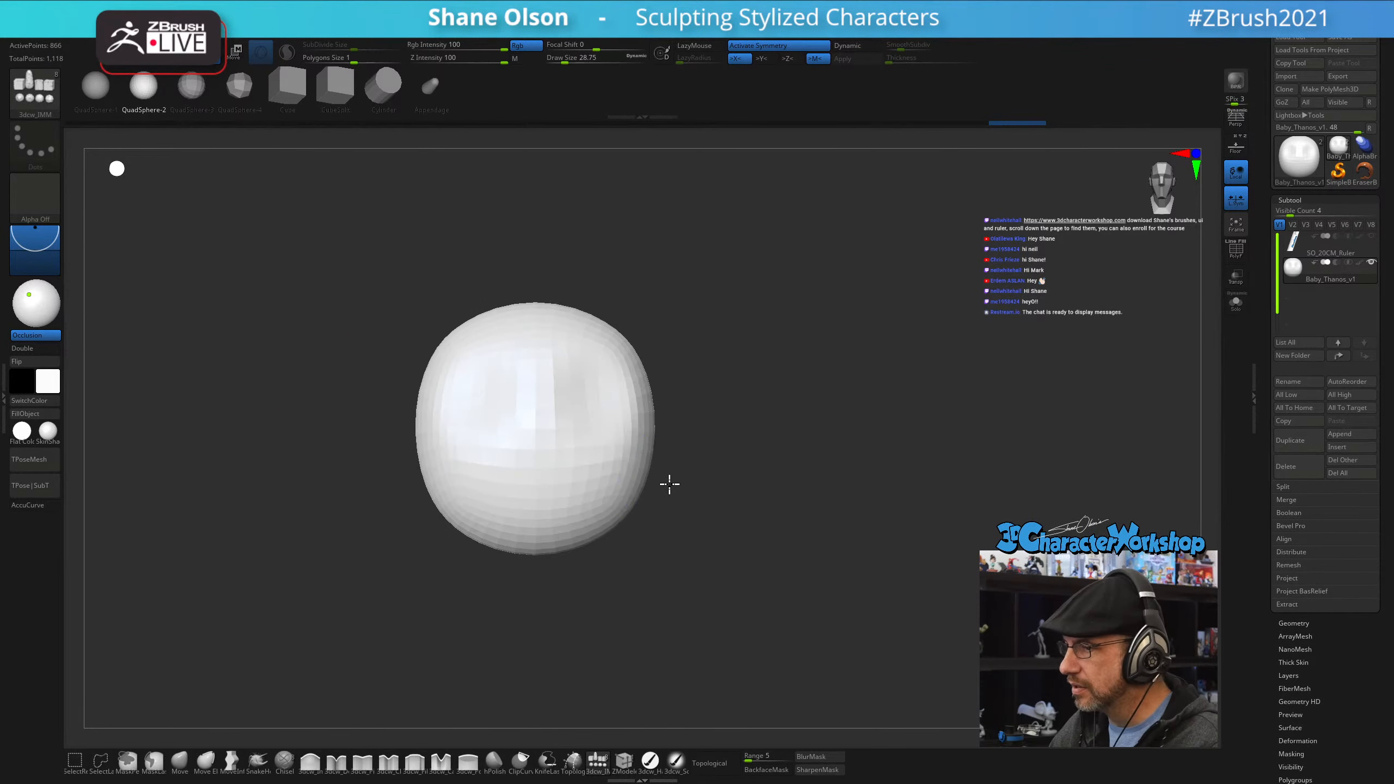
key("shift+f")
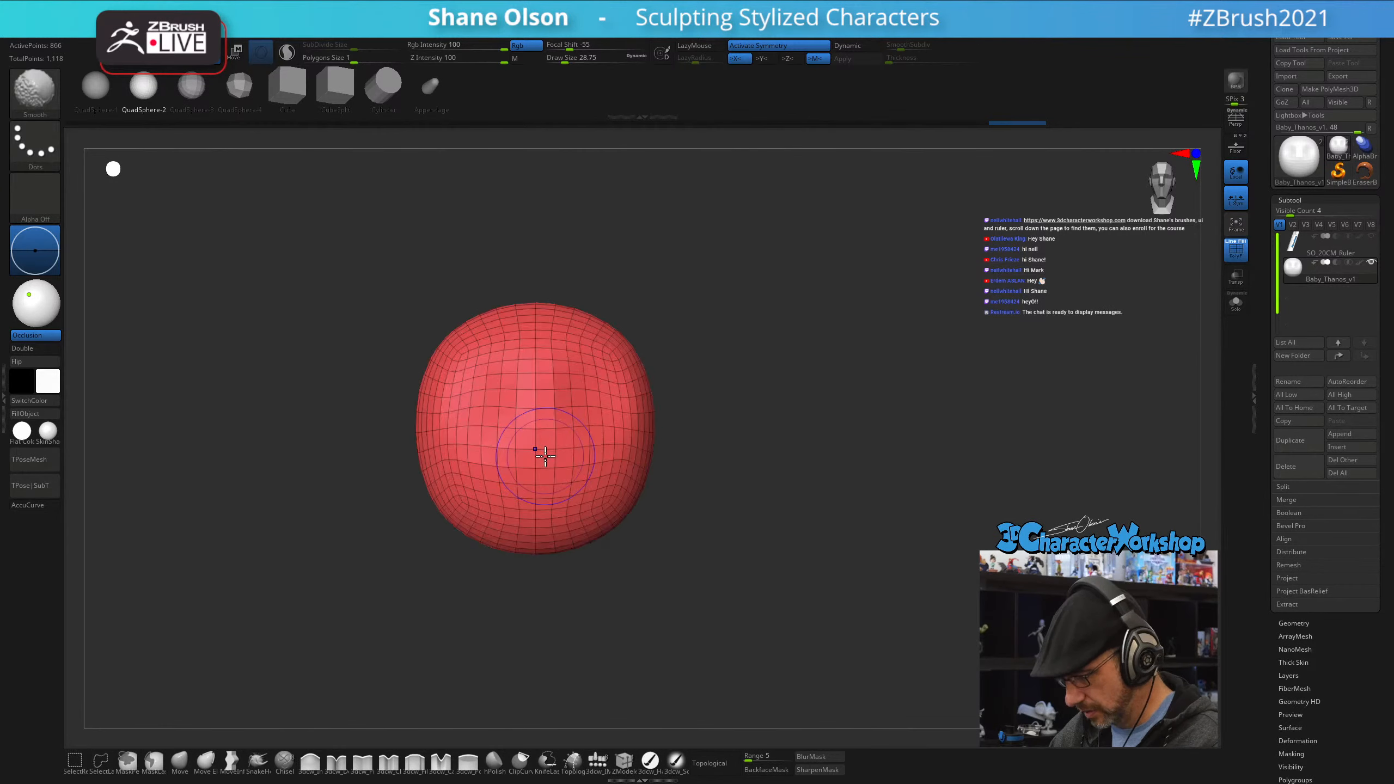
left_click_drag(533, 446, 533, 488)
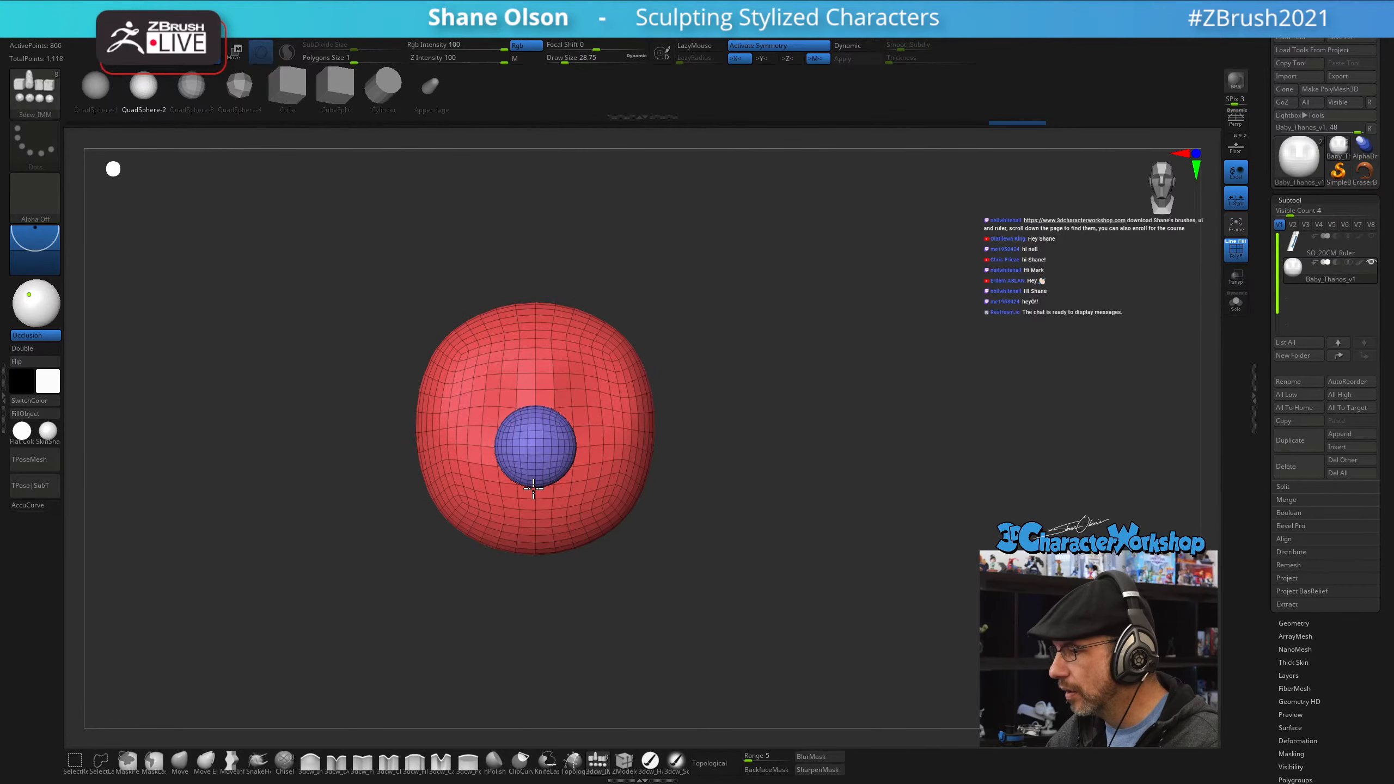
- Stretch the nose sphere along its depth axis and move it back so it partly embeds in the face
right_click_drag(741, 581, 677, 573)
key("w")
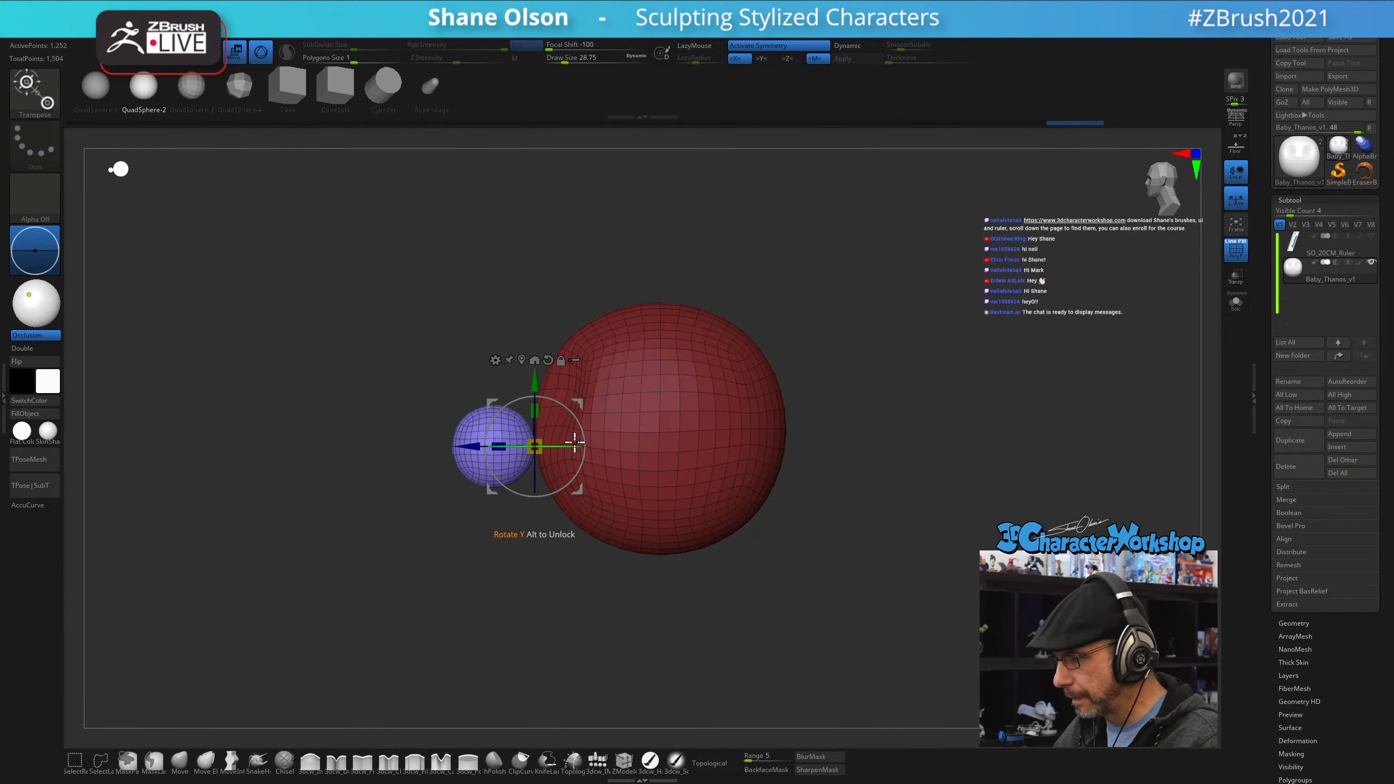
left_click_drag(470, 447, 489, 446)
right_click_drag(541, 508, 545, 552, "ctrl")
left_click_drag(519, 447, 495, 446)
right_click_drag(527, 584, 588, 623, "alt")
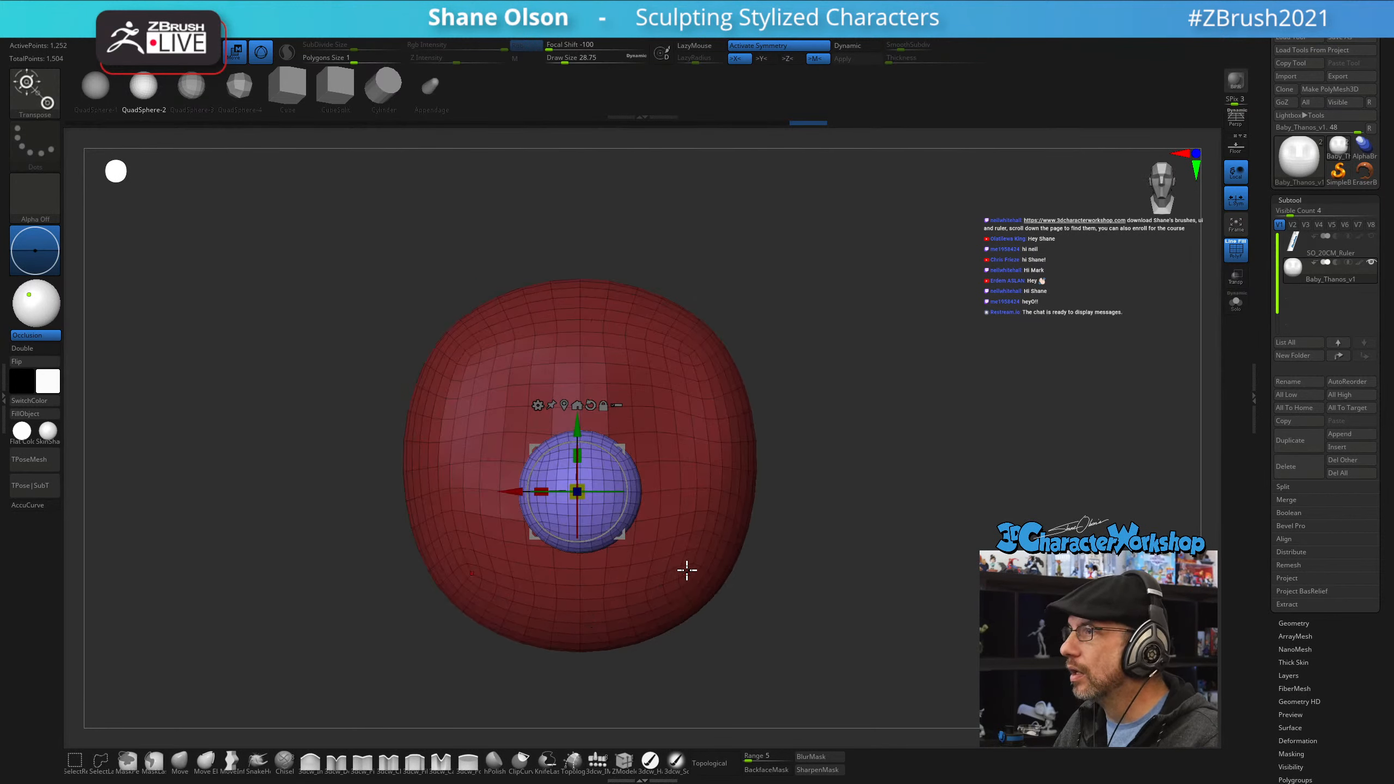
mouse_move(687, 571)
right_mouse_down("shift")
mouse_move(719, 482)
mouse_move(675, 580)
mouse_move(663, 561)
right_mouse_up("shift")
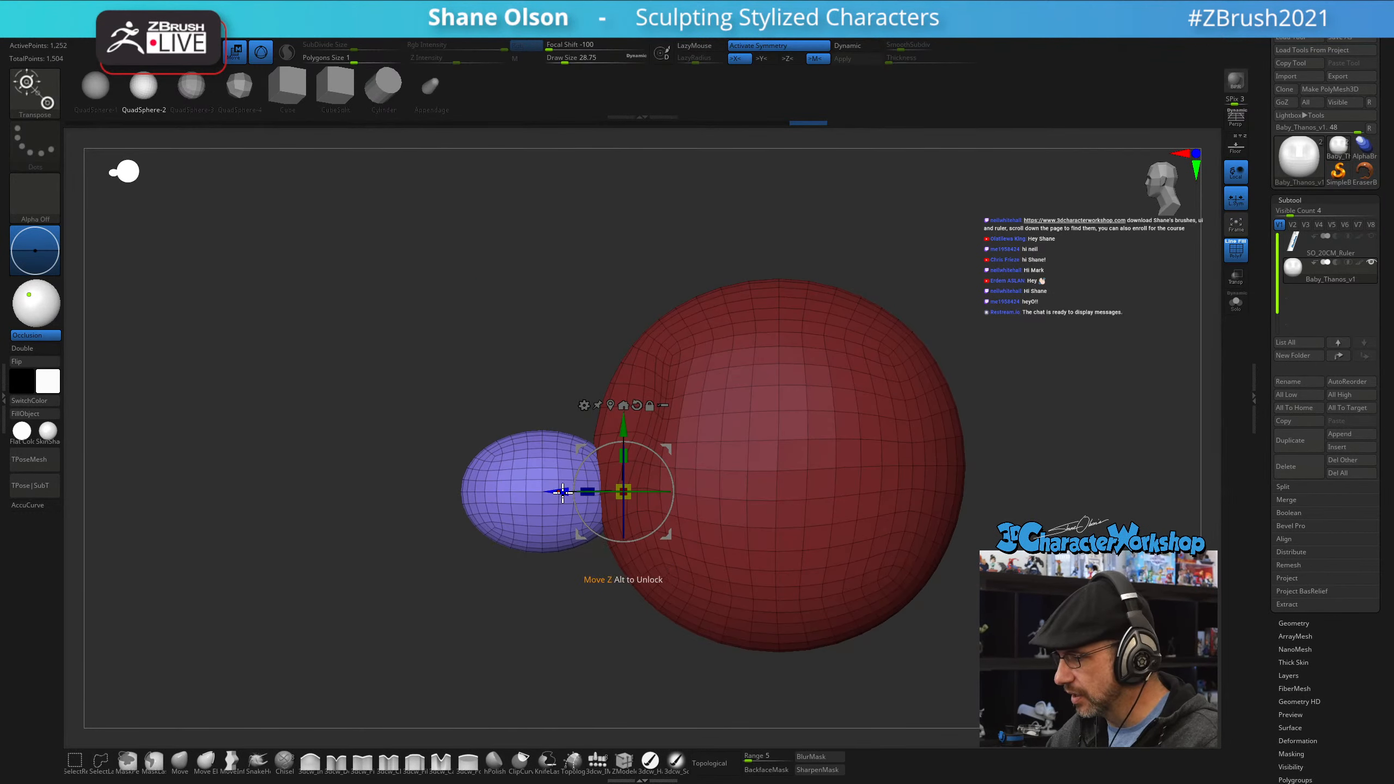
left_click_drag(563, 492, 585, 492)
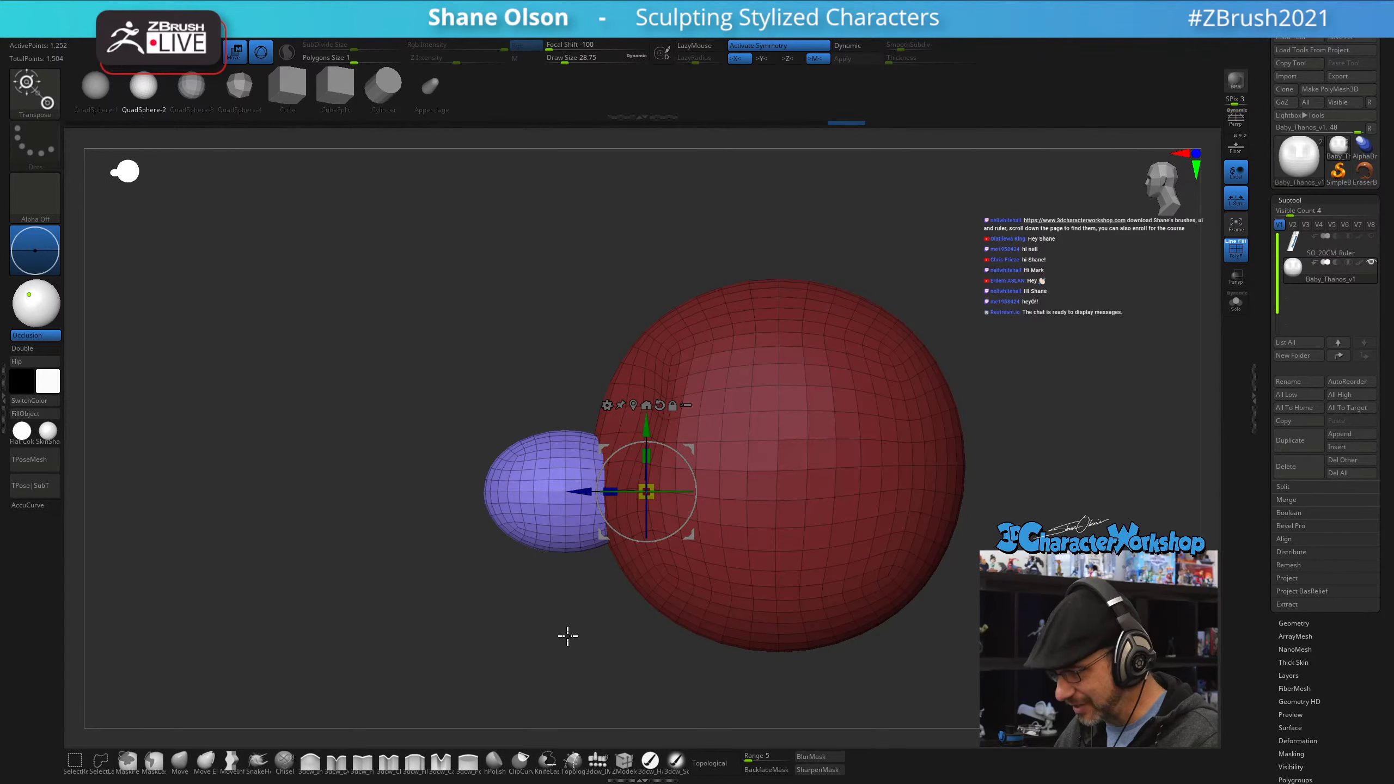
key("q")
- Set the Move brush's draw size to about 37 and pull the upper back of the nose upward along the face
right_click_drag(573, 586, 592, 568, "alt")
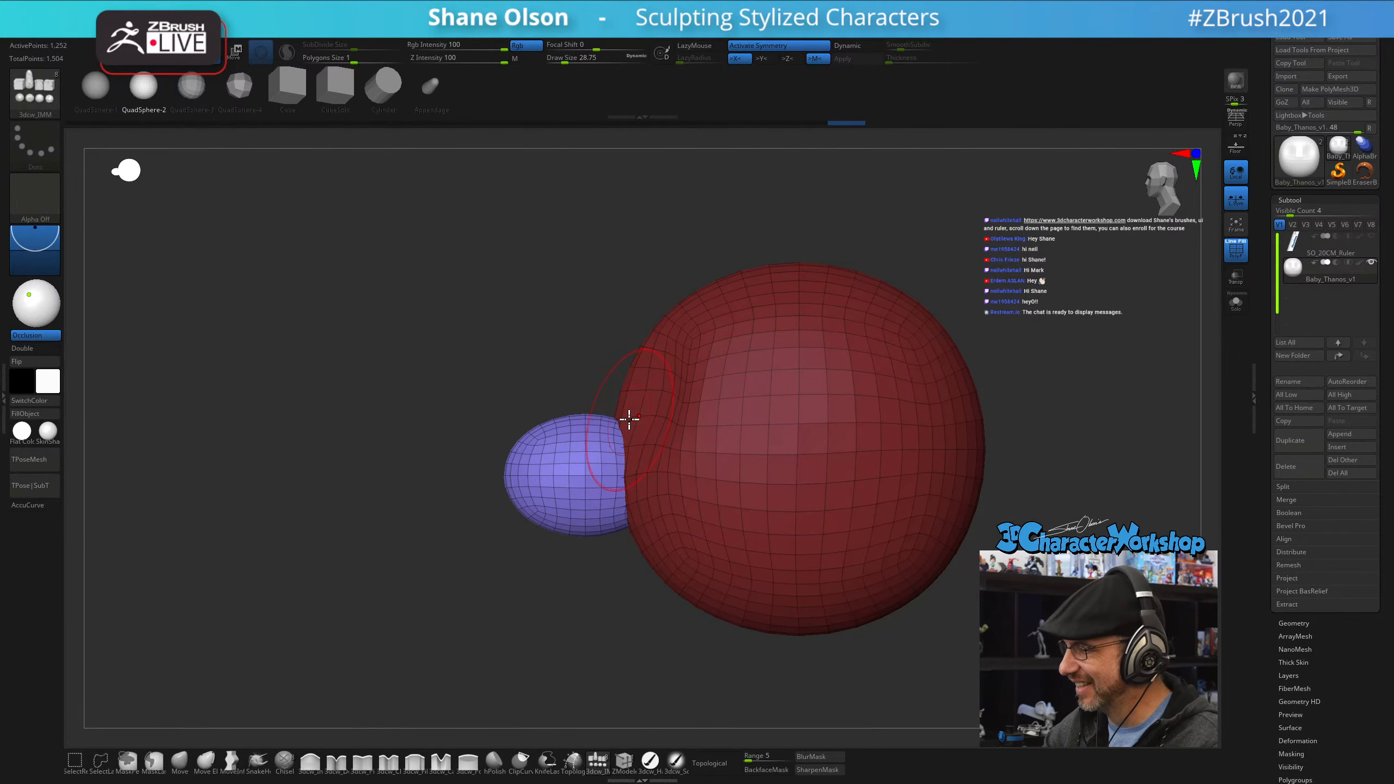
left_click(180, 762)
key("s")
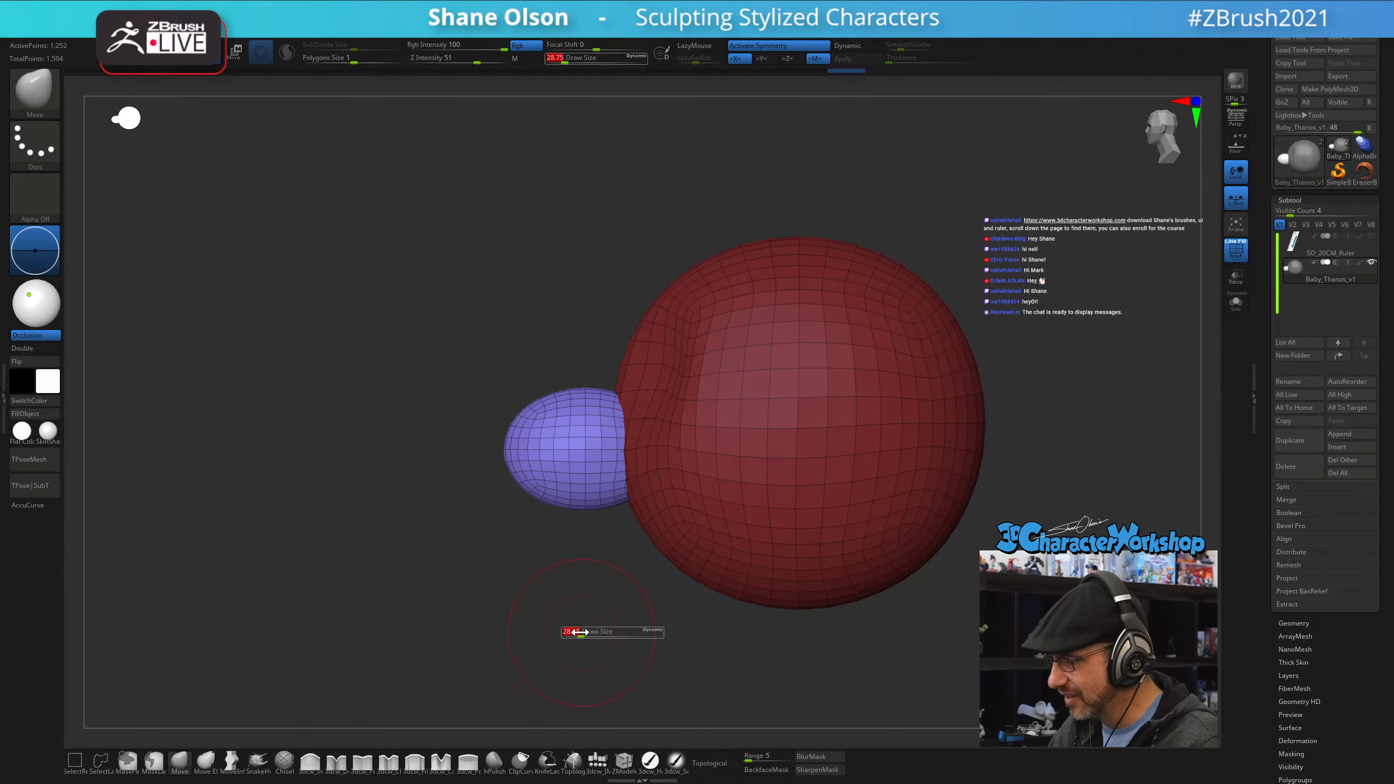
left_click_drag(579, 634, 582, 634)
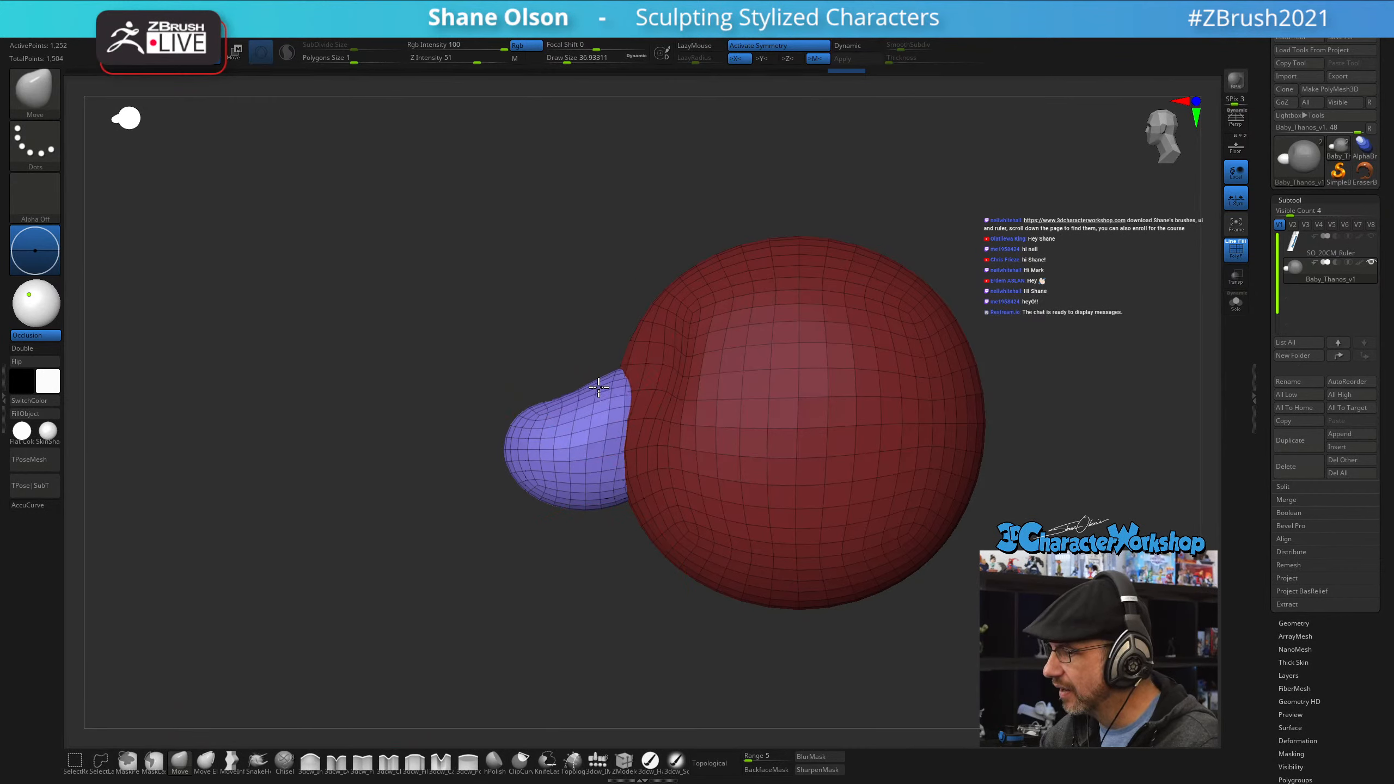
mouse_move(632, 380)
right_mouse_down()
mouse_move(638, 508)
mouse_move(673, 500)
right_mouse_up()
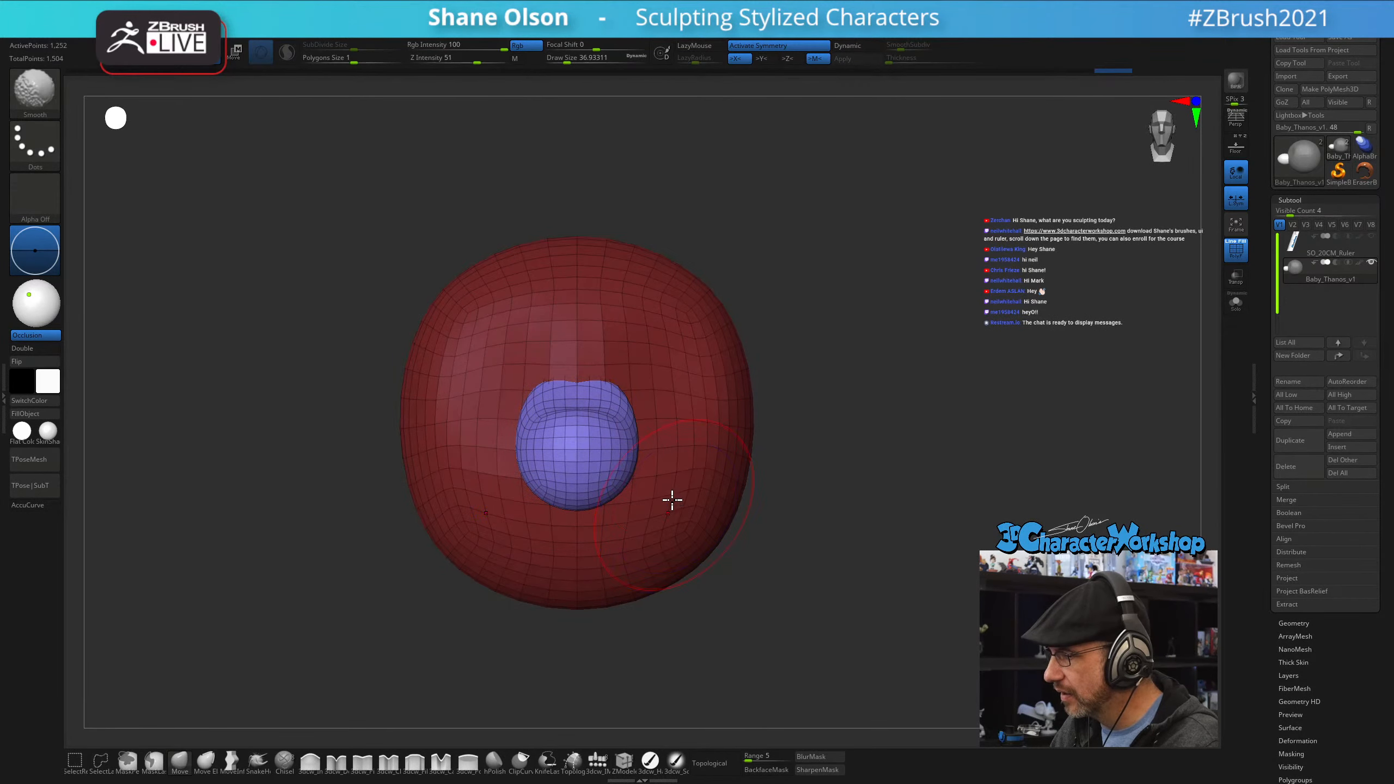
- Set the Move brush's draw size to 28.75 and shape the upper nose into a narrow bridge
key("s")
key("s")
left_click_drag(577, 365, 609, 401)
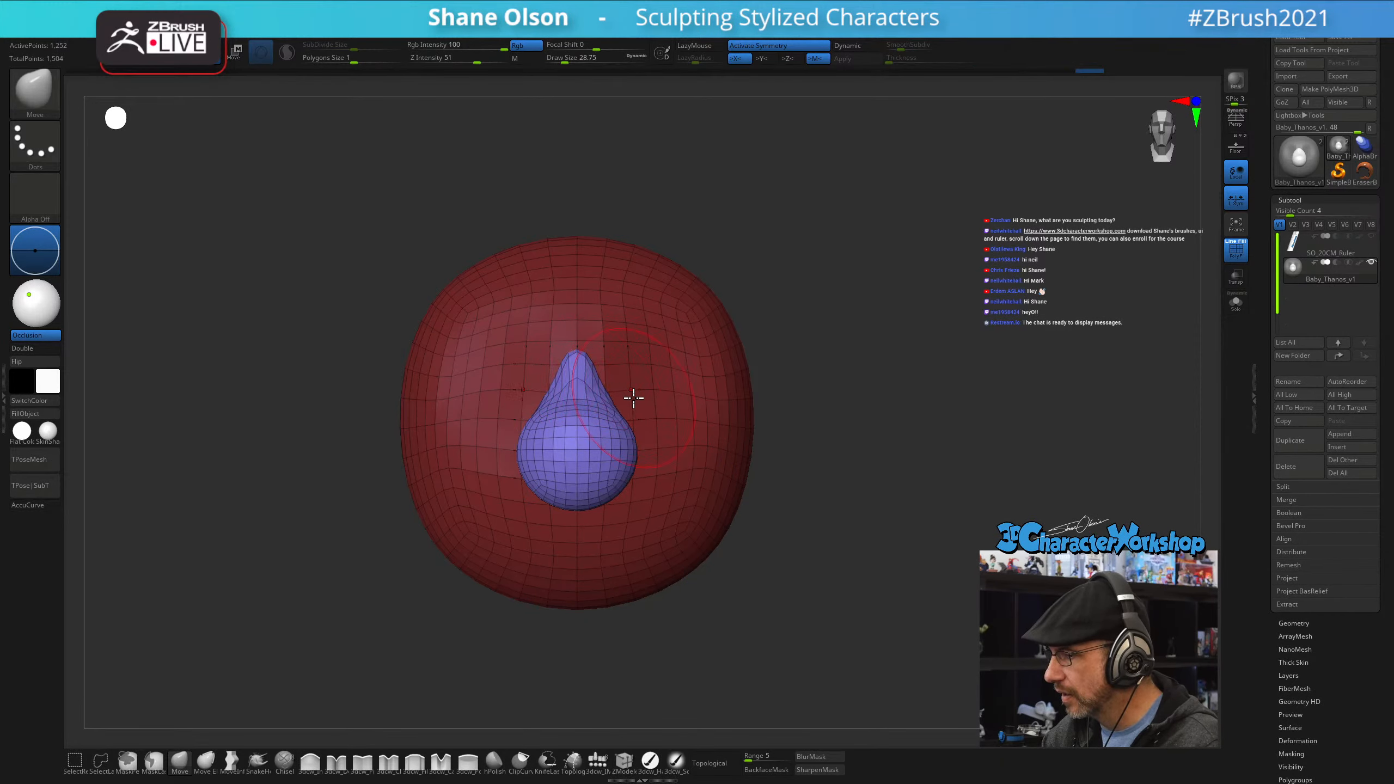
right_click_drag(632, 386, 579, 377)
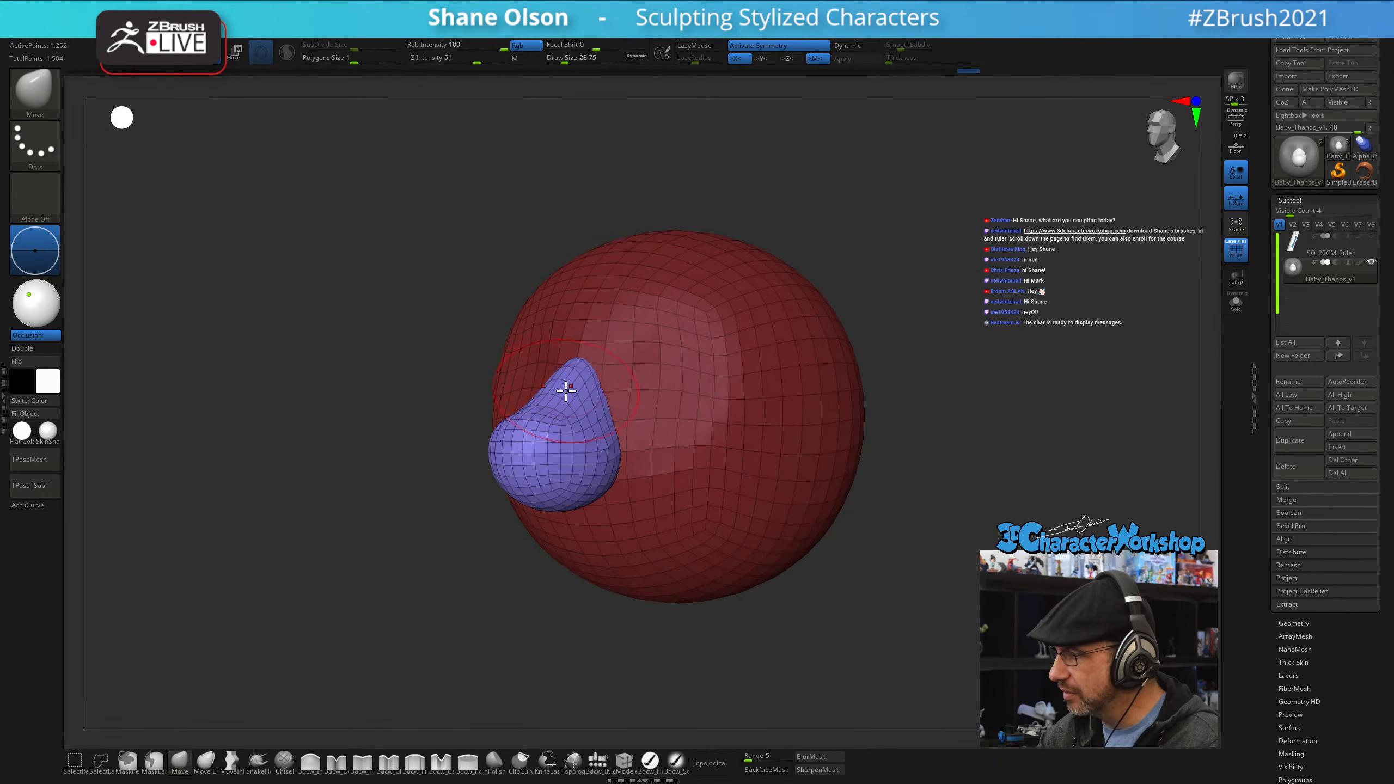
right_click_drag(632, 412, 689, 358)
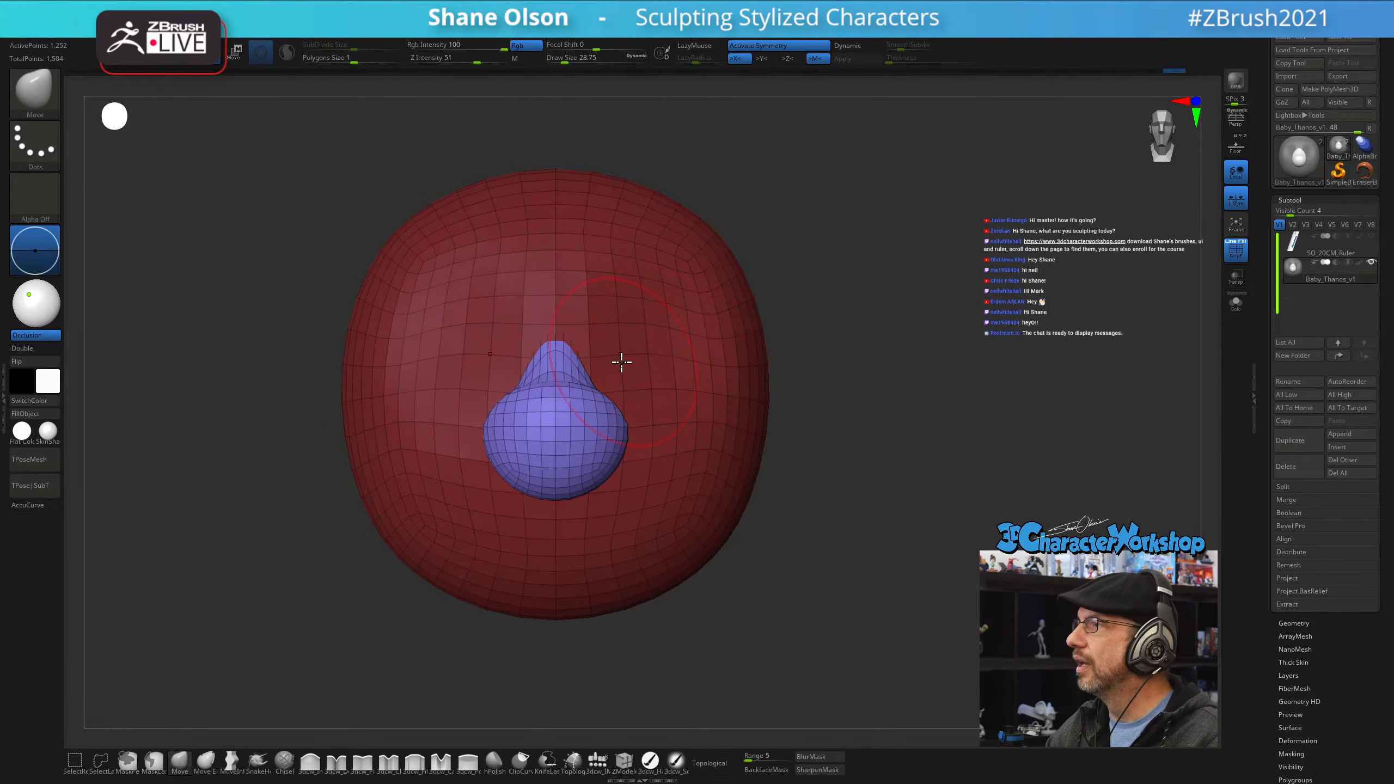
right_click_drag(605, 371, 569, 339)
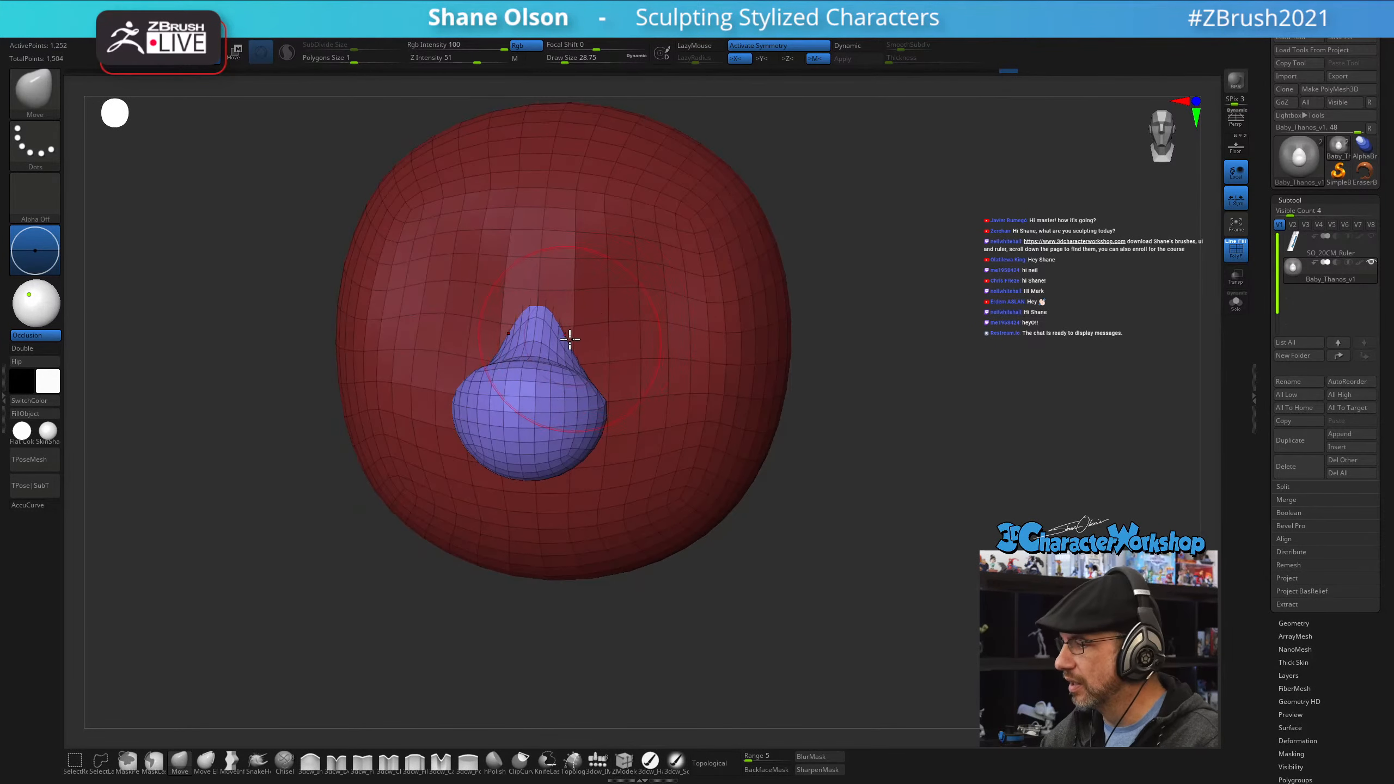
- Isolate the nose and push its lower back edge forward with the Move brush
right_click_drag(723, 502, 674, 492, "alt")
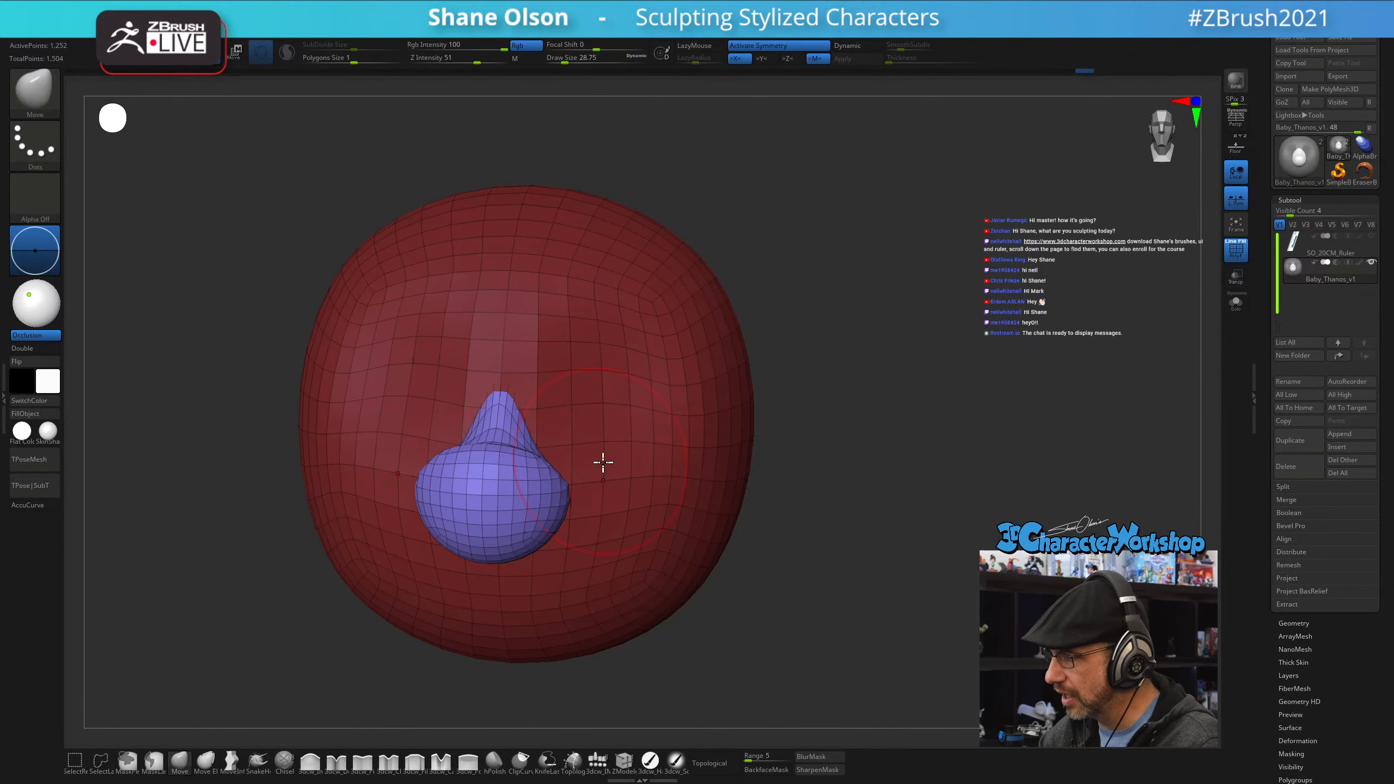
right_click_drag(603, 462, 636, 501)
right_click_drag(627, 579, 592, 561, "alt")
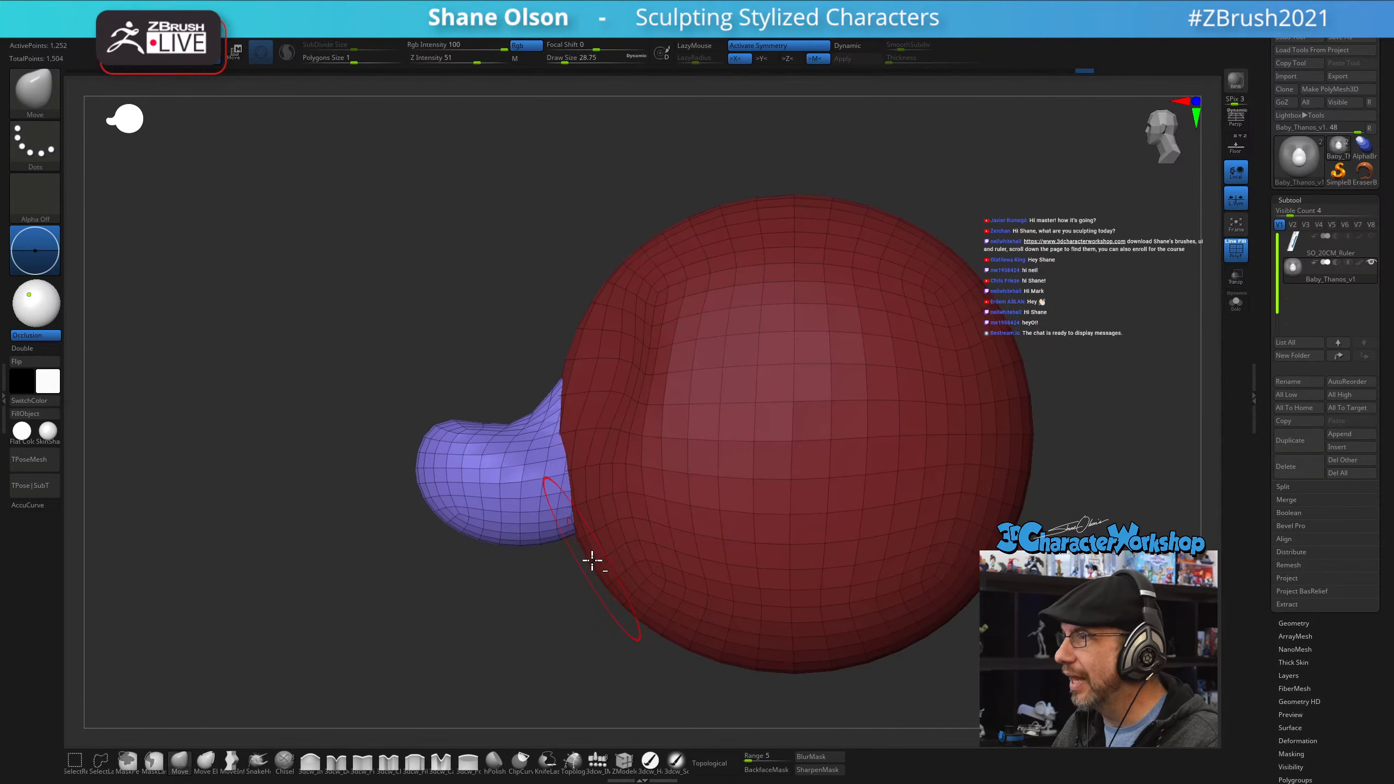
right_click_drag(567, 514, 648, 570)
left_click(566, 467, "ctrl+shift")
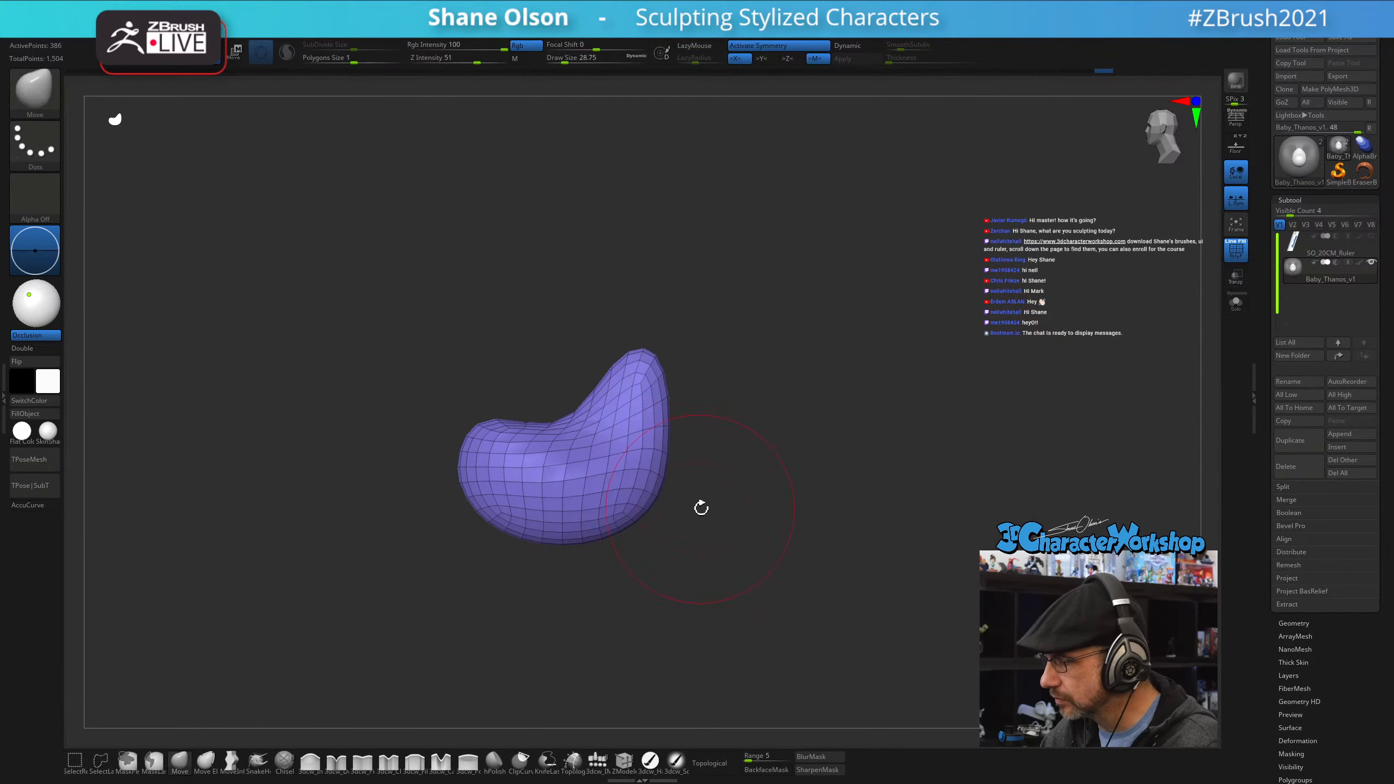
left_click_drag(659, 486, 641, 486)
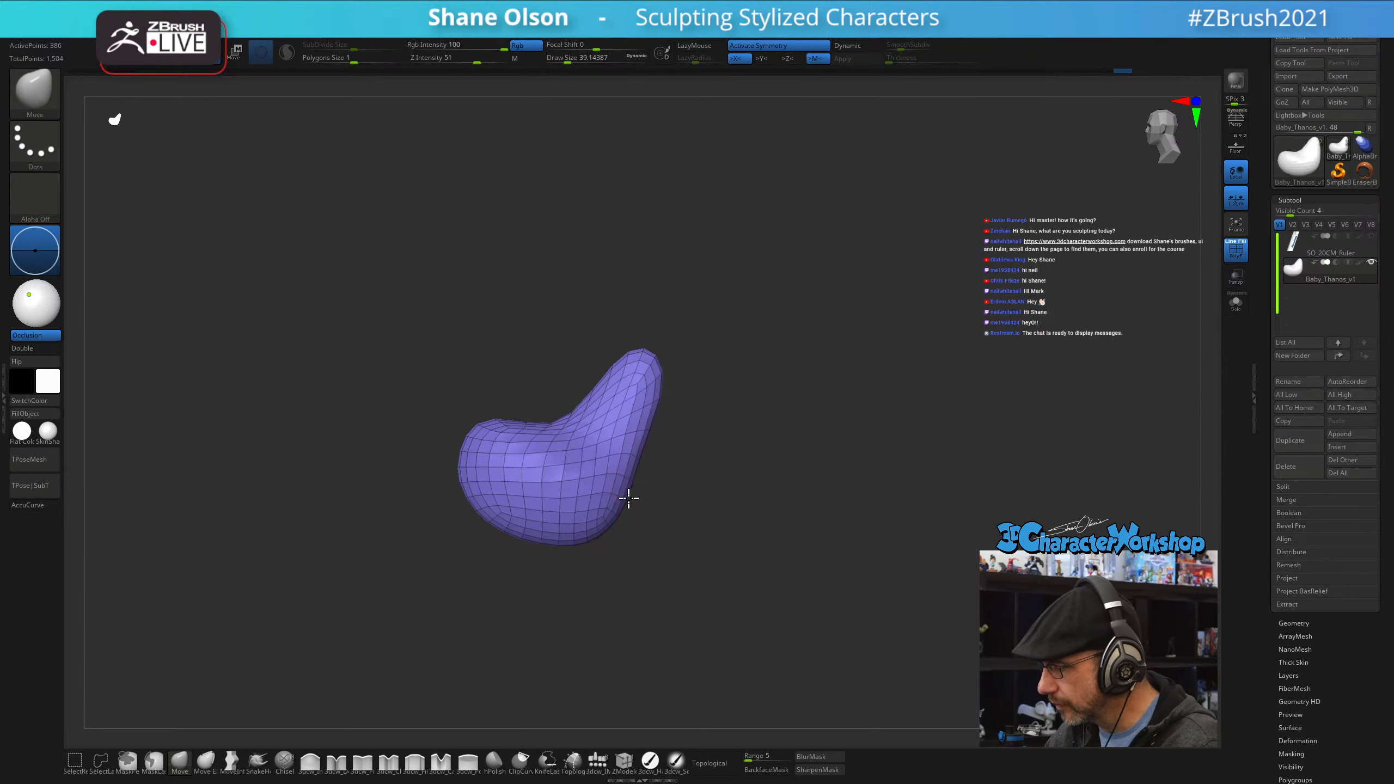
- Set the Move brush's draw size to about 21.6, pull the nose's rear side outward, and unhide the head
mouse_move(629, 498)
right_mouse_down()
mouse_move(604, 535)
mouse_move(600, 514)
right_mouse_up()
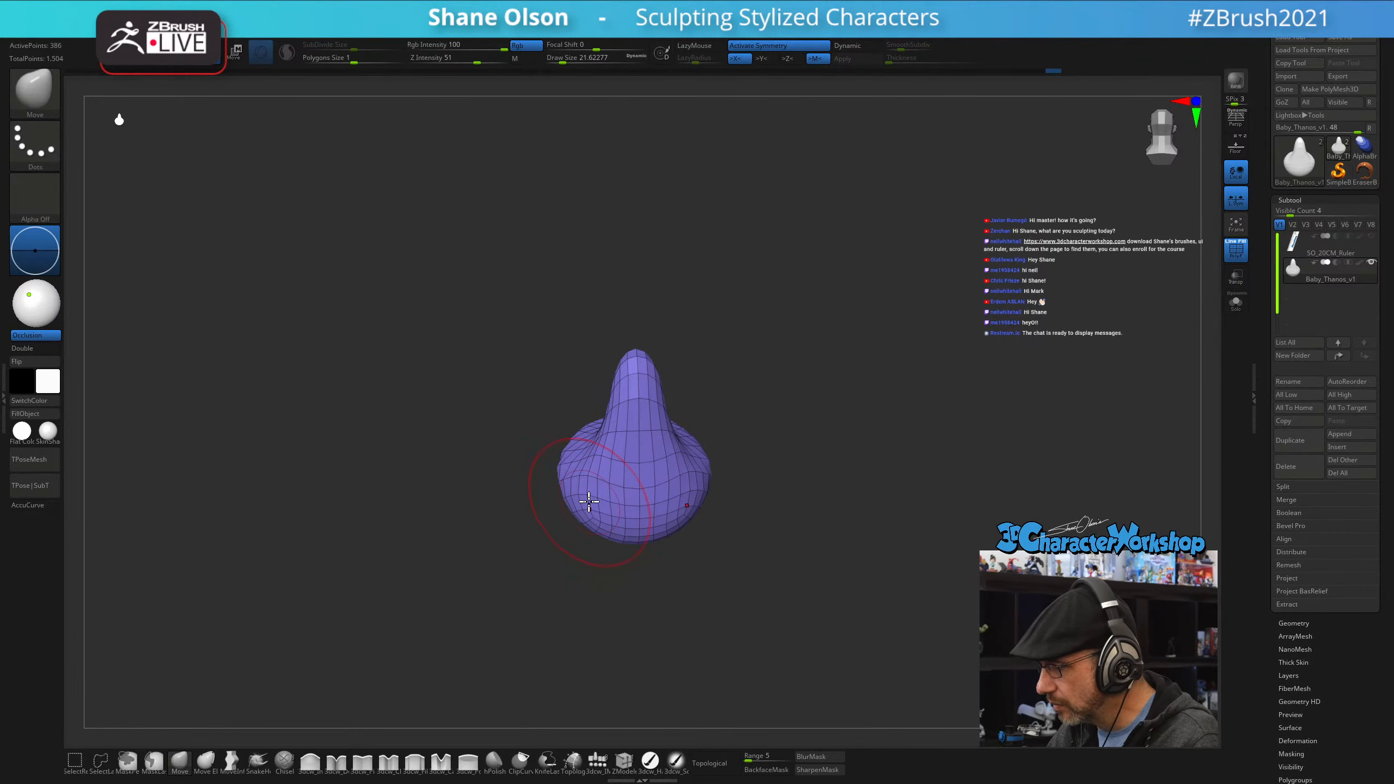
left_click_drag(589, 502, 551, 501)
mouse_move(591, 564)
left_mouse_down()
mouse_move(675, 577)
mouse_move(653, 574)
left_mouse_up()
left_click(652, 574, "ctrl+shift")
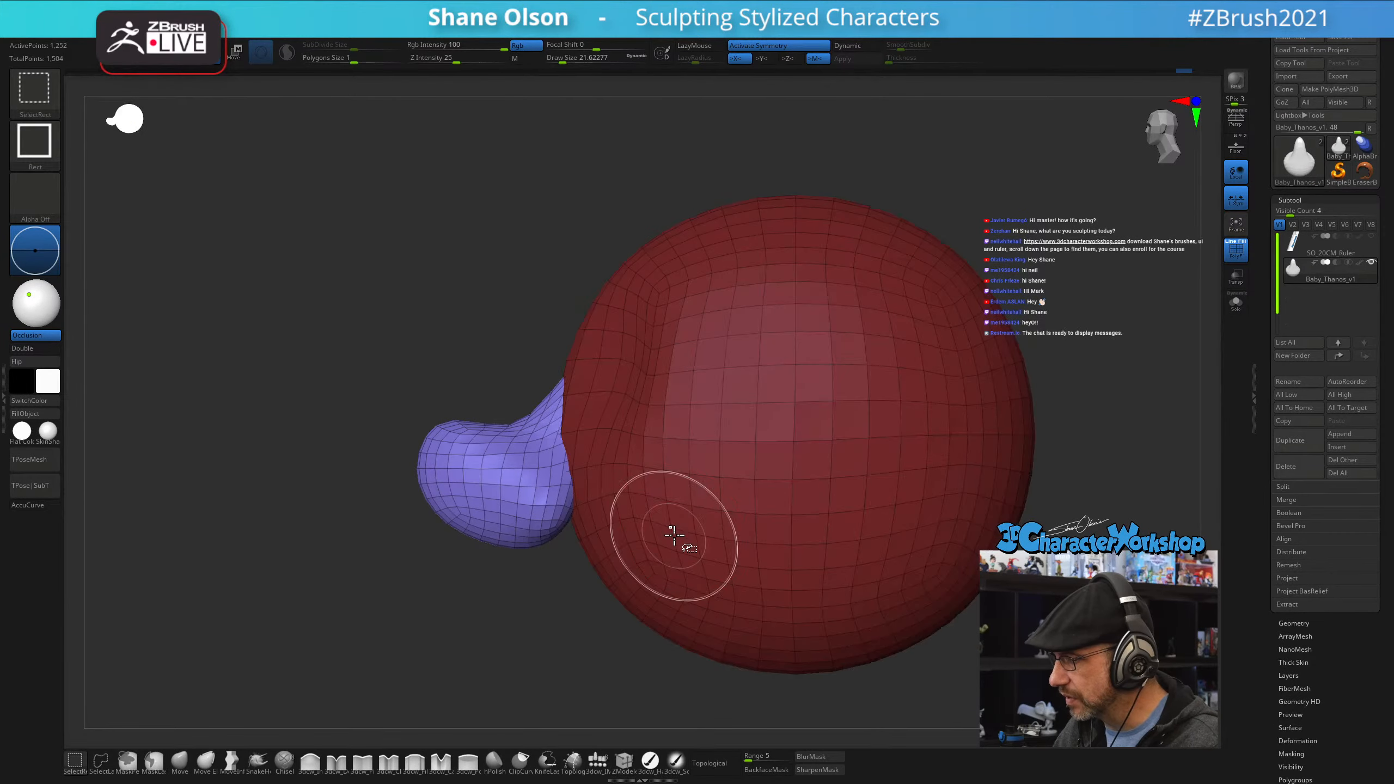
- Set the draw size to about 32.7, adjust the underside of the nose, and clear the mask from the head
mouse_move(539, 623)
right_mouse_down()
mouse_move(575, 592)
mouse_move(567, 491)
mouse_move(560, 530)
mouse_move(588, 427)
mouse_move(562, 454)
mouse_move(617, 505)
mouse_move(567, 517)
mouse_move(582, 579)
mouse_move(542, 631)
right_mouse_up()
key("s")
mouse_move(525, 573)
left_mouse_down()
mouse_move(534, 551)
mouse_move(476, 548)
left_mouse_up()
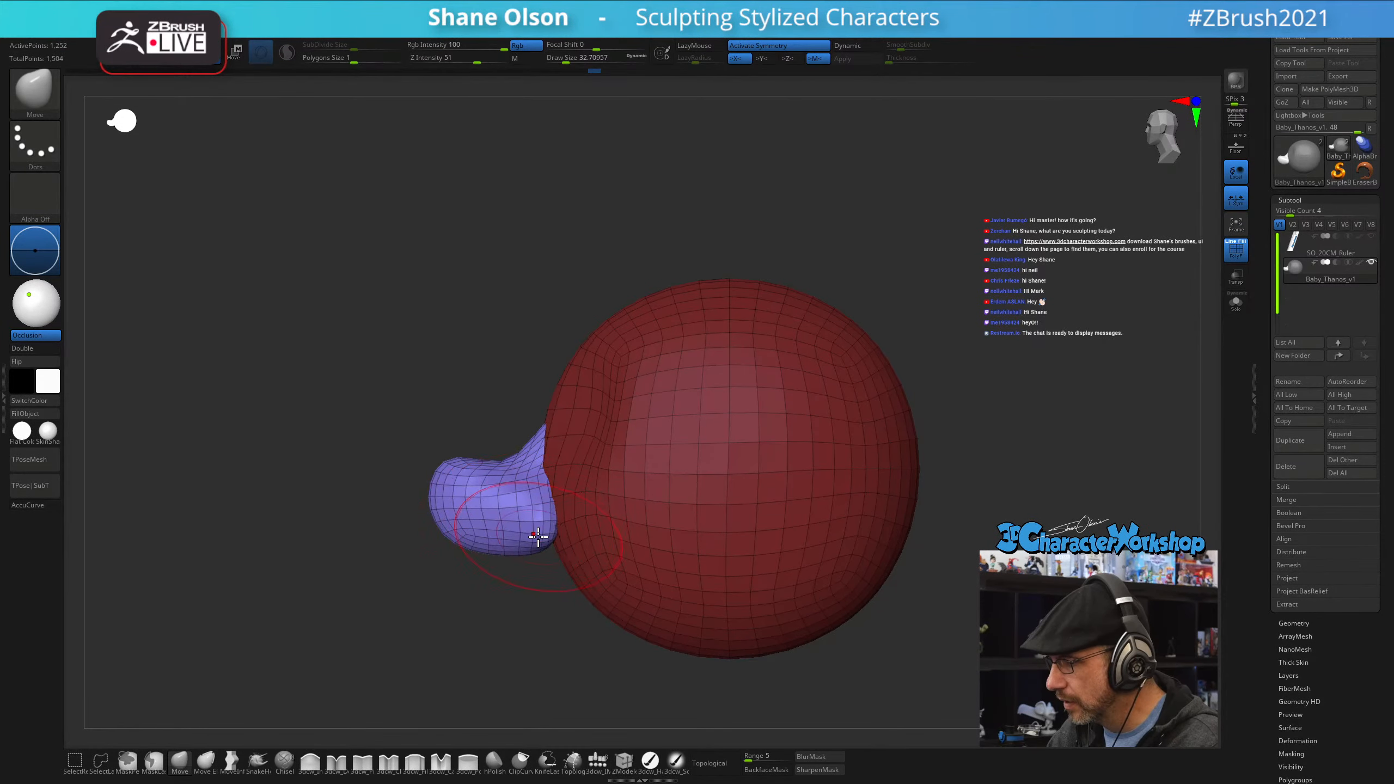
right_click_drag(551, 640, 499, 577, "ctrl")
left_click_drag(701, 616, 717, 602, "ctrl")
right_click_drag(731, 578, 702, 523, "alt")
- Pull the underside of the head down into a small neck stub with the Move brush, reducing the draw size from about 46 to 28.75
key("s")
left_click_drag(638, 566, 644, 567)
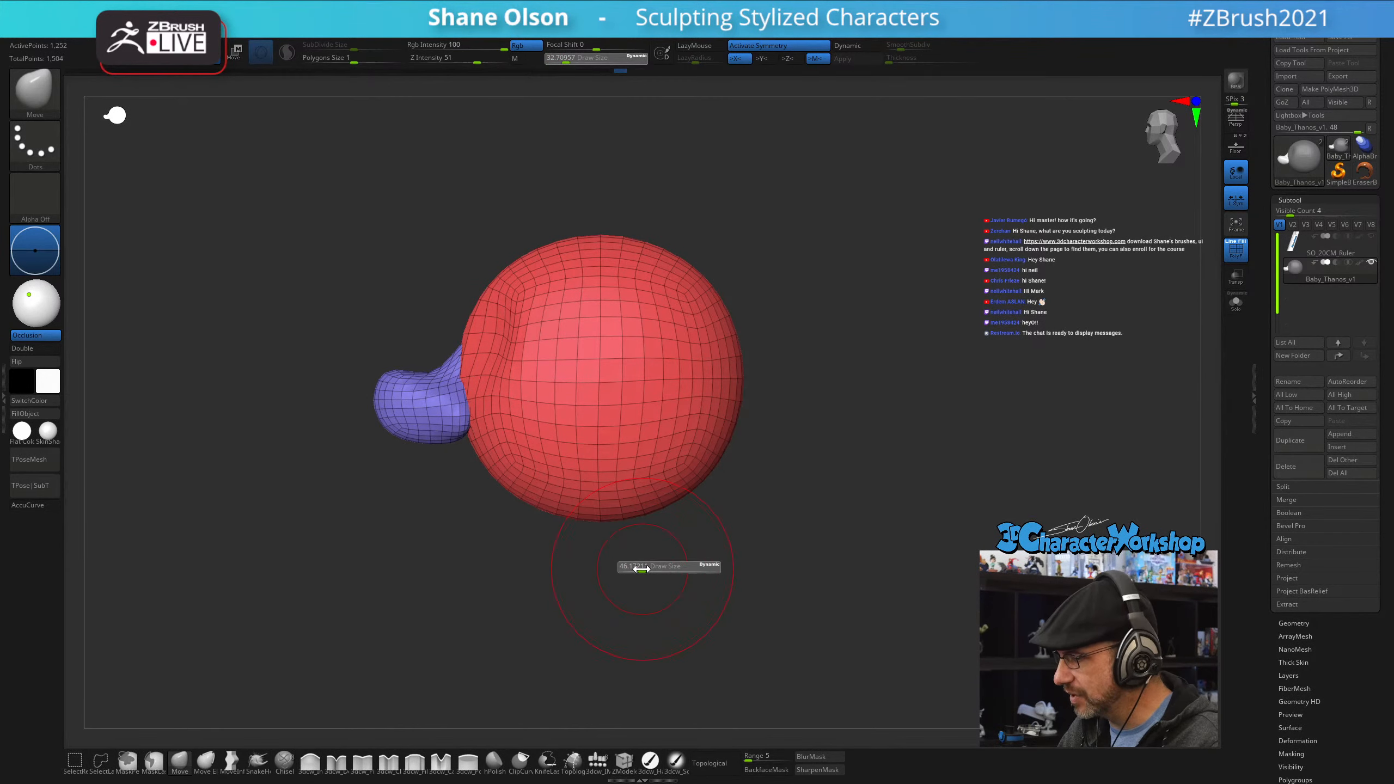
right_click_drag(597, 567, 609, 531)
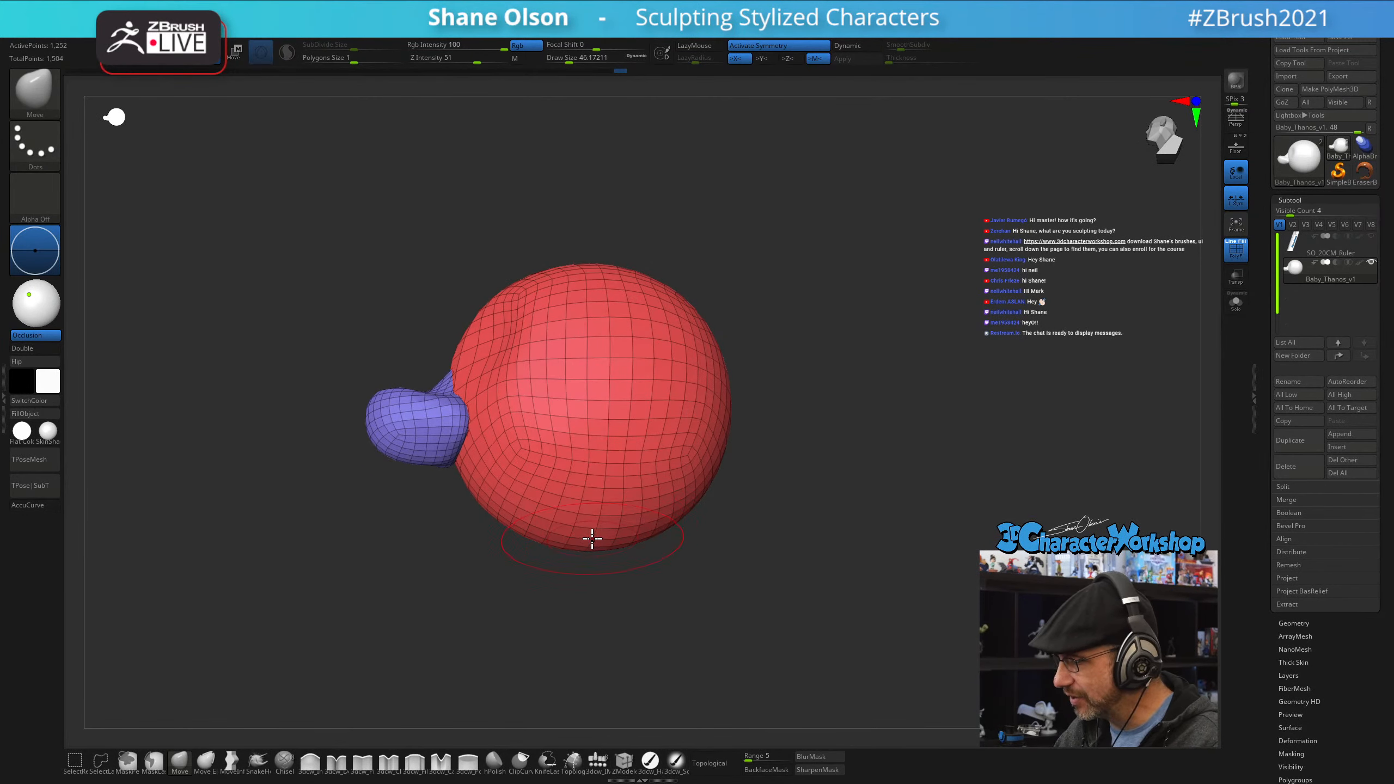
left_click_drag(592, 539, 590, 551)
key("s")
left_click_drag(591, 550, 593, 573)
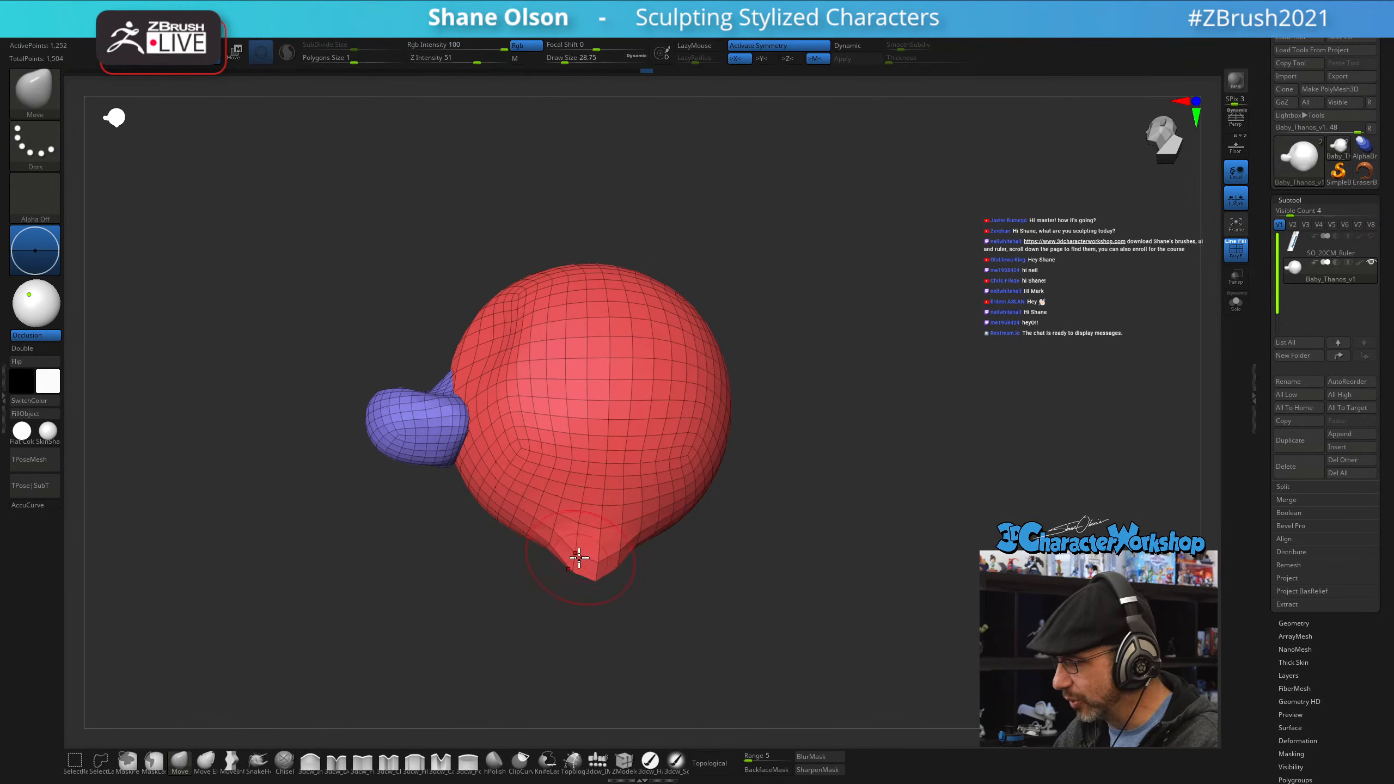
- Set the Move brush's draw size to about 39 and pull the neck stub farther down
right_click_drag(672, 598, 659, 629)
mouse_move(638, 567)
right_mouse_down()
mouse_move(708, 570)
mouse_move(673, 574)
right_mouse_up()
key("s")
left_click_drag(576, 582, 580, 582)
left_click_drag(572, 575, 574, 588)
mouse_move(710, 593)
right_mouse_down()
mouse_move(685, 597)
mouse_move(712, 561)
right_mouse_up()
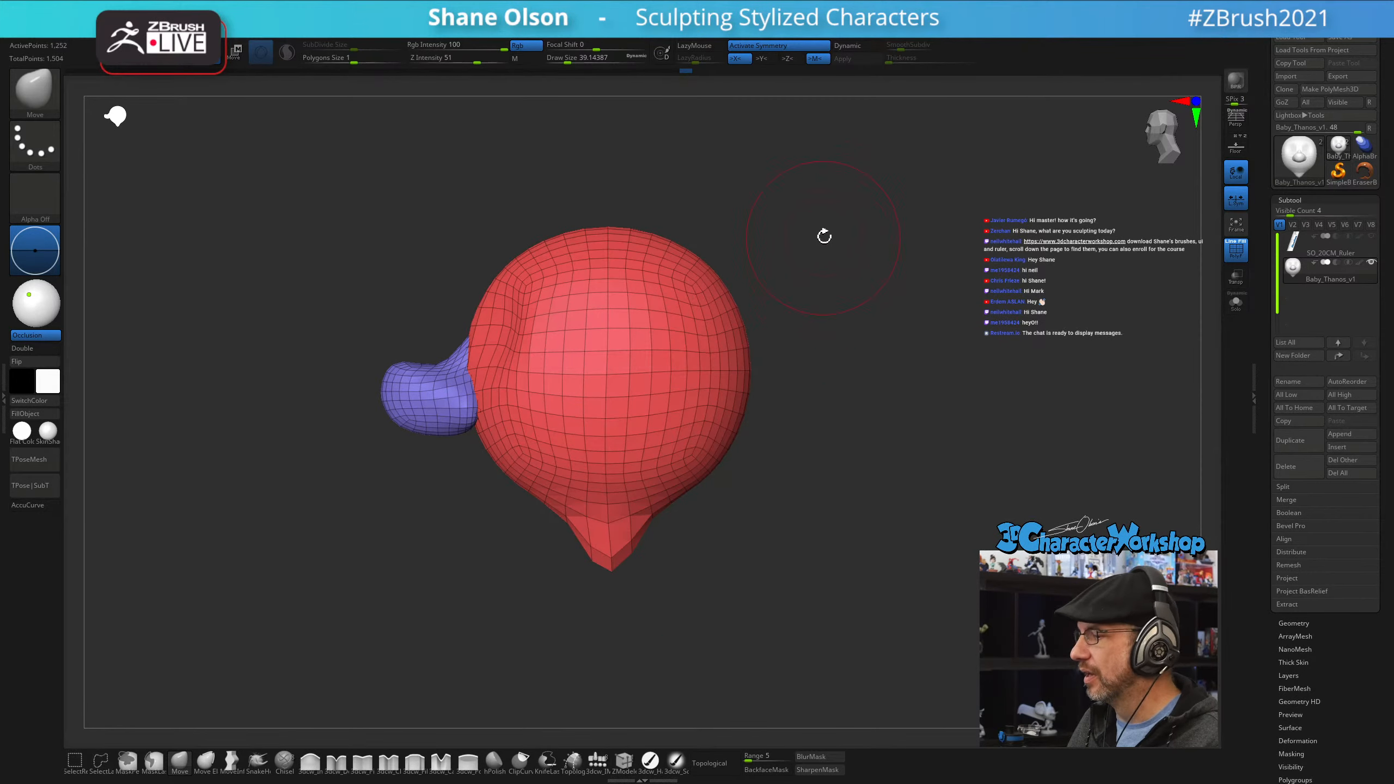
- Set the Polygons Size to 0.19331 and remesh the head and nose at that density
mouse_move(824, 236)
right_mouse_down()
mouse_move(865, 309)
mouse_move(787, 330)
mouse_move(819, 332)
mouse_move(784, 329)
right_mouse_up()
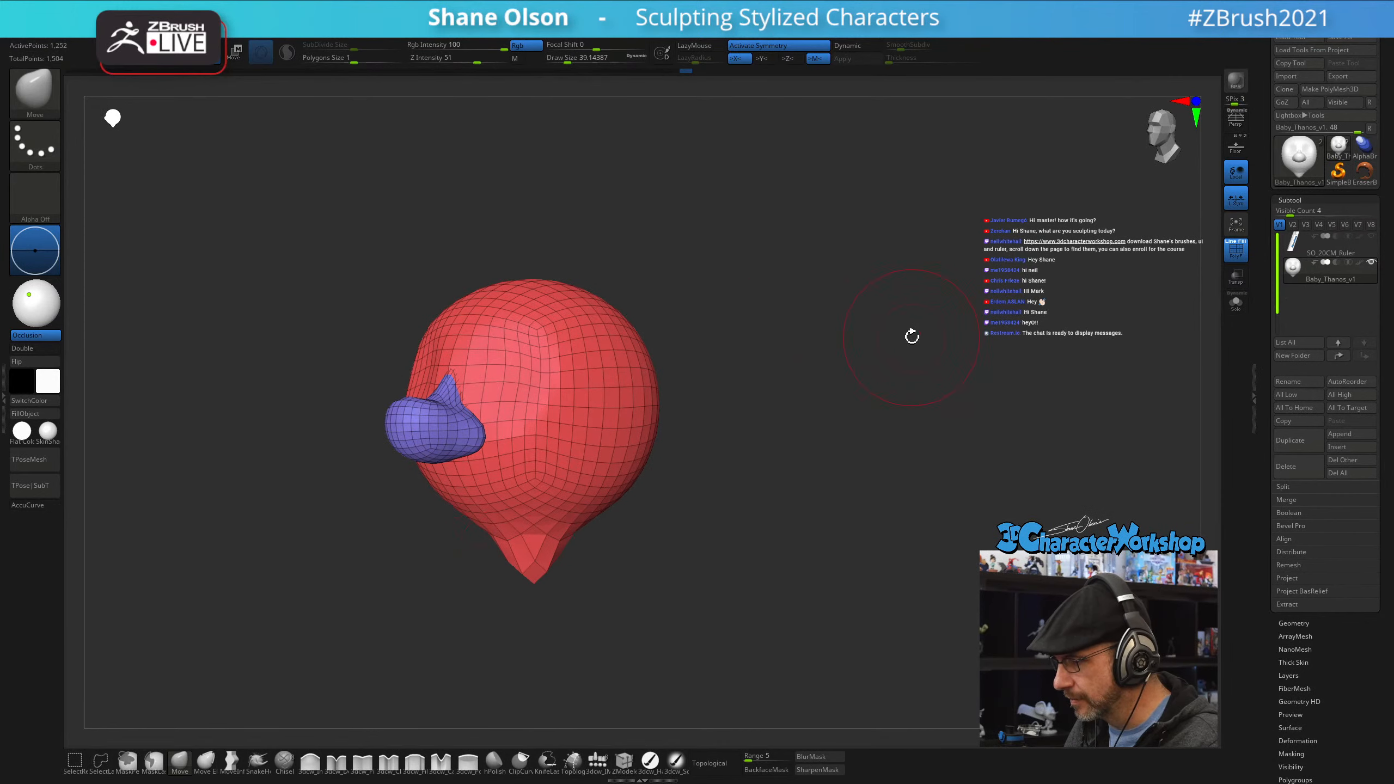
mouse_move(912, 336)
right_mouse_down()
mouse_move(846, 352)
mouse_move(794, 299)
right_mouse_up()
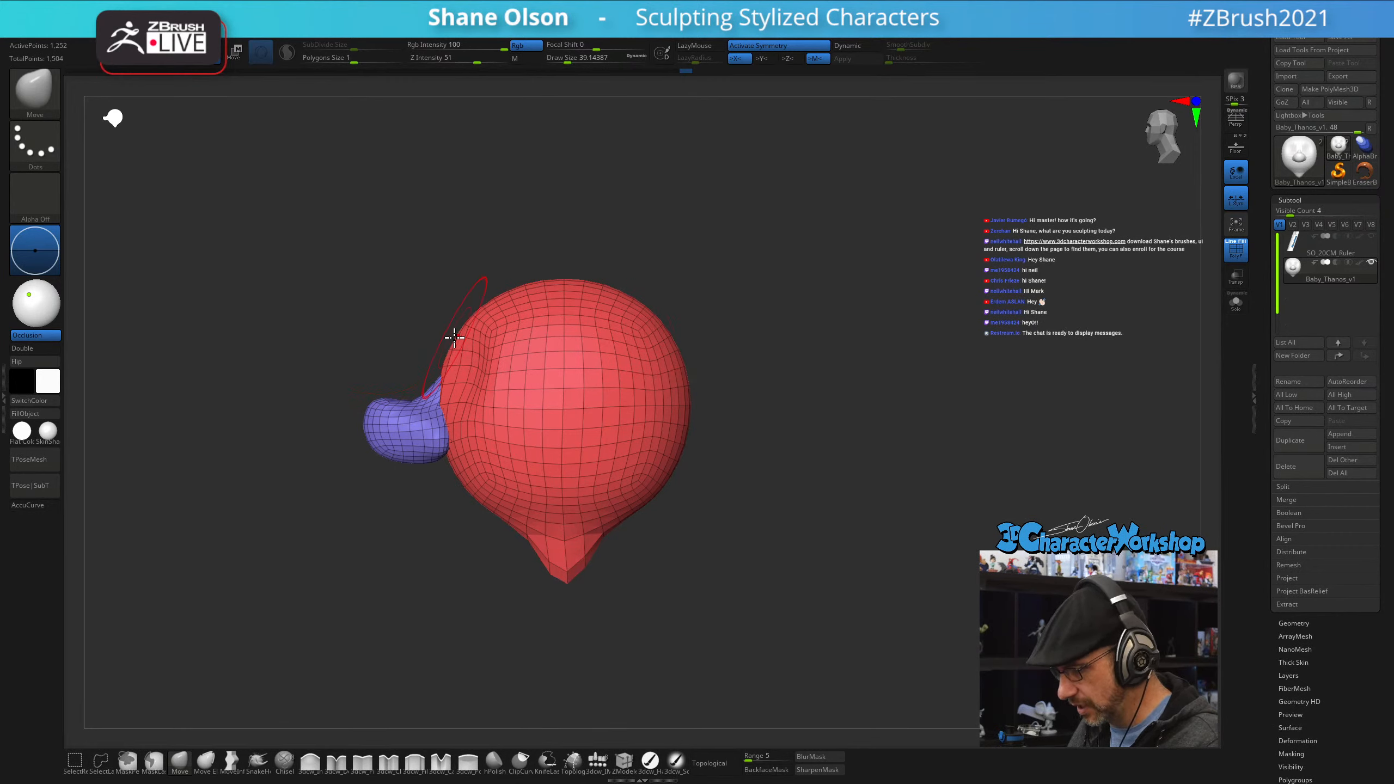
left_click(352, 60)
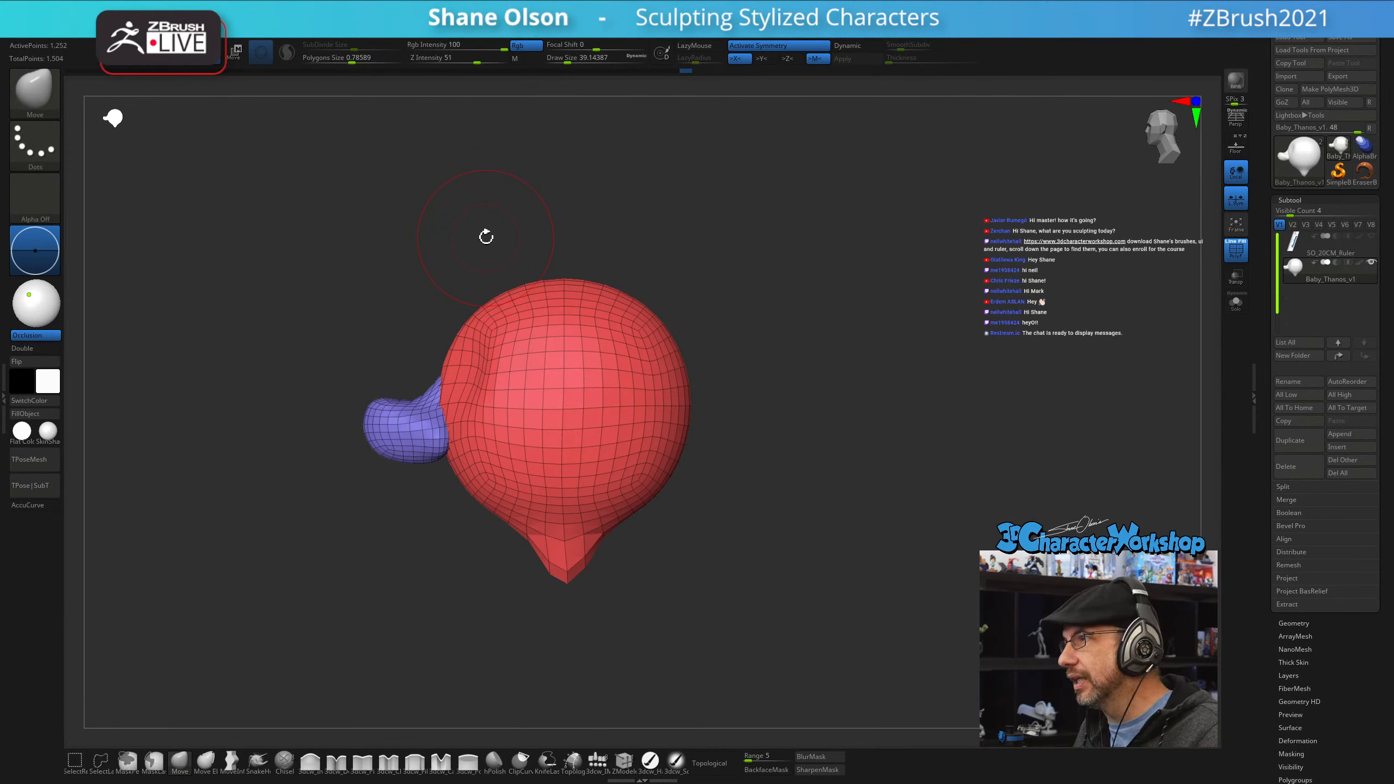
left_click(351, 61)
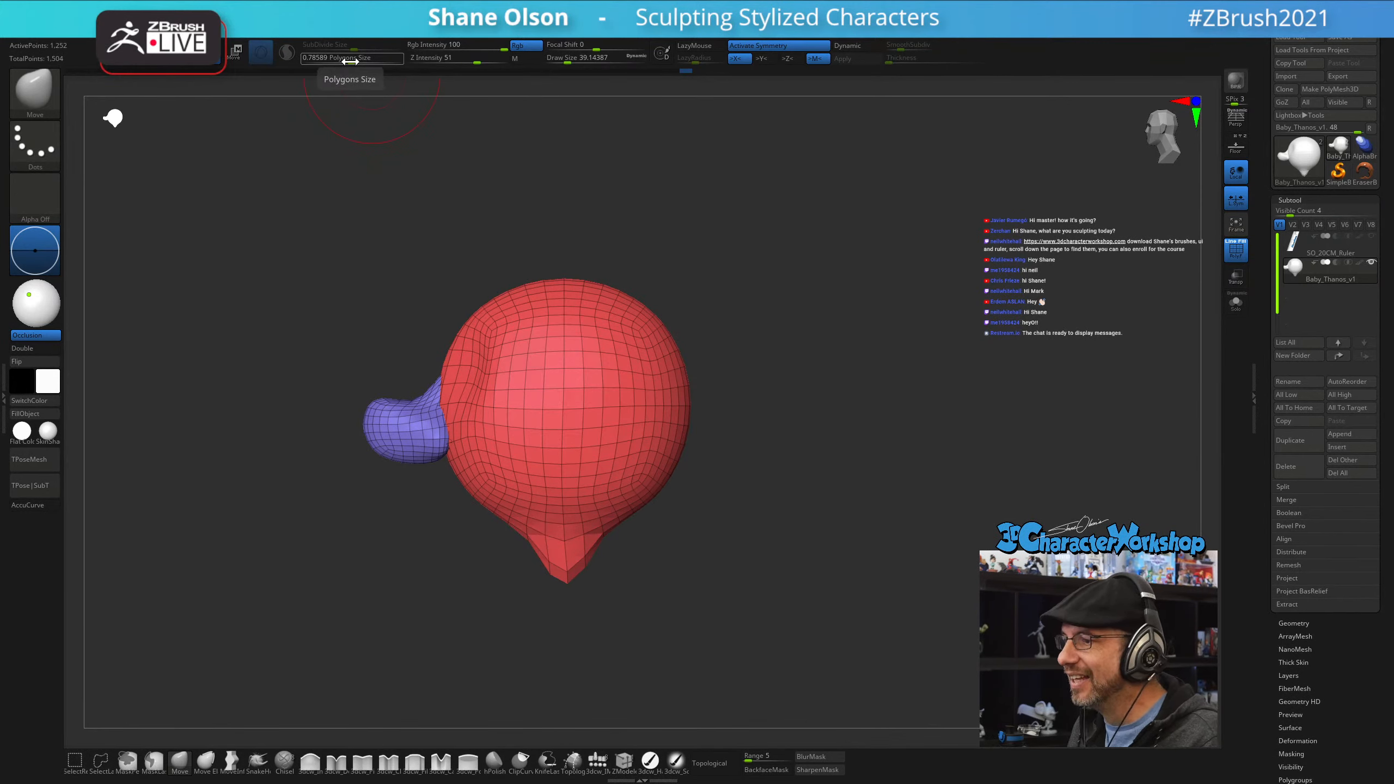
left_click_drag(351, 61, 337, 61)
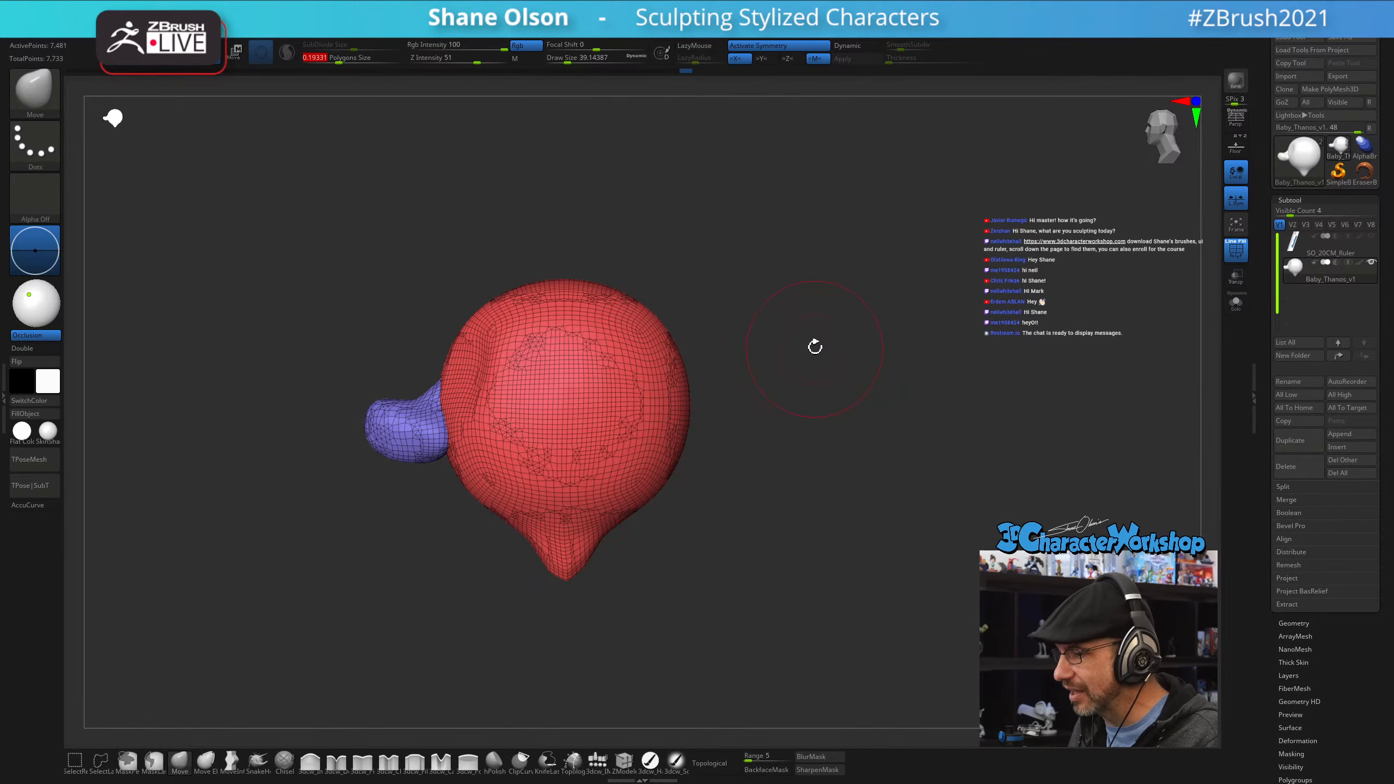
- Pull the tip of the neck downward with the Move brush in the side view
left_click_drag(813, 345, 851, 346)
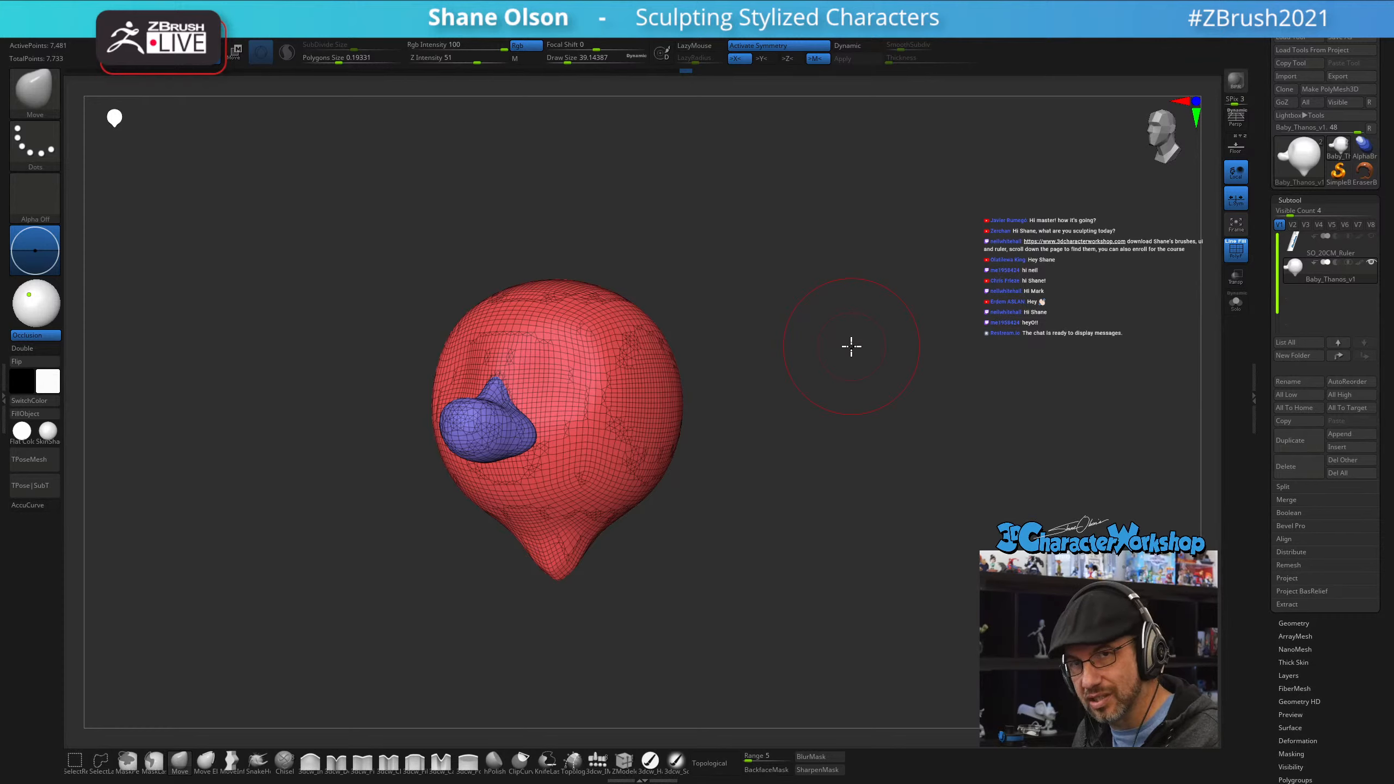
mouse_move(851, 346)
left_mouse_down()
mouse_move(809, 336)
mouse_move(768, 367)
left_mouse_up()
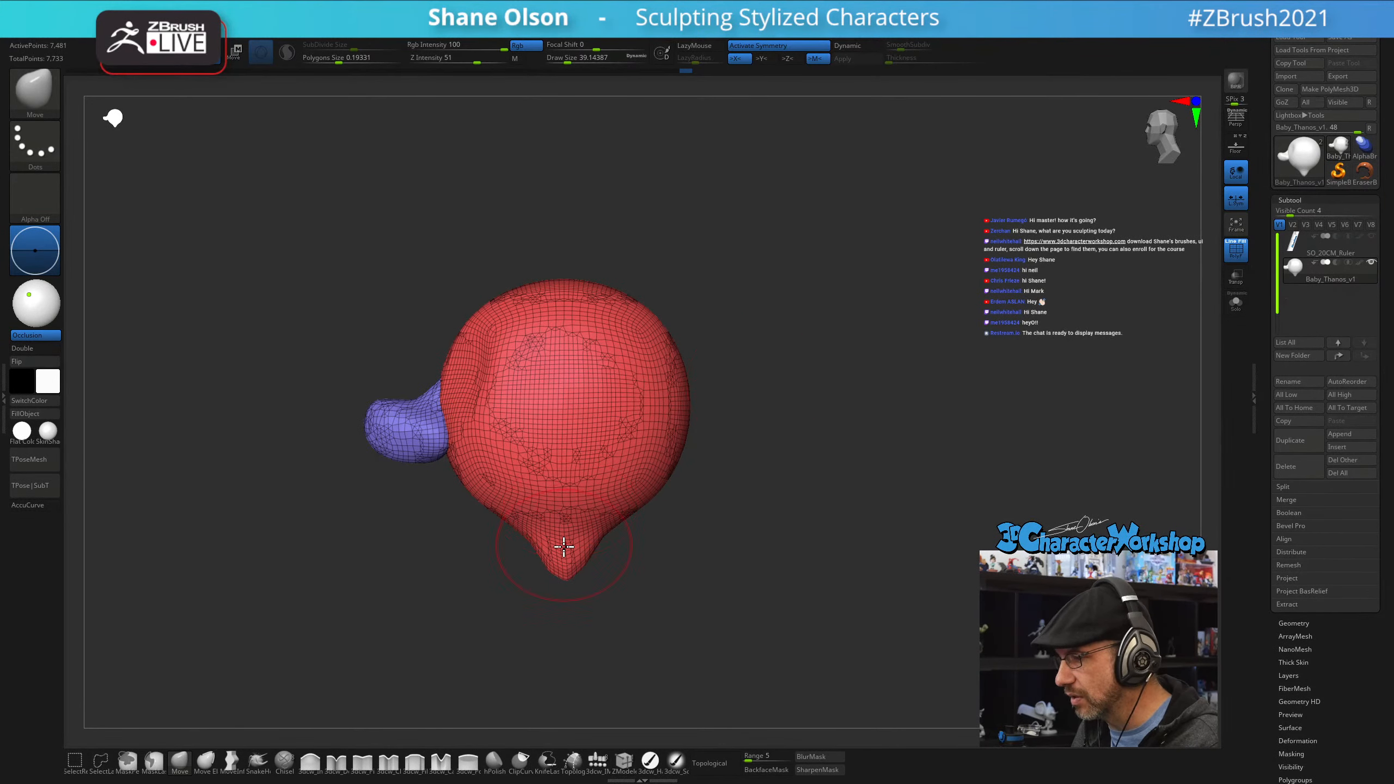
mouse_move(565, 575)
left_mouse_down()
mouse_move(562, 585)
mouse_move(575, 564)
mouse_move(565, 576)
mouse_move(581, 579)
left_mouse_up()
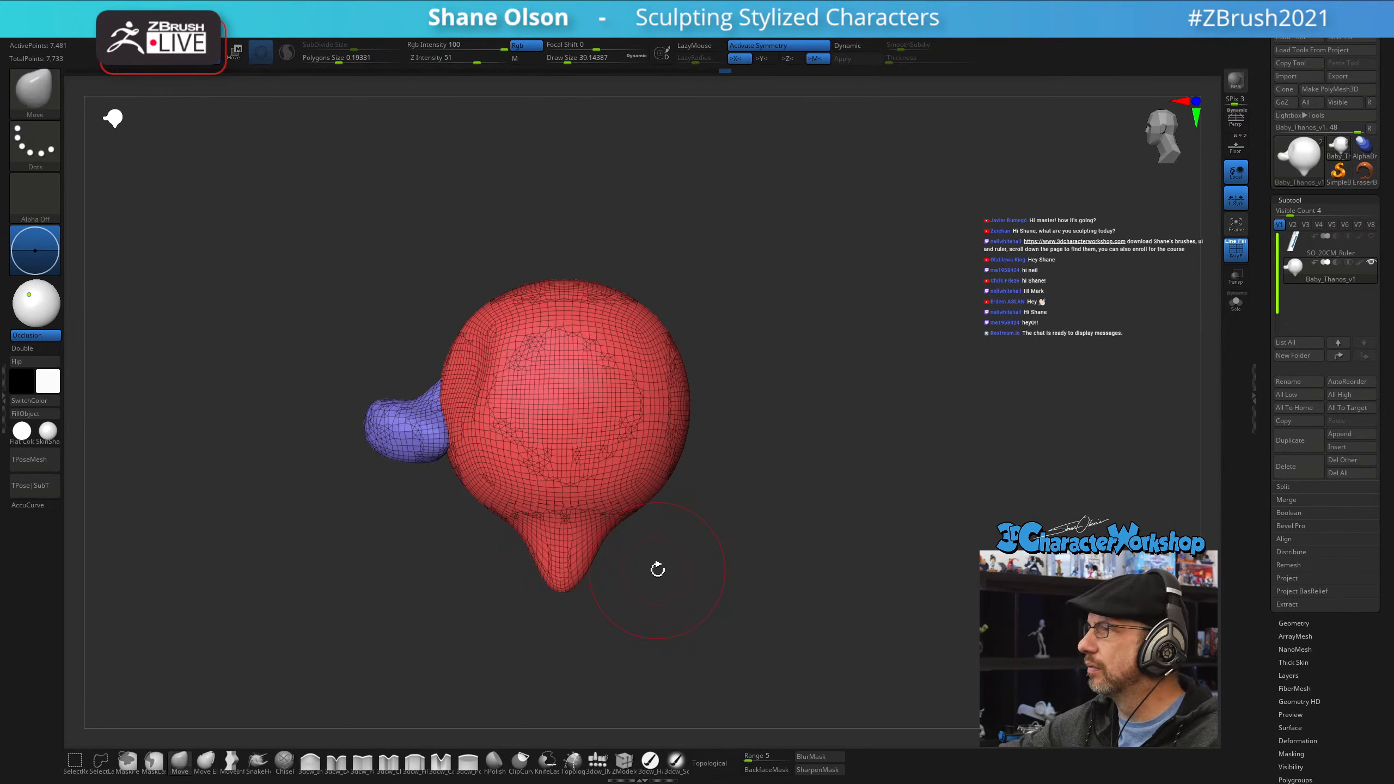
- Undo the strong nose smoothing, set the Smooth brush's Z Intensity to 25, and lightly smooth the nose and neck
left_click_drag(709, 587, 756, 570)
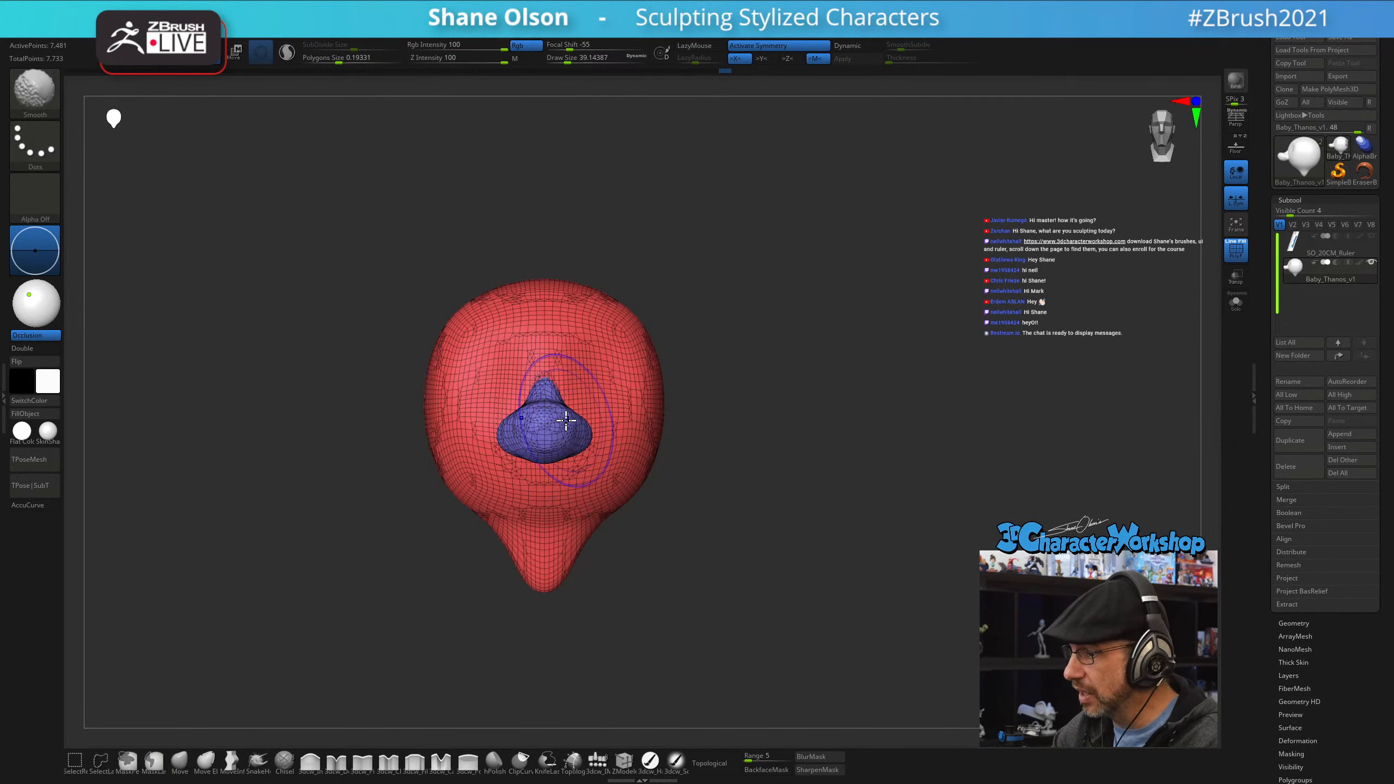
left_click_drag(699, 504, 663, 504)
key("ctrl+z")
key("shift")
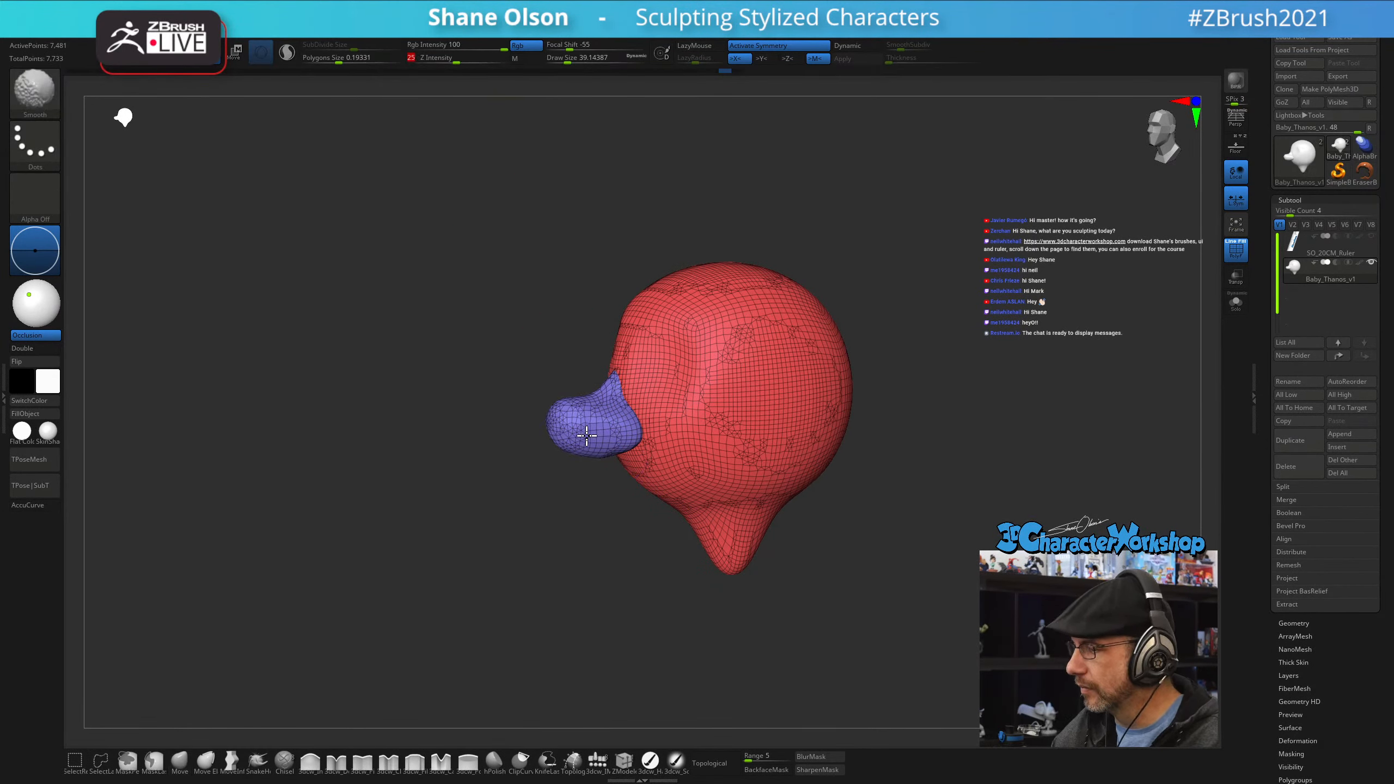
left_click_drag(618, 417, 617, 419)
left_click_drag(606, 553, 640, 552, "shift")
right_click_drag(576, 369, 607, 393)
right_click_drag(818, 517, 805, 553)
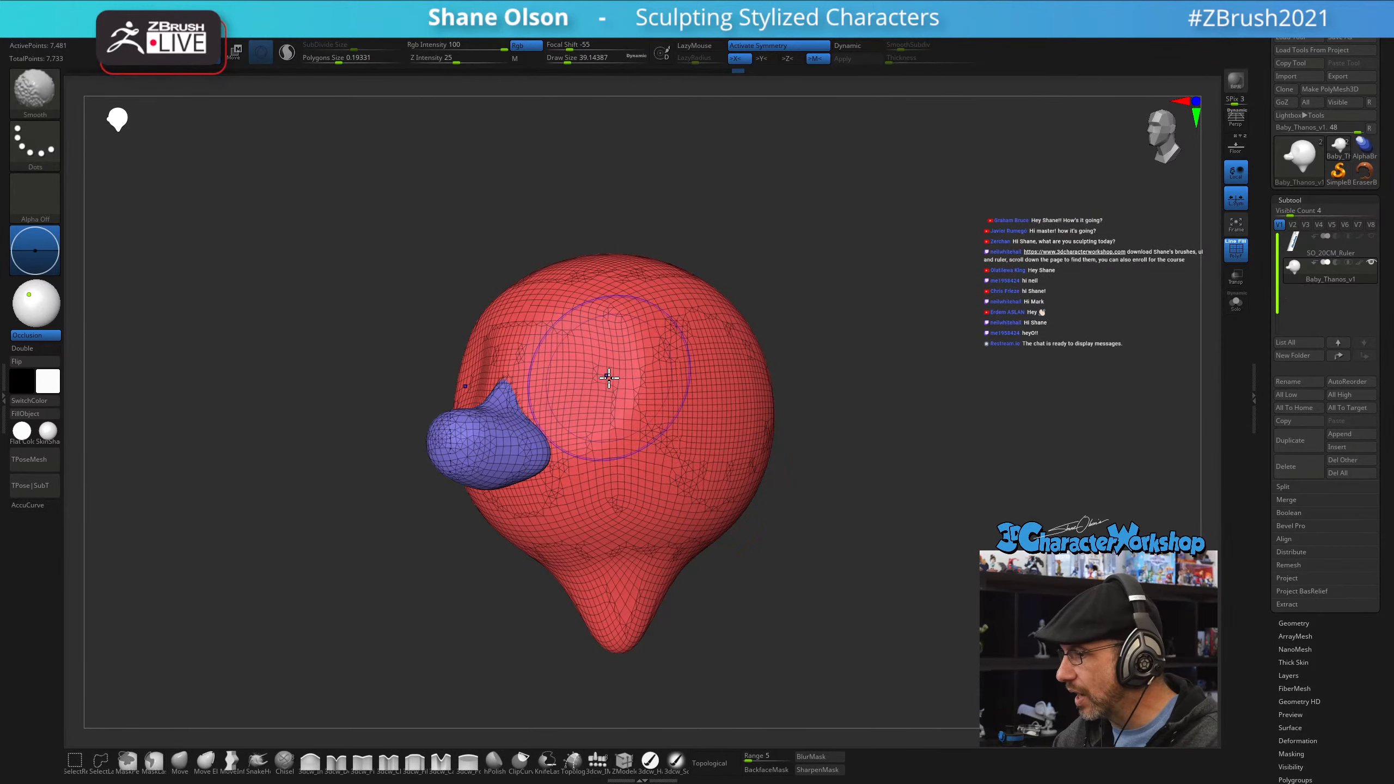
- Hide the wireframe and smooth the lower back of the head
mouse_move(664, 502)
right_mouse_down("alt")
mouse_move(669, 480)
mouse_move(718, 529)
mouse_move(669, 550)
right_mouse_up("alt")
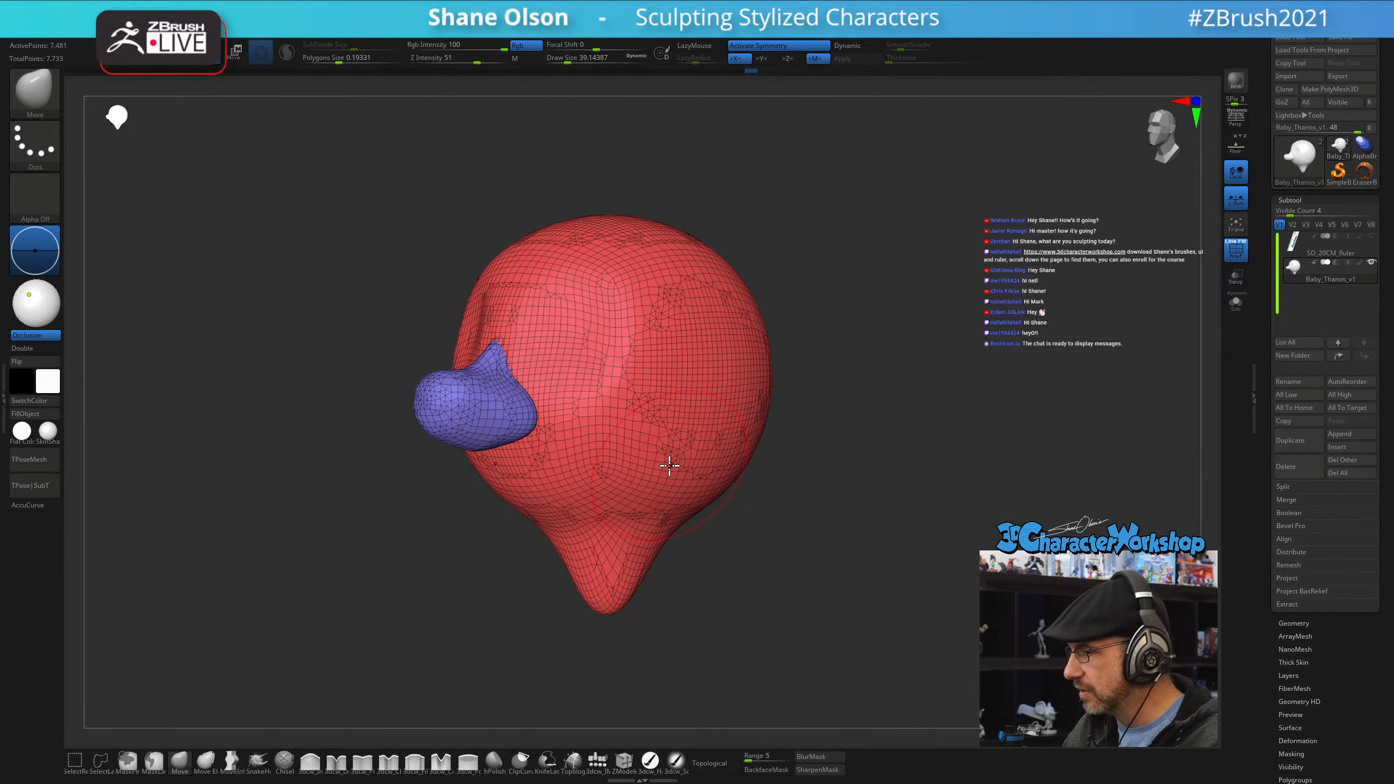
key("shift+f")
right_click_drag(697, 582, 692, 573)
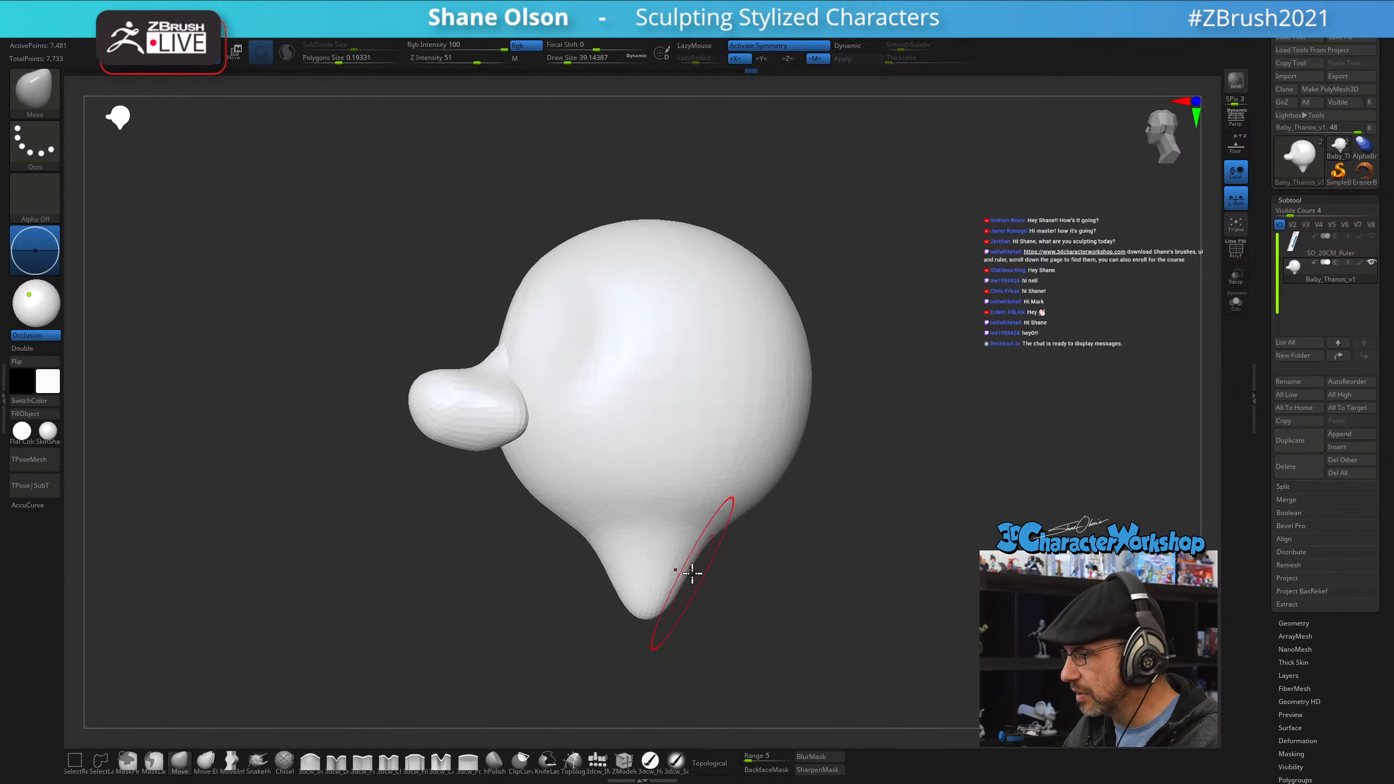
mouse_move(755, 467)
left_mouse_down("shift")
mouse_move(725, 353)
mouse_move(787, 415)
mouse_move(743, 420)
left_mouse_up("shift")
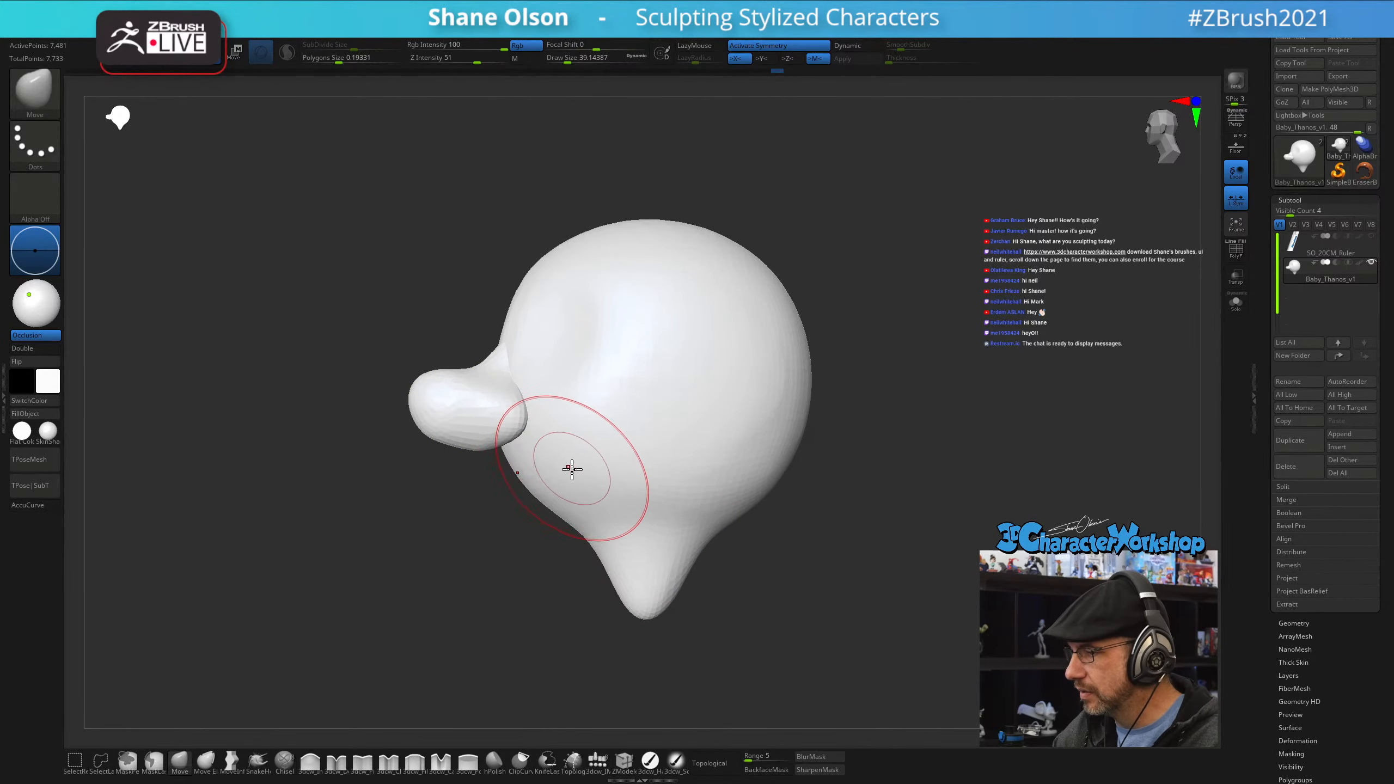
- Lengthen the neck downward with the Move brush and smooth its back contour
right_click_drag(573, 473, 543, 474)
mouse_move(680, 603)
left_mouse_down()
mouse_move(689, 635)
mouse_move(706, 619)
mouse_move(663, 636)
left_mouse_up()
left_click_drag(691, 554, 703, 612, "shift")
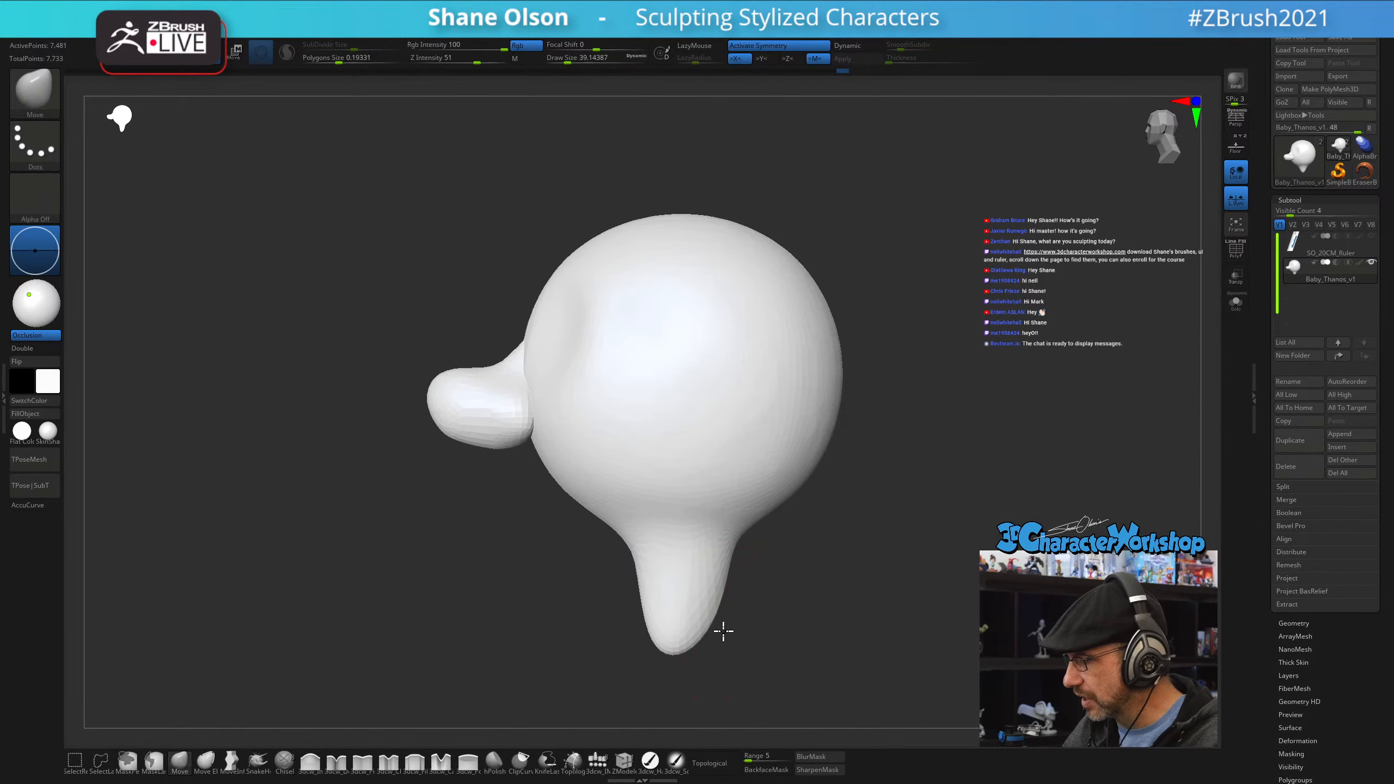
right_click_drag(721, 632, 779, 624, "shift")
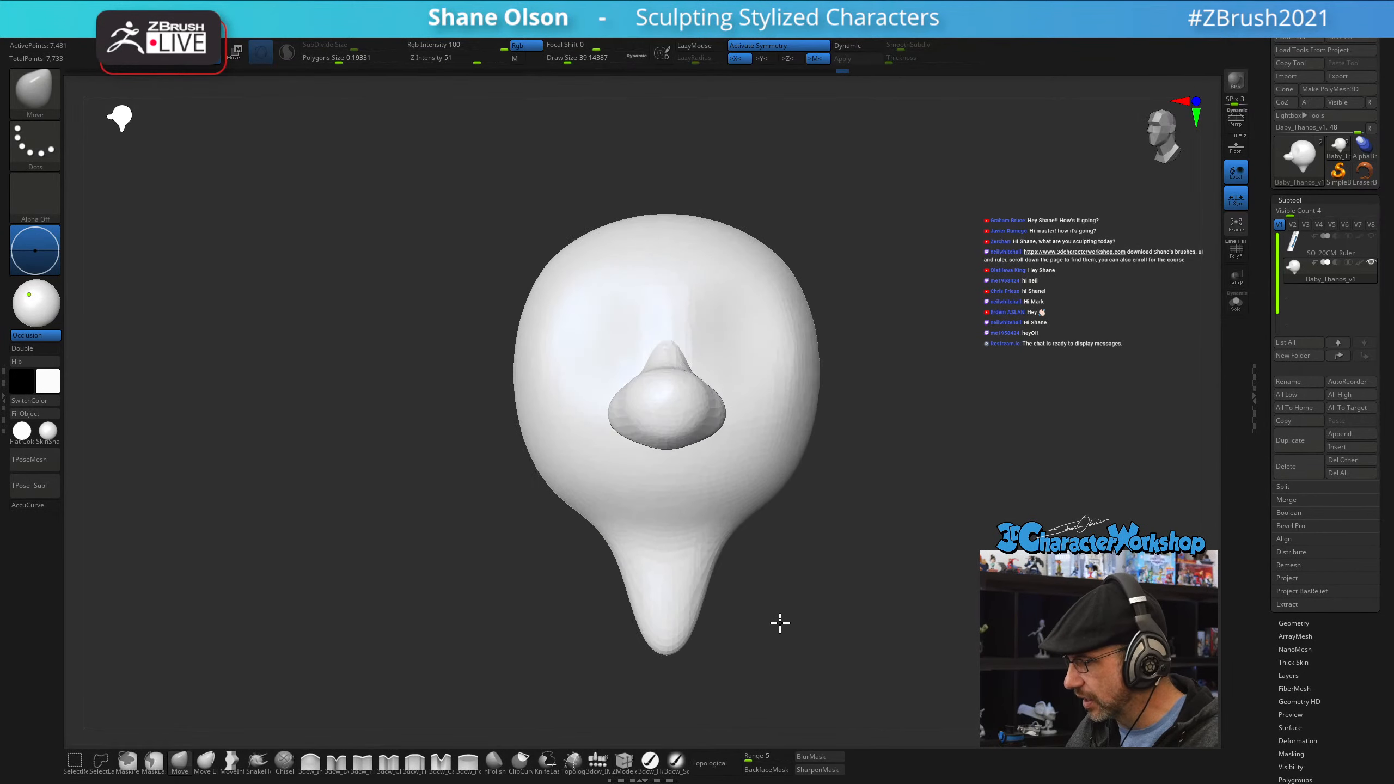
- Turn on Sculptris Pro, undo the trial smoothing on the neck, and set the SubDivide Size to 0.19331
left_click(287, 59)
mouse_move(683, 561)
left_mouse_down("shift")
mouse_move(676, 626)
mouse_move(693, 599)
left_mouse_up("shift")
key("ctrl+z")
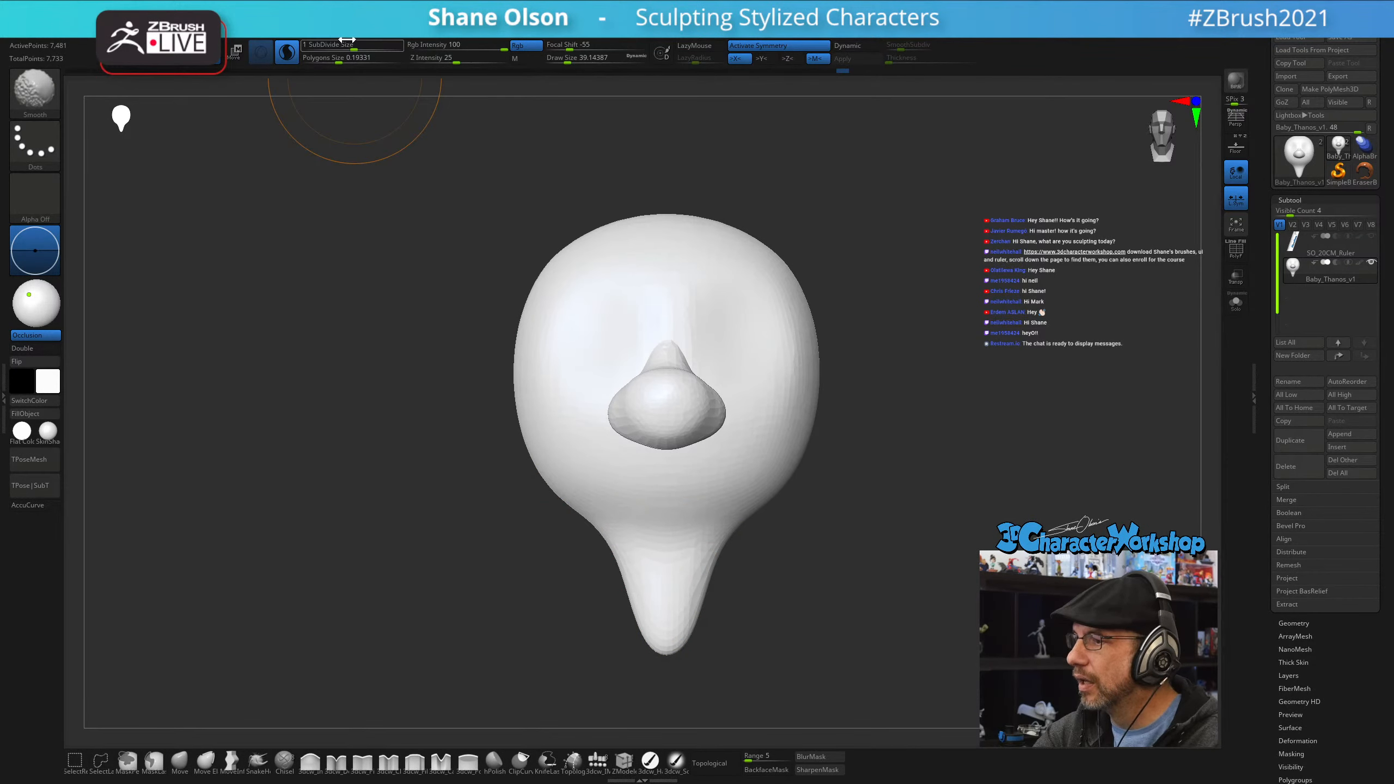
left_click_drag(349, 42, 333, 40)
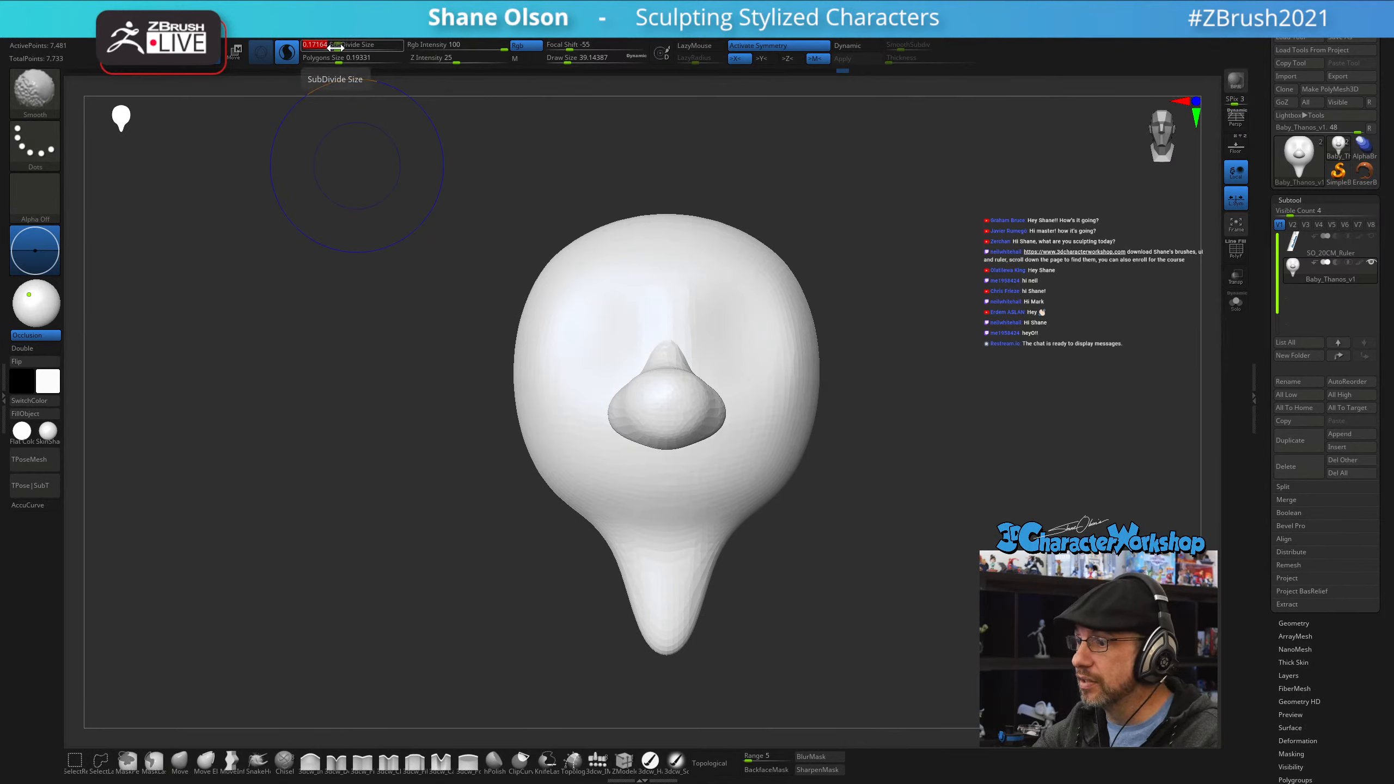
left_click_drag(343, 46, 337, 46, "shift")
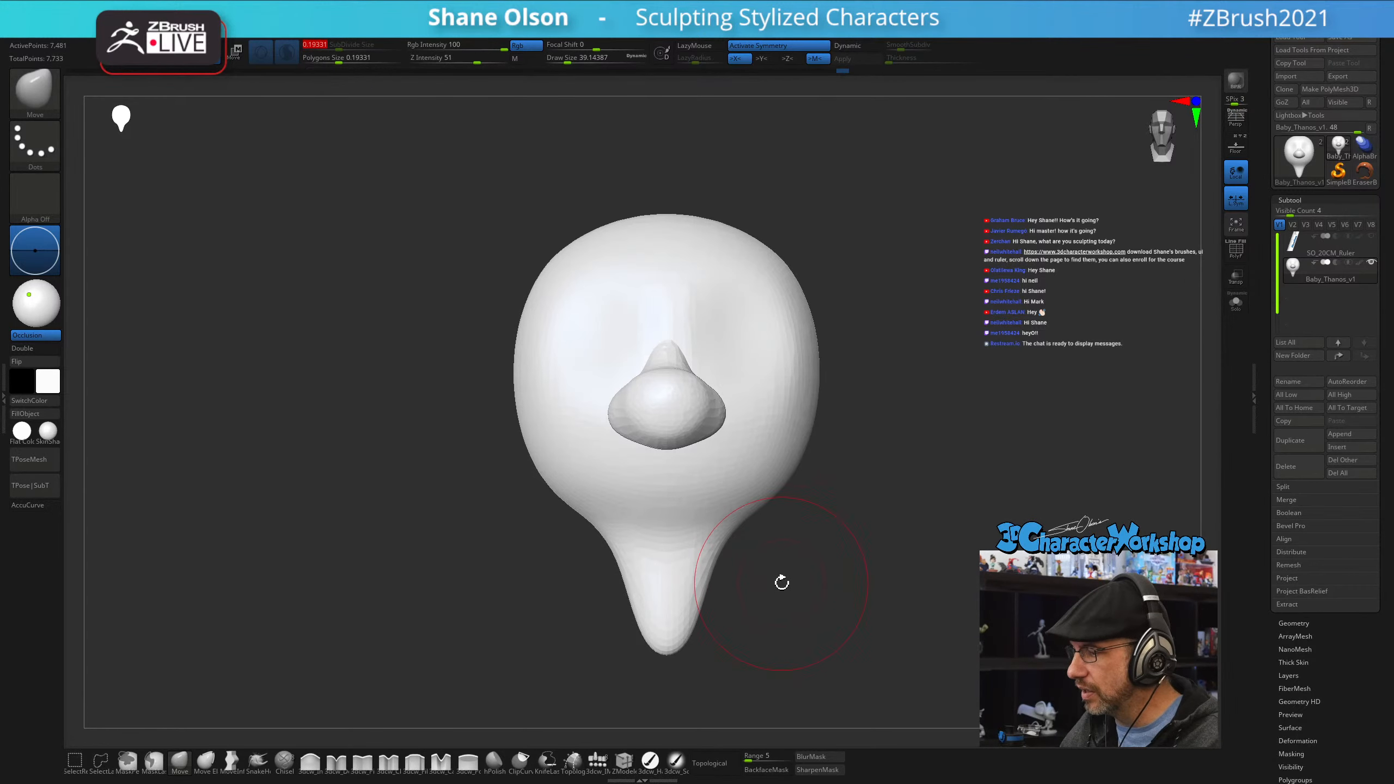
- Smooth the neck with Sculptris Pro, show the wireframe, and smooth again with the SubDivide Size set to 0.12182
mouse_move(692, 588)
left_mouse_down("shift")
mouse_move(700, 550)
mouse_move(666, 582)
mouse_move(686, 637)
left_mouse_up("shift")
key("shift+f")
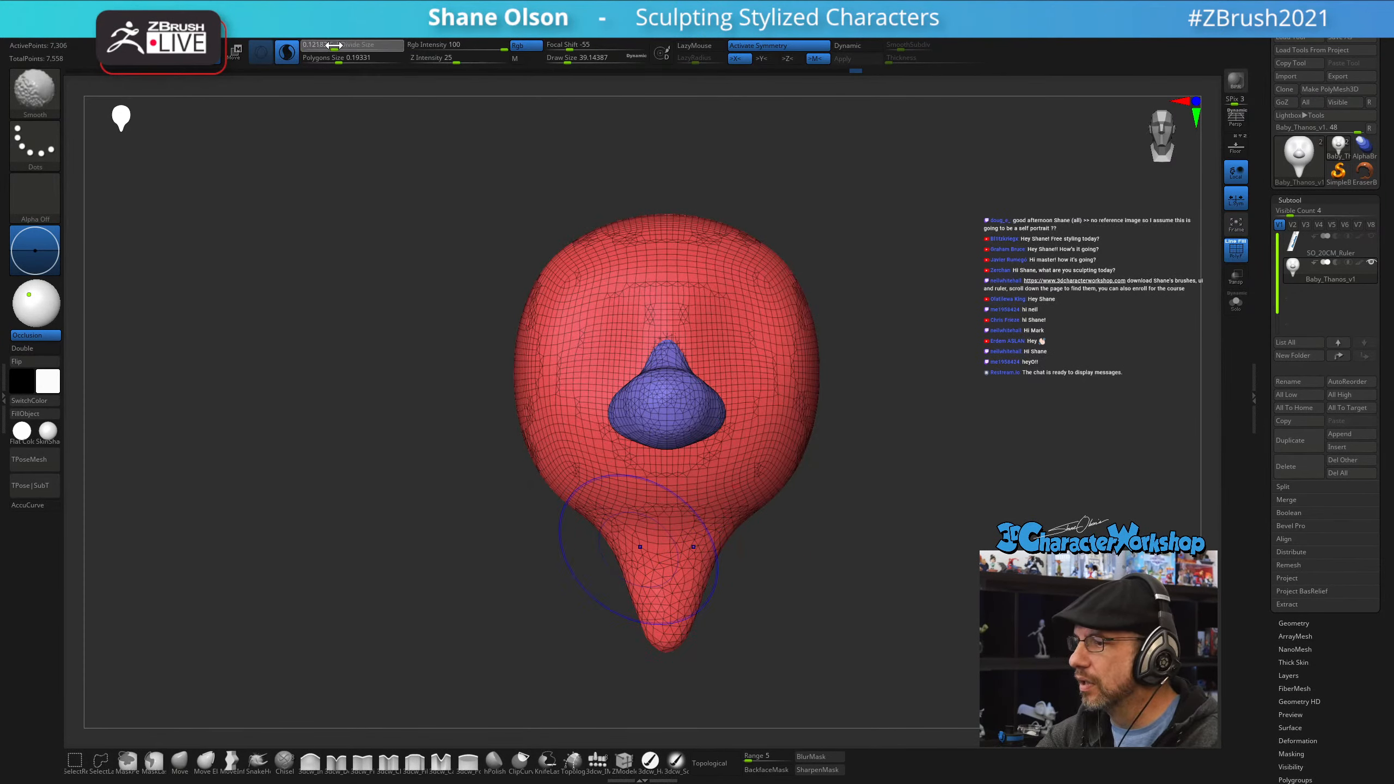
mouse_move(692, 589)
left_mouse_down("shift")
mouse_move(685, 623)
mouse_move(710, 623)
left_mouse_up("shift")
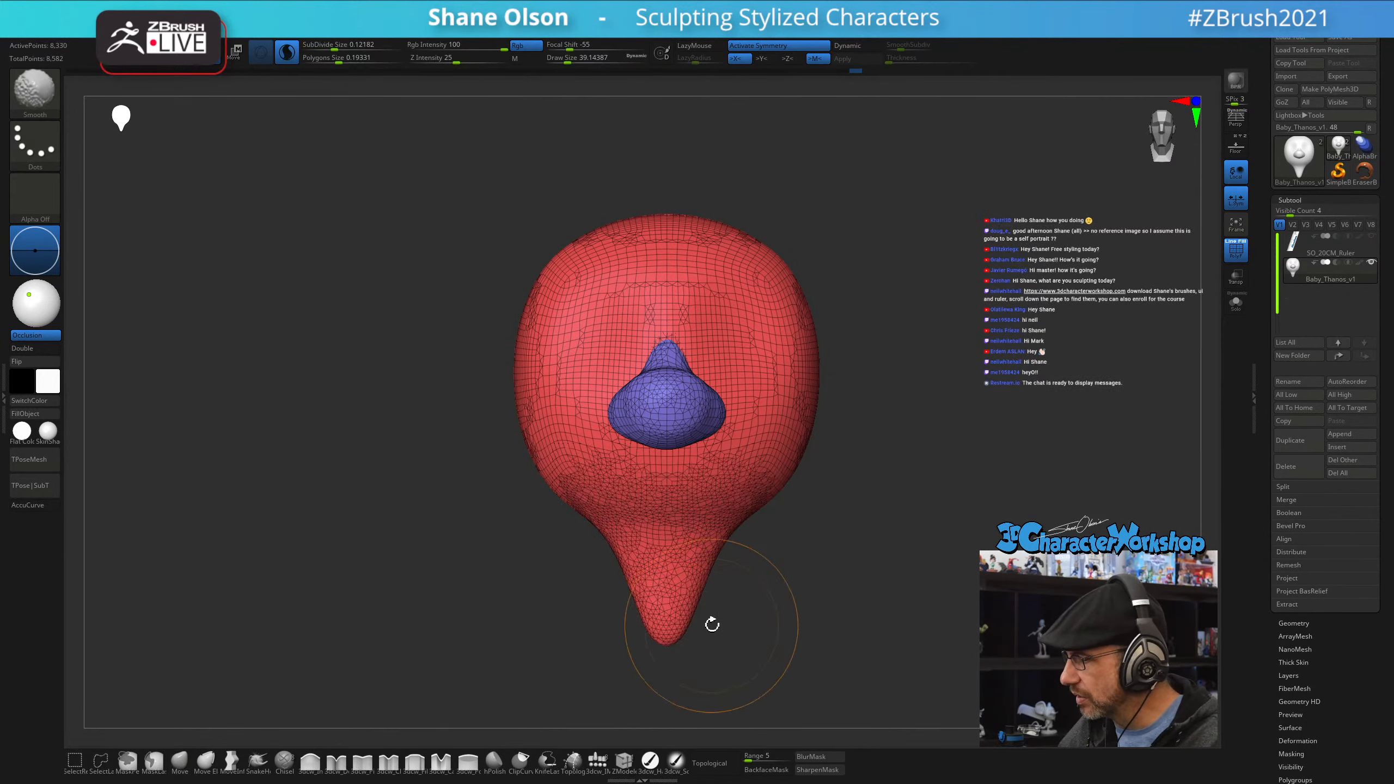
- Smooth the lower cheek with the Smooth brush and turn the head to profile
mouse_move(790, 588)
left_mouse_down("alt")
mouse_move(754, 567)
mouse_move(757, 603)
left_mouse_up("alt")
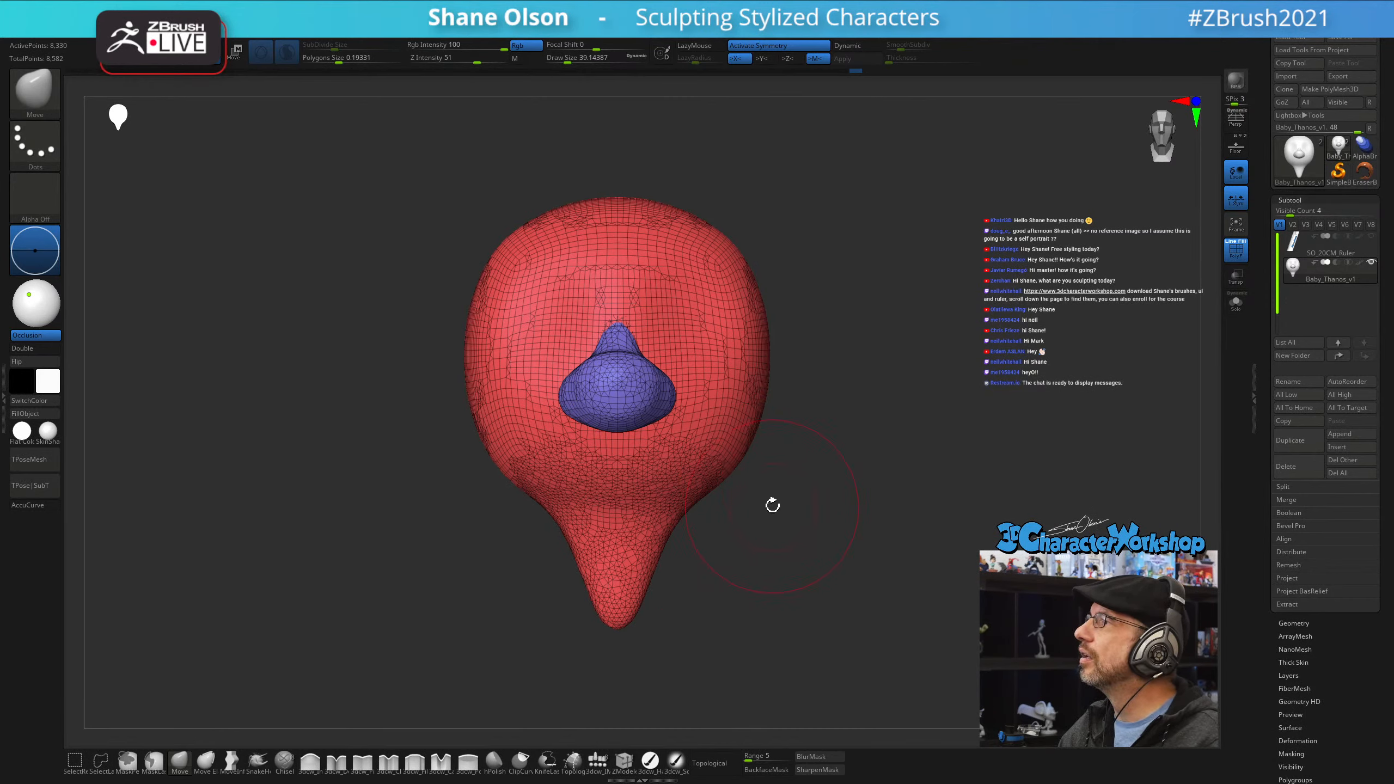
left_click_drag(775, 496, 769, 512, "alt")
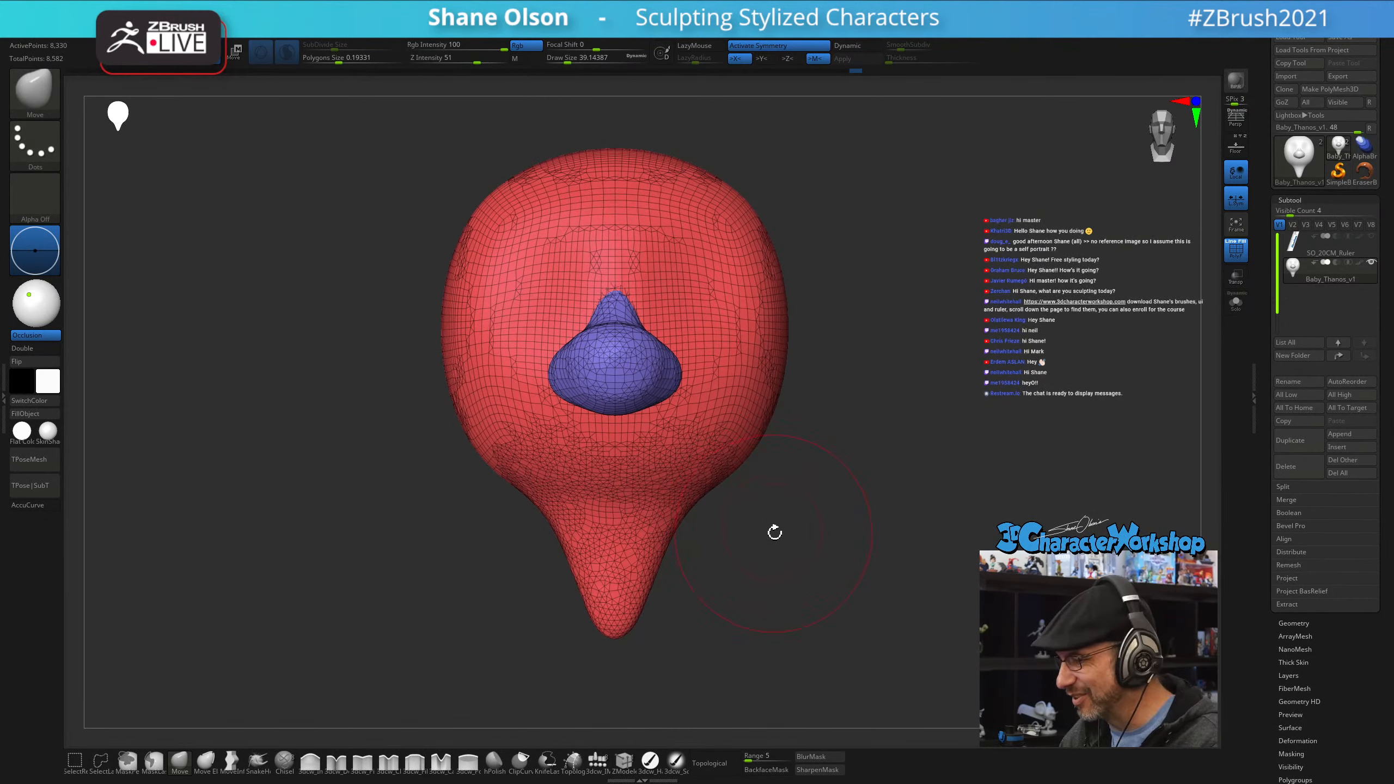
left_click_drag(748, 443, 745, 447, "shift")
mouse_move(793, 580)
left_mouse_down()
mouse_move(757, 592)
mouse_move(765, 601)
left_mouse_up()
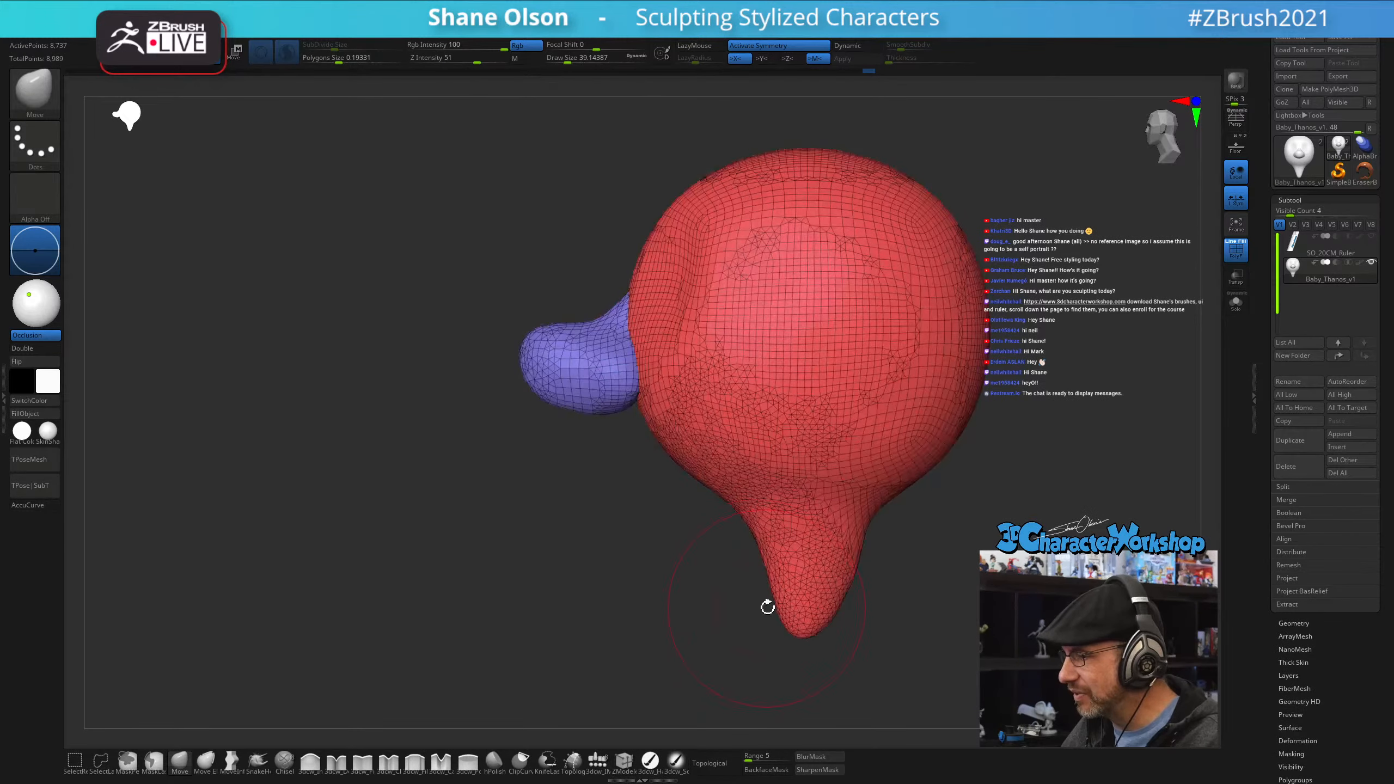
- Smooth the jaw-to-neck transition and pull the neck tip downward with the Move brush
mouse_move(931, 571)
left_mouse_down()
mouse_move(937, 581)
mouse_move(901, 579)
left_mouse_up()
left_click_drag(790, 499, 871, 452, "shift")
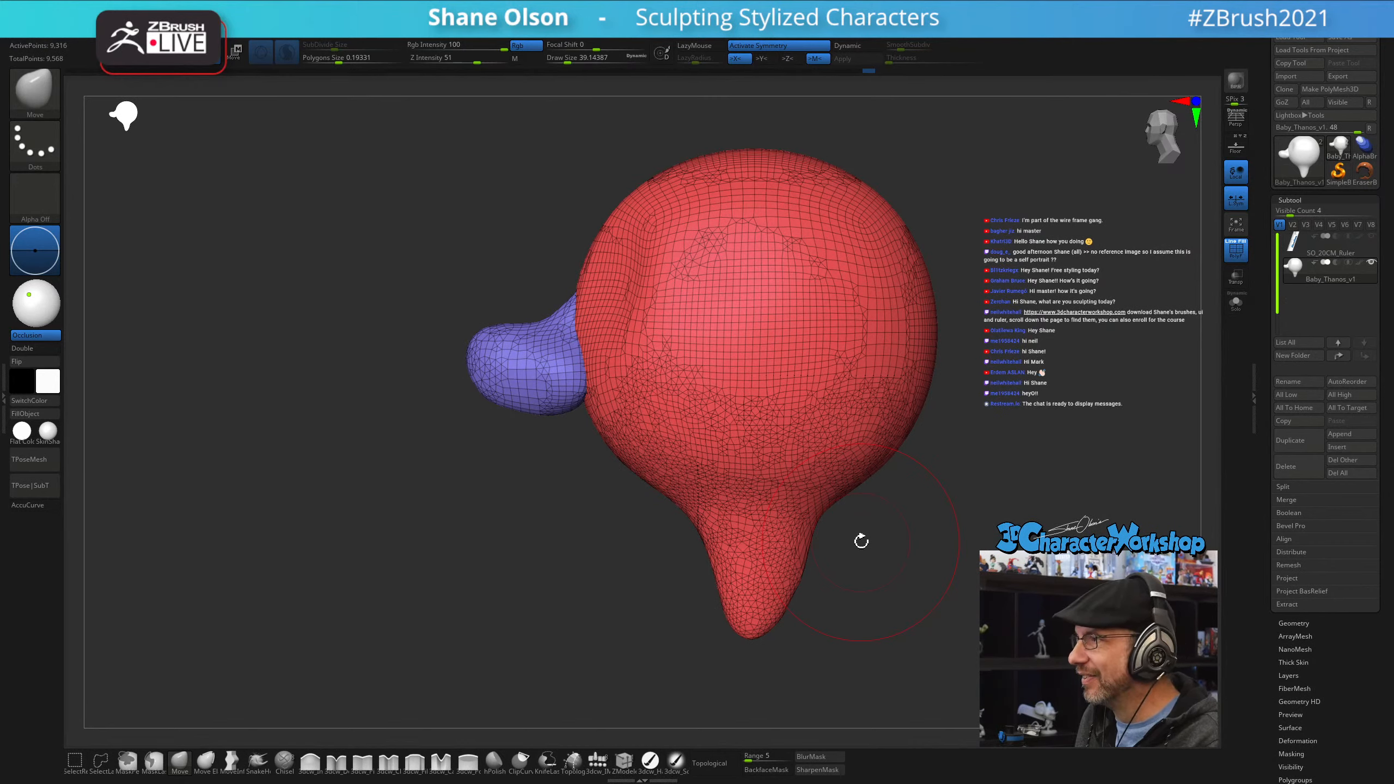
mouse_move(810, 553)
left_mouse_down()
mouse_move(794, 638)
mouse_move(747, 626)
left_mouse_up()
left_click_drag(799, 562, 806, 564)
- Enlarge the Move brush to a Draw Size of about 97 and reshape the lower neck
key("s")
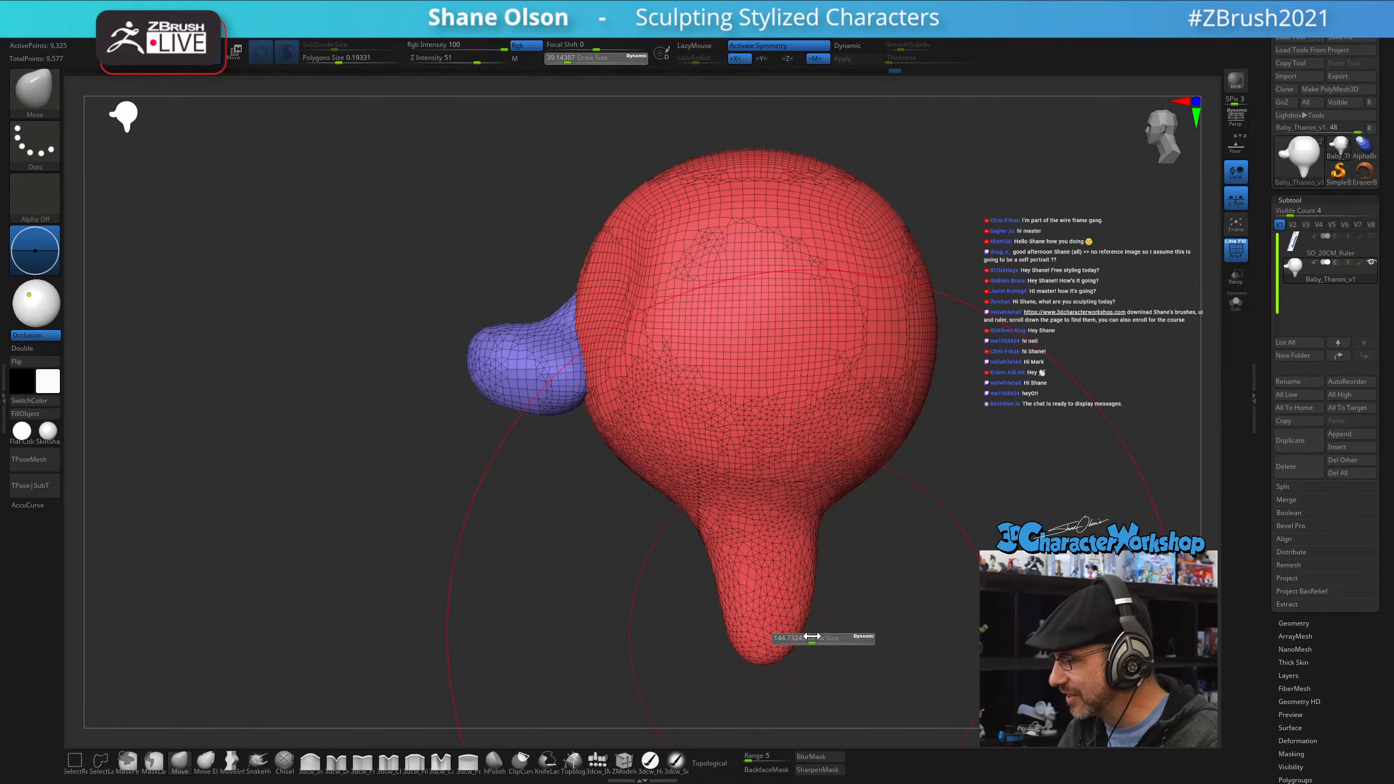
mouse_move(791, 634)
left_mouse_down()
mouse_move(856, 624)
mouse_move(771, 573)
left_mouse_up()
key("s")
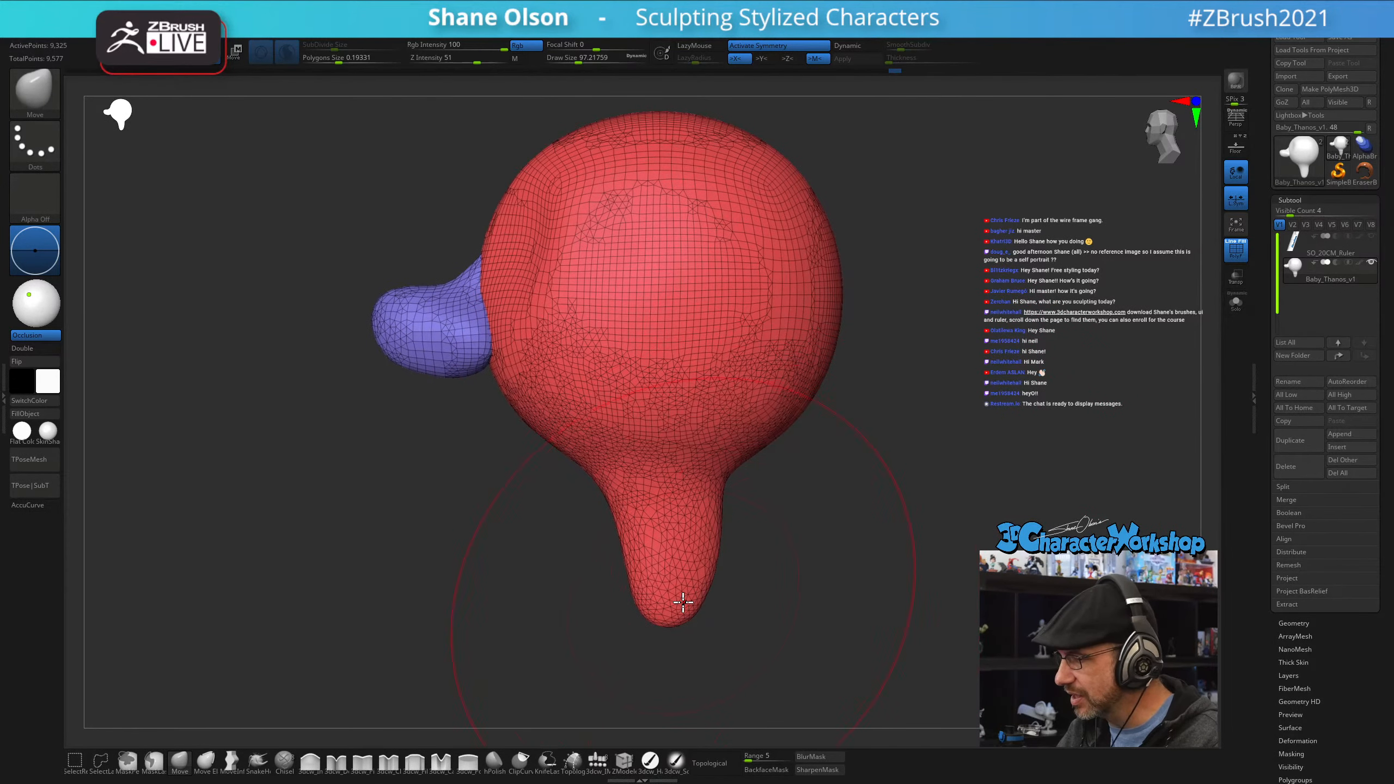
left_click_drag(684, 604, 689, 612)
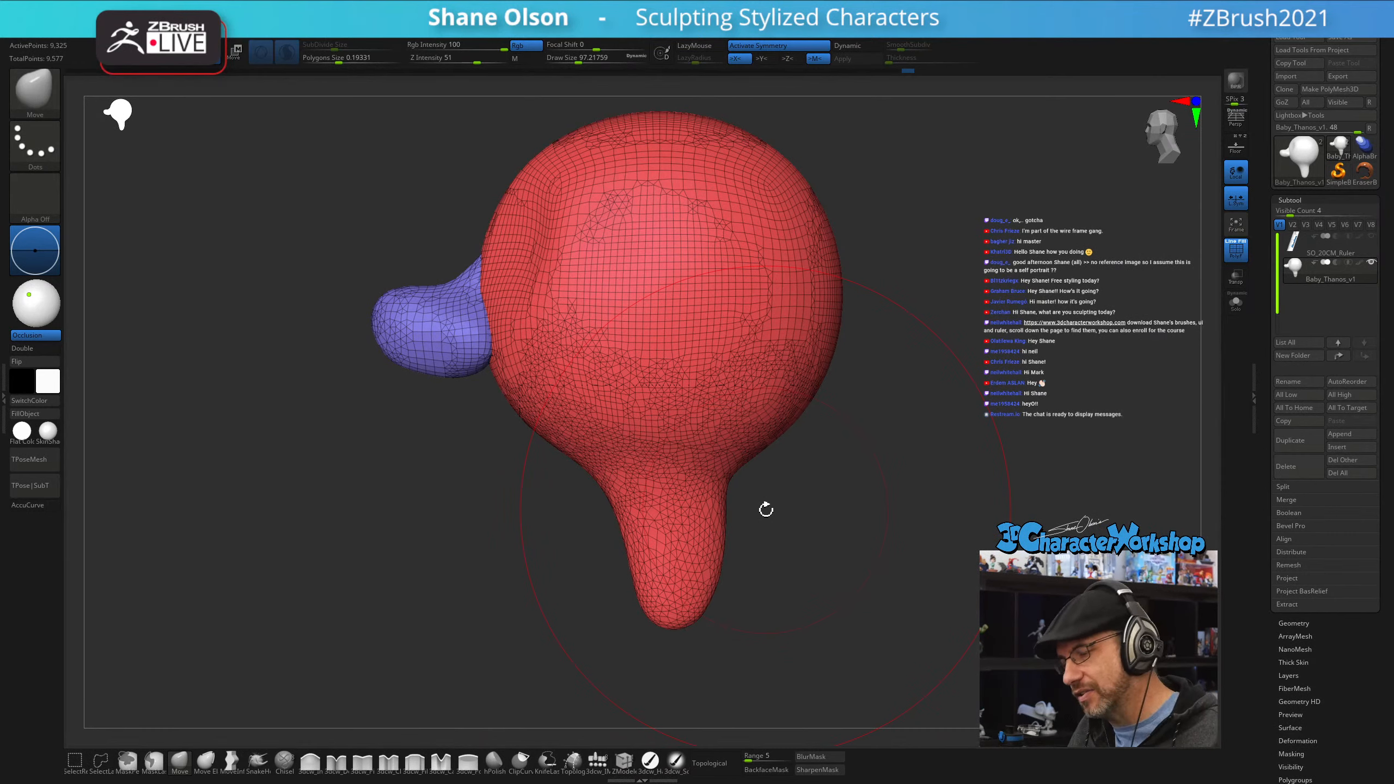
- Smooth the front and sides of the head with Sculptris Pro from the front view
left_click_drag(725, 523, 785, 553)
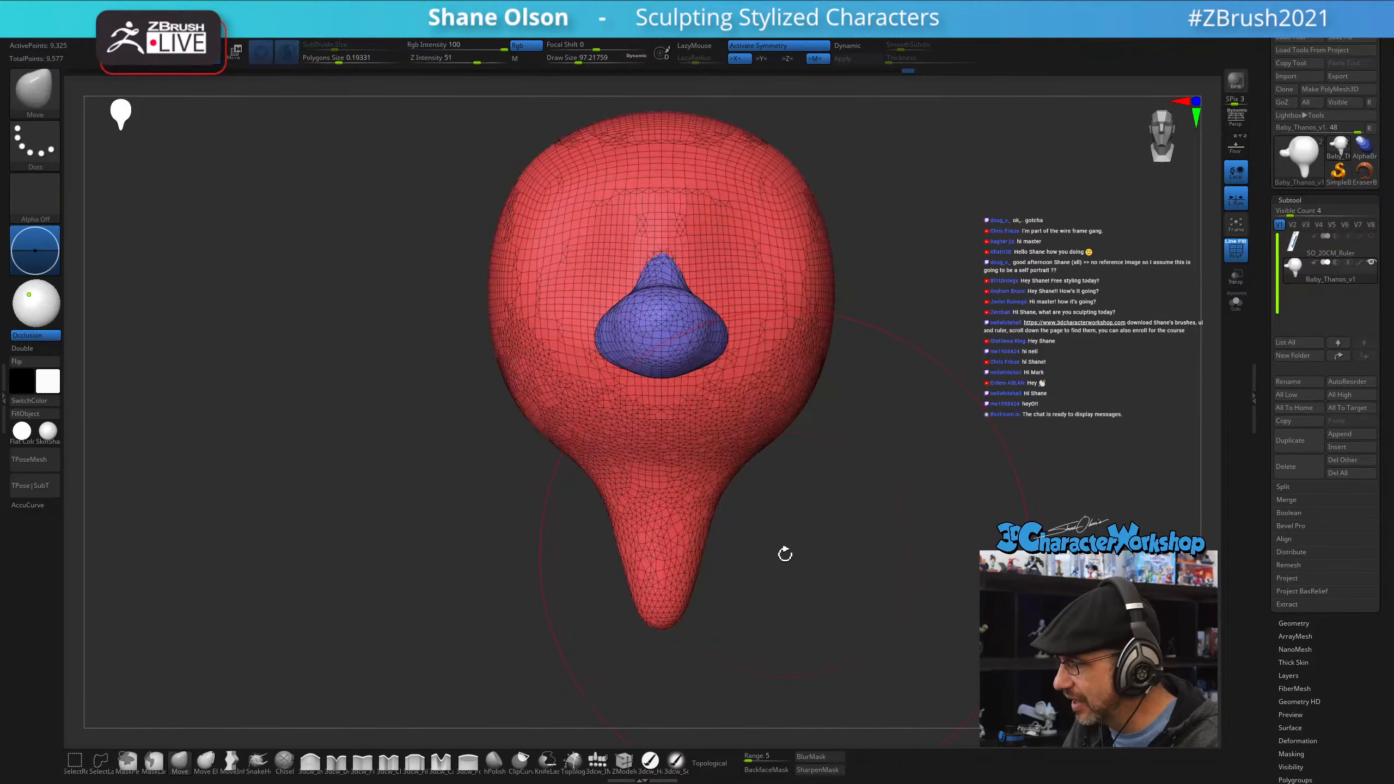
mouse_move(790, 423)
left_mouse_down("shift")
mouse_move(804, 396)
mouse_move(800, 243)
mouse_move(832, 365)
left_mouse_up("shift")
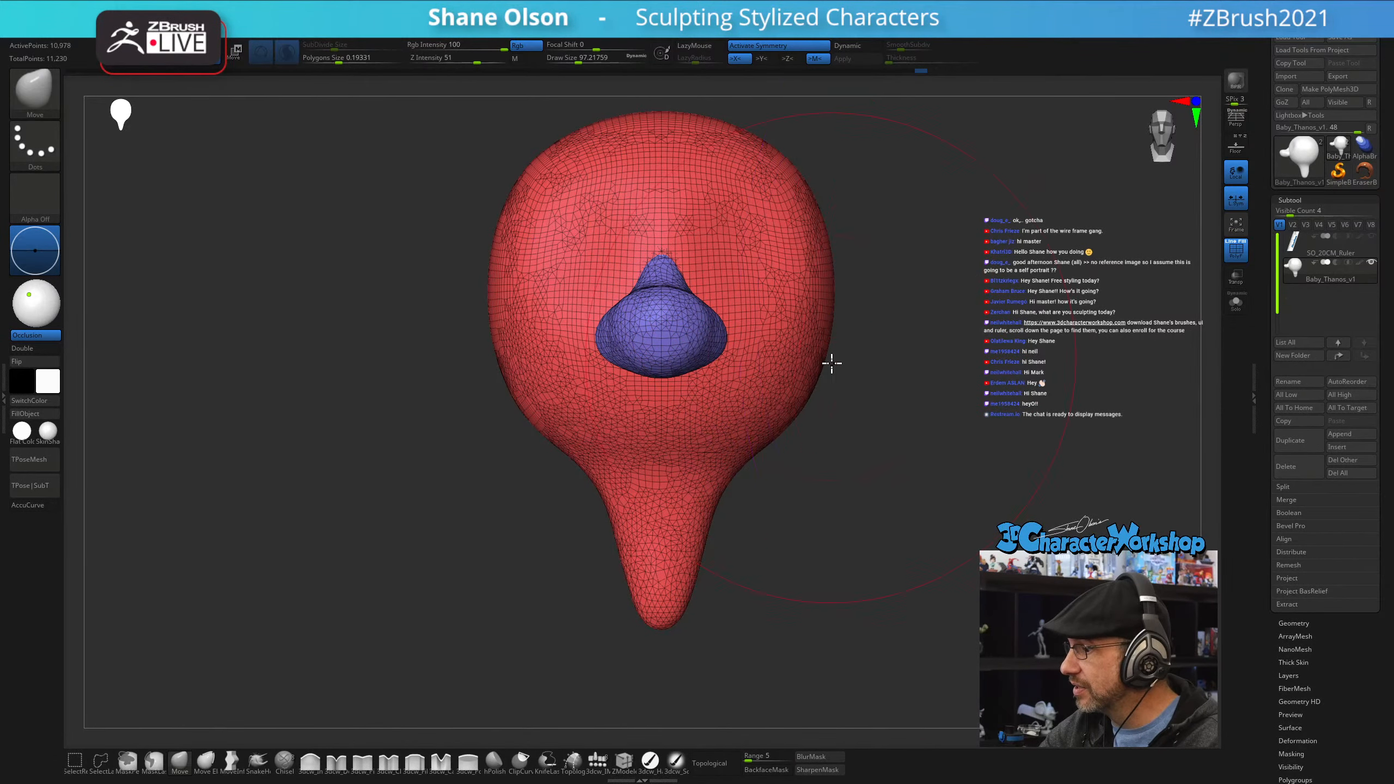
mouse_move(856, 465)
left_mouse_down("alt")
mouse_move(845, 442)
mouse_move(794, 476)
mouse_move(850, 461)
mouse_move(780, 517)
left_mouse_up("alt")
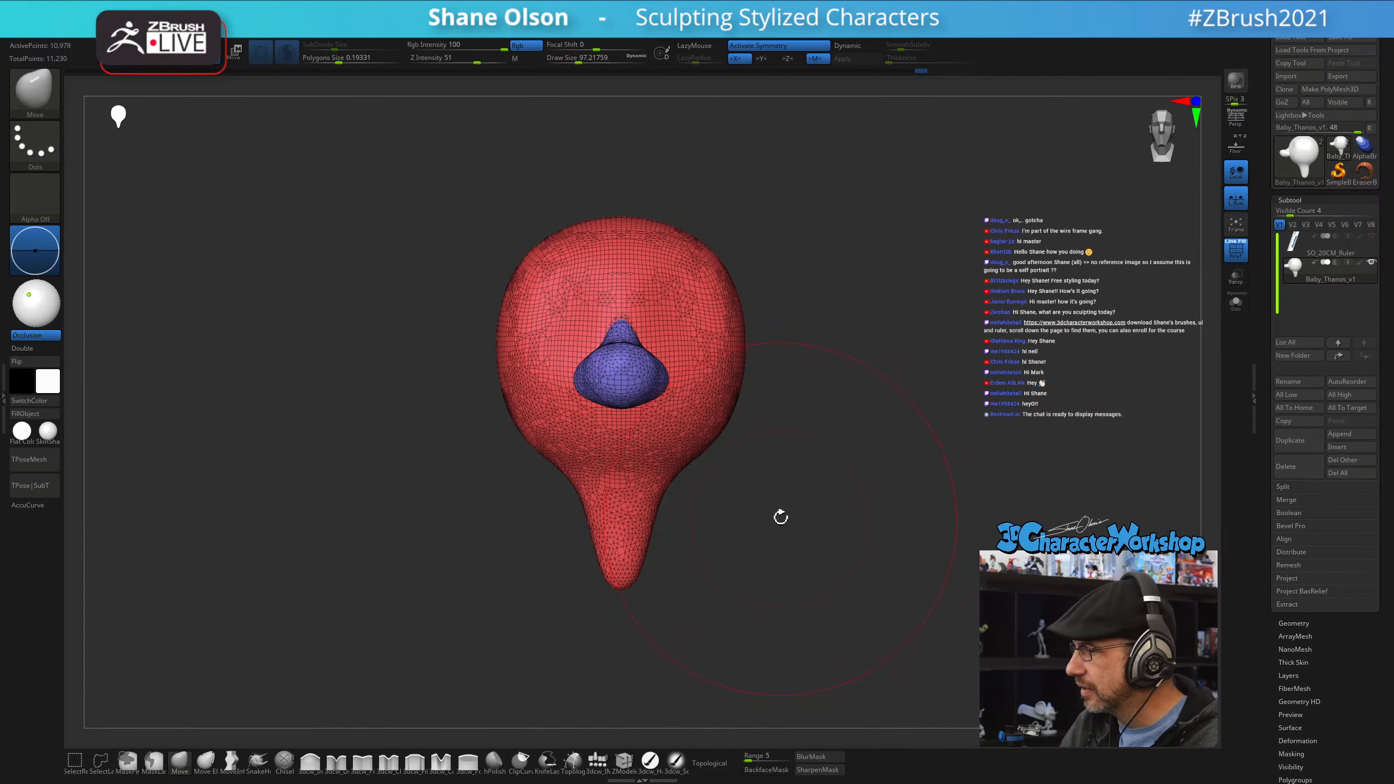
- Insert a mirrored pair of QuadSphere-2 meshes at the sides of the head as ears, with a Draw Size of about 33
left_click(597, 761)
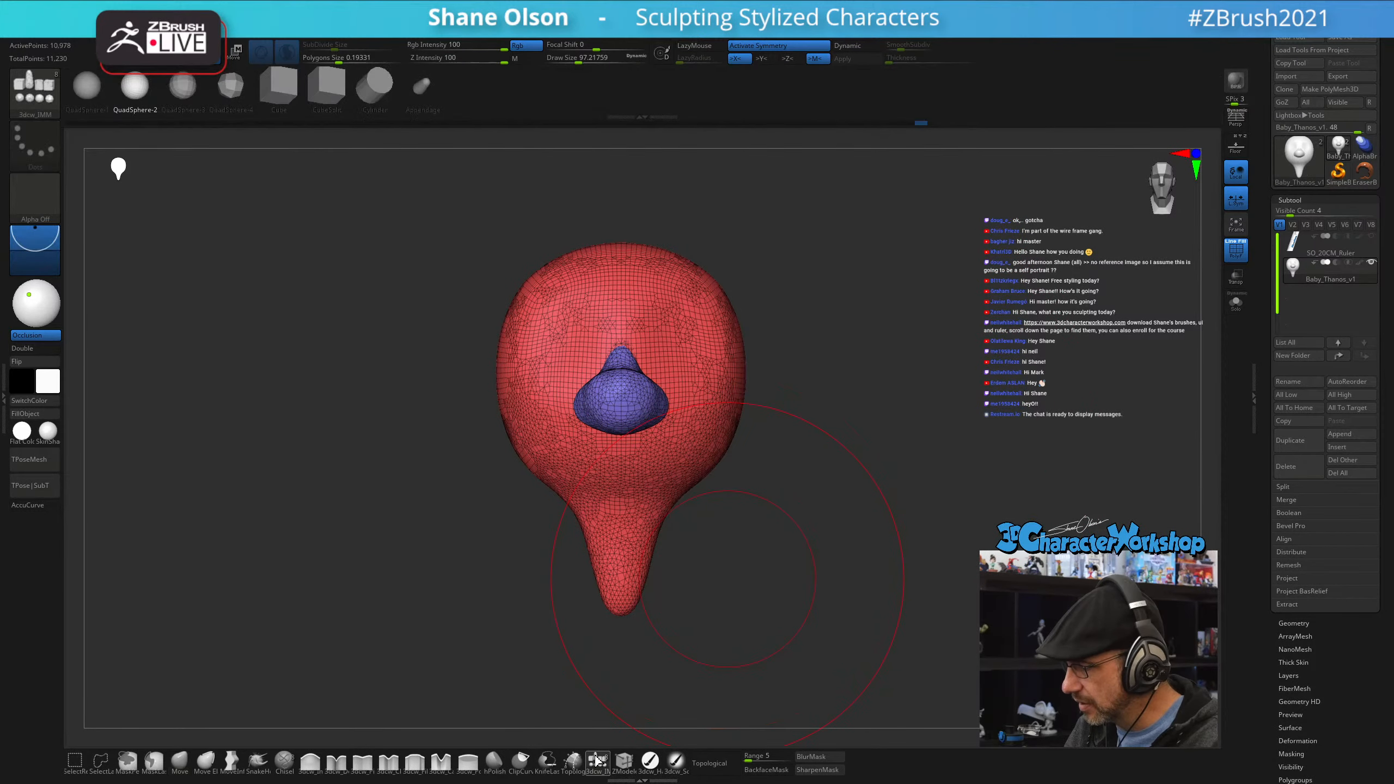
key("s")
left_click_drag(787, 521, 719, 562)
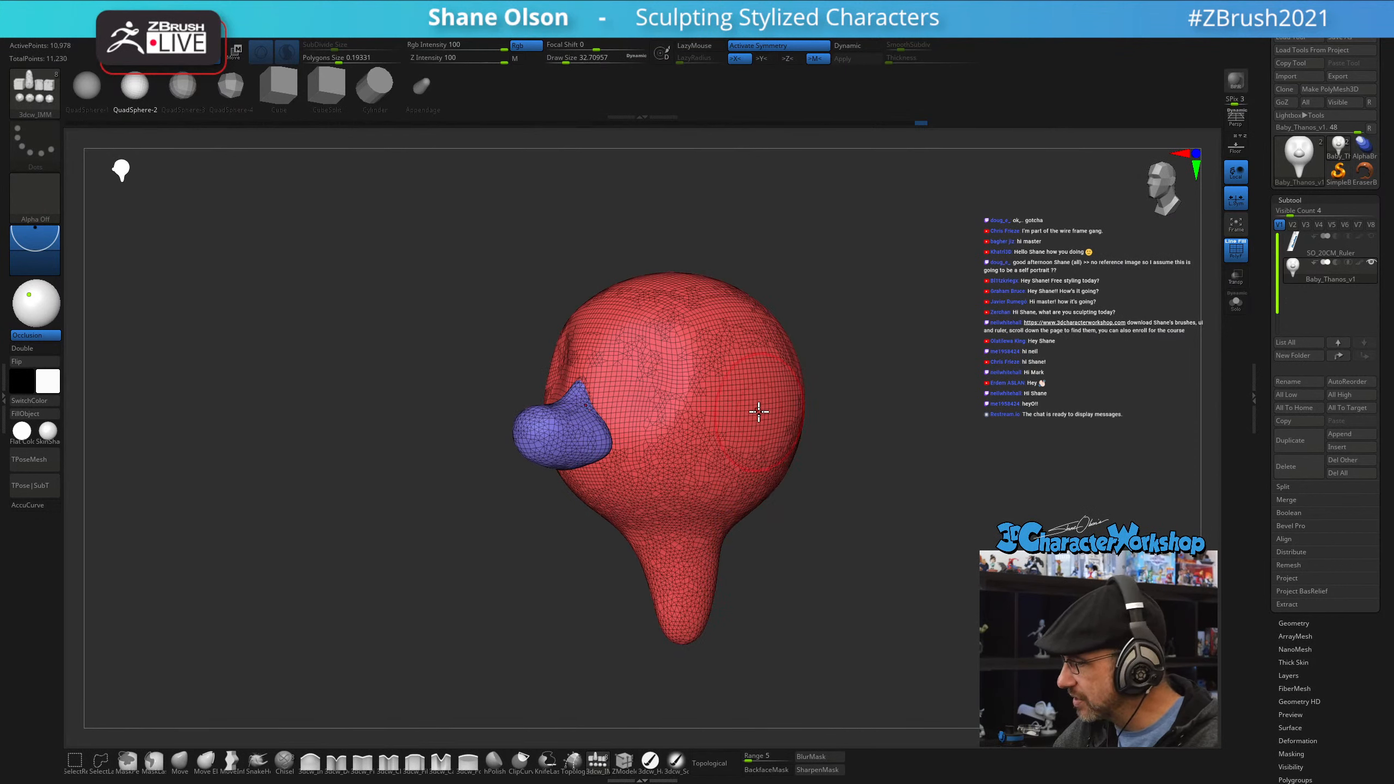
left_click_drag(759, 411, 757, 457)
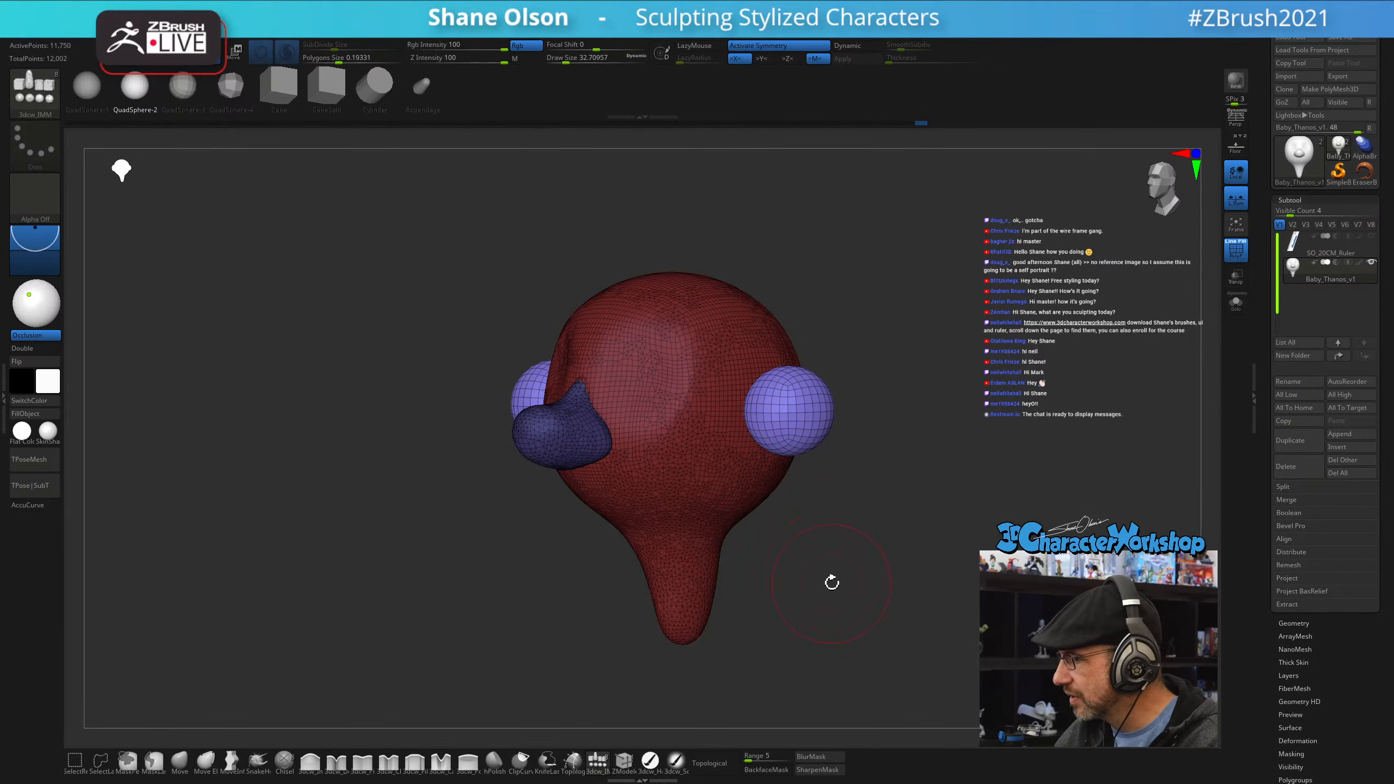
- Give the two inserted ear spheres their own polygroup and clear the mask from the head
left_click_drag(831, 590, 832, 591, "ctrl")
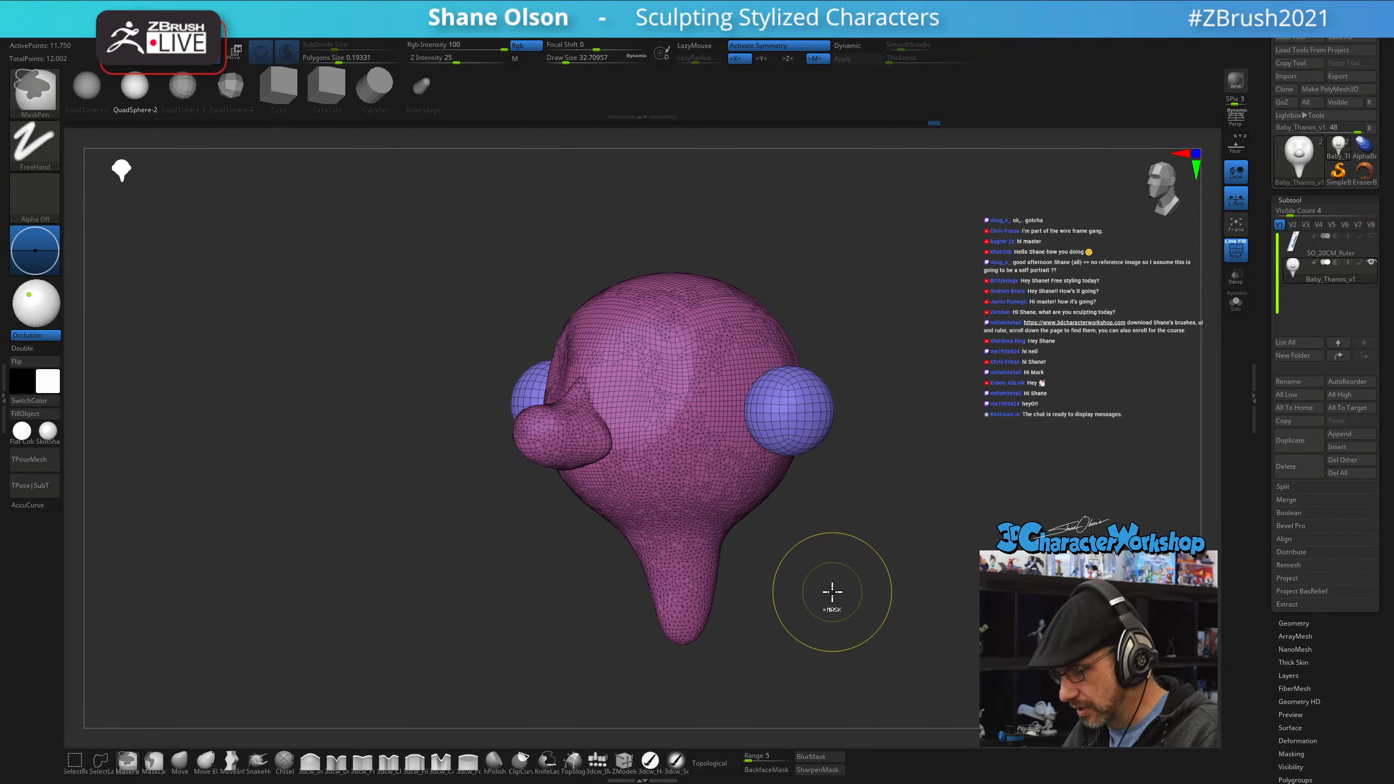
key("ctrl+z")
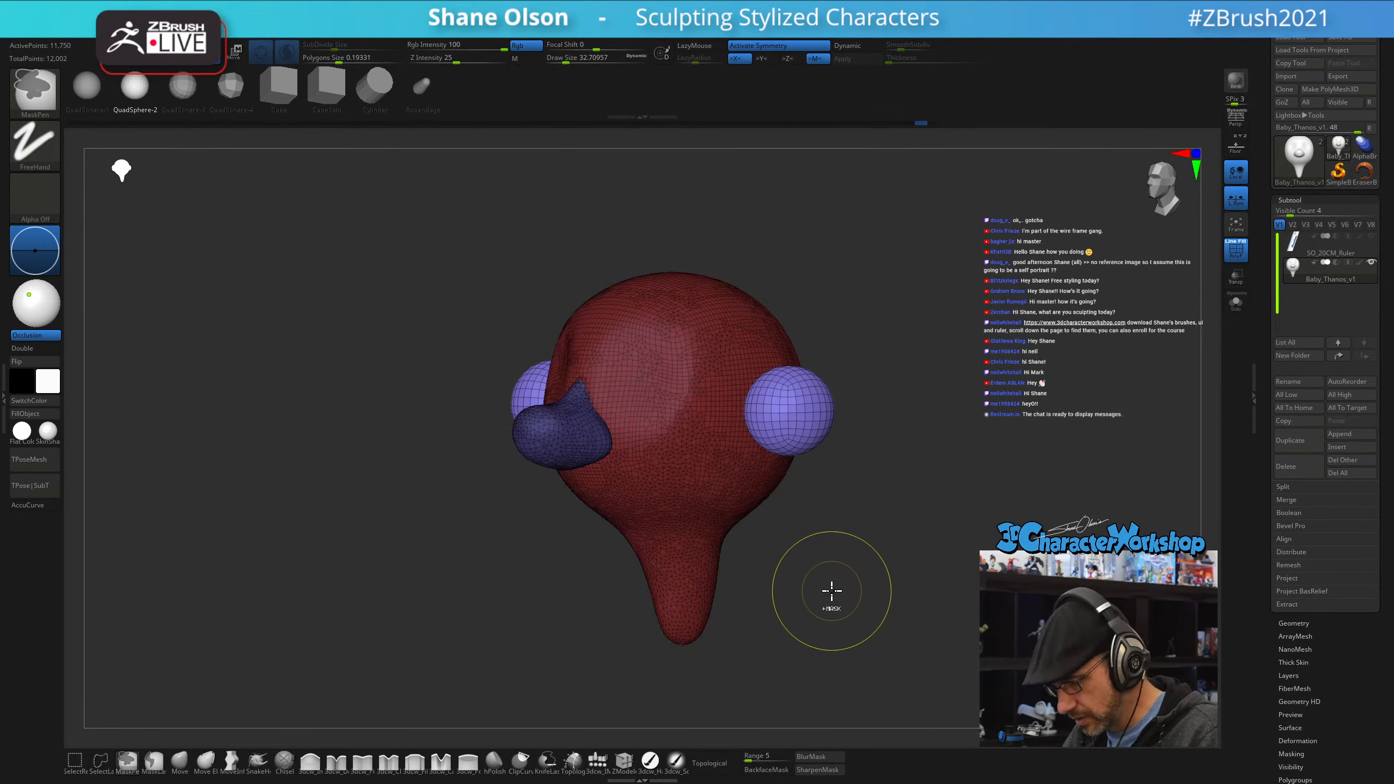
mouse_move(847, 578)
left_mouse_down("ctrl")
mouse_move(818, 564)
mouse_move(937, 542)
mouse_move(893, 563)
left_mouse_up("ctrl")
key("ctrl+z")
key("ctrl+w")
- Mask everything except the ear spheres and center the Gizmo on the unmasked ear
key("w")
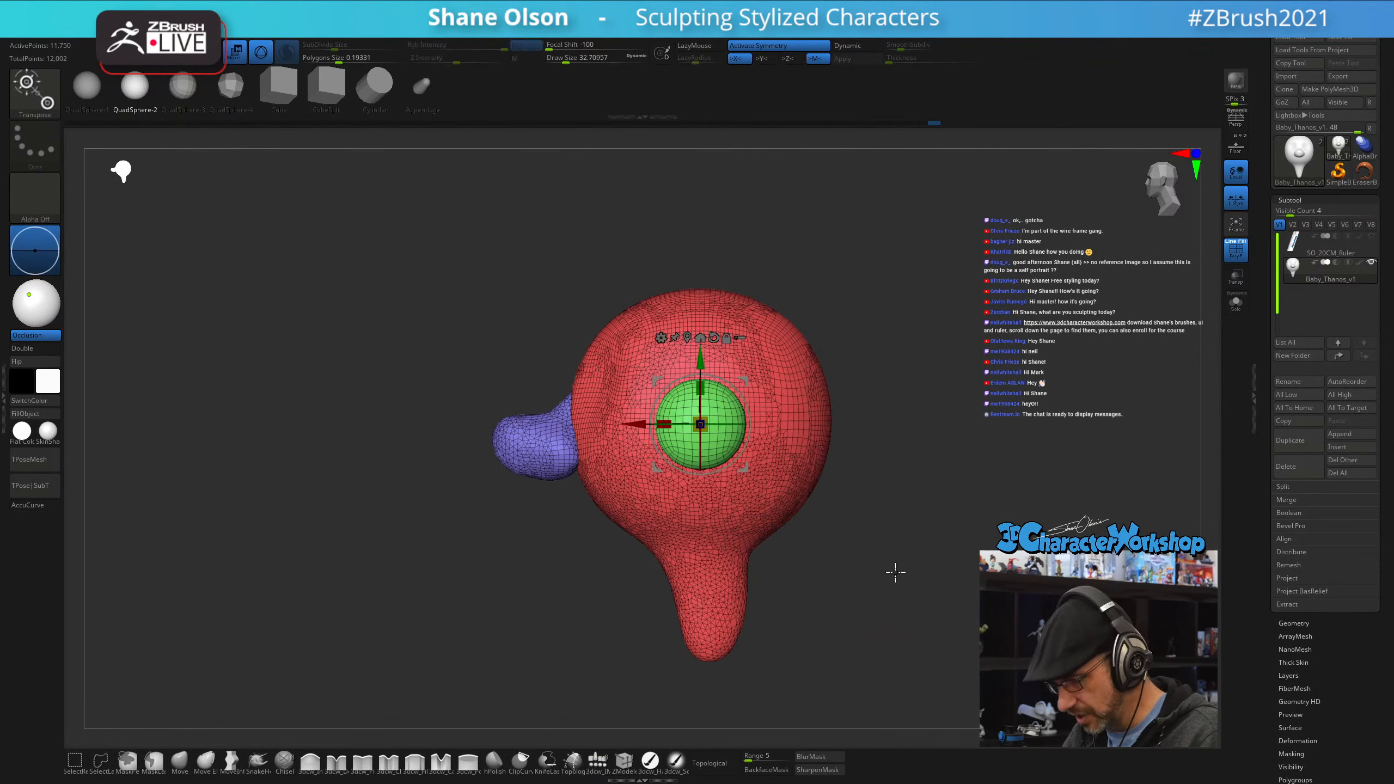
left_click_drag(746, 381, 894, 518, "alt")
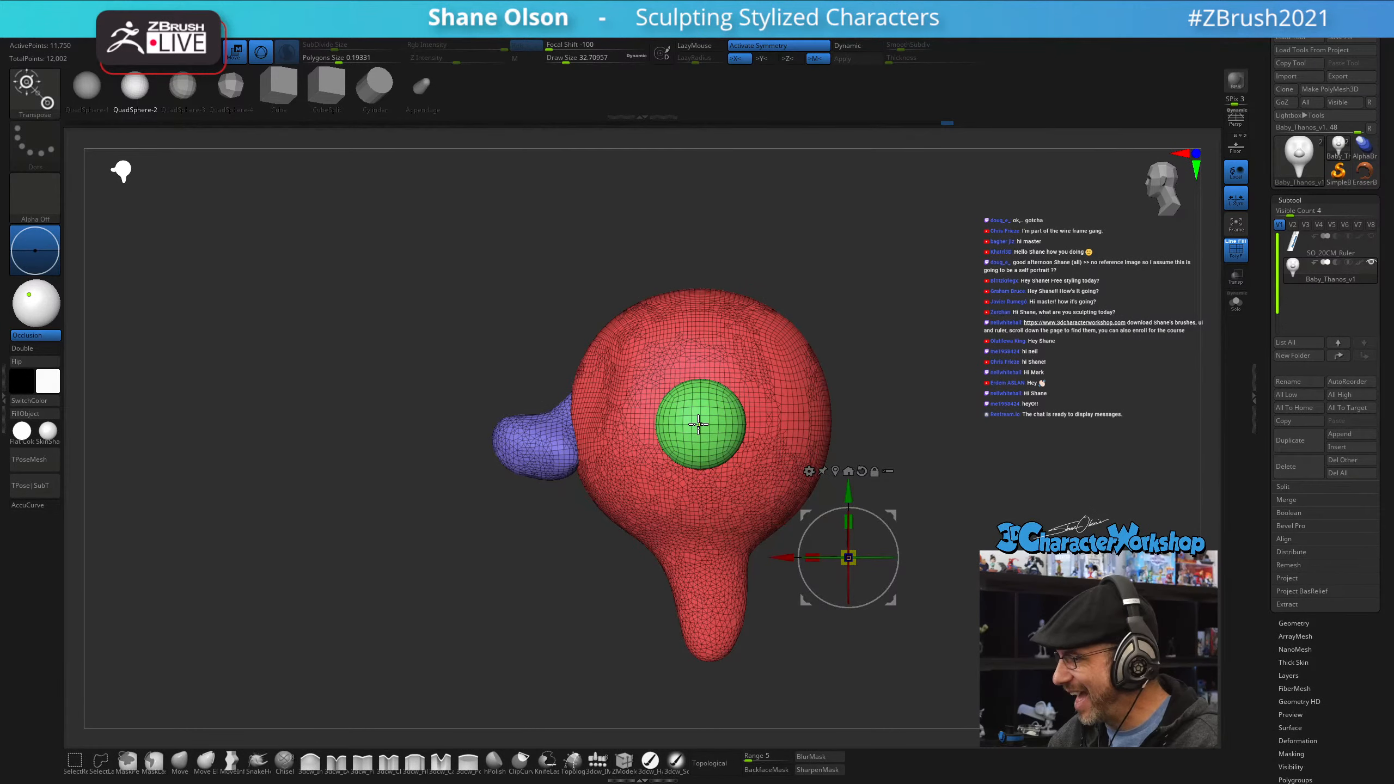
left_click(700, 426, "ctrl")
left_click(712, 345, "alt")
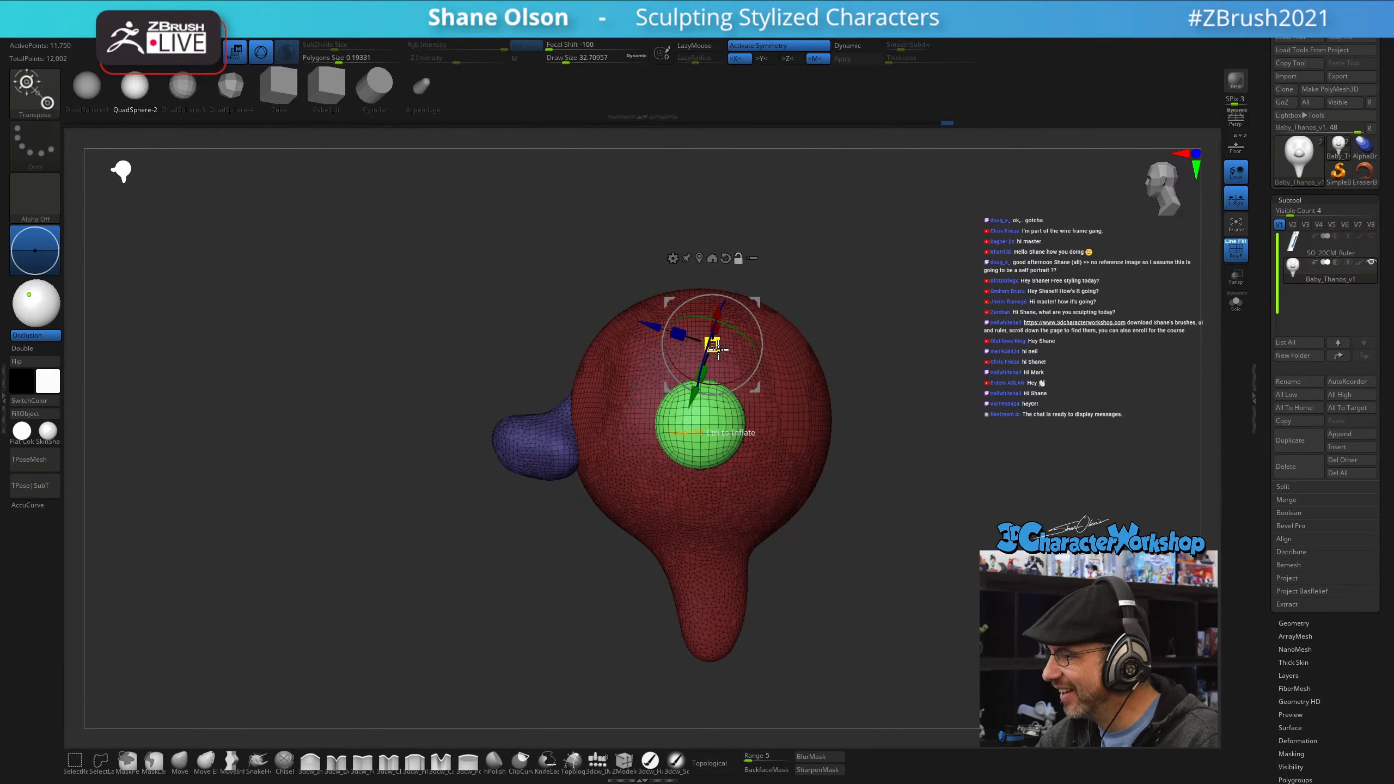
left_click(701, 259)
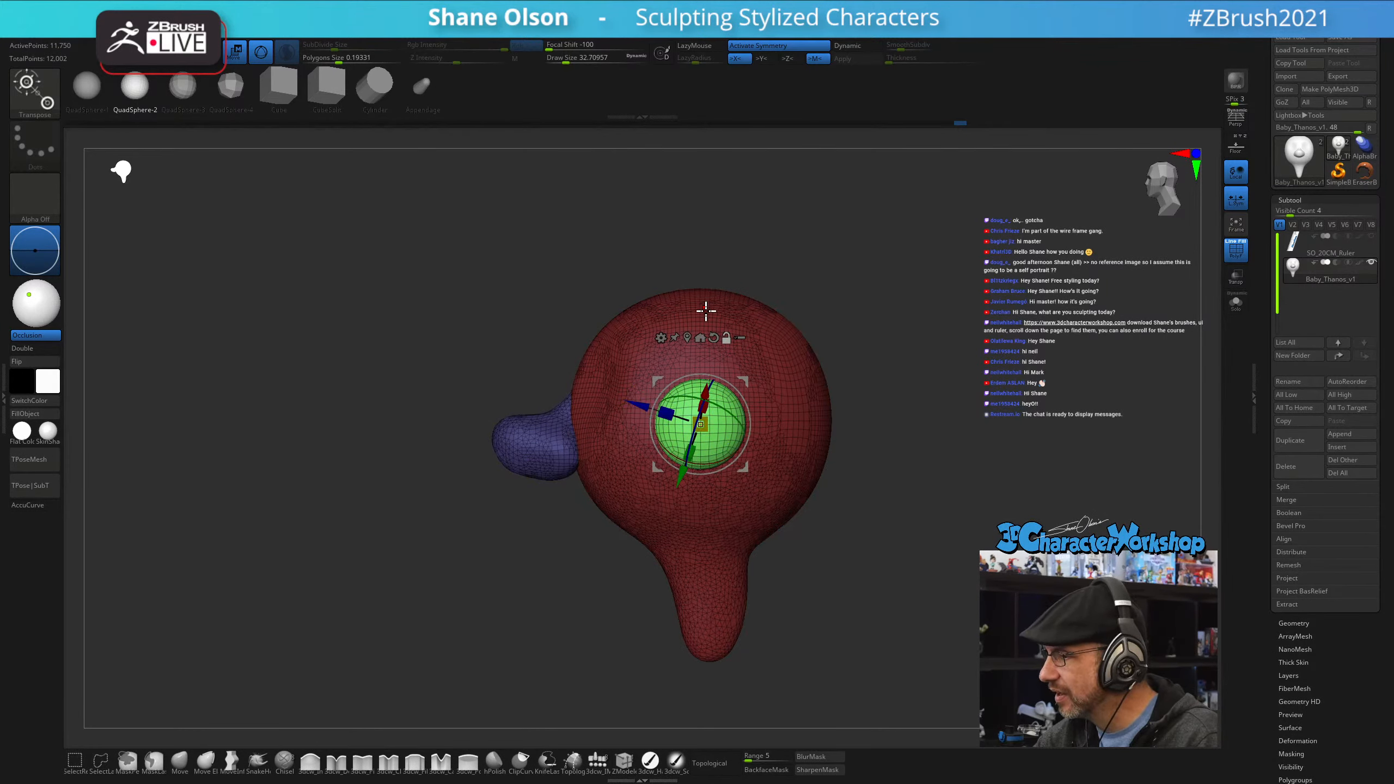
- Flatten the ear spheres with the Gizmo and position them partly embedded in the sides of the head
left_click_drag(664, 423, 763, 426)
left_click_drag(801, 530, 775, 613)
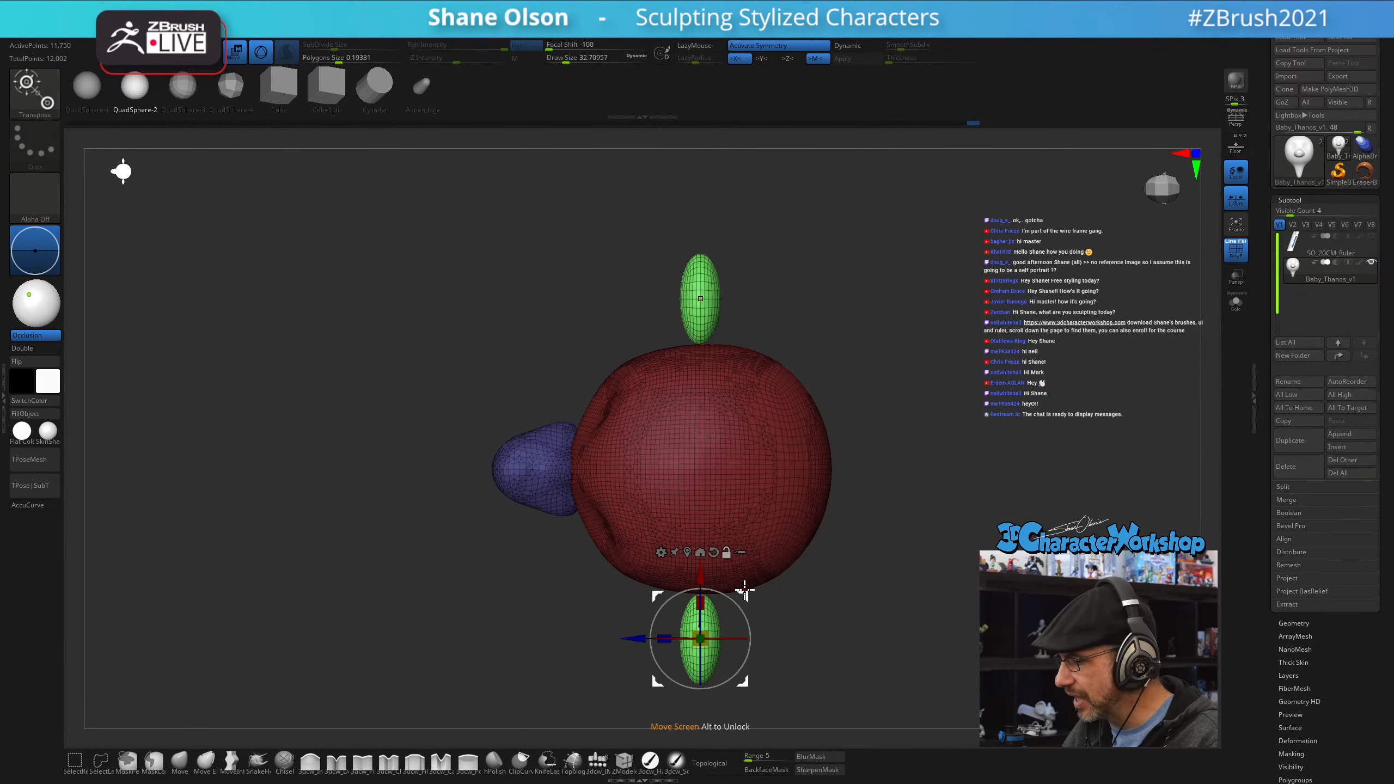
left_click_drag(747, 566, 831, 548)
key("q")
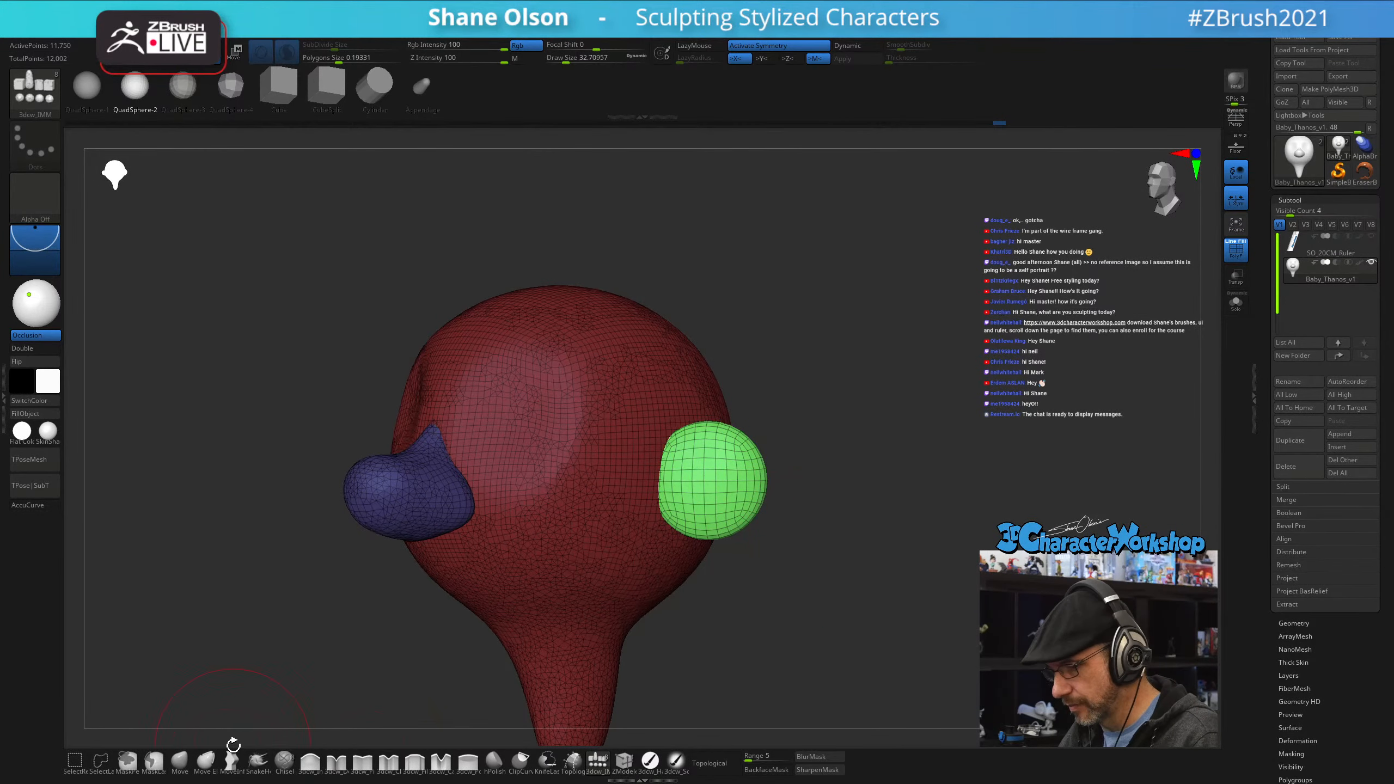
- Shape the flattened spheres into ears with the Move brush, pulling out the upper rear edge, and smooth their front surface
left_click(179, 761)
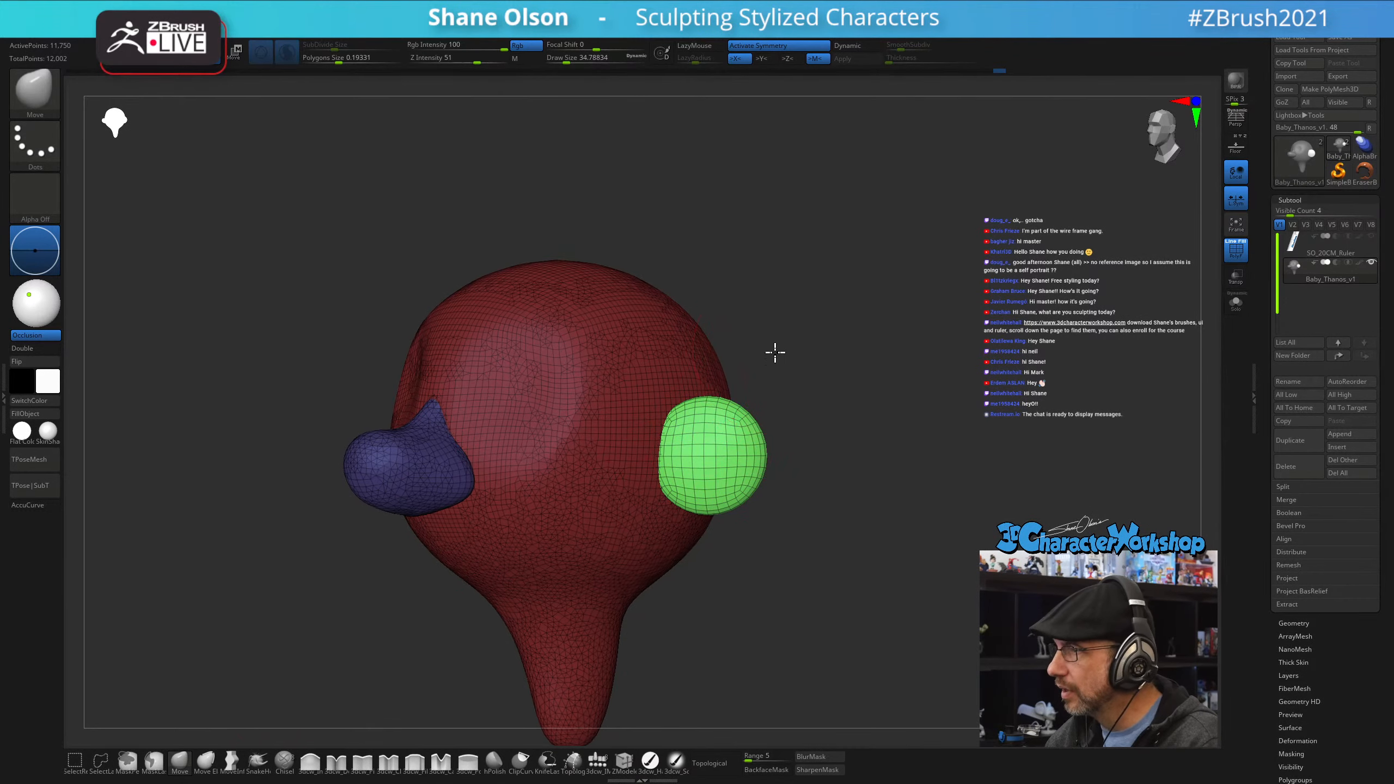
left_click_drag(775, 352, 758, 405)
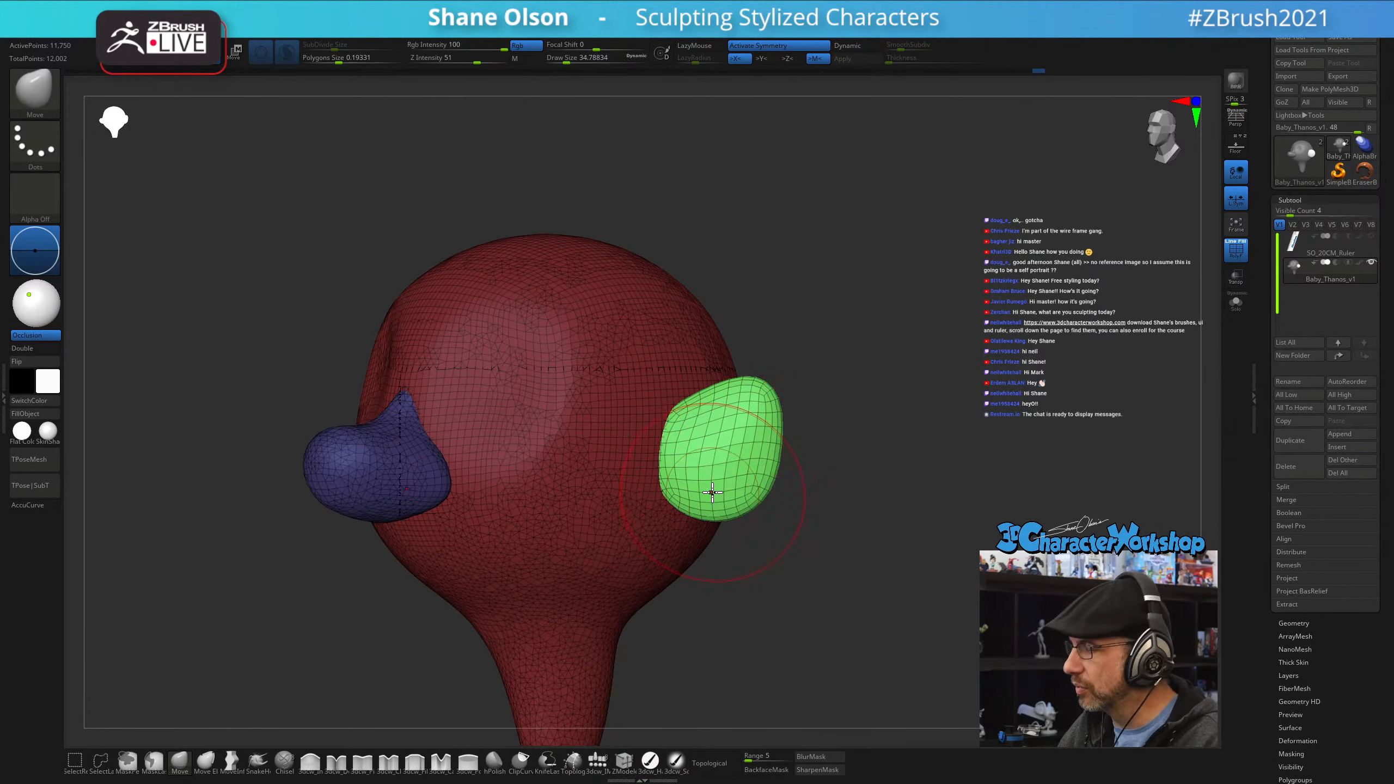
right_click_drag(734, 474, 743, 473)
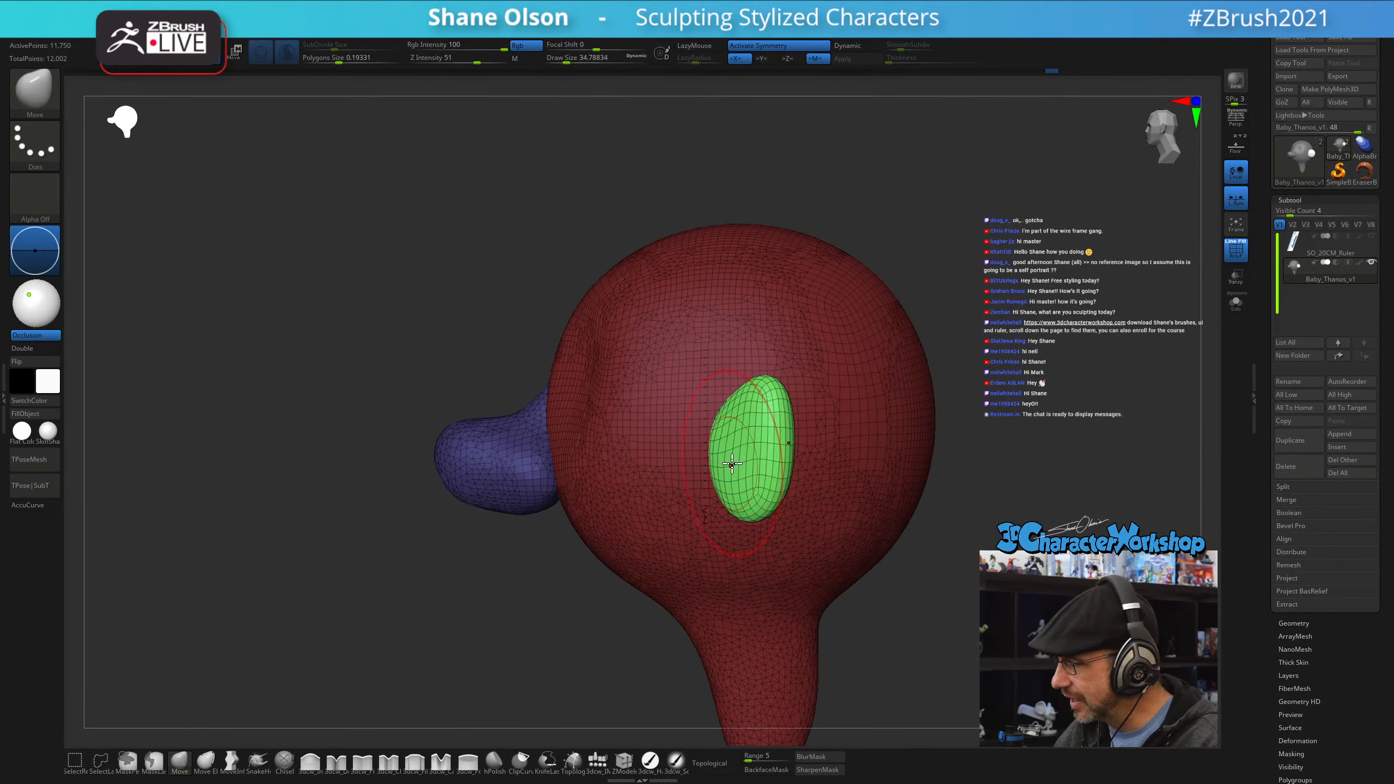
key("s")
left_click_drag(731, 464, 758, 455)
left_click(736, 460)
mouse_move(757, 455)
right_mouse_down()
mouse_move(780, 452)
mouse_move(769, 447)
right_mouse_up()
left_click_drag(757, 439, 750, 419, "shift")
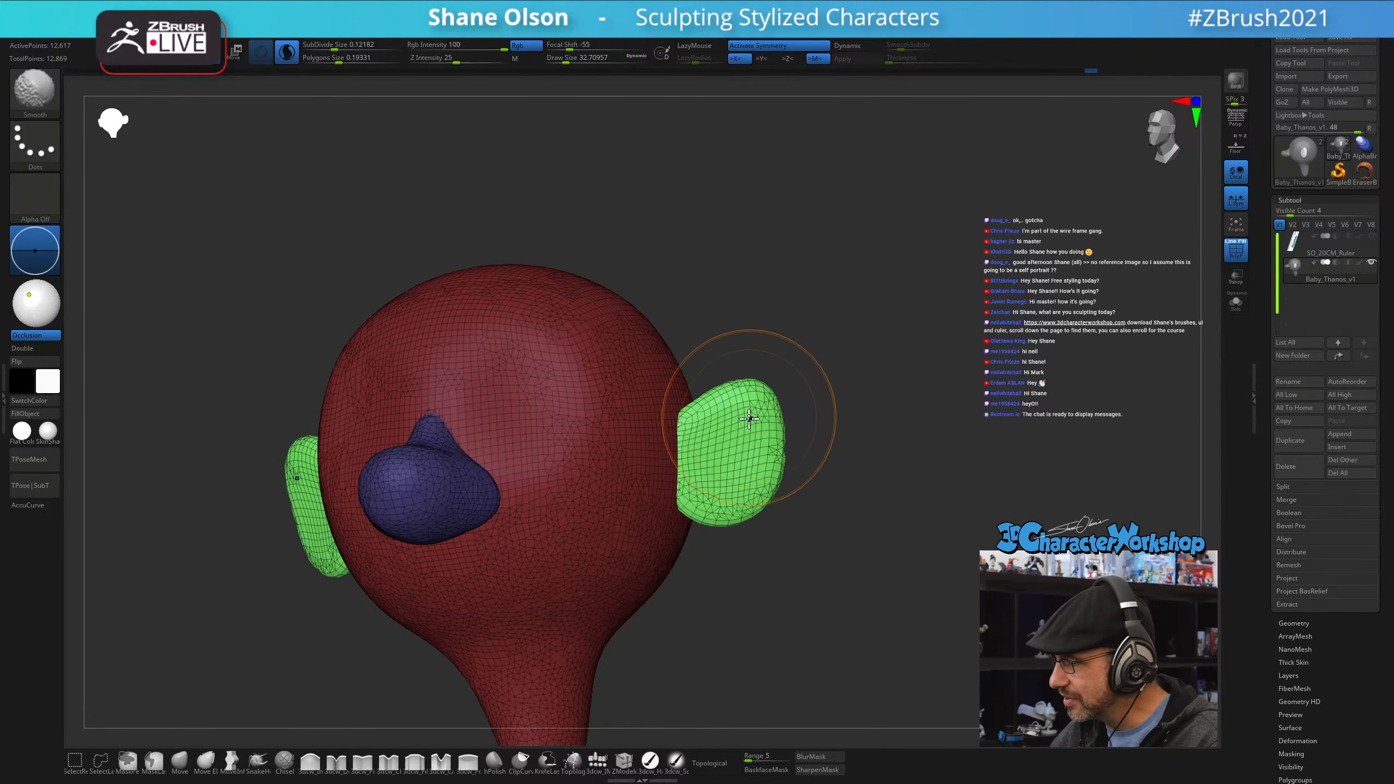
- Stretch the ear's upper tip and lower lobe with the Move brush at a Draw Size of about 27, and smooth the lobe
mouse_move(875, 483)
right_mouse_down()
mouse_move(787, 473)
mouse_move(796, 461)
mouse_move(772, 437)
mouse_move(774, 414)
mouse_move(761, 420)
right_mouse_up()
key("s")
mouse_move(773, 393)
left_mouse_down()
mouse_move(787, 369)
mouse_move(812, 440)
mouse_move(797, 423)
left_mouse_up()
key("s")
left_click_drag(784, 496, 761, 516)
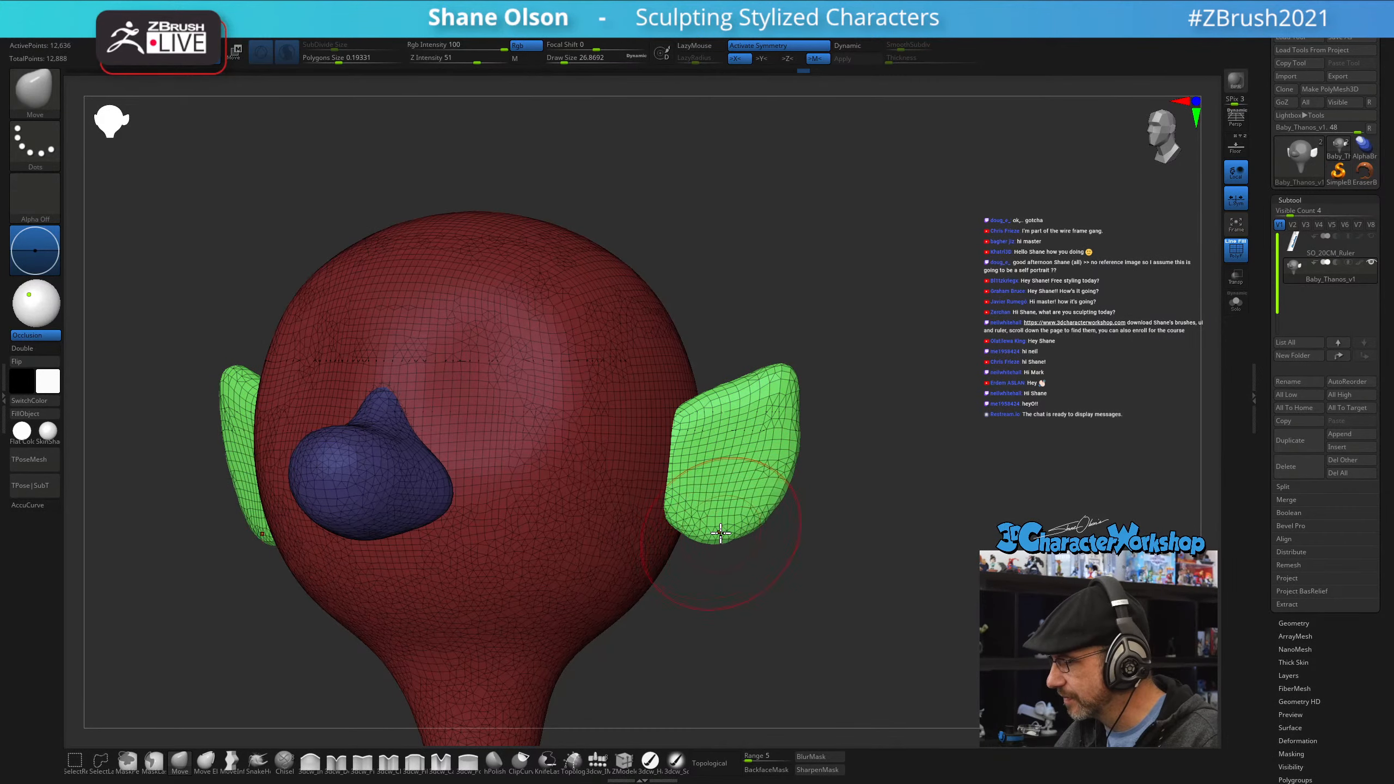
right_click_drag(819, 530, 727, 534, "shift")
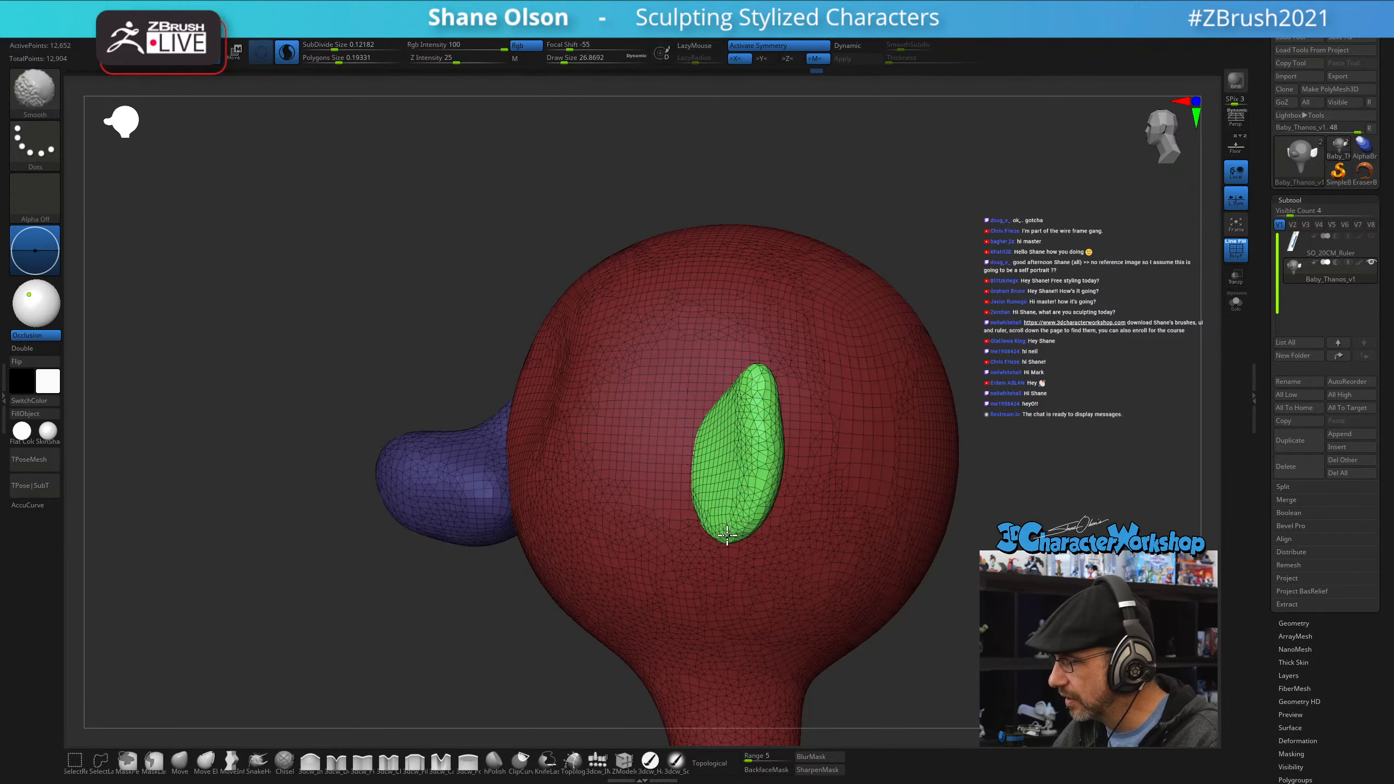
left_click_drag(727, 535, 733, 524, "shift")
mouse_move(733, 483)
right_mouse_down()
mouse_move(766, 466)
mouse_move(796, 476)
mouse_move(766, 460)
mouse_move(794, 598)
mouse_move(744, 470)
mouse_move(843, 564)
mouse_move(800, 563)
mouse_move(748, 475)
right_mouse_up()
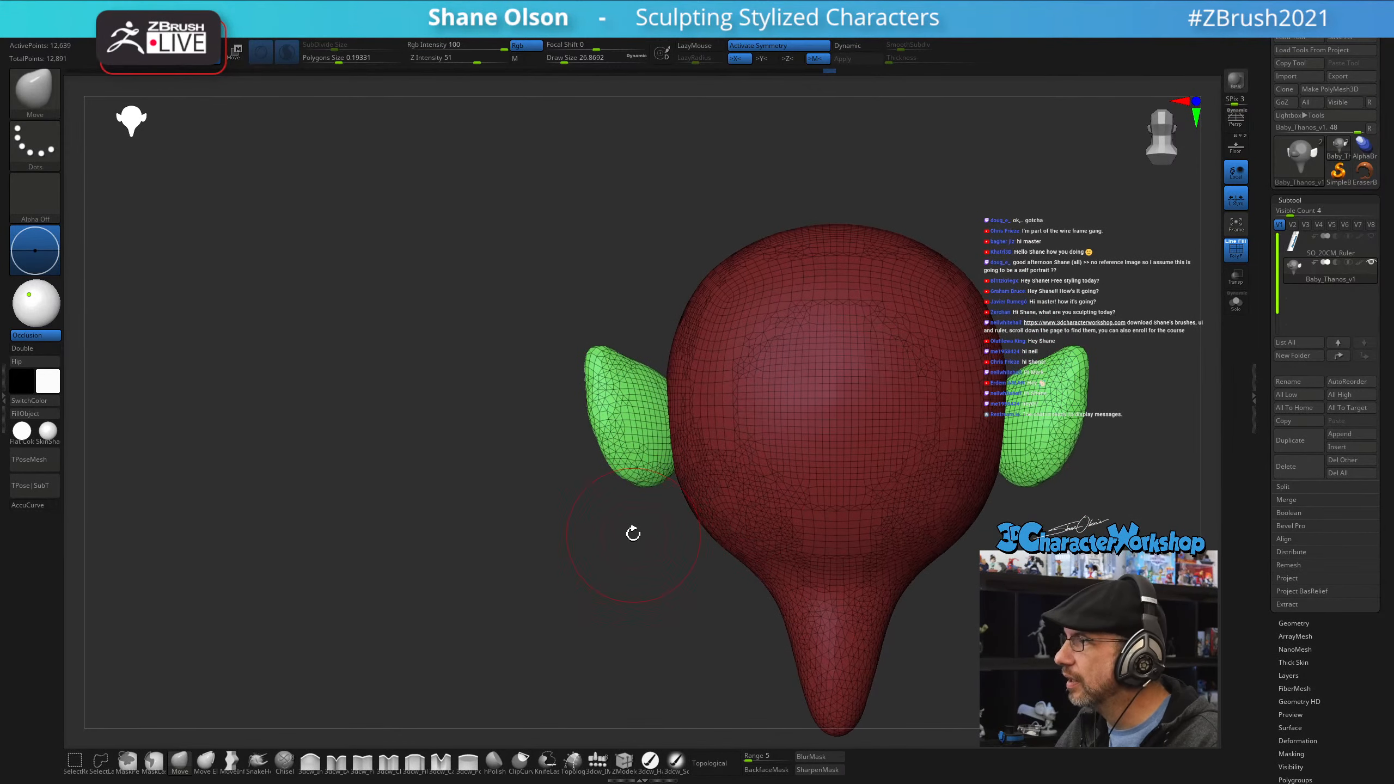
right_click_drag(633, 533, 533, 543, "alt")
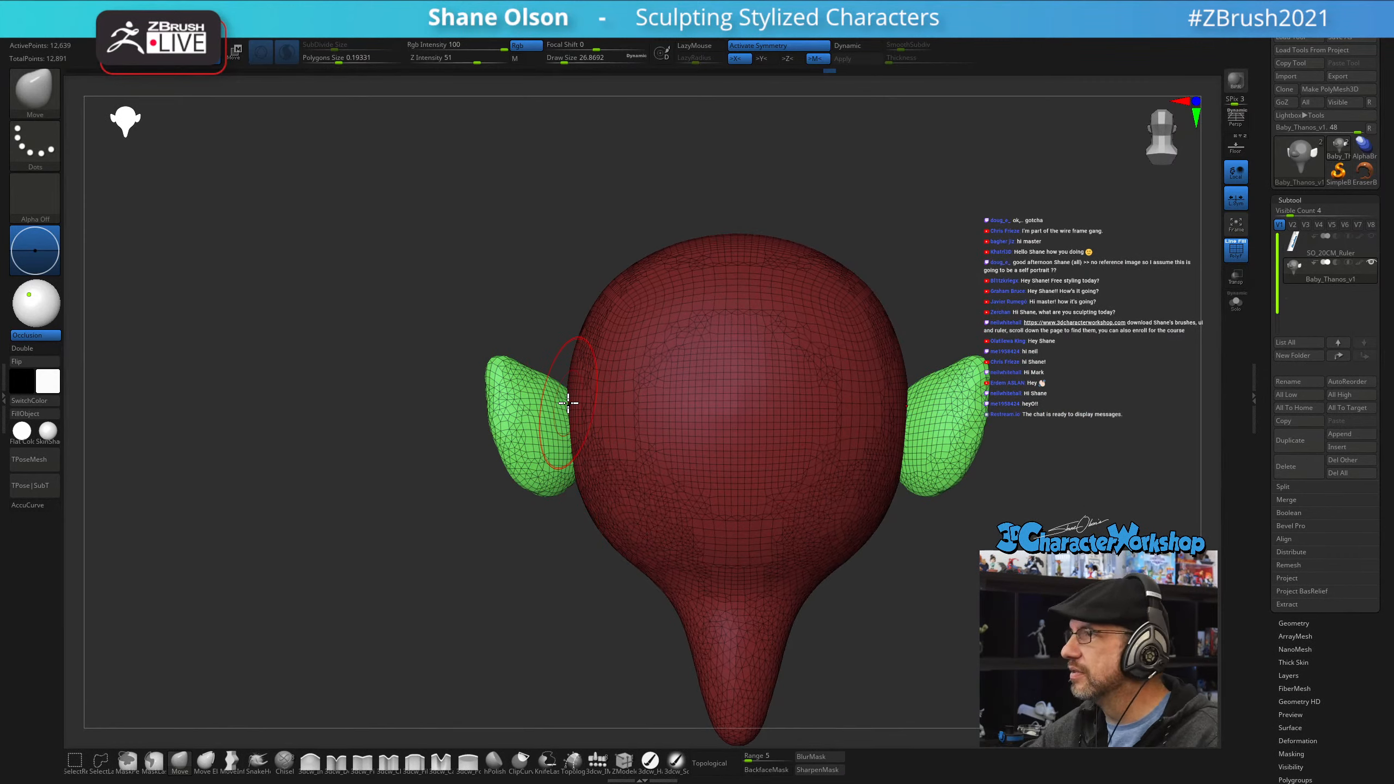
key("ctrl")
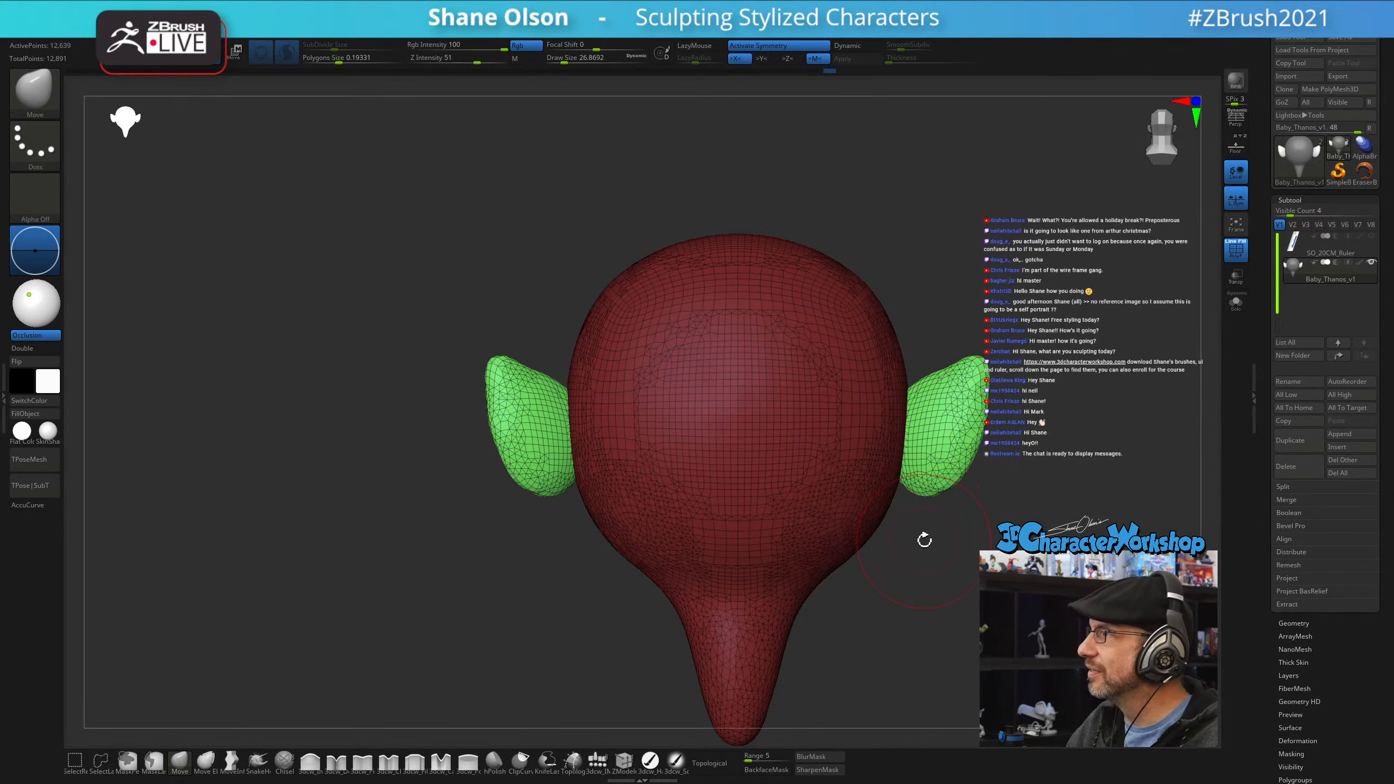
mouse_move(919, 550)
left_mouse_down()
mouse_move(959, 554)
mouse_move(909, 551)
mouse_move(915, 483)
mouse_move(899, 520)
mouse_move(921, 520)
mouse_move(903, 521)
mouse_move(902, 476)
mouse_move(885, 509)
left_mouse_up()
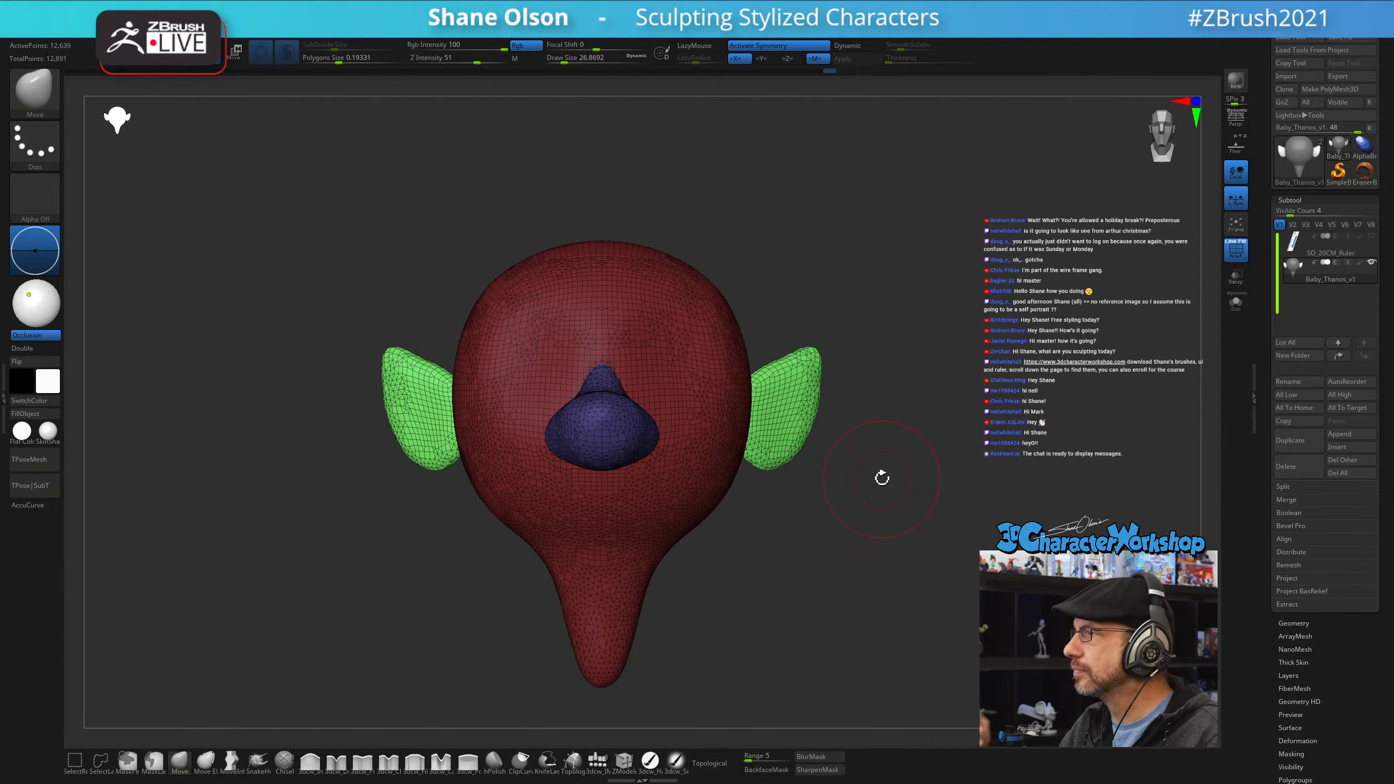
left_click_drag(841, 520, 833, 544, "alt")
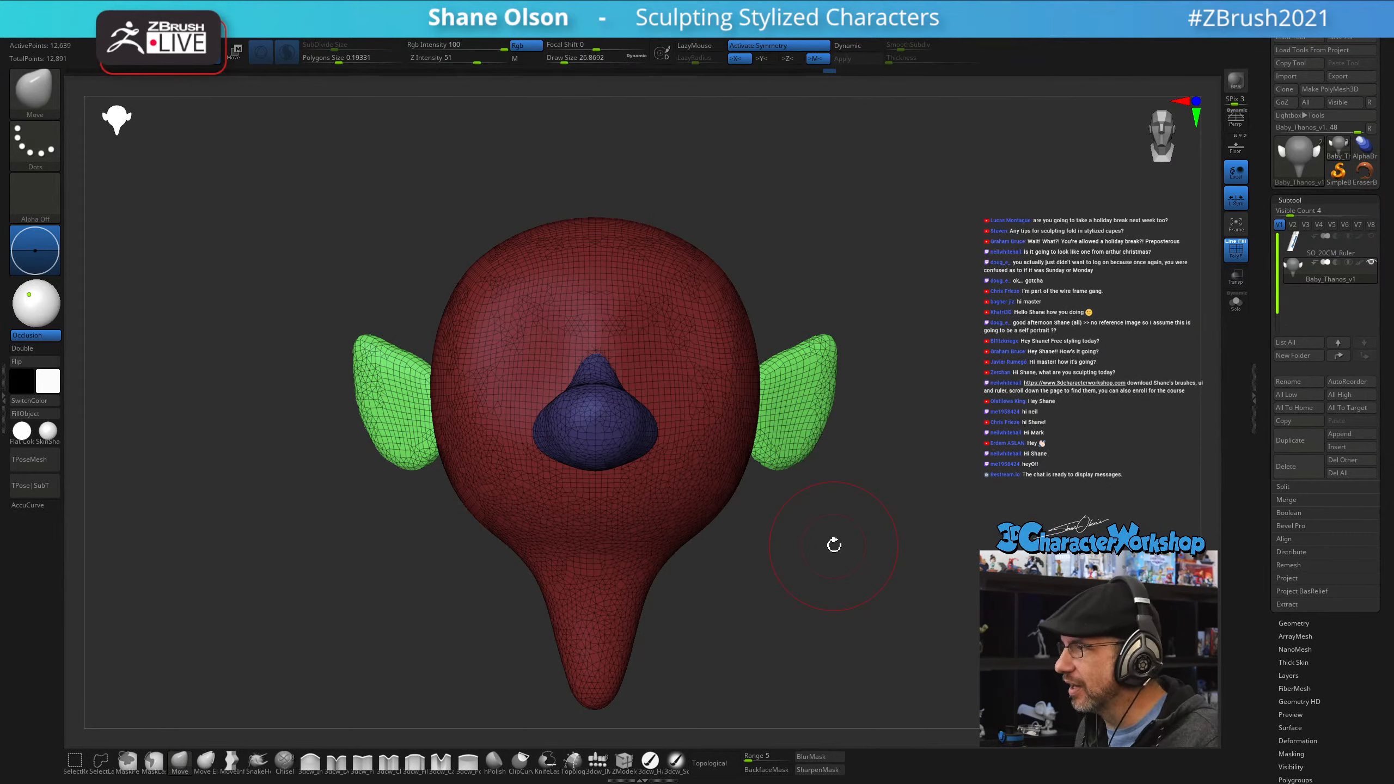
left_click_drag(831, 501, 867, 472, "alt")
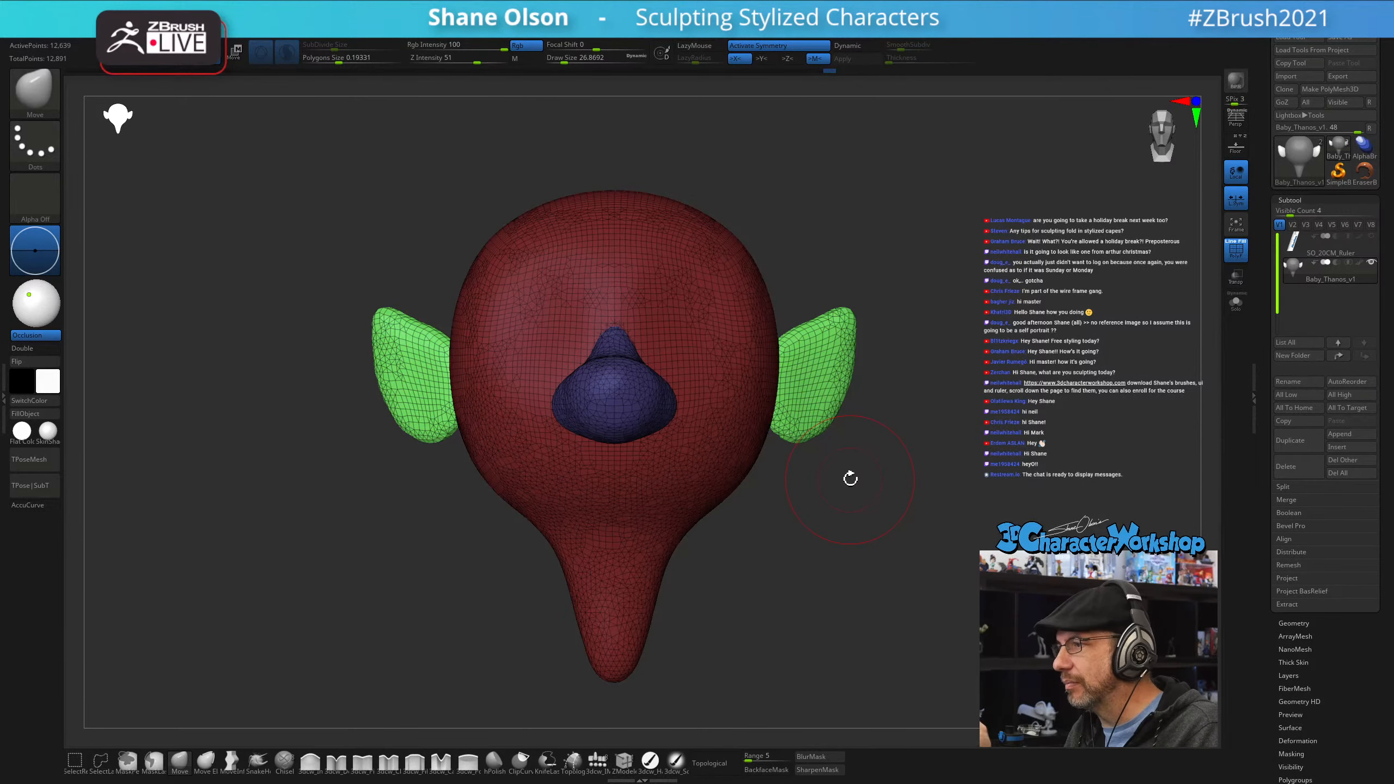
left_click_drag(805, 532, 803, 502)
key("w")
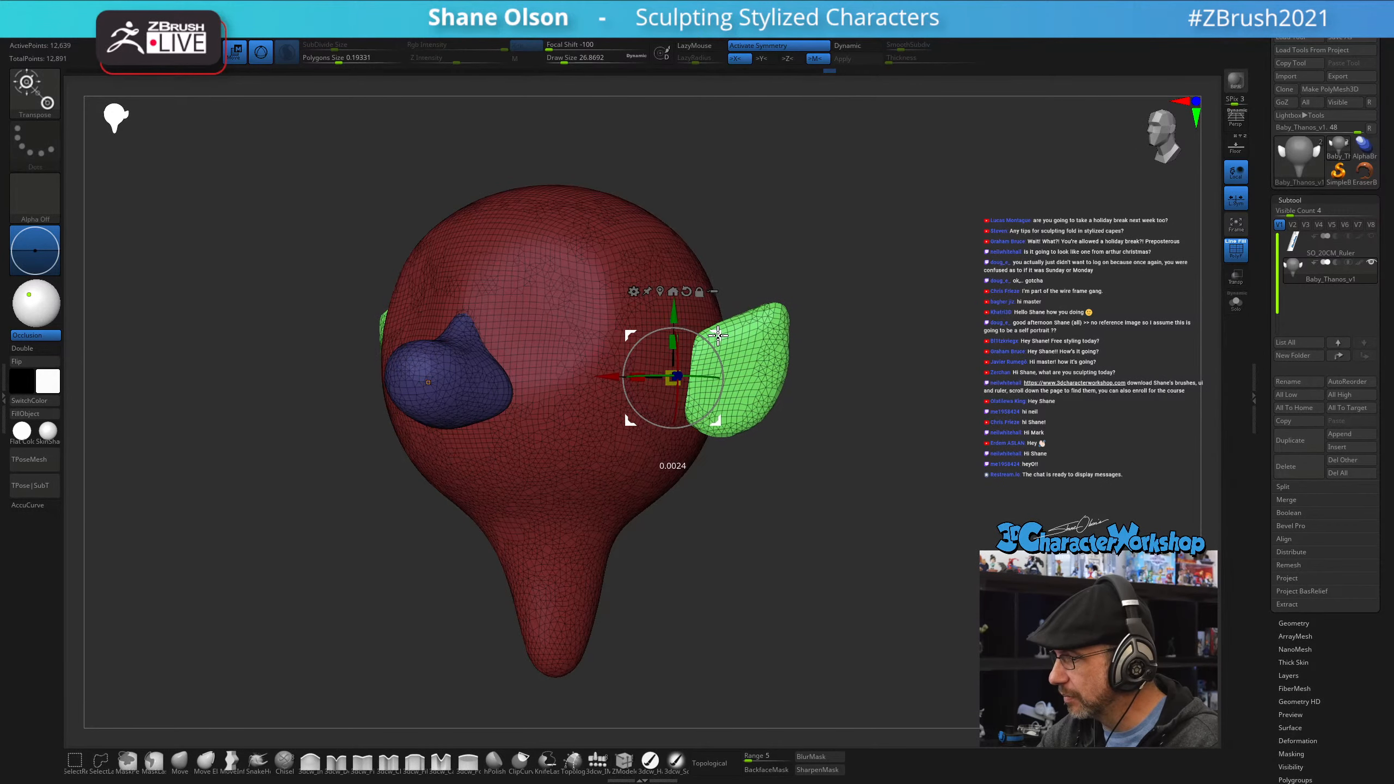
key("q")
- Lower the Sculptris Pro SubDivide Size, smooth the front and back of the ears into denser topology, and clear the mask
left_click_drag(764, 457, 762, 489, "alt")
key("s")
left_click_drag(762, 392, 759, 392)
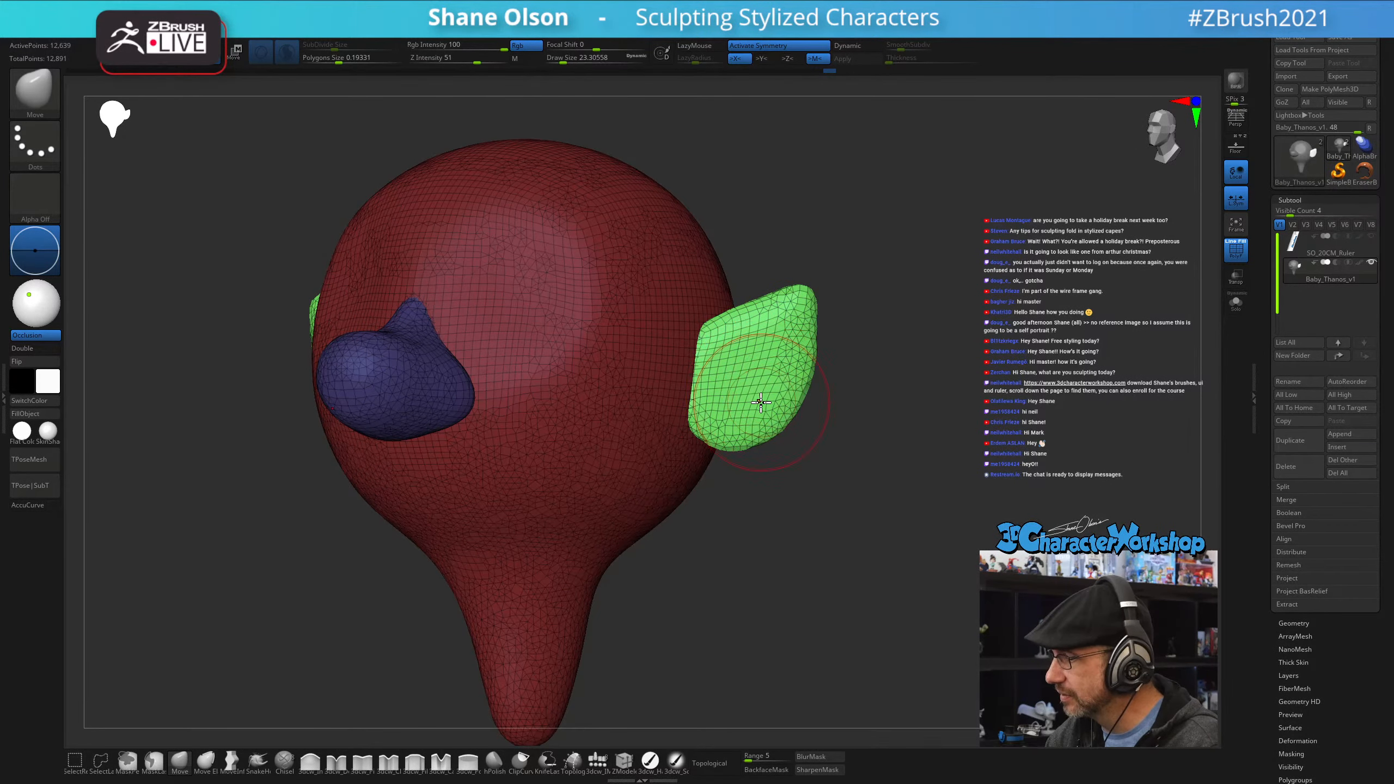
key("shift")
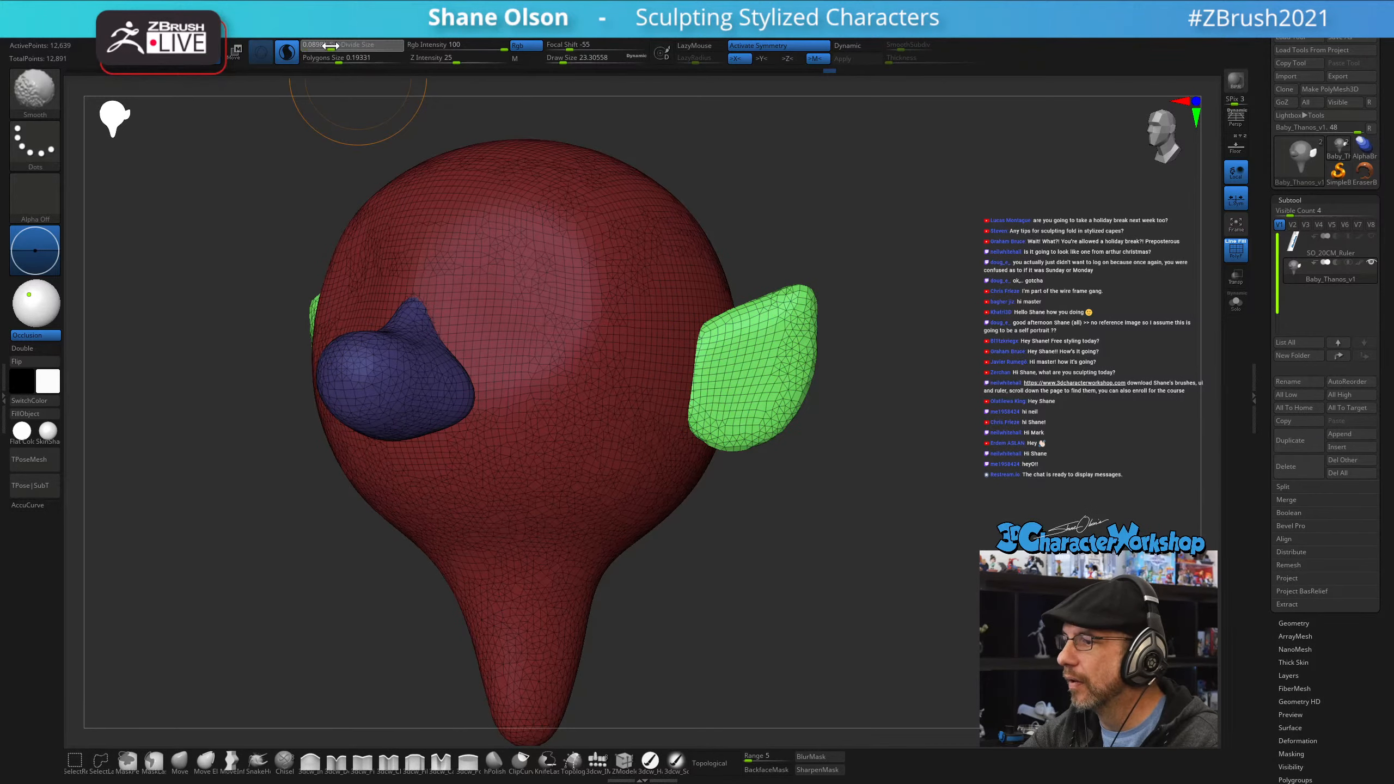
mouse_move(747, 333)
left_mouse_down("shift")
mouse_move(731, 405)
mouse_move(718, 371)
left_mouse_up("shift")
left_click_drag(941, 477, 805, 479)
mouse_move(785, 383)
left_mouse_down("shift")
mouse_move(768, 379)
mouse_move(756, 404)
left_mouse_up("shift")
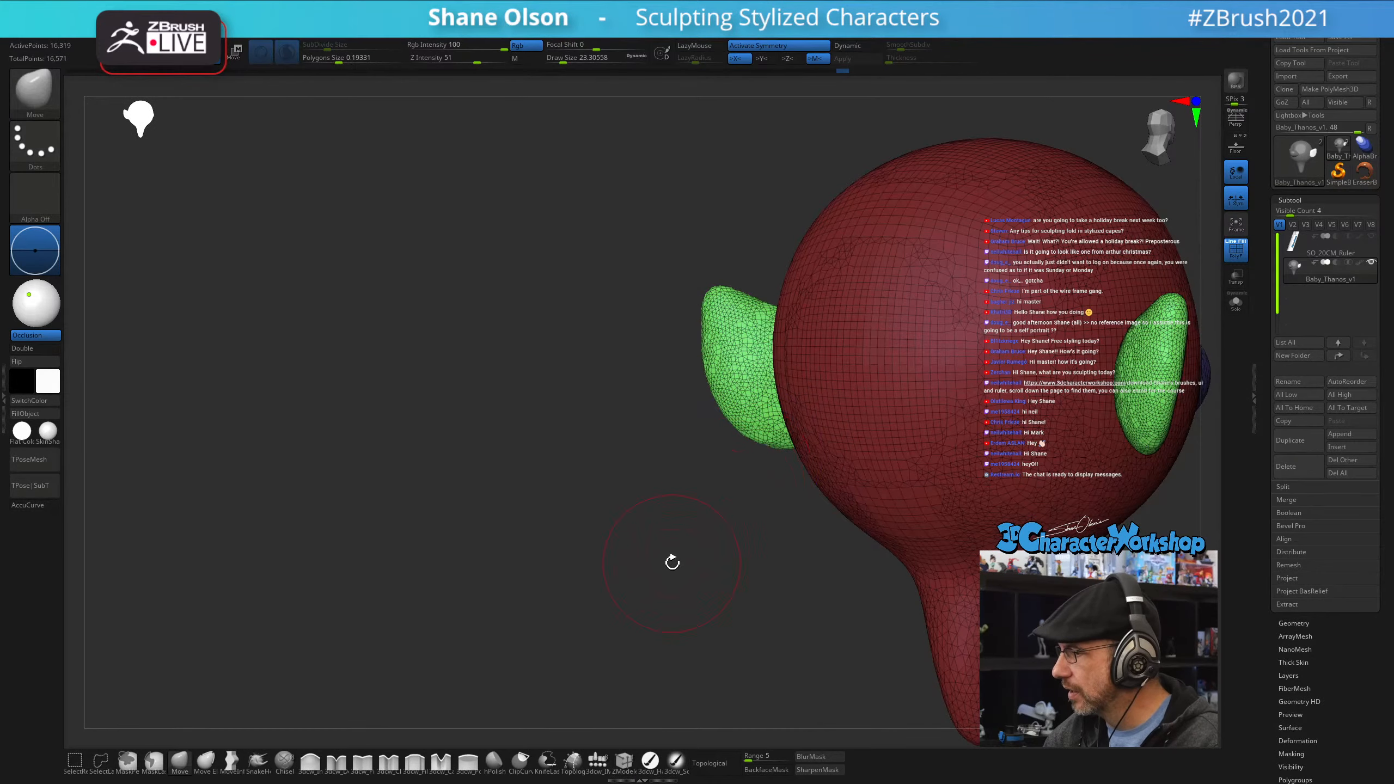
mouse_move(669, 563)
left_mouse_down()
mouse_move(781, 569)
mouse_move(809, 548)
mouse_move(834, 461)
left_mouse_up()
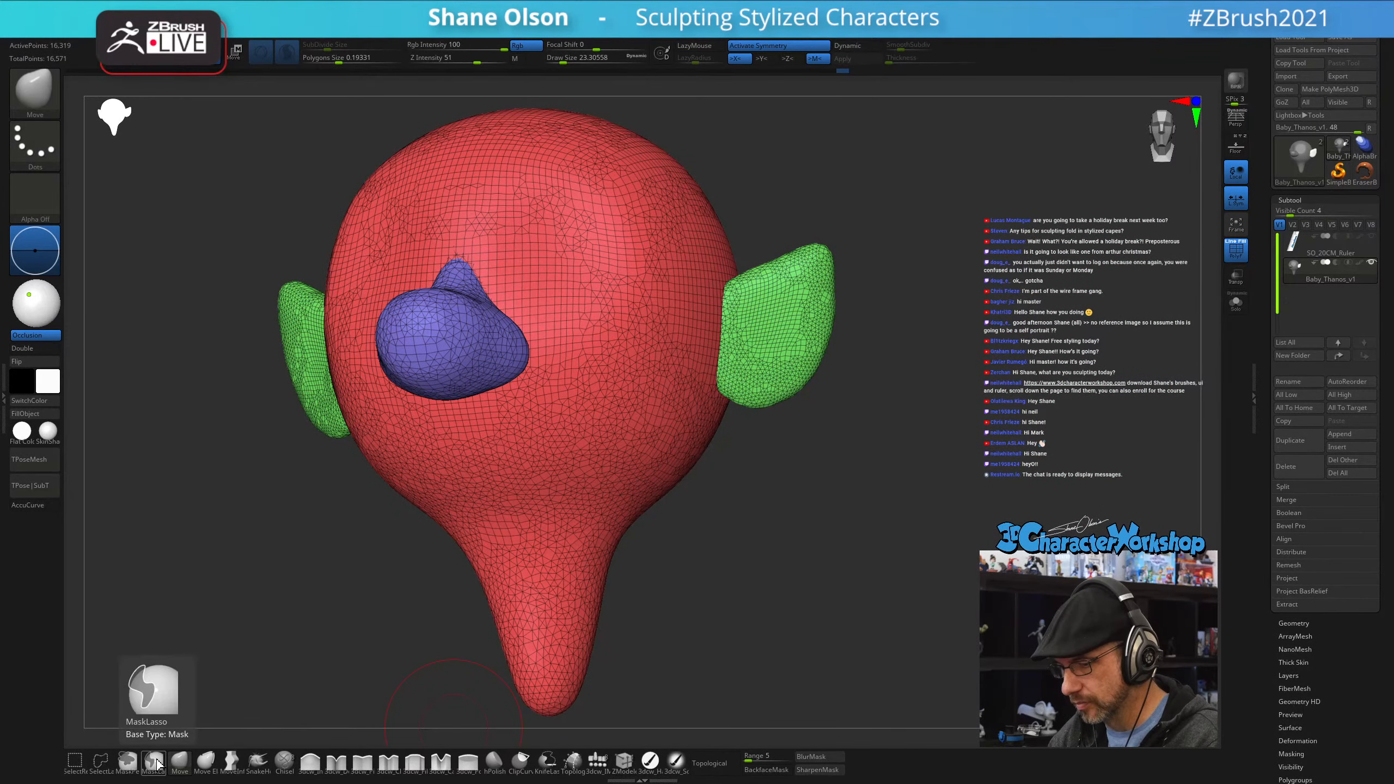
- Mask the inner area of the ears with the MaskPen brush at a Draw Size of about 4.3 and invert the mask
left_click(132, 765)
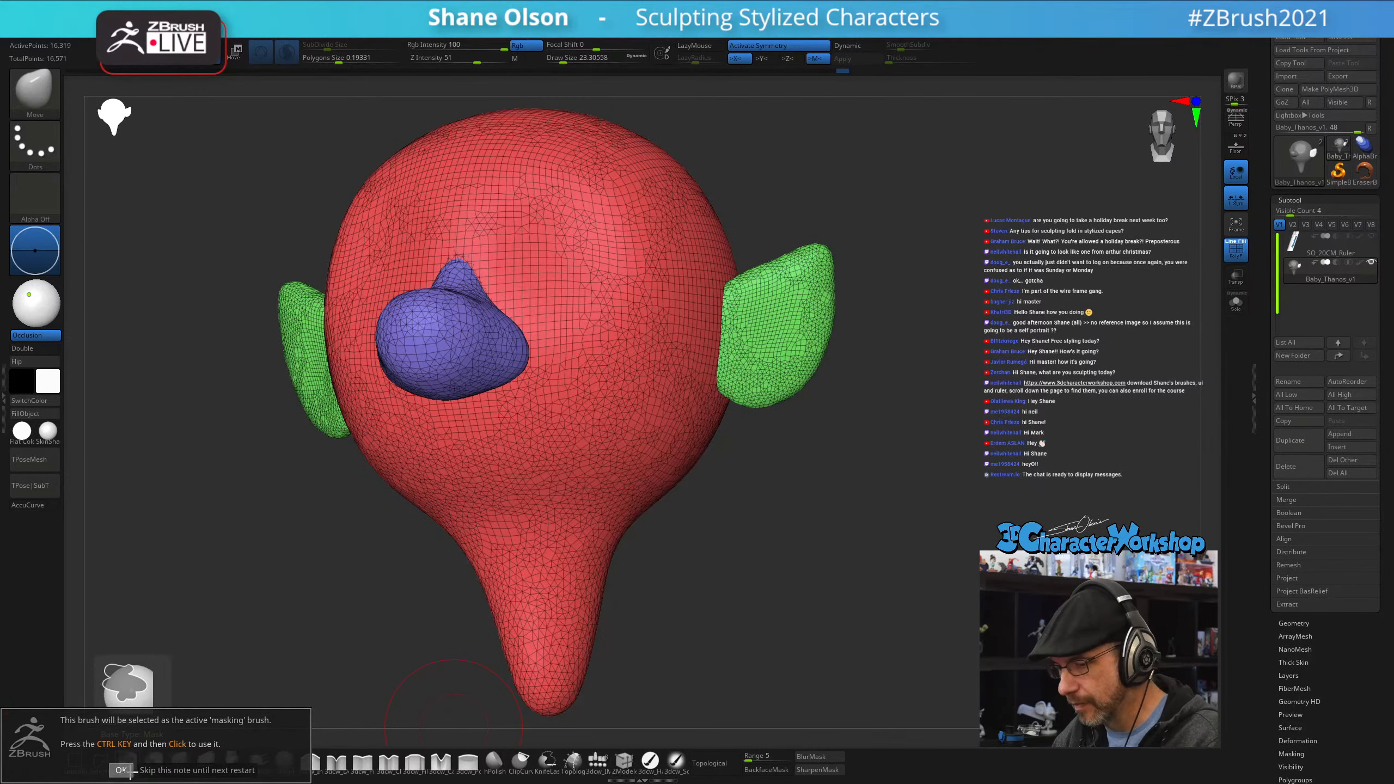
left_click(130, 772)
key("s")
left_click_drag(742, 525, 734, 529)
left_click_drag(775, 473, 766, 530, "alt")
key("s")
mouse_move(753, 408)
left_mouse_down()
mouse_move(798, 331)
mouse_move(747, 362)
mouse_move(778, 368)
mouse_move(757, 416)
mouse_move(801, 357)
mouse_move(753, 431)
mouse_move(760, 398)
mouse_move(743, 367)
left_mouse_up()
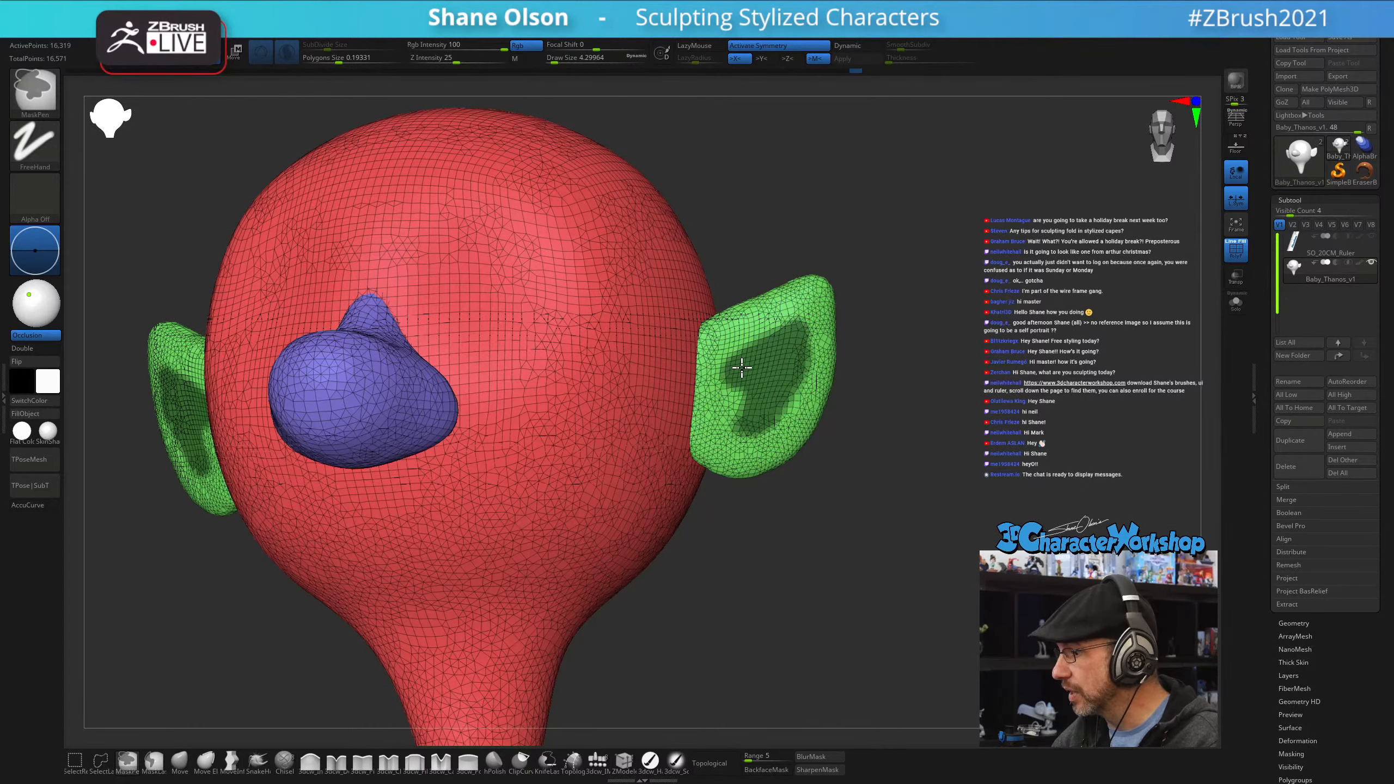
mouse_move(843, 475)
left_mouse_down()
mouse_move(841, 499)
mouse_move(870, 489)
mouse_move(840, 489)
left_mouse_up()
left_click(870, 488, "ctrl")
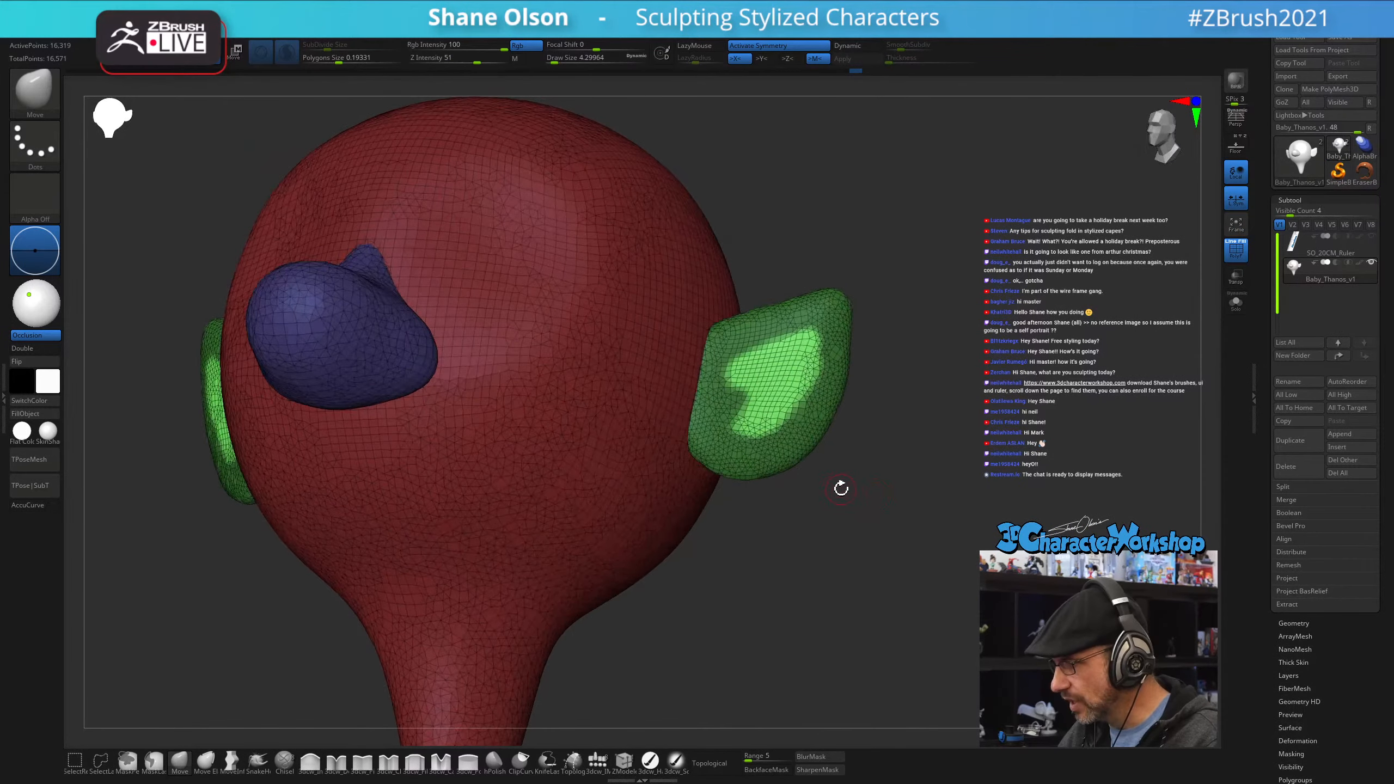
- Push the unmasked inner part of the ears inward with the Gizmo, moving and rotating it to form a hollow
key("w")
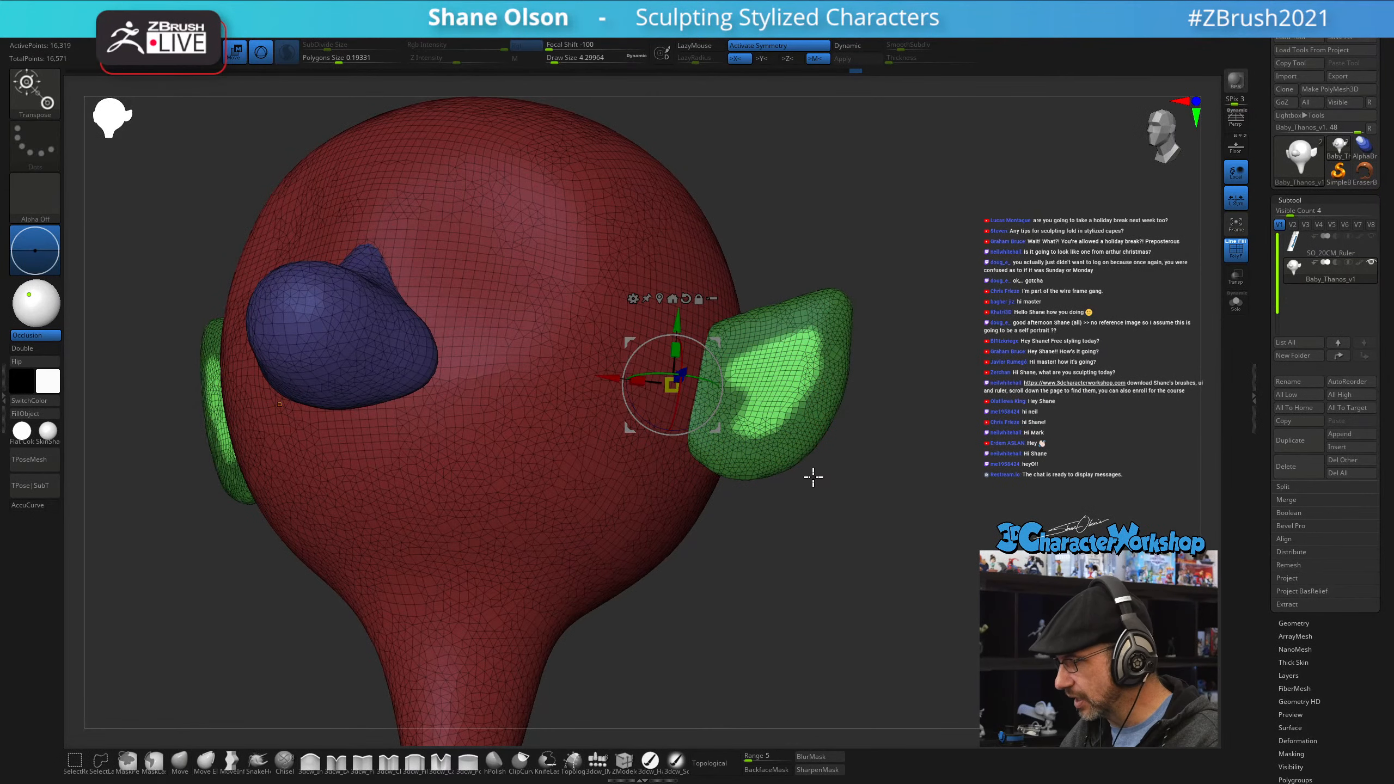
left_click(819, 368)
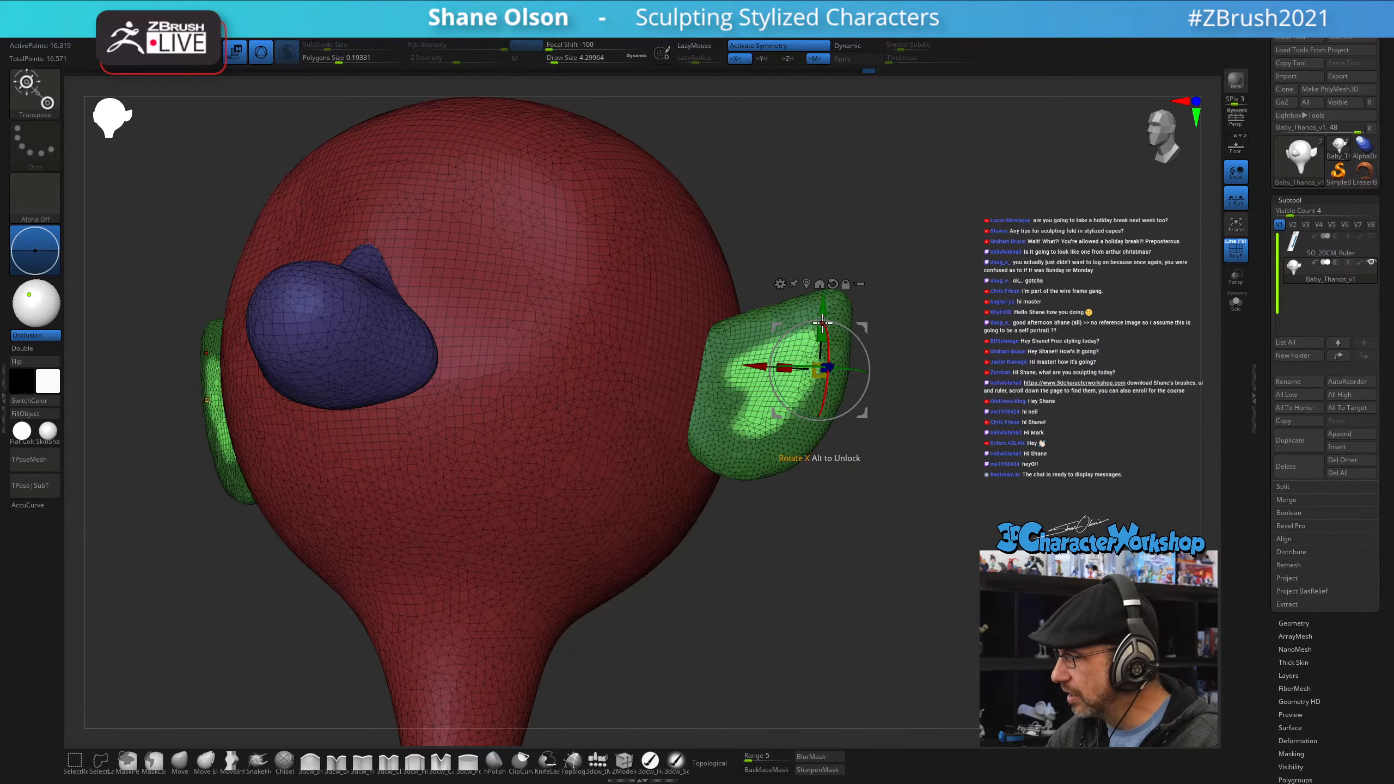
left_click_drag(777, 461, 943, 523)
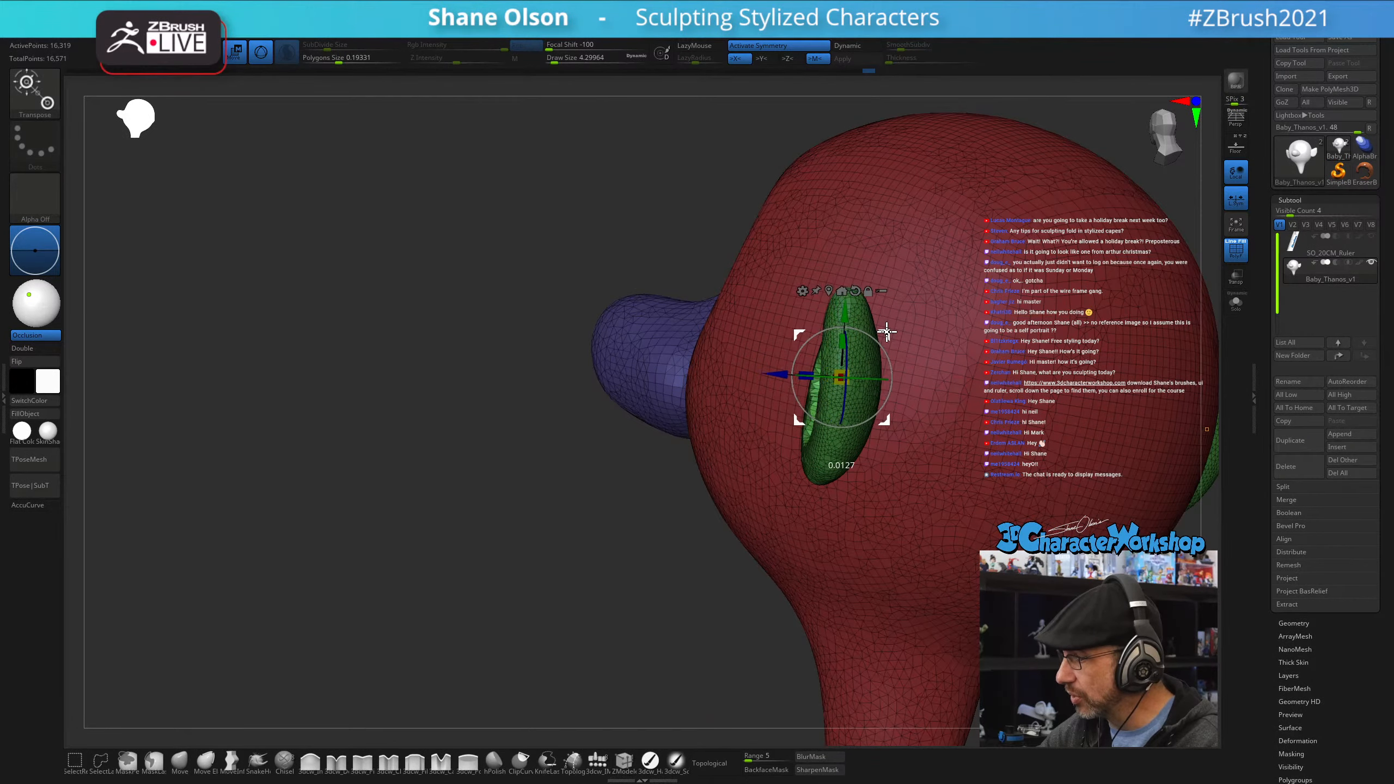
left_click_drag(834, 464, 902, 364)
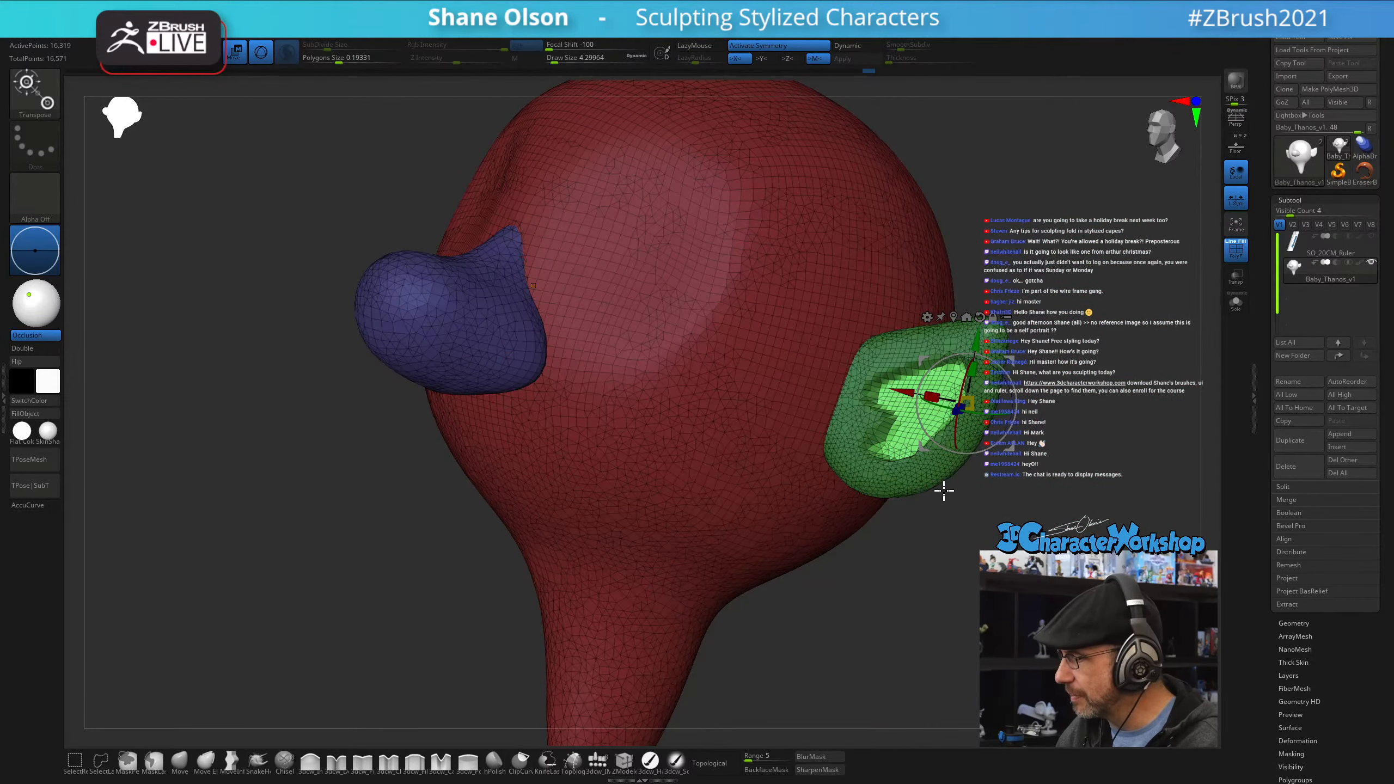
mouse_move(967, 534)
left_mouse_down()
mouse_move(909, 564)
mouse_move(932, 541)
mouse_move(957, 547)
left_mouse_up()
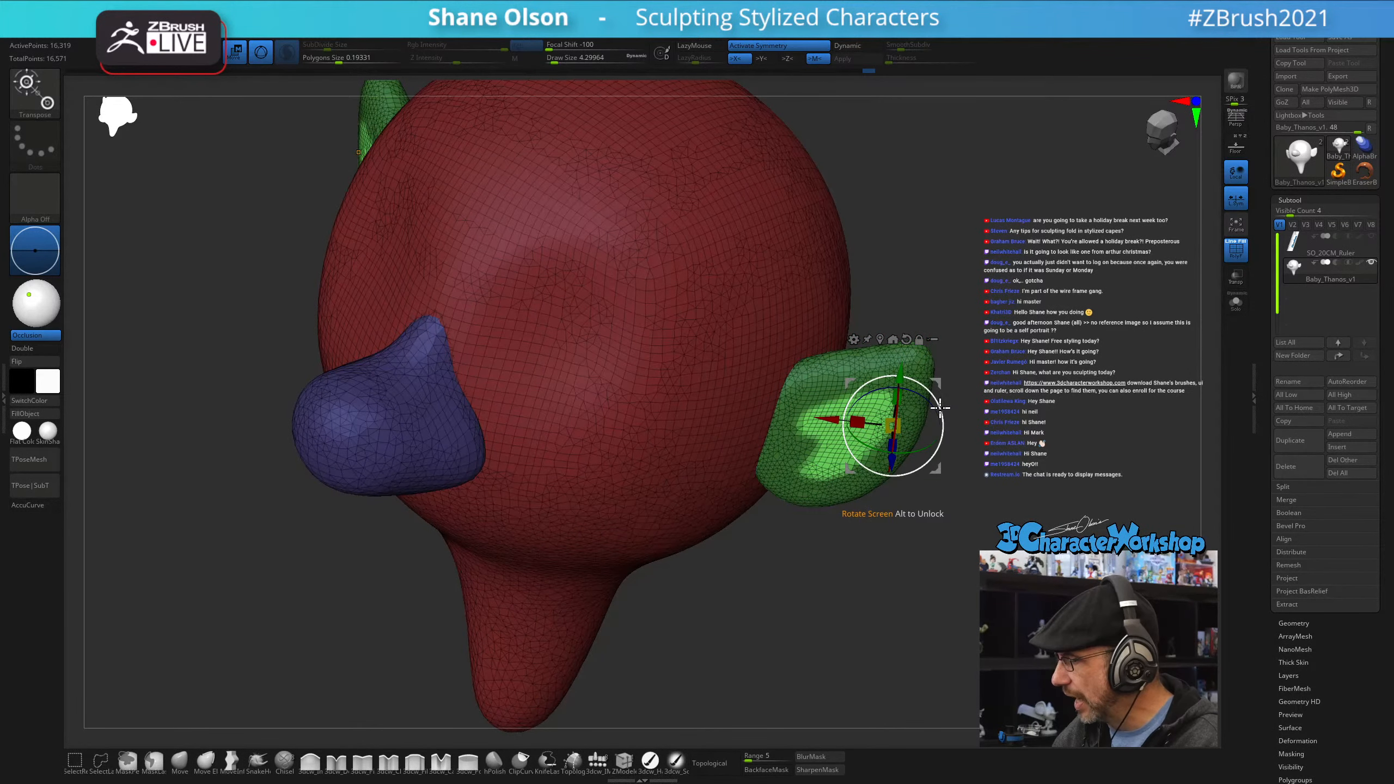
left_click_drag(941, 408, 920, 450)
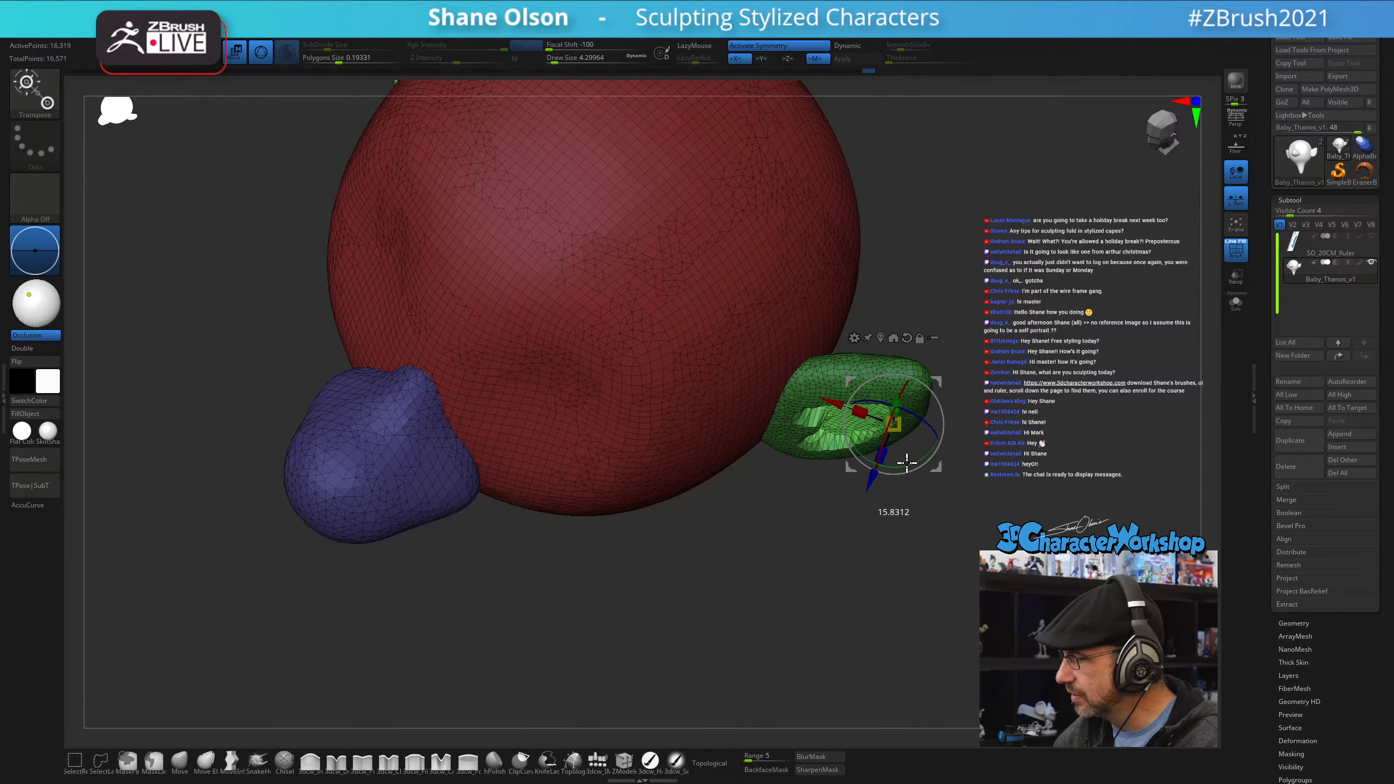
left_click_drag(924, 544, 896, 449)
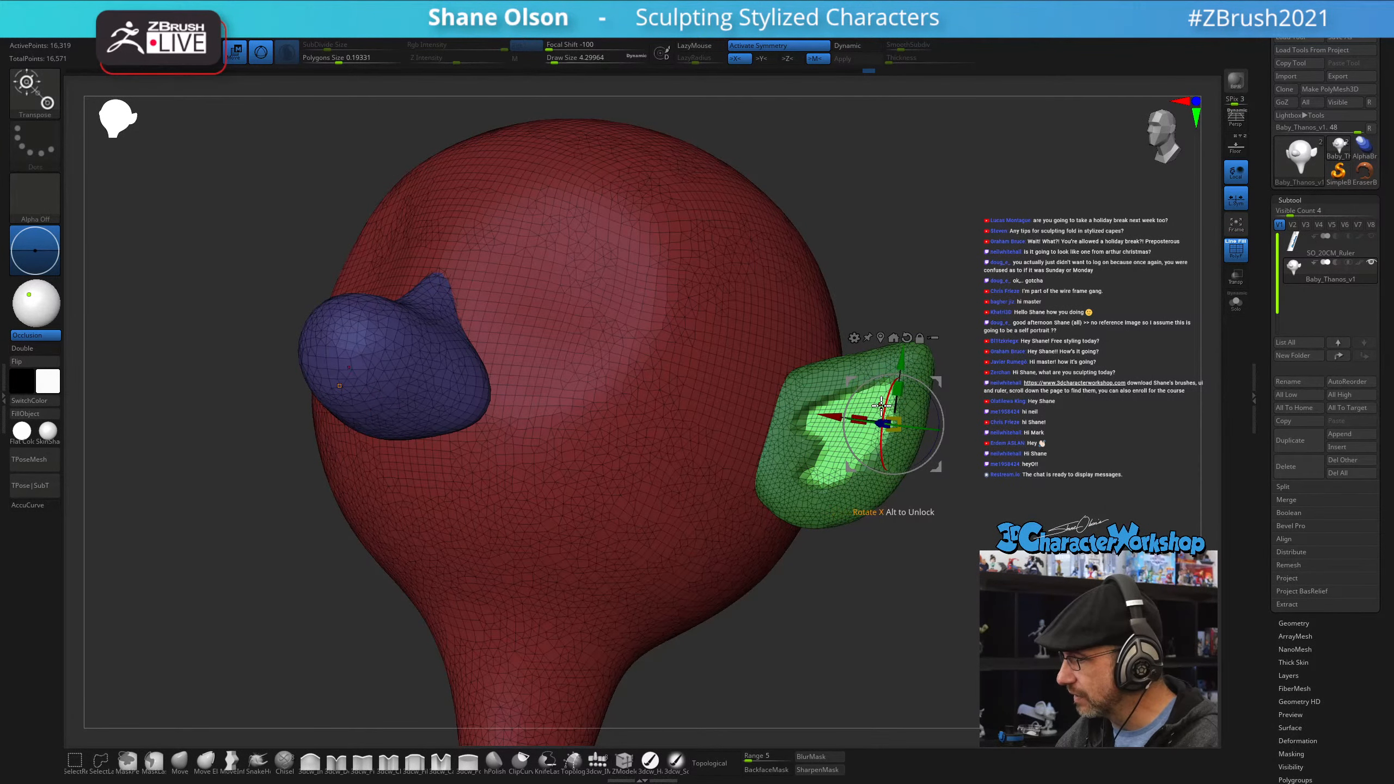
left_click_drag(1010, 480, 937, 467)
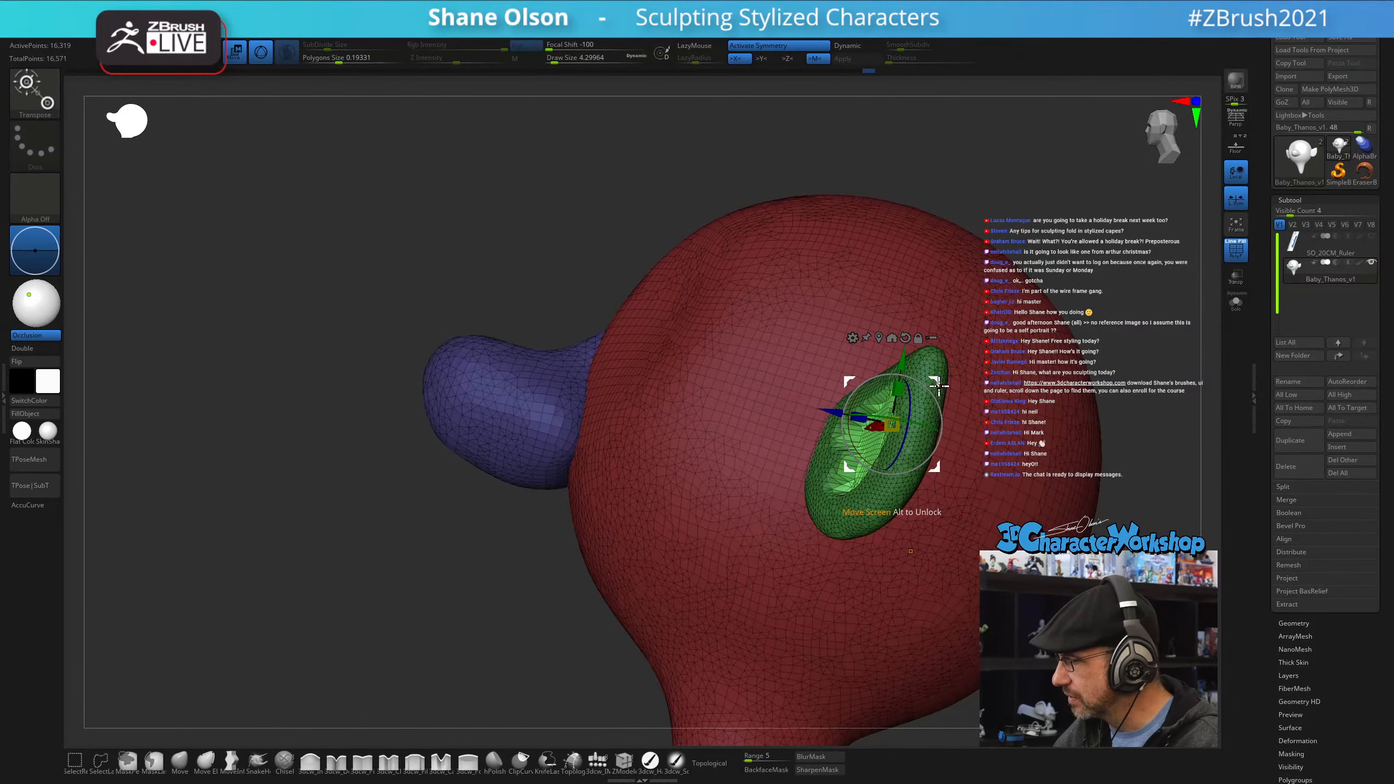
mouse_move(936, 404)
left_mouse_down()
mouse_move(921, 498)
mouse_move(932, 515)
mouse_move(965, 498)
mouse_move(947, 571)
left_mouse_up()
key("q")
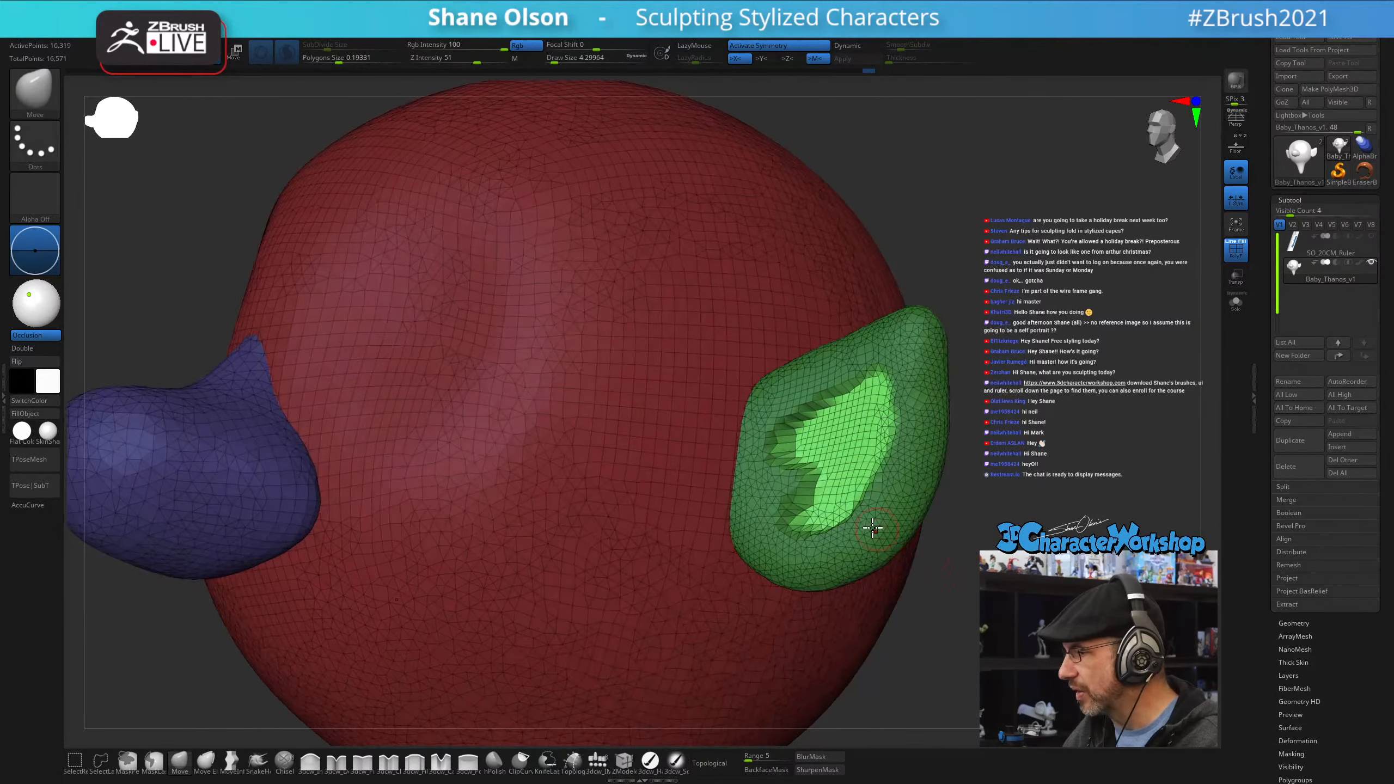
- Clear the mask, smooth the ear hollows and their rims, and hide the polyframe
left_click_drag(988, 480, 1013, 480, "ctrl")
key("s")
mouse_move(816, 442)
left_mouse_down("shift")
mouse_move(815, 428)
mouse_move(865, 407)
mouse_move(825, 458)
mouse_move(804, 517)
mouse_move(895, 493)
left_mouse_up("shift")
mouse_move(958, 544)
left_mouse_down()
mouse_move(955, 577)
mouse_move(962, 548)
mouse_move(928, 509)
left_mouse_up()
mouse_move(928, 510)
left_mouse_down()
mouse_move(984, 504)
mouse_move(947, 507)
mouse_move(924, 535)
mouse_move(949, 548)
mouse_move(862, 552)
mouse_move(840, 567)
mouse_move(831, 486)
mouse_move(772, 436)
mouse_move(774, 449)
left_mouse_up()
key("shift+f")
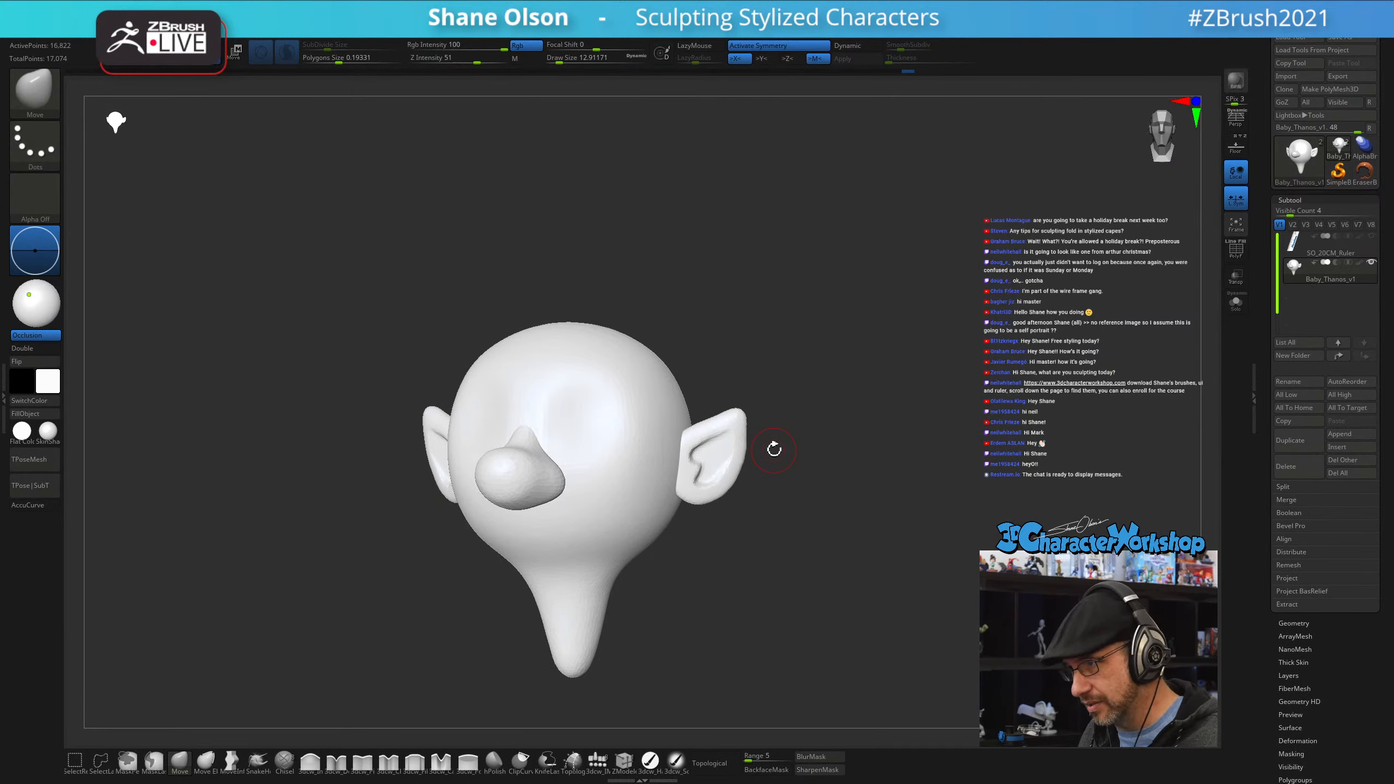
- Thicken the narrow neck with the Inflate brush at a Draw Size of about 37
left_click_drag(727, 559, 765, 548, "alt")
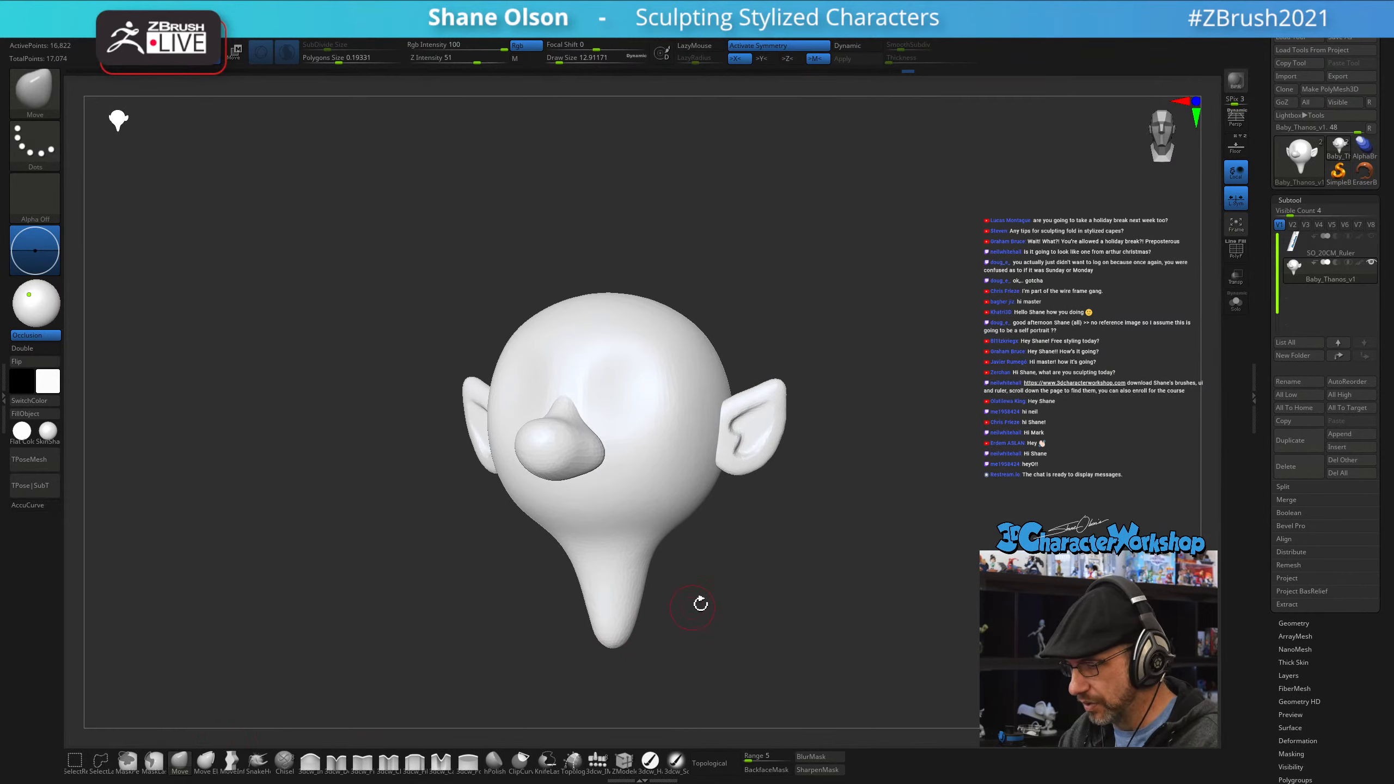
key("s")
left_click(730, 595)
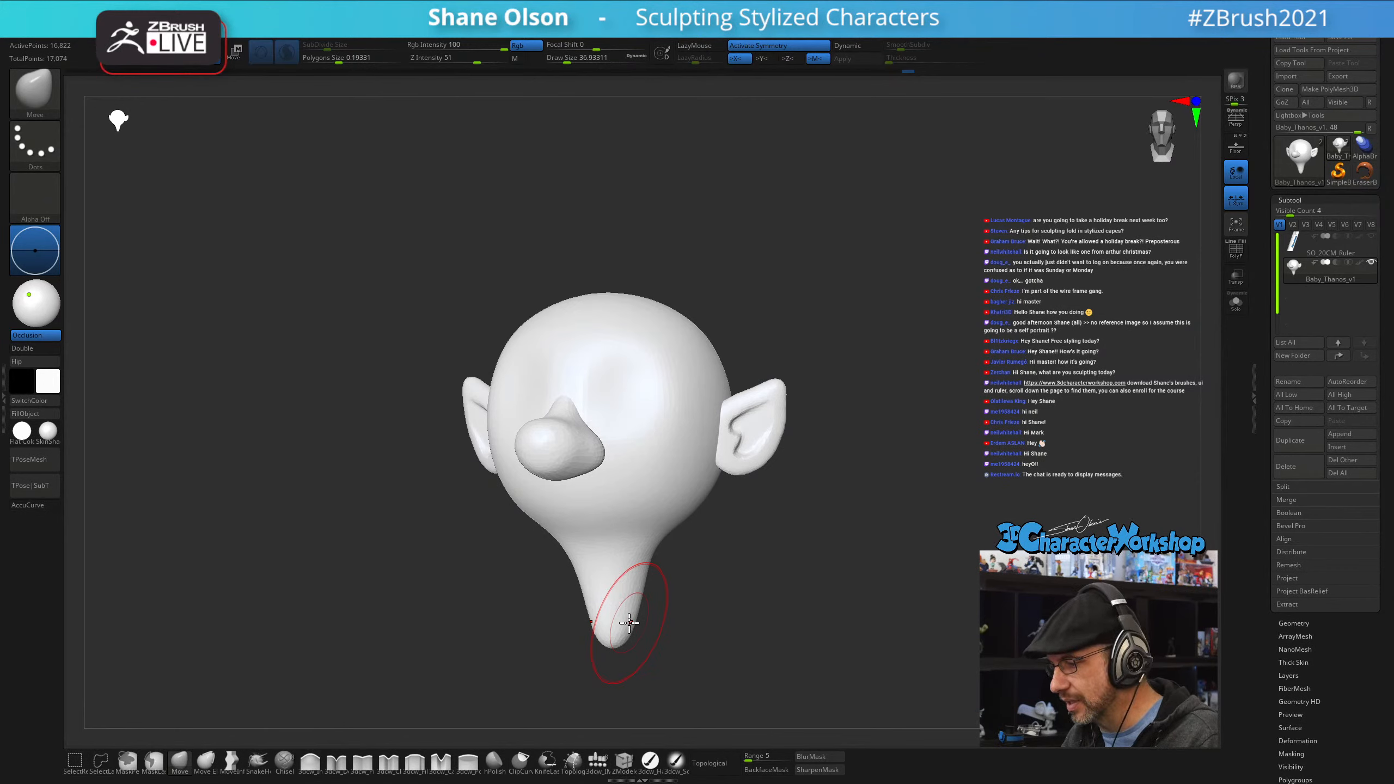
left_click(310, 761)
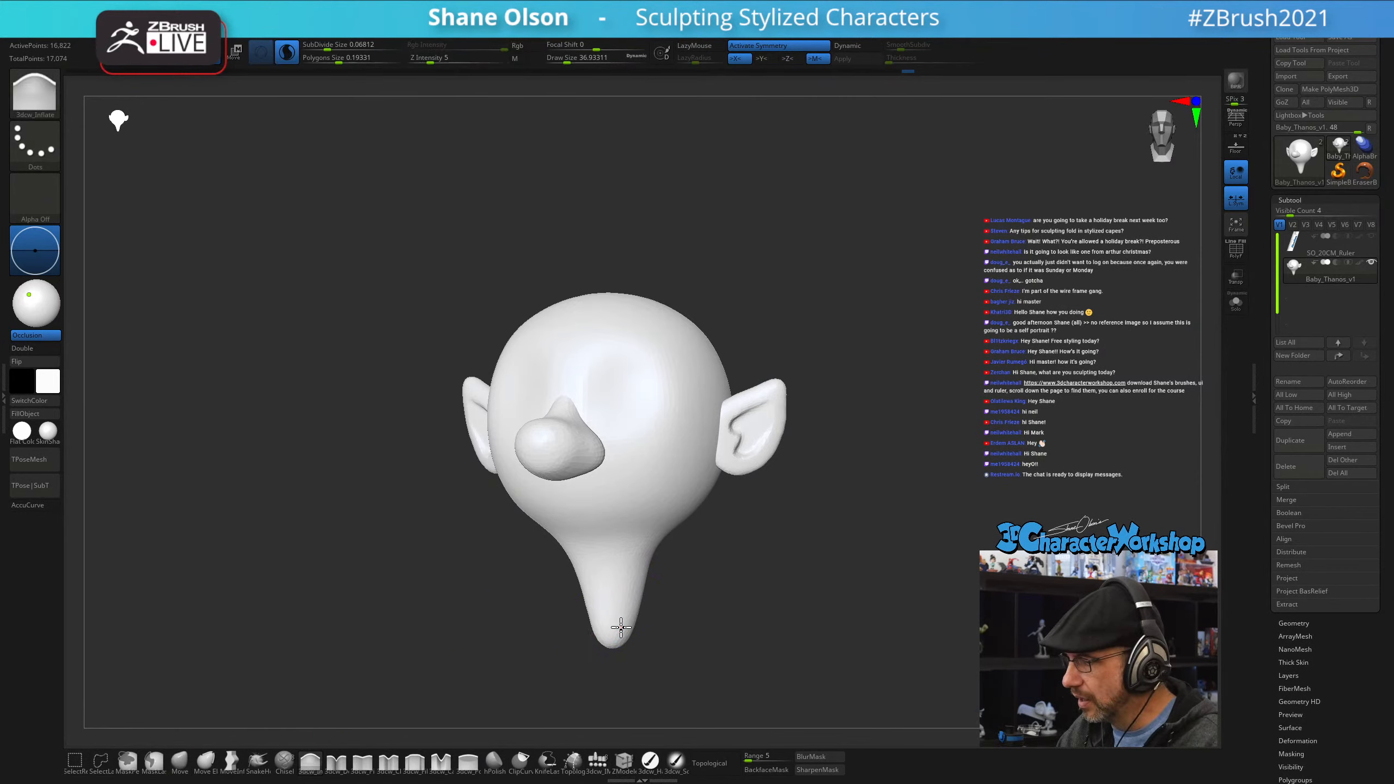
mouse_move(621, 628)
left_mouse_down()
mouse_move(623, 601)
mouse_move(631, 616)
left_mouse_up()
mouse_move(744, 608)
left_mouse_down()
mouse_move(702, 621)
mouse_move(638, 589)
mouse_move(769, 570)
mouse_move(759, 464)
left_mouse_up()
key("shift")
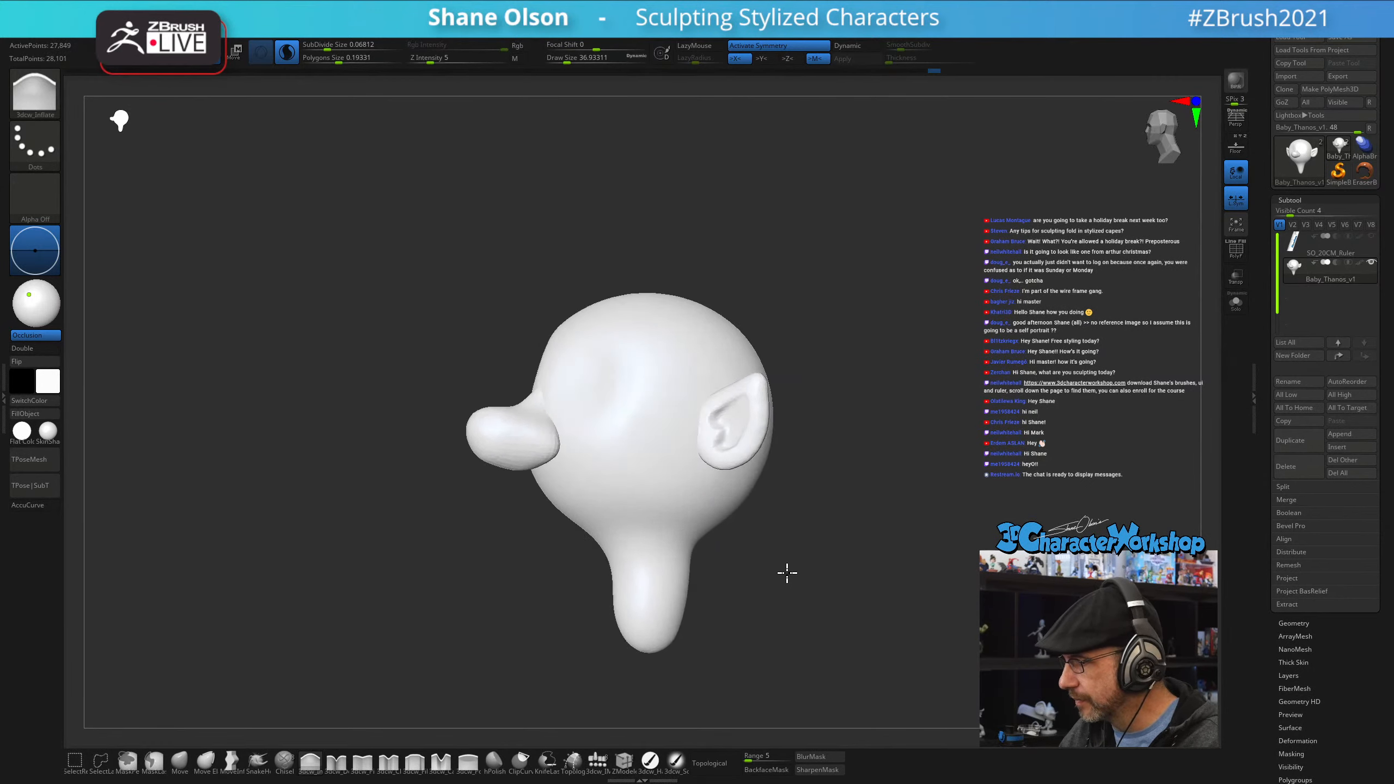
- Show the polyframe and smooth the lower face around the jaw into denser Sculptris Pro topology
left_click_drag(787, 573, 515, 680)
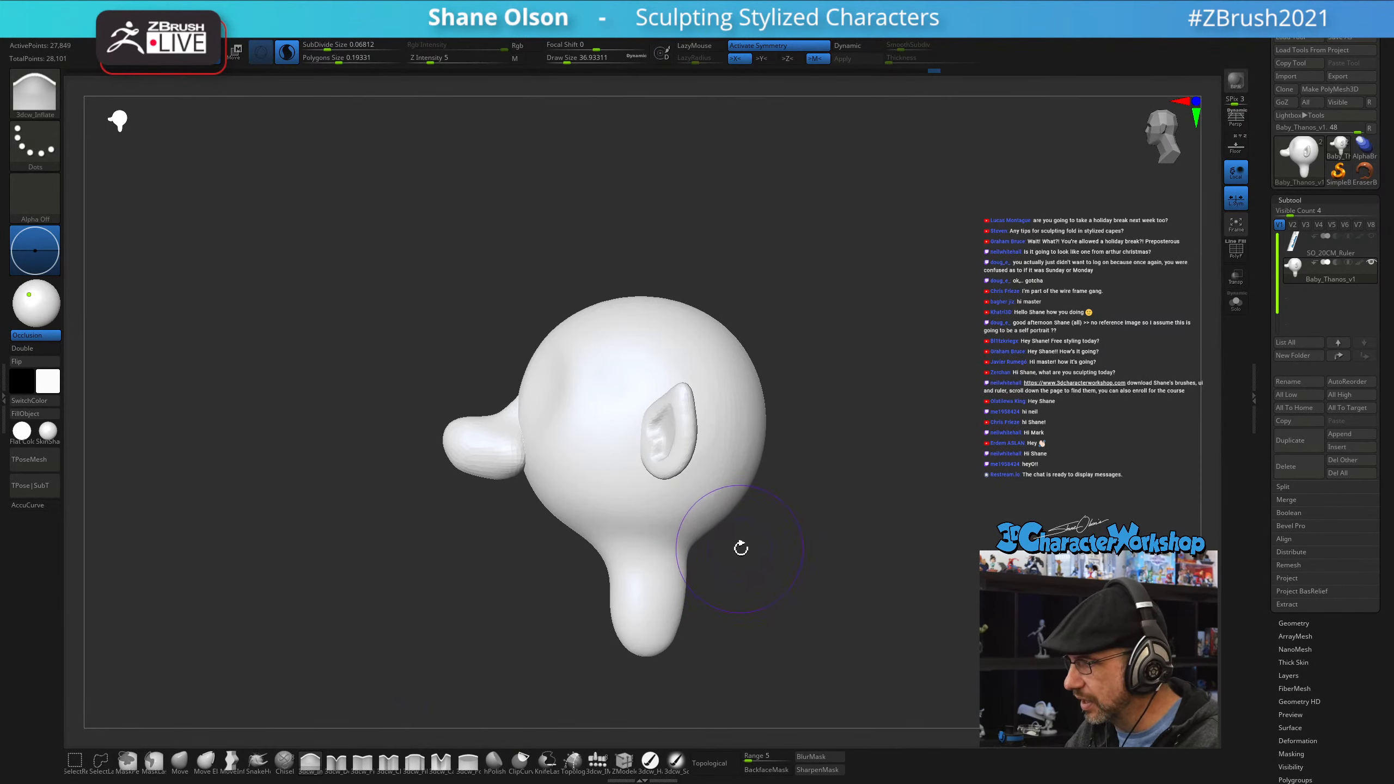
mouse_move(741, 548)
left_mouse_down()
mouse_move(775, 573)
mouse_move(828, 551)
mouse_move(821, 530)
mouse_move(850, 526)
mouse_move(805, 524)
mouse_move(785, 554)
mouse_move(806, 532)
mouse_move(799, 478)
left_mouse_up()
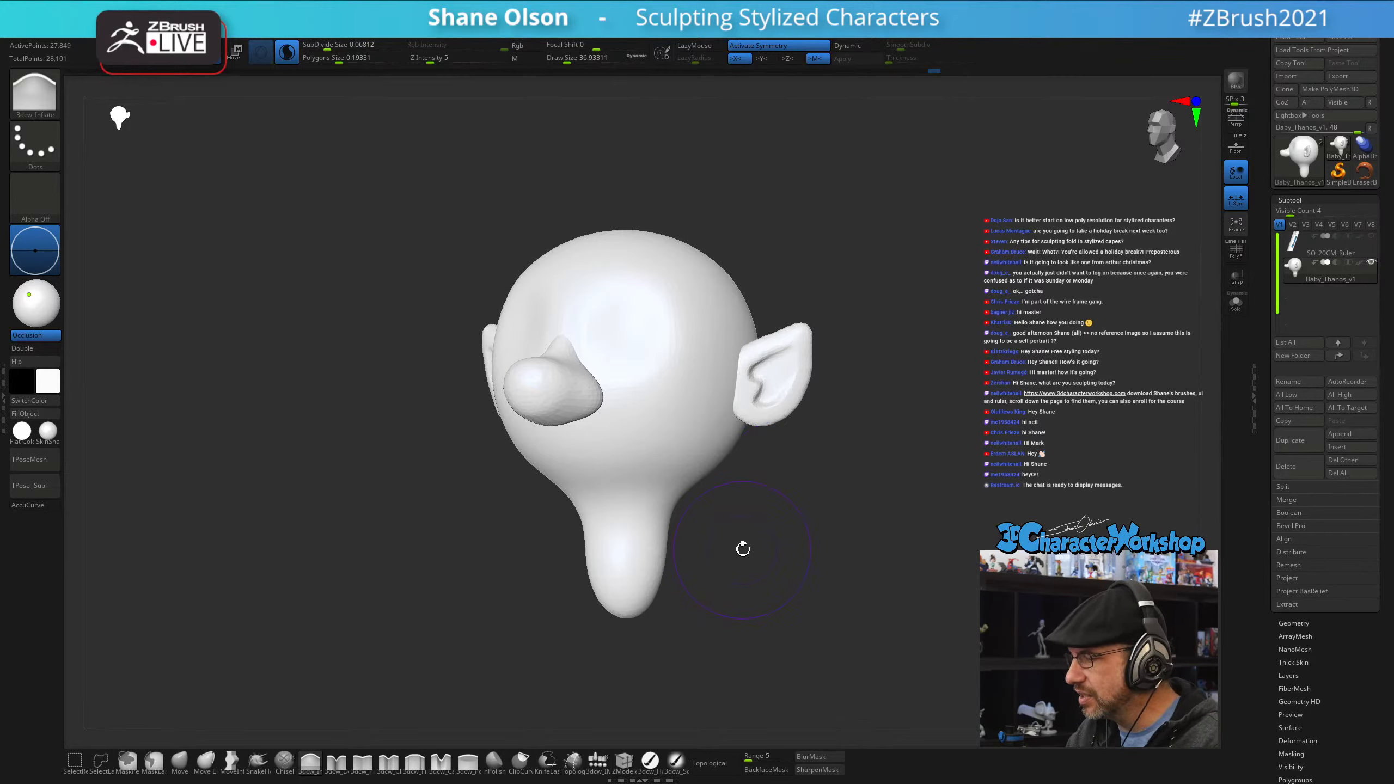
left_click_drag(743, 549, 645, 523)
key("shift+f")
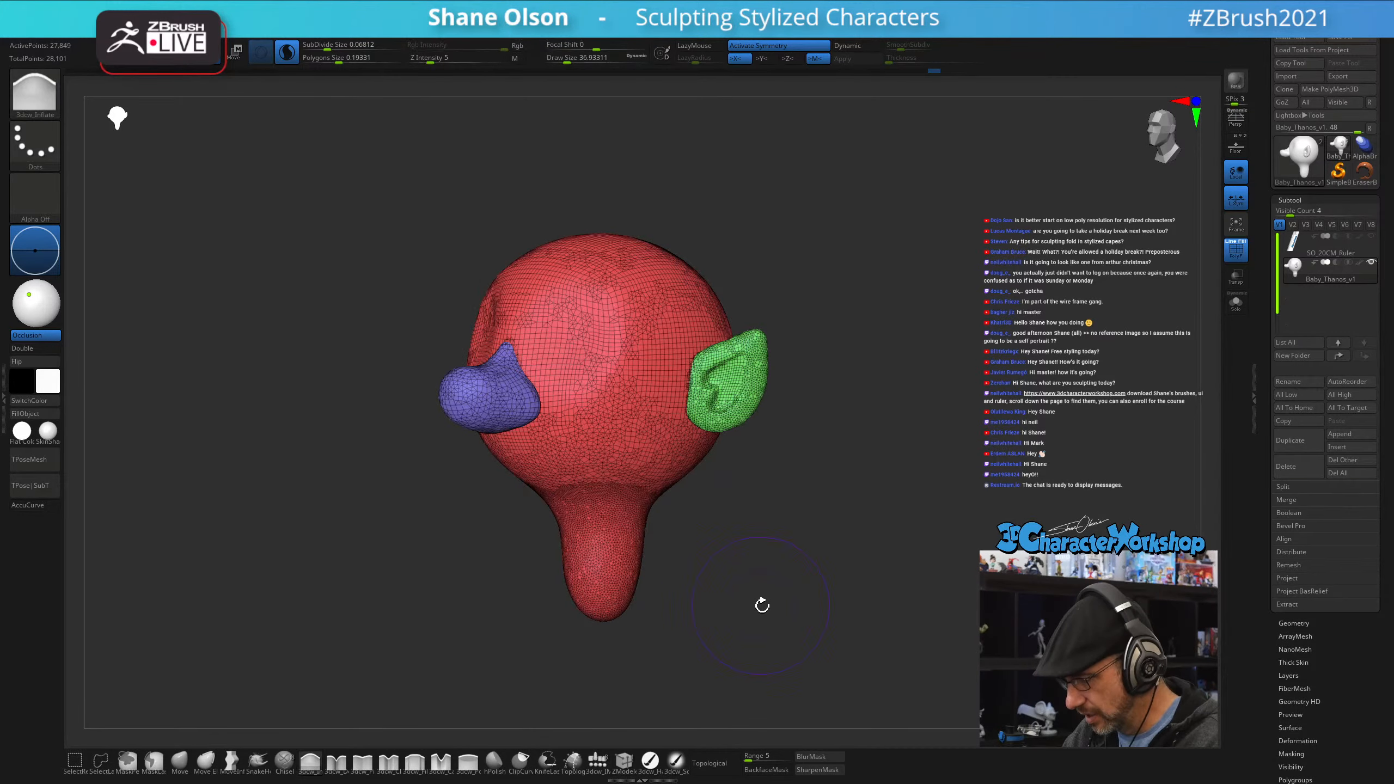
left_click_drag(769, 614, 765, 667, "alt")
left_click_drag(764, 667, 756, 592)
mouse_move(551, 366)
left_mouse_down("shift")
mouse_move(542, 380)
mouse_move(633, 431)
mouse_move(585, 346)
mouse_move(510, 364)
left_mouse_up("shift")
right_click_drag(554, 335, 529, 365)
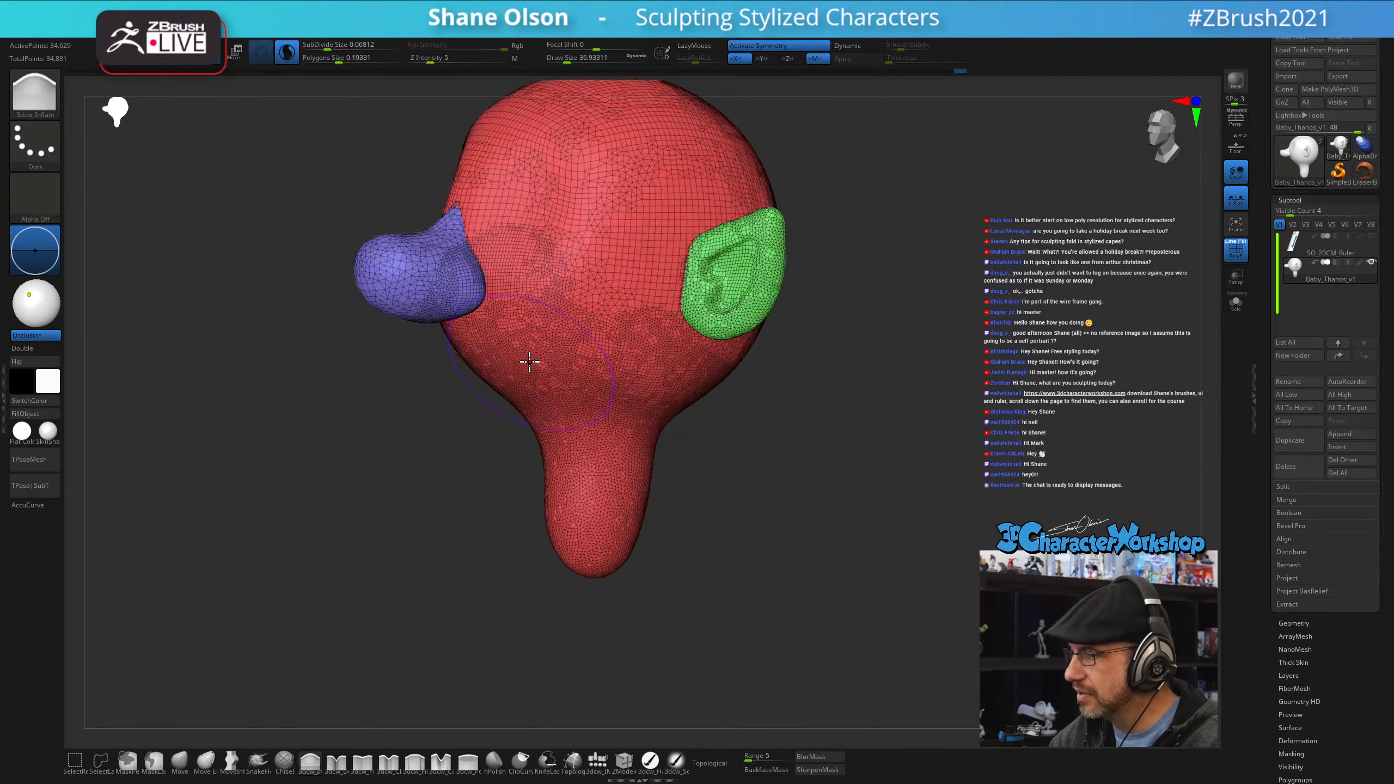
mouse_move(404, 324)
left_mouse_down("shift")
mouse_move(454, 333)
mouse_move(482, 140)
mouse_move(582, 193)
mouse_move(647, 357)
left_mouse_up("shift")
- Smooth the forehead, sides and crown of the skull to give them denser Sculptris Pro topology
right_click_drag(669, 358, 657, 503, "alt")
mouse_move(530, 261)
left_mouse_down("shift")
mouse_move(684, 374)
mouse_move(714, 308)
left_mouse_up("shift")
mouse_move(813, 528)
right_mouse_down()
mouse_move(735, 553)
mouse_move(777, 541)
right_mouse_up()
left_click_drag(768, 504, 772, 360, "shift")
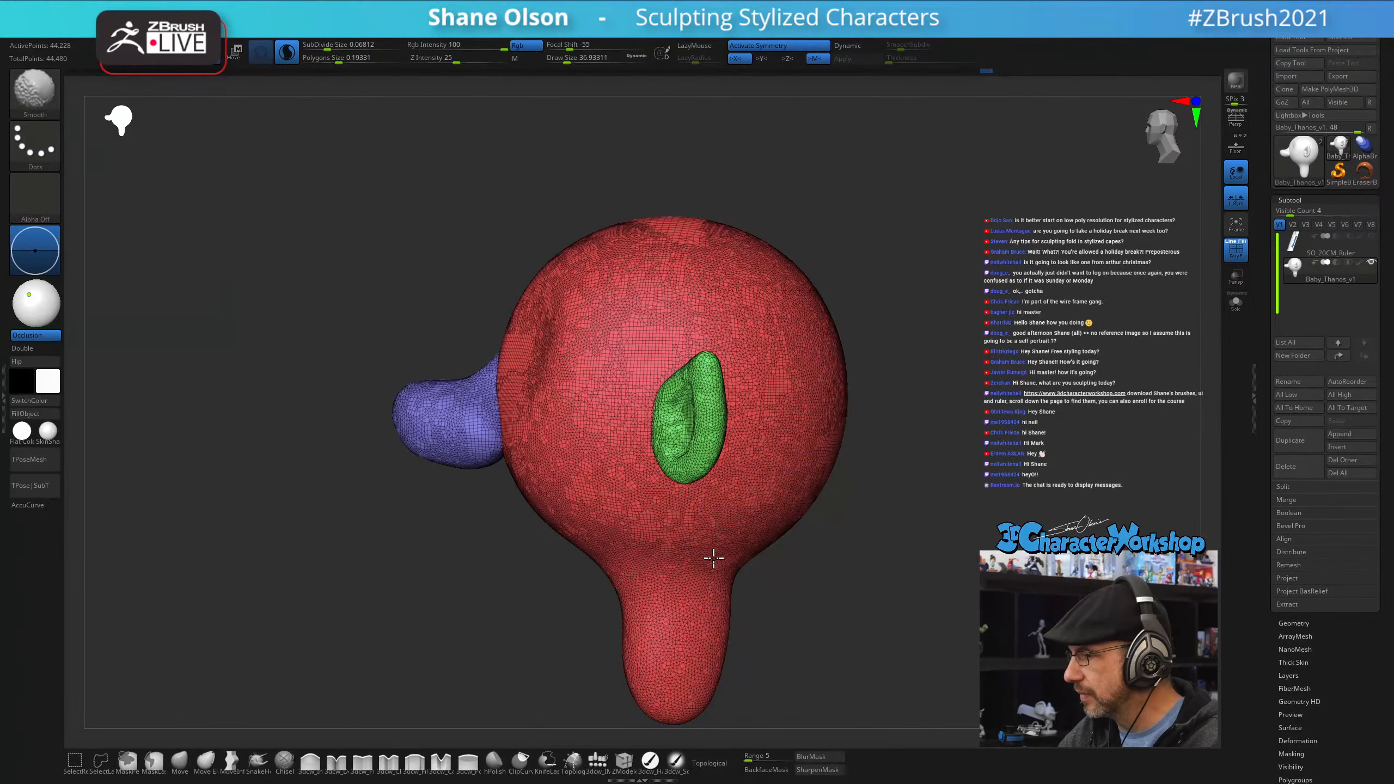
right_click_drag(713, 561, 753, 585)
left_click_drag(706, 231, 705, 467, "shift")
right_click_drag(703, 487, 746, 573)
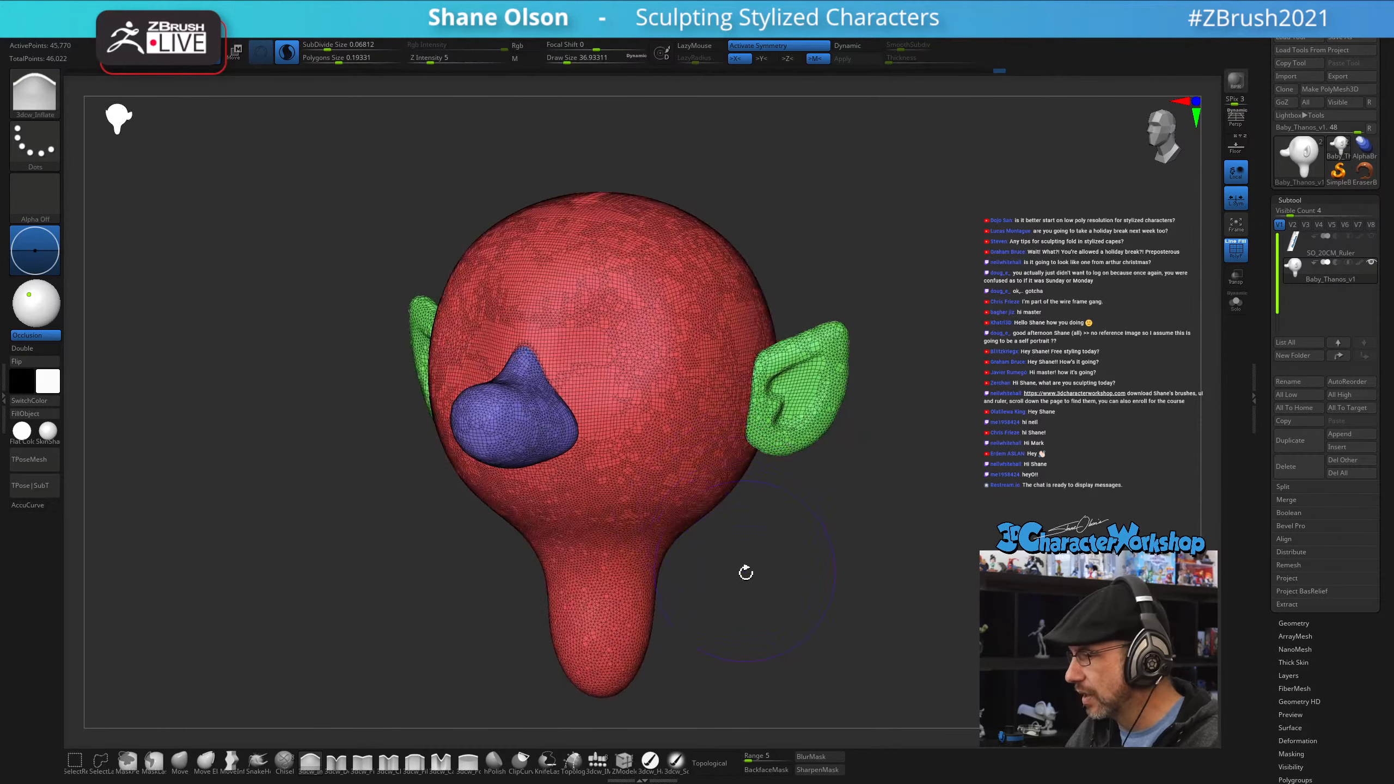
- Build up the chin and jaw below the nose with the Inflate brush so they project over the neck
right_click_drag(749, 641, 737, 635)
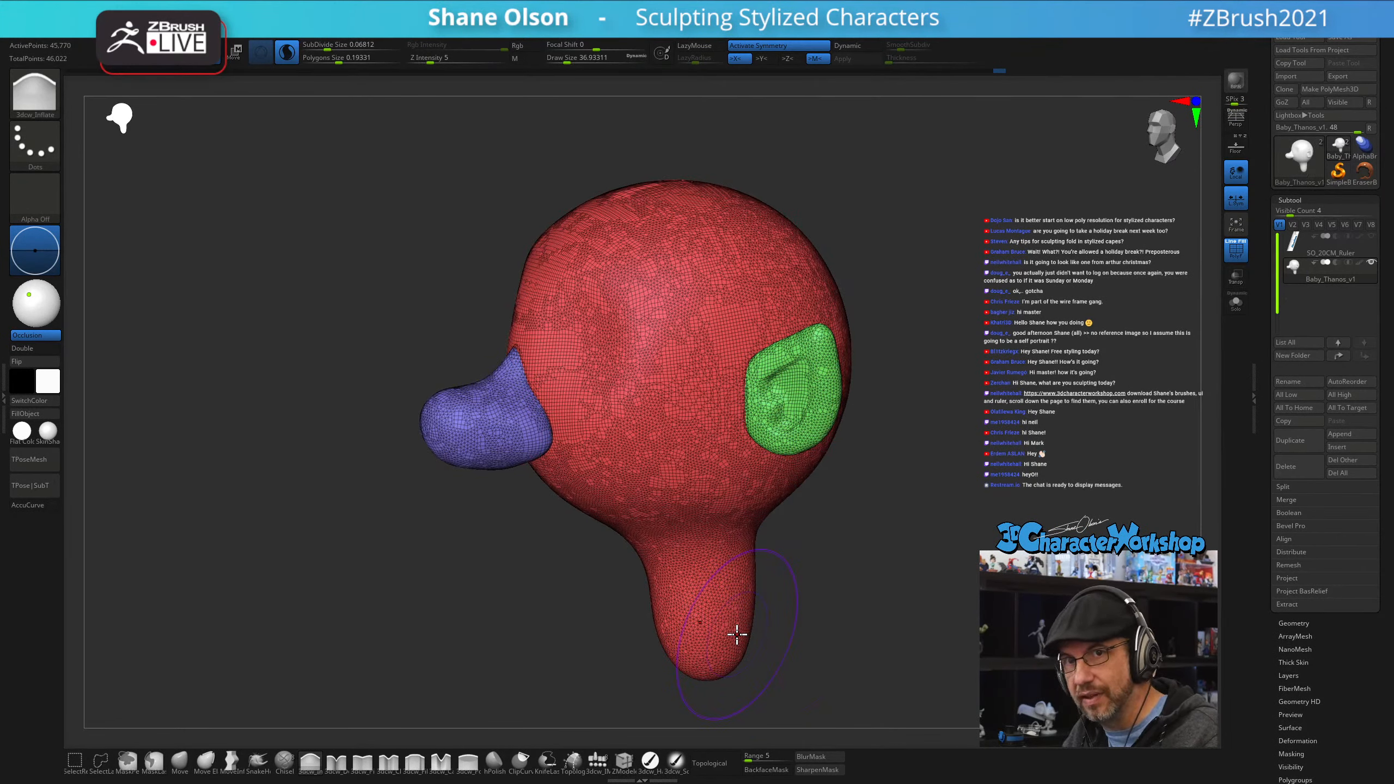
right_click_drag(540, 609, 547, 585)
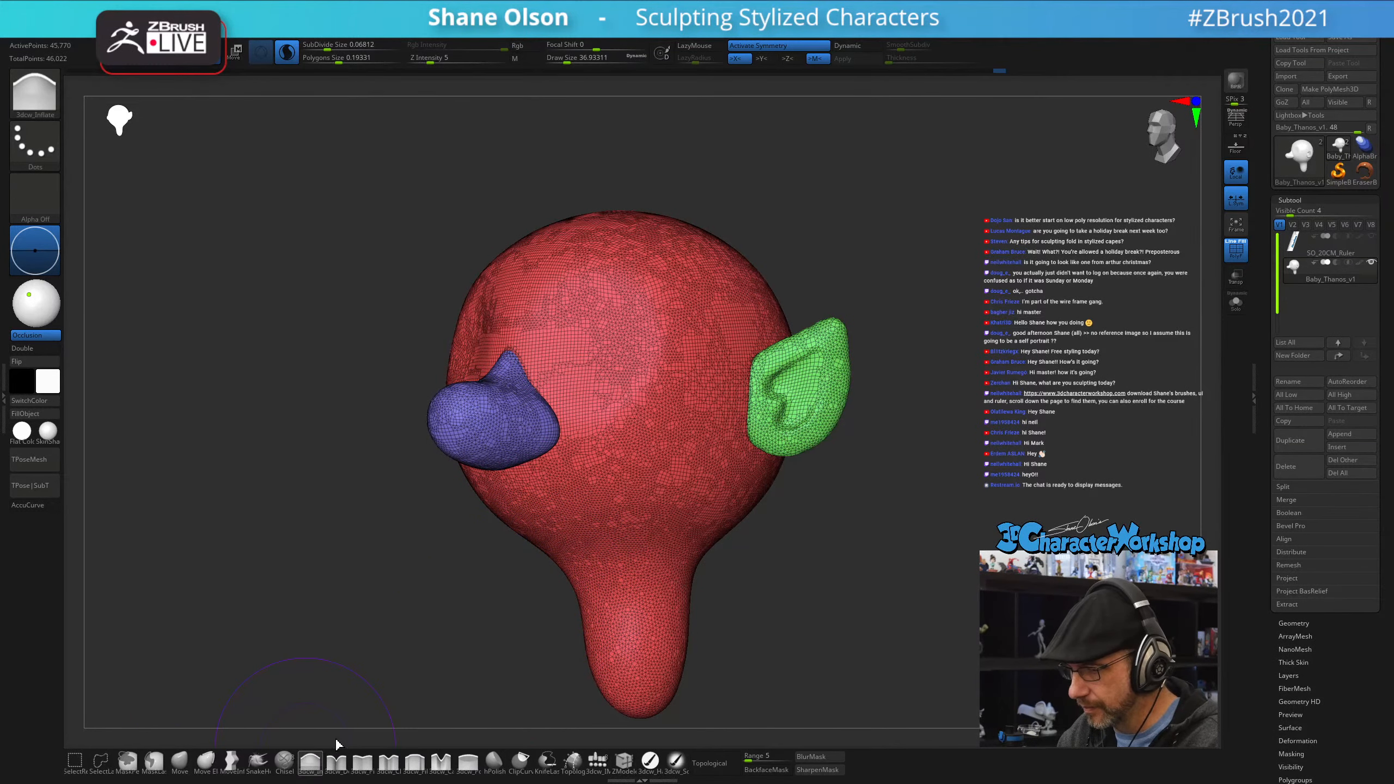
key("b")
mouse_move(553, 512)
left_mouse_down()
mouse_move(542, 520)
mouse_move(566, 506)
left_mouse_up()
left_click_drag(532, 618, 554, 570)
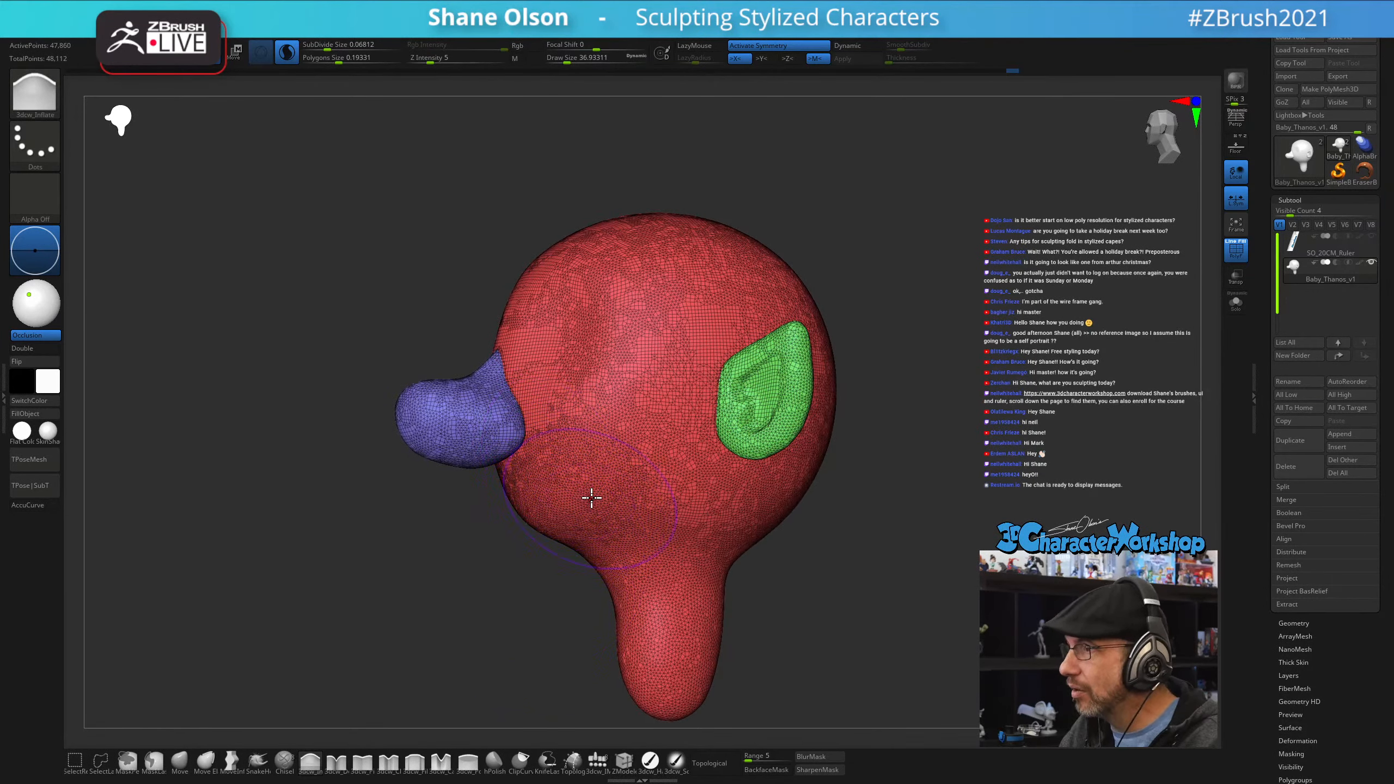
left_click_drag(632, 432, 575, 474)
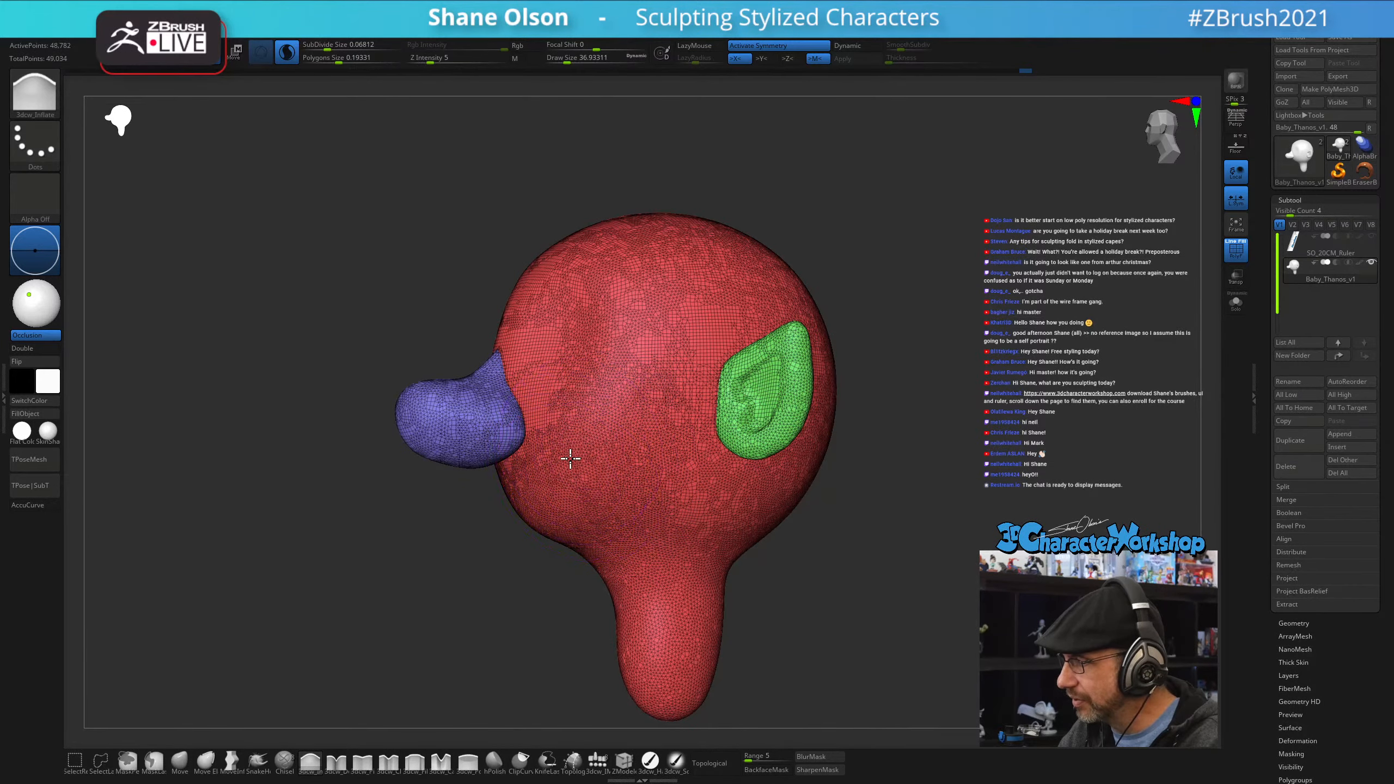
left_click_drag(545, 551, 709, 521)
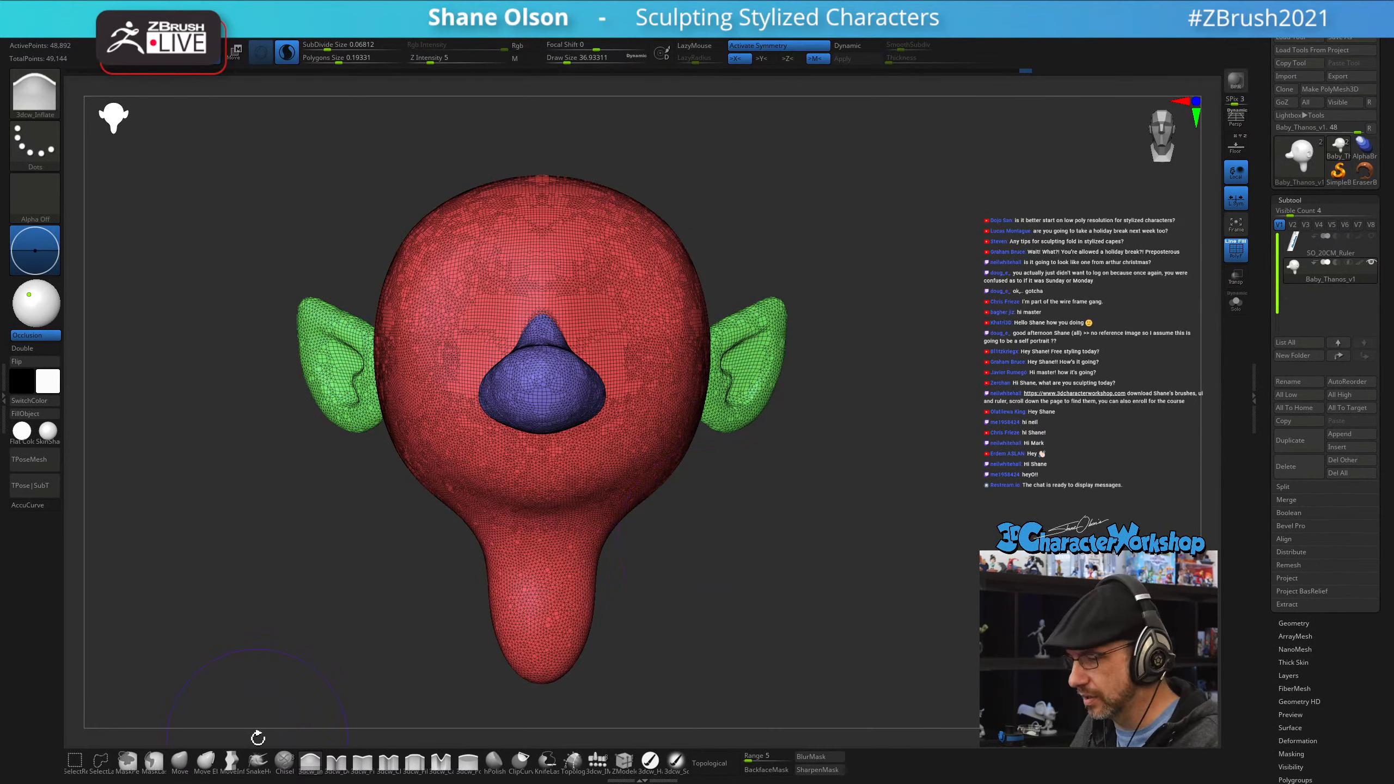
- Pull the chin and jawline down over the neck using the Move brush with Topological enabled, reducing the Draw Size to about 37
left_click(180, 761)
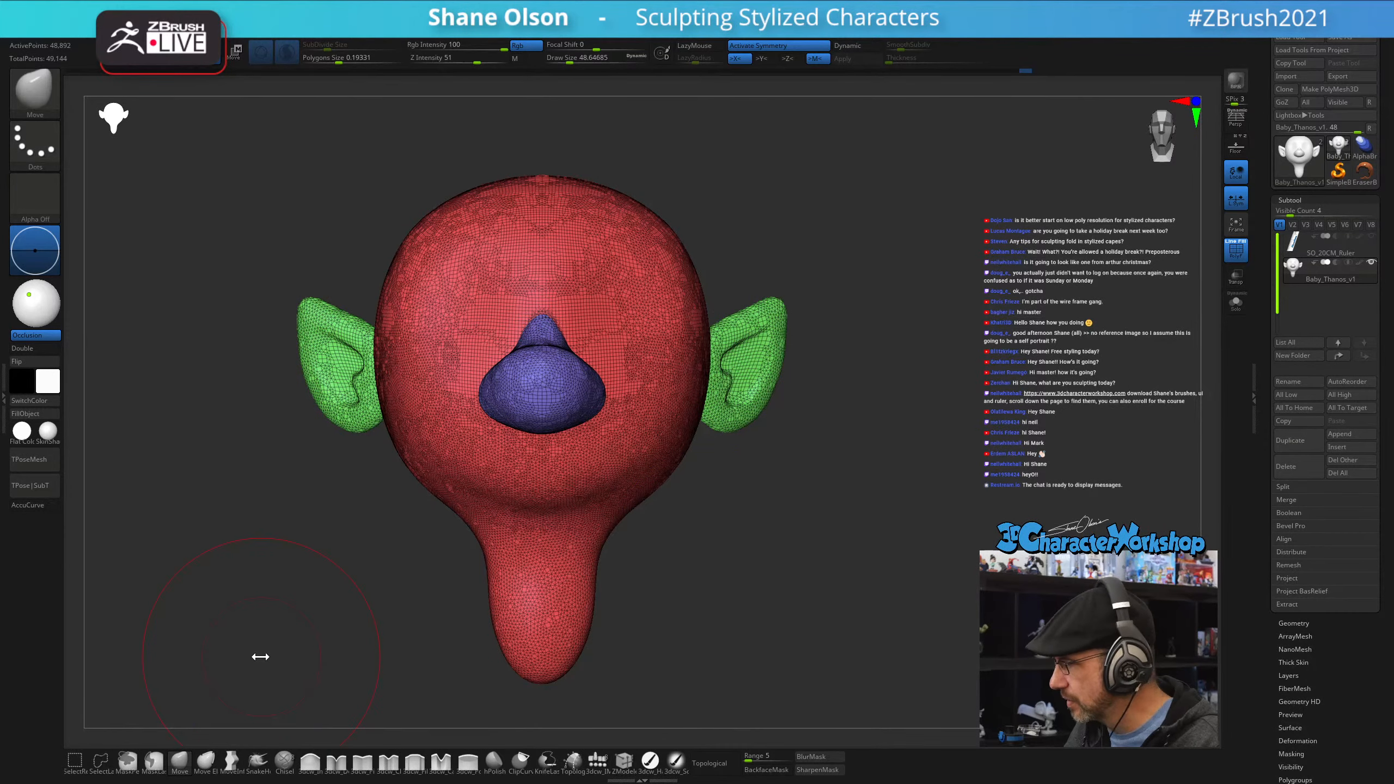
left_click_drag(748, 546, 715, 547)
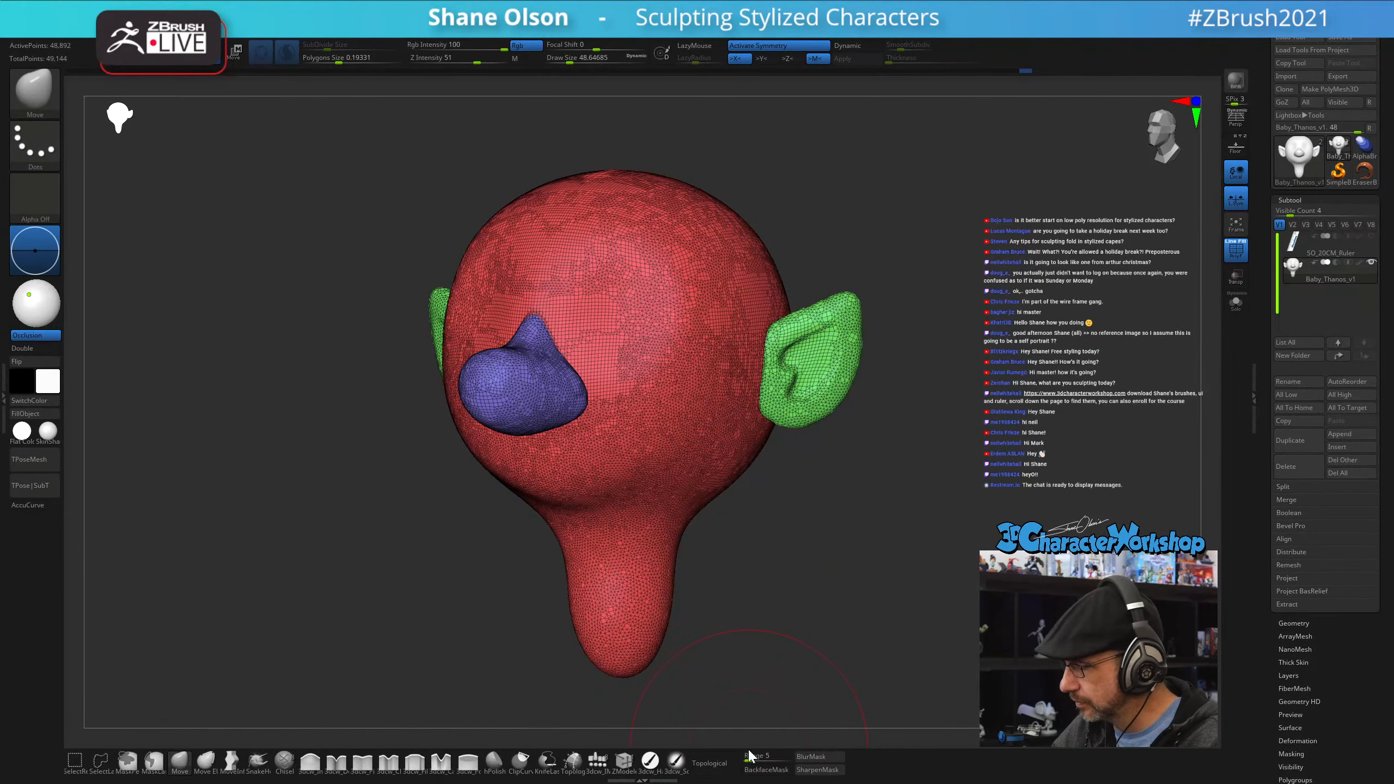
left_click(714, 763)
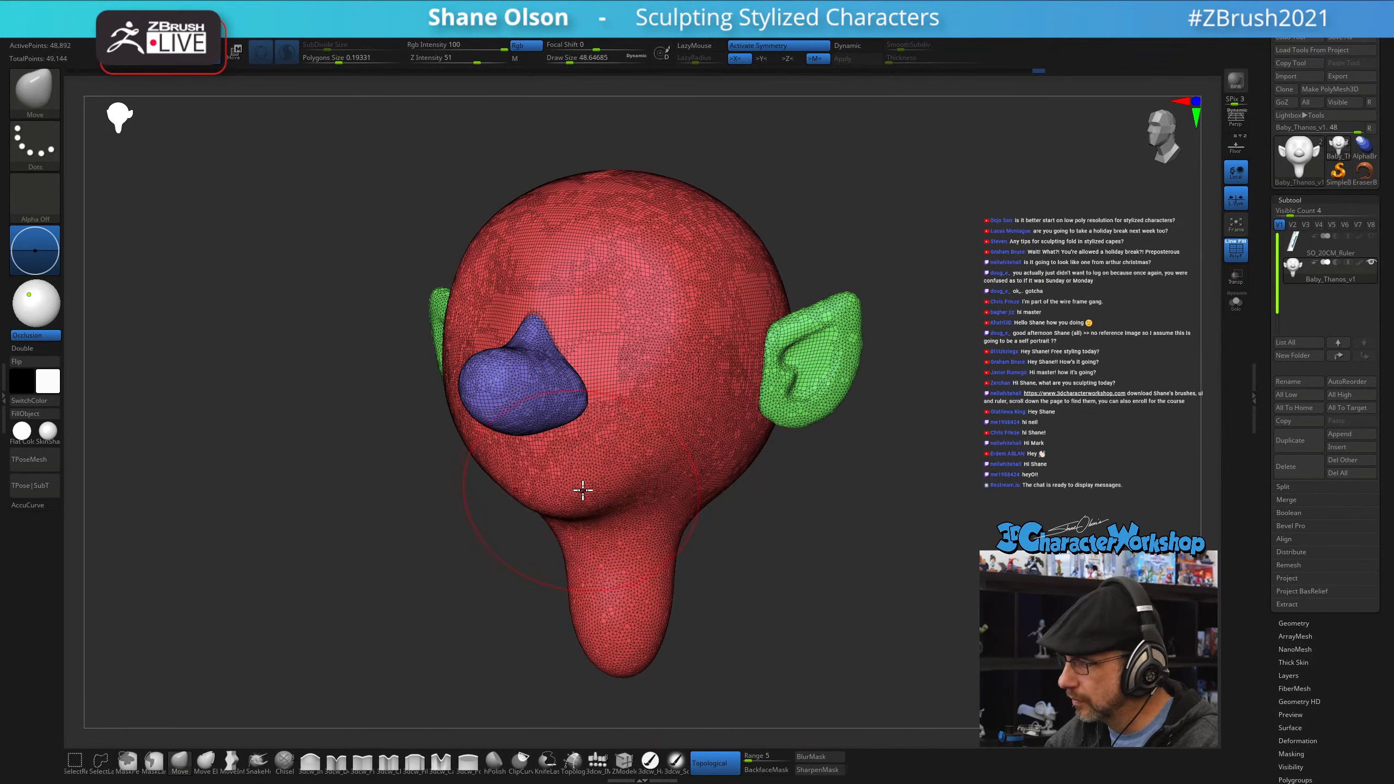
right_click_drag(582, 491, 697, 451)
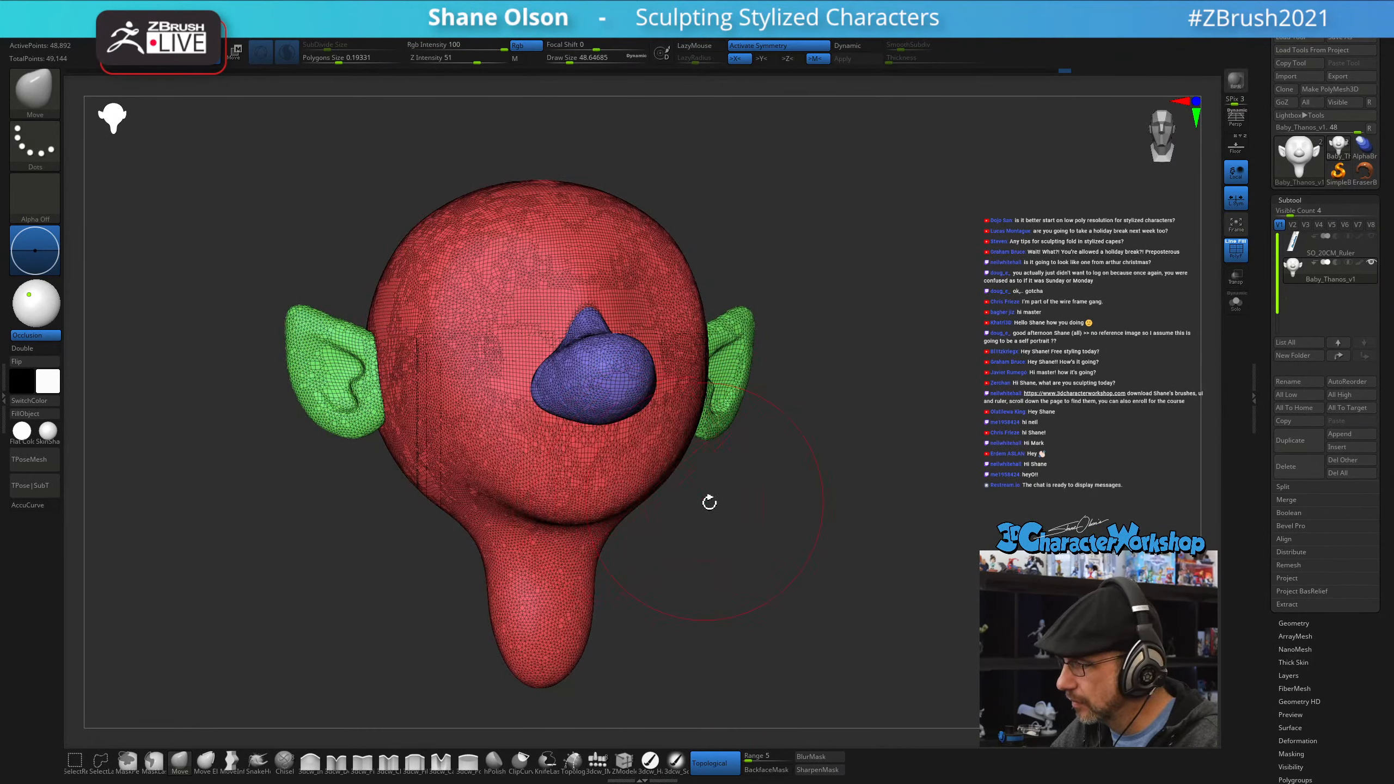
left_click_drag(709, 503, 692, 529)
right_click_drag(647, 514, 773, 514)
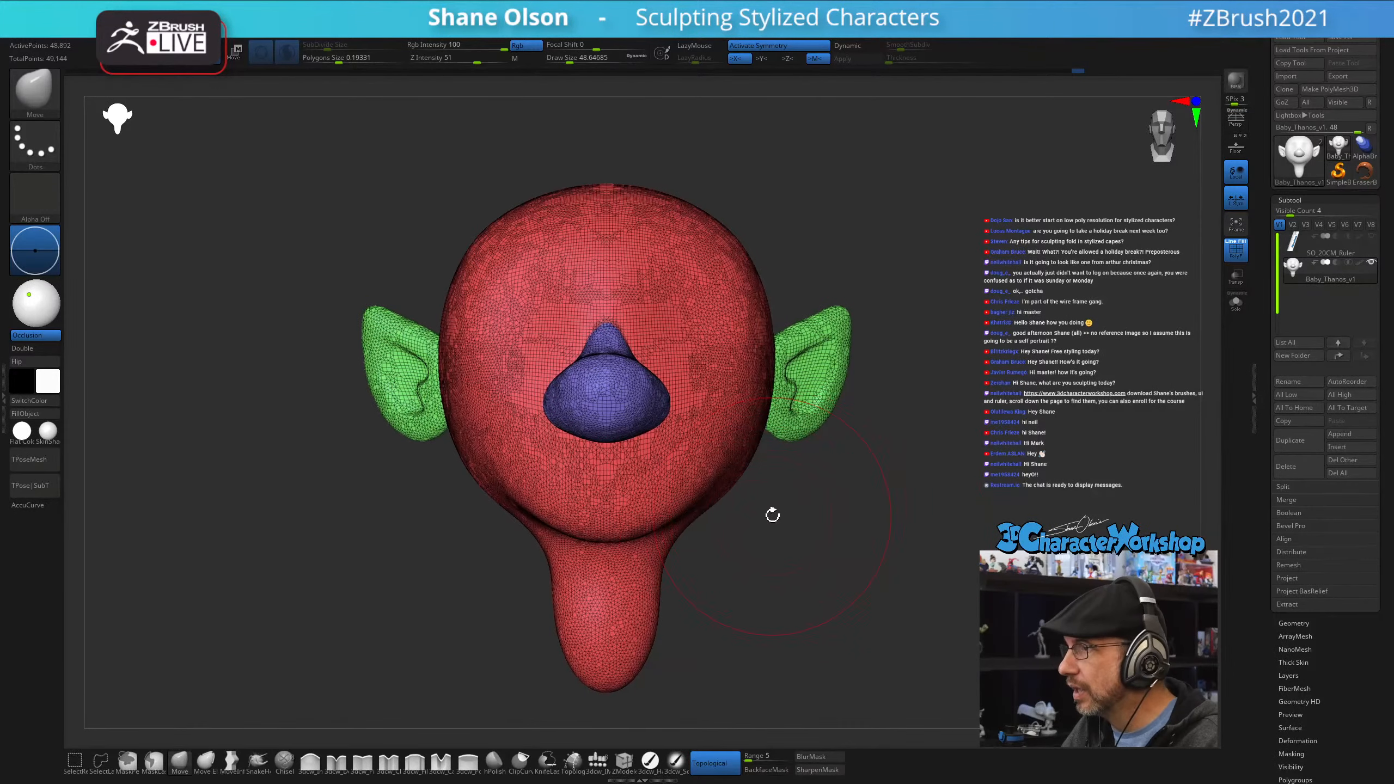
right_click_drag(730, 555, 716, 572, "alt")
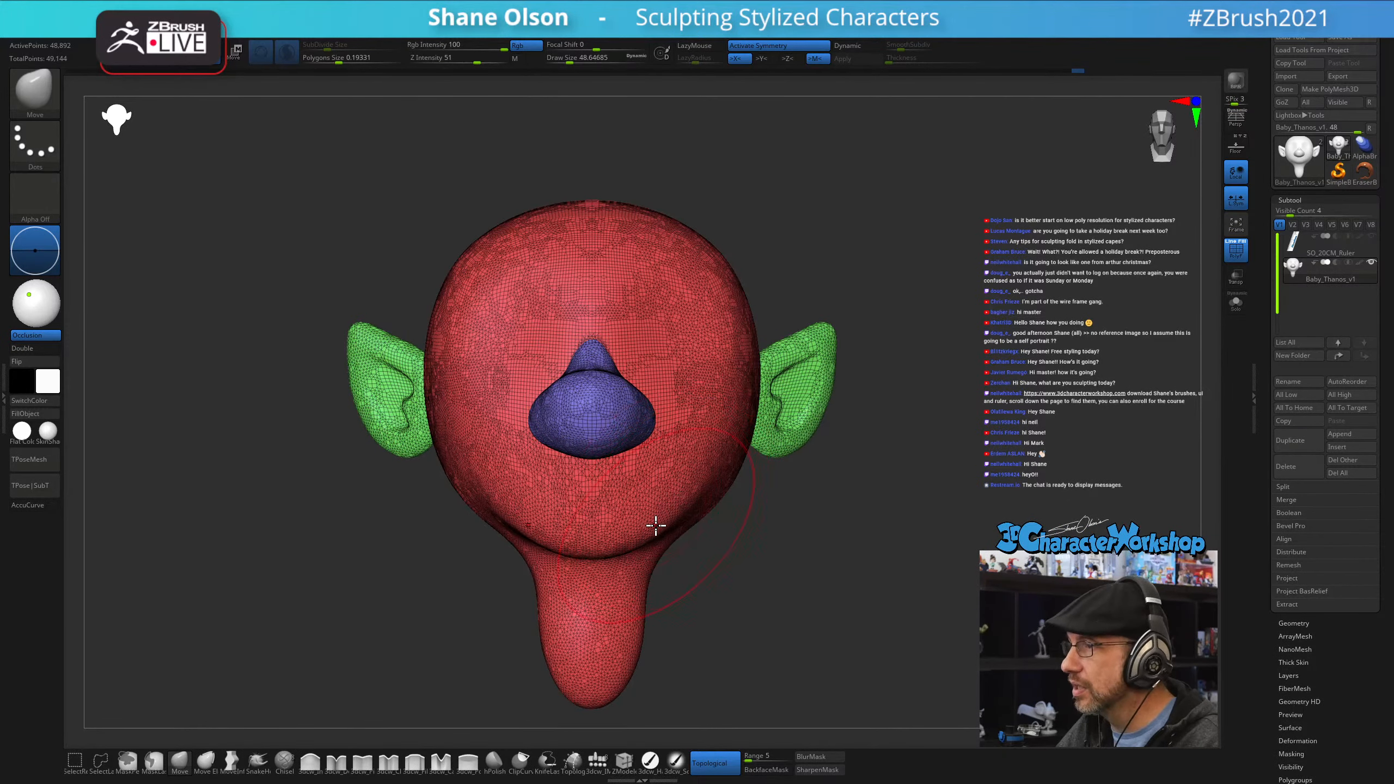
key("s")
left_click_drag(626, 539, 618, 544)
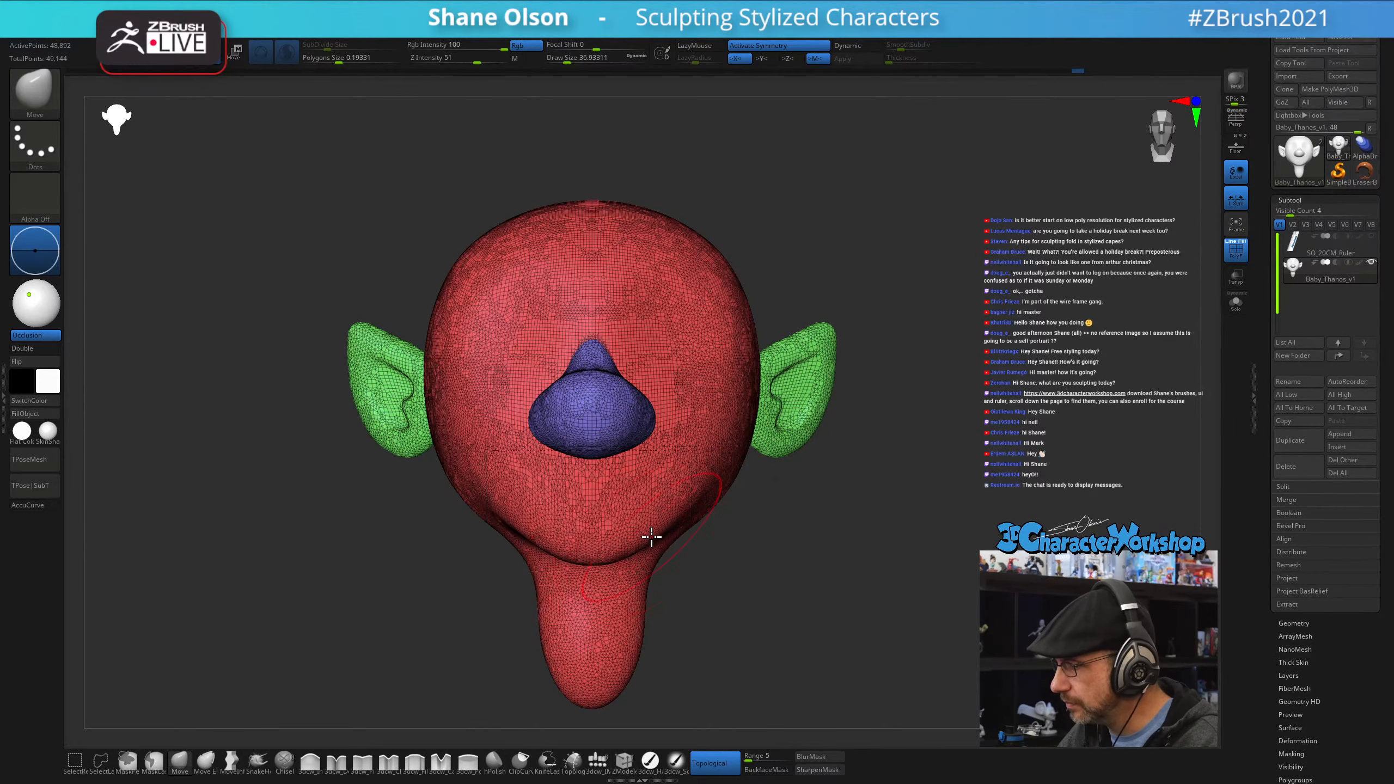
- Refine the jawline with the Move brush and smooth the cheeks, the area beside the nose and the underside of the jaw
left_click_drag(705, 531, 725, 552)
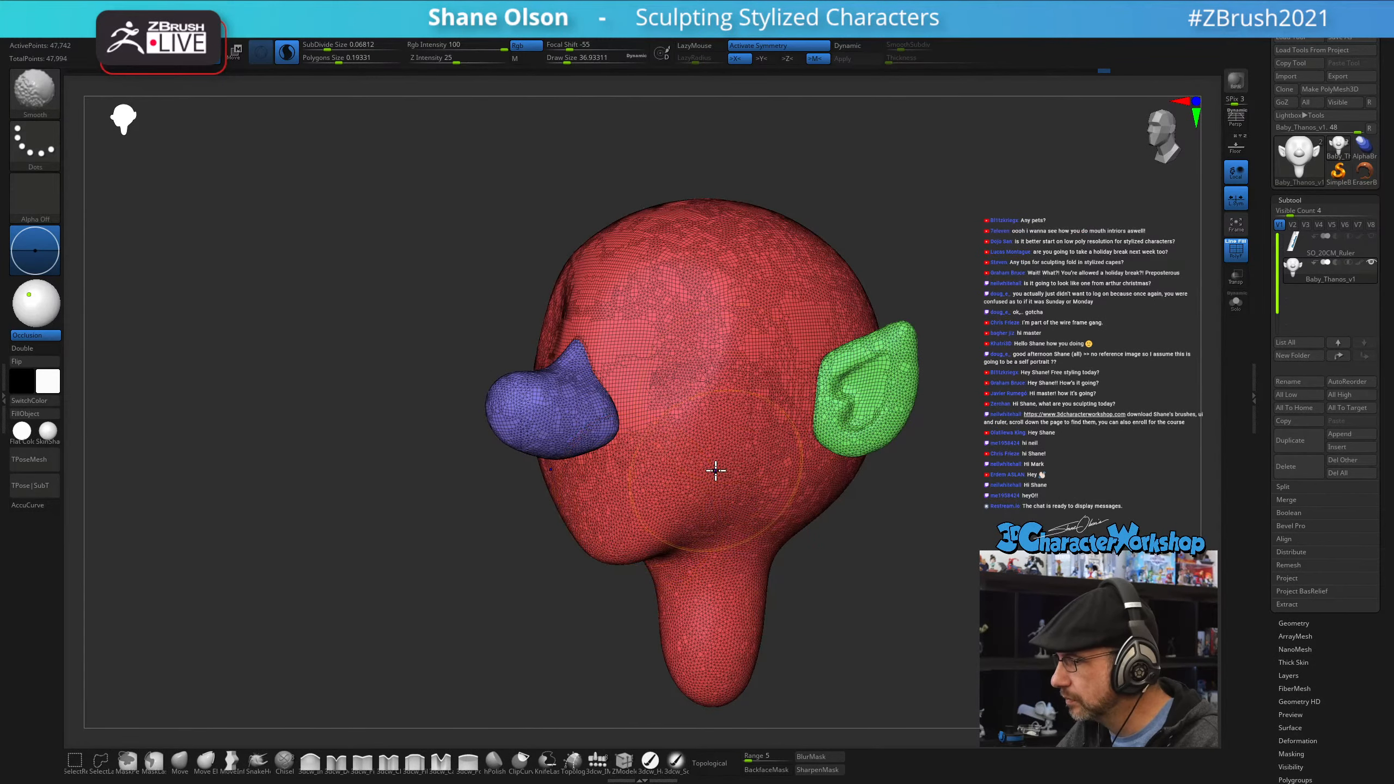
mouse_move(705, 472)
left_mouse_down()
mouse_move(691, 502)
mouse_move(666, 460)
mouse_move(678, 473)
mouse_move(646, 514)
left_mouse_up()
left_click_drag(569, 356, 578, 313, "shift")
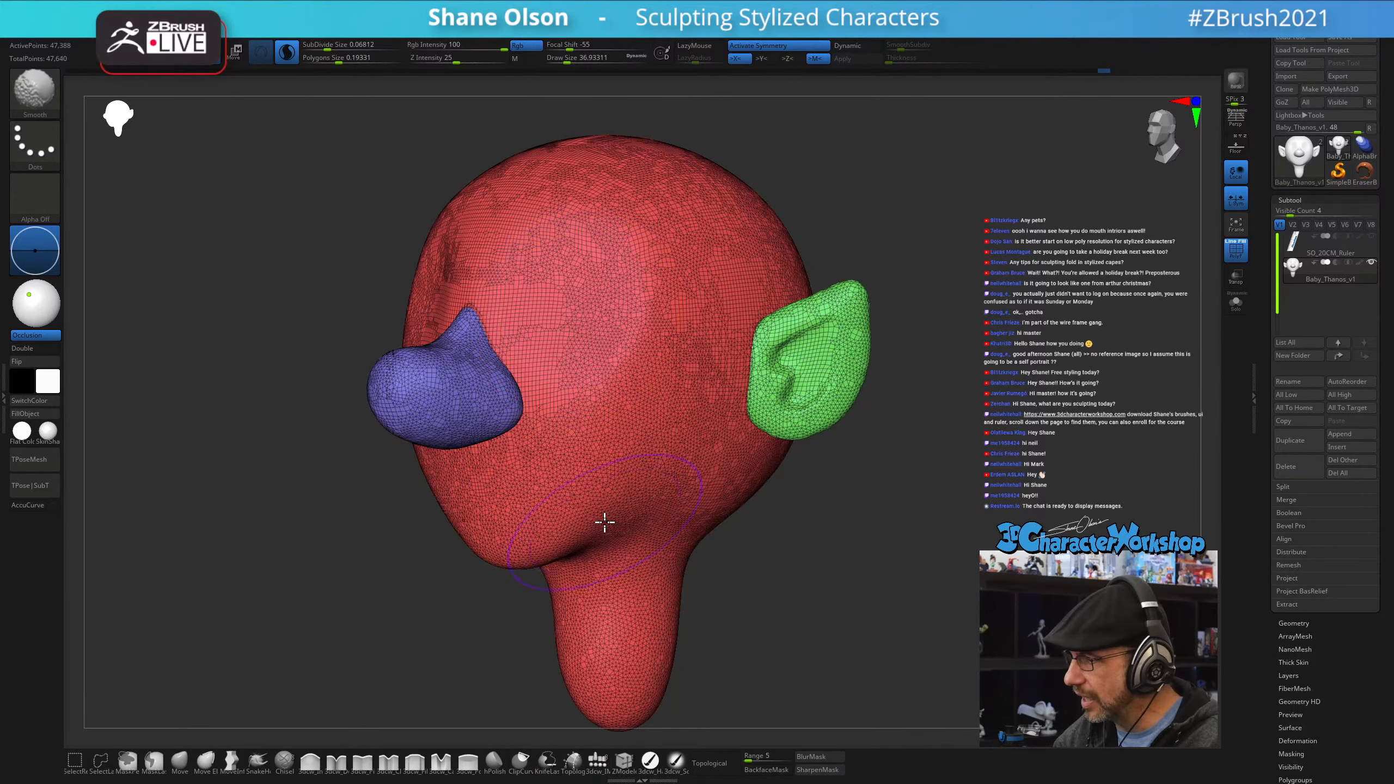
left_click_drag(675, 515, 610, 561, "shift")
mouse_move(729, 558)
left_mouse_down()
mouse_move(629, 560)
mouse_move(637, 625)
left_mouse_up()
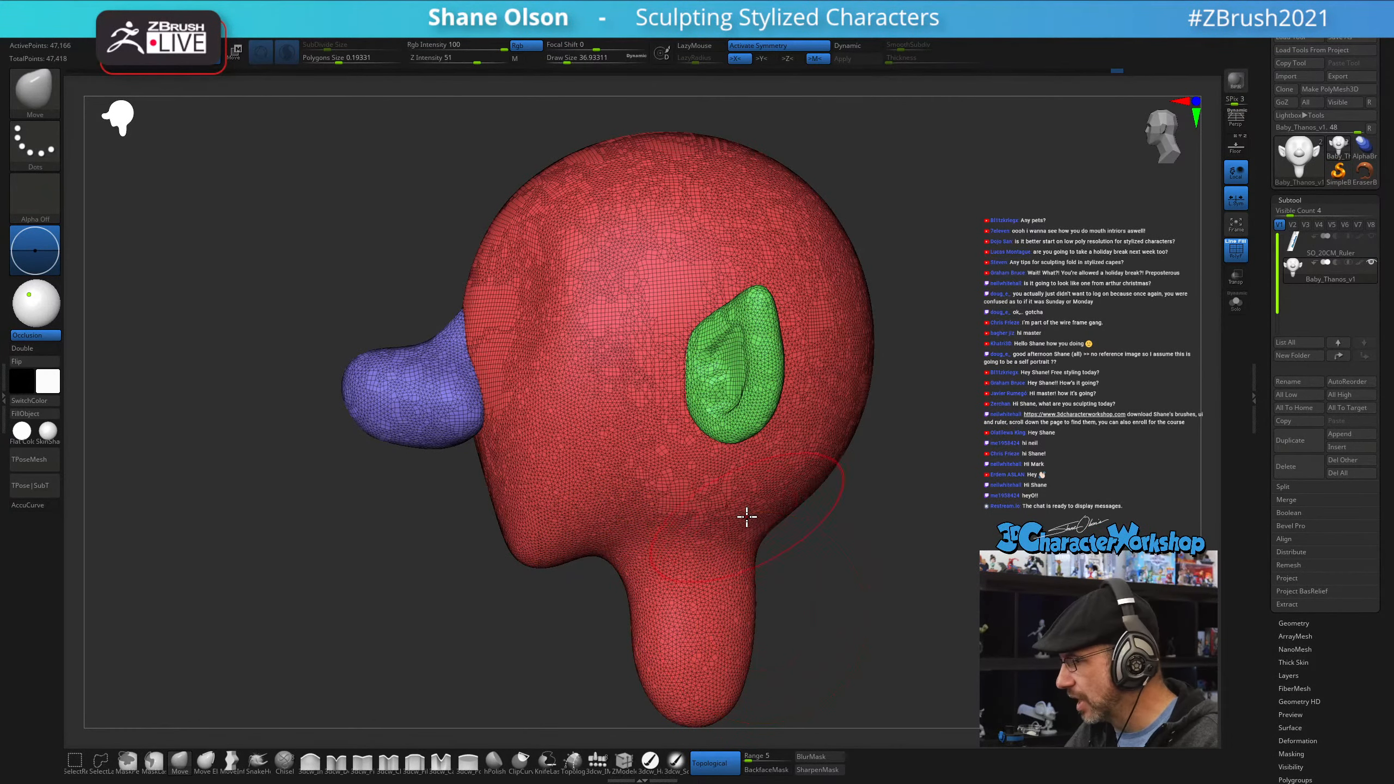
right_click_drag(747, 516, 746, 454)
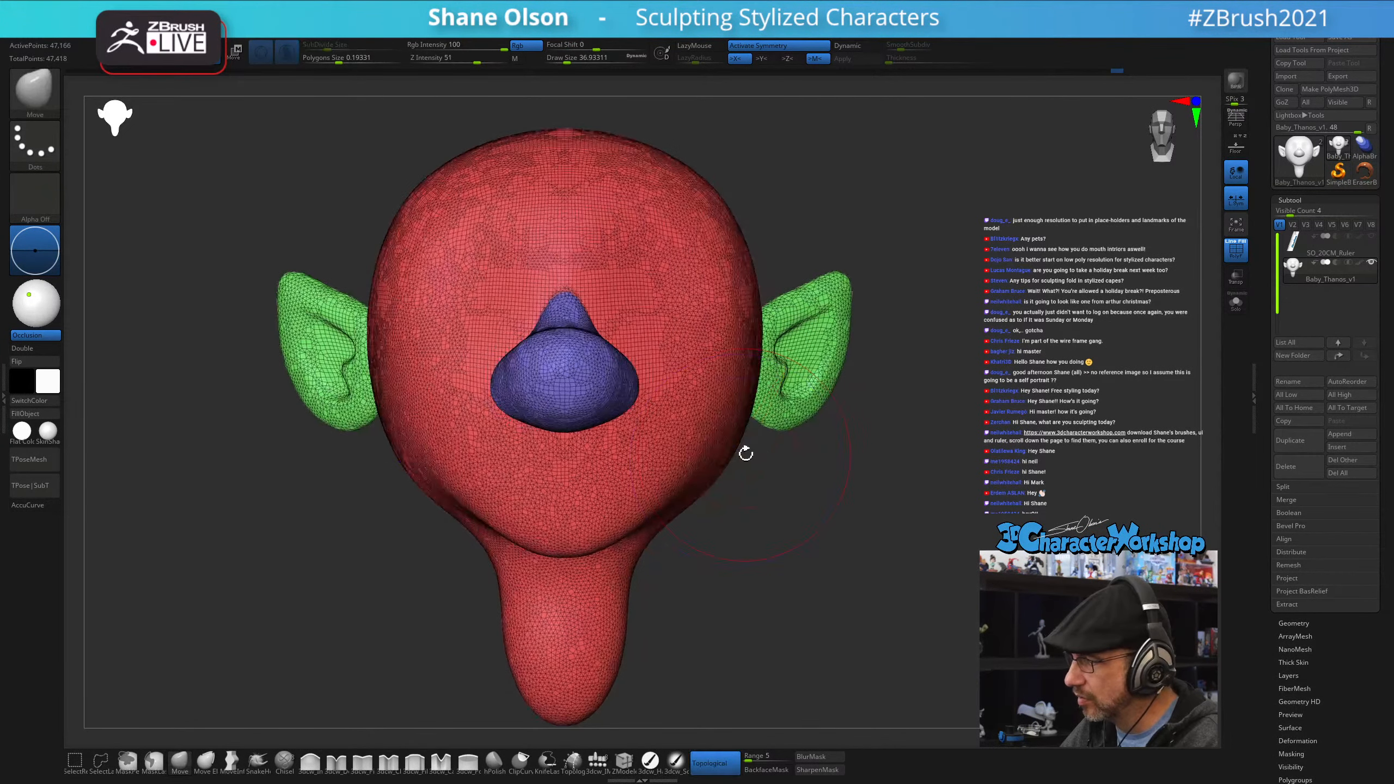
mouse_move(768, 351)
left_mouse_down("shift")
mouse_move(803, 422)
mouse_move(812, 362)
left_mouse_up("shift")
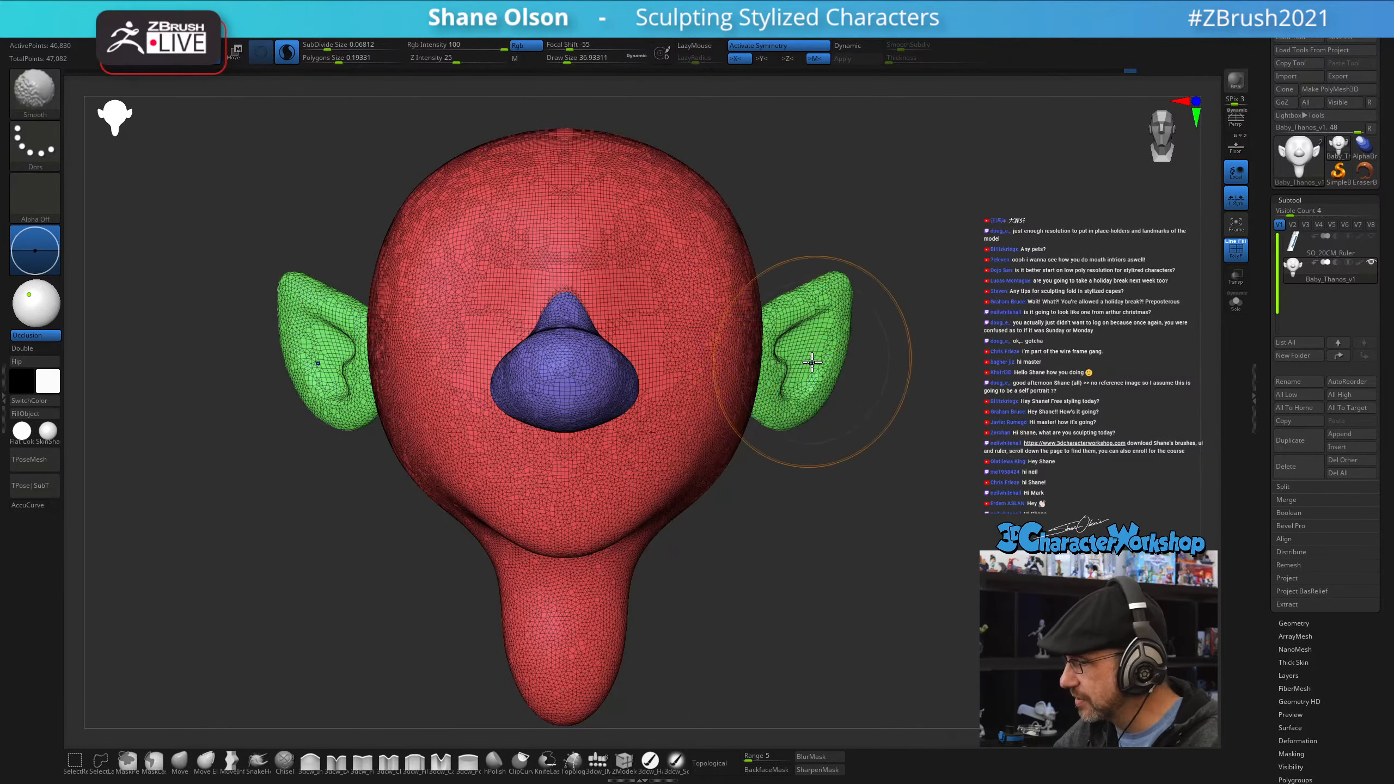
- Reshape the front of the face under the nose from below with the Move brush, reducing the Draw Size to about 33
mouse_move(812, 362)
right_mouse_down()
mouse_move(676, 470)
mouse_move(634, 612)
mouse_move(651, 610)
mouse_move(712, 507)
mouse_move(713, 468)
right_mouse_up()
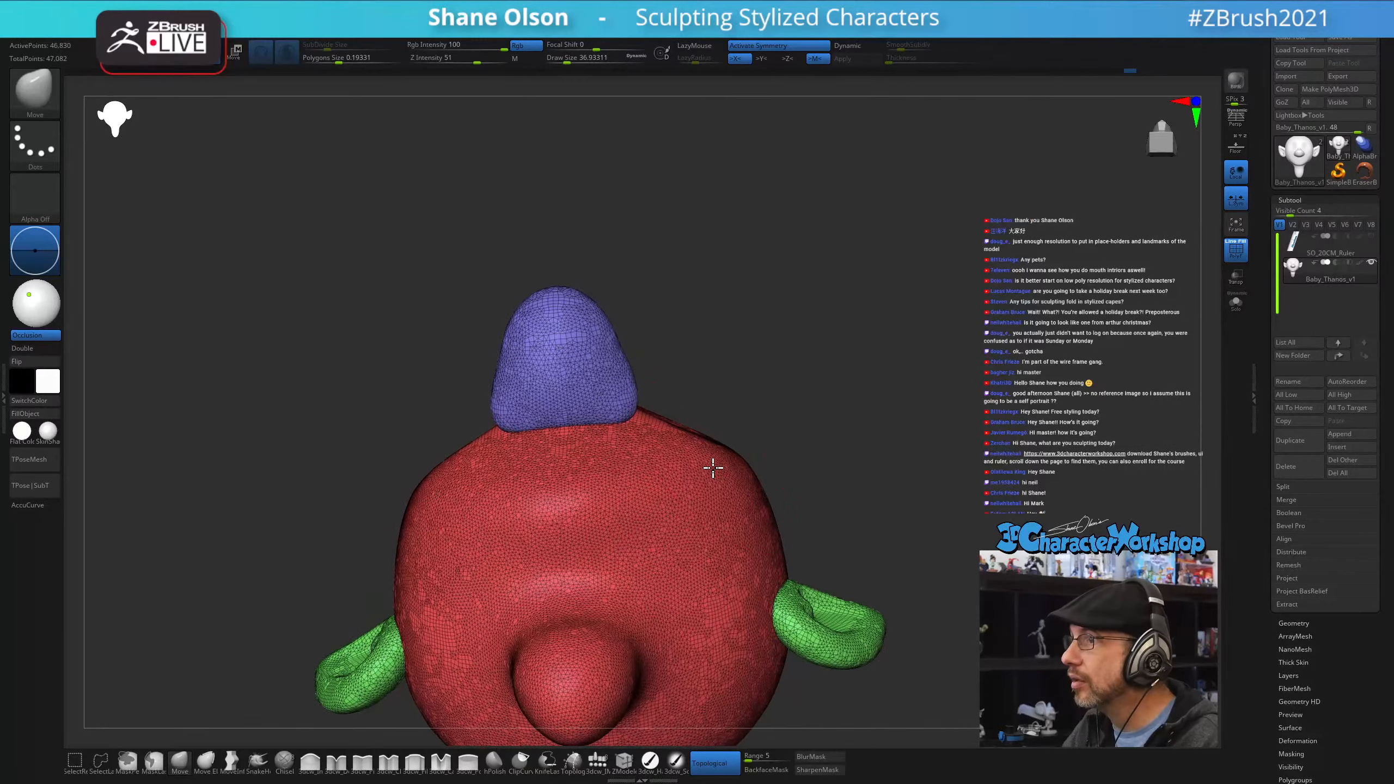
left_click_drag(604, 406, 569, 412)
mouse_move(590, 395)
right_mouse_down()
mouse_move(607, 418)
mouse_move(596, 351)
right_mouse_up()
key("s")
left_click_drag(593, 393, 601, 386)
key("s")
right_click_drag(591, 404, 596, 357)
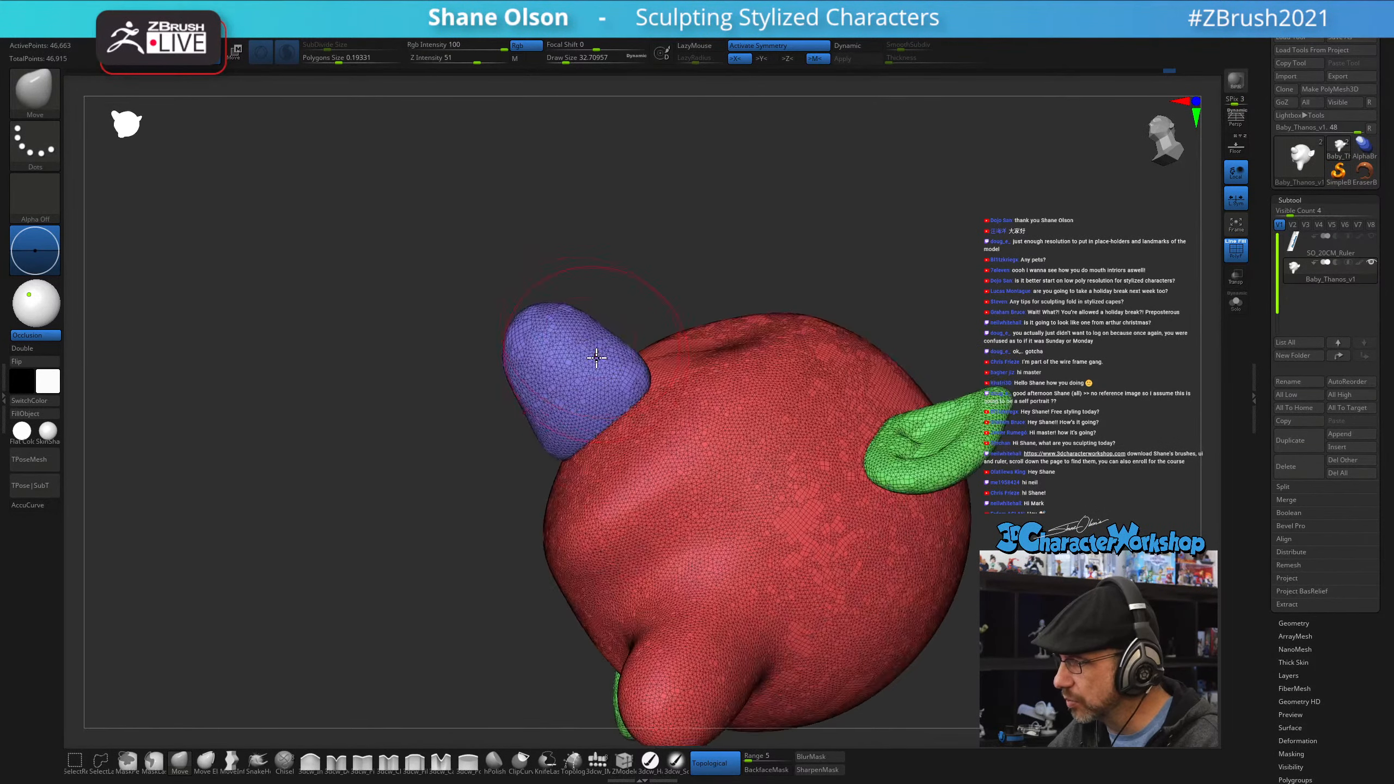
right_click_drag(598, 422, 619, 378)
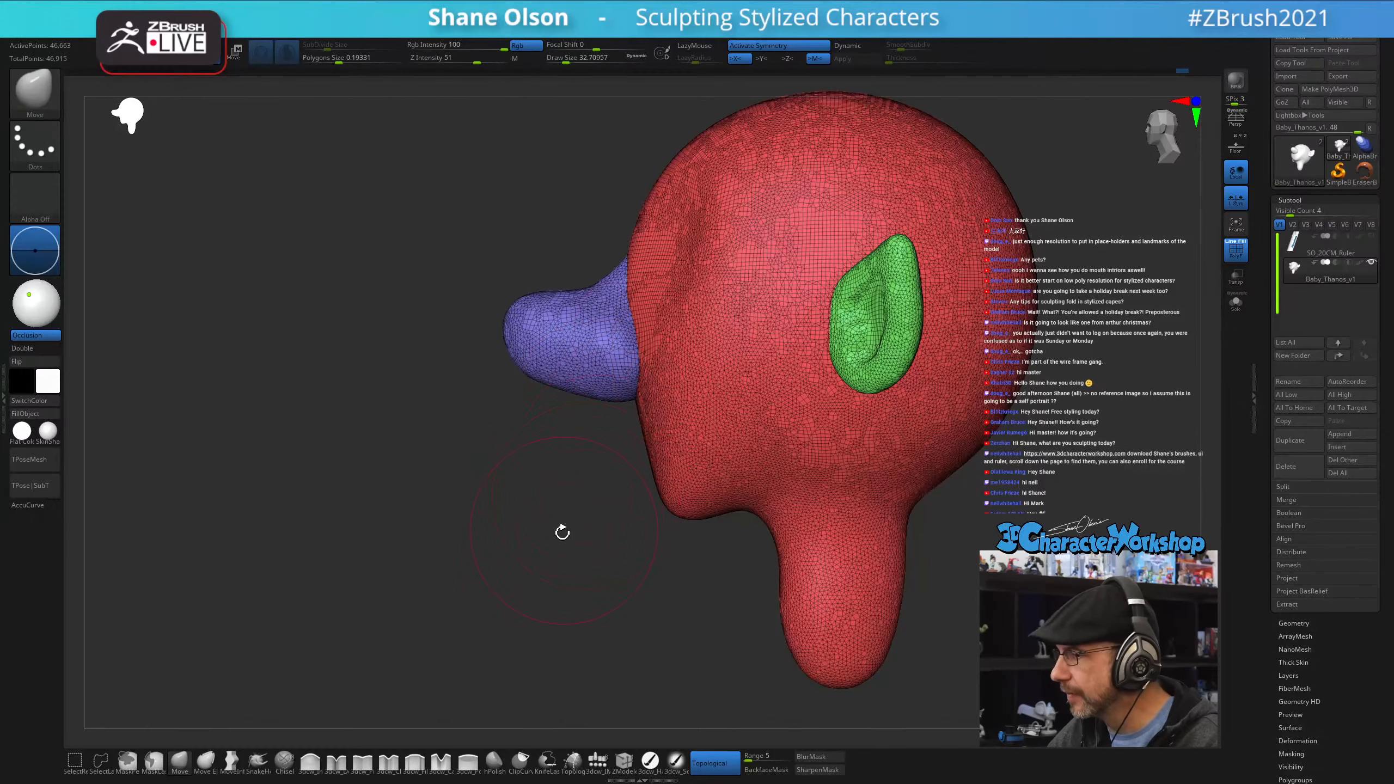
right_click_drag(562, 533, 547, 577)
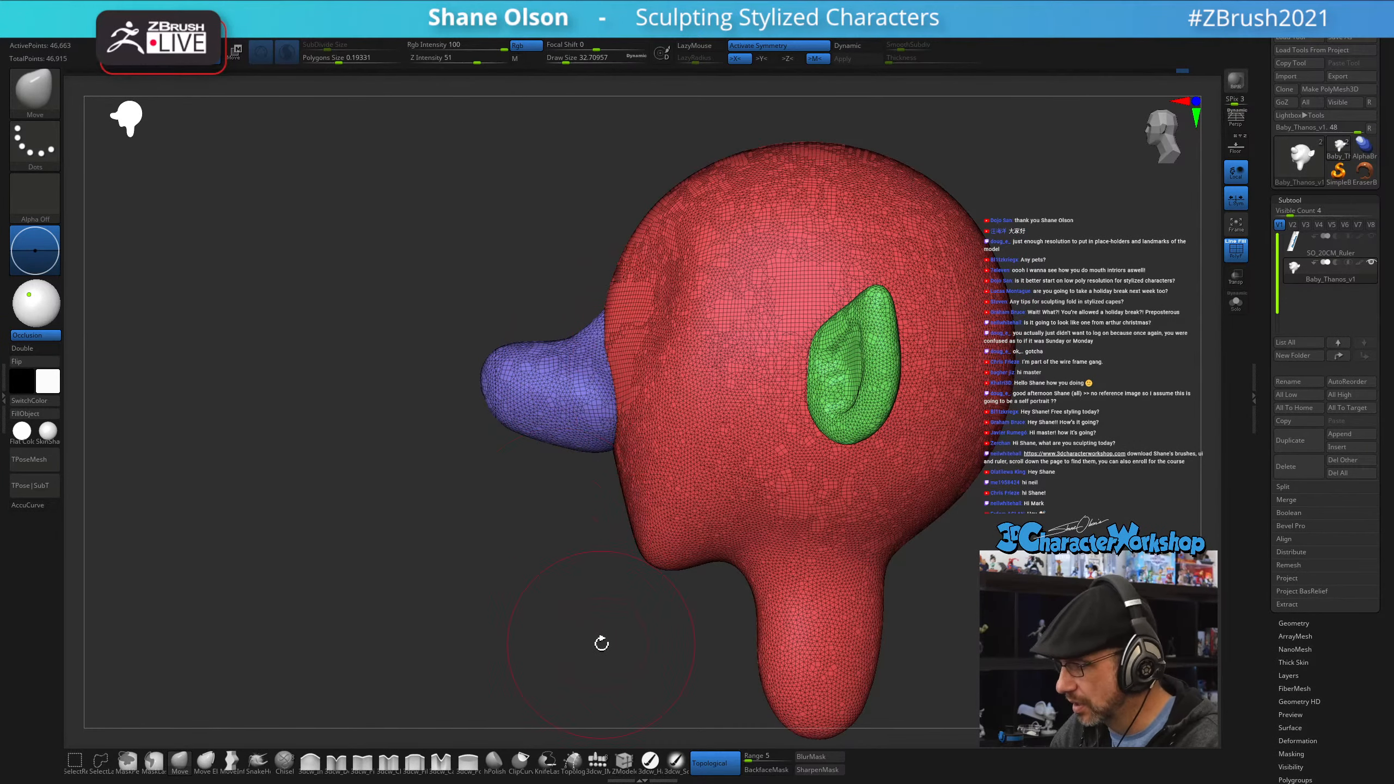
- Turn off Topological for the Move brush, push back the face beside the nose and smooth the cheek
left_click(710, 763)
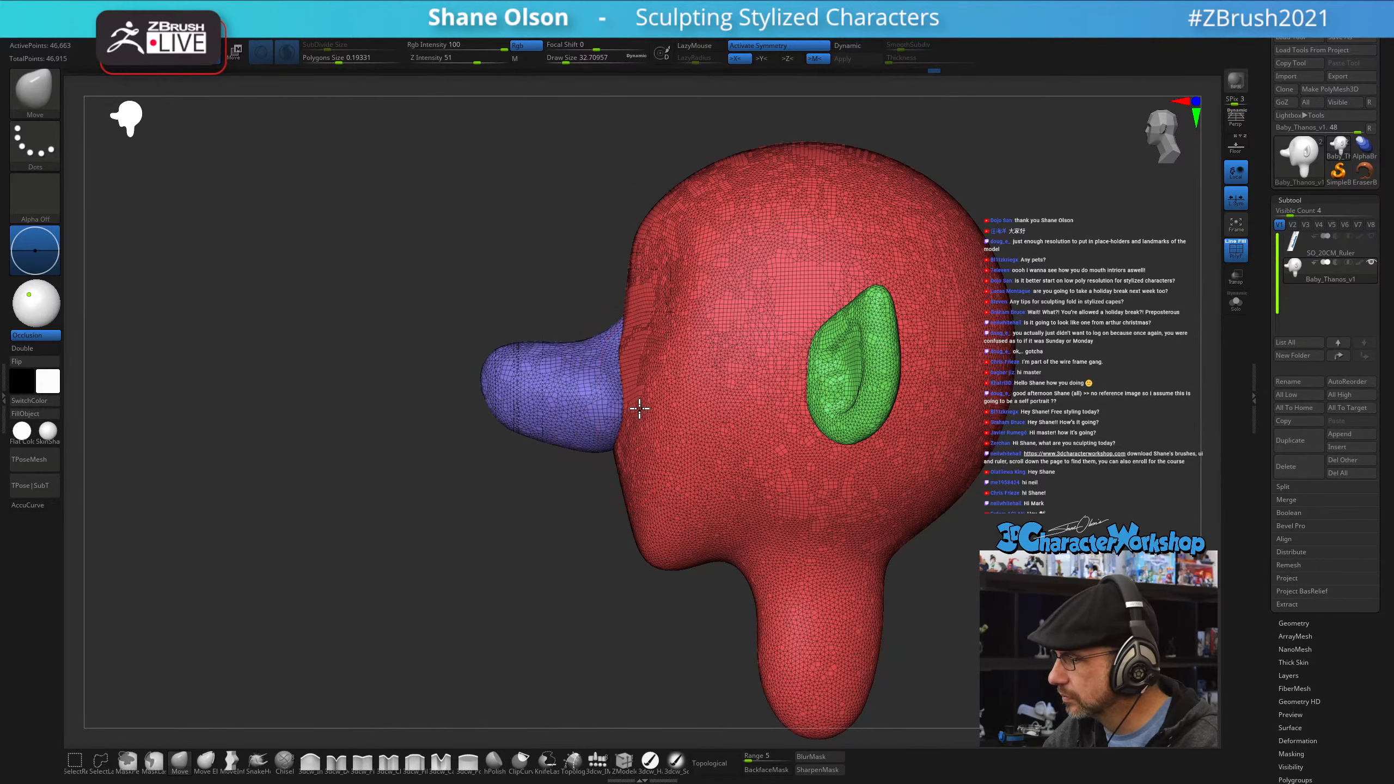
mouse_move(632, 405)
right_mouse_down()
mouse_move(669, 458)
mouse_move(684, 458)
mouse_move(671, 419)
mouse_move(707, 414)
mouse_move(681, 436)
mouse_move(651, 372)
mouse_move(637, 433)
mouse_move(616, 386)
right_mouse_up()
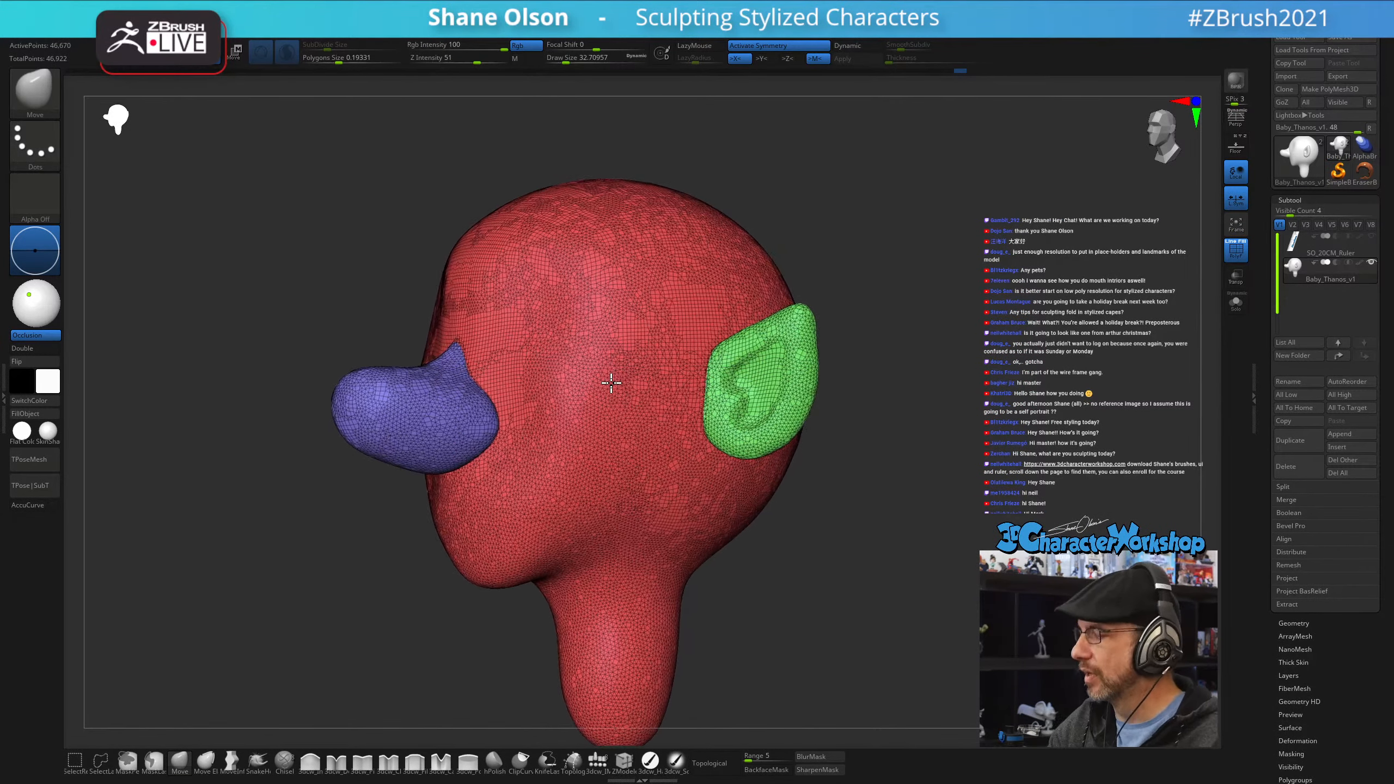
mouse_move(582, 440)
left_mouse_down("shift")
mouse_move(560, 492)
mouse_move(607, 322)
left_mouse_up("shift")
mouse_move(620, 385)
right_mouse_down()
mouse_move(582, 400)
mouse_move(587, 432)
right_mouse_up()
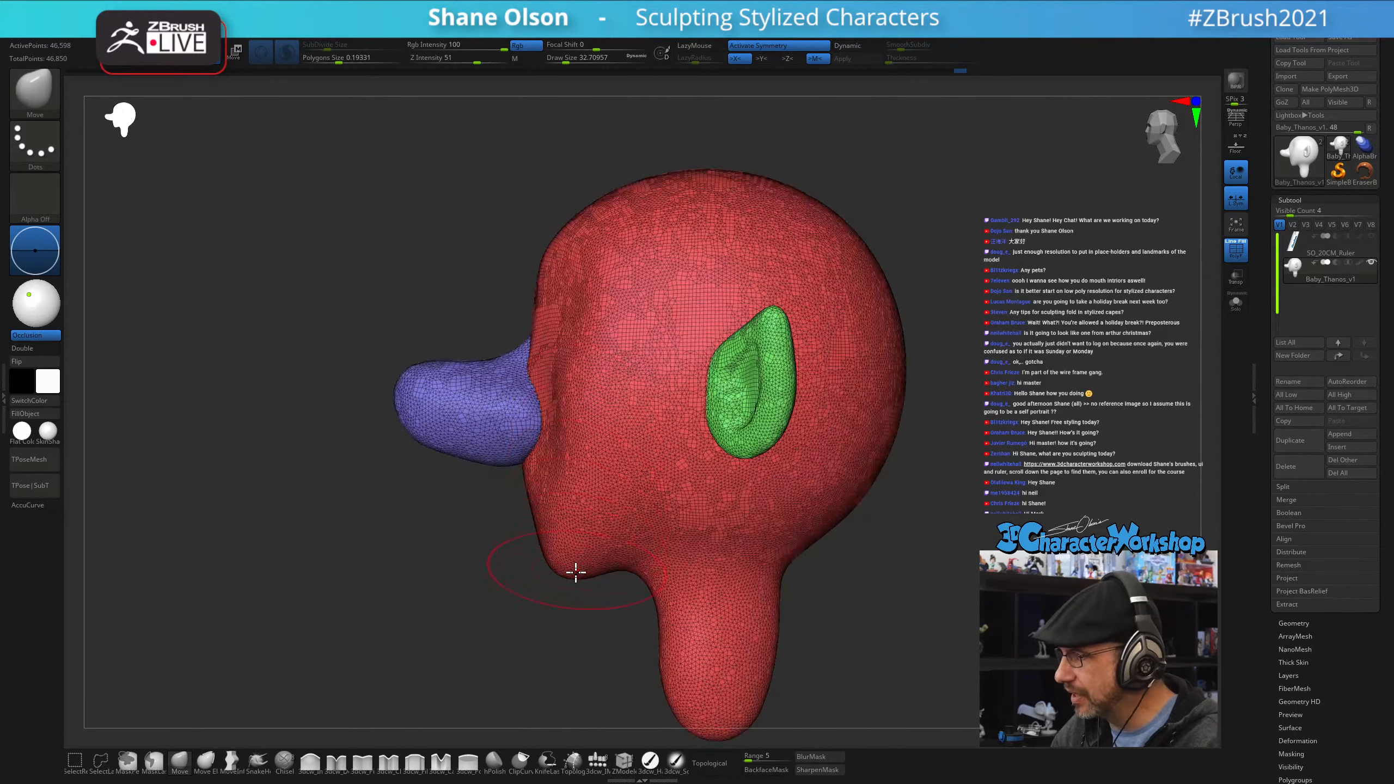
mouse_move(622, 584)
right_mouse_down()
mouse_move(762, 531)
mouse_move(738, 564)
mouse_move(745, 502)
mouse_move(706, 548)
right_mouse_up()
- Mask a wide crescent-shaped smile below the nose at a Draw Size of about 8, filling it in and sharpening its edge
key("s")
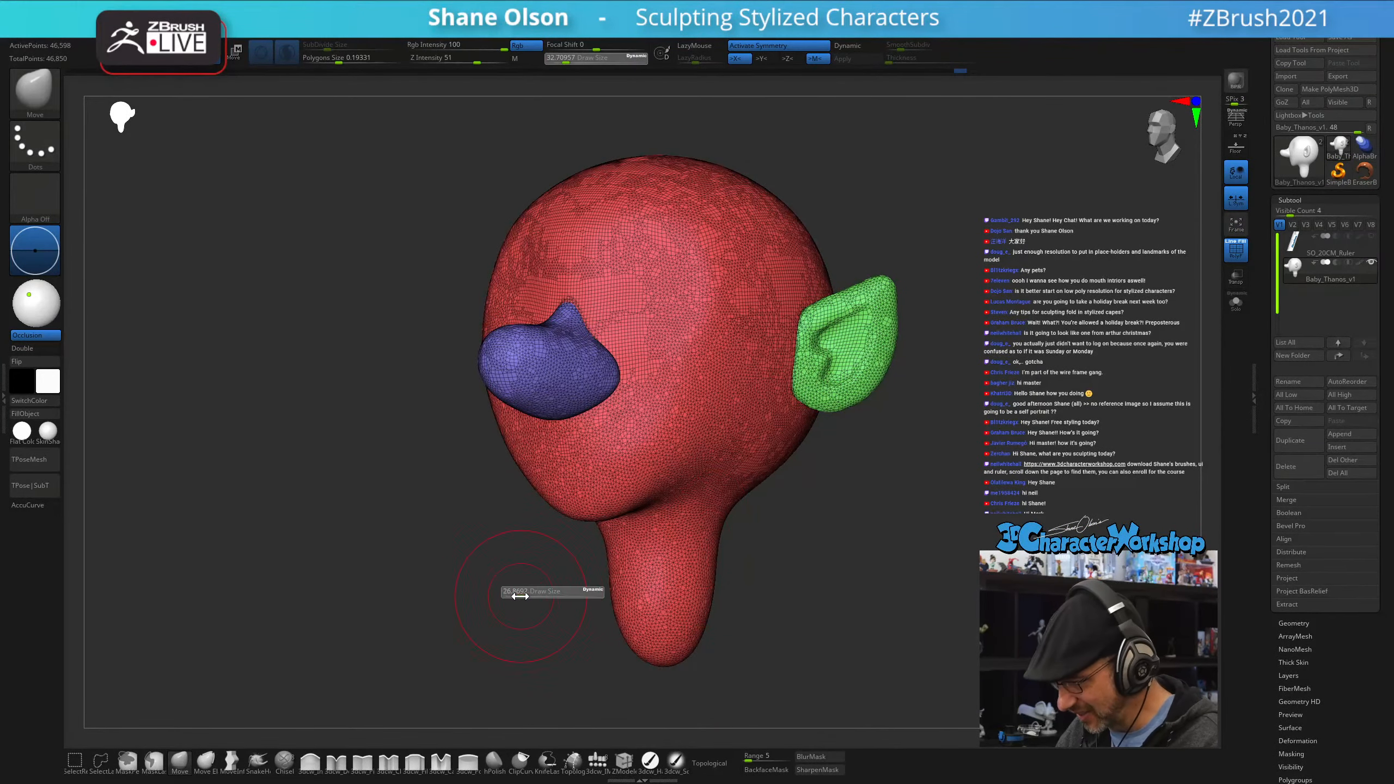
left_click_drag(513, 599, 512, 597)
right_click_drag(602, 412, 594, 506, "ctrl")
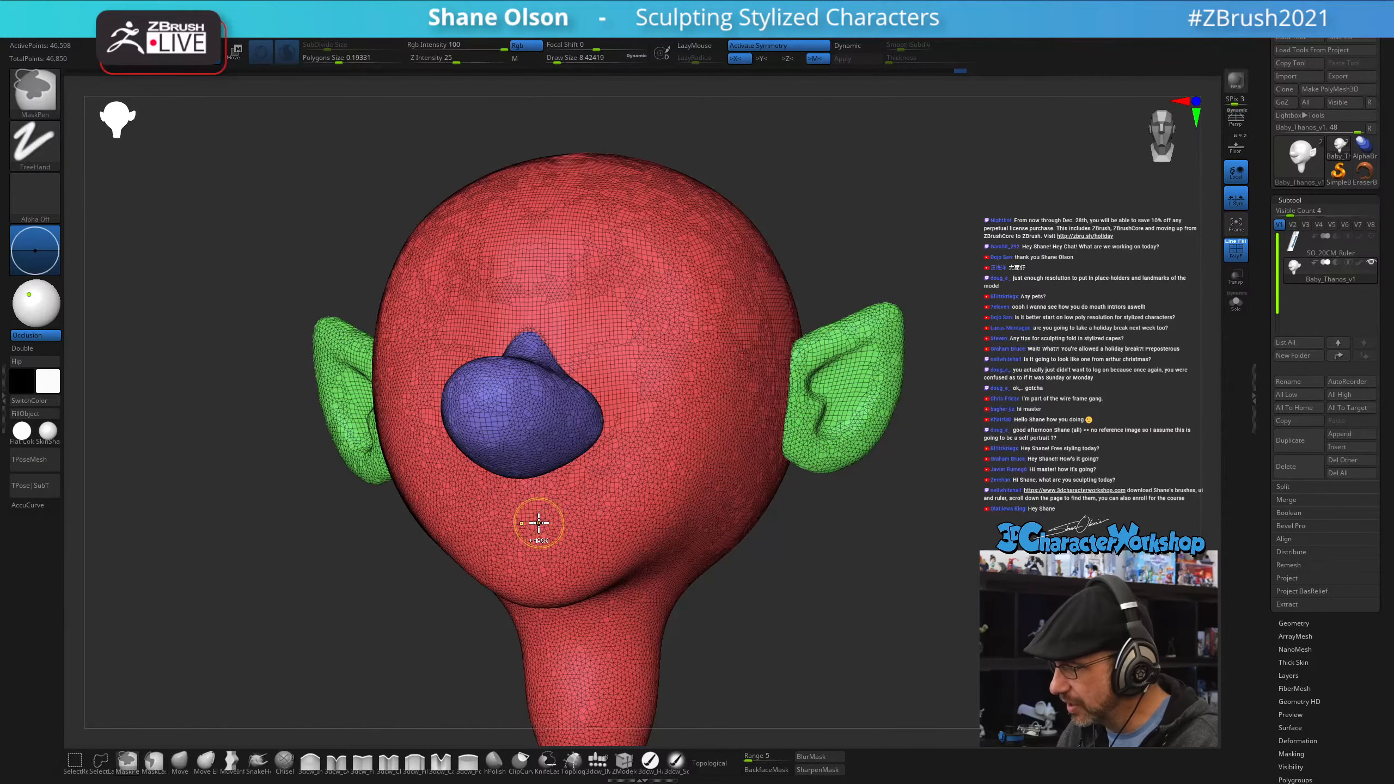
left_click_drag(532, 524, 573, 510, "ctrl")
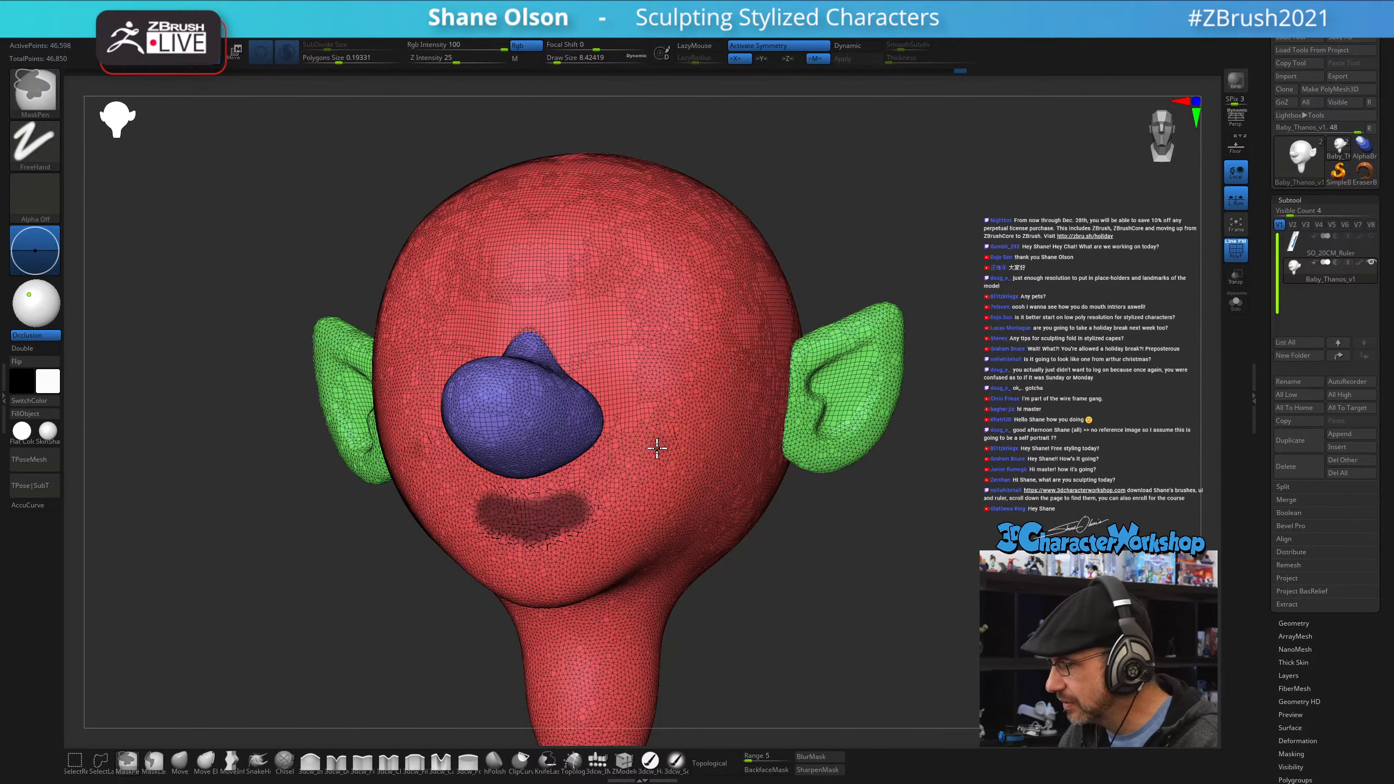
left_click_drag(657, 449, 586, 504, "ctrl")
left_click_drag(658, 461, 576, 523, "ctrl")
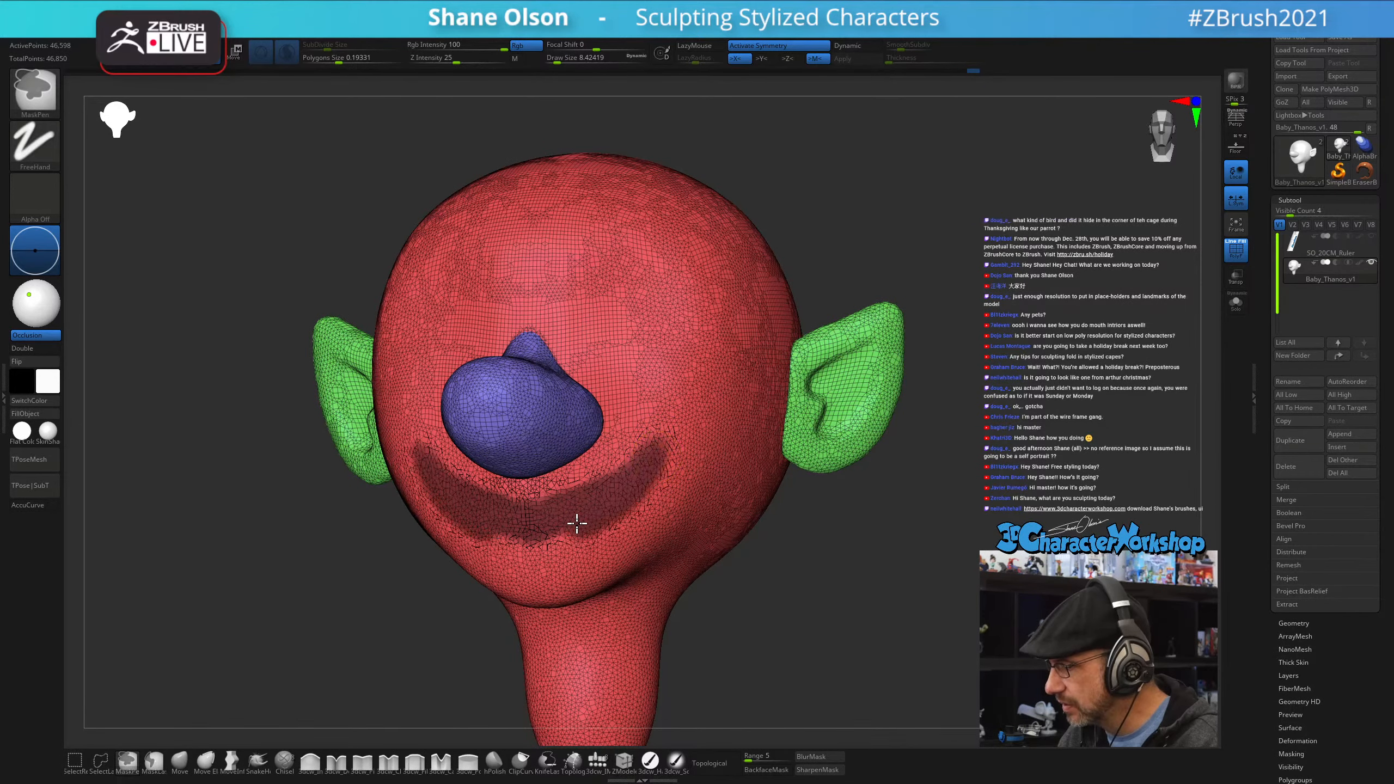
left_click_drag(431, 480, 541, 547, "ctrl")
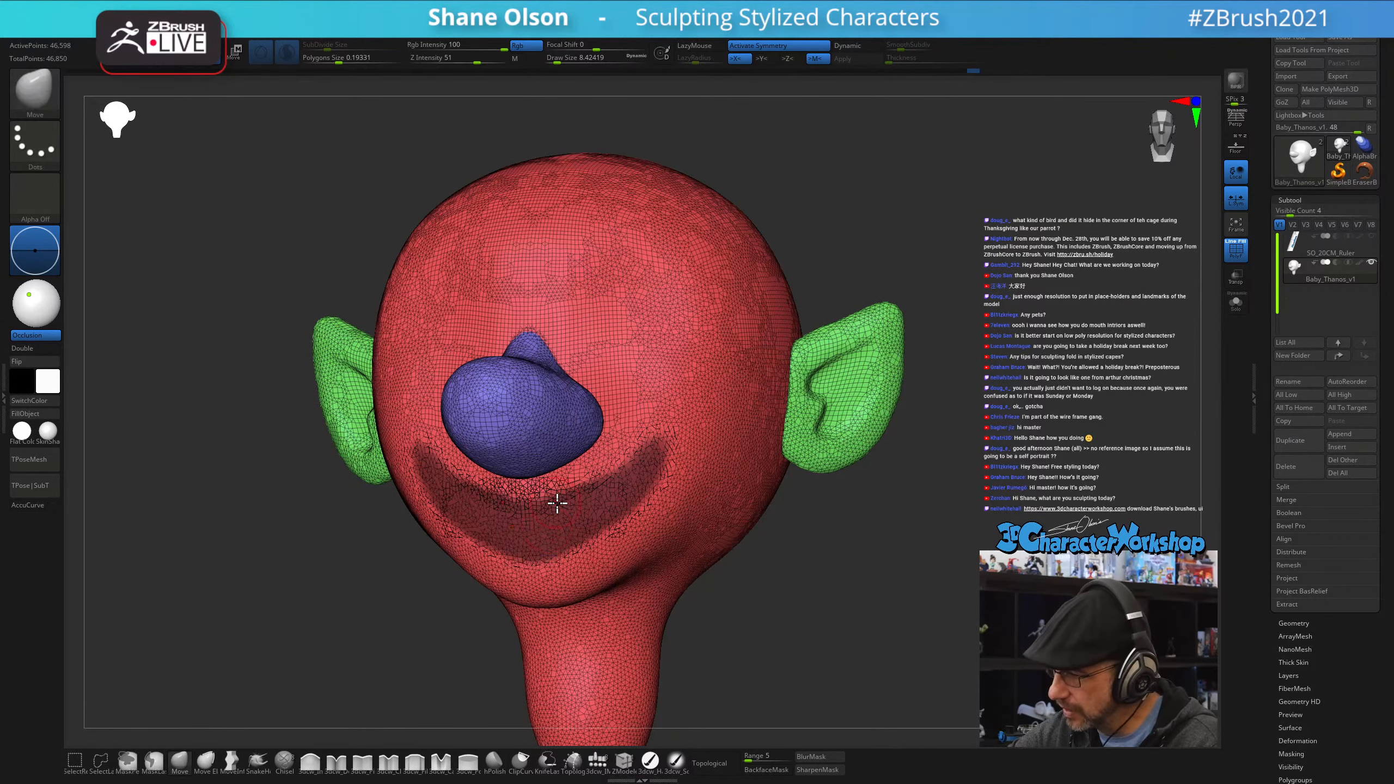
mouse_move(588, 543)
right_mouse_down()
mouse_move(574, 555)
mouse_move(654, 461)
mouse_move(622, 498)
right_mouse_up()
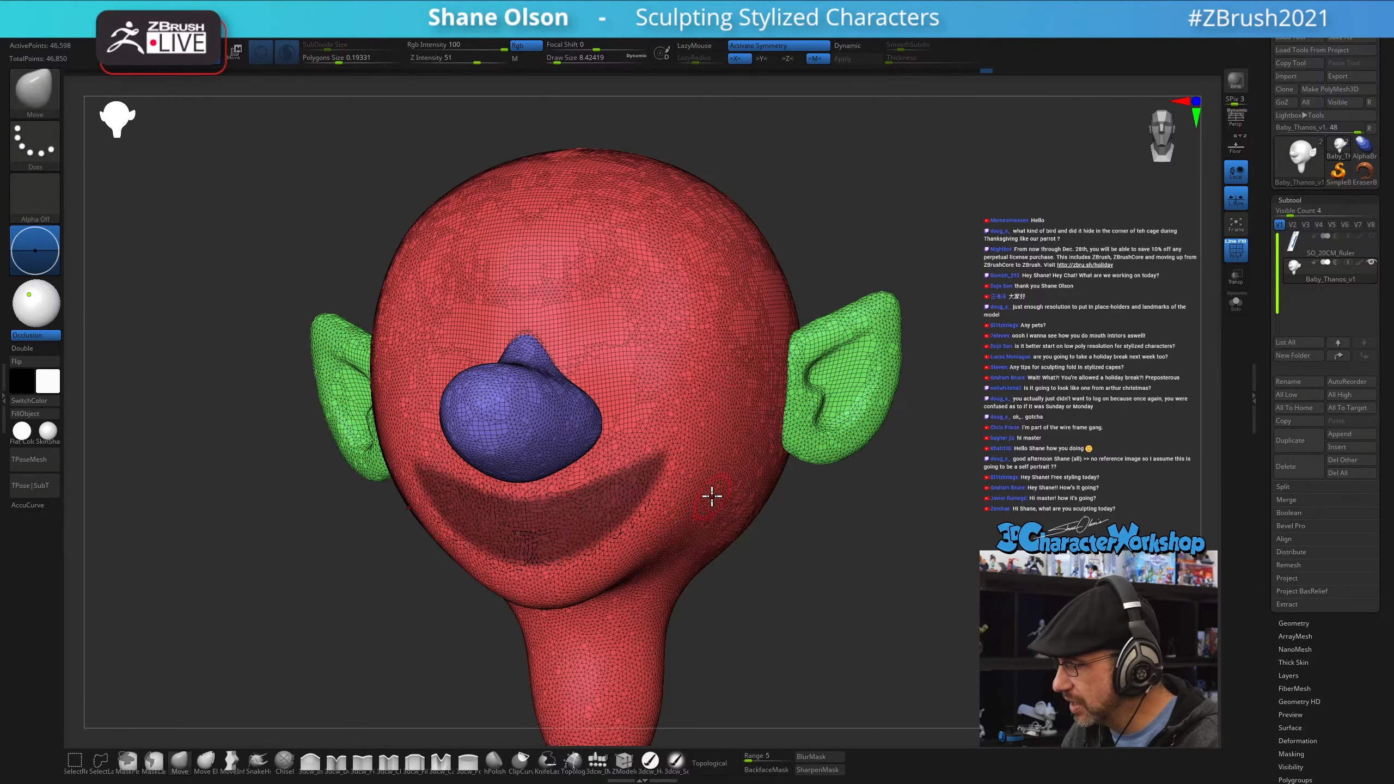
- Reset the gizmo's orientation and move the unmasked mouth area straight back into the head to form an open mouth cavity
mouse_move(713, 495)
right_mouse_down()
mouse_move(658, 508)
mouse_move(678, 504)
mouse_move(710, 454)
mouse_move(660, 461)
mouse_move(658, 474)
mouse_move(605, 394)
right_mouse_up()
key("w")
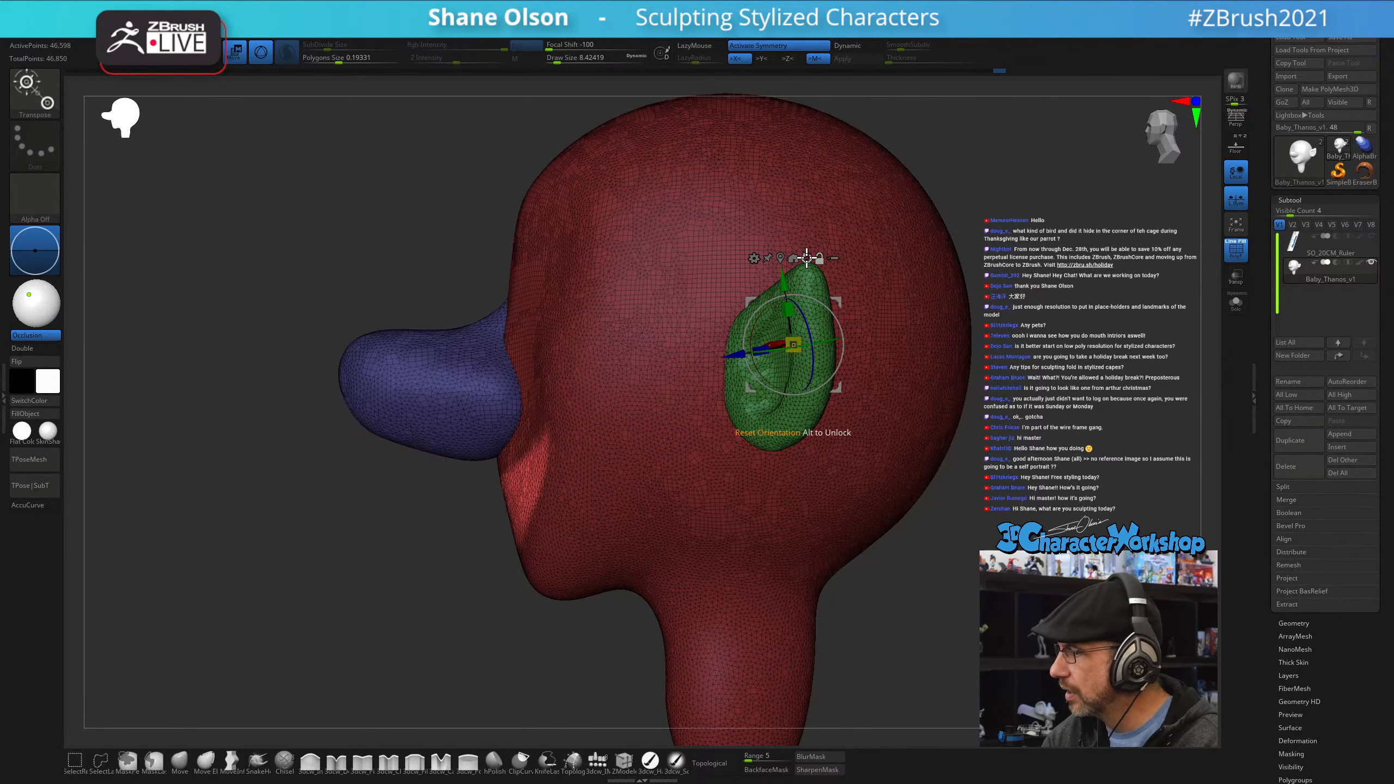
left_click(807, 257)
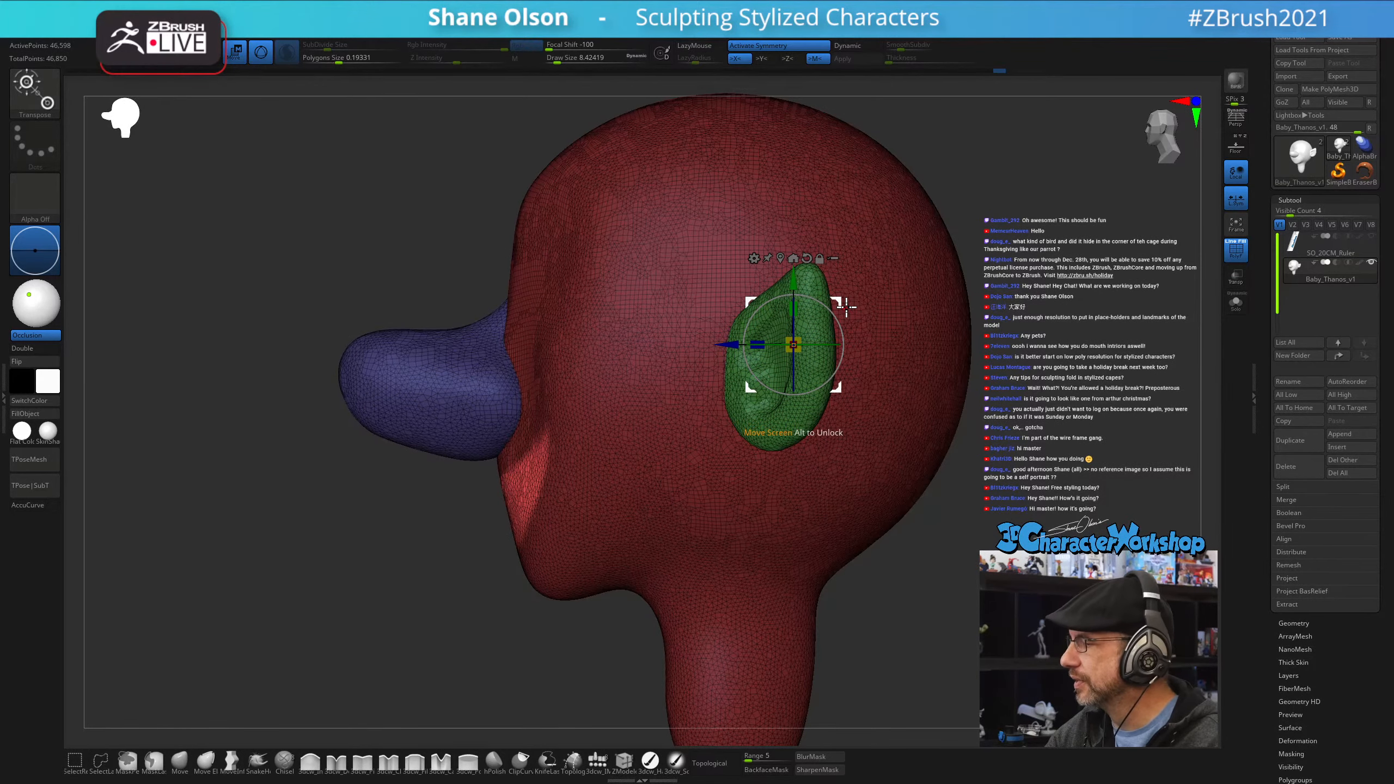
left_click_drag(847, 306, 940, 277)
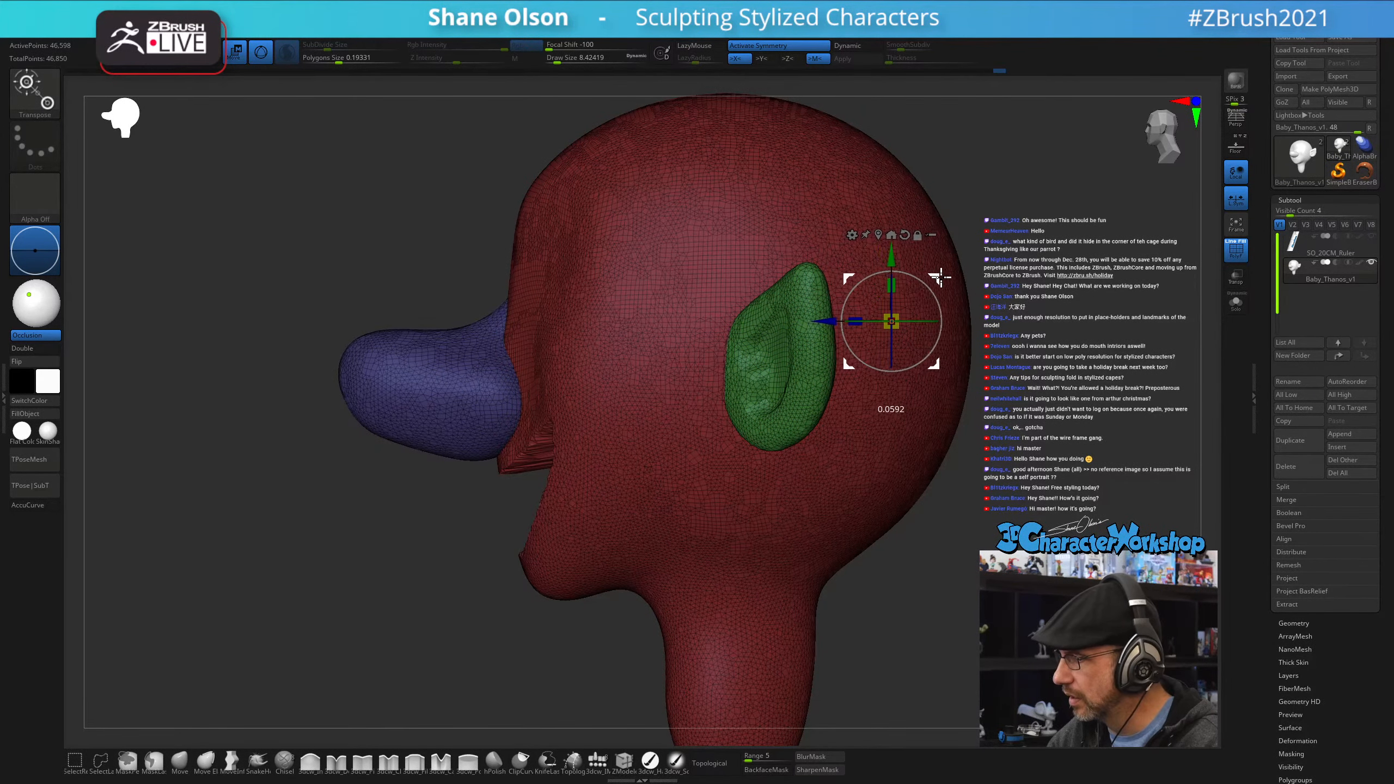
left_click_drag(572, 625, 616, 614)
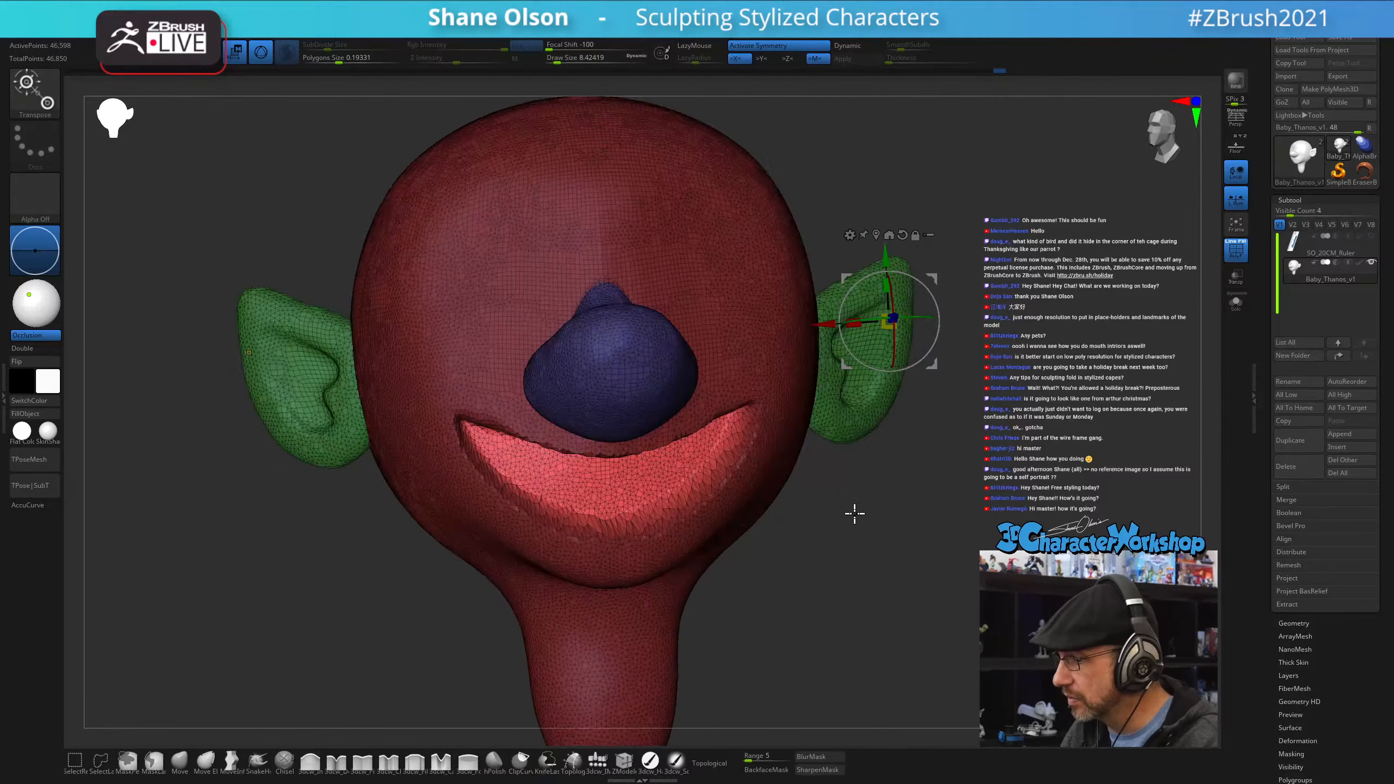
left_click_drag(875, 532, 825, 554)
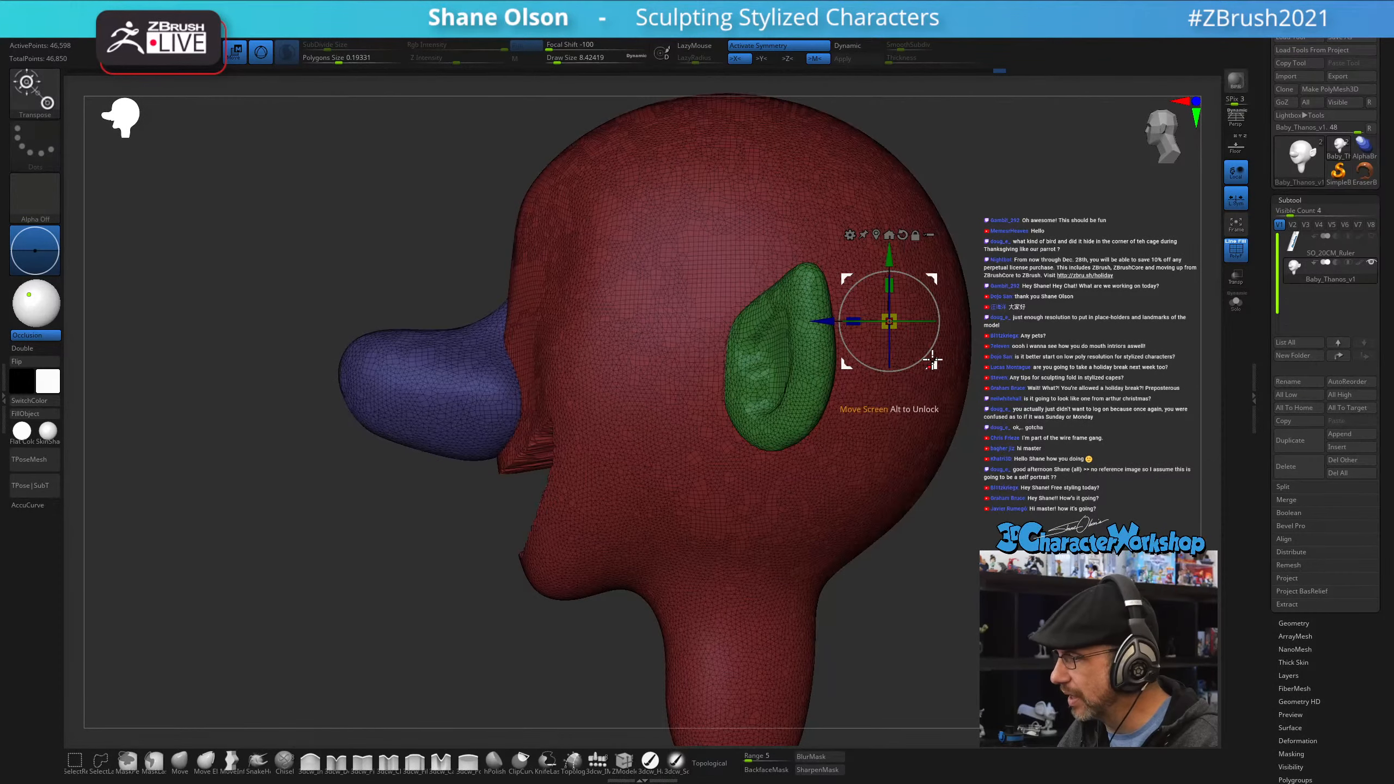
left_click_drag(935, 276, 977, 257)
- Return to sculpting with the mask cleared and set the Smooth brush's SubDivide Size to 0.0532
mouse_move(577, 627)
left_mouse_down()
mouse_move(799, 575)
mouse_move(799, 554)
mouse_move(908, 482)
mouse_move(835, 587)
left_mouse_up()
key("q")
key("shift")
left_click_drag(326, 48, 324, 48)
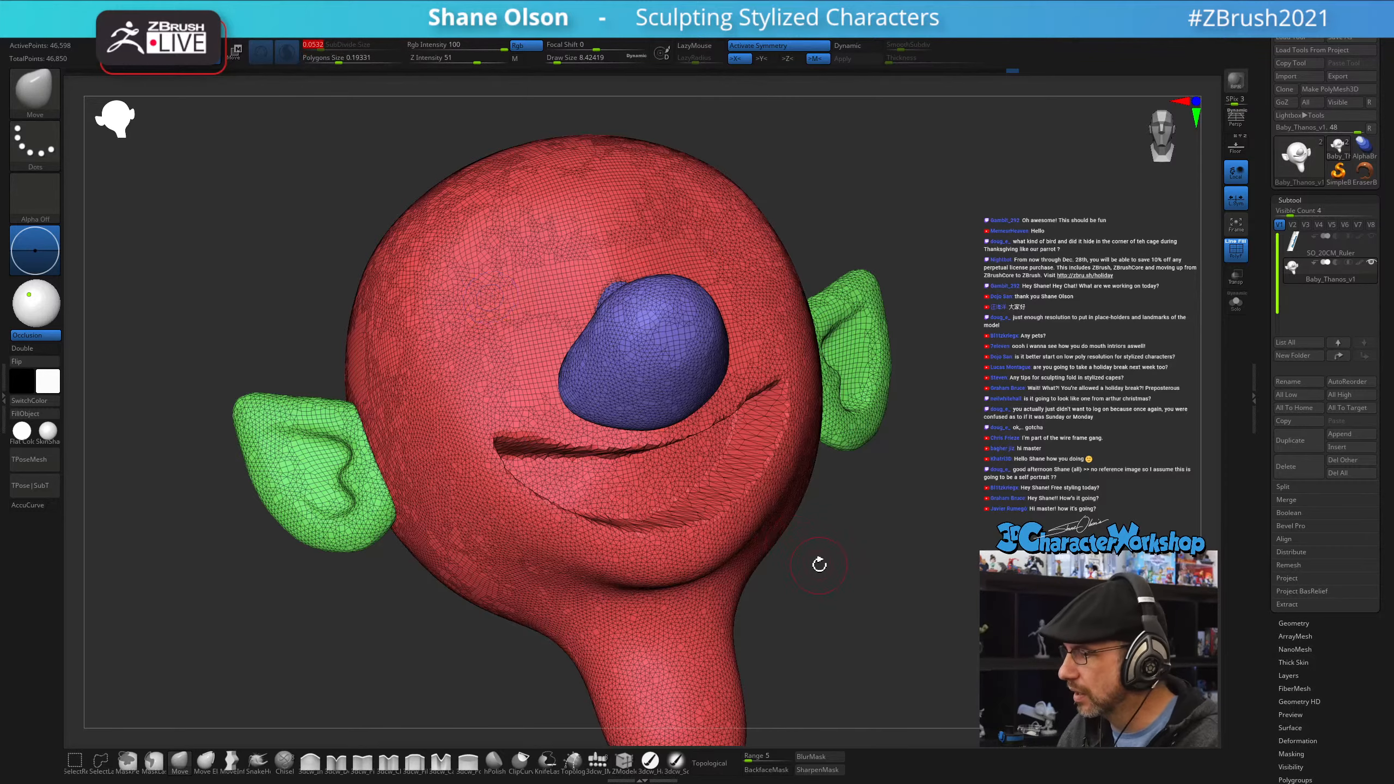
- Smooth the stretched inner walls, rims and corners of the mouth cavity at a Draw Size of about 27
key("s")
left_click_drag(820, 566, 719, 549)
mouse_move(576, 464)
left_mouse_down("shift")
mouse_move(483, 409)
mouse_move(556, 431)
mouse_move(538, 403)
mouse_move(577, 395)
left_mouse_up("shift")
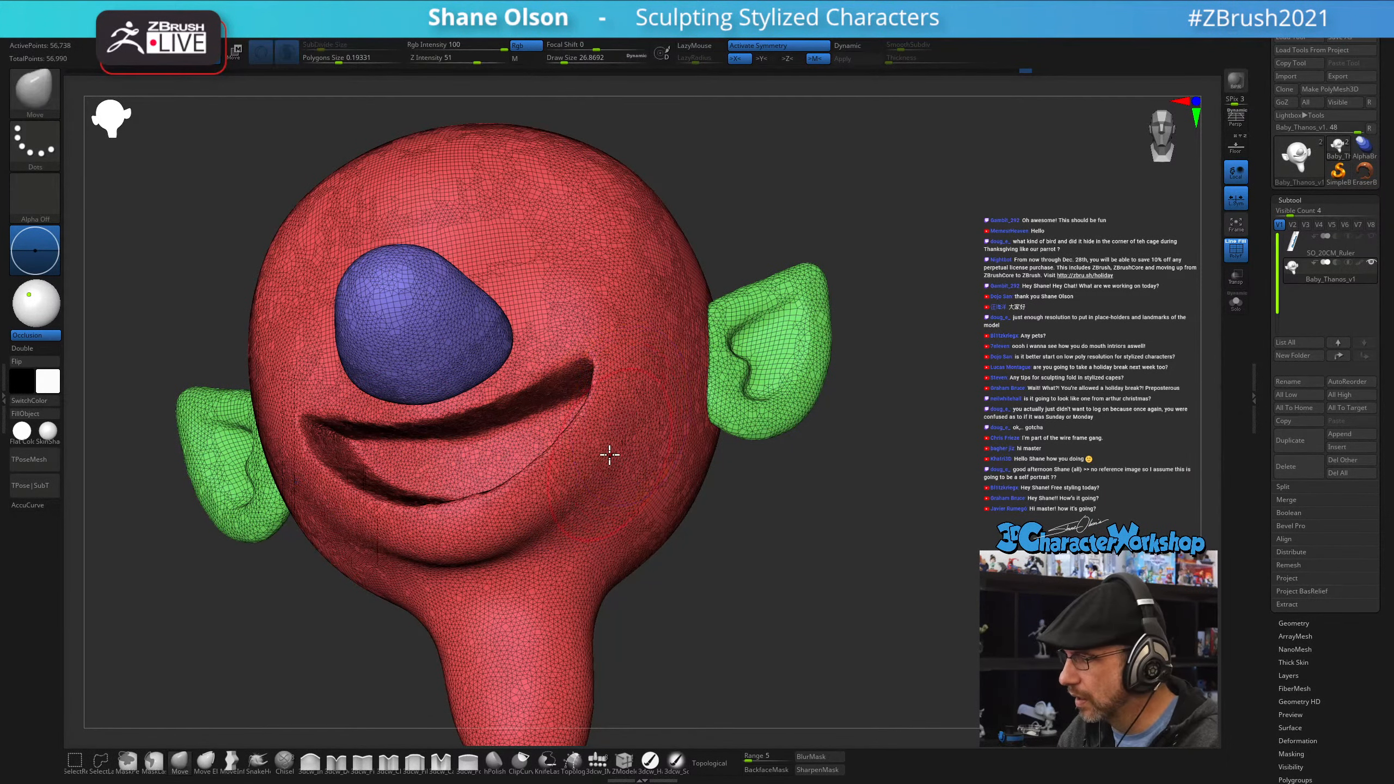
right_click_drag(614, 458, 501, 443)
left_click_drag(501, 442, 557, 385, "shift")
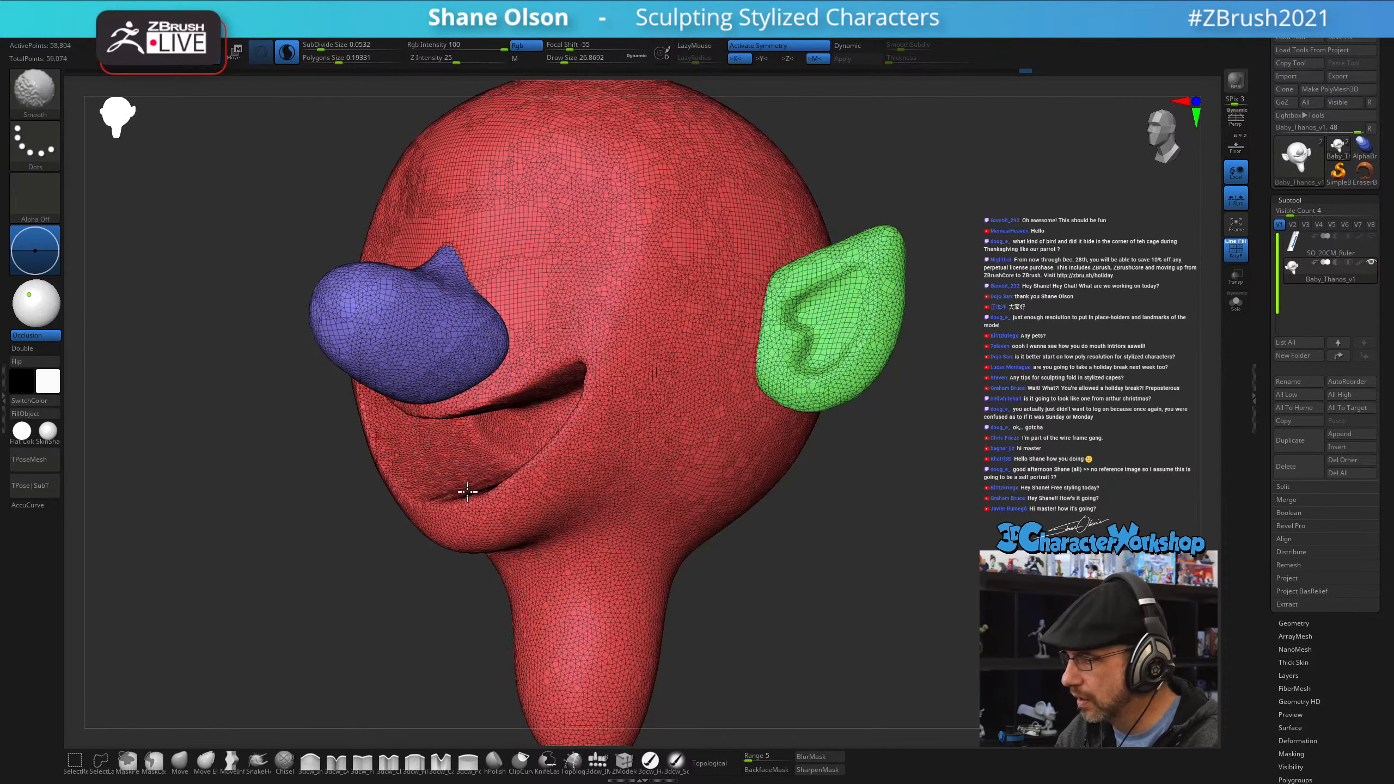
mouse_move(507, 461)
right_mouse_down()
mouse_move(486, 476)
mouse_move(569, 414)
mouse_move(567, 367)
right_mouse_up()
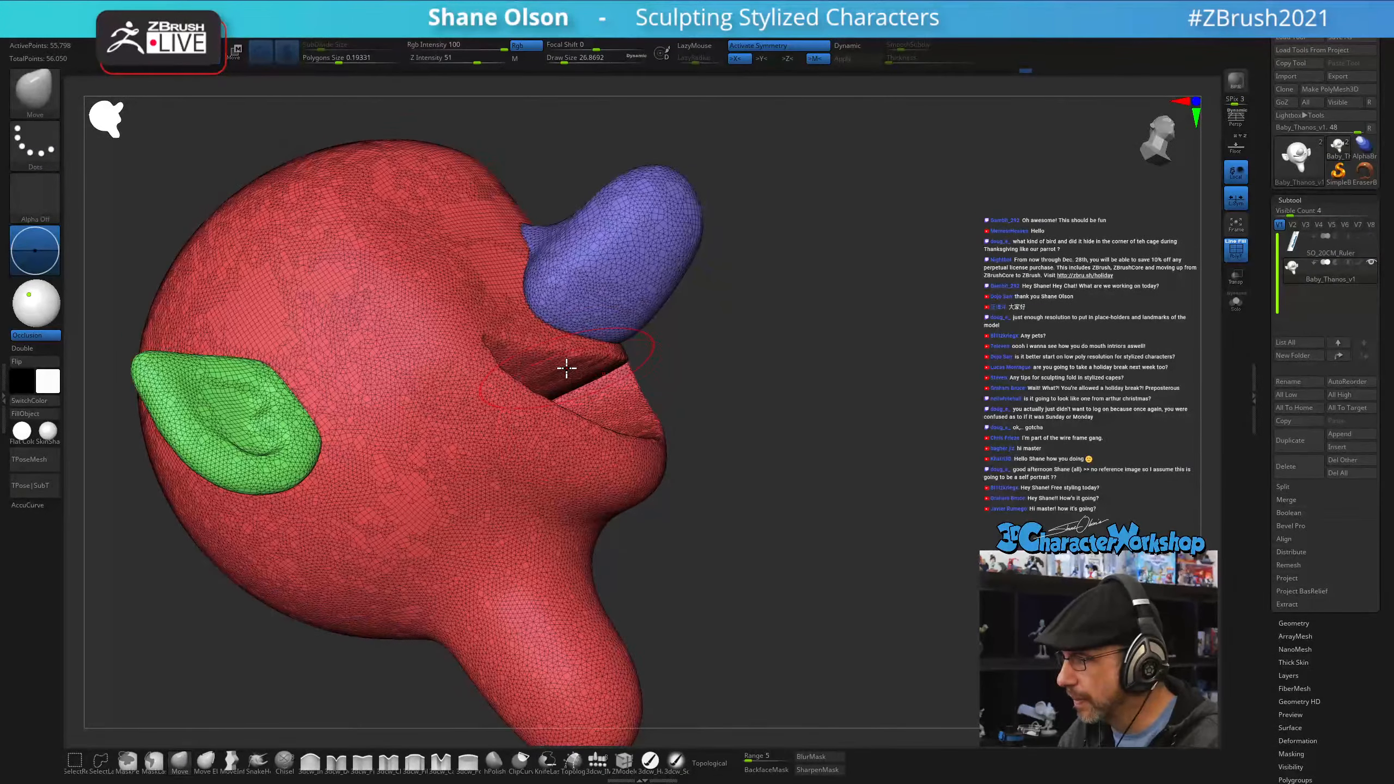
left_click_drag(567, 368, 553, 355, "shift")
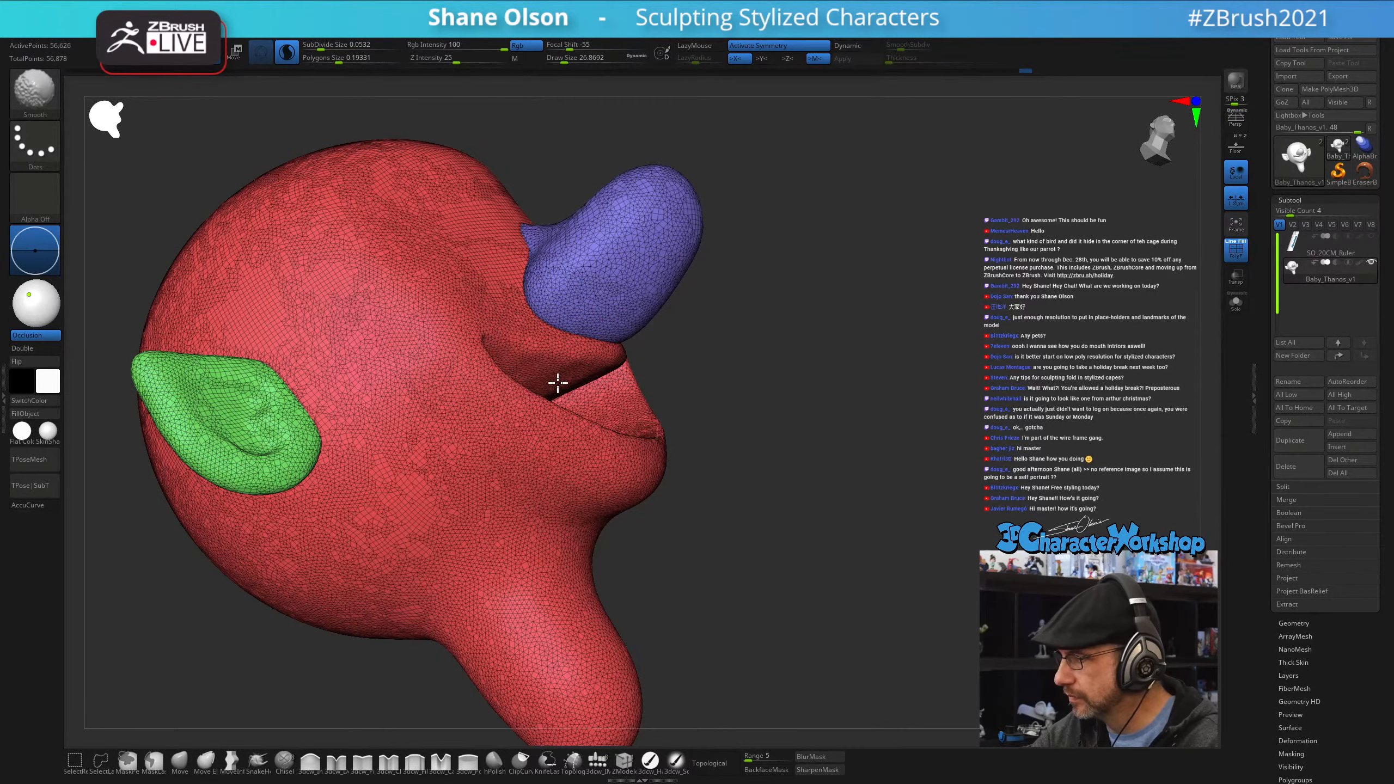
- Pull the mouth corners in and back from below so the lips curve around the face, using a Draw Size of about 23
mouse_move(558, 382)
right_mouse_down()
mouse_move(710, 461)
mouse_move(750, 452)
mouse_move(782, 376)
right_mouse_up()
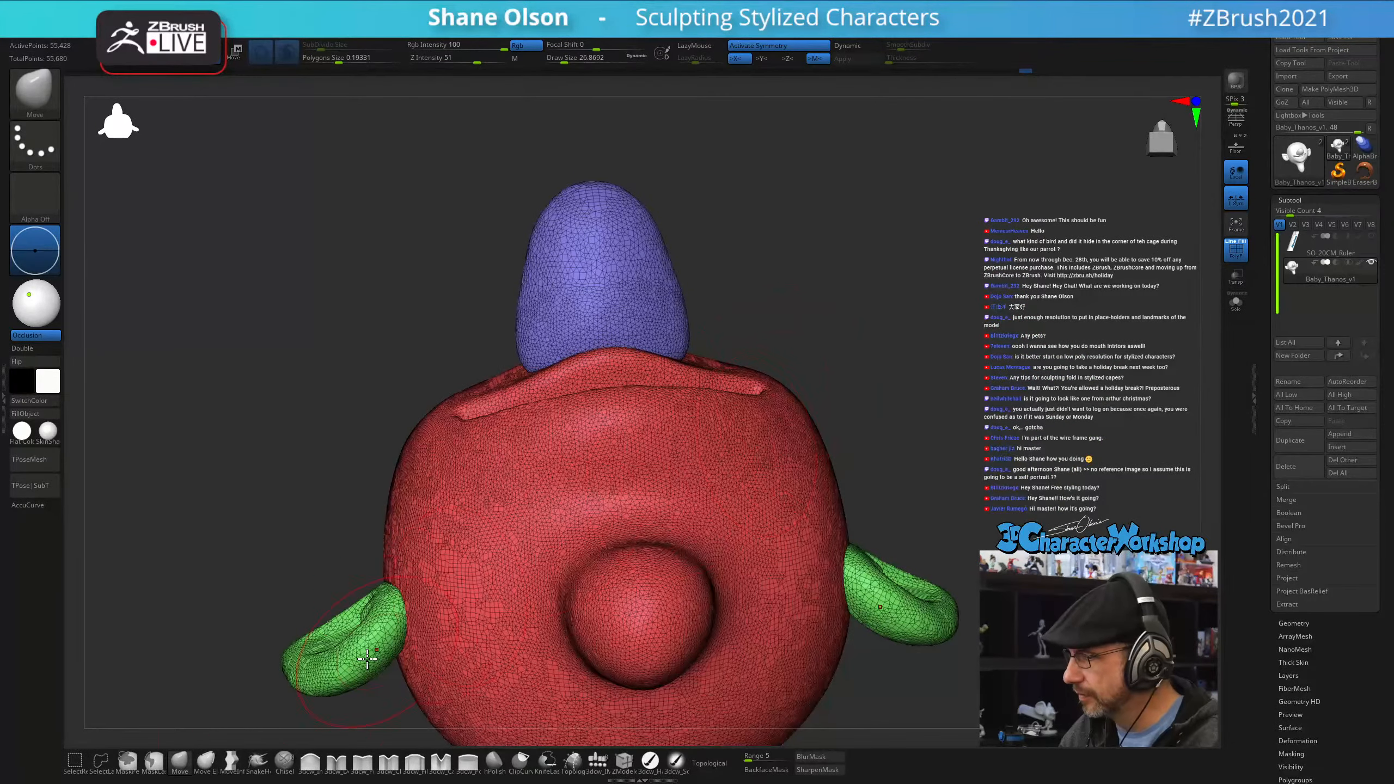
key("s")
mouse_move(774, 407)
left_mouse_down()
mouse_move(721, 375)
mouse_move(734, 409)
mouse_move(761, 413)
mouse_move(716, 419)
mouse_move(682, 398)
mouse_move(703, 416)
left_mouse_up()
key("s")
key("s")
mouse_move(717, 408)
right_mouse_down("ctrl")
mouse_move(718, 423)
mouse_move(683, 382)
mouse_move(725, 386)
right_mouse_up("ctrl")
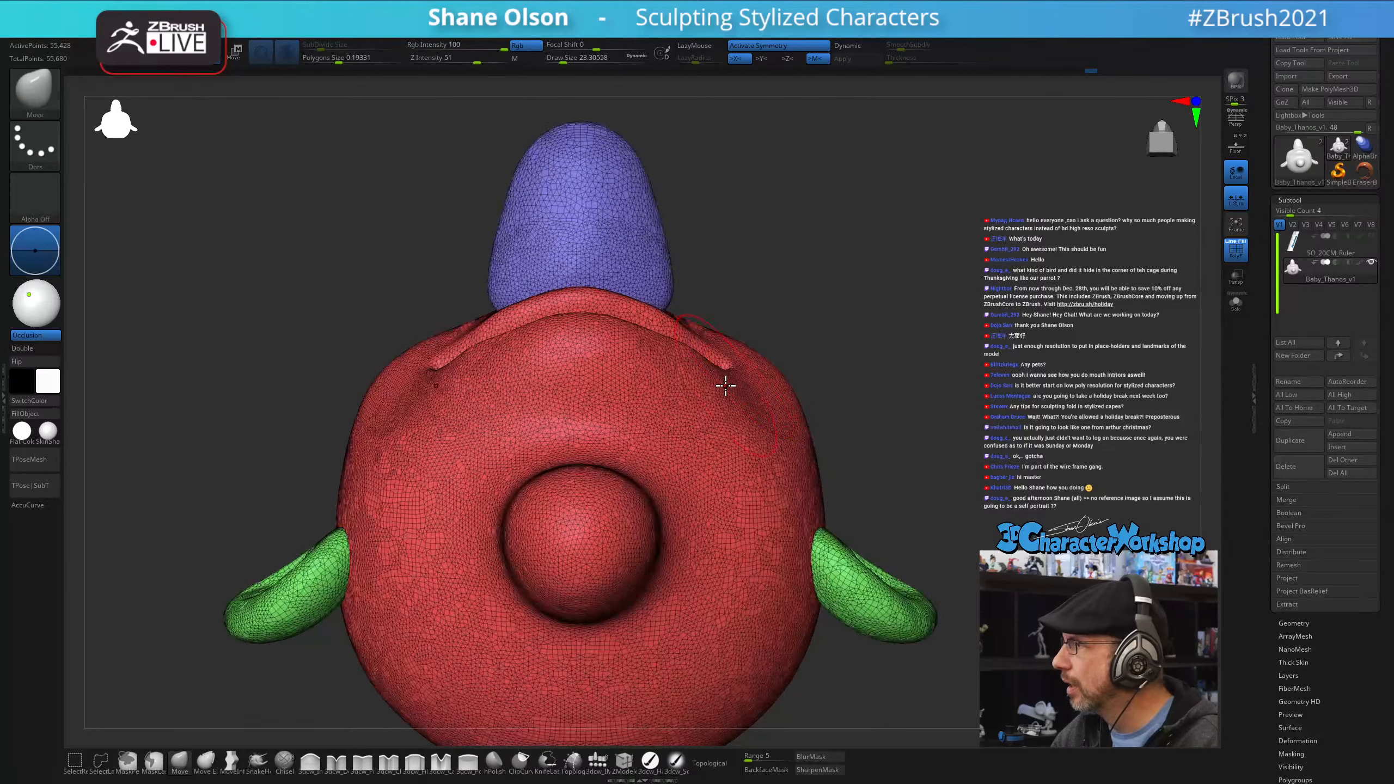
- Shape the cheeks and chin around the mouth corners with the Move brush, enlarging the Draw Size to about 41
key("s")
left_click_drag(695, 380, 650, 334)
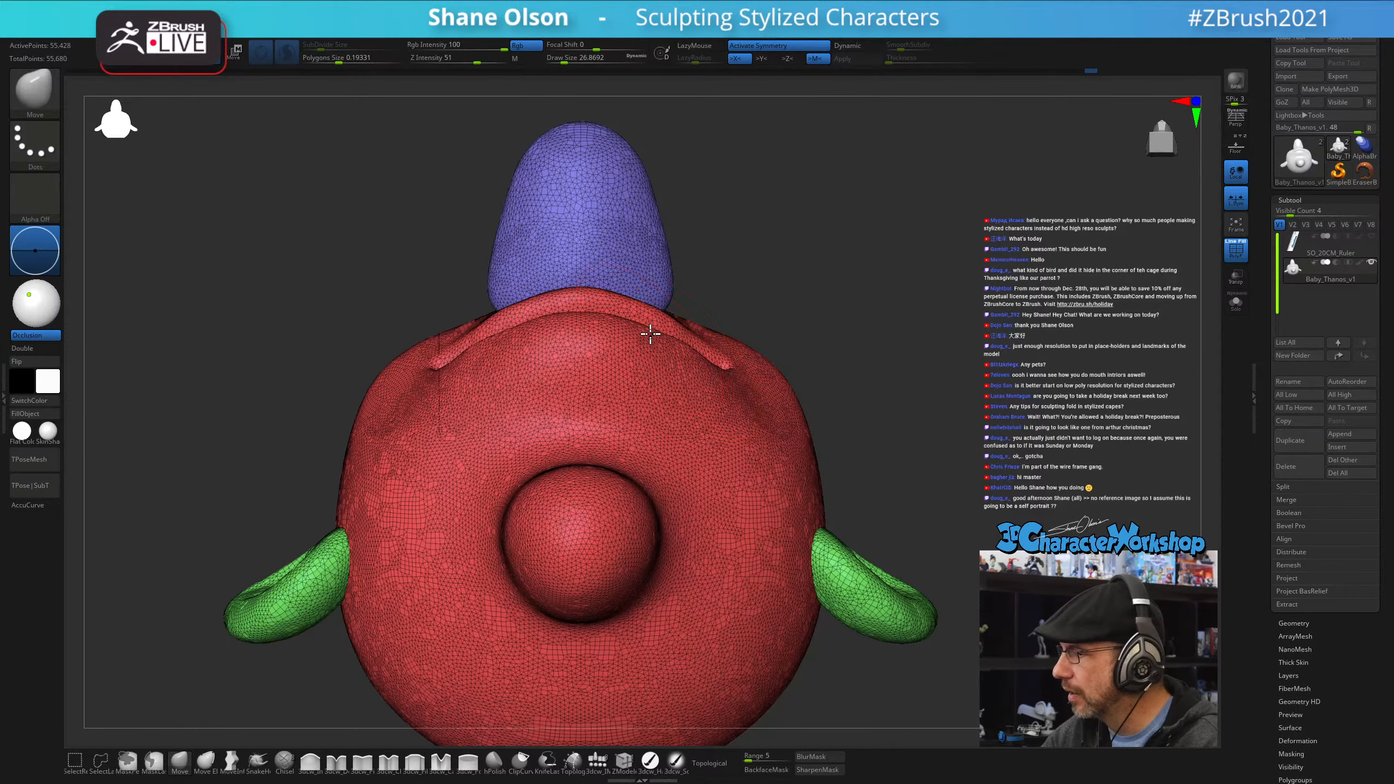
key("s")
left_click_drag(725, 376, 727, 375)
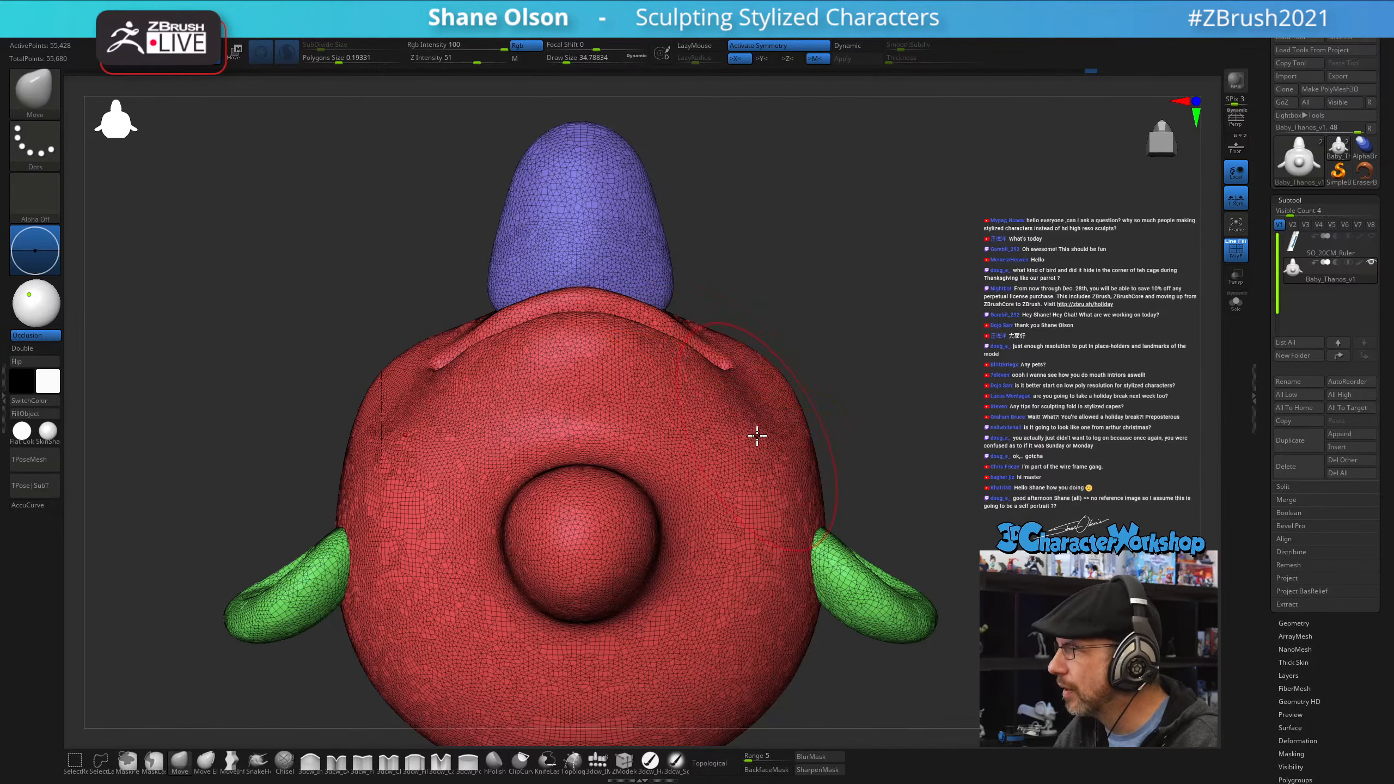
right_click_drag(757, 435, 750, 386, "ctrl")
key("s")
mouse_move(742, 391)
left_mouse_down()
mouse_move(663, 336)
mouse_move(679, 352)
left_mouse_up()
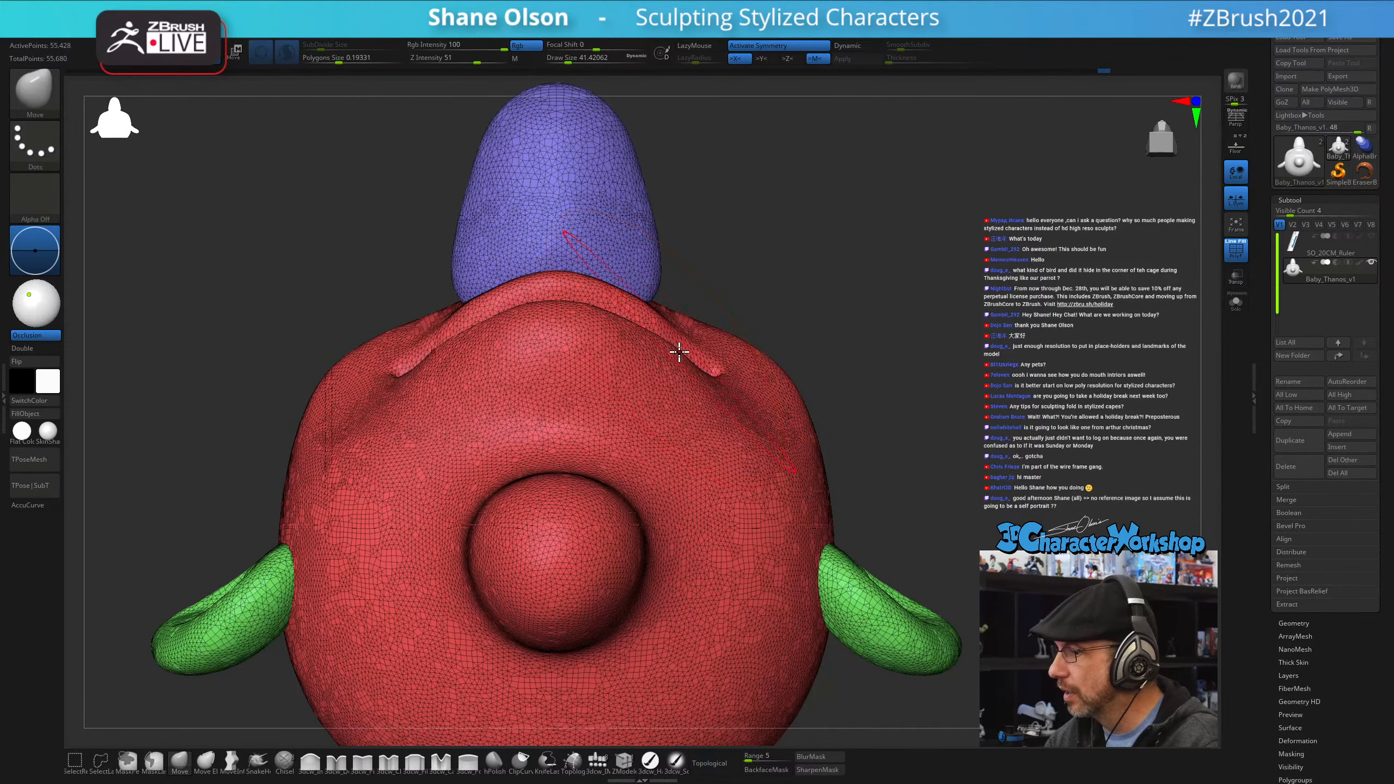
right_click_drag(679, 351, 691, 489)
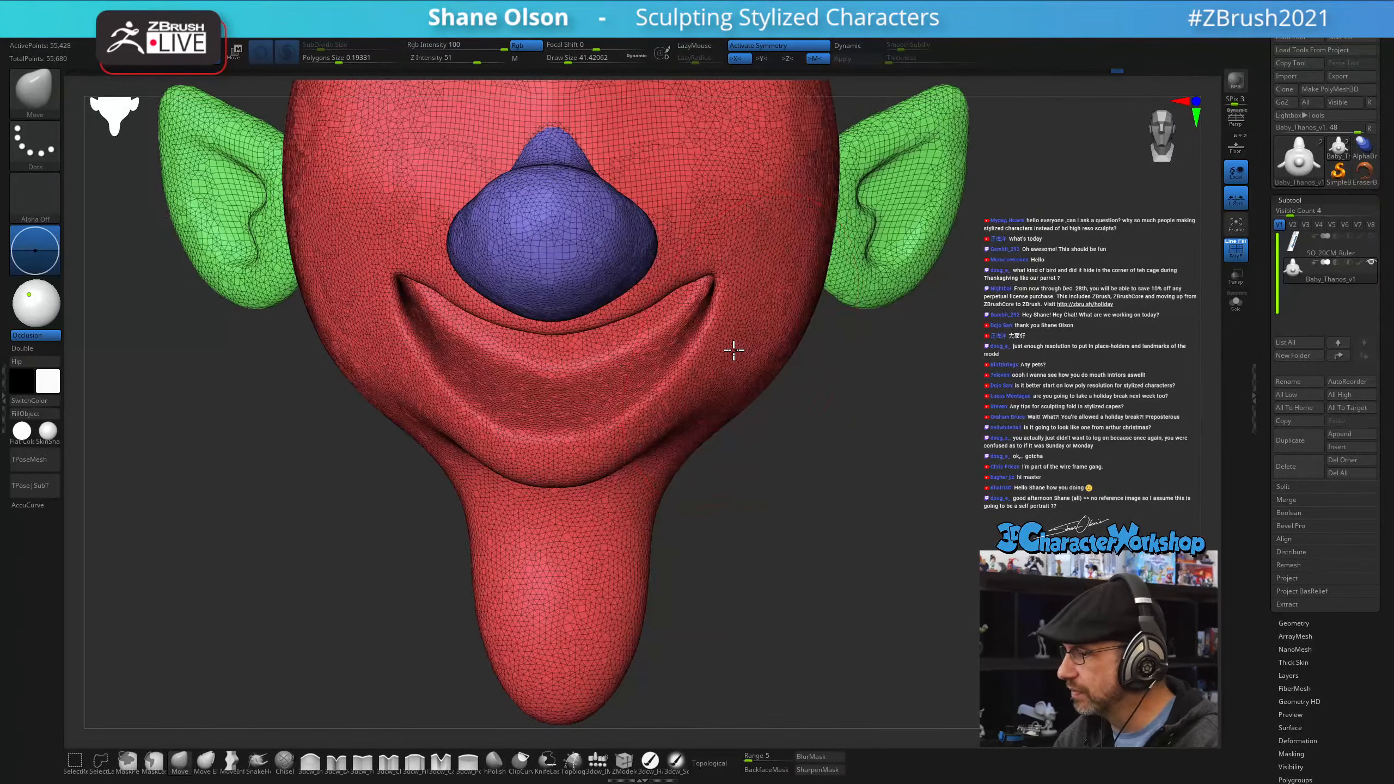
right_click_drag(734, 350, 698, 403)
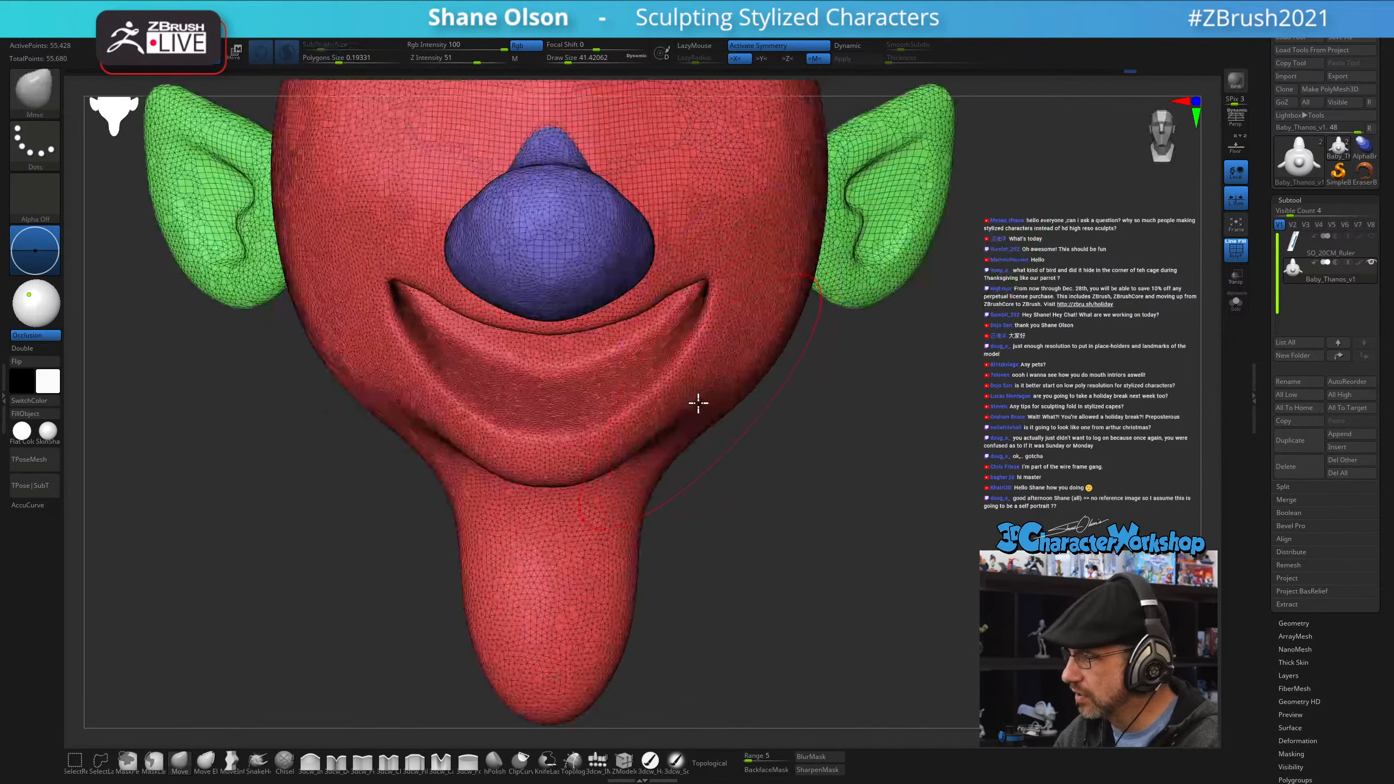
- Smooth the rough inner surface of the mouth and the lower lip at a Draw Size of about 20
right_click_drag(660, 545, 635, 548)
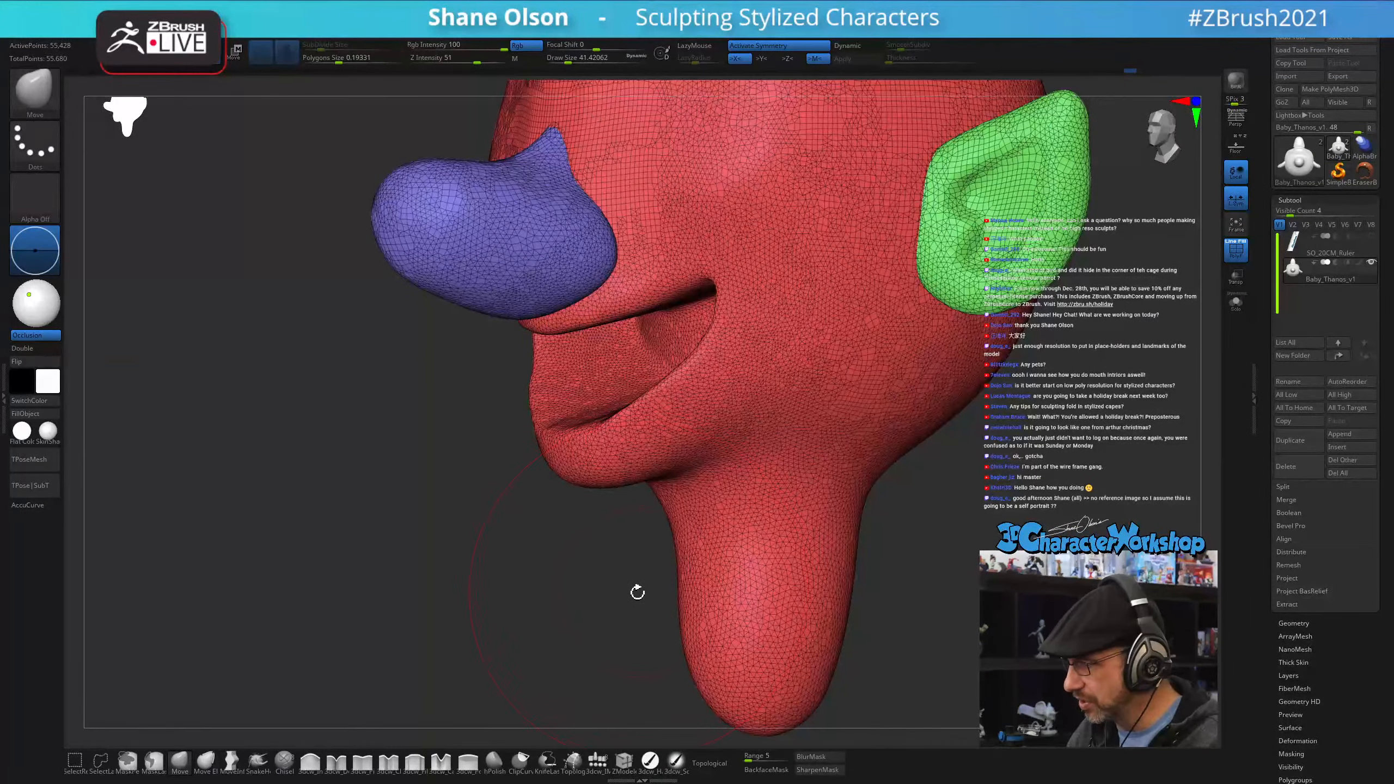
key("s")
mouse_move(627, 598)
right_mouse_down()
mouse_move(554, 636)
mouse_move(557, 526)
right_mouse_up()
key("shift")
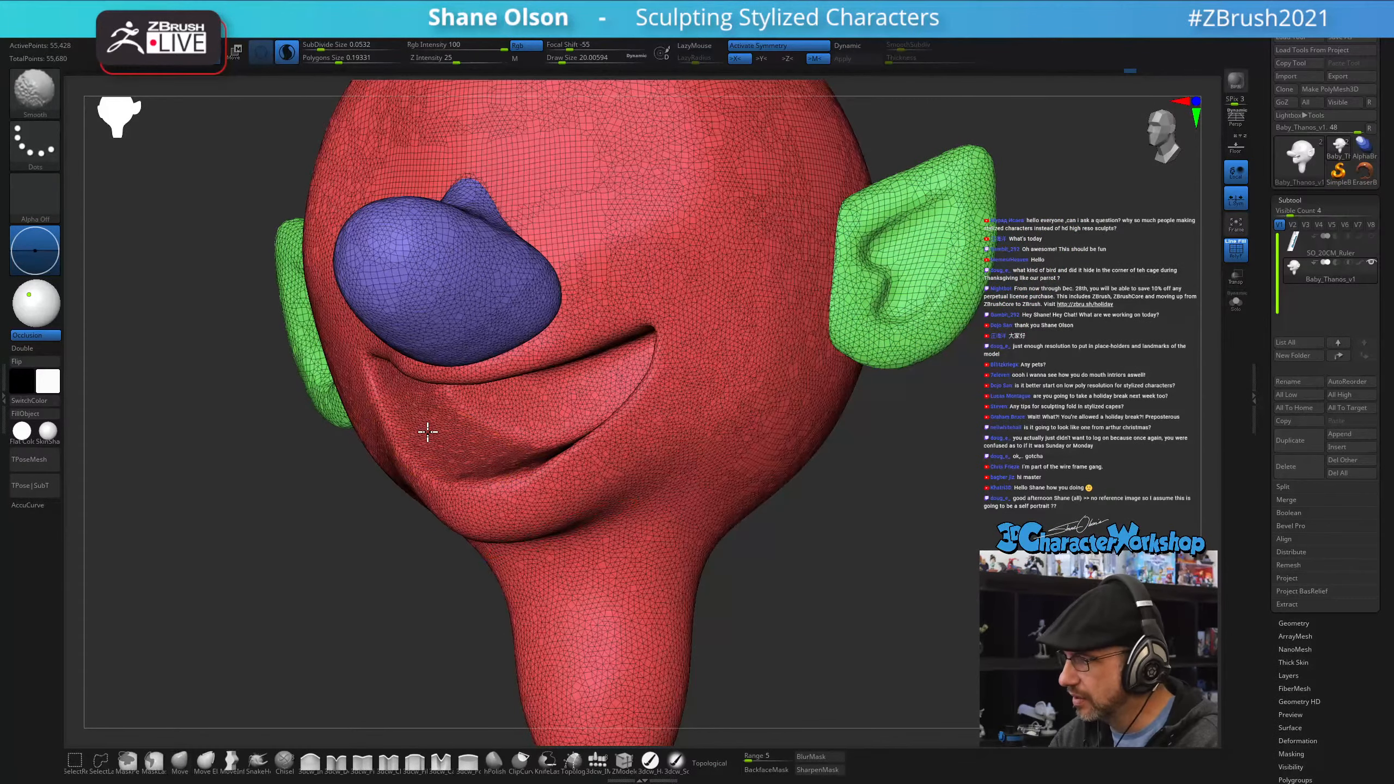
mouse_move(559, 454)
right_mouse_down()
mouse_move(641, 461)
mouse_move(647, 436)
mouse_move(675, 517)
mouse_move(591, 592)
mouse_move(748, 577)
mouse_move(728, 585)
right_mouse_up()
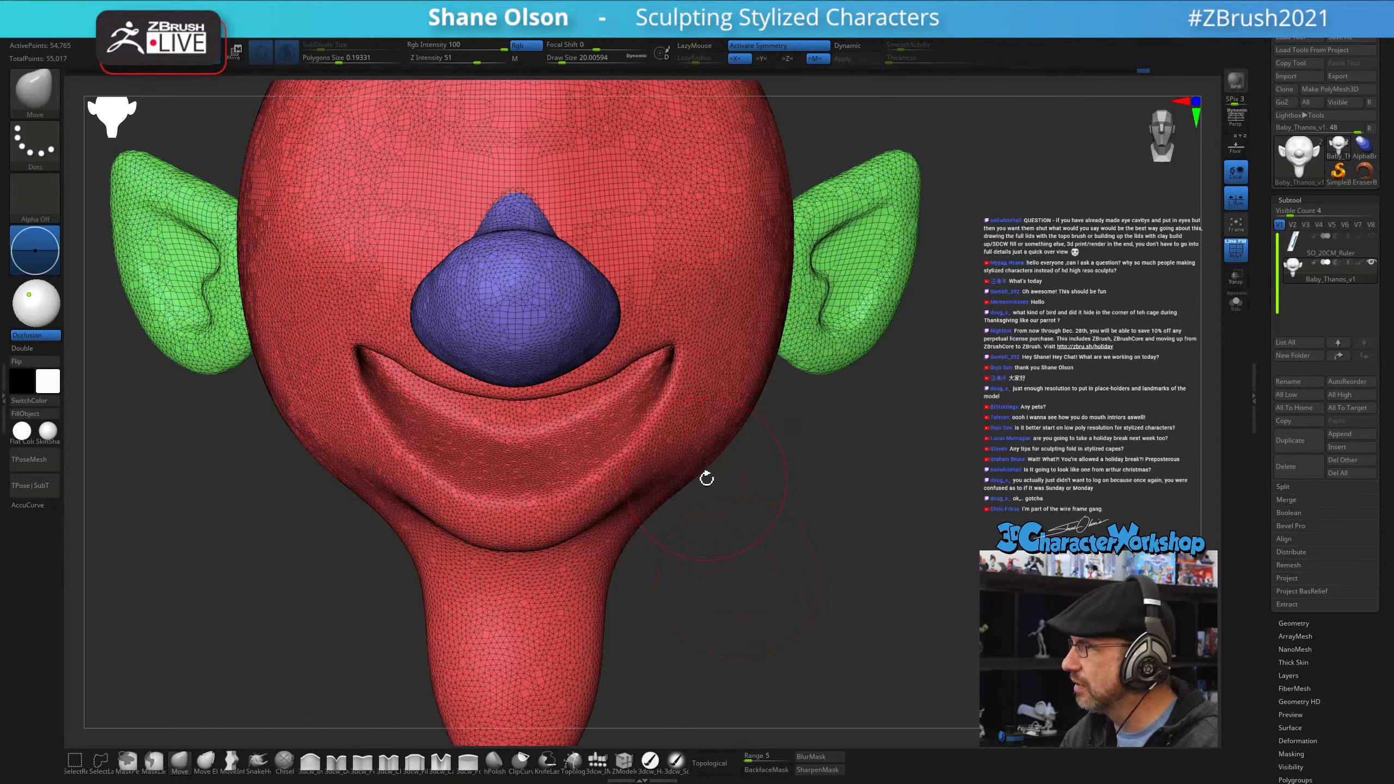
- Turn on topological masking for the Move brush and reshape the upper lip under the nose at a Draw Size of about 25
key("bracketright")
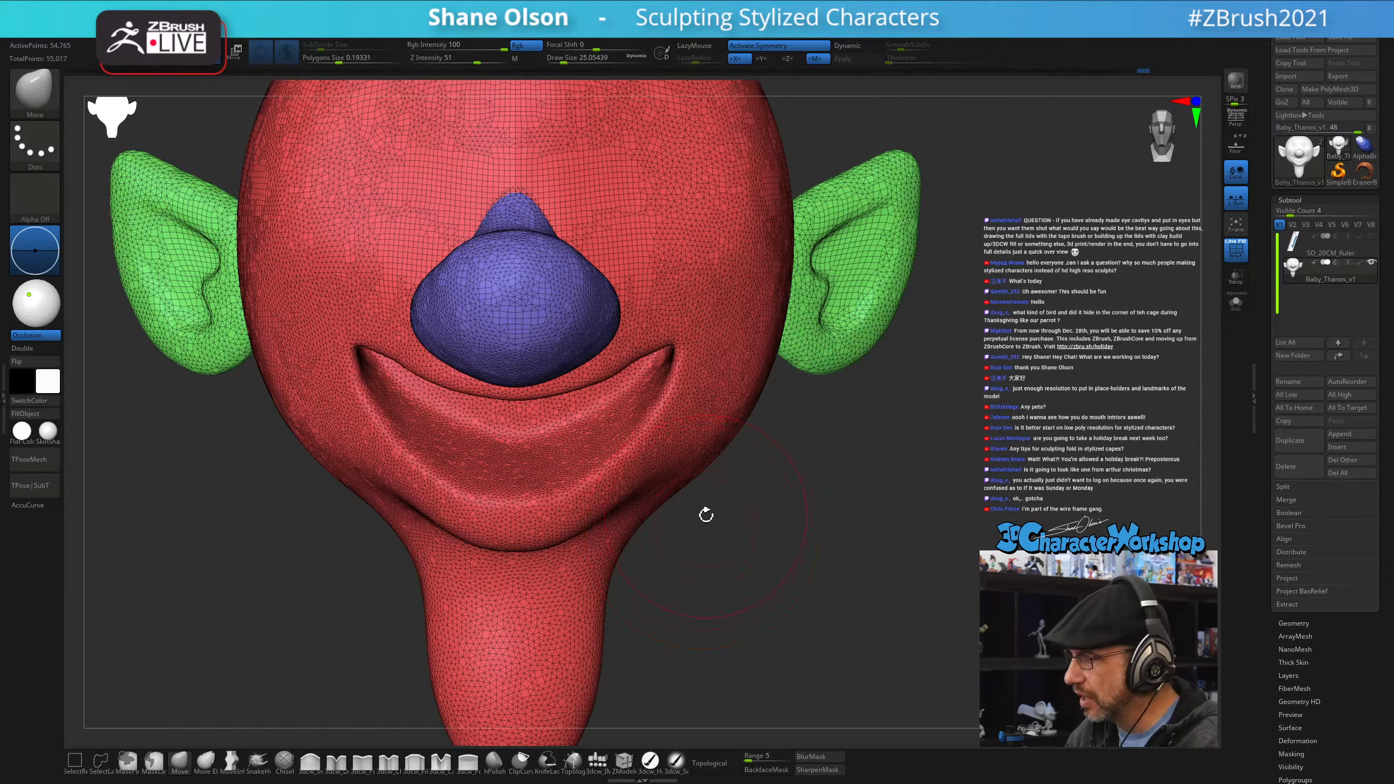
left_click_drag(633, 352, 659, 352)
mouse_move(585, 386)
left_mouse_down()
mouse_move(554, 399)
mouse_move(573, 399)
left_mouse_up()
left_click(706, 763)
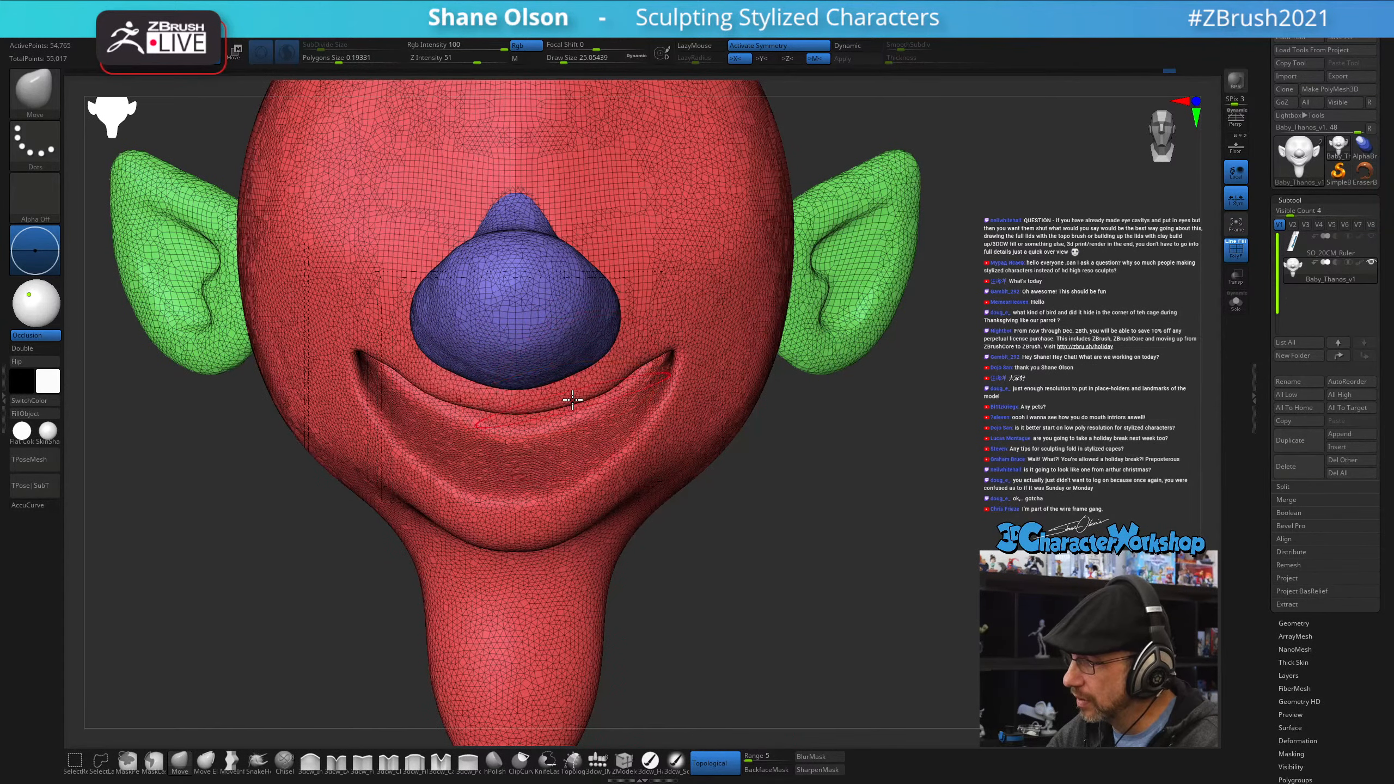
right_click_drag(689, 420, 614, 399)
left_click_drag(580, 388, 591, 386)
mouse_move(591, 386)
right_mouse_down()
mouse_move(684, 414)
mouse_move(667, 311)
mouse_move(679, 411)
mouse_move(663, 446)
right_mouse_up()
- Enlarge the Move brush's Draw Size to about 59 and push the protruding lower lip and chin back toward the neck in profile
key("s")
left_click_drag(630, 474, 617, 475)
mouse_move(648, 515)
right_mouse_down()
mouse_move(664, 514)
mouse_move(669, 539)
mouse_move(663, 489)
mouse_move(681, 487)
mouse_move(654, 467)
mouse_move(638, 473)
mouse_move(653, 488)
right_mouse_up()
key("bracketleft")
key("bracketright")
key("bracketright")
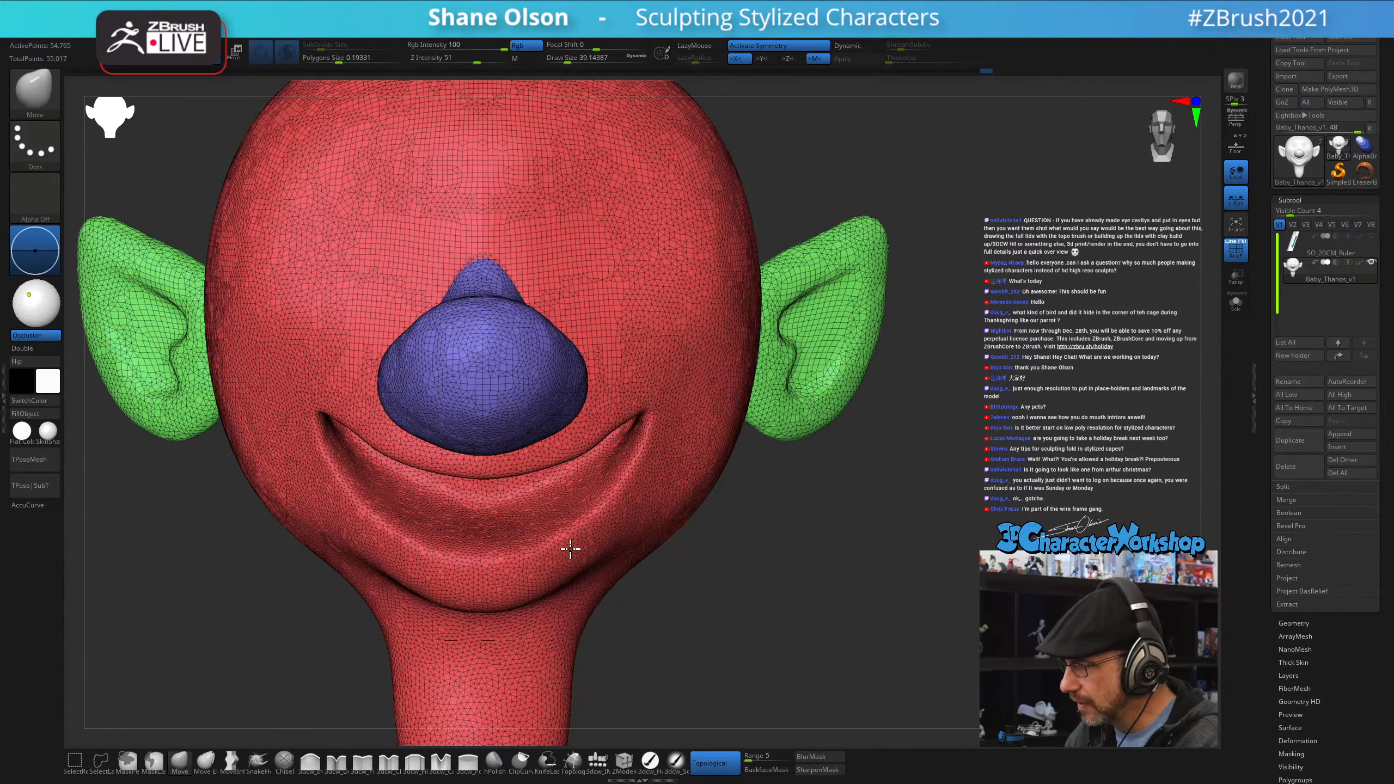
right_click_drag(569, 548, 601, 523)
key("bracketright")
key("bracketright")
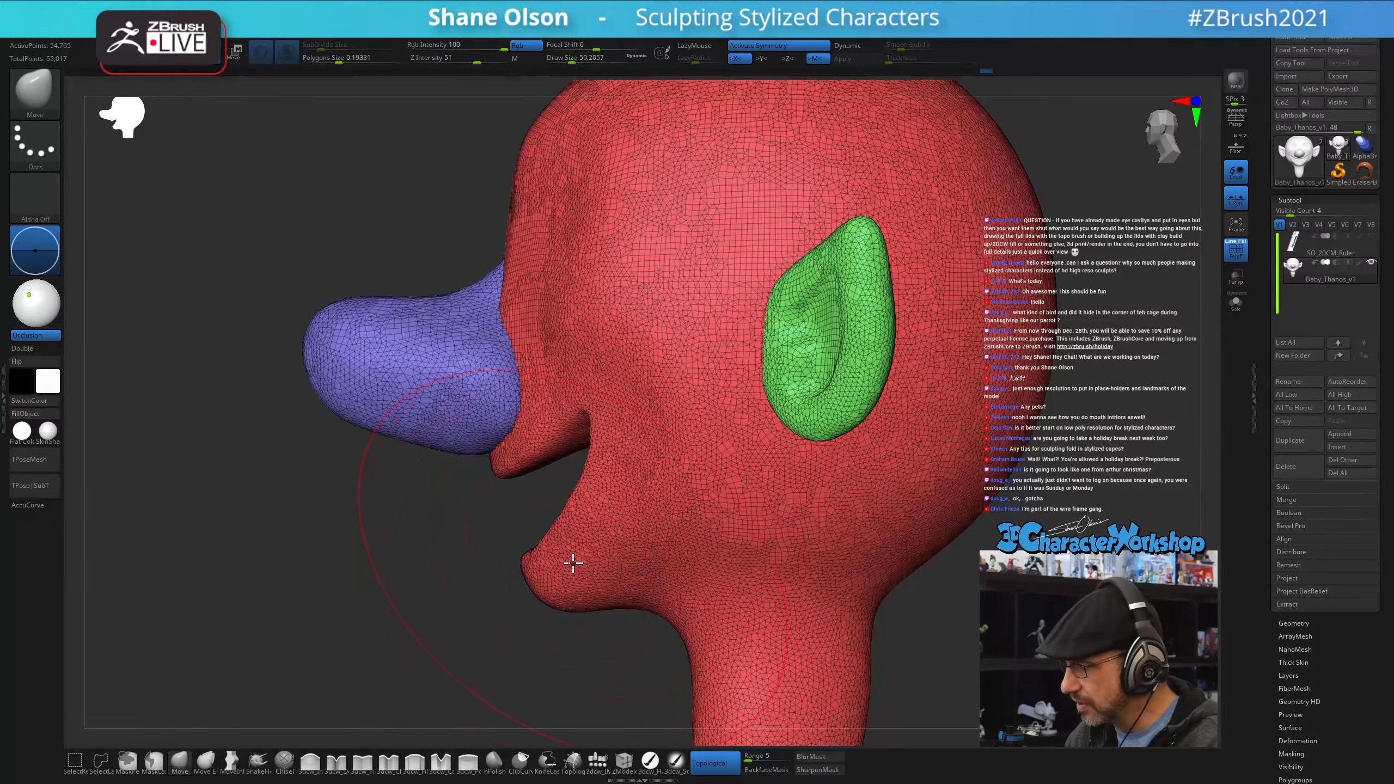
left_click_drag(569, 585, 650, 489)
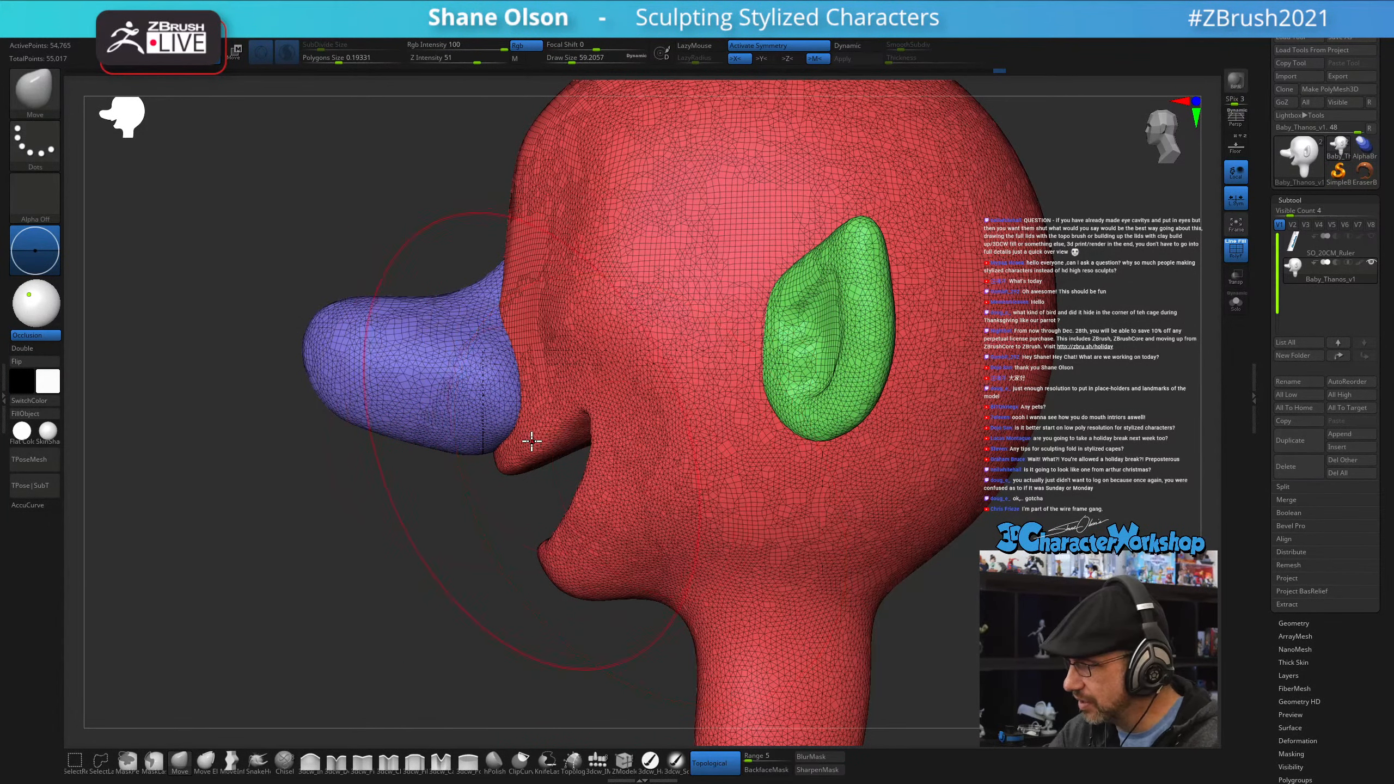
right_click_drag(645, 461, 575, 475, "ctrl")
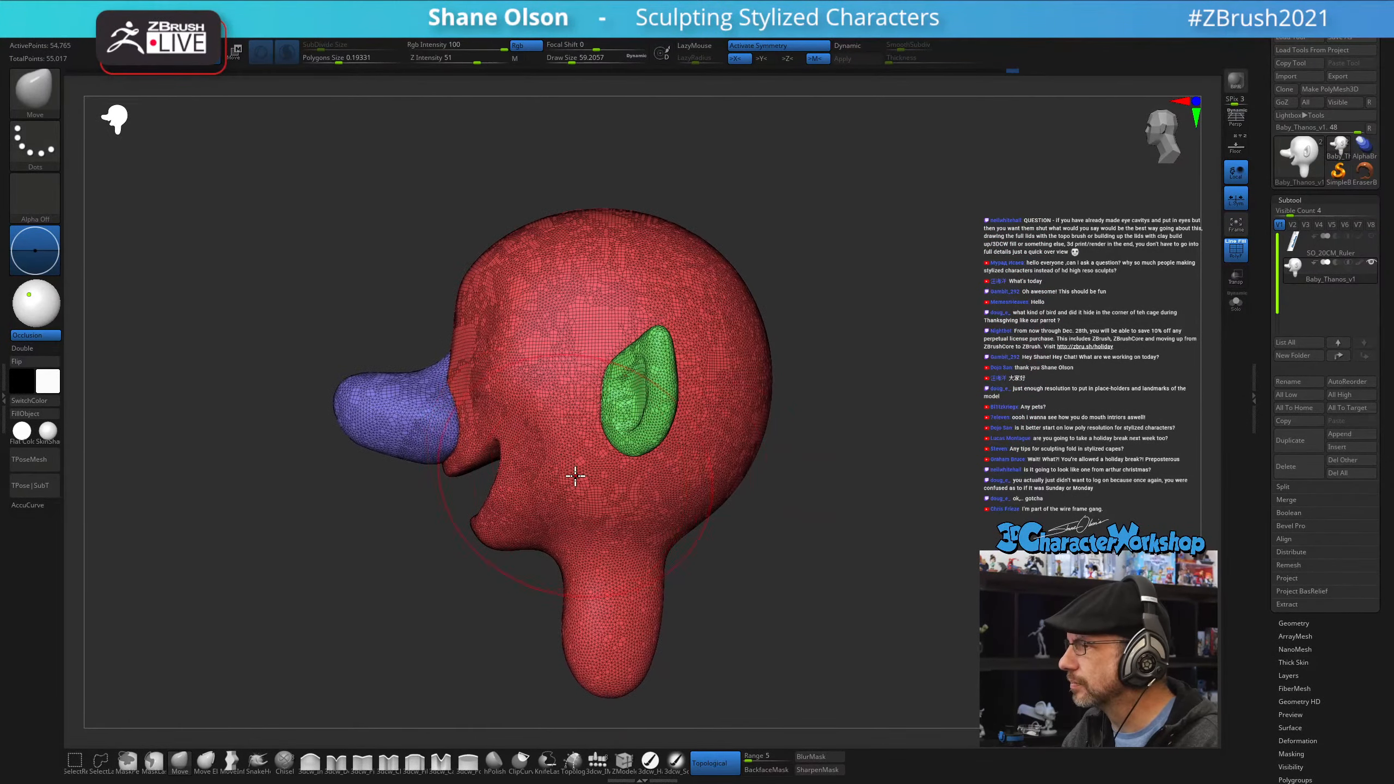
- Examine the head's overall proportions and the curve of the smile from the front, three-quarter and underside views
mouse_move(786, 558)
right_mouse_down()
mouse_move(868, 539)
mouse_move(750, 577)
mouse_move(834, 573)
mouse_move(805, 582)
right_mouse_up()
key("s")
left_click_drag(805, 583, 799, 581)
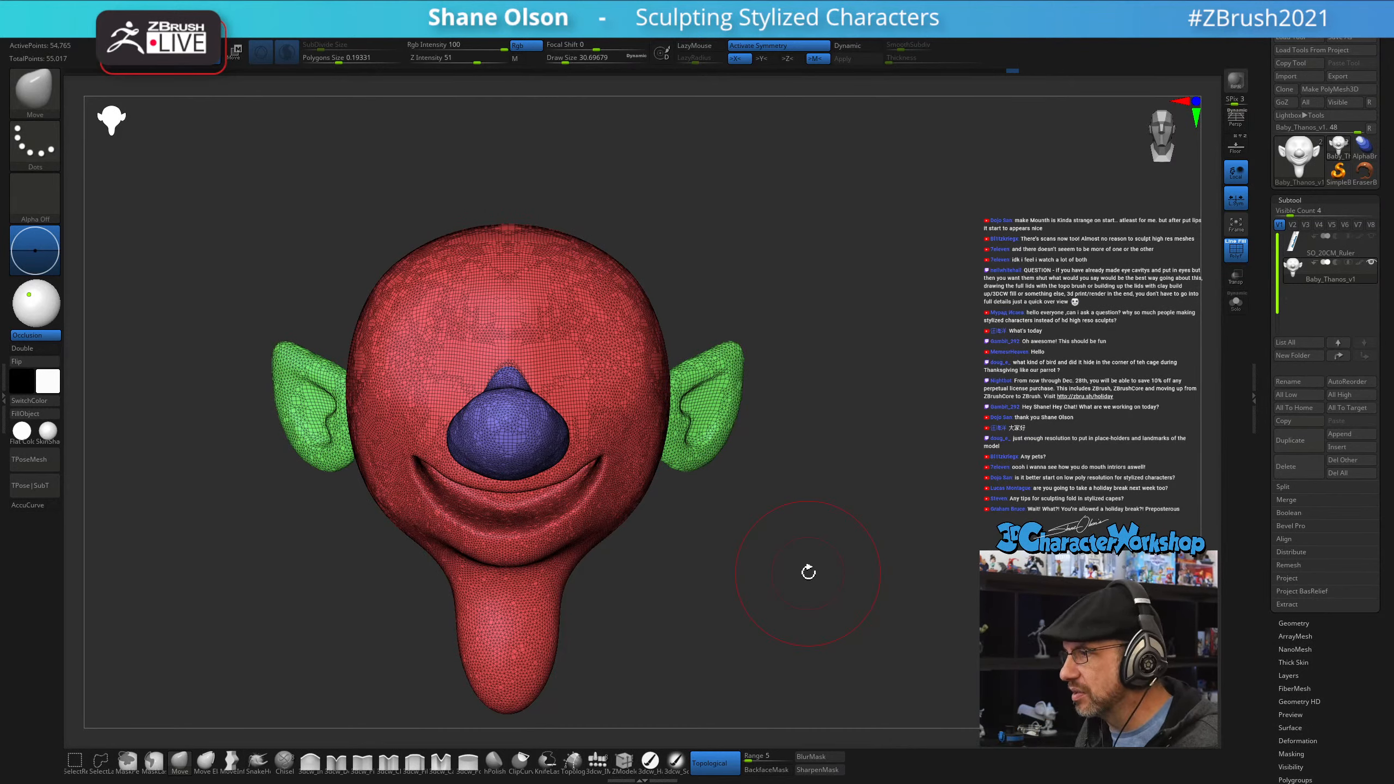
left_click_drag(758, 493, 760, 485)
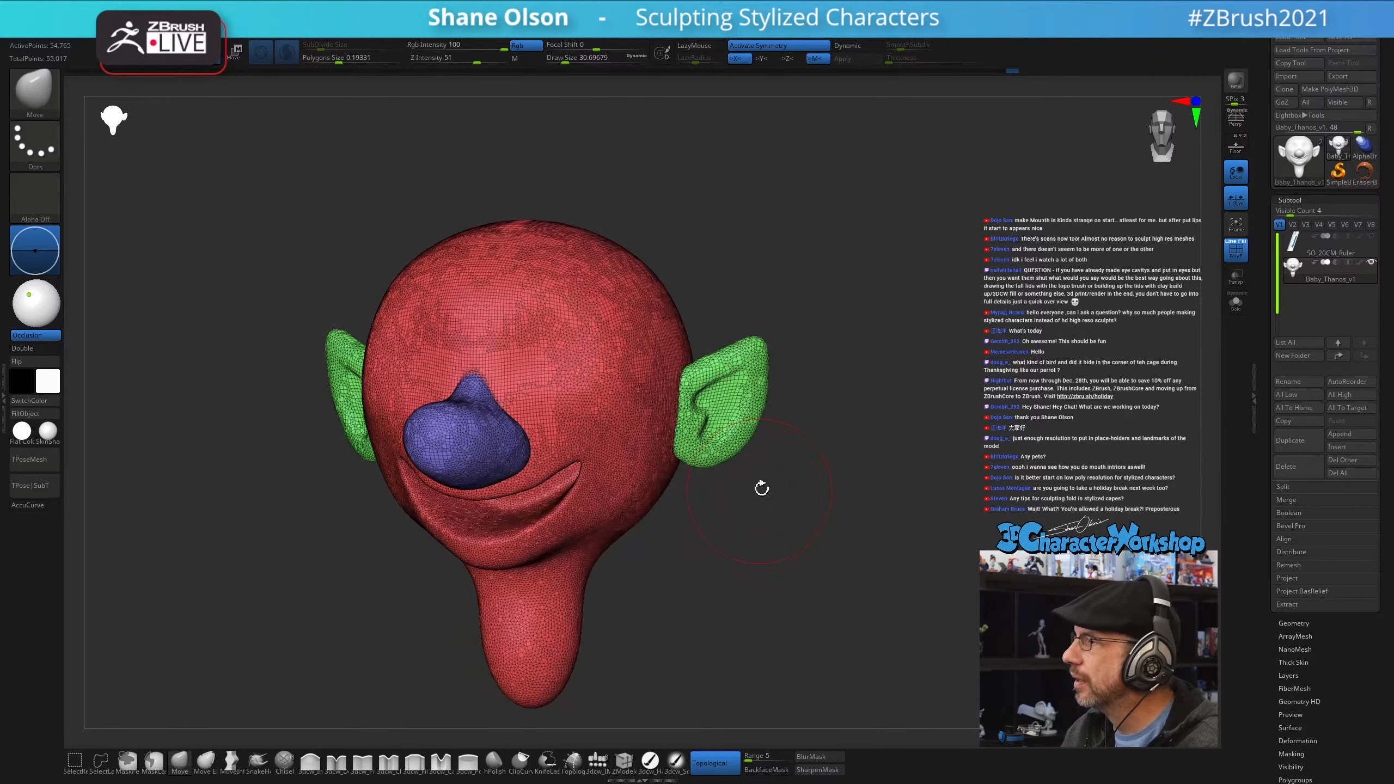
left_click_drag(809, 380, 850, 327)
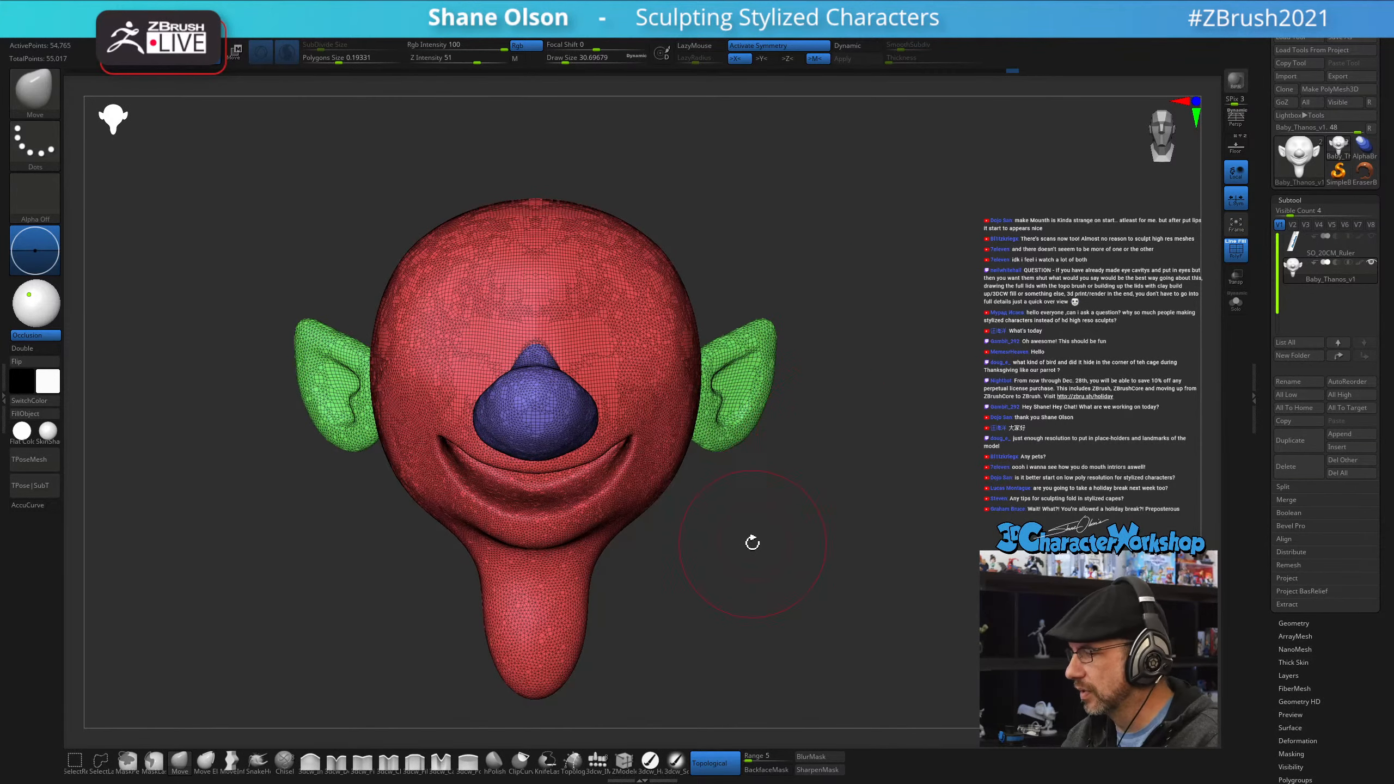
left_click_drag(752, 542, 633, 439)
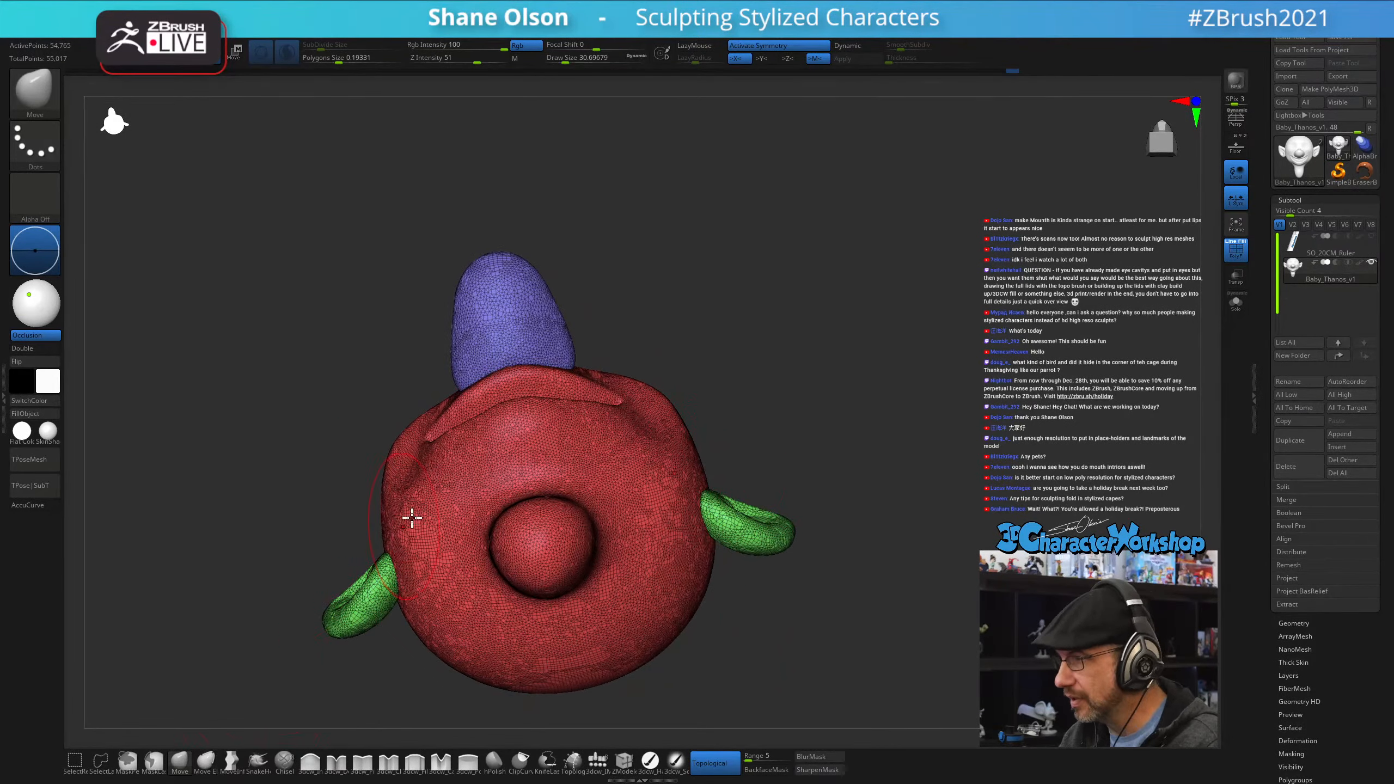
key("s")
left_click_drag(712, 323, 715, 323)
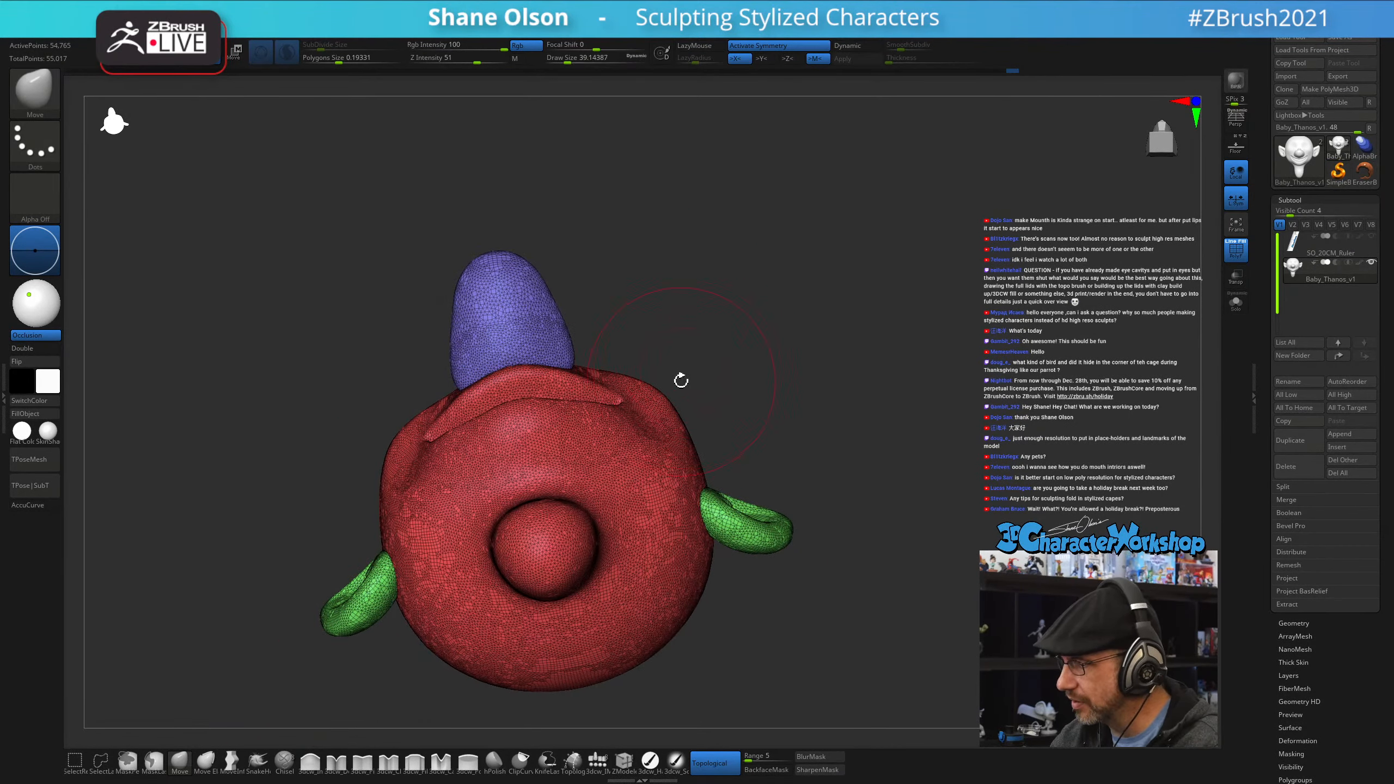
mouse_move(680, 382)
left_mouse_down()
mouse_move(664, 419)
mouse_move(657, 407)
mouse_move(663, 461)
mouse_move(663, 380)
mouse_move(667, 454)
left_mouse_up()
- Fill out the cheek around the mouth corners with the 3dcw_Fill brush at a Draw Size of about 15.6 and hide the wireframe
key("s")
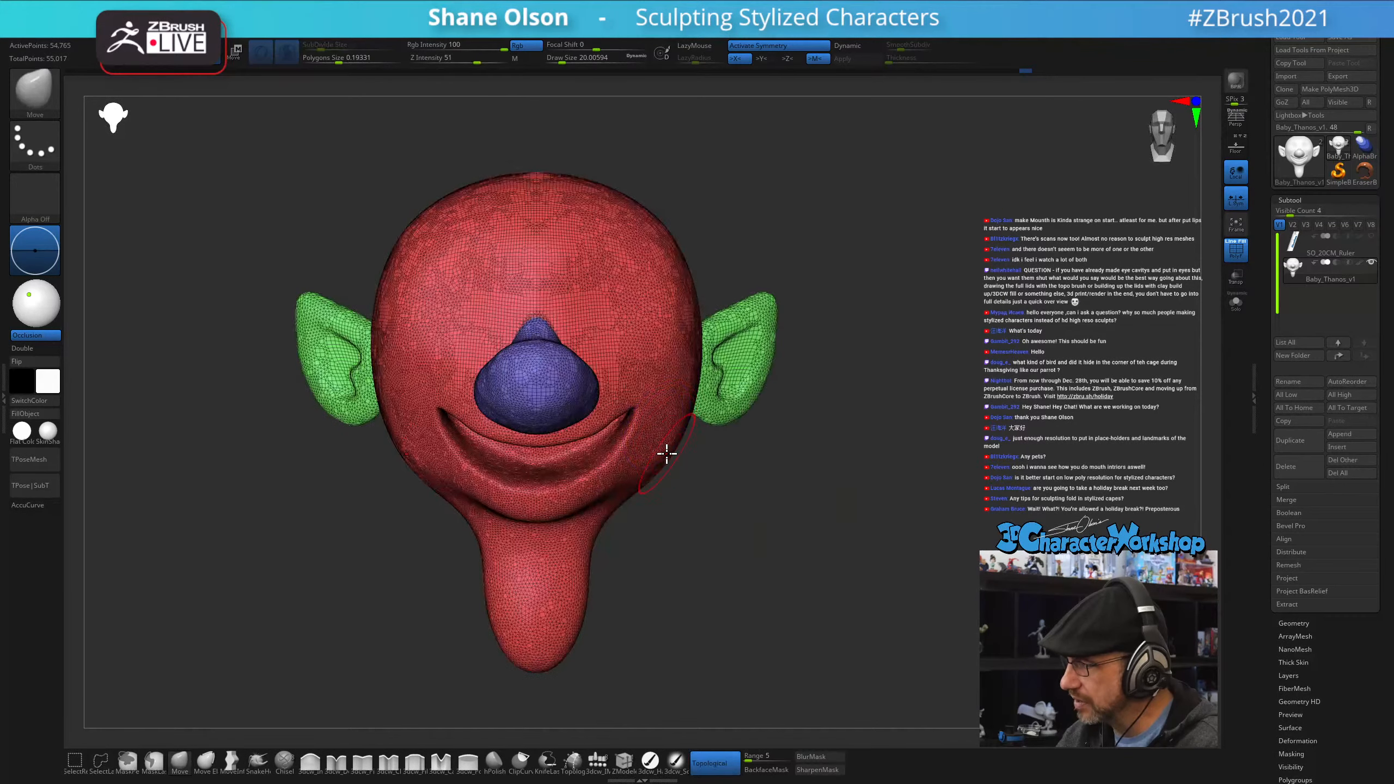
left_click(415, 763)
mouse_move(728, 533)
left_mouse_down()
mouse_move(710, 504)
mouse_move(705, 548)
left_mouse_up()
key("s")
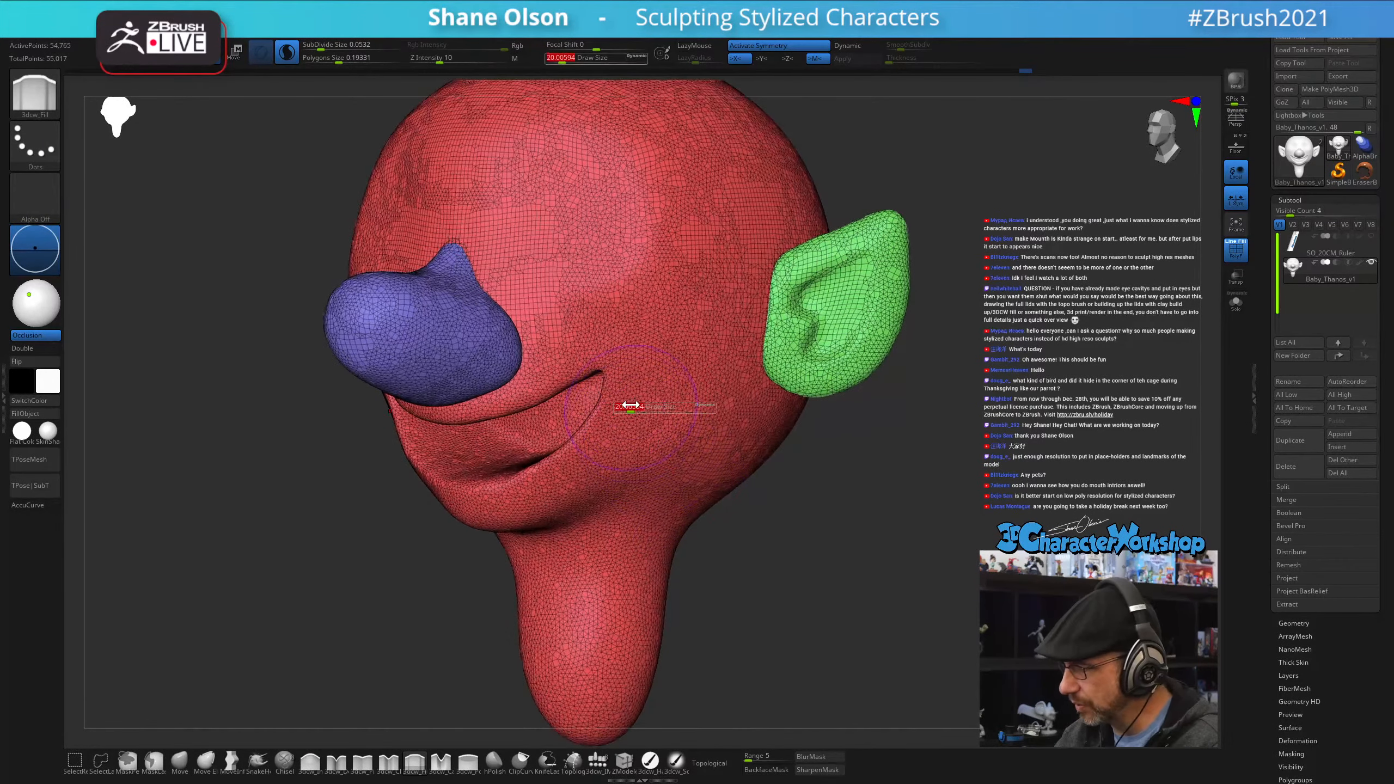
left_click_drag(631, 405, 611, 356)
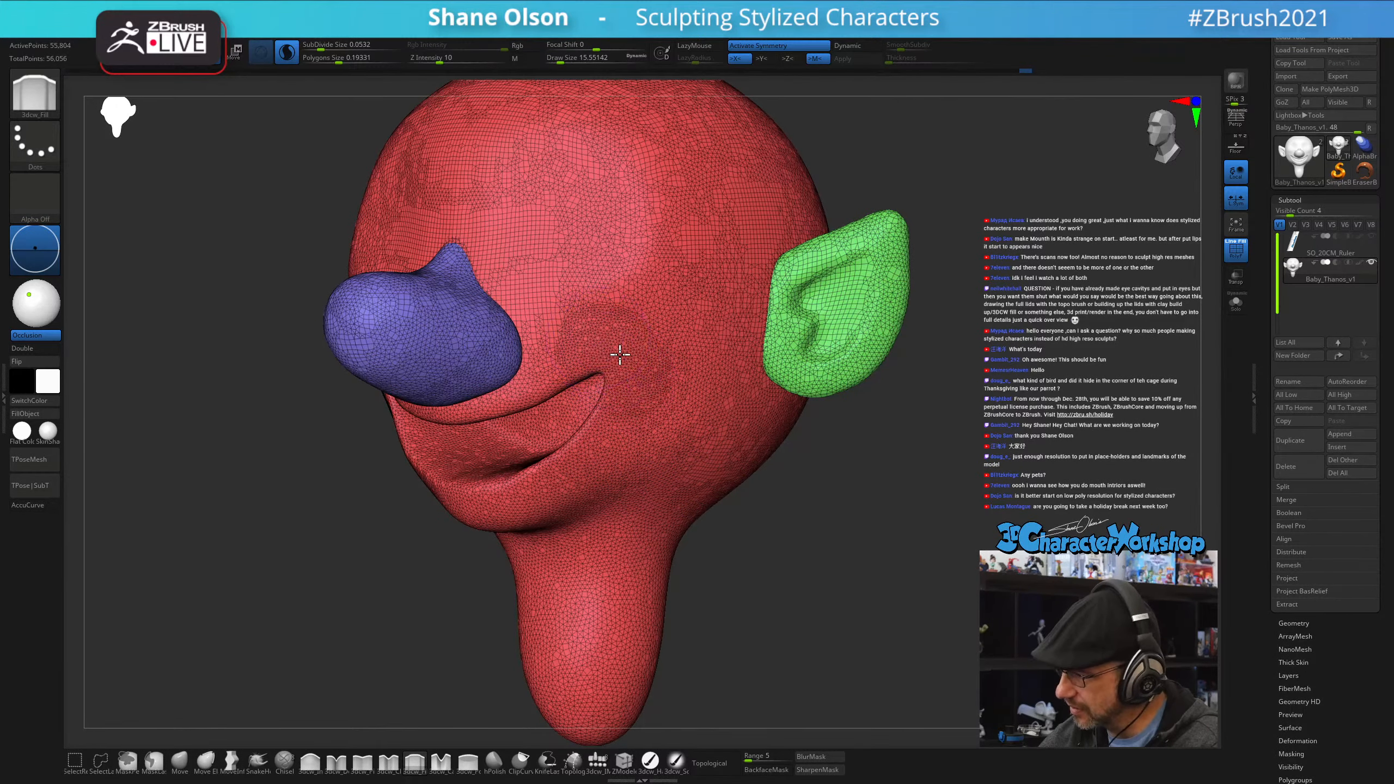
left_click_drag(643, 421, 624, 355)
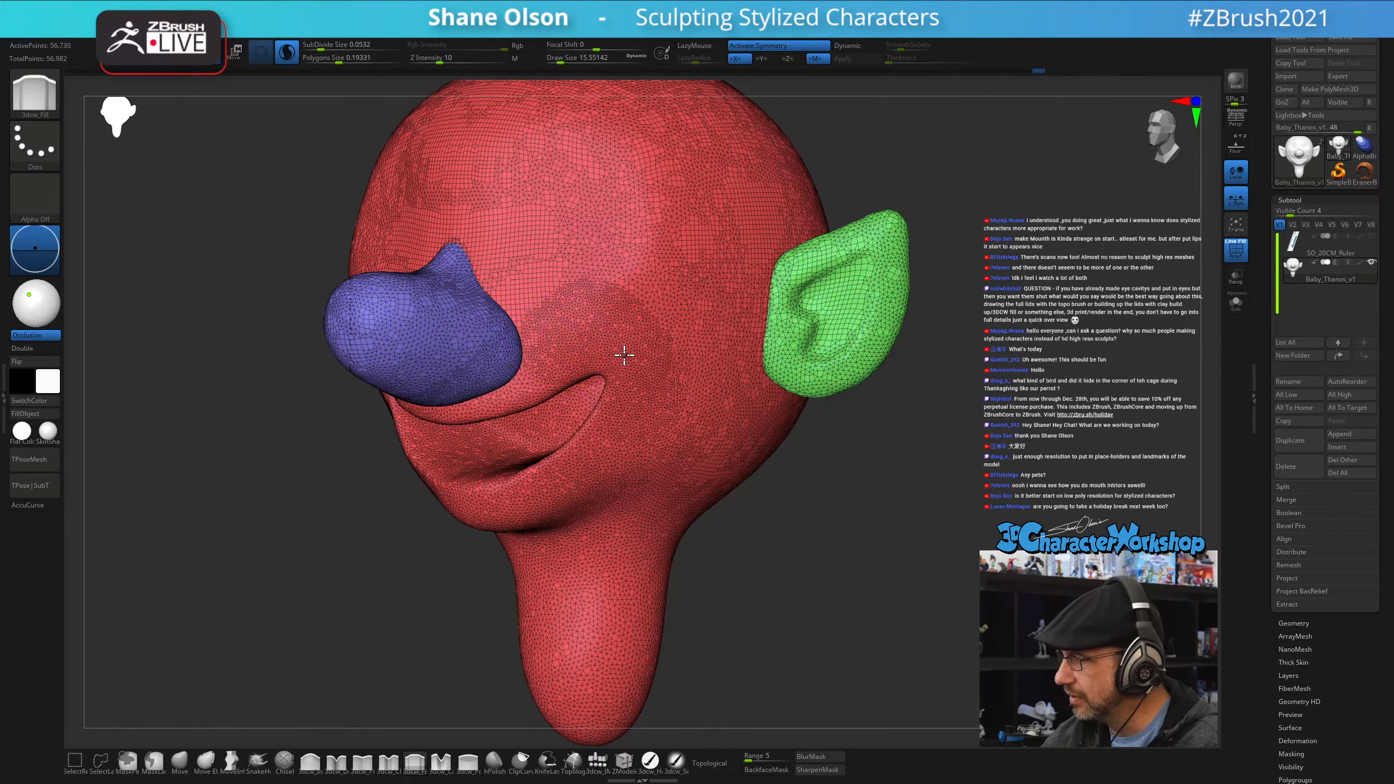
key("shift+f")
mouse_move(643, 337)
left_mouse_down()
mouse_move(666, 407)
mouse_move(671, 361)
left_mouse_up()
- Smooth the mouth cavity's inner walls and corners from below and from three-quarter views at a Draw Size of about 15.6
mouse_move(679, 481)
right_mouse_down()
mouse_move(700, 457)
mouse_move(659, 442)
right_mouse_up()
right_click_drag(574, 414, 588, 390)
left_click_drag(530, 415, 518, 400, "shift")
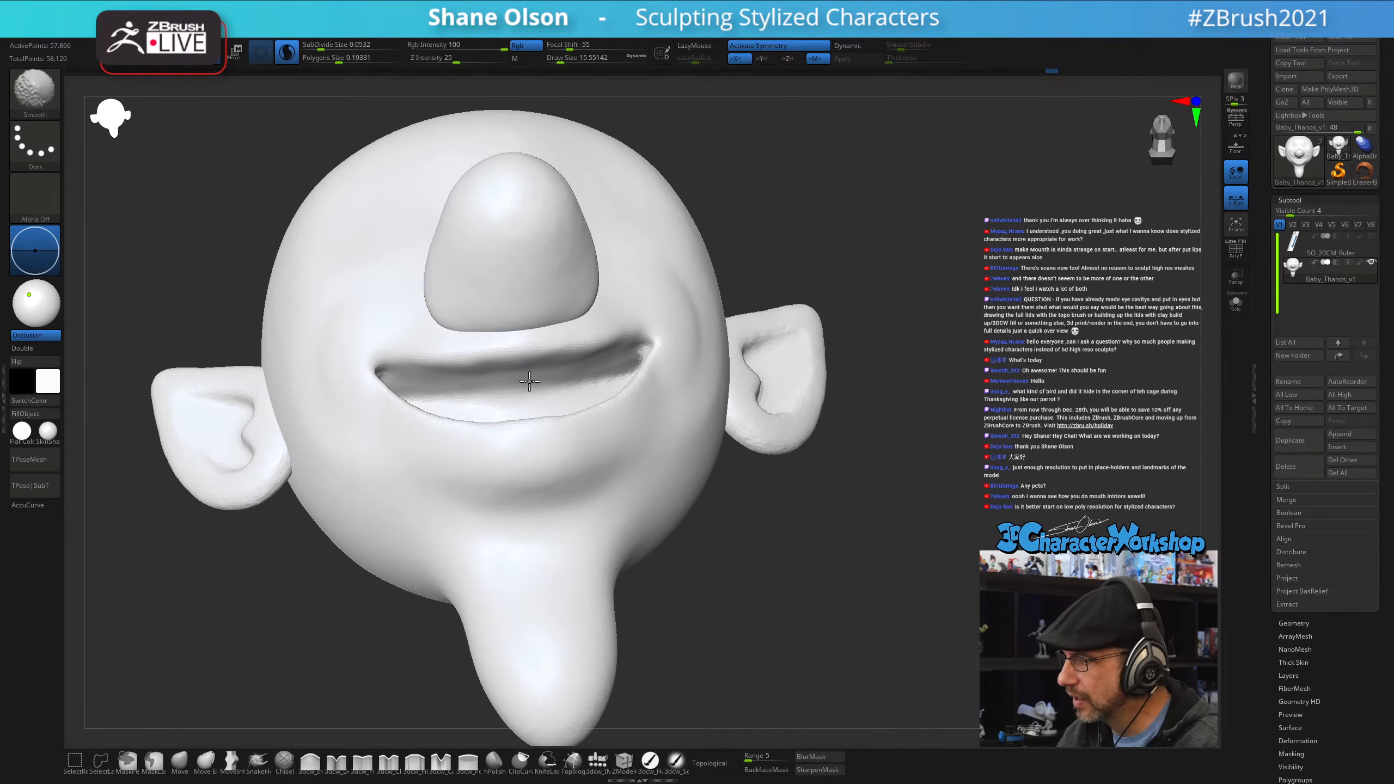
left_click_drag(411, 380, 437, 389, "shift")
mouse_move(536, 378)
right_mouse_down()
mouse_move(514, 416)
mouse_move(495, 409)
right_mouse_up()
left_click_drag(477, 442, 479, 435, "shift")
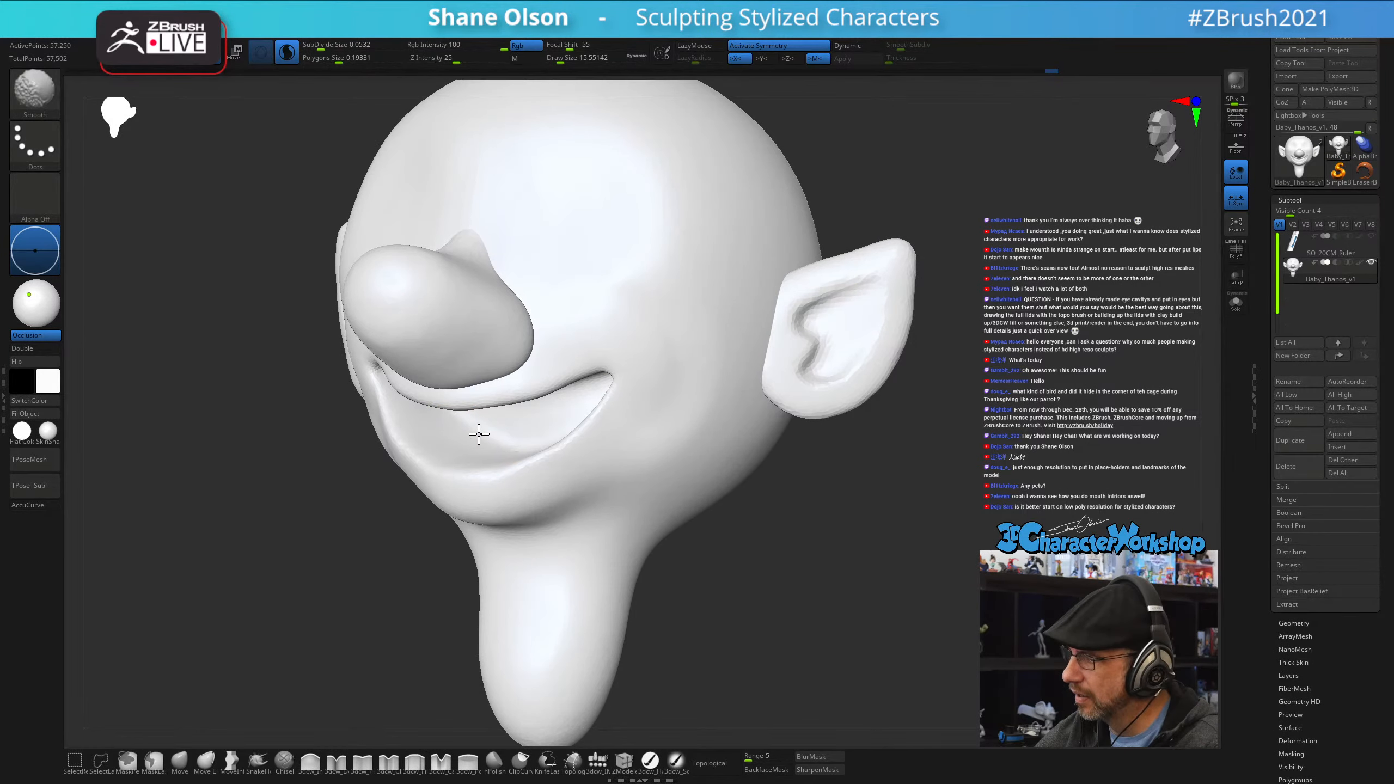
mouse_move(466, 428)
right_mouse_down()
mouse_move(483, 411)
mouse_move(463, 409)
right_mouse_up()
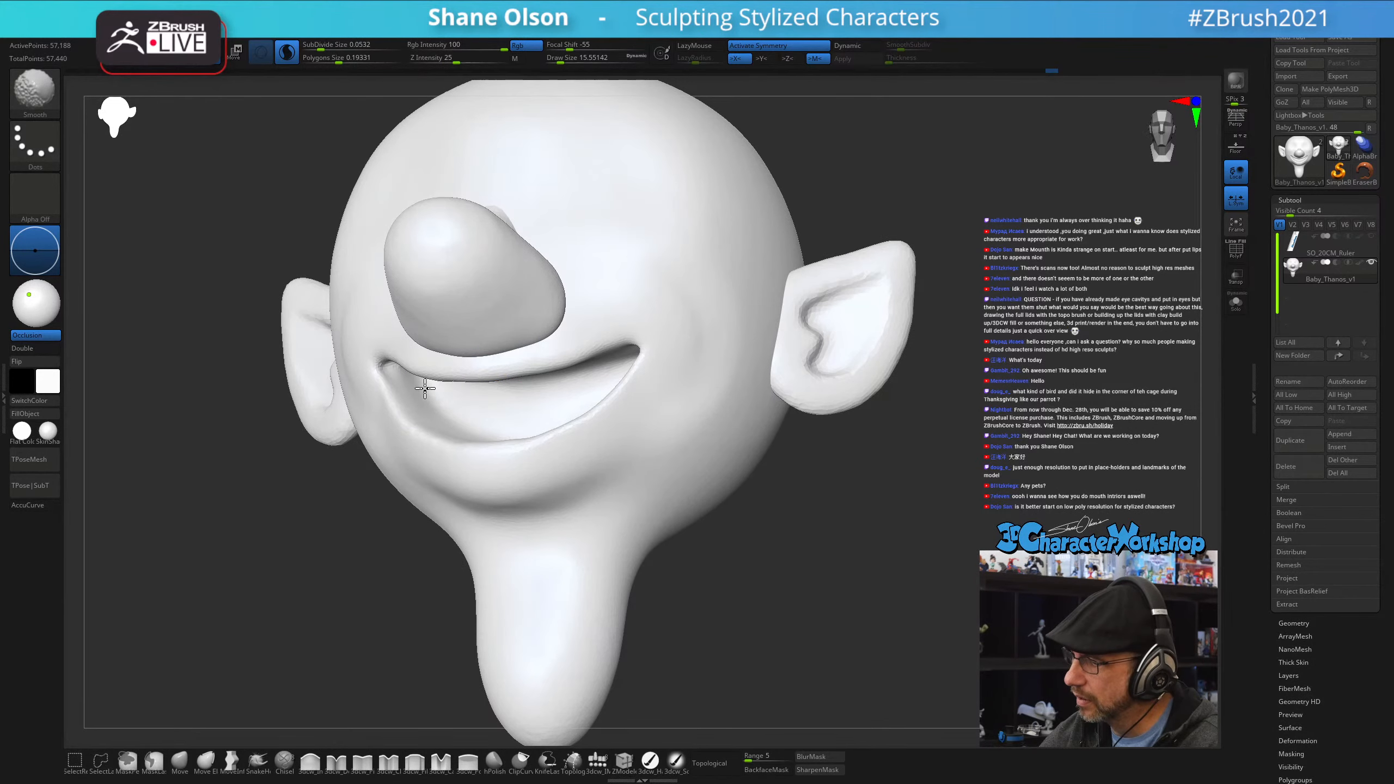
left_click_drag(401, 384, 412, 391, "shift")
mouse_move(616, 380)
right_mouse_down()
mouse_move(657, 355)
mouse_move(612, 405)
right_mouse_up()
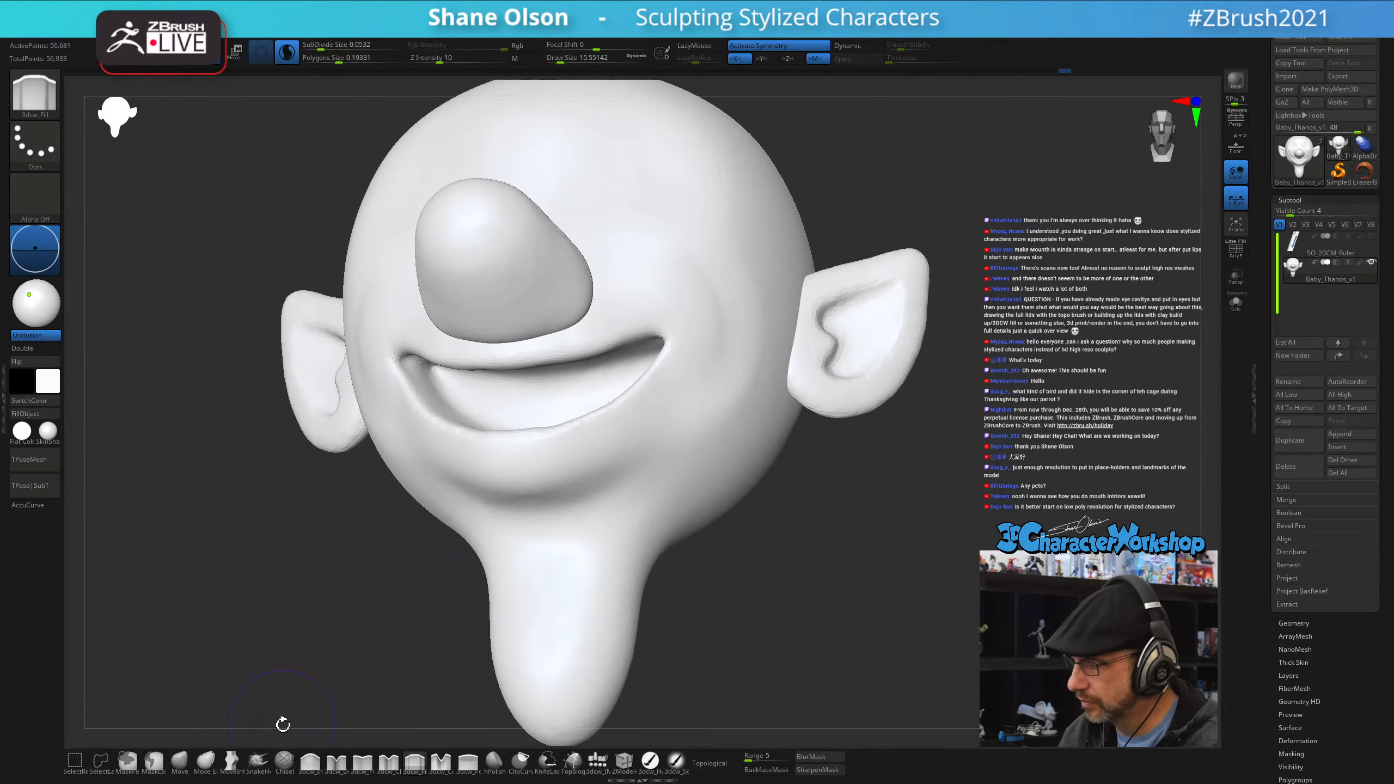
- Puff up the skin around the mouth corners with the 3dcw_Inflate brush at a Draw Size of about 23
left_click(310, 762)
key("s")
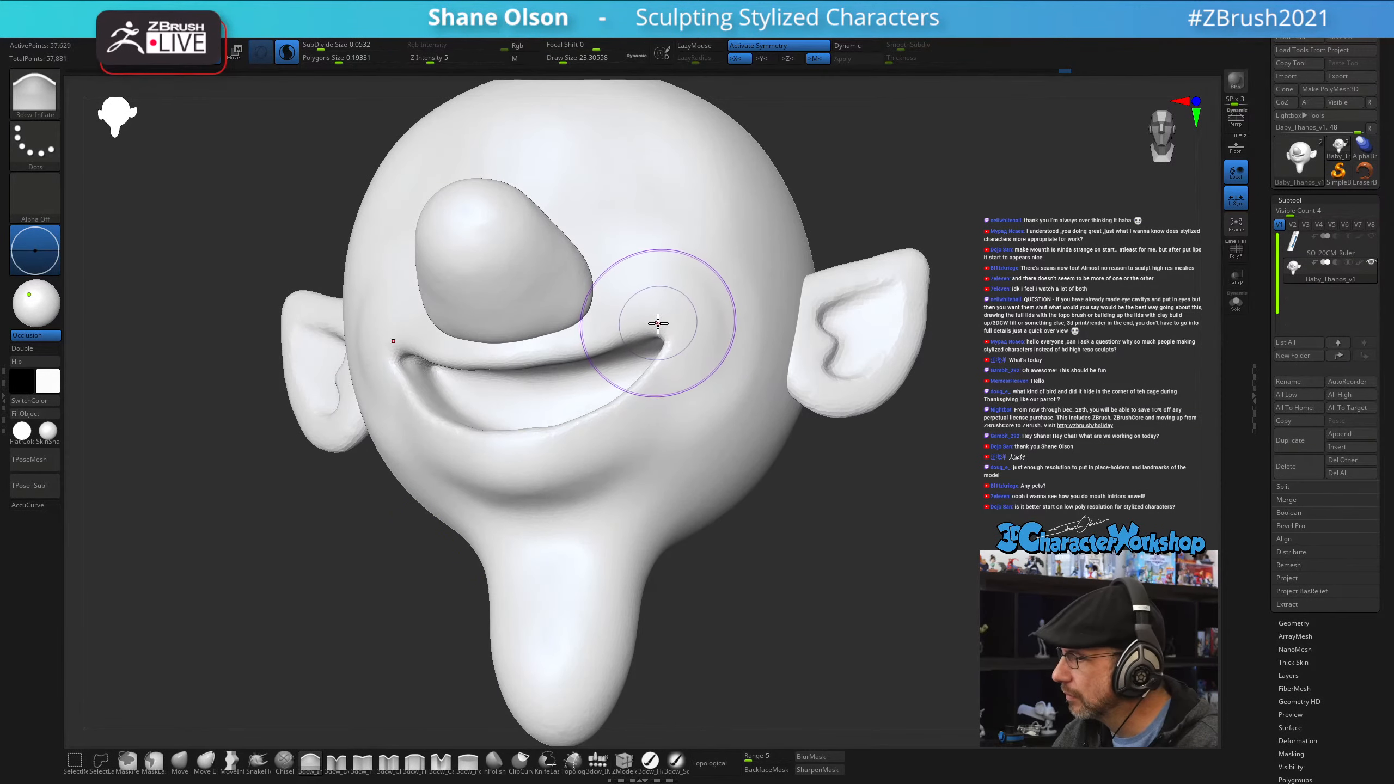
left_click_drag(332, 657, 325, 665)
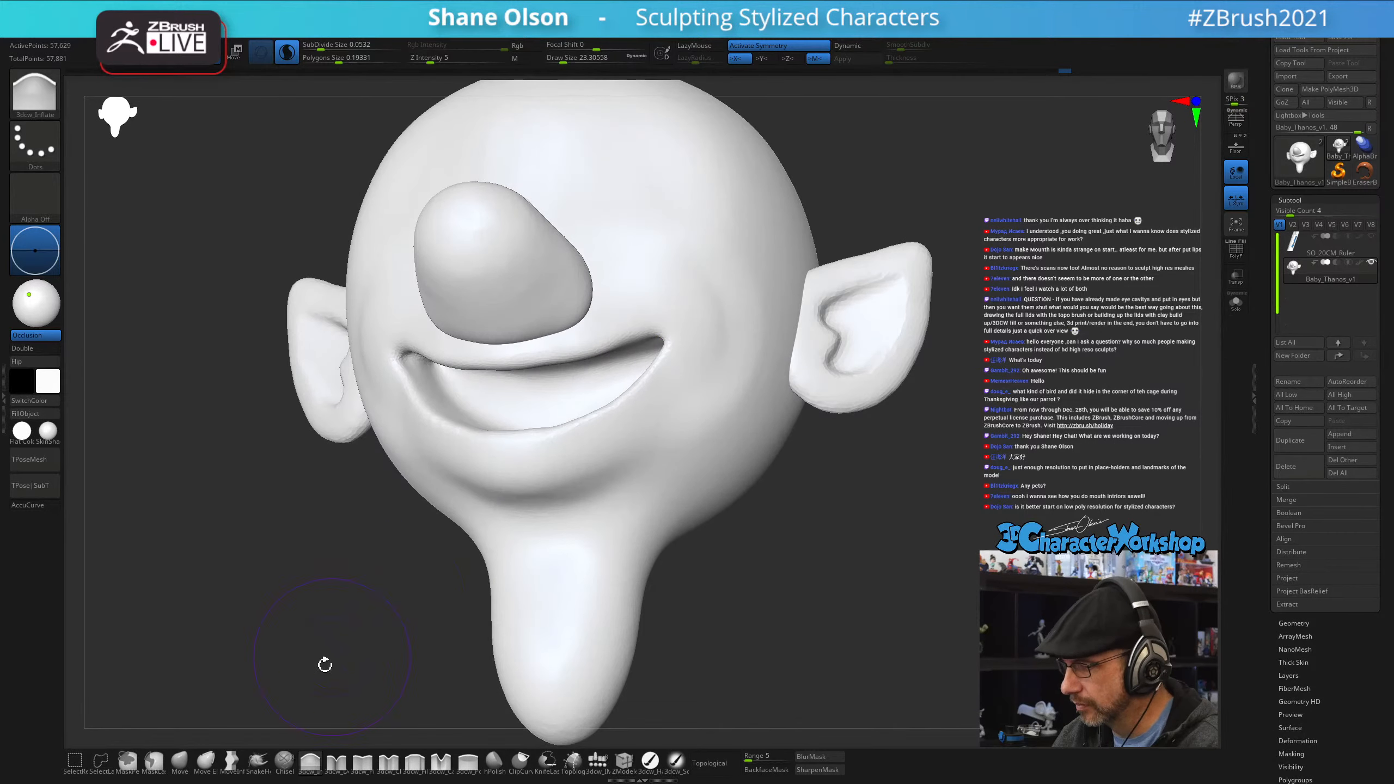
- Pull the mouth corners up into a sharper smile with the Move brush, using Draw Sizes of about 12 and 22
left_click(201, 761)
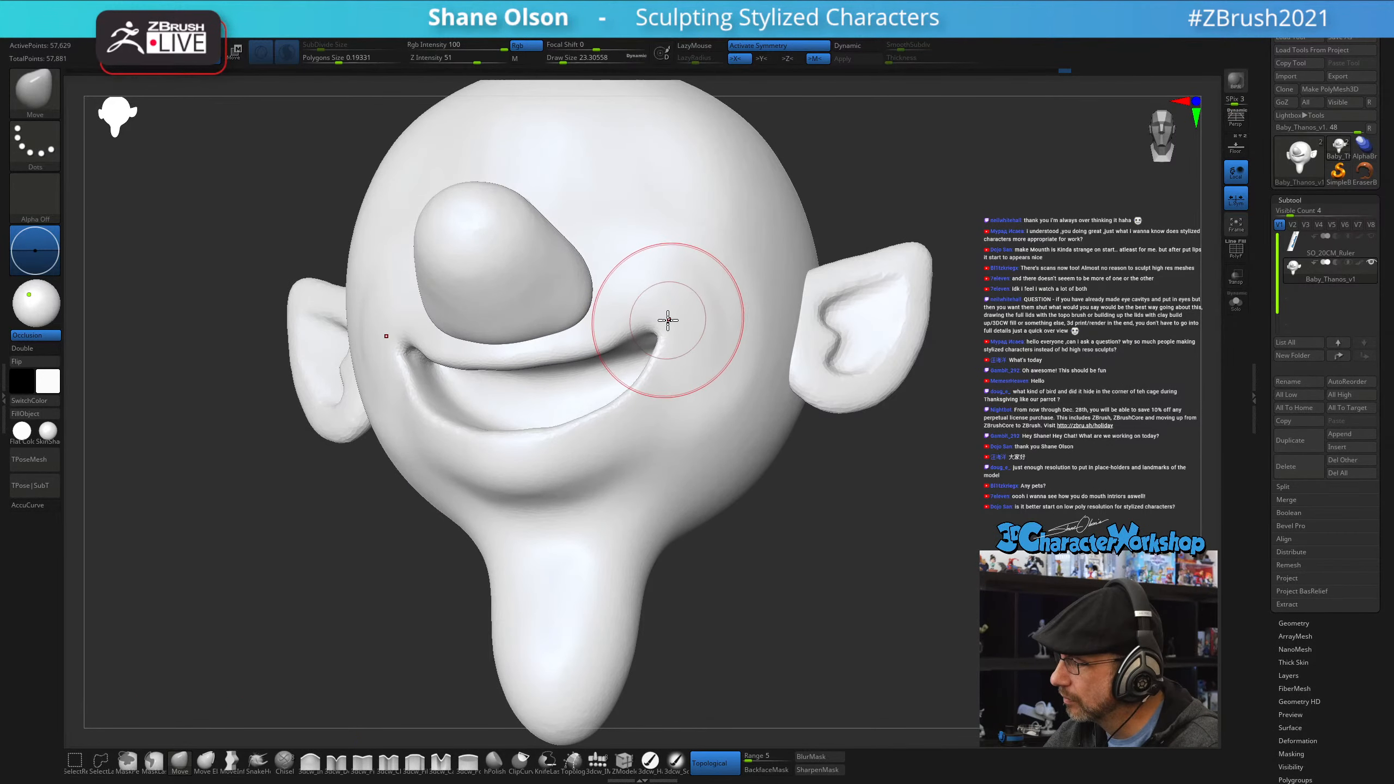
right_click_drag(629, 319, 675, 375)
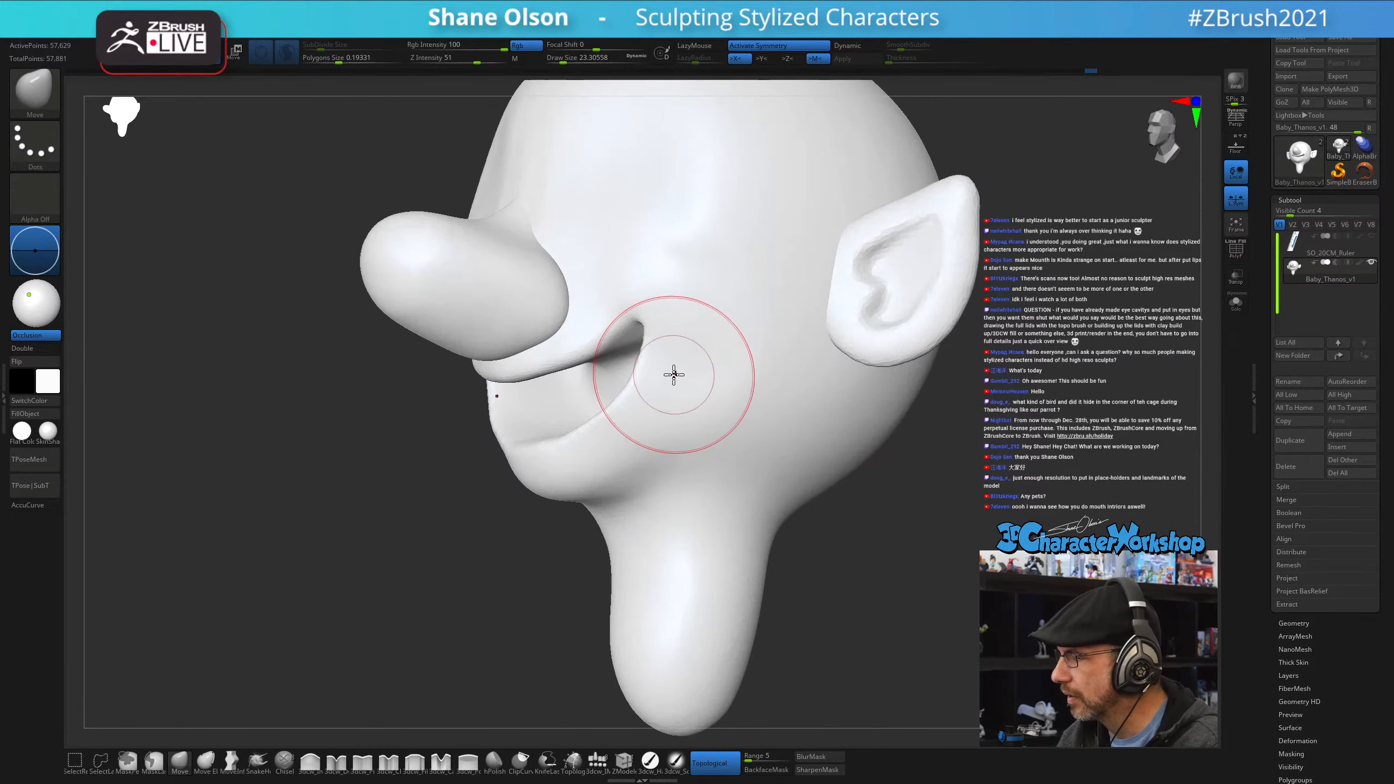
key("bracketleft")
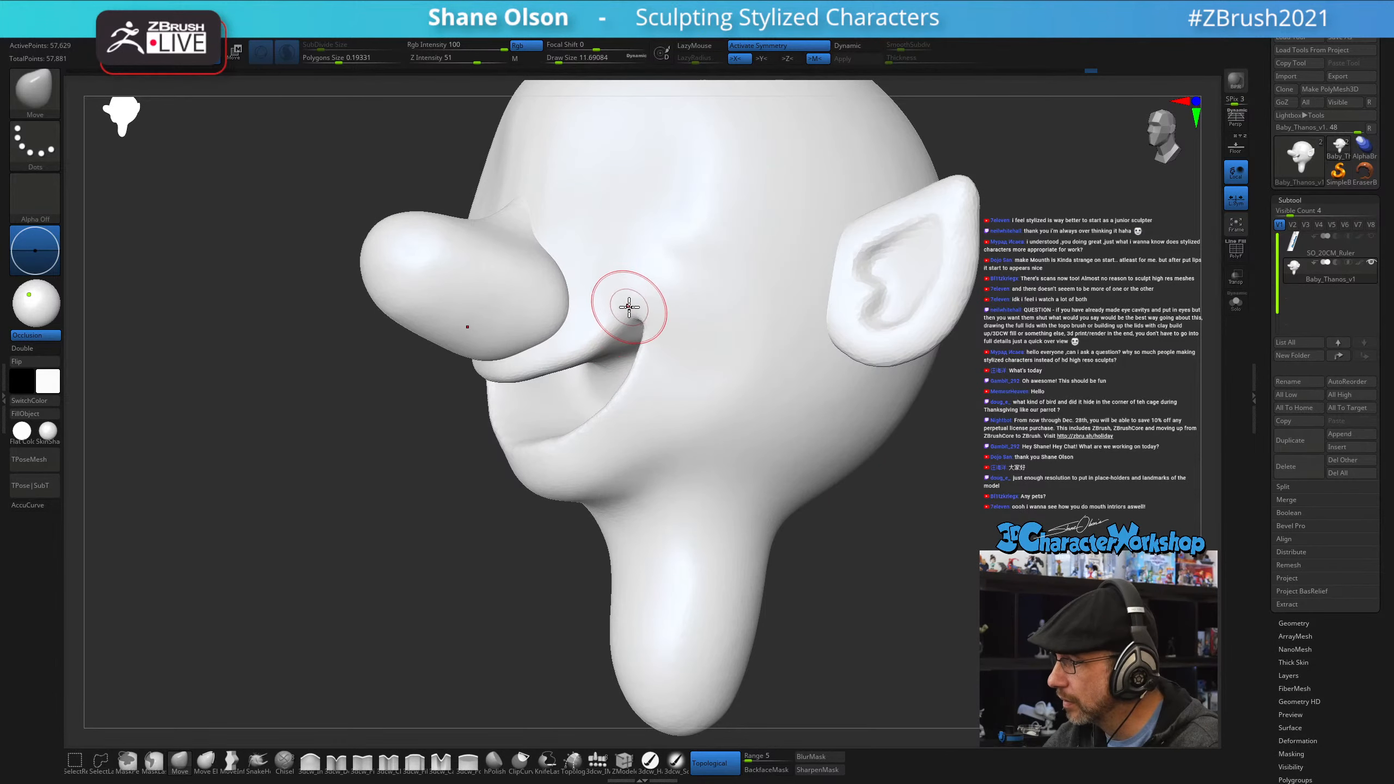
right_click_drag(629, 307, 606, 311)
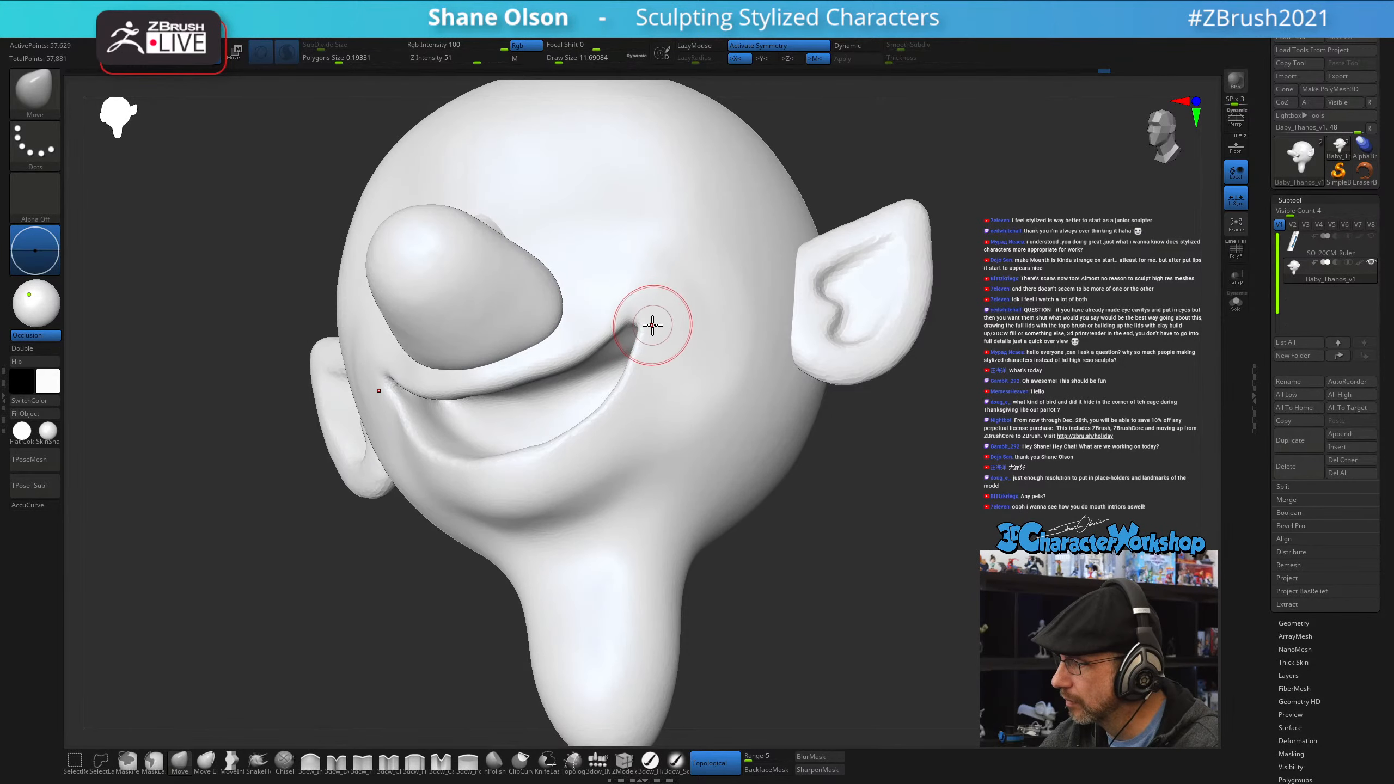
key("s")
left_click_drag(642, 316, 644, 312)
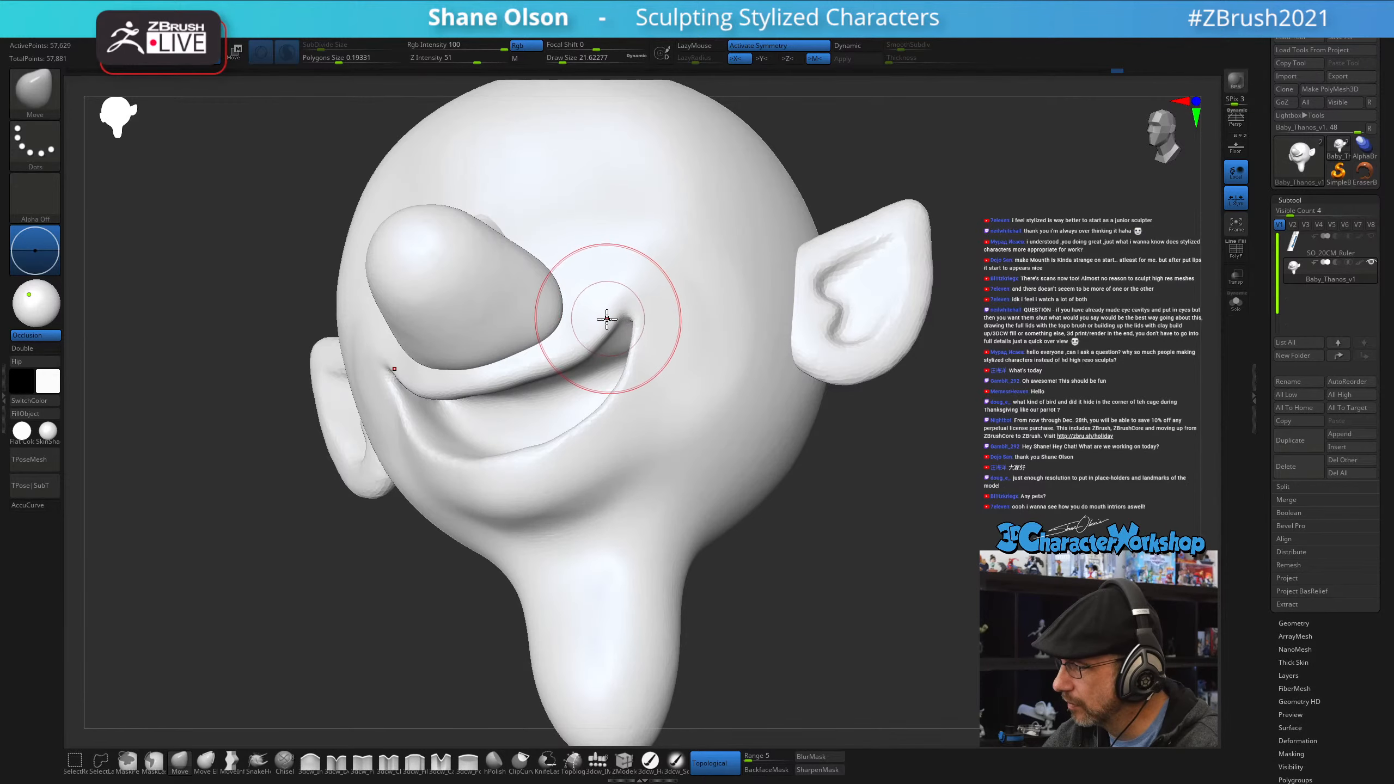
right_click_drag(573, 345, 591, 390)
right_click_drag(790, 523, 783, 532)
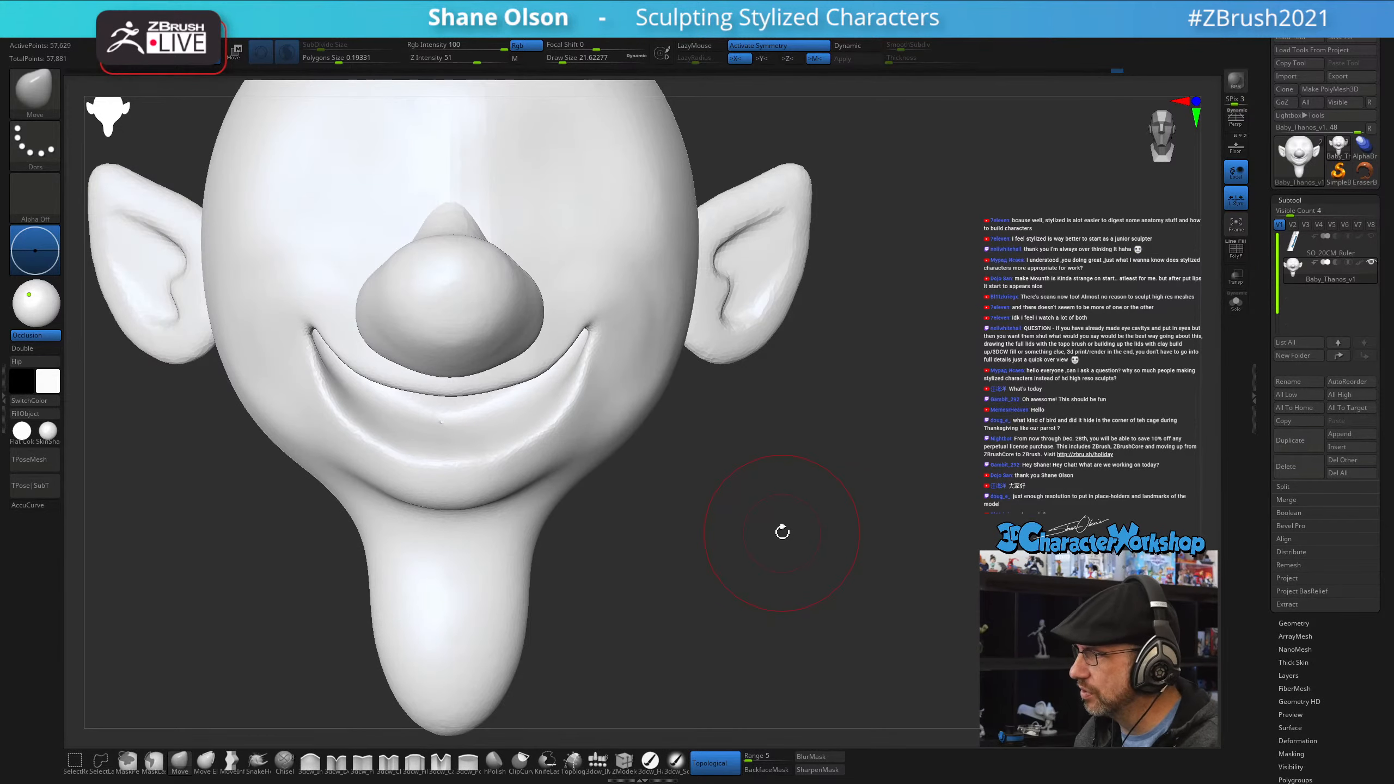
- Smooth away the small bumps on the inner mouth surface and lower lip at a Draw Size of about 22
mouse_move(509, 377)
left_mouse_down()
mouse_move(439, 430)
mouse_move(480, 421)
left_mouse_up()
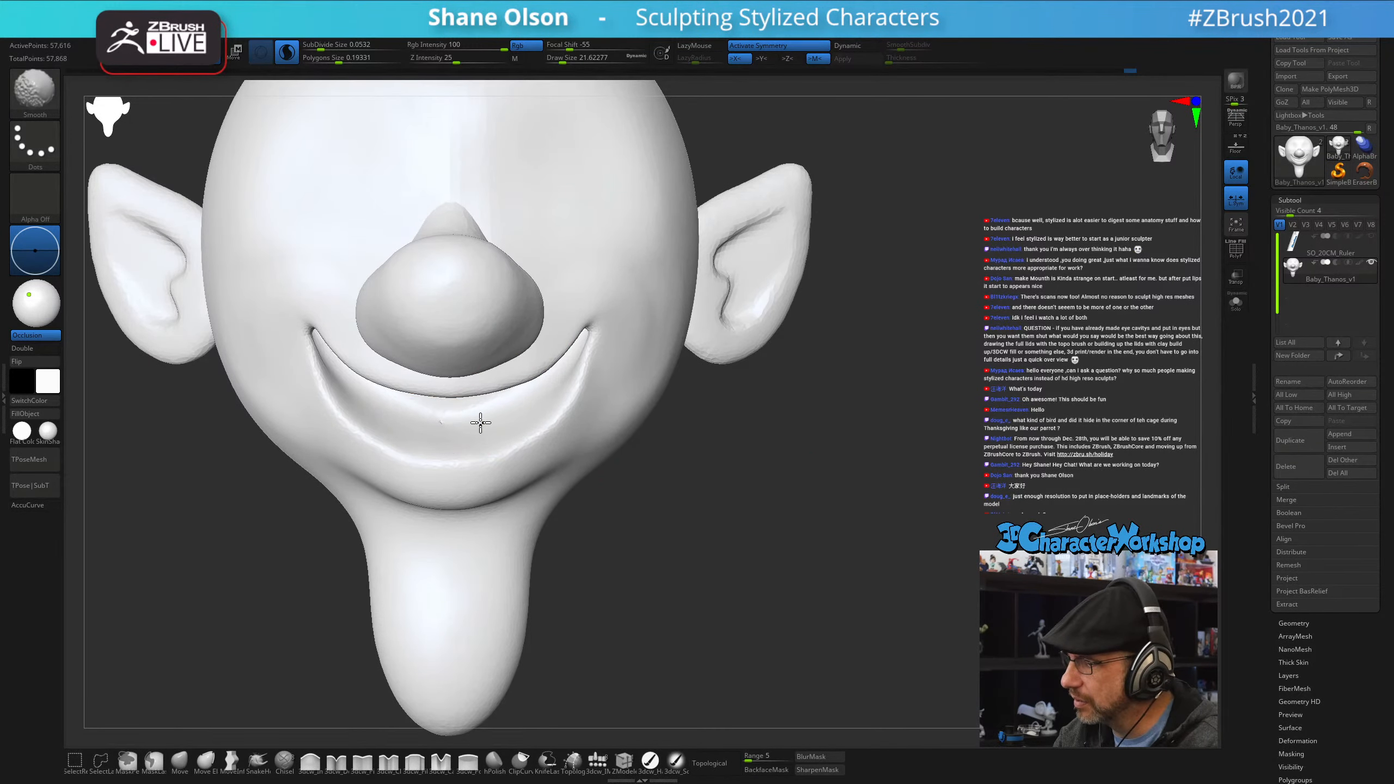
mouse_move(661, 541)
left_mouse_down()
mouse_move(669, 530)
mouse_move(664, 556)
left_mouse_up()
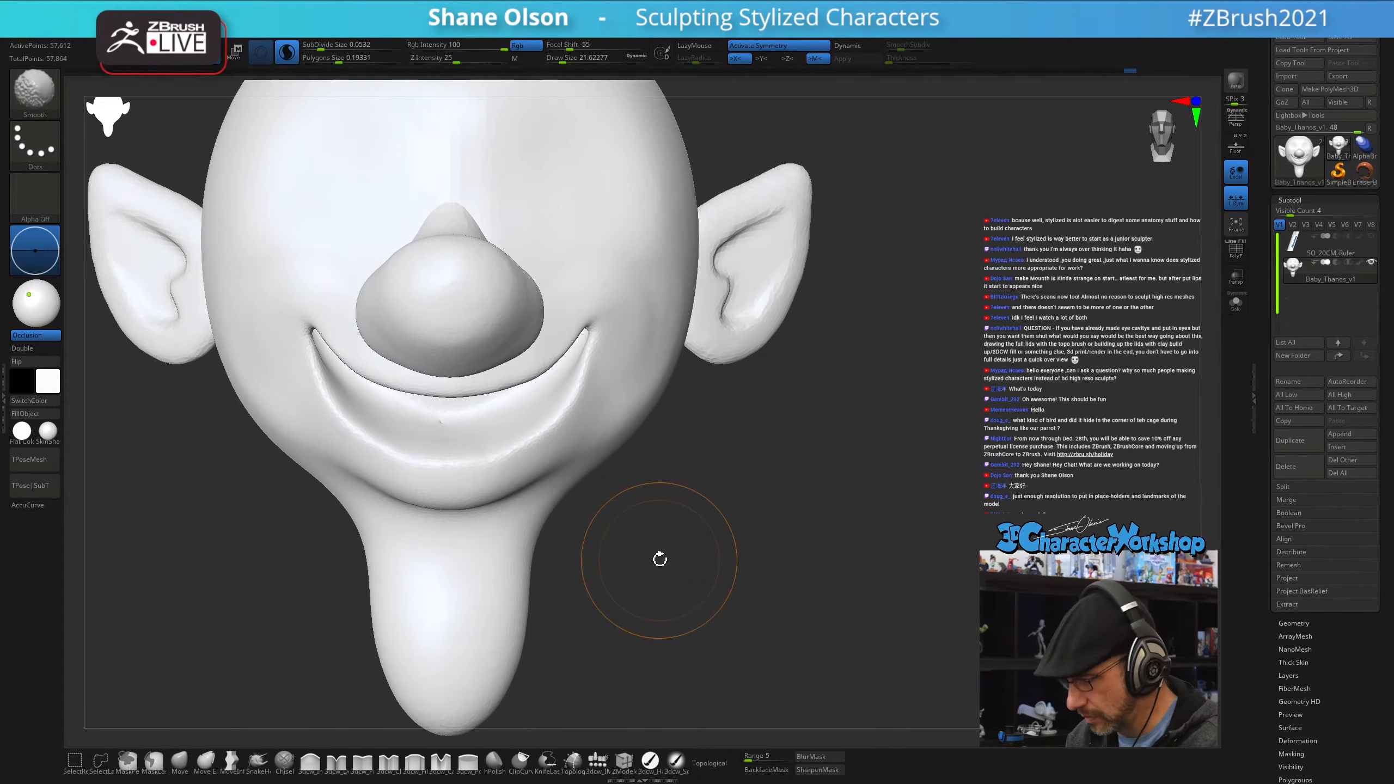
key("shift+f")
key("shift+f")
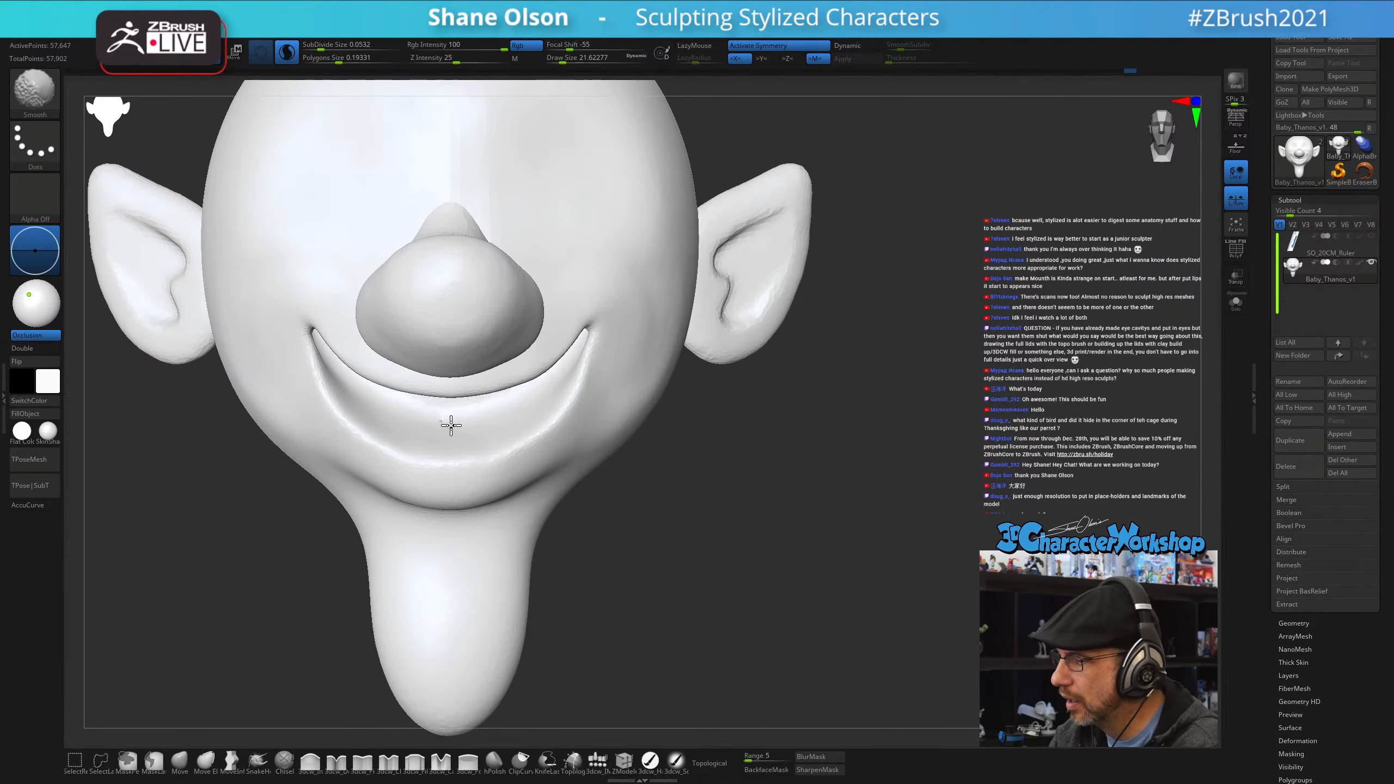
left_click_drag(459, 423, 448, 430, "shift")
left_click_drag(639, 521, 630, 483)
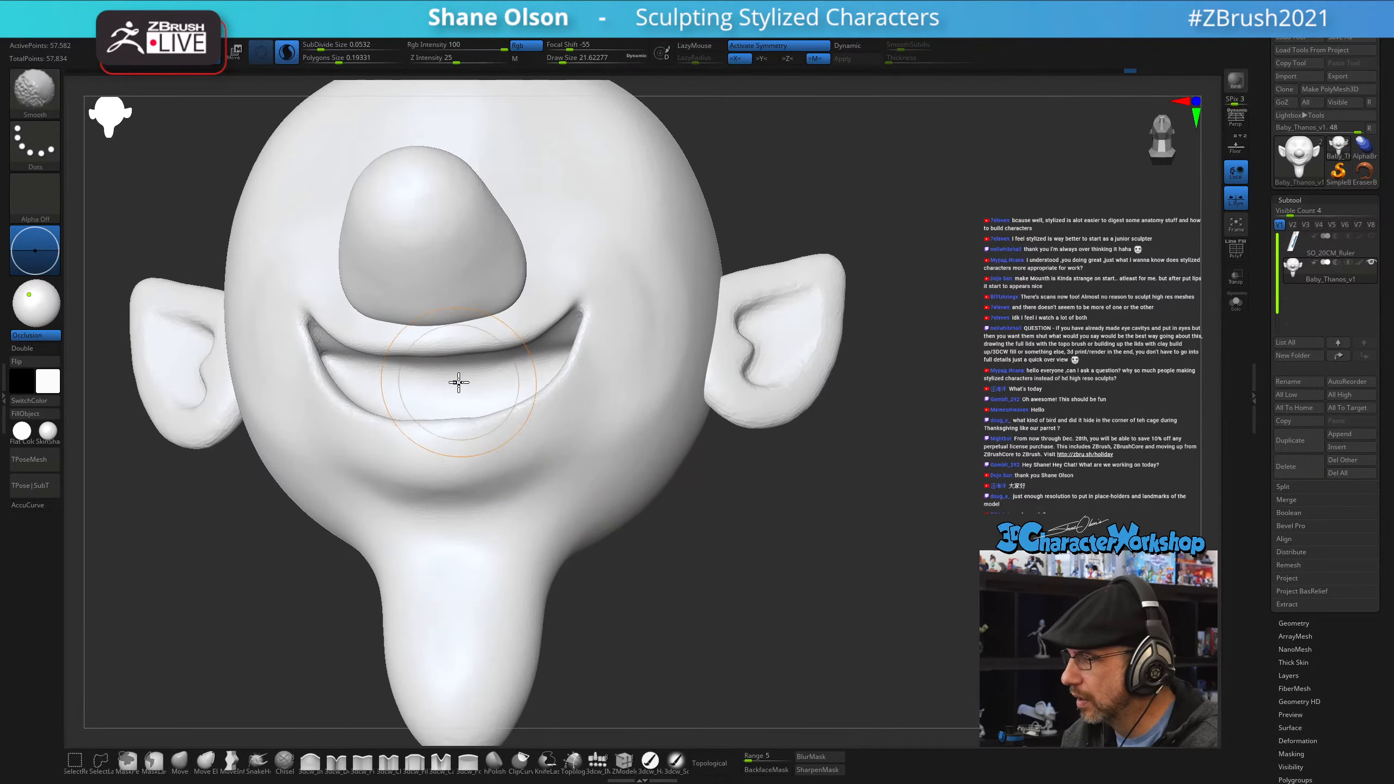
left_click_drag(374, 385, 408, 398, "shift")
mouse_move(637, 522)
left_mouse_down()
mouse_move(591, 485)
mouse_move(599, 467)
left_mouse_up()
mouse_move(596, 384)
left_mouse_down("shift")
mouse_move(648, 356)
mouse_move(653, 305)
left_mouse_up("shift")
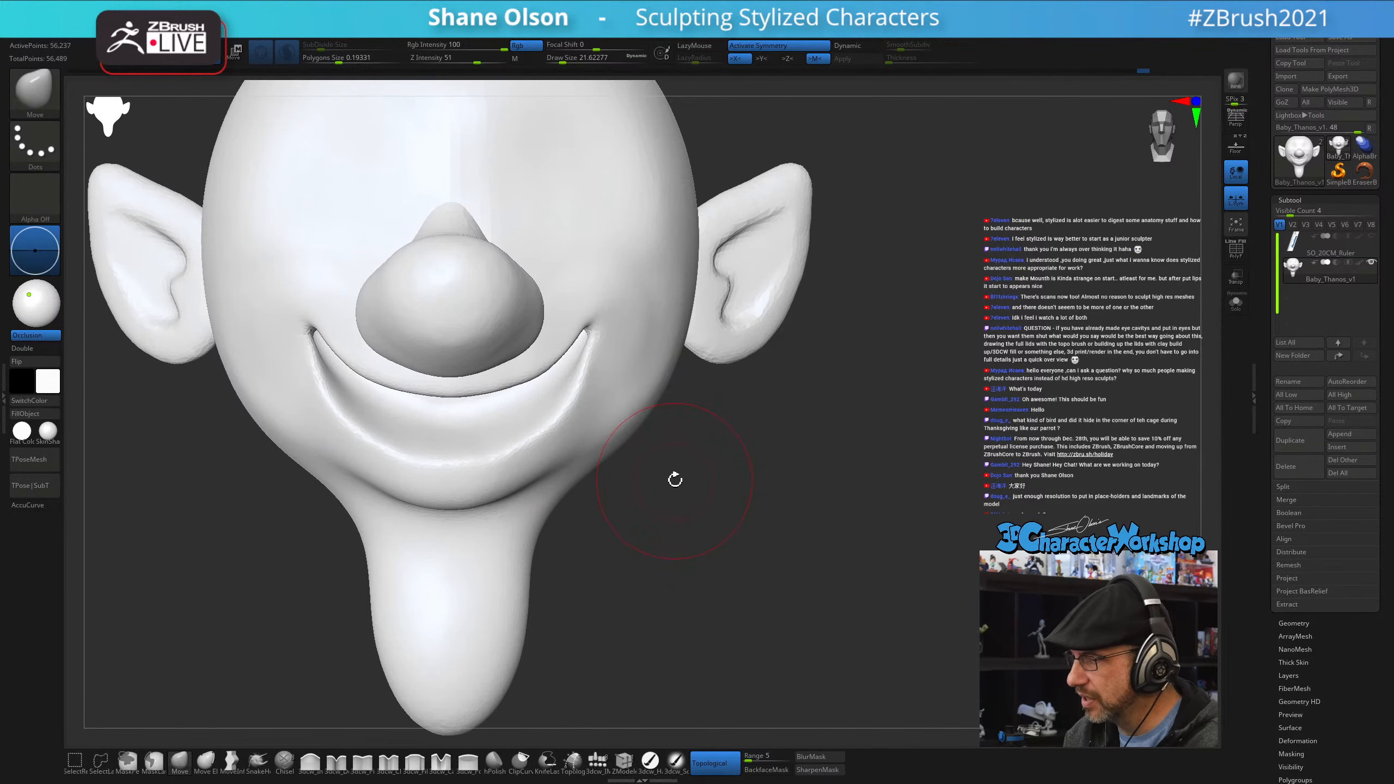
- Update the head's DynaMesh and examine the smile and cheeks from the side, front and three-quarter views
mouse_move(675, 479)
left_mouse_down()
mouse_move(664, 439)
mouse_move(691, 262)
mouse_move(679, 495)
left_mouse_up()
left_click_drag(719, 573, 636, 542, "alt")
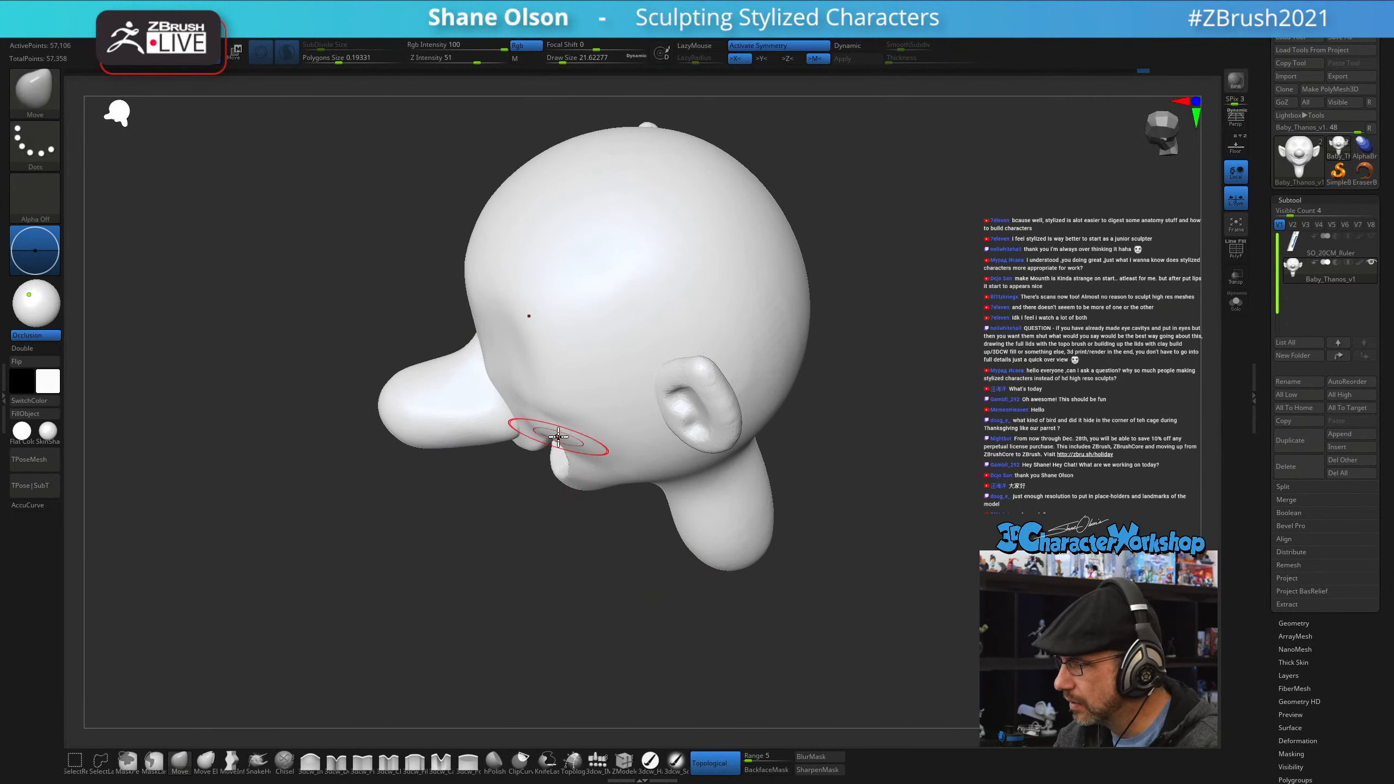
mouse_move(598, 439)
right_mouse_down()
mouse_move(601, 419)
mouse_move(571, 454)
mouse_move(591, 452)
mouse_move(529, 437)
mouse_move(581, 414)
mouse_move(588, 429)
right_mouse_up()
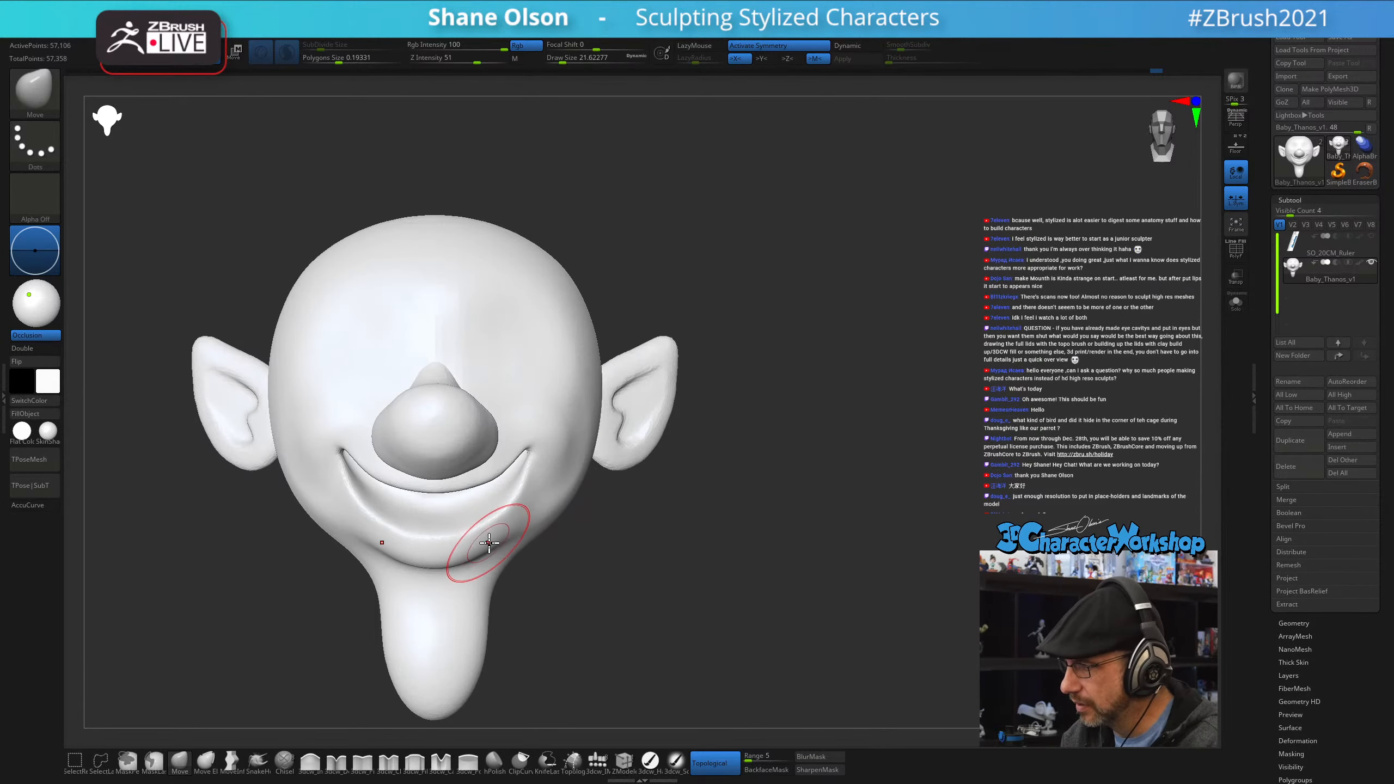
mouse_move(482, 545)
right_mouse_down()
mouse_move(483, 598)
mouse_move(688, 594)
mouse_move(675, 548)
mouse_move(758, 520)
right_mouse_up()
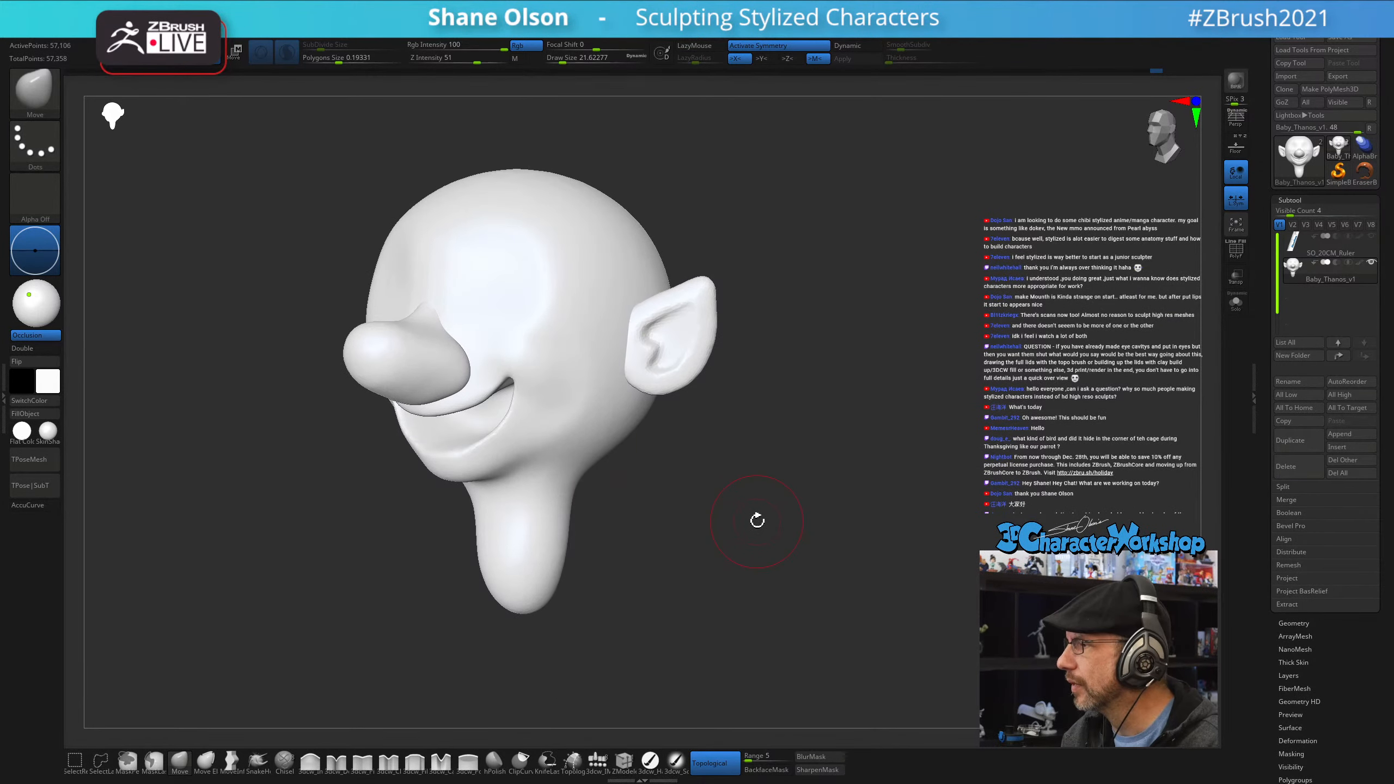
mouse_move(807, 302)
right_mouse_down()
mouse_move(843, 368)
mouse_move(837, 321)
mouse_move(890, 305)
mouse_move(852, 201)
right_mouse_up()
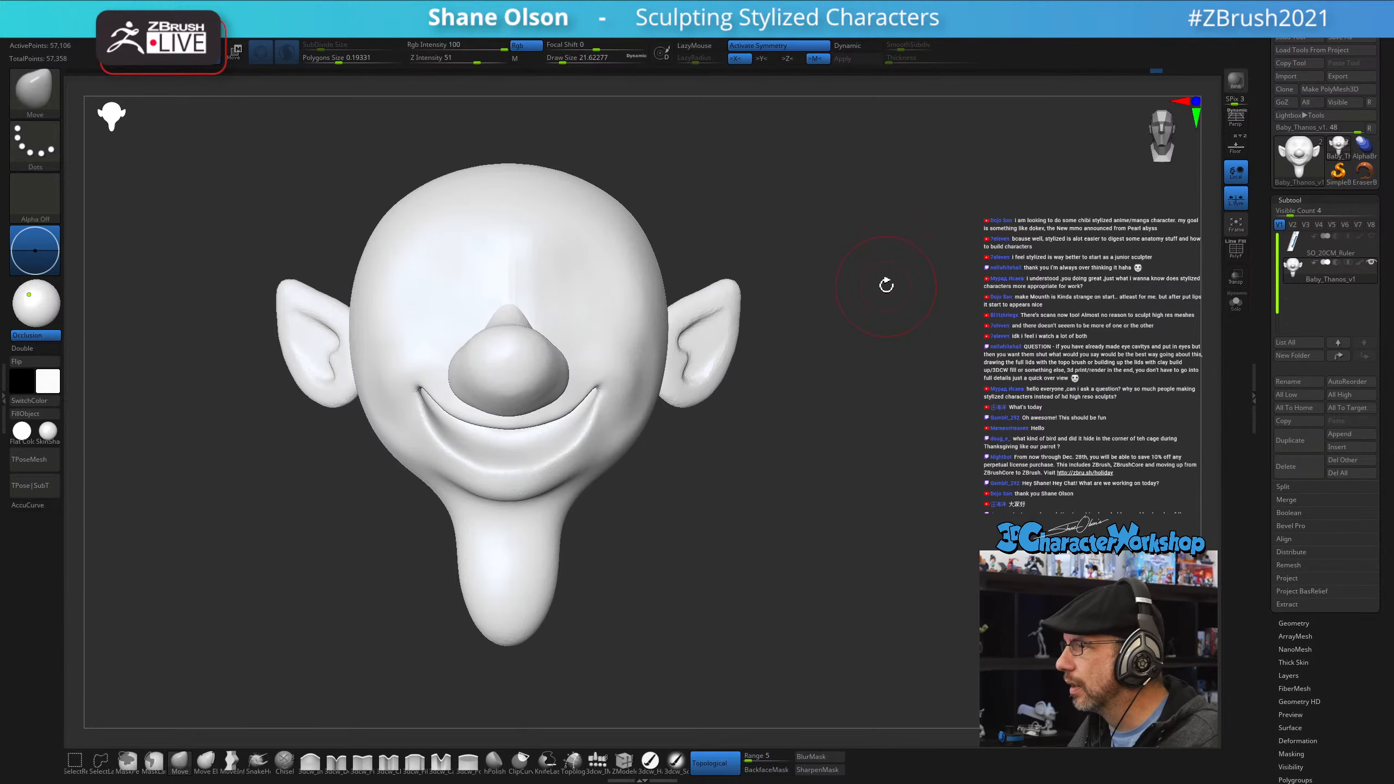
right_click_drag(881, 308, 718, 401)
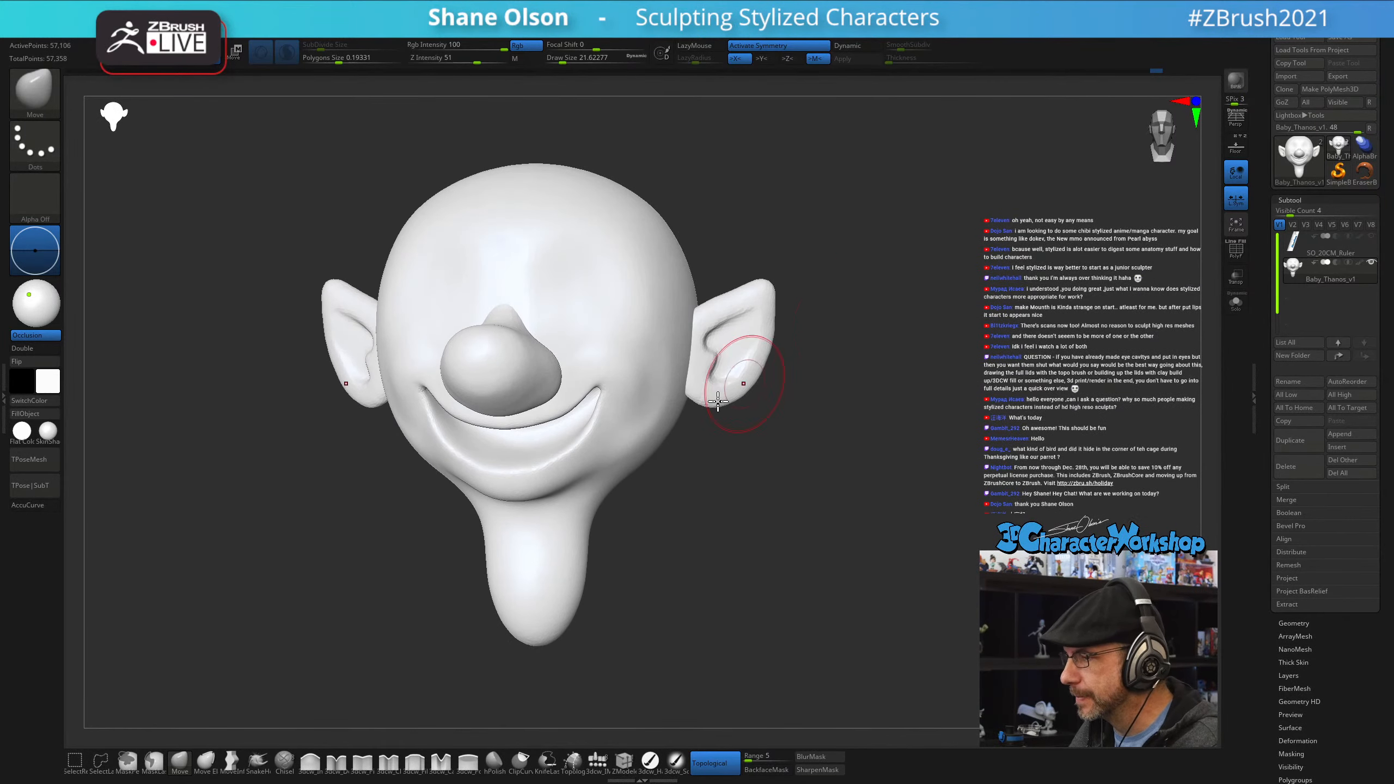
- Insert a symmetrical pair of QuadSphere-2 eyeballs above the nose with the IMM brush
left_click(597, 761)
right_click_drag(844, 216, 854, 219)
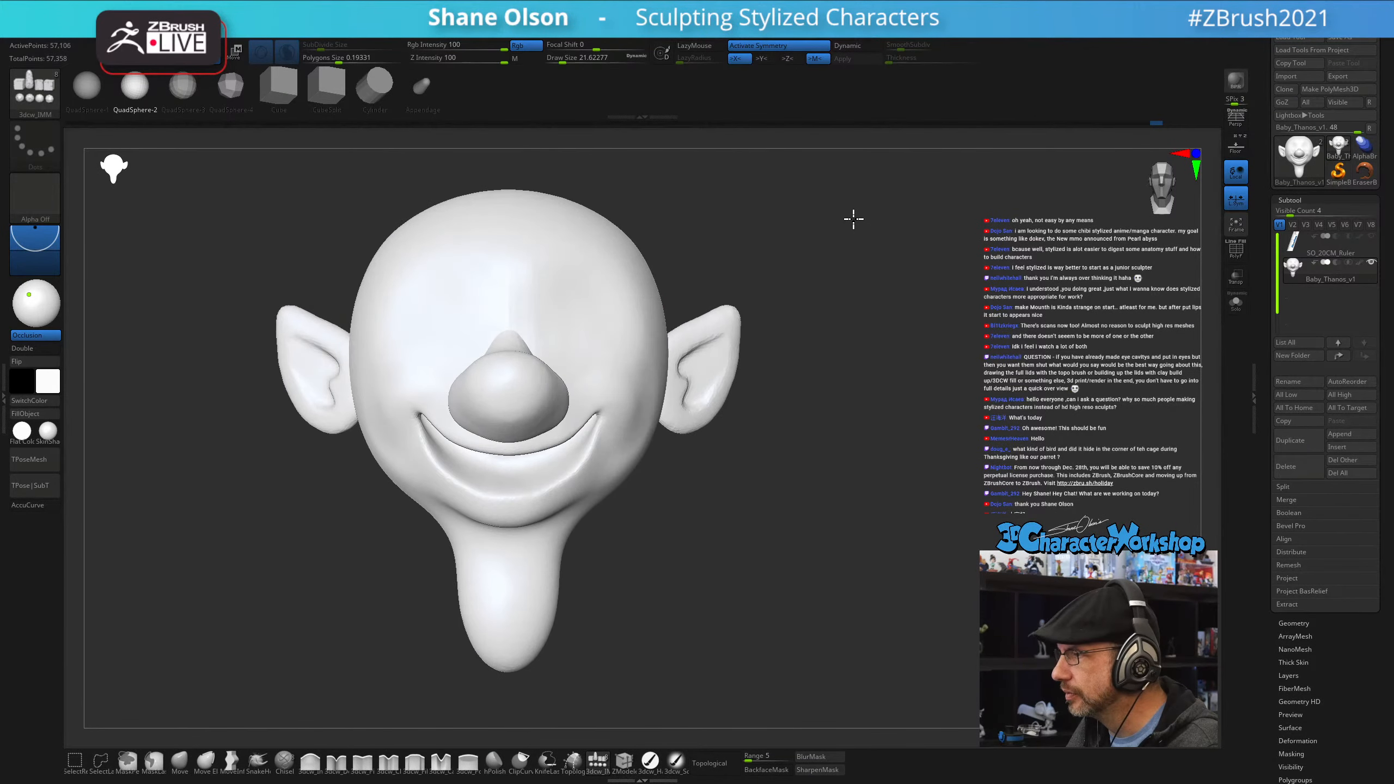
right_click_drag(856, 283, 884, 315, "alt")
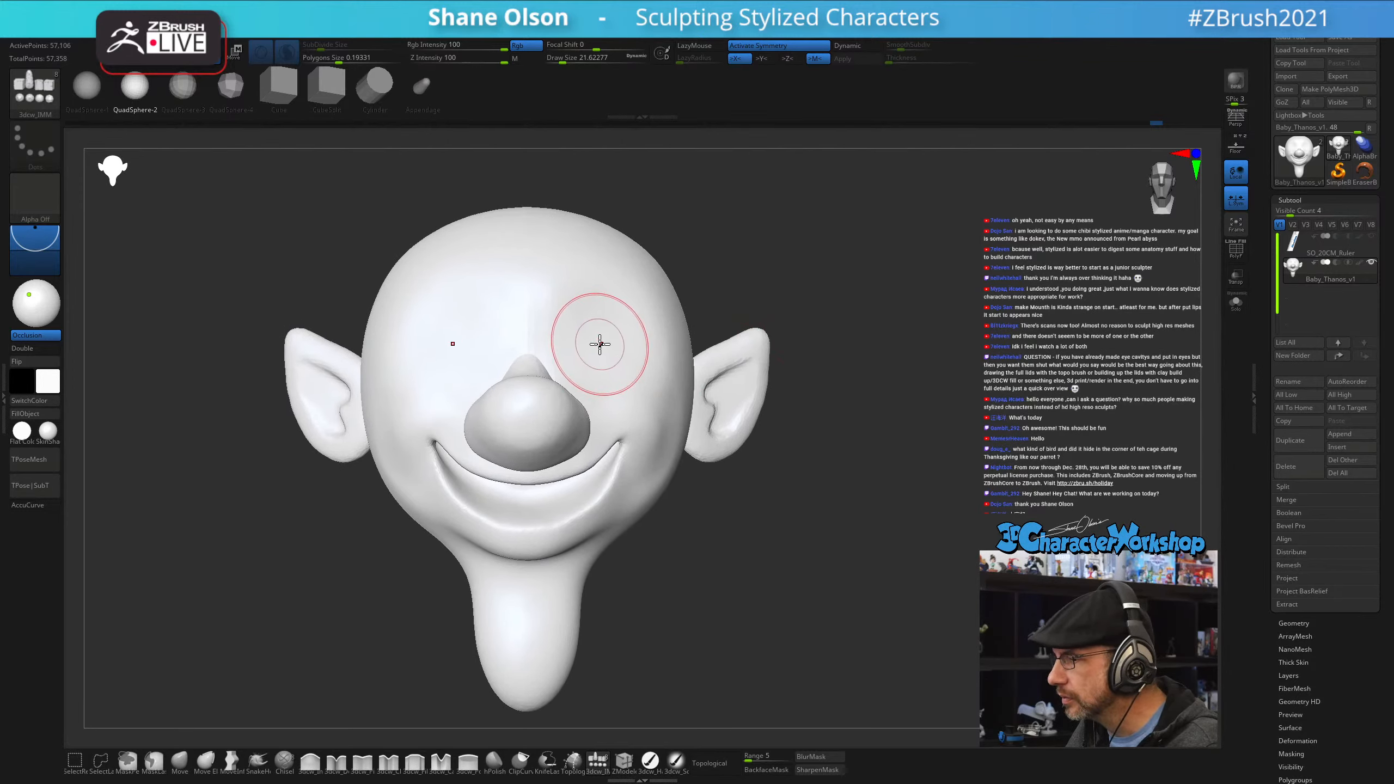
left_click_drag(601, 341, 613, 401)
left_click_drag(1039, 520, 996, 514, "shift")
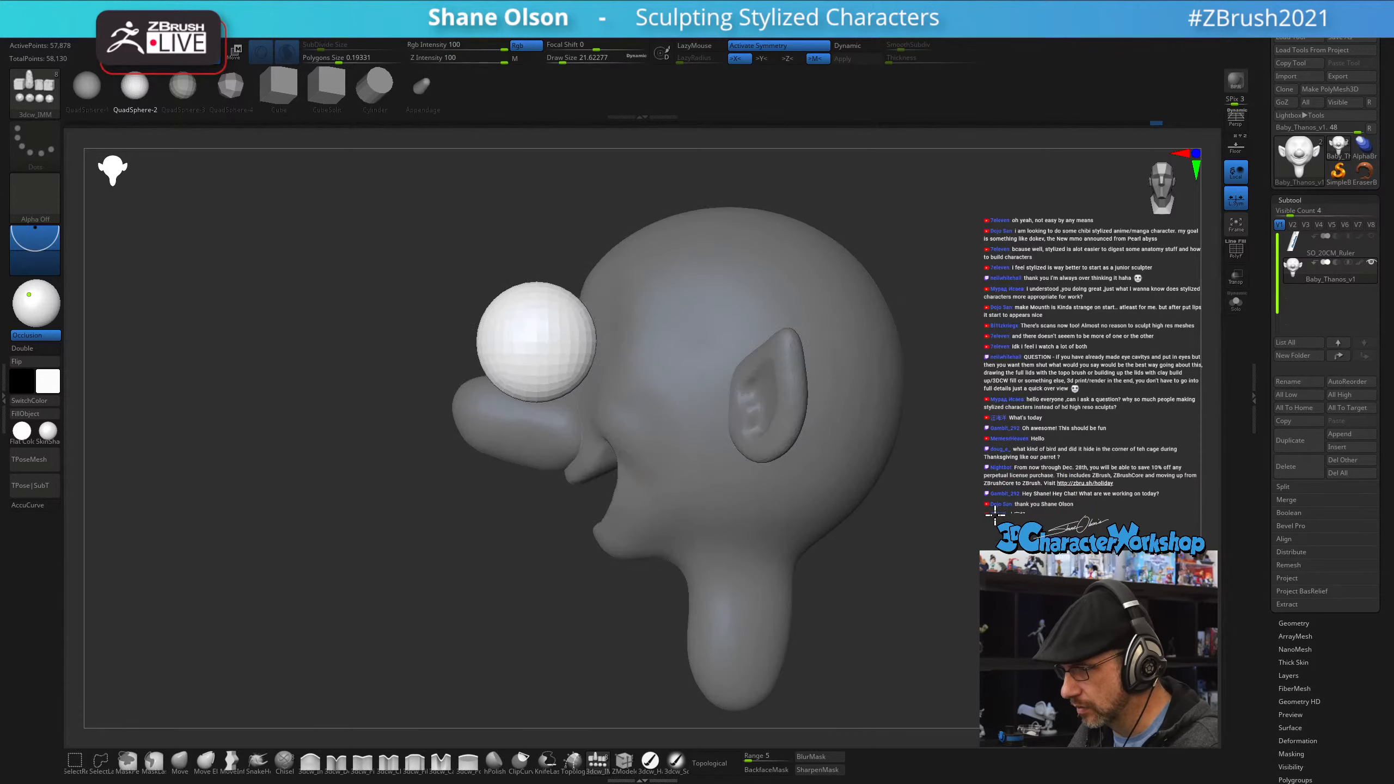
- Split the inserted eyeballs off the head into their own subtool and make that subtool active
key("w")
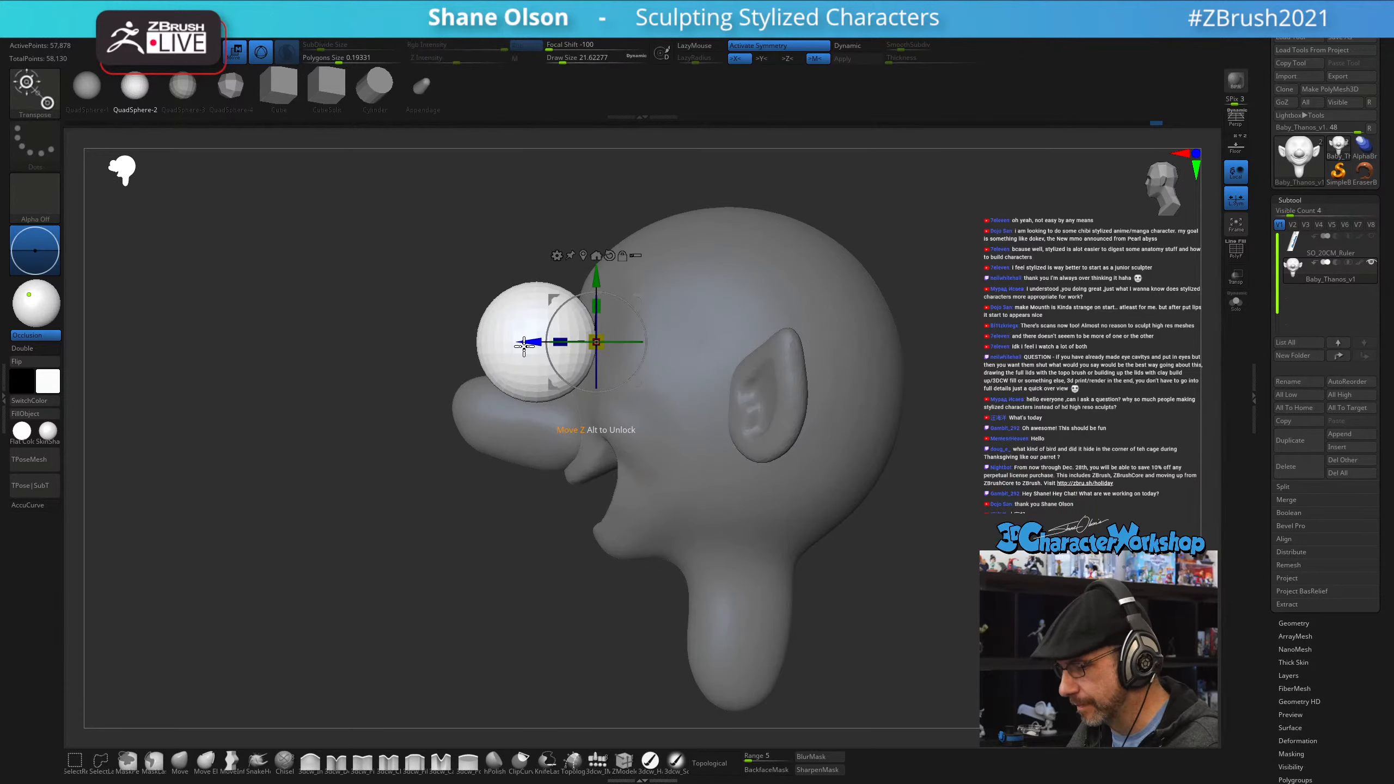
key("space")
left_click(495, 504)
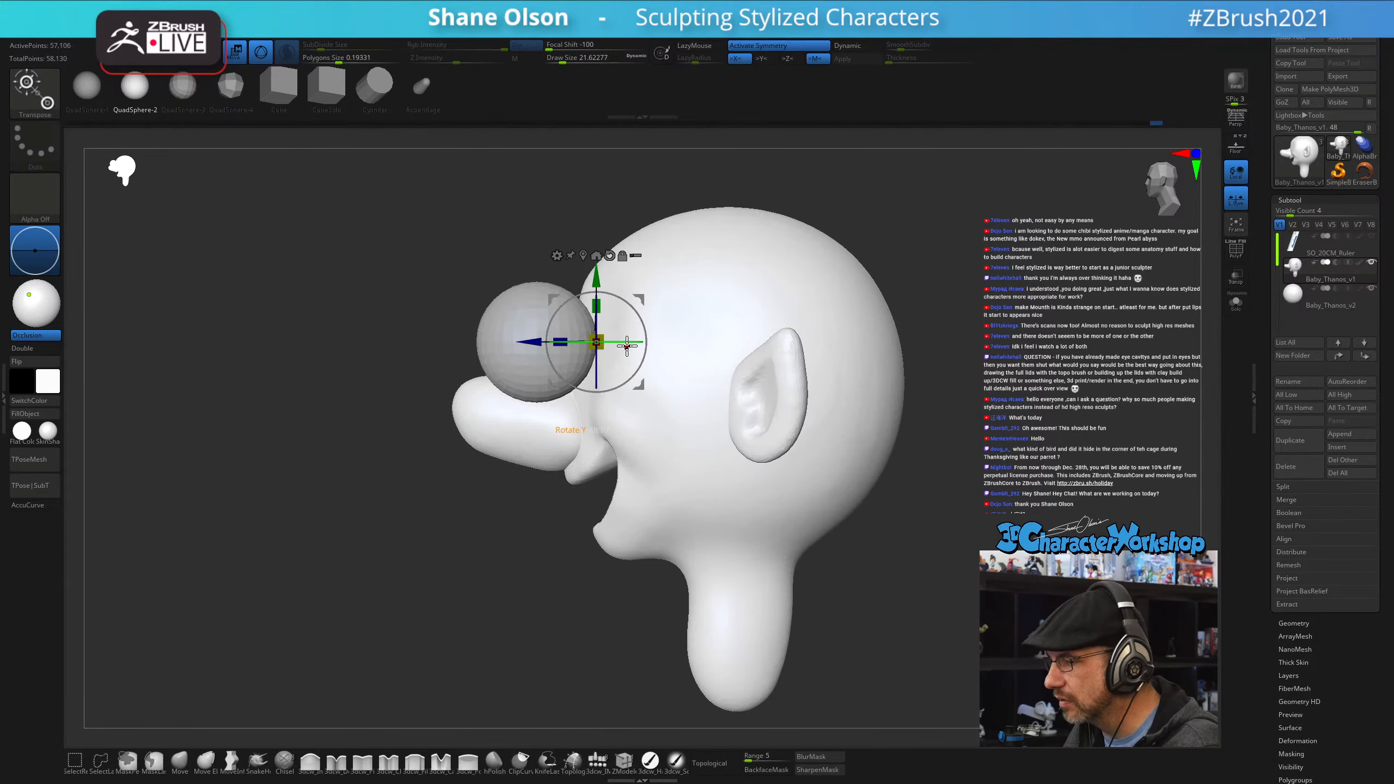
key("Down")
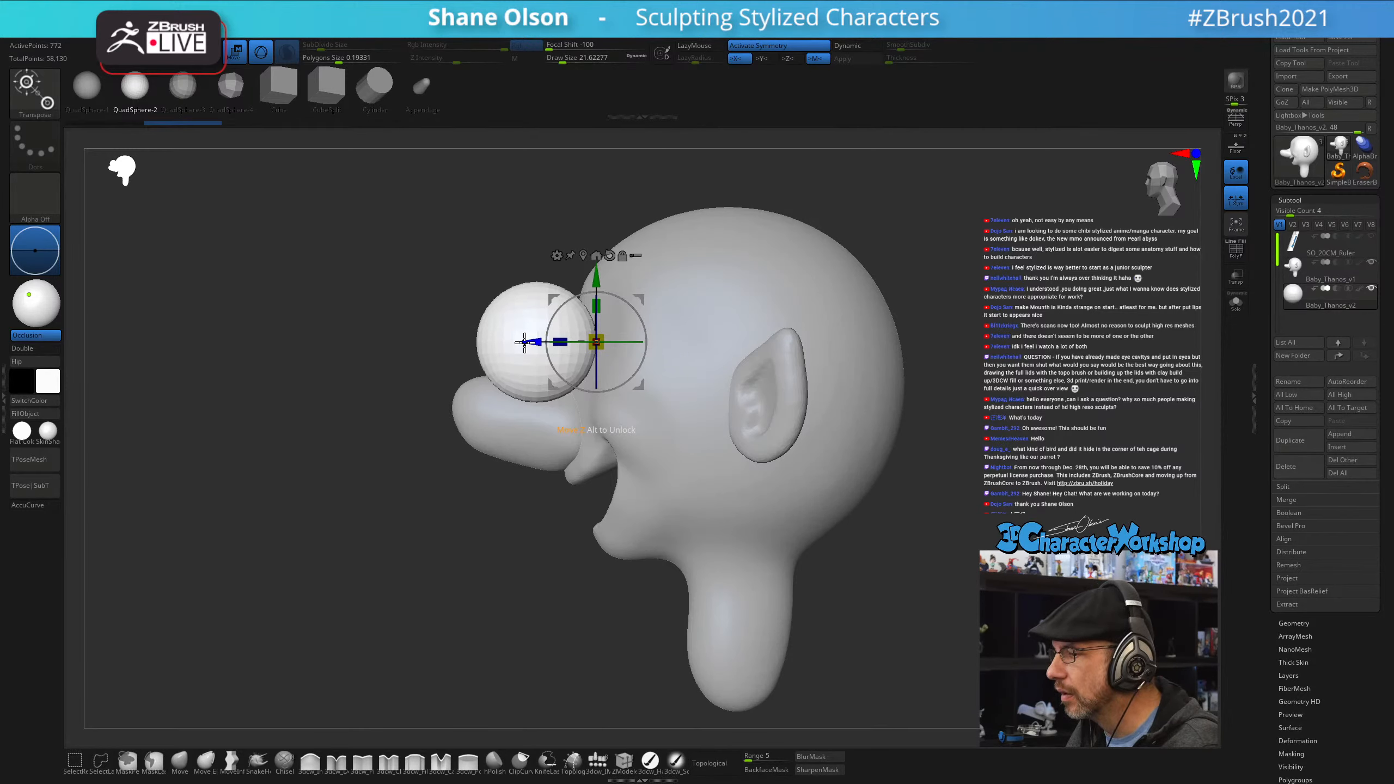
- Push the eyeballs back into the head and adjust their placement from the side and front views
mouse_move(525, 342)
left_mouse_down()
mouse_move(408, 337)
mouse_move(525, 342)
left_mouse_up()
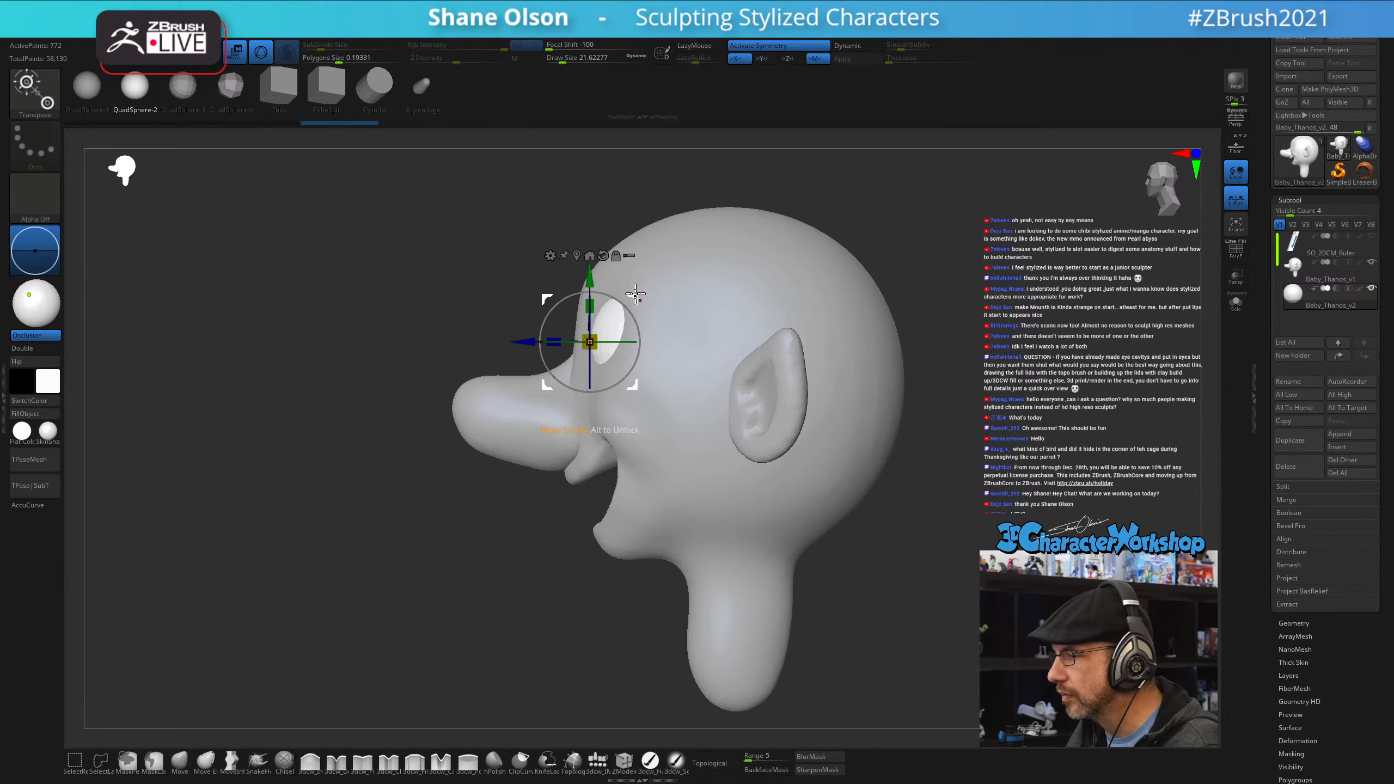
left_click_drag(427, 344, 775, 581)
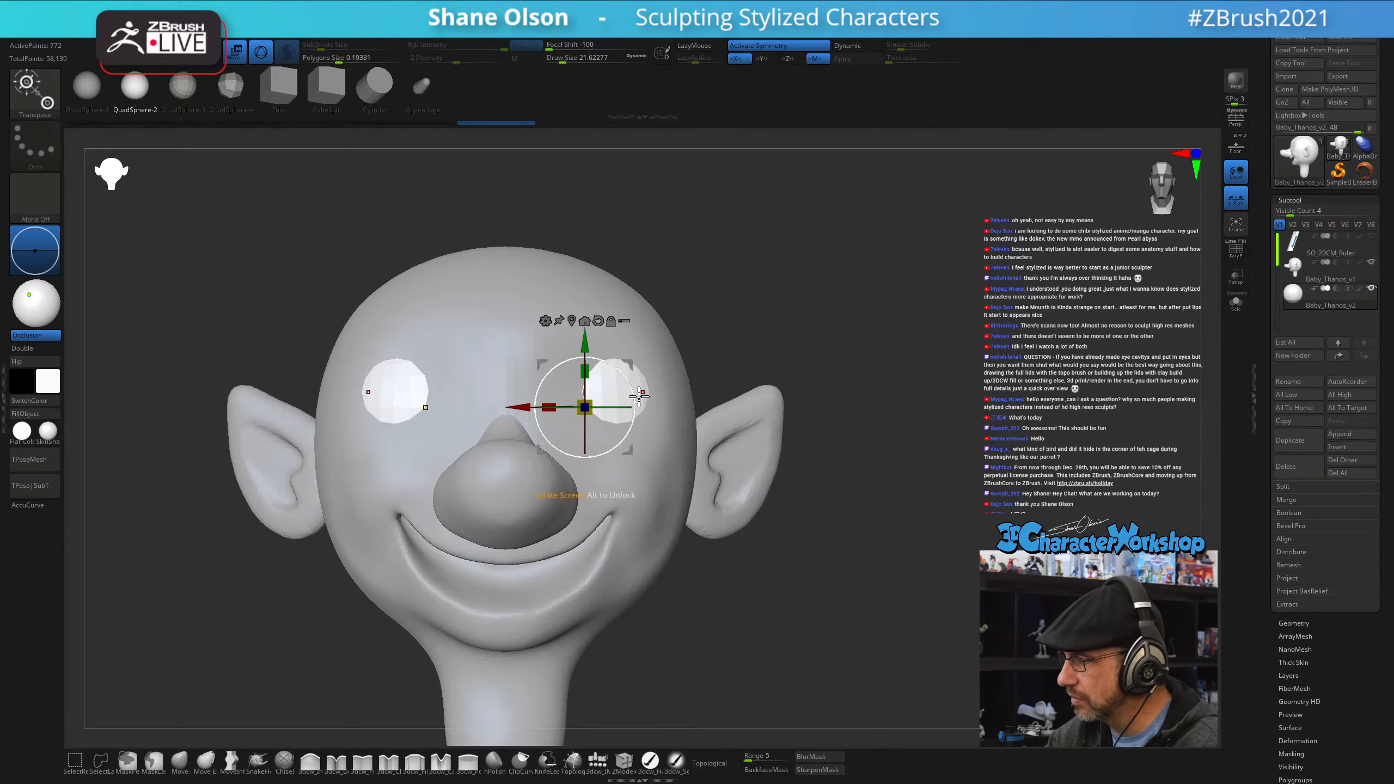
key("ctrl+z")
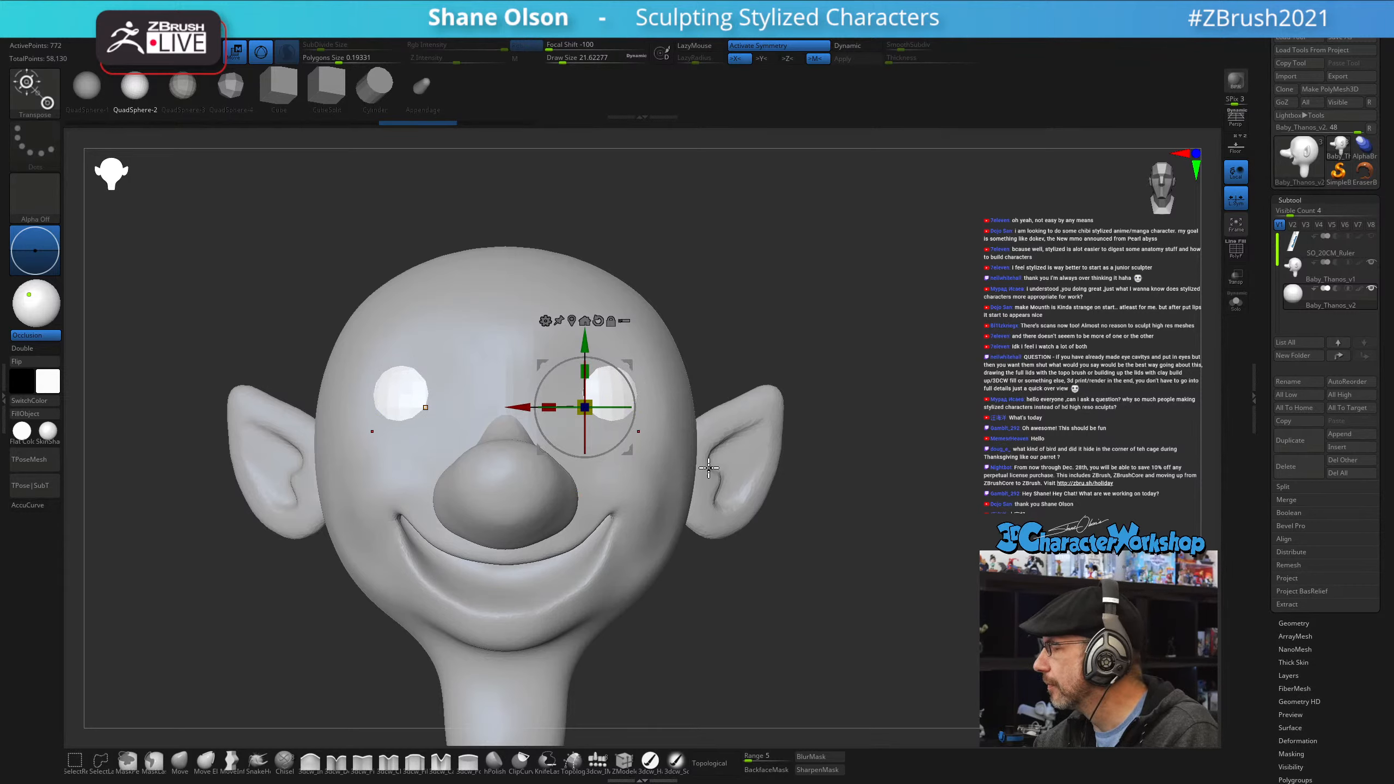
left_click_drag(589, 399, 613, 367)
left_click_drag(813, 327, 771, 333, "shift")
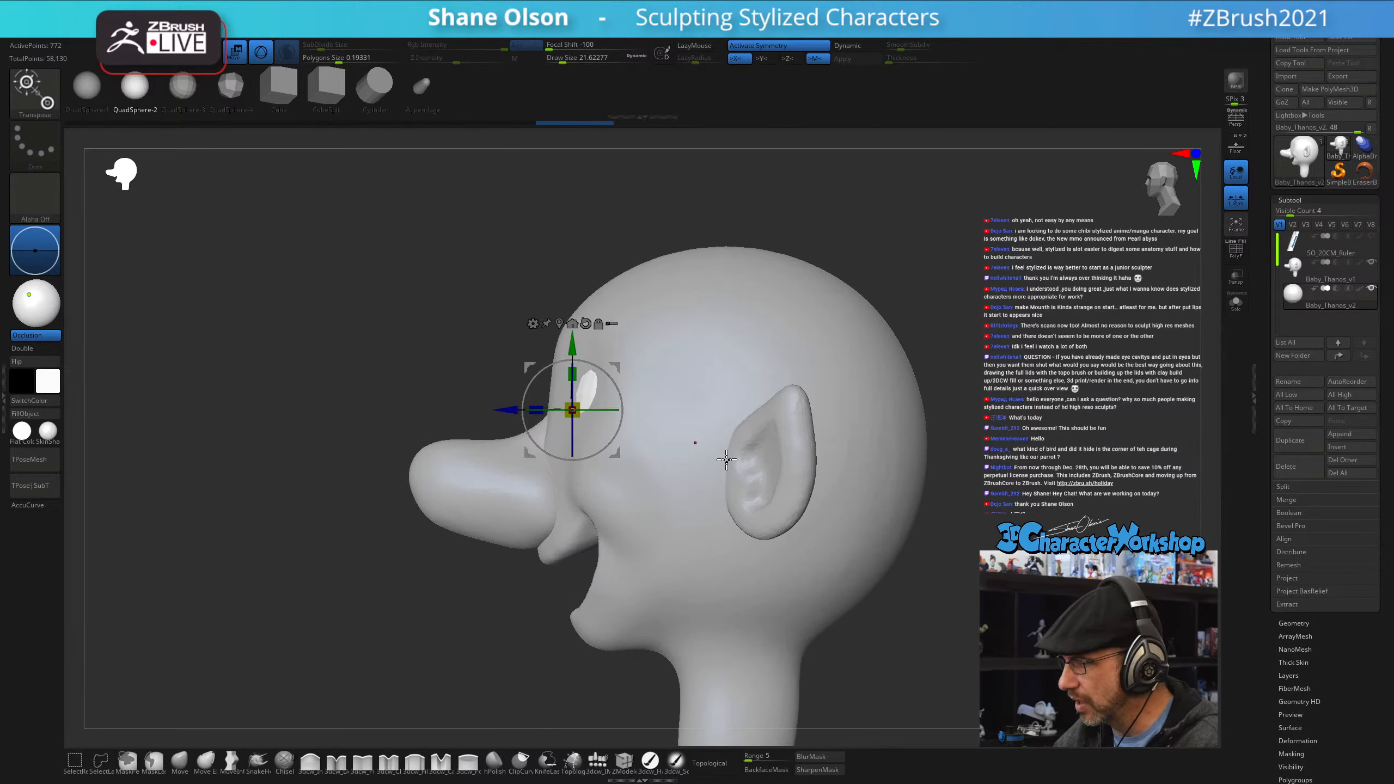
- Push the head's surface back around the eyes with the Move brush at a Draw Size of about 37
left_click(651, 633, "alt")
key("q")
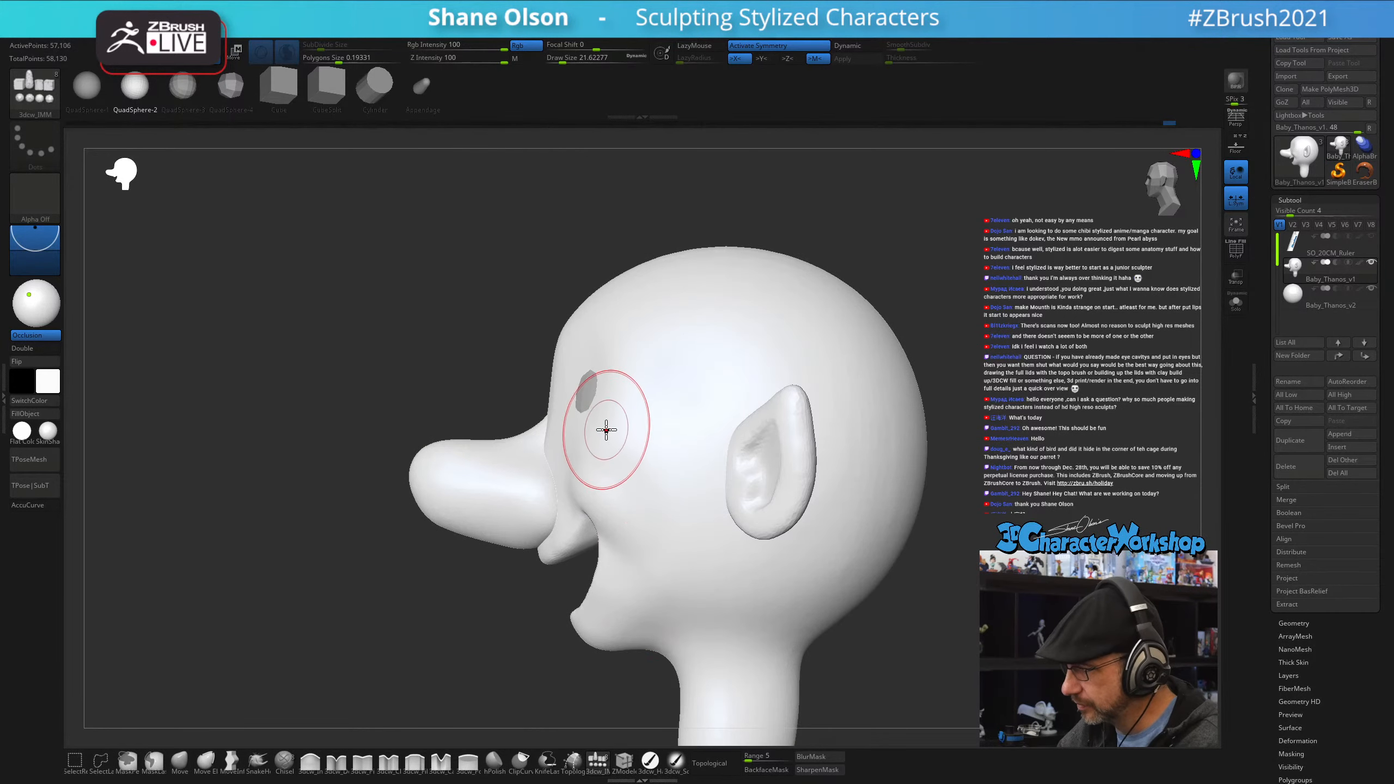
left_click(181, 763)
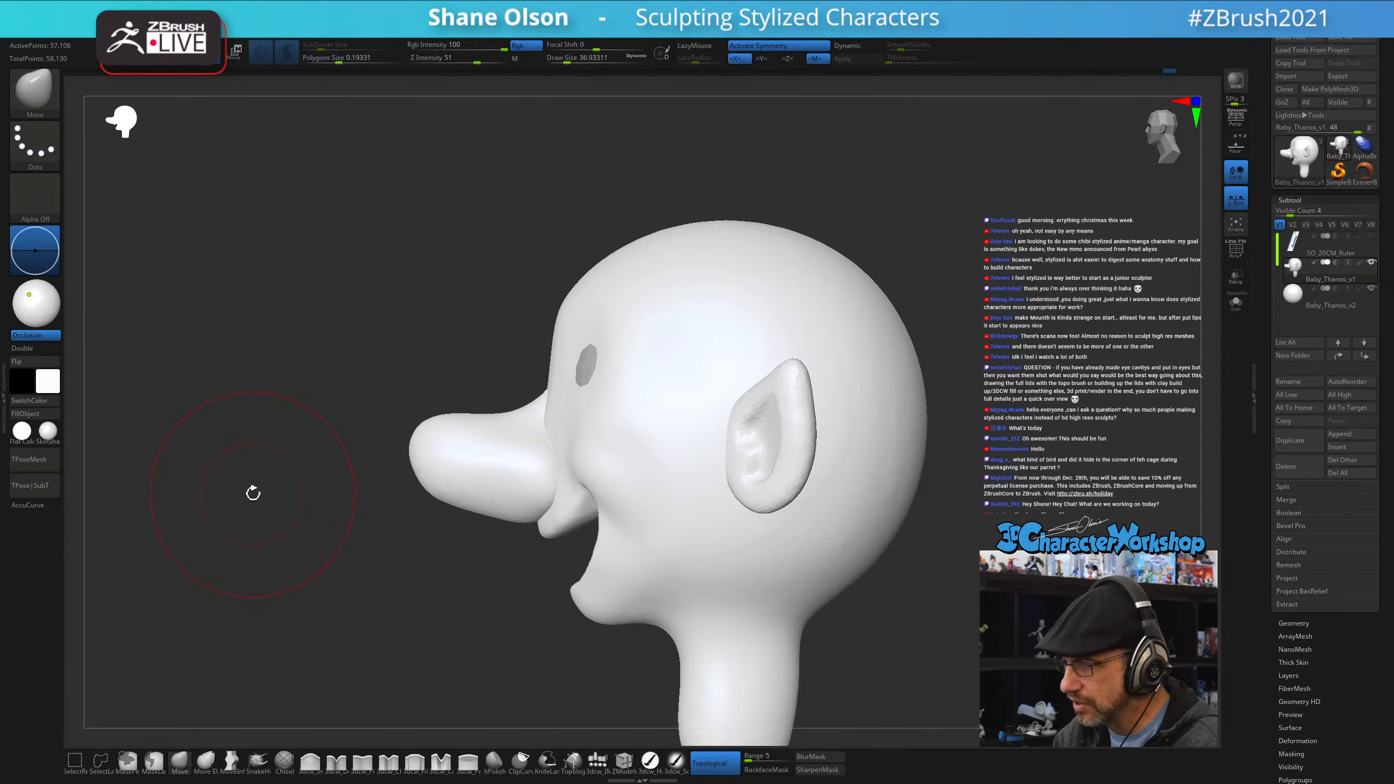
key("s")
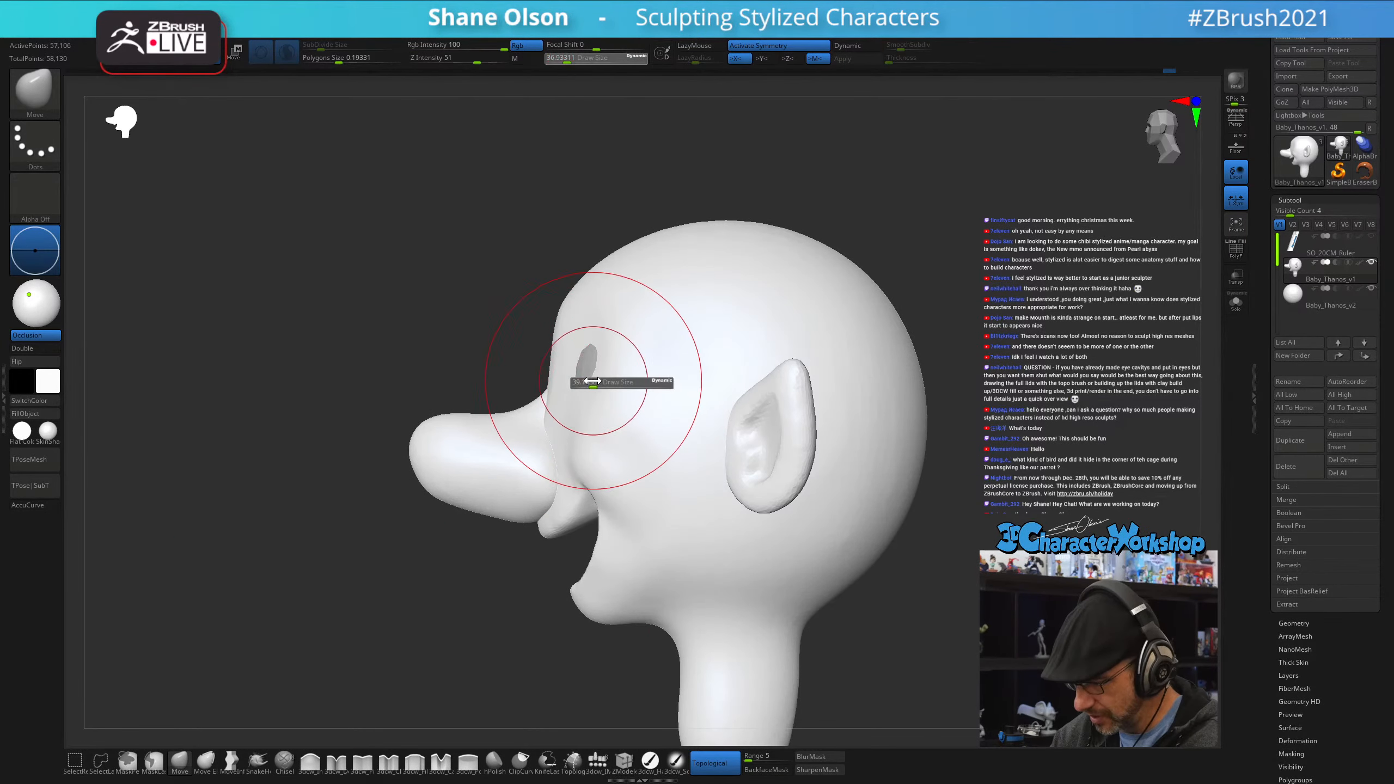
mouse_move(590, 379)
left_mouse_down()
mouse_move(601, 414)
mouse_move(632, 367)
left_mouse_up()
right_click_drag(632, 367, 768, 384, "shift")
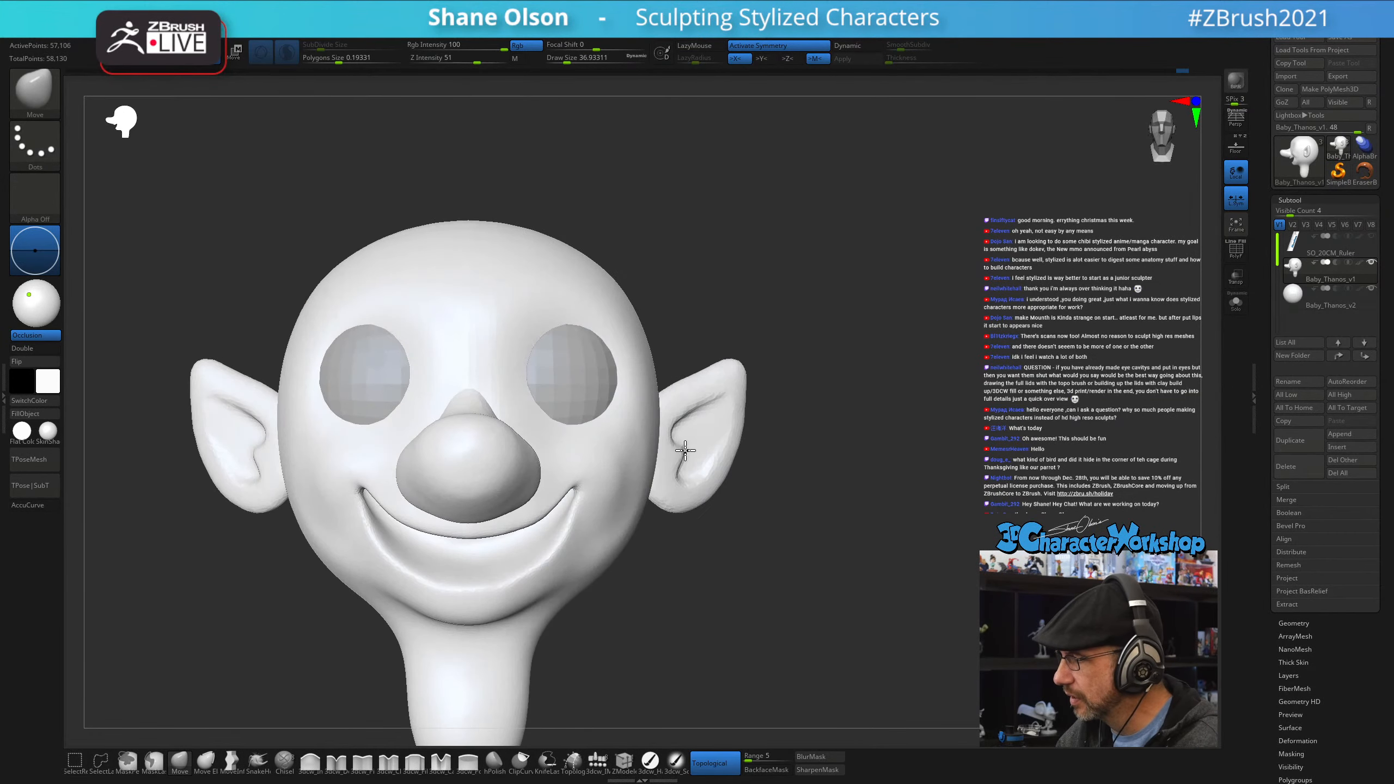
- Smooth the eyeballs with Dynamic Subdiv, choosing Always YES for automatic activation
left_click(582, 387, "alt")
key("d")
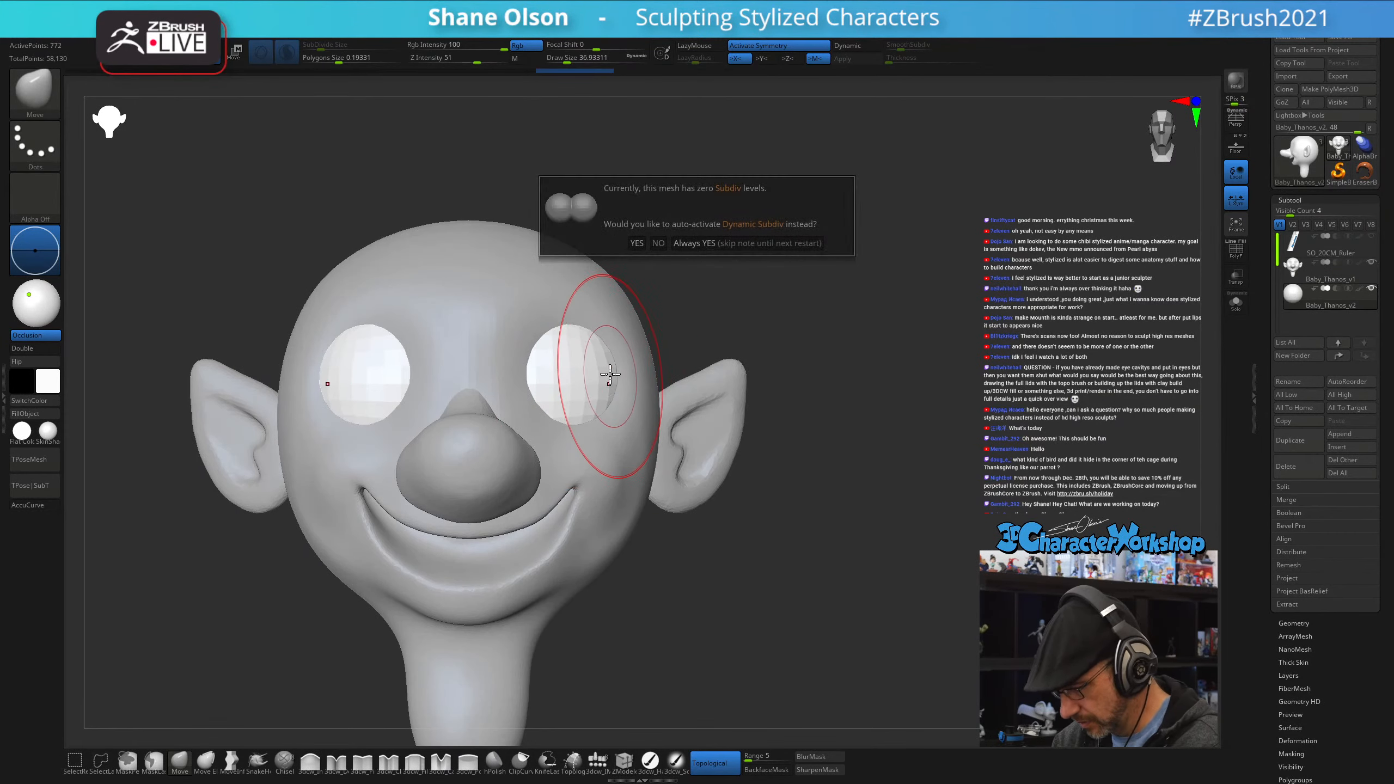
left_click(709, 243)
left_click_drag(799, 364, 829, 300)
left_click_drag(792, 471, 745, 530)
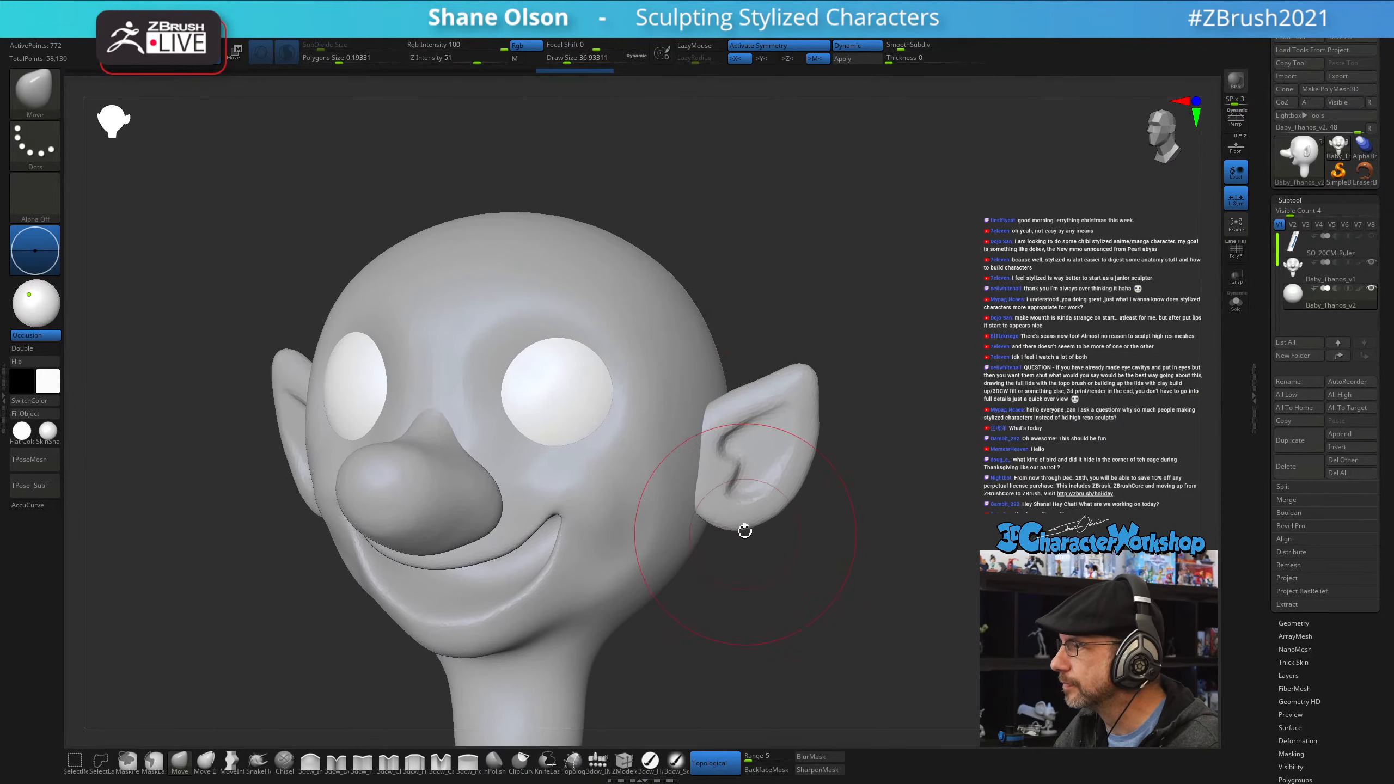
- Refine the head's brow, nose and mouth profile with the Move brush at a Draw Size of about 44
left_click(659, 365, "alt")
right_click_drag(660, 373, 603, 391)
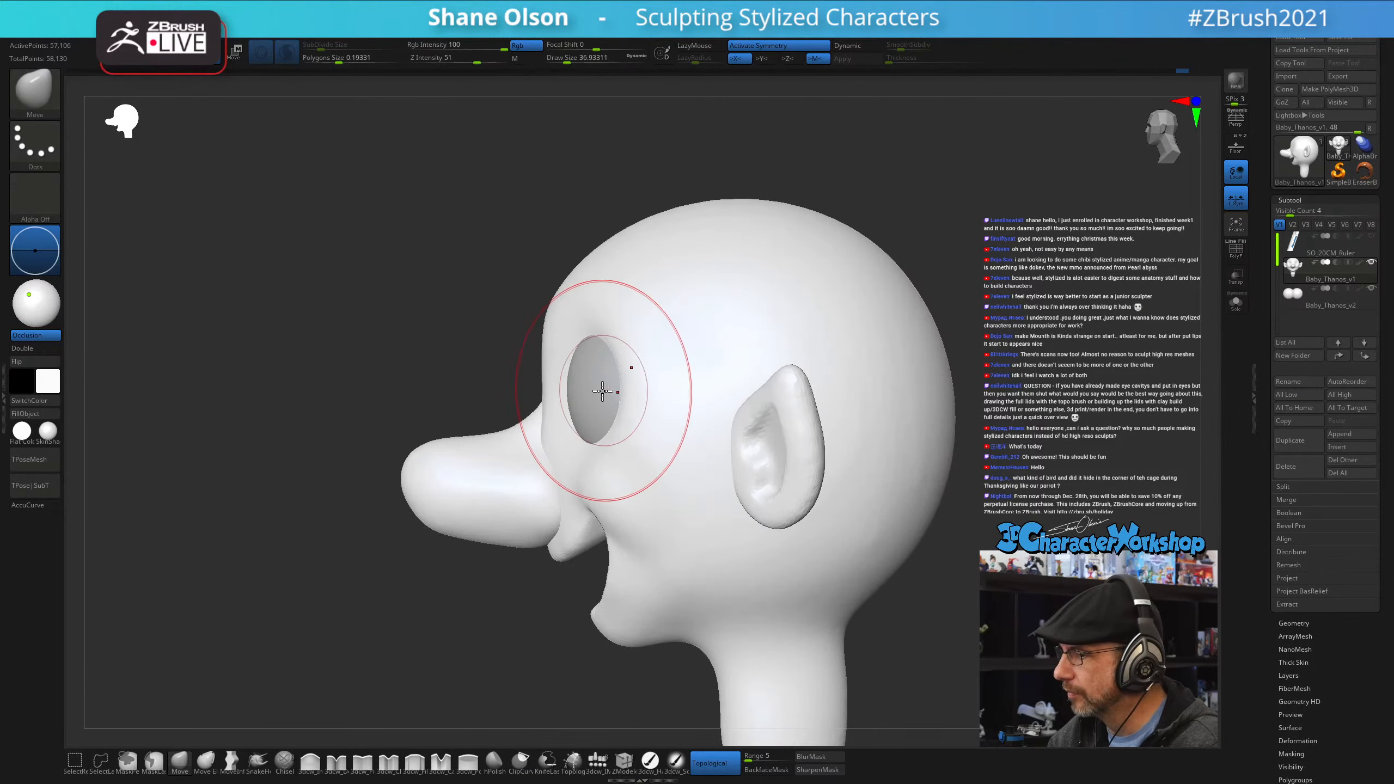
key("bracketright")
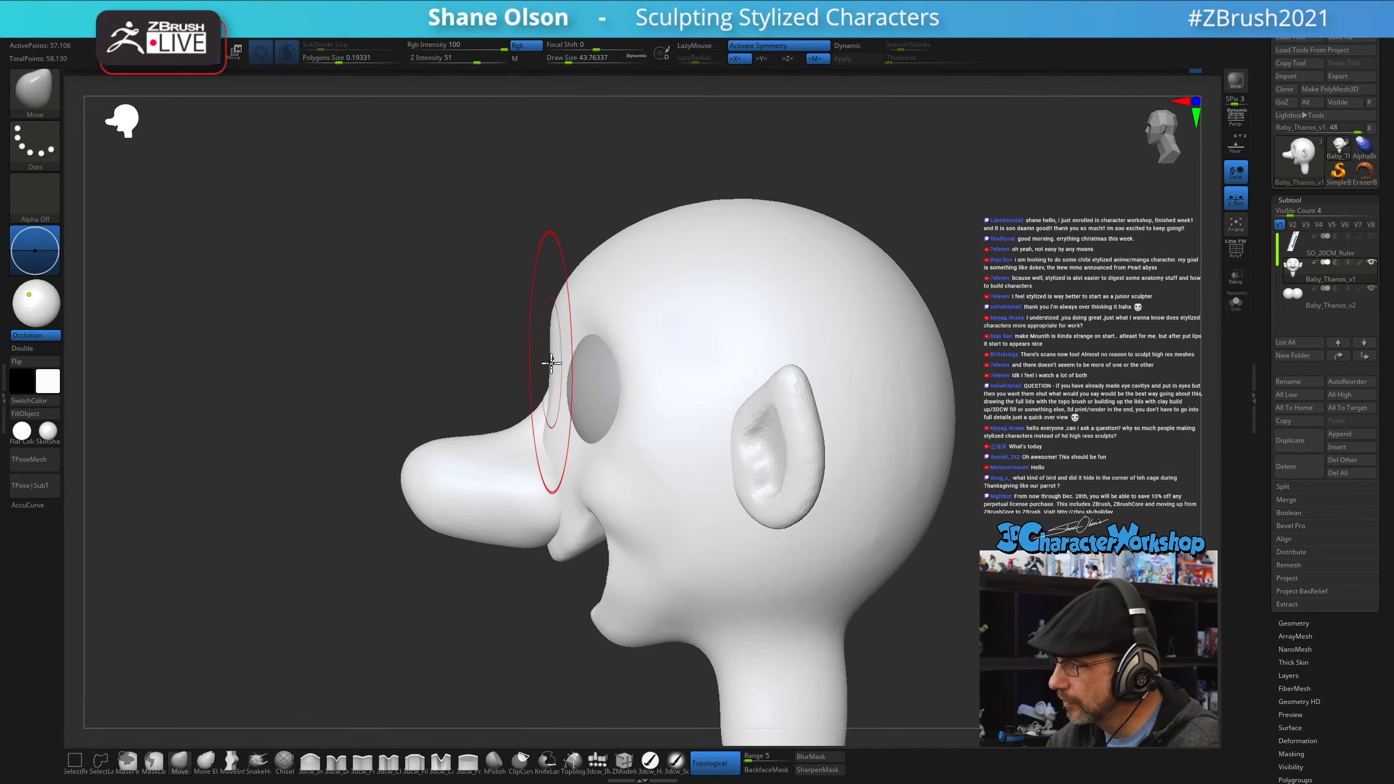
right_click_drag(604, 518, 663, 517)
right_click_drag(628, 460, 596, 467)
left_click_drag(604, 501, 565, 470)
right_click_drag(565, 470, 568, 409)
mouse_move(653, 499)
right_mouse_down()
mouse_move(710, 508)
mouse_move(635, 502)
mouse_move(633, 488)
right_mouse_up()
mouse_move(640, 429)
right_mouse_down()
mouse_move(624, 422)
mouse_move(645, 424)
right_mouse_up()
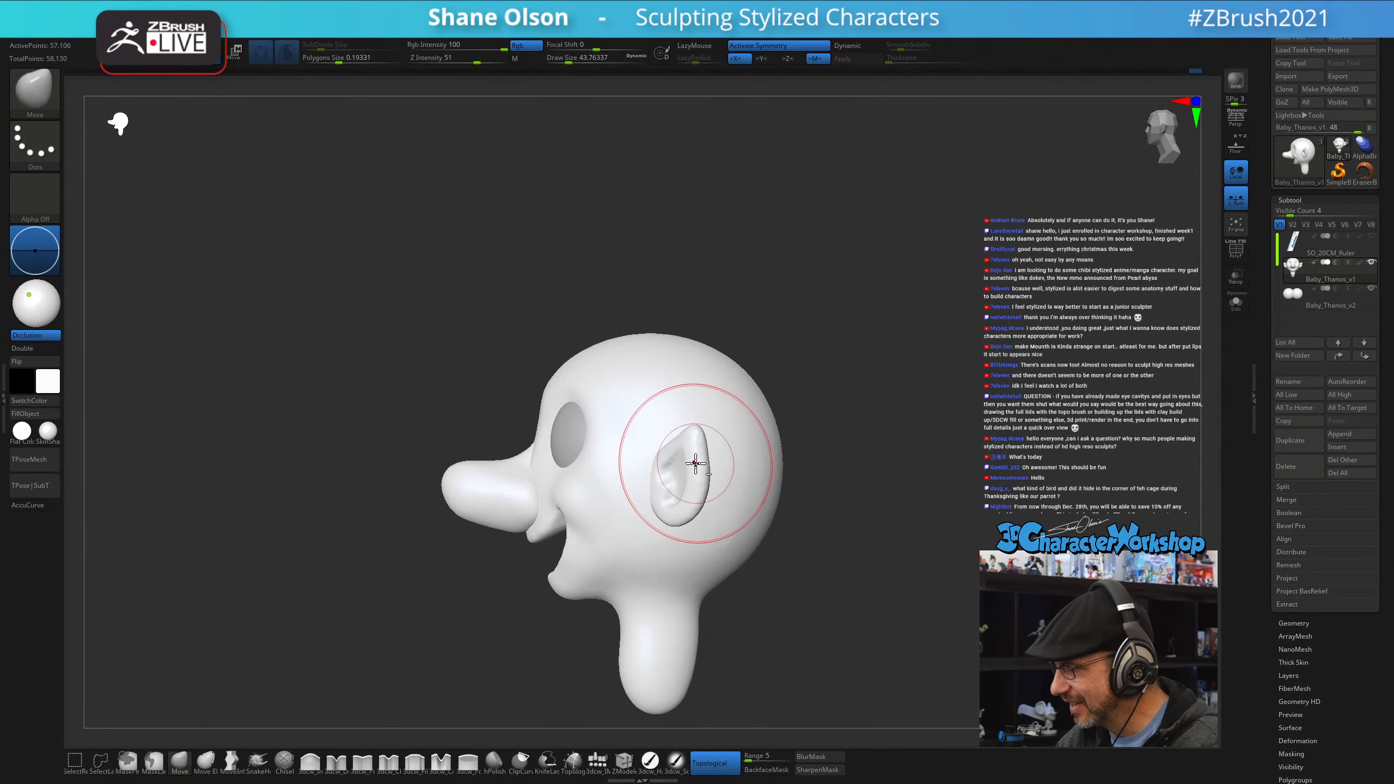
- Isolate the ears with a topological mask and reposition them on the sides of the head using the reoriented gizmo
key("w")
left_click(697, 501, "ctrl")
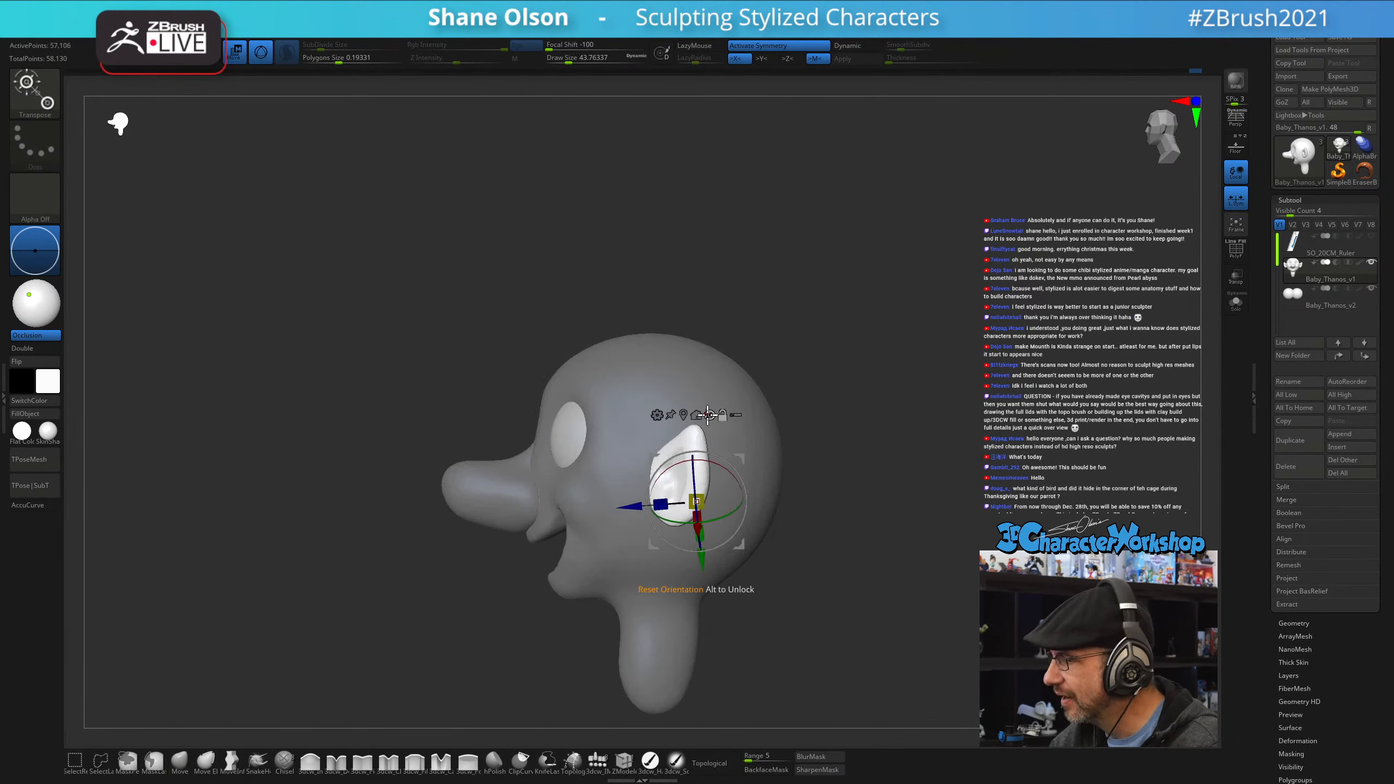
left_click_drag(730, 444, 745, 451)
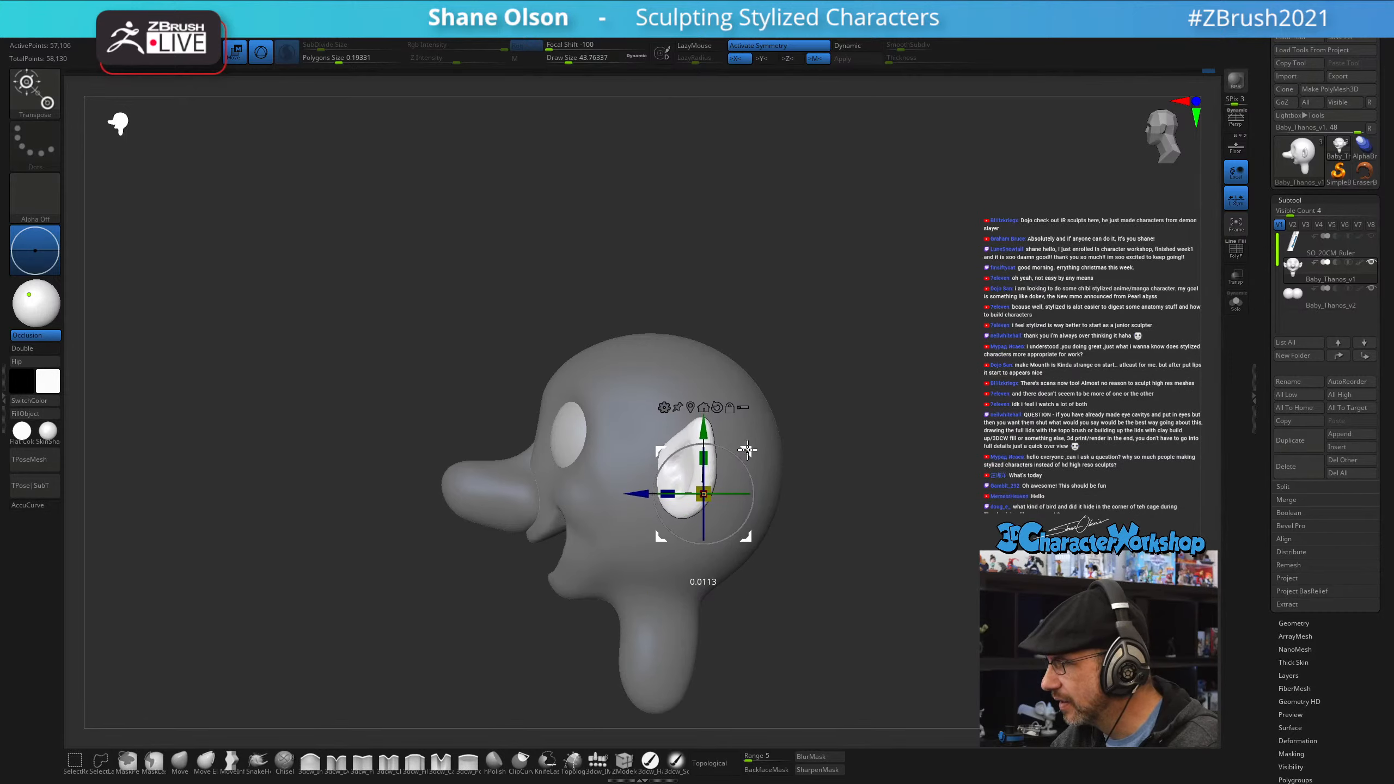
left_click_drag(802, 499, 846, 433)
mouse_move(836, 382)
left_mouse_down()
mouse_move(811, 439)
mouse_move(831, 443)
left_mouse_up()
- Reshape the sides of the face with the Move brush at Draw Sizes of about 56 and 65, and turn off Topological masking
key("q")
key("s")
left_click_drag(699, 451, 702, 451)
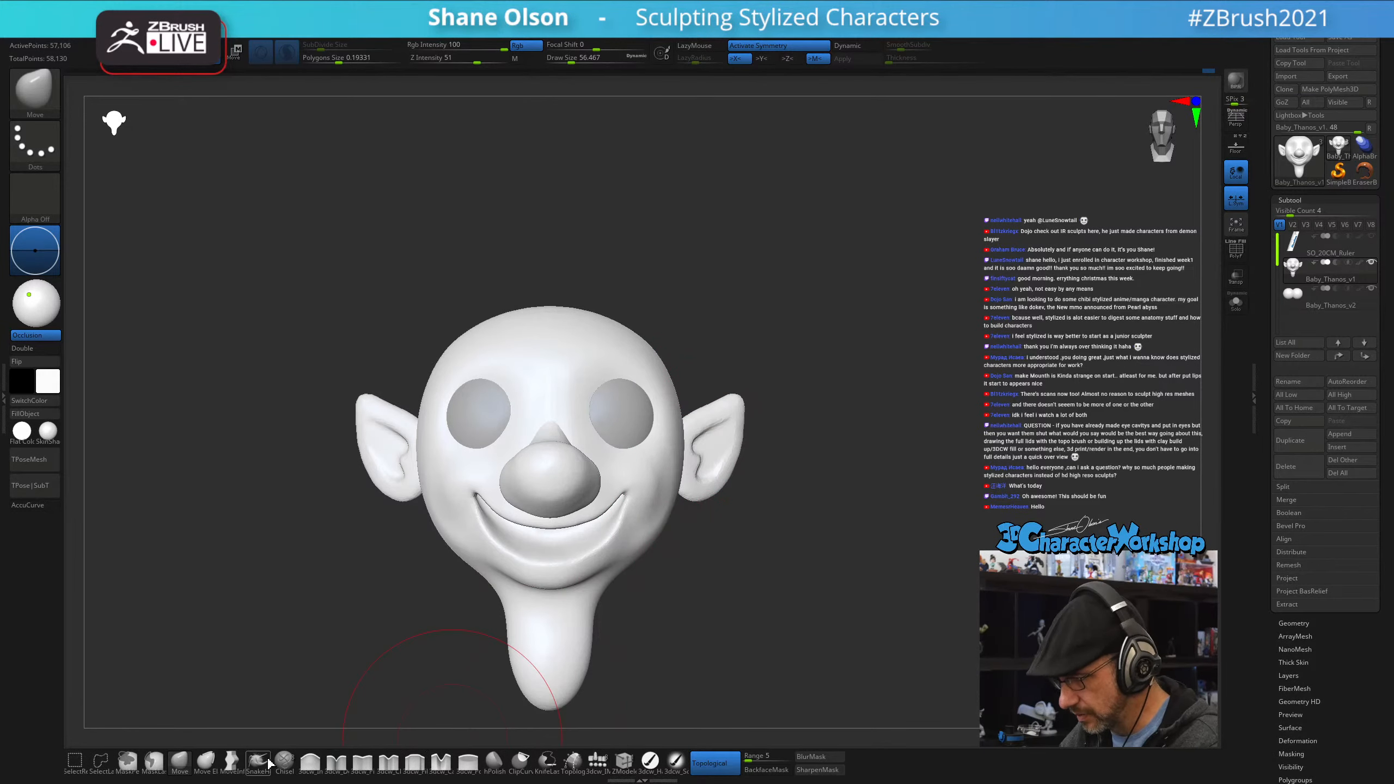
right_click_drag(710, 460, 709, 470, "ctrl")
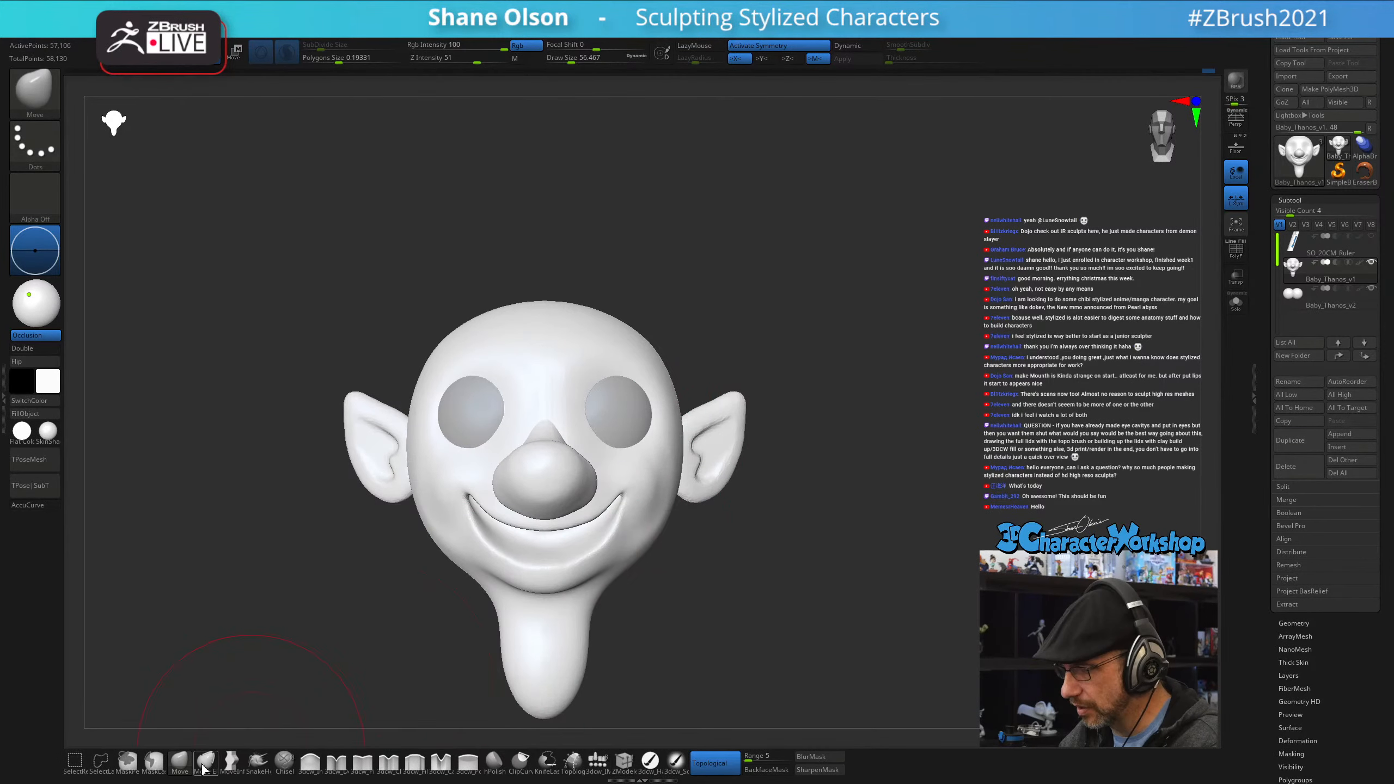
key("s")
left_click_drag(711, 486, 686, 473)
left_click(711, 762)
mouse_move(684, 516)
right_mouse_down()
mouse_move(641, 537)
mouse_move(766, 565)
right_mouse_up()
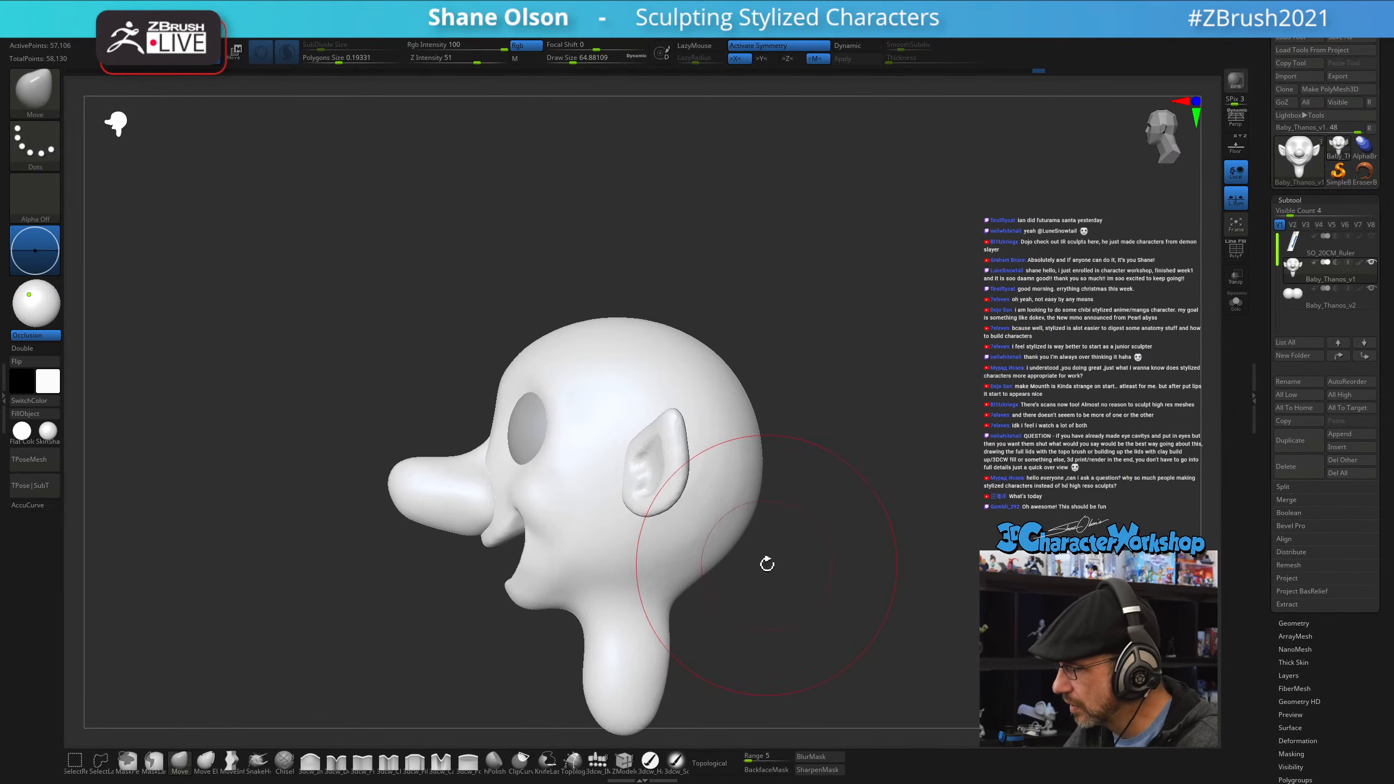
- Mask the nose and ears, and pull in the back of the head with the Move brush at a Draw Size of about 74
key("w")
left_click(737, 531, "ctrl")
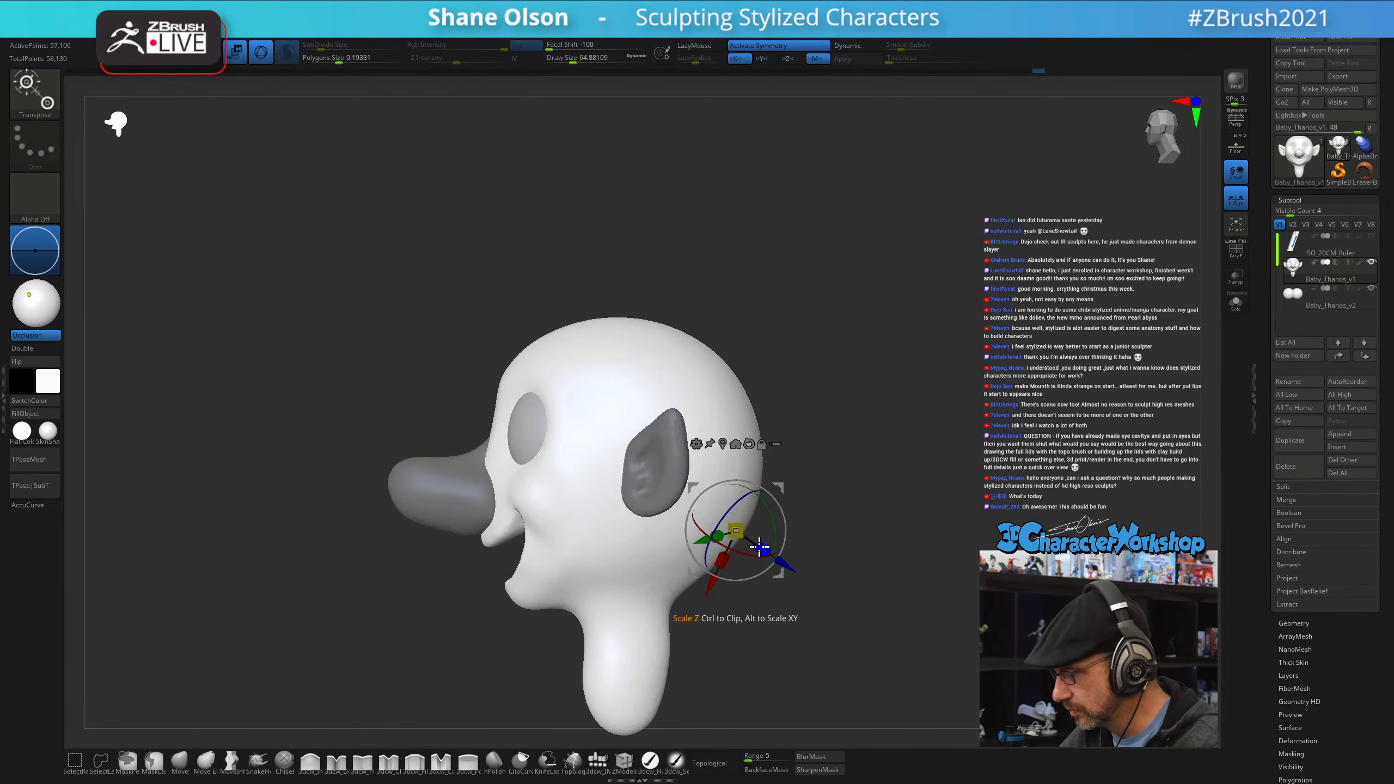
key("q")
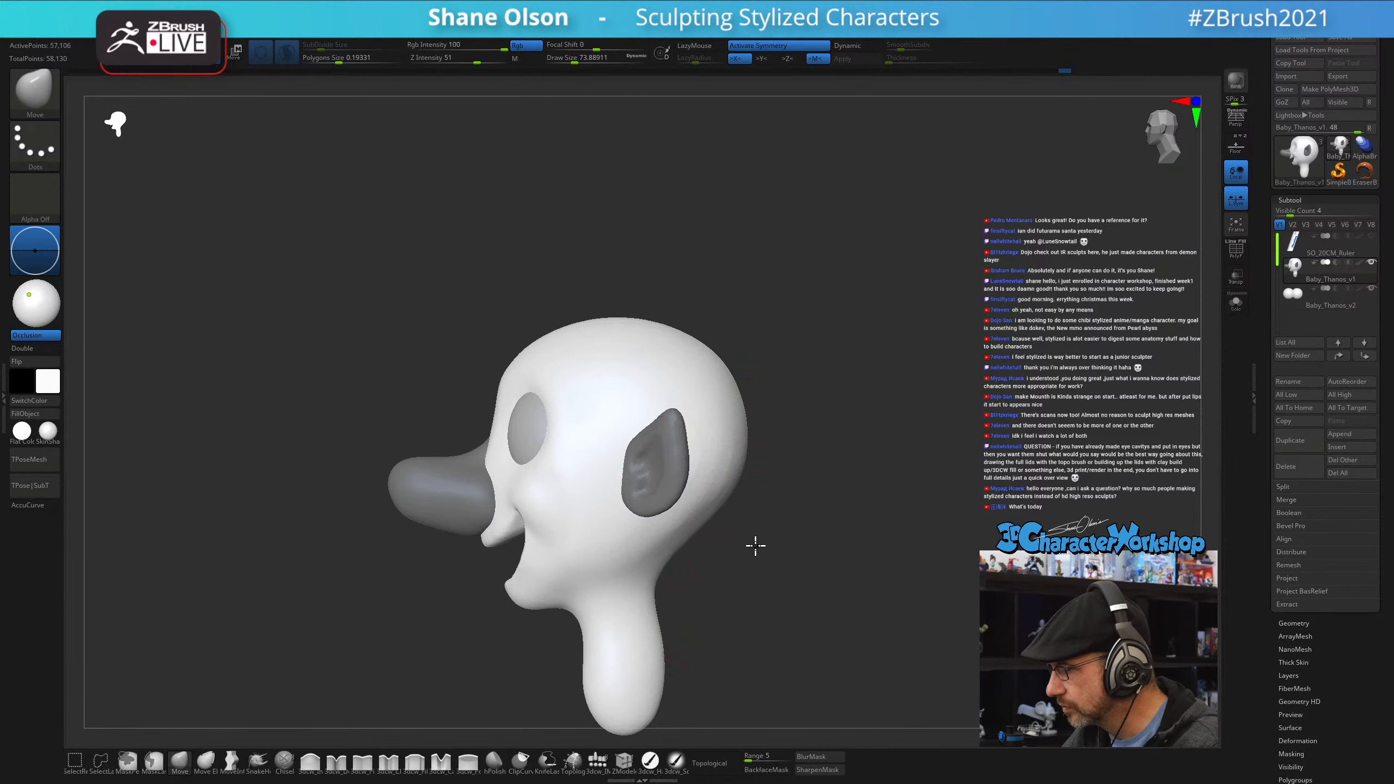
mouse_move(756, 545)
right_mouse_down()
mouse_move(679, 541)
mouse_move(716, 482)
mouse_move(766, 513)
mouse_move(757, 464)
mouse_move(841, 507)
mouse_move(787, 535)
mouse_move(722, 506)
right_mouse_up()
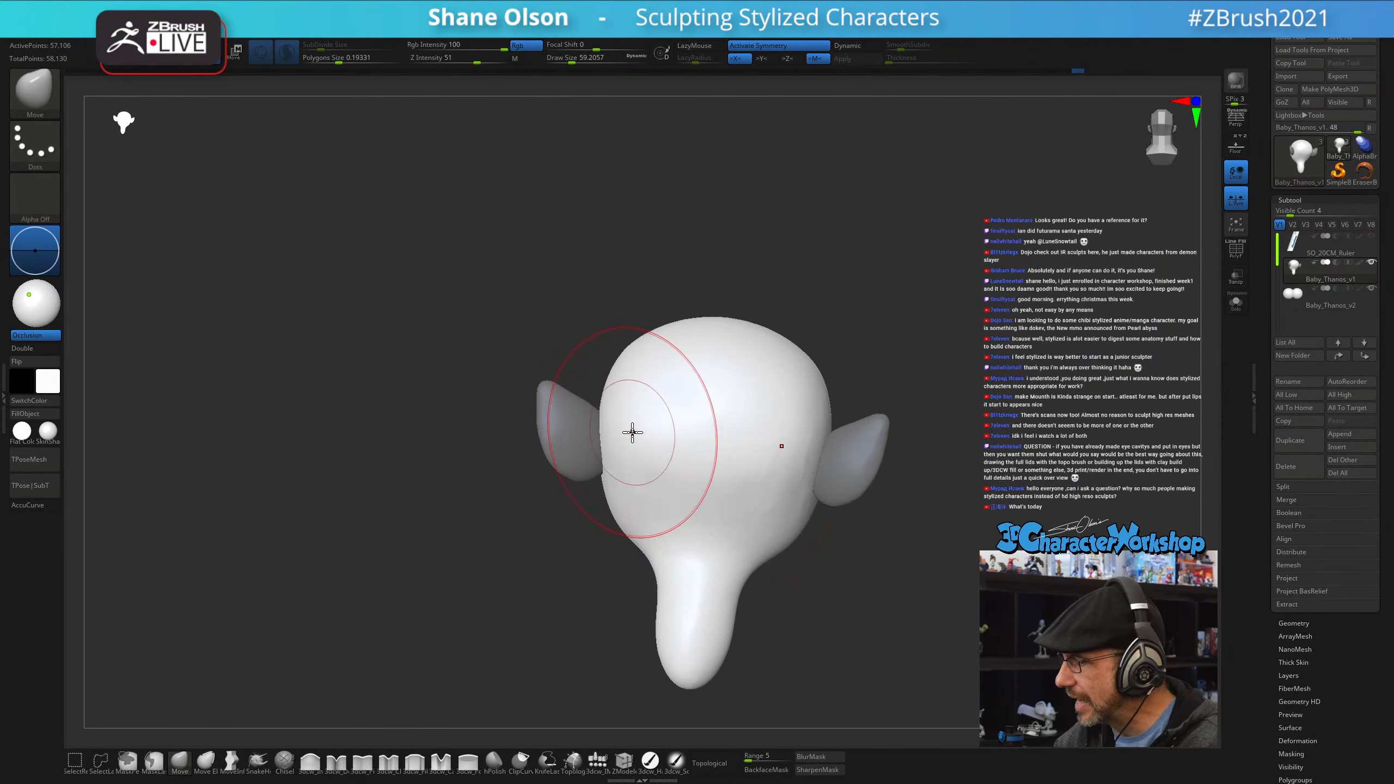
- Slim the back and sides of the head with the Move brush at a Draw Size of about 94, and invert the mask
key("s")
left_click_drag(632, 433, 716, 498)
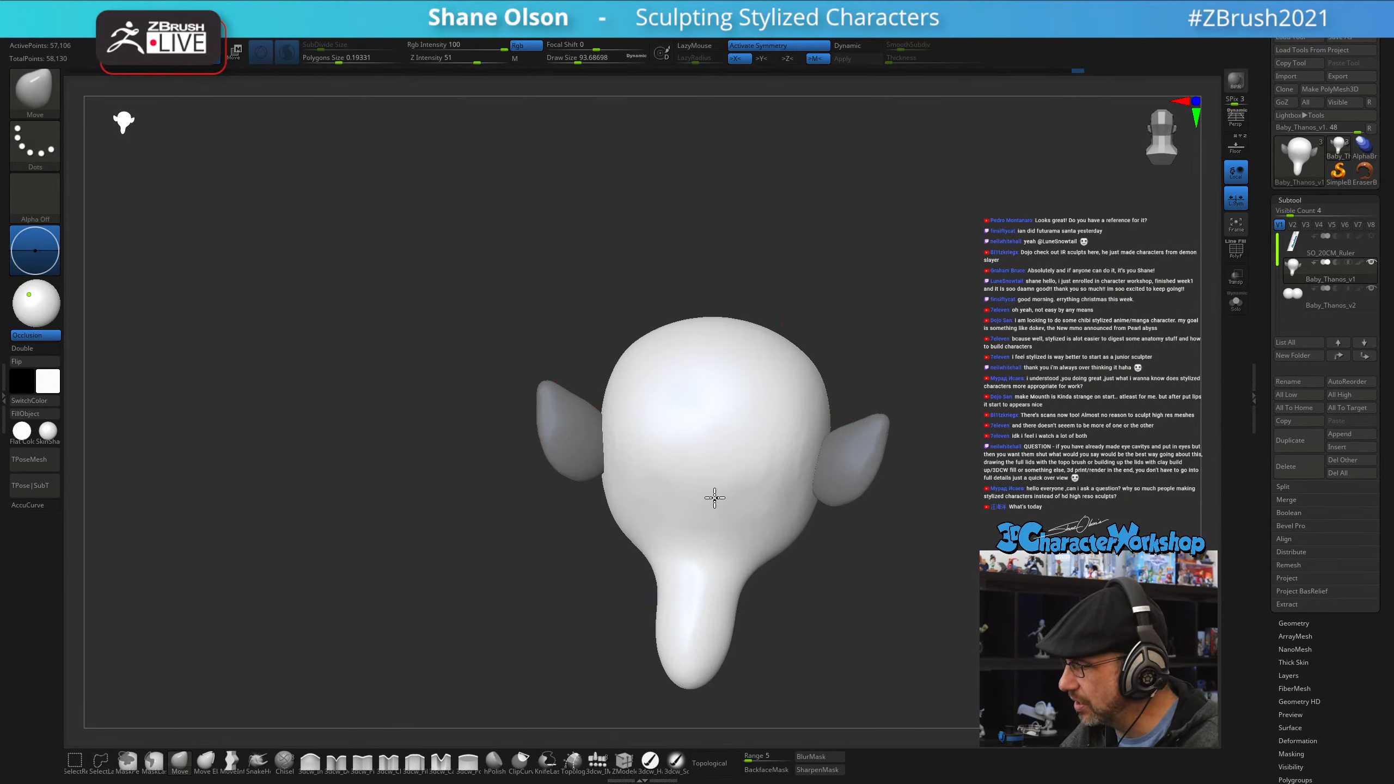
right_click_drag(673, 505, 707, 500)
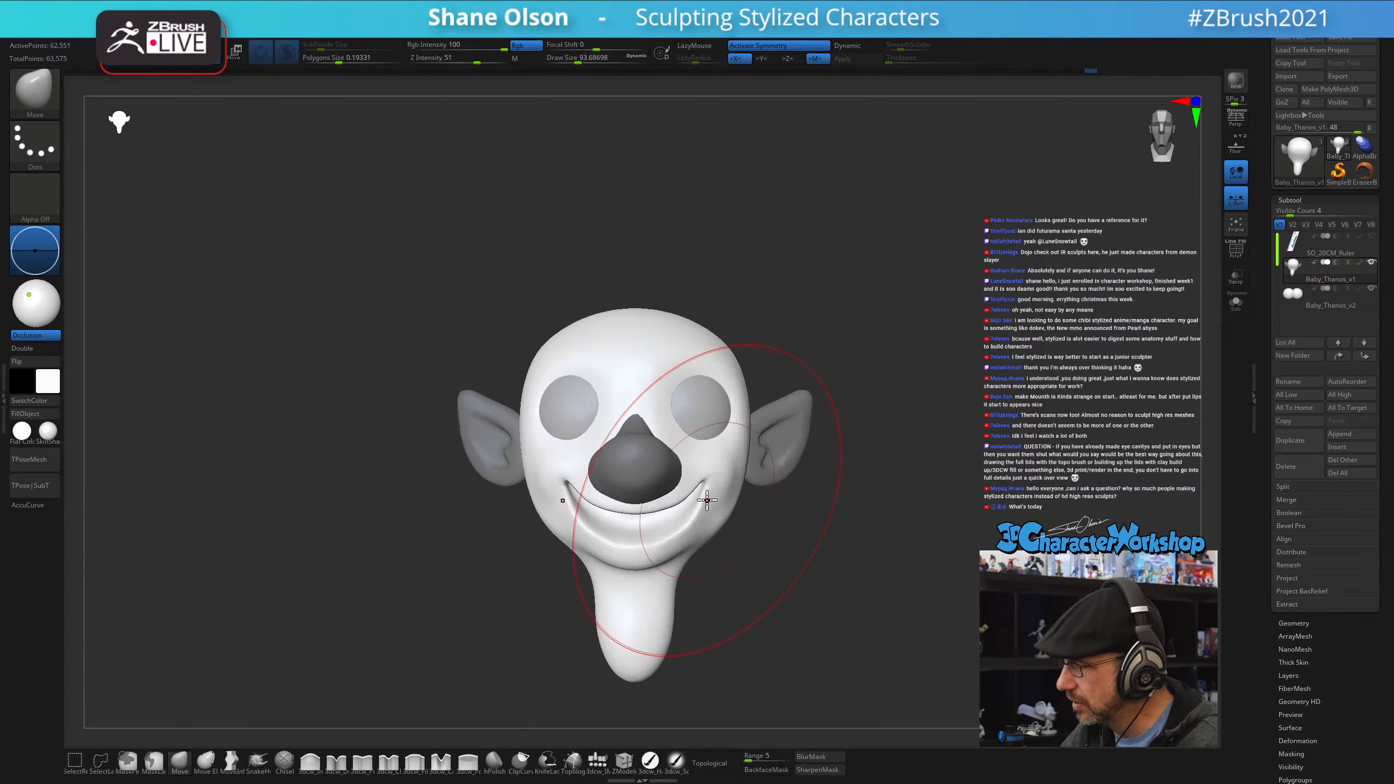
left_click(809, 512, "ctrl")
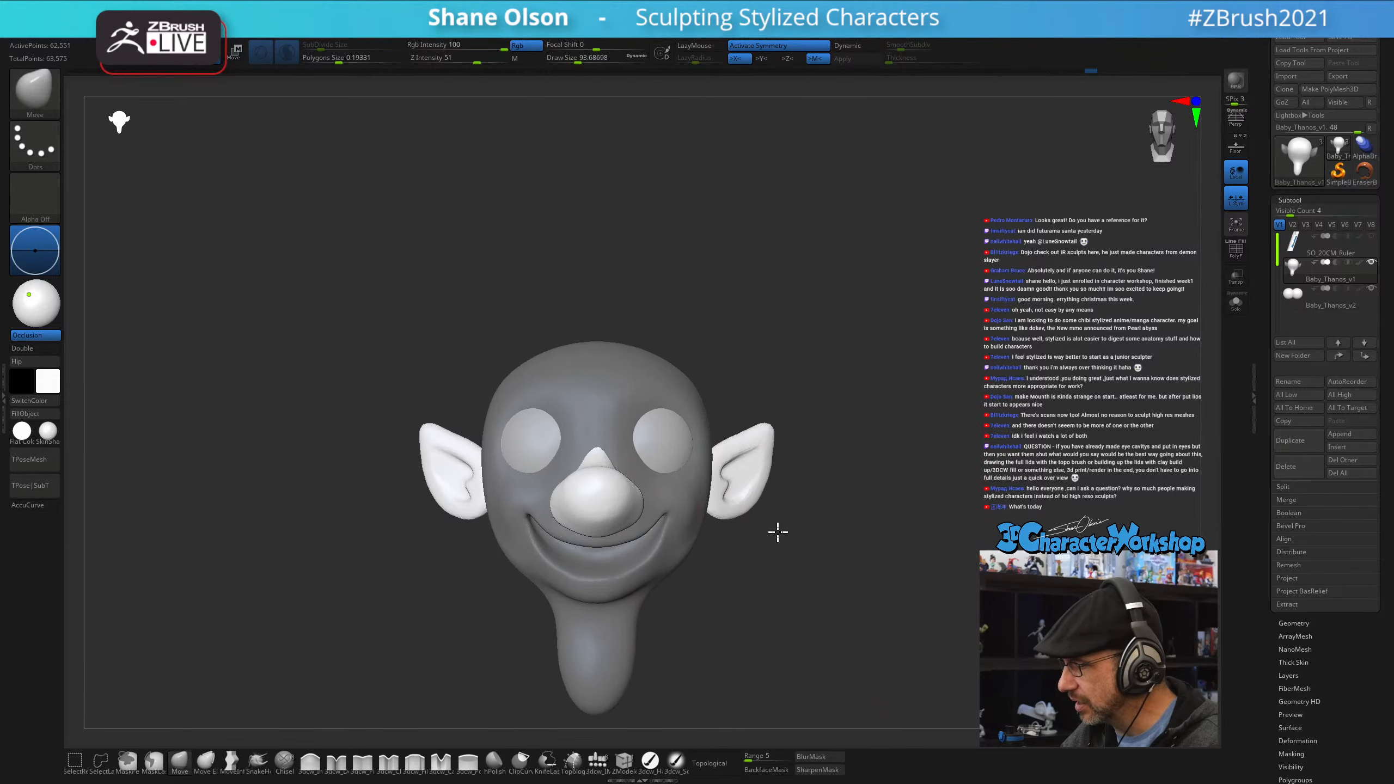
- Mask the nose so only the ears stay free, and adjust the ears with the gizmo
key("w")
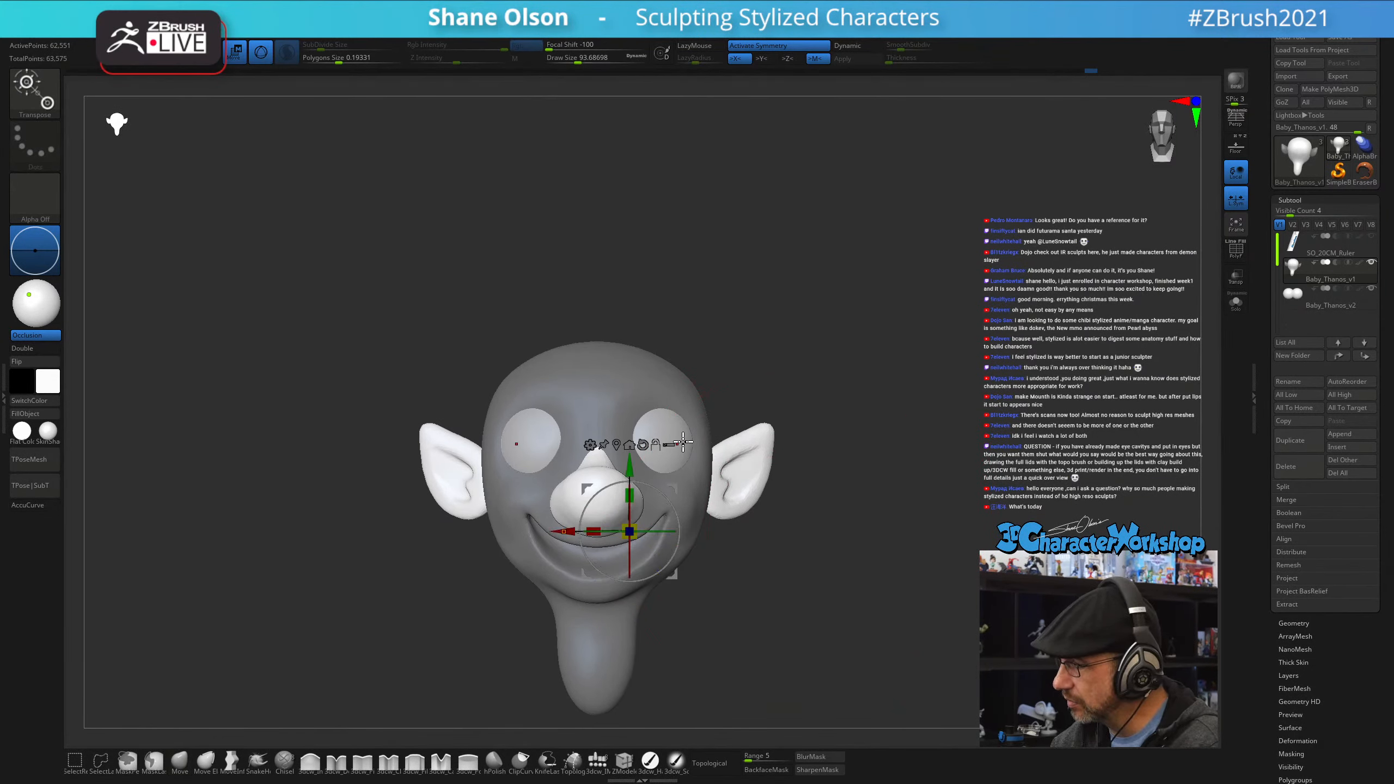
left_click_drag(679, 483, 885, 446, "alt")
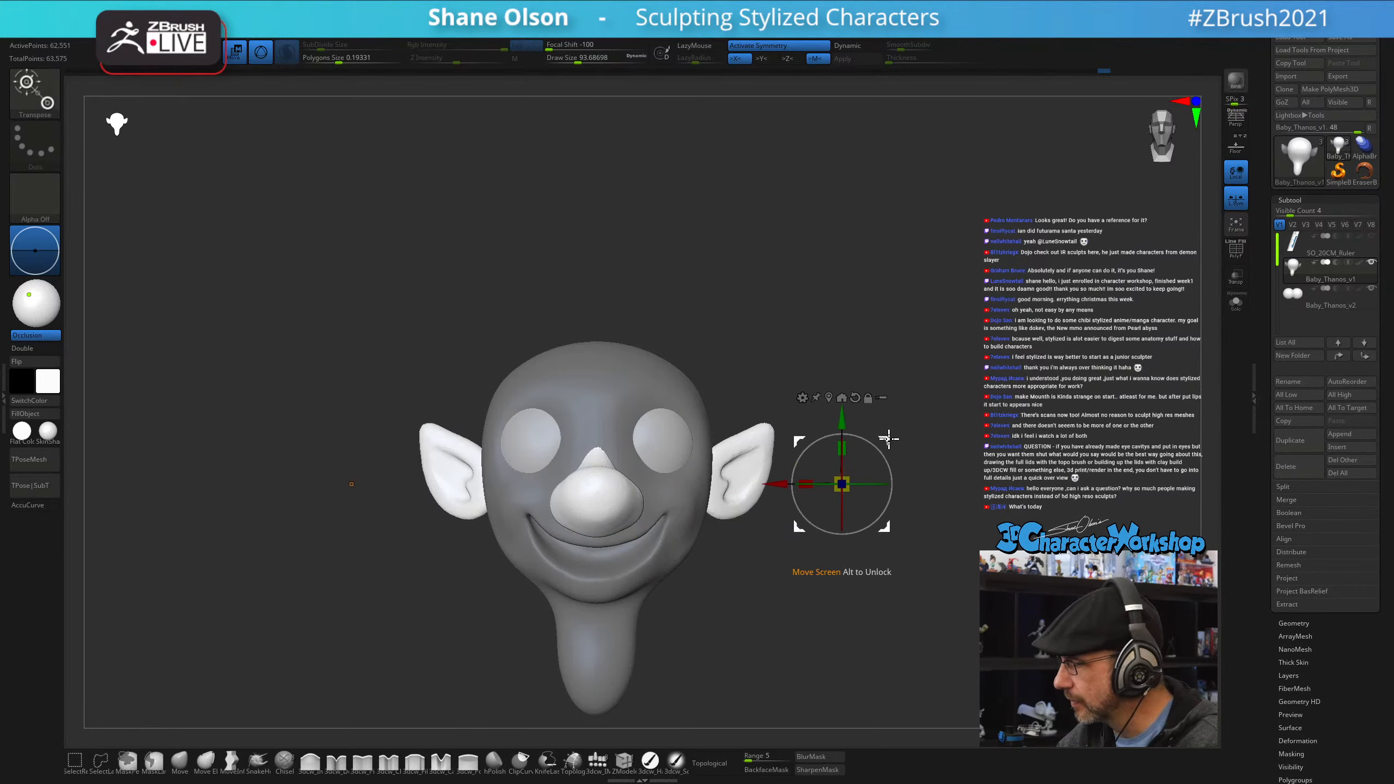
key("ctrl+z")
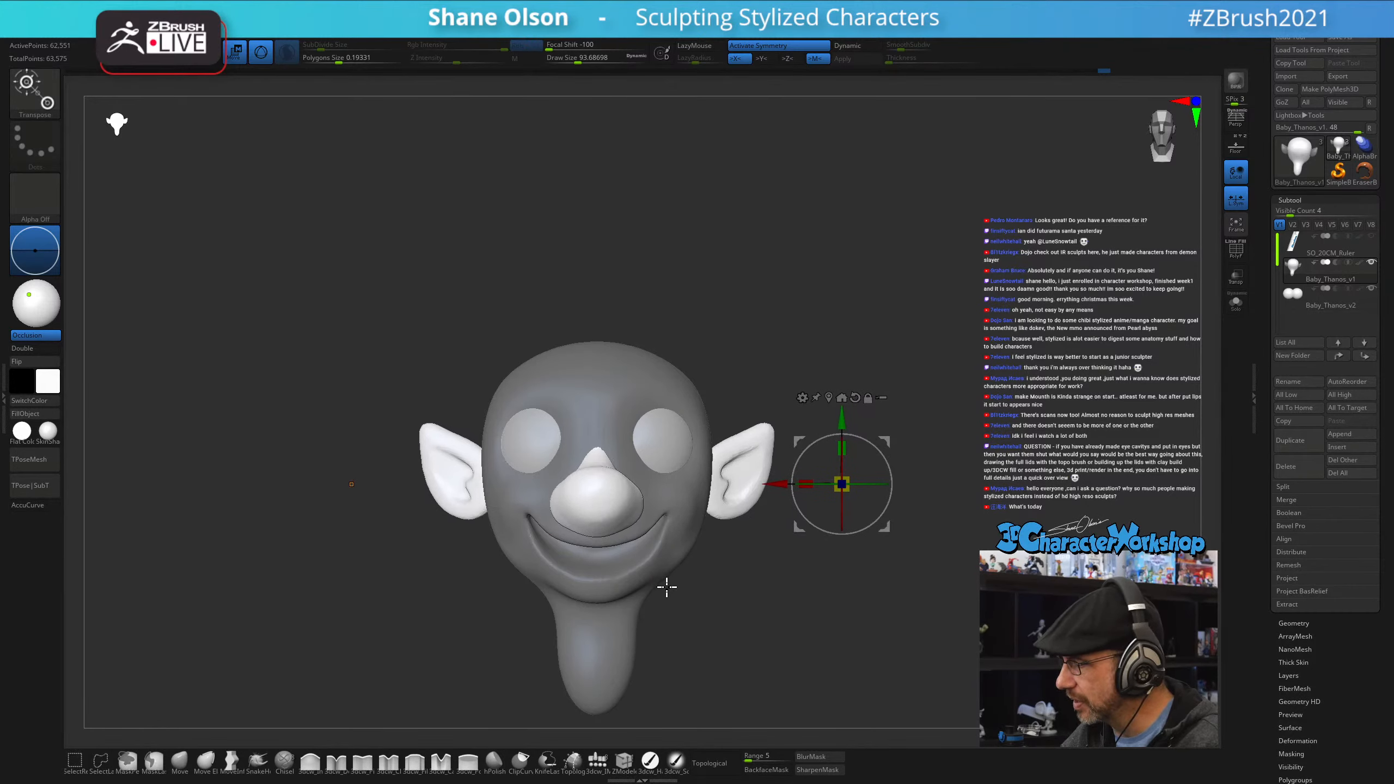
left_click_drag(666, 642, 522, 275, "ctrl")
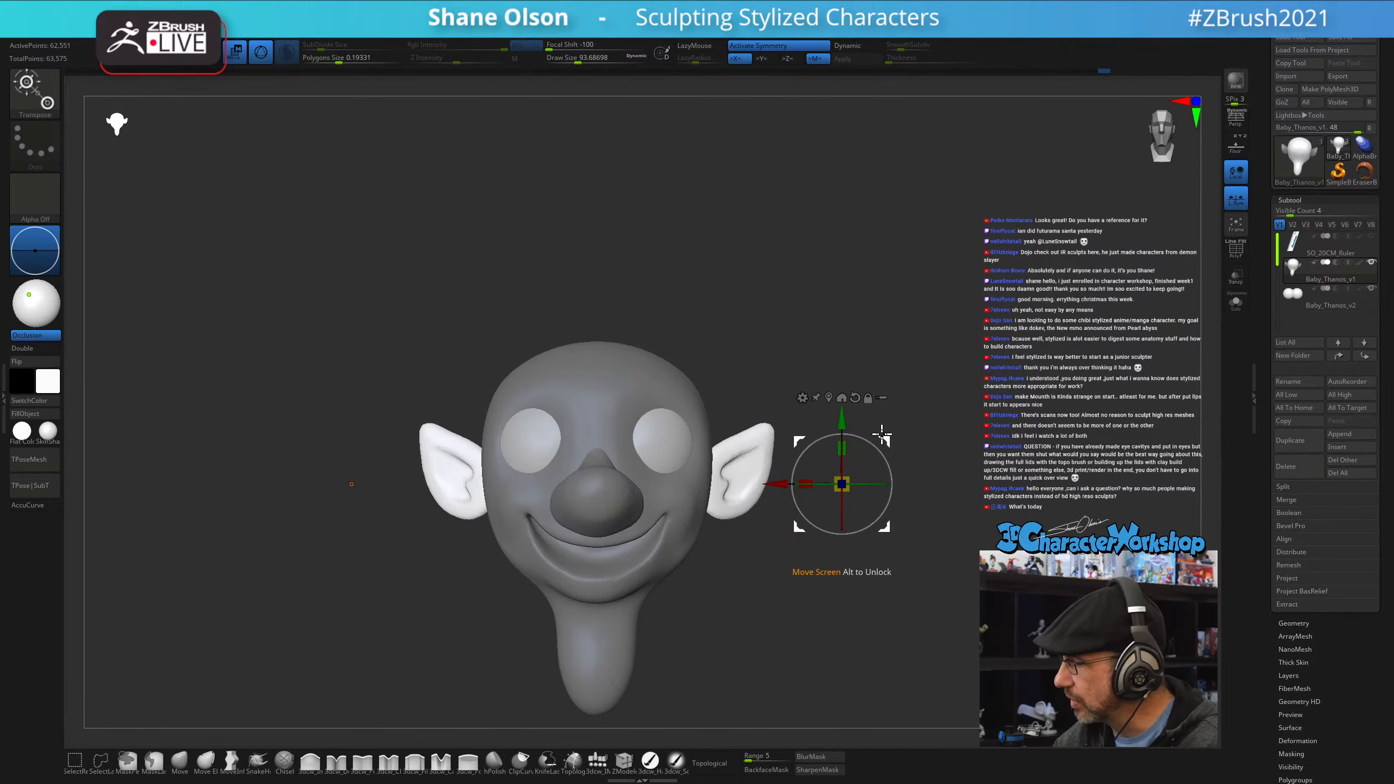
left_click_drag(886, 456, 712, 615)
- Clear the mask from the head and return to the Move brush at a Draw Size of about 49
left_click(675, 515, "alt")
mouse_move(736, 503)
left_mouse_down()
mouse_move(803, 535)
mouse_move(809, 423)
mouse_move(813, 470)
mouse_move(823, 428)
mouse_move(843, 492)
mouse_move(818, 510)
mouse_move(822, 526)
mouse_move(813, 514)
mouse_move(822, 526)
mouse_move(825, 504)
mouse_move(819, 527)
mouse_move(800, 504)
mouse_move(825, 493)
left_mouse_up()
key("q")
key("s")
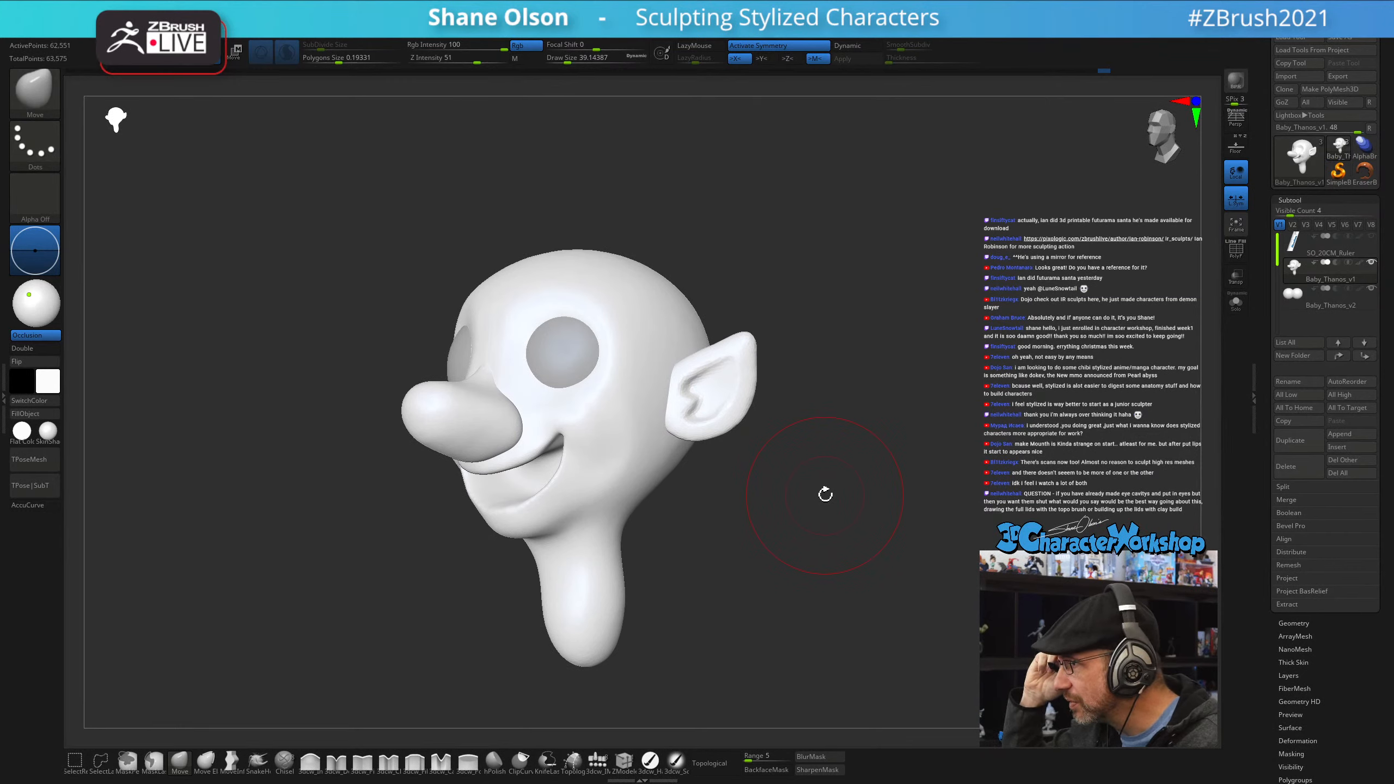
mouse_move(757, 511)
left_mouse_down()
mouse_move(782, 520)
mouse_move(772, 492)
mouse_move(784, 485)
mouse_move(748, 553)
mouse_move(676, 517)
mouse_move(659, 670)
mouse_move(675, 570)
left_mouse_up()
key("s")
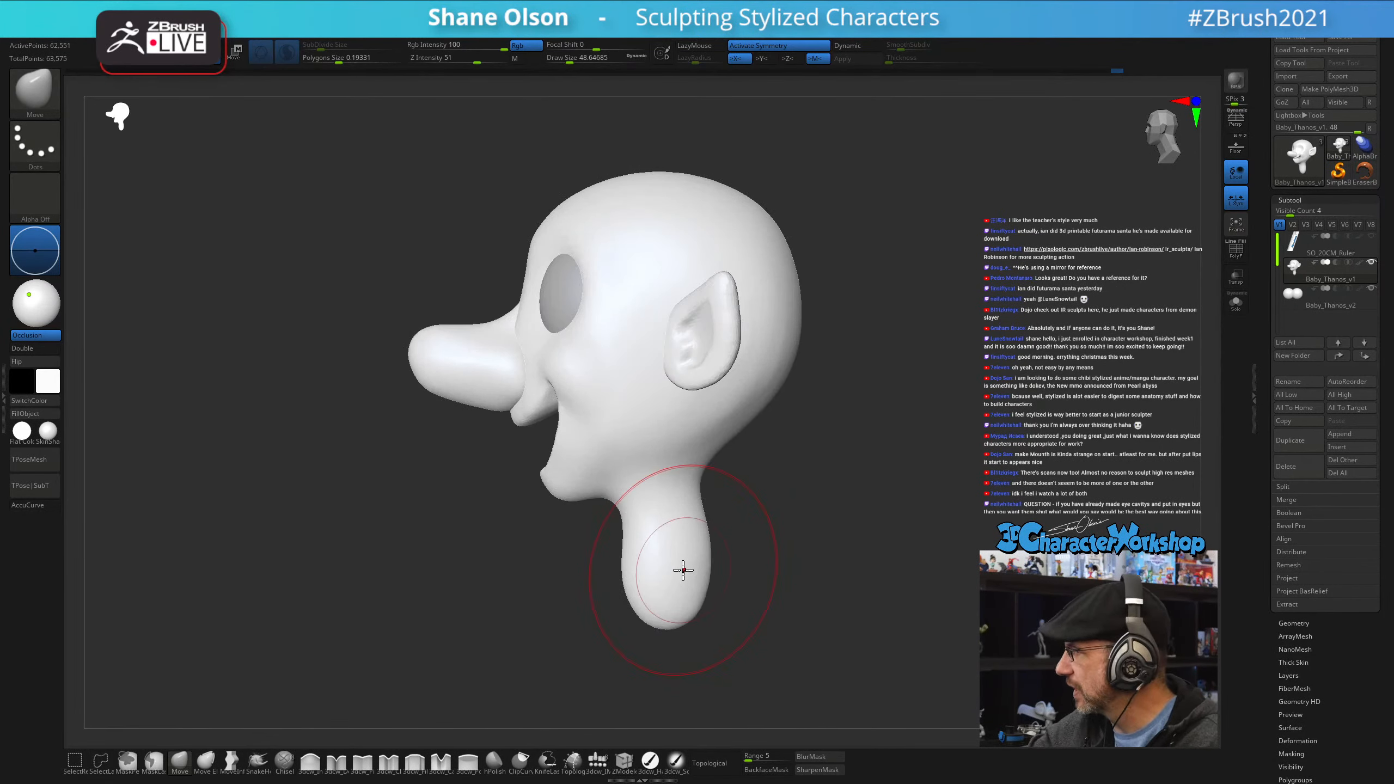
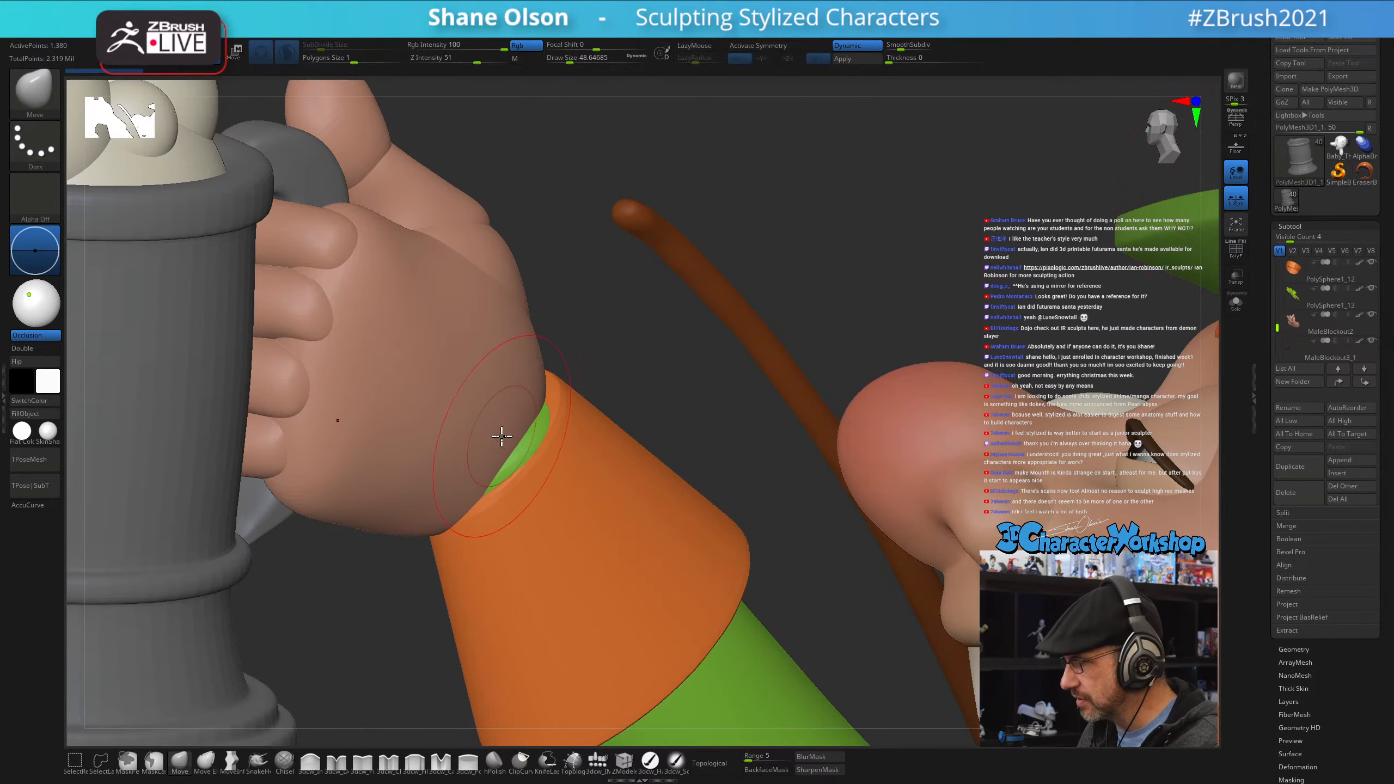
- Examine the finished leprechaun character from the front and side, including its pose, face and proportions
key("f")
key("f")
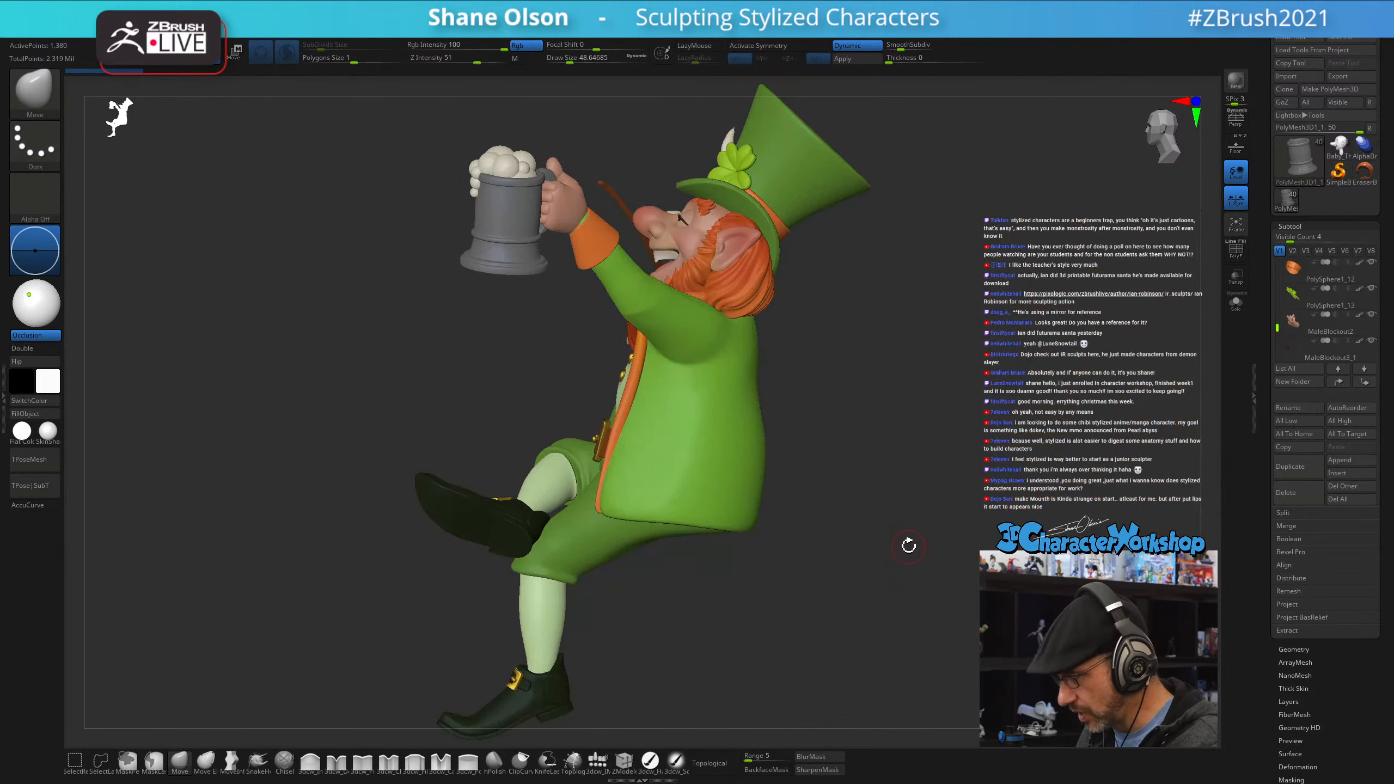
left_click_drag(860, 498, 909, 498, "shift")
left_click_drag(517, 437, 830, 492, "alt")
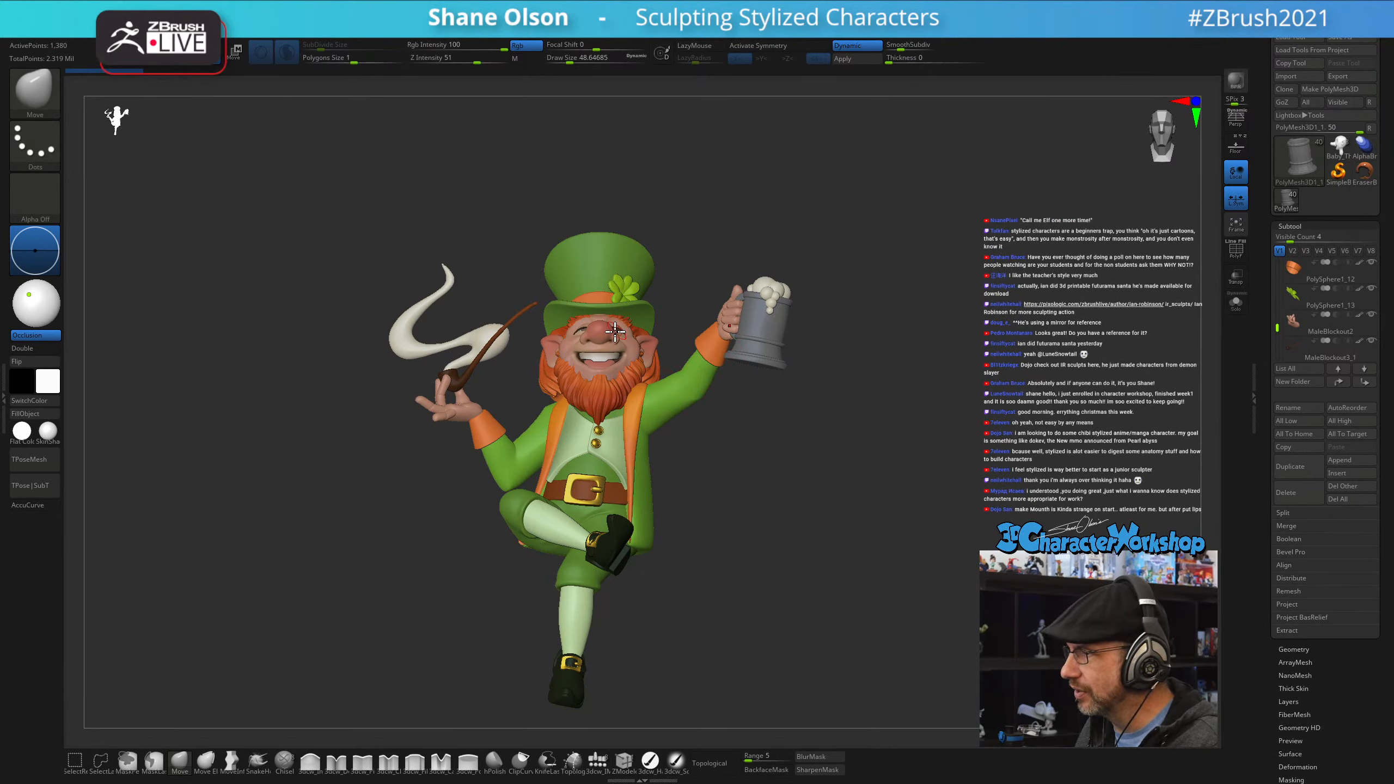
left_click_drag(797, 475, 850, 620)
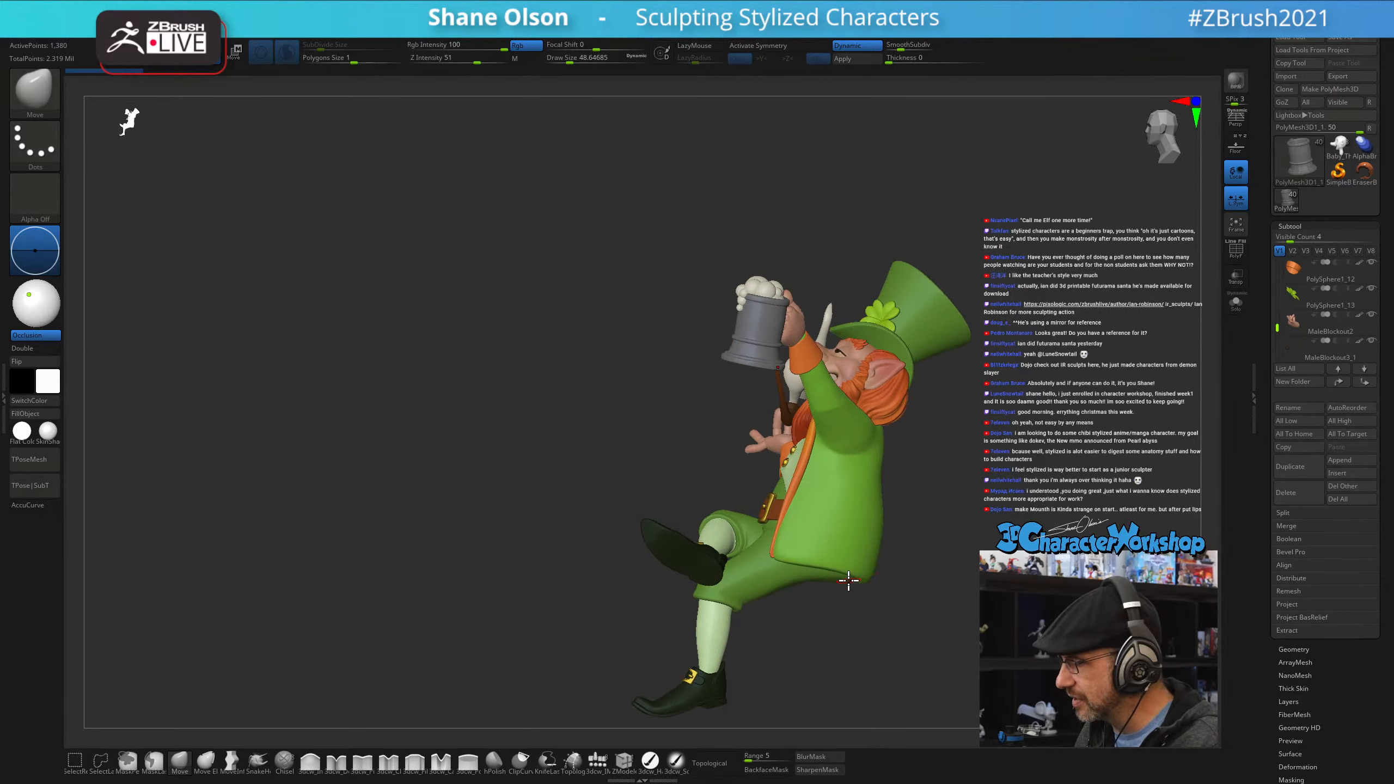
left_click_drag(741, 683, 962, 540)
mouse_move(788, 523)
left_mouse_down()
mouse_move(849, 513)
mouse_move(781, 529)
left_mouse_up()
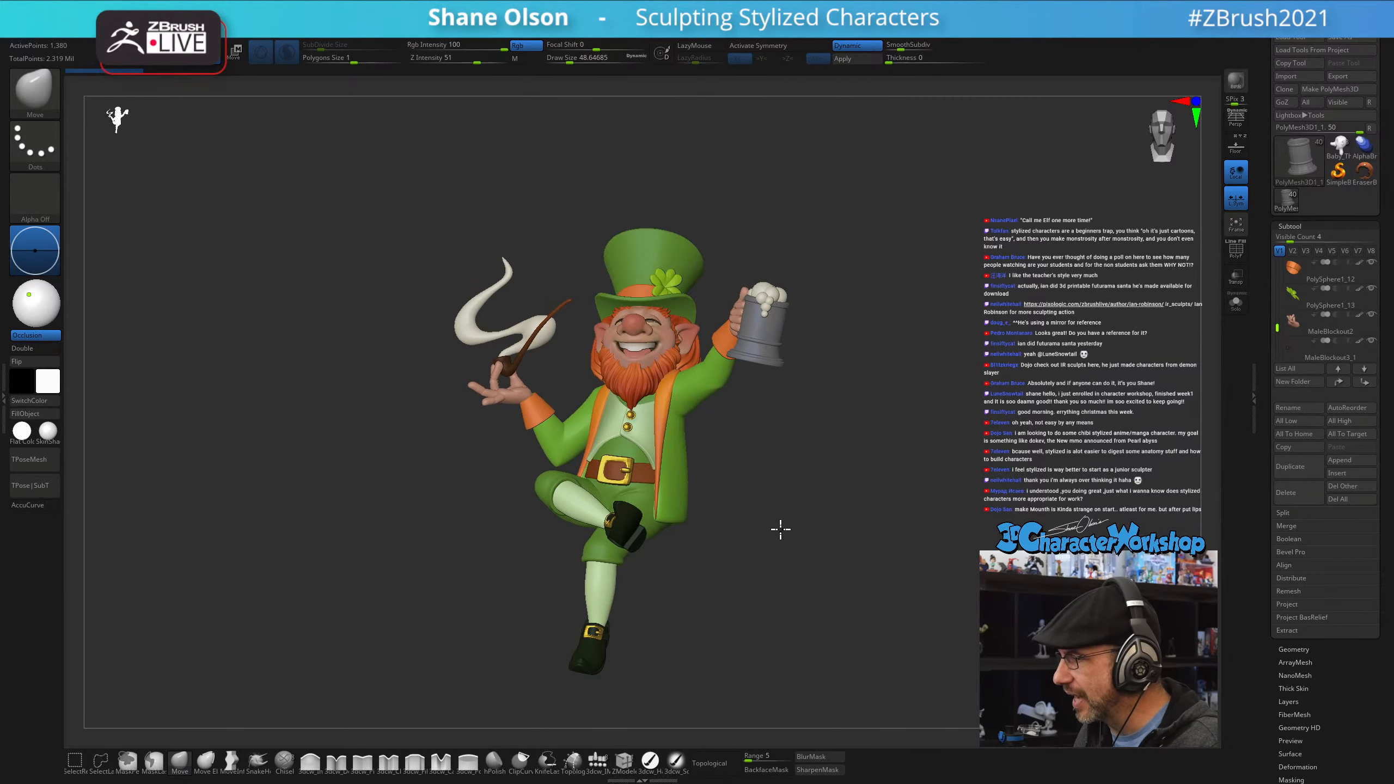
mouse_move(812, 458)
left_mouse_down()
mouse_move(824, 452)
mouse_move(794, 429)
mouse_move(810, 429)
left_mouse_up()
key("s")
key("s")
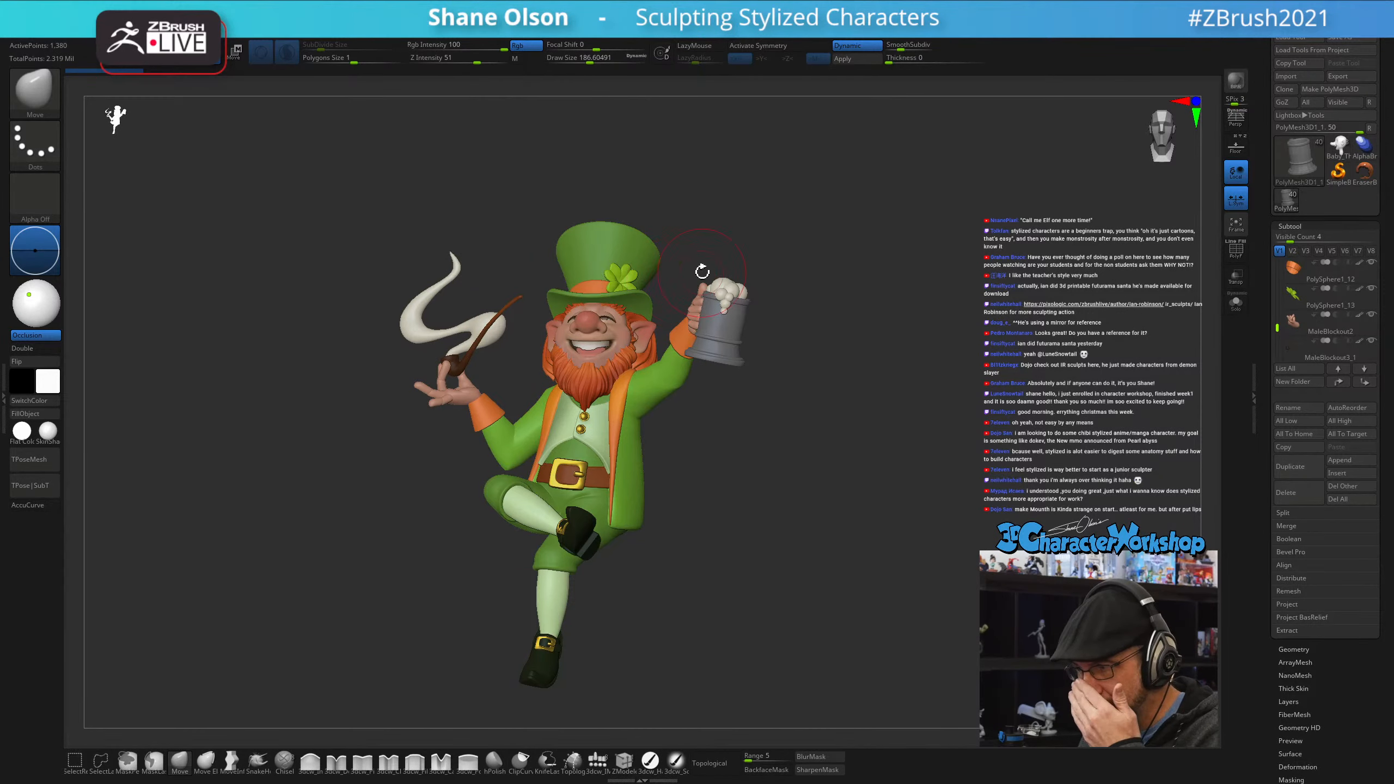
left_click_drag(888, 365, 940, 351, "alt")
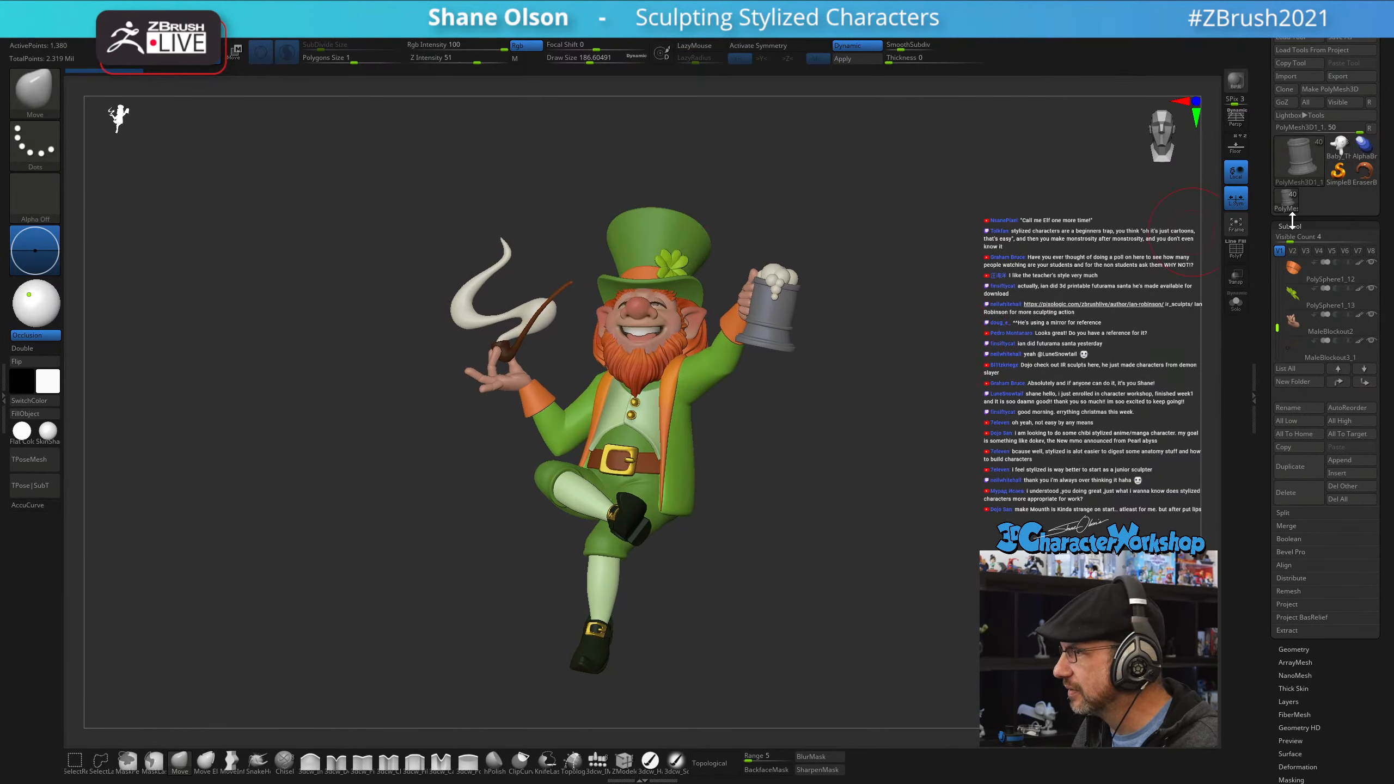
- Switch back to the Baby Thanos model, send the gizmo to the world origin, and show the floor grid
left_click(1337, 146)
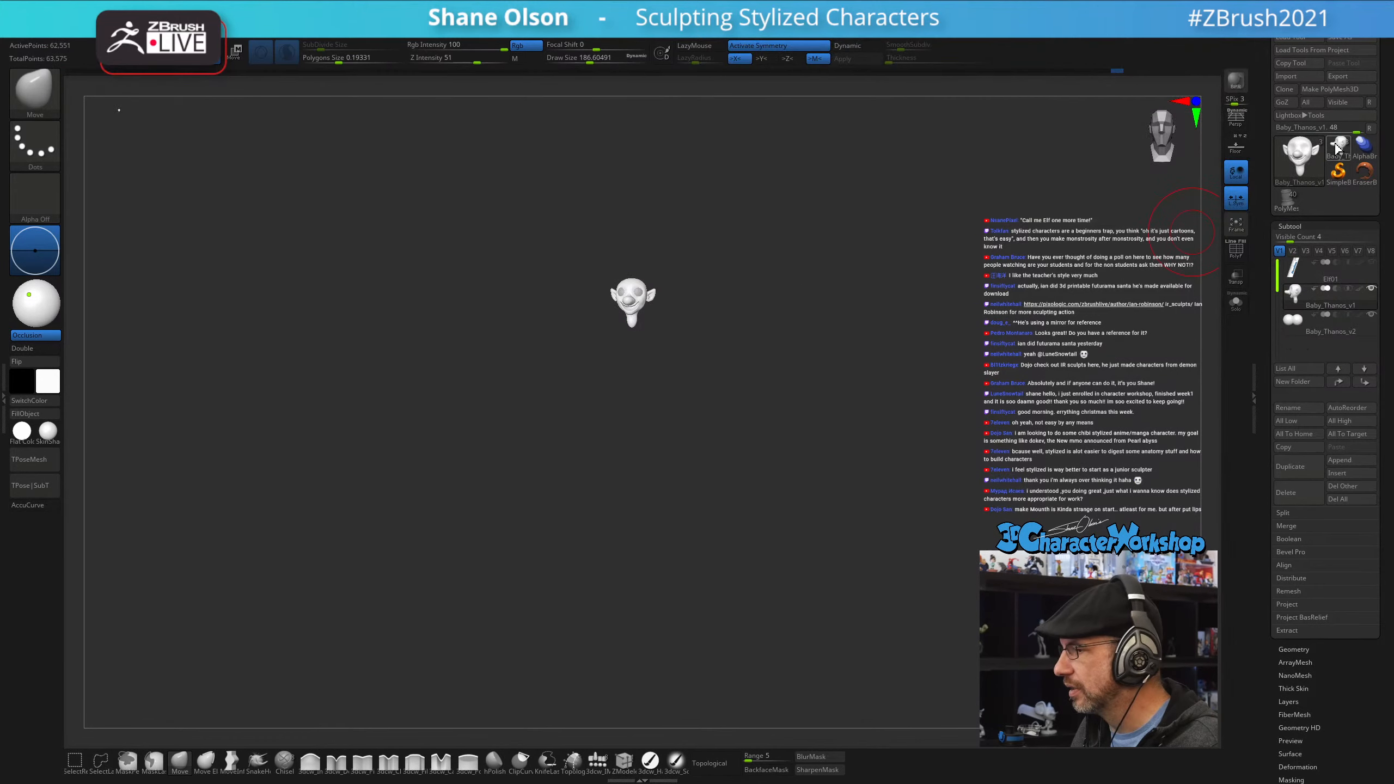
mouse_move(772, 377)
left_mouse_down("alt")
mouse_move(765, 565)
mouse_move(813, 361)
mouse_move(788, 483)
left_mouse_up("alt")
key("w")
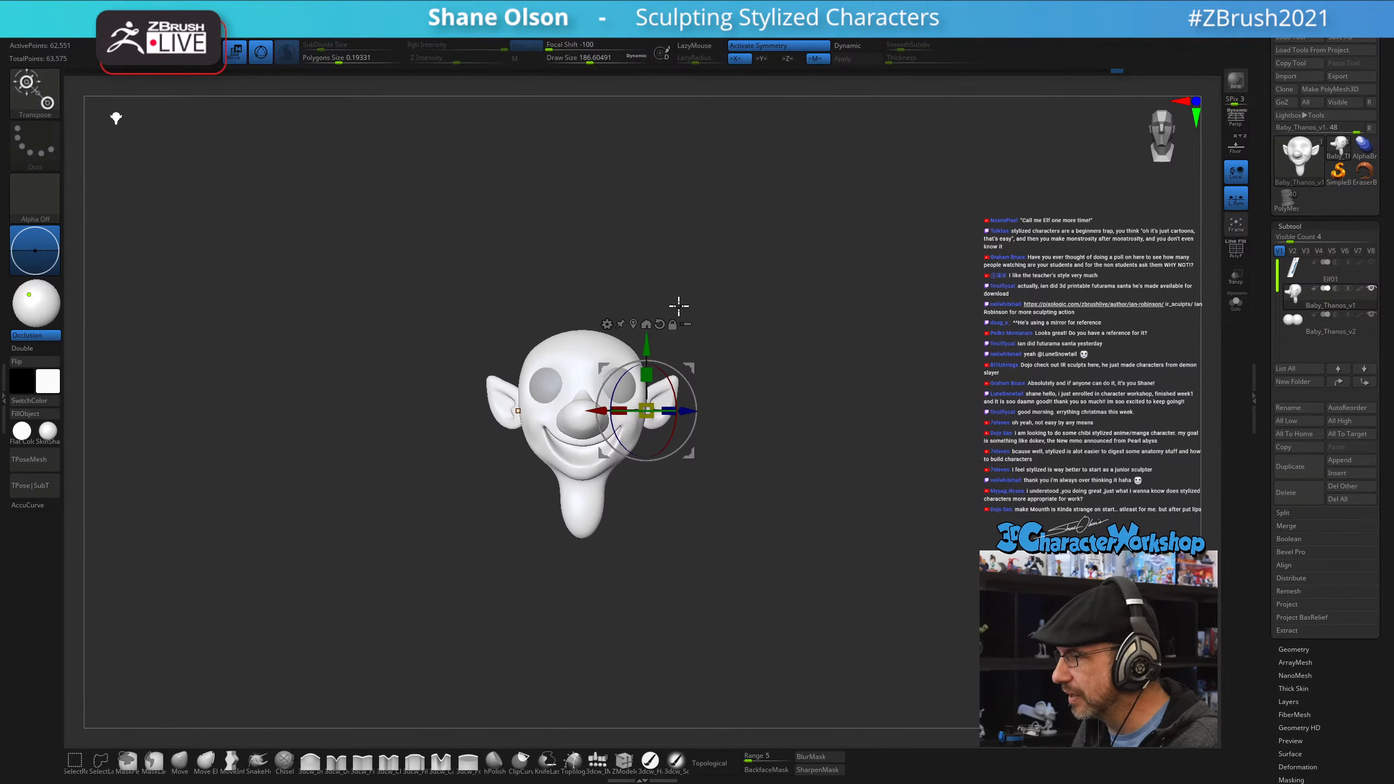
left_click(645, 326)
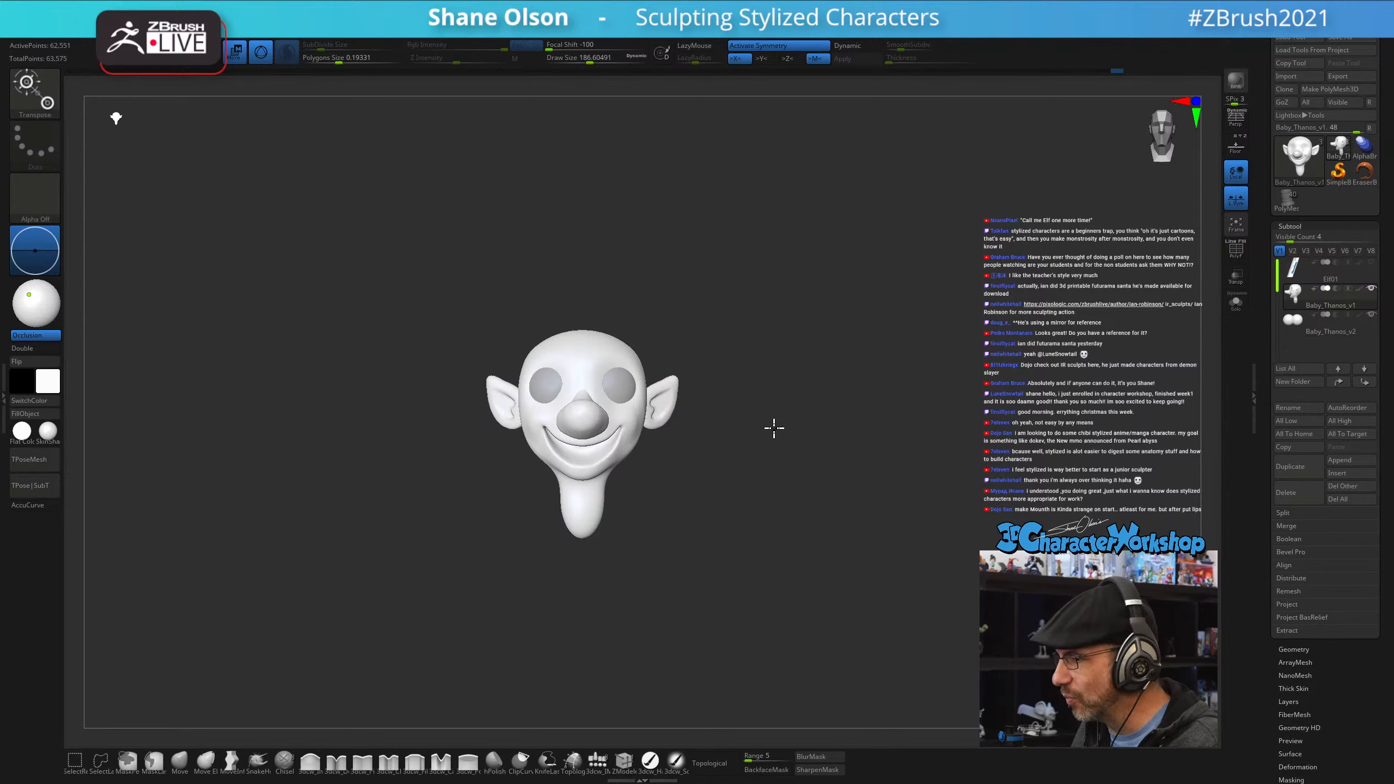
left_click_drag(874, 406, 826, 302, "alt")
left_click_drag(826, 488, 790, 296, "alt")
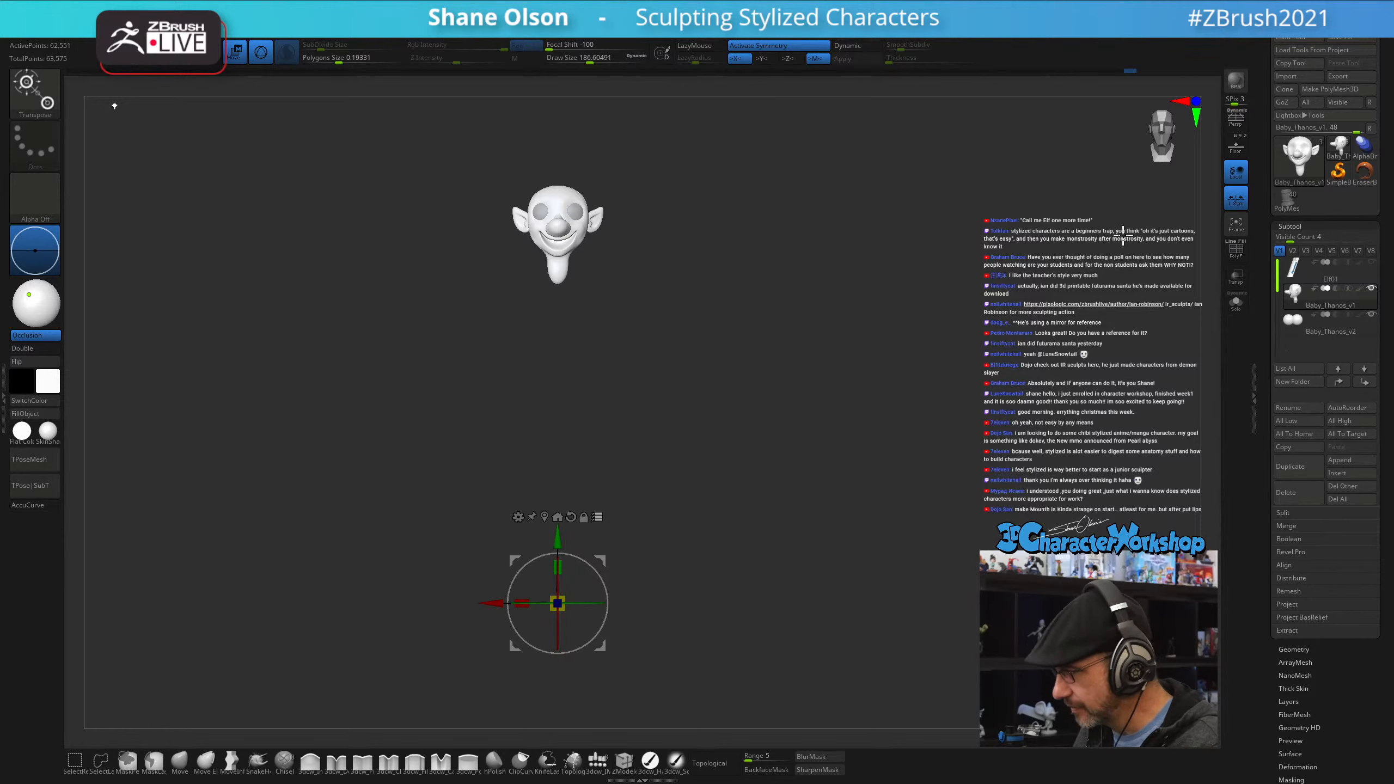
left_click(1236, 146)
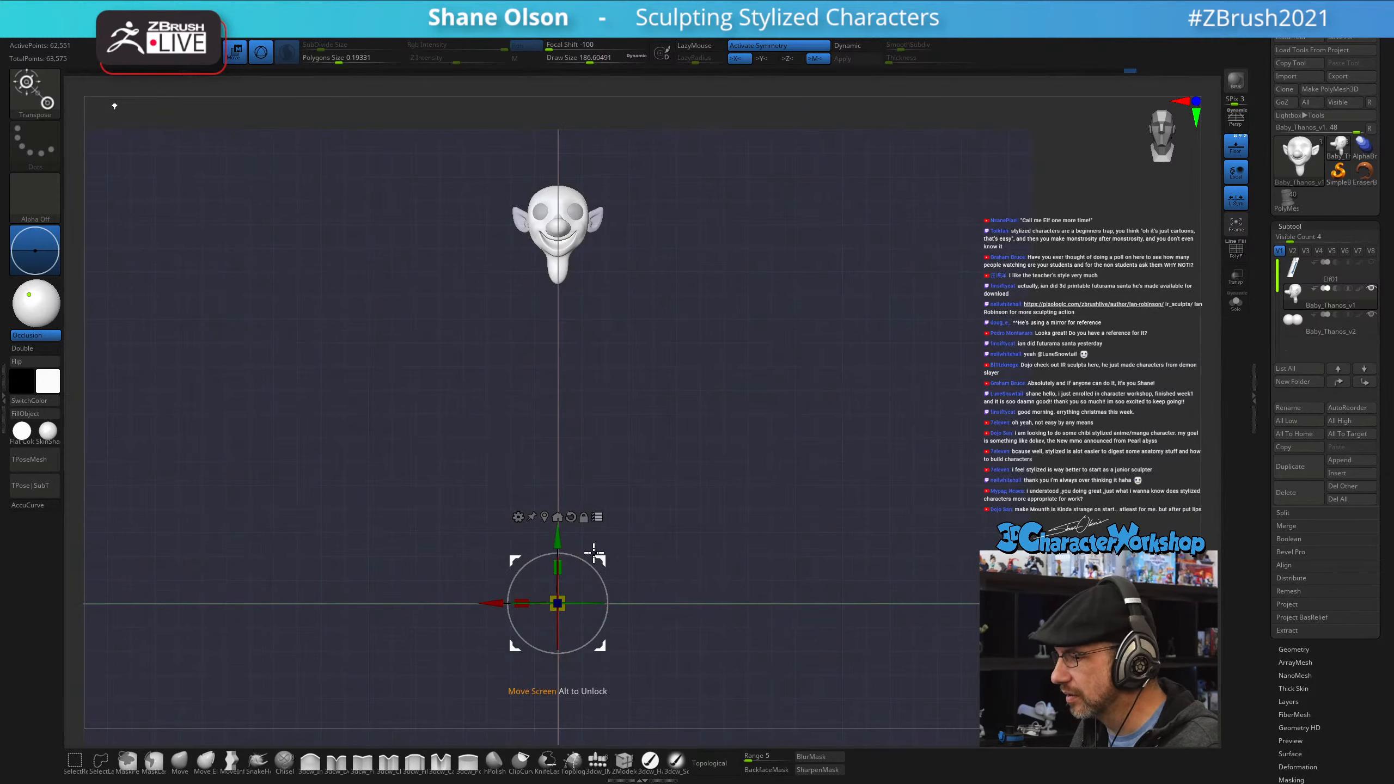
- Reposition and enlarge the head and eyeballs above the floor grid with the gizmo
mouse_move(556, 543)
left_mouse_down("alt")
mouse_move(537, 266)
mouse_move(551, 555)
left_mouse_up("alt")
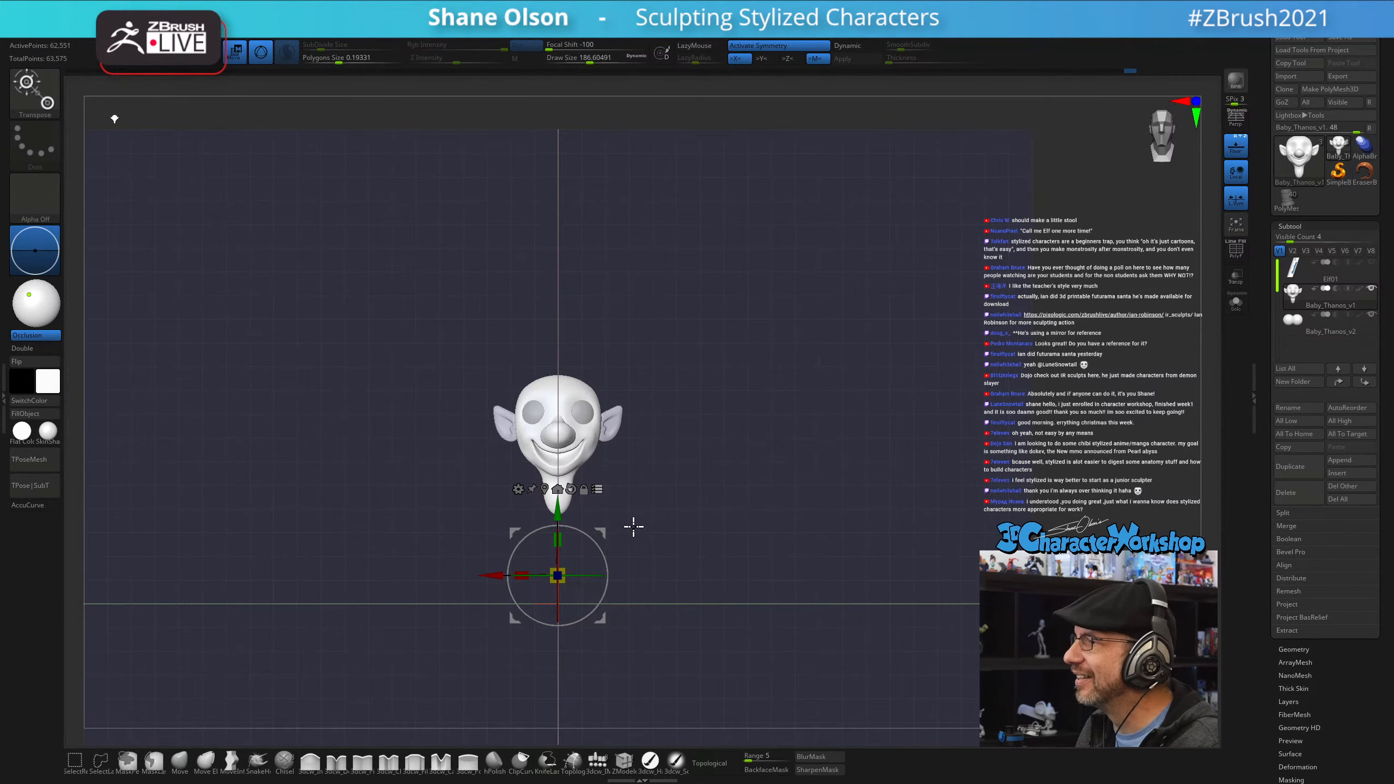
left_click_drag(558, 576, 581, 549)
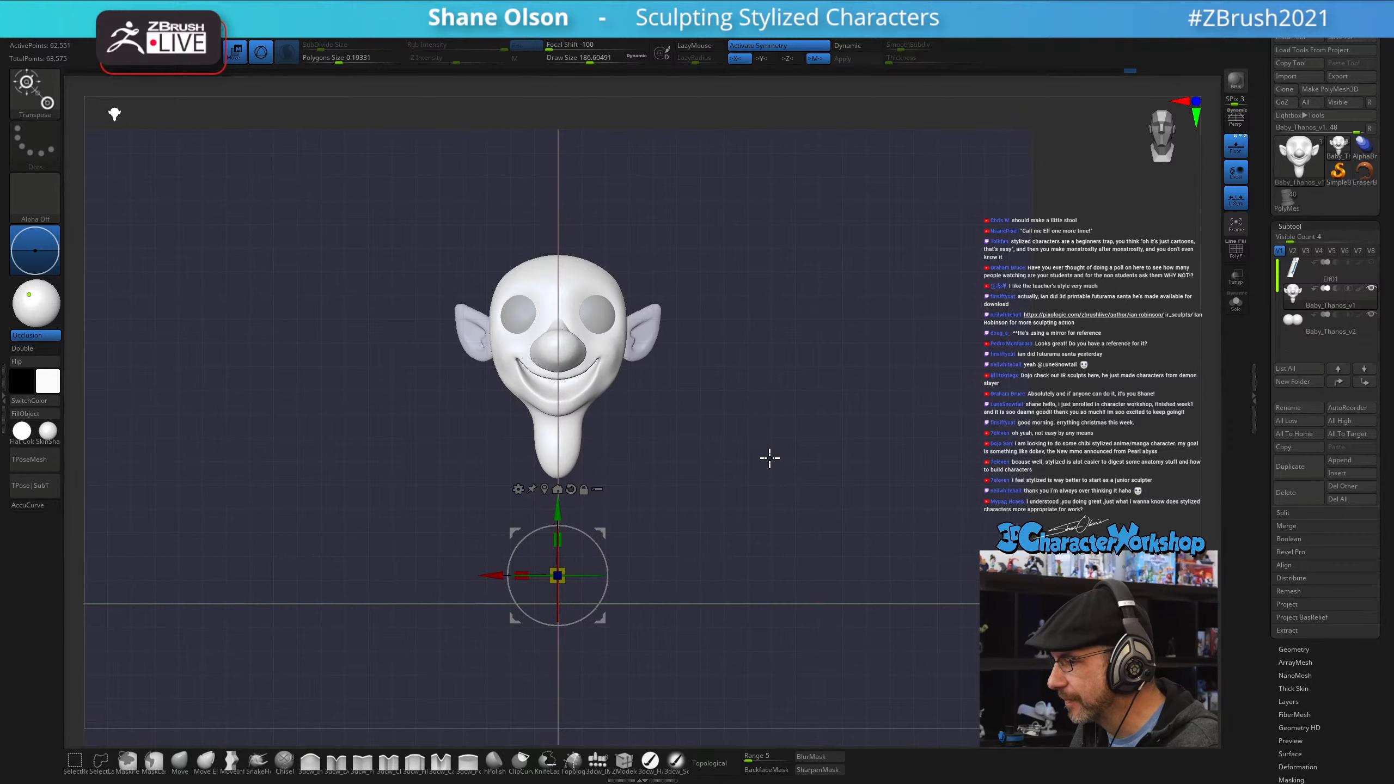
mouse_move(770, 457)
left_mouse_down()
mouse_move(736, 457)
mouse_move(785, 453)
left_mouse_up()
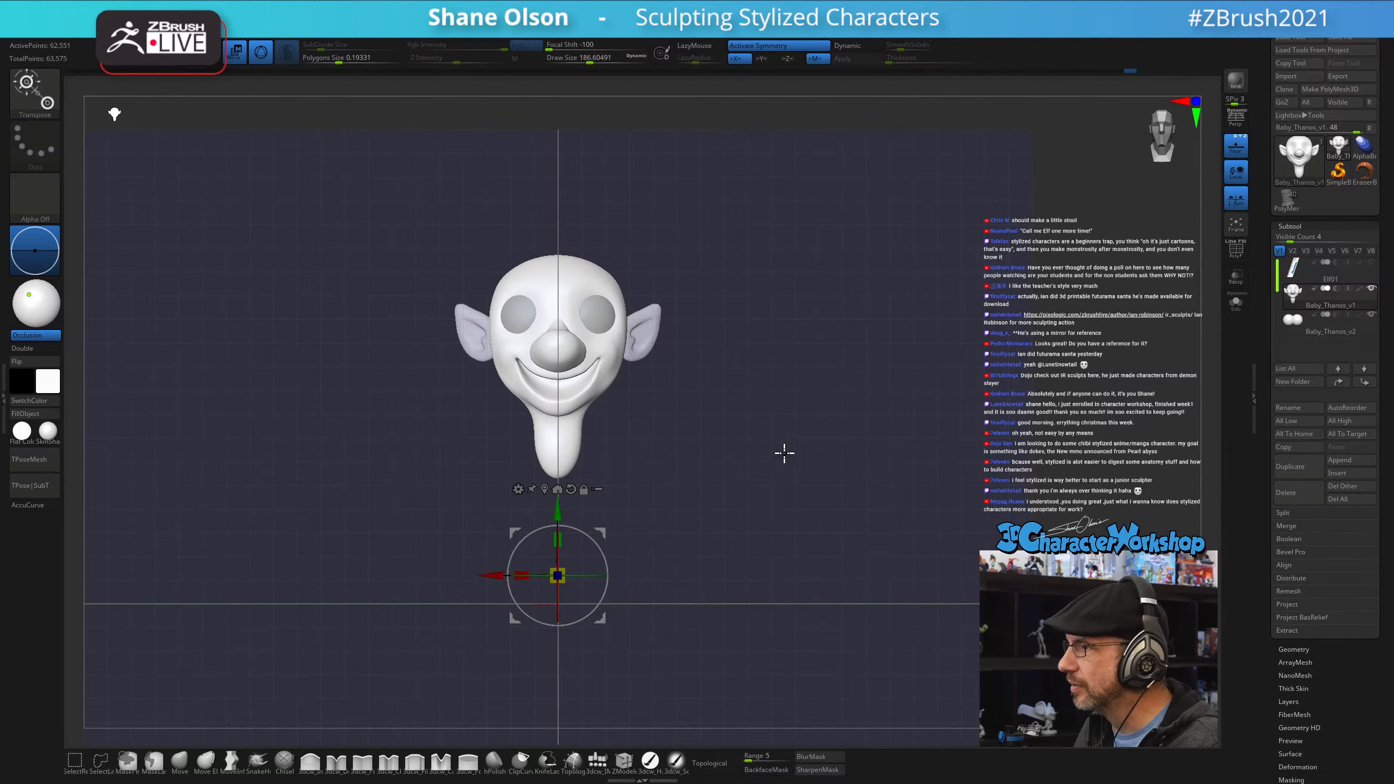
- Return to the Move brush at a Draw Size of 112 and hide the floor grid
key("q")
key("s")
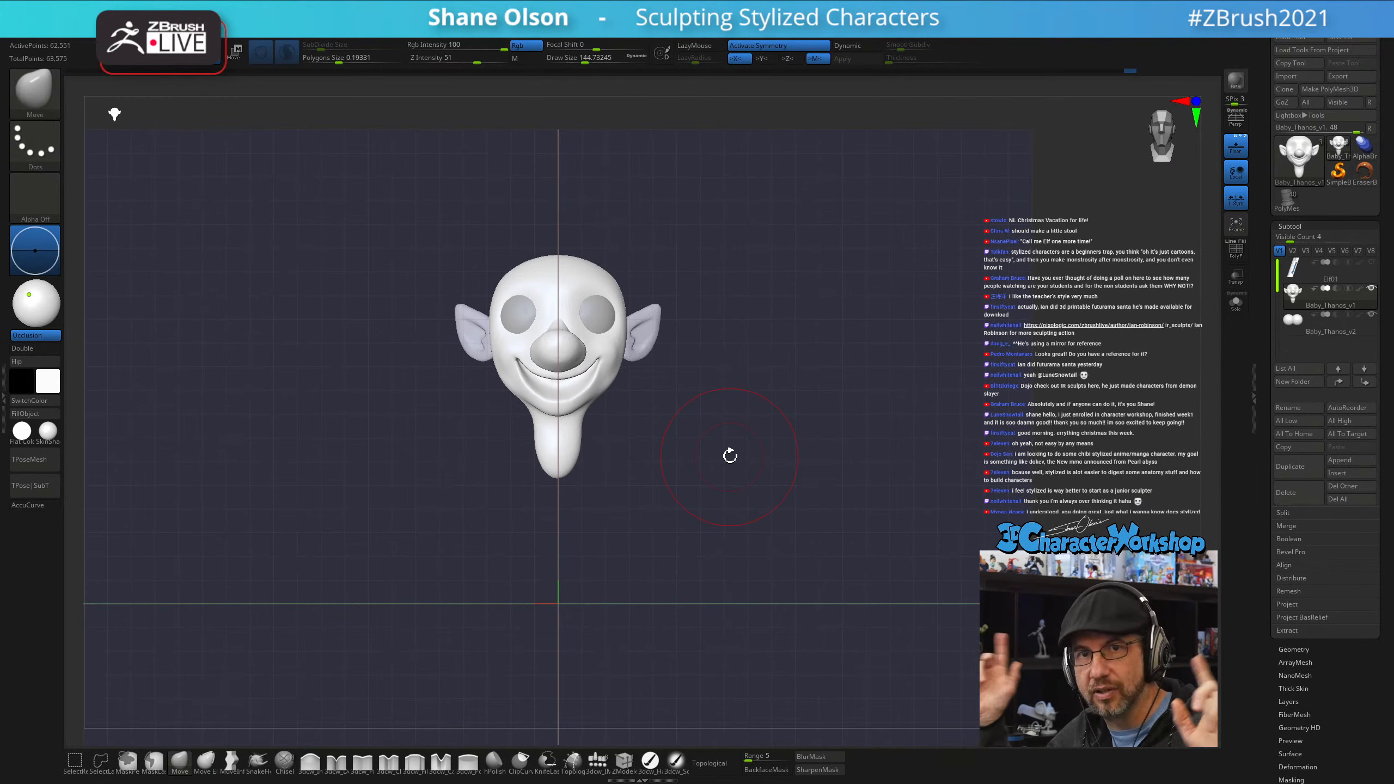
key("s")
left_click_drag(835, 437, 829, 438)
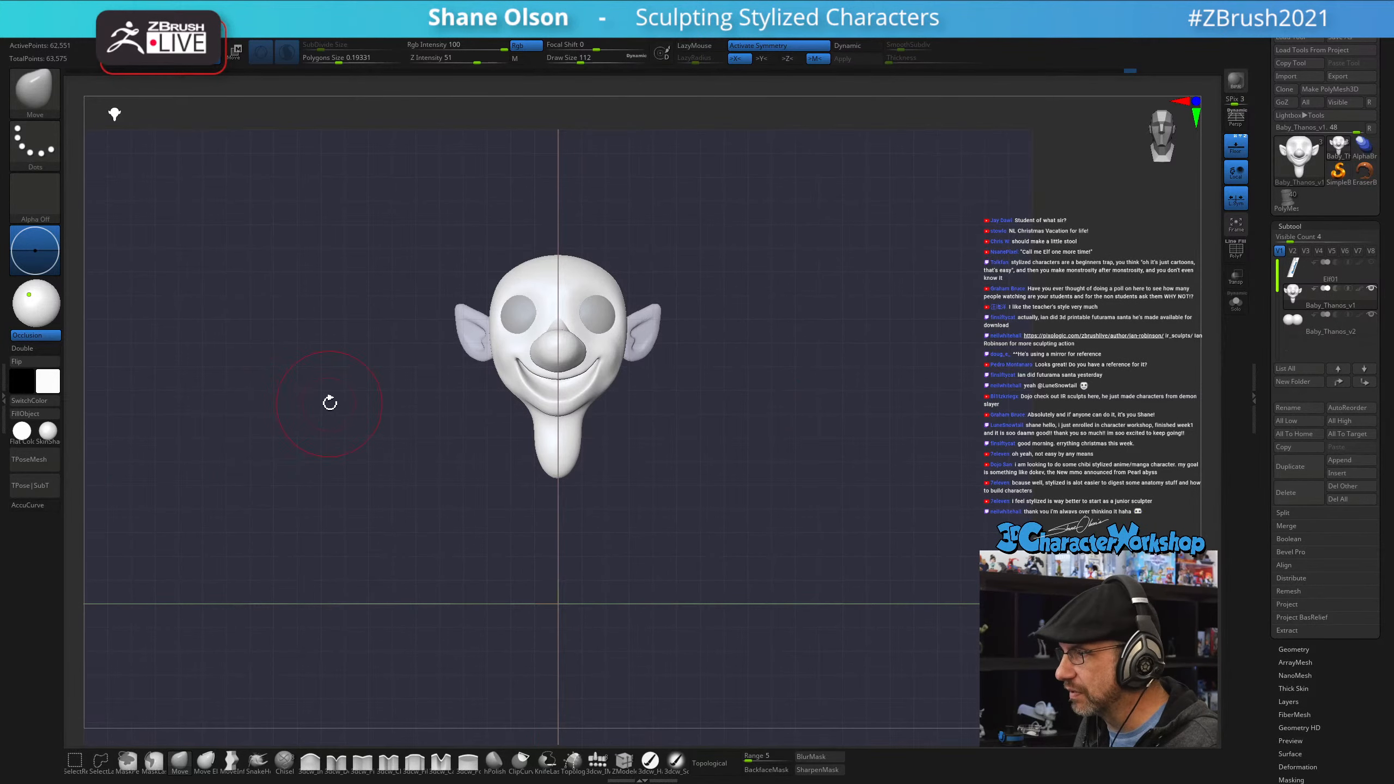
left_click_drag(330, 403, 337, 444, "alt")
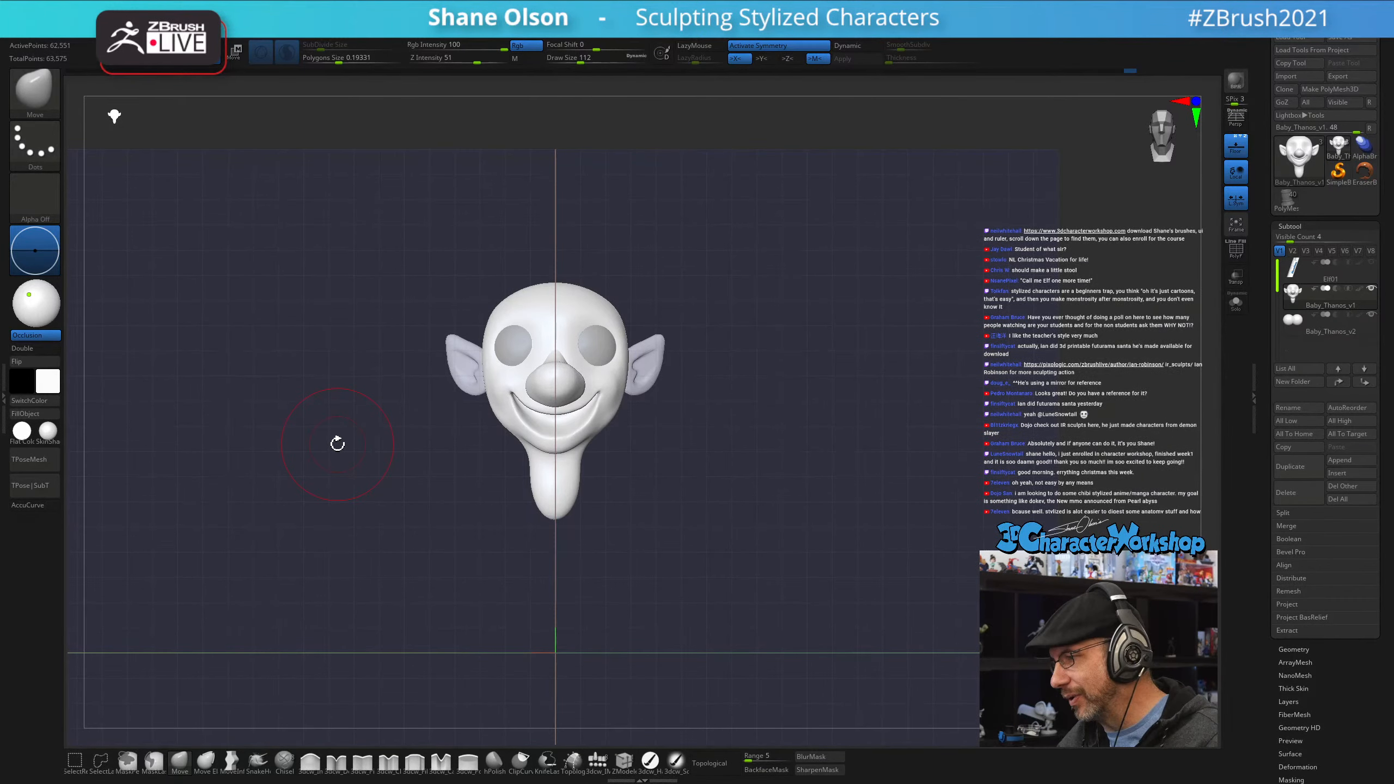
left_click_drag(764, 412, 756, 489)
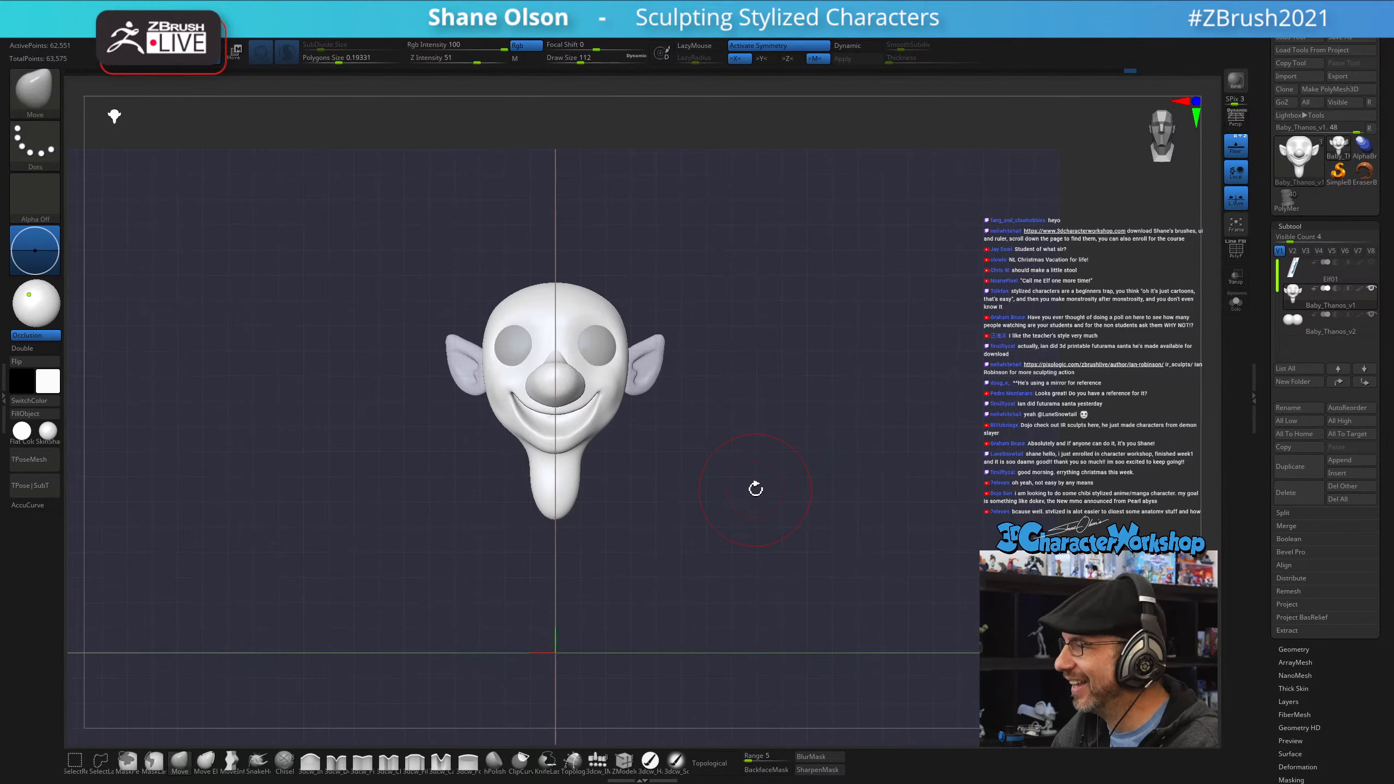
left_click(1236, 146)
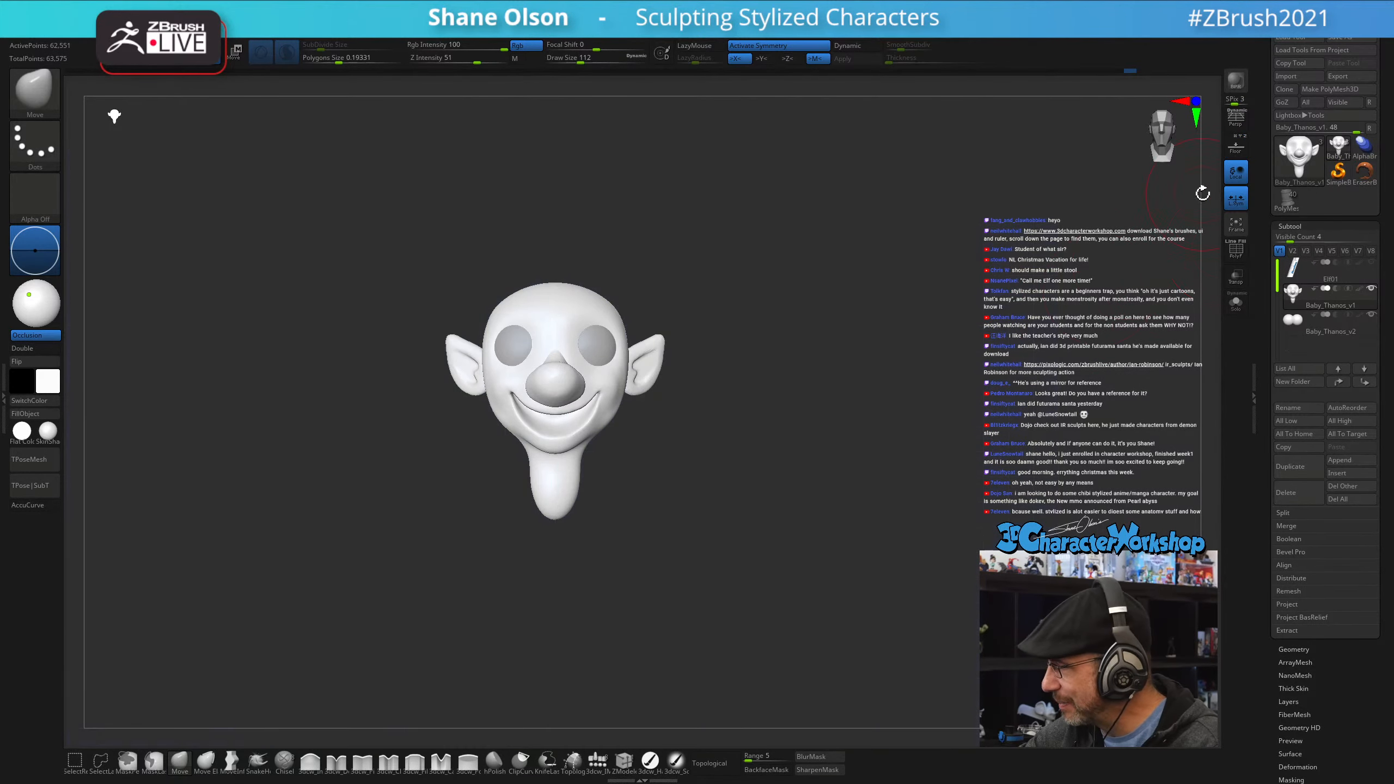
- Smooth the side of the jaw below the ear in profile view
mouse_move(694, 465)
left_mouse_down()
mouse_move(684, 442)
mouse_move(706, 392)
mouse_move(666, 457)
mouse_move(650, 435)
mouse_move(644, 492)
left_mouse_up()
left_click_drag(622, 371, 627, 508, "alt")
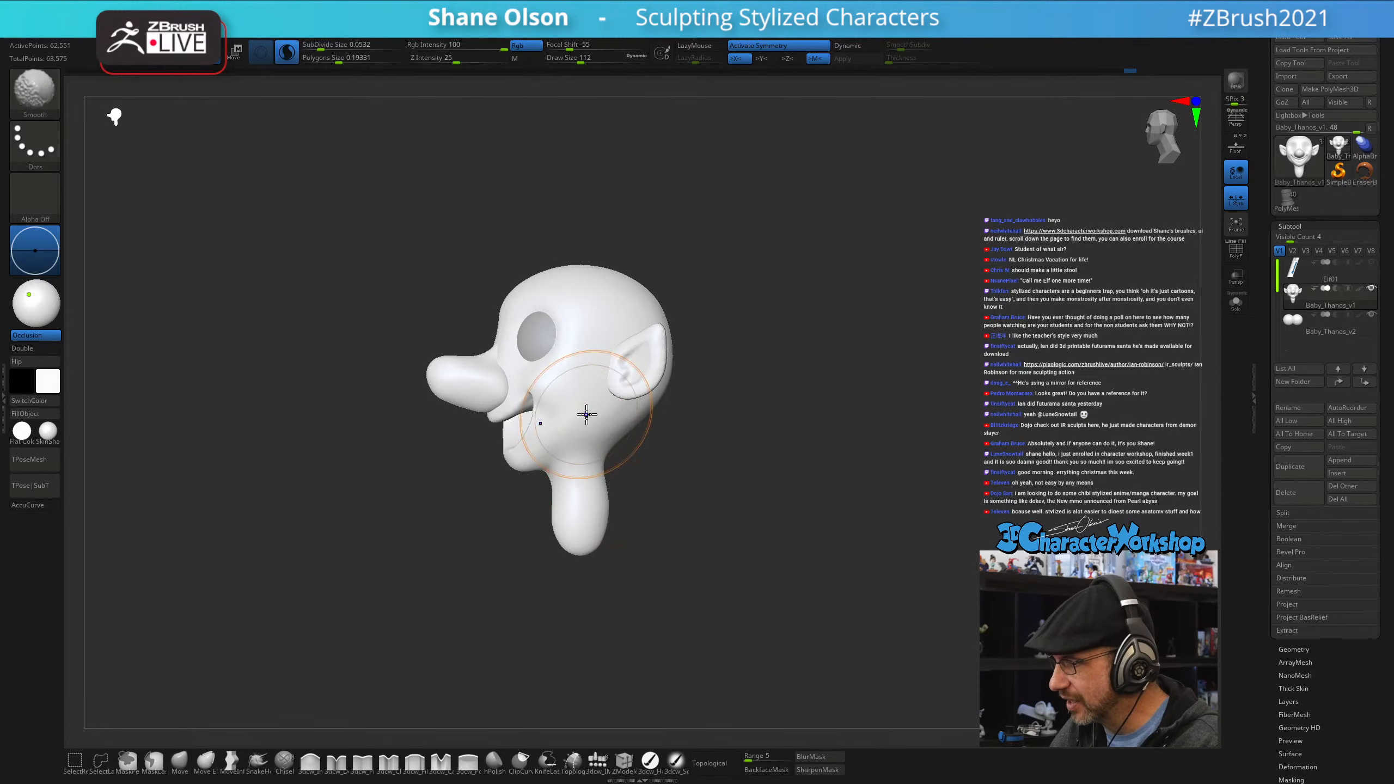
mouse_move(647, 448)
left_mouse_down("ctrl")
mouse_move(622, 469)
mouse_move(637, 481)
left_mouse_up("ctrl")
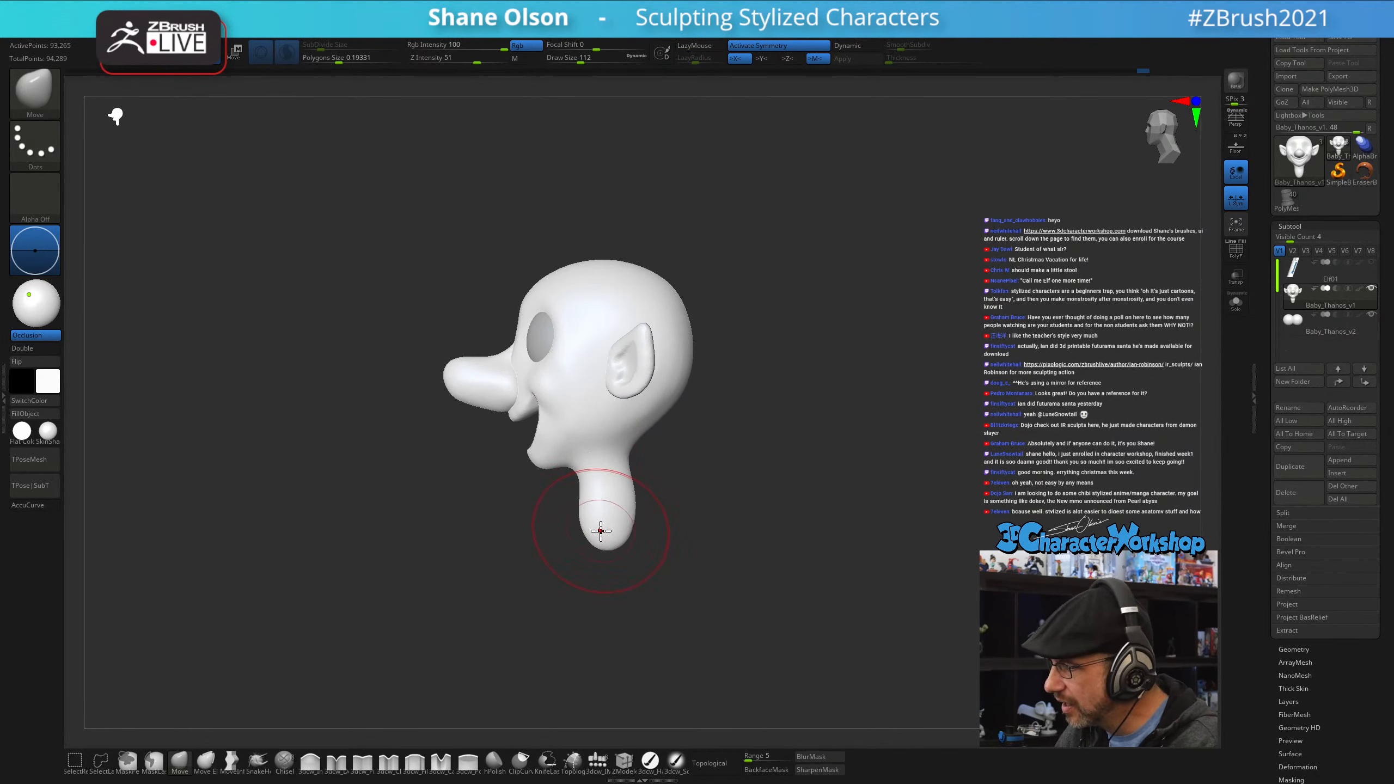
- Slant the neck backward and adjust the mouth profile with the Move brush at a Draw Size of about 124
key("s")
left_click_drag(595, 523, 598, 523)
mouse_move(596, 534)
left_mouse_down()
mouse_move(616, 533)
mouse_move(633, 486)
mouse_move(610, 470)
mouse_move(623, 473)
mouse_move(635, 527)
mouse_move(747, 524)
mouse_move(659, 536)
mouse_move(710, 502)
mouse_move(662, 523)
mouse_move(701, 567)
left_mouse_up()
key("s")
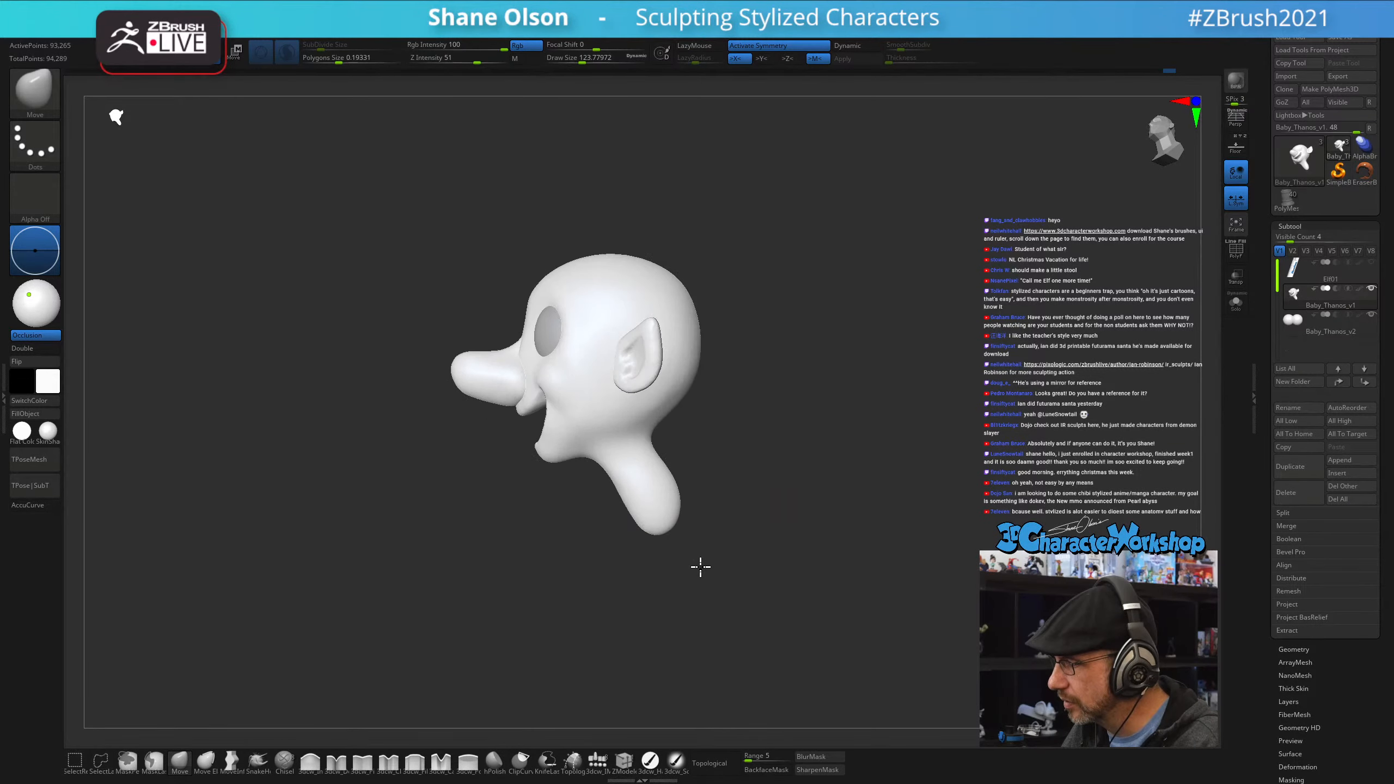
left_click_drag(700, 495, 695, 500, "shift")
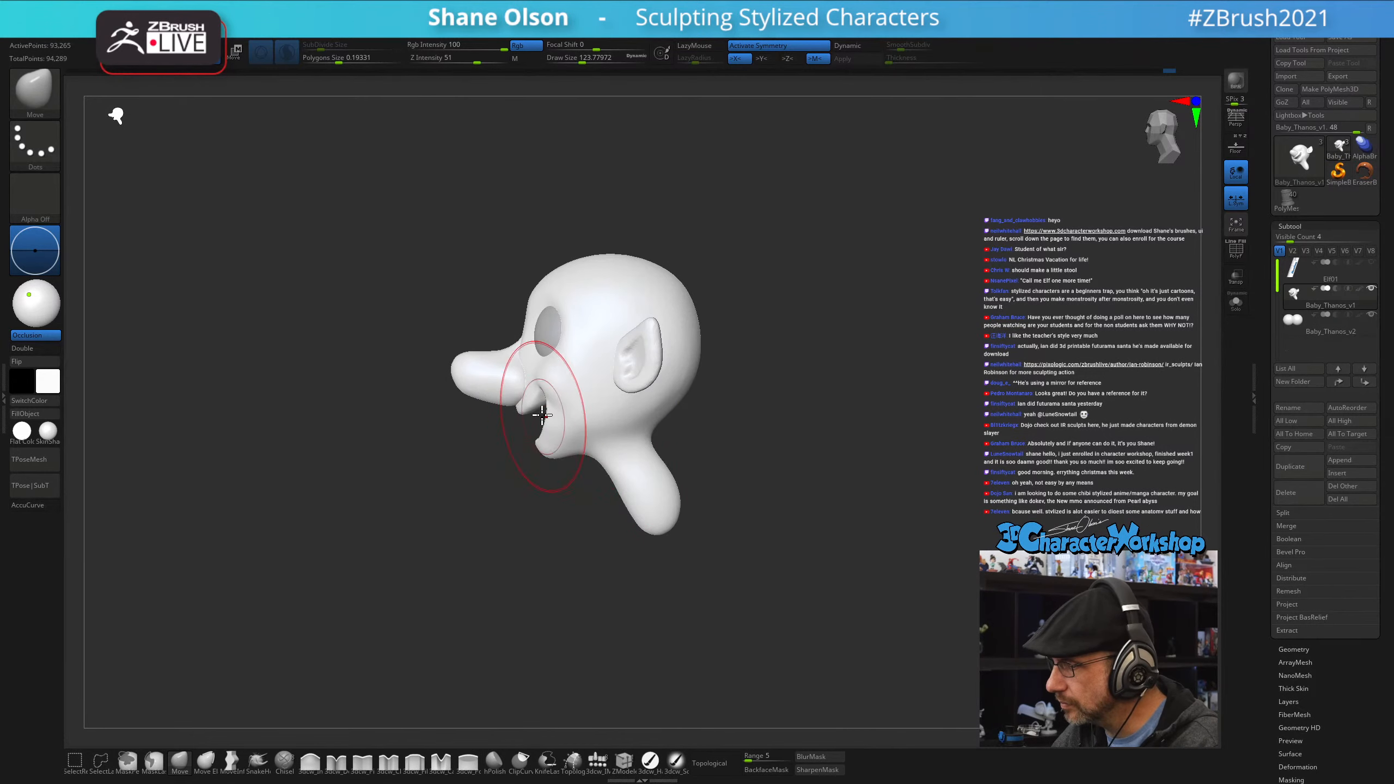
left_click_drag(523, 404, 524, 377)
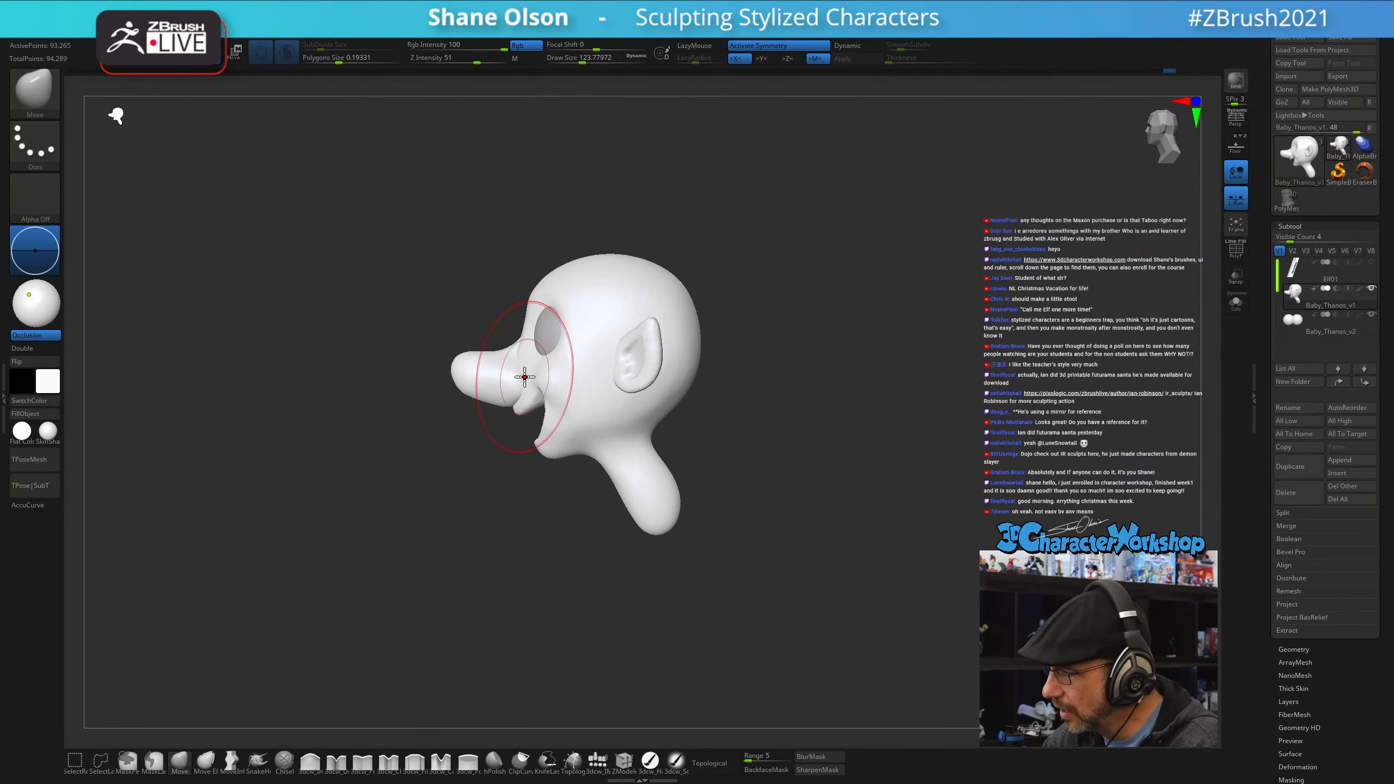
- Push the ears inward against the sides of the head with the Move brush, and set the Draw Size to about 68
left_click_drag(598, 563, 651, 548)
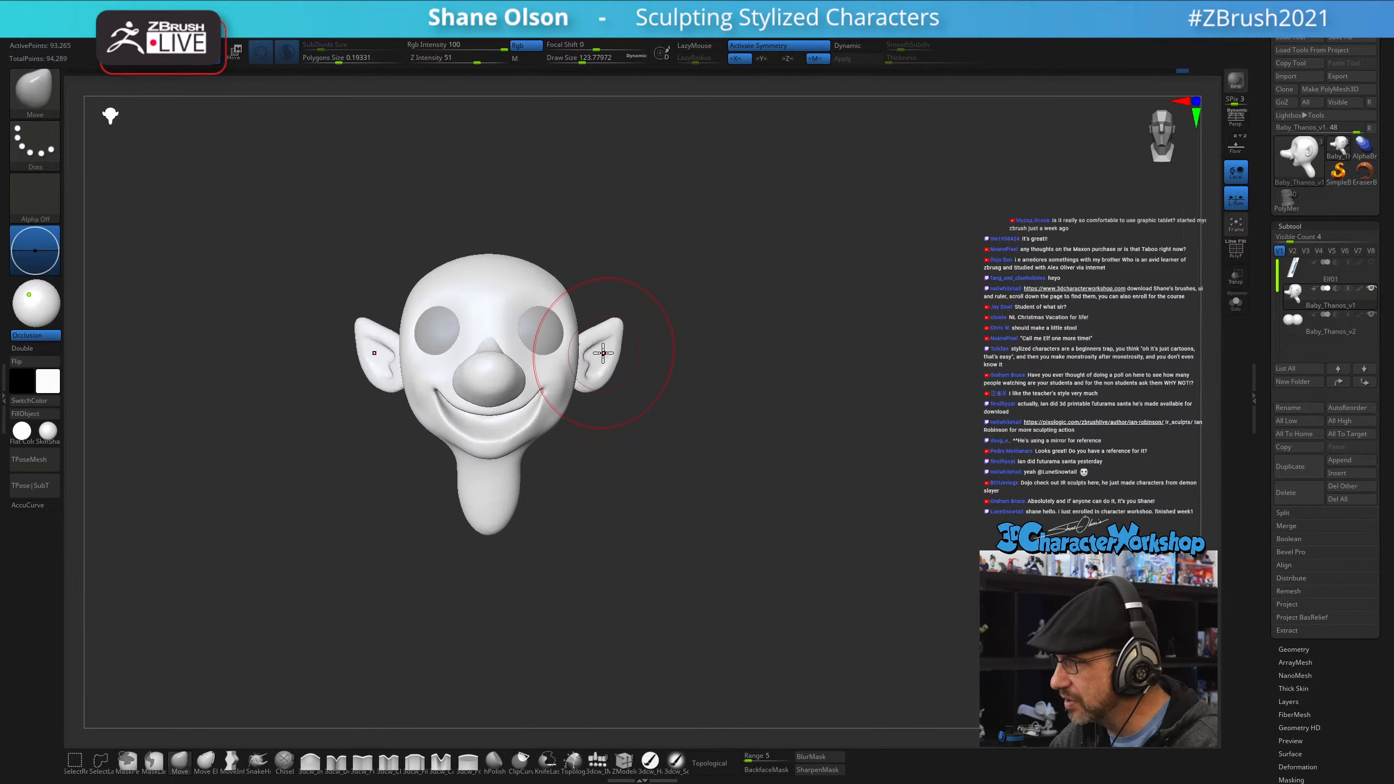
right_click_drag(601, 353, 598, 380, "ctrl")
key("s")
left_click_drag(598, 380, 595, 380)
mouse_move(585, 382)
left_mouse_down()
mouse_move(555, 411)
mouse_move(556, 386)
left_mouse_up()
key("s")
key("s")
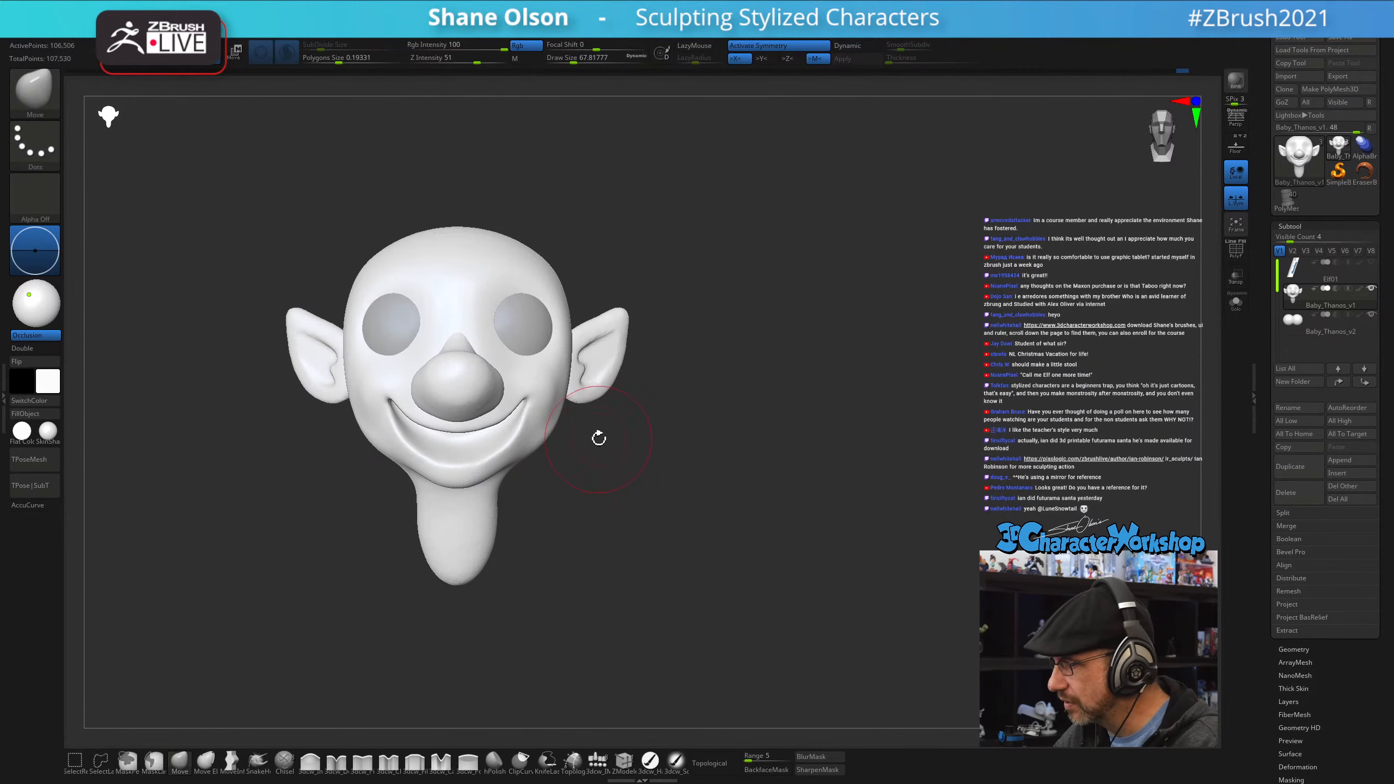
- Smooth the cheek between the smile and the ear at a Draw Size of about 68
mouse_move(598, 436)
right_mouse_down()
mouse_move(585, 445)
mouse_move(575, 428)
right_mouse_up()
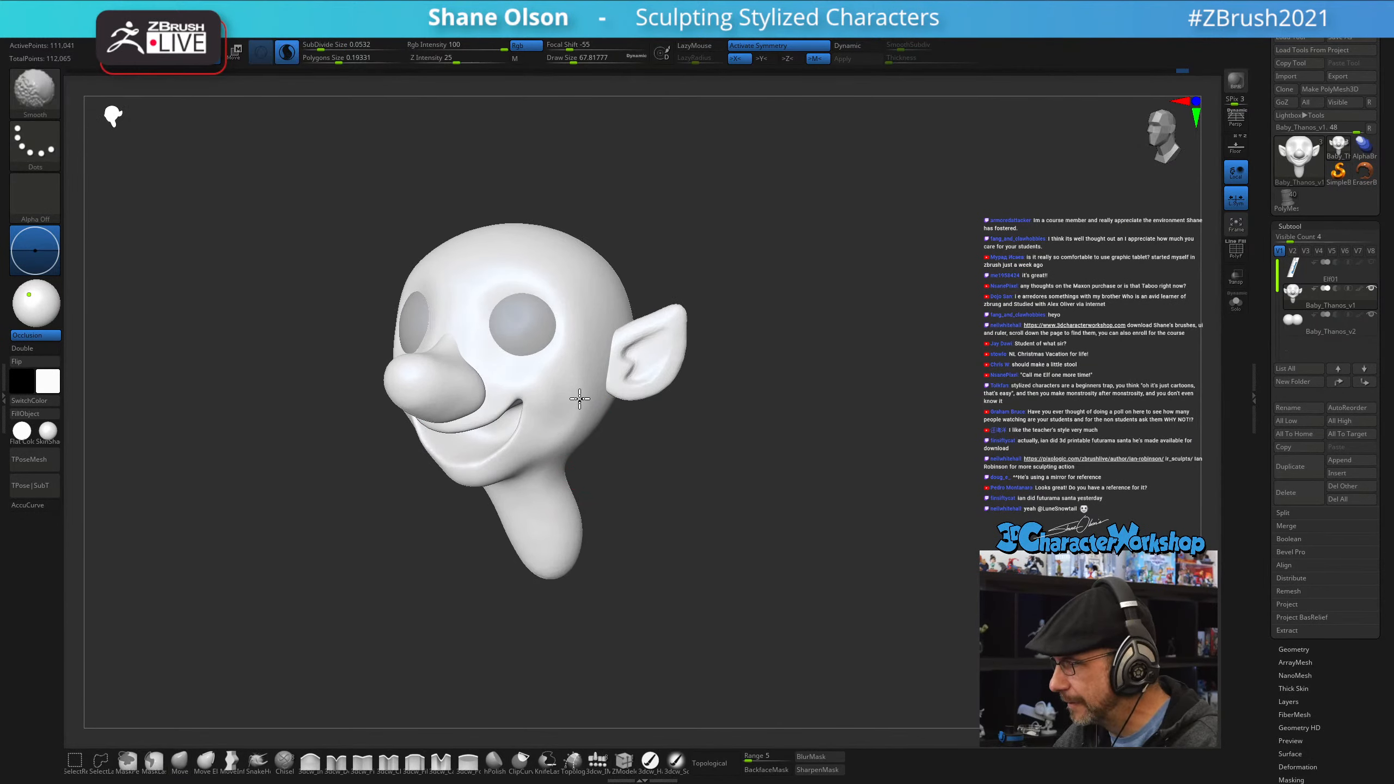
left_click_drag(580, 398, 572, 419, "shift")
right_click_drag(619, 448, 659, 456)
mouse_move(659, 456)
right_mouse_down("alt")
mouse_move(700, 443)
mouse_move(688, 450)
right_mouse_up("alt")
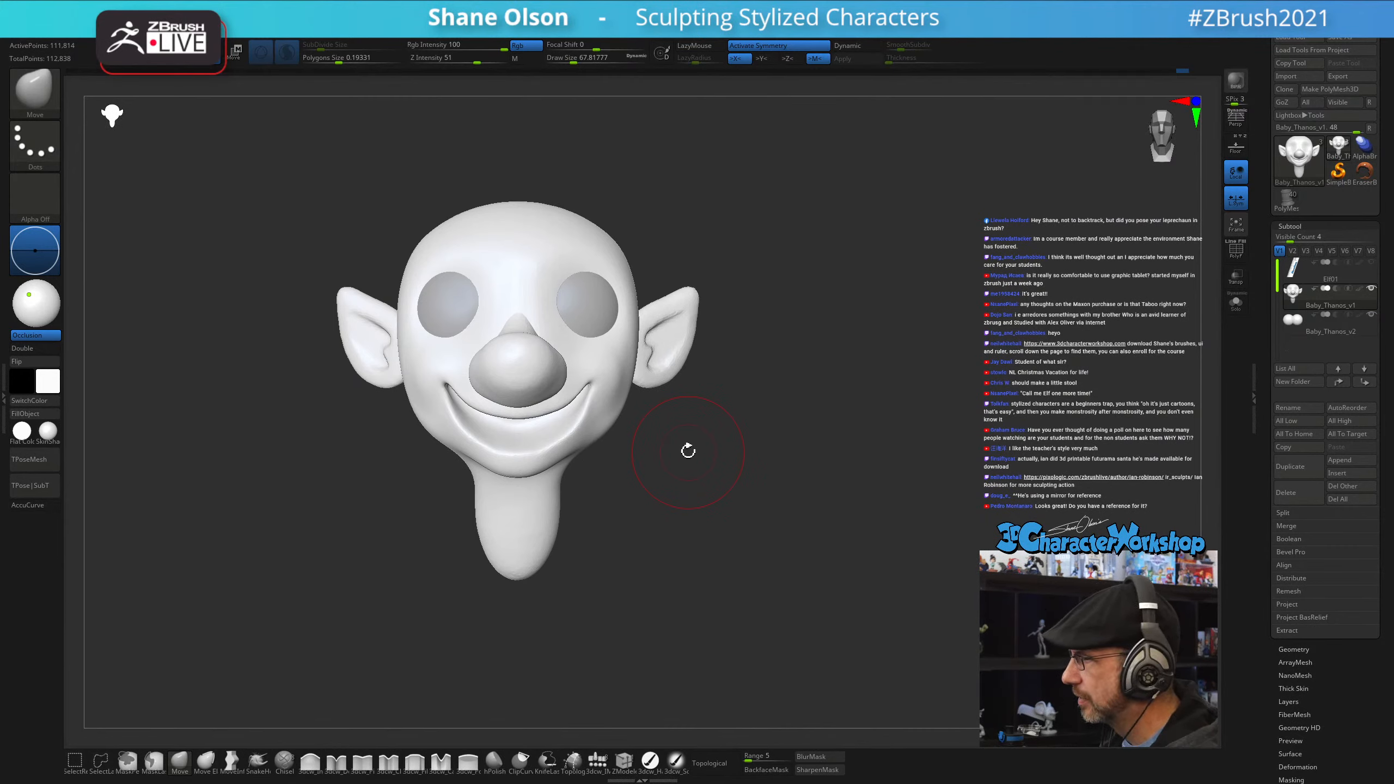
right_click_drag(705, 461, 698, 480, "ctrl")
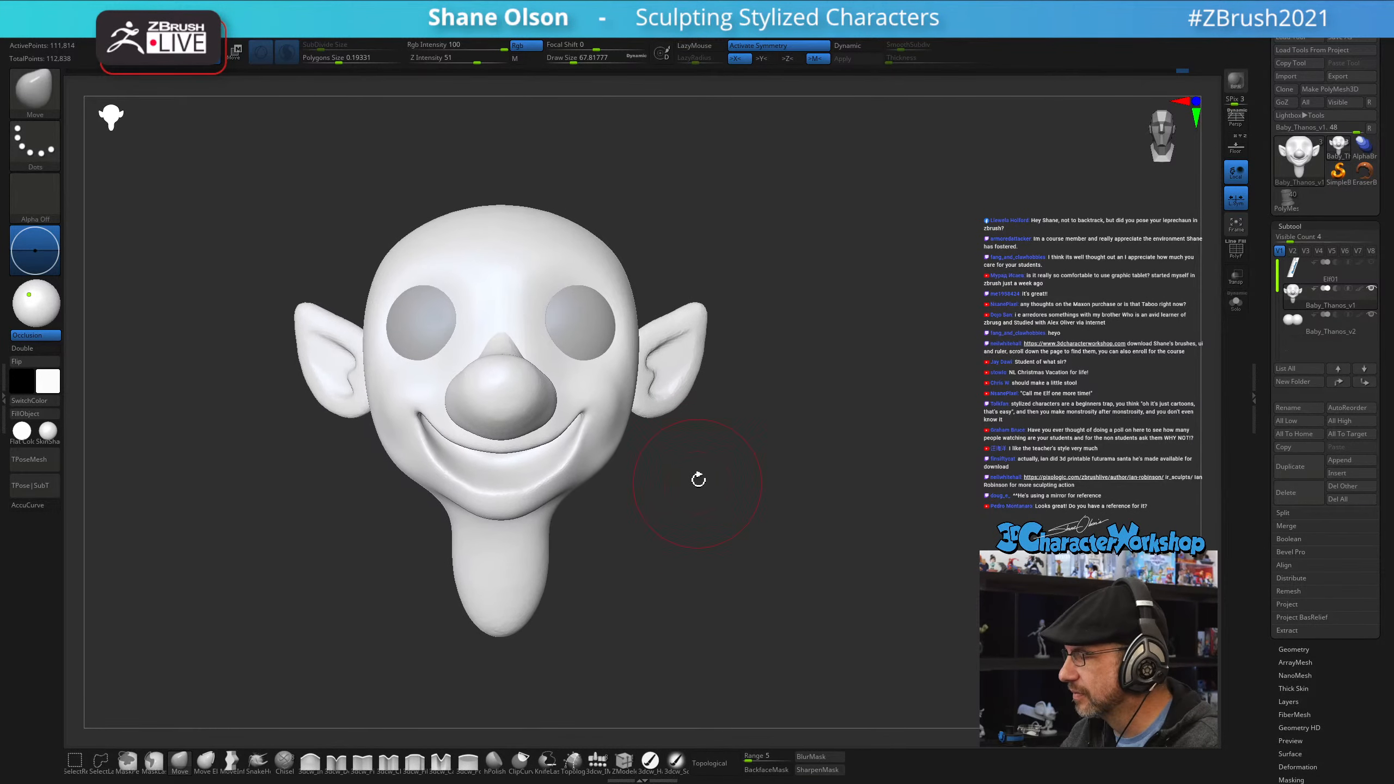
mouse_move(702, 418)
right_mouse_down()
mouse_move(701, 442)
mouse_move(706, 427)
right_mouse_up()
key("w")
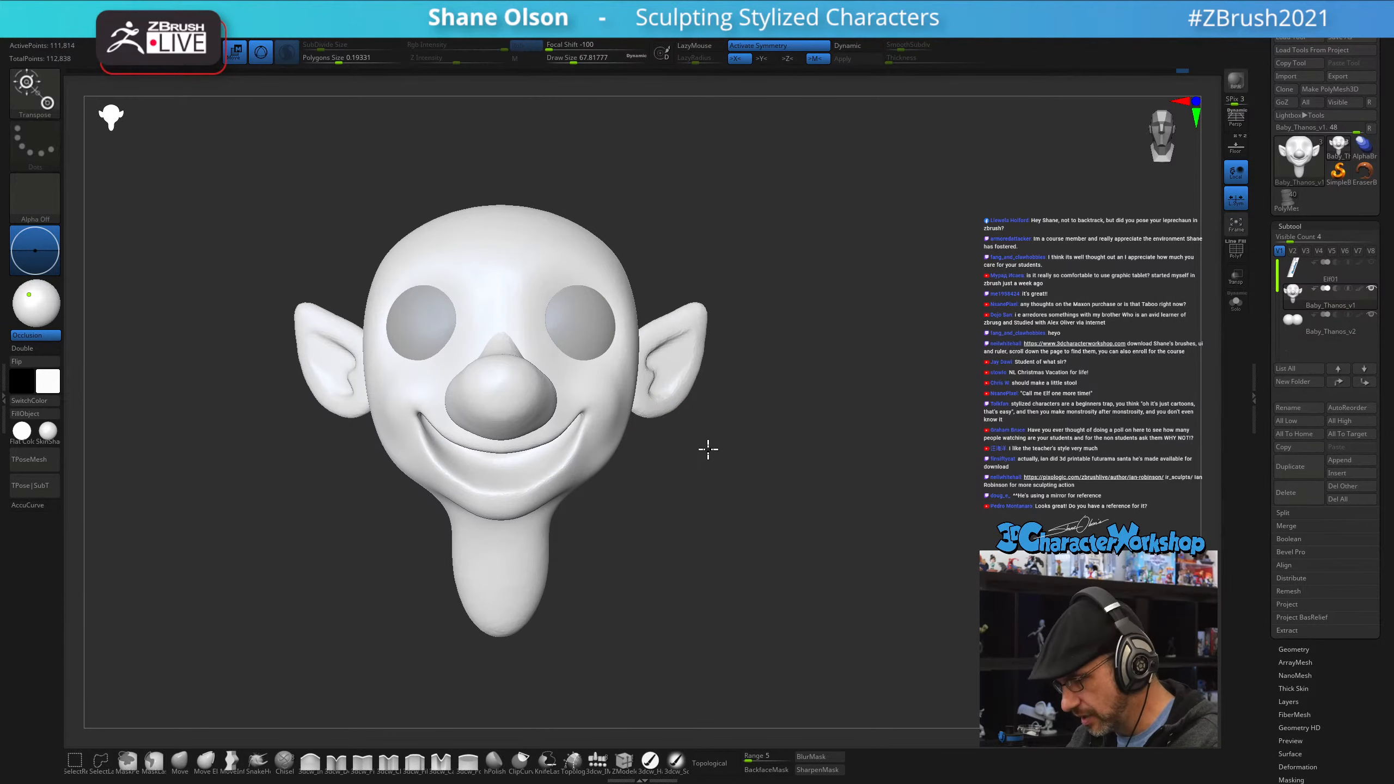
left_click(679, 369, "ctrl")
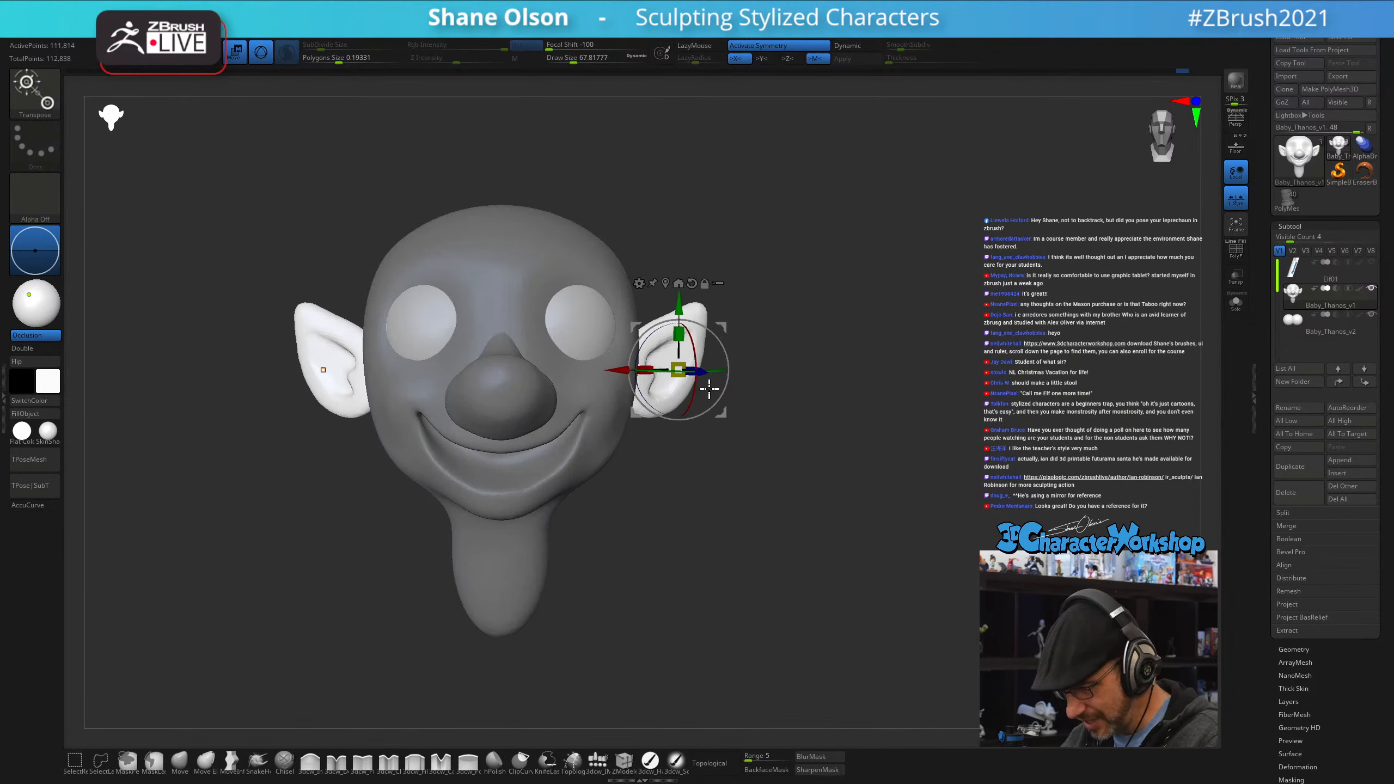
key("q")
right_click_drag(723, 442, 701, 437)
left_click_drag(728, 480, 741, 493, "ctrl")
mouse_move(736, 470)
right_mouse_down()
mouse_move(674, 462)
mouse_move(725, 489)
right_mouse_up()
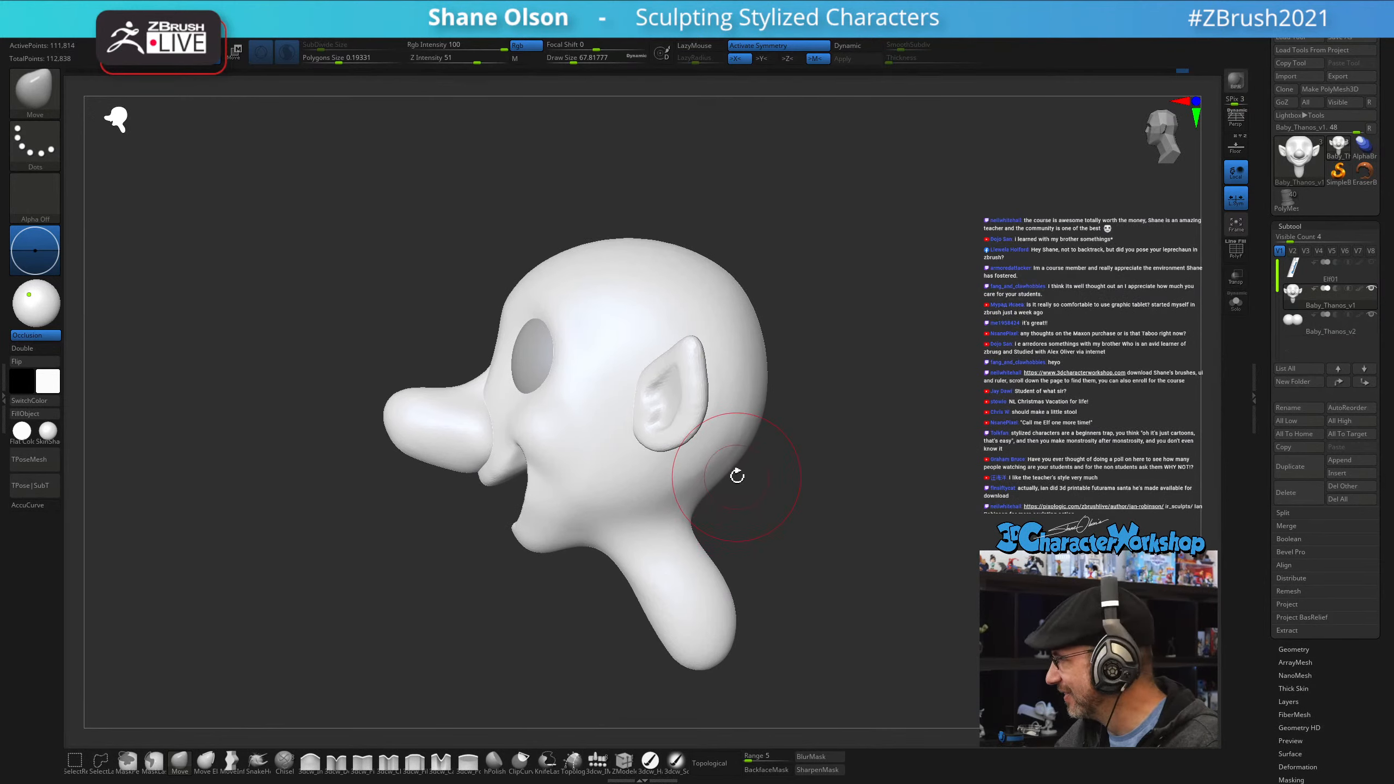
- Reshape the forehead and brow above the eyes with the Move brush at a Draw Size of about 97
right_click_drag(658, 418, 600, 422, "alt")
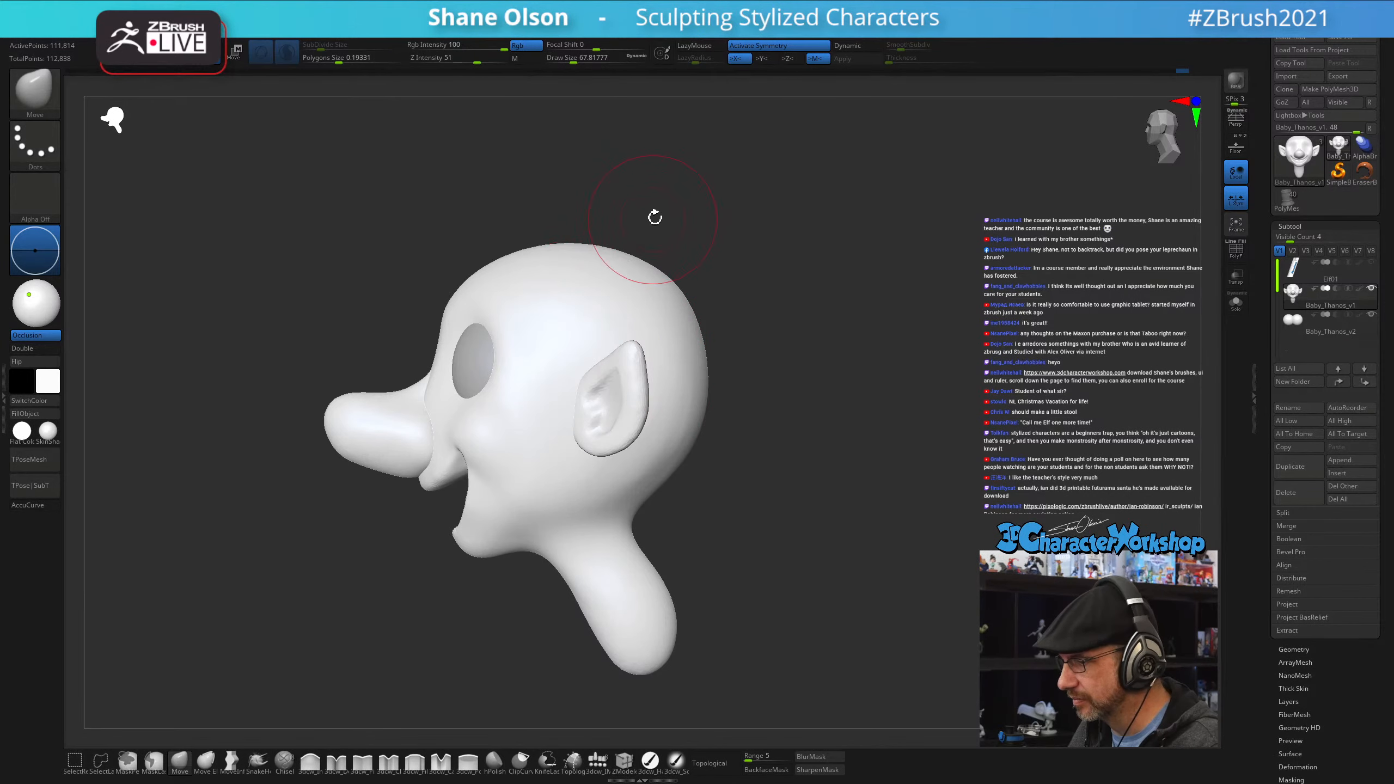
key("w")
key("q")
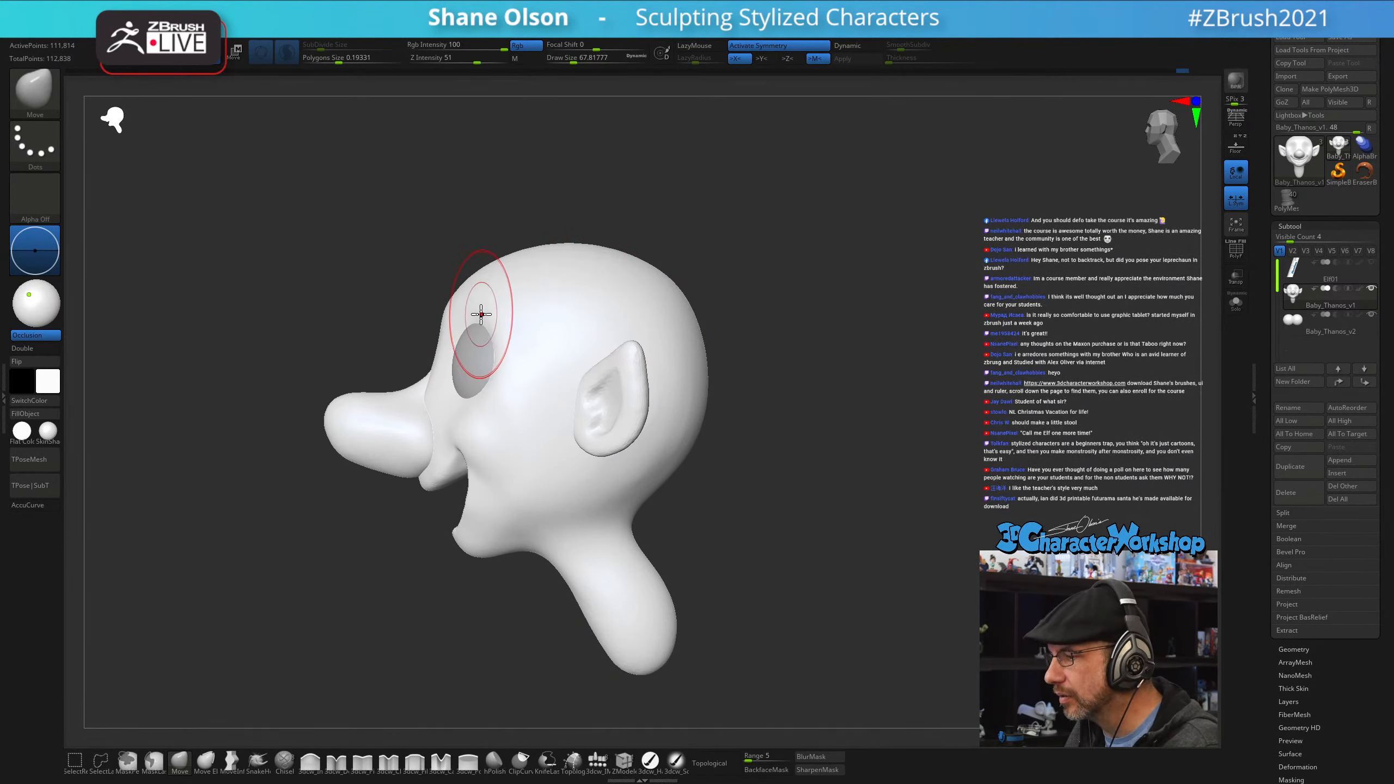
key("s")
left_click_drag(490, 320, 498, 324)
left_click_drag(495, 272, 478, 262)
left_click_drag(599, 226, 709, 226)
left_click_drag(630, 259, 585, 302)
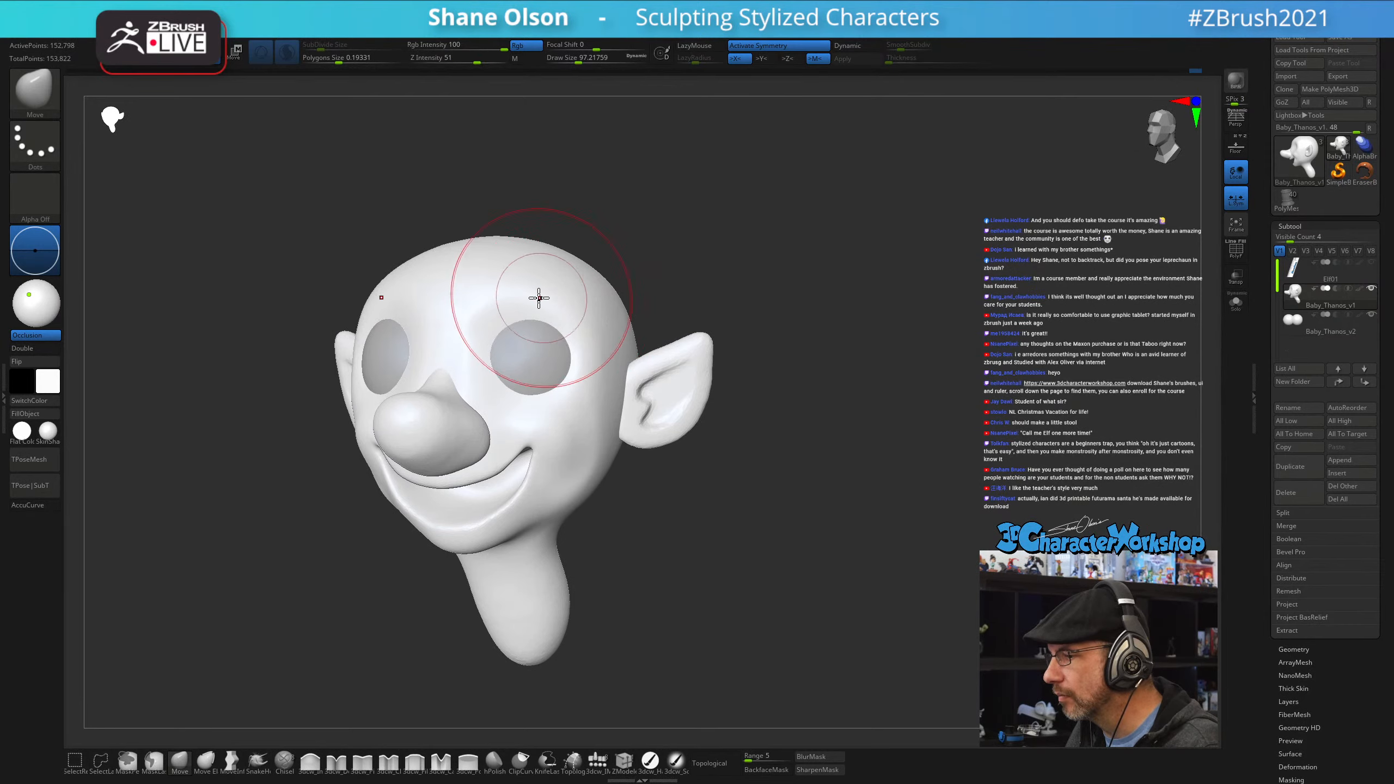
left_click_drag(735, 250, 672, 273)
left_click_drag(856, 255, 710, 464)
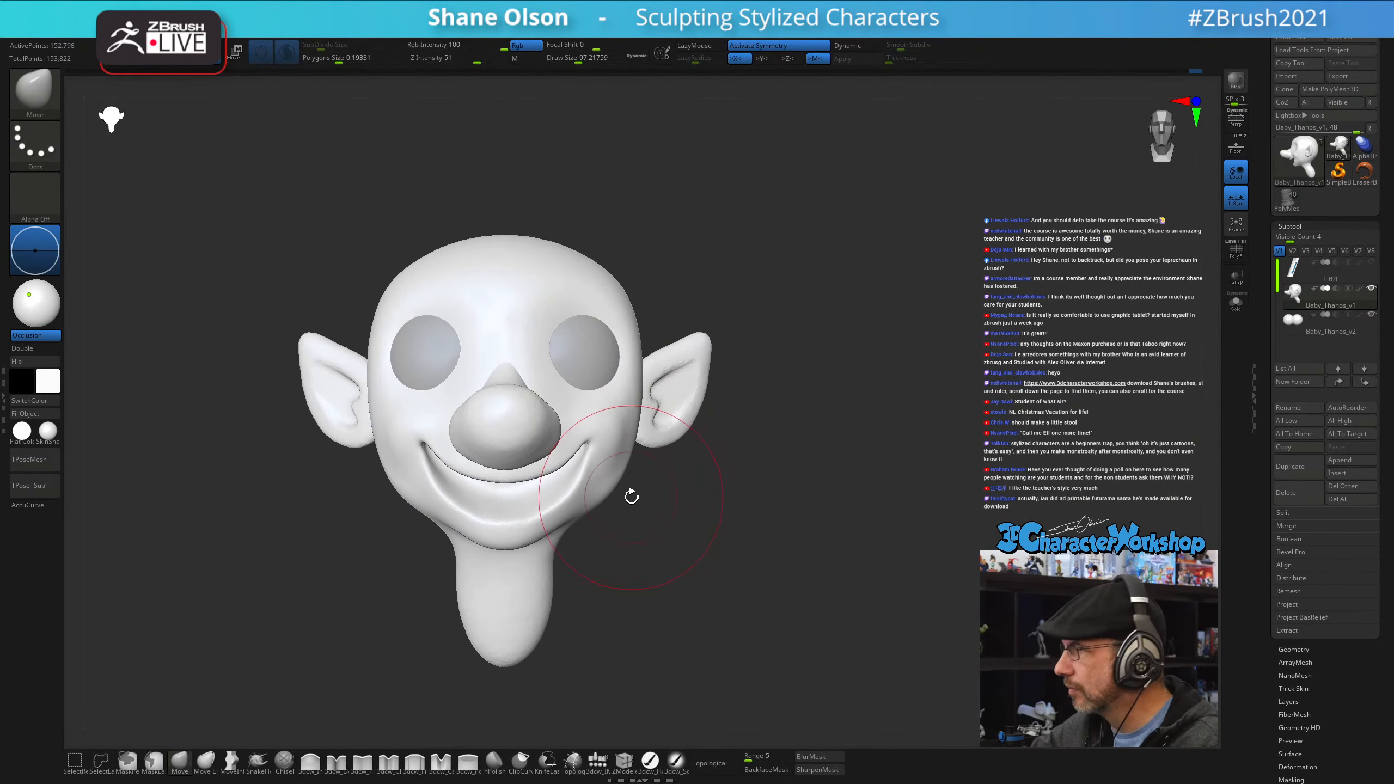
- Adjust the cheek and jaw outline with the Move brush at a Draw Size of about 77, and smooth the brow between the eyes
mouse_move(623, 468)
left_mouse_down()
mouse_move(623, 492)
mouse_move(691, 492)
mouse_move(674, 498)
mouse_move(686, 464)
left_mouse_up()
left_click_drag(648, 522, 639, 527)
right_click_drag(638, 528, 665, 508)
key("s")
mouse_move(648, 527)
left_mouse_down()
mouse_move(687, 532)
mouse_move(672, 533)
left_mouse_up()
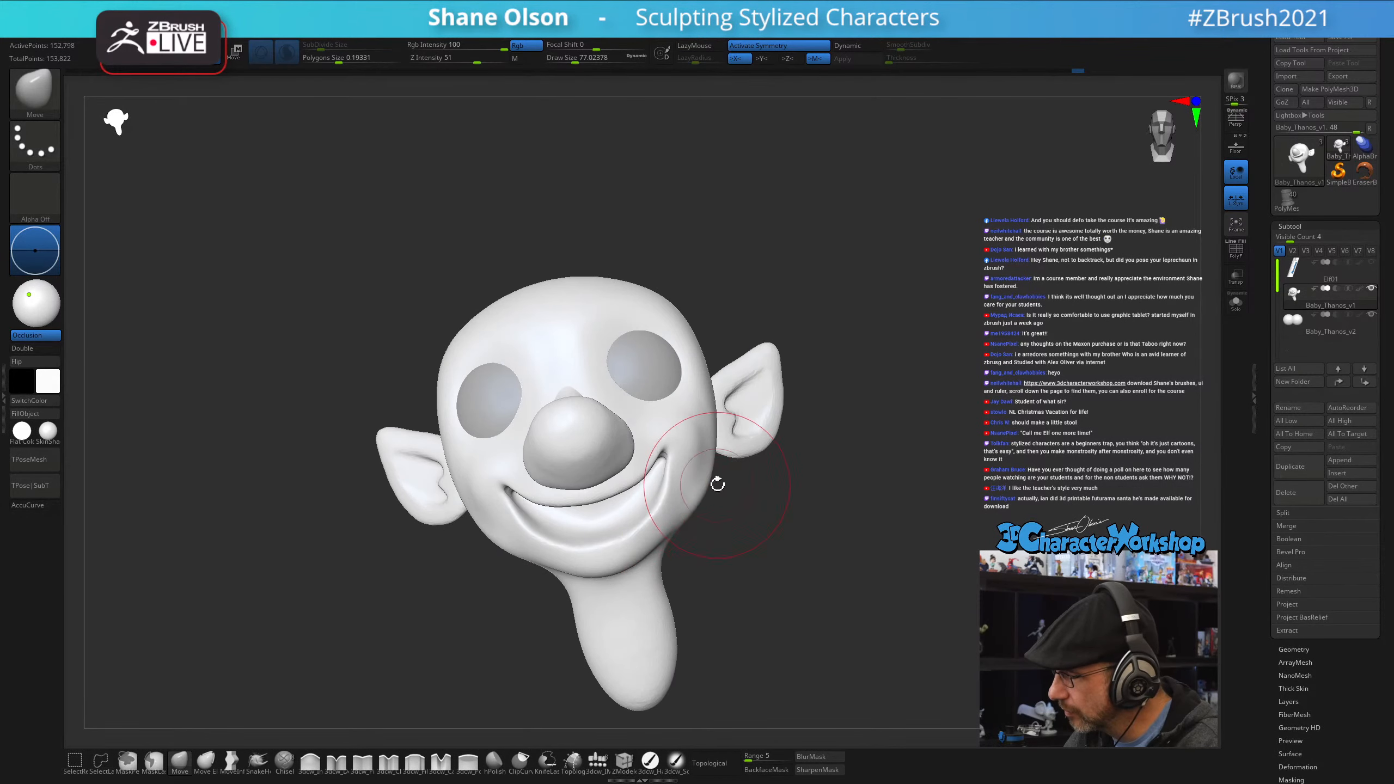
left_click_drag(712, 482, 692, 480)
left_click(474, 60, "shift")
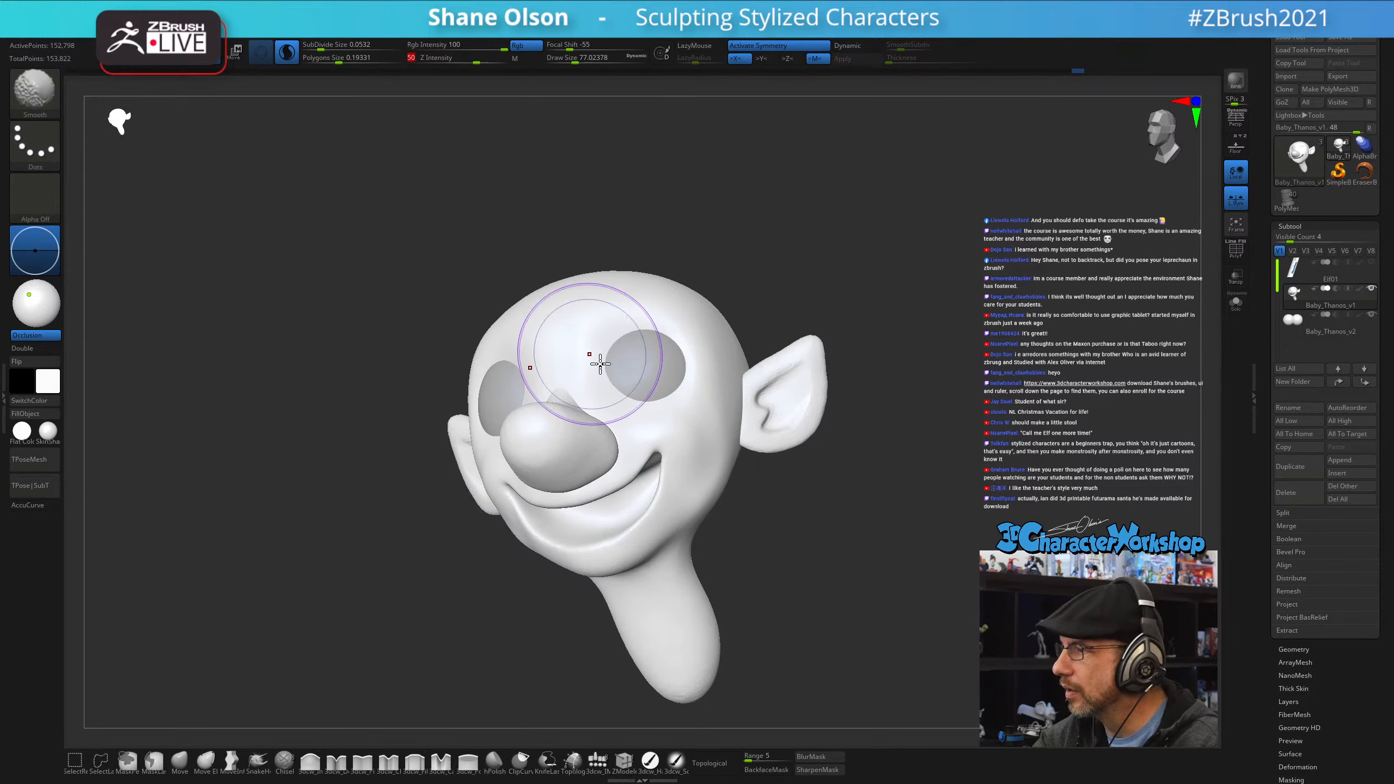
- Smooth the jaw behind the corner of the mouth and push its outline inward with the Move brush
right_click_drag(690, 453, 694, 466, "ctrl")
right_click_drag(694, 467, 649, 484, "alt")
right_click_drag(660, 431, 624, 437)
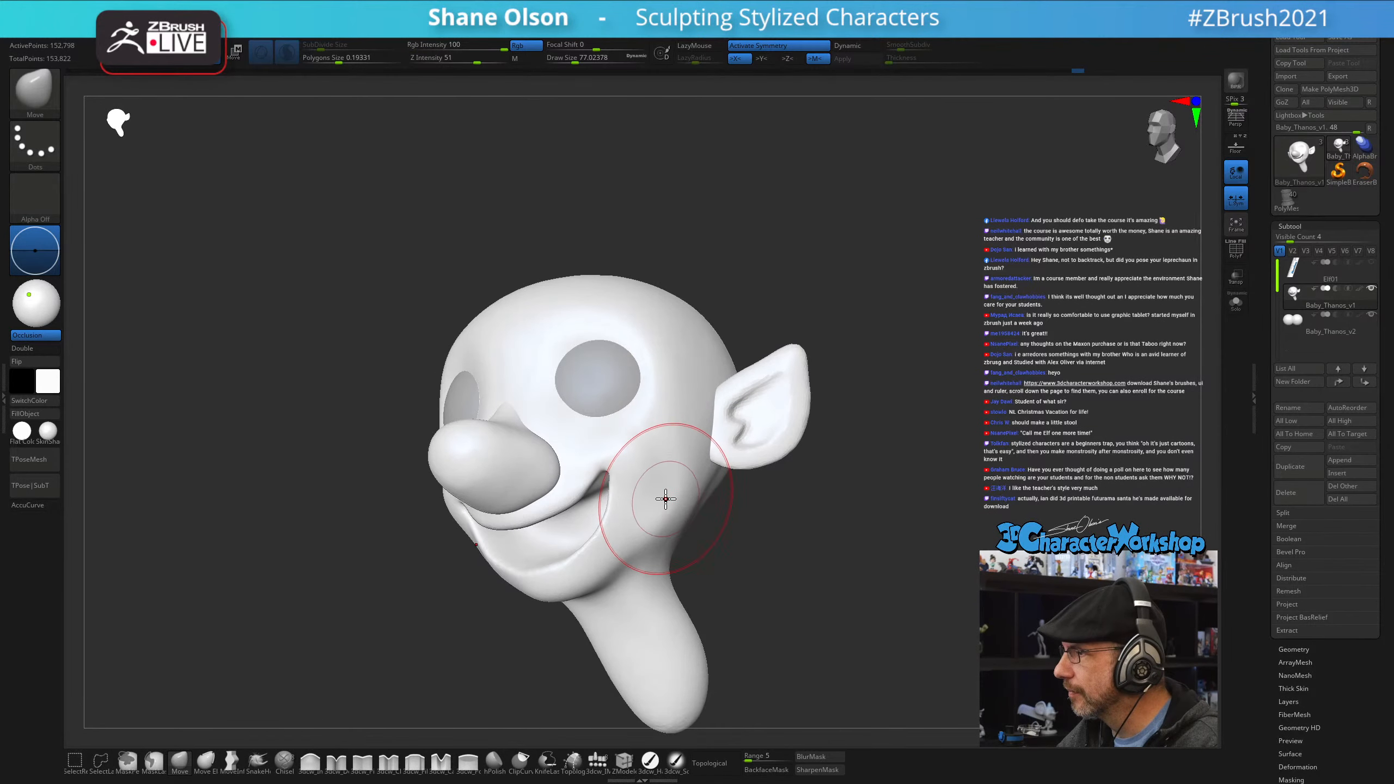
left_click_drag(671, 515, 670, 535, "shift")
right_click_drag(666, 518, 684, 514)
left_click_drag(659, 537, 648, 543)
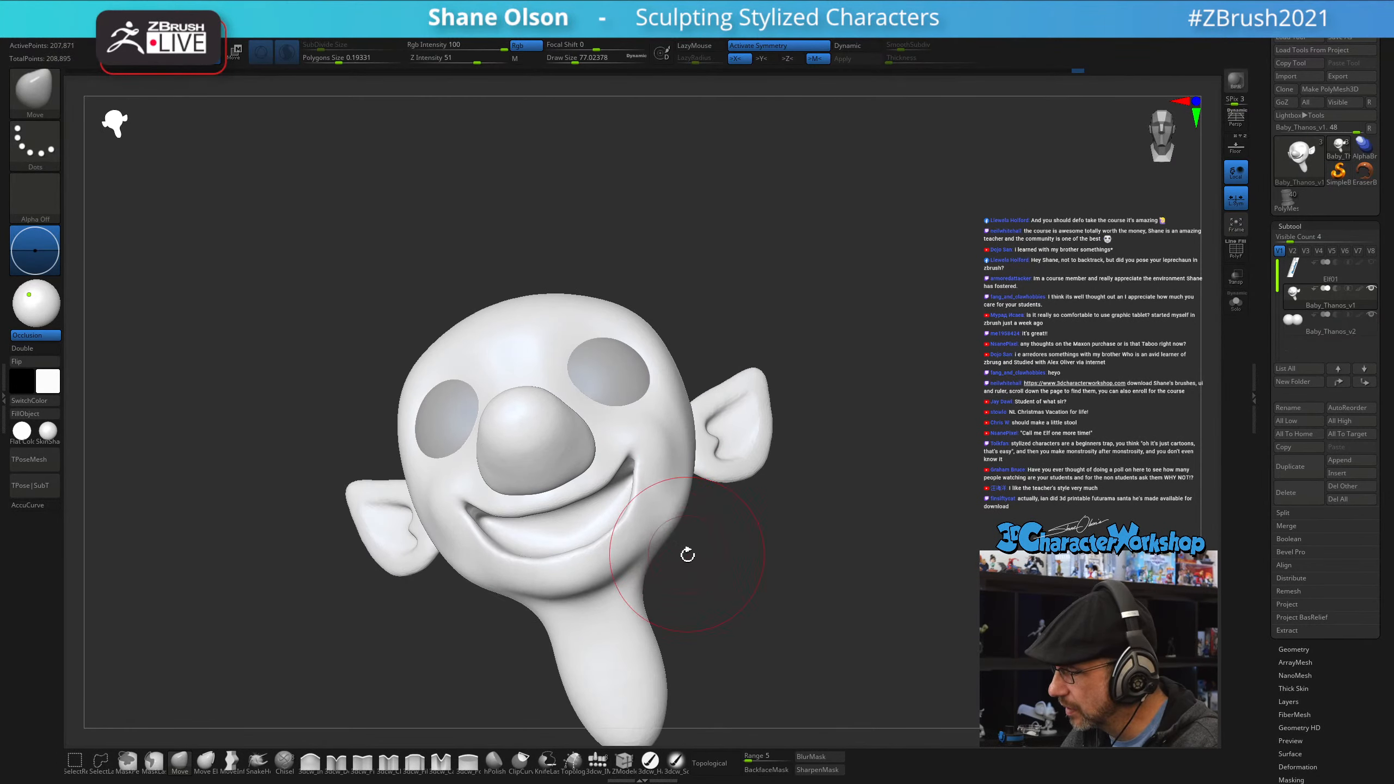
- Refine the jawline between the ear and neck with the Move brush, and smooth the jaw and cheek at a Draw Size of about 77
right_click_drag(688, 554, 667, 558)
mouse_move(741, 529)
right_mouse_down()
mouse_move(722, 554)
mouse_move(751, 511)
right_mouse_up()
left_click_drag(737, 505, 699, 505)
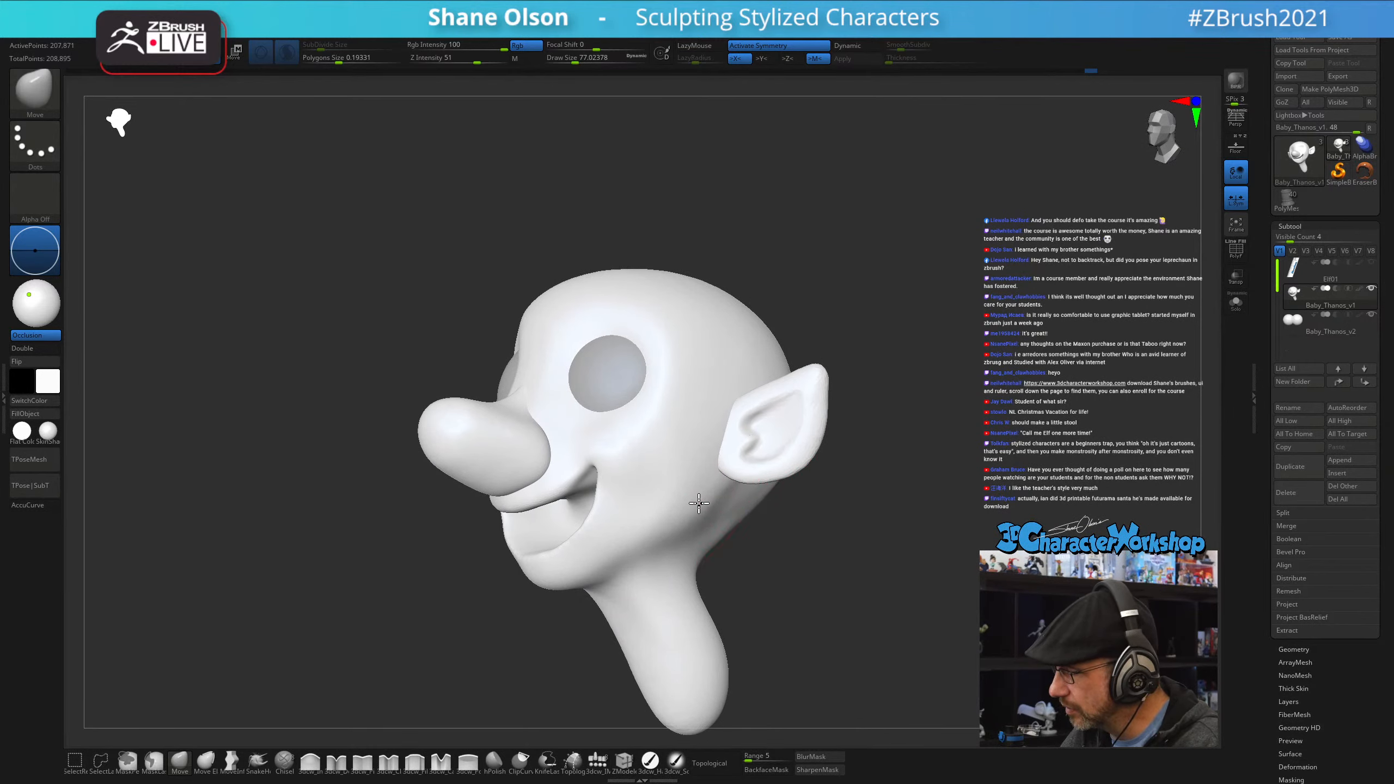
mouse_move(645, 529)
right_mouse_down()
mouse_move(642, 591)
mouse_move(599, 591)
mouse_move(679, 542)
mouse_move(623, 576)
right_mouse_up()
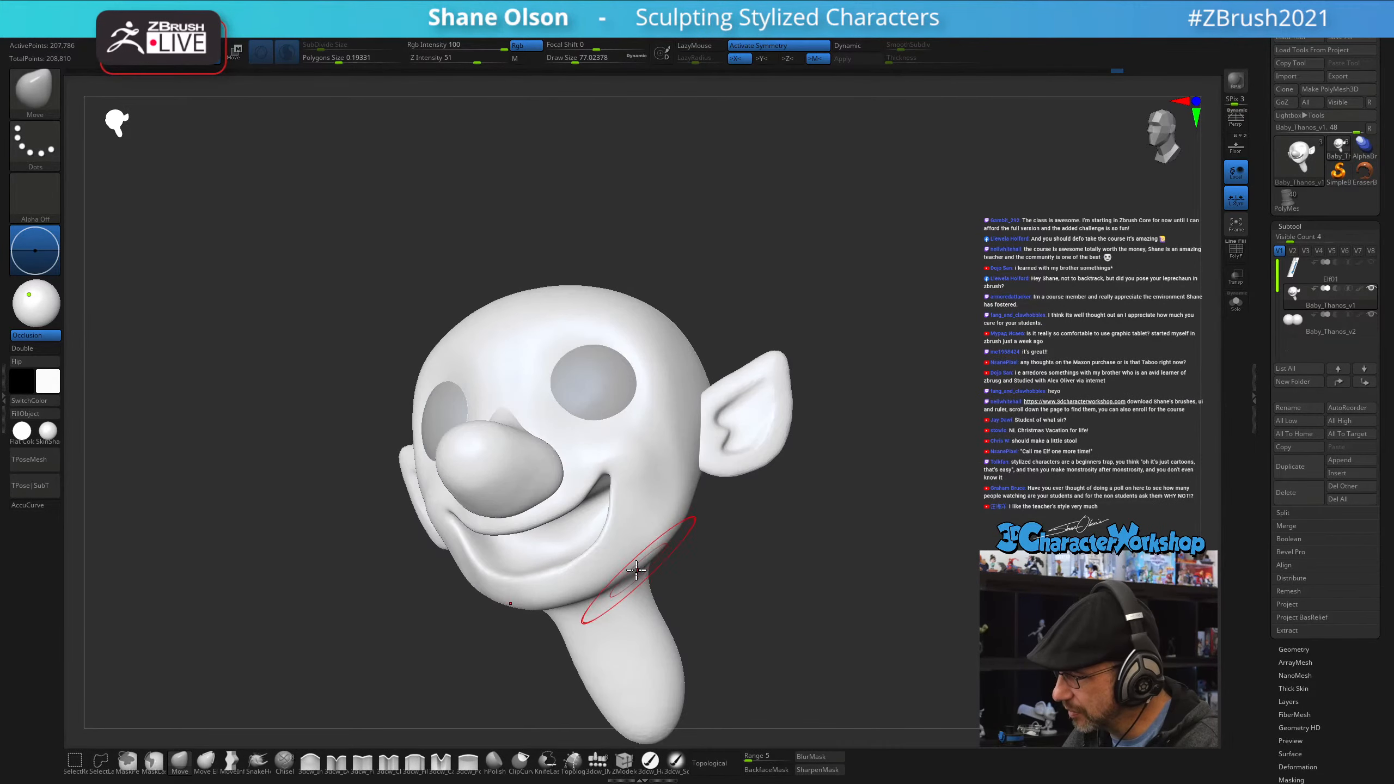
key("shift")
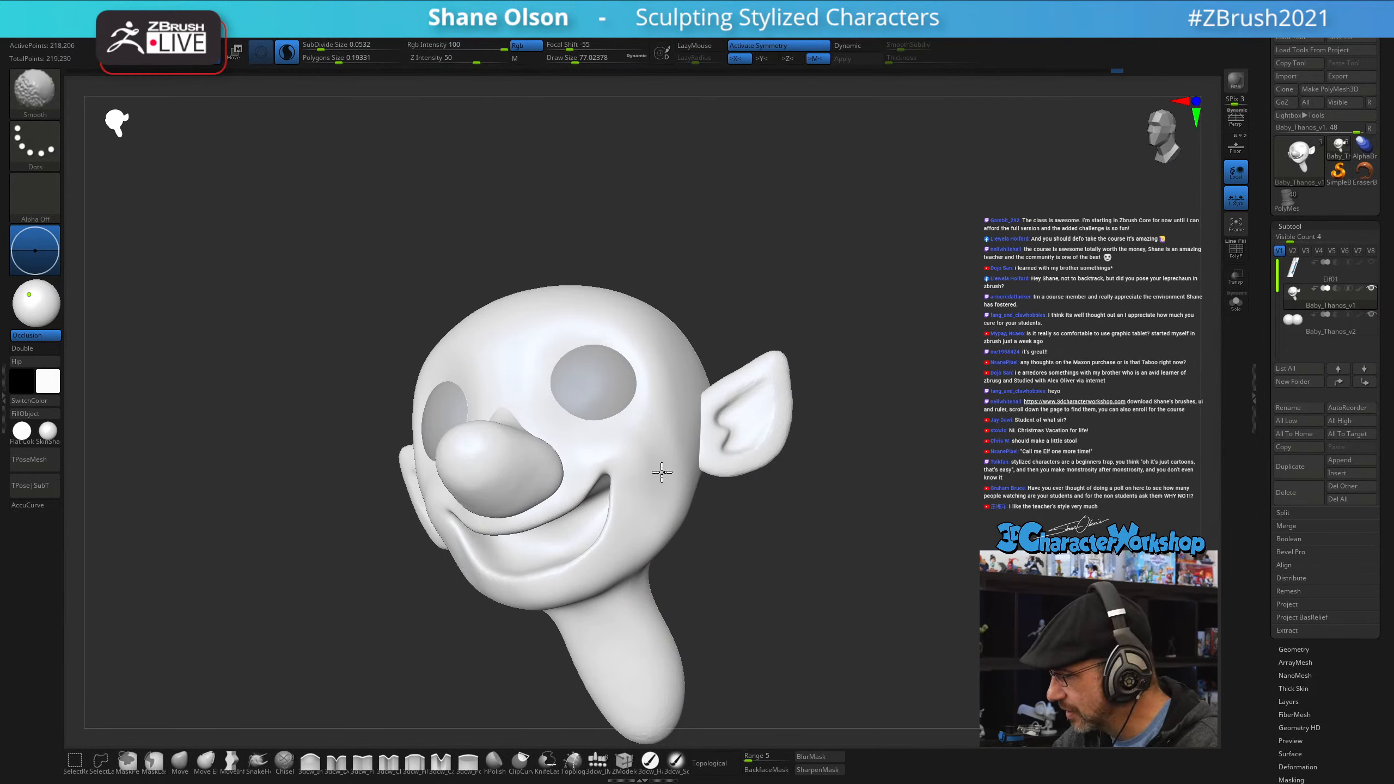
mouse_move(663, 445)
right_mouse_down()
mouse_move(653, 492)
mouse_move(659, 455)
mouse_move(670, 476)
mouse_move(632, 523)
mouse_move(579, 535)
mouse_move(648, 518)
mouse_move(643, 473)
mouse_move(625, 565)
mouse_move(626, 504)
right_mouse_up()
- Smooth and reshape the underside of the jaw where it meets the neck at a Draw Size of about 62
key("bracketleft")
key("shift")
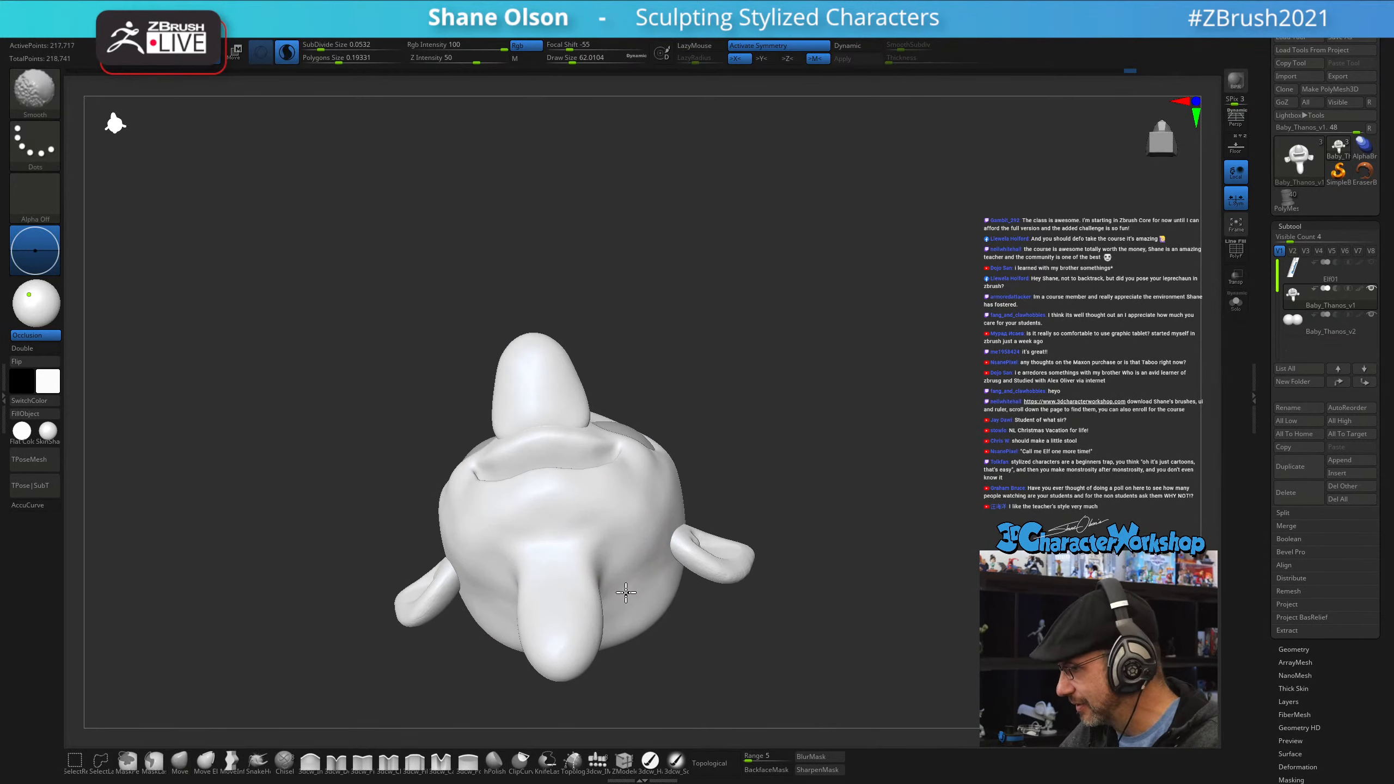
right_click_drag(623, 544, 623, 621)
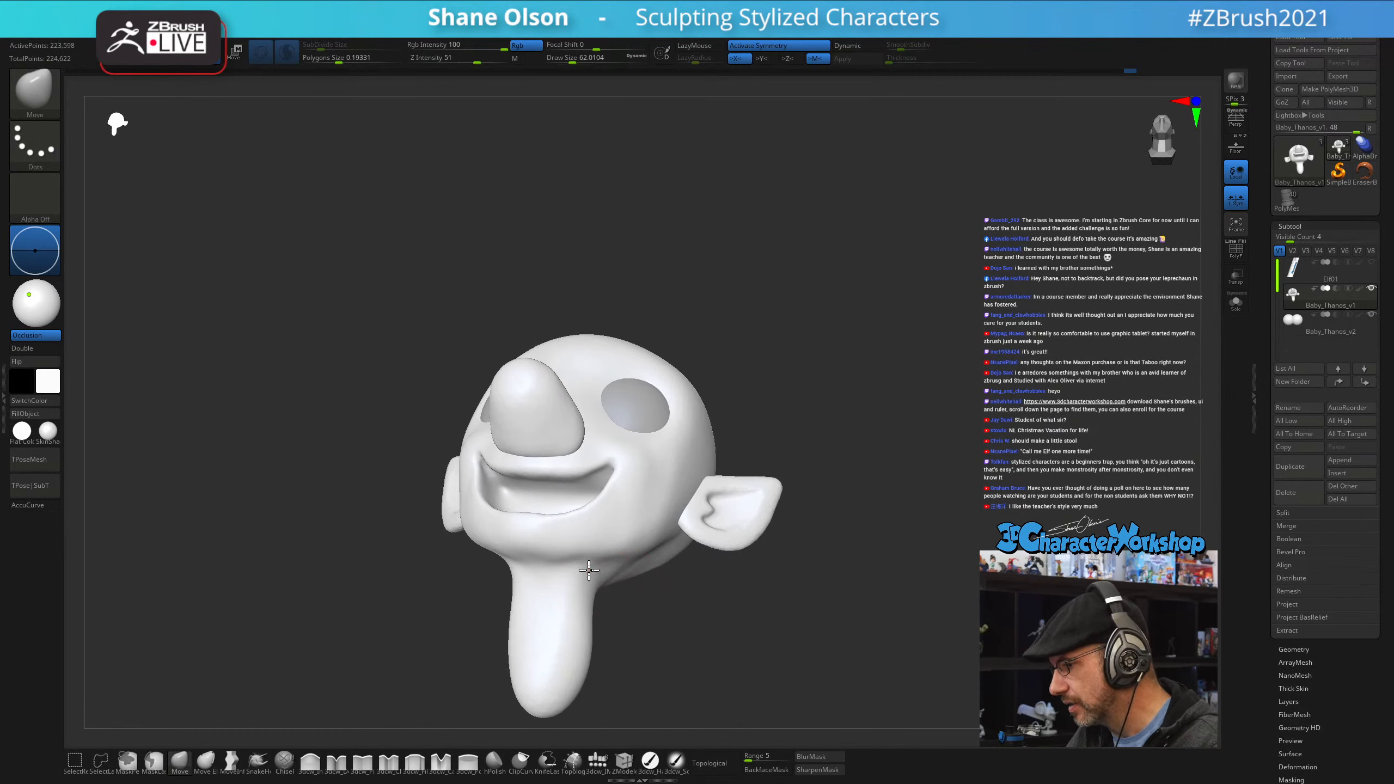
mouse_move(545, 571)
right_mouse_down()
mouse_move(657, 573)
mouse_move(625, 575)
right_mouse_up()
key("shift")
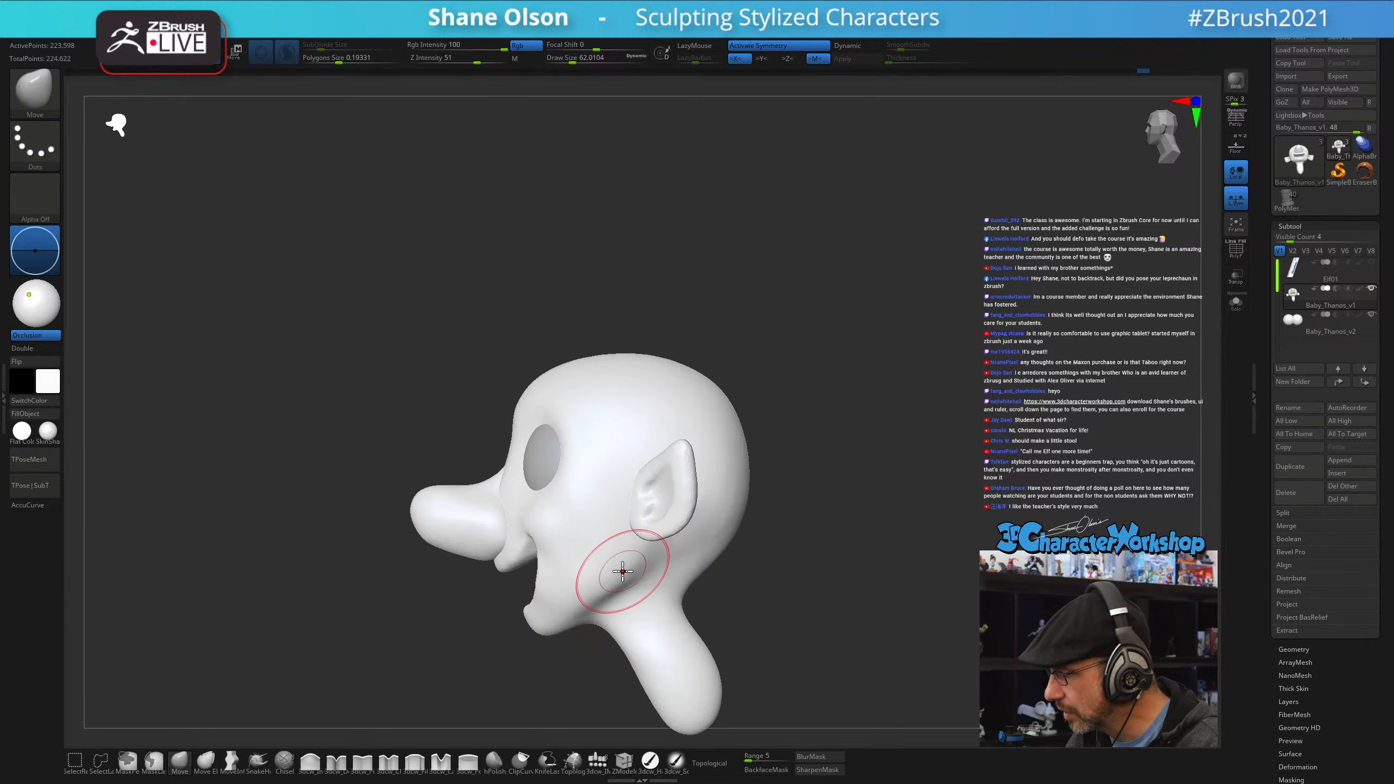
- Smooth the side of the face from the front of the ear down to the jaw at a Draw Size of about 62
mouse_move(702, 568)
right_mouse_down()
mouse_move(778, 594)
mouse_move(728, 523)
mouse_move(799, 547)
mouse_move(834, 541)
mouse_move(730, 554)
mouse_move(703, 533)
mouse_move(735, 542)
mouse_move(681, 523)
mouse_move(688, 439)
right_mouse_up()
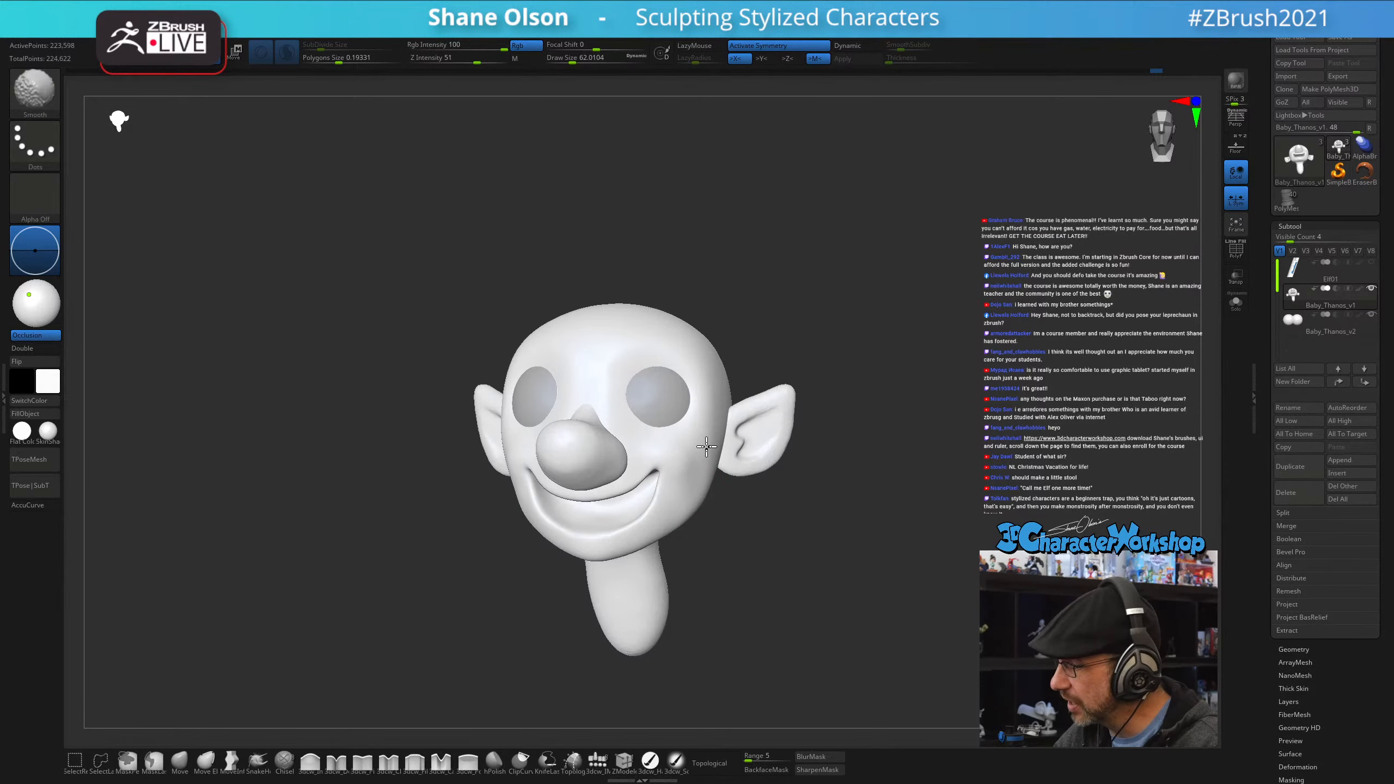
key("shift")
mouse_move(702, 430)
left_mouse_down("shift")
mouse_move(709, 483)
mouse_move(719, 411)
left_mouse_up("shift")
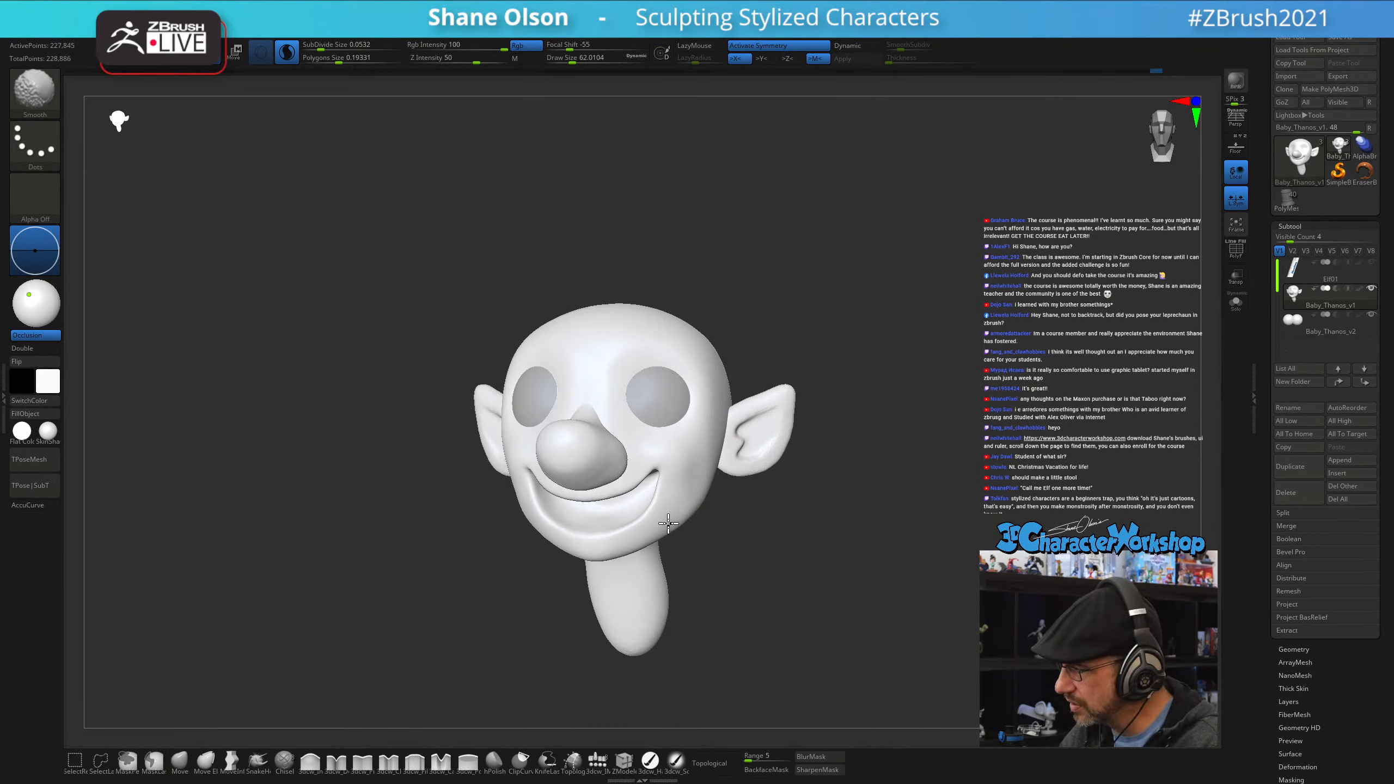
mouse_move(708, 561)
left_mouse_down()
mouse_move(740, 576)
mouse_move(756, 532)
left_mouse_up()
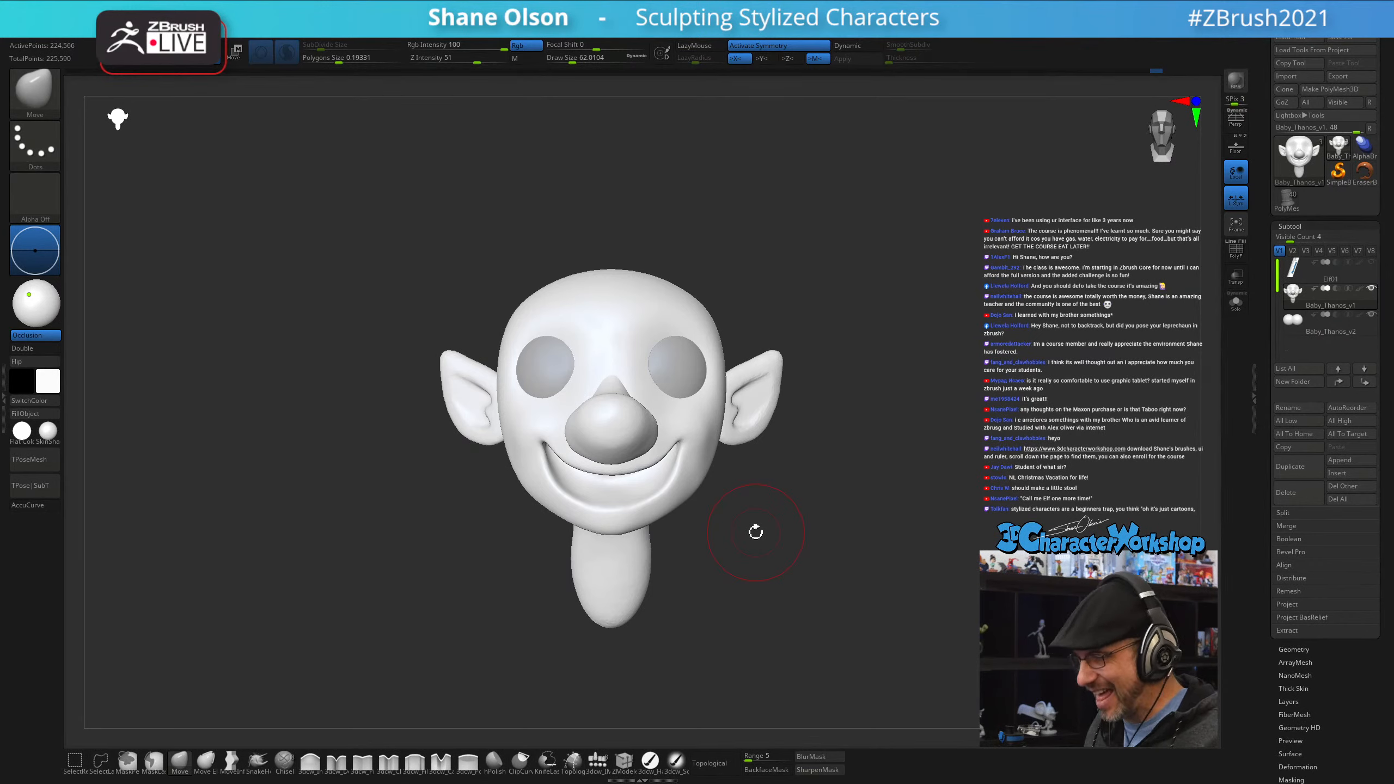
mouse_move(715, 539)
left_mouse_down()
mouse_move(703, 520)
mouse_move(700, 554)
mouse_move(725, 482)
left_mouse_up()
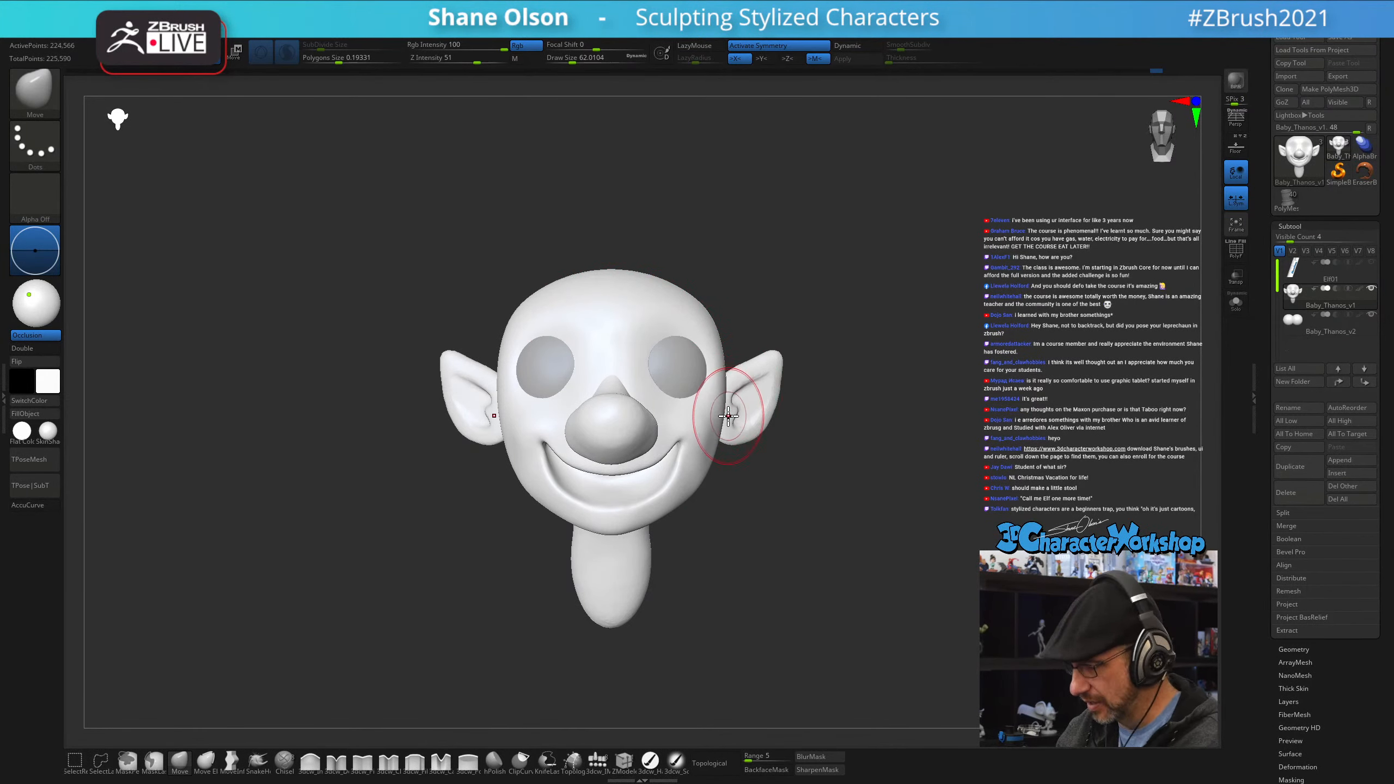
- Mask the ears and nose so that only the face and neck stay editable, and return to the Move brush
key("w")
left_click(674, 366, "ctrl")
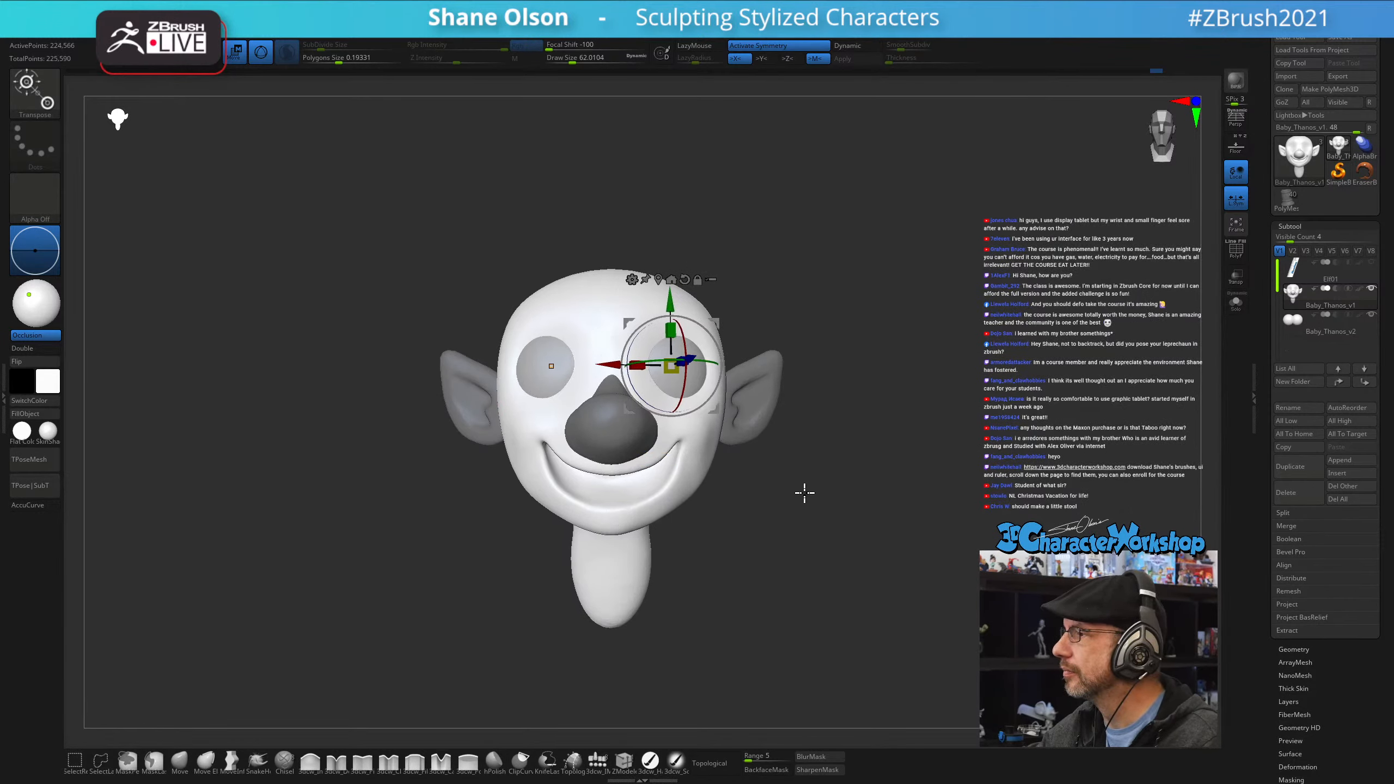
left_click_drag(959, 427, 933, 381)
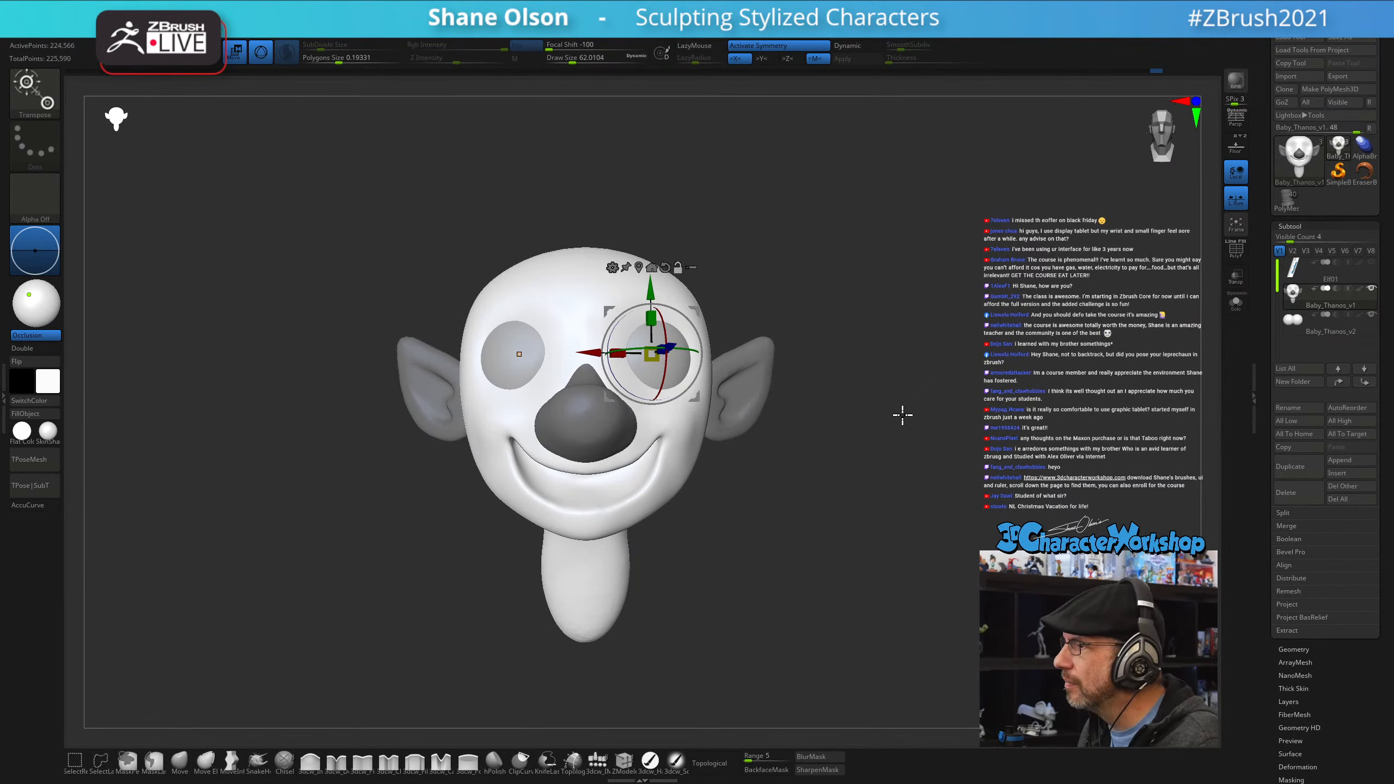
left_click_drag(902, 412, 906, 434)
key("q")
left_click_drag(859, 515, 867, 532, "alt")
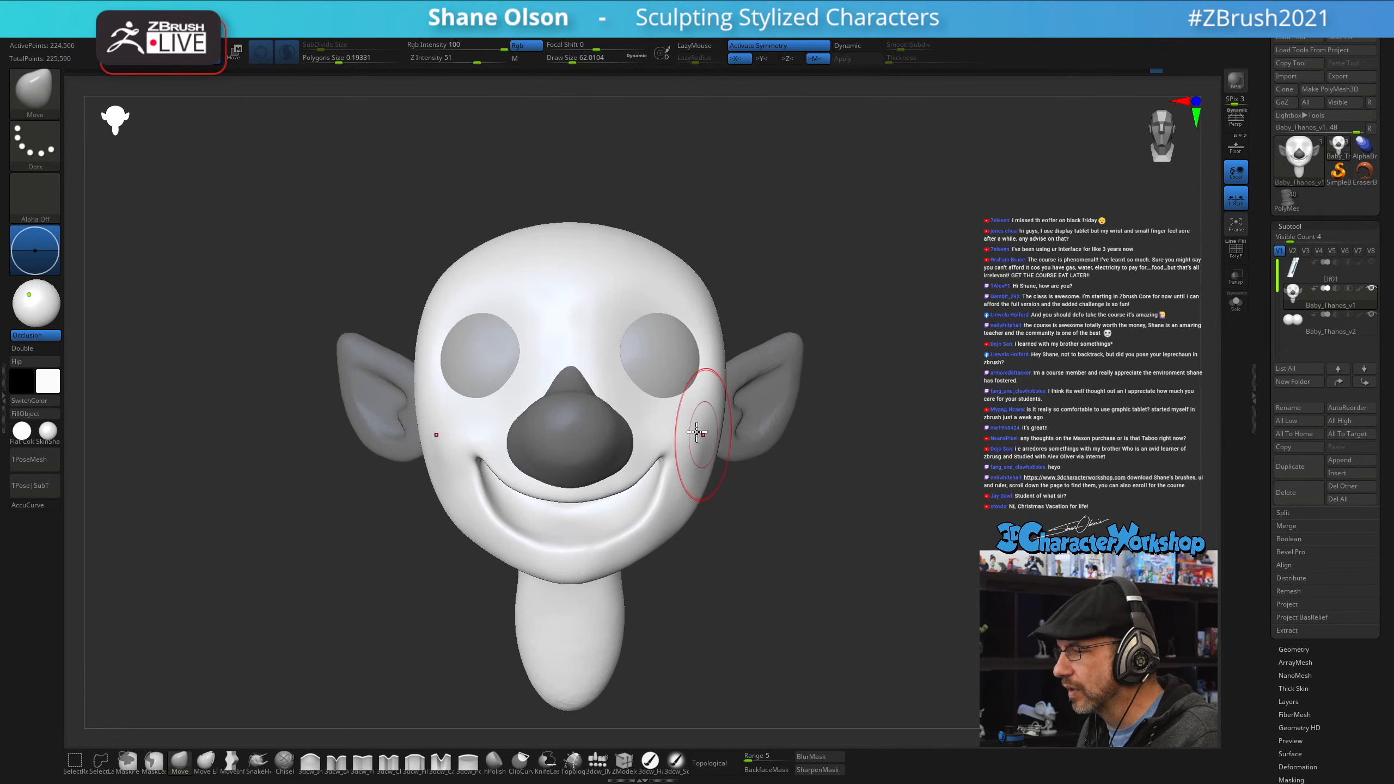
- Select the eyeballs subtool, center the gizmo on it, scale the eyeballs down slightly and adjust their sideways spacing
left_click(674, 368, "alt")
left_click_drag(906, 378, 890, 383, "shift")
key("w")
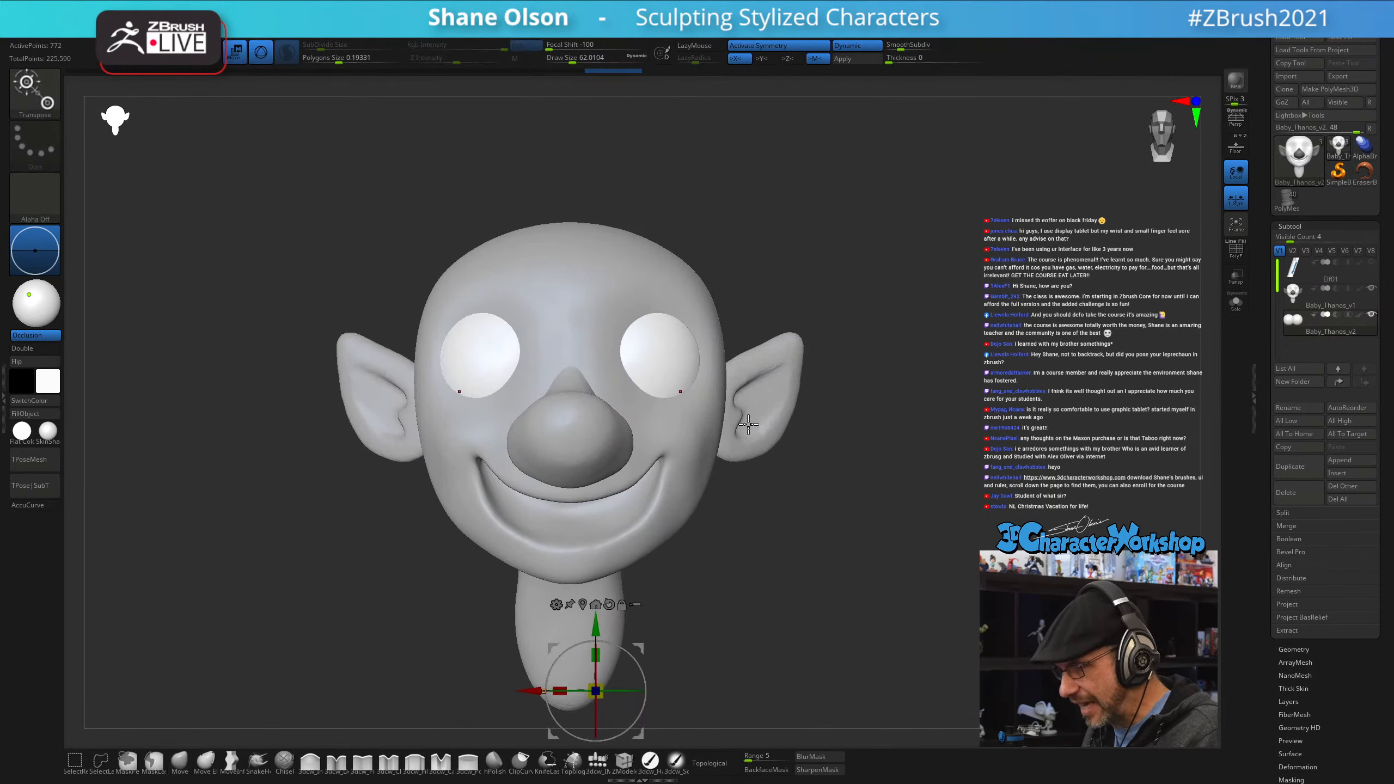
left_click(596, 604)
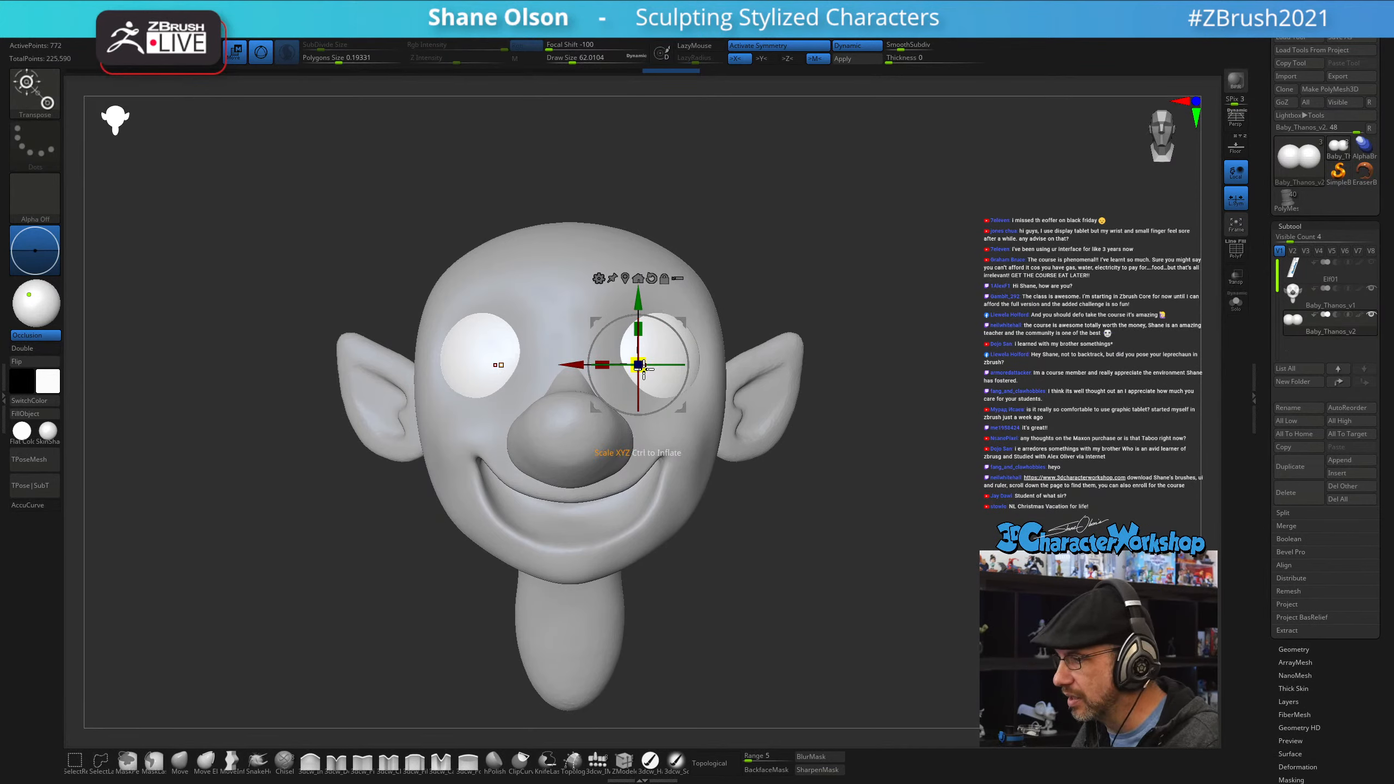
left_click_drag(643, 370, 576, 367)
mouse_move(888, 268)
left_mouse_down()
mouse_move(840, 287)
mouse_move(901, 289)
left_mouse_up()
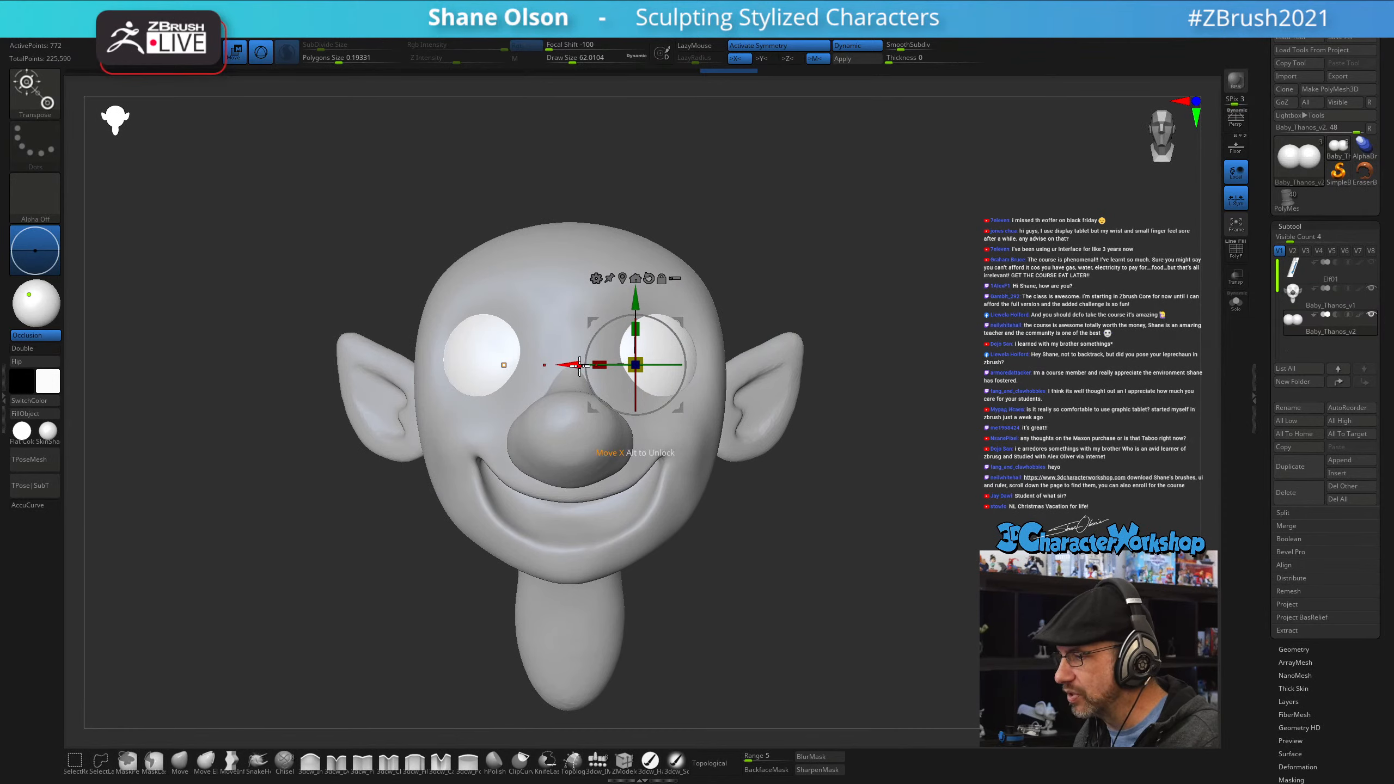
left_click_drag(579, 367, 581, 366)
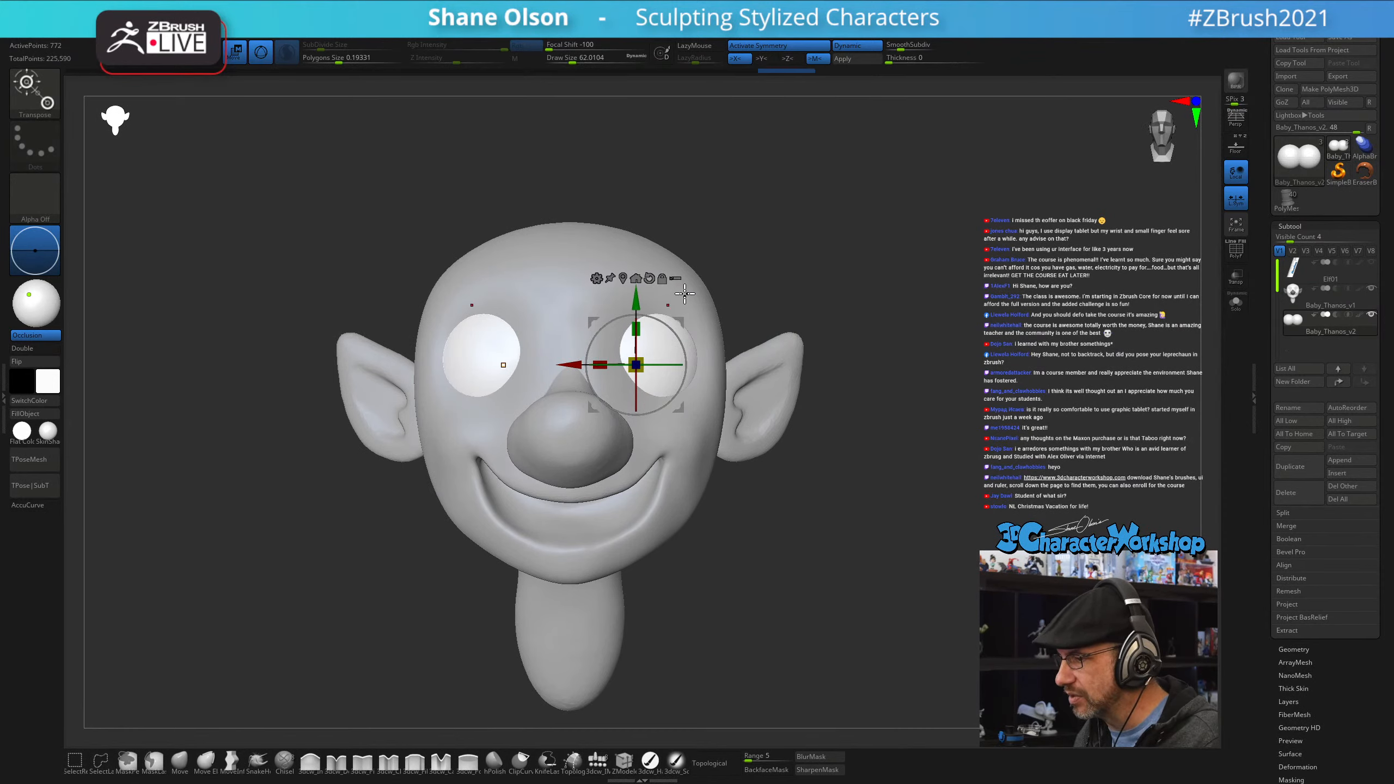
key("q")
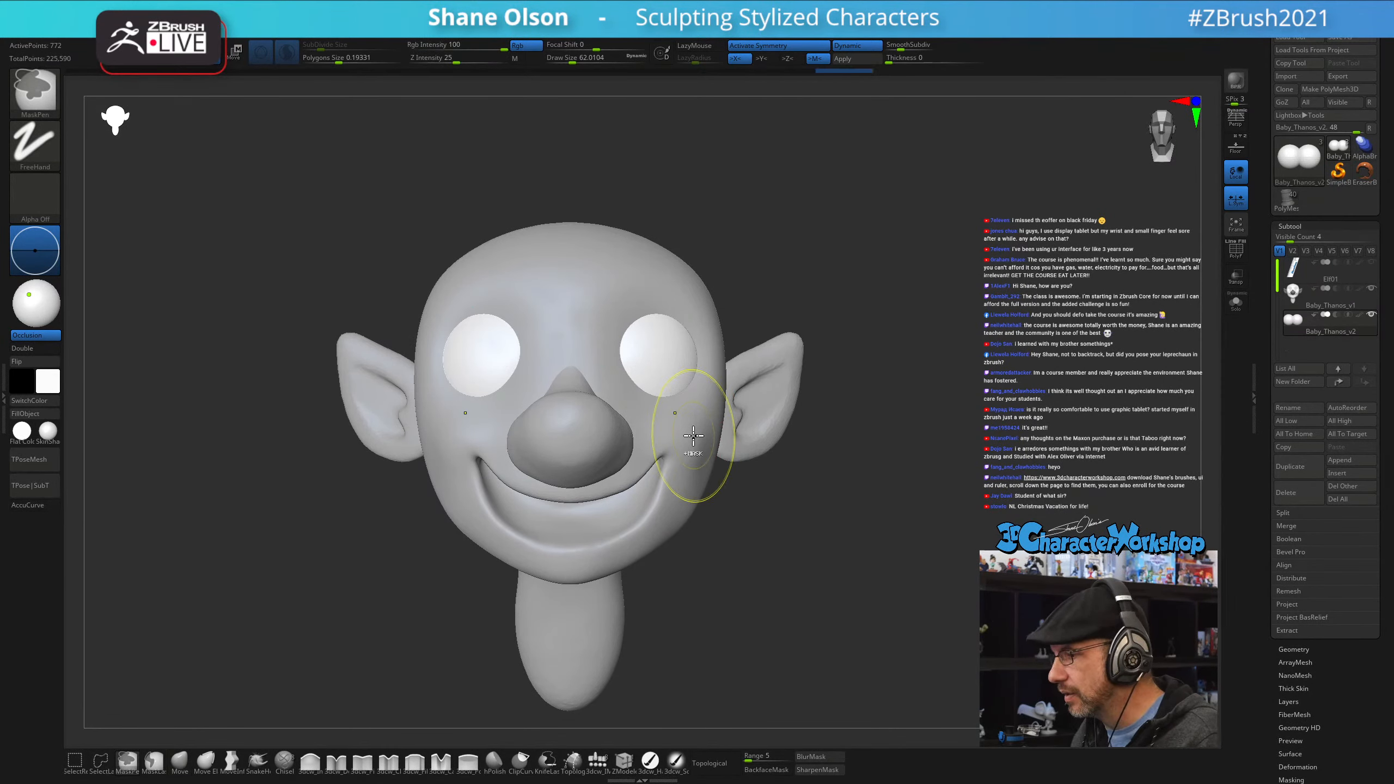
- Select the head subtool and reshape the sockets around the eyeballs with the Move brush at a Draw Size of about 41 to 48
left_click(694, 436, "alt")
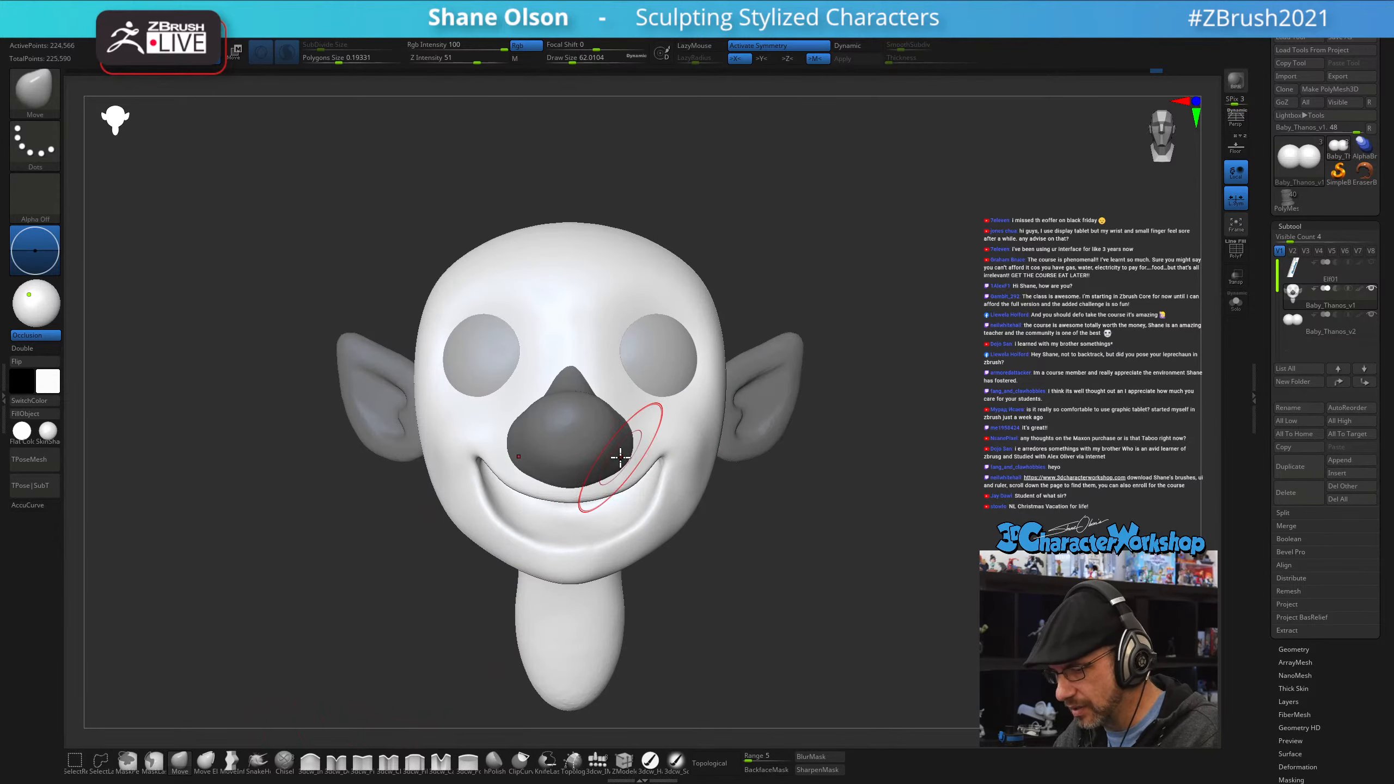
right_click_drag(622, 452, 665, 397)
key("s")
left_click_drag(654, 349, 653, 337)
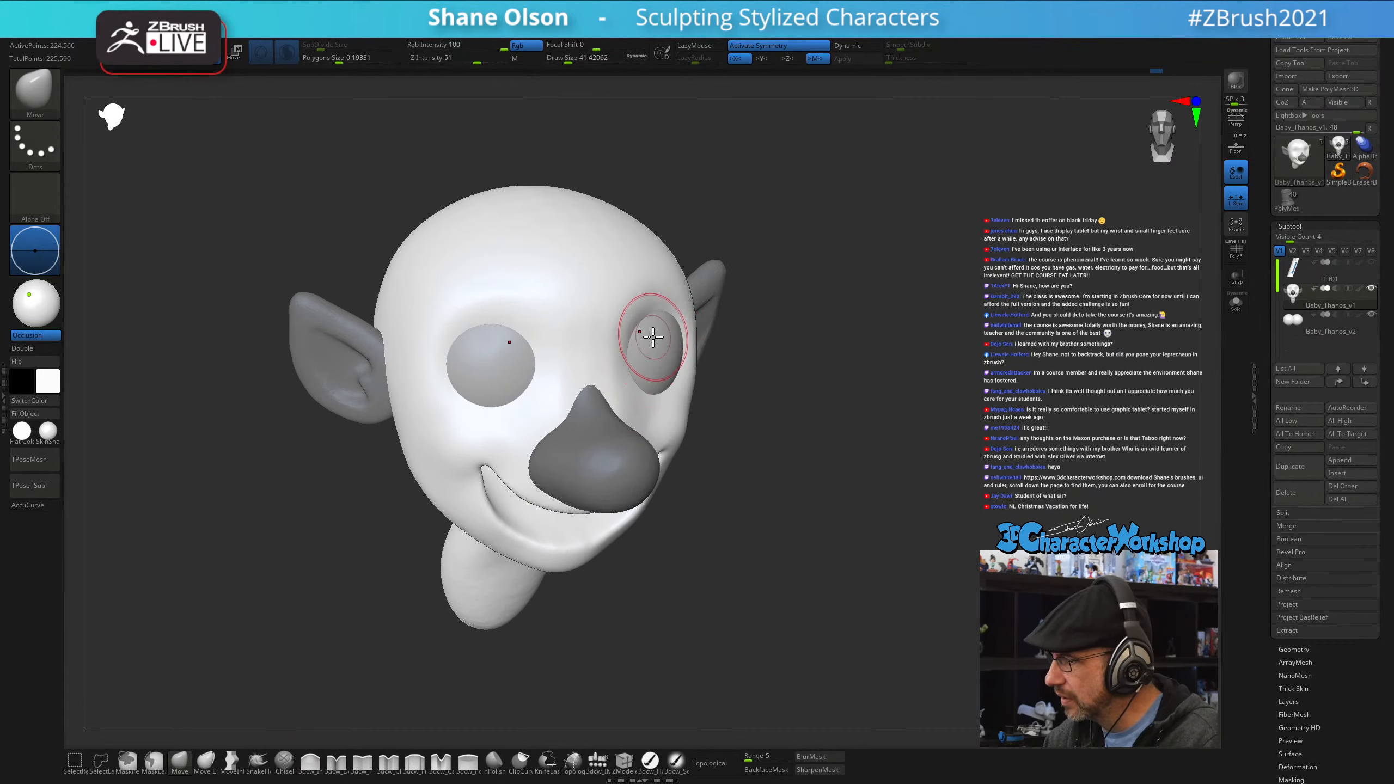
right_click_drag(654, 374, 701, 363)
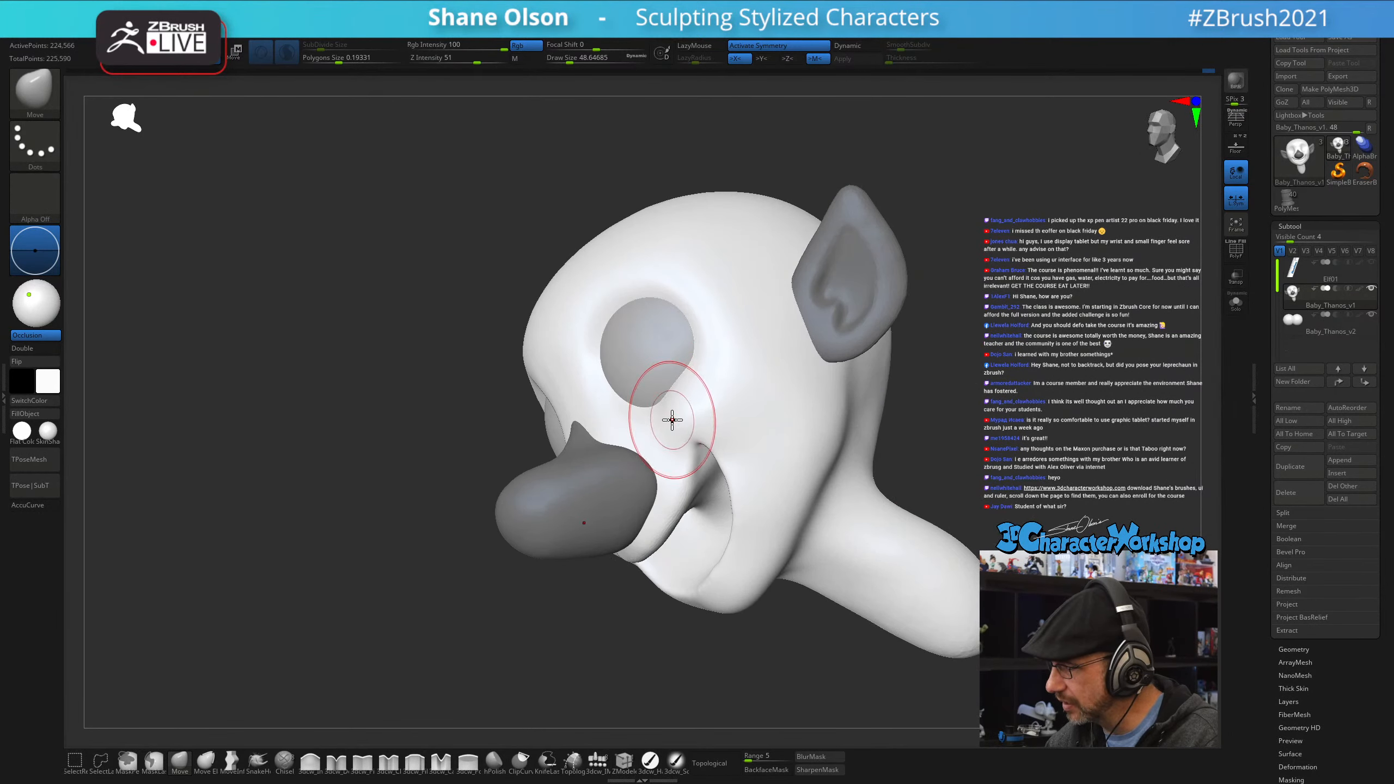
key("bracketleft")
right_click_drag(715, 395, 724, 370)
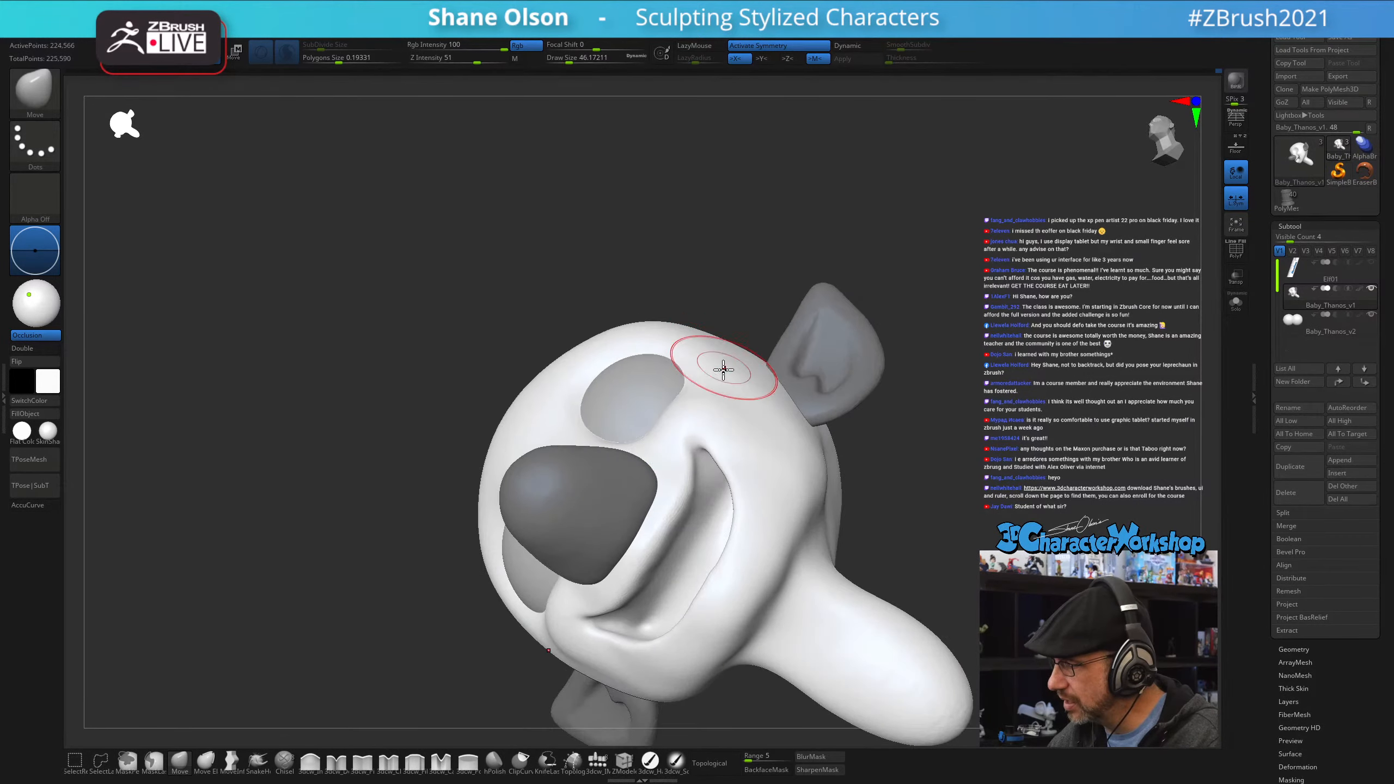
mouse_move(695, 444)
right_mouse_down()
mouse_move(685, 529)
mouse_move(660, 542)
mouse_move(722, 448)
mouse_move(695, 364)
mouse_move(703, 324)
mouse_move(682, 349)
mouse_move(678, 396)
mouse_move(731, 396)
mouse_move(691, 404)
mouse_move(617, 608)
mouse_move(582, 632)
mouse_move(782, 588)
mouse_move(840, 489)
right_mouse_up()
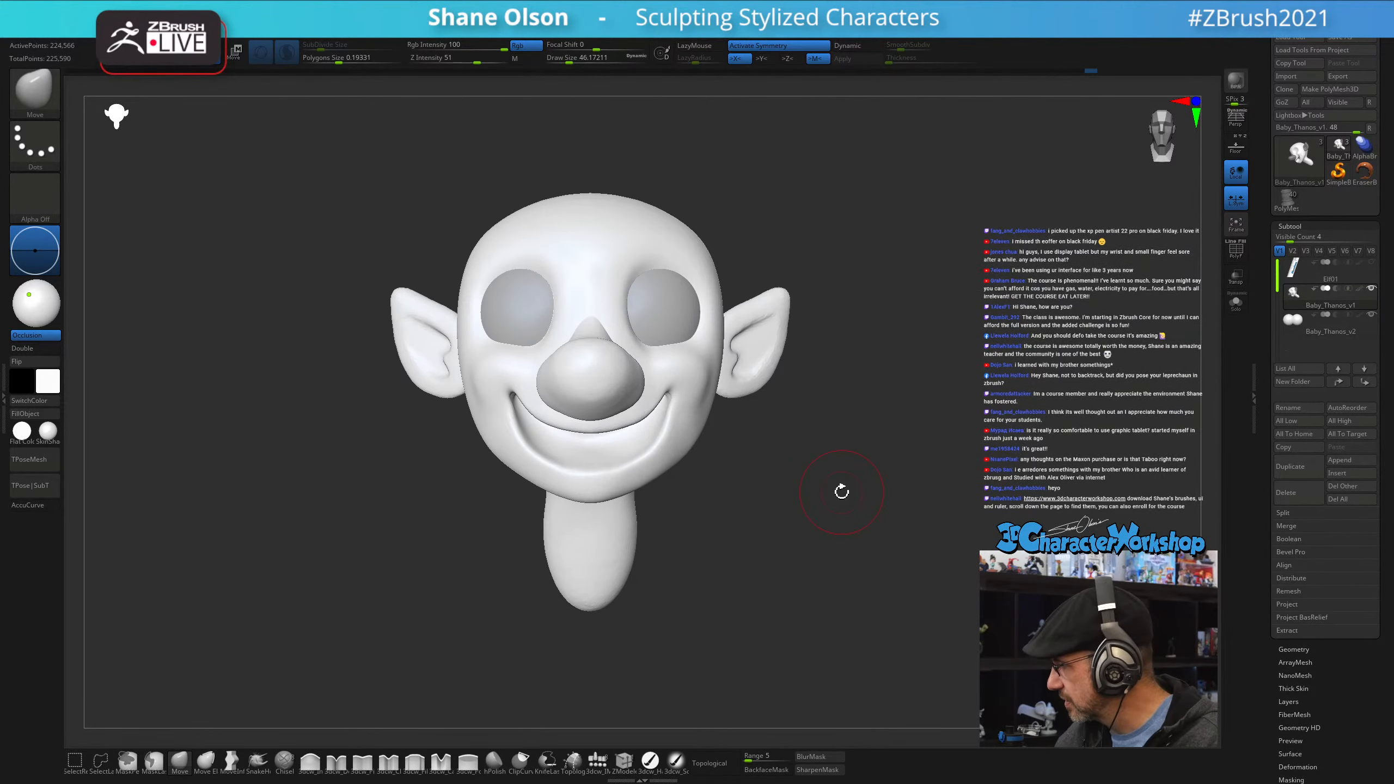
- Reshape the brow and temple beside the eye sockets with the Move brush, enlarging the Draw Size to about 132
right_click_drag(927, 391, 913, 403, "alt")
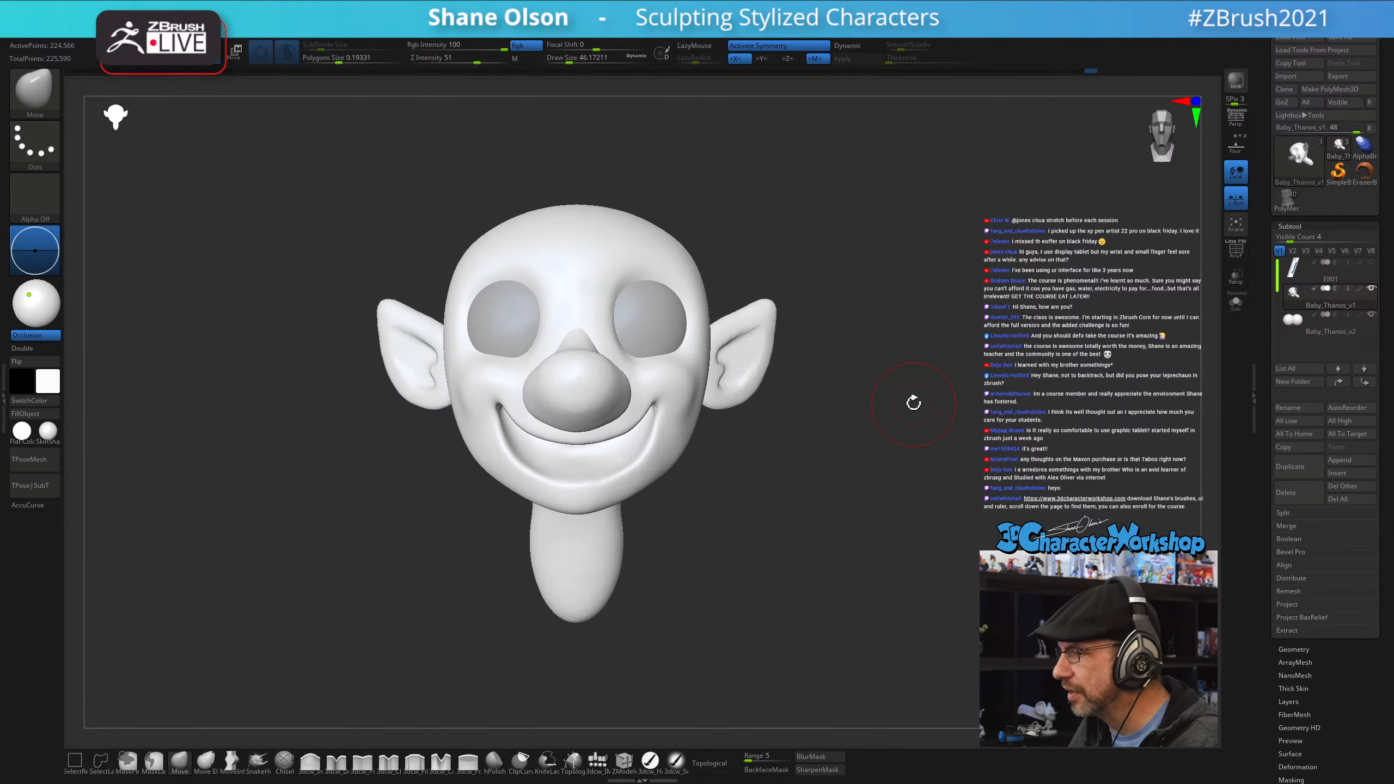
key("s")
left_click(910, 281)
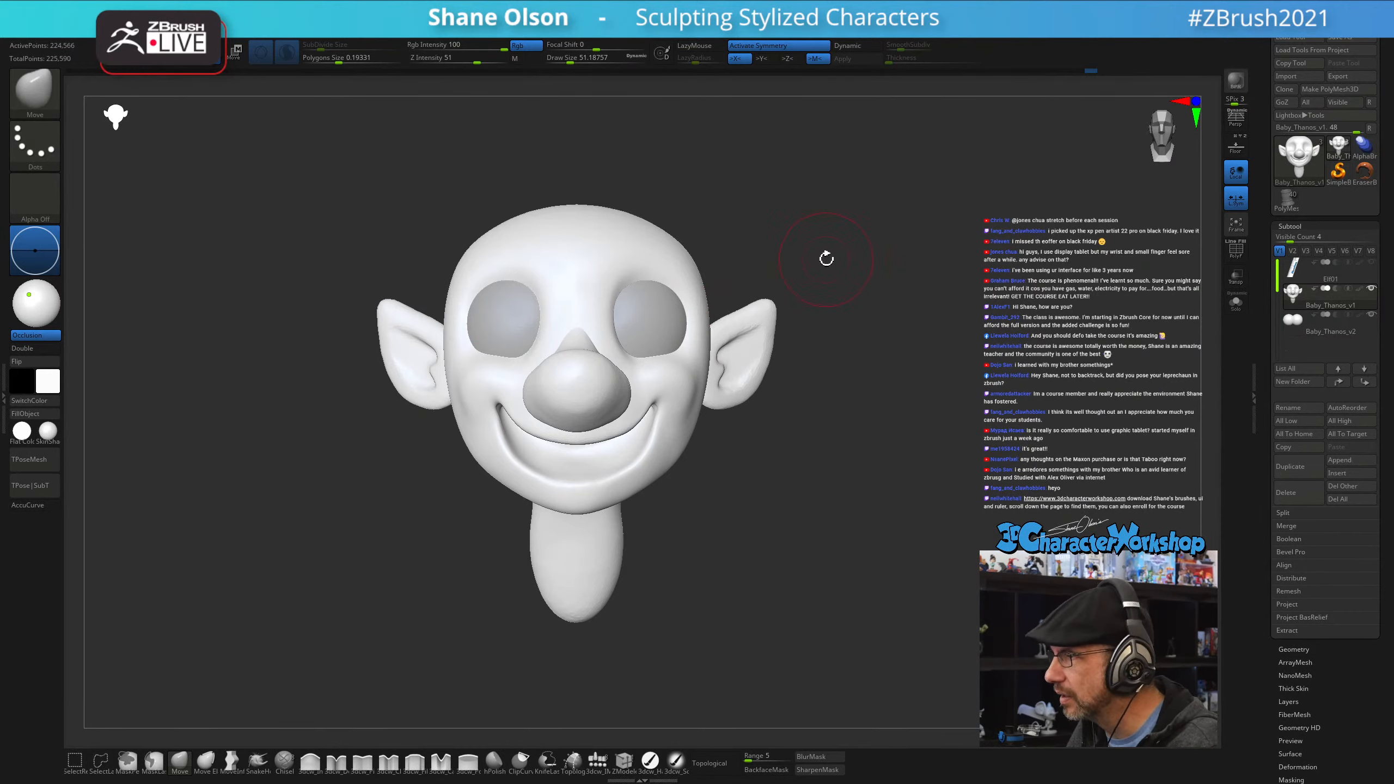
mouse_move(739, 269)
right_mouse_down()
mouse_move(719, 252)
mouse_move(640, 309)
mouse_move(672, 250)
mouse_move(669, 282)
mouse_move(712, 288)
mouse_move(673, 288)
right_mouse_up()
key("s")
left_click(648, 308)
key("s")
left_click_drag(684, 299, 692, 297)
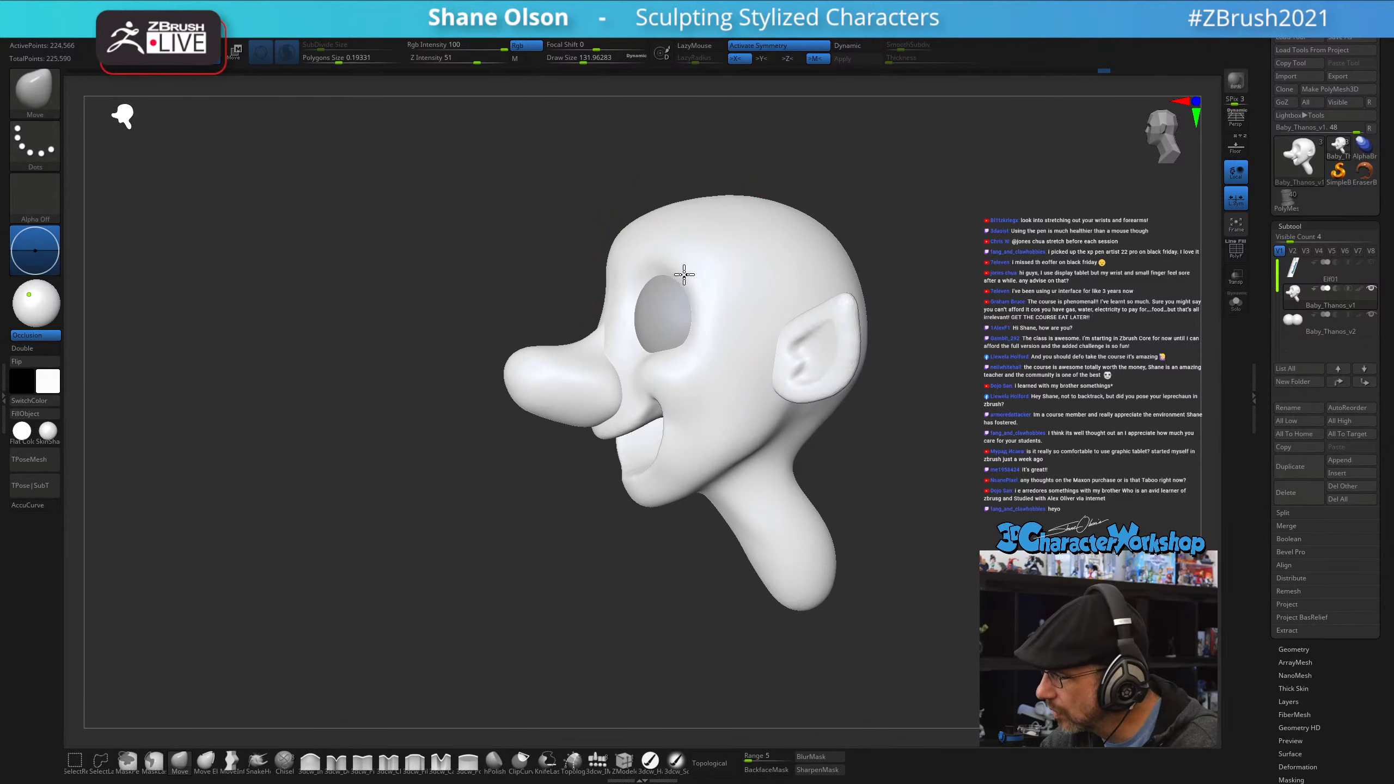
mouse_move(665, 331)
right_mouse_down()
mouse_move(716, 308)
mouse_move(695, 322)
right_mouse_up()
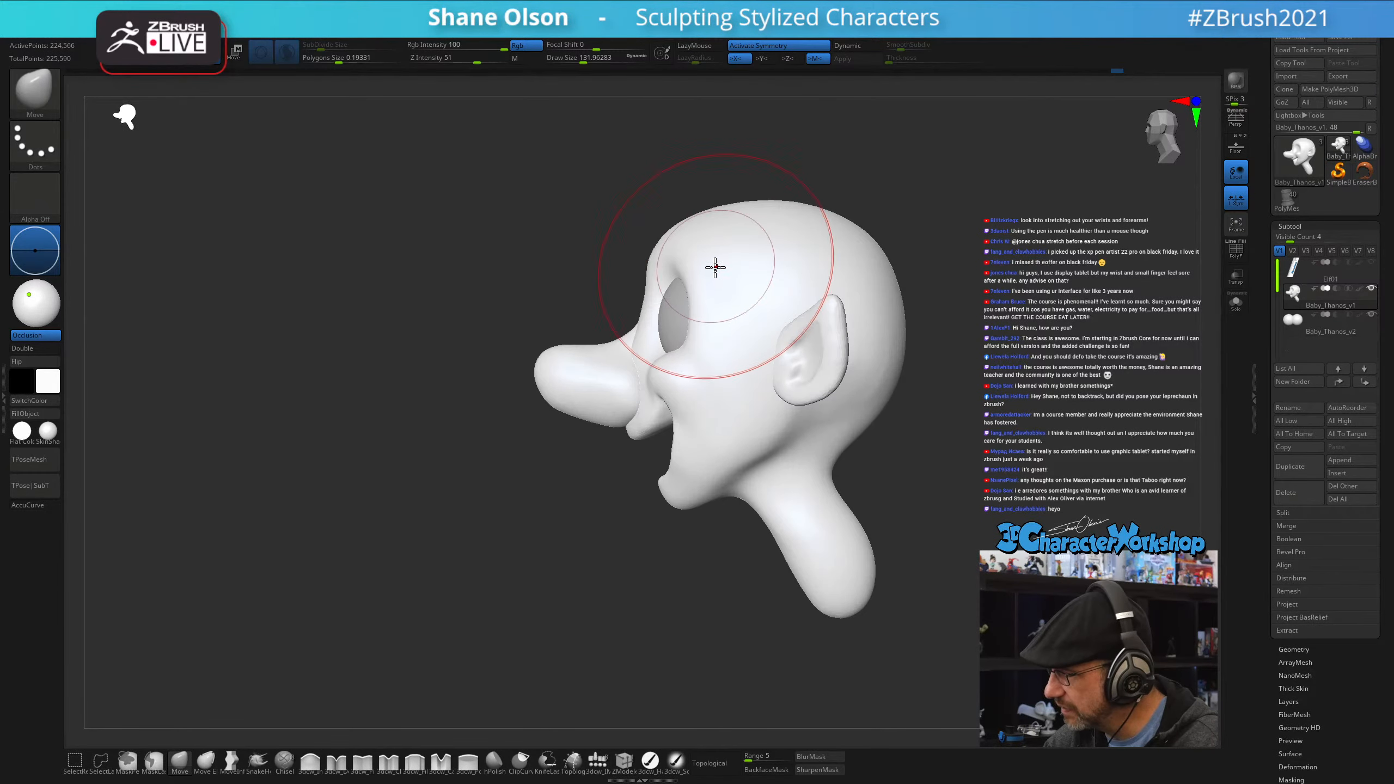
mouse_move(716, 268)
right_mouse_down()
mouse_move(710, 286)
mouse_move(741, 283)
mouse_move(684, 310)
right_mouse_up()
right_click_drag(684, 310, 692, 347, "alt")
- Adjust the head around the eye sockets with the Move brush at a Draw Size of about 71
key("s")
left_click_drag(678, 333, 677, 333)
mouse_move(679, 336)
right_mouse_down()
mouse_move(672, 426)
mouse_move(657, 423)
right_mouse_up()
mouse_move(679, 345)
right_mouse_down()
mouse_move(692, 287)
mouse_move(661, 342)
right_mouse_up()
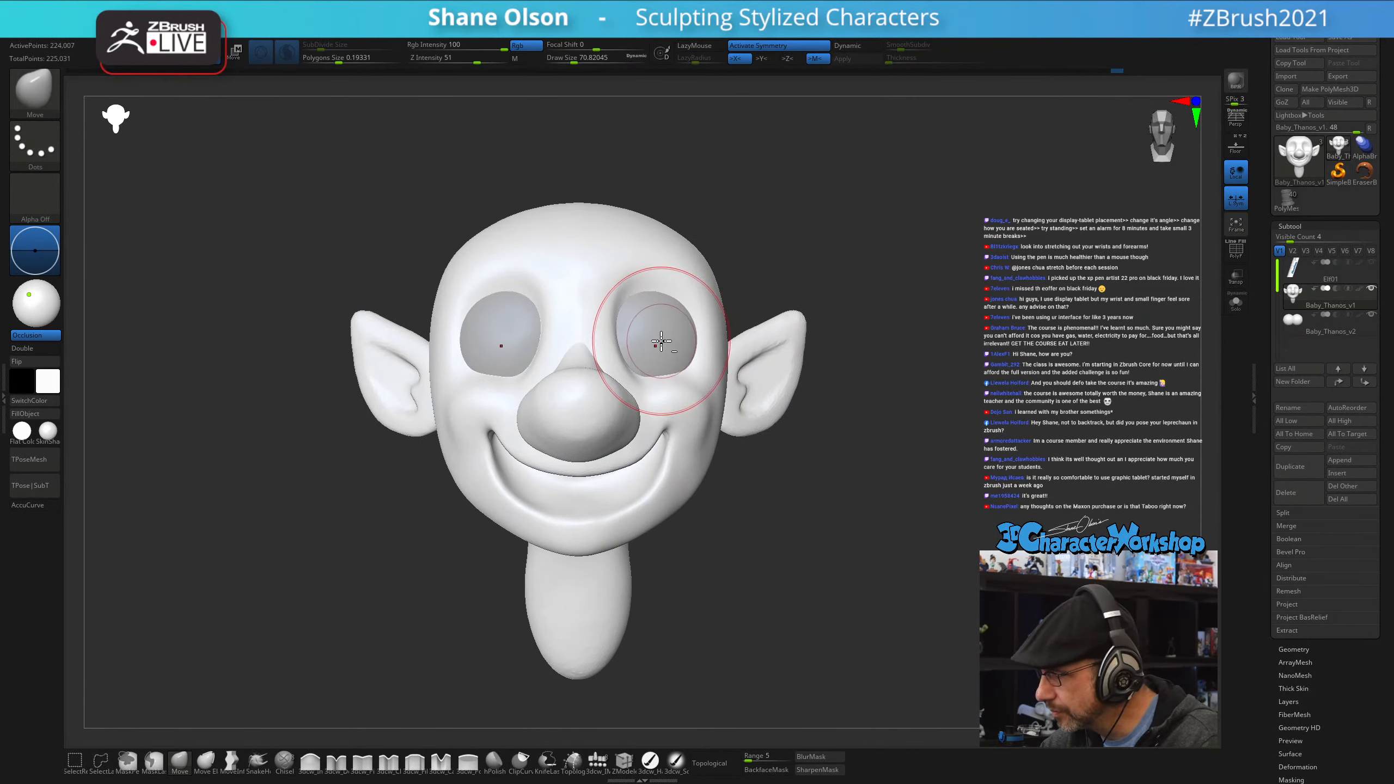
- Select the eyeballs subtool, place the gizmo at the center of one eyeball and scale the eyeballs up slightly
left_click(661, 341, "alt")
key("w")
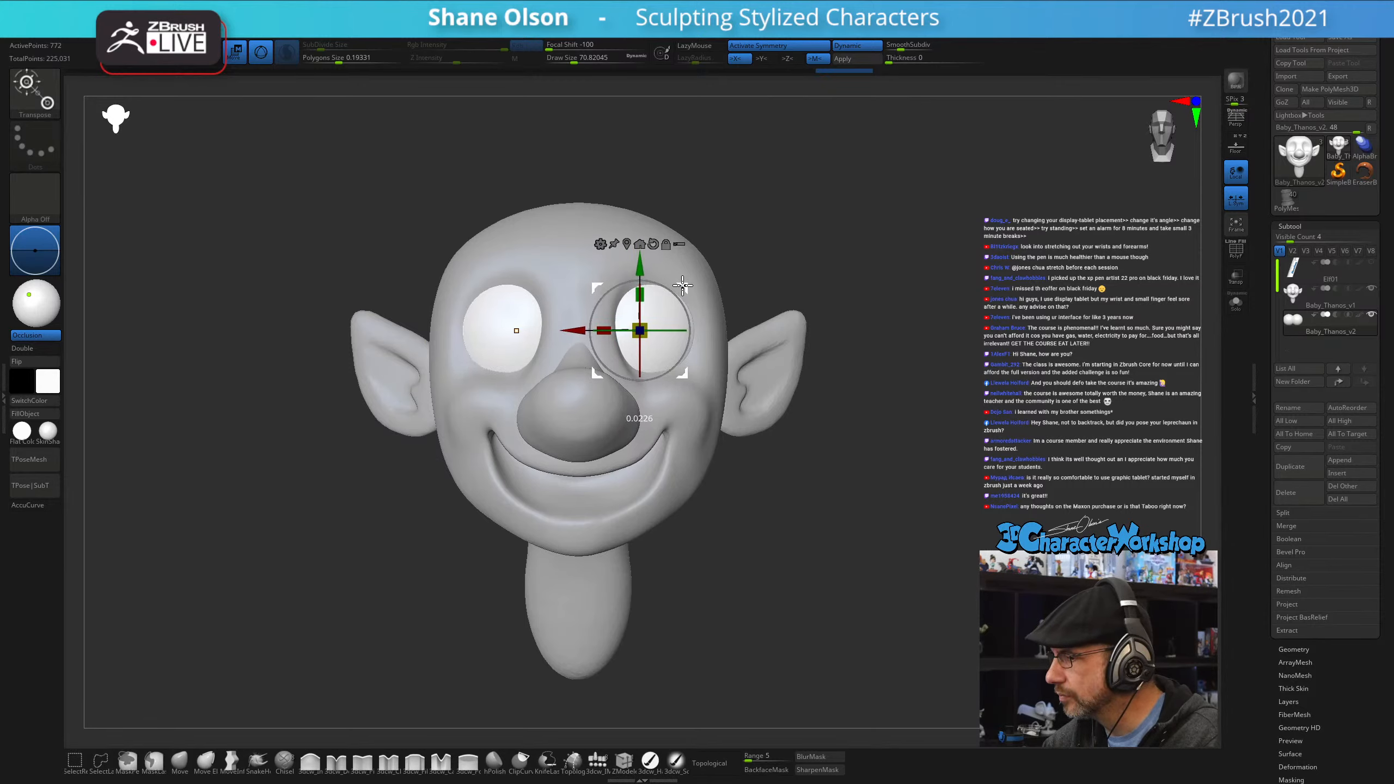
right_click_drag(702, 308, 697, 428)
left_click_drag(693, 287, 579, 622, "alt")
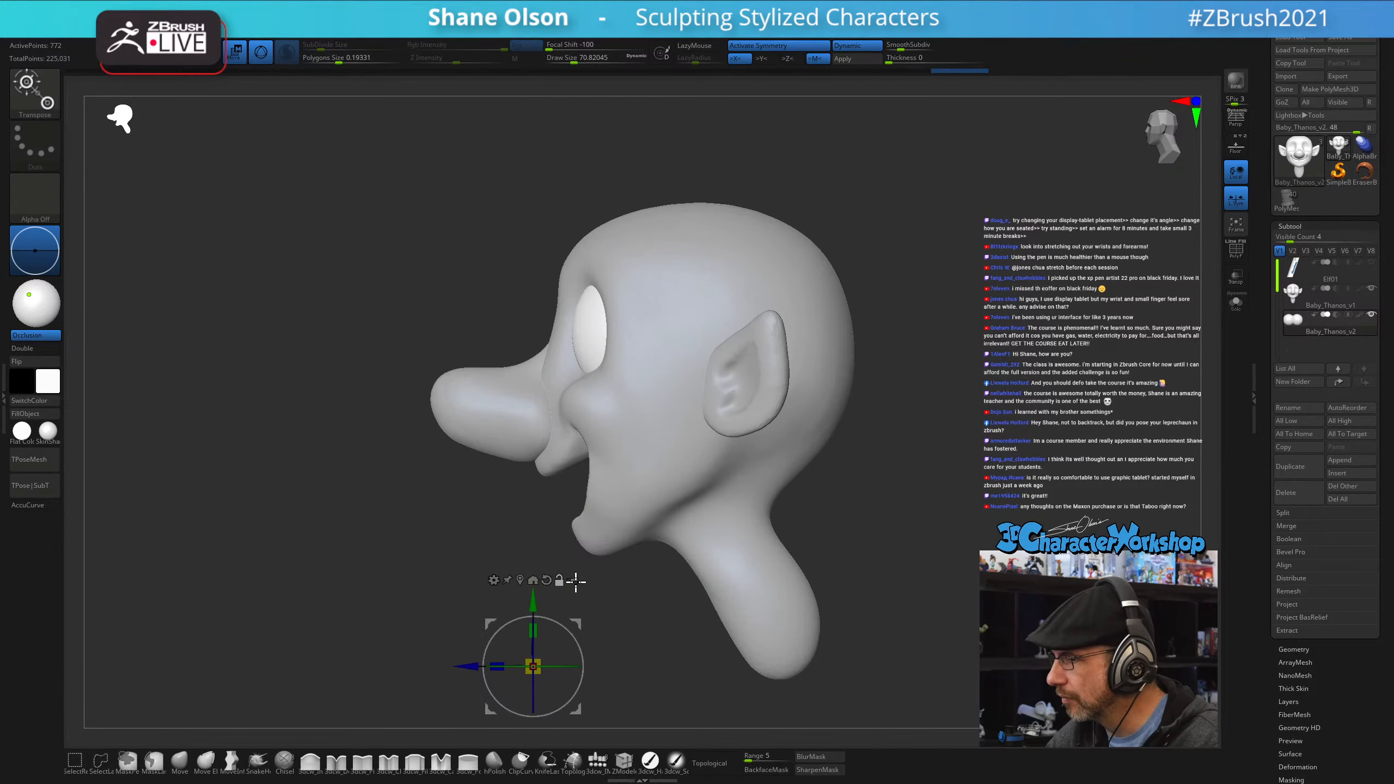
right_click_drag(576, 334, 647, 333)
left_click(565, 330, "alt")
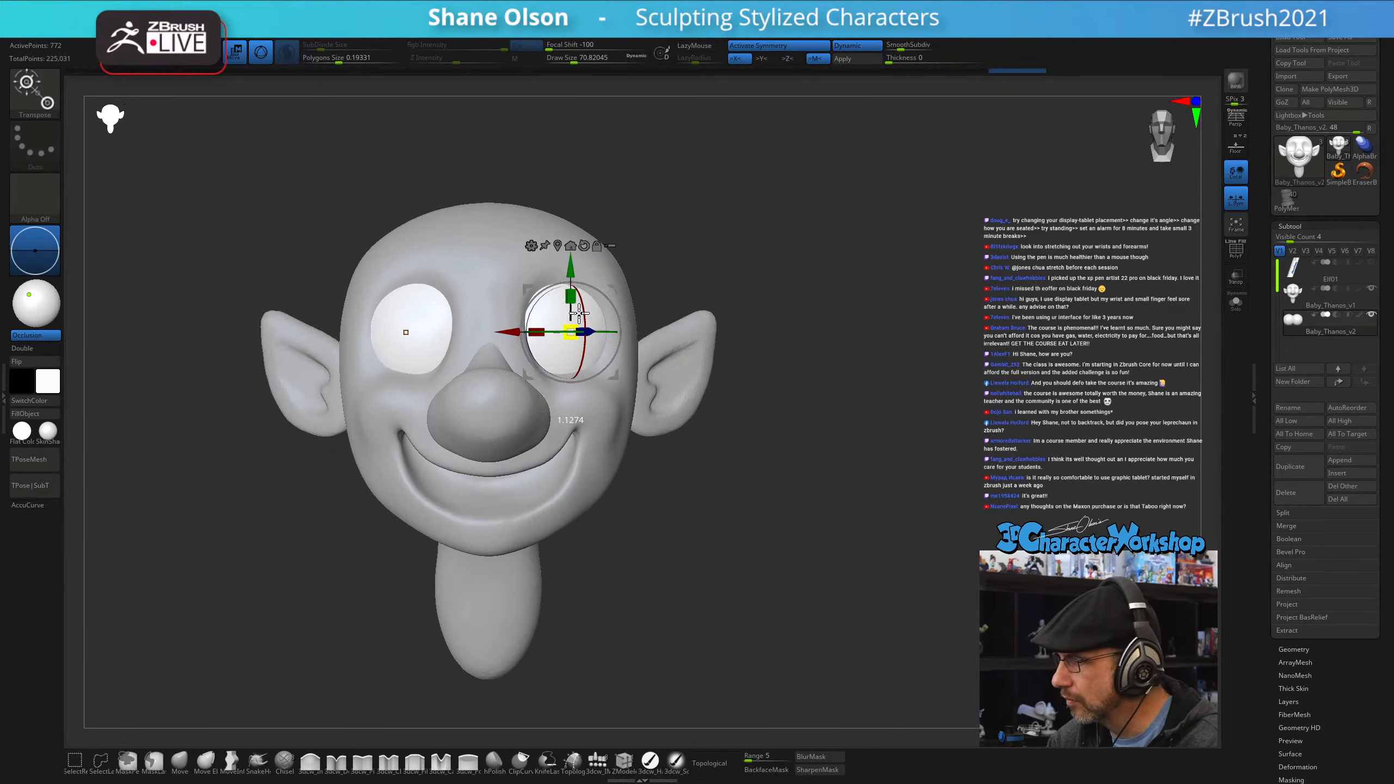
left_click_drag(579, 314, 583, 308)
- Move the eyeballs slightly inward and down within their sockets, and return to the Move brush
right_click_drag(736, 308, 722, 309)
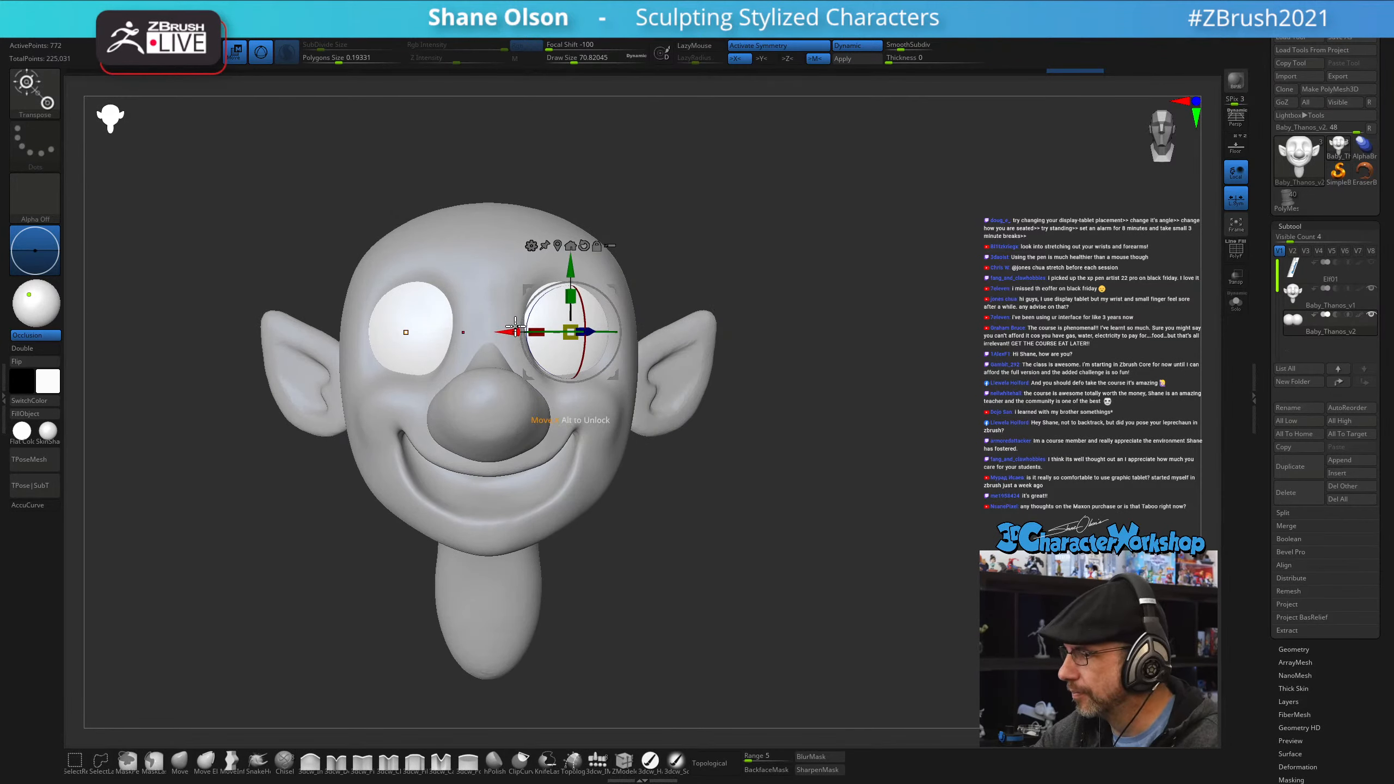
mouse_move(777, 364)
right_mouse_down()
mouse_move(793, 417)
mouse_move(809, 405)
mouse_move(806, 464)
mouse_move(722, 498)
mouse_move(757, 492)
right_mouse_up()
key("q")
key("w")
left_click_drag(567, 271, 566, 274)
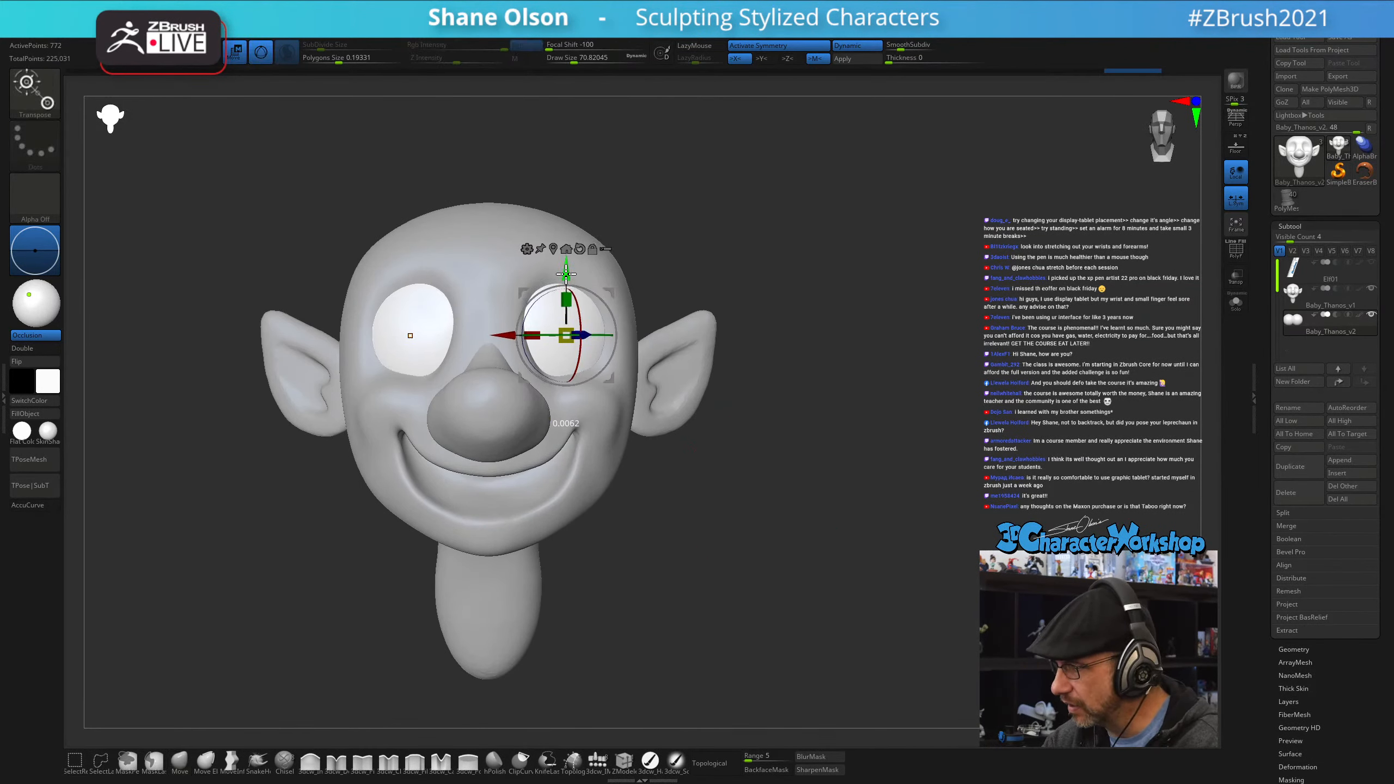
key("q")
- Select the head subtool, fit the sockets around the eyeballs at a Draw Size of about 68, and smooth the surrounding brow at about 51
right_click_drag(660, 541, 656, 551, "ctrl")
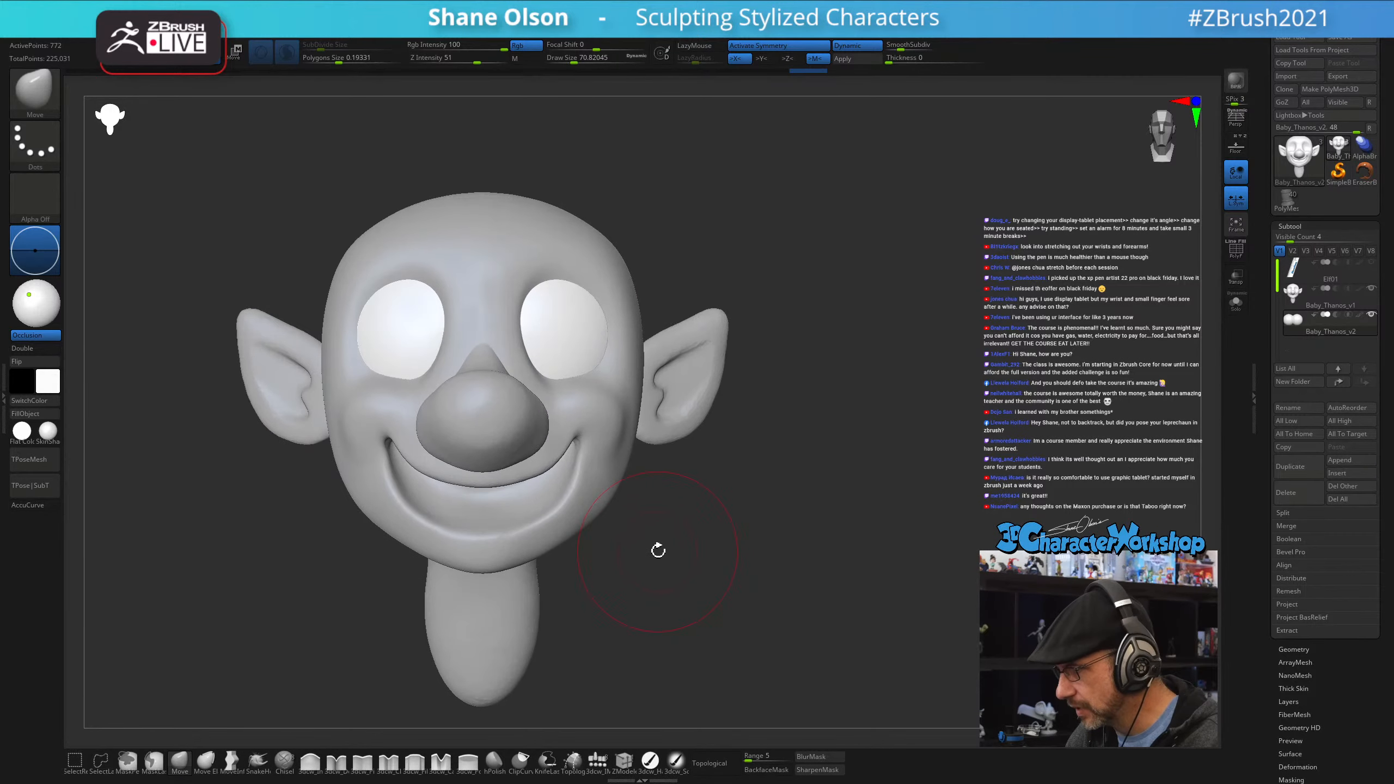
key("s")
left_click(662, 562)
left_click(582, 398, "alt")
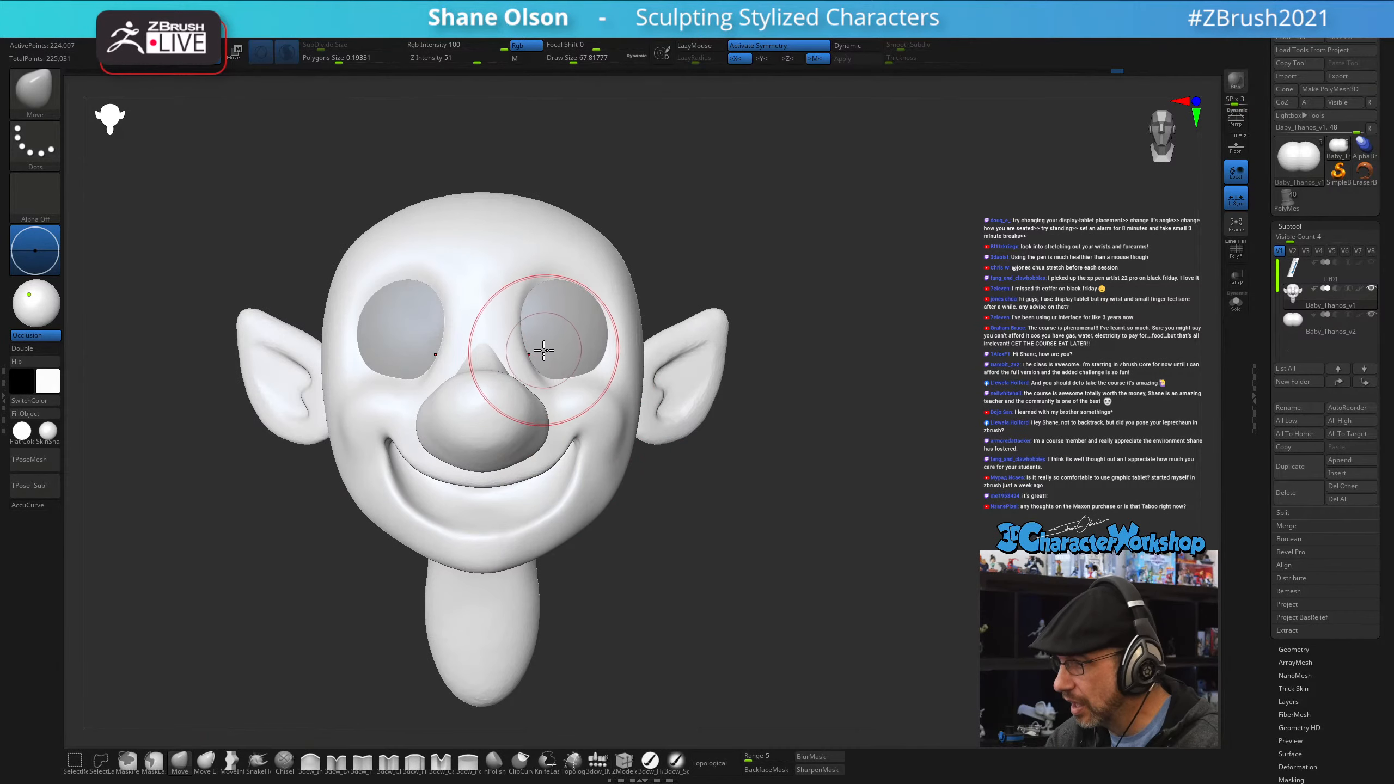
right_click_drag(545, 348, 549, 377)
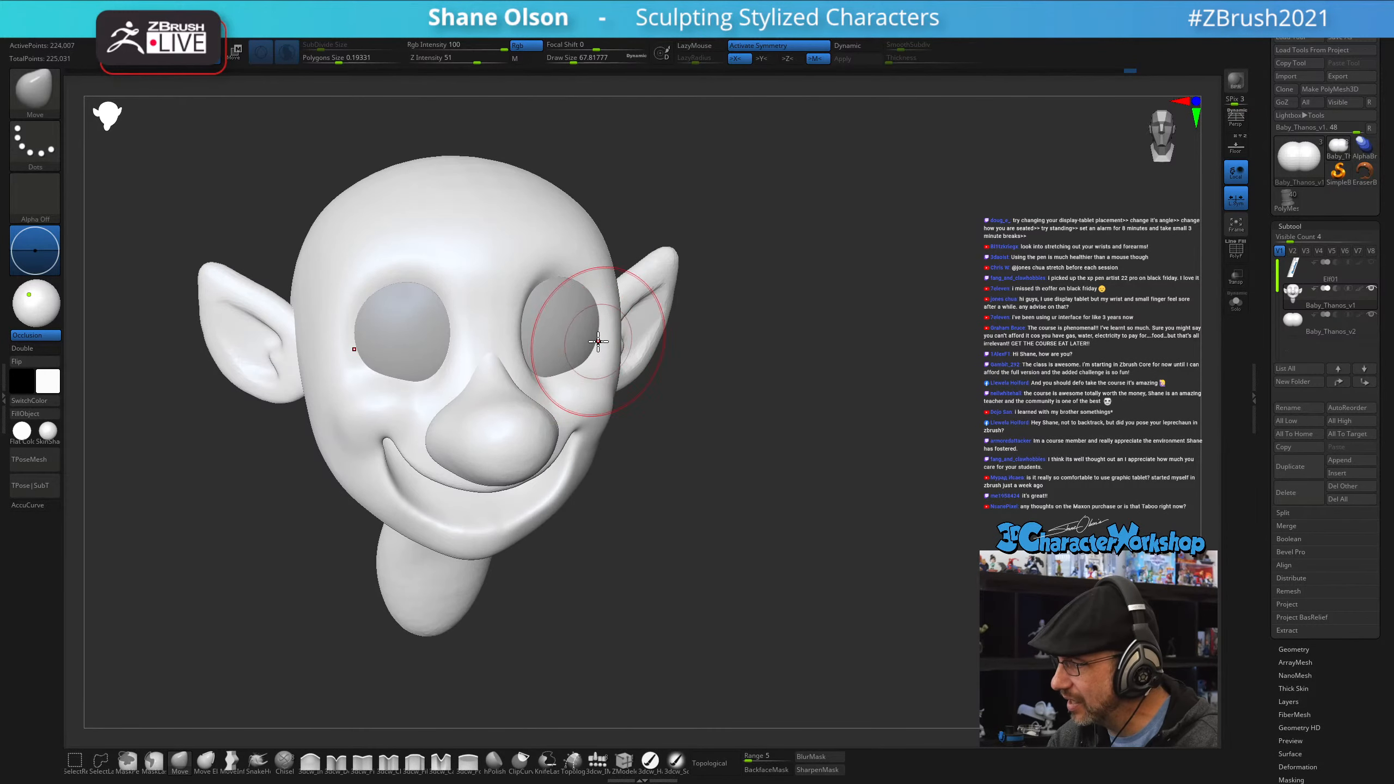
right_click_drag(575, 327, 530, 336)
key("shift")
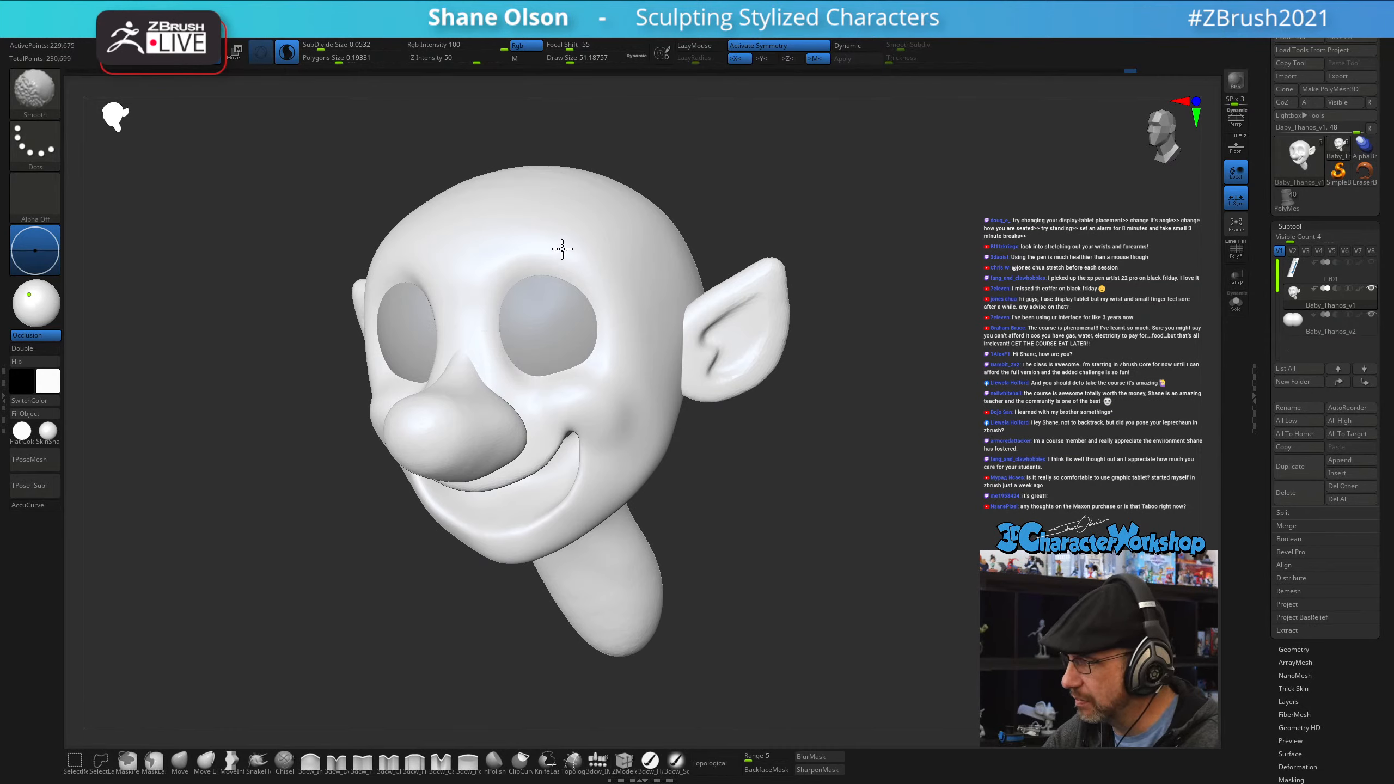
mouse_move(595, 243)
right_mouse_down("shift")
mouse_move(567, 221)
mouse_move(530, 255)
mouse_move(548, 309)
mouse_move(539, 299)
mouse_move(705, 484)
right_mouse_up("shift")
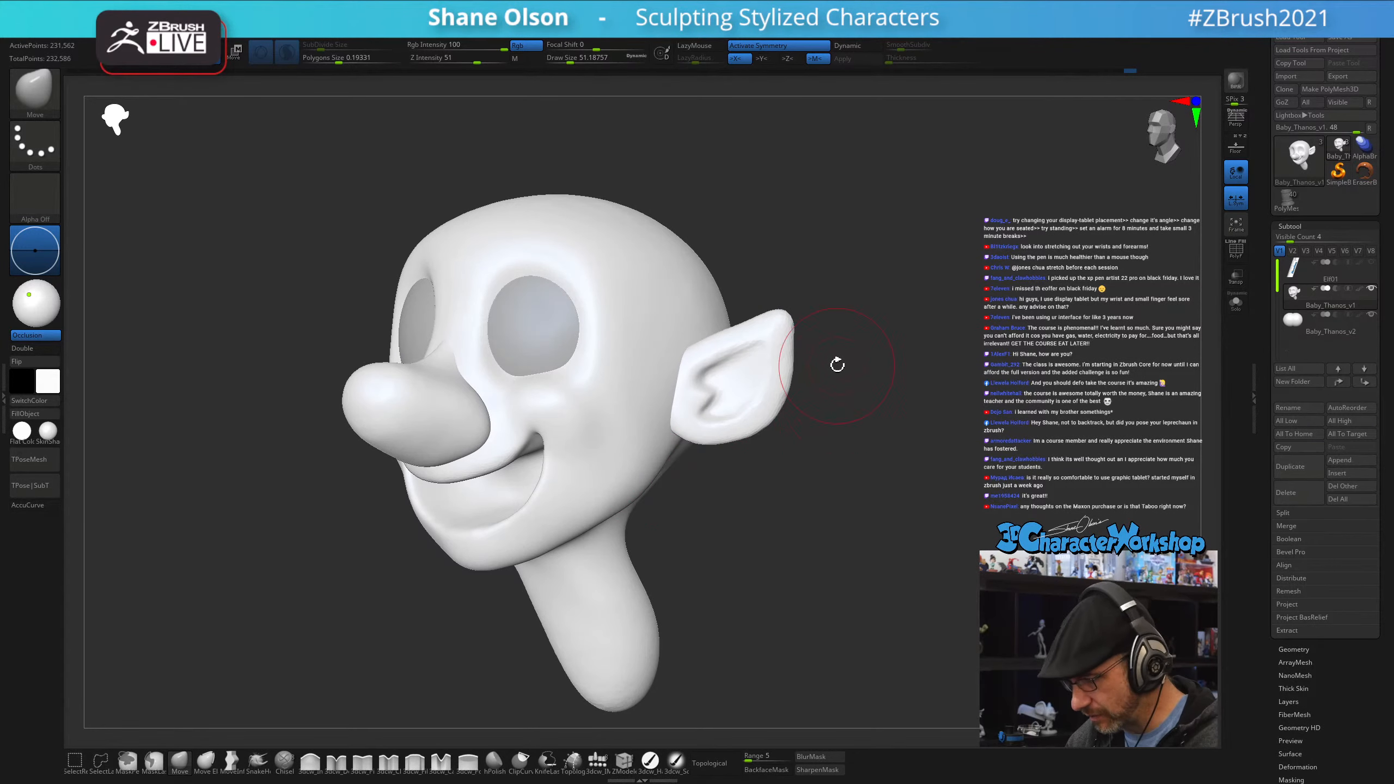
key("space")
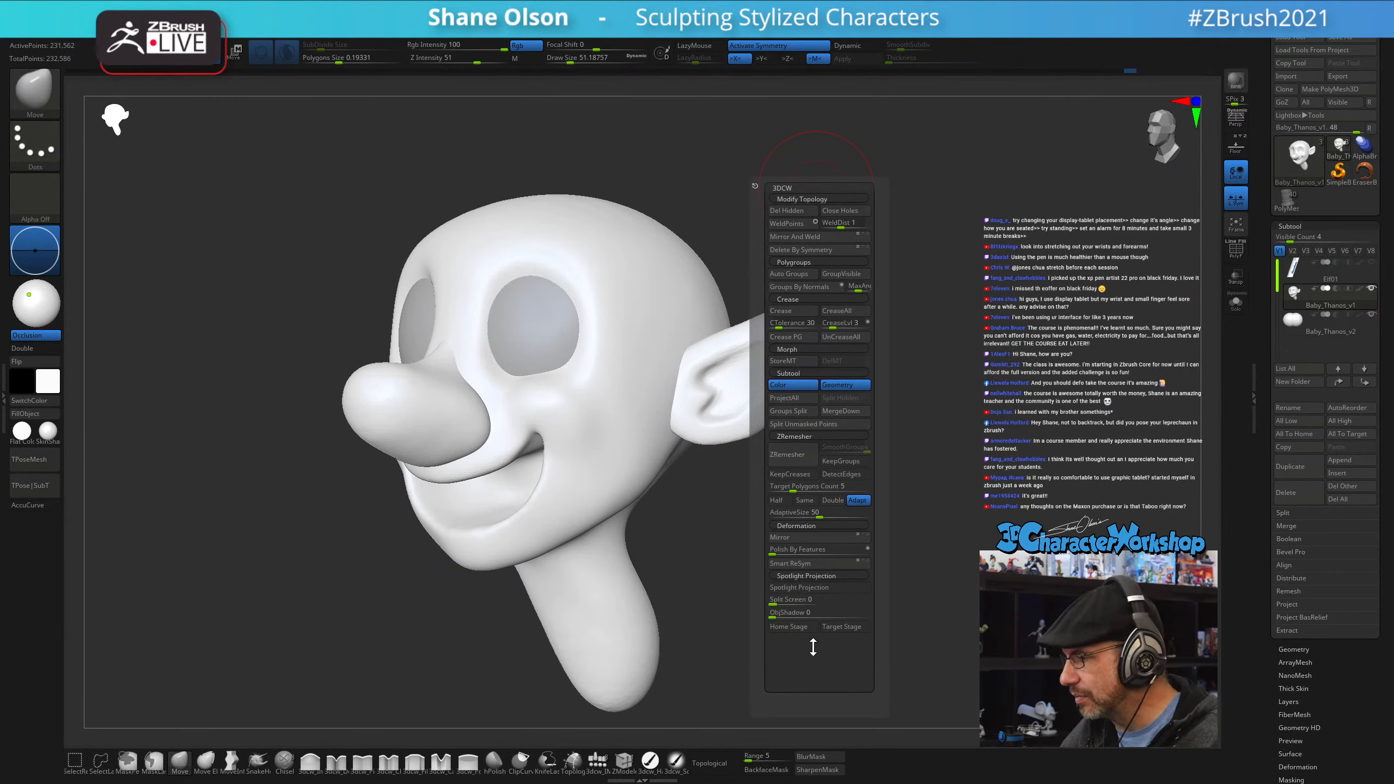
key("grave")
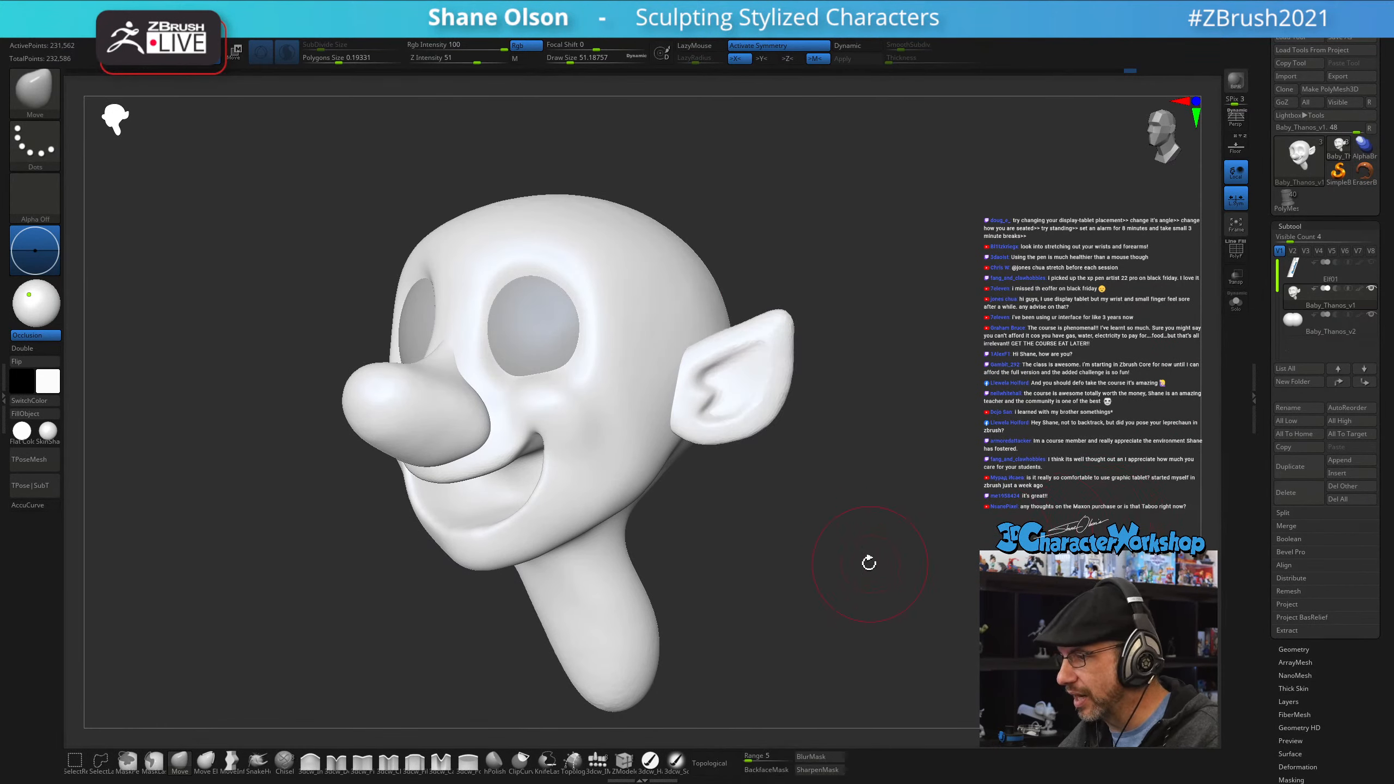
left_click_drag(868, 563, 840, 461)
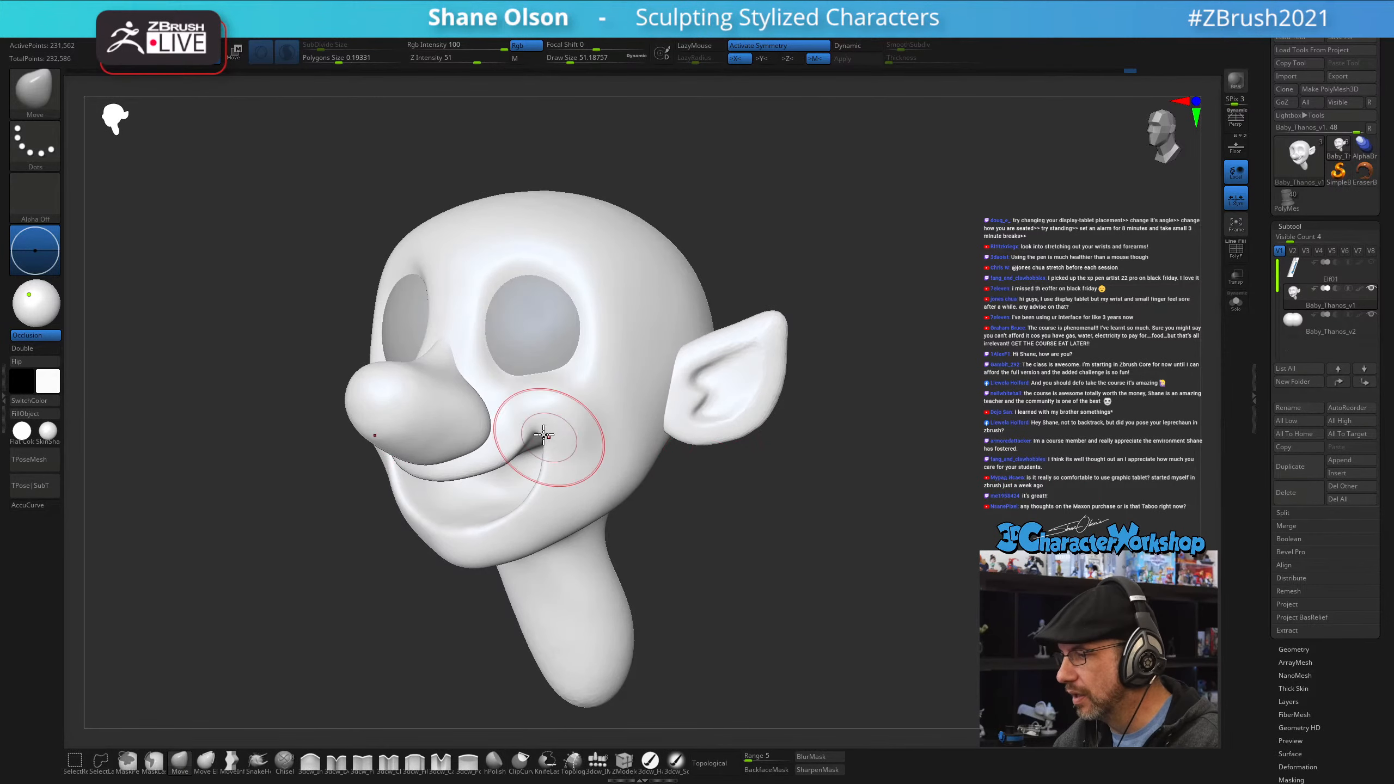
- Adjust the overall form of the face and side of the head with the Move brush at a Draw Size of about 90
right_click_drag(422, 330, 496, 360)
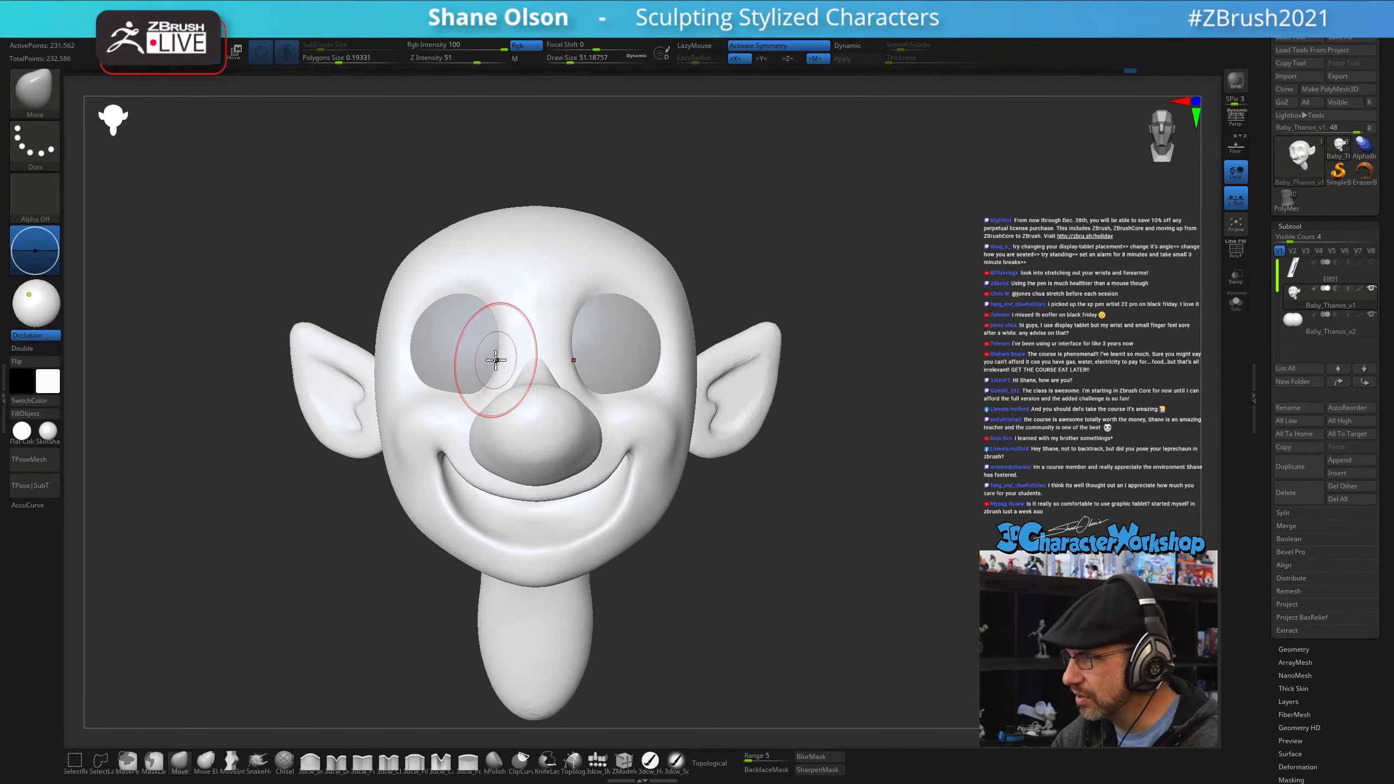
left_click_drag(812, 503, 797, 524, "alt")
key("s")
left_click_drag(664, 359, 703, 353)
key("s")
right_click_drag(785, 330, 725, 345)
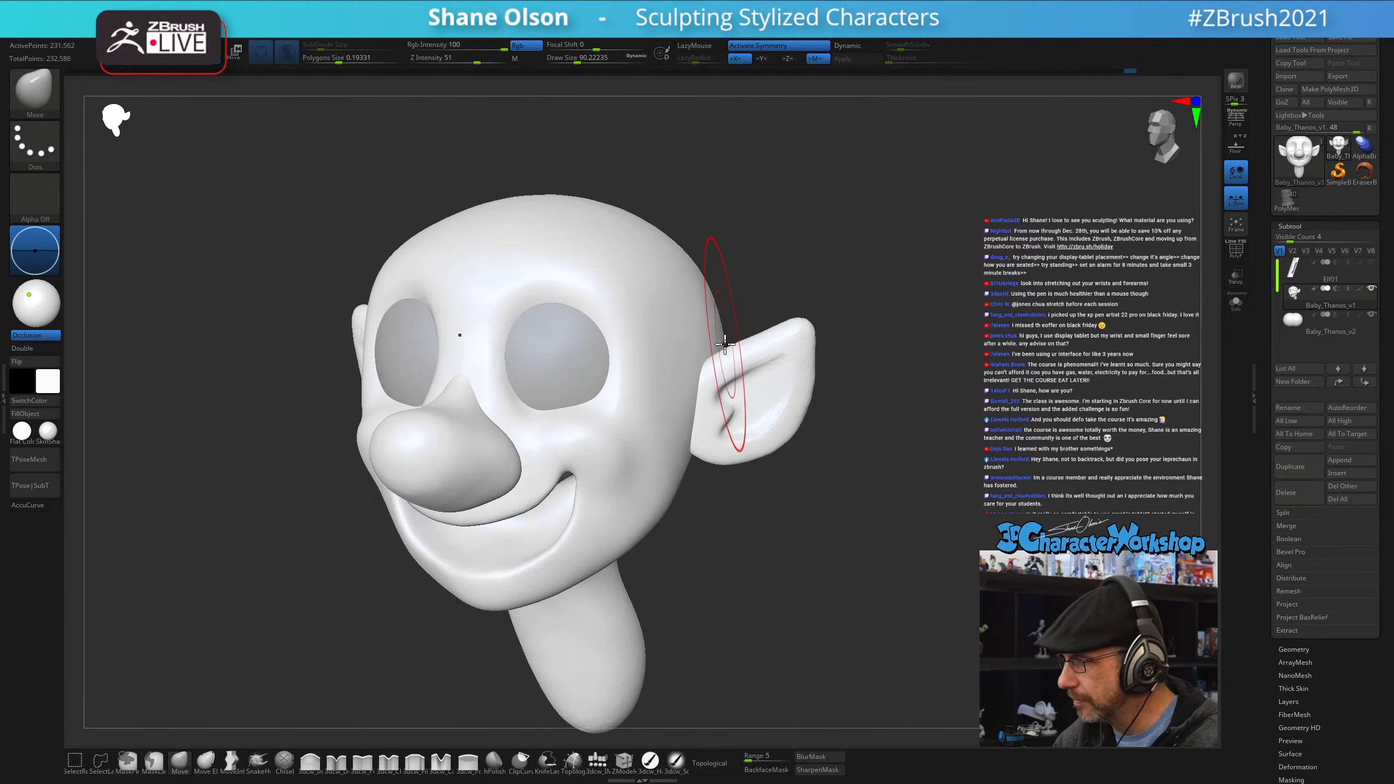
right_click_drag(867, 422, 822, 420)
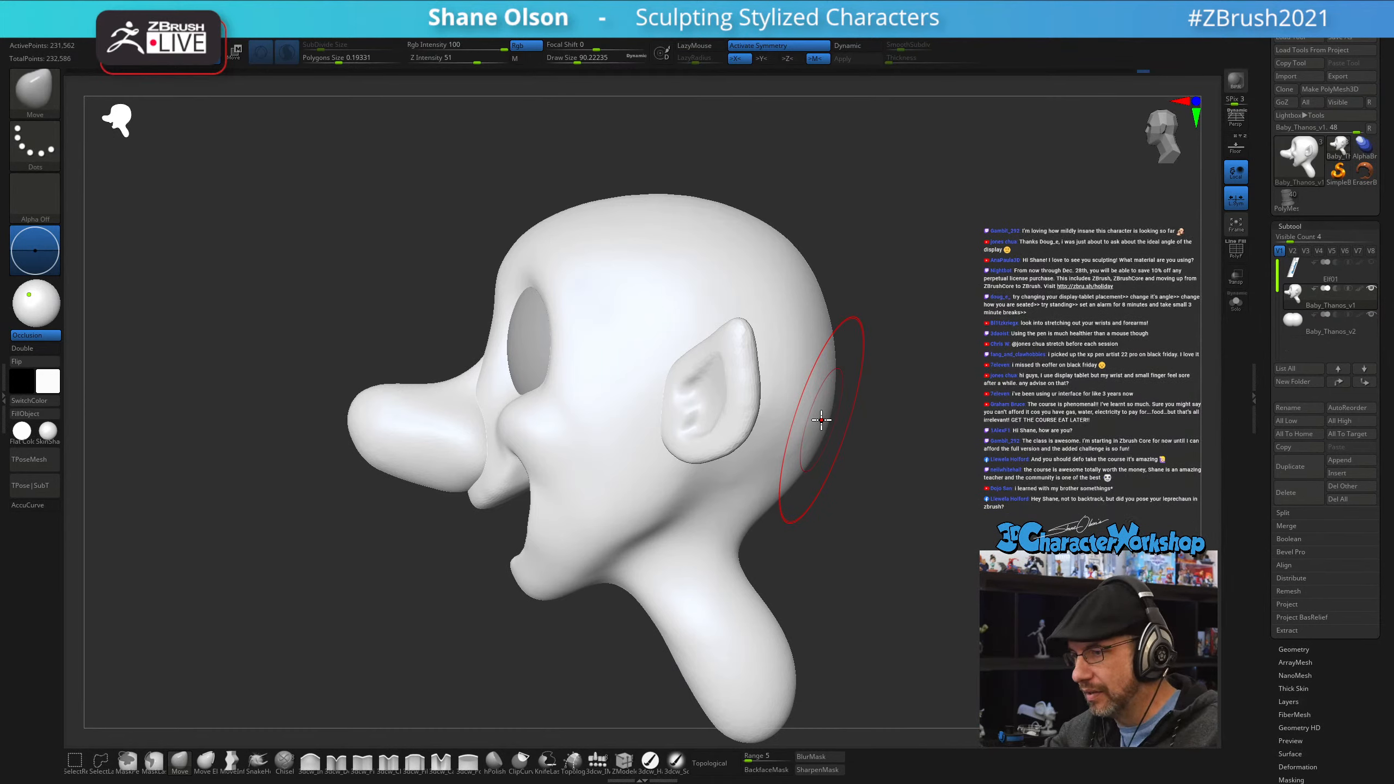
key("space")
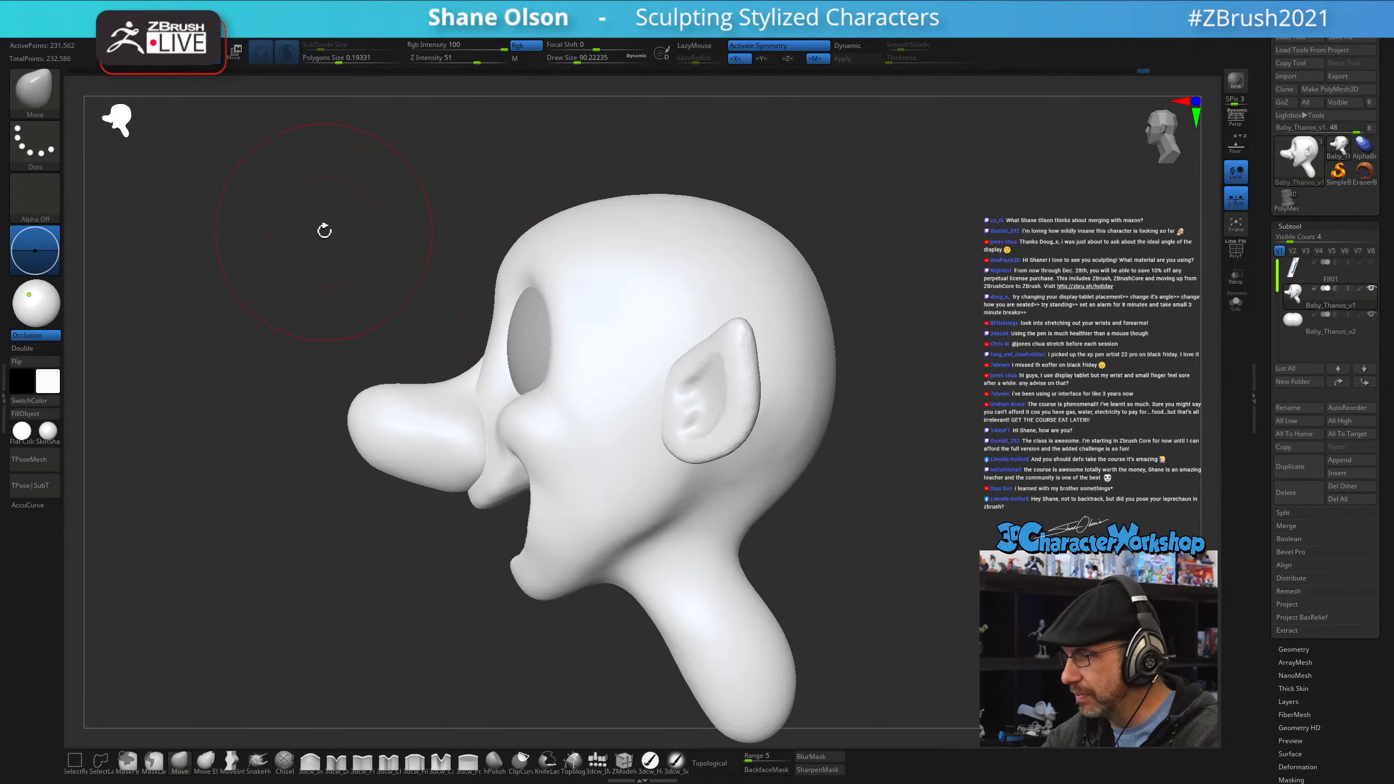
key("space")
key("space")
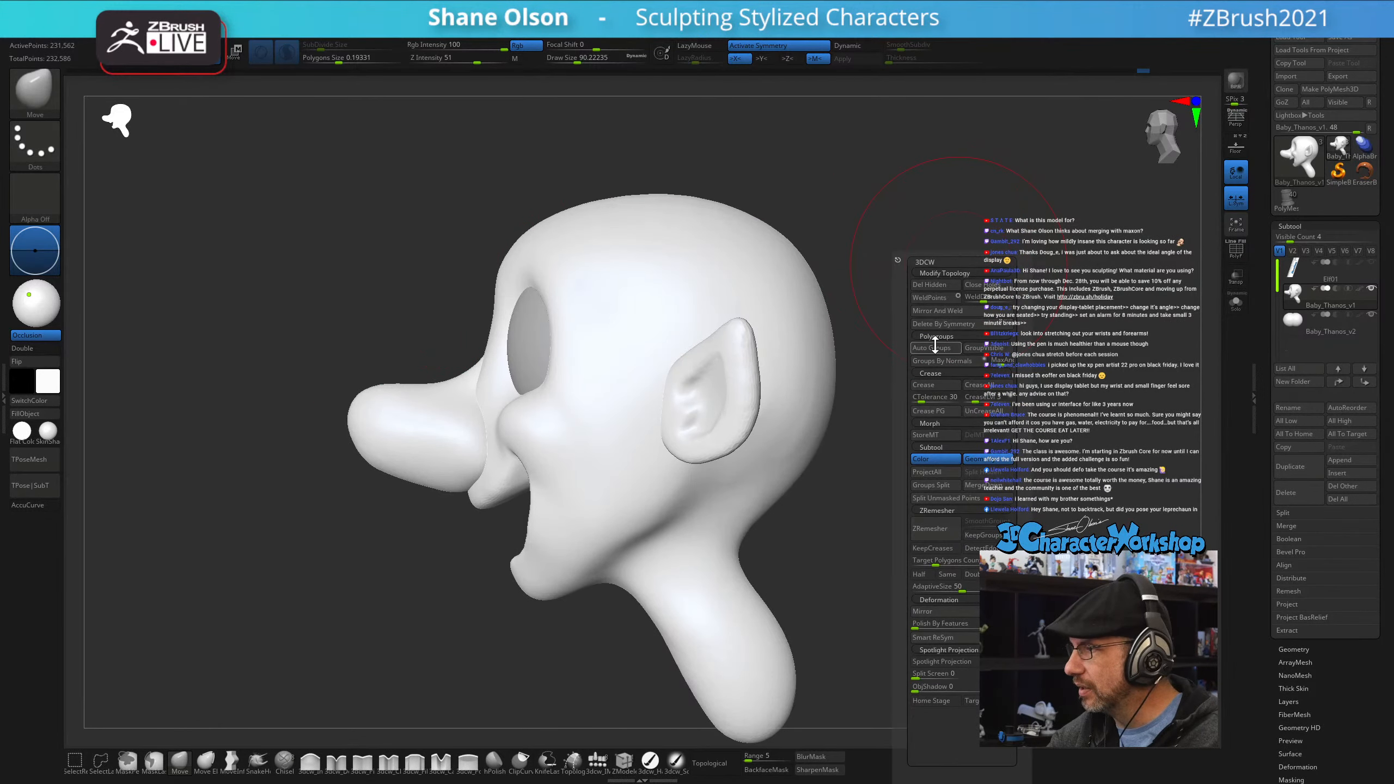
mouse_move(856, 483)
left_mouse_down()
mouse_move(843, 551)
mouse_move(908, 535)
mouse_move(887, 548)
left_mouse_up()
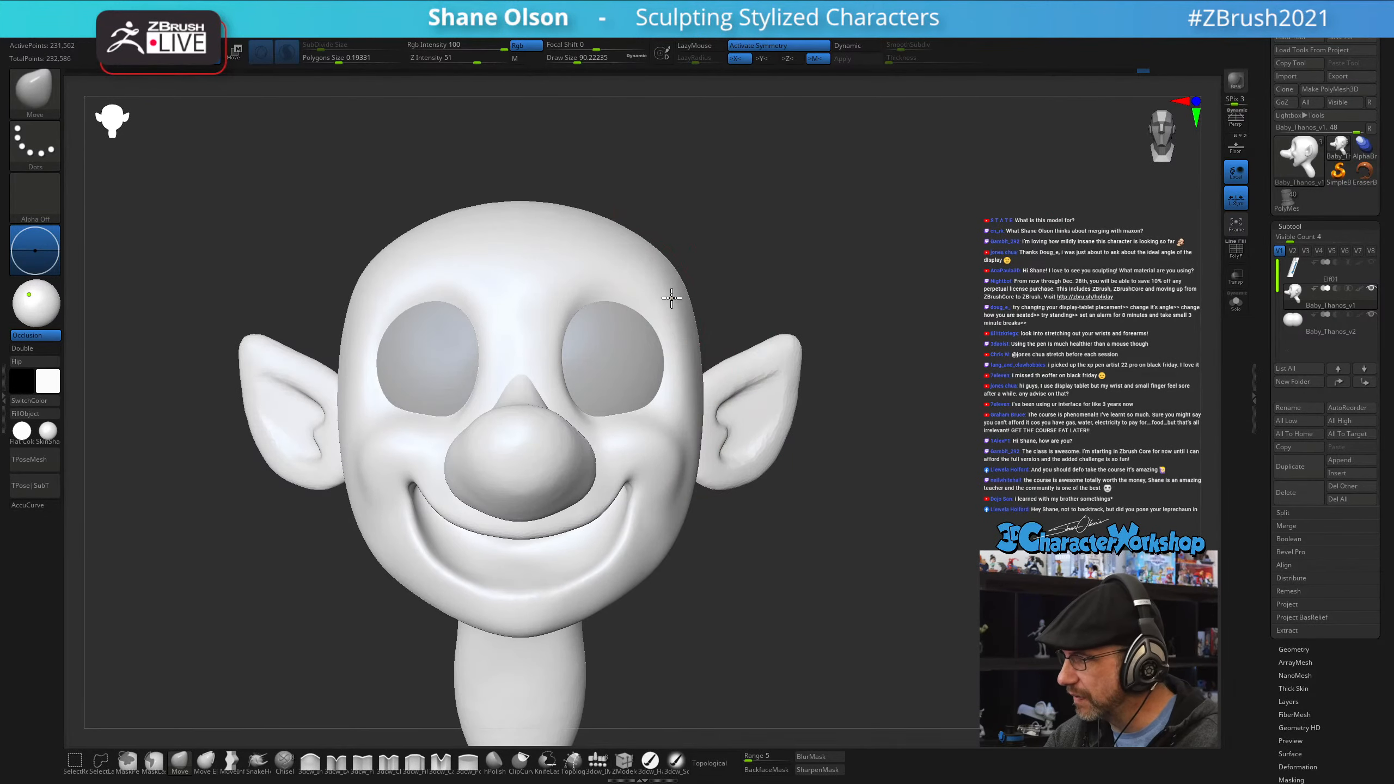
- Shape the cheeks beside the mouth with the Move brush at a Draw Size of about 68
right_click_drag(747, 383, 713, 391)
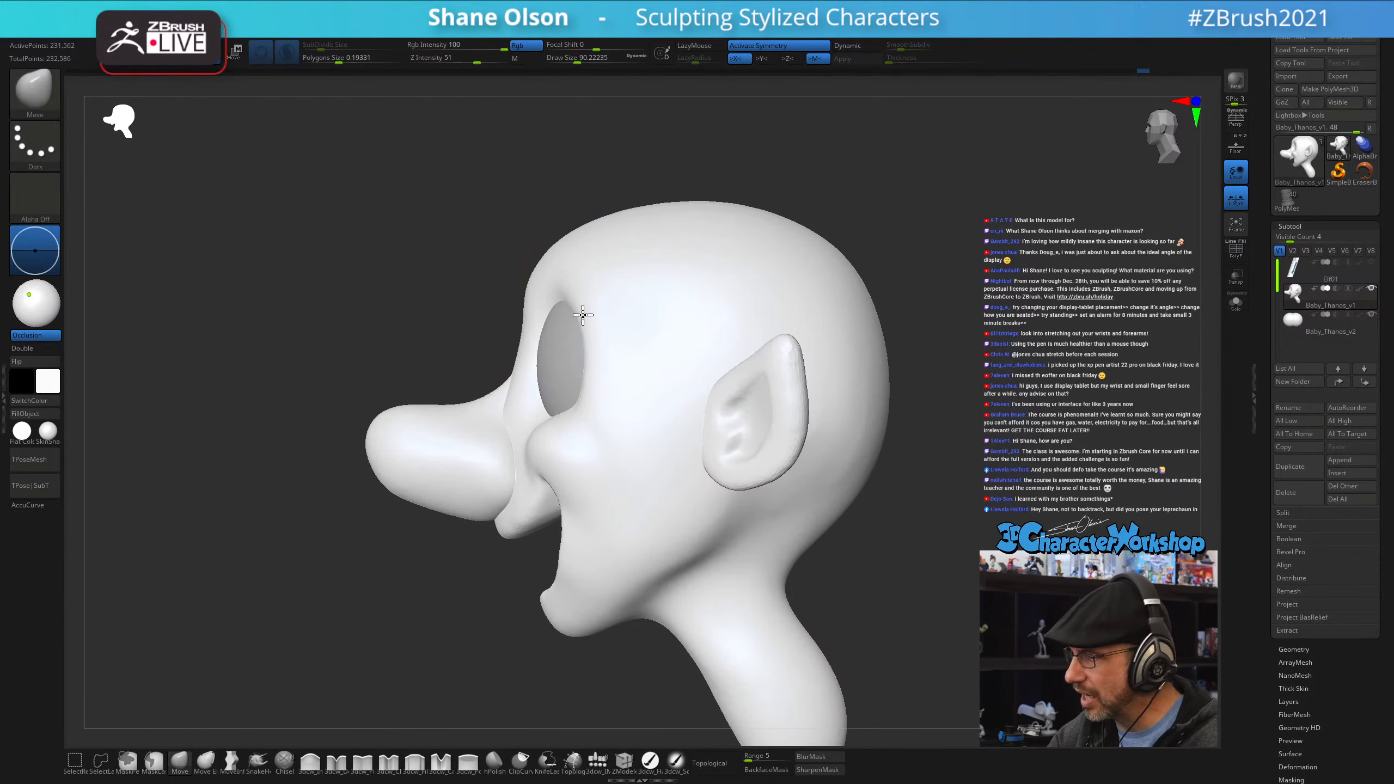
mouse_move(602, 402)
right_mouse_down()
mouse_move(637, 429)
mouse_move(653, 405)
mouse_move(607, 386)
right_mouse_up()
key("s")
left_click_drag(593, 387, 574, 388)
mouse_move(572, 393)
right_mouse_down()
mouse_move(582, 344)
mouse_move(560, 384)
right_mouse_up()
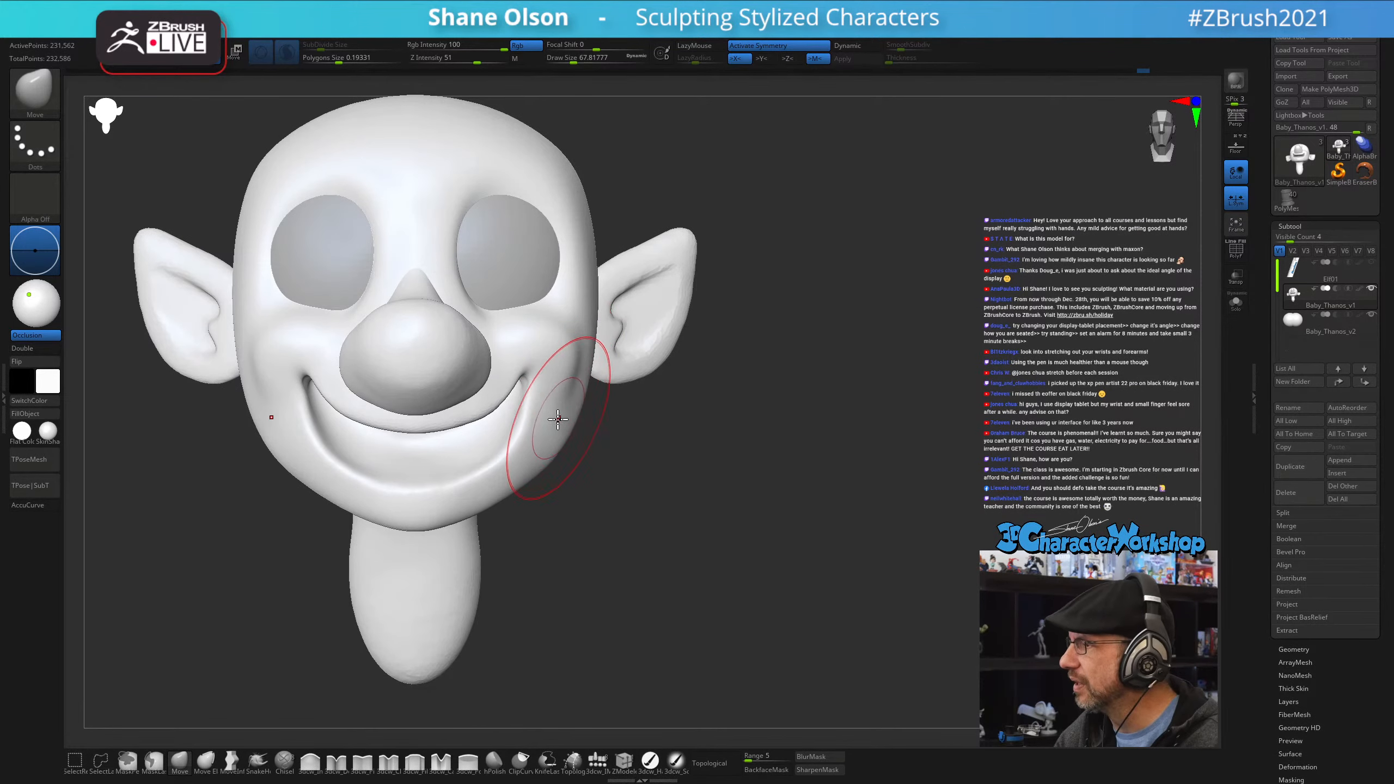
- Refine the lower cheeks and smooth around the mouth corners at a Draw Size of about 62
right_click_drag(543, 441, 542, 451)
key("s")
mouse_move(536, 447)
left_mouse_down()
mouse_move(510, 460)
mouse_move(528, 437)
left_mouse_up()
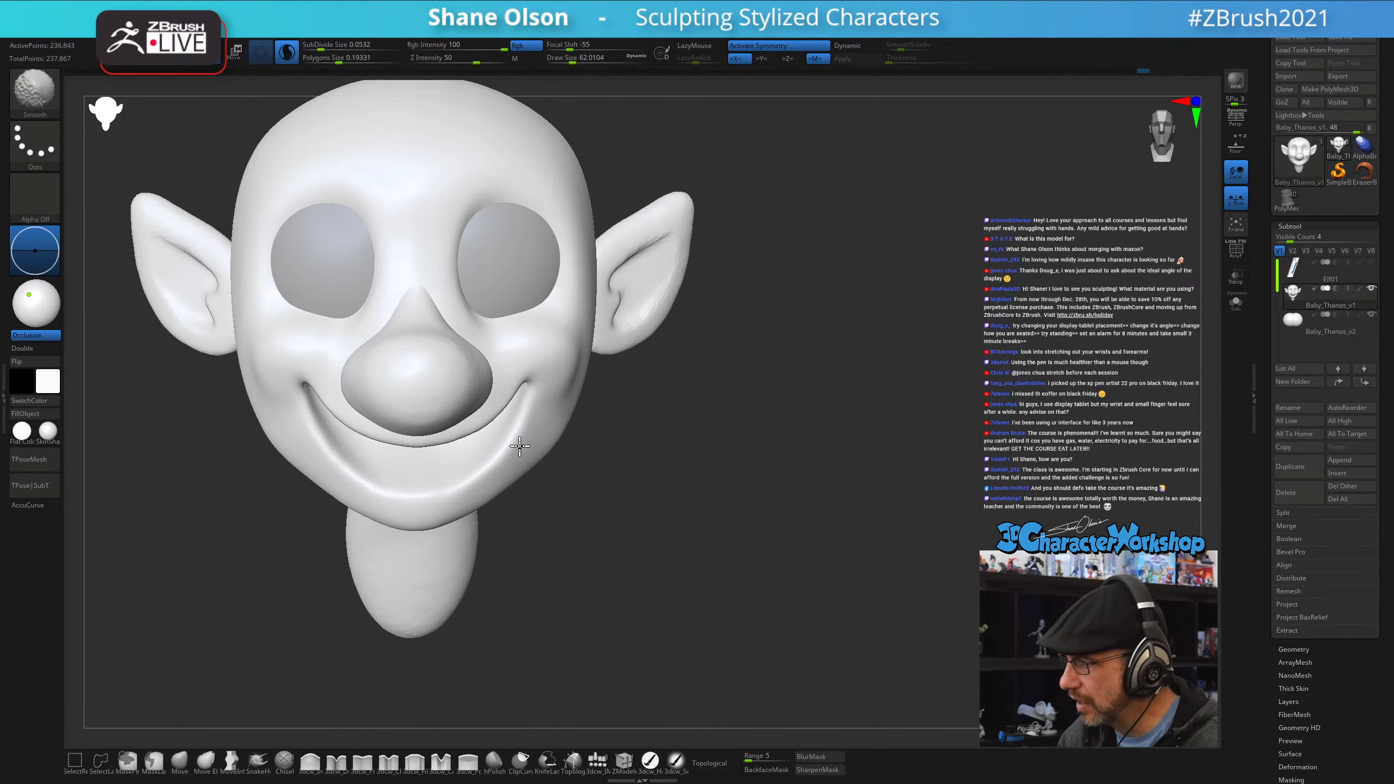
right_click_drag(534, 438, 492, 428)
left_click_drag(533, 421, 520, 448, "shift")
- Refine the jawline from front to profile with the Move brush and smooth the side of the jaw at a Draw Size of about 62
right_click_drag(559, 428, 610, 419)
right_click_drag(637, 466, 715, 483, "ctrl")
right_click_drag(714, 483, 772, 476, "alt")
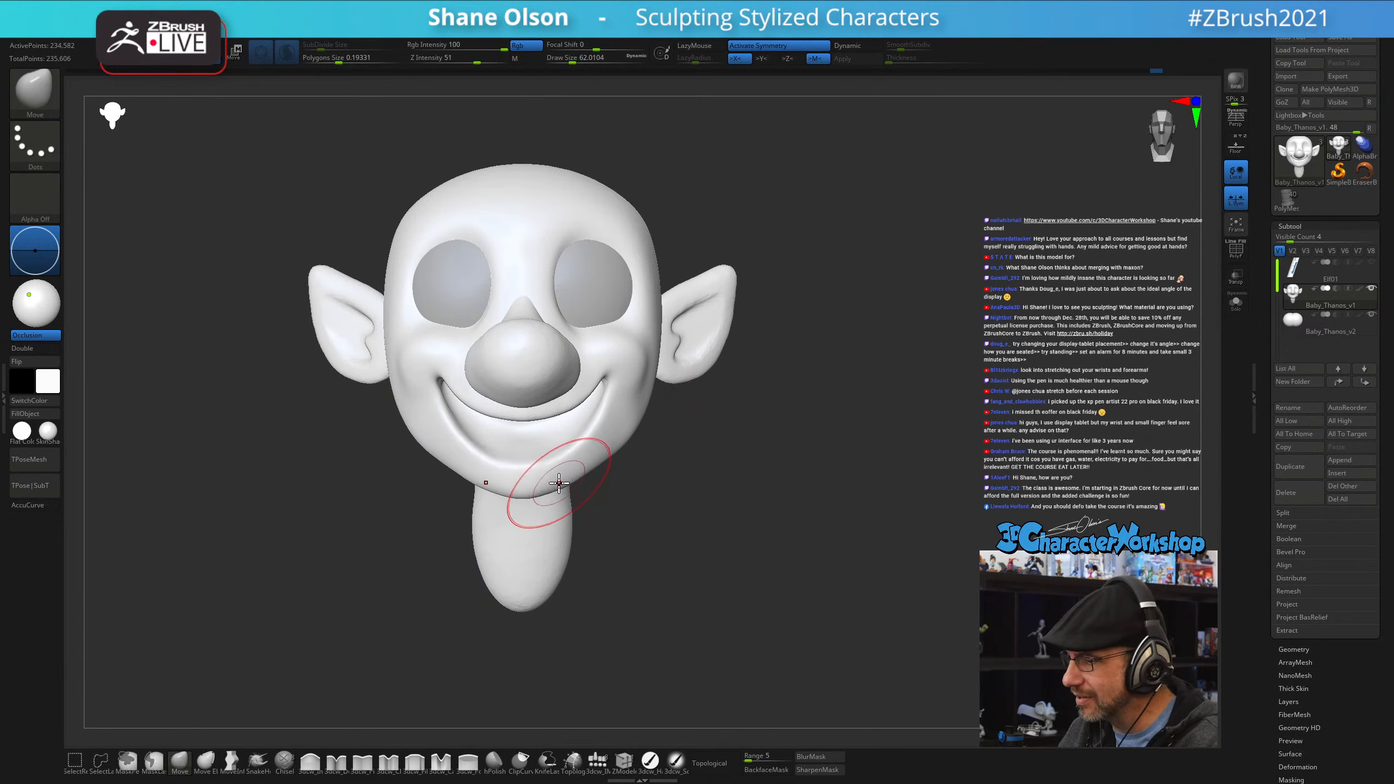
mouse_move(664, 434)
left_mouse_down()
mouse_move(591, 439)
mouse_move(582, 480)
left_mouse_up()
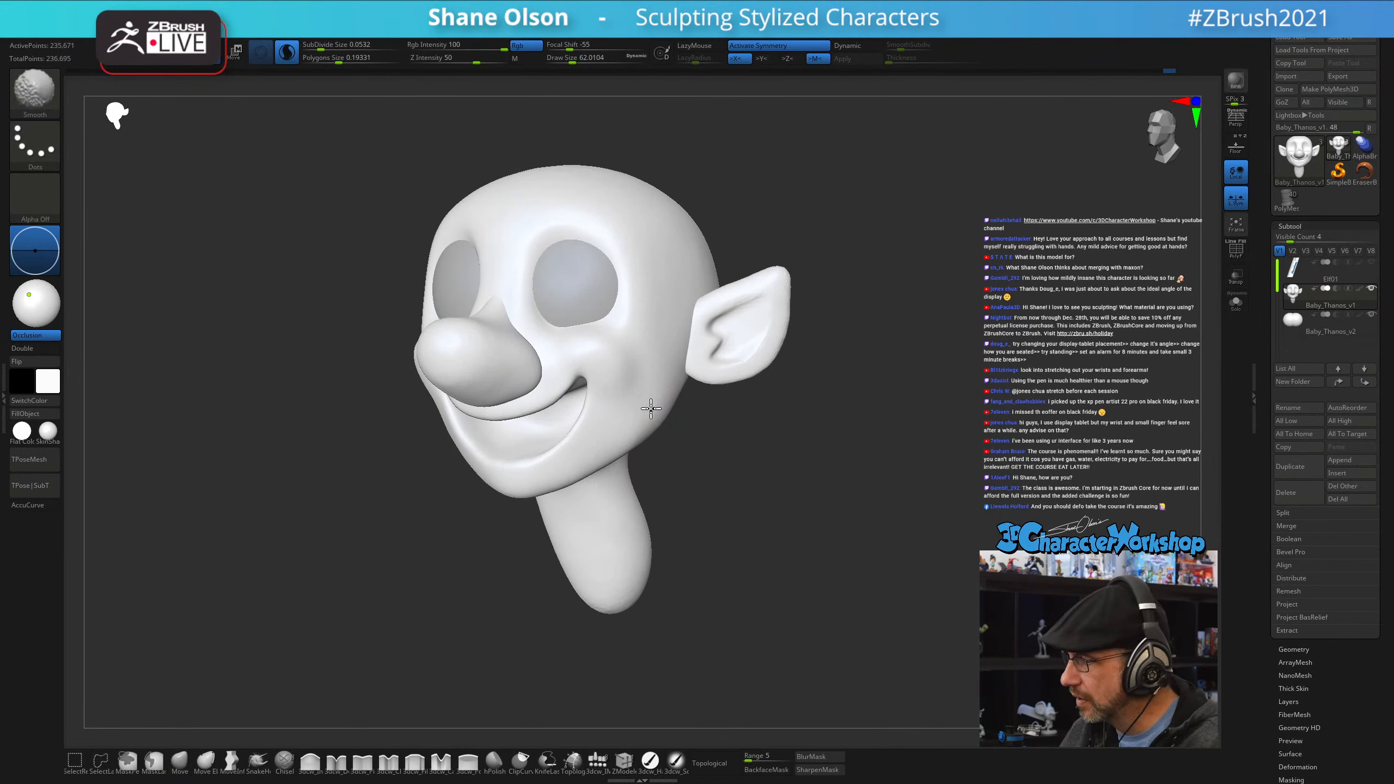
left_click_drag(697, 498, 659, 504)
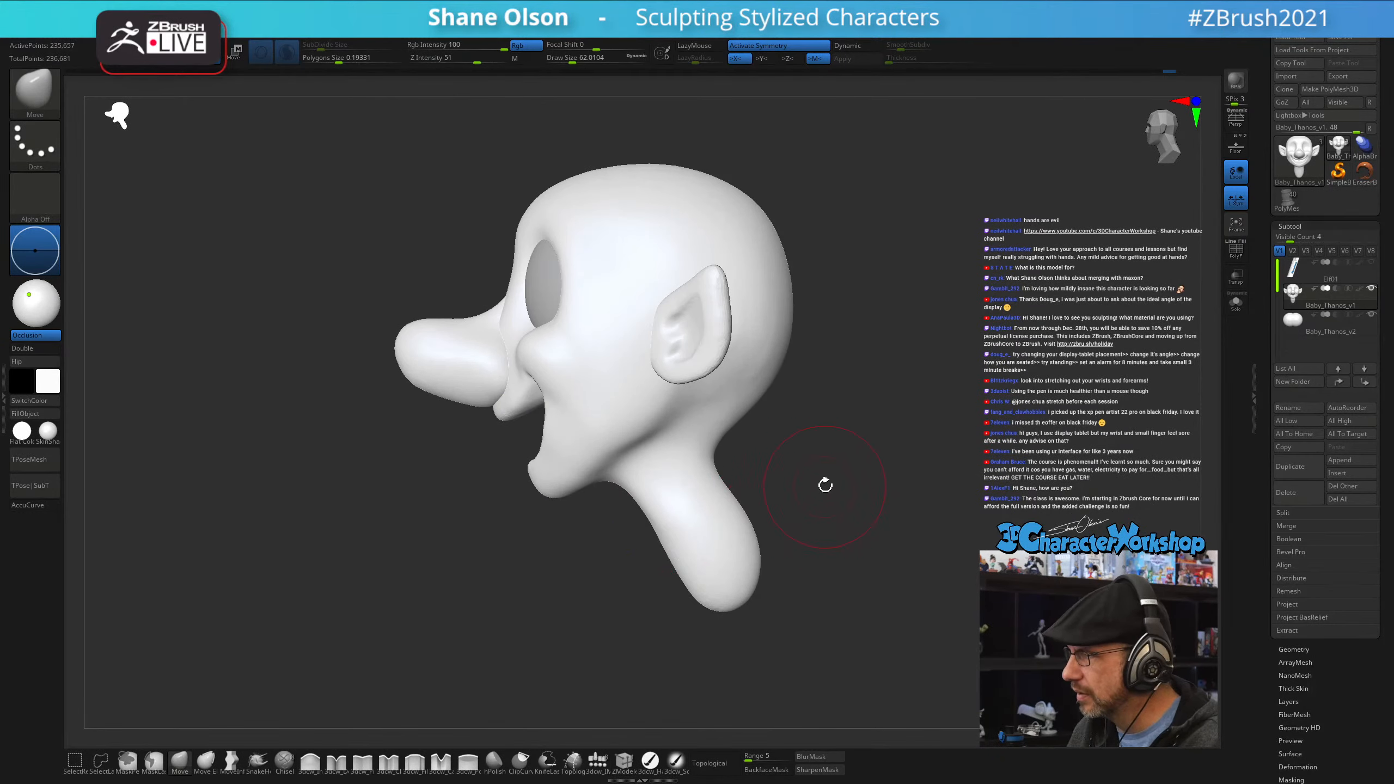
mouse_move(825, 482)
left_mouse_down()
mouse_move(838, 501)
mouse_move(815, 504)
left_mouse_up()
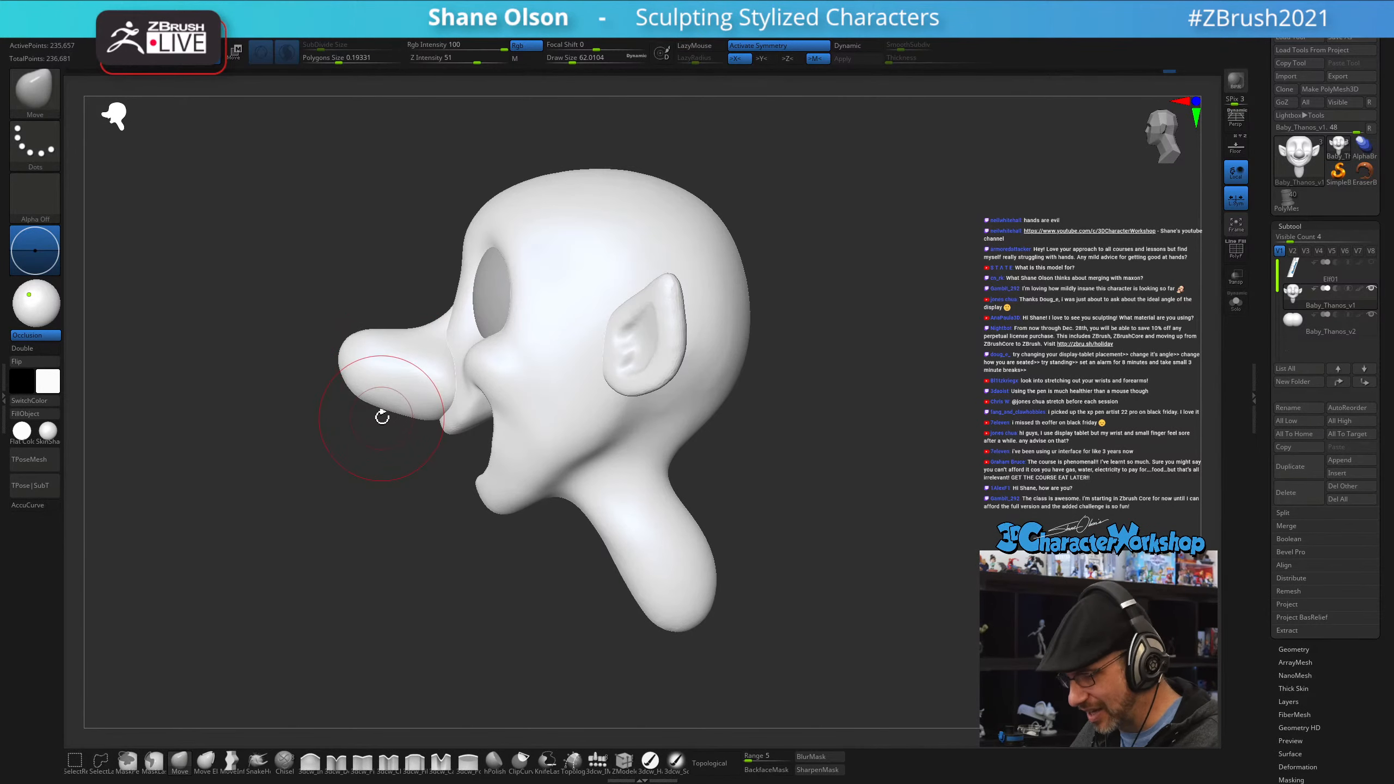
- Mask everything except the nose, center the gizmo on it with its orientation reset, and turn off symmetry
key("w")
left_click(443, 401, "ctrl")
left_click_drag(331, 530, 387, 549)
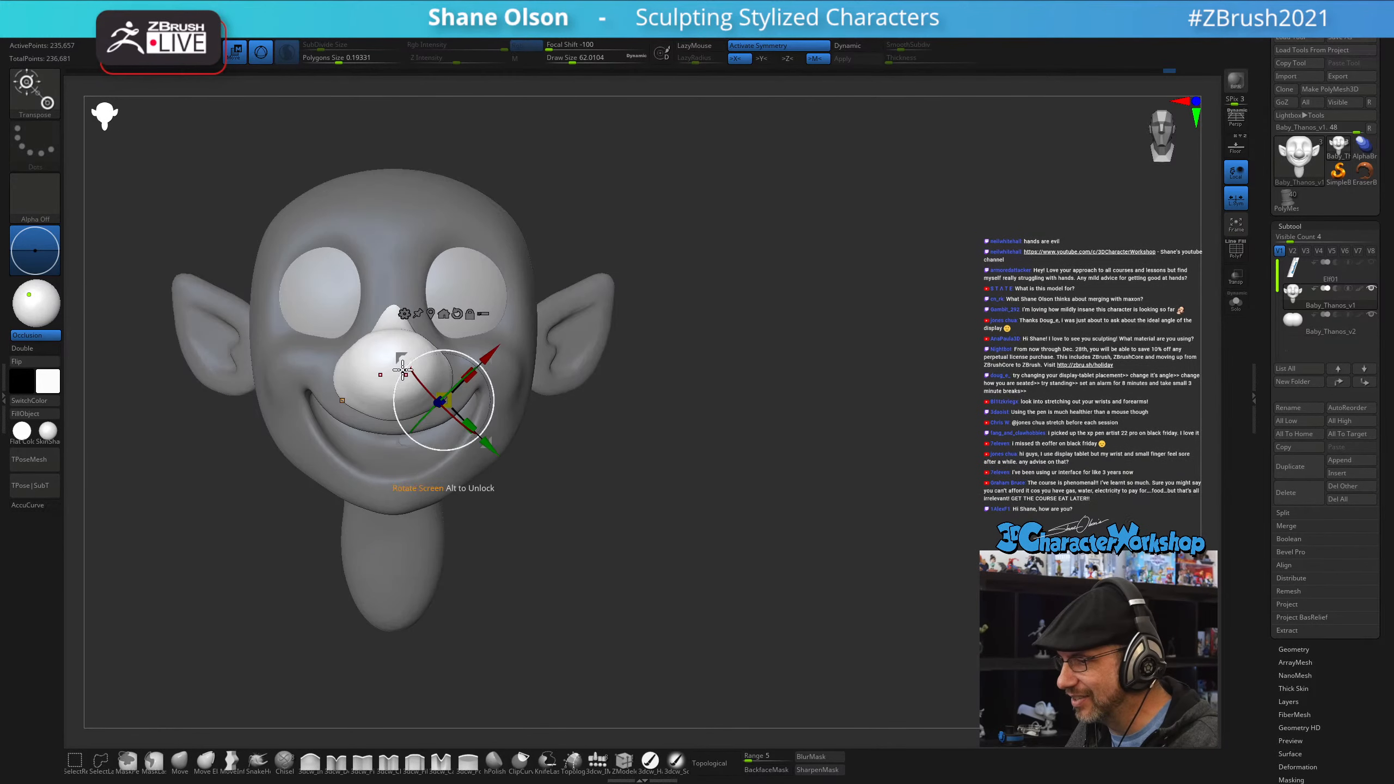
left_click(441, 315)
key("f")
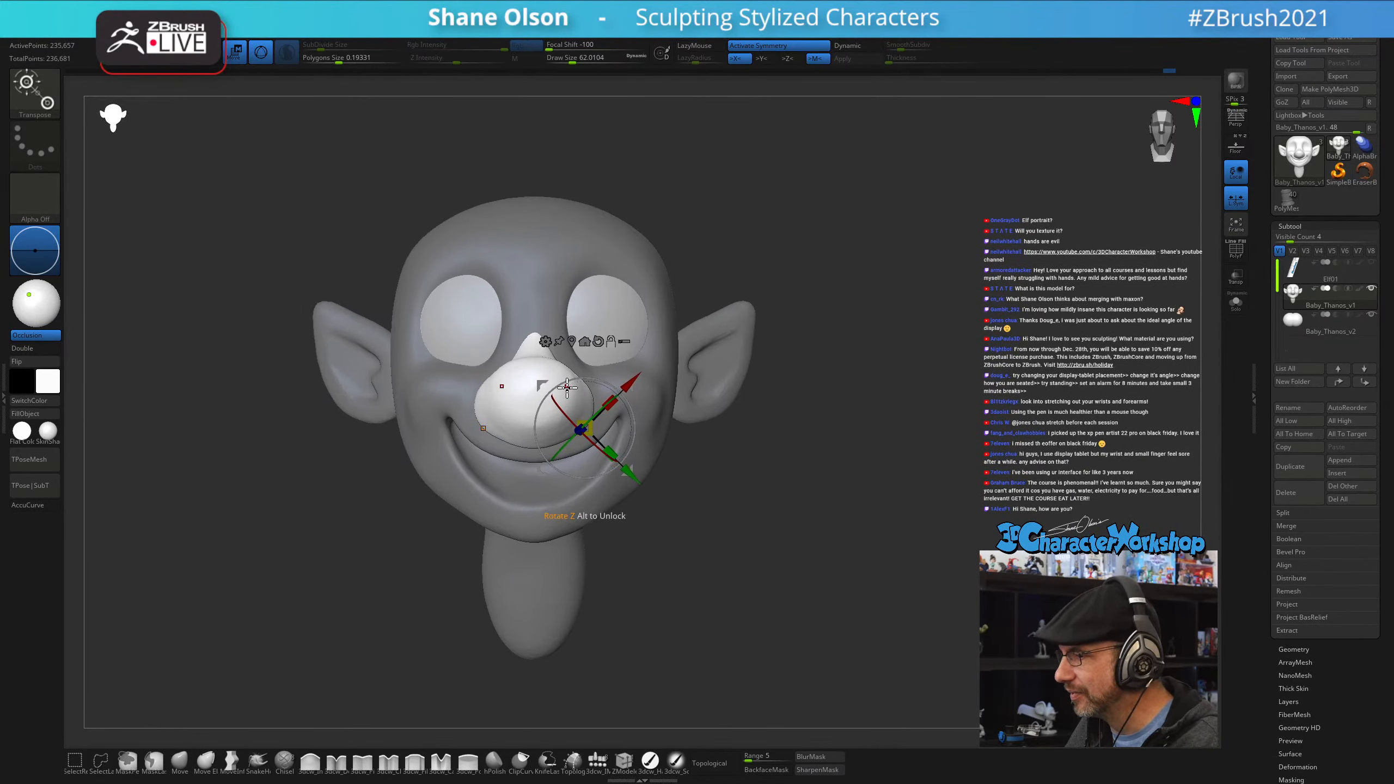
left_click(572, 341)
left_click(547, 283)
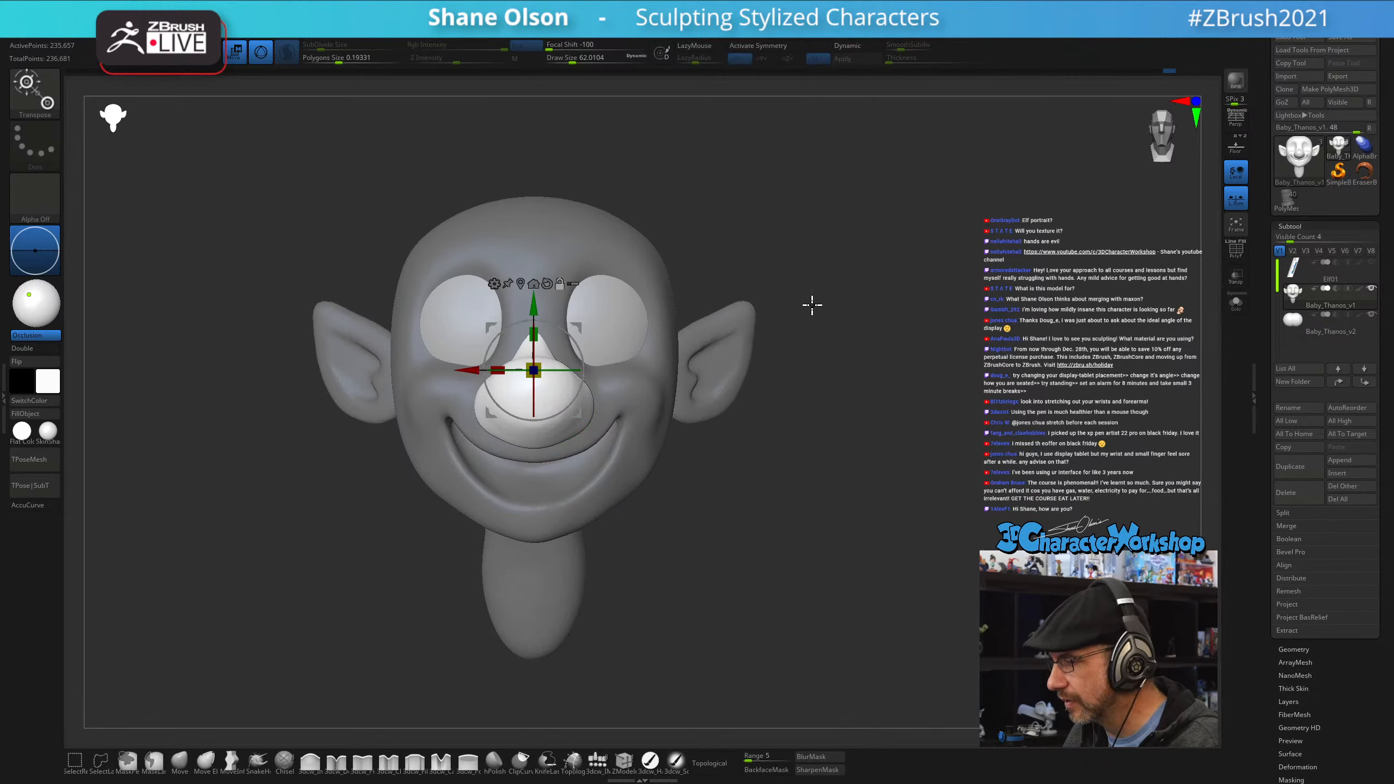
- Examine the unmasked nose's shape and placement from the front, the side and underneath
key("q")
left_click_drag(852, 291, 819, 295)
key("w")
left_click_drag(934, 273, 840, 304)
left_click_drag(580, 325, 565, 363, "alt")
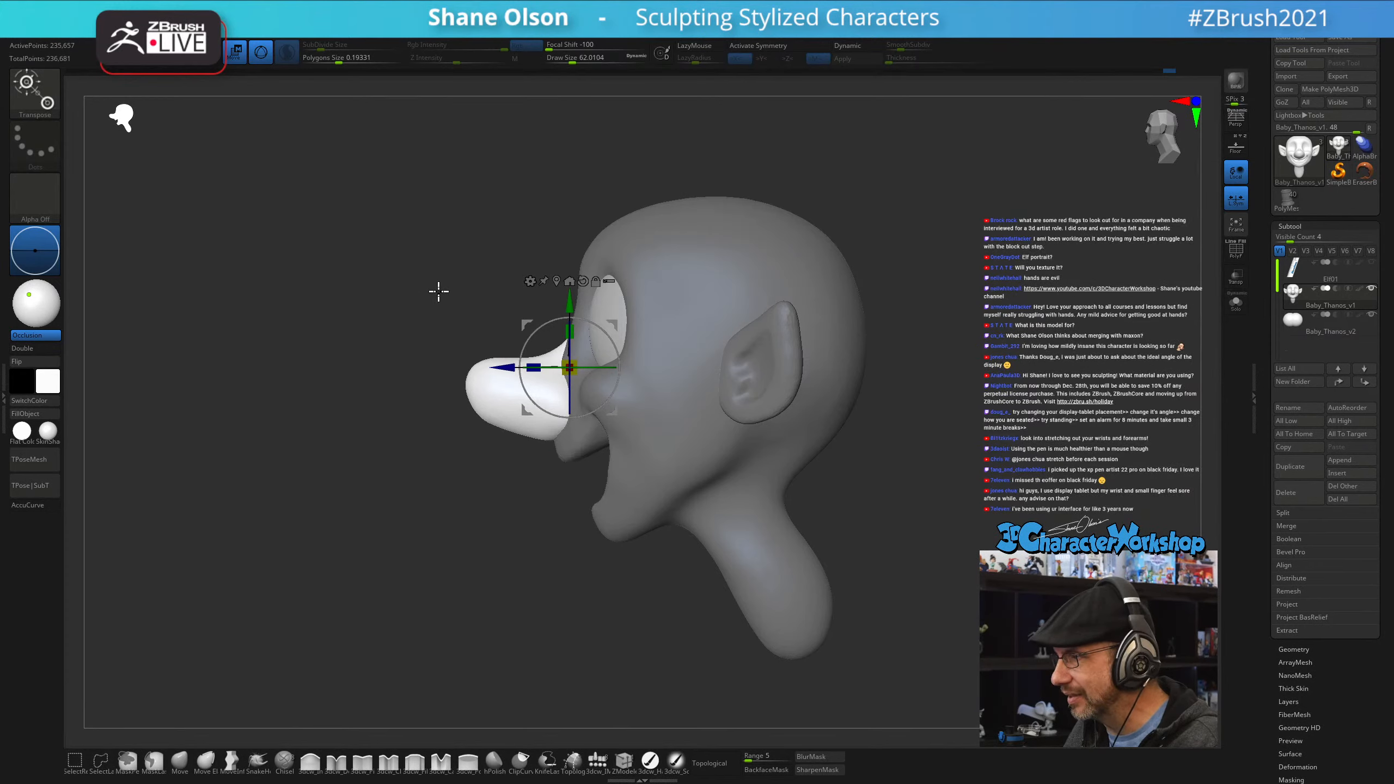
left_click_drag(451, 270, 760, 310)
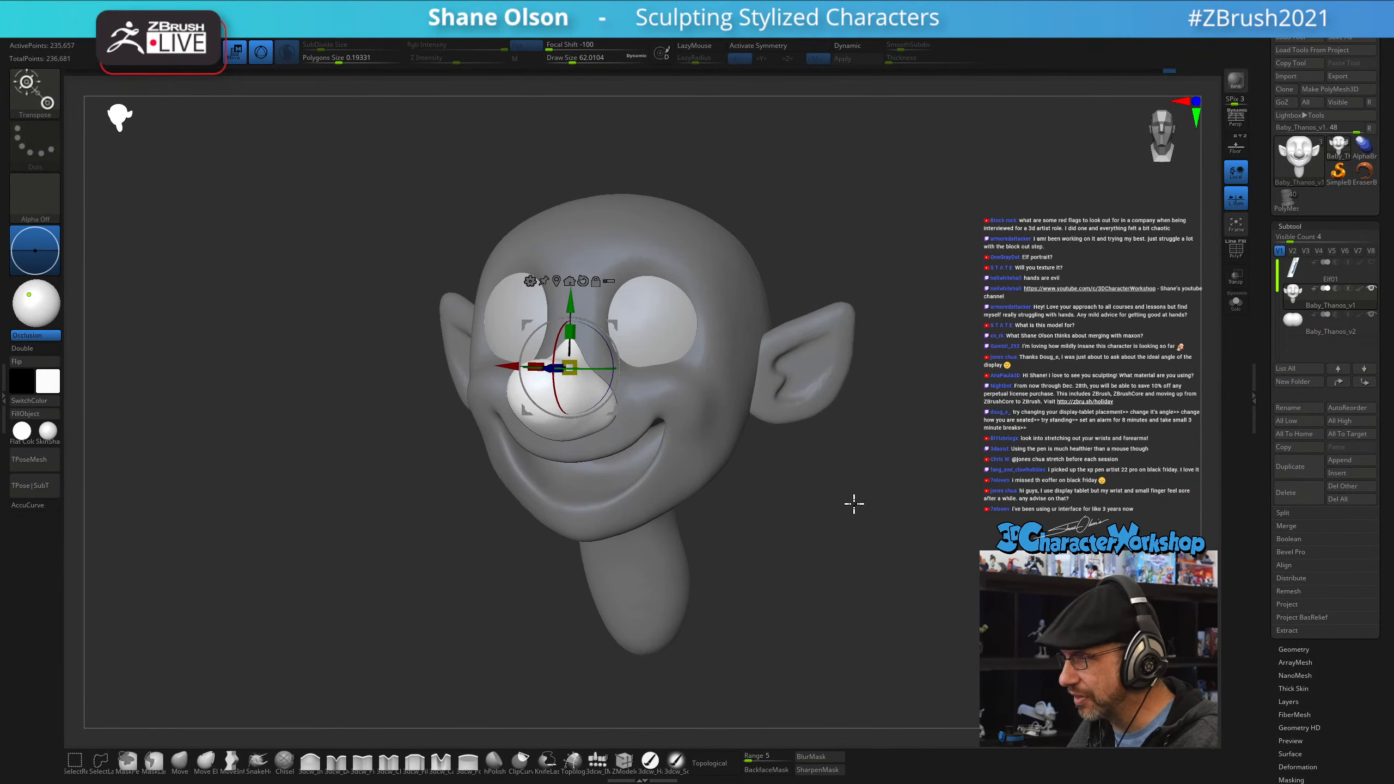
key("q")
mouse_move(790, 486)
left_mouse_down()
mouse_move(775, 486)
mouse_move(829, 410)
left_mouse_up()
left_click_drag(746, 341, 712, 332)
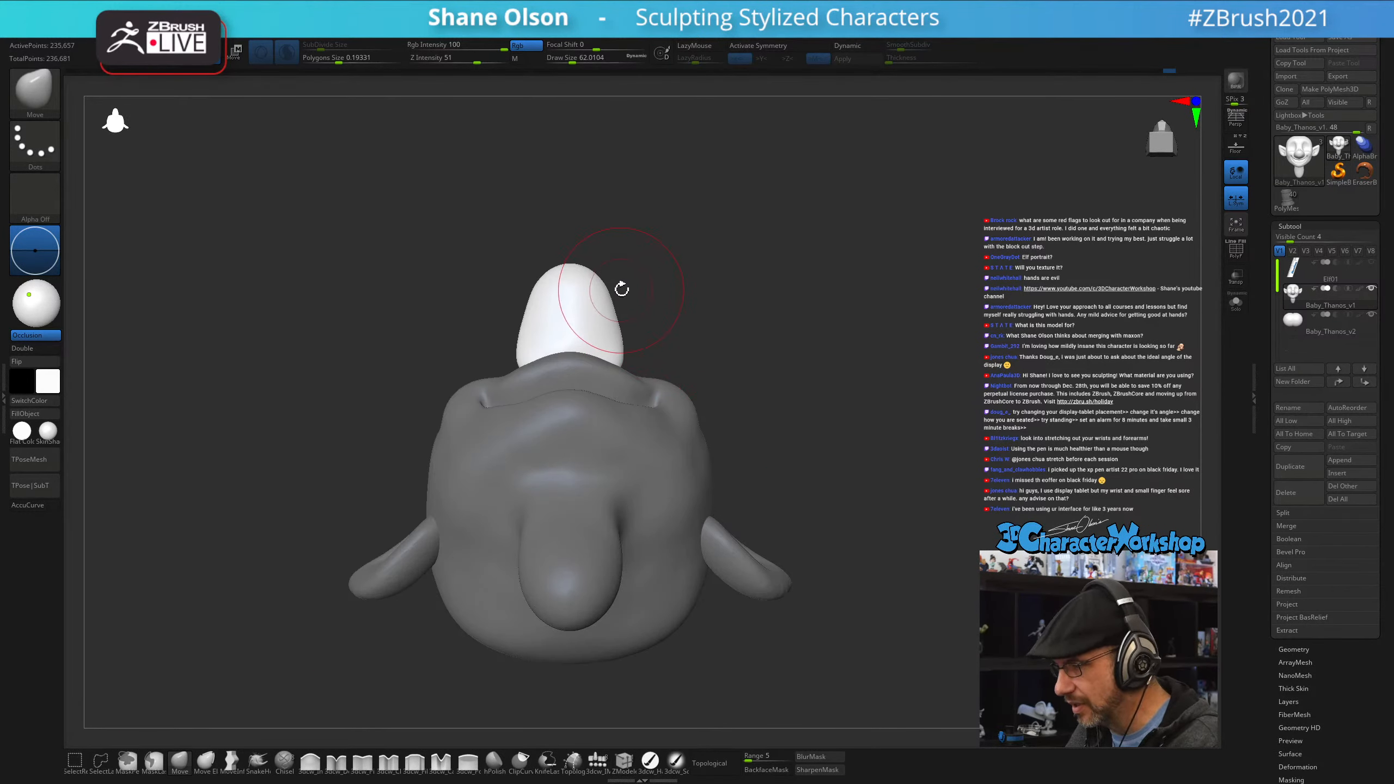
- Turn symmetry back on and clear the mask around the nose, with the Move brush at a Draw Size of about 71
key("s")
left_click_drag(621, 290, 623, 290)
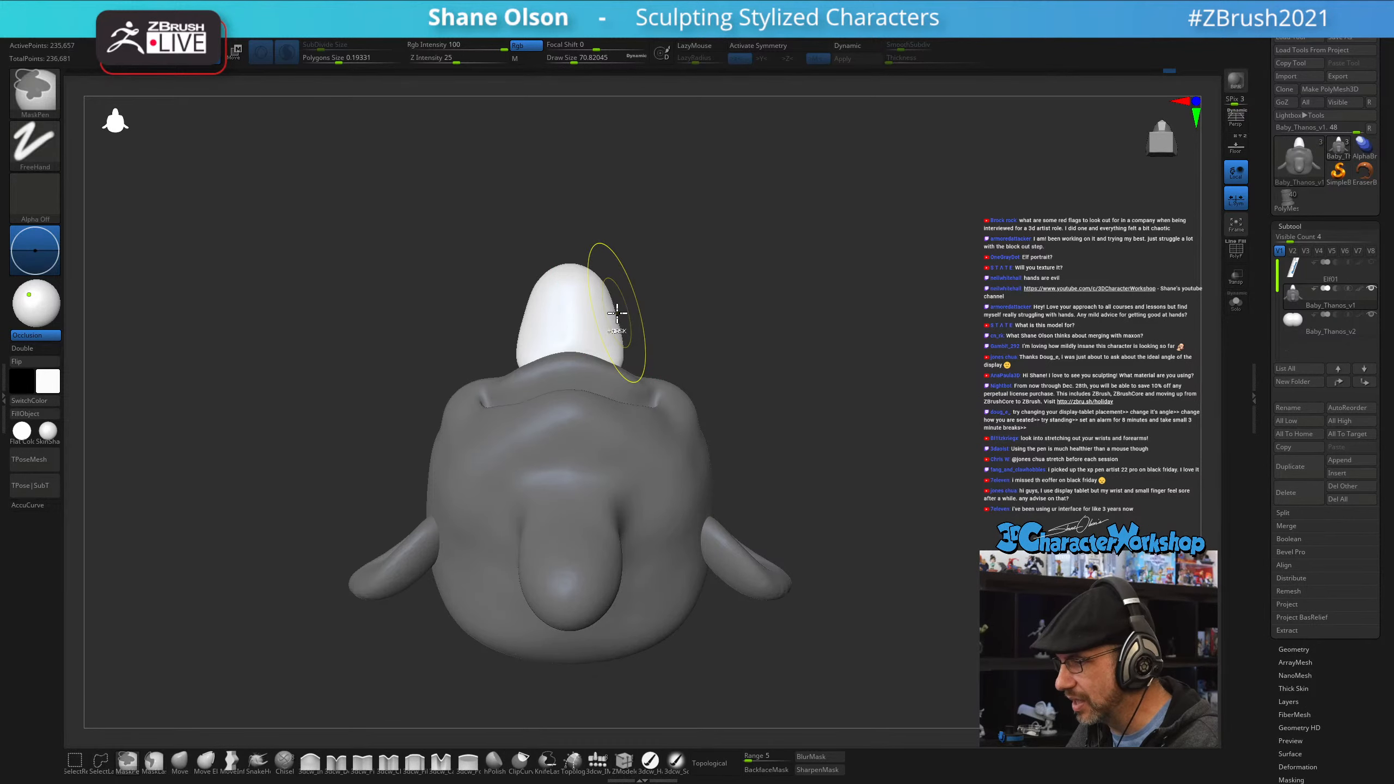
key("x")
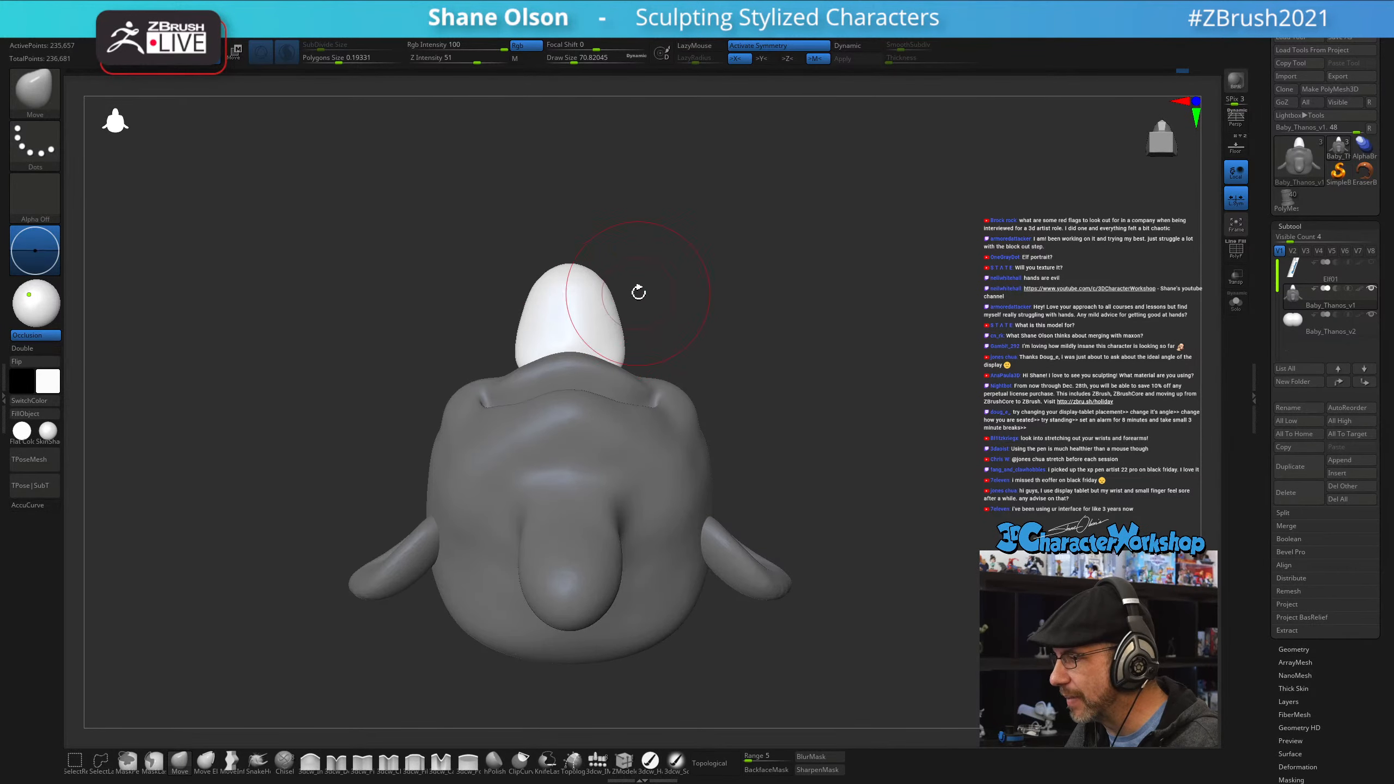
left_click_drag(638, 290, 825, 329)
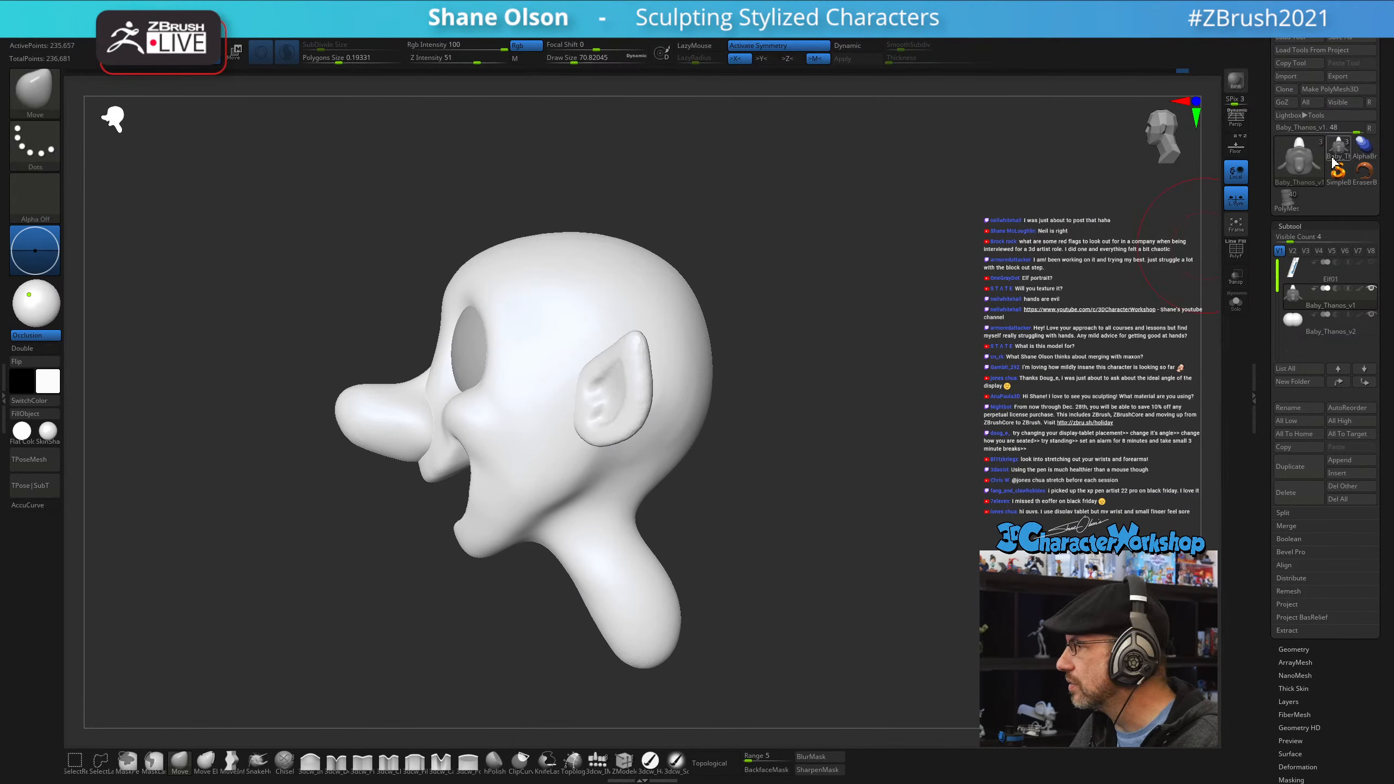
- Open the leprechaun model, study its forms from the side and front, and return to the Baby Thanos head
left_click(1289, 204)
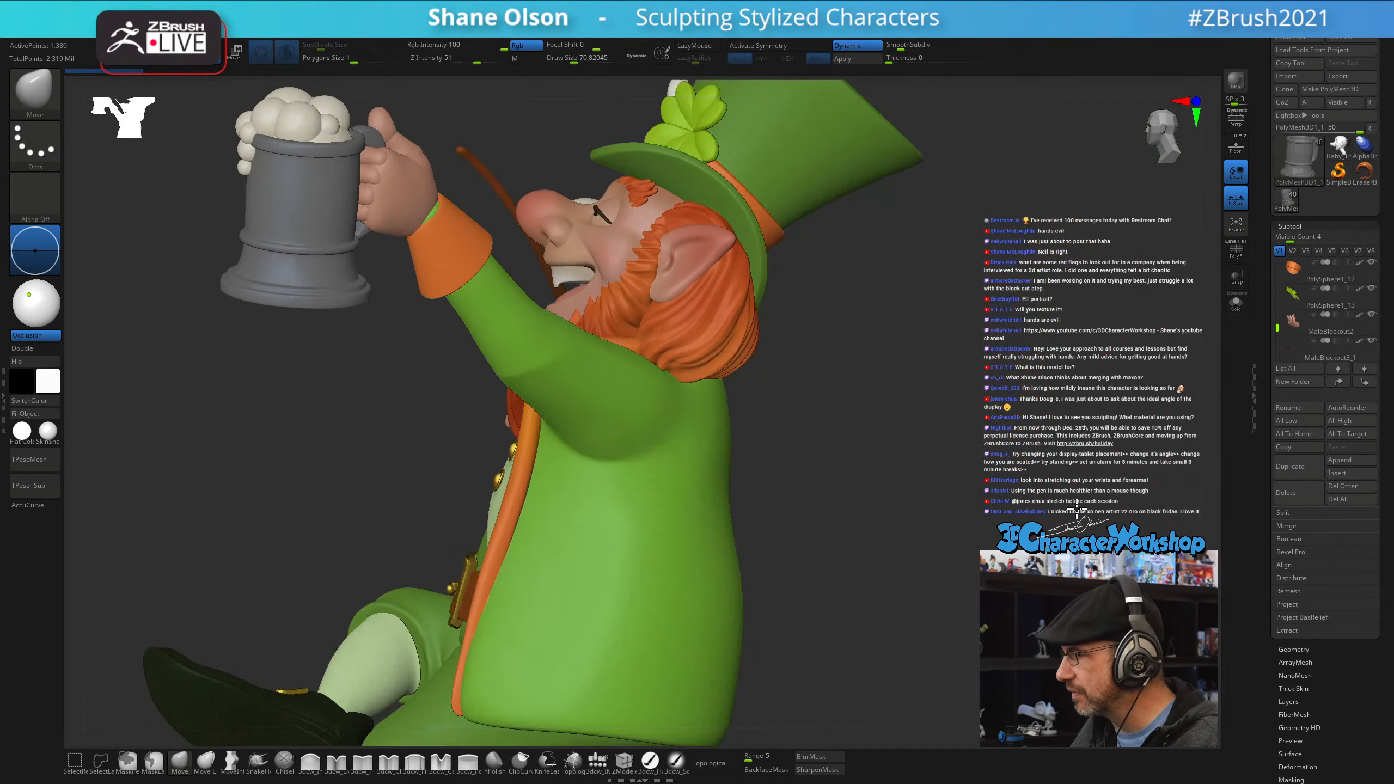
left_click_drag(1077, 510, 769, 444, "alt")
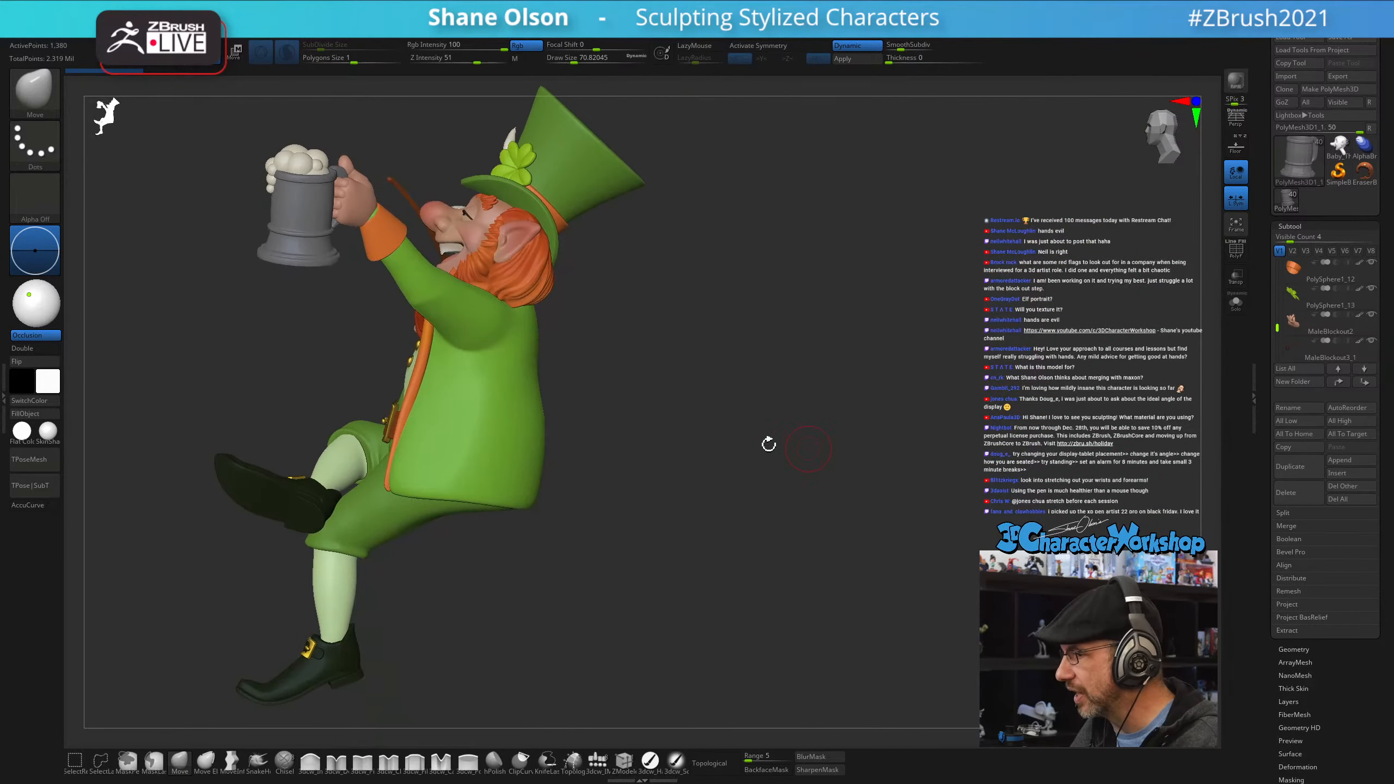
left_click_drag(599, 432, 693, 432)
left_click_drag(587, 404, 1009, 482, "alt")
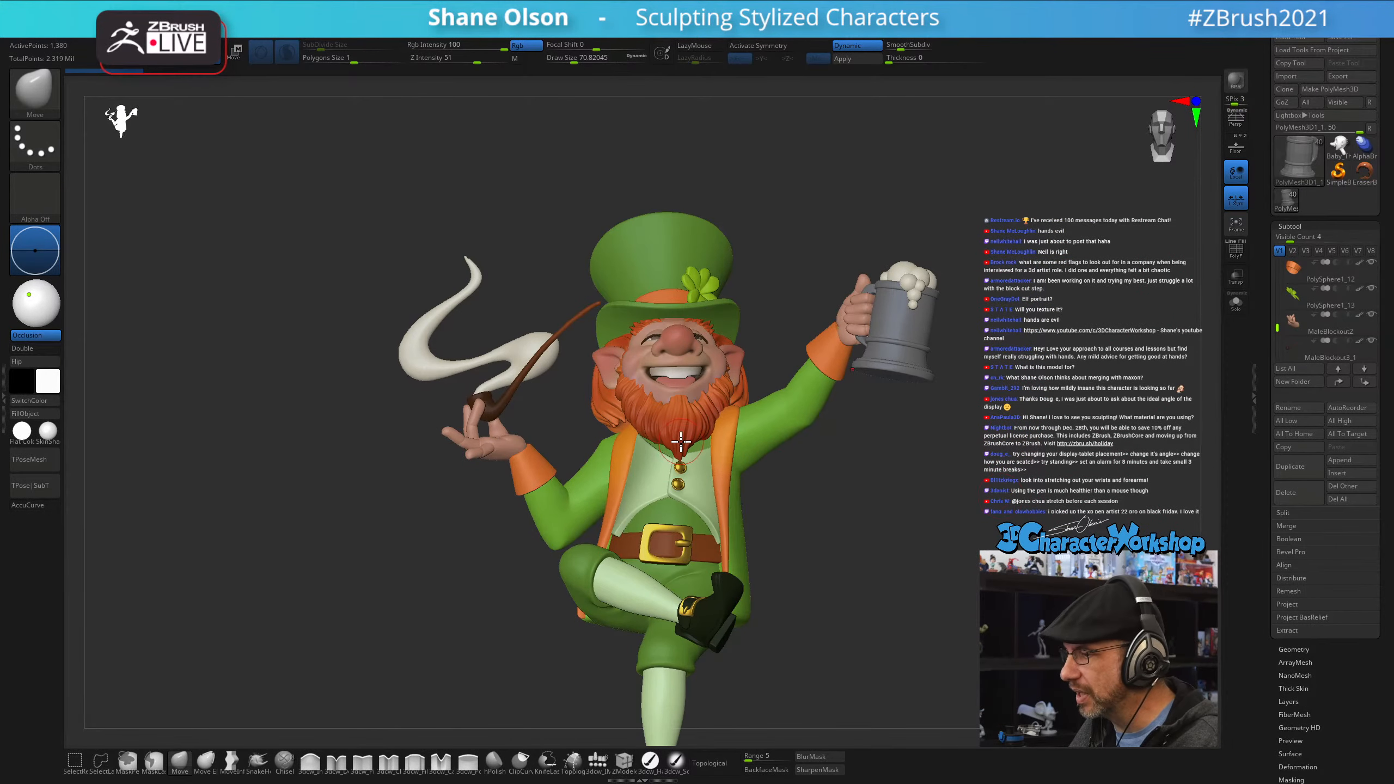
left_click_drag(973, 524, 794, 497)
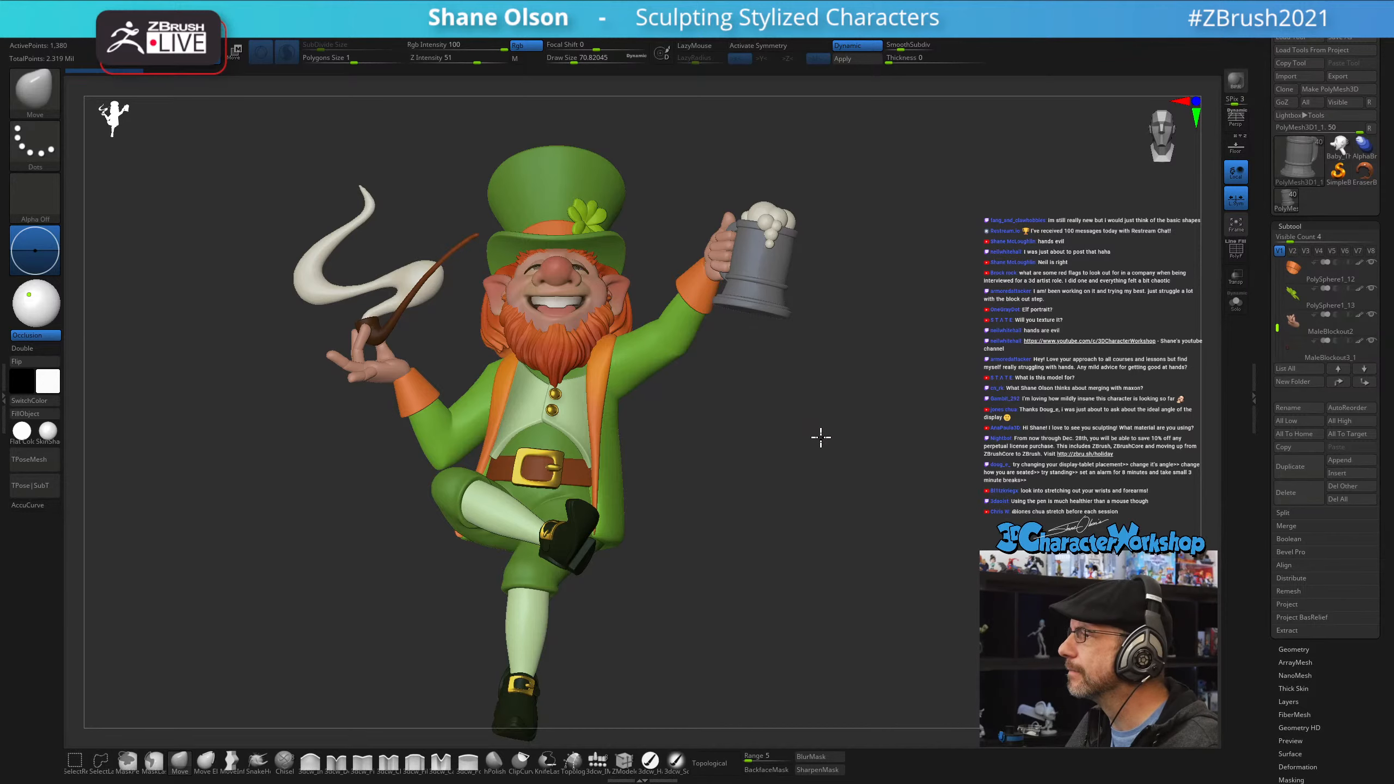
mouse_move(821, 438)
left_mouse_down()
mouse_move(843, 405)
mouse_move(829, 423)
mouse_move(778, 388)
mouse_move(769, 522)
mouse_move(725, 522)
mouse_move(809, 548)
mouse_move(847, 539)
mouse_move(842, 522)
left_mouse_up()
key("s")
left_click(1342, 158)
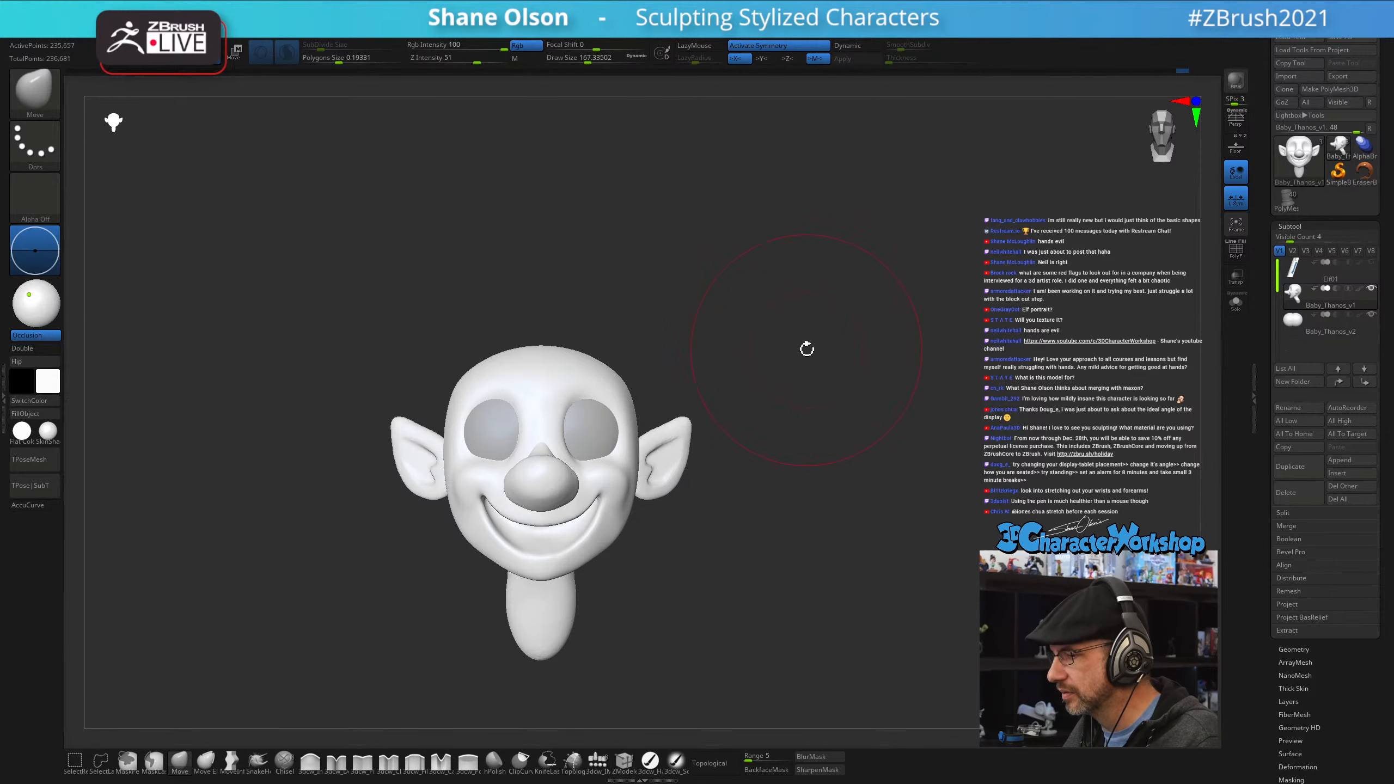
- Set the Move brush Draw Size to about 124
key("s")
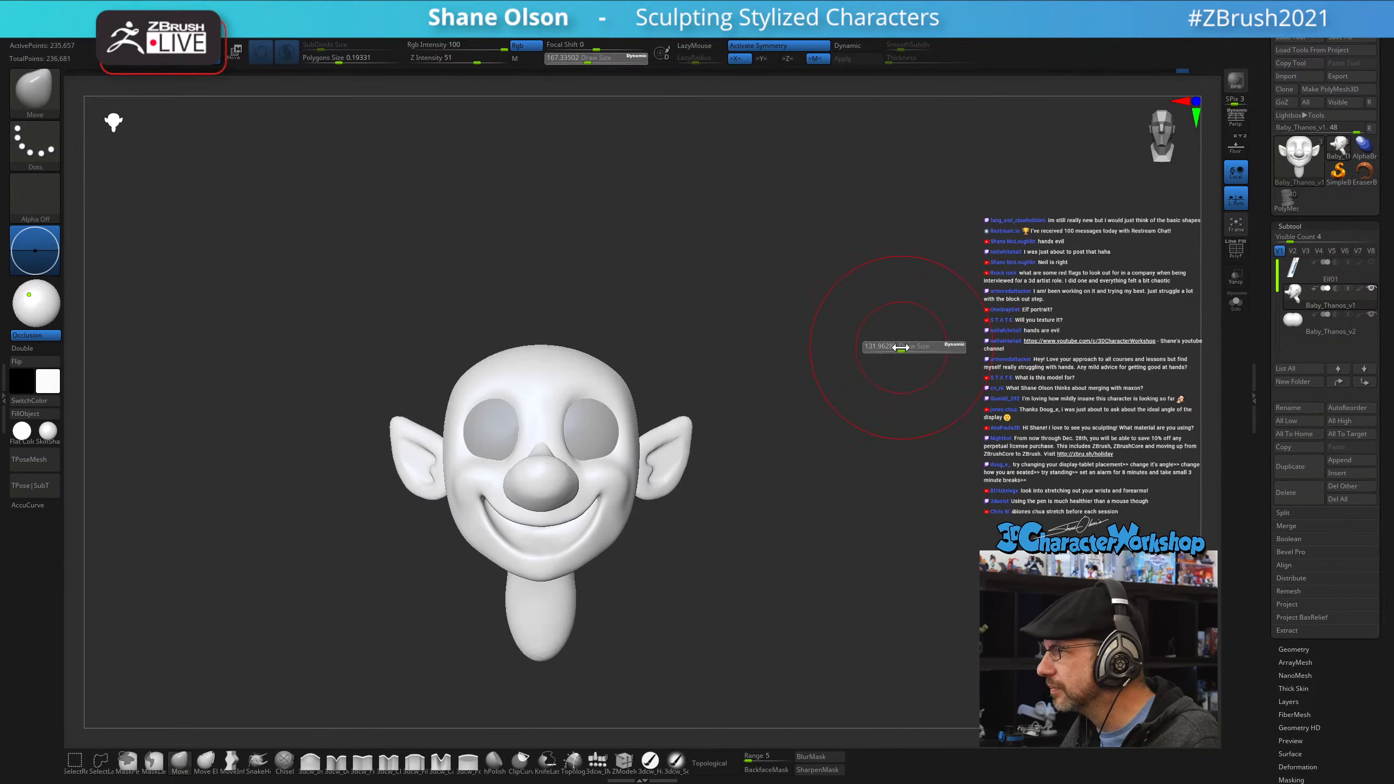
mouse_move(902, 345)
left_mouse_down()
mouse_move(753, 529)
mouse_move(692, 561)
left_mouse_up()
left_click_drag(747, 498, 913, 508)
key("space")
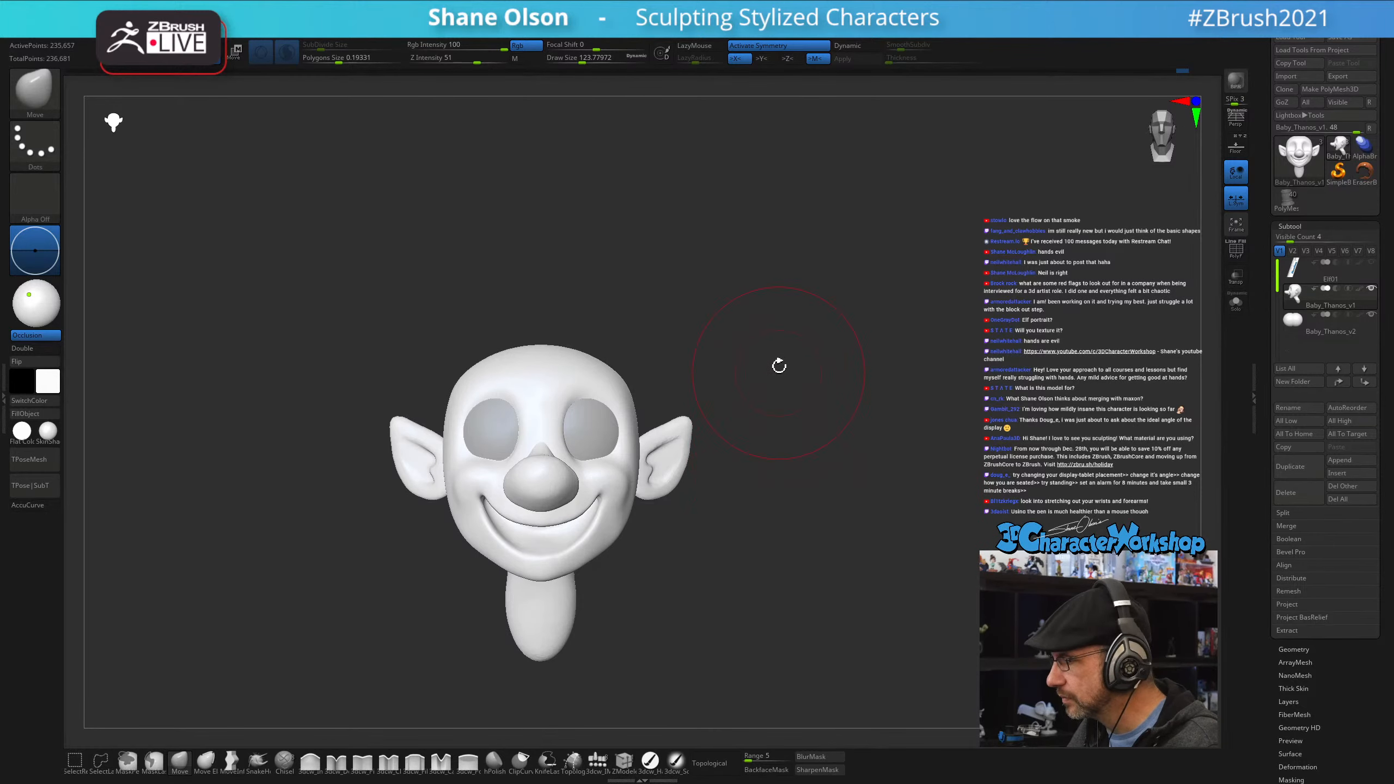
- Fuse the head, nose and ears with Remesh By Union, accept the result and restore symmetry
key("w")
left_click_drag(721, 386, 741, 349, "alt")
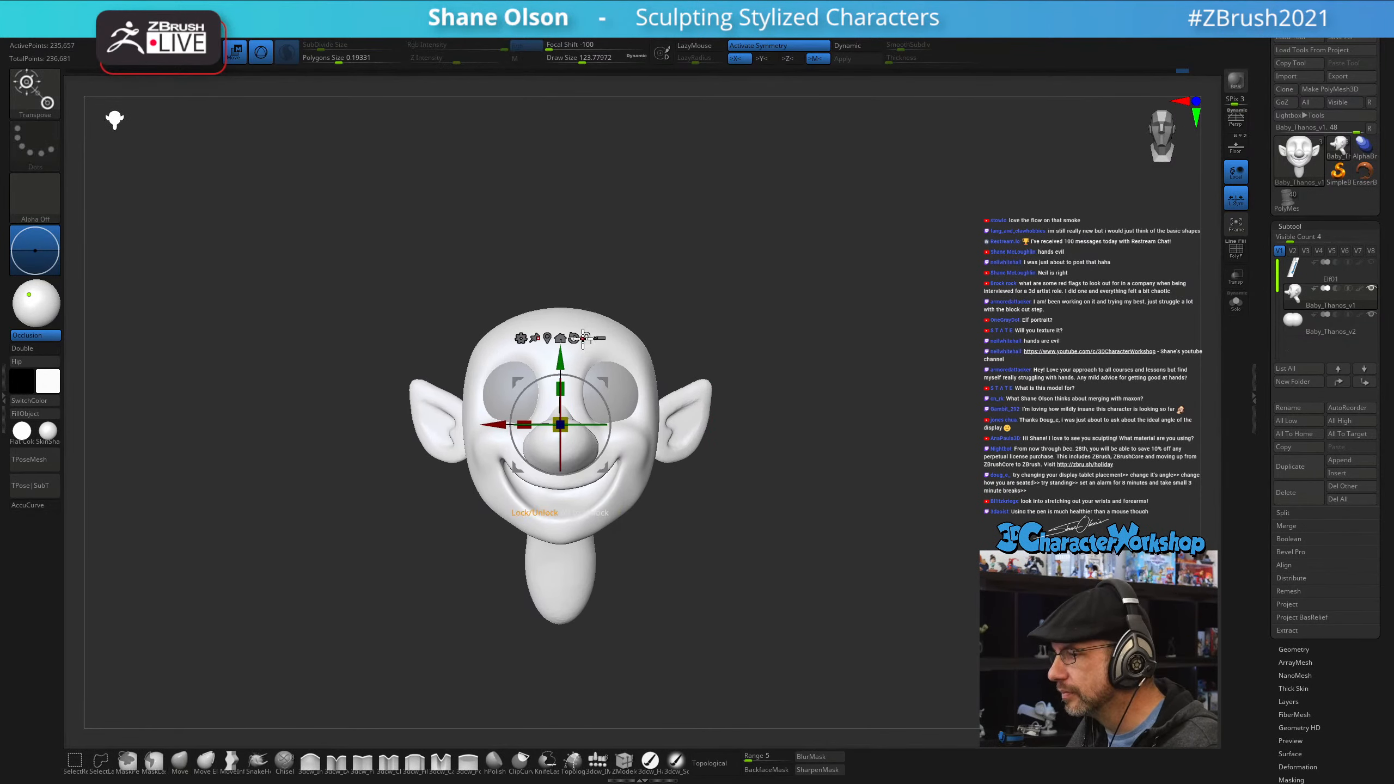
left_click(521, 338)
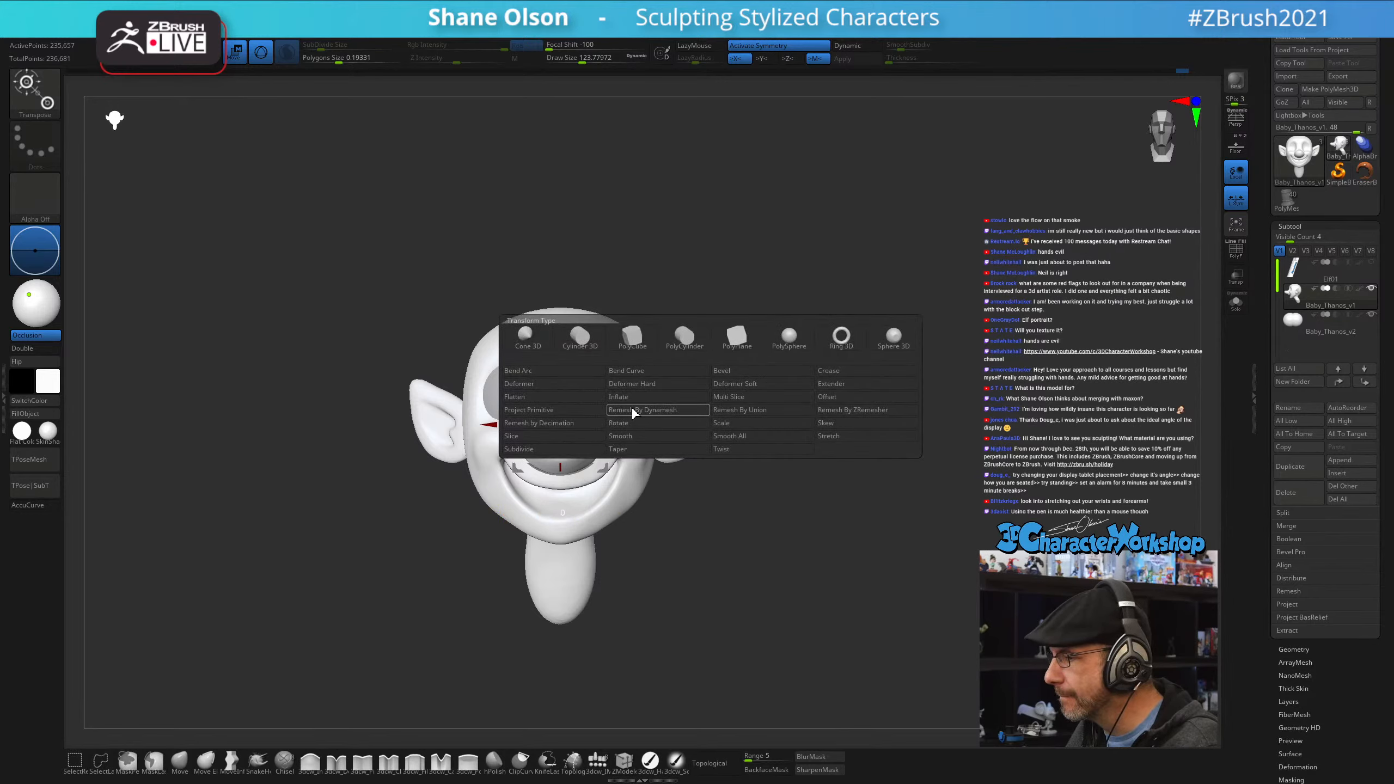
left_click(720, 410)
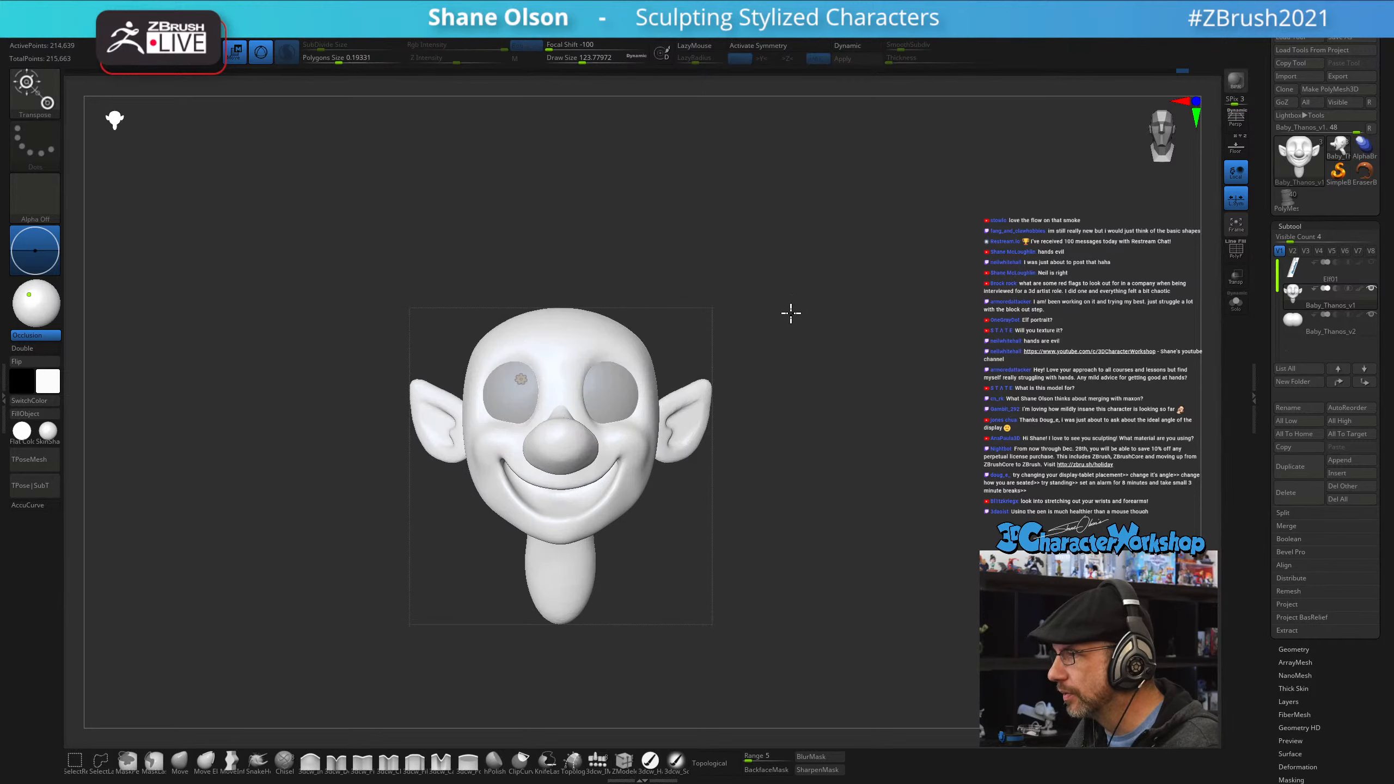
left_click_drag(788, 312, 801, 276, "alt")
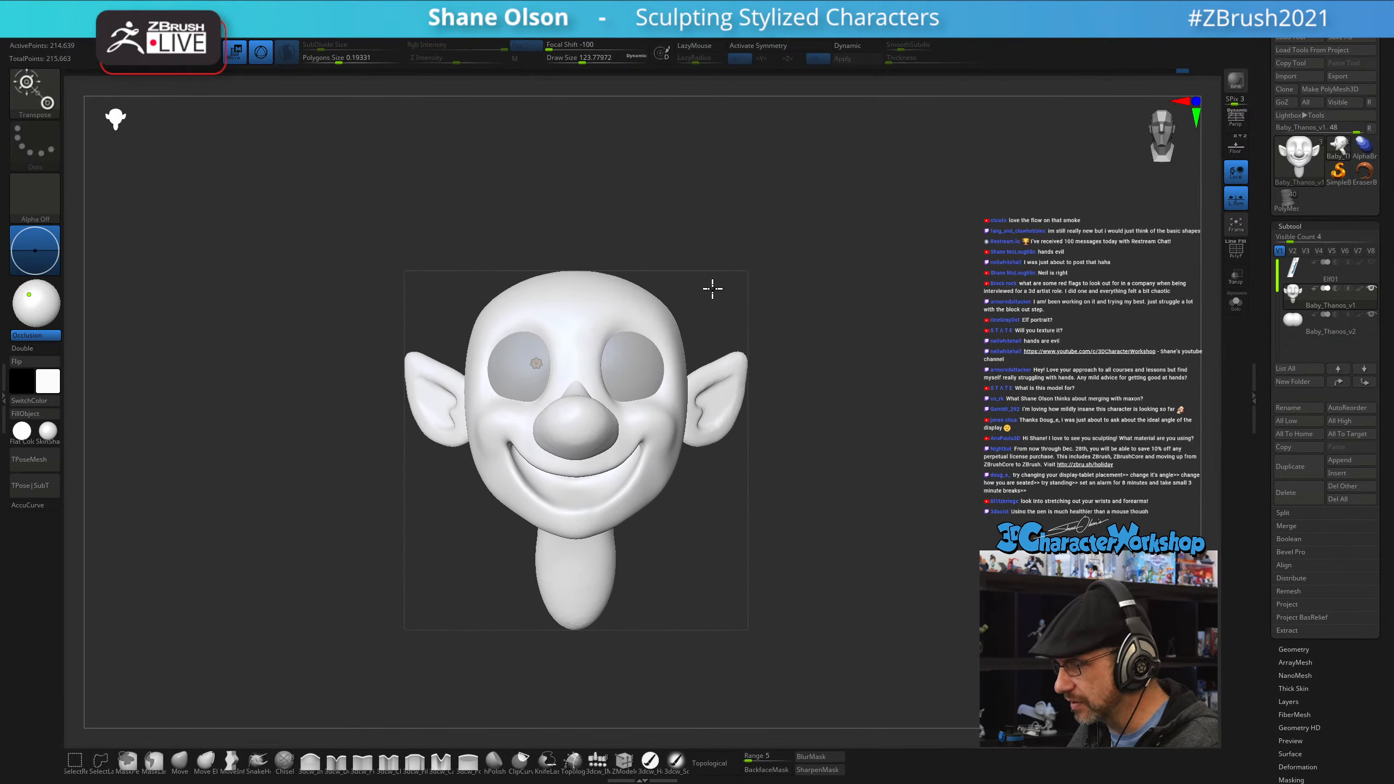
left_click(533, 365)
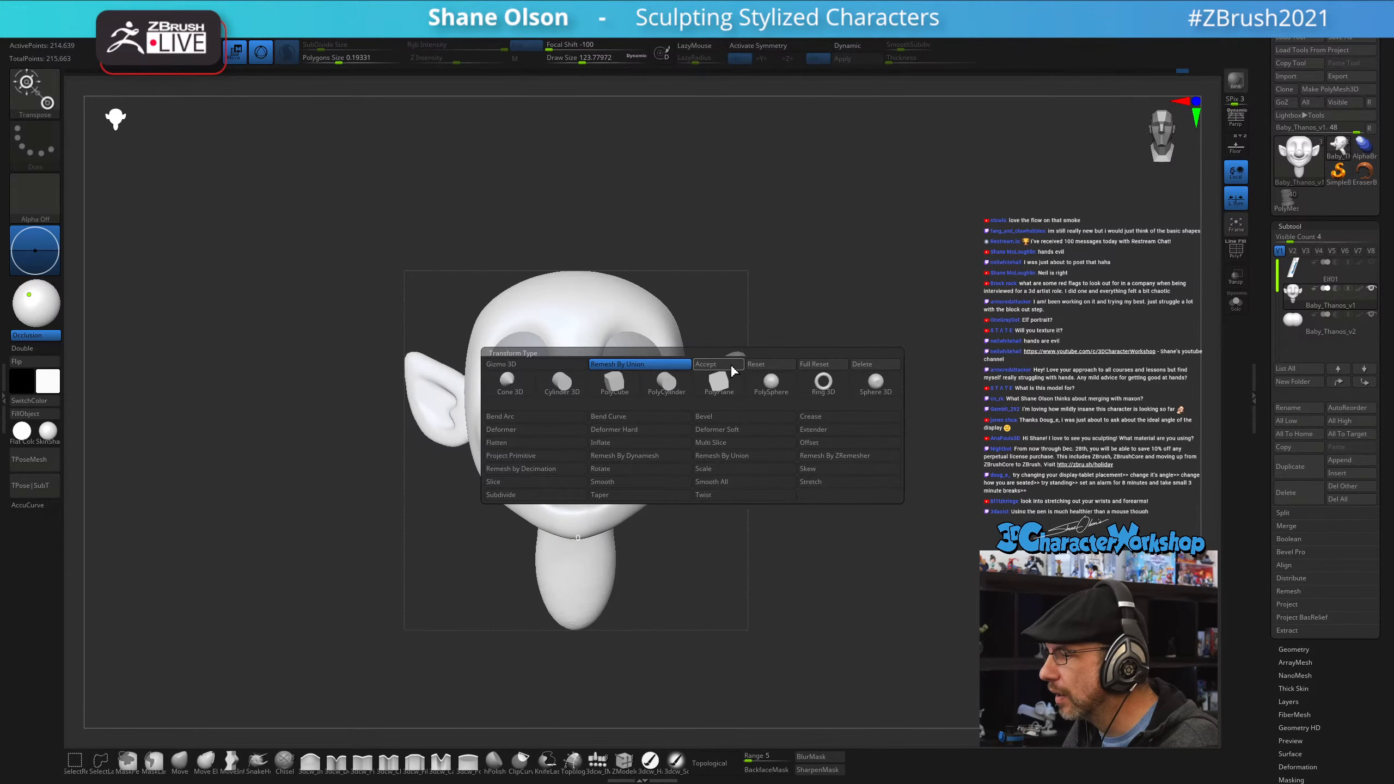
key("x")
- Display the polygroup wireframe on the merged head and return to the Move brush
left_click_drag(848, 283, 864, 575)
key("shift+f")
left_click_drag(863, 517, 844, 521)
key("q")
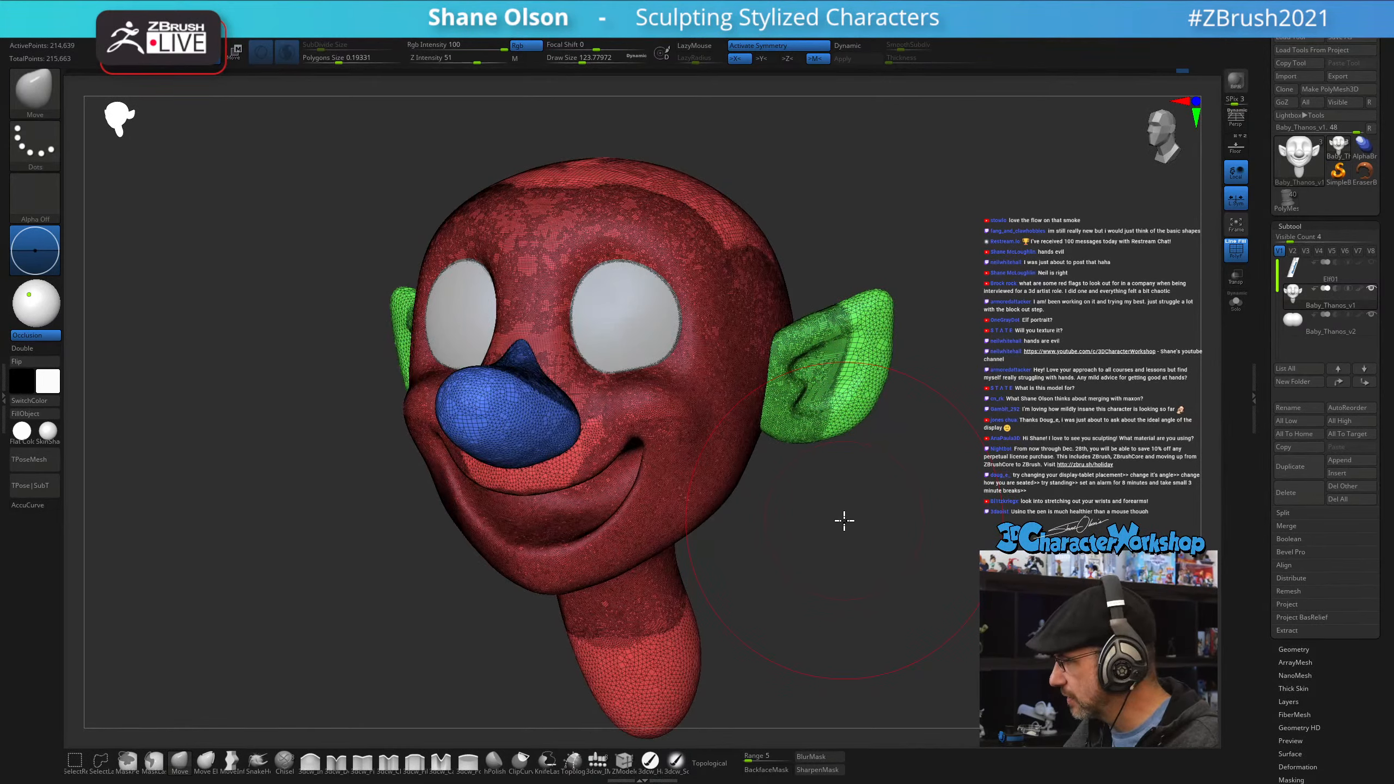
- Smooth the nose, upper lip, ears and forehead at a Draw Size of about 39 to refine the mesh
key("s")
left_click_drag(791, 561, 779, 565)
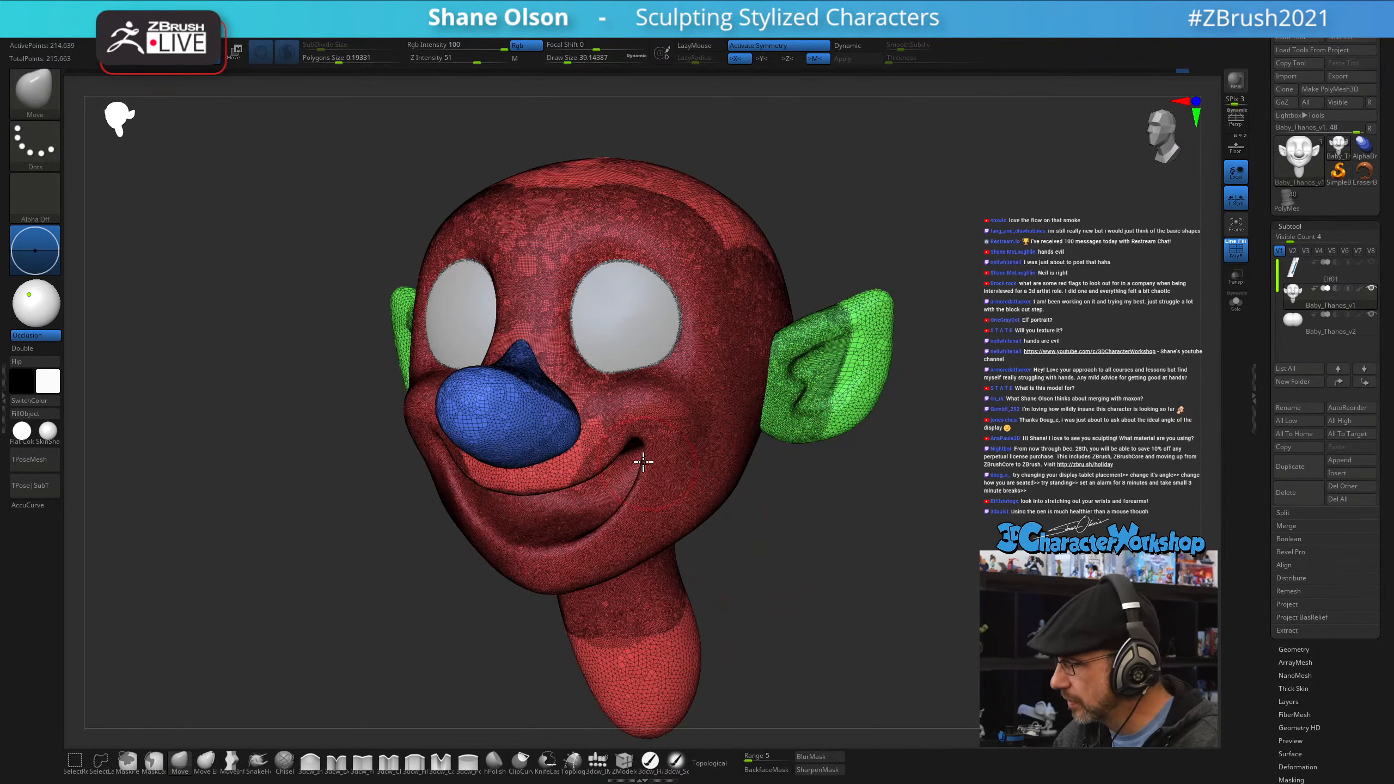
mouse_move(534, 433)
left_mouse_down("shift")
mouse_move(500, 403)
mouse_move(483, 443)
mouse_move(536, 420)
mouse_move(549, 471)
left_mouse_up("shift")
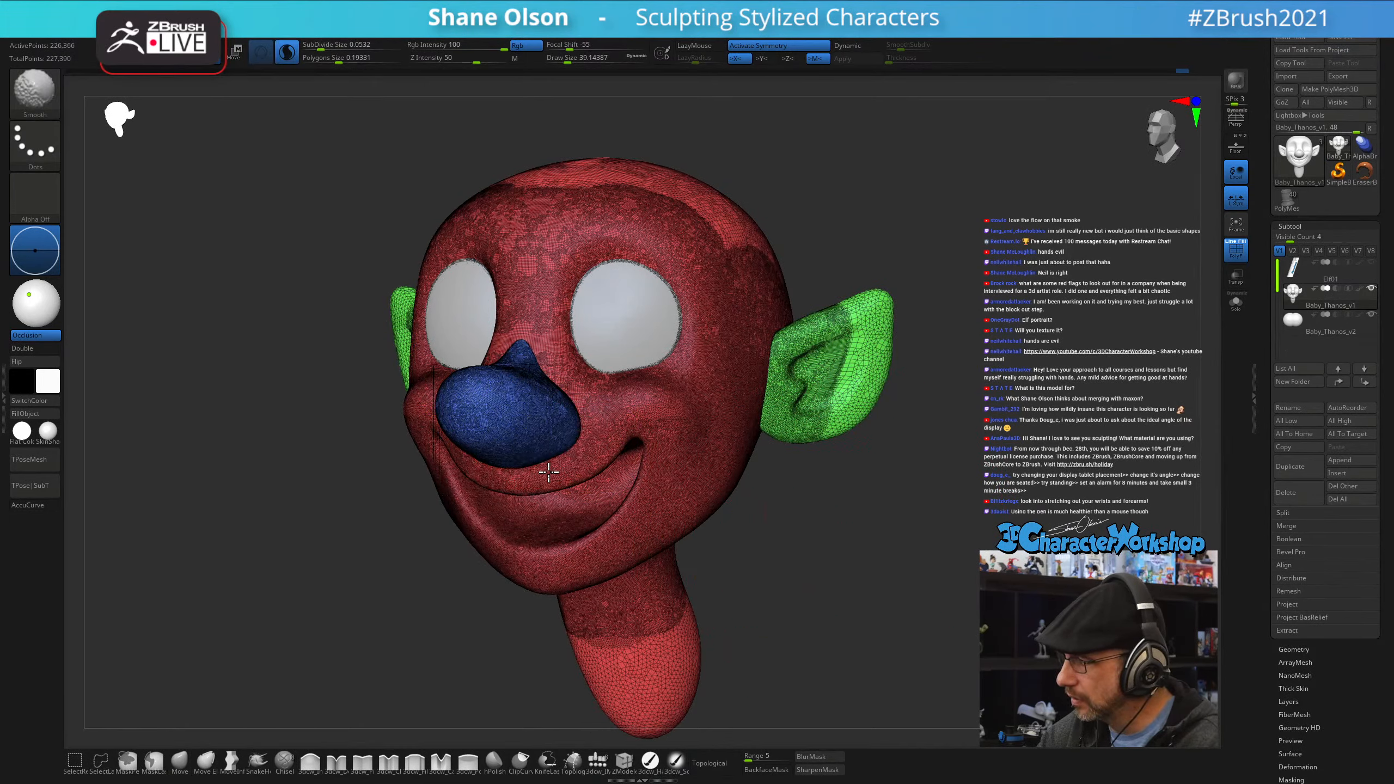
mouse_move(807, 417)
left_mouse_down("shift")
mouse_move(878, 322)
mouse_move(845, 420)
mouse_move(839, 387)
left_mouse_up("shift")
left_click_drag(568, 192, 708, 222, "shift")
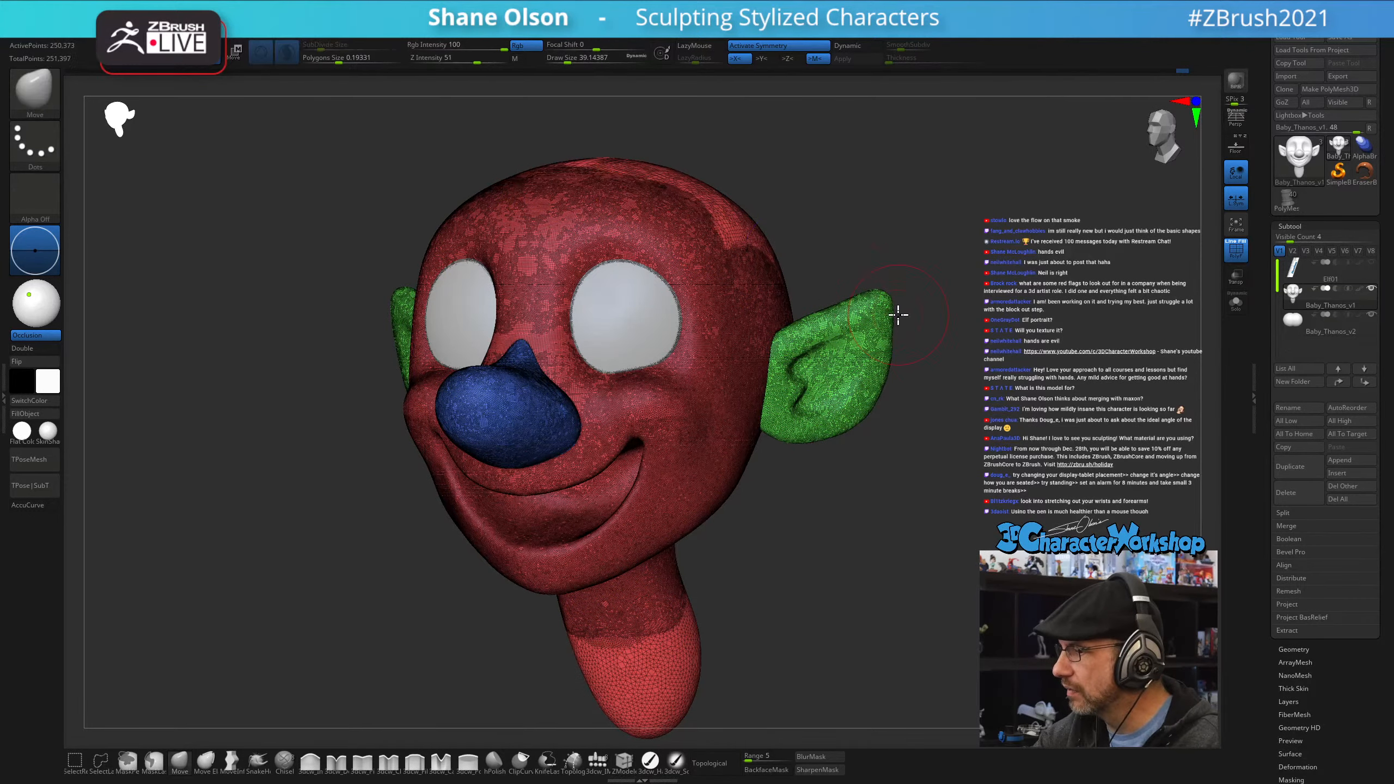
- Preview the head with Dynamic Subdivision and switch the preview off again
mouse_move(988, 409)
left_mouse_down()
mouse_move(912, 417)
mouse_move(931, 408)
mouse_move(928, 423)
left_mouse_up()
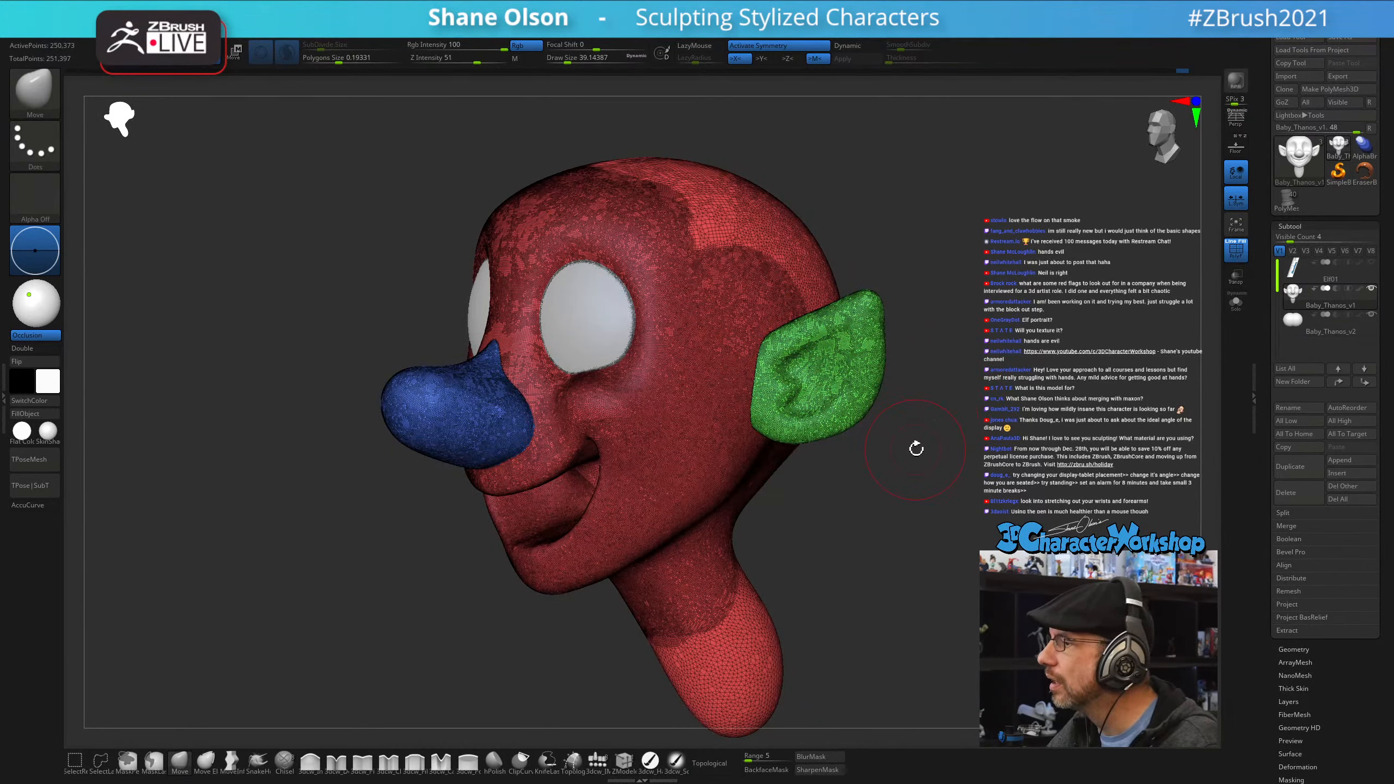
key("d")
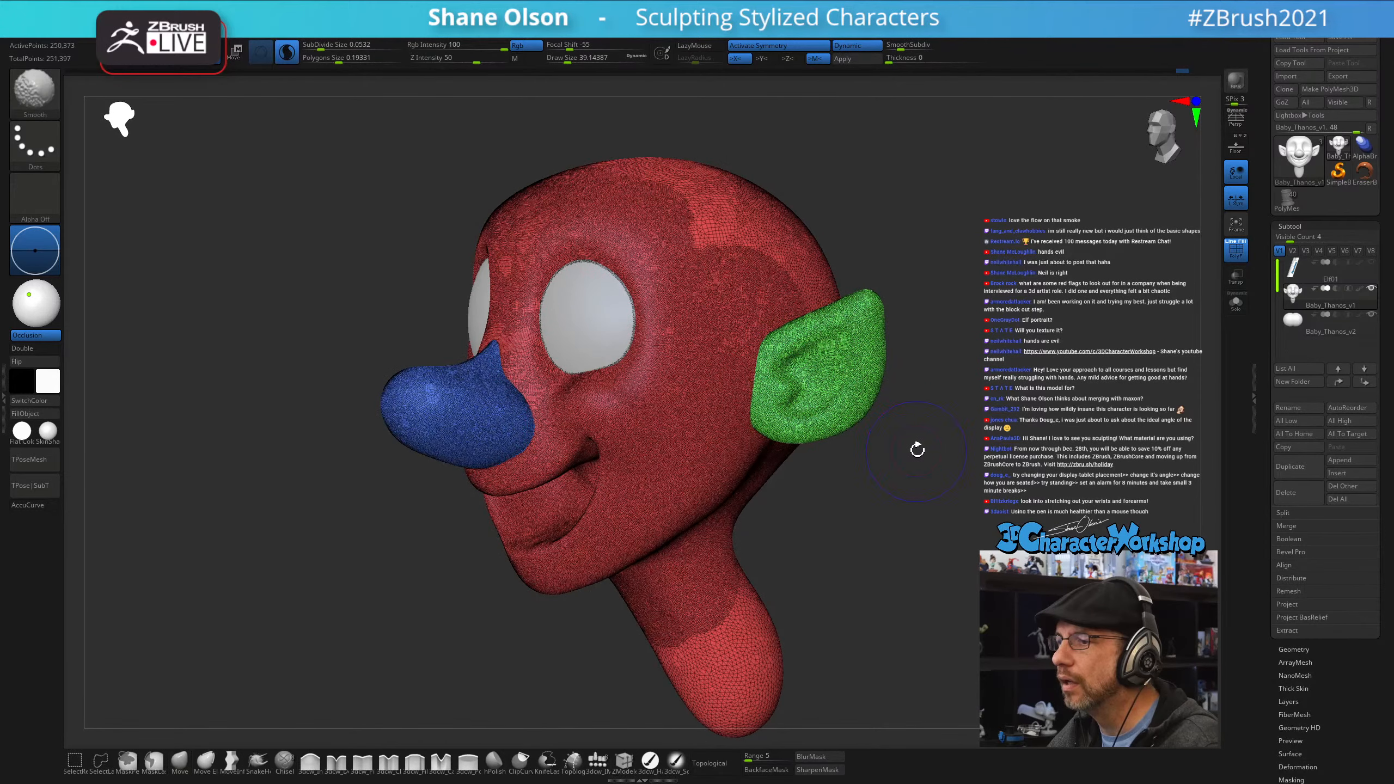
key("shift+d")
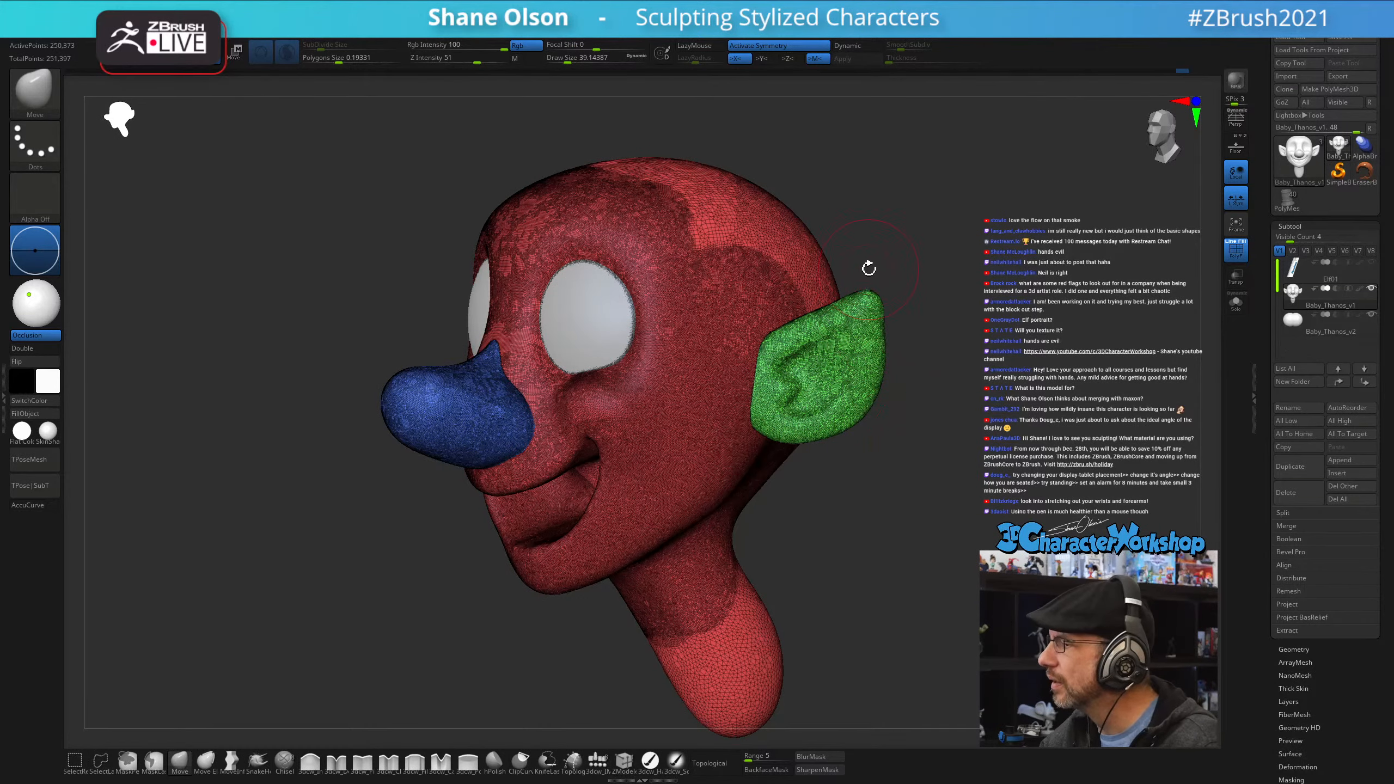
left_click_drag(828, 504, 700, 481)
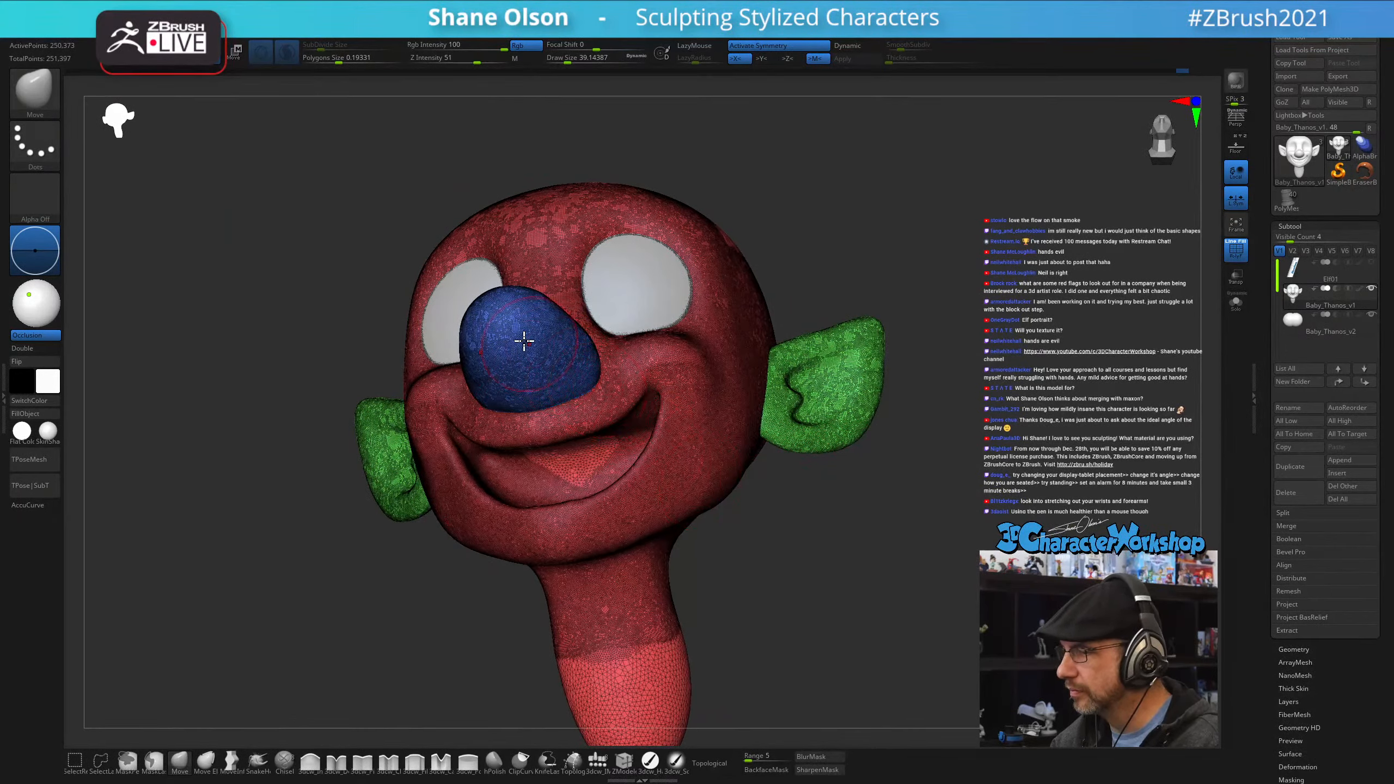
- Adjust the Smooth brush's SubDivide Size and smooth the cheek and jaw beside the mouth
key("shift")
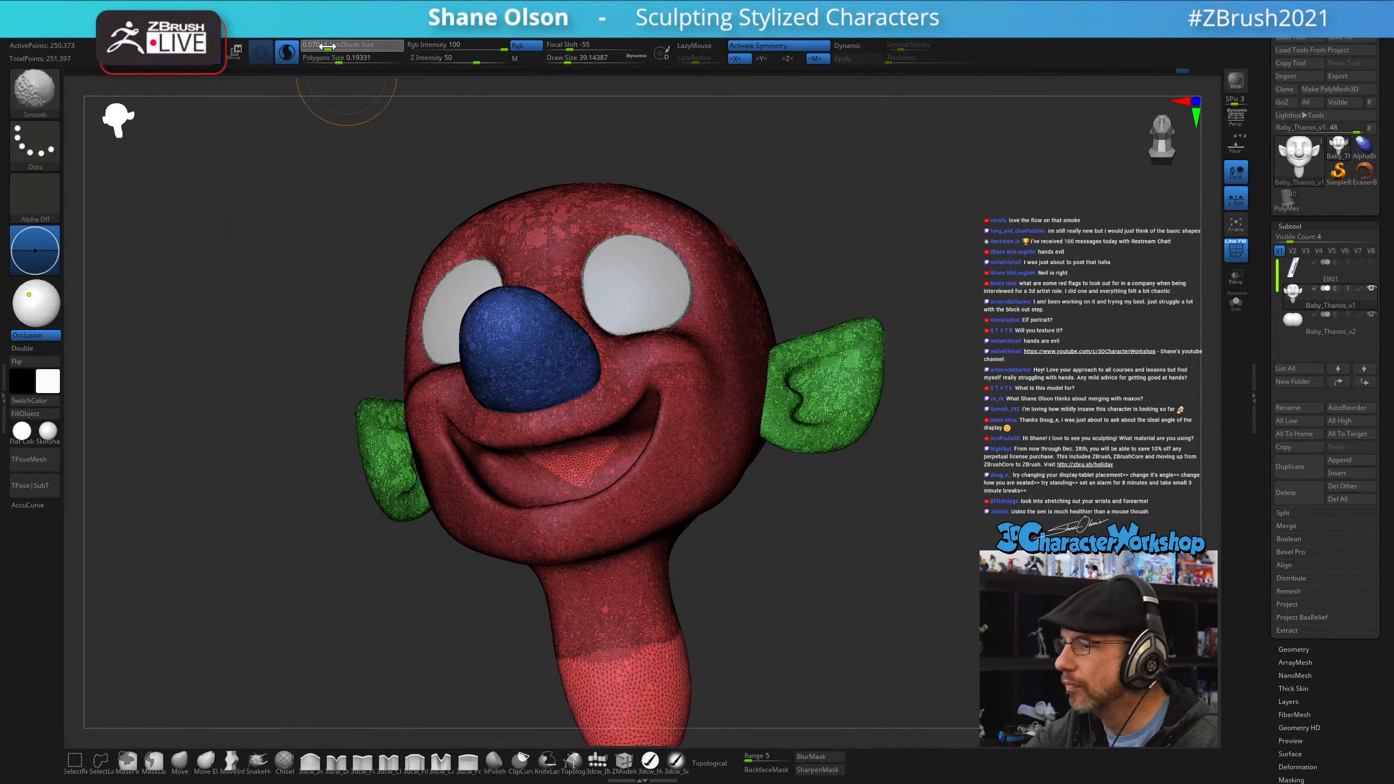
left_click_drag(328, 46, 330, 46)
left_click_drag(673, 440, 660, 486, "shift")
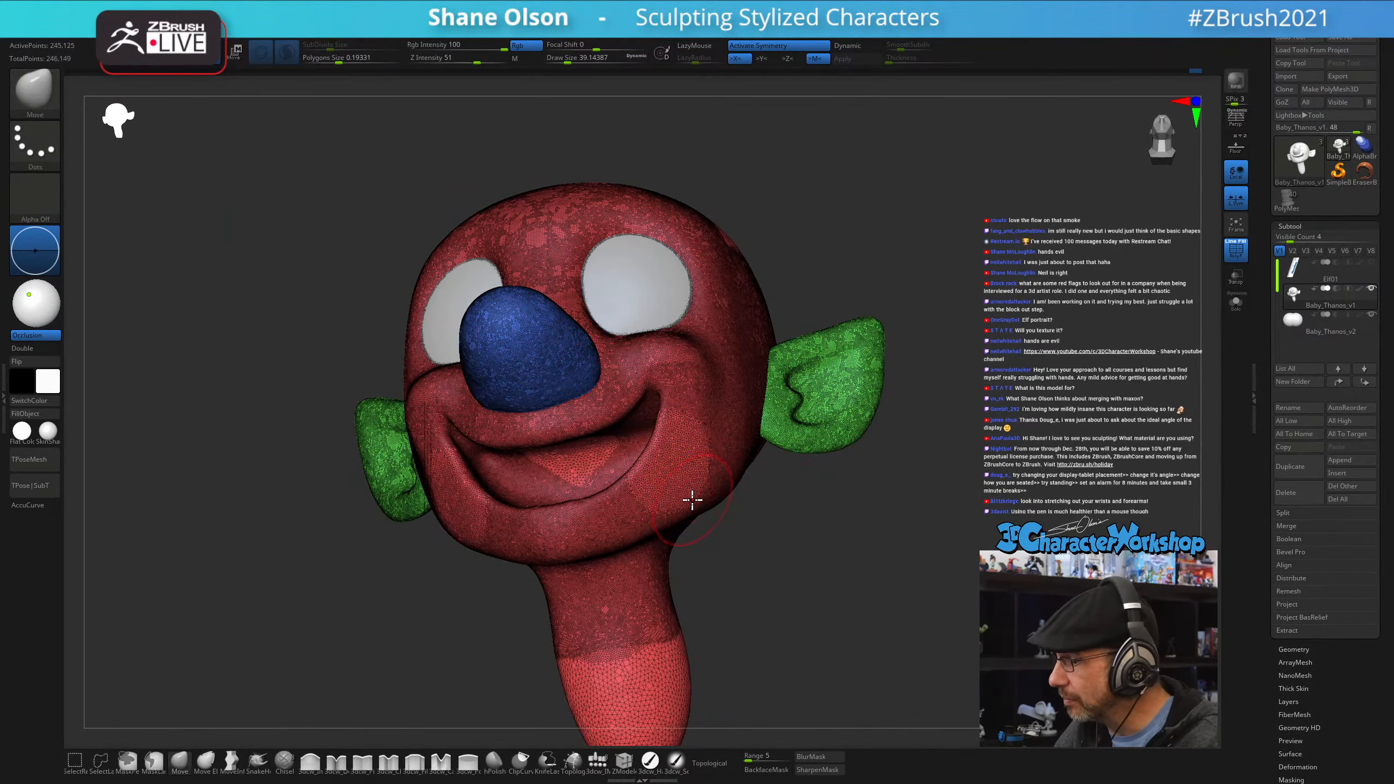
right_click_drag(692, 500, 650, 508)
right_click_drag(741, 534, 723, 528)
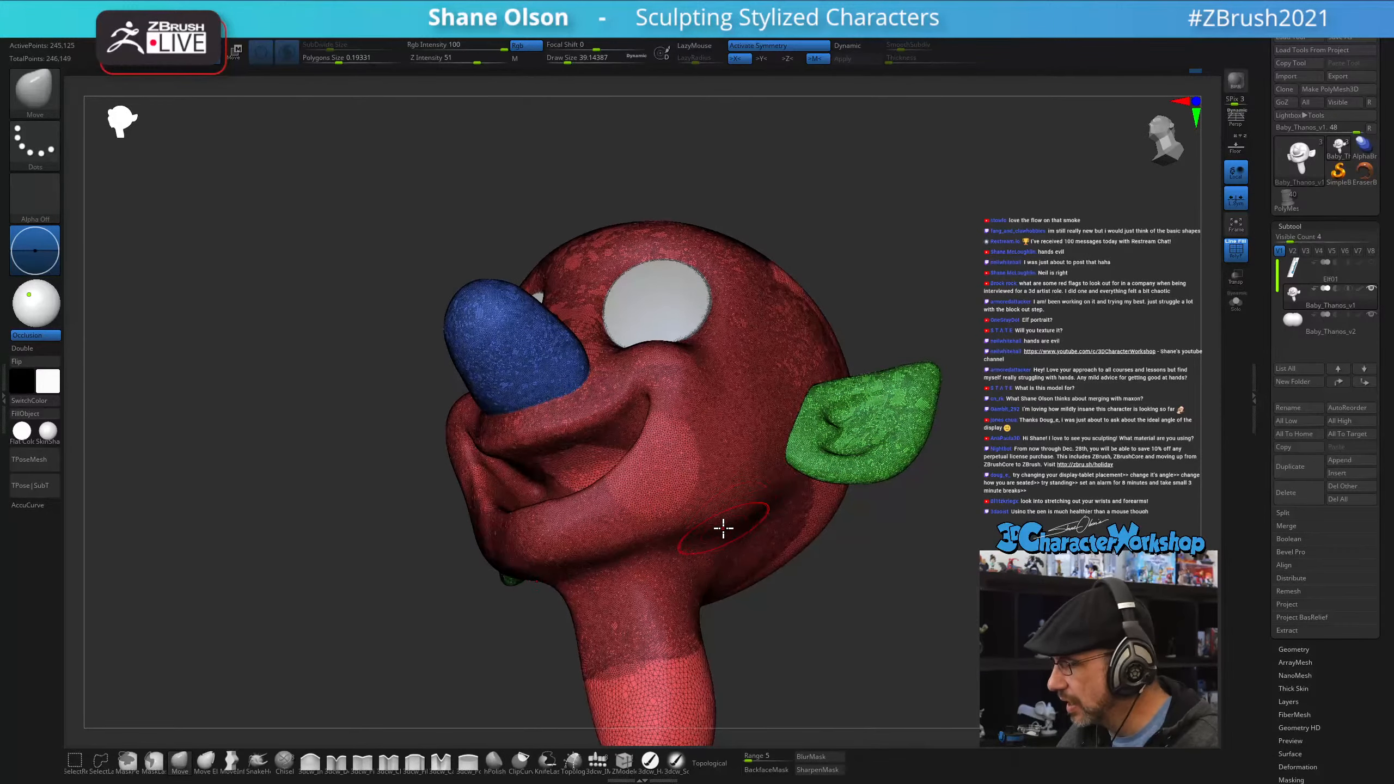
right_click_drag(801, 622, 808, 712)
mouse_move(870, 638)
right_mouse_down("alt")
mouse_move(879, 598)
mouse_move(873, 628)
right_mouse_up("alt")
- Try pulling a long spike out of the jaw with the SnakeHook brush at a Draw Size of 28.75, and undo it
key("s")
left_click_drag(775, 574, 774, 581)
key("s")
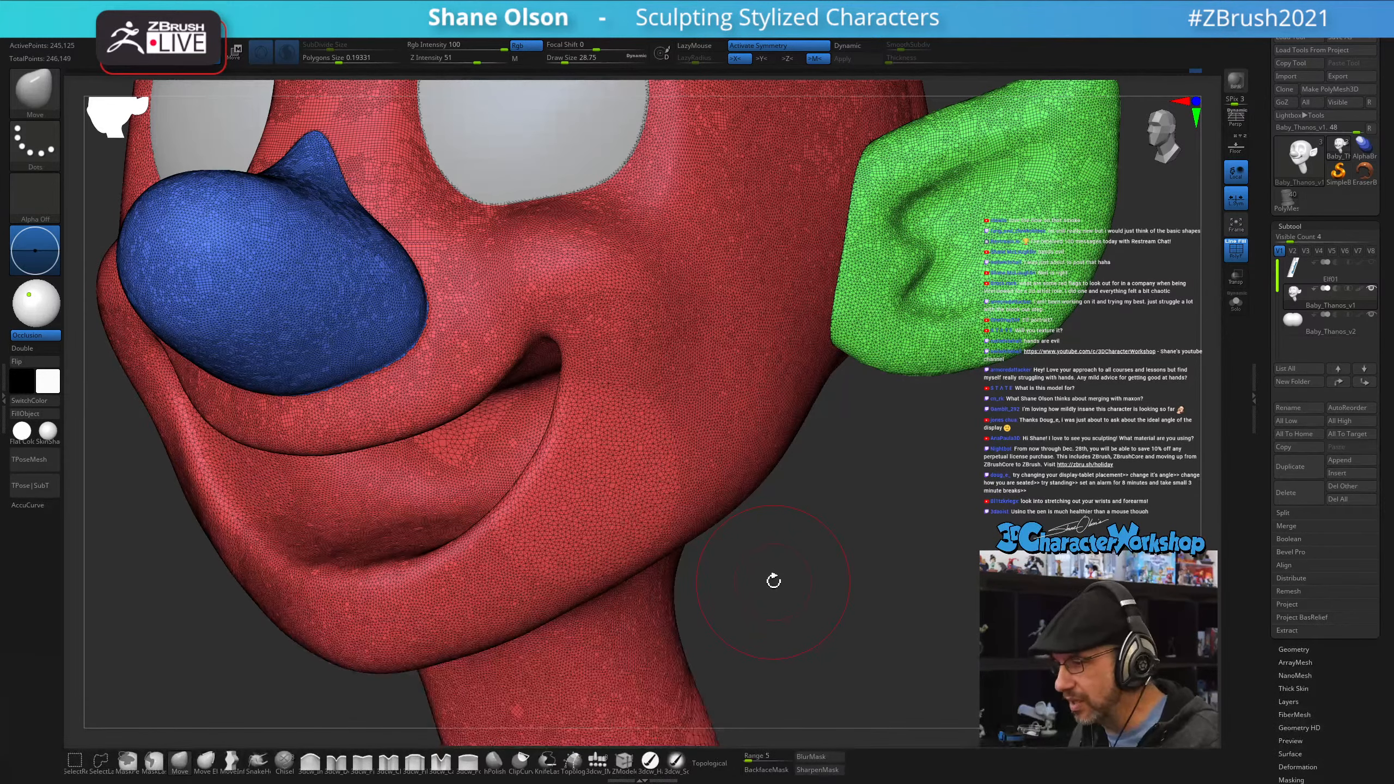
mouse_move(739, 531)
right_mouse_down()
mouse_move(740, 511)
mouse_move(764, 534)
right_mouse_up()
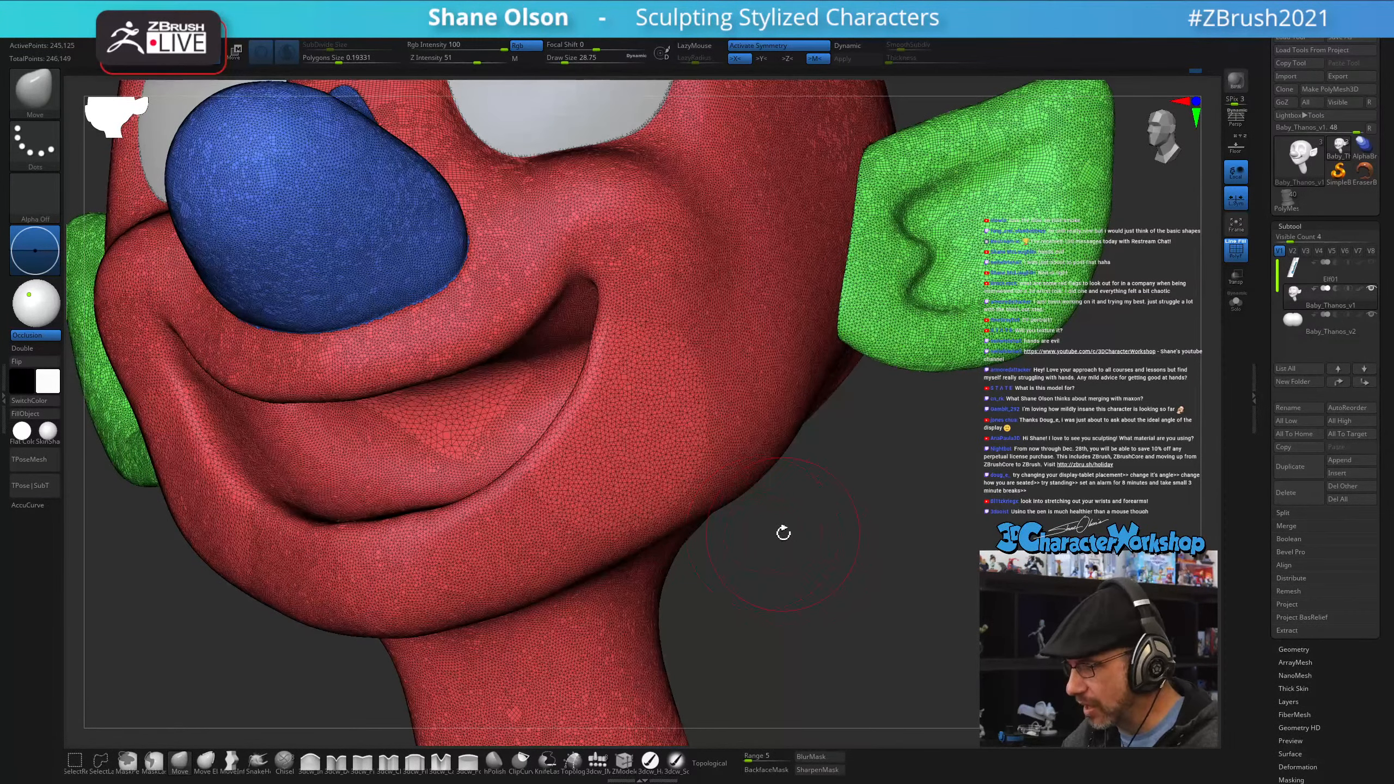
left_click(257, 761)
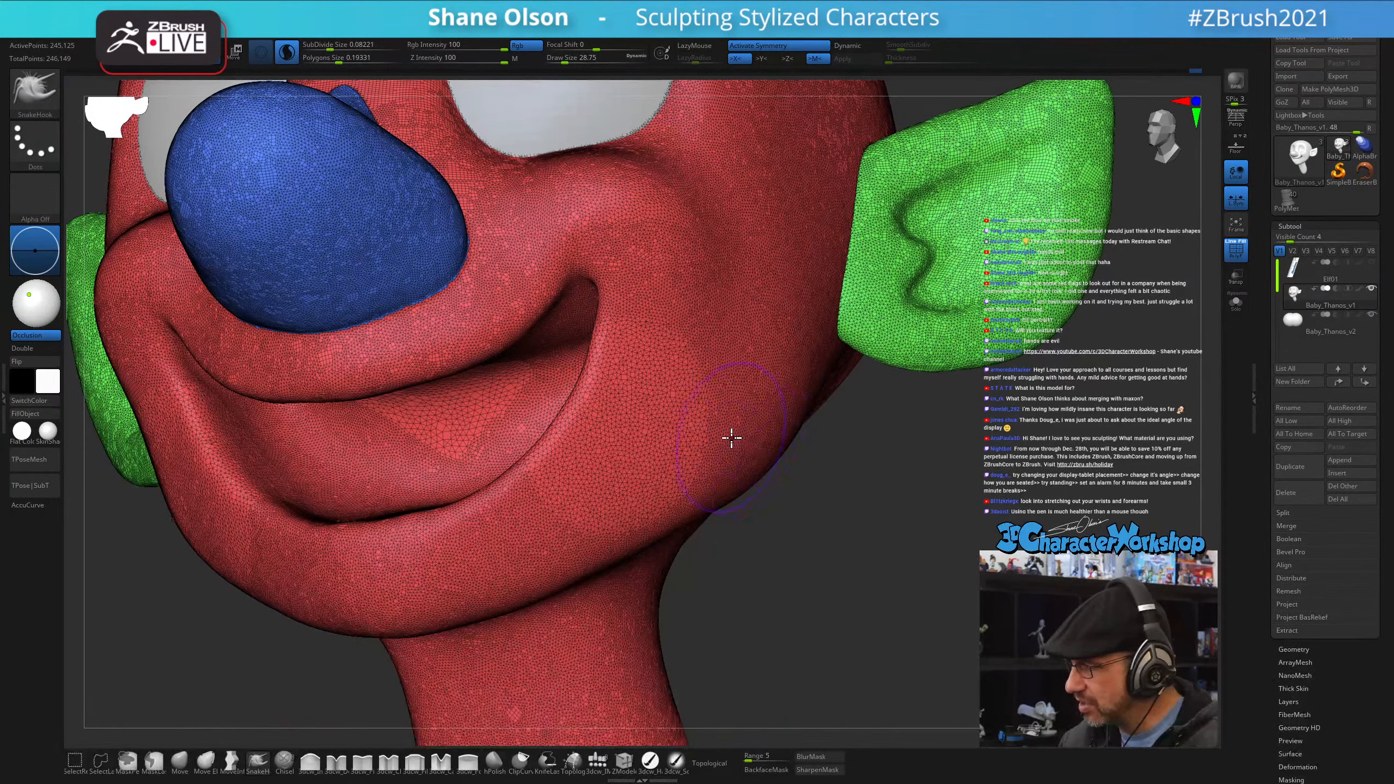
mouse_move(731, 438)
left_mouse_down()
mouse_move(787, 508)
mouse_move(897, 595)
mouse_move(980, 638)
left_mouse_up()
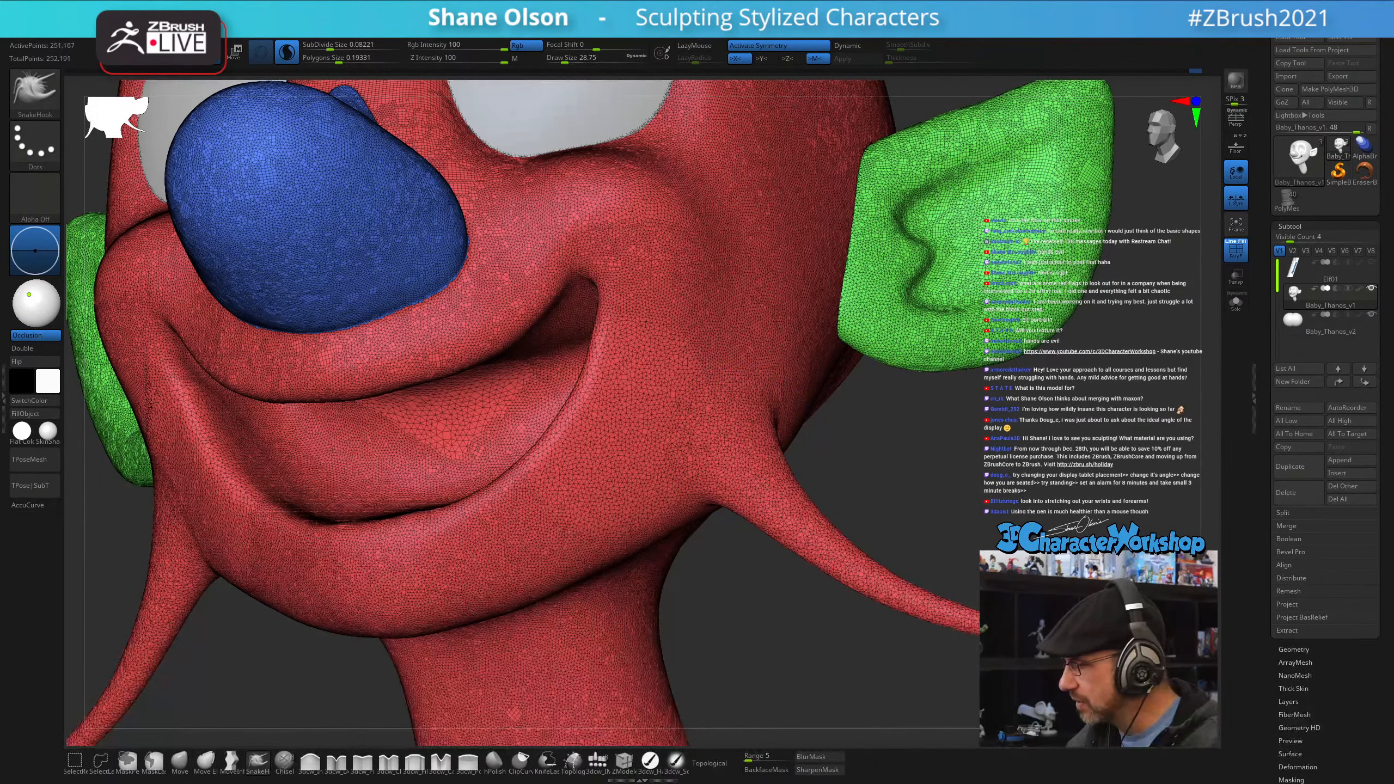
key("ctrl+z")
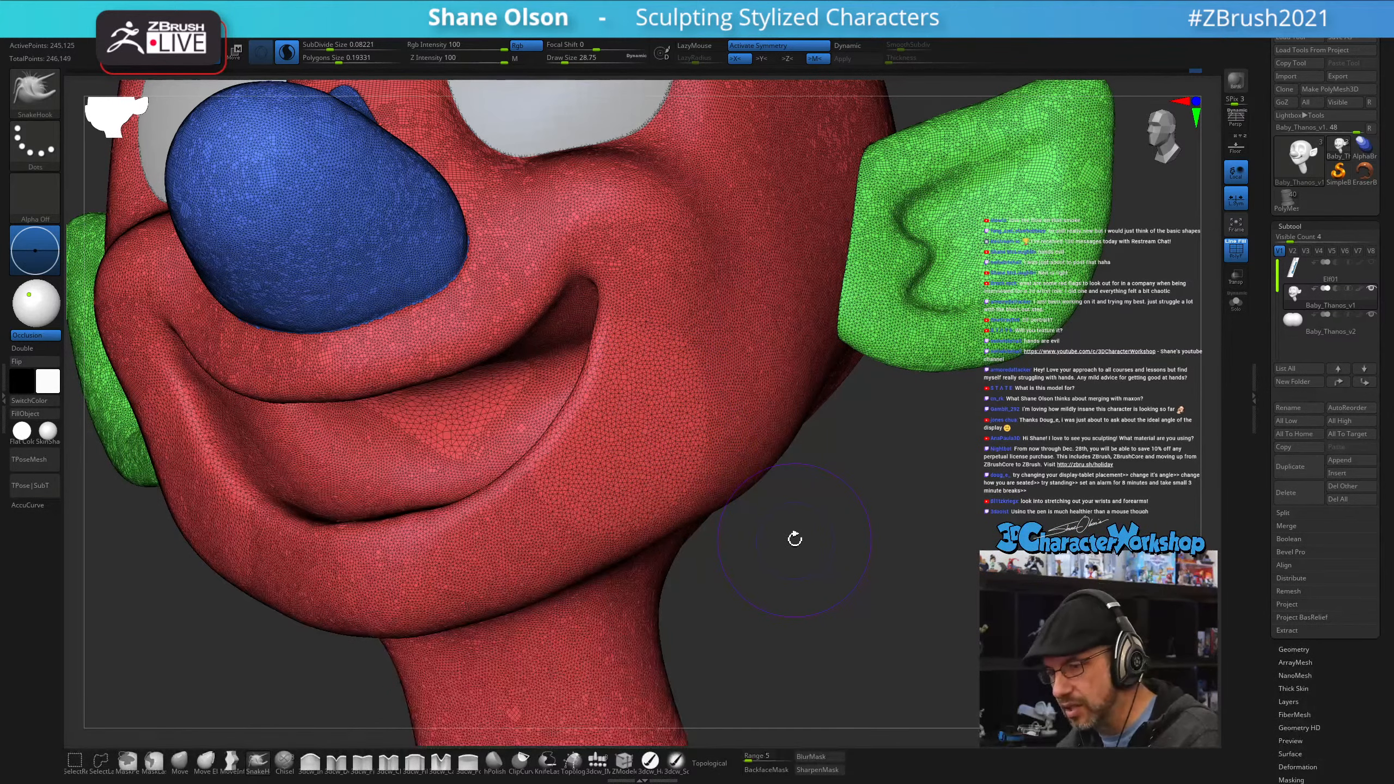
mouse_move(822, 607)
left_mouse_down("alt")
mouse_move(809, 573)
mouse_move(806, 608)
left_mouse_up("alt")
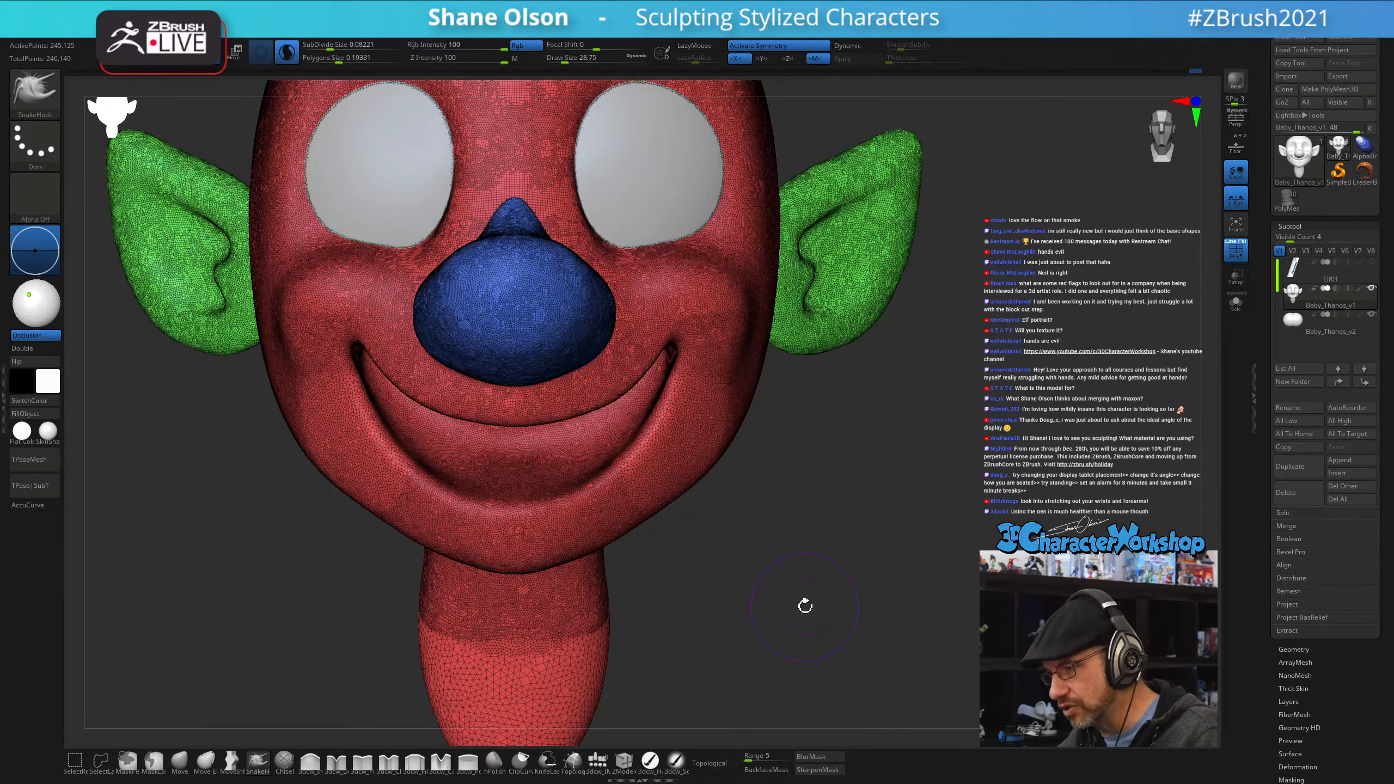
left_click_drag(725, 632, 715, 593)
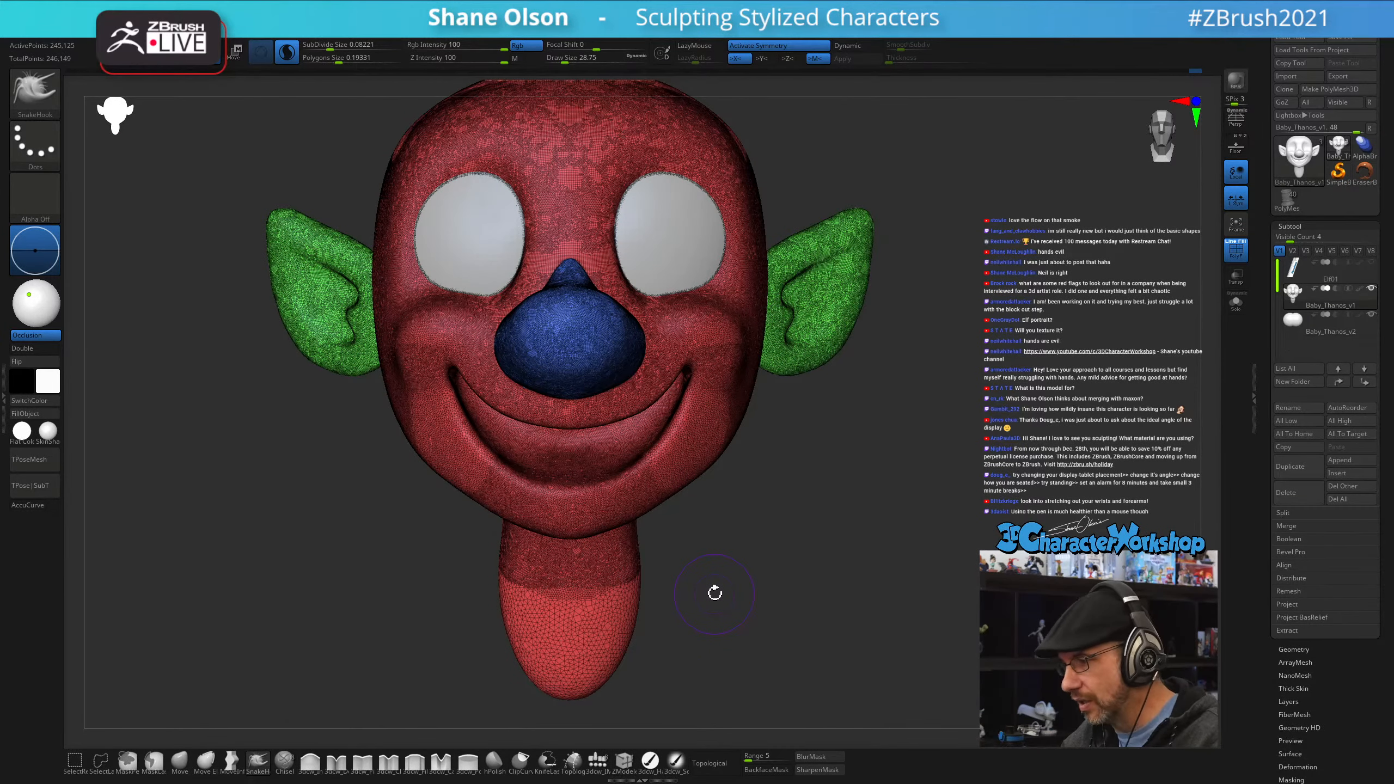
left_click_drag(827, 495, 807, 536, "alt")
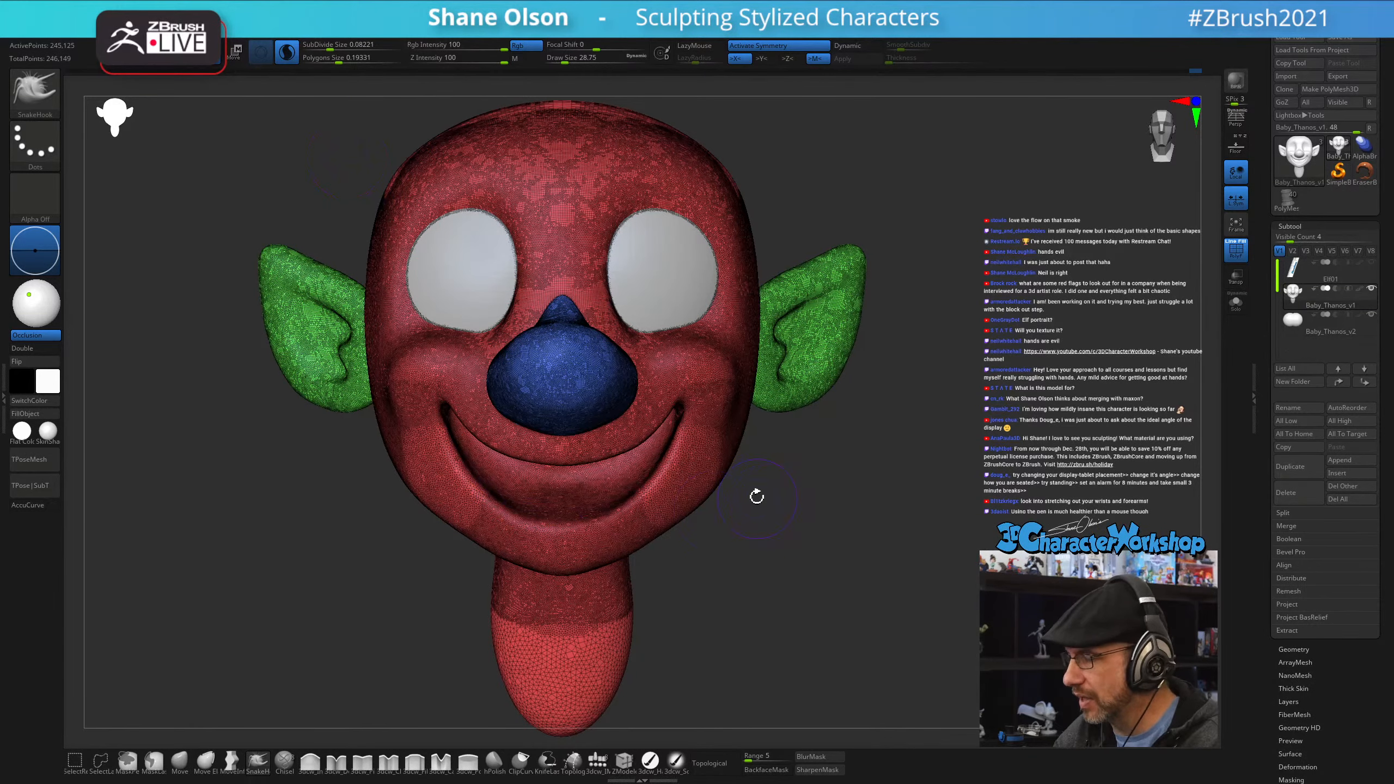
- Smooth the neck with the Smooth brush at a draw size of about 51 to even out its mesh density
mouse_move(757, 495)
left_mouse_down()
mouse_move(750, 477)
mouse_move(780, 503)
left_mouse_up()
key("s")
mouse_move(724, 433)
left_mouse_down()
mouse_move(740, 401)
mouse_move(594, 421)
mouse_move(547, 399)
mouse_move(648, 423)
mouse_move(601, 464)
mouse_move(569, 554)
left_mouse_up()
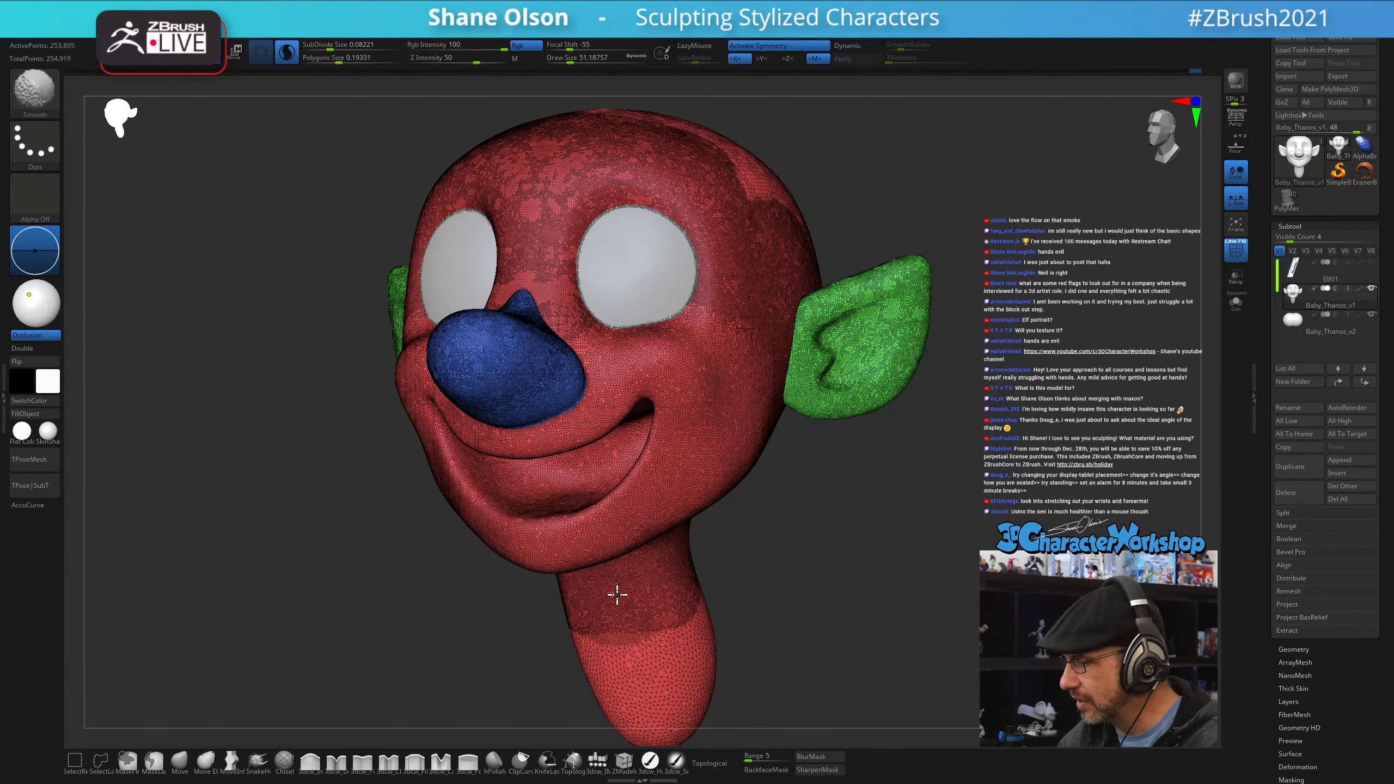
mouse_move(617, 594)
left_mouse_down("shift")
mouse_move(637, 684)
mouse_move(688, 726)
mouse_move(690, 679)
left_mouse_up("shift")
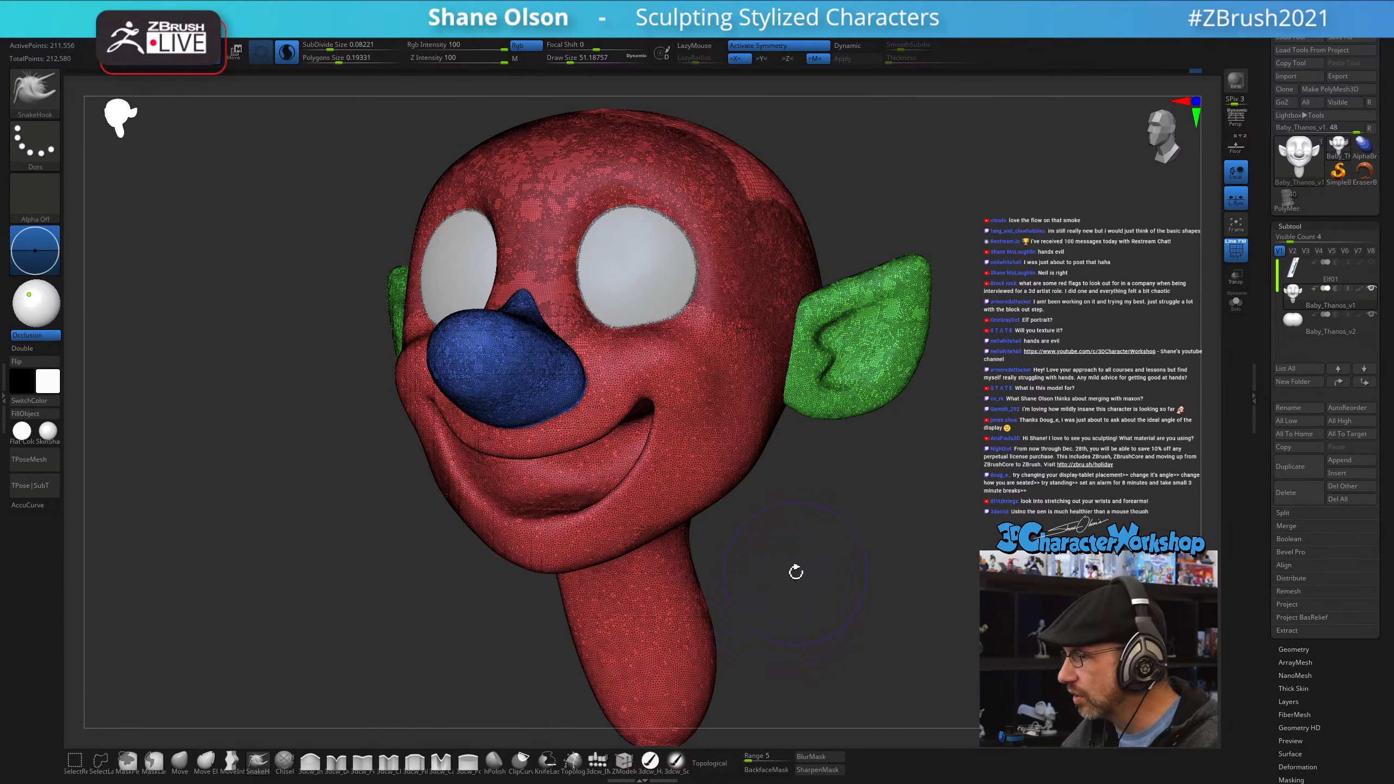
- Set the Sculptris polygon size to 0.10947 and turn off the polyframe display
left_click_drag(796, 572, 678, 536)
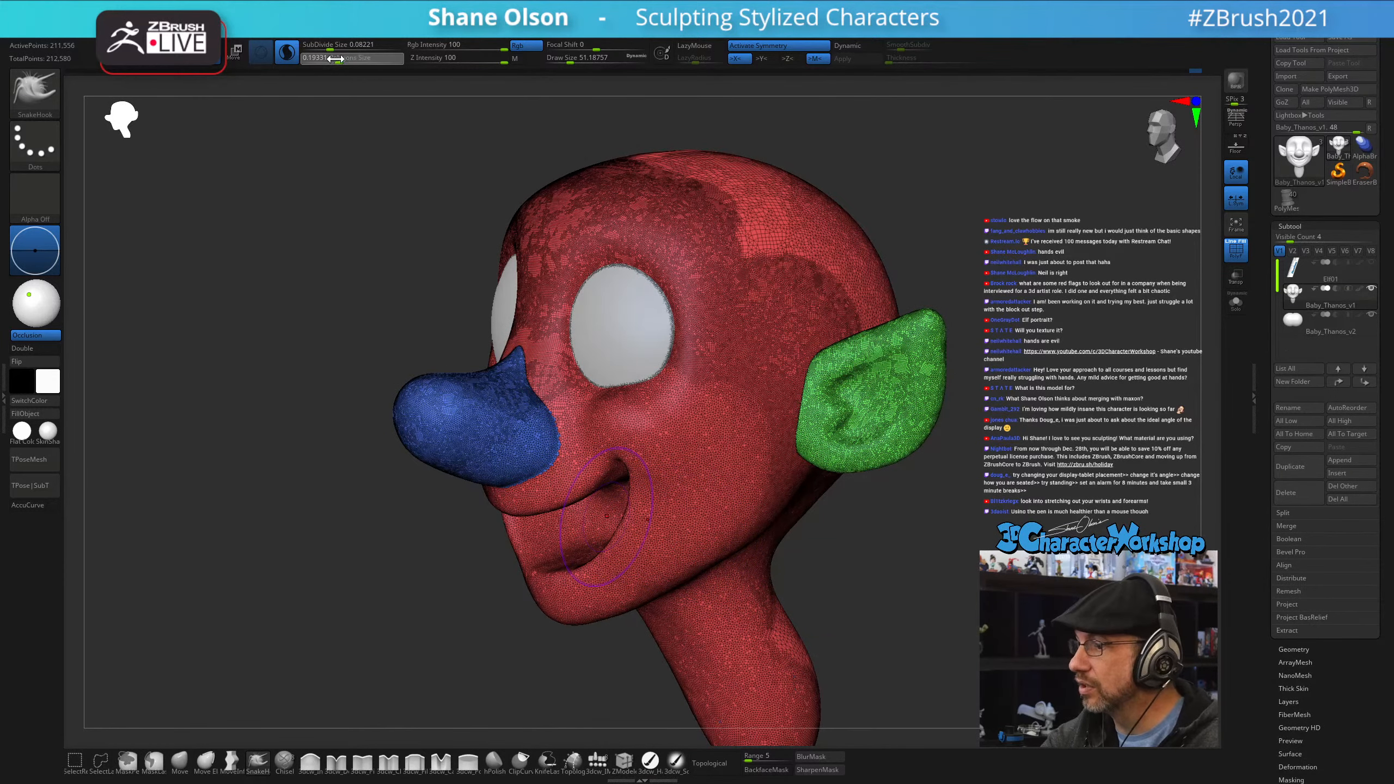
left_click_drag(331, 58, 336, 59)
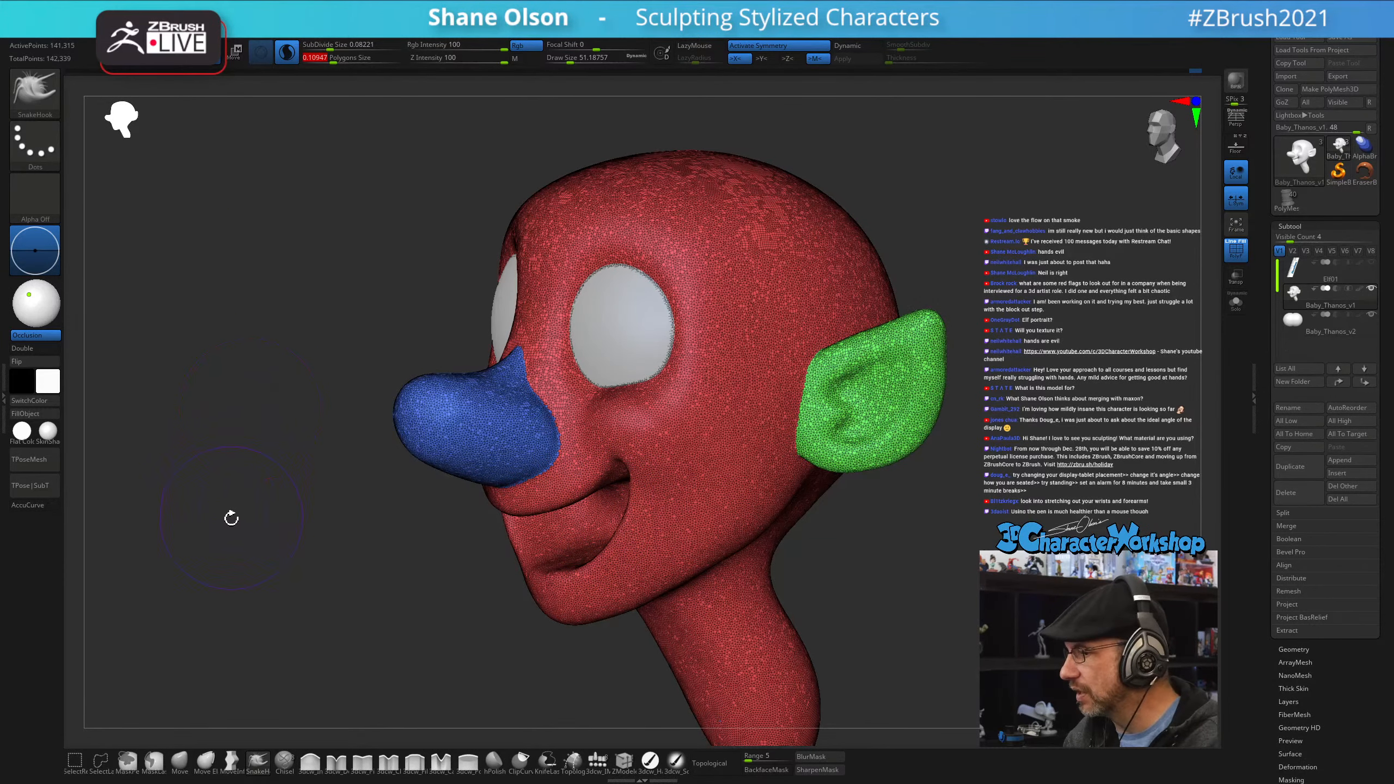
key("shift+f")
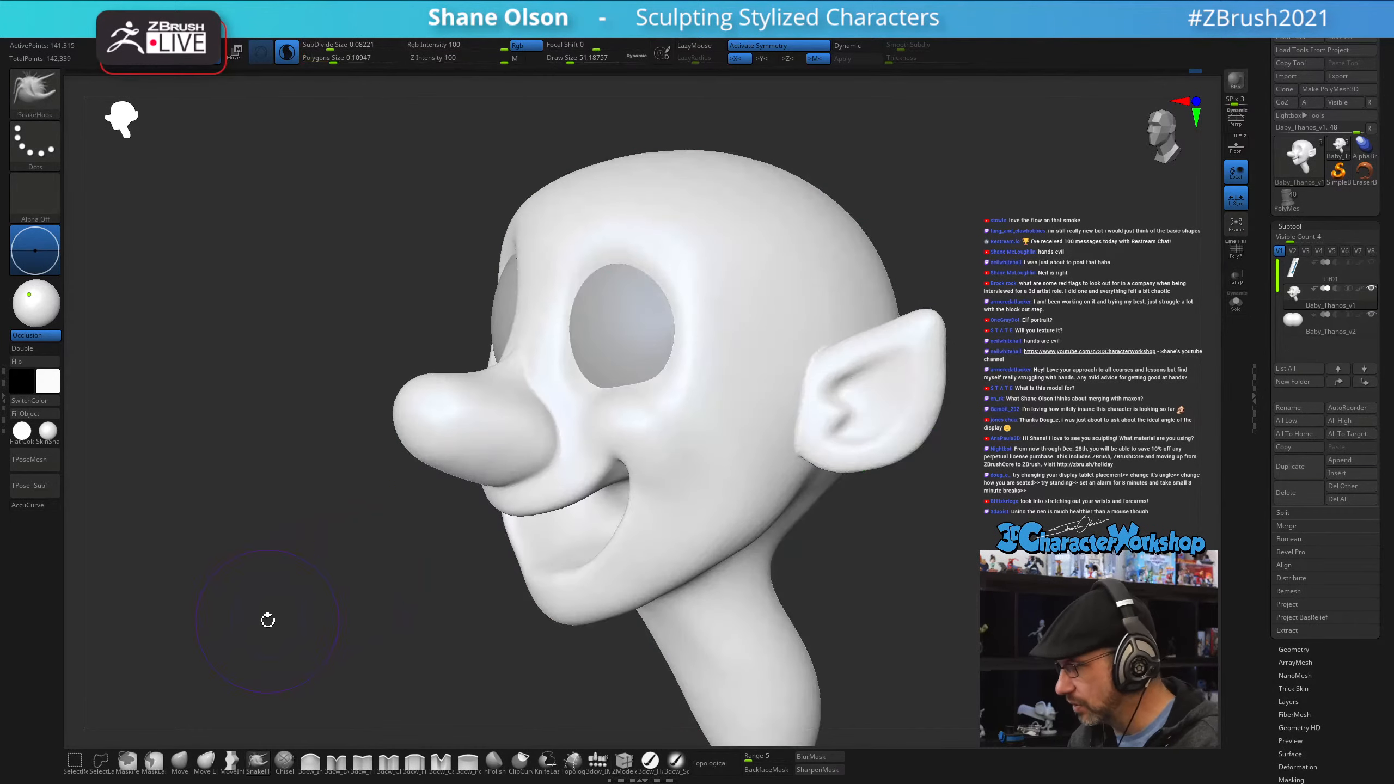
left_click_drag(268, 616, 371, 619)
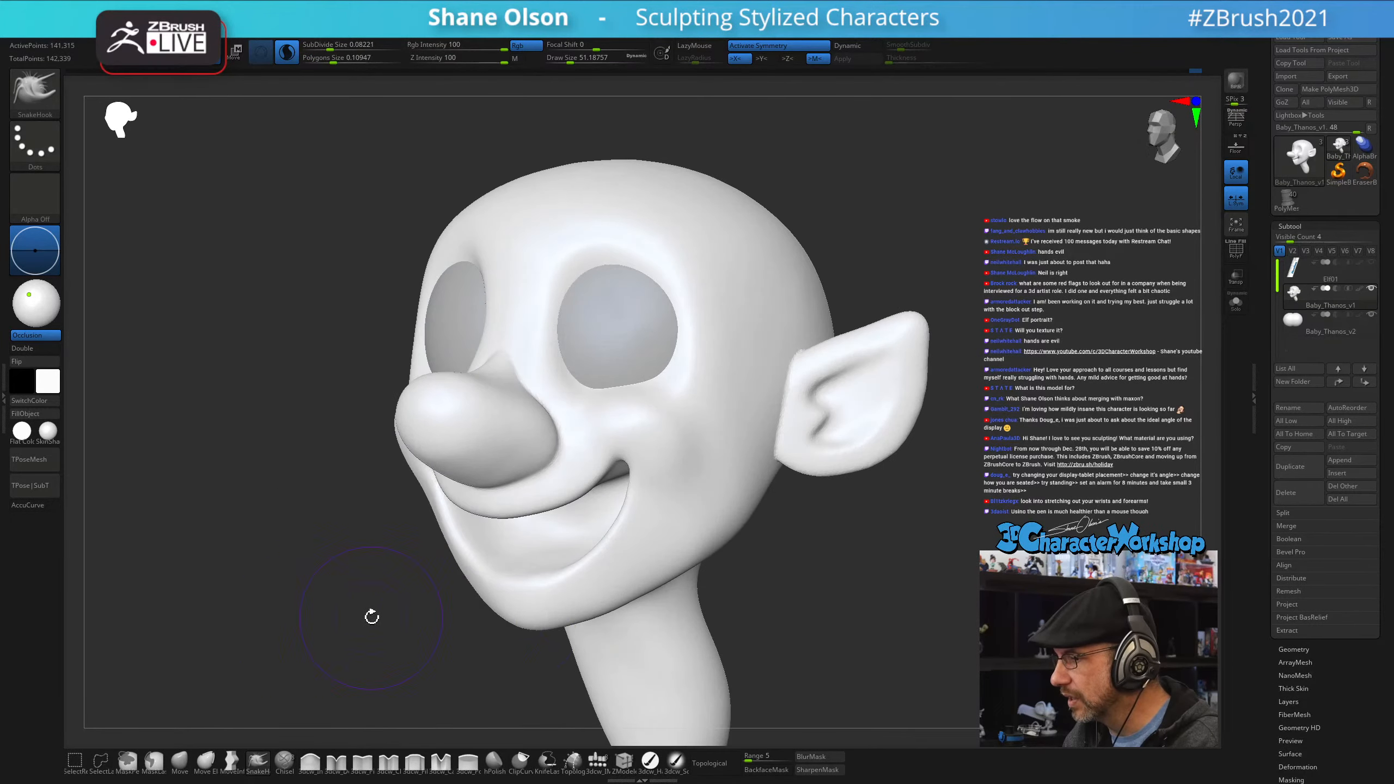
- Smooth the transition where the front edge of the ear meets the head, using a draw size of about 25
left_click_drag(822, 581, 948, 566)
key("s")
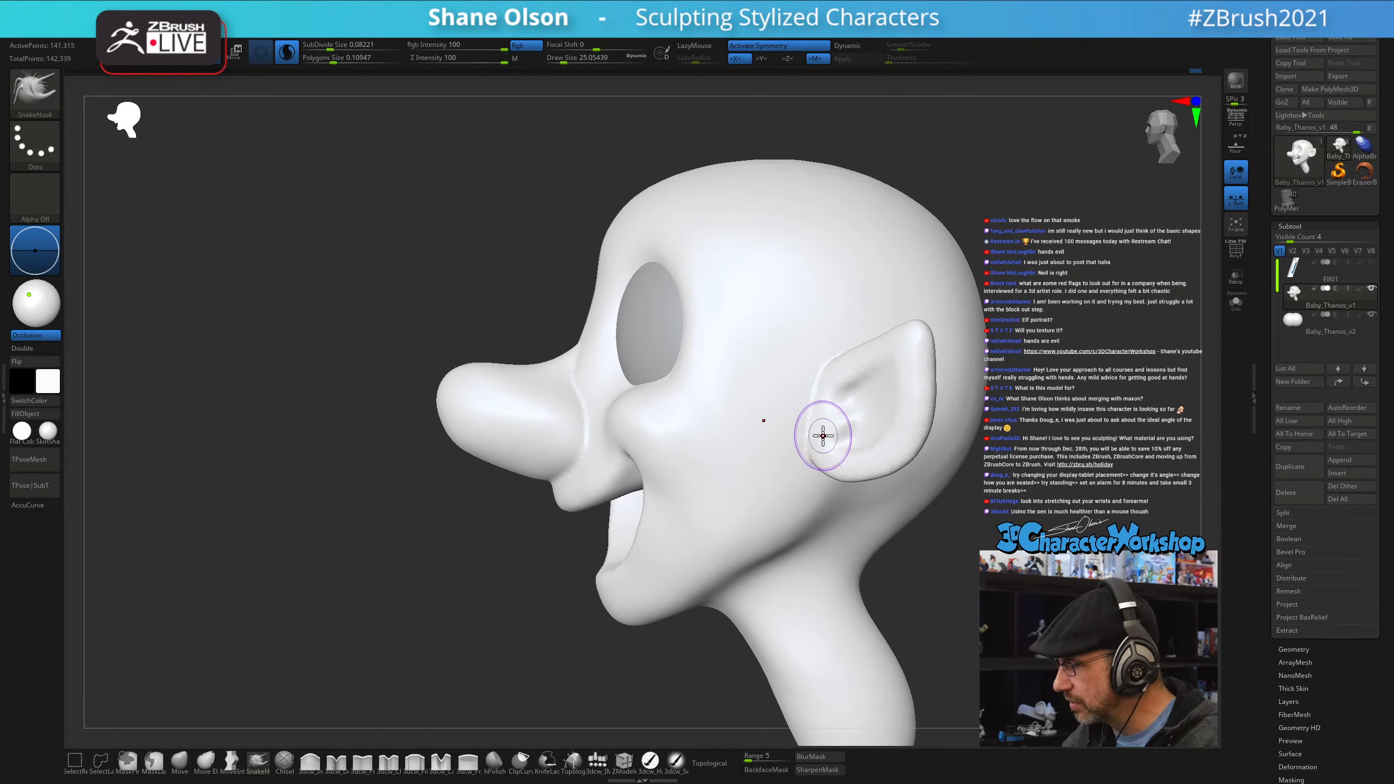
key("shift")
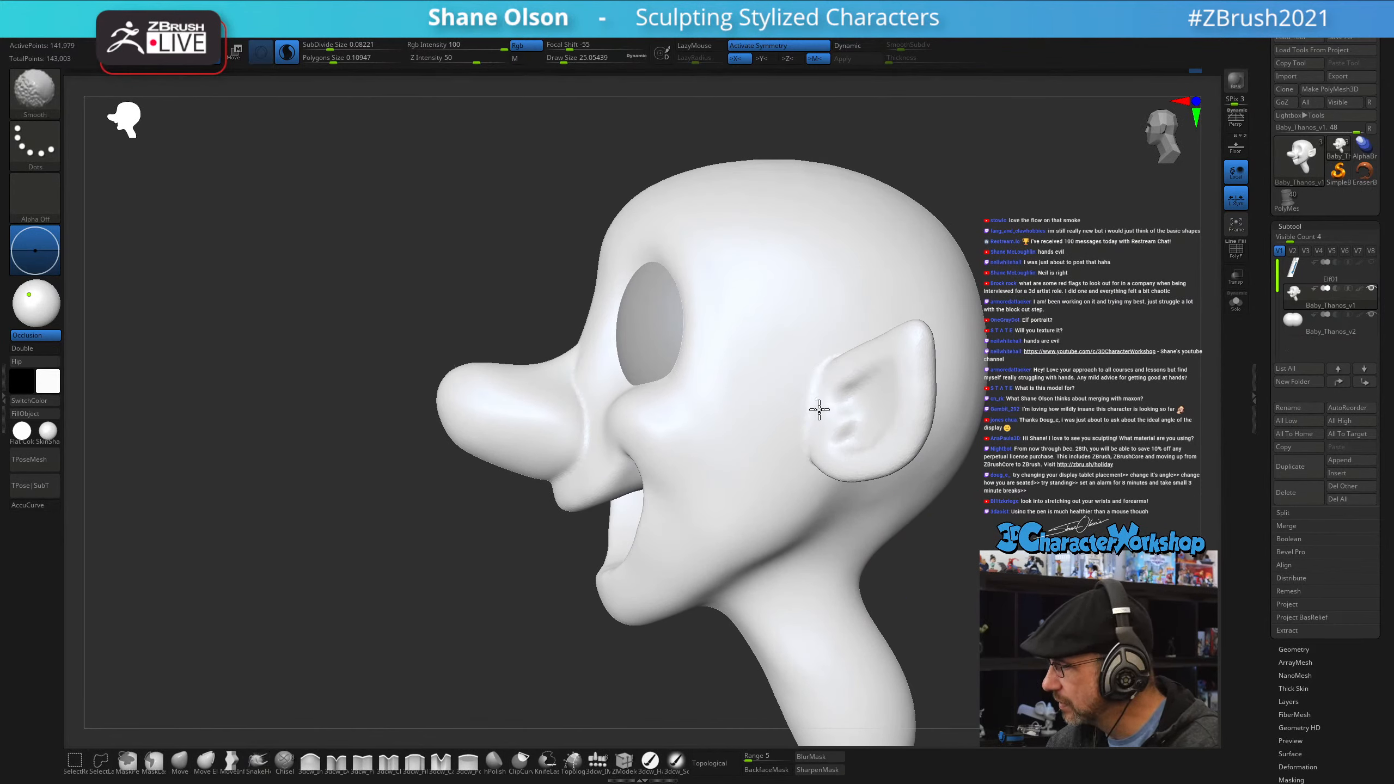
left_click_drag(800, 405, 813, 467, "shift")
right_click_drag(814, 467, 837, 457)
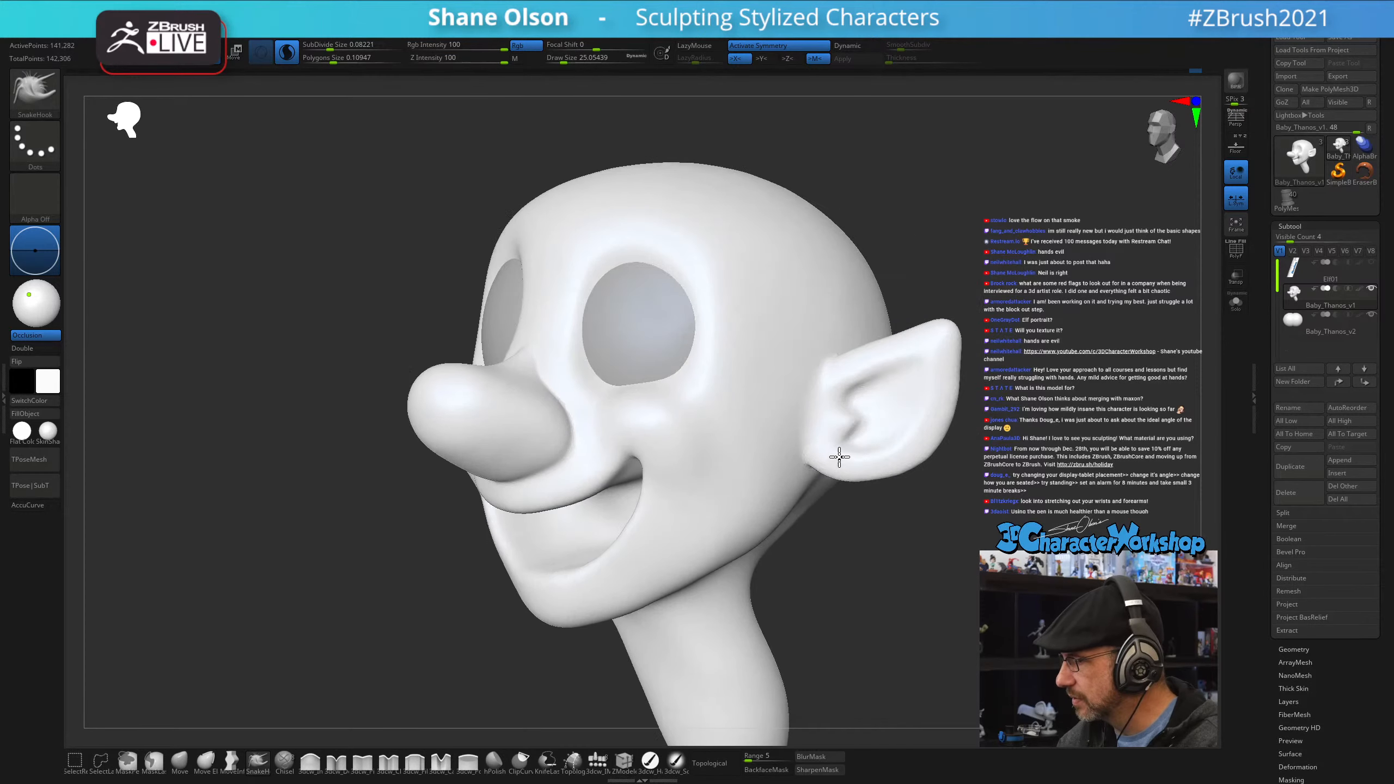
left_click_drag(823, 407, 822, 371, "shift")
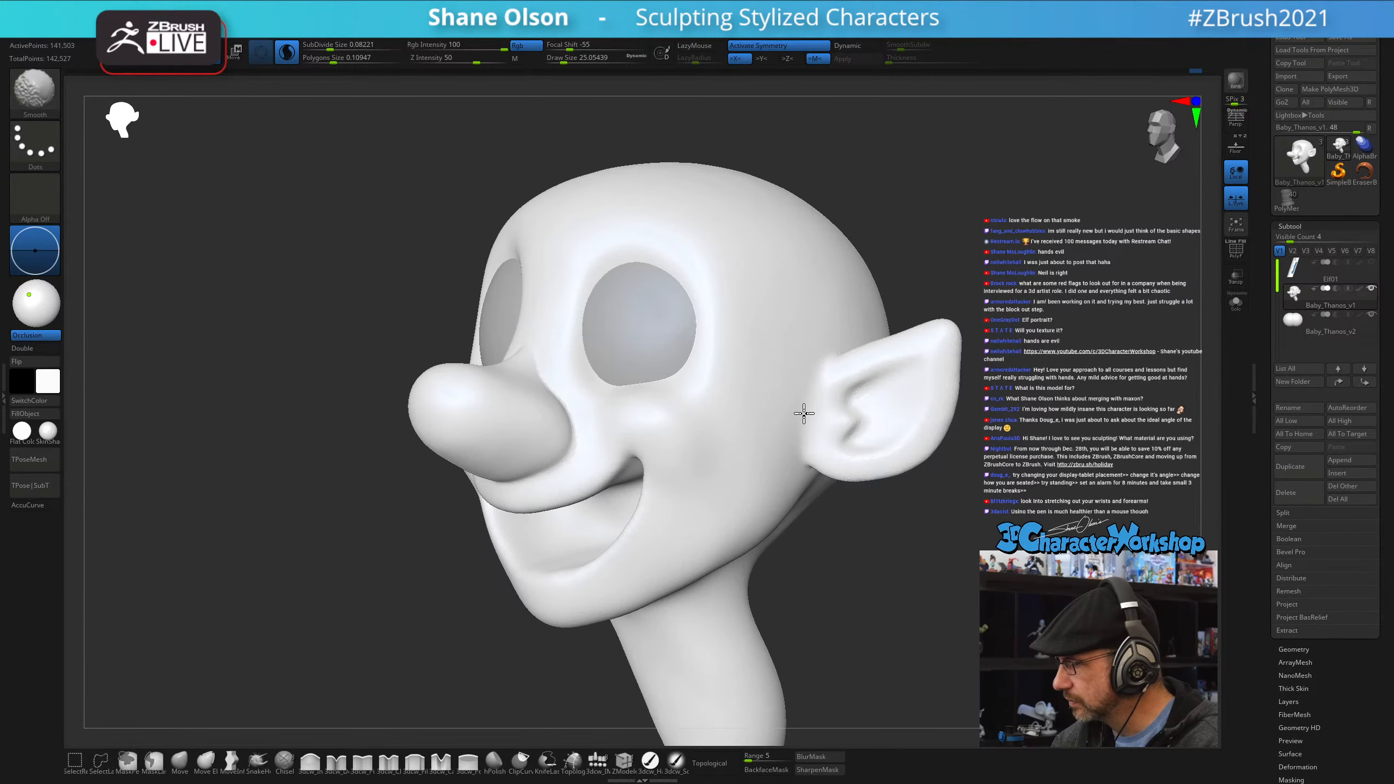
left_click_drag(785, 416, 780, 445, "shift")
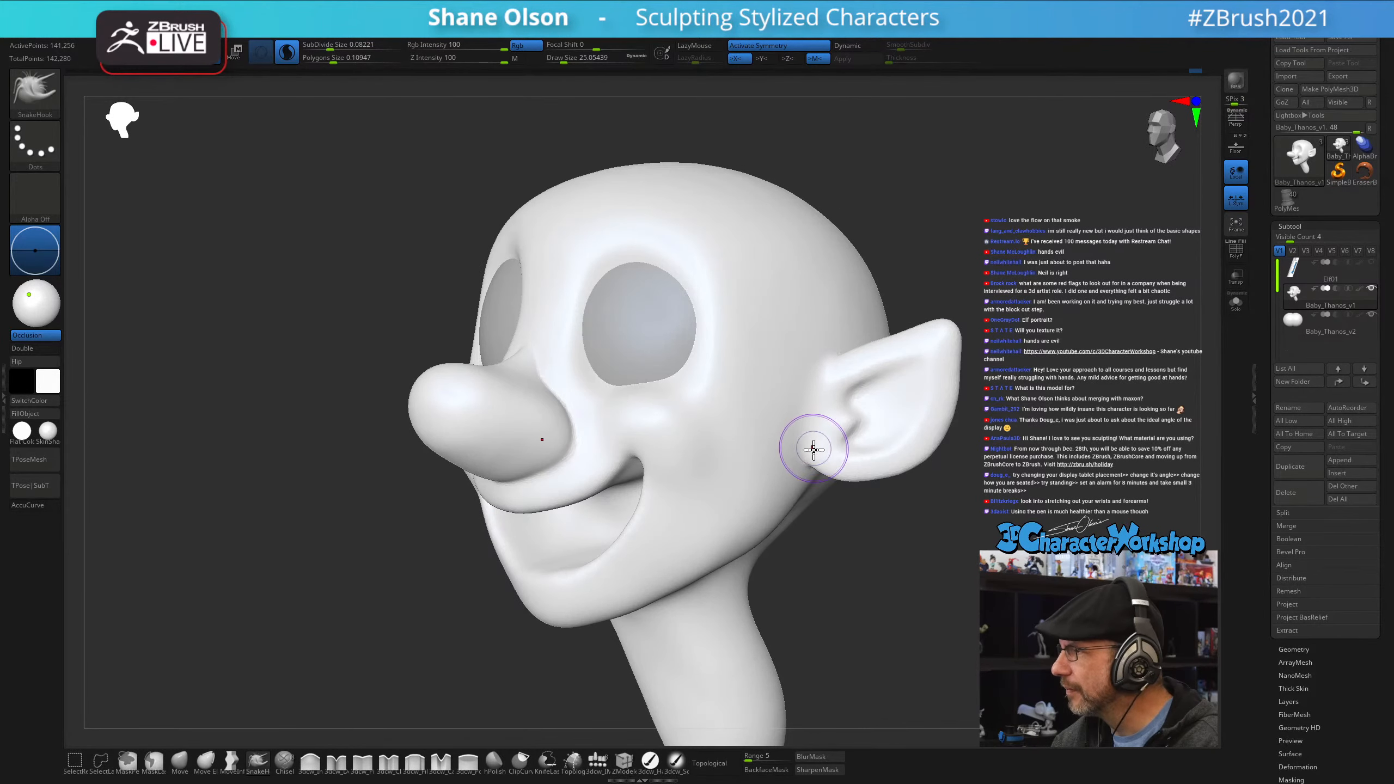
right_click_drag(813, 448, 745, 411, "alt")
left_click_drag(750, 354, 752, 351, "shift")
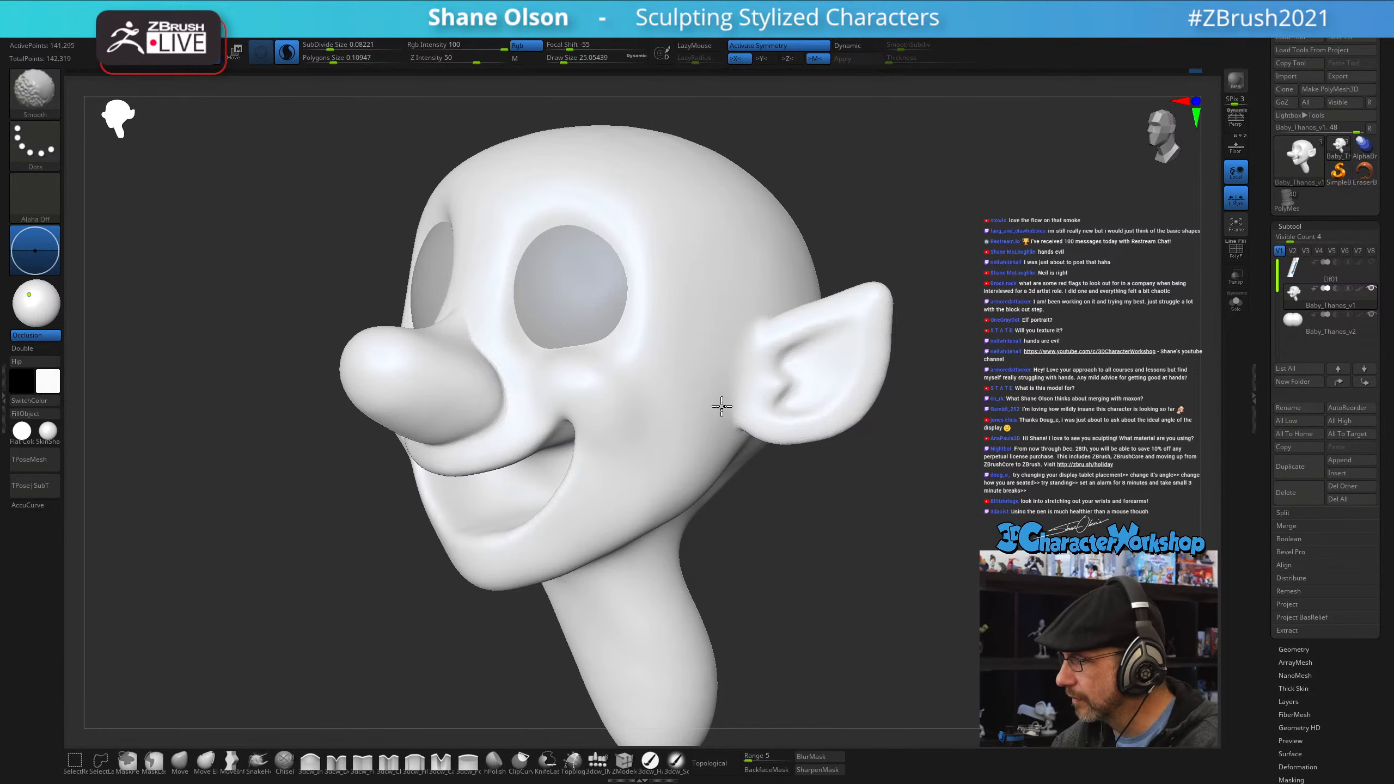
- Smooth the side of the nose bridge, the brow and the area beneath the eye
right_click_drag(654, 455, 670, 442)
mouse_move(585, 480)
right_mouse_down("alt")
mouse_move(634, 470)
mouse_move(616, 468)
right_mouse_up("alt")
mouse_move(692, 514)
right_mouse_down()
mouse_move(657, 536)
mouse_move(673, 523)
right_mouse_up()
mouse_move(644, 405)
right_mouse_down()
mouse_move(684, 399)
mouse_move(619, 440)
mouse_move(579, 368)
right_mouse_up()
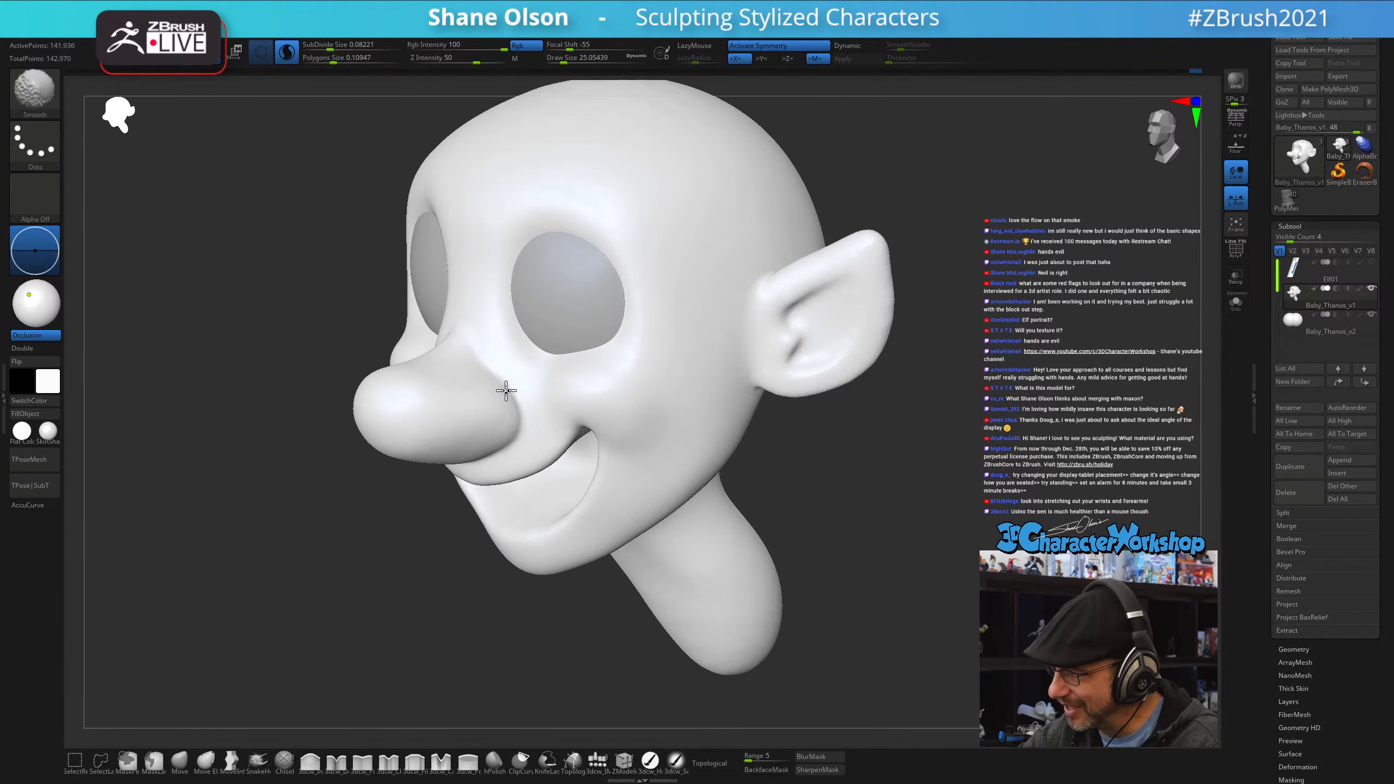
left_click_drag(485, 374, 482, 345, "shift")
left_click_drag(498, 230, 502, 204, "shift")
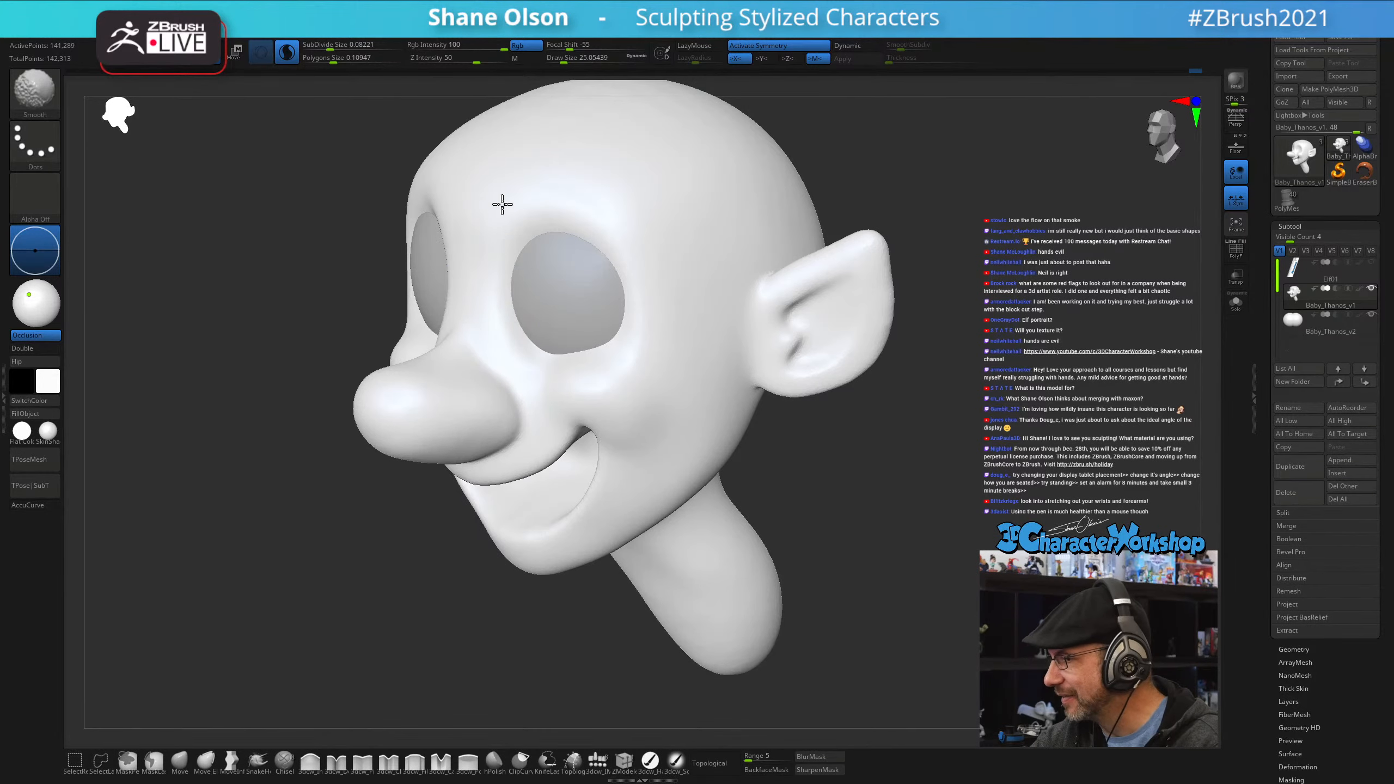
left_click_drag(494, 265, 588, 208, "shift")
mouse_move(591, 206)
right_mouse_down()
mouse_move(591, 192)
mouse_move(617, 235)
mouse_move(604, 308)
mouse_move(622, 386)
right_mouse_up()
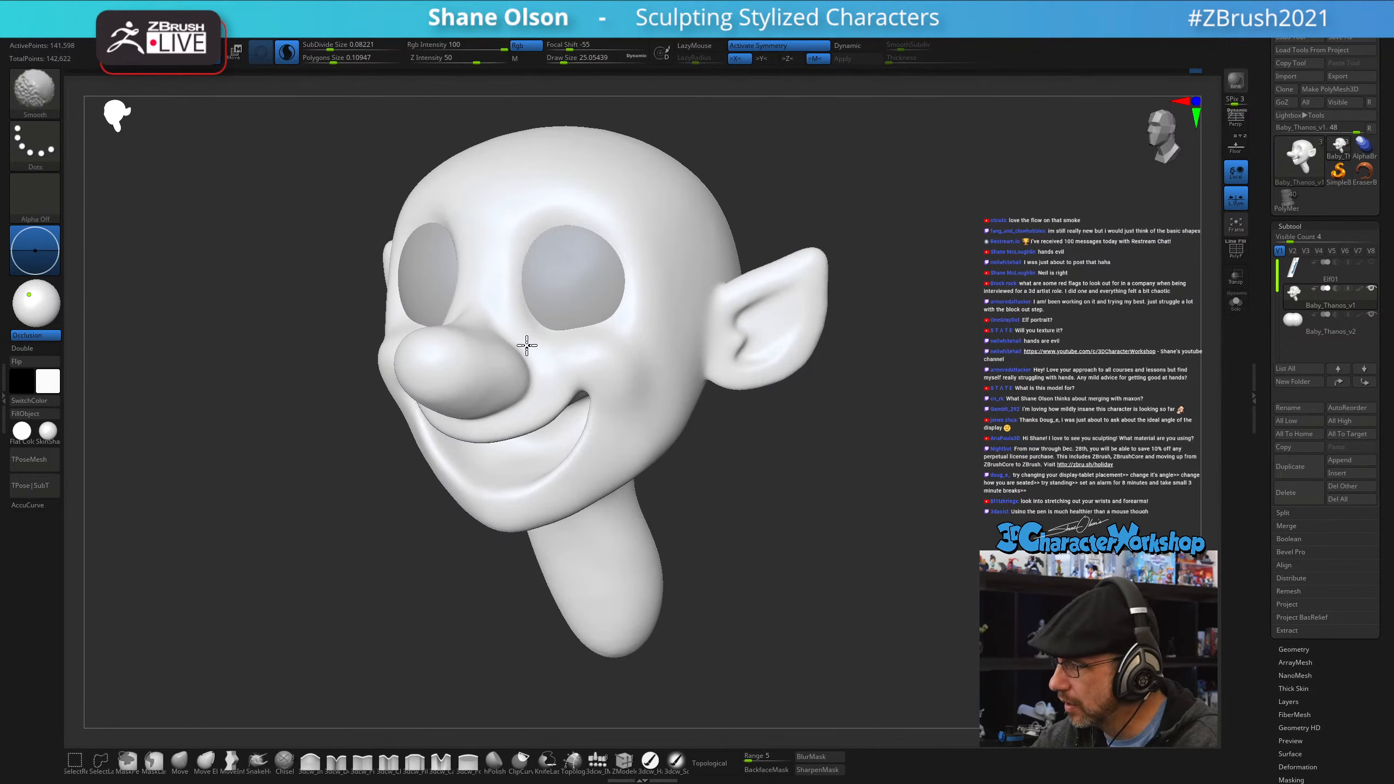
left_click_drag(527, 345, 555, 351, "shift")
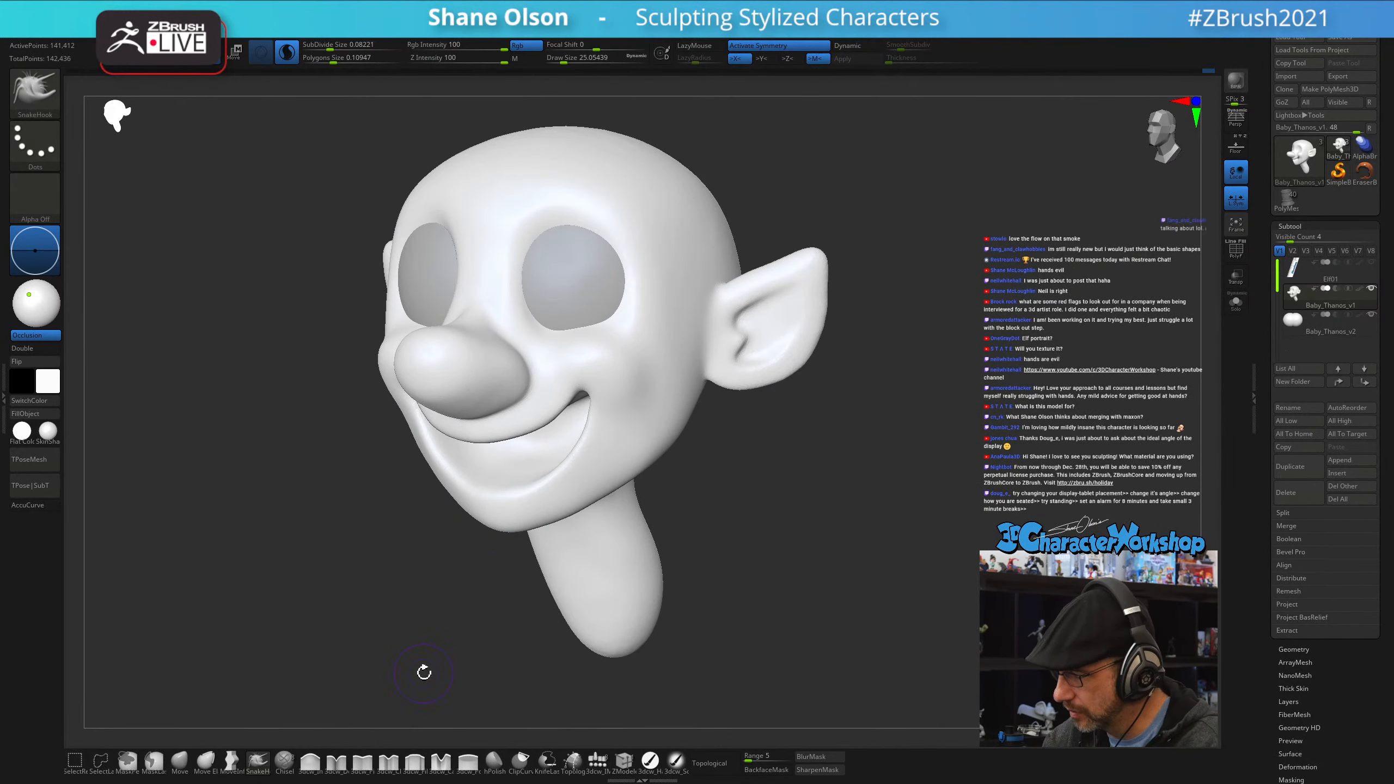
- Fill the upper cheek between the nose and the lower eye rim with the 3dcw_Fill brush at a draw size of about 21.6
left_click(418, 770)
right_click_drag(479, 568, 470, 637)
right_click_drag(529, 478, 528, 559, "alt")
key("s")
mouse_move(516, 420)
left_mouse_down()
mouse_move(489, 406)
mouse_move(545, 433)
left_mouse_up()
left_click_drag(490, 405, 551, 434)
left_click_drag(479, 407, 583, 450)
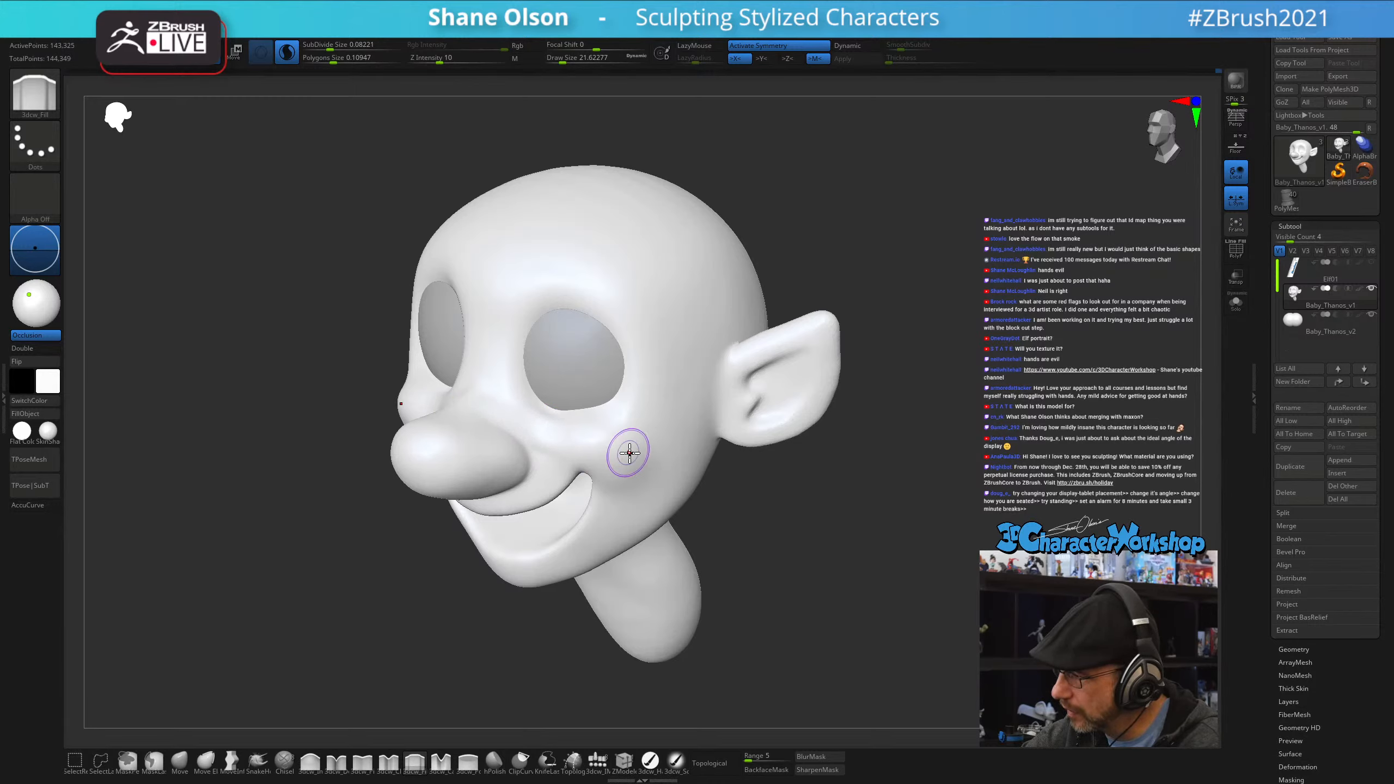
right_click_drag(630, 454, 612, 431)
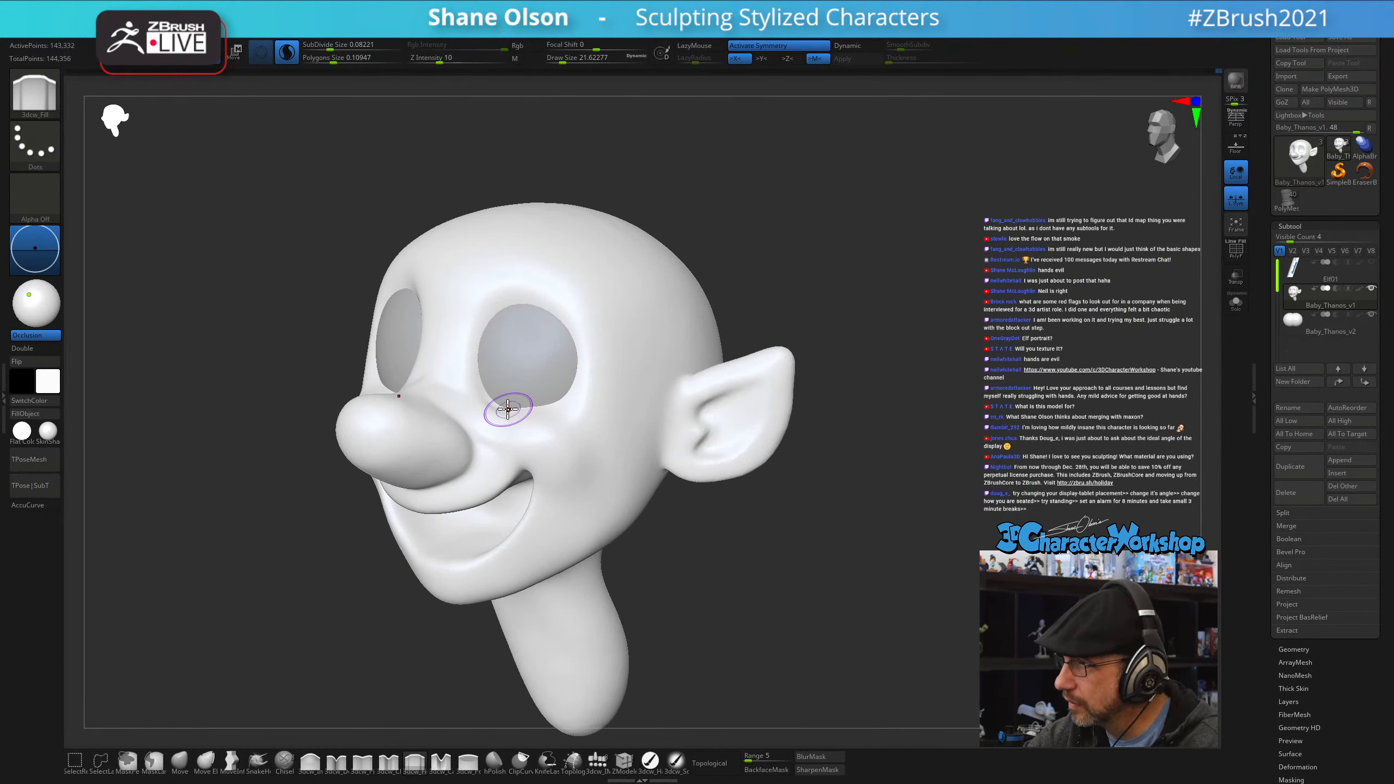
mouse_move(507, 409)
right_mouse_down()
mouse_move(499, 379)
mouse_move(540, 405)
mouse_move(536, 429)
right_mouse_up()
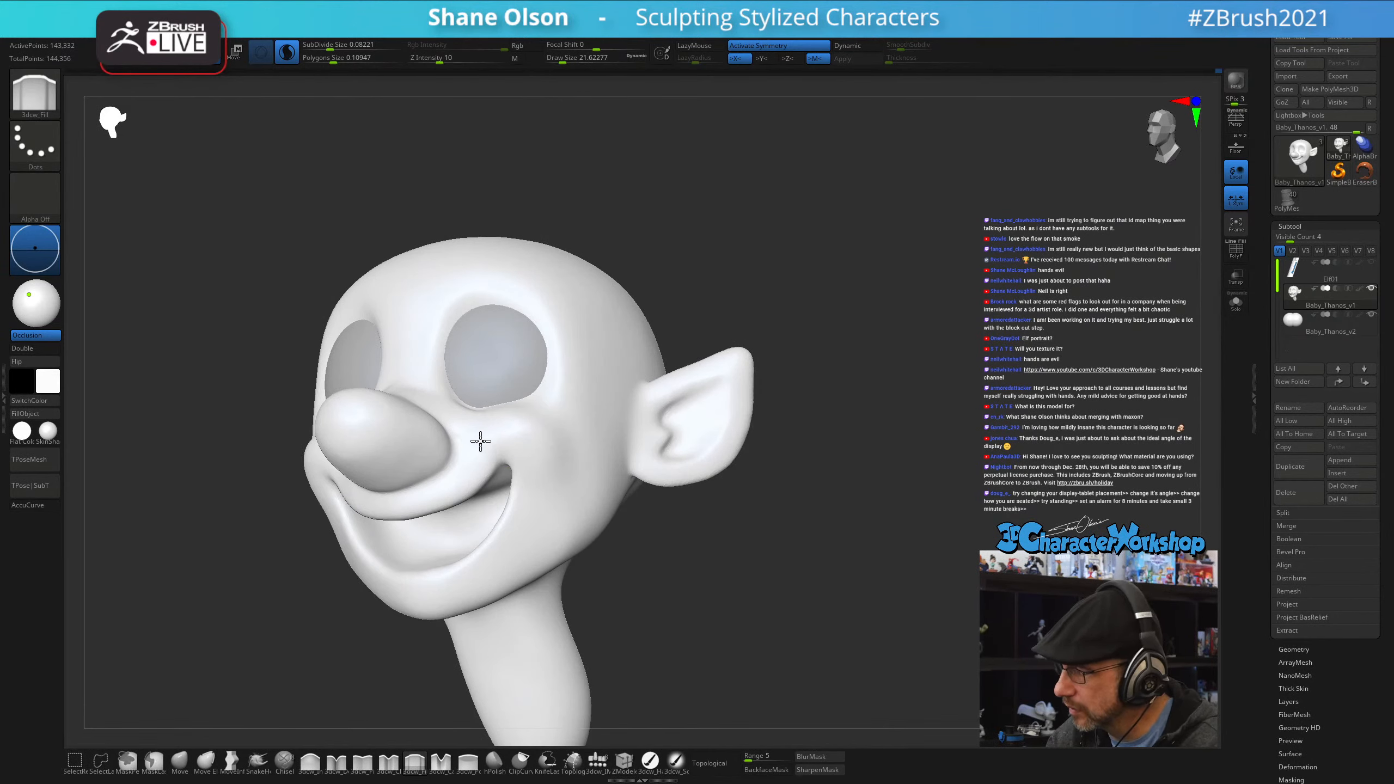
left_click_drag(453, 422, 479, 410)
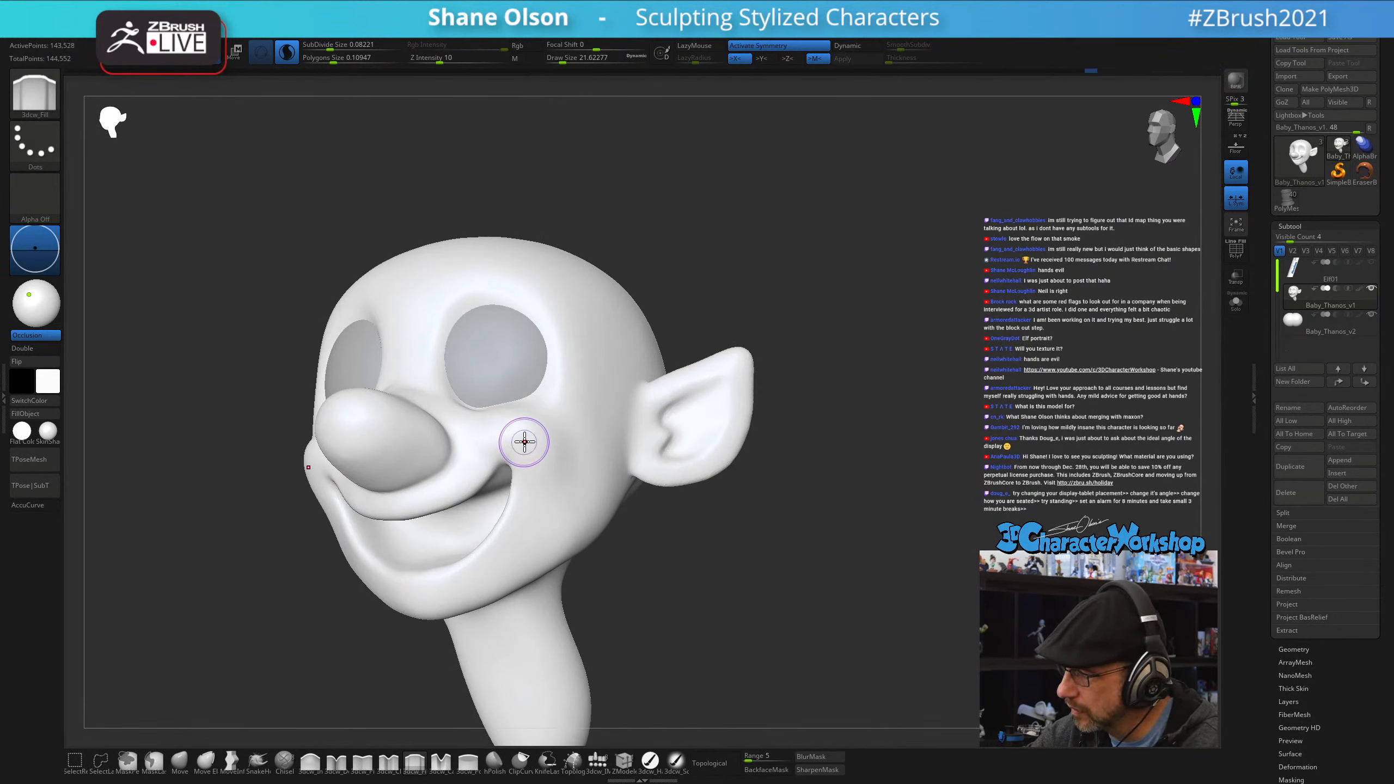
mouse_move(525, 442)
right_mouse_down()
mouse_move(581, 453)
mouse_move(568, 459)
right_mouse_up()
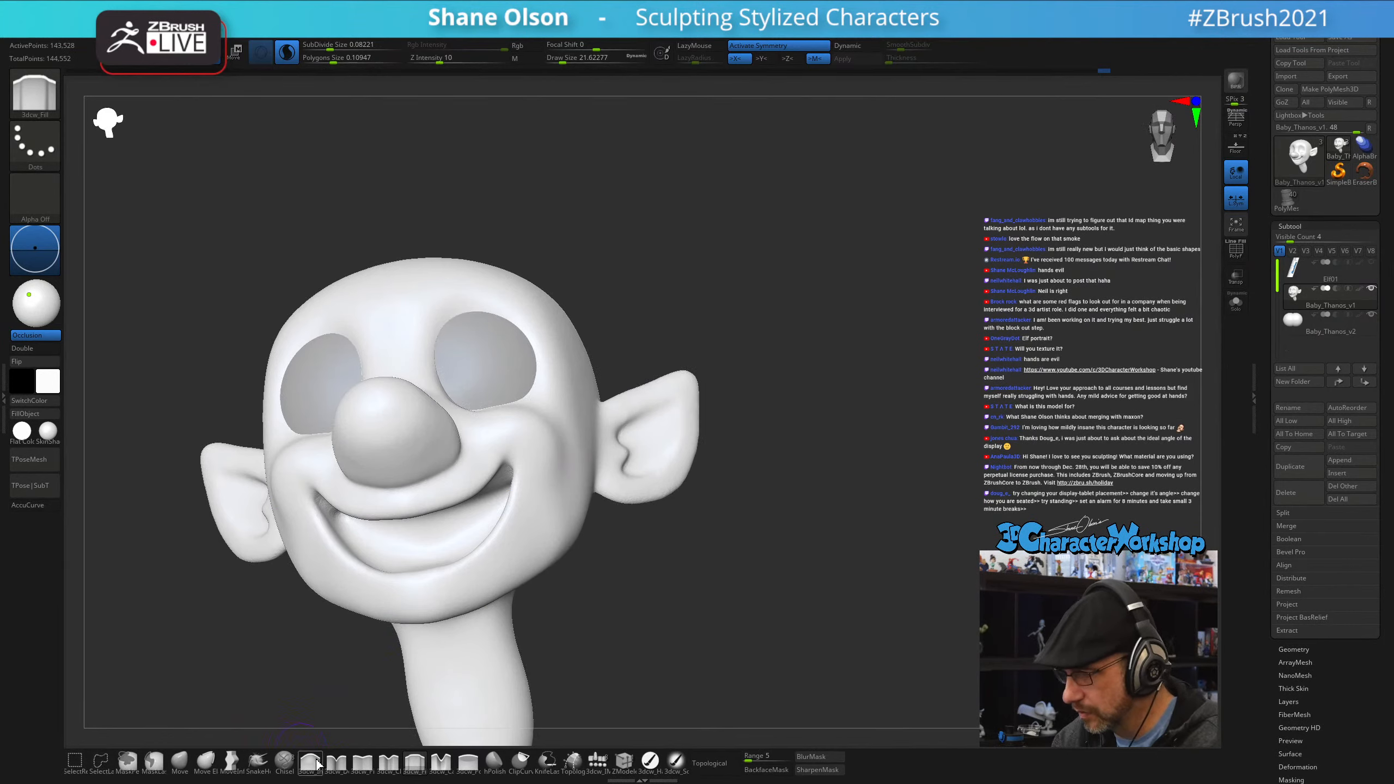
- Carve the crease at the mouth corner from below with the 3dcw_Detail brush
left_click(341, 768)
right_click_drag(507, 523, 526, 460)
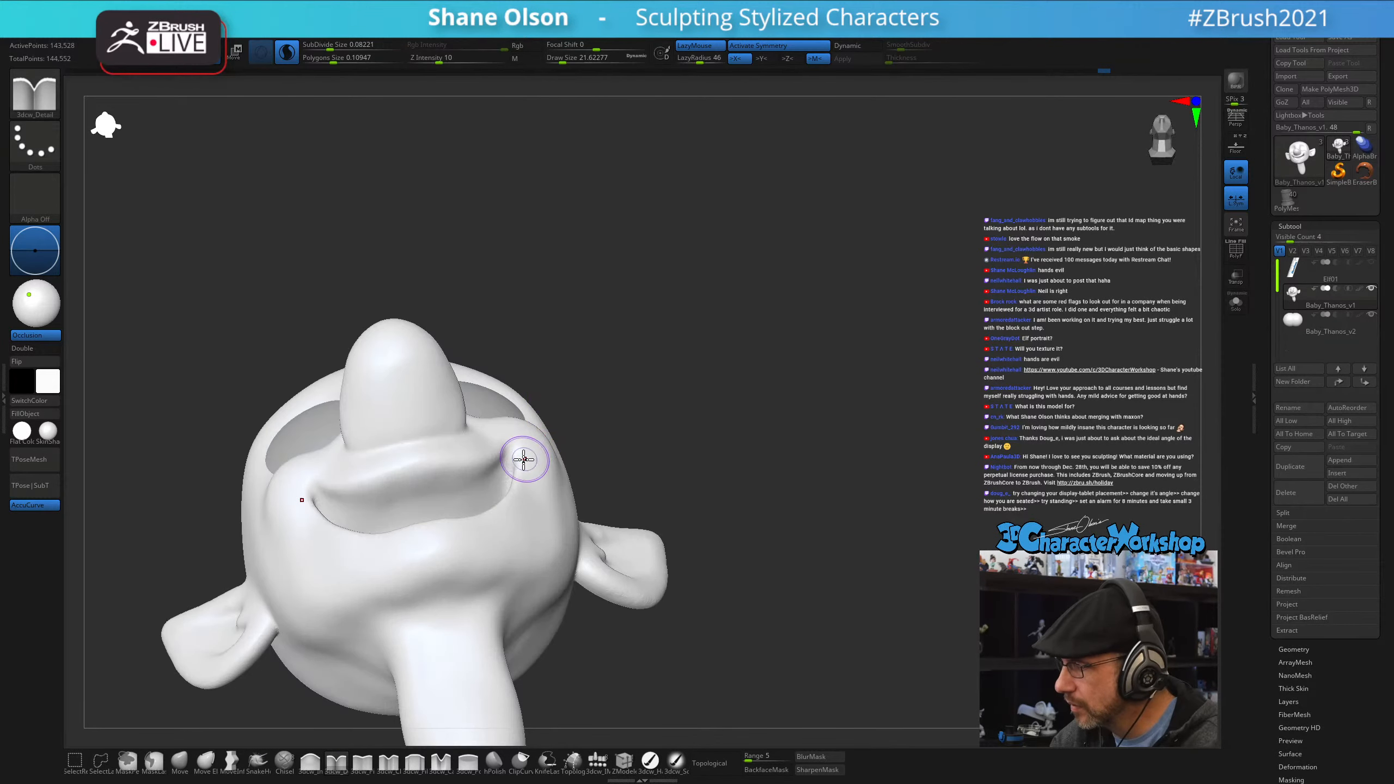
left_click_drag(516, 473, 513, 448)
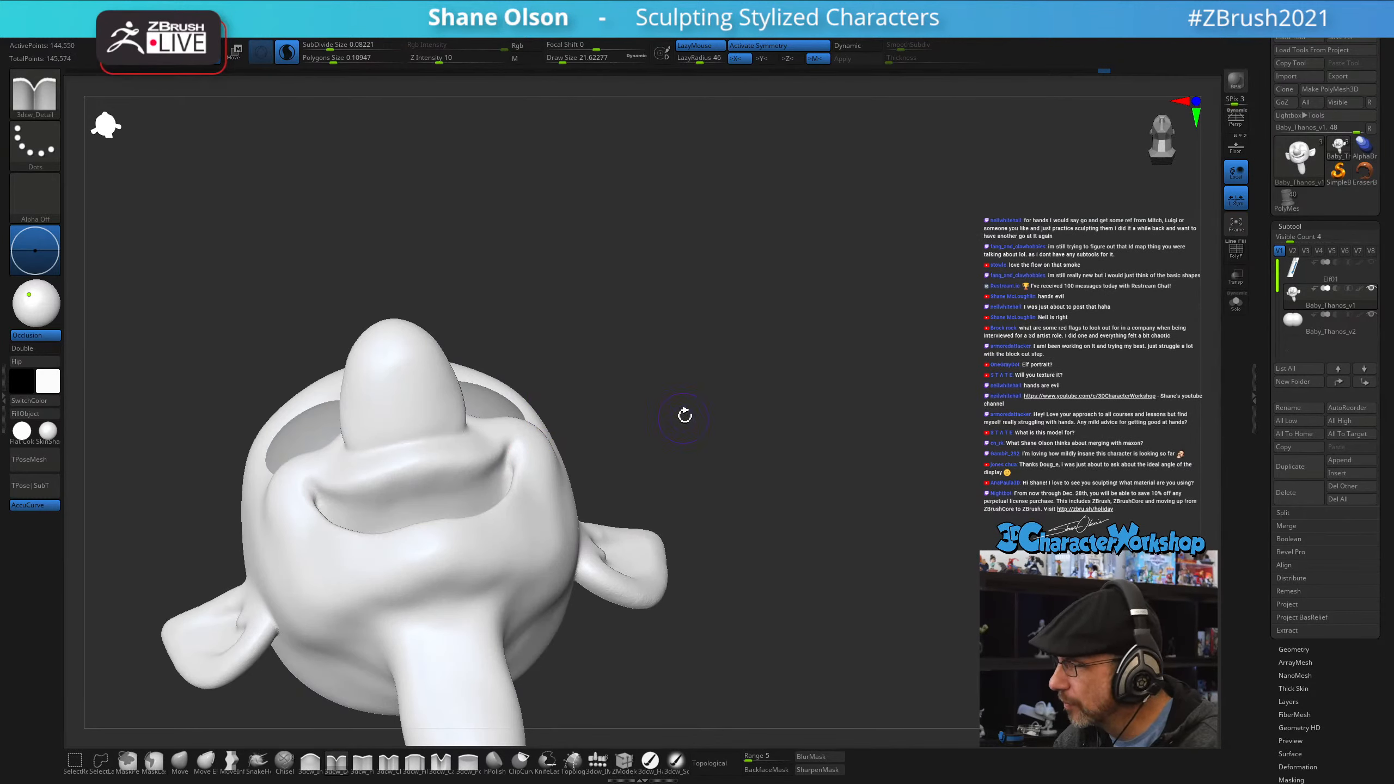
- Refine the edge running down from the mouth corner, undo the last stroke and smooth the area
left_click_drag(684, 414, 773, 486)
mouse_move(755, 554)
left_mouse_down()
mouse_move(666, 561)
mouse_move(567, 457)
mouse_move(553, 467)
mouse_move(560, 438)
left_mouse_up()
left_click_drag(653, 571, 741, 566)
left_click_drag(557, 455, 547, 547)
left_click_drag(569, 492, 497, 522)
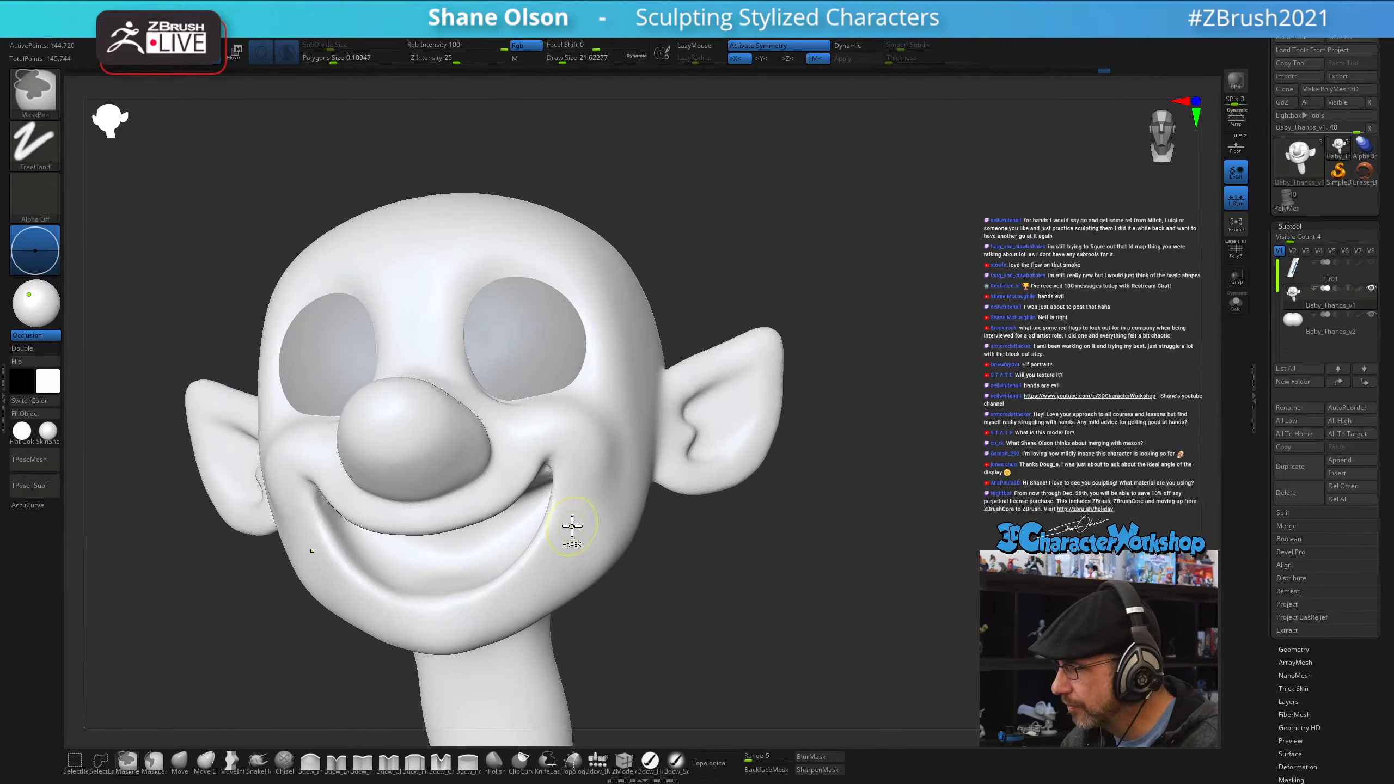
key("ctrl+z")
left_click_drag(566, 489, 557, 515, "shift")
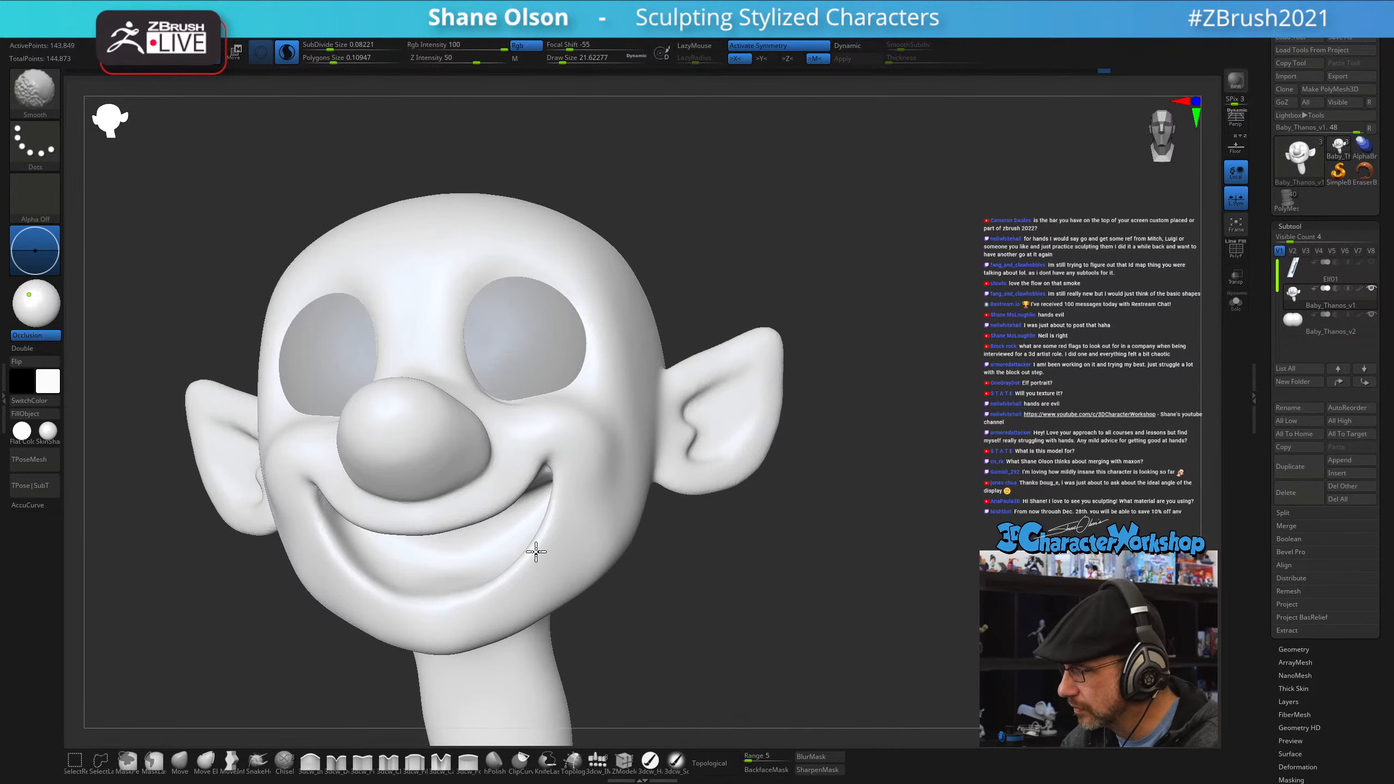
mouse_move(681, 560)
left_mouse_down()
mouse_move(734, 569)
mouse_move(772, 545)
mouse_move(790, 493)
mouse_move(825, 504)
mouse_move(819, 493)
left_mouse_up()
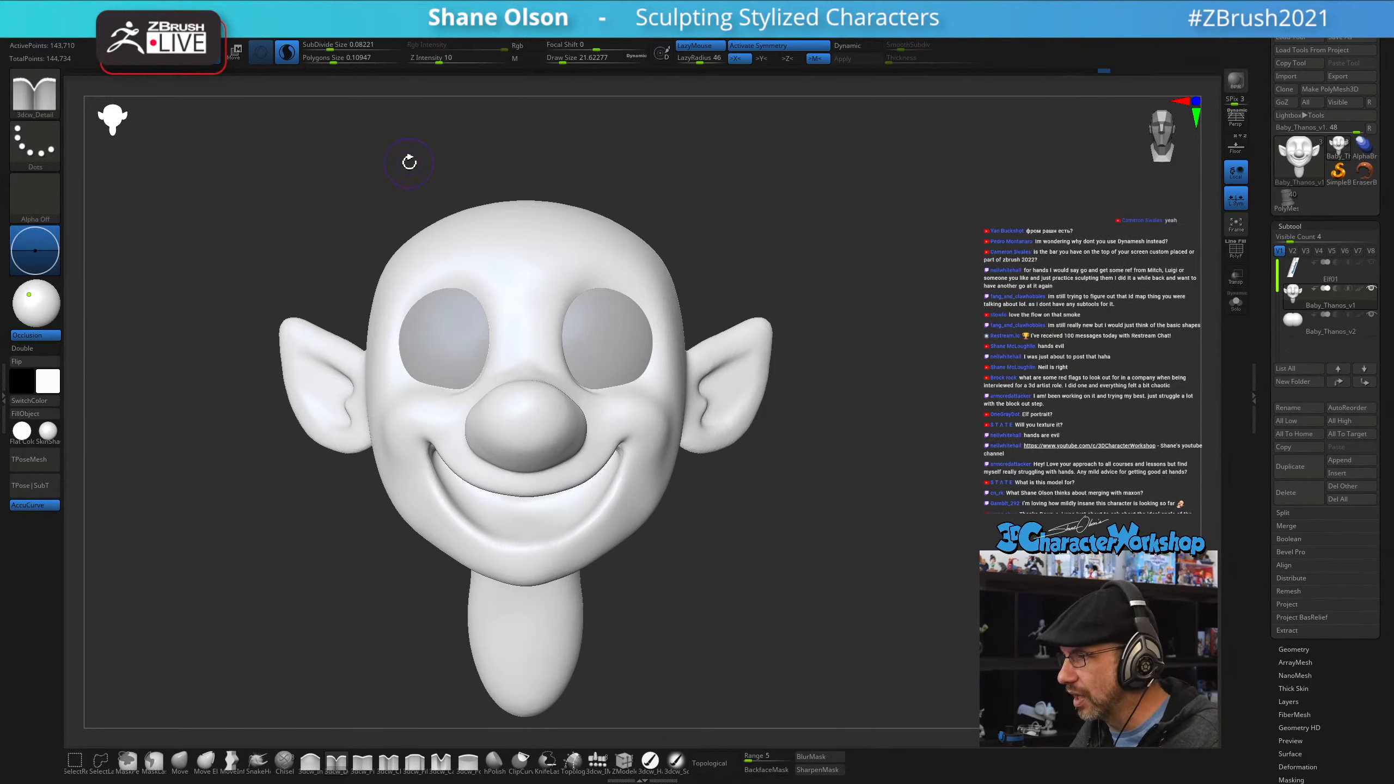
- Smooth the cheek between the mouth corner and the ear at a draw size of about 44
mouse_move(738, 205)
left_mouse_down()
mouse_move(776, 252)
mouse_move(854, 261)
left_mouse_up()
key("s")
key("s")
left_click_drag(859, 500, 845, 497)
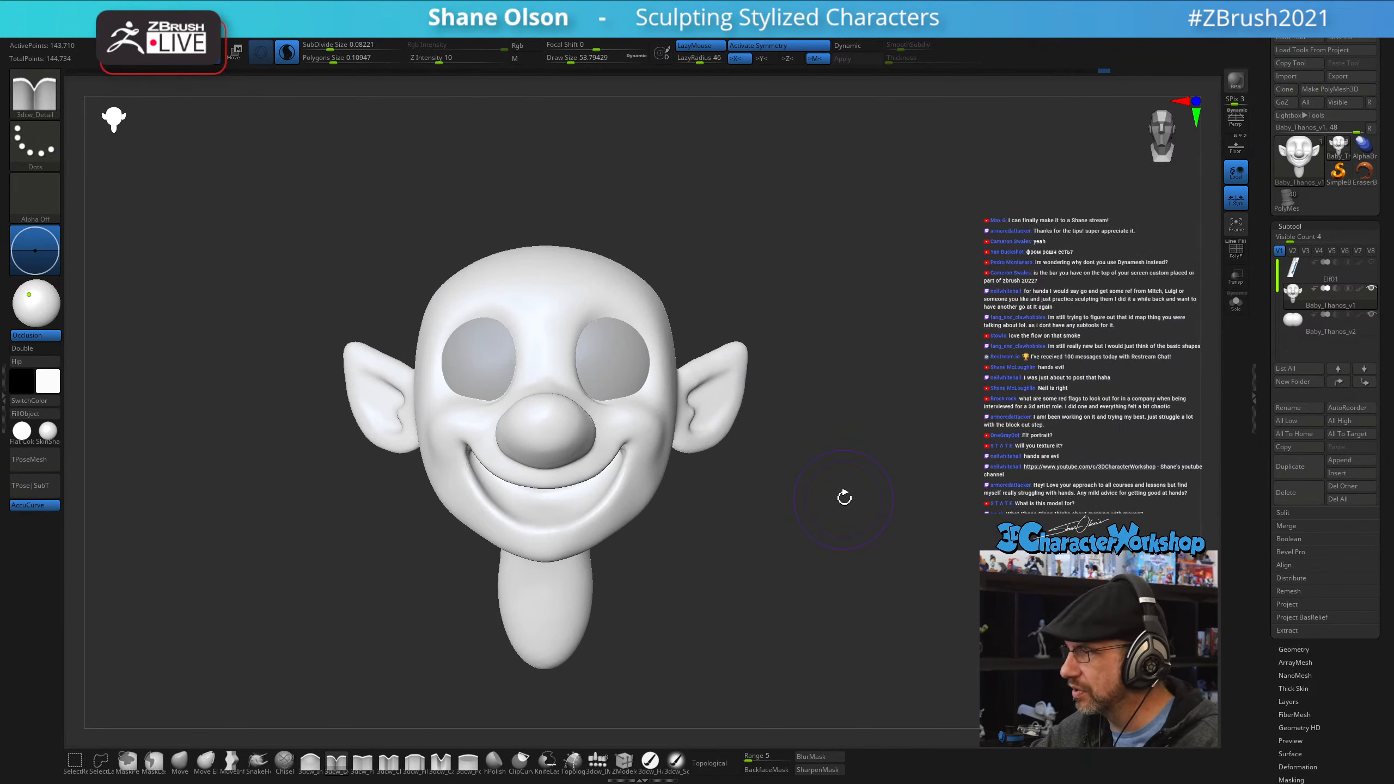
left_click_drag(778, 514, 787, 535)
key("shift")
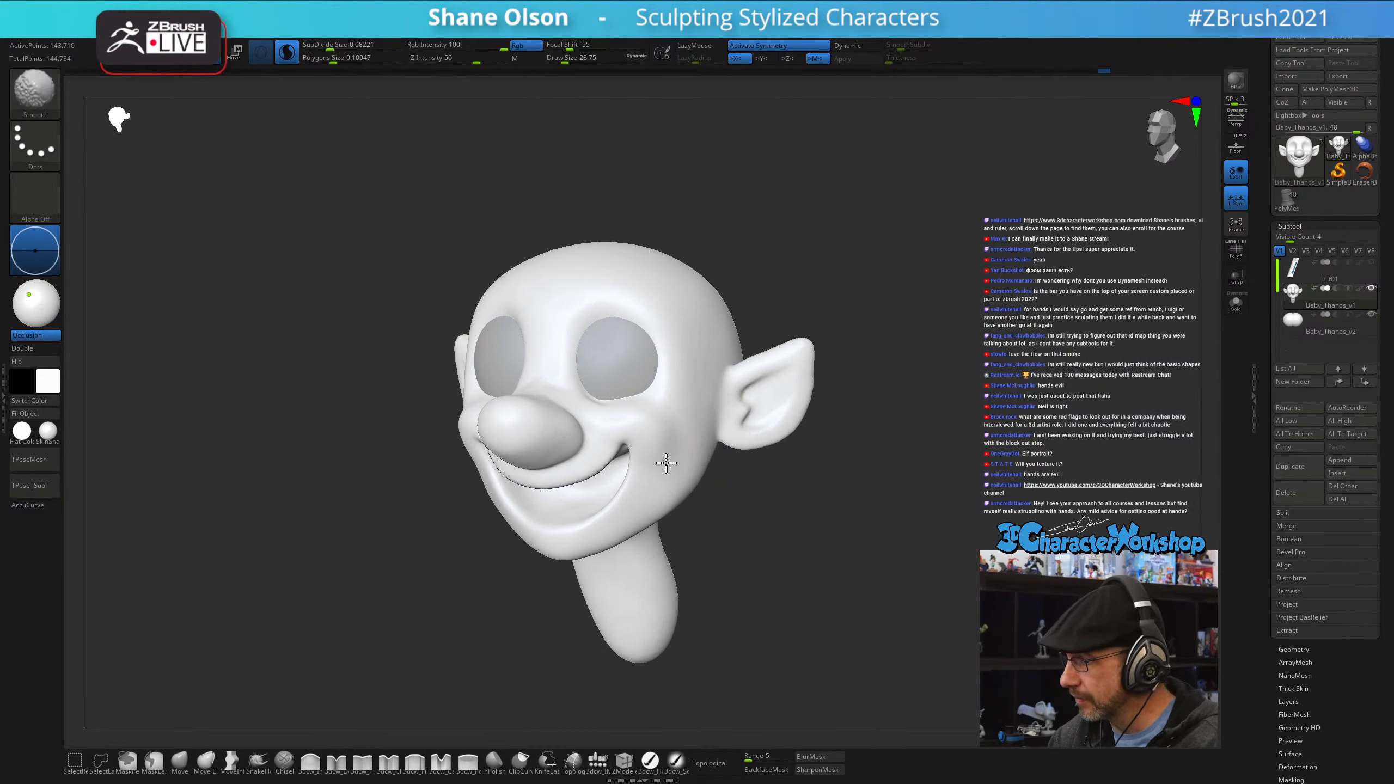
key("s")
left_click_drag(681, 439, 685, 440)
left_click_drag(682, 443, 676, 467, "shift")
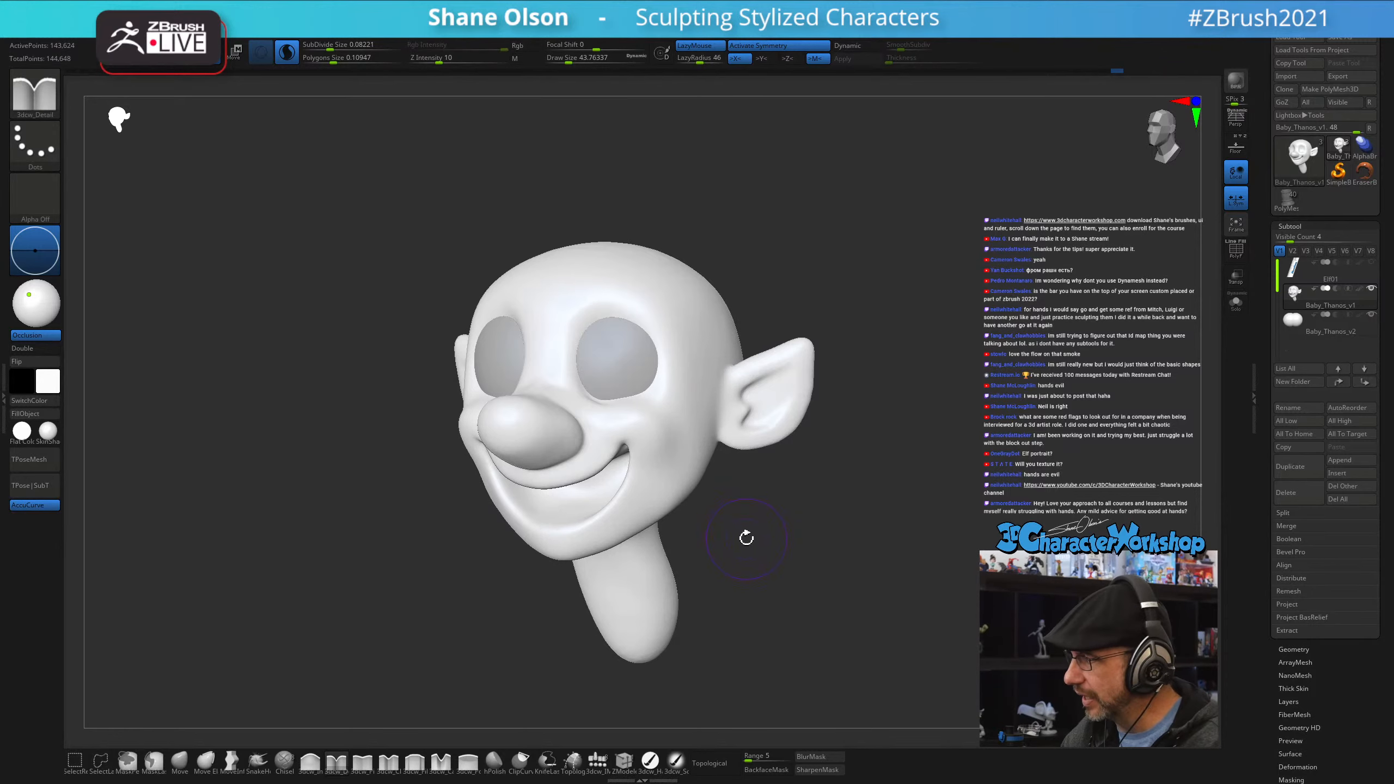
- Smooth the lower cheek beside the mouth corner down toward the jaw
mouse_move(744, 536)
left_mouse_down()
mouse_move(750, 523)
mouse_move(744, 538)
left_mouse_up()
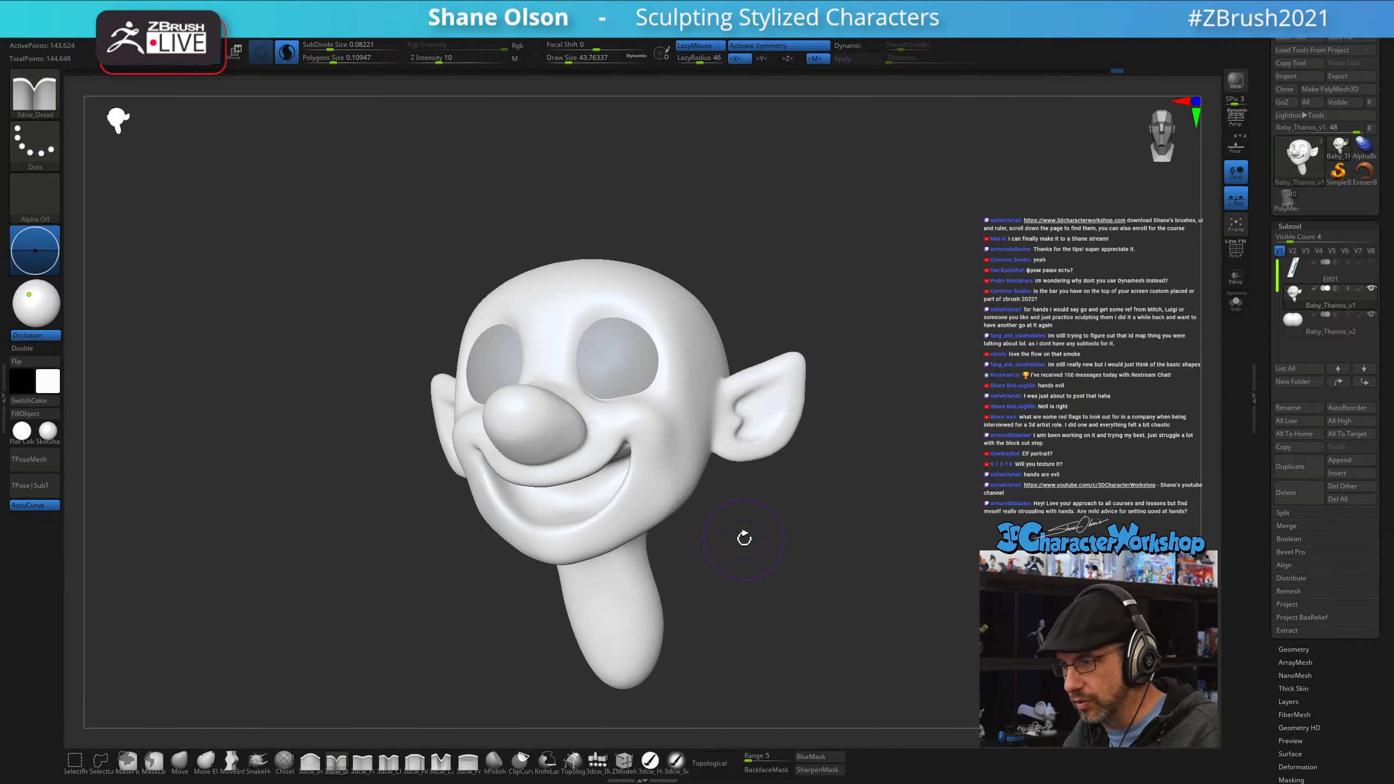
key("shift")
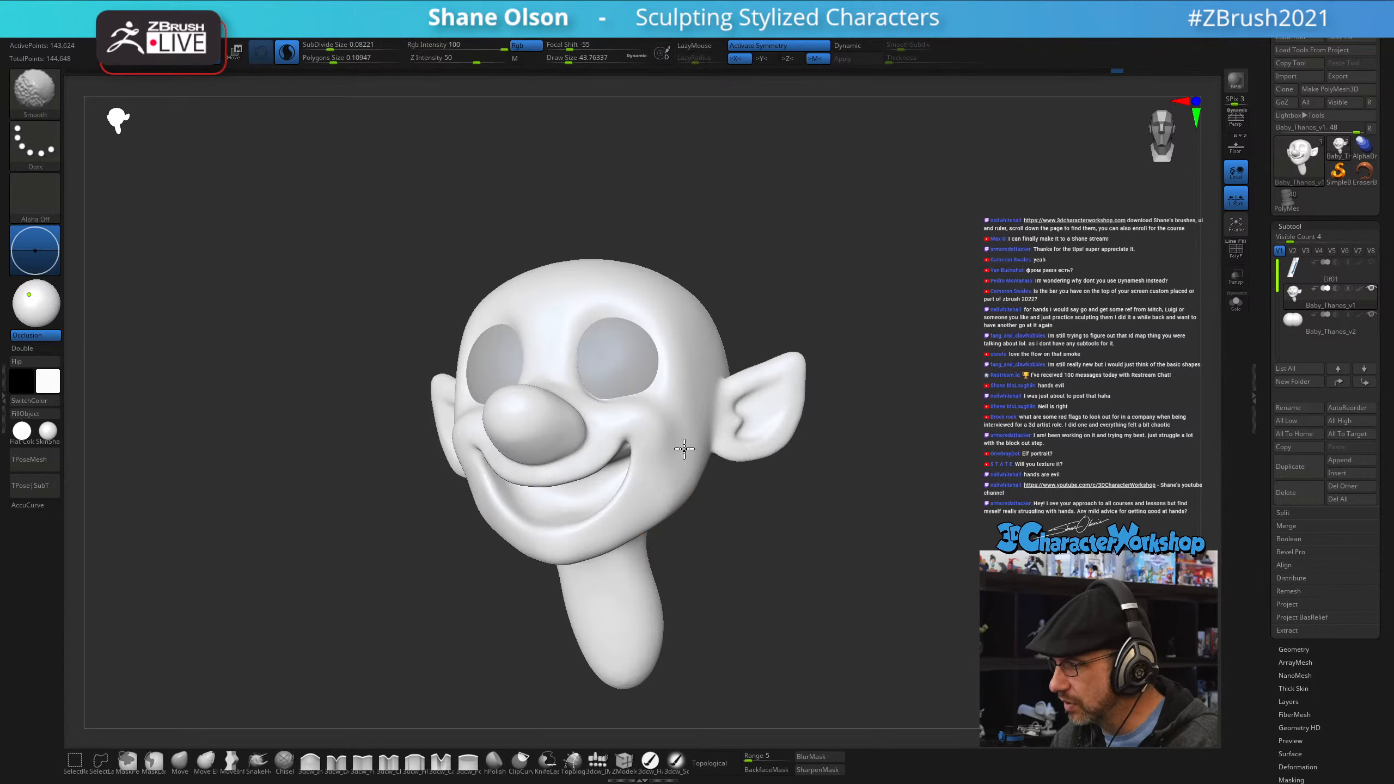
left_click_drag(679, 504, 680, 477, "shift")
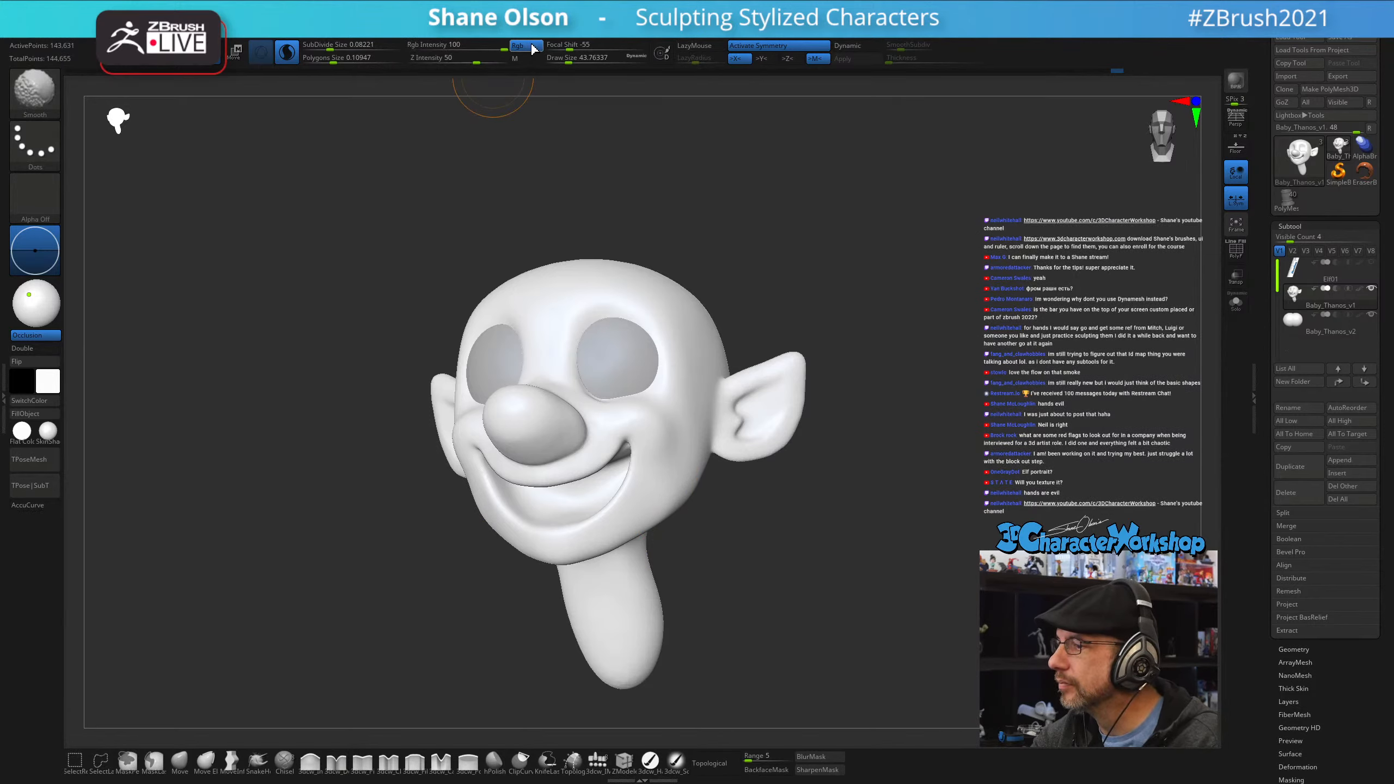
left_click_drag(643, 457, 663, 503, "shift")
- Mask a round nostril spot on each side of the nose's underside at a draw size of about 21.6, and invert the mask
key("s")
mouse_move(751, 601)
left_mouse_down()
mouse_move(744, 660)
mouse_move(740, 576)
mouse_move(790, 632)
mouse_move(781, 639)
left_mouse_up()
key("s")
left_click_drag(543, 433, 548, 440, "ctrl")
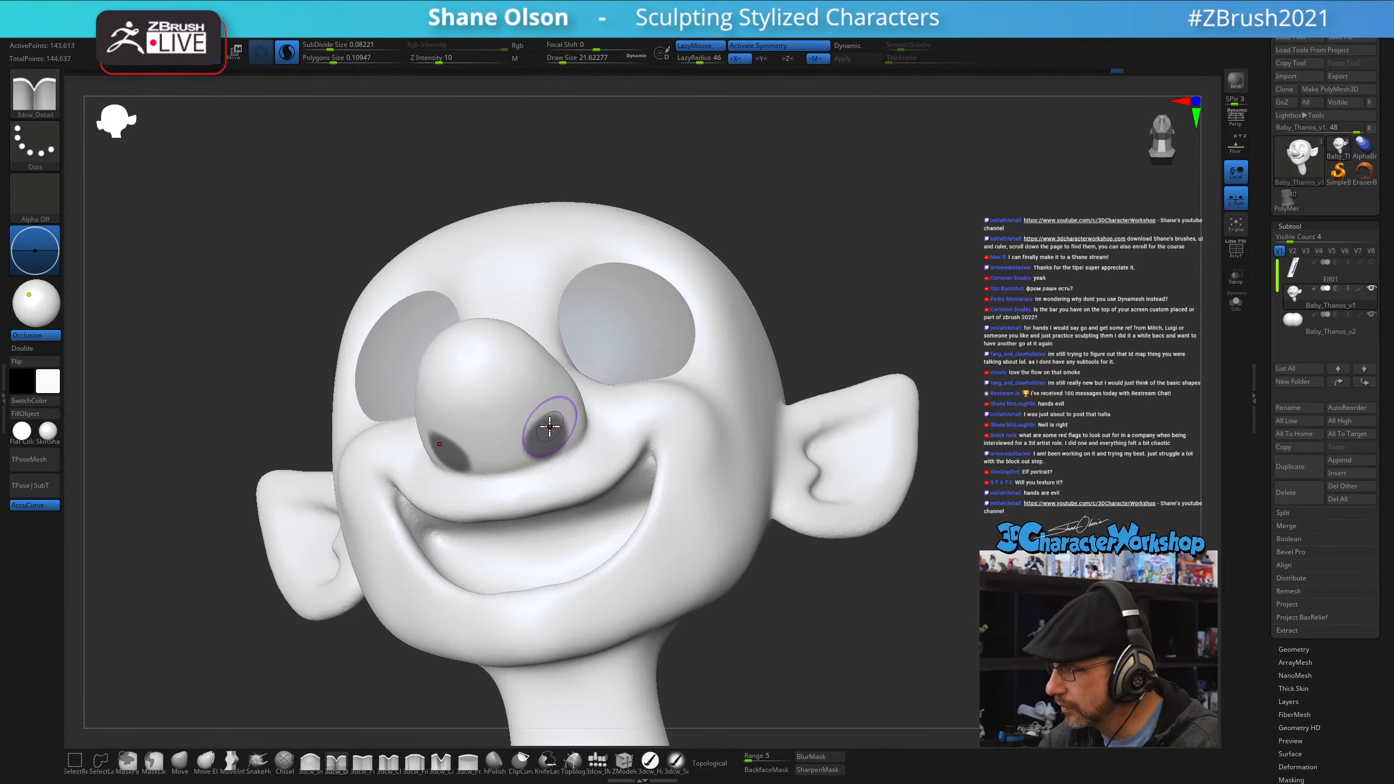
left_click_drag(782, 609, 659, 596)
left_click(806, 627, "ctrl")
- Centre the transform gizmo on the unmasked nostril areas, shift them slightly upward and return to sculpting
key("w")
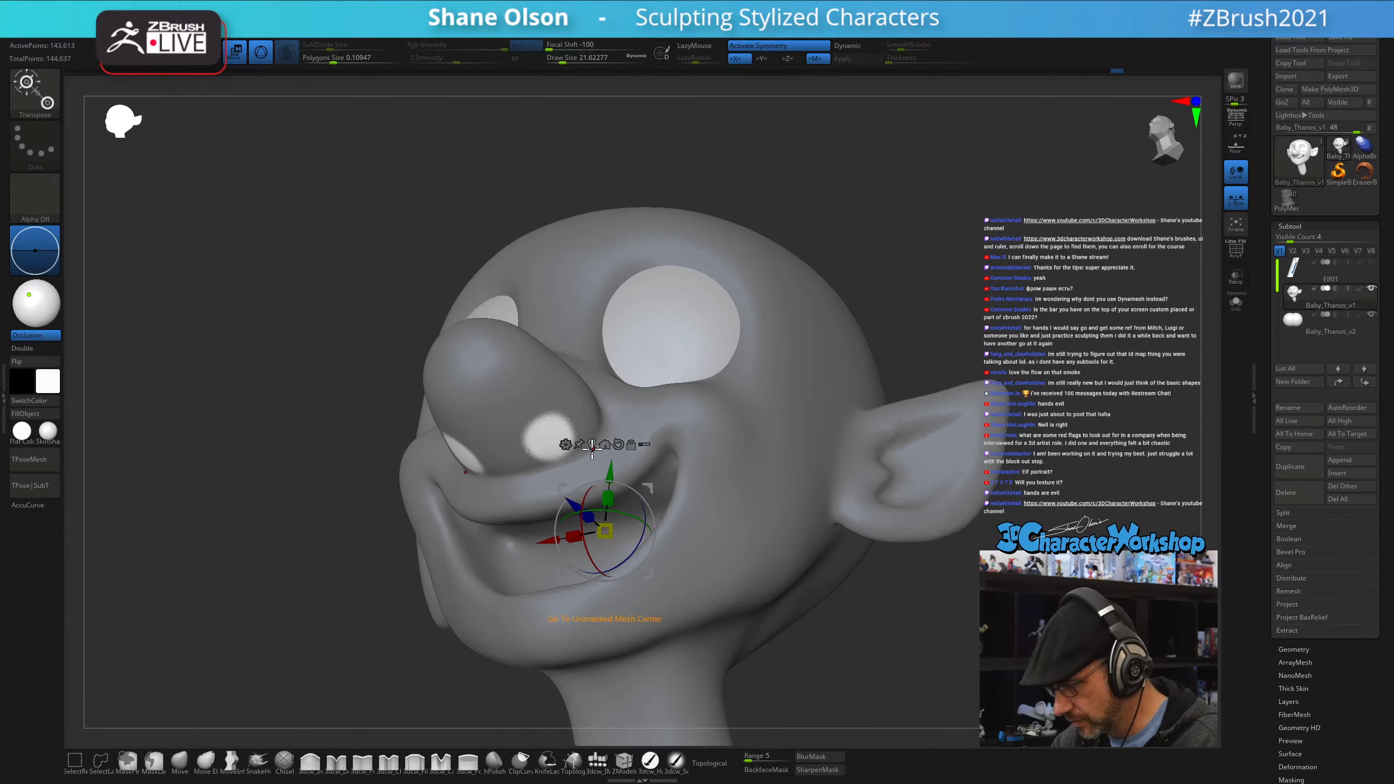
left_click(592, 450)
right_click_drag(605, 382, 586, 409)
left_click_drag(568, 410, 571, 400)
mouse_move(583, 458)
right_mouse_down()
mouse_move(608, 417)
mouse_move(525, 461)
mouse_move(572, 406)
right_mouse_up()
key("q")
key("shift")
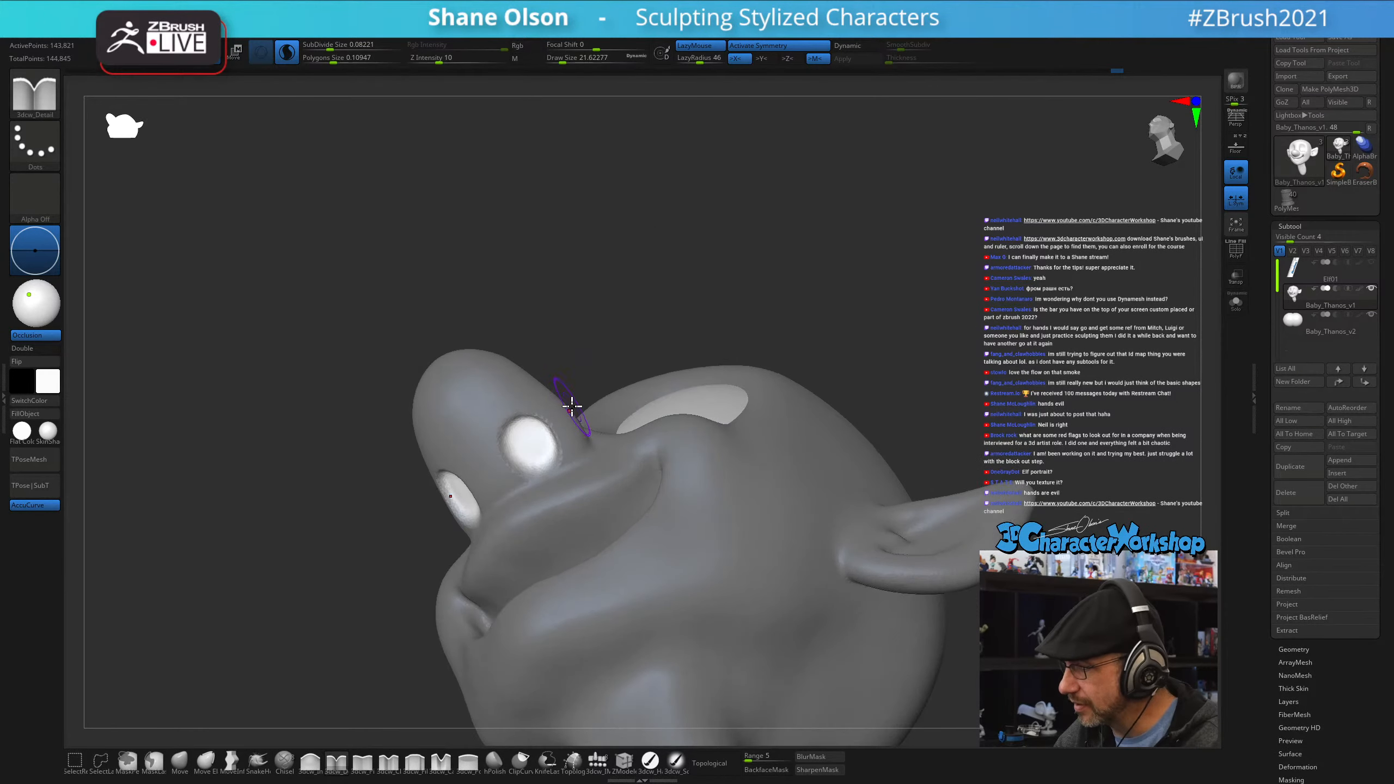
- Smooth the nostril recesses, clear the mask around them and blend their rims into the nose's underside
left_click(573, 458, "ctrl+alt")
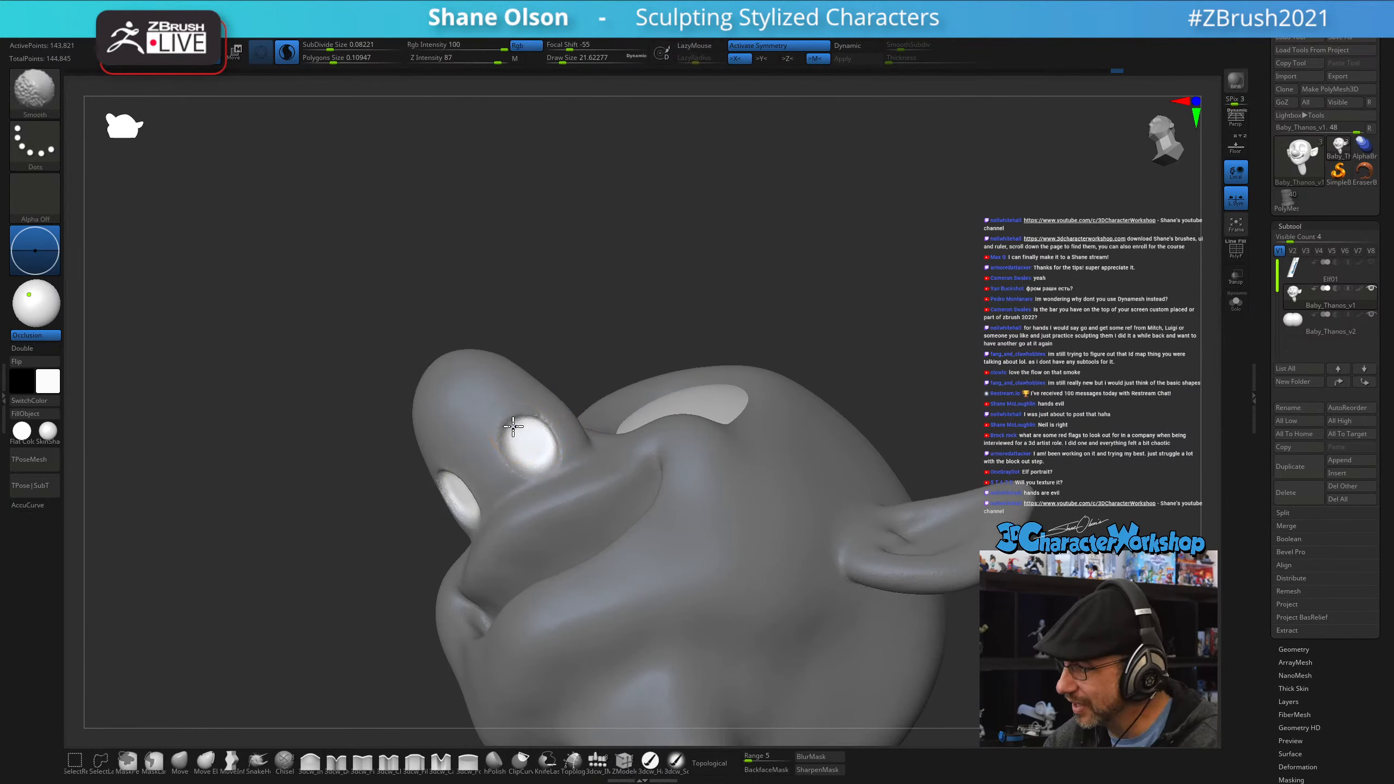
left_click_drag(514, 471, 511, 434, "shift")
left_click(596, 333, "ctrl")
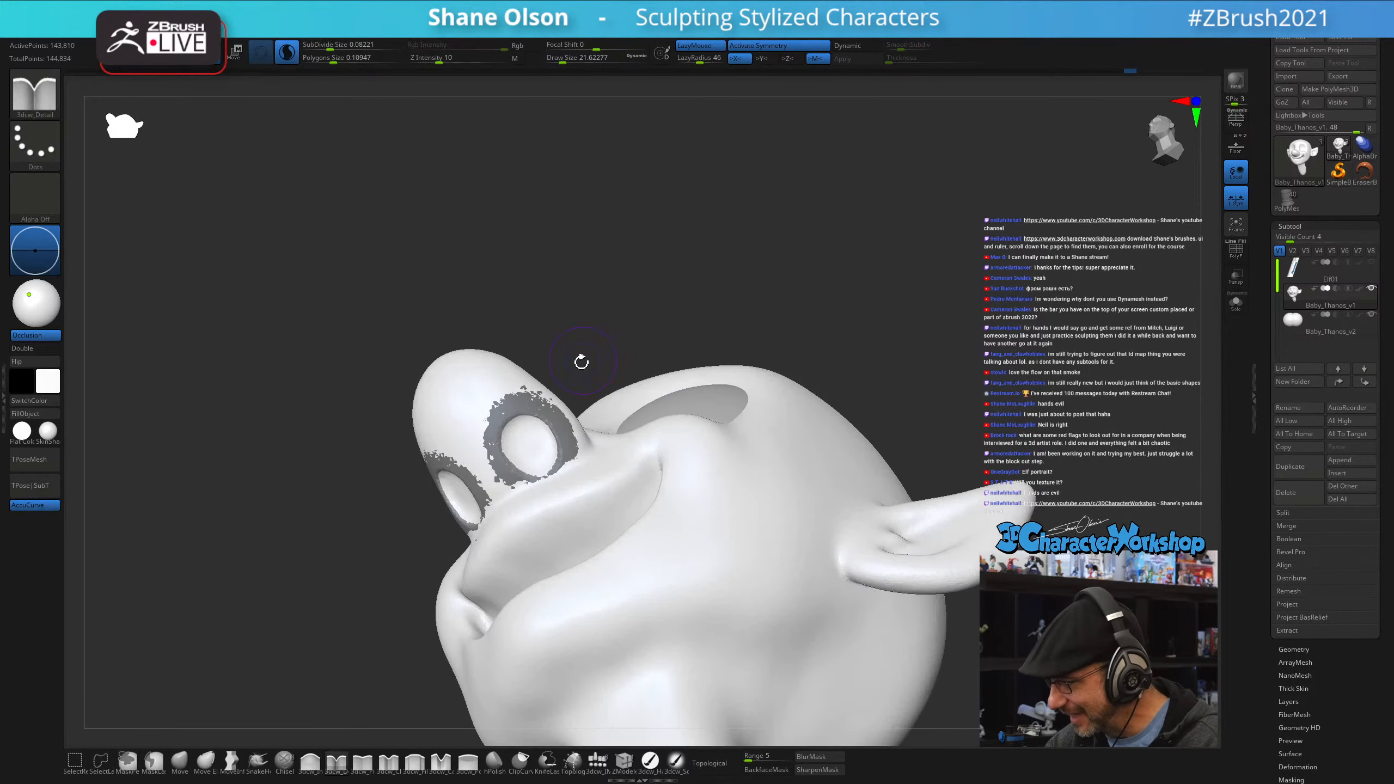
left_click_drag(594, 332, 599, 340, "ctrl")
mouse_move(596, 333)
left_mouse_down()
mouse_move(606, 351)
mouse_move(578, 349)
left_mouse_up()
left_click_drag(539, 461, 514, 415, "shift")
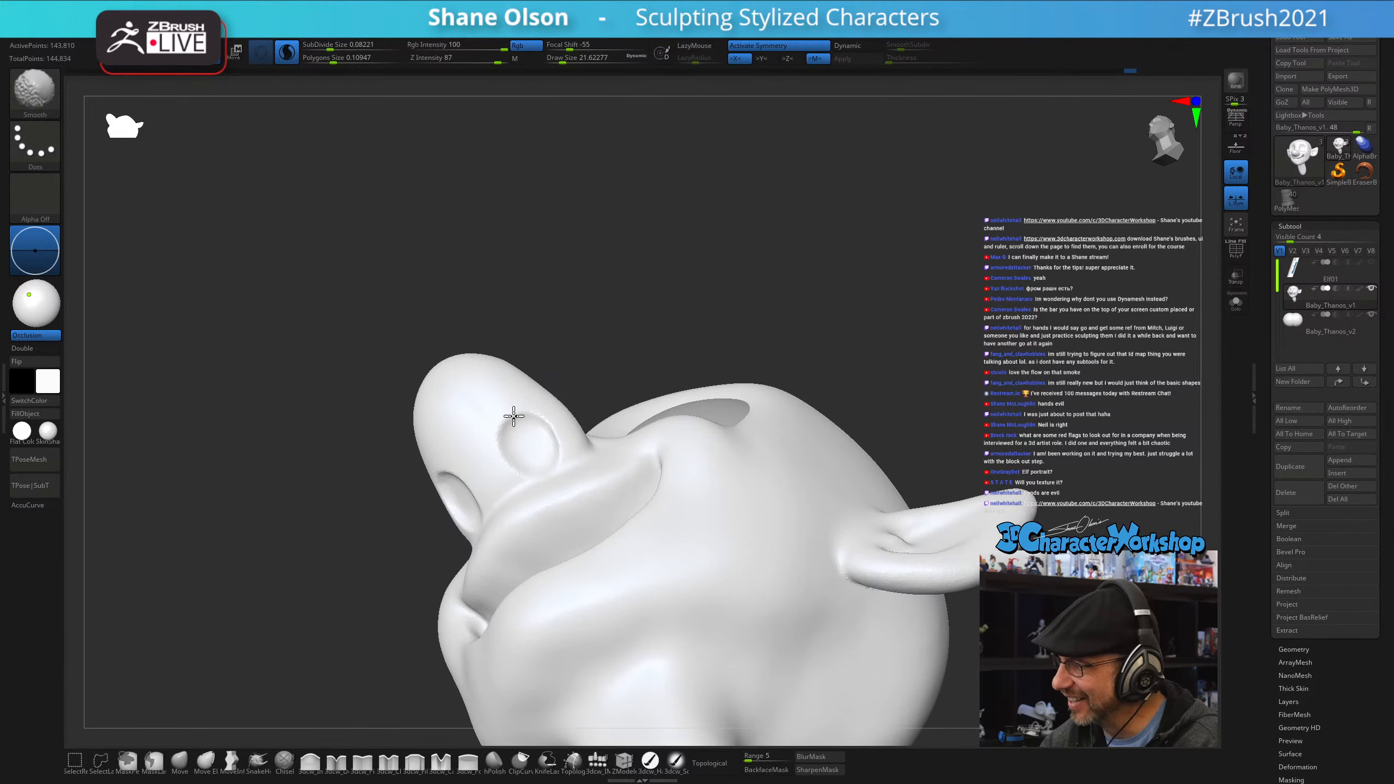
- Insert a Cylinder mesh centred at the mouth with the insert mesh brush, viewed from beneath the head
left_click_drag(595, 319, 617, 381)
left_click_drag(730, 525, 753, 562)
right_click_drag(753, 561, 980, 575)
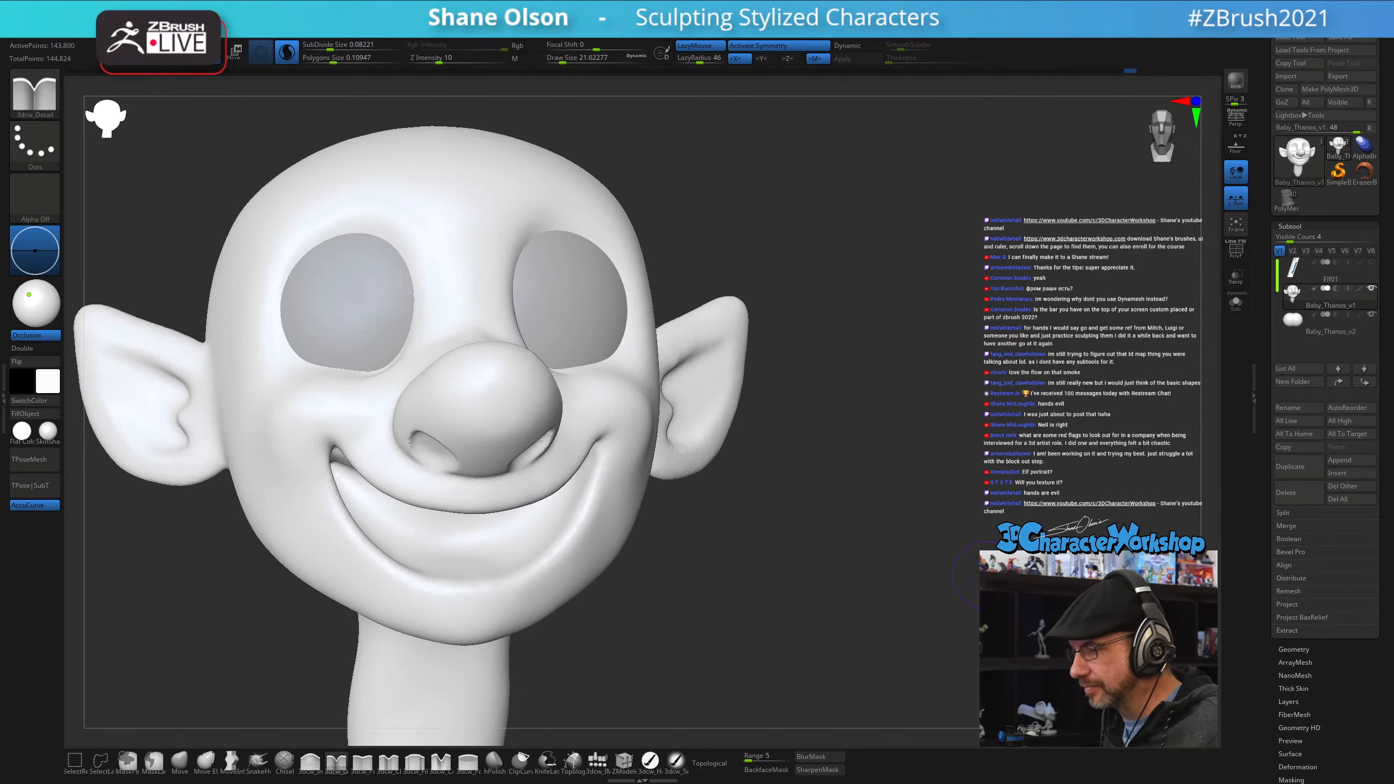
mouse_move(943, 515)
left_mouse_down()
mouse_move(825, 567)
mouse_move(840, 529)
mouse_move(835, 486)
left_mouse_up()
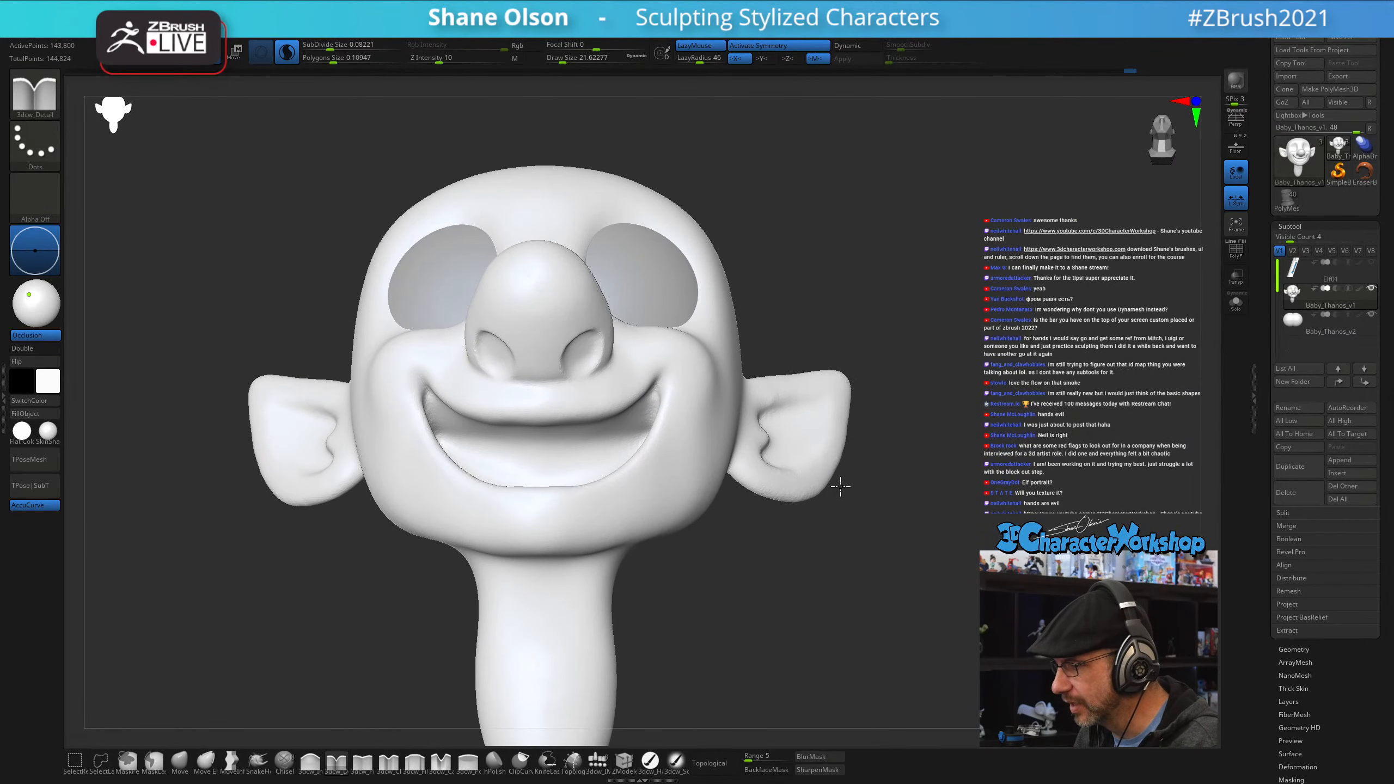
left_click(599, 762)
left_click_drag(897, 585, 884, 553)
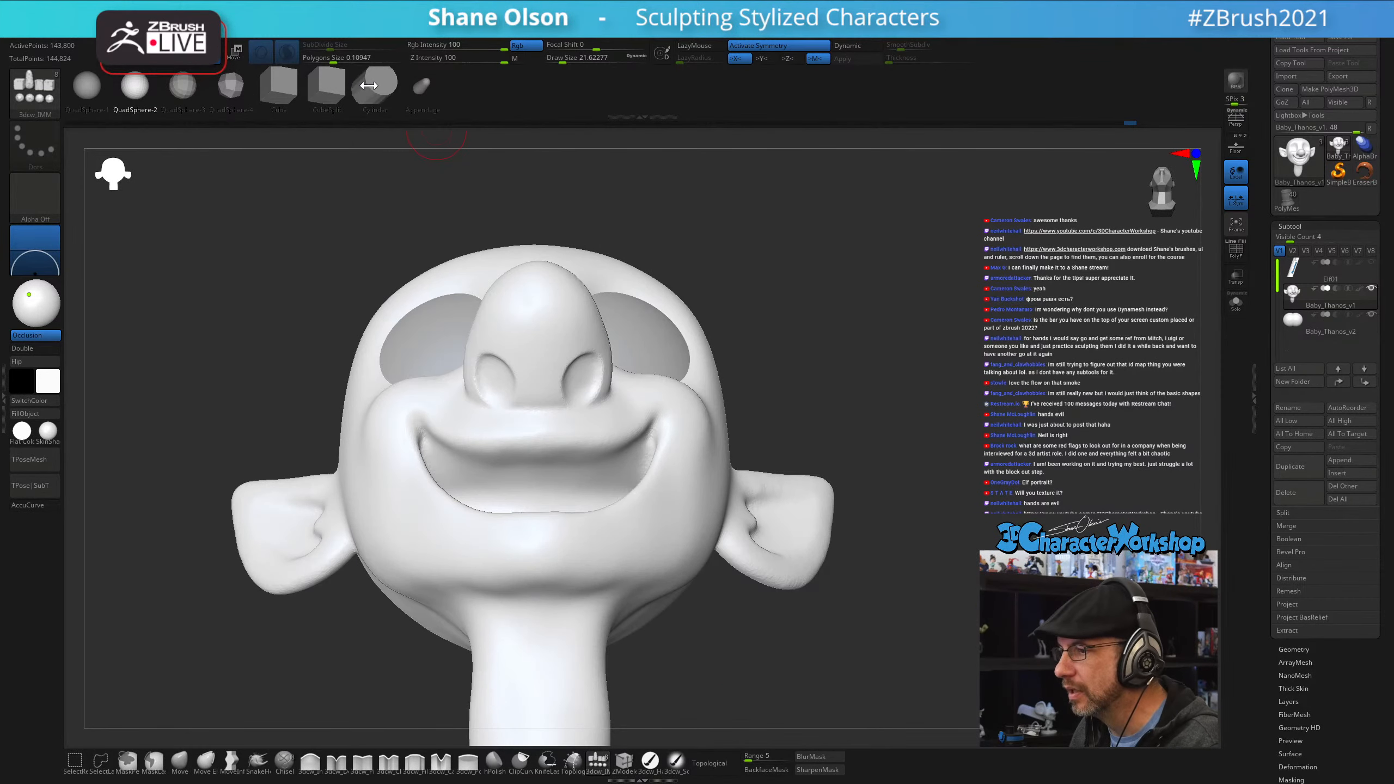
mouse_move(960, 429)
left_mouse_down()
mouse_move(961, 385)
mouse_move(781, 436)
left_mouse_up()
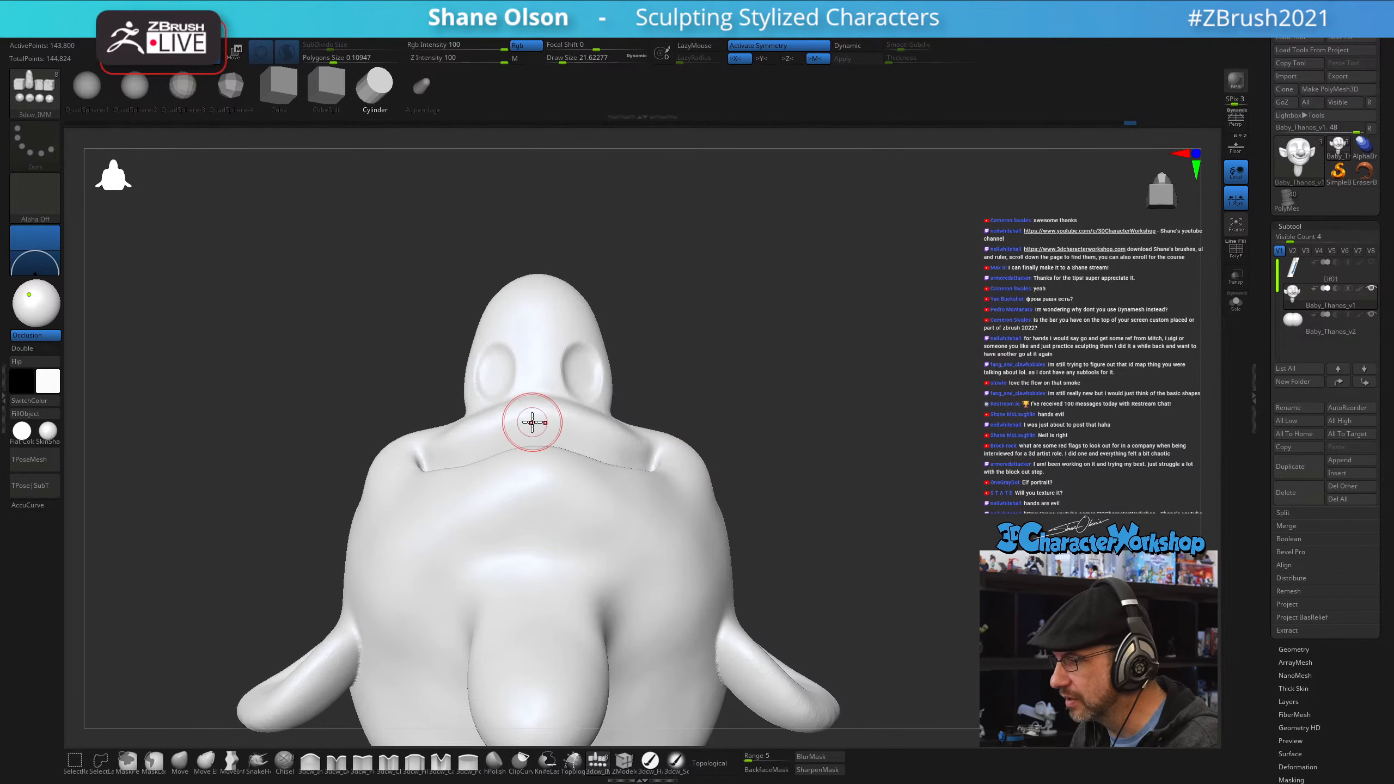
left_click_drag(539, 423, 536, 505)
- Shrink and flatten the cylinder, tilt it and place it inside the mouth behind the upper lip, with the gizmo re-centred on it
left_click_drag(872, 345, 824, 492)
key("w")
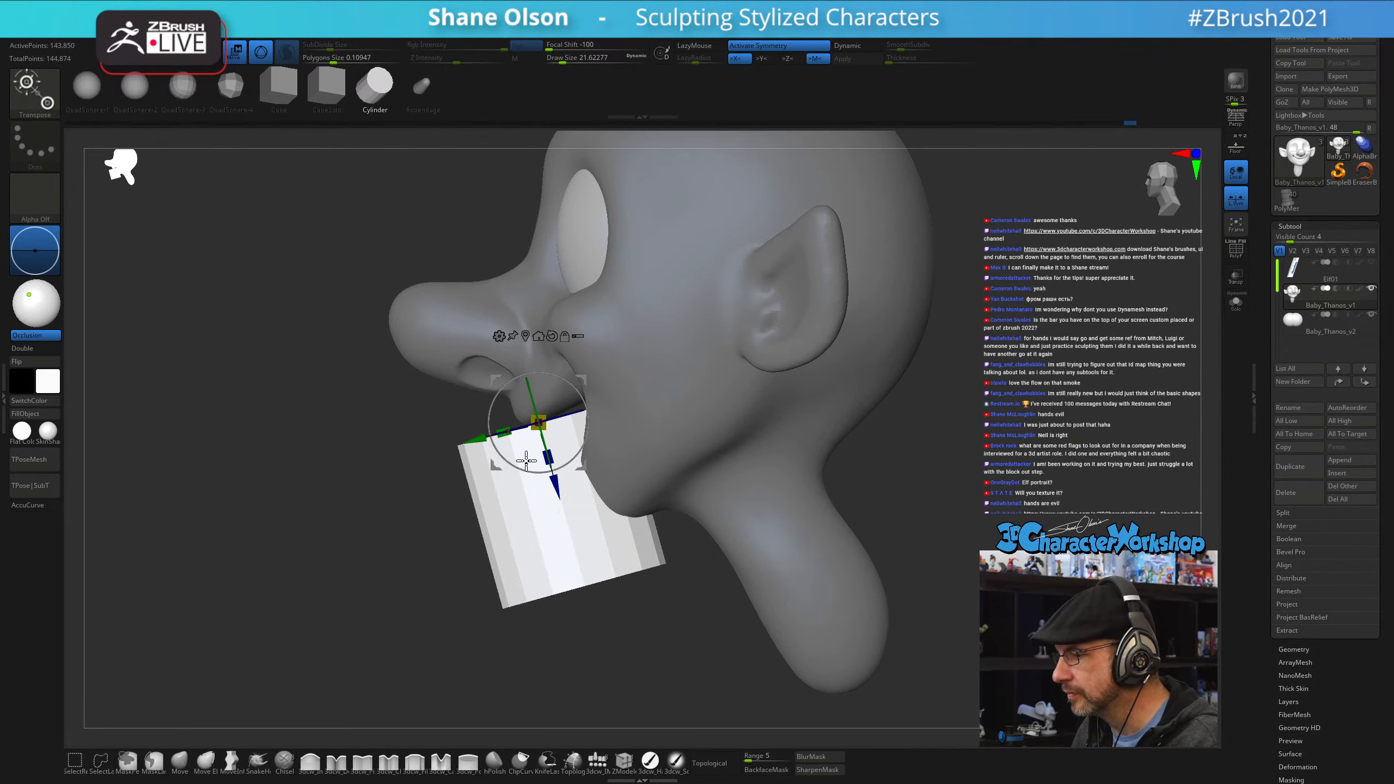
left_click_drag(546, 460, 652, 333)
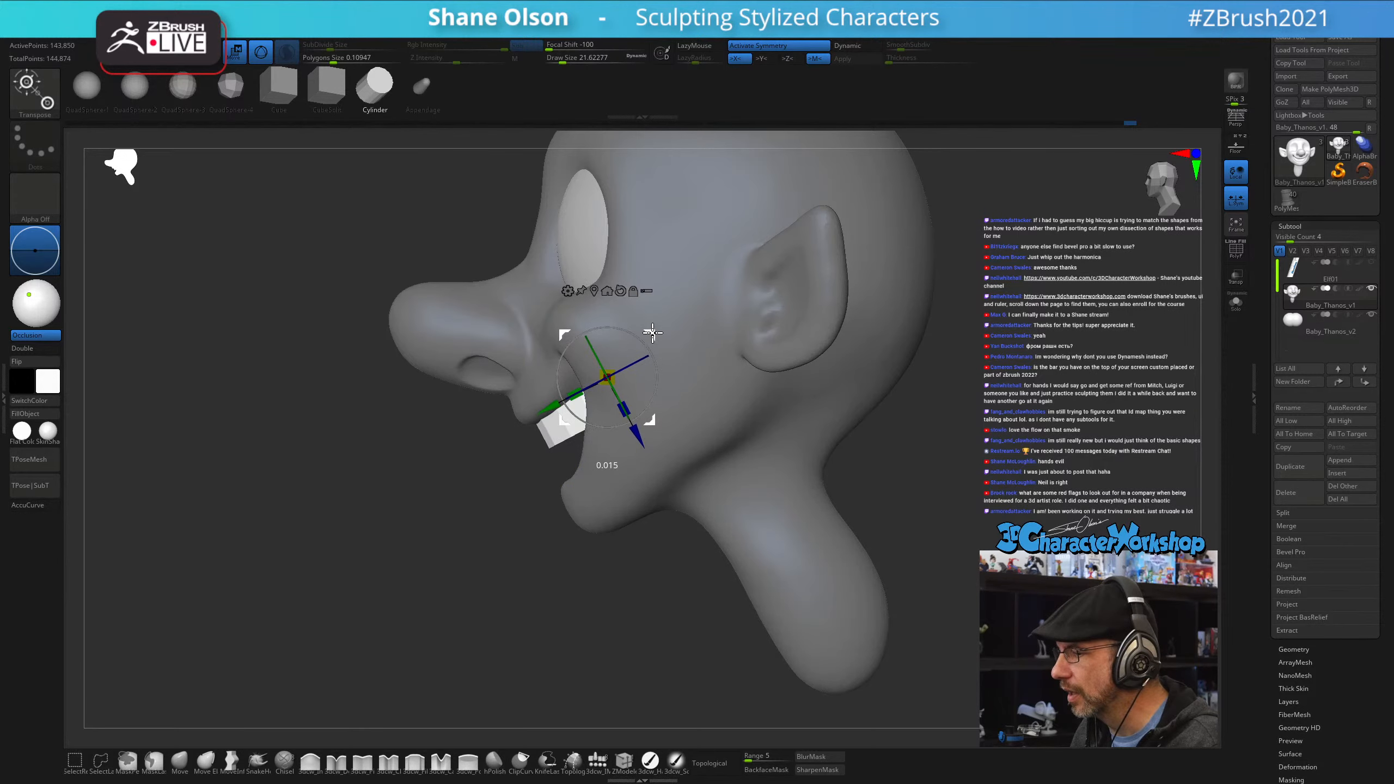
left_click_drag(392, 455, 792, 484)
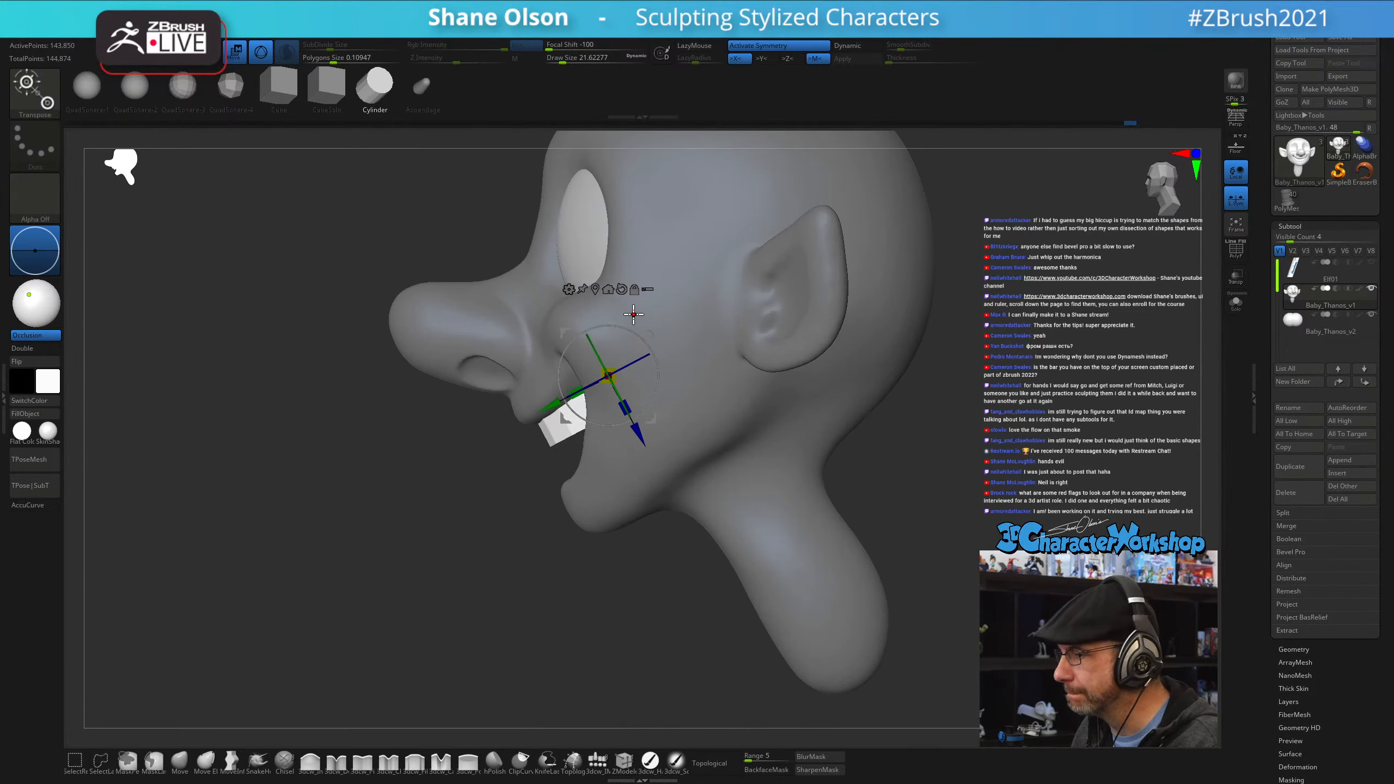
left_click_drag(657, 329, 616, 360, "alt")
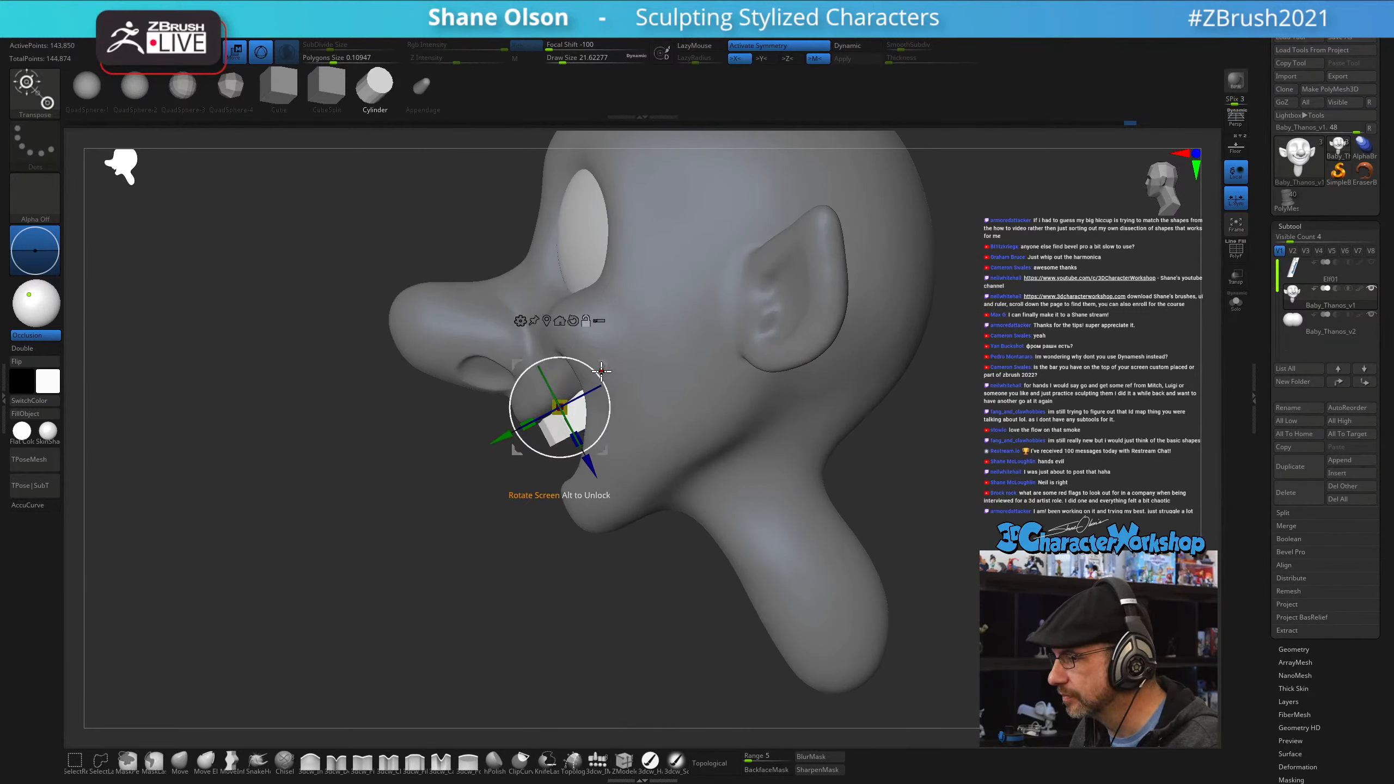
- Widen the teeth cylinder sideways by a factor of about 1.14 and adjust its tilt slightly in profile
left_click_drag(345, 437, 972, 342)
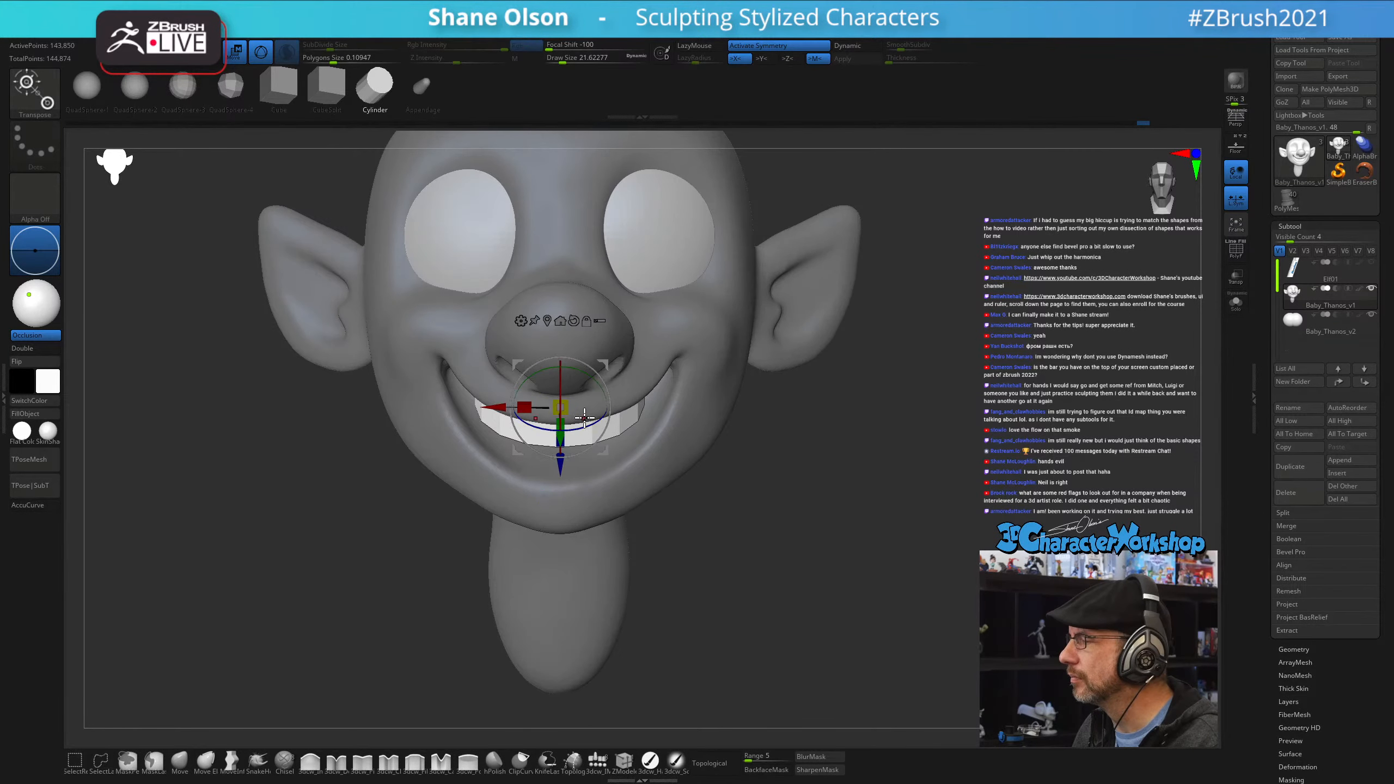
left_click_drag(524, 407, 519, 406)
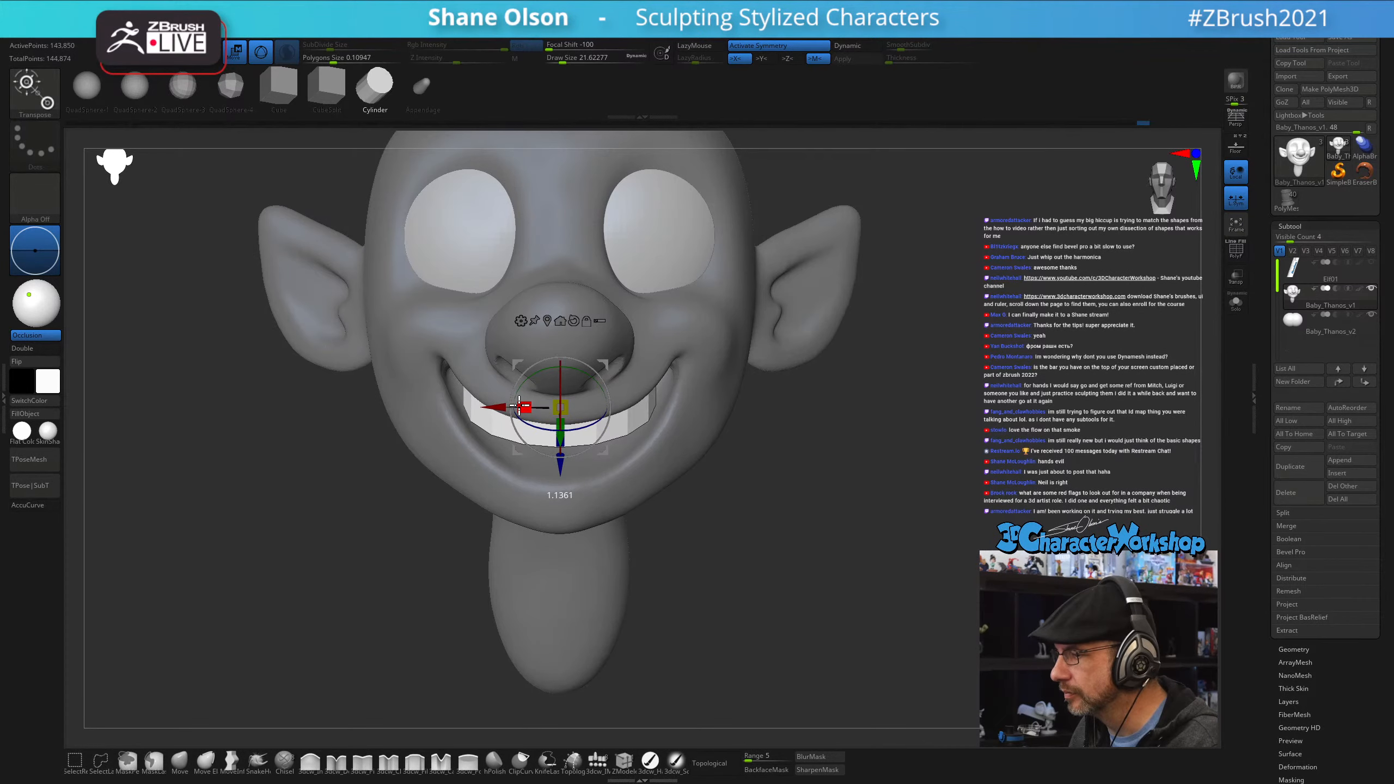
left_click_drag(828, 501, 780, 467)
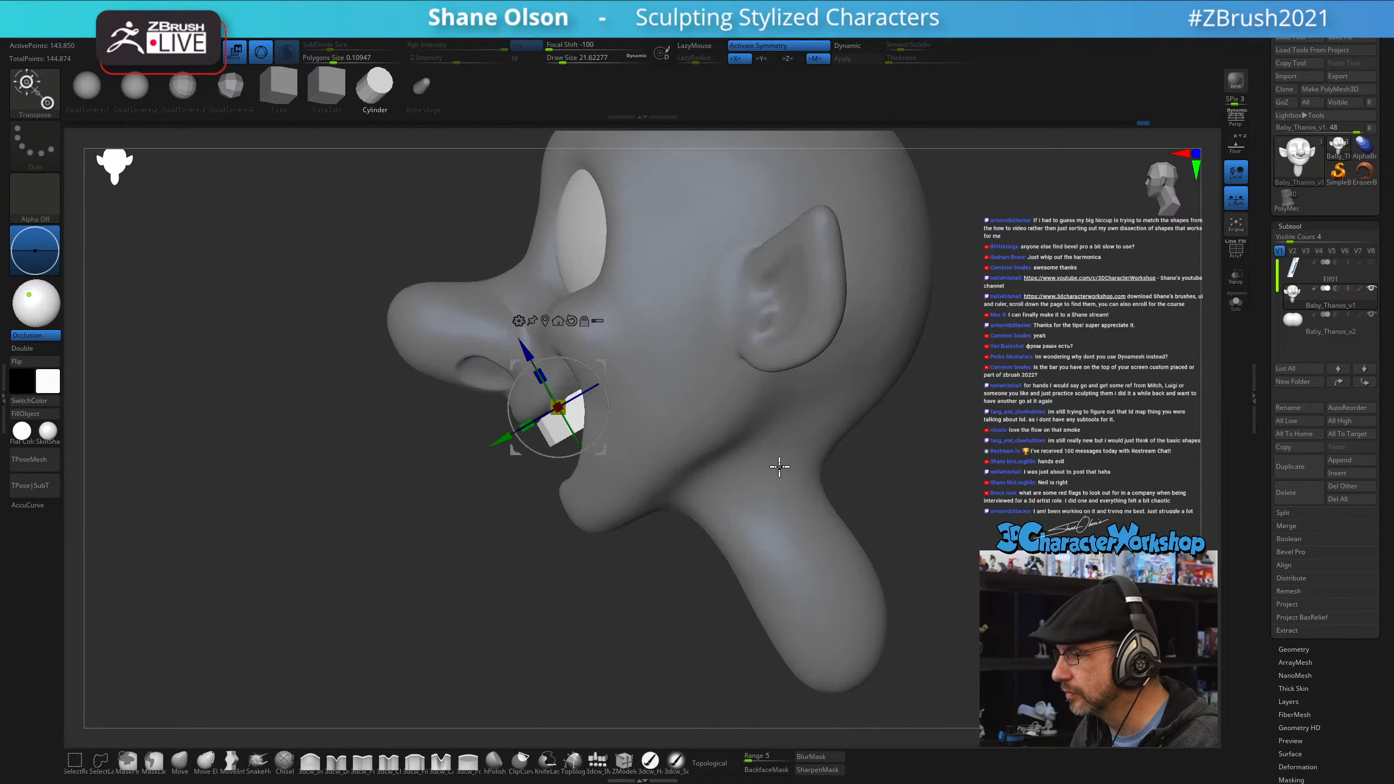
left_click_drag(599, 418, 600, 366)
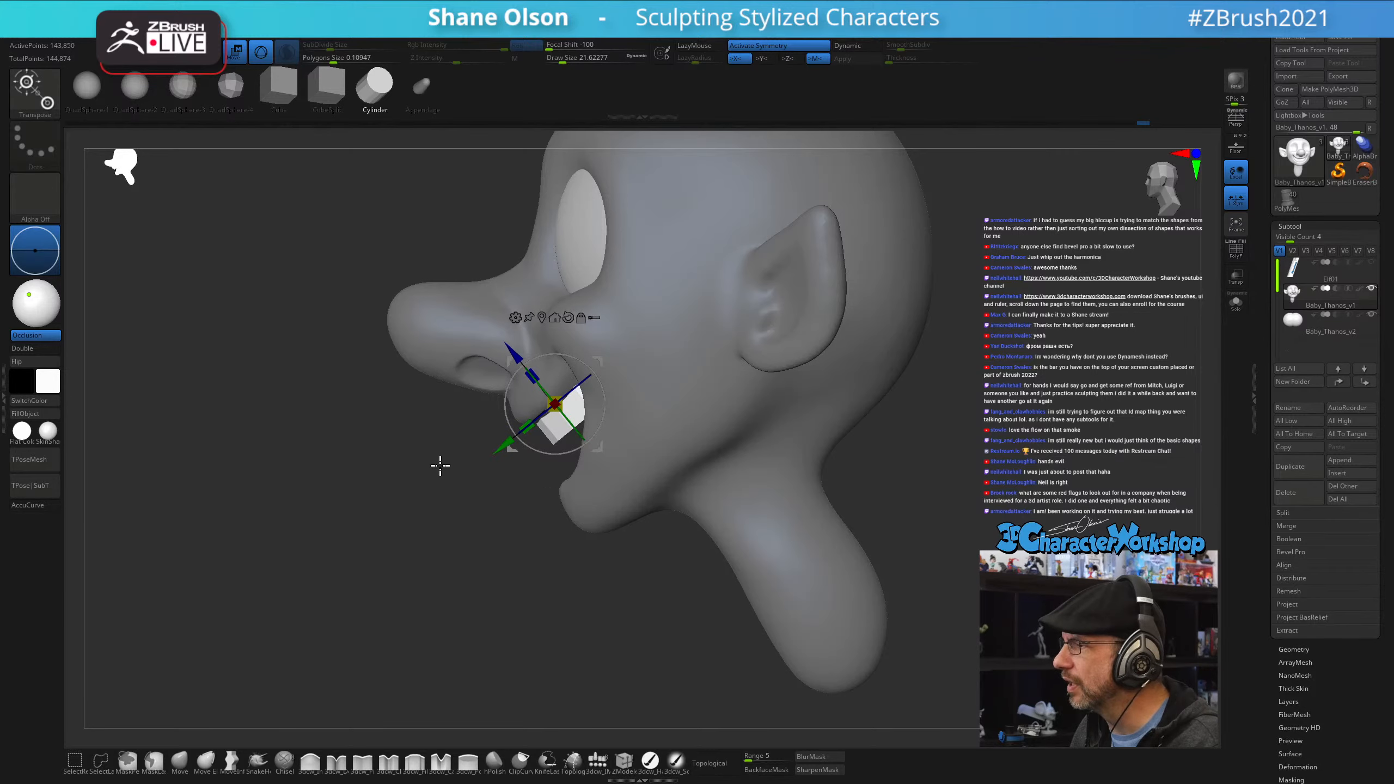
- Split the unmasked teeth cylinder from the head into its own subtool and make that subtool active
left_click_drag(563, 583, 775, 516)
key("q")
key("space")
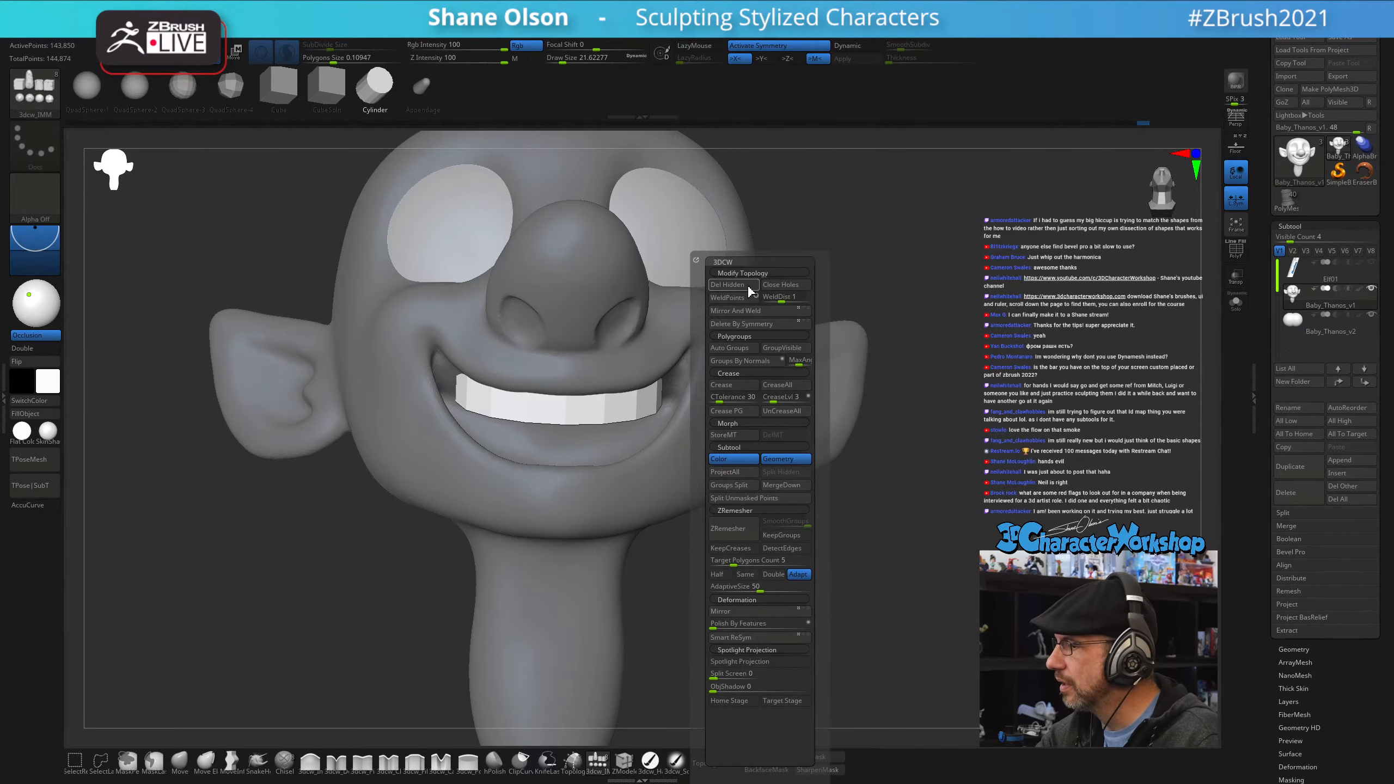
left_click(752, 499)
mouse_move(798, 566)
left_mouse_down()
mouse_move(798, 583)
mouse_move(775, 558)
mouse_move(788, 528)
left_mouse_up()
key("Down")
- Isolate the teeth cylinder with its polyframe shown and create polygroups by normals for its caps and side wall
key("shift+f")
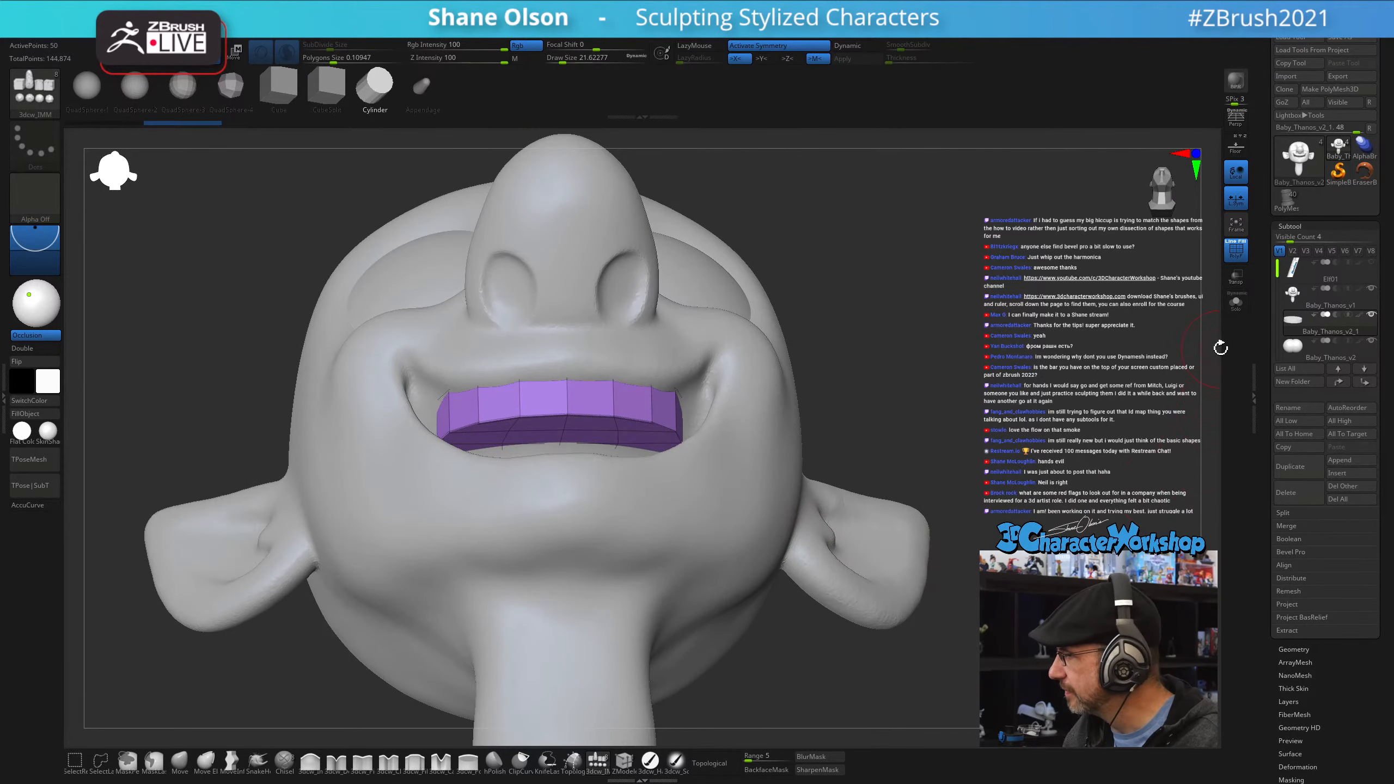
left_click(1237, 302)
left_click_drag(960, 498, 852, 726)
key("space")
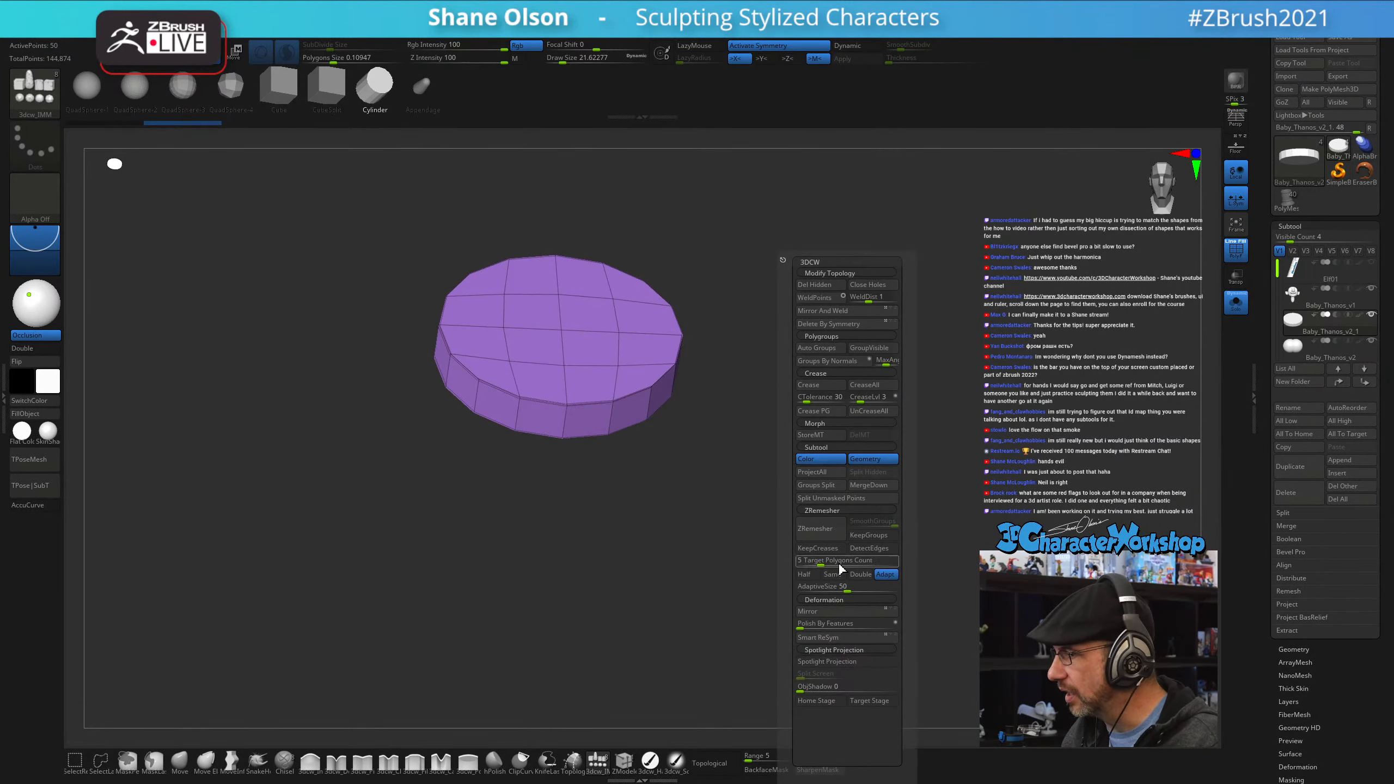
left_click(839, 361)
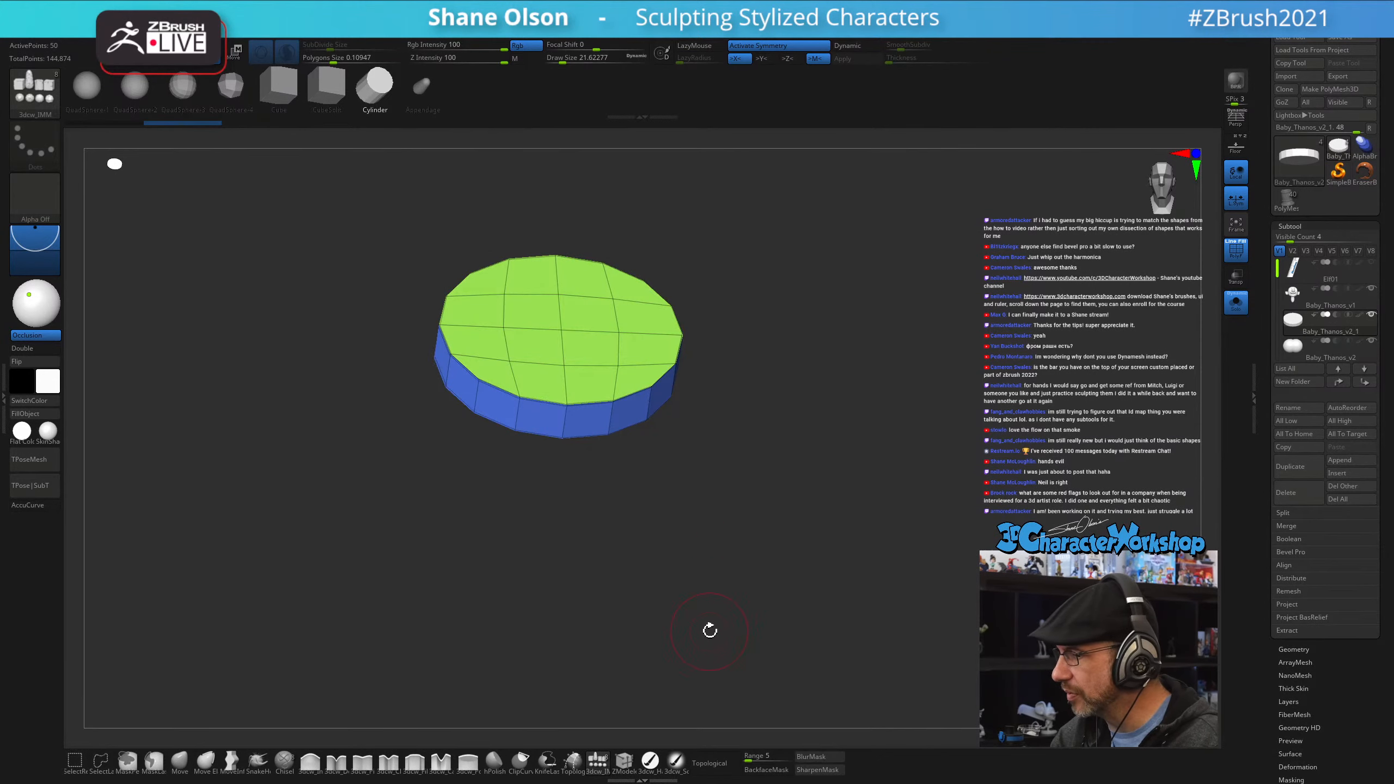
- Hide the cylinder's two cap polygroups and delete them so only the side band remains
left_click_drag(710, 631, 712, 439)
left_click(541, 463, "ctrl+shift")
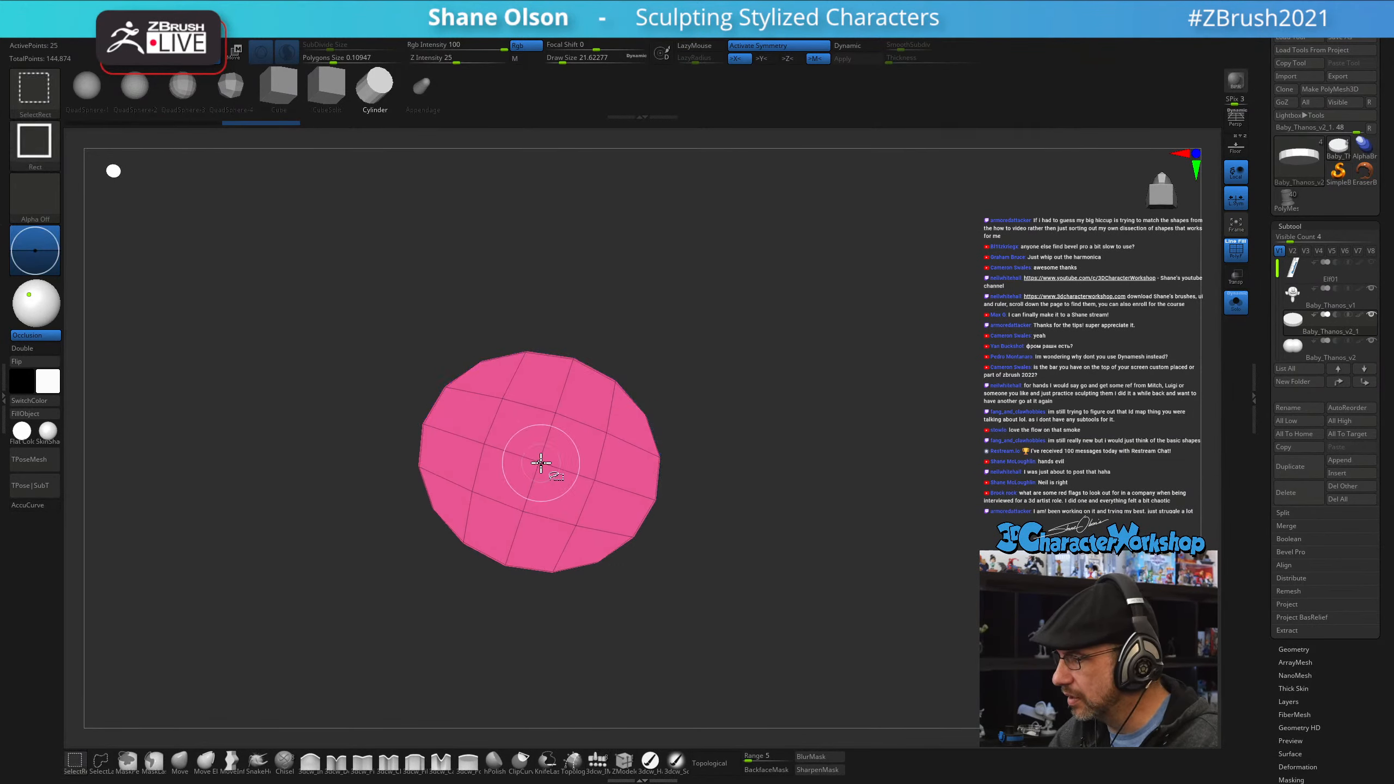
left_click(541, 463, "ctrl+shift")
left_click_drag(669, 303, 631, 538)
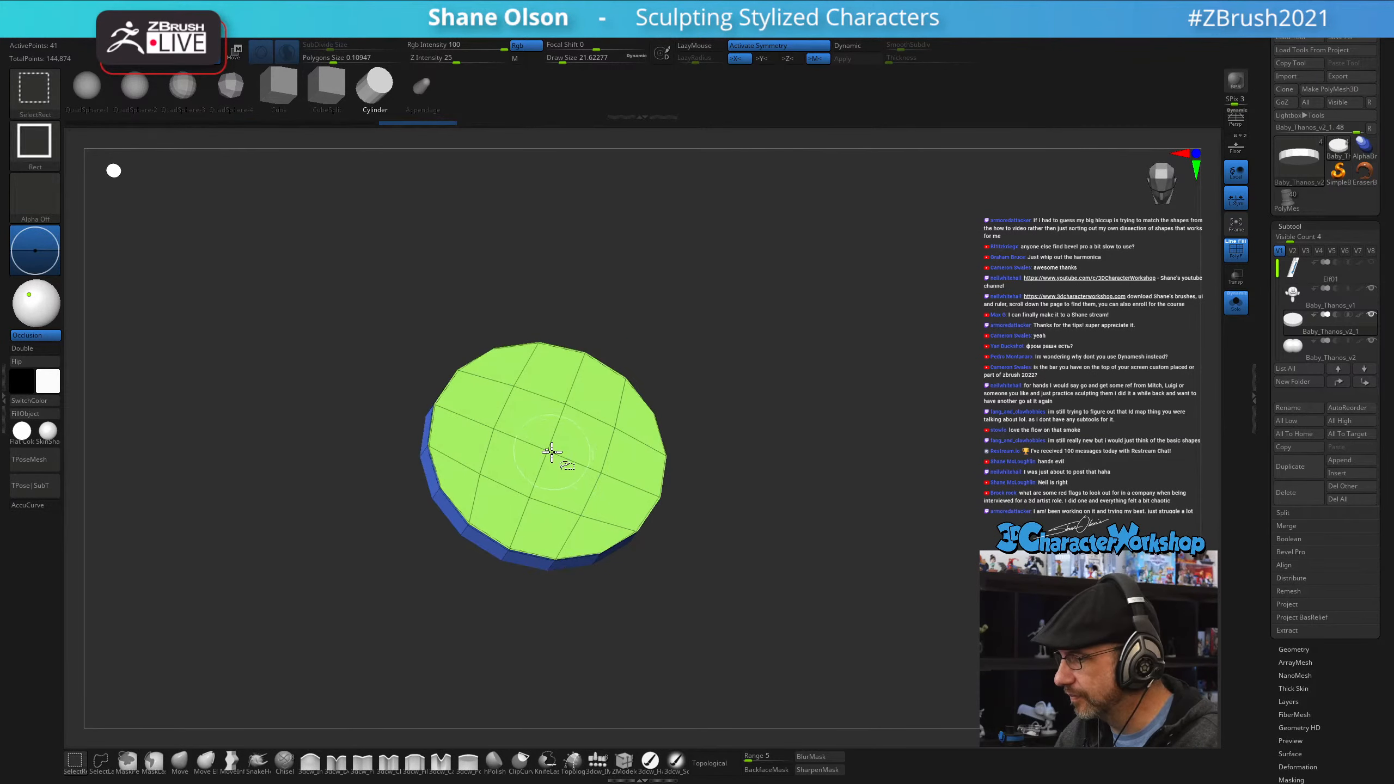
left_click(551, 452, "ctrl+shift")
key("grave")
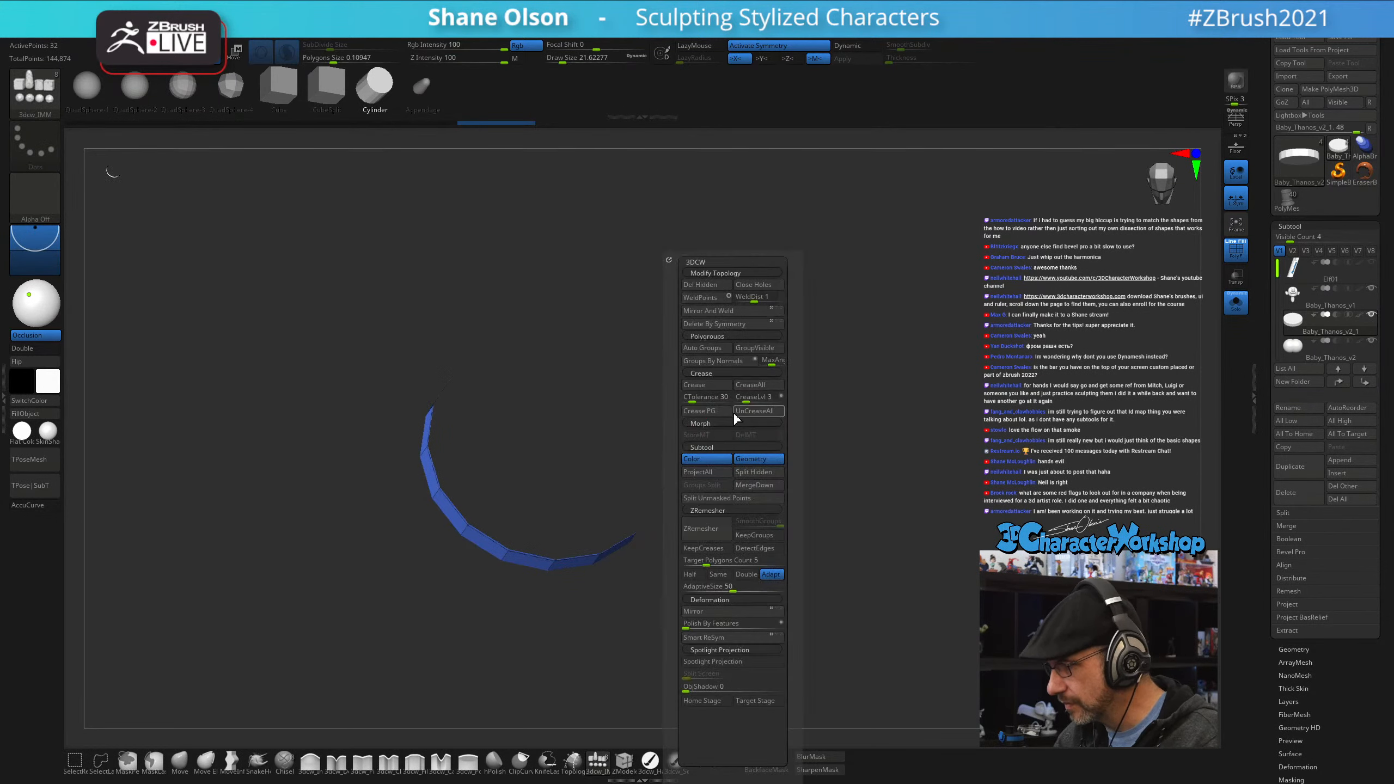
left_click(714, 290)
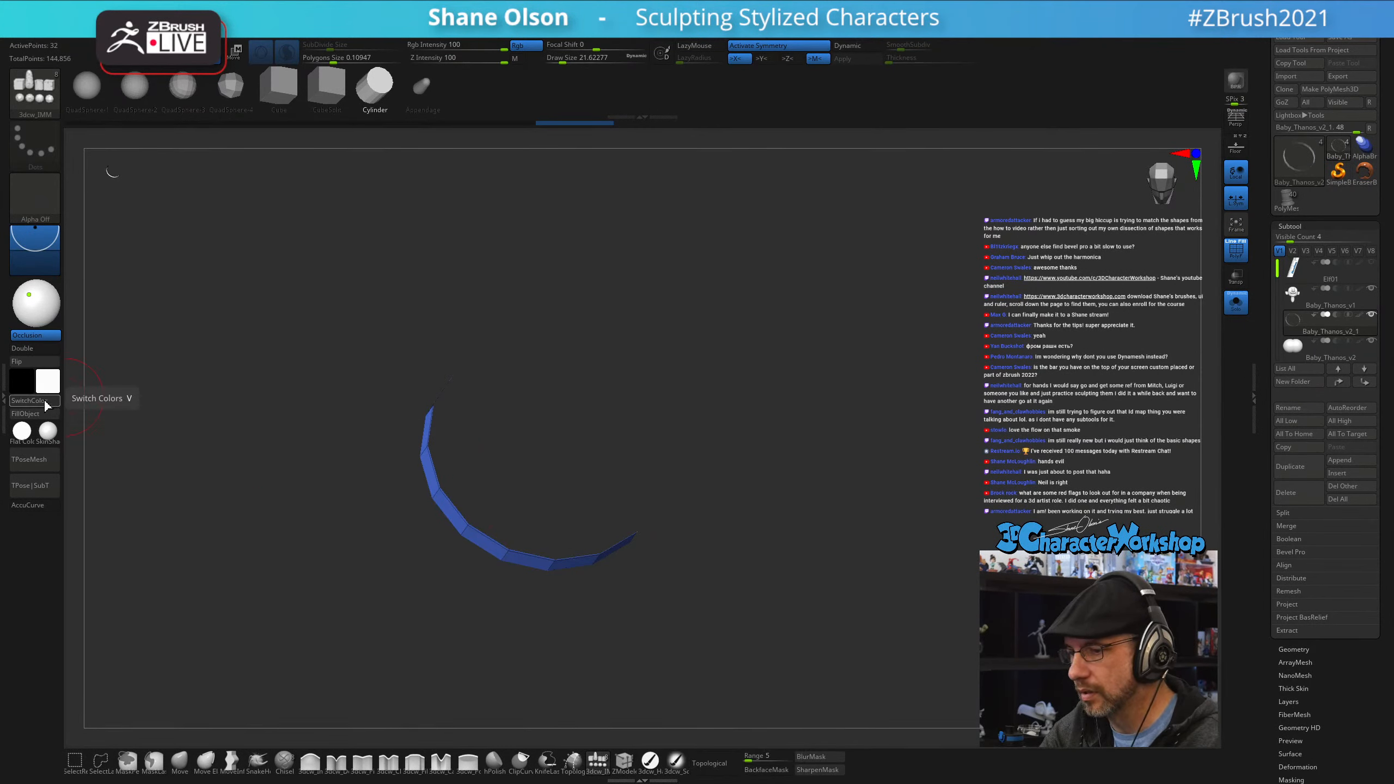
- Turn on double-sided display and delete the rear polygons of the teeth band, keeping the front arc
left_click(34, 348)
left_click_drag(752, 571, 878, 543)
left_click_drag(602, 363, 729, 500, "ctrl+alt+shift")
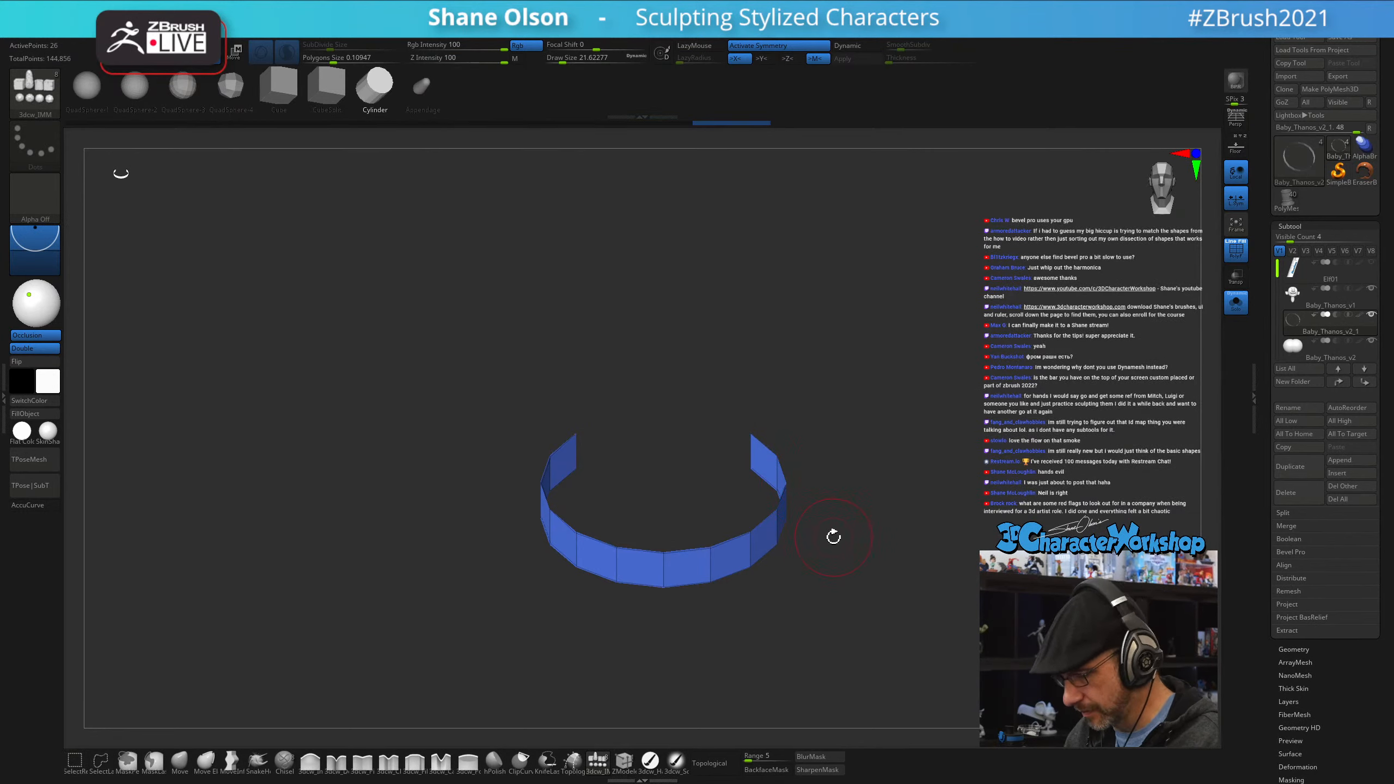
key("space")
left_click(808, 285)
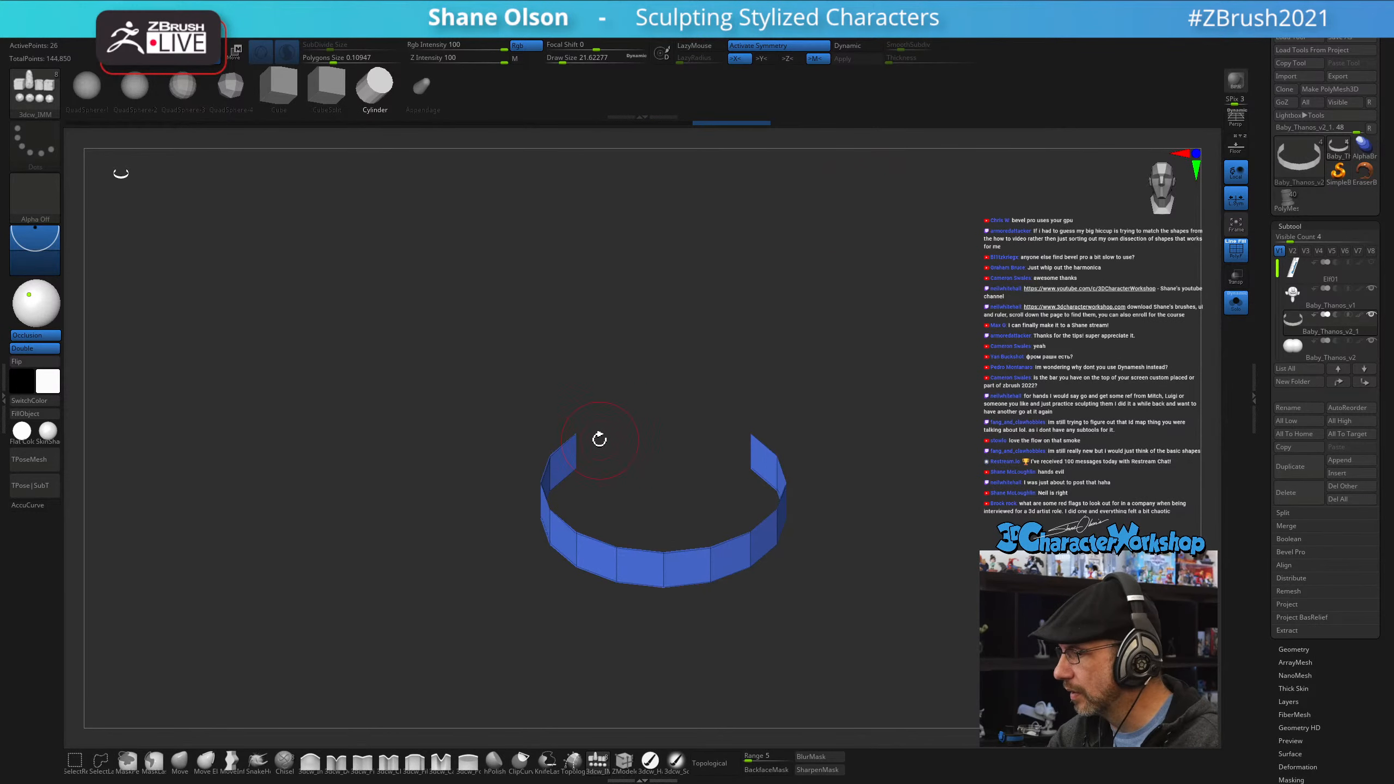
- Spread the two back ends of the teeth band outward with the Move brush and turn on dynamic subdivision
left_click(181, 767)
mouse_move(548, 392)
left_mouse_down()
mouse_move(576, 408)
mouse_move(585, 392)
left_mouse_up()
left_click_drag(565, 441, 567, 406)
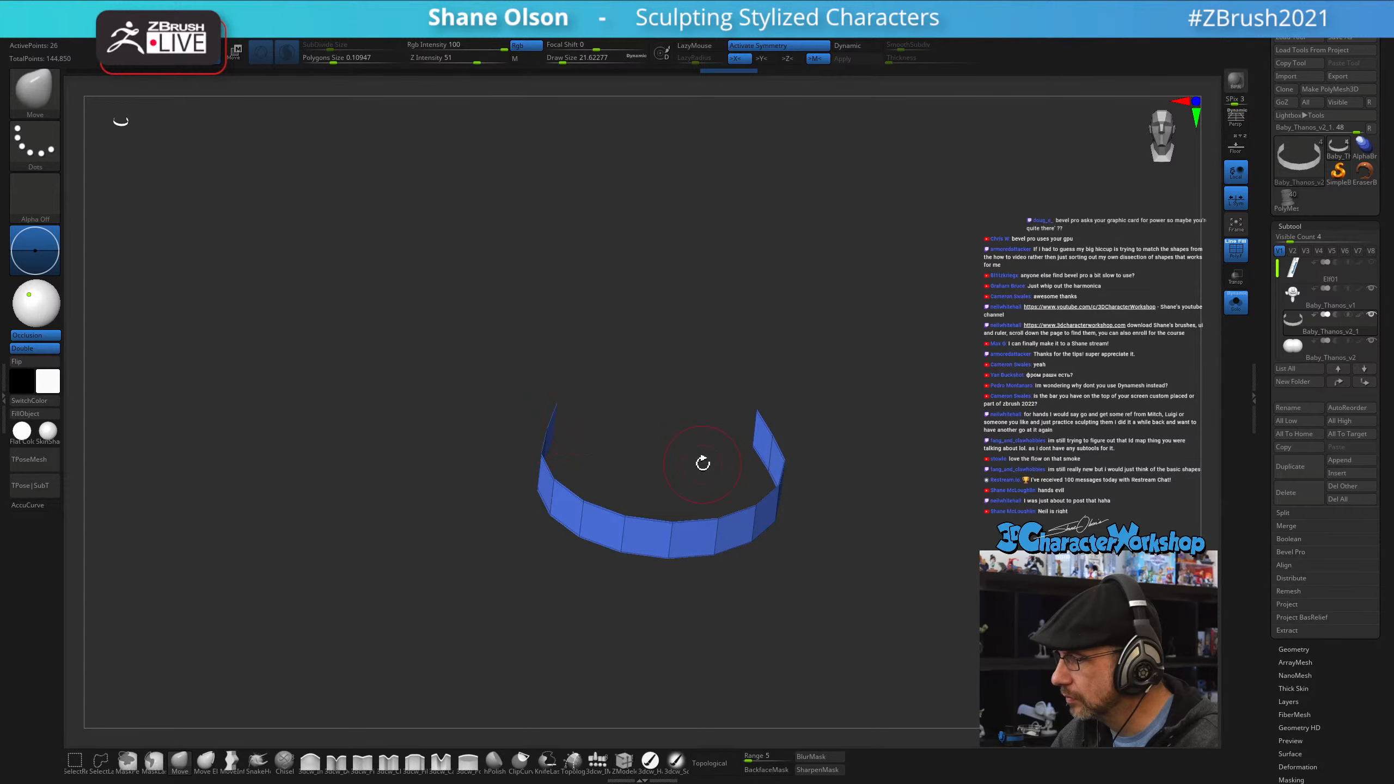
left_click_drag(704, 464, 780, 593)
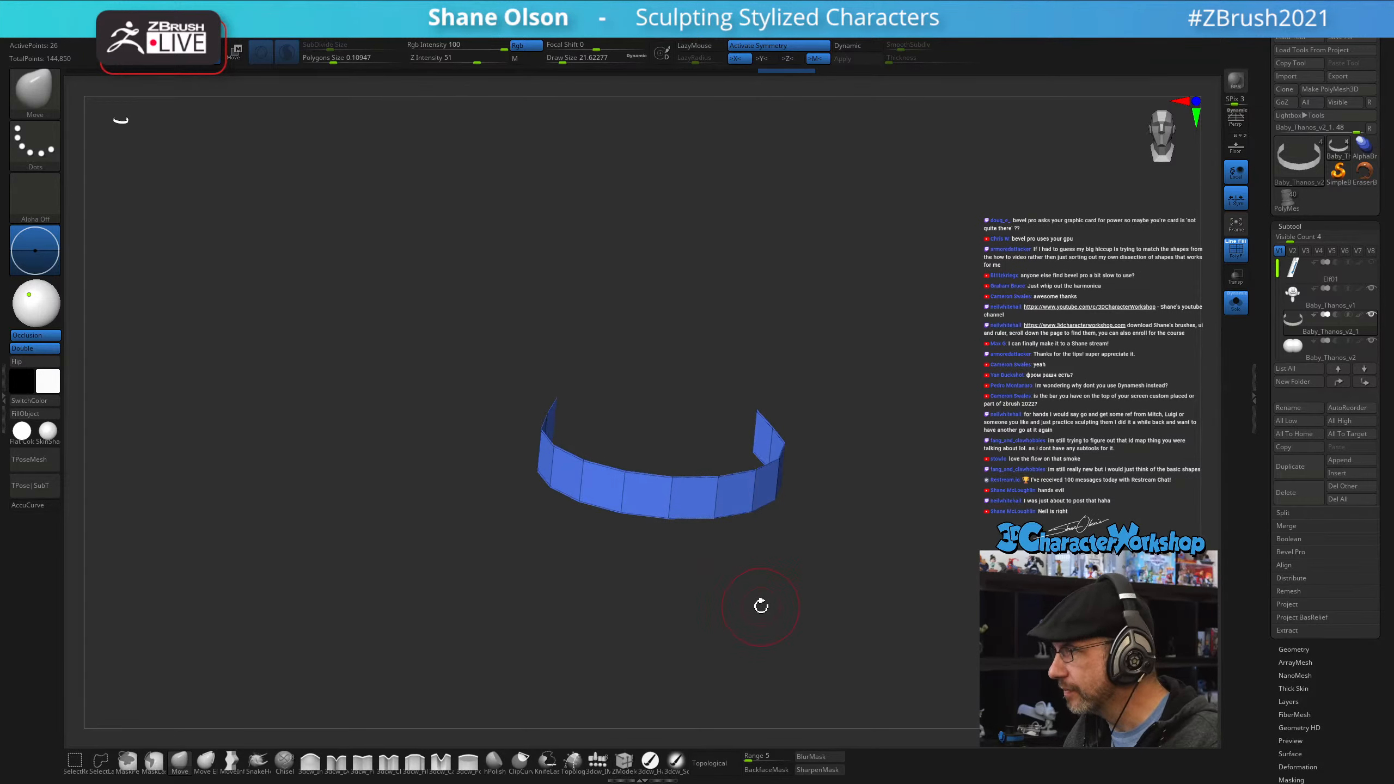
key("d")
left_click_drag(760, 592, 744, 609, "alt")
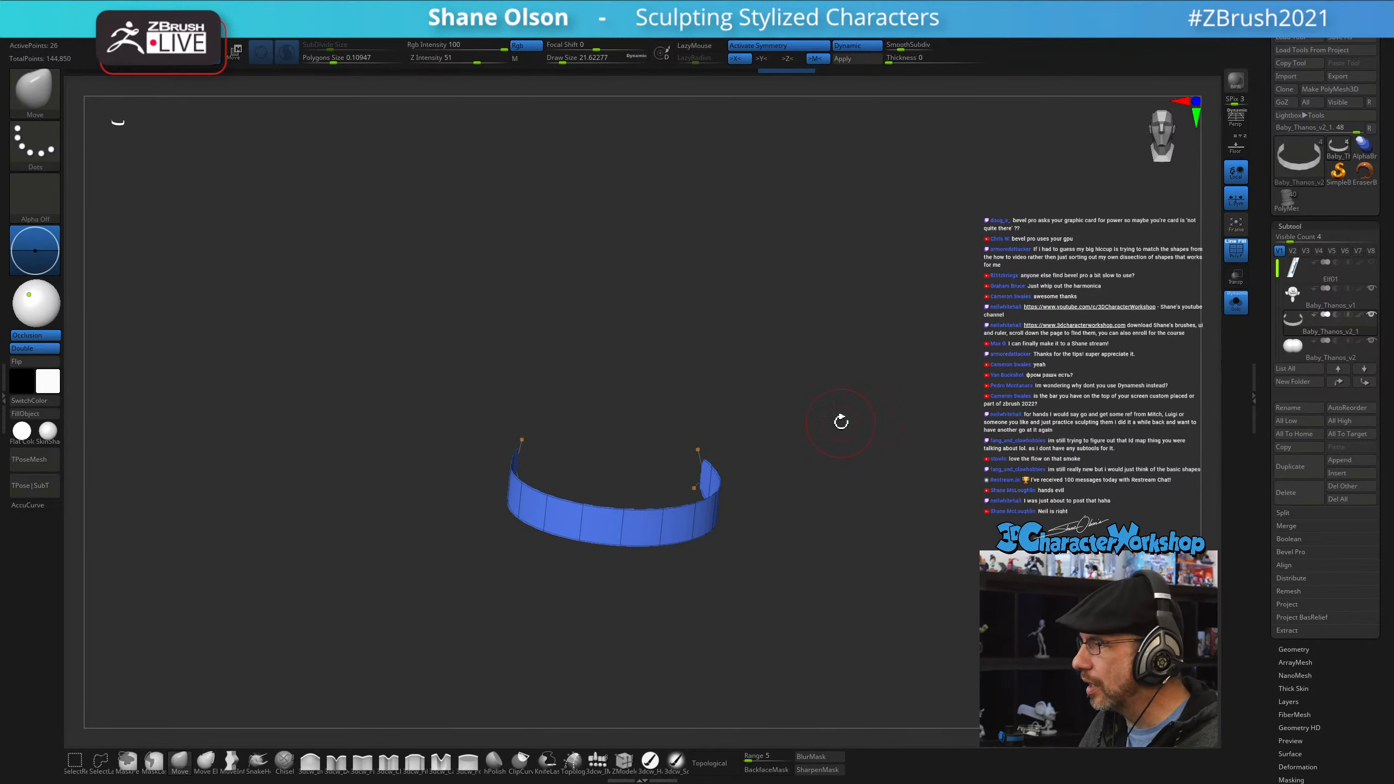
- With a draw size of about 46, mask the band's upper edge and shift its lower edge slightly backward
left_click_drag(841, 422, 806, 418)
key("s")
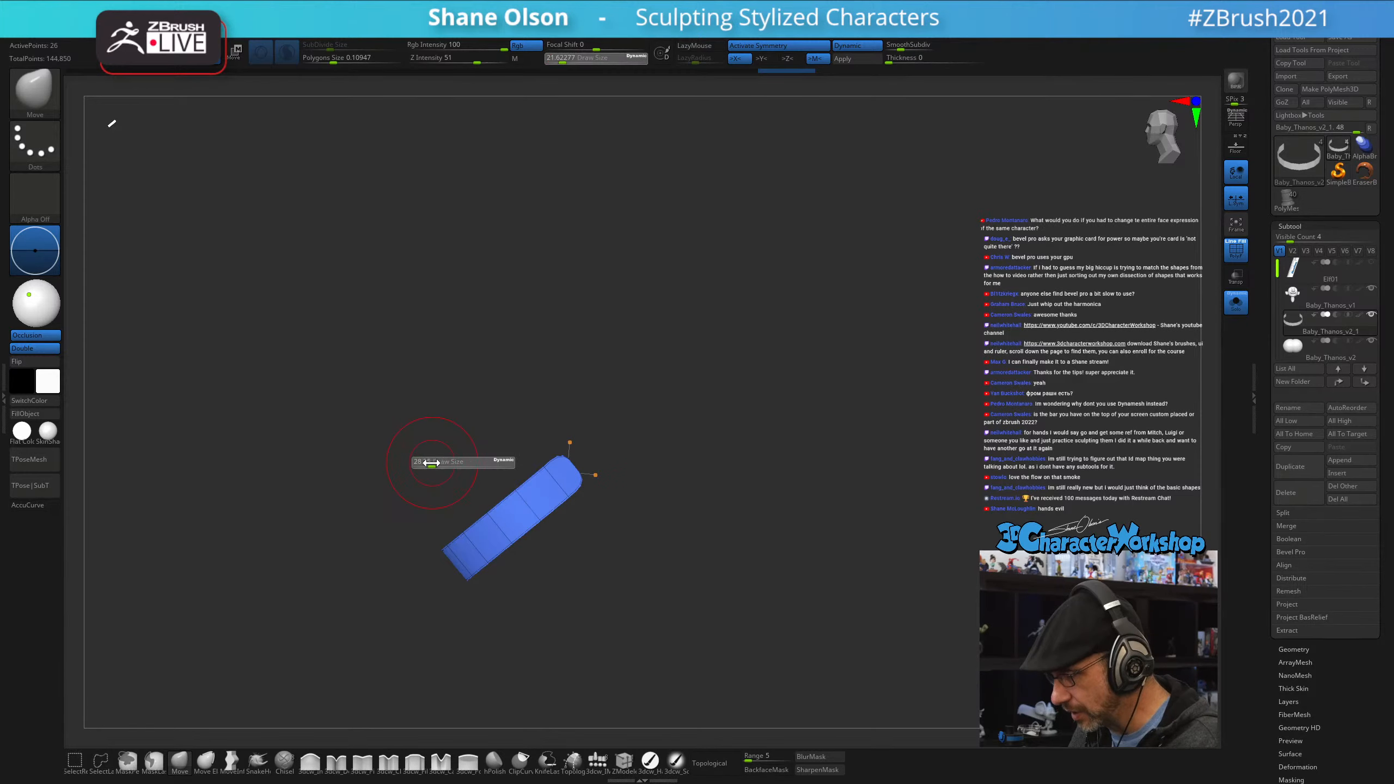
left_click(436, 461)
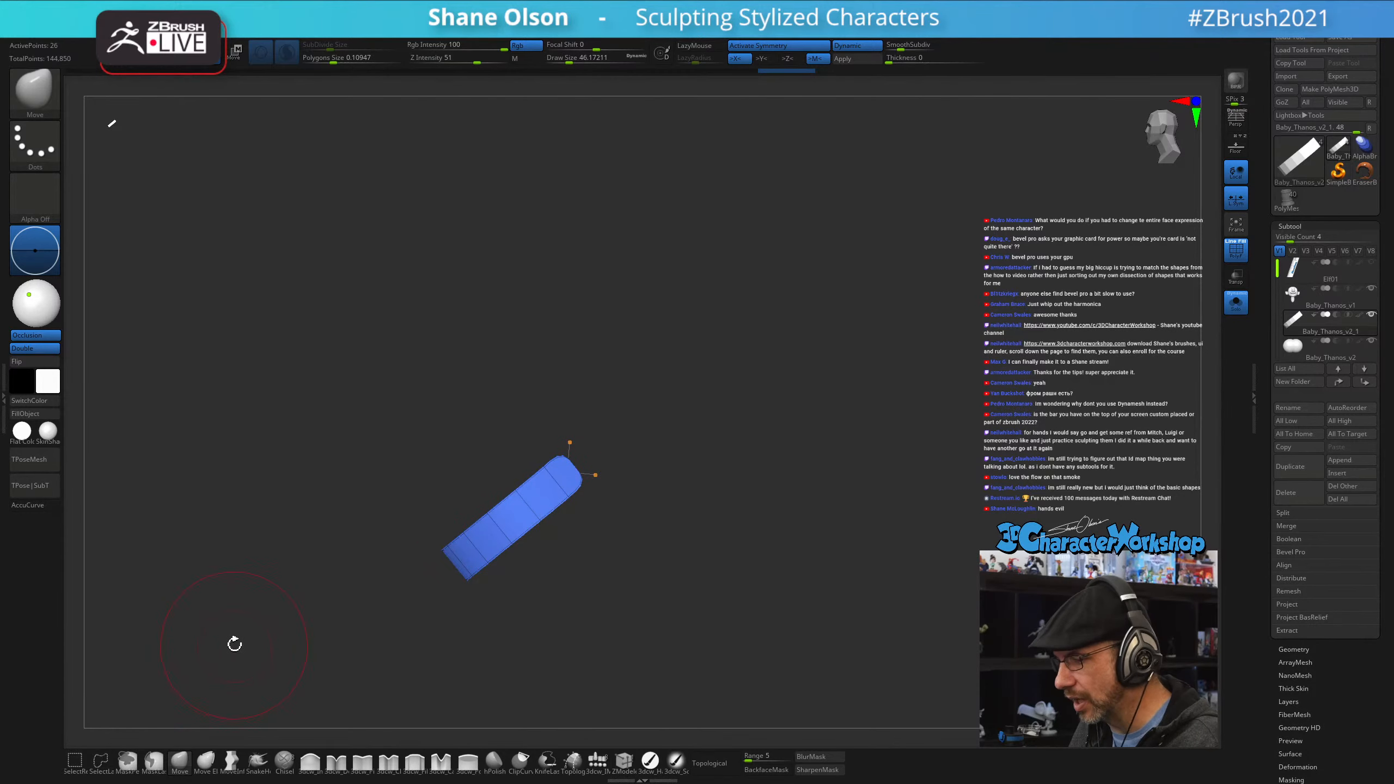
left_click(153, 764)
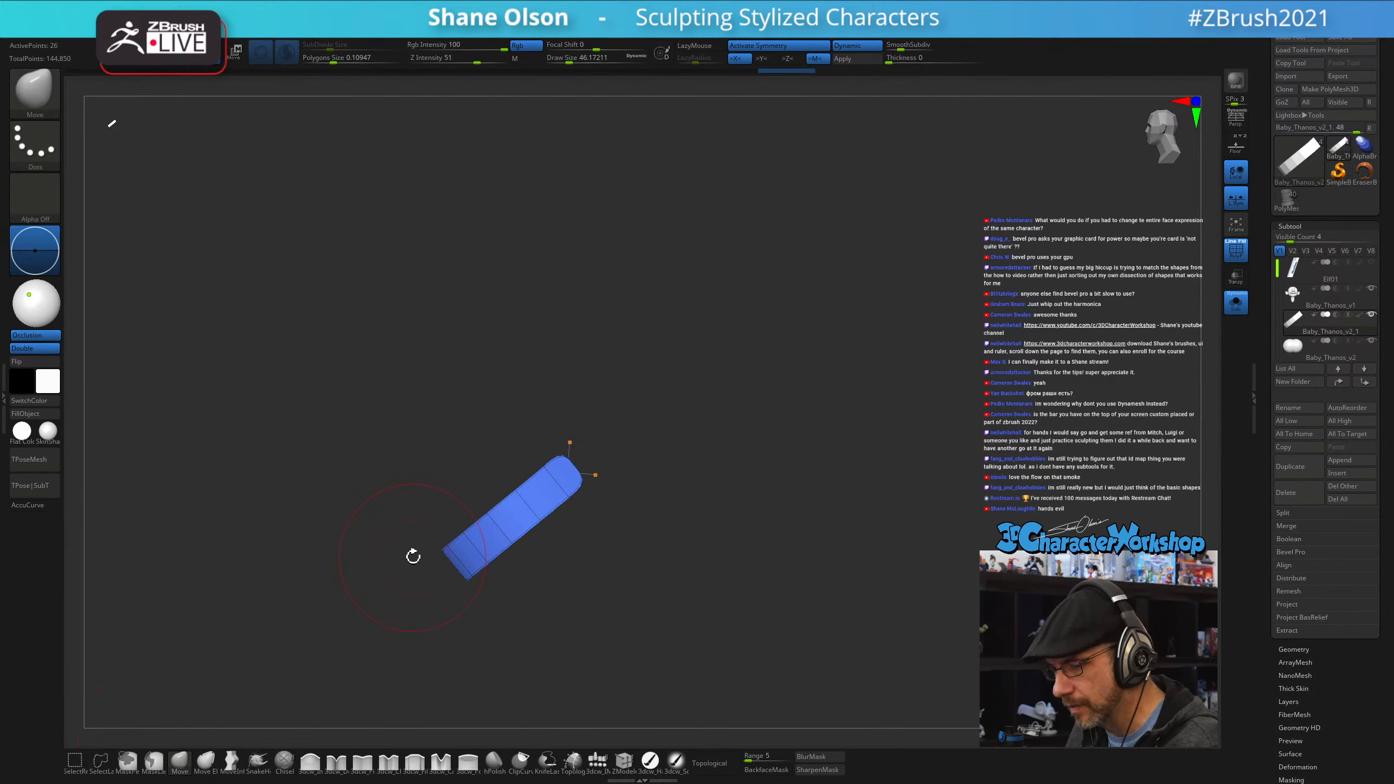
mouse_move(440, 581)
left_mouse_down("ctrl")
mouse_move(579, 297)
mouse_move(725, 336)
mouse_move(733, 352)
left_mouse_up("ctrl")
key("w")
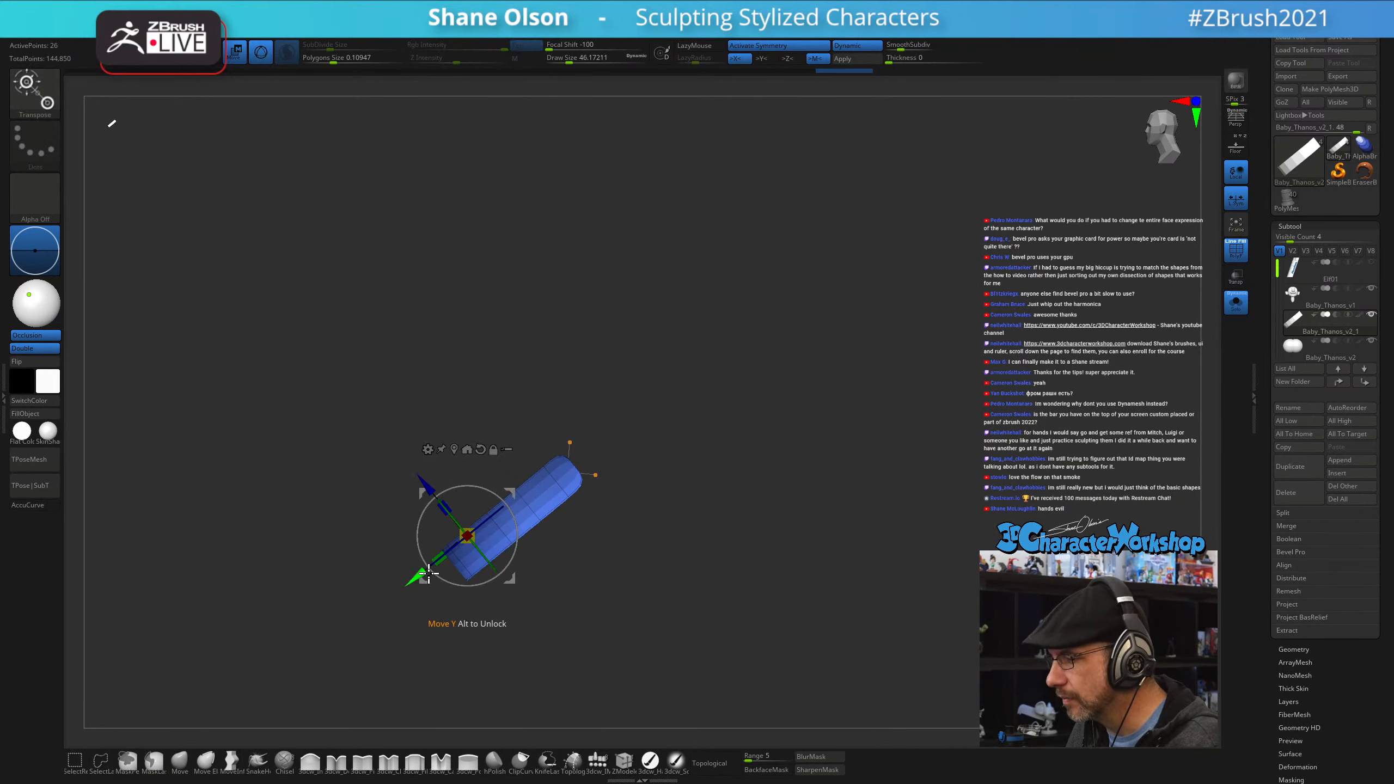
left_click_drag(416, 572, 426, 564)
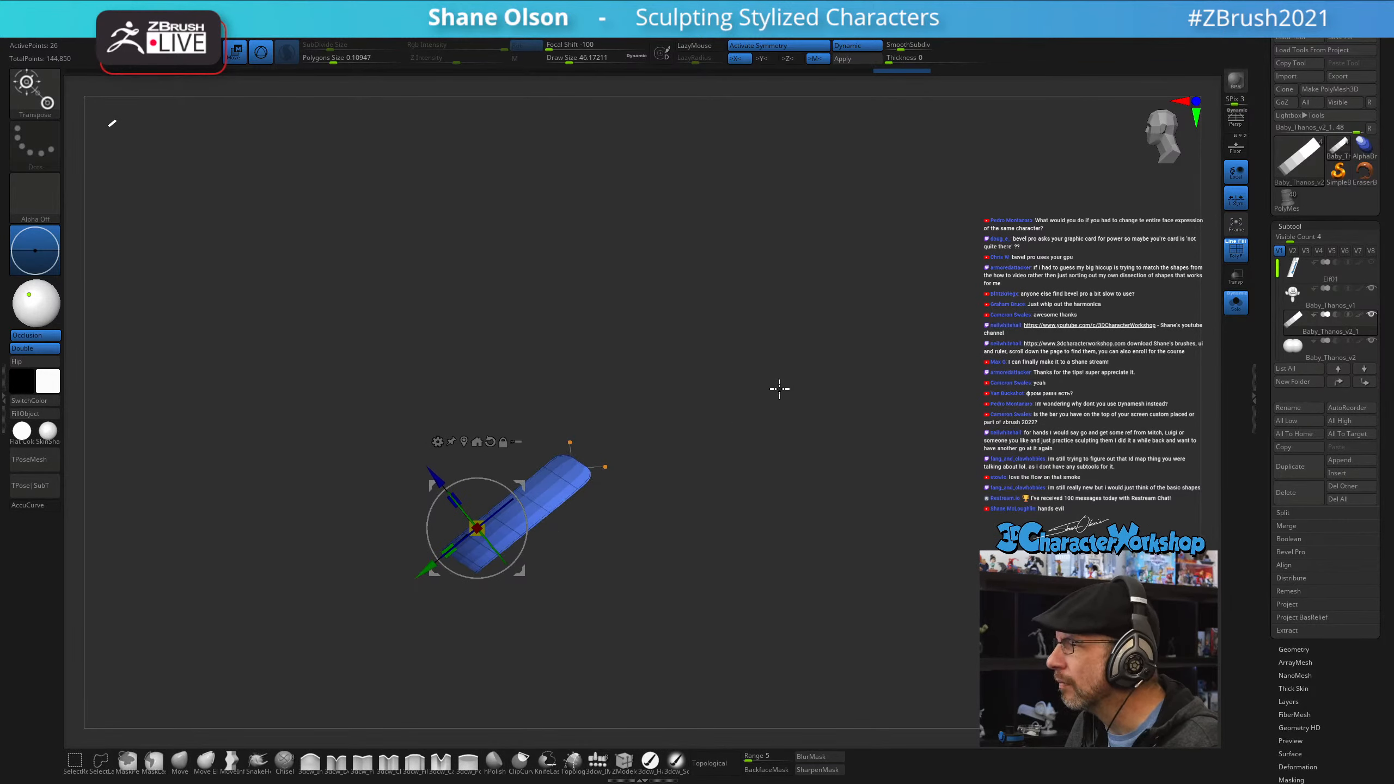
- Narrow the band's unmasked lower edge sideways to a scale of about 0.91
left_click_drag(779, 389, 868, 367, "shift")
left_click_drag(836, 437, 843, 320)
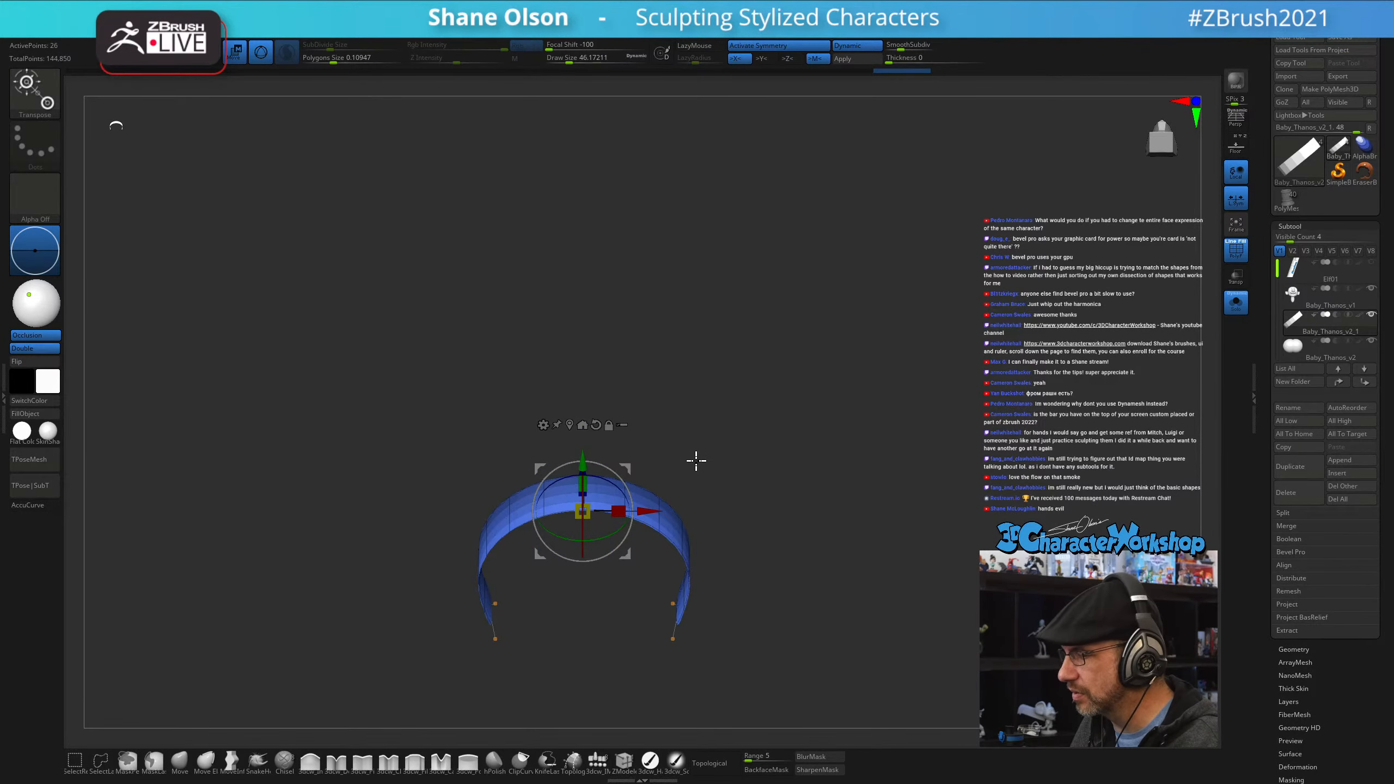
left_click_drag(624, 514, 611, 513)
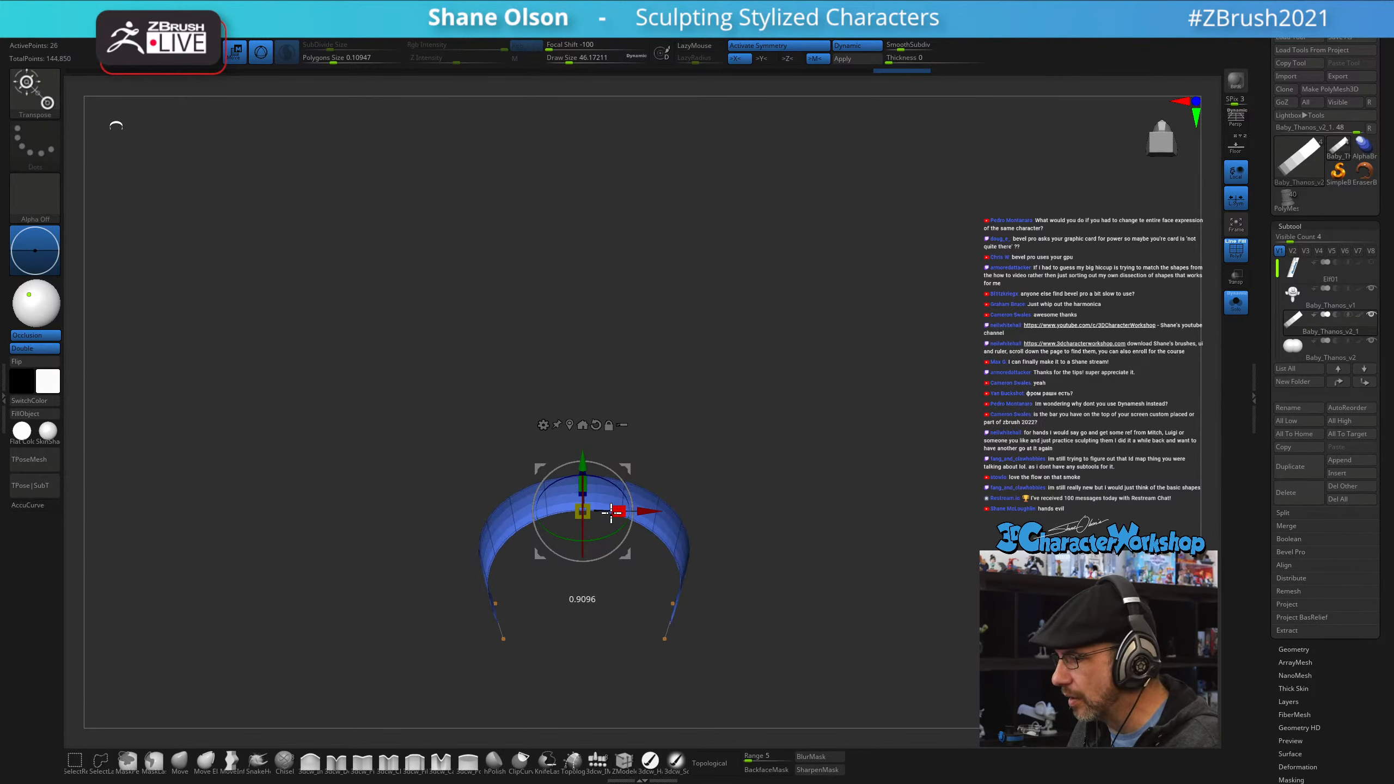
- Switch to the Move brush with a draw size of about 20 and give the teeth band a dynamic thickness of 0.00927
mouse_move(716, 411)
left_mouse_down()
mouse_move(738, 473)
mouse_move(844, 410)
mouse_move(834, 396)
mouse_move(850, 445)
mouse_move(791, 436)
left_mouse_up()
key("q")
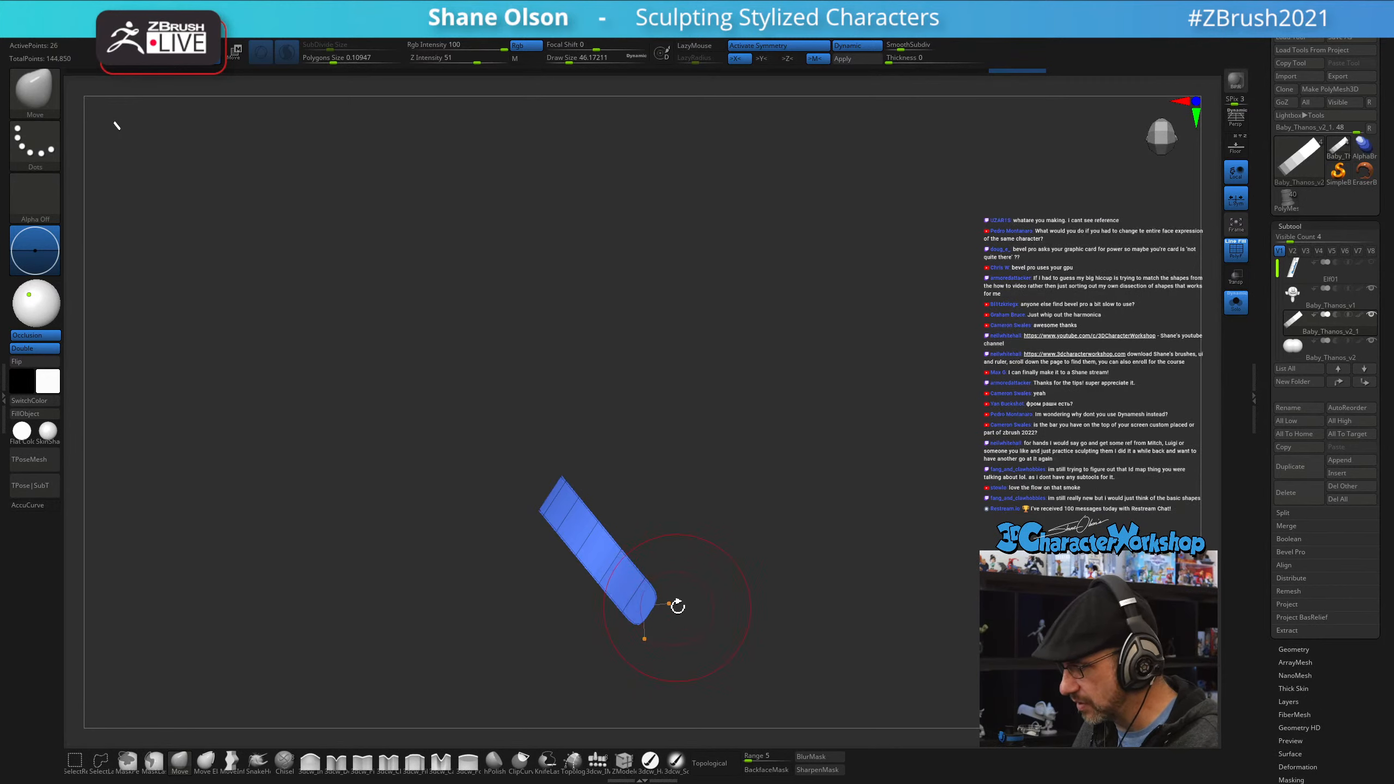
key("s")
left_click_drag(689, 603, 682, 616)
mouse_move(751, 552)
left_mouse_down()
mouse_move(740, 595)
mouse_move(758, 578)
left_mouse_up()
left_click_drag(768, 473, 797, 445)
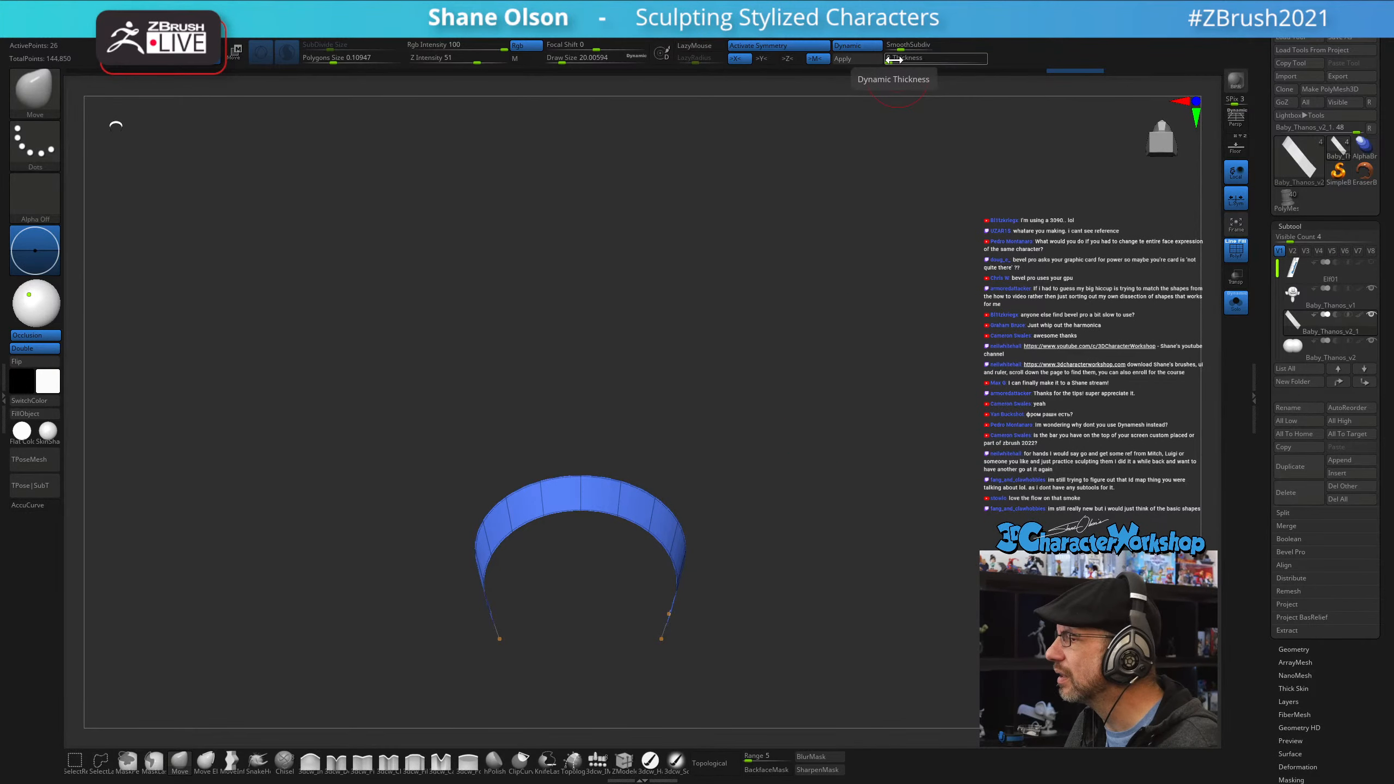
left_click_drag(899, 59, 918, 59)
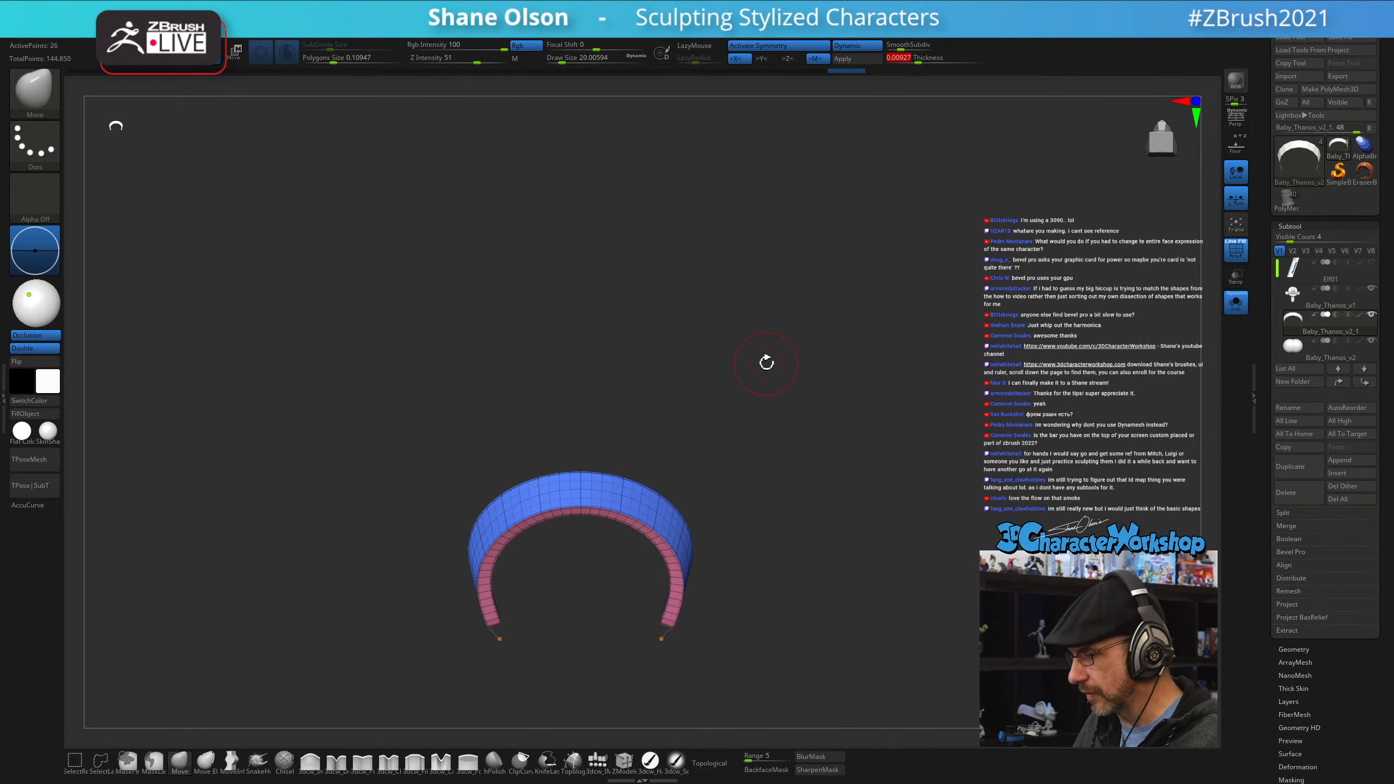
left_click_drag(766, 363, 763, 290)
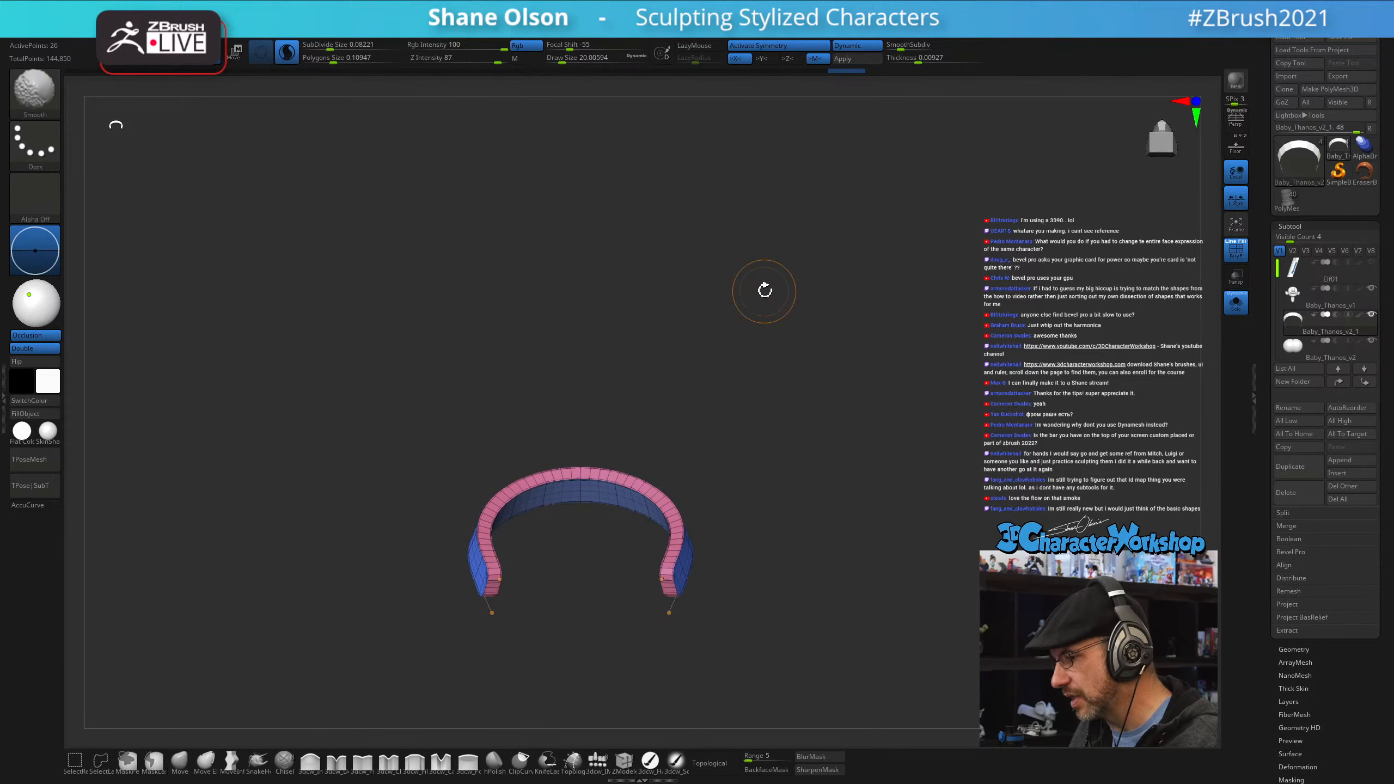
left_click_drag(766, 368, 752, 486)
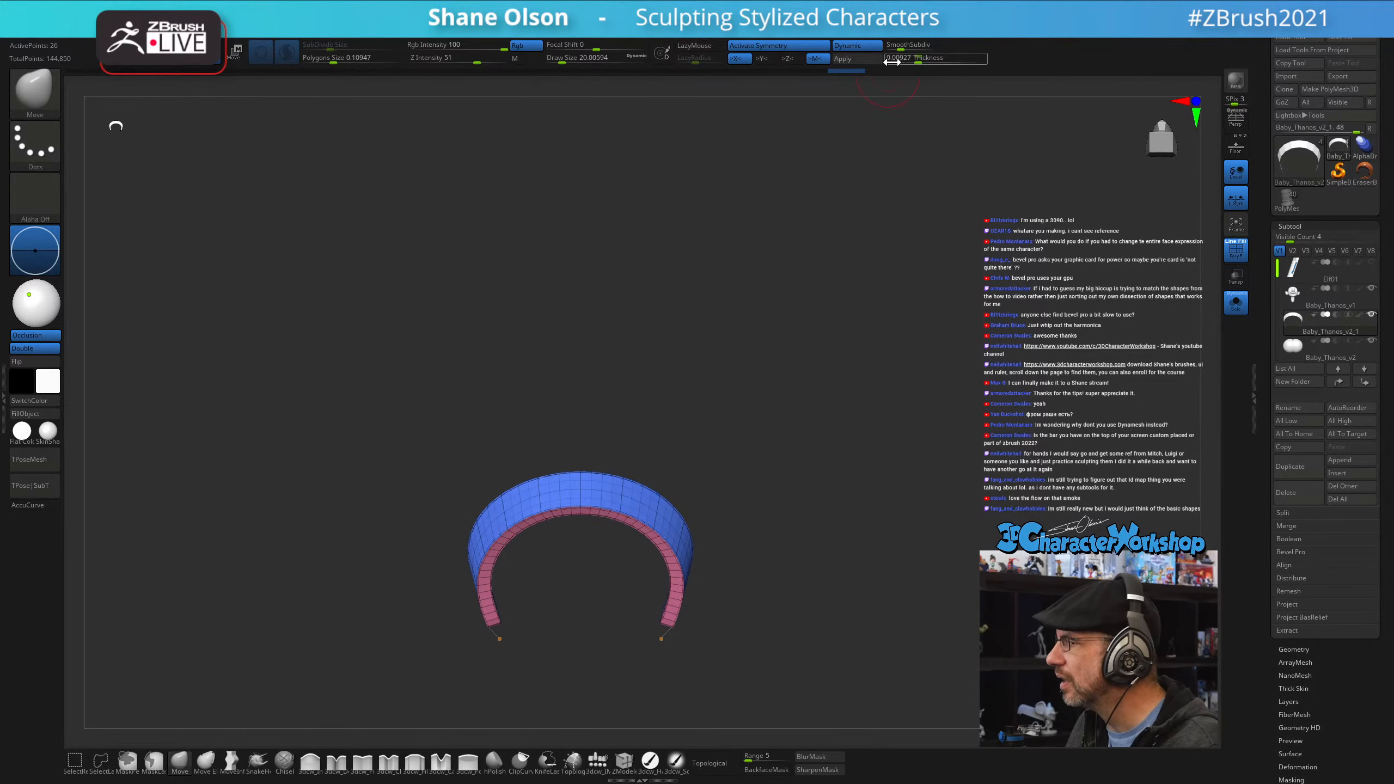
- Lower the band's smooth subdivision to zero to check its blocky form, and remove the creases from all its edges
left_click_drag(899, 49, 882, 49)
left_click_drag(812, 429, 761, 510)
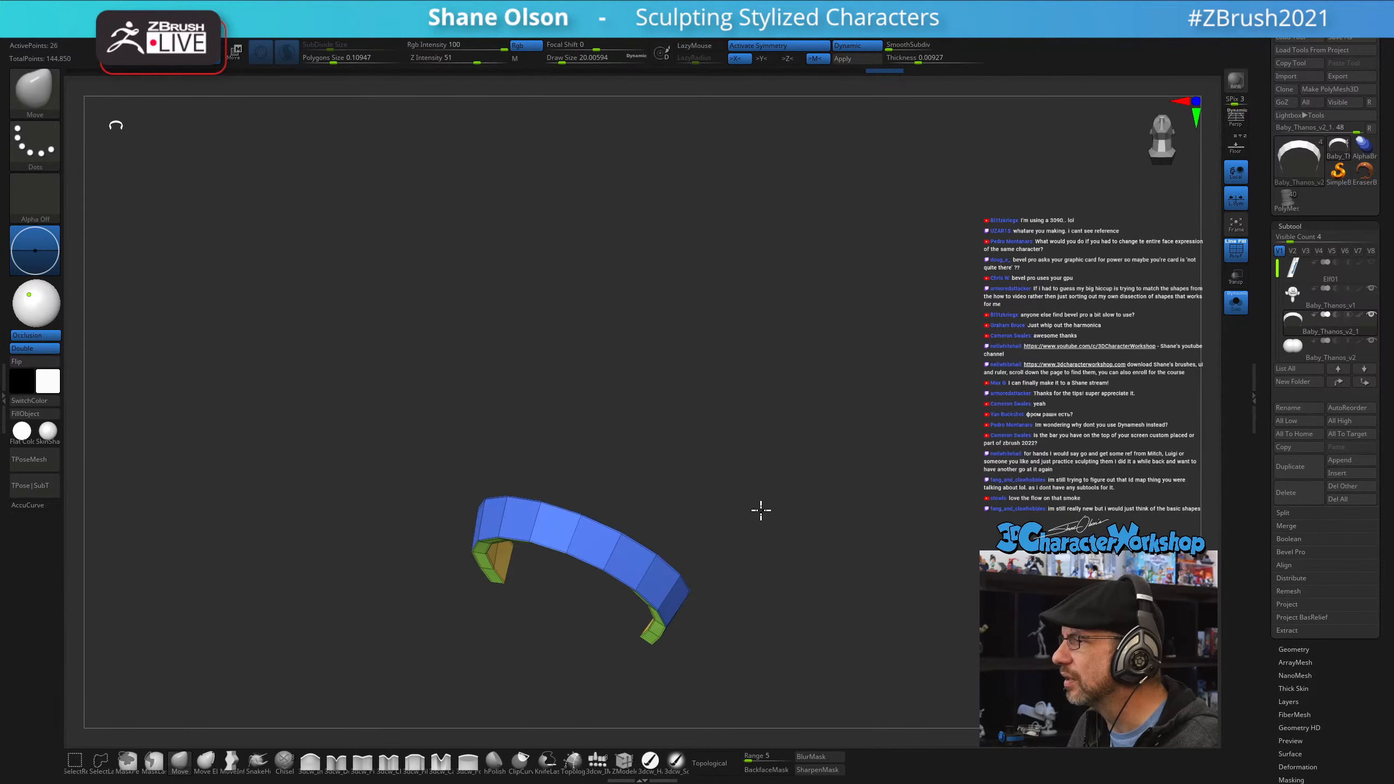
left_click_drag(765, 337, 767, 313)
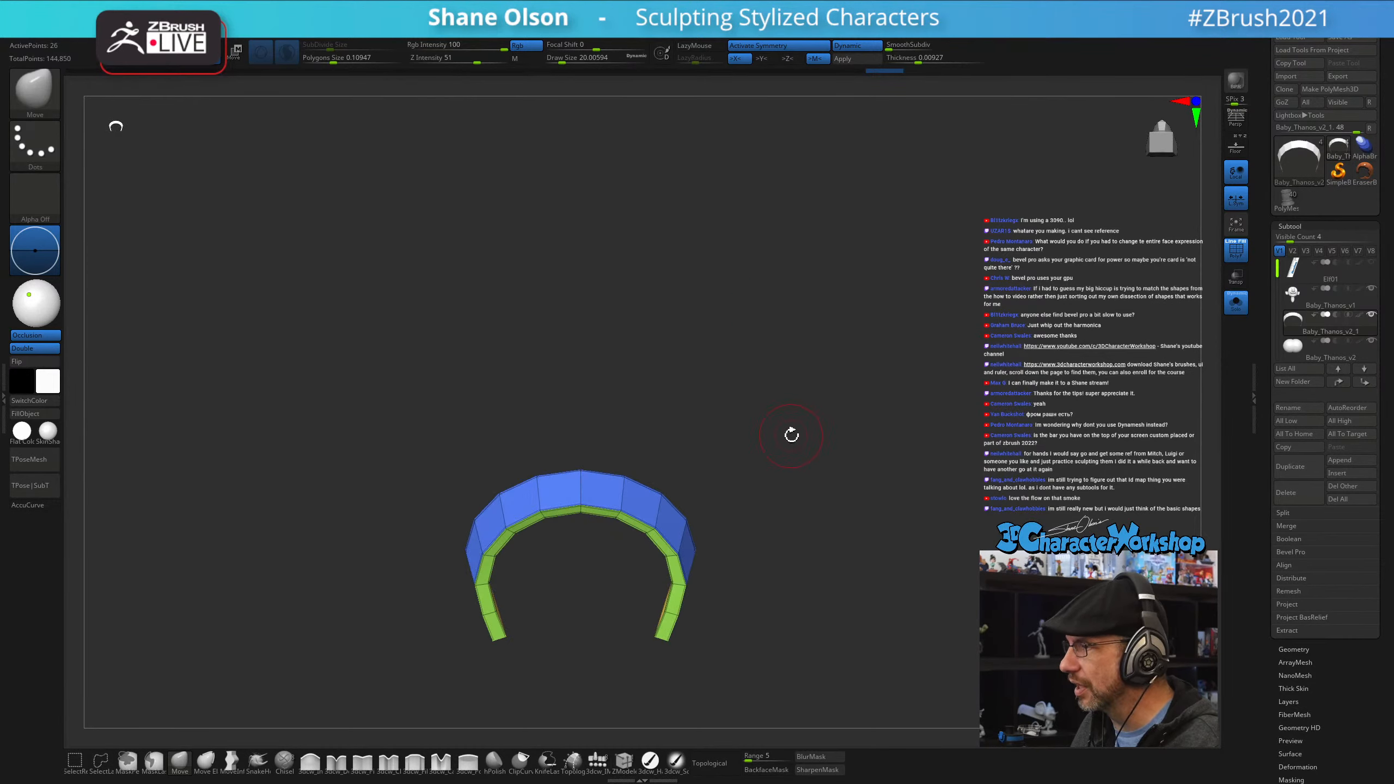
left_click_drag(791, 435, 772, 379, "alt")
key("q")
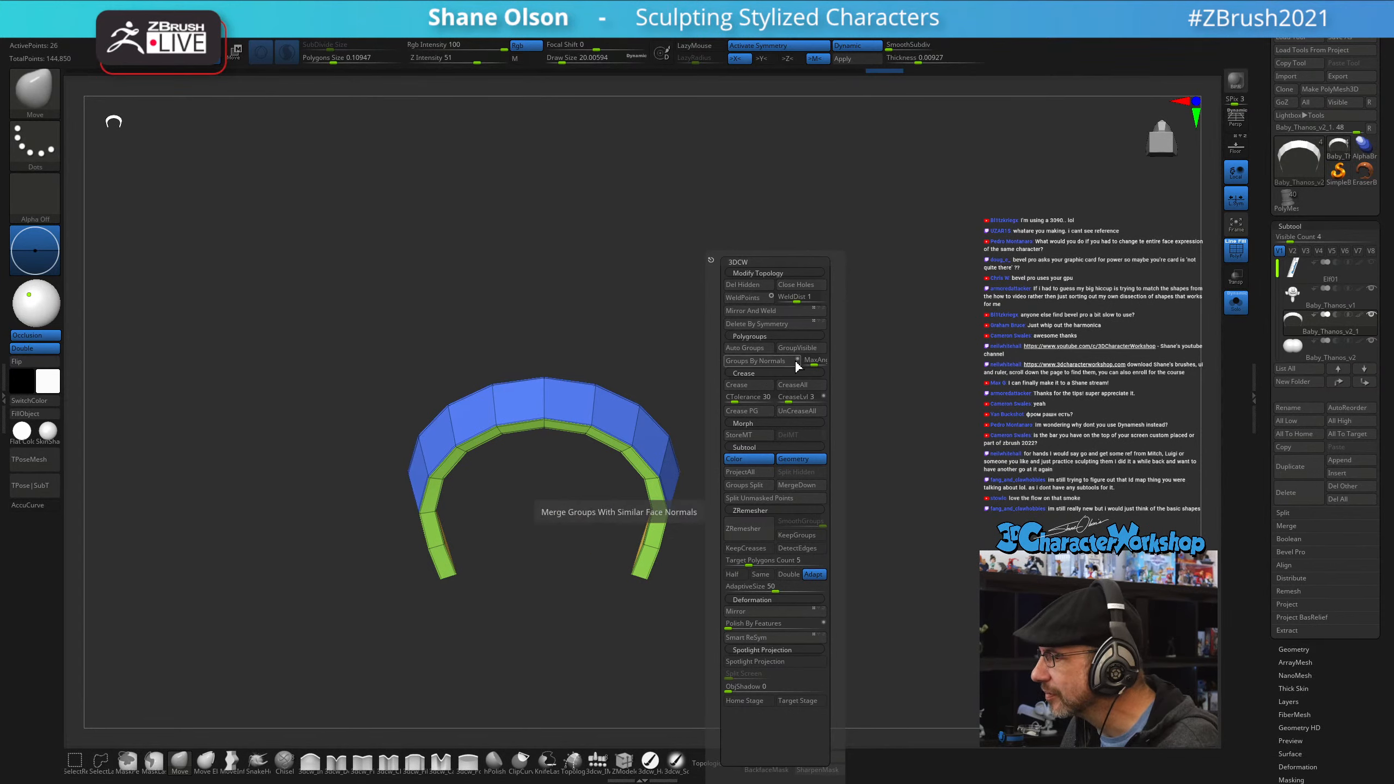
left_click(795, 412)
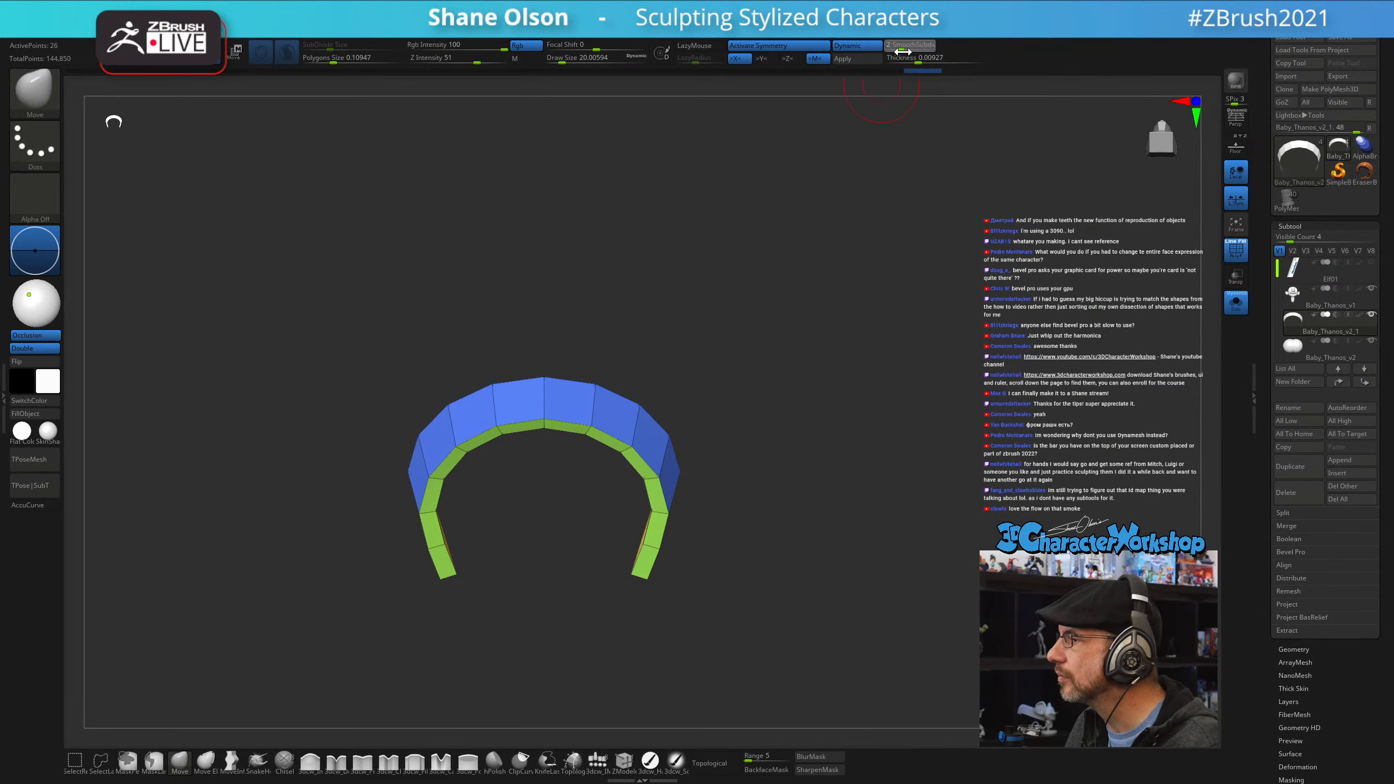
- Raise the band's smooth subdivision level to 3 and turn off post-subdivision thickness
key("d")
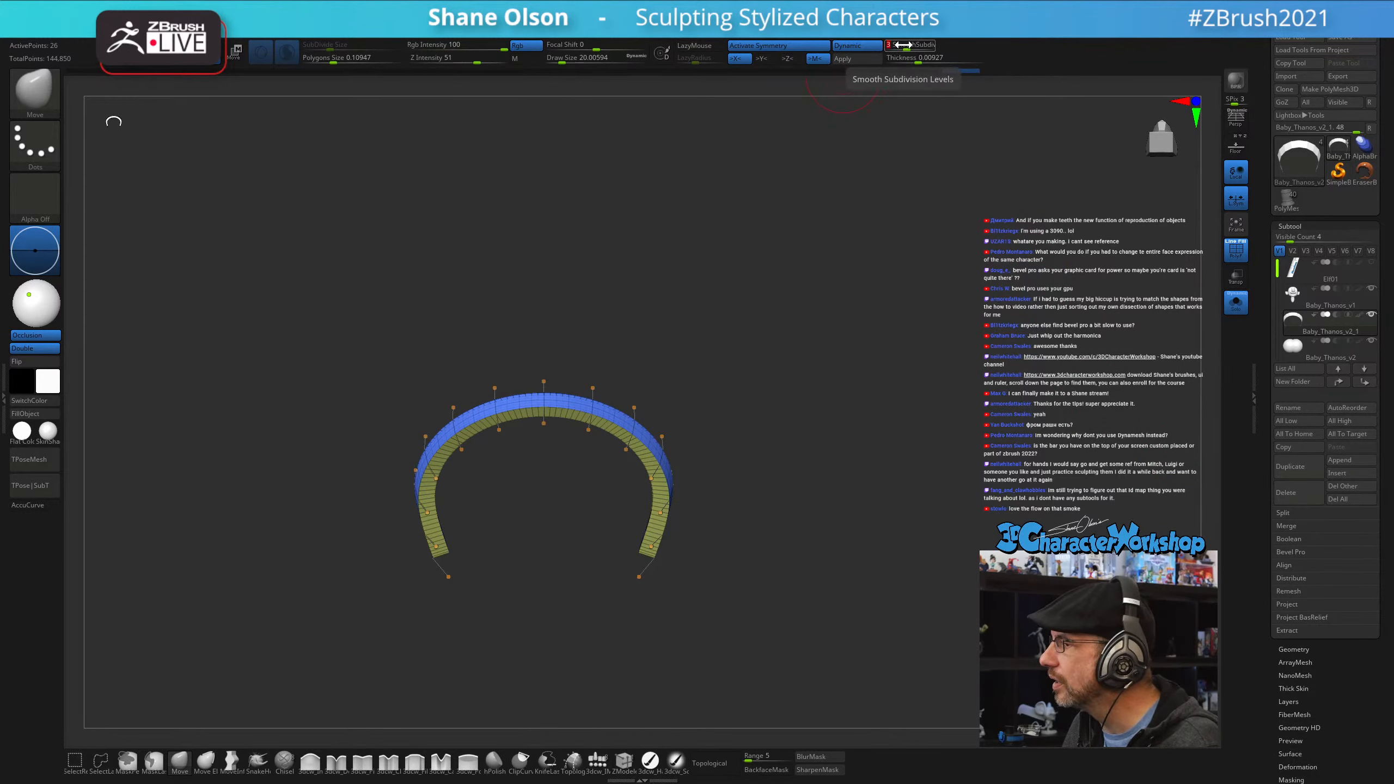
left_click(1294, 650)
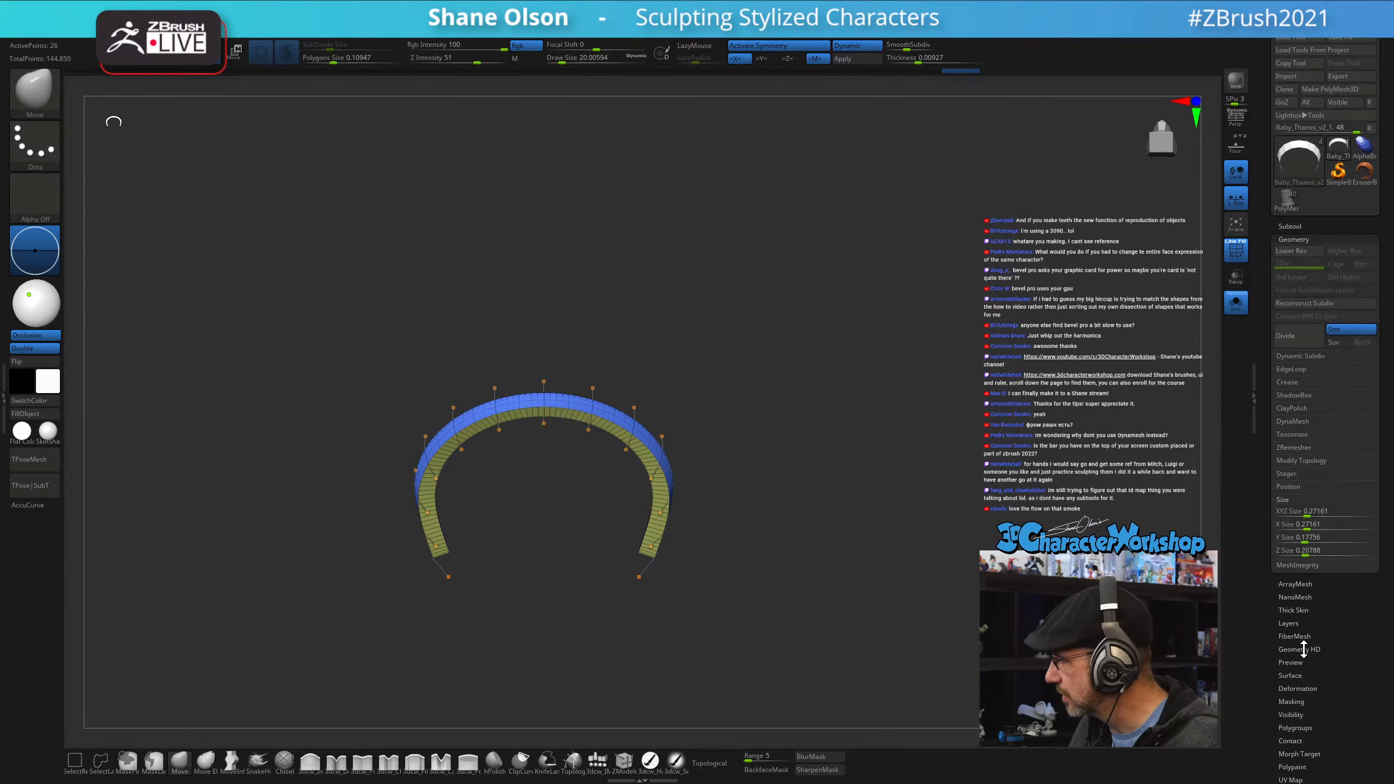
left_click(1311, 357)
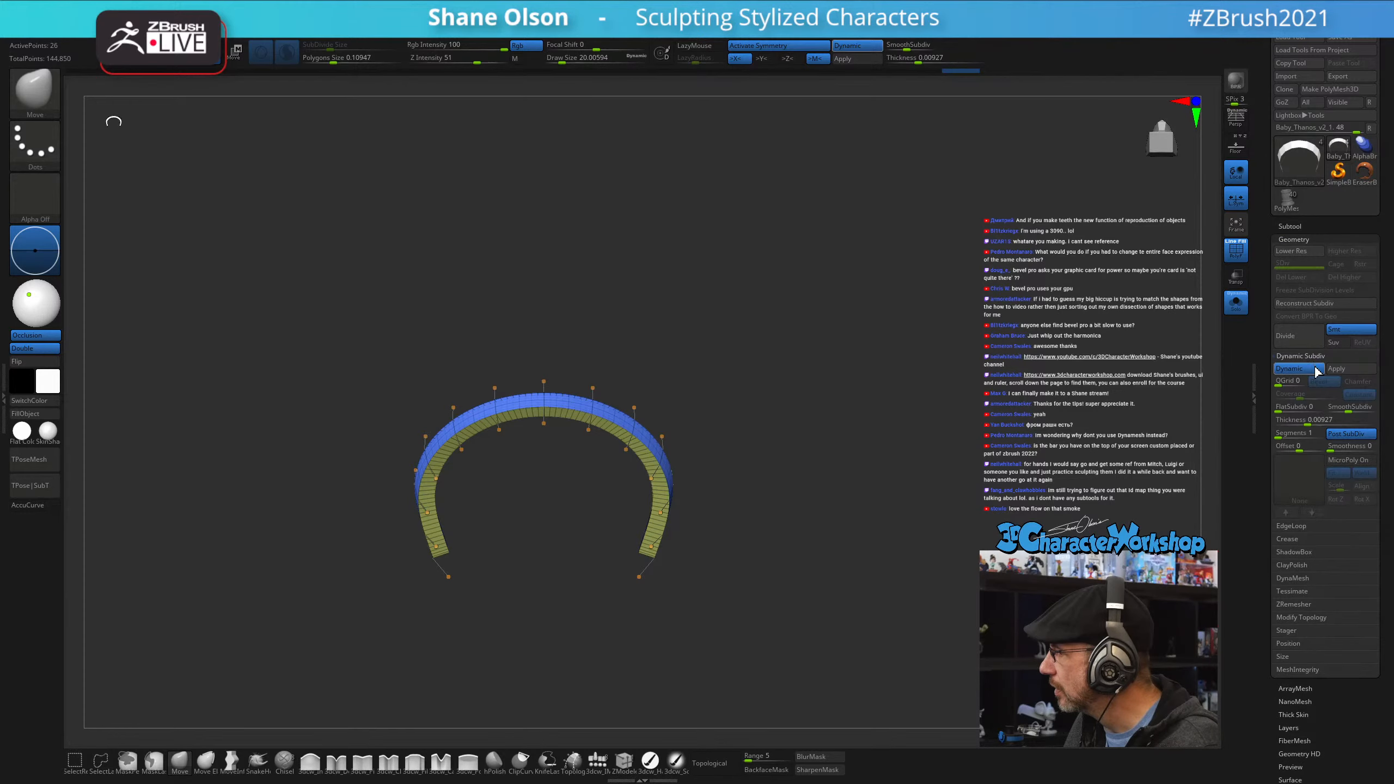
left_click(1346, 434)
left_click_drag(820, 409, 808, 321)
left_click_drag(965, 347, 716, 323)
- With ZModeler, insert edge loops along the band's lower and upper edges, and preview it with dynamic subdivision
key("shift+d")
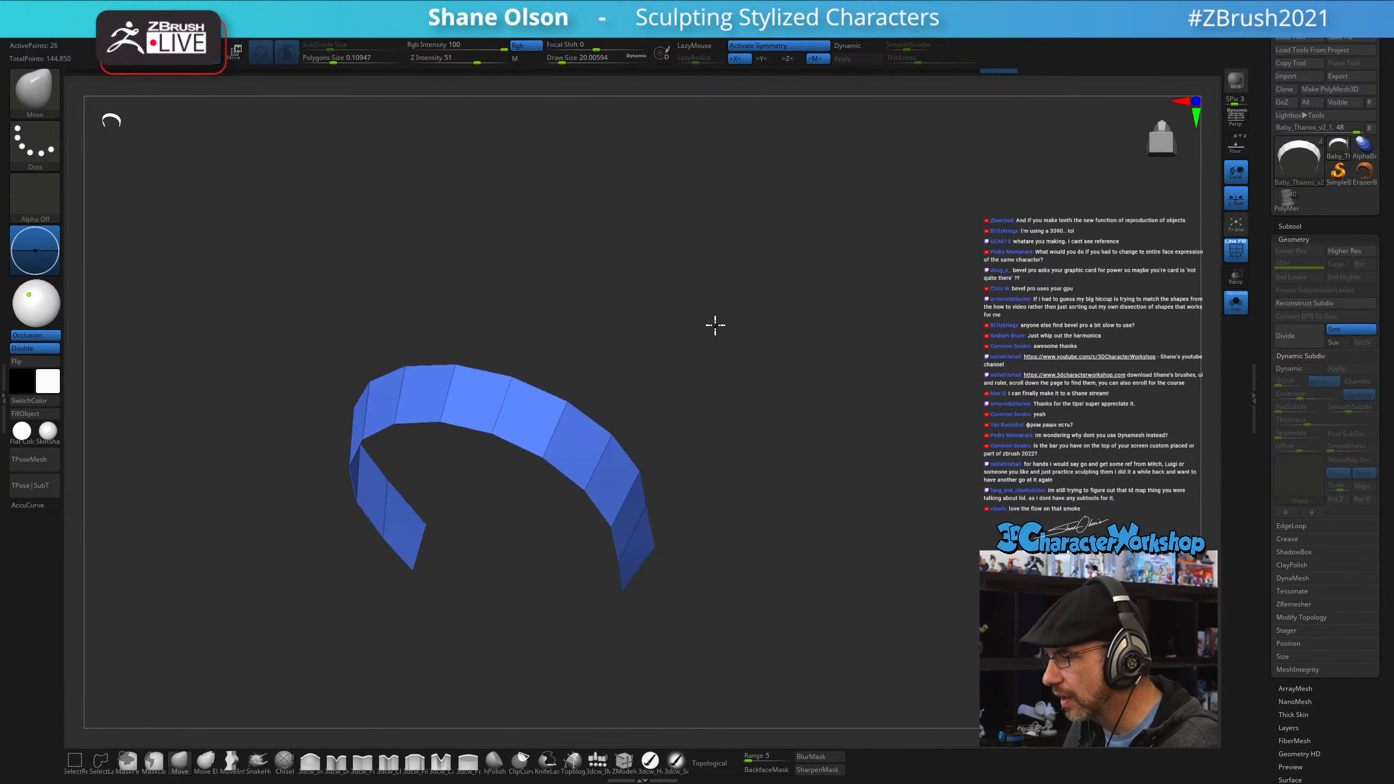
left_click(624, 763)
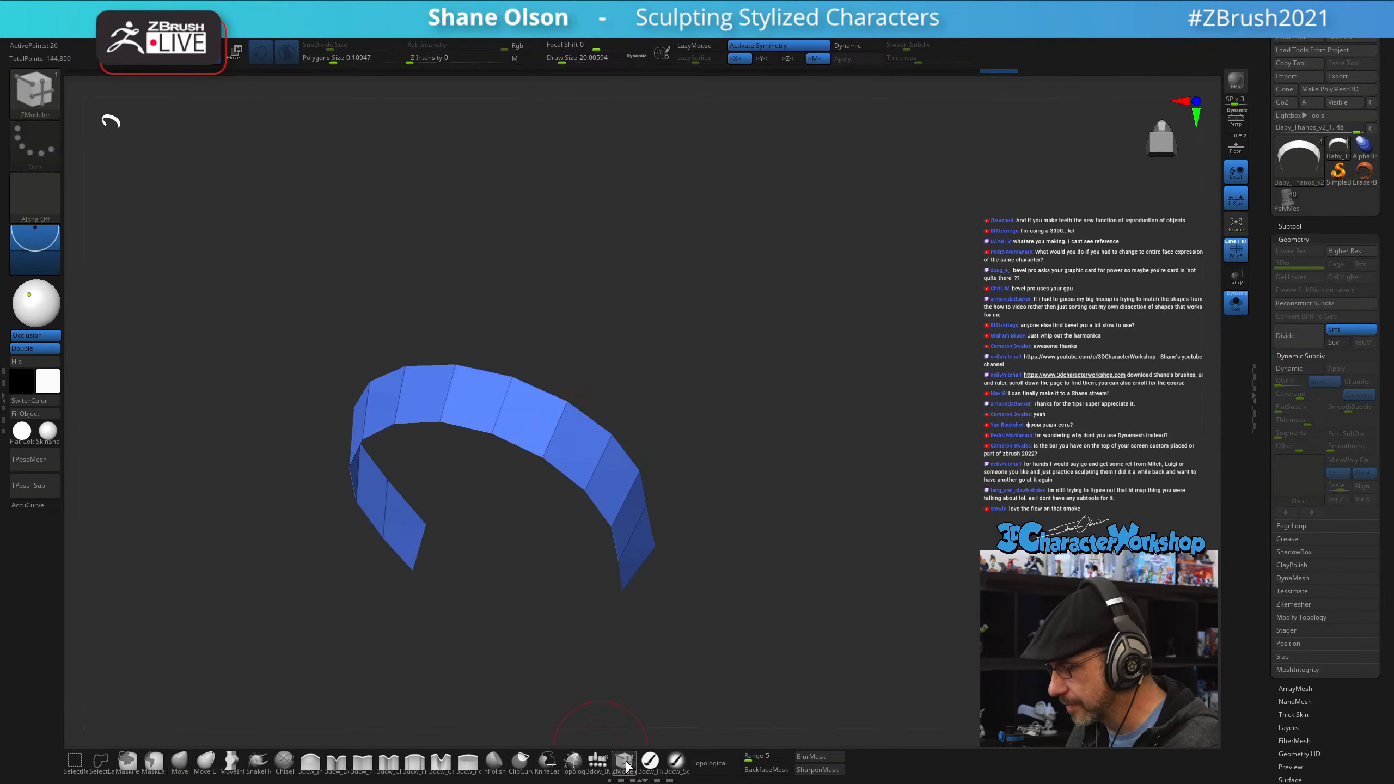
left_click(600, 459)
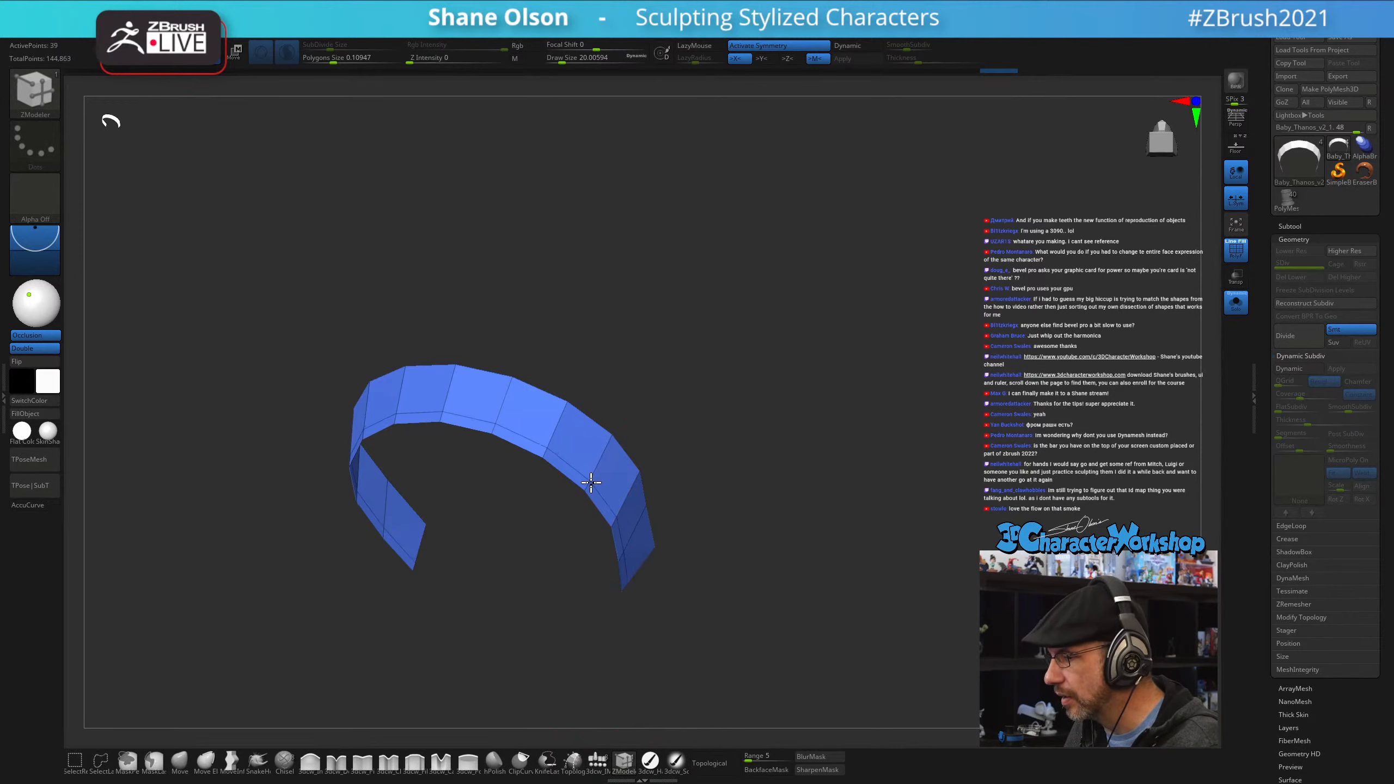
left_click(608, 440)
key("d")
left_click_drag(874, 394, 875, 344)
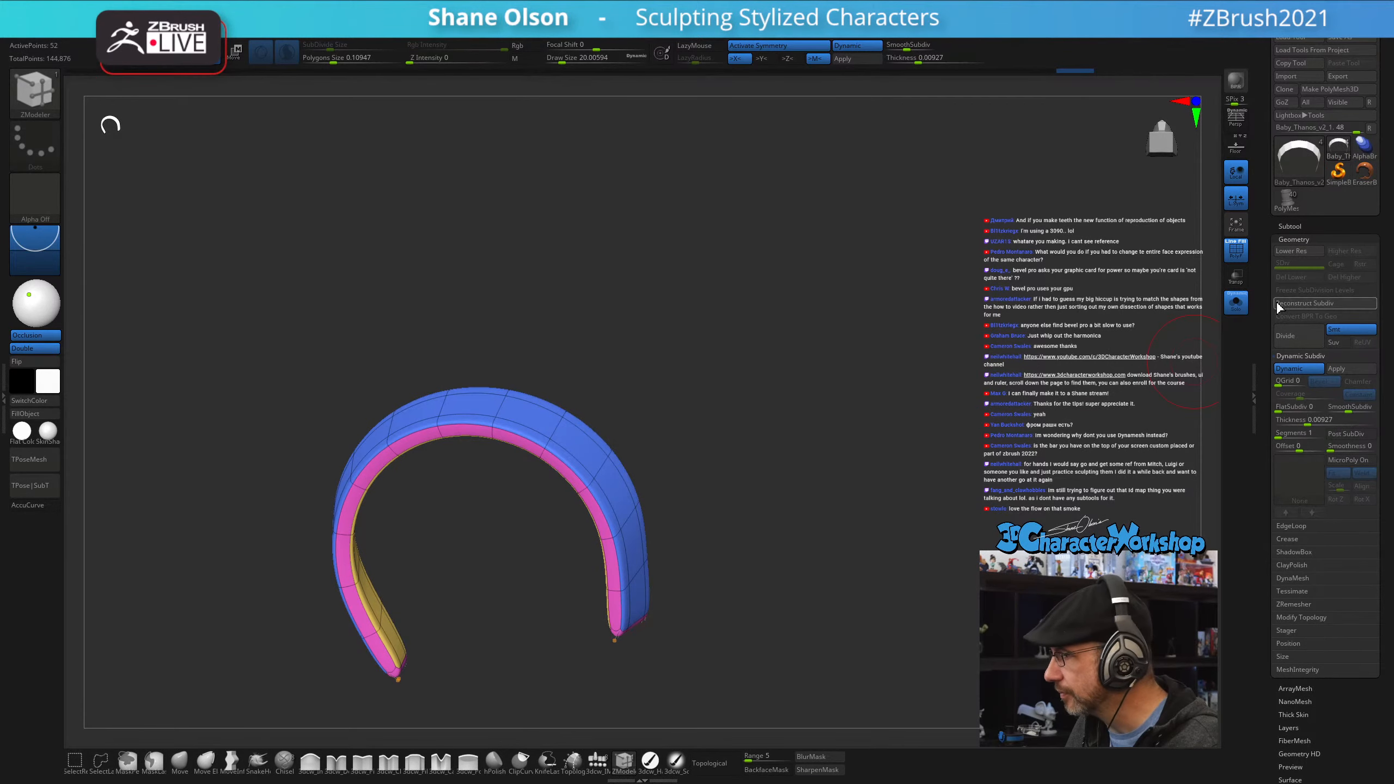
- Show the whole head again and shift the teeth band slightly forward inside the mouth from the side view
left_click(1244, 306)
left_click_drag(878, 276, 890, 550)
mouse_move(874, 618)
left_mouse_down()
mouse_move(921, 573)
mouse_move(947, 281)
left_mouse_up()
key("s")
left_click_drag(997, 233, 989, 228)
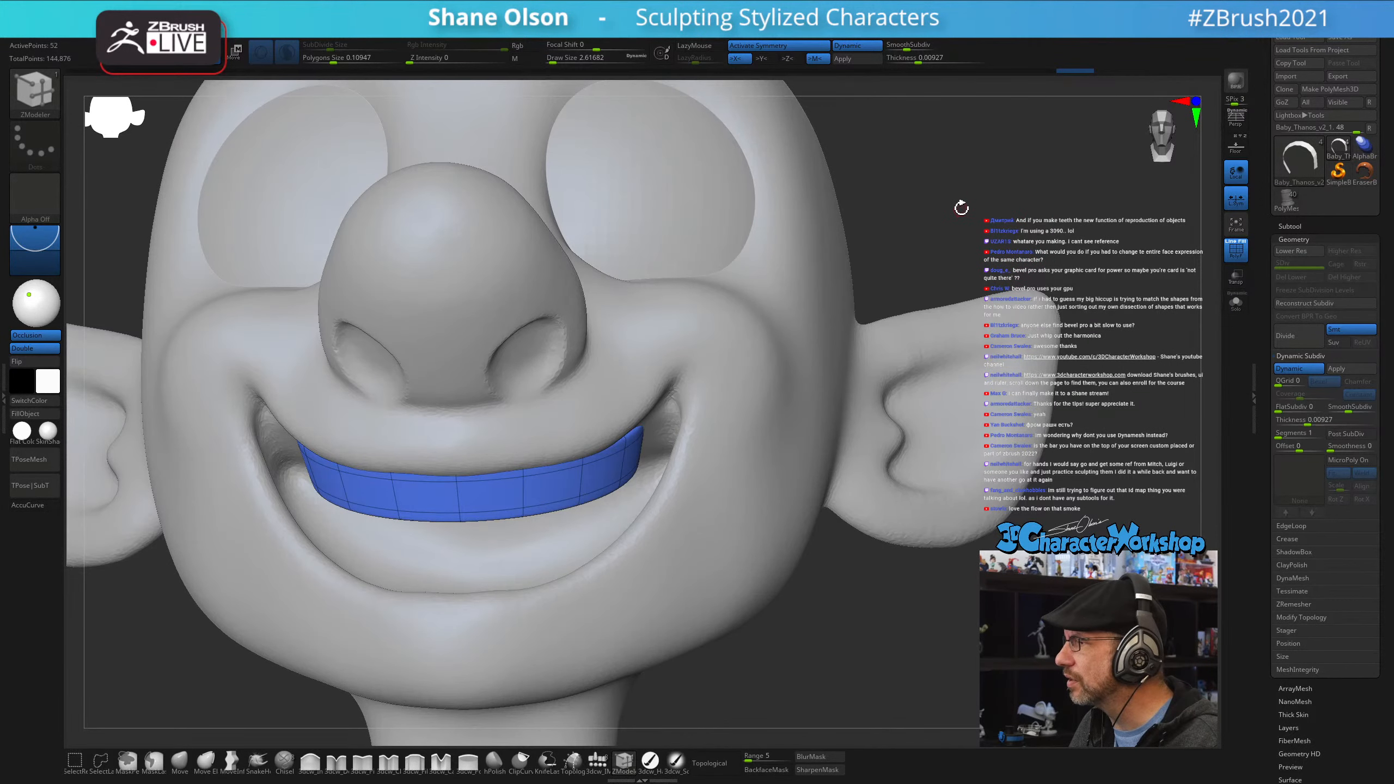
key("s")
left_click_drag(933, 211, 905, 181)
mouse_move(954, 257)
left_mouse_down()
mouse_move(943, 243)
mouse_move(975, 499)
mouse_move(925, 415)
mouse_move(934, 452)
mouse_move(510, 653)
left_mouse_up()
key("w")
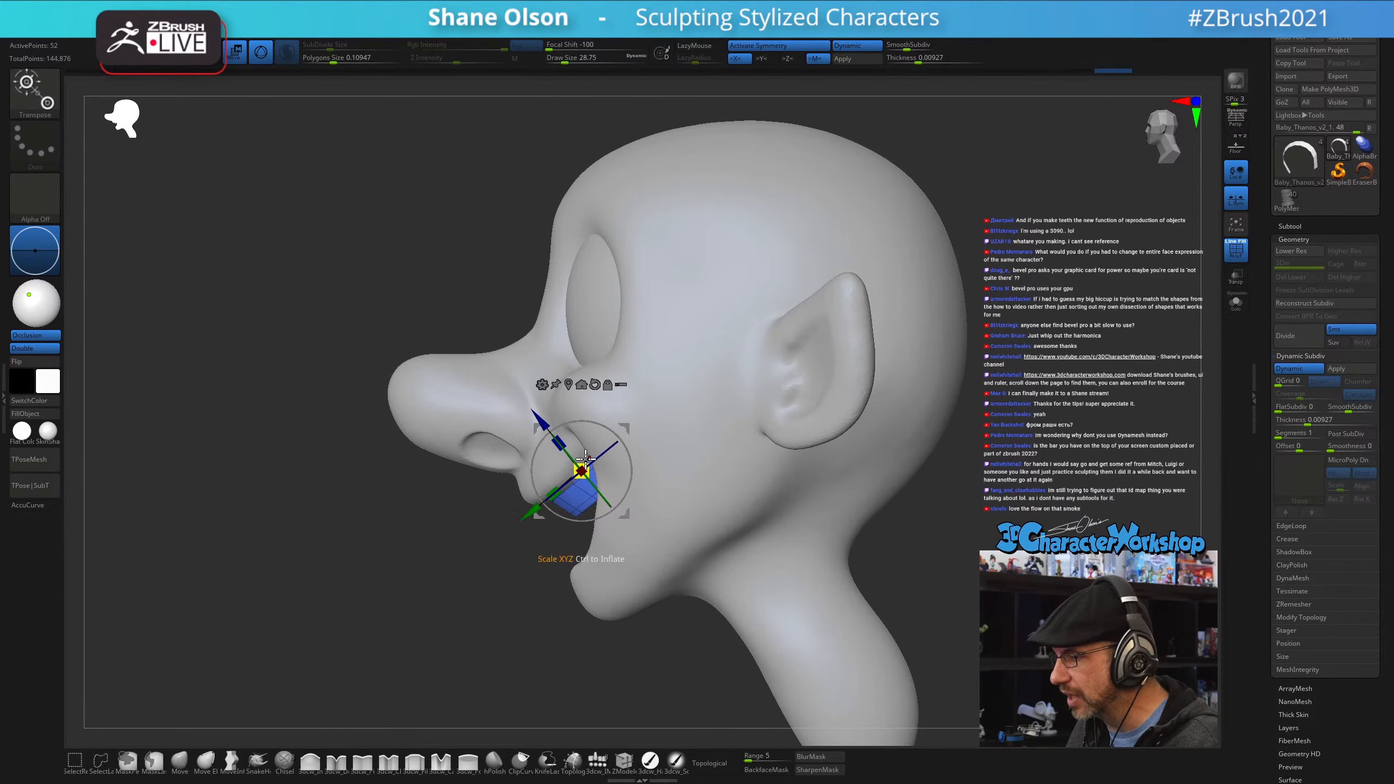
left_click_drag(628, 429, 625, 431)
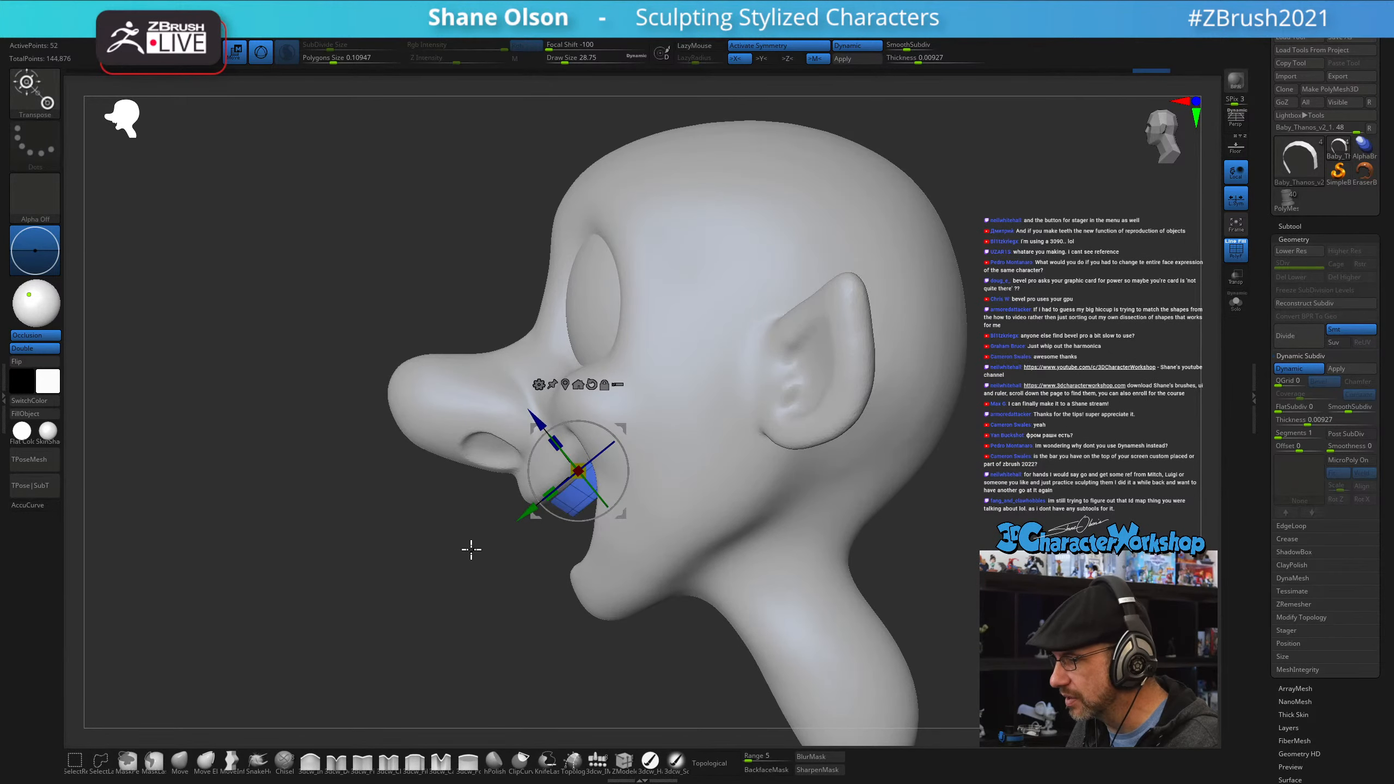
left_click_drag(470, 548, 518, 551)
key("q")
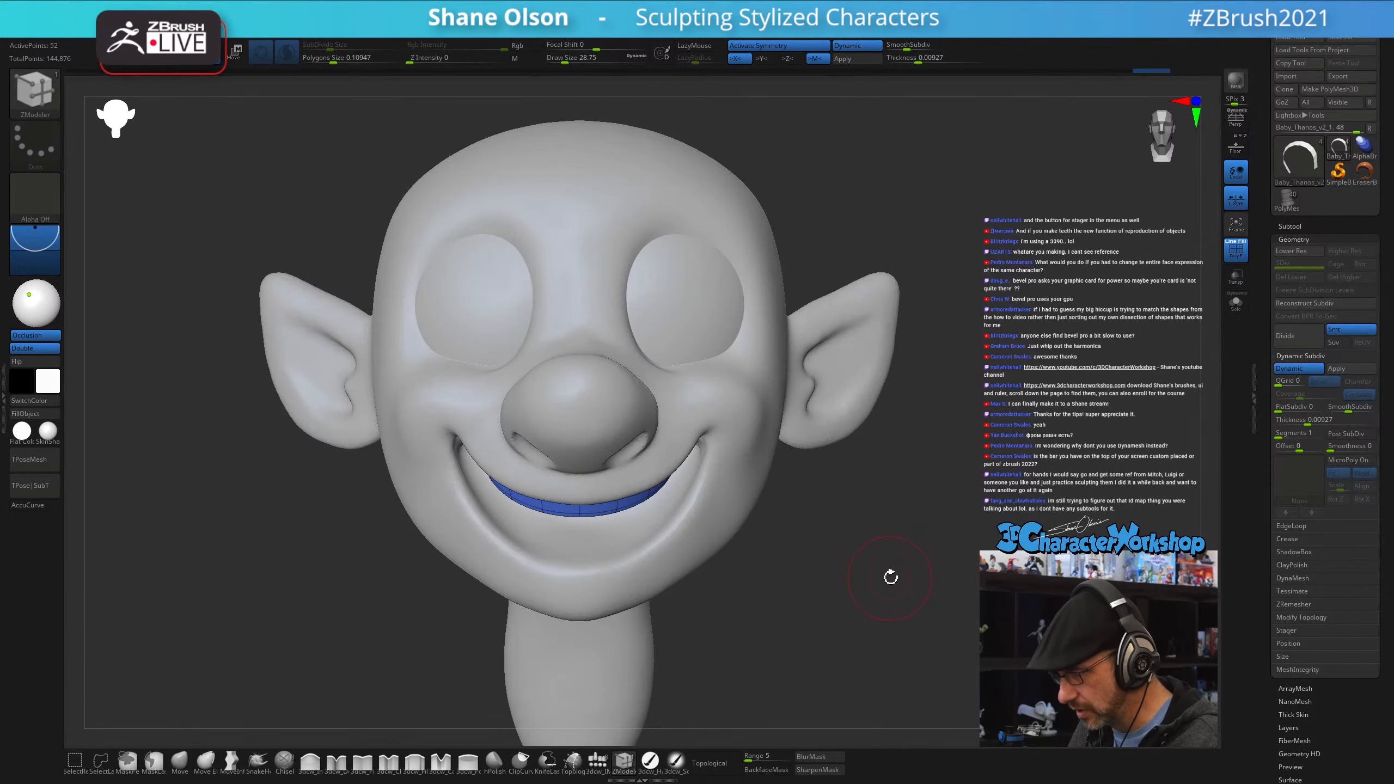
- Reshape the teeth band's lower edge slightly inside the mouth with the Move brush
left_click_drag(891, 576, 861, 540)
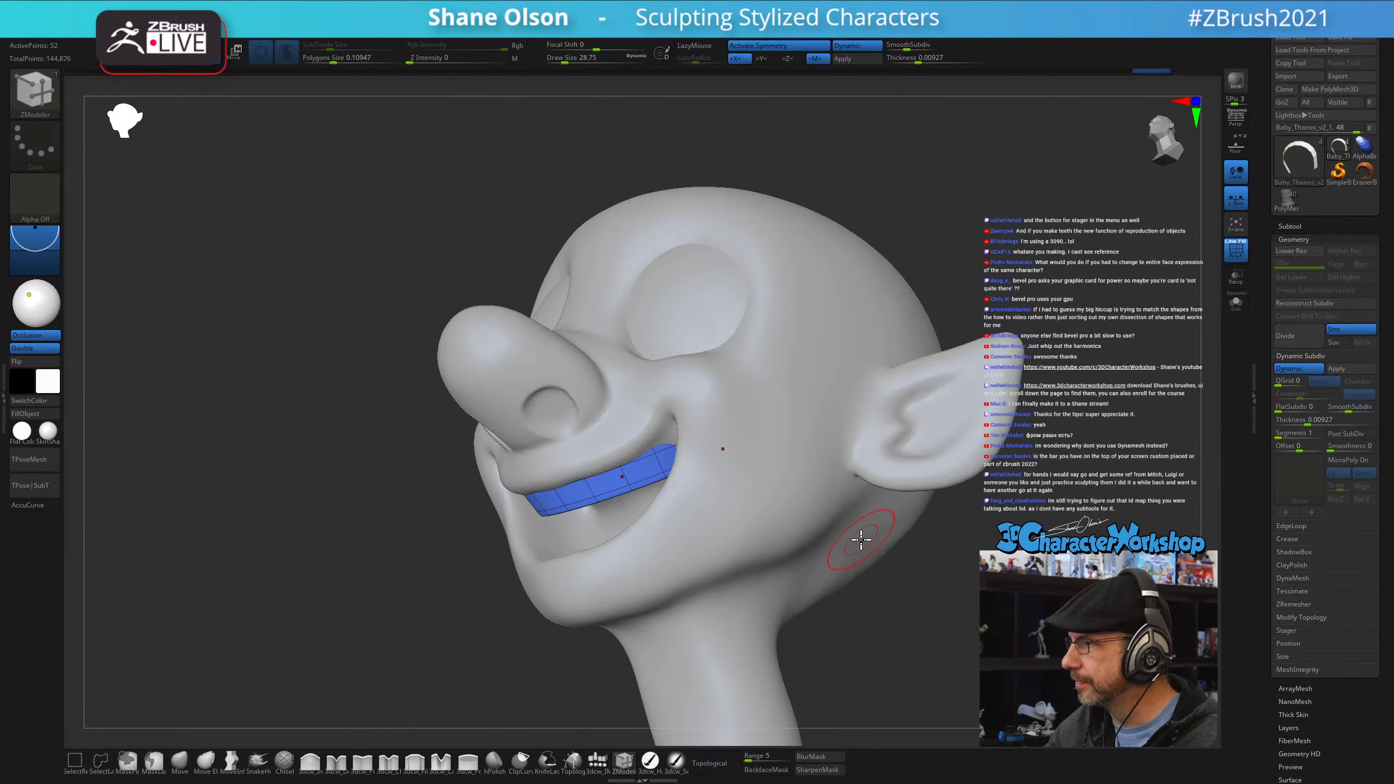
left_click_drag(640, 567, 635, 521, "alt")
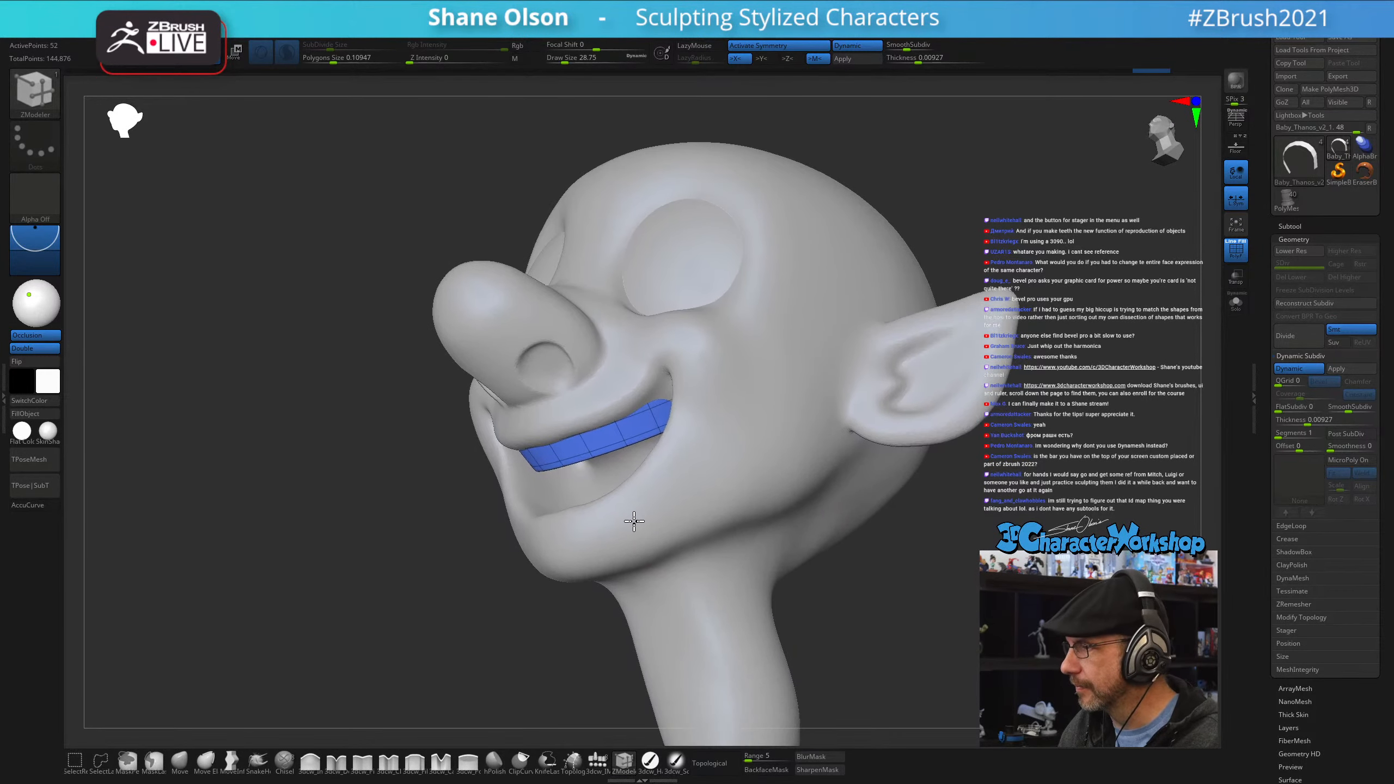
left_click(184, 763)
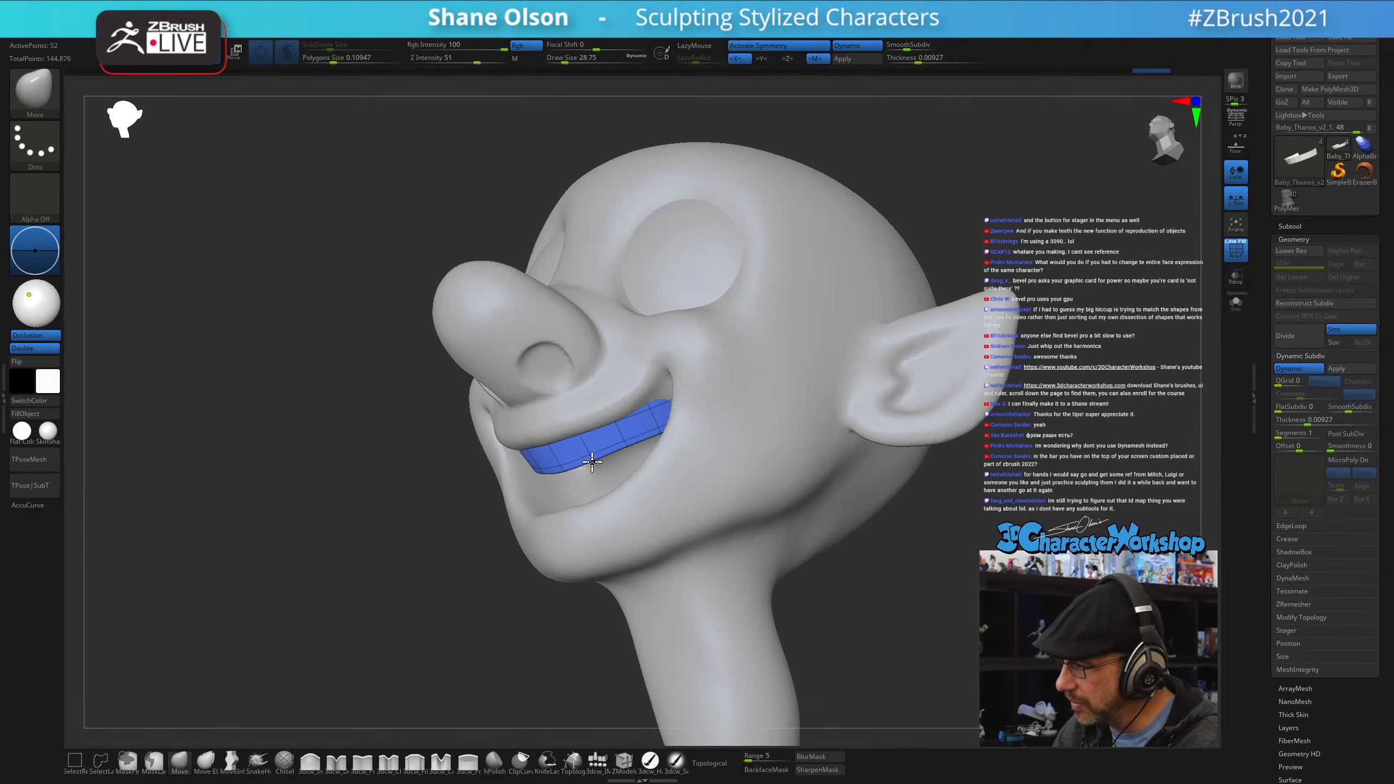
mouse_move(603, 489)
left_mouse_down()
mouse_move(639, 461)
mouse_move(724, 457)
mouse_move(746, 441)
mouse_move(782, 449)
mouse_move(712, 474)
left_mouse_up()
right_click_drag(681, 457, 667, 488, "alt")
- Isolate the teeth band, set the draw size to about 17 and the dynamic smooth subdivision level to 0
left_click(1236, 303)
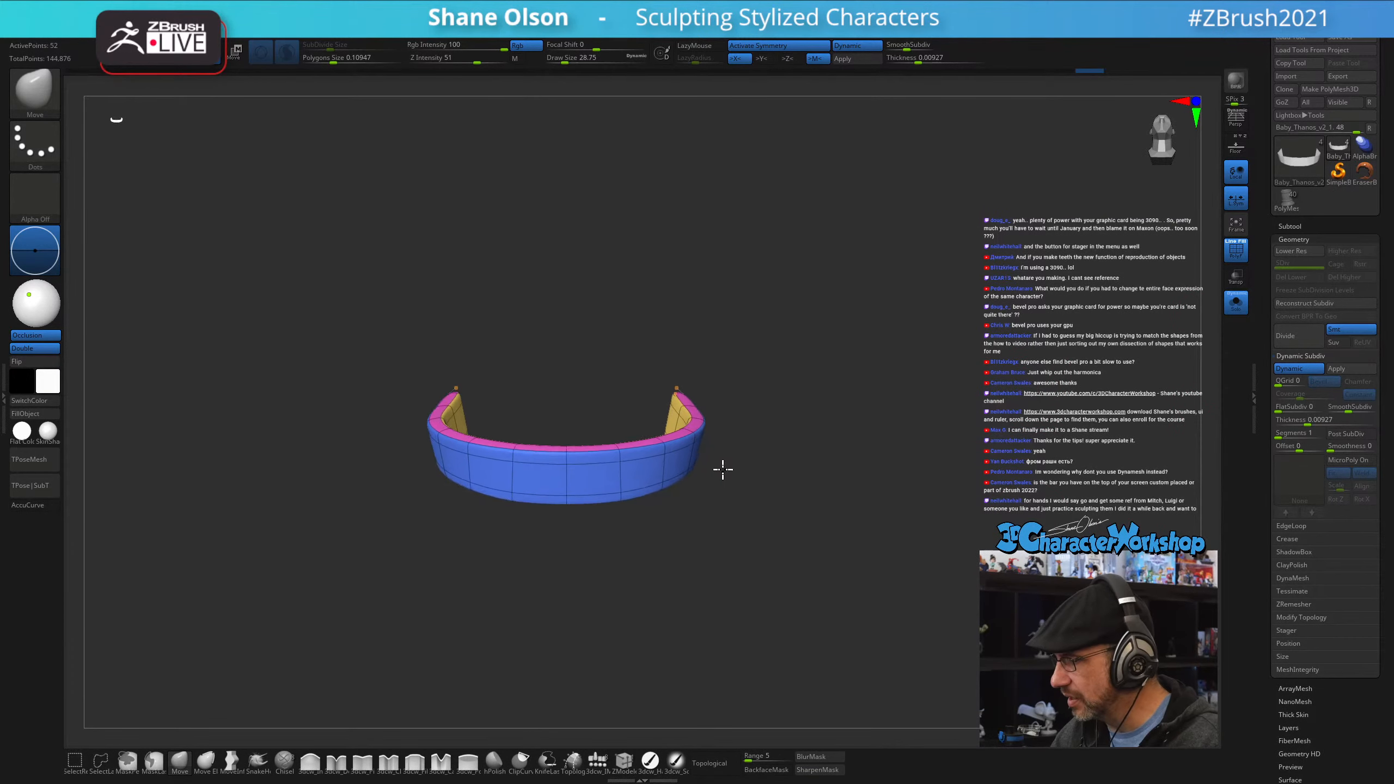
left_click_drag(721, 467, 713, 567)
key("shift+d")
key("s")
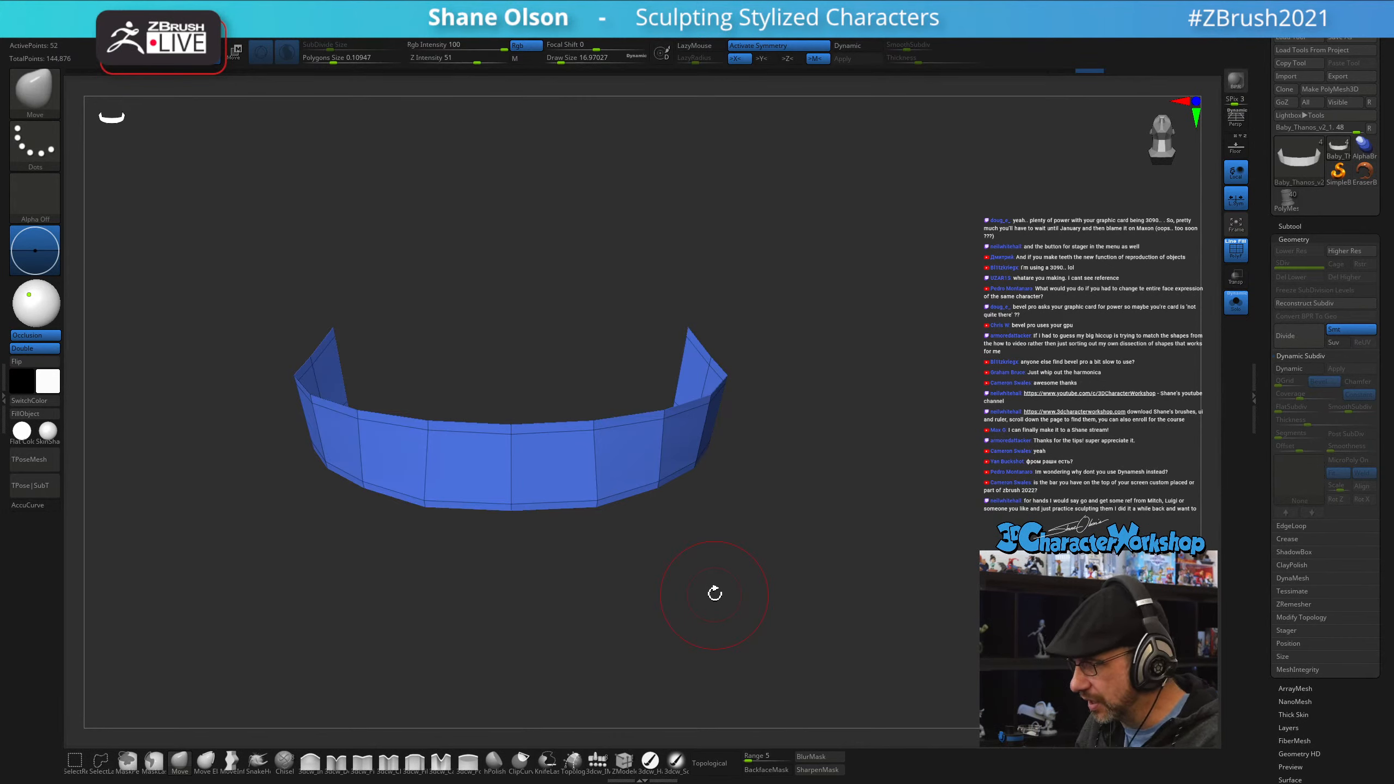
key("d")
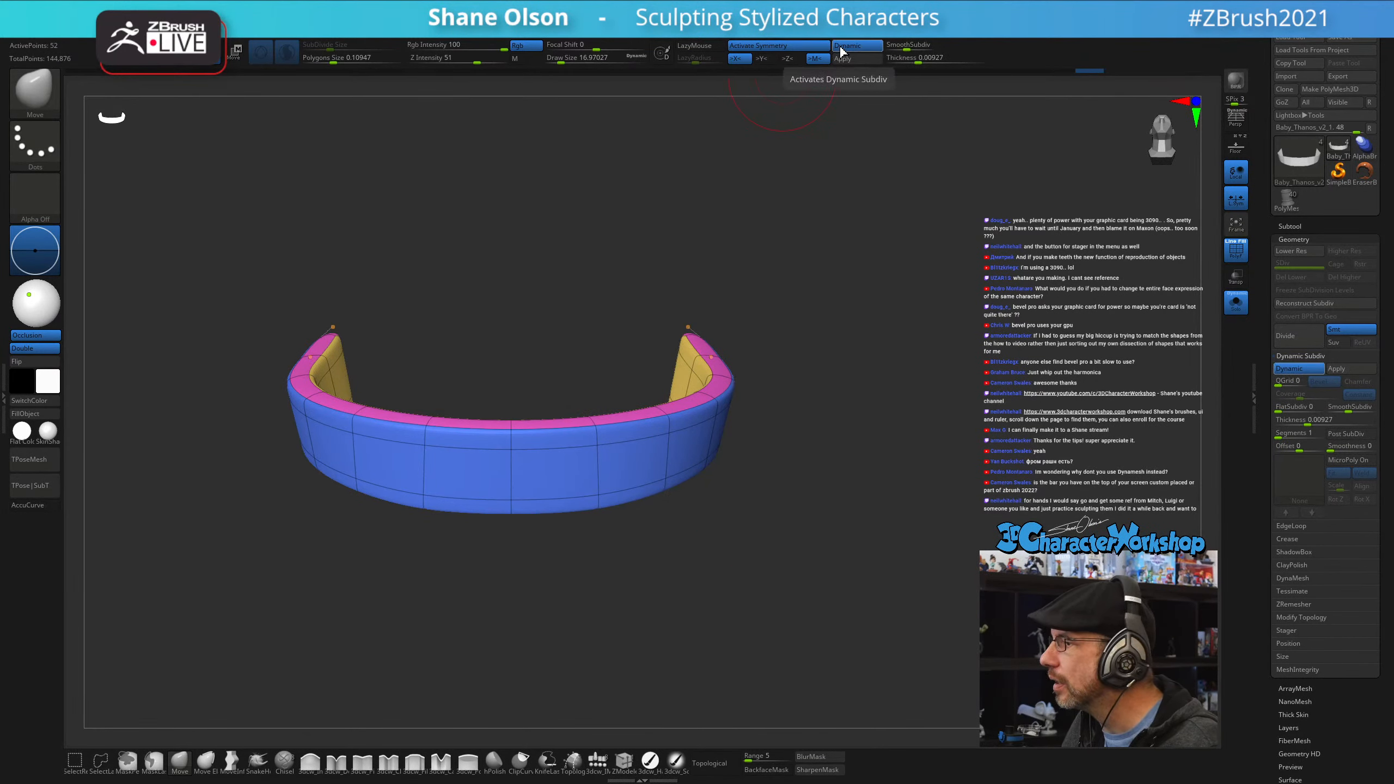
left_click_drag(903, 48, 885, 50)
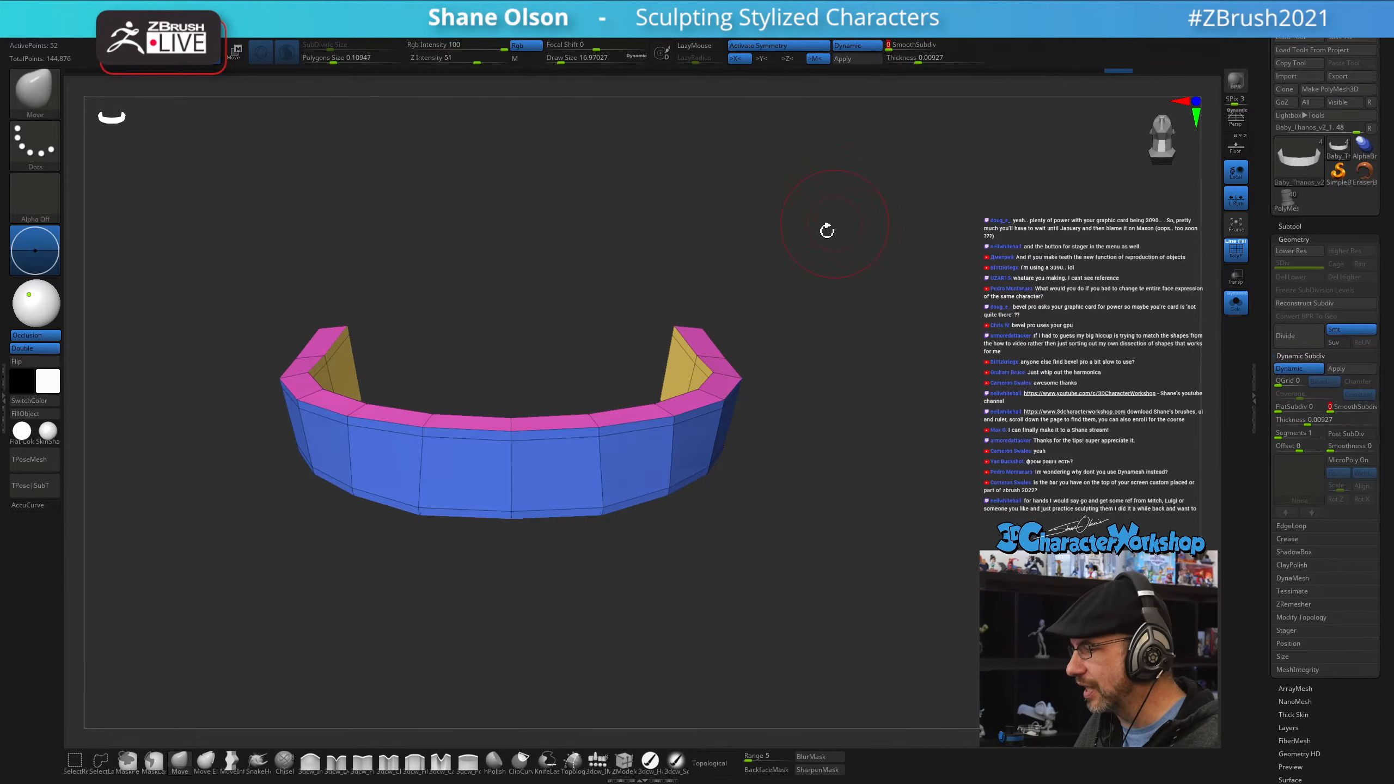
- Inspect the band's thickness from below and apply the dynamic subdivision to turn it into real geometry
left_click_drag(828, 302, 548, 493)
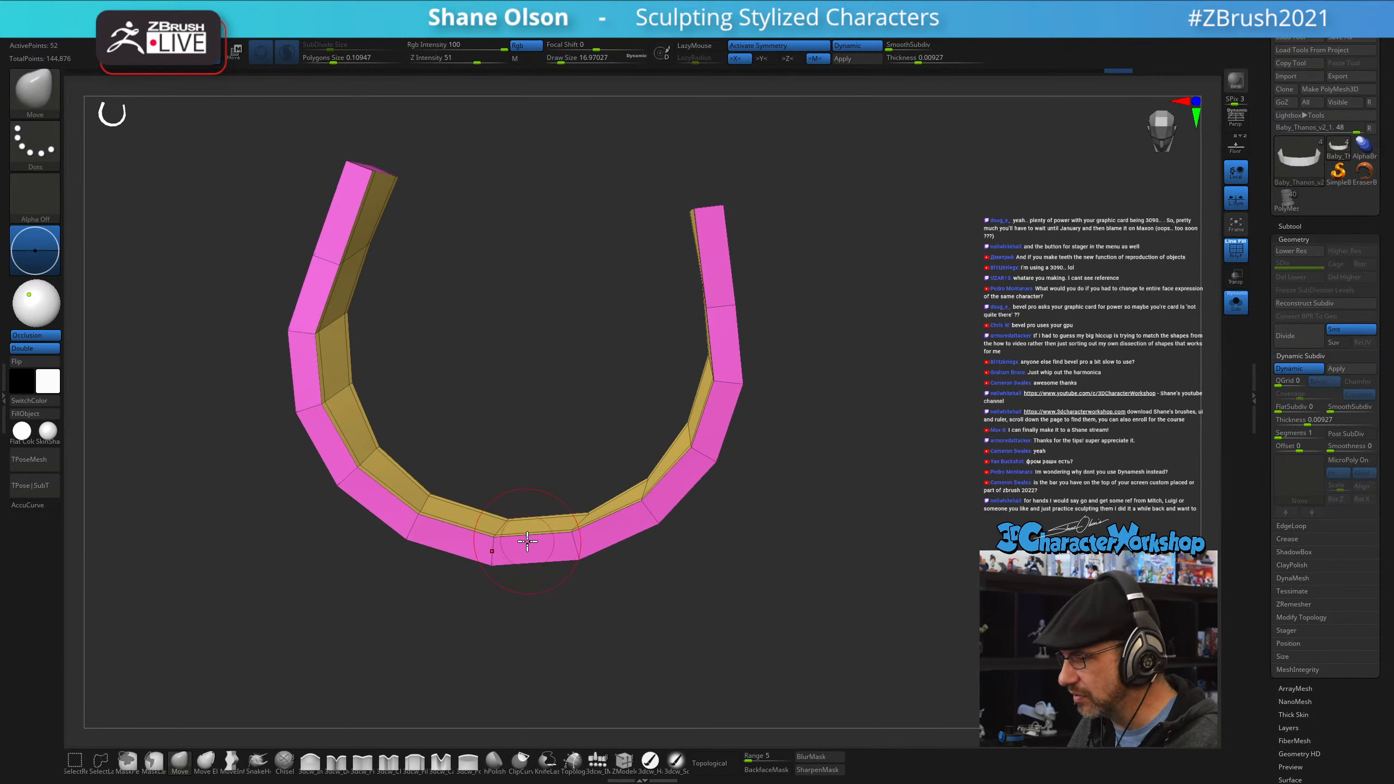
mouse_move(831, 369)
left_mouse_down()
mouse_move(899, 390)
mouse_move(899, 306)
mouse_move(908, 501)
mouse_move(909, 330)
left_mouse_up()
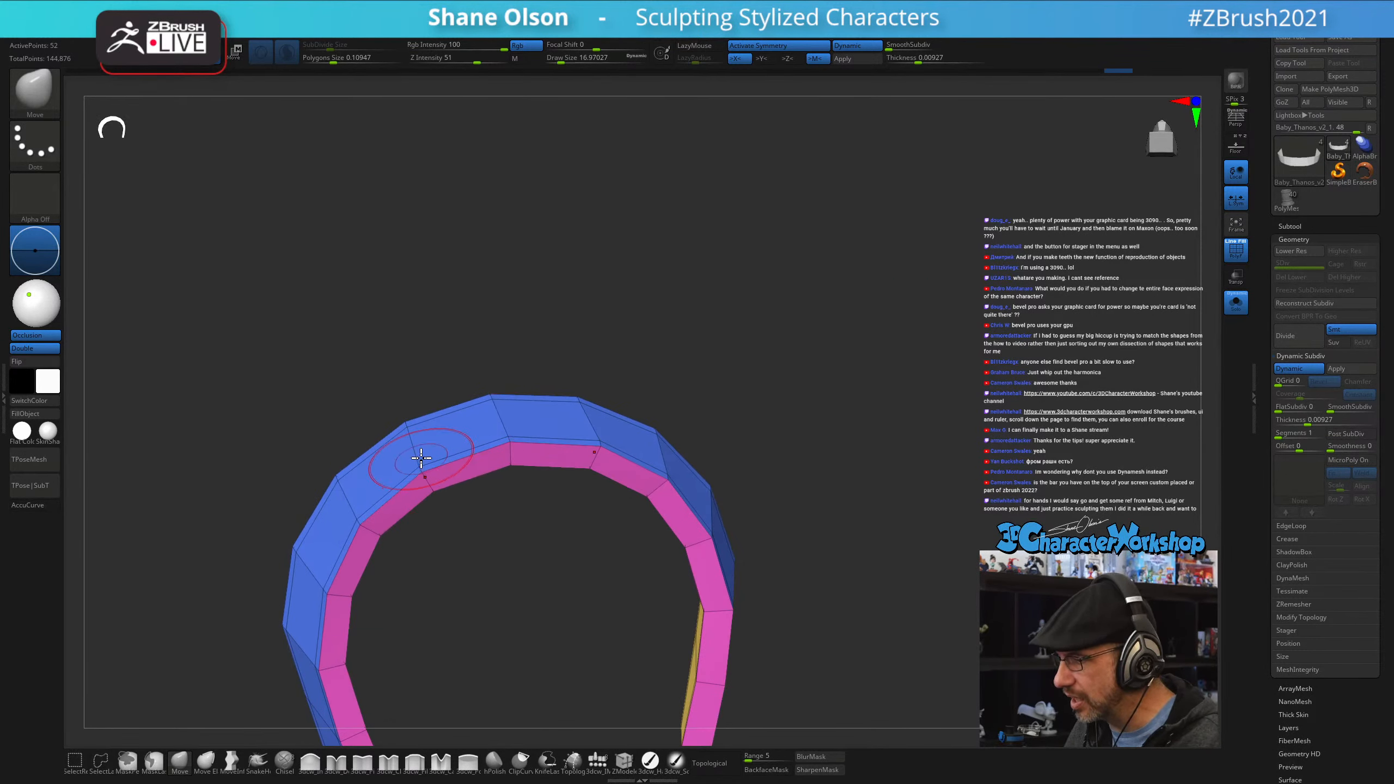
left_click_drag(486, 292, 470, 373)
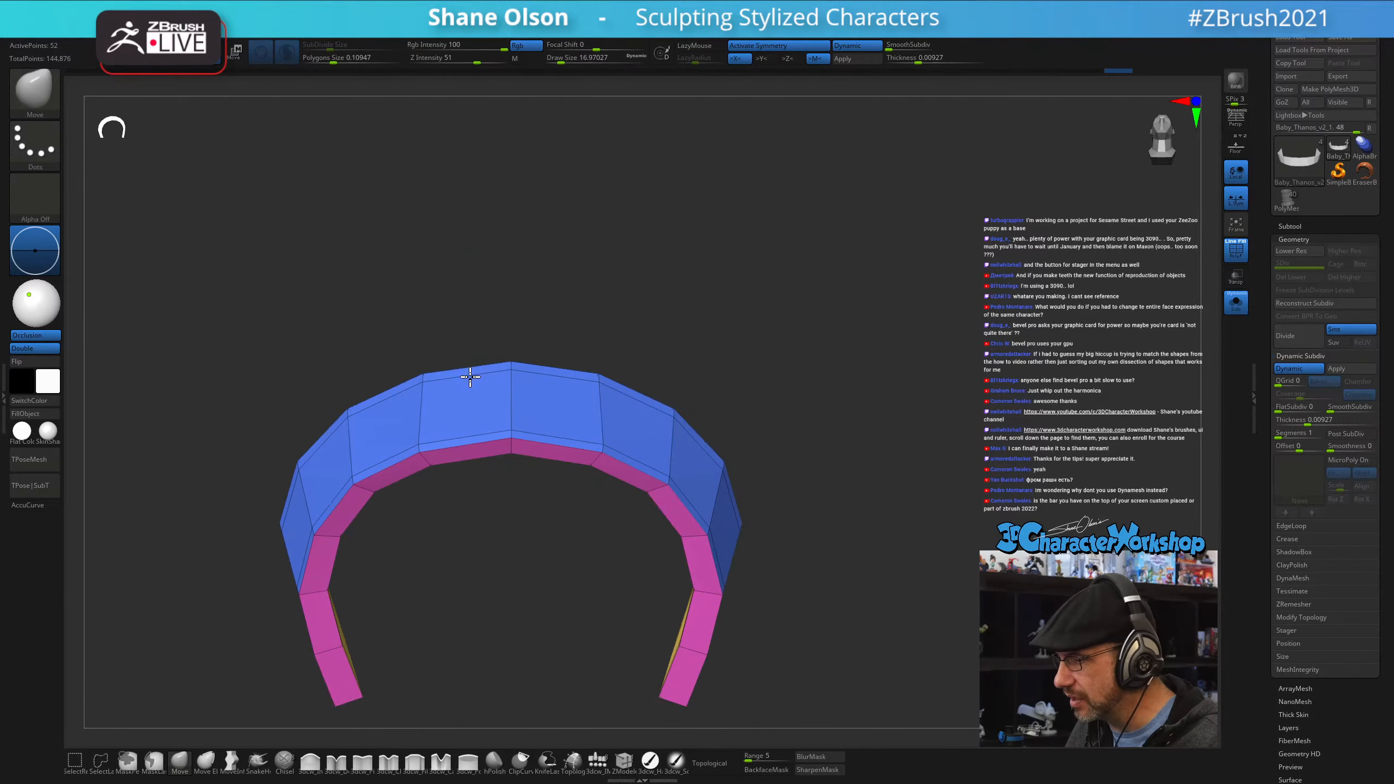
left_click_drag(763, 226, 763, 220, "alt")
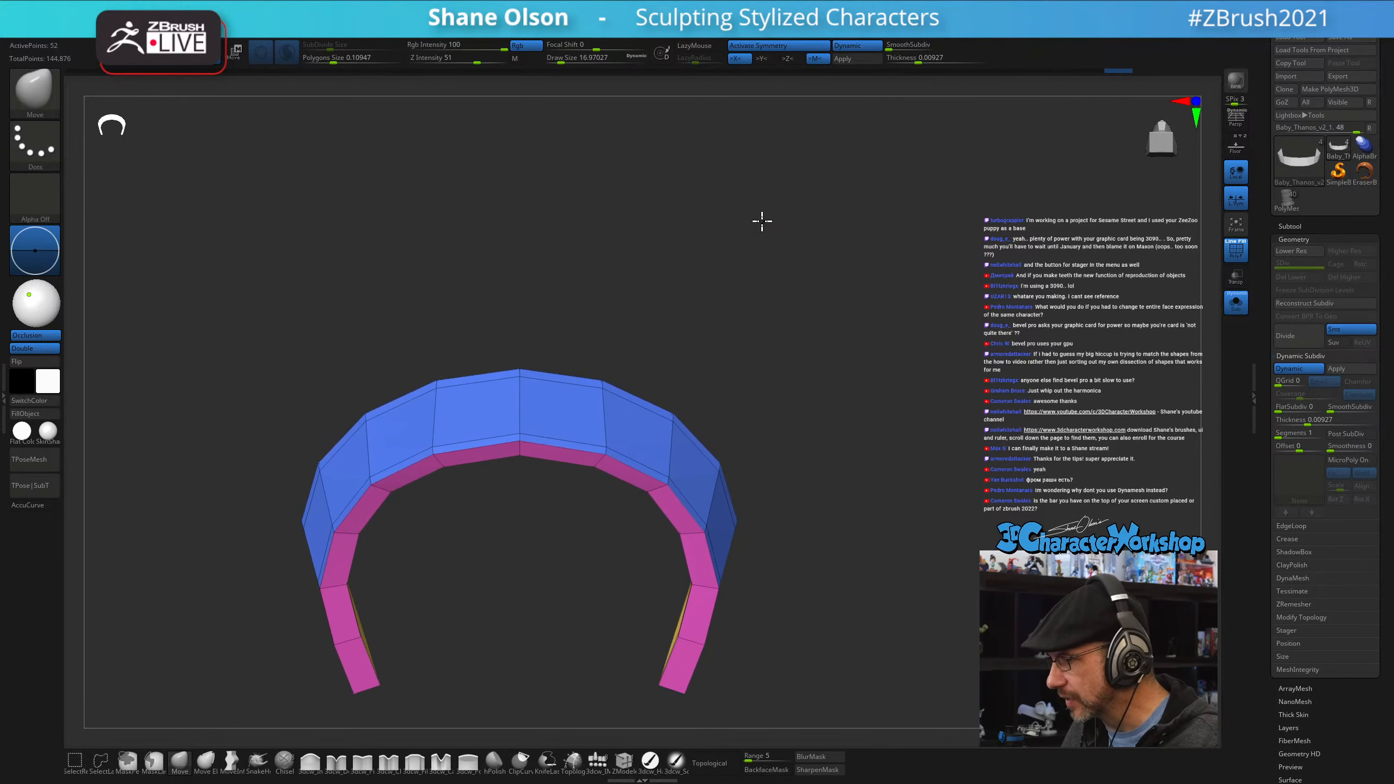
left_click_drag(544, 294, 596, 260, "alt")
left_click(844, 59)
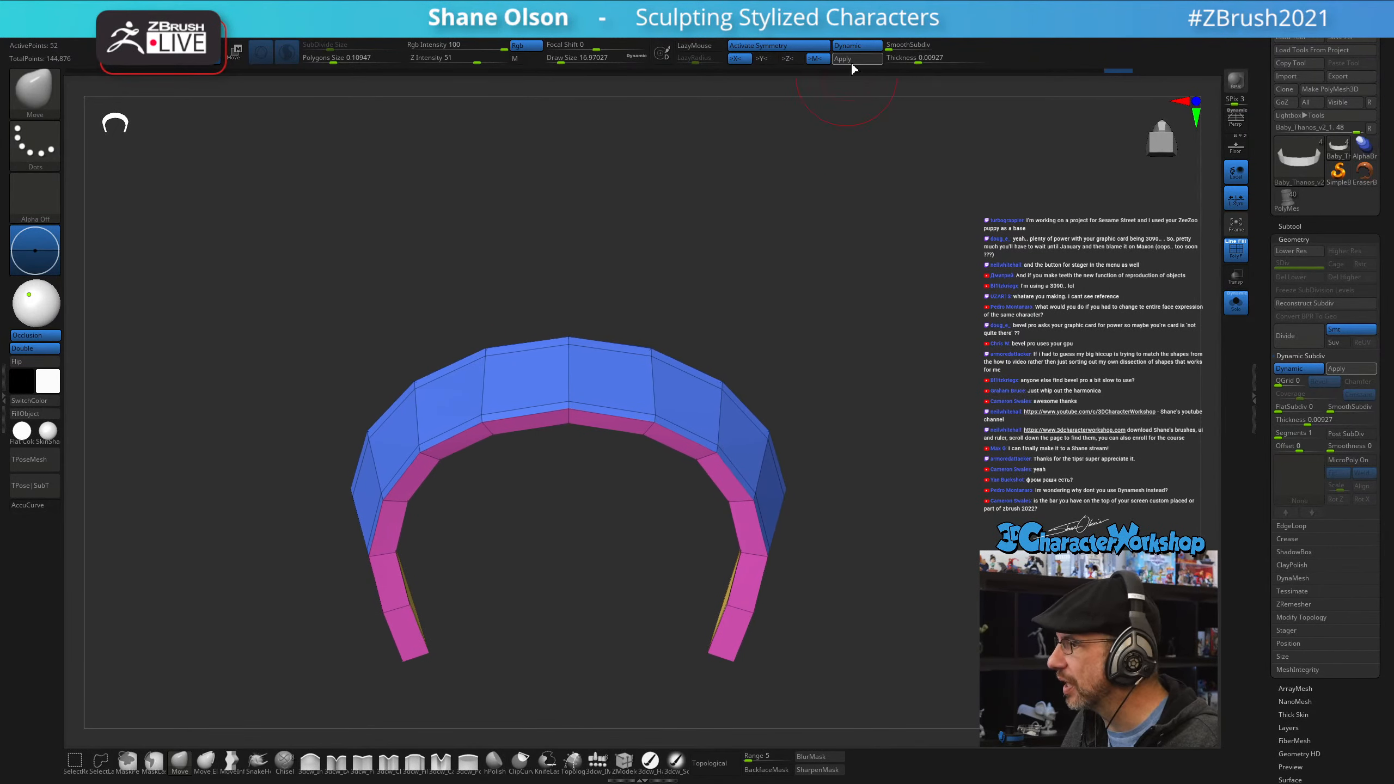
left_click_drag(829, 256, 743, 223)
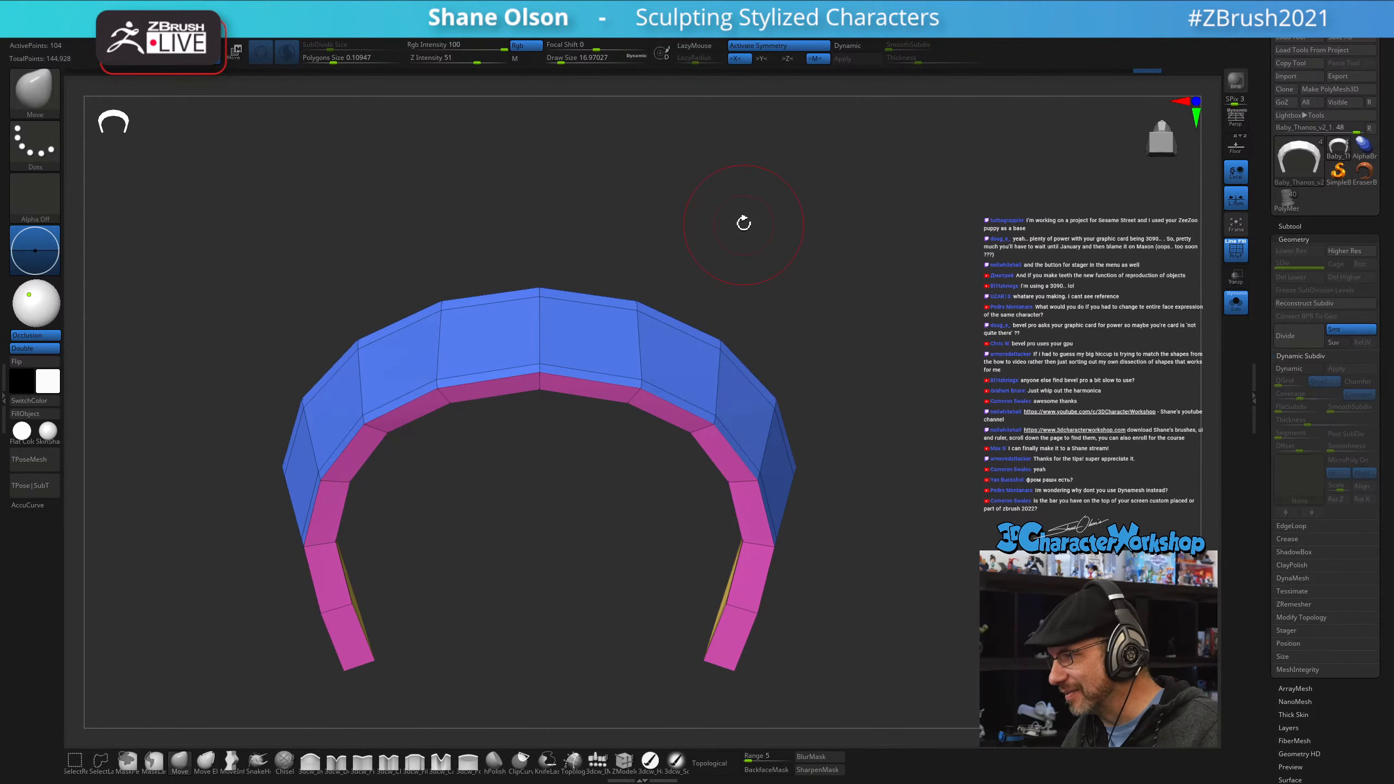
- Switch to the ZModeler brush and set its edge action to Bevel for complete edge loops on the teeth band
left_click(630, 772)
left_click_drag(565, 506, 575, 389)
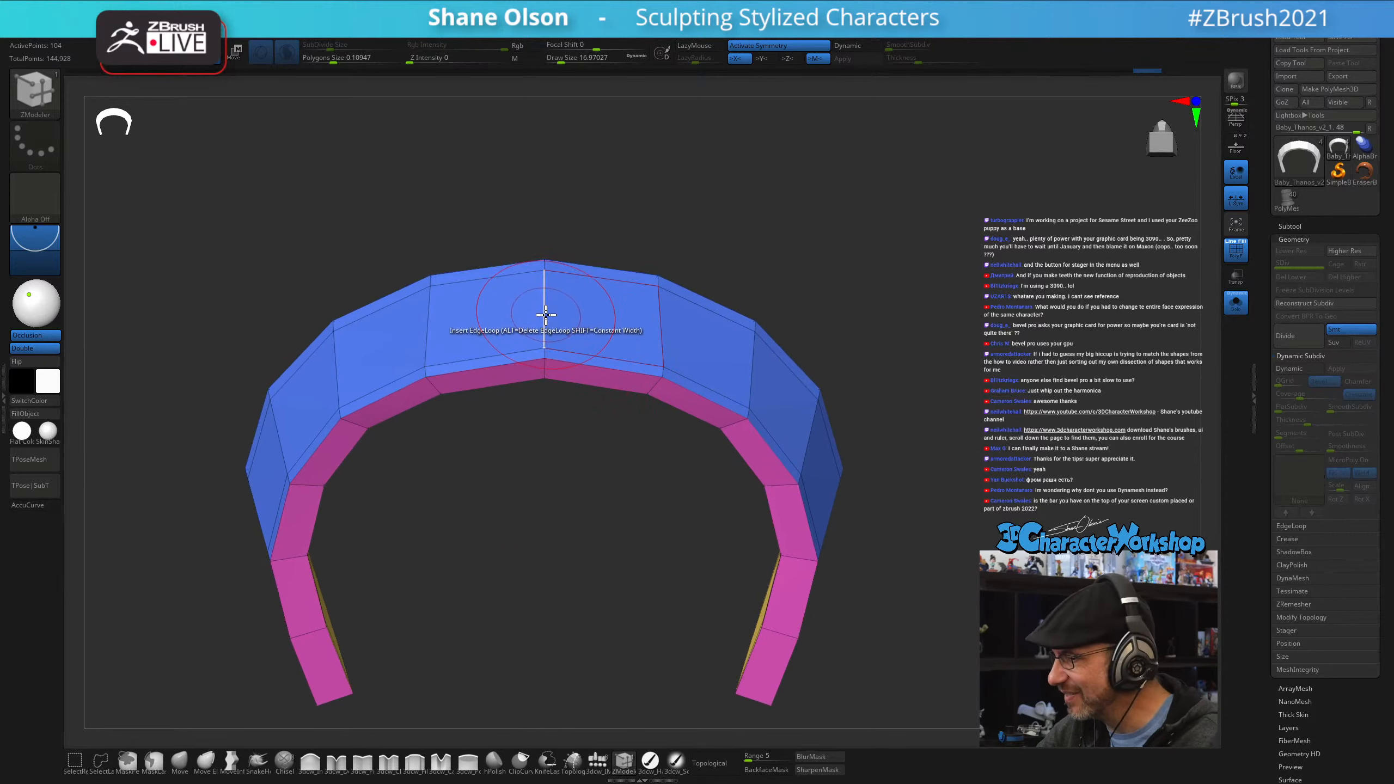
key("space")
left_click(423, 338)
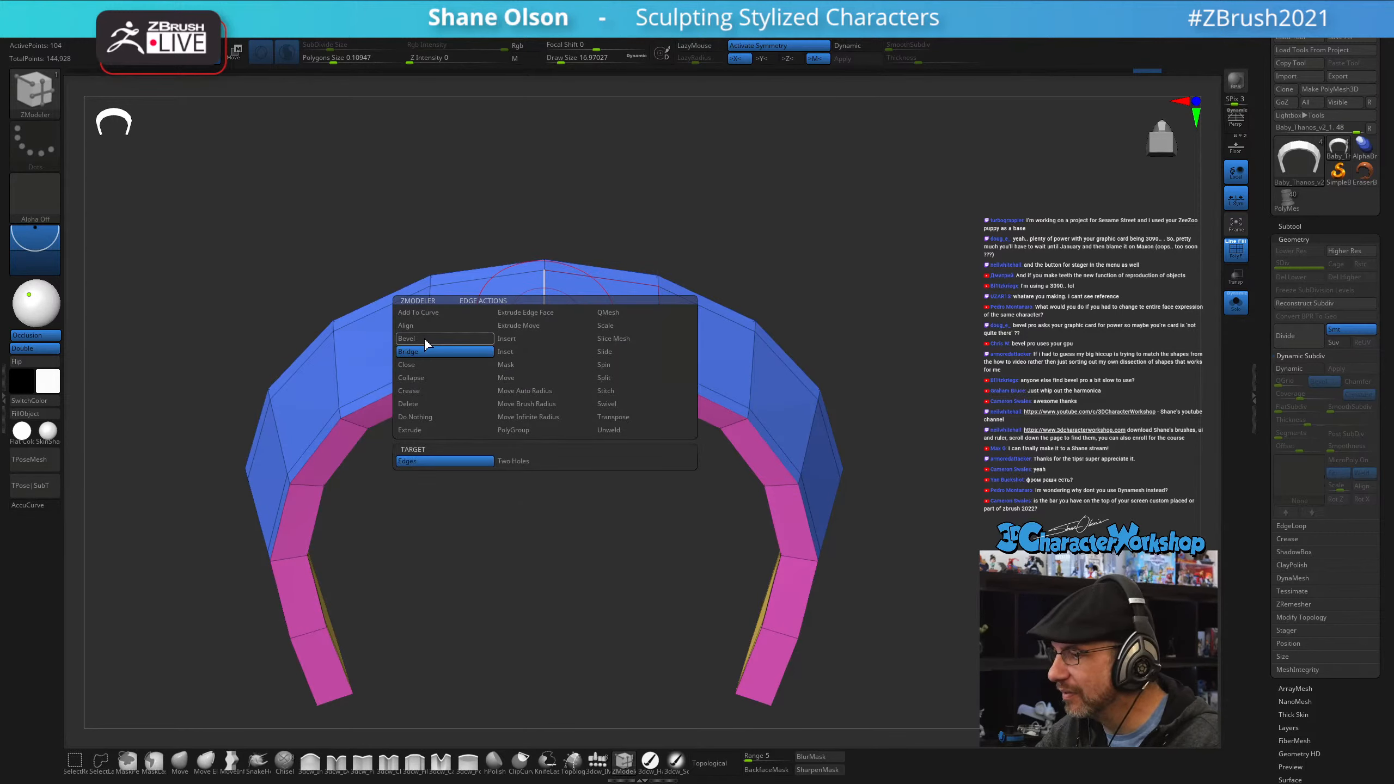
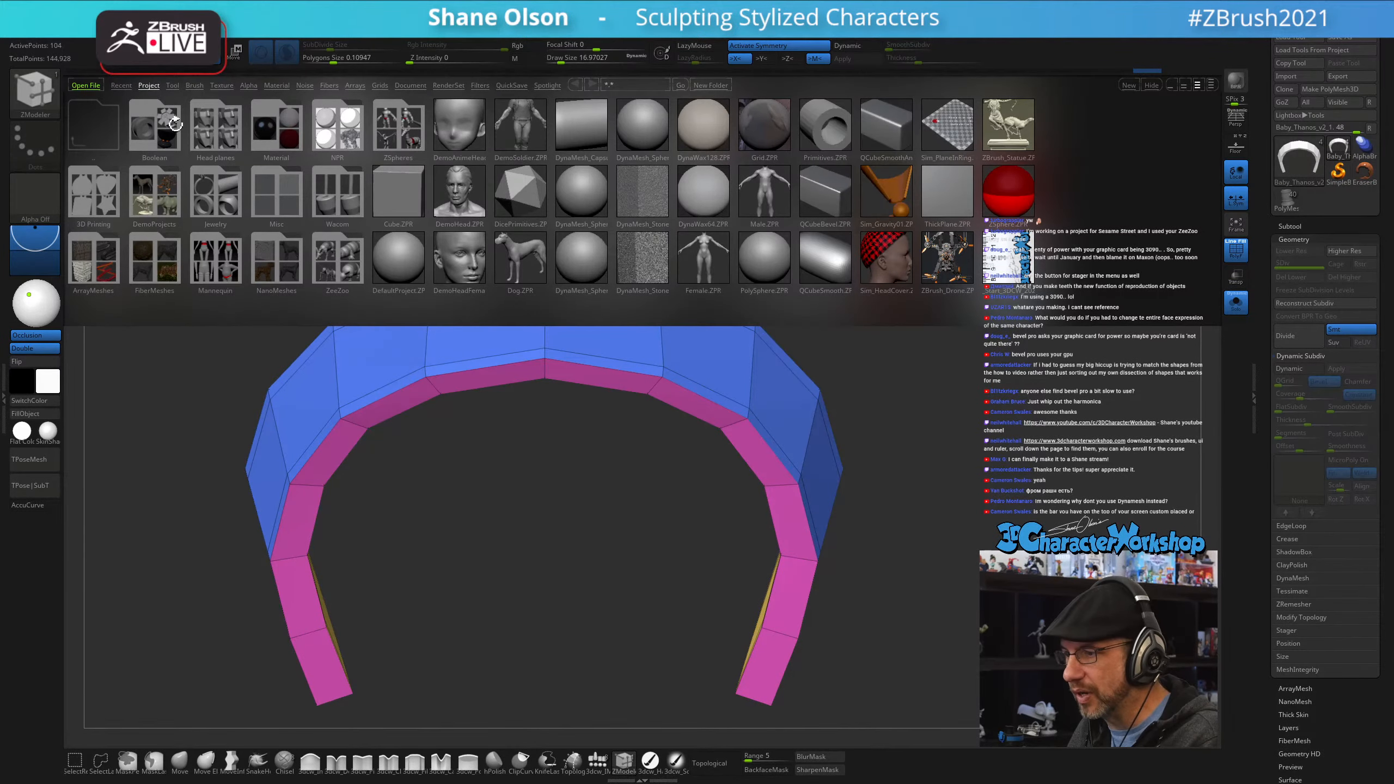
- Browse the ZeeZoo project folder in LightBox and close the browser again
left_click(337, 264)
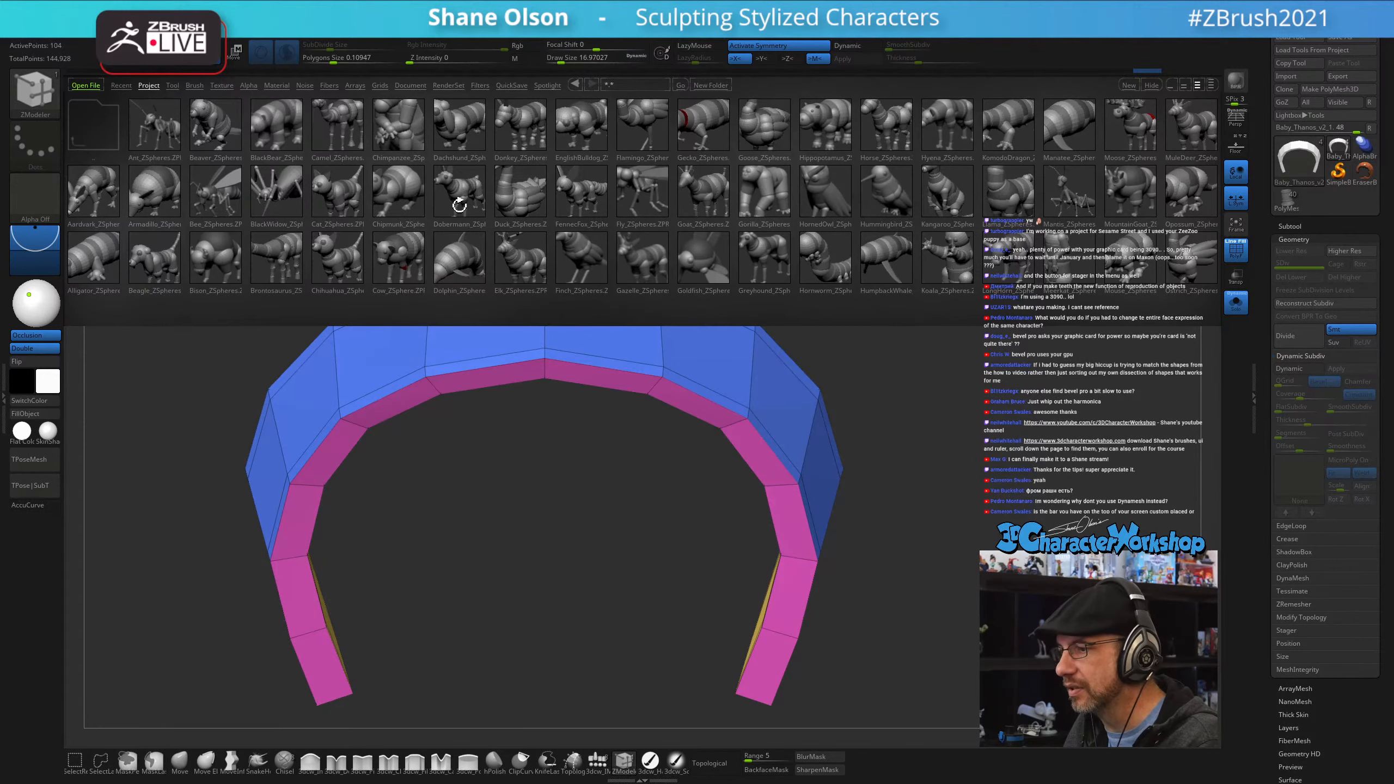
key("comma")
- Bevel the teeth band's centre edge loop and the symmetrical pair beside it into narrow strips
left_click_drag(891, 406, 889, 393, "alt")
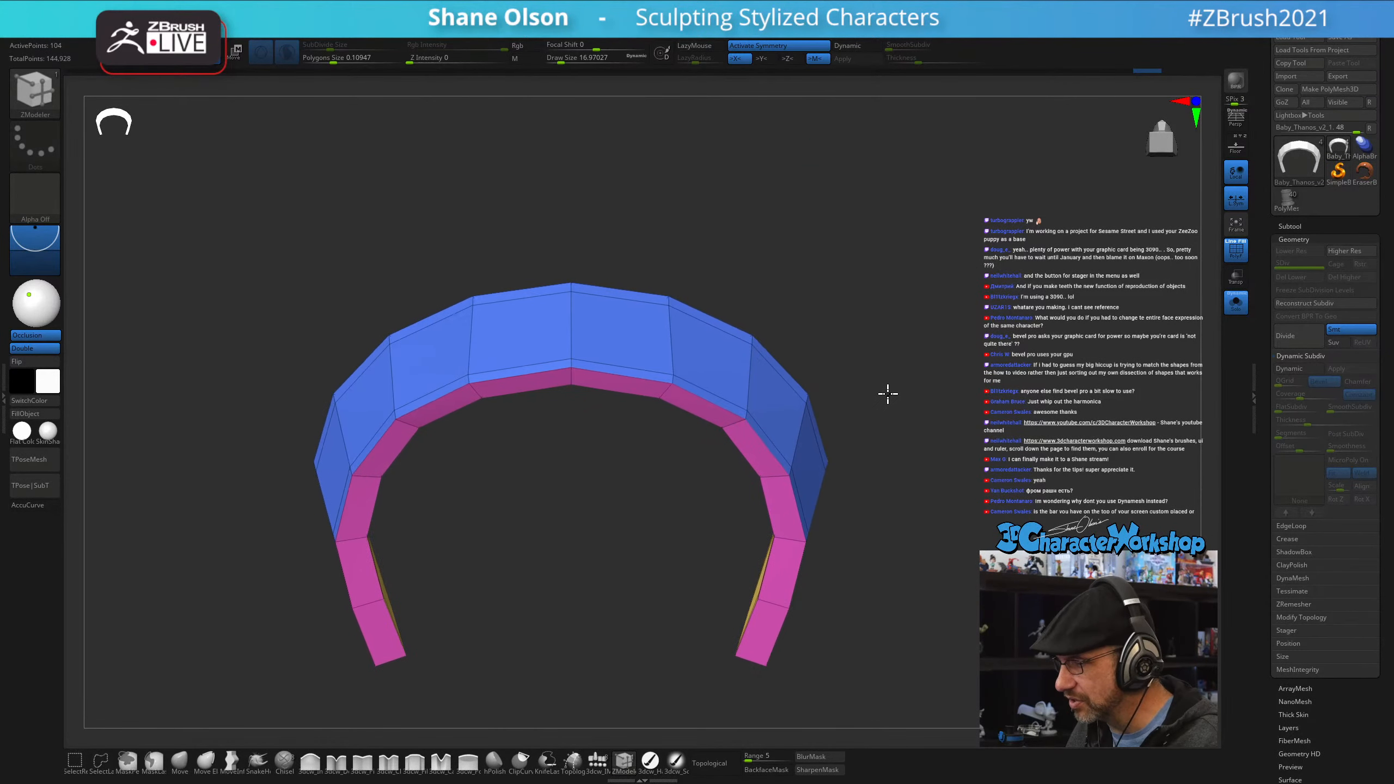
left_click_drag(909, 346, 876, 379, "alt")
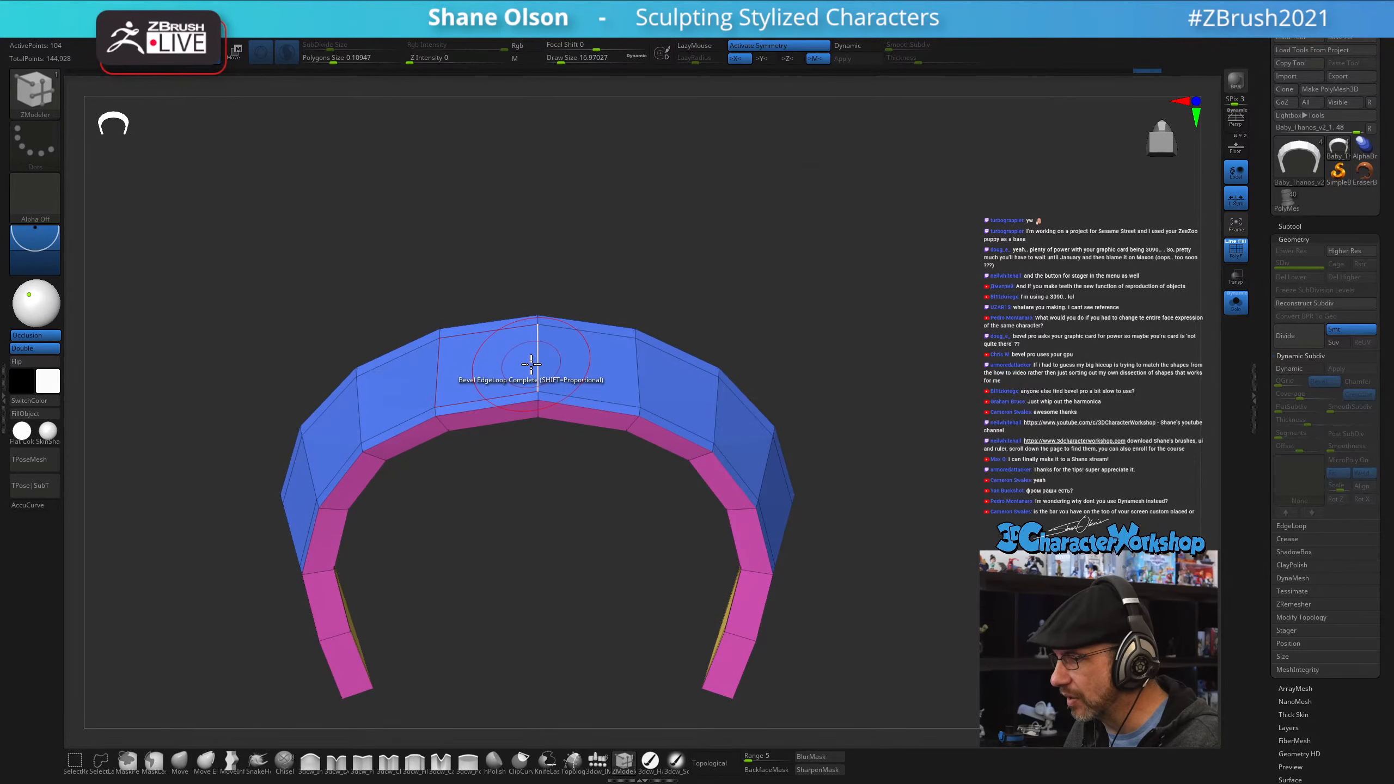
left_click_drag(537, 362, 543, 363)
left_click_drag(742, 258, 725, 305, "alt")
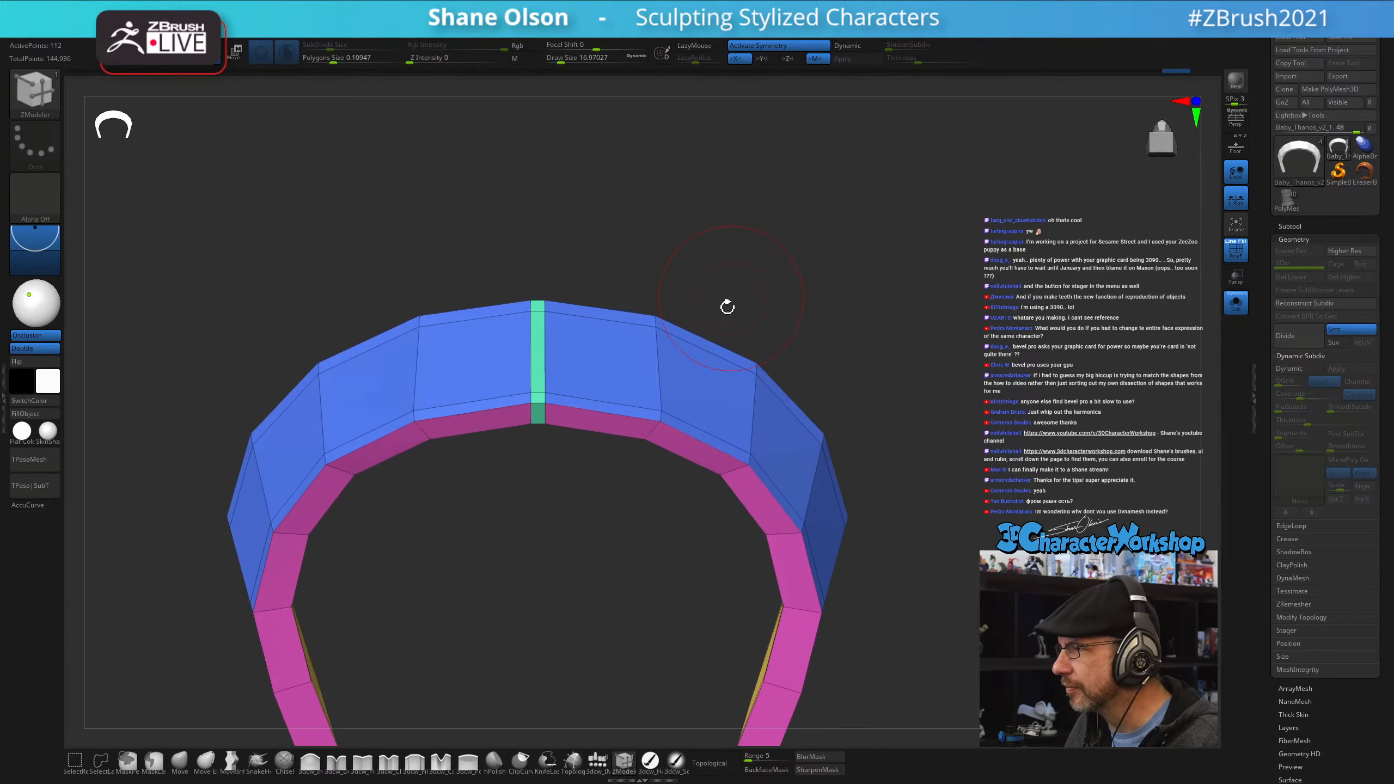
left_click(661, 367)
left_click_drag(666, 368, 664, 368)
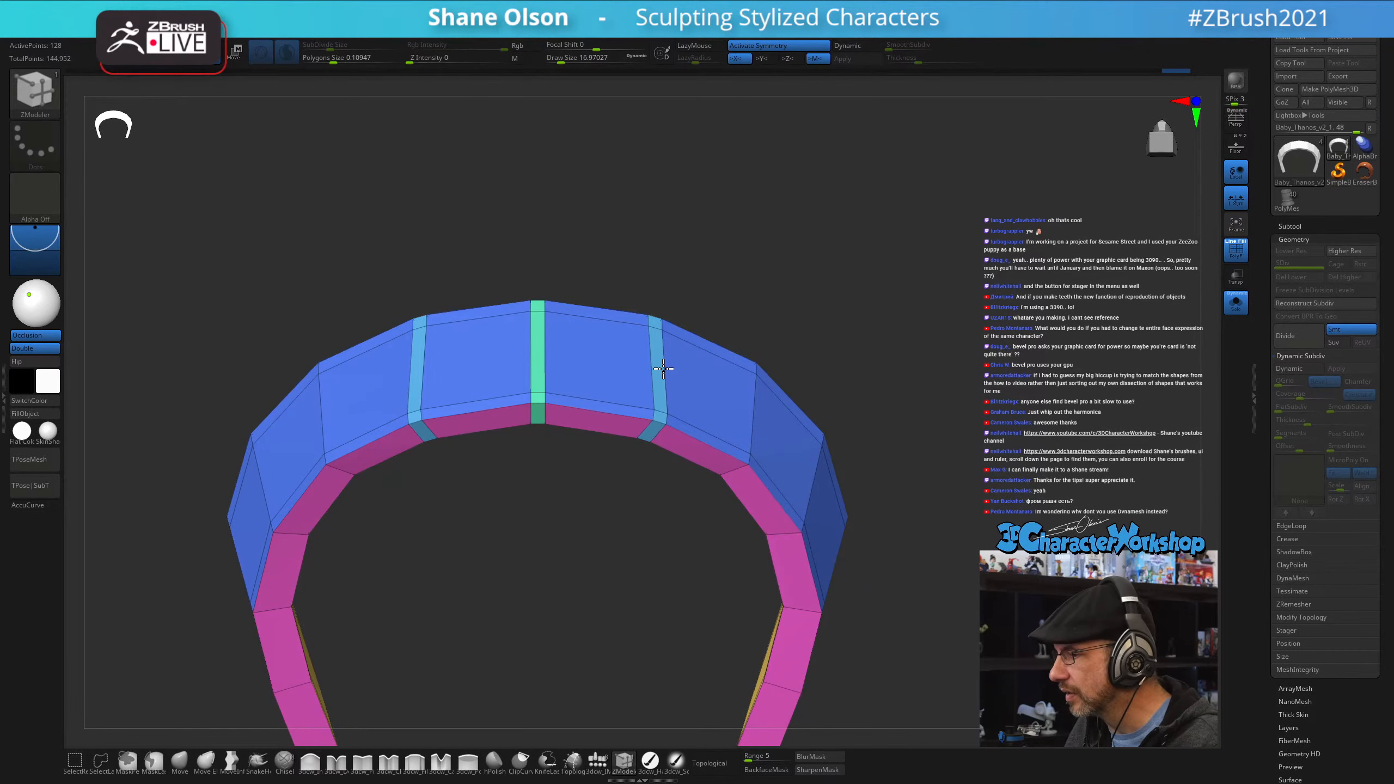
- Bevel the second and third pairs of vertical edge loops out from the band's centre into narrow strips
mouse_move(799, 289)
left_mouse_down()
mouse_move(781, 296)
mouse_move(807, 265)
mouse_move(799, 286)
left_mouse_up()
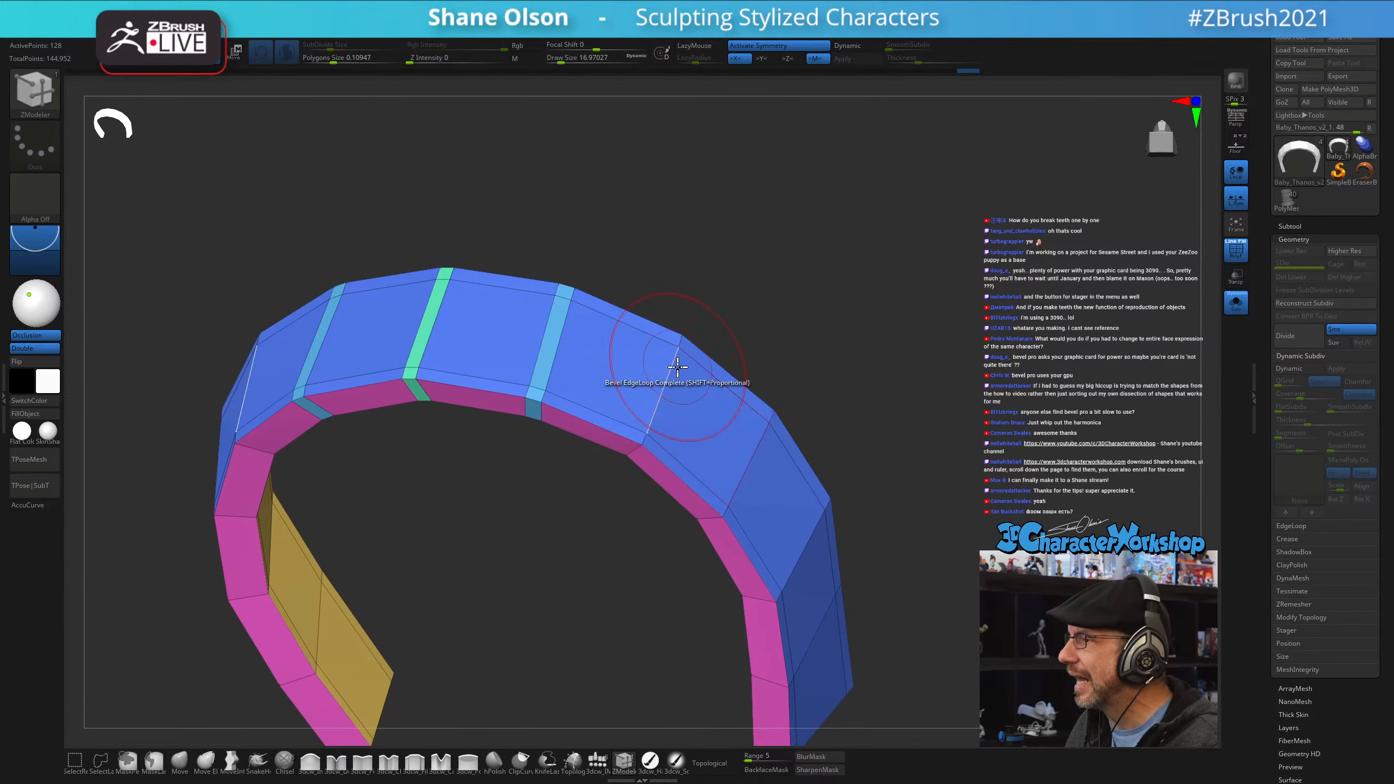
left_click(664, 403)
left_click_drag(664, 403, 666, 404)
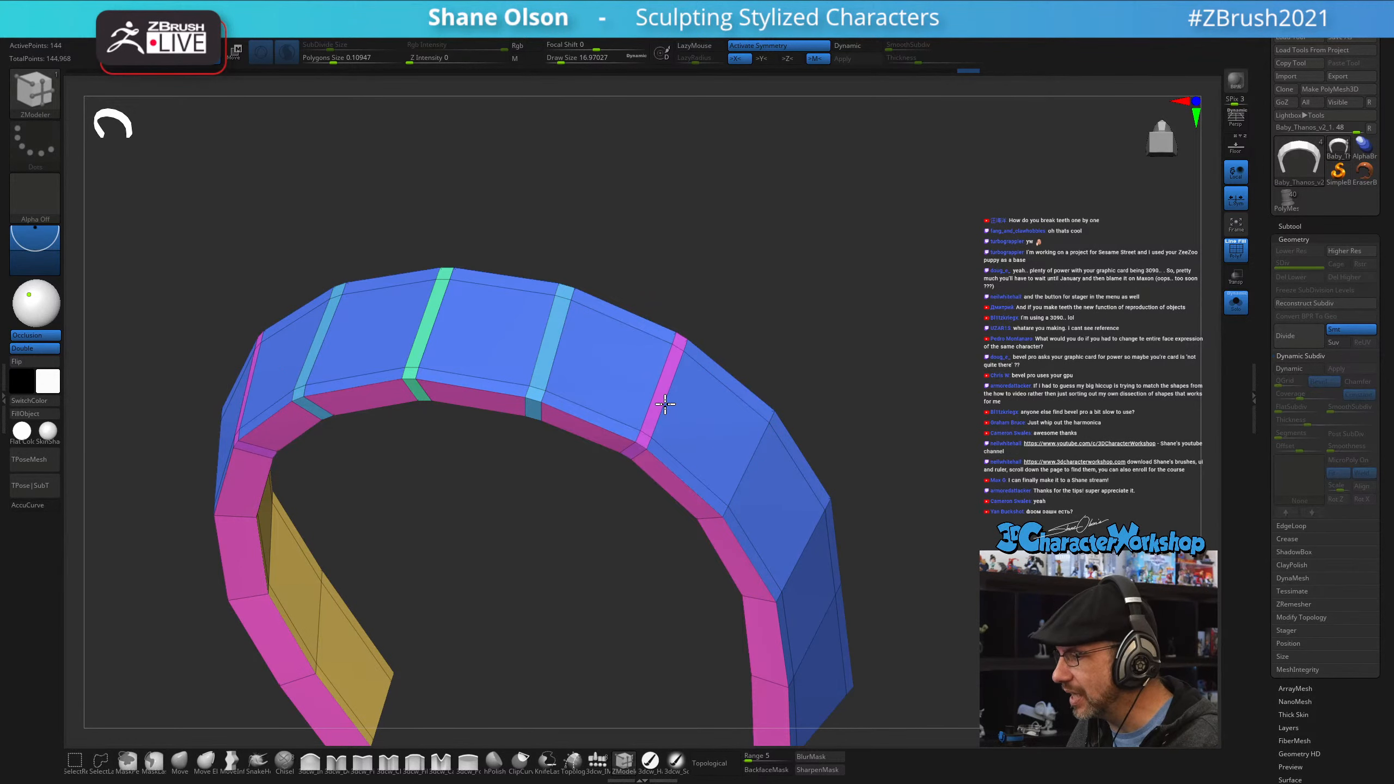
left_click_drag(769, 297, 821, 308)
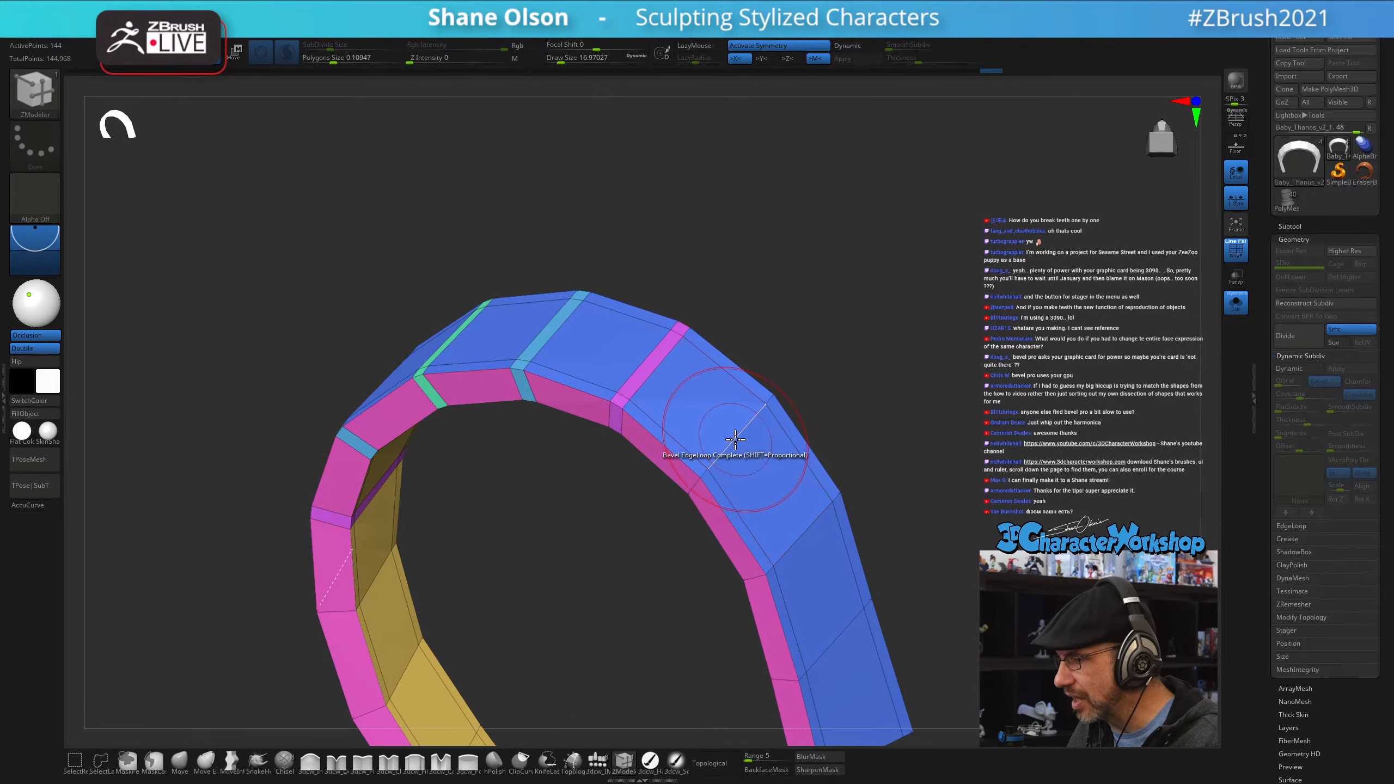
left_click(736, 448)
- Bevel the last two pairs of vertical edge loops near the ends of the teeth band
left_click_drag(923, 413, 878, 405)
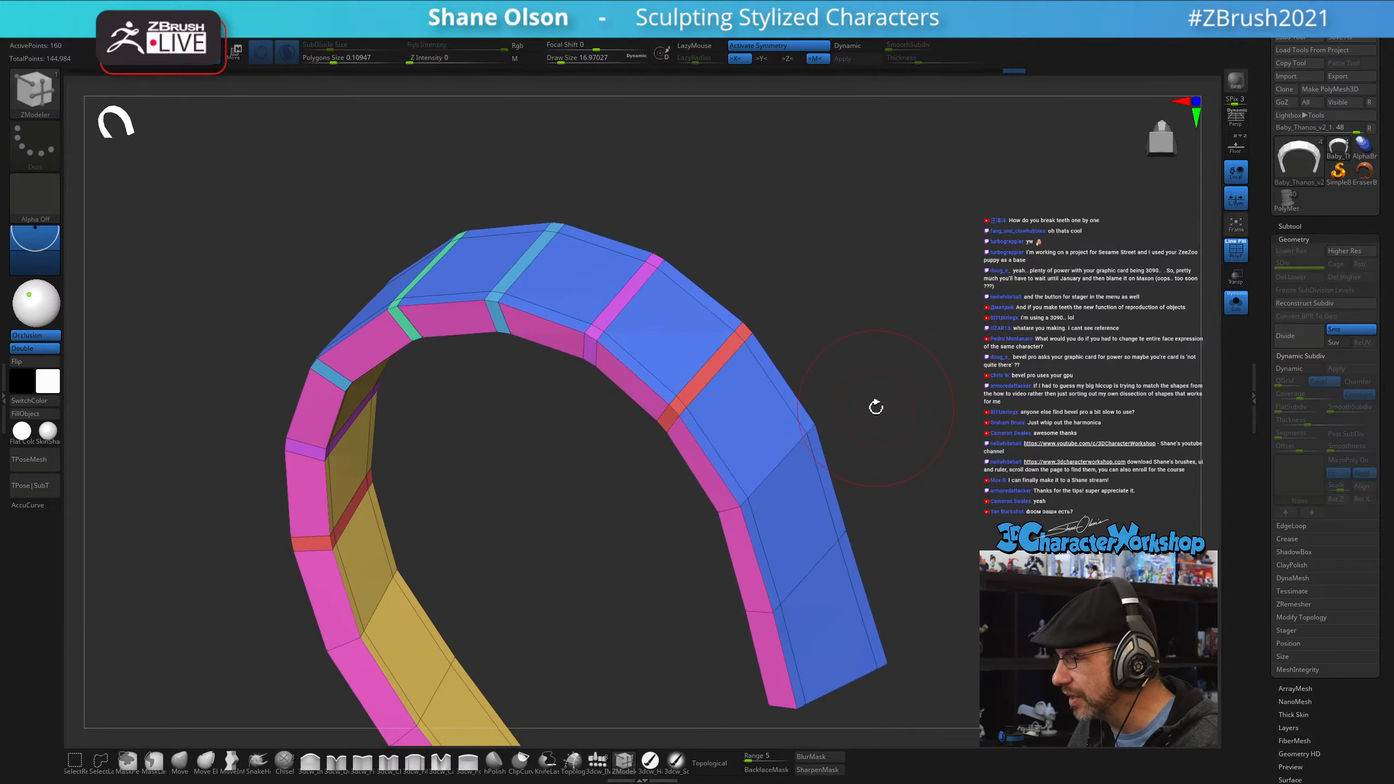
left_click(769, 483)
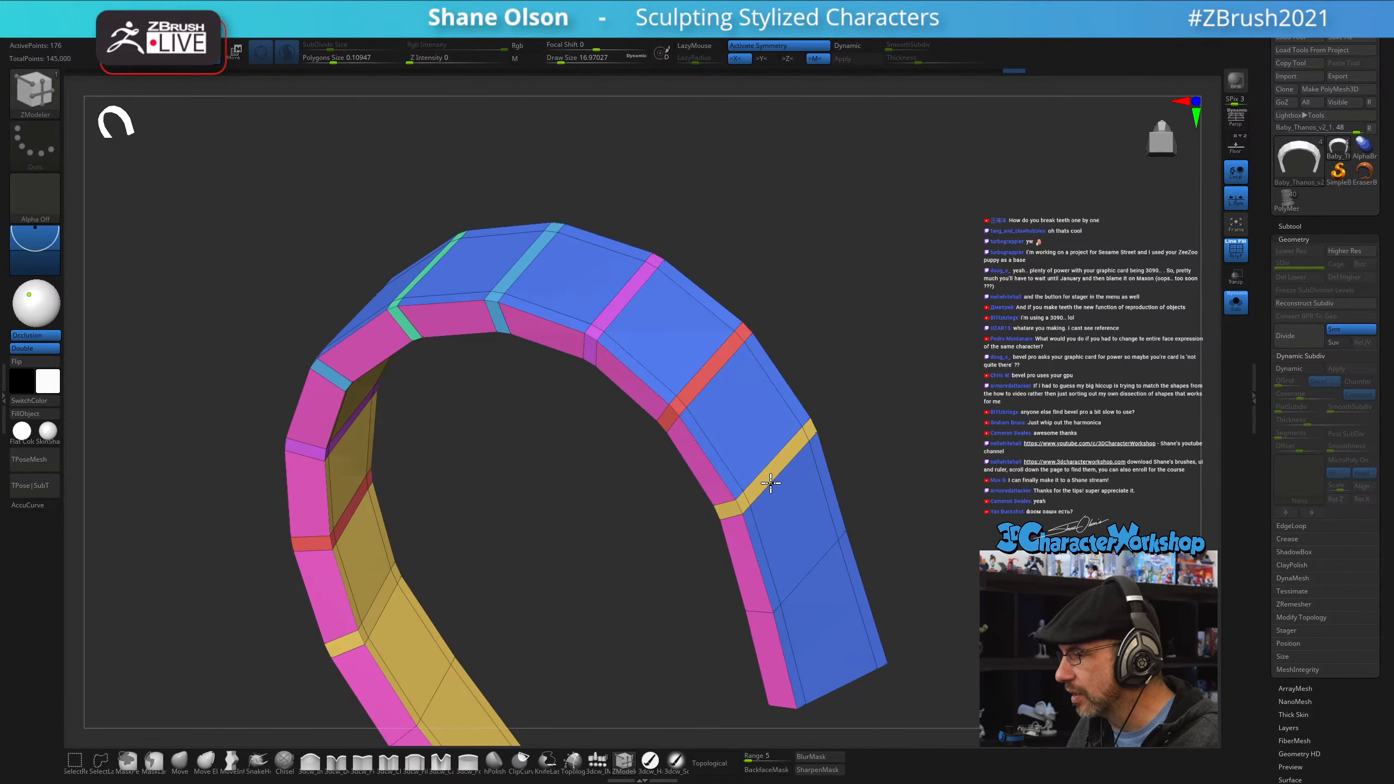
left_click_drag(901, 426, 790, 527)
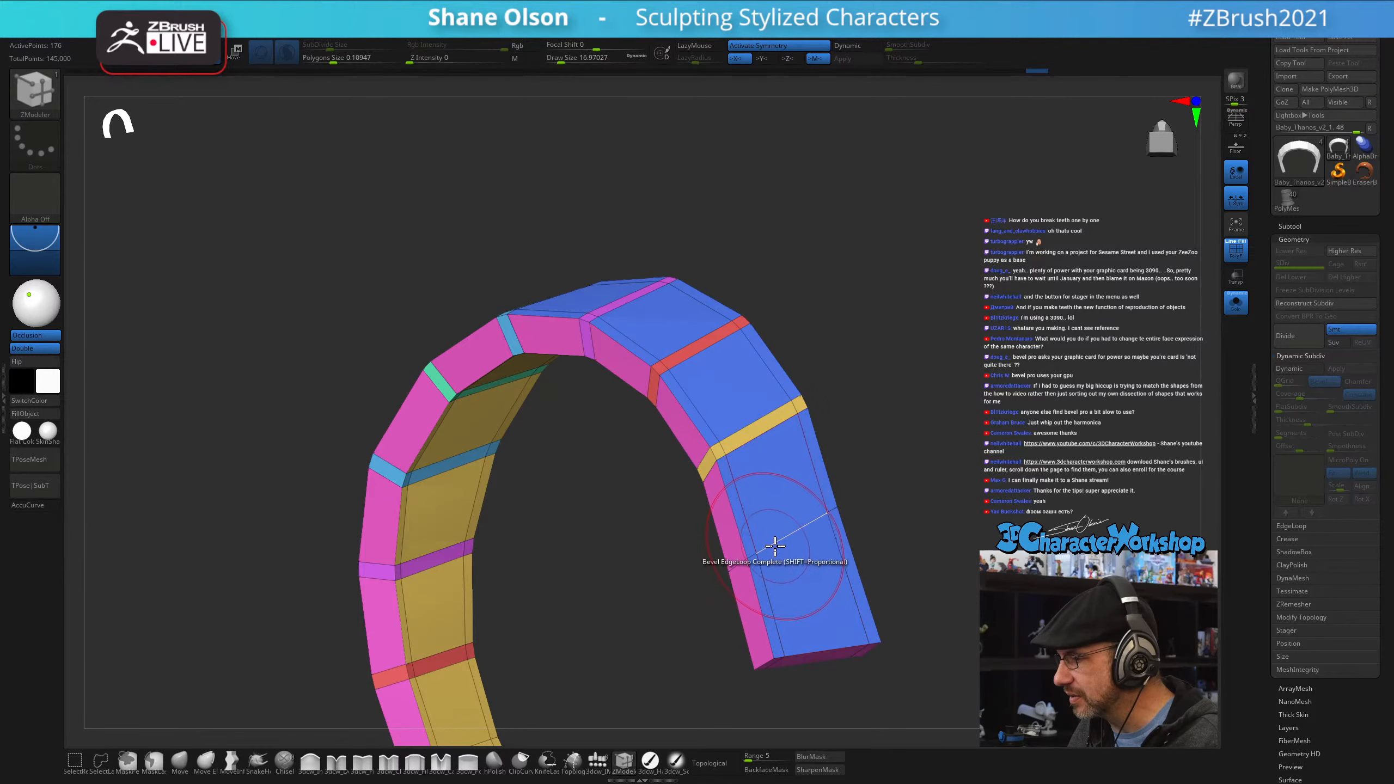
left_click(782, 546)
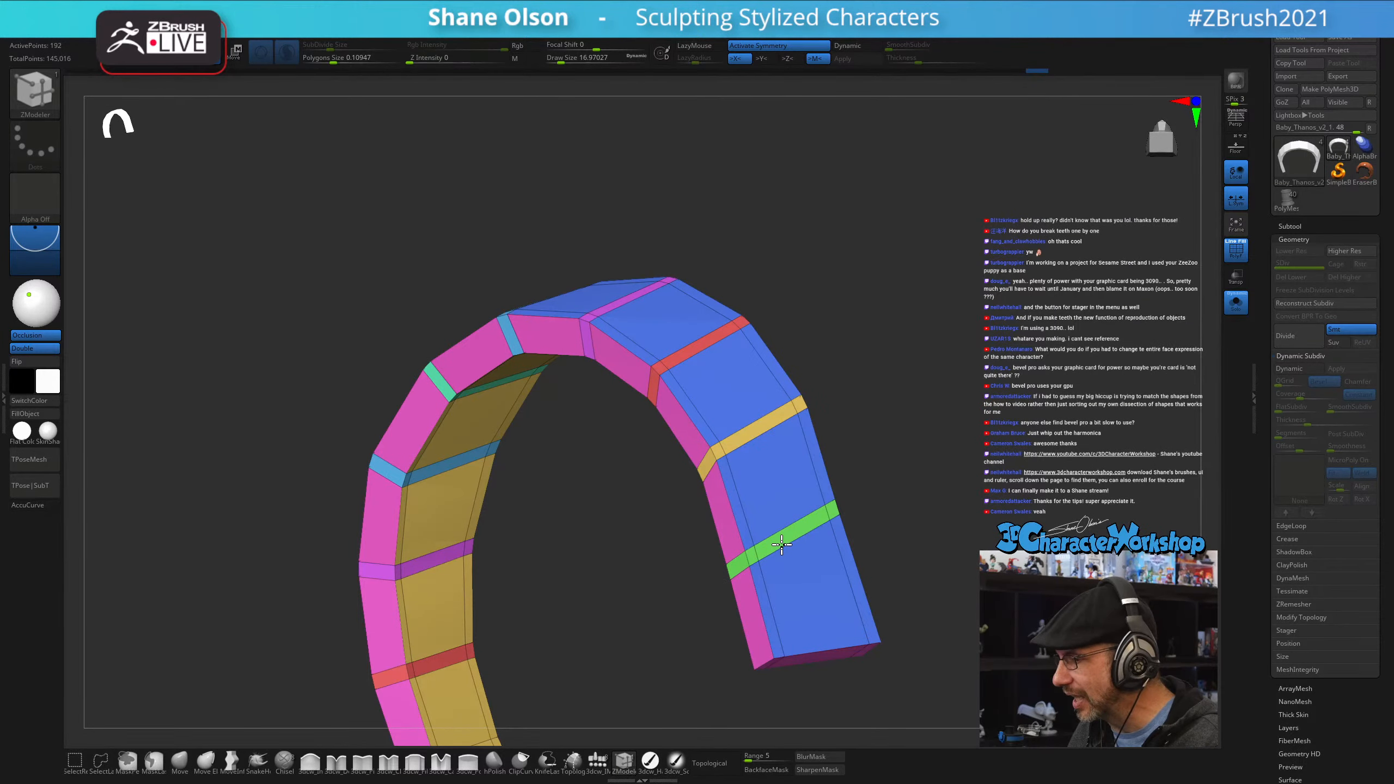
- Check the beveled strips around the whole band and set the draw size to about 14
left_click_drag(893, 379, 669, 498)
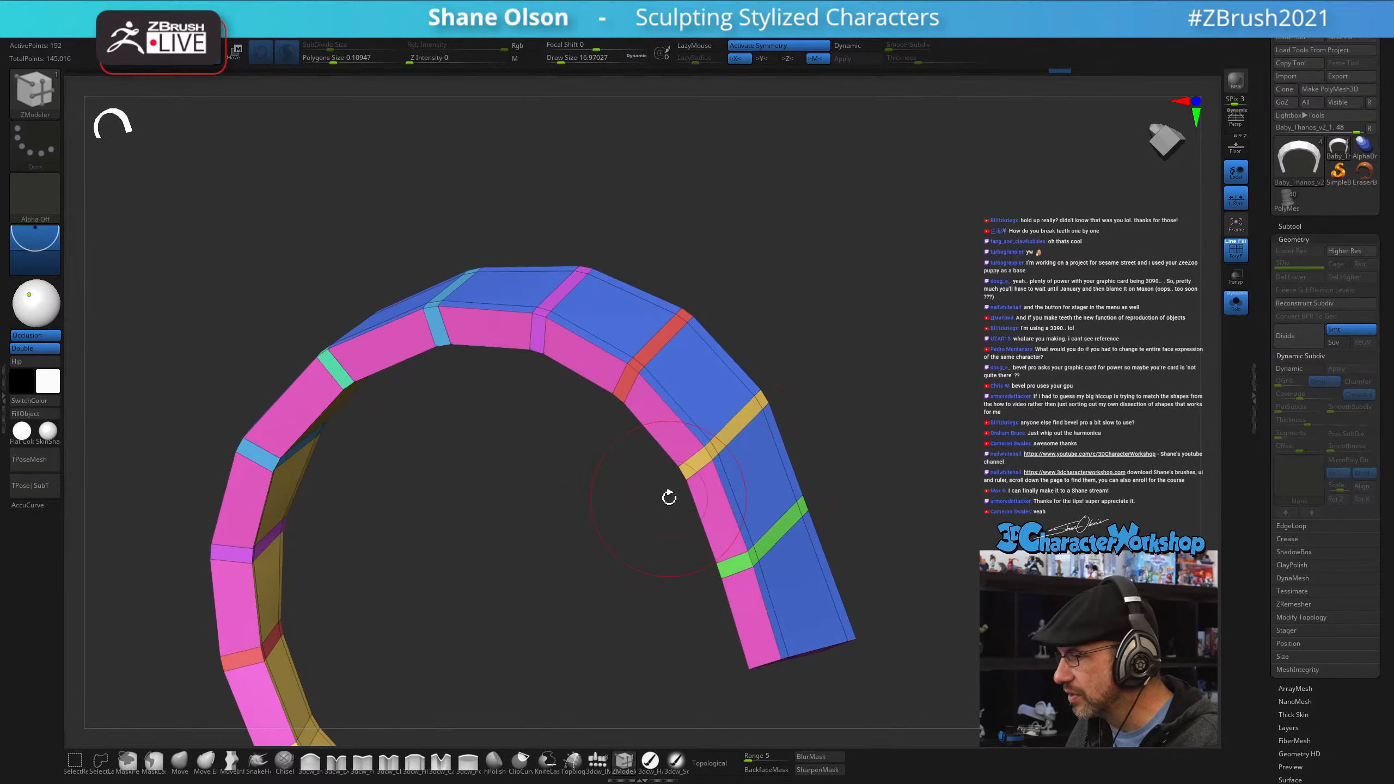
left_click_drag(918, 341, 912, 361, "shift")
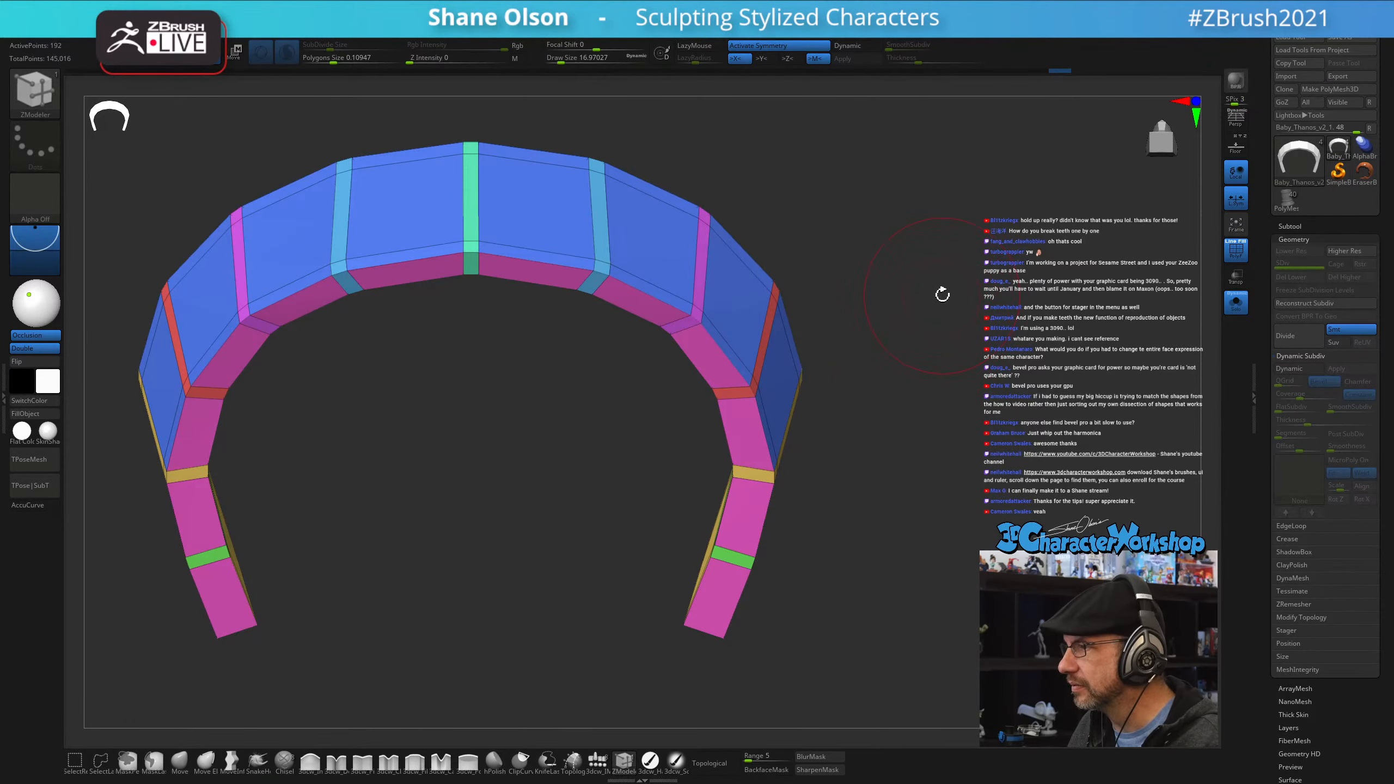
left_click_drag(943, 294, 974, 541, "alt")
key("s")
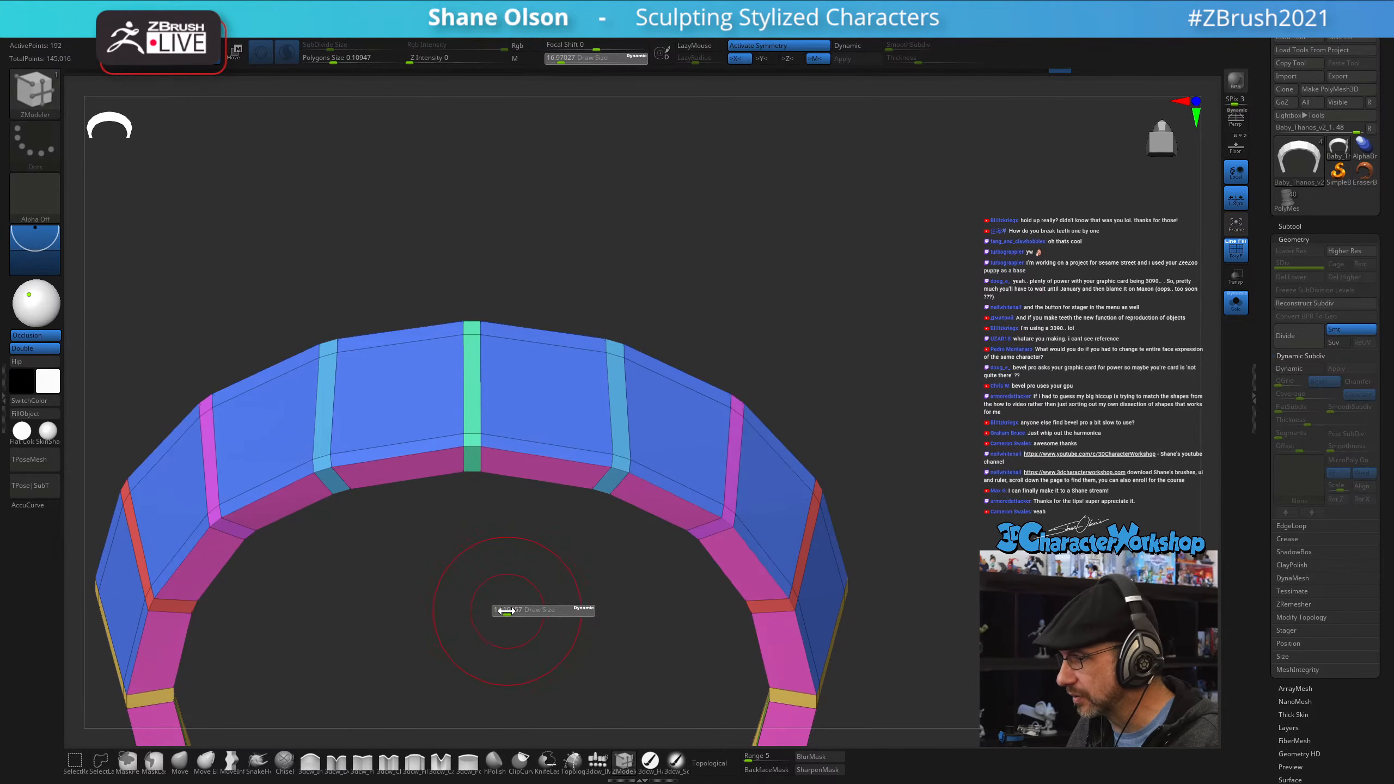
left_click(506, 609)
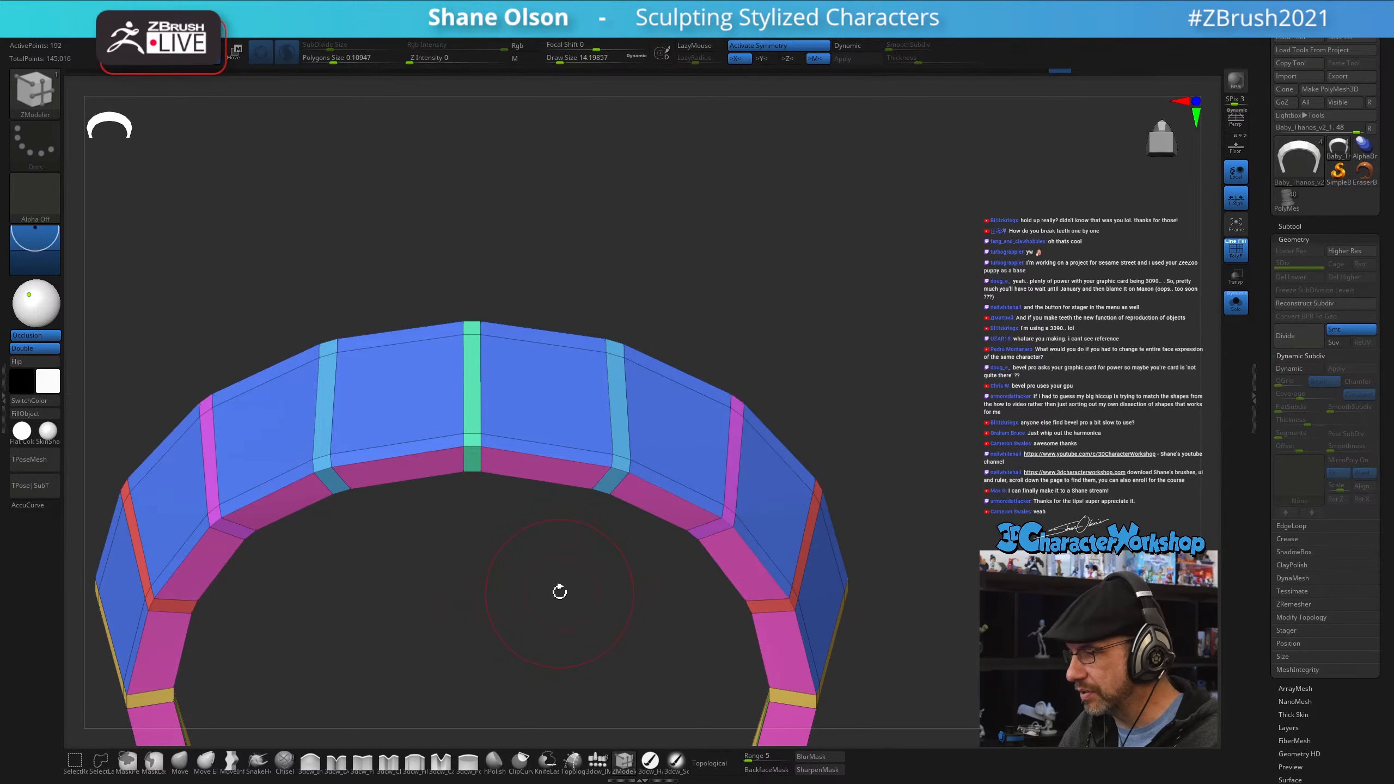
left_click_drag(559, 592, 591, 488, "alt")
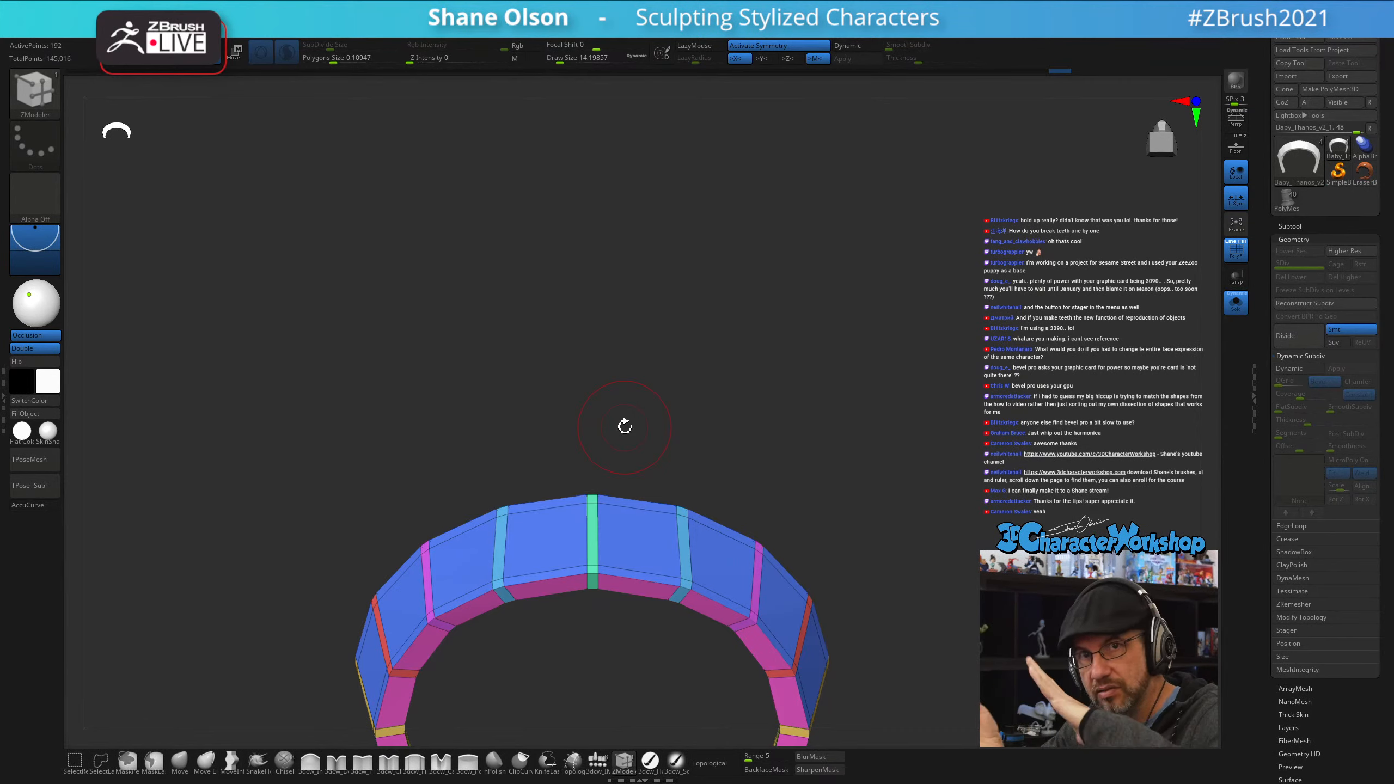
- Isolate only the beveled strips, assign them all to a single polygroup and show the whole teeth band again
left_click_drag(846, 507, 823, 423)
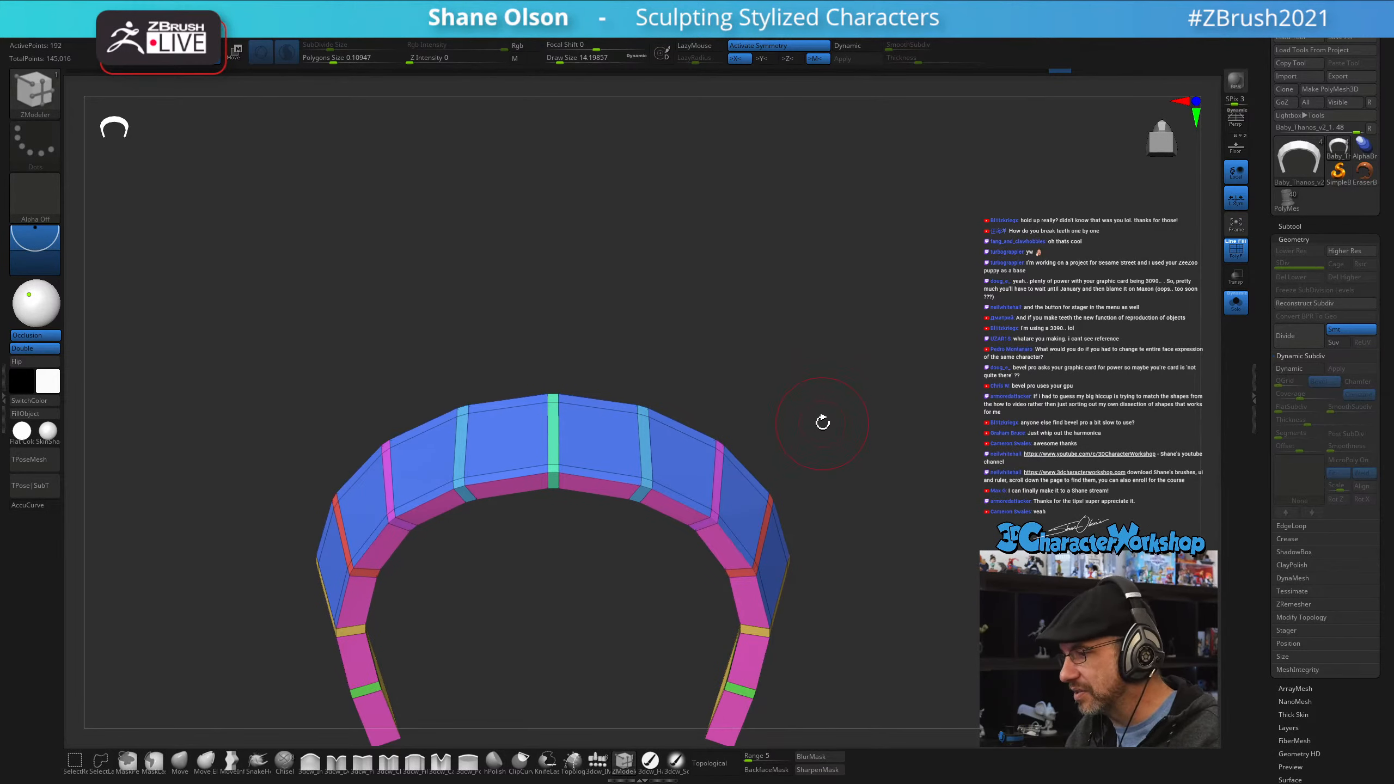
left_click_drag(631, 401, 643, 312)
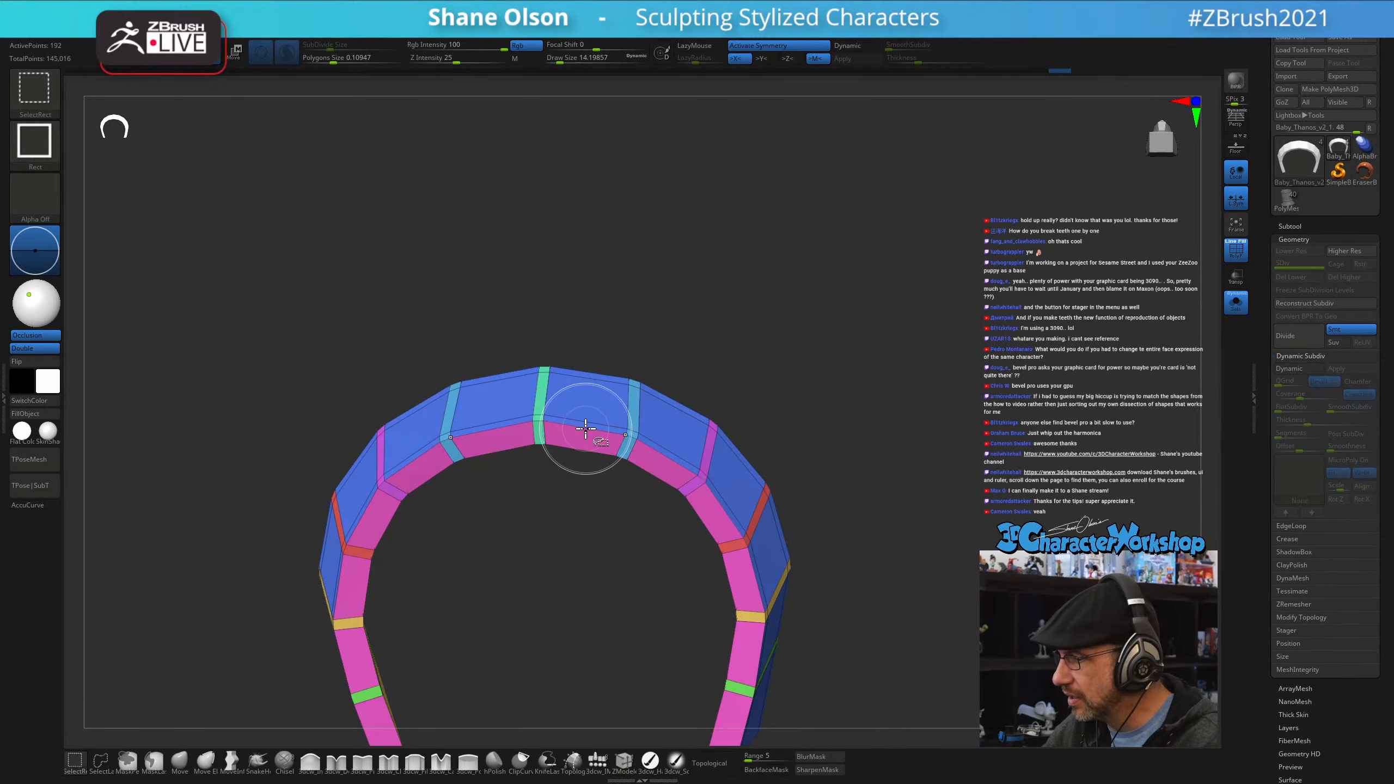
mouse_move(842, 490)
left_mouse_down()
mouse_move(828, 289)
mouse_move(790, 427)
mouse_move(828, 467)
left_mouse_up()
key("ctrl+shift")
left_click(729, 516, "ctrl+shift")
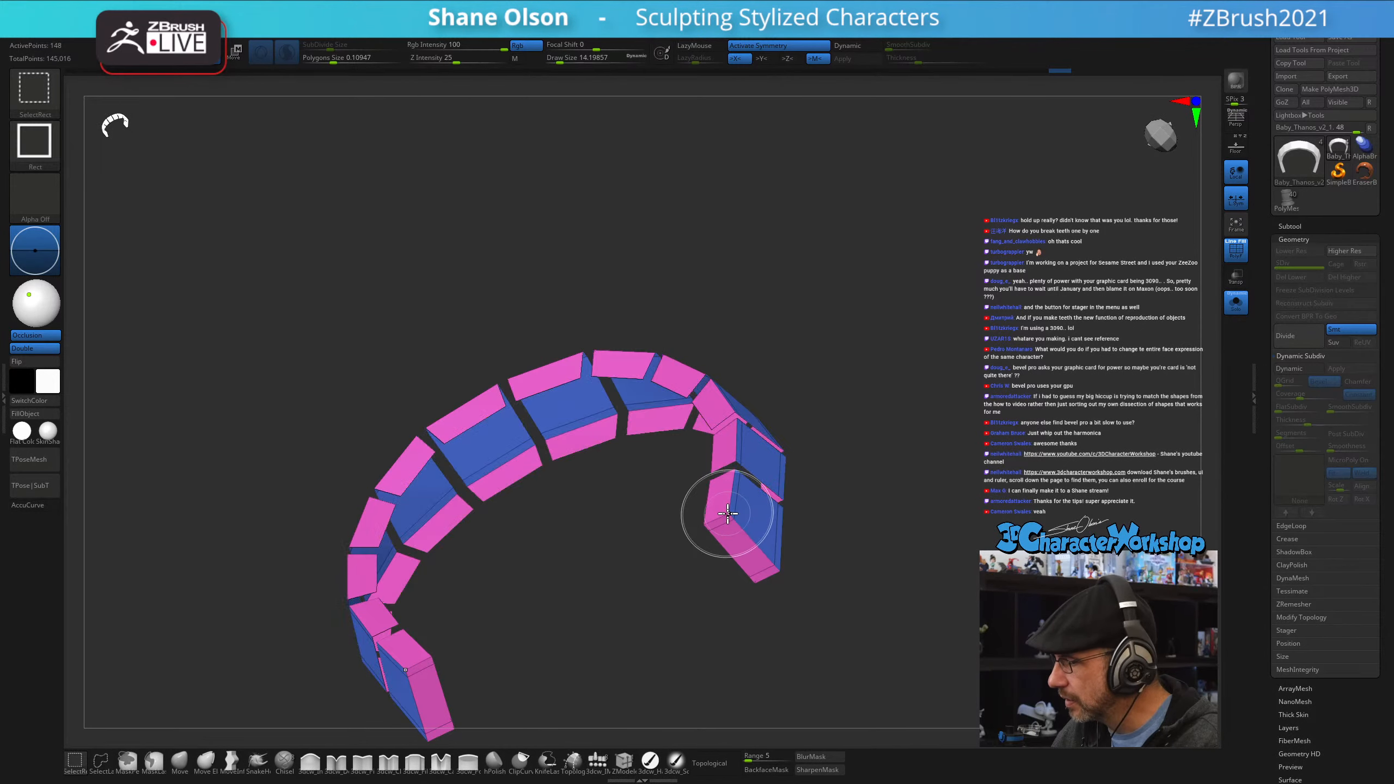
left_click_drag(850, 384, 852, 428, "ctrl+shift")
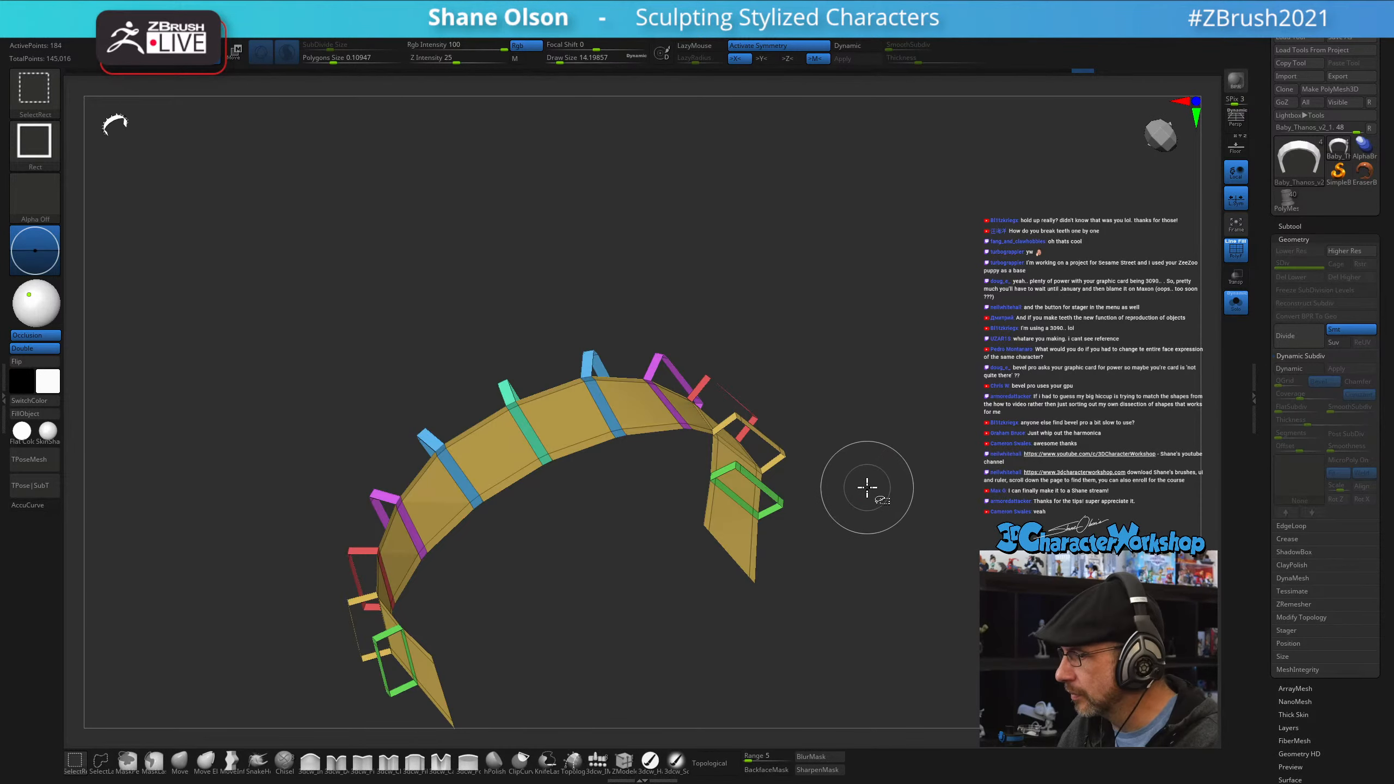
left_click_drag(875, 476, 906, 439)
left_click(709, 523, "ctrl+shift")
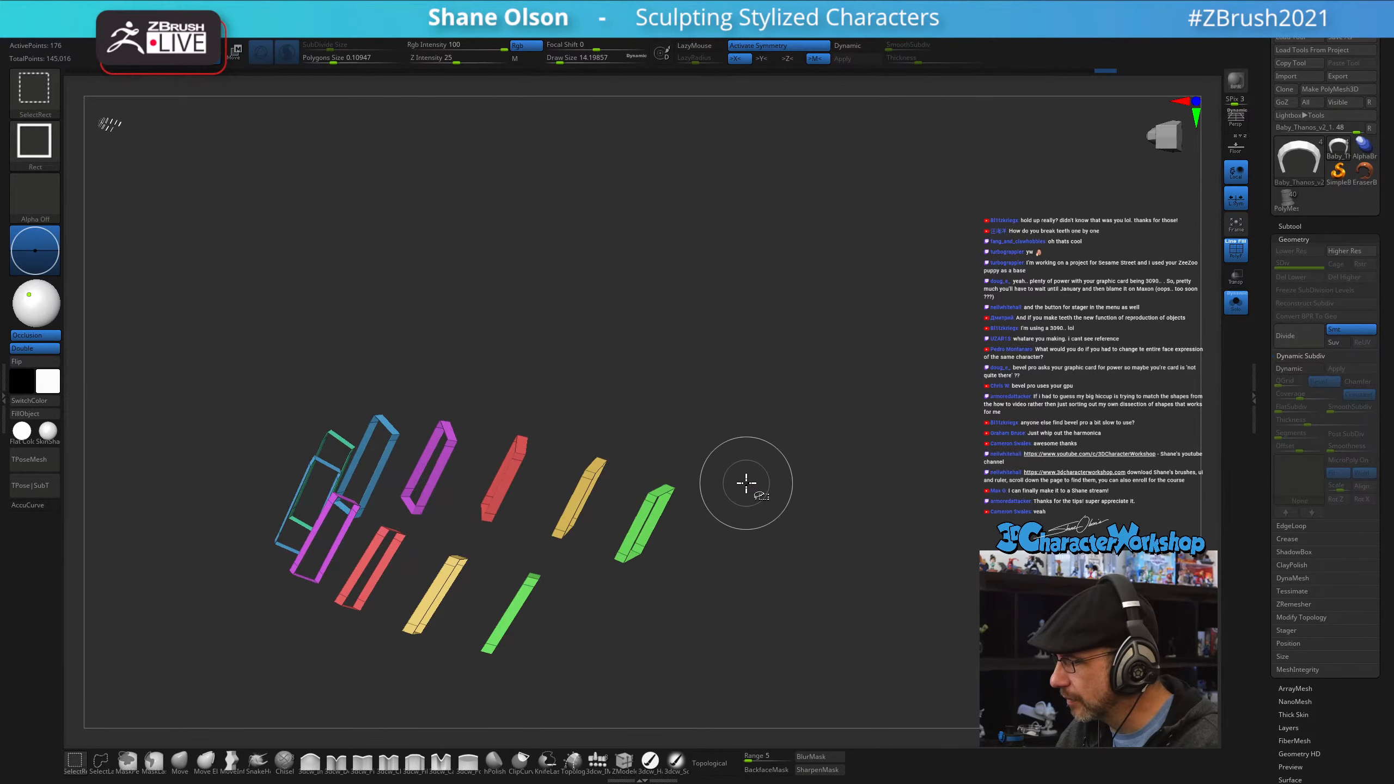
key("ctrl+w")
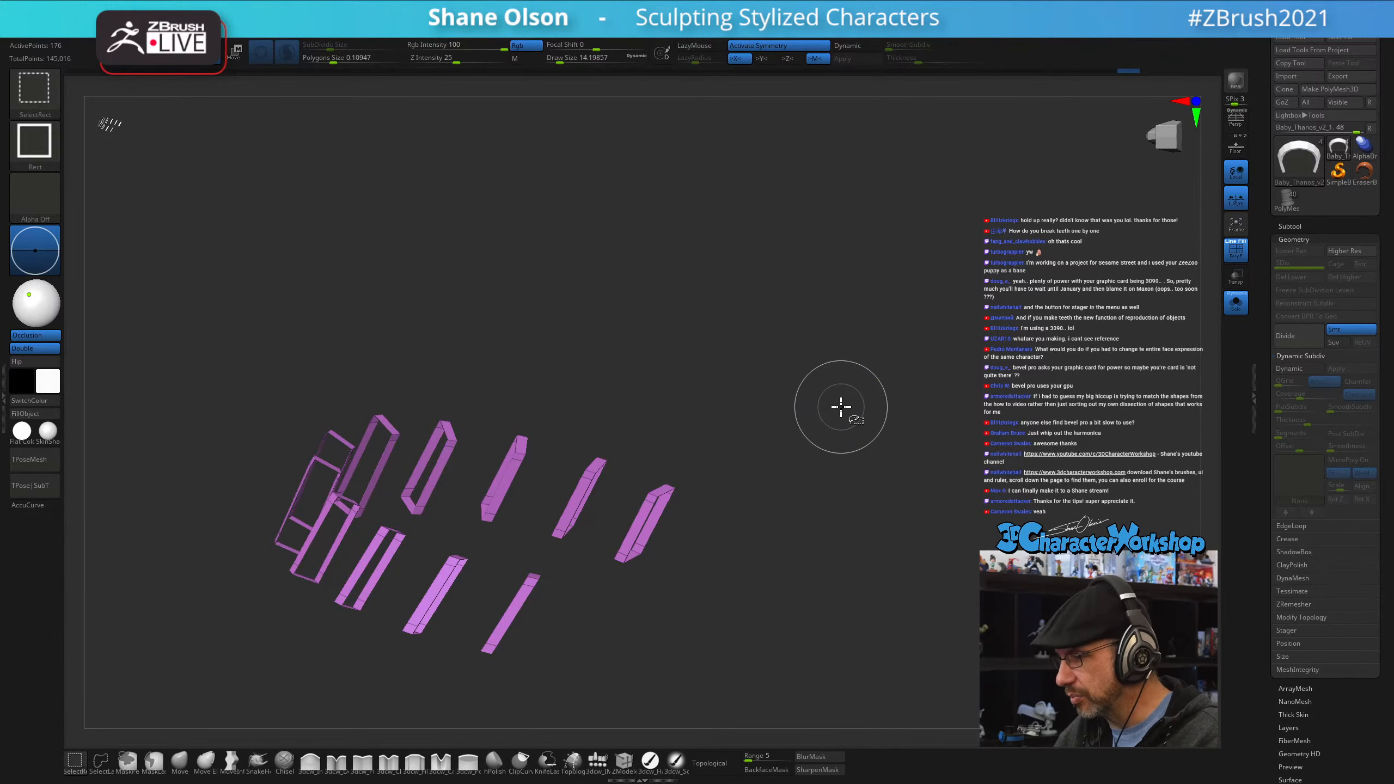
left_click(848, 388, "ctrl+shift")
- Set the ZModeler polygon action to Extrude with Polygroup All and push the strips inward to form gaps between the teeth
mouse_move(850, 383)
left_mouse_down()
mouse_move(813, 595)
mouse_move(864, 586)
mouse_move(856, 603)
left_mouse_up()
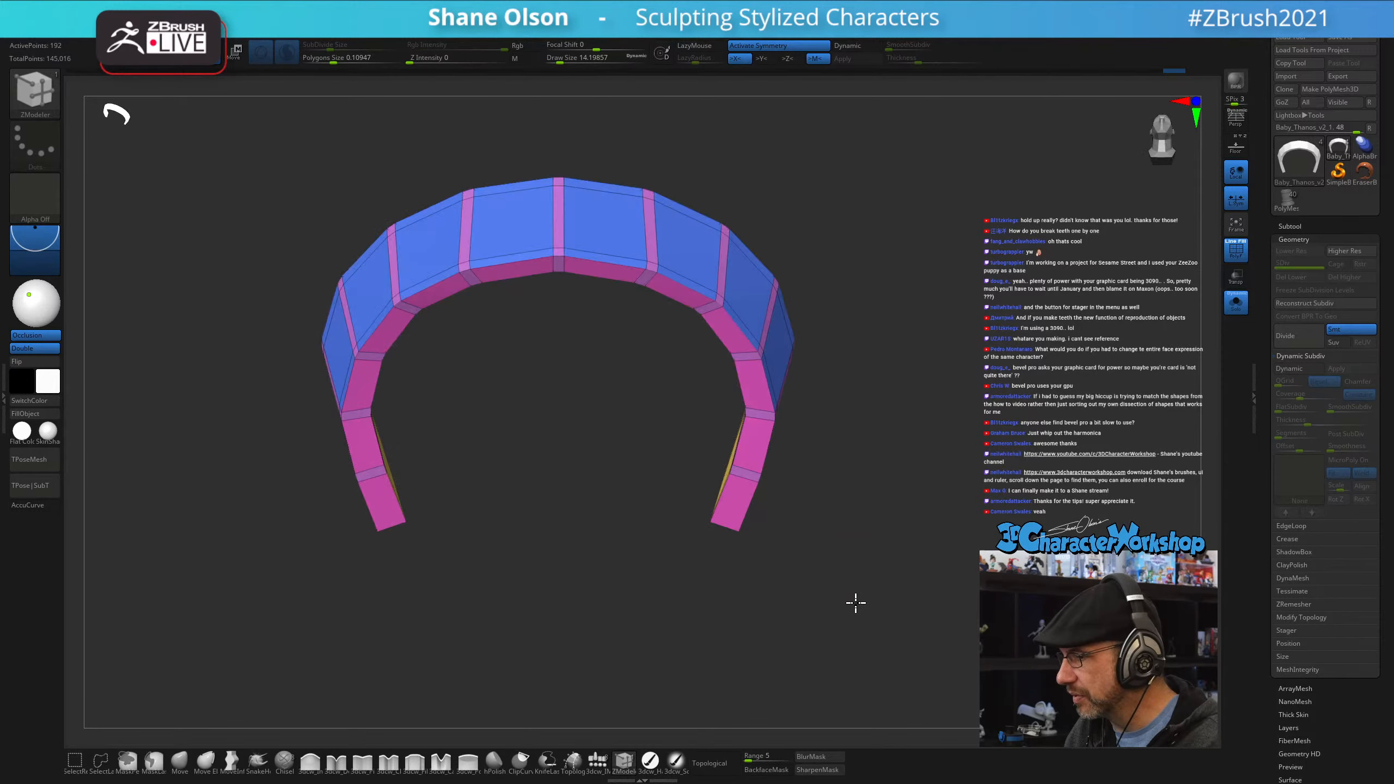
left_click_drag(883, 422, 844, 445, "alt")
left_click_drag(867, 324, 785, 488, "alt")
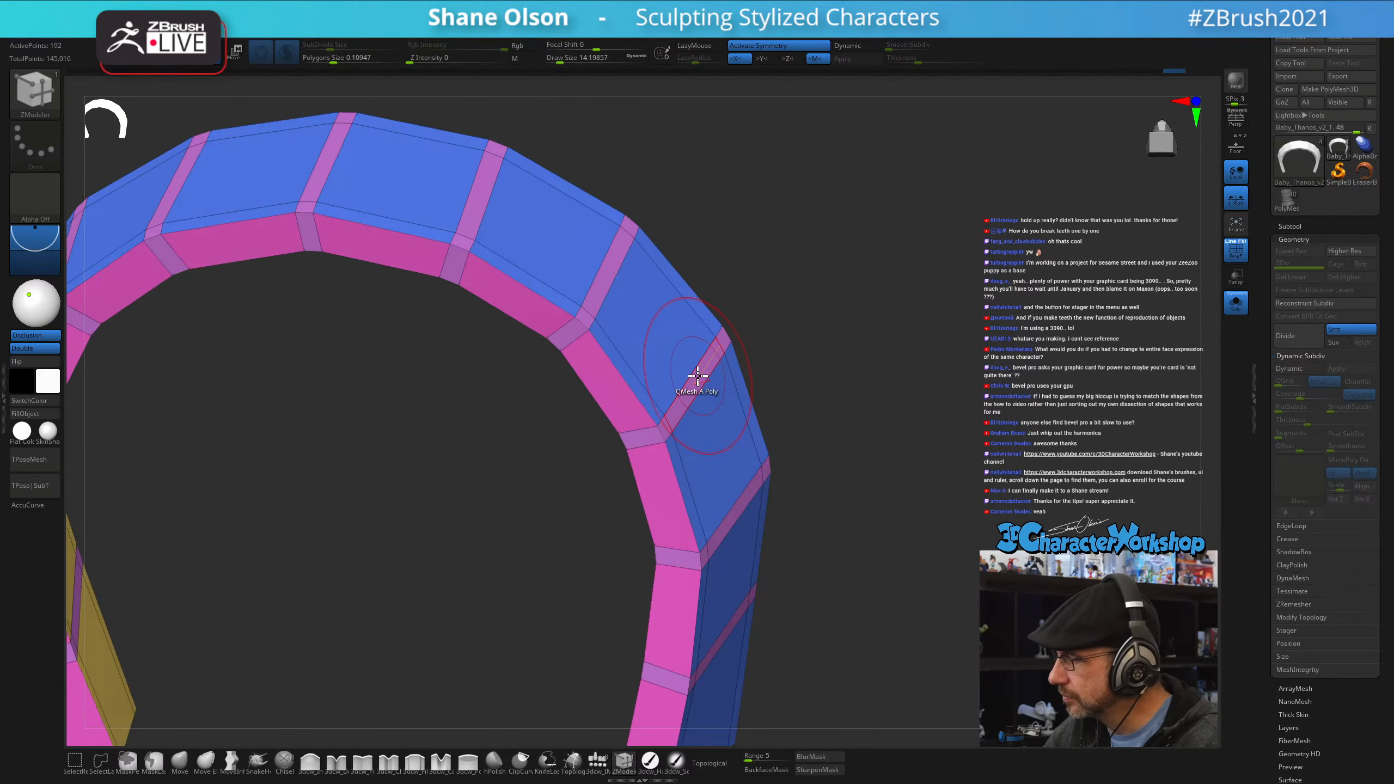
key("space")
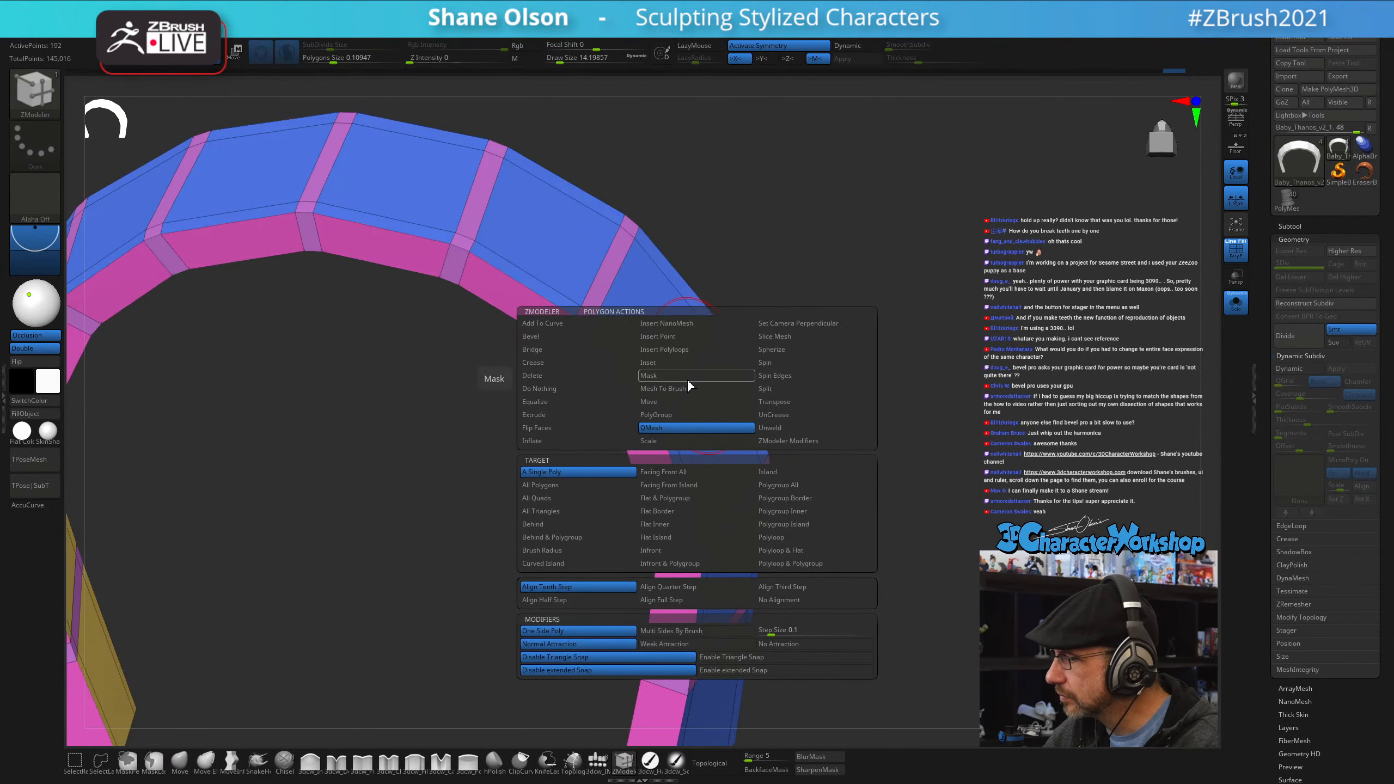
left_click(569, 416)
left_click(807, 485)
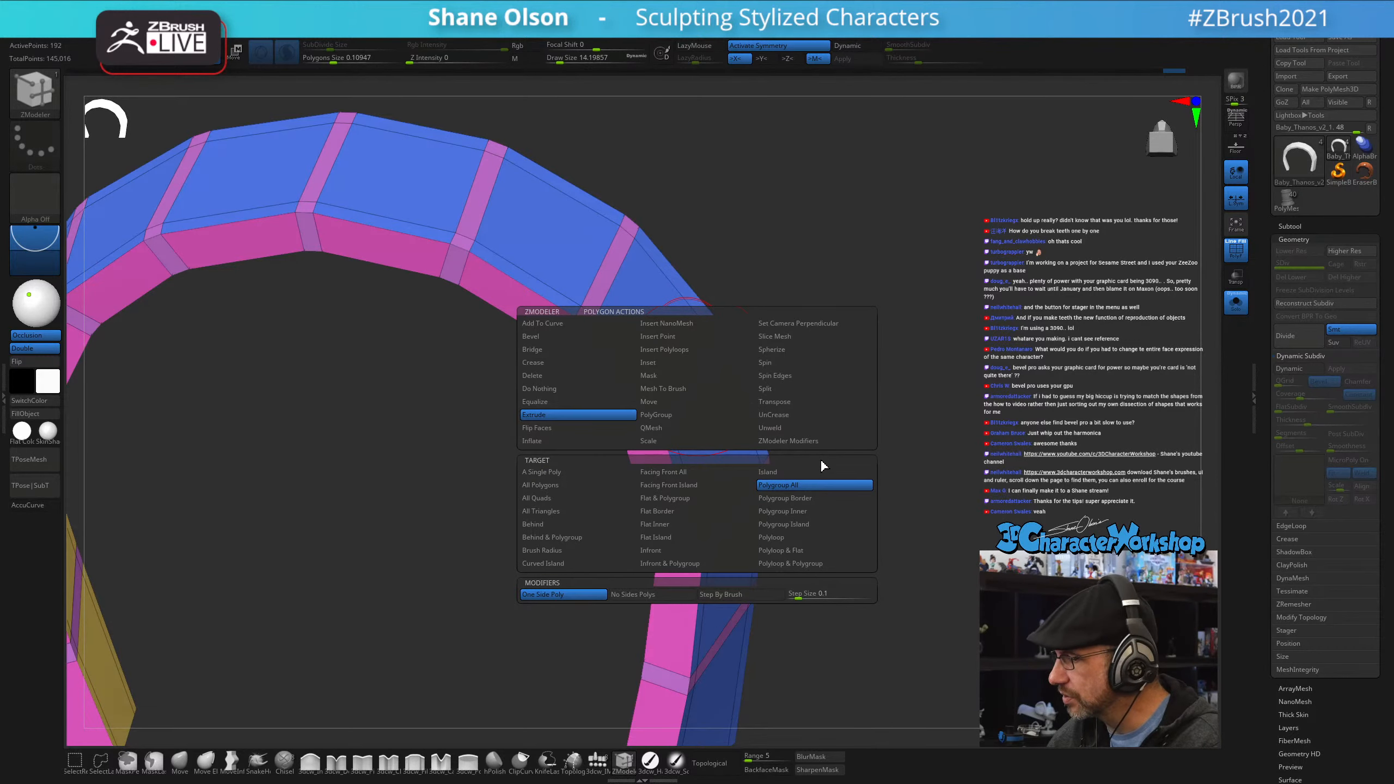
left_click_drag(731, 317, 722, 383)
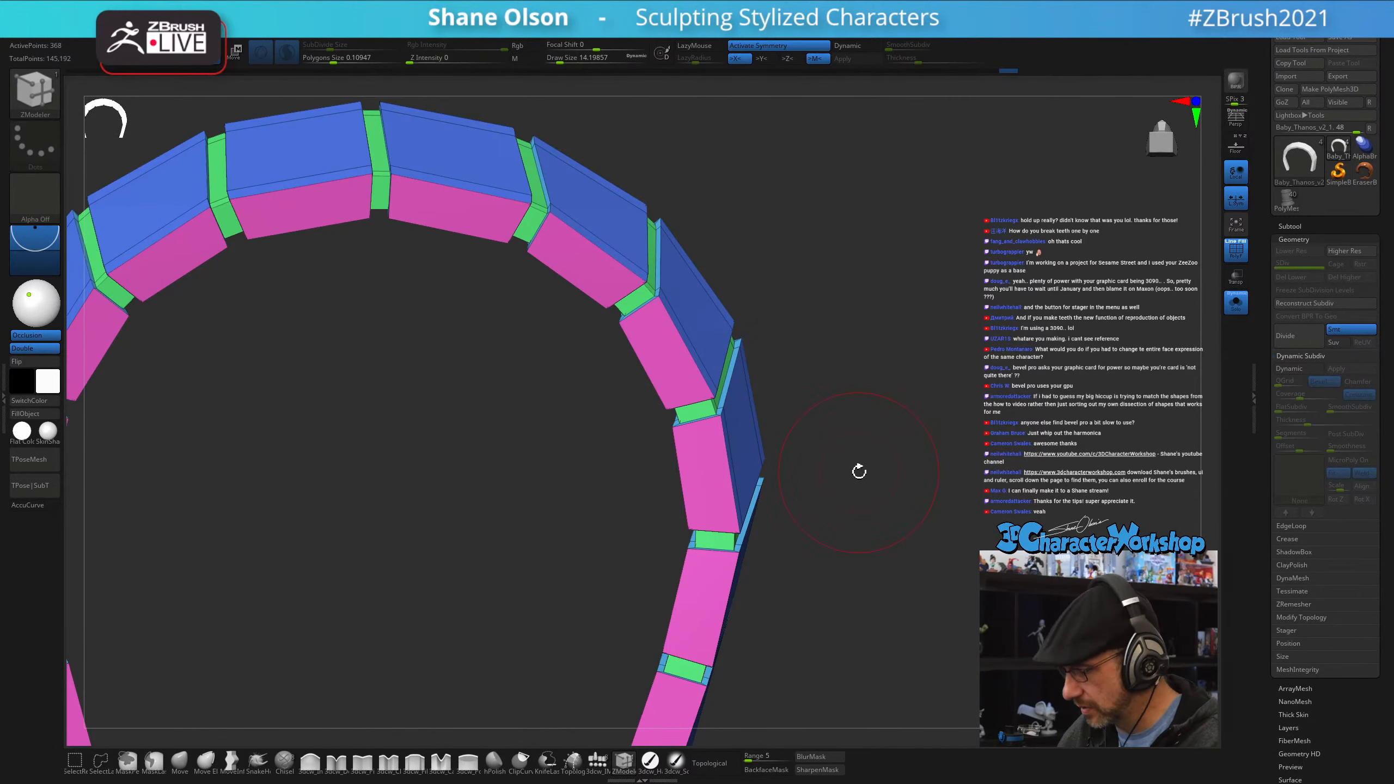
- Turn on dynamic subdivision for the teeth band with thickness 0 and smooth subdivision level 3
key("d")
left_click_drag(849, 466, 842, 461)
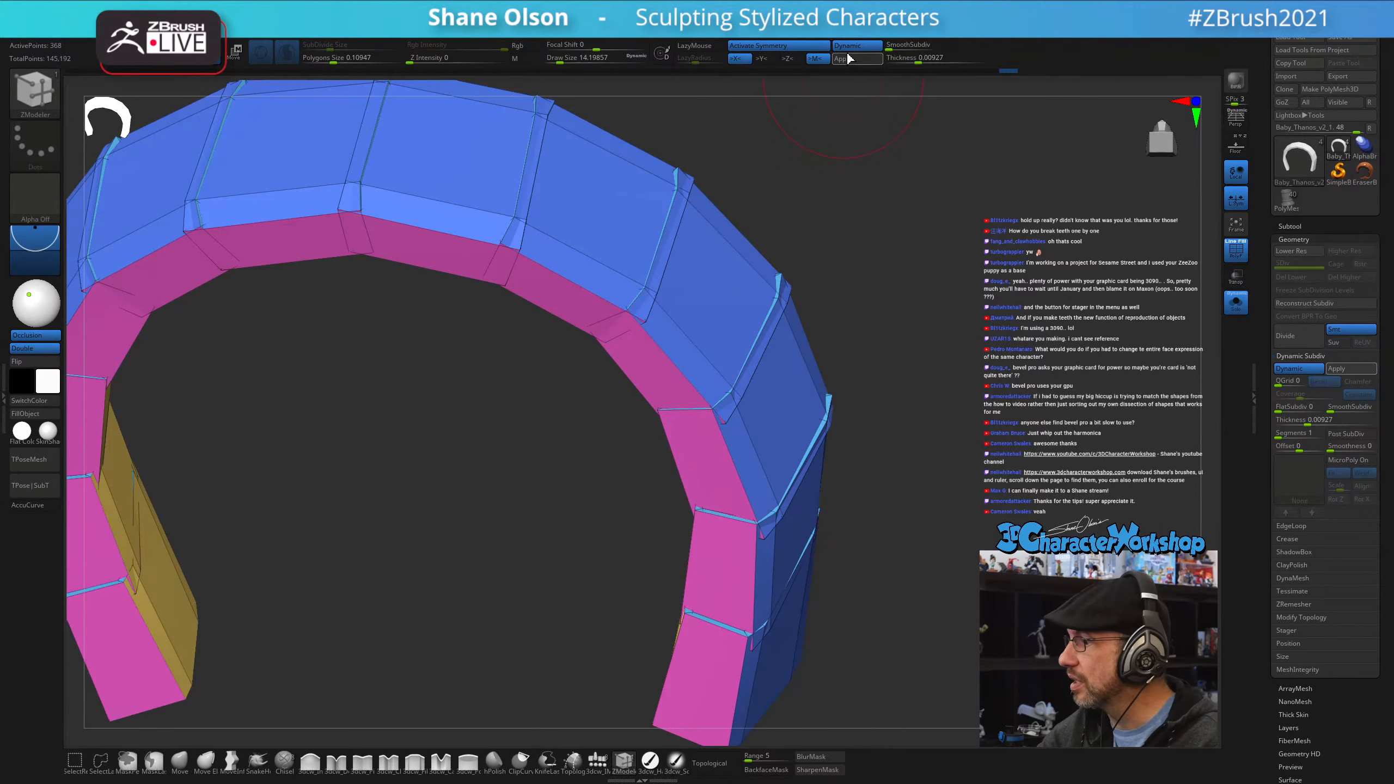
mouse_move(916, 59)
left_mouse_down()
mouse_move(890, 58)
mouse_move(904, 47)
left_mouse_up()
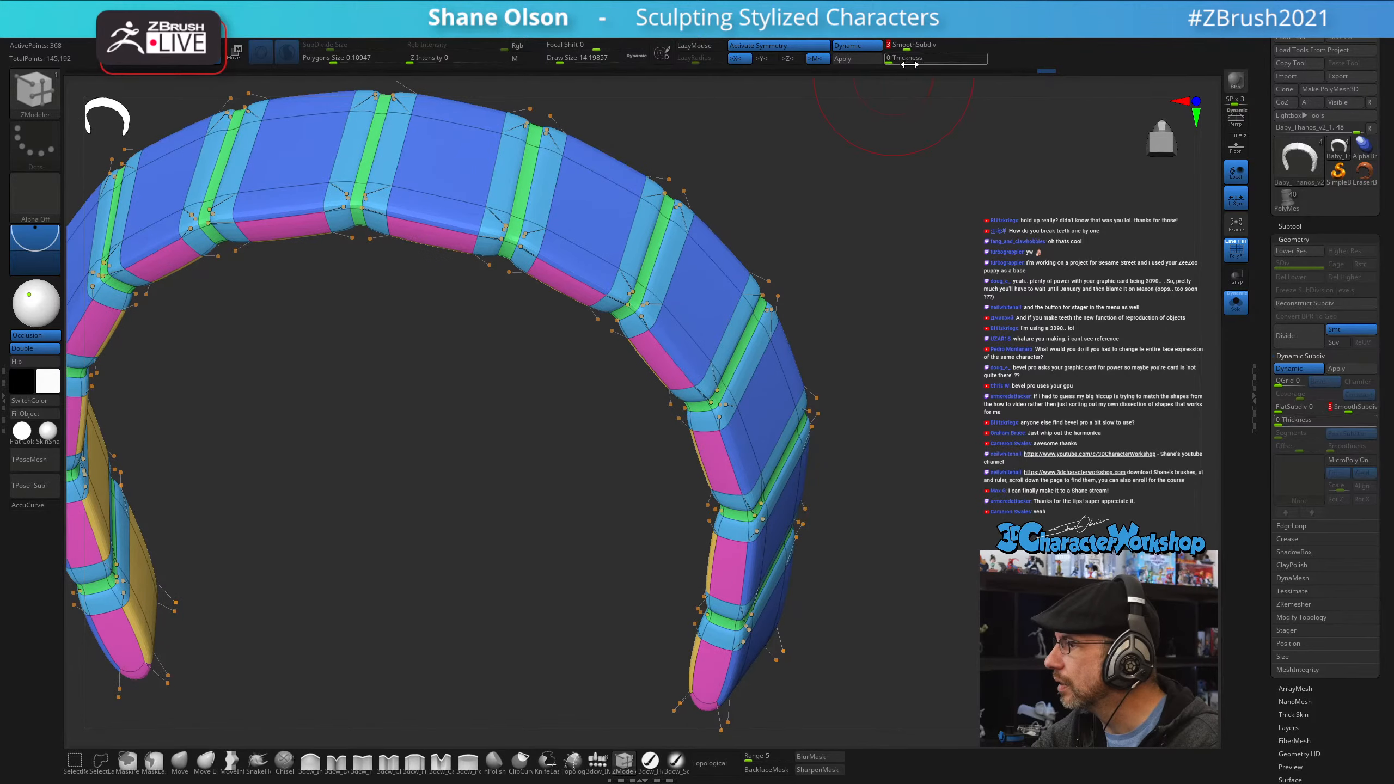
- Hide the polygroup wireframe and inspect the smoothed teeth from the front
key("shift+f")
left_click_drag(862, 450, 849, 395, "alt")
left_click_drag(849, 394, 827, 534)
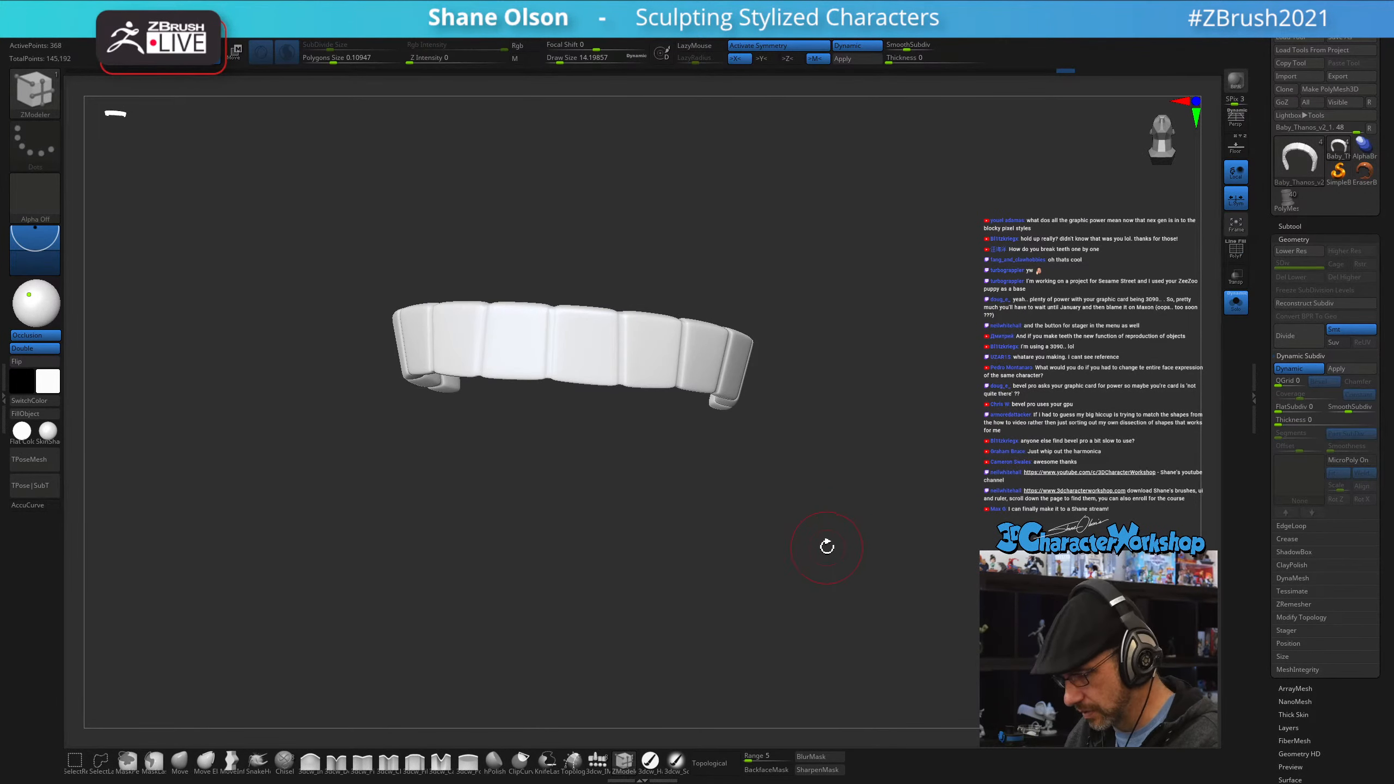
key("space")
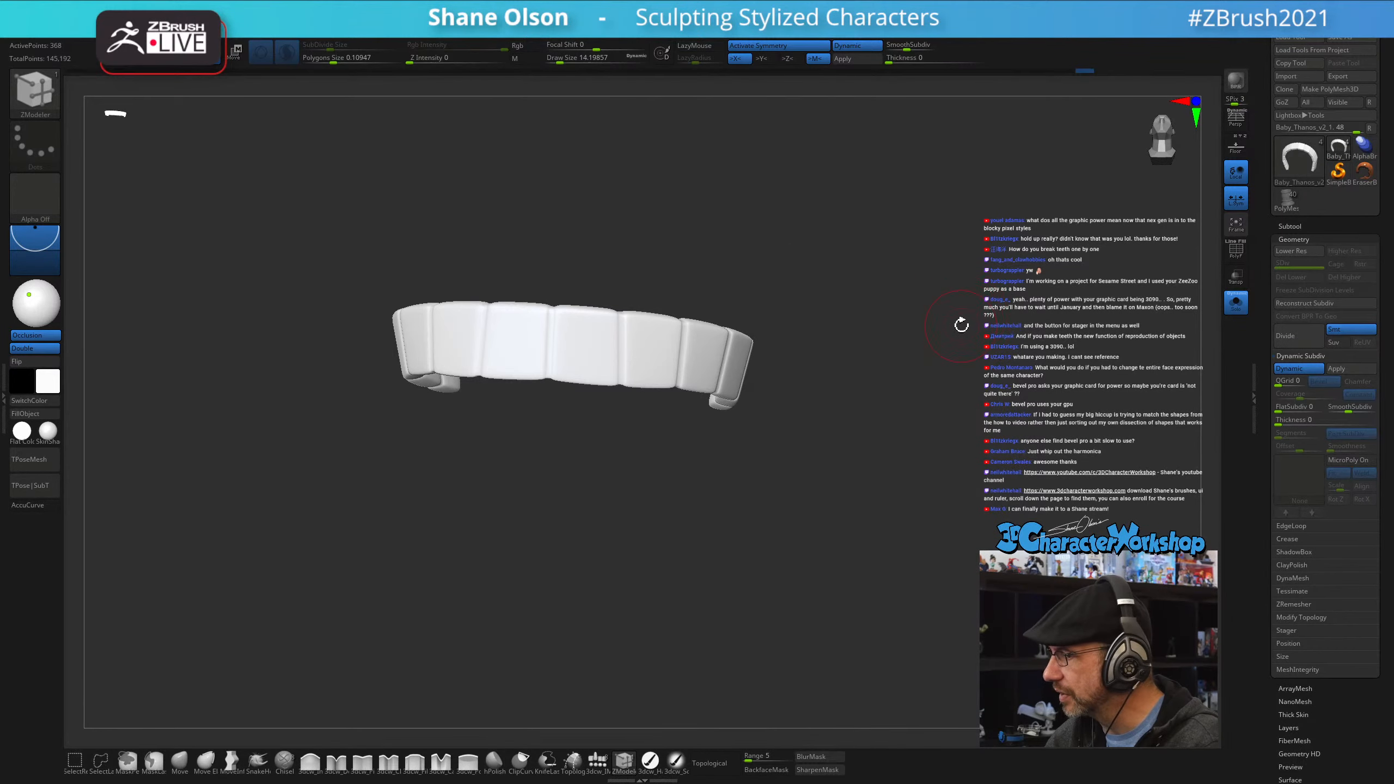
- Show the polygroup wireframe on the teeth band again and turn off its dynamic subdivision preview
key("shift+f")
mouse_move(852, 439)
left_mouse_down()
mouse_move(814, 601)
mouse_move(807, 524)
mouse_move(871, 408)
left_mouse_up()
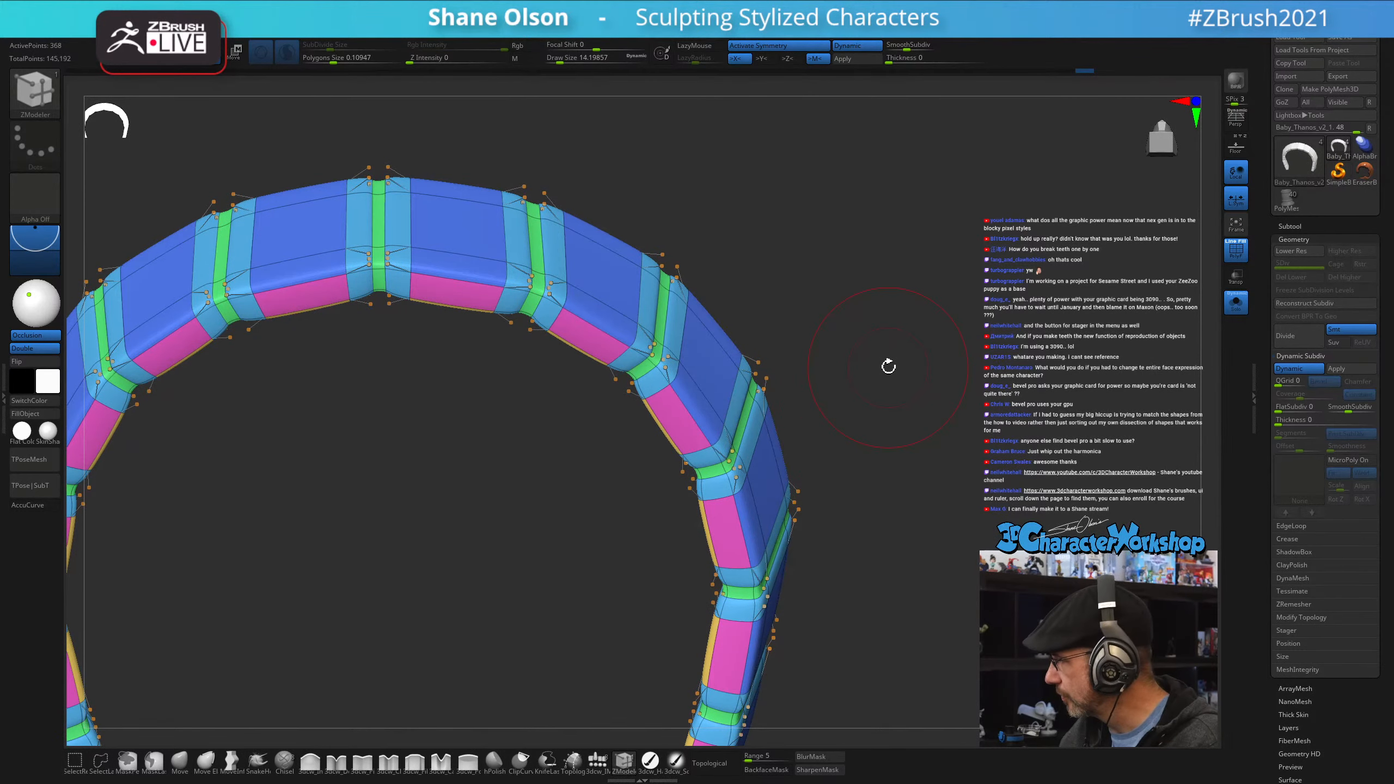
key("shift+d")
left_click_drag(453, 504, 576, 618, "alt")
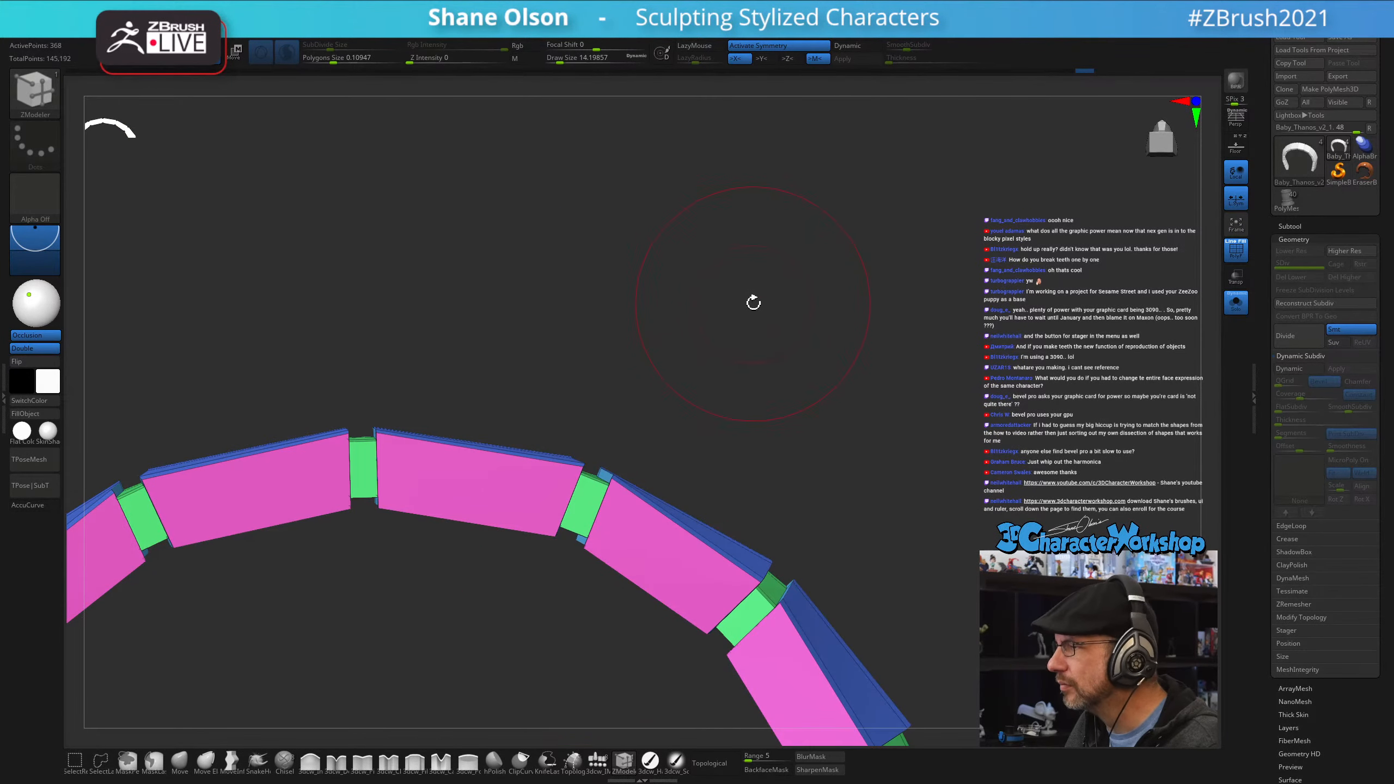
- Reduce the draw size to about 7.5 for working on the narrow gap strips between the teeth
key("s")
mouse_move(754, 309)
left_mouse_down()
mouse_move(805, 312)
mouse_move(753, 319)
mouse_move(822, 259)
left_mouse_up()
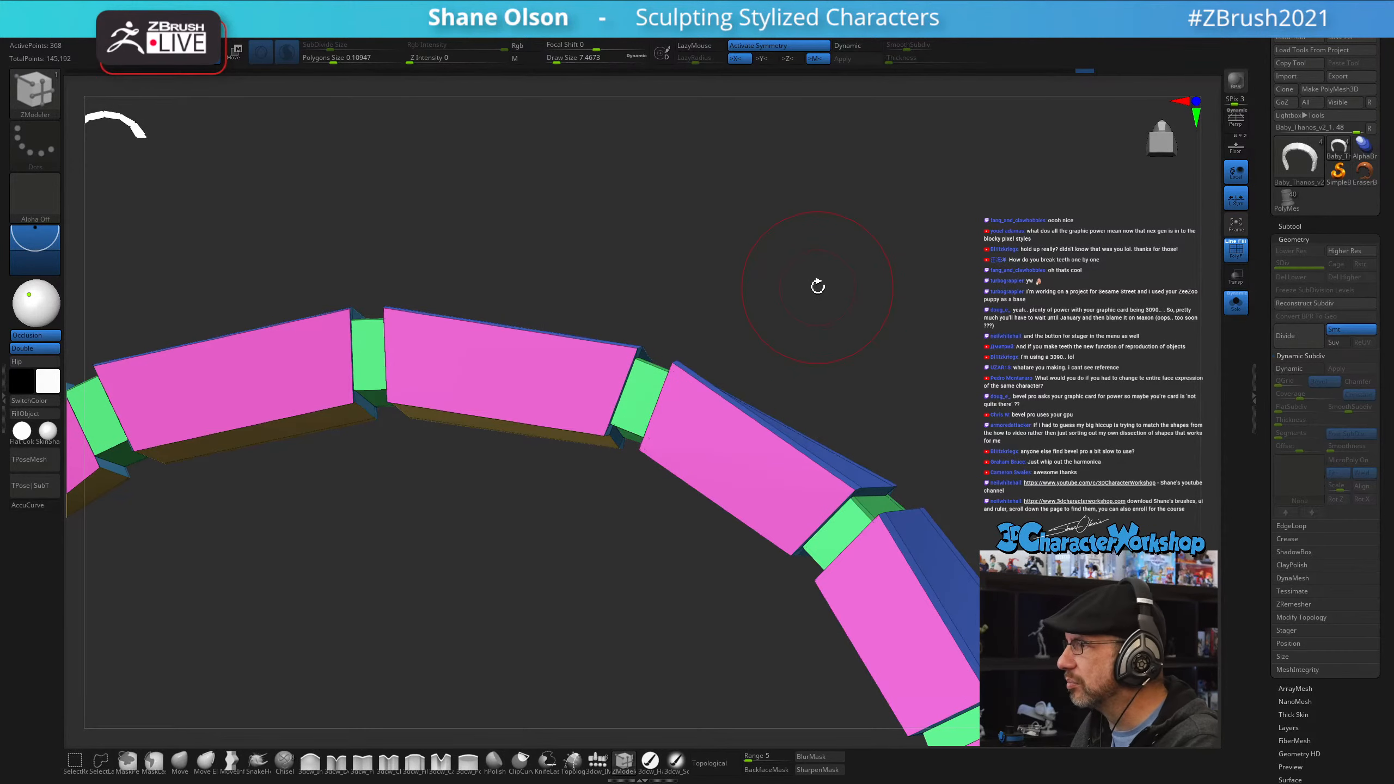
left_click_drag(805, 279, 681, 257)
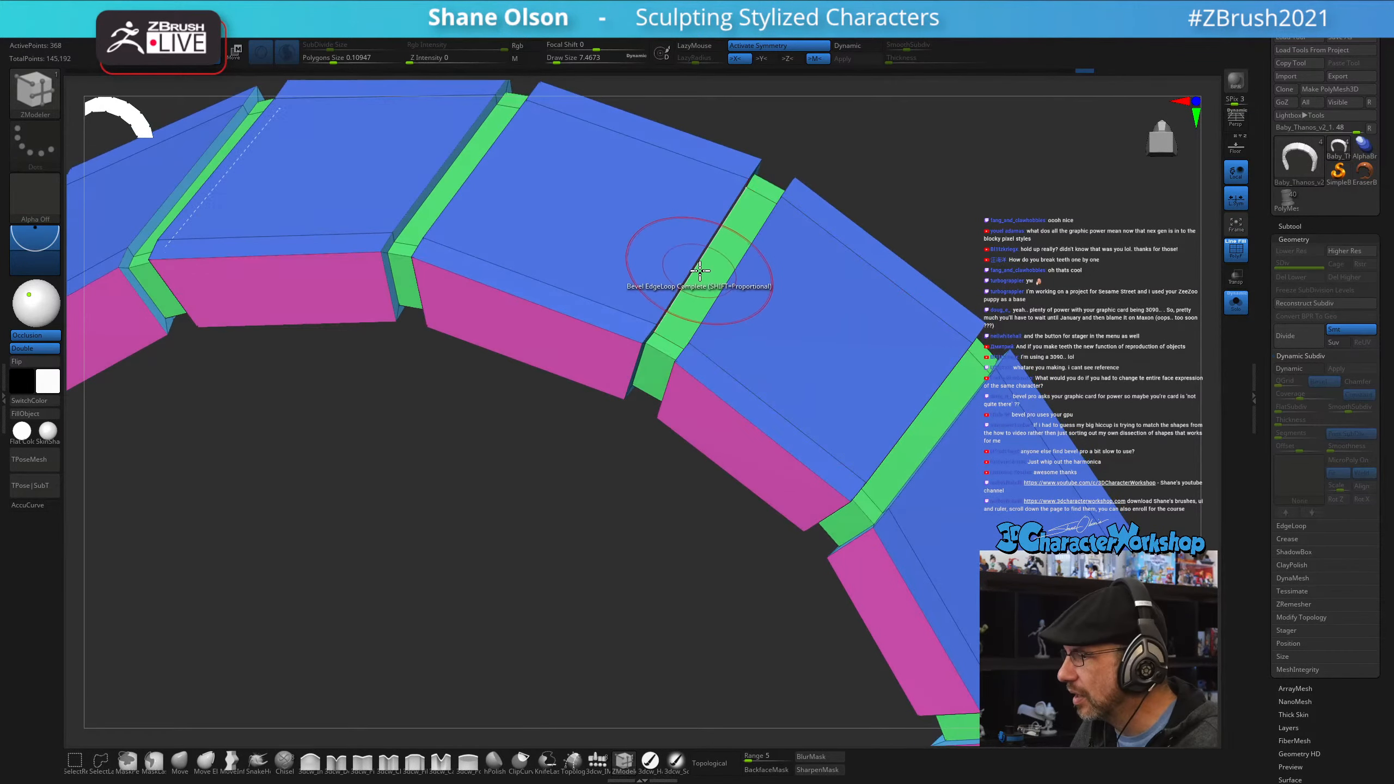
left_click_drag(582, 554, 719, 313)
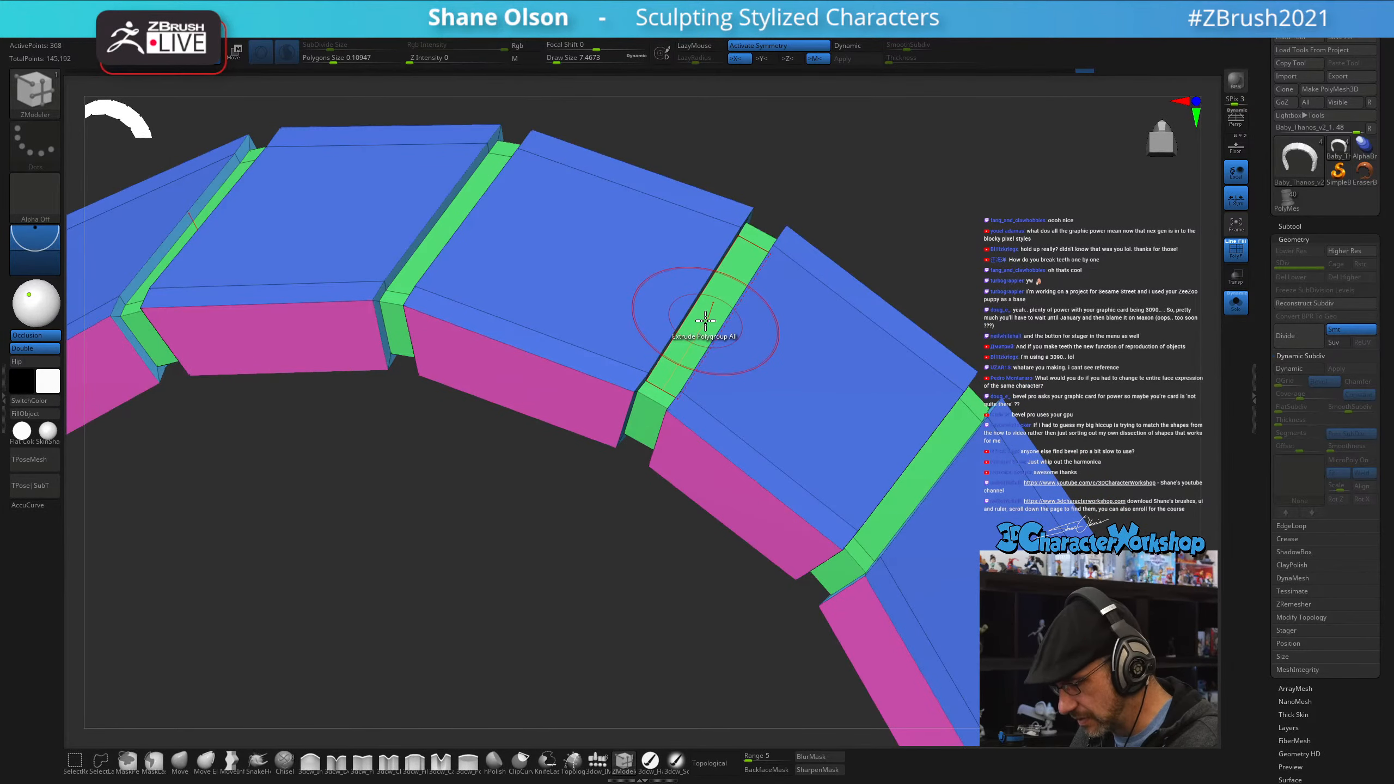
left_click_drag(847, 180, 856, 173)
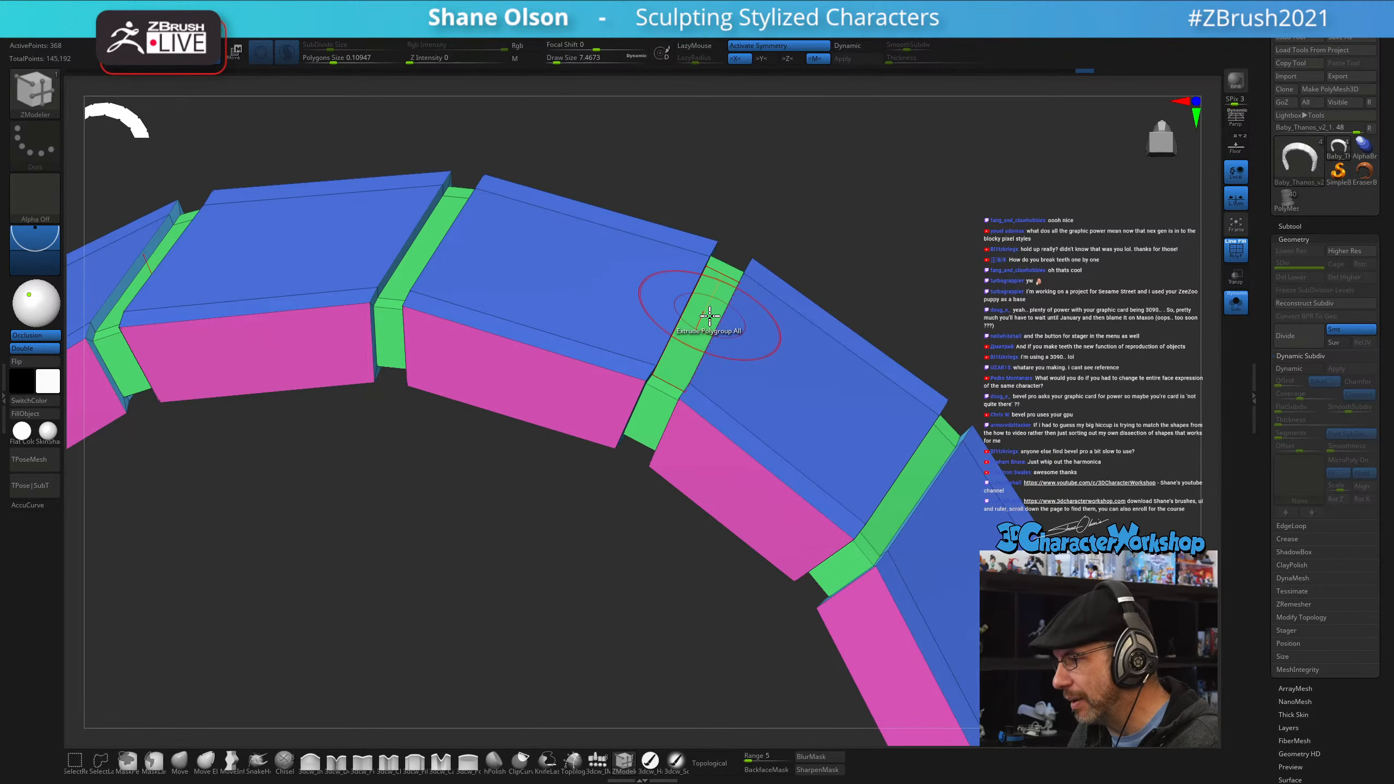
key("space")
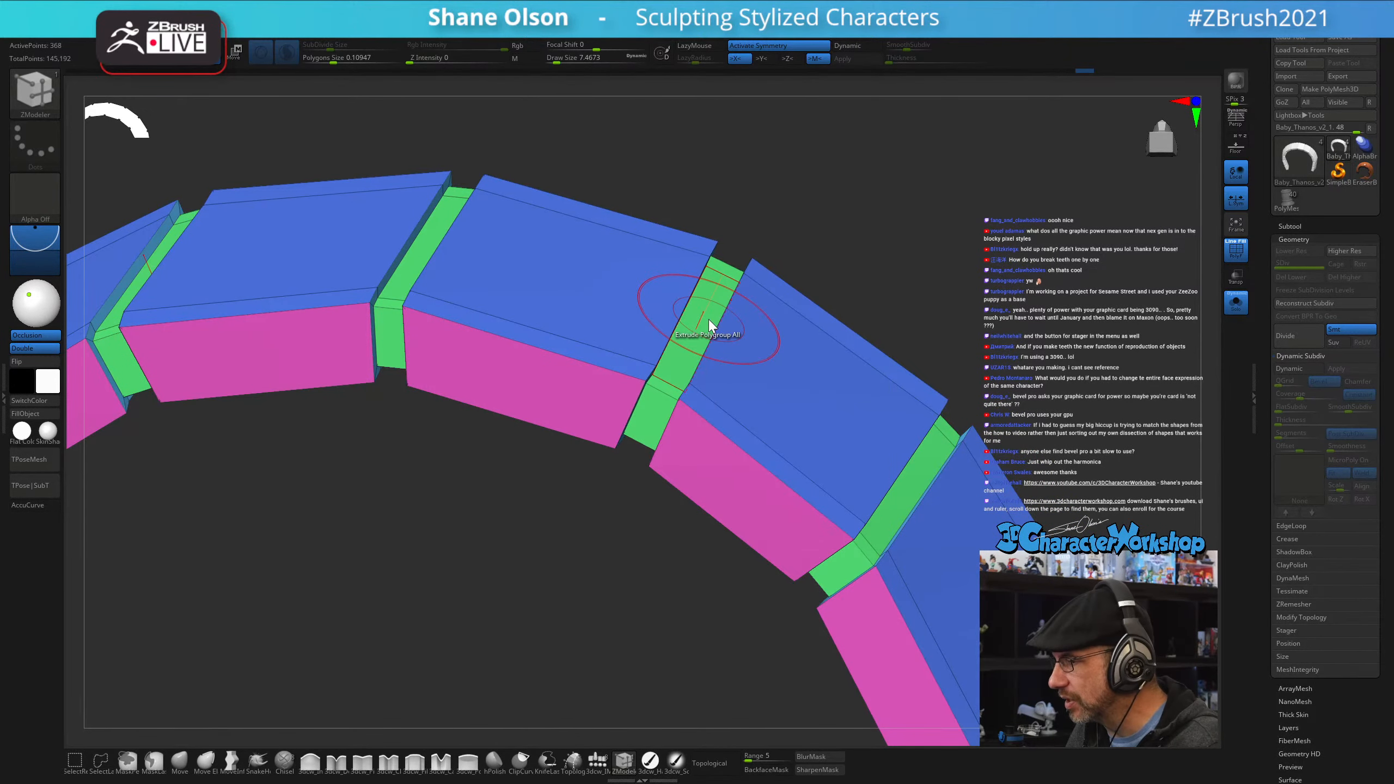
key("w")
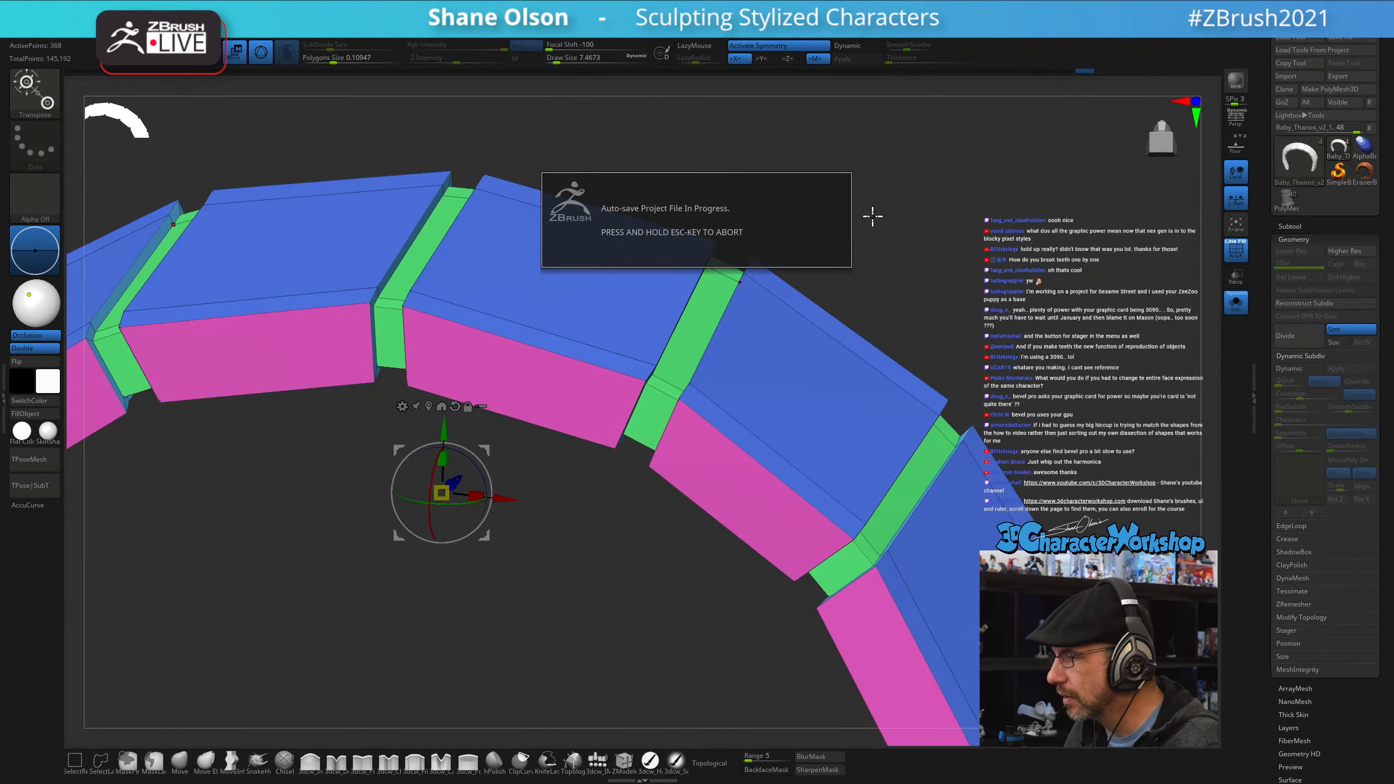
key("q")
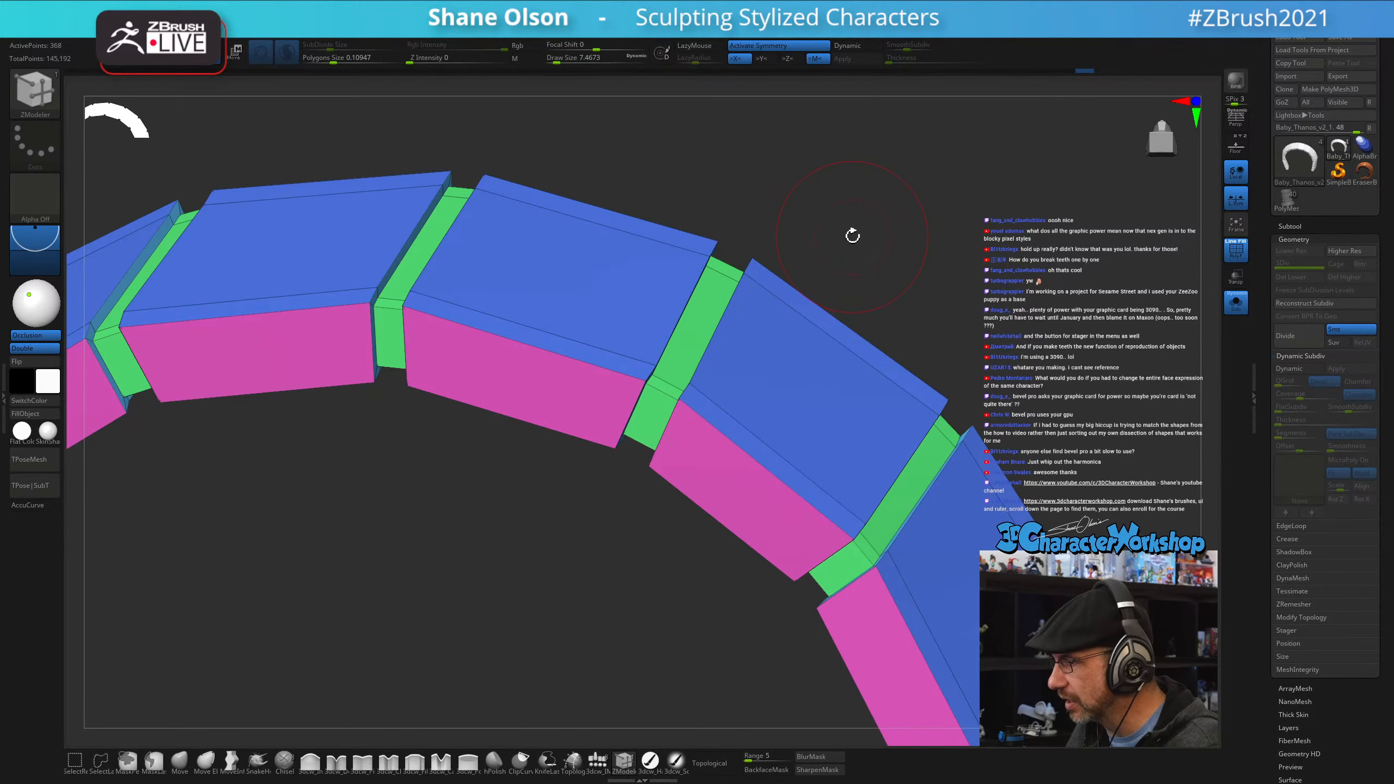
left_click_drag(832, 247, 714, 228)
- Set the ZModeler polygon action to Transpose with Polygroup All and apply it to the gap strips
right_click(674, 215)
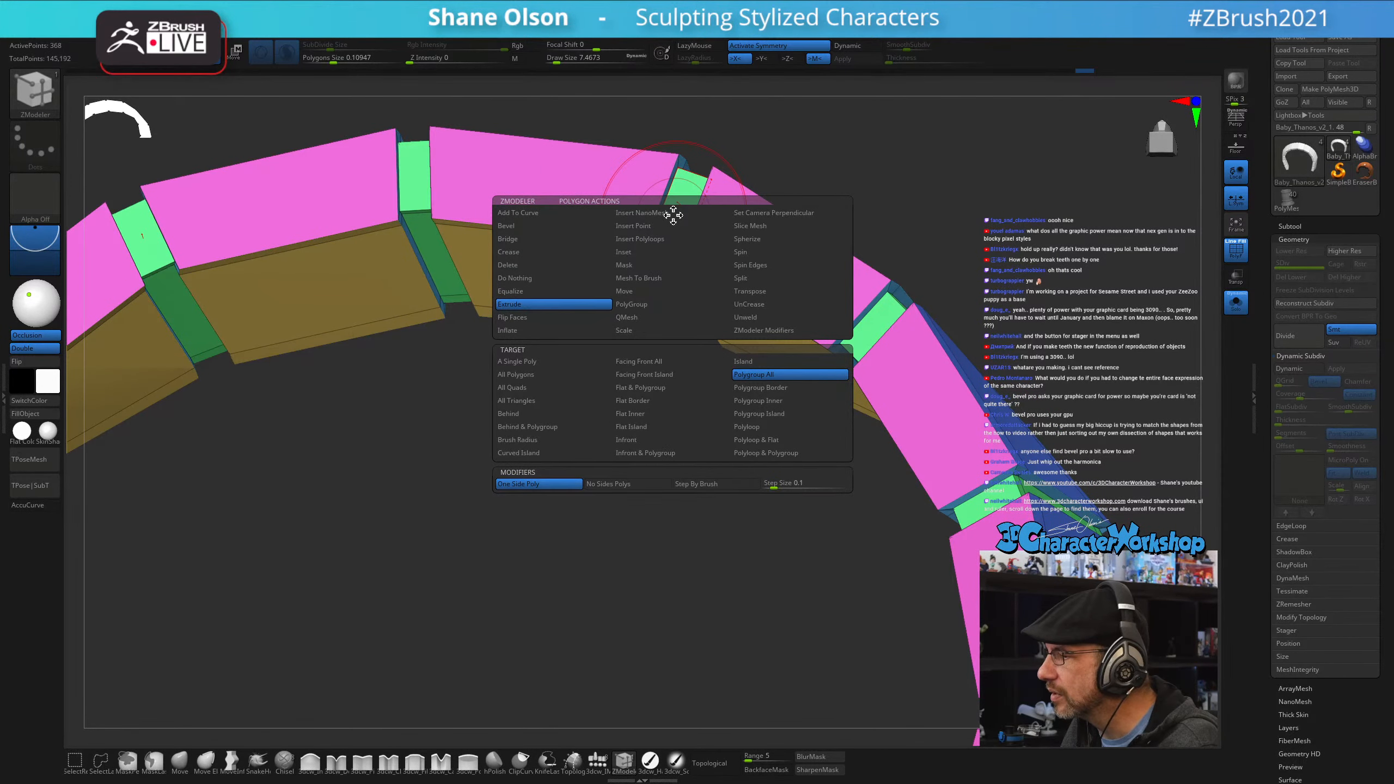
left_click(764, 295)
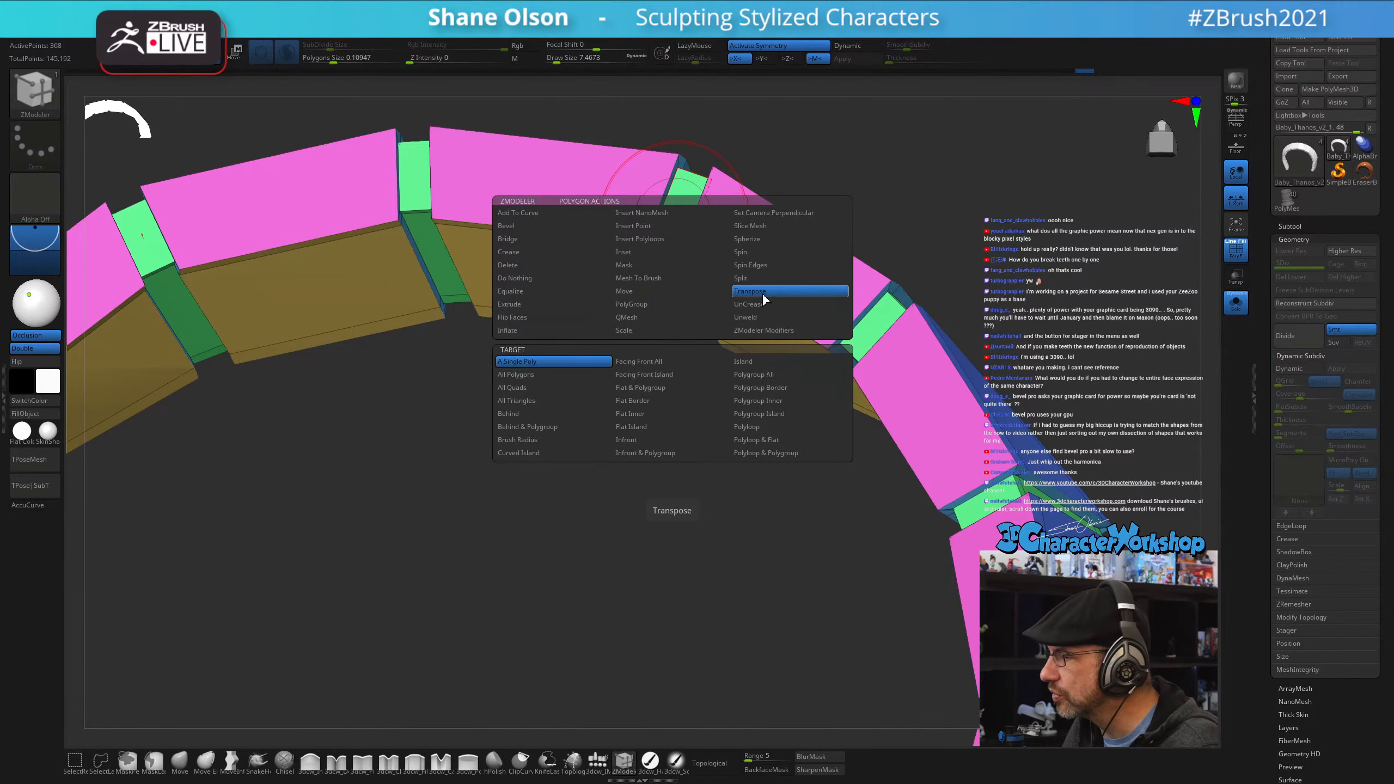
left_click(760, 374)
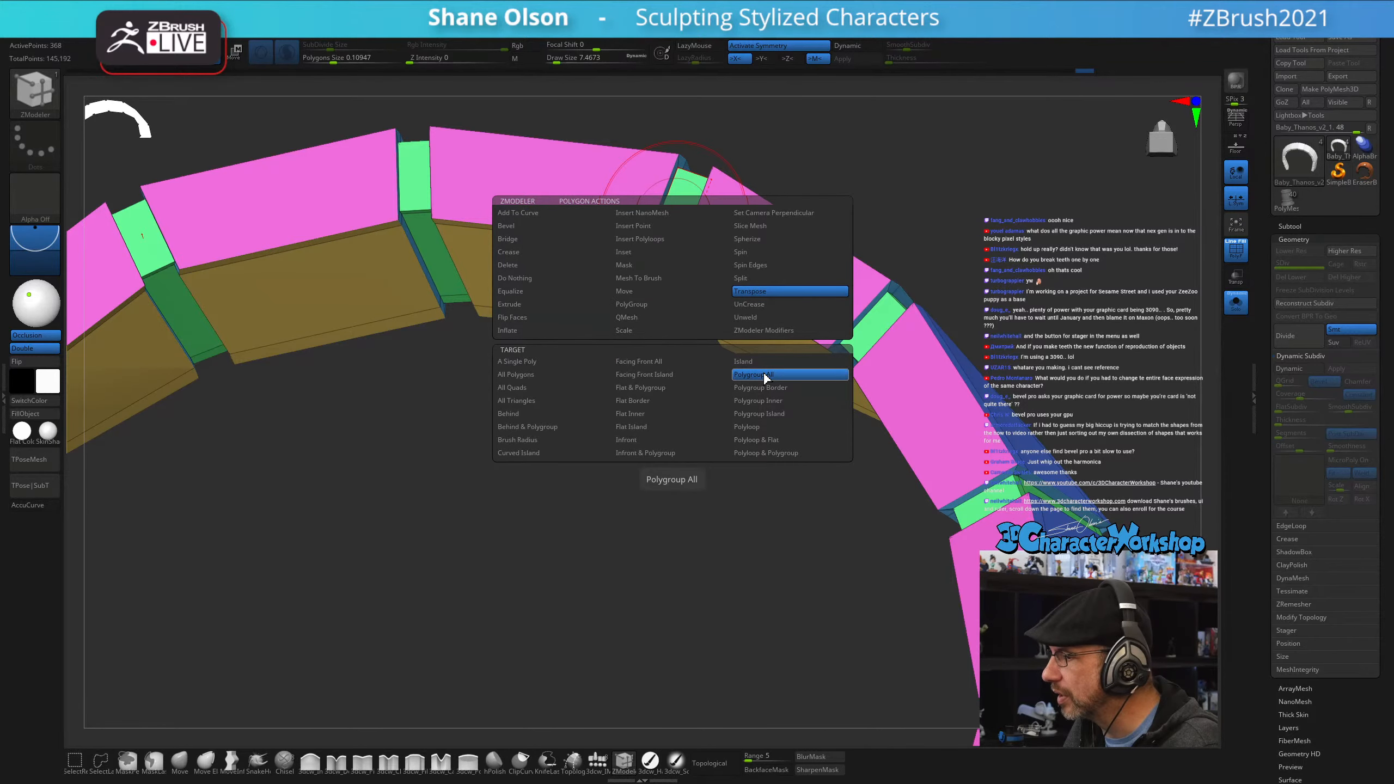
left_click_drag(1033, 145, 1005, 184)
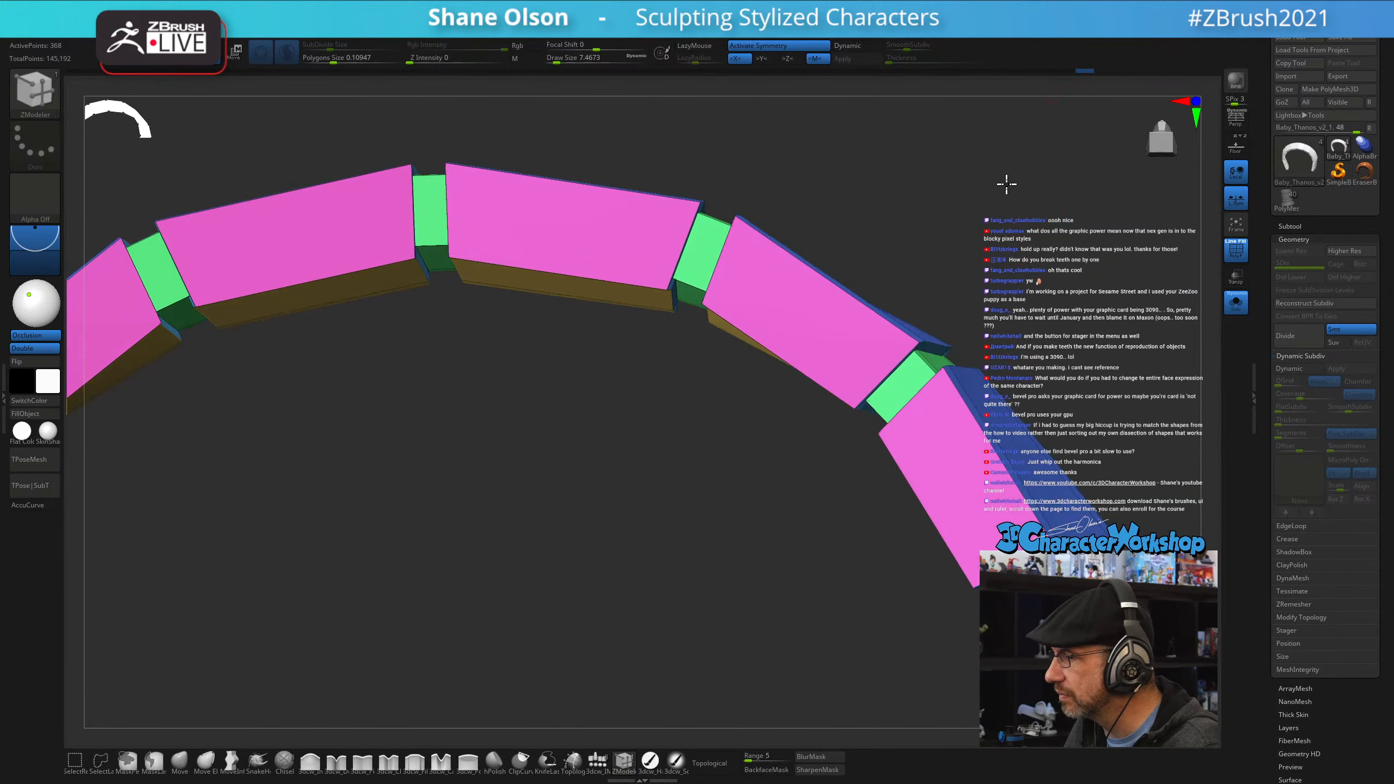
left_click(703, 250)
- Try scaling the unmasked gap strips down uniformly to deepen the grooves, and undo the scaling
left_click_drag(881, 134, 868, 287)
left_click_drag(754, 420, 703, 604)
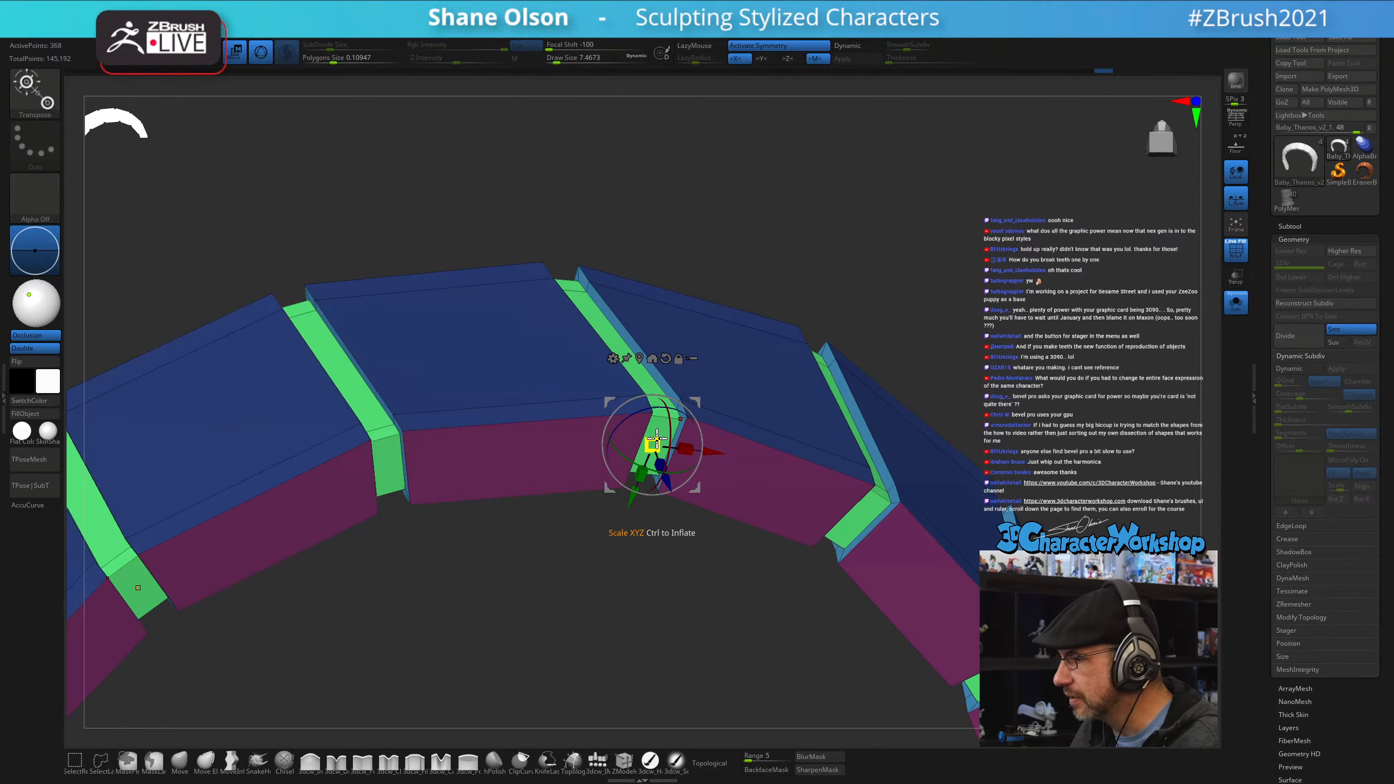
left_click_drag(656, 438, 582, 496)
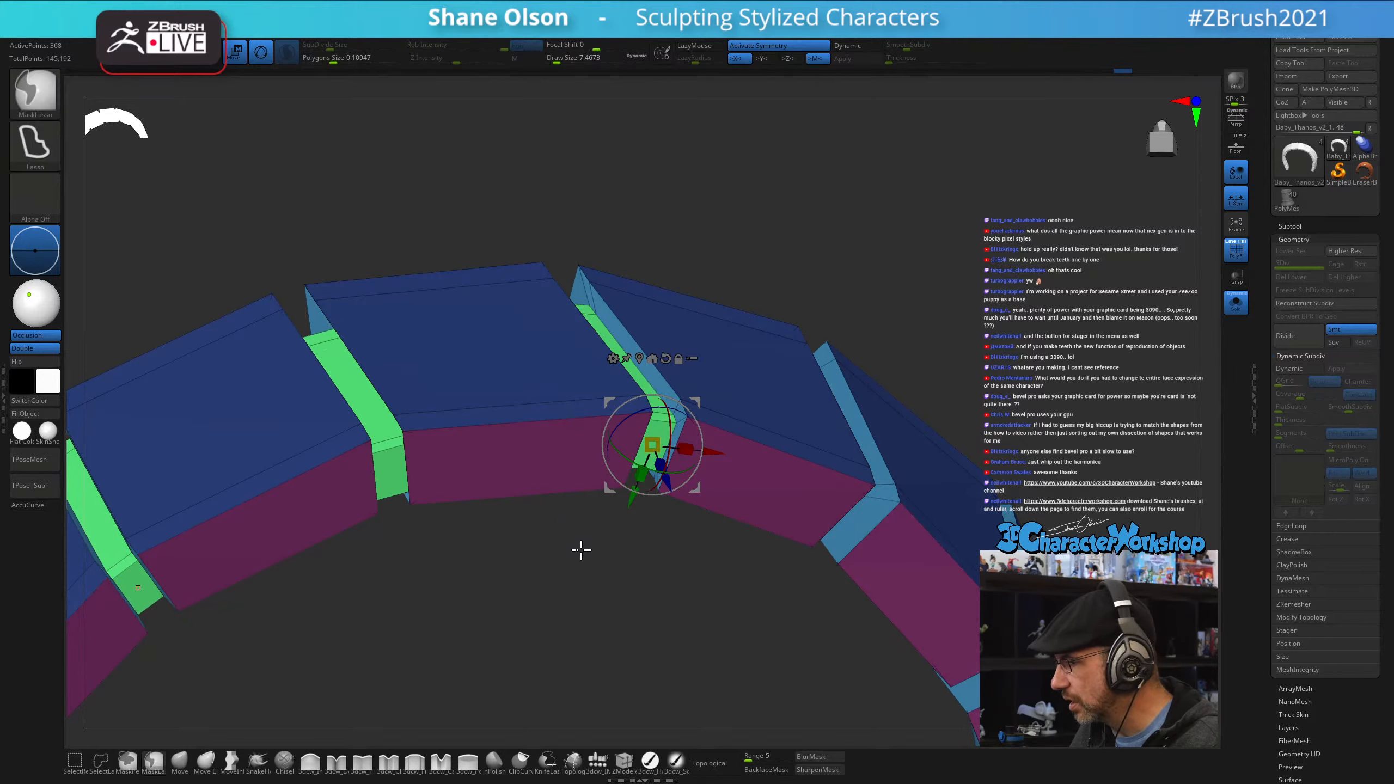
left_click_drag(605, 560, 987, 541)
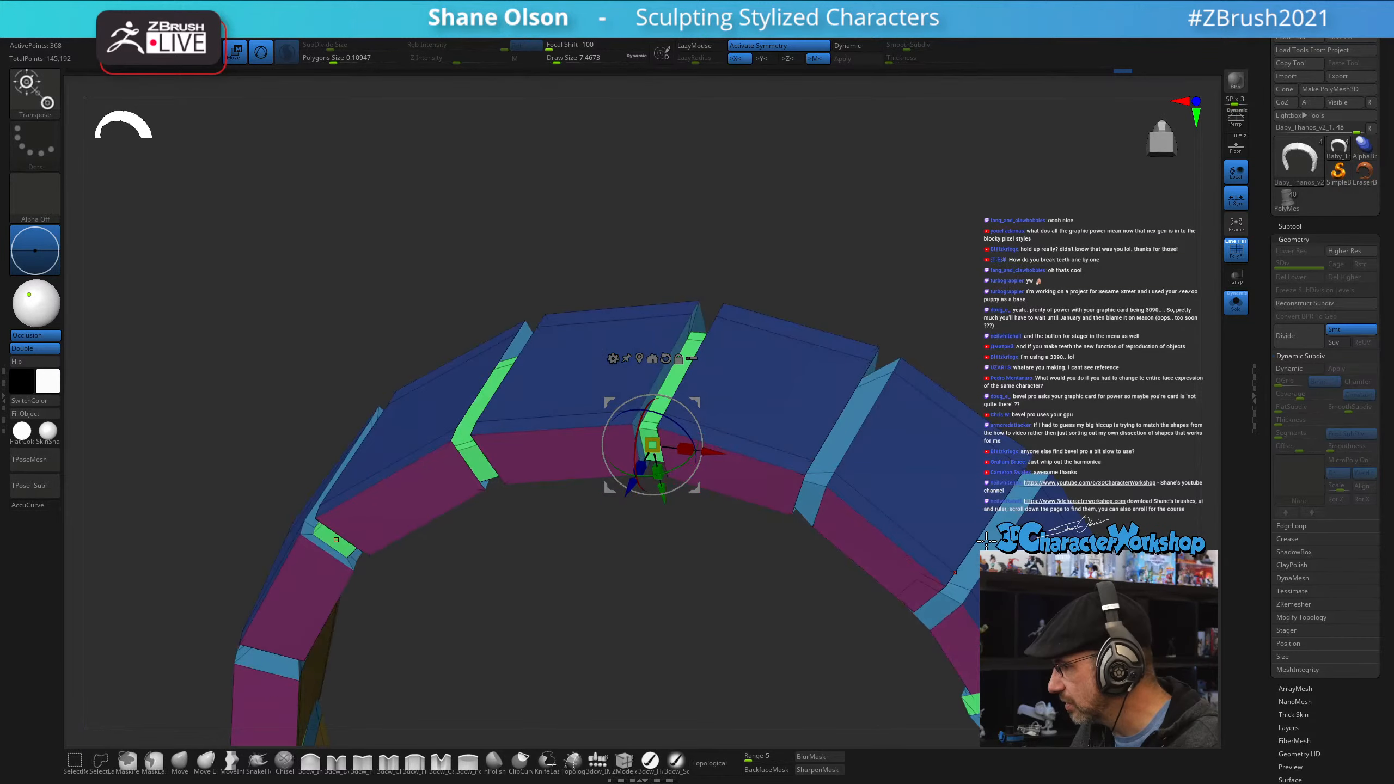
left_click_drag(949, 584, 722, 620)
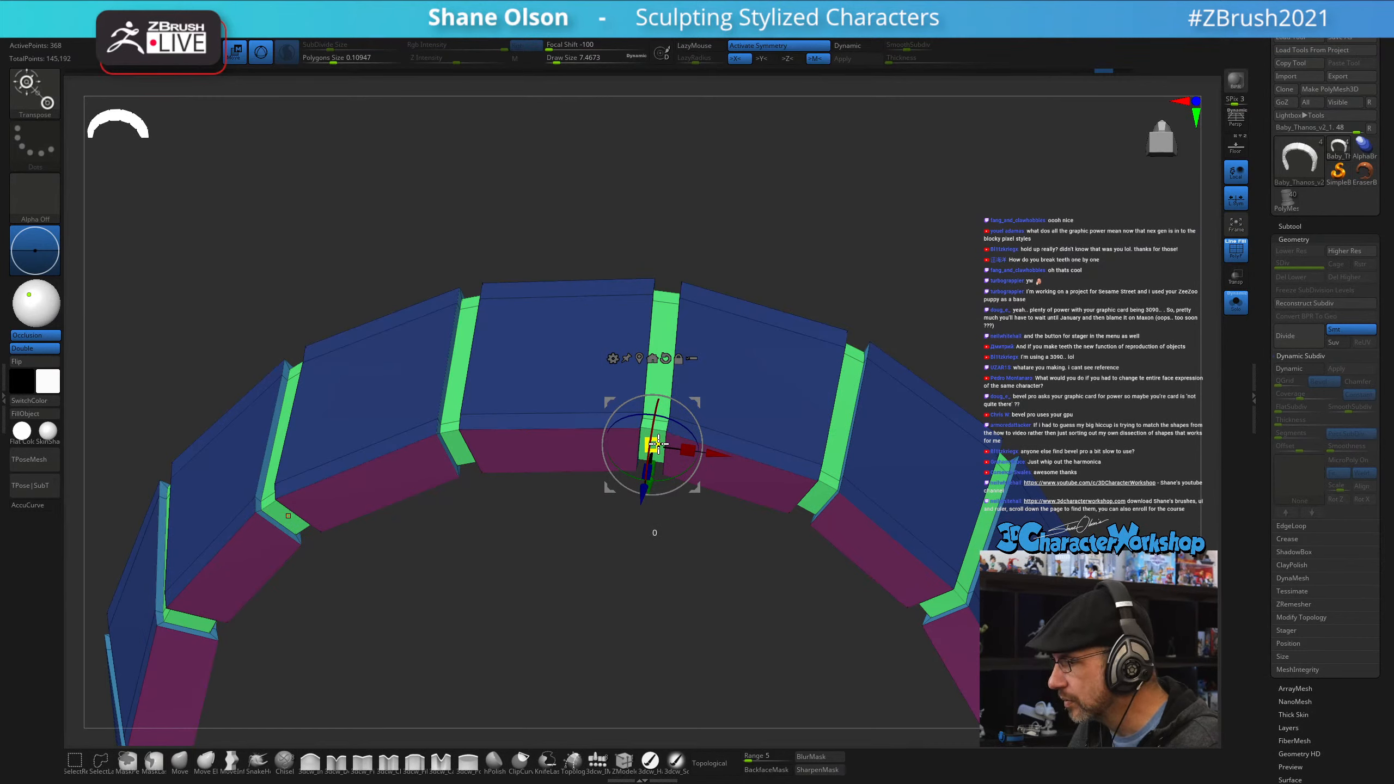
left_click_drag(657, 444, 651, 447)
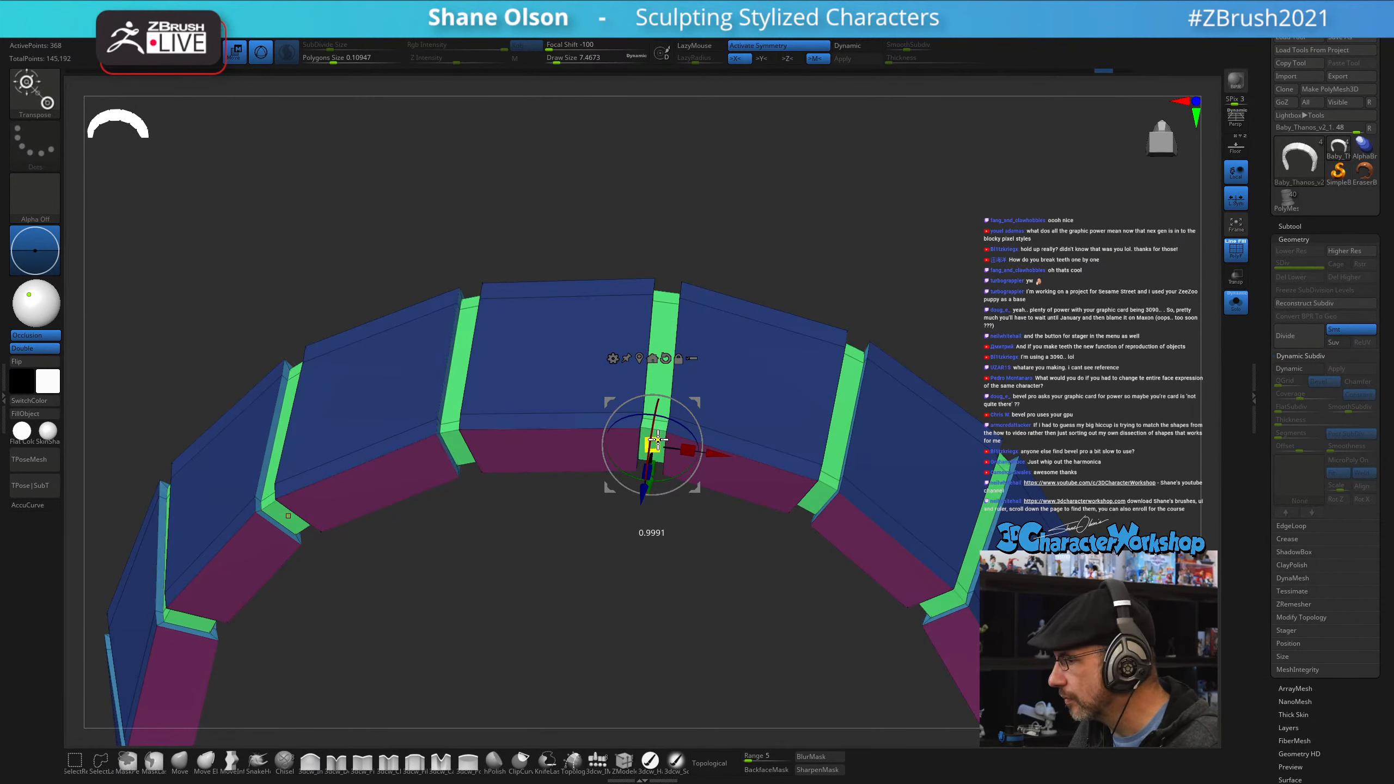
left_click_drag(664, 371, 720, 373)
left_click_drag(657, 440, 644, 460)
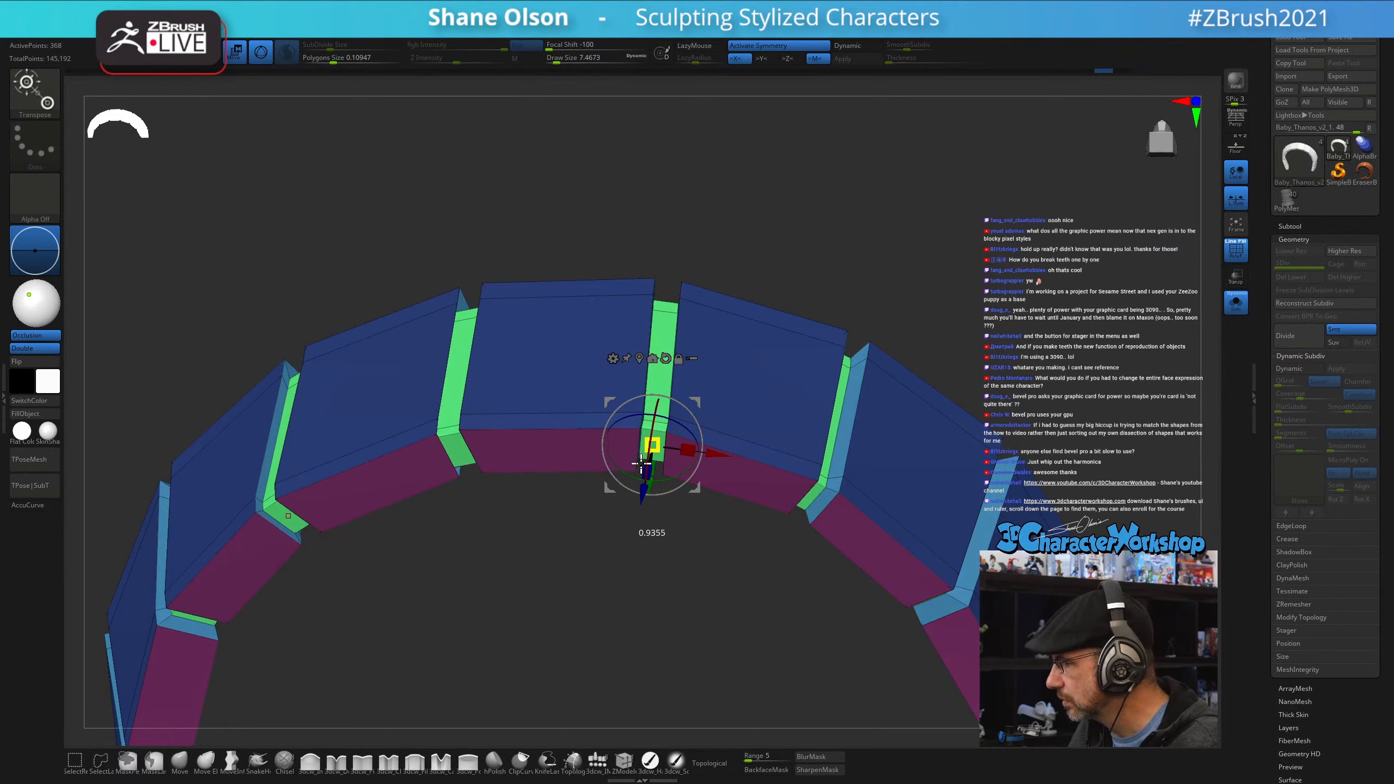
key("ctrl+z")
- Inflate the unmasked gap strips slightly inward with the gizmo to deepen the grooves between the teeth
left_click_drag(700, 548, 646, 558, "alt")
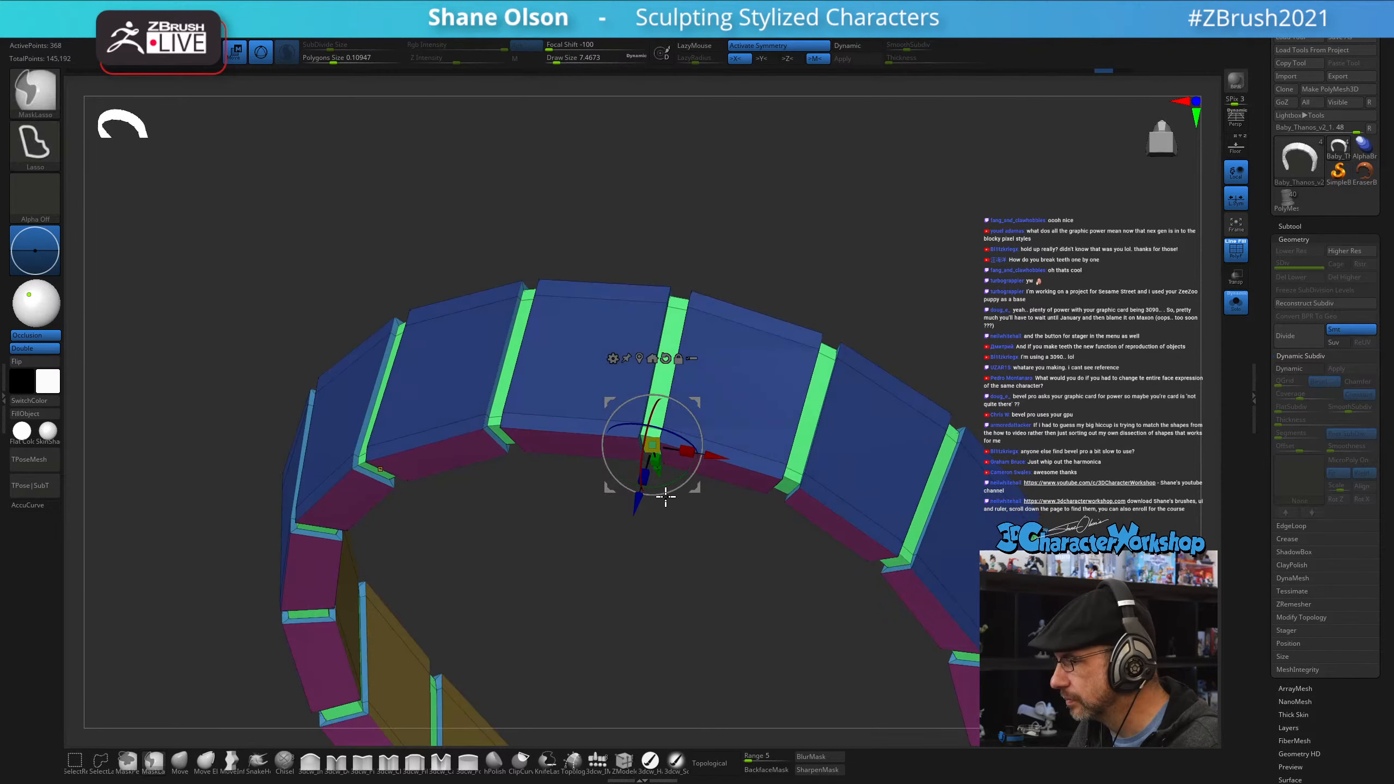
left_click_drag(645, 456, 608, 485)
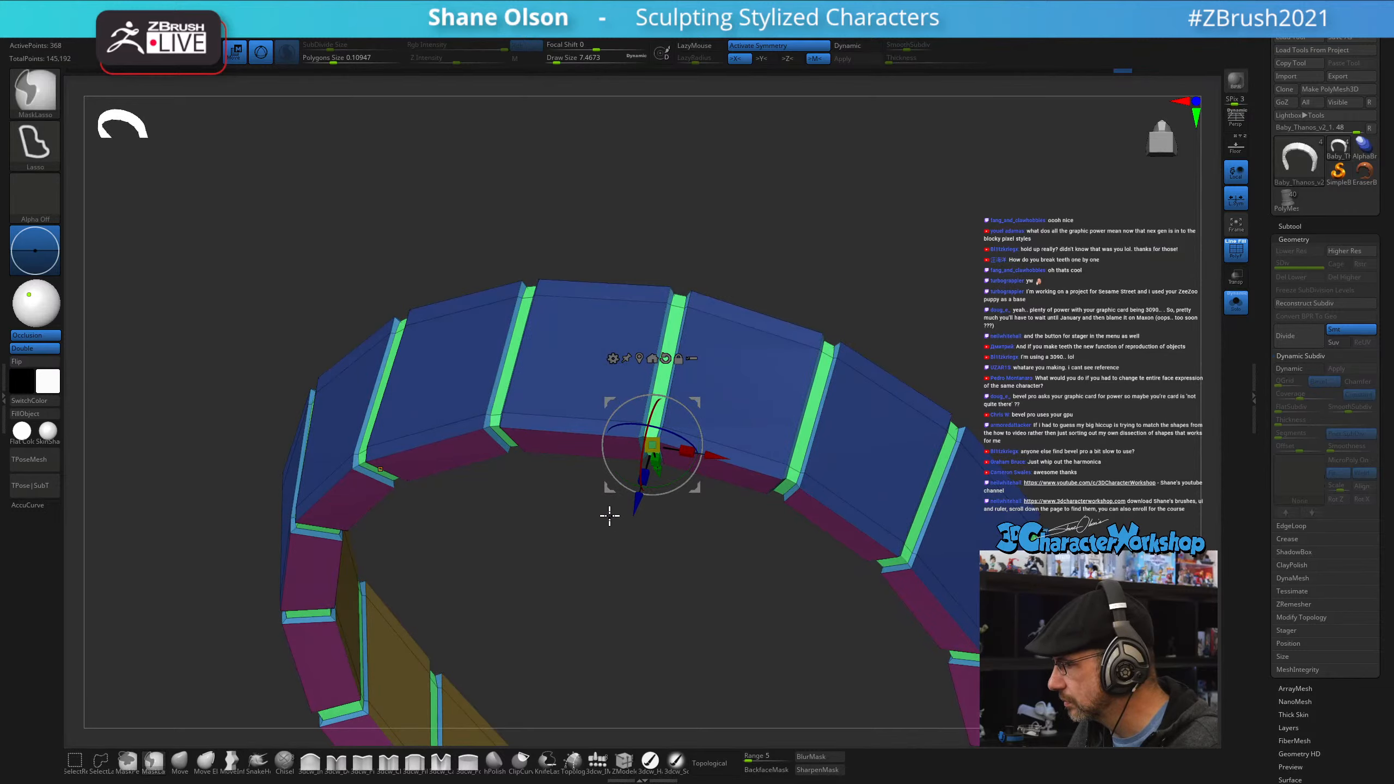
key("ctrl+z")
left_click_drag(654, 441, 690, 392)
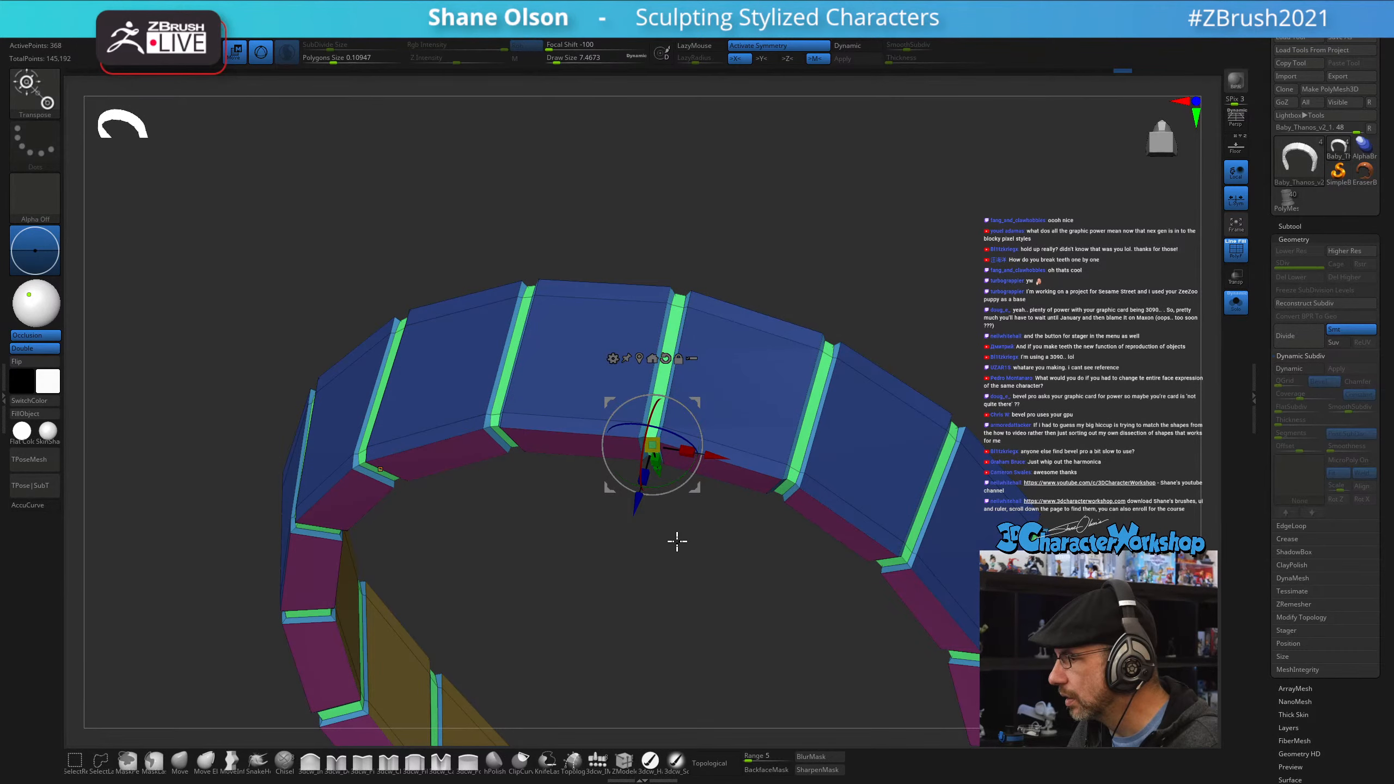
- Examine the deepened gaps around the whole teeth band and shift the gizmo onto the front strip
left_click_drag(677, 540, 681, 644)
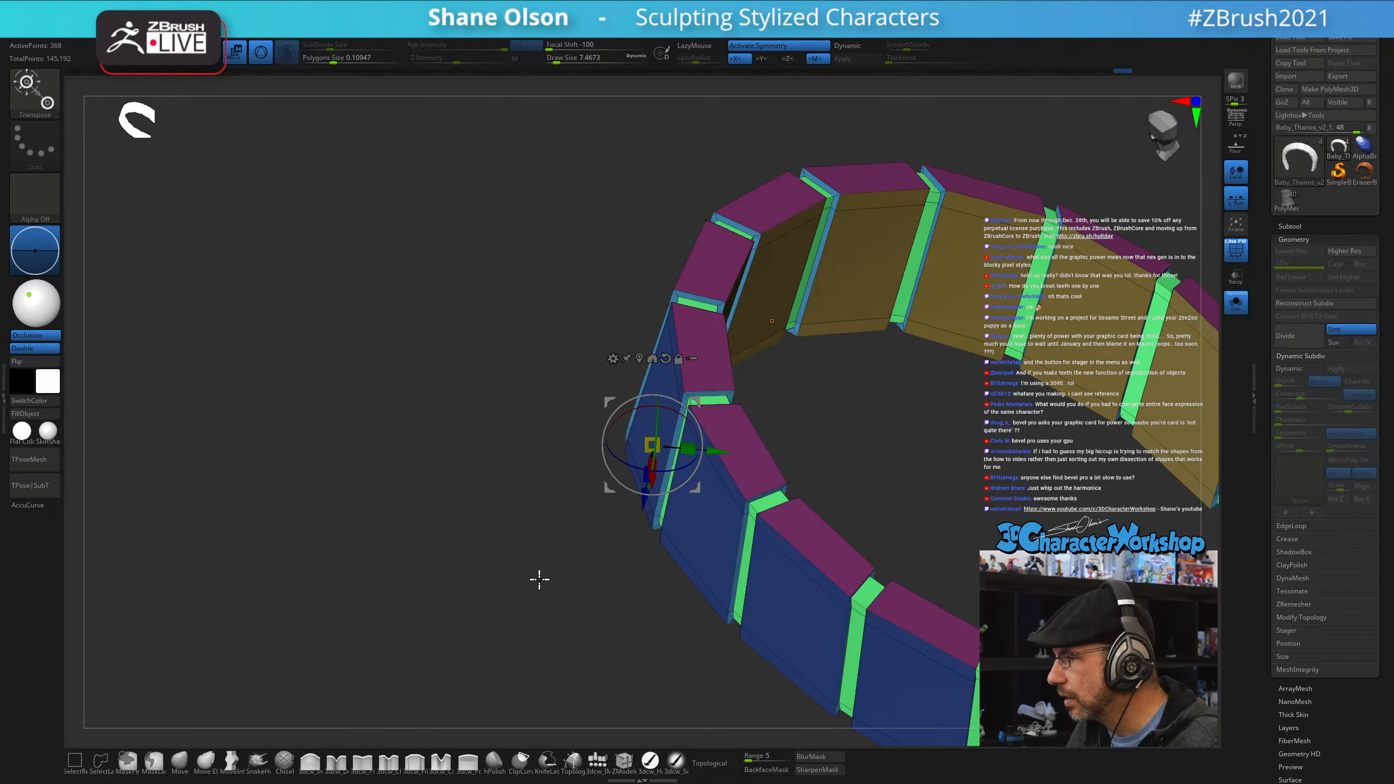
left_click_drag(540, 580, 342, 539)
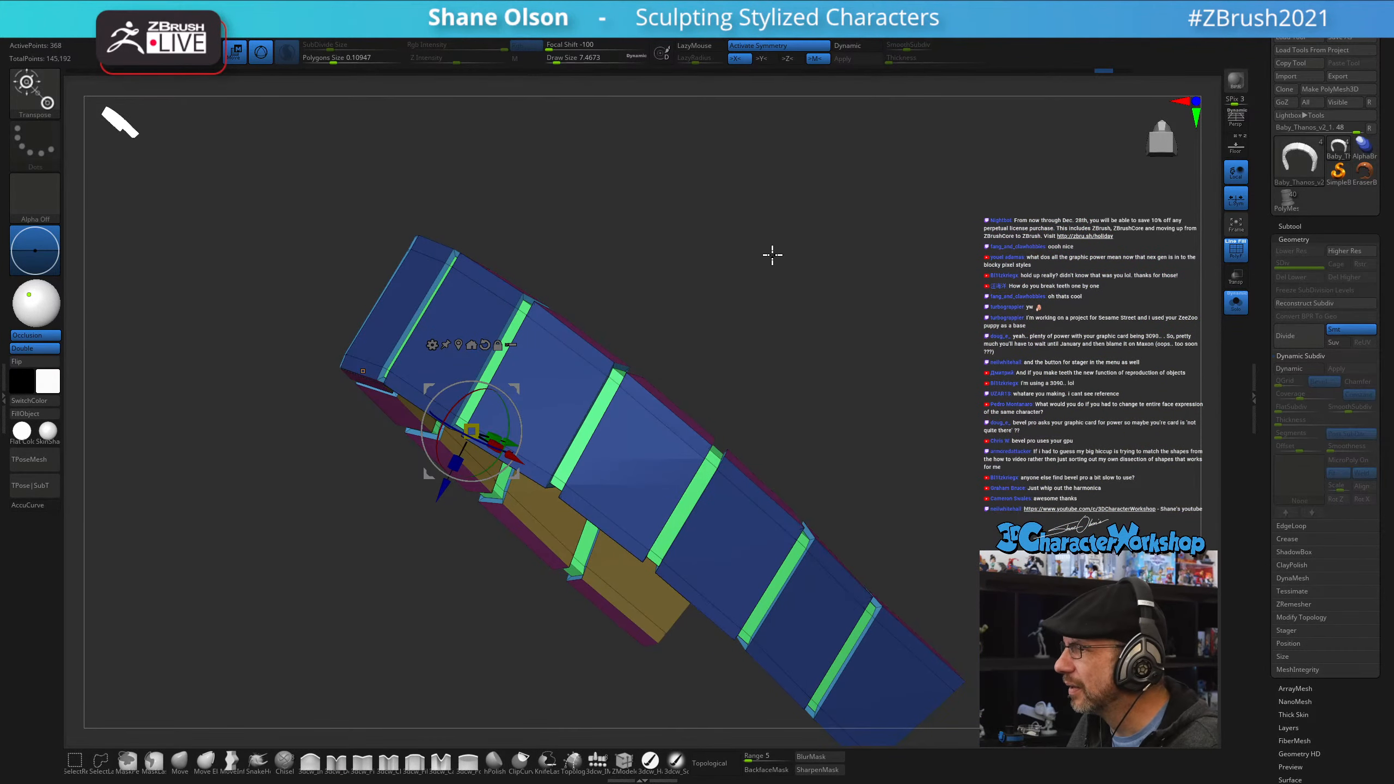
left_click_drag(772, 254, 772, 309)
left_click_drag(771, 312, 756, 249)
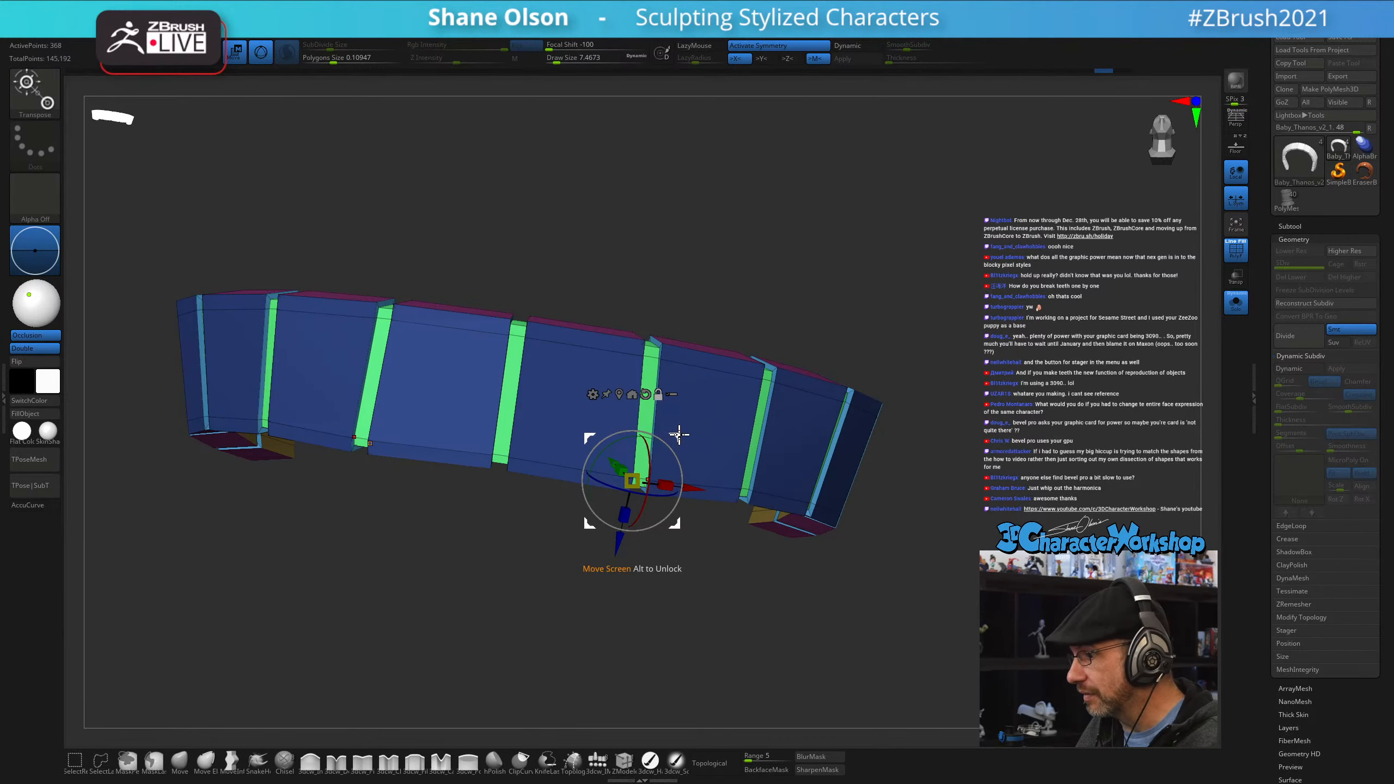
left_click_drag(677, 438, 542, 351)
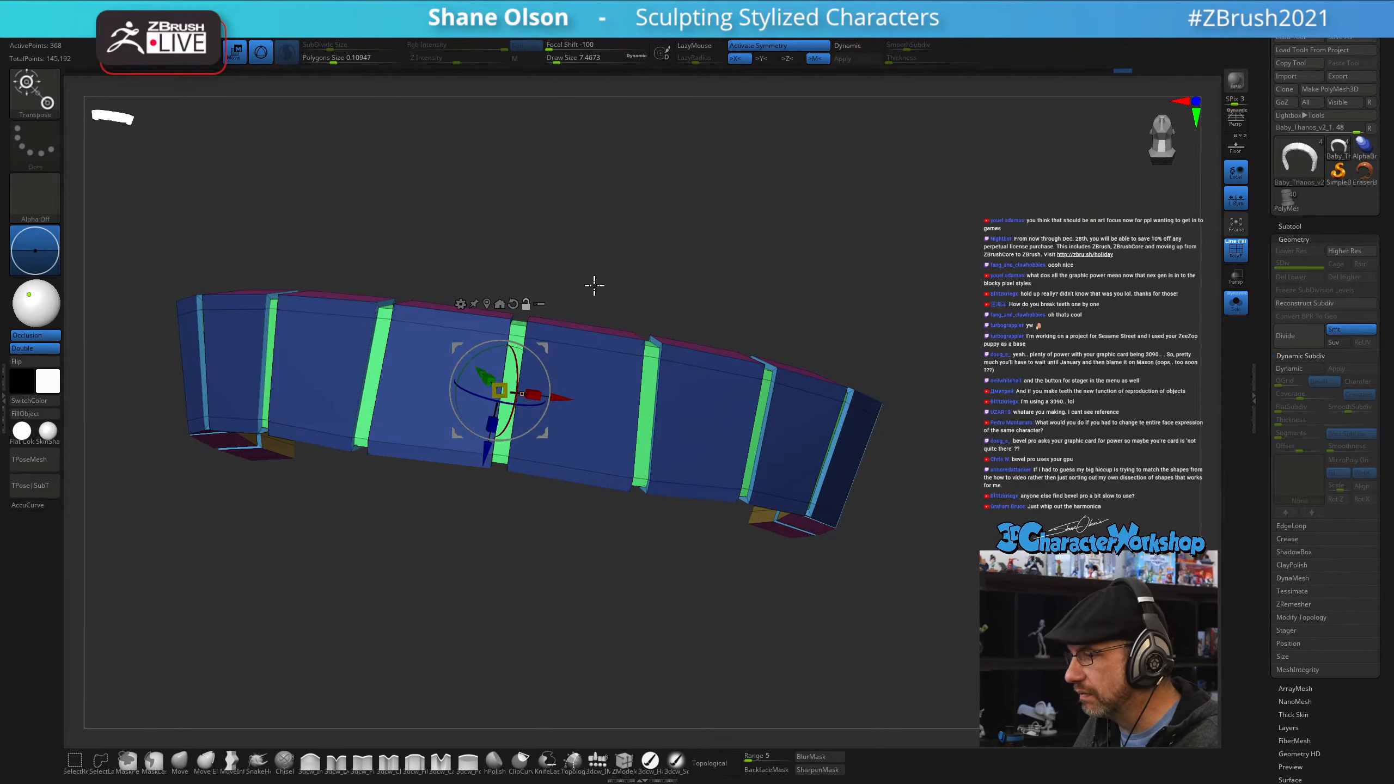
left_click_drag(640, 233, 659, 274, "alt")
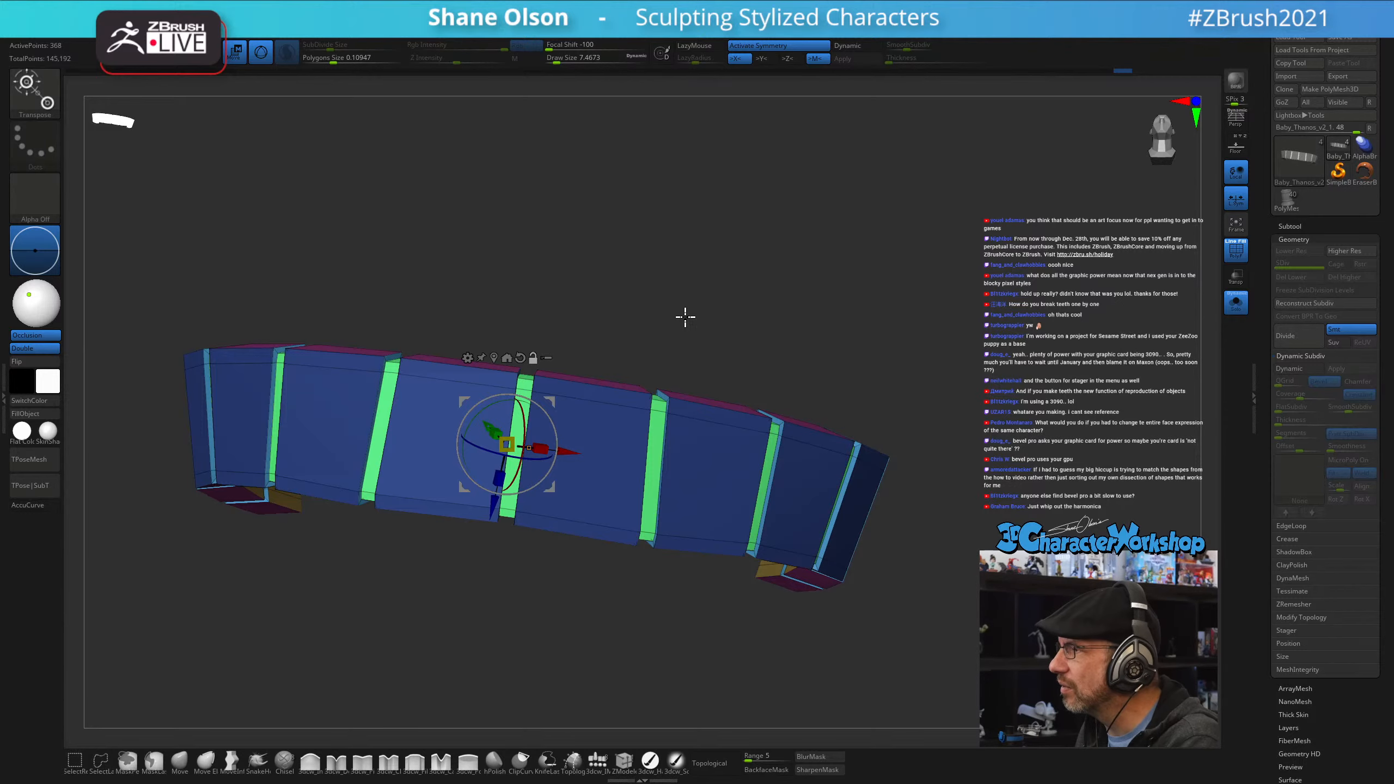
left_click_drag(798, 293, 799, 285, "alt")
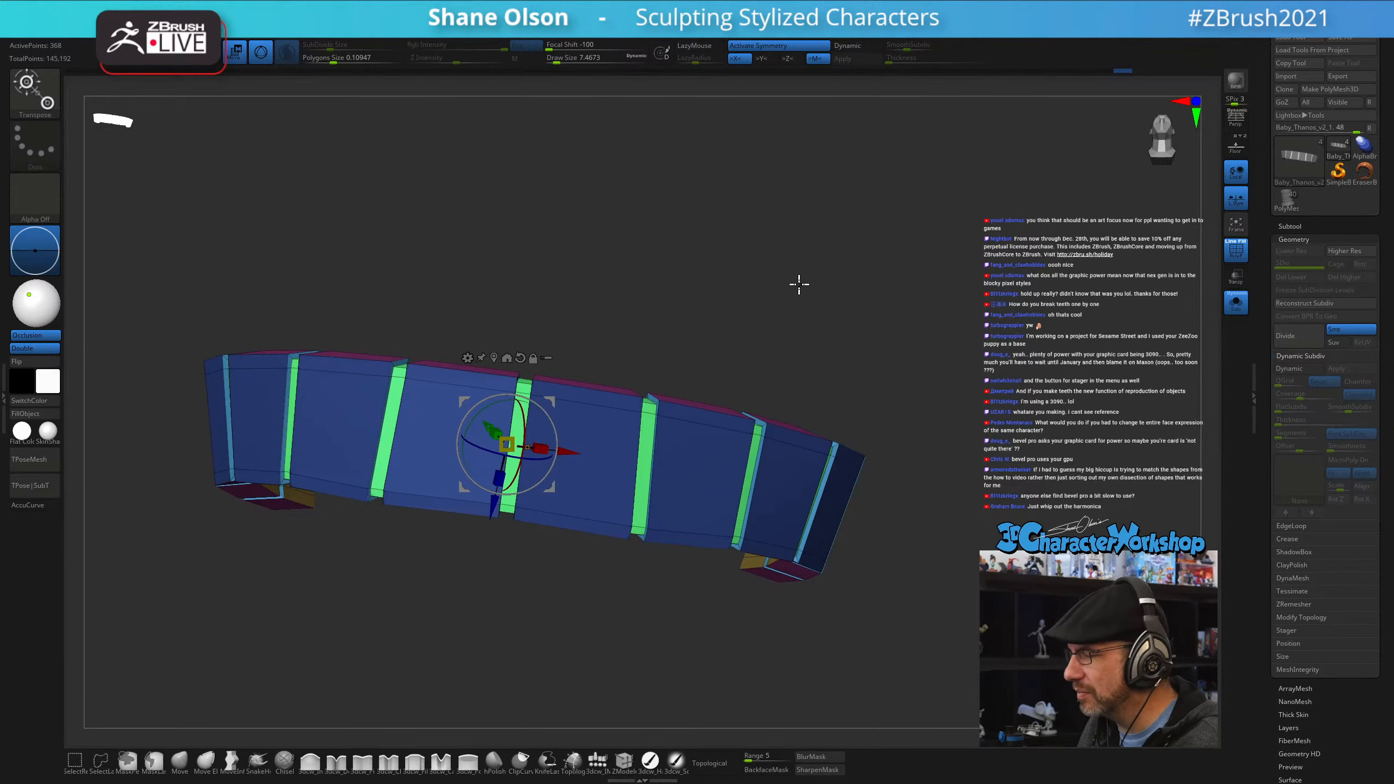
- Switch back to the ZModeler brush, try smoothing the front gap strips, and undo the stroke
key("b")
key("z")
key("m")
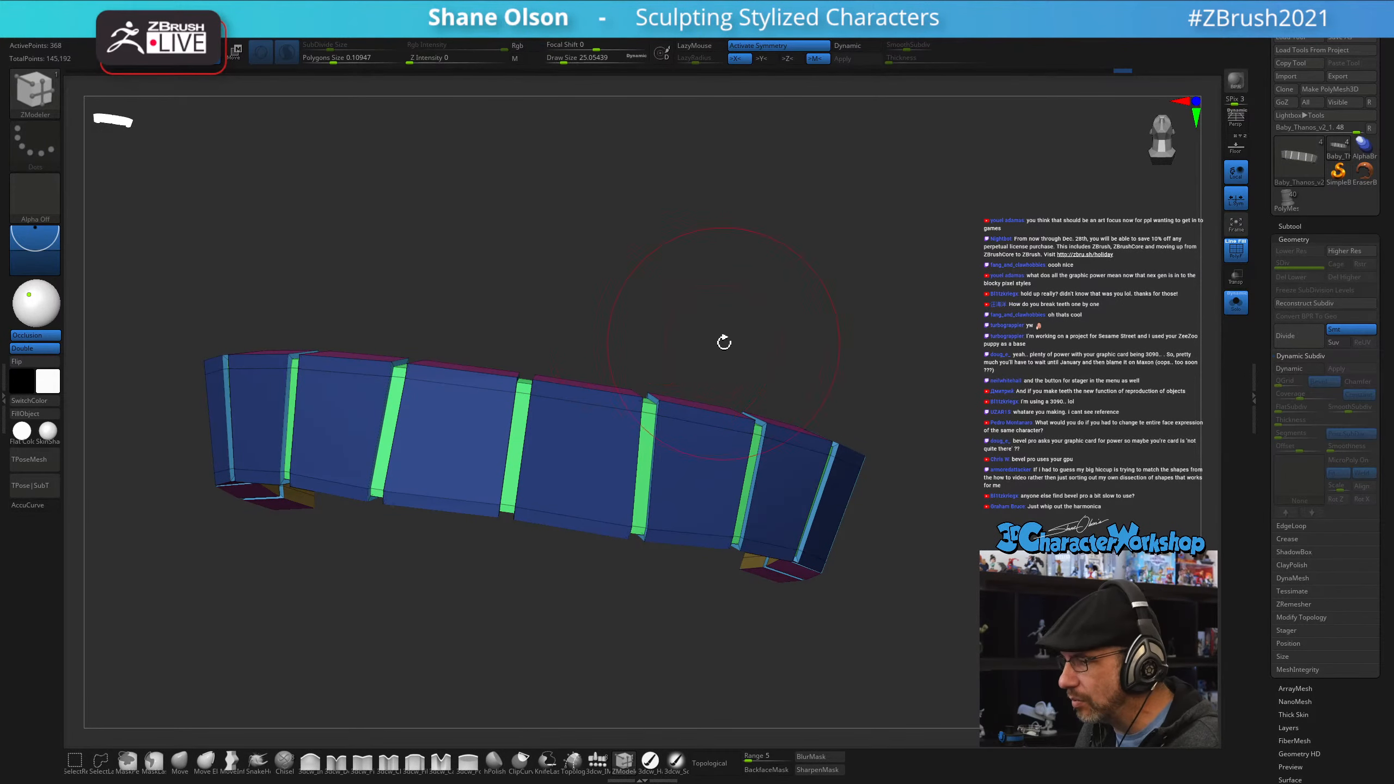
left_click_drag(722, 343, 689, 356)
left_click_drag(556, 474, 539, 488, "shift")
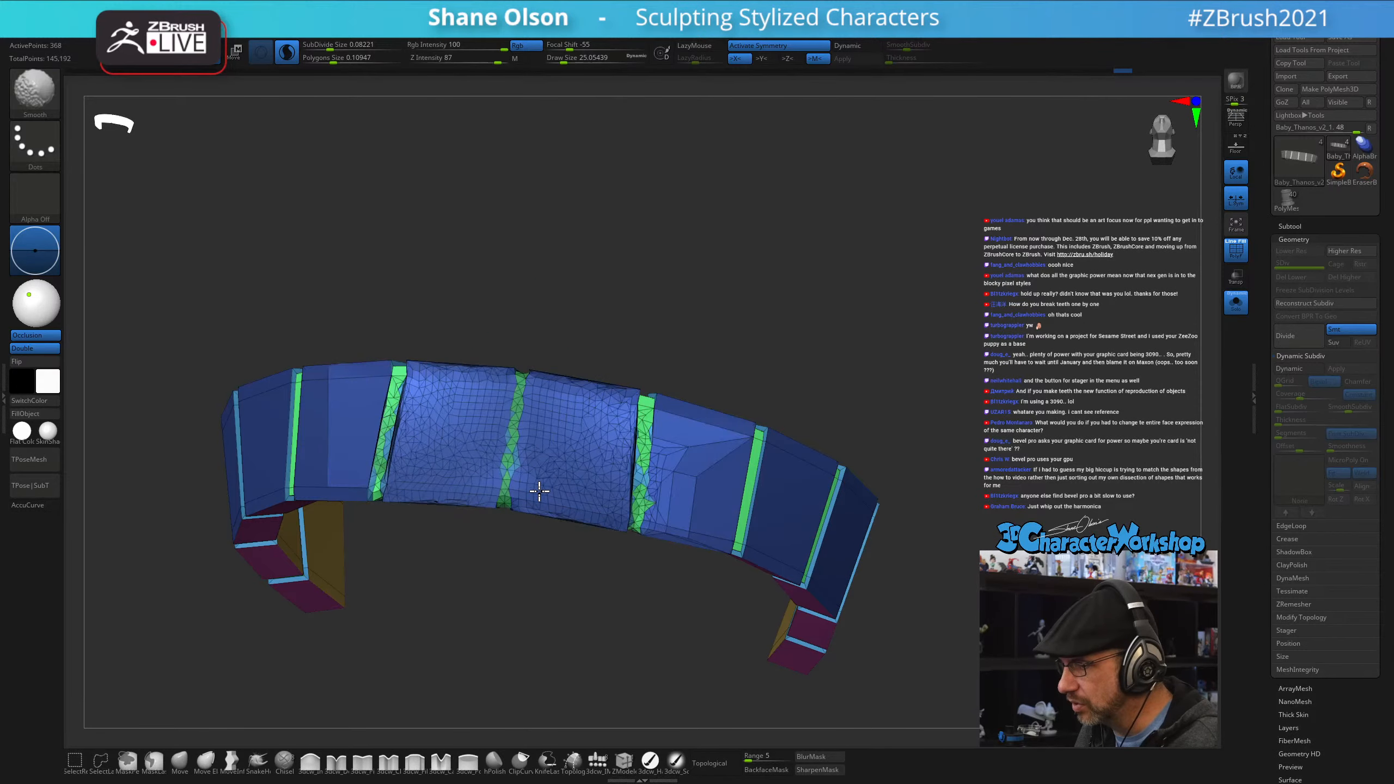
key("ctrl+z")
- Turn off Sculptris Pro and set the Smooth brush's Z Intensity to 3
left_click(286, 52)
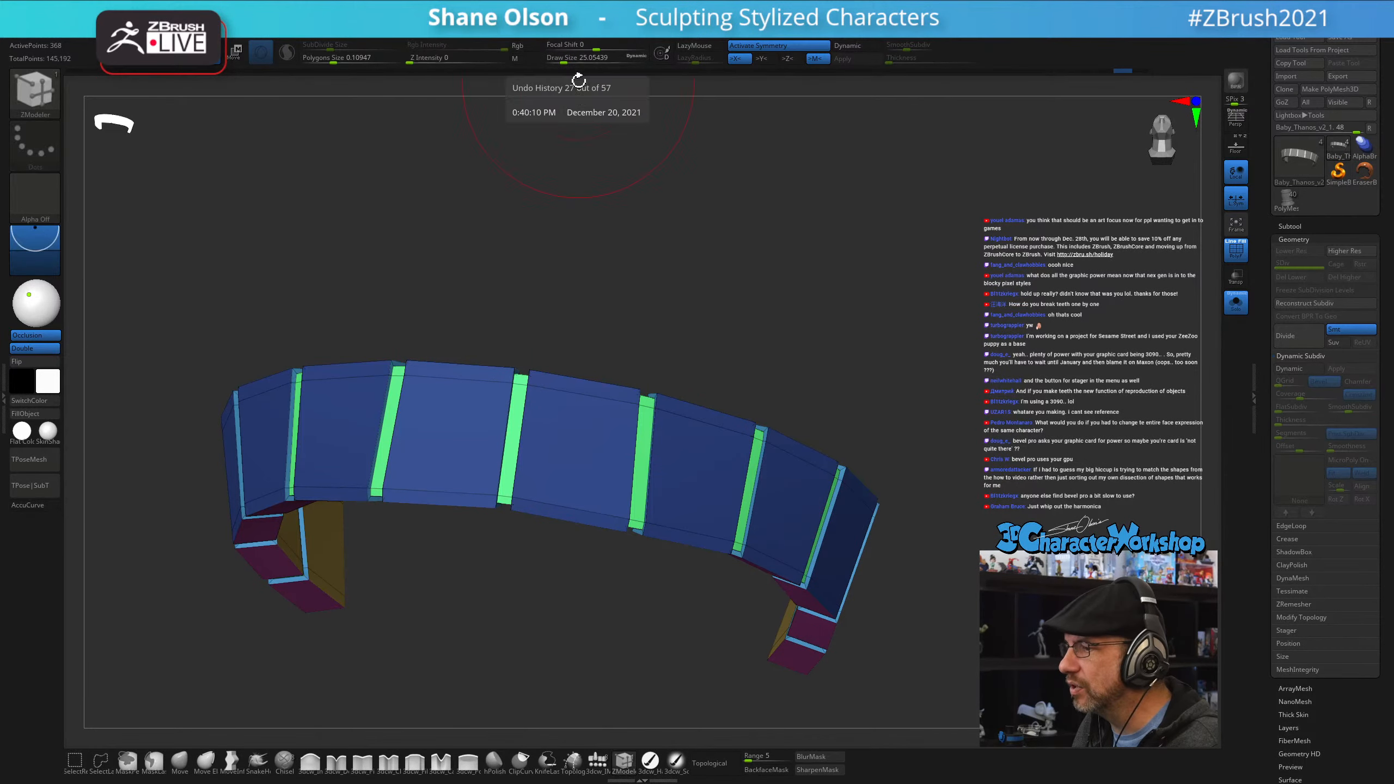
key("b")
key("z")
key("m")
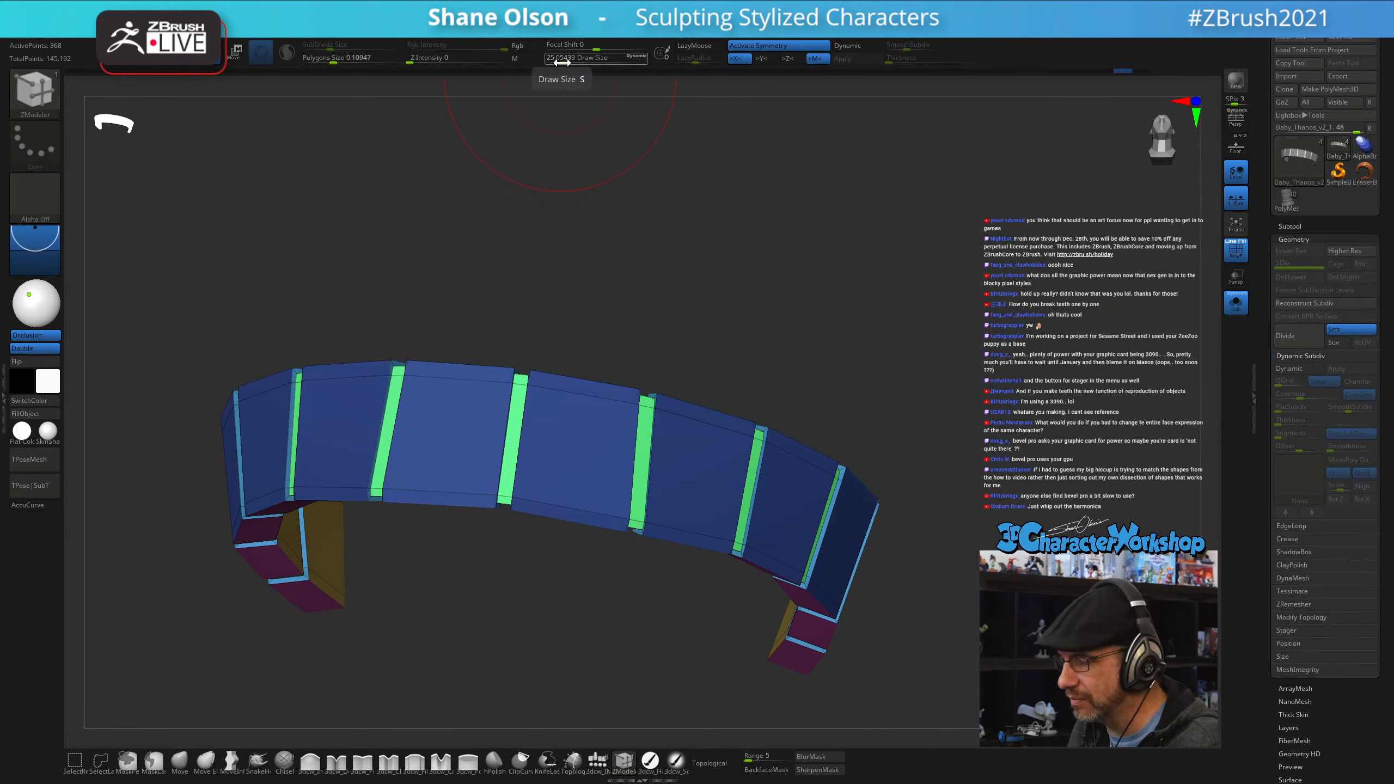
left_click(450, 60, "shift")
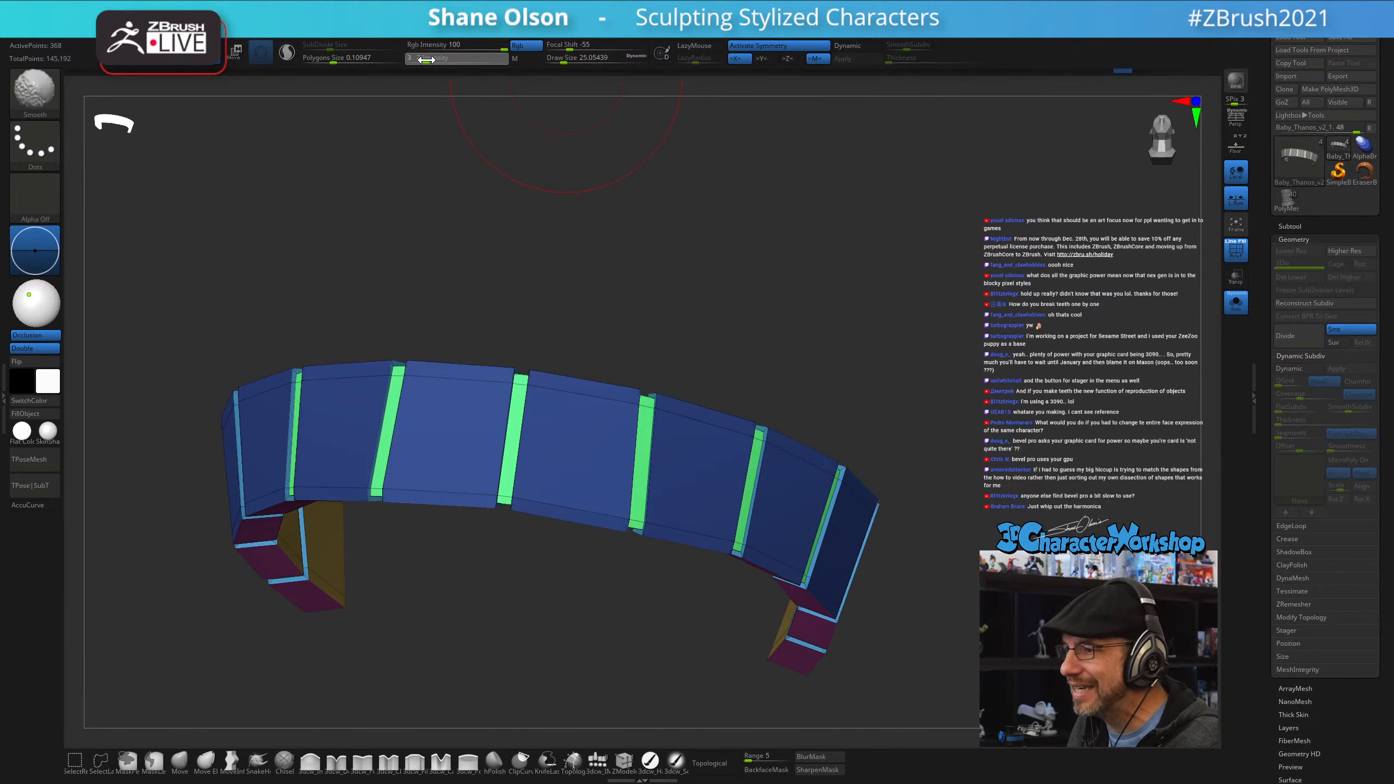
key("Return")
- Reduce the brush size to about 17 and smooth the two front gap strips of the teeth band
key("s")
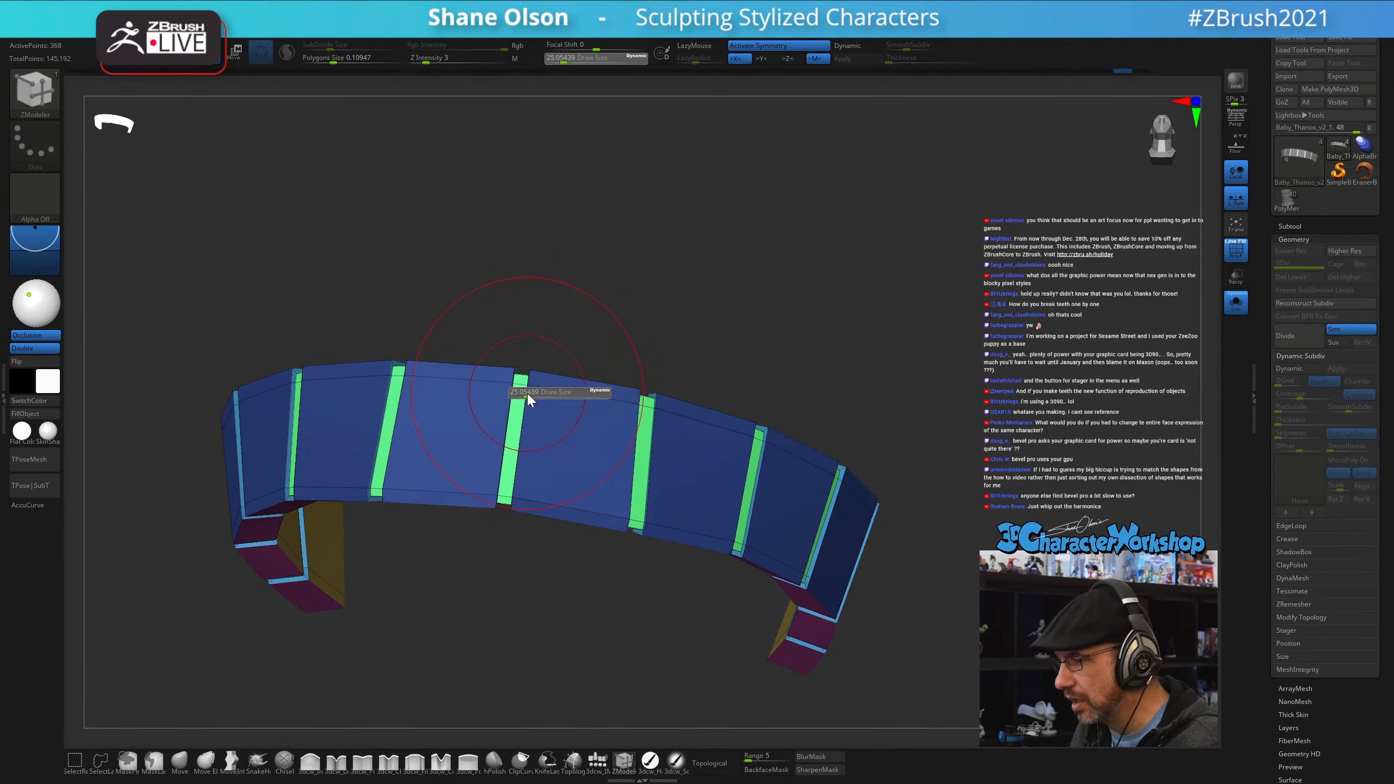
left_click(522, 393)
key("shift")
left_click_drag(521, 389, 520, 393, "shift")
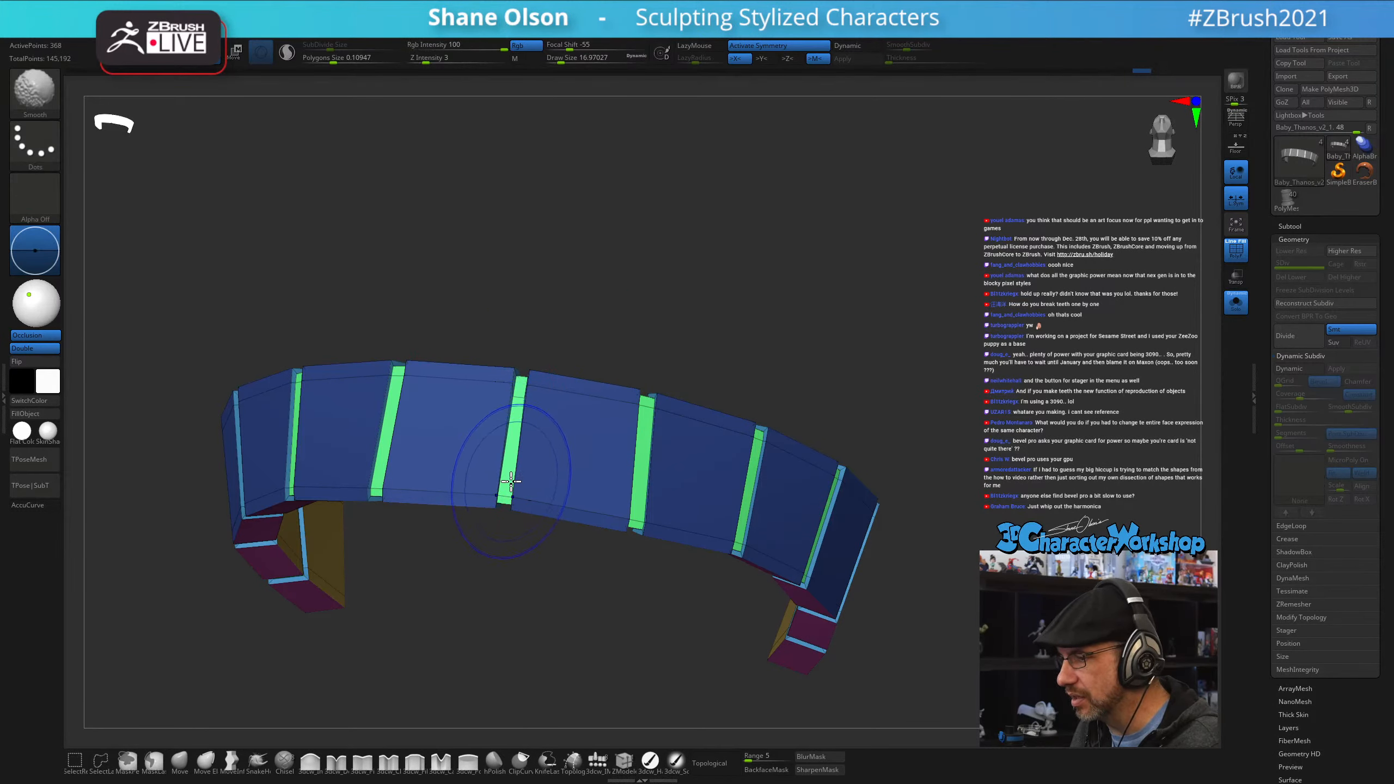
left_click_drag(514, 455, 505, 498, "shift")
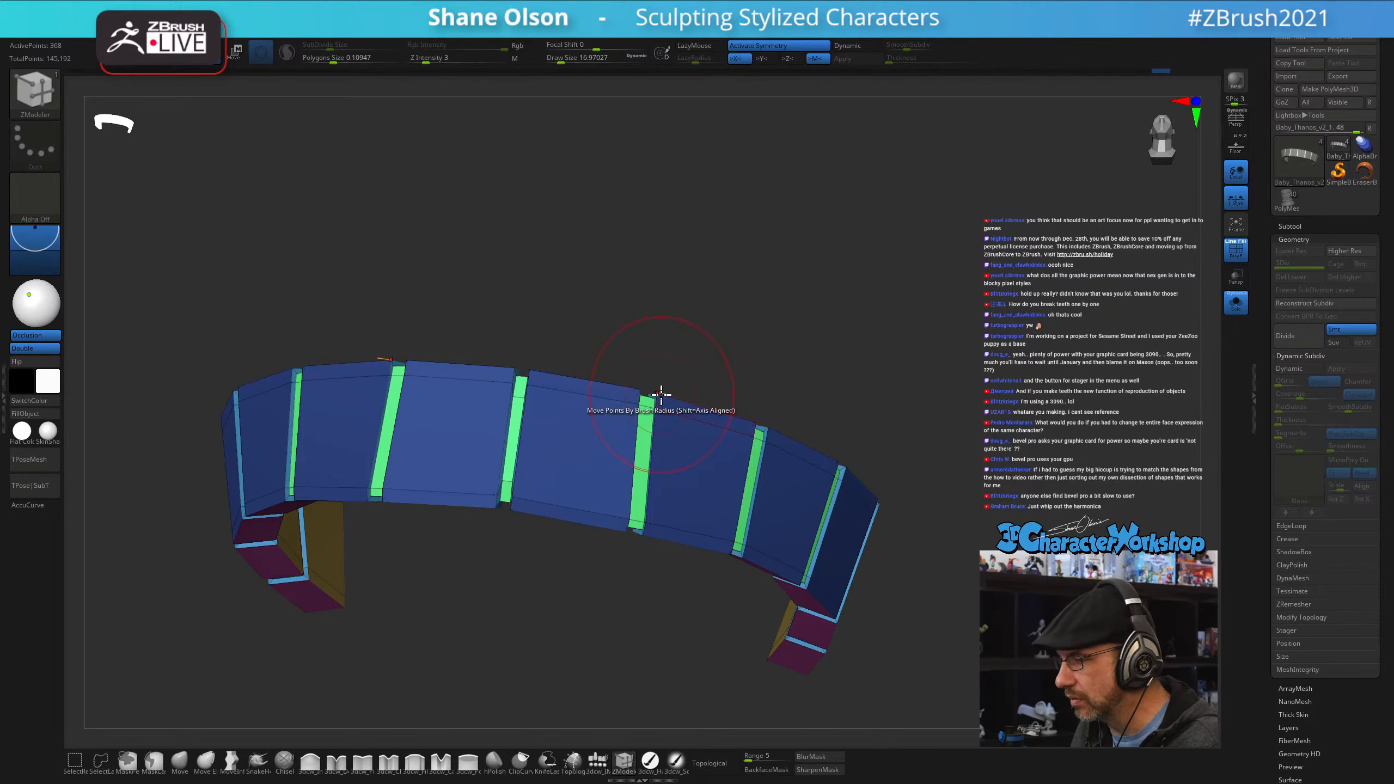
key("shift")
left_click_drag(646, 408, 646, 418, "shift")
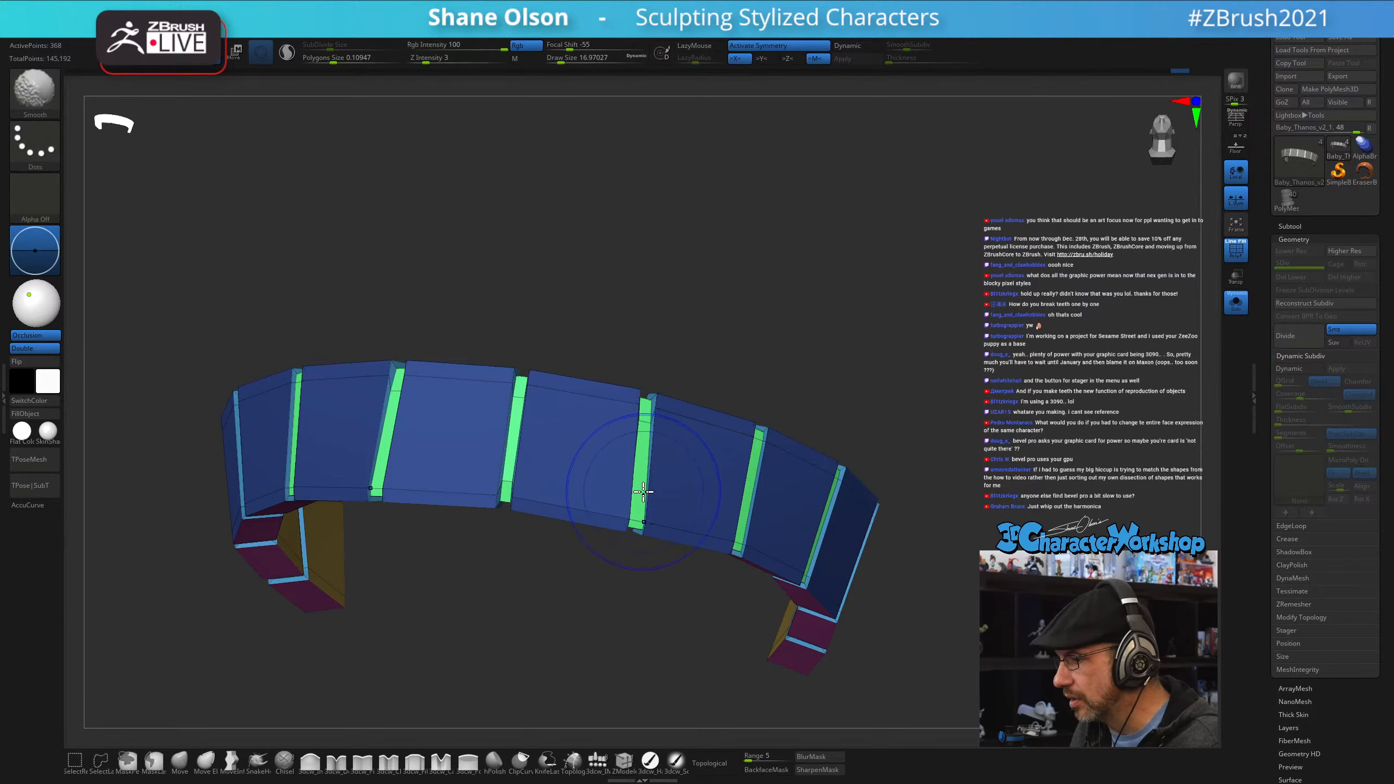
left_click_drag(644, 490, 637, 505, "shift")
- Smooth the remaining gap strips along the side of the teeth band, including their lower ends
left_click_drag(779, 385, 854, 329)
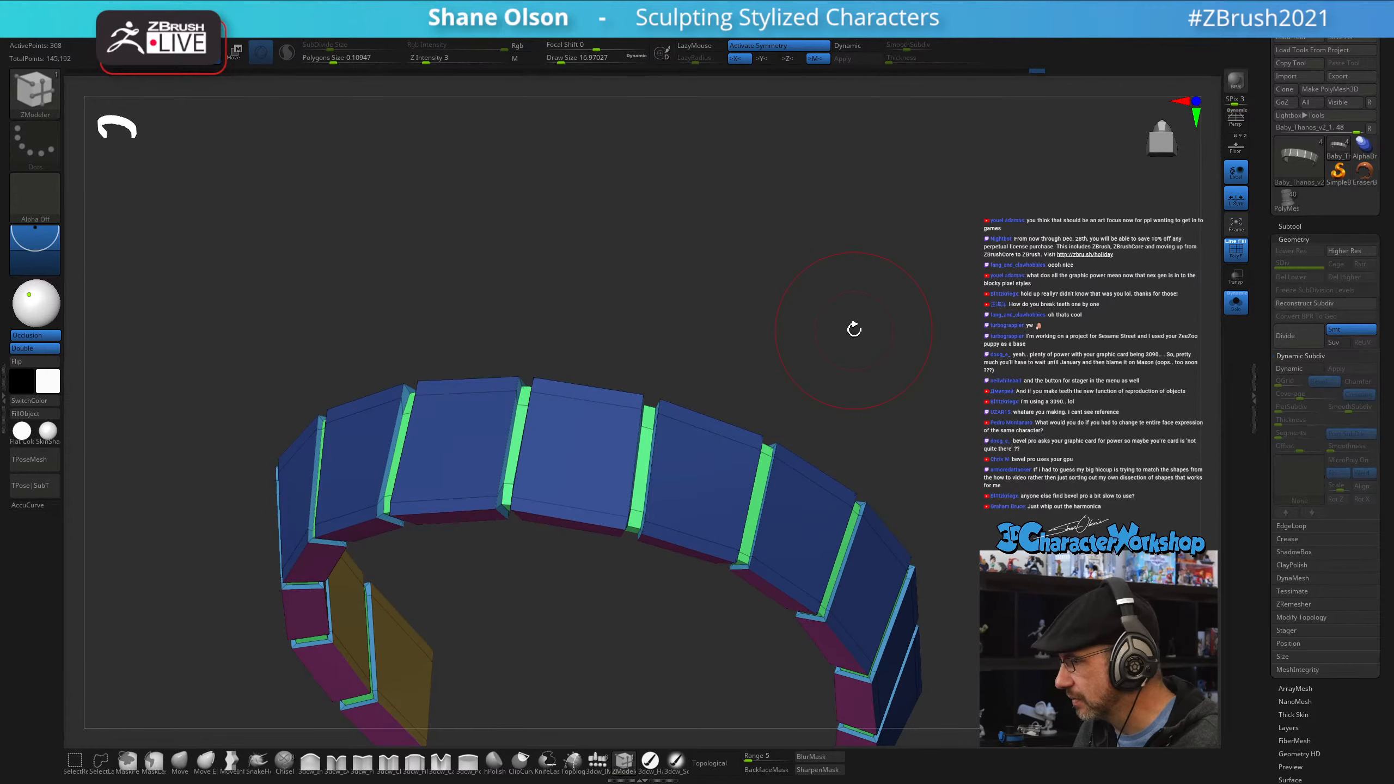
key("shift")
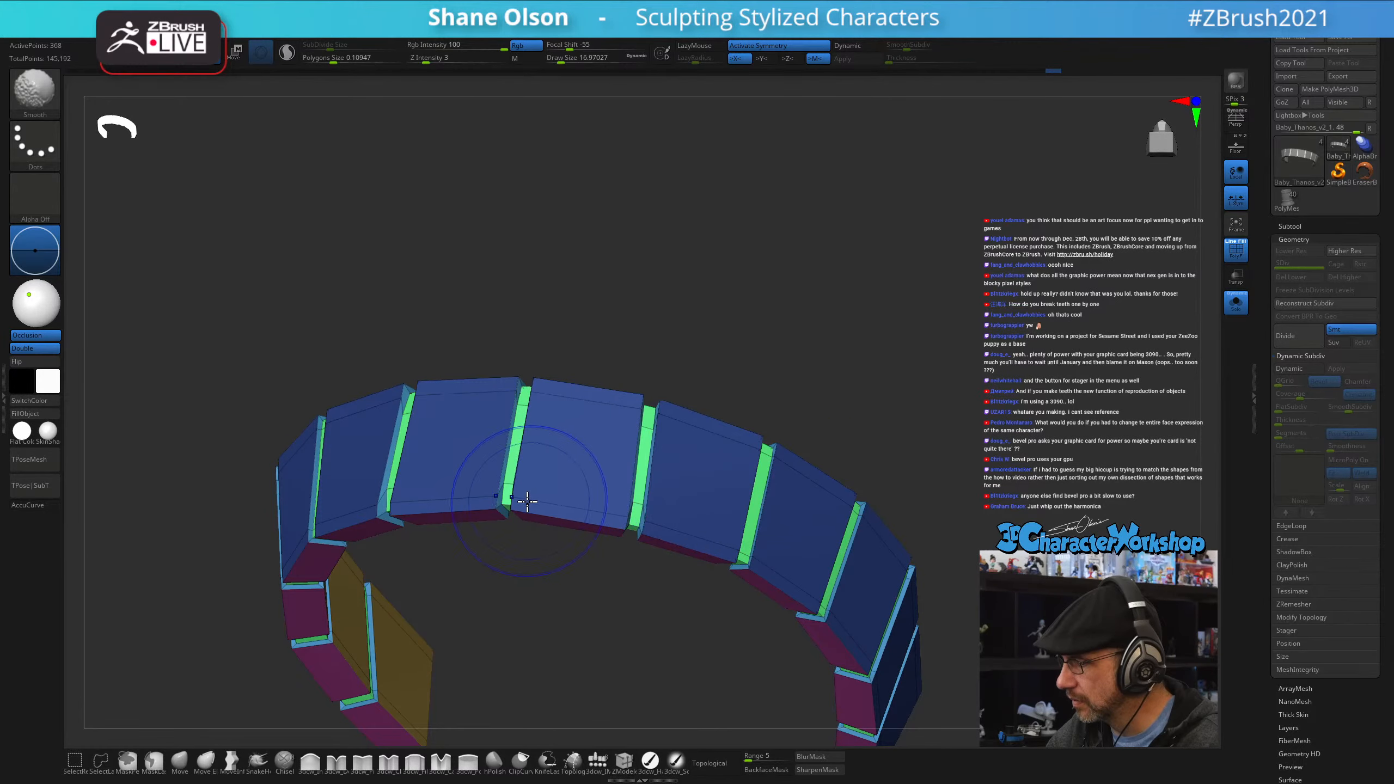
left_click_drag(906, 493, 778, 538)
key("shift")
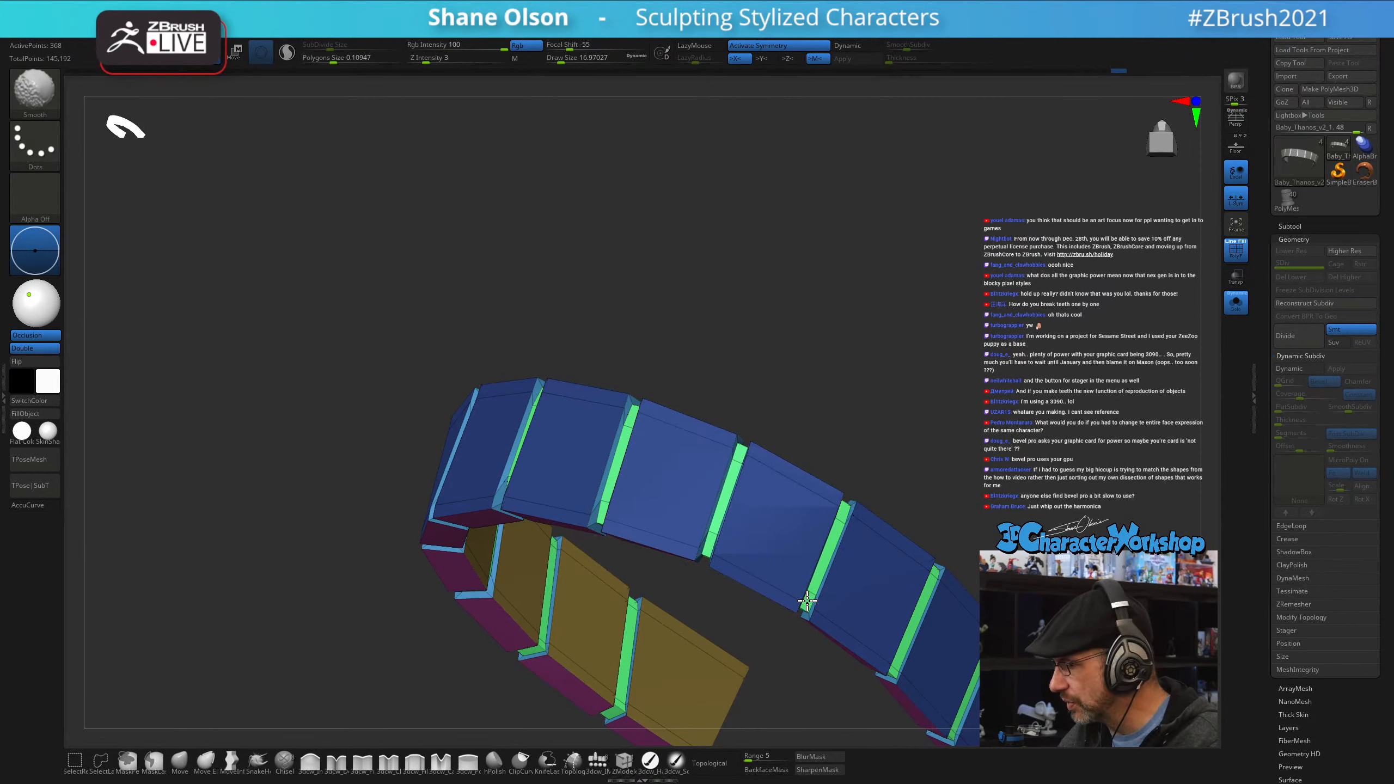
mouse_move(813, 609)
left_mouse_down()
mouse_move(883, 554)
mouse_move(862, 560)
mouse_move(854, 500)
left_mouse_up()
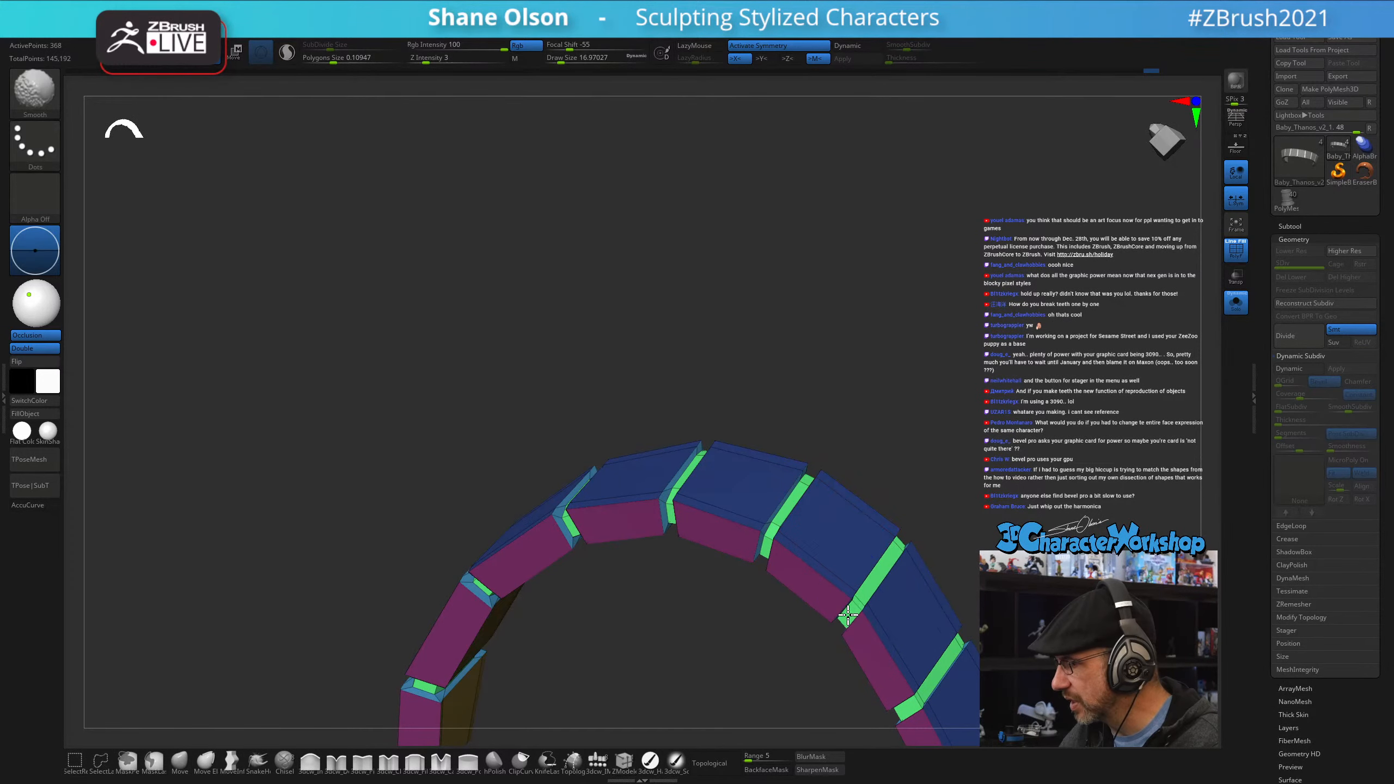
left_click_drag(928, 617, 854, 537)
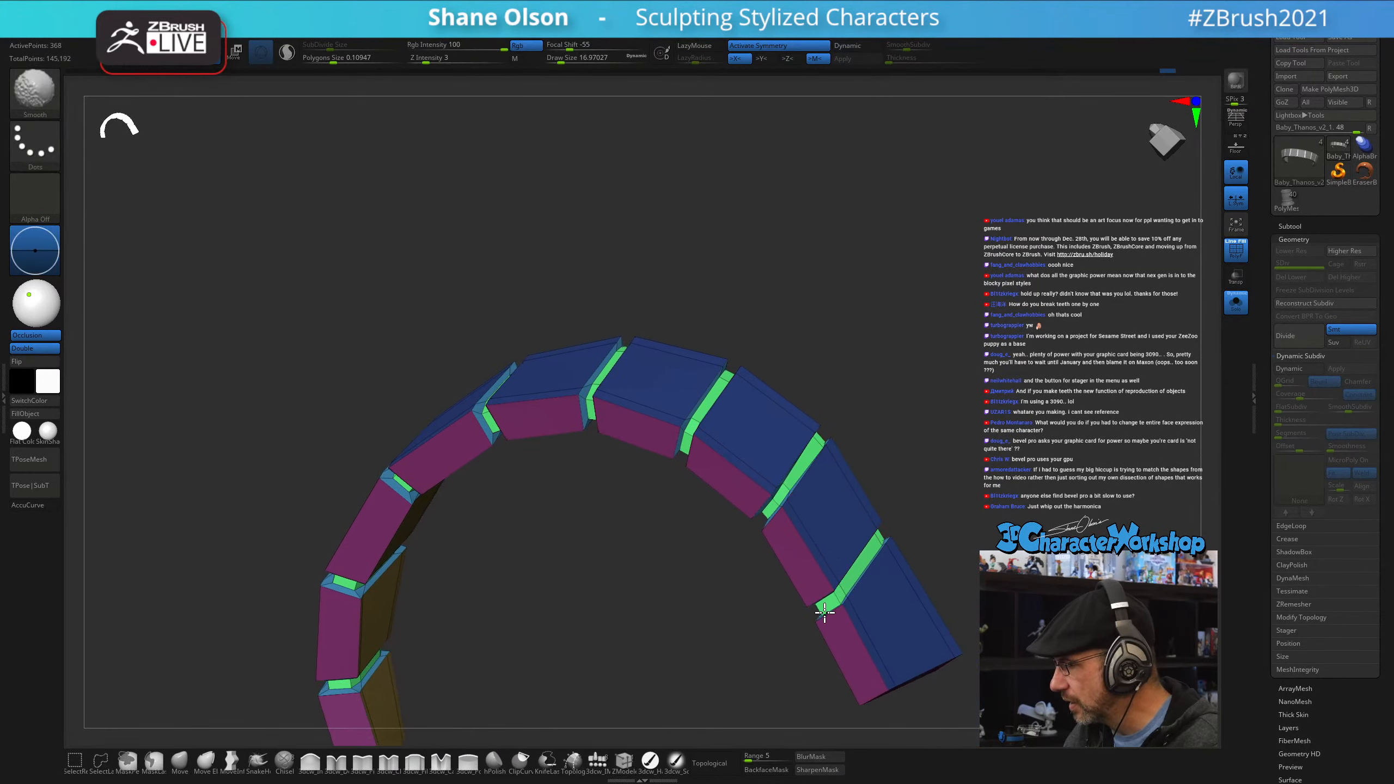
right_click_drag(875, 568, 849, 613)
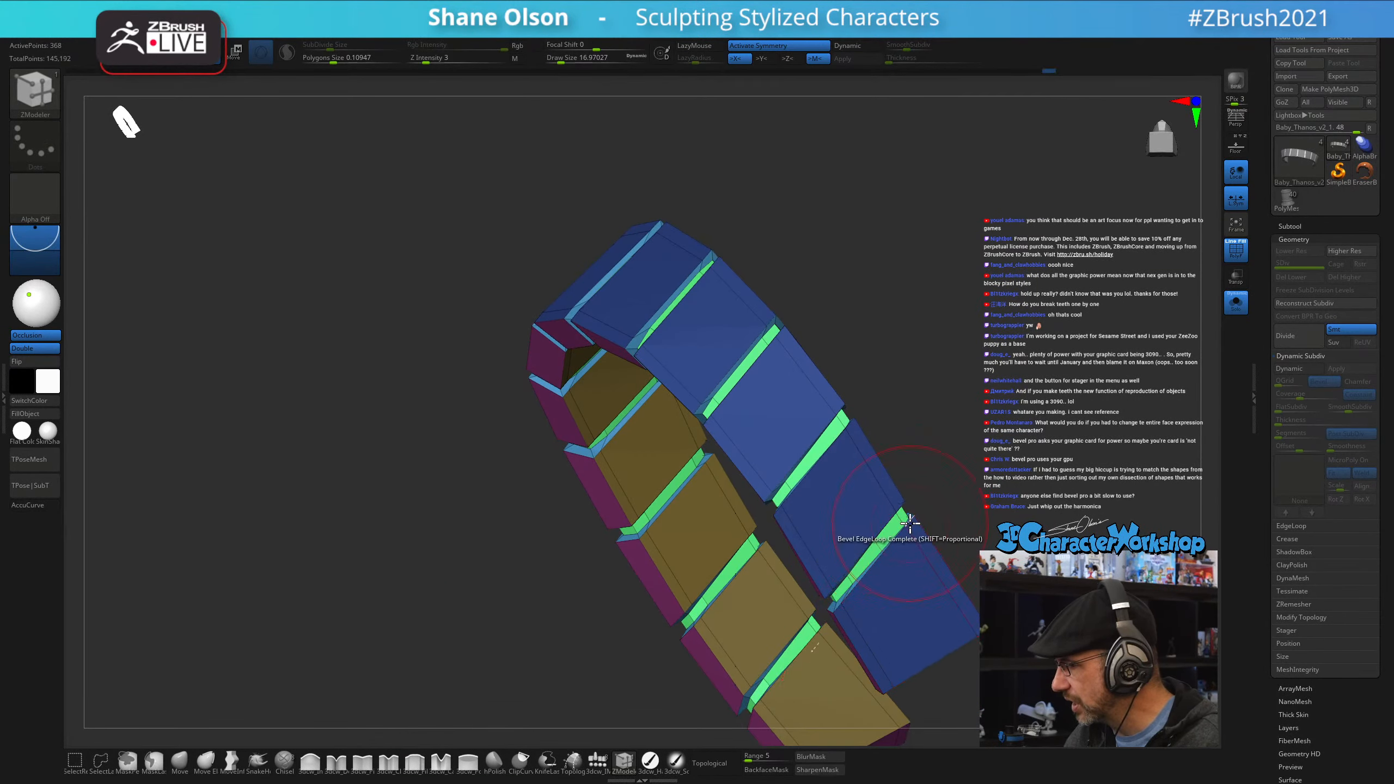
left_click_drag(841, 417, 818, 474, "shift")
right_click_drag(902, 444, 804, 488)
right_click_drag(708, 453, 682, 457)
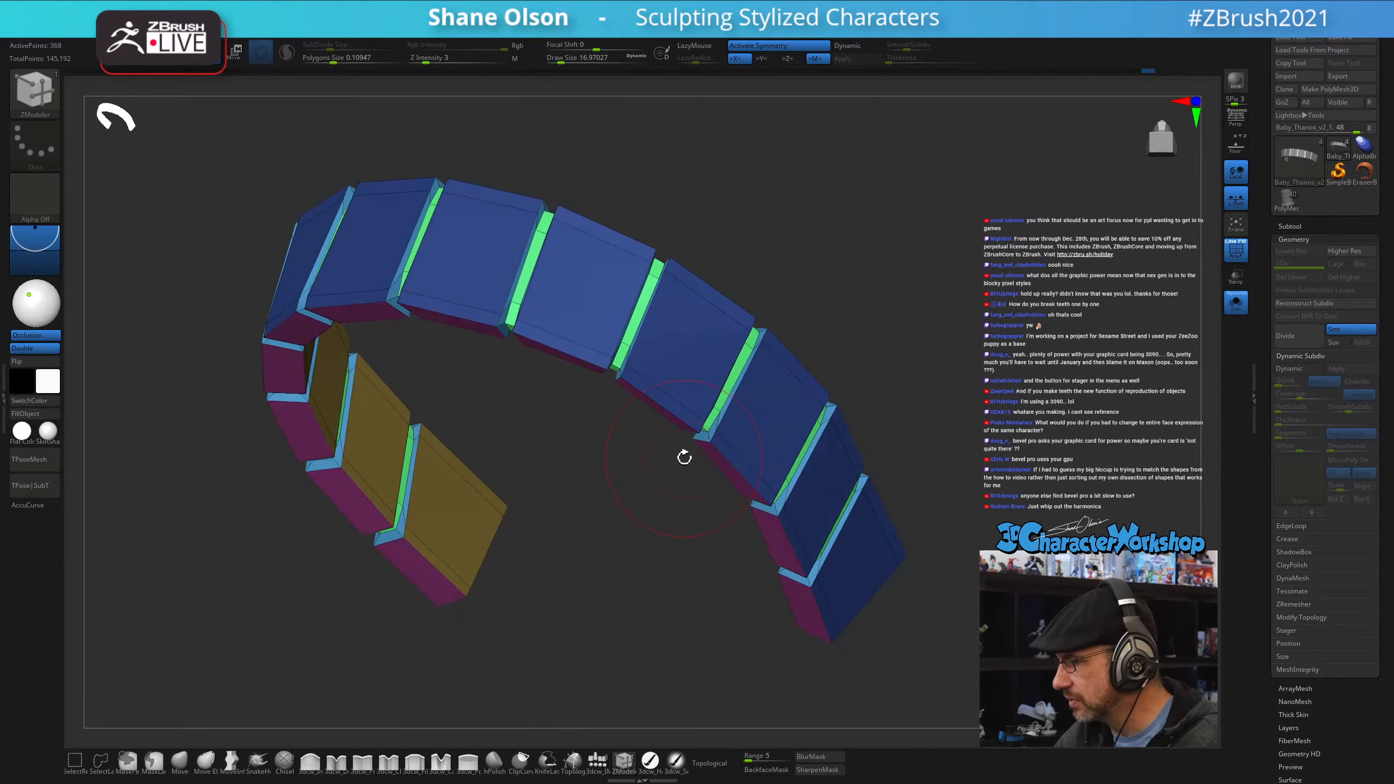
- Run another light smoothing pass over the two gap strips at the front of the teeth band
key("shift")
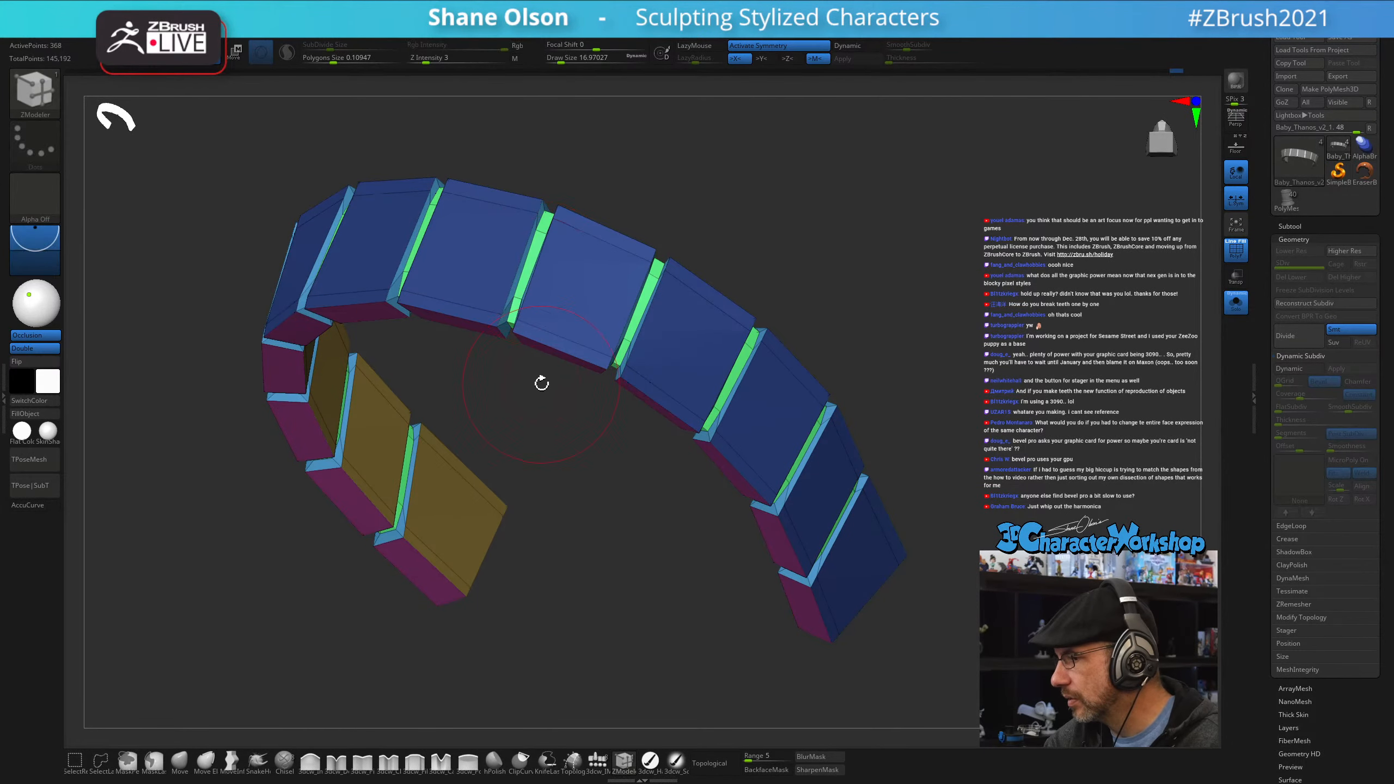
mouse_move(544, 383)
right_mouse_down()
mouse_move(613, 505)
mouse_move(557, 404)
right_mouse_up()
key("shift")
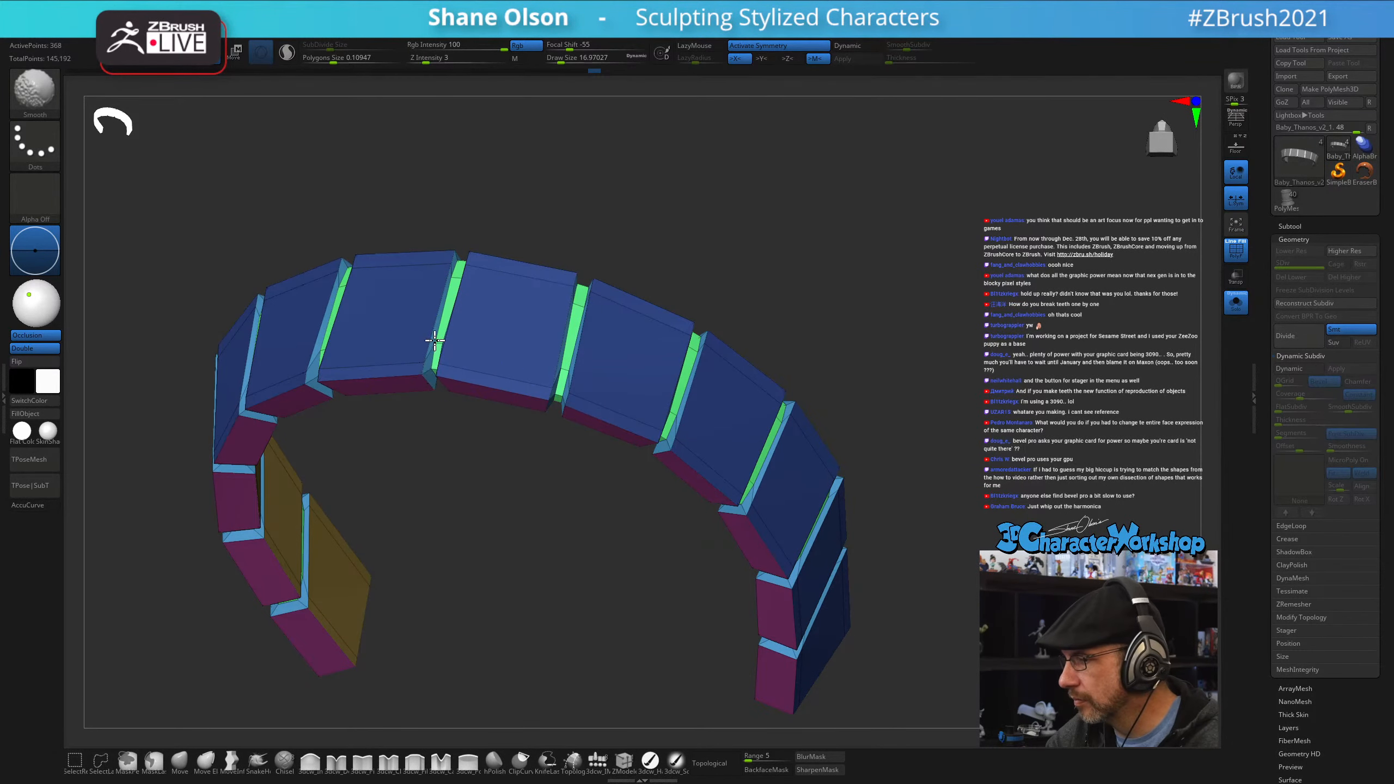
left_click_drag(451, 287, 448, 309, "shift")
left_click_drag(570, 356, 579, 302, "shift")
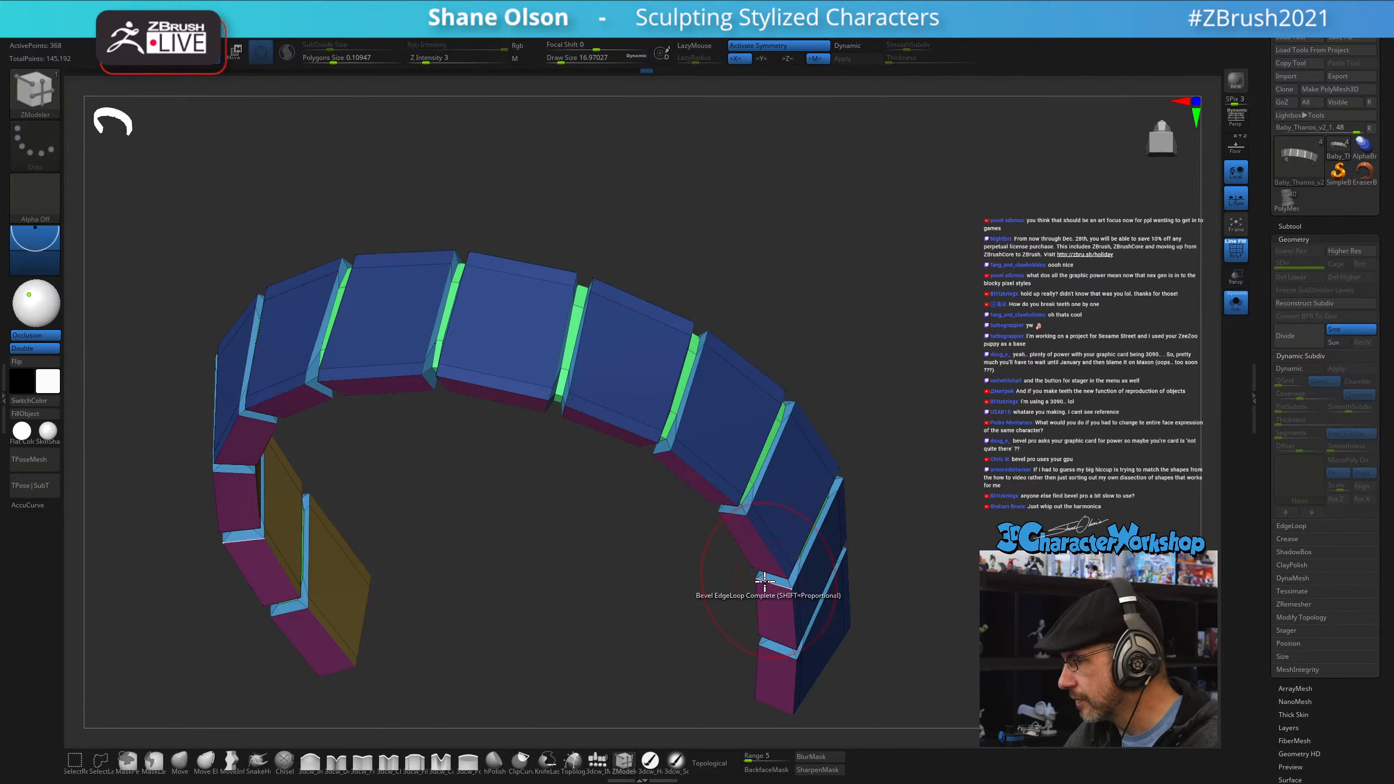
- Turn on Dynamic Subdivision for the teeth, hide the polyframe, and bring back the full head to check the smile
mouse_move(680, 594)
right_mouse_down()
mouse_move(635, 551)
mouse_move(664, 600)
mouse_move(644, 619)
mouse_move(657, 633)
mouse_move(666, 585)
mouse_move(811, 620)
mouse_move(766, 644)
mouse_move(828, 651)
mouse_move(845, 635)
right_mouse_up()
key("d")
key("shift+f")
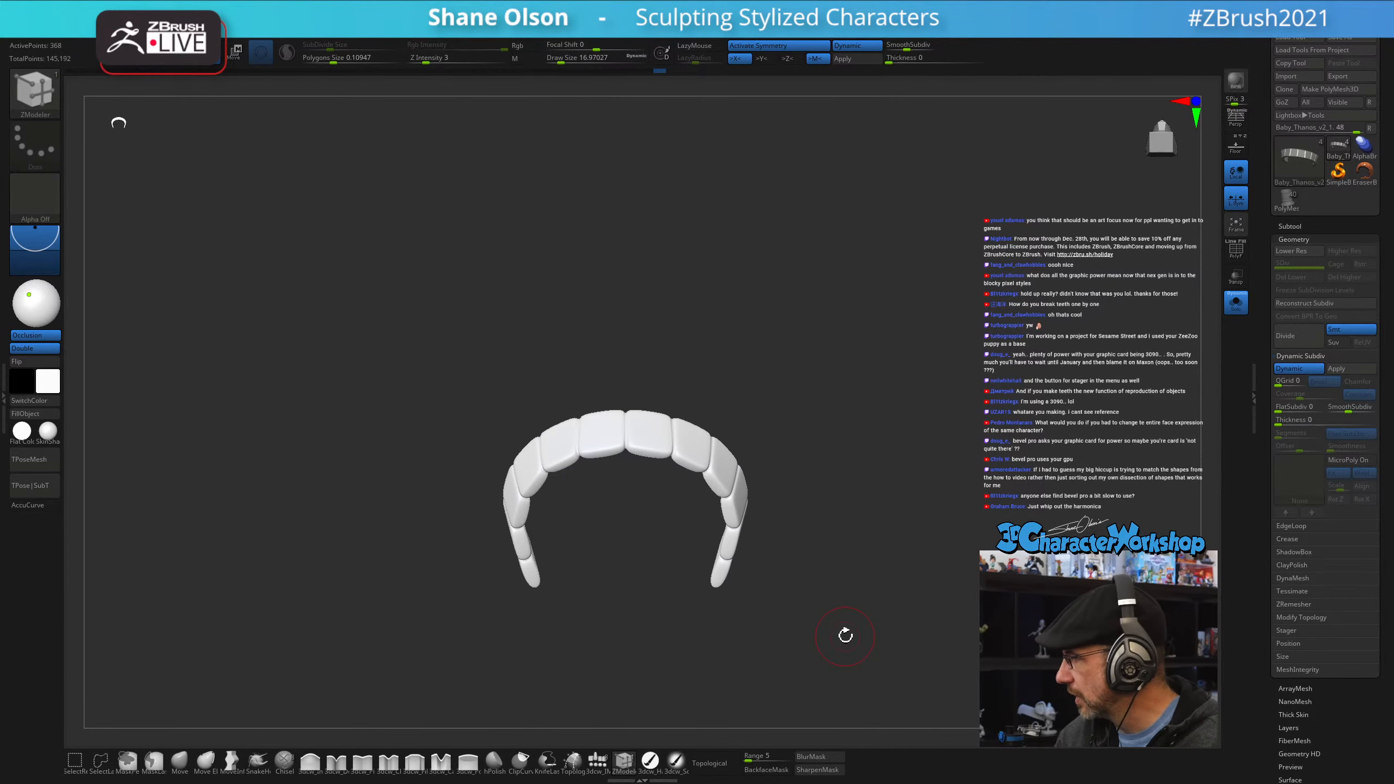
left_click(1237, 304)
right_click_drag(887, 399, 822, 454)
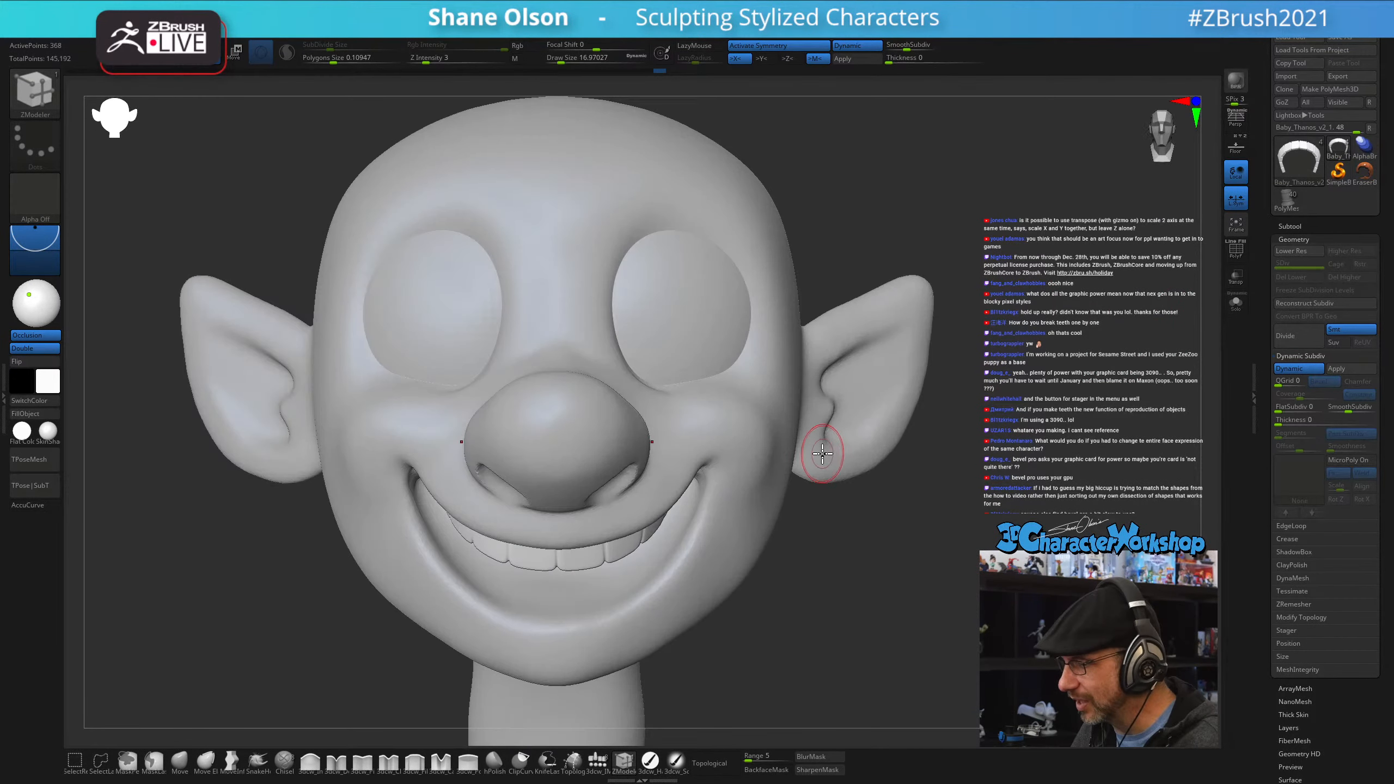
right_click_drag(888, 538, 887, 521)
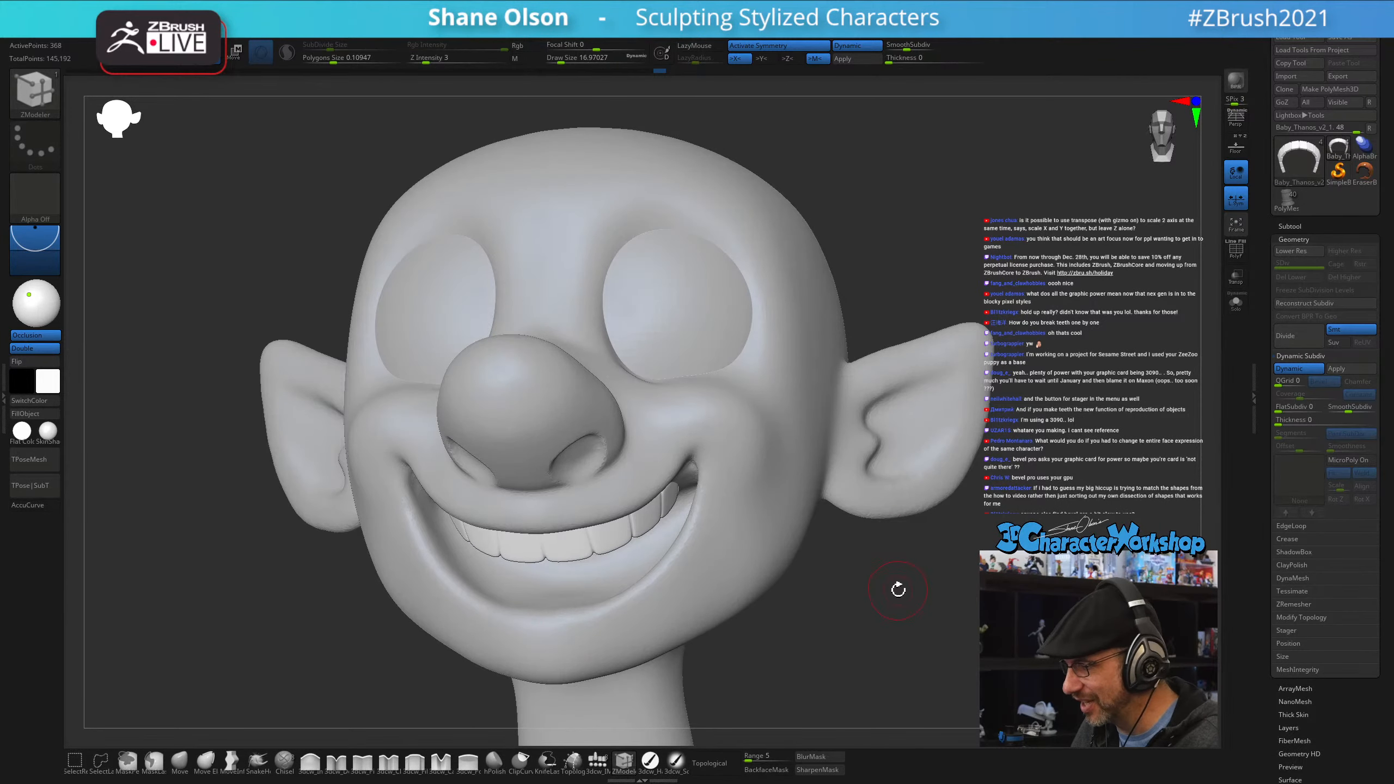
right_click_drag(897, 585, 899, 583)
right_click_drag(1024, 543, 984, 603, "ctrl")
right_click_drag(984, 603, 887, 590, "alt")
- Switch to the Move brush with a Draw Size of 28.75 and make the head mesh the active subtool
key("s")
left_click_drag(877, 628, 878, 633)
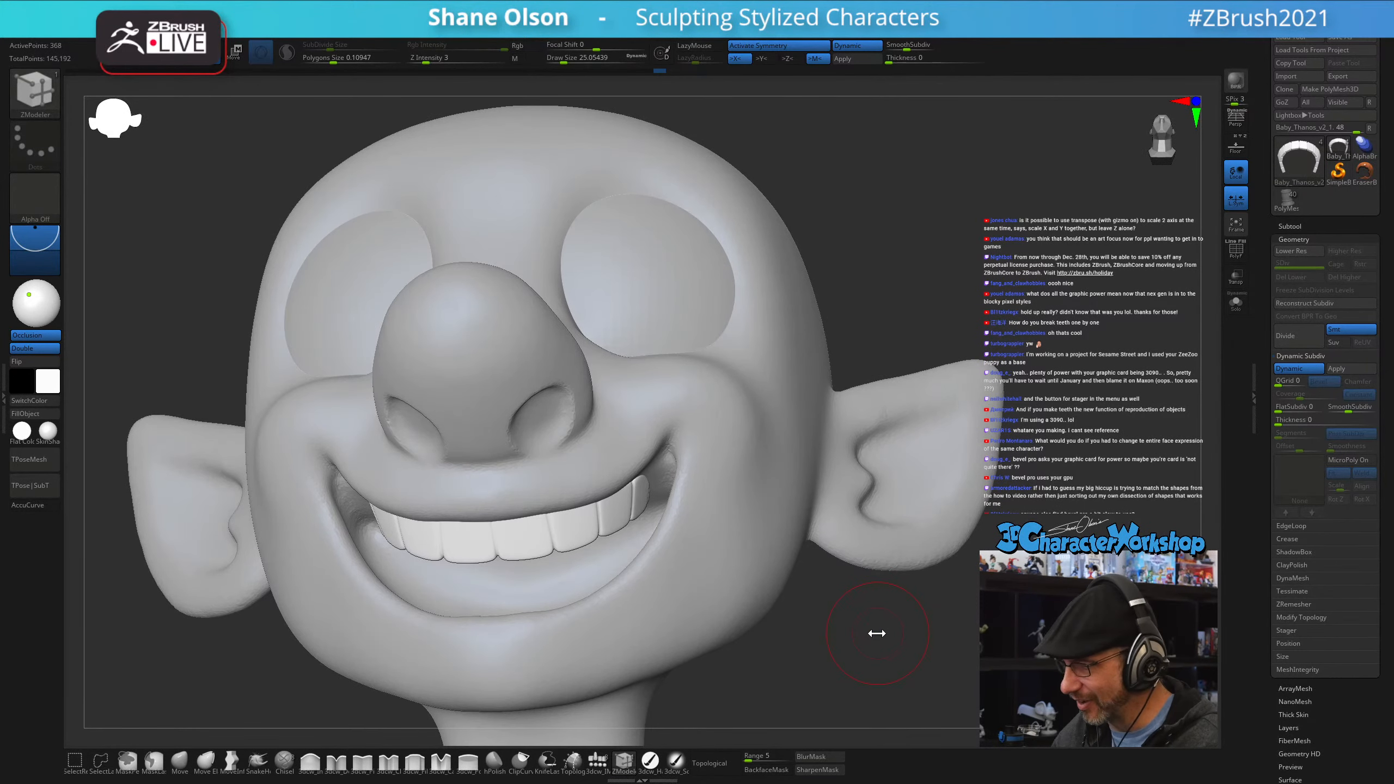
left_click(181, 770)
key("s")
left_click_drag(787, 618, 789, 610)
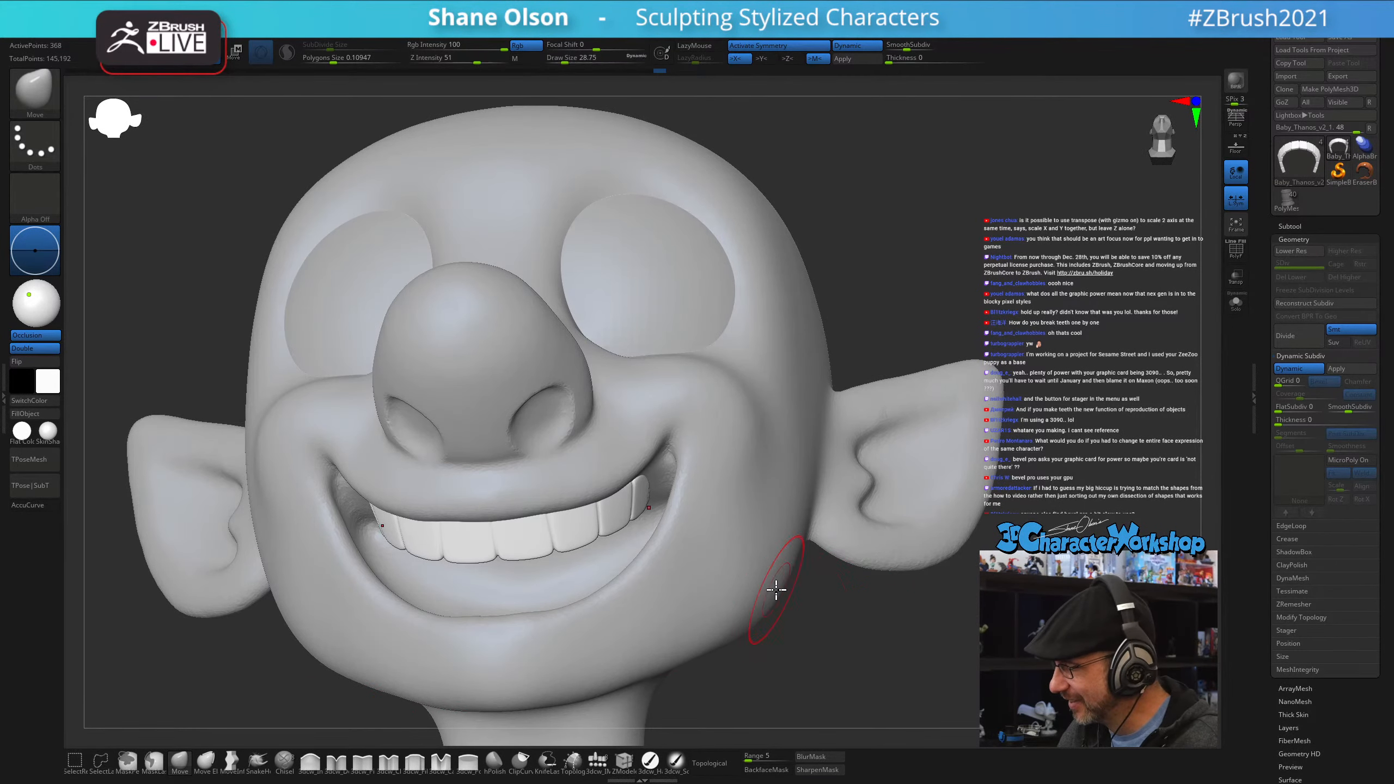
mouse_move(681, 455)
right_mouse_down()
mouse_move(683, 510)
mouse_move(670, 497)
right_mouse_up()
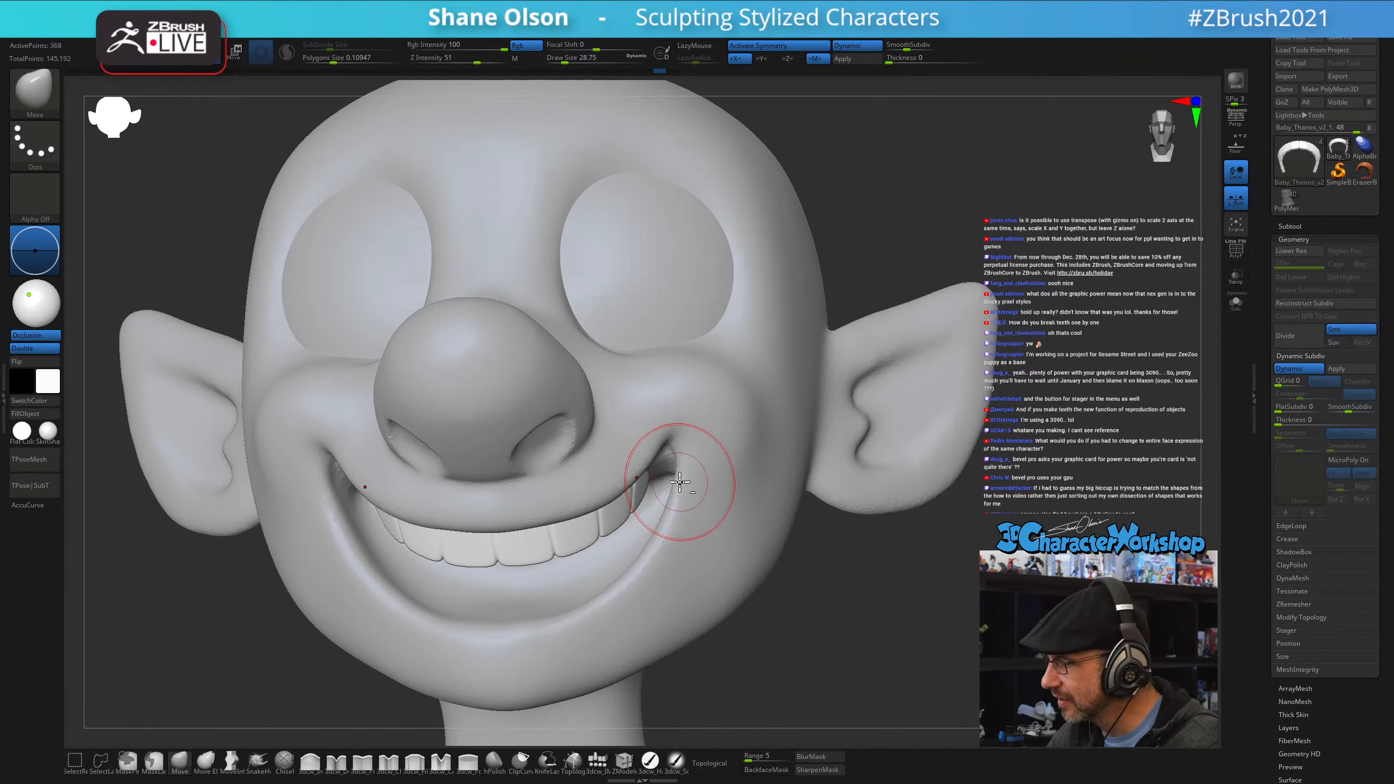
key("shift+f")
left_click(685, 484, "alt")
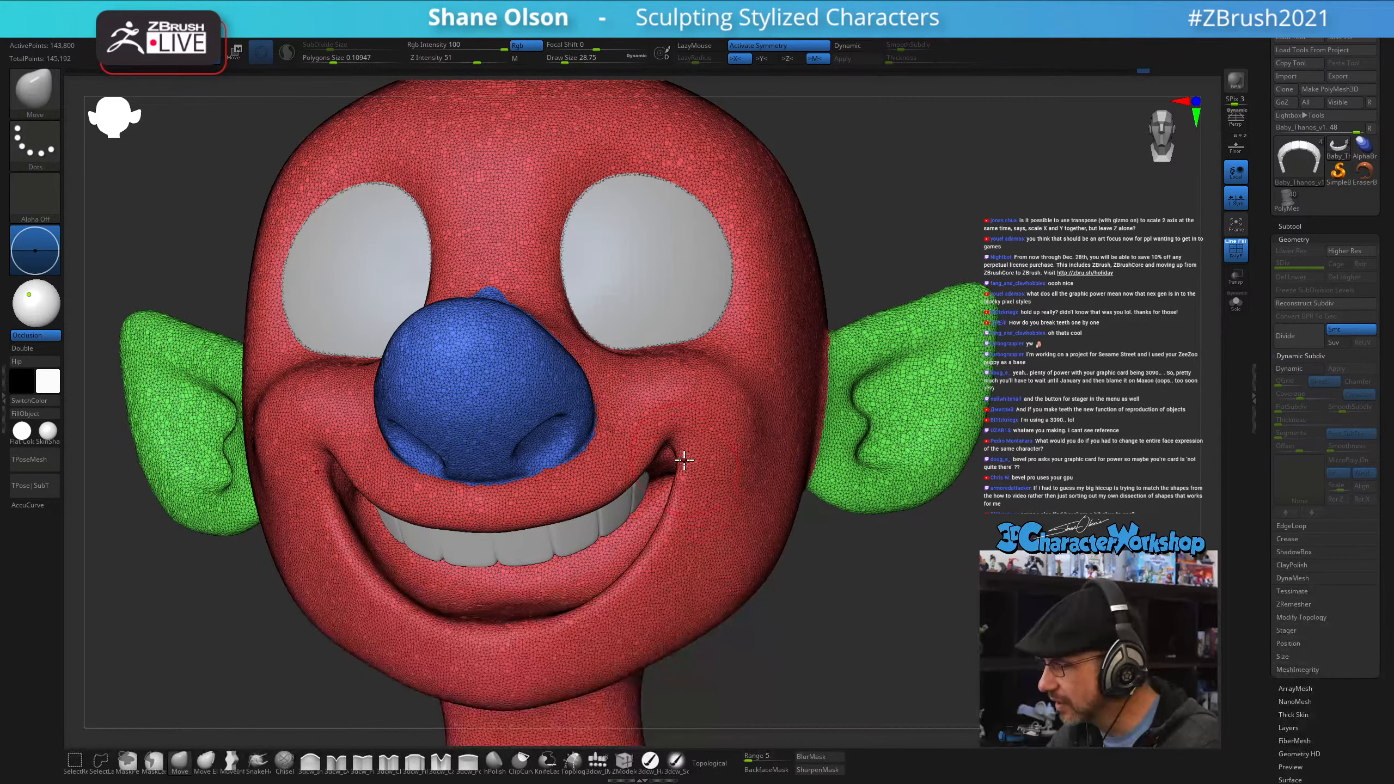
key("shift+f")
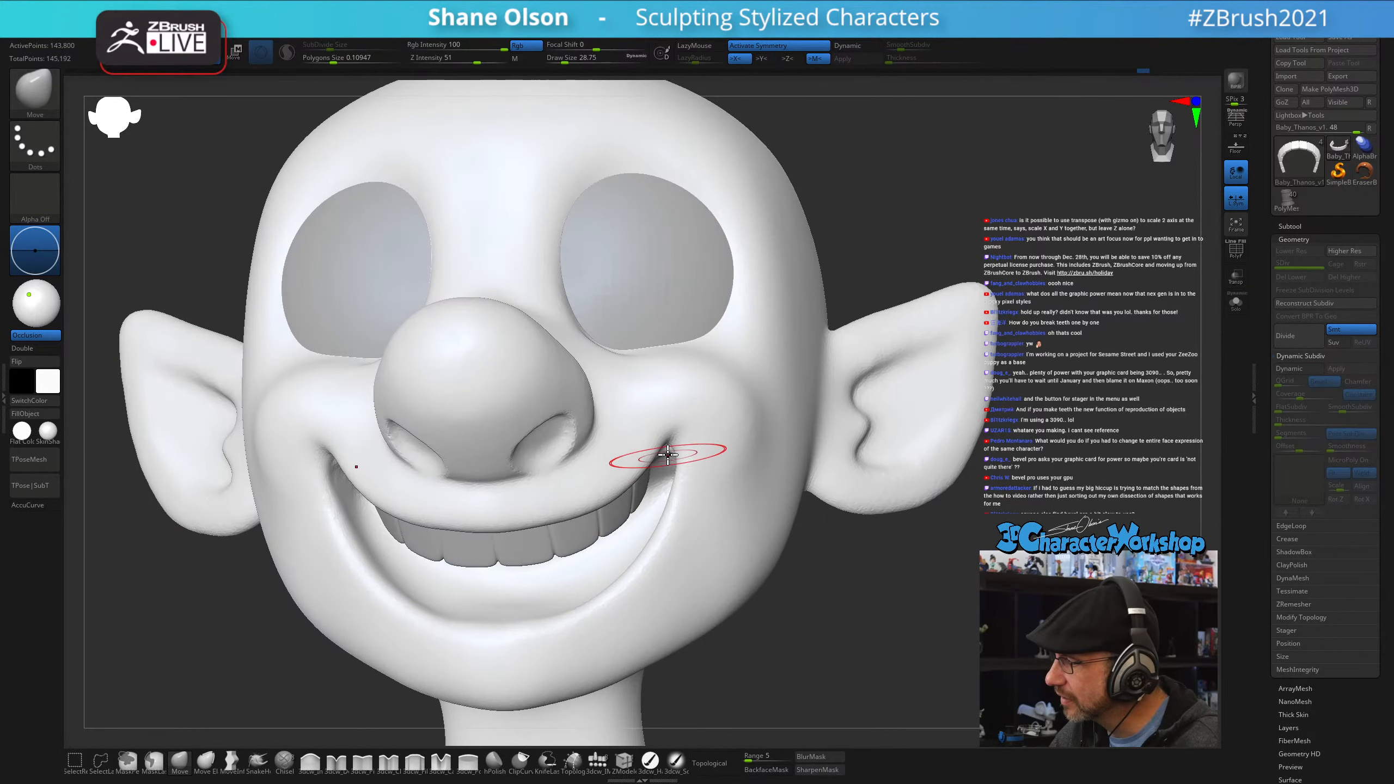
- Push the mouth corner upward, smooth it, and reduce the Draw Size to about 18.5
left_click_drag(668, 455, 671, 444)
right_click_drag(669, 467, 687, 415)
left_click_drag(679, 460, 693, 427, "shift")
right_click_drag(727, 411, 689, 428)
key("s")
left_click_drag(688, 428, 683, 424)
key("shift")
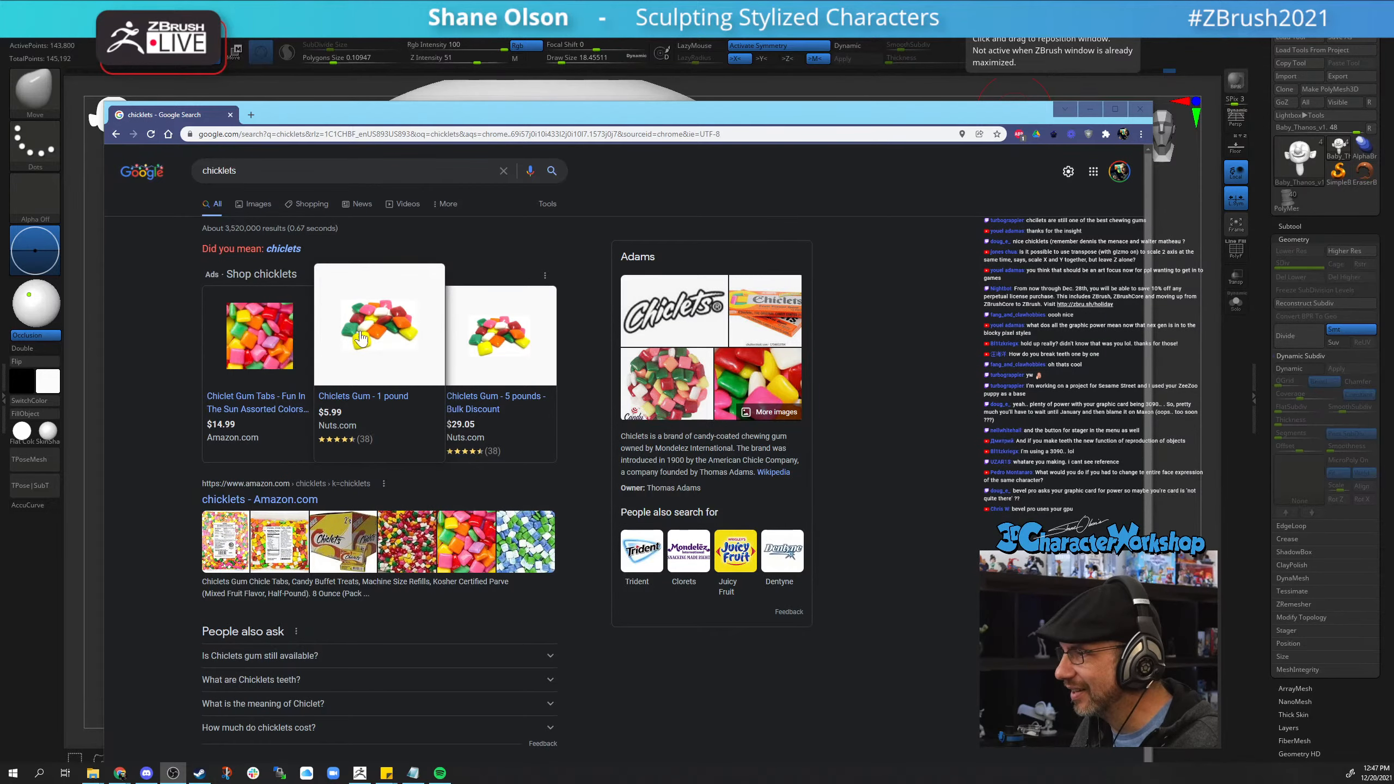
- Browse the web browser's search results for chicklets gum as a tooth reference, and close the search tab
scroll(247, 554, "down", 3)
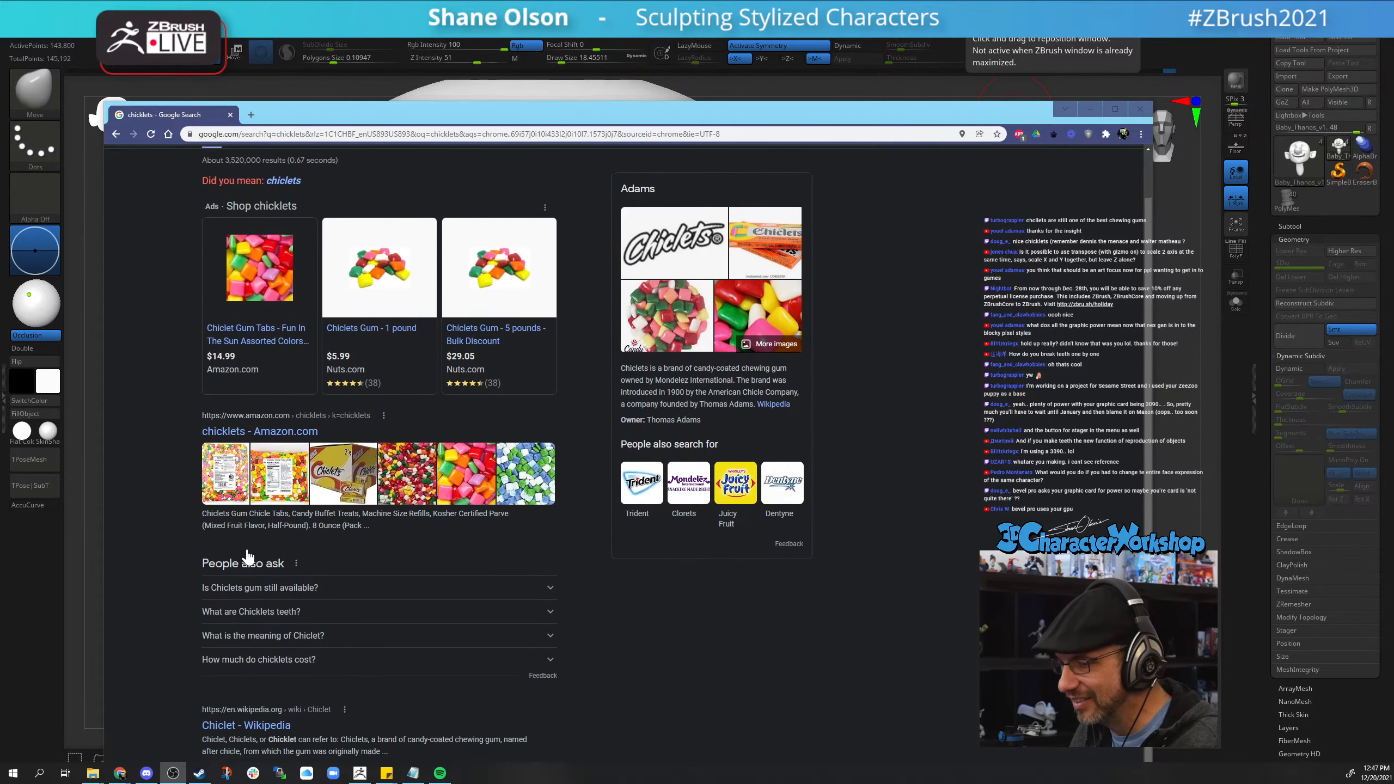
scroll(249, 557, "up", 2)
scroll(248, 557, "down", 7)
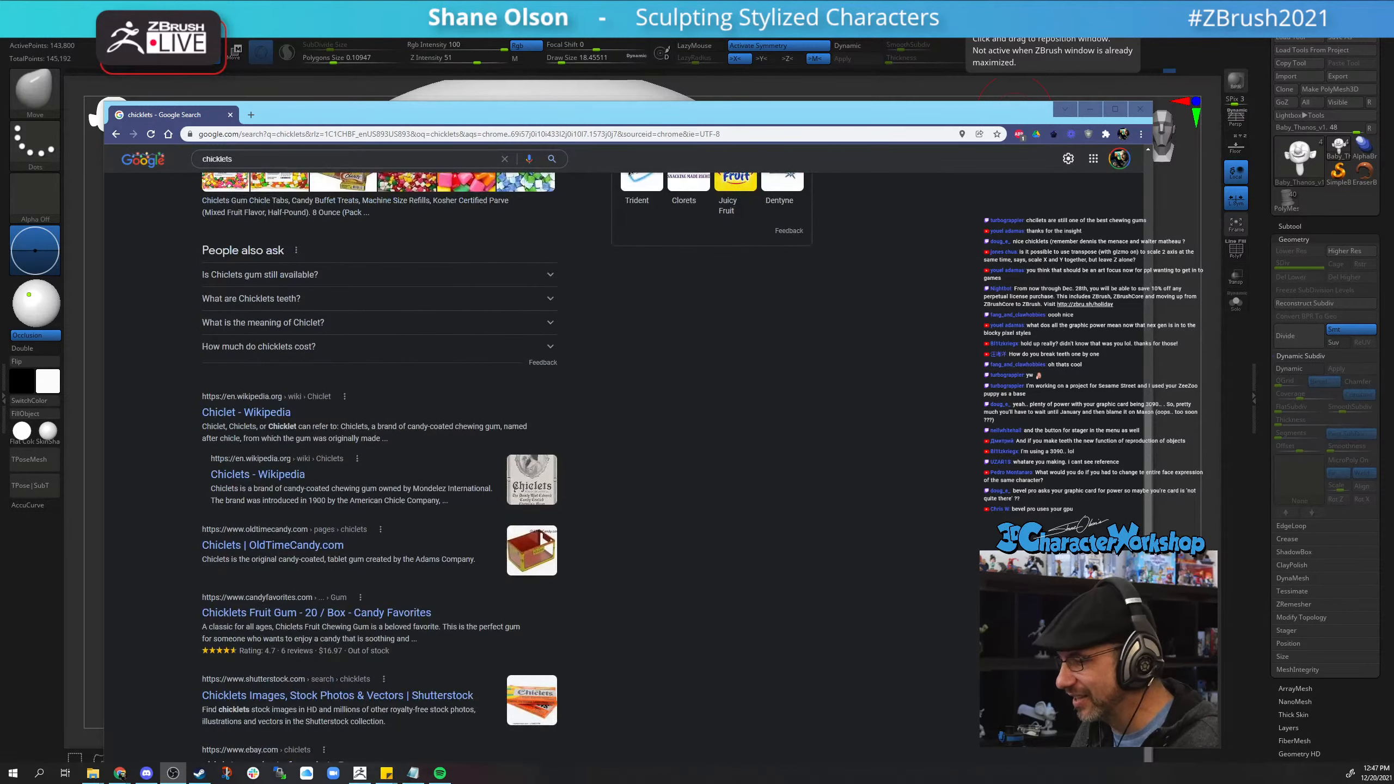
scroll(283, 485, "up", 10)
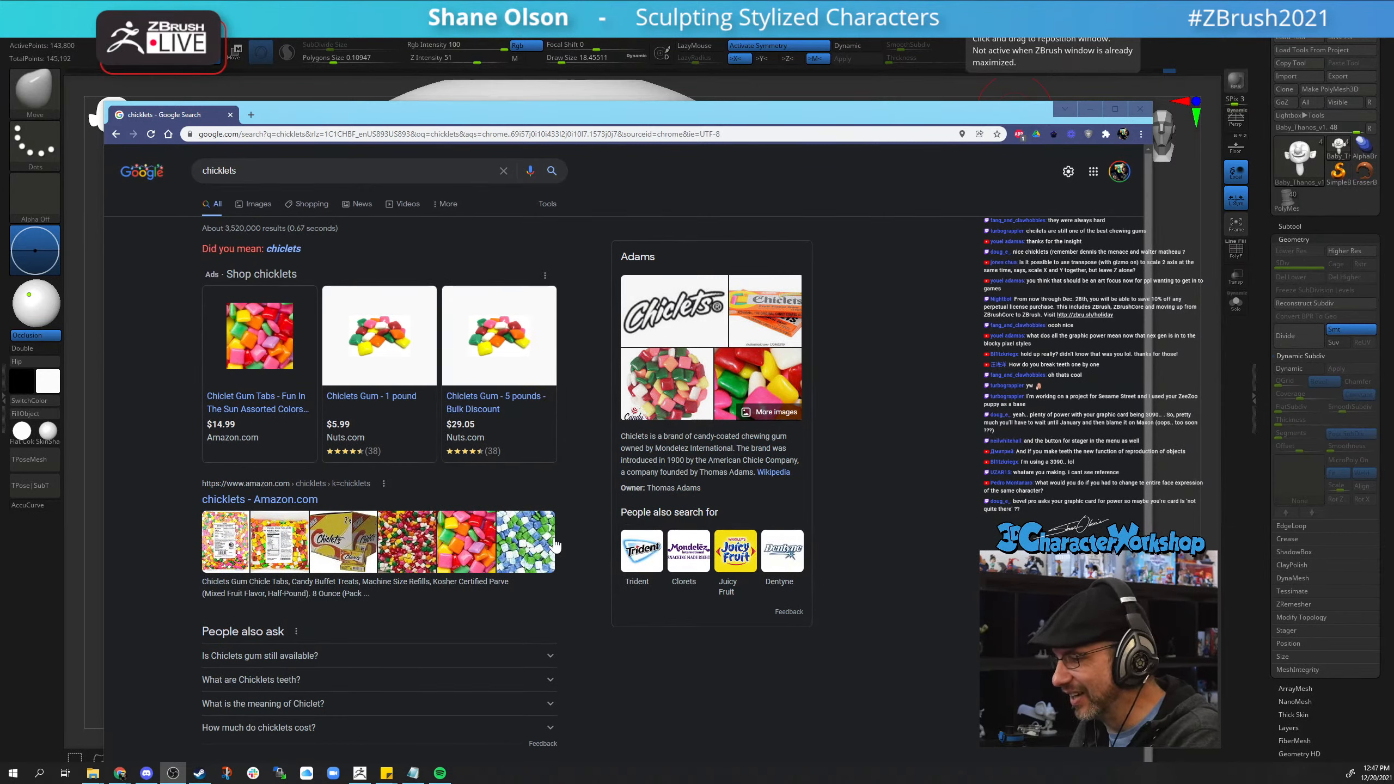
left_click(231, 116)
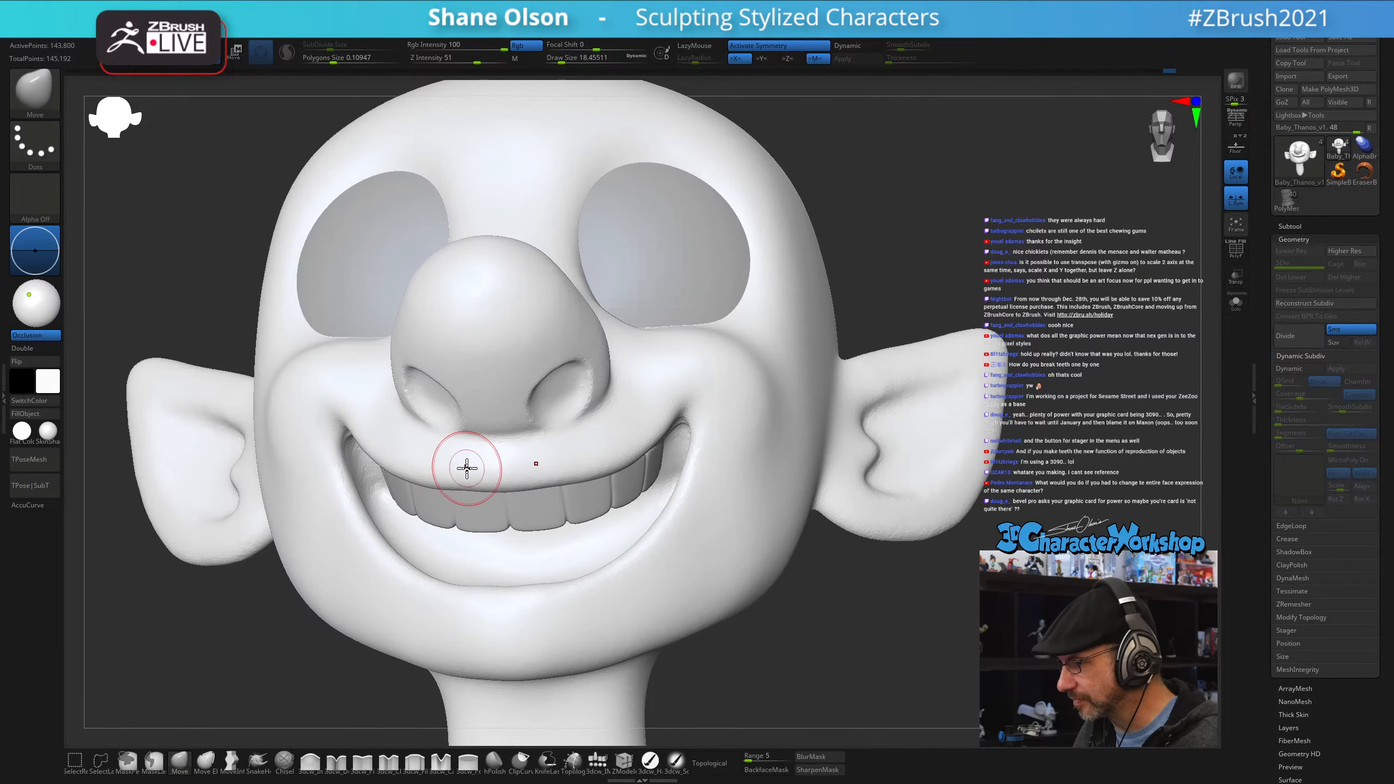
- Refine the upper mouth corner with light smoothing and a small upward Move stroke
mouse_move(890, 594)
left_mouse_down()
mouse_move(924, 589)
mouse_move(881, 595)
left_mouse_up()
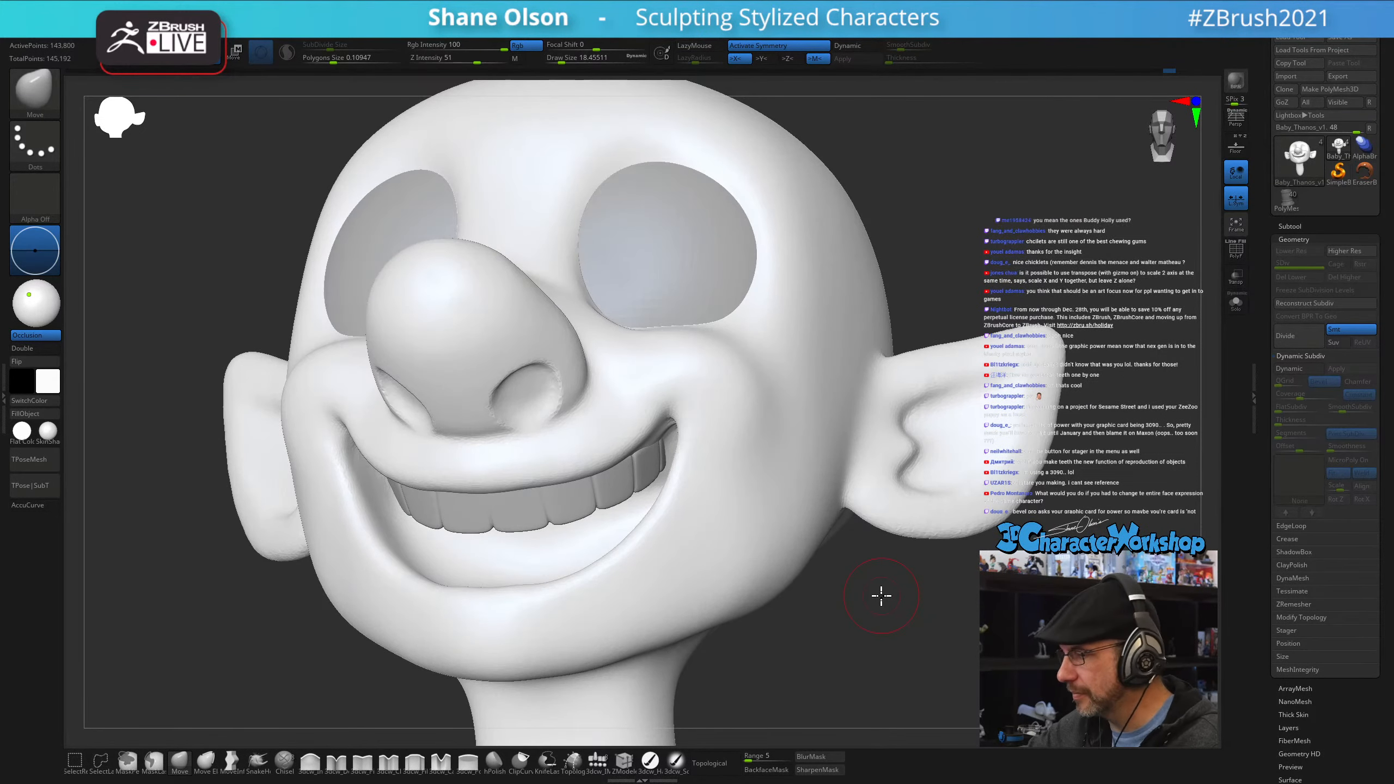
right_click_drag(685, 473, 675, 412)
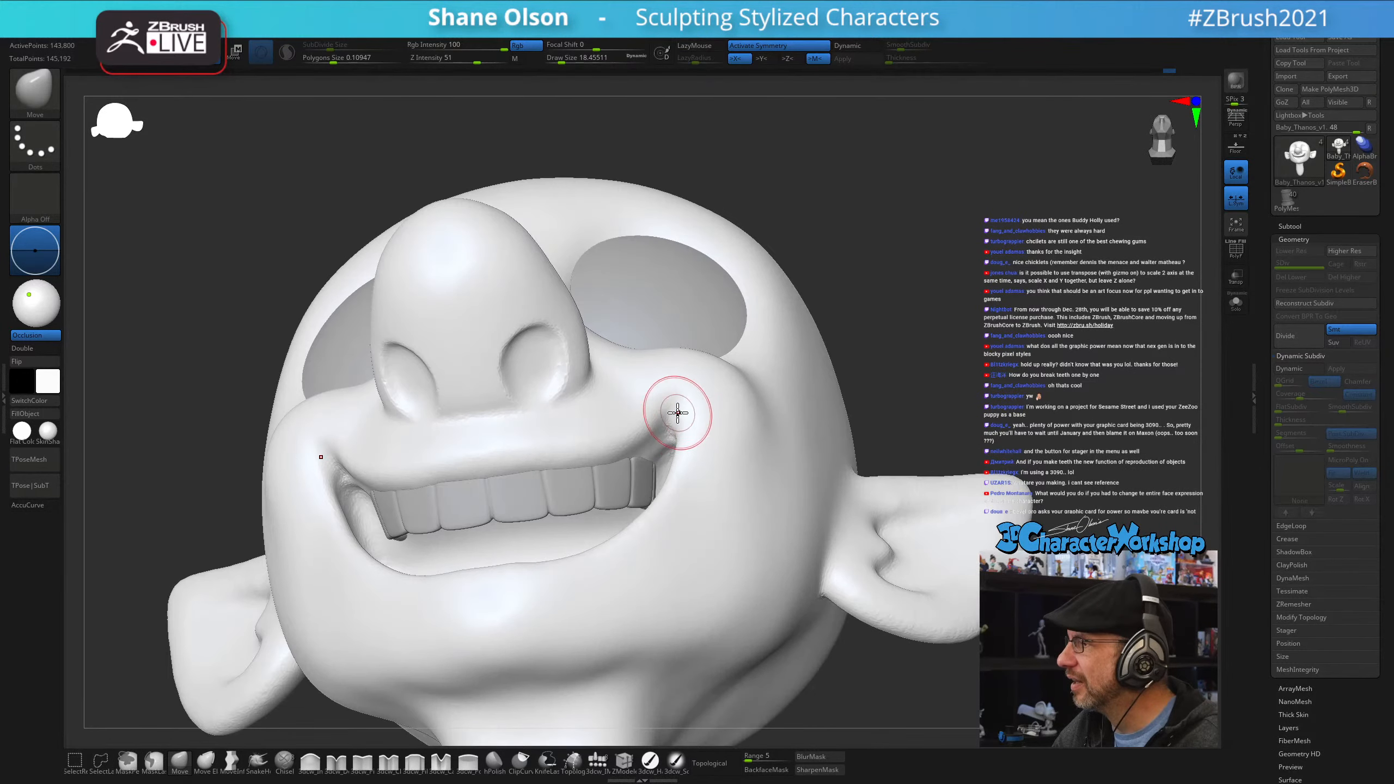
mouse_move(674, 420)
left_mouse_down("shift")
mouse_move(662, 457)
mouse_move(675, 426)
left_mouse_up("shift")
right_click_drag(676, 456, 689, 476)
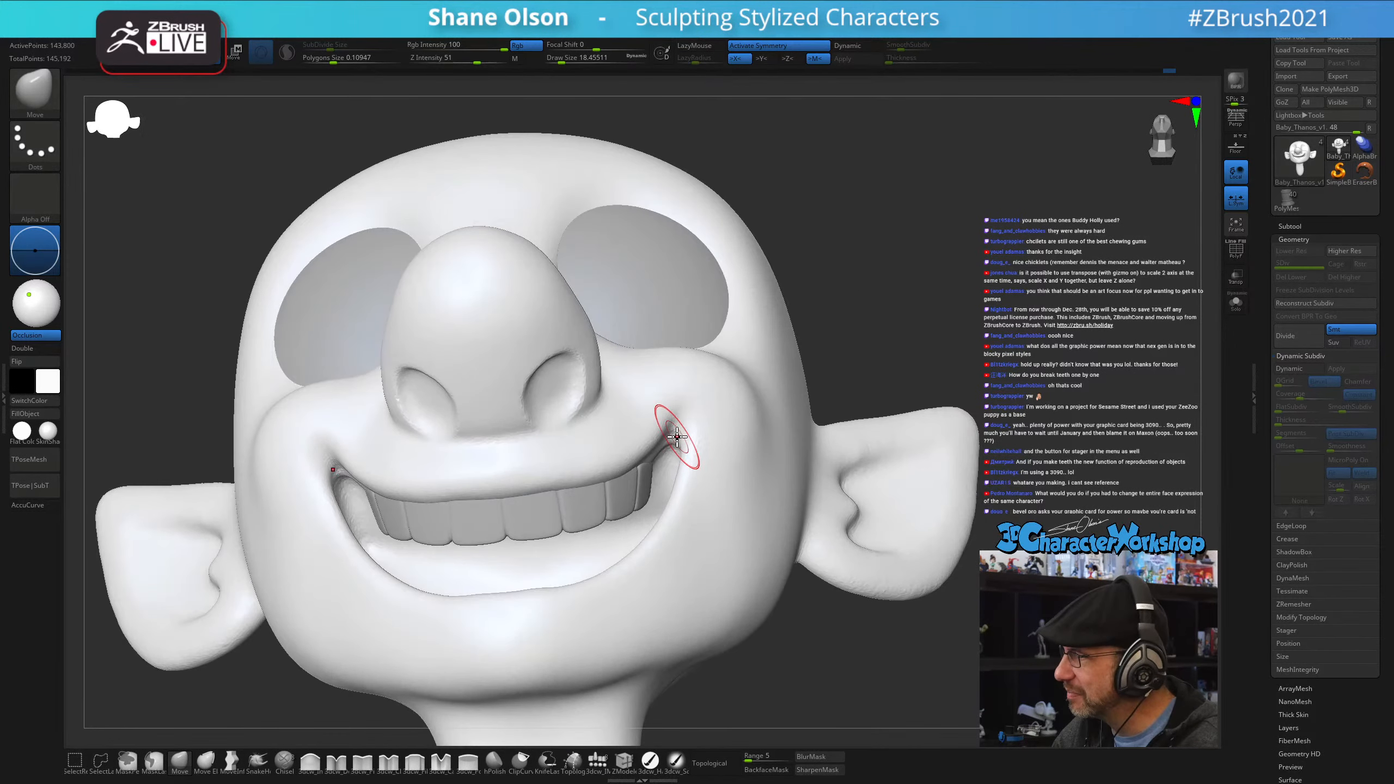
left_click_drag(668, 453, 673, 443)
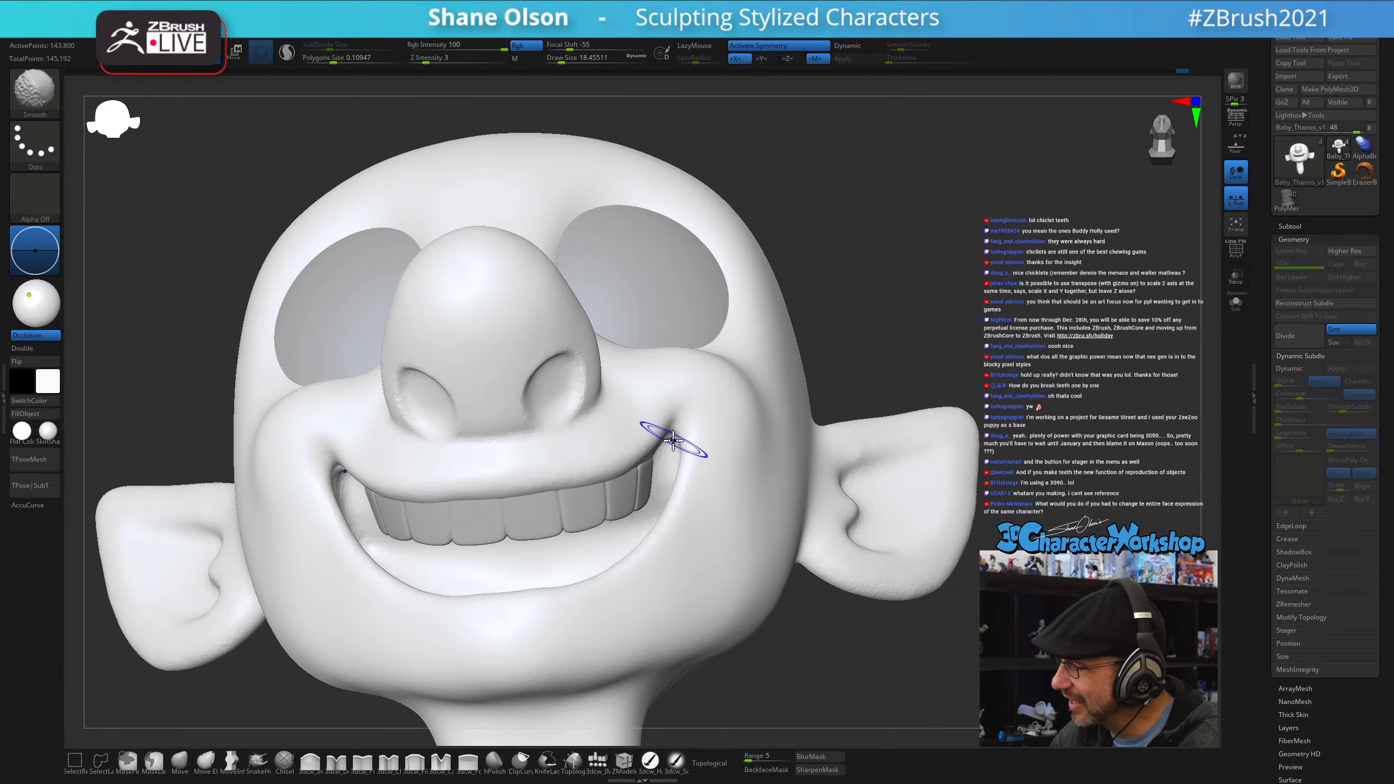
- Raise the Smooth brush's Z Intensity and smooth the crease at the mouth corner
right_click_drag(728, 535, 638, 399, "ctrl")
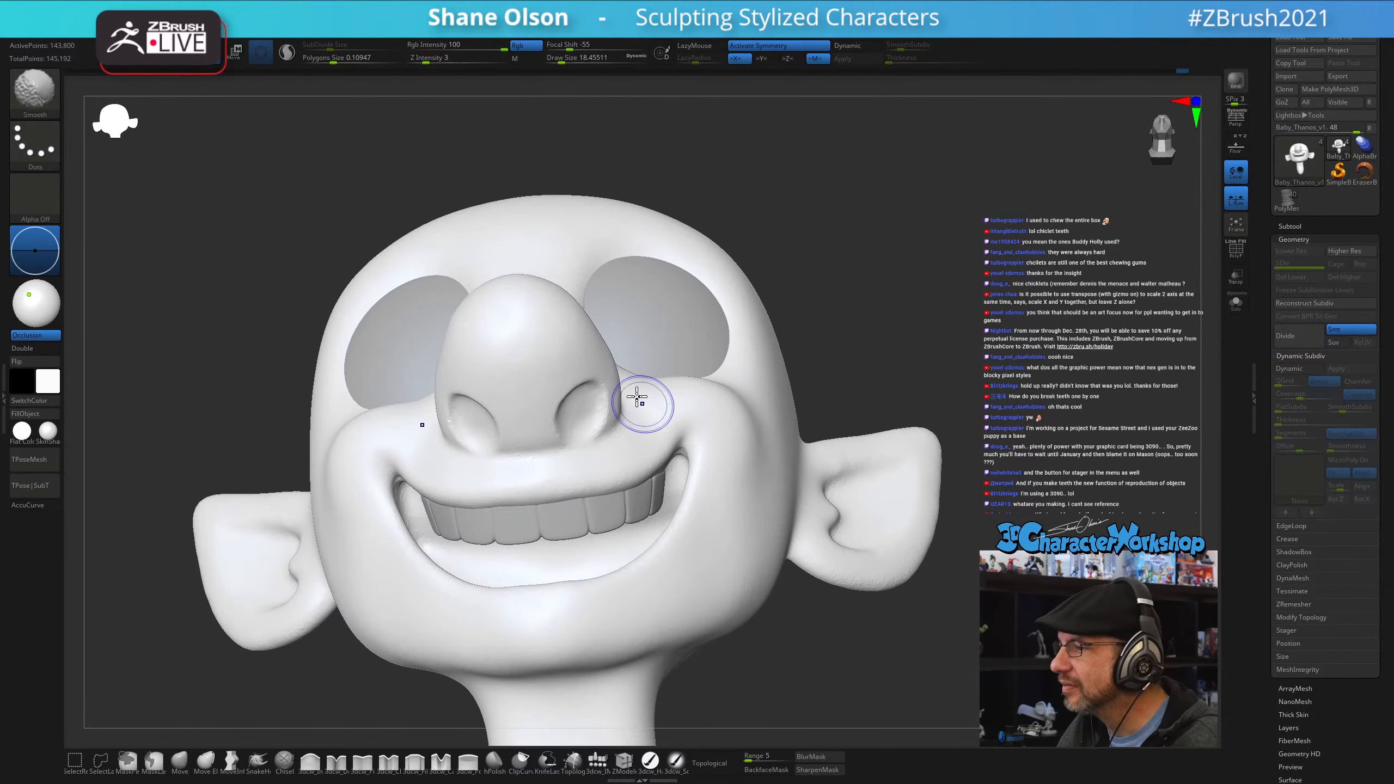
left_click(429, 60)
left_click_drag(429, 64, 496, 55, "shift")
left_click_drag(692, 448, 681, 458, "shift")
- Shrink the Move brush to a Draw Size of about 14 and nudge the mouth corner slightly inward
right_click_drag(709, 465, 695, 403)
key("s")
left_click_drag(683, 467, 675, 466)
right_click_drag(689, 453, 673, 515)
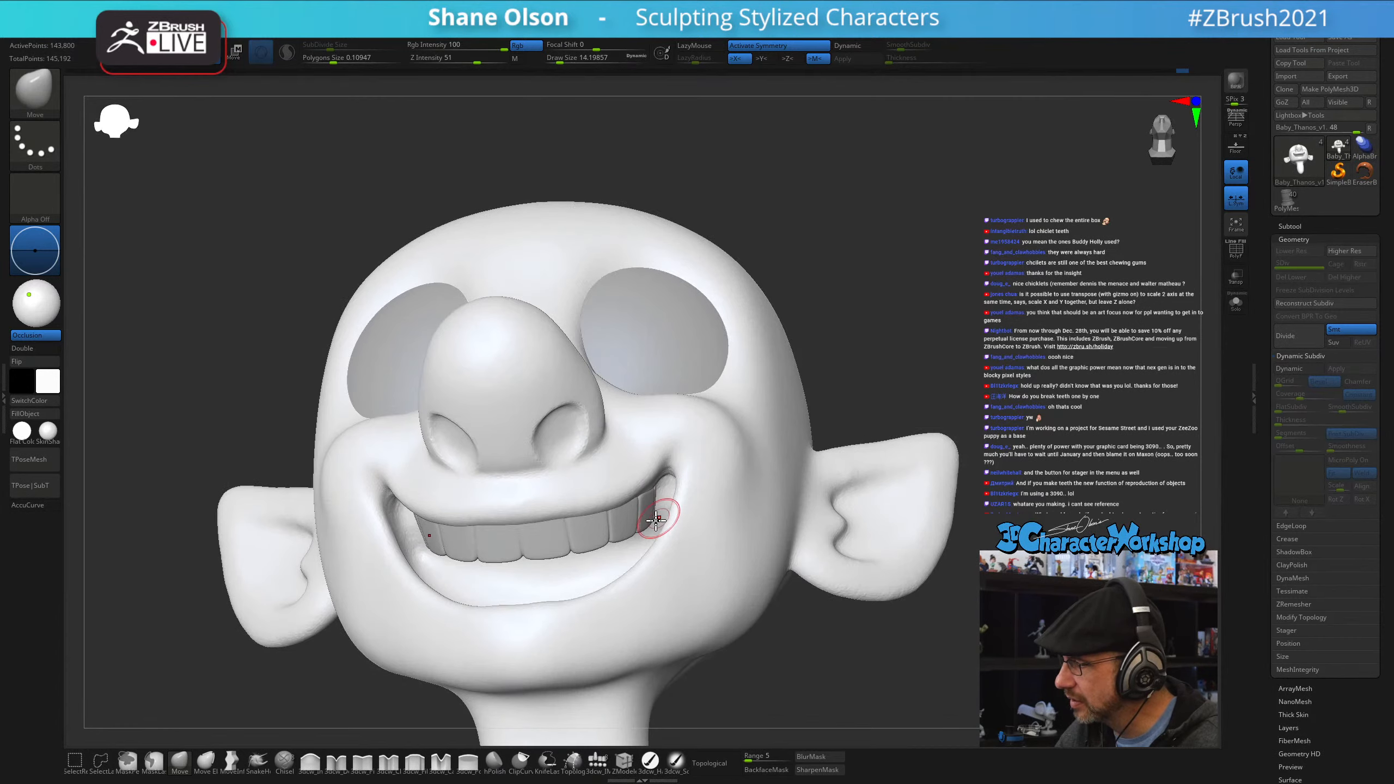
- Carve a small smile crease around the mouth corners with the 3dcw_Detail brush and lightly smooth it
left_click(342, 760)
mouse_move(686, 433)
right_mouse_down()
mouse_move(691, 396)
mouse_move(677, 442)
right_mouse_up()
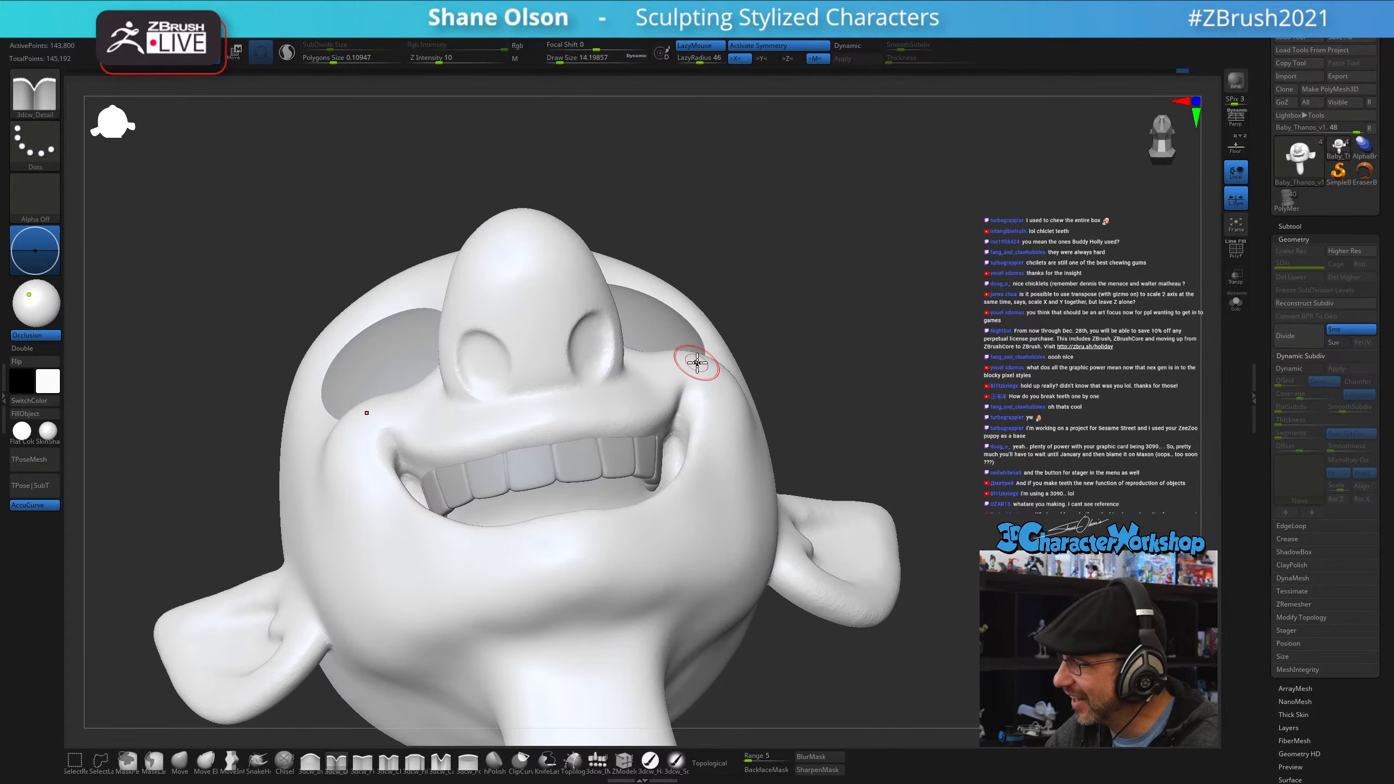
mouse_move(697, 363)
right_mouse_down()
mouse_move(685, 422)
mouse_move(708, 411)
mouse_move(671, 383)
right_mouse_up()
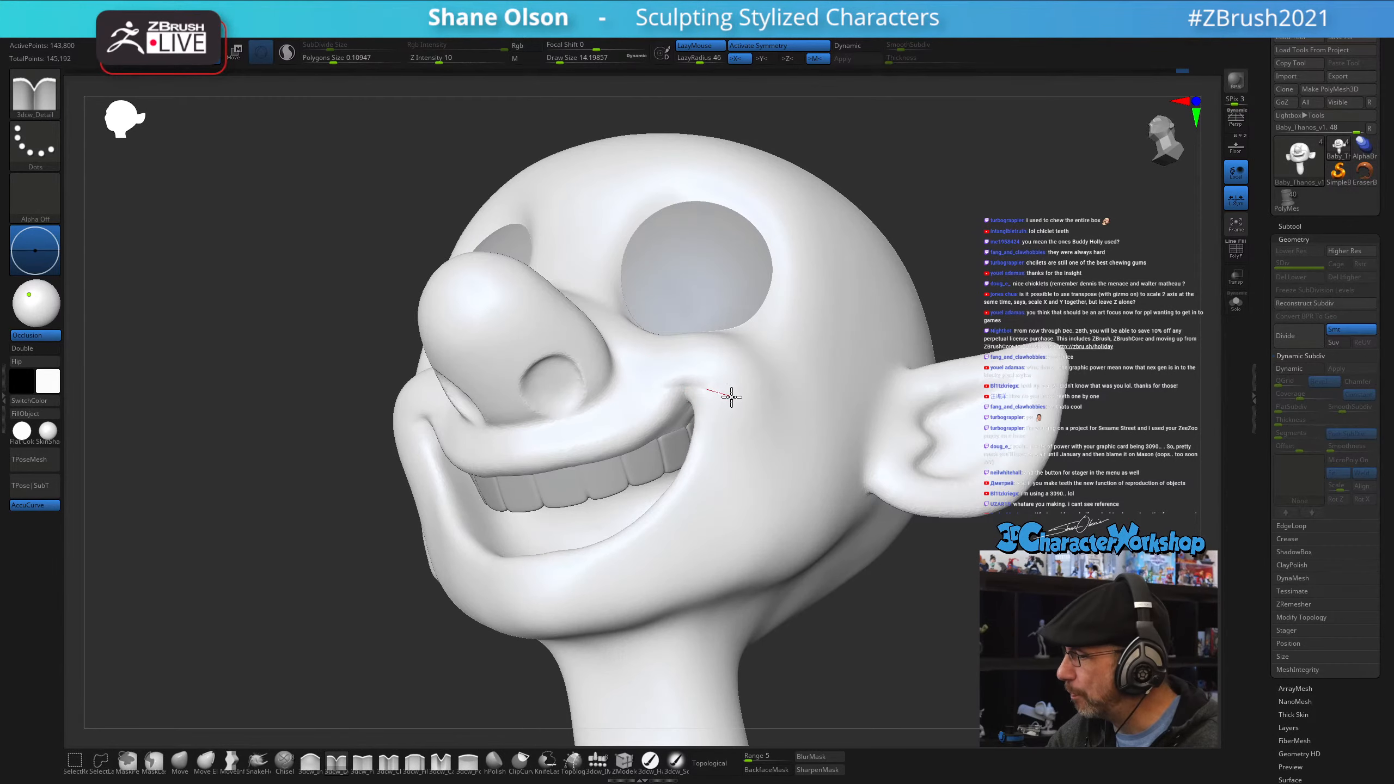
mouse_move(773, 395)
right_mouse_down()
mouse_move(735, 461)
mouse_move(771, 436)
mouse_move(703, 377)
mouse_move(701, 404)
mouse_move(691, 396)
mouse_move(708, 439)
mouse_move(700, 414)
mouse_move(648, 400)
right_mouse_up()
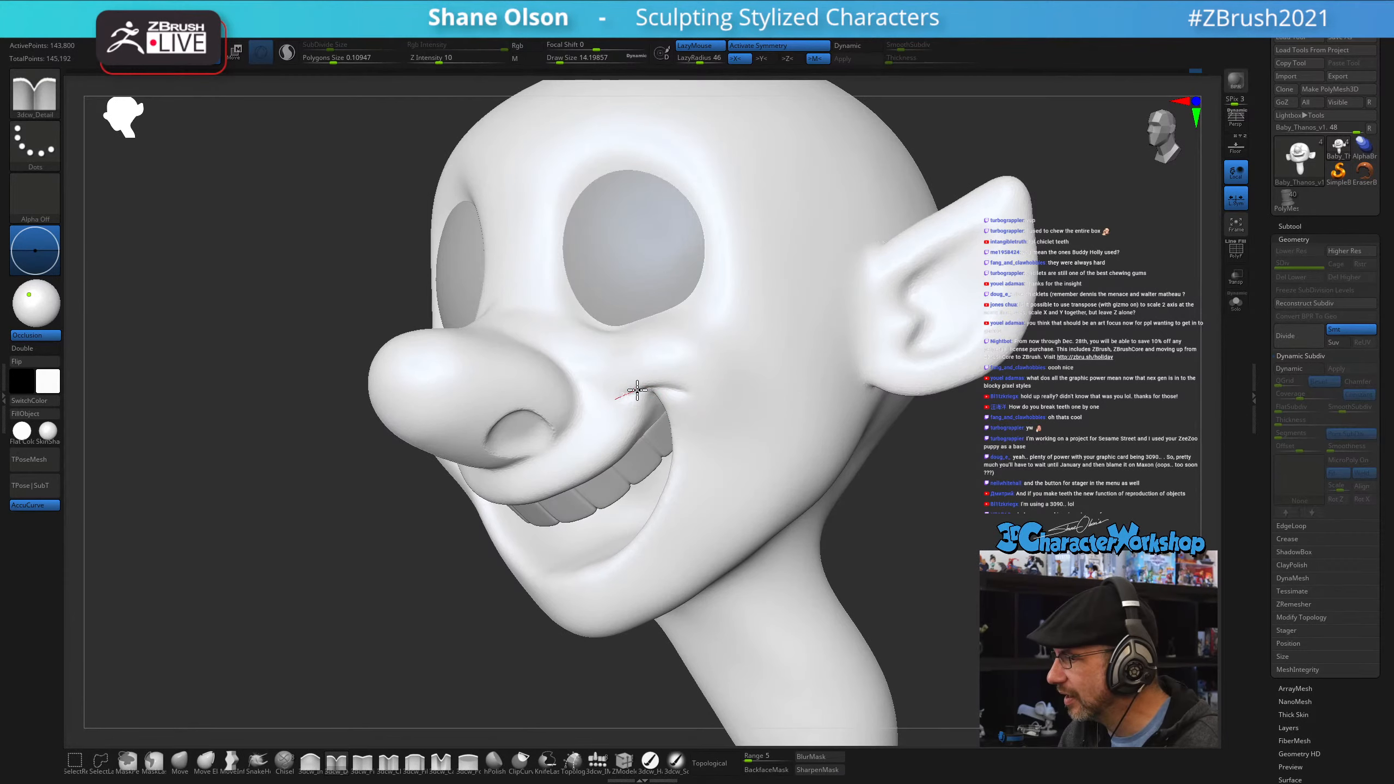
right_click_drag(708, 440, 652, 438)
left_click_drag(682, 408, 664, 398, "shift")
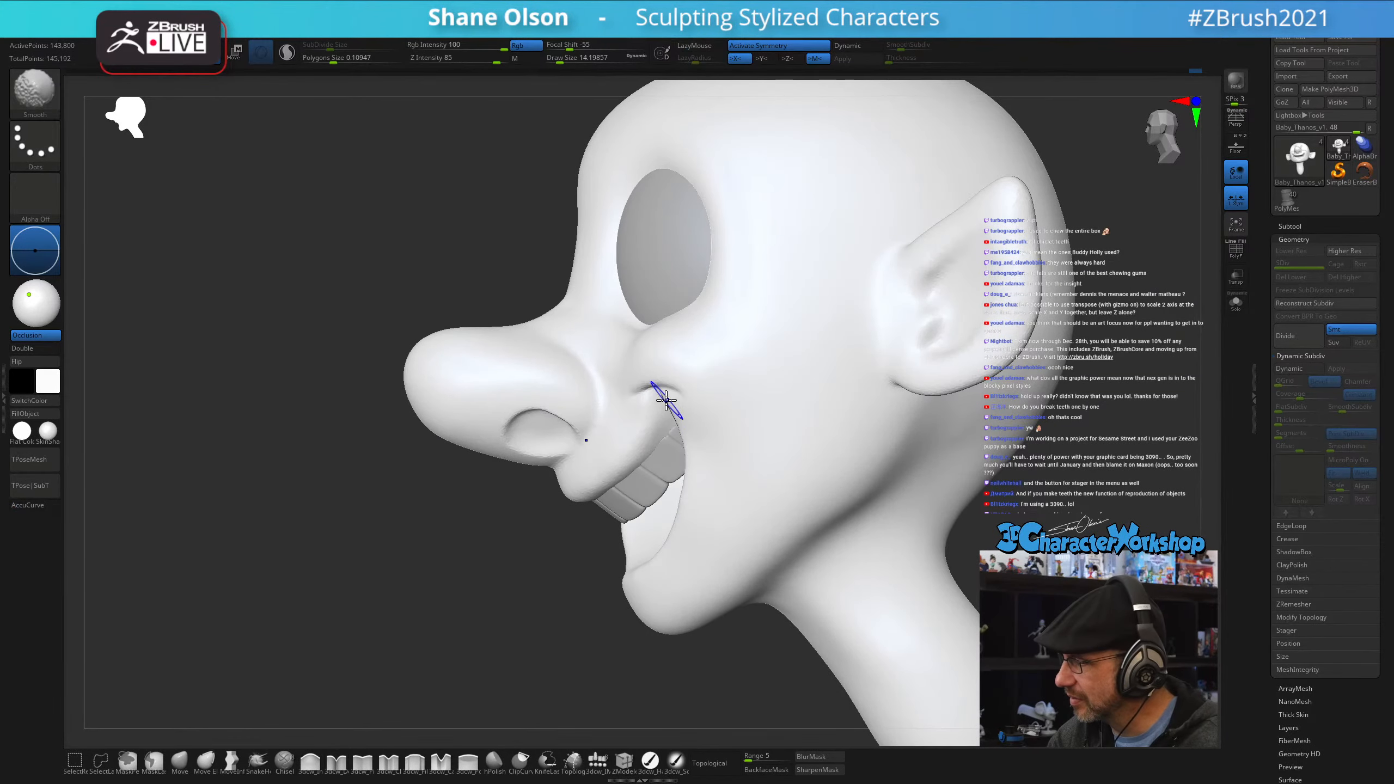
mouse_move(686, 423)
right_mouse_down()
mouse_move(722, 398)
mouse_move(716, 383)
right_mouse_up()
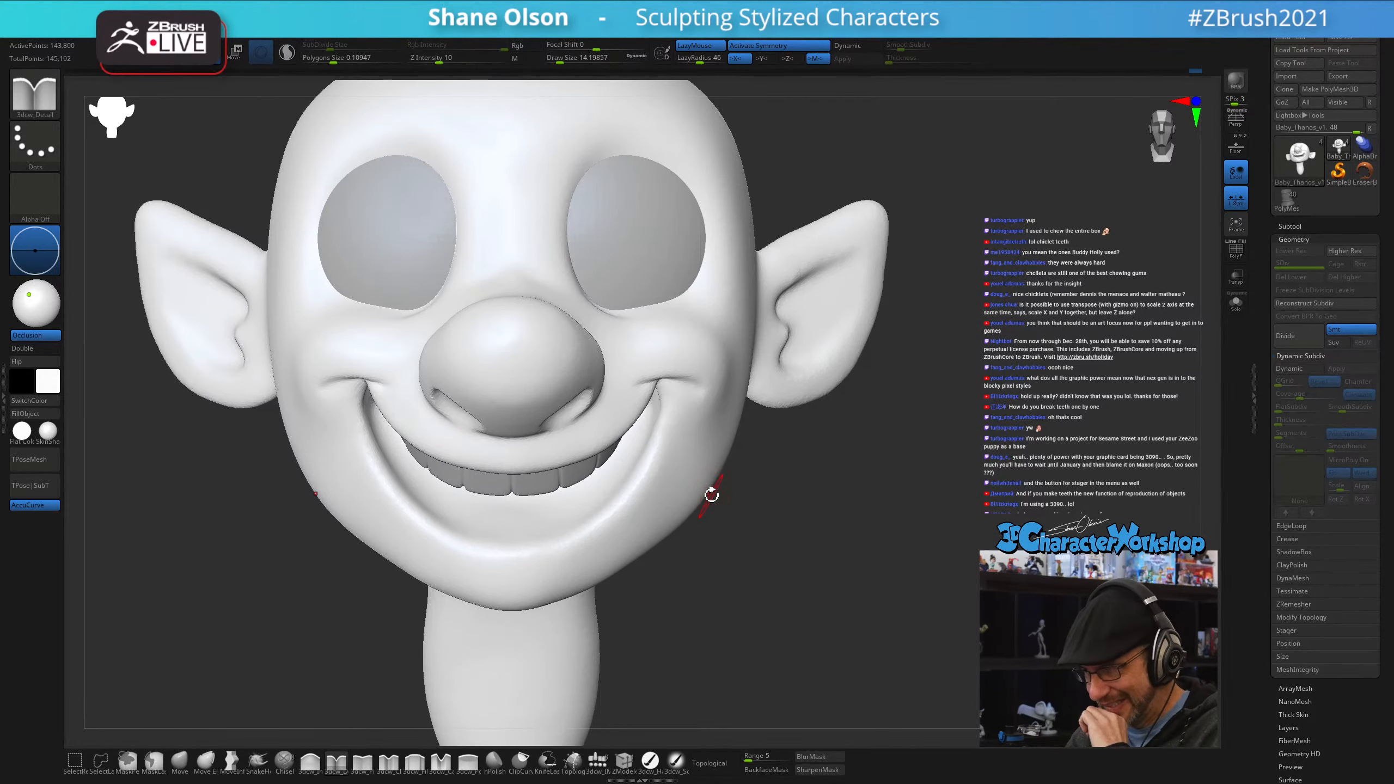
right_click_drag(722, 486, 688, 461)
right_click_drag(697, 405, 703, 414)
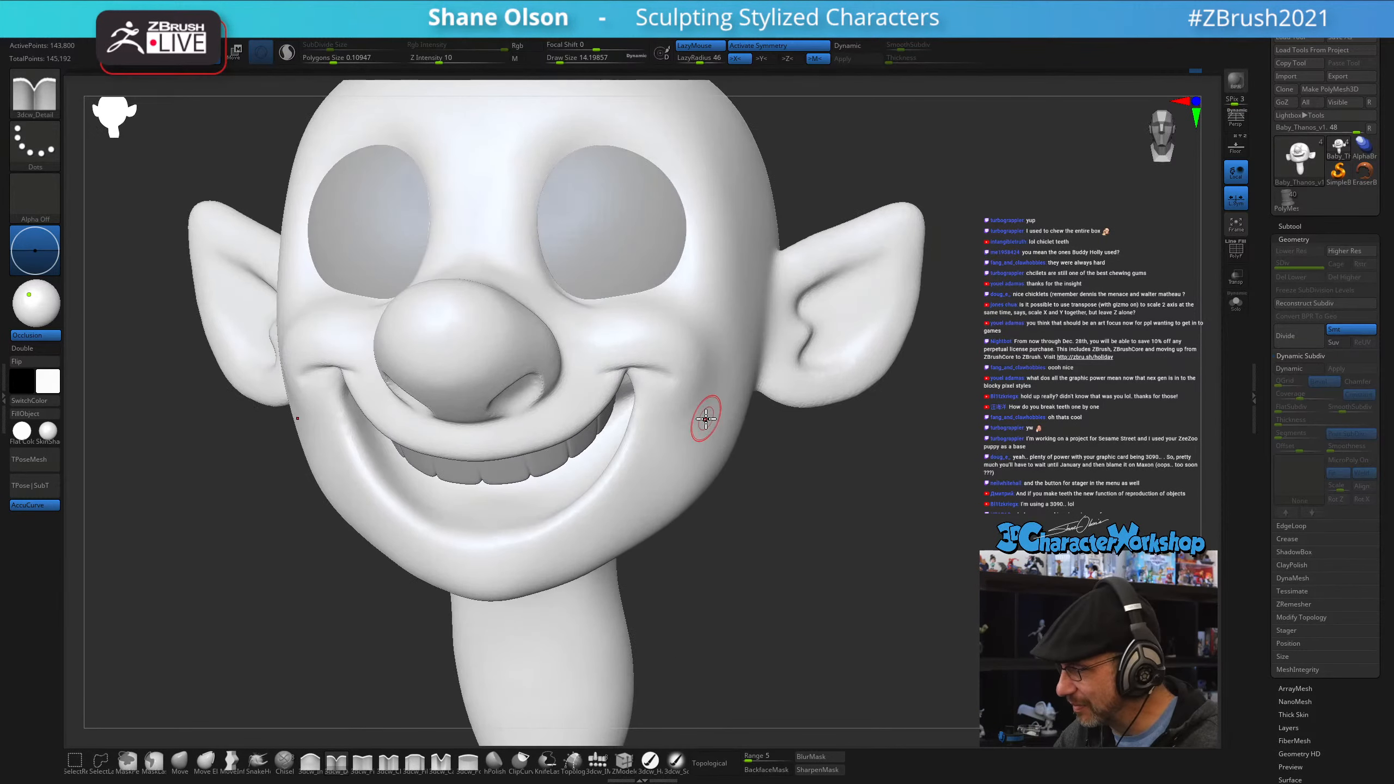
- Inflate the cheeks around the mouth corners with the 3dcw_Inflate brush at a Draw Size of about 41
key("s")
left_click_drag(701, 429, 702, 429)
left_click(317, 767)
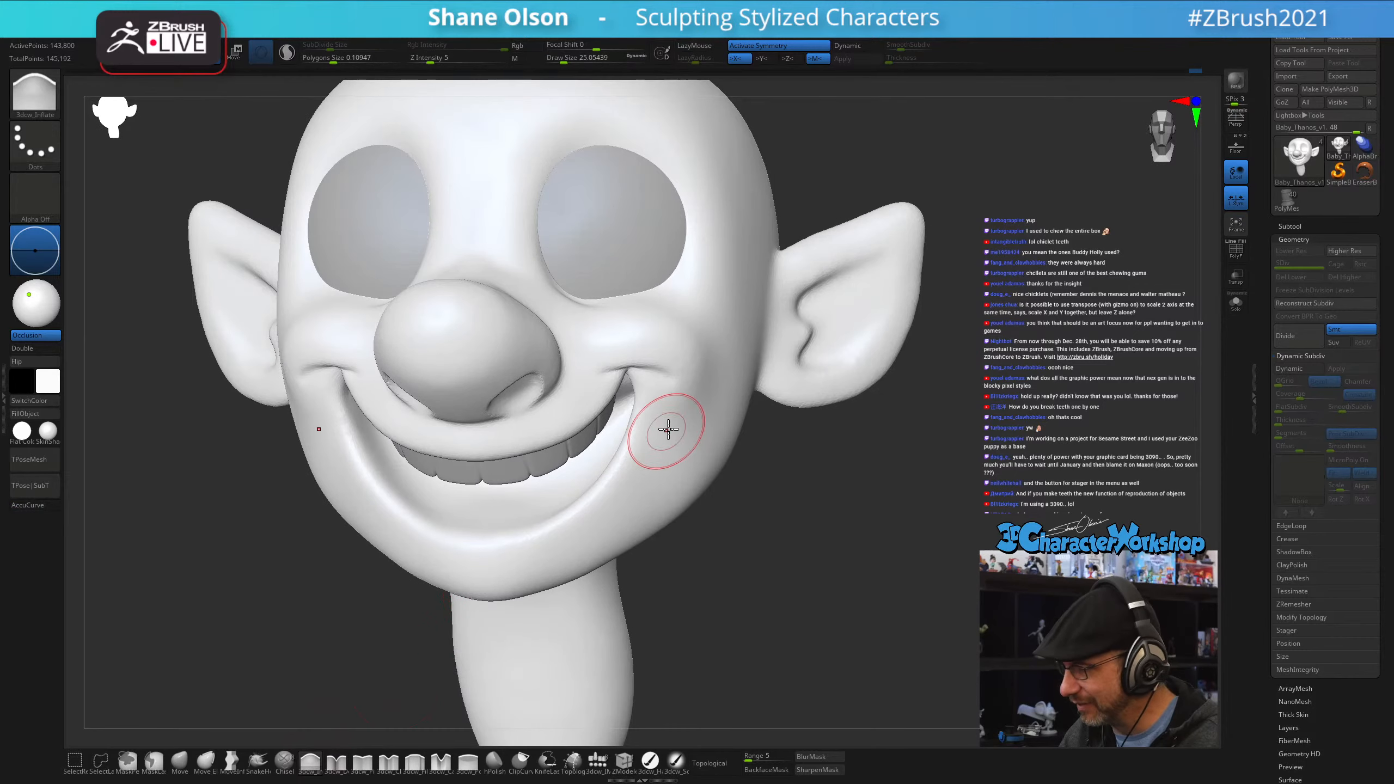
key("s")
left_click_drag(674, 418, 682, 418)
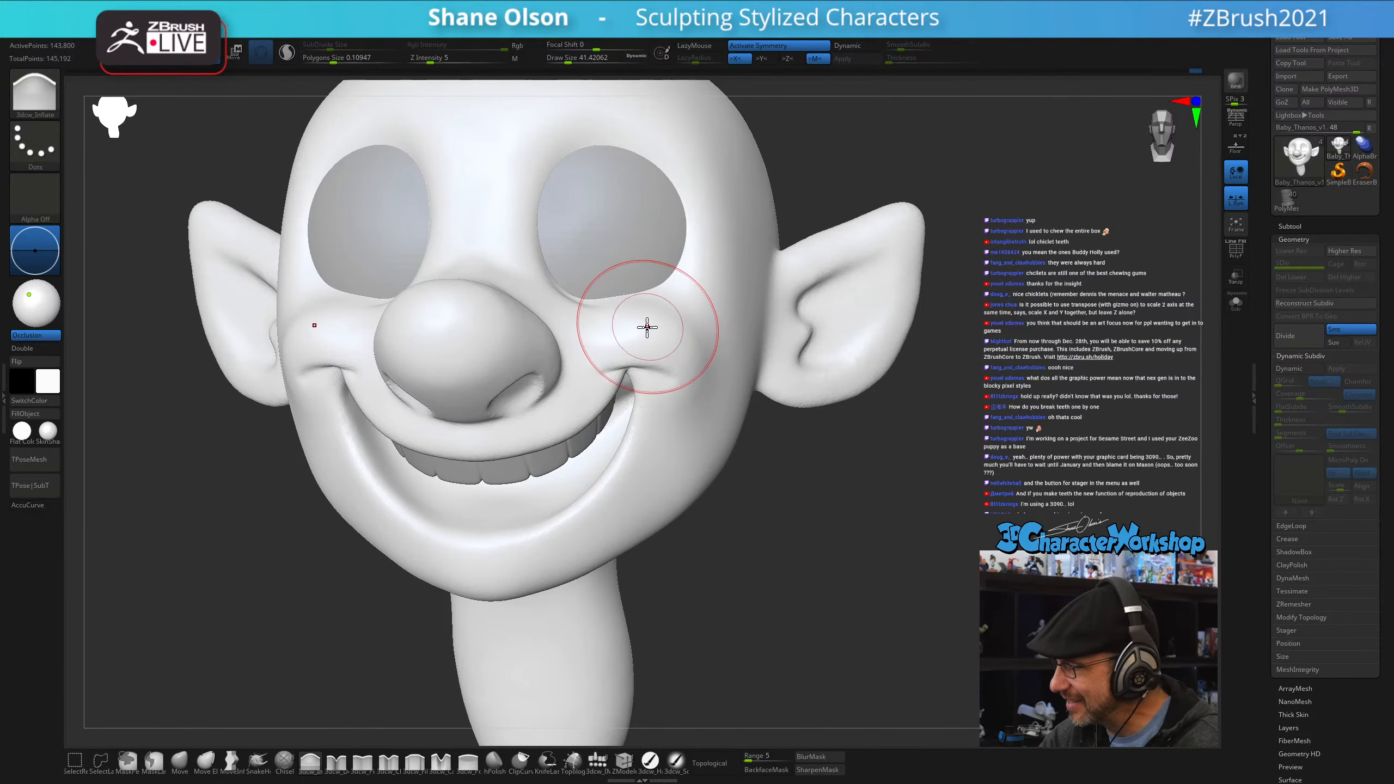
mouse_move(713, 451)
right_mouse_down()
mouse_move(704, 476)
mouse_move(691, 442)
right_mouse_up()
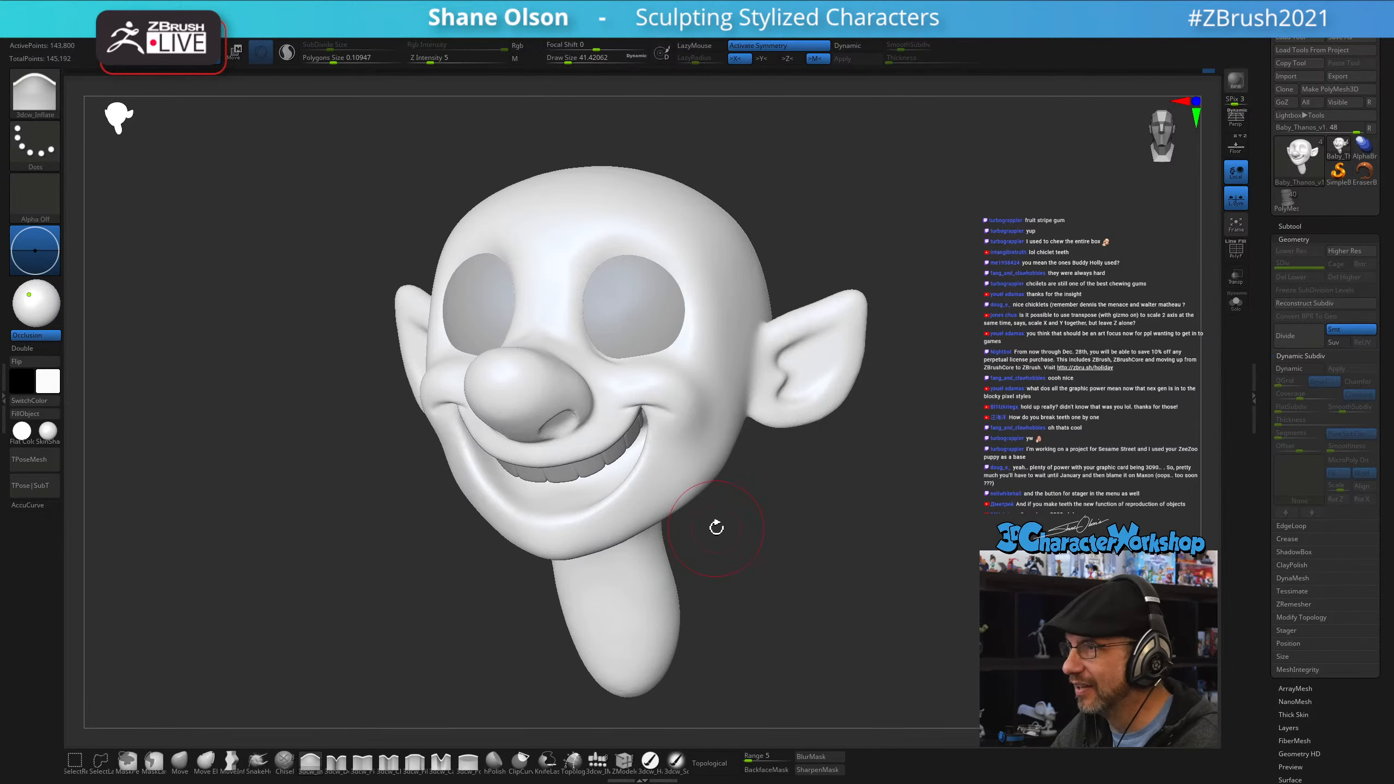
- Reduce the Inflate brush's Draw Size to about 27 and build up a fuller rim along the lower lip
mouse_move(715, 526)
right_mouse_down()
mouse_move(744, 502)
mouse_move(781, 554)
mouse_move(883, 518)
mouse_move(884, 535)
mouse_move(594, 504)
mouse_move(591, 529)
right_mouse_up()
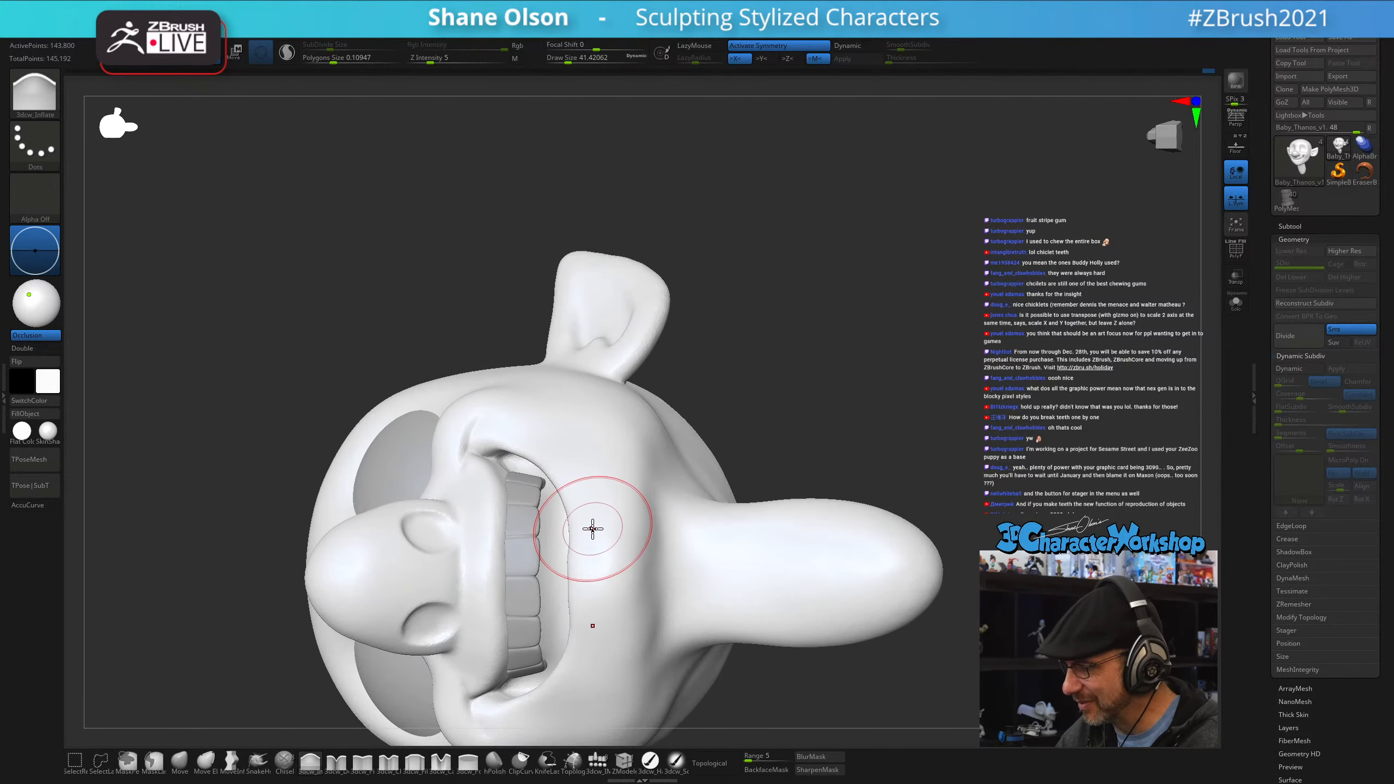
key("s")
left_click_drag(591, 532, 575, 570)
mouse_move(575, 506)
right_mouse_down()
mouse_move(594, 506)
mouse_move(582, 545)
right_mouse_up()
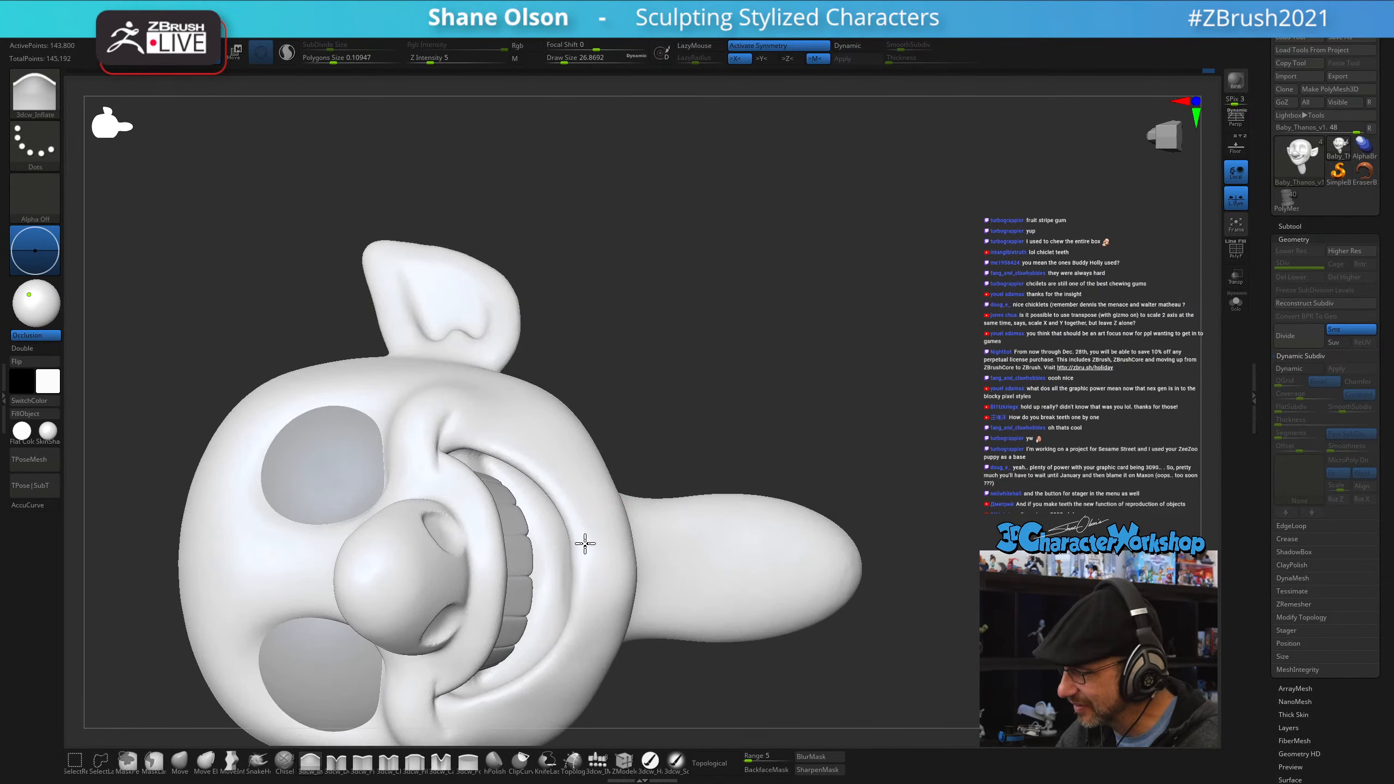
right_click_drag(565, 496, 598, 542)
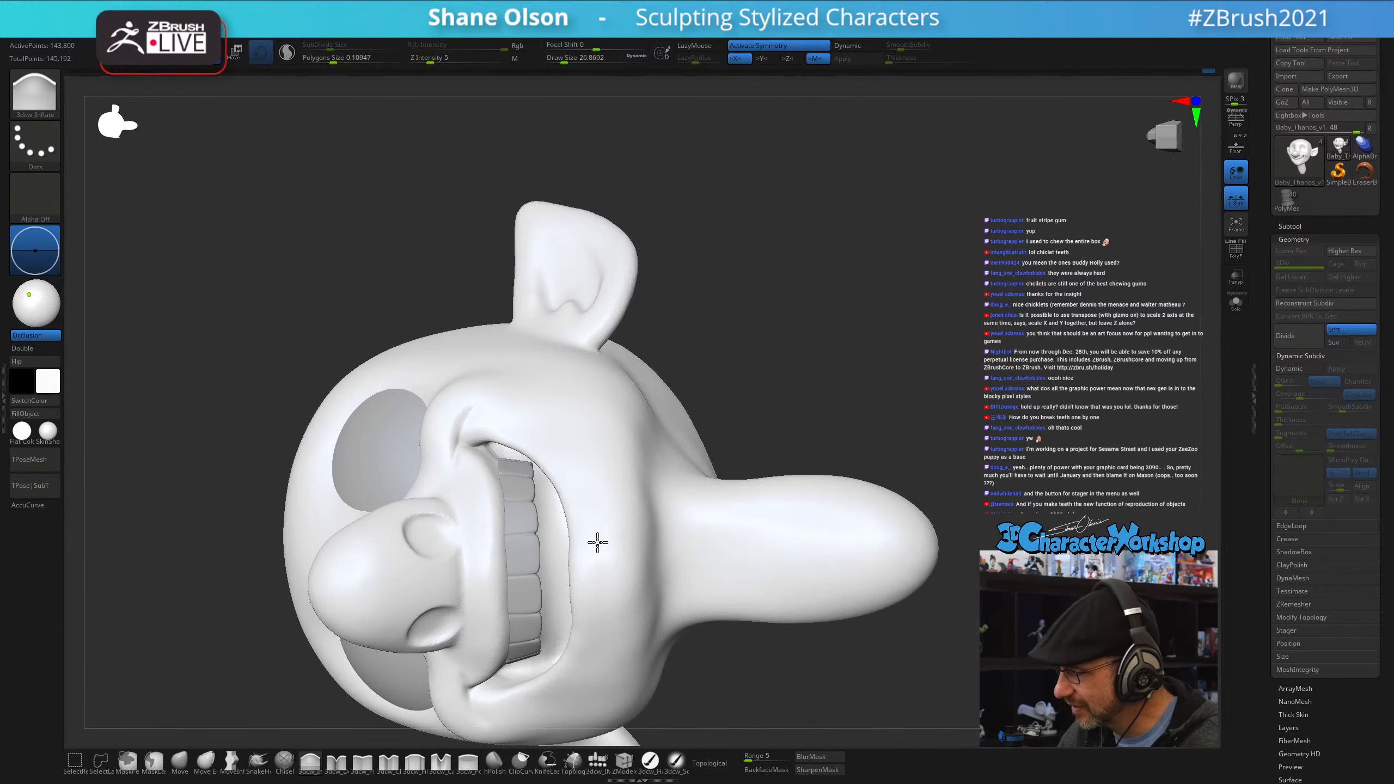
right_click_drag(599, 636, 624, 537)
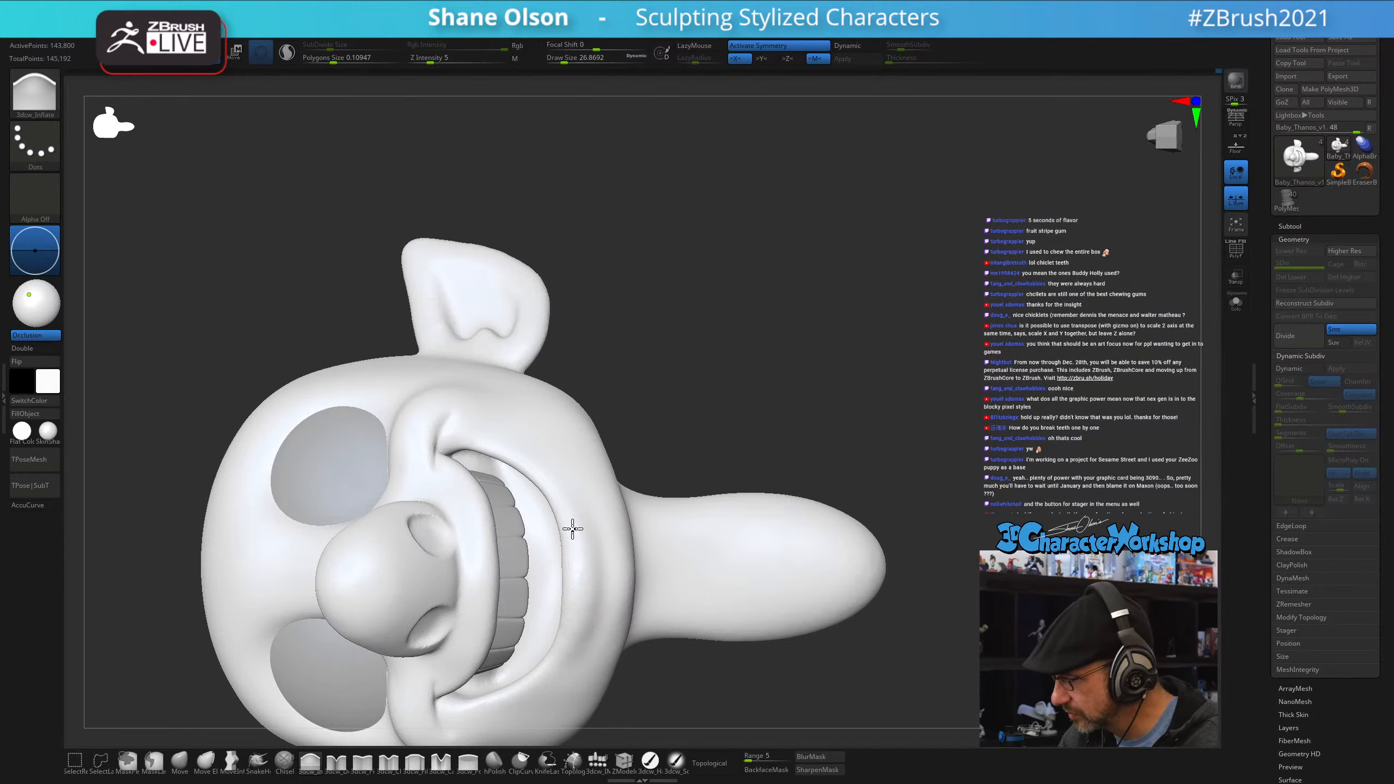
right_click_drag(548, 476, 610, 443)
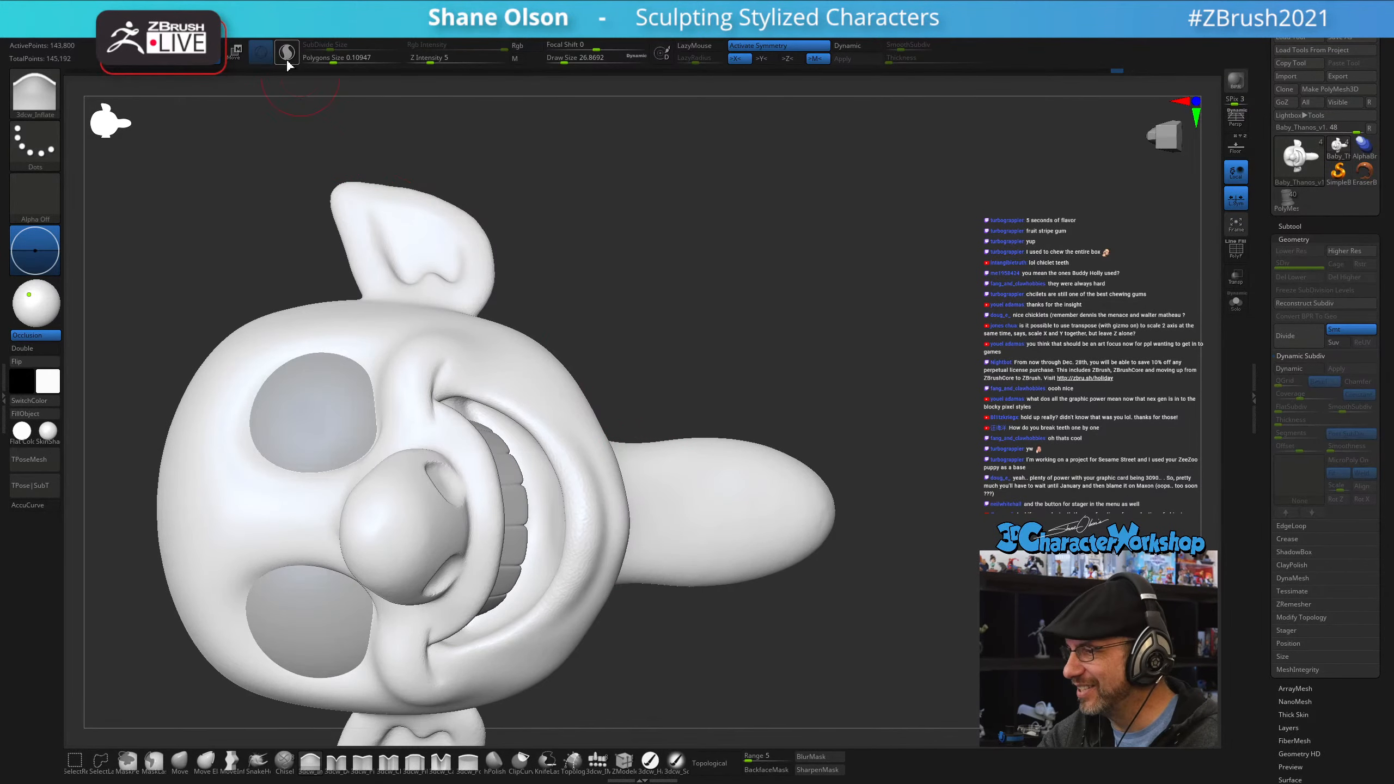
- Turn on Sculptris Pro and smooth the inflated lower lip and its crease
key("shift+f")
key("shift+f")
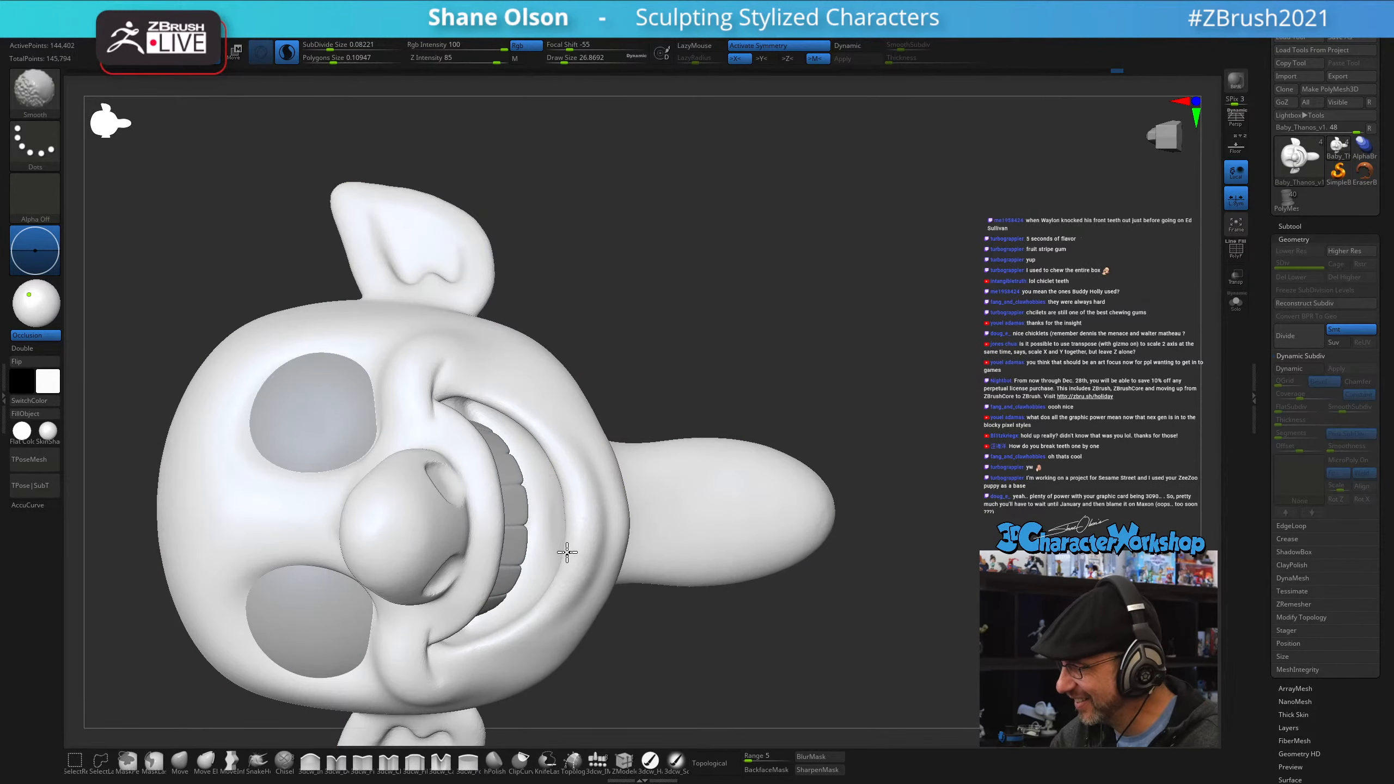
mouse_move(599, 549)
right_mouse_down()
mouse_move(554, 582)
mouse_move(598, 525)
right_mouse_up()
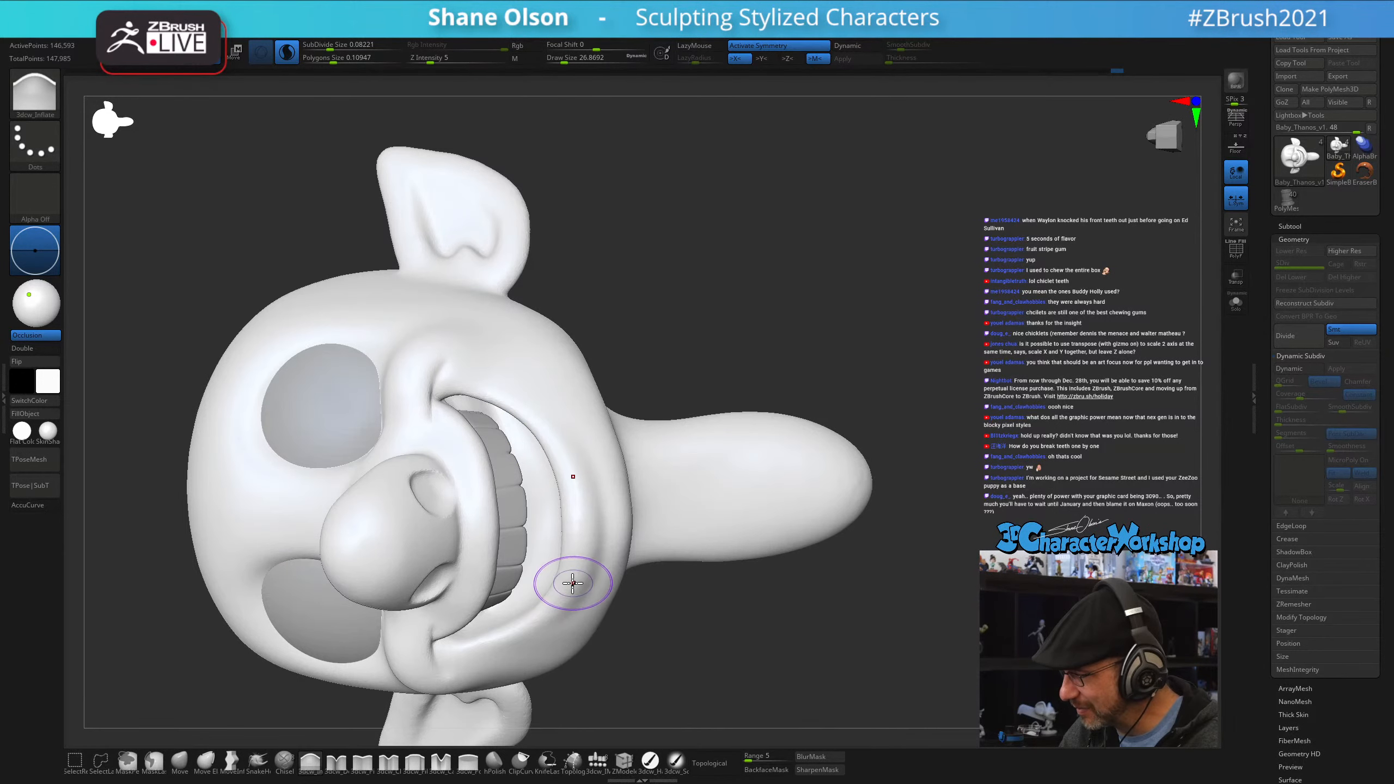
mouse_move(594, 534)
left_mouse_down("shift")
mouse_move(573, 526)
mouse_move(587, 495)
left_mouse_up("shift")
- Reshape the chin in profile with the Move brush at a Draw Size of about 132, using Topological masking with Range 3
right_click_drag(656, 505, 619, 645, "ctrl")
left_click(180, 761)
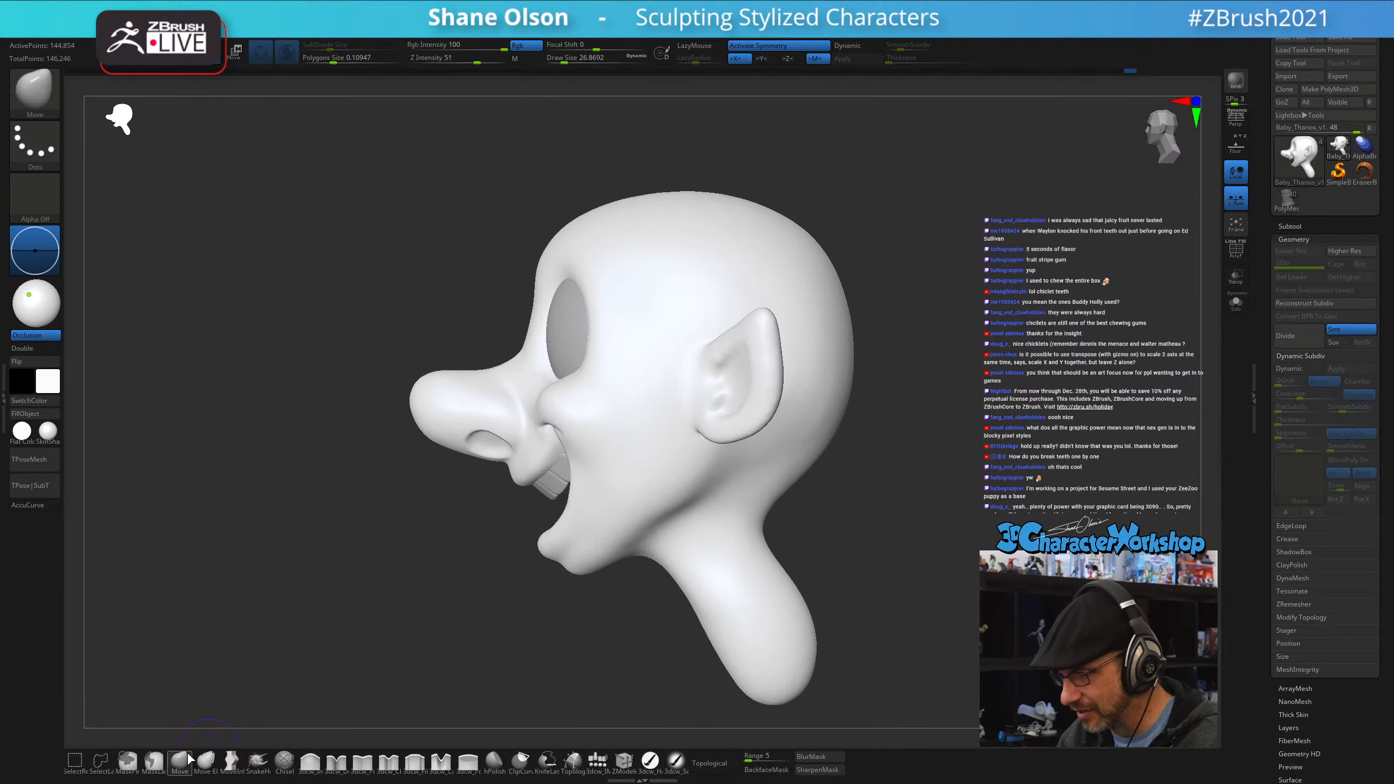
key("s")
left_click_drag(556, 639, 574, 638)
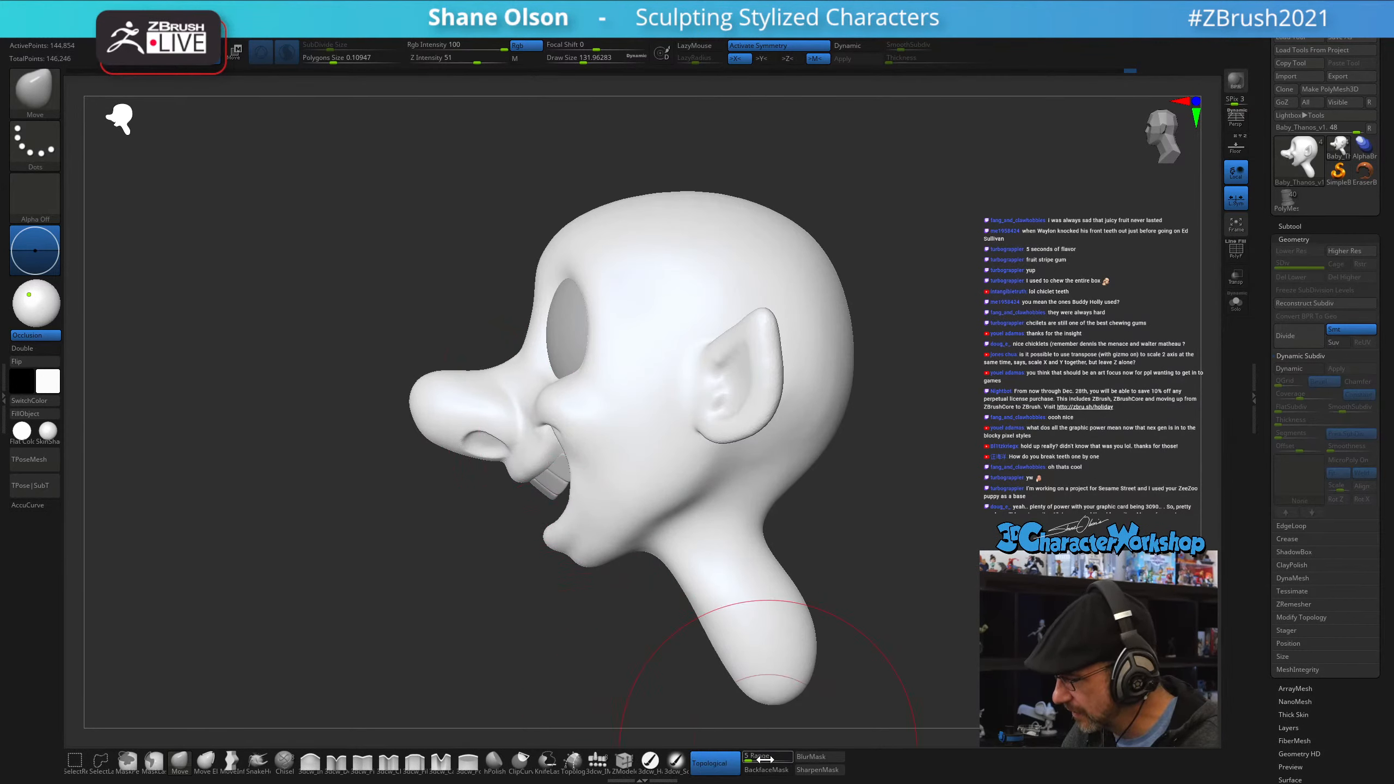
left_click_drag(766, 760, 762, 757)
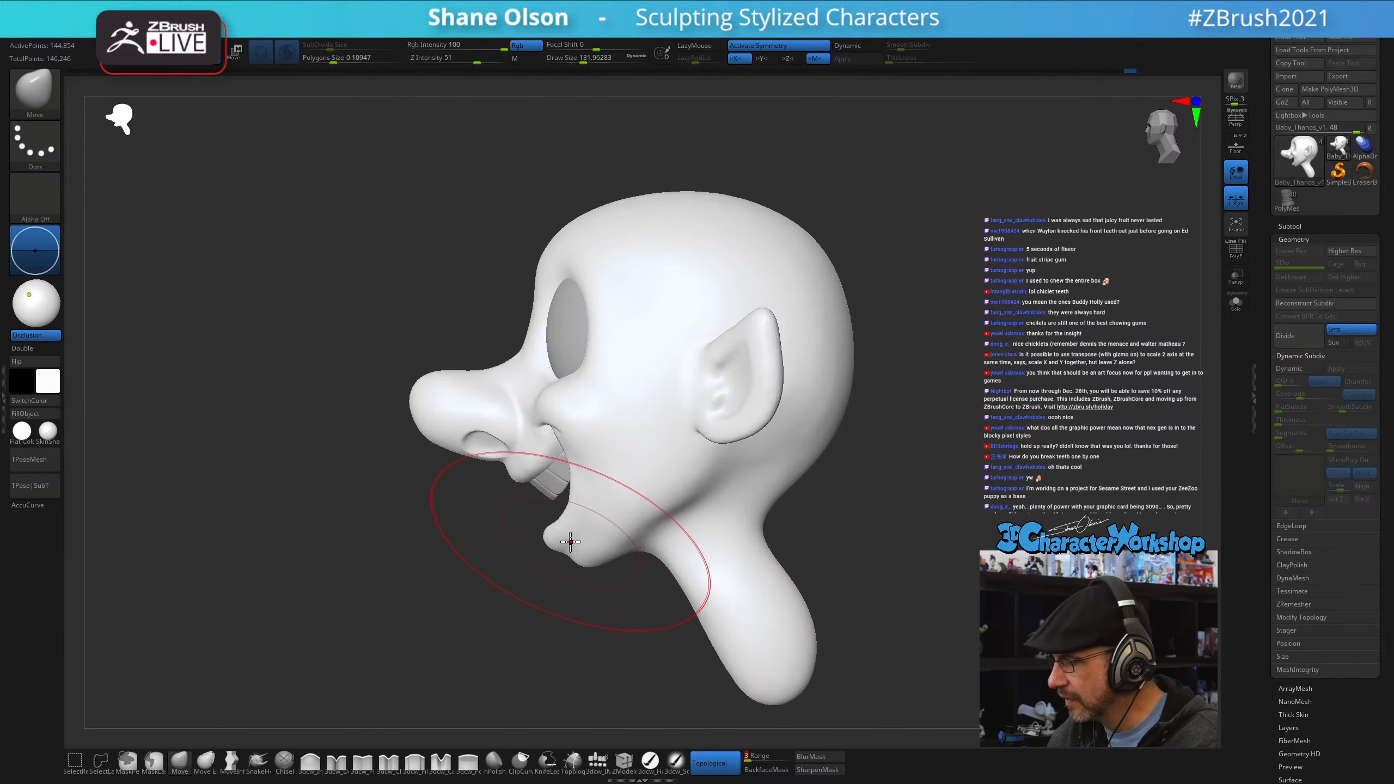
mouse_move(578, 539)
left_mouse_down()
mouse_move(663, 616)
mouse_move(691, 607)
mouse_move(636, 616)
mouse_move(579, 573)
mouse_move(647, 560)
mouse_move(608, 564)
left_mouse_up()
- Refine the jaw and underside of the chin with the Move brush, reducing its Draw Size to about 49
key("s")
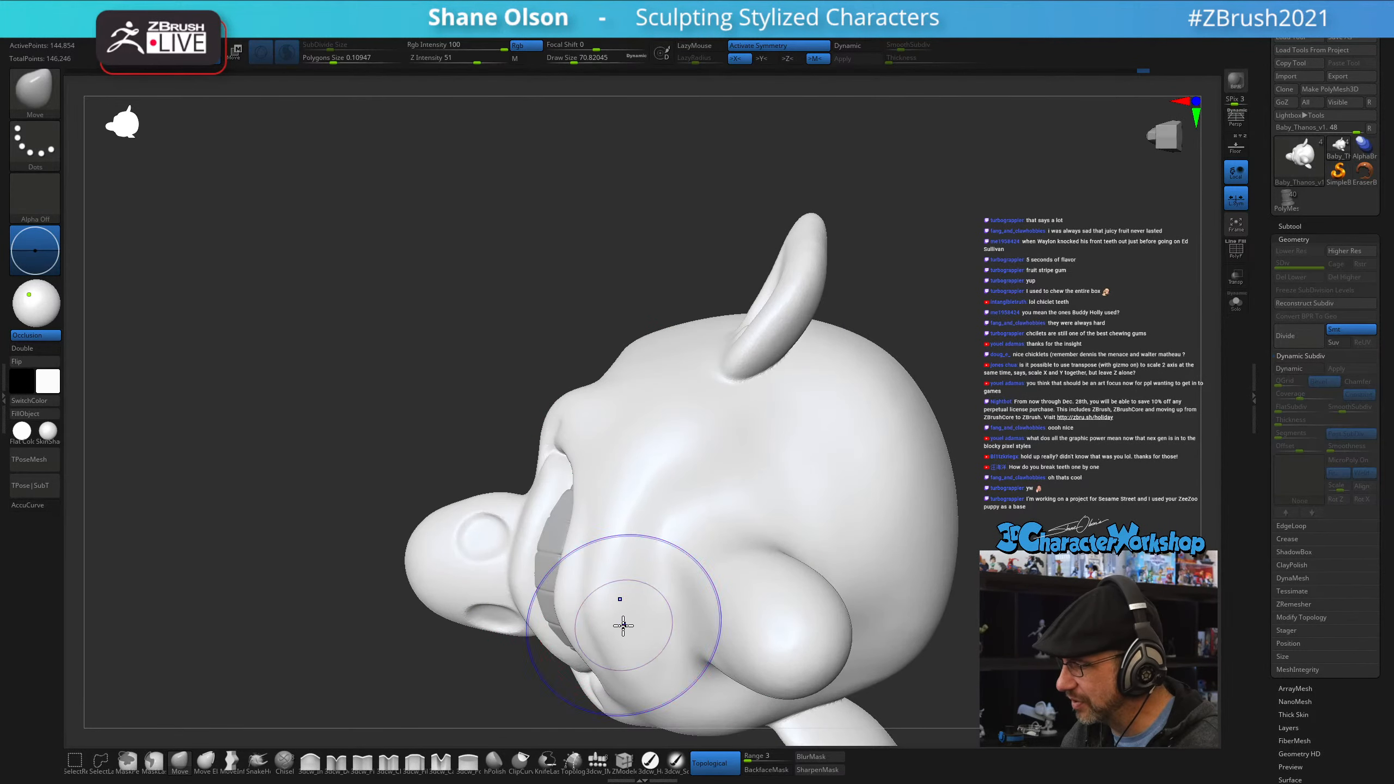
mouse_move(647, 535)
right_mouse_down()
mouse_move(649, 616)
mouse_move(671, 557)
right_mouse_up()
key("s")
left_click_drag(654, 554, 612, 550)
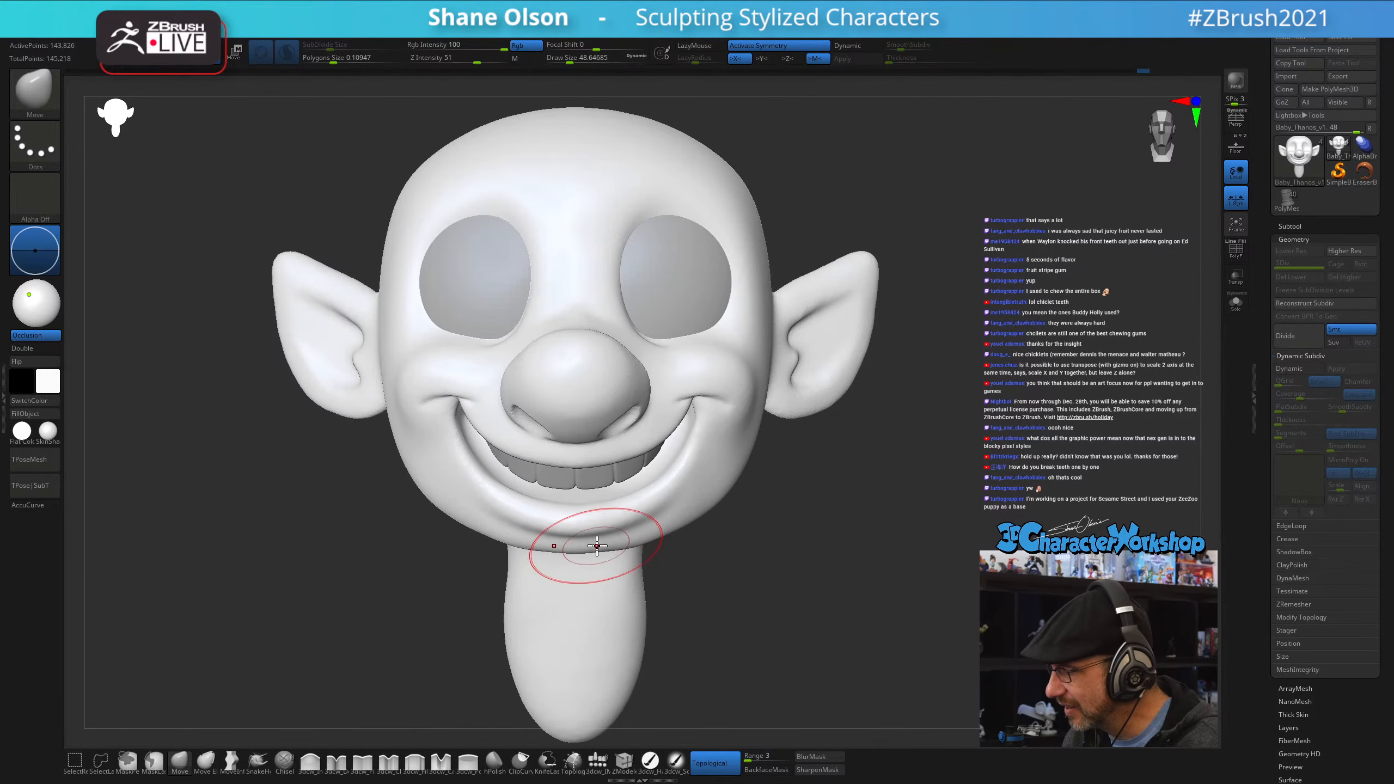
- Smooth the transition between the jawline and the neck with Sculptris Pro active
mouse_move(687, 509)
right_mouse_down()
mouse_move(638, 560)
mouse_move(703, 560)
mouse_move(723, 601)
mouse_move(709, 591)
mouse_move(759, 629)
mouse_move(761, 600)
right_mouse_up()
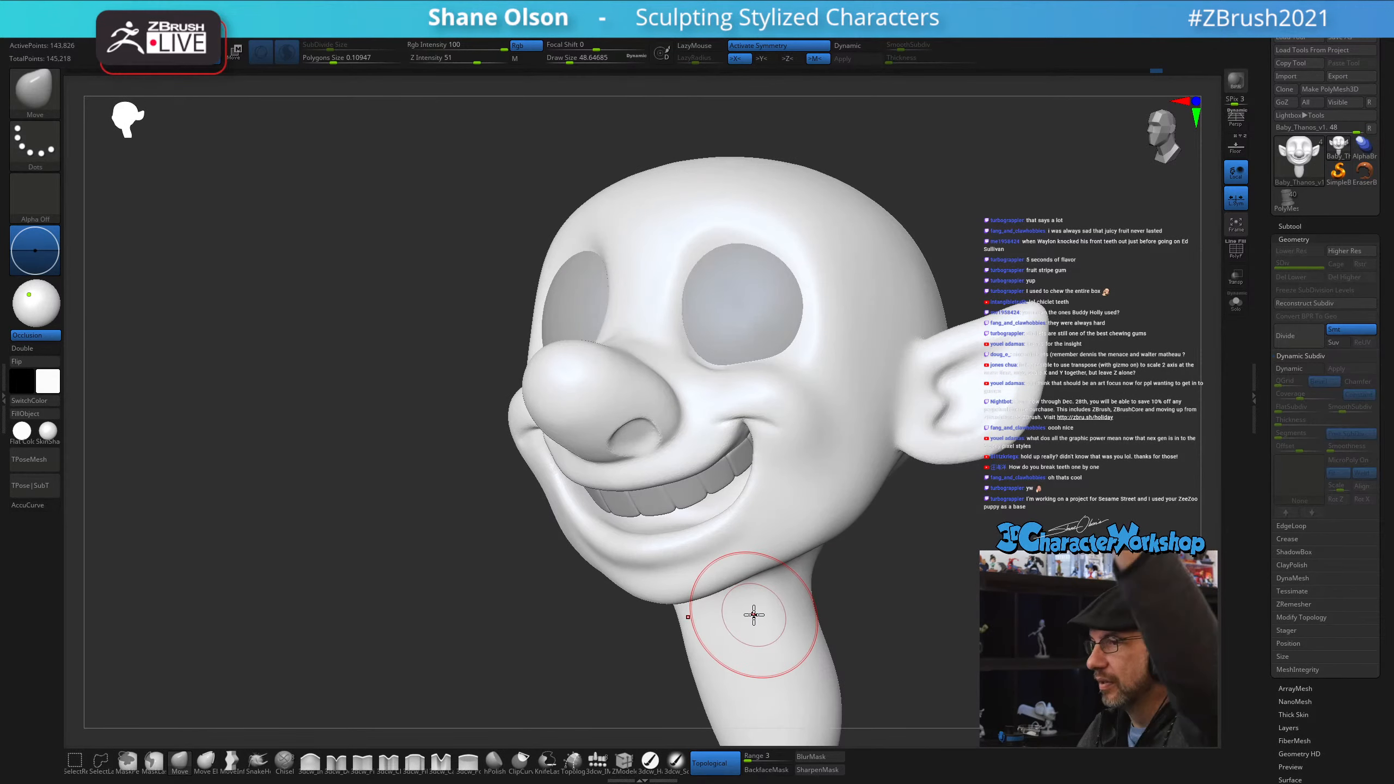
key("shift")
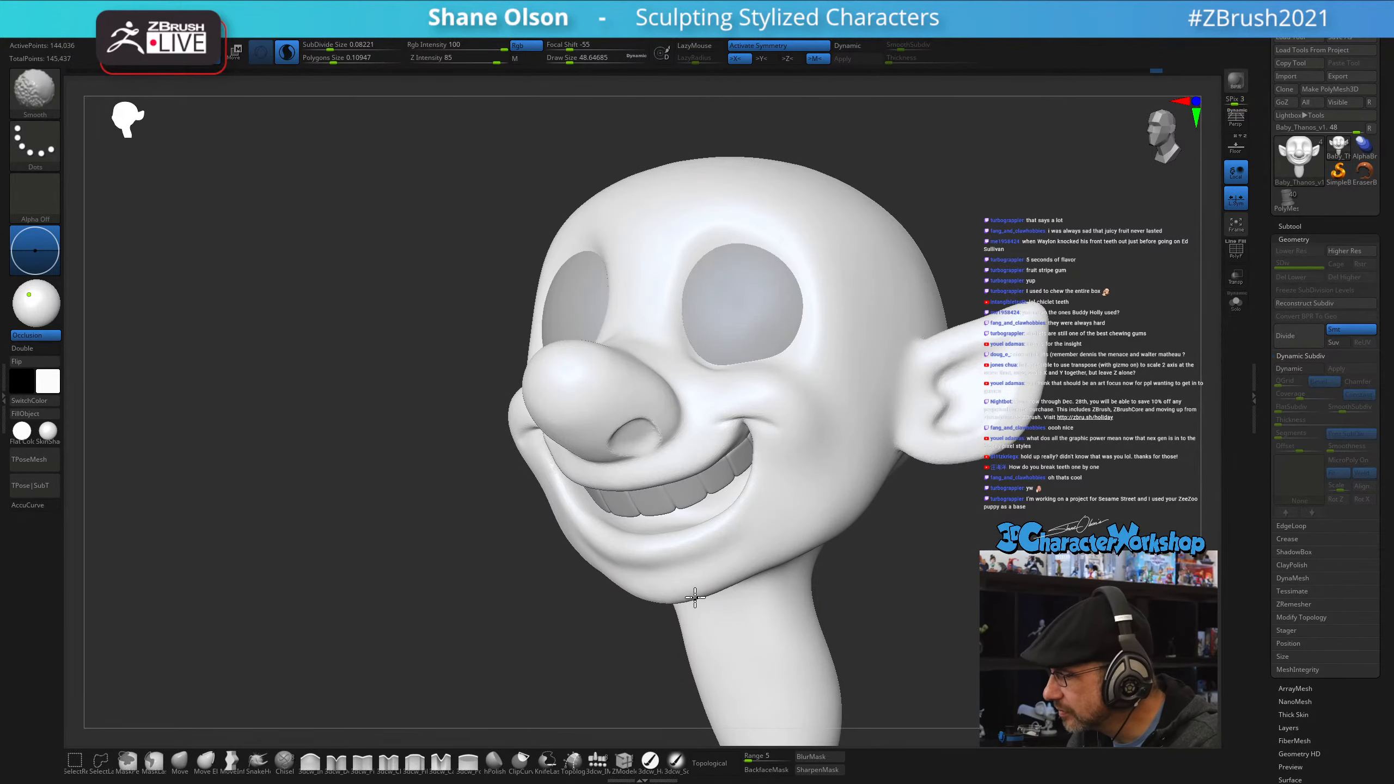
left_click_drag(722, 585, 768, 569, "shift")
mouse_move(838, 552)
right_mouse_down()
mouse_move(859, 561)
mouse_move(815, 571)
mouse_move(850, 564)
mouse_move(791, 548)
right_mouse_up()
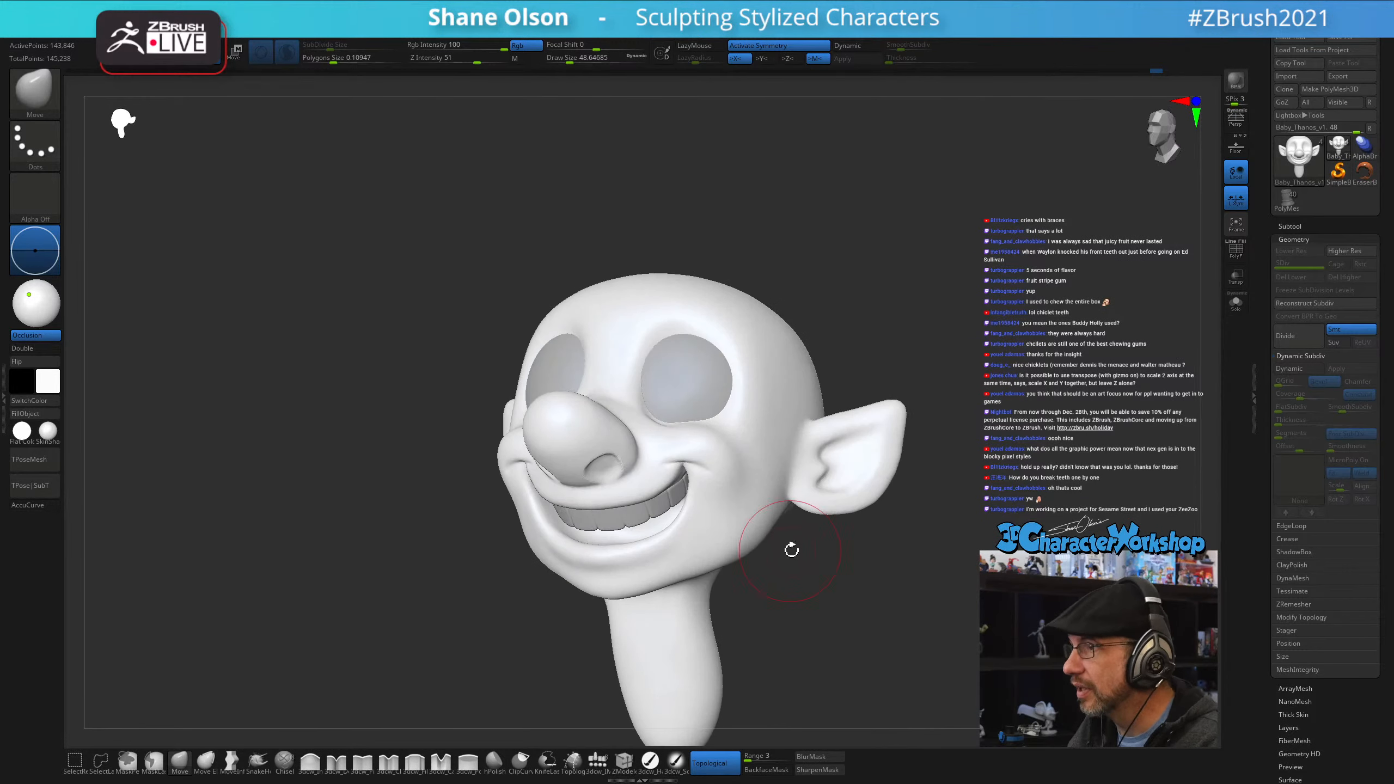
- Lasso-mask the lower jaw in profile, invert the mask to protect the rest of the head, and blur its edge
key("s")
left_click_drag(813, 572, 828, 573)
mouse_move(828, 573)
right_mouse_down()
mouse_move(607, 566)
mouse_move(623, 608)
mouse_move(594, 623)
right_mouse_up()
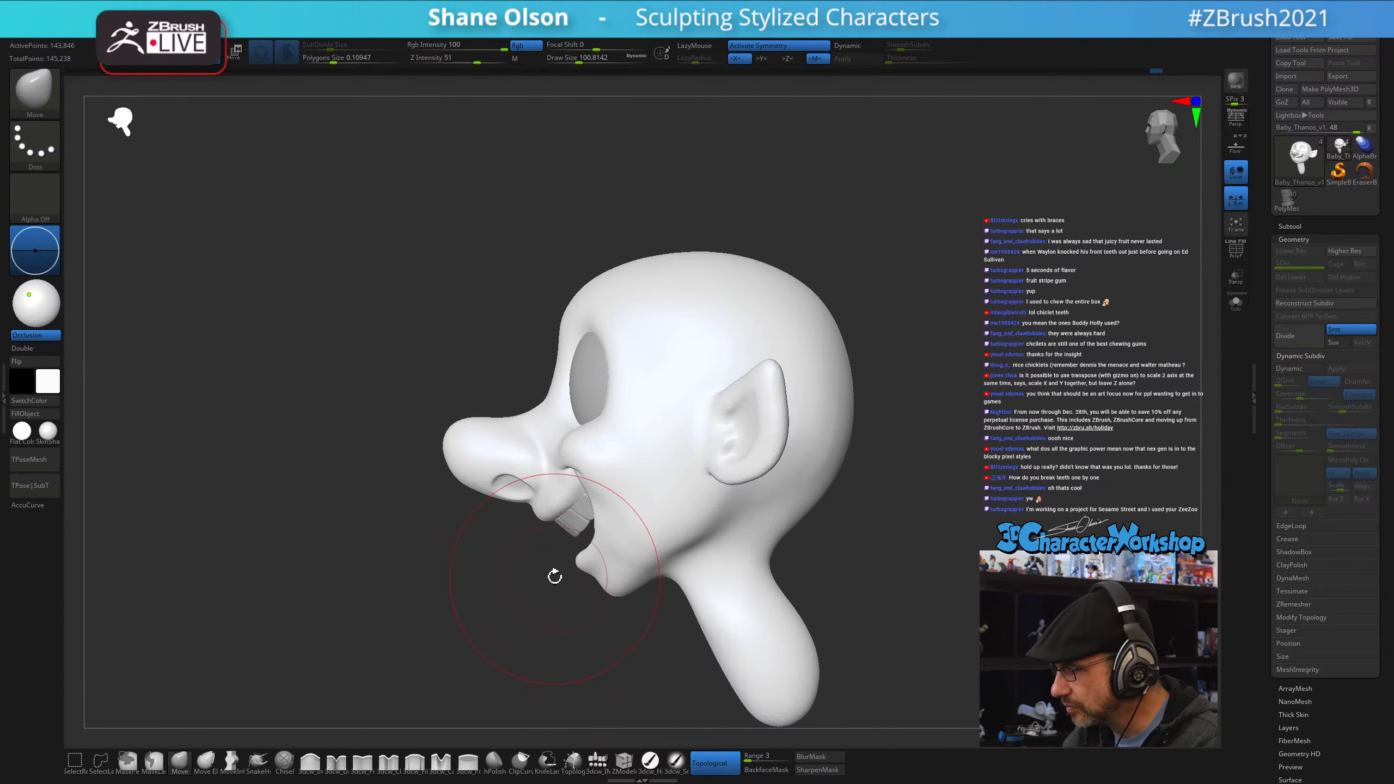
mouse_move(542, 568)
left_mouse_down("ctrl")
mouse_move(547, 635)
mouse_move(637, 633)
mouse_move(683, 554)
mouse_move(659, 467)
mouse_move(600, 480)
mouse_move(545, 570)
left_mouse_up("ctrl")
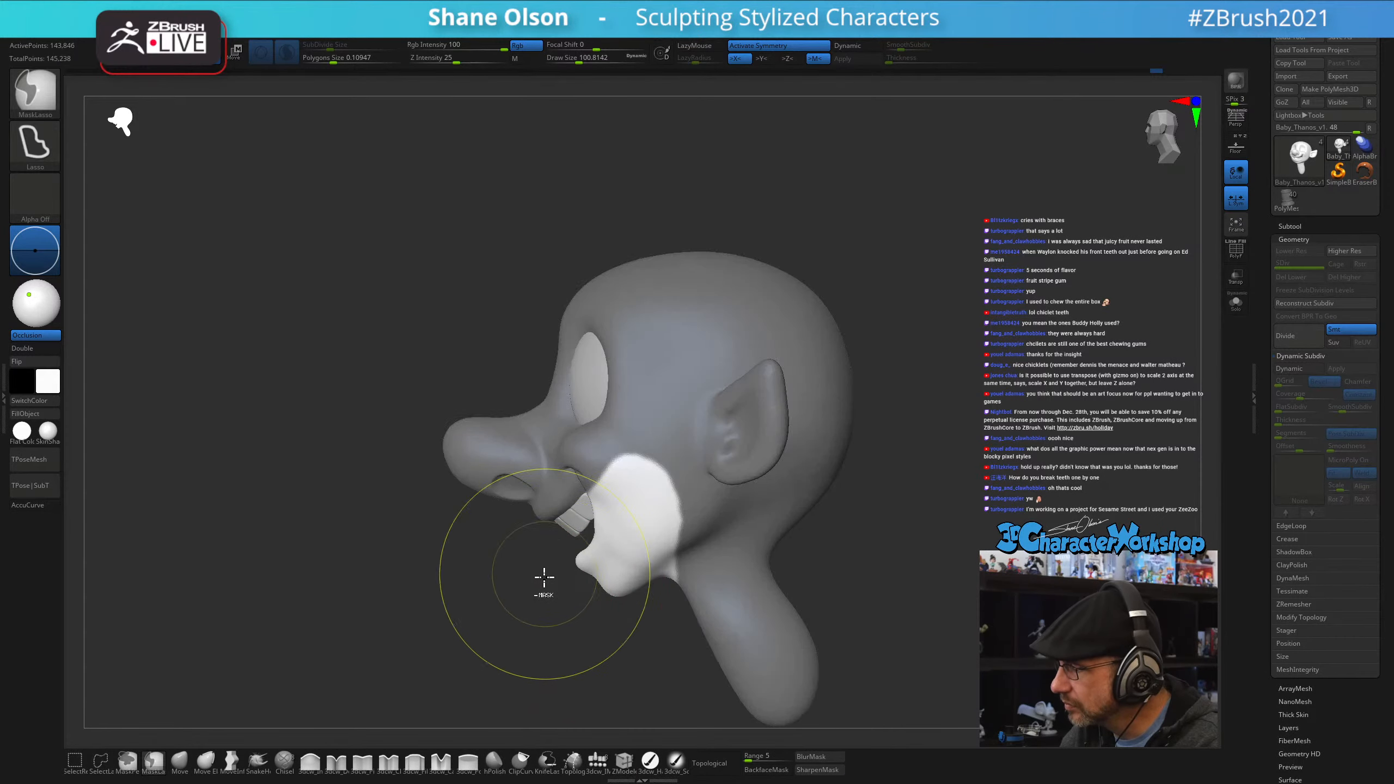
left_click(674, 456, "ctrl")
left_click(680, 452, "ctrl")
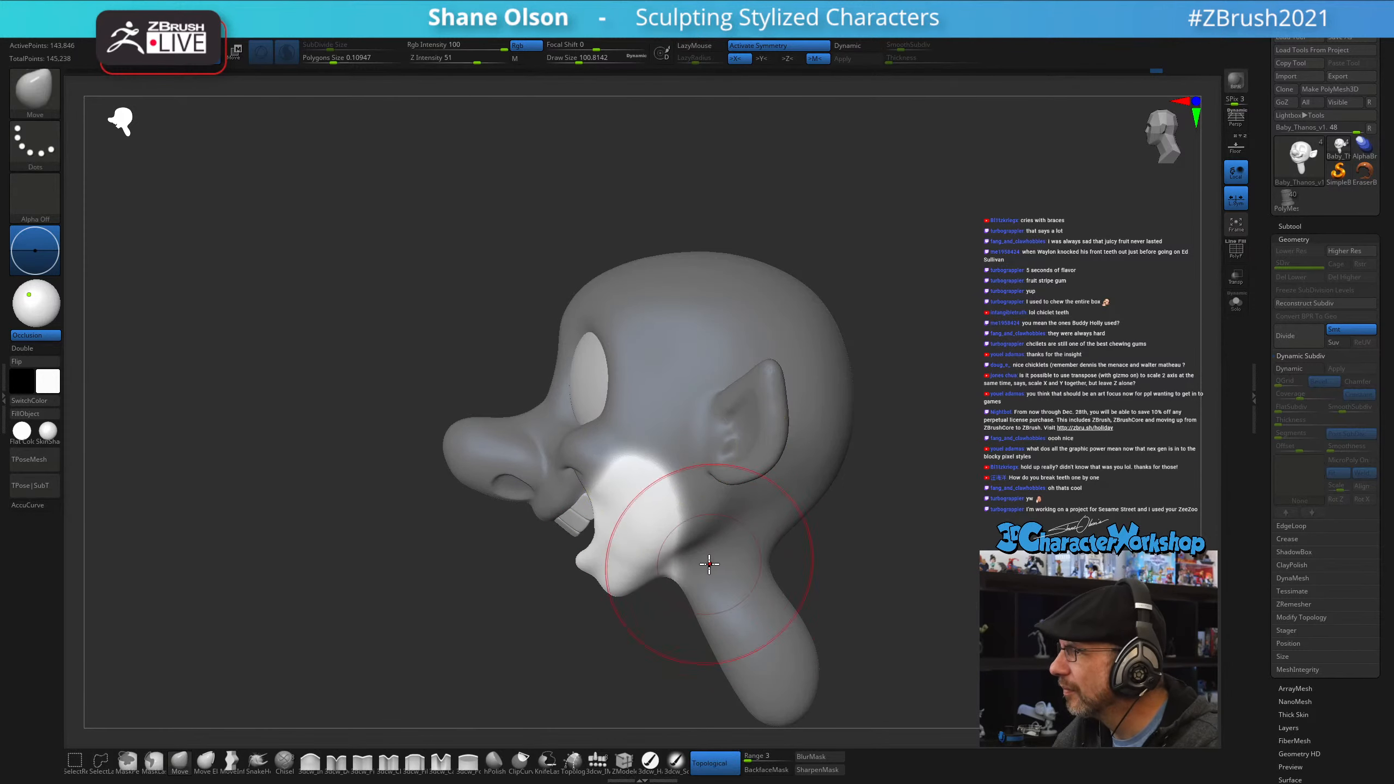
left_click_drag(907, 500, 864, 494, "alt")
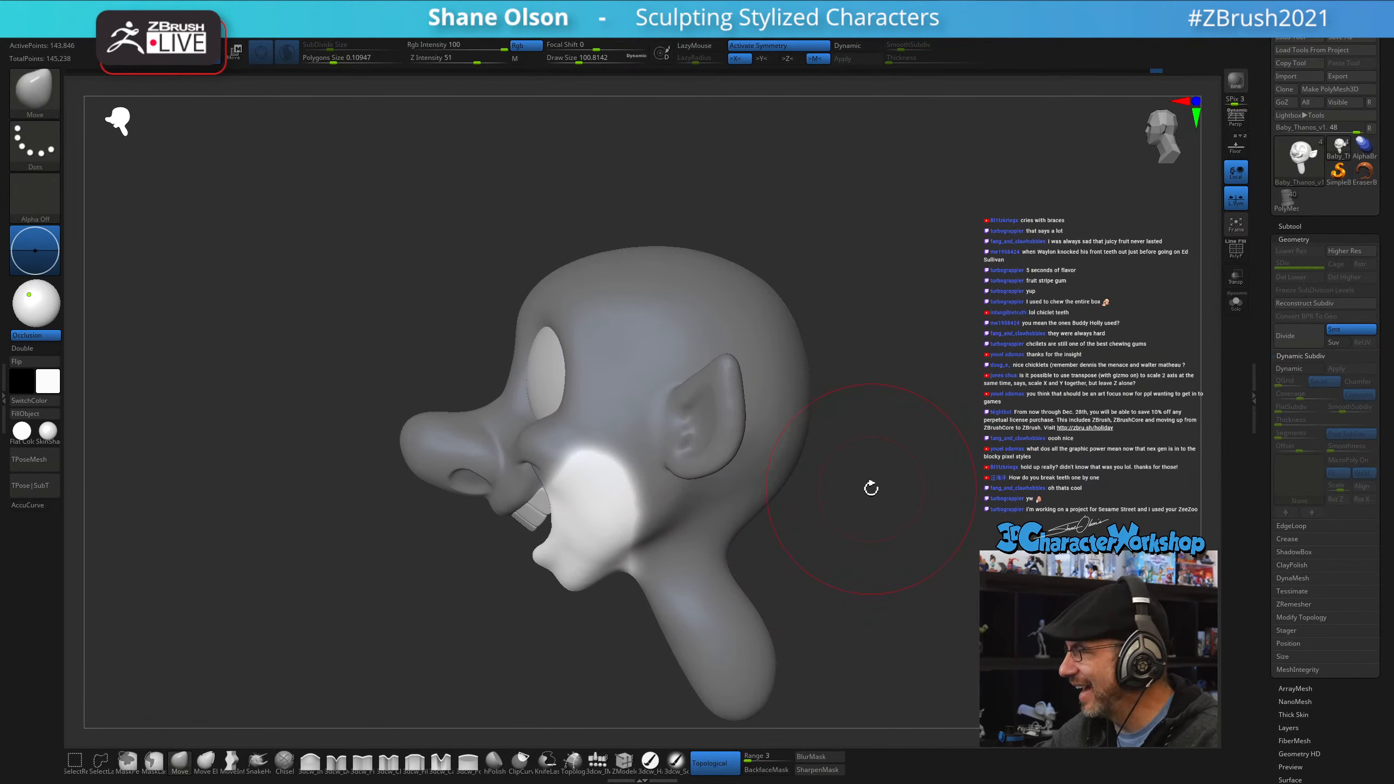
left_click(800, 758)
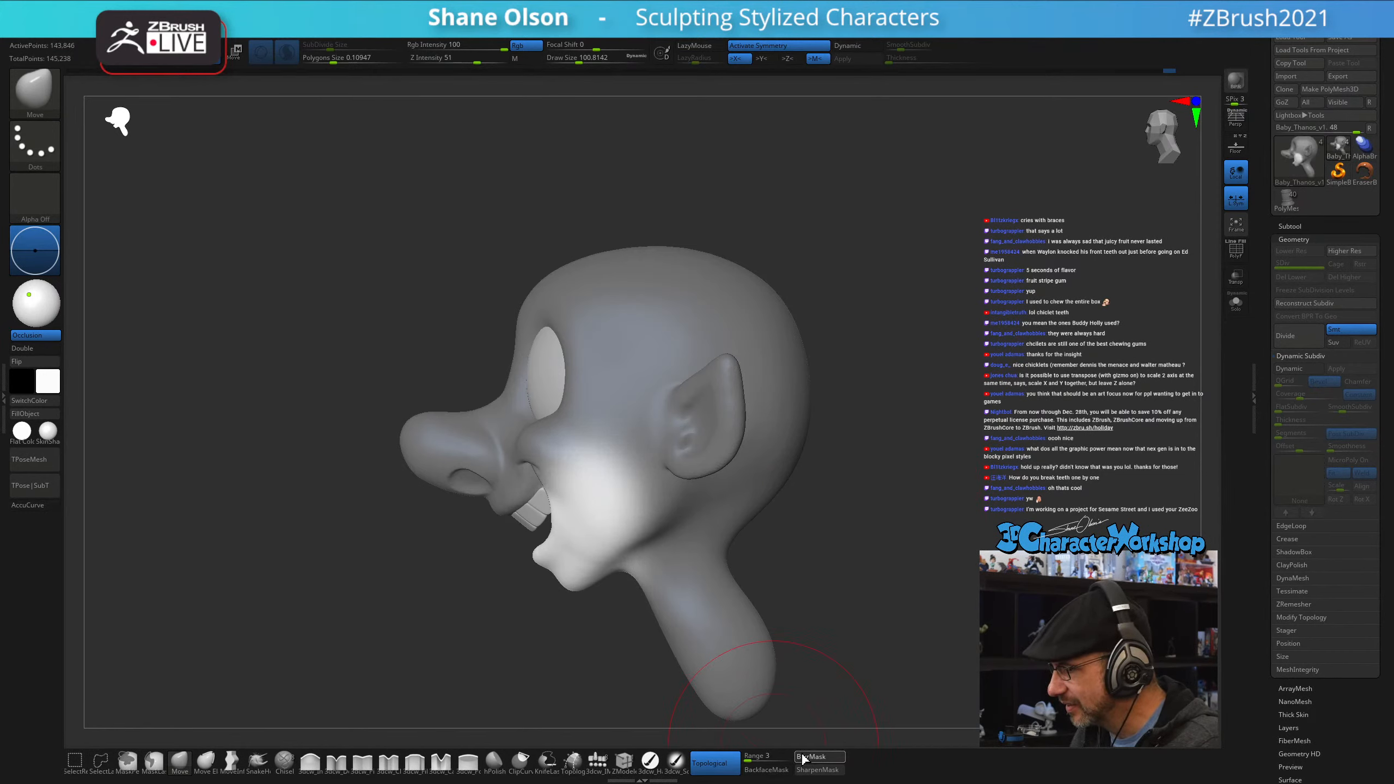
- Place the transform gizmo near the jaw hinge and rotate the unmasked lower jaw to open the mouth slightly
key("w")
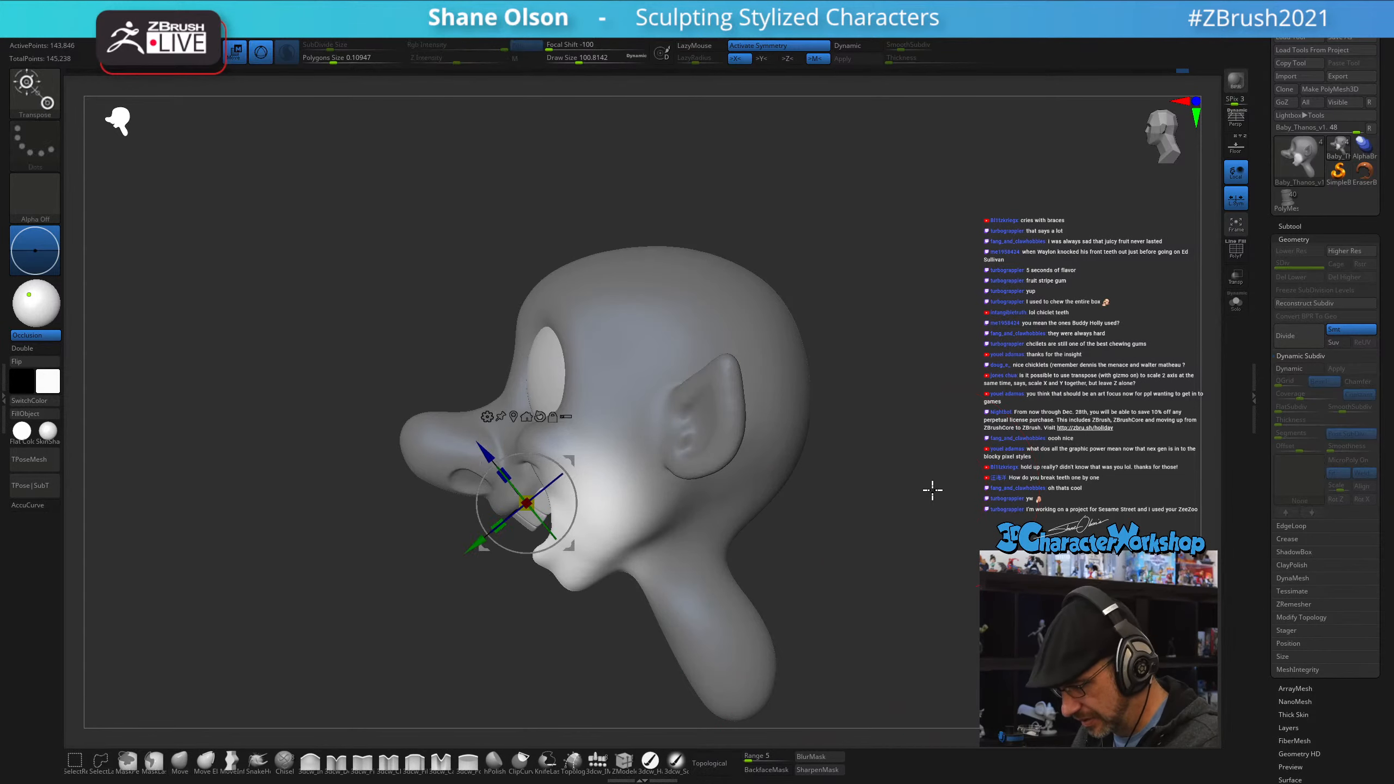
left_click_drag(569, 470, 657, 422)
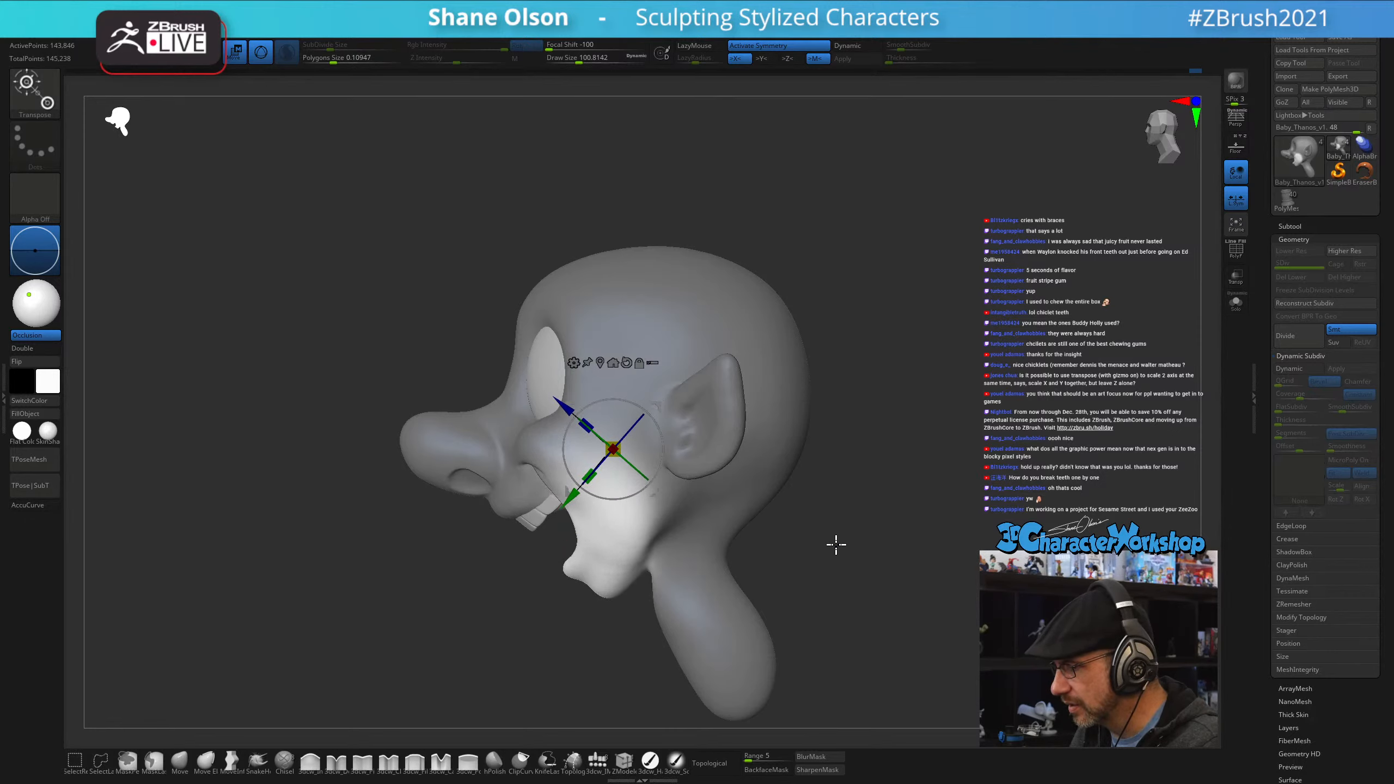
left_click_drag(909, 536, 869, 541)
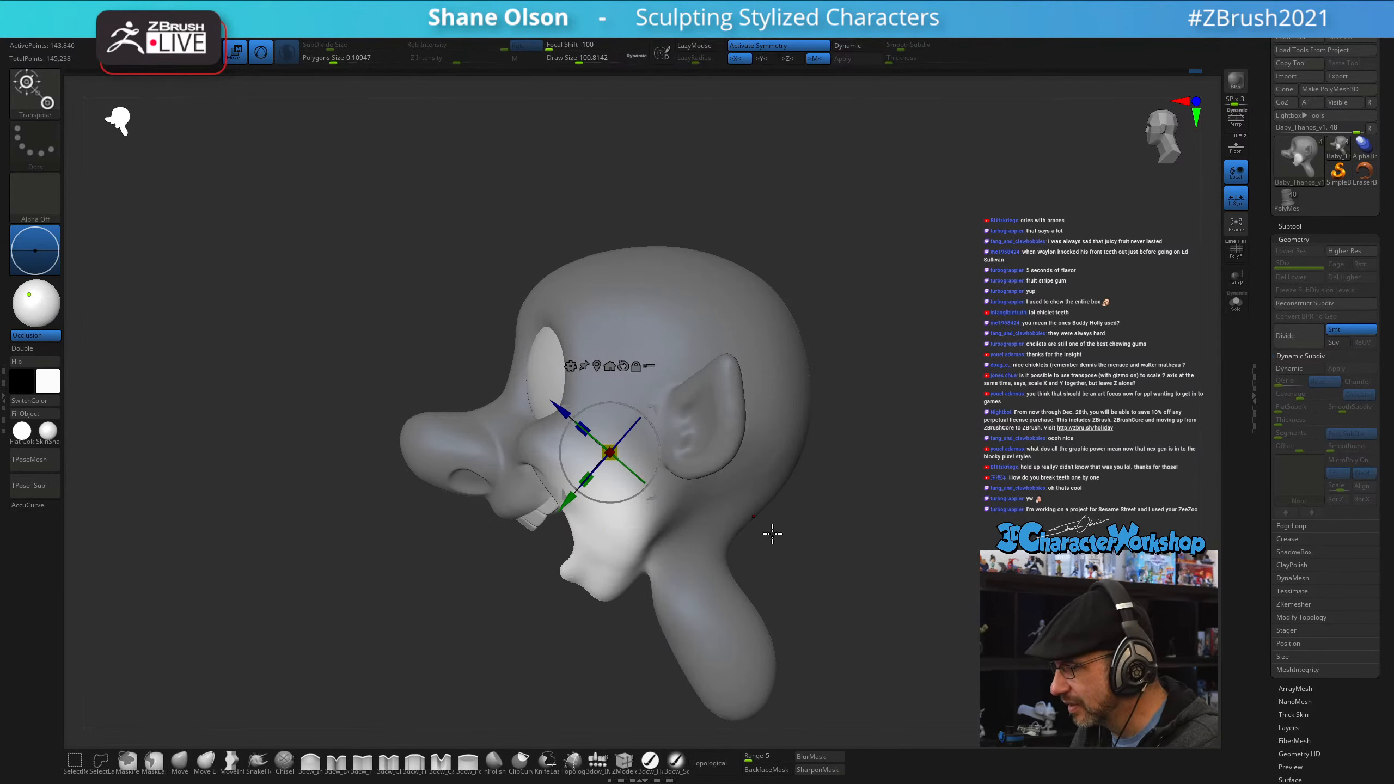
left_click_drag(773, 534, 851, 516)
- Adjust the lower jaw and cheek with the Move brush at a Draw Size of about 83, and invert the mask
key("q")
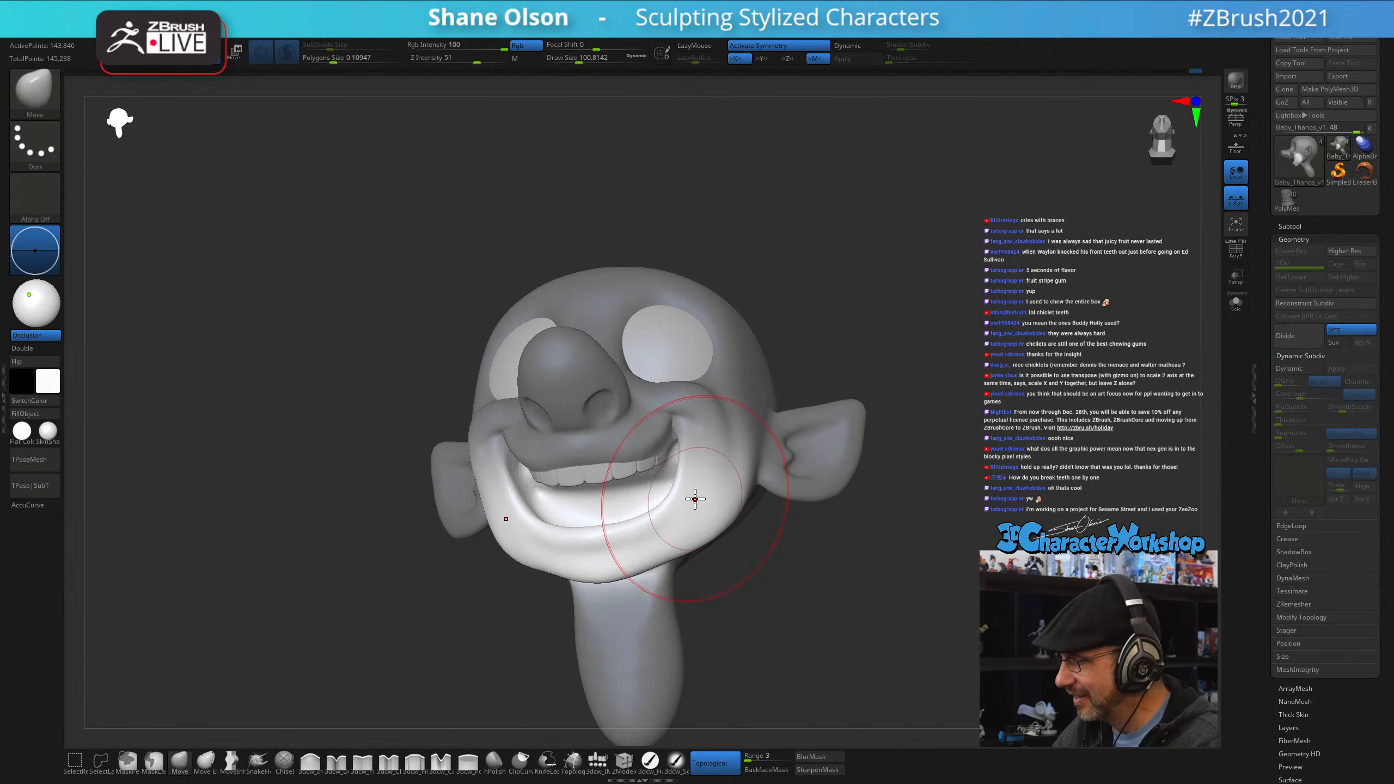
right_click_drag(695, 500, 684, 498)
key("s")
left_click_drag(684, 498, 678, 497)
mouse_move(700, 487)
right_mouse_down()
mouse_move(678, 502)
mouse_move(735, 499)
mouse_move(713, 507)
mouse_move(688, 485)
mouse_move(667, 515)
right_mouse_up()
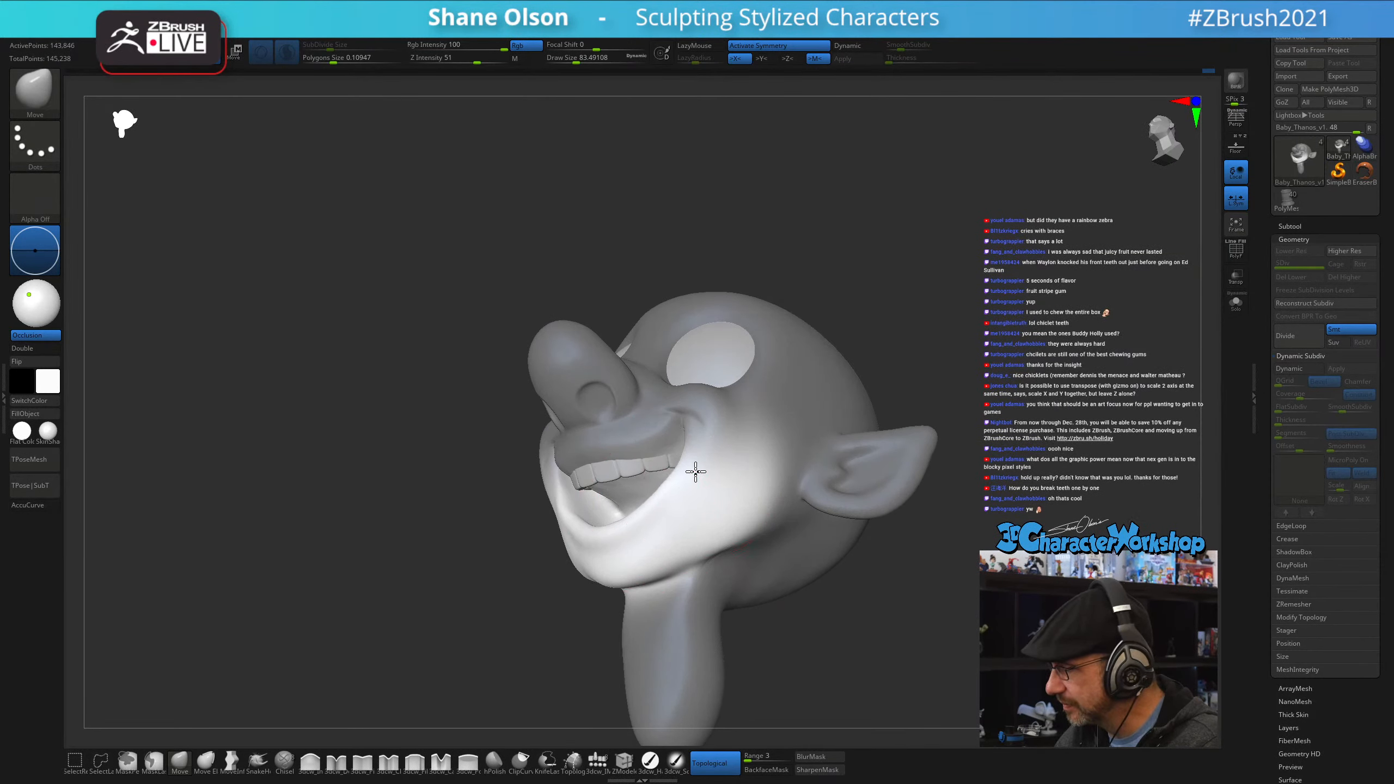
right_click_drag(698, 449, 749, 537)
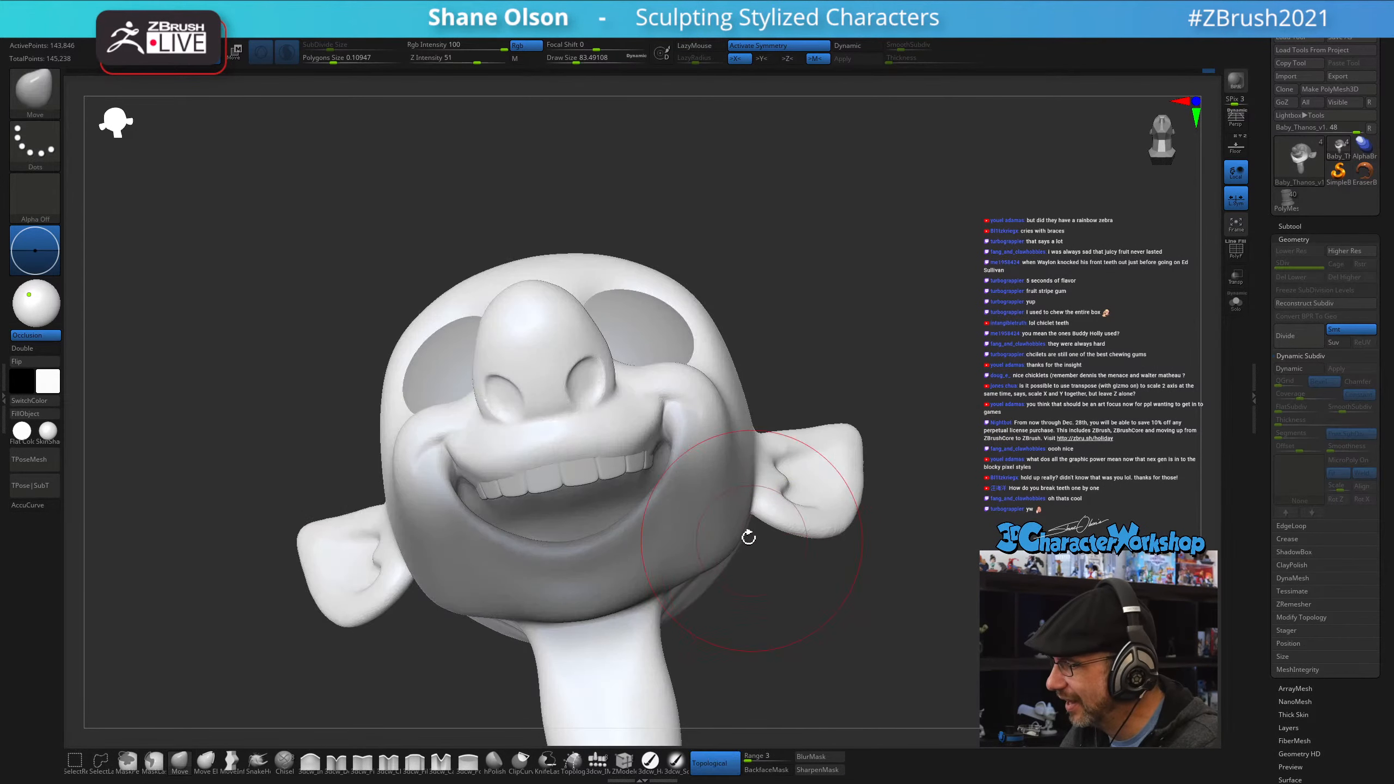
- Adjust the mouth corners around the upper teeth with the Move brush and clear the jaw mask
left_click_drag(649, 481, 627, 476)
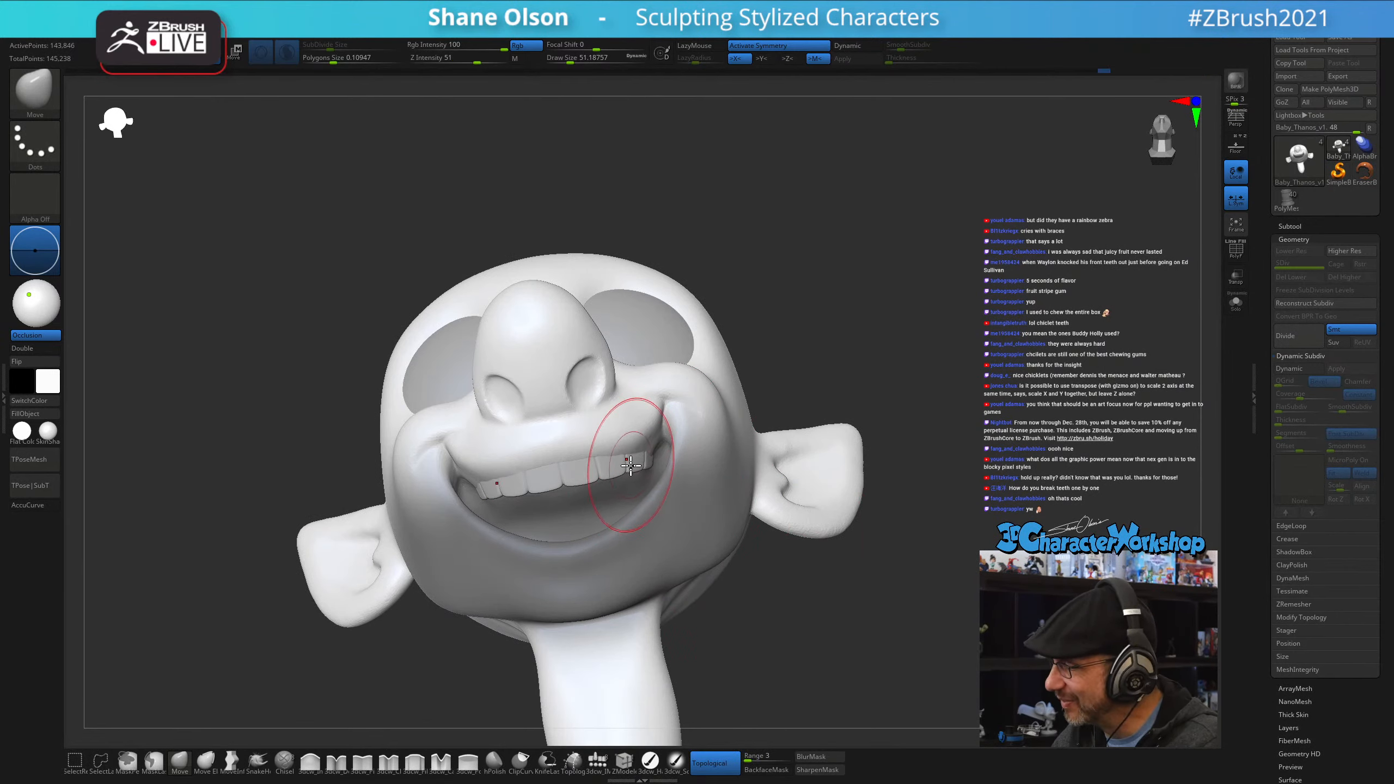
right_click_drag(649, 456, 655, 462)
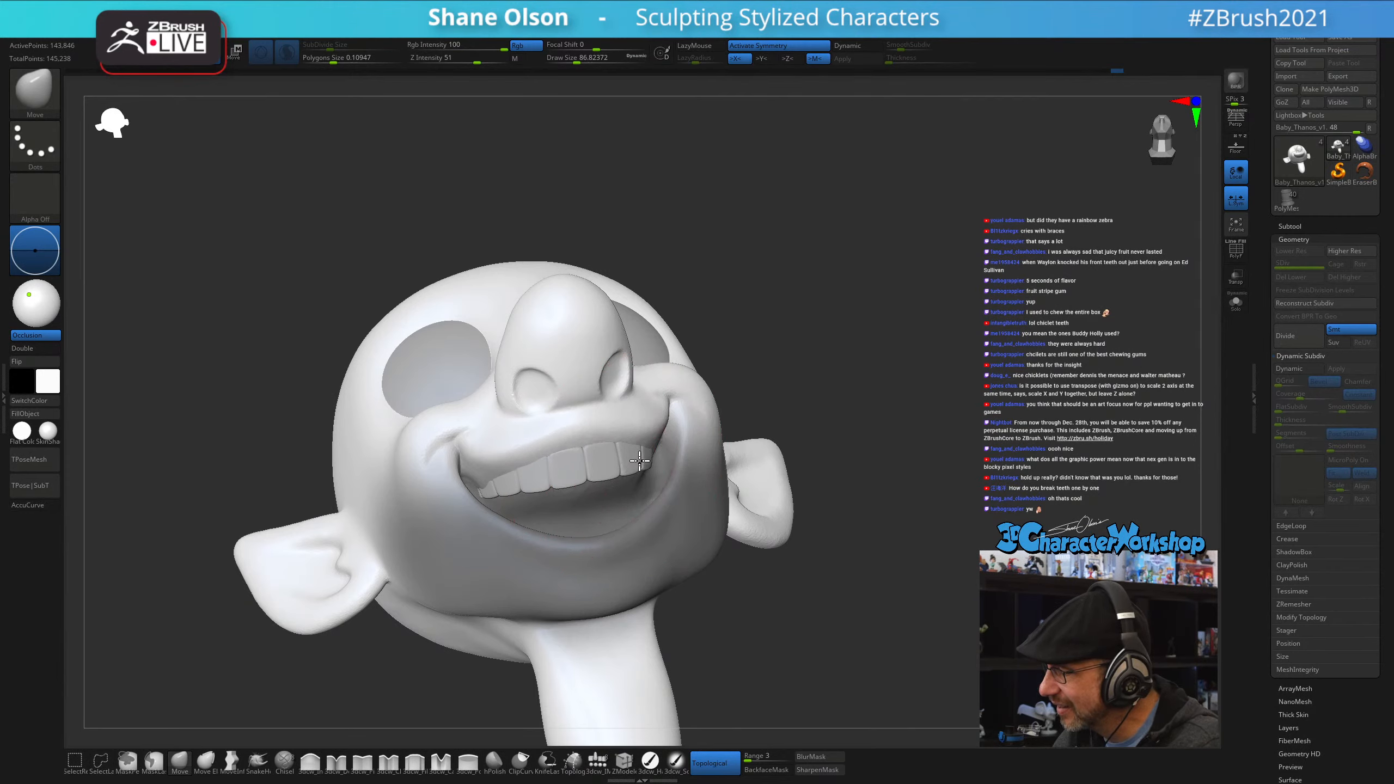
mouse_move(648, 456)
right_mouse_down()
mouse_move(554, 491)
mouse_move(623, 461)
mouse_move(591, 422)
right_mouse_up()
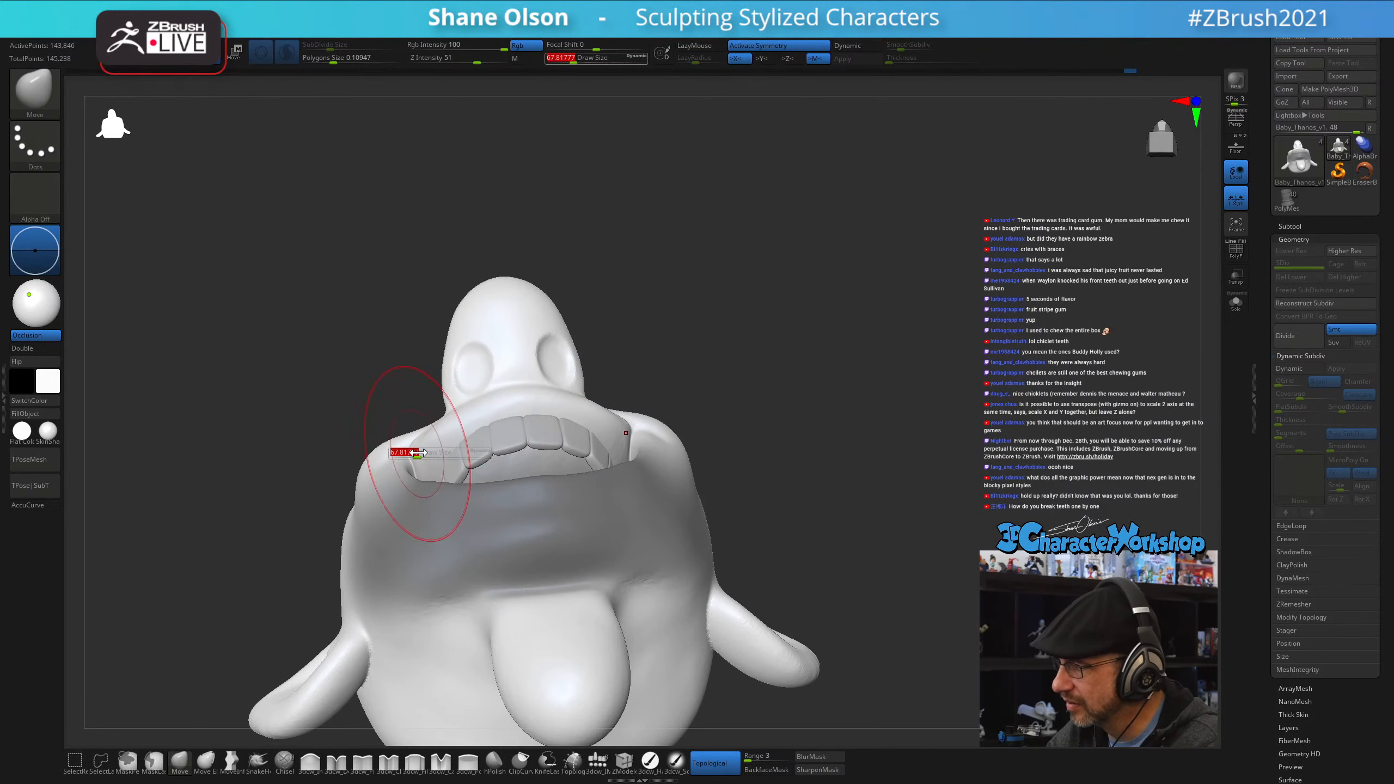
mouse_move(401, 392)
left_mouse_down("ctrl")
mouse_move(464, 466)
mouse_move(427, 480)
left_mouse_up("ctrl")
- Reshape the lower lip and chin from several angles with the Move brush, ending at a Draw Size of about 46
mouse_move(628, 419)
right_mouse_down()
mouse_move(651, 458)
mouse_move(631, 553)
right_mouse_up()
key("s")
left_click_drag(623, 553, 622, 554)
left_click_drag(630, 522, 622, 522)
right_click_drag(610, 565, 611, 559)
key("s")
left_click_drag(615, 559, 620, 559)
right_click_drag(622, 529, 610, 573)
left_click_drag(595, 593, 579, 612)
right_click_drag(604, 594, 656, 598)
mouse_move(635, 527)
right_mouse_down()
mouse_move(624, 553)
mouse_move(686, 566)
mouse_move(740, 548)
mouse_move(709, 489)
right_mouse_up()
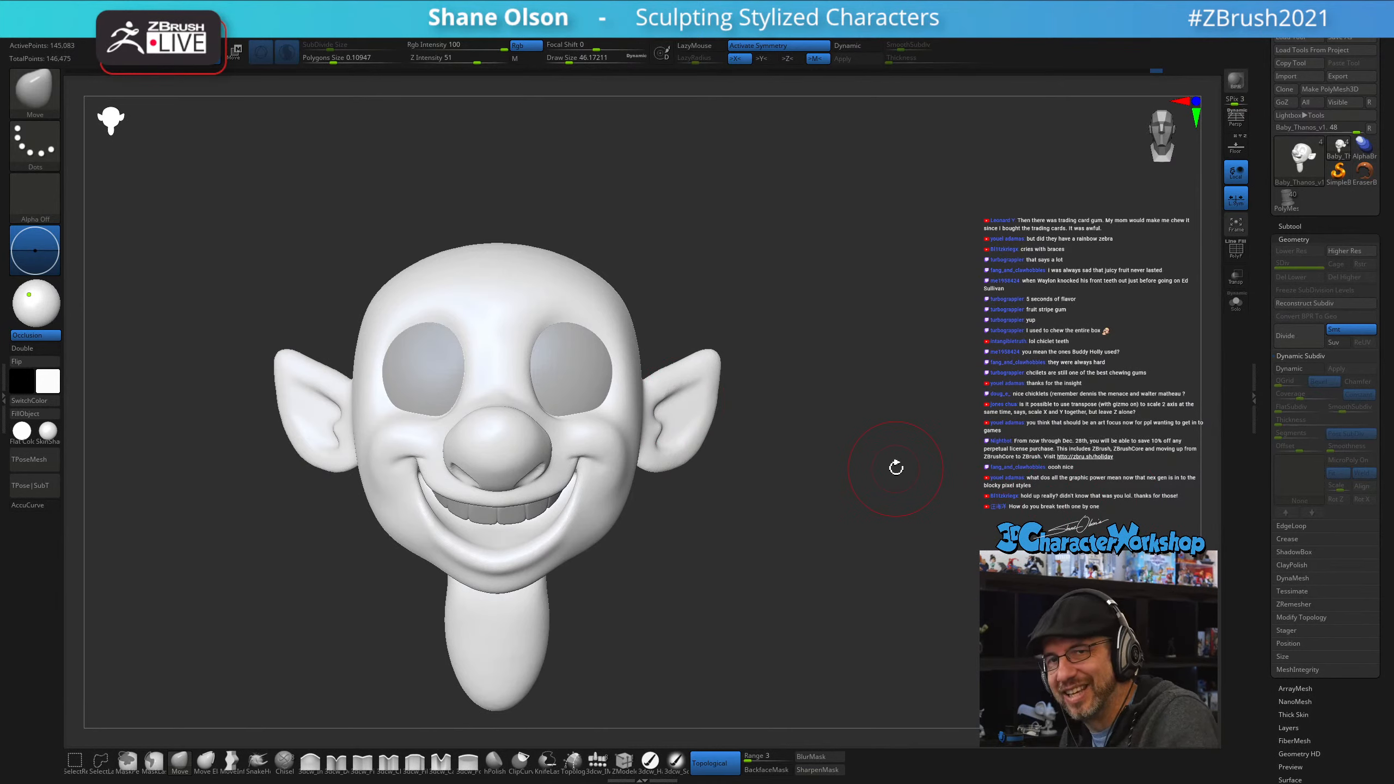
- Enlarge the Move brush to a Draw Size of about 104 and adjust the cheeks and jawline
key("s")
left_click_drag(684, 582, 691, 585)
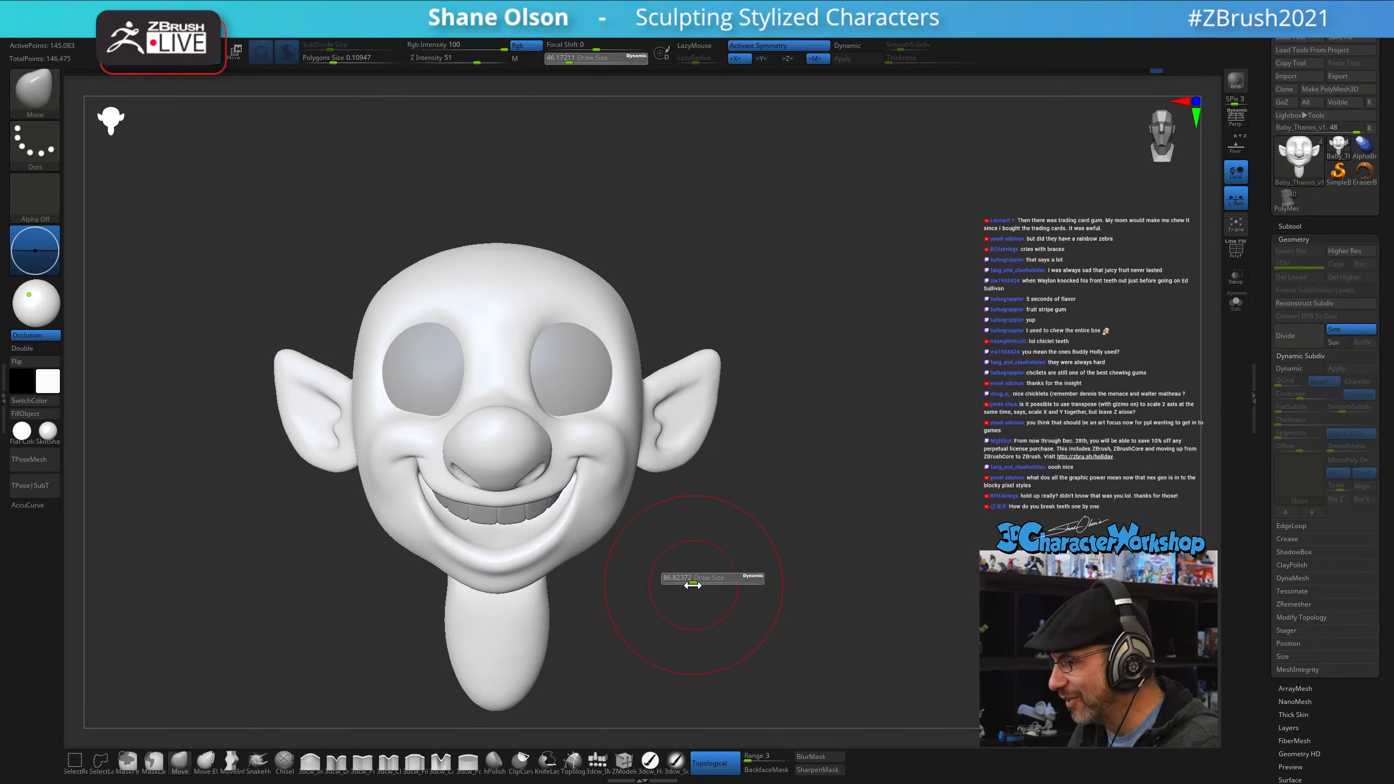
key("s")
left_click_drag(376, 532, 392, 524)
key("s")
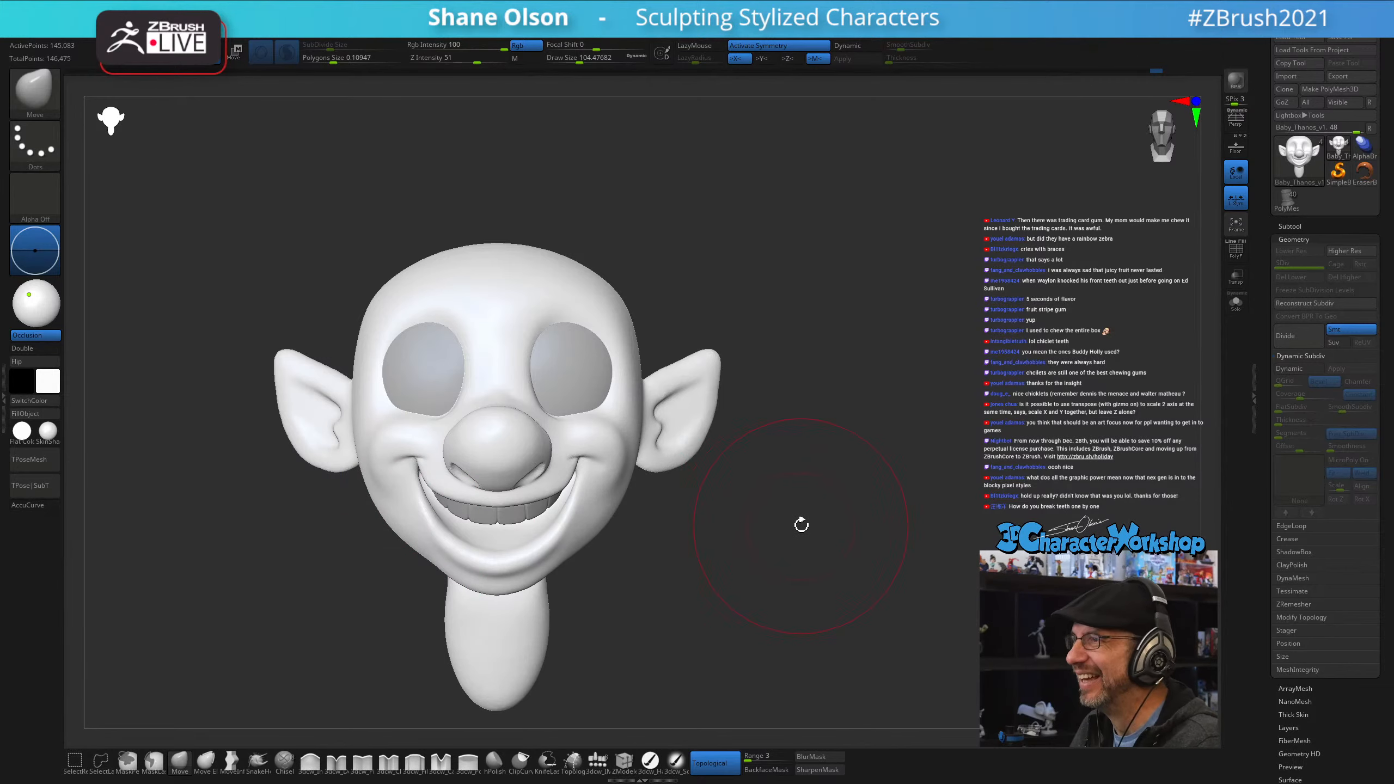
left_click_drag(799, 523, 781, 520)
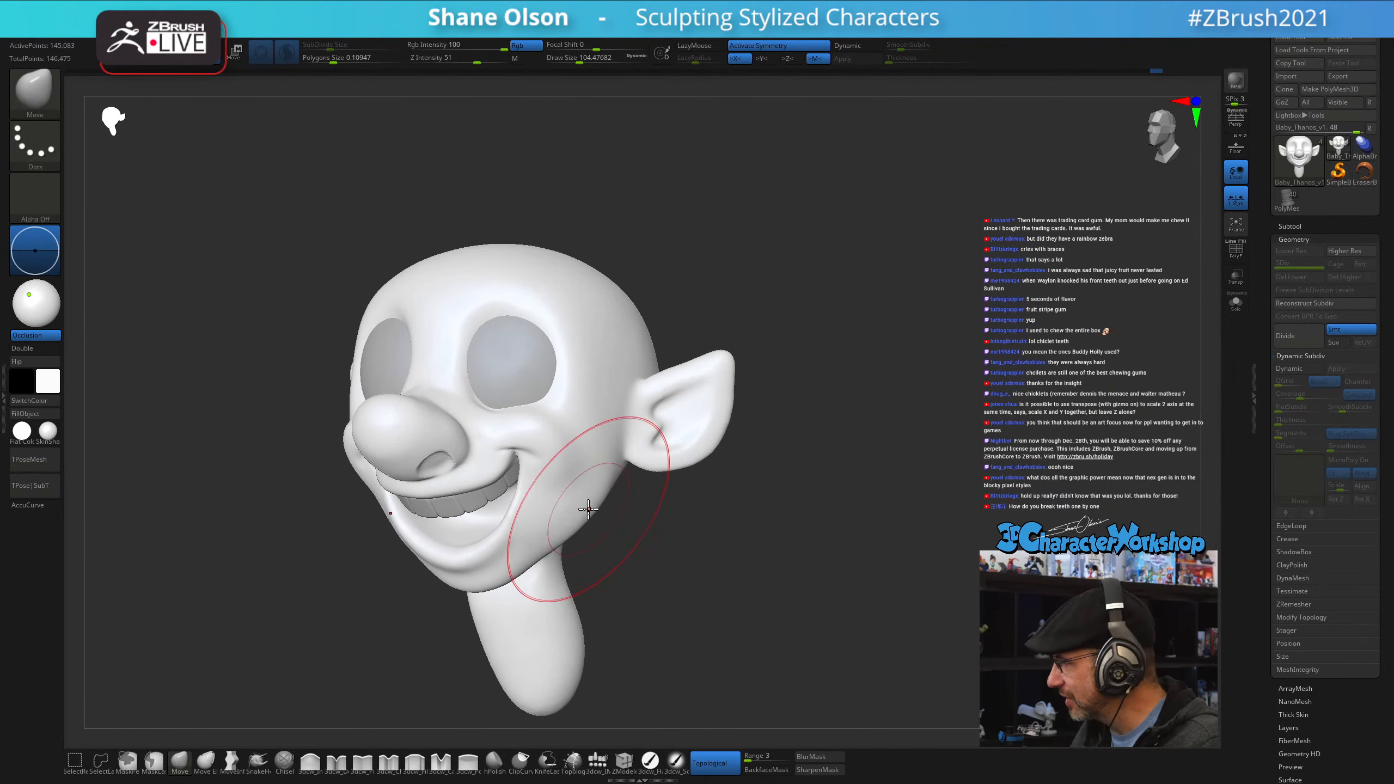
left_click_drag(660, 551, 676, 554)
- Refine the side of the jaw with the Move brush at a Draw Size of about 97 and smooth the cheek
key("s")
left_click(664, 593)
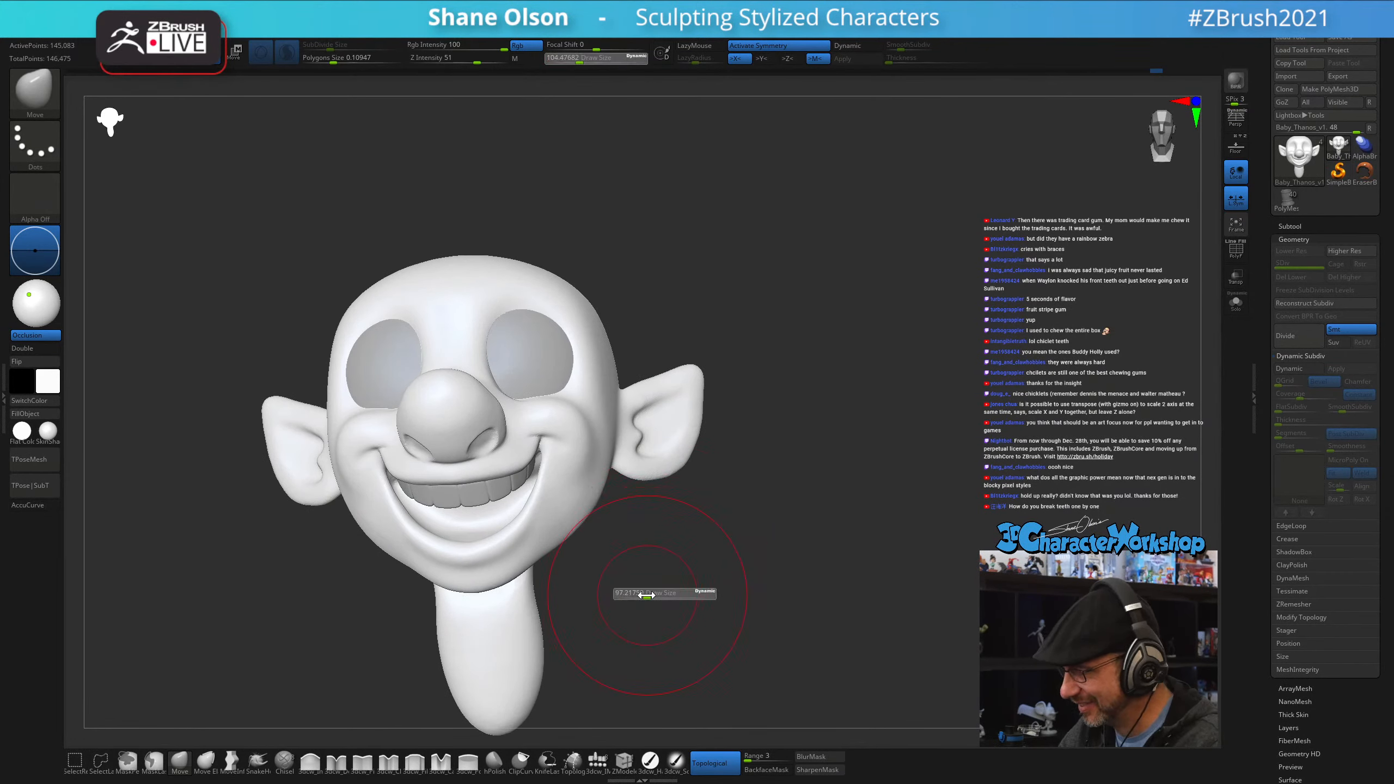
key("s")
left_click(542, 567)
left_click_drag(532, 567, 564, 540)
left_click_drag(600, 472, 604, 481, "shift")
mouse_move(673, 508)
left_mouse_down()
mouse_move(601, 526)
mouse_move(678, 494)
left_mouse_up()
- Pull the ears closer to the head with the Move brush at a Draw Size of about 116
key("s")
left_click(645, 439)
left_click_drag(677, 408, 637, 455)
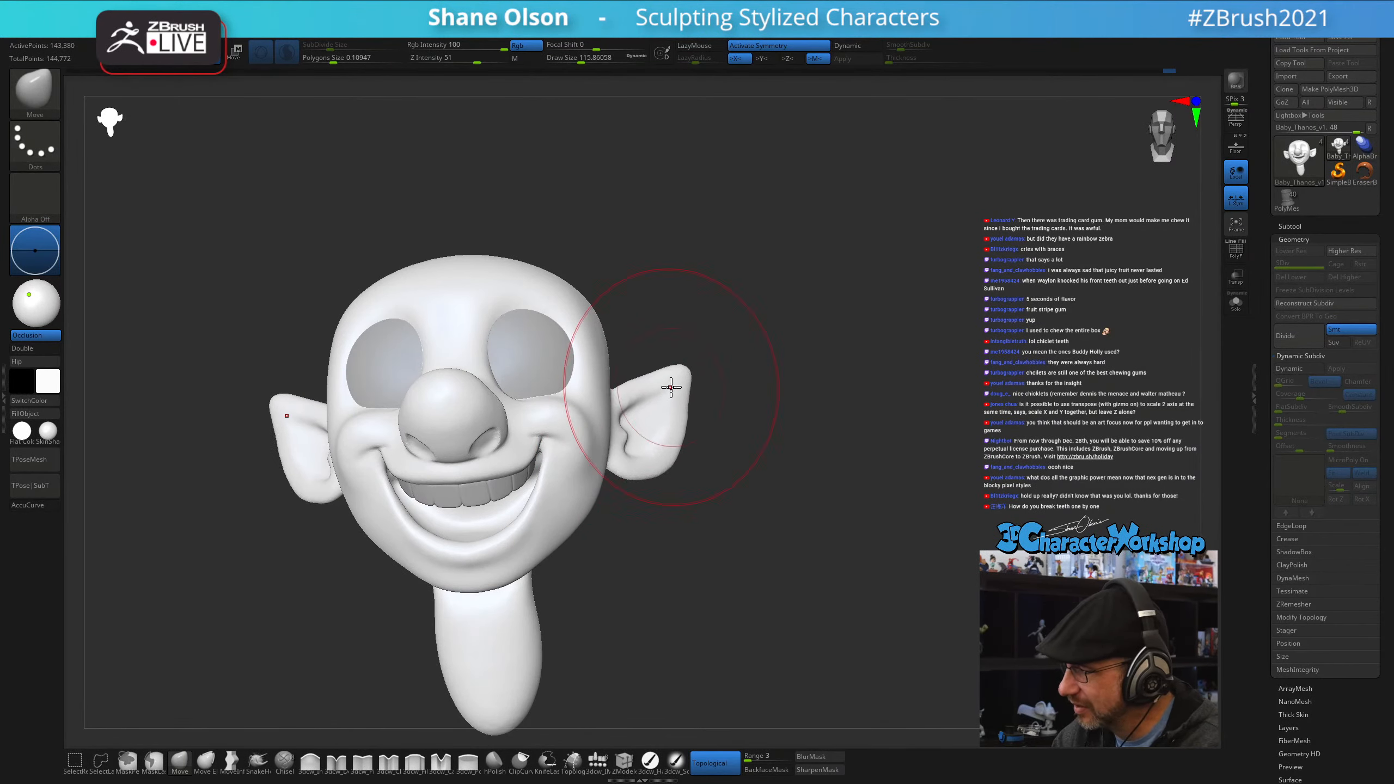
left_click_drag(671, 387, 666, 390)
right_click_drag(669, 429, 626, 446)
mouse_move(664, 397)
right_mouse_down()
mouse_move(638, 489)
mouse_move(647, 455)
mouse_move(610, 454)
right_mouse_up()
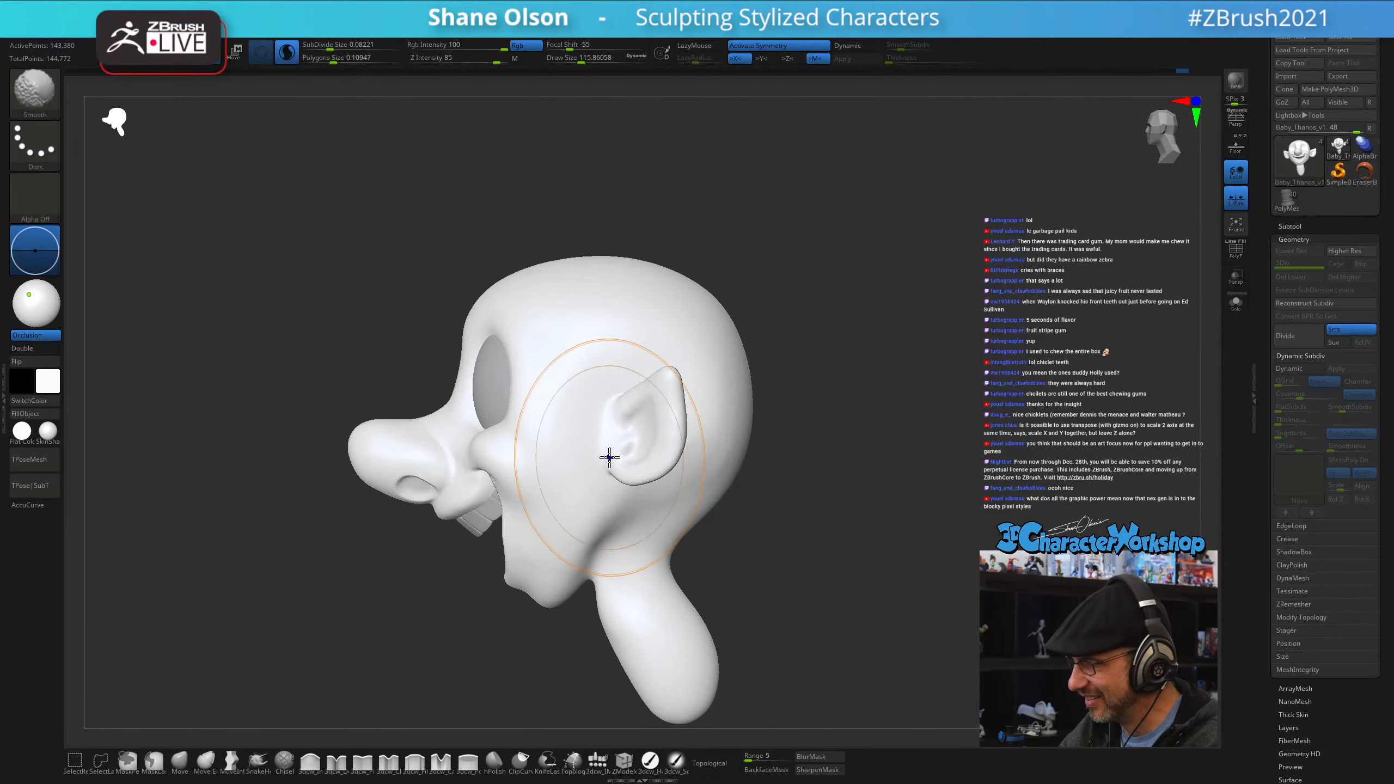
- Blend the jaw and back of the head into the neck in profile using the Move and Smooth brushes
left_click_drag(620, 554, 602, 549)
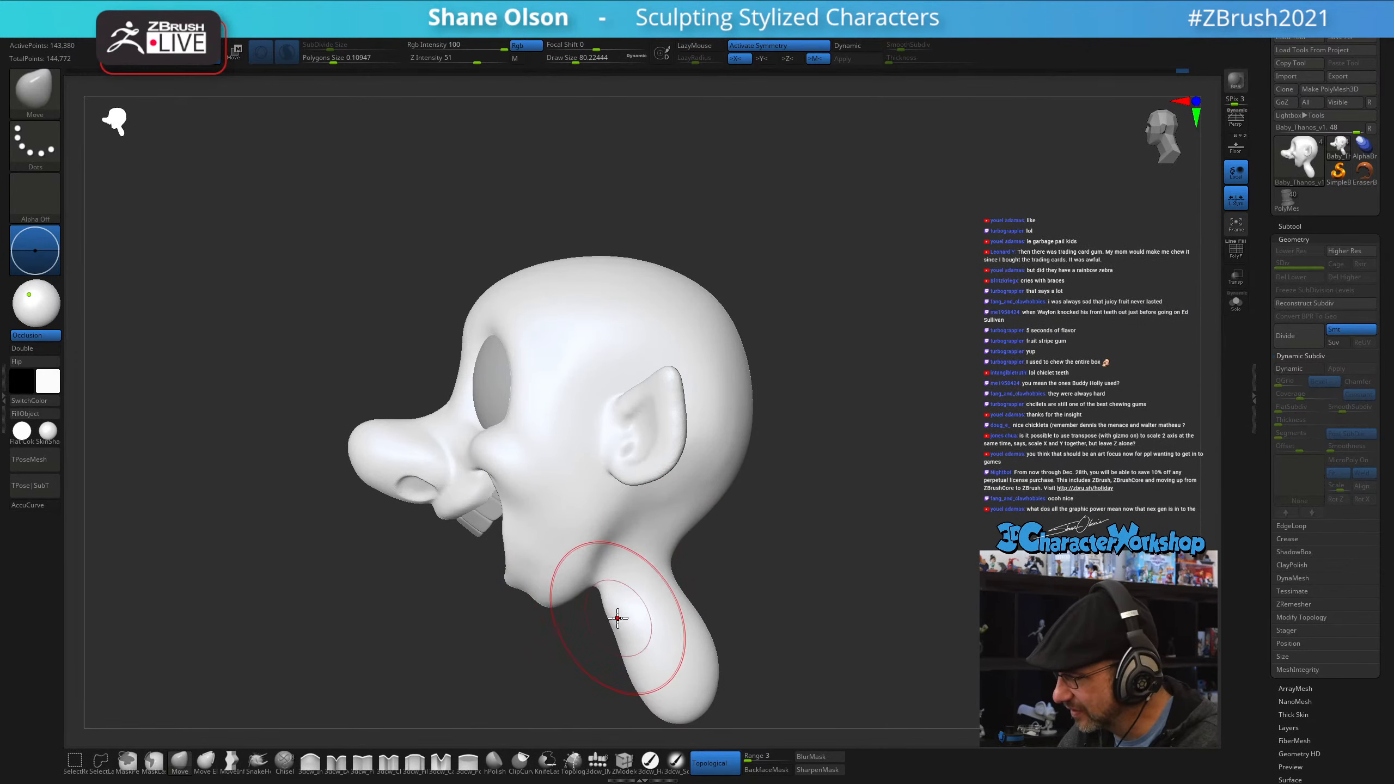
key("shift")
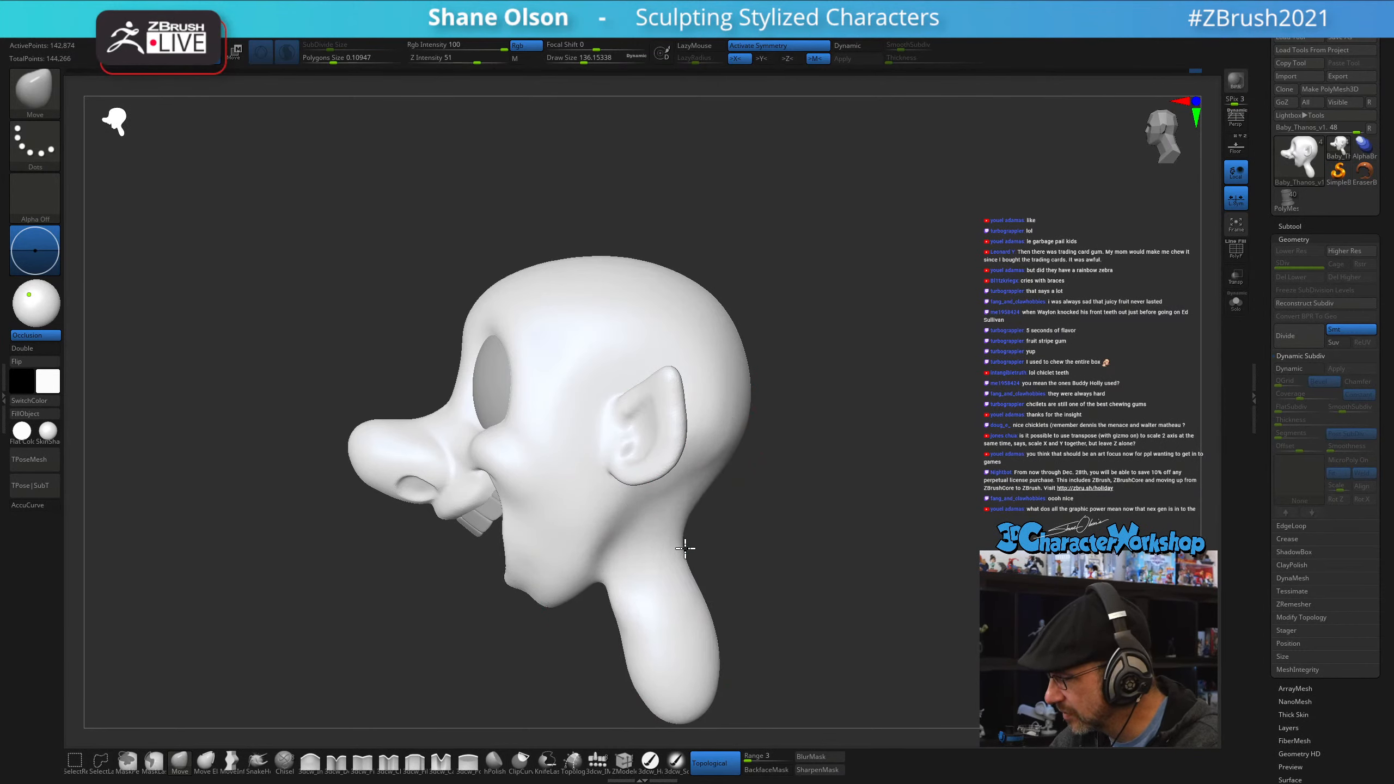
key("shift")
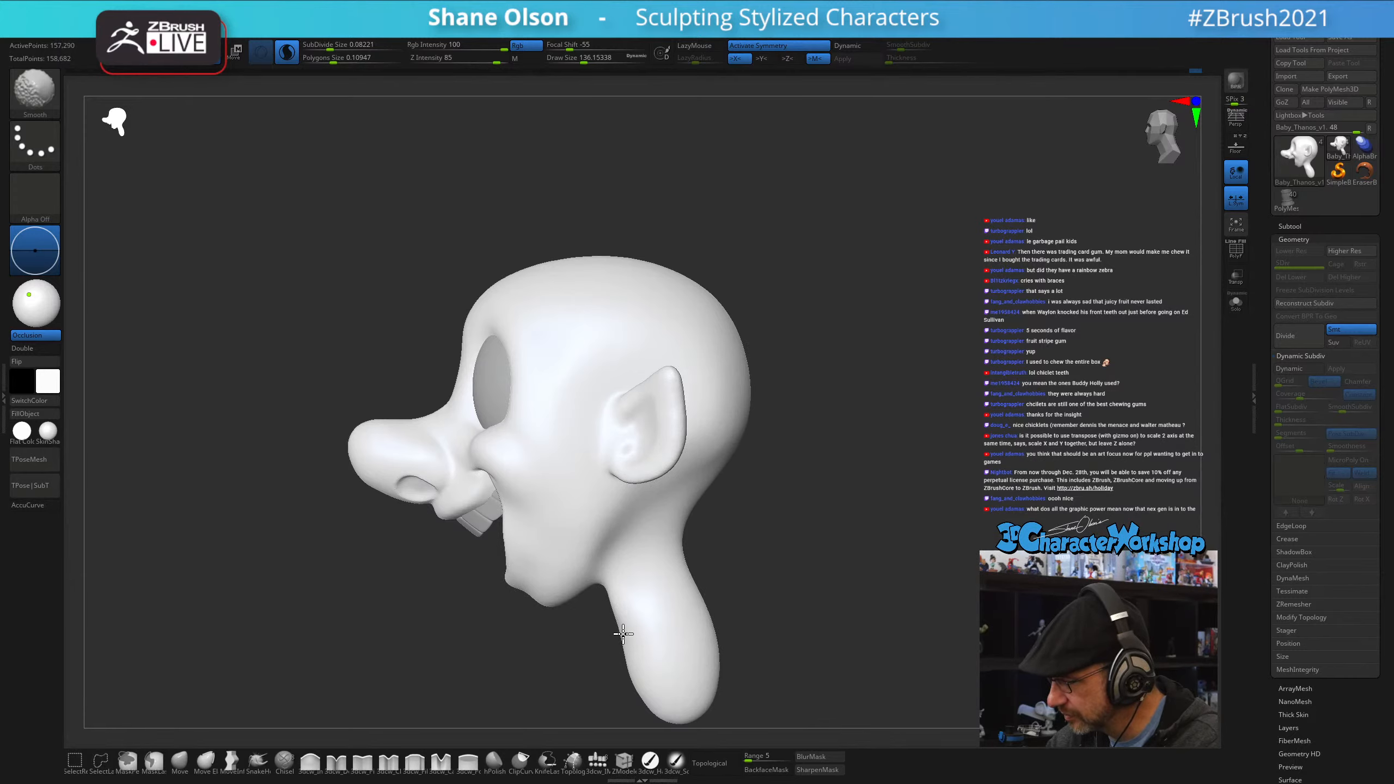
left_click_drag(648, 684, 653, 657, "shift")
mouse_move(679, 594)
right_mouse_down("ctrl")
mouse_move(678, 577)
mouse_move(777, 574)
mouse_move(703, 560)
right_mouse_up("ctrl")
- Refine the neck and the underside of the jaw with the Move brush at a Draw Size of about 97
key("s")
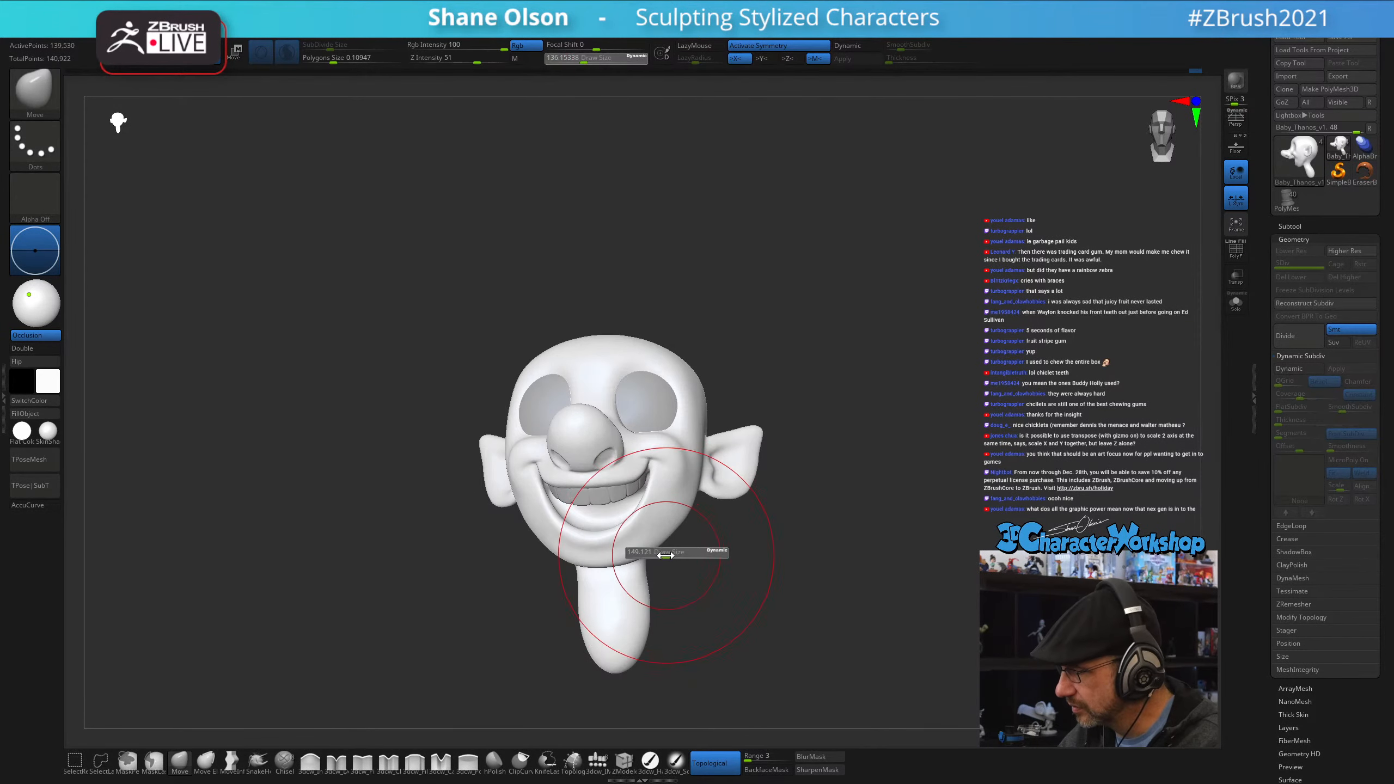
left_click_drag(664, 555, 655, 544)
mouse_move(719, 551)
right_mouse_down()
mouse_move(670, 582)
mouse_move(734, 566)
mouse_move(679, 569)
mouse_move(697, 560)
right_mouse_up()
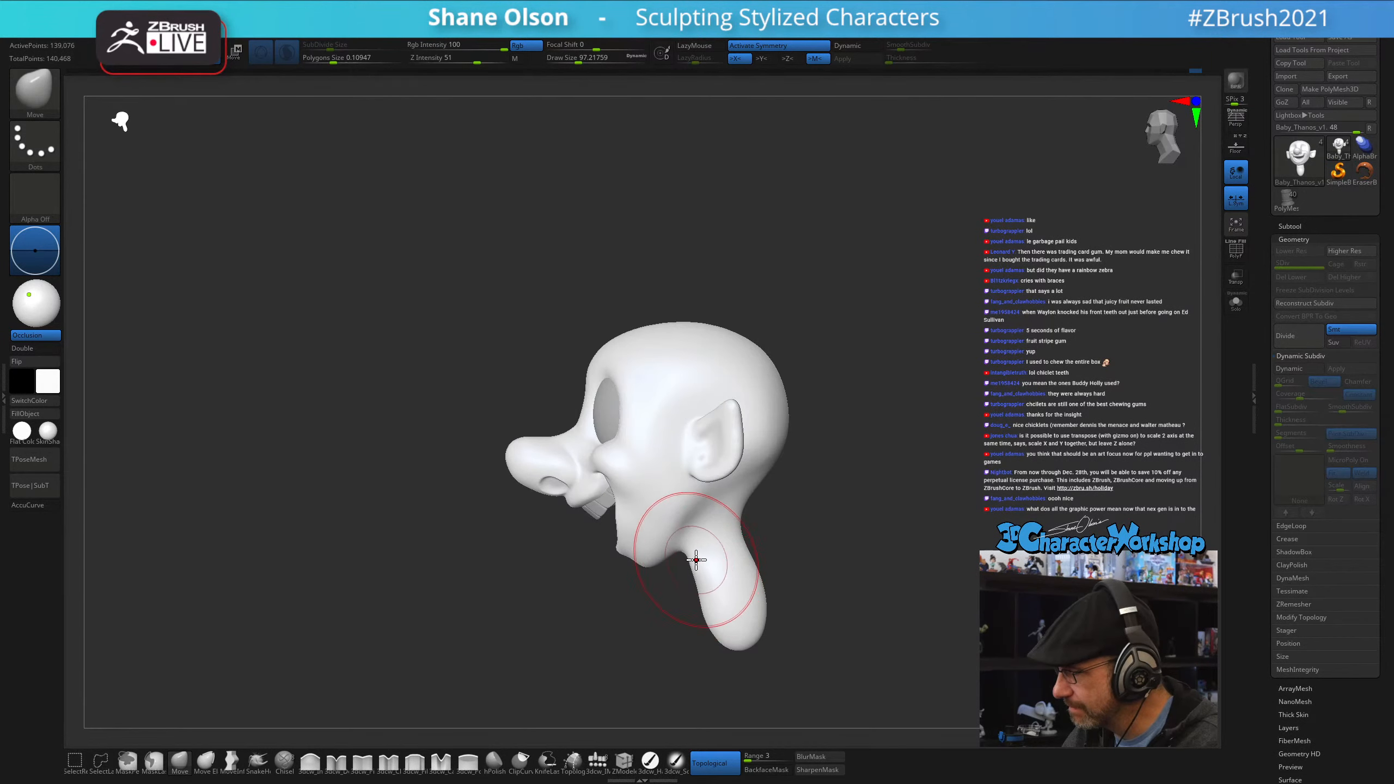
- Reduce the Draw Size to about 46 and review the open mouth and jaw from the profile and the front
right_click_drag(637, 508, 635, 533, "ctrl")
key("s")
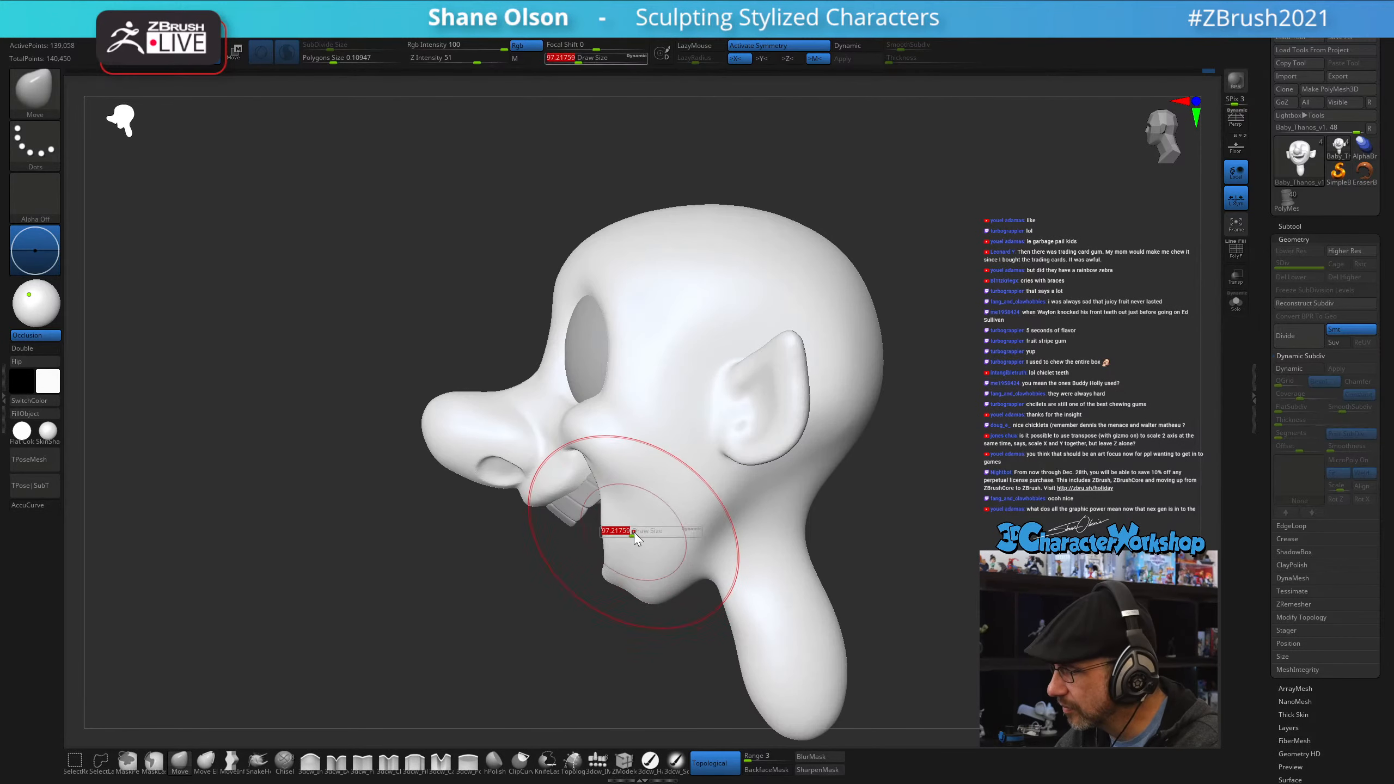
left_click_drag(634, 533, 603, 523)
key("s")
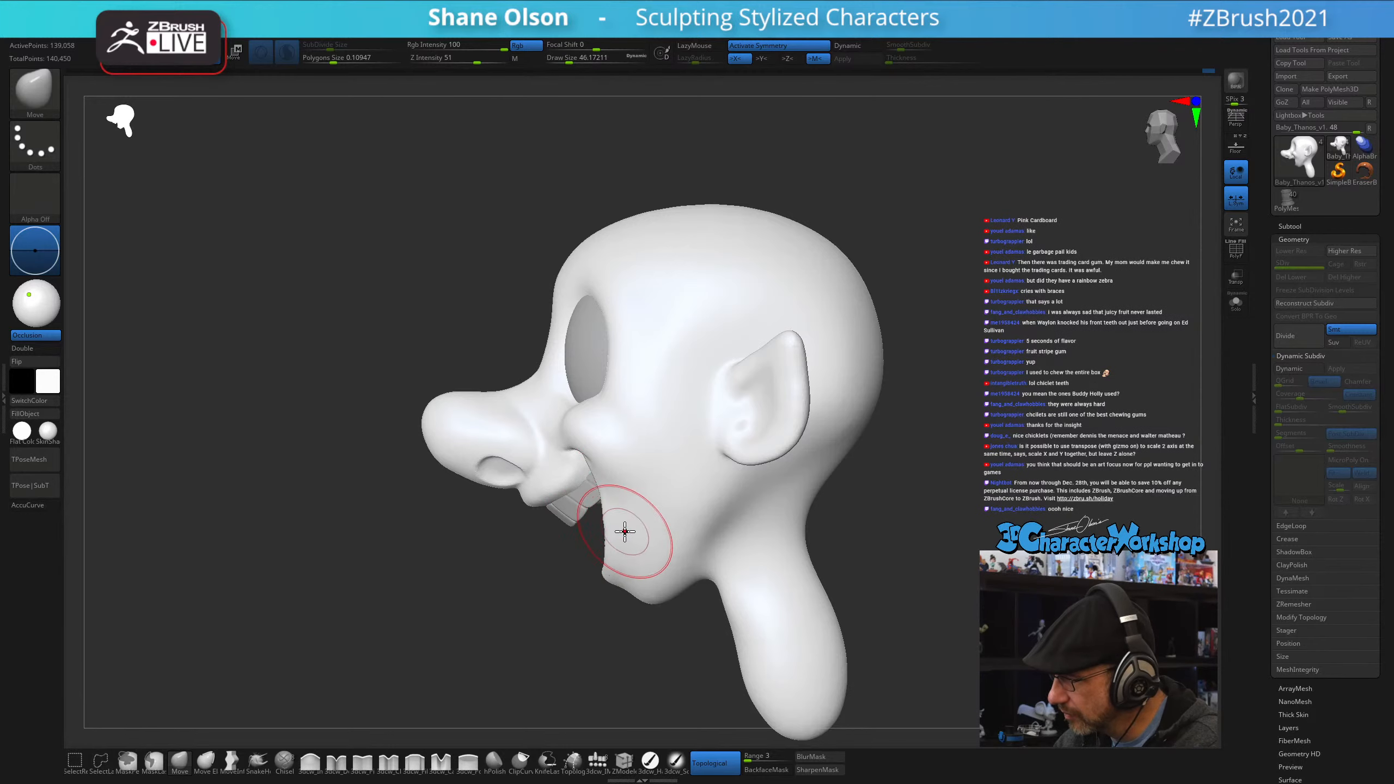
mouse_move(623, 529)
right_mouse_down("shift")
mouse_move(691, 518)
mouse_move(725, 544)
right_mouse_up("shift")
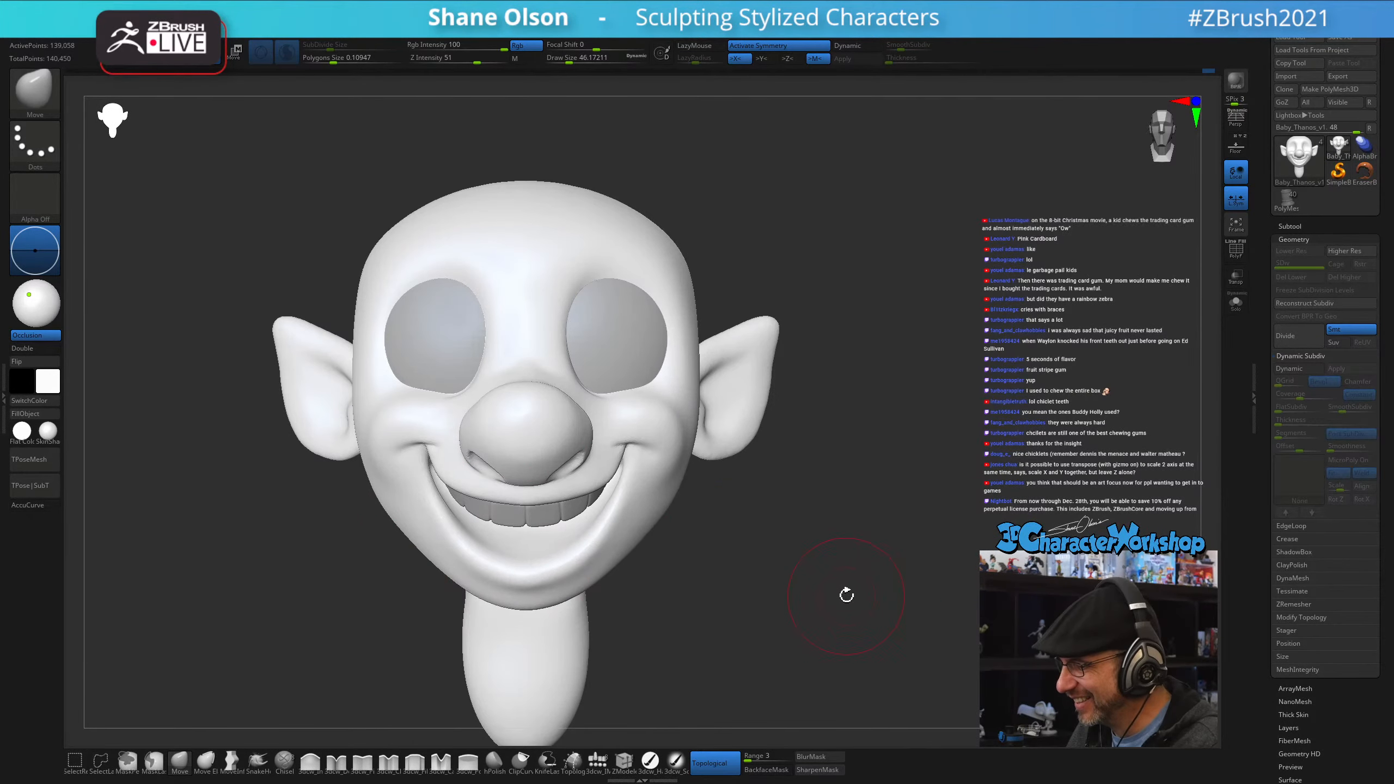
left_click_drag(844, 592, 775, 592)
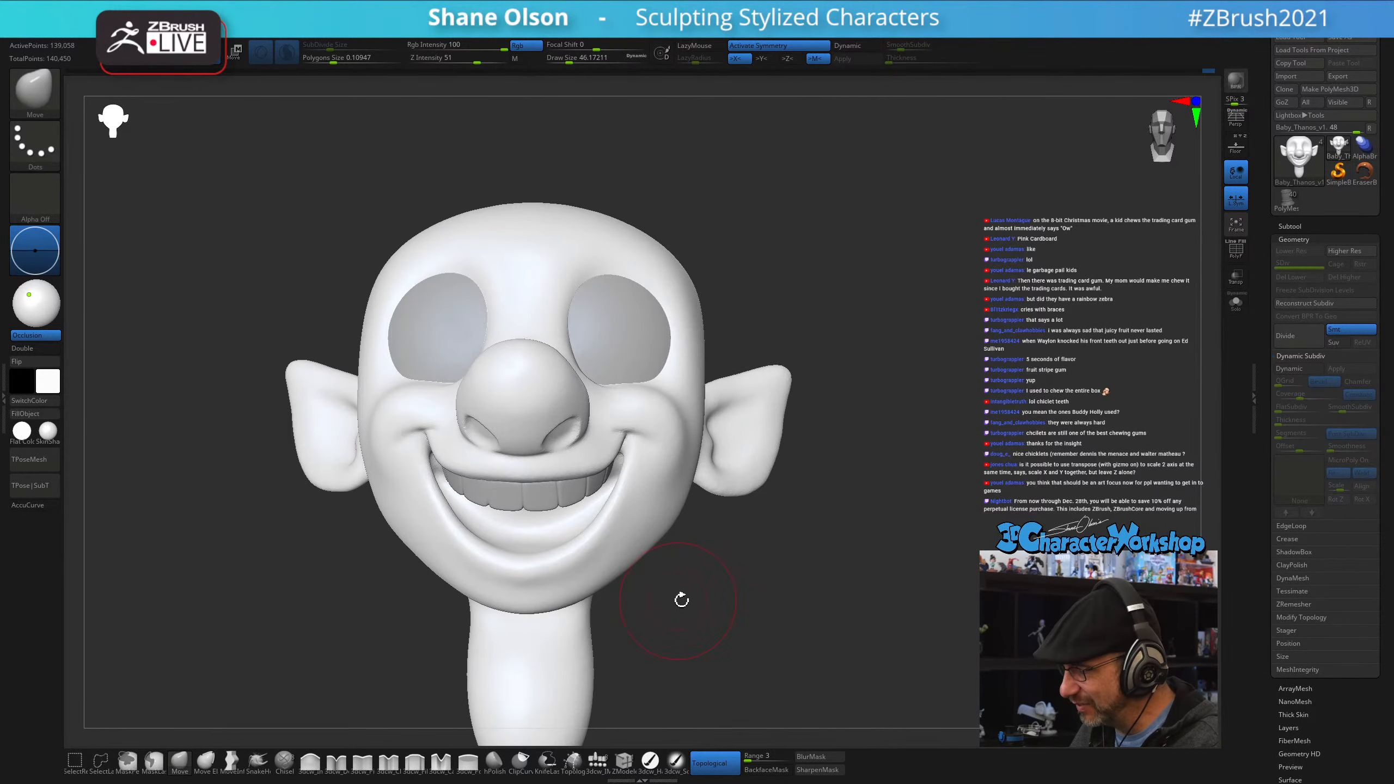
left_click_drag(682, 601, 753, 616)
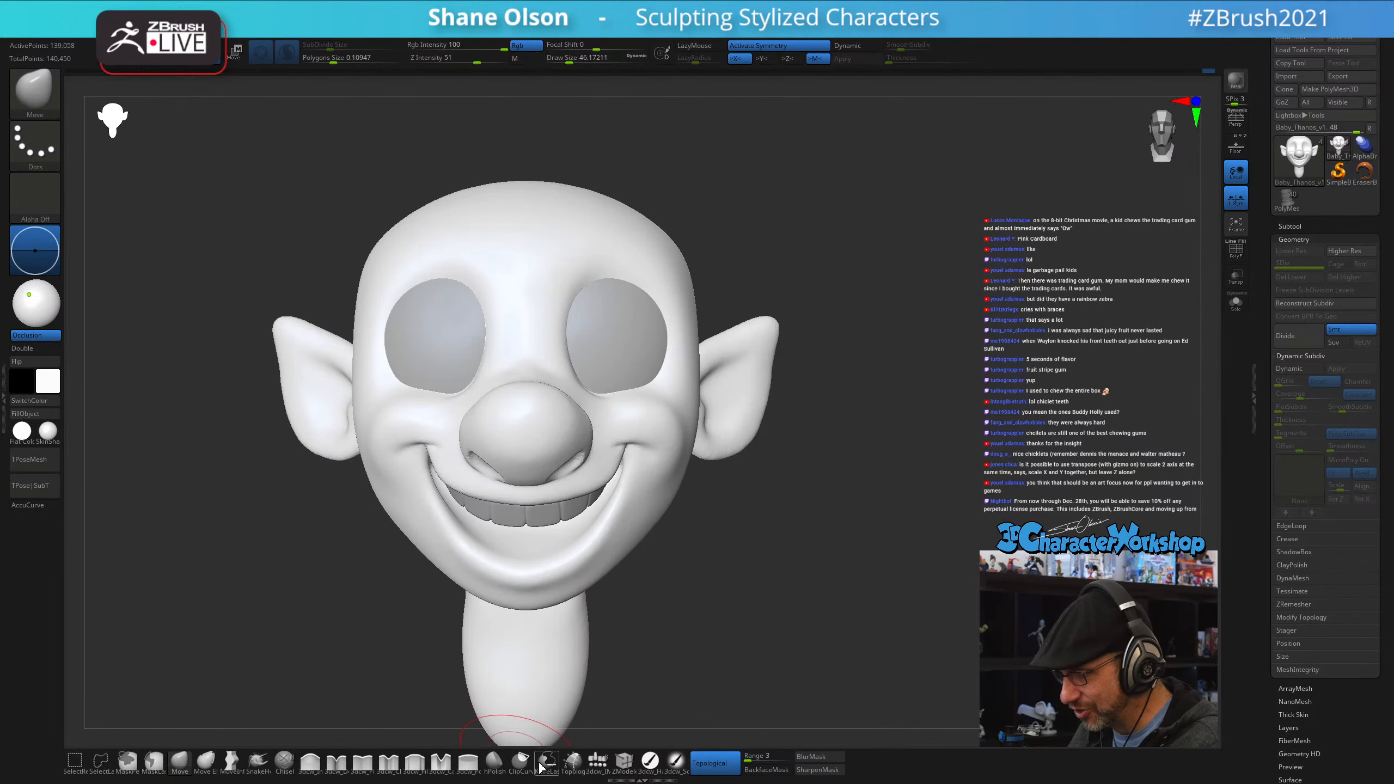
- Insert a QuadSphere-2 mesh inside the mouth, centred below the upper teeth, as a tongue base
left_click(598, 763)
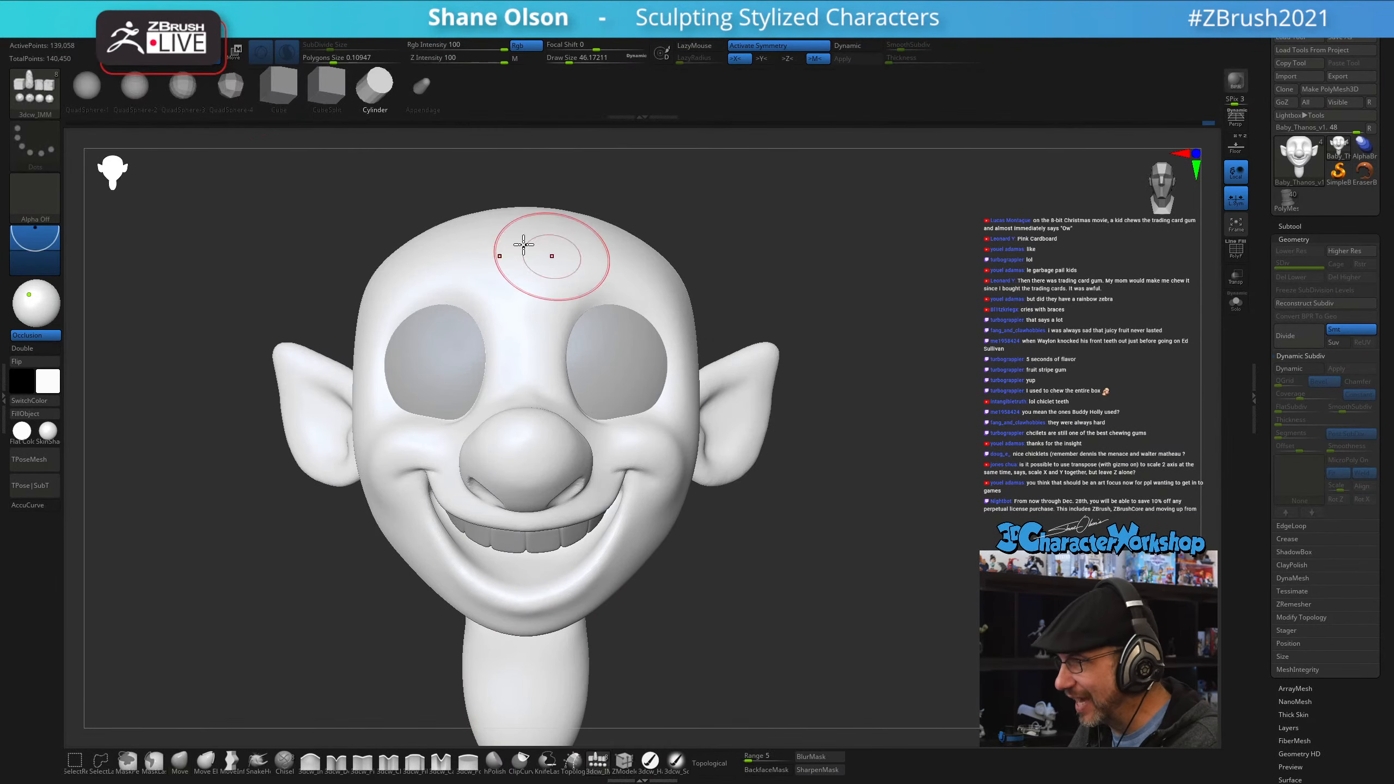
left_click(148, 88)
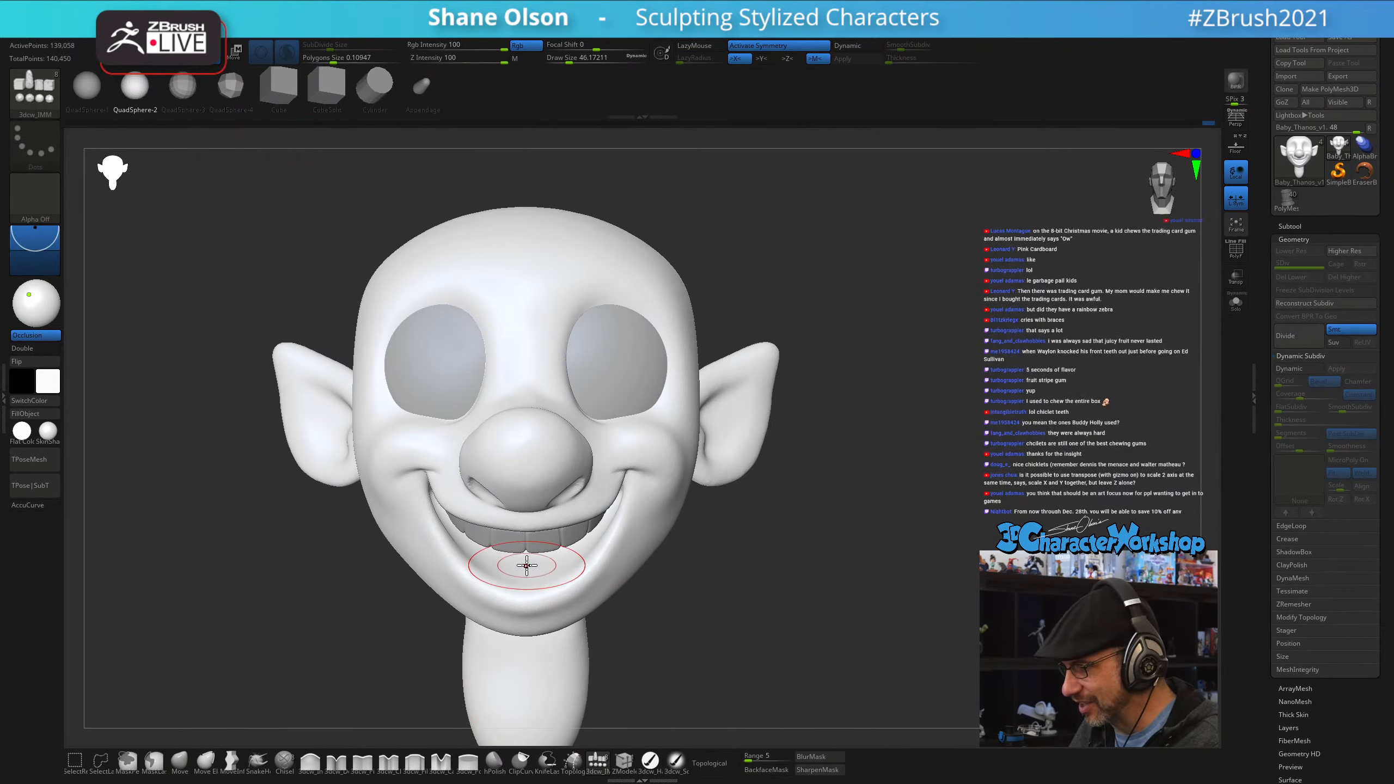
left_click_drag(527, 566, 541, 608)
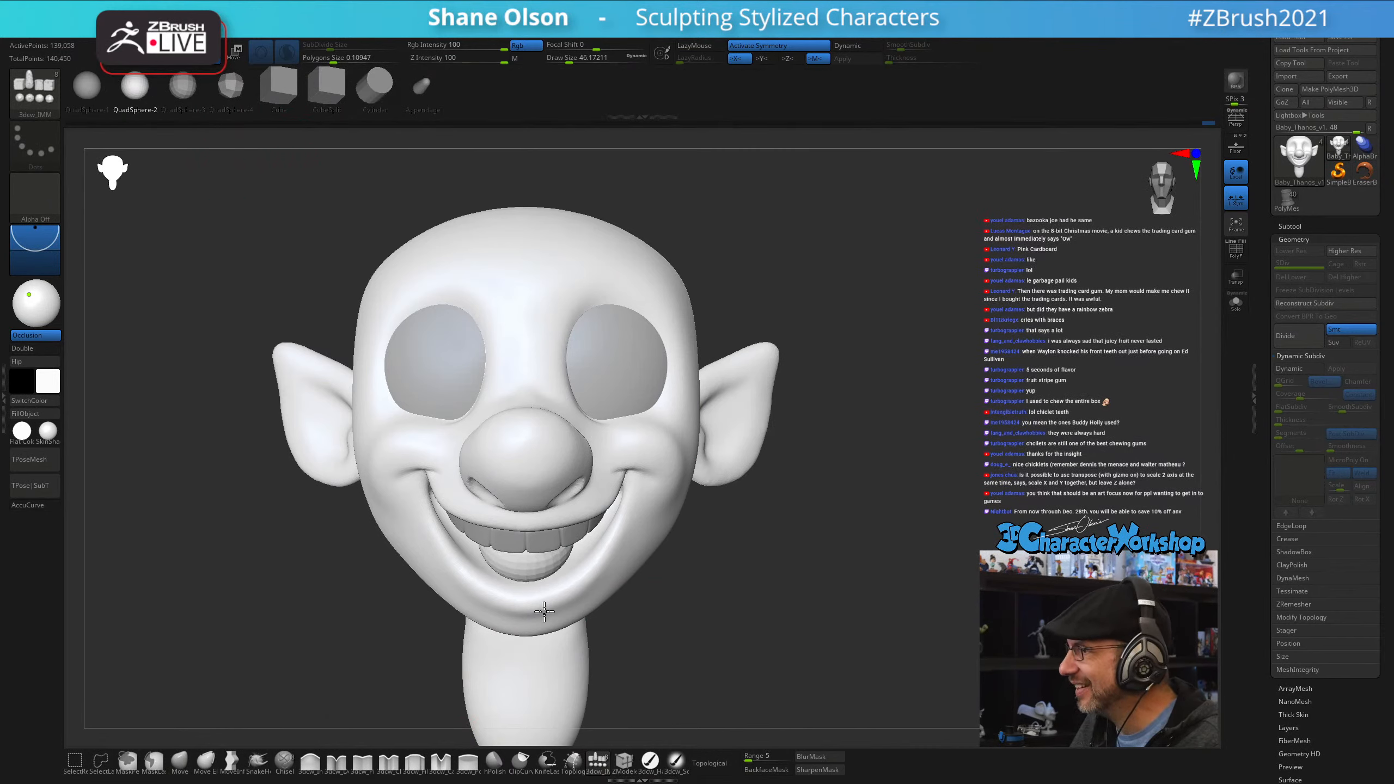
left_click_drag(983, 567, 939, 564)
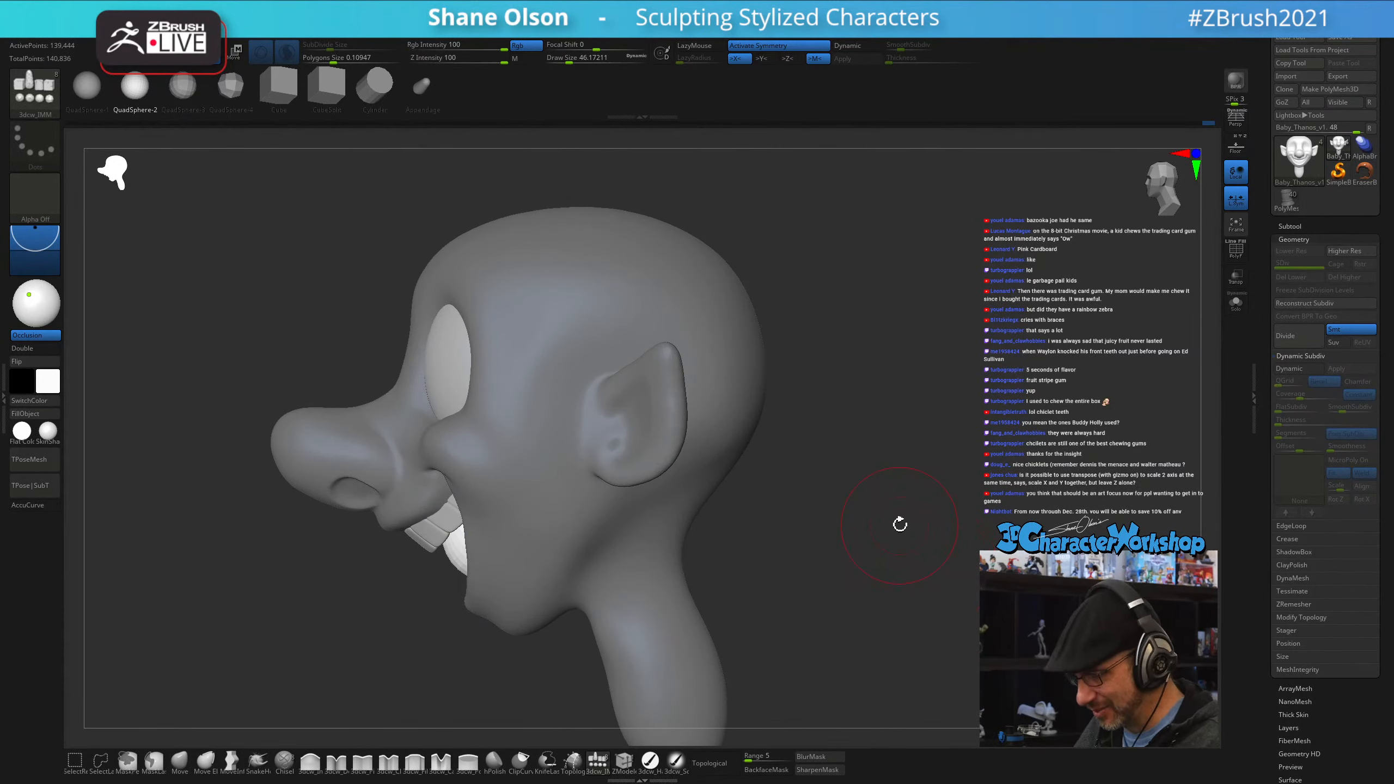
- Scale and reposition the inserted sphere with the transform gizmo so it sits between the upper teeth and lower lip
key("w")
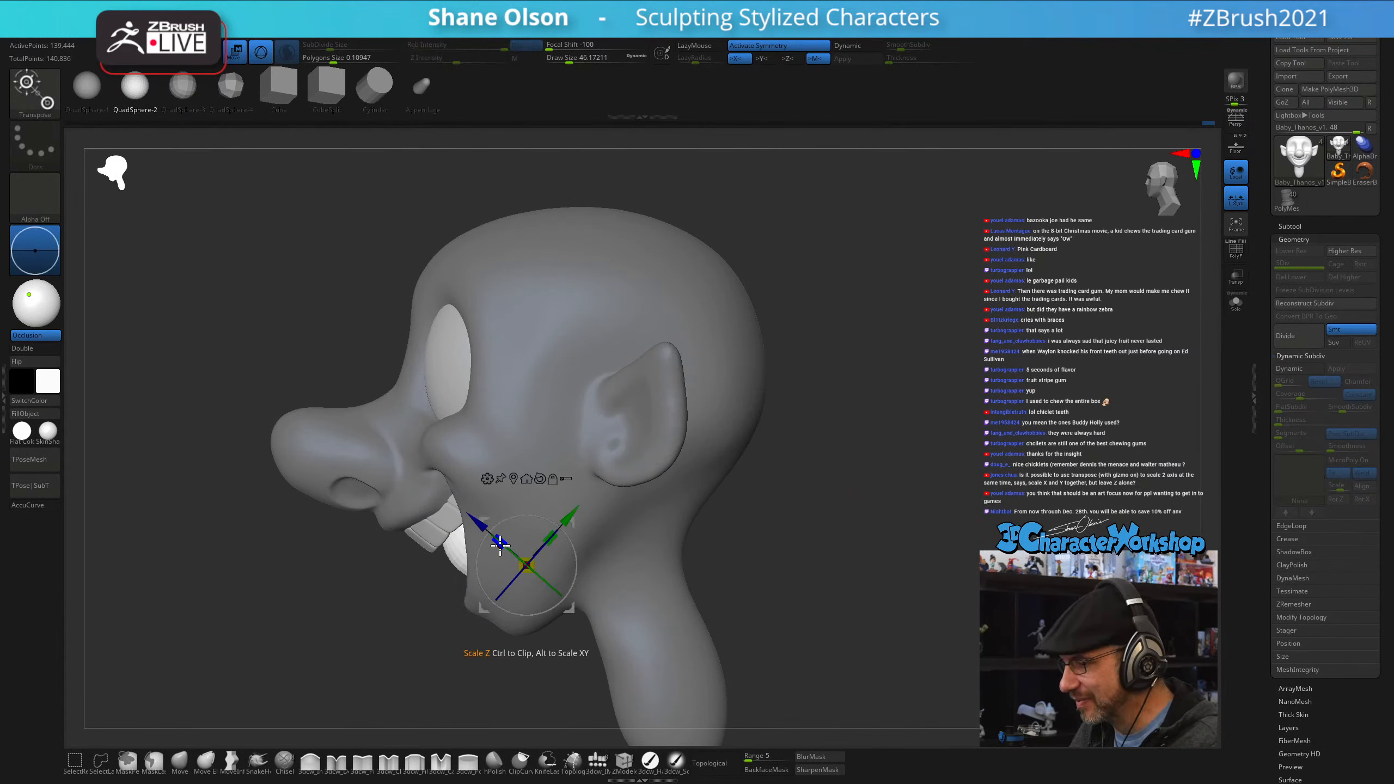
left_click_drag(695, 558, 742, 555)
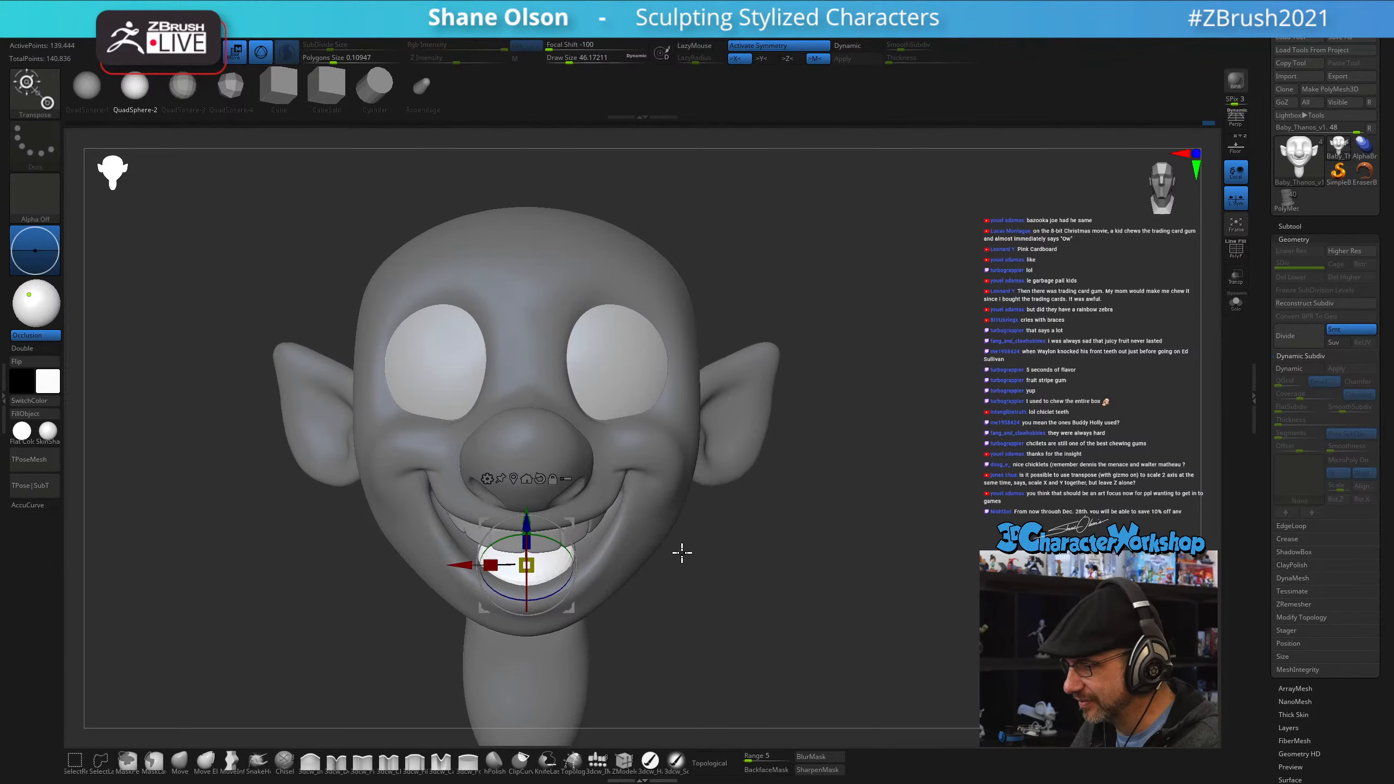
left_click_drag(529, 564, 543, 553)
left_click_drag(847, 569, 802, 572)
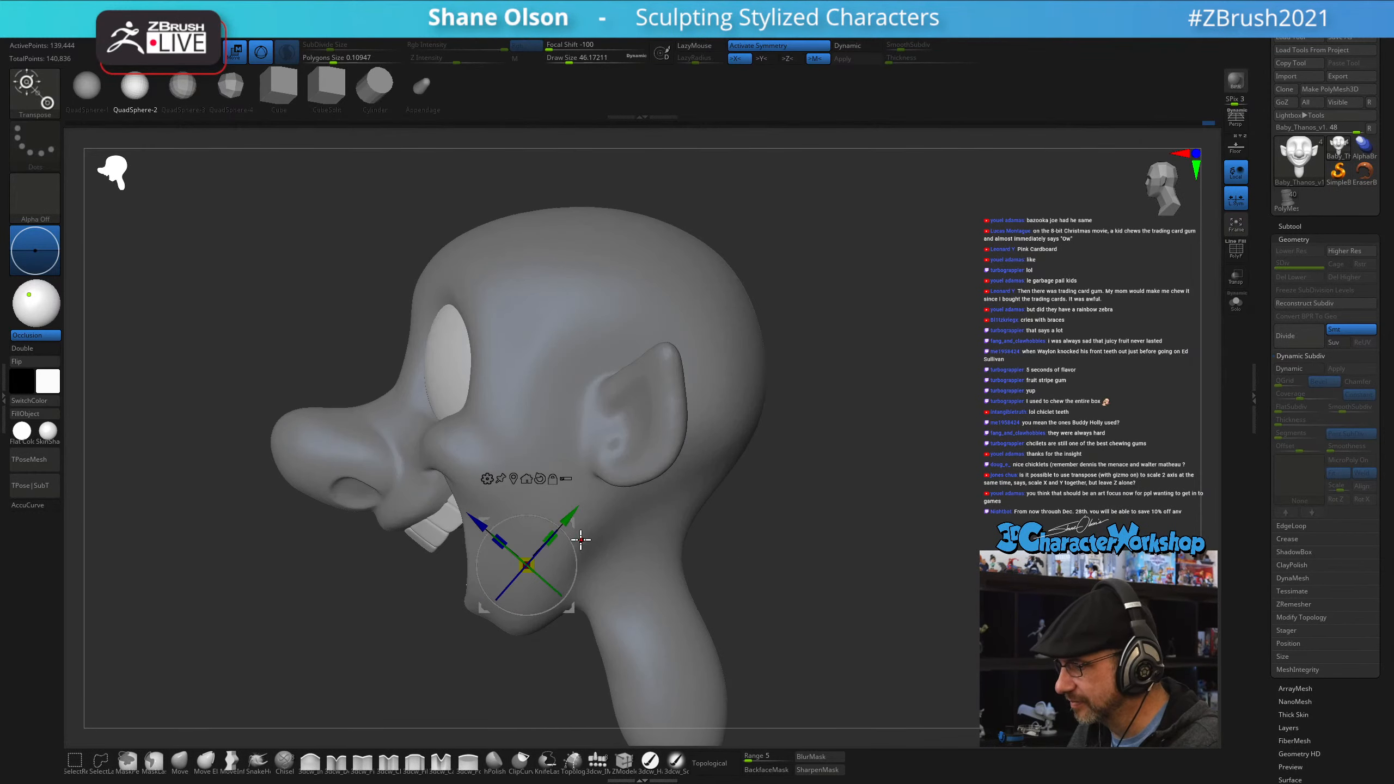
left_click_drag(579, 525, 578, 517)
left_click_drag(865, 525, 921, 526, "shift")
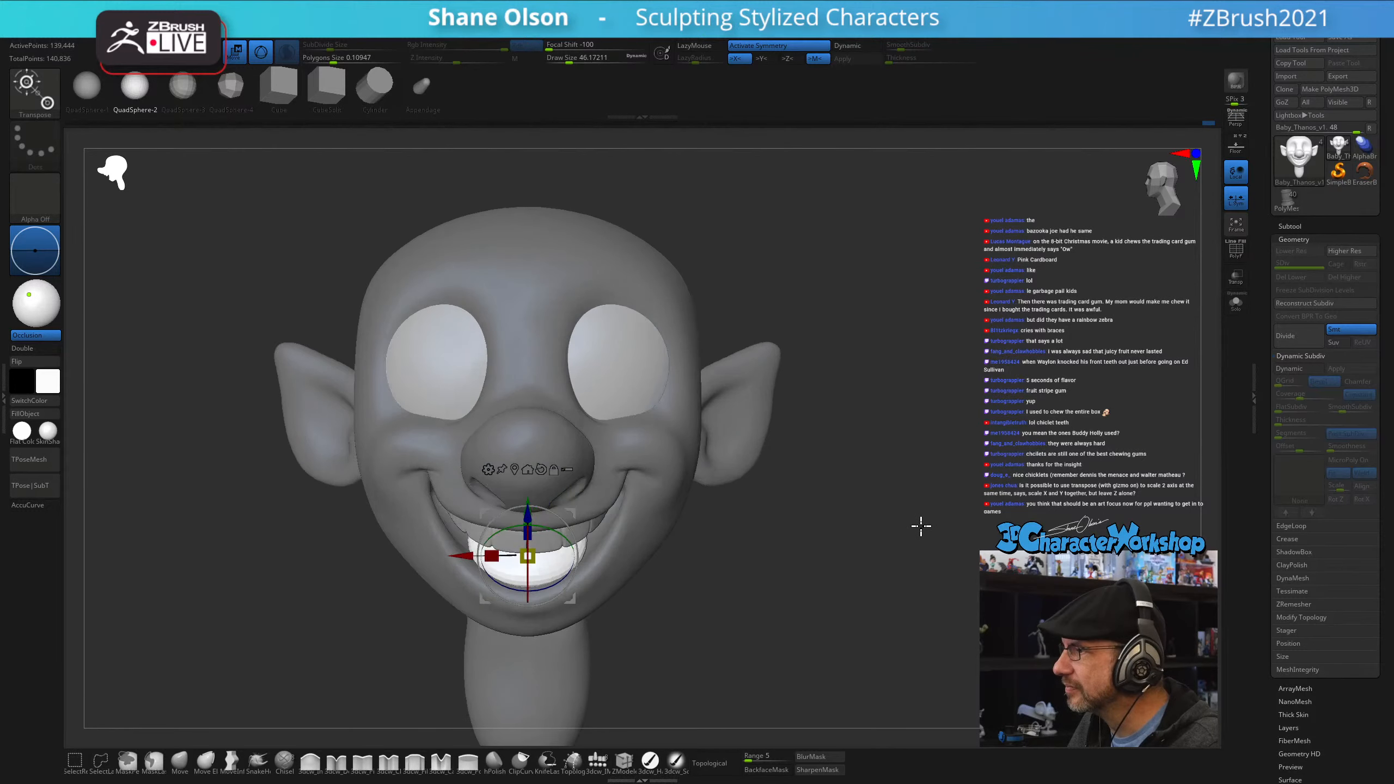
- Split the unmasked tongue sphere into its own subtool and set the Draw Size to about 56
key("space")
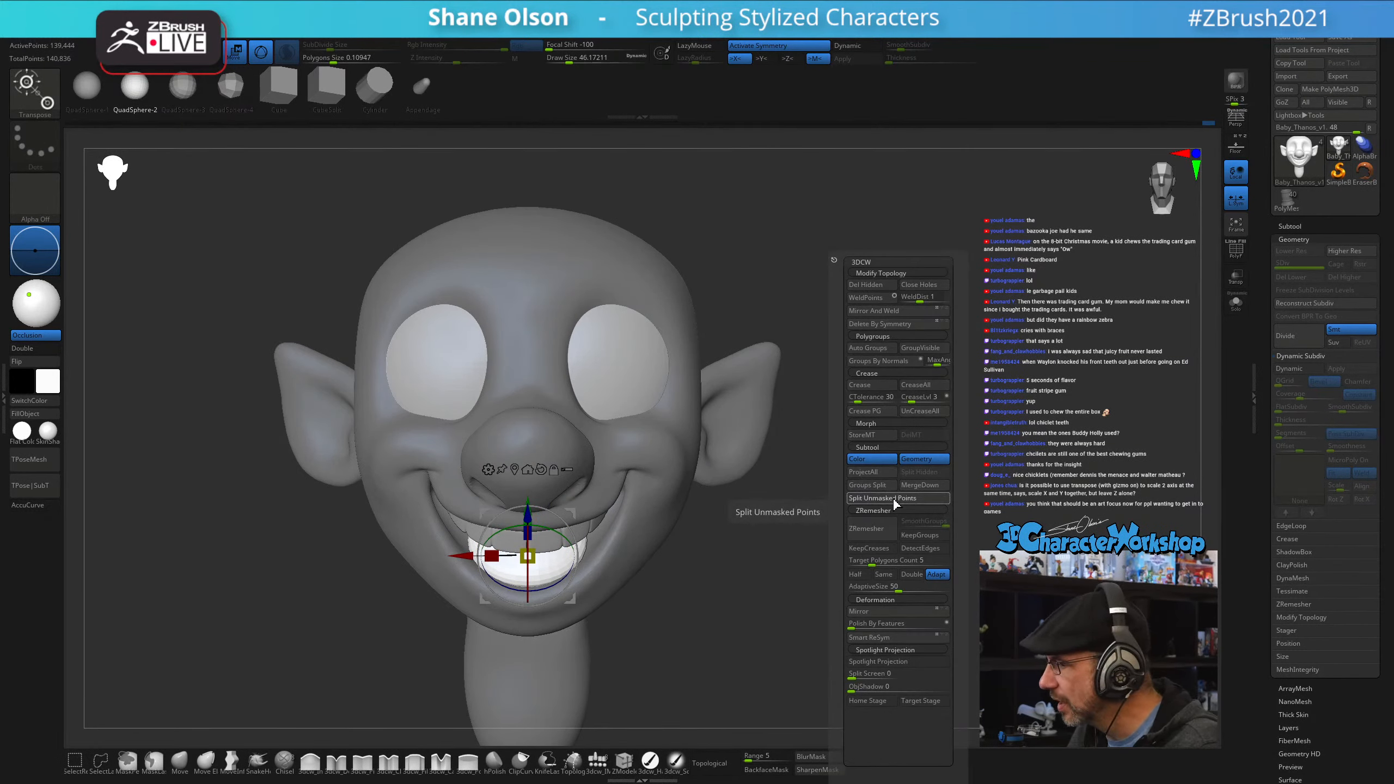
left_click(901, 498)
key("Down")
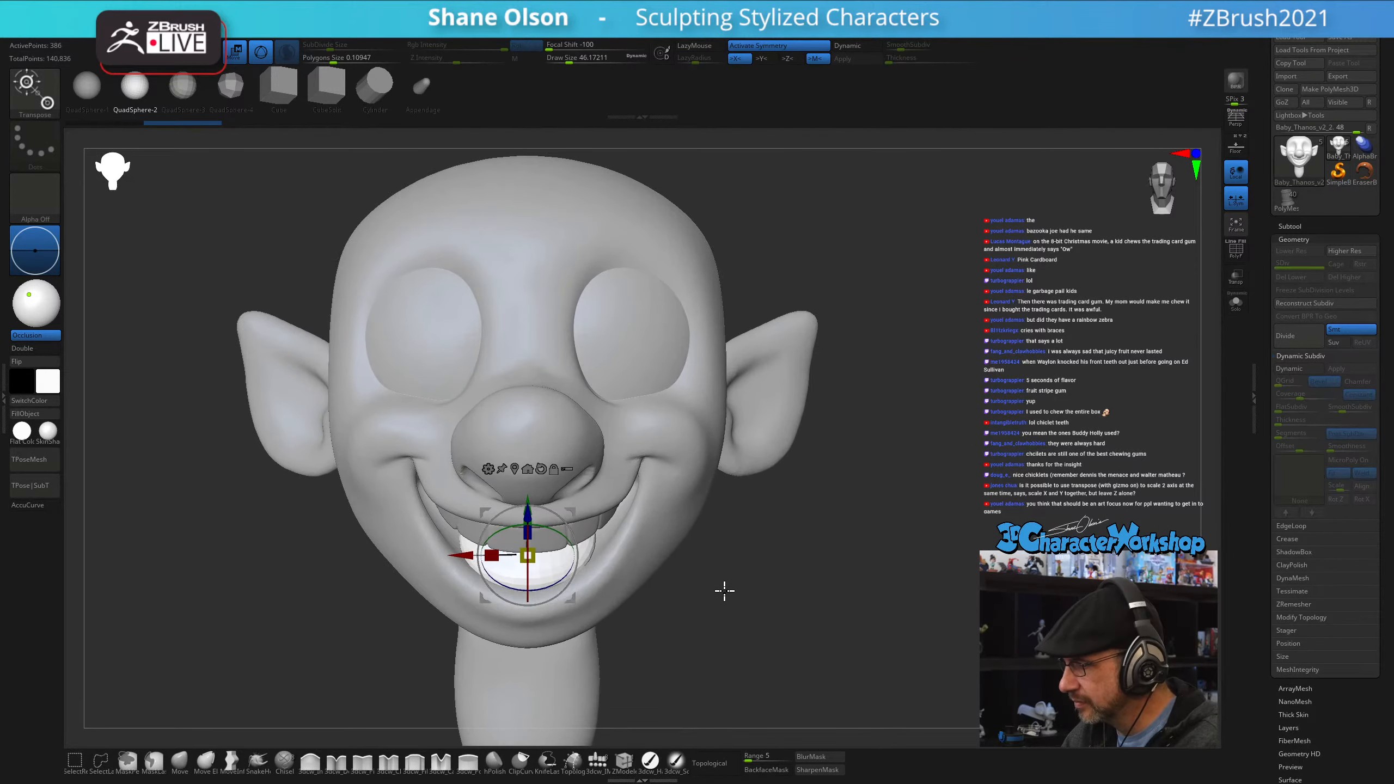
left_click_drag(725, 589, 731, 536)
key("q")
mouse_move(722, 614)
left_mouse_down()
mouse_move(727, 632)
mouse_move(724, 601)
mouse_move(755, 582)
mouse_move(749, 534)
left_mouse_up()
mouse_move(748, 583)
left_mouse_down()
mouse_move(738, 538)
mouse_move(757, 545)
left_mouse_up()
key("s")
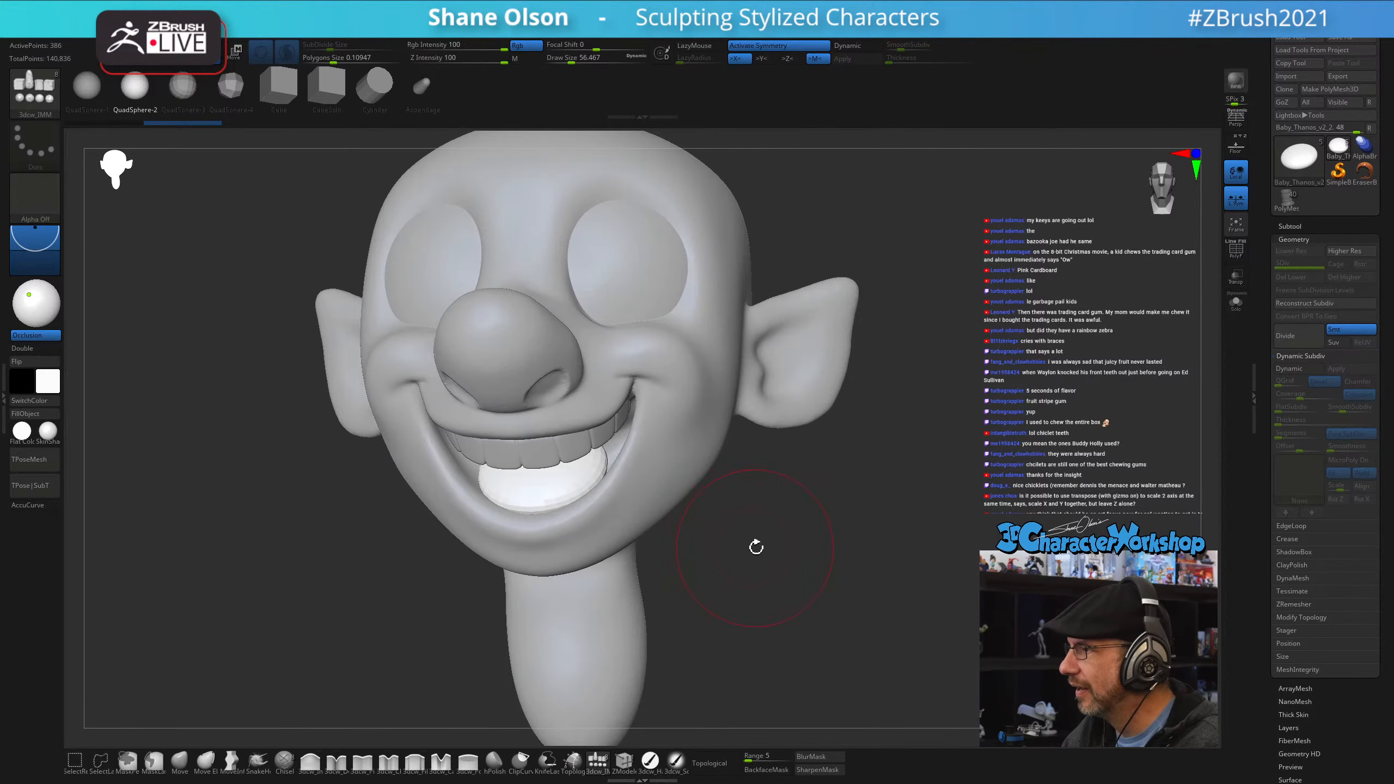
right_click_drag(631, 448, 619, 458)
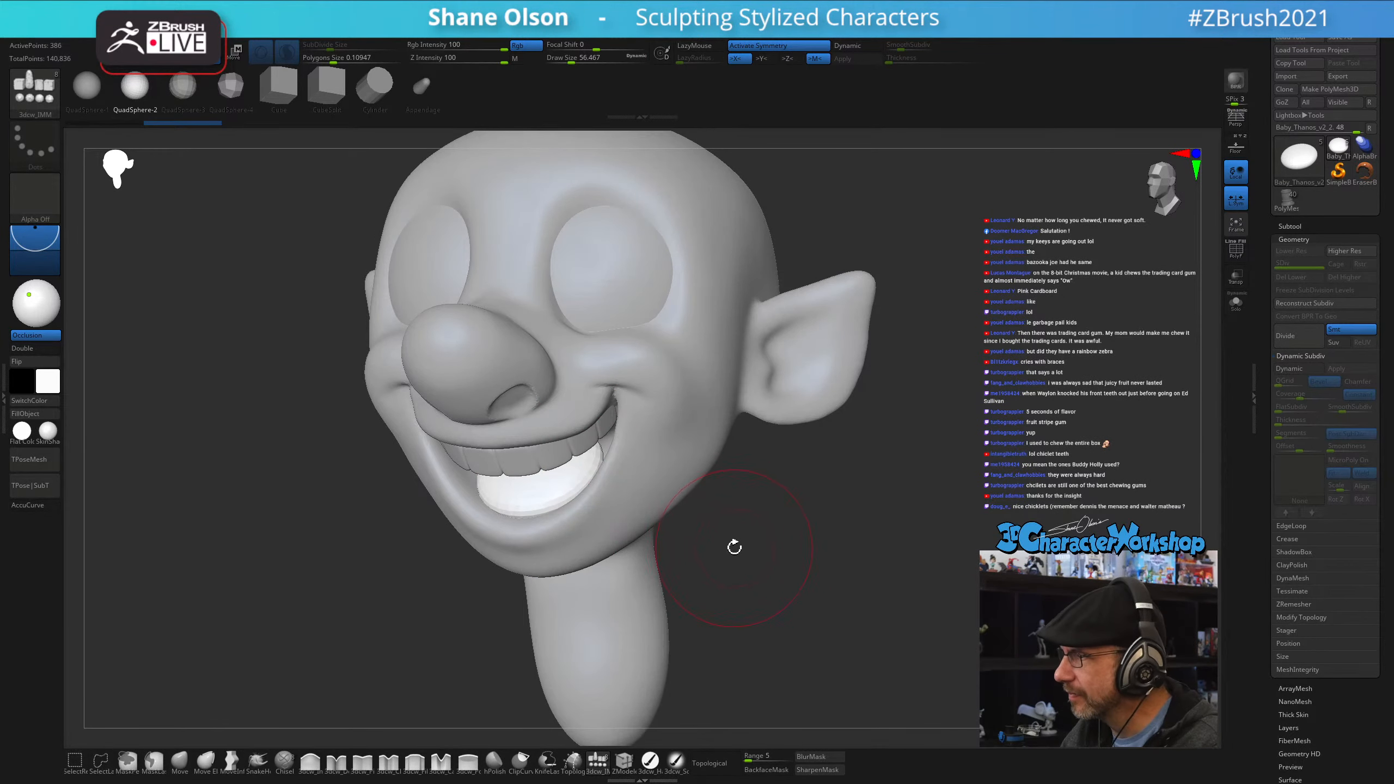
- Isolate the tongue mesh in Solo mode and undo the last two edits made to it
key("d")
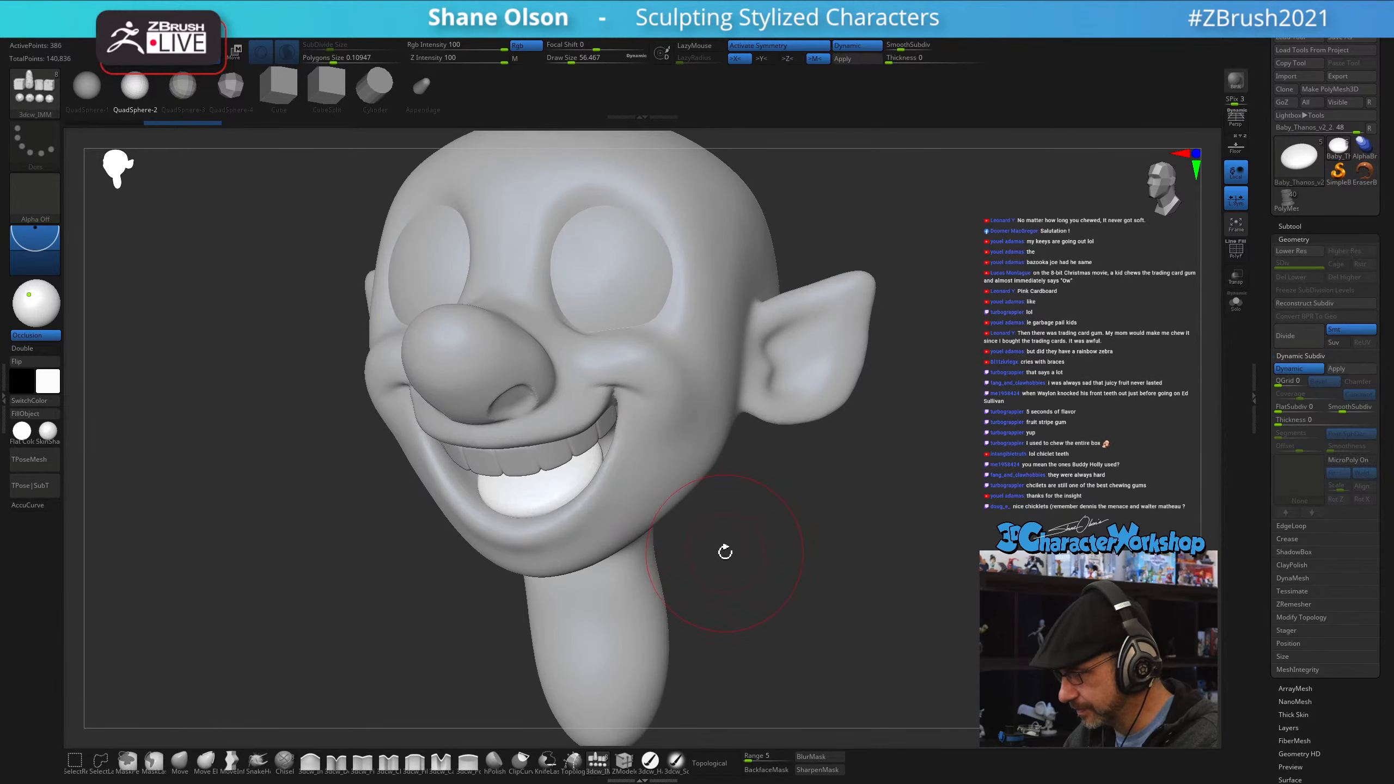
left_click(1233, 311)
left_click_drag(735, 532, 727, 576)
left_click_drag(593, 427, 602, 400)
key("ctrl+z")
key("ctrl+z")
- Flatten the tongue with the Move brush and carve a groove down its centre at a Draw Size of about 31
left_click(180, 761)
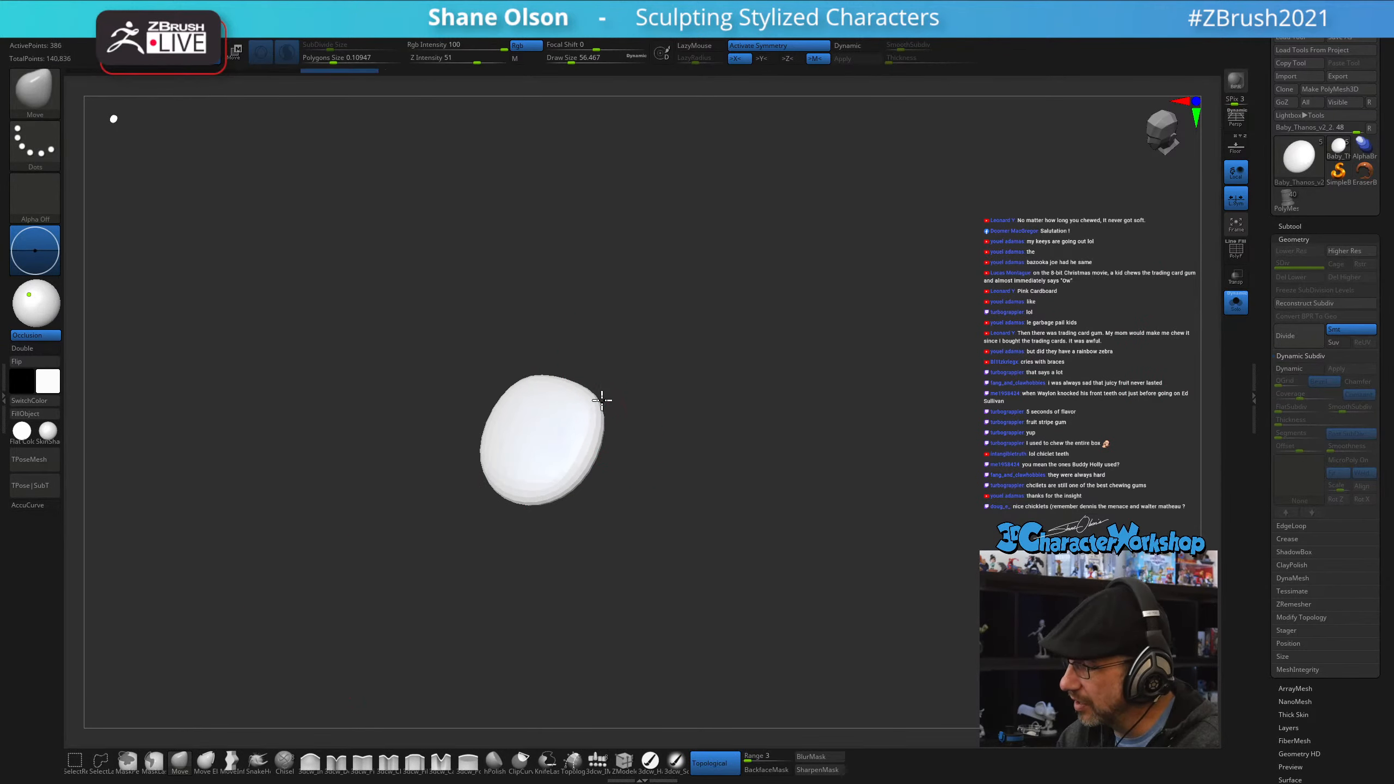
left_click_drag(660, 470, 488, 713)
left_click(339, 764)
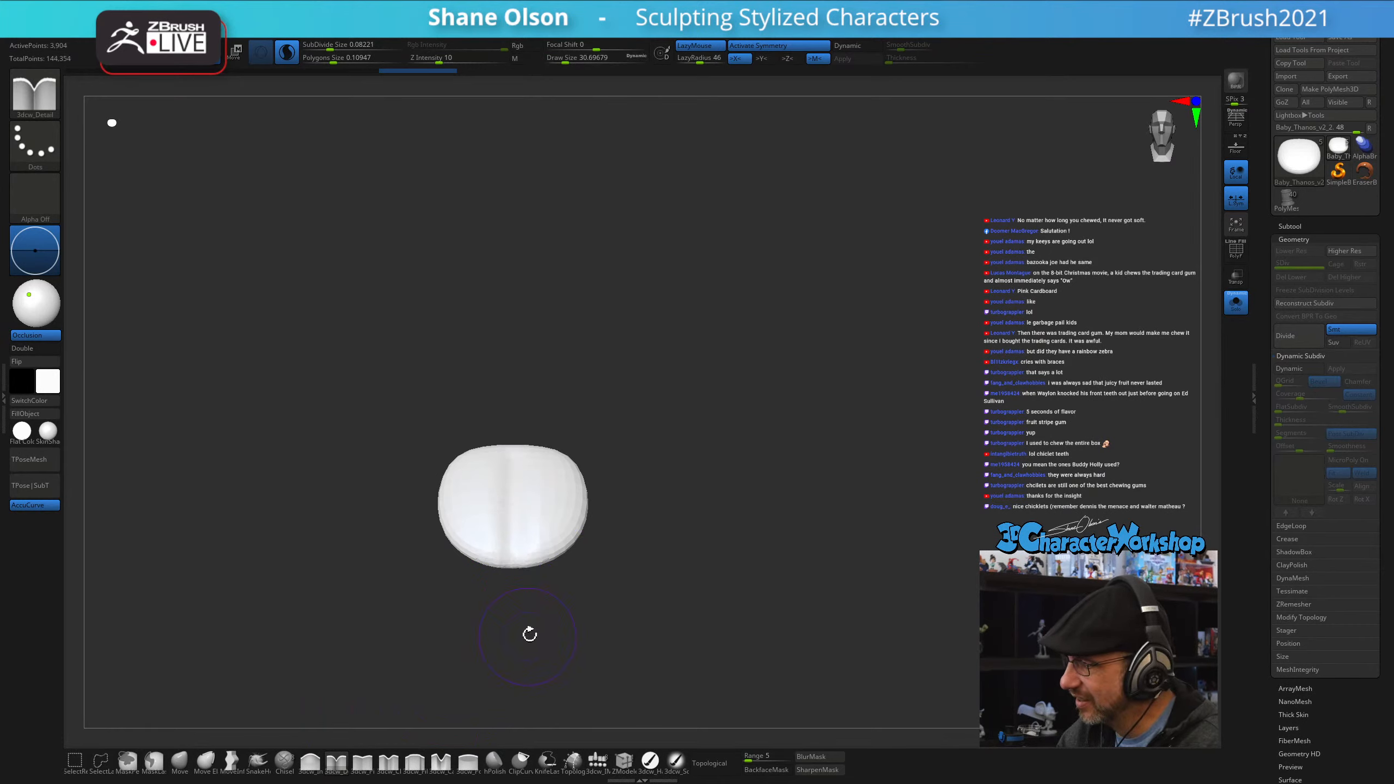
- Turn off Sculptris Pro and recarve the groove down the centre of the low-resolution tongue
left_click_drag(529, 632, 563, 664)
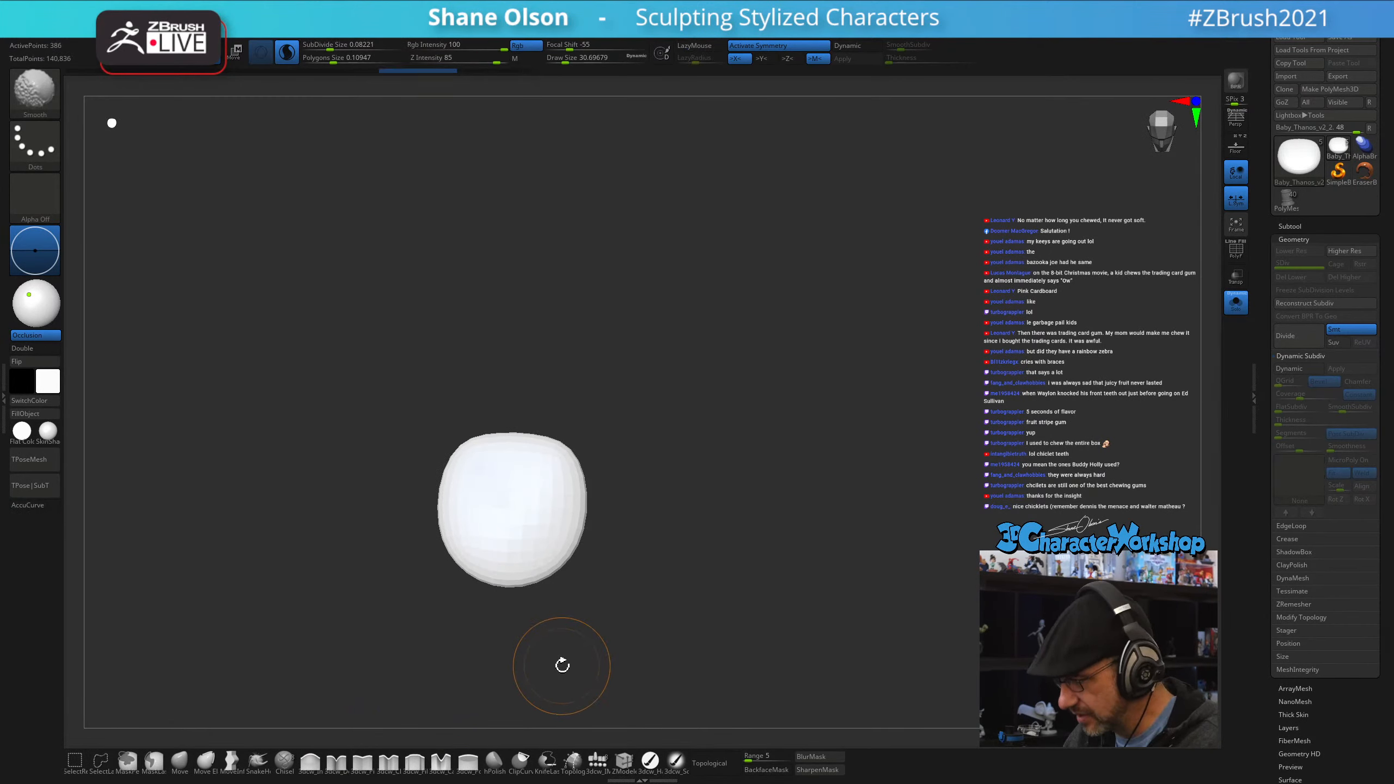
left_click(286, 52)
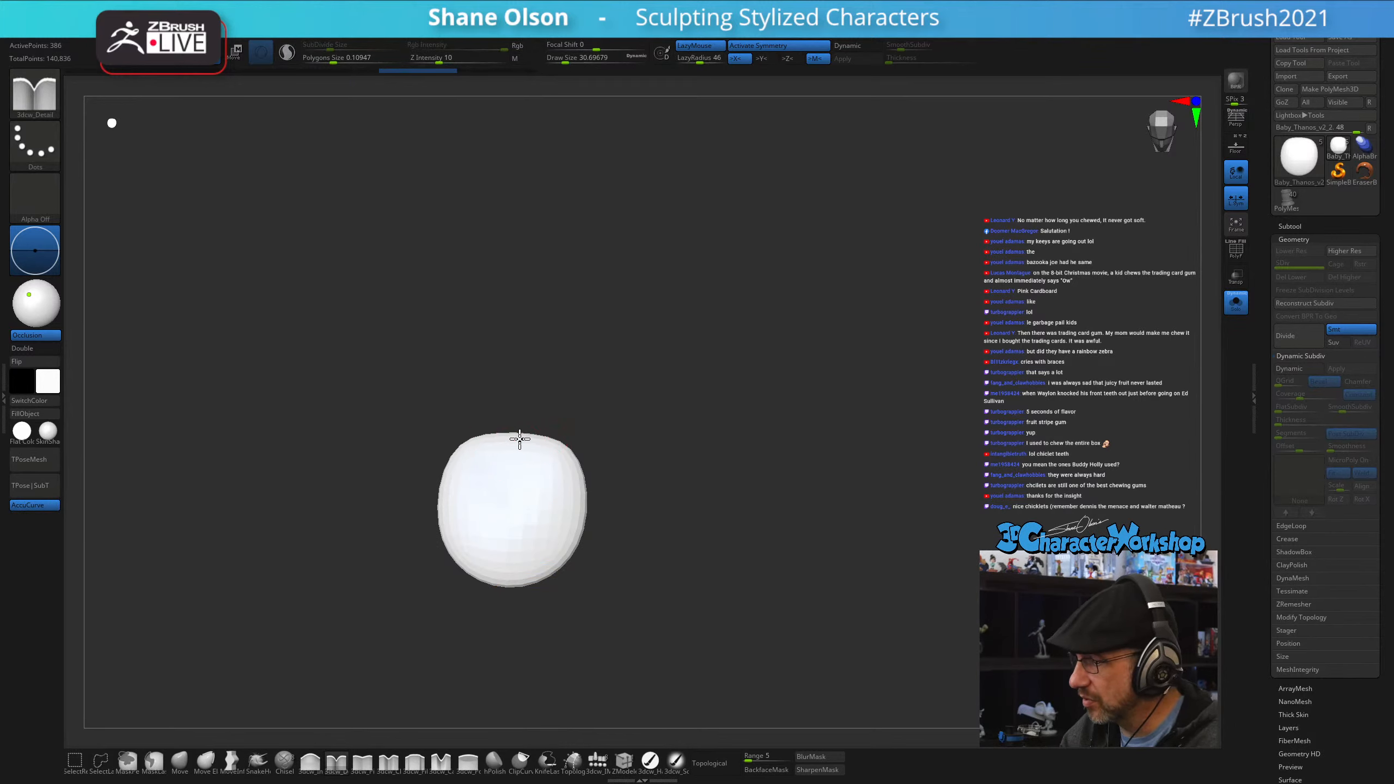
left_click_drag(510, 440, 513, 548)
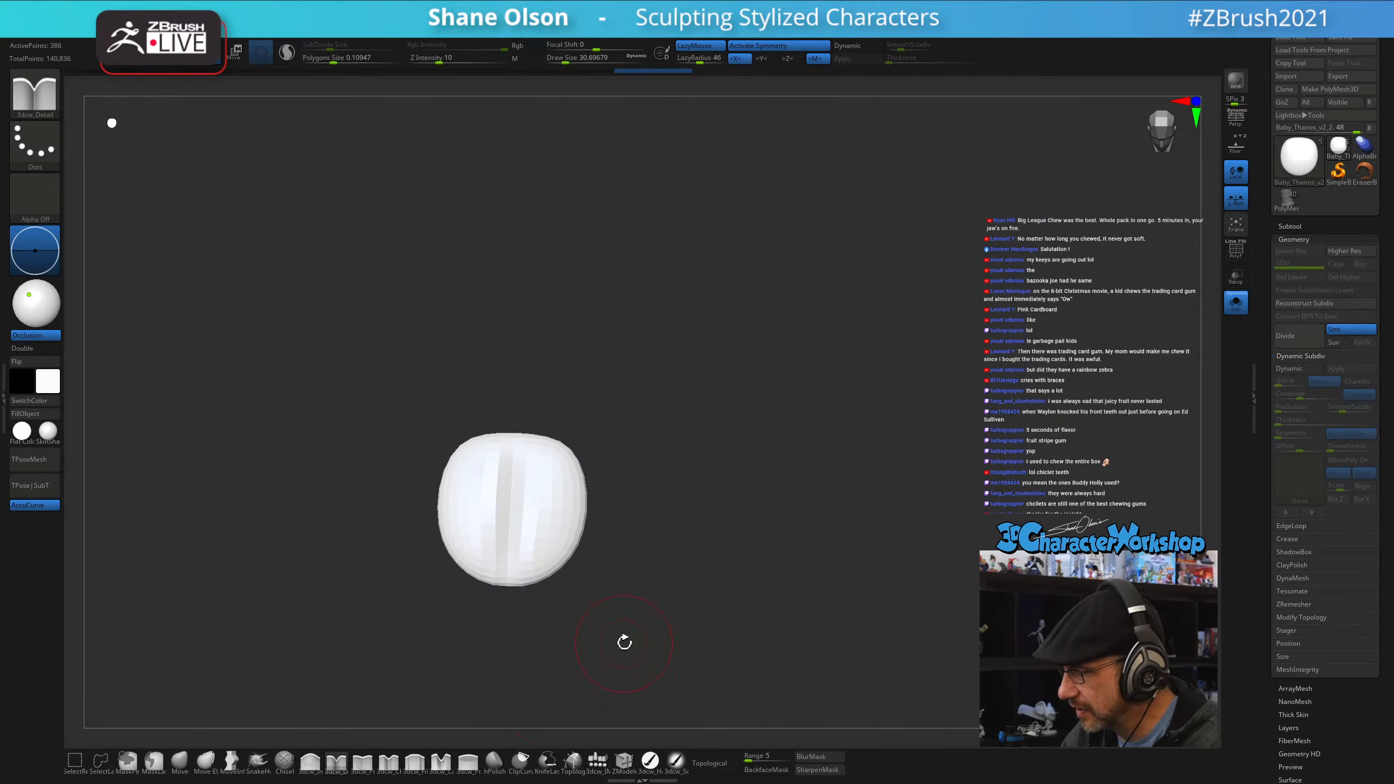
- Enable Dynamic Subdivision on the tongue, compare it with the unsmoothed mesh, and exit Solo mode to show the whole head
key("d")
mouse_move(641, 638)
left_mouse_down()
mouse_move(641, 586)
mouse_move(659, 570)
mouse_move(669, 582)
mouse_move(582, 548)
mouse_move(511, 489)
mouse_move(516, 549)
mouse_move(623, 657)
left_mouse_up()
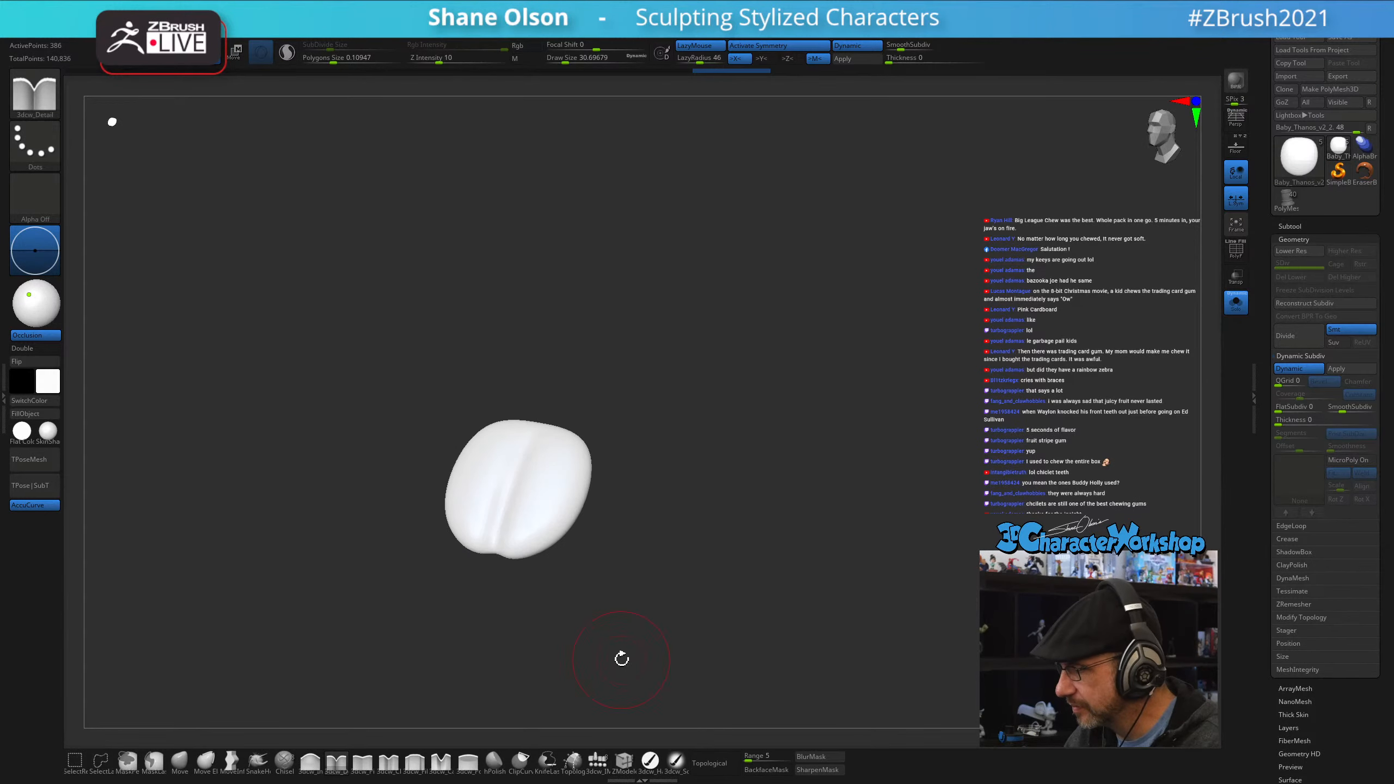
mouse_move(516, 529)
left_mouse_down("shift")
mouse_move(539, 523)
mouse_move(528, 519)
mouse_move(638, 589)
left_mouse_up("shift")
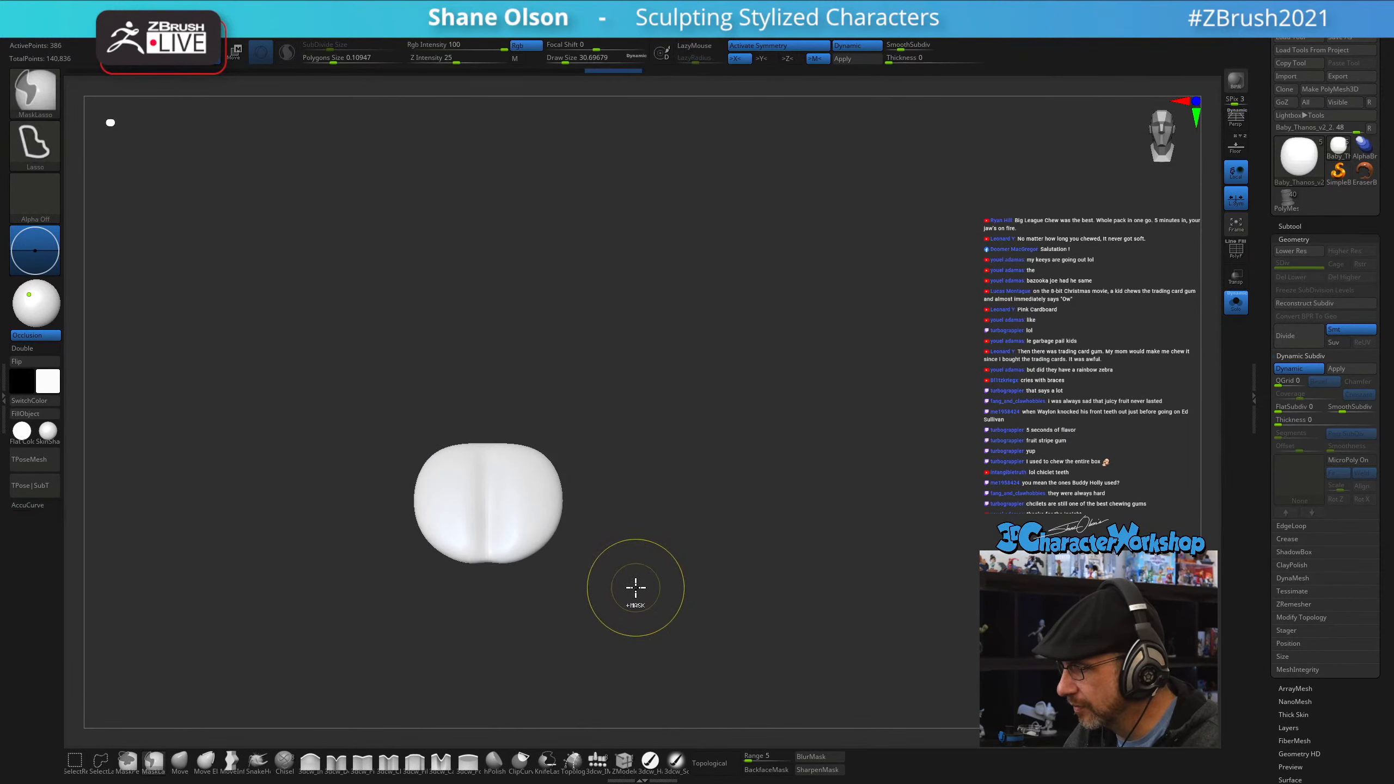
key("shift+d")
key("shift+d")
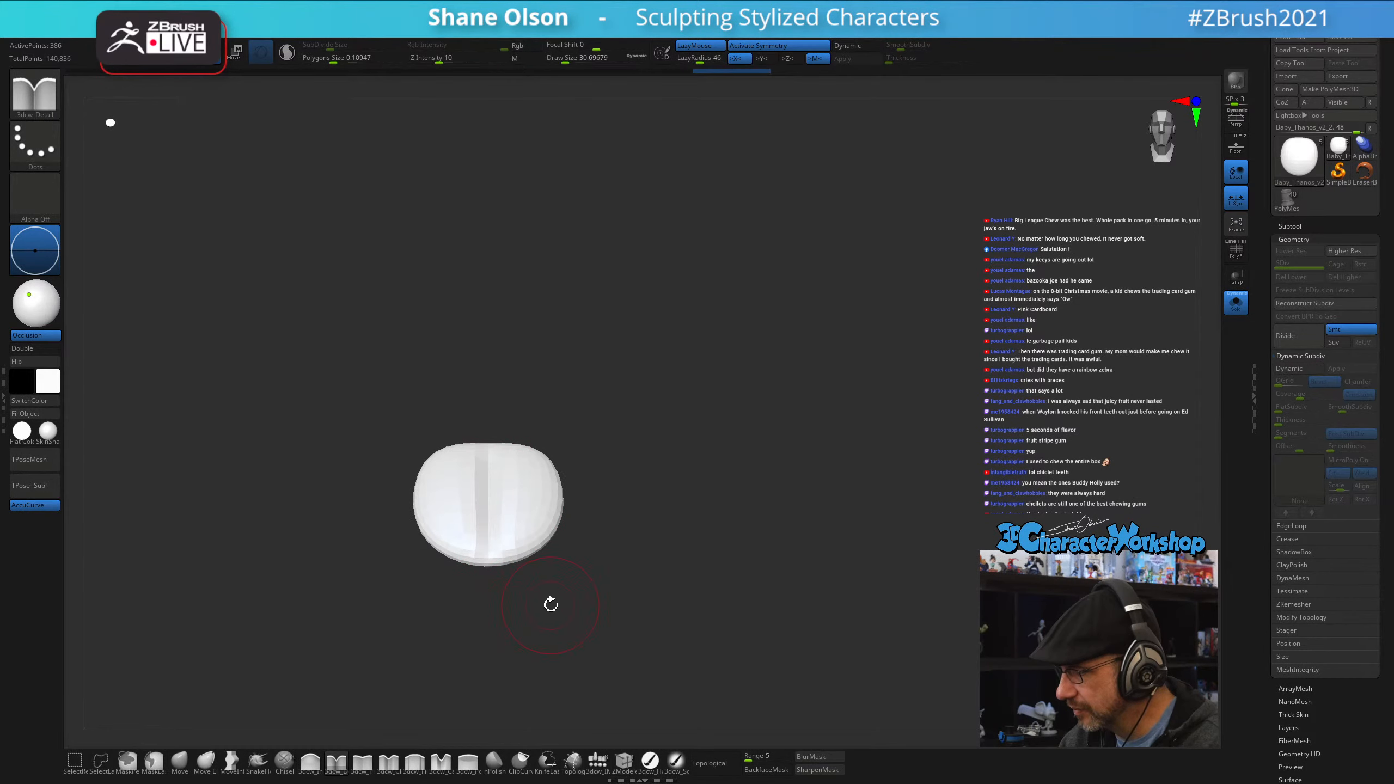
left_click_drag(550, 604, 601, 604)
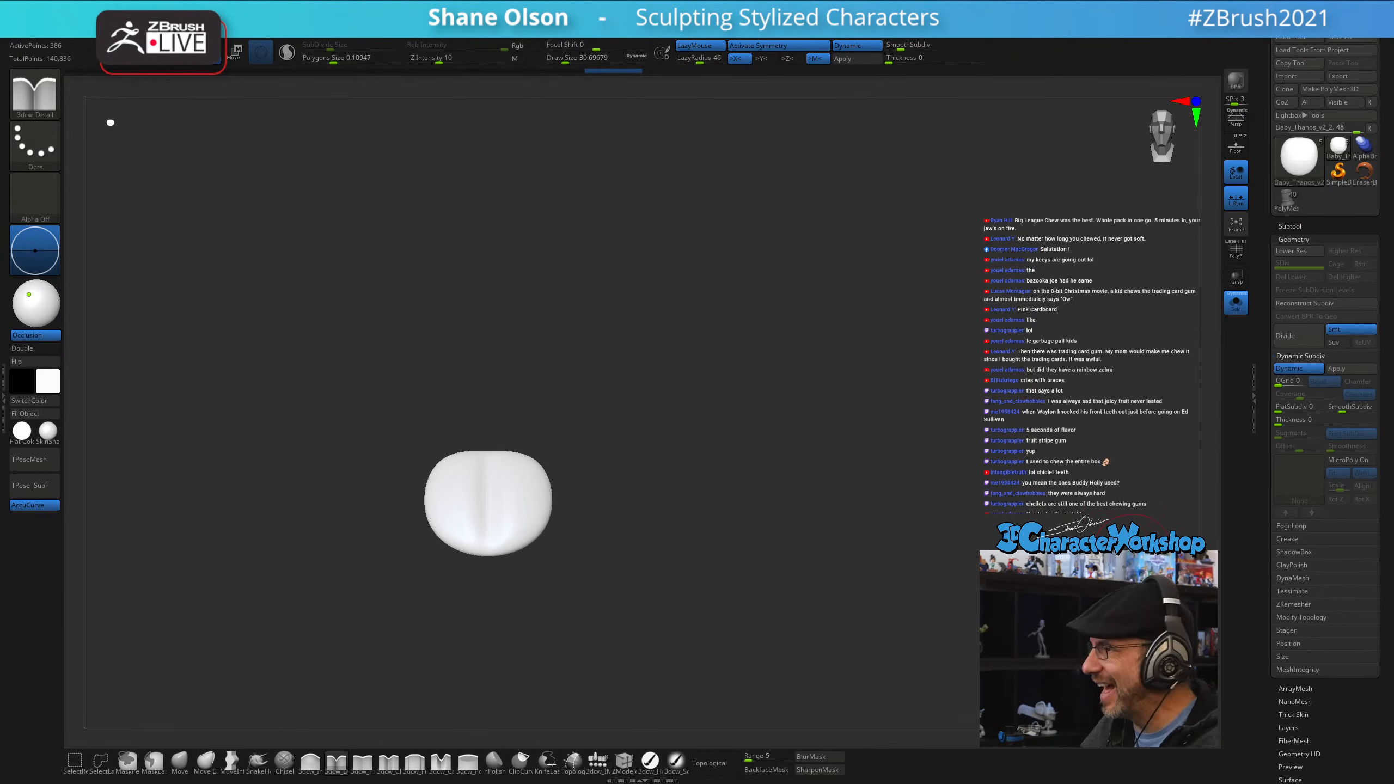
left_click(1242, 305)
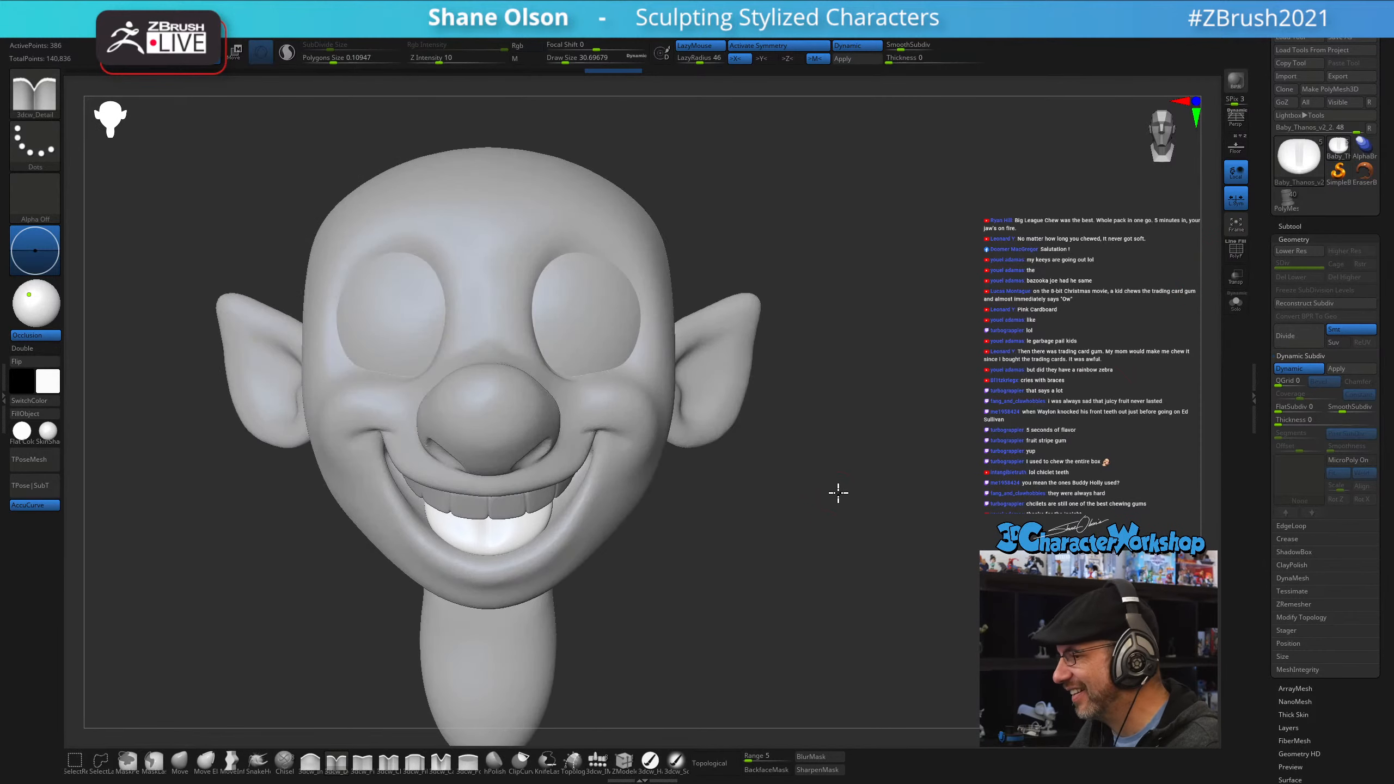
left_click_drag(834, 492, 835, 450)
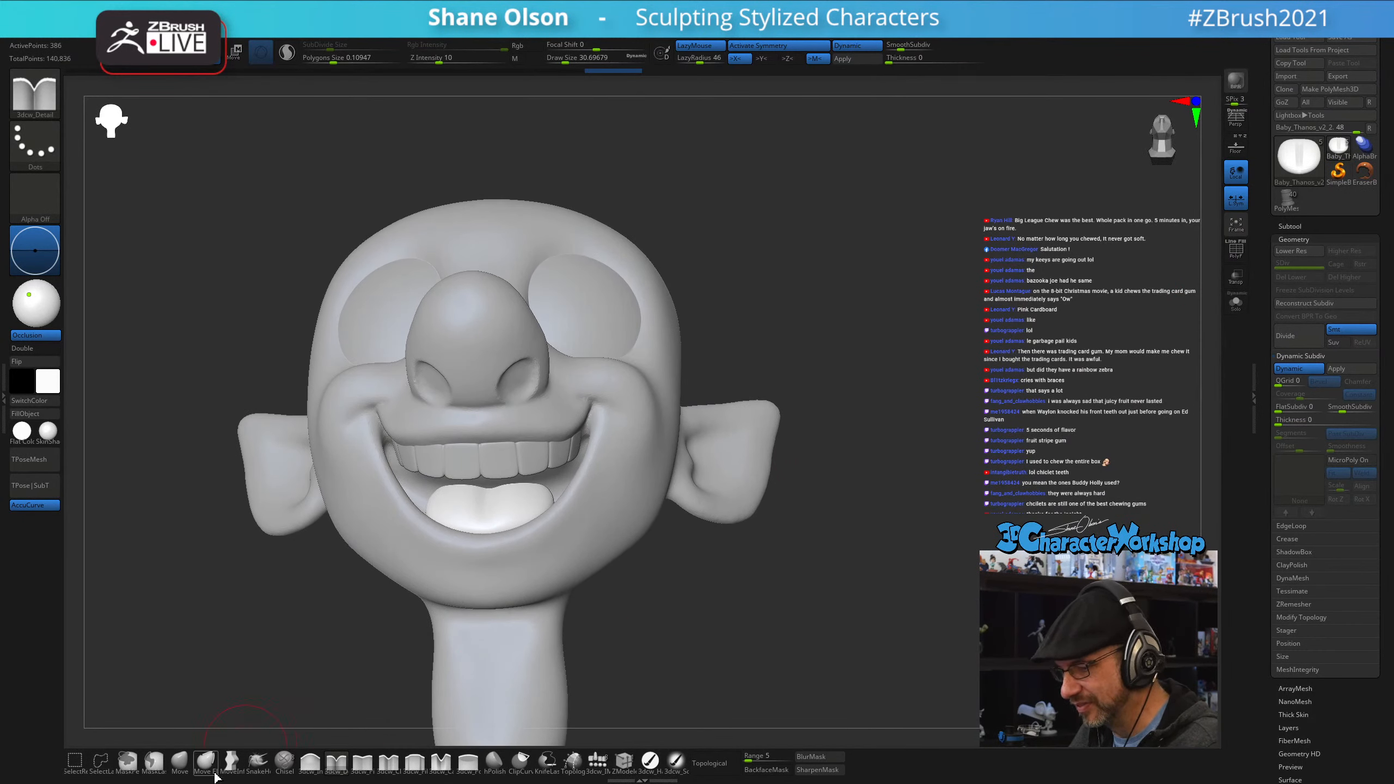
- Reshape the tongue to fit inside the mouth with the Move brush, setting the Draw Size to about 77
left_click(188, 766)
key("s")
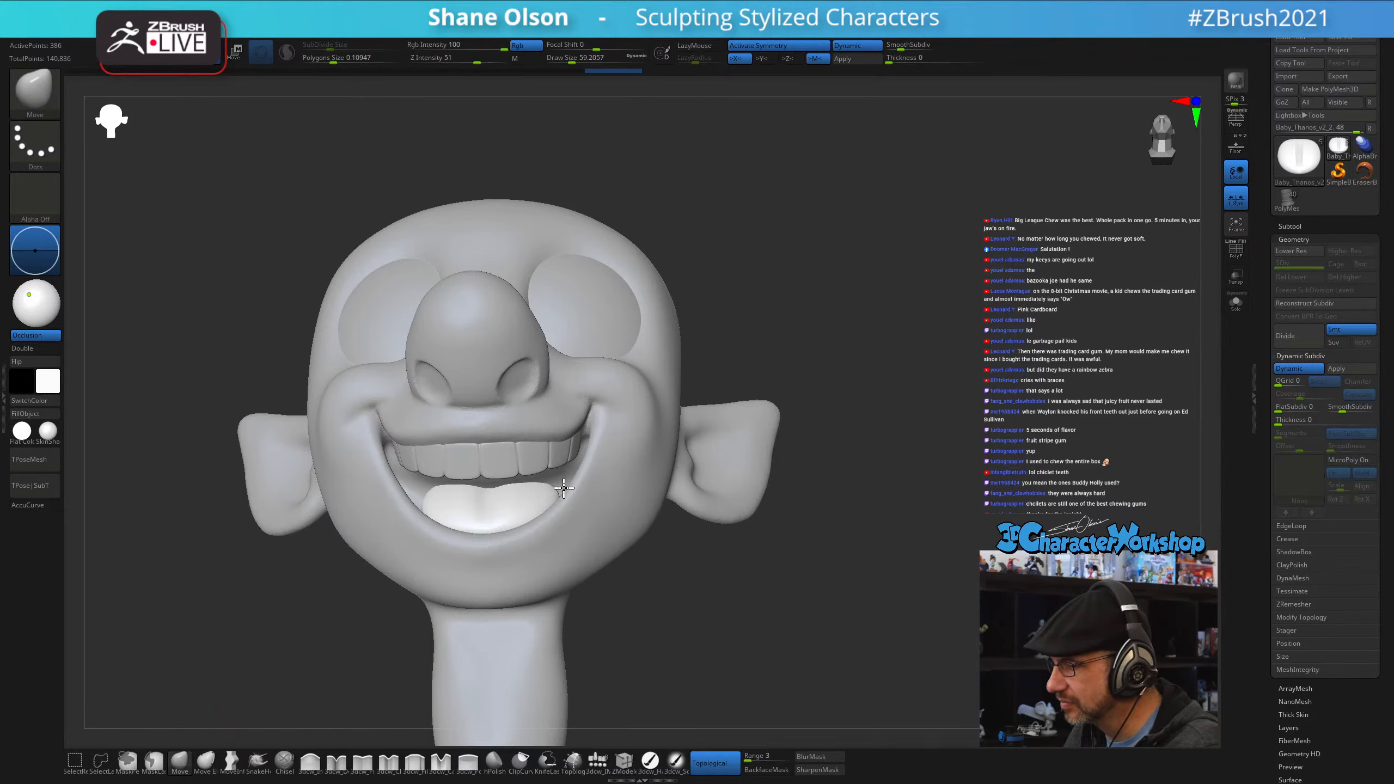
mouse_move(828, 653)
left_mouse_down()
mouse_move(815, 673)
mouse_move(855, 657)
mouse_move(844, 660)
left_mouse_up()
key("s")
left_click_drag(571, 549, 580, 541)
left_click_drag(712, 516, 791, 554)
- Select the head subtool, set the Draw Size to about 59 and isolate the head in Solo mode
left_click_drag(483, 590, 431, 593, "alt")
left_click(486, 473, "alt")
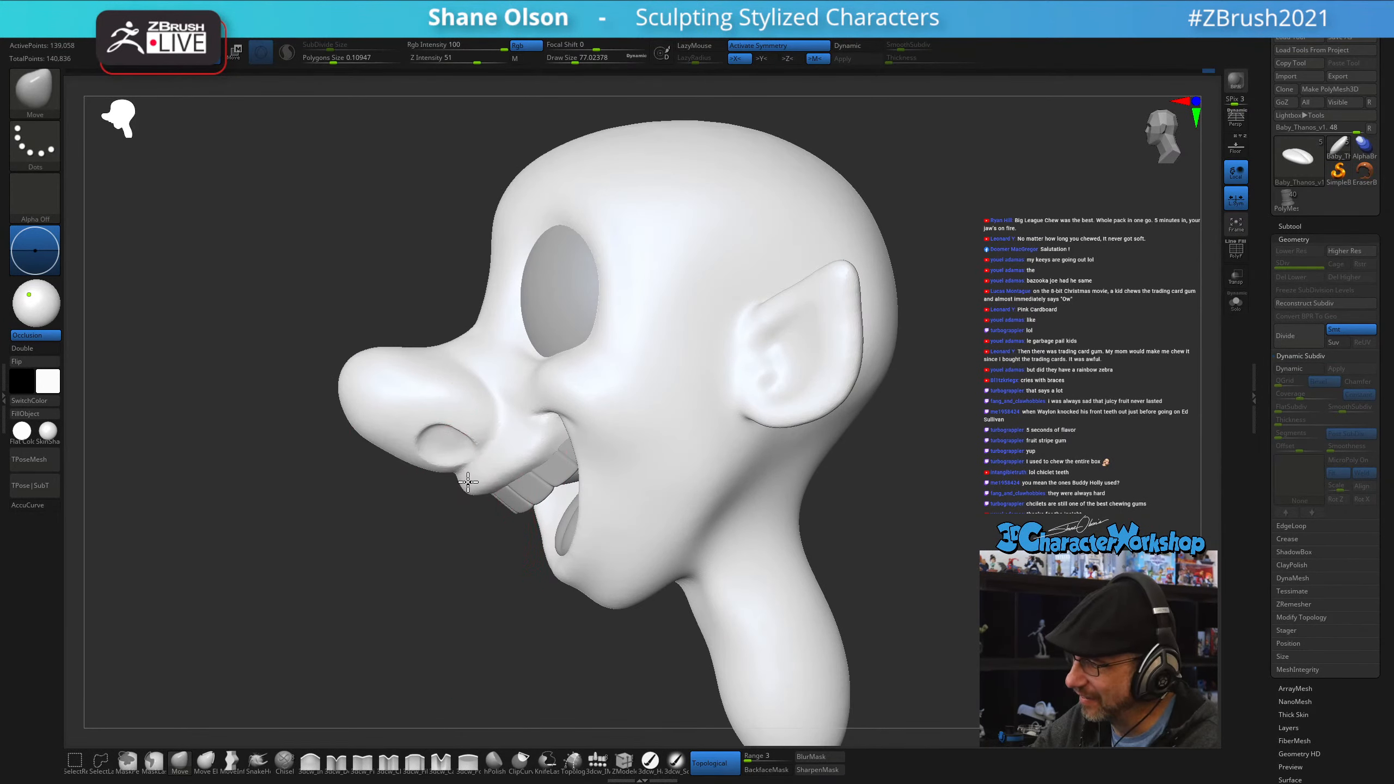
key("s")
left_click_drag(558, 451, 553, 452)
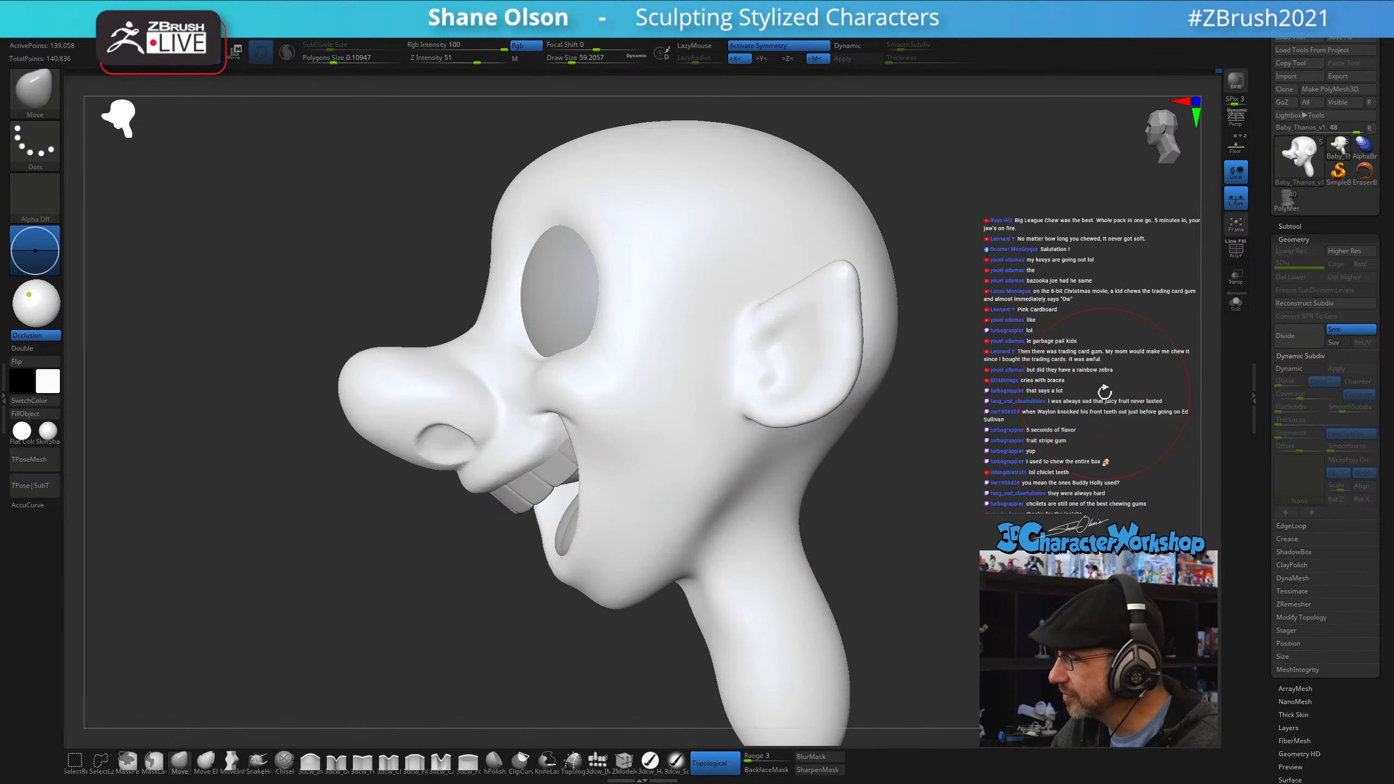
left_click(1236, 303)
- Adjust the mouth interior behind the upper lip and near the corners with the Move brush, reducing the Draw Size to about 39
mouse_move(536, 549)
left_mouse_down()
mouse_move(561, 432)
mouse_move(572, 486)
left_mouse_up()
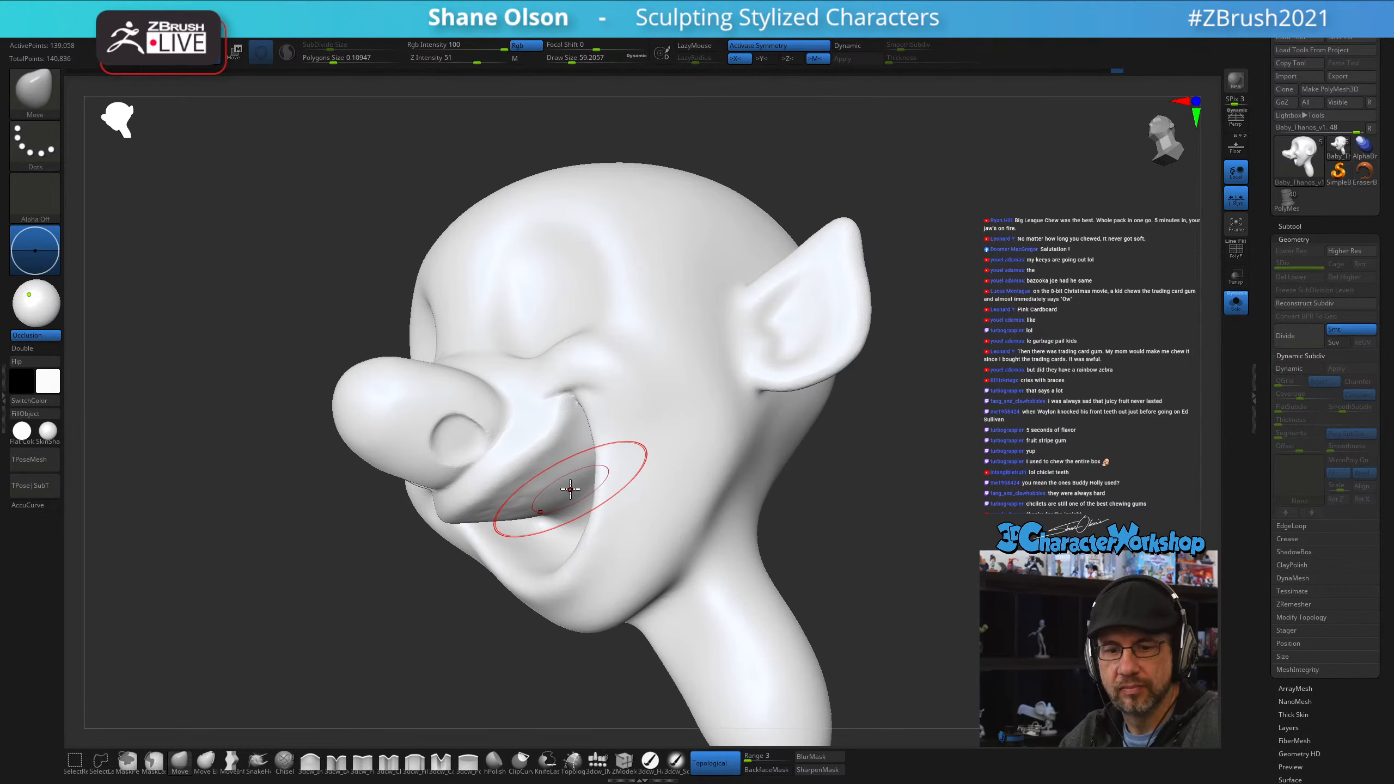
right_click_drag(599, 459, 637, 442)
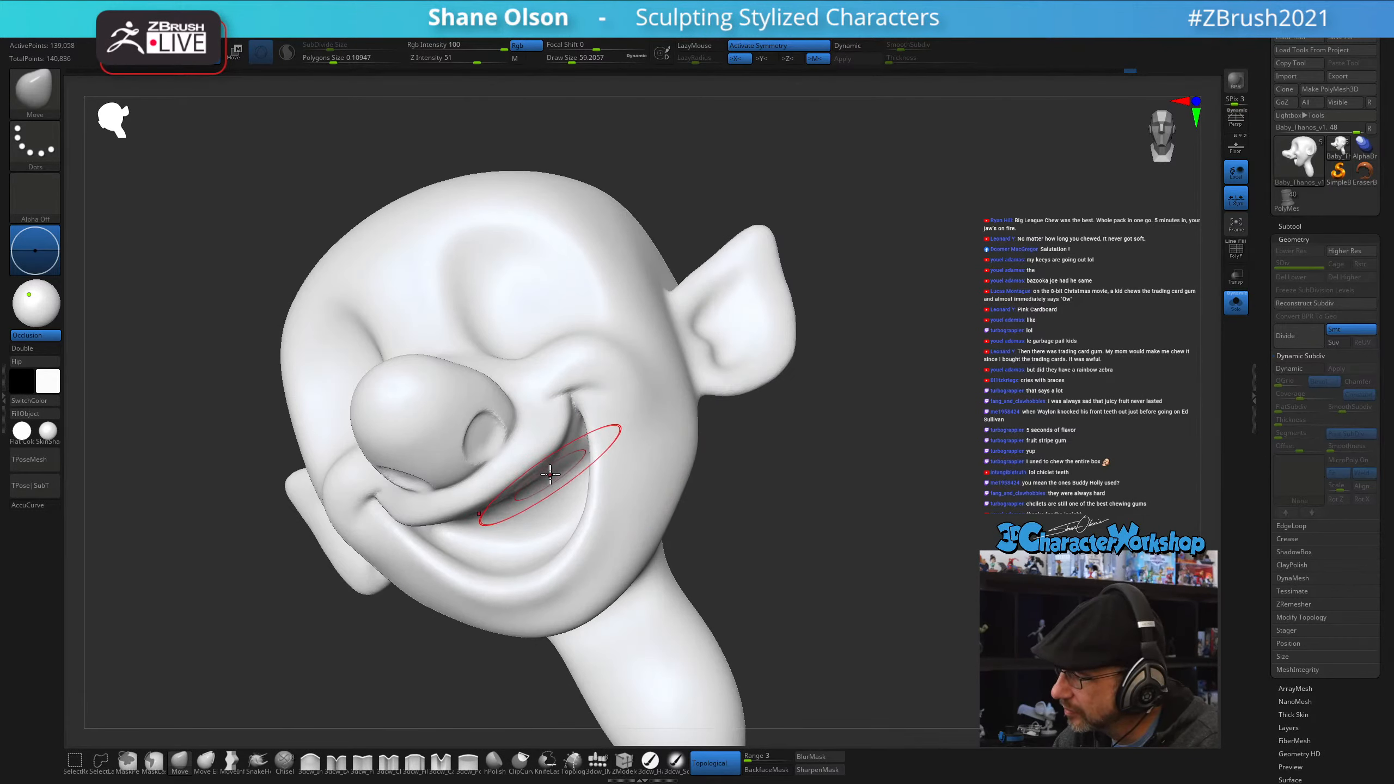
right_click_drag(564, 459, 582, 447)
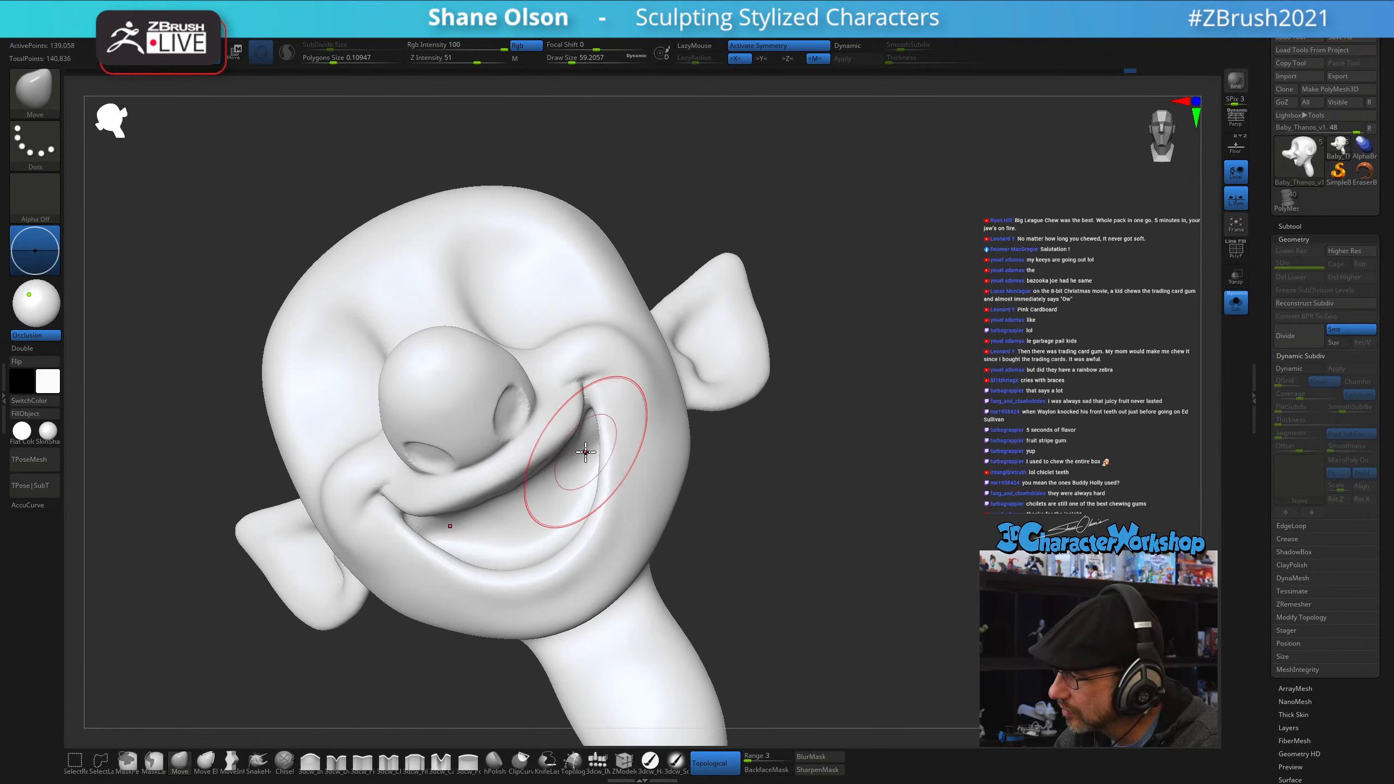
key("s")
left_click_drag(582, 470, 578, 471)
left_click_drag(577, 457, 580, 449)
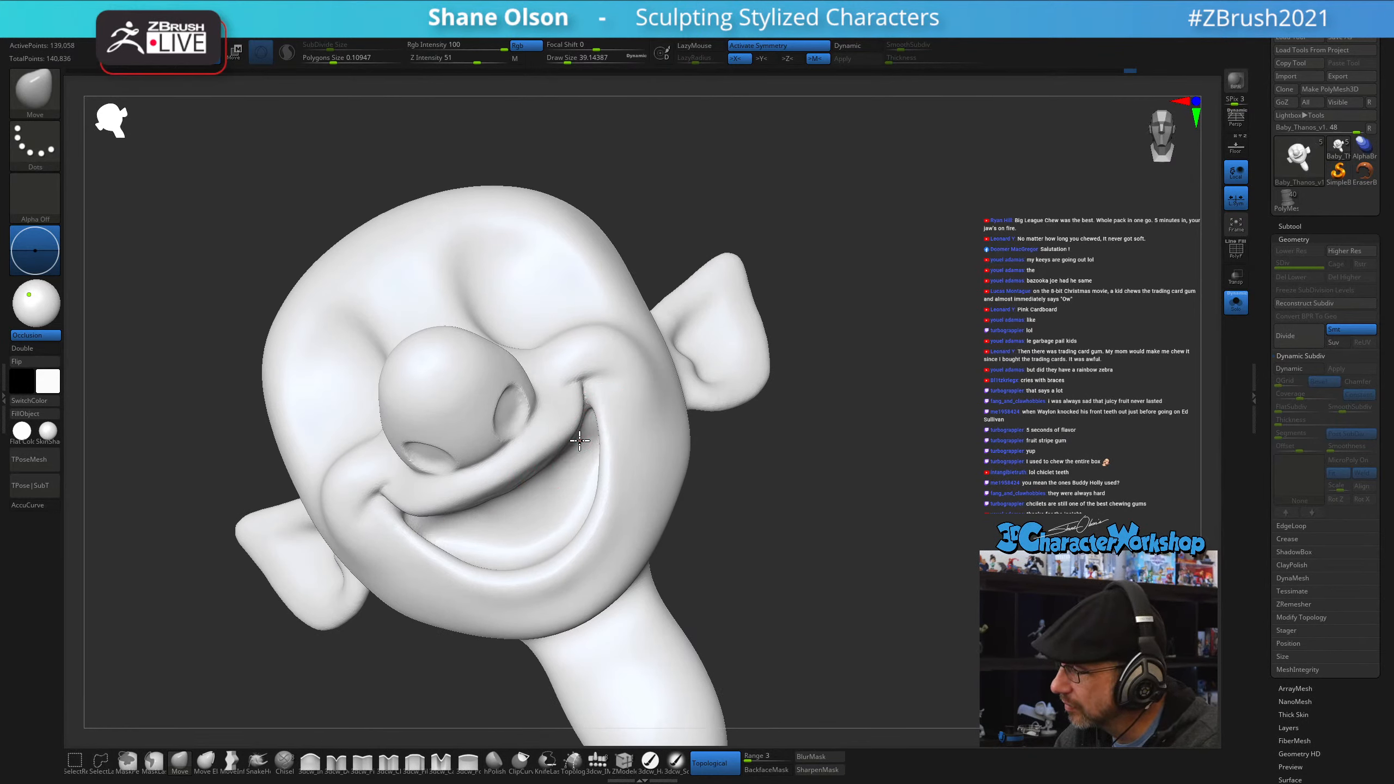
right_click_drag(567, 465, 560, 467)
key("shift")
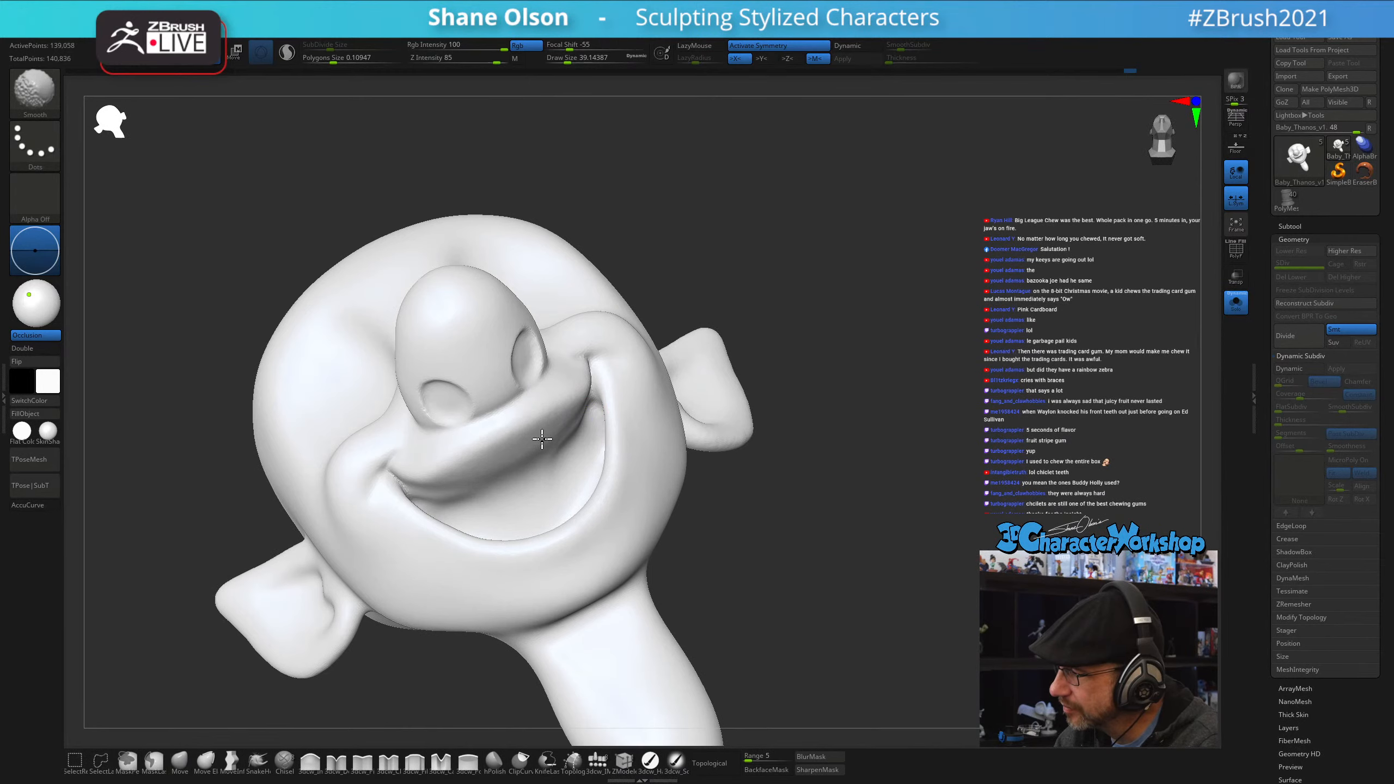
key("shift")
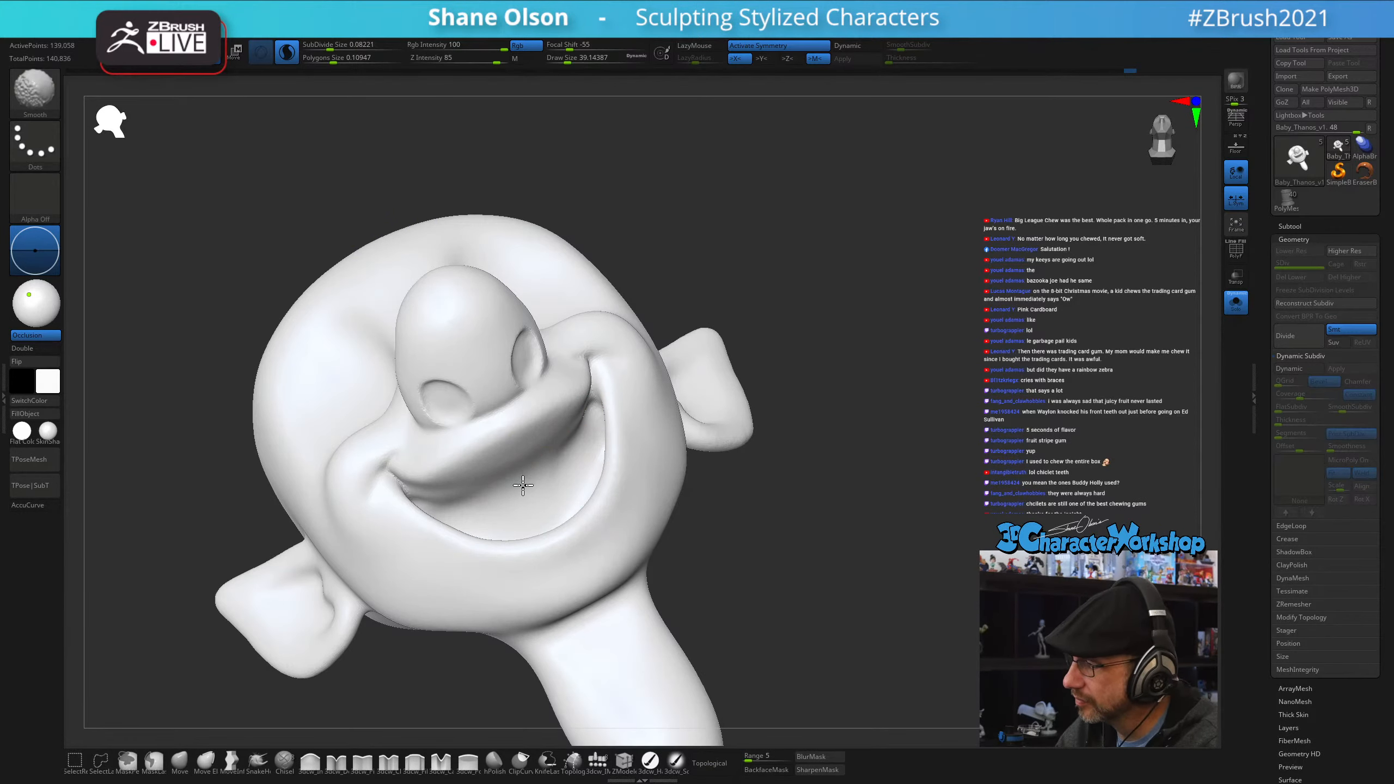
- Refine the inner mouth corners at a Draw Size of about 35 and smooth the surface beneath the upper lip
key("s")
left_click_drag(453, 494, 444, 497)
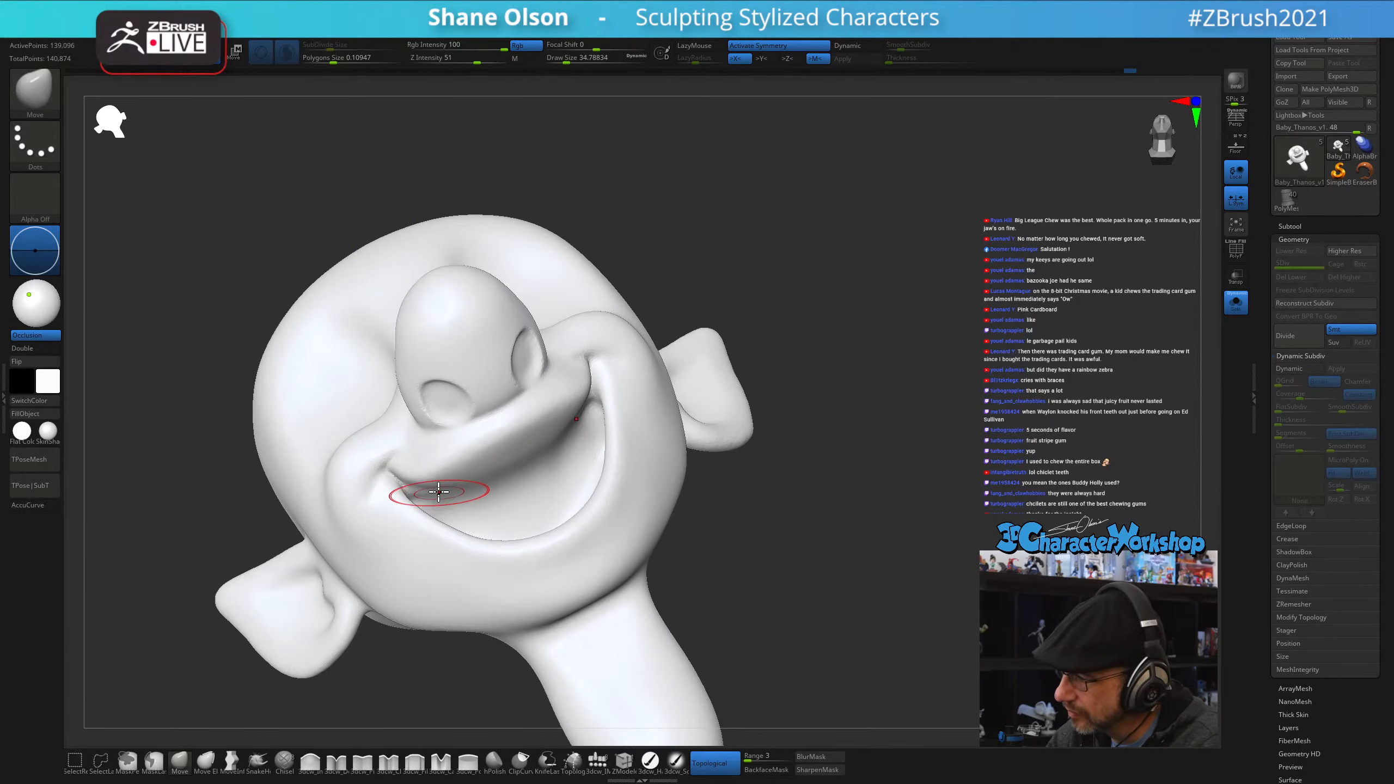
key("shift")
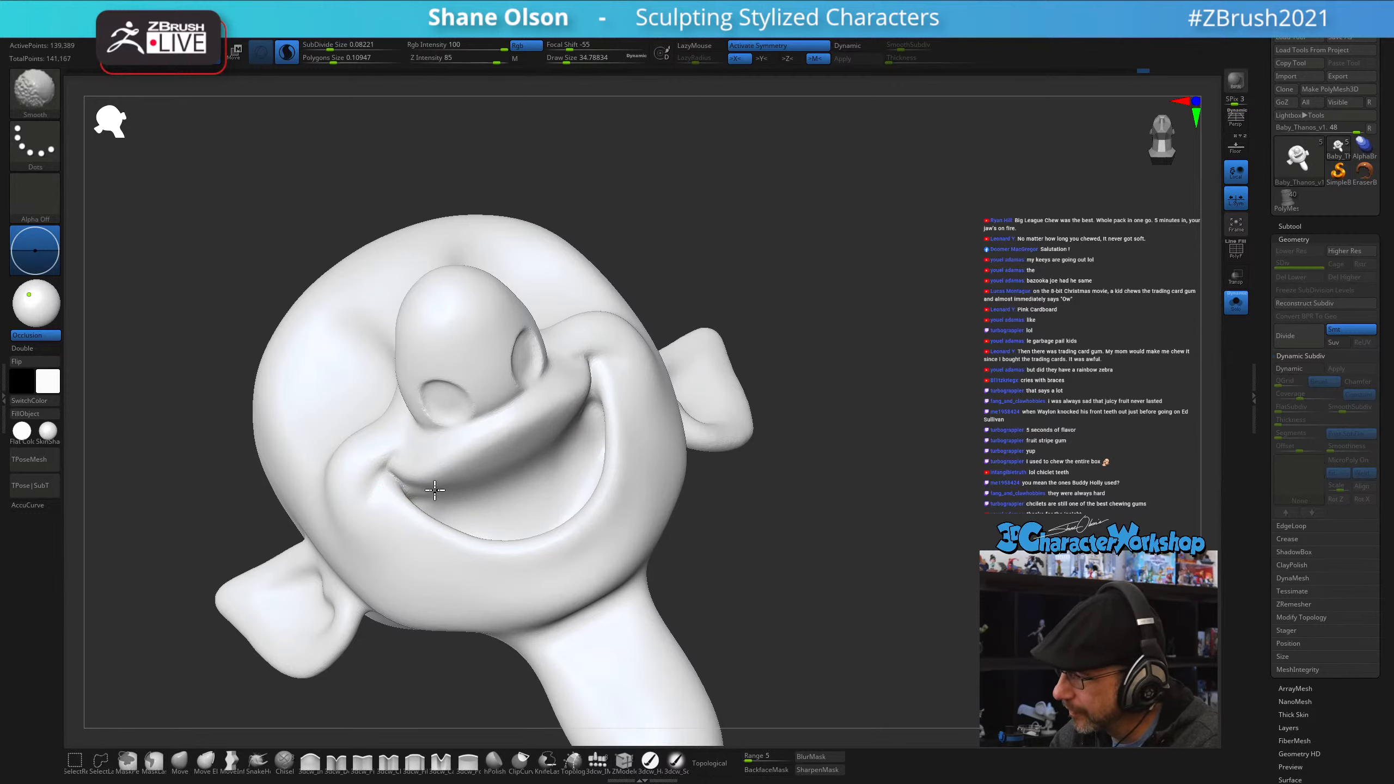
left_click_drag(435, 490, 426, 489, "shift")
right_click_drag(595, 476, 584, 486)
left_click_drag(549, 467, 450, 494, "shift")
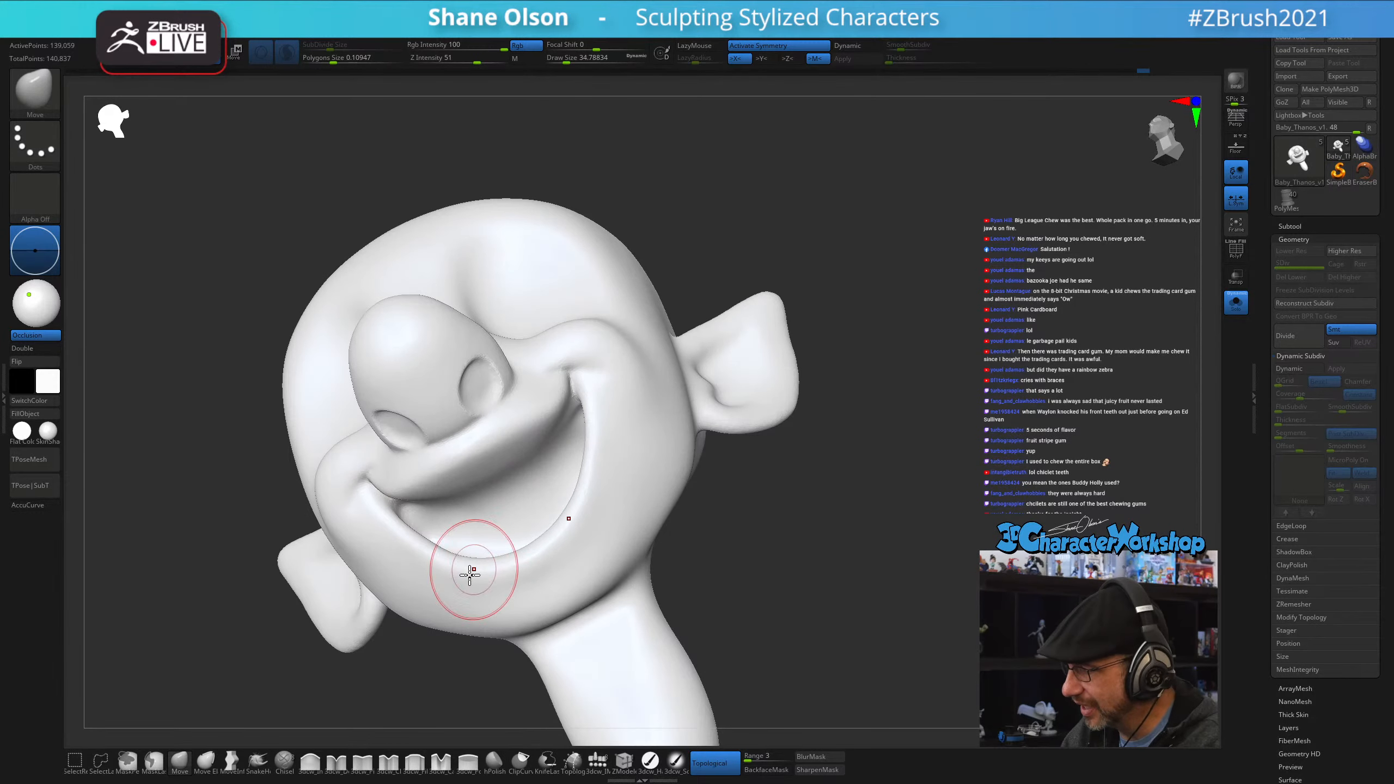
- Sharpen the lower edge of the upper lip with the 3dcw_Pinch brush at a Draw Size of about 33
left_click(363, 762)
mouse_move(563, 464)
right_mouse_down()
mouse_move(568, 449)
mouse_move(557, 478)
right_mouse_up()
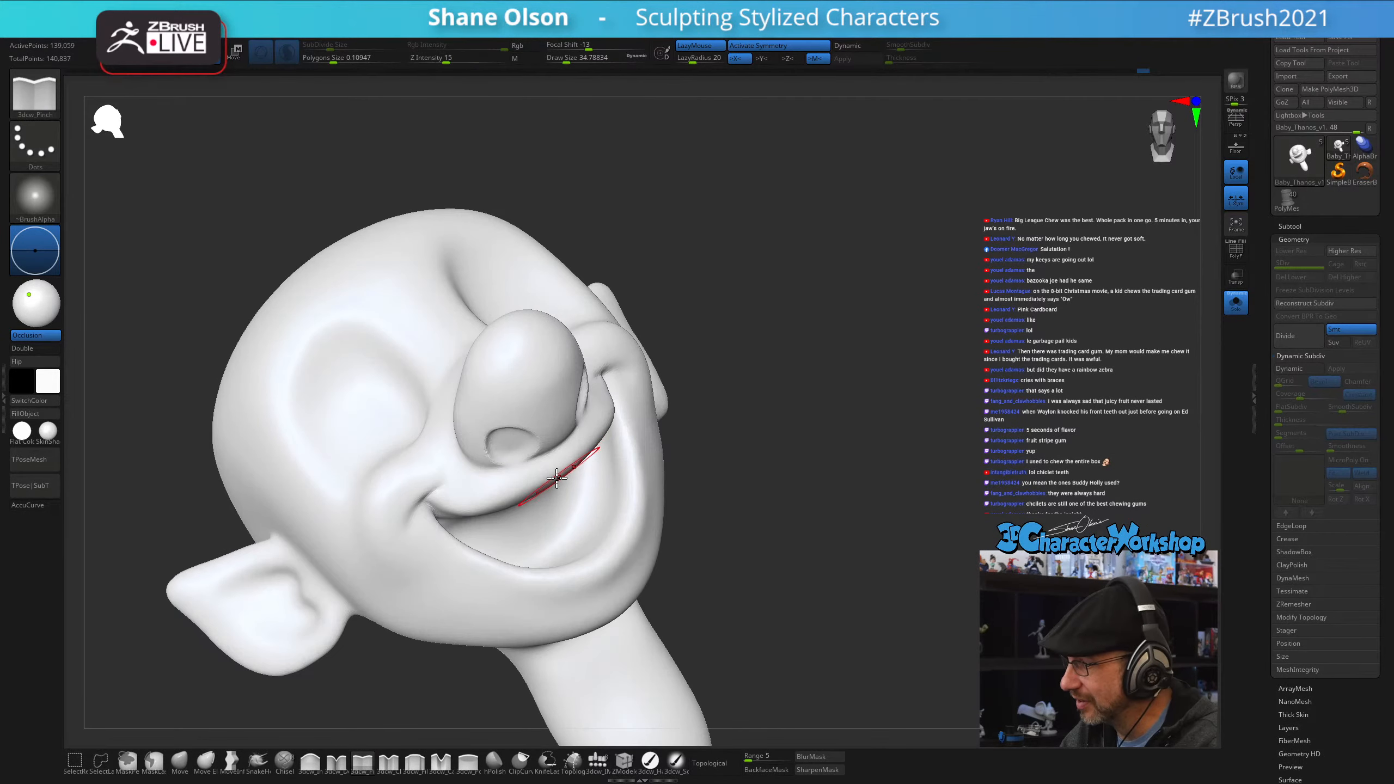
key("s")
mouse_move(478, 506)
left_mouse_down()
mouse_move(455, 508)
mouse_move(494, 507)
left_mouse_up()
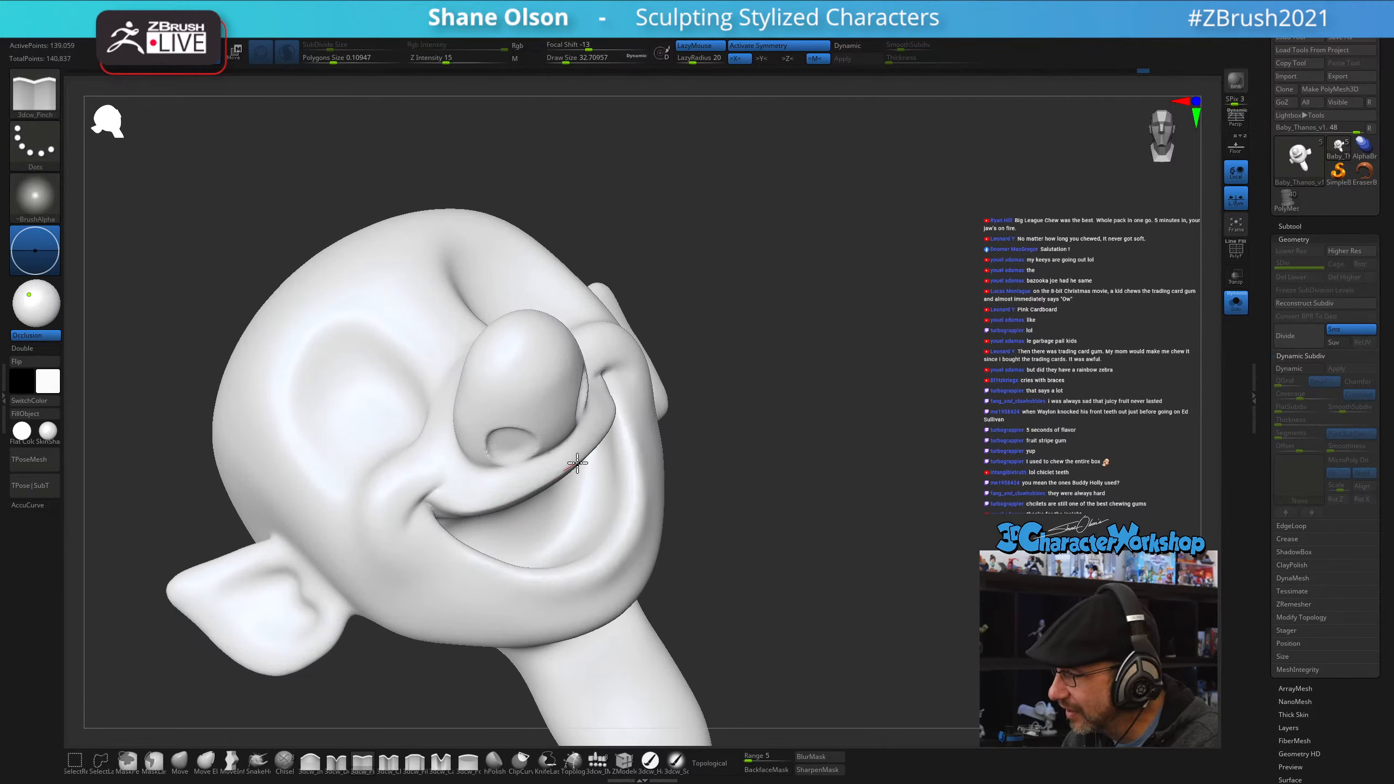
left_click_drag(578, 463, 589, 454)
left_click_drag(785, 495, 708, 456)
- Set the Draw Size to about 27 and smooth the nostril rims on the underside of the nose
key("s")
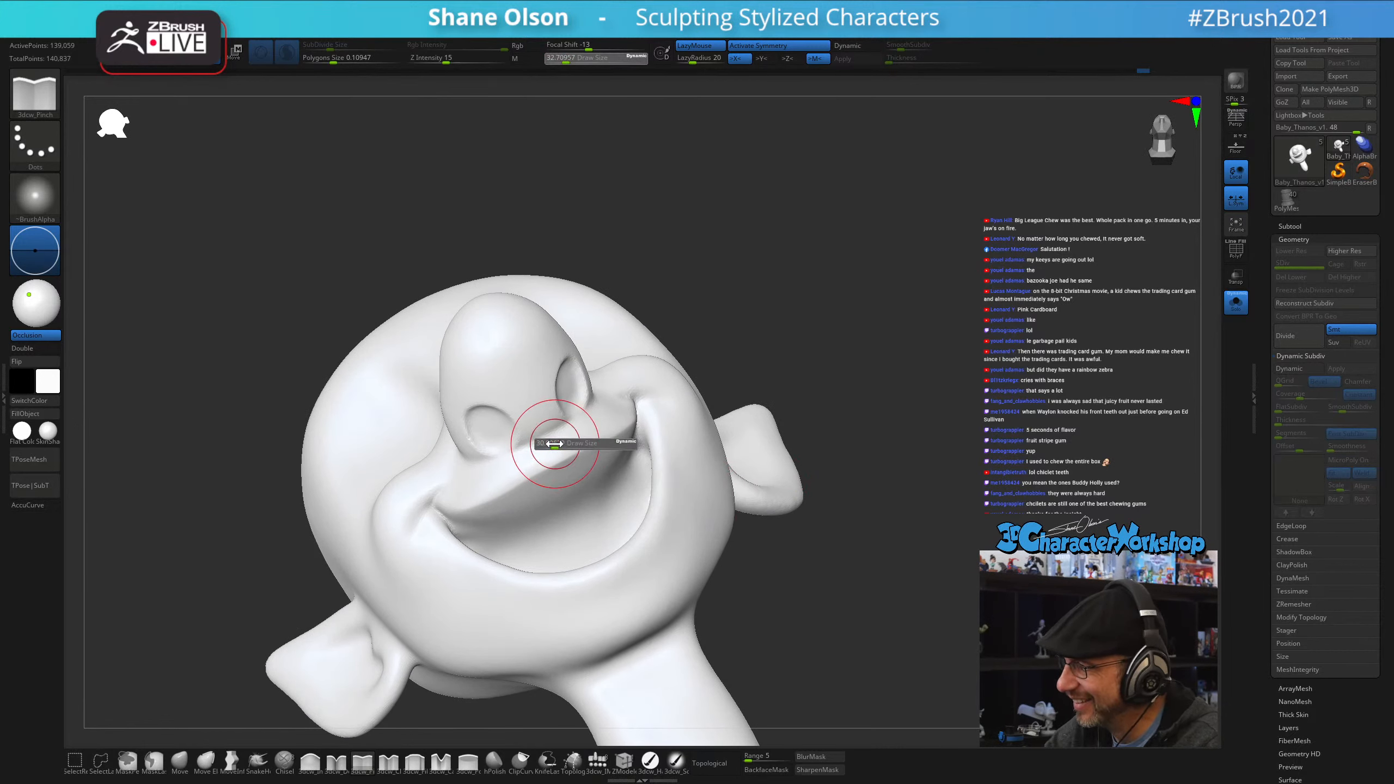
mouse_move(554, 444)
left_mouse_down()
mouse_move(540, 433)
mouse_move(555, 461)
left_mouse_up()
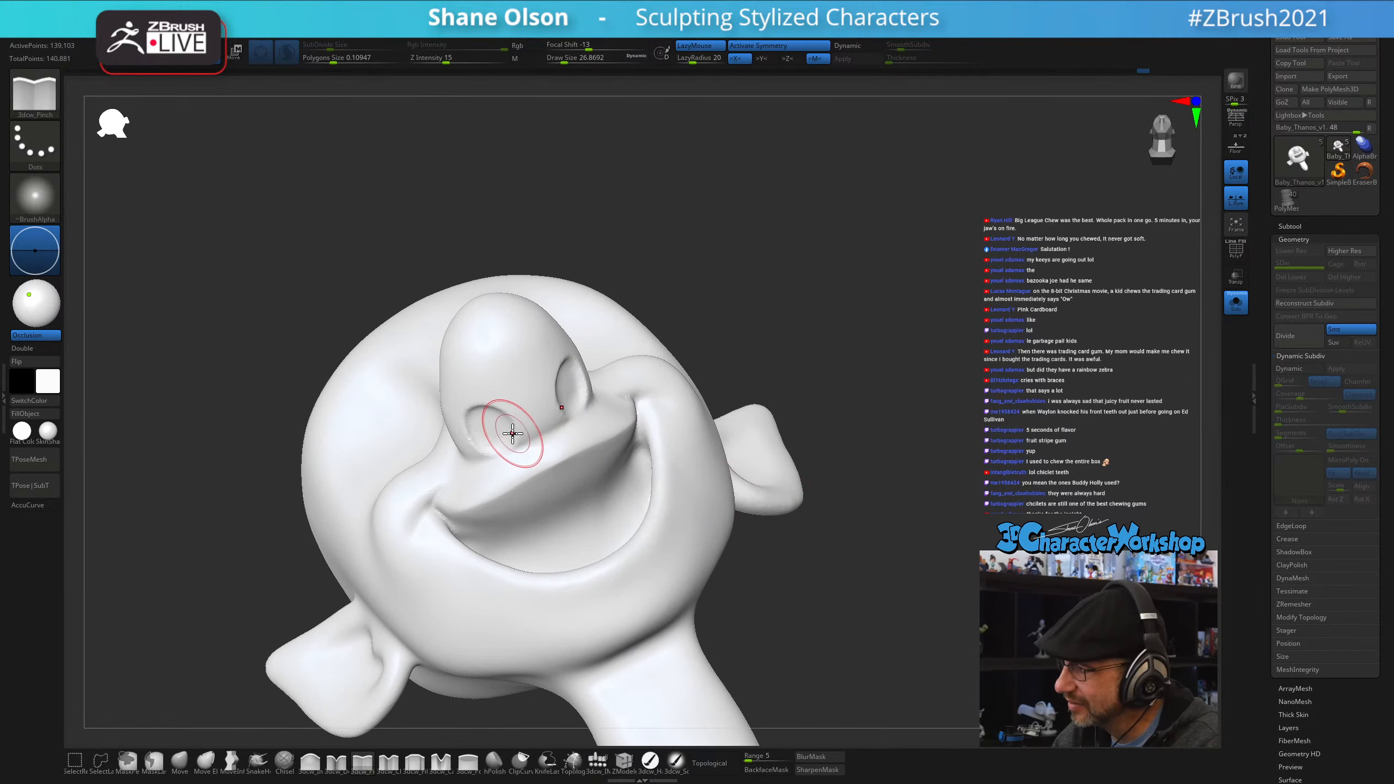
mouse_move(504, 396)
right_mouse_down("ctrl")
mouse_move(513, 408)
mouse_move(512, 392)
right_mouse_up("ctrl")
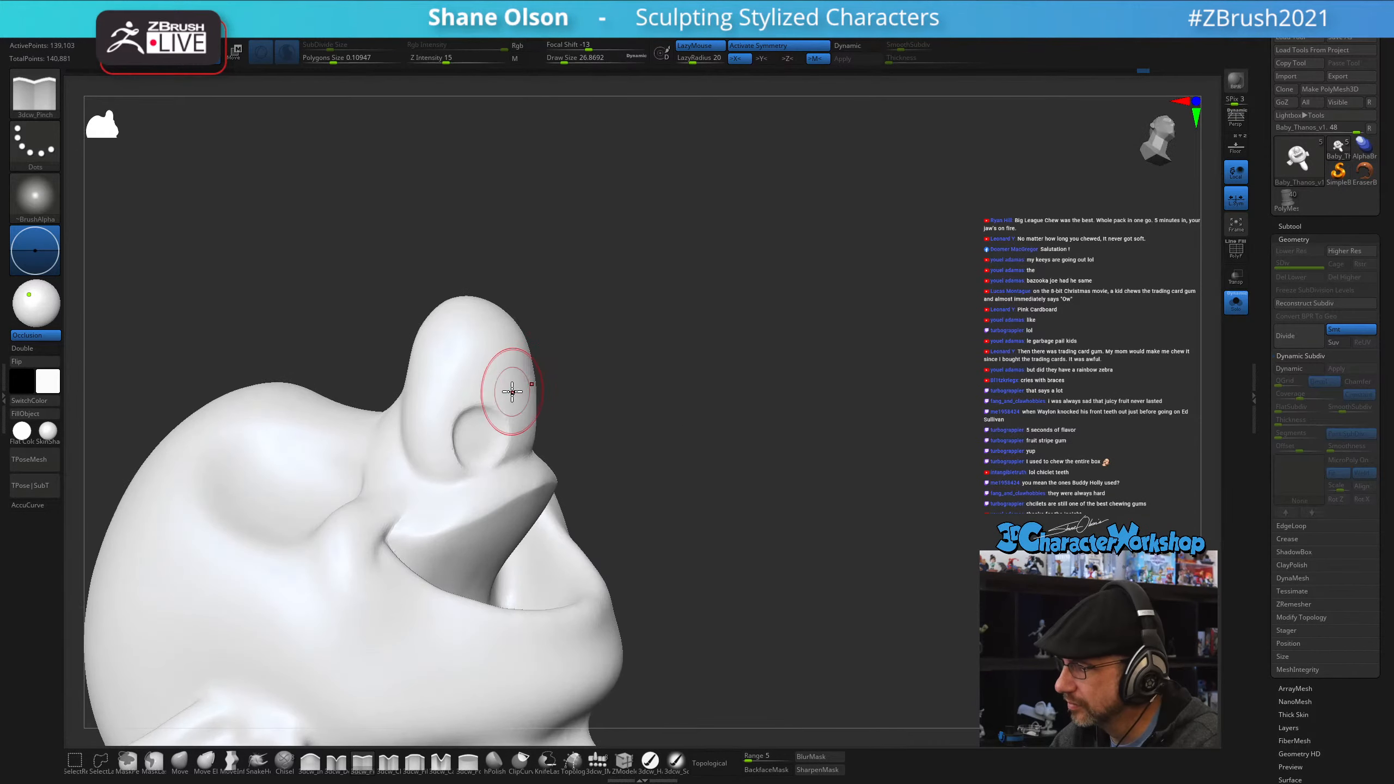
mouse_move(475, 420)
left_mouse_down("shift")
mouse_move(466, 442)
mouse_move(507, 446)
left_mouse_up("shift")
mouse_move(664, 409)
right_mouse_down()
mouse_move(583, 452)
mouse_move(618, 430)
right_mouse_up()
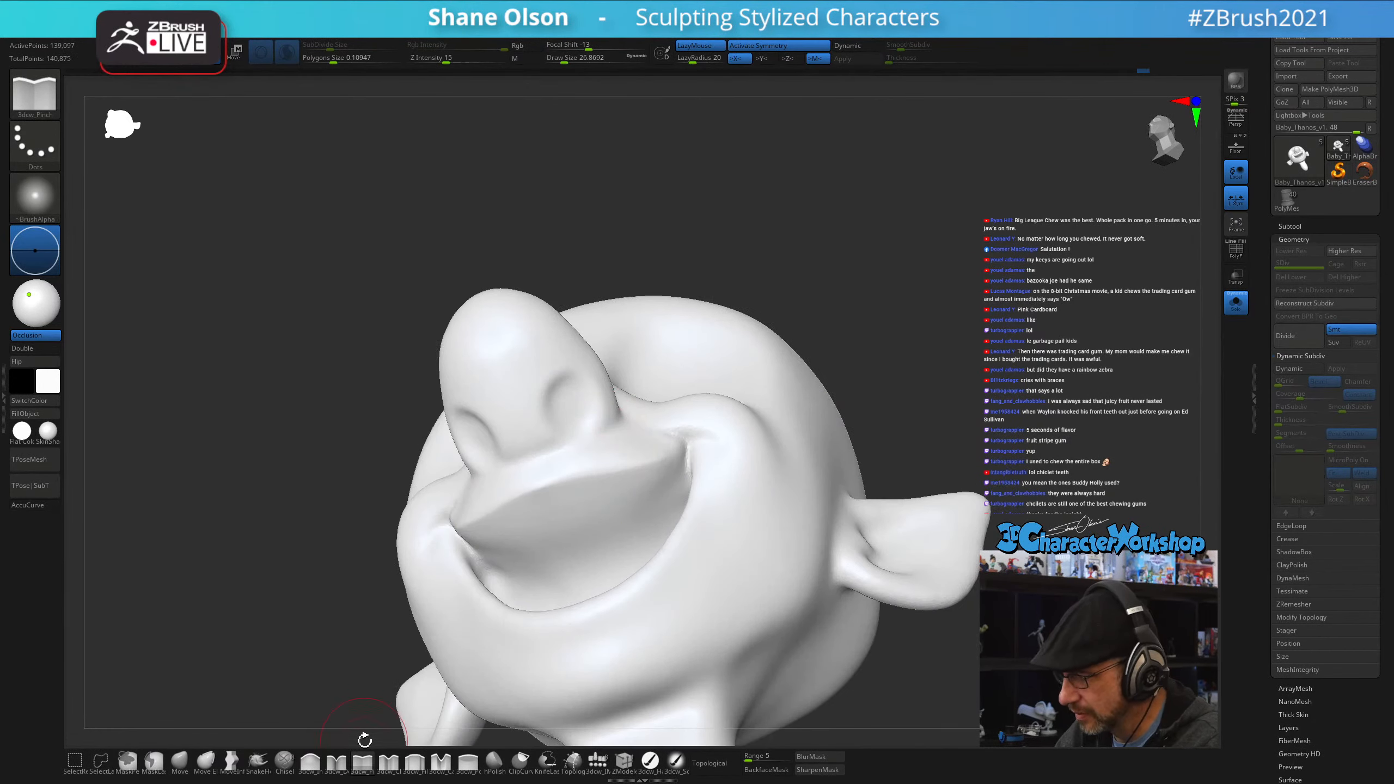
- Build up the nostril area with the 3dcw_Fill brush at a Draw Size of about 7.5 and smooth the result
left_click(414, 762)
key("s")
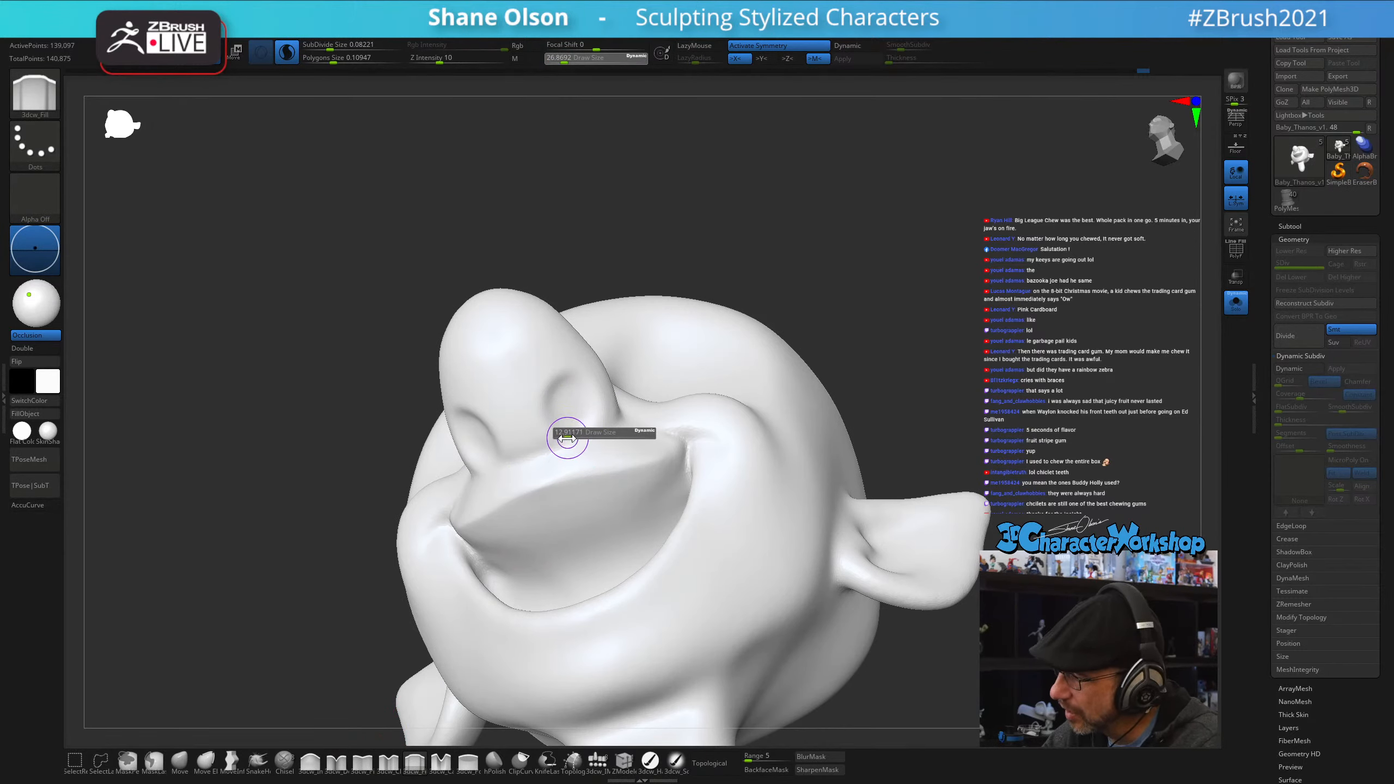
left_click_drag(567, 438, 565, 433)
mouse_move(585, 437)
right_mouse_down()
mouse_move(623, 445)
mouse_move(570, 449)
mouse_move(590, 420)
mouse_move(556, 449)
mouse_move(581, 447)
right_mouse_up()
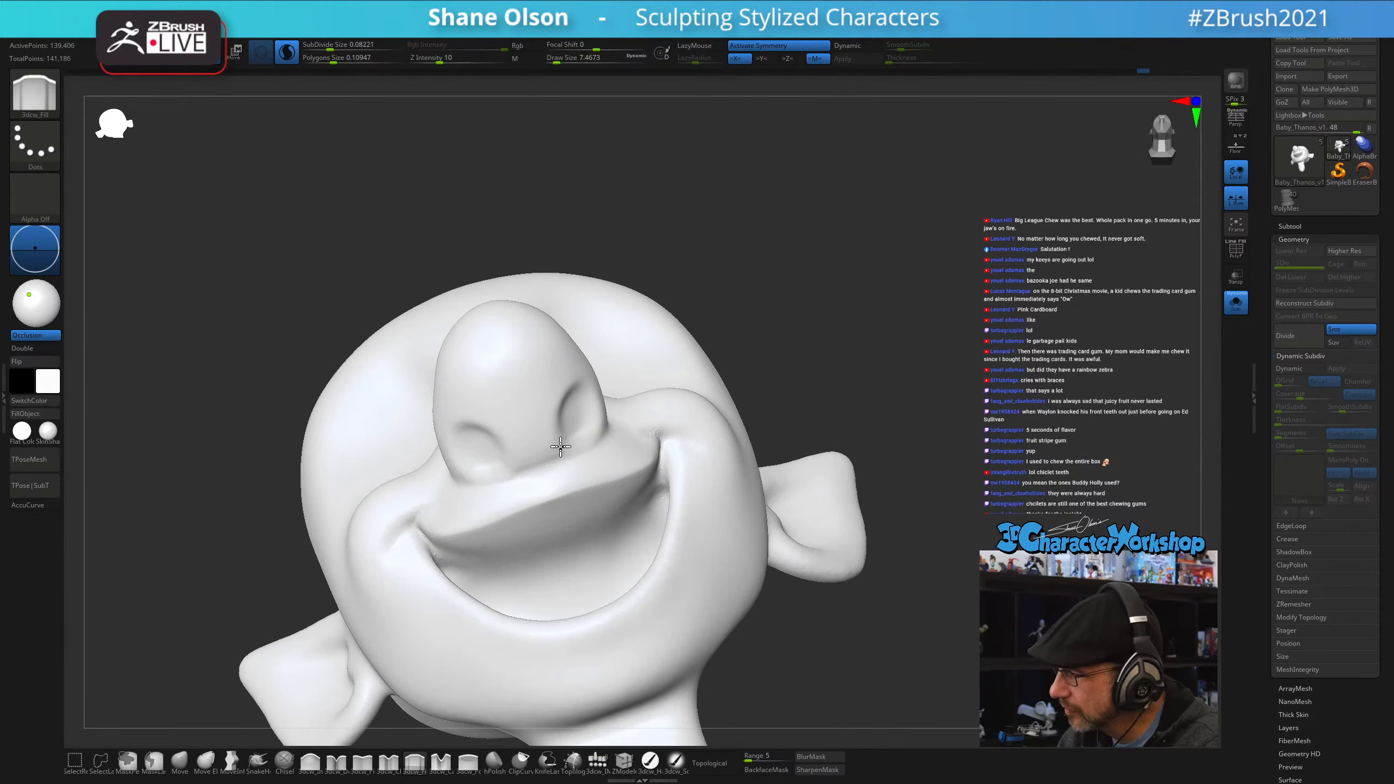
key("shift")
right_click_drag(586, 414, 562, 449)
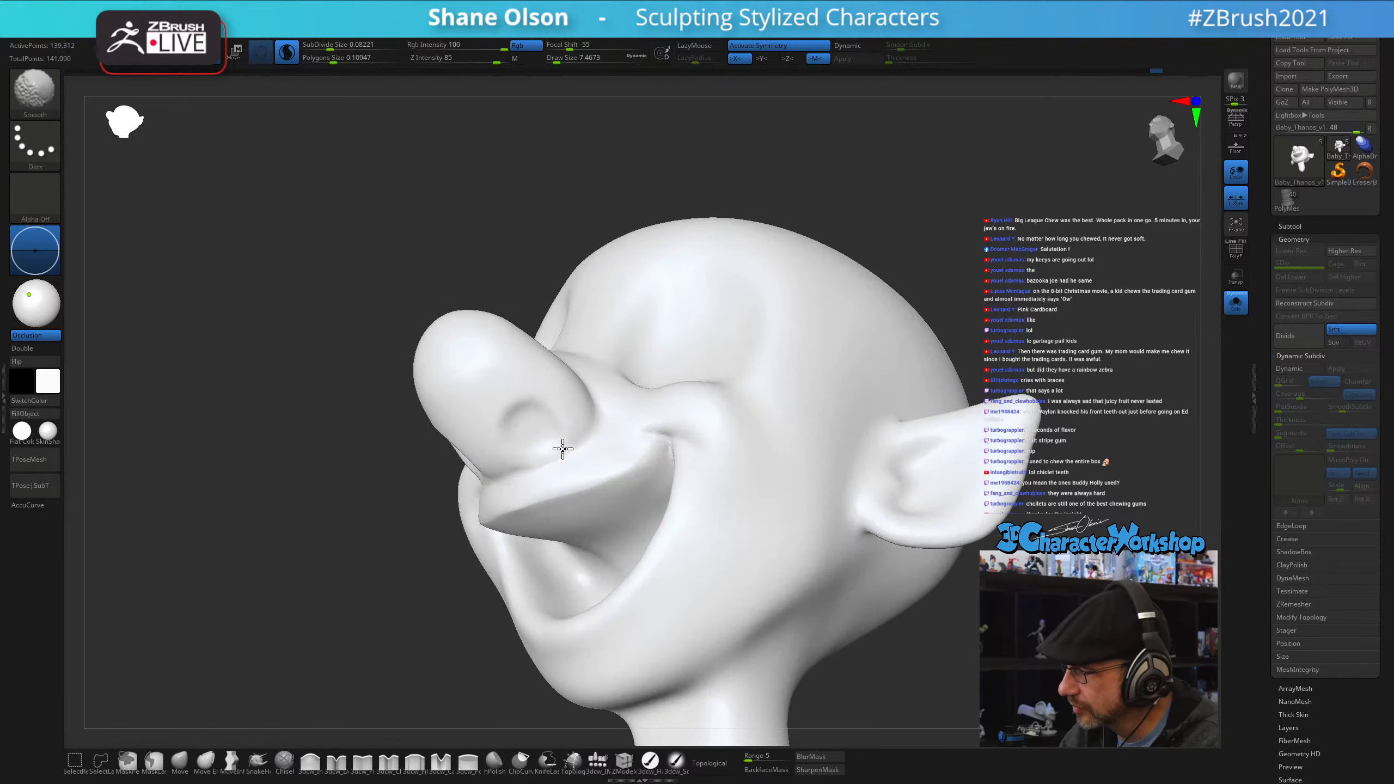
left_click_drag(500, 465, 503, 438, "shift")
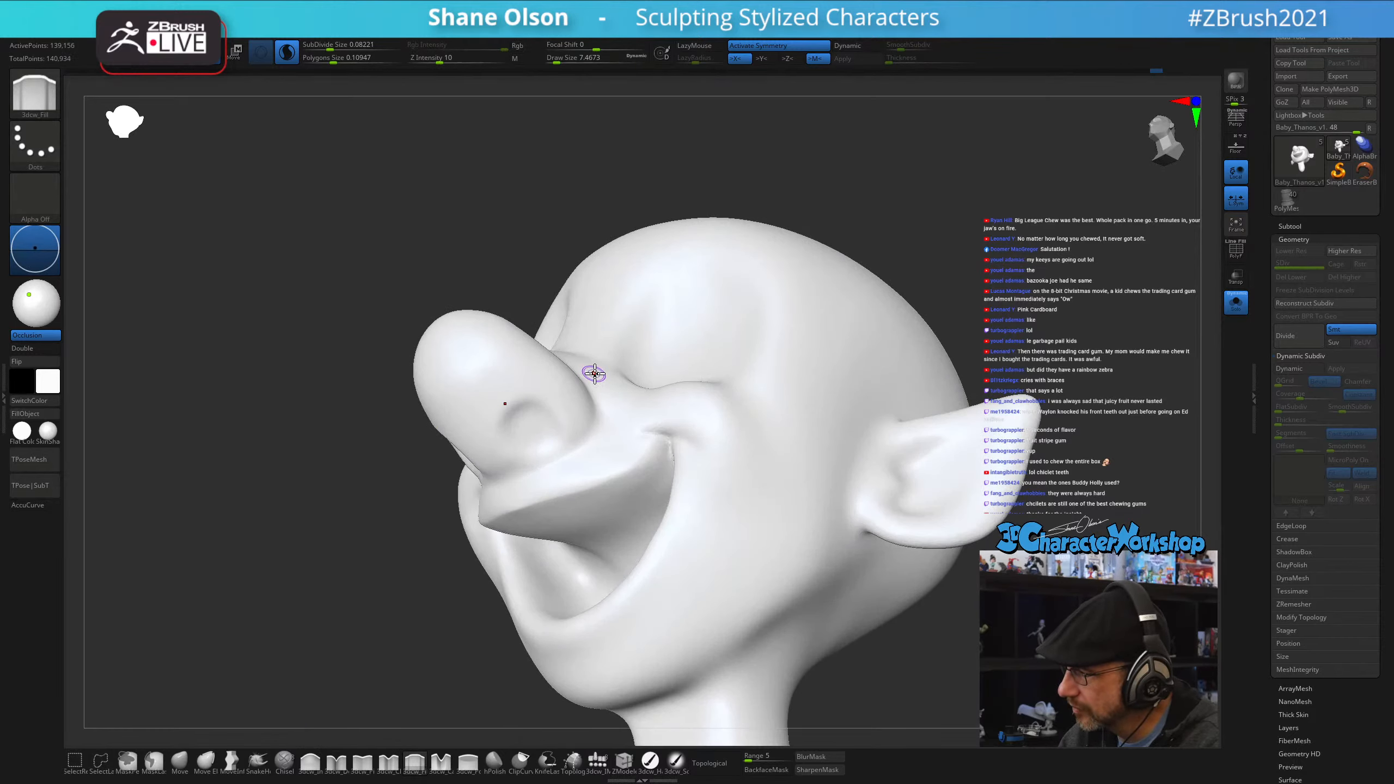
mouse_move(602, 421)
right_mouse_down()
mouse_move(581, 464)
mouse_move(601, 410)
right_mouse_up()
- Sharpen the crease around the outer nostril wing with the 3dcw_Pinch brush at a Draw Size of about 22
left_click(362, 763)
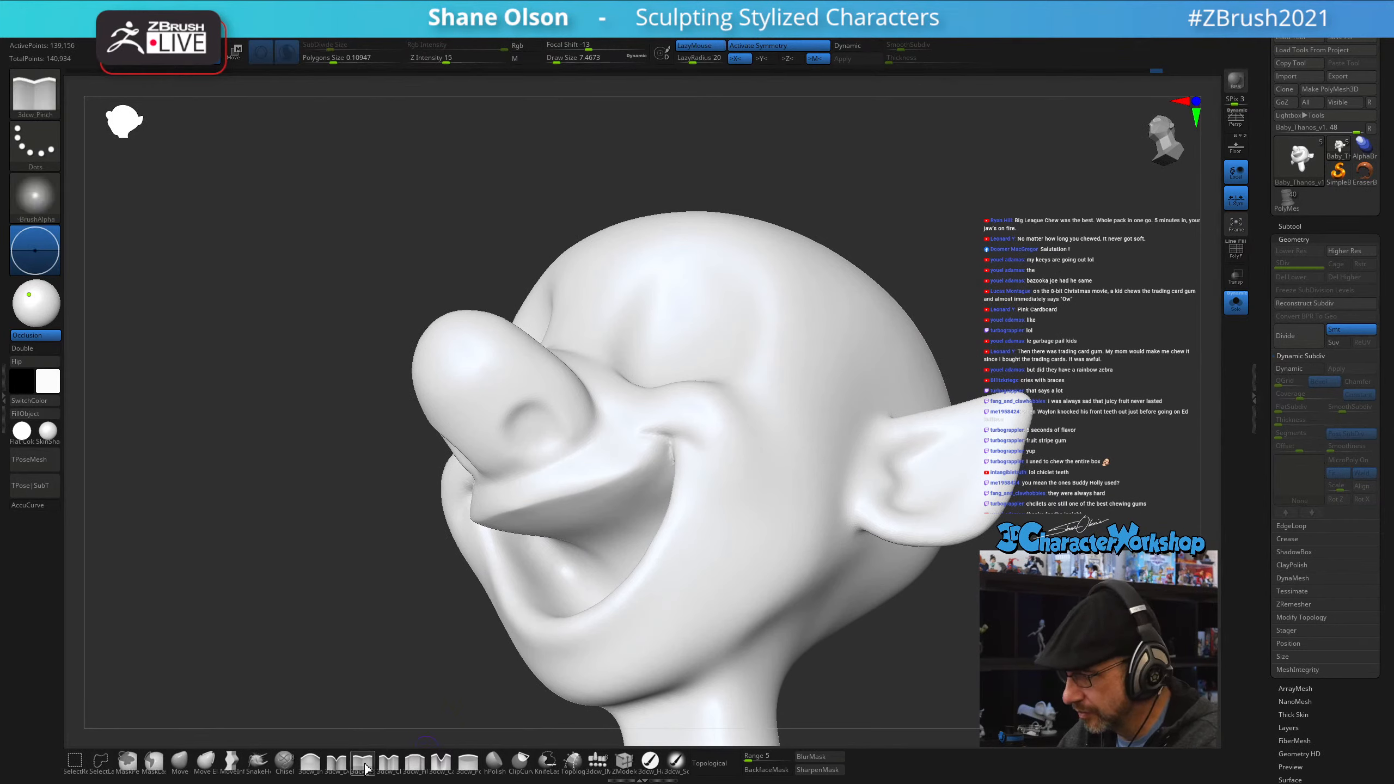
key("s")
left_click_drag(576, 452, 579, 455)
right_click_drag(580, 454, 581, 475)
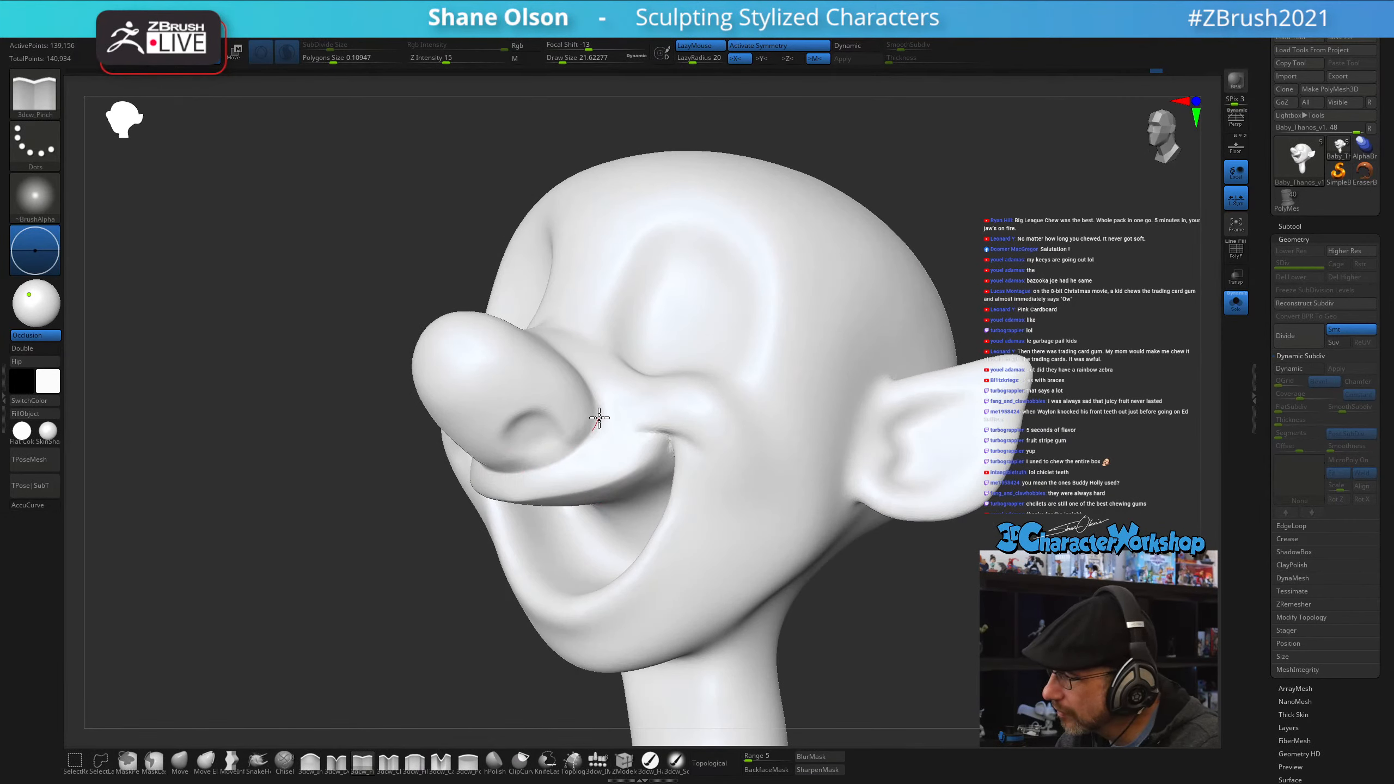
mouse_move(581, 364)
right_mouse_down()
mouse_move(718, 417)
mouse_move(715, 451)
right_mouse_up()
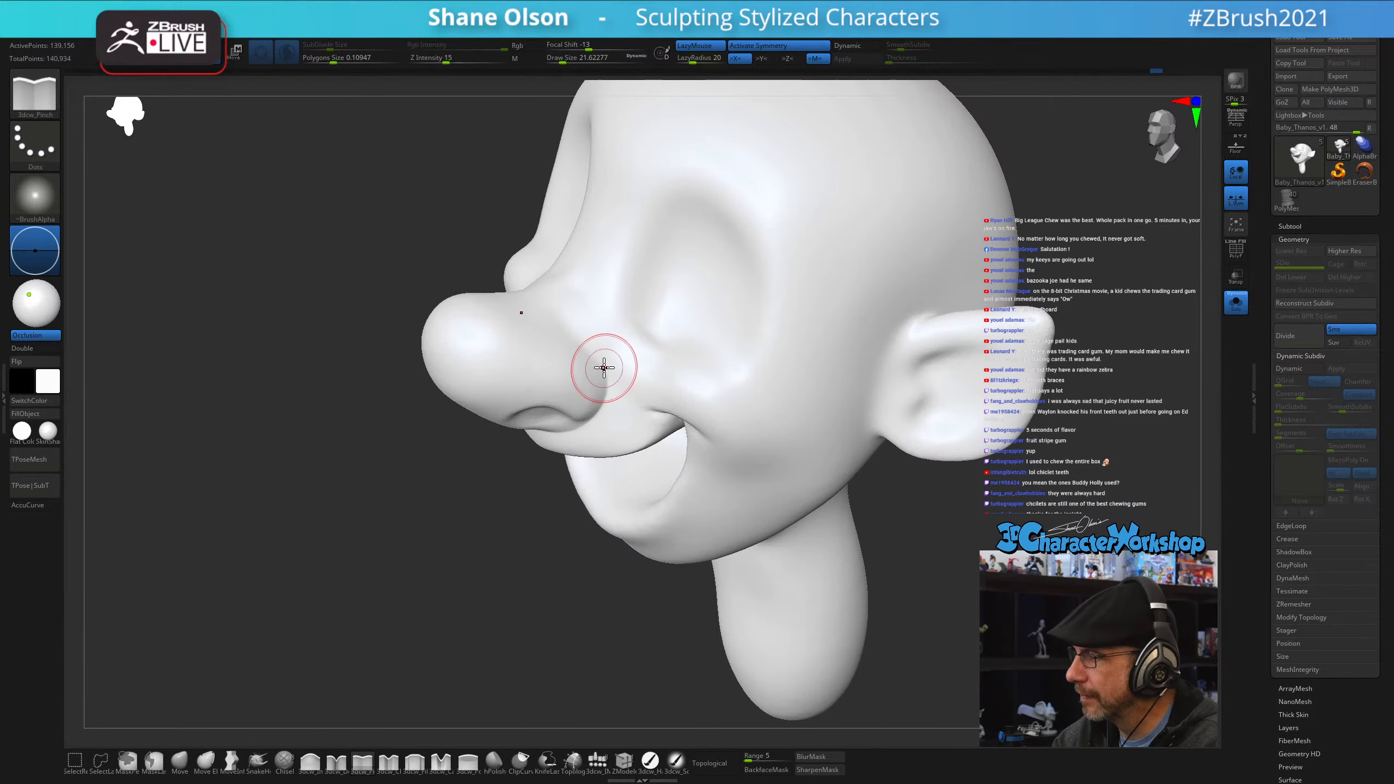
right_click_drag(610, 367, 591, 355)
left_click_drag(591, 355, 591, 351)
mouse_move(611, 378)
right_mouse_down()
mouse_move(635, 367)
mouse_move(626, 348)
mouse_move(592, 348)
right_mouse_up()
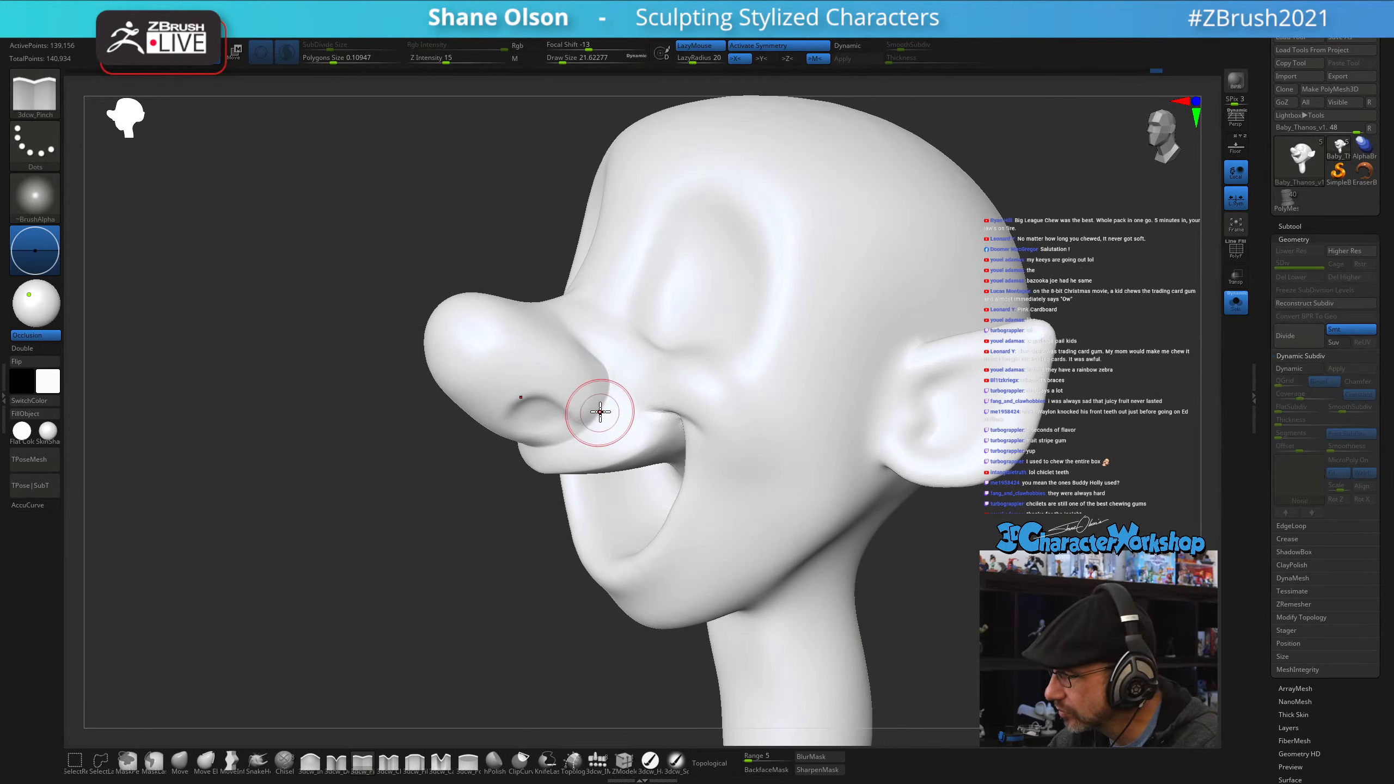
right_click_drag(600, 412, 681, 472)
- Smooth the mouth corner and tighten its crease with the pinch brush at a Draw Size of about 13
key("shift")
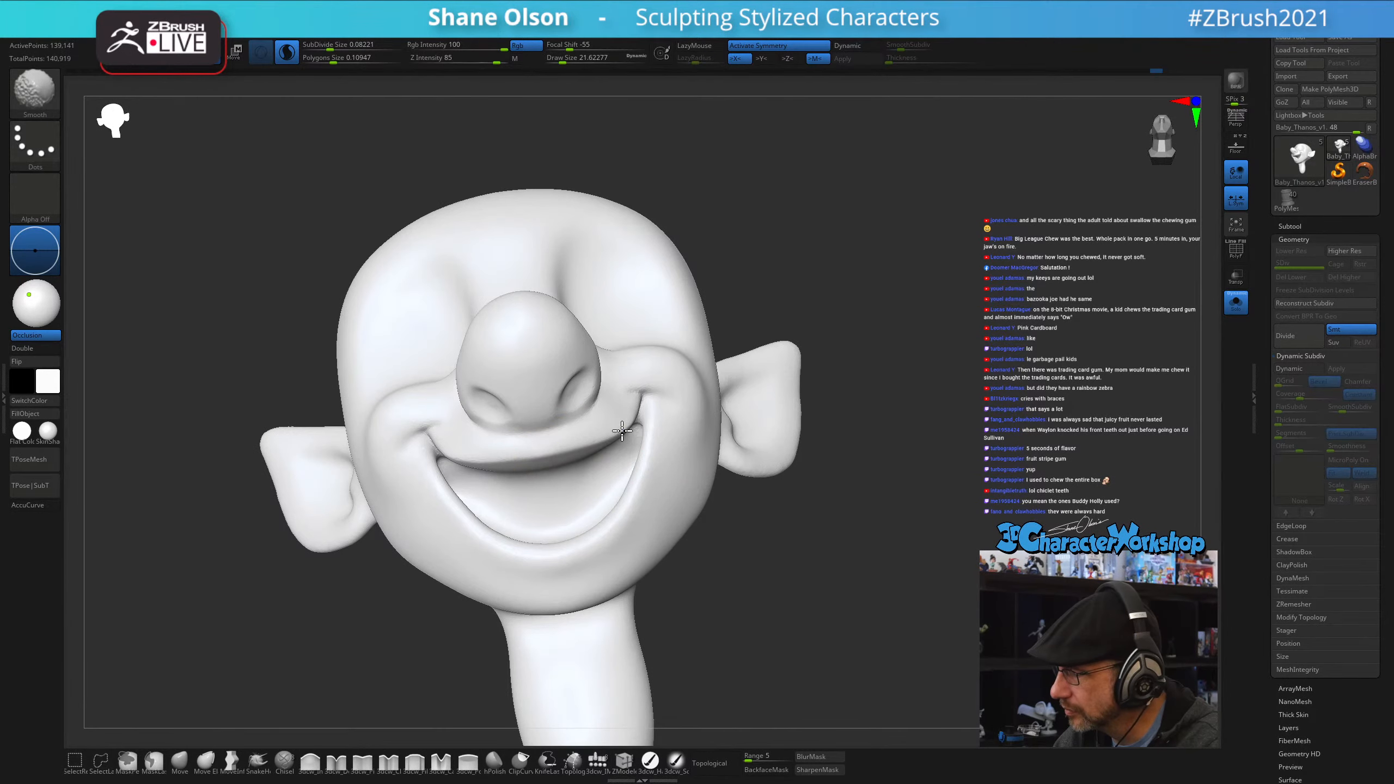
left_click_drag(636, 416, 639, 421, "shift")
mouse_move(703, 456)
right_mouse_down()
mouse_move(697, 502)
mouse_move(685, 483)
right_mouse_up()
right_click_drag(669, 416, 654, 481, "ctrl")
key("s")
left_click_drag(645, 402, 639, 384)
mouse_move(701, 450)
right_mouse_down()
mouse_move(688, 484)
mouse_move(706, 499)
mouse_move(678, 433)
mouse_move(663, 461)
mouse_move(654, 420)
right_mouse_up()
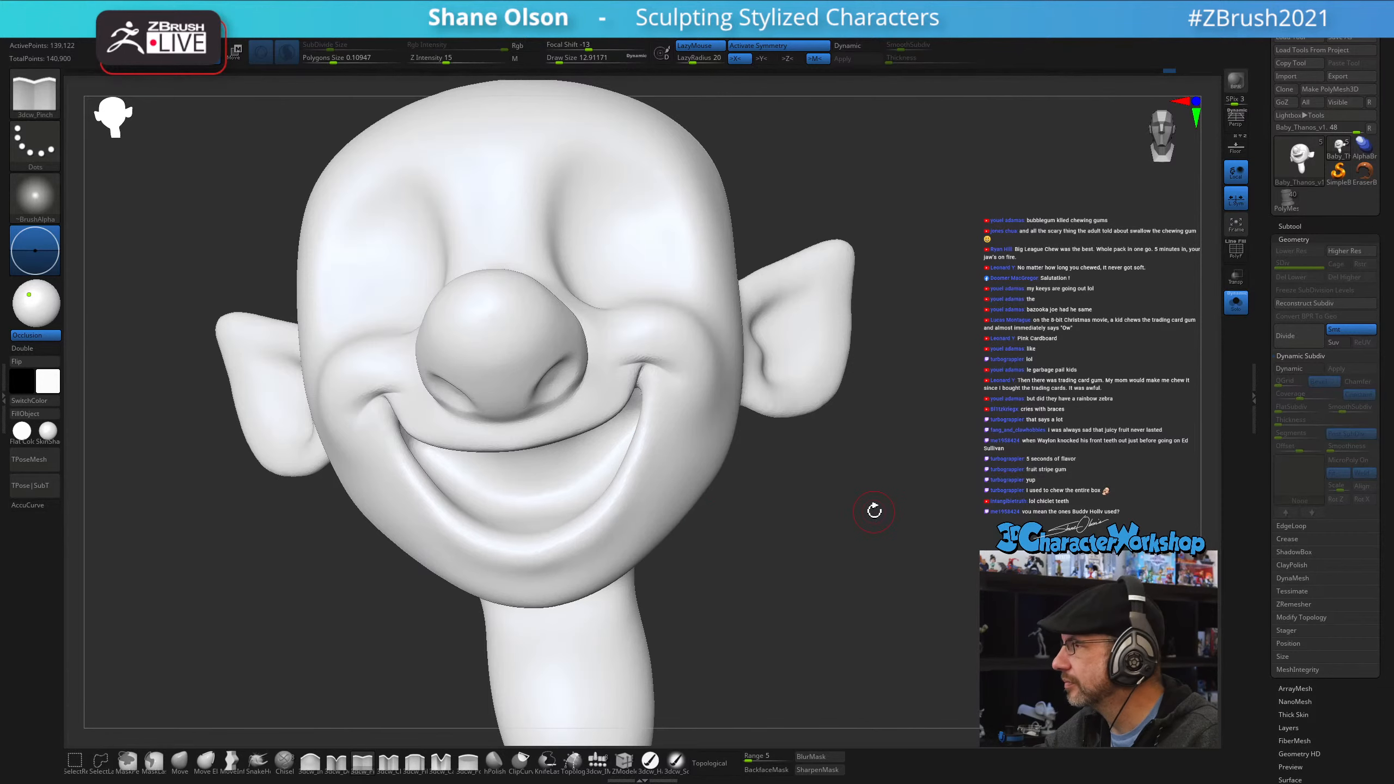
- Set the Draw Size to about 29 and turn off Solo mode to show the eyes and teeth with the head
mouse_move(874, 511)
right_mouse_down()
mouse_move(893, 511)
mouse_move(893, 495)
mouse_move(867, 504)
right_mouse_up()
key("s")
left_click_drag(868, 507, 874, 507)
mouse_move(862, 504)
right_mouse_down()
mouse_move(832, 484)
mouse_move(922, 454)
right_mouse_up()
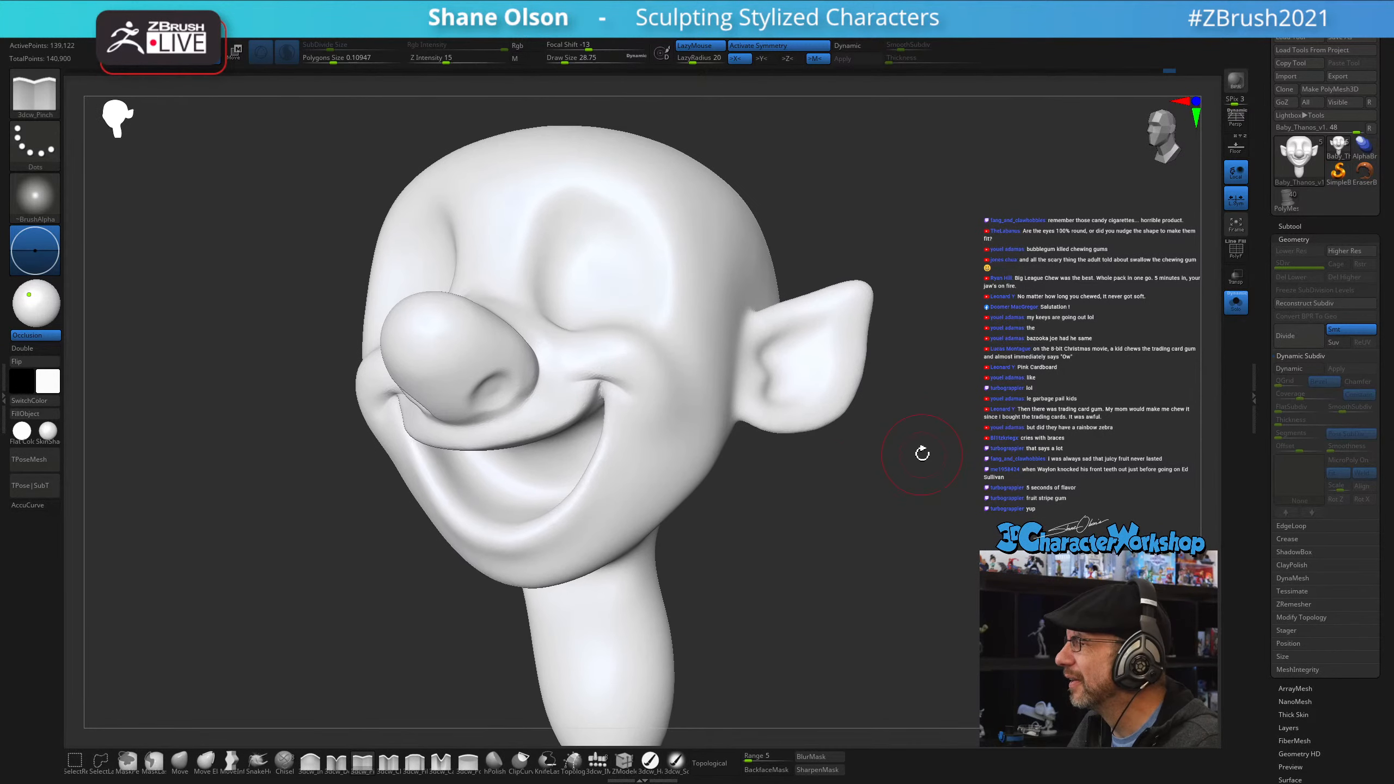
left_click(1236, 302)
right_click_drag(925, 551, 942, 549, "shift")
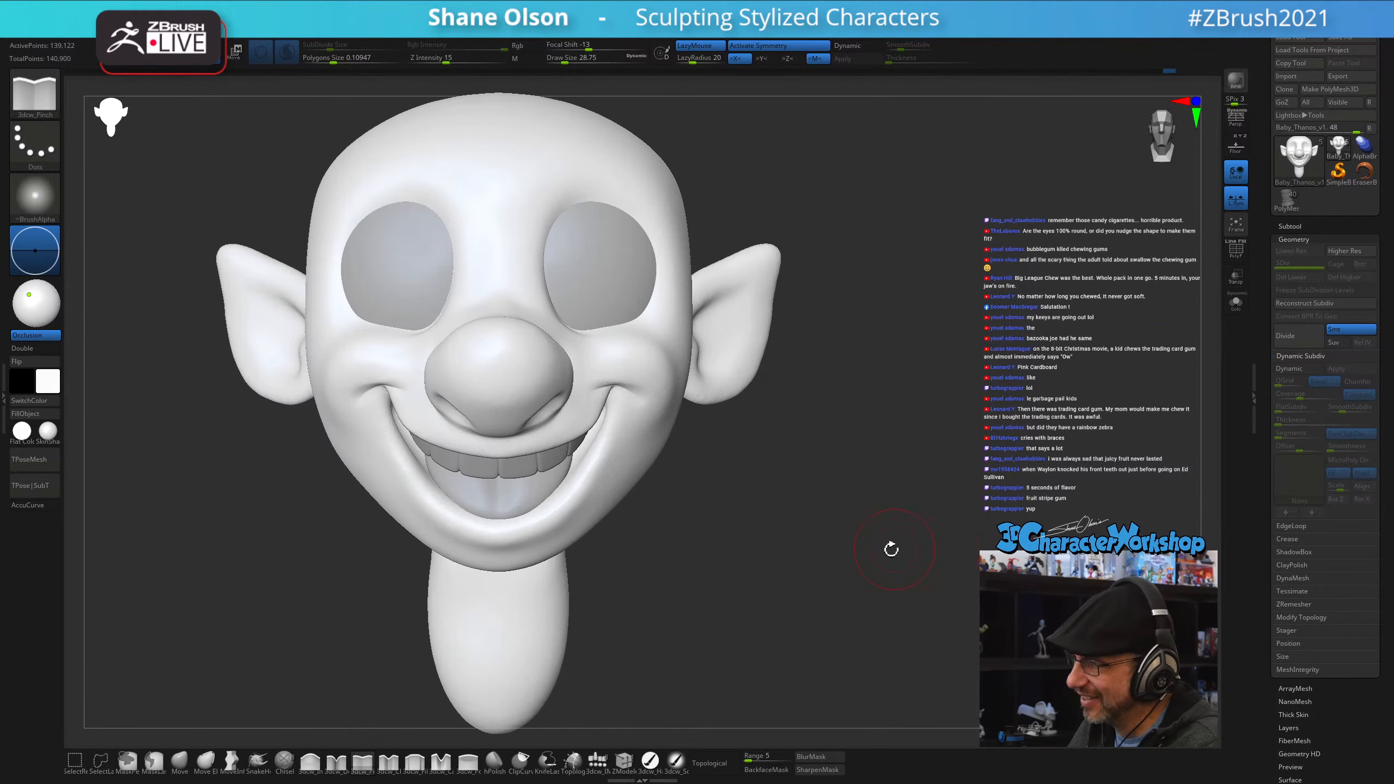
right_click_drag(848, 554, 674, 515)
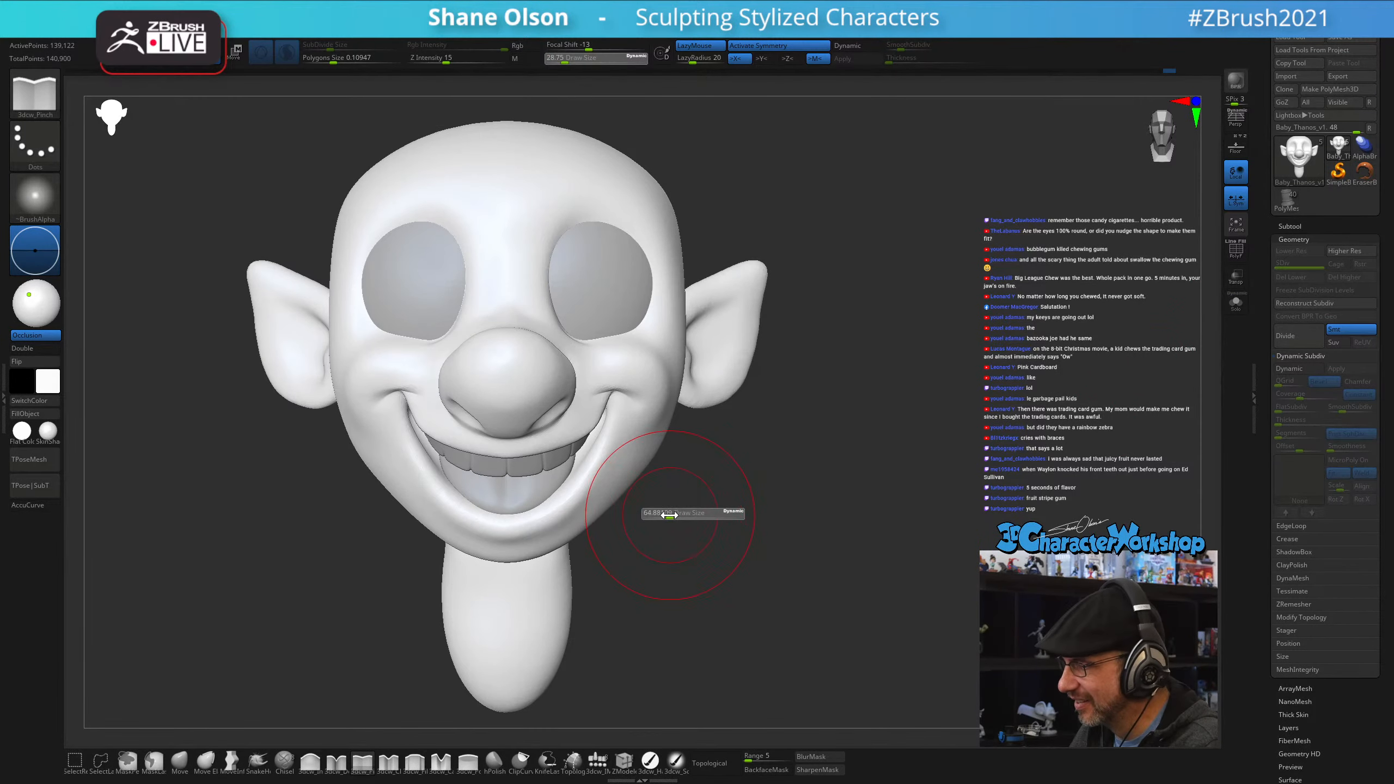
- Switch to the Move brush, set the Draw Size to about 59 and smooth the outer part of the ears
left_click(180, 761)
key("s")
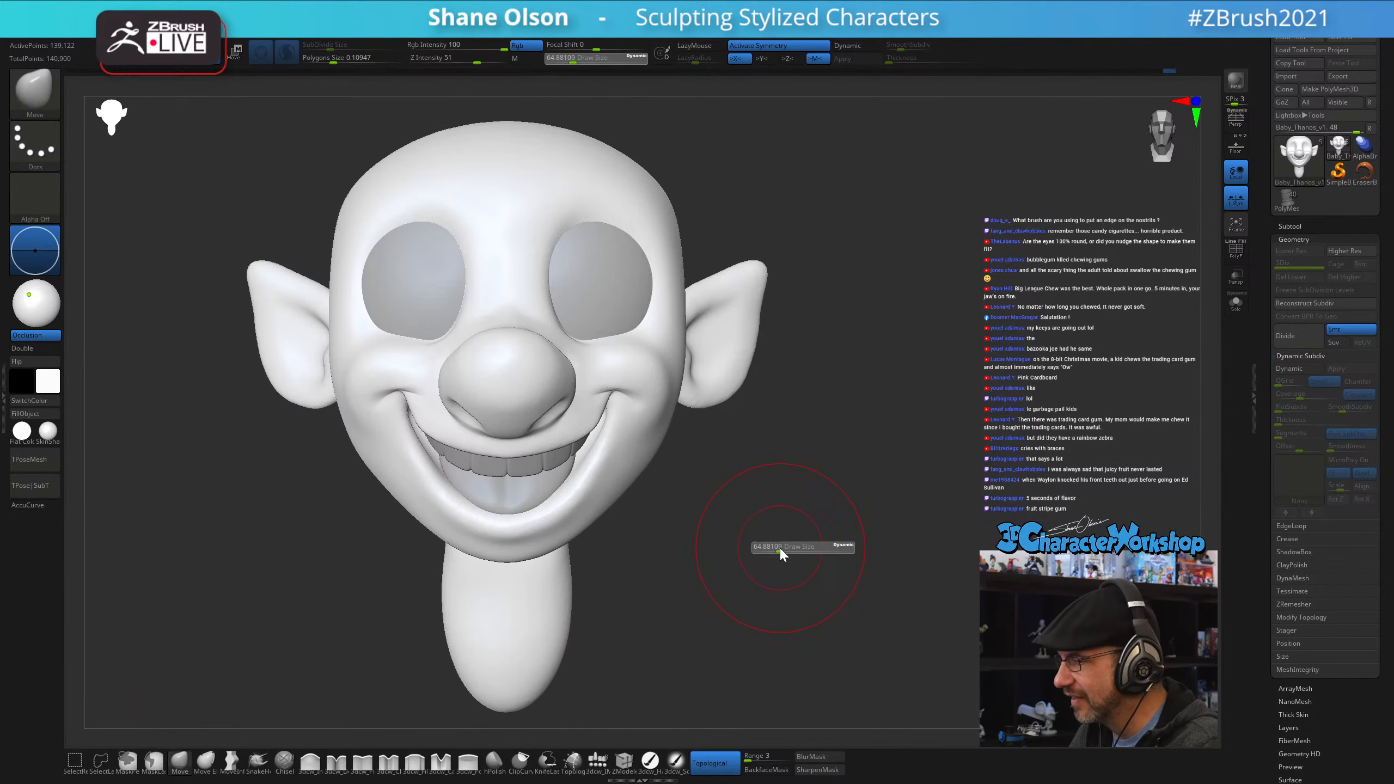
left_click_drag(780, 551, 784, 550)
mouse_move(846, 382)
right_mouse_down()
mouse_move(893, 377)
mouse_move(862, 358)
mouse_move(828, 427)
mouse_move(844, 442)
right_mouse_up()
key("s")
left_click_drag(846, 422, 842, 421)
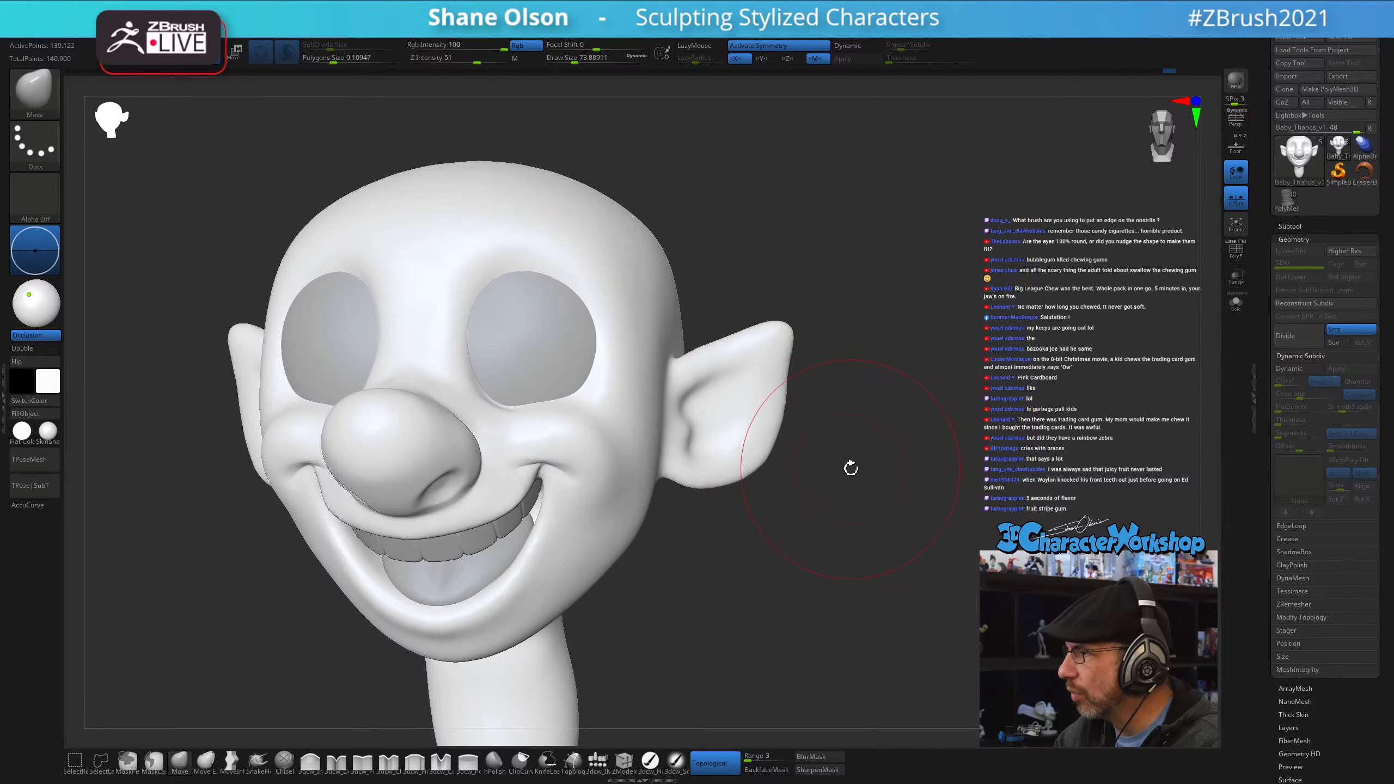
right_click_drag(831, 485, 856, 442, "alt")
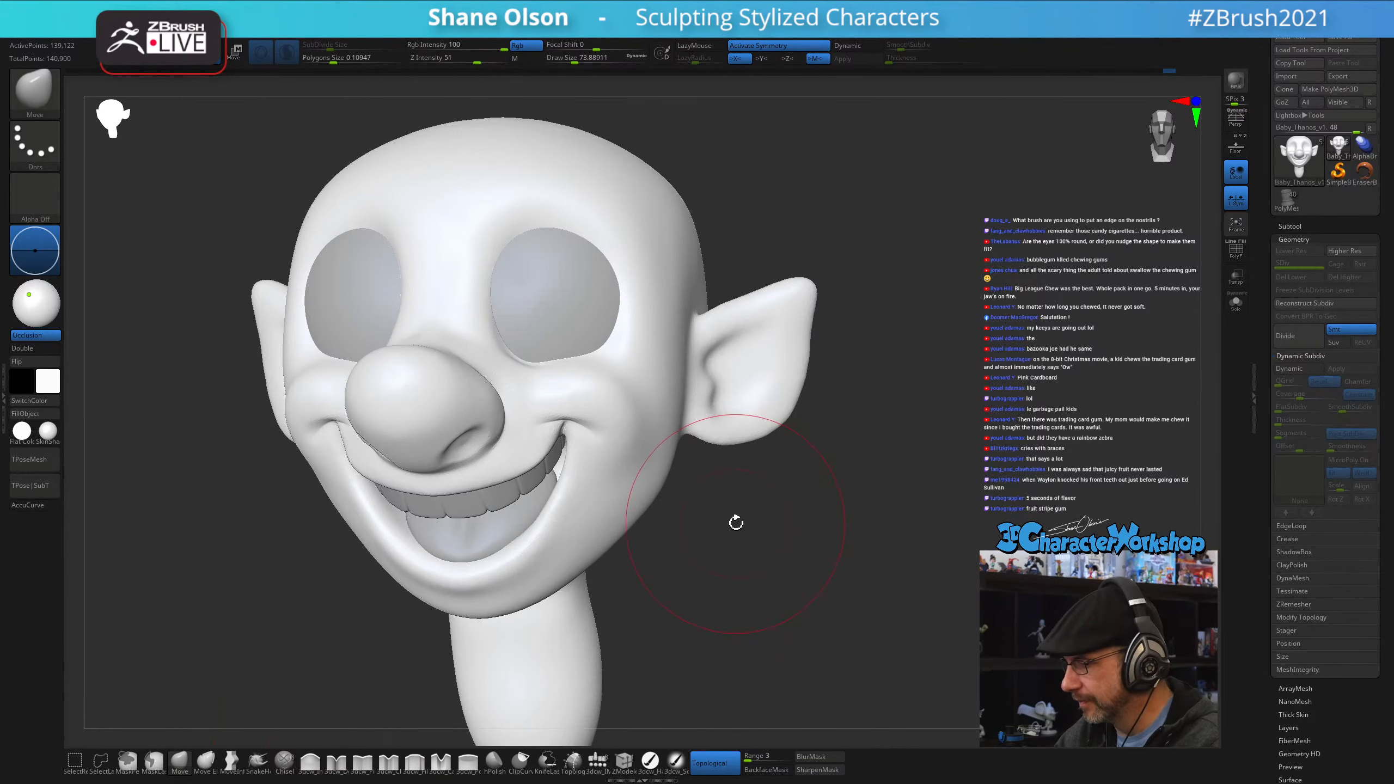
key("s")
left_click_drag(795, 445, 791, 445)
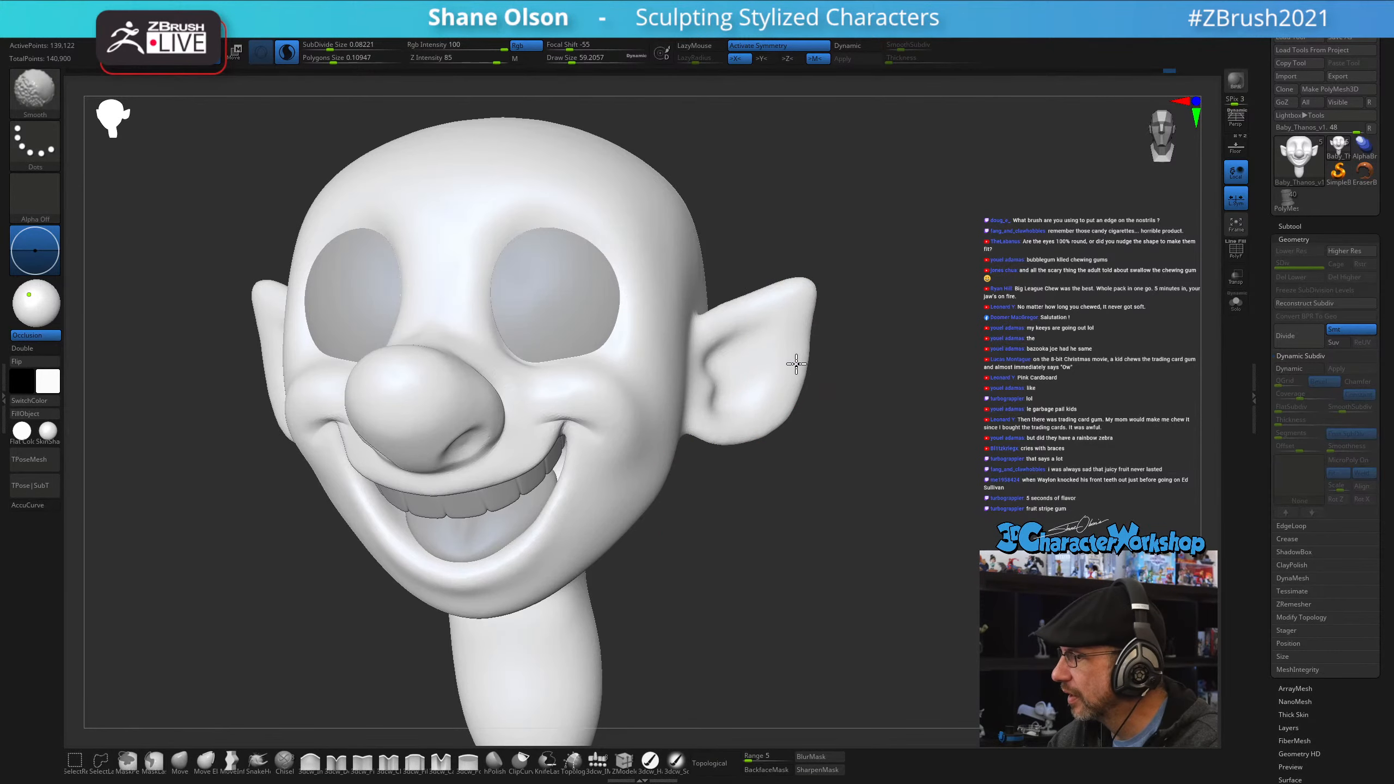
mouse_move(828, 330)
right_mouse_down()
mouse_move(821, 351)
mouse_move(813, 334)
right_mouse_up()
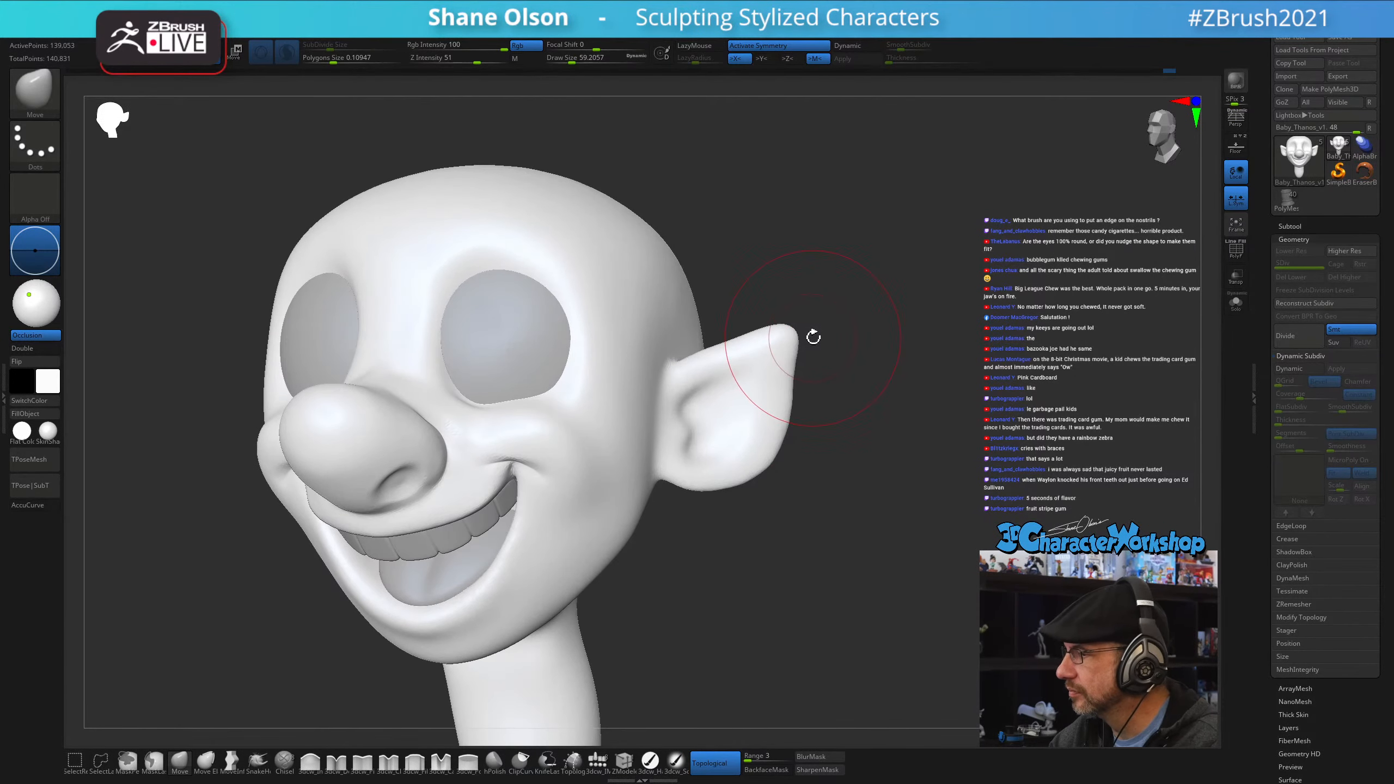
- Pull the ear tip outward with the Move brush, reducing the Draw Size to about 37
key("[")
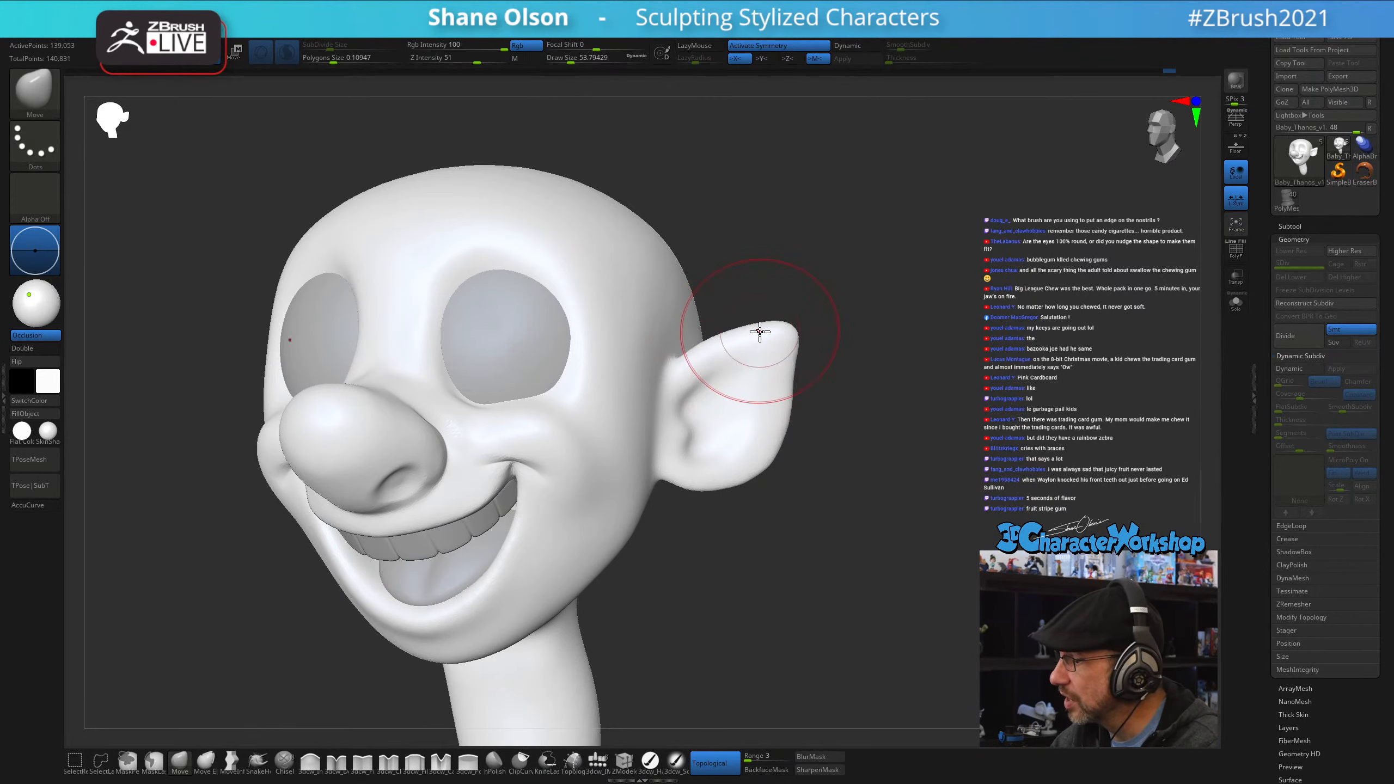
key("s")
left_click_drag(801, 332, 808, 336)
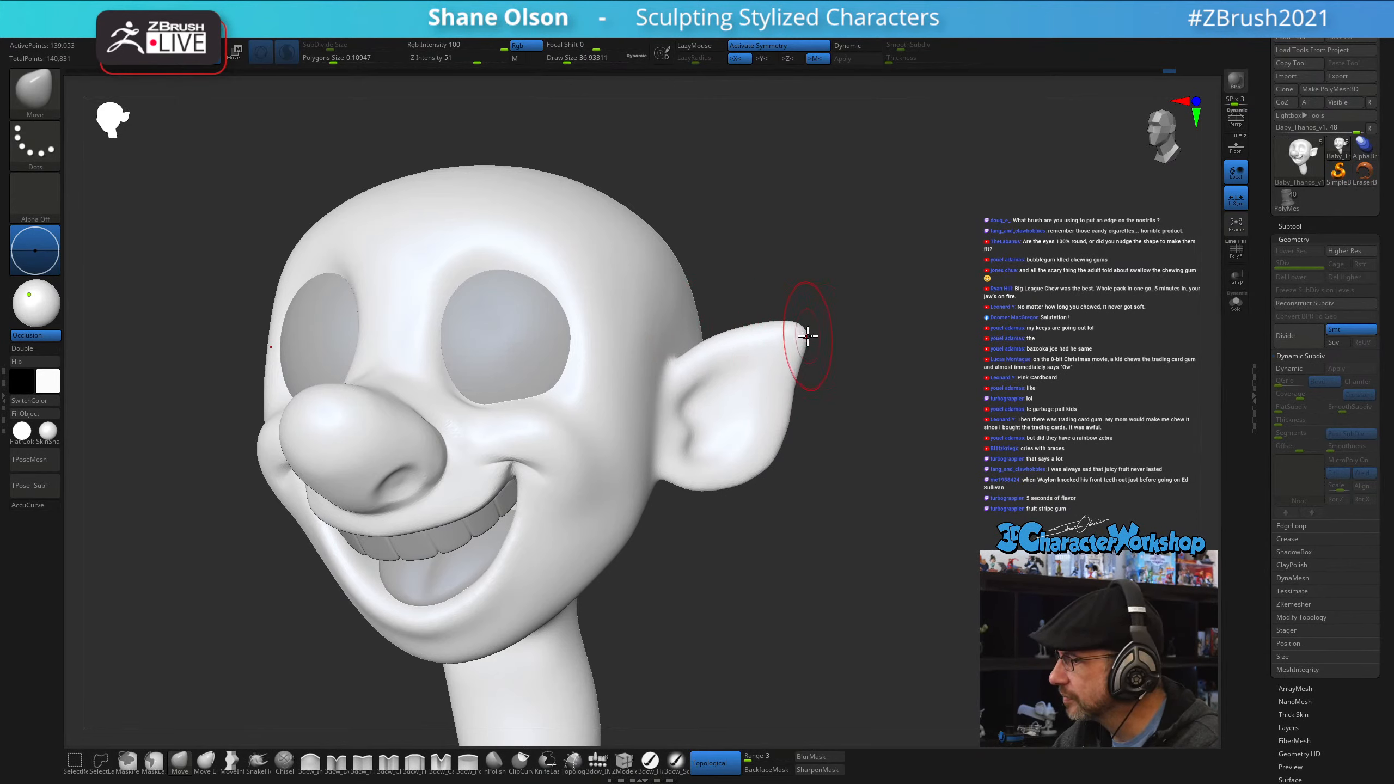
- Draw the ear tip out to a sharper point using the MoveInfiniteDepth brush with AccuCurve enabled
left_click(229, 761)
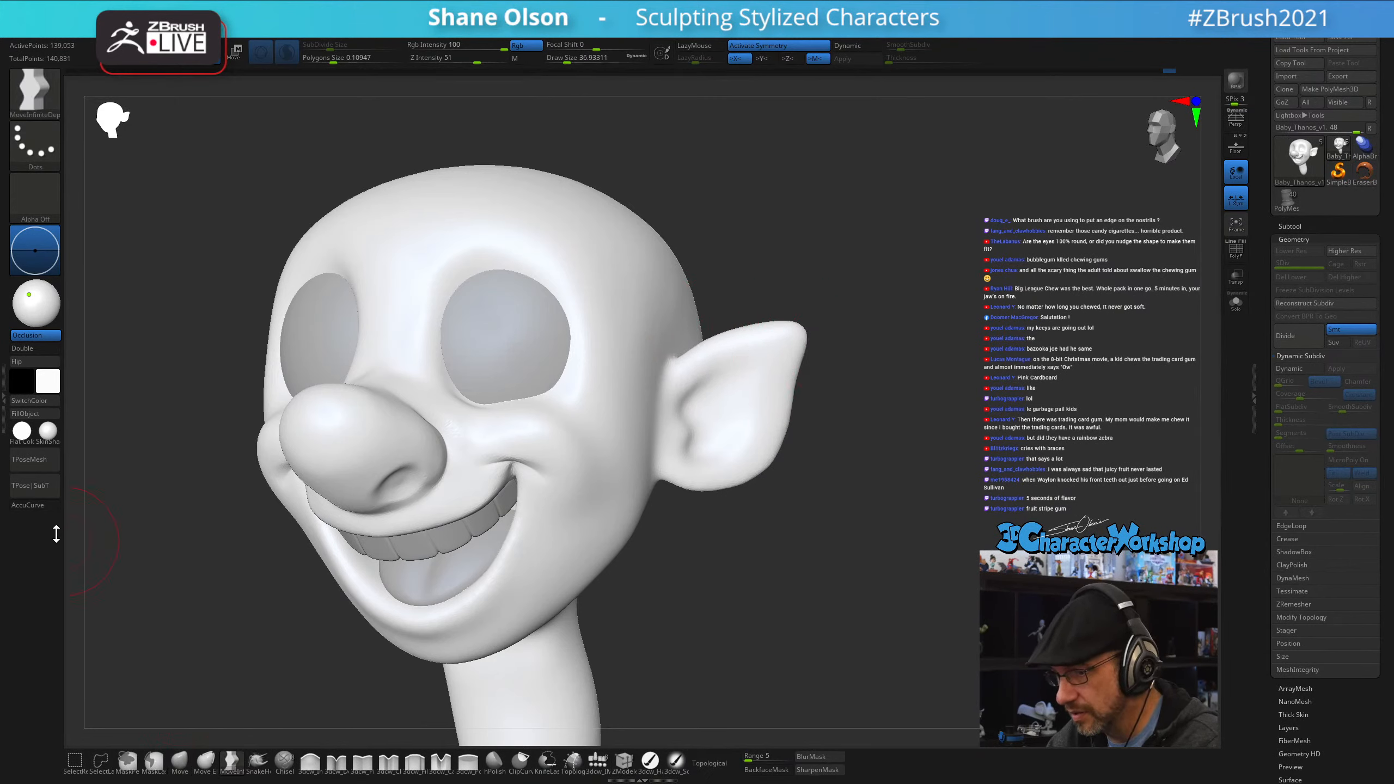
left_click(34, 505)
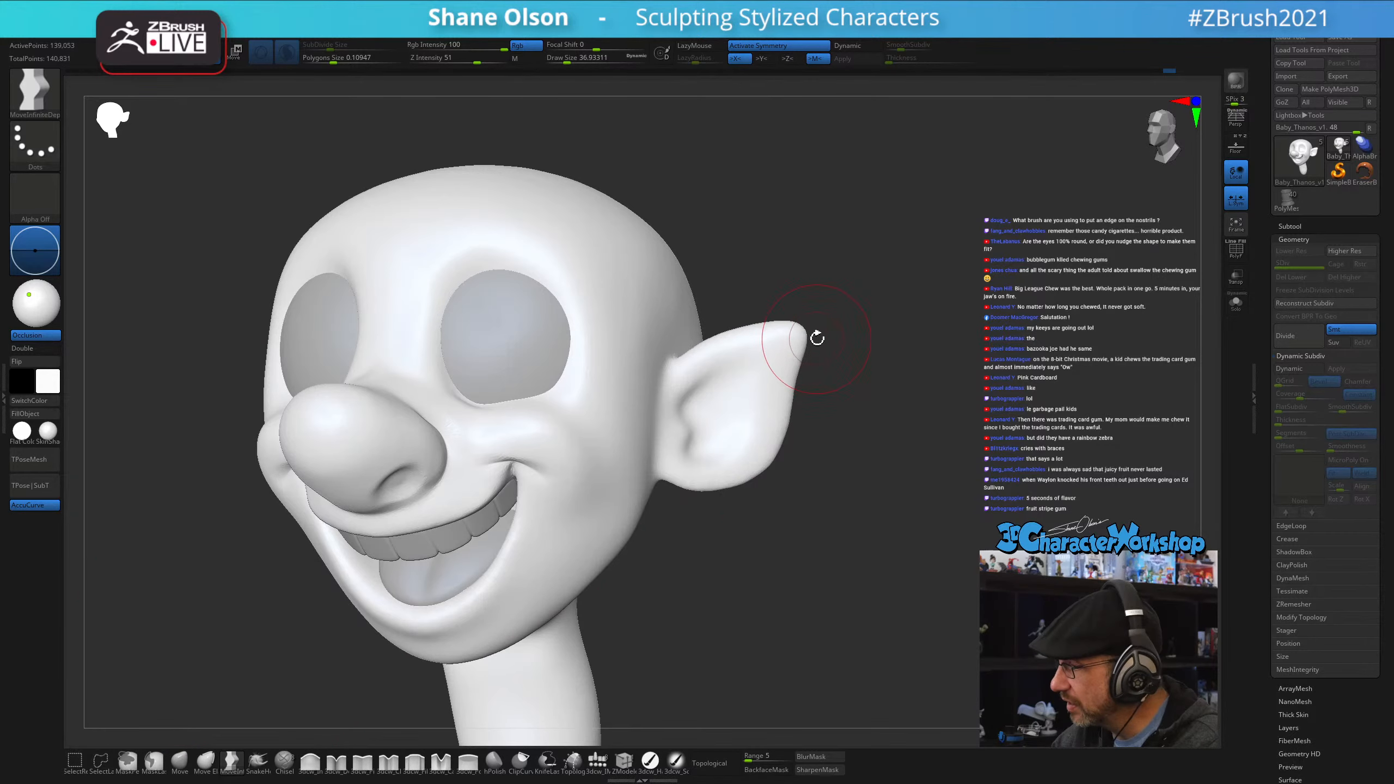
key("s")
mouse_move(817, 338)
left_mouse_down()
mouse_move(810, 328)
mouse_move(828, 327)
left_mouse_up()
mouse_move(819, 328)
left_mouse_down()
mouse_move(875, 362)
mouse_move(887, 352)
mouse_move(801, 408)
mouse_move(812, 377)
left_mouse_up()
- Reshape the ear's lower outer edge with the Move brush at a Draw Size of about 56 and smooth it
left_click(178, 759)
key("s")
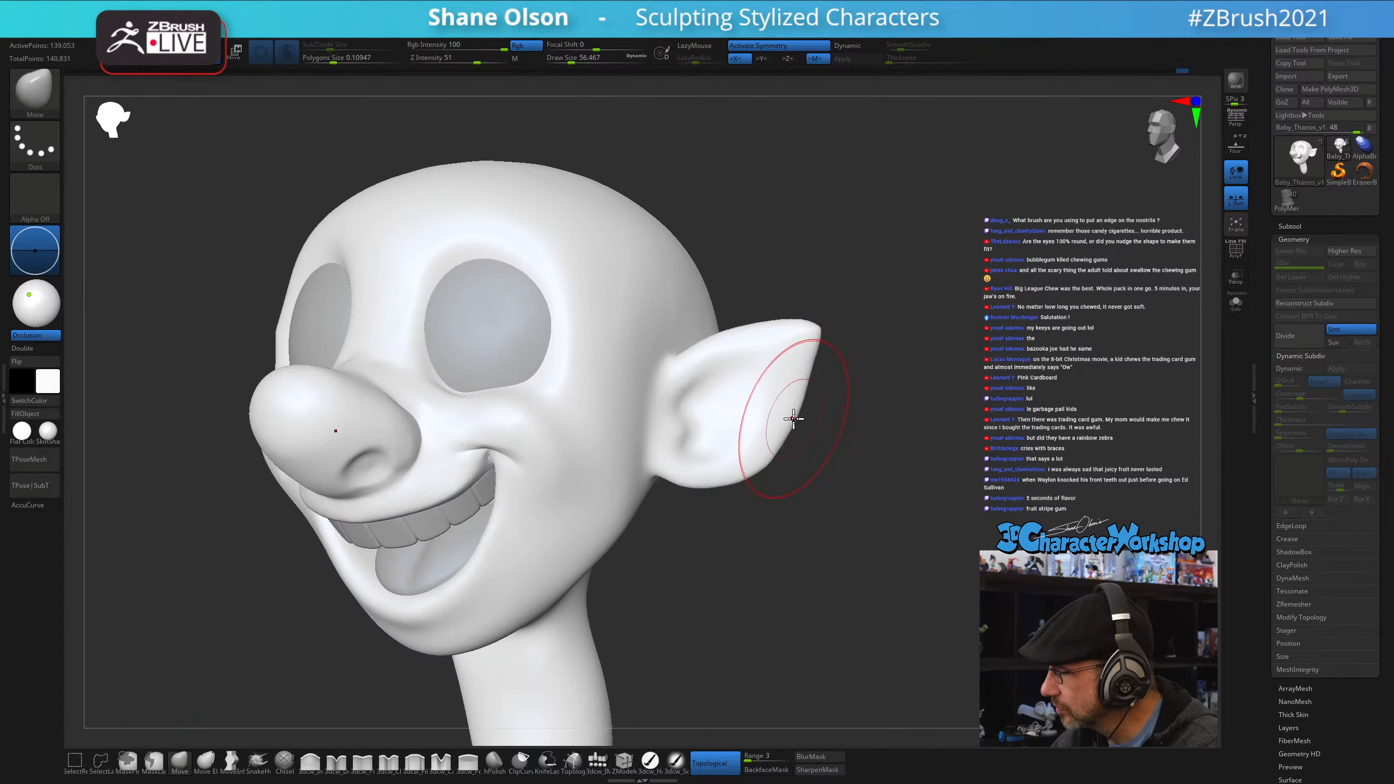
key("shift")
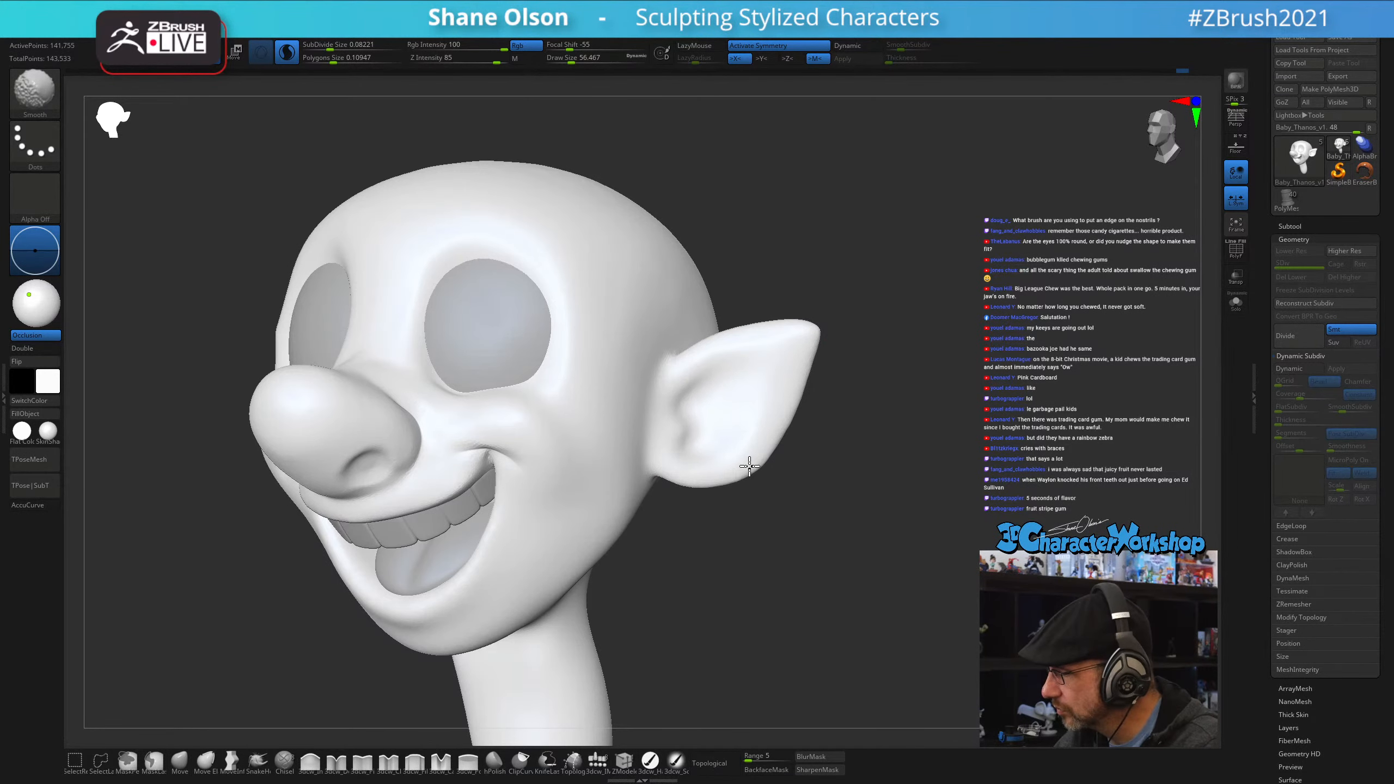
left_click_drag(749, 466, 781, 430, "shift")
right_click_drag(782, 426, 771, 430, "ctrl")
- Shape the inner ear hollow with the Move brush at a Draw Size of about 31
key("s")
left_click_drag(722, 425, 713, 425)
mouse_move(702, 424)
right_mouse_down()
mouse_move(722, 427)
mouse_move(710, 430)
right_mouse_up()
key("s")
left_click_drag(710, 430, 701, 426)
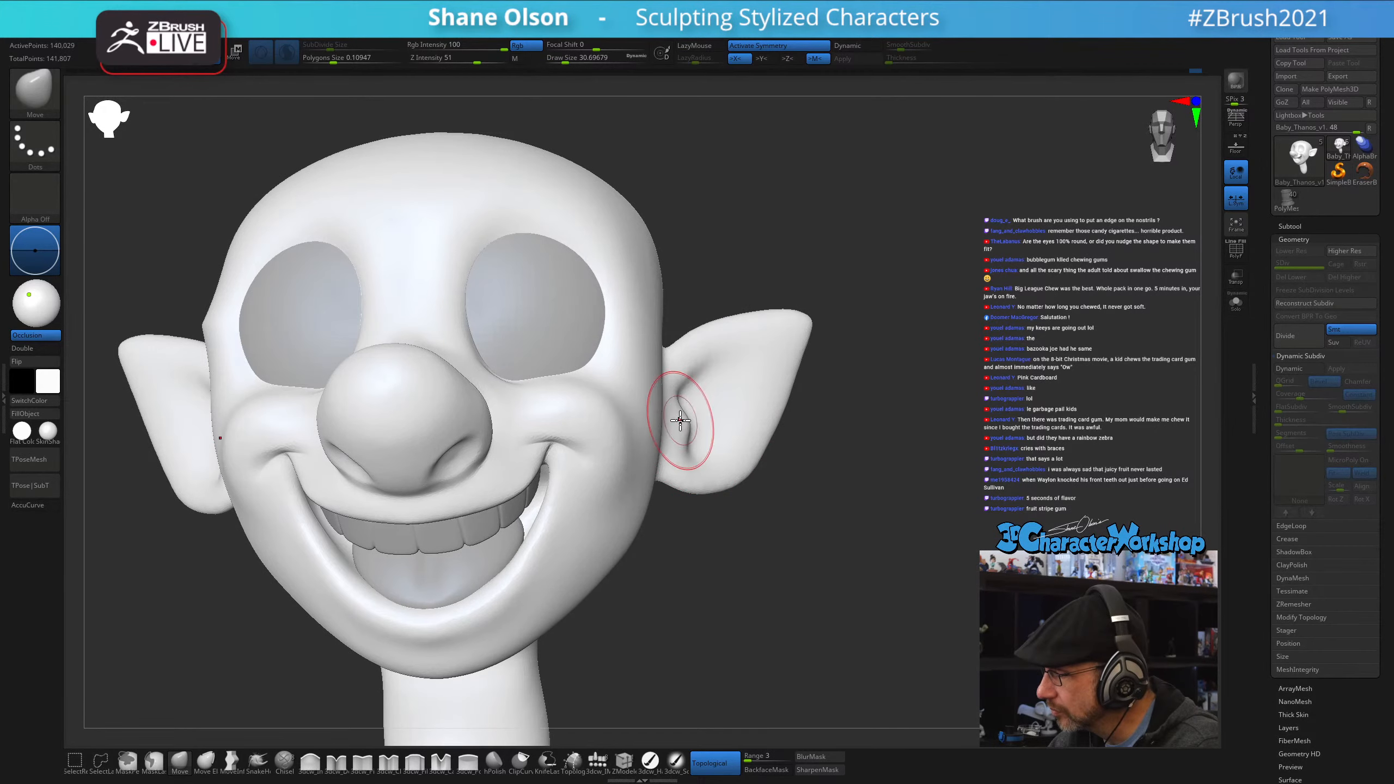
mouse_move(689, 437)
right_mouse_down()
mouse_move(707, 451)
mouse_move(715, 428)
right_mouse_up()
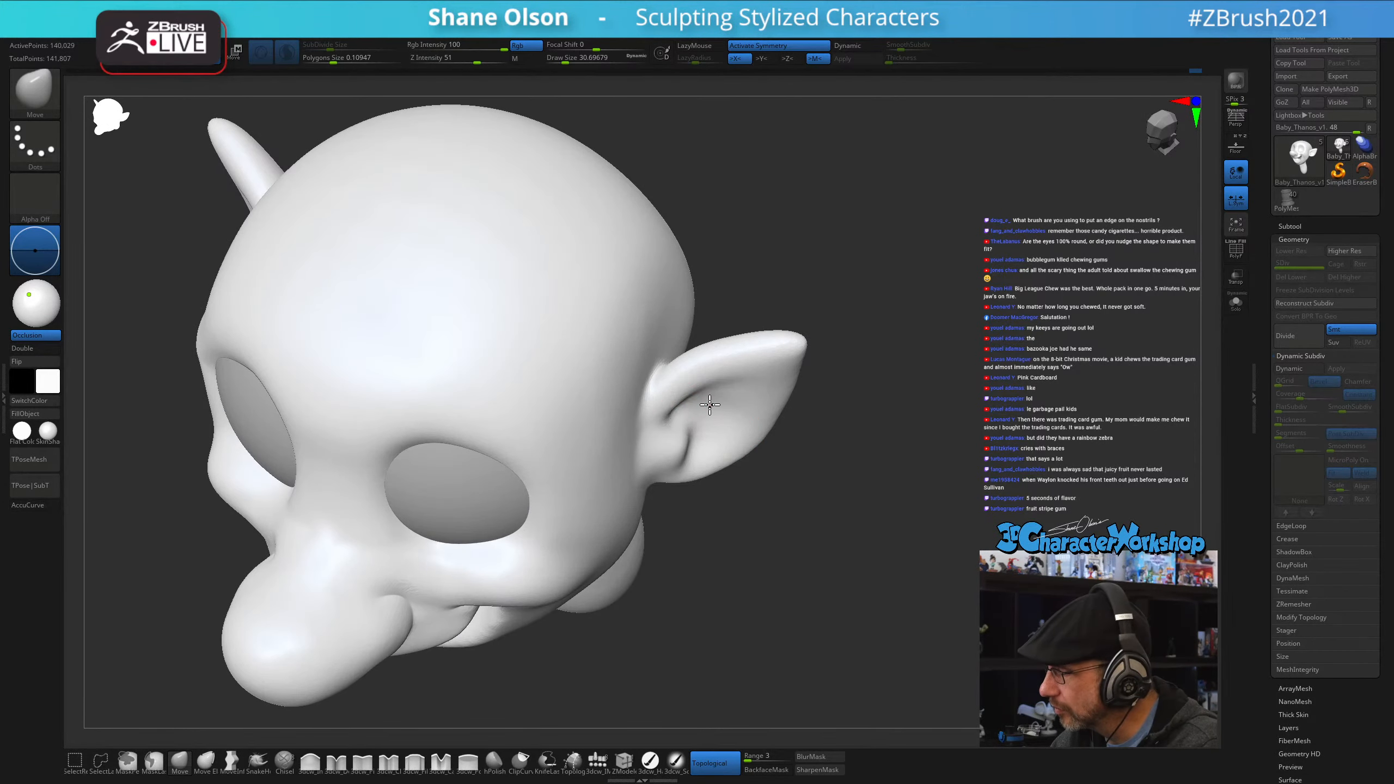
- Refine the fold in front of the ear opening with the Move brush at a Draw Size of about 22
mouse_move(743, 382)
right_mouse_down()
mouse_move(717, 437)
mouse_move(701, 411)
right_mouse_up()
key("s")
left_click_drag(700, 411, 691, 409)
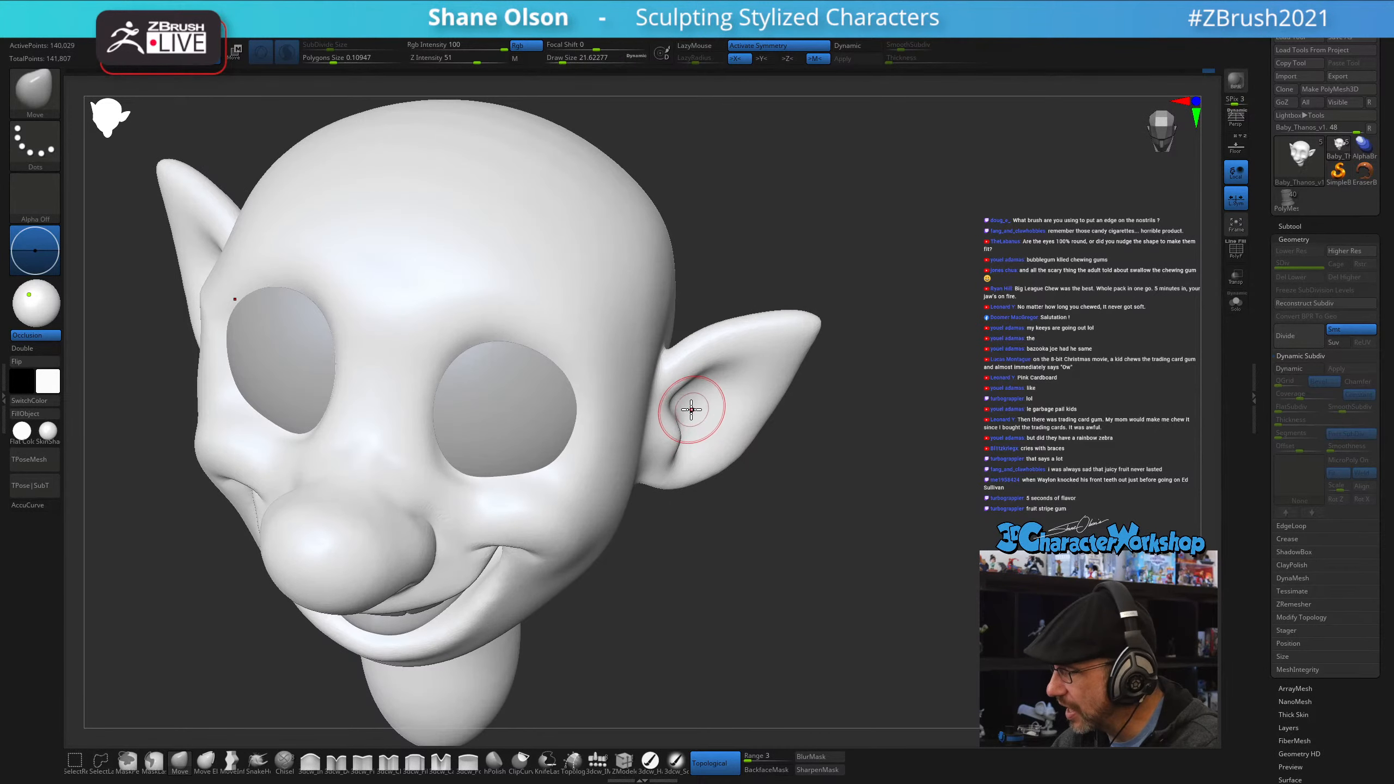
right_click_drag(693, 416, 678, 422)
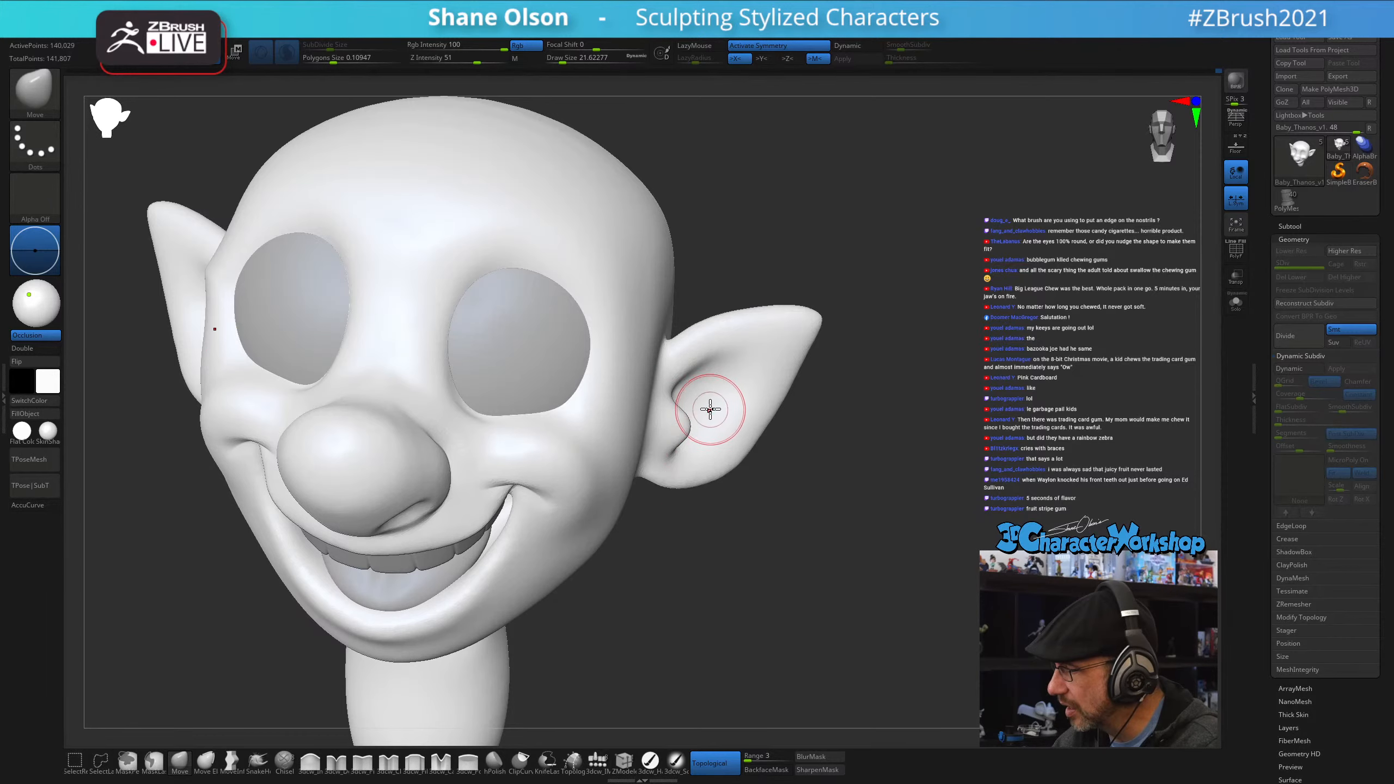
mouse_move(708, 403)
right_mouse_down()
mouse_move(685, 414)
mouse_move(696, 407)
right_mouse_up()
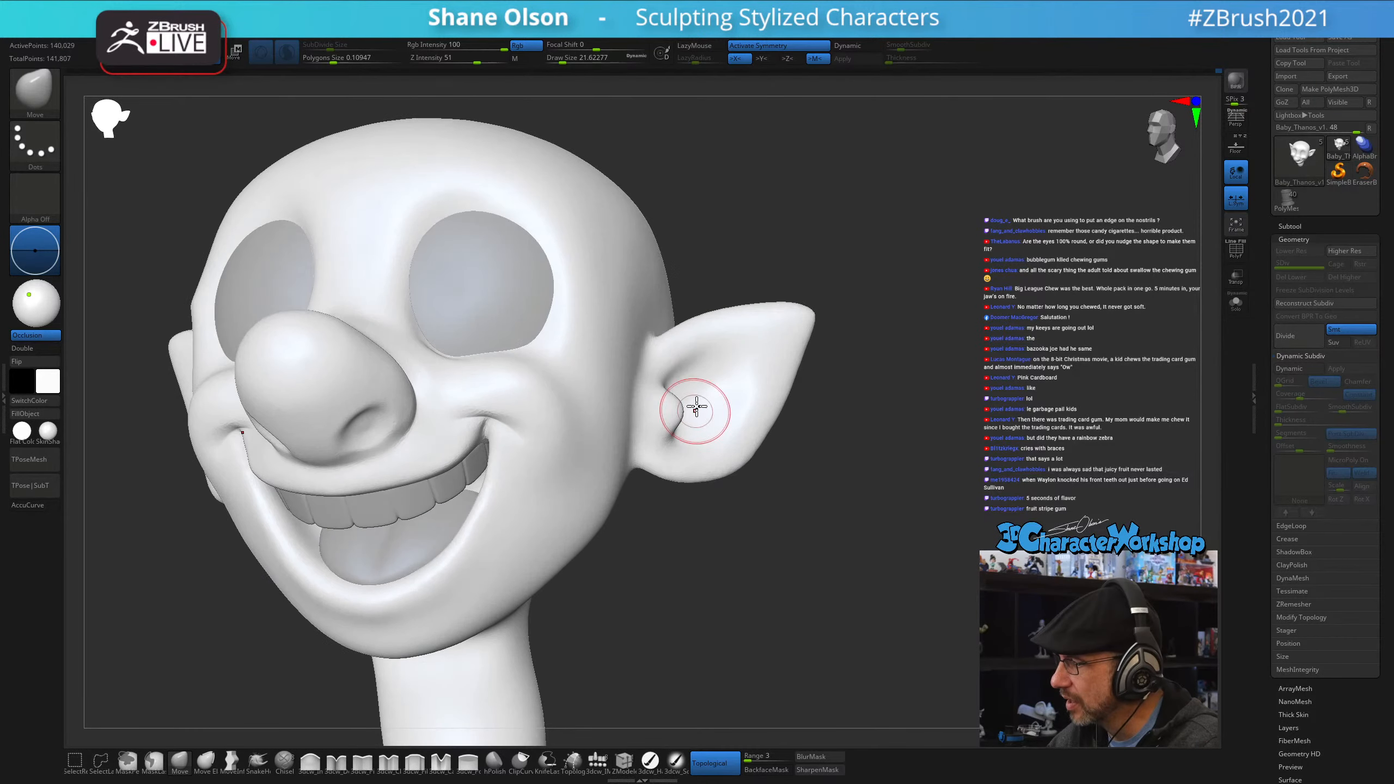
- Round the small flap over the ear opening at a Draw Size of about 31 and smooth around it
left_click_drag(678, 400, 679, 393)
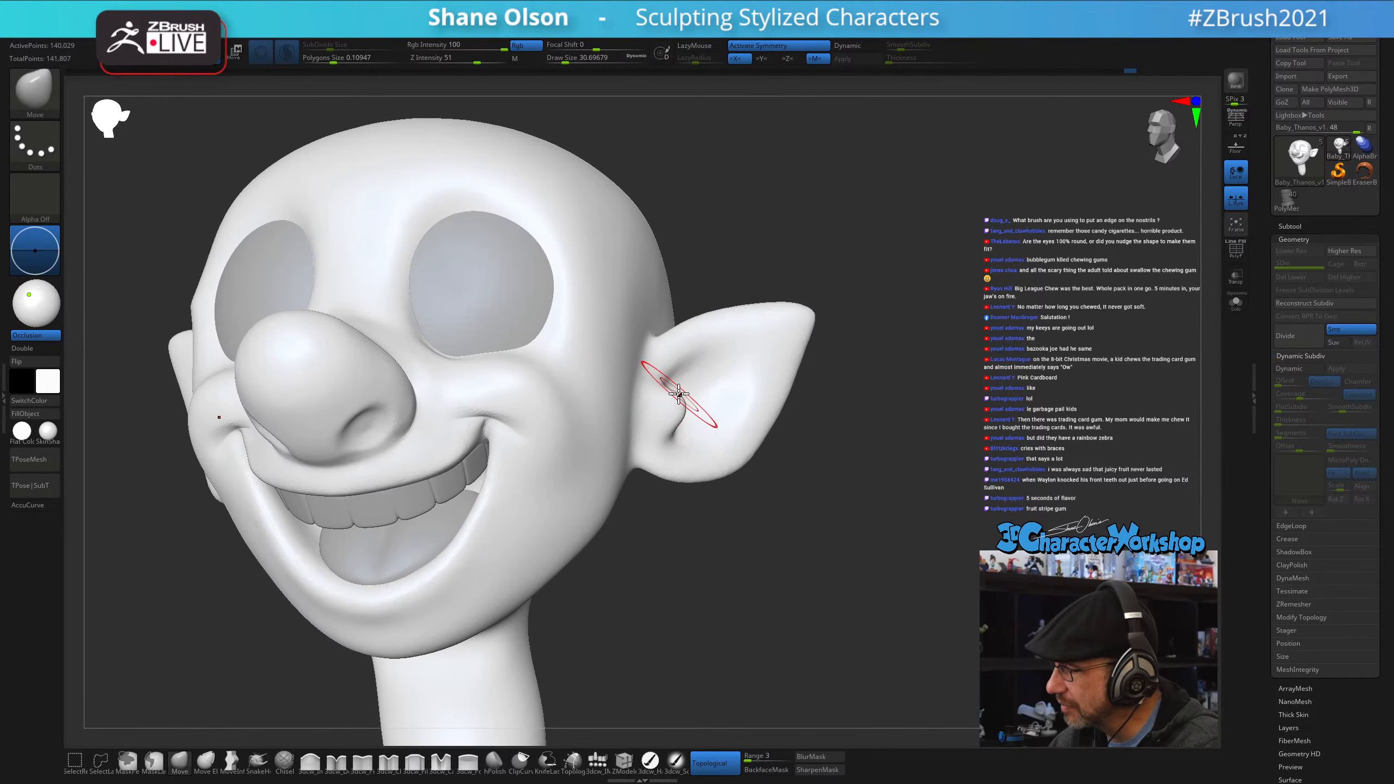
mouse_move(695, 386)
right_mouse_down()
mouse_move(661, 423)
mouse_move(716, 389)
mouse_move(668, 469)
right_mouse_up()
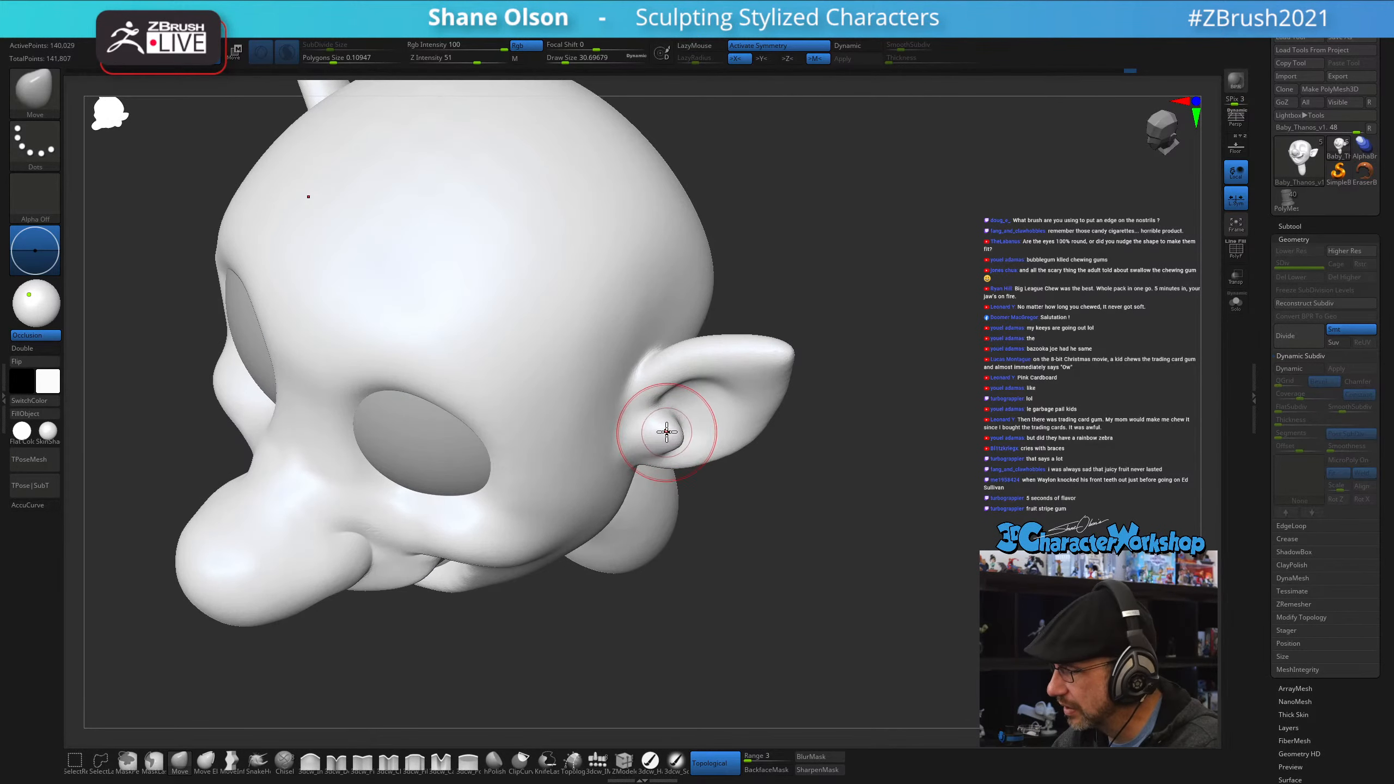
right_click_drag(697, 417, 678, 450)
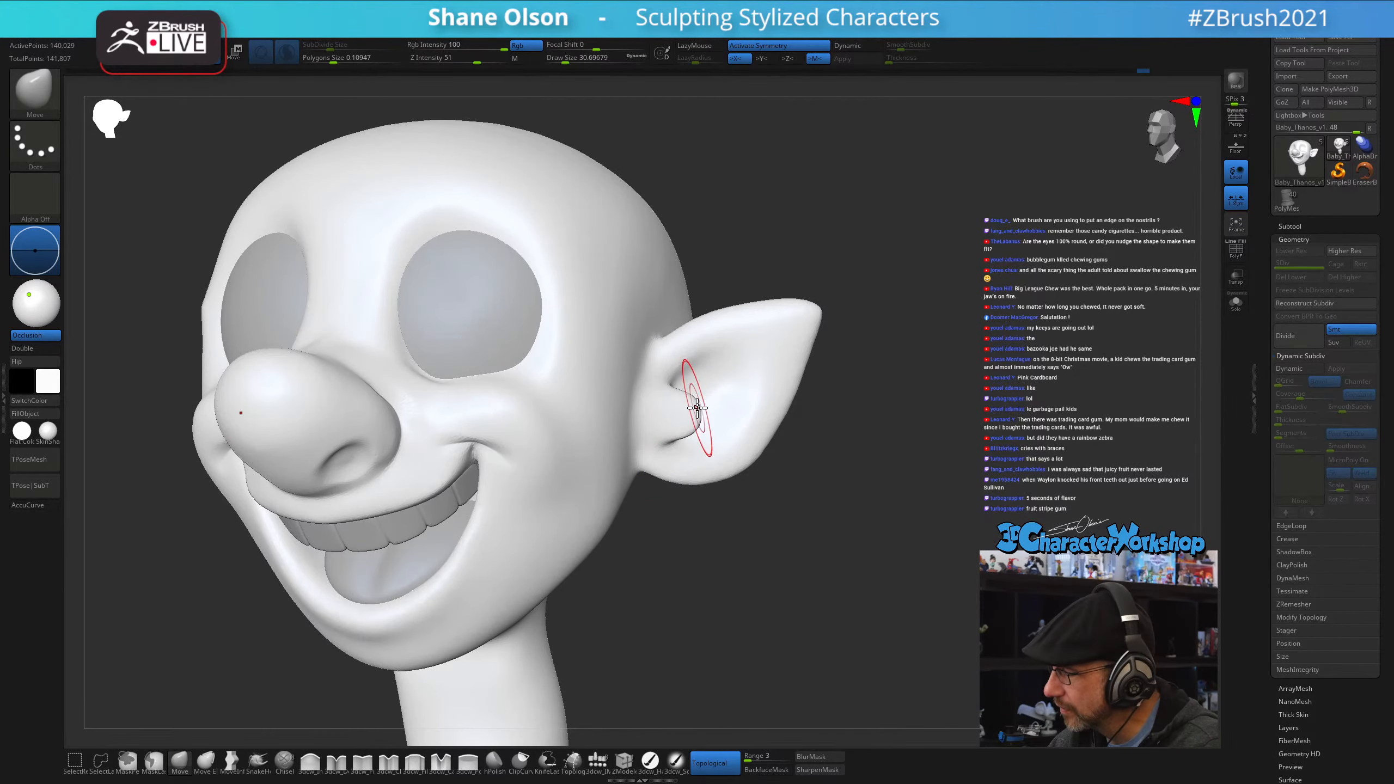
right_click_drag(667, 402, 648, 395)
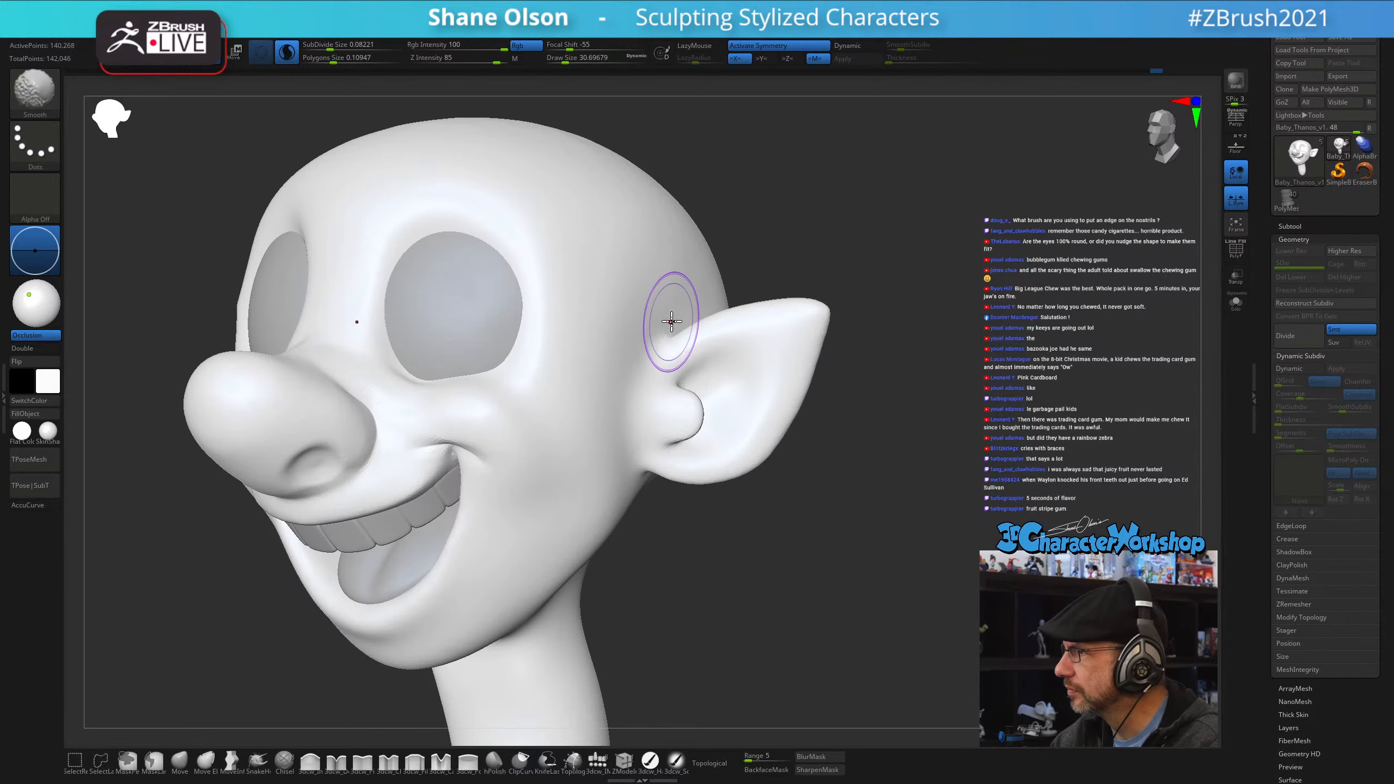
- Adjust the side of the head at the temple with the Move brush at a Draw Size of about 71
mouse_move(748, 541)
right_mouse_down("ctrl")
mouse_move(725, 502)
mouse_move(759, 517)
right_mouse_up("ctrl")
right_click_drag(631, 336, 605, 319)
key("s")
left_click_drag(606, 320, 614, 319)
right_click_drag(614, 318, 582, 308)
left_click_drag(613, 299, 637, 289)
mouse_move(638, 289)
right_mouse_down("shift")
mouse_move(669, 274)
mouse_move(713, 316)
mouse_move(689, 361)
right_mouse_up("shift")
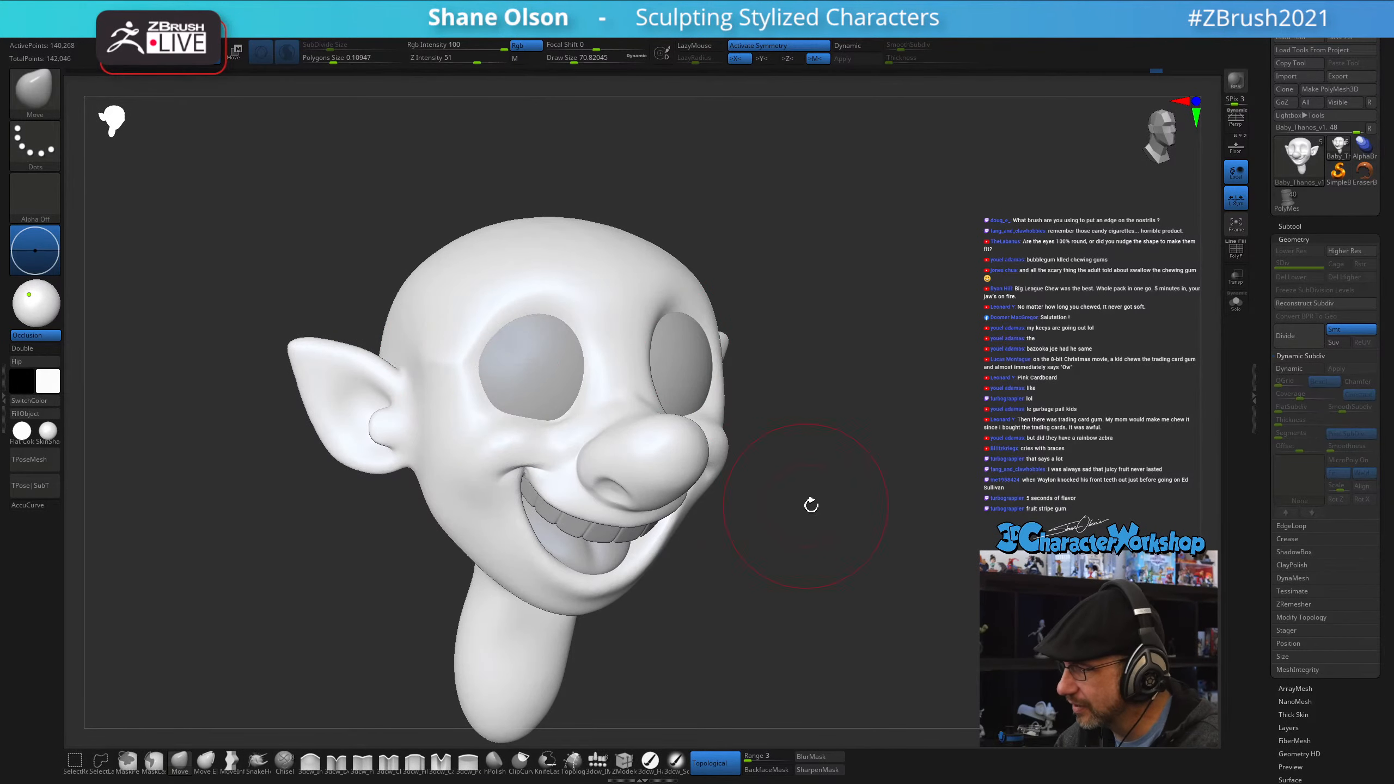
- Check the head from the front and apply Mirror And Weld to make it symmetrical
mouse_move(812, 504)
right_mouse_down()
mouse_move(796, 508)
mouse_move(816, 507)
right_mouse_up()
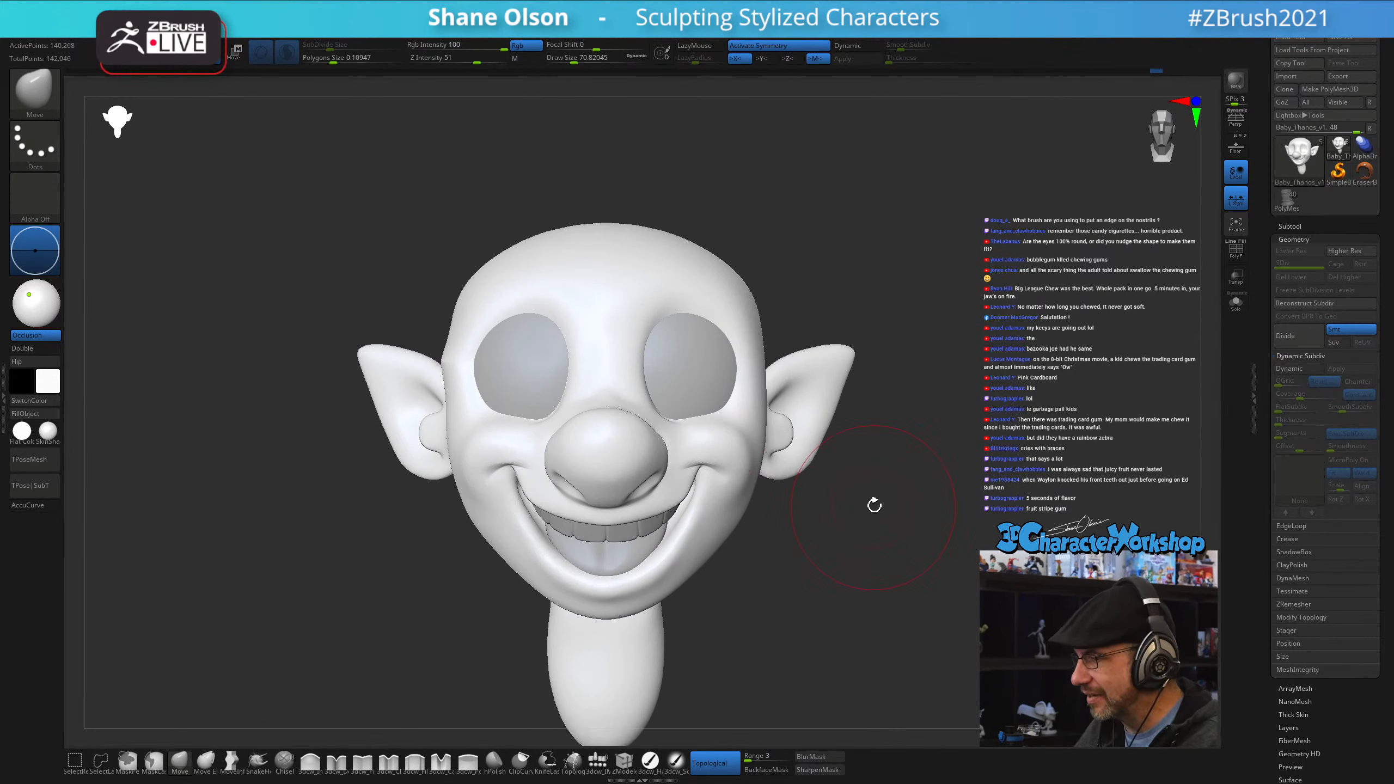
mouse_move(874, 505)
right_mouse_down("ctrl")
mouse_move(884, 514)
mouse_move(853, 501)
right_mouse_up("ctrl")
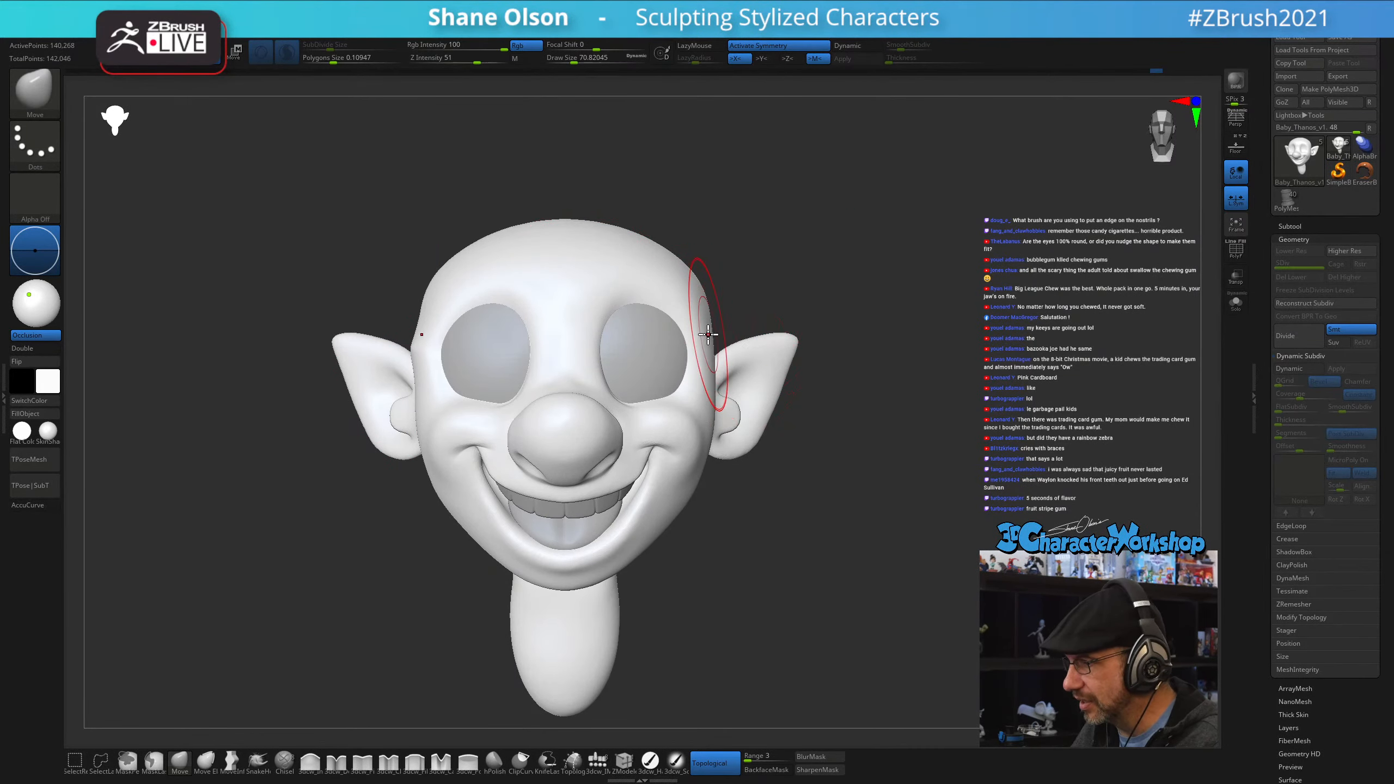
key("space")
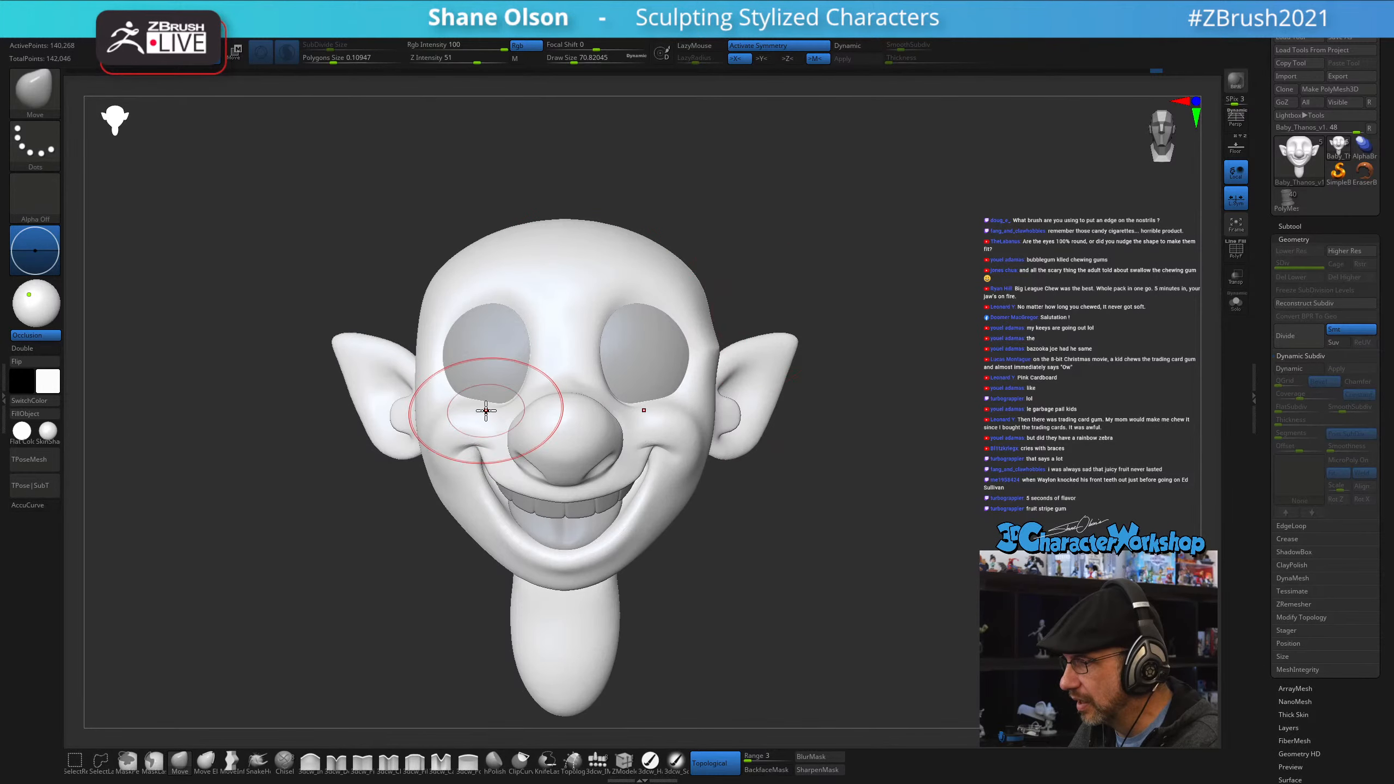
key("space")
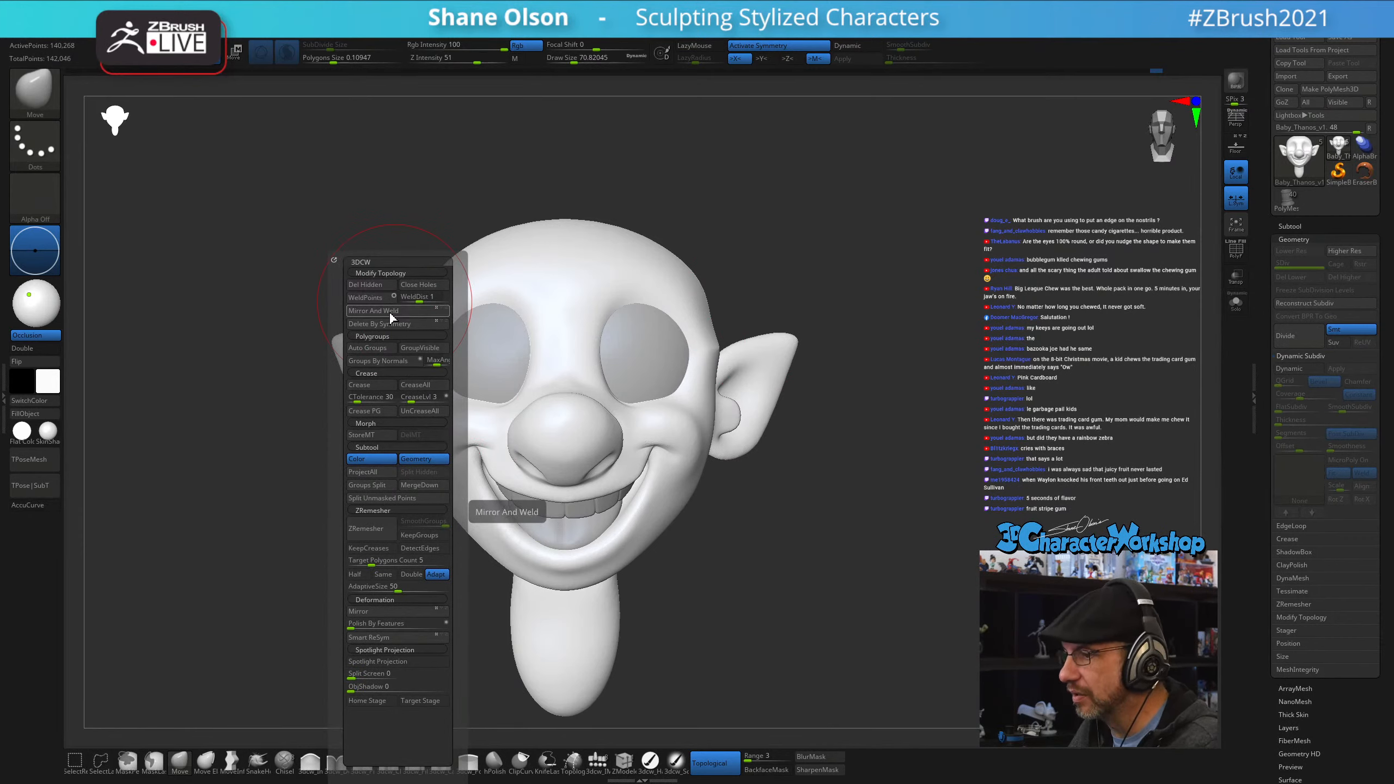
left_click(390, 311)
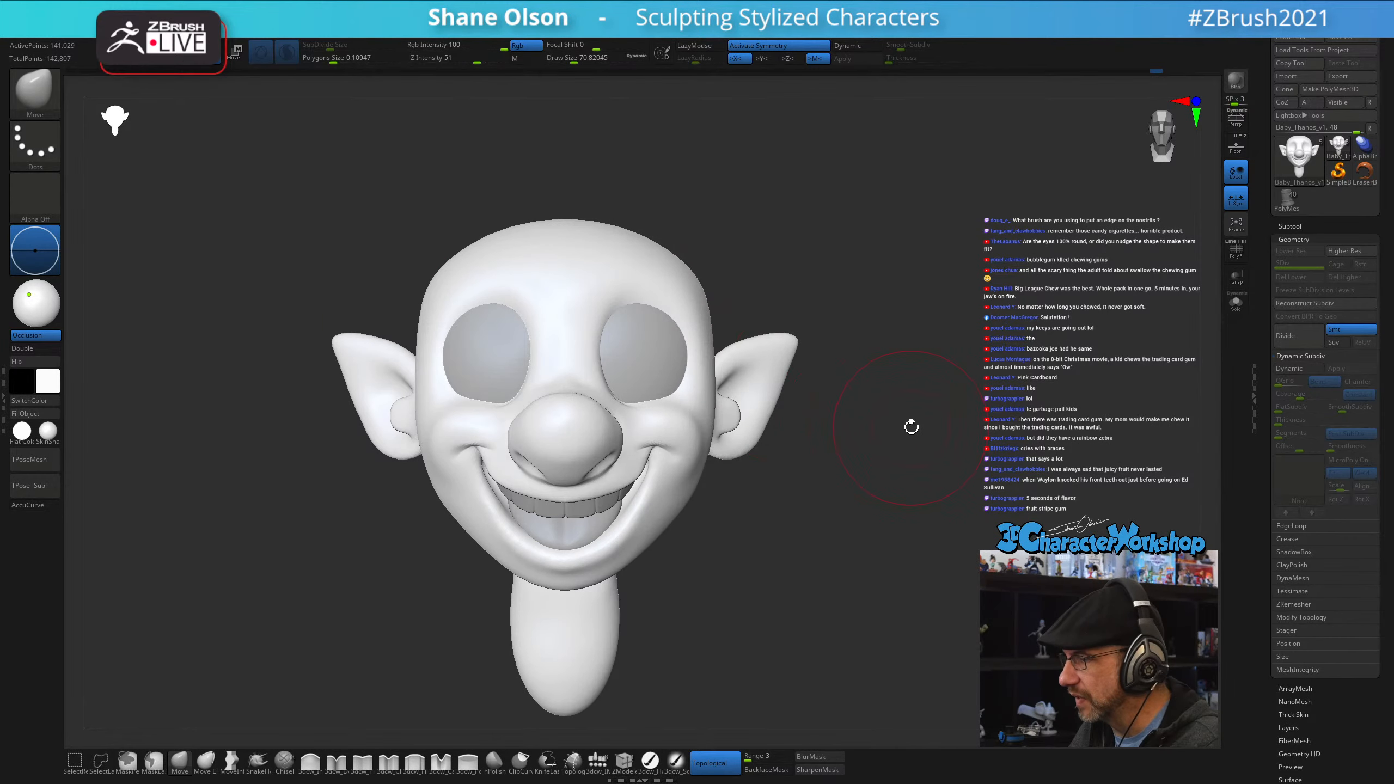
- Build up clay behind the base of the ear with the ClayBuildup brush at a Draw Size of about 33
left_click_drag(912, 428, 959, 431)
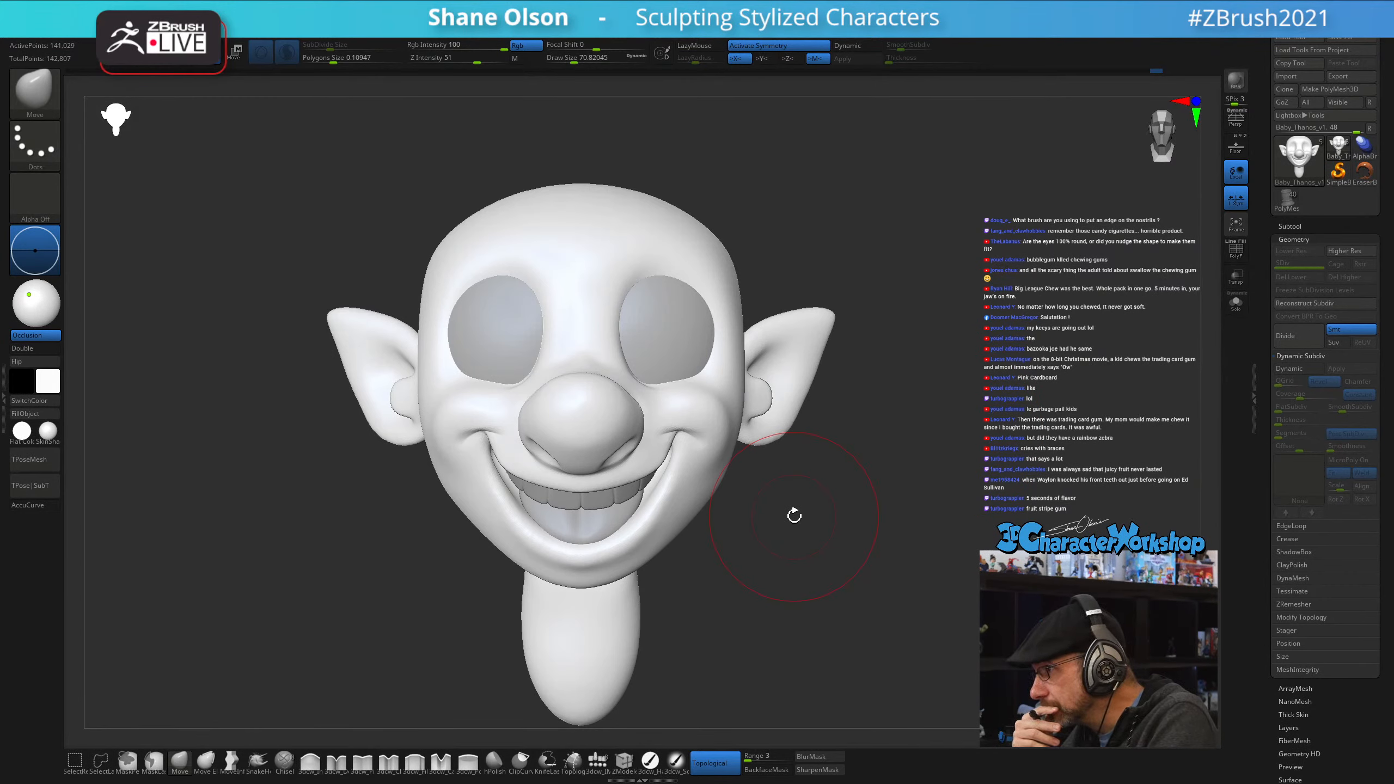
left_click_drag(802, 490, 924, 457)
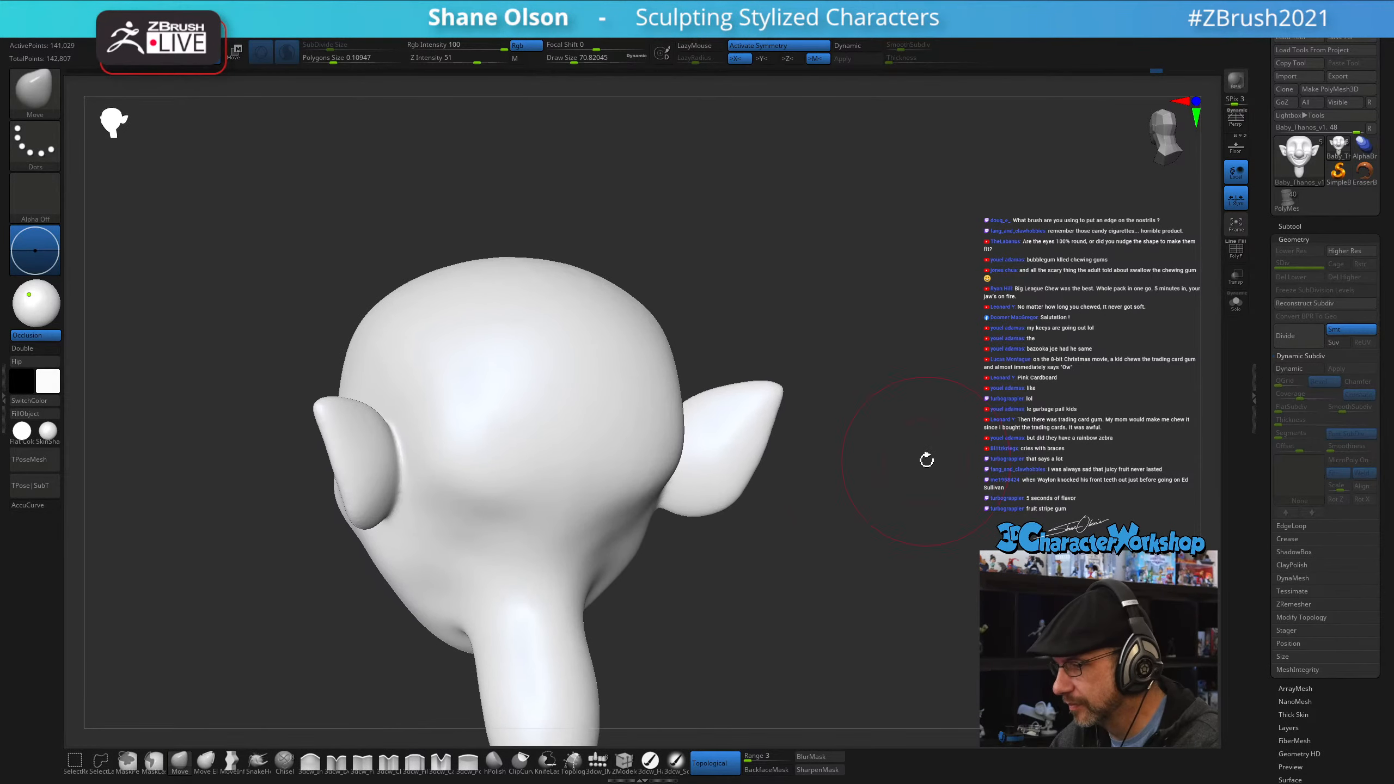
key("b")
key("c")
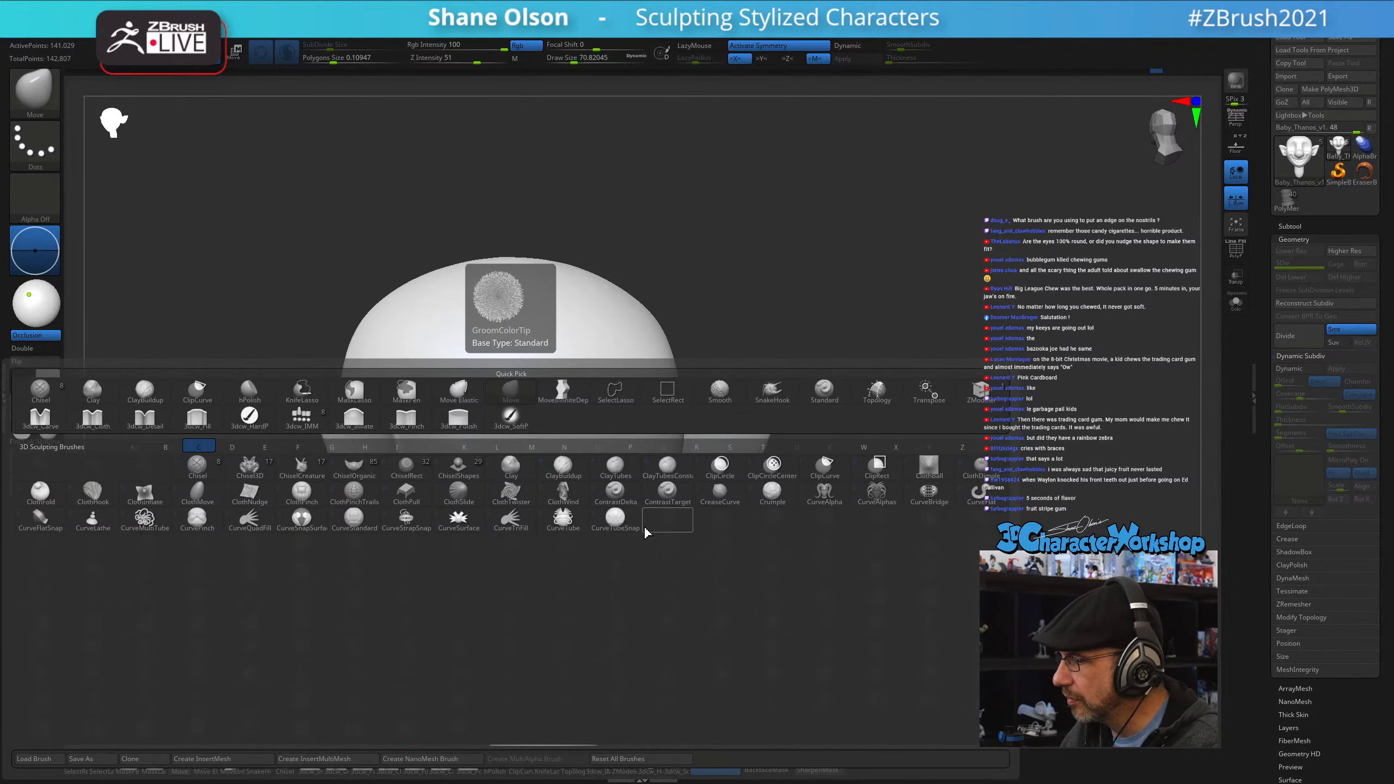
left_click(564, 467)
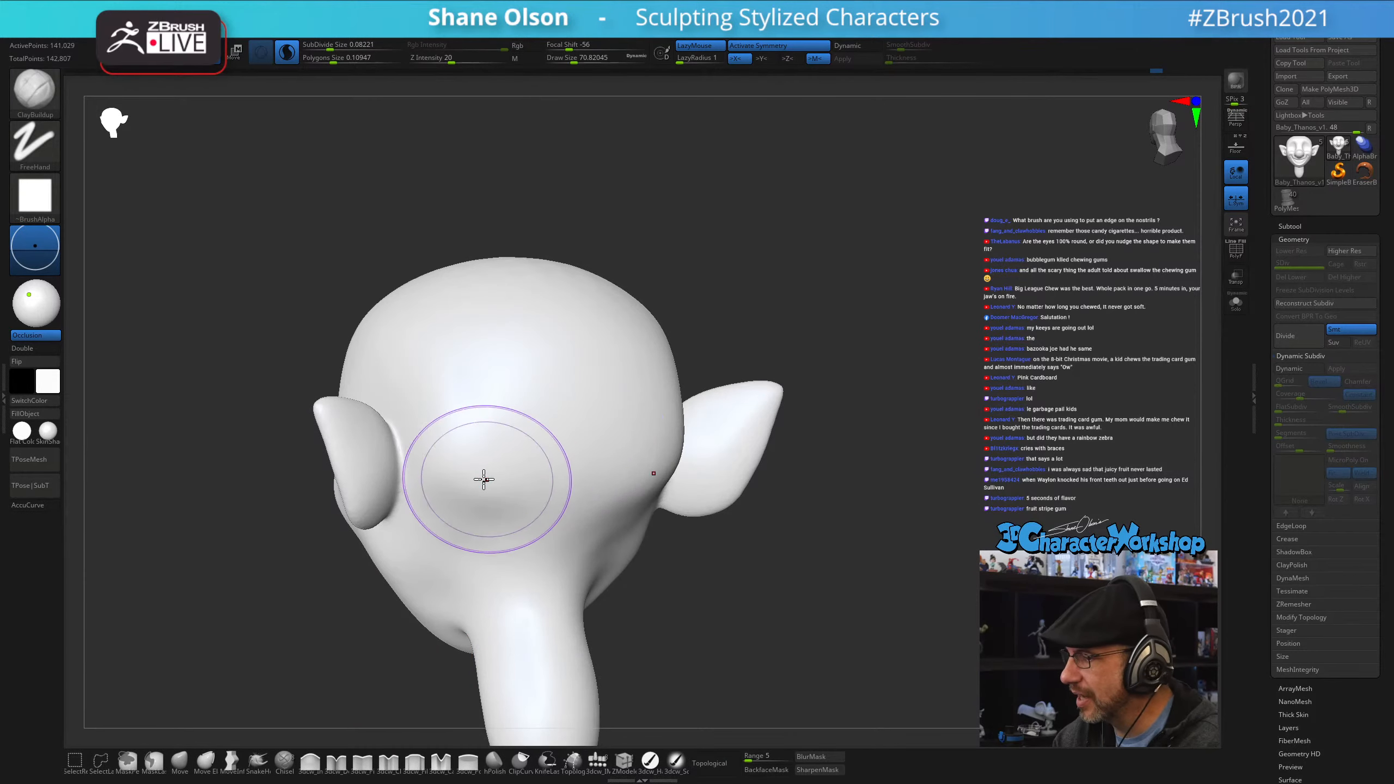
key("s")
left_click_drag(436, 464, 431, 466)
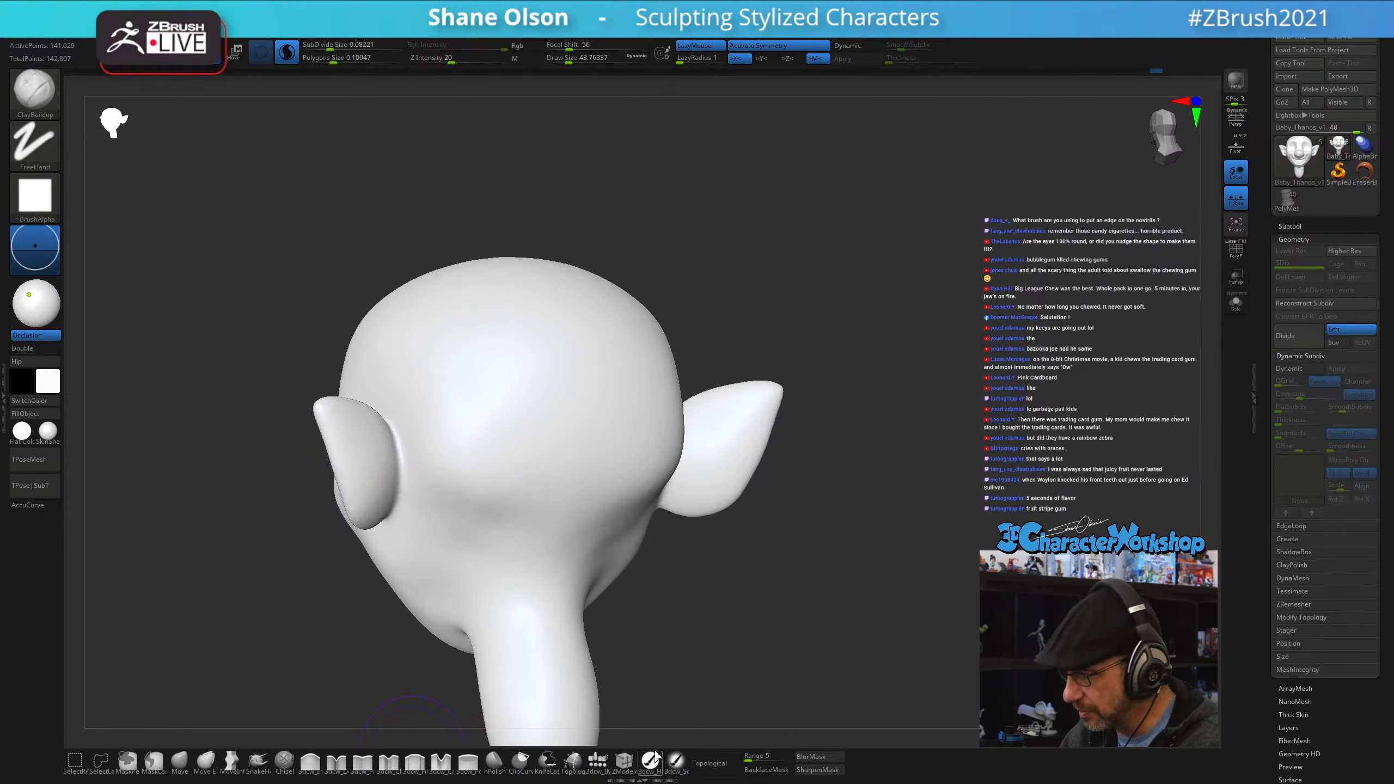
key("s")
mouse_move(404, 442)
left_mouse_down()
mouse_move(394, 478)
mouse_move(386, 428)
mouse_move(392, 476)
left_mouse_up()
left_click_drag(387, 436, 396, 480)
left_click_drag(402, 440, 402, 481)
- Undo the clay strokes behind the ear, compare the shape from the side and redo them
mouse_move(497, 580)
right_mouse_down()
mouse_move(477, 600)
mouse_move(514, 561)
right_mouse_up()
key("ctrl+z")
key("ctrl+z")
key("ctrl+z")
key("ctrl+z")
key("ctrl+z")
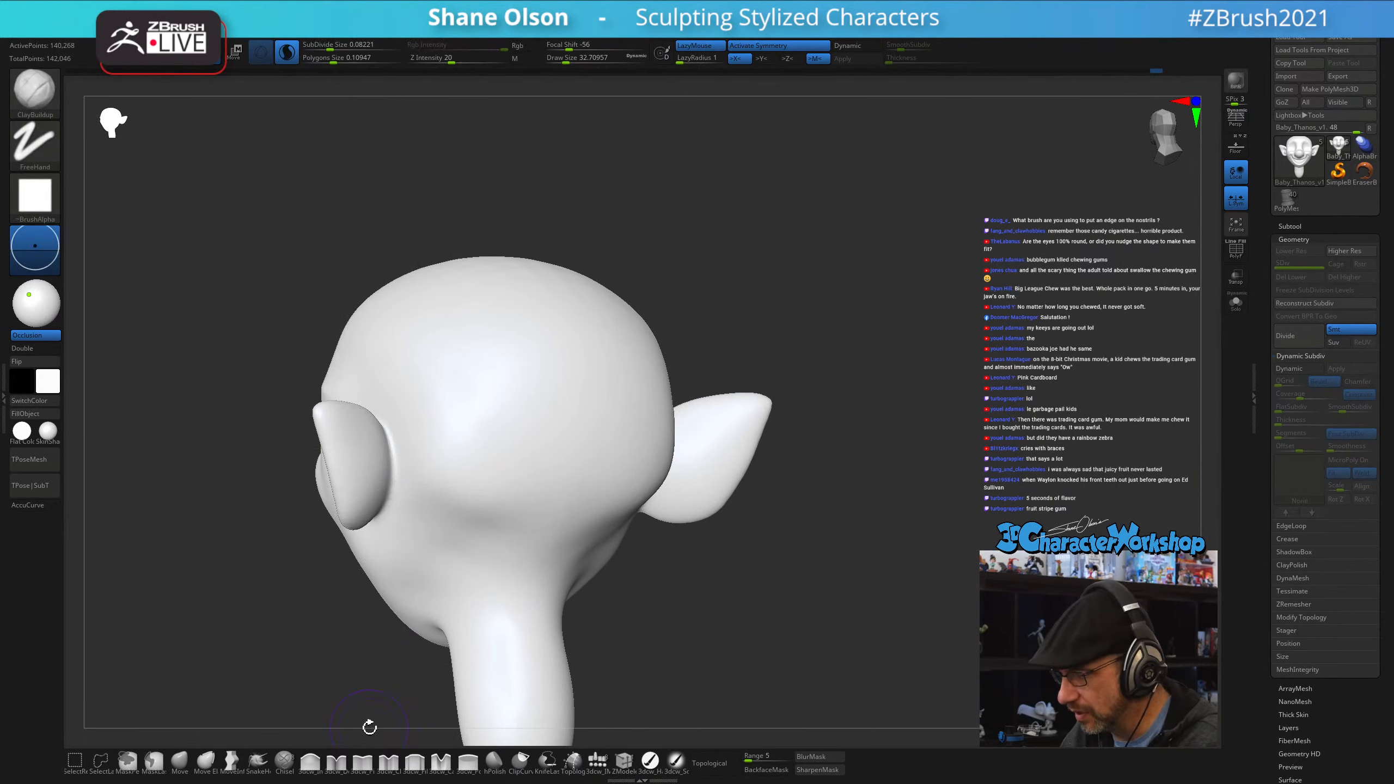
mouse_move(367, 722)
right_mouse_down()
mouse_move(382, 669)
mouse_move(655, 455)
right_mouse_up()
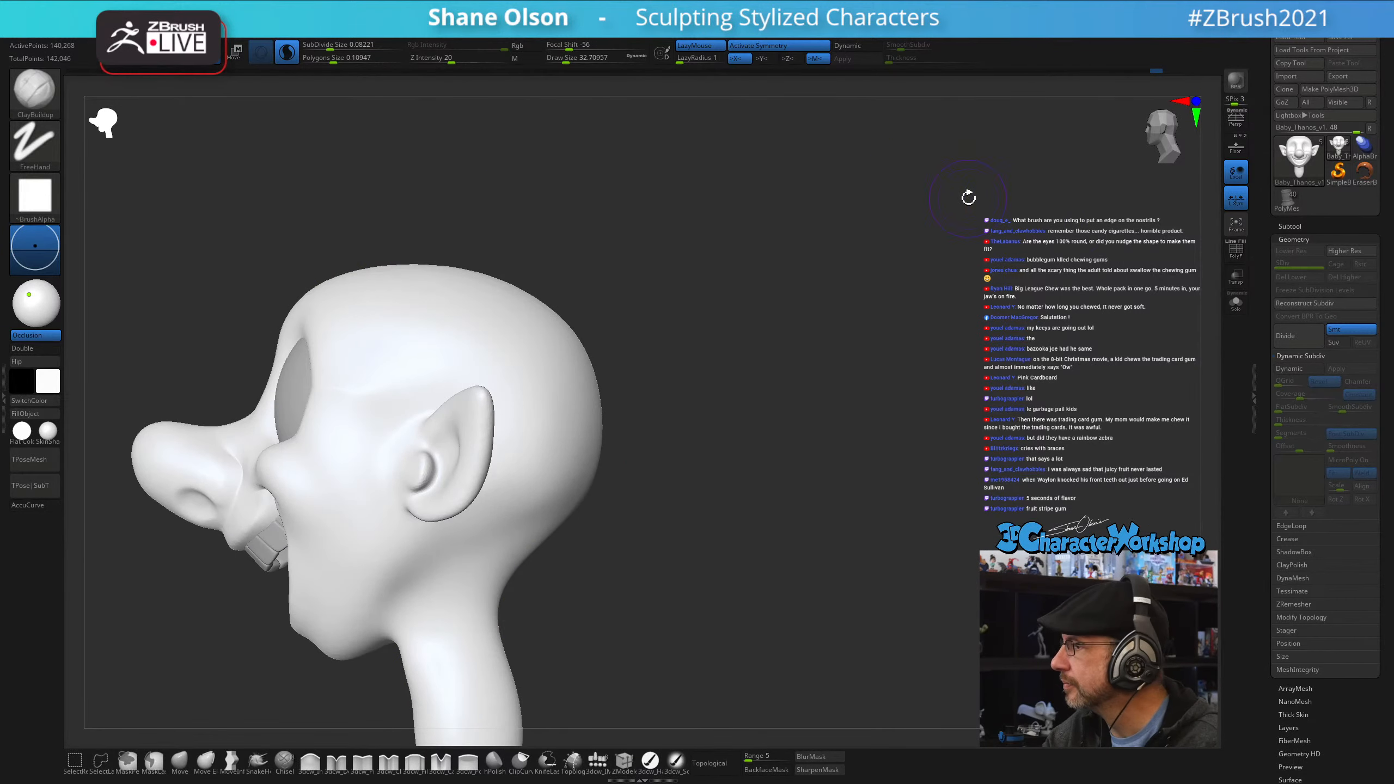
key("ctrl+shift+z")
key("ctrl+shift+z")
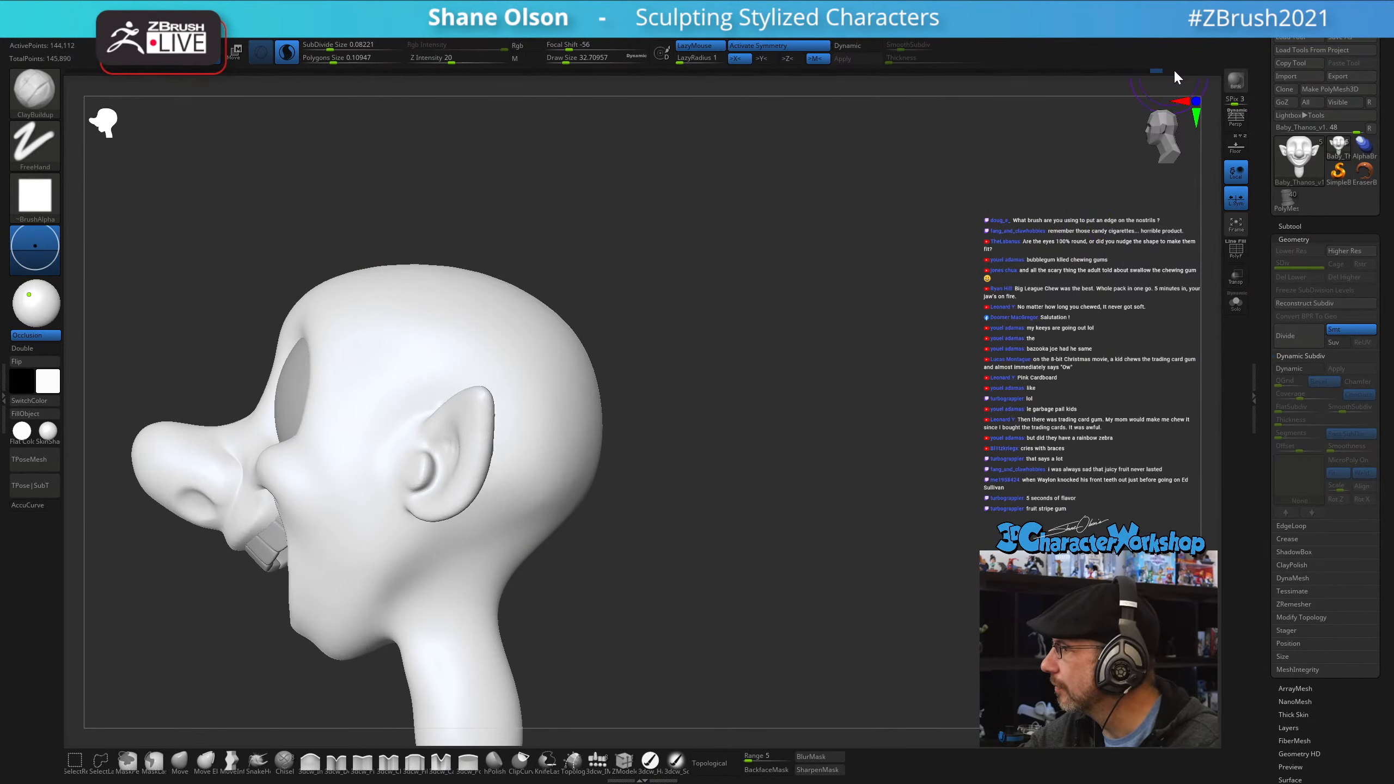
- Try to smooth the clay behind the ear, then undo the buildup there
right_click_drag(738, 511, 696, 512)
mouse_move(375, 459)
left_mouse_down("shift")
mouse_move(358, 478)
mouse_move(387, 466)
left_mouse_up("shift")
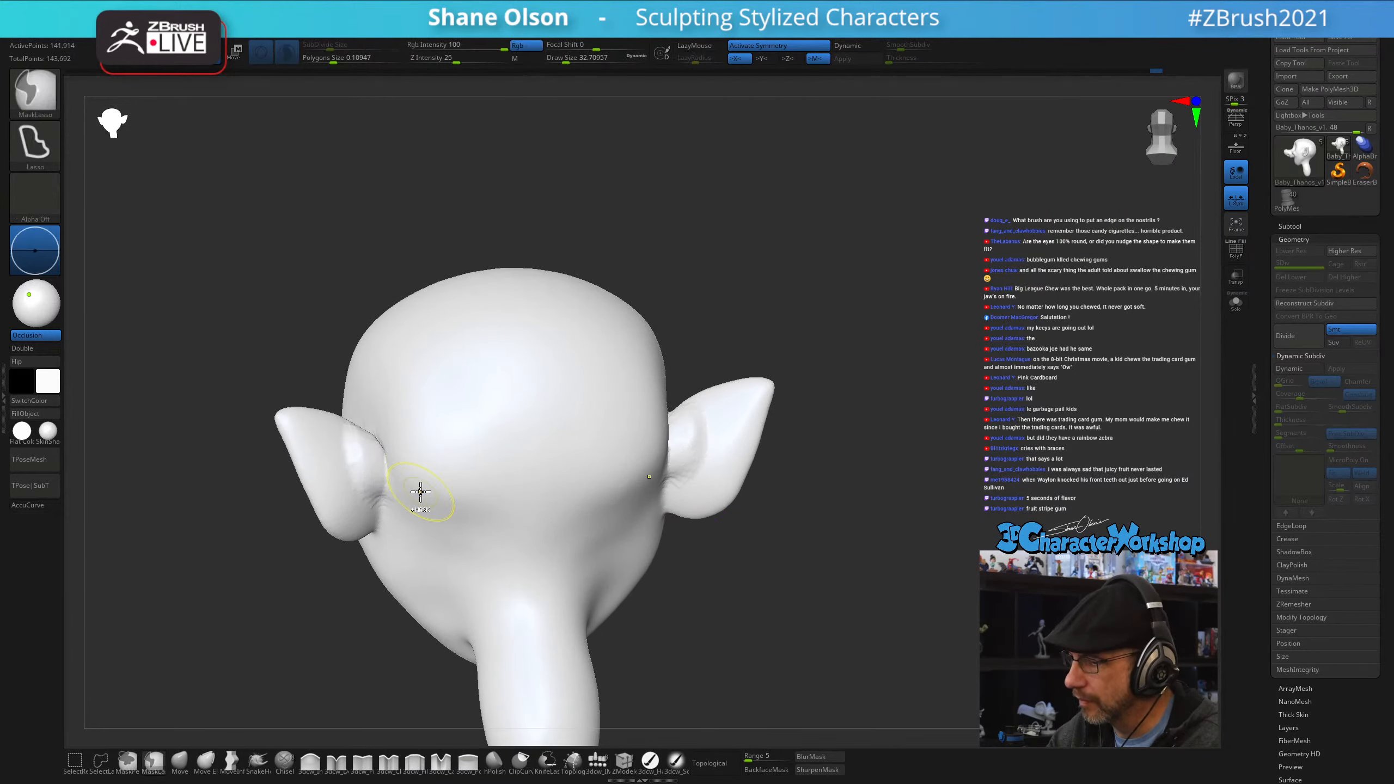
key("ctrl+z")
key("ctrl+z")
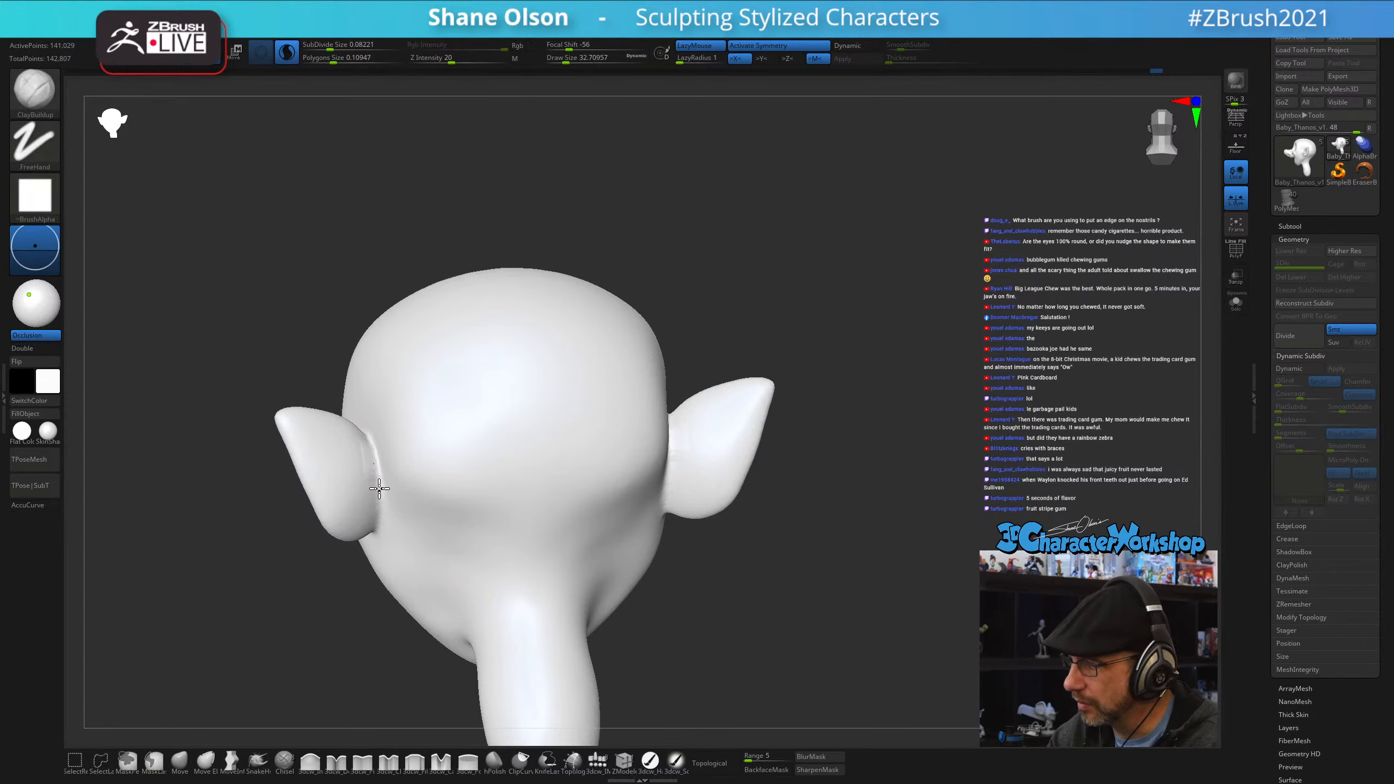
- Fill the crease where the back of the ear meets the head with the 3dcw_Fill brush at a Draw Size of about 33
left_click_drag(379, 488, 379, 482)
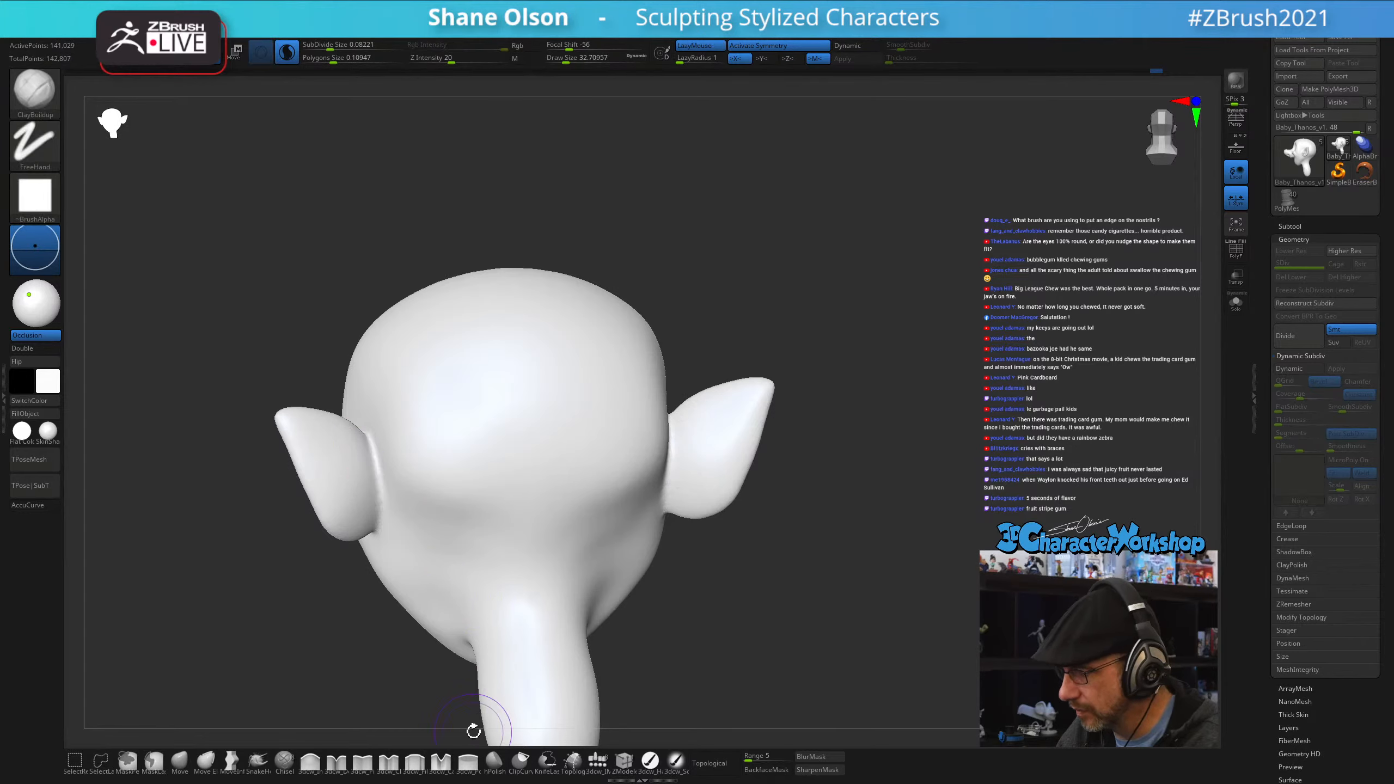
left_click(410, 768)
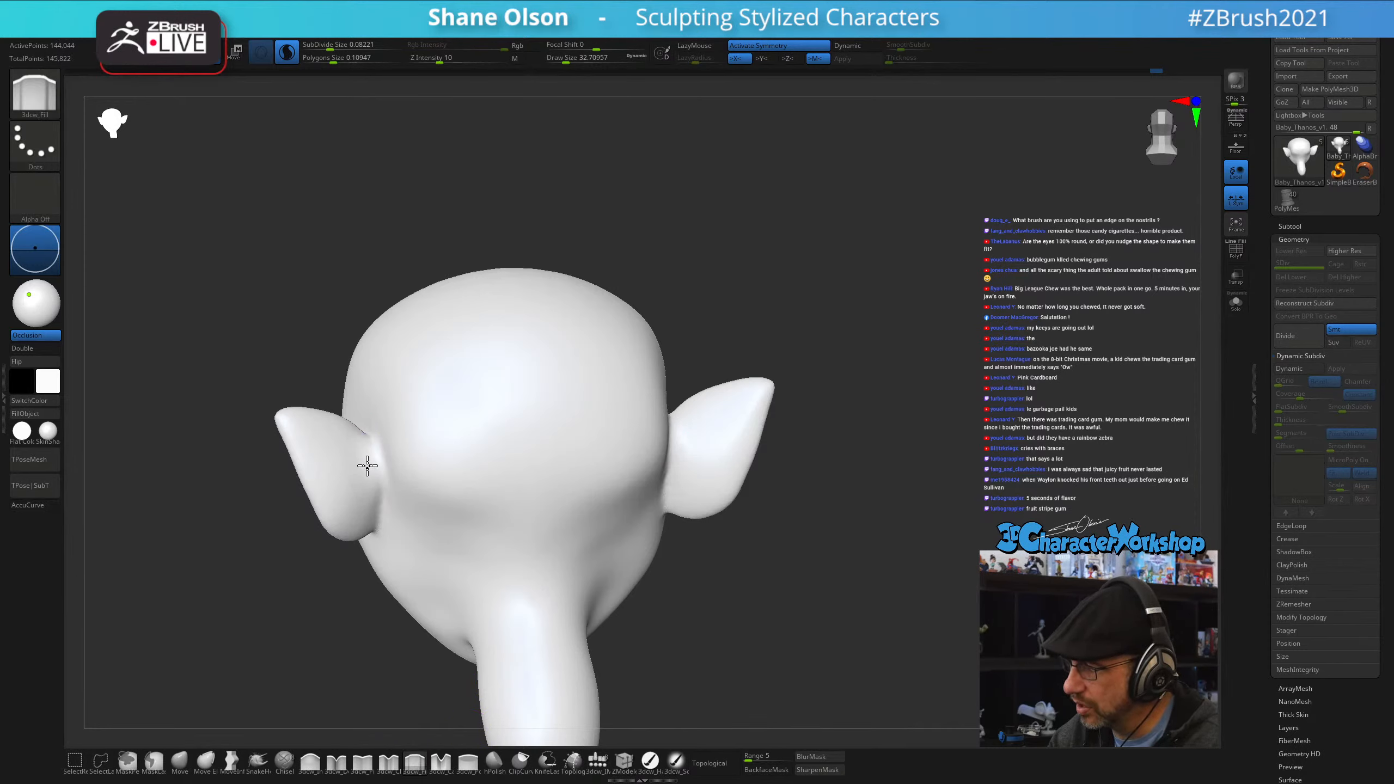
left_click_drag(367, 466, 371, 483)
mouse_move(371, 483)
right_mouse_down()
mouse_move(411, 529)
mouse_move(399, 470)
right_mouse_up()
left_click_drag(399, 470, 369, 483)
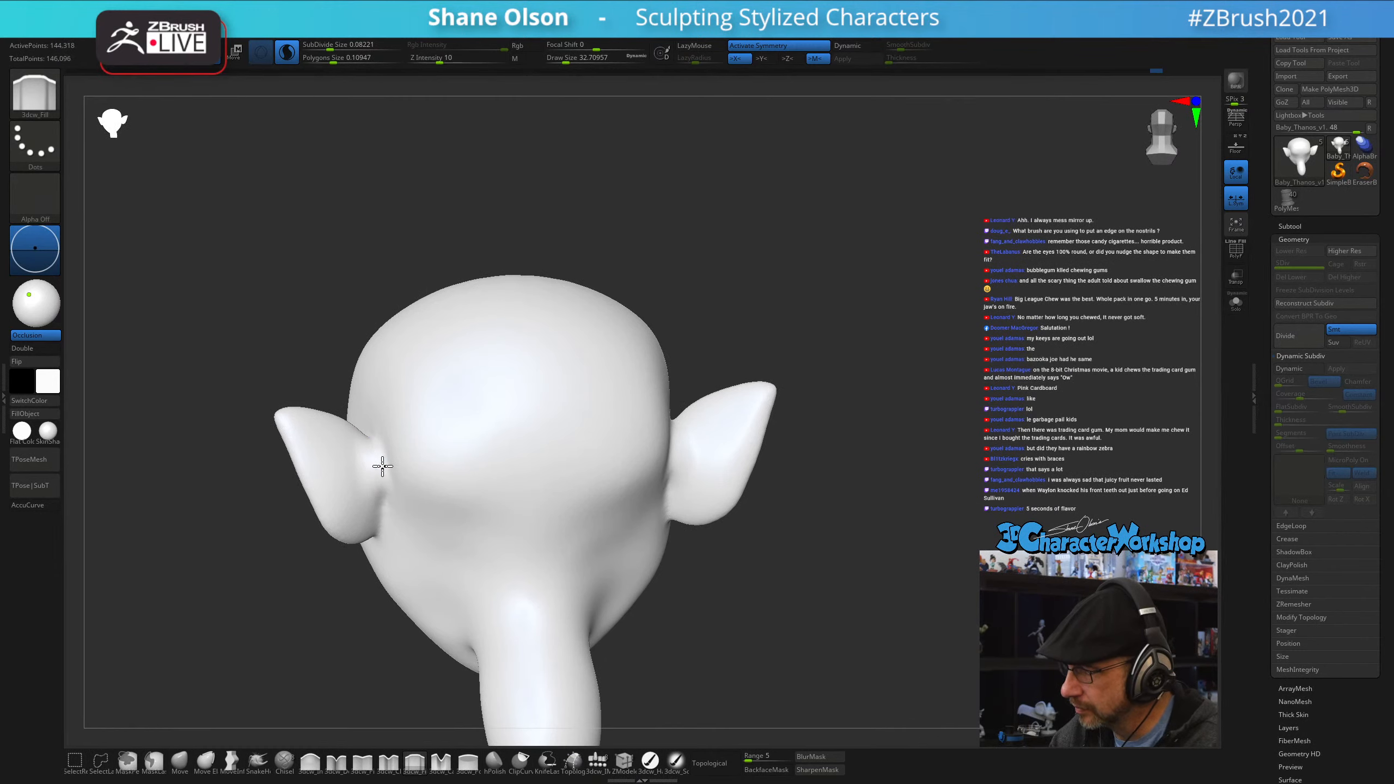
mouse_move(432, 462)
right_mouse_down()
mouse_move(445, 493)
mouse_move(397, 476)
right_mouse_up()
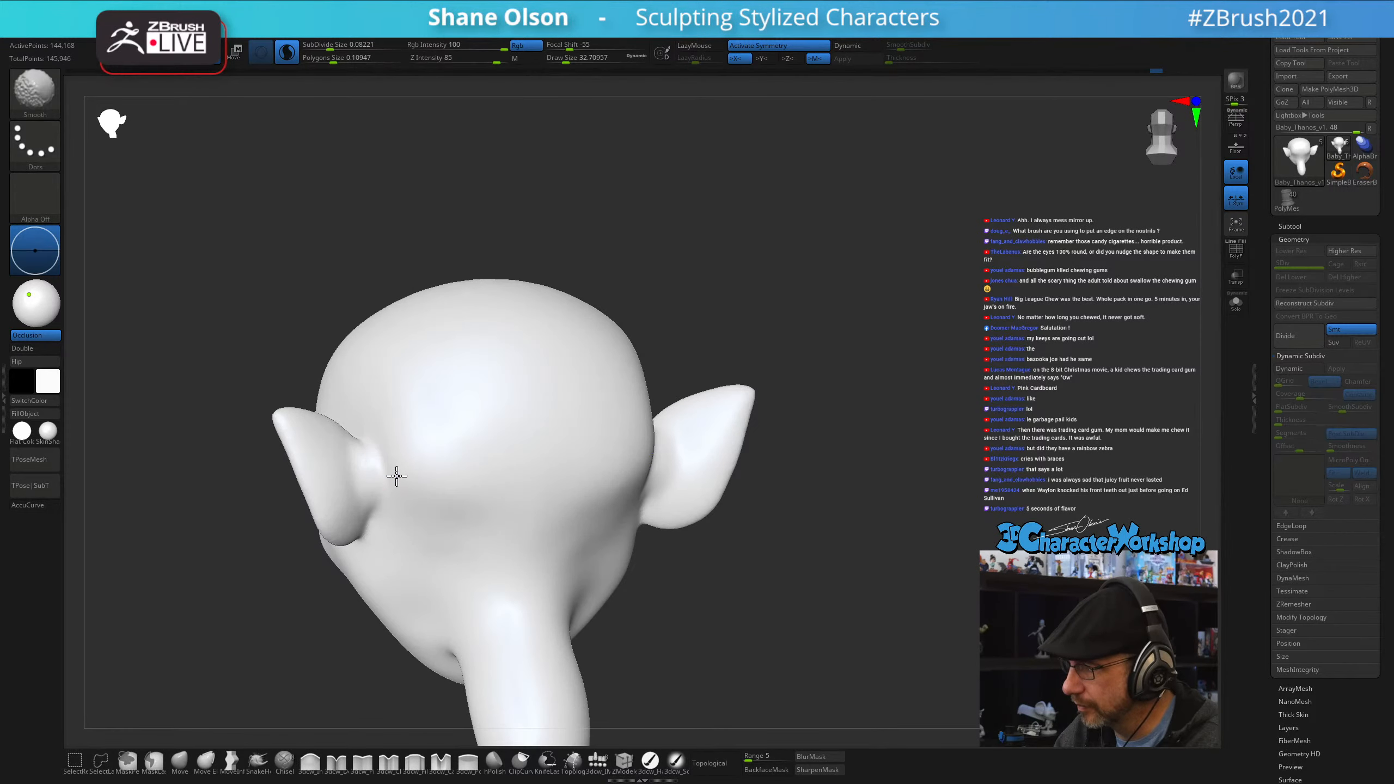
- Smooth the filled transition between the back of the ear and the skull from several angles
left_click_drag(380, 428, 383, 456, "shift")
right_click_drag(415, 448, 416, 469)
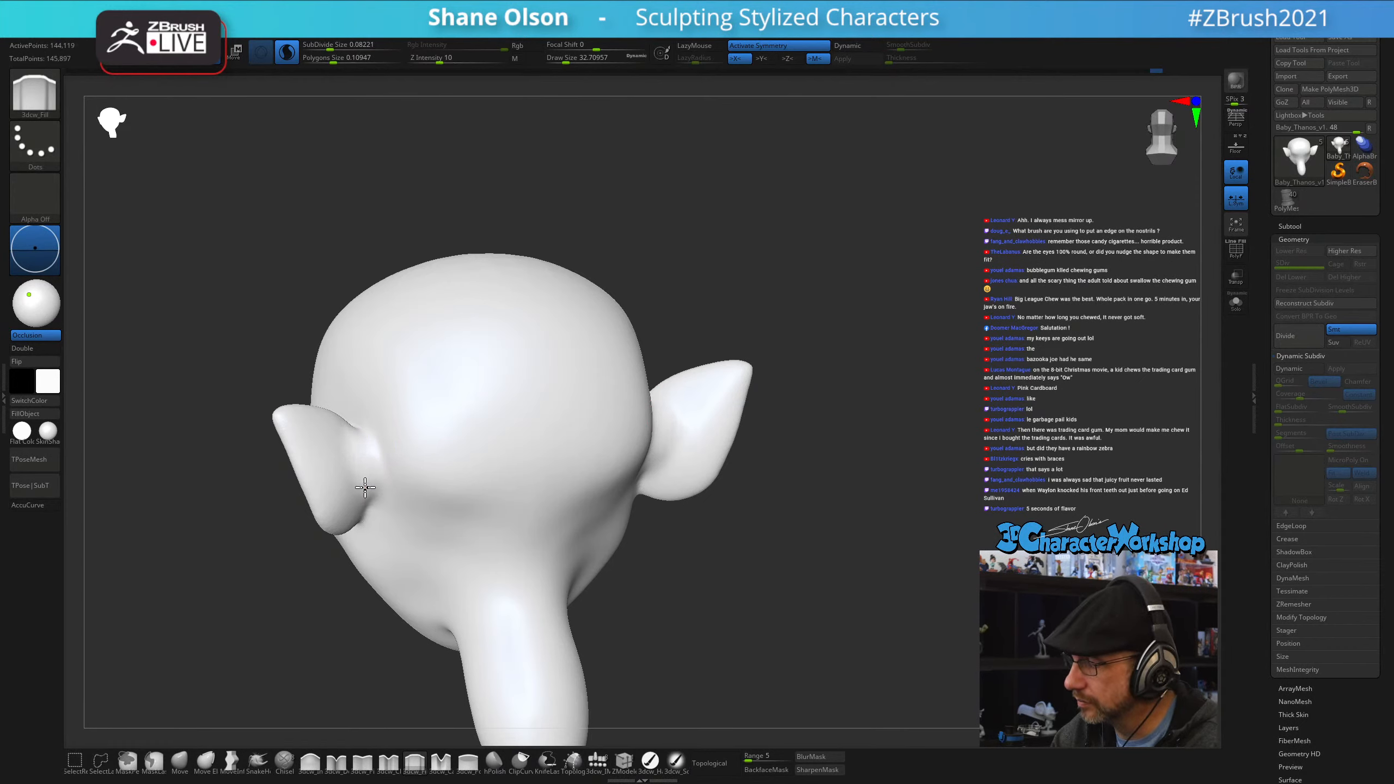
mouse_move(383, 476)
right_mouse_down()
mouse_move(399, 560)
mouse_move(402, 493)
right_mouse_up()
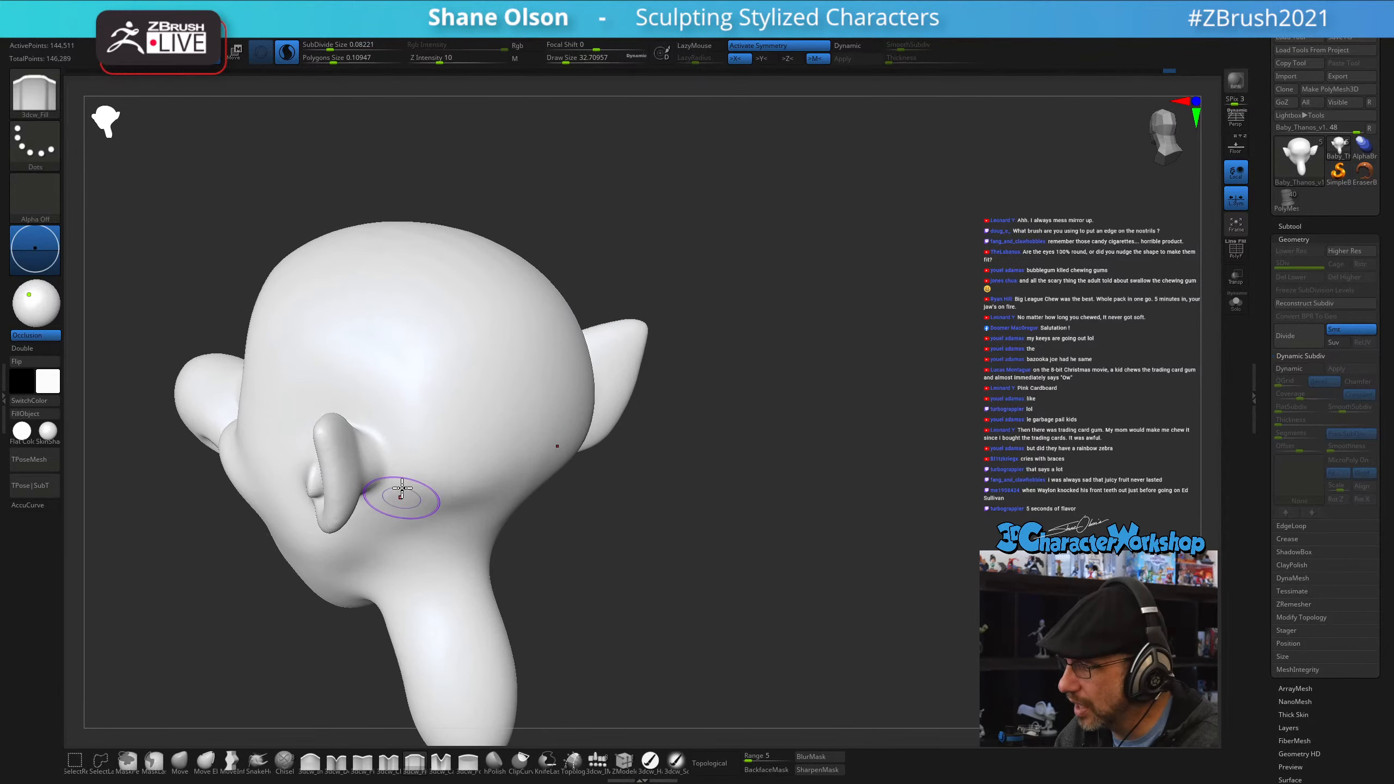
mouse_move(385, 478)
left_mouse_down("shift")
mouse_move(378, 446)
mouse_move(384, 477)
left_mouse_up("shift")
right_click_drag(452, 509, 364, 482)
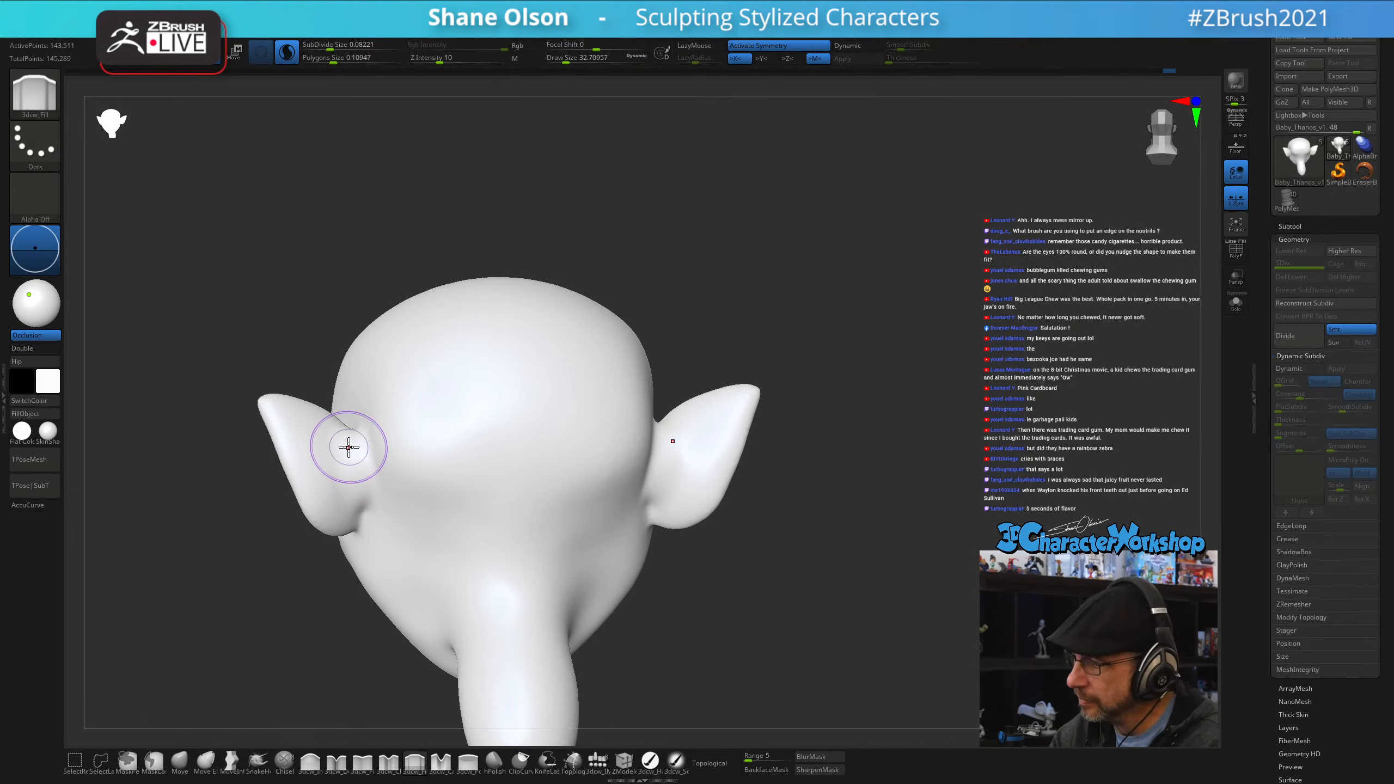
right_click_drag(407, 485, 367, 554)
- Tighten the edge around the back of the ear base with the 3dcw_Pinch brush at a Draw Size of about 23
left_click(362, 762)
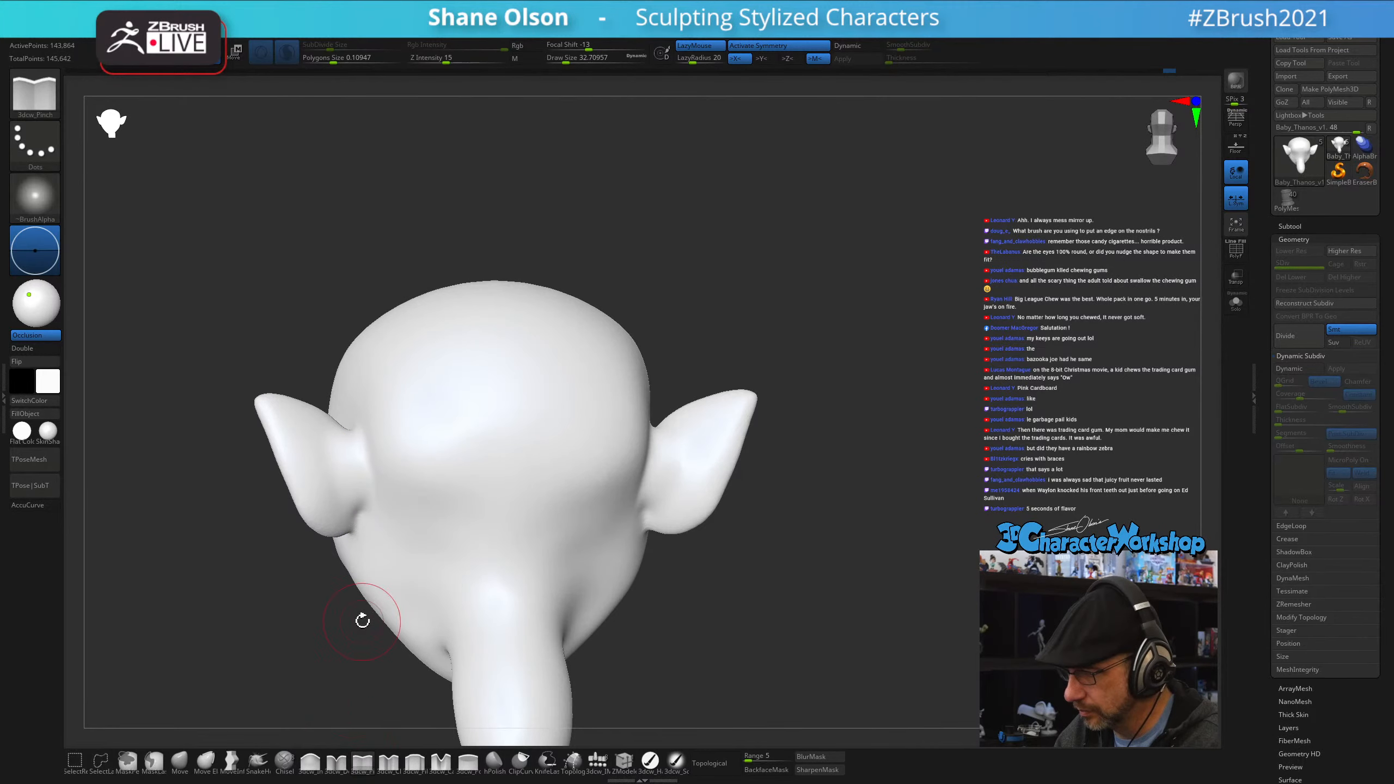
right_click_drag(364, 619, 367, 461)
key("s")
left_click_drag(347, 439, 348, 419)
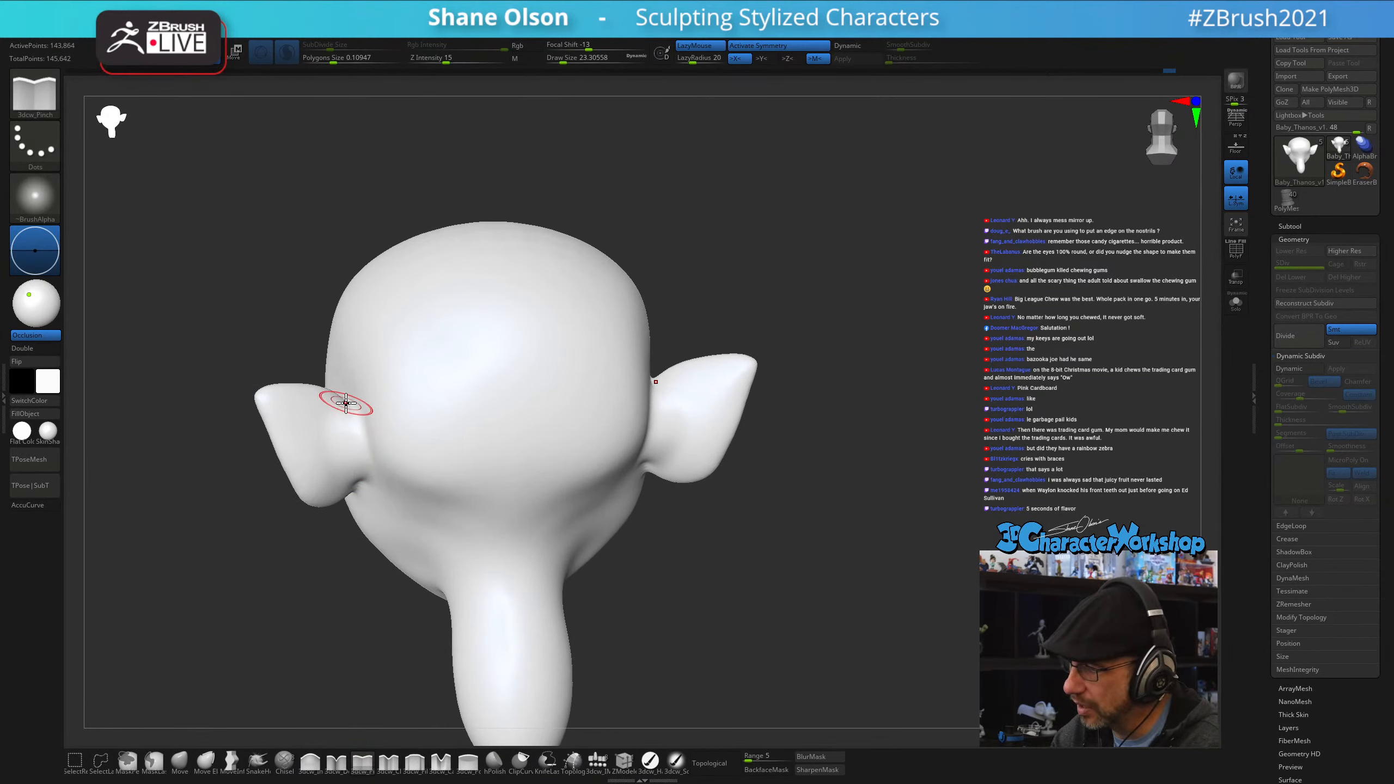
mouse_move(378, 479)
right_mouse_down()
mouse_move(377, 408)
mouse_move(349, 411)
right_mouse_up()
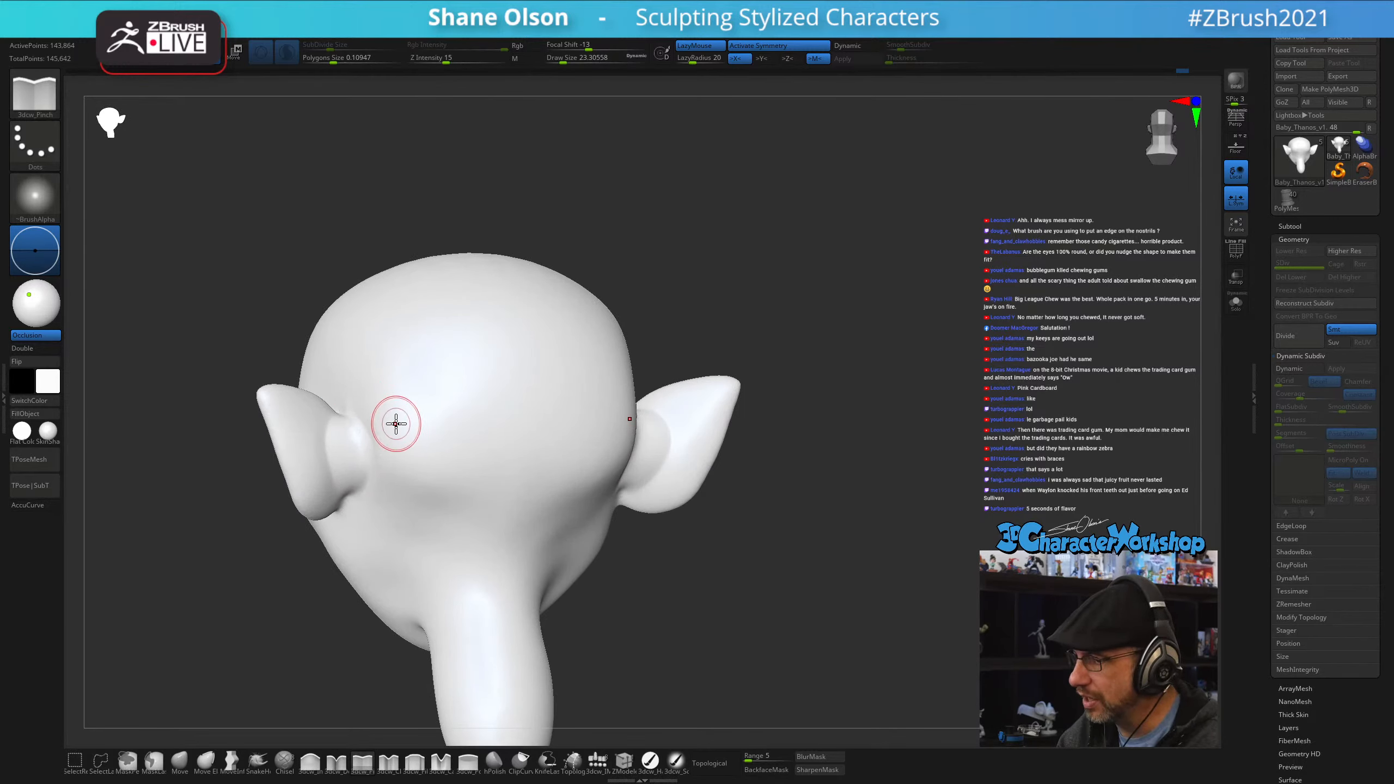
mouse_move(353, 506)
right_mouse_down()
mouse_move(396, 467)
mouse_move(337, 381)
right_mouse_up()
key("shift")
- Check the ears from the front and back, and smooth the lower part of the junction behind the ear
mouse_move(351, 523)
right_mouse_down()
mouse_move(445, 486)
mouse_move(498, 530)
mouse_move(754, 504)
mouse_move(732, 519)
mouse_move(808, 497)
right_mouse_up()
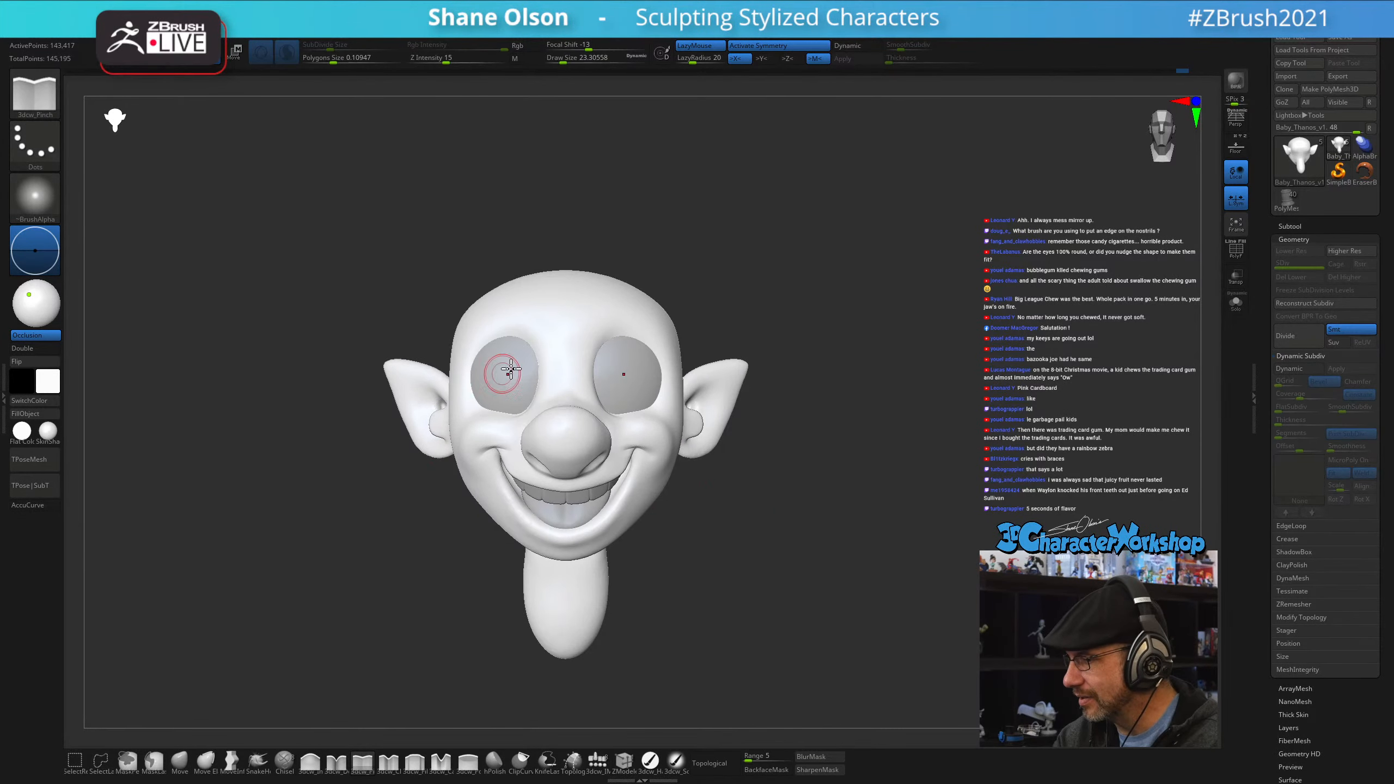
right_click_drag(752, 442, 730, 557)
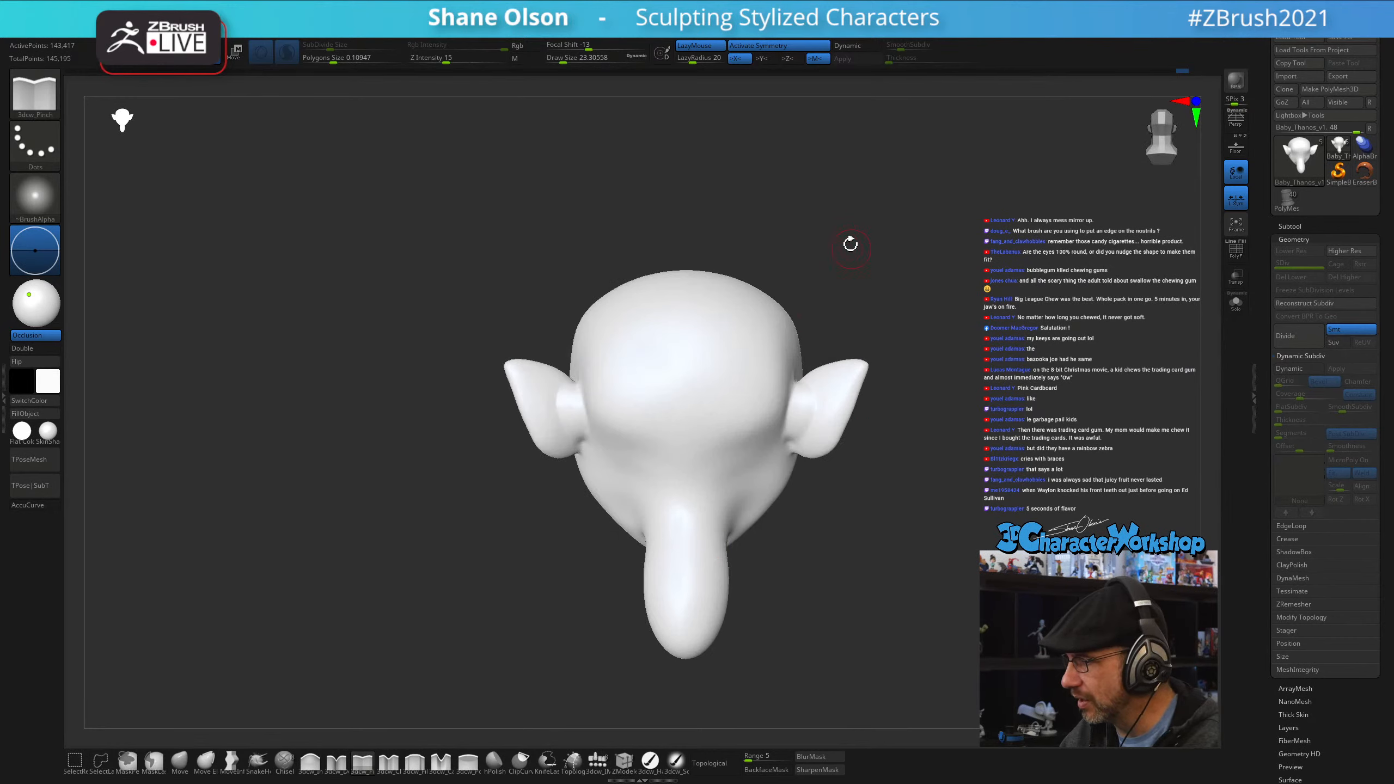
right_click_drag(619, 444, 626, 476)
left_click_drag(573, 460, 570, 465, "shift")
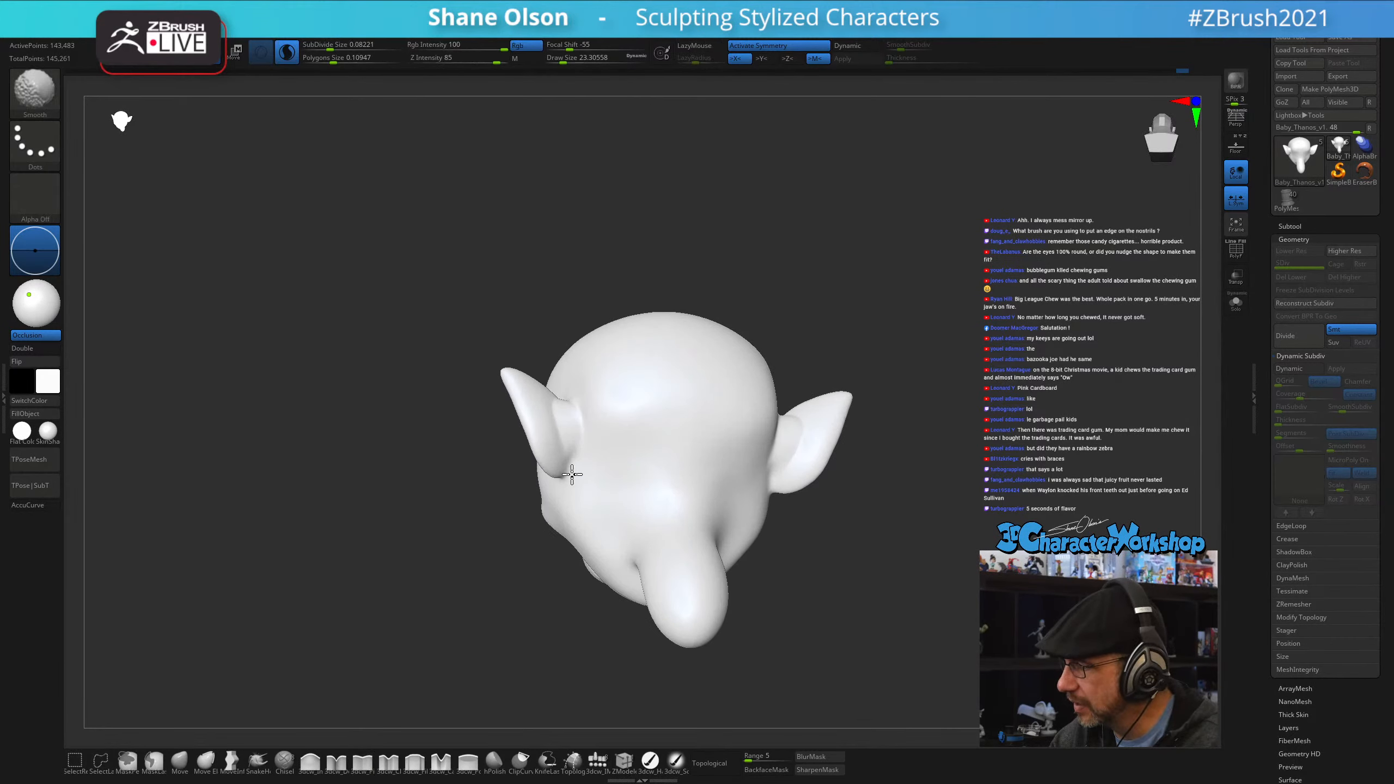
right_click_drag(572, 475, 570, 373)
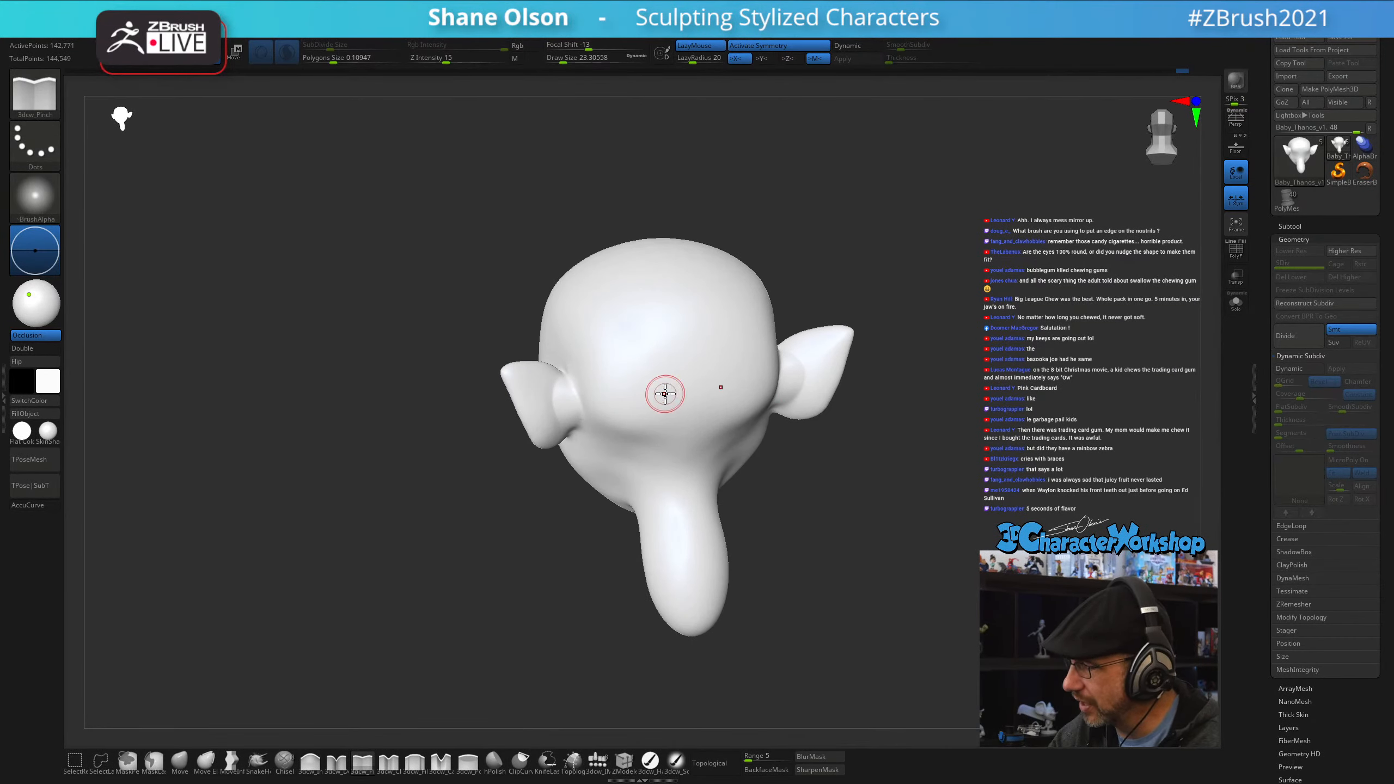
- Reshape the upper back of the skull with the Move brush at a Draw Size of about 128 and check the head from the front
mouse_move(663, 395)
right_mouse_down()
mouse_move(694, 499)
mouse_move(720, 489)
mouse_move(703, 489)
mouse_move(711, 498)
right_mouse_up()
left_click(182, 761)
key("s")
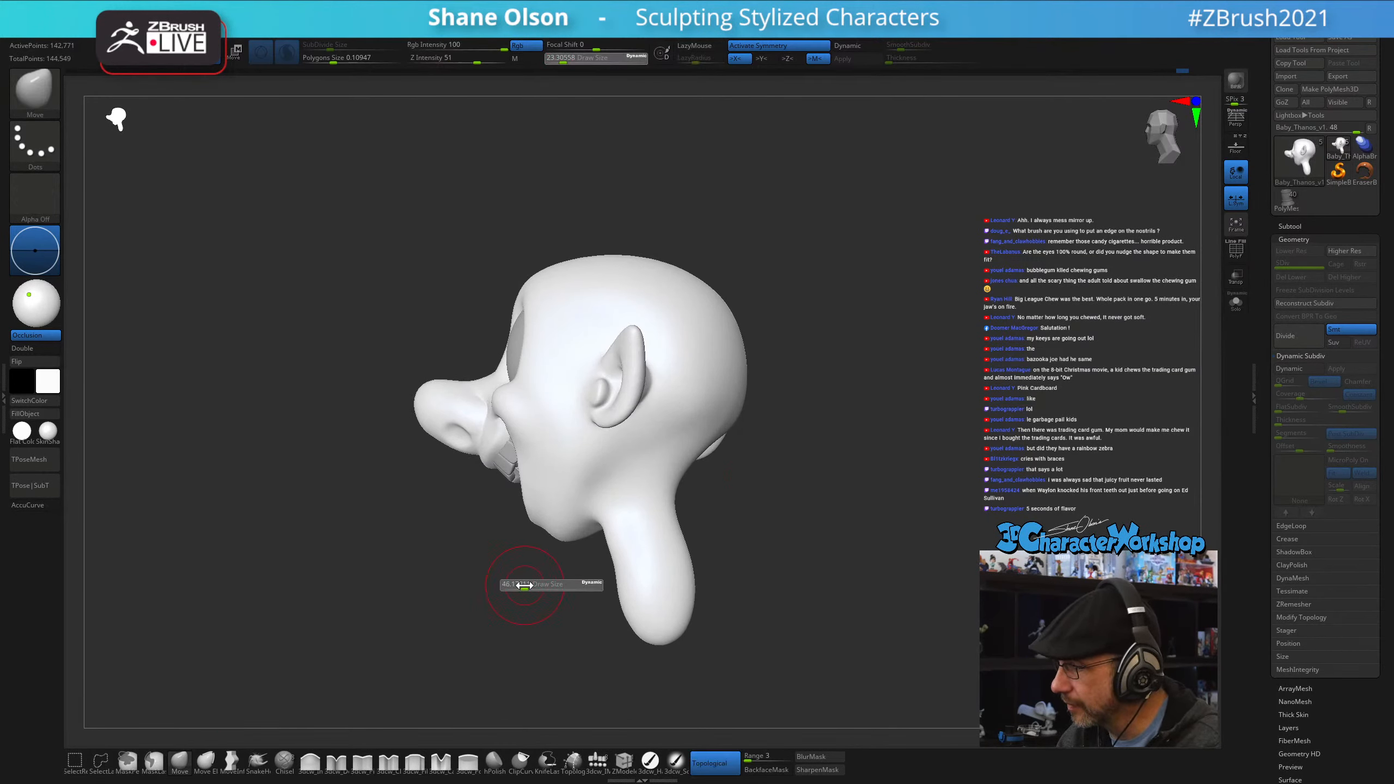
mouse_move(554, 573)
right_mouse_down()
mouse_move(653, 490)
mouse_move(735, 482)
mouse_move(747, 467)
mouse_move(893, 489)
mouse_move(800, 514)
right_mouse_up()
key("shift")
key("s")
left_click_drag(800, 408, 809, 410)
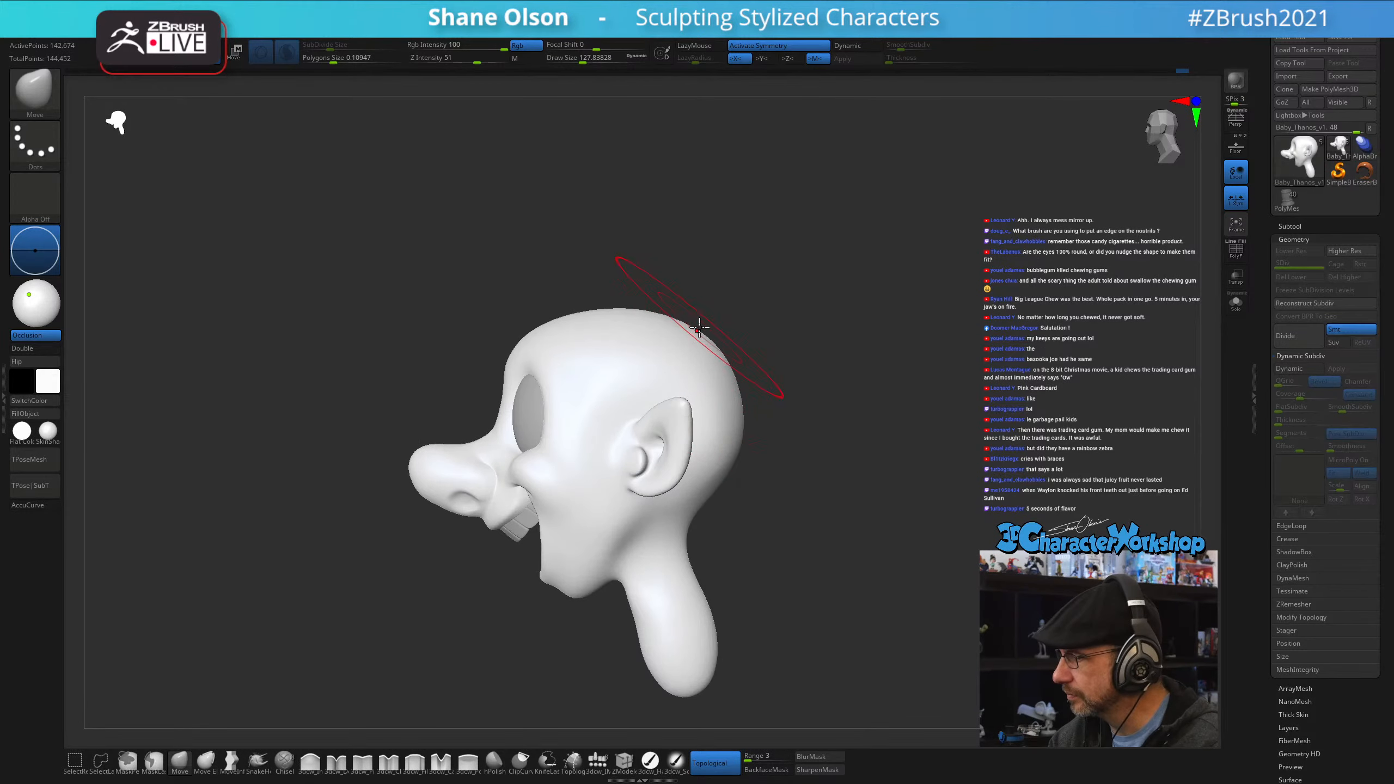
left_click_drag(686, 333, 696, 322)
right_click_drag(762, 398, 796, 467)
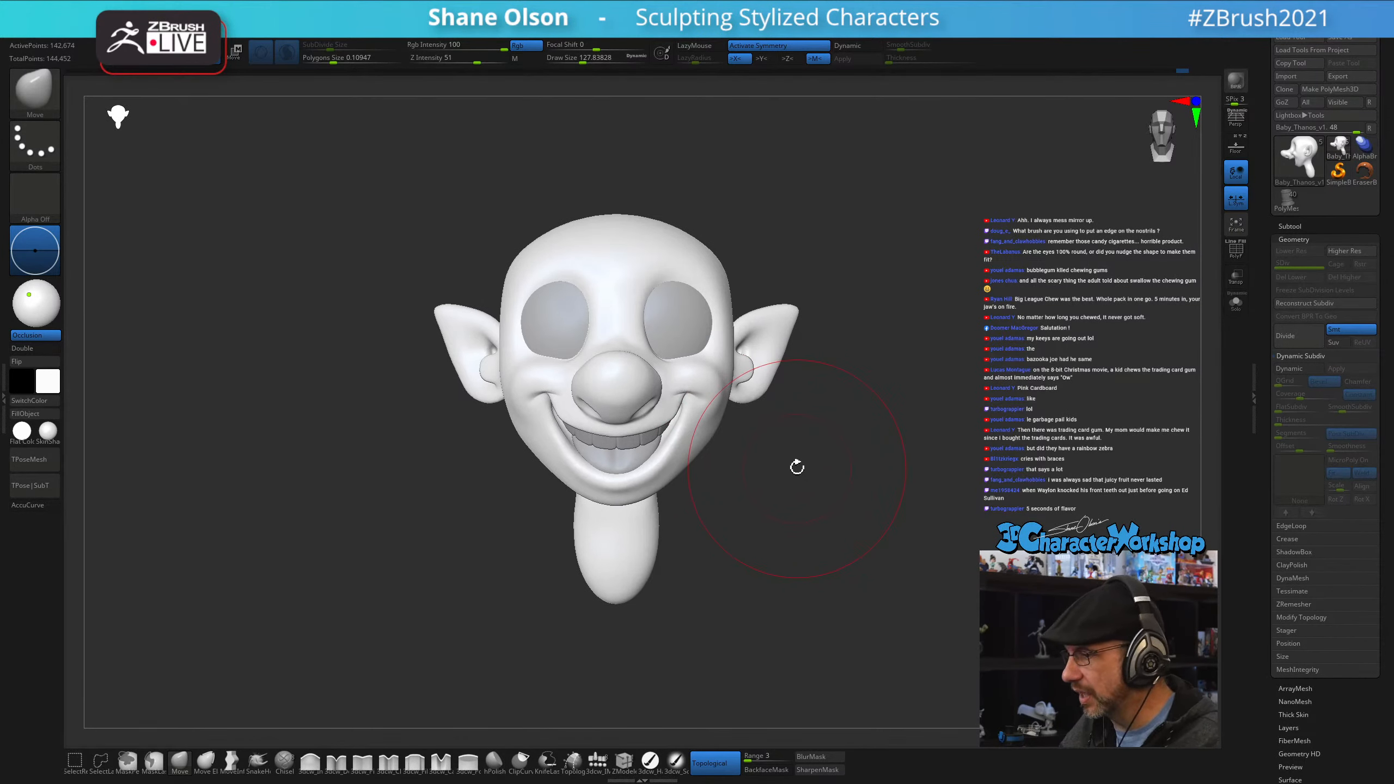
right_click_drag(765, 508, 721, 576, "ctrl")
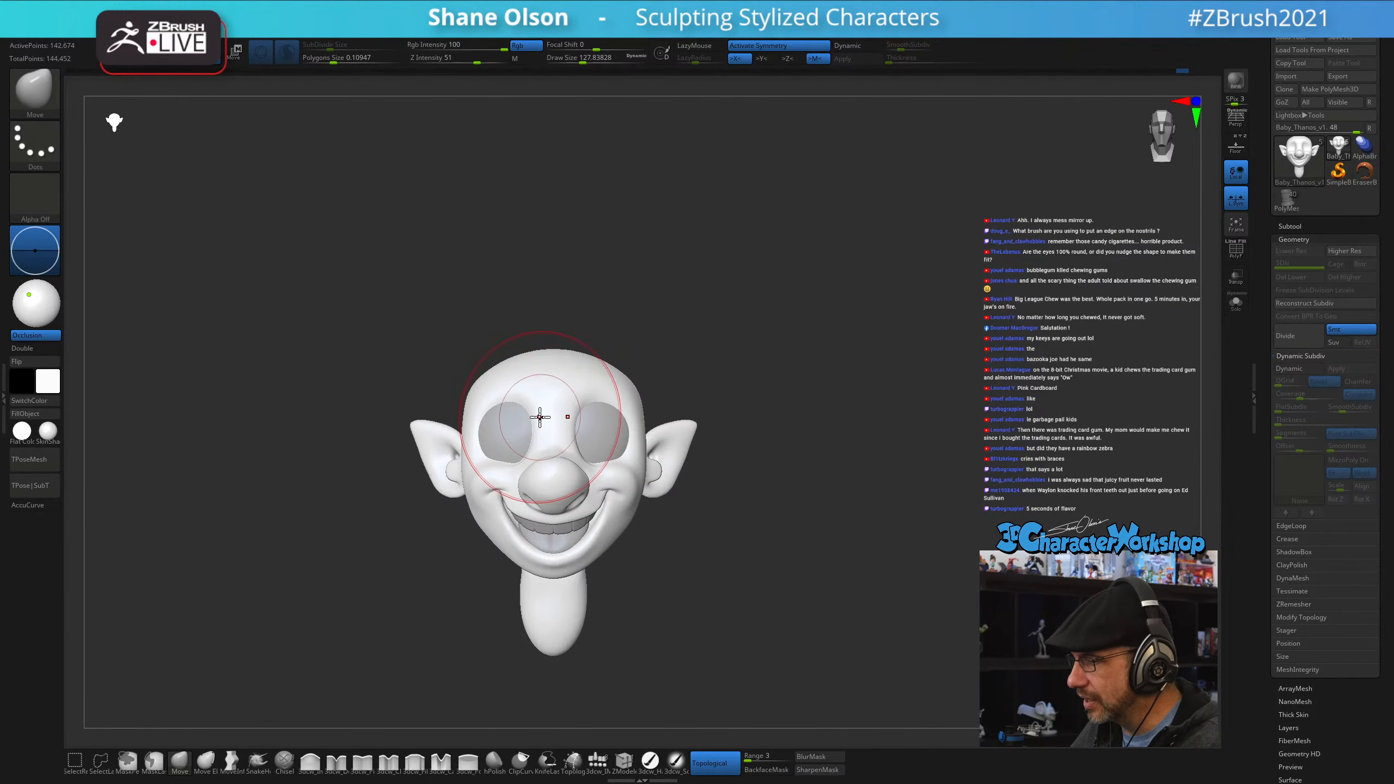
- Select the eyeballs, adjust their overall scale and shift their depth in the sockets with the Gizmo
left_click_drag(694, 391, 750, 380)
left_click(603, 439, "alt")
key("w")
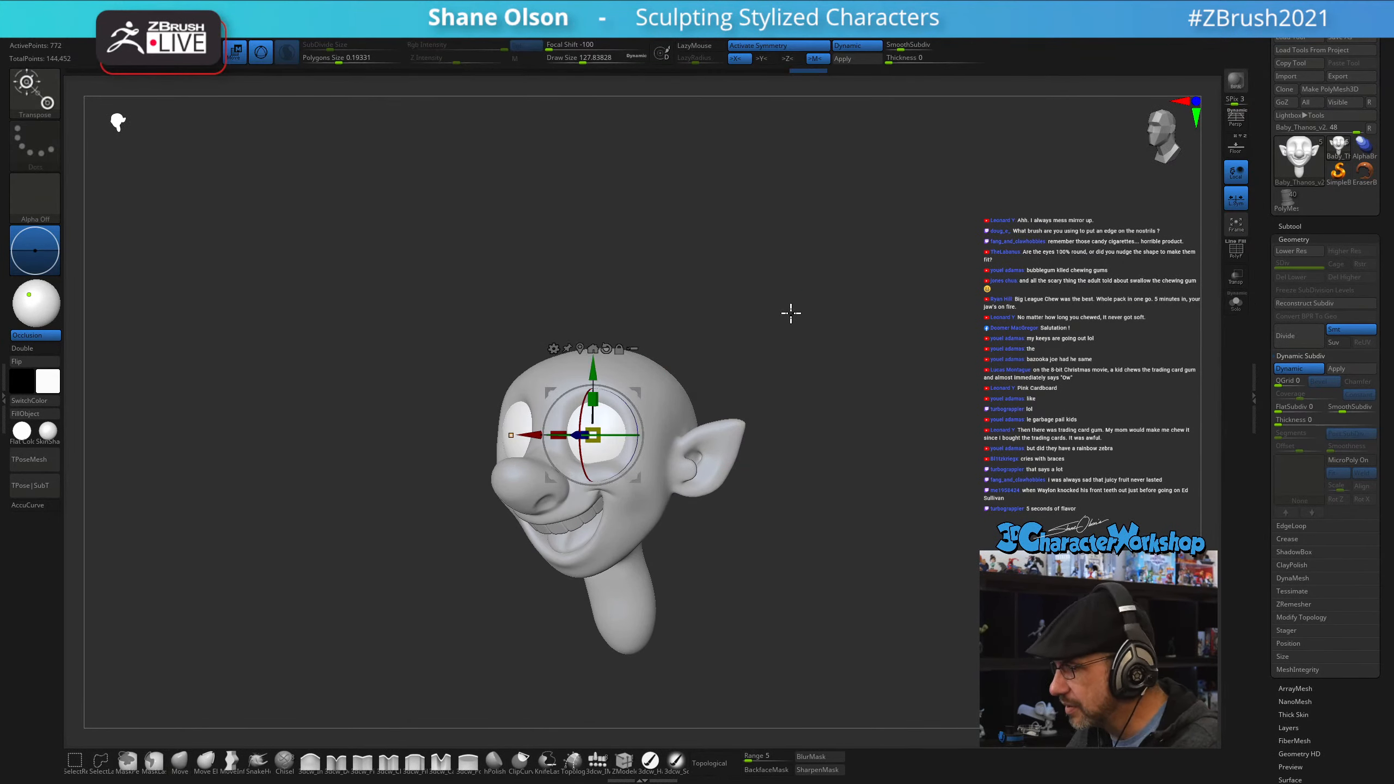
right_click_drag(779, 316, 735, 400, "ctrl")
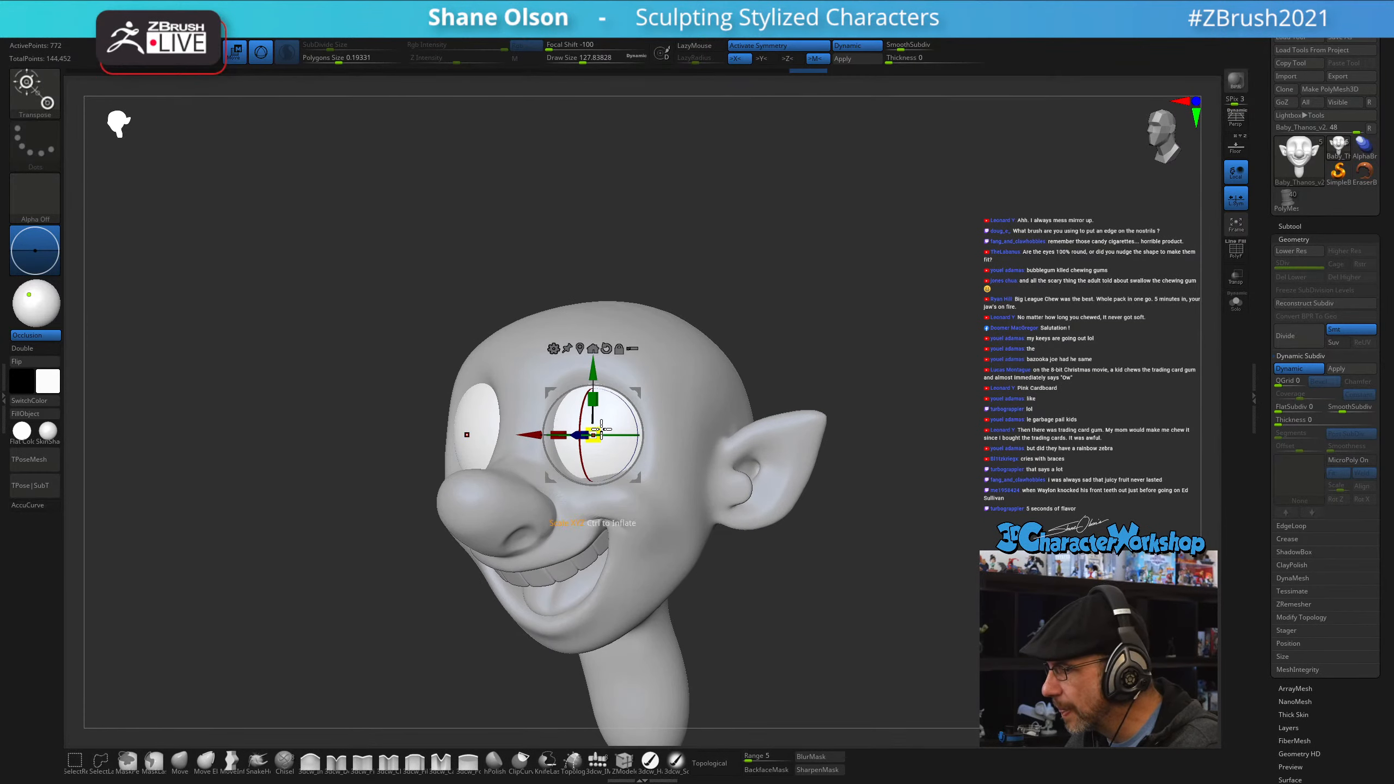
left_click_drag(598, 430, 586, 437)
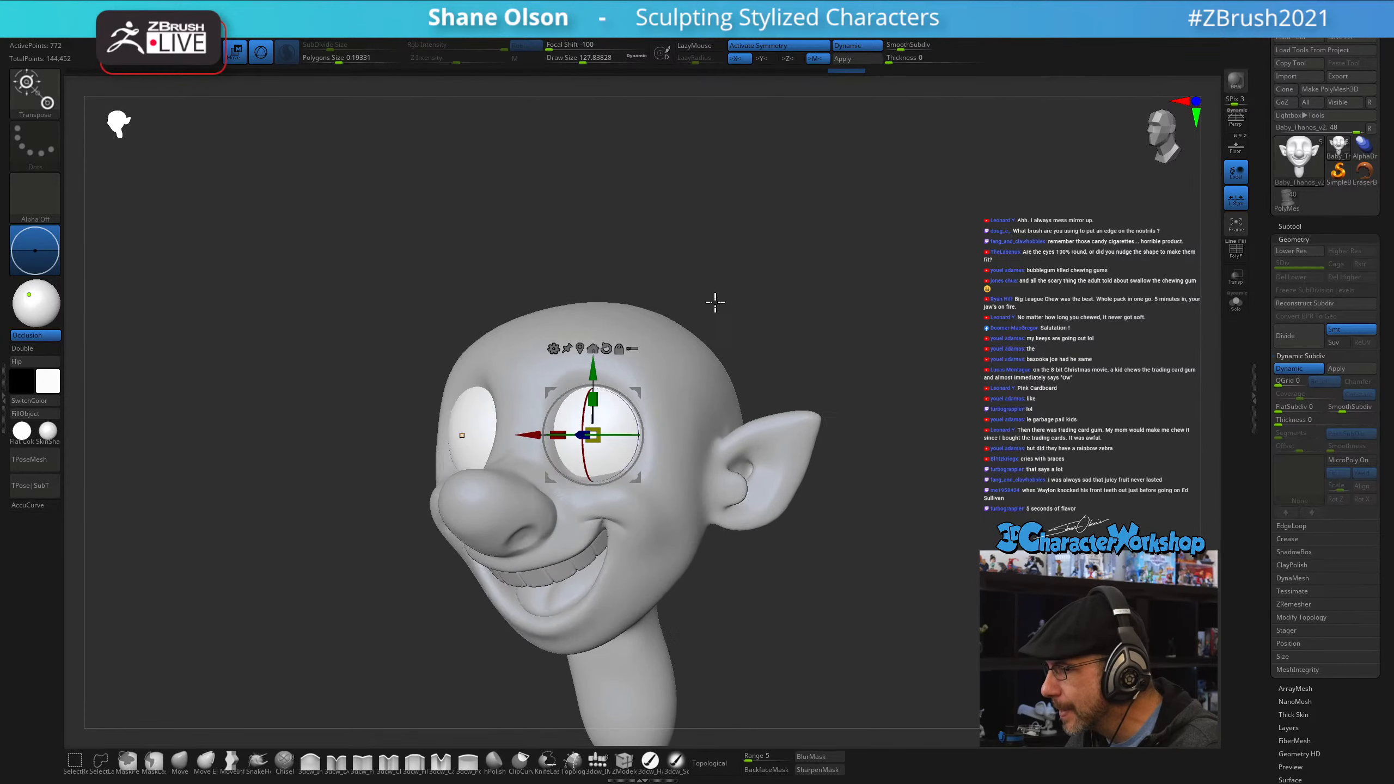
left_click_drag(712, 302, 847, 364)
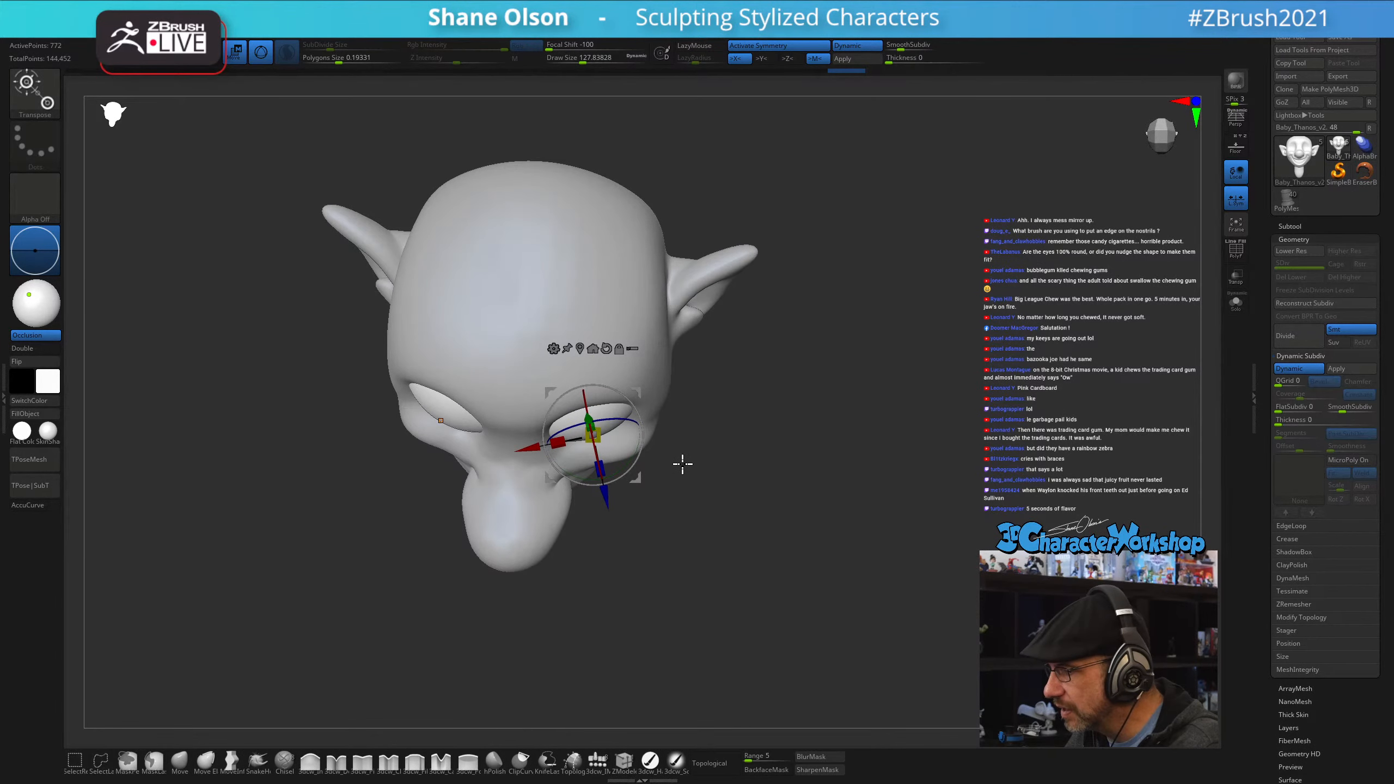
left_click_drag(611, 498, 611, 501)
left_click_drag(807, 506, 806, 437)
- Make the head mesh active again and smooth the junction between jaw and neck at a Draw Size of about 59
key("q")
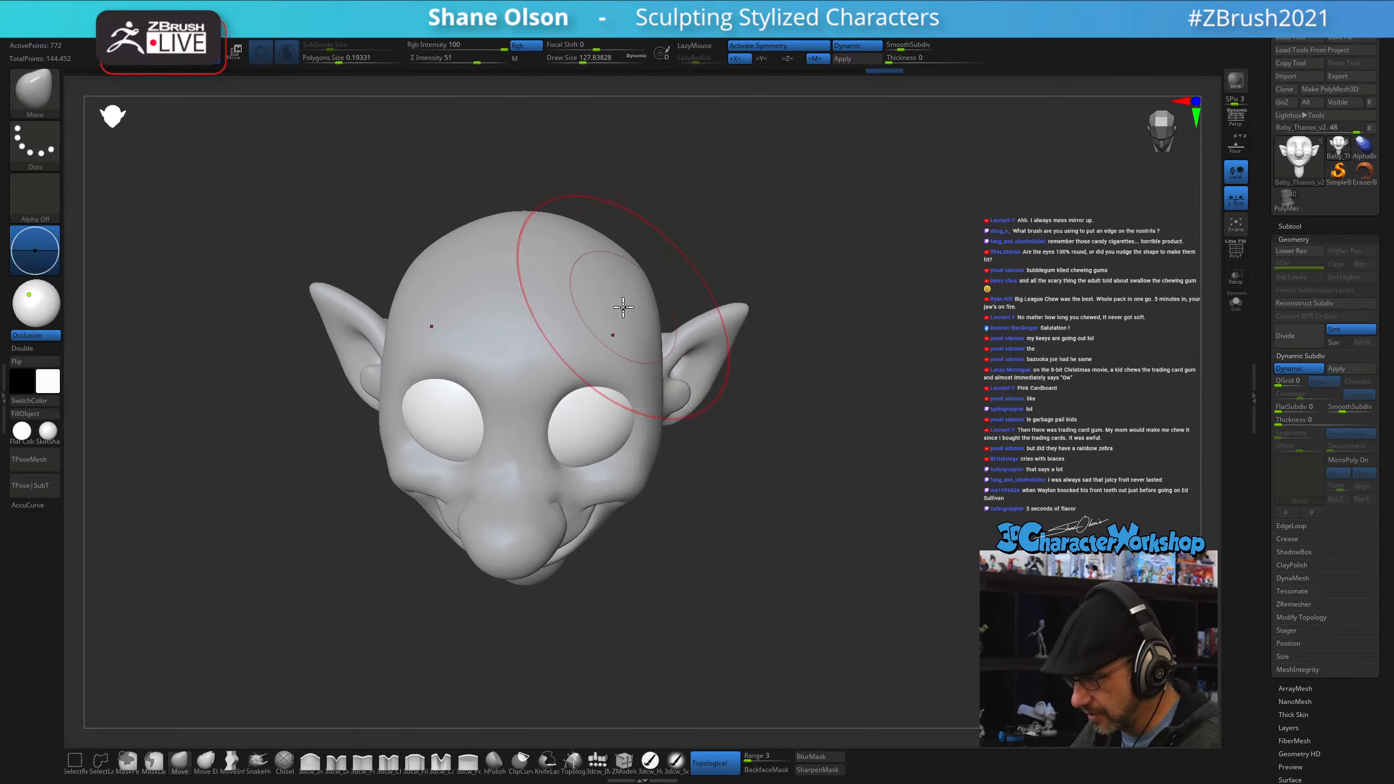
left_click(621, 311, "alt")
mouse_move(897, 527)
left_mouse_down()
mouse_move(856, 411)
mouse_move(845, 424)
left_mouse_up()
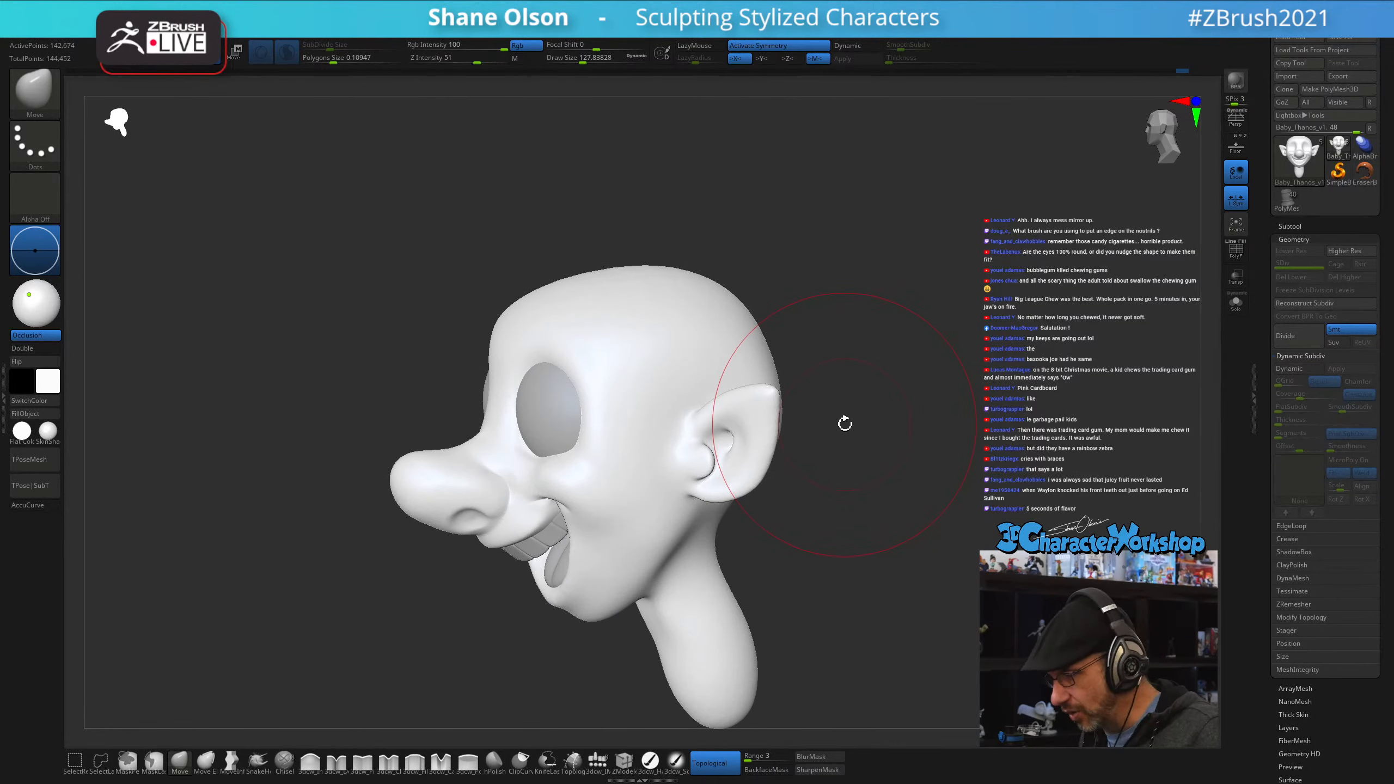
right_click_drag(700, 581, 691, 551)
mouse_move(661, 629)
left_mouse_down("shift")
mouse_move(663, 609)
mouse_move(689, 591)
mouse_move(679, 626)
mouse_move(647, 627)
mouse_move(654, 611)
mouse_move(694, 629)
mouse_move(682, 675)
left_mouse_up("shift")
key("shift+f")
key("shift+f")
key("s")
key("shift")
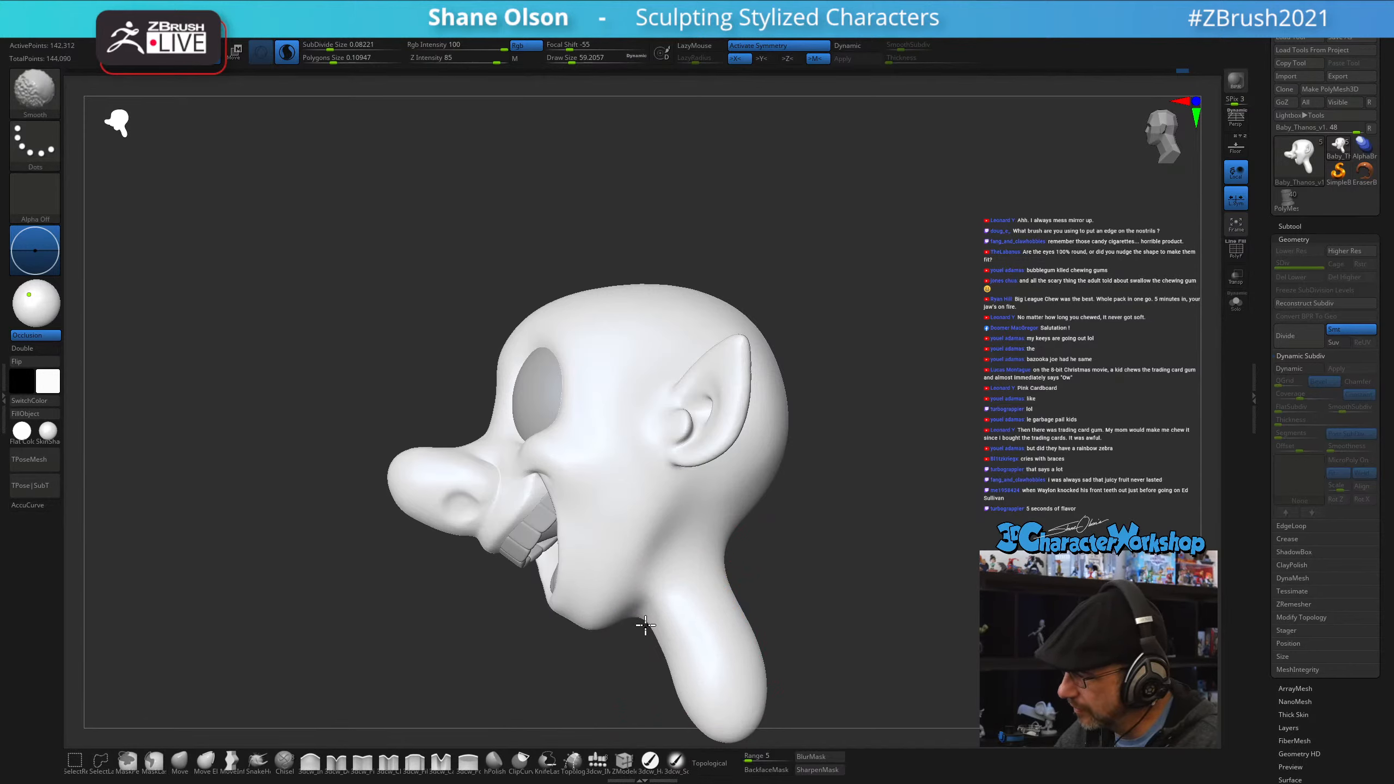
left_click_drag(635, 610, 661, 596, "shift")
mouse_move(701, 554)
right_mouse_down()
mouse_move(679, 579)
mouse_move(739, 517)
right_mouse_up()
- Adjust the rims of the eye sockets with the Move brush at a Draw Size of about 83
mouse_move(829, 511)
right_mouse_down()
mouse_move(813, 539)
mouse_move(757, 456)
right_mouse_up()
right_click_drag(638, 364, 637, 404, "alt")
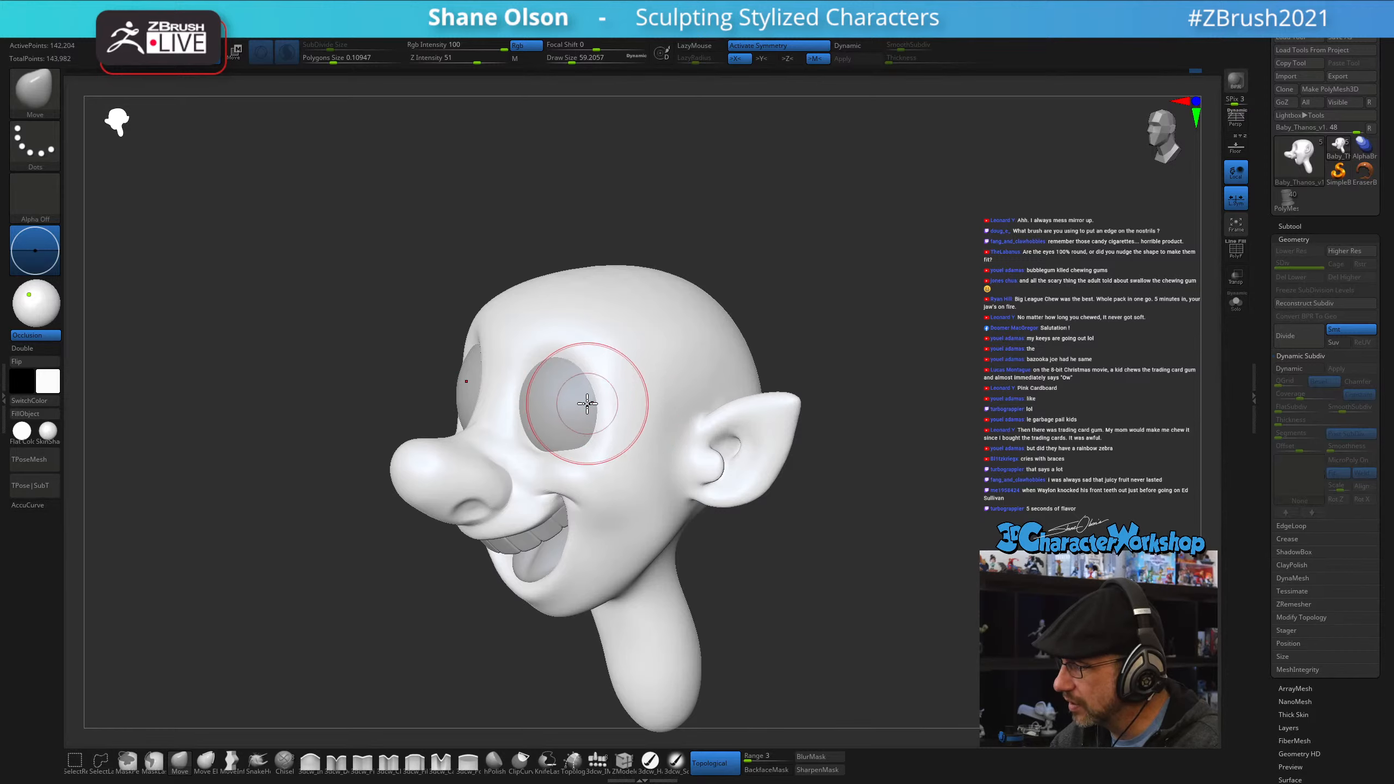
right_click_drag(586, 403, 647, 404, "shift")
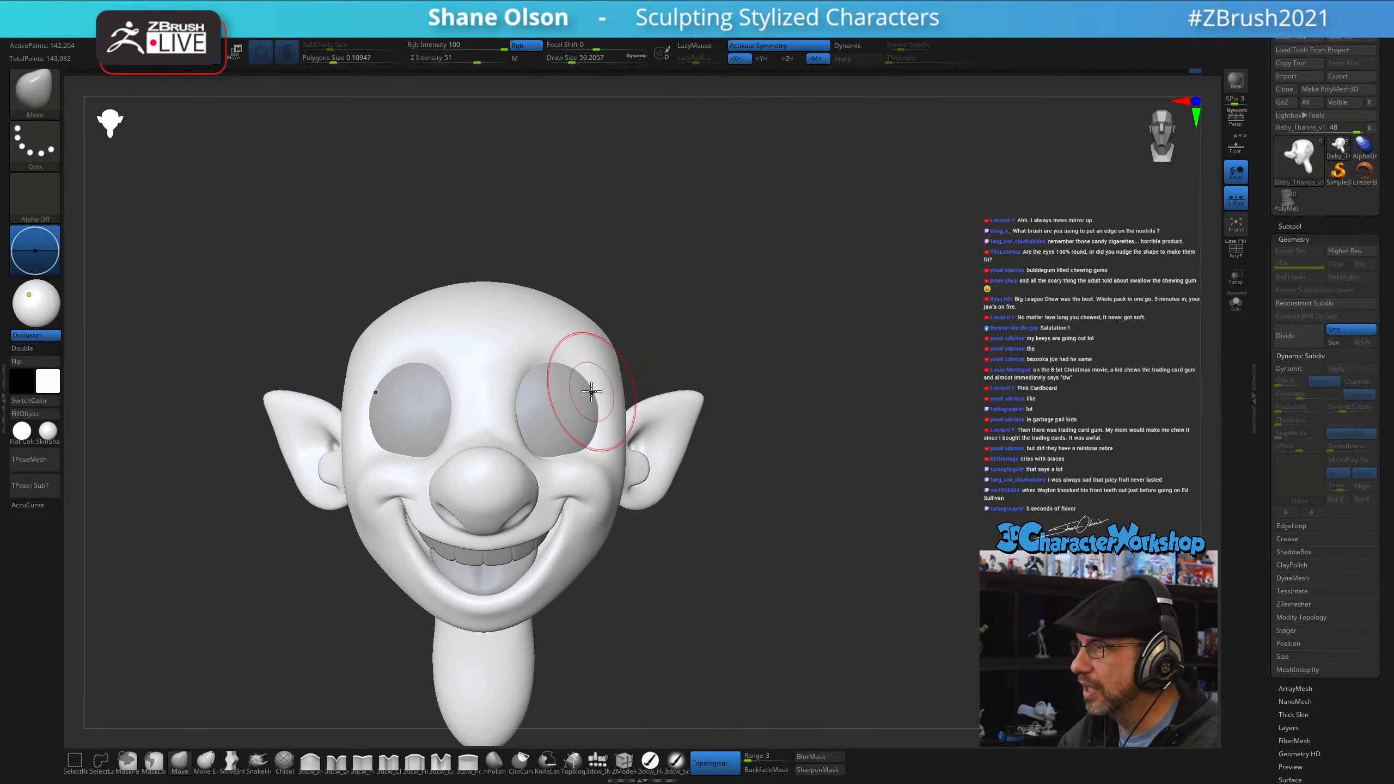
key("s")
left_click_drag(592, 392, 596, 395)
right_click_drag(597, 393, 549, 406)
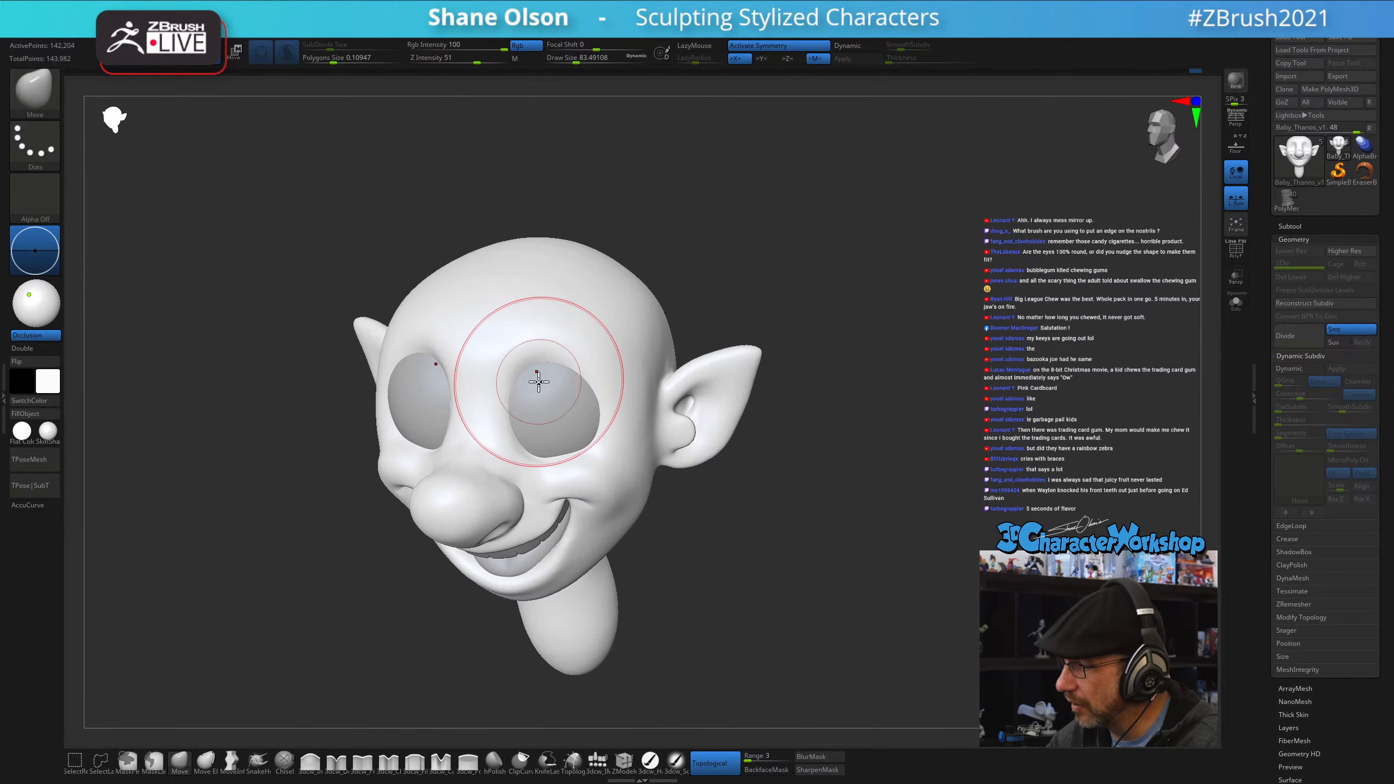
- Shape the brow ridges above the eyes with the 3dcw_Detail brush at a Draw Size of about 54 and smooth them
mouse_move(591, 348)
right_mouse_down()
mouse_move(591, 376)
mouse_move(626, 362)
mouse_move(645, 403)
mouse_move(625, 386)
right_mouse_up()
left_click(337, 762)
key("s")
left_click_drag(625, 386, 621, 387)
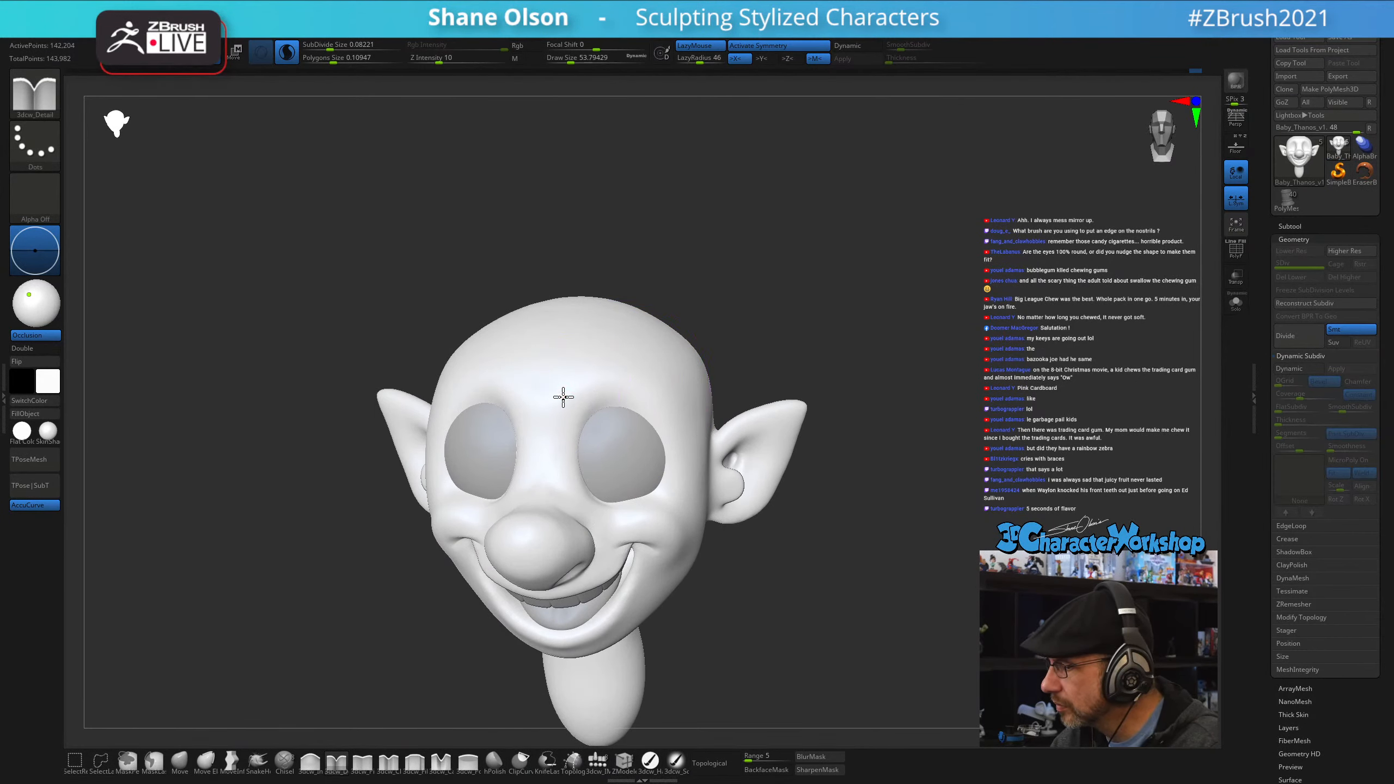
right_click_drag(666, 387, 562, 380)
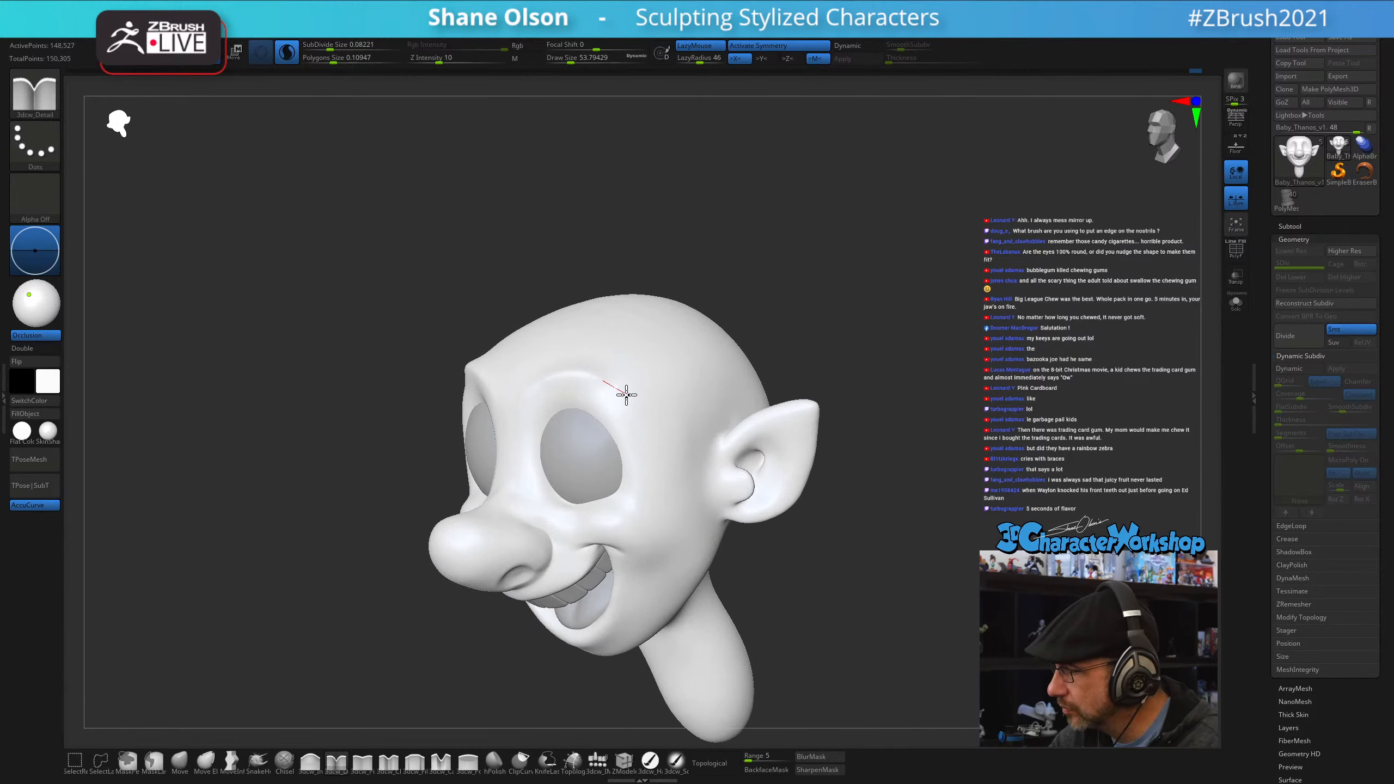
left_click_drag(626, 395, 649, 433)
right_click_drag(665, 512, 675, 439)
left_click_drag(571, 391, 562, 382, "shift")
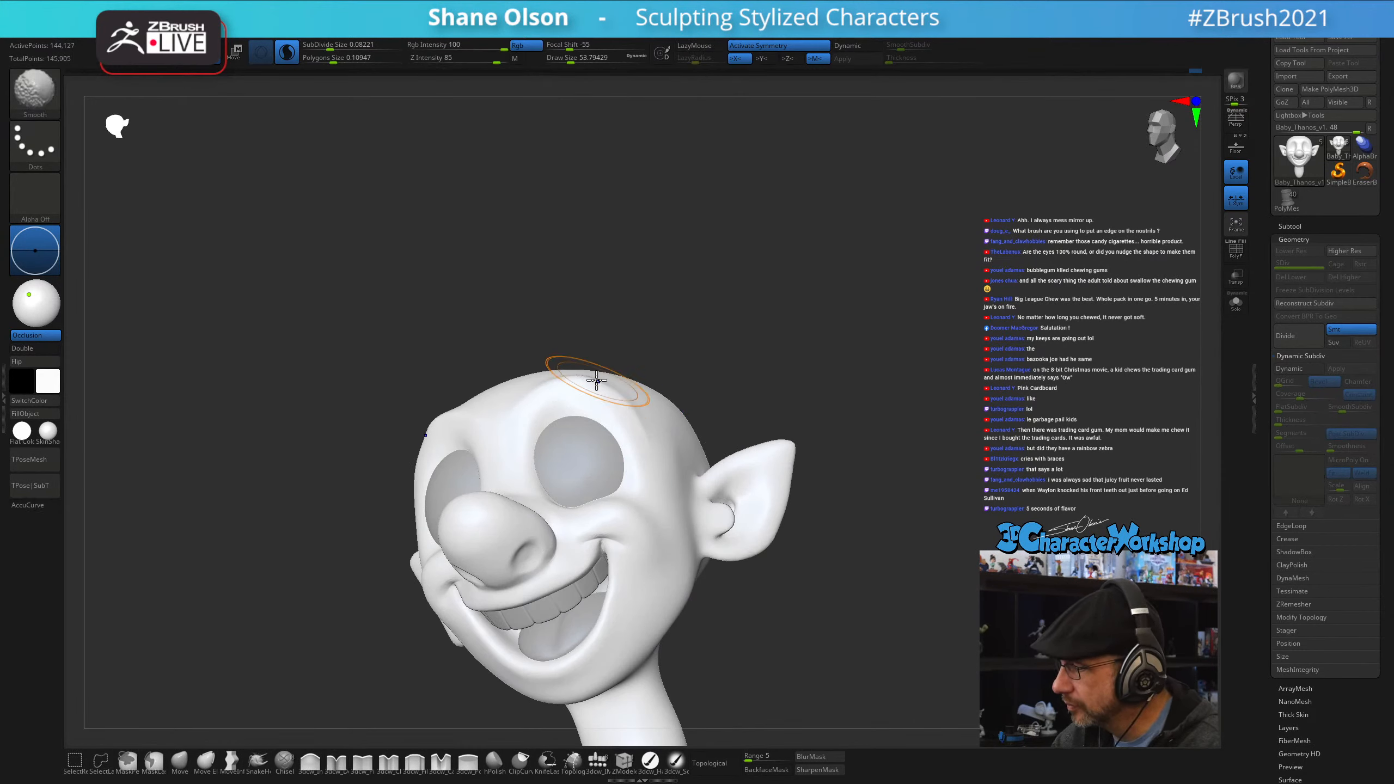
right_click_drag(637, 421, 622, 452)
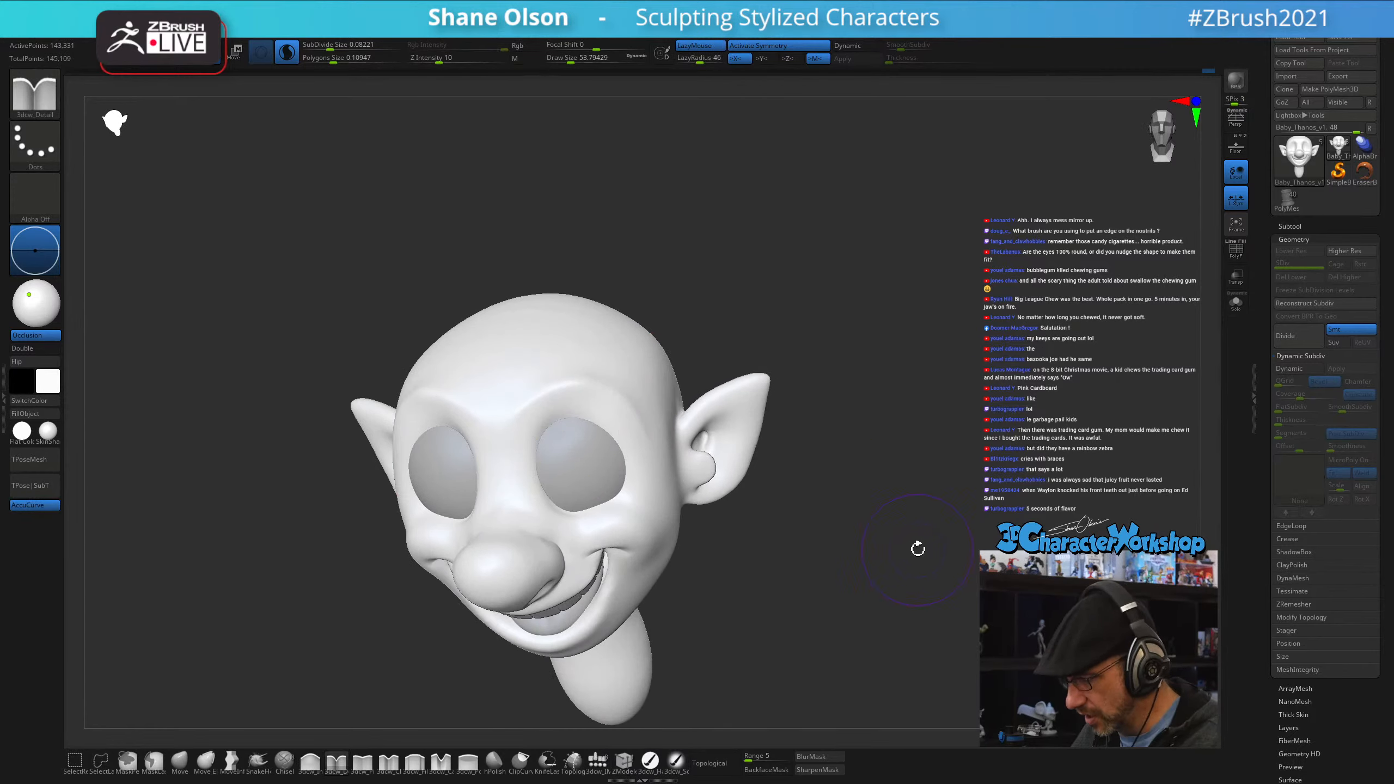
- Smooth the lower lip edge near the corner of the mouth and check the head from the front
mouse_move(859, 433)
left_mouse_down()
mouse_move(850, 377)
mouse_move(837, 389)
mouse_move(828, 374)
mouse_move(819, 532)
left_mouse_up()
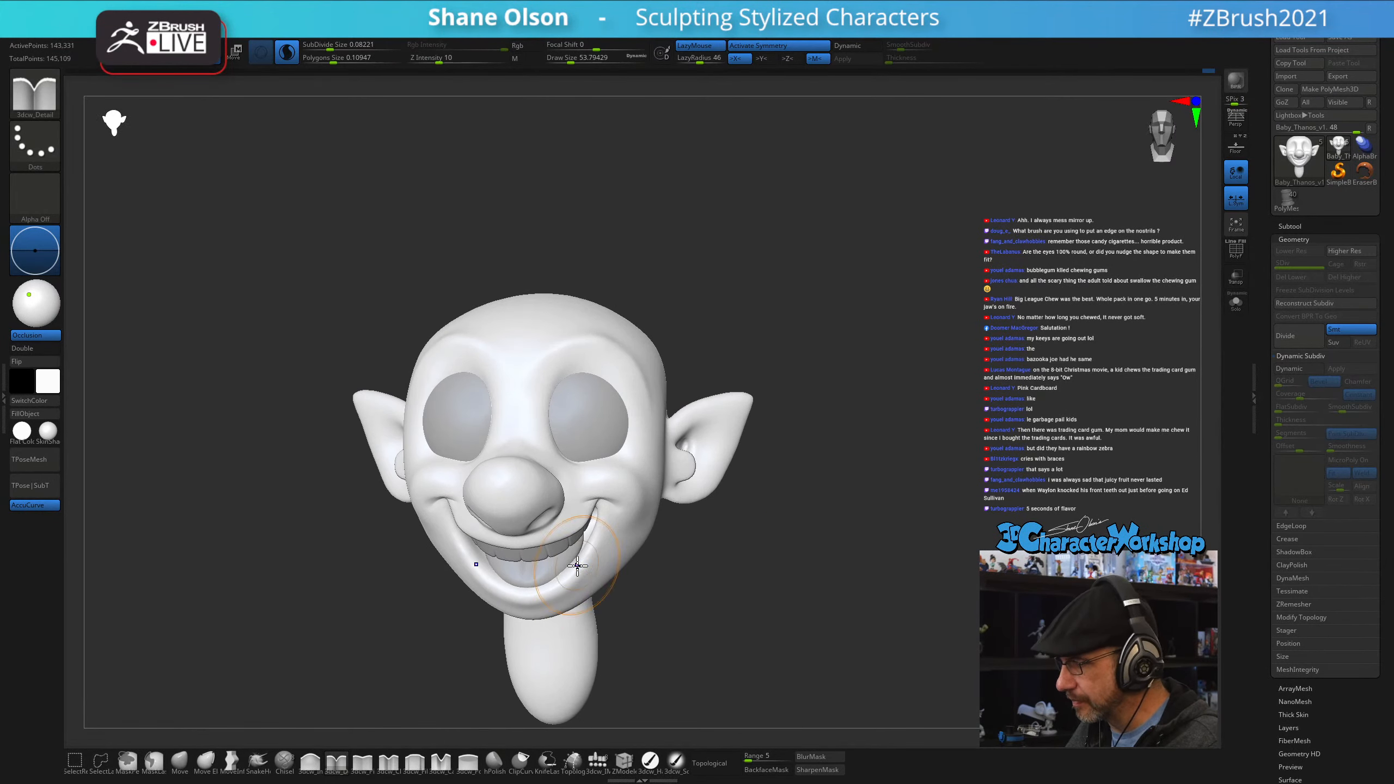
key("shift")
left_click(363, 763)
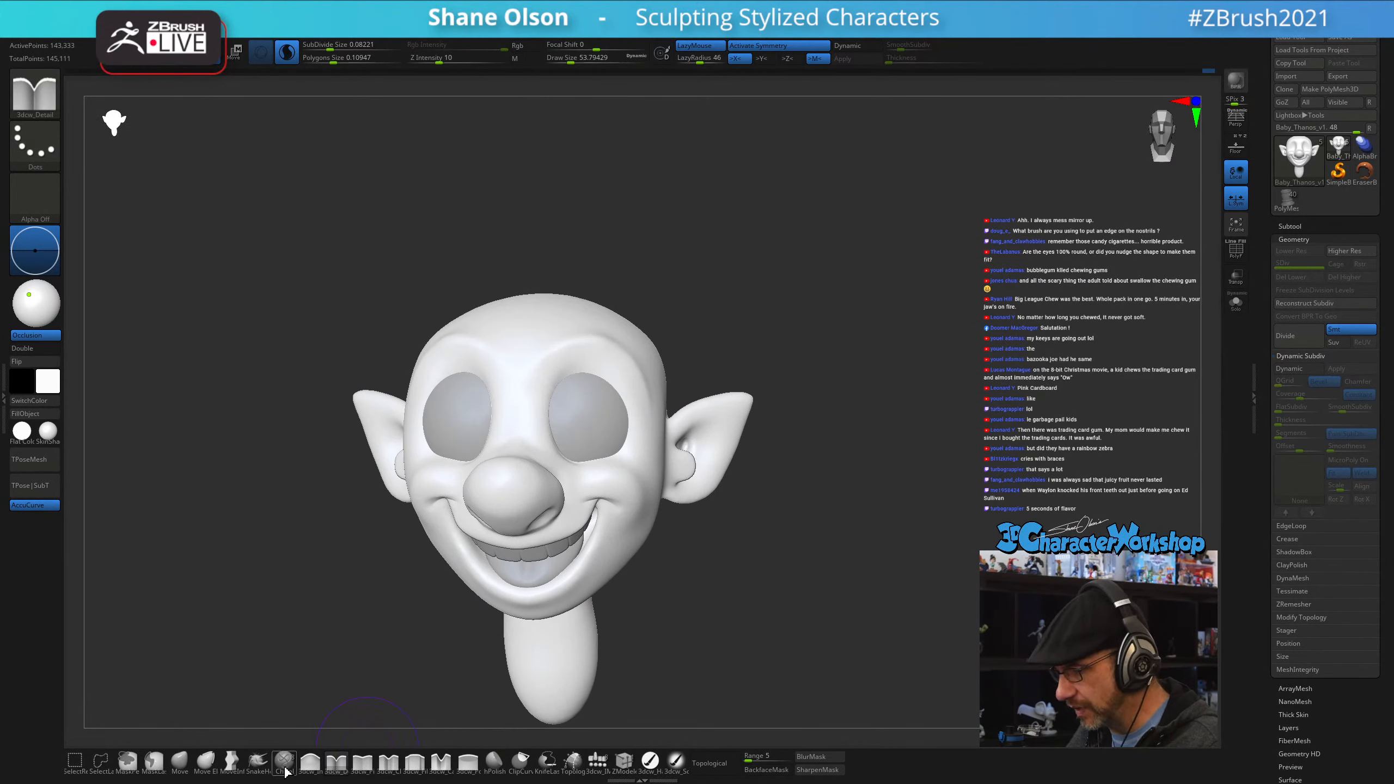
left_click_drag(769, 623, 774, 620)
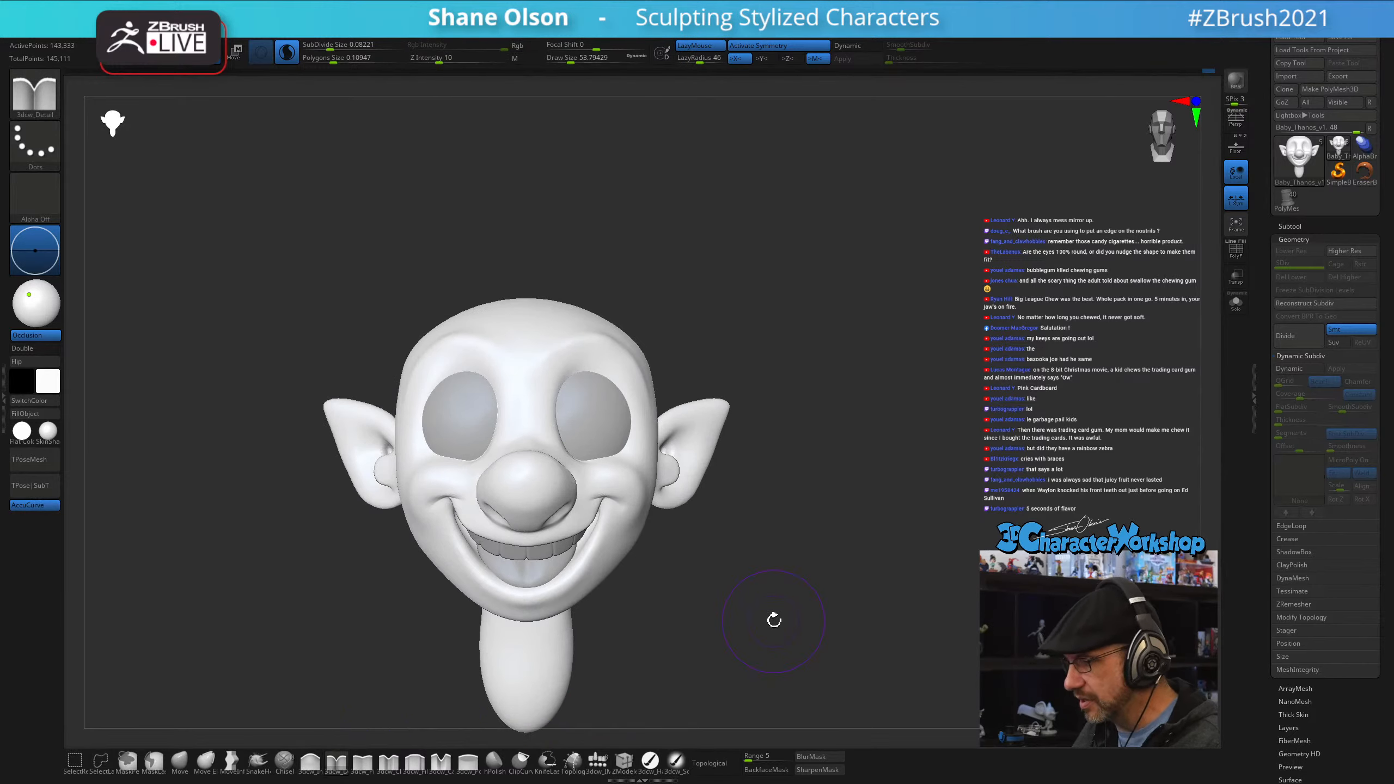
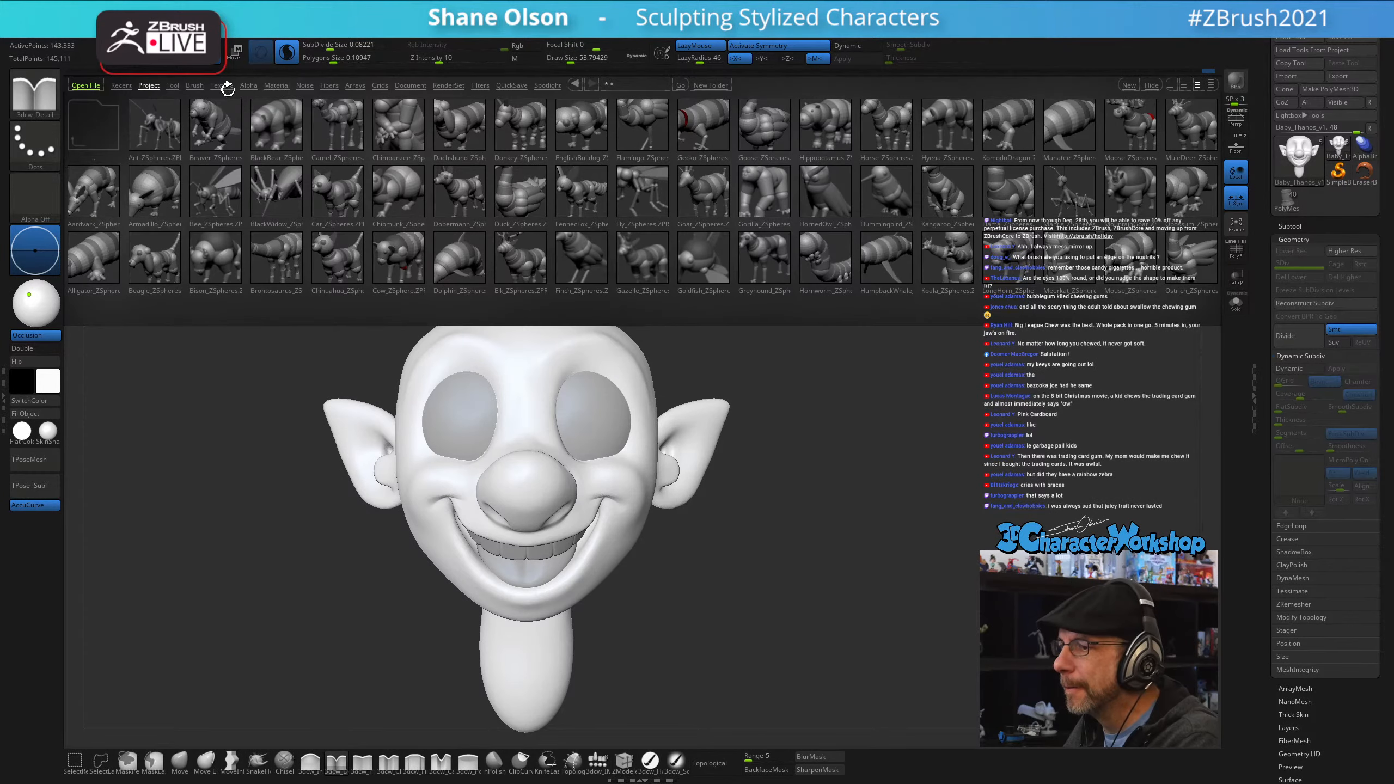
- Load the Smooth Stronger brush from the Smooth folder of the brush library
left_click(199, 85)
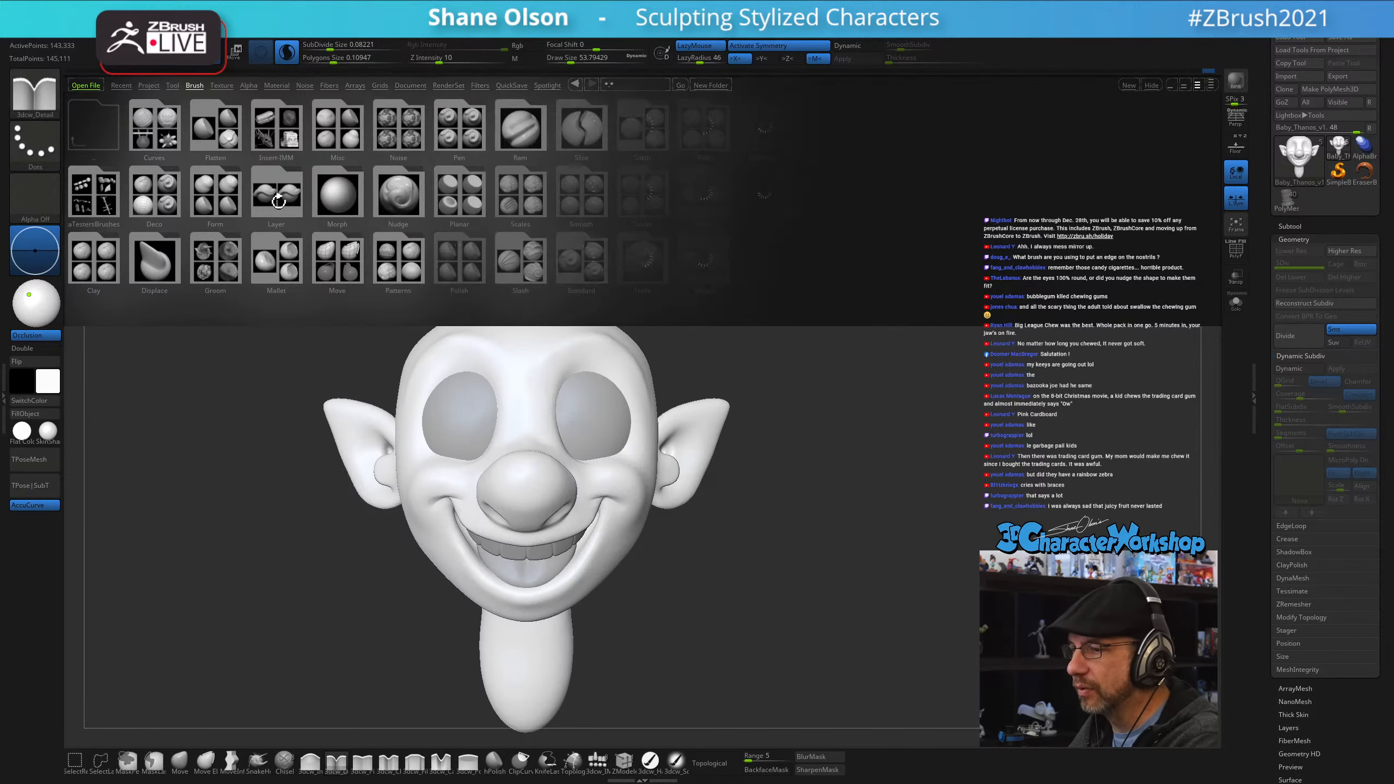
left_click(574, 191)
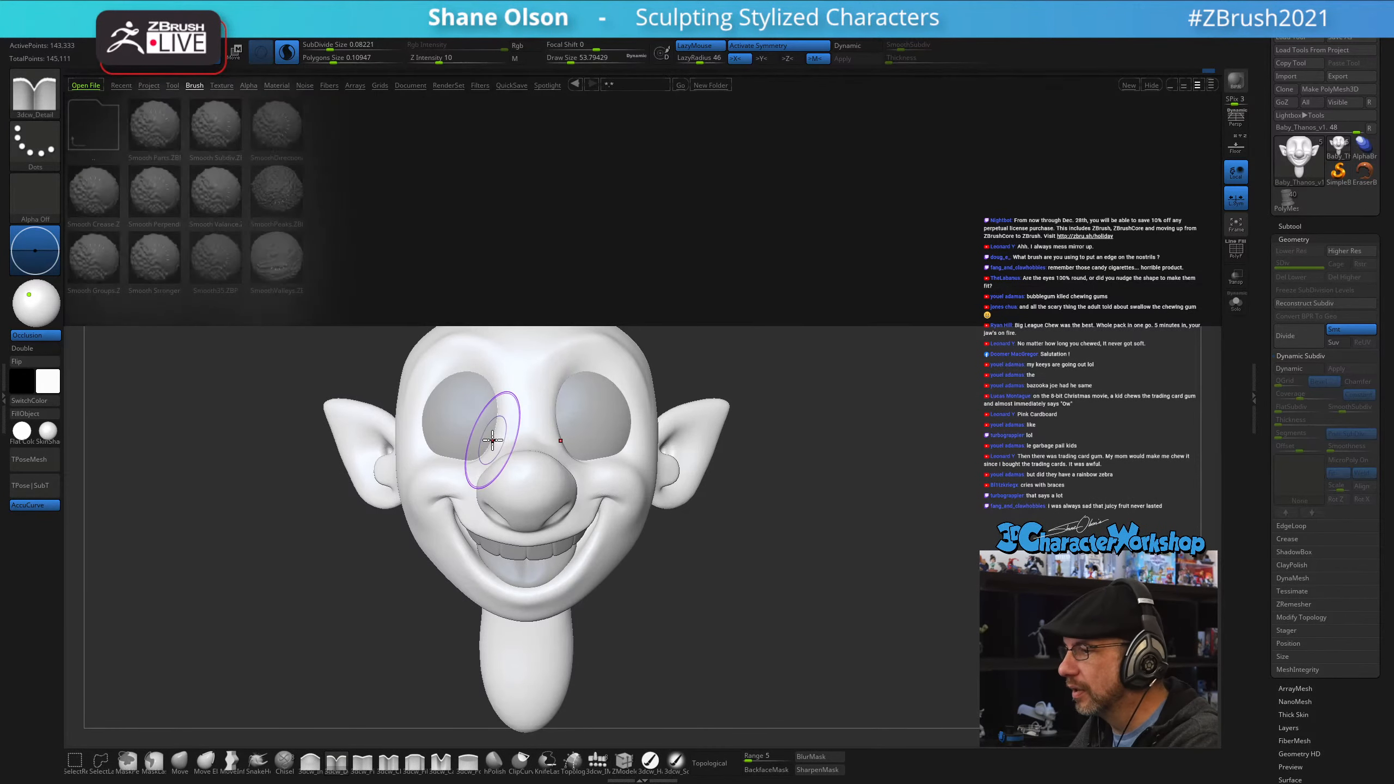
double_click(149, 257)
left_click(165, 284)
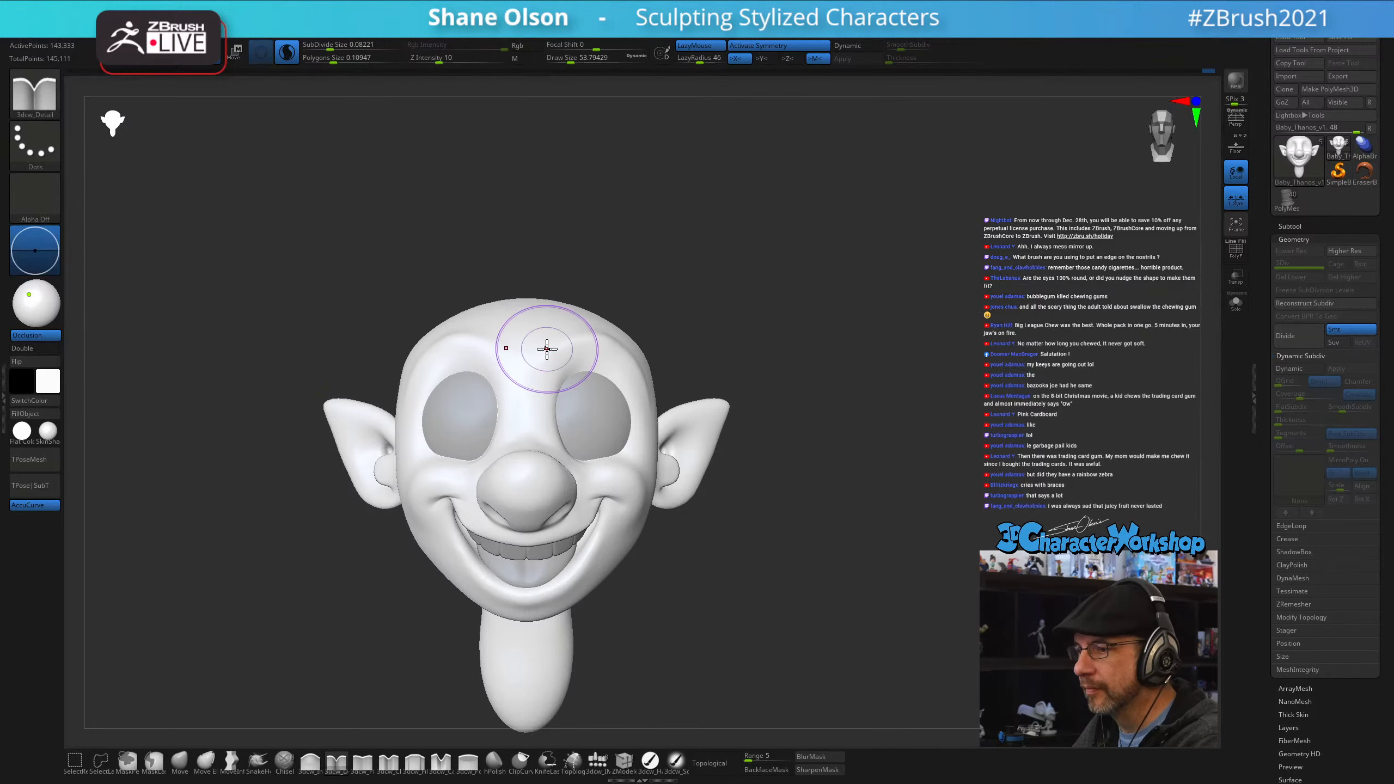
- Examine the head's wireframe and polygroups from a three-quarter view, switching the PolyFrame display on and off
left_click_drag(790, 346, 767, 350)
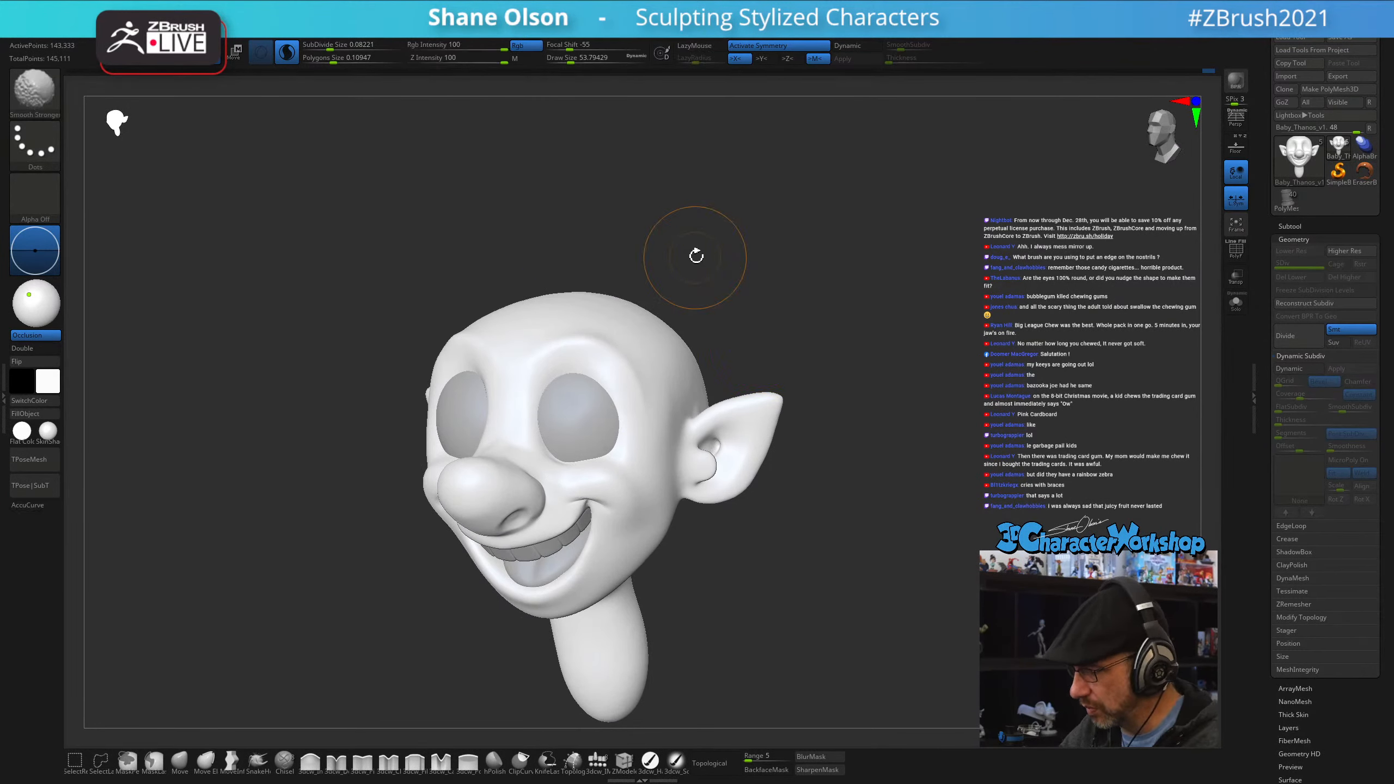
right_click_drag(688, 551, 685, 542, "ctrl")
mouse_move(687, 402)
right_mouse_down("alt")
mouse_move(672, 509)
mouse_move(657, 507)
right_mouse_up("alt")
key("shift+f")
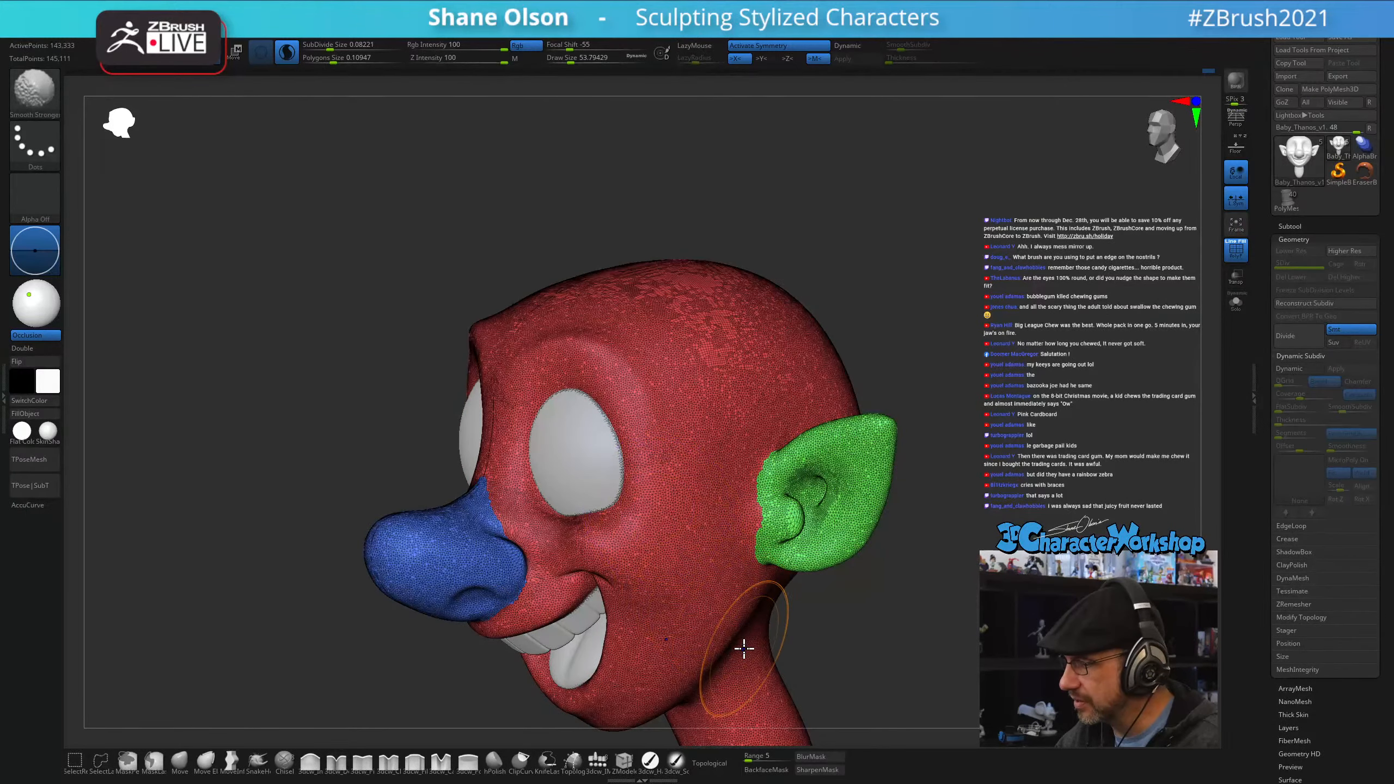
key("shift+f")
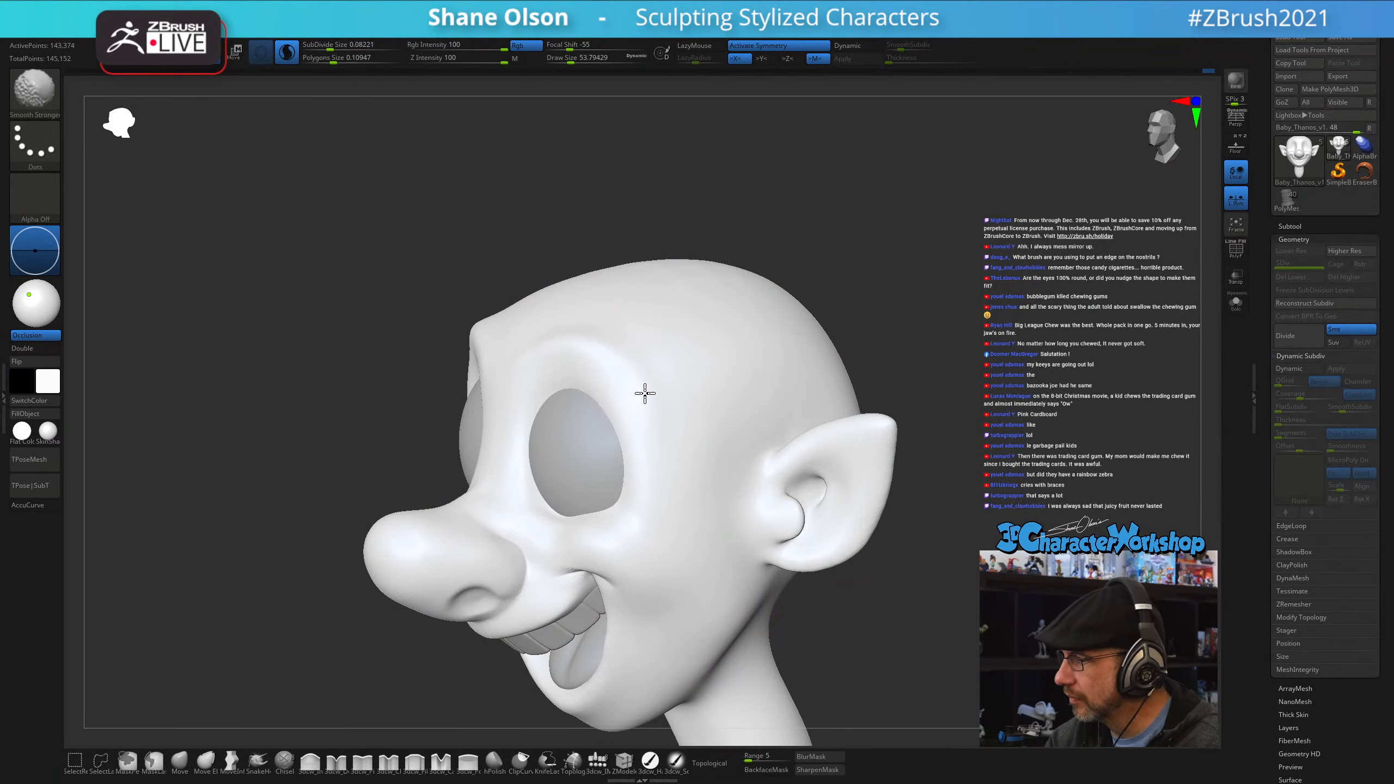
- Reduce the draw size to about 31 and smooth the inner and lower rims of the eye sockets
mouse_move(645, 393)
right_mouse_down()
mouse_move(701, 492)
mouse_move(691, 514)
right_mouse_up()
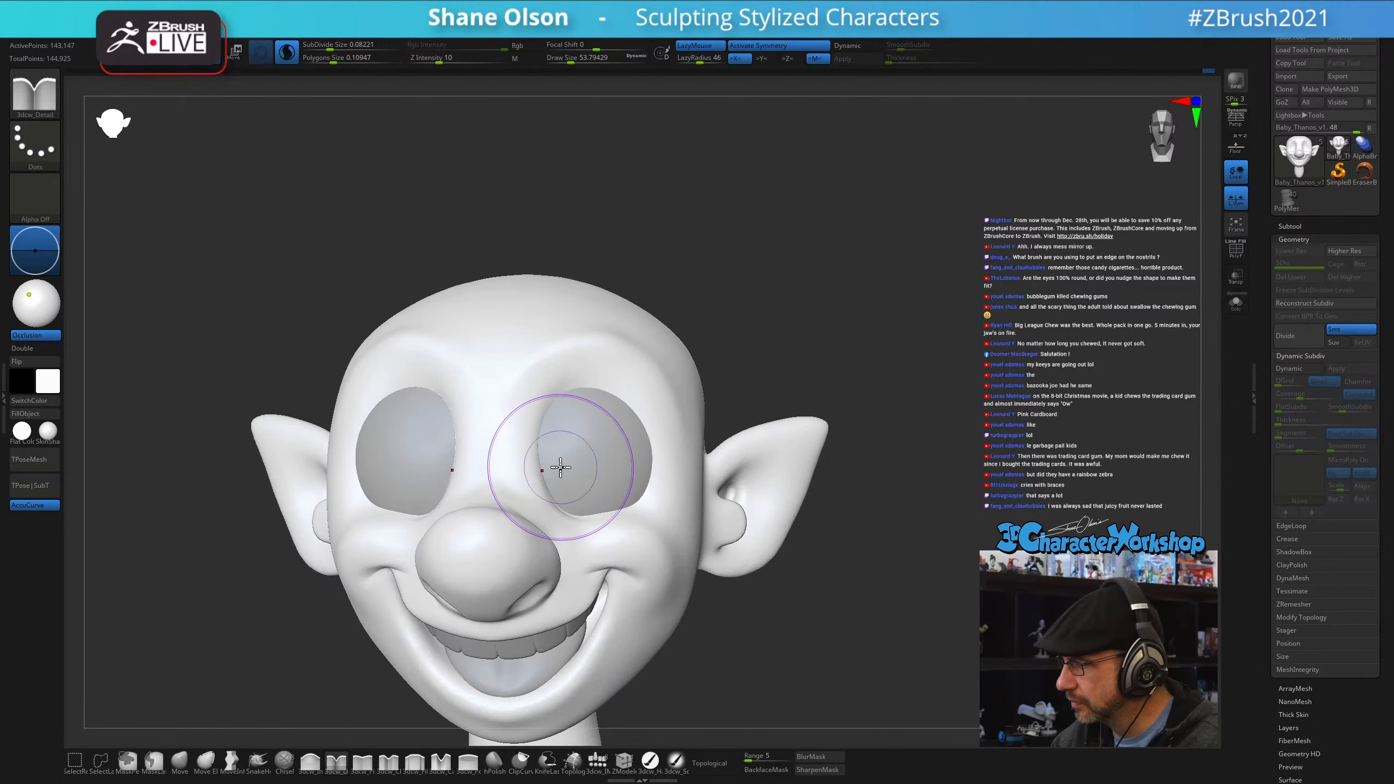
key("s")
left_click_drag(560, 467, 555, 468)
left_click_drag(555, 482, 554, 426, "shift")
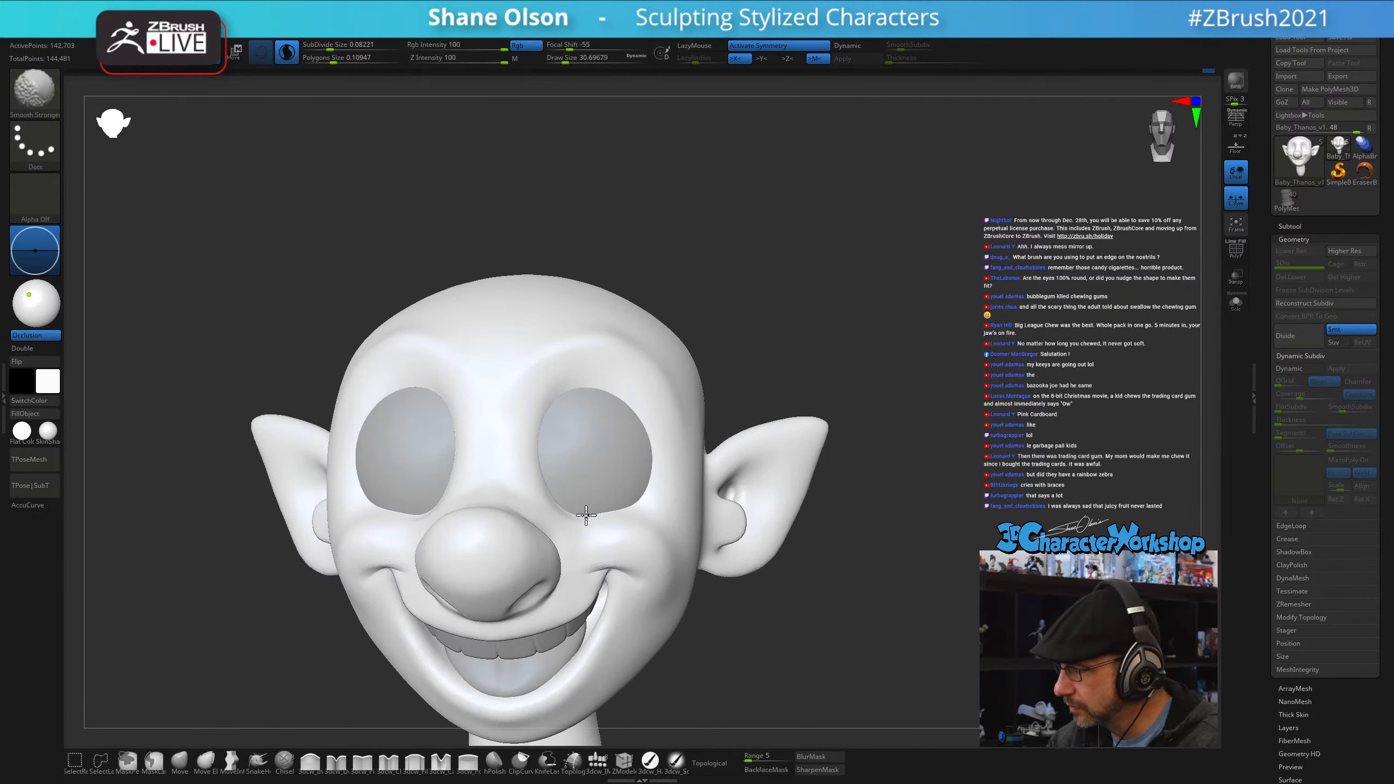
left_click_drag(586, 515, 611, 509, "shift")
right_click_drag(637, 481, 614, 505)
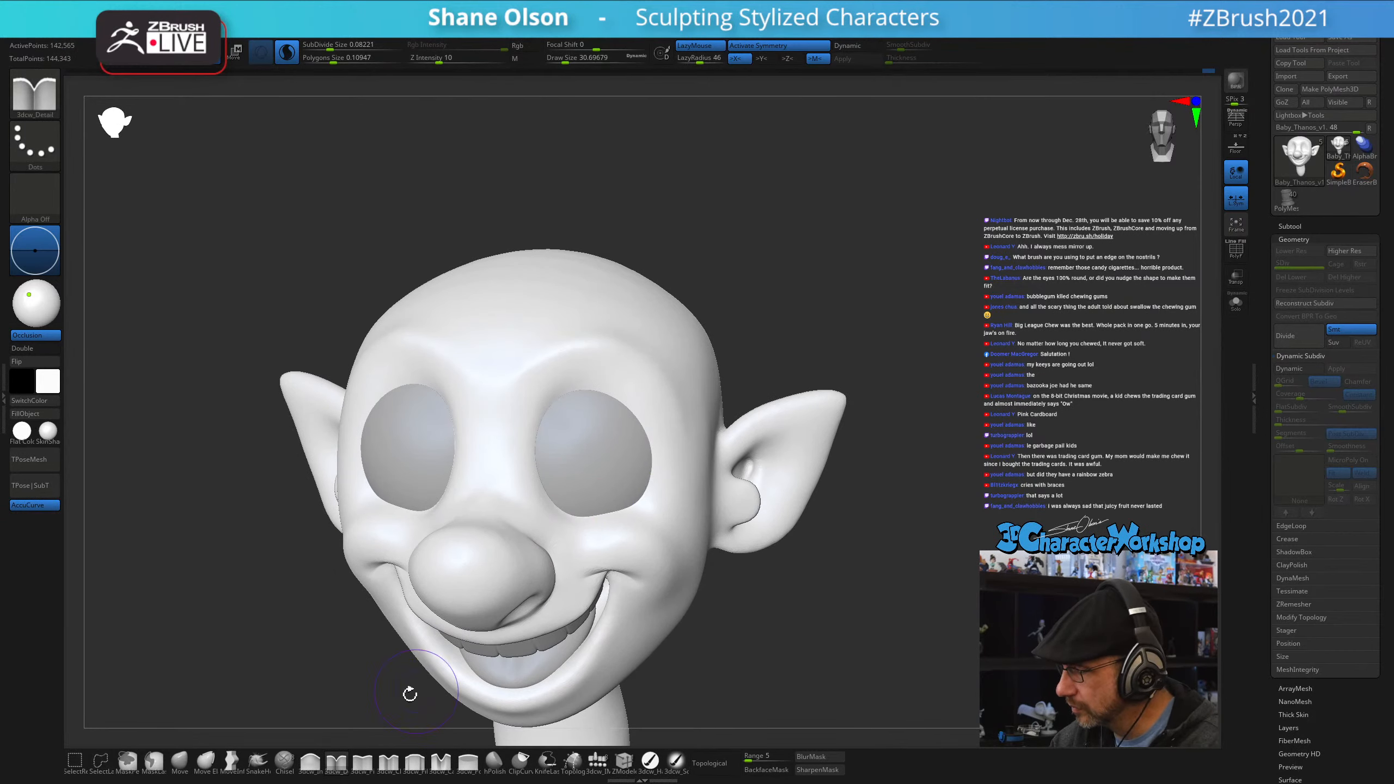
- Set the draw size to about 29 and sculpt the lower rim of the eye socket with the 3dcw_Detail brush
key("s")
left_click_drag(599, 509, 597, 508)
left_click_drag(534, 445, 537, 472)
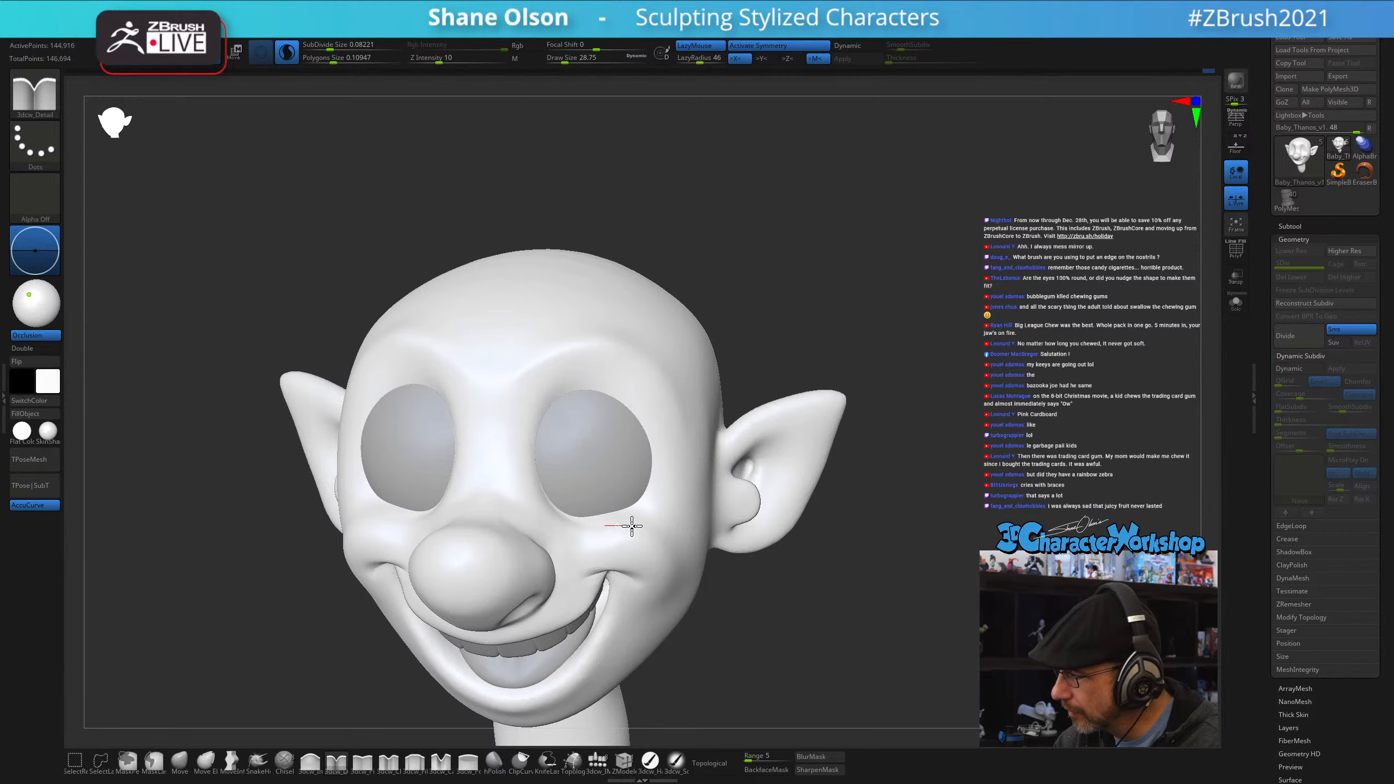
right_click_drag(738, 538, 580, 527)
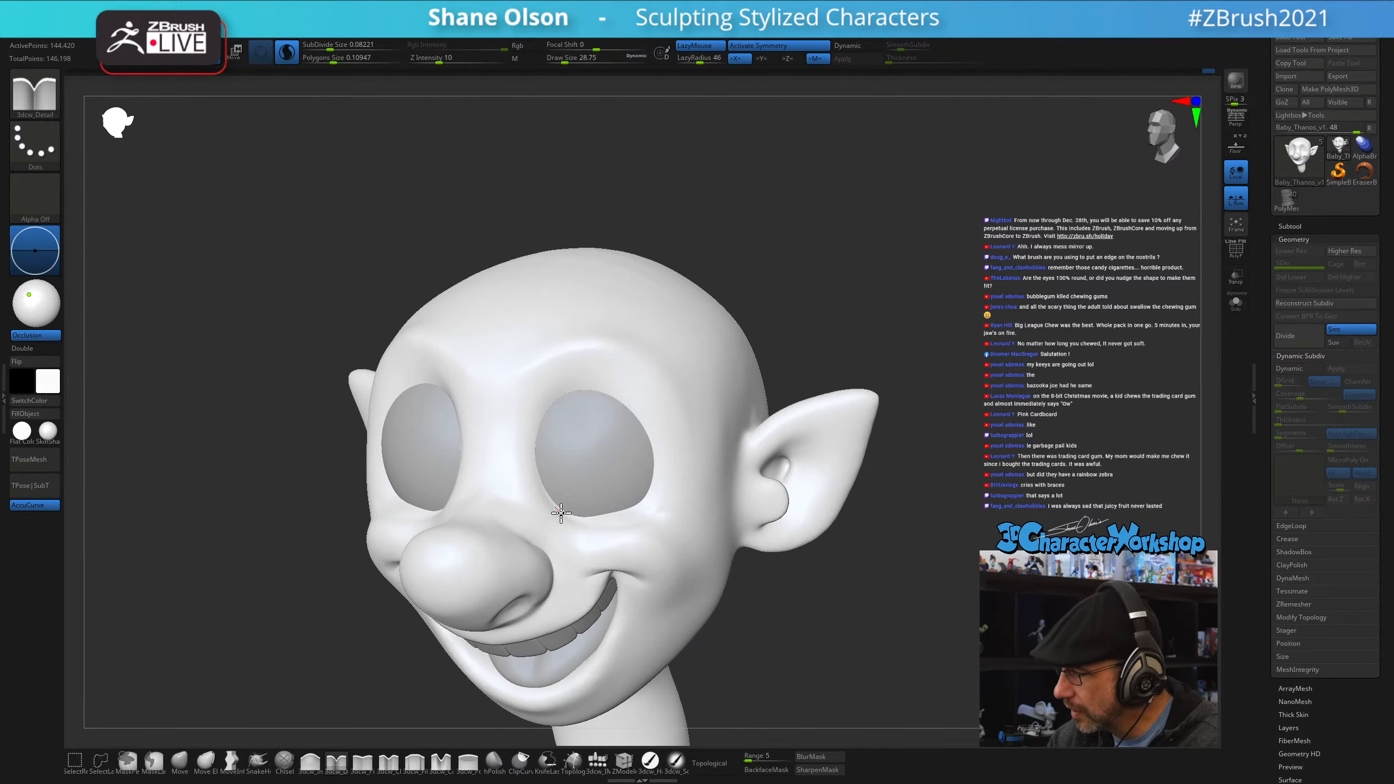
right_click_drag(762, 577, 689, 591)
right_click_drag(654, 513, 591, 514, "shift")
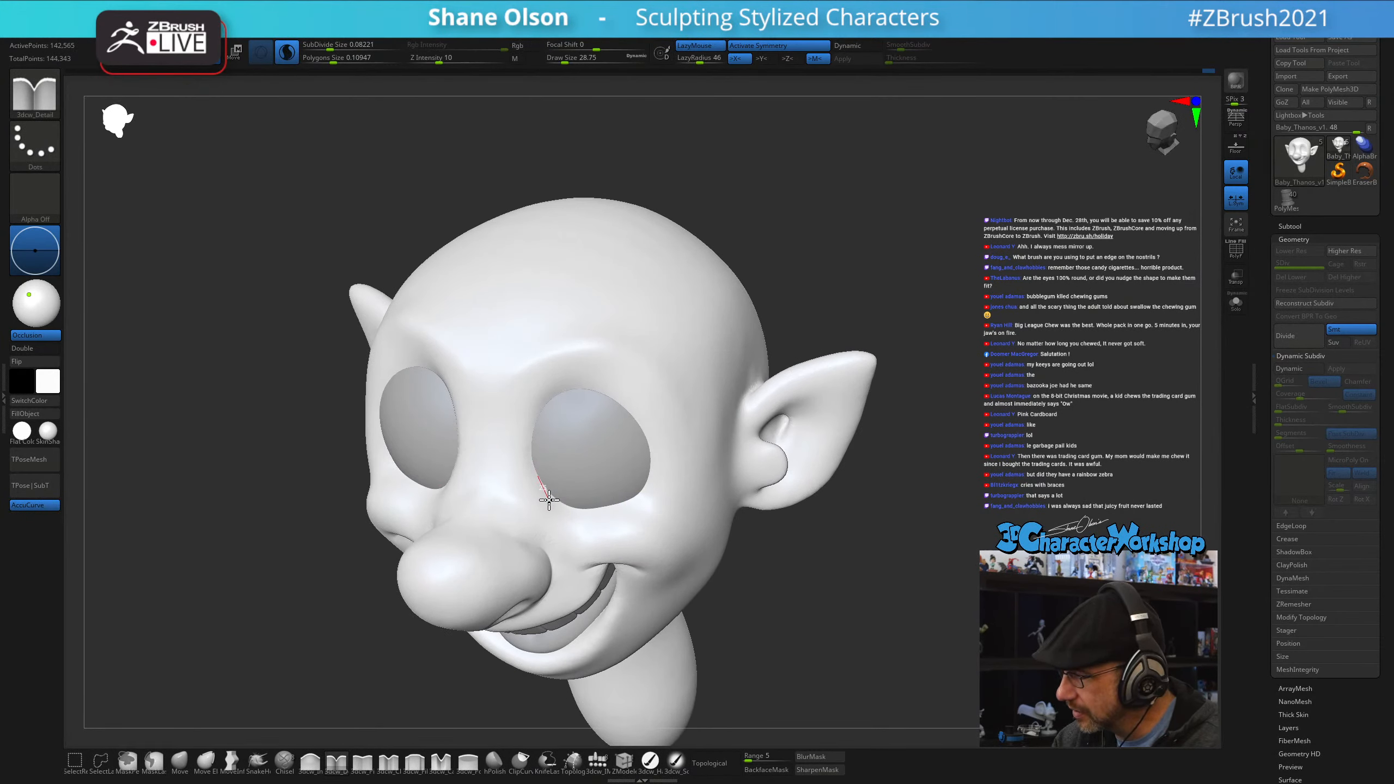
left_click_drag(577, 520, 603, 521)
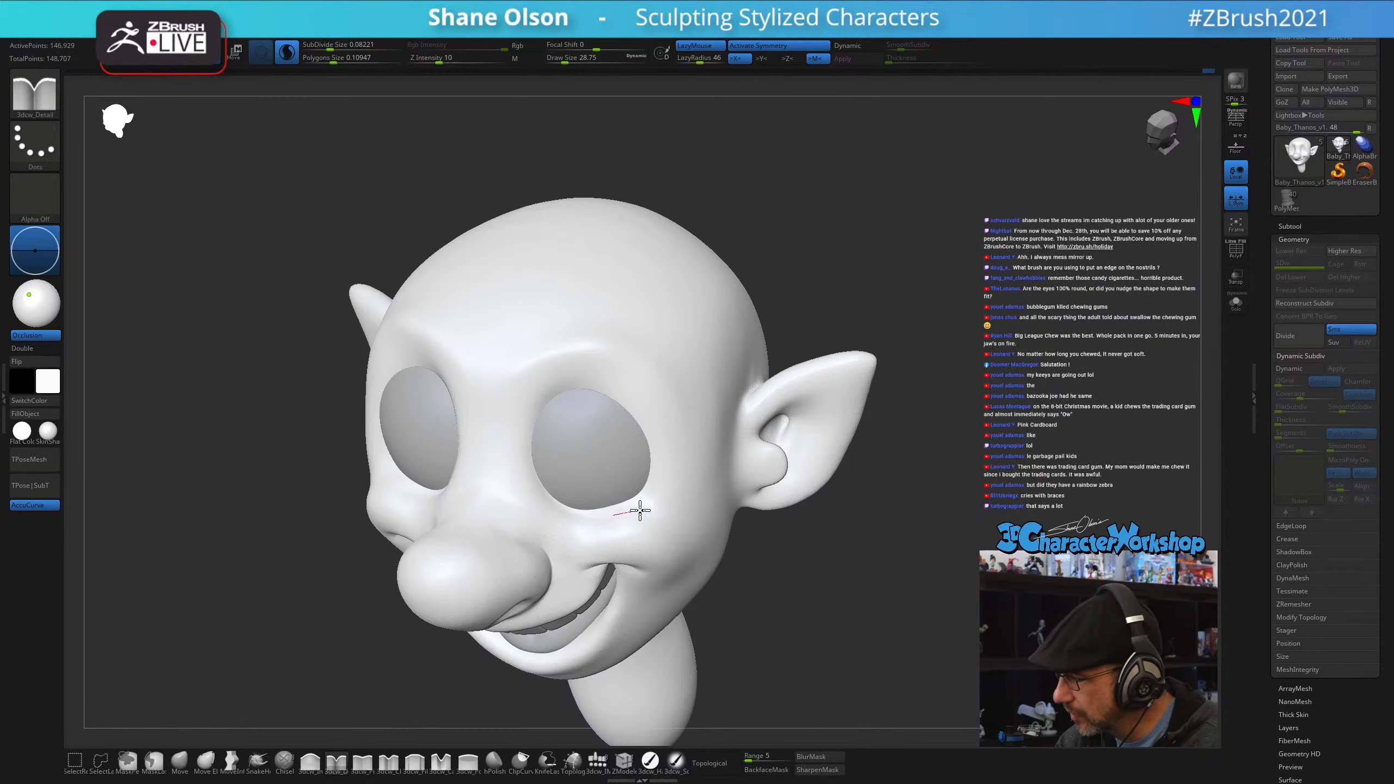
right_click_drag(776, 592, 768, 564, "shift")
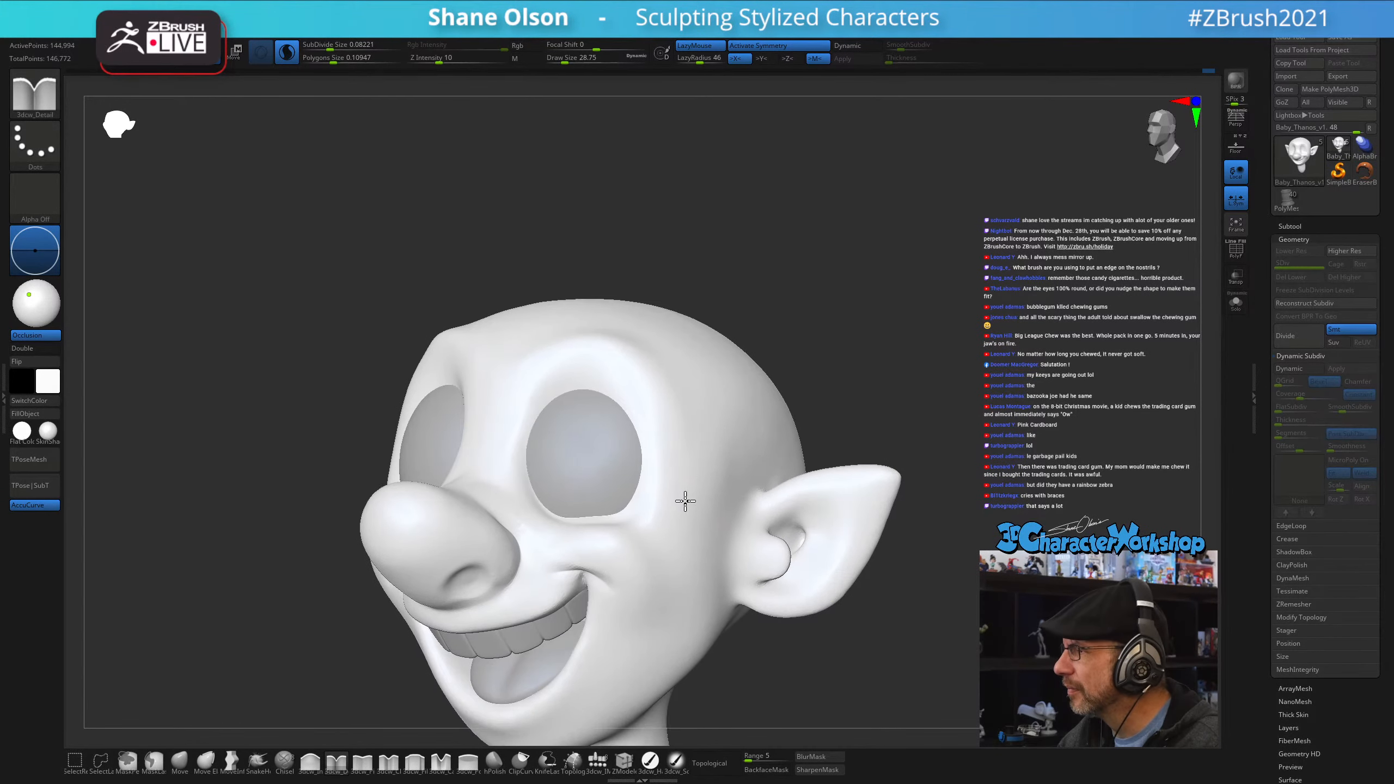
- Shape the eye socket's rim from the inner side along the lower edge and up the outer side
right_click_drag(685, 499, 606, 470)
right_click_drag(555, 413, 549, 451)
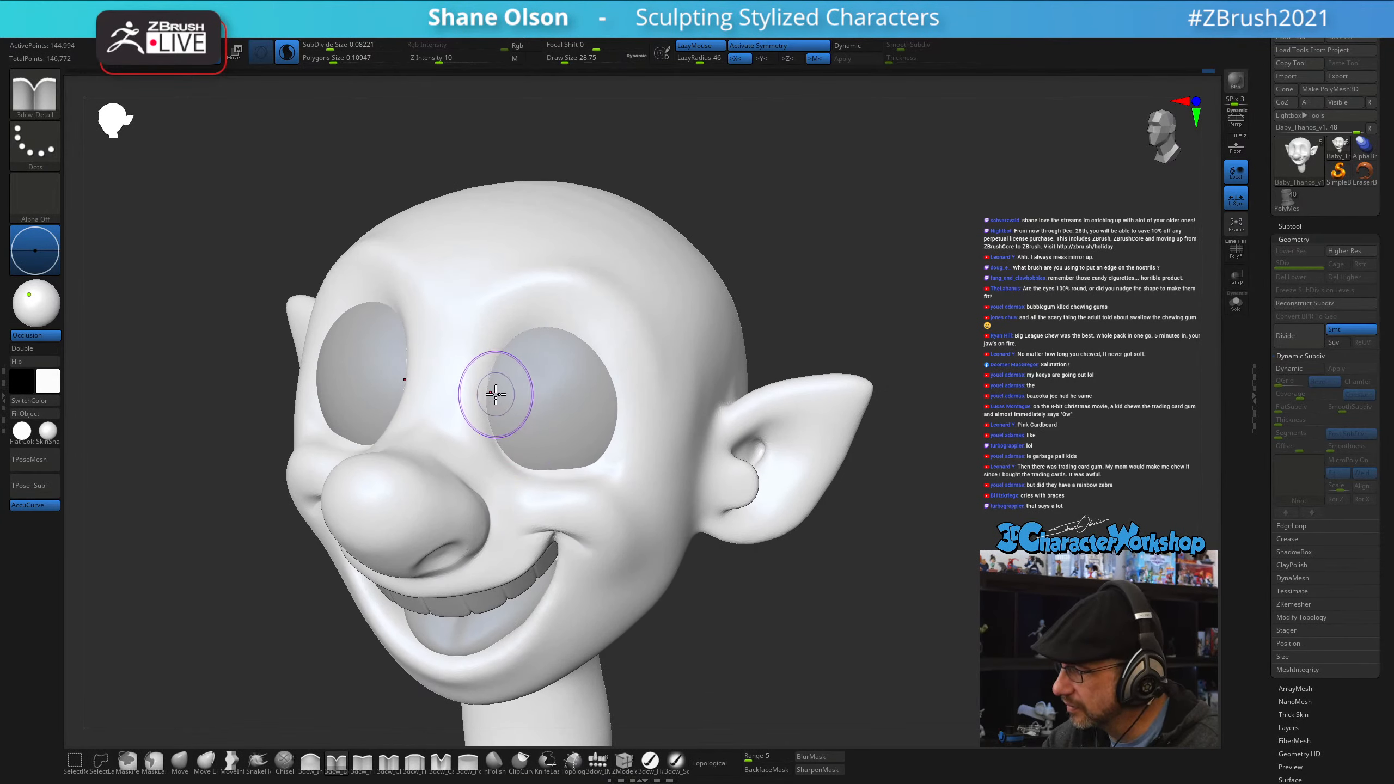
left_click_drag(495, 395, 507, 443)
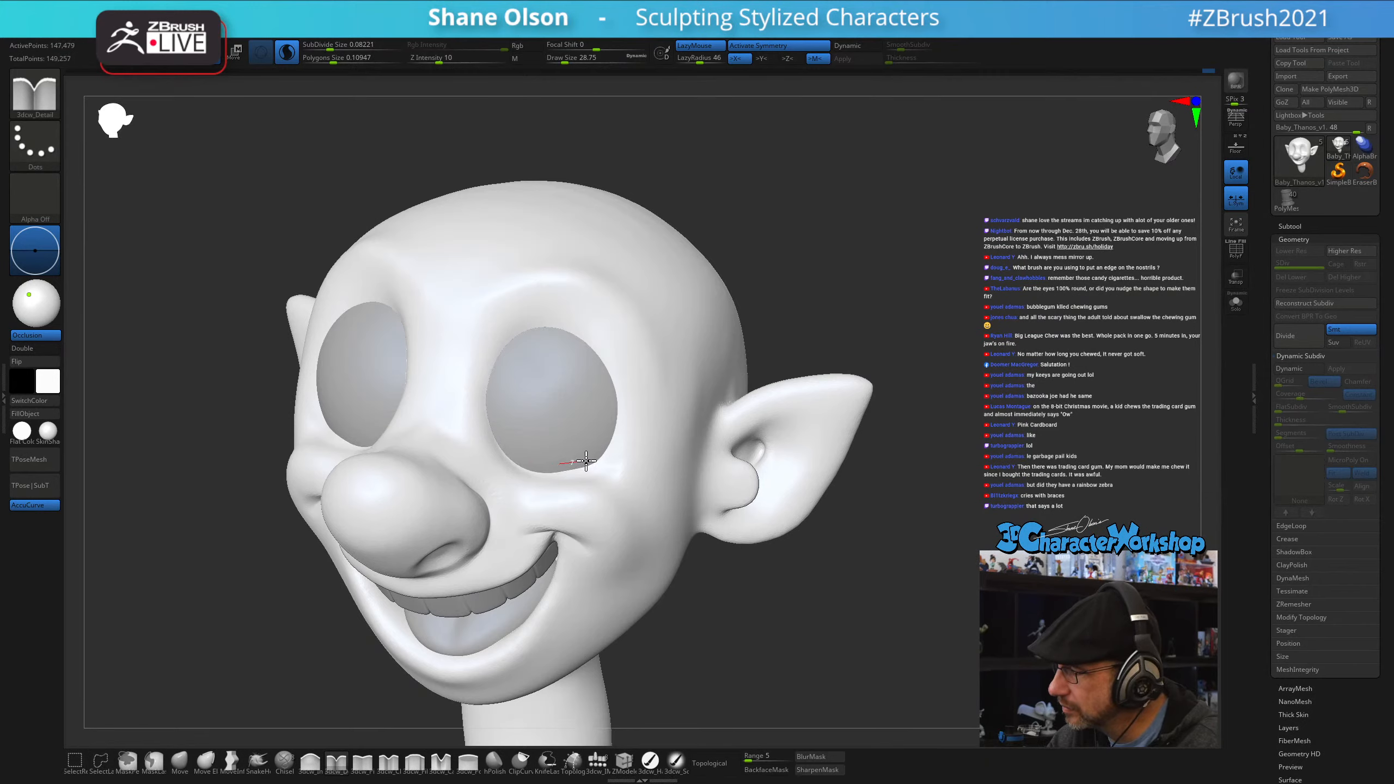
left_click_drag(603, 440, 607, 383)
- Refine the inner corner and lower edge of the eye socket with short detail strokes
right_click_drag(679, 487, 674, 495)
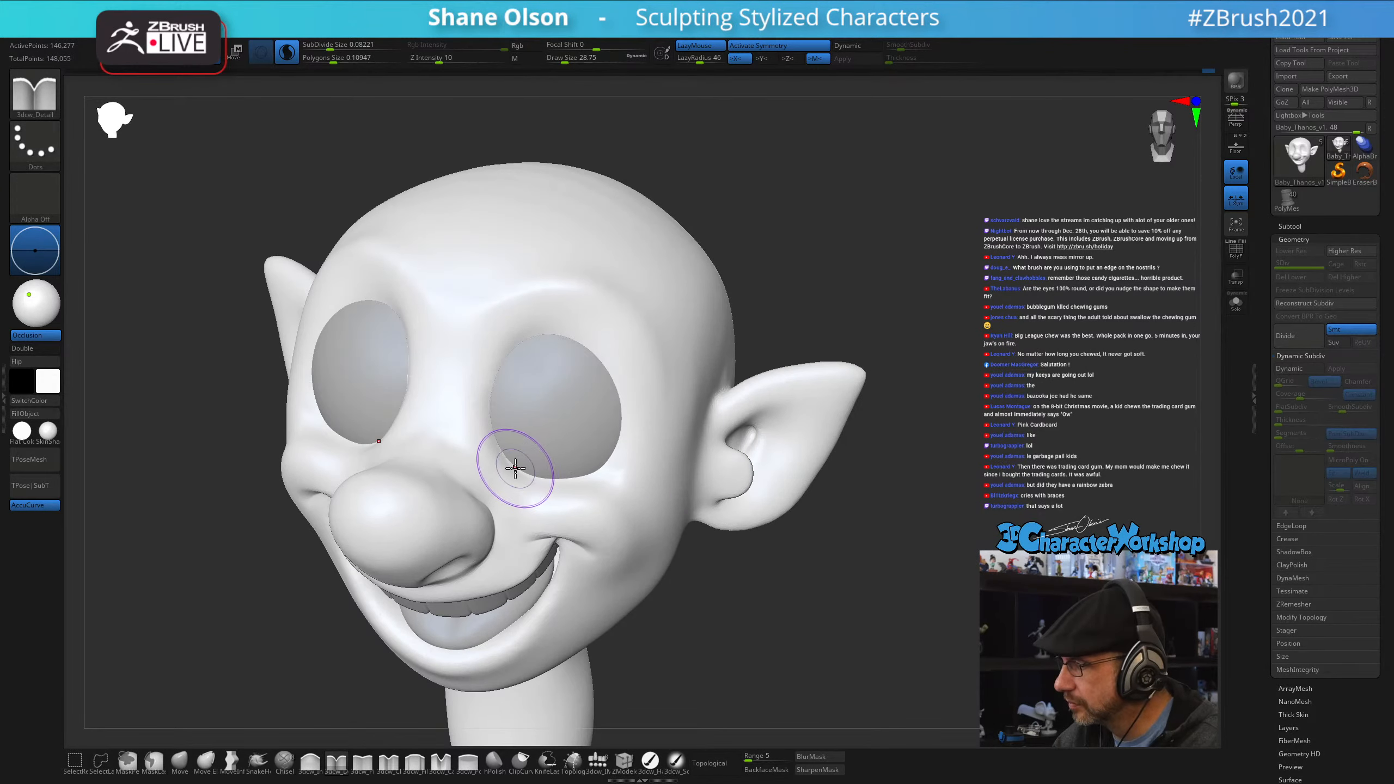
left_click_drag(499, 444, 499, 447)
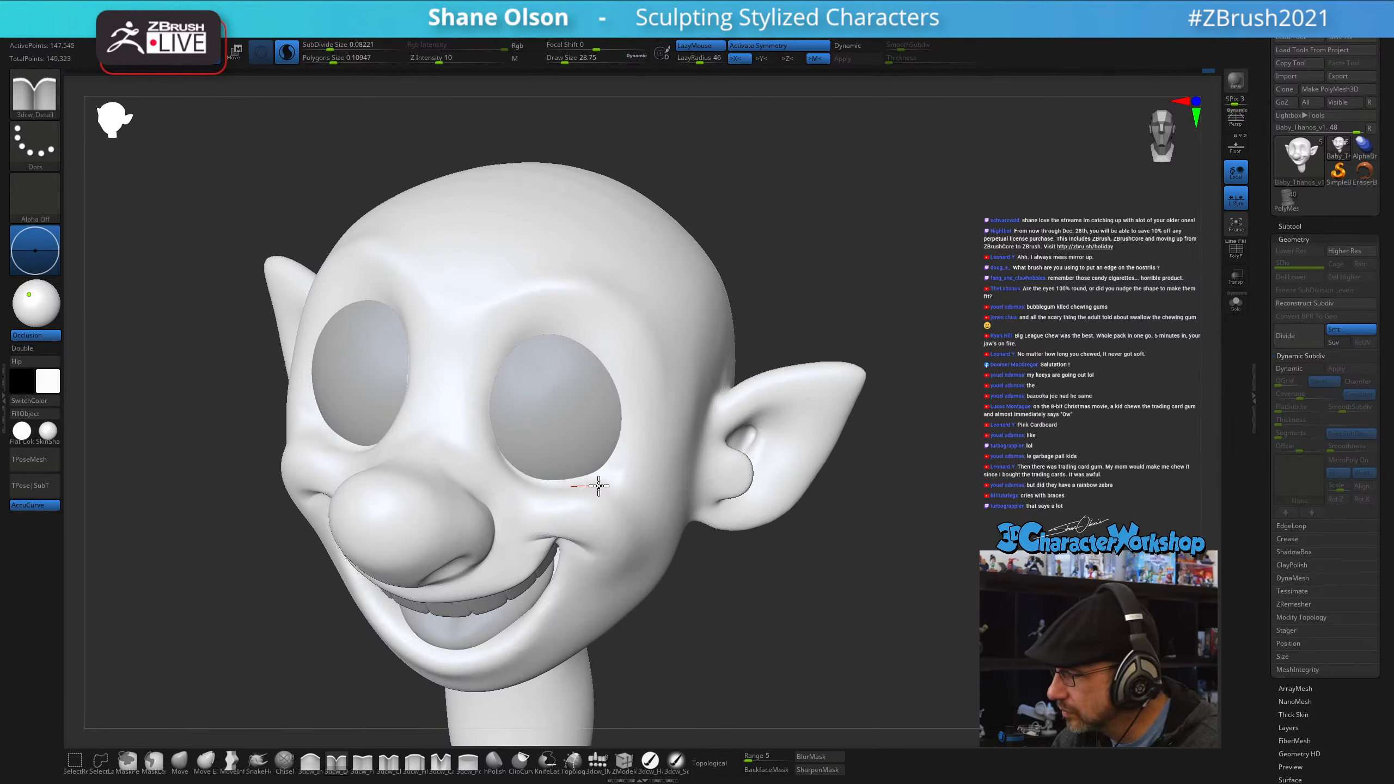
left_click_drag(636, 470, 639, 469)
left_click_drag(528, 477, 567, 487)
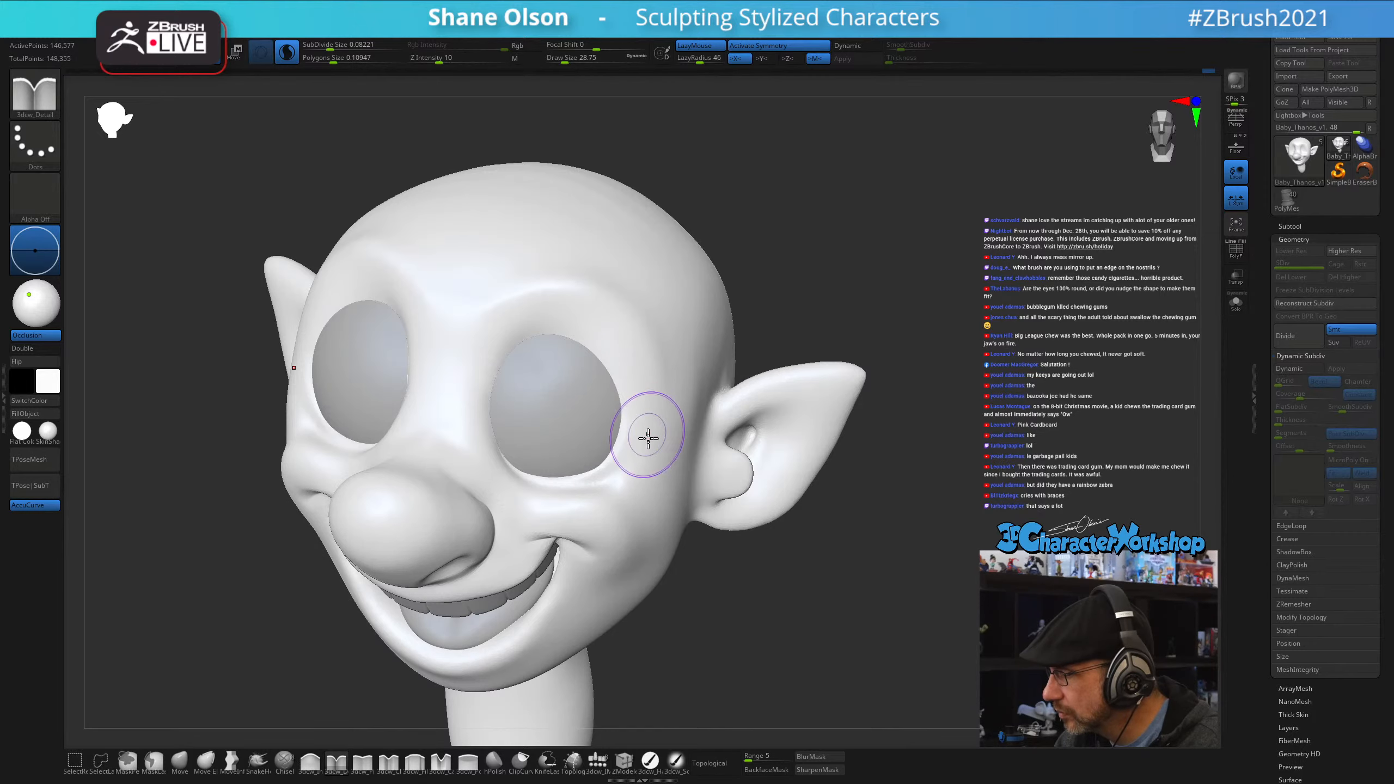
- Sculpt the crease between the lower eyelid and the cheek, running outward beneath the eye
mouse_move(649, 438)
right_mouse_down()
mouse_move(659, 413)
mouse_move(626, 498)
mouse_move(571, 461)
right_mouse_up()
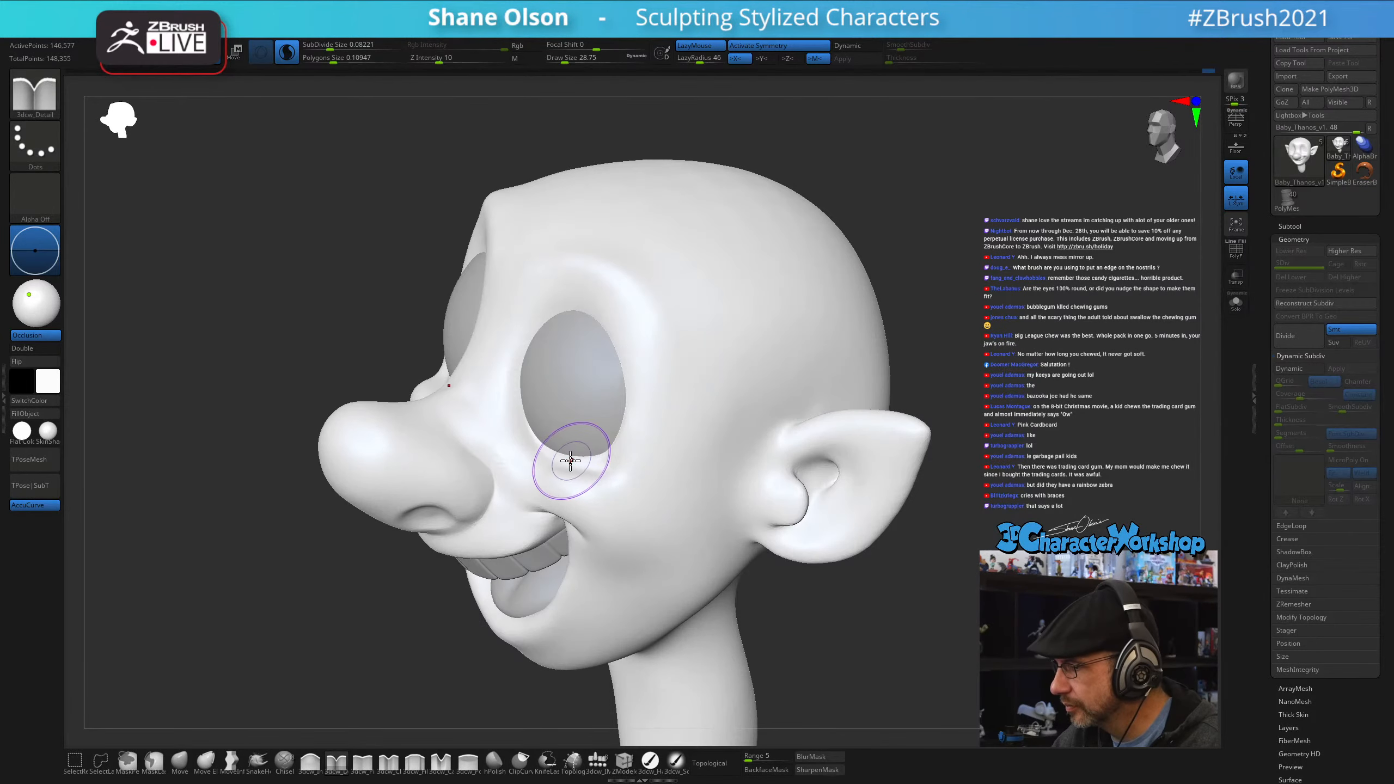
left_click_drag(571, 460, 548, 457)
mouse_move(665, 571)
right_mouse_down()
mouse_move(663, 517)
mouse_move(703, 519)
mouse_move(653, 521)
right_mouse_up()
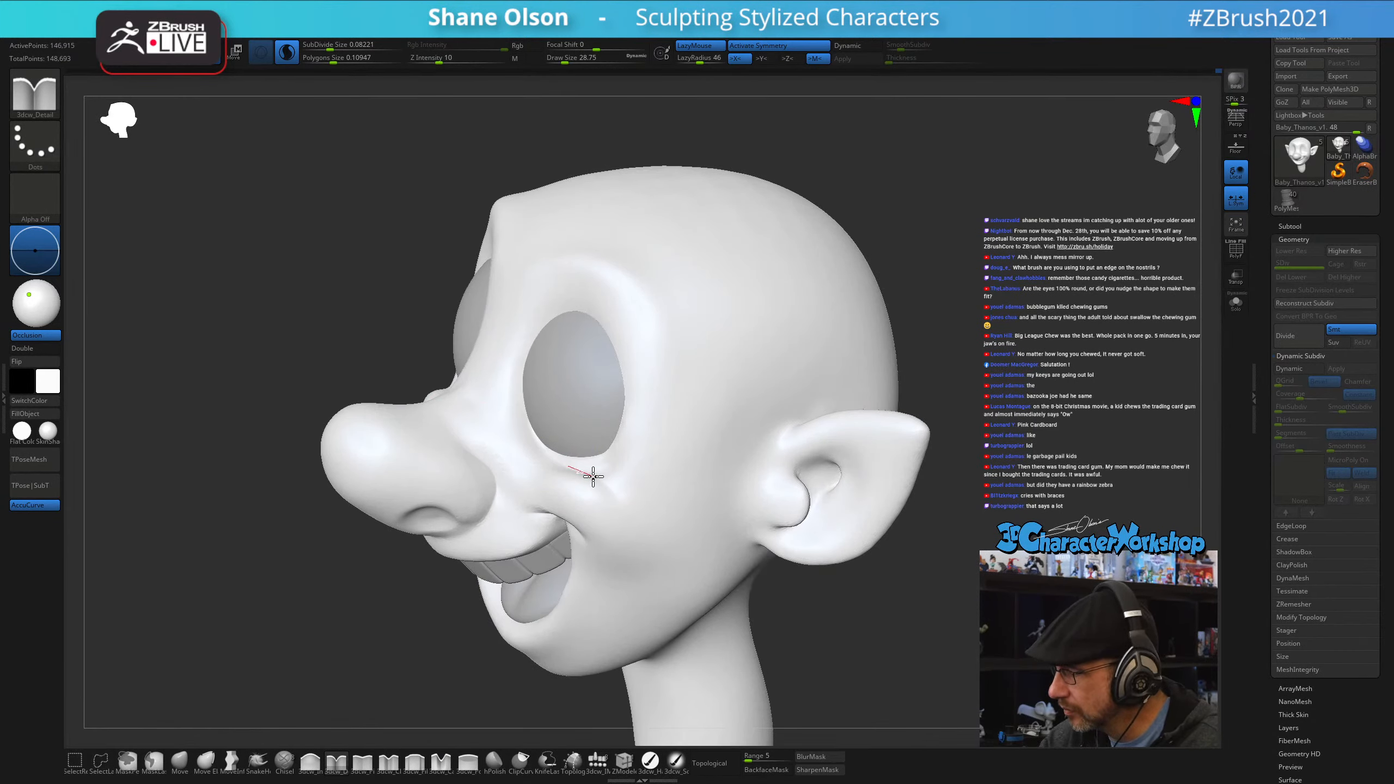
left_click_drag(622, 487, 636, 496)
- Smooth the outer end of the under-eye crease into the cheek and the side of the face
right_click_drag(656, 515, 641, 508)
left_click_drag(641, 507, 652, 507, "shift")
right_click_drag(652, 506, 661, 482)
mouse_move(629, 457)
left_mouse_down("shift")
mouse_move(647, 451)
mouse_move(631, 478)
left_mouse_up("shift")
mouse_move(626, 486)
right_mouse_down()
mouse_move(653, 461)
mouse_move(638, 492)
mouse_move(611, 501)
mouse_move(649, 478)
right_mouse_up()
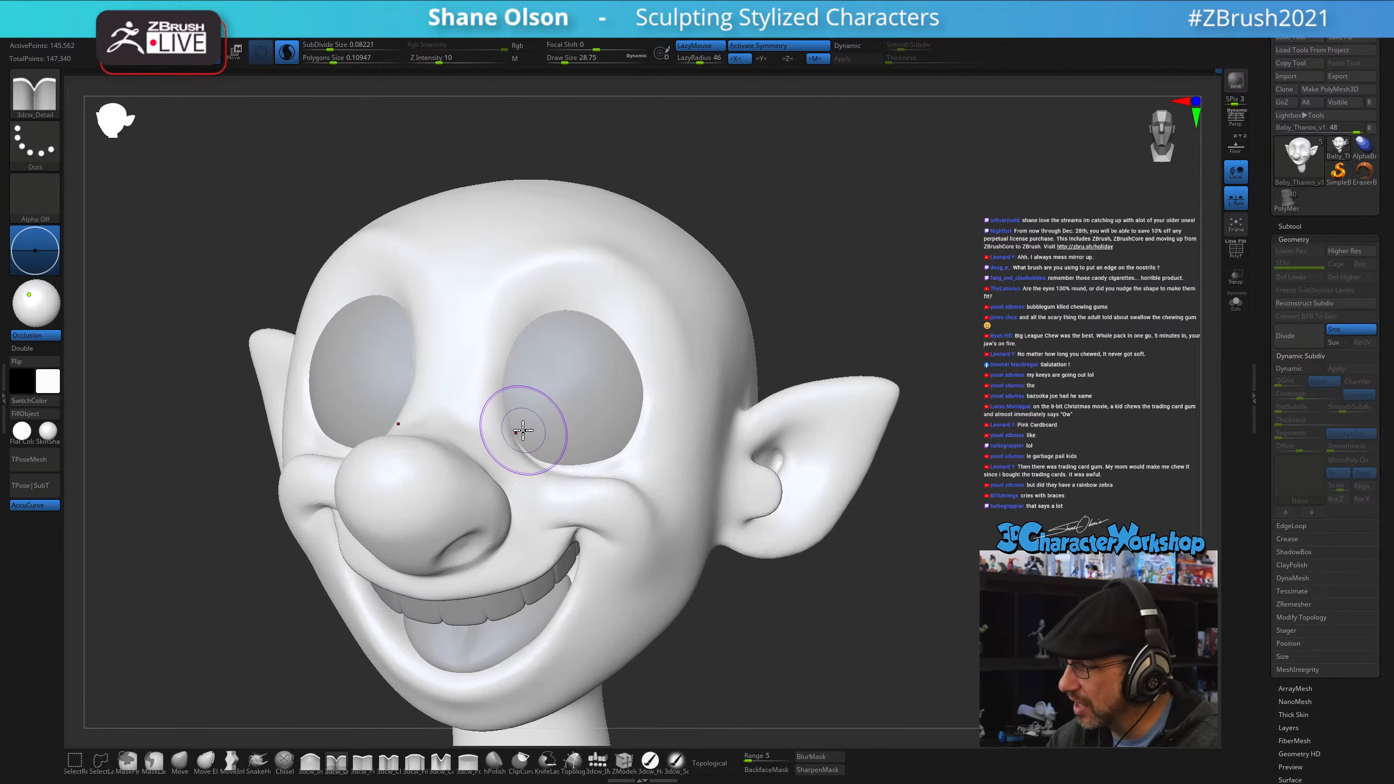
- Select the Move brush and smooth the upper inner corner of the eye socket
left_click(179, 761)
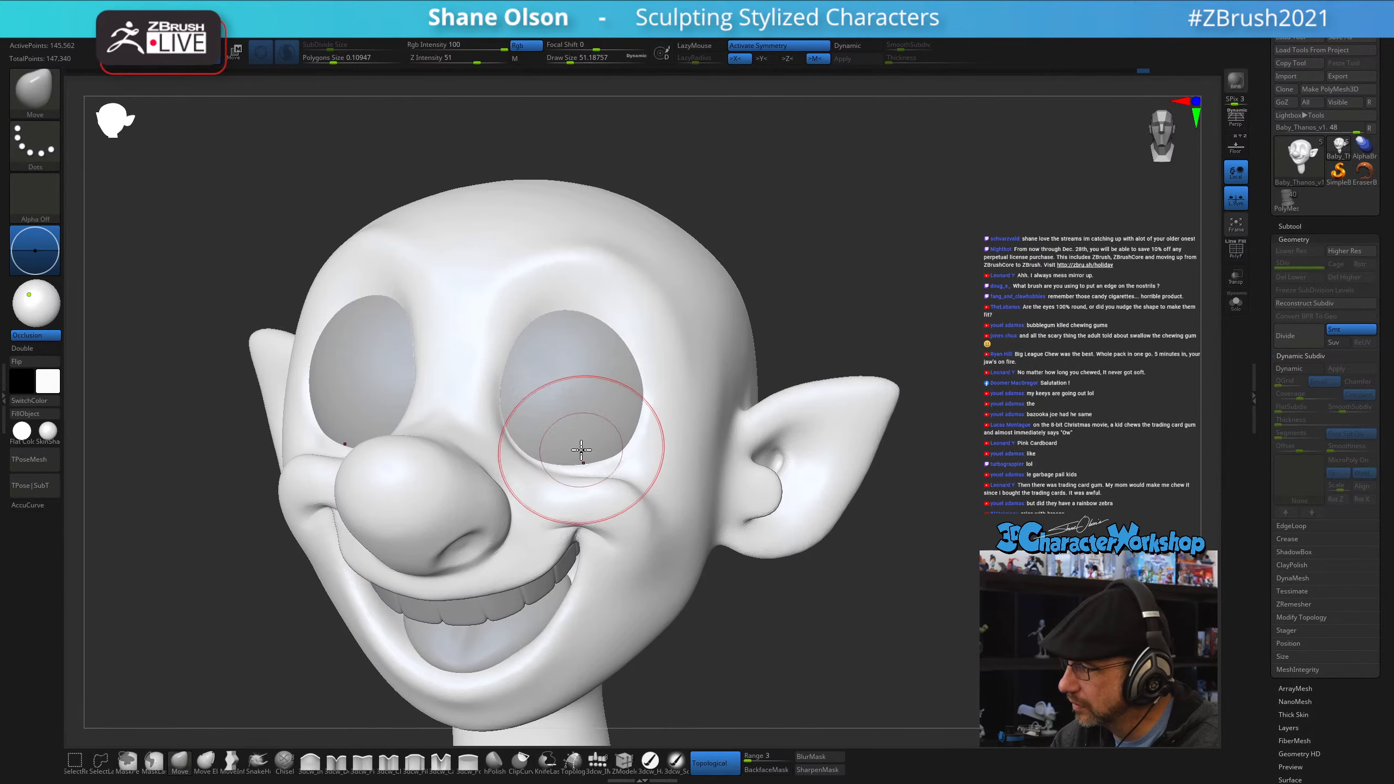
right_click_drag(580, 447, 551, 419)
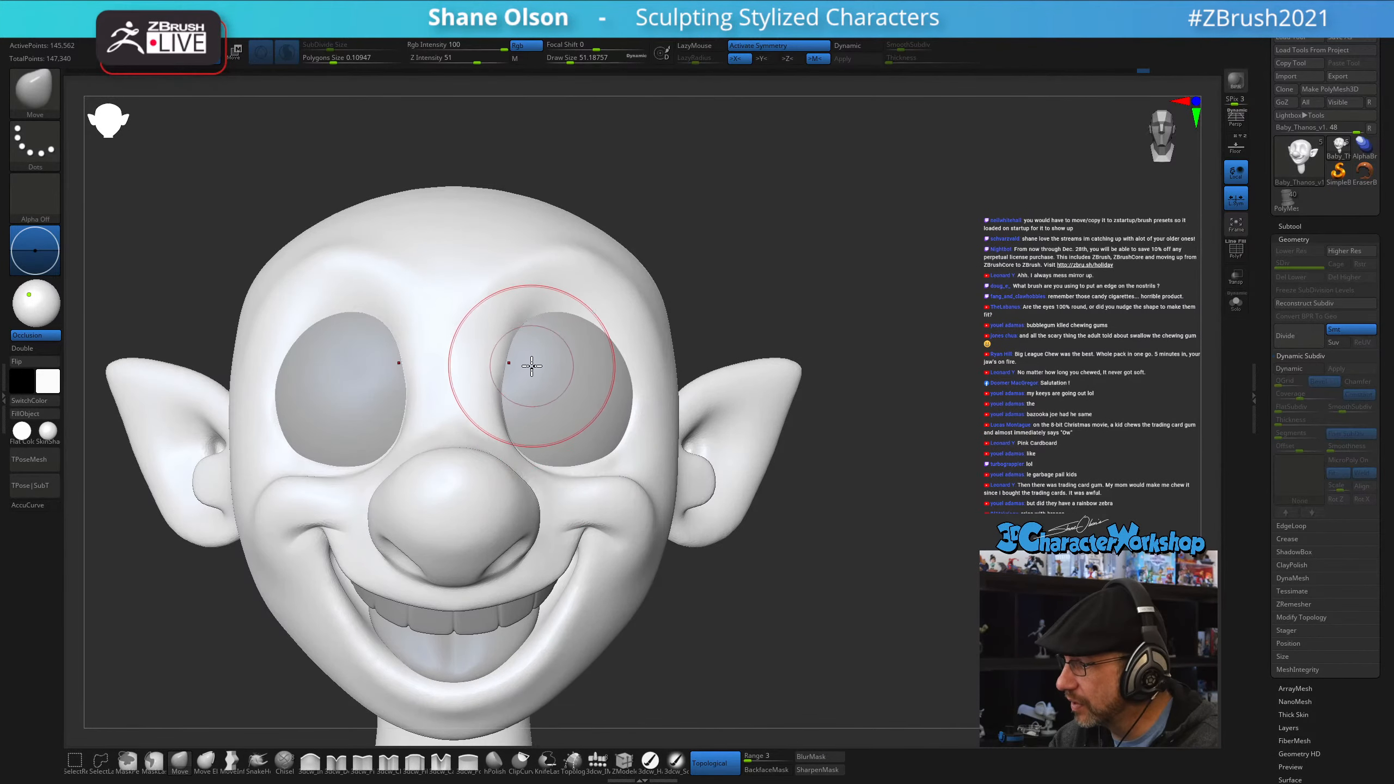
right_click_drag(531, 366, 548, 366)
left_click_drag(536, 374, 524, 343, "shift")
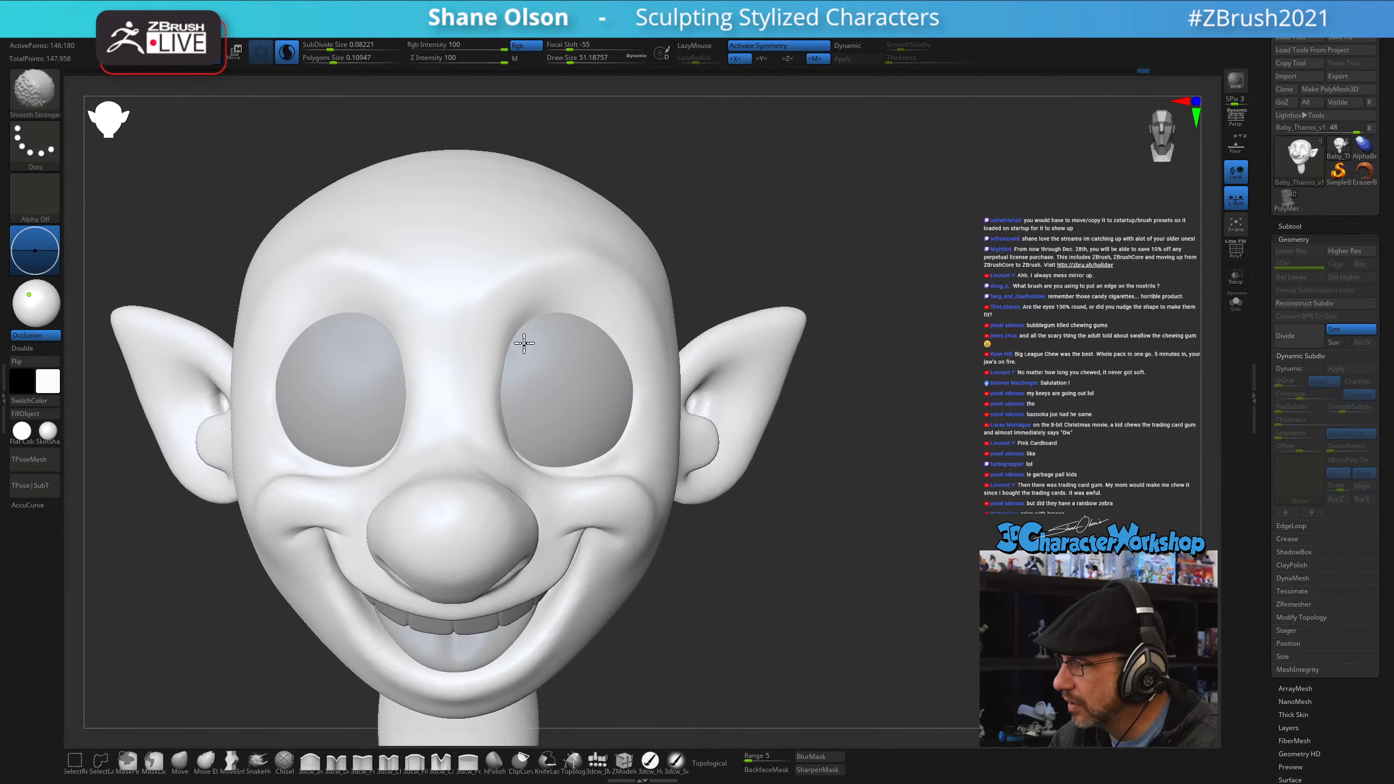
mouse_move(607, 396)
right_mouse_down()
mouse_move(578, 427)
mouse_move(569, 358)
mouse_move(588, 344)
mouse_move(570, 405)
mouse_move(572, 385)
right_mouse_up()
- Return to the 3dcw_Detail brush at a draw size of about 22 and sculpt the eye socket's upper and outer rim
left_click(336, 761)
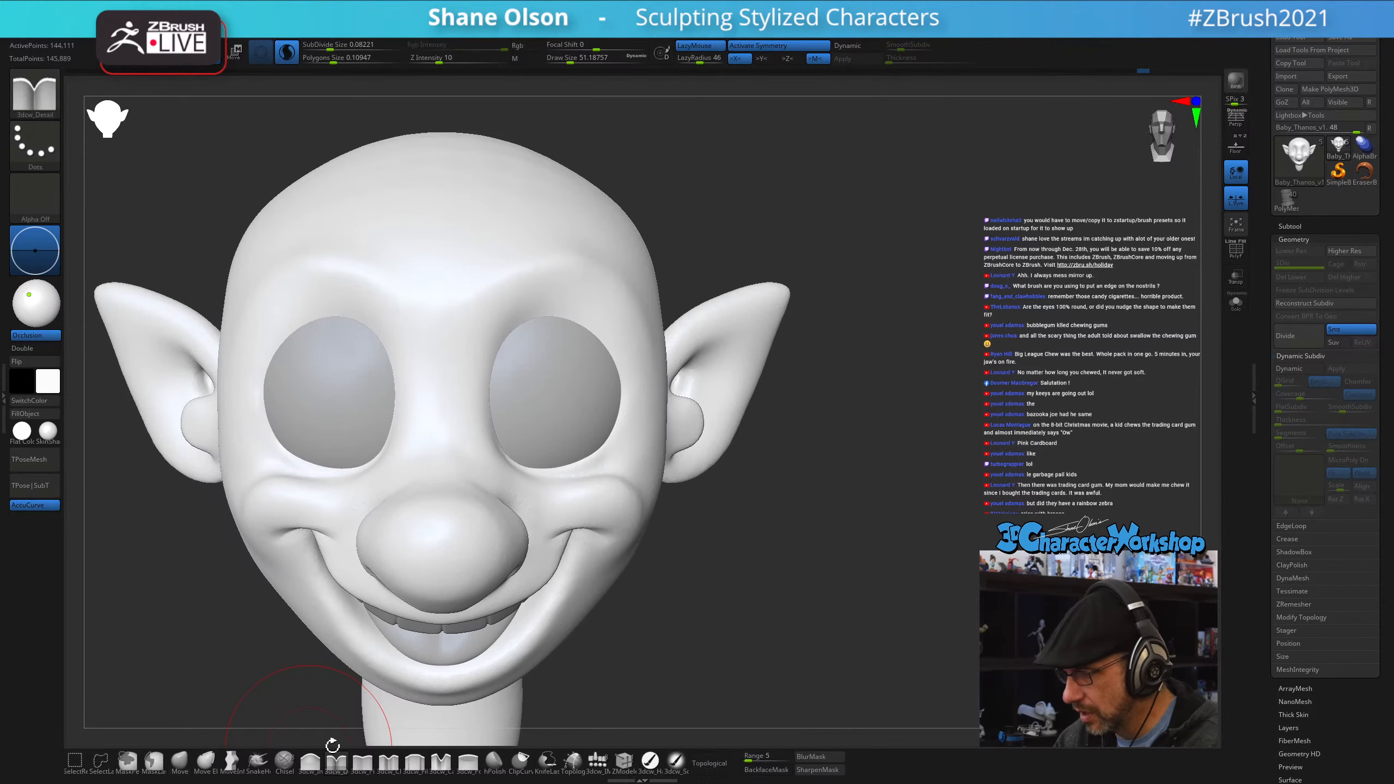
right_click_drag(549, 355, 542, 392, "ctrl")
key("s")
left_click_drag(541, 393, 529, 389)
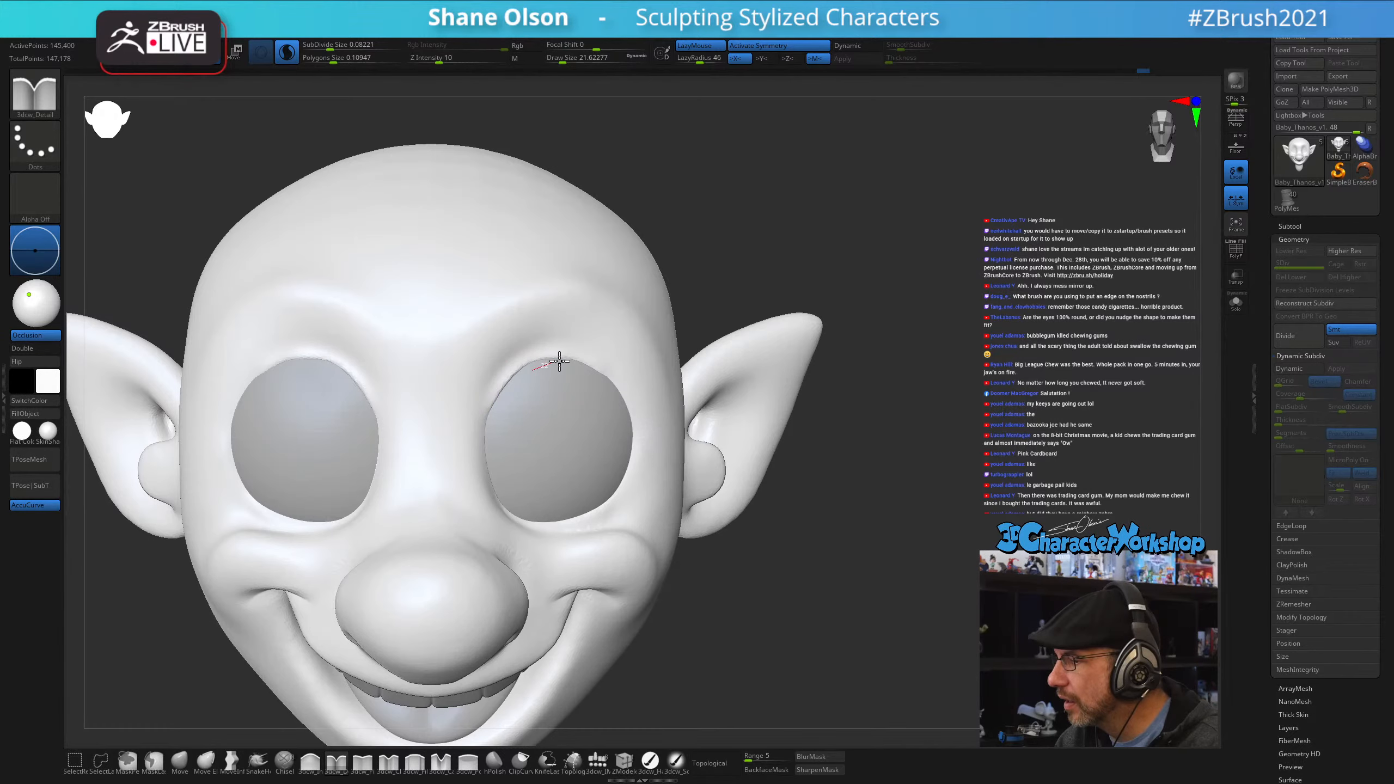
left_click_drag(560, 362, 631, 440)
- Refine the upper edge of the eye socket and smooth its inner rim beside the nose bridge
mouse_move(632, 466)
right_mouse_down()
mouse_move(538, 439)
mouse_move(613, 420)
mouse_move(554, 395)
right_mouse_up()
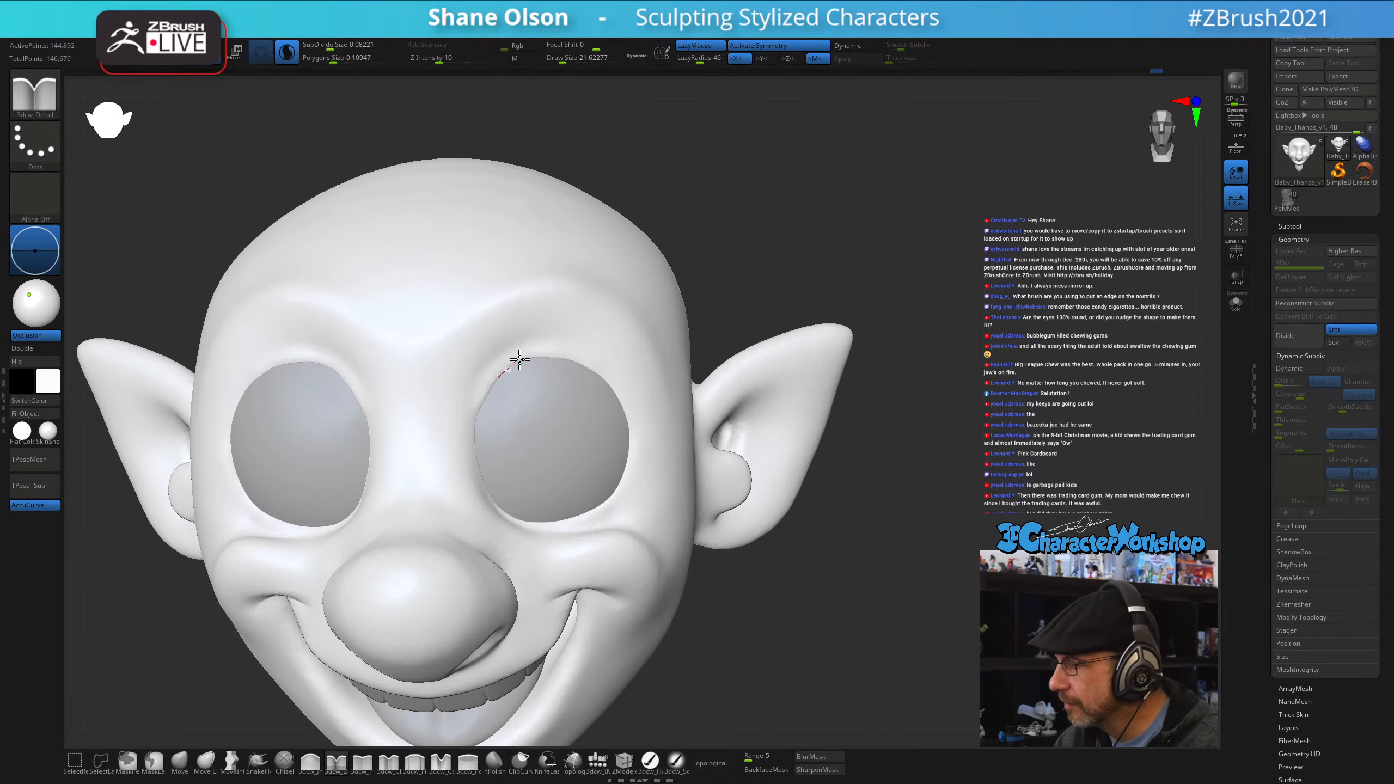
left_click_drag(562, 358, 609, 387)
mouse_move(609, 447)
right_mouse_down()
mouse_move(567, 439)
mouse_move(587, 423)
right_mouse_up()
right_click_drag(511, 398, 483, 455)
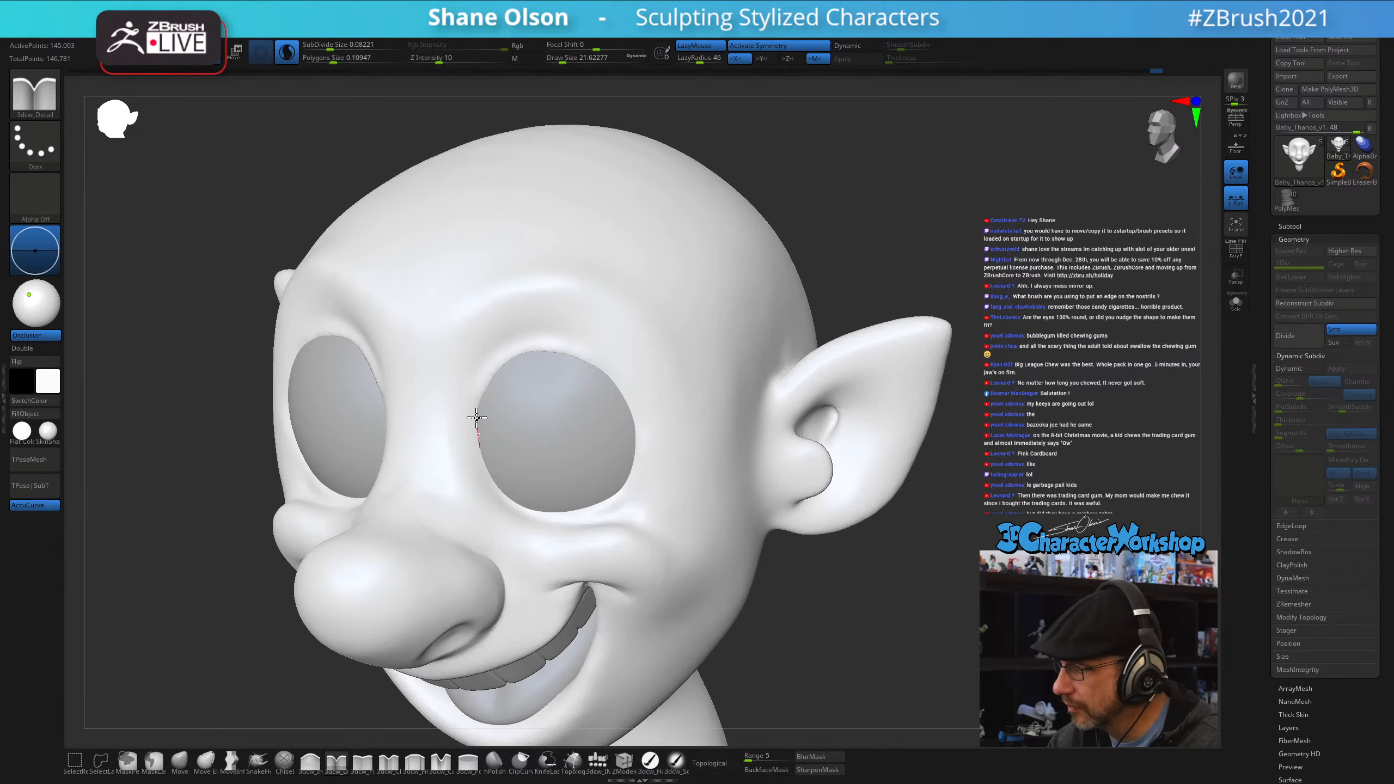
key("shift")
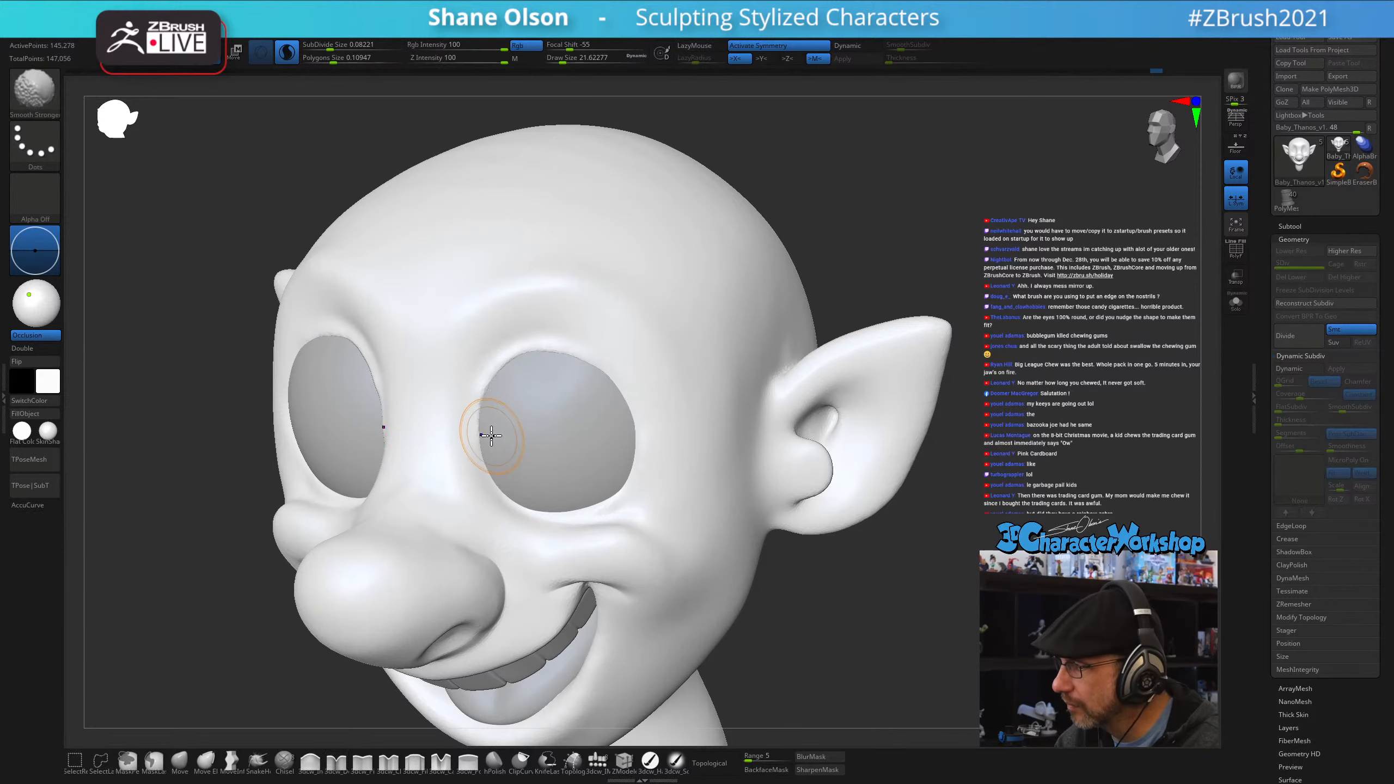
- Define the eye socket's rim from the top down its outer side to the lower corner, and smooth that edge
mouse_move(605, 408)
right_mouse_down()
mouse_move(628, 414)
mouse_move(578, 336)
right_mouse_up()
left_click_drag(550, 340, 587, 341)
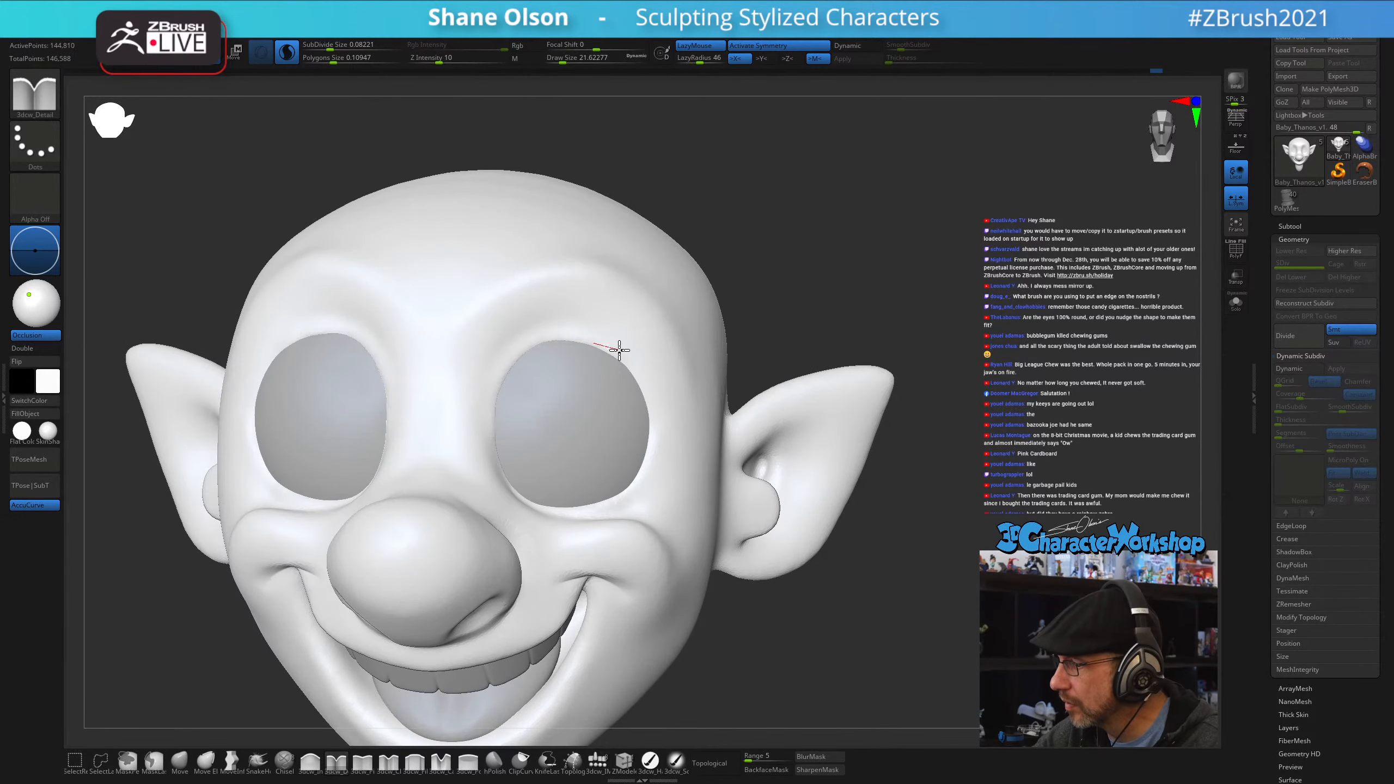
left_click_drag(651, 435, 663, 440)
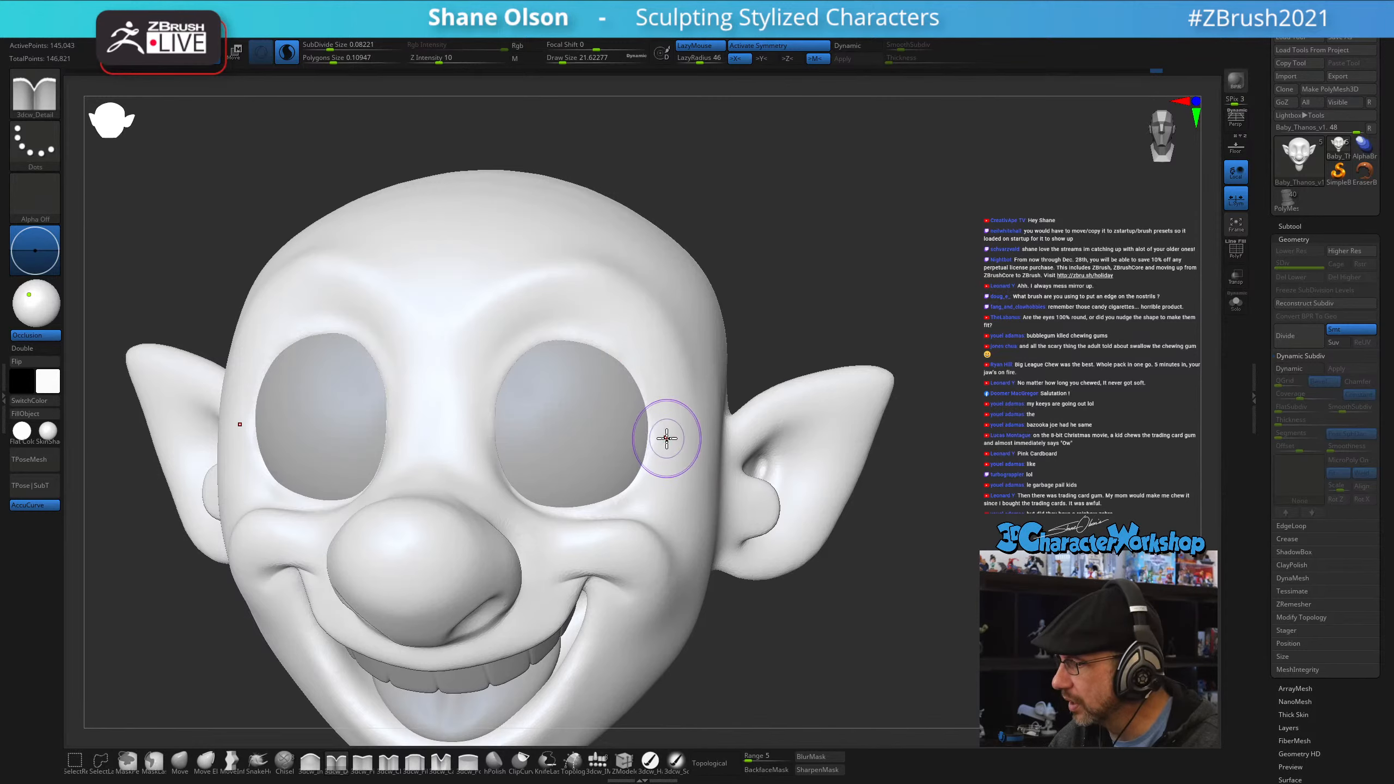
left_click_drag(604, 357, 631, 385)
left_click_drag(644, 438, 641, 465)
left_click_drag(613, 364, 644, 492)
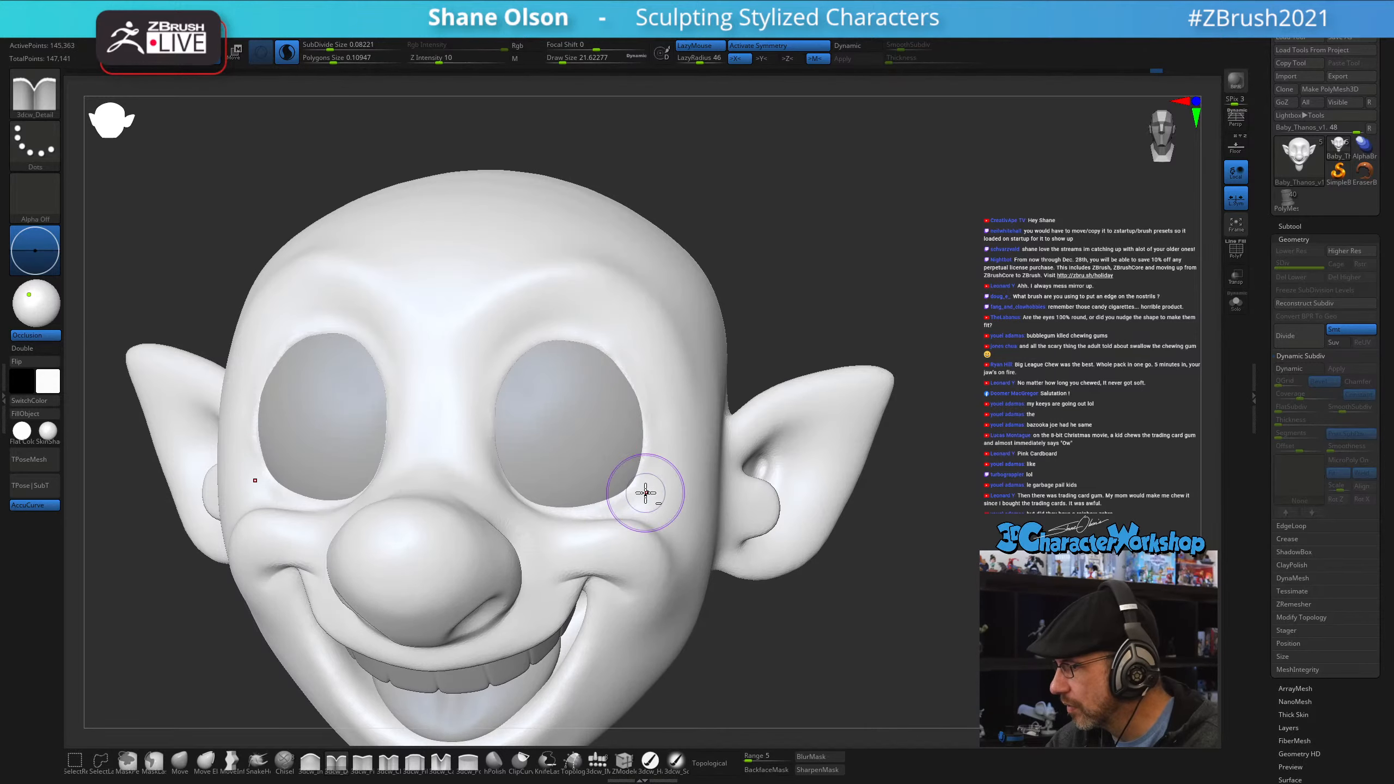
right_click_drag(646, 492, 666, 433)
left_click_drag(601, 348, 639, 496, "shift")
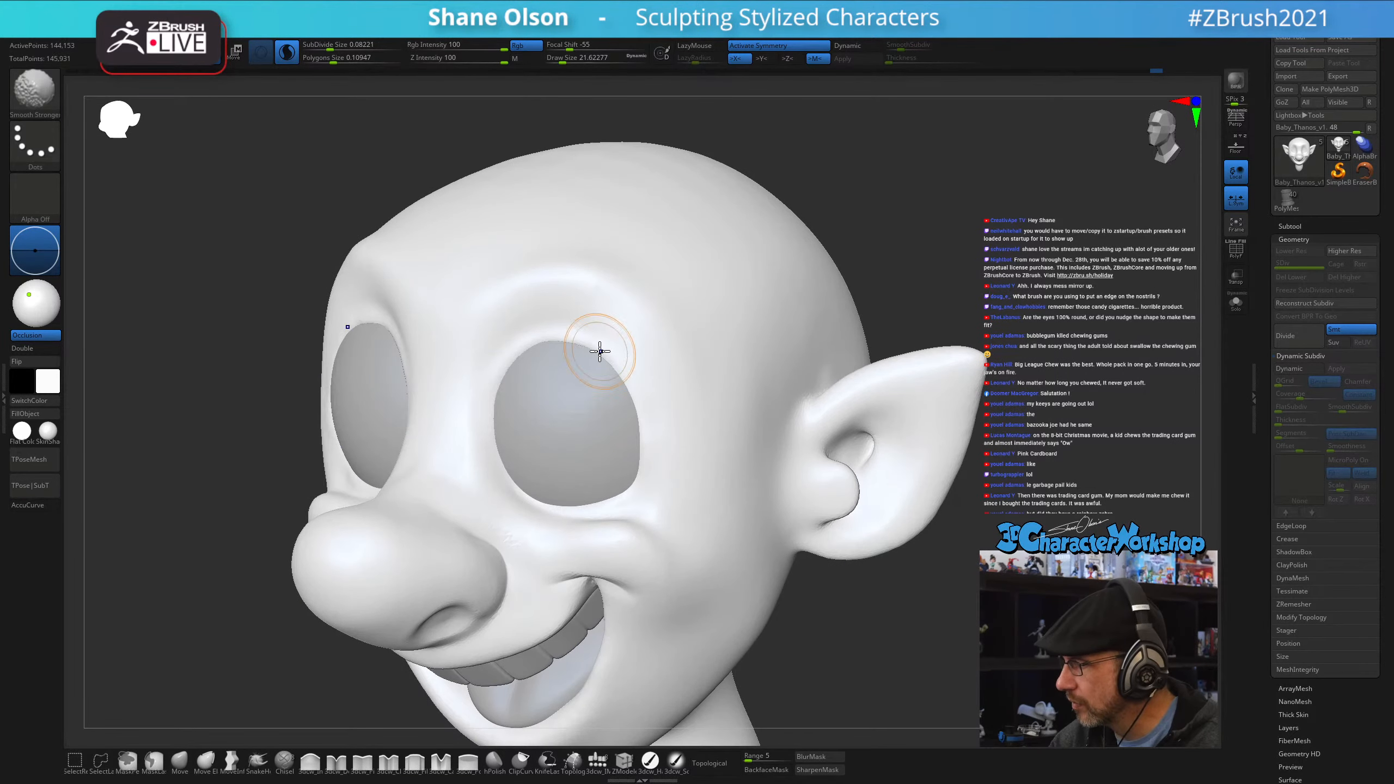
- Smooth the eye socket's inner rim beside the nose bridge, and adjust its lower inner area with the Move brush at a draw size of about 41
right_click_drag(603, 391, 507, 439)
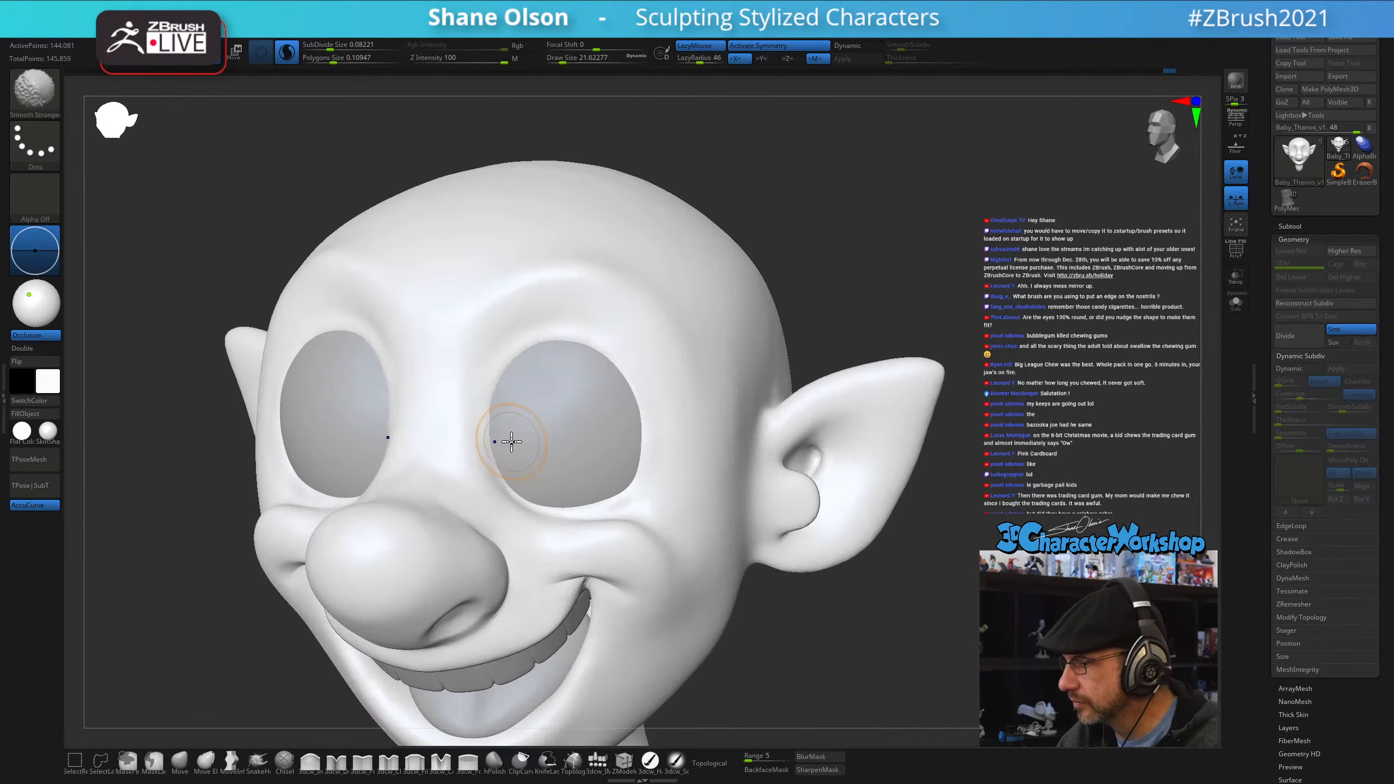
left_click_drag(507, 439, 454, 382, "shift")
mouse_move(530, 445)
right_mouse_down()
mouse_move(535, 501)
mouse_move(498, 483)
right_mouse_up()
left_click(180, 761)
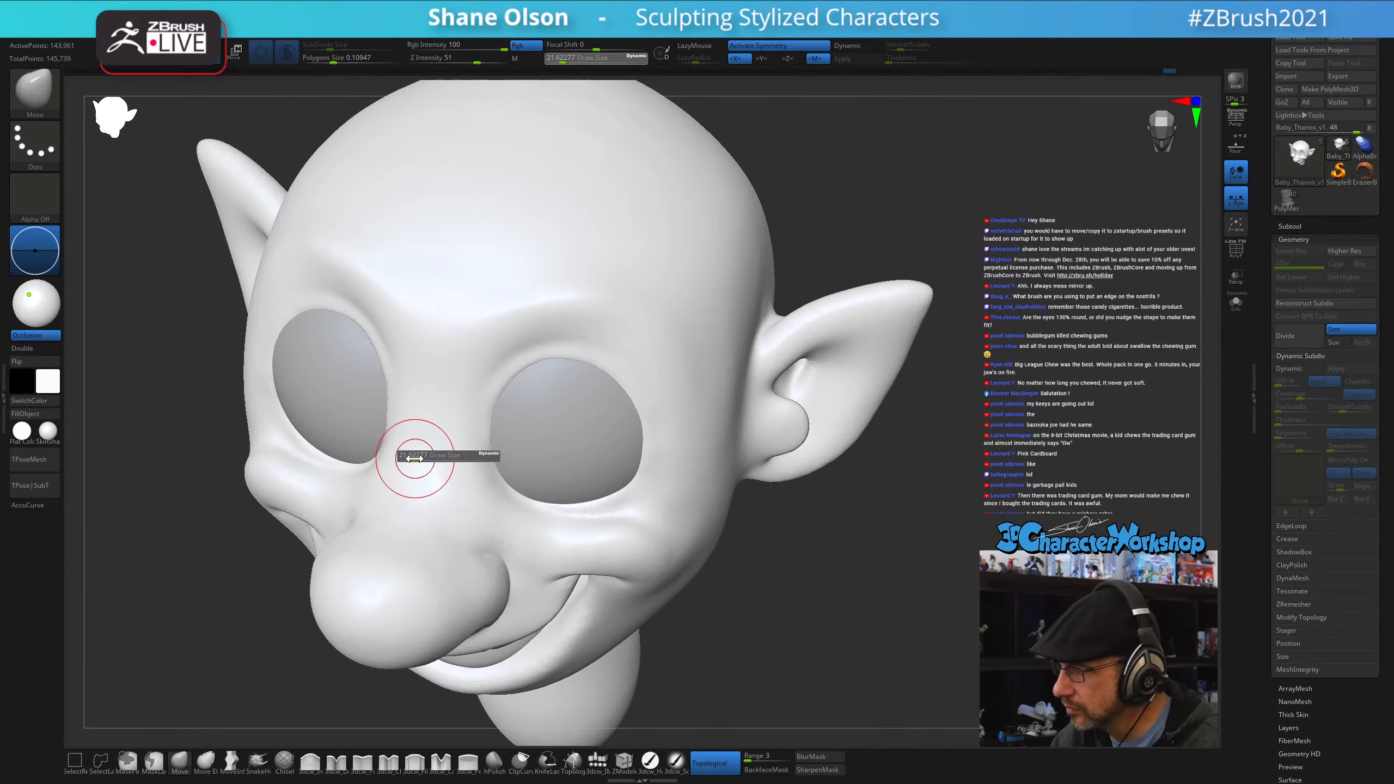
left_click_drag(380, 473, 390, 485)
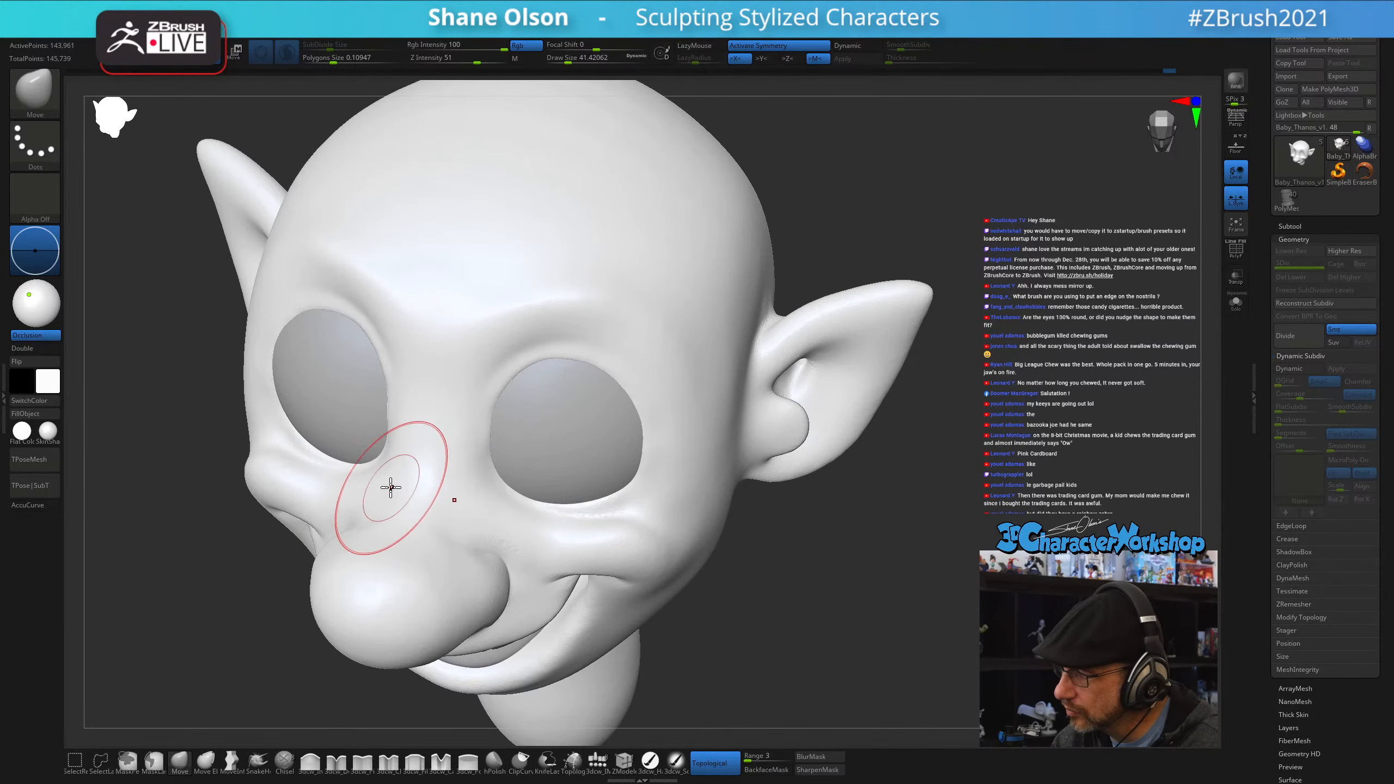
mouse_move(418, 408)
right_mouse_down()
mouse_move(579, 411)
mouse_move(588, 440)
right_mouse_up()
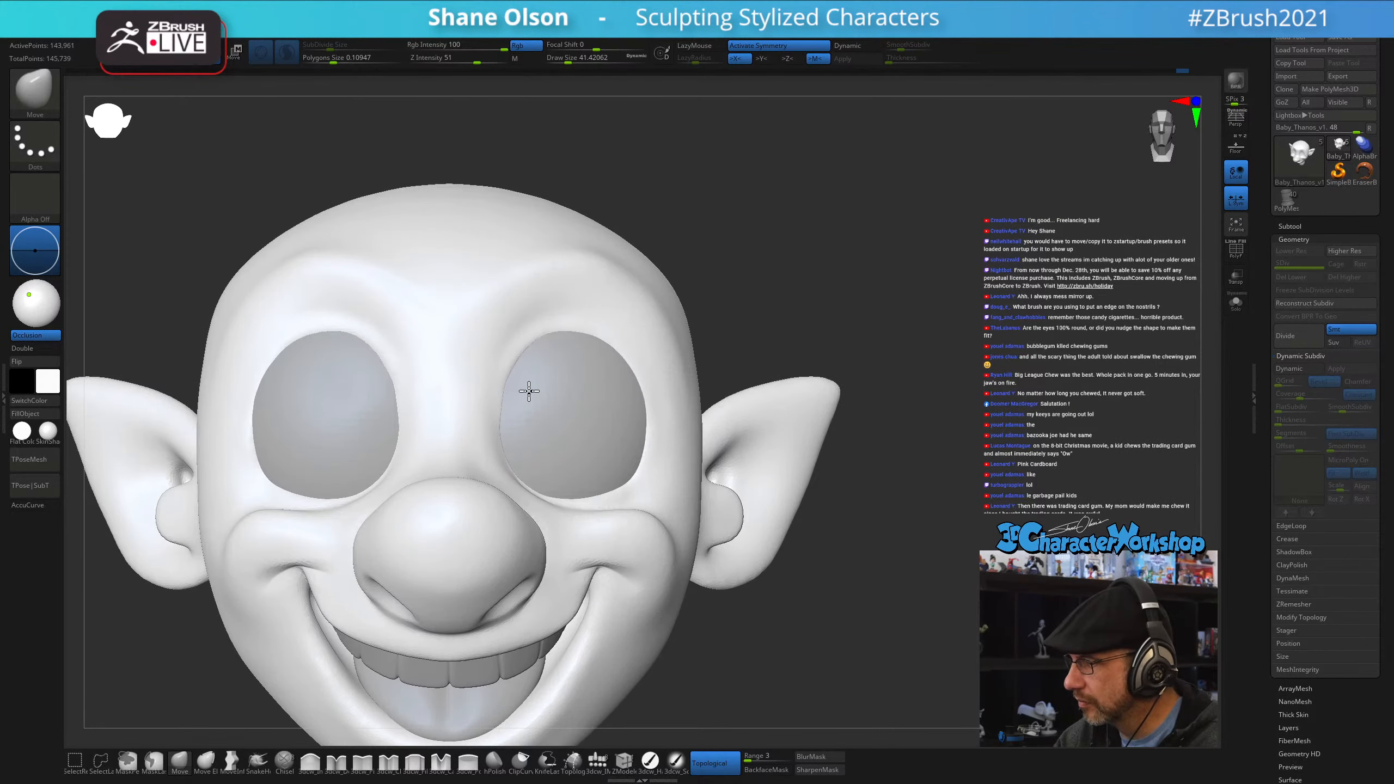
- Enlarge the Move brush to a draw size of about 97 and reshape the outer side of the brow and eye socket in profile
mouse_move(568, 391)
right_mouse_down()
mouse_move(563, 405)
mouse_move(563, 343)
mouse_move(613, 352)
right_mouse_up()
key("s")
left_click_drag(607, 357, 617, 357)
right_click_drag(655, 325, 632, 344)
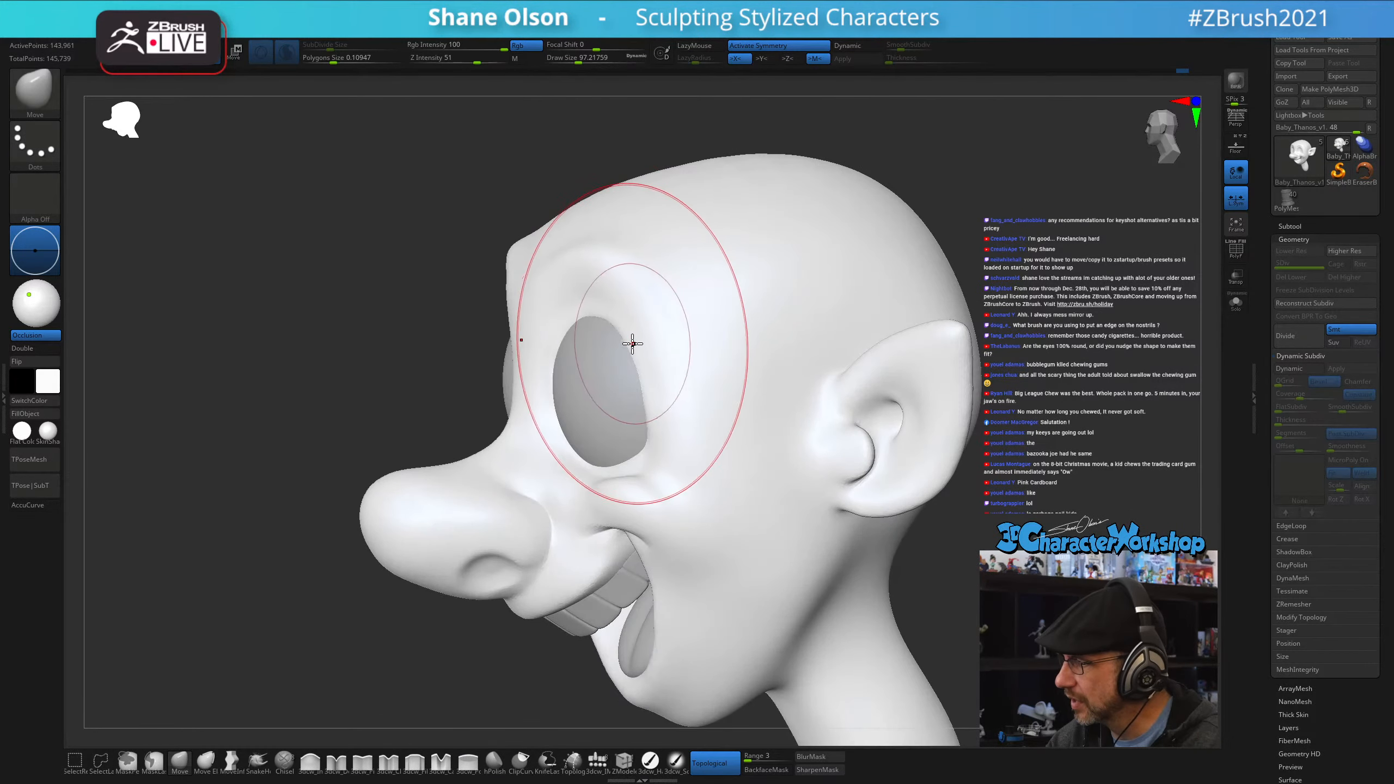
left_click_drag(614, 310, 606, 311)
left_click_drag(654, 420, 652, 432)
- Reduce the Move brush to a draw size of about 49 and adjust the eye socket's lower outer edge
key("s")
mouse_move(636, 421)
right_mouse_down("alt")
mouse_move(607, 414)
mouse_move(602, 384)
right_mouse_up("alt")
right_click_drag(591, 441, 590, 443, "ctrl")
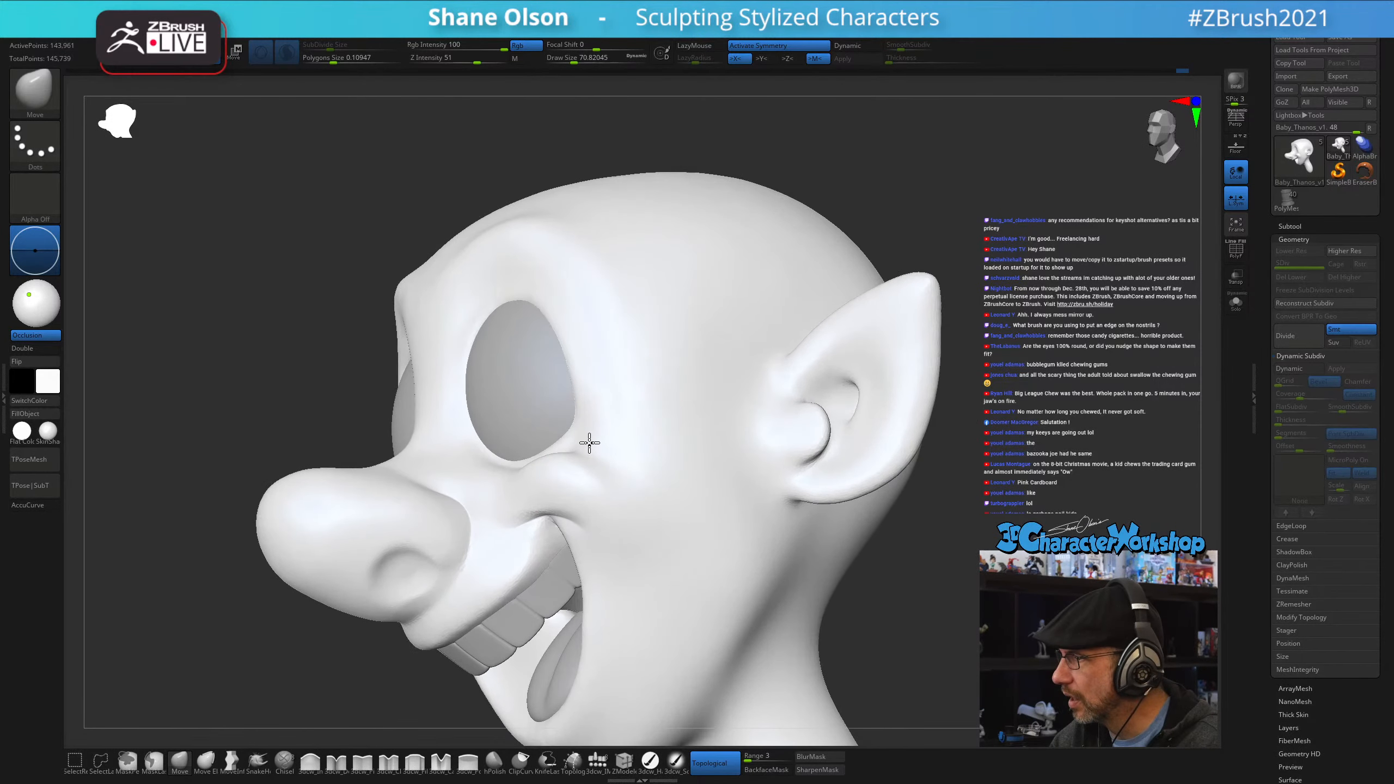
key("s")
left_click_drag(580, 426, 574, 423)
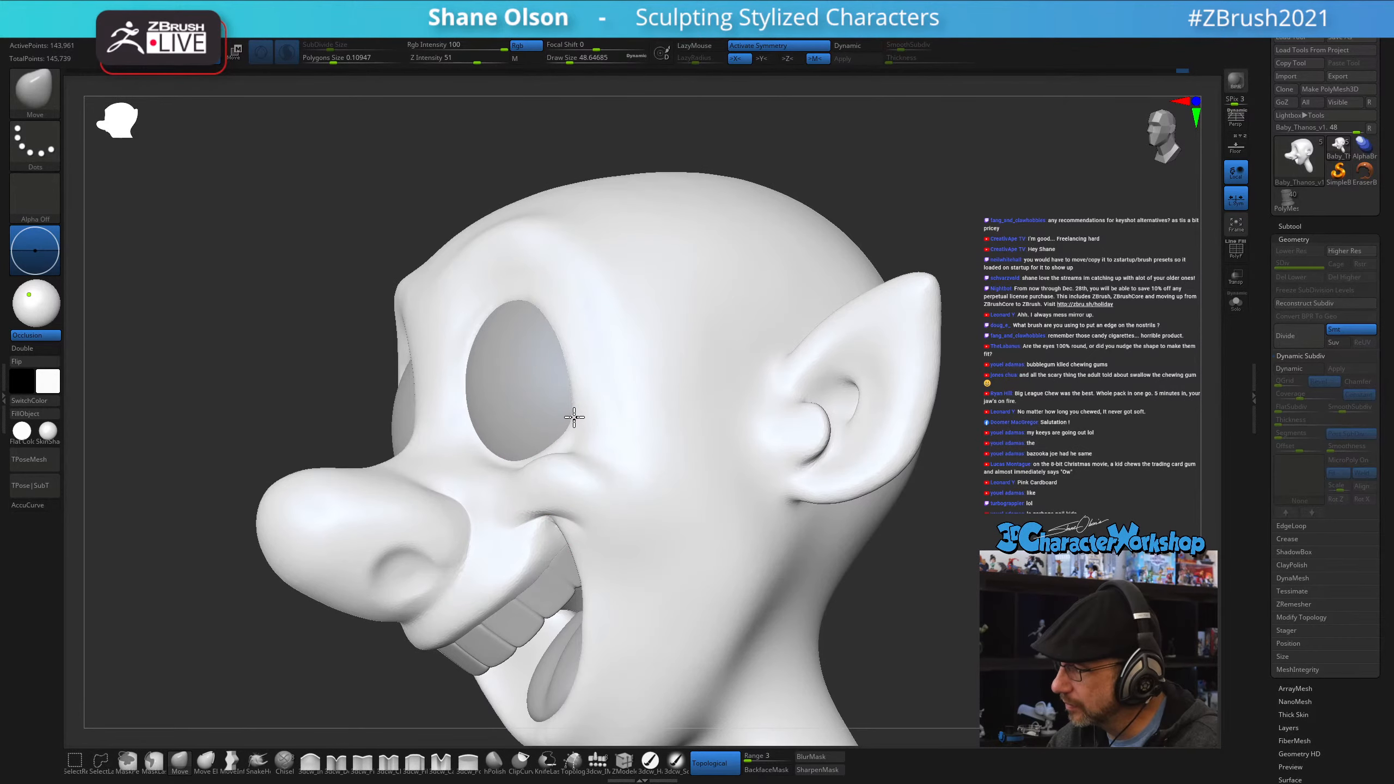
mouse_move(590, 411)
right_mouse_down()
mouse_move(616, 395)
mouse_move(591, 408)
right_mouse_up()
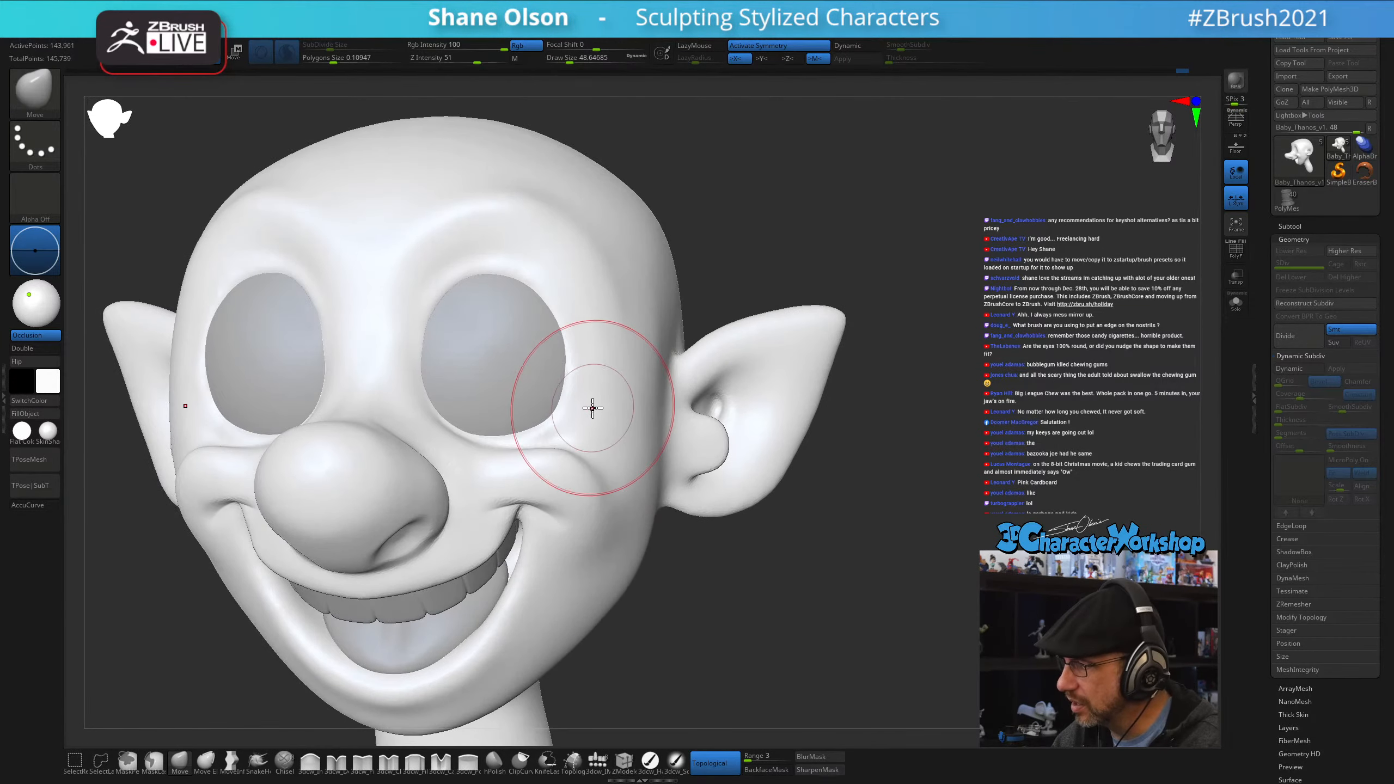
- Refine the eye socket's inner and lower contour with the Move brush at a draw size of about 29
mouse_move(504, 322)
right_mouse_down()
mouse_move(507, 368)
mouse_move(507, 348)
right_mouse_up()
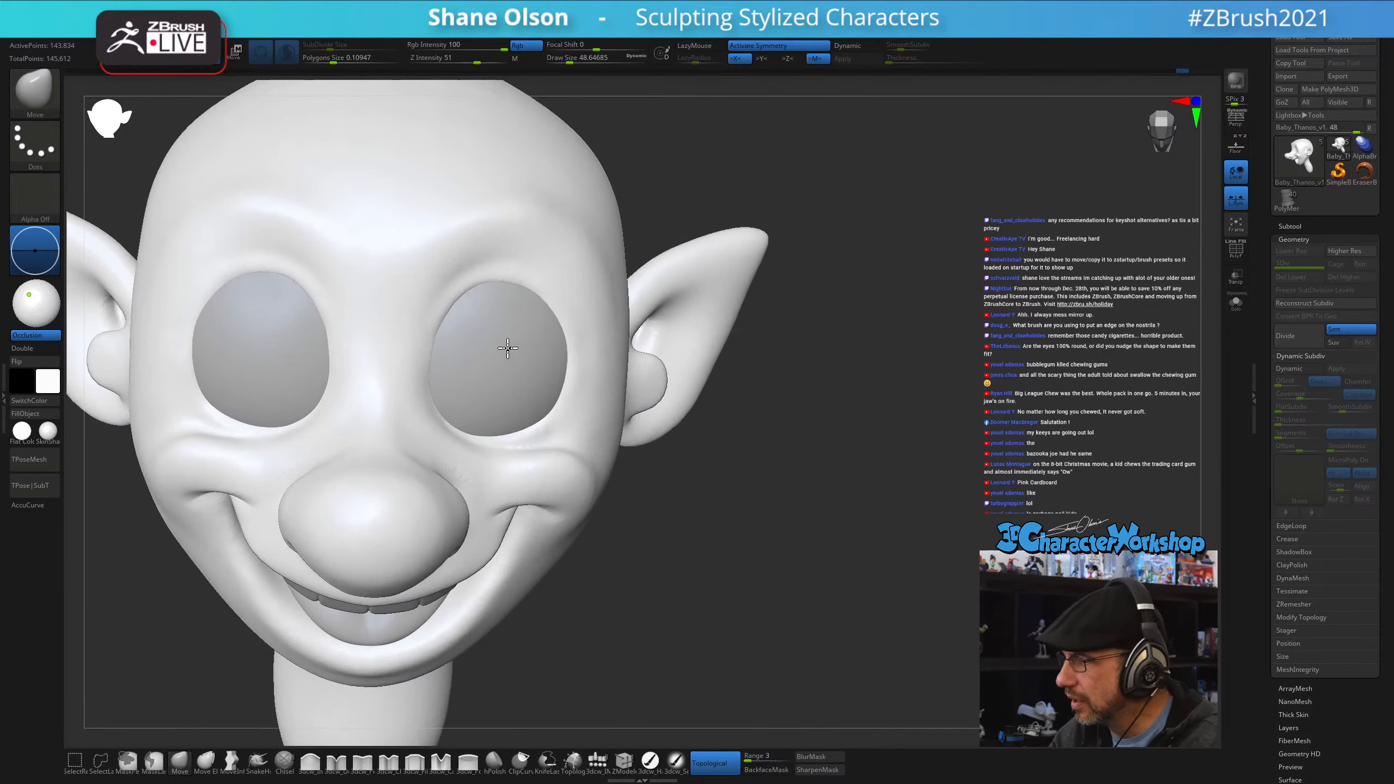
key("s")
left_click_drag(505, 349, 500, 346)
mouse_move(502, 337)
right_mouse_down()
mouse_move(492, 342)
mouse_move(495, 318)
mouse_move(534, 311)
right_mouse_up()
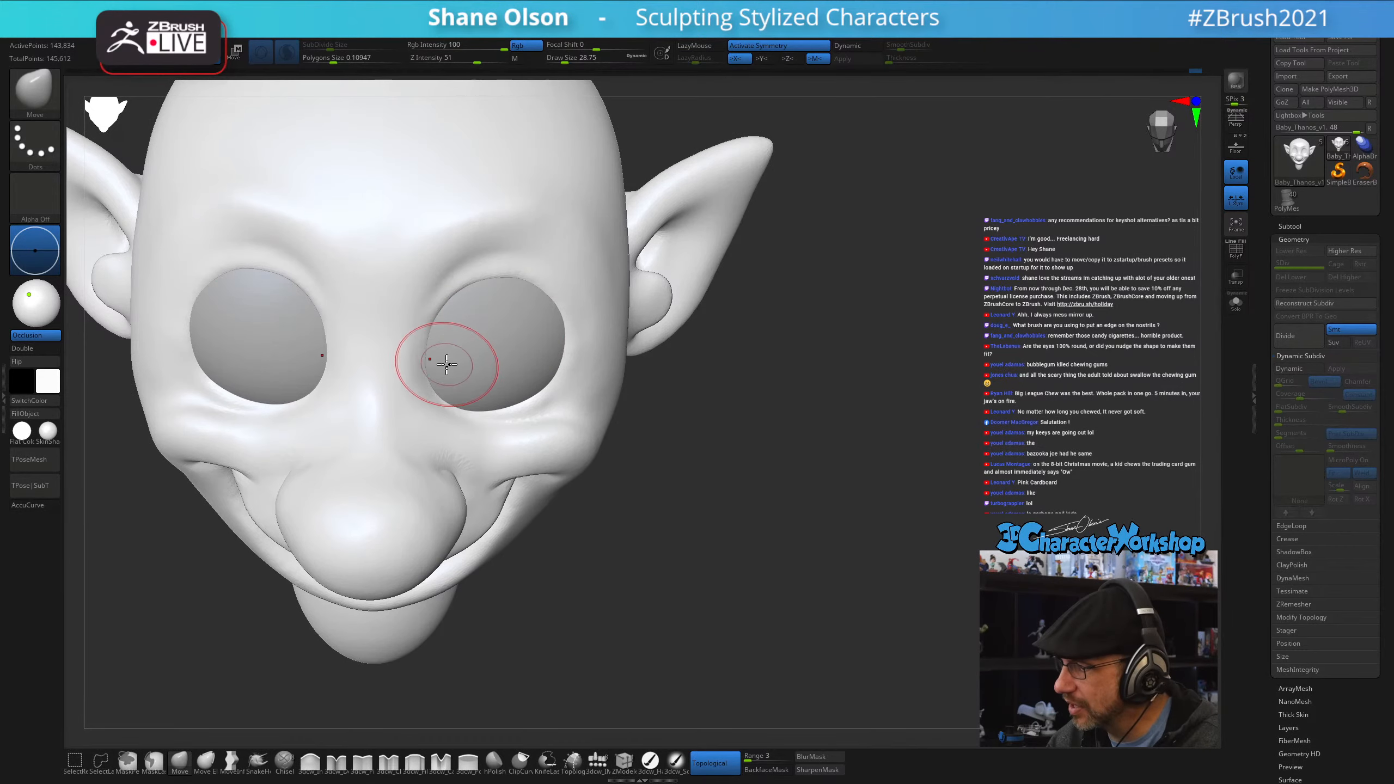
right_click_drag(535, 389, 486, 341)
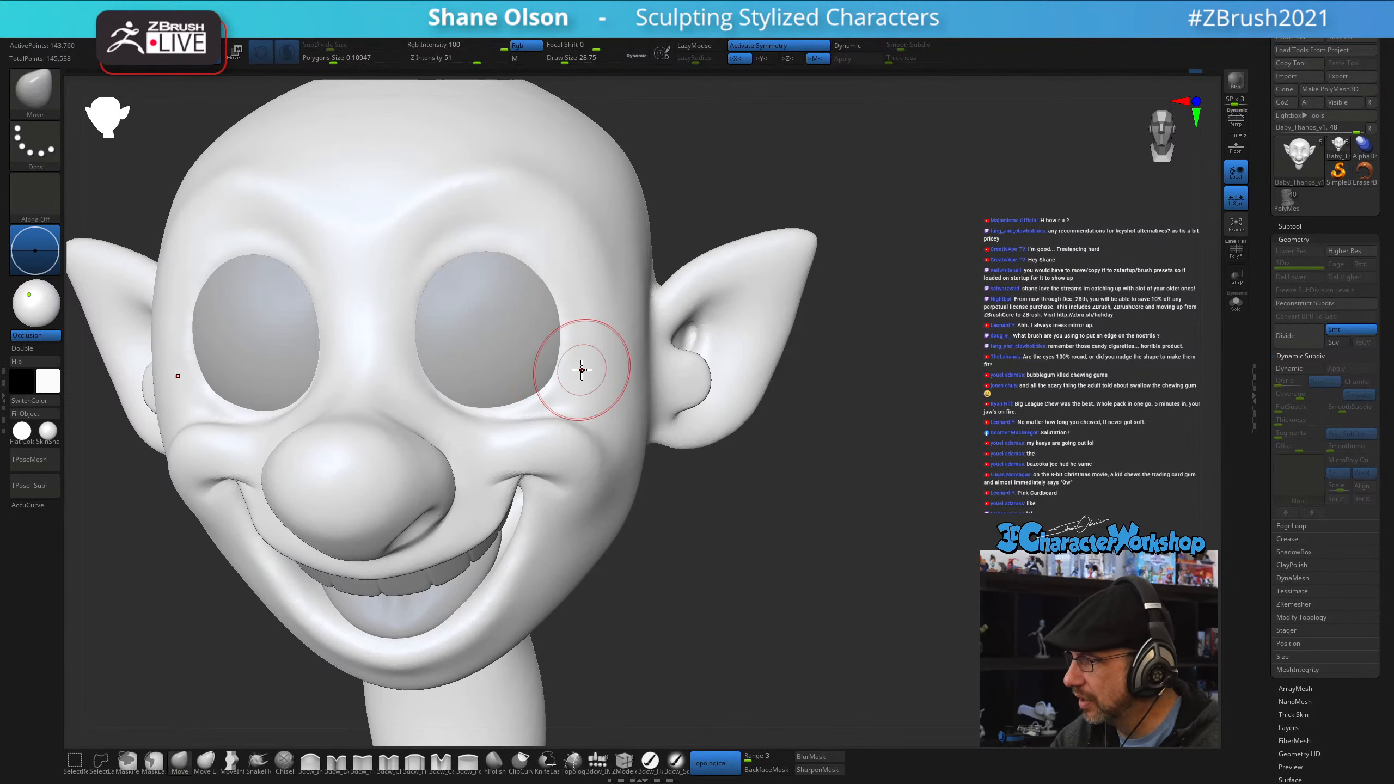
- Smooth the outer side of the eye socket and its transition toward the temple
right_click_drag(578, 367, 538, 330)
mouse_move(538, 330)
left_mouse_down("shift")
mouse_move(551, 293)
mouse_move(560, 316)
left_mouse_up("shift")
right_click_drag(563, 321, 563, 371)
left_click_drag(560, 368, 569, 330, "shift")
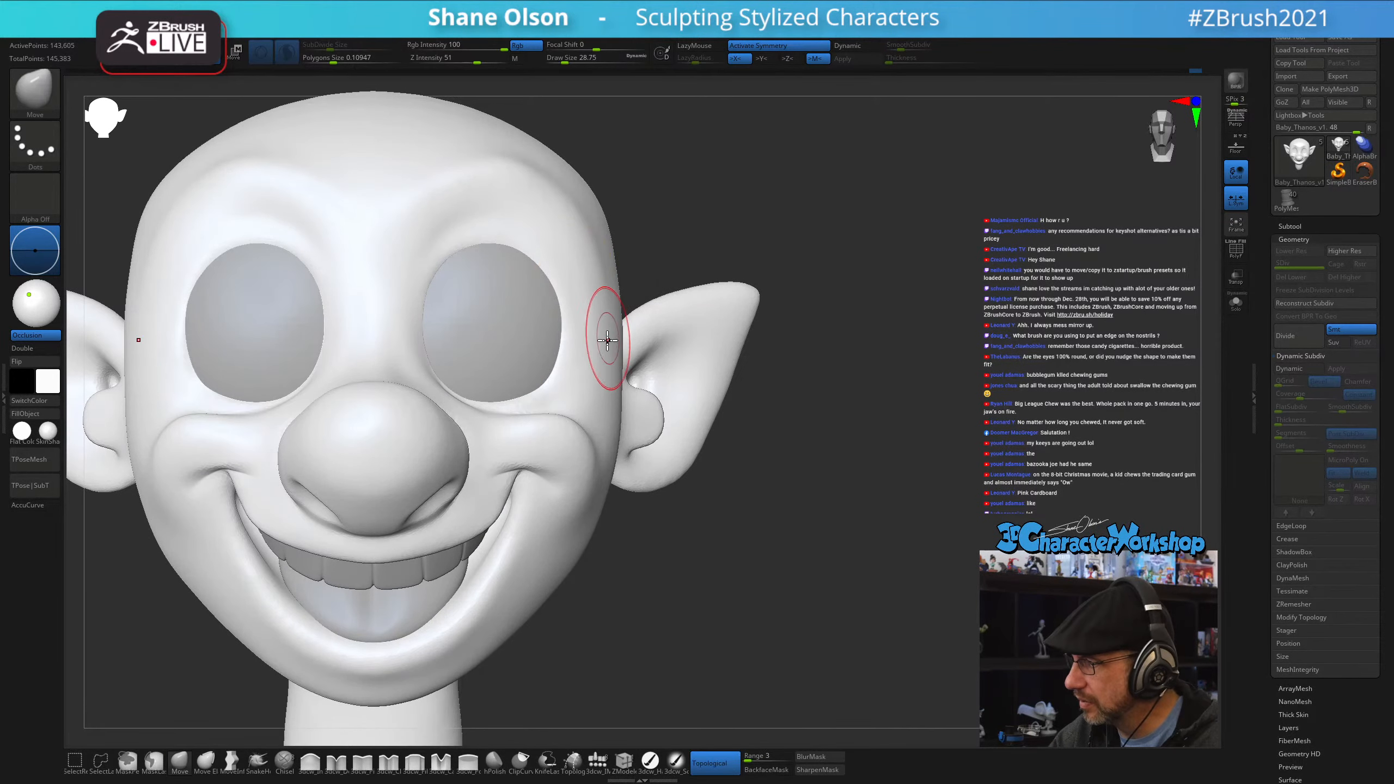
right_click_drag(607, 339, 570, 348)
- Adjust the outer eye socket and upper cheek with the Move brush at draw sizes of about 35 and 44
key("s")
left_click_drag(541, 327, 542, 327)
mouse_move(547, 325)
right_mouse_down()
mouse_move(585, 306)
mouse_move(569, 330)
mouse_move(581, 385)
right_mouse_up()
right_click_drag(758, 459, 716, 525)
key("s")
left_click(564, 367)
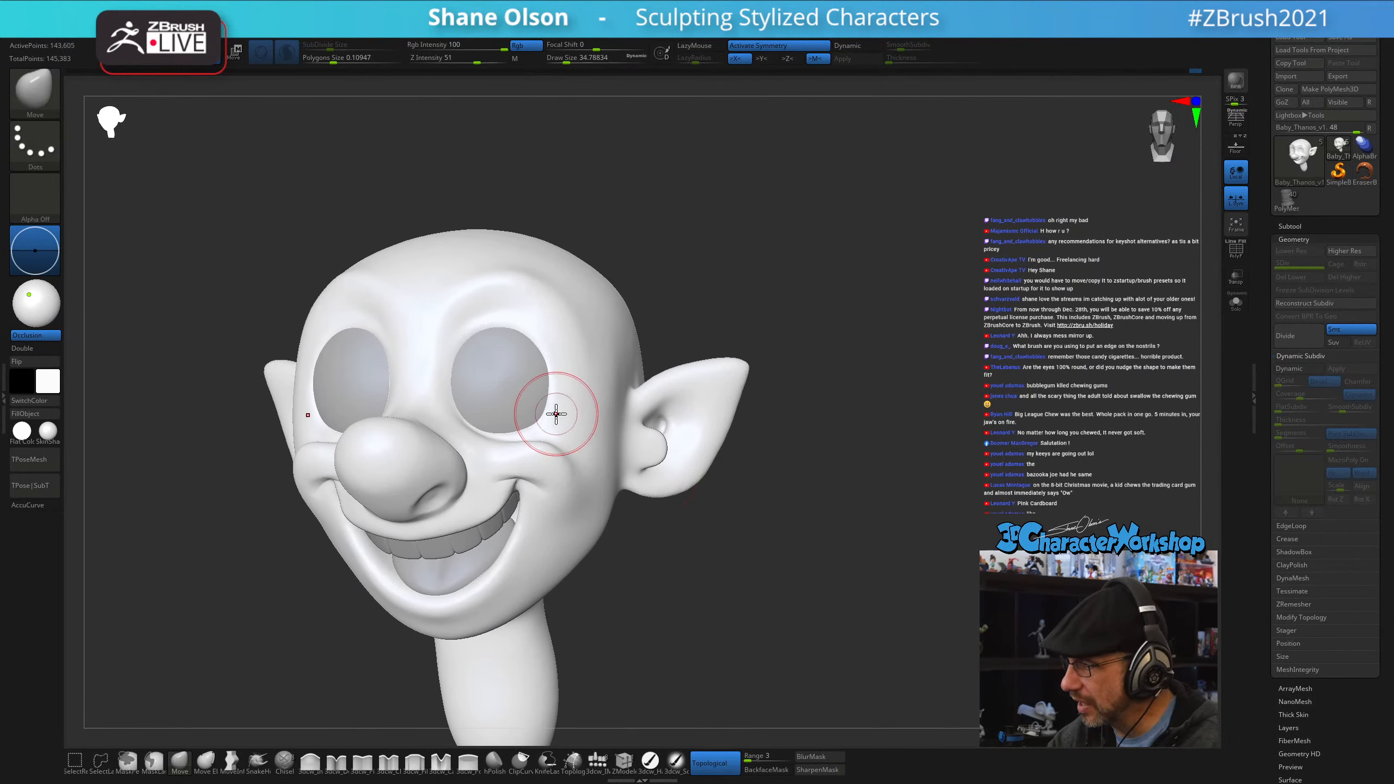
mouse_move(544, 417)
right_mouse_down()
mouse_move(553, 385)
mouse_move(586, 360)
mouse_move(547, 376)
right_mouse_up()
key("s")
left_click(554, 393)
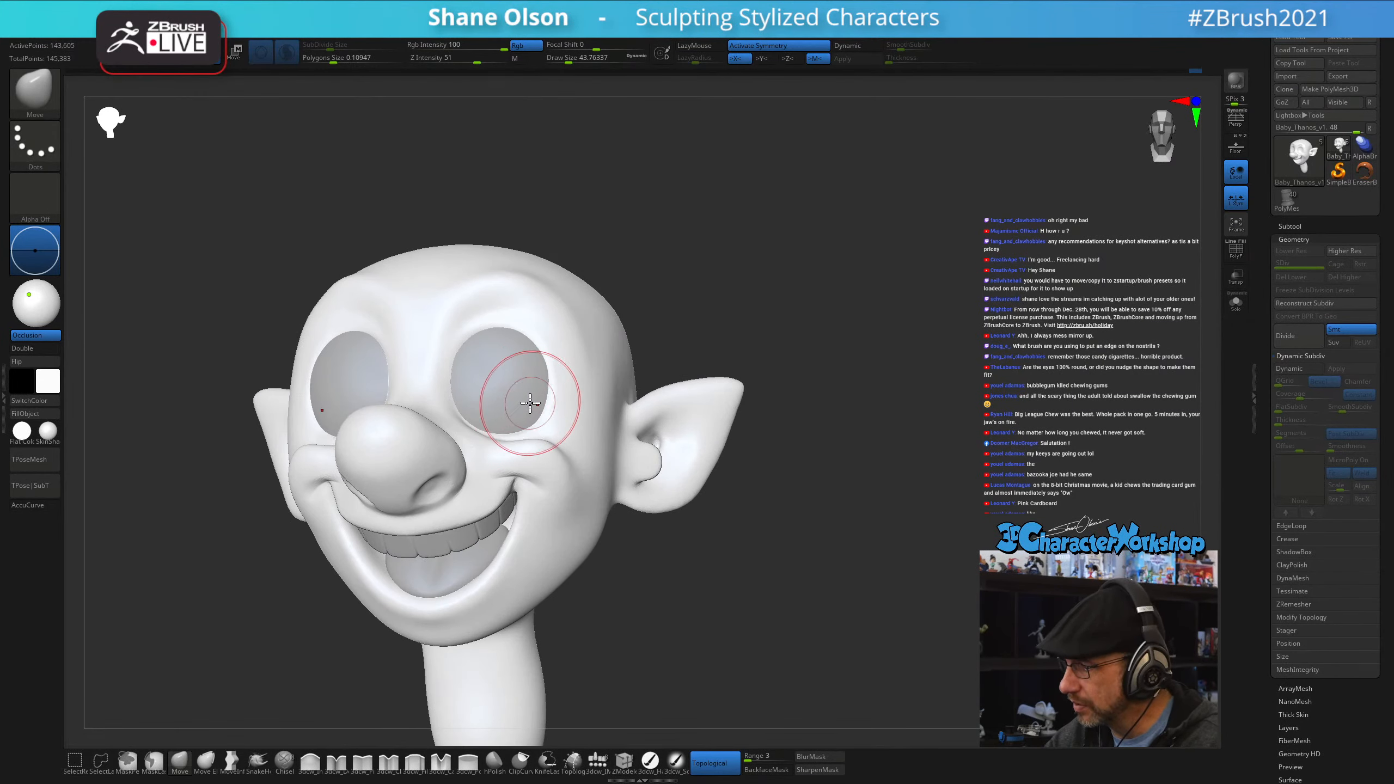
- Reshape the lower eyelid crease with the Move brush reduced to about 14, and smooth it from beside the nose out to the cheek
mouse_move(623, 451)
right_mouse_down()
mouse_move(608, 493)
mouse_move(526, 458)
mouse_move(536, 467)
right_mouse_up()
key("s")
left_click_drag(536, 475, 531, 476)
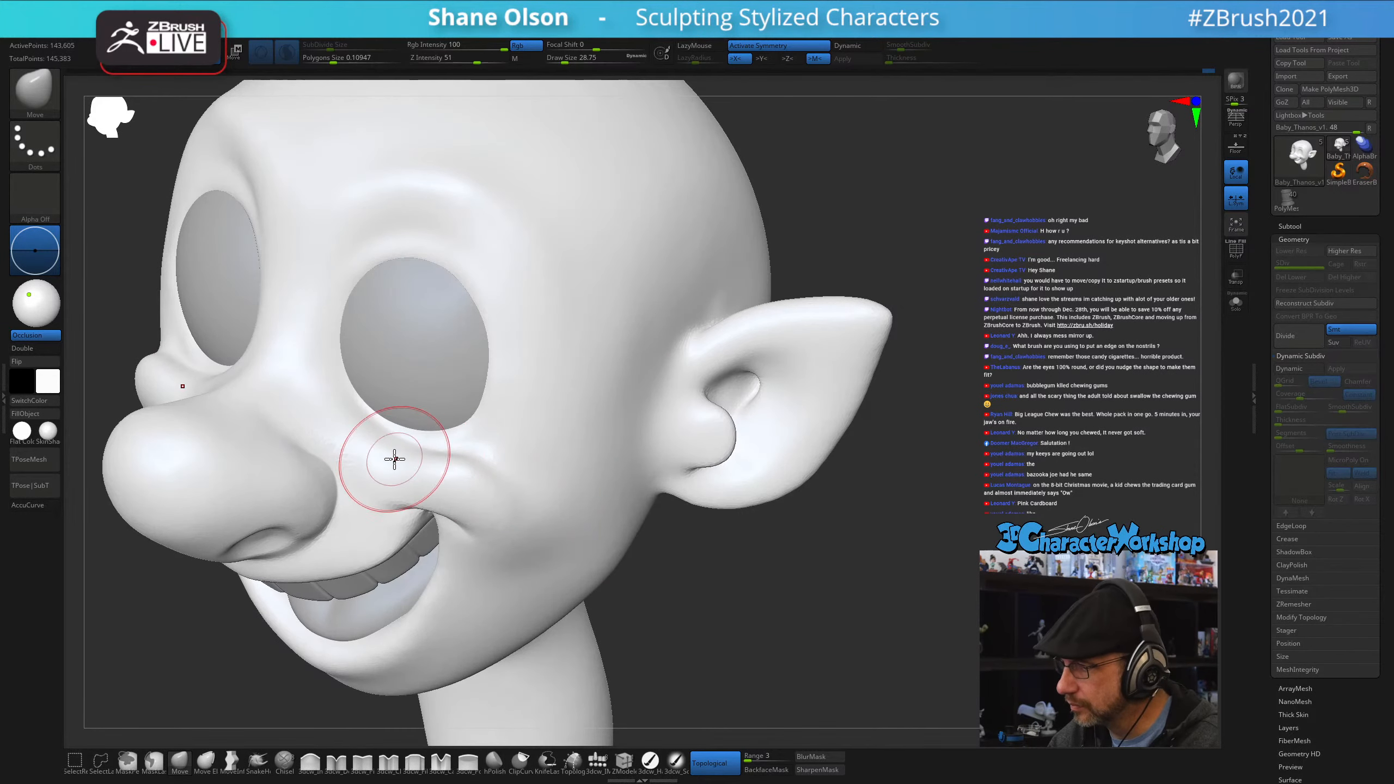
key("s")
mouse_move(371, 453)
left_mouse_down()
mouse_move(352, 462)
mouse_move(338, 438)
mouse_move(357, 442)
left_mouse_up()
key("s")
left_click_drag(296, 410, 340, 442, "shift")
right_click_drag(506, 488, 484, 470)
mouse_move(462, 464)
left_mouse_down("shift")
mouse_move(408, 445)
mouse_move(483, 473)
left_mouse_up("shift")
right_click_drag(535, 493, 565, 444)
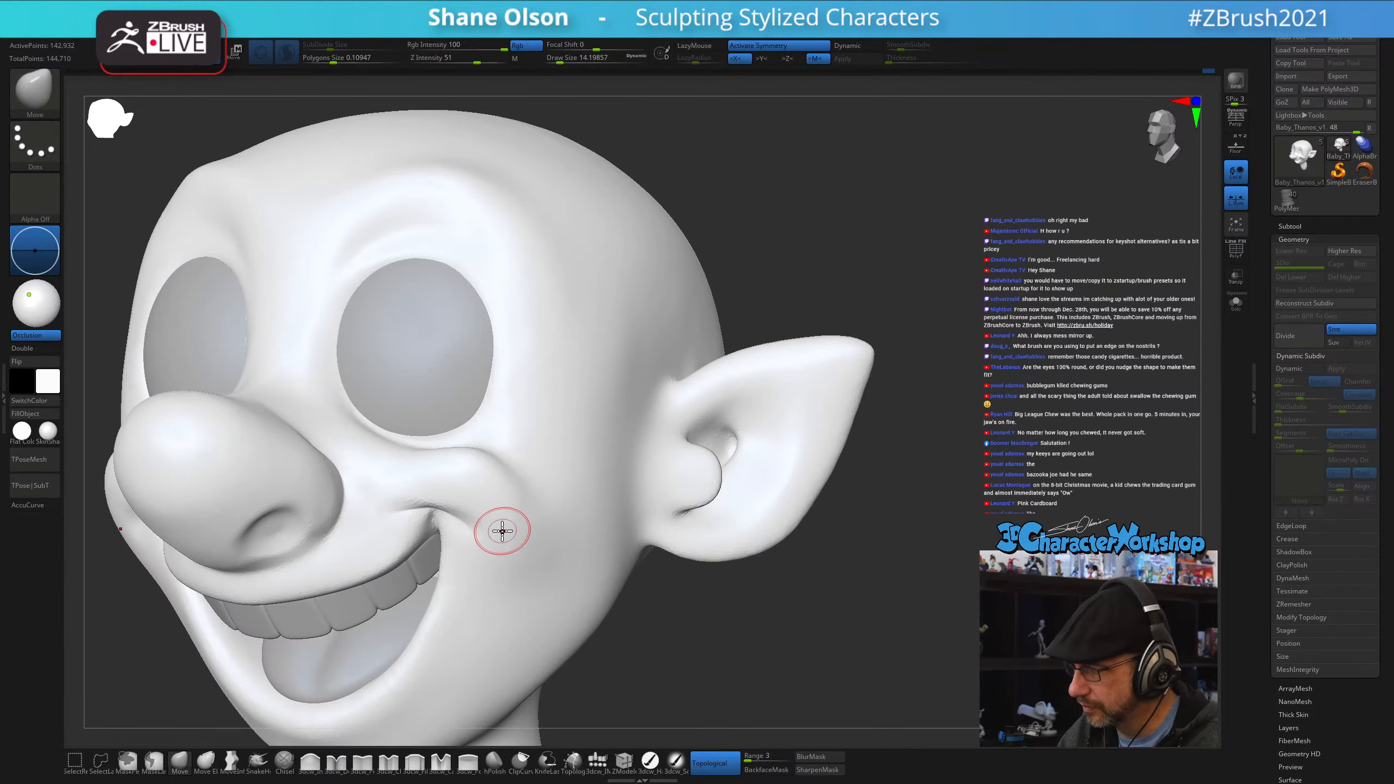
- Switch to a 3dcw brush at a draw size of about 29 and refine the cheek fold beneath the eye socket
left_click(310, 761)
mouse_move(316, 733)
right_mouse_down()
mouse_move(507, 483)
mouse_move(467, 458)
right_mouse_up()
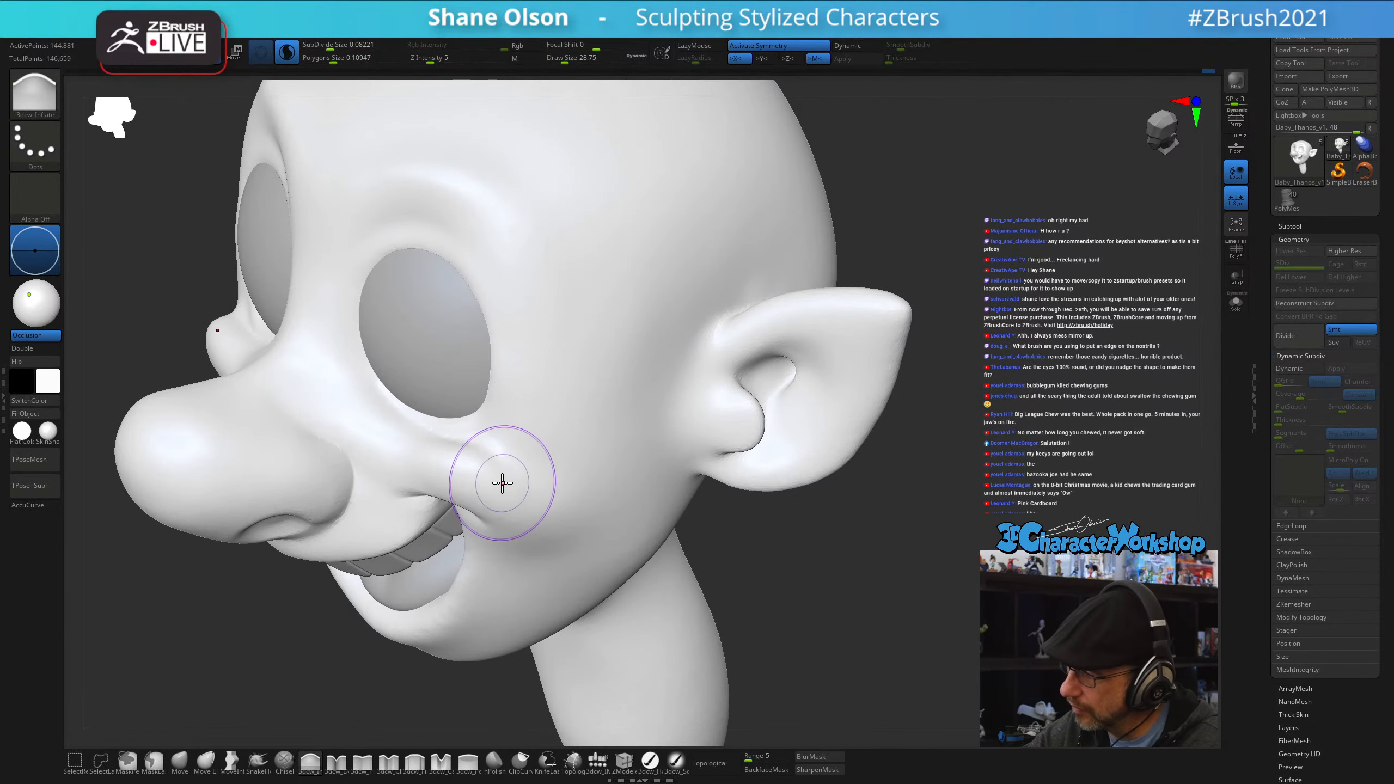
left_click_drag(496, 471, 445, 451)
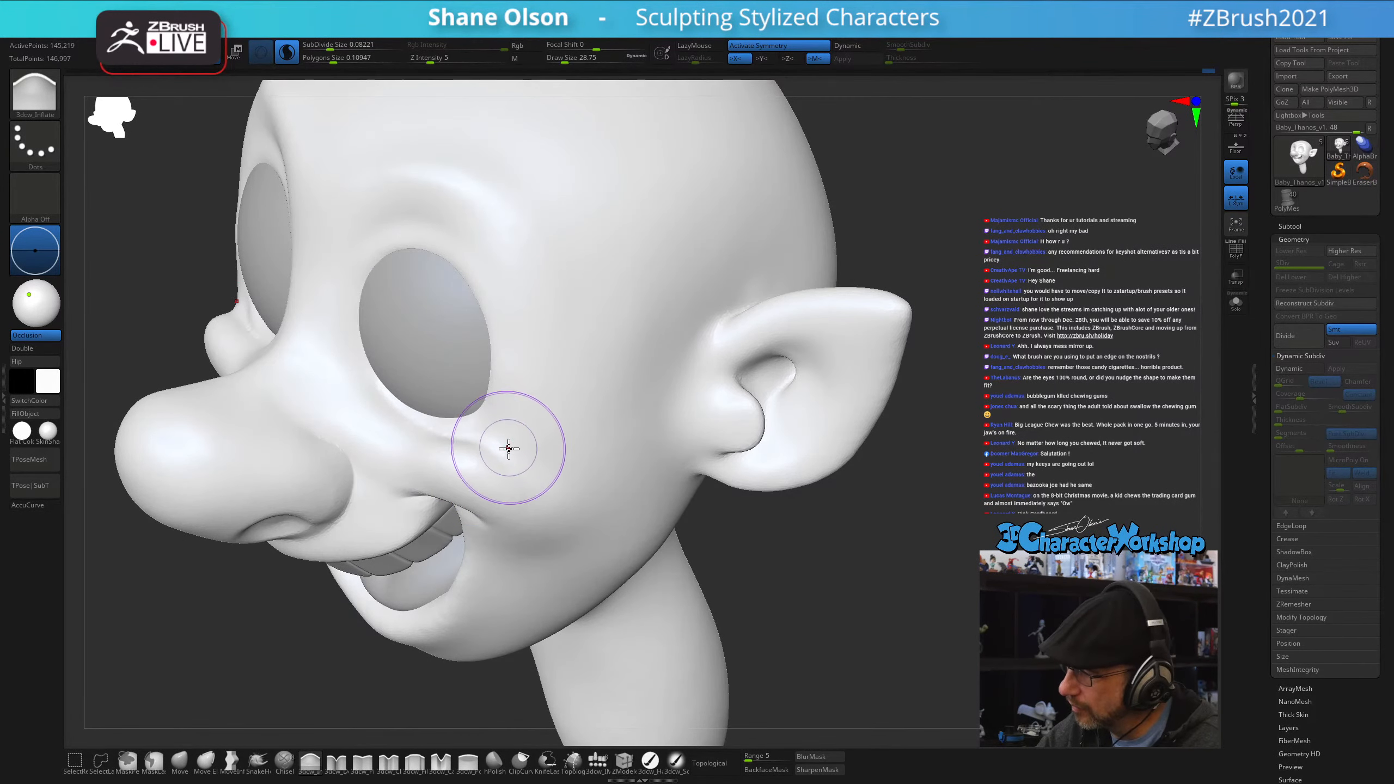
right_click_drag(515, 467, 463, 427)
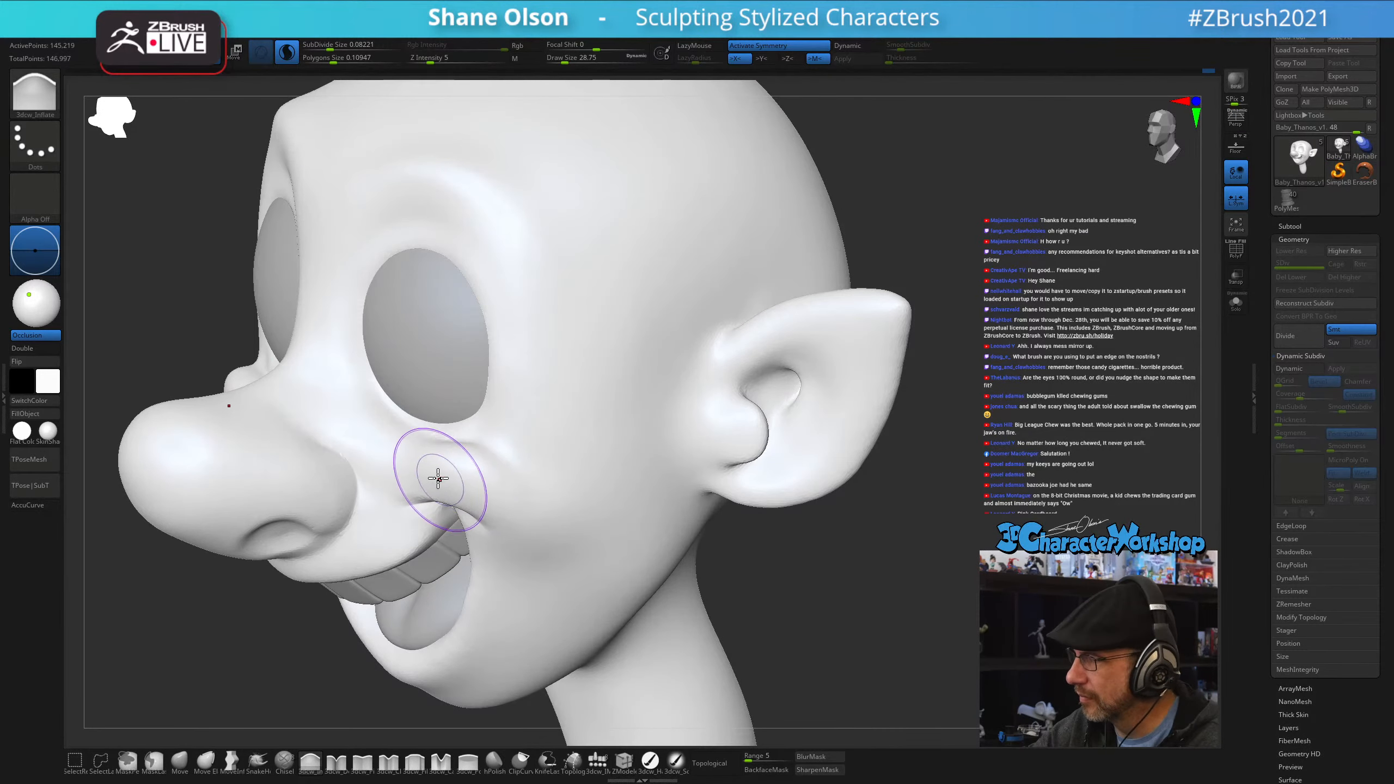
mouse_move(514, 482)
right_mouse_down()
mouse_move(542, 405)
mouse_move(517, 445)
mouse_move(522, 489)
mouse_move(465, 457)
mouse_move(533, 461)
mouse_move(443, 512)
right_mouse_up()
key("shift")
- Return to the Move brush at a draw size of about 41 and adjust the cheek below the outer eye corner
left_click(179, 762)
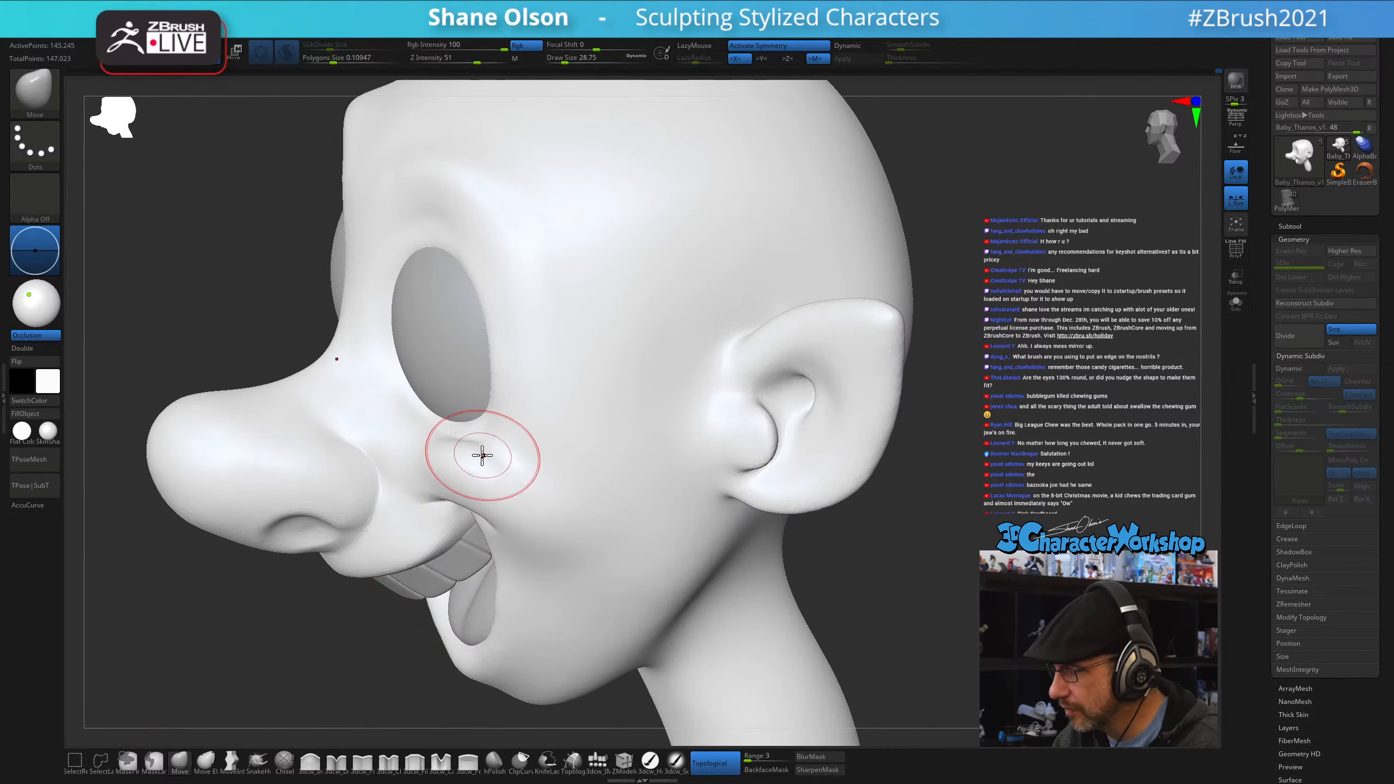
key("s")
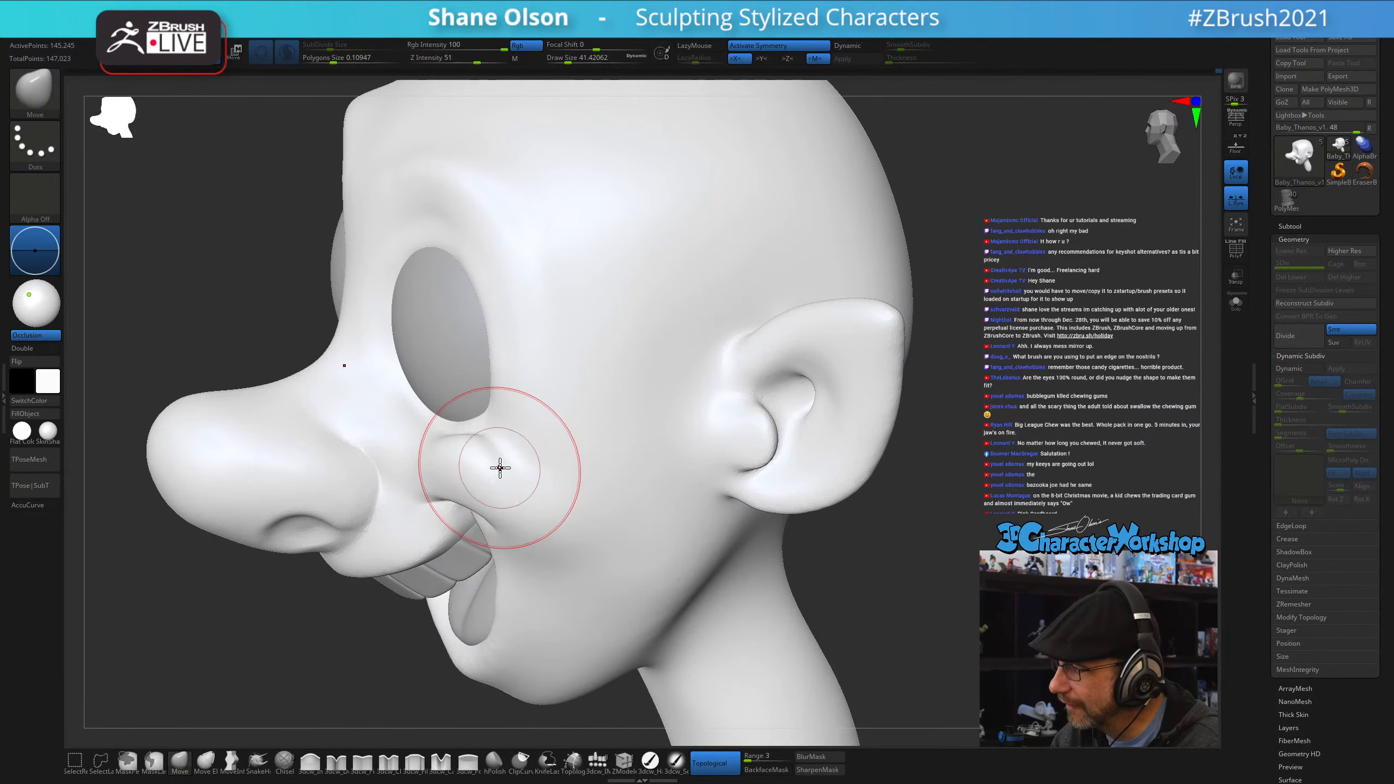
right_click_drag(500, 467, 507, 446)
- Select the upper teeth, adjust them with the Move brush at a draw size of about 94, and reselect the head
mouse_move(418, 465)
right_mouse_down()
mouse_move(523, 466)
mouse_move(533, 488)
mouse_move(510, 446)
mouse_move(519, 486)
mouse_move(631, 526)
mouse_move(623, 498)
mouse_move(590, 483)
mouse_move(563, 490)
mouse_move(574, 503)
mouse_move(554, 547)
mouse_move(492, 568)
mouse_move(591, 523)
mouse_move(522, 543)
mouse_move(532, 581)
right_mouse_up()
left_click(530, 588, "alt")
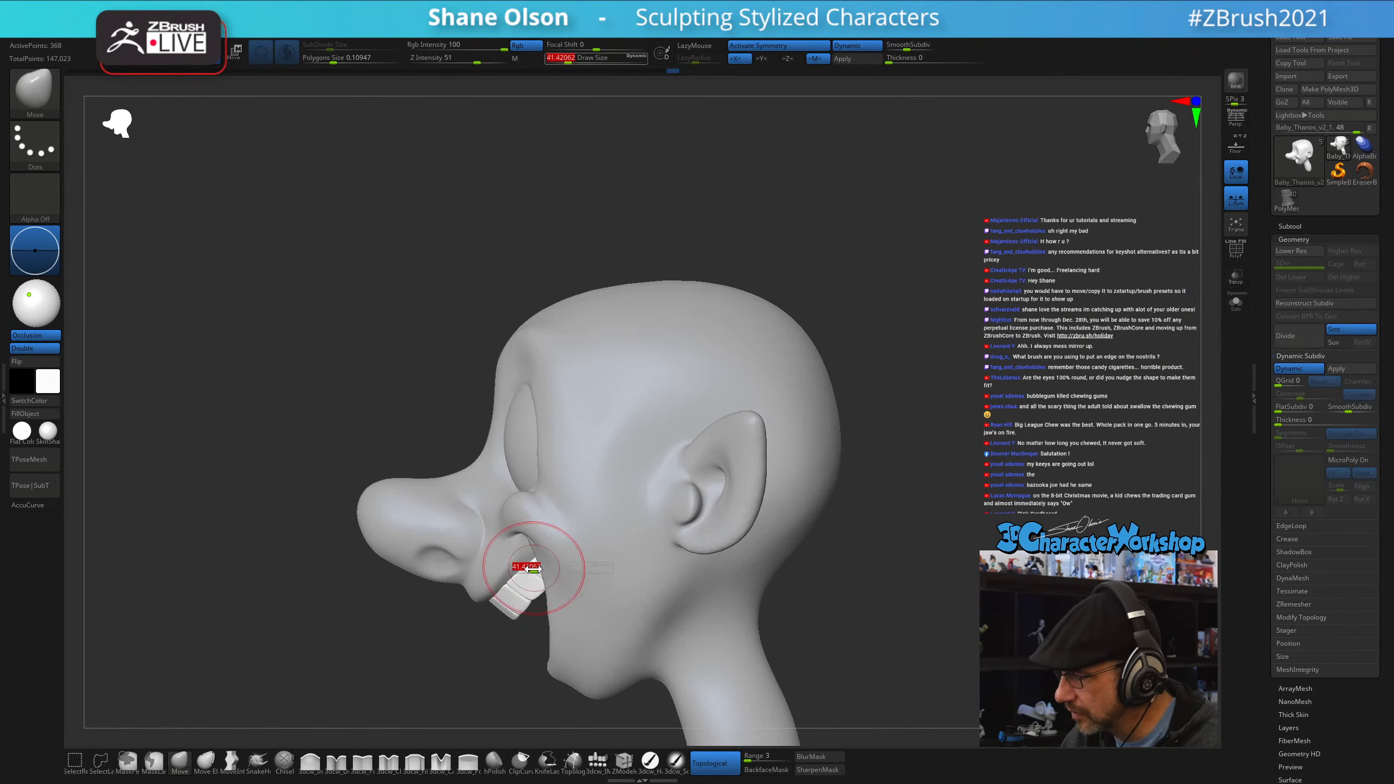
left_click_drag(530, 569, 545, 564)
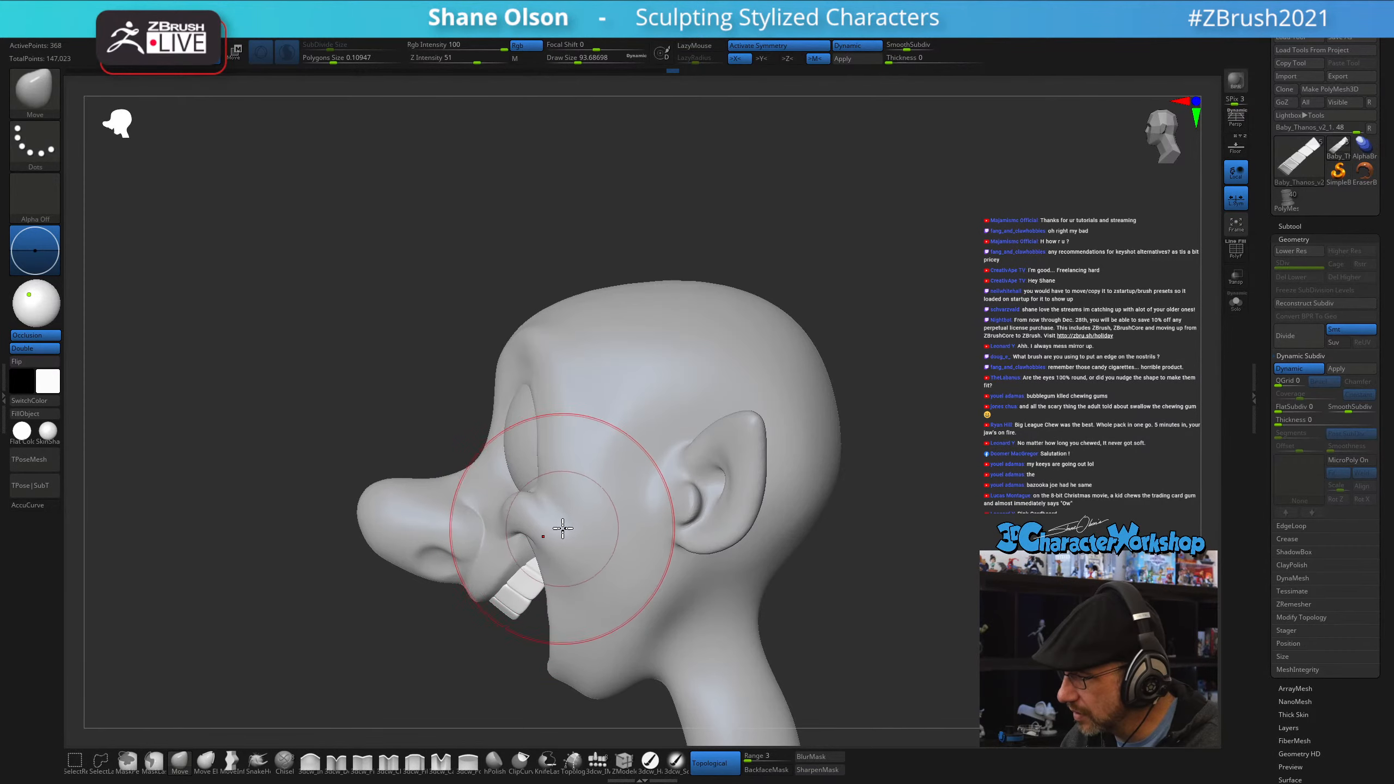
right_click_drag(563, 529, 616, 574)
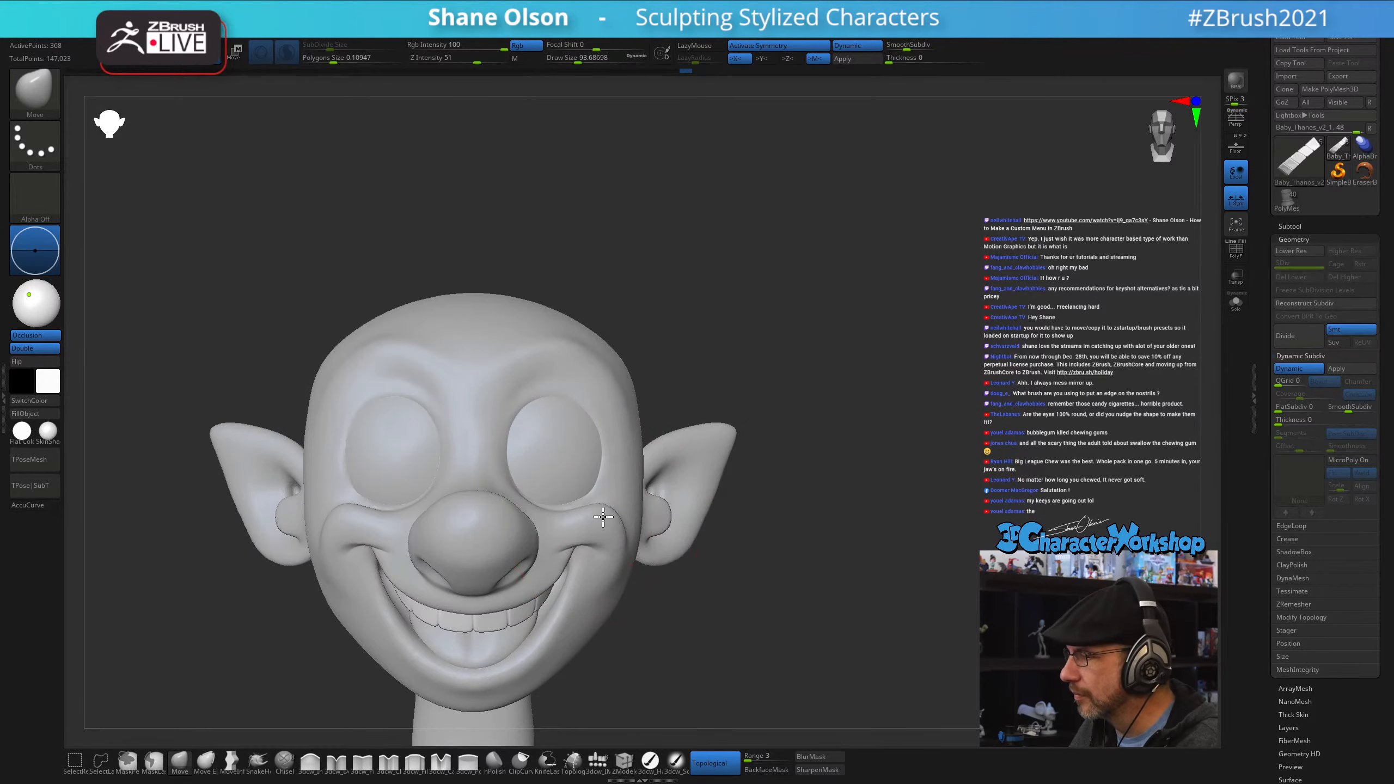
left_click(596, 491, "alt")
mouse_move(800, 361)
left_mouse_down()
mouse_move(840, 357)
mouse_move(806, 373)
mouse_move(859, 355)
mouse_move(797, 355)
left_mouse_up()
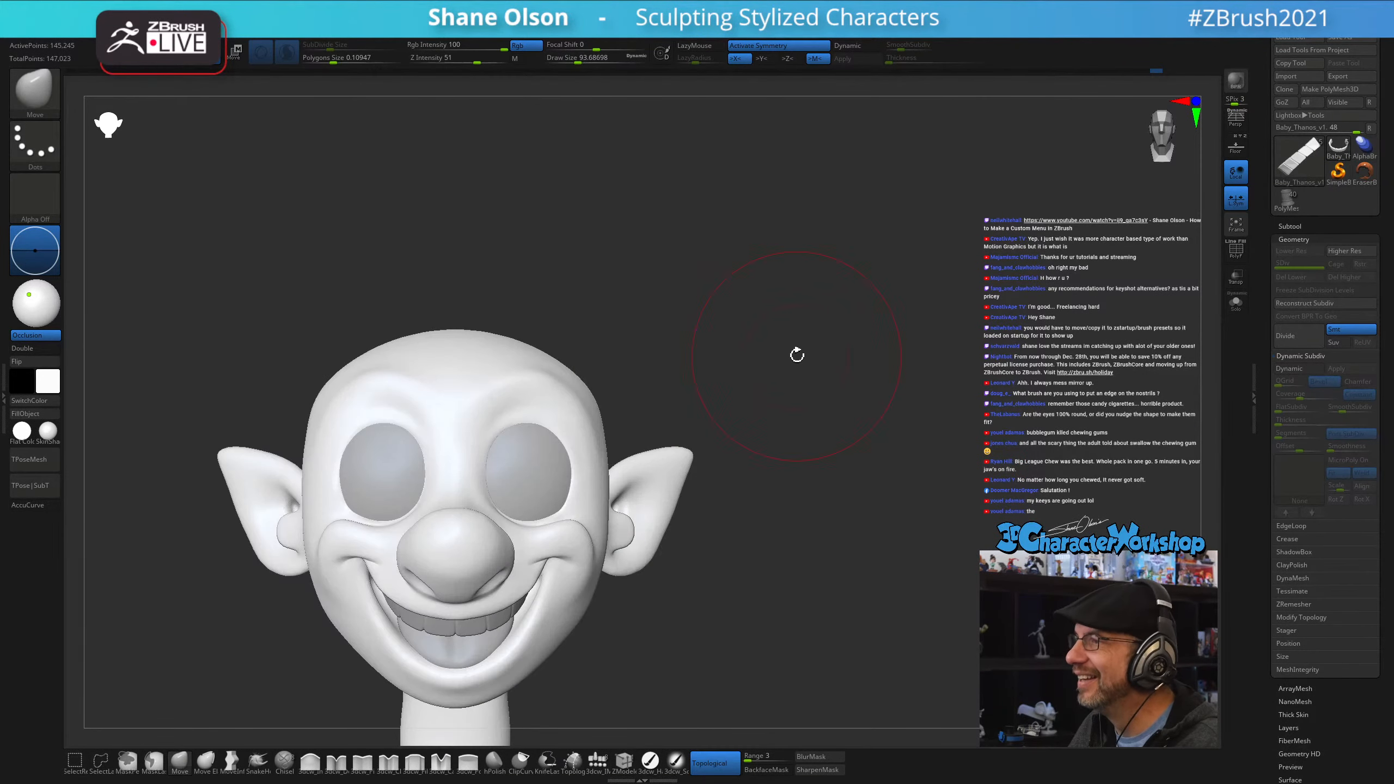
left_click_drag(739, 322, 823, 371, "alt")
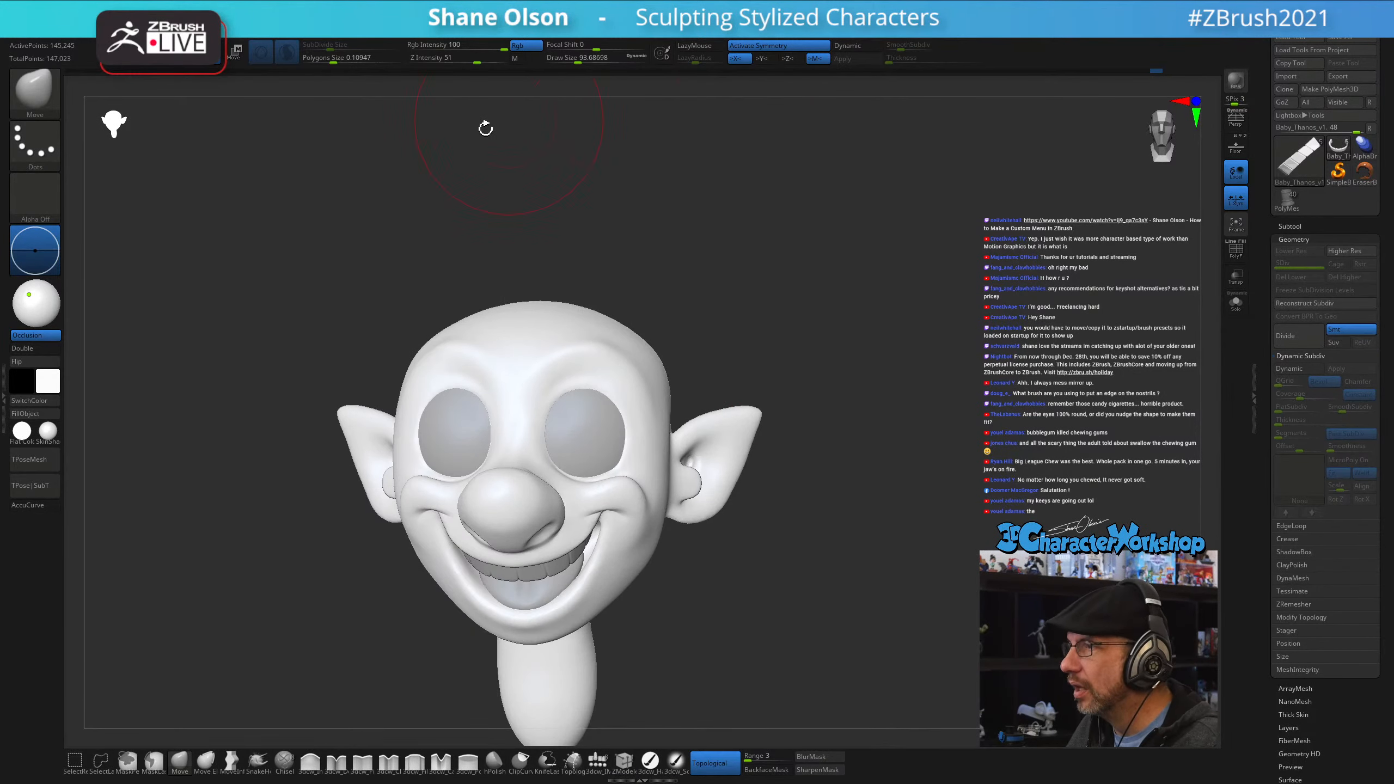
- Set the active color to a warm skin tan of RGB 204, 166, 121 and show it on the head
left_click(42, 391)
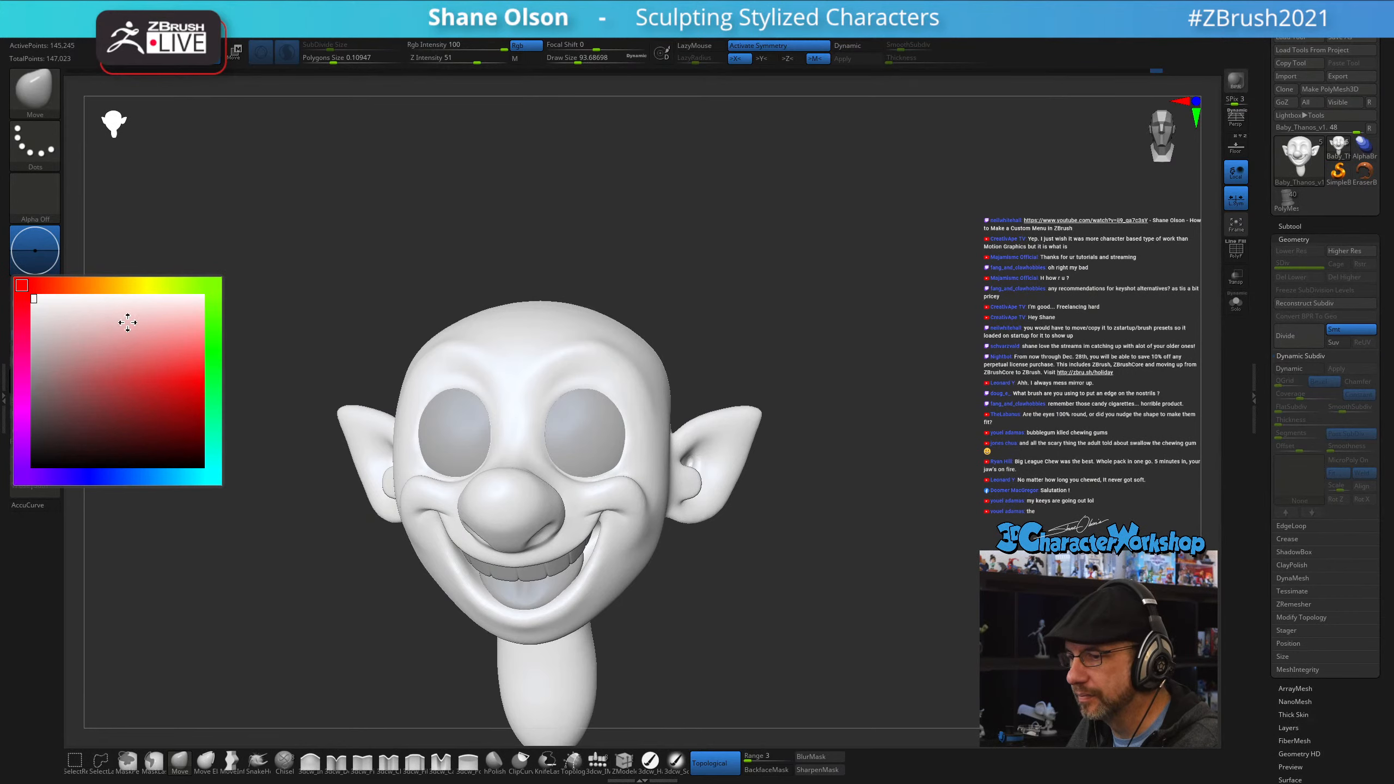
left_click(119, 286)
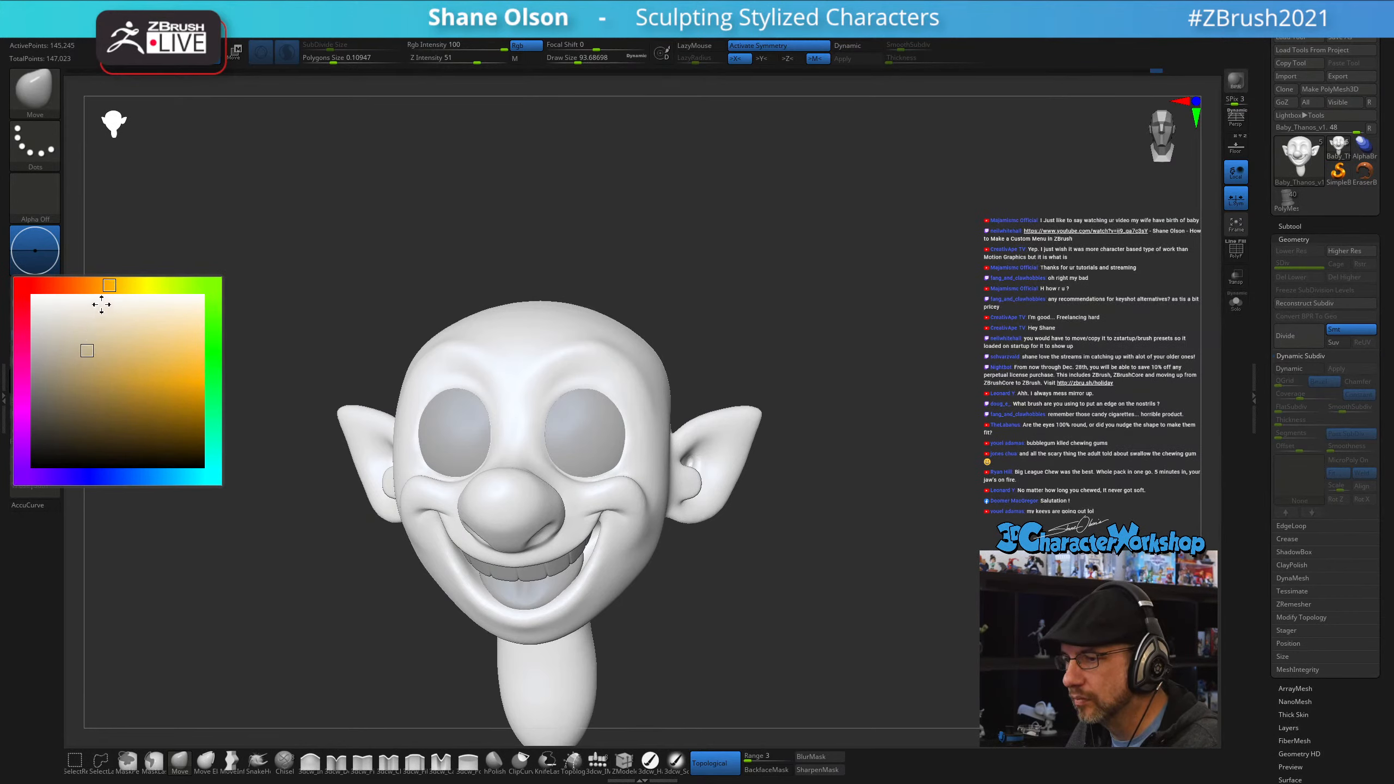
left_click(97, 291)
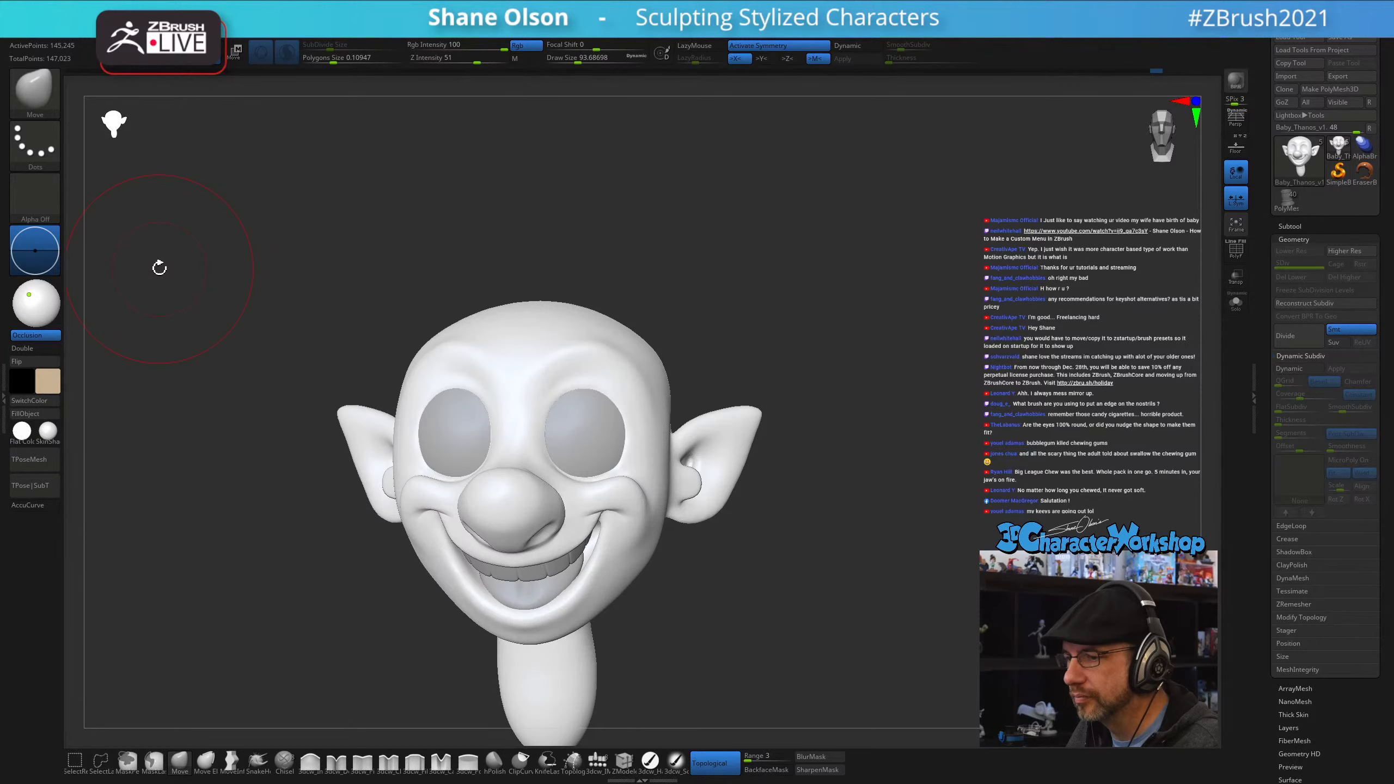
left_click(45, 383)
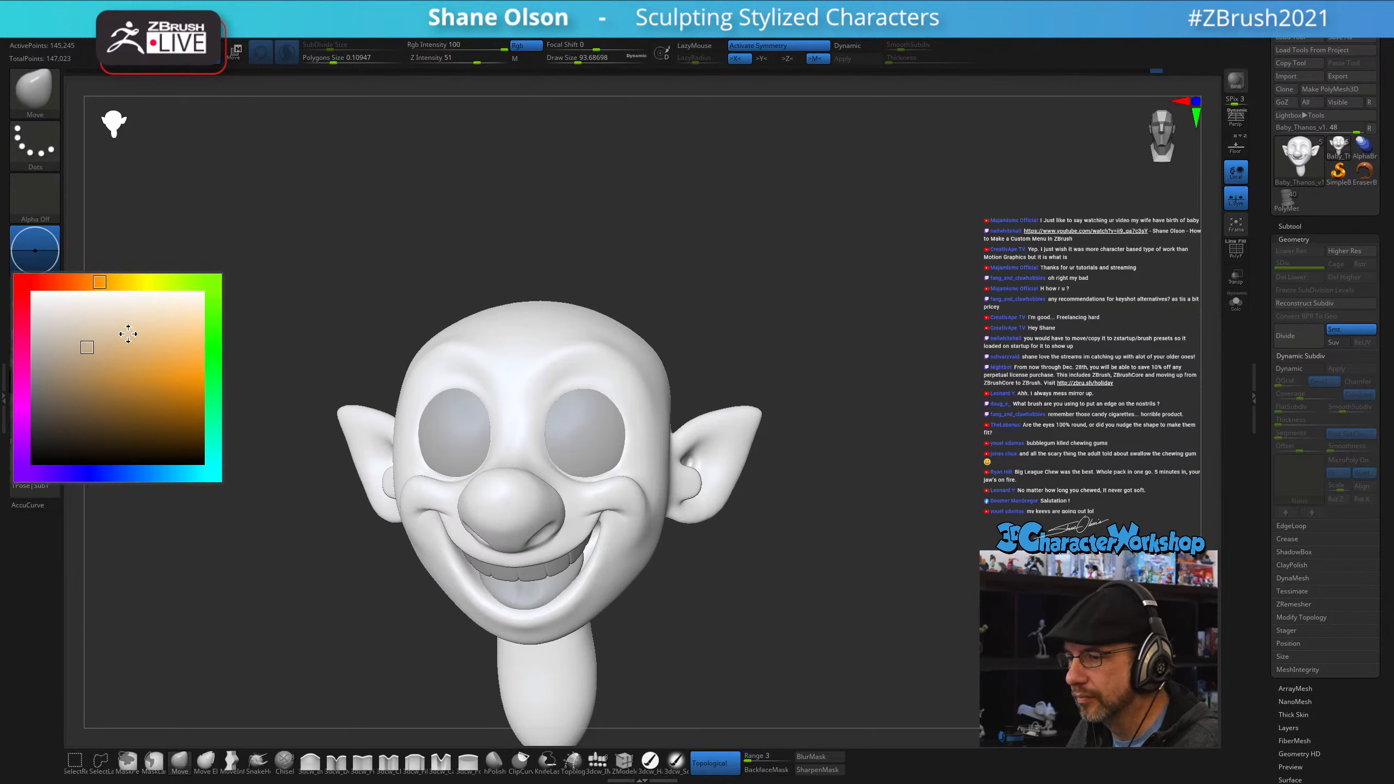
left_click(96, 356)
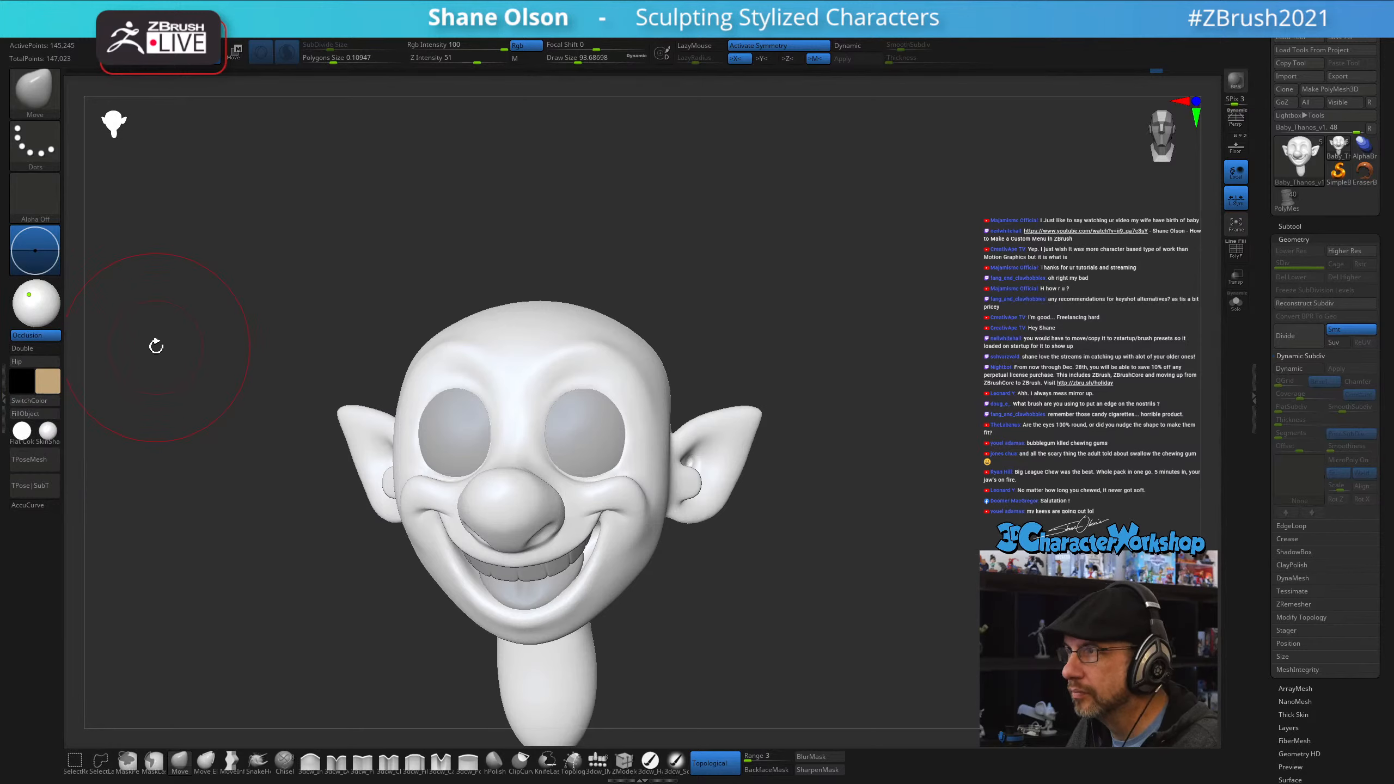
left_click(48, 383)
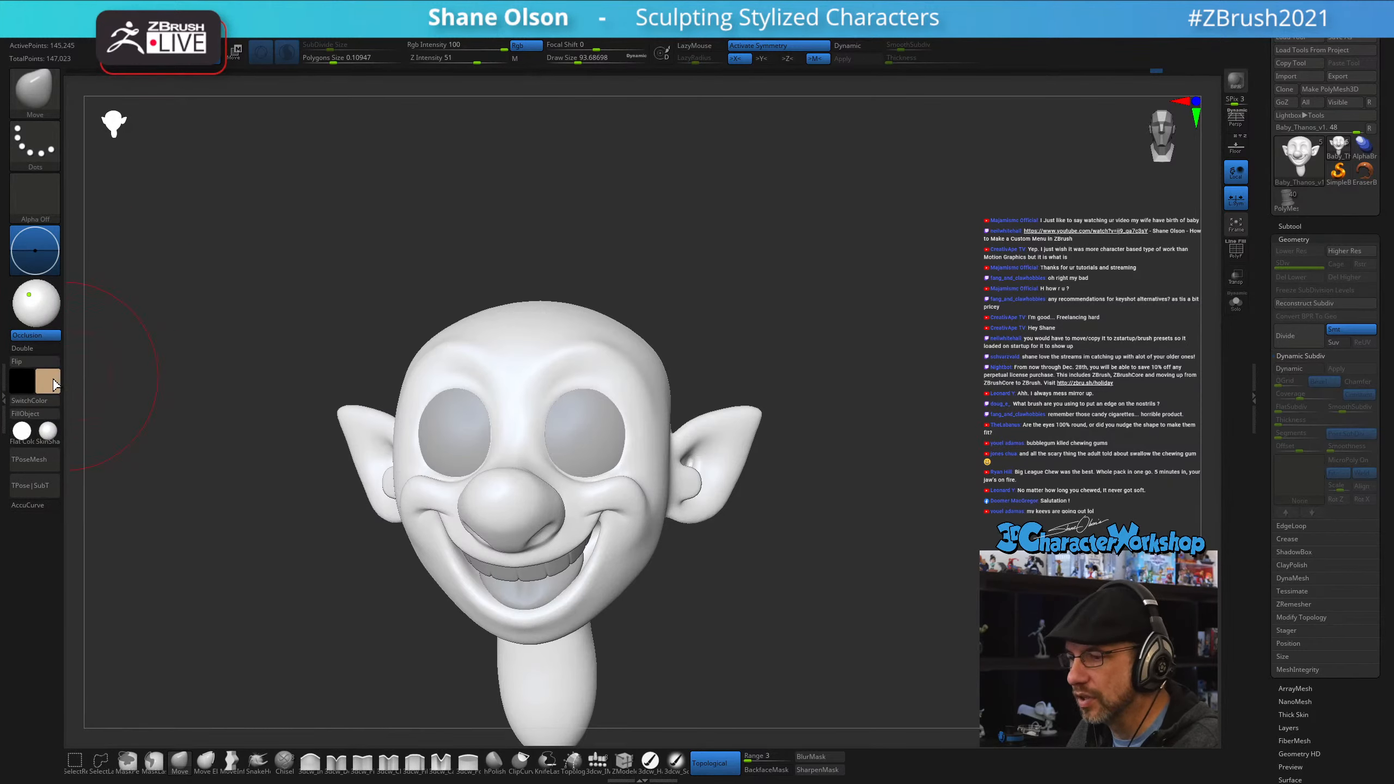
left_click(55, 383)
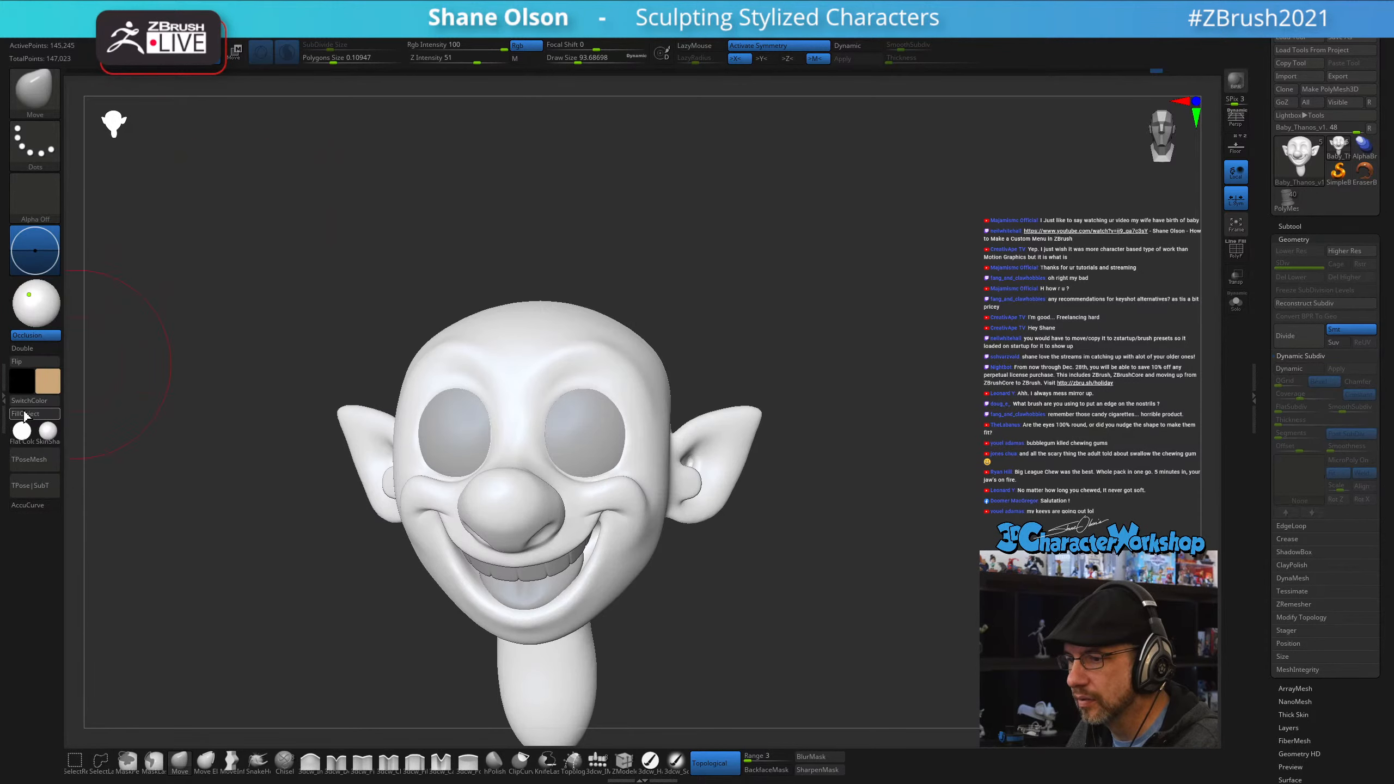
left_click_drag(235, 260, 274, 245, "alt")
left_click_drag(367, 206, 368, 374, "alt")
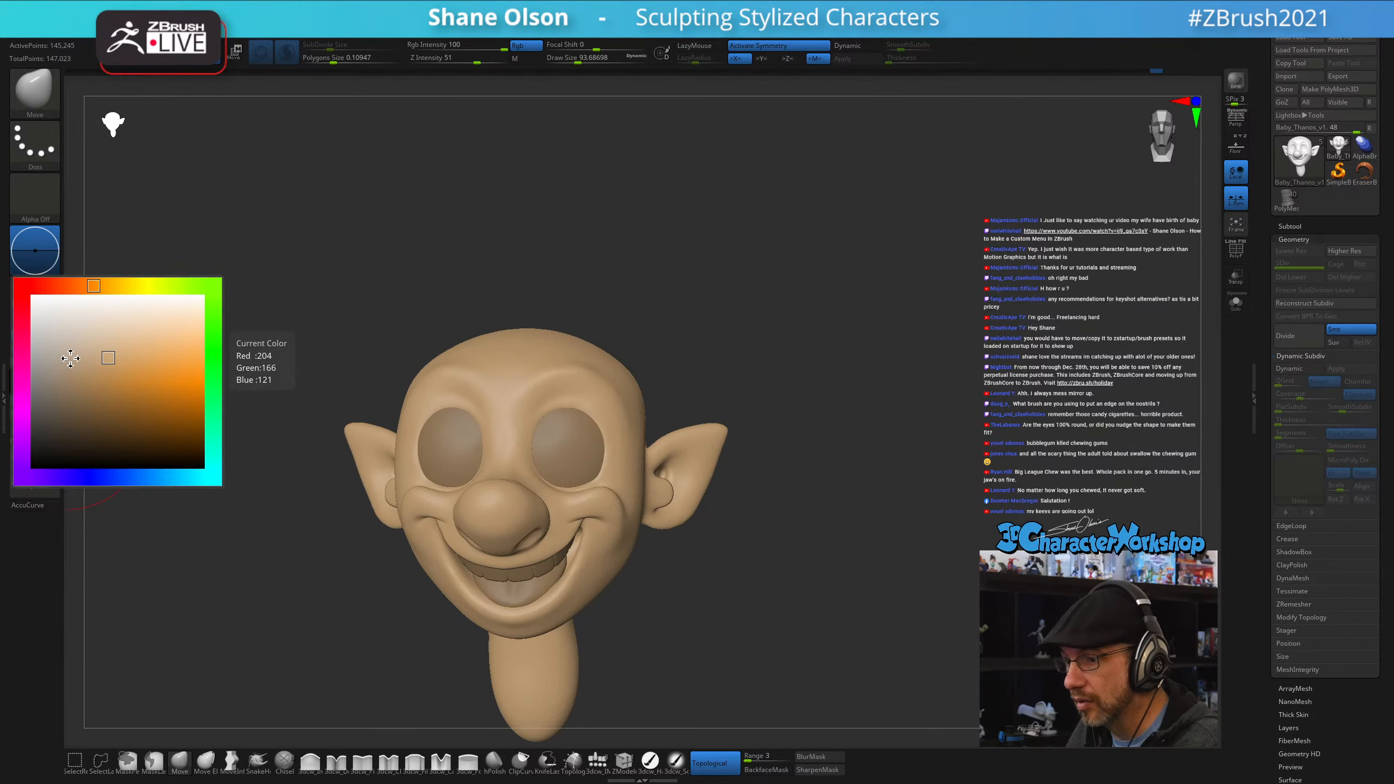
left_click_drag(303, 236, 249, 289)
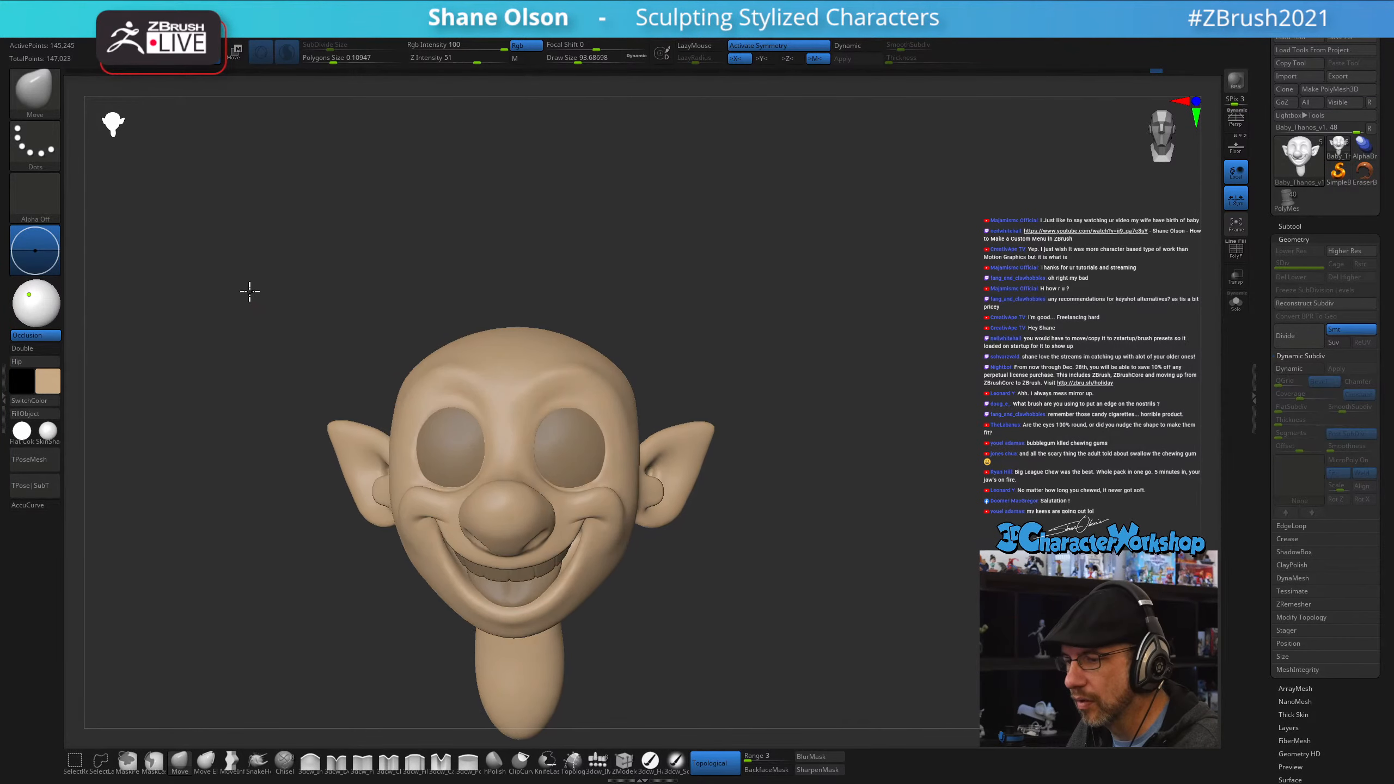
- Fill the head with the active skin tan color
left_click(48, 418)
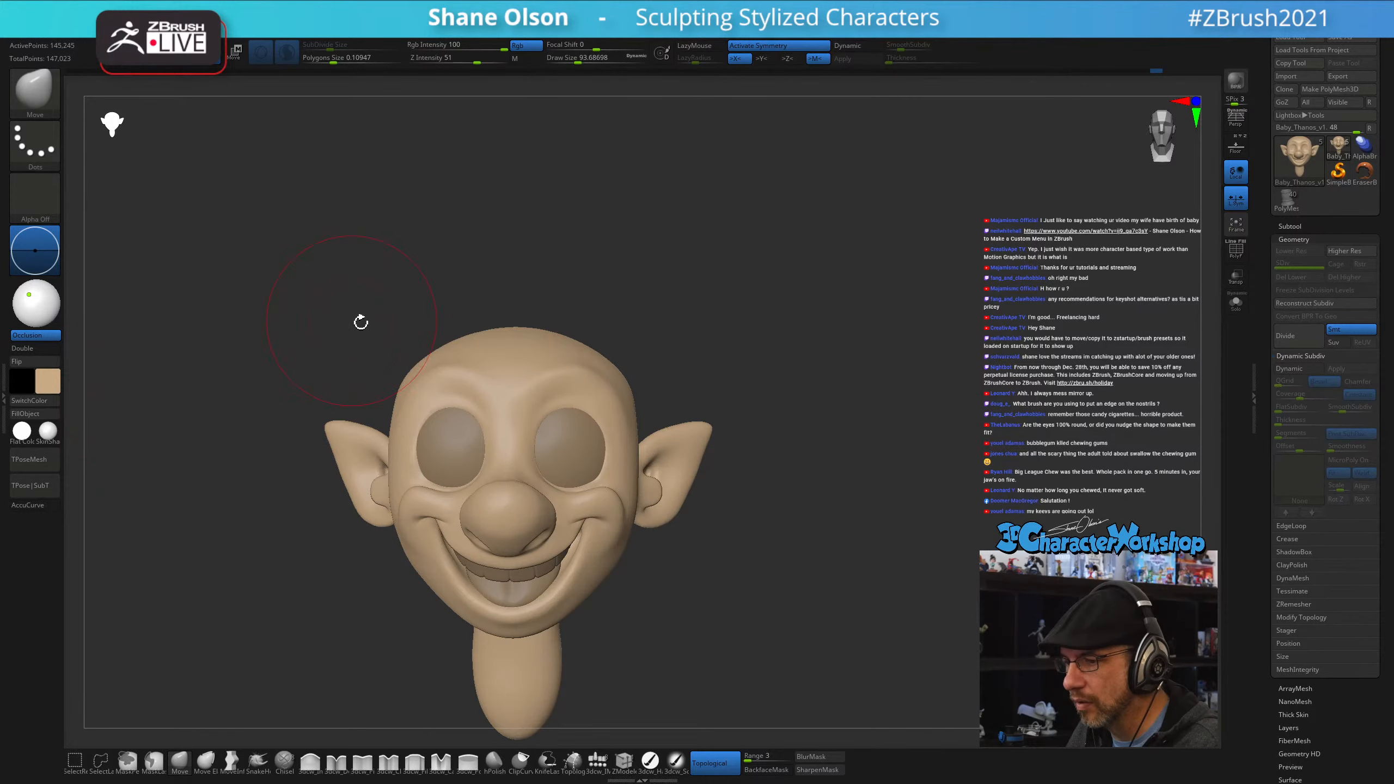
key("shift+f")
key("shift+f")
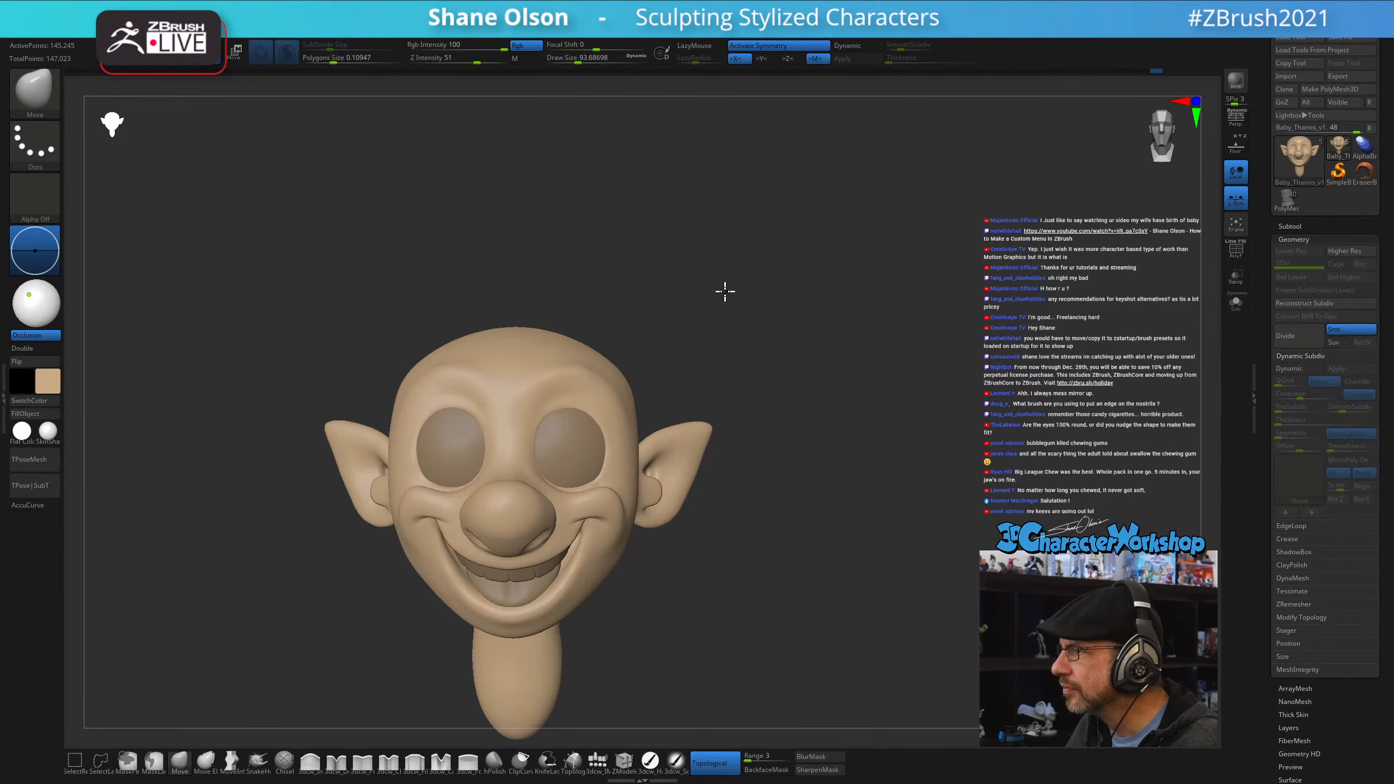
mouse_move(725, 291)
left_mouse_down()
mouse_move(787, 306)
mouse_move(862, 296)
mouse_move(825, 303)
mouse_move(835, 290)
left_mouse_up()
- Set the Move brush to a draw size of about 65 and smooth the temple area beside the outer eye sockets
key("s")
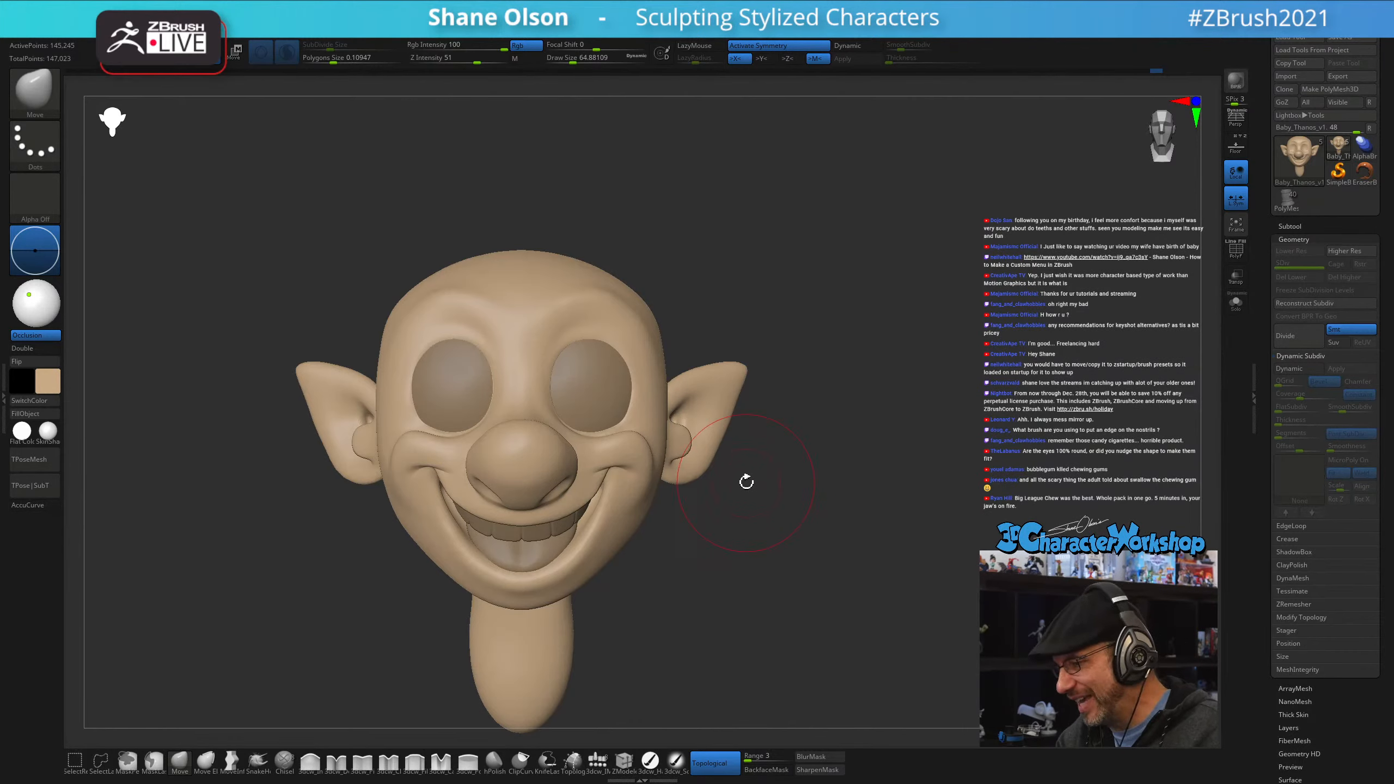
left_click_drag(612, 574, 585, 575)
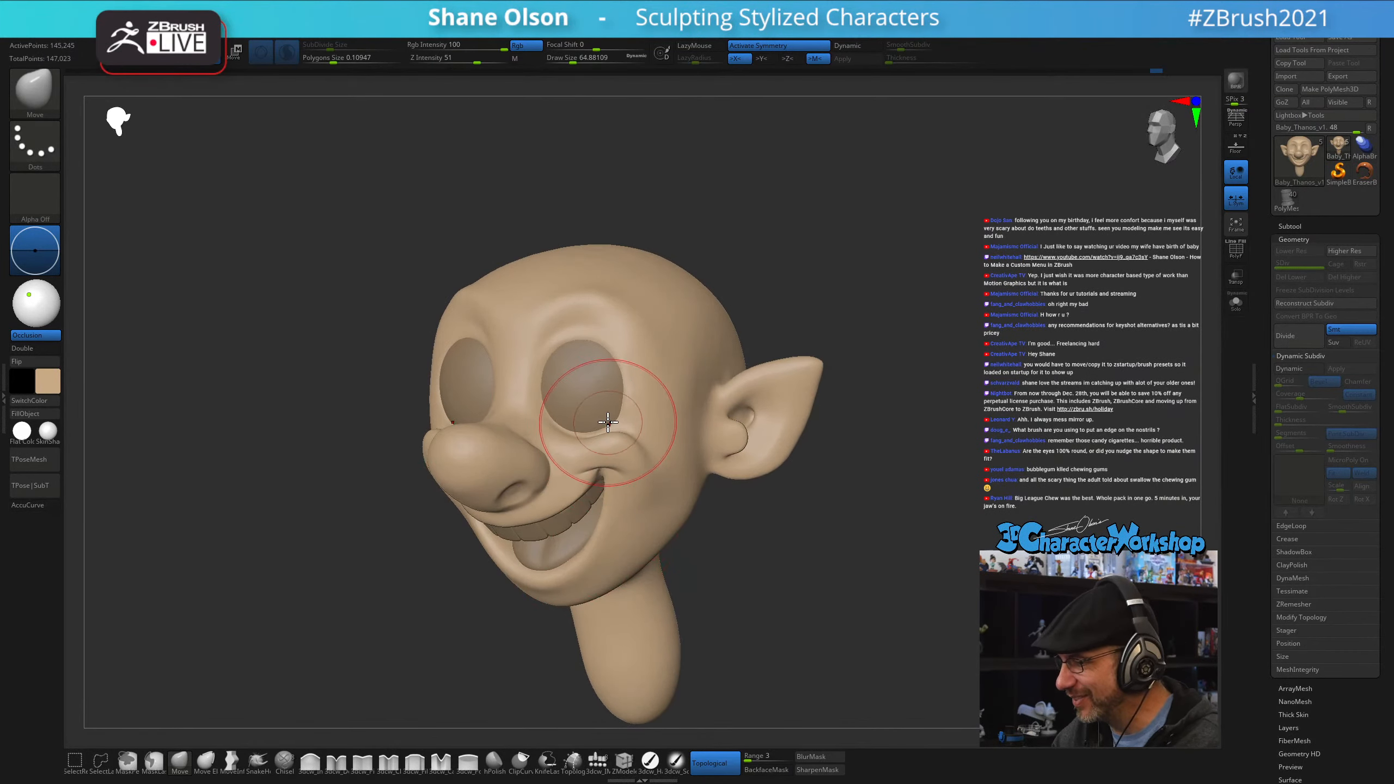
right_click_drag(616, 472, 632, 474)
right_click_drag(411, 387, 422, 382)
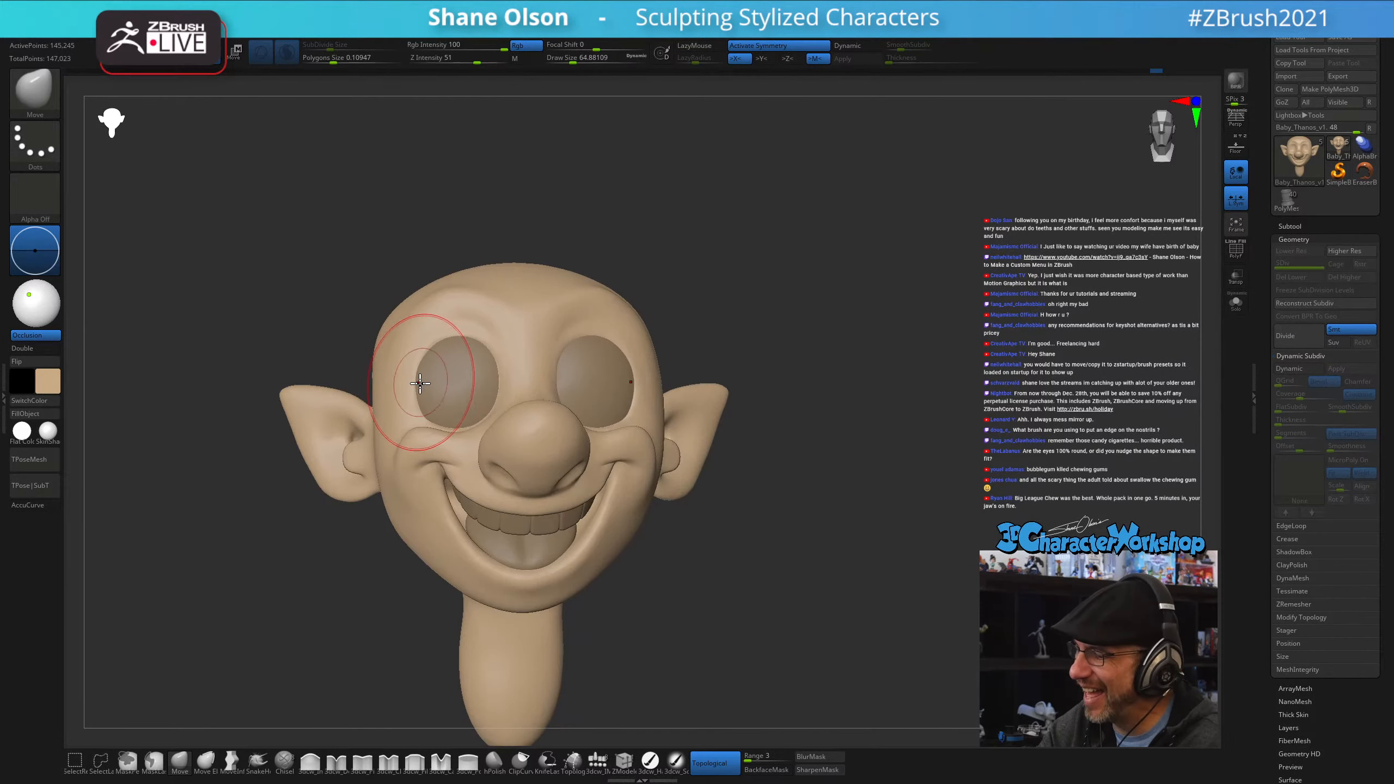
left_click_drag(411, 380, 402, 371, "shift")
right_click_drag(401, 374, 398, 395)
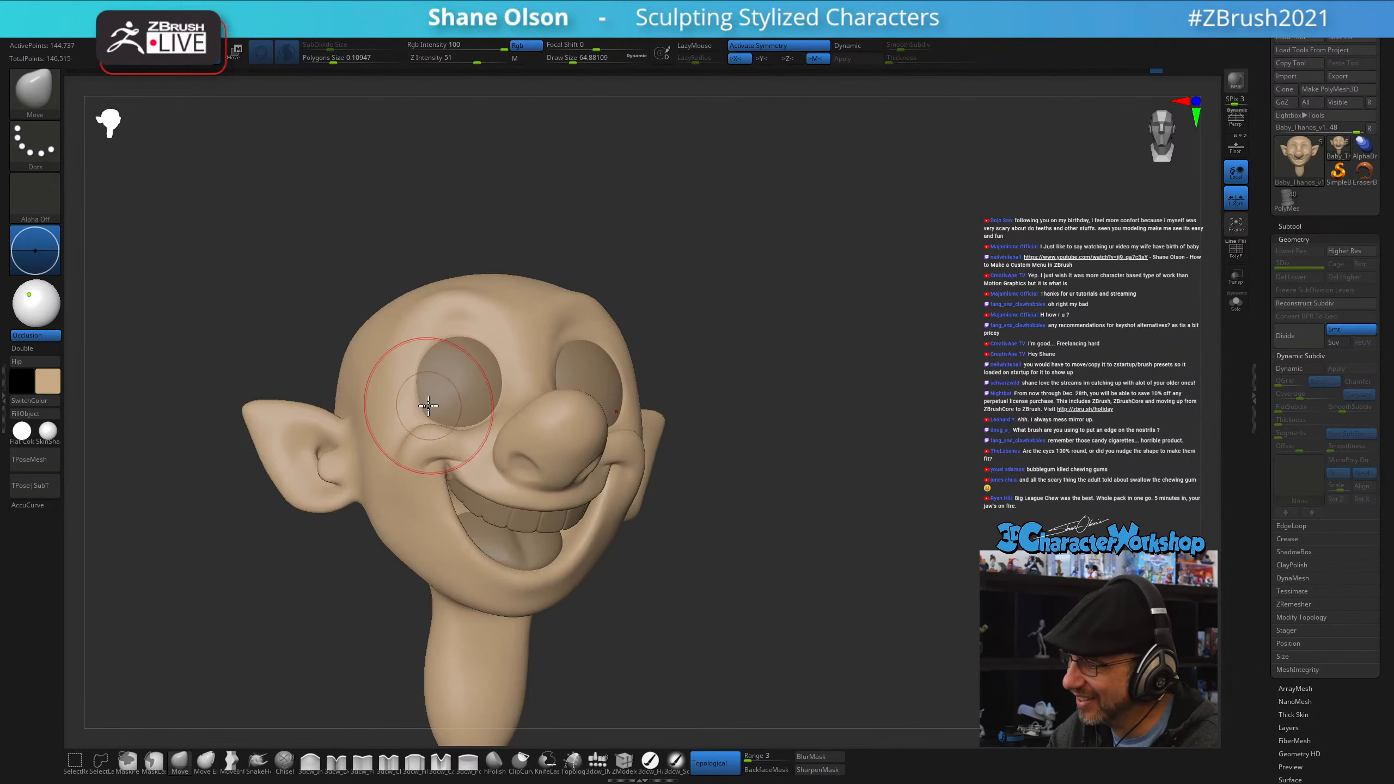
- Reshape the side of the head between the eye and ear with the Move brush at a draw size of about 101
right_click_drag(753, 391, 762, 386)
key("s")
left_click_drag(769, 356, 775, 357)
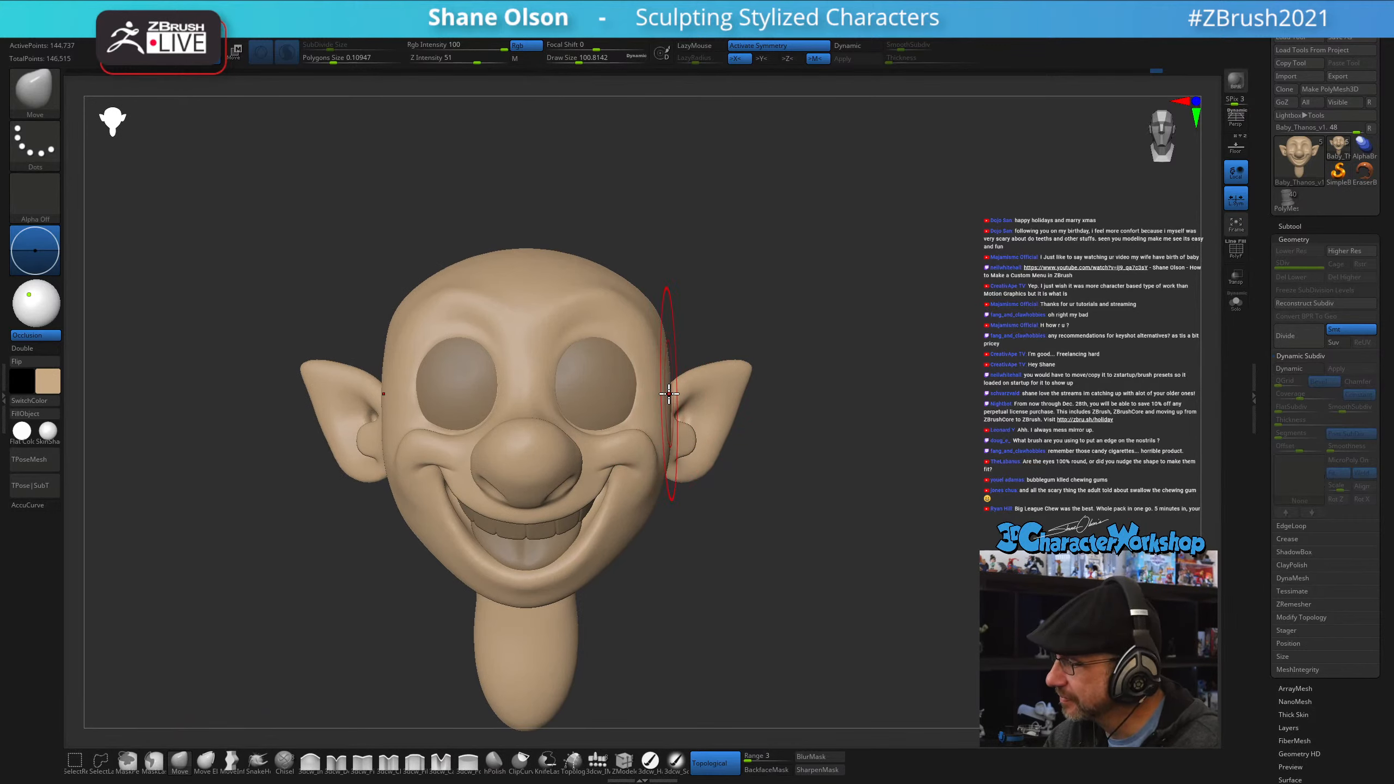
right_click_drag(663, 389, 658, 397)
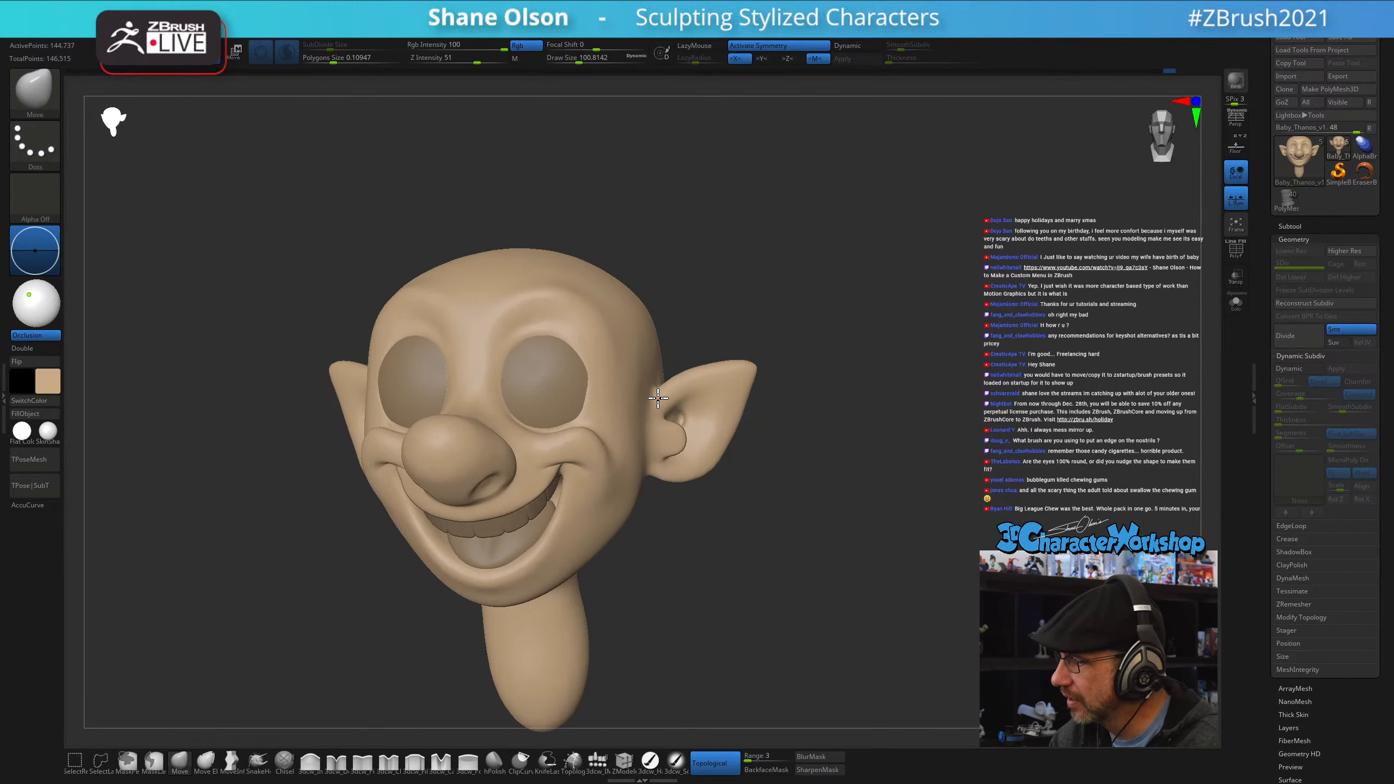
- Examine the head's overall shape from the front and three-quarter views, and reduce the draw size to about 54
key("s")
left_click_drag(746, 378, 750, 378)
mouse_move(746, 420)
right_mouse_down()
mouse_move(739, 396)
mouse_move(763, 394)
mouse_move(735, 422)
right_mouse_up()
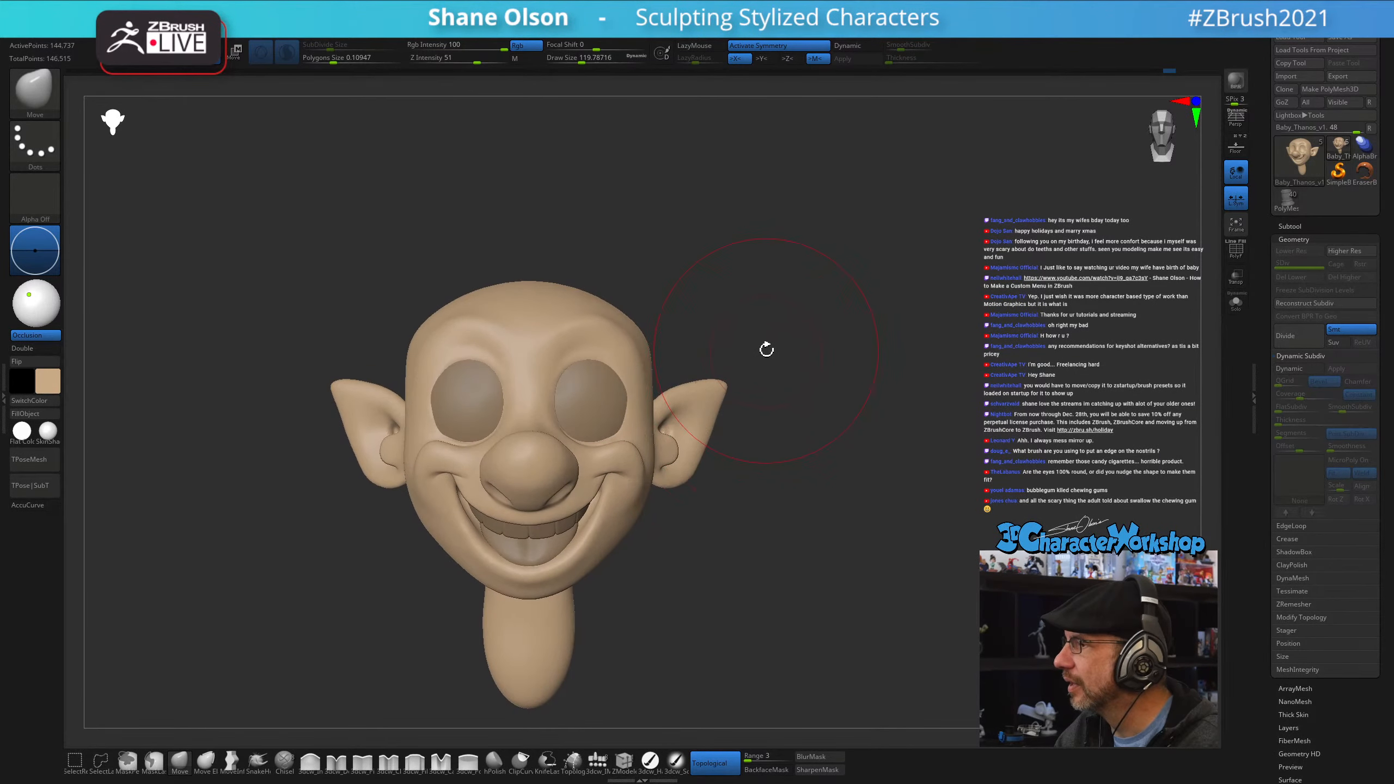
key("s")
left_click_drag(767, 350, 761, 352)
mouse_move(750, 358)
right_mouse_down()
mouse_move(585, 373)
mouse_move(610, 345)
mouse_move(589, 346)
right_mouse_up()
key("s")
left_click_drag(590, 351, 574, 346)
key("s")
right_click_drag(588, 333, 696, 442)
right_click_drag(718, 503, 696, 500)
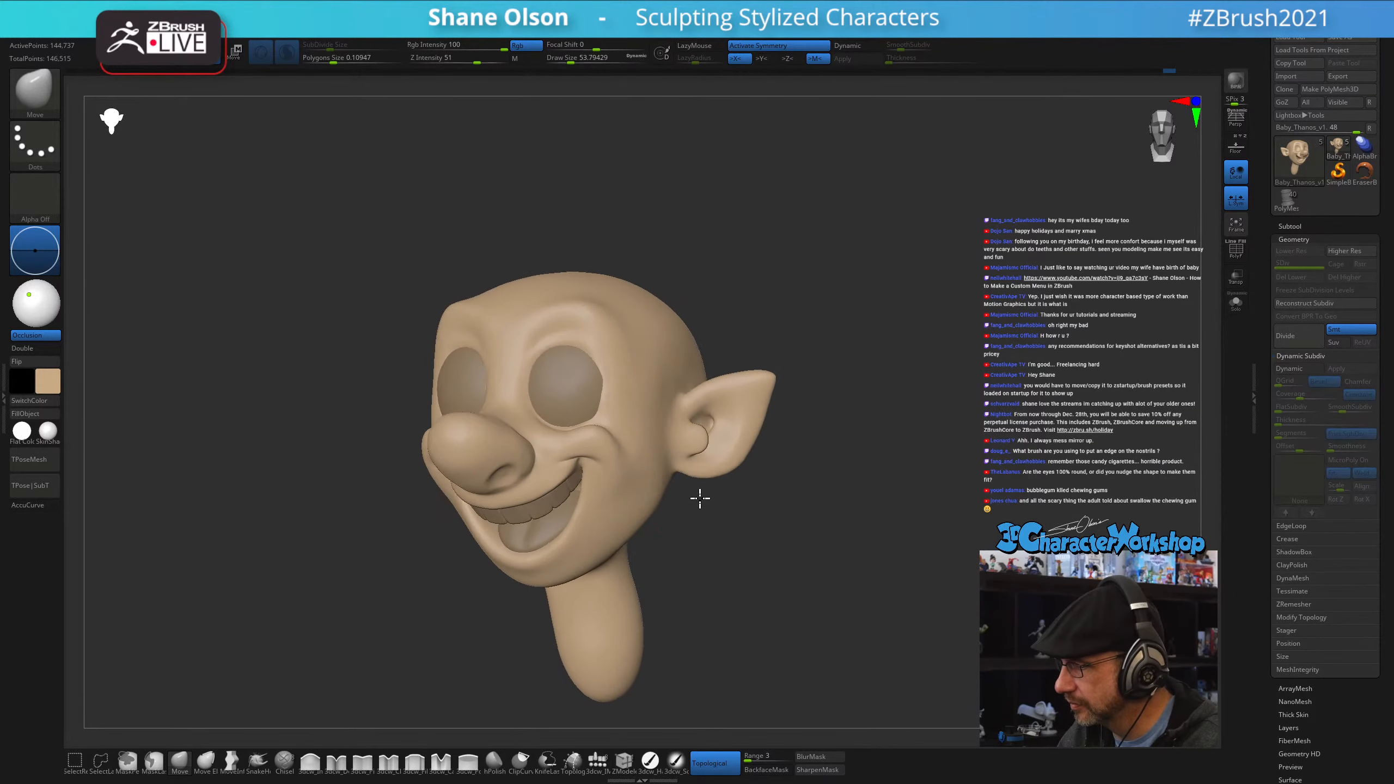
- Select the eyeballs, choose a near-white color, switch to a 3dcw paint brush and fill the eyes with it
left_click(568, 395, "alt")
left_click(48, 385)
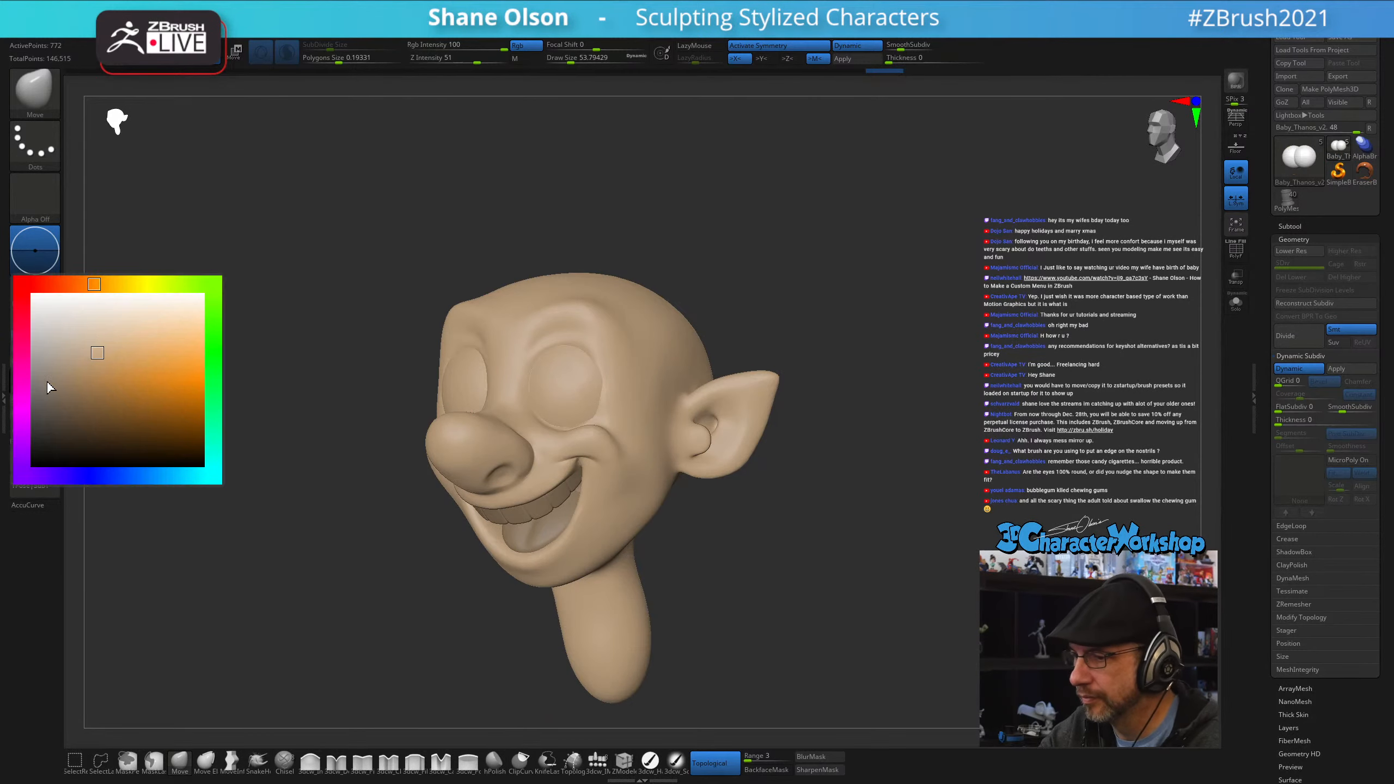
left_click_drag(92, 341, 51, 314)
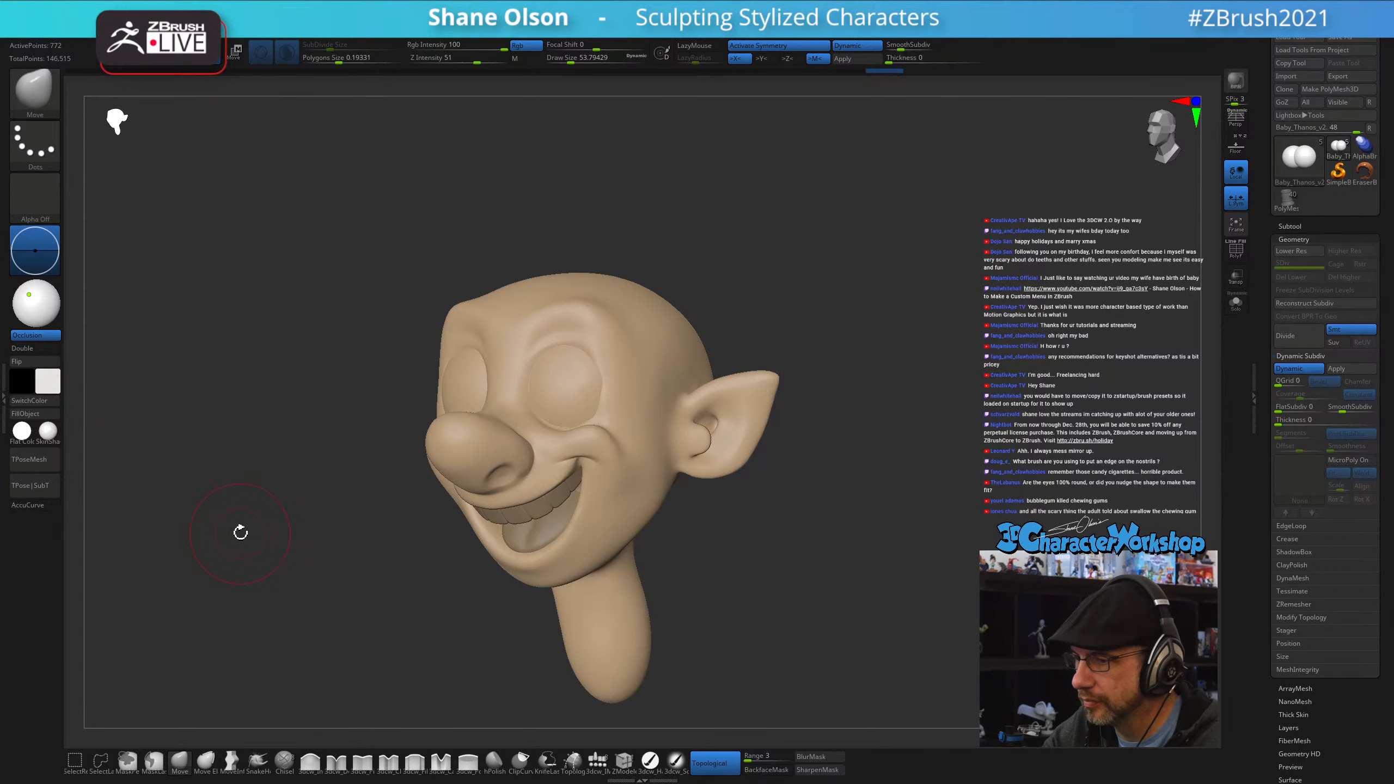
left_click(650, 761)
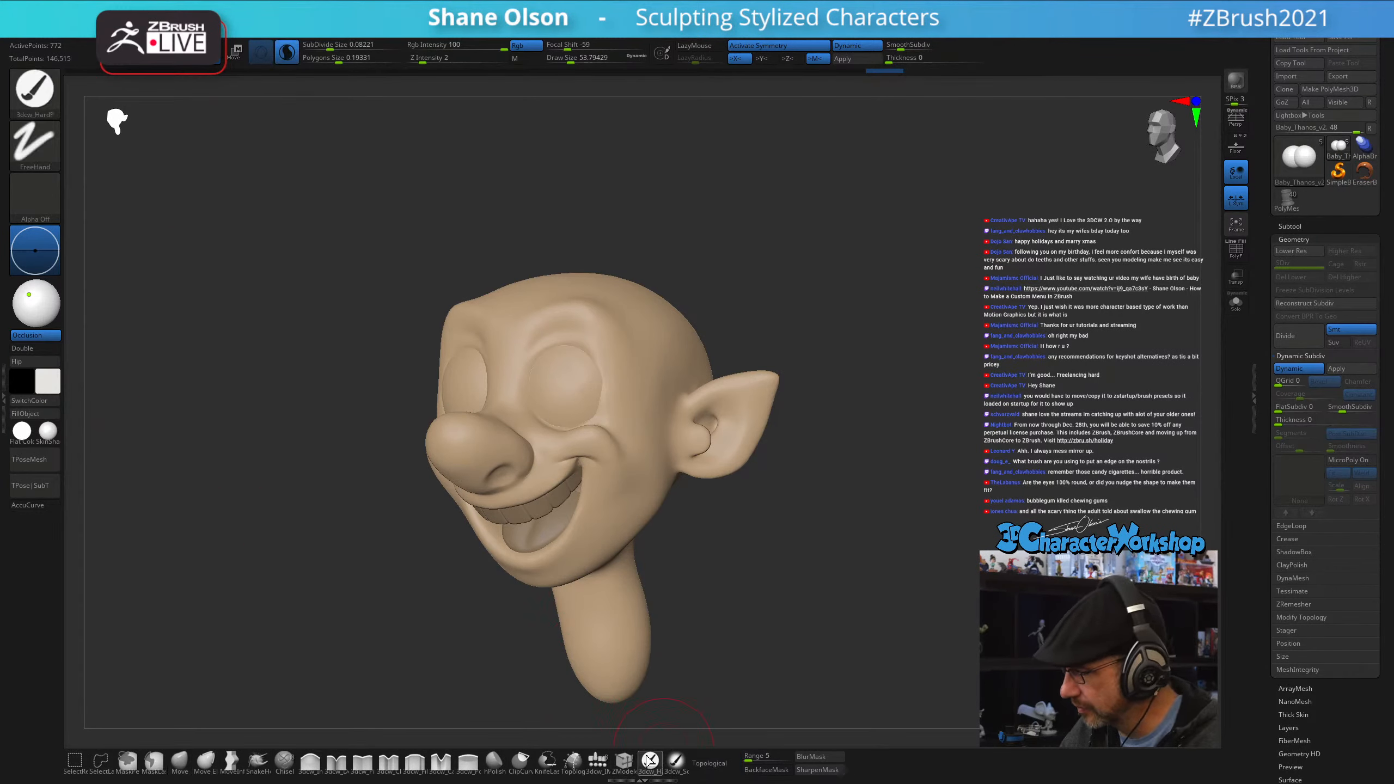
left_click(35, 414)
left_click_drag(725, 542, 722, 484)
- Select the upper teeth and fill them with the same near-white color
left_click(631, 521, "alt")
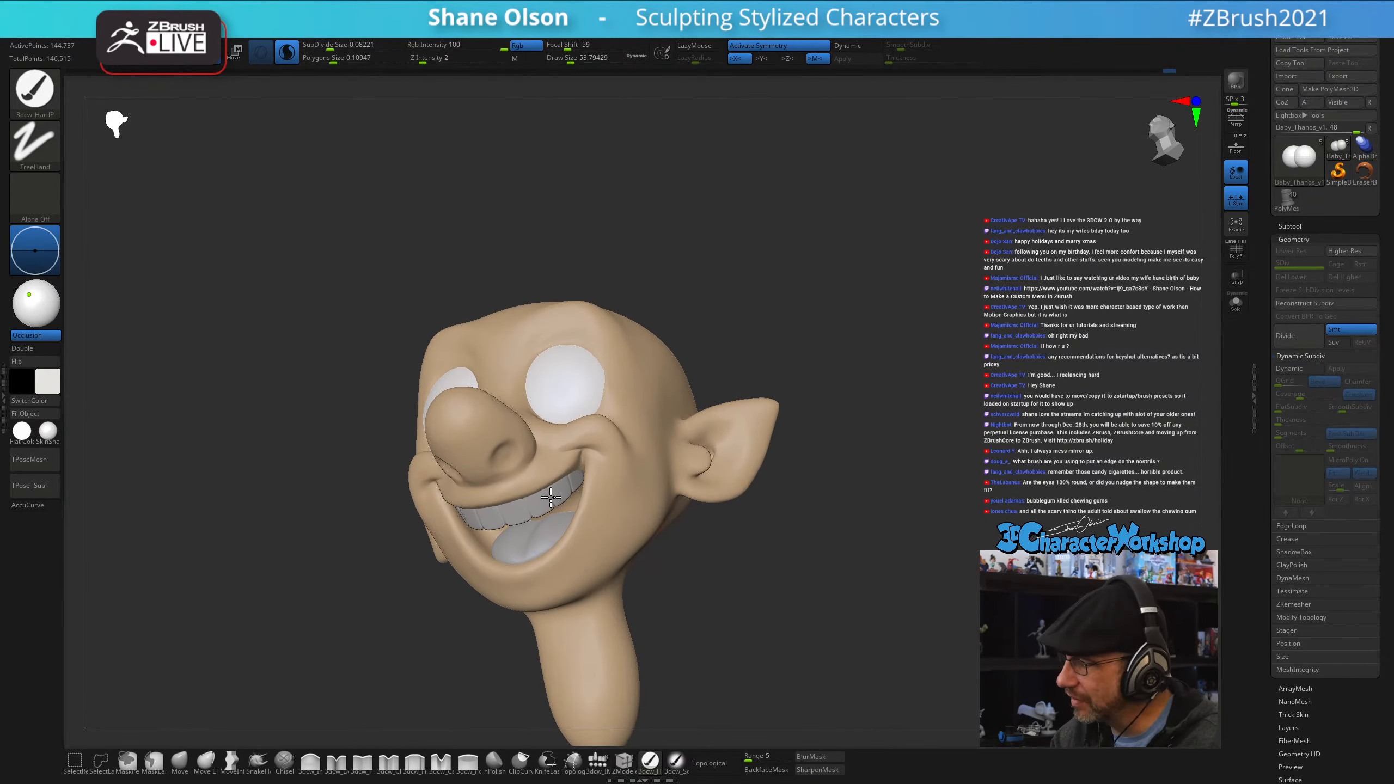
left_click(527, 497, "alt")
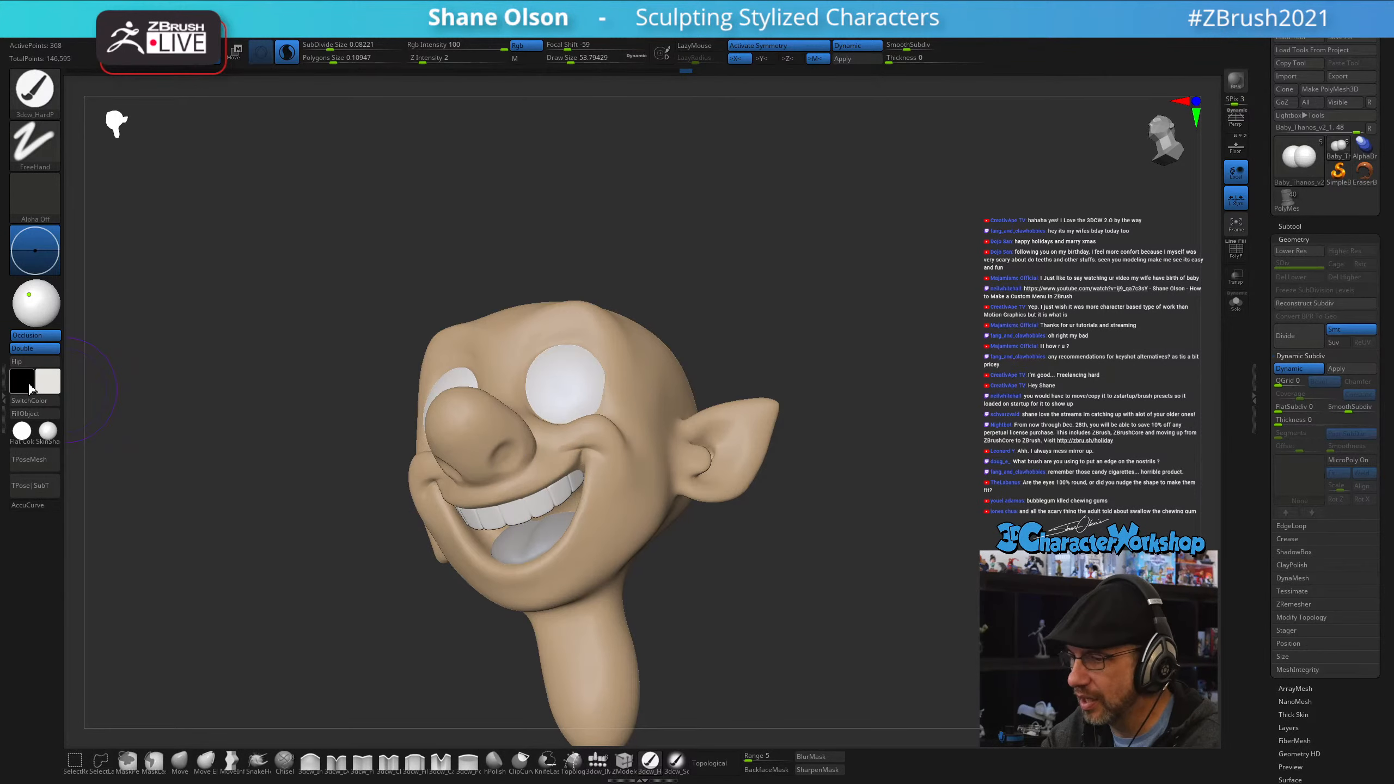
left_click_drag(280, 669, 730, 559)
- Select the tongue, sample the skin tan, shift it to a salmon pink and fill the tongue
left_click(556, 520, "alt")
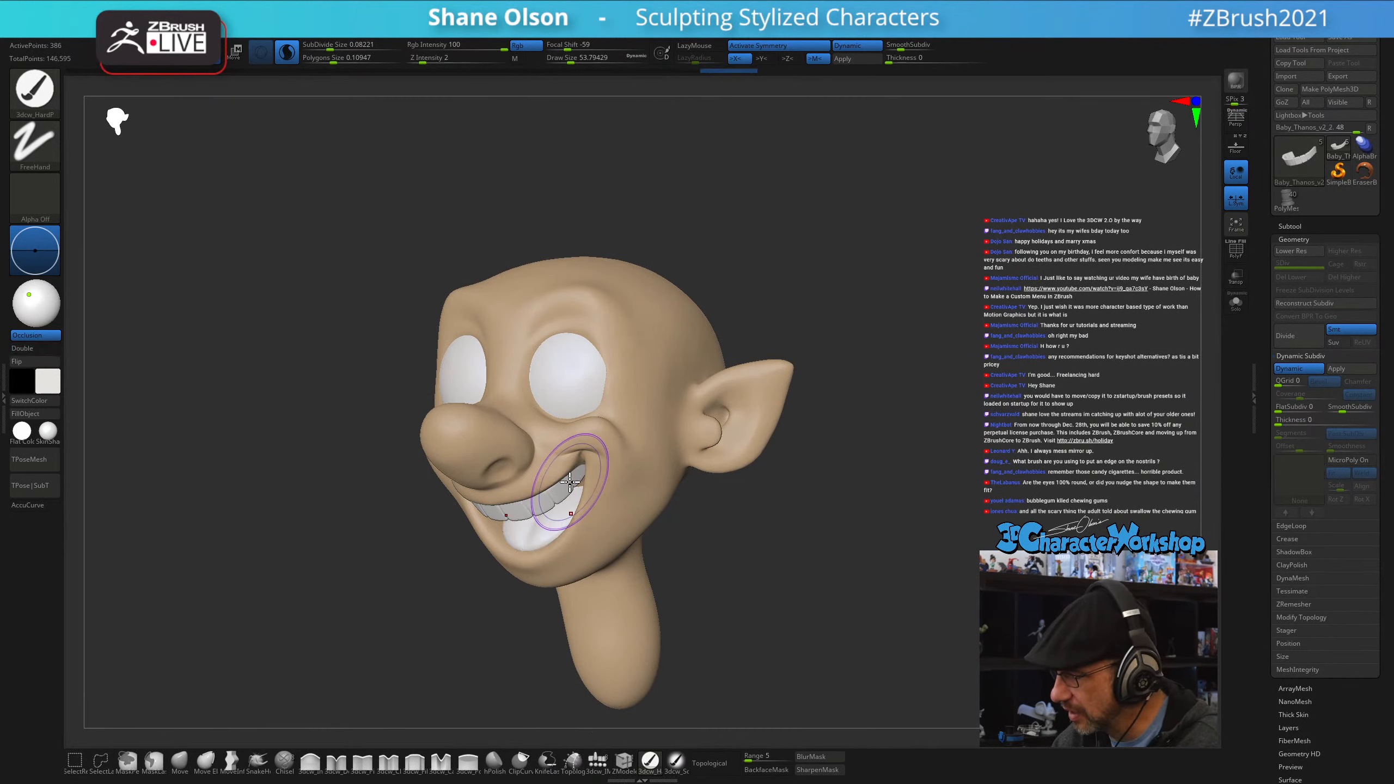
key("c")
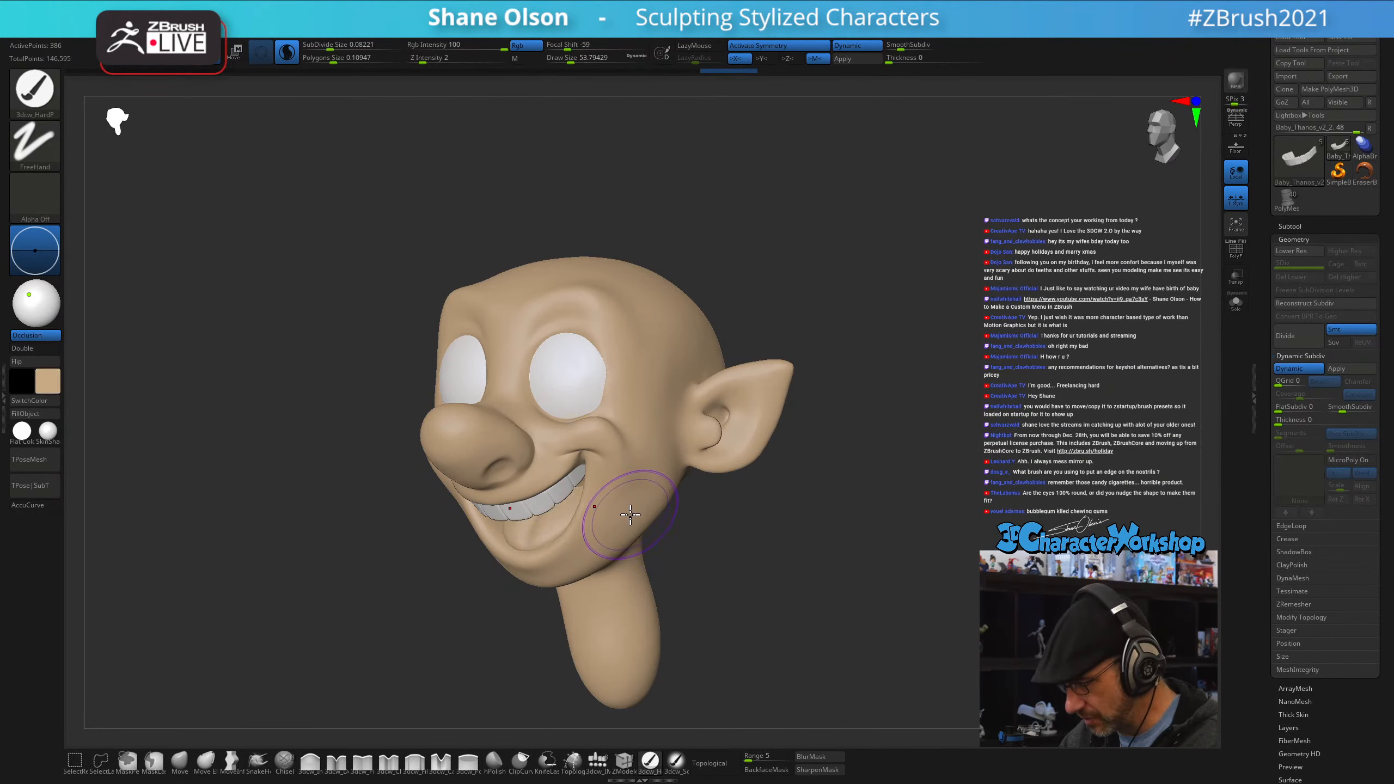
left_click(48, 384)
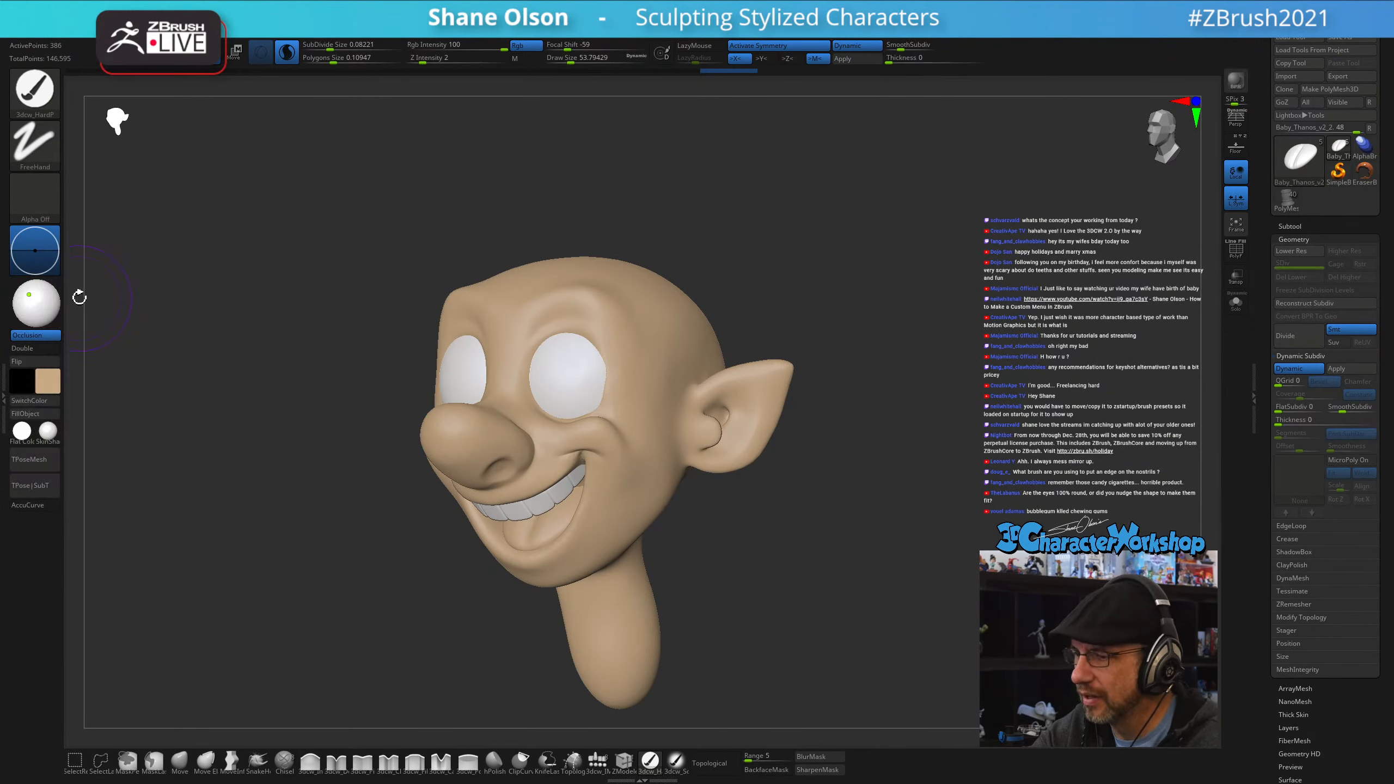
left_click(52, 385)
left_click_drag(92, 278, 50, 280)
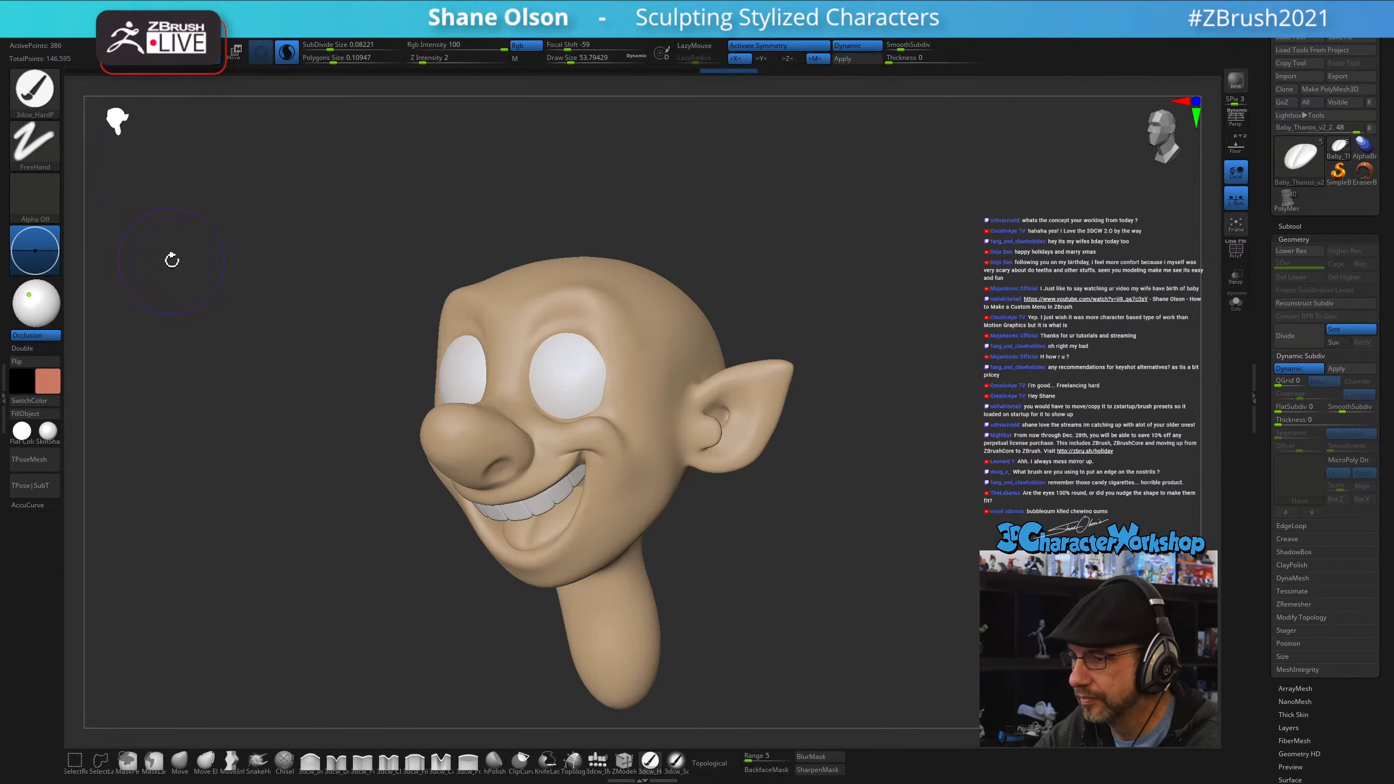
left_click(55, 415)
left_click_drag(678, 603, 812, 465)
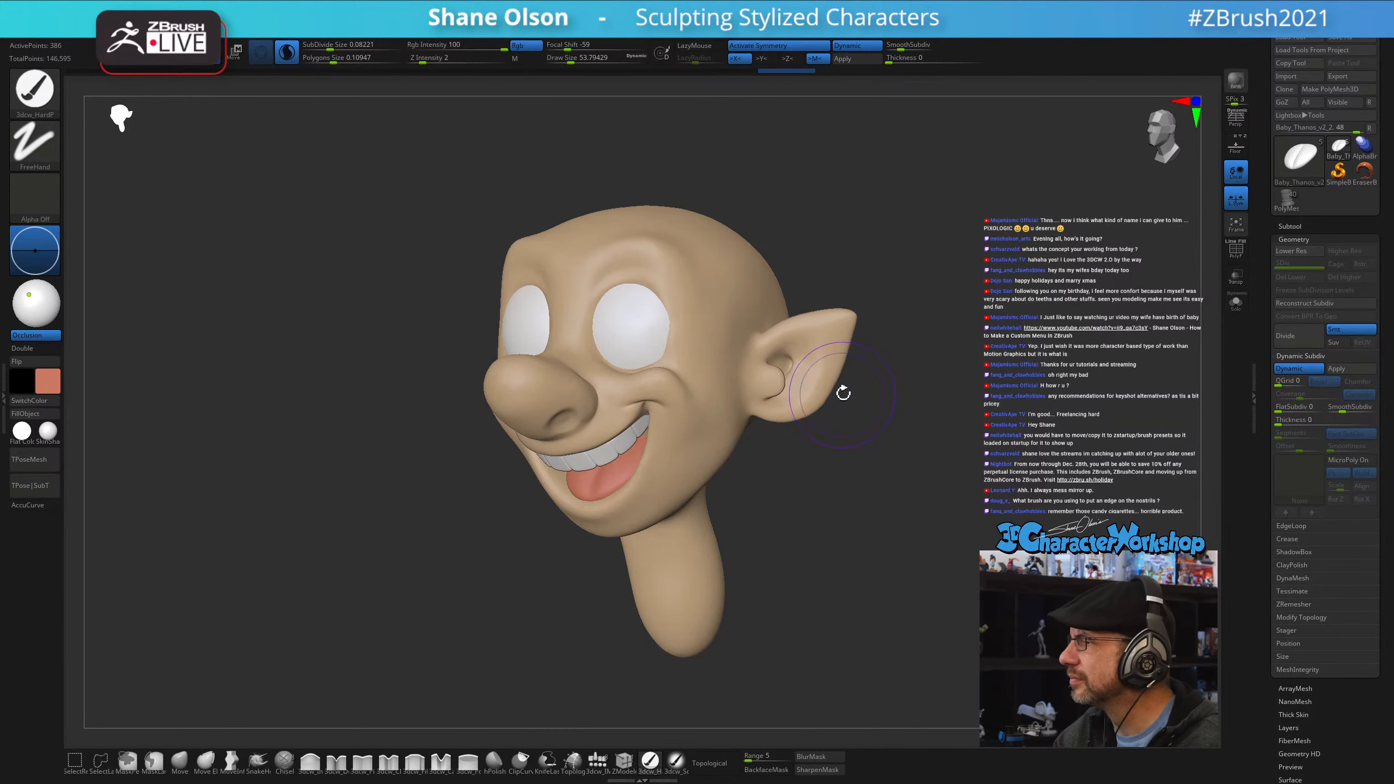
- Reselect the head, adjust the outer eye socket edge with the Move brush at a draw size of about 33, and smooth it
left_click_drag(843, 393, 772, 529)
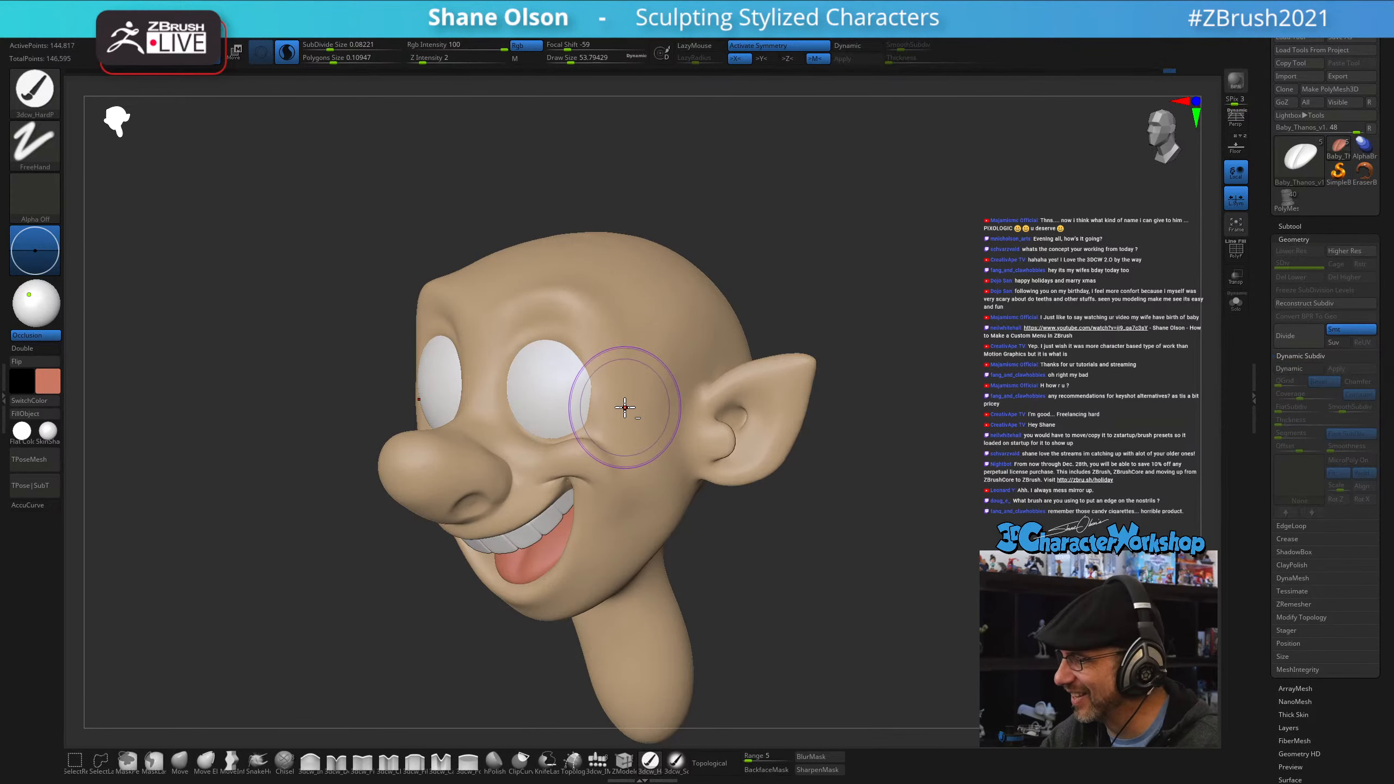
left_click(179, 761)
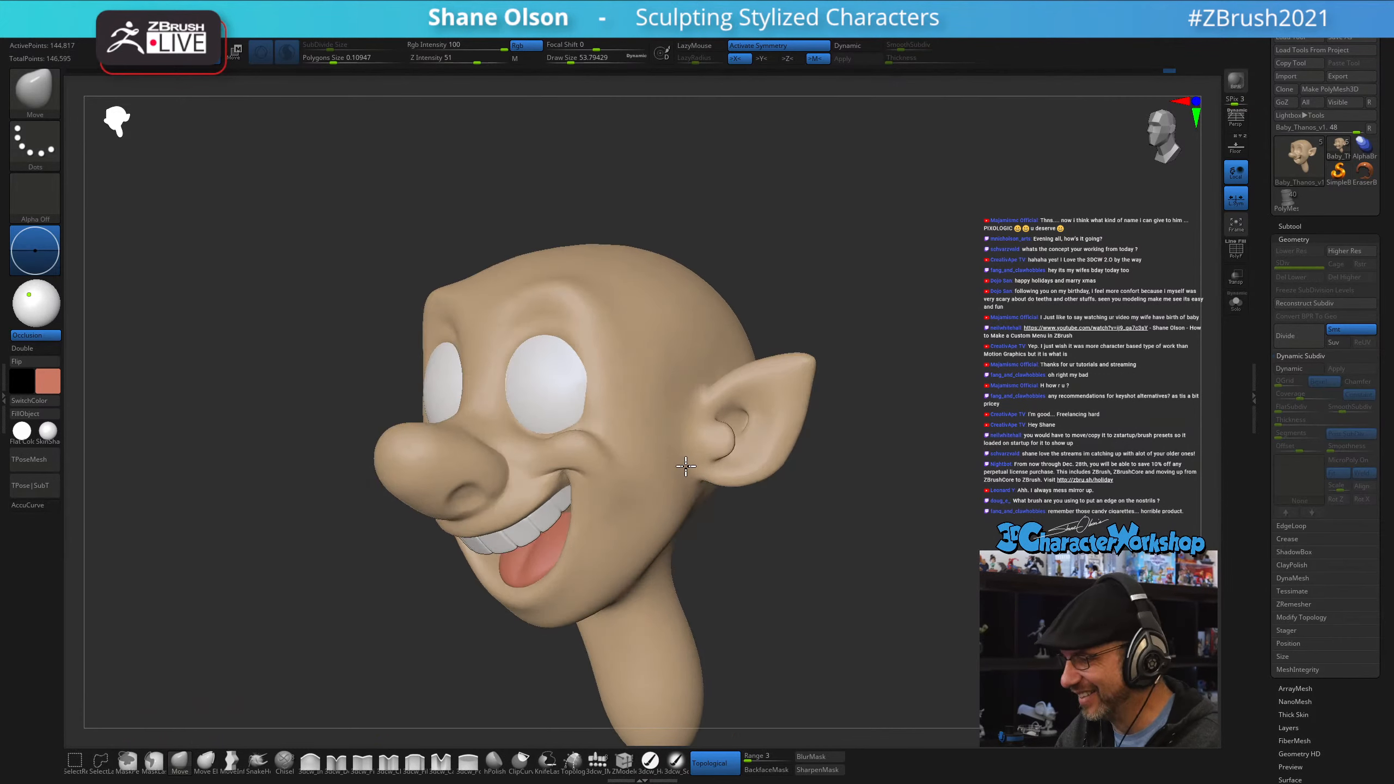
right_click_drag(685, 466, 663, 467)
key("s")
left_click_drag(604, 399, 571, 404)
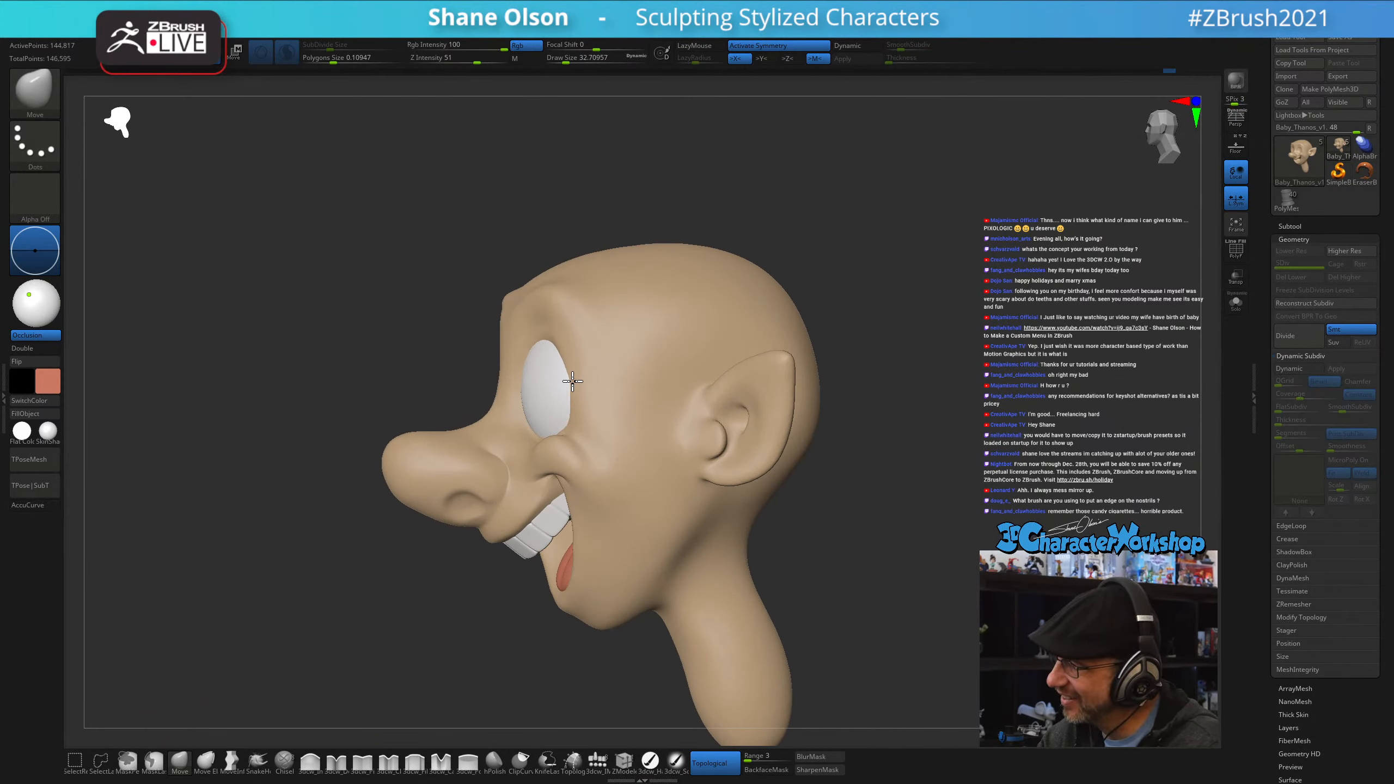
right_click_drag(601, 388, 657, 377)
left_click_drag(568, 375, 576, 365, "shift")
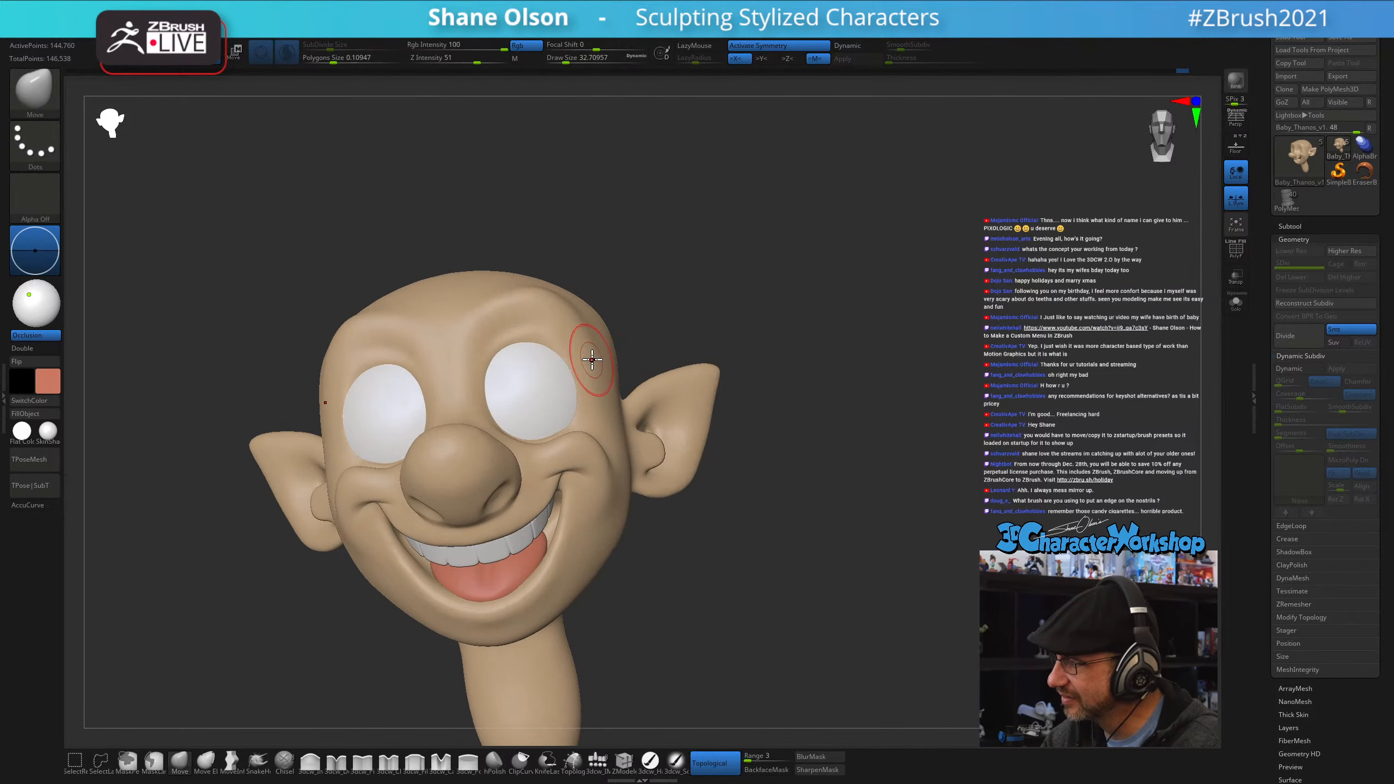
mouse_move(591, 358)
right_mouse_down()
mouse_move(607, 355)
mouse_move(591, 391)
right_mouse_up()
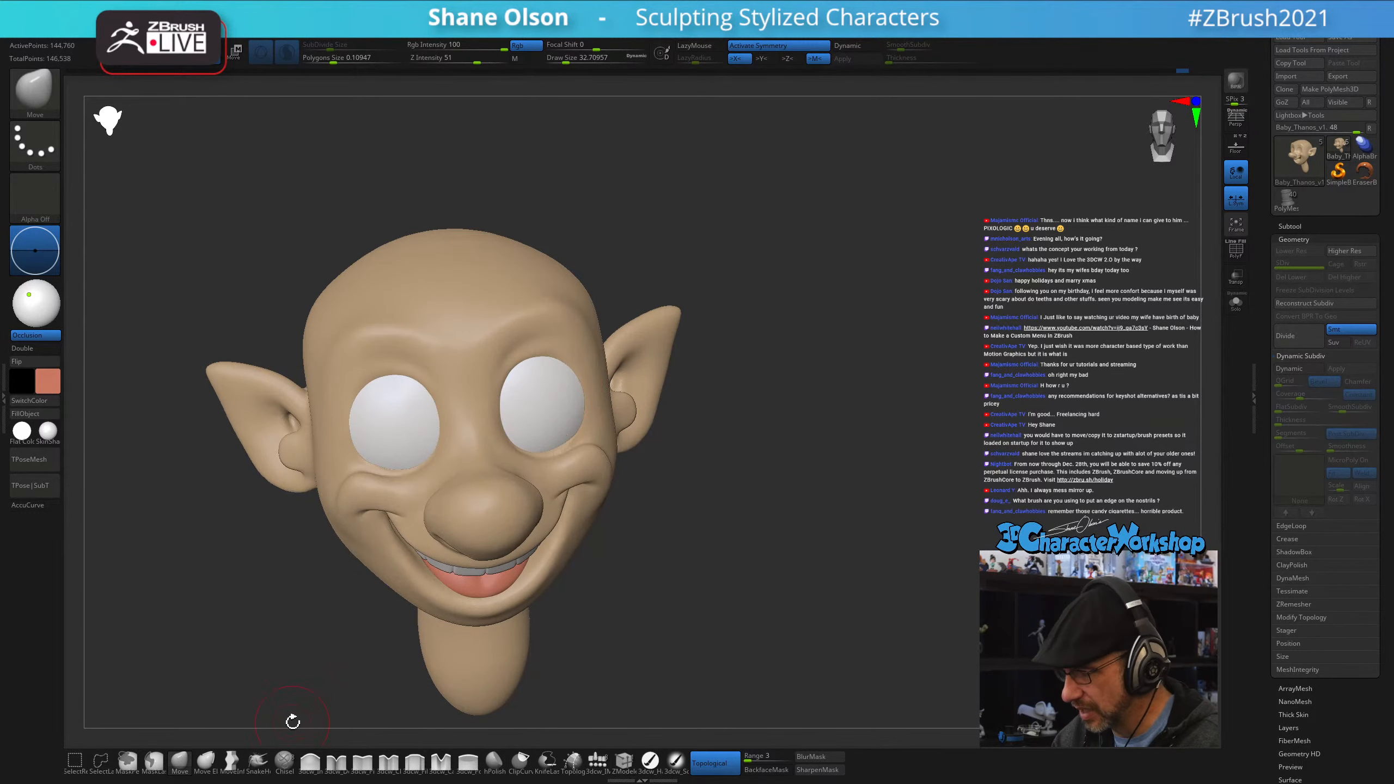
- Switch to the 3dcw detail brush at a draw size of about 22 and sculpt a crease around the inner and upper eye socket
left_click(336, 763)
key("s")
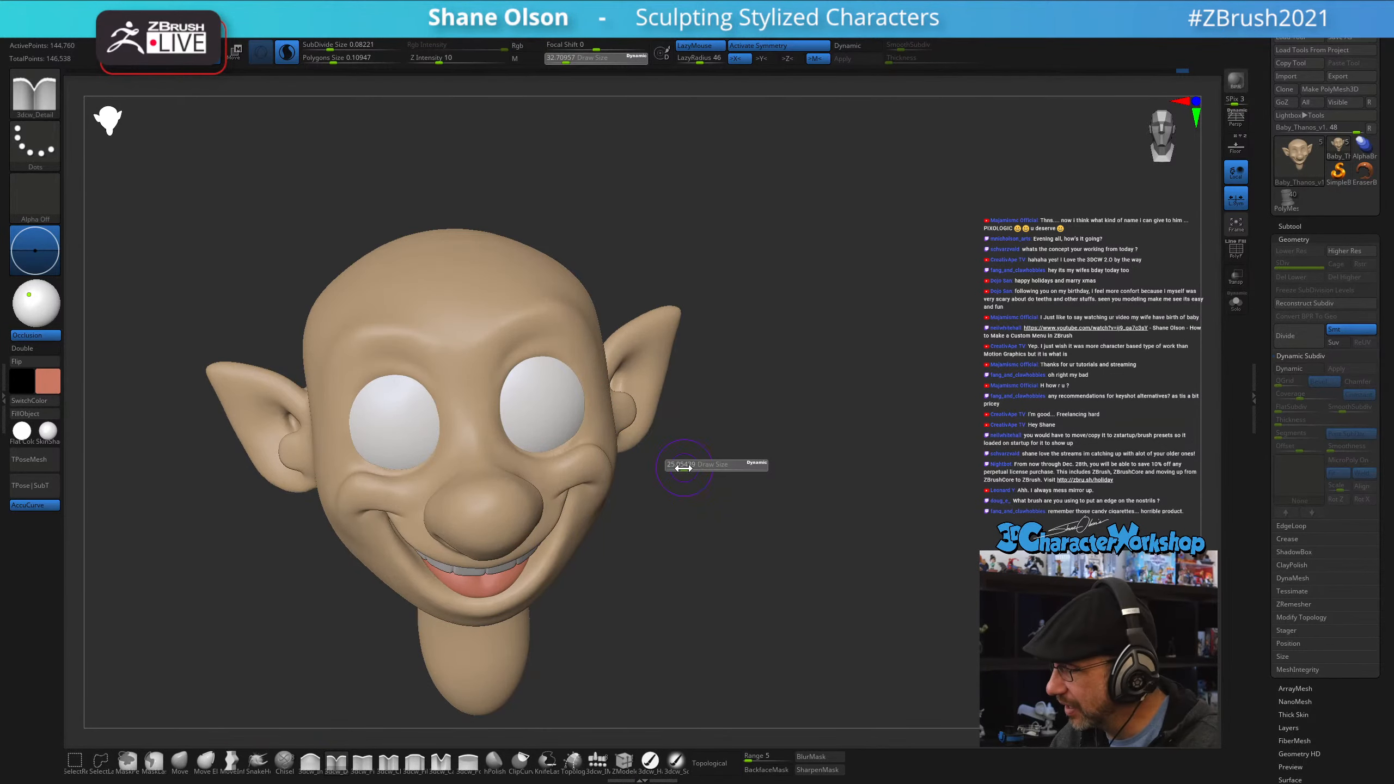
left_click_drag(681, 467, 670, 467)
mouse_move(685, 445)
right_mouse_down("ctrl")
mouse_move(647, 505)
mouse_move(504, 446)
mouse_move(467, 489)
right_mouse_up("ctrl")
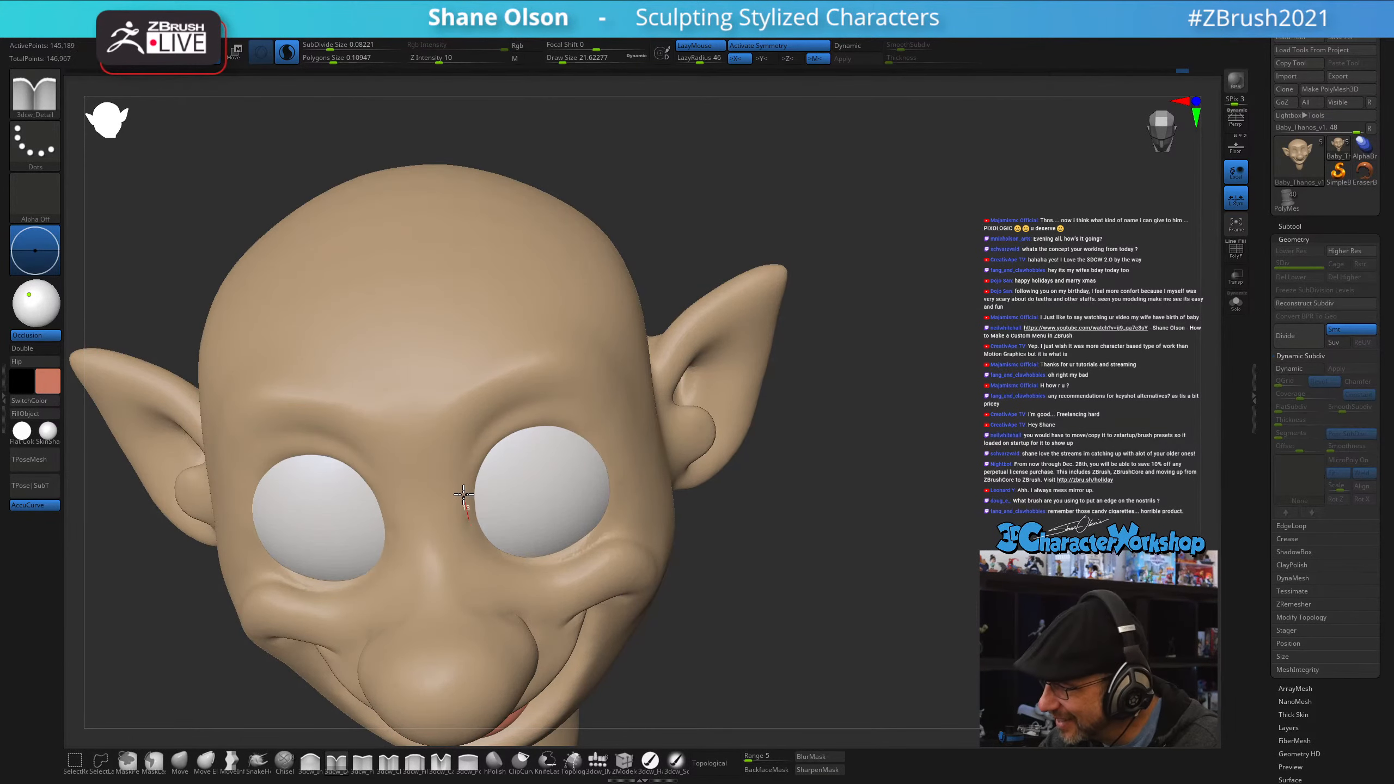
left_click_drag(486, 426, 509, 408)
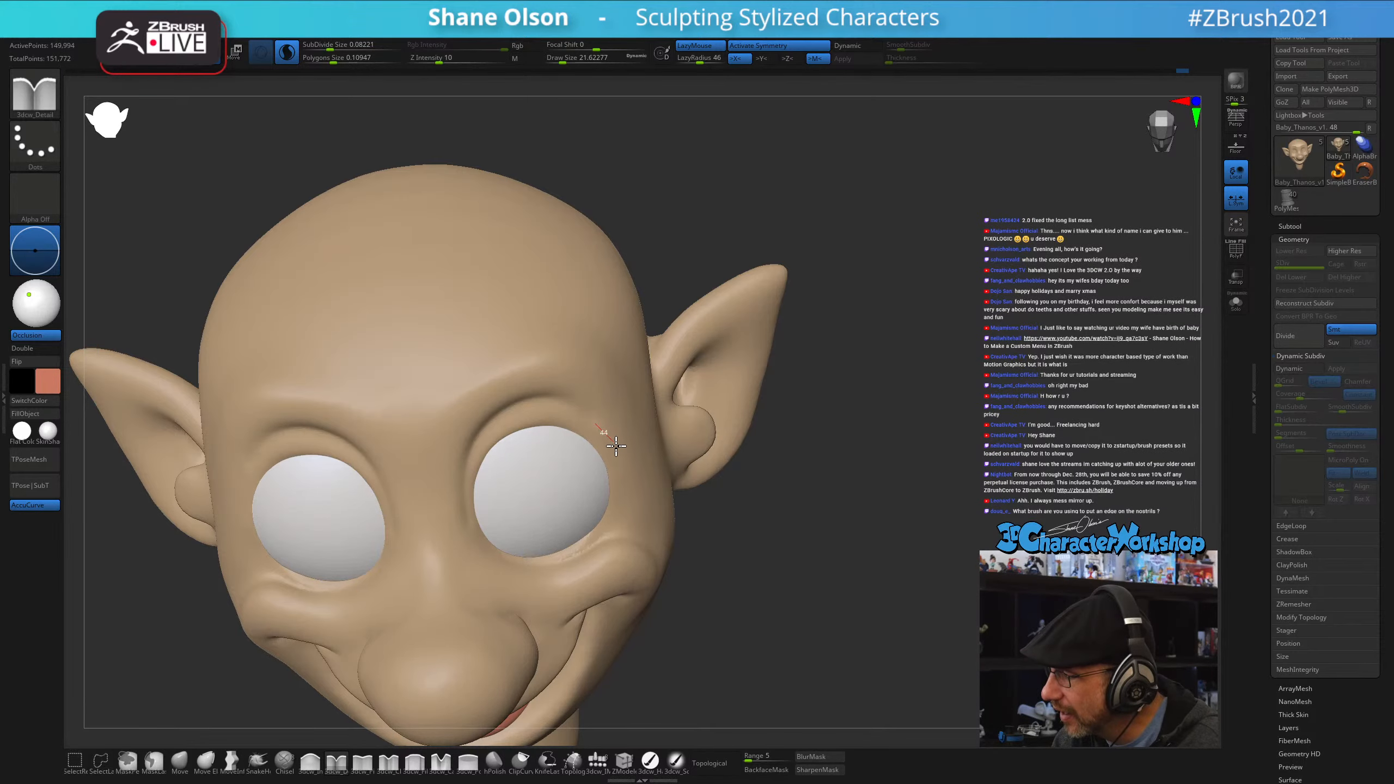
mouse_move(780, 587)
left_mouse_down()
mouse_move(835, 535)
mouse_move(949, 592)
mouse_move(930, 598)
mouse_move(890, 510)
mouse_move(925, 517)
mouse_move(782, 485)
mouse_move(824, 440)
left_mouse_up()
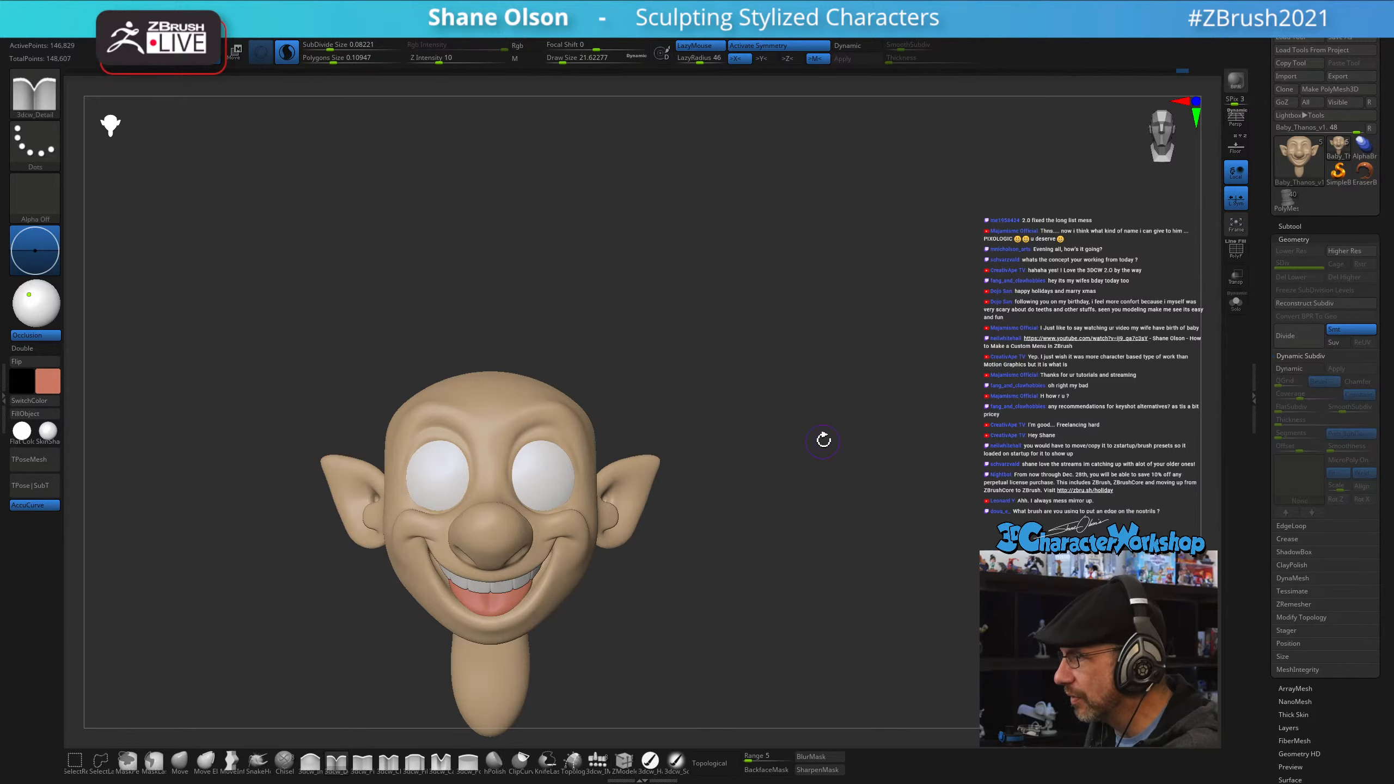
- Reduce the detail brush's draw size to about 13 and sharpen the crease along the inner and upper eye socket
right_click_drag(666, 516, 639, 528)
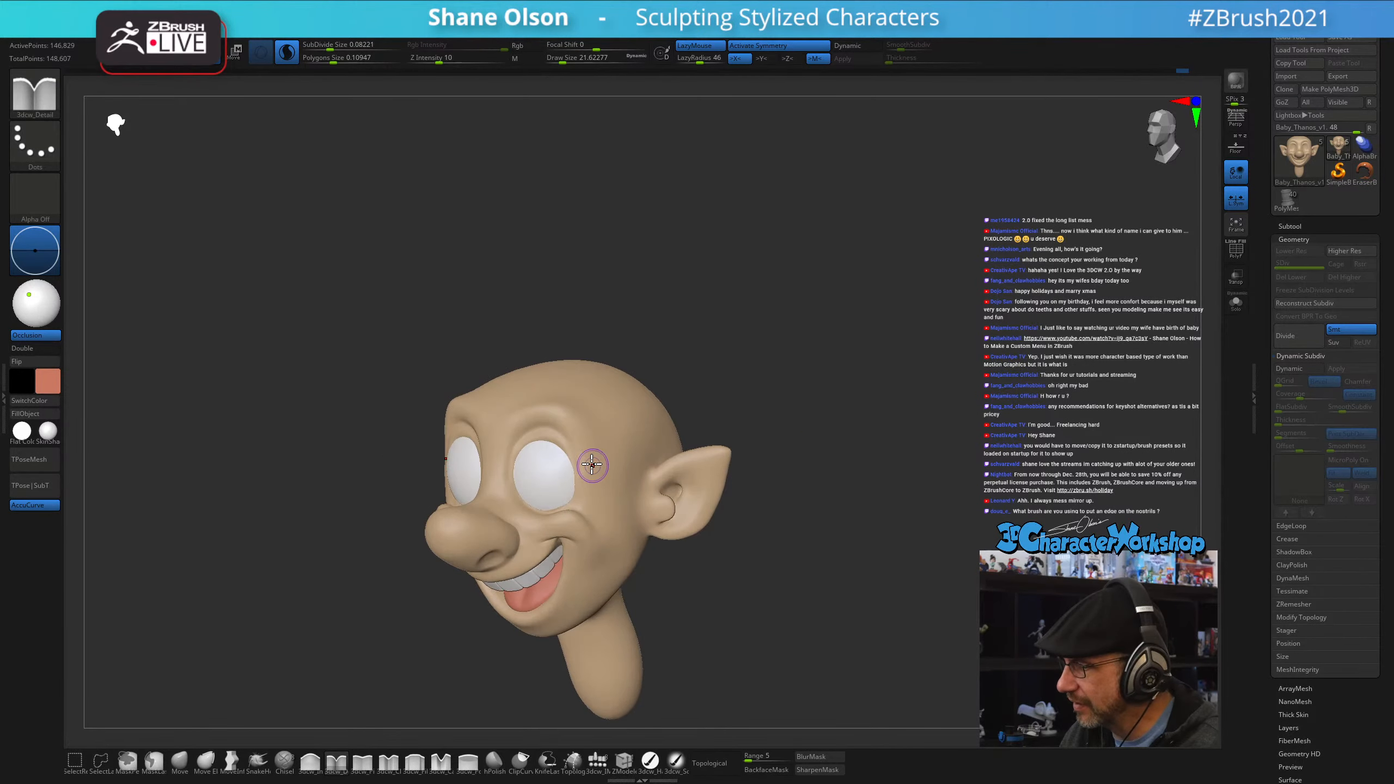
right_click_drag(587, 455, 587, 571, "ctrl")
right_click_drag(504, 434, 461, 434)
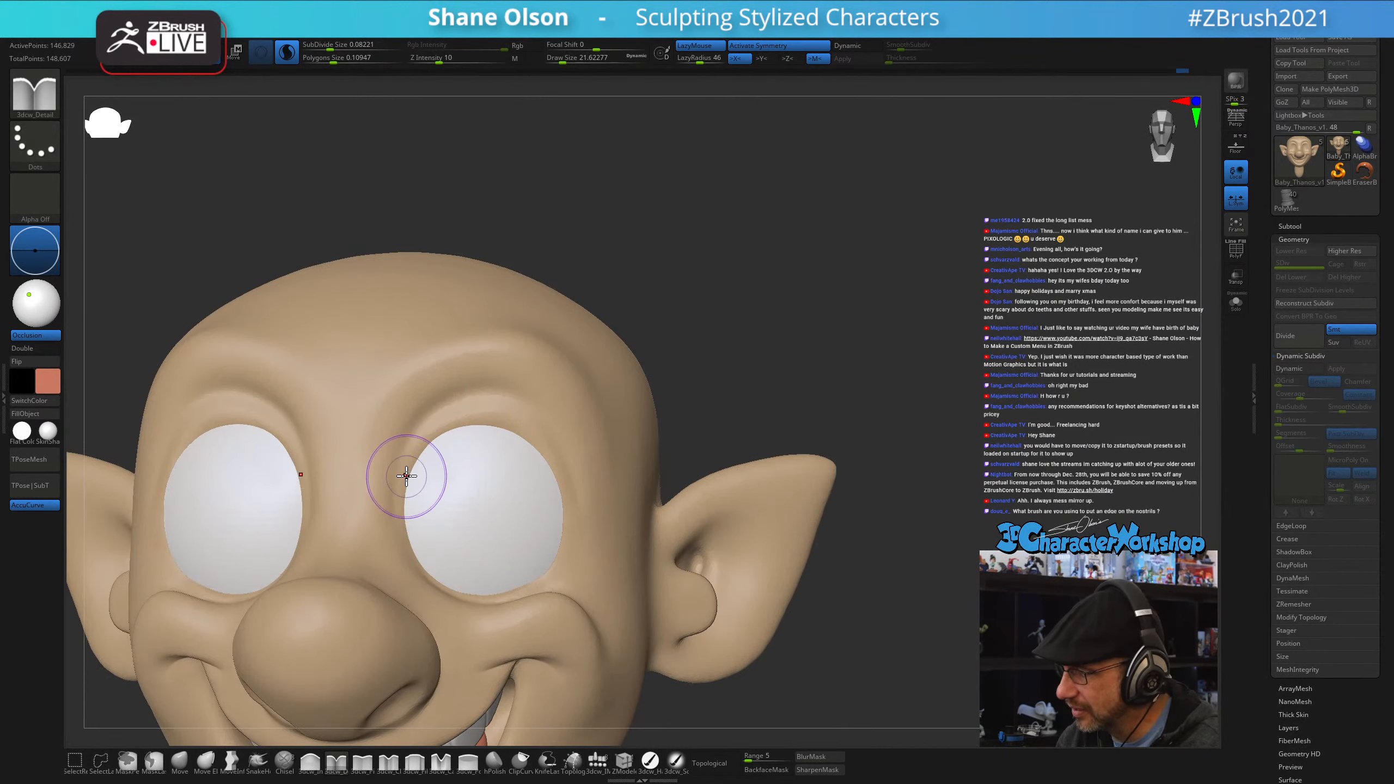
key("s")
left_click_drag(411, 470, 407, 470)
left_click_drag(441, 404, 426, 417)
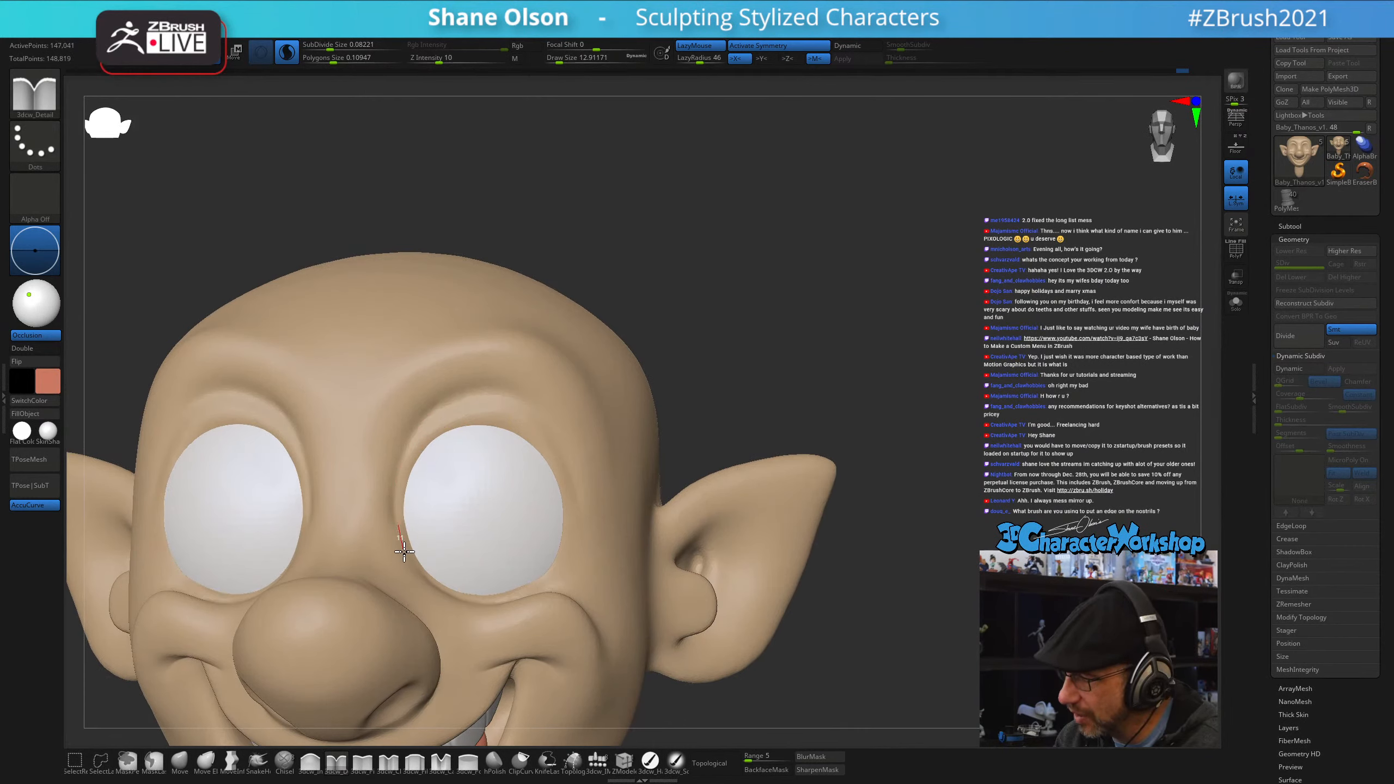
mouse_move(560, 535)
right_mouse_down()
mouse_move(594, 530)
mouse_move(548, 560)
mouse_move(436, 486)
right_mouse_up()
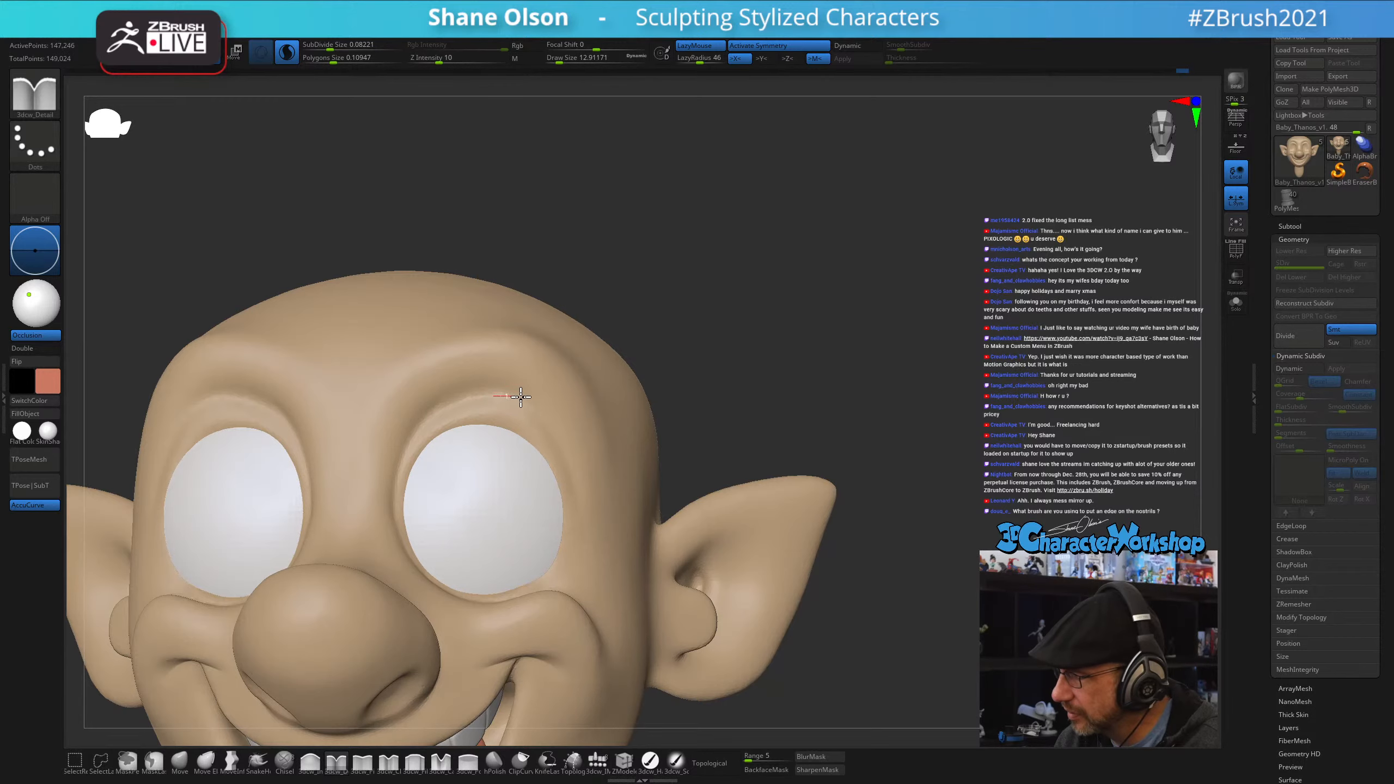
- Carve the upper eyelid crease further across the top of the eye and down around its outer corner
right_click_drag(578, 468, 581, 491)
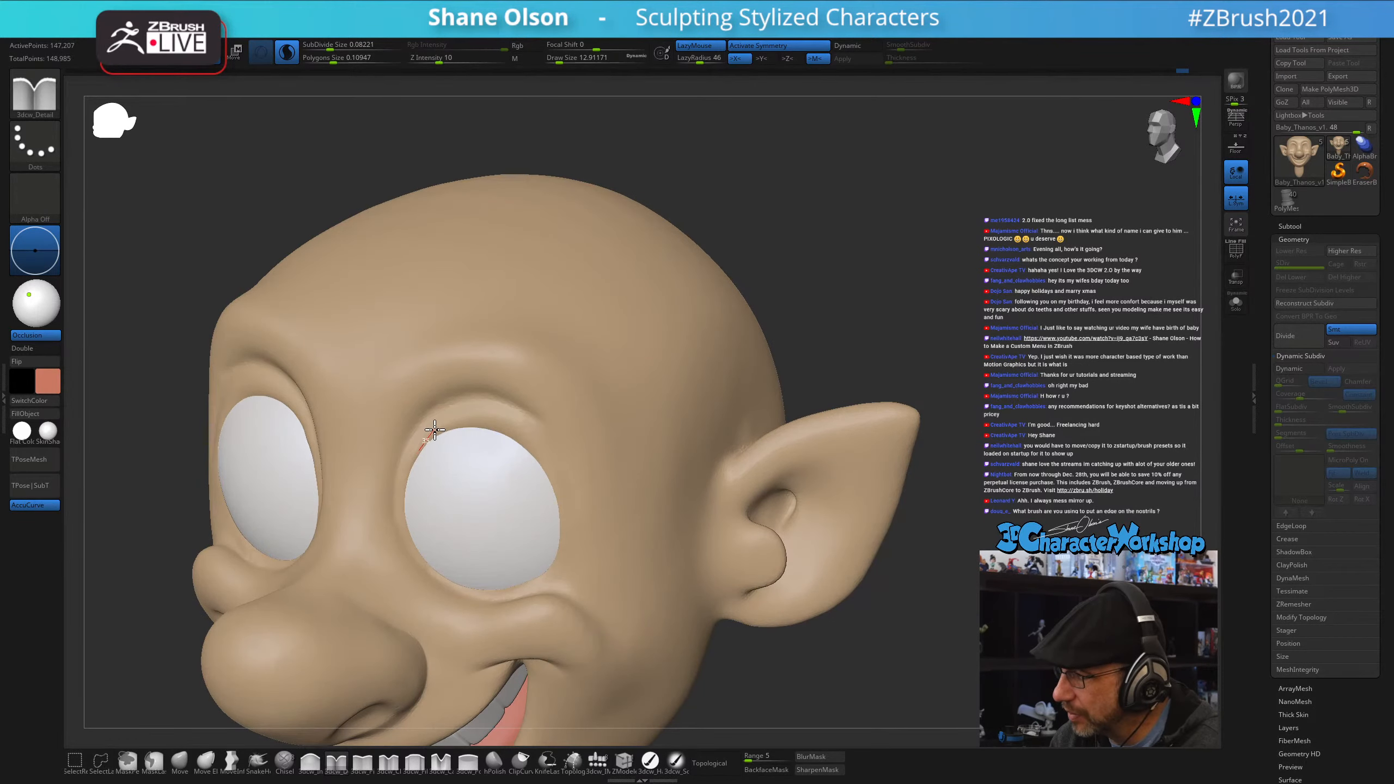
left_click_drag(468, 418, 485, 418)
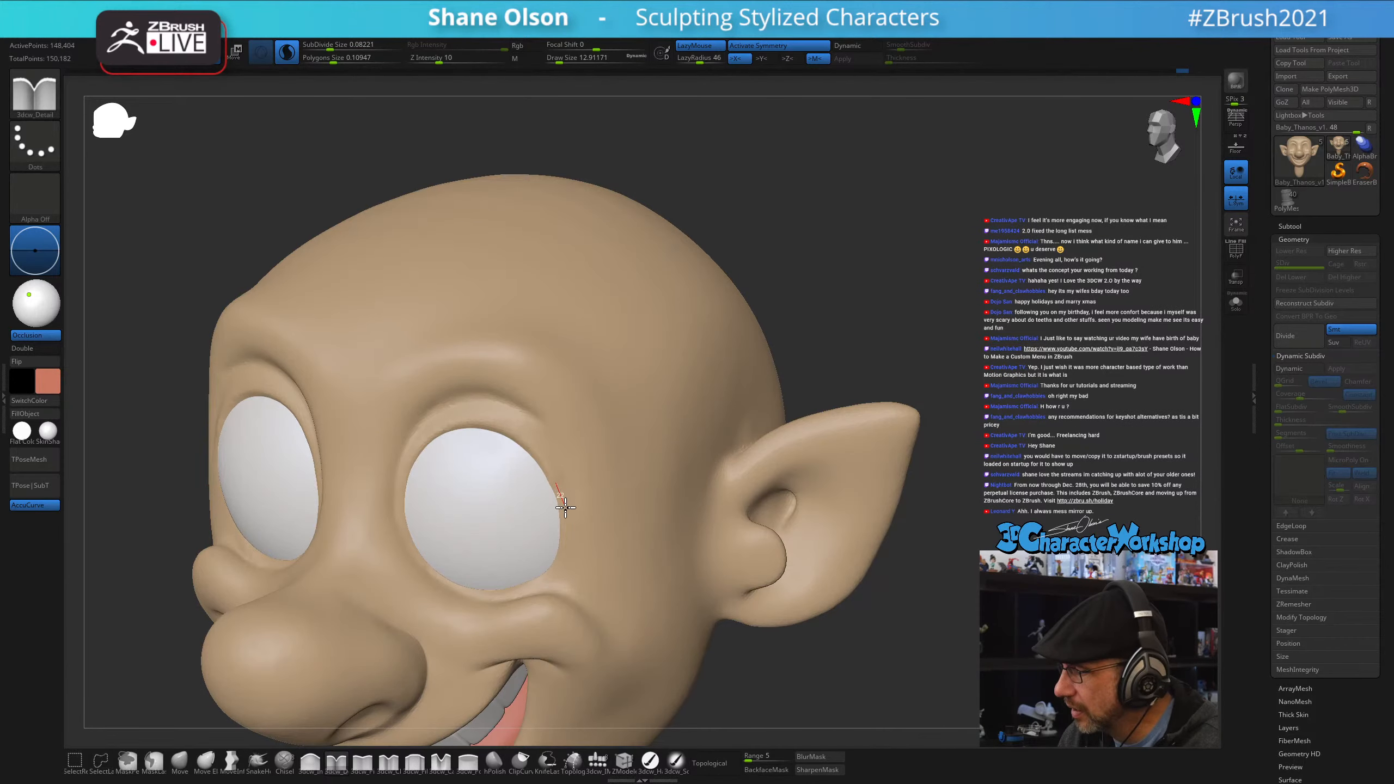
right_click_drag(607, 507, 497, 405)
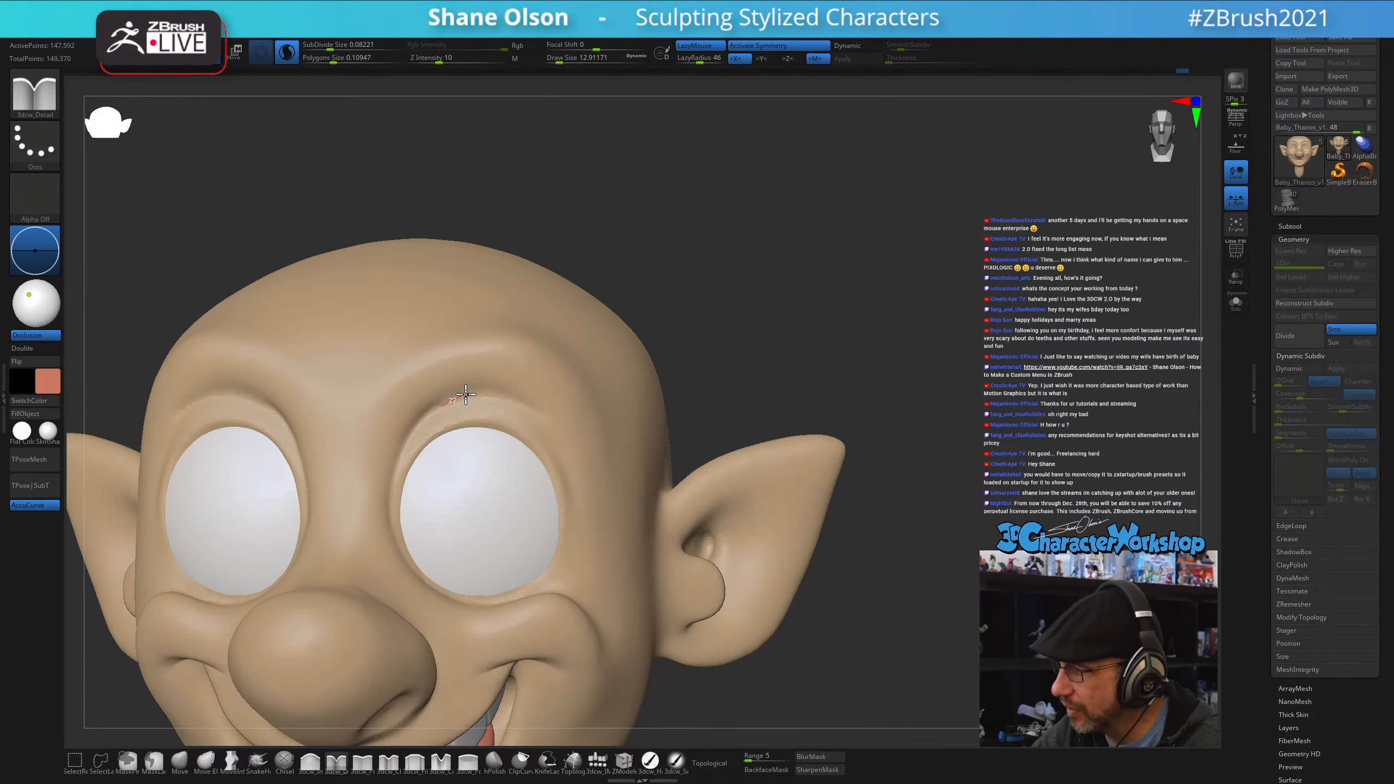
left_click_drag(538, 406, 568, 454)
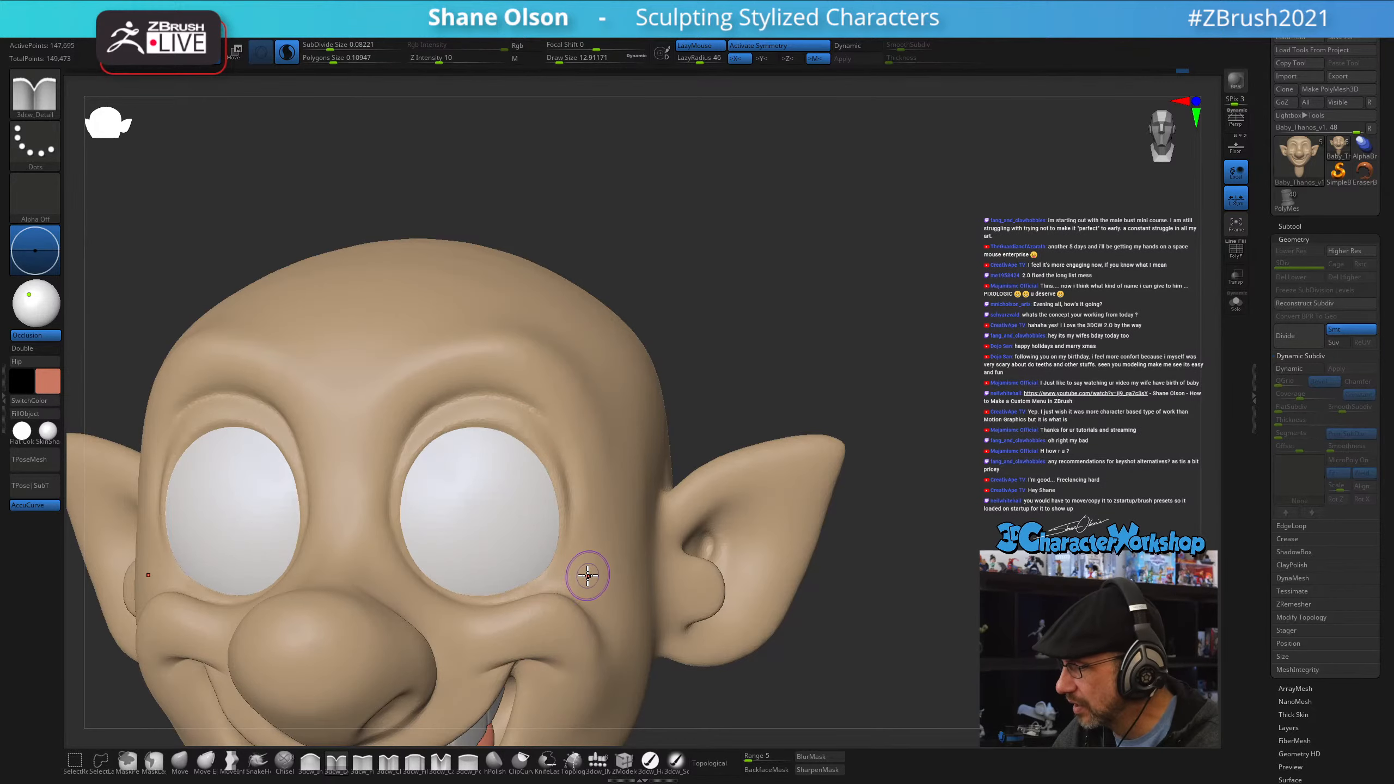
- Switch to the 3dcw pinch brush at a draw size of about 16 and tighten the fold above the eye
right_click_drag(591, 573, 768, 281)
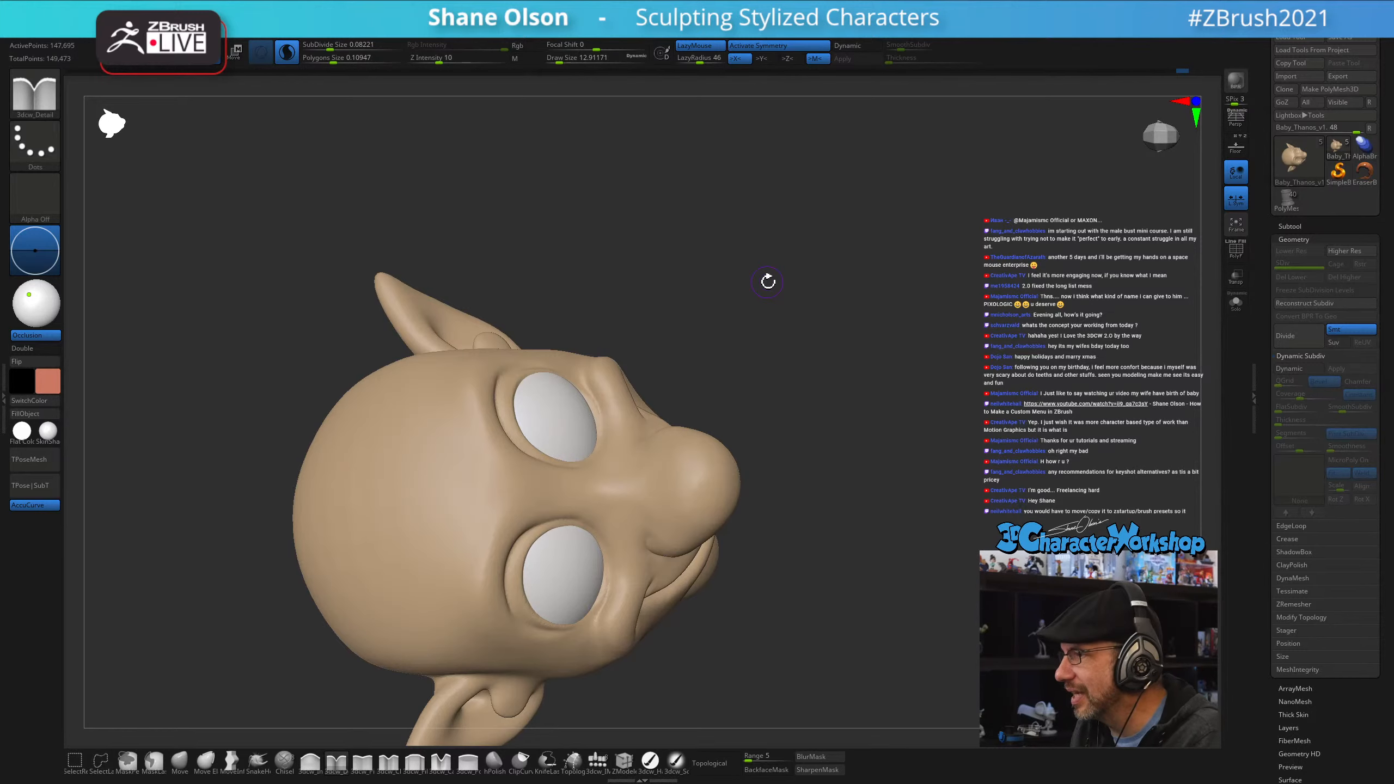
mouse_move(575, 448)
right_mouse_down()
mouse_move(560, 459)
mouse_move(542, 443)
mouse_move(505, 497)
mouse_move(484, 440)
right_mouse_up()
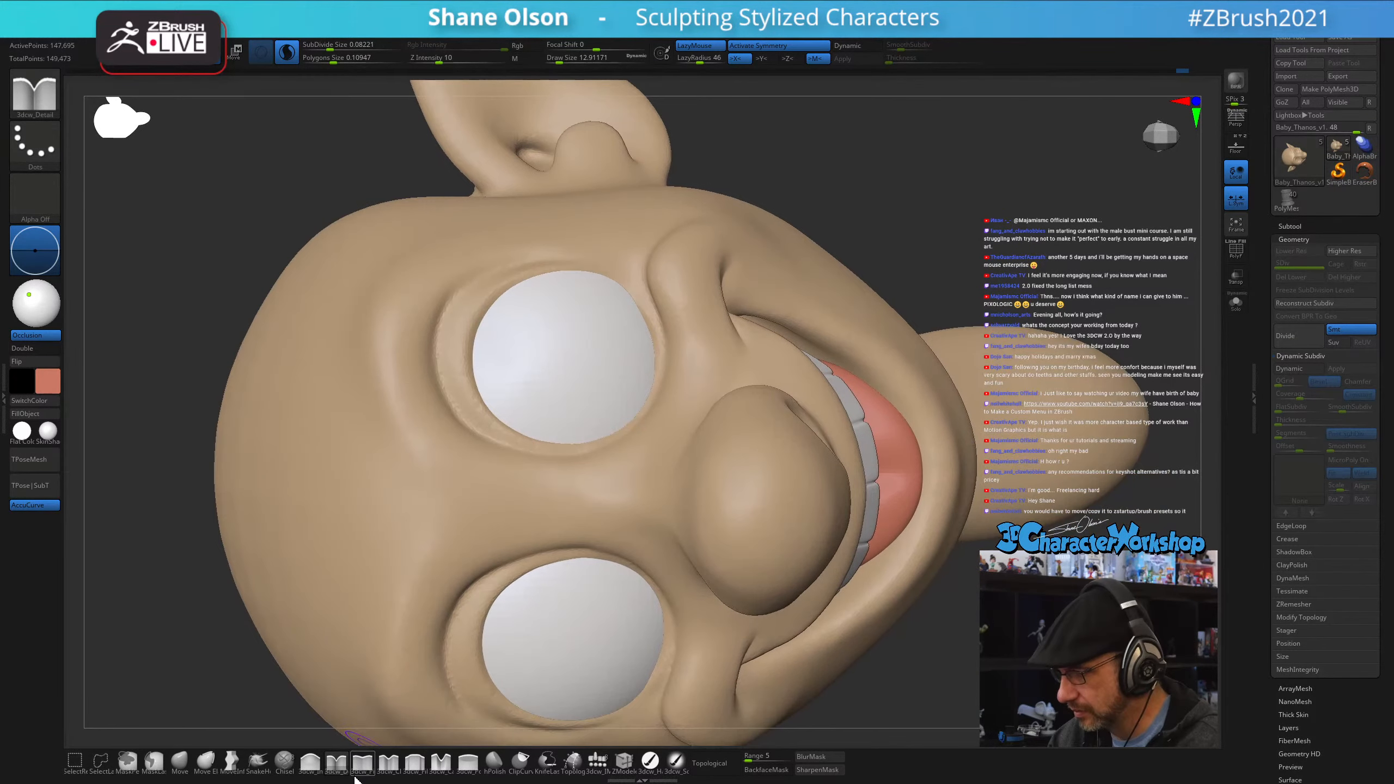
left_click(363, 764)
key("s")
left_click_drag(454, 334, 455, 333)
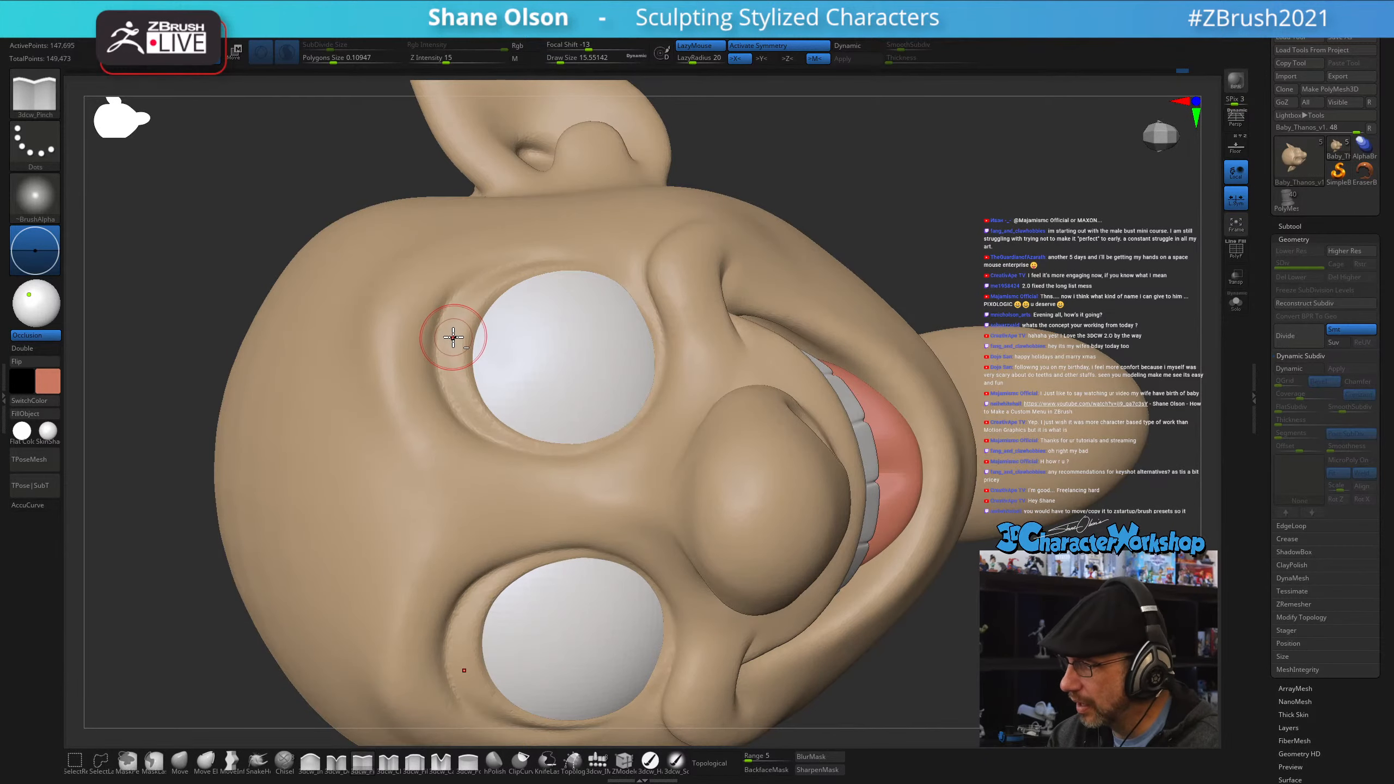
right_click_drag(458, 330, 456, 354, "alt")
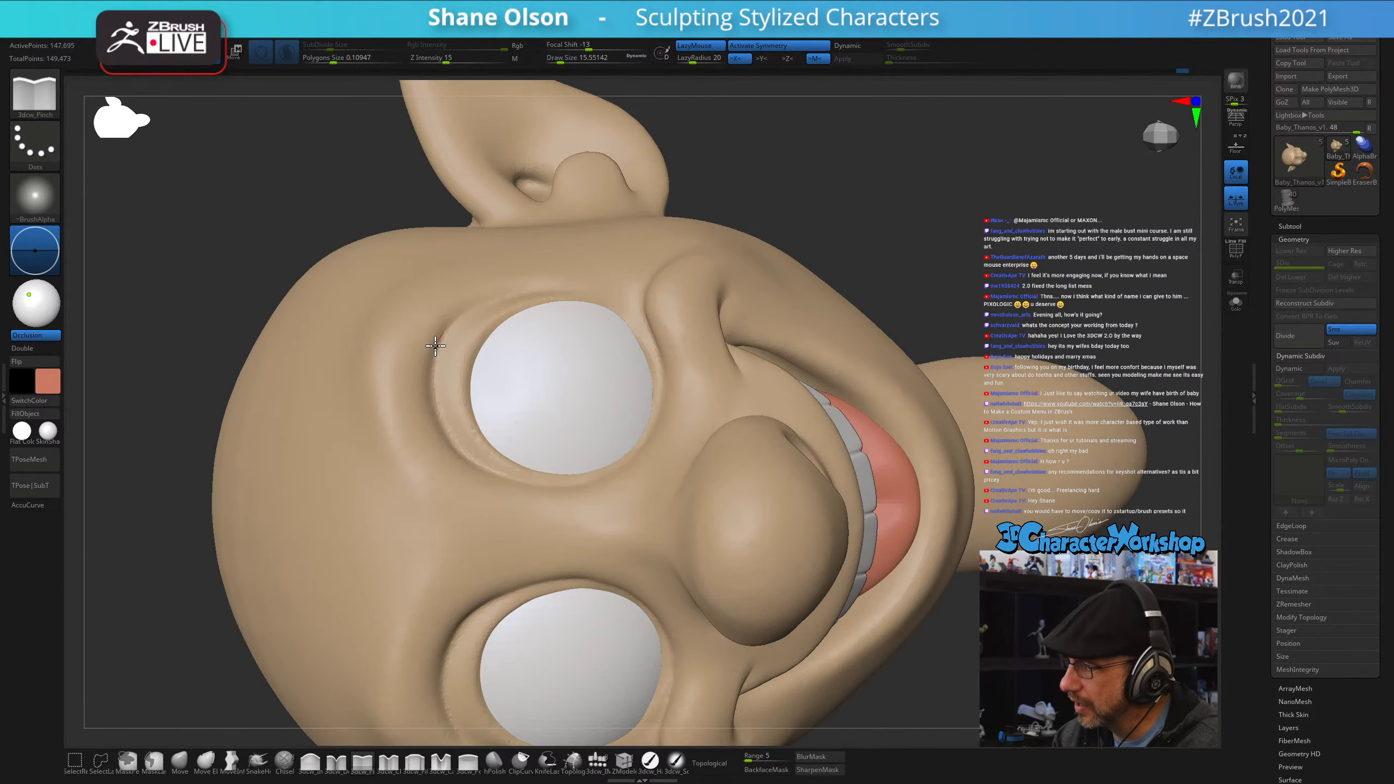
left_click_drag(459, 453, 511, 478)
- Pinch the upper eyelid rim against the eyeball and check the eye sockets from several angles
mouse_move(540, 473)
right_mouse_down()
mouse_move(591, 526)
mouse_move(565, 530)
right_mouse_up()
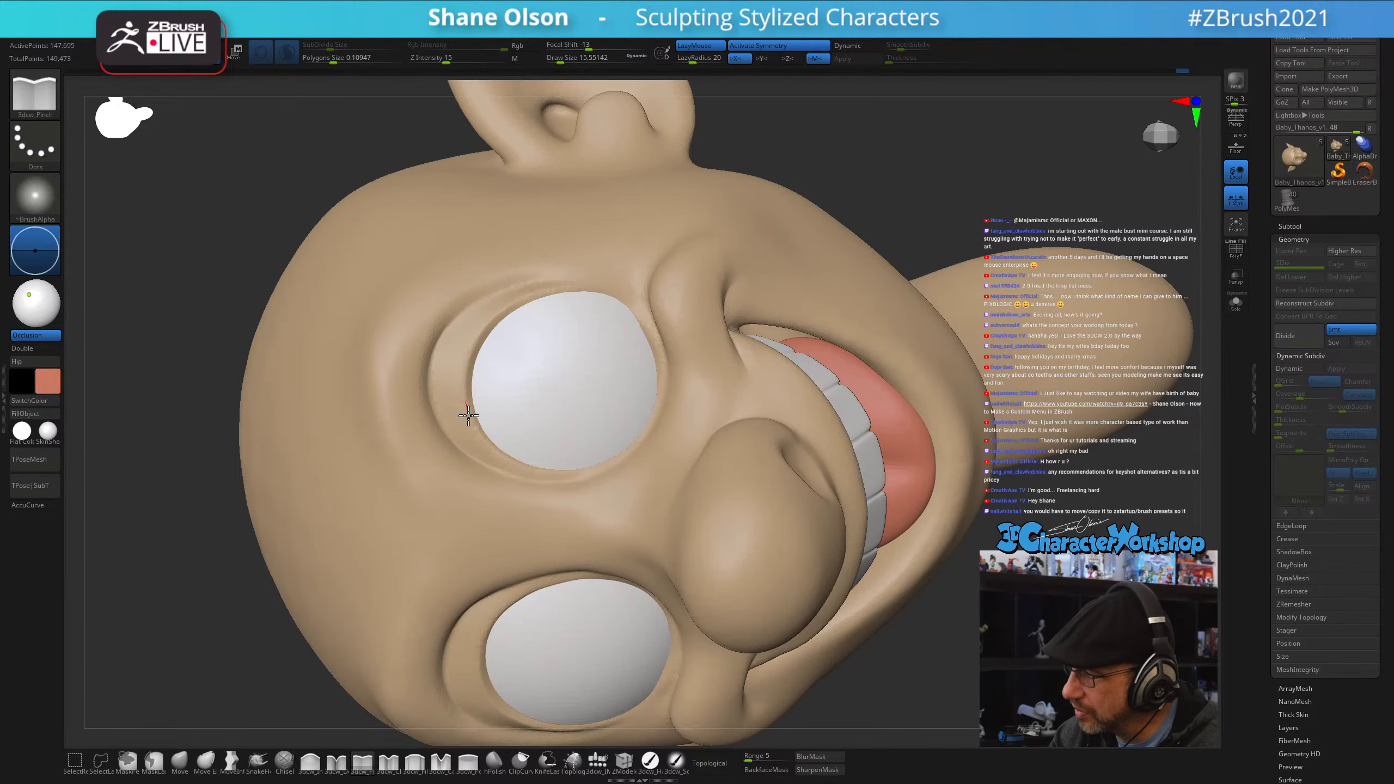
right_click_drag(645, 507, 684, 510)
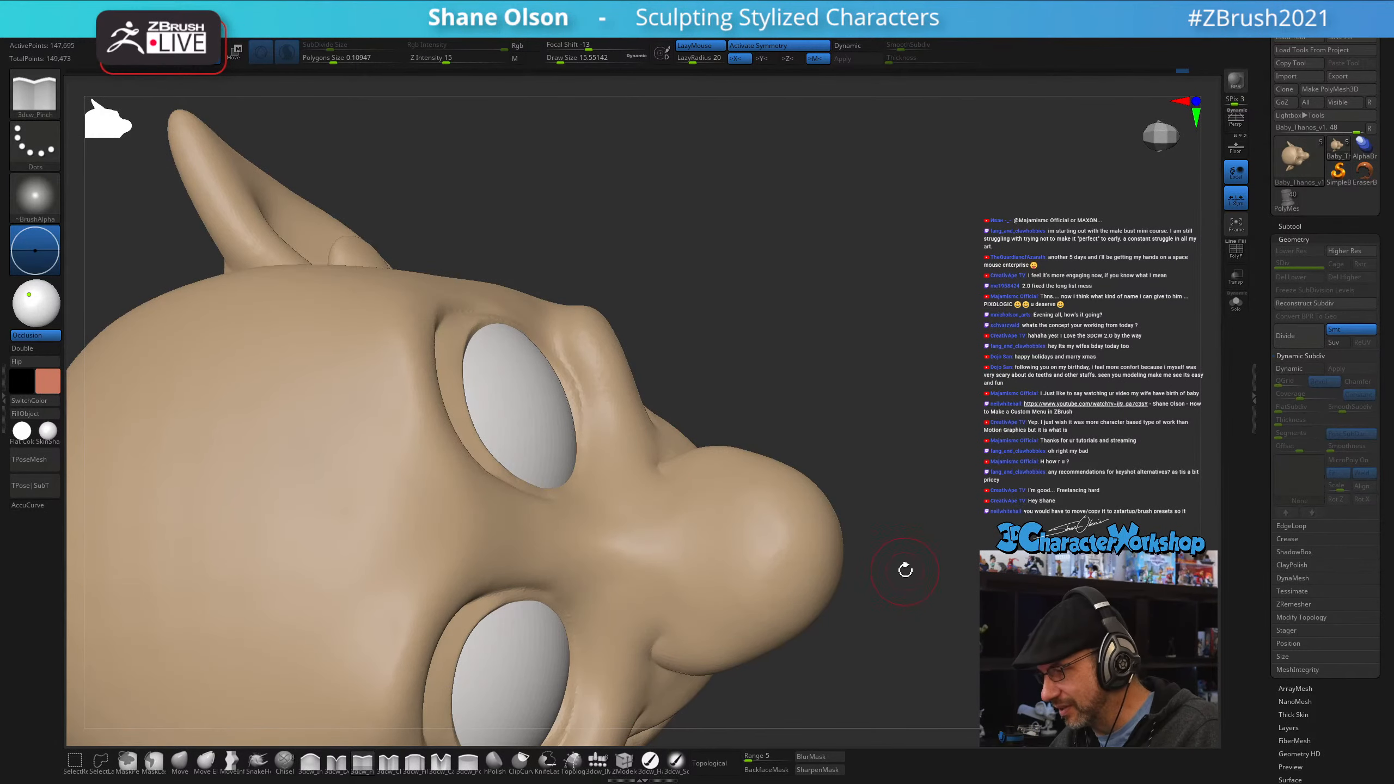
right_click_drag(905, 570, 888, 358)
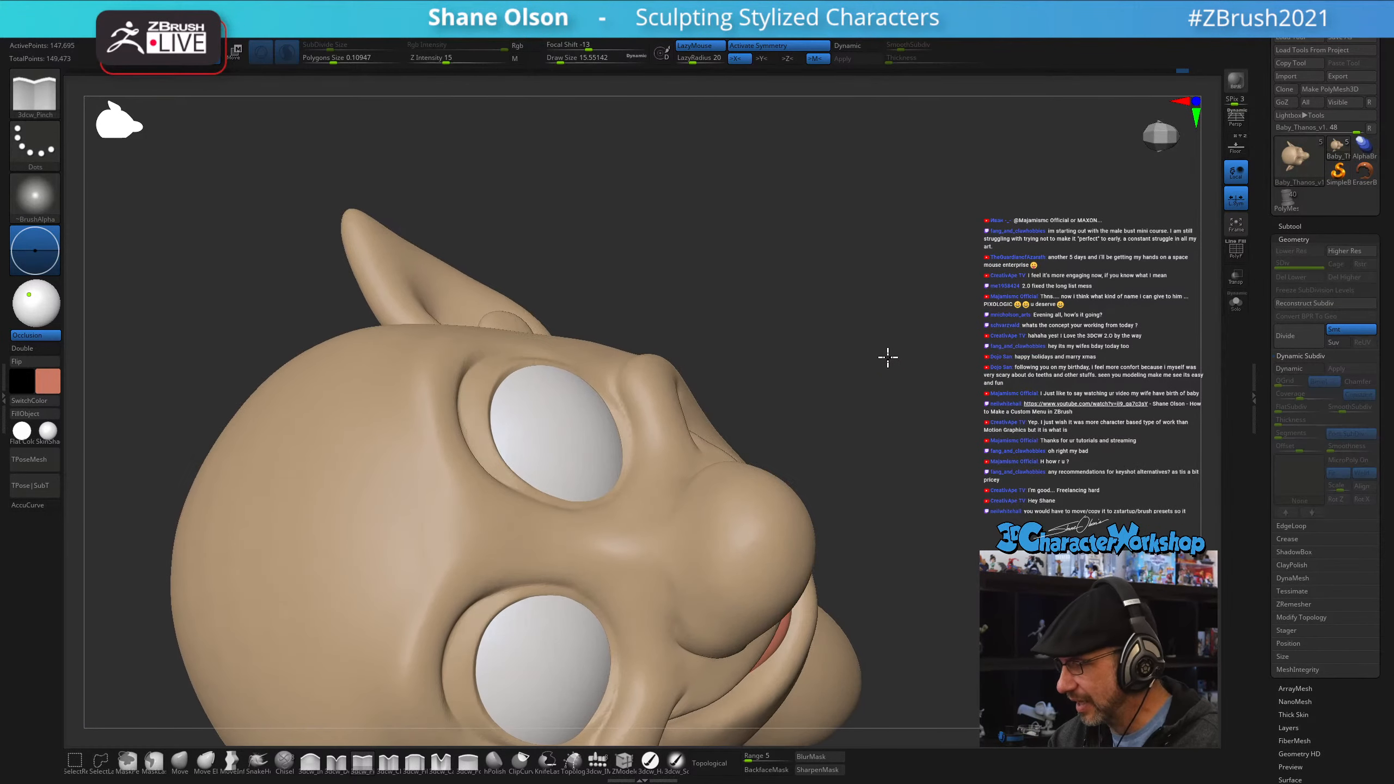
right_click_drag(873, 483, 827, 629)
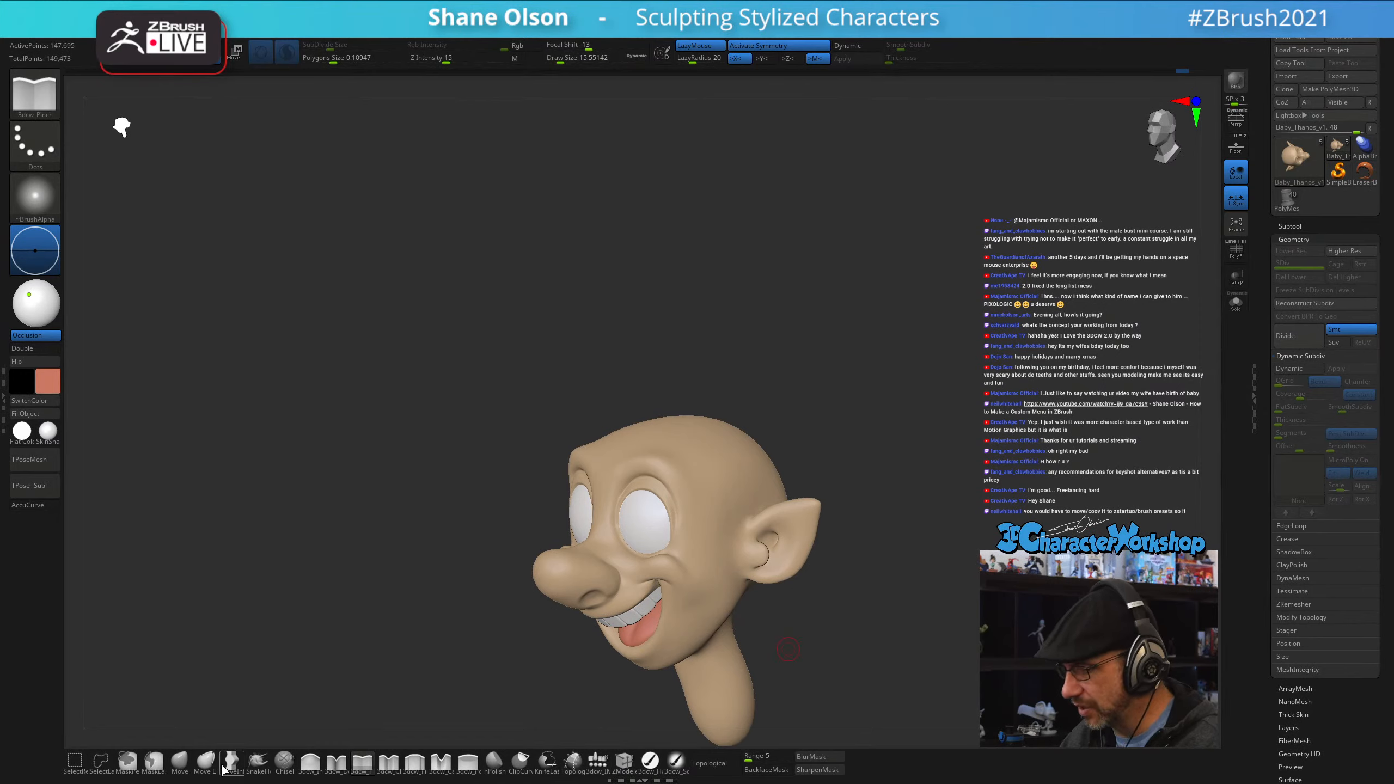
- Switch to the Move brush at a draw size of about 33 and adjust the inner edge of the eye socket
left_click(179, 761)
key("s")
left_click_drag(716, 389, 728, 389)
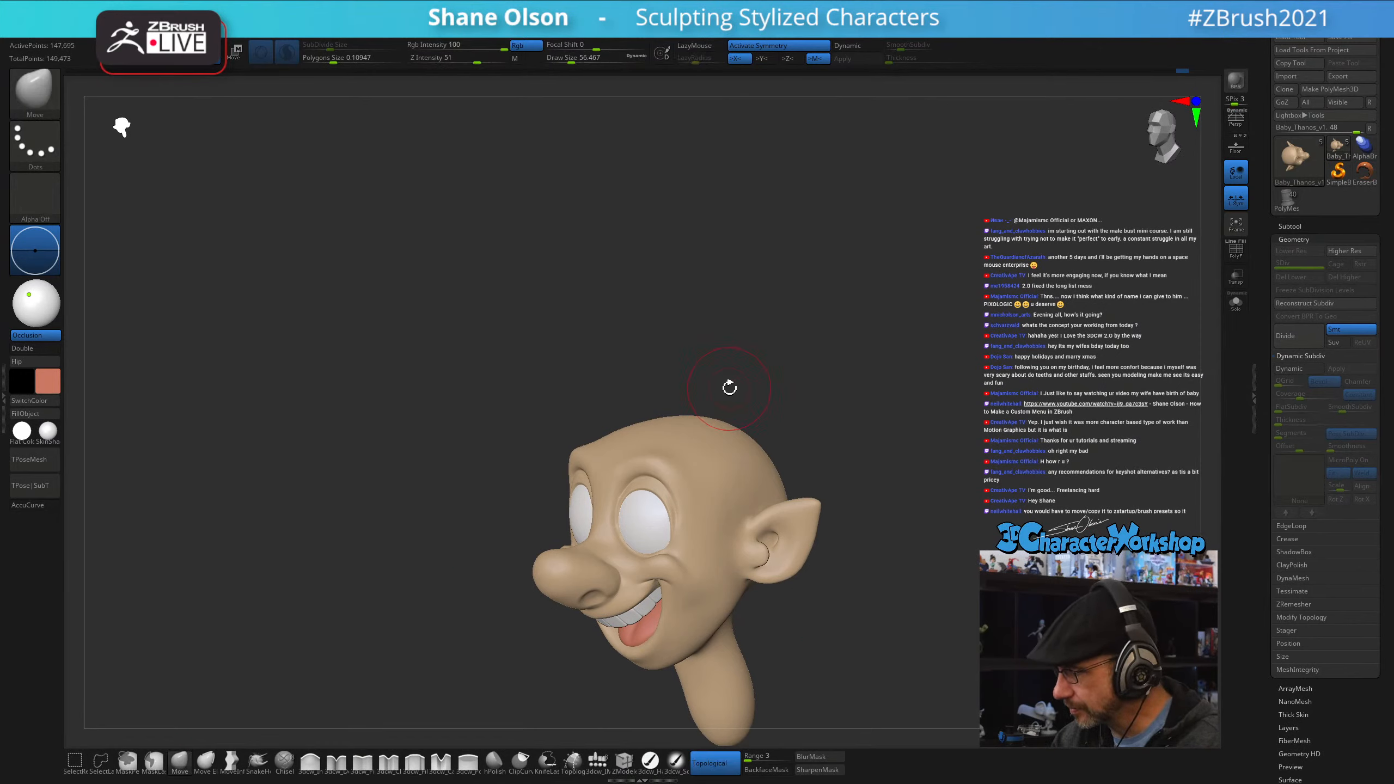
right_click_drag(728, 390, 702, 466, "ctrl")
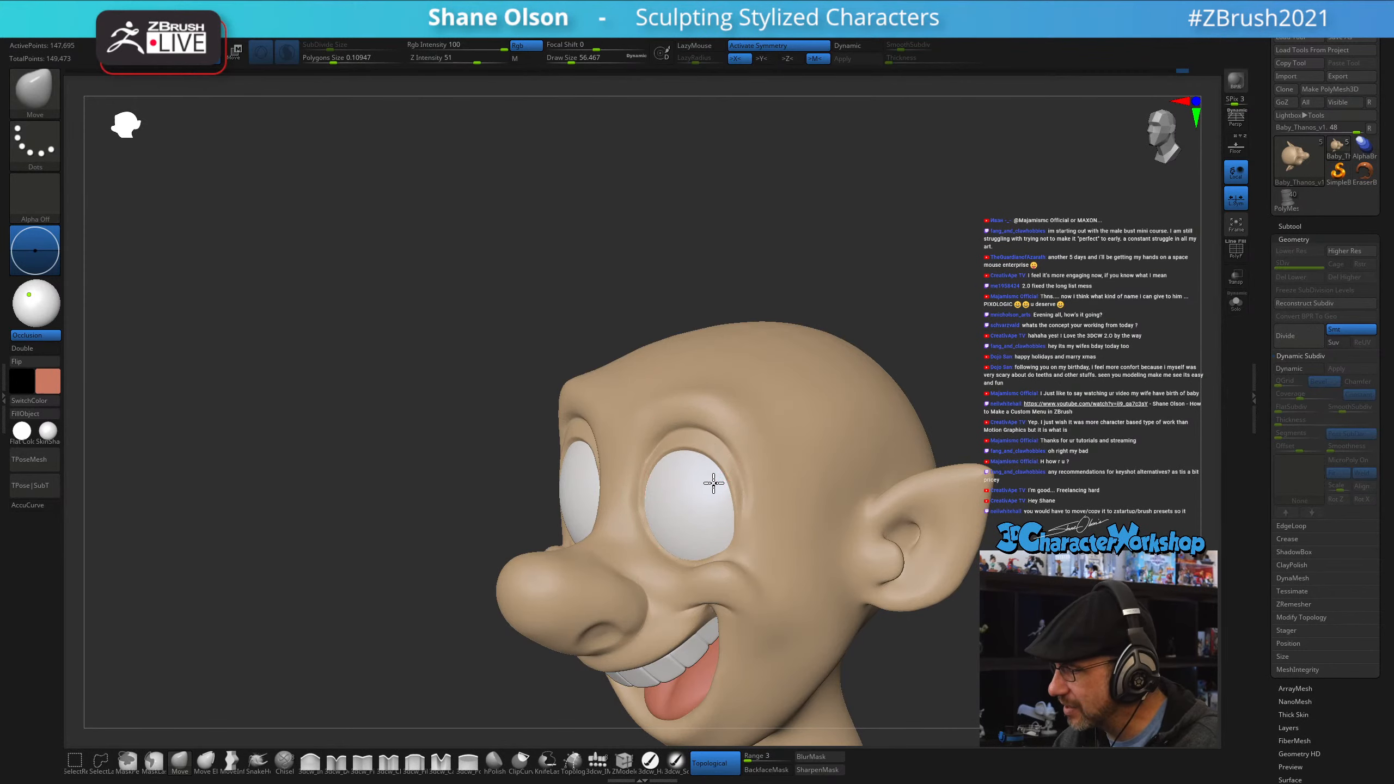
mouse_move(715, 512)
right_mouse_down()
mouse_move(721, 501)
mouse_move(659, 507)
mouse_move(654, 493)
mouse_move(657, 511)
mouse_move(679, 501)
right_mouse_up()
key("s")
left_click_drag(675, 514, 666, 517)
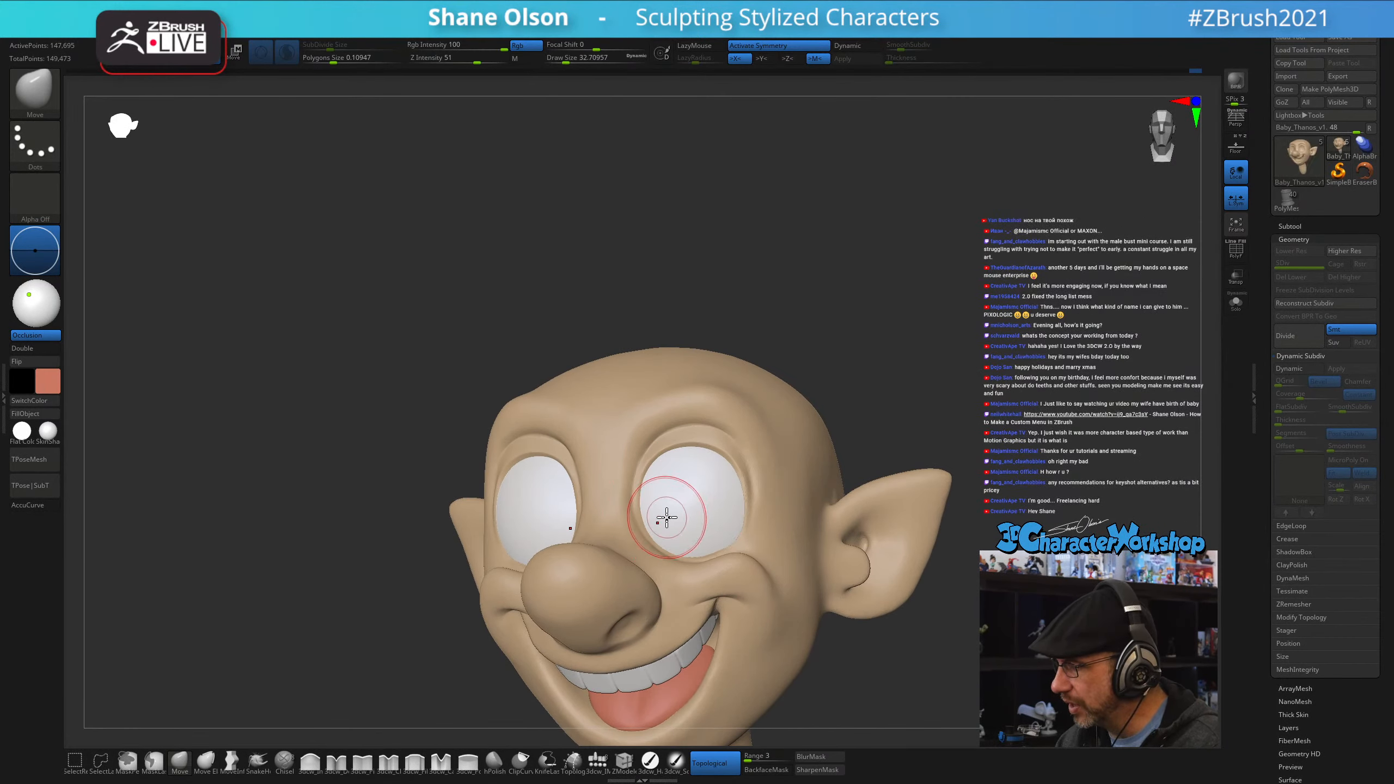
right_click_drag(666, 517, 661, 529)
key("shift")
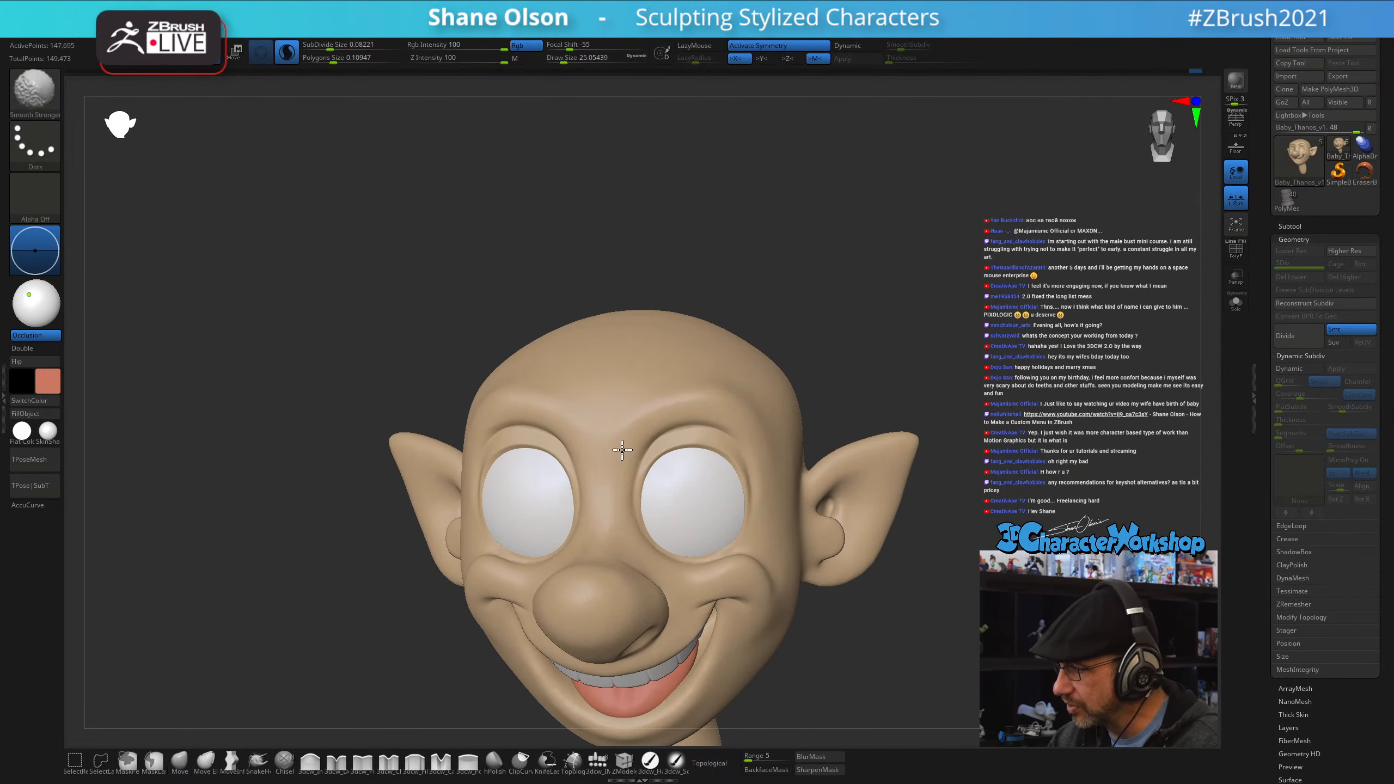
- Turn off the Move brush's topological mode and Sculptris Pro
key("ctrl")
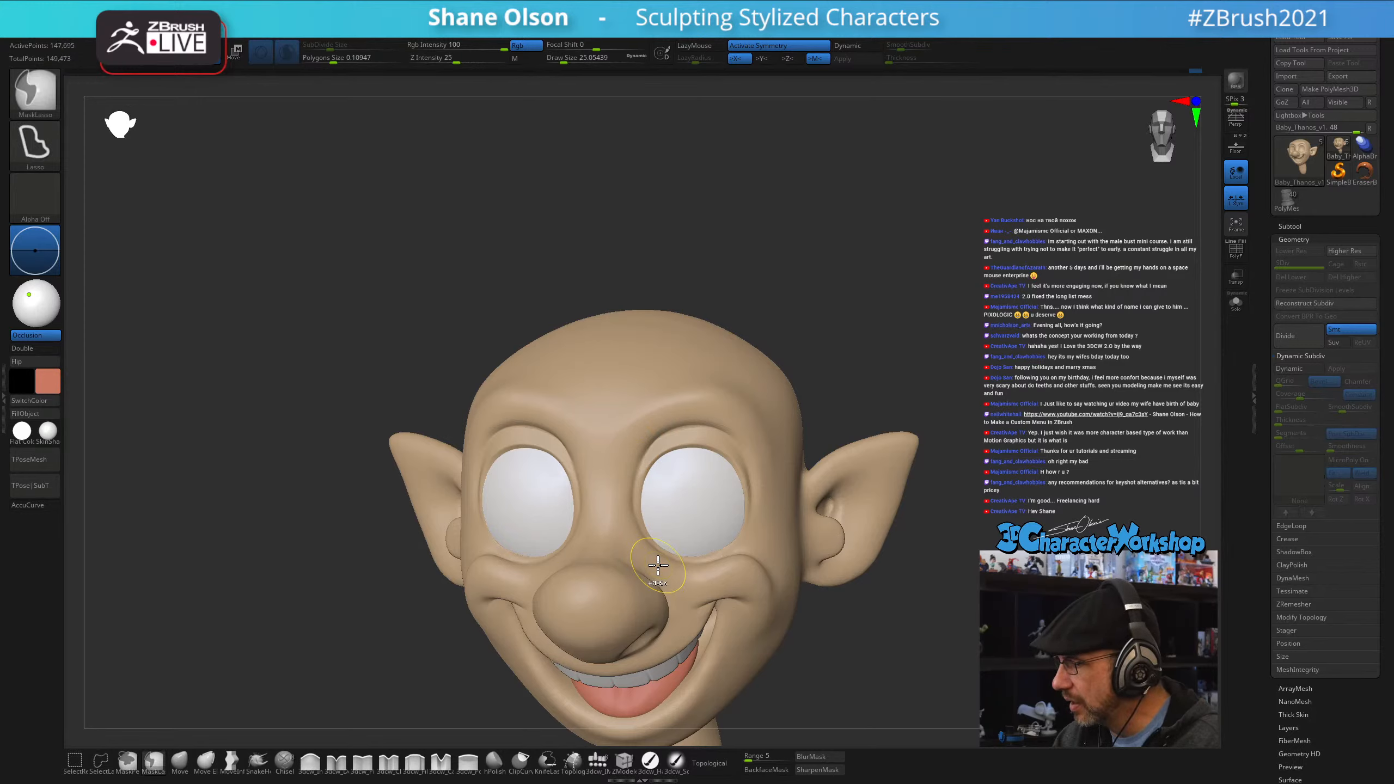
left_click(709, 764)
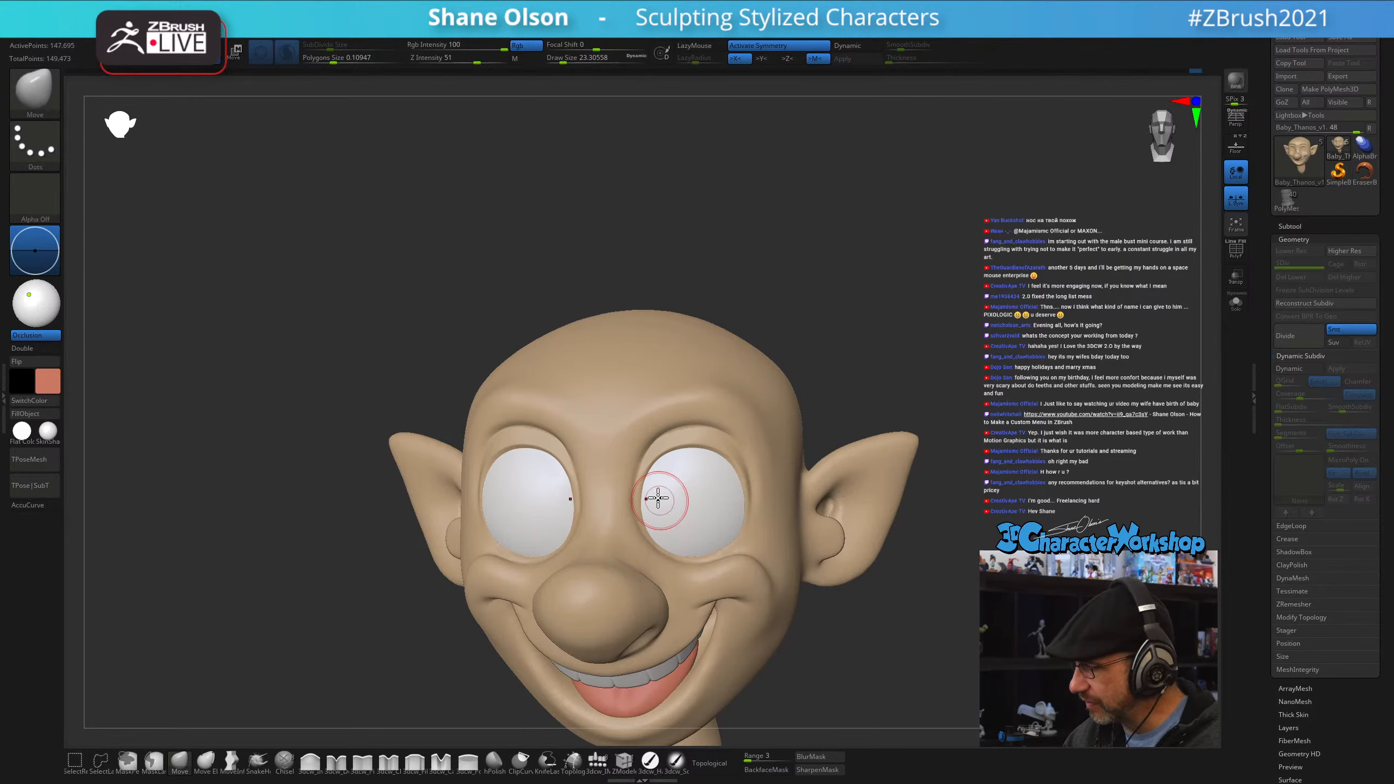
left_click(286, 53)
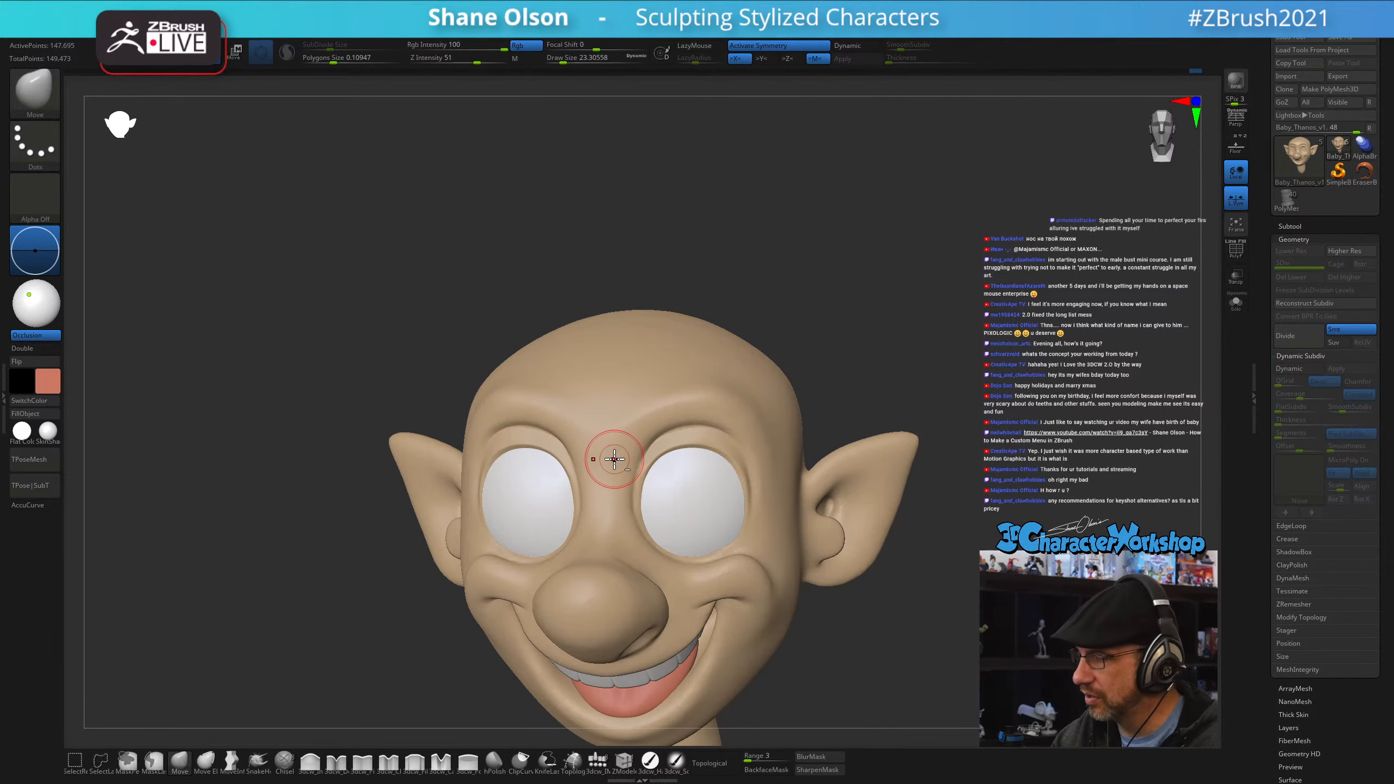
- Set the Move brush's draw size to about 16, work on the inner eye socket edge, and undo the last smoothing stroke
key("s")
left_click_drag(638, 514, 628, 517)
key("s")
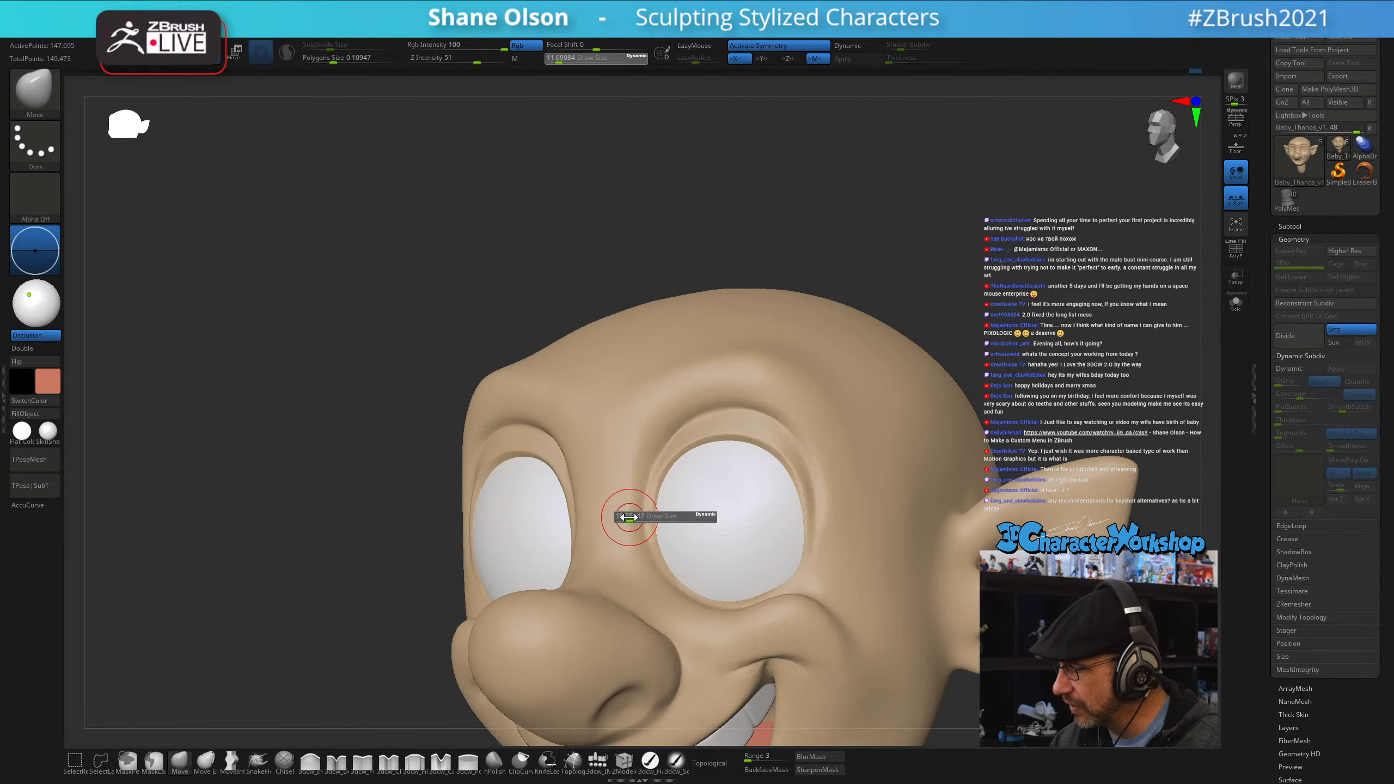
key("shift")
left_click_drag(621, 462, 656, 596, "shift")
key("ctrl+z")
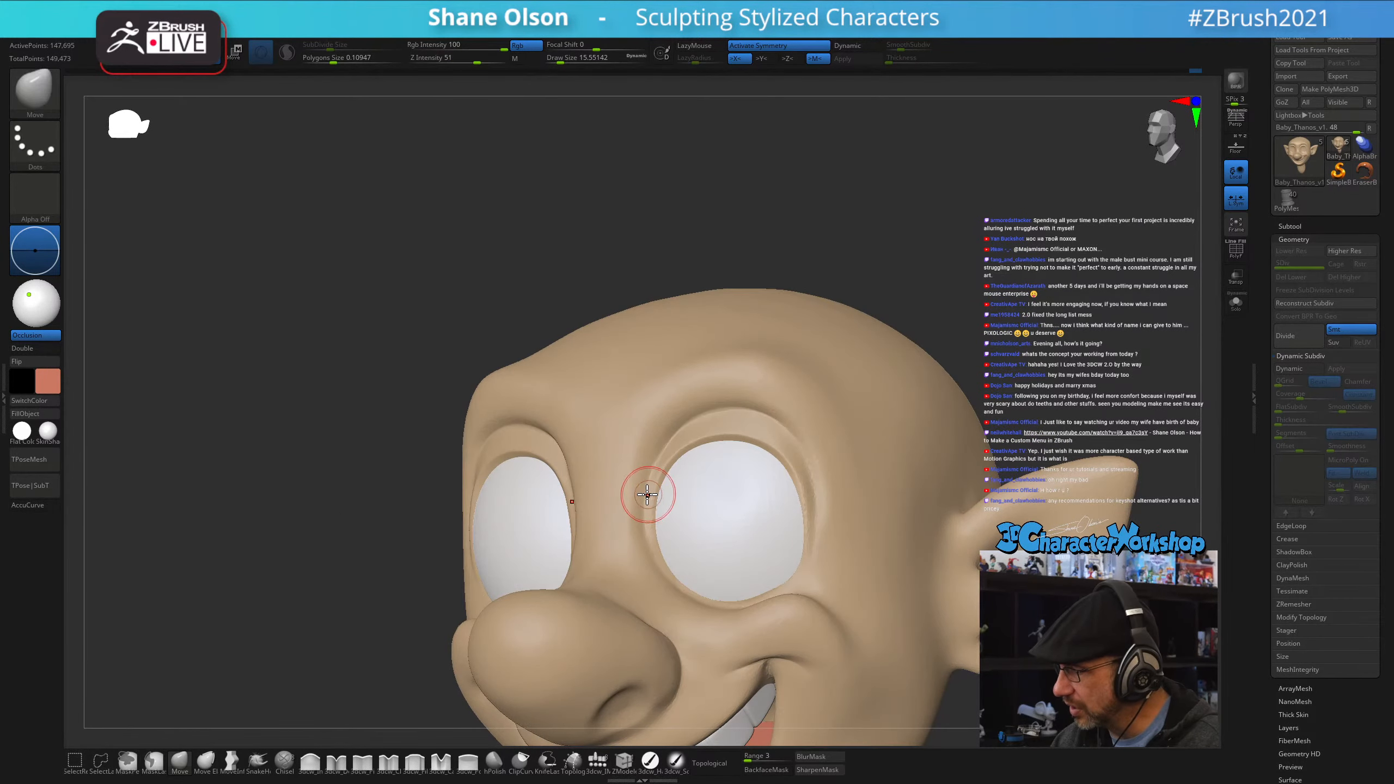
- Adjust and smooth the lower eye socket edge so the eyelid rim follows the eyeball
key("shift")
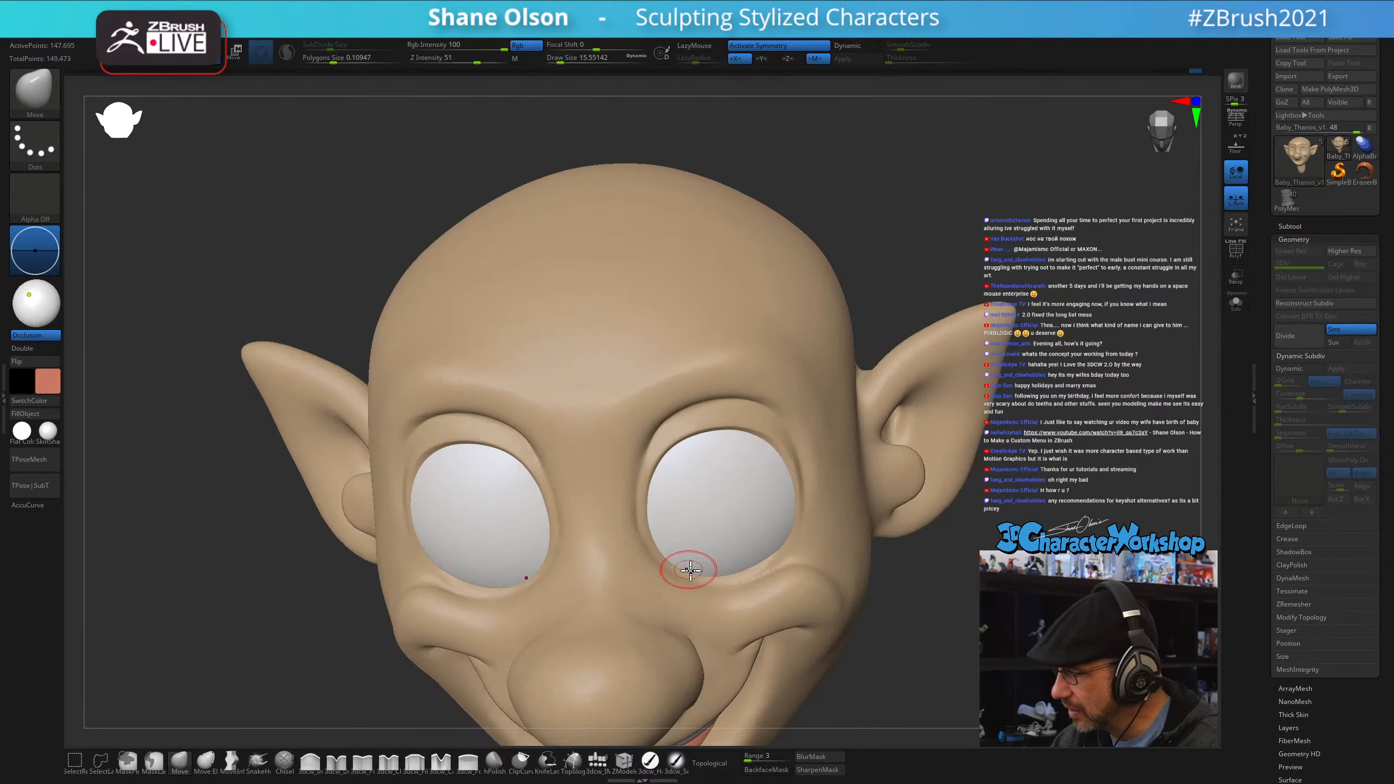
key("shift")
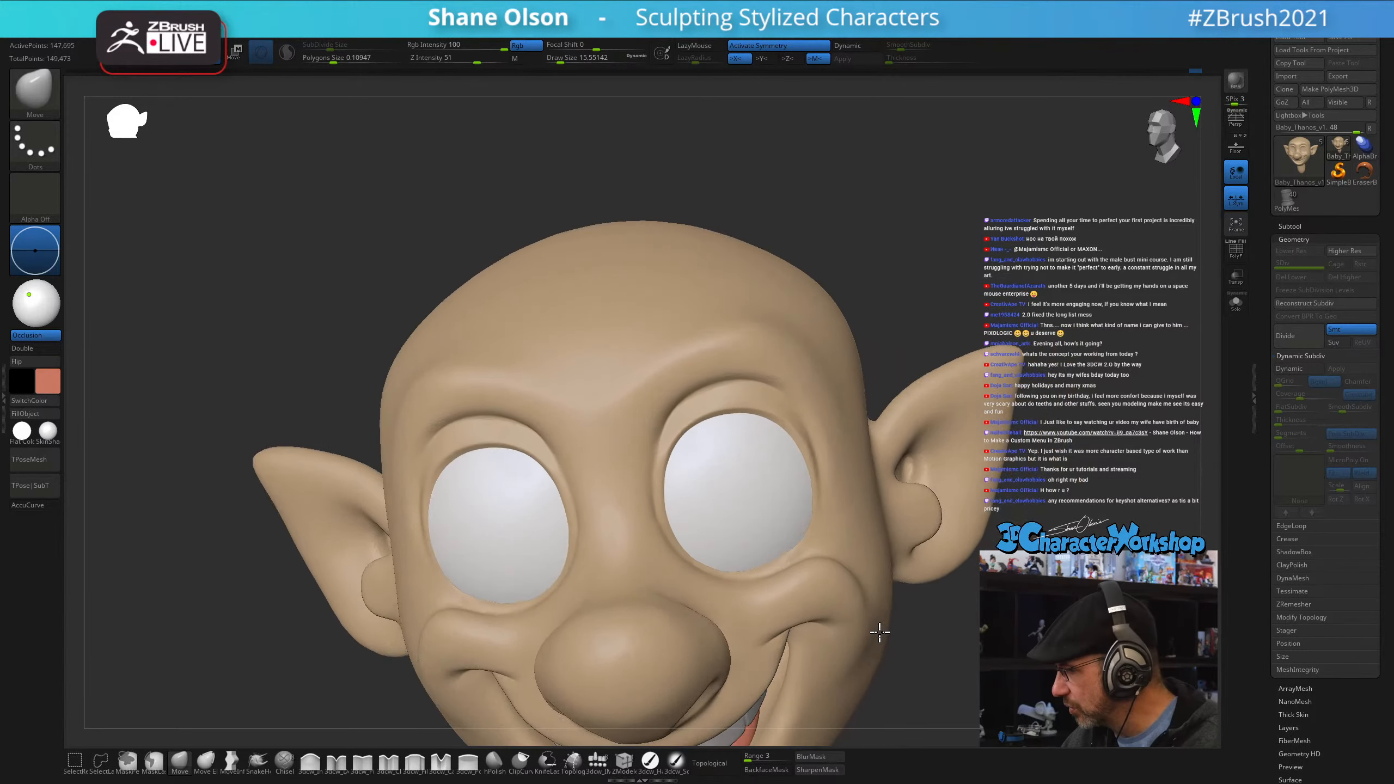
key("shift")
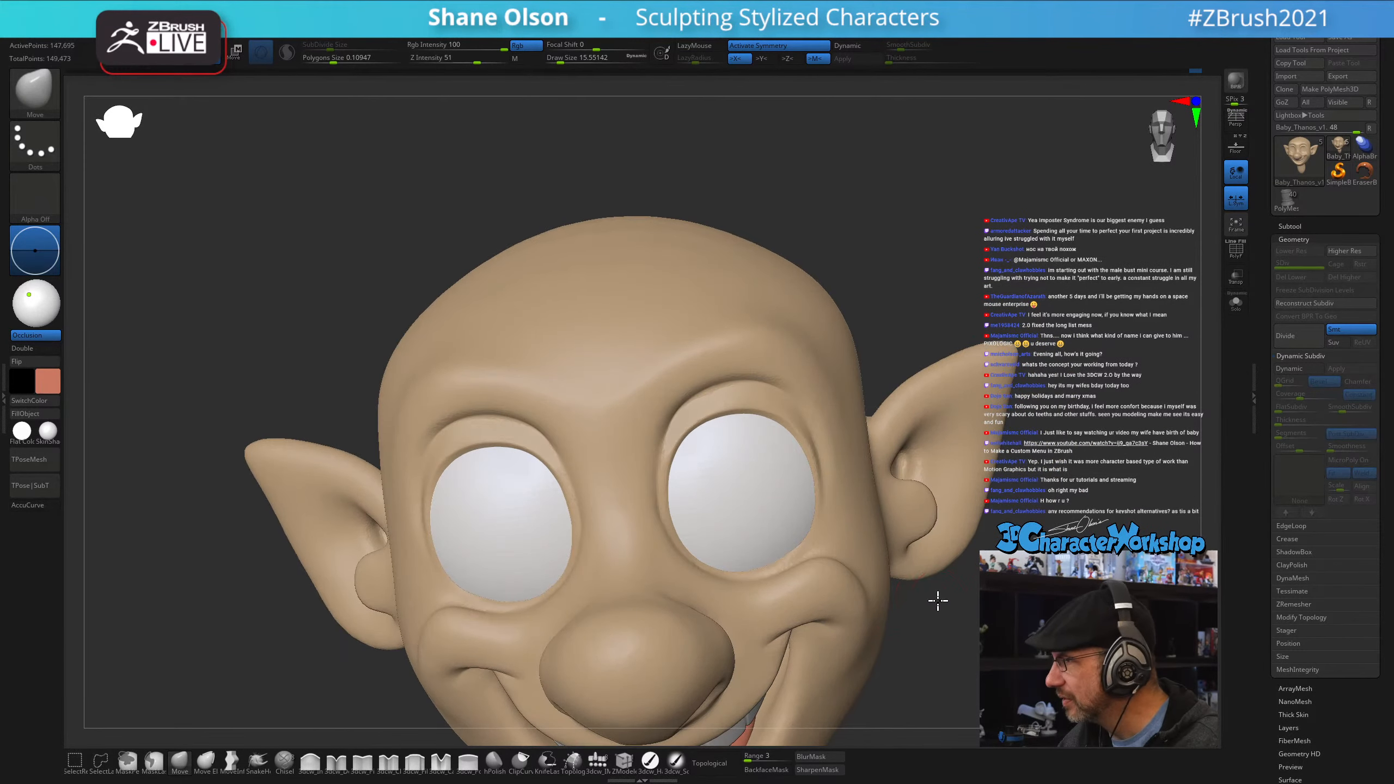
left_click_drag(936, 600, 943, 592, "shift")
left_click_drag(888, 527, 868, 570)
mouse_move(871, 573)
left_mouse_down()
mouse_move(859, 553)
mouse_move(847, 569)
left_mouse_up()
- Puff up the cheek fold beneath the eye using the 3dcw inflate brush at a draw size of about 39
key("s")
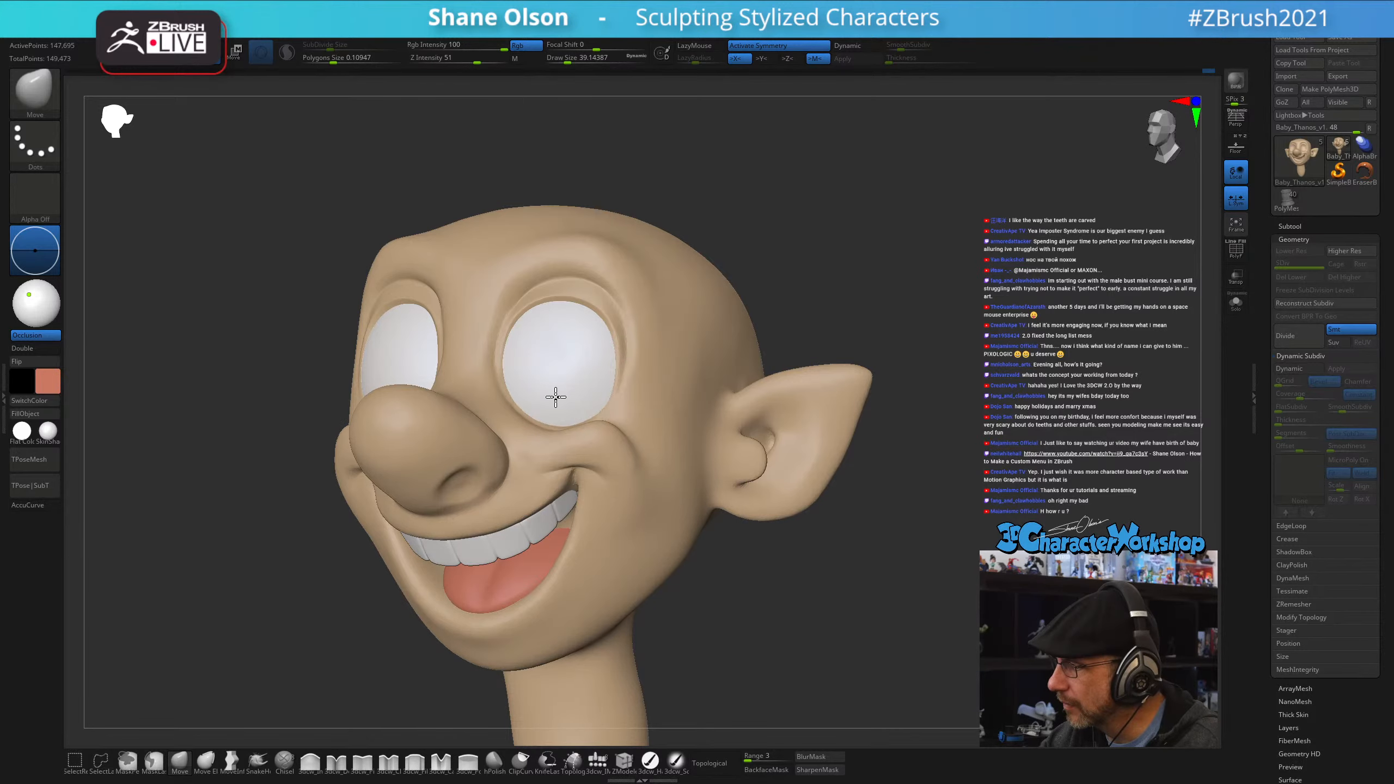
mouse_move(560, 410)
right_mouse_down()
mouse_move(582, 387)
mouse_move(565, 450)
right_mouse_up()
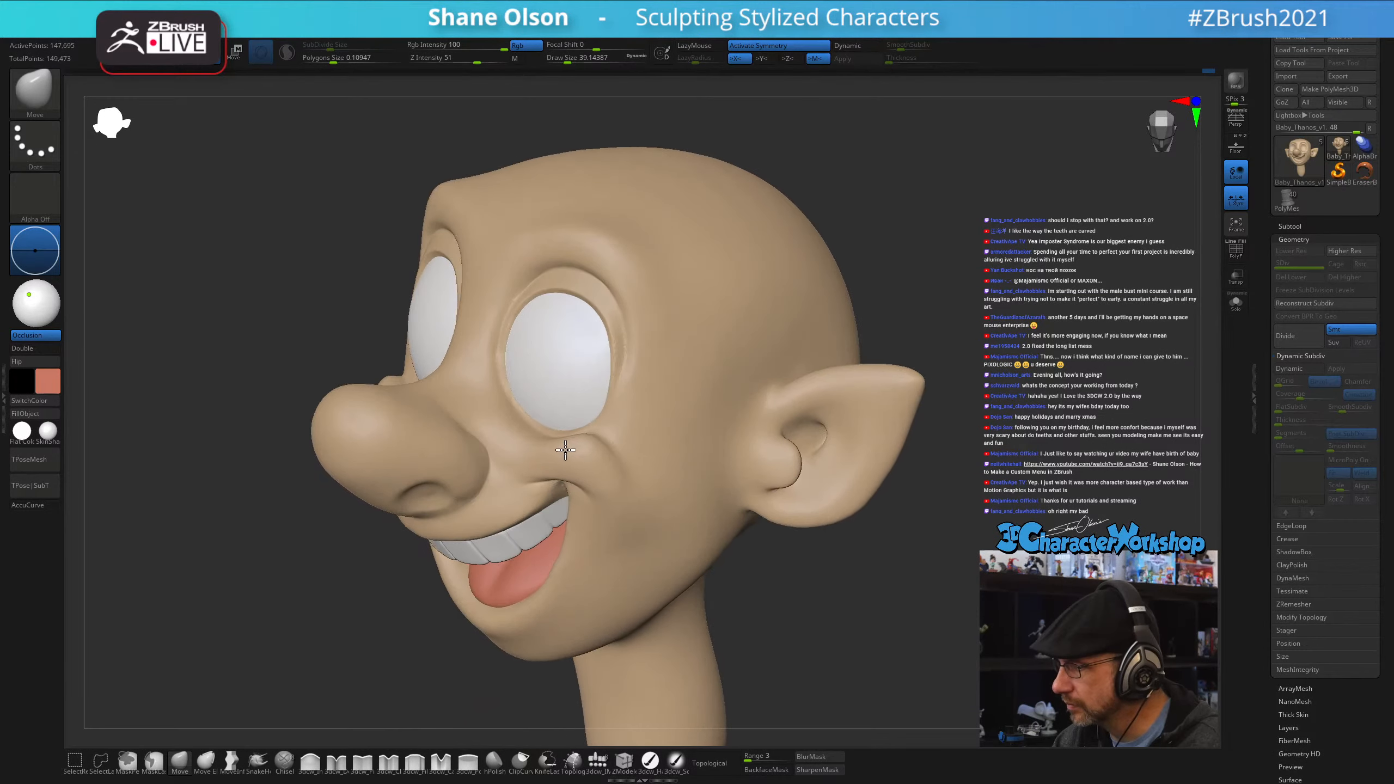
left_click(310, 761)
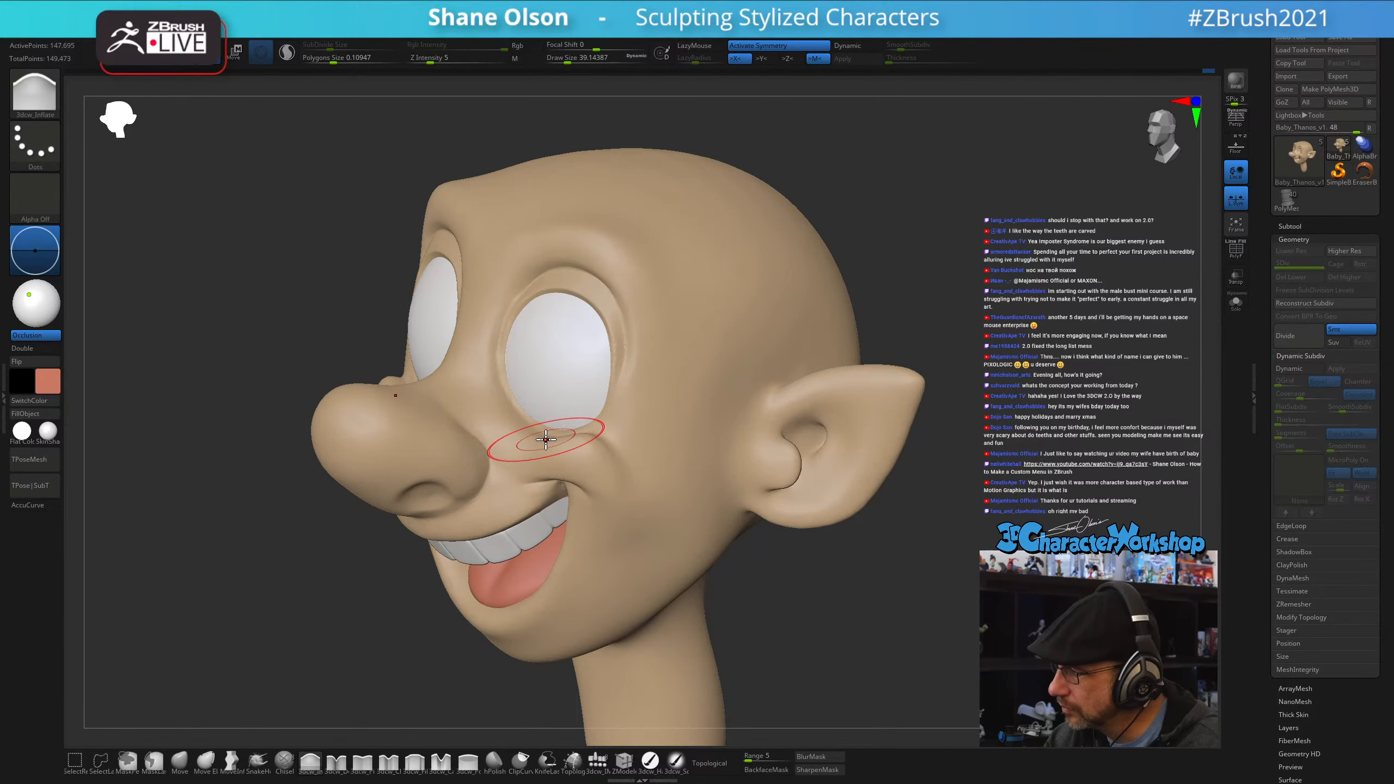
left_click_drag(546, 440, 614, 462)
mouse_move(613, 462)
right_mouse_down()
mouse_move(667, 449)
mouse_move(619, 490)
right_mouse_up()
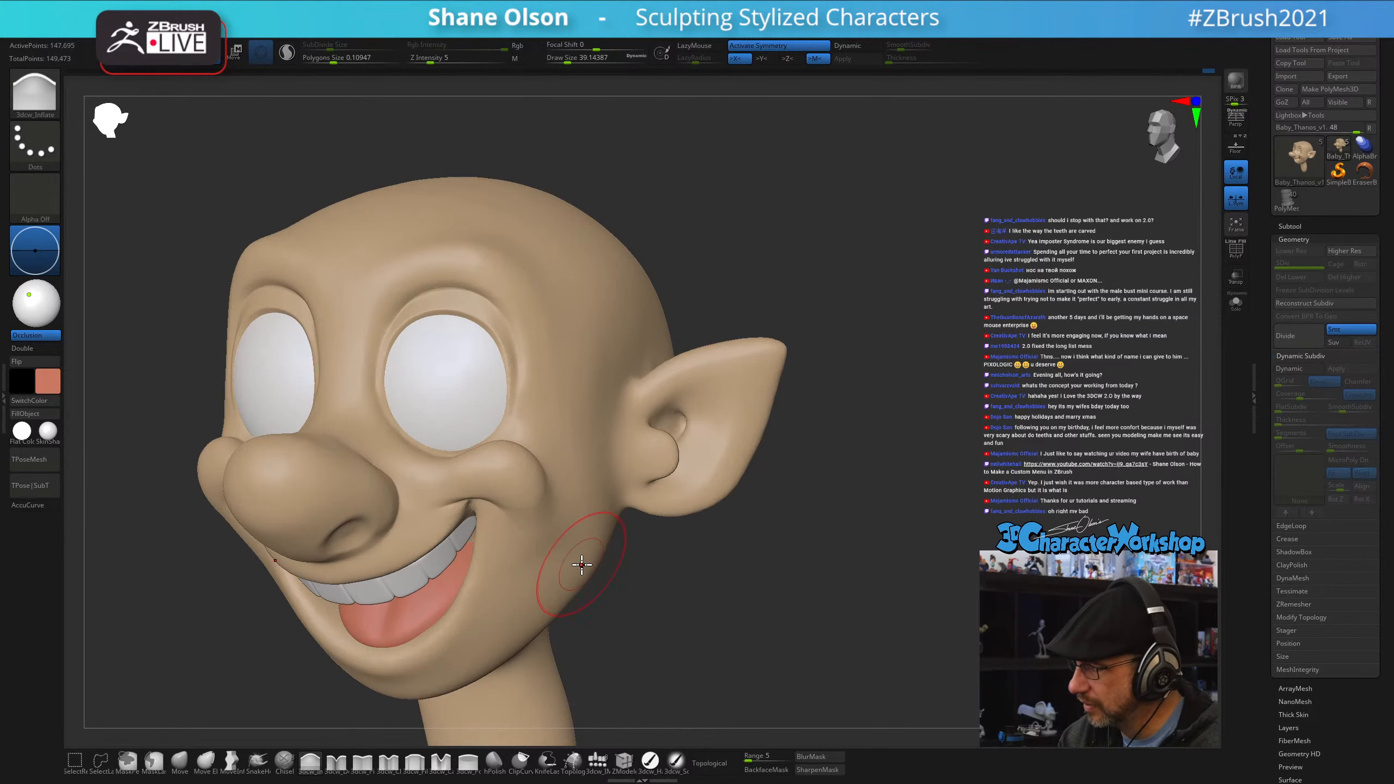
mouse_move(563, 569)
right_mouse_down()
mouse_move(604, 553)
mouse_move(688, 586)
mouse_move(701, 529)
mouse_move(671, 550)
mouse_move(654, 595)
mouse_move(685, 574)
right_mouse_up()
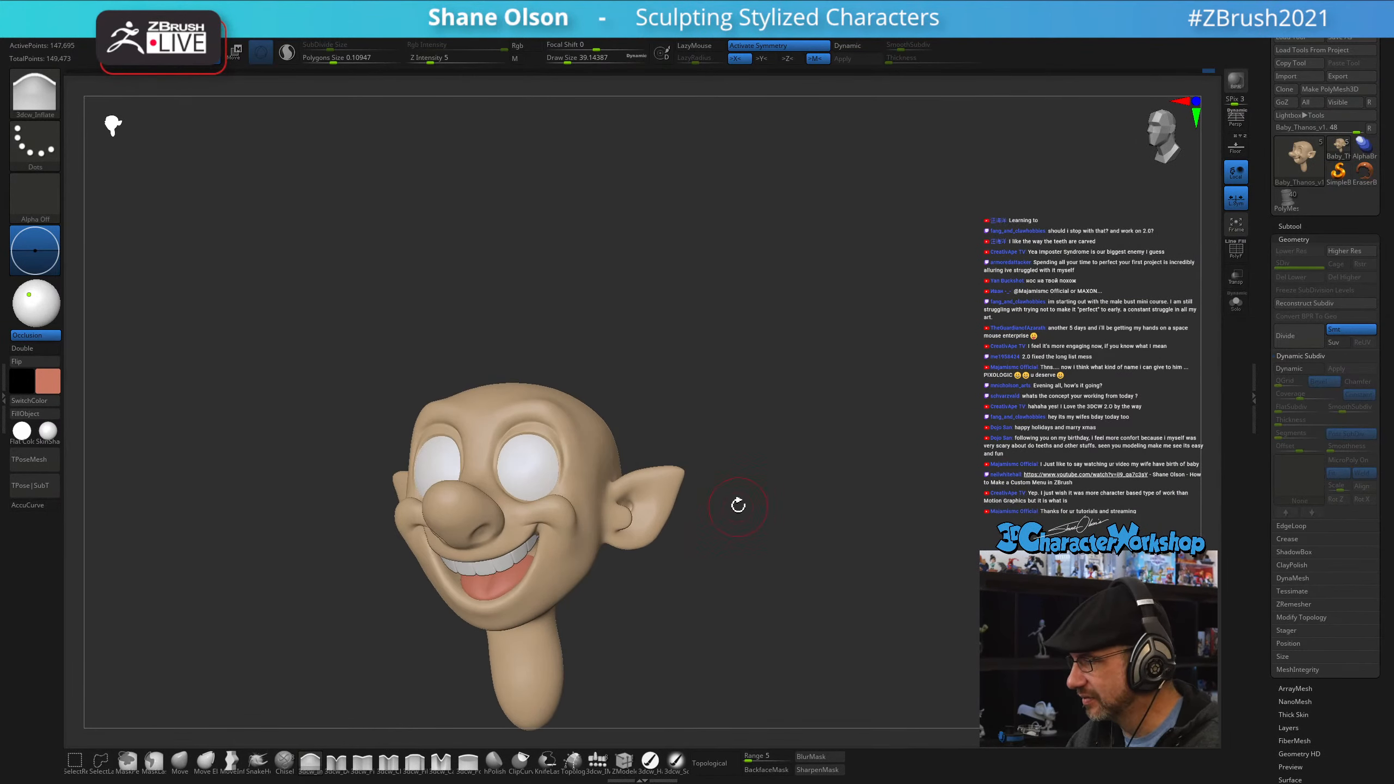
- Reshape the lower cheek and jawline beside the mouth using the Move brush at a draw size of about 71
right_click_drag(739, 505, 732, 534, "ctrl")
key("s")
left_click_drag(749, 532, 743, 535)
right_click_drag(741, 535, 745, 544, "ctrl")
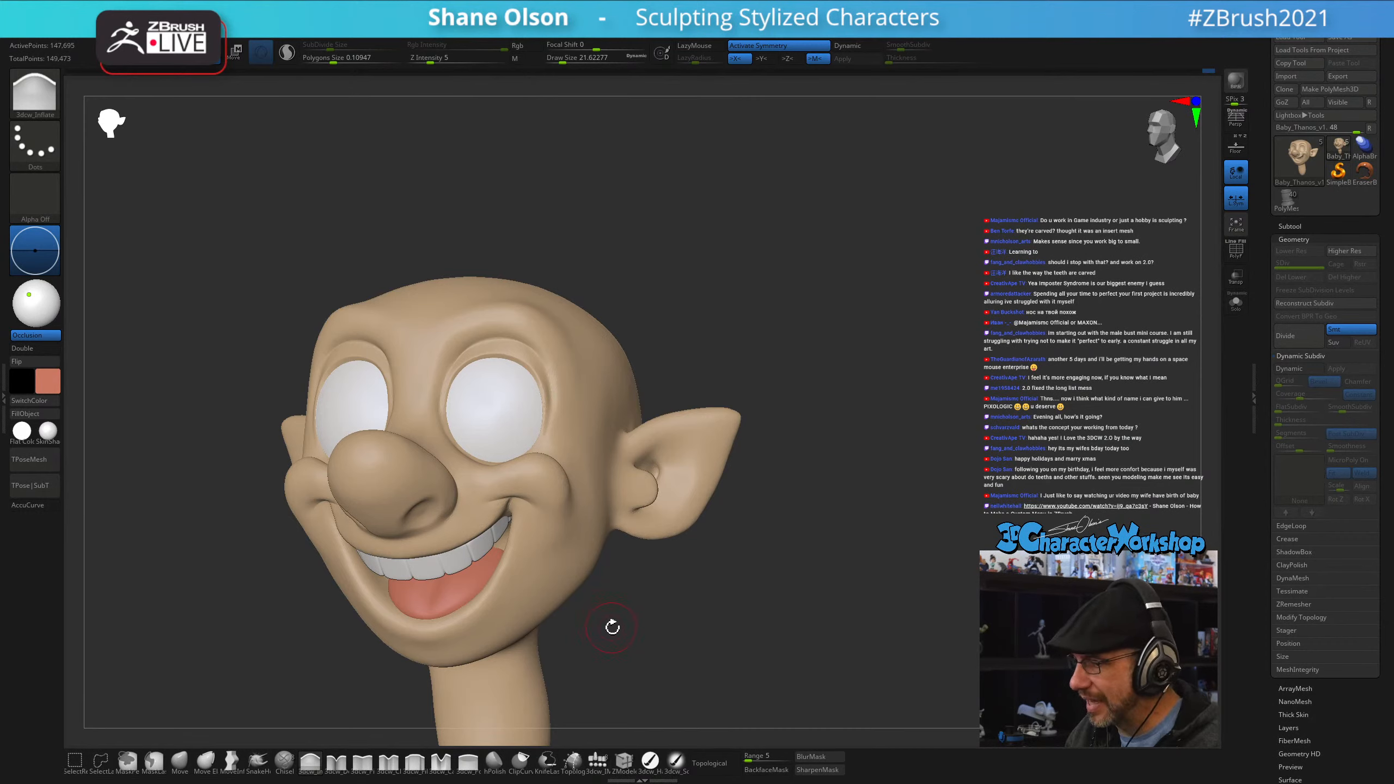
key("s")
left_click_drag(612, 628, 618, 627)
key("s")
left_click_drag(332, 579, 338, 578)
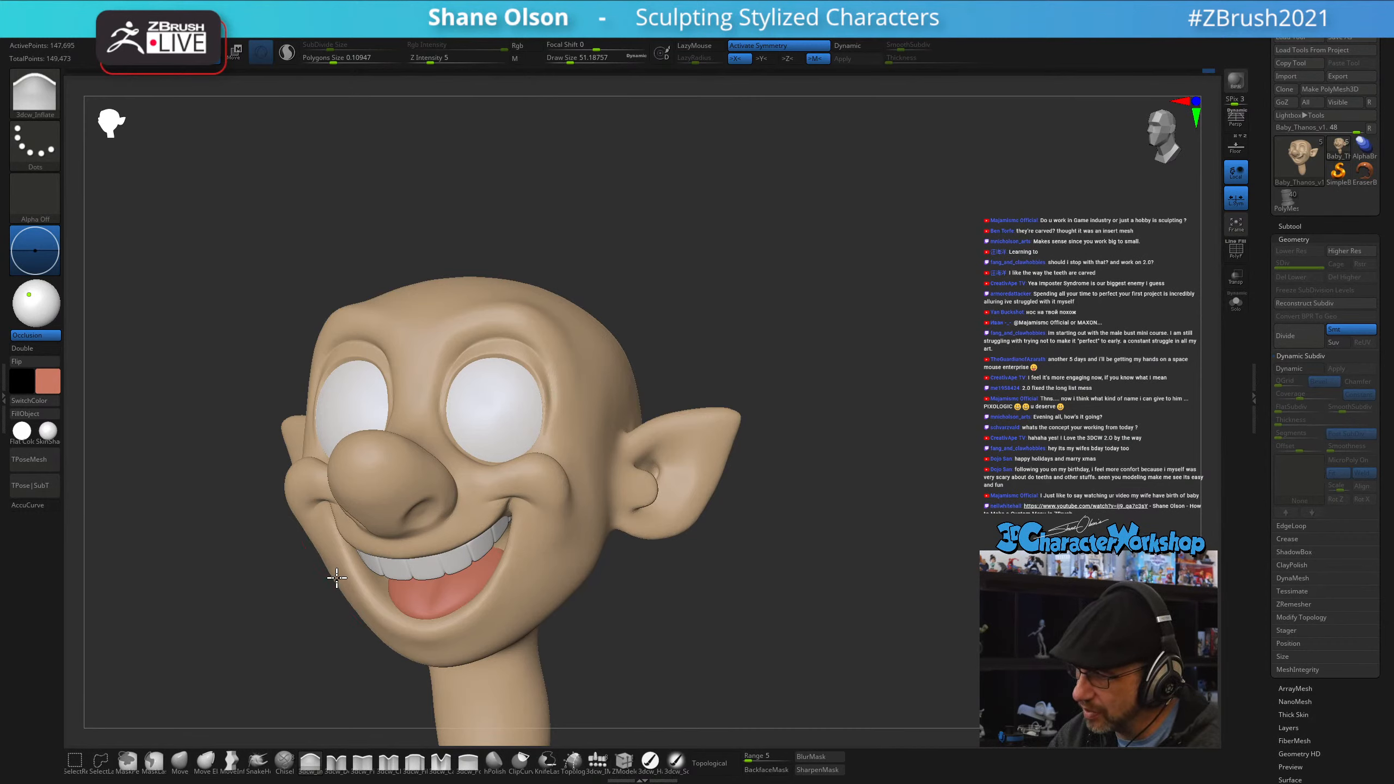
left_click(179, 761)
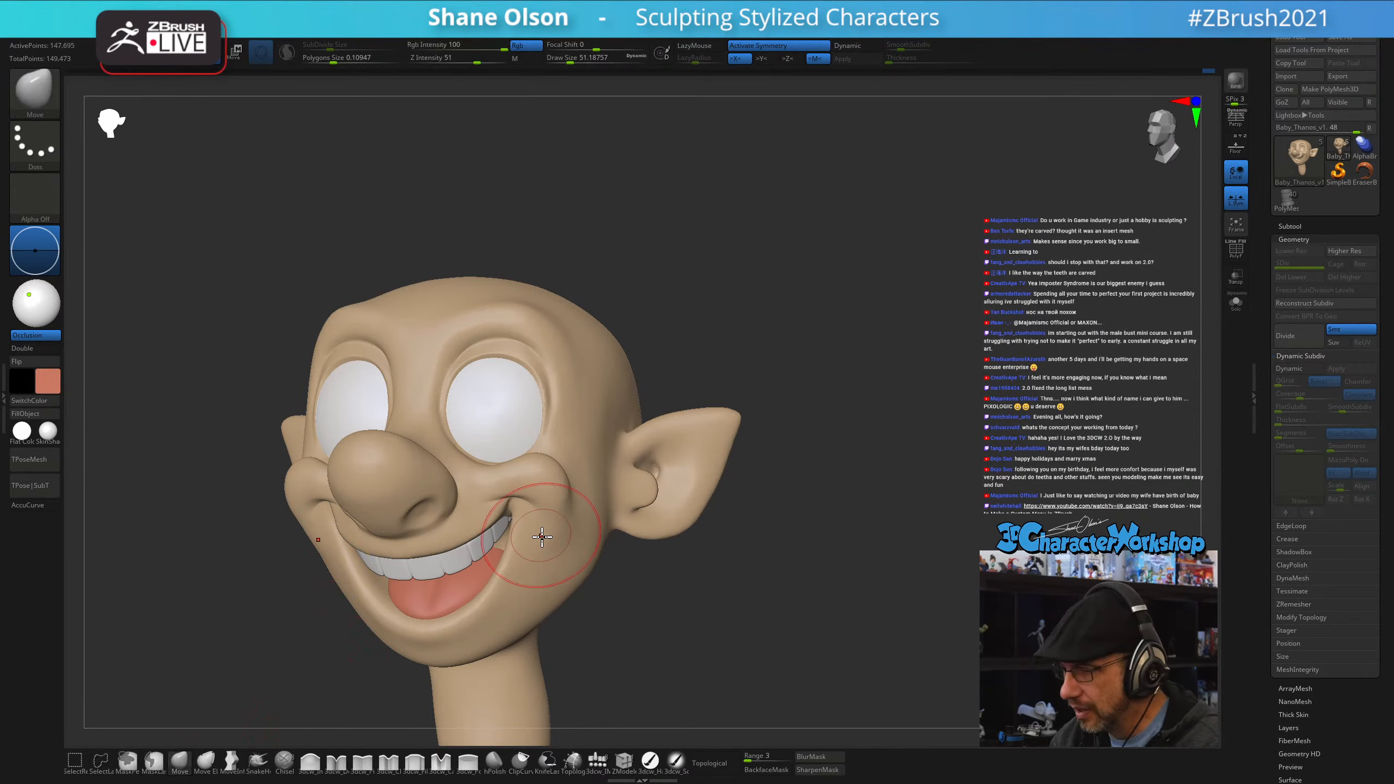
right_click_drag(528, 541, 555, 545)
key("s")
left_click_drag(540, 600, 545, 601)
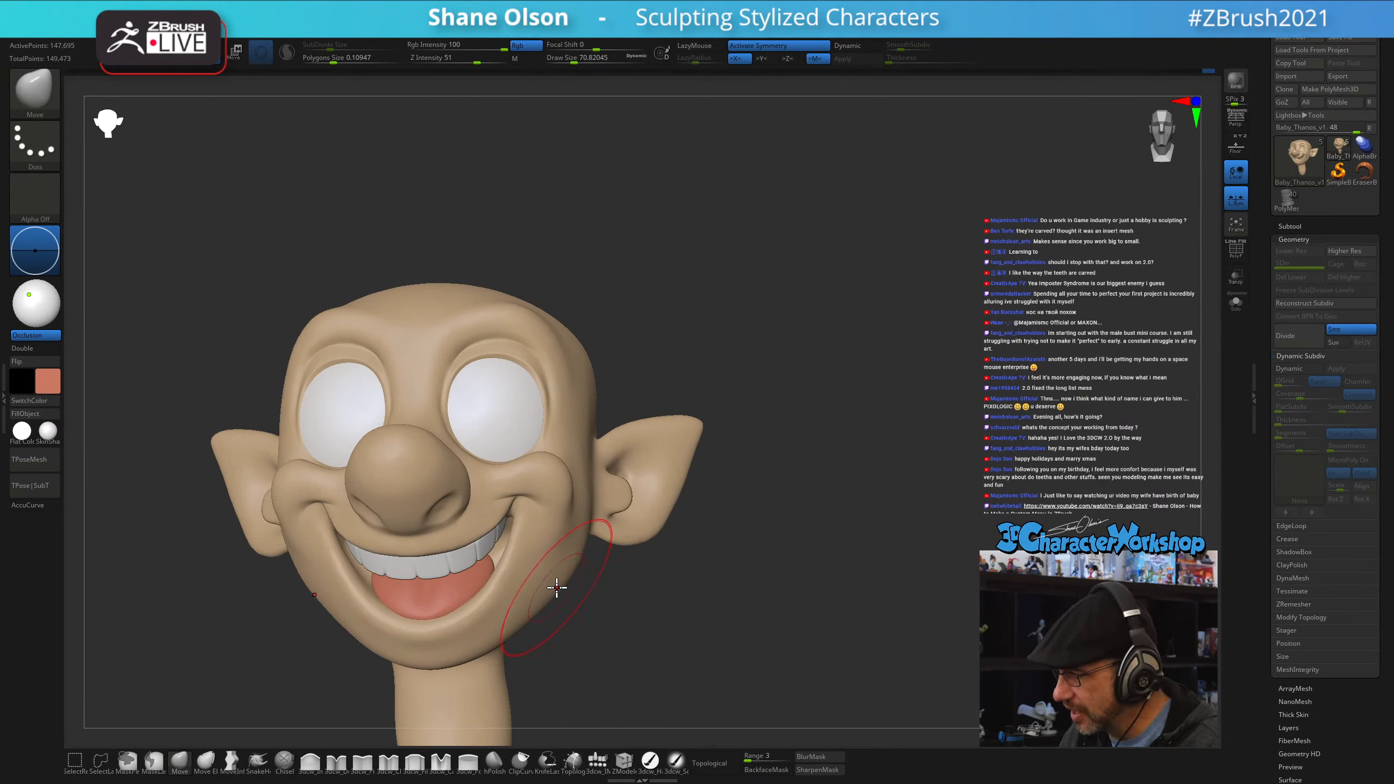
right_click_drag(554, 570, 552, 572)
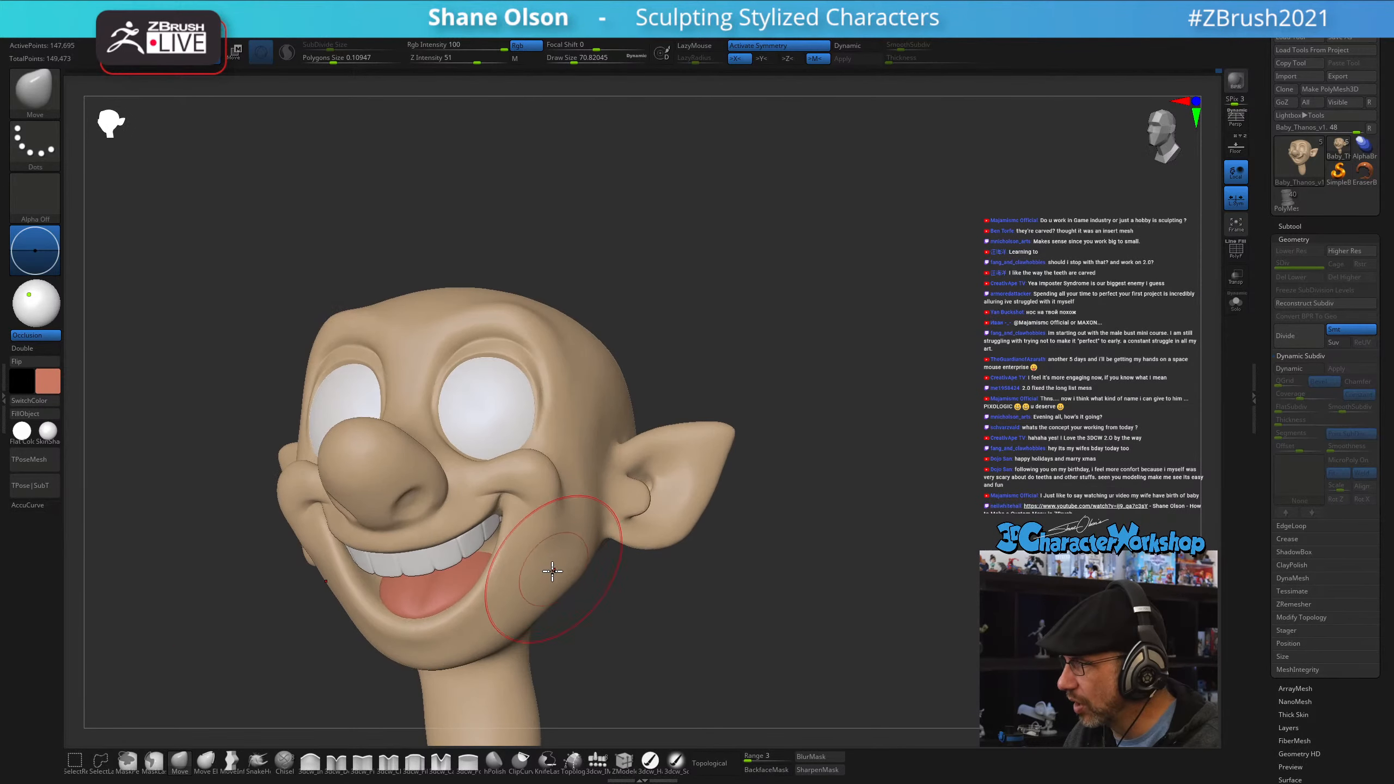
left_click_drag(515, 630, 505, 637)
mouse_move(575, 595)
right_mouse_down("shift")
mouse_move(585, 613)
mouse_move(624, 549)
right_mouse_up("shift")
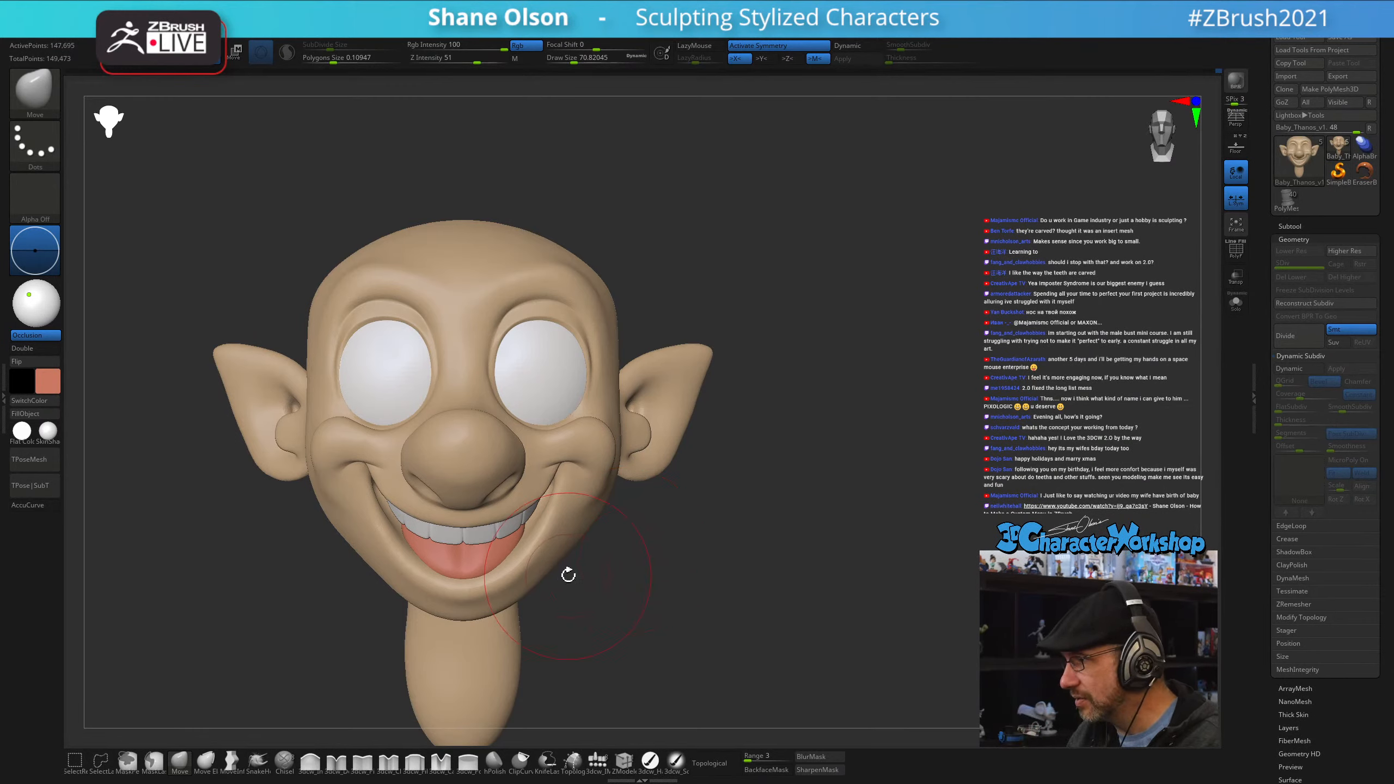
right_click_drag(568, 575, 557, 564)
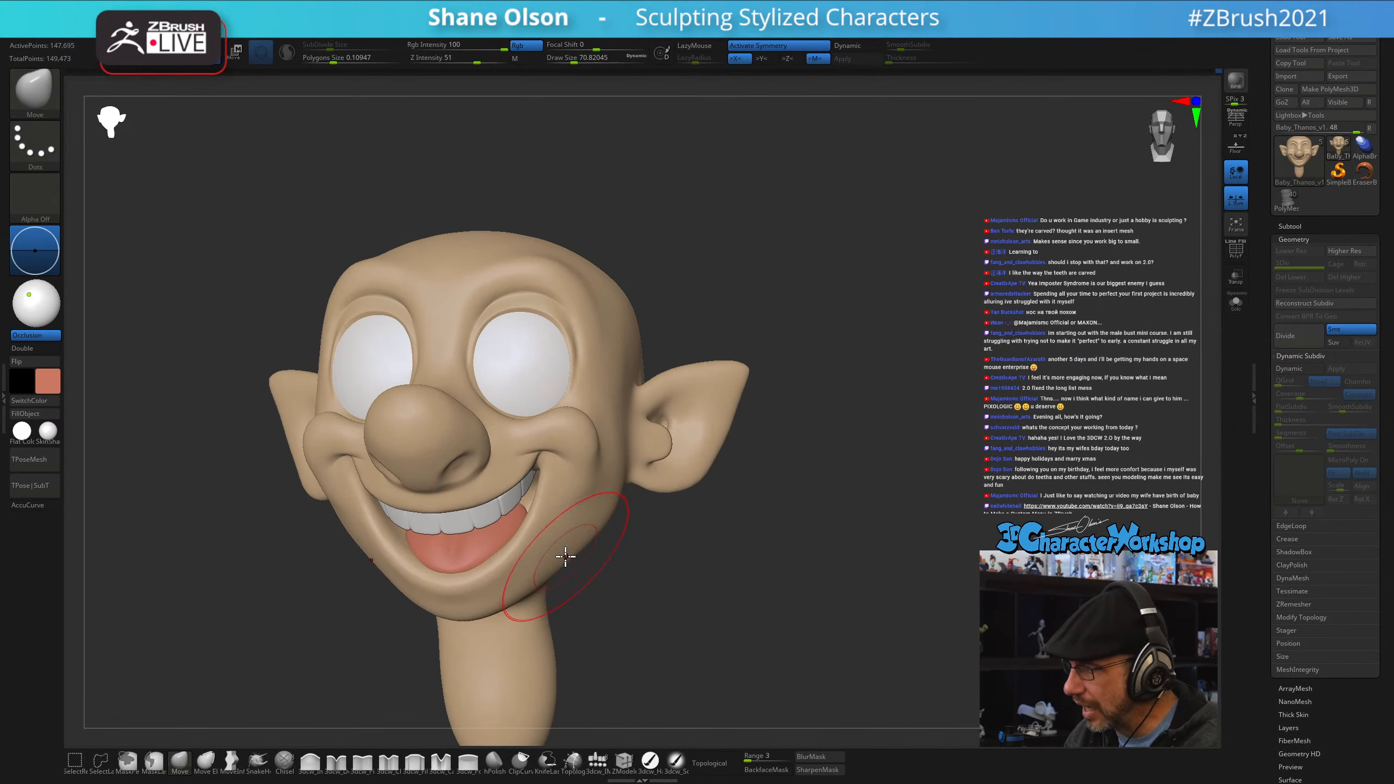
- Refine the underside of the jaw up to the ear with the Move brush at draw sizes of about 62 and 51
mouse_move(607, 523)
right_mouse_down()
mouse_move(626, 505)
mouse_move(578, 569)
mouse_move(591, 530)
mouse_move(576, 570)
mouse_move(605, 593)
right_mouse_up()
key("s")
left_click_drag(576, 605, 572, 605)
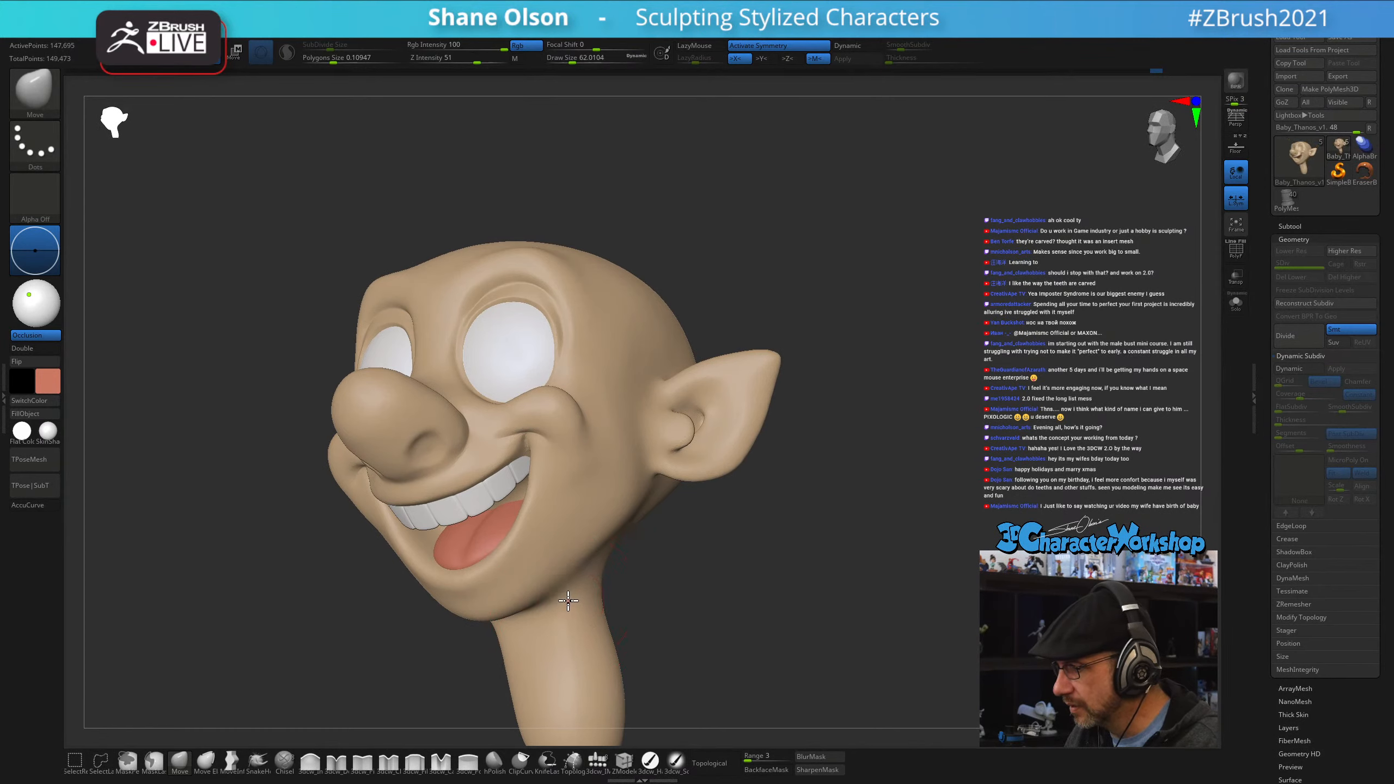
mouse_move(586, 589)
right_mouse_down()
mouse_move(562, 574)
mouse_move(601, 583)
mouse_move(576, 591)
mouse_move(638, 523)
right_mouse_up()
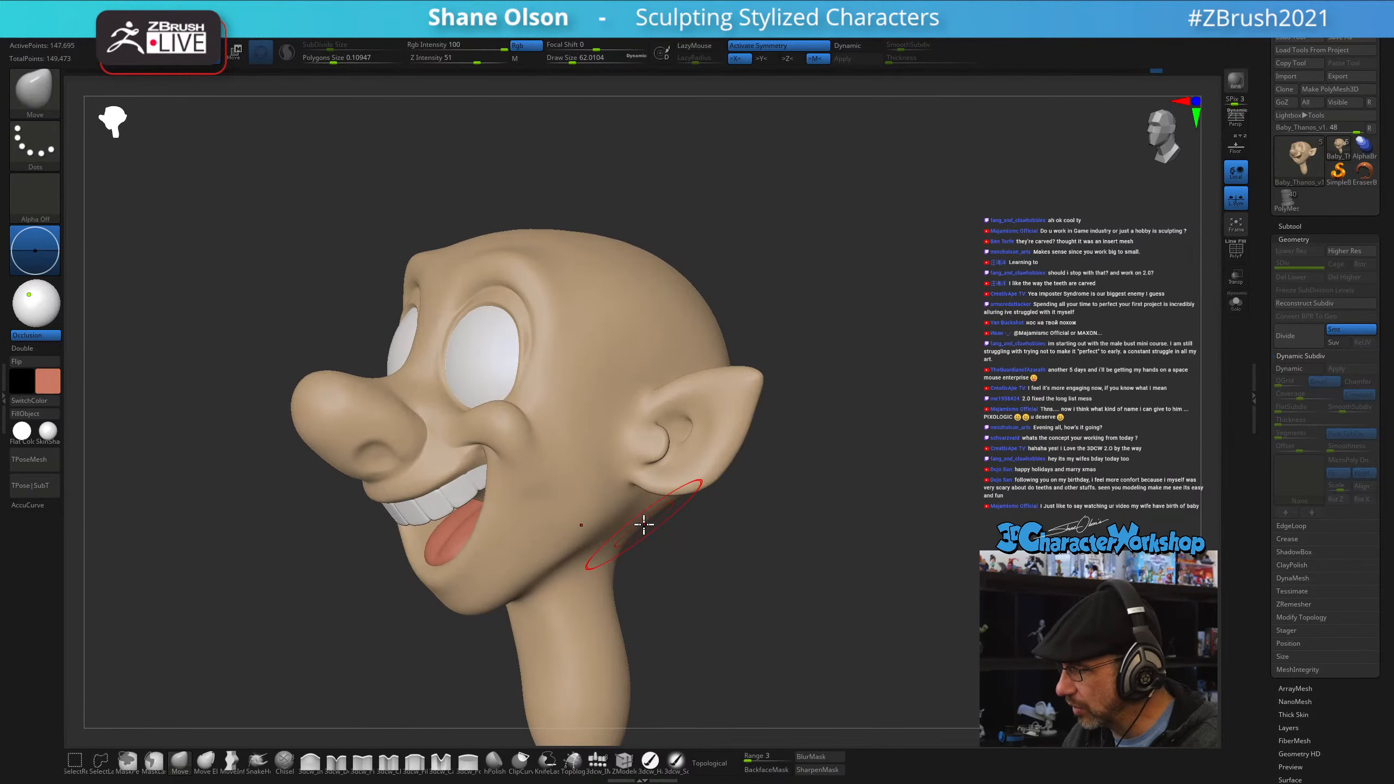
key("s")
left_click_drag(640, 516, 636, 516)
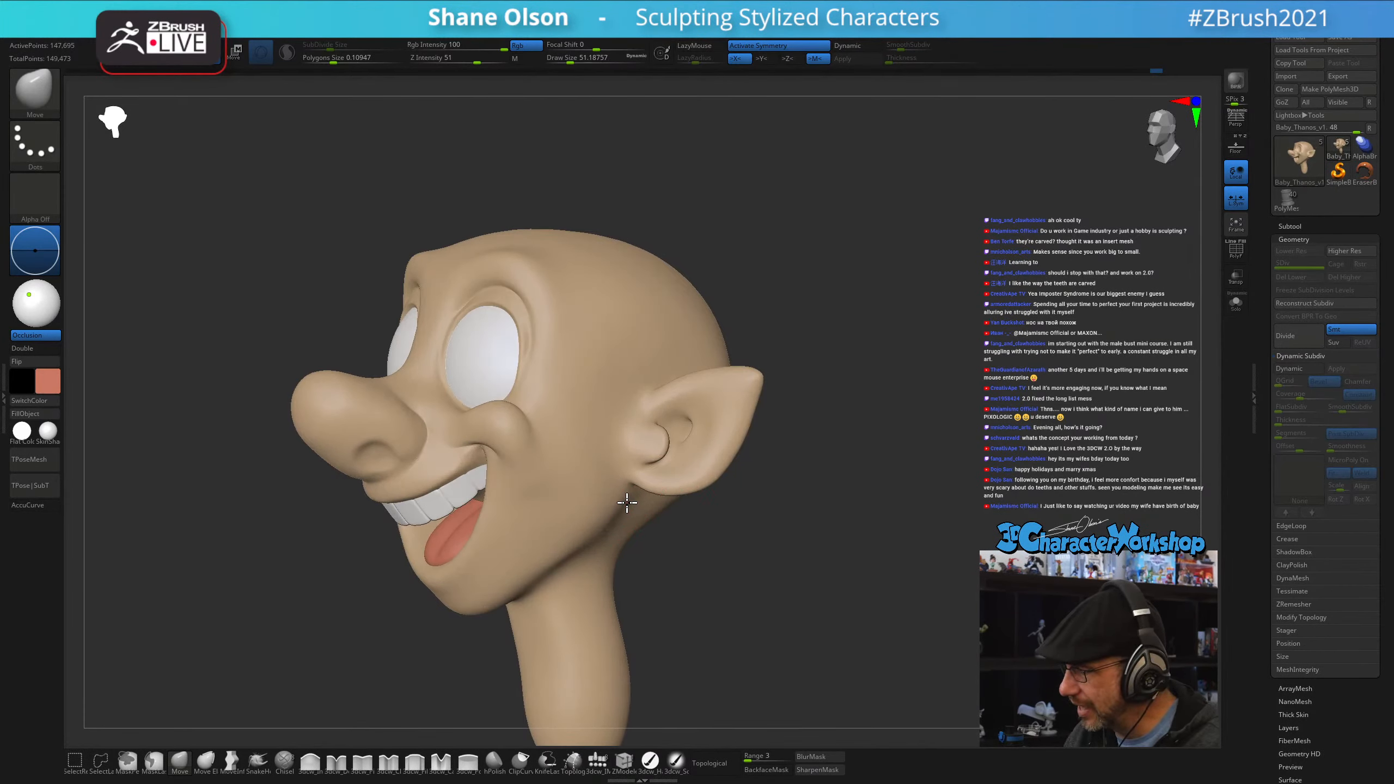
right_click_drag(653, 523, 635, 523)
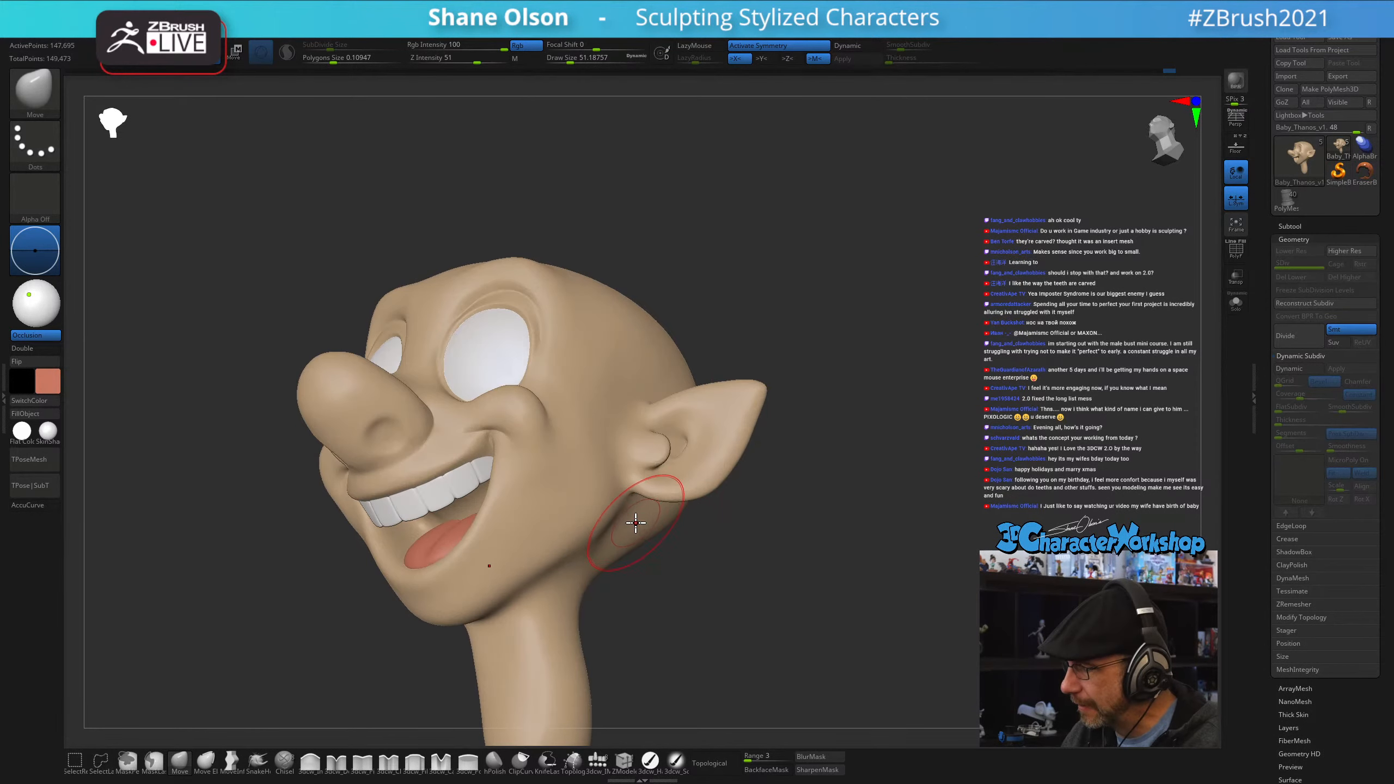
- Adjust the back of the cheek in front of the ear with the Move brush at a draw size of about 68
right_click_drag(638, 420, 614, 436)
key("s")
left_click_drag(619, 415, 620, 436)
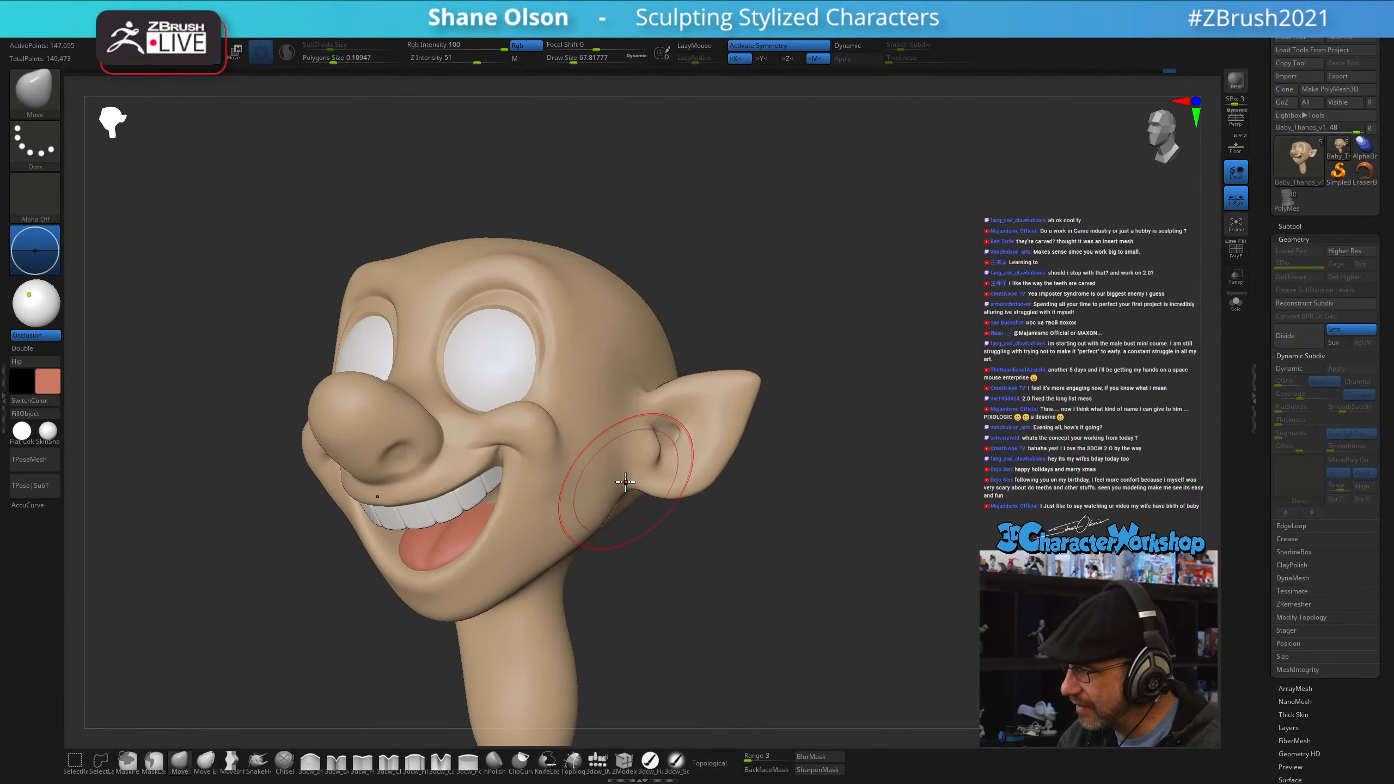
right_click_drag(625, 482, 330, 742)
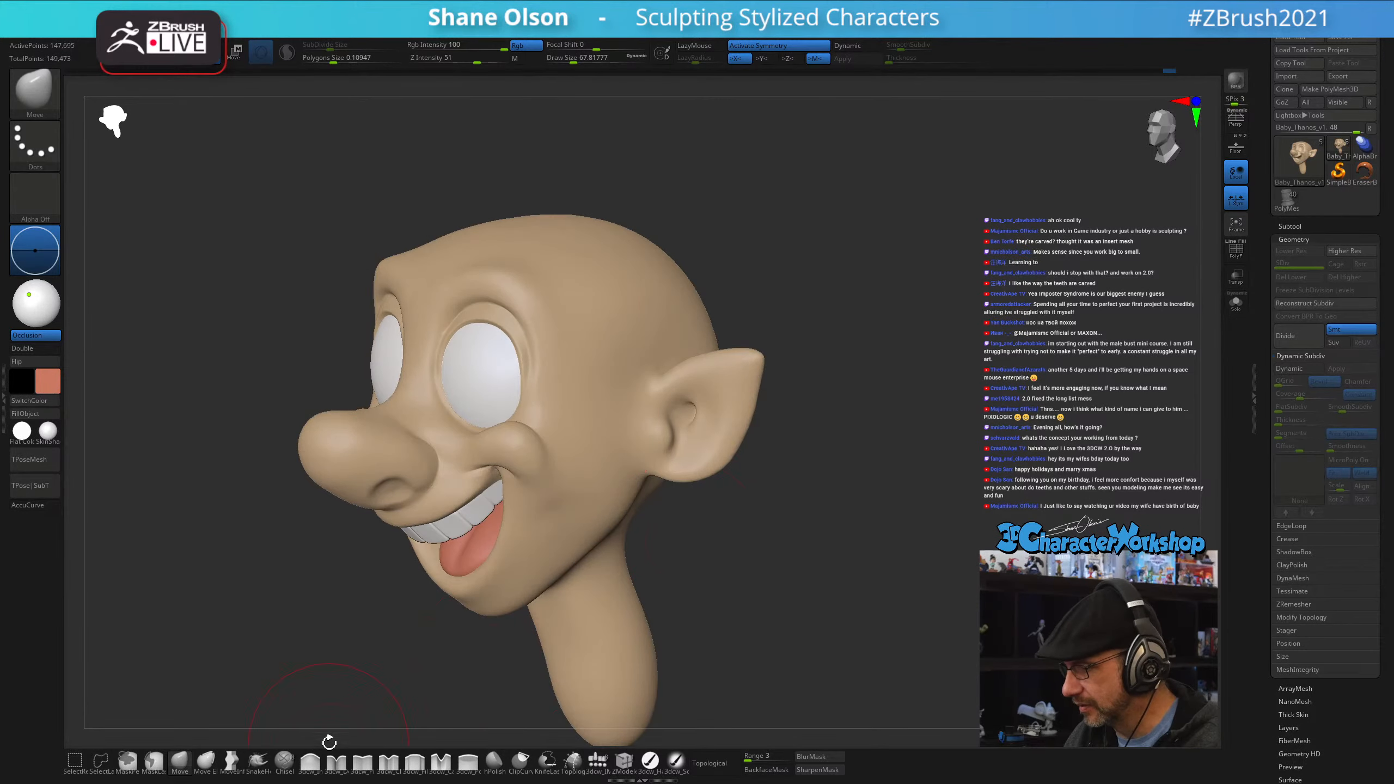
- Sculpt the ear opening and inner ear rim with the 3dcw_Detail brush at a draw size of about 37
left_click(337, 763)
key("s")
left_click_drag(784, 502, 779, 503)
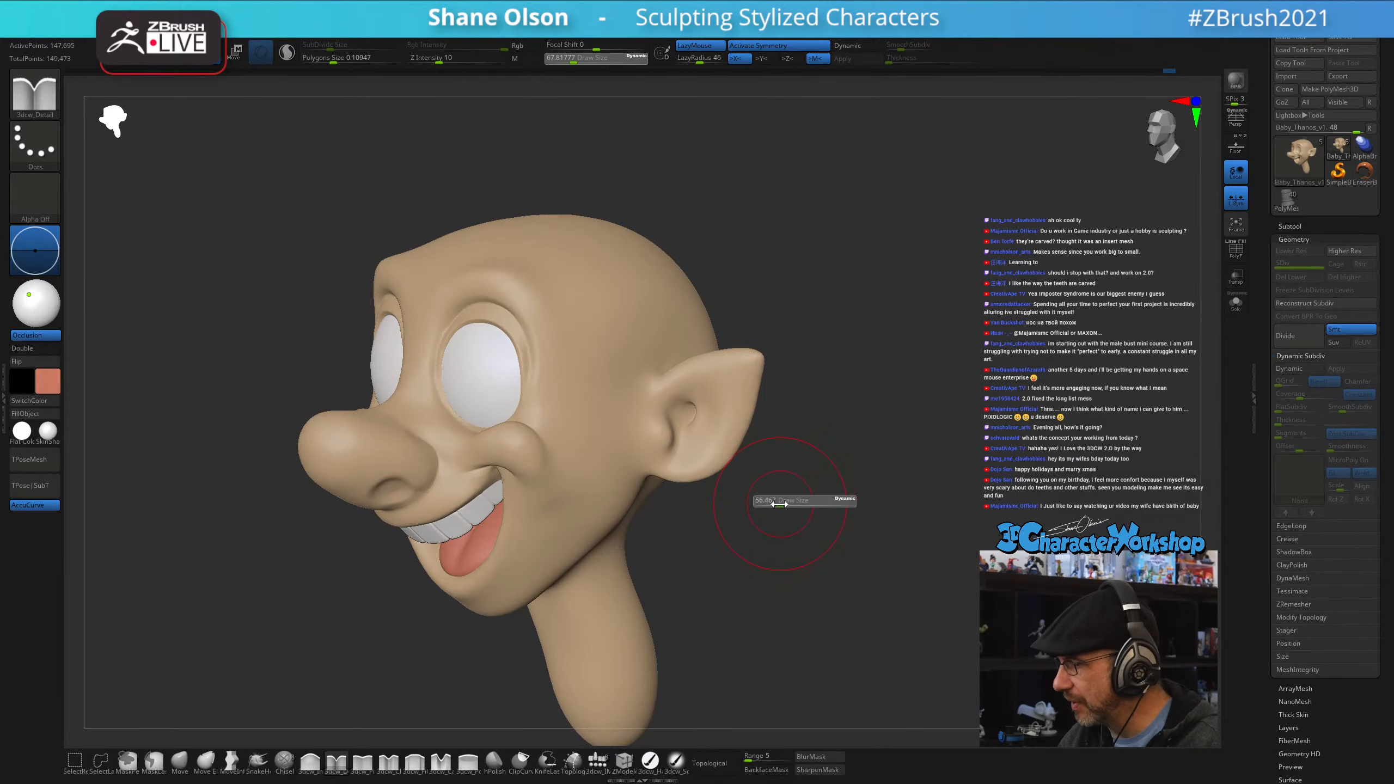
right_click_drag(778, 495, 753, 560, "alt")
key("s")
left_click_drag(726, 453, 710, 452)
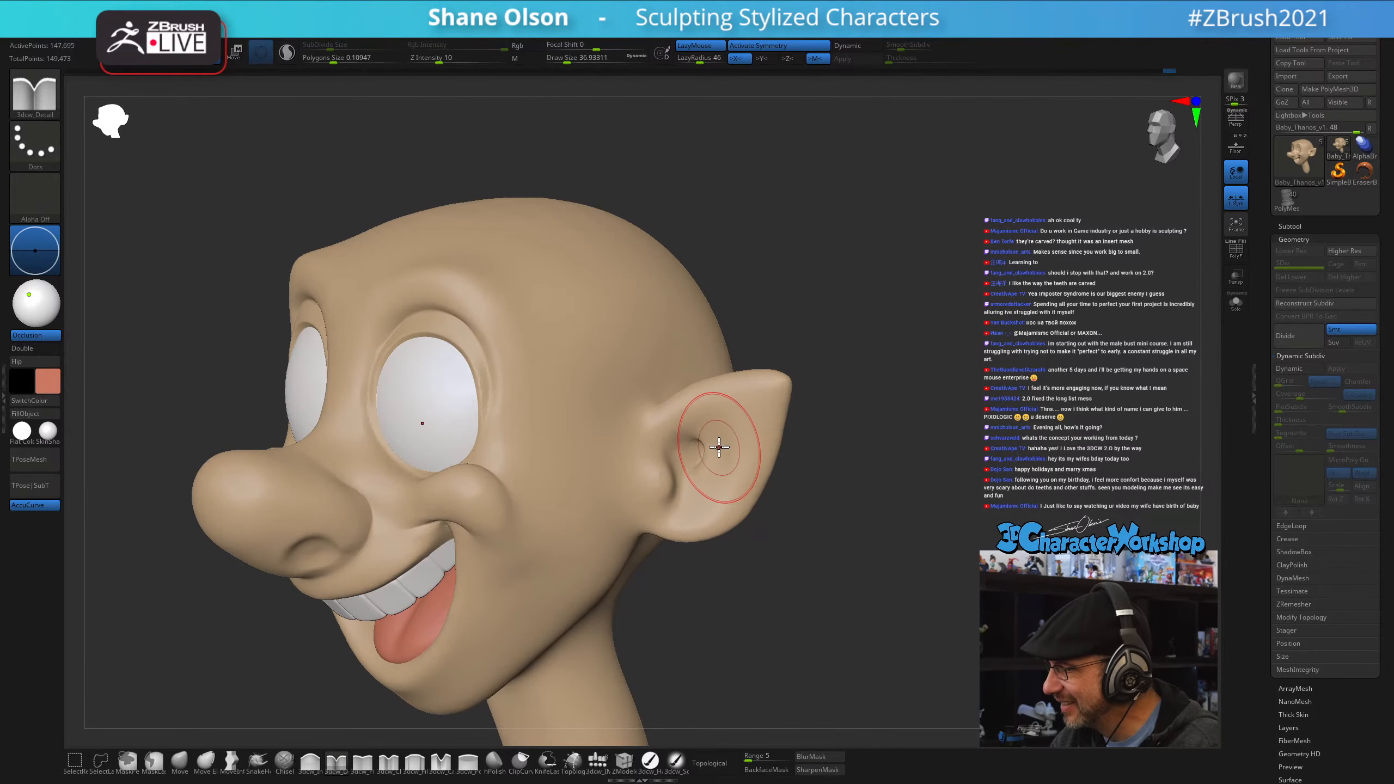
right_click_drag(719, 402, 714, 410, "alt")
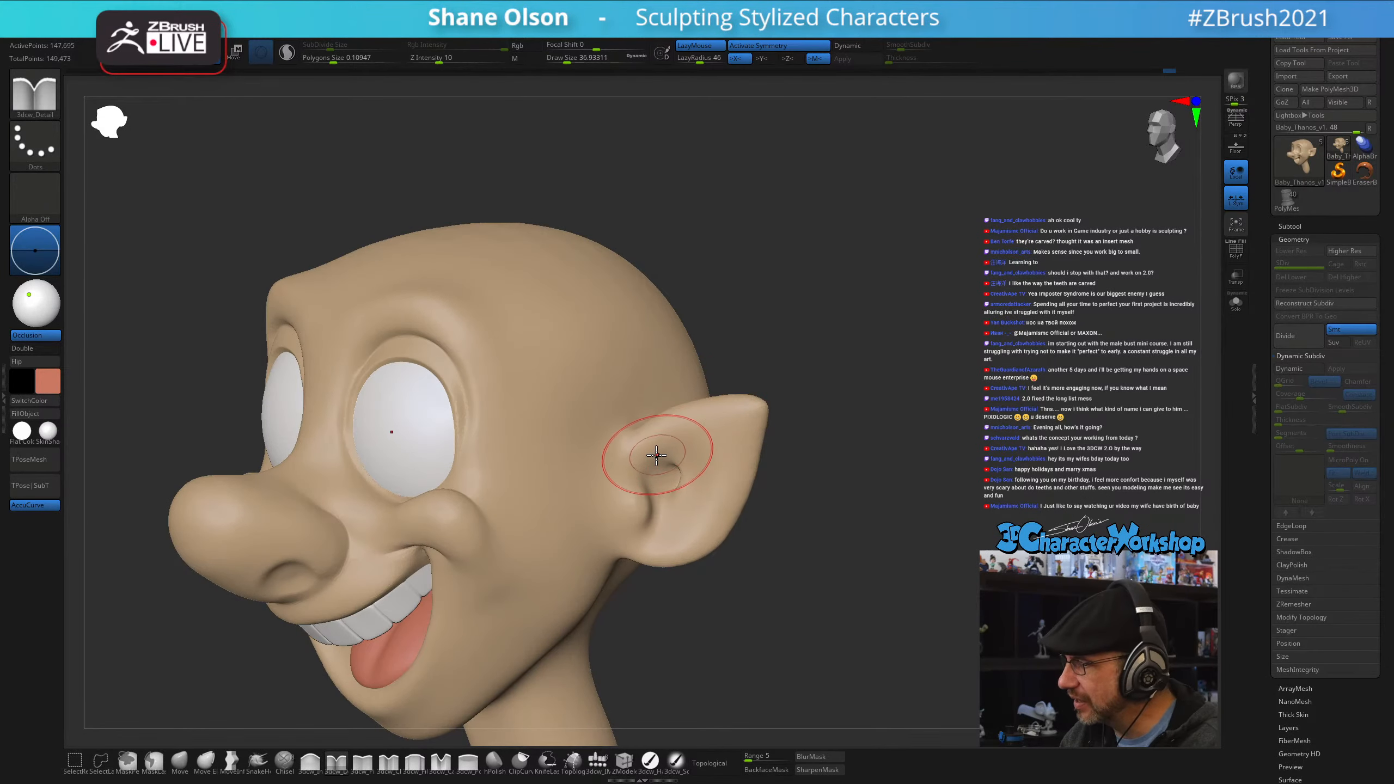
left_click_drag(644, 481, 646, 470)
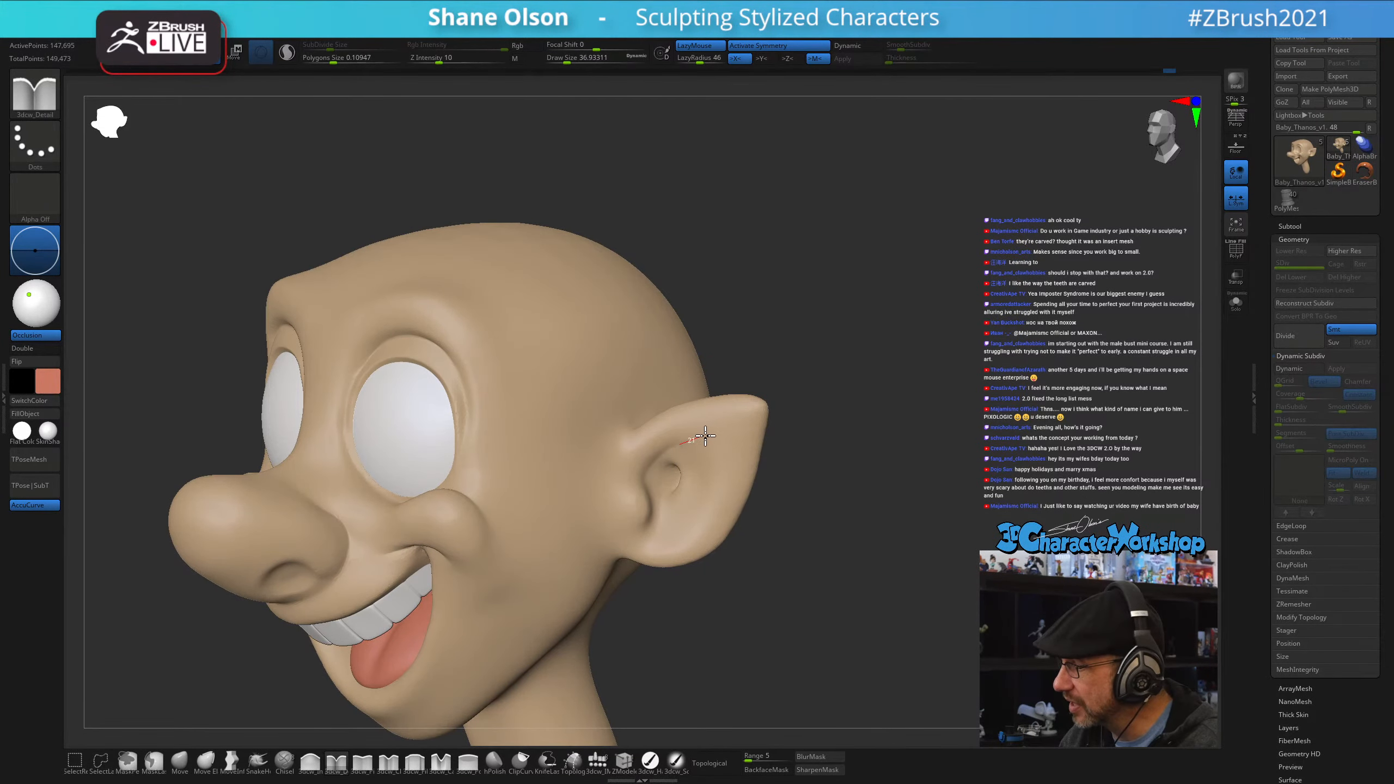
left_click_drag(692, 528, 747, 482)
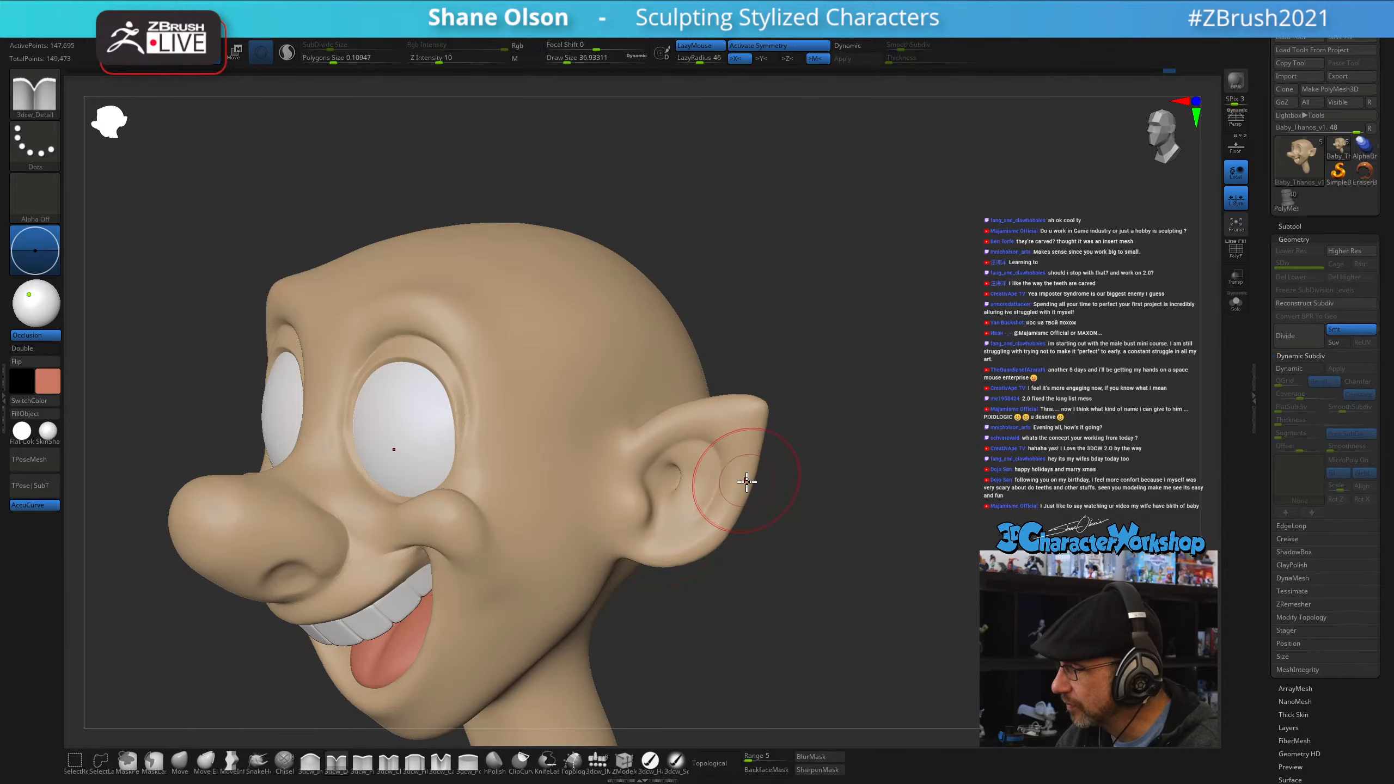
mouse_move(747, 483)
right_mouse_down()
mouse_move(777, 507)
mouse_move(752, 527)
mouse_move(682, 483)
right_mouse_up()
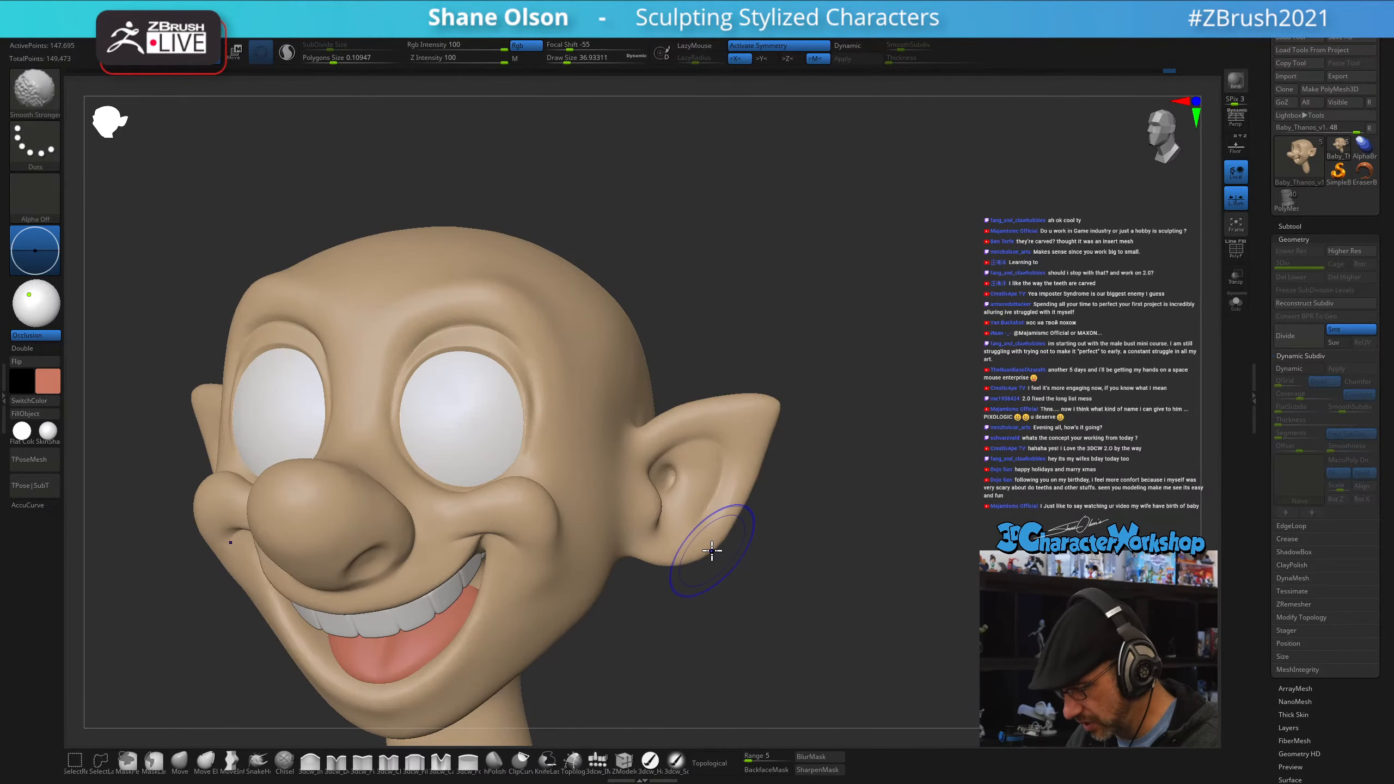
- Carve finer inner folds along the ear's rim with the 3dcw_Detail brush at a draw size of about 20
mouse_move(713, 554)
right_mouse_down()
mouse_move(684, 553)
mouse_move(664, 480)
mouse_move(722, 496)
mouse_move(727, 431)
right_mouse_up()
key("s")
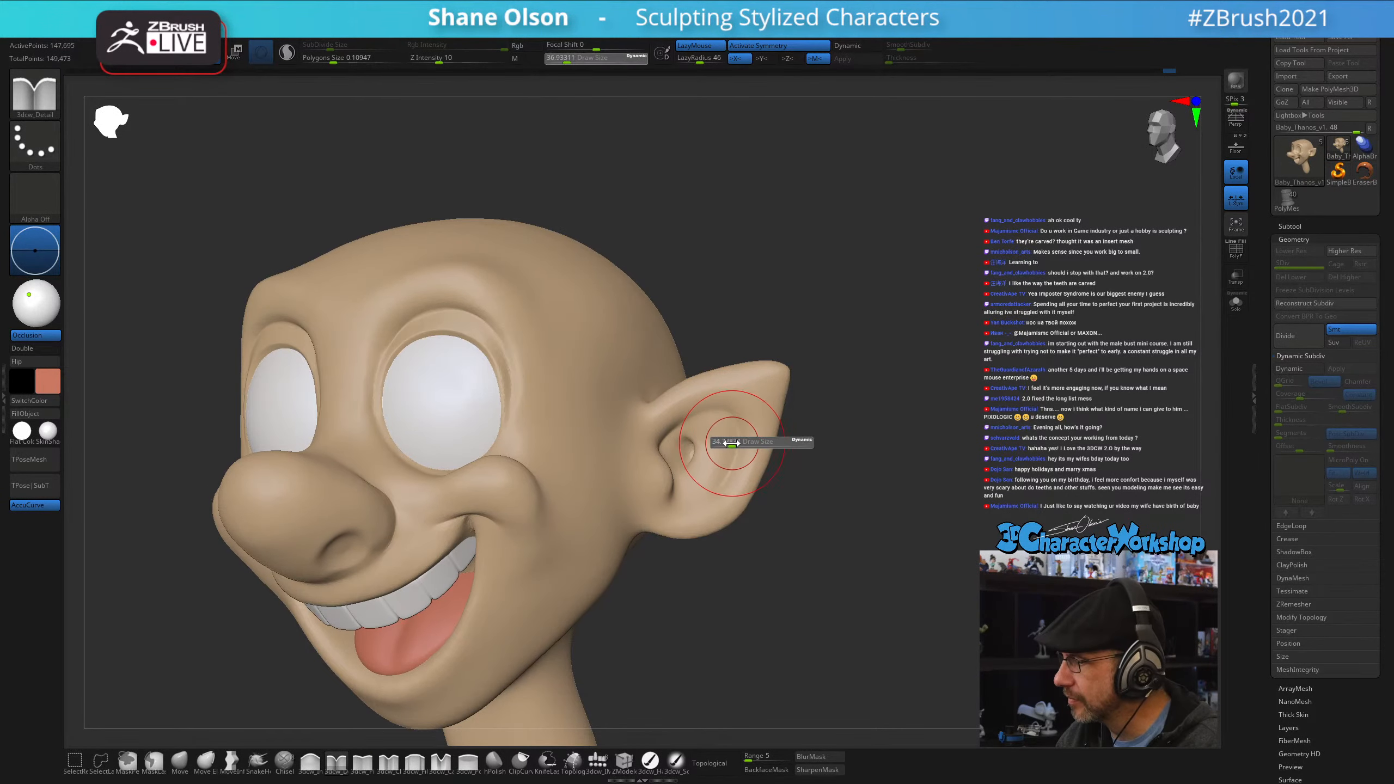
left_click_drag(728, 444, 723, 444)
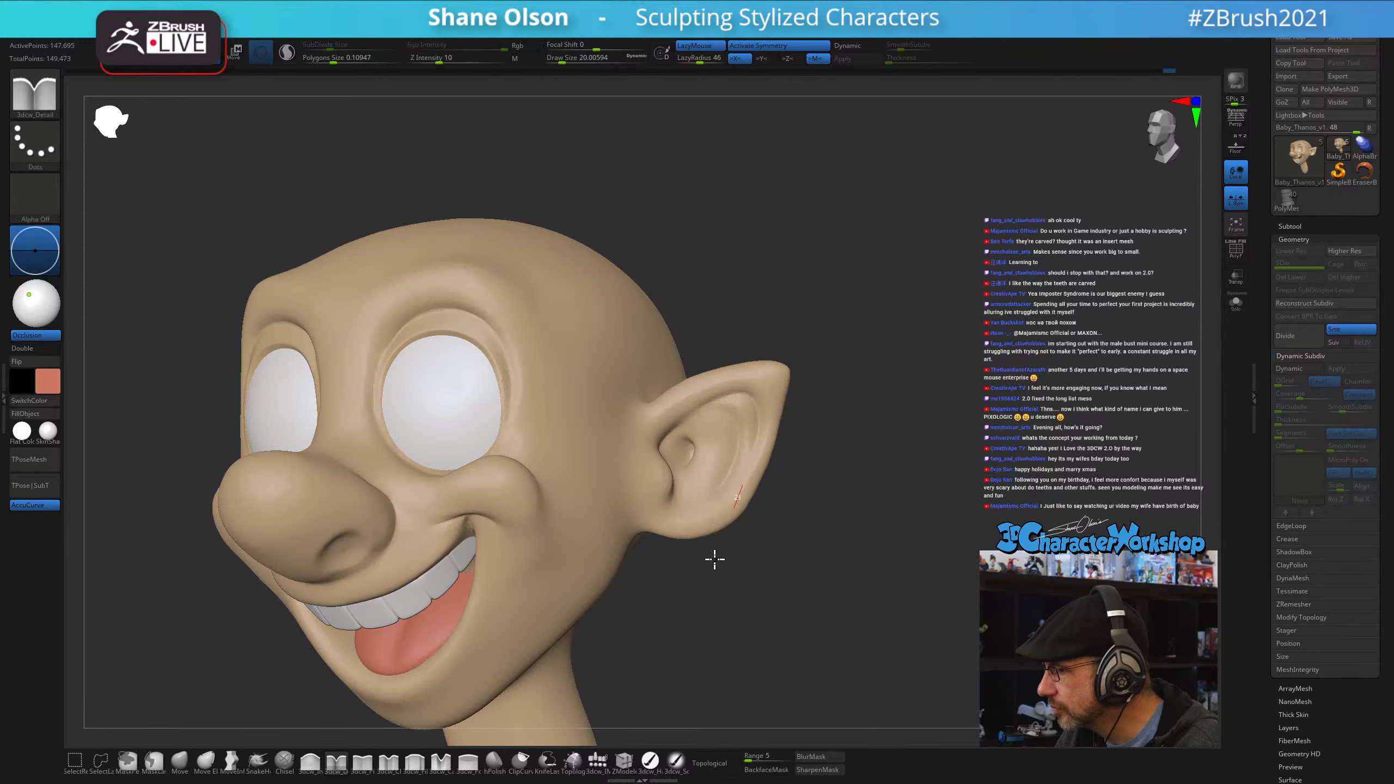
mouse_move(796, 490)
left_mouse_down()
mouse_move(756, 504)
mouse_move(806, 486)
mouse_move(776, 478)
left_mouse_up()
mouse_move(689, 416)
left_mouse_down()
mouse_move(738, 389)
mouse_move(753, 436)
left_mouse_up()
left_click_drag(656, 450, 685, 421)
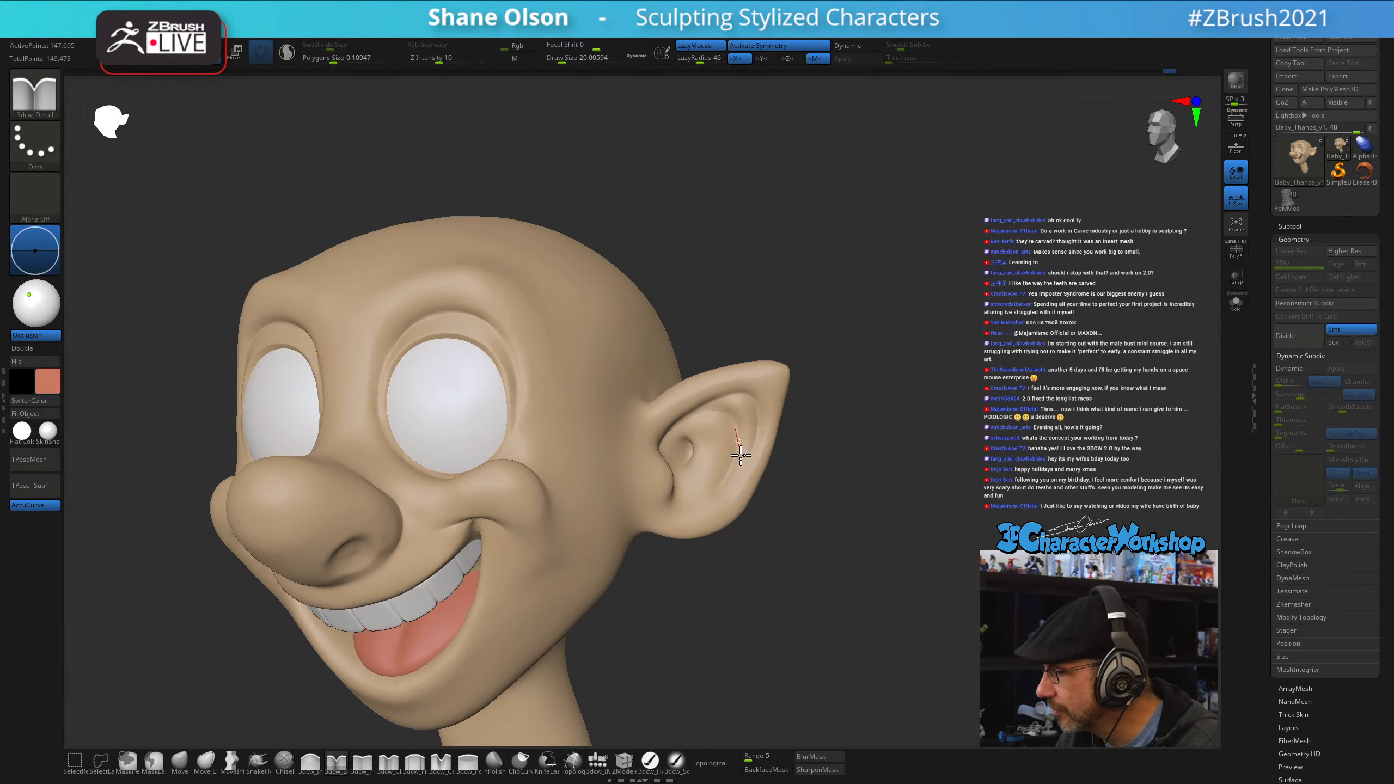
left_click_drag(731, 475, 705, 499)
right_click_drag(700, 452, 699, 448)
- Shape and smooth the folds around the ear opening using the Move brush at a small draw size
left_click(180, 761)
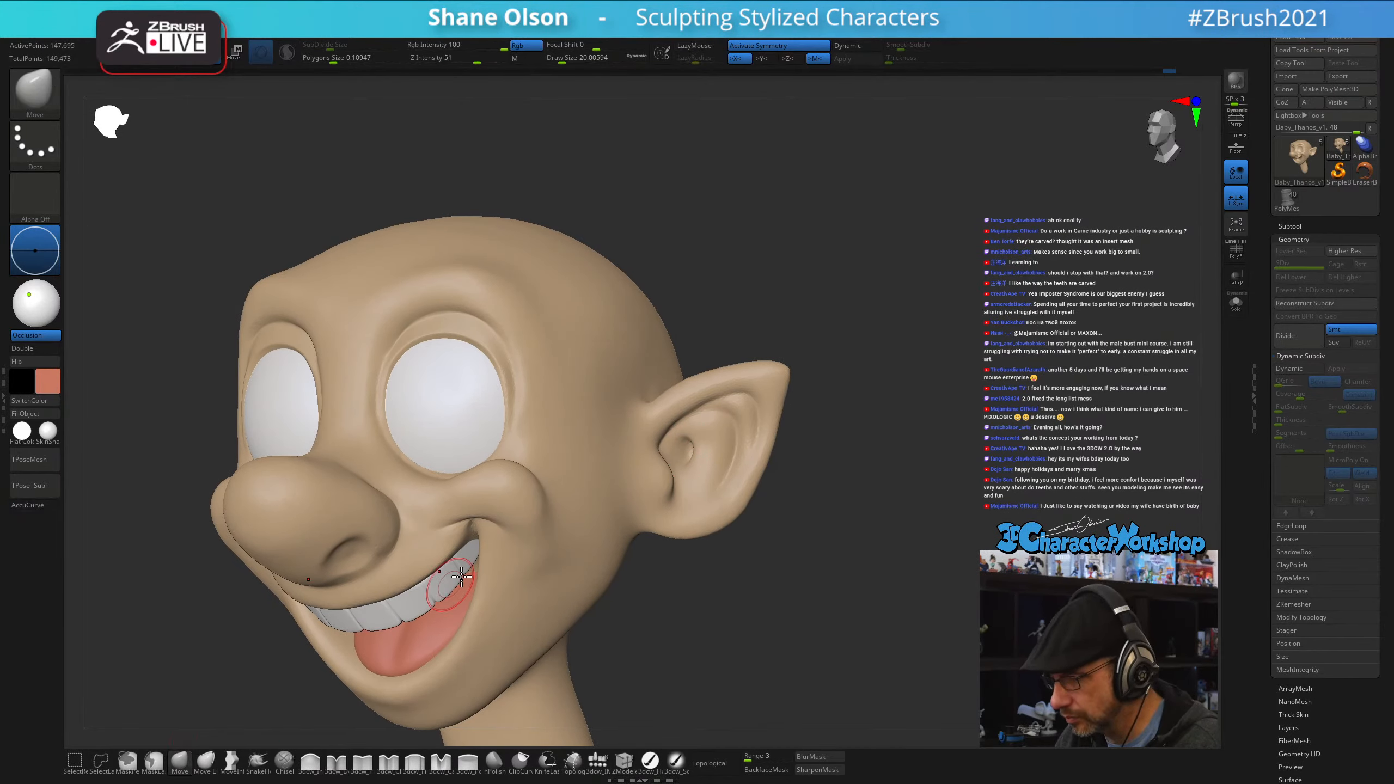
key("shift")
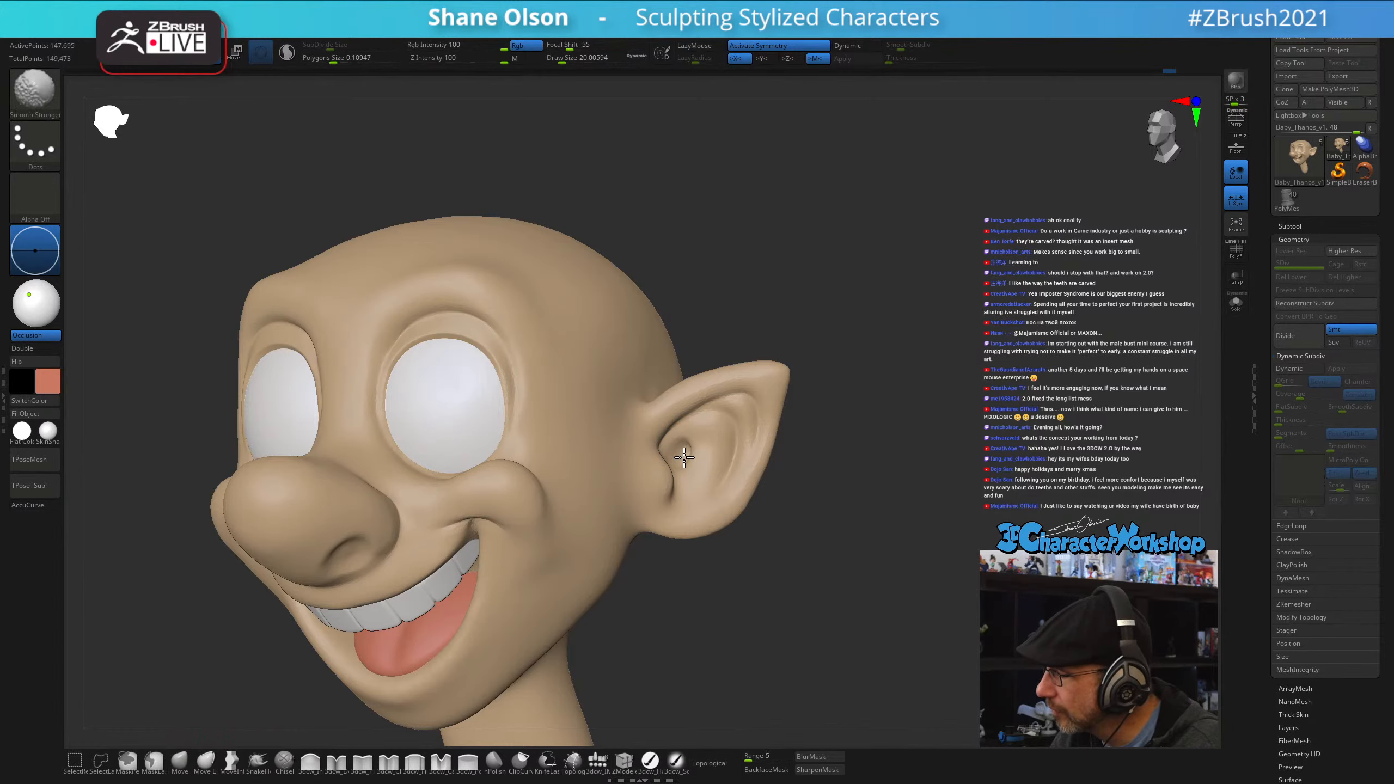
mouse_move(675, 450)
right_mouse_down()
mouse_move(704, 450)
mouse_move(667, 453)
right_mouse_up()
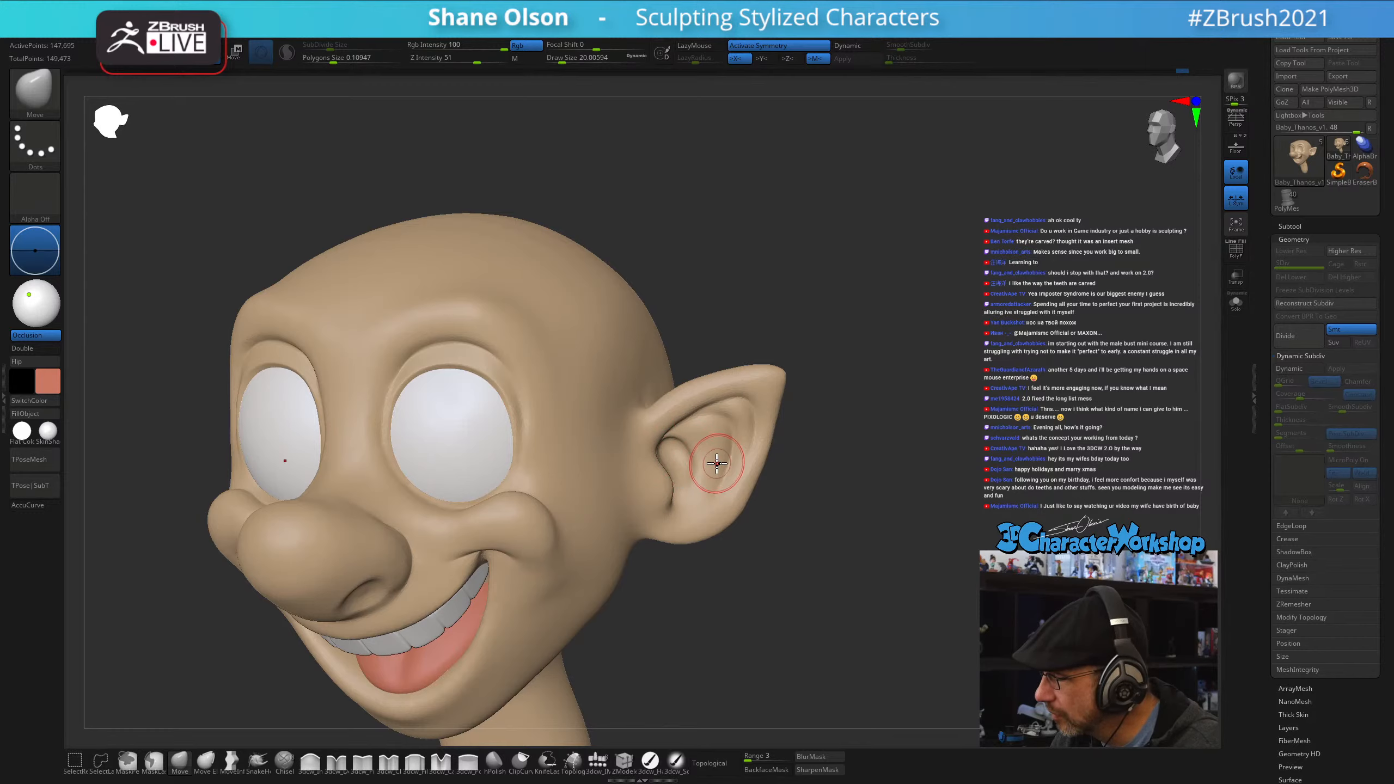
left_click_drag(687, 461, 678, 450)
right_click_drag(695, 495, 668, 449)
- Set the smoothing brush's Z Intensity to 16 and gently soften the inner ear folds
key("shift")
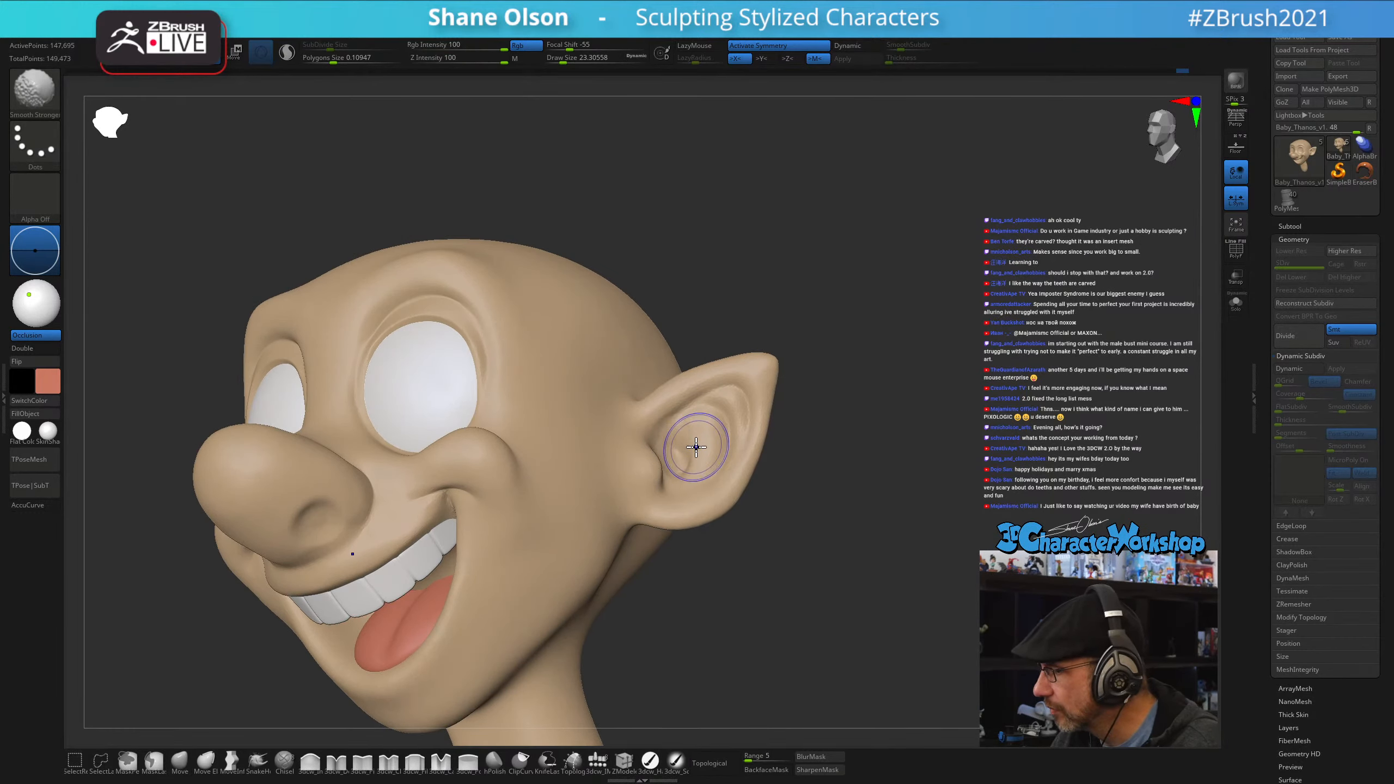
left_click_drag(449, 56, 445, 57)
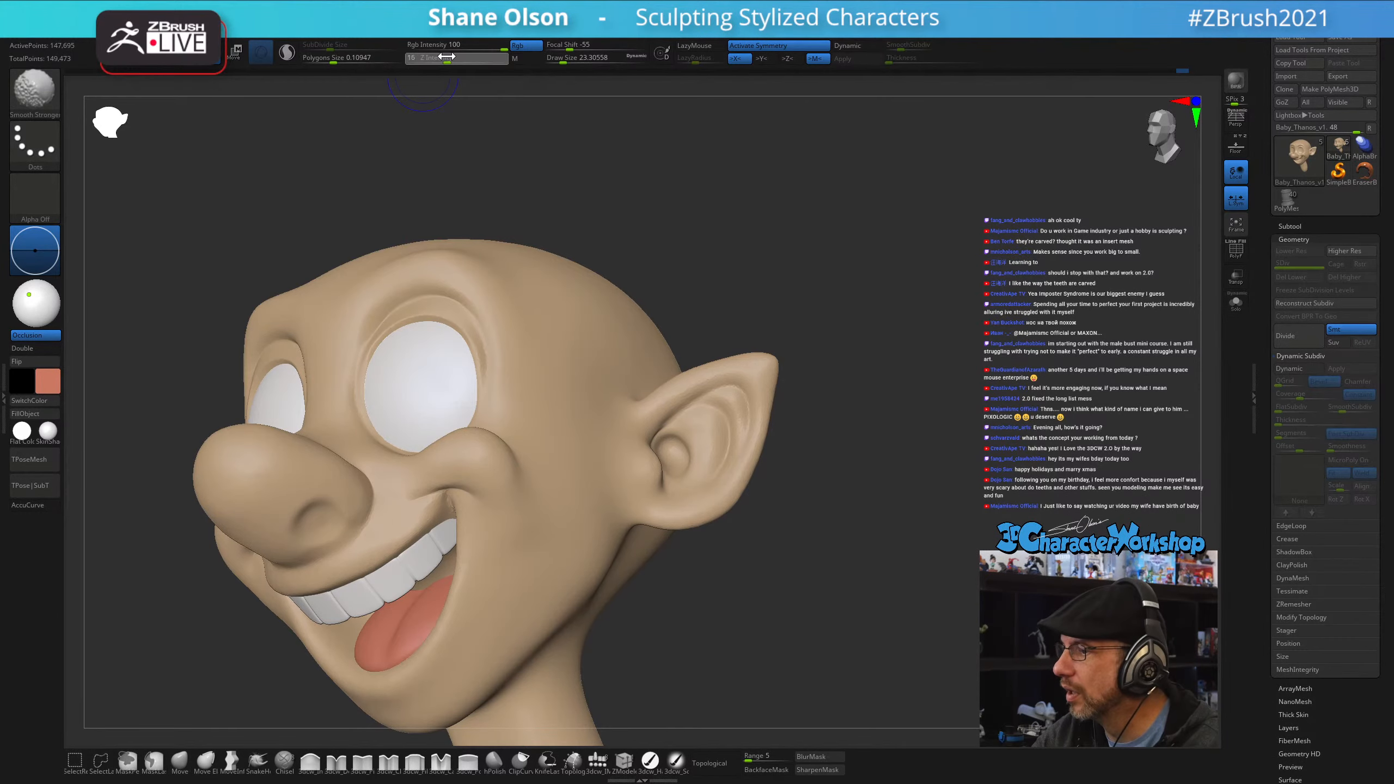
right_click_drag(719, 478, 674, 448)
mouse_move(667, 459)
left_mouse_down("shift")
mouse_move(677, 444)
mouse_move(662, 451)
left_mouse_up("shift")
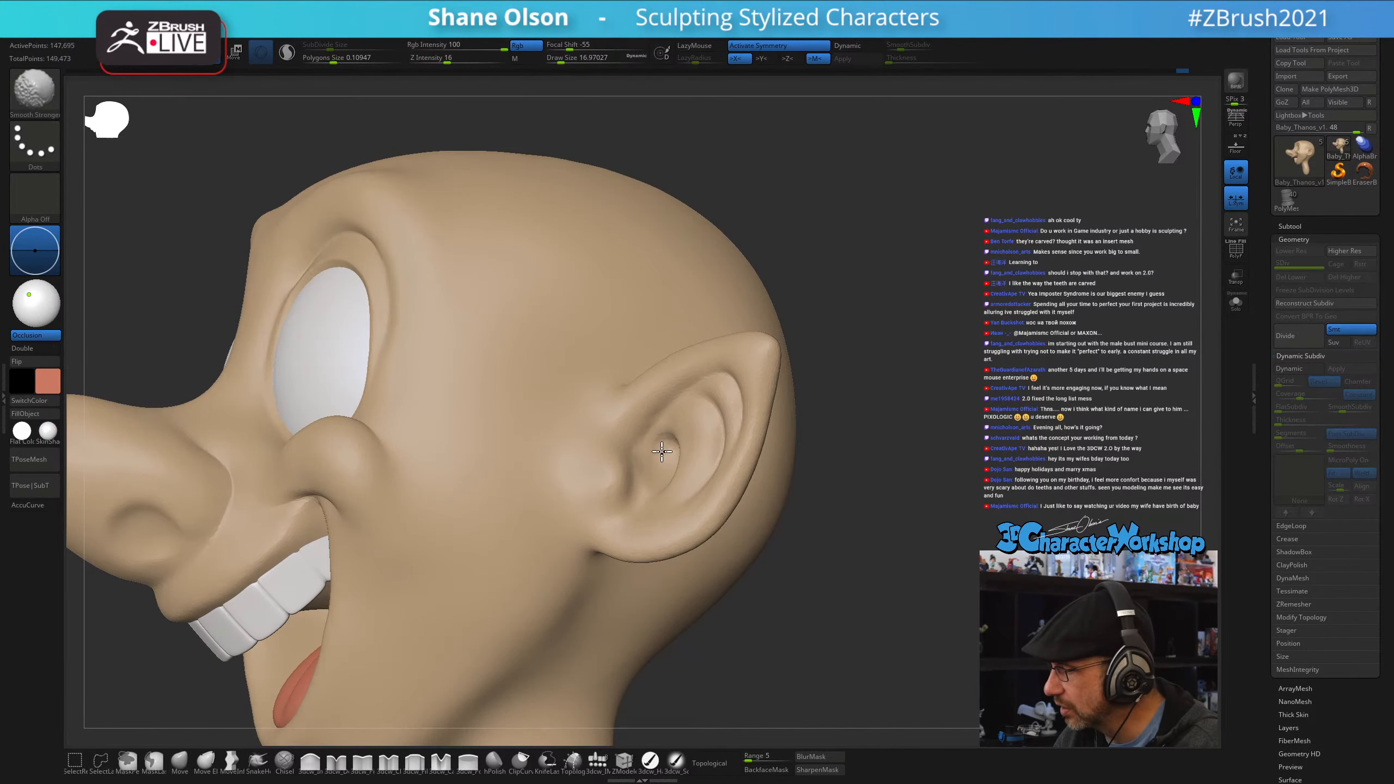
- Paint a freehand mask over the small bump at the ear opening and invert it so only that bump is editable
mouse_move(681, 457)
right_mouse_down()
mouse_move(739, 459)
mouse_move(731, 483)
mouse_move(657, 483)
mouse_move(667, 469)
mouse_move(631, 497)
mouse_move(642, 467)
mouse_move(638, 494)
right_mouse_up()
key("ctrl")
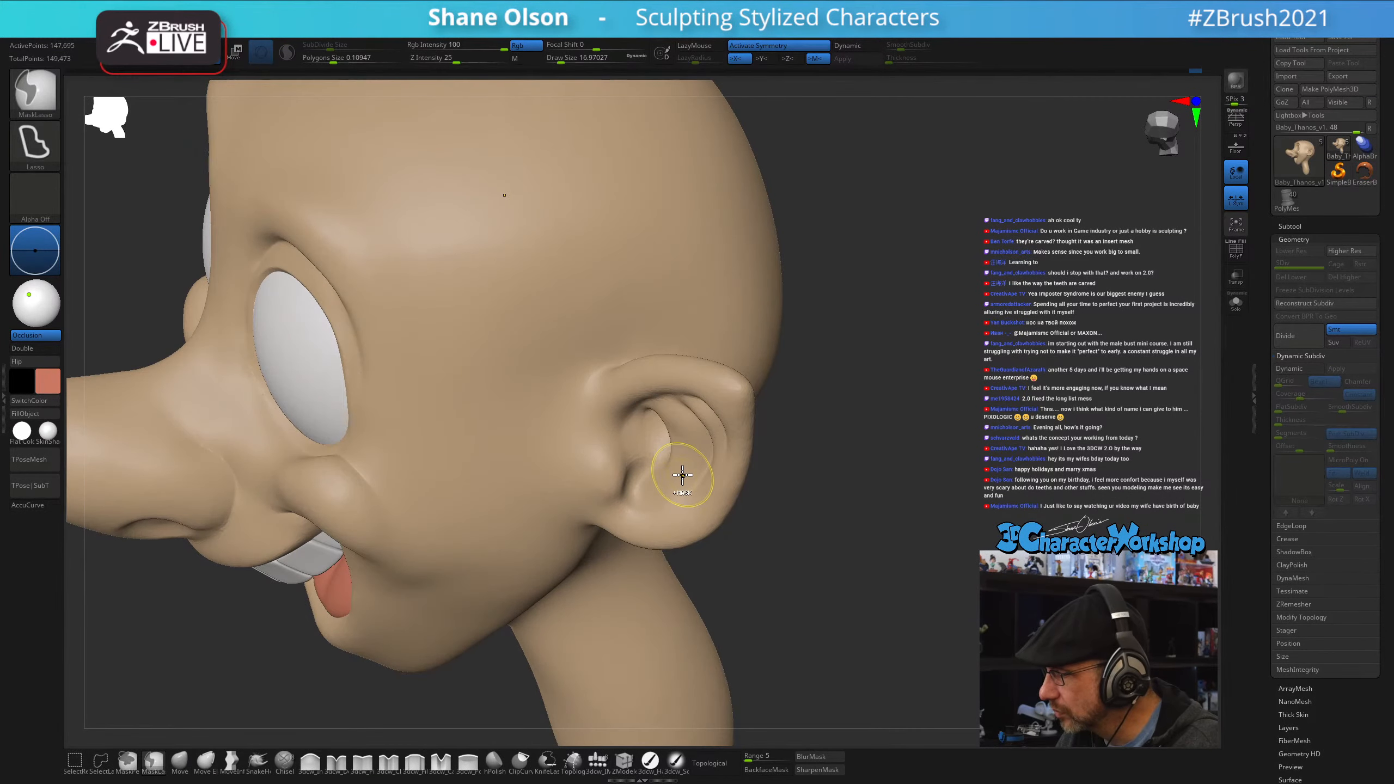
left_click(126, 763)
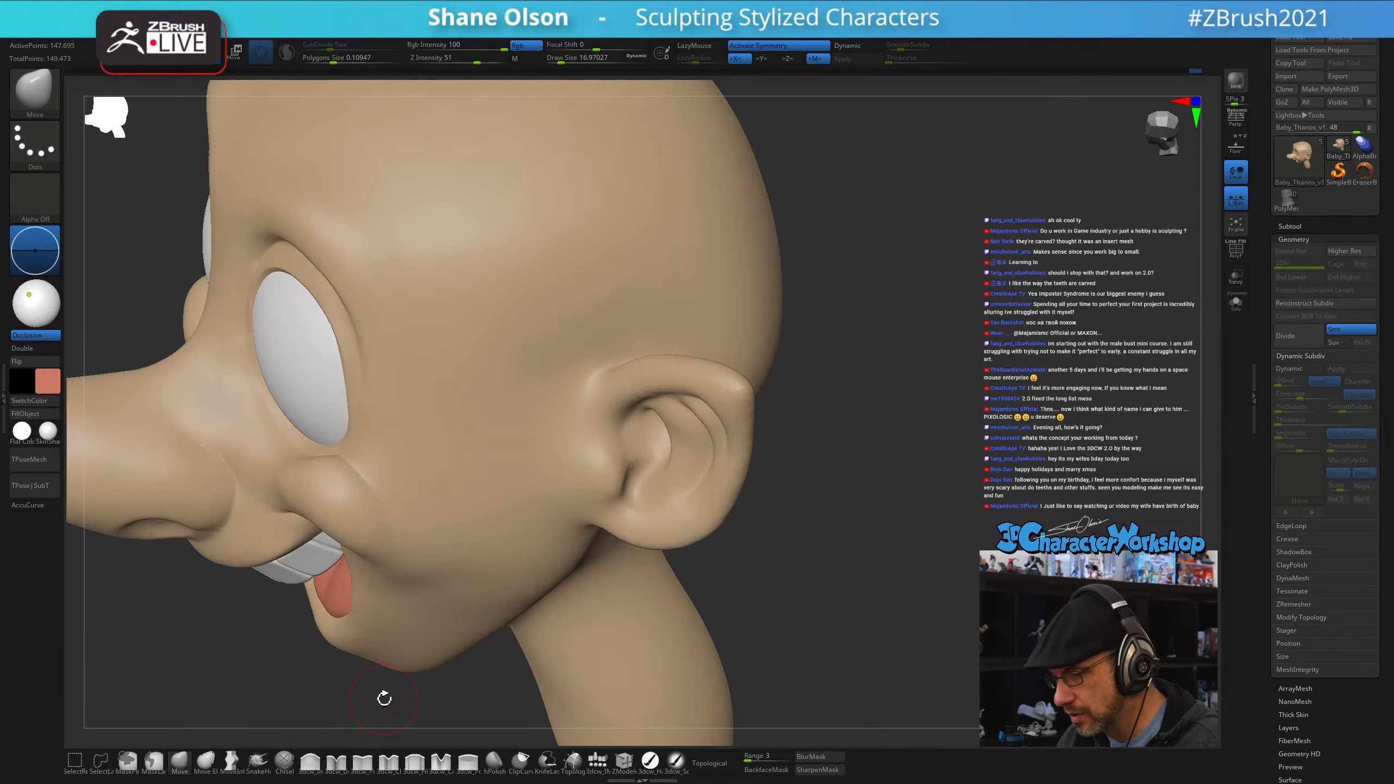
key("ctrl")
left_click(772, 548, "ctrl")
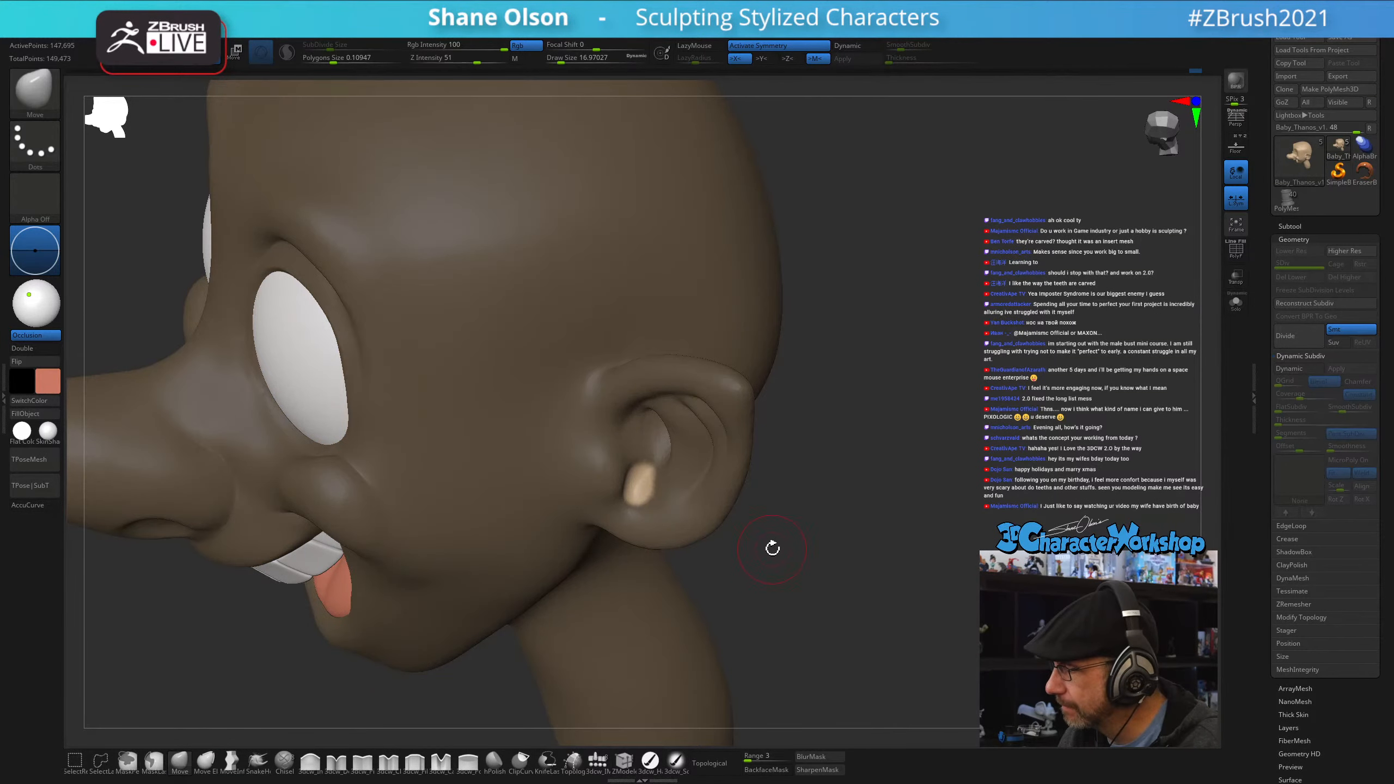
mouse_move(772, 548)
left_mouse_down()
mouse_move(764, 569)
mouse_move(761, 551)
mouse_move(725, 564)
mouse_move(741, 554)
left_mouse_up()
- Center the transform gizmo on the unmasked ear bump and reposition it in the screen plane, working from the front and from above
key("w")
key("q")
key("w")
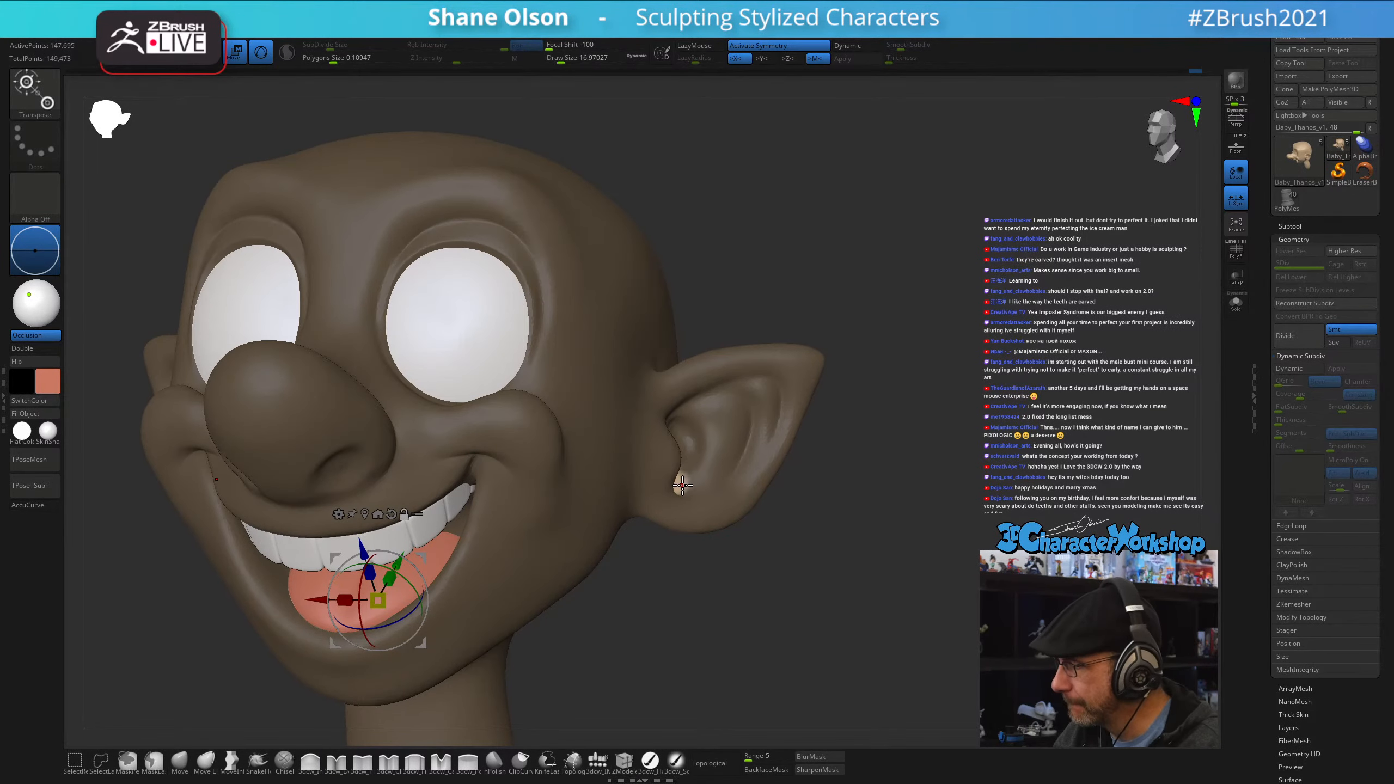
left_click(683, 486, "alt")
left_click_drag(730, 442, 695, 448)
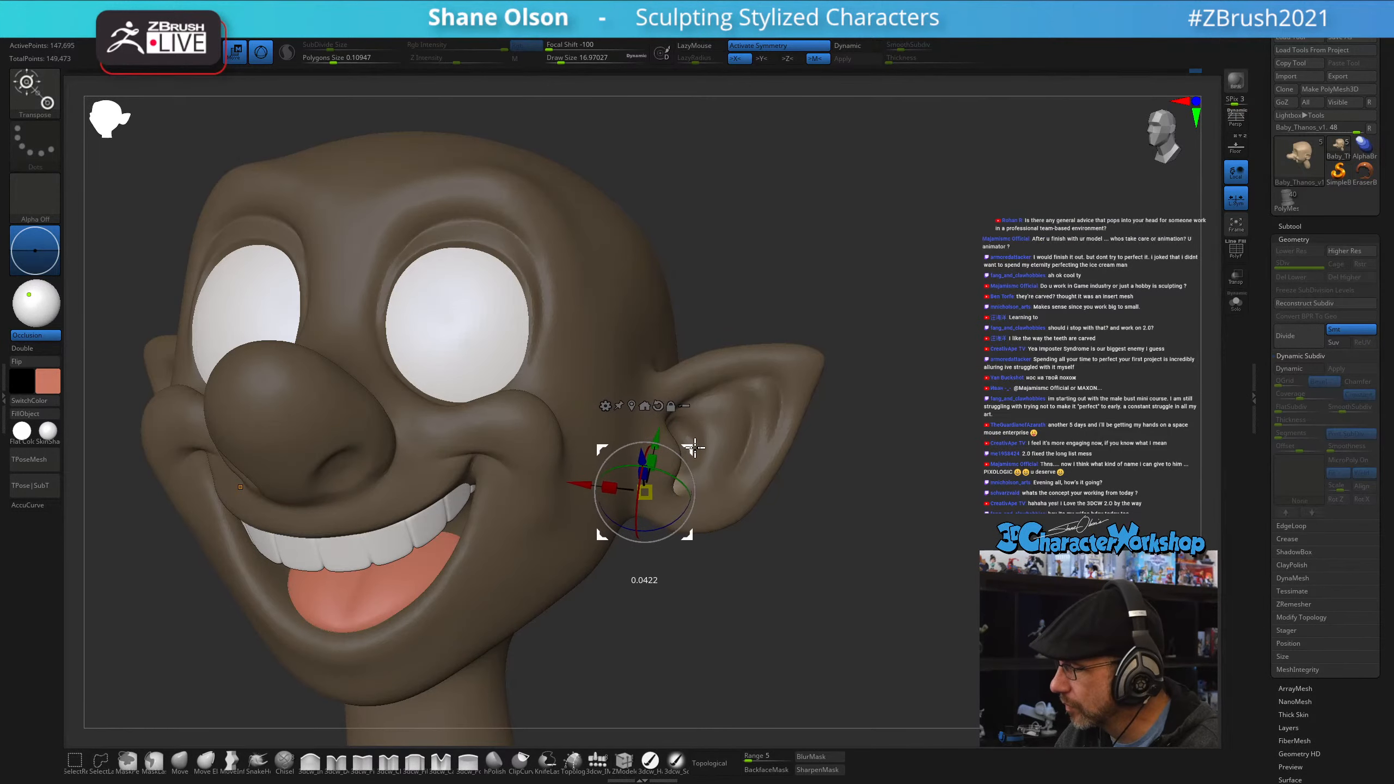
left_click_drag(808, 545, 747, 573)
left_click_drag(793, 488, 829, 541)
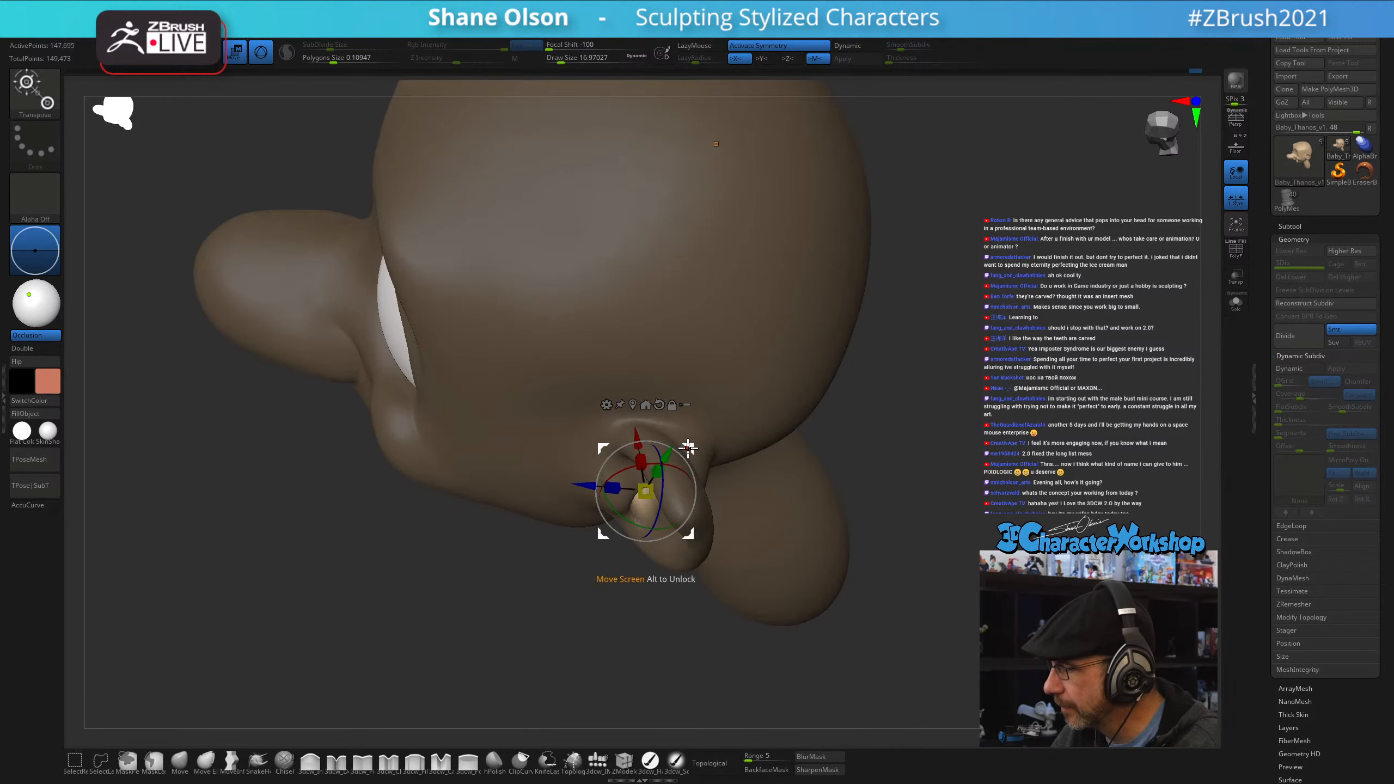
left_click_drag(688, 449, 693, 440)
left_click_drag(856, 541, 751, 517)
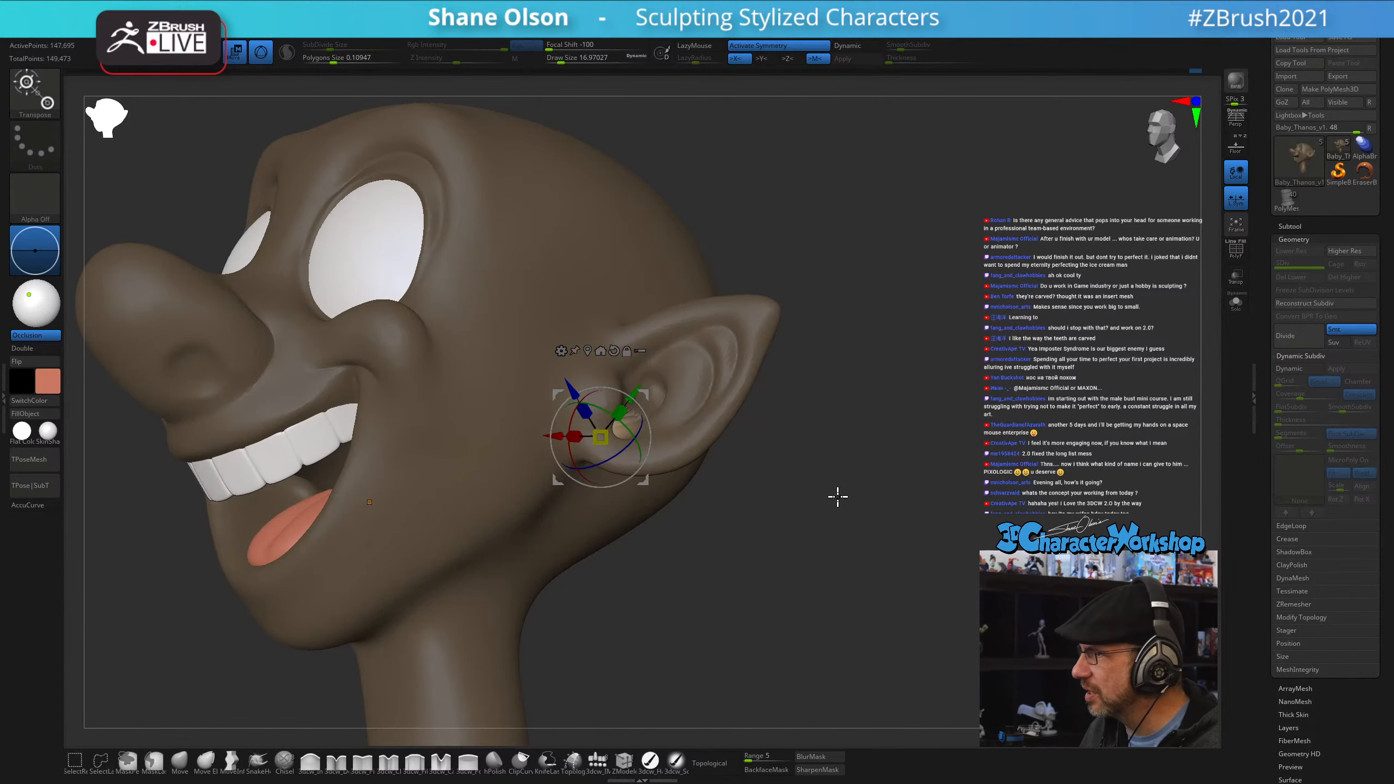
- Return to sculpting and smooth the small bump at the ear opening with a draw size of about 33
key("q")
mouse_move(815, 539)
left_mouse_down()
mouse_move(799, 489)
mouse_move(855, 475)
left_mouse_up()
key("s")
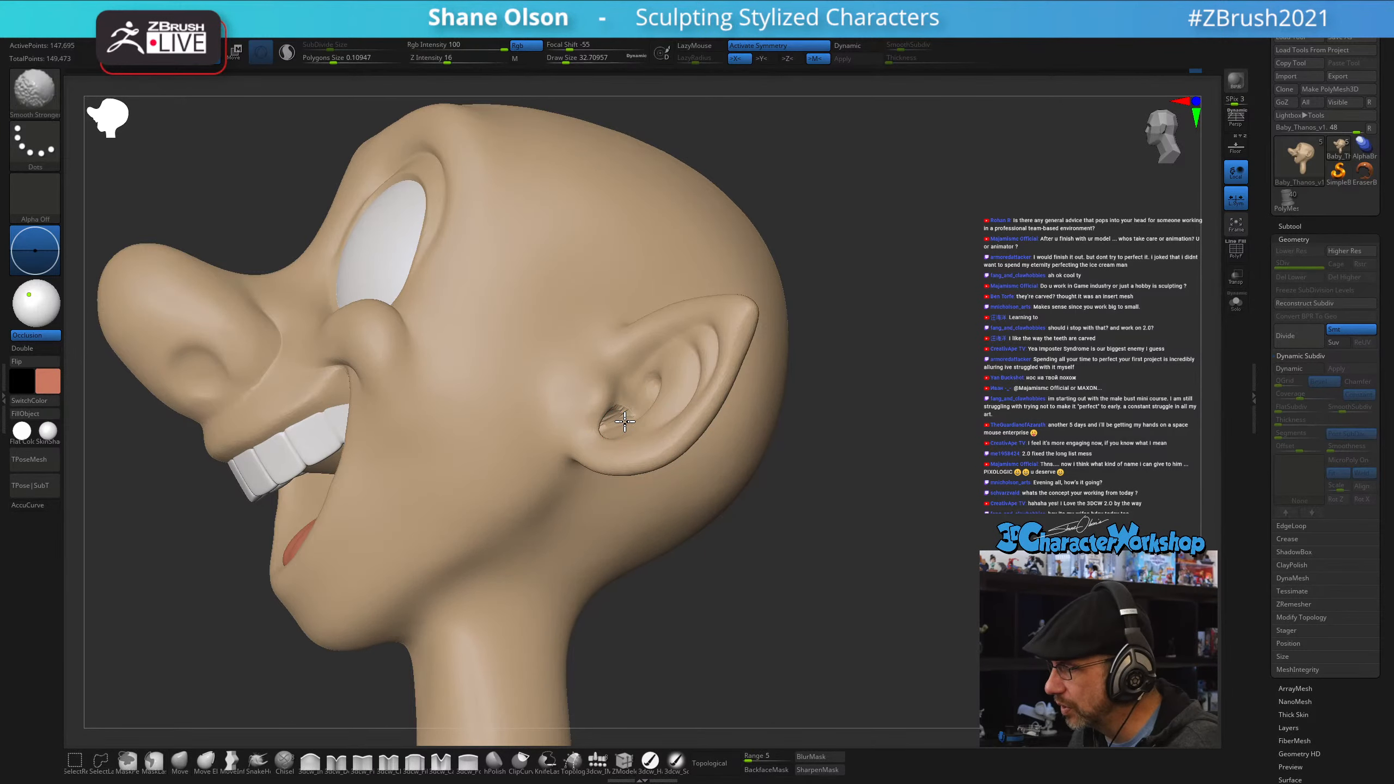
left_click_drag(622, 419, 623, 414, "shift")
left_click_drag(892, 470, 853, 468)
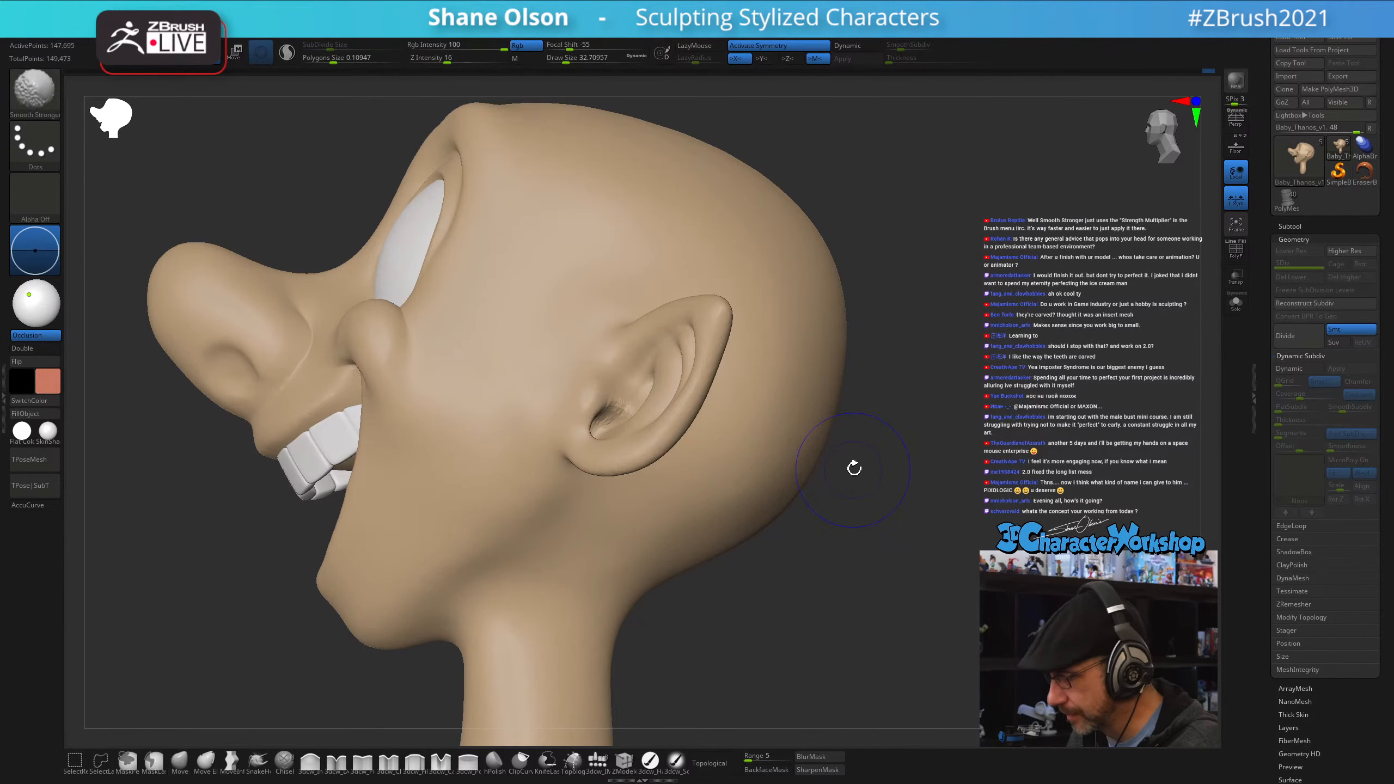
- With the polygon wireframe temporarily shown, enable Sculptris Pro and smooth the ear opening to refresh its mesh
key("shift+f")
left_click_drag(611, 429, 611, 422, "shift")
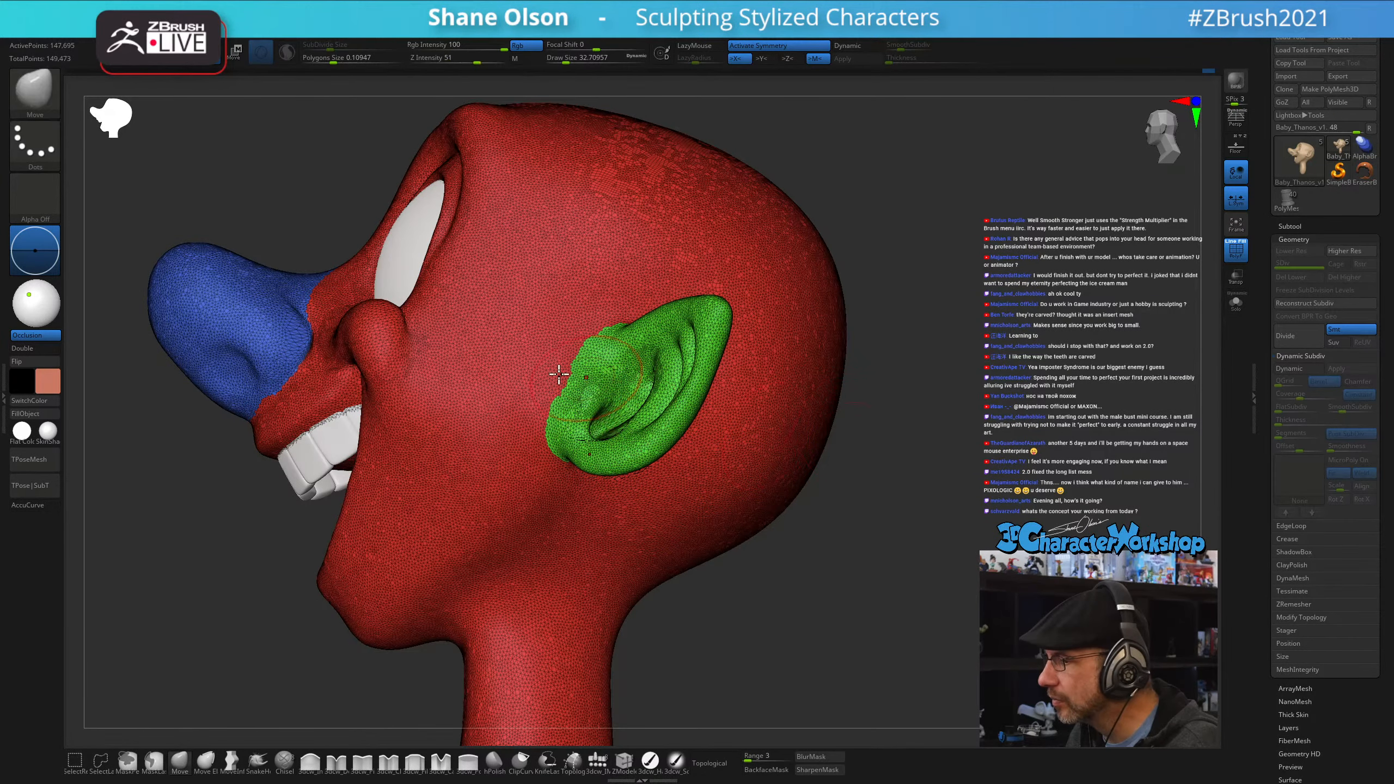
left_click(287, 52)
left_click_drag(595, 435, 601, 425, "shift")
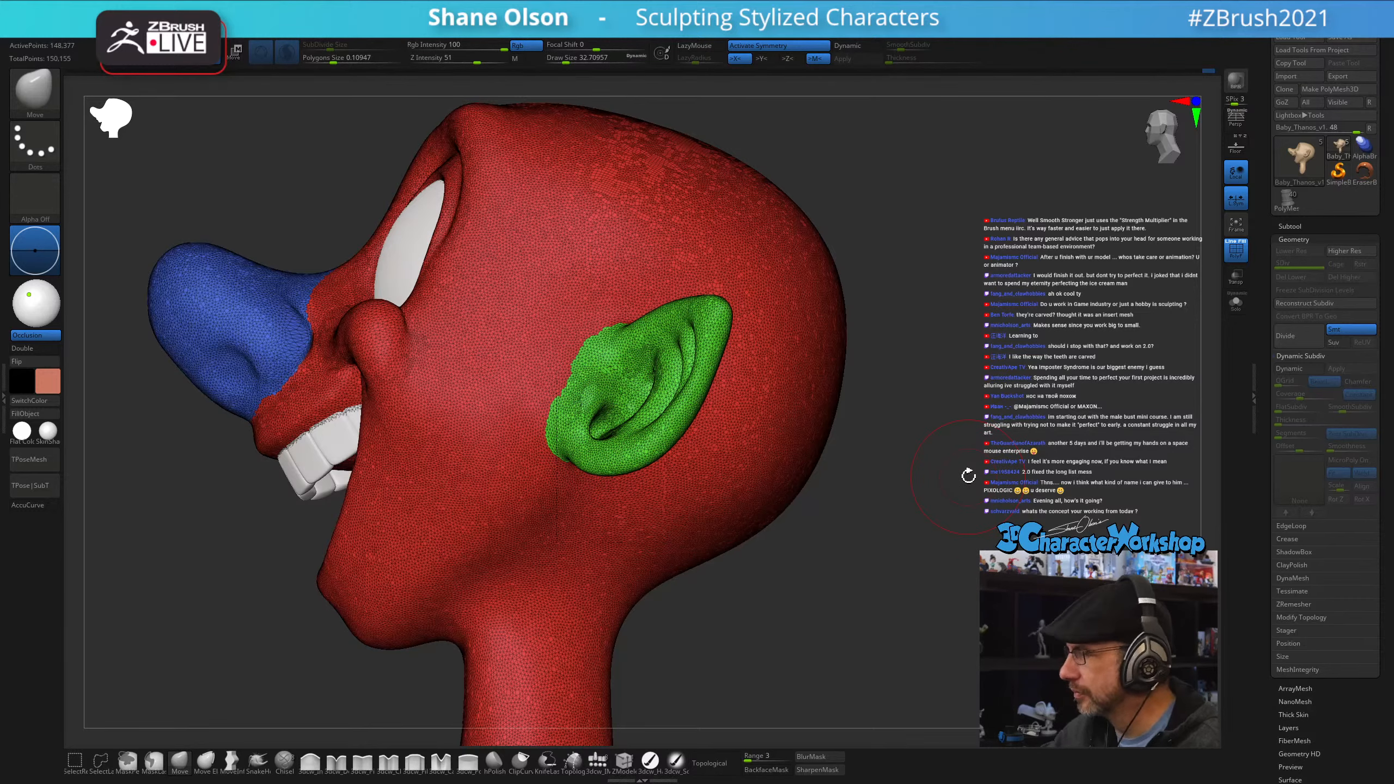
key("shift+f")
- Reshape the ear opening and the bump in front of it with the Move brush at a draw size of about 17
mouse_move(795, 559)
left_mouse_down()
mouse_move(819, 576)
mouse_move(777, 480)
mouse_move(780, 530)
left_mouse_up()
key("s")
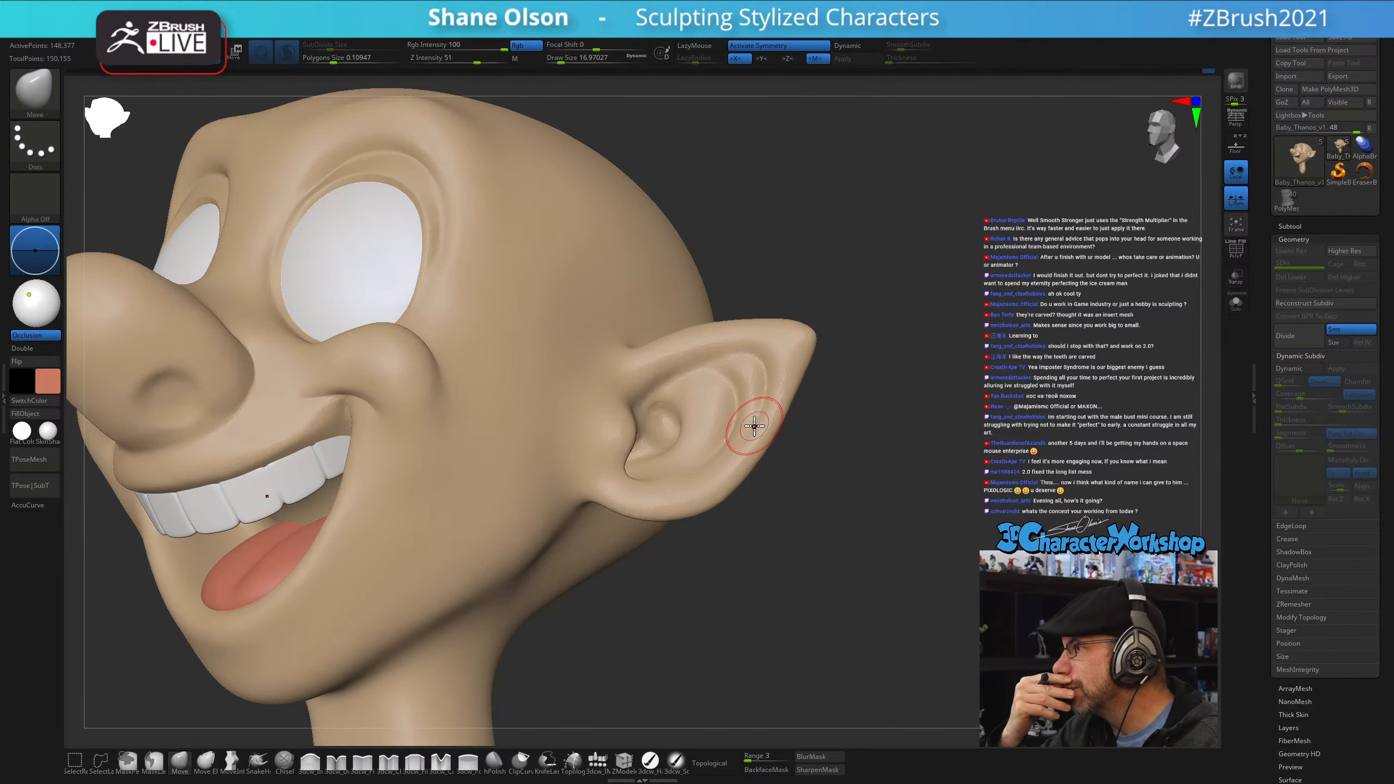
right_click_drag(664, 430, 658, 446)
mouse_move(647, 358)
right_mouse_down()
mouse_move(647, 403)
mouse_move(658, 357)
right_mouse_up()
key("shift")
right_click_drag(654, 388, 643, 394)
left_click_drag(656, 391, 644, 393)
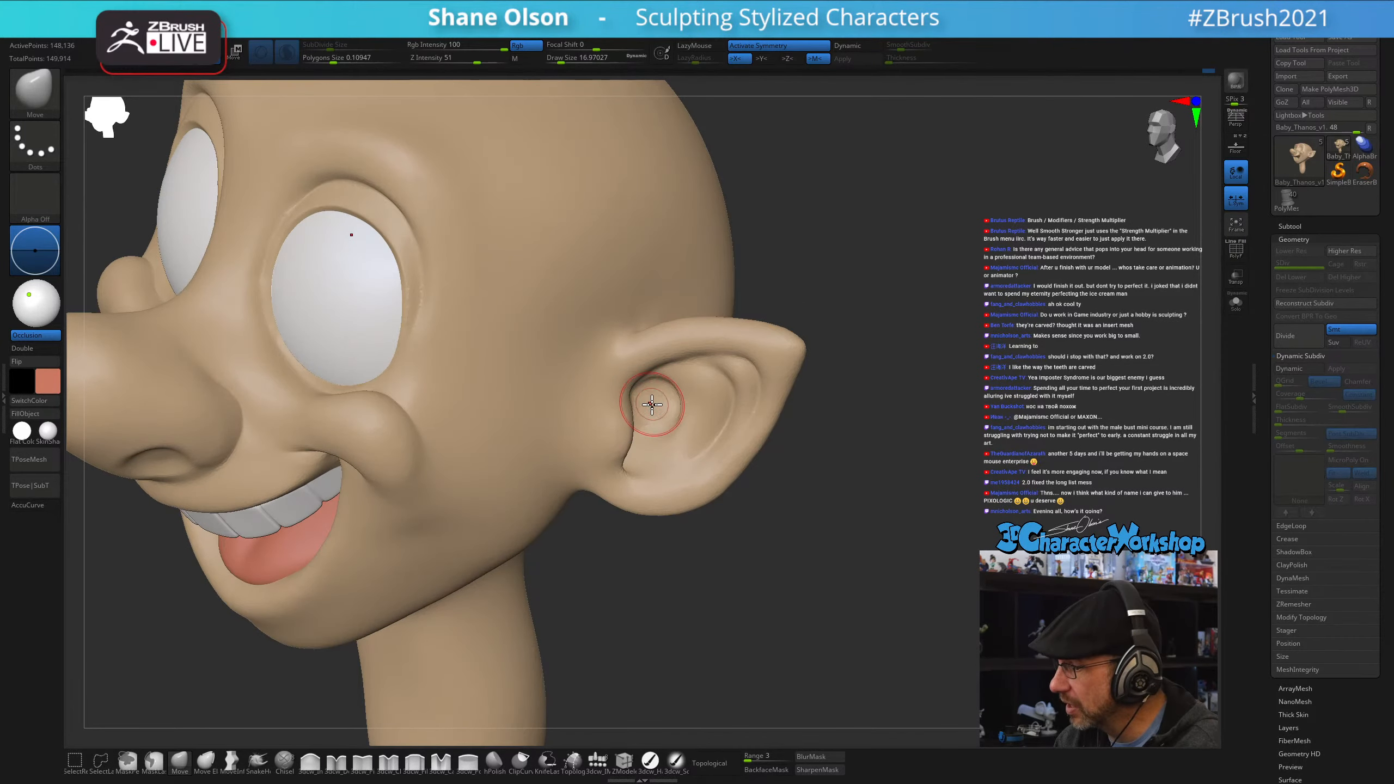
right_click_drag(641, 401, 644, 399)
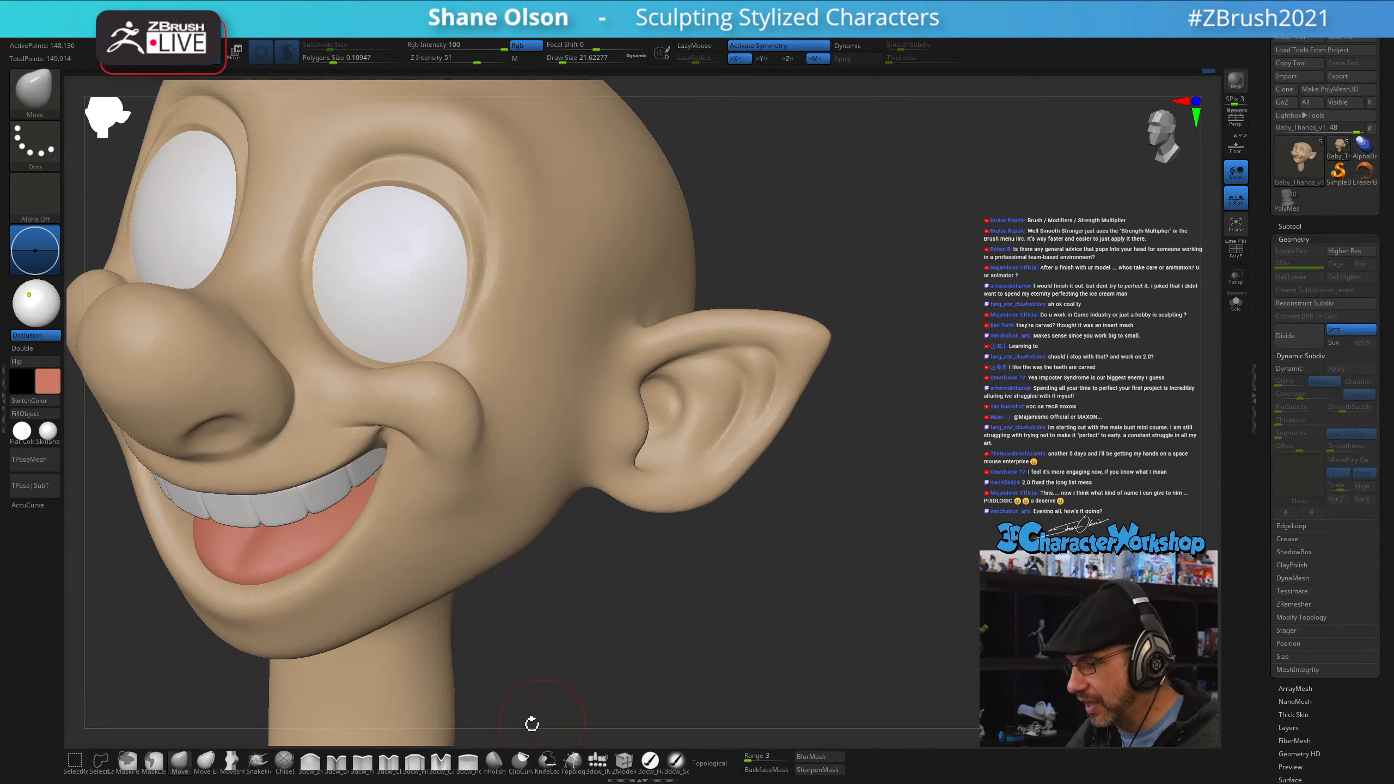
- Refine the inner ear bump and the front edge of the ear opening with the Move brush from several angles
left_click_drag(803, 560, 778, 531)
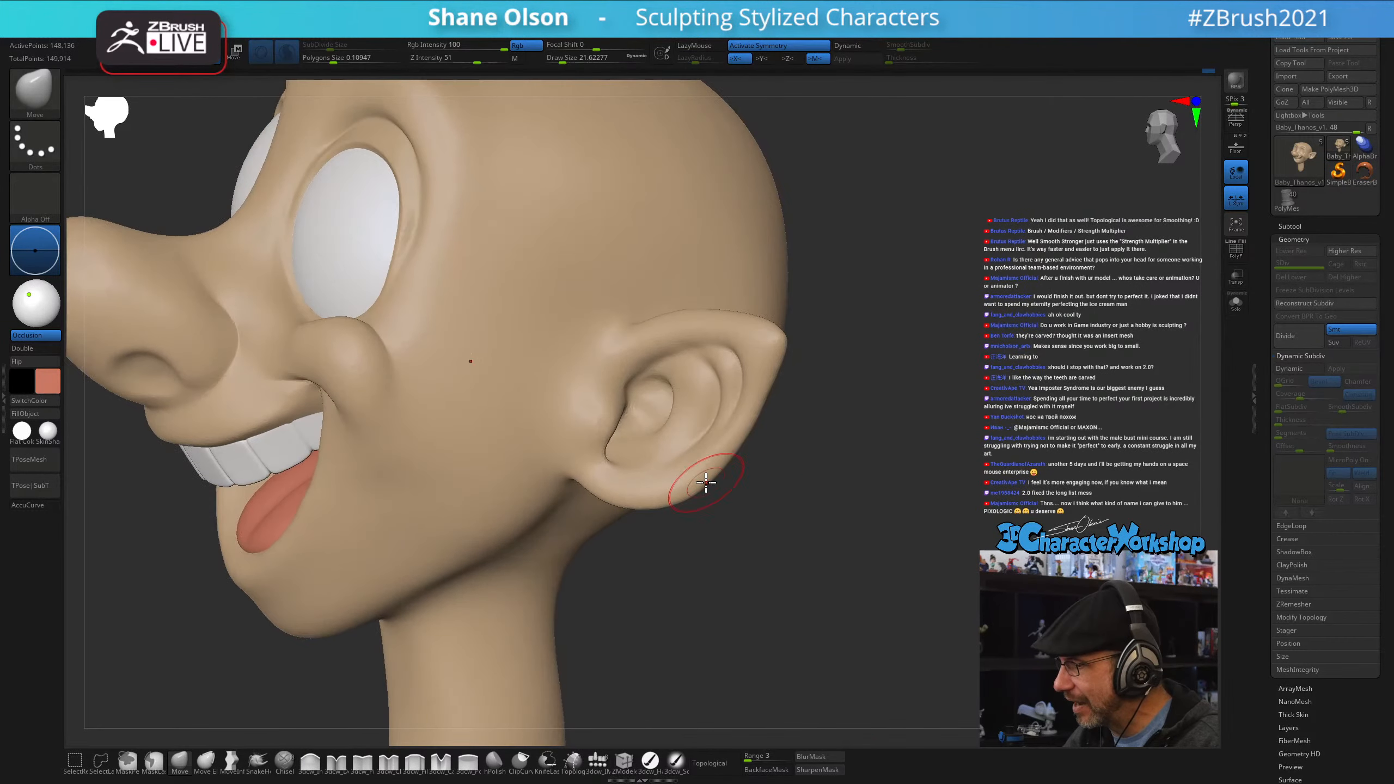
key("s")
left_click(645, 390)
right_click_drag(645, 391, 646, 402)
left_click_drag(646, 402, 659, 399)
mouse_move(659, 399)
right_mouse_down()
mouse_move(673, 351)
mouse_move(725, 420)
mouse_move(840, 457)
mouse_move(769, 459)
right_mouse_up()
mouse_move(660, 417)
right_mouse_down()
mouse_move(653, 404)
mouse_move(674, 432)
mouse_move(692, 384)
mouse_move(734, 365)
mouse_move(734, 419)
mouse_move(712, 453)
right_mouse_up()
- Carve and sharpen the crease under the ear's upper rim with the 3dcw_Detail brush at a draw size of about 16
left_click(336, 763)
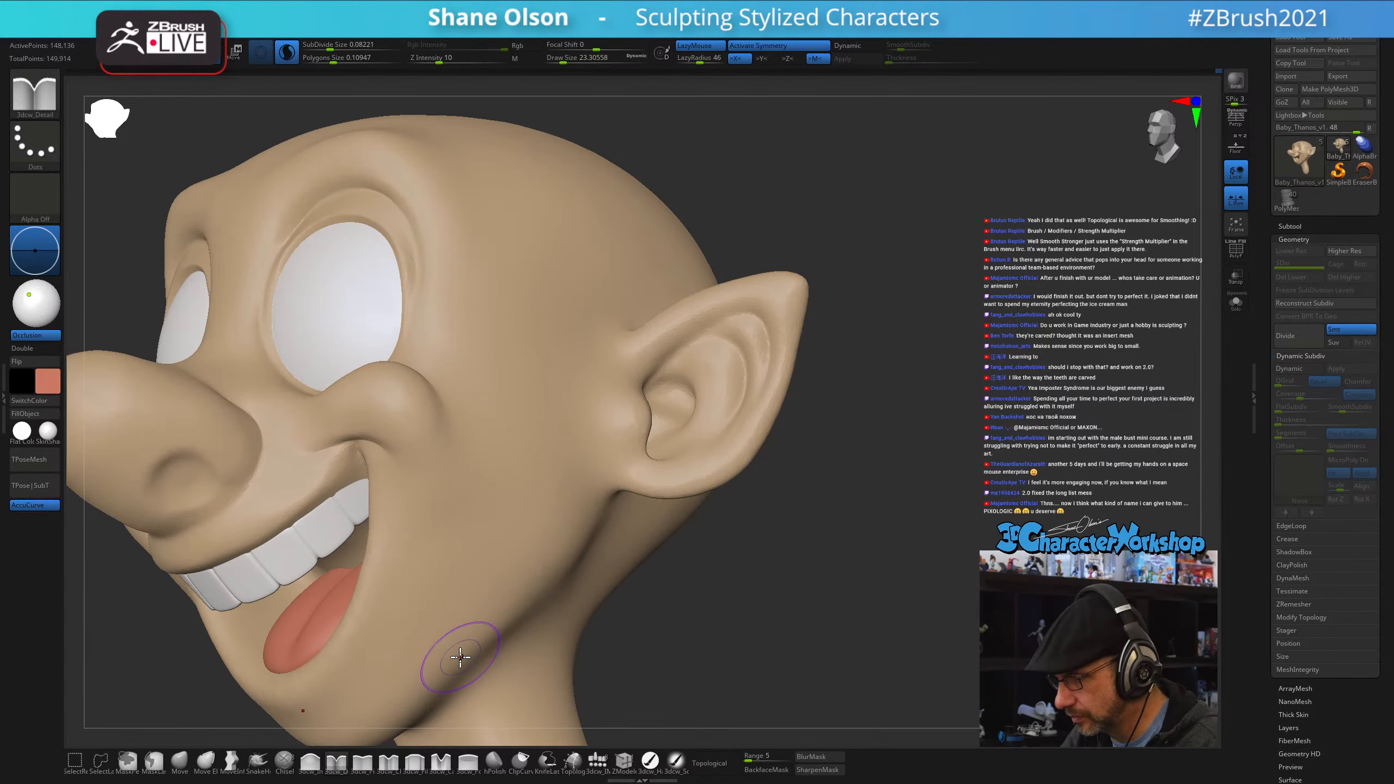
key("s")
left_click_drag(712, 348, 729, 315)
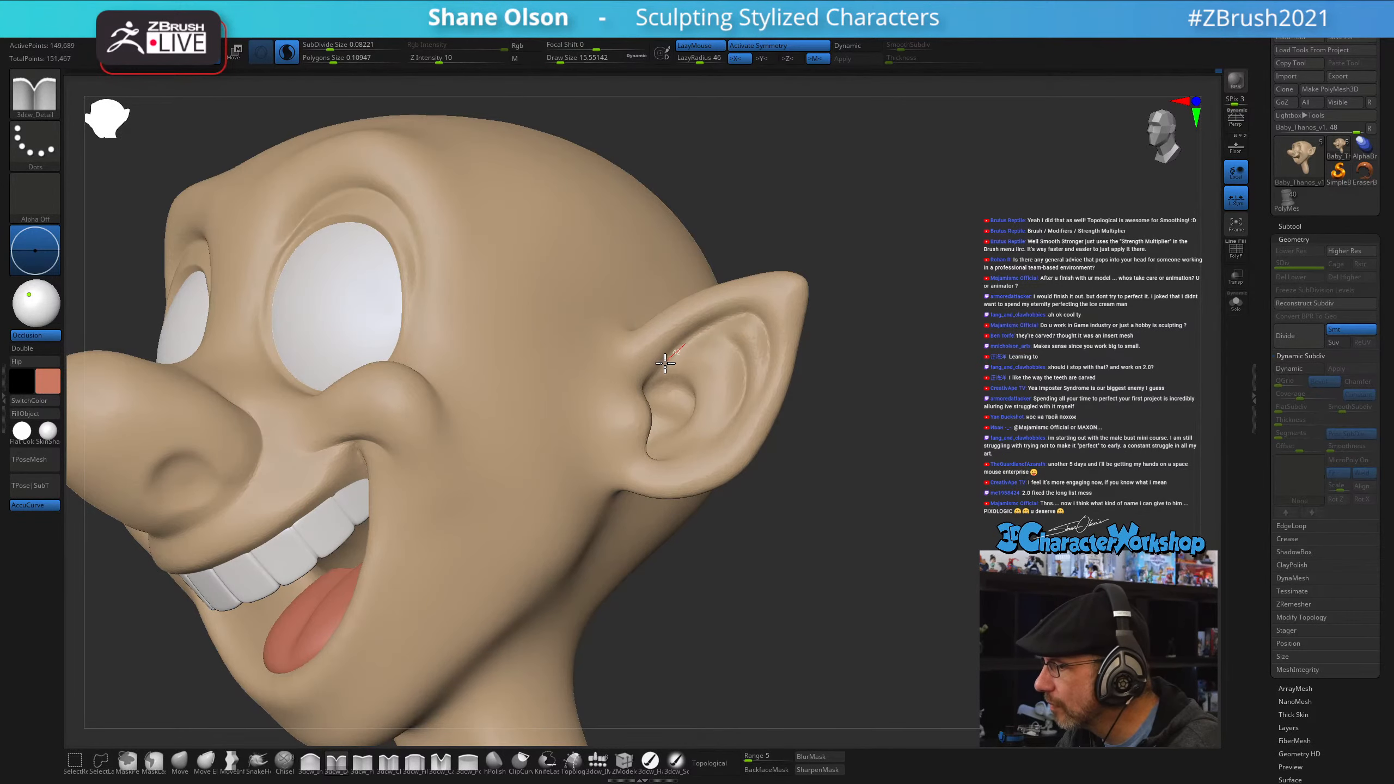
right_click_drag(704, 370, 693, 345)
mouse_move(744, 315)
left_mouse_down()
mouse_move(700, 337)
mouse_move(648, 405)
left_mouse_up()
mouse_move(680, 398)
right_mouse_down()
mouse_move(710, 377)
mouse_move(666, 324)
mouse_move(759, 448)
mouse_move(725, 493)
right_mouse_up()
right_click_drag(716, 541, 681, 548)
- Adjust the overall ear shape using the Move brush at a draw size of about 94, reduced to about 74
left_click(180, 763)
key("s")
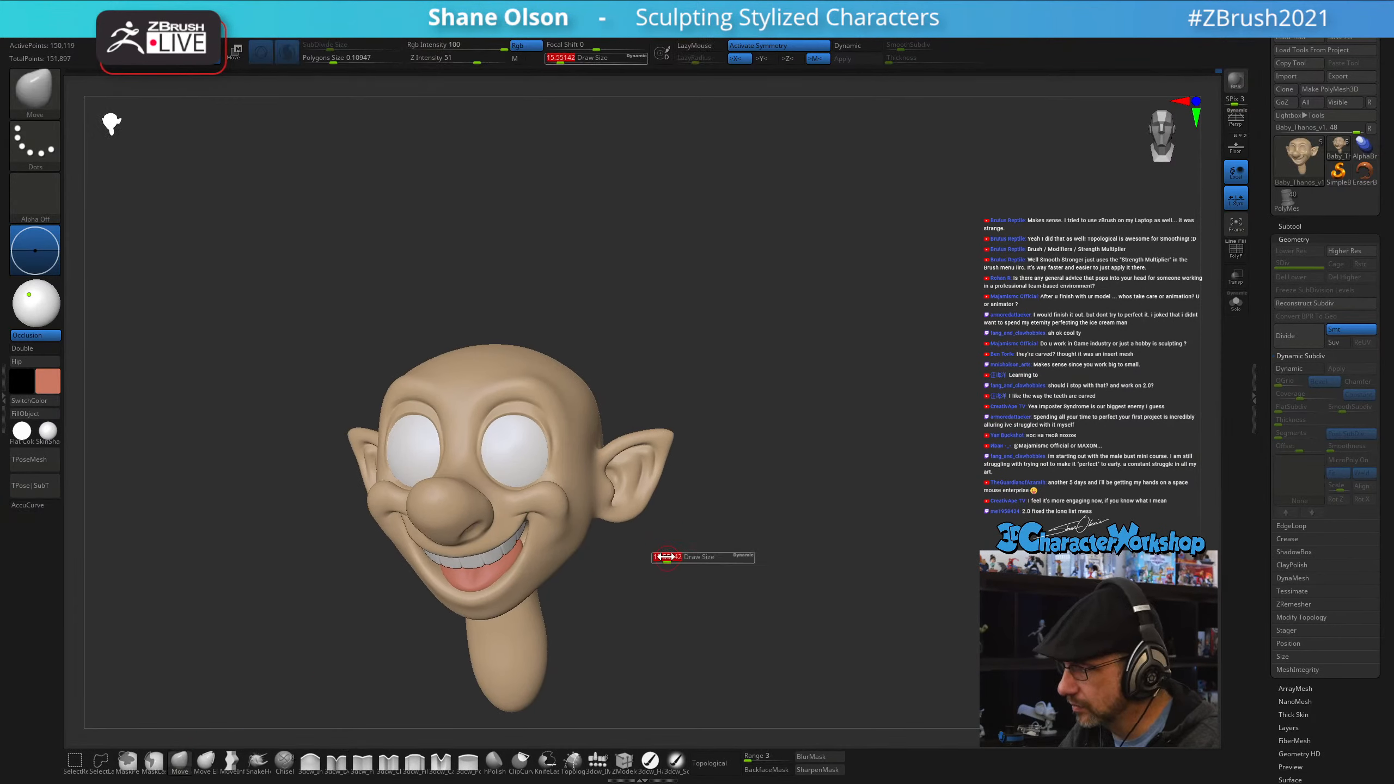
left_click_drag(667, 557, 684, 555)
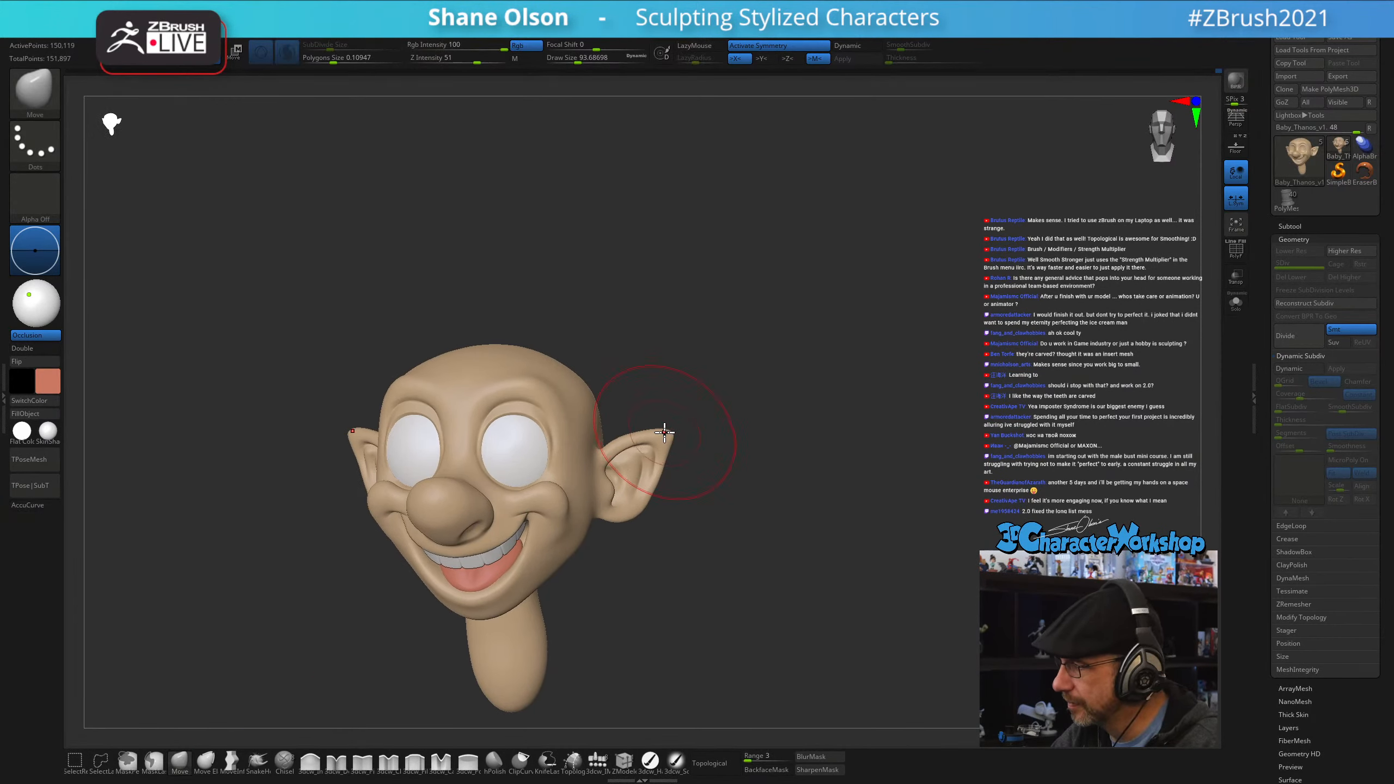
right_click_drag(663, 412, 660, 426, "alt")
key("s")
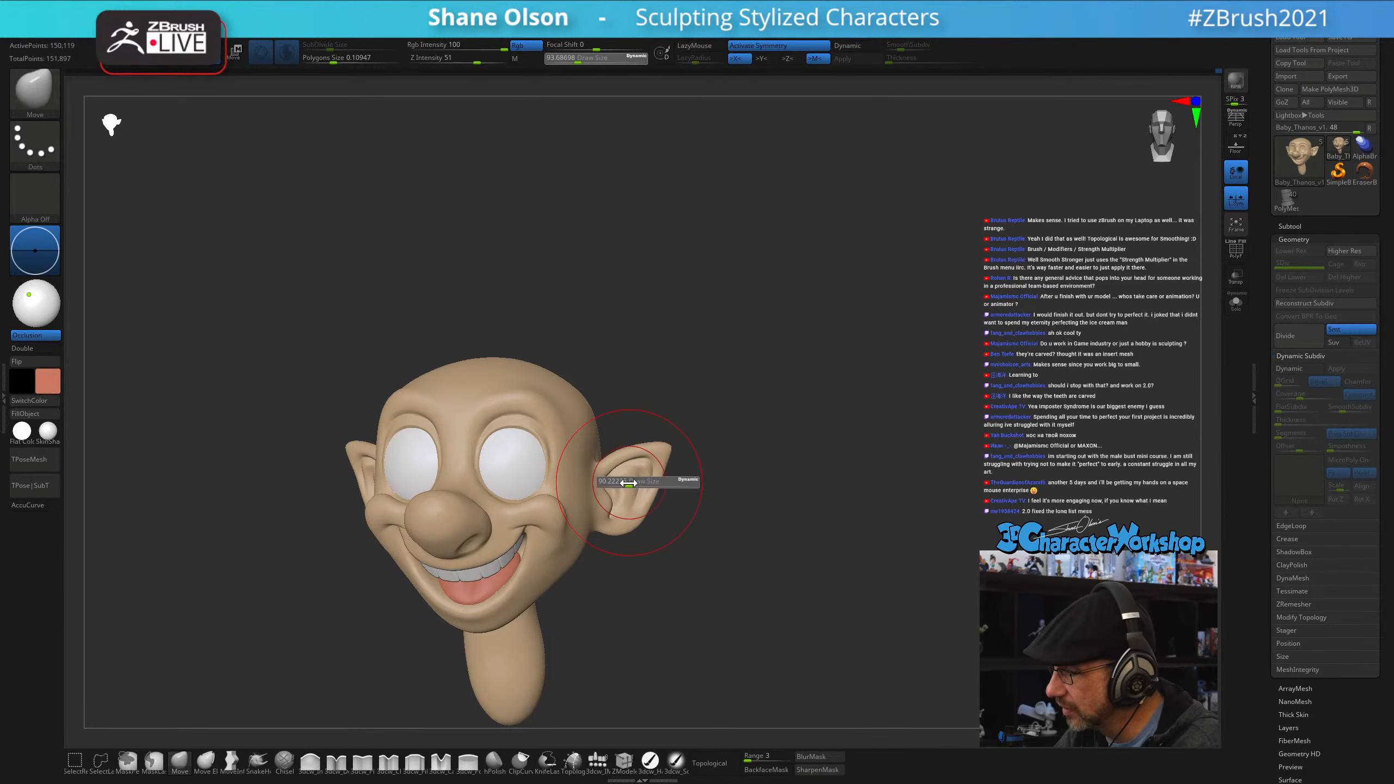
left_click_drag(629, 483, 626, 483)
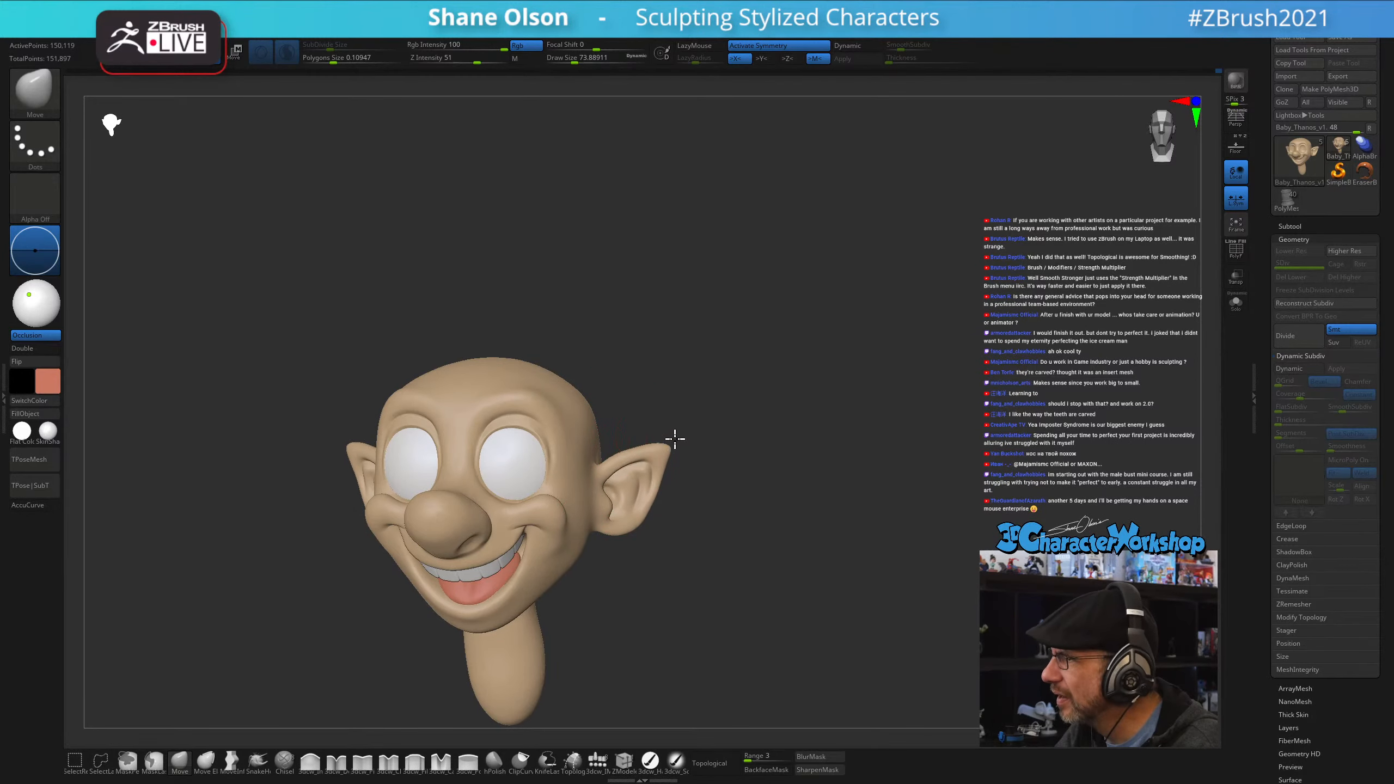
- Adjust the ear's silhouette from the front using the Move brush at draw sizes of about 83 and 62
mouse_move(675, 440)
right_mouse_down("ctrl")
mouse_move(668, 455)
mouse_move(683, 437)
right_mouse_up("ctrl")
key("s")
left_click_drag(736, 397, 739, 397)
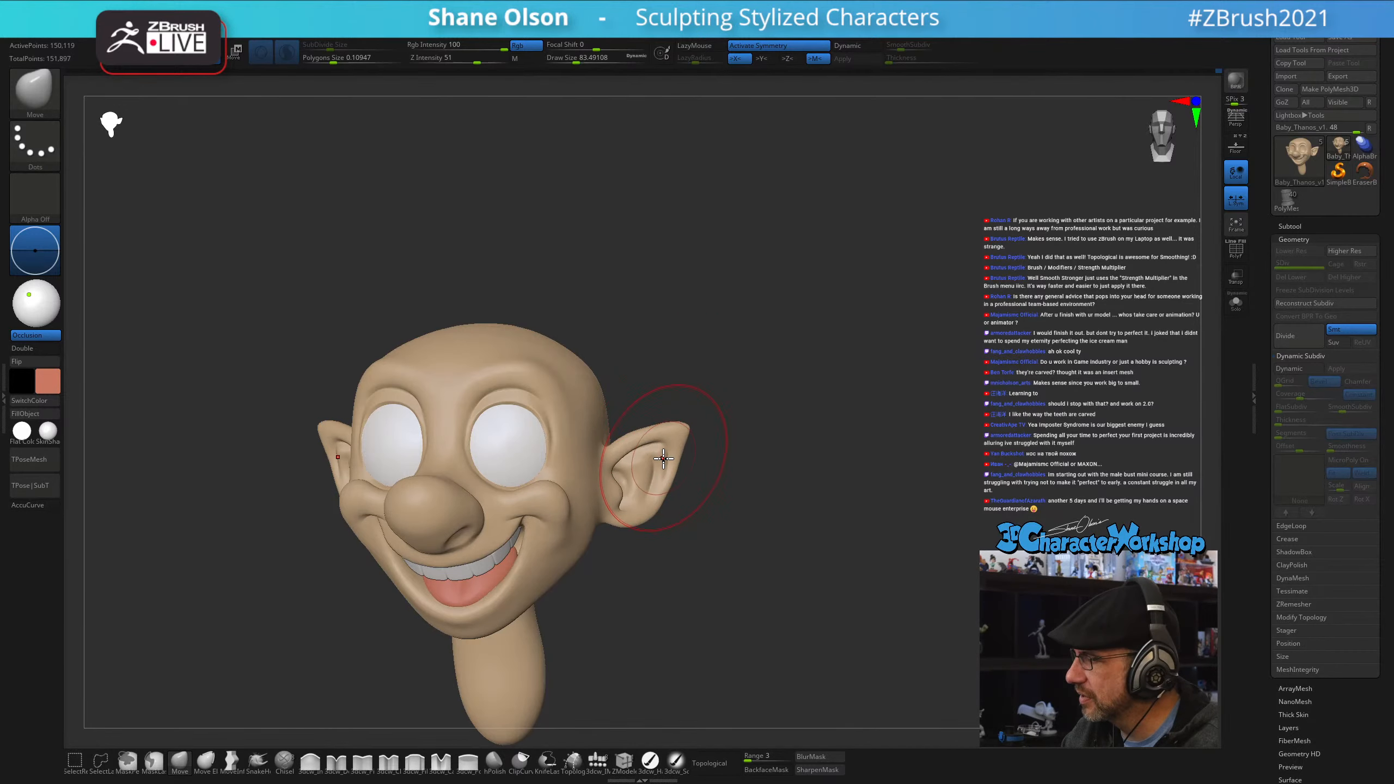
right_click_drag(664, 458, 696, 450)
key("s")
left_click_drag(649, 466, 644, 466)
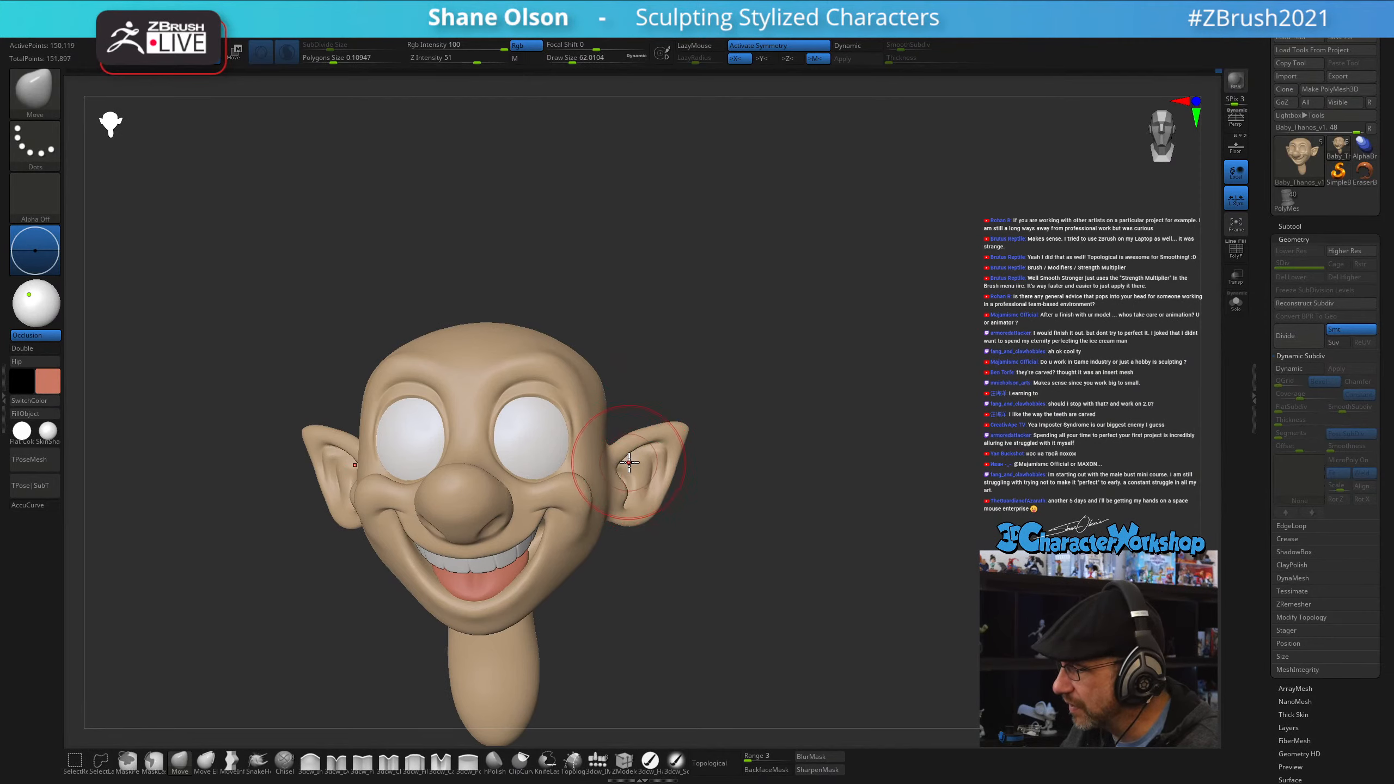
- Refine the ear's tip and outer rim using the Move brush at draw sizes of about 77 and 41
mouse_move(674, 432)
right_mouse_down()
mouse_move(653, 418)
mouse_move(731, 317)
right_mouse_up()
key("s")
left_click_drag(723, 339, 726, 339)
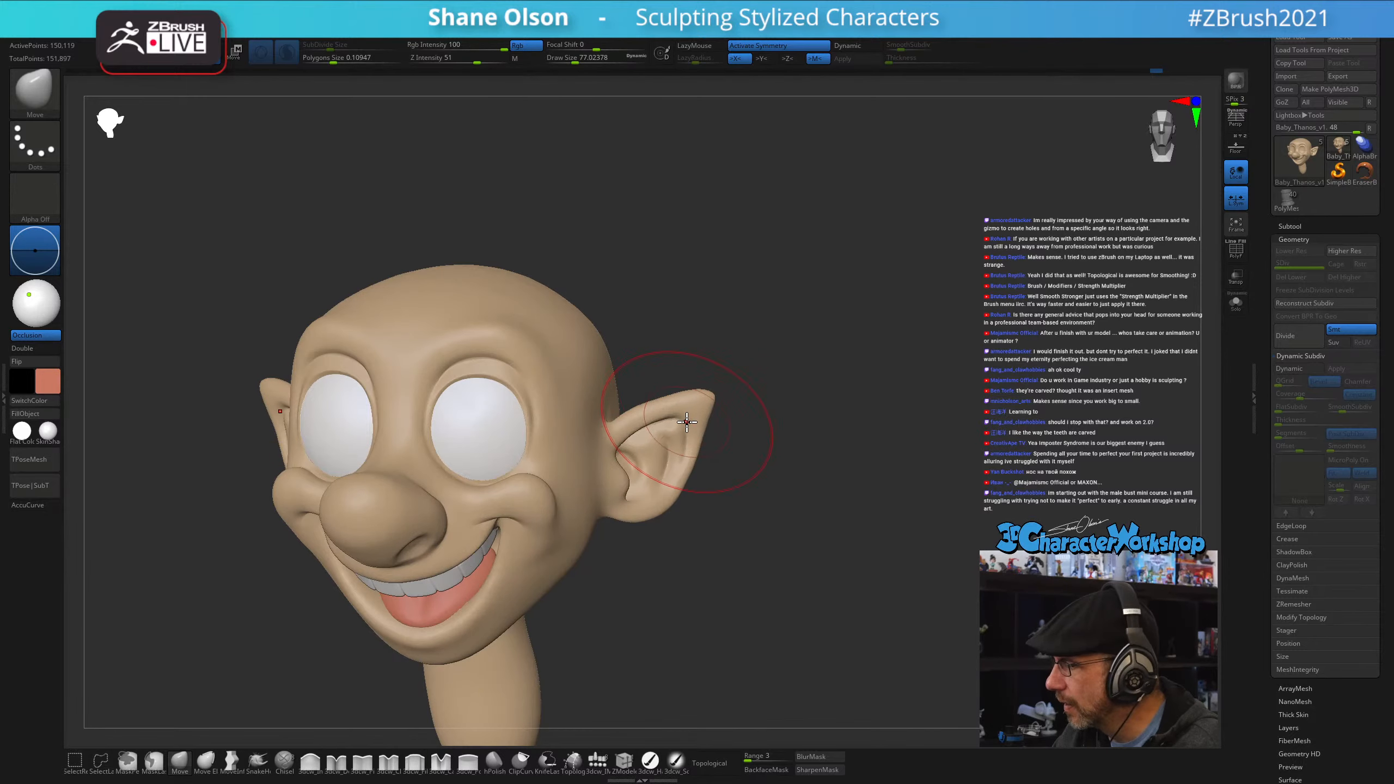
key("s")
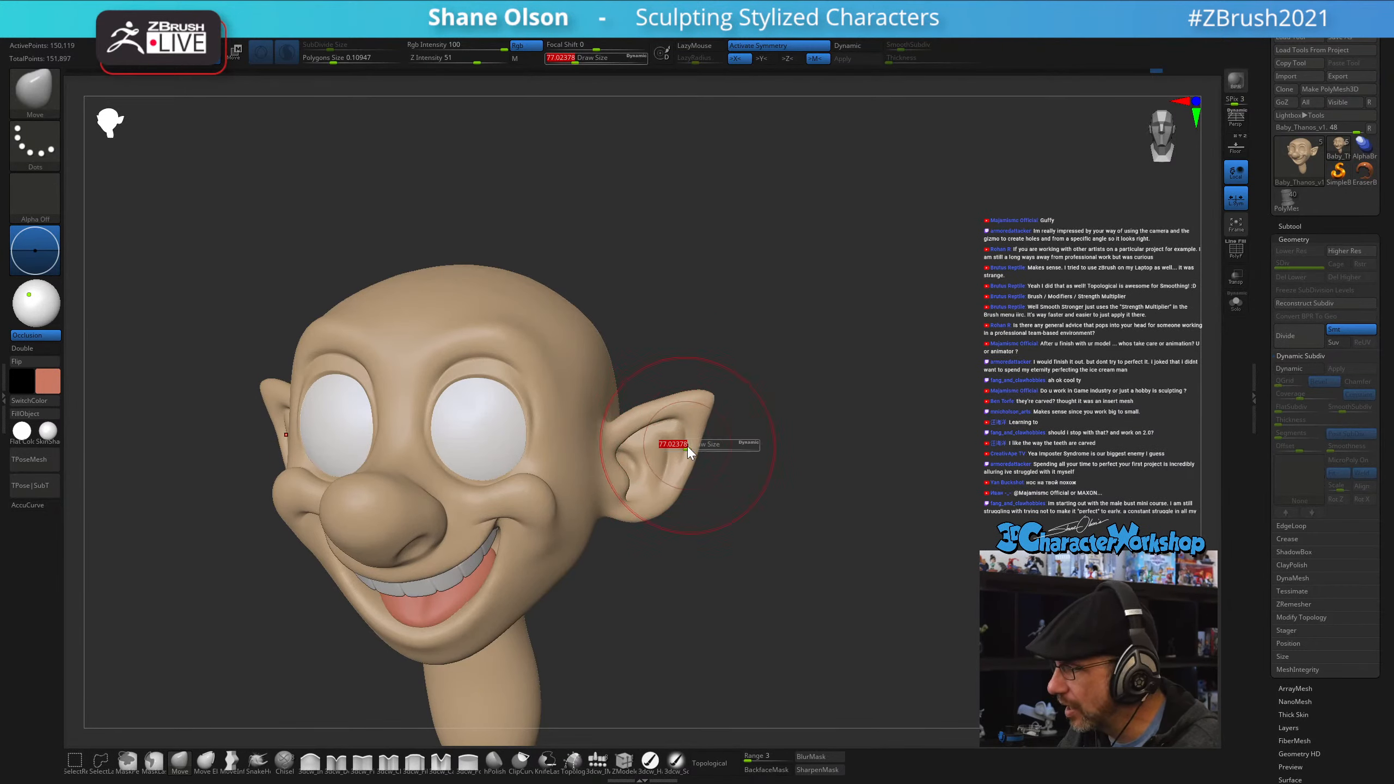
left_click_drag(685, 444, 682, 444)
mouse_move(671, 422)
right_mouse_down()
mouse_move(702, 403)
mouse_move(623, 405)
mouse_move(640, 443)
mouse_move(626, 466)
right_mouse_up()
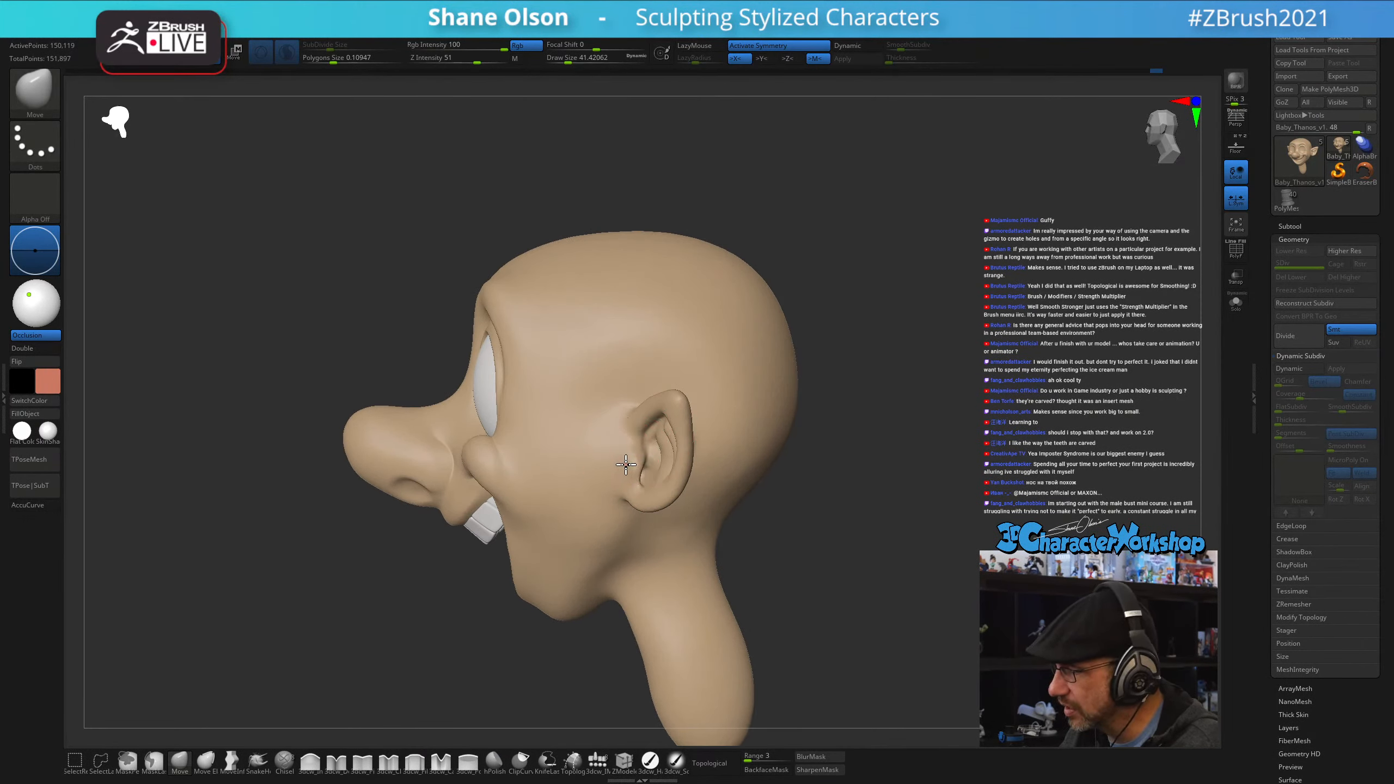
right_click_drag(626, 465, 668, 465)
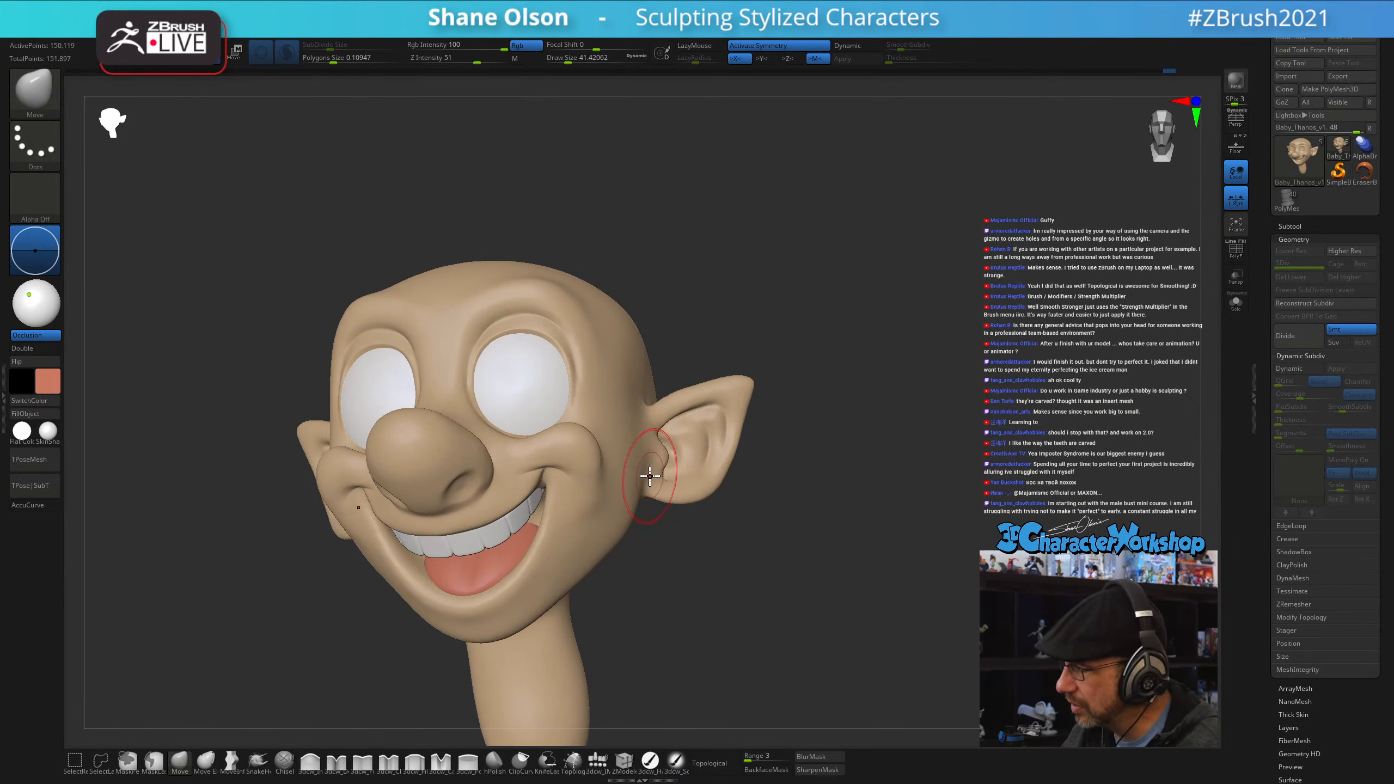
- Blend the front of the ear into the temple by moving and smoothing it at a draw size of about 49
key("s")
left_click_drag(656, 443, 644, 394)
right_click_drag(674, 405, 659, 421)
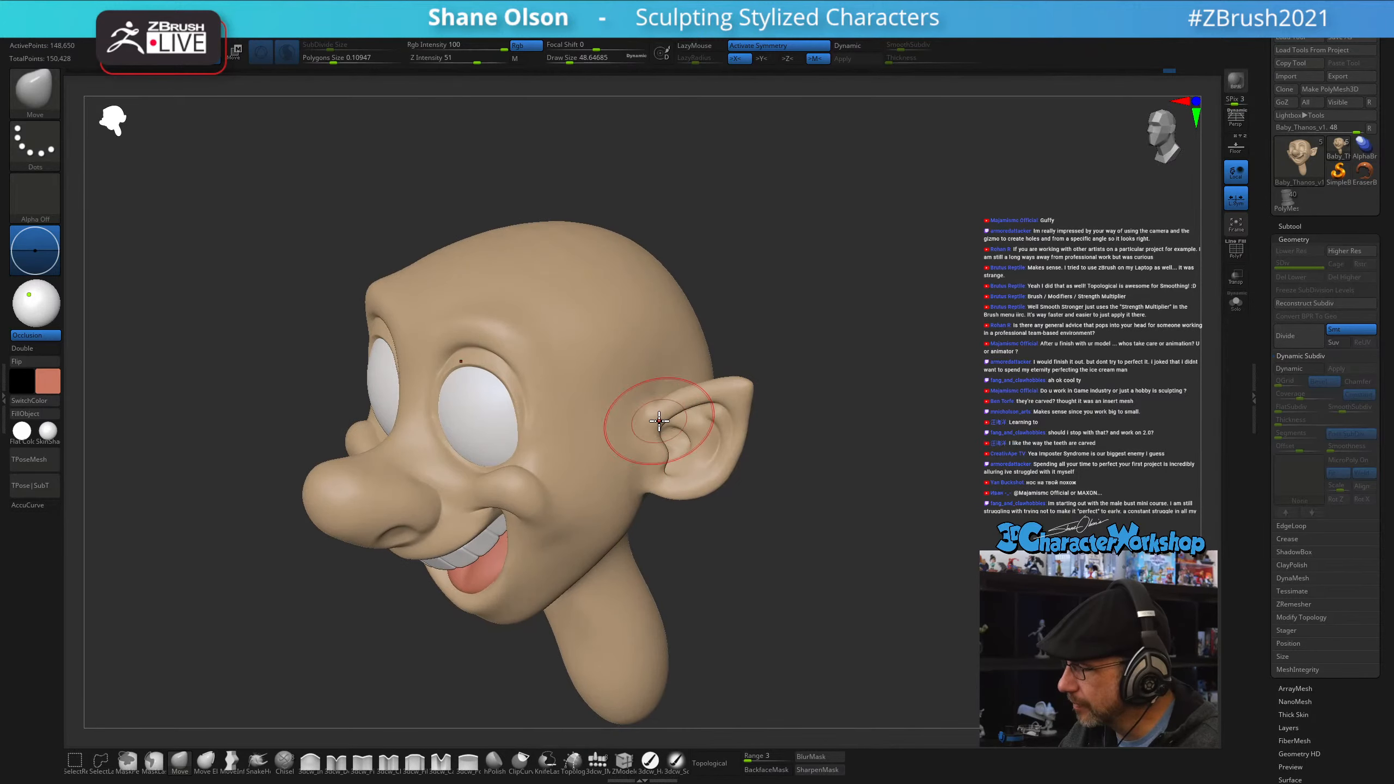
left_click_drag(659, 421, 647, 413, "shift")
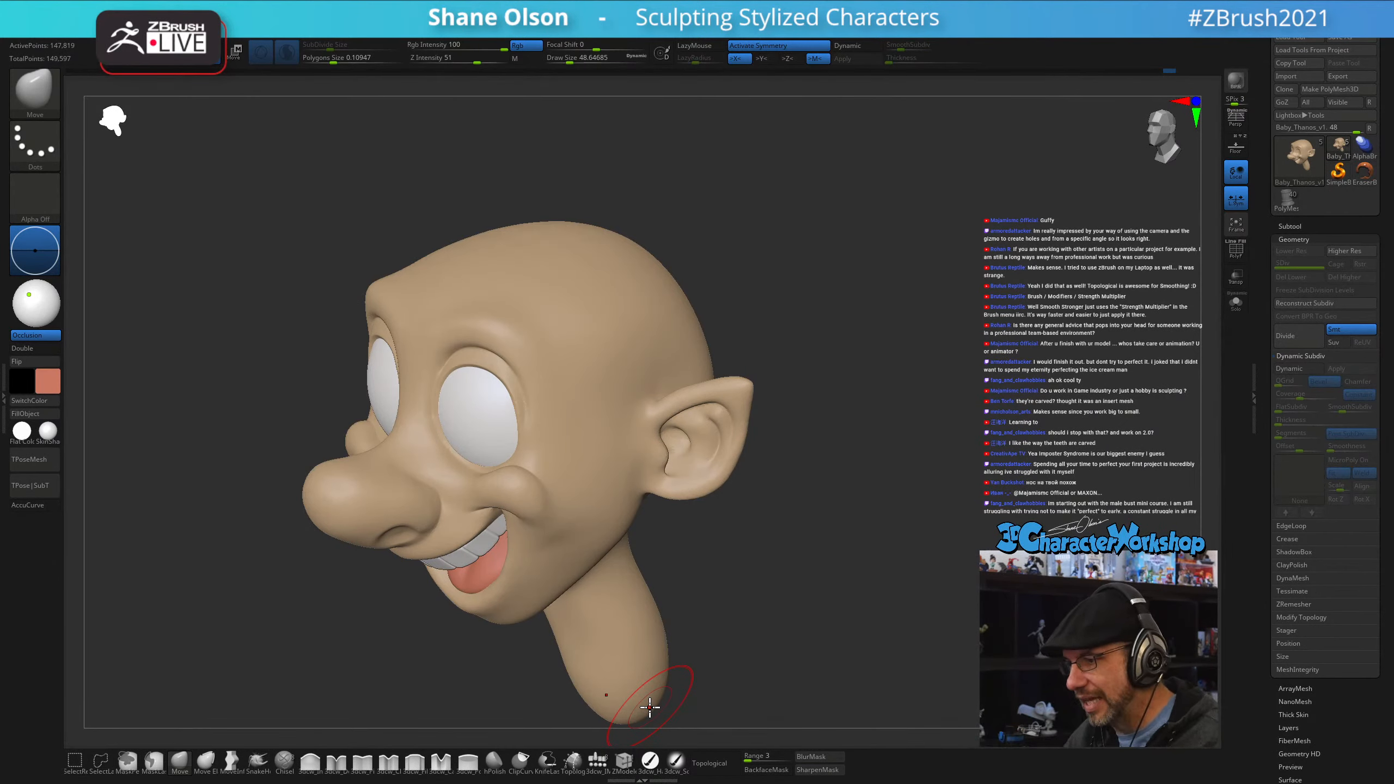
- Smooth the outer and inner rims of the eye socket at a draw size of about 11
right_click_drag(526, 402, 571, 384)
key("s")
mouse_move(509, 367)
left_mouse_down()
mouse_move(466, 351)
mouse_move(433, 362)
mouse_move(473, 342)
mouse_move(516, 374)
mouse_move(503, 357)
mouse_move(433, 361)
mouse_move(470, 339)
left_mouse_up()
key("s")
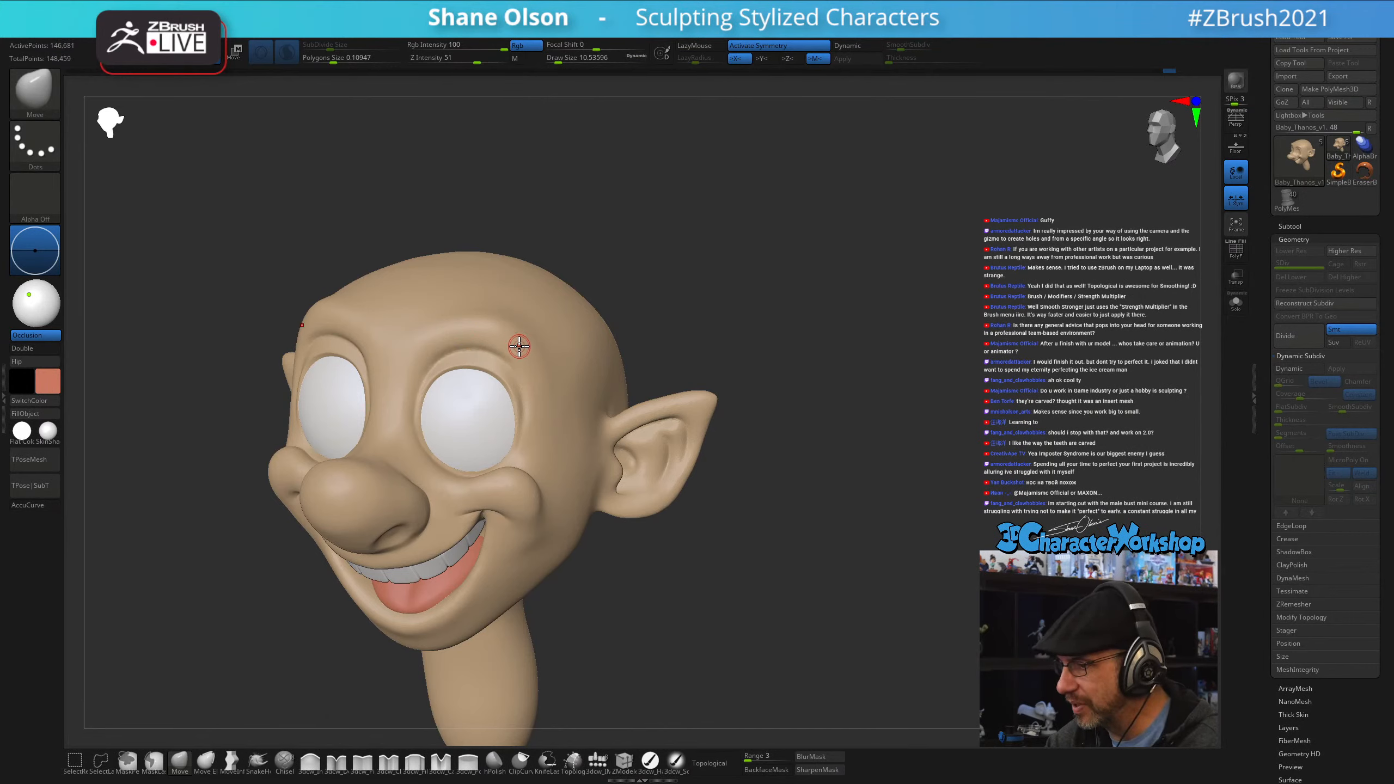
right_click_drag(519, 345, 519, 377)
left_click_drag(526, 382, 532, 447, "shift")
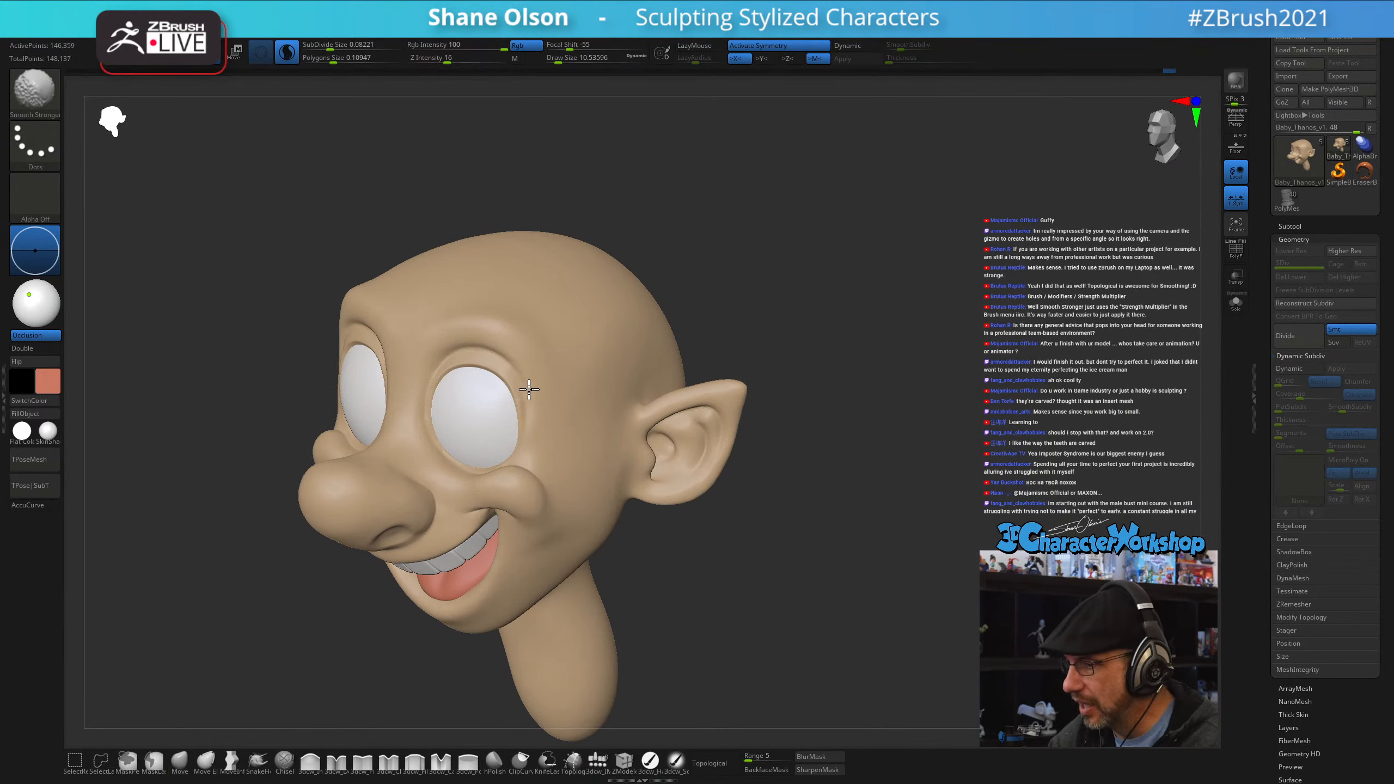
mouse_move(528, 390)
right_mouse_down()
mouse_move(554, 405)
mouse_move(573, 384)
mouse_move(561, 386)
right_mouse_up()
mouse_move(430, 412)
left_mouse_down("shift")
mouse_move(428, 360)
mouse_move(423, 432)
mouse_move(422, 386)
mouse_move(451, 354)
mouse_move(426, 400)
left_mouse_up("shift")
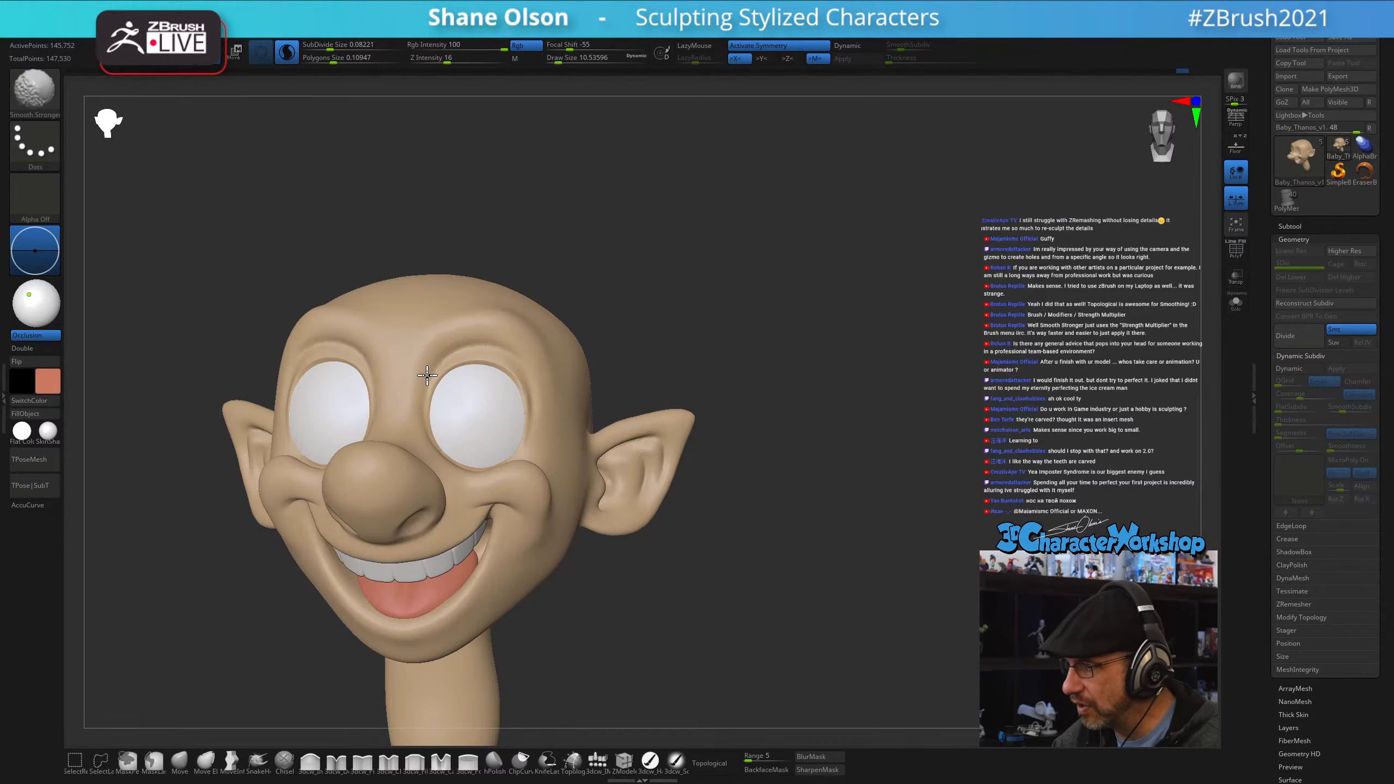
- Smooth the area between the nose bridge and the lower eye rim at a draw size of about 12
mouse_move(628, 552)
right_mouse_down()
mouse_move(669, 554)
mouse_move(616, 583)
right_mouse_up()
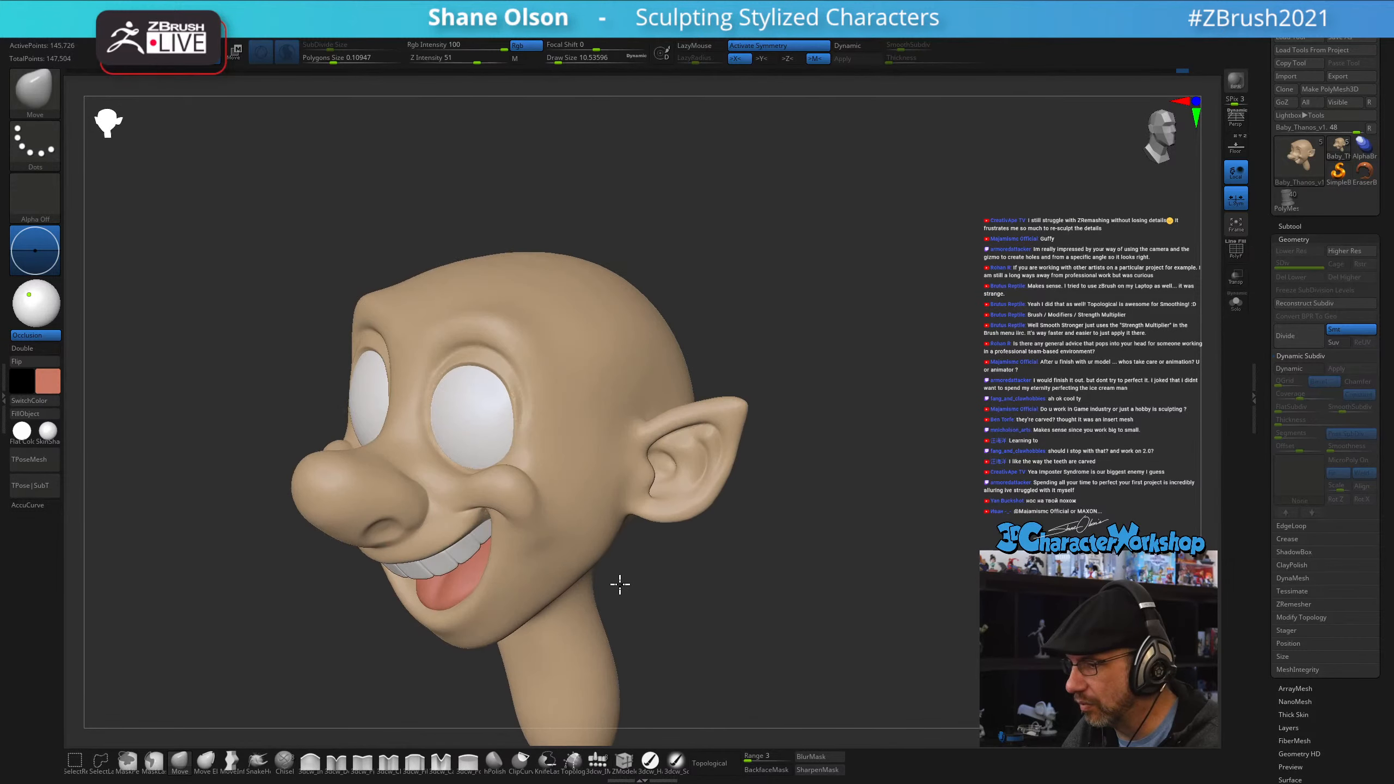
key("s")
left_click_drag(431, 455, 422, 432)
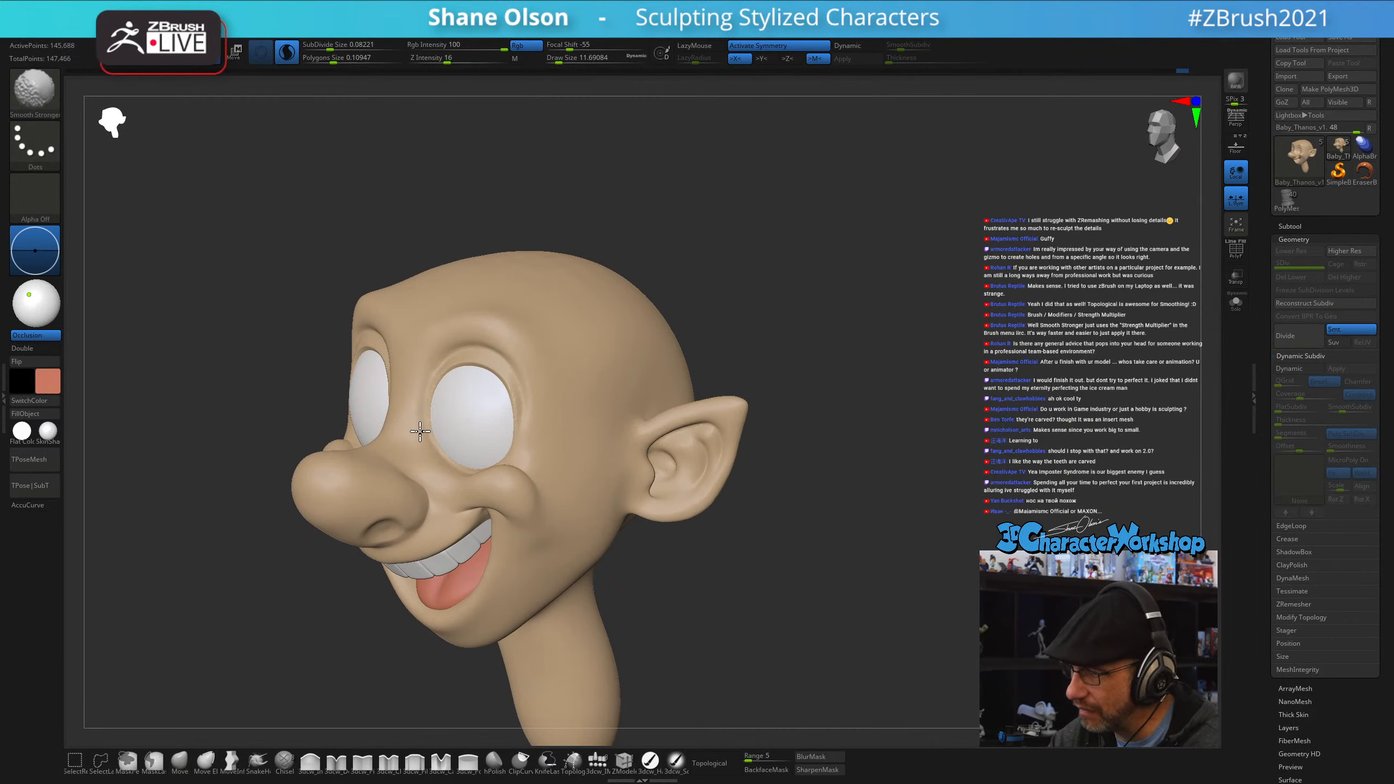
left_click_drag(442, 480, 470, 473, "shift")
mouse_move(470, 474)
right_mouse_down()
mouse_move(491, 503)
mouse_move(487, 491)
right_mouse_up()
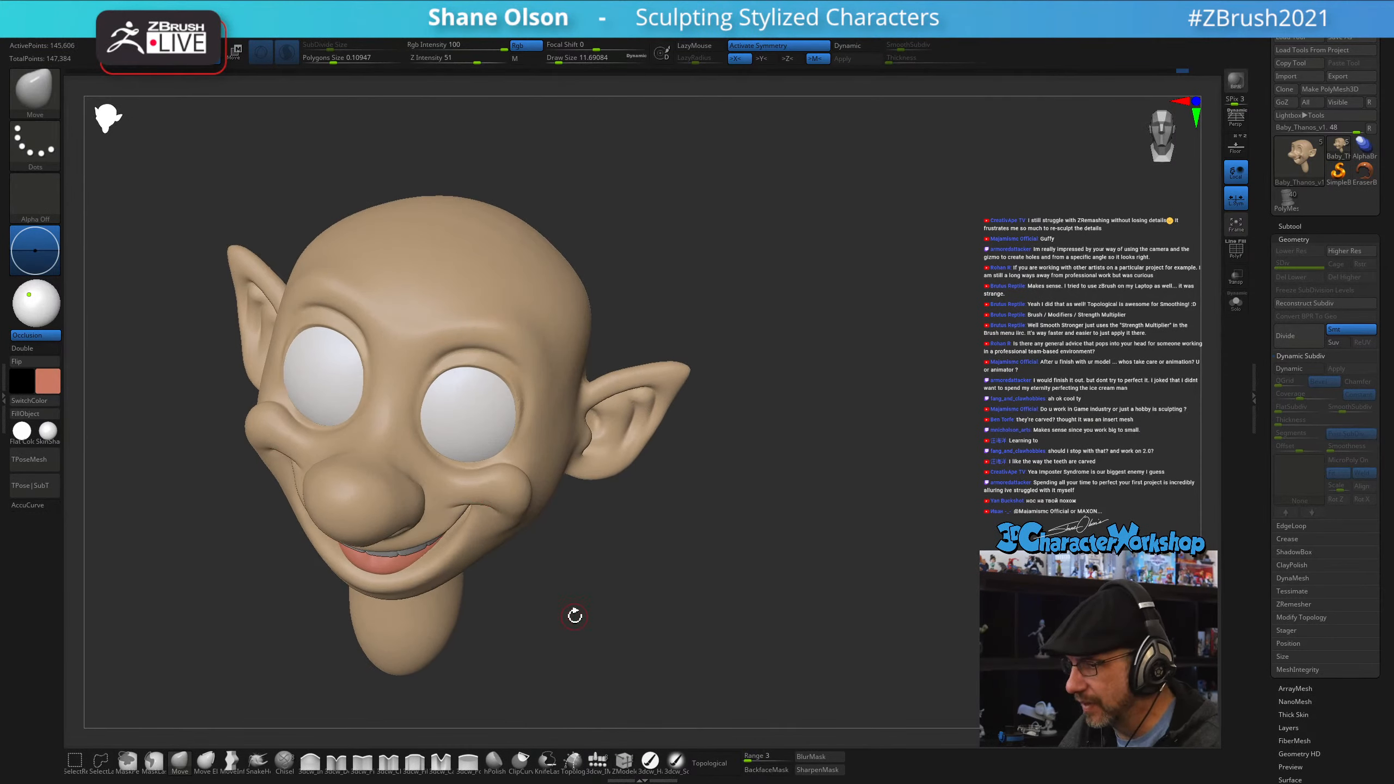
- Smooth the transition between the lower eye rim and the cheek, enlarging the draw size to about 20
right_click_drag(572, 613, 551, 607)
left_click_drag(466, 470, 518, 467, "shift")
right_click_drag(568, 492, 539, 463)
key("s")
left_click_drag(511, 479, 514, 479)
mouse_move(497, 475)
left_mouse_down("shift")
mouse_move(509, 467)
mouse_move(545, 491)
mouse_move(539, 479)
left_mouse_up("shift")
mouse_move(528, 461)
right_mouse_down()
mouse_move(539, 439)
mouse_move(563, 461)
right_mouse_up()
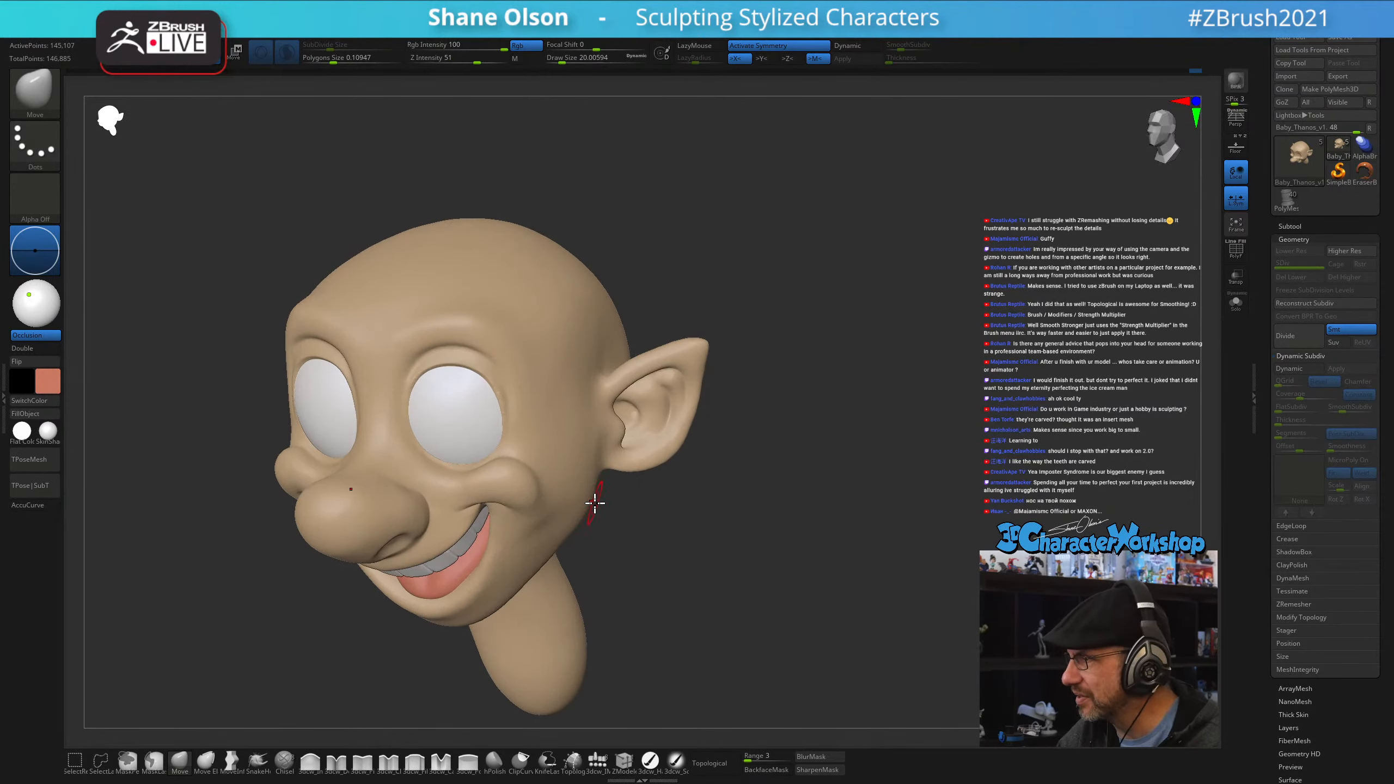
right_click_drag(588, 508, 577, 535)
right_click_drag(663, 579, 744, 548)
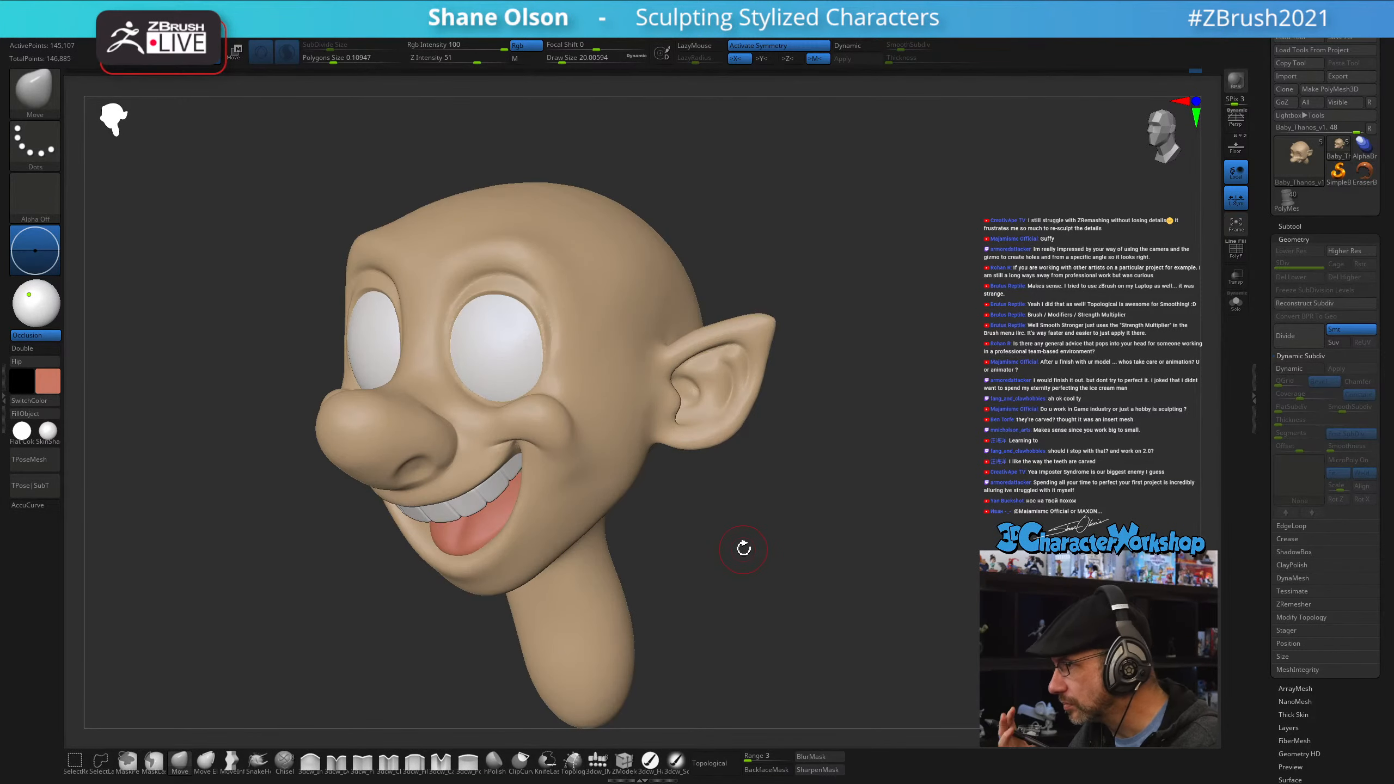
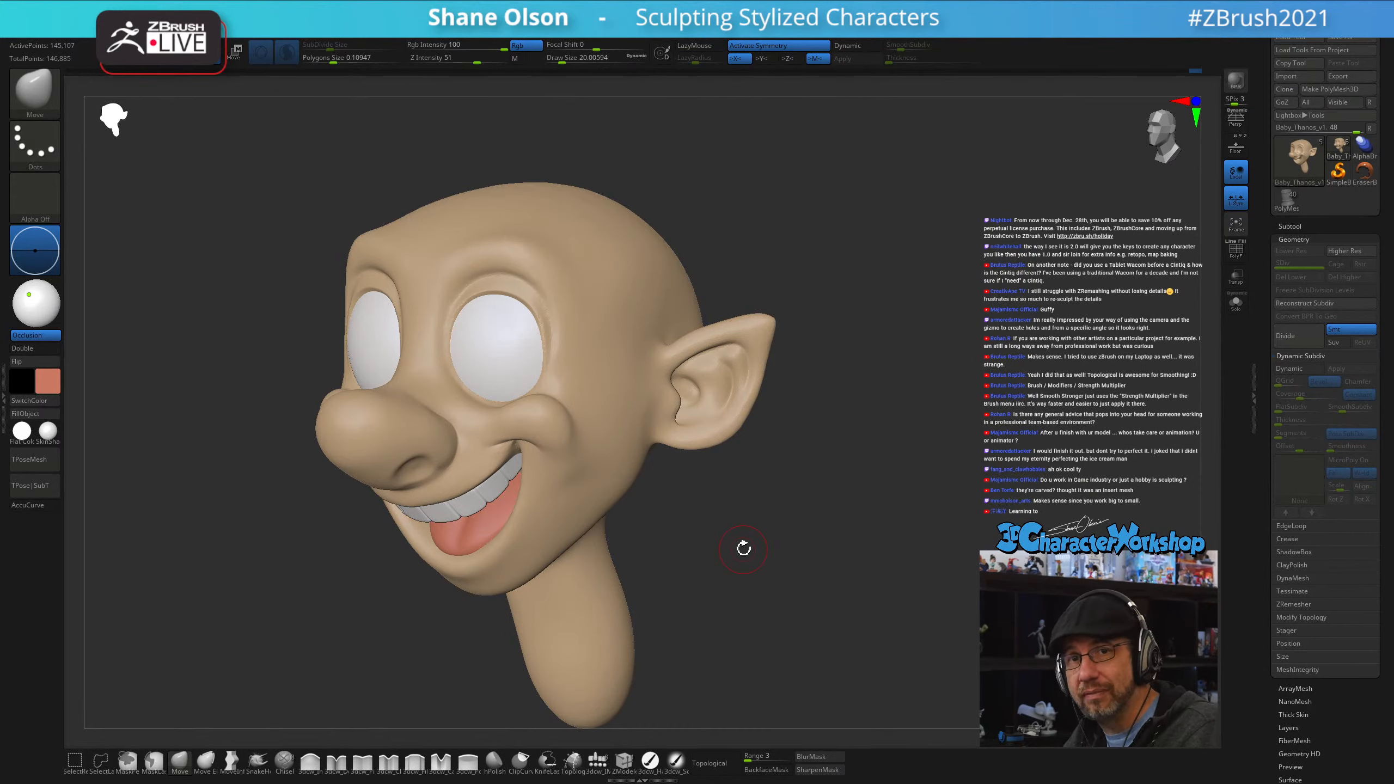
mouse_move(744, 548)
left_mouse_down()
mouse_move(675, 533)
mouse_move(722, 529)
mouse_move(730, 556)
left_mouse_up()
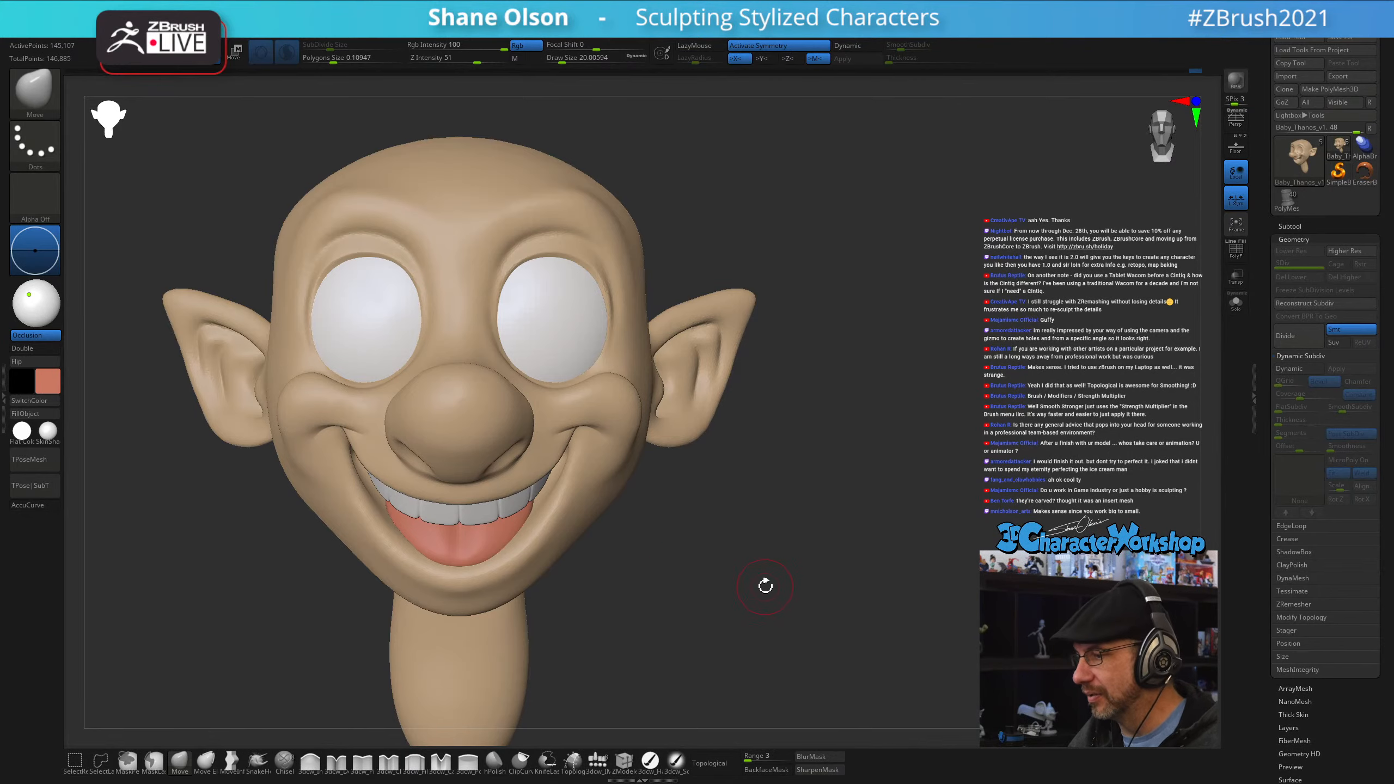
mouse_move(765, 586)
left_mouse_down()
mouse_move(747, 592)
mouse_move(763, 548)
mouse_move(741, 529)
mouse_move(710, 582)
mouse_move(824, 523)
mouse_move(781, 570)
mouse_move(742, 572)
left_mouse_up()
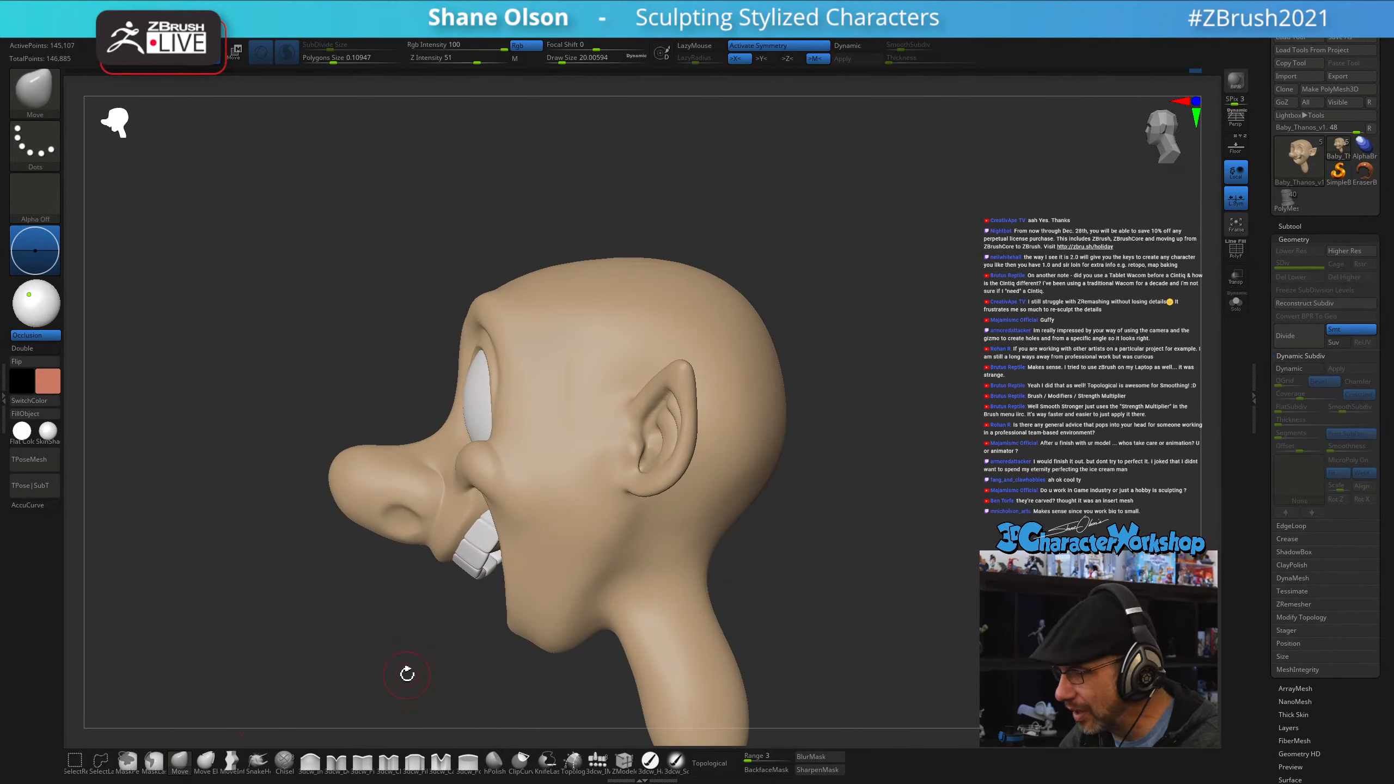
- Reshape the area beneath the ear where the jaw meets the neck with the Move brush at a draw size of about 74
key("s")
left_click_drag(405, 673, 421, 672)
right_click_drag(701, 523, 634, 534)
key("s")
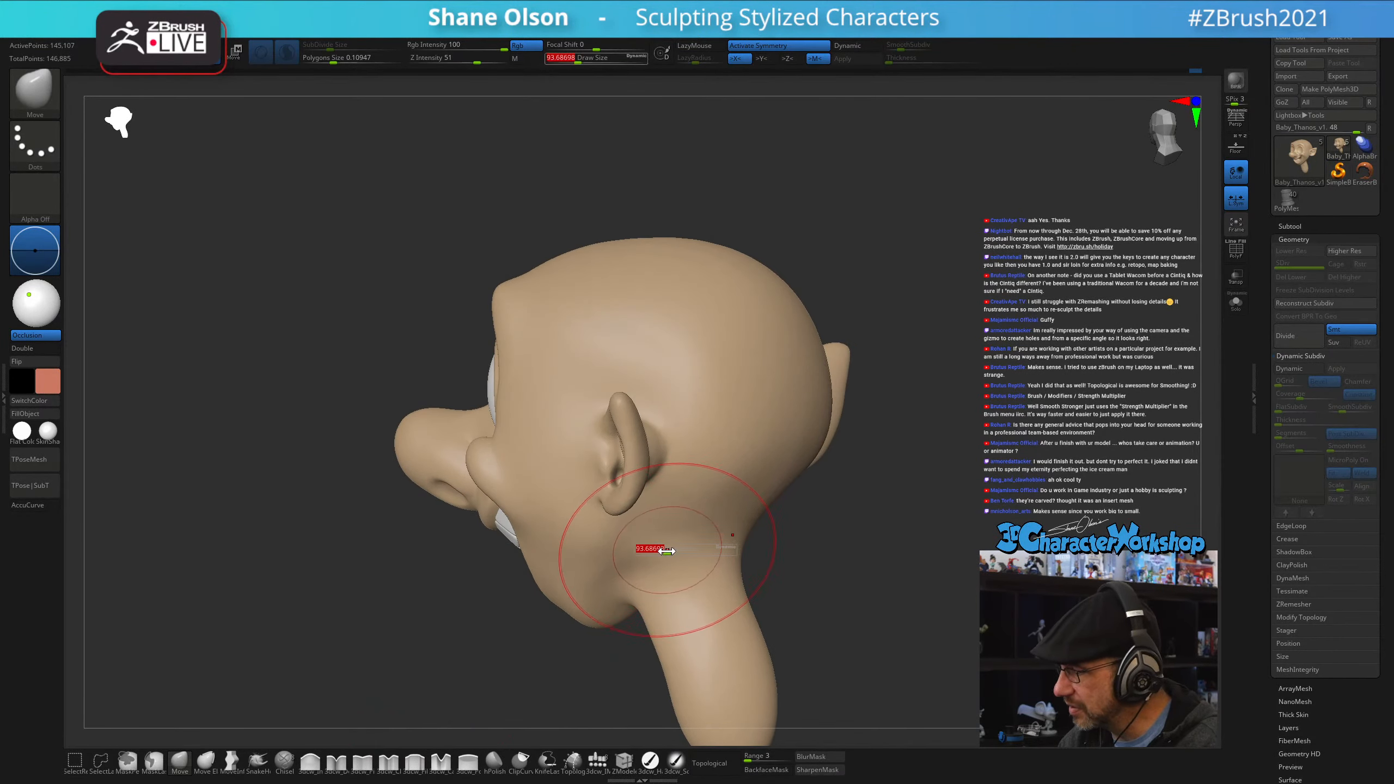
left_click_drag(667, 551, 659, 552)
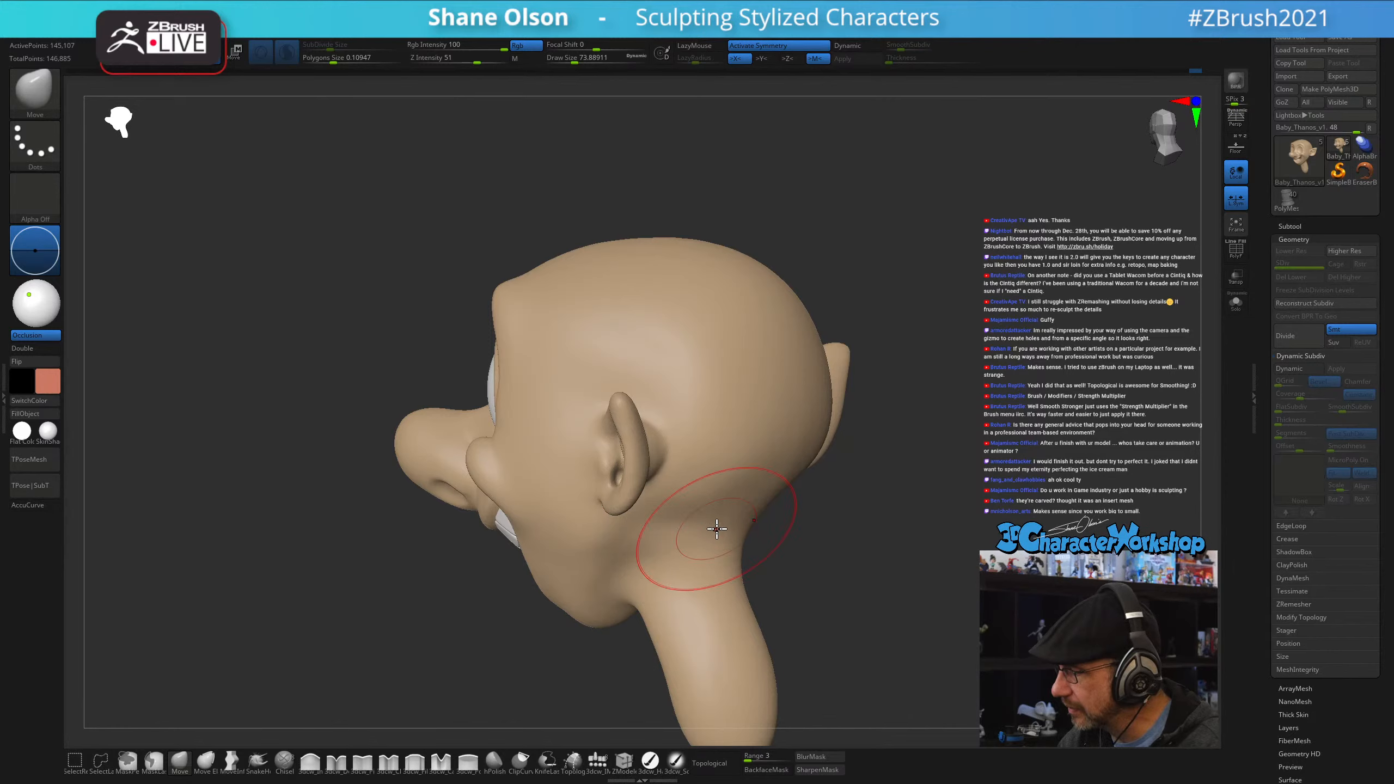
mouse_move(700, 535)
right_mouse_down()
mouse_move(772, 540)
mouse_move(647, 636)
mouse_move(682, 557)
mouse_move(669, 485)
mouse_move(693, 472)
right_mouse_up()
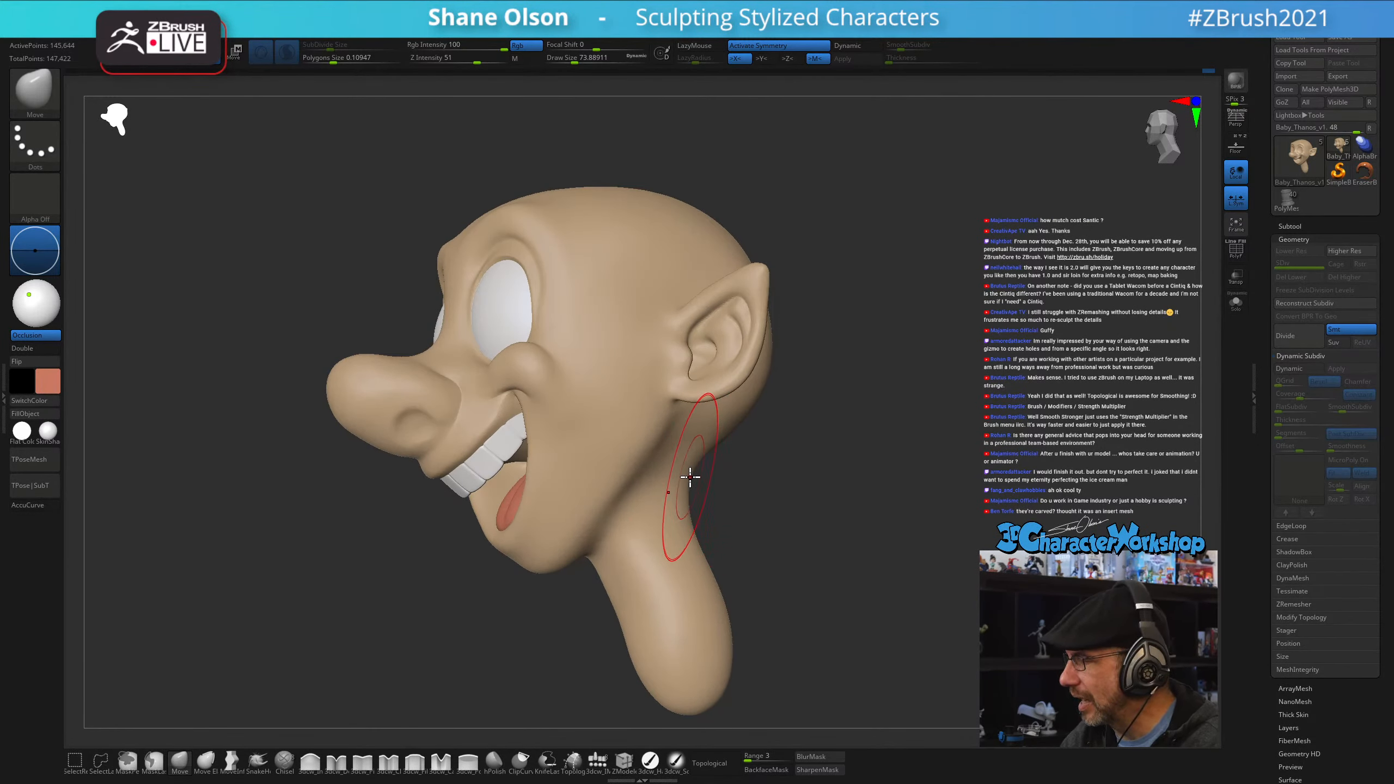
- Refine the front of the neck under the jaw with the Move brush at a draw size of about 56
key("[")
mouse_move(695, 462)
right_mouse_down()
mouse_move(710, 520)
mouse_move(607, 535)
right_mouse_up()
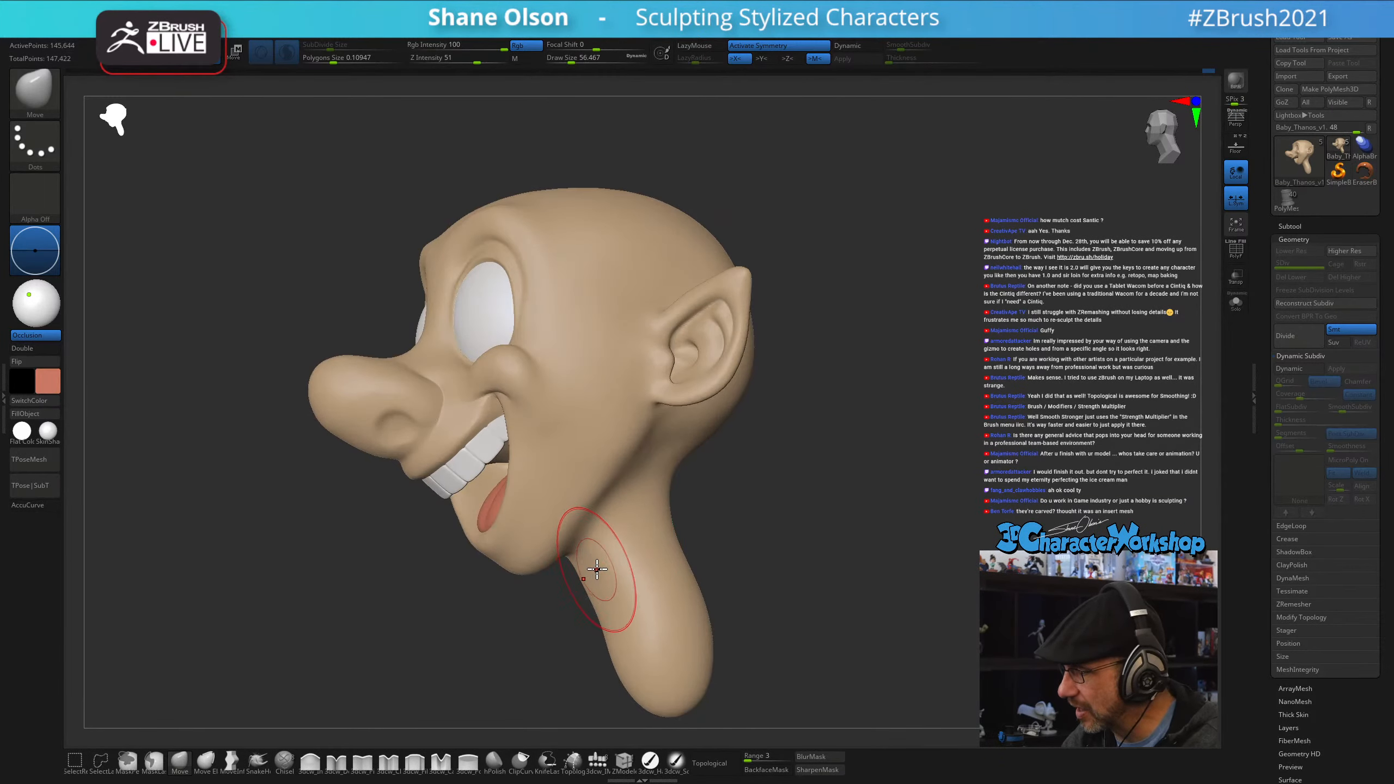
key("]")
right_click_drag(615, 637, 731, 601, "shift")
right_click_drag(812, 570, 739, 608)
- Select the soft paint brush and pick a slightly redder main colour
left_click(677, 761)
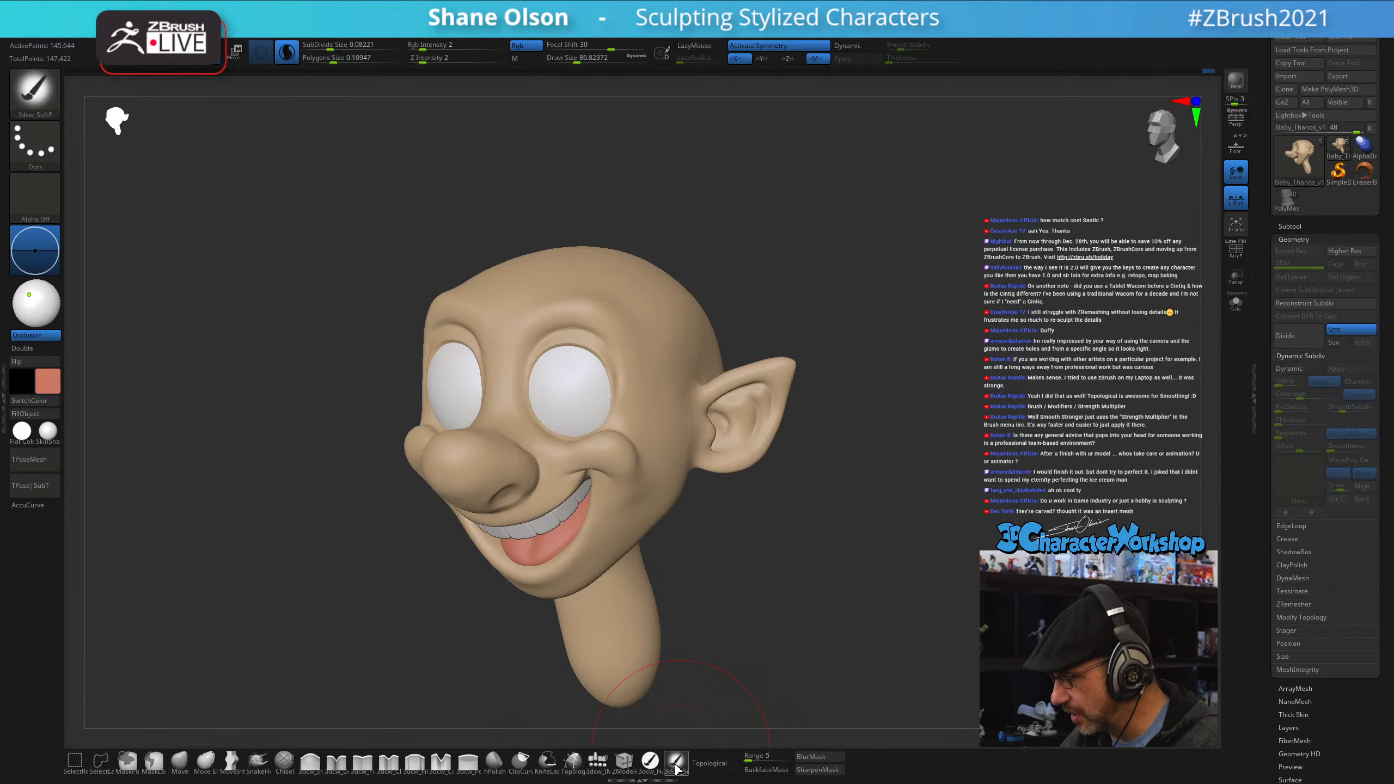
right_click_drag(750, 390, 697, 388, "ctrl")
right_click_drag(770, 301, 773, 316)
key("s")
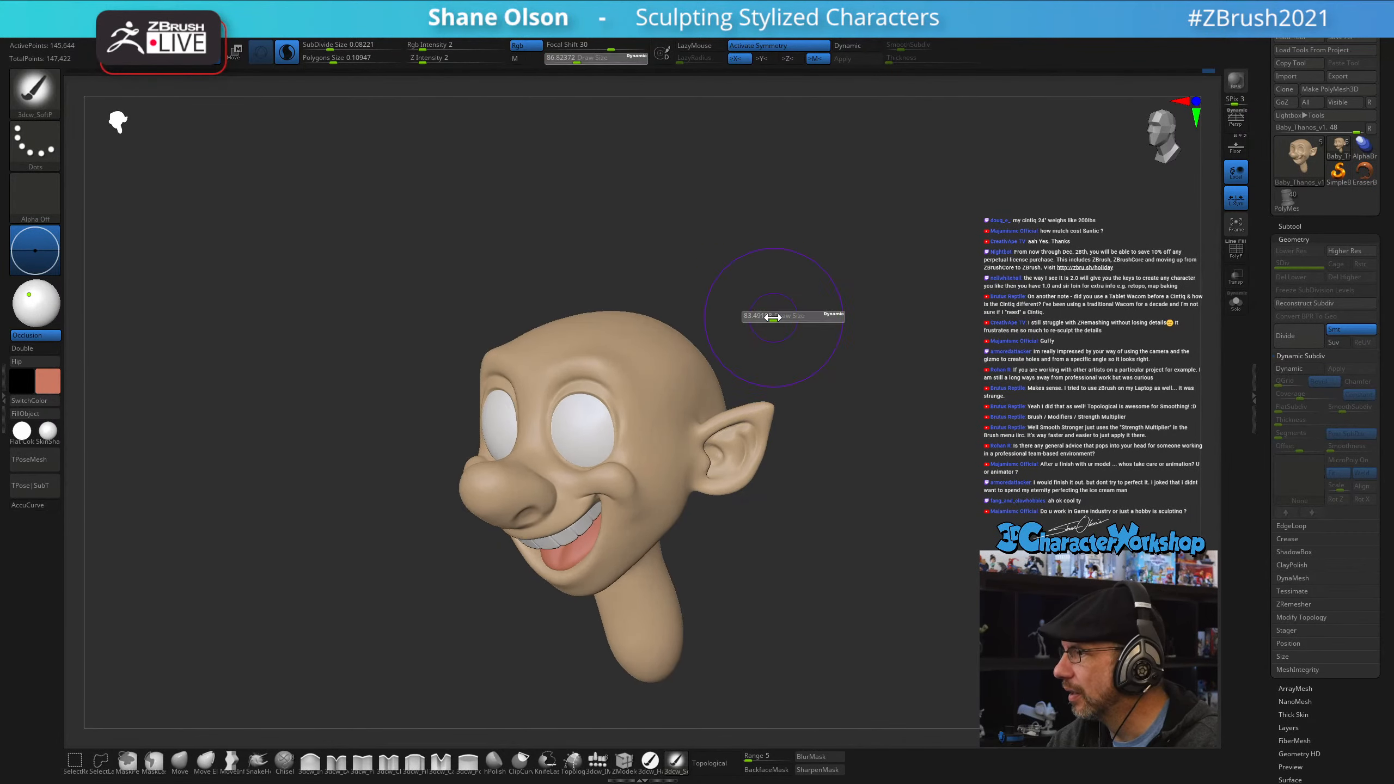
left_click_drag(769, 317, 764, 319)
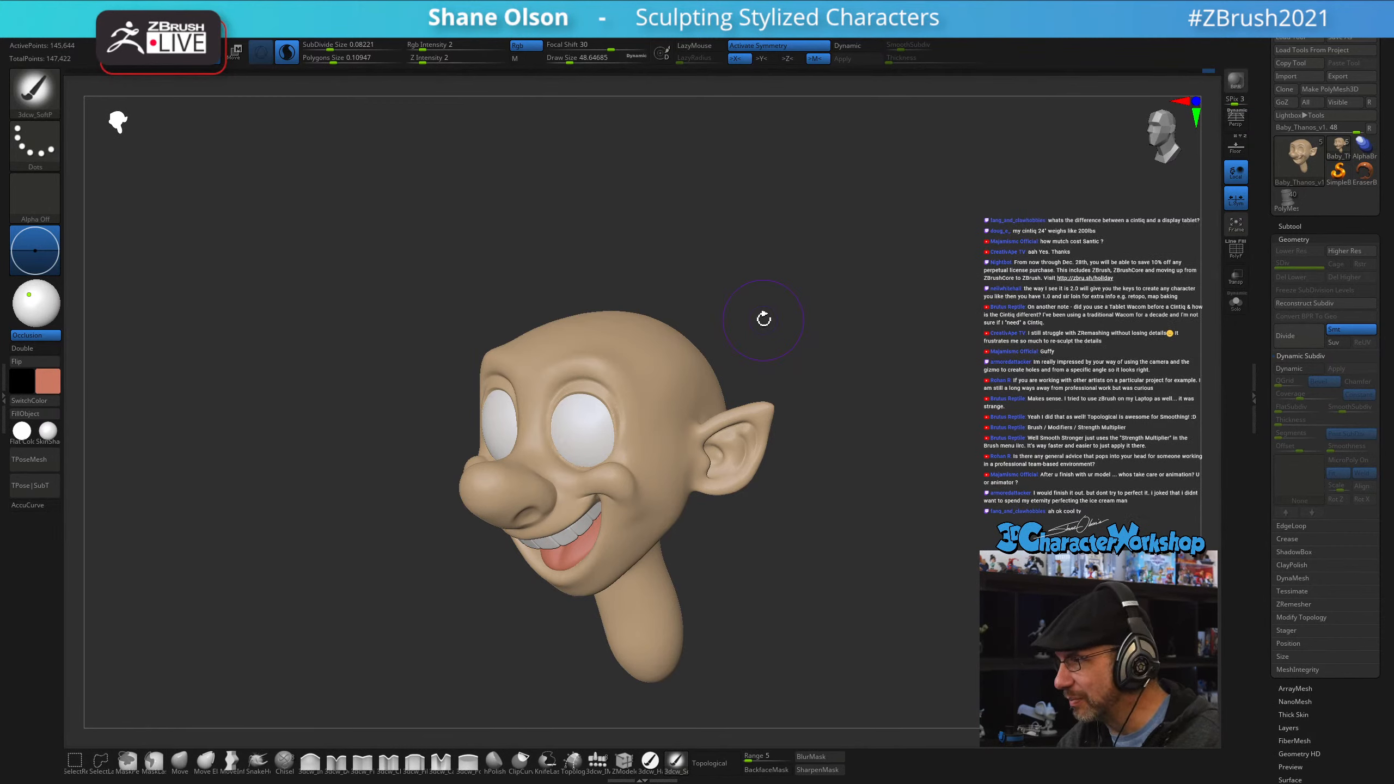
left_click_drag(751, 551, 740, 522)
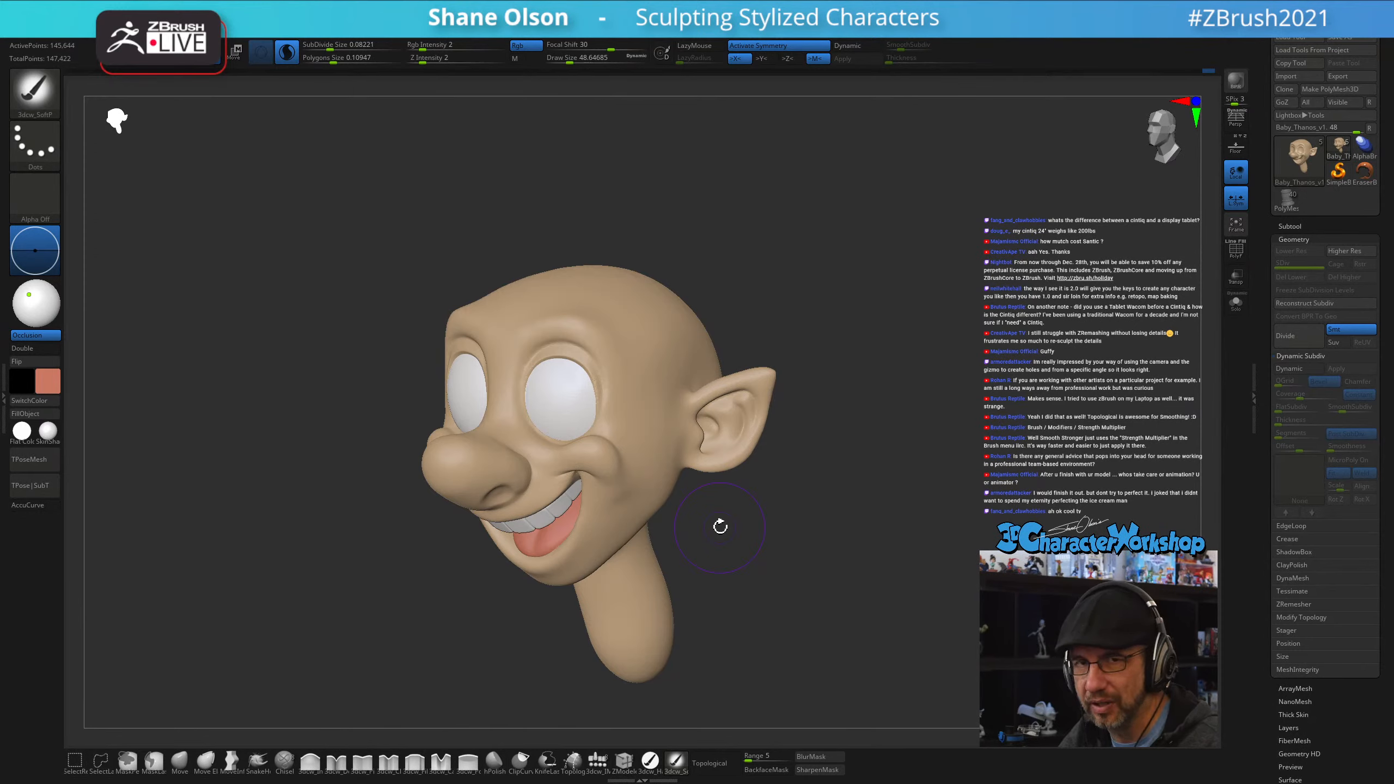
mouse_move(615, 404)
left_mouse_down()
mouse_move(647, 451)
mouse_move(656, 385)
mouse_move(502, 483)
left_mouse_up()
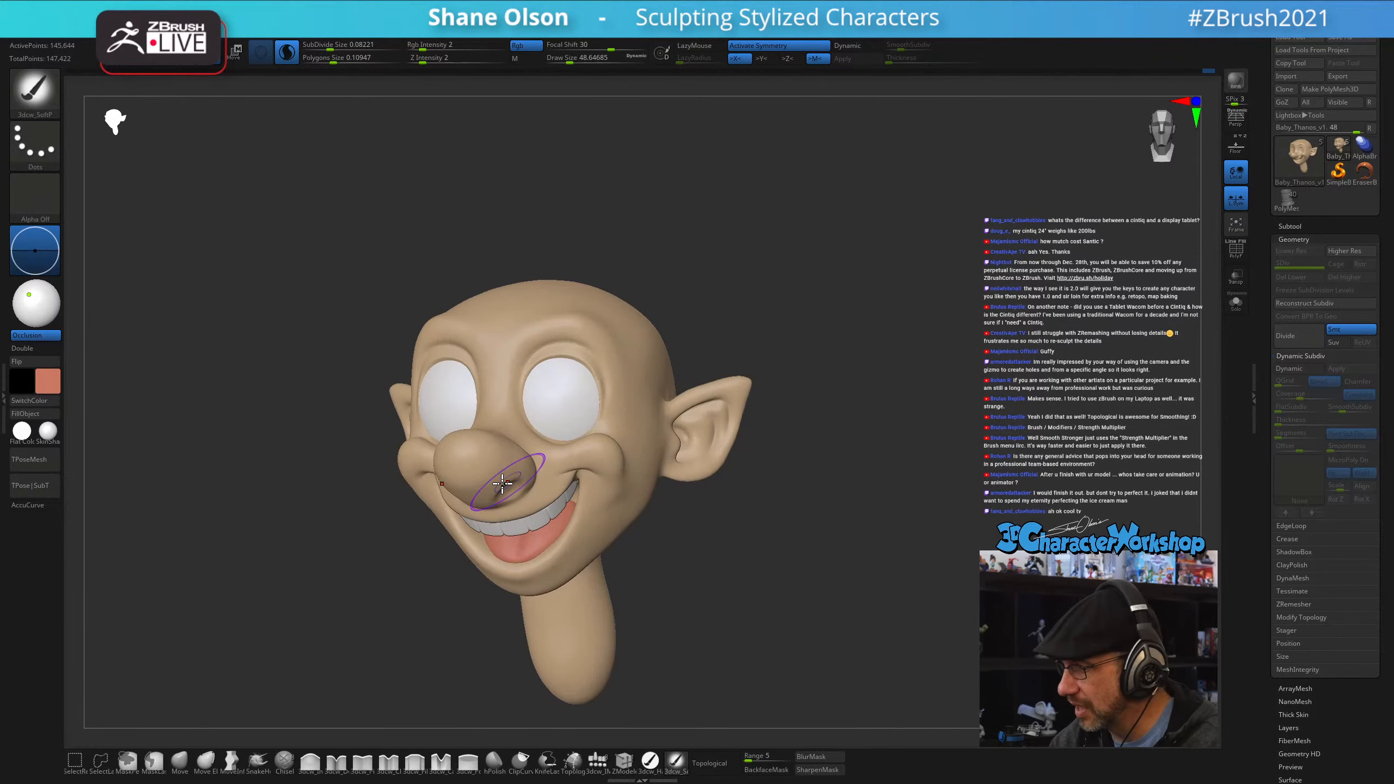
left_click(57, 386)
left_click(48, 378)
left_click(47, 279)
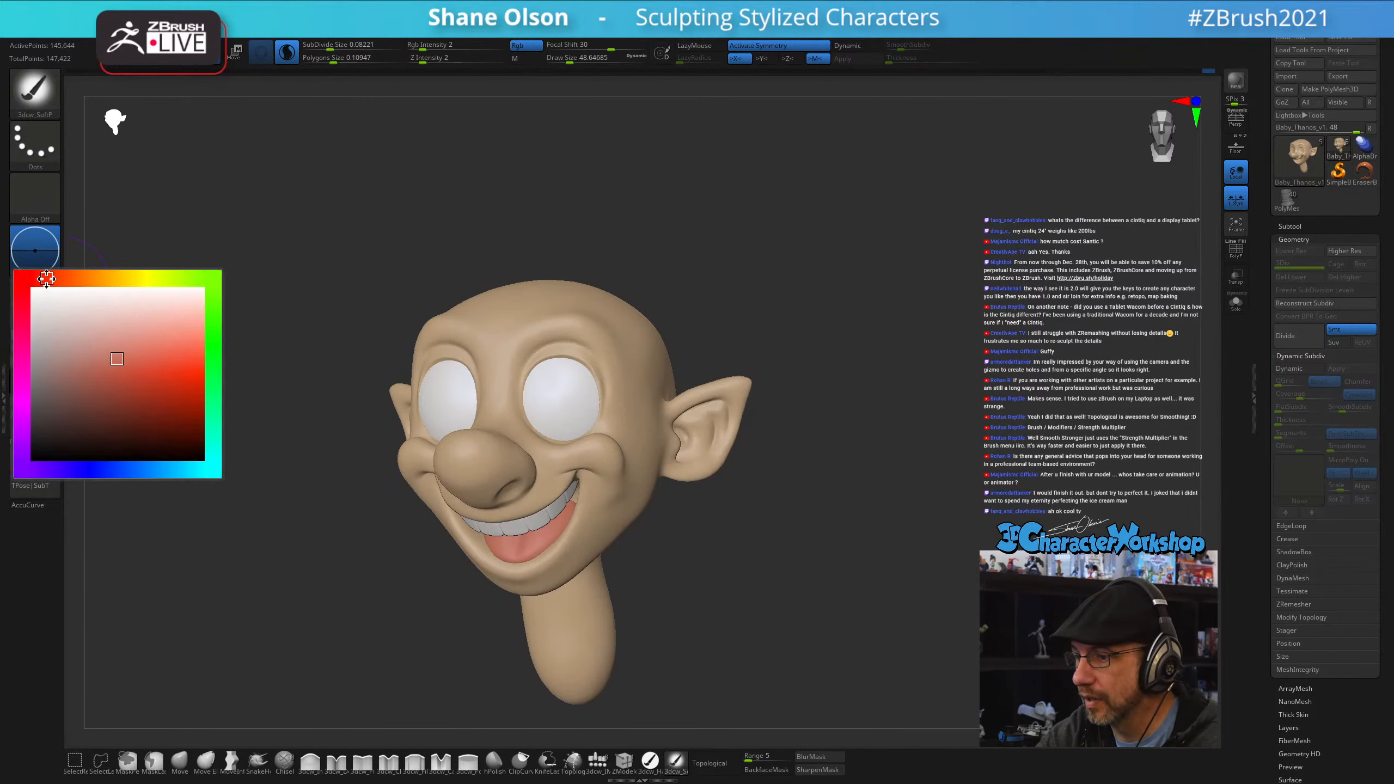
- Tint the front and back of the ears red at draw size about 104 and Rgb Intensity 11, with Sculptris Pro off
key("s")
left_click_drag(764, 508, 775, 507)
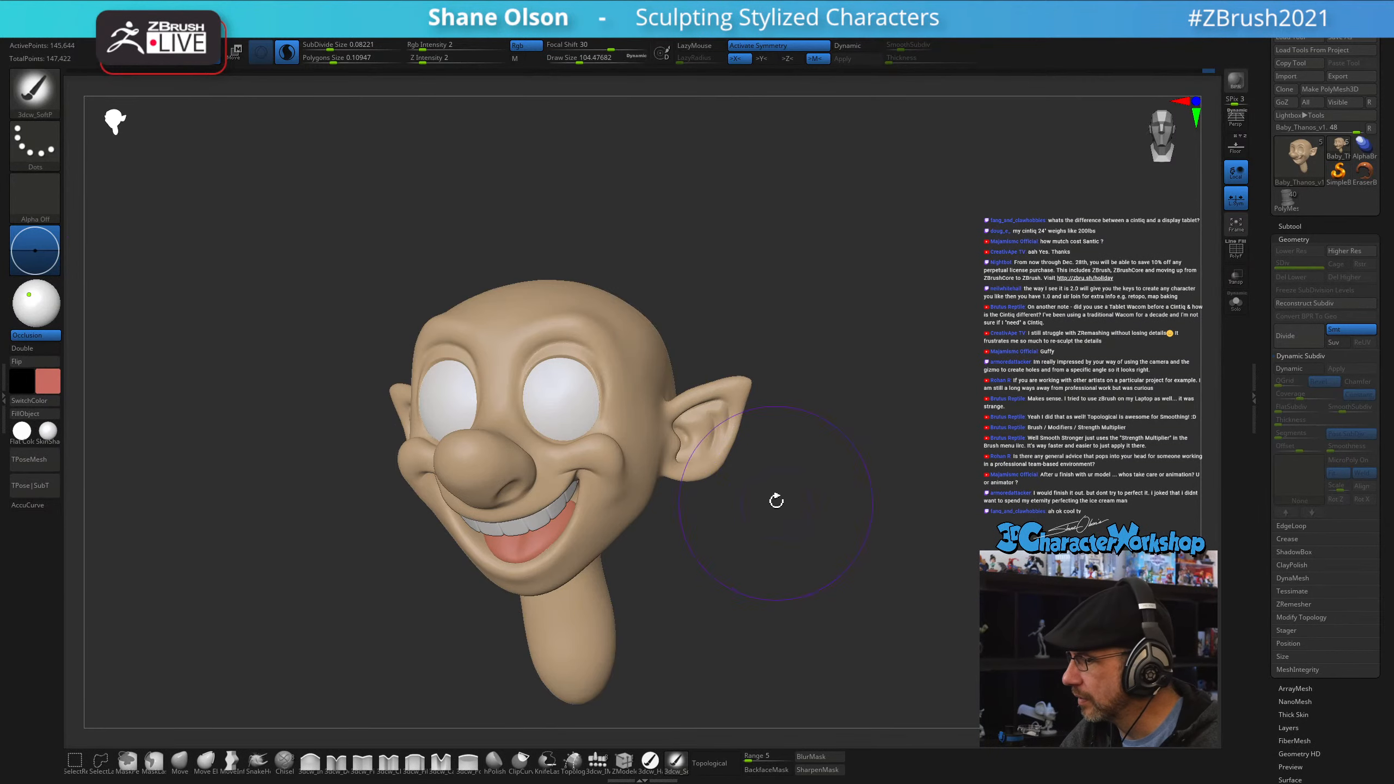
left_click(286, 52)
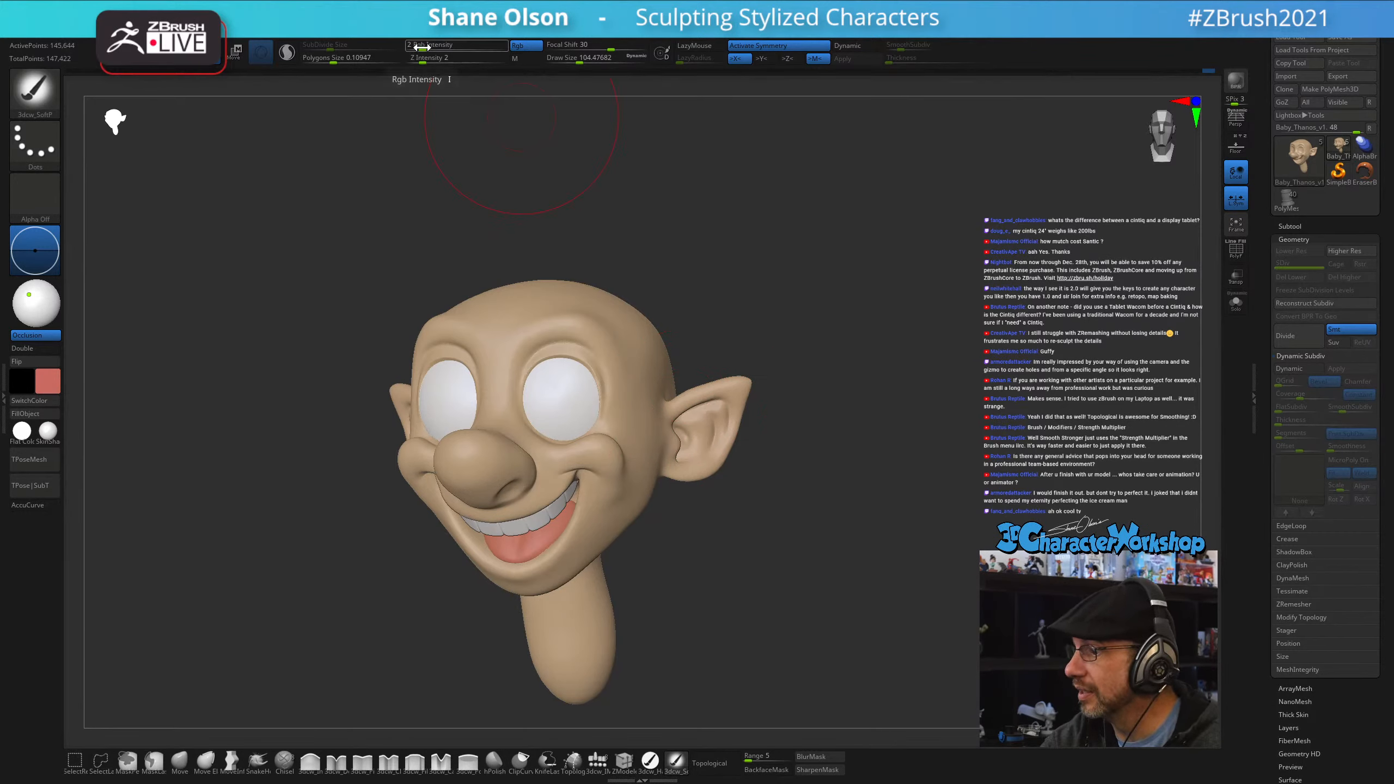
left_click_drag(424, 46, 446, 40)
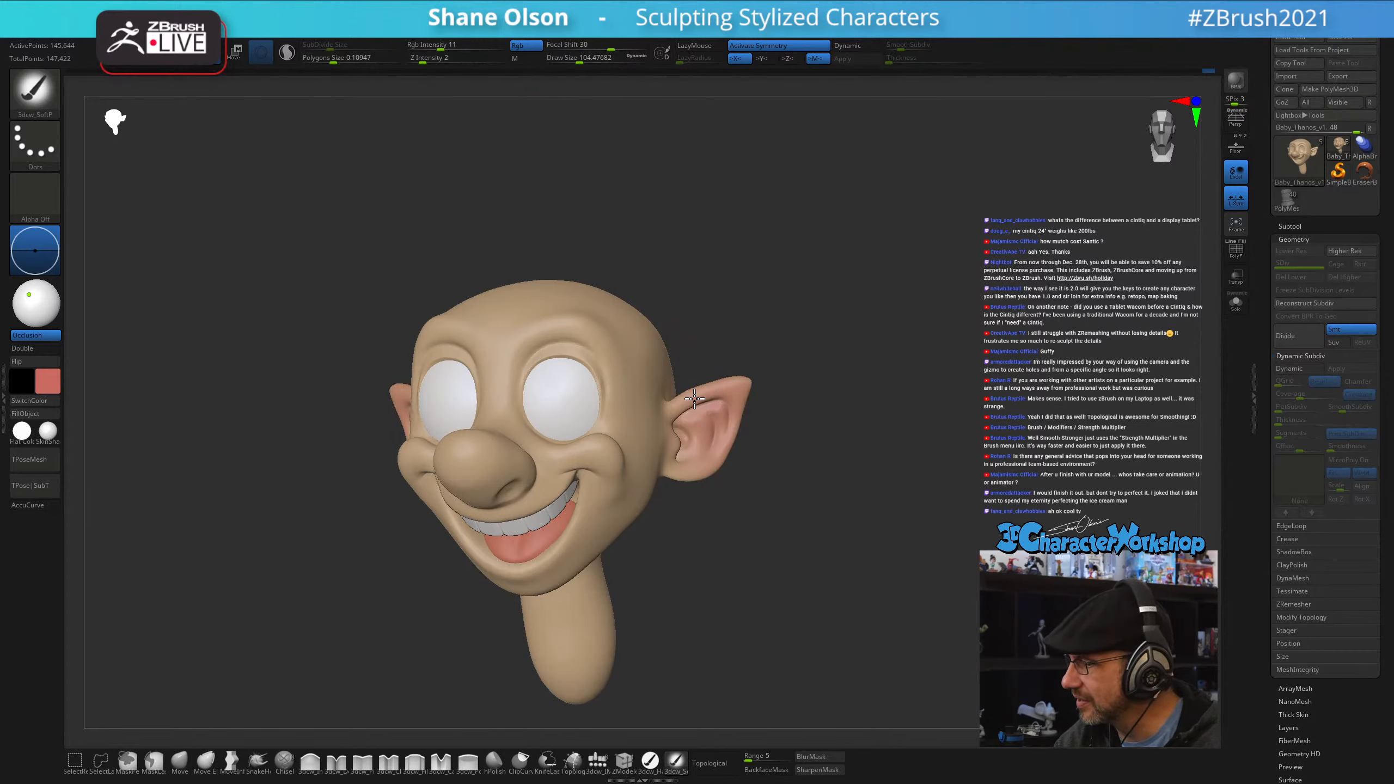
left_click_drag(710, 664, 706, 518)
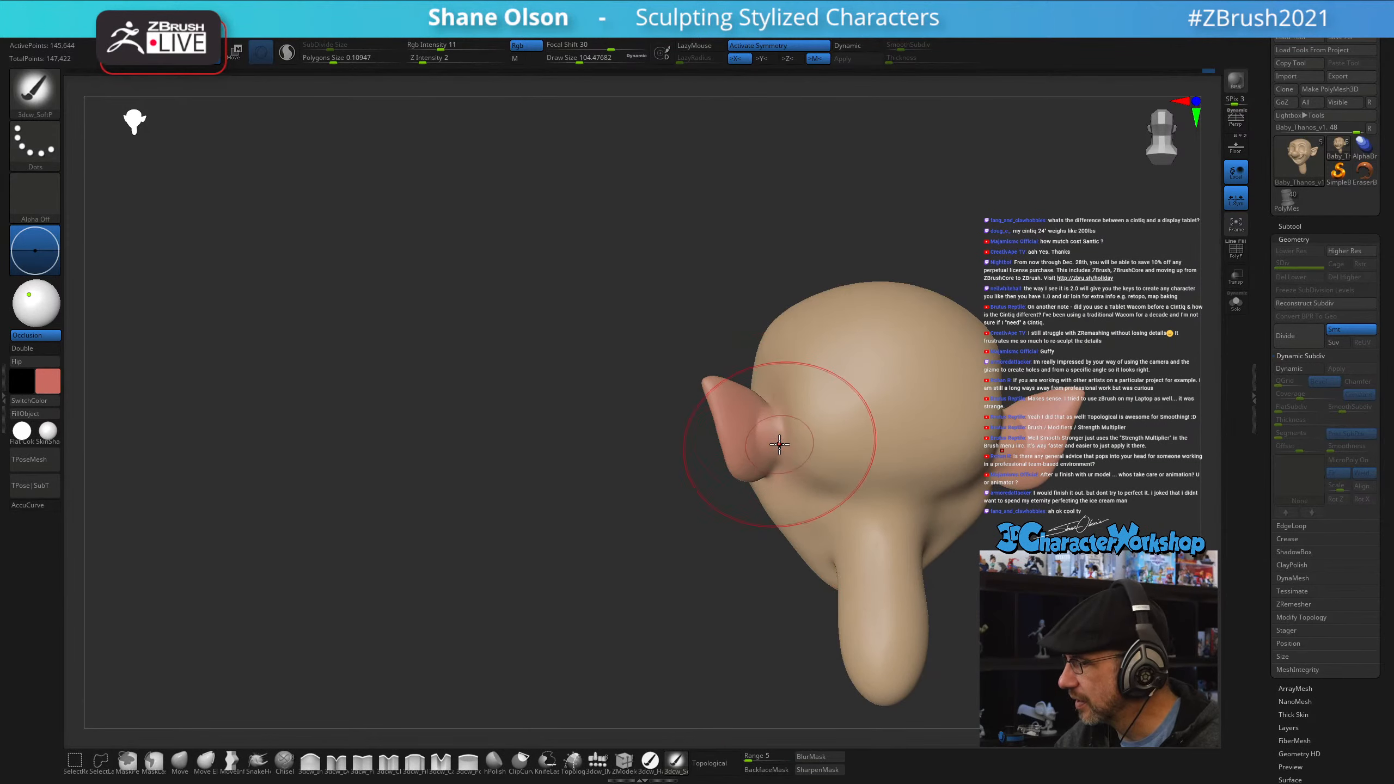
mouse_move(686, 654)
left_mouse_down()
mouse_move(764, 569)
mouse_move(712, 536)
mouse_move(615, 519)
left_mouse_up()
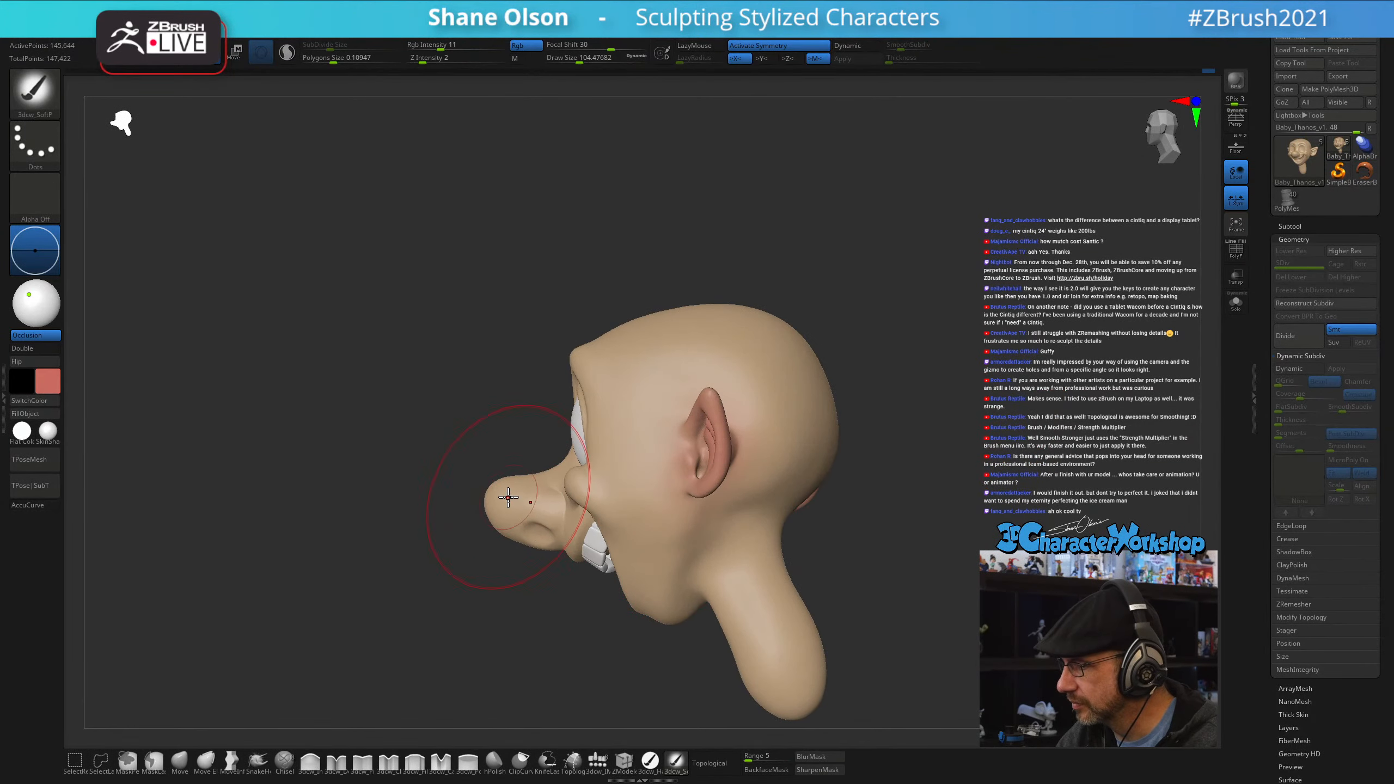
- Tint the nose red, and reduce the draw size to about 41 for colouring the cheeks
left_click_drag(544, 632, 637, 610)
left_click_drag(753, 567, 768, 568)
key("s")
left_click_drag(750, 567, 736, 567)
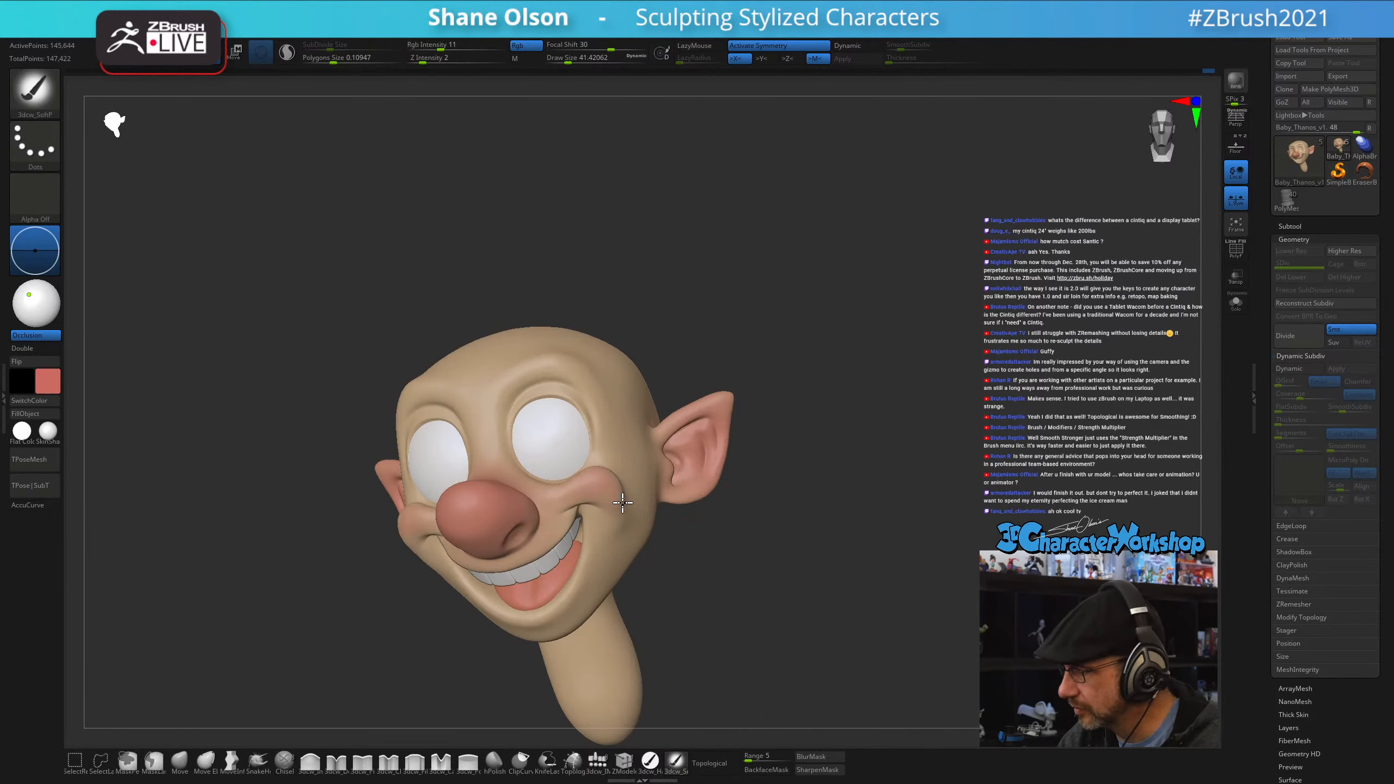
- Tint the cheeks and the lower lip red, reducing the draw size to about 39 for the lip
key("s")
key("s")
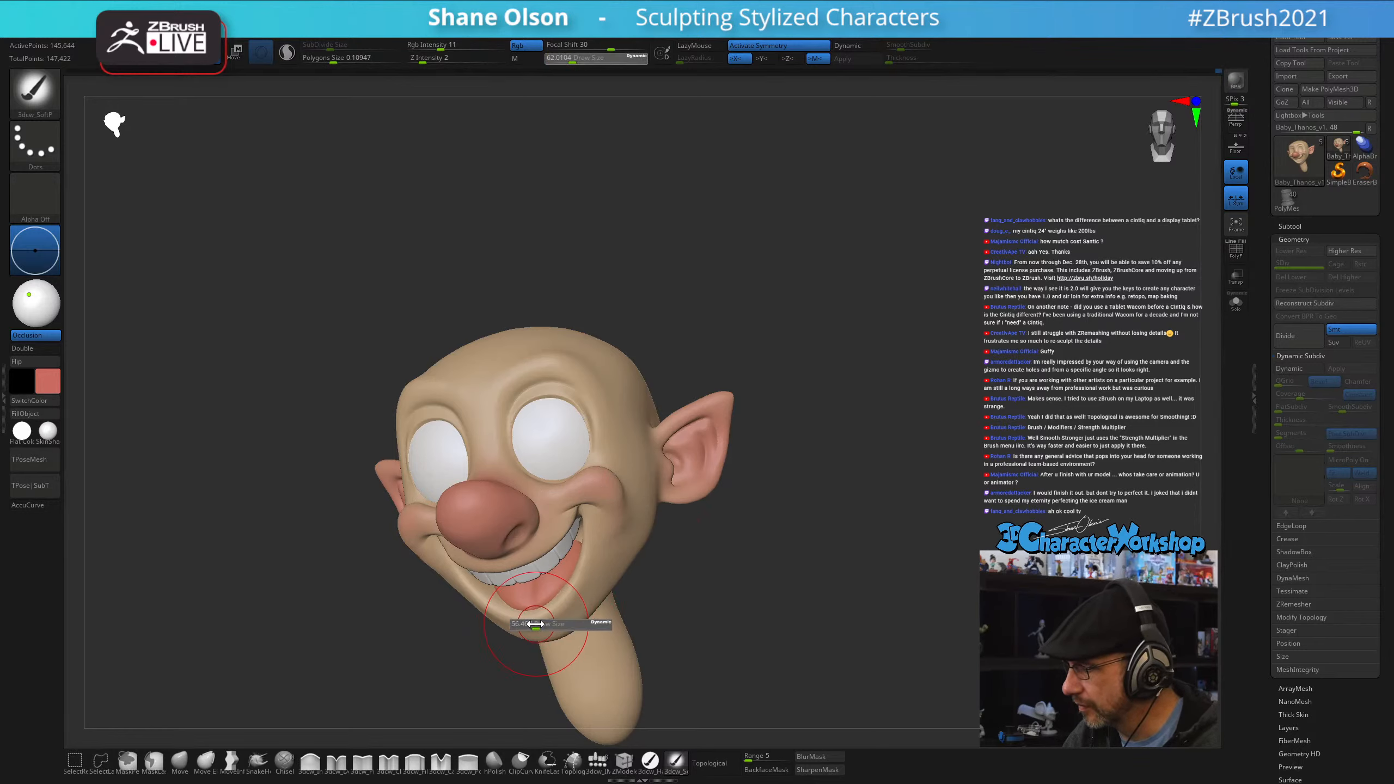
left_click(534, 624)
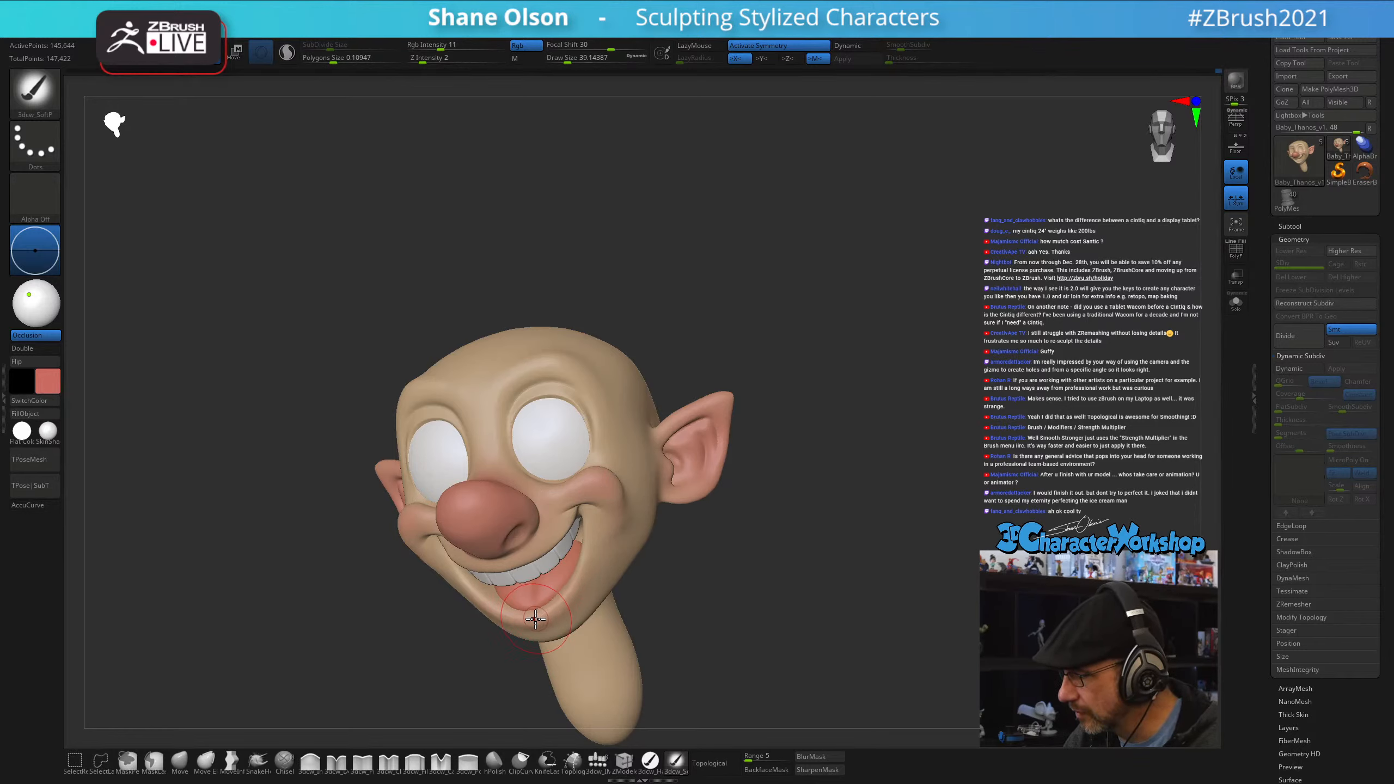
left_click_drag(535, 620, 538, 620)
left_click_drag(770, 619, 755, 632)
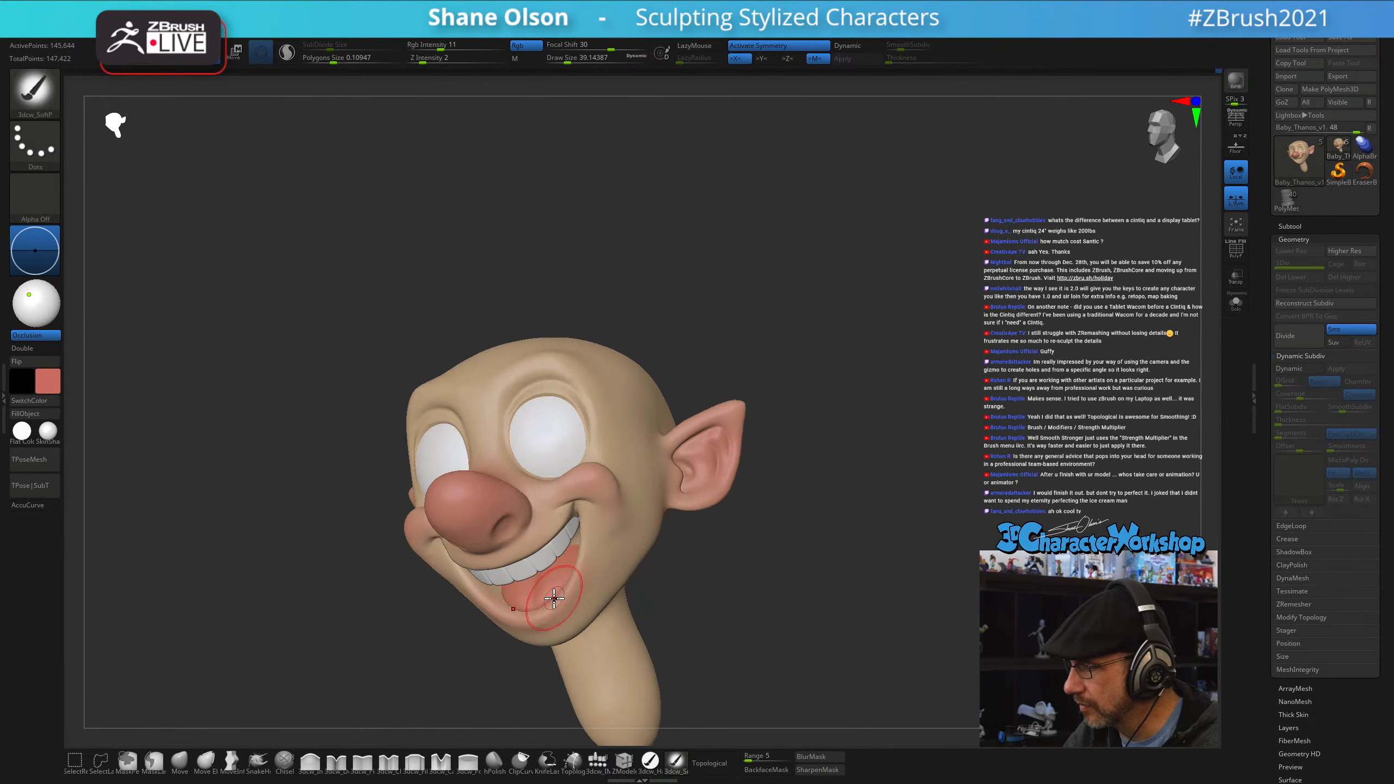
left_click_drag(688, 557, 646, 589)
- Reshape the upper neck and its transition into the jaw with the Move brush at a draw size of about 68
left_click(184, 765)
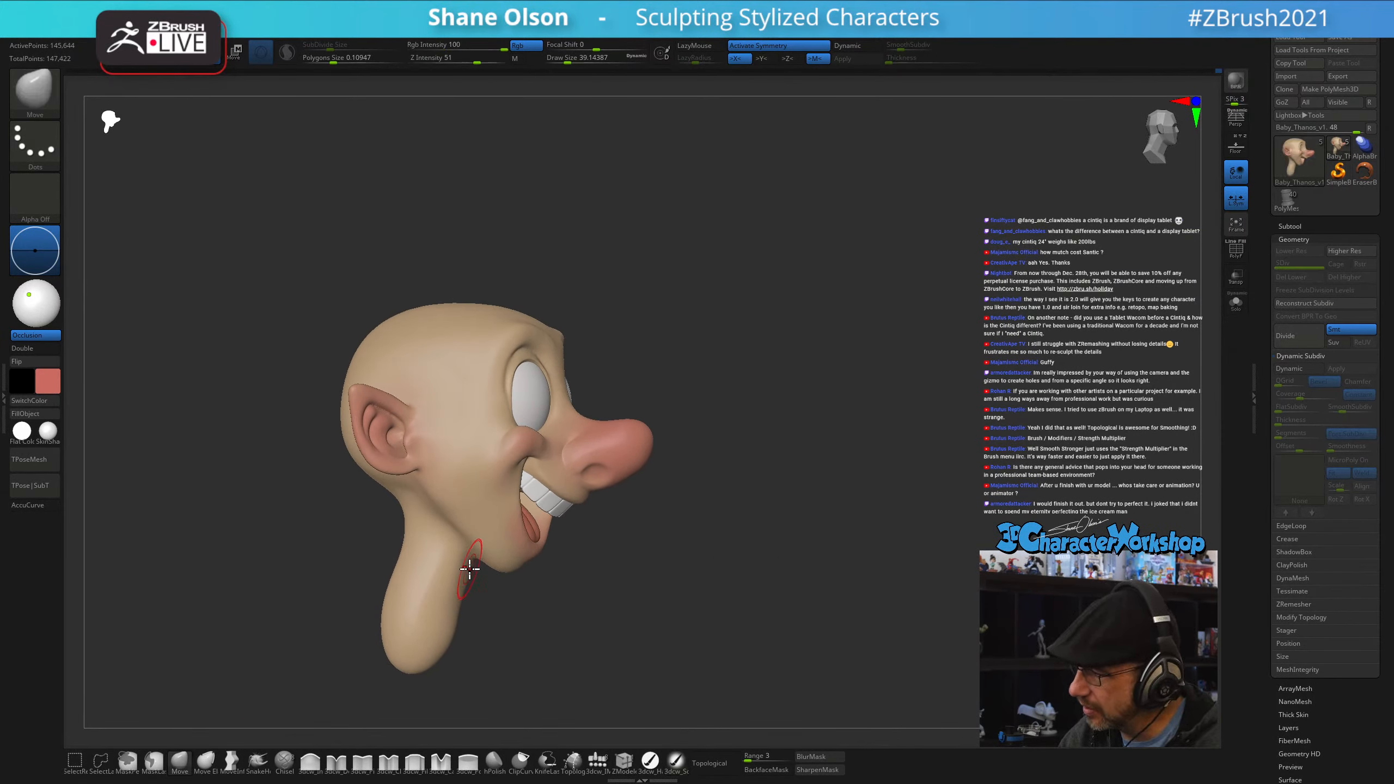
key("s")
left_click_drag(464, 570, 470, 569)
right_click_drag(471, 568, 496, 562)
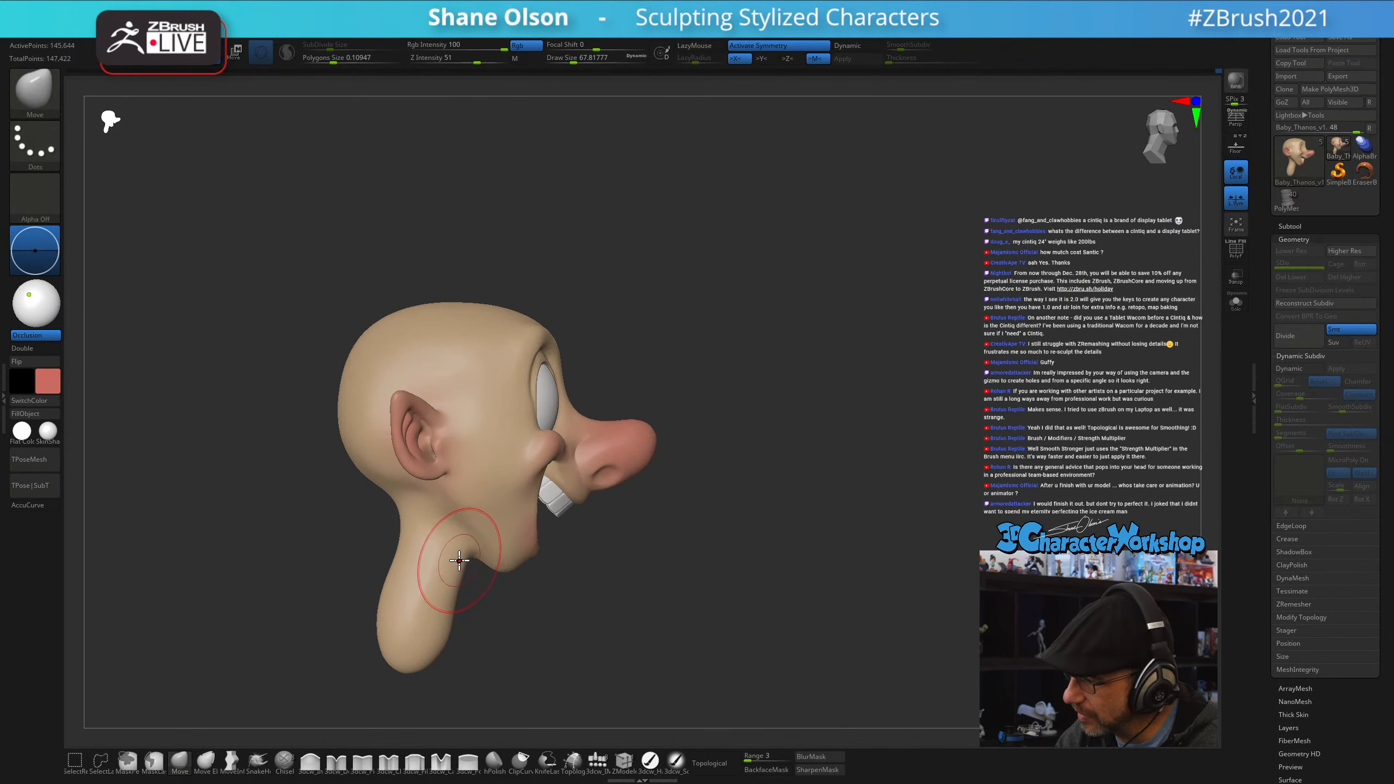
right_click_drag(432, 529, 442, 523)
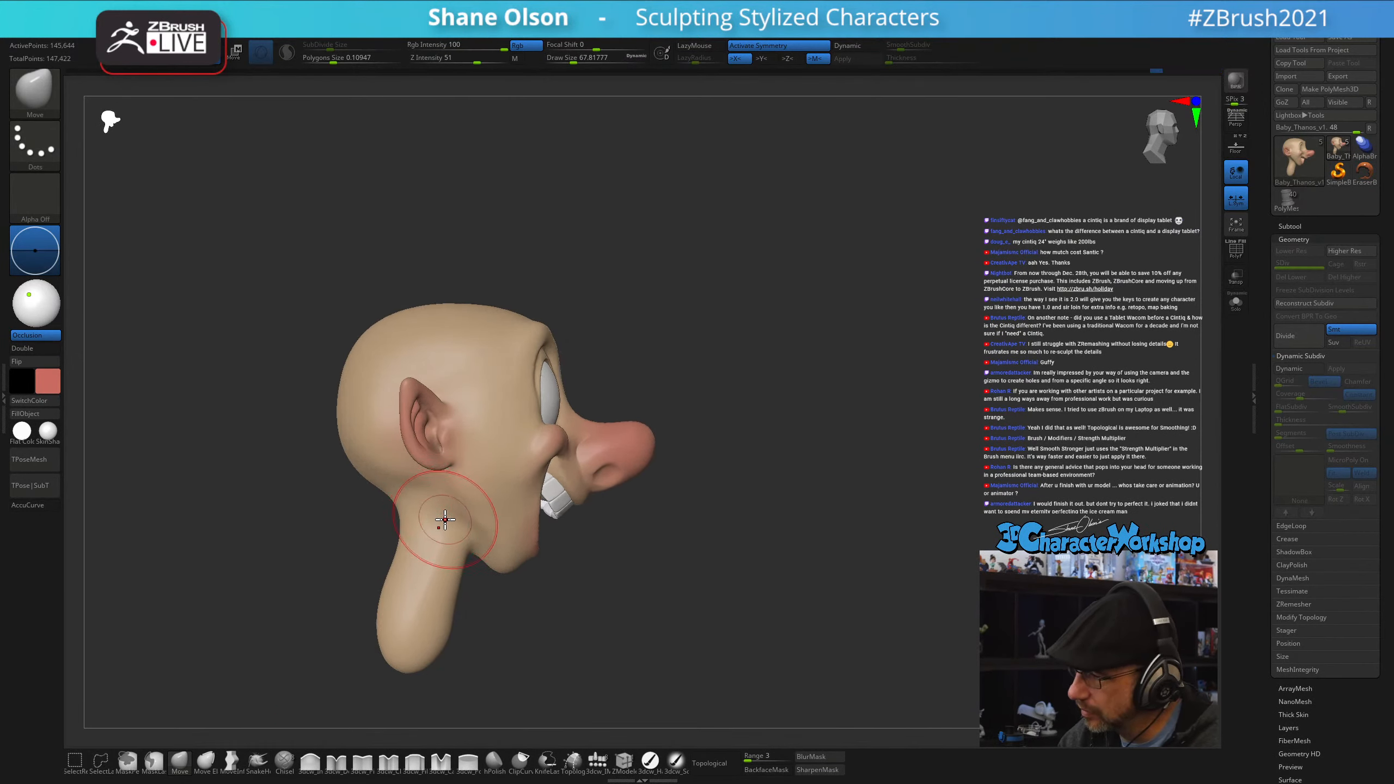
left_click_drag(439, 522, 432, 516)
right_click_drag(513, 554, 542, 559)
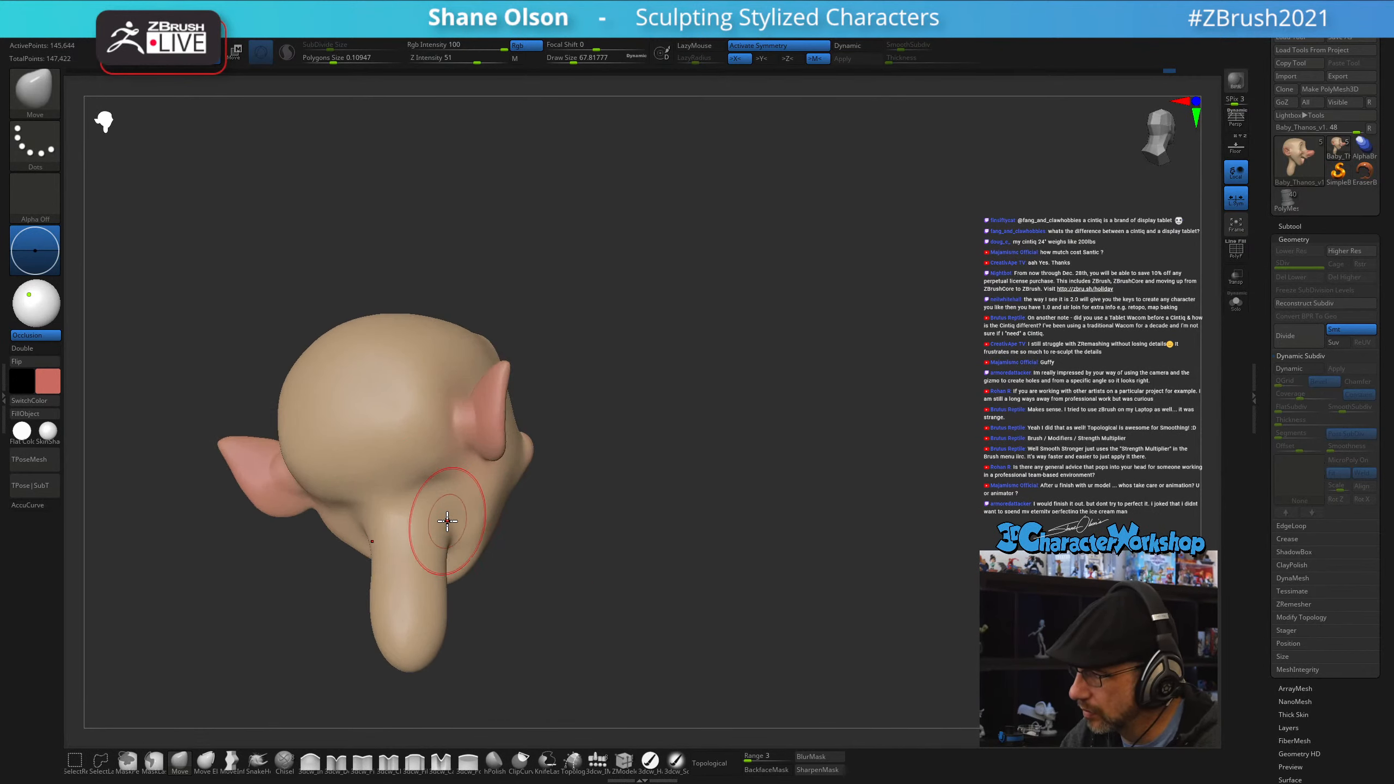
right_click_drag(445, 507, 710, 549)
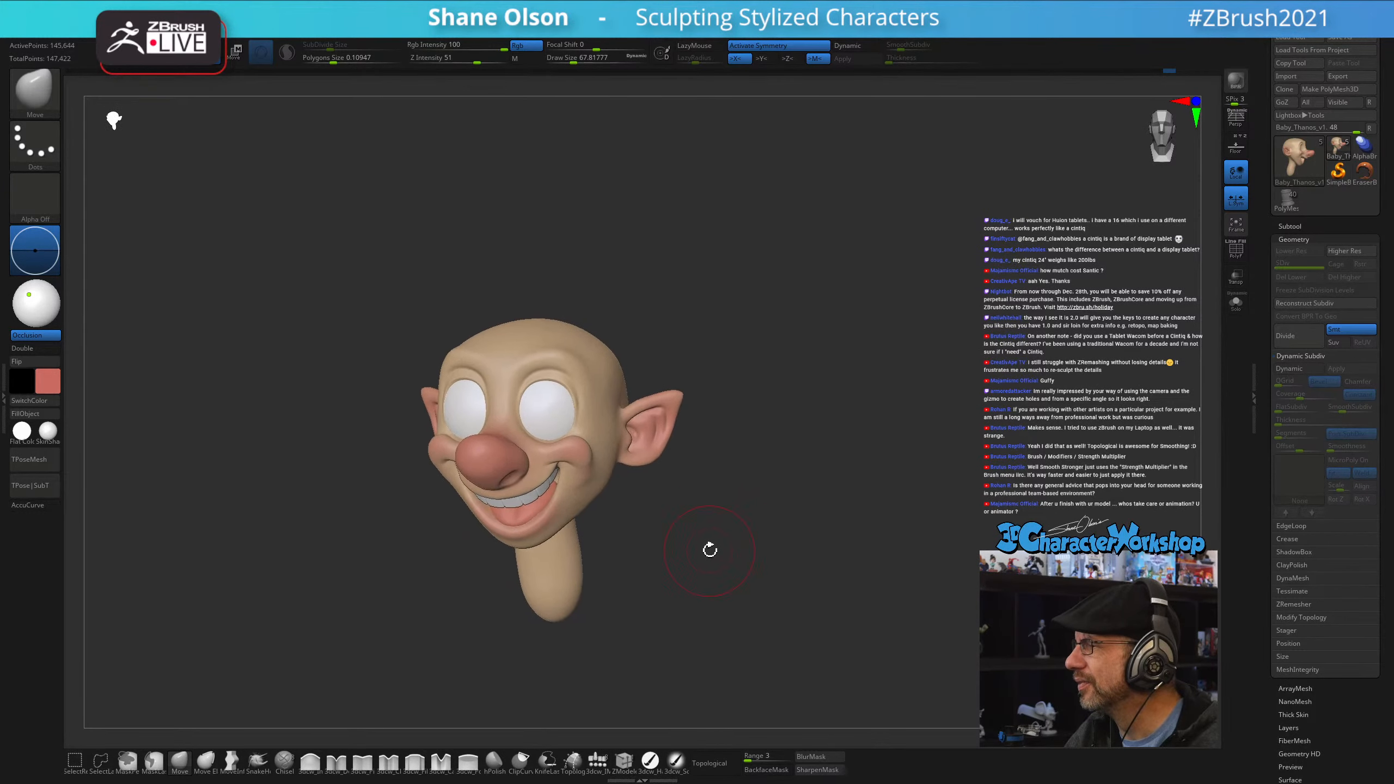
- Try inserting a red QuadSphere at the base of the neck and undo it
right_click_drag(717, 616, 711, 624)
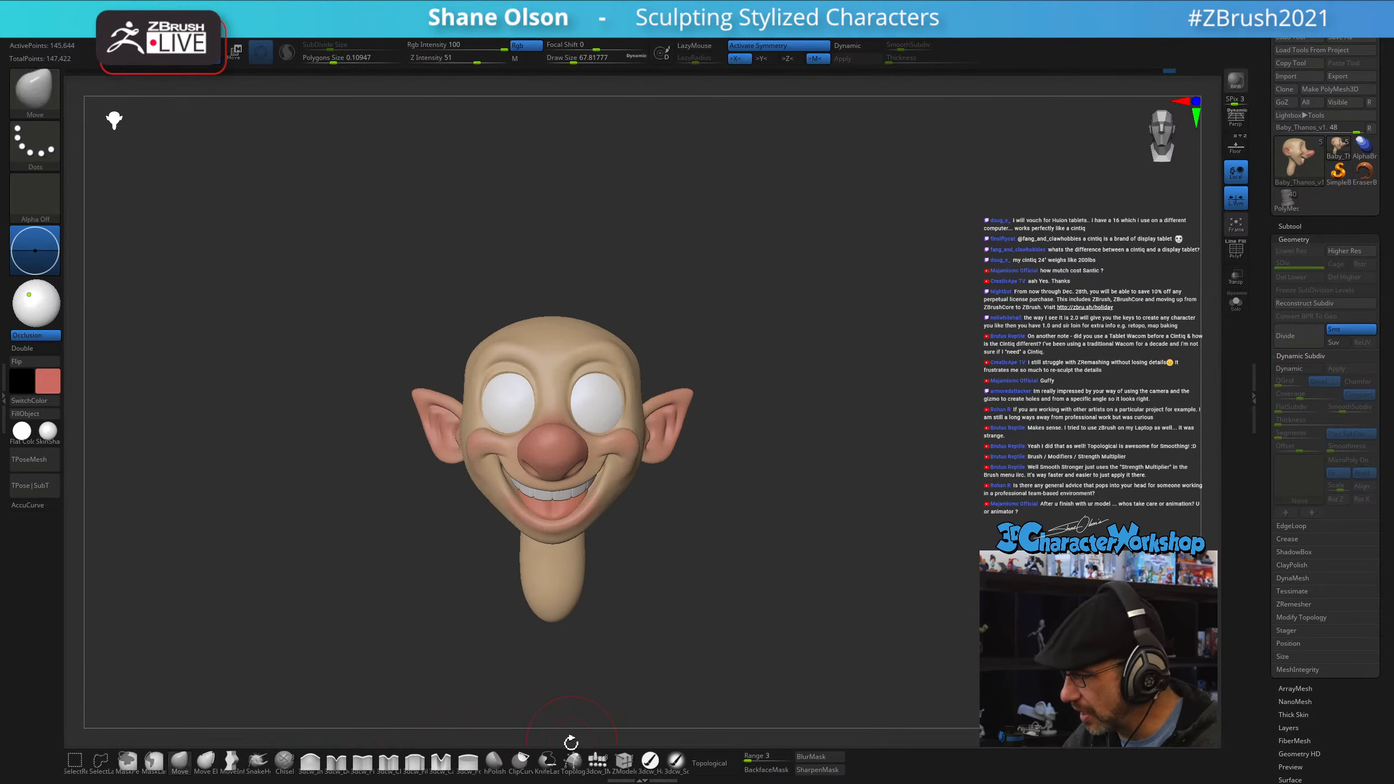
left_click(598, 758)
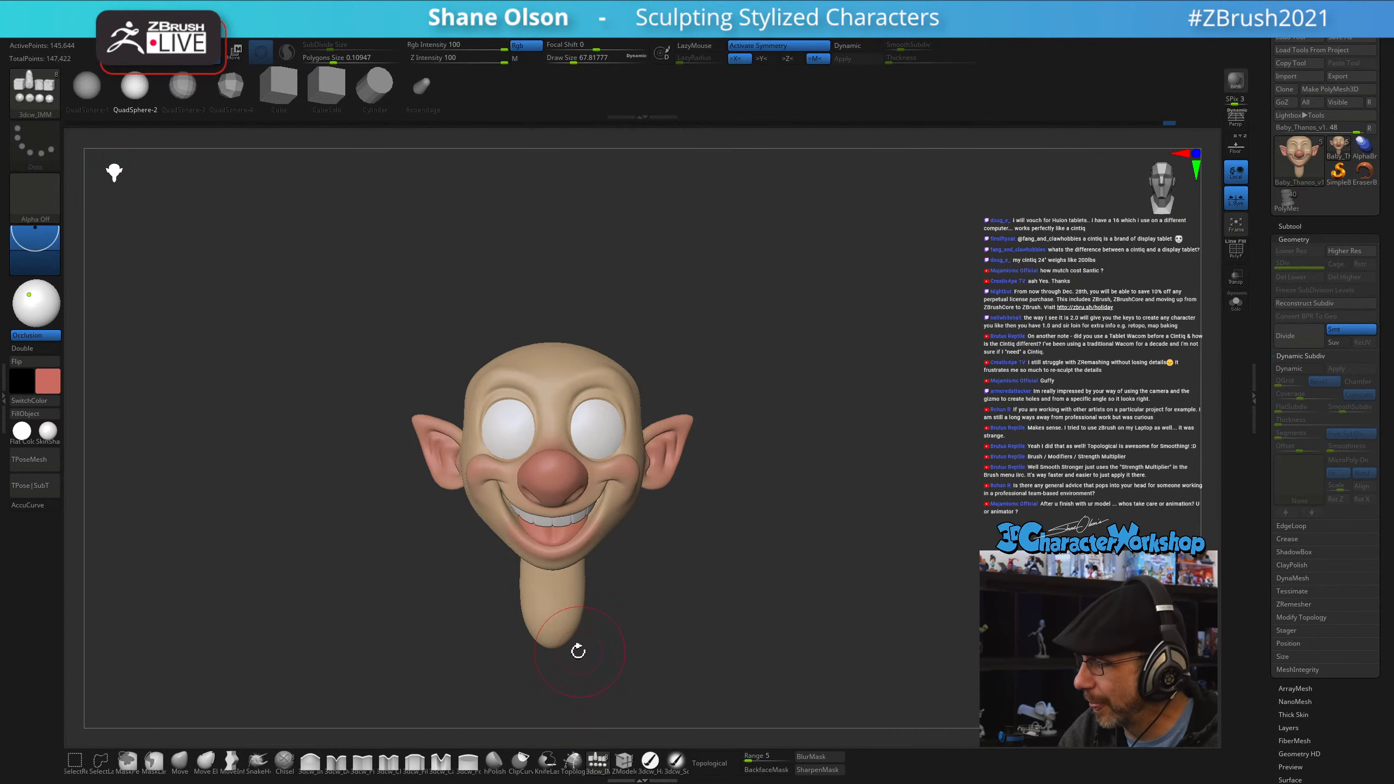
left_click_drag(550, 633, 554, 685)
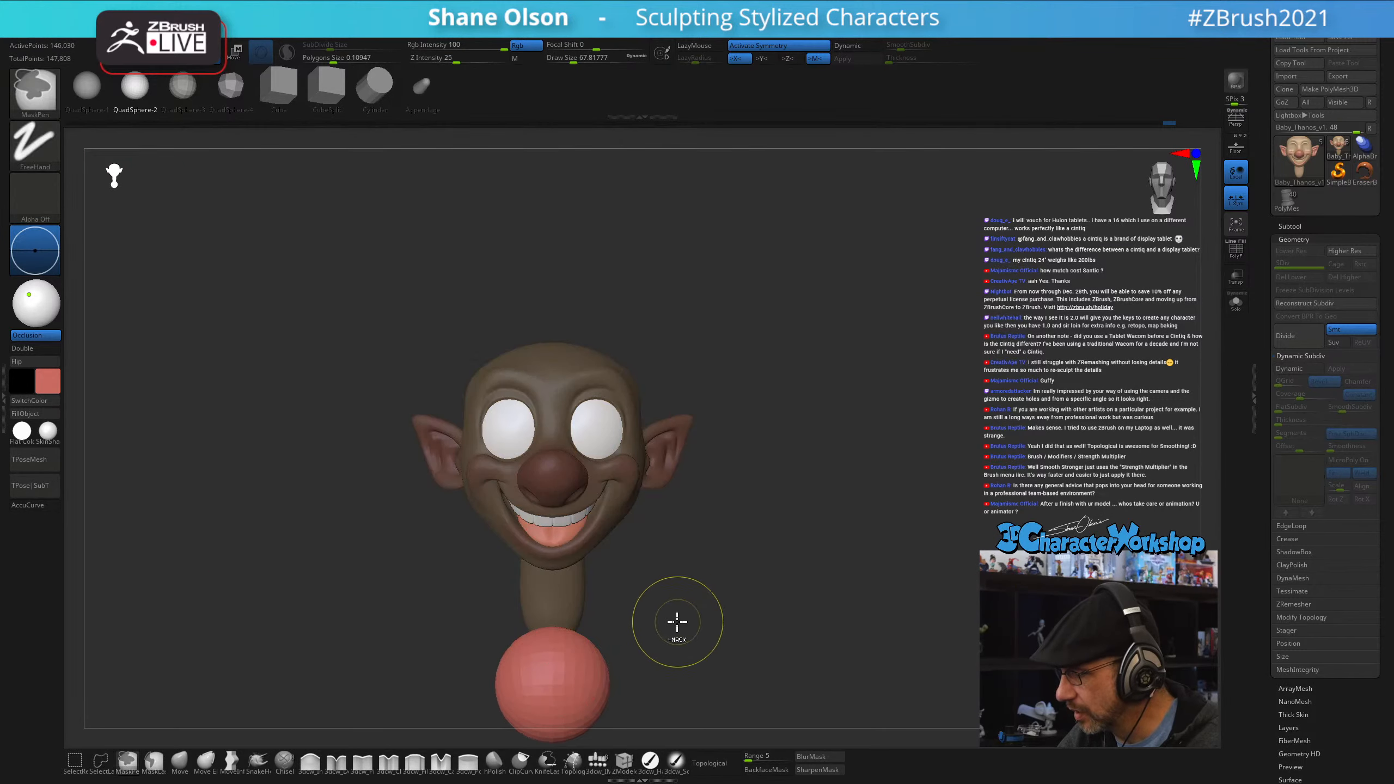
key("ctrl+z")
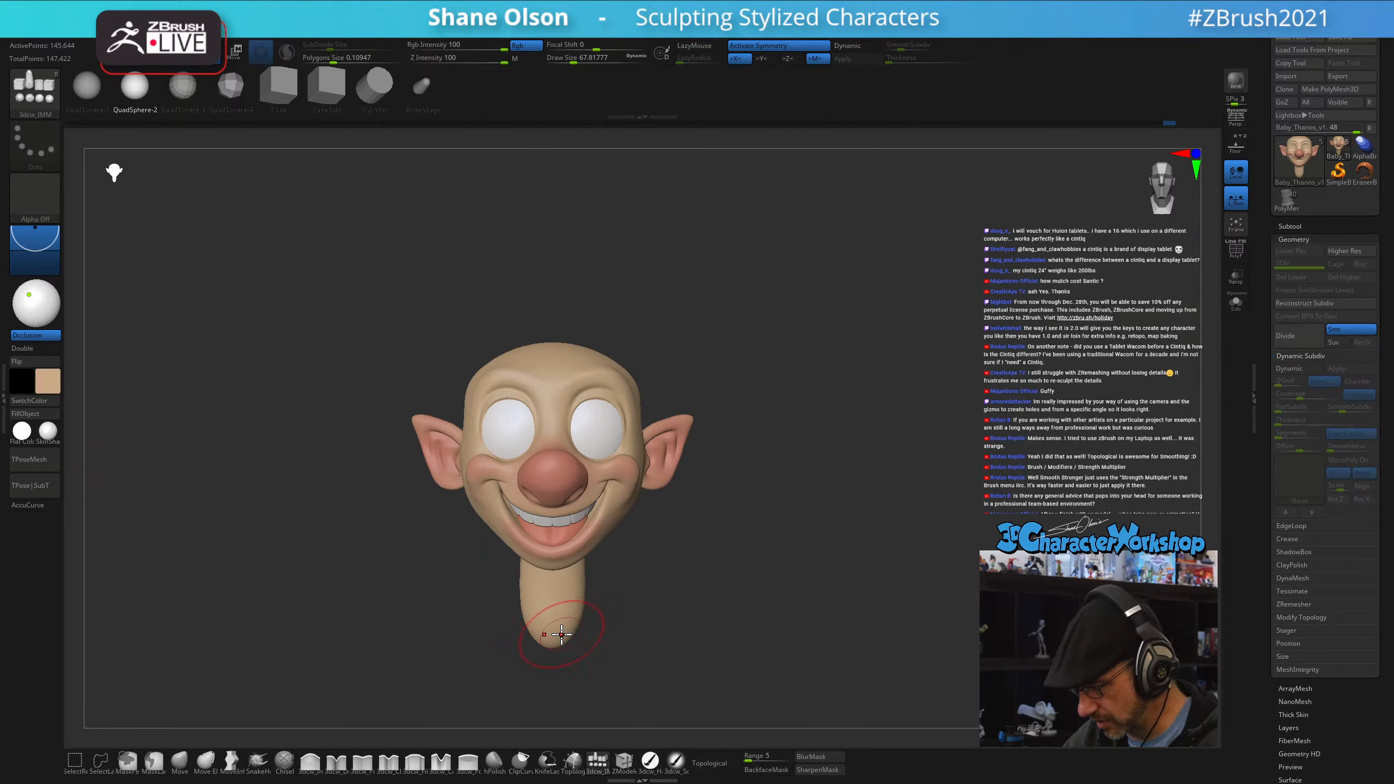
- Sample the skin colour from the neck and insert a large QuadSphere at the neck's base as the torso
key("c")
left_click_drag(643, 583, 642, 484, "alt")
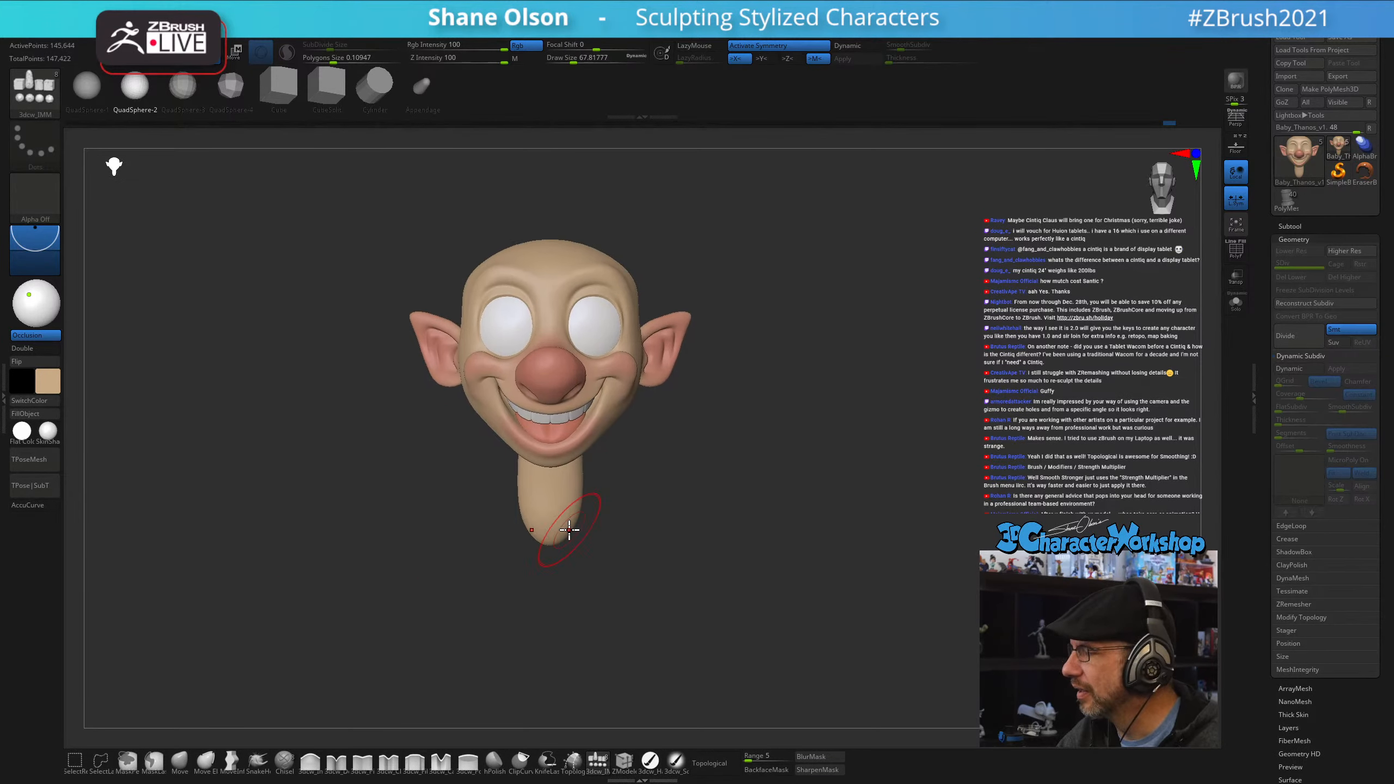
key("w")
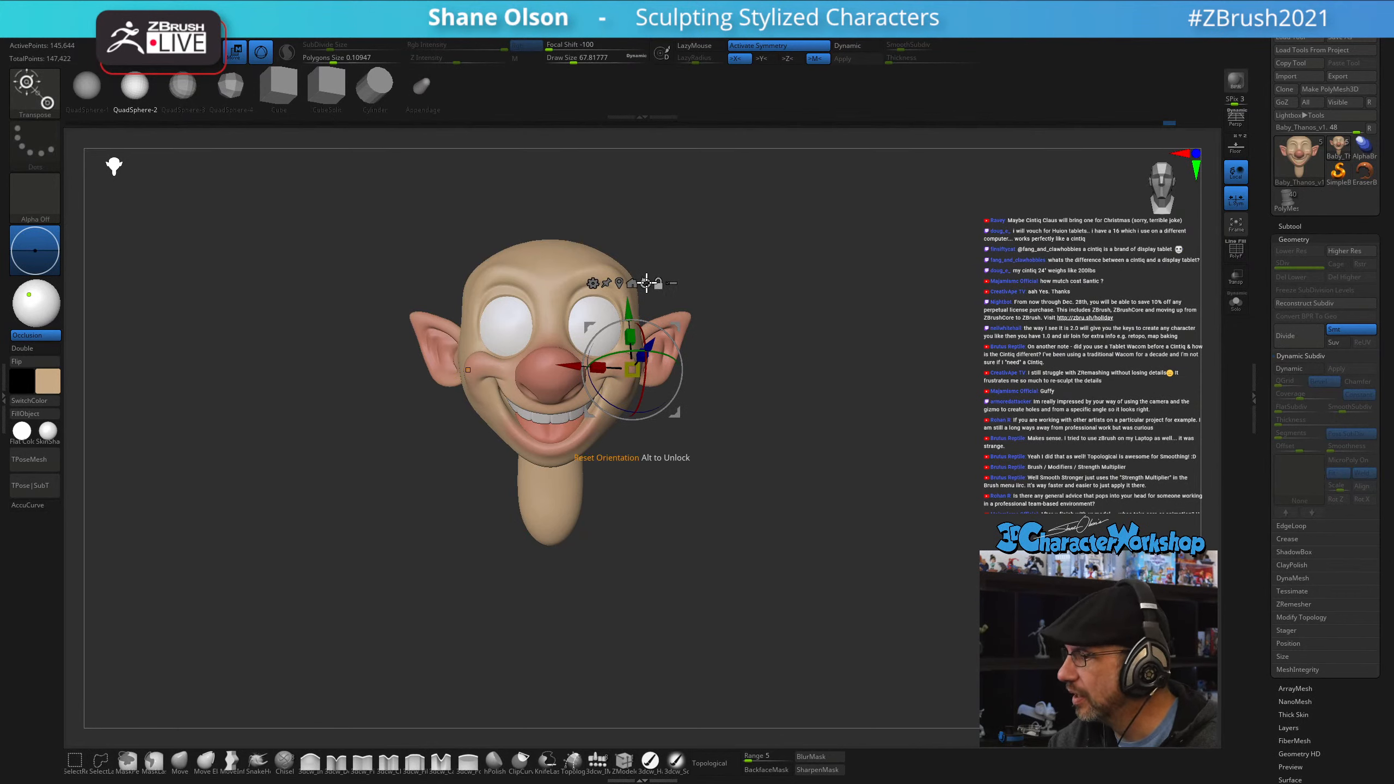
key("q")
left_click_drag(549, 531, 548, 627)
left_click_drag(757, 545, 824, 525)
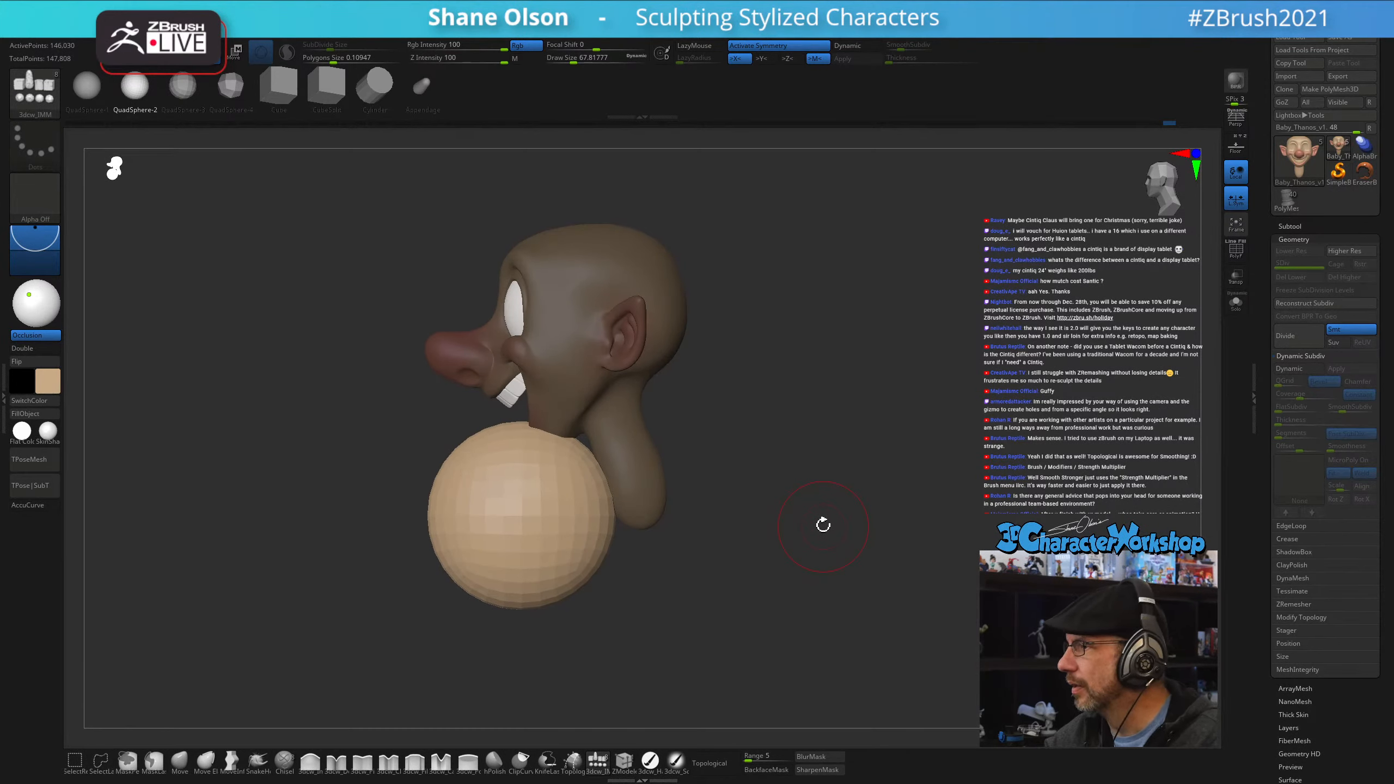
- Scale the torso sphere front to back to about 0.71, and move and tilt it under the neck
key("w")
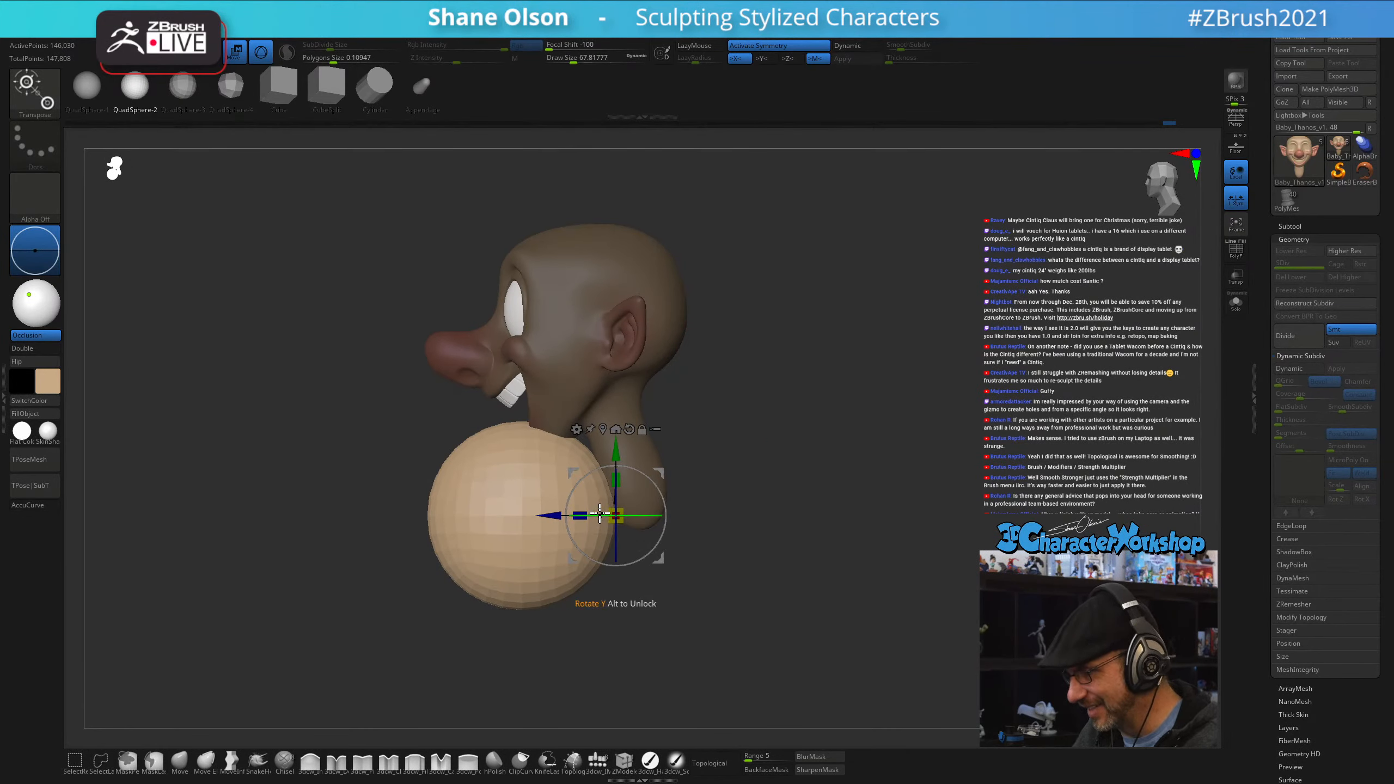
left_click_drag(575, 517, 595, 518)
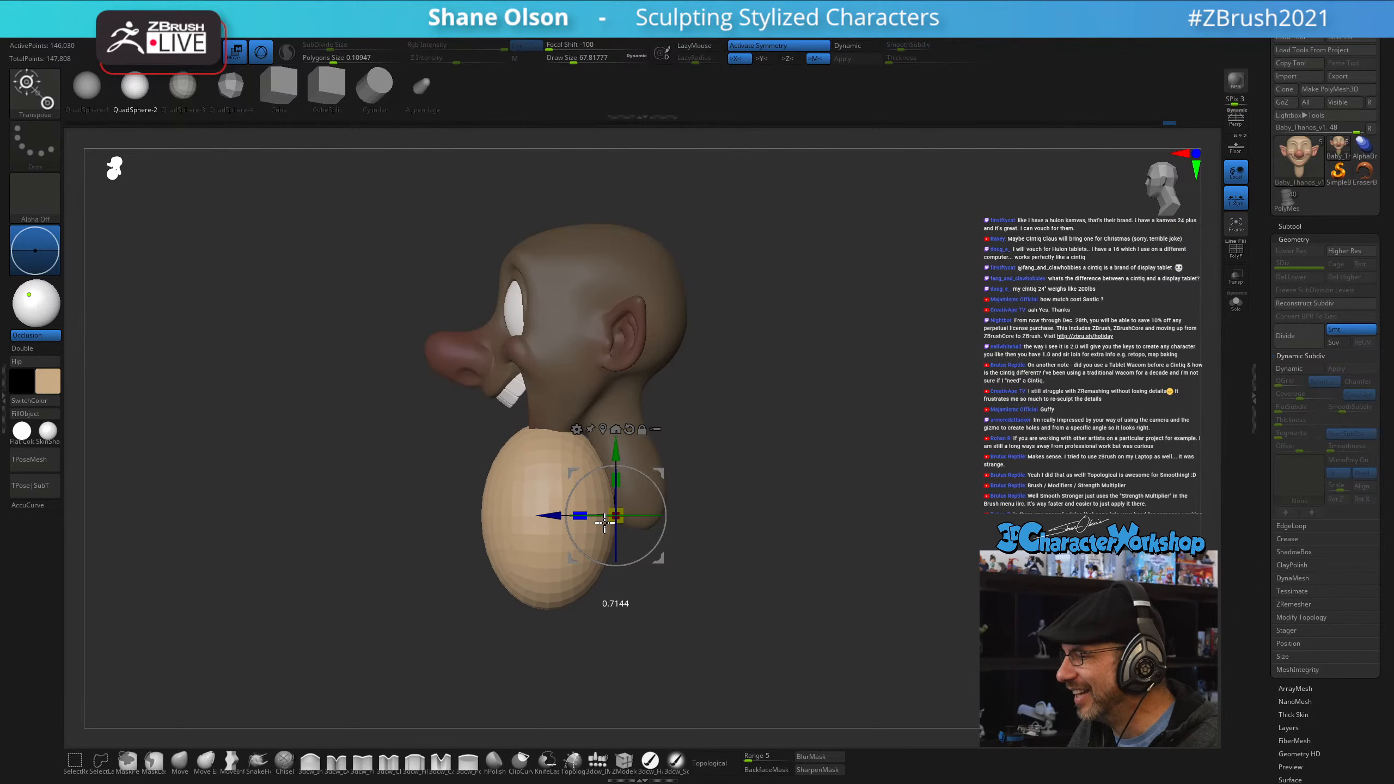
left_click_drag(669, 494, 692, 430)
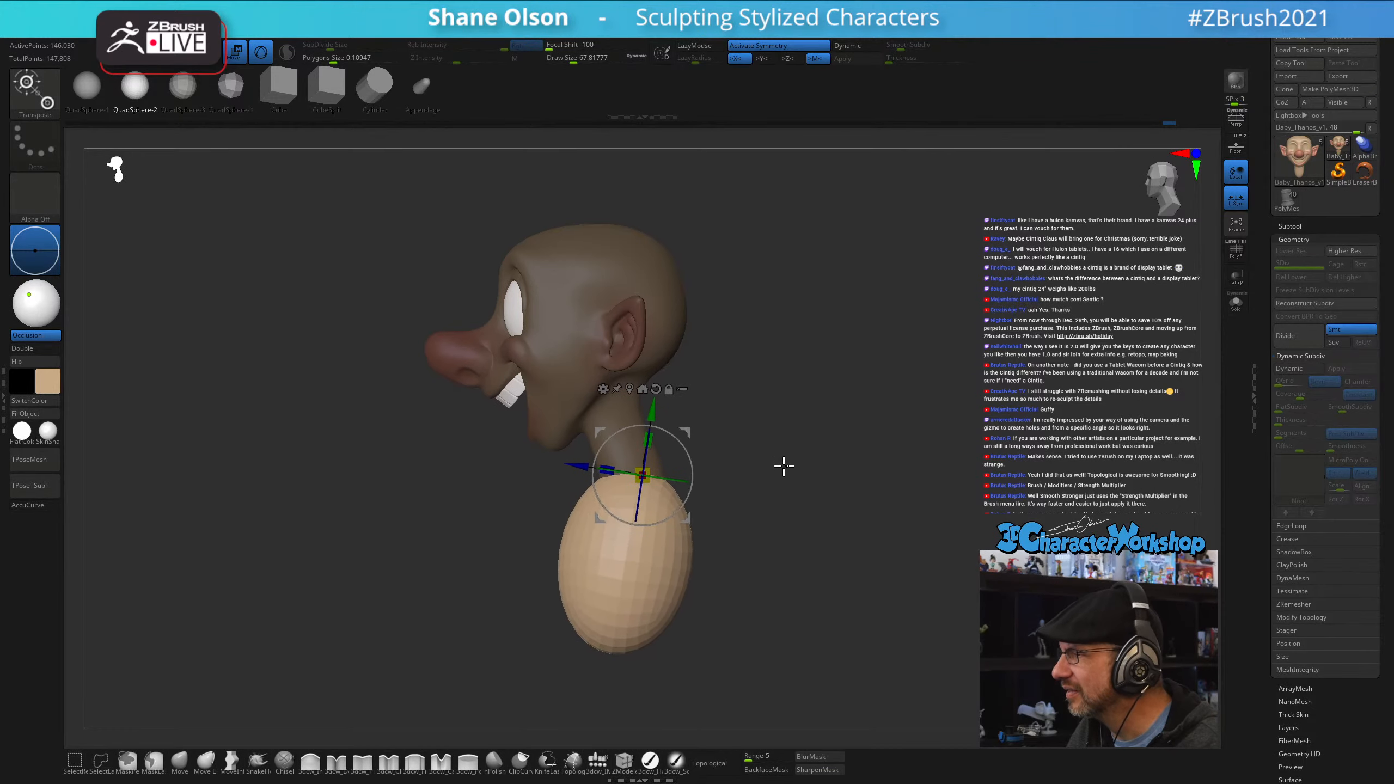
left_click_drag(785, 466, 686, 477, "alt")
key("q")
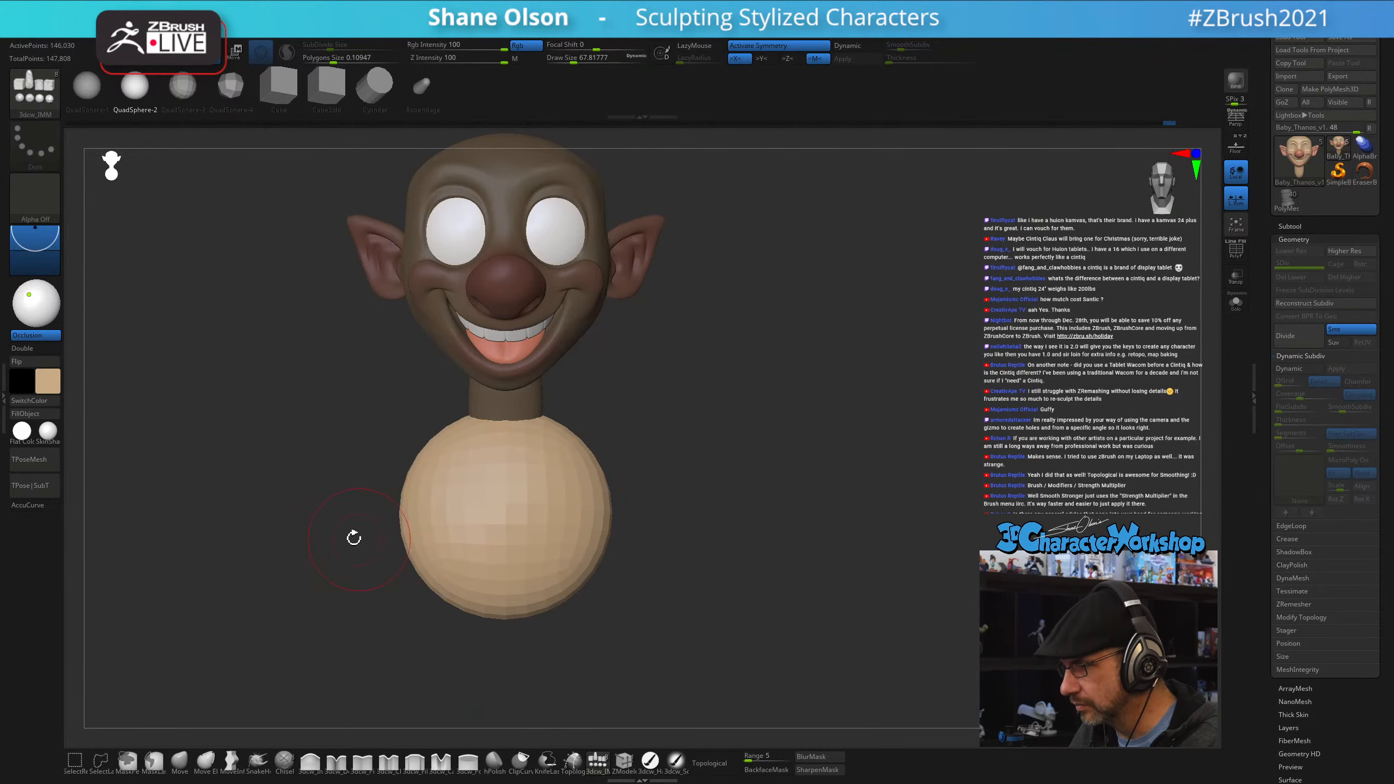
- Split the unmasked torso sphere into its own subtool and smooth it with dynamic subdivision
key("space")
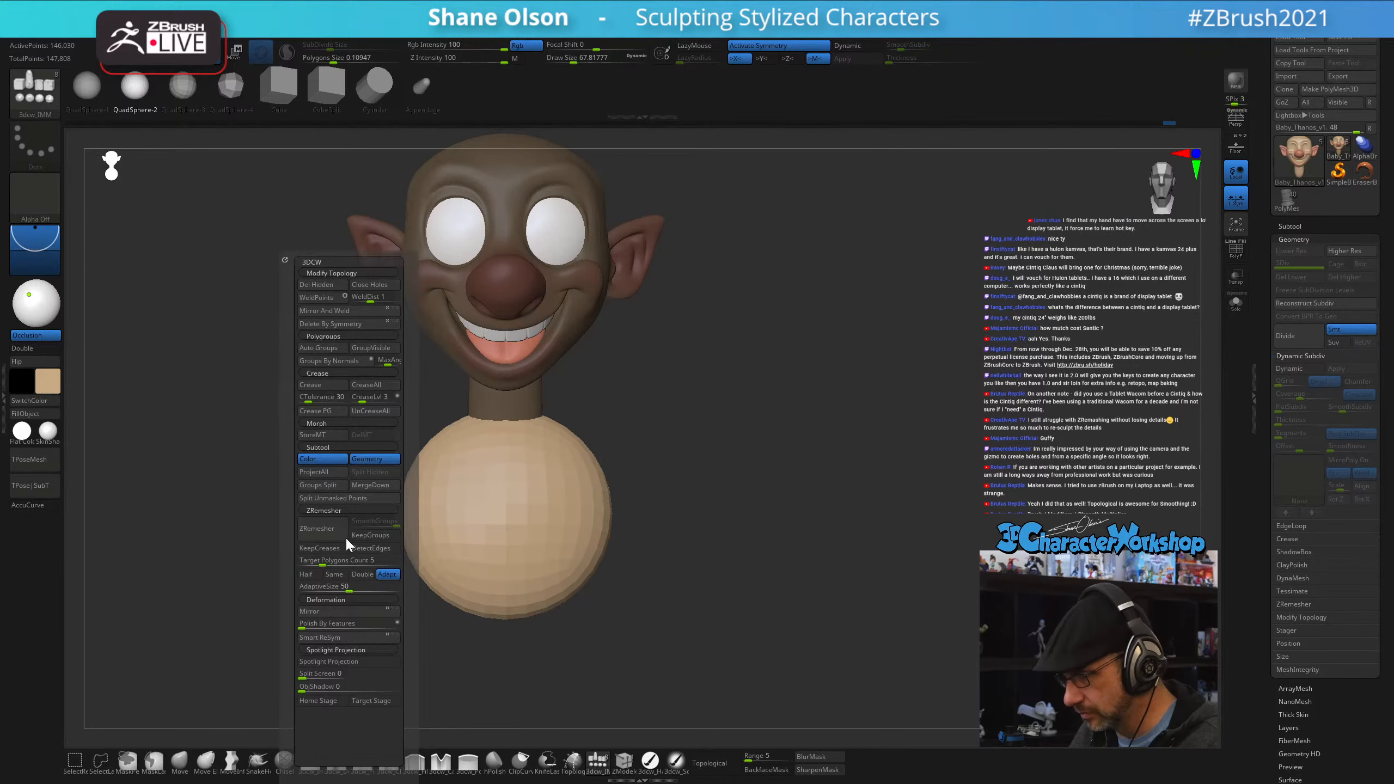
left_click(349, 499)
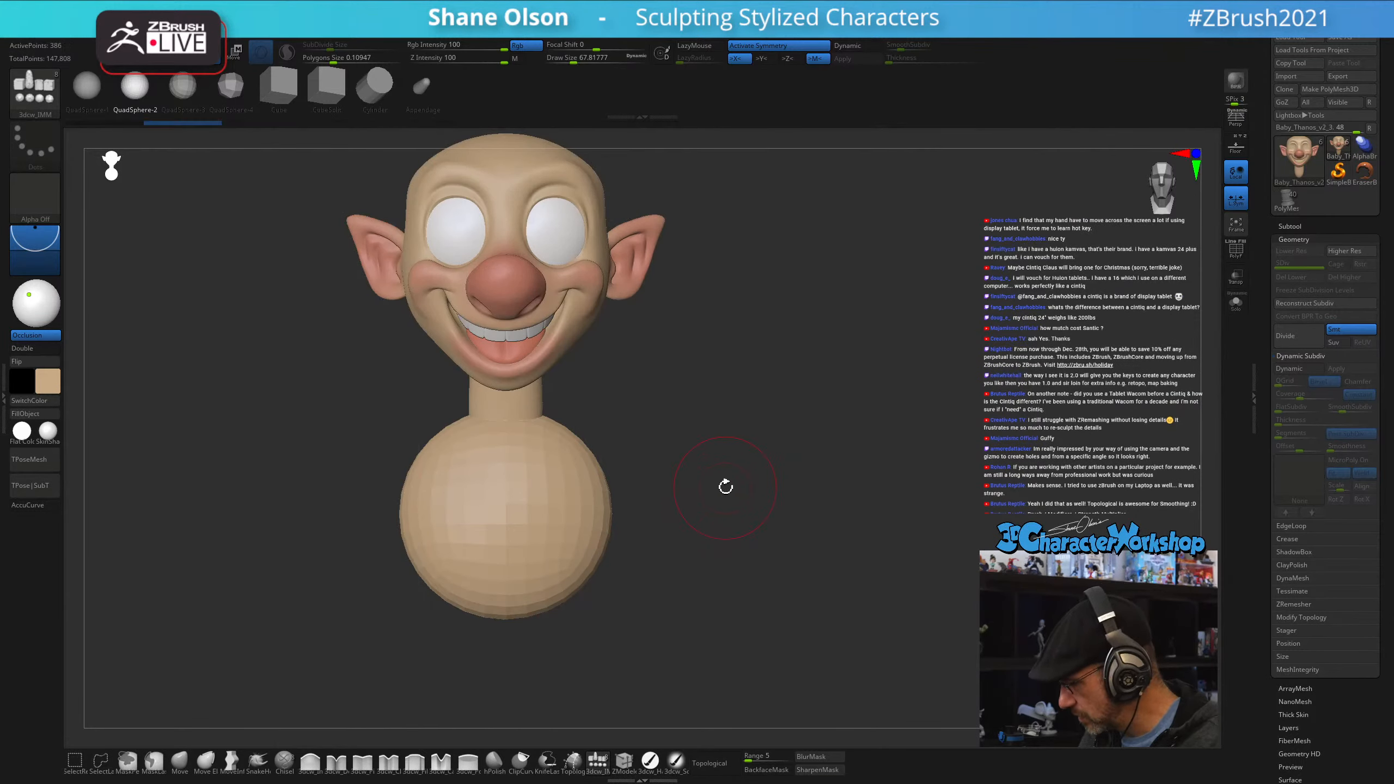
key("d")
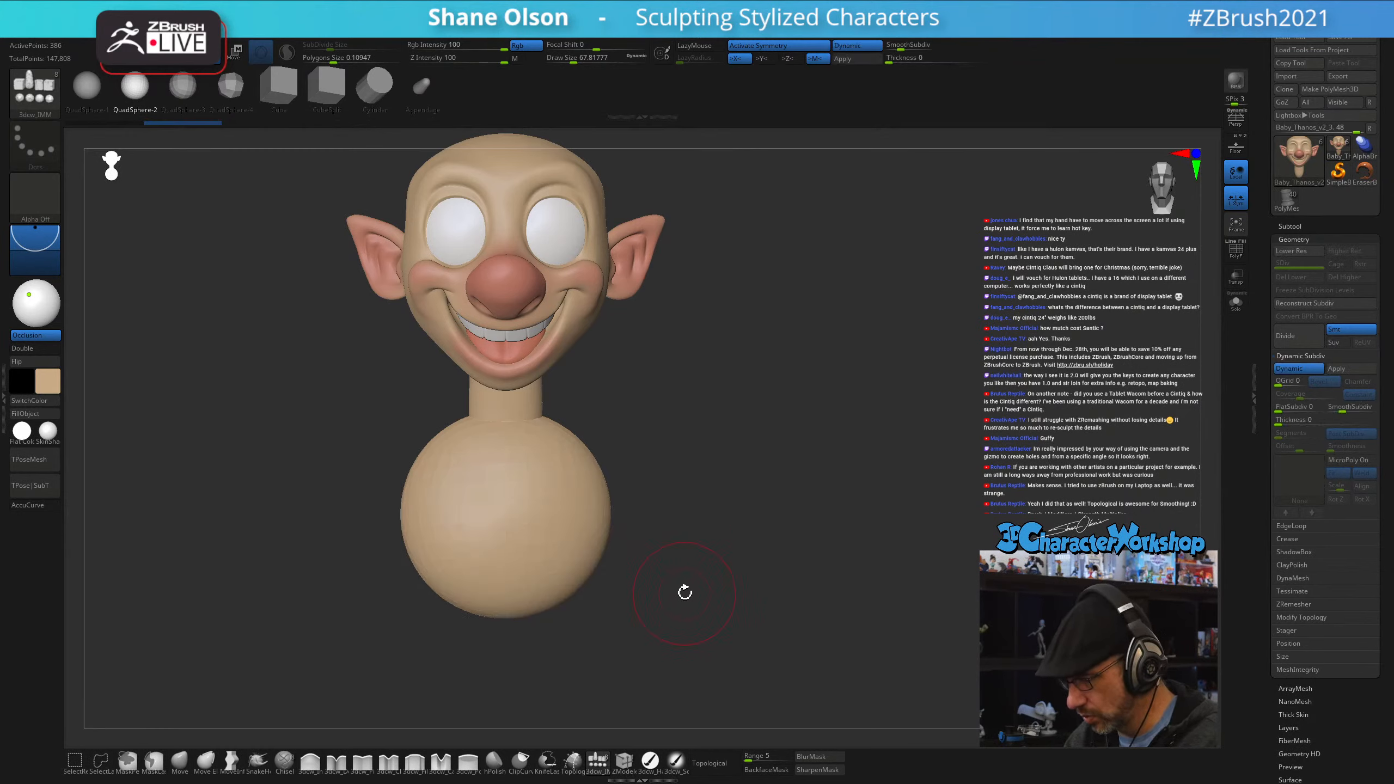
- Raise the torso slightly in side view so it sits closer under the neck
mouse_move(682, 589)
left_mouse_down()
mouse_move(635, 598)
mouse_move(679, 529)
mouse_move(666, 488)
mouse_move(682, 495)
left_mouse_up()
key("s")
key("w")
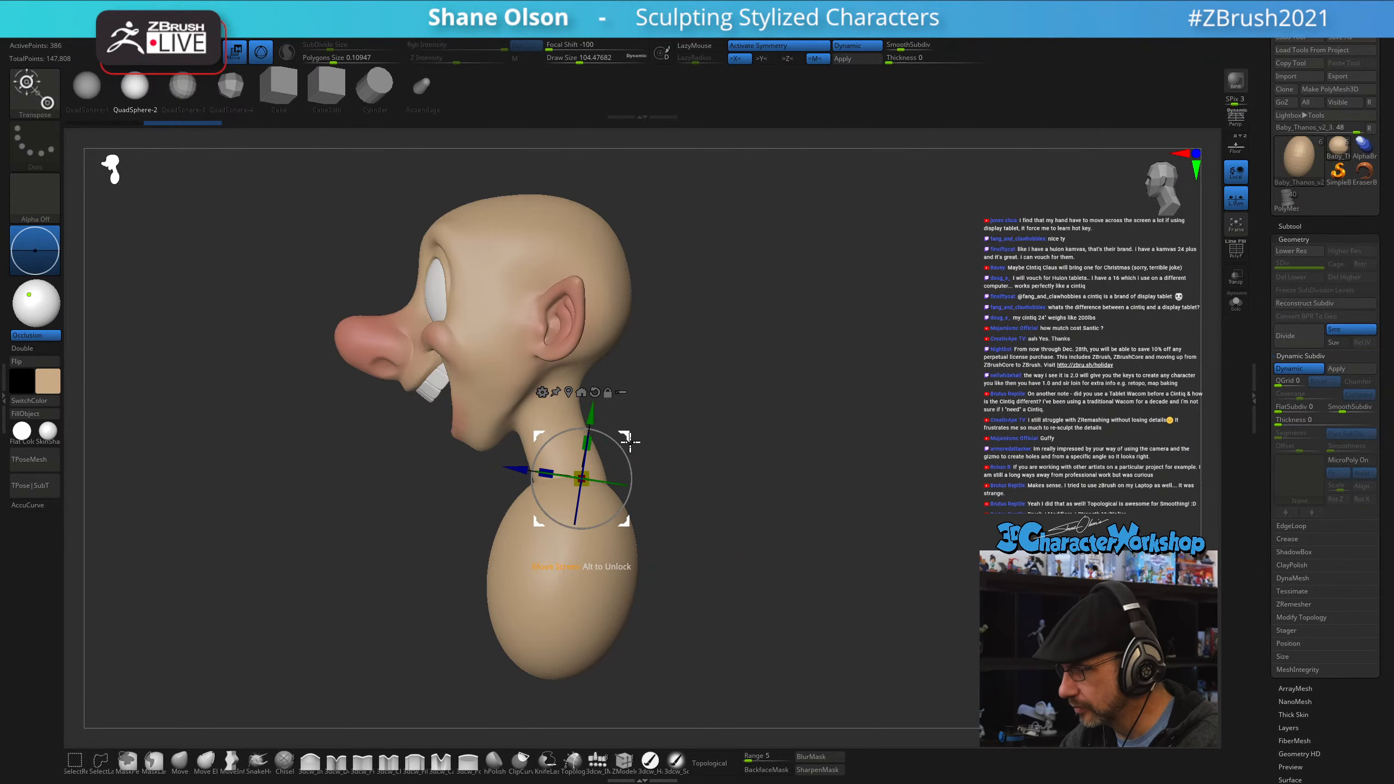
left_click_drag(631, 442, 631, 419)
mouse_move(695, 473)
left_mouse_down("shift")
mouse_move(750, 475)
mouse_move(709, 483)
mouse_move(718, 469)
mouse_move(638, 460)
mouse_move(638, 447)
mouse_move(647, 459)
mouse_move(697, 455)
left_mouse_up("shift")
- Flatten the torso's front and shape its back in side view with the Move brush at a draw size of about 167
left_click(180, 762)
key("s")
key("s")
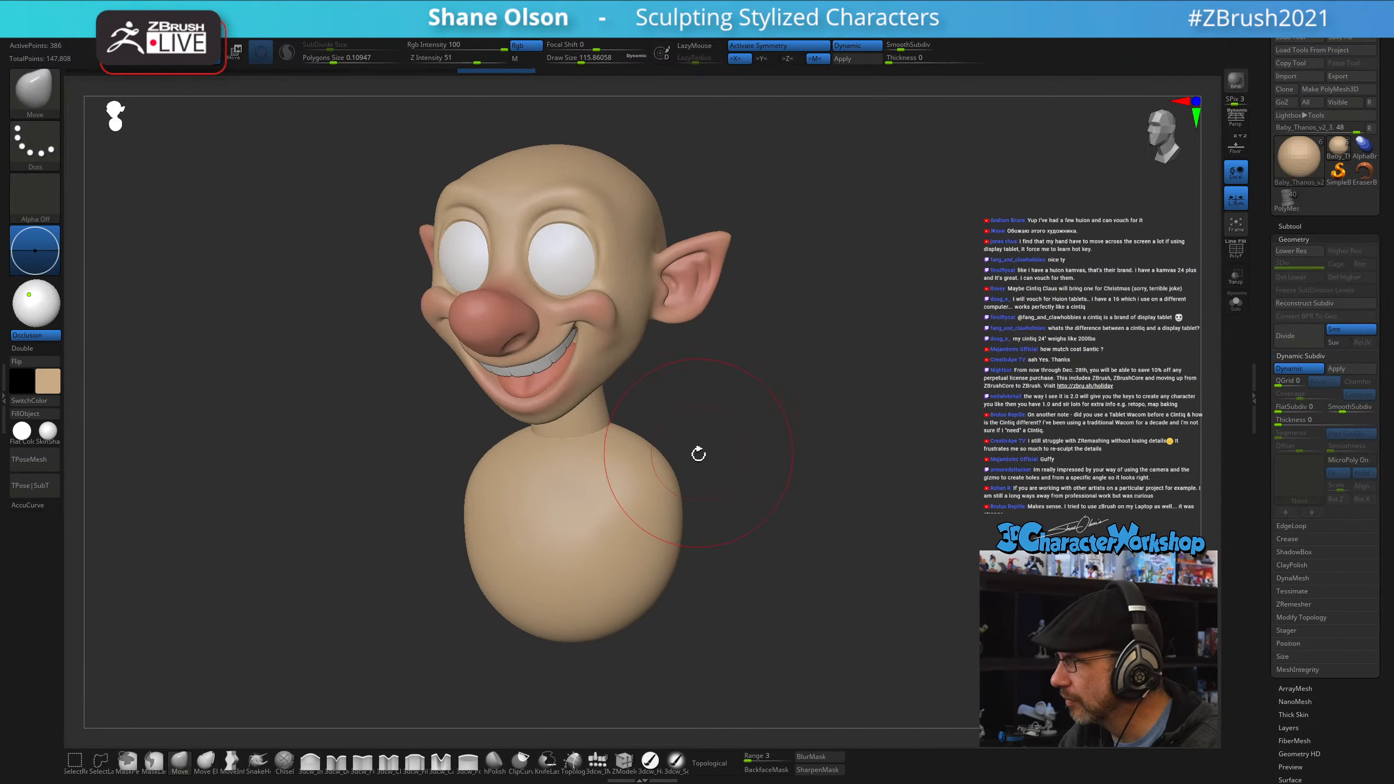
mouse_move(703, 570)
left_mouse_down()
mouse_move(679, 582)
mouse_move(741, 564)
mouse_move(741, 583)
left_mouse_up()
key("s")
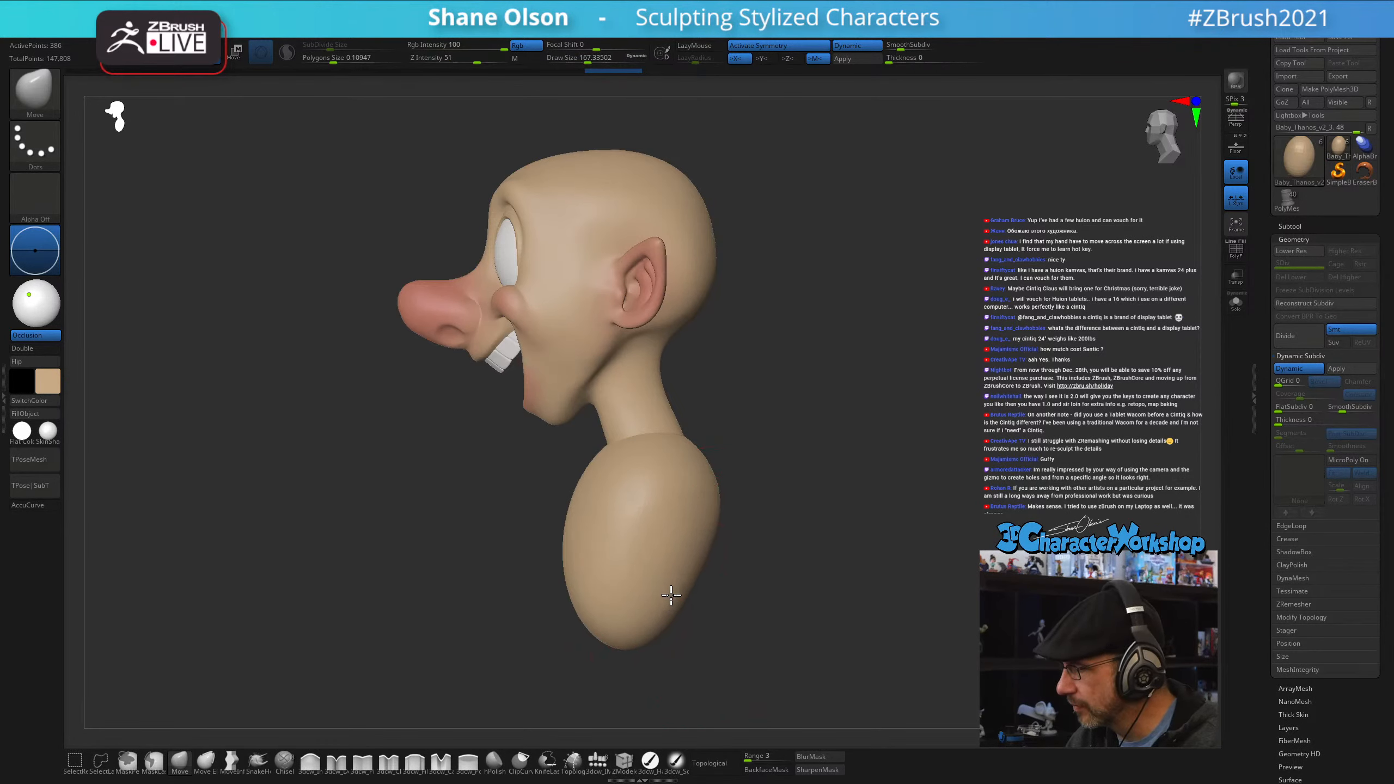
left_click_drag(603, 627, 584, 553)
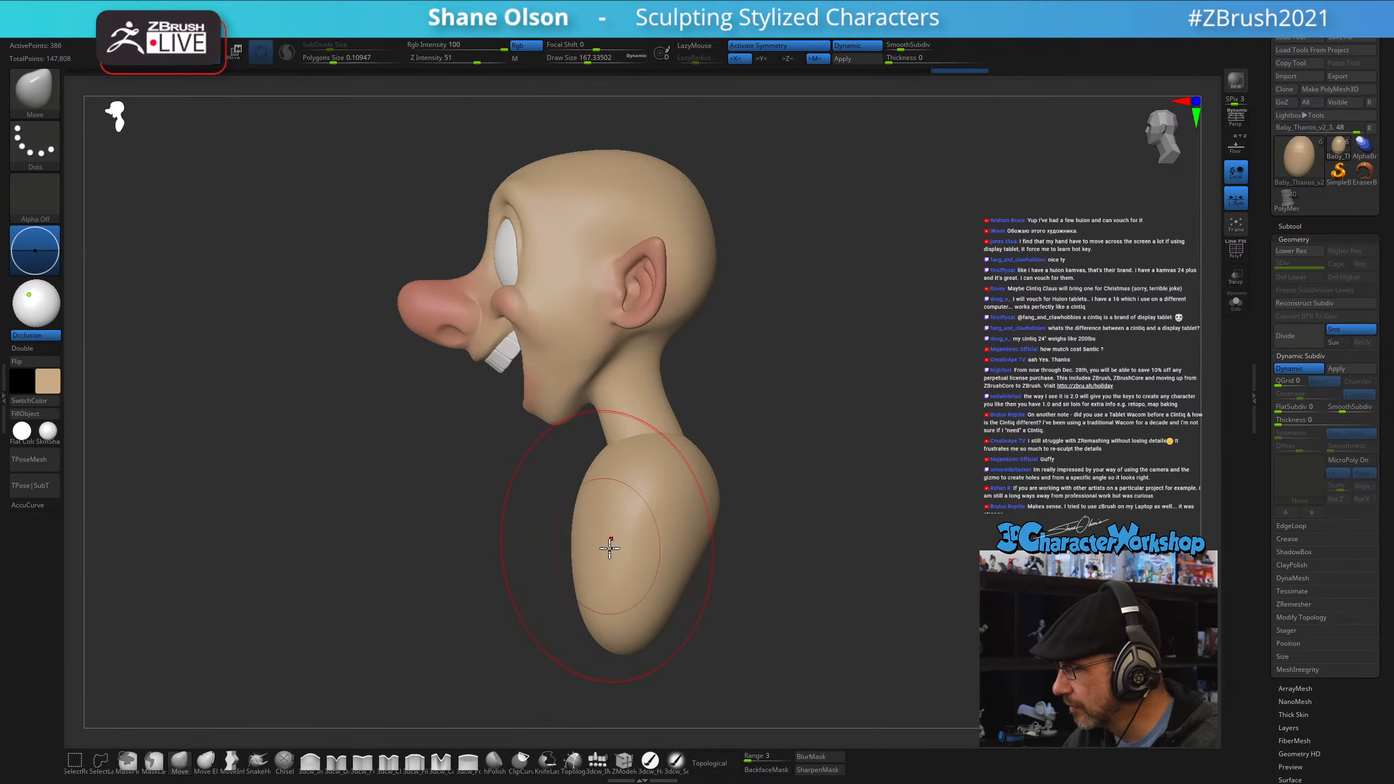
left_click_drag(611, 621, 605, 625)
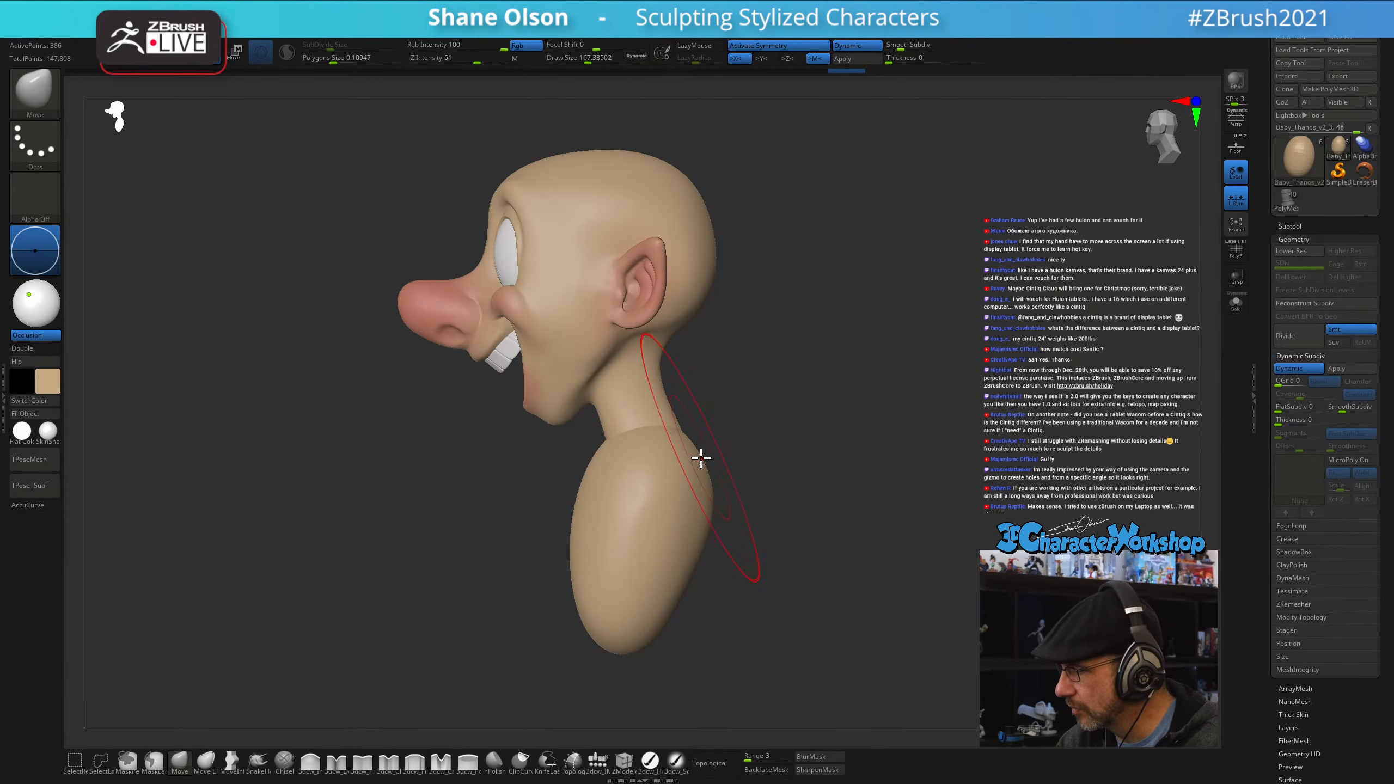
left_click_drag(708, 499, 702, 499)
left_click_drag(742, 566, 810, 551)
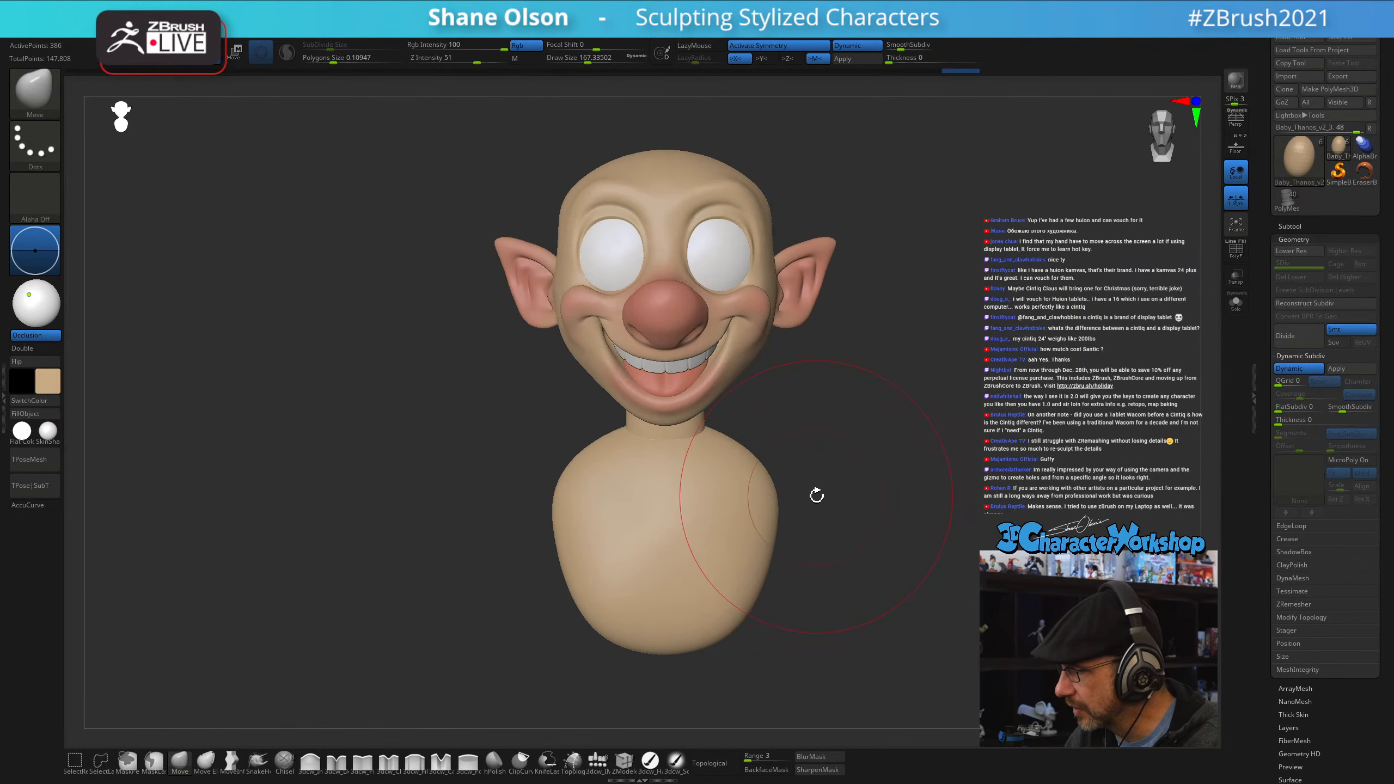
- Taper the torso into narrower sides and a longer, slimmer lower end with the Move brush, keeping the shoulders broad
left_click_drag(816, 495, 767, 493, "alt")
key("bracketright")
left_click_drag(698, 602, 695, 550)
left_click_drag(732, 561, 696, 485, "alt")
left_click_drag(639, 549, 627, 559)
left_click_drag(665, 415, 655, 416)
mouse_move(733, 524)
left_mouse_down()
mouse_move(670, 520)
mouse_move(719, 508)
mouse_move(710, 486)
mouse_move(725, 529)
mouse_move(685, 530)
mouse_move(836, 537)
mouse_move(756, 542)
mouse_move(746, 501)
left_mouse_up()
left_click_drag(730, 484, 723, 484)
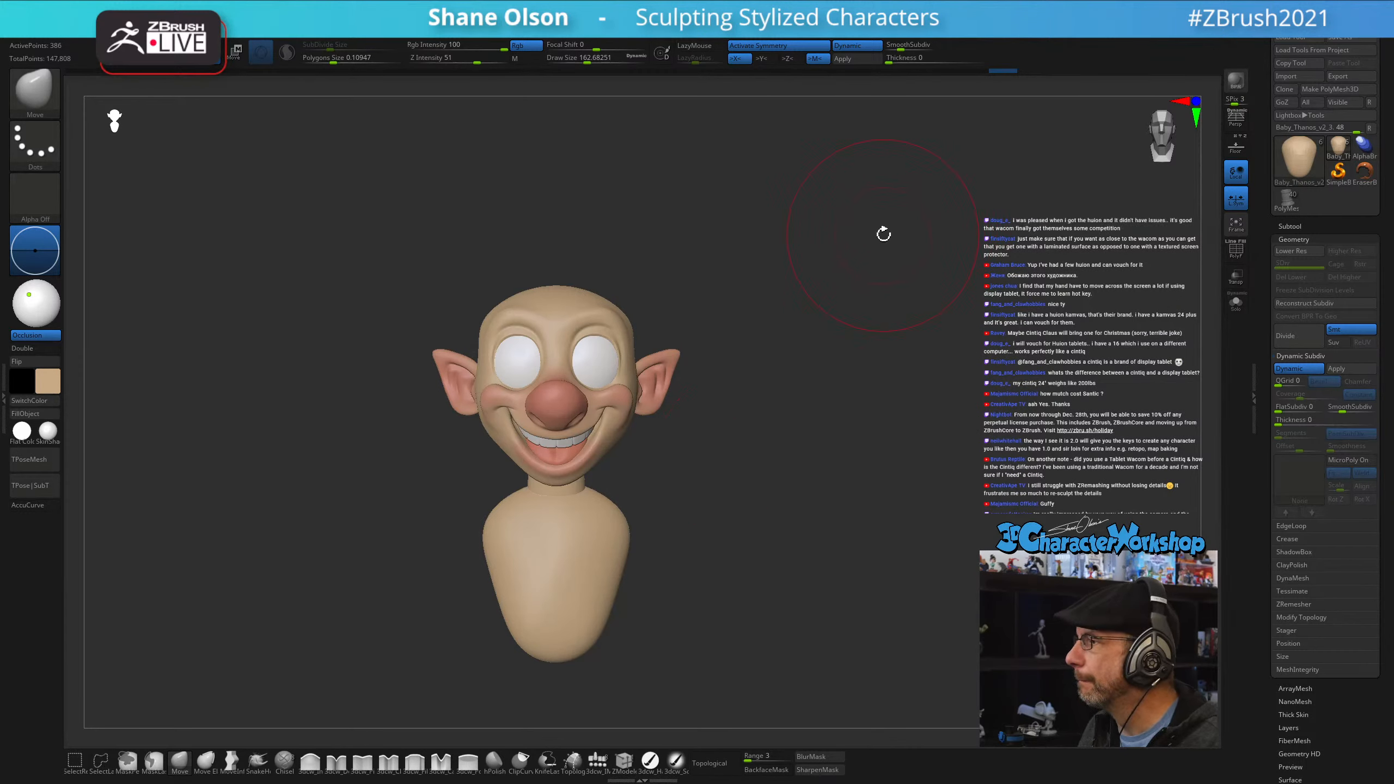
mouse_move(756, 501)
left_mouse_down()
mouse_move(750, 439)
mouse_move(738, 464)
mouse_move(761, 464)
mouse_move(751, 476)
left_mouse_up()
- Examine the torso's proportions against the head from the side and the front
key("s")
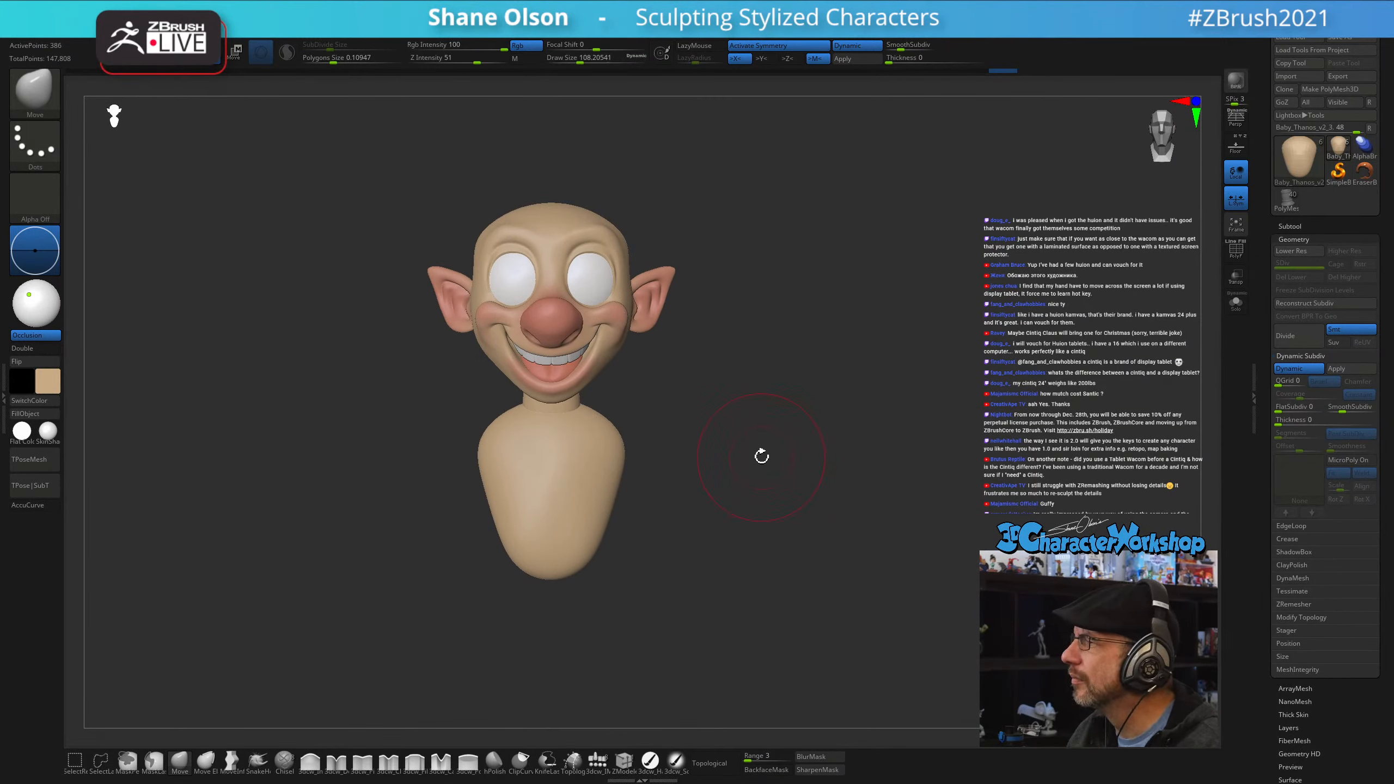
mouse_move(756, 457)
left_mouse_down()
mouse_move(744, 383)
mouse_move(712, 386)
mouse_move(700, 423)
mouse_move(675, 408)
left_mouse_up()
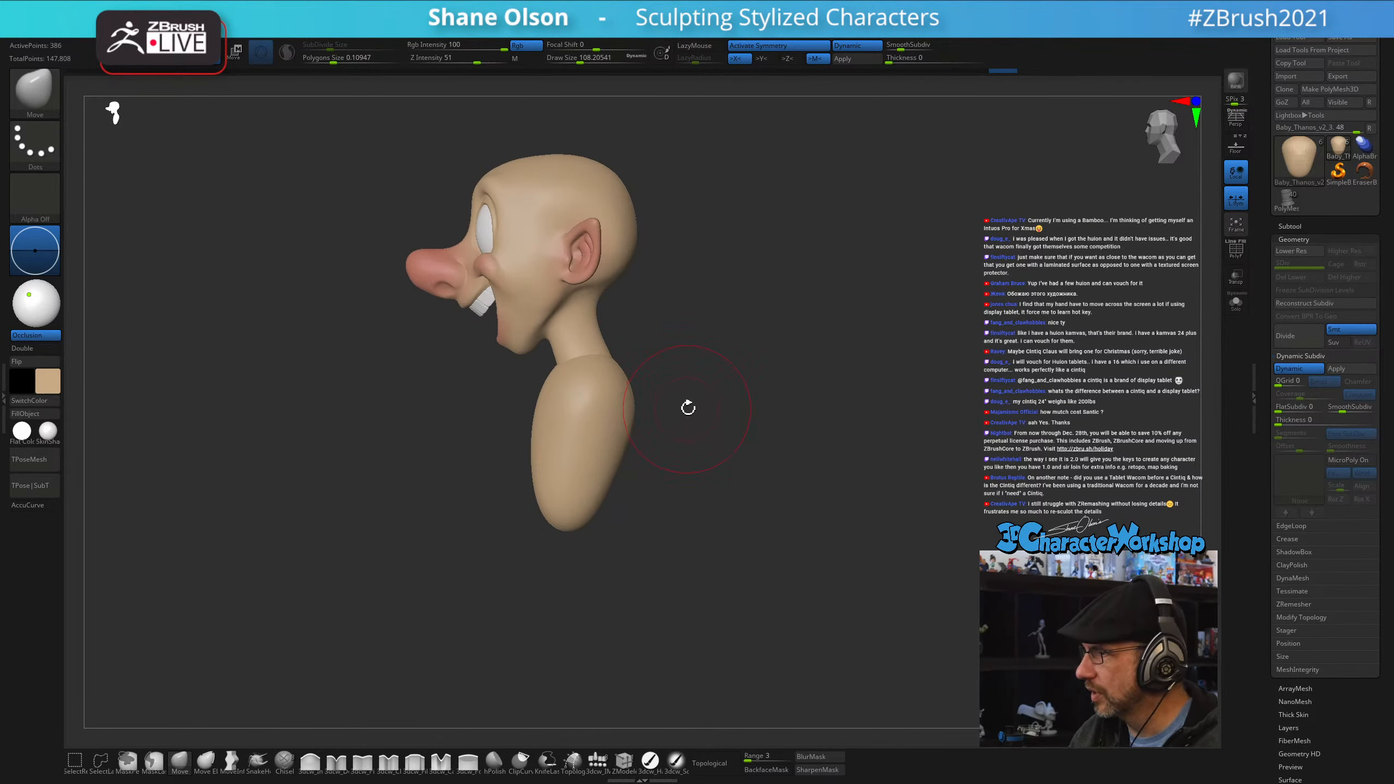
key("s")
left_click_drag(686, 460, 683, 462)
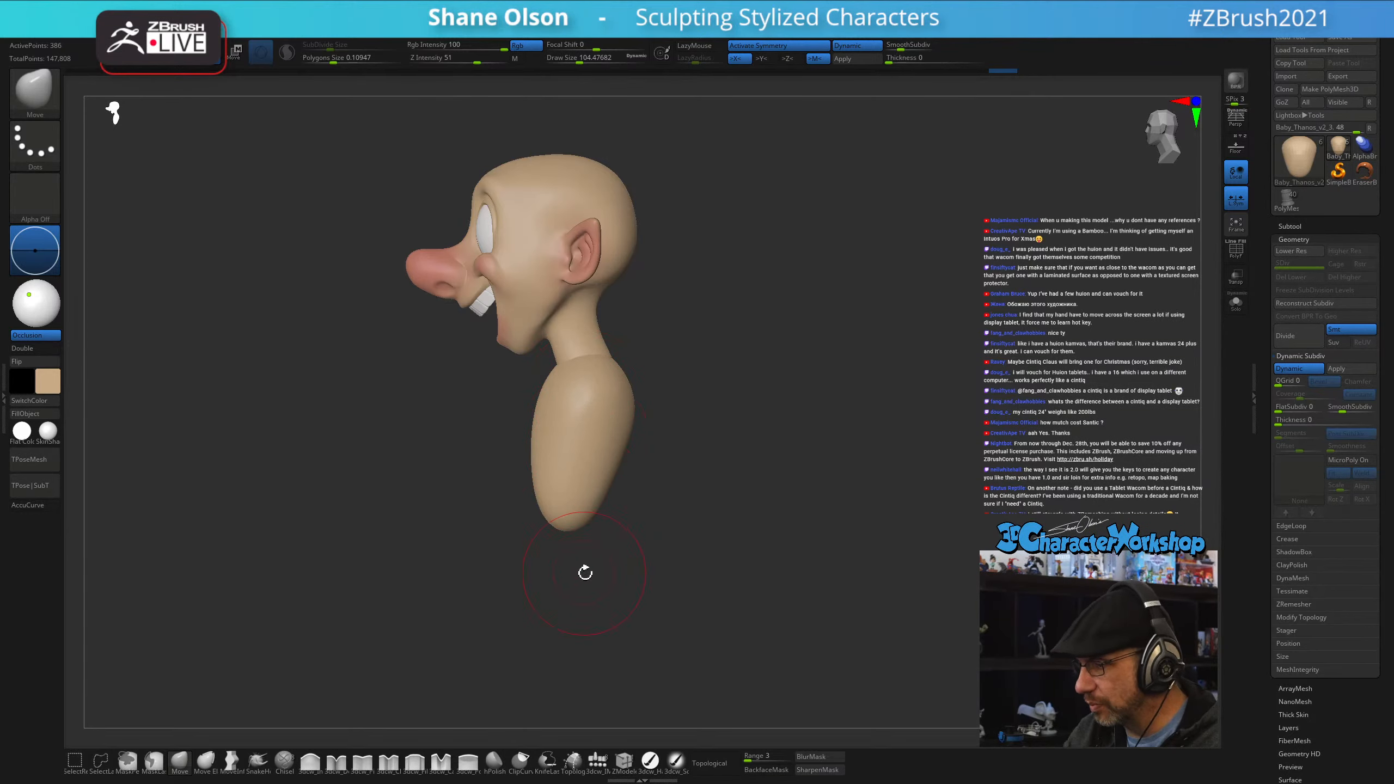
left_click_drag(585, 570, 654, 493)
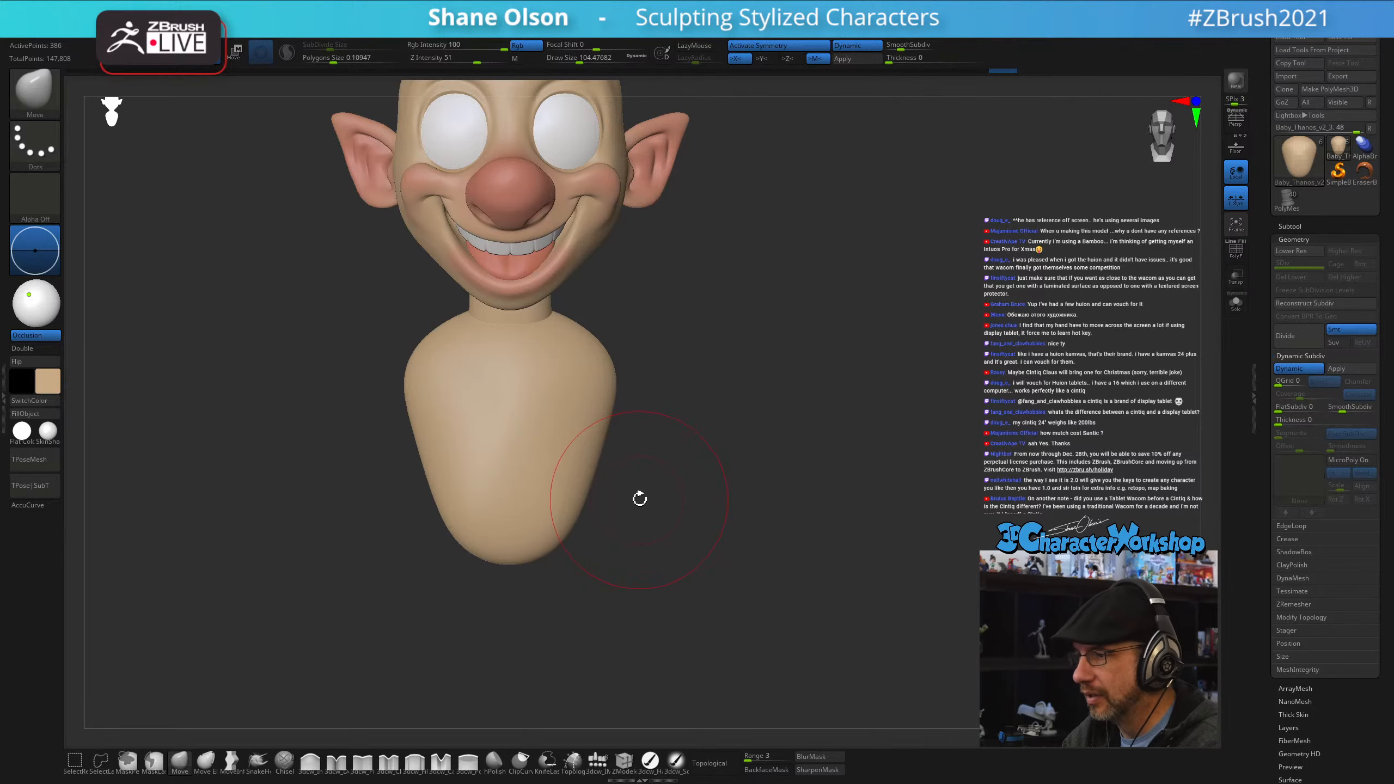
left_click_drag(640, 499, 710, 598, "alt")
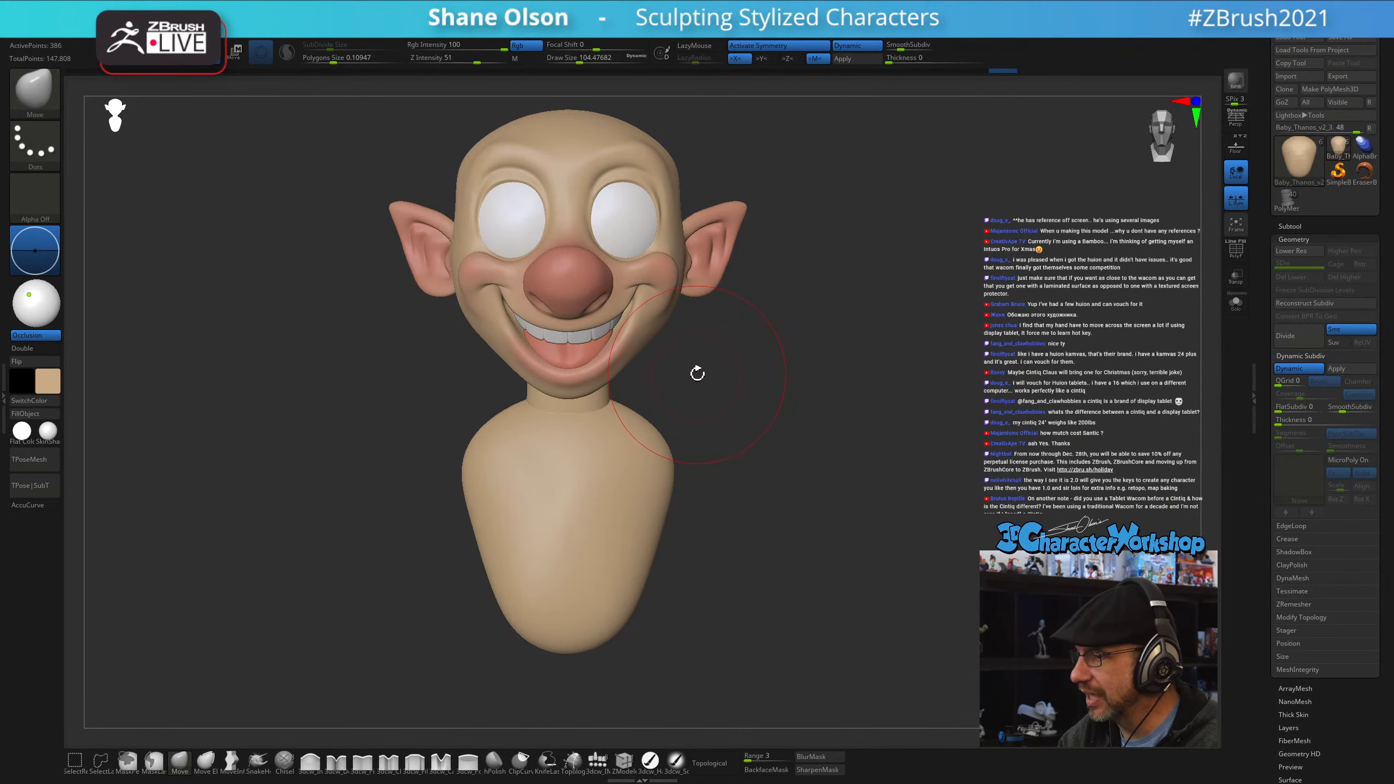
left_click_drag(697, 373, 720, 470, "alt")
- Select the head and refine the cheek and jaw contour below the ears with Move and Smooth at a draw size of about 41
key("s")
key("s")
left_click_drag(679, 401, 689, 401)
left_click(684, 403, "alt")
key("s")
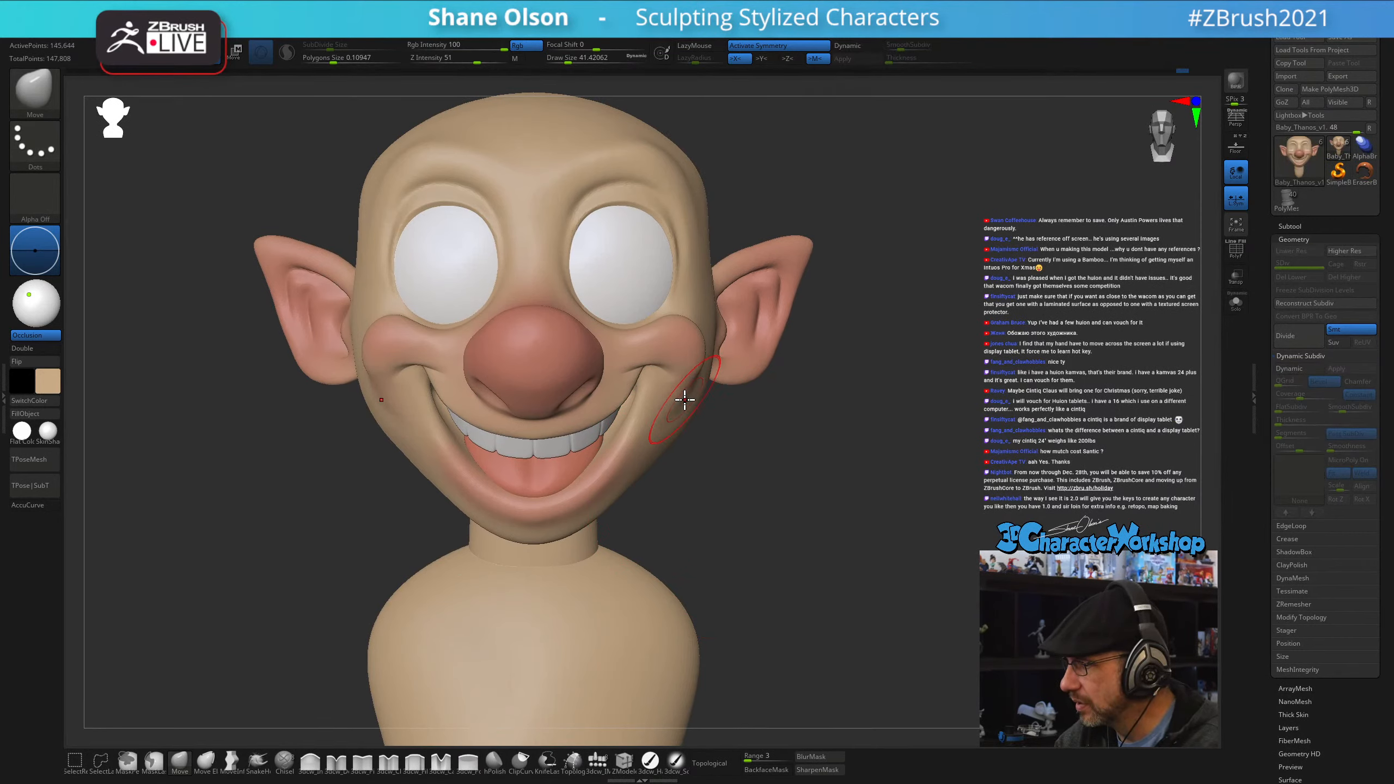
right_click_drag(685, 415, 686, 403)
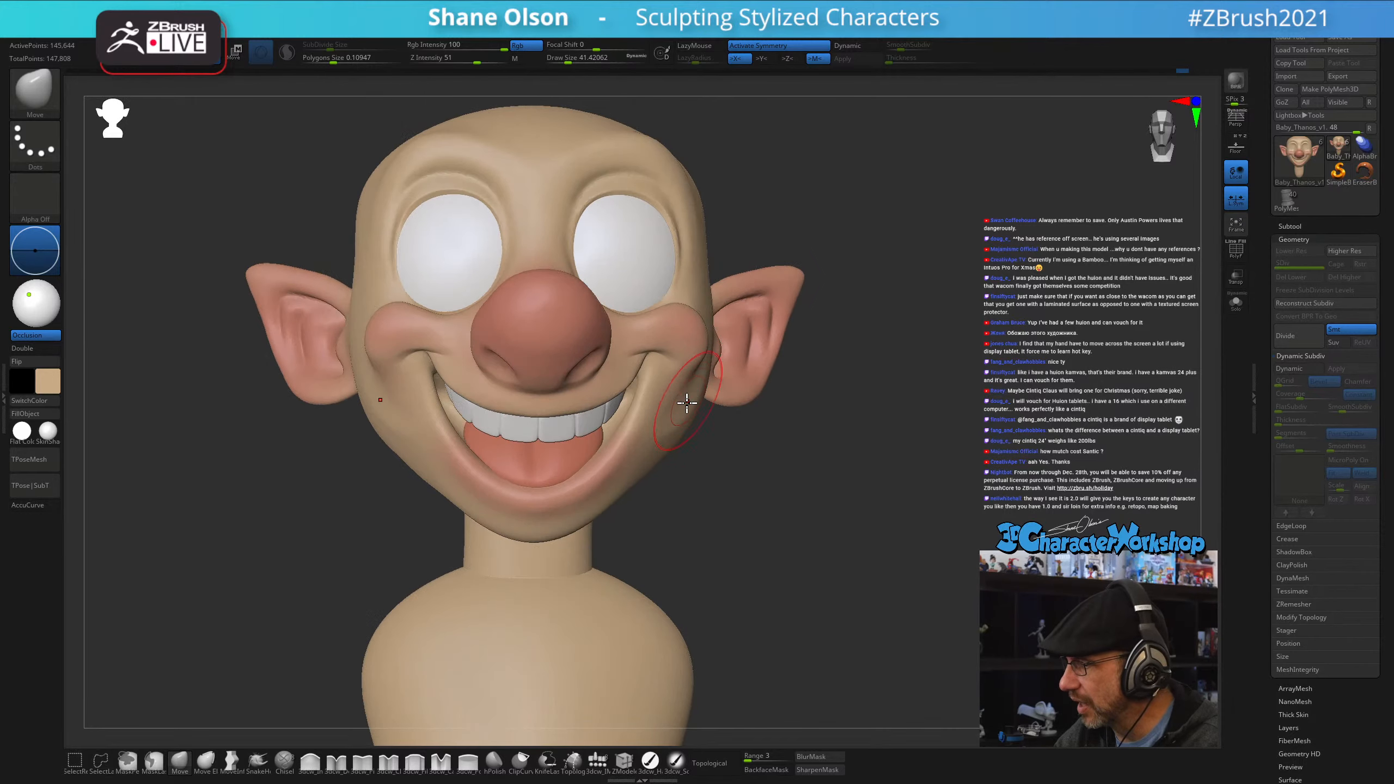
key("shift")
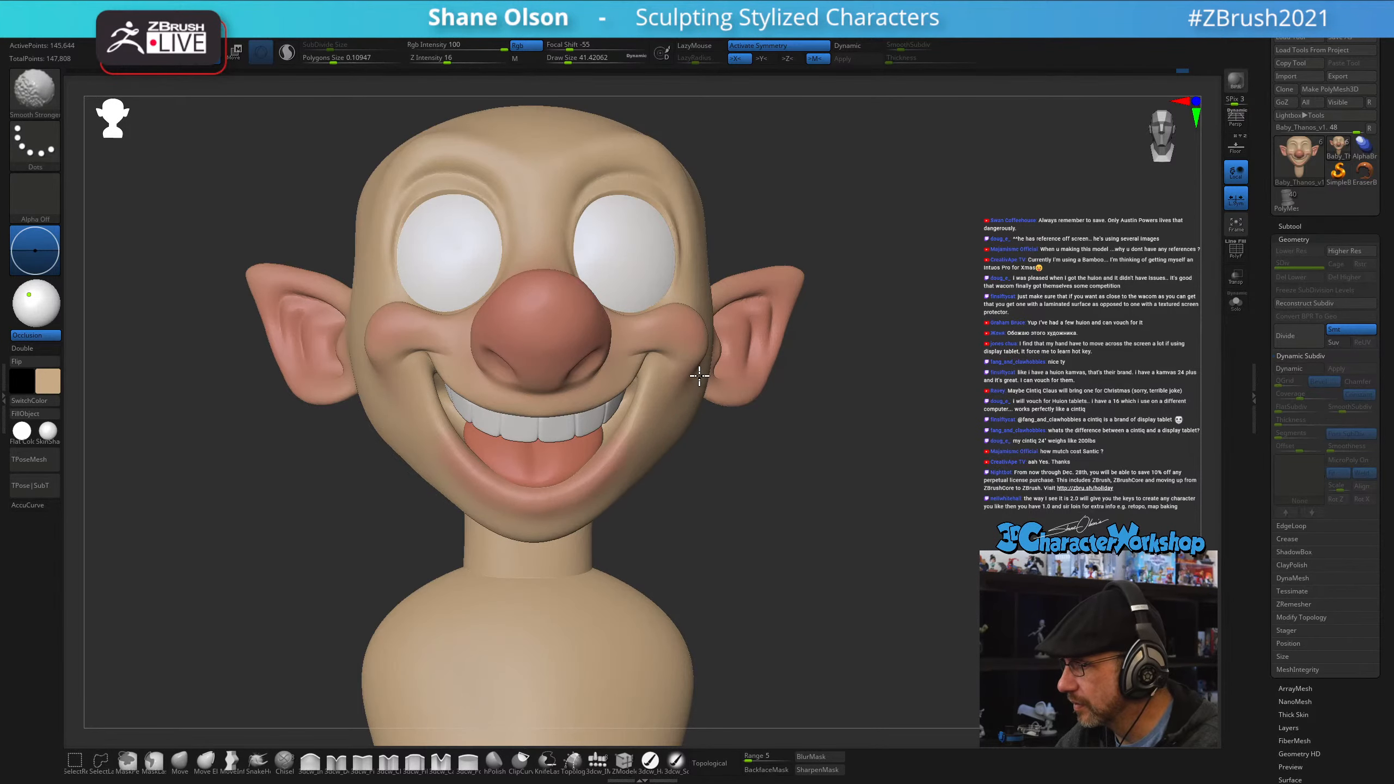
- Reshape the lower jaw and its underside with the Move brush at a draw size of about 70, and smooth the jaw below the ear
mouse_move(721, 482)
right_mouse_down()
mouse_move(682, 499)
mouse_move(707, 535)
mouse_move(651, 418)
mouse_move(619, 401)
mouse_move(654, 377)
mouse_move(631, 412)
mouse_move(661, 395)
mouse_move(713, 433)
mouse_move(741, 483)
mouse_move(759, 428)
mouse_move(753, 464)
mouse_move(753, 448)
mouse_move(758, 461)
mouse_move(501, 405)
mouse_move(458, 413)
mouse_move(688, 442)
mouse_move(710, 437)
mouse_move(722, 407)
right_mouse_up()
key("s")
key("bracketright")
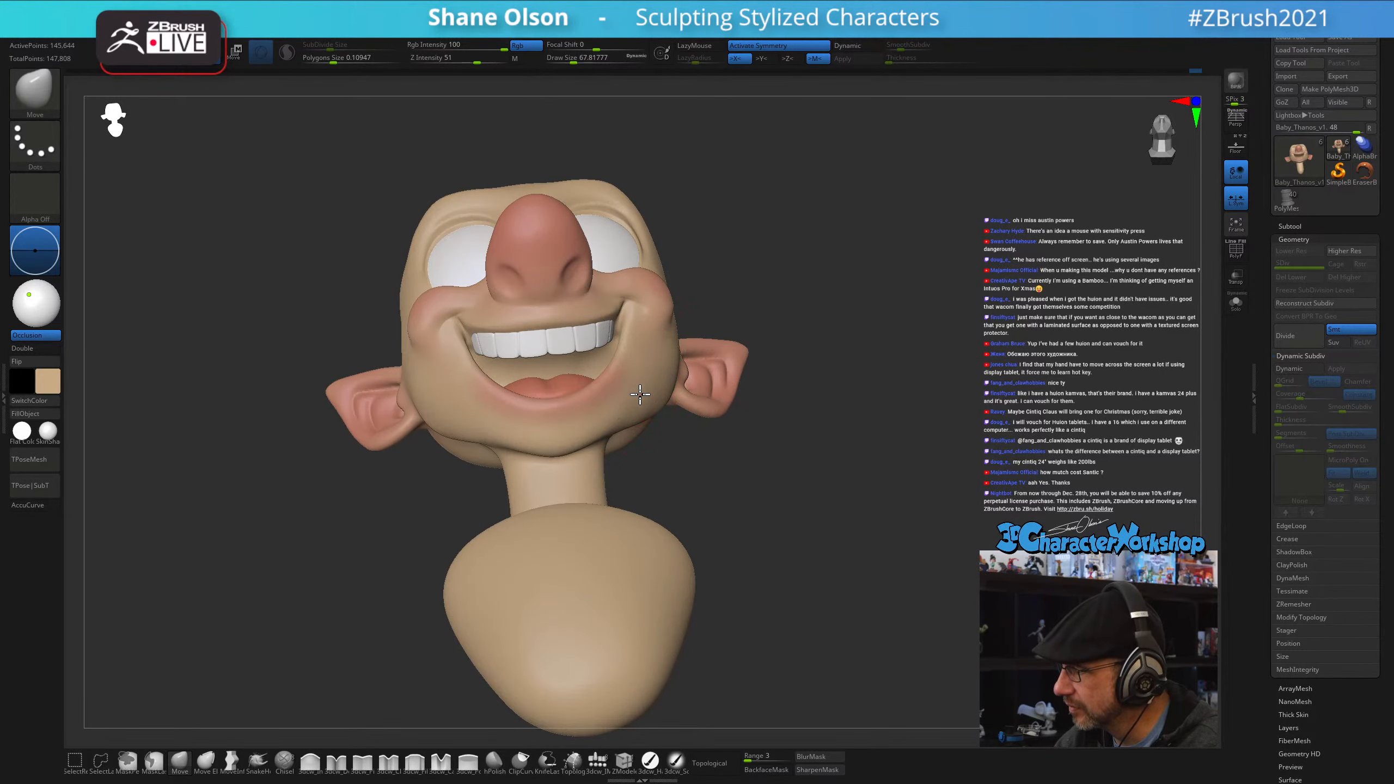
right_click_drag(640, 393, 653, 418)
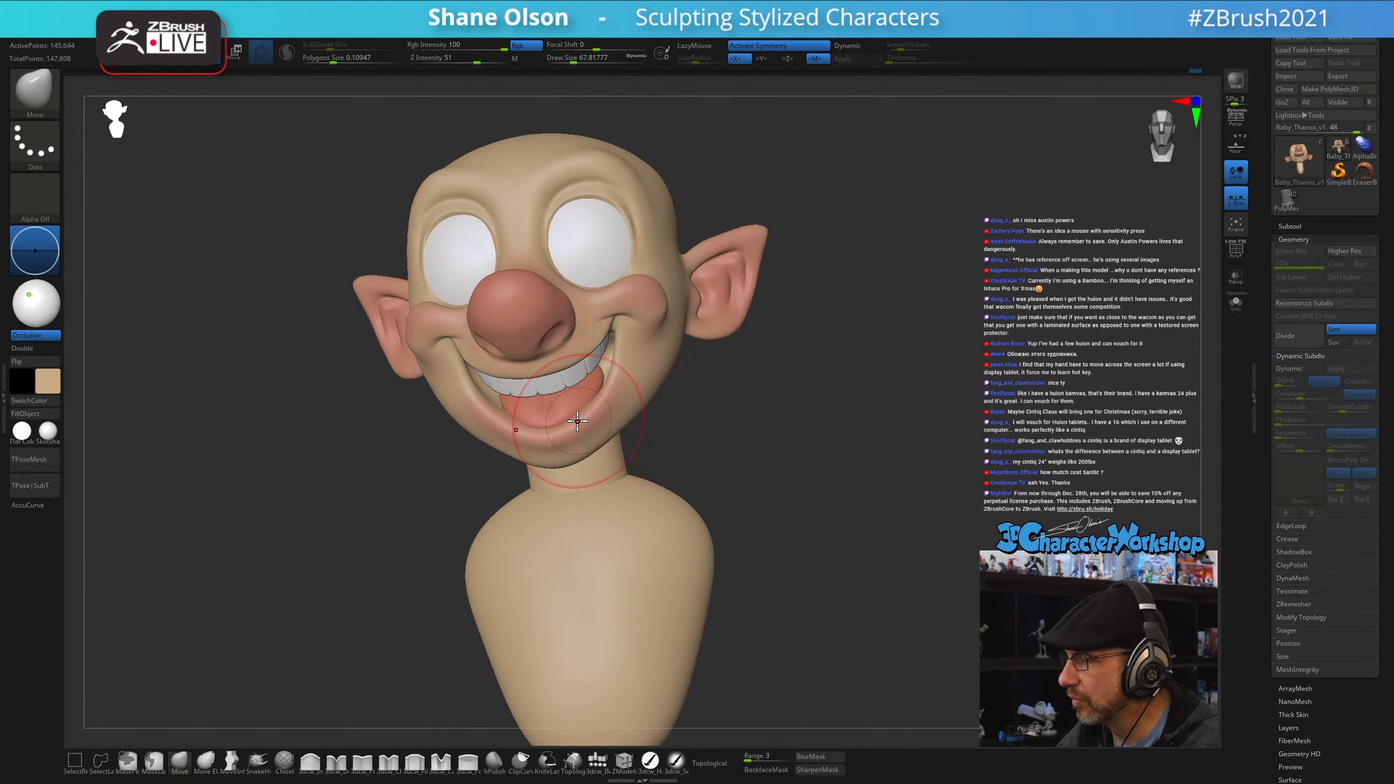
left_click_drag(431, 388, 441, 407)
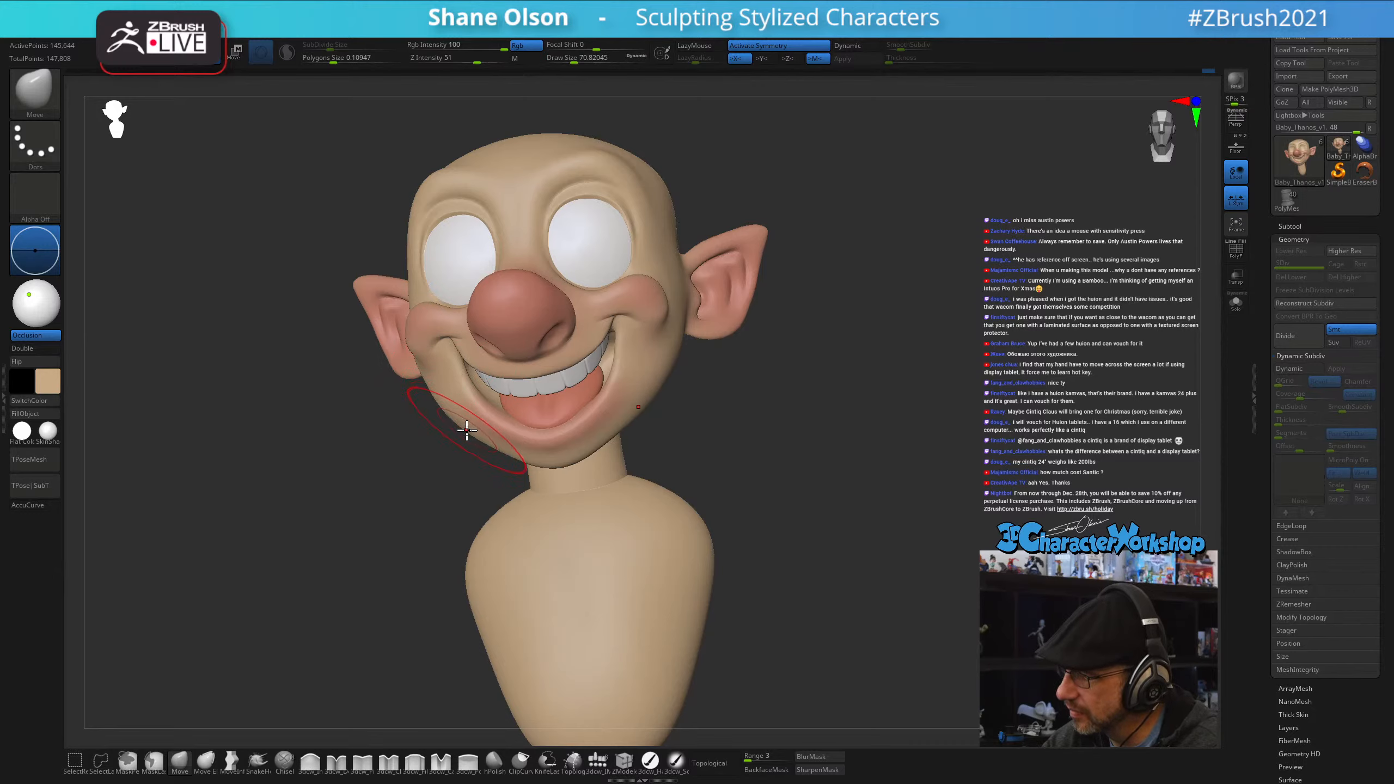
right_click_drag(595, 495, 625, 409)
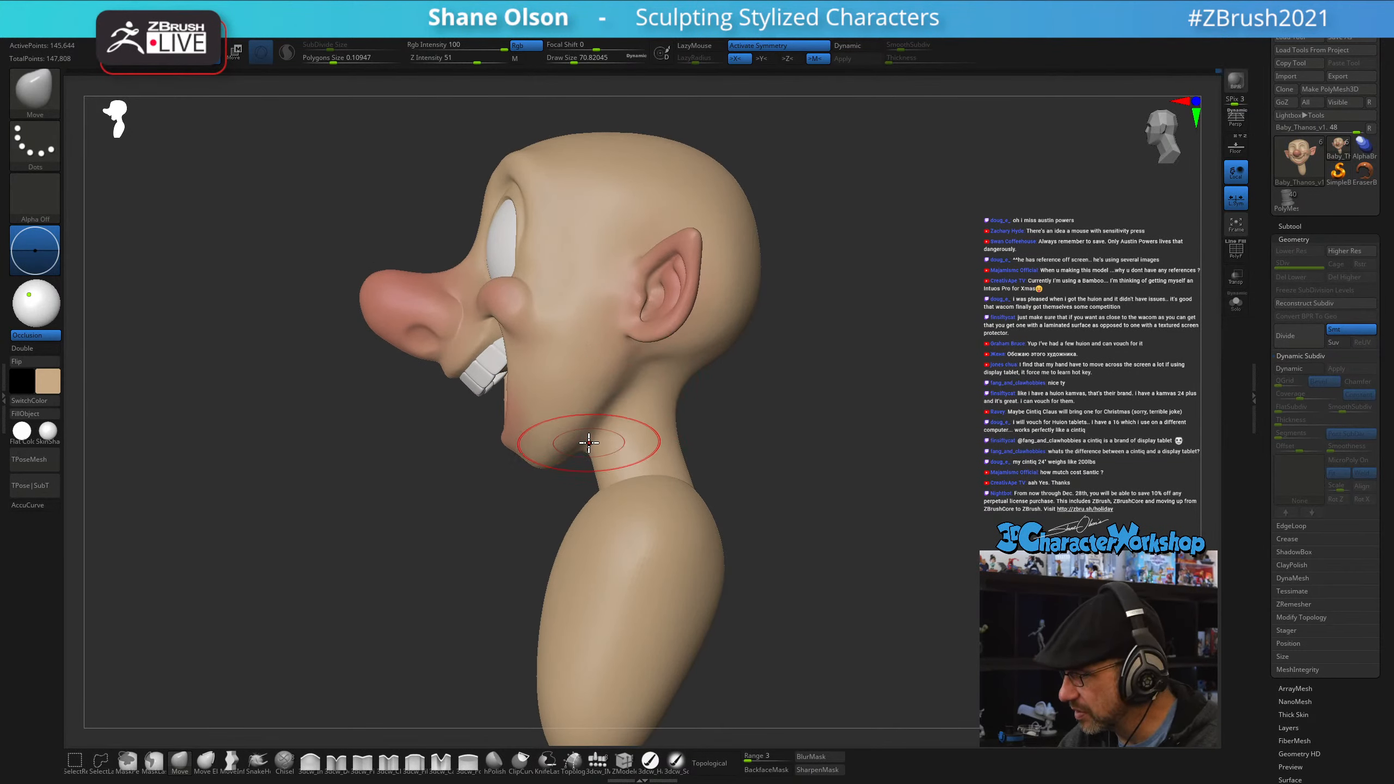
key("shift")
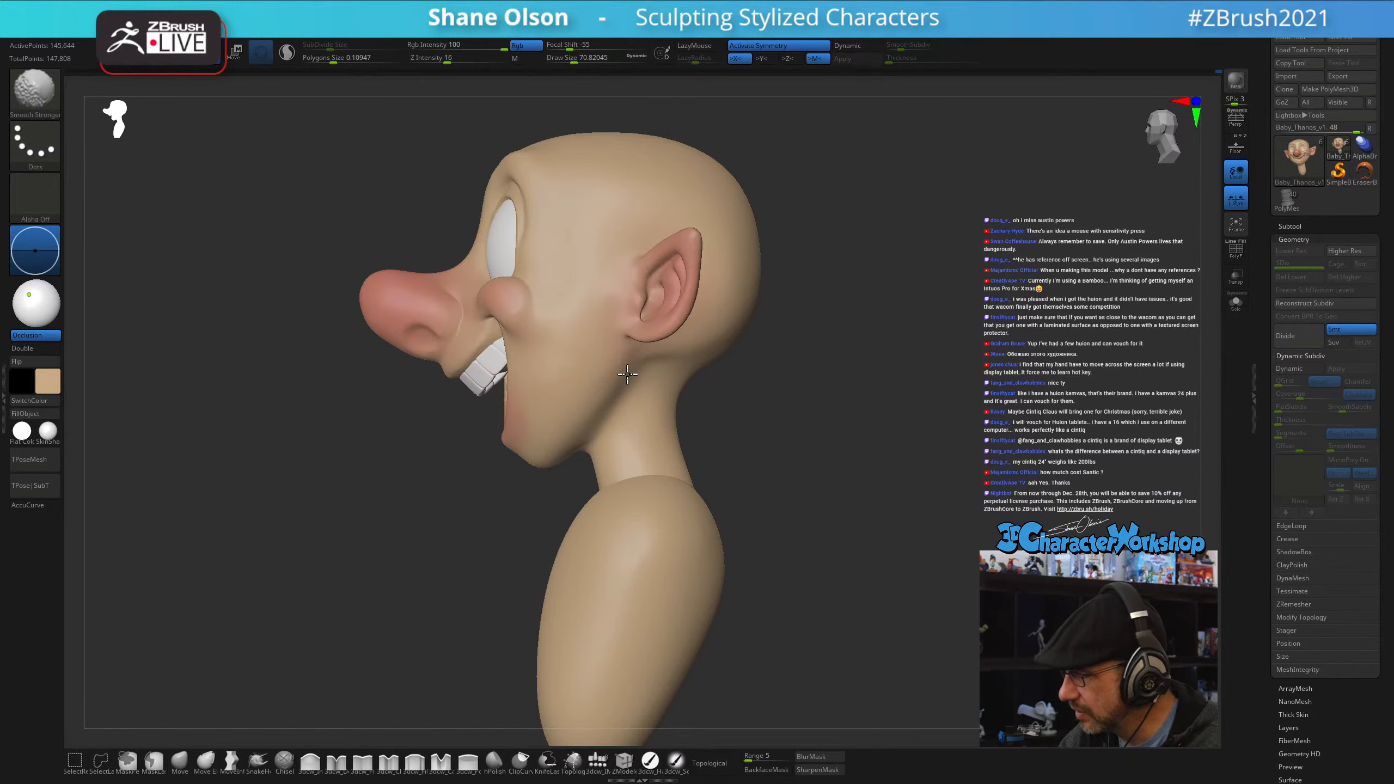
mouse_move(627, 375)
right_mouse_down()
mouse_move(710, 414)
mouse_move(641, 436)
mouse_move(687, 408)
mouse_move(784, 457)
mouse_move(728, 502)
right_mouse_up()
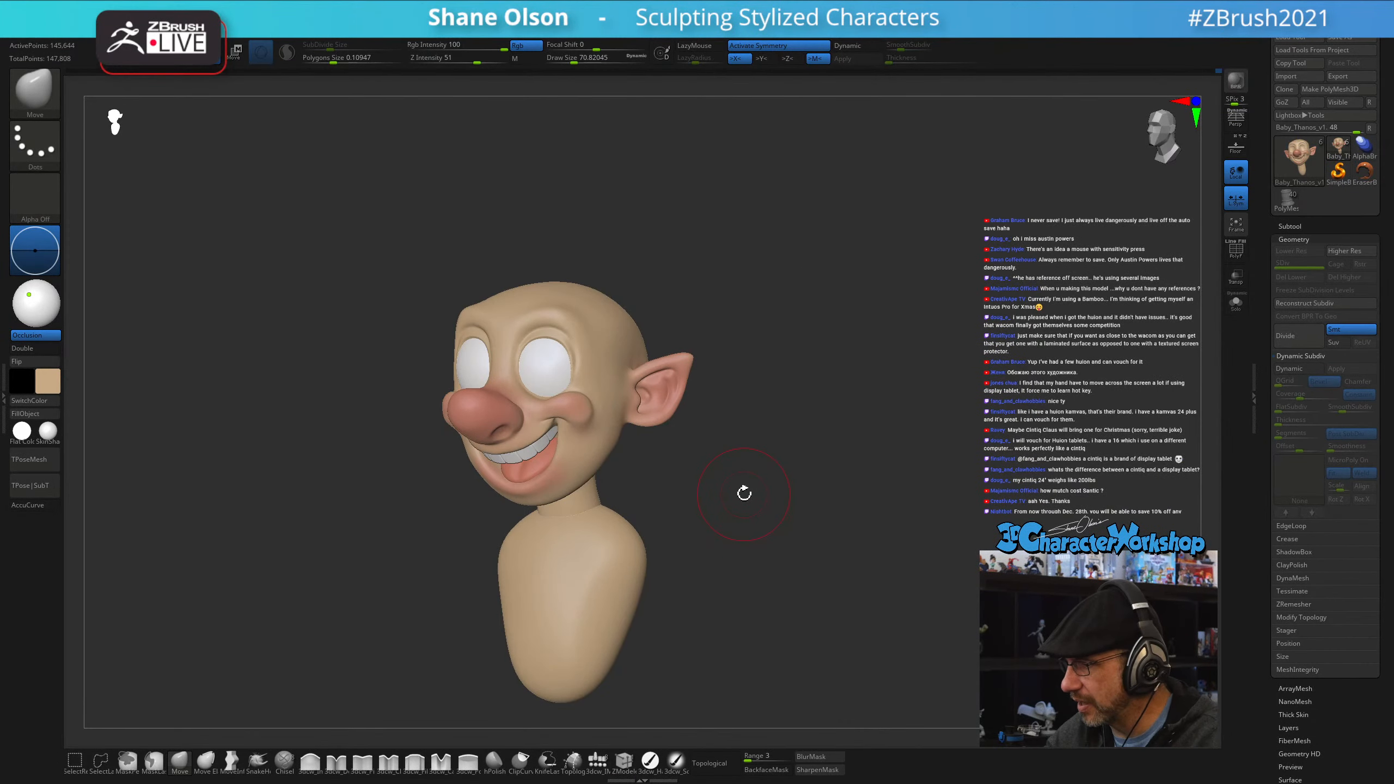
right_click_drag(806, 516, 750, 365)
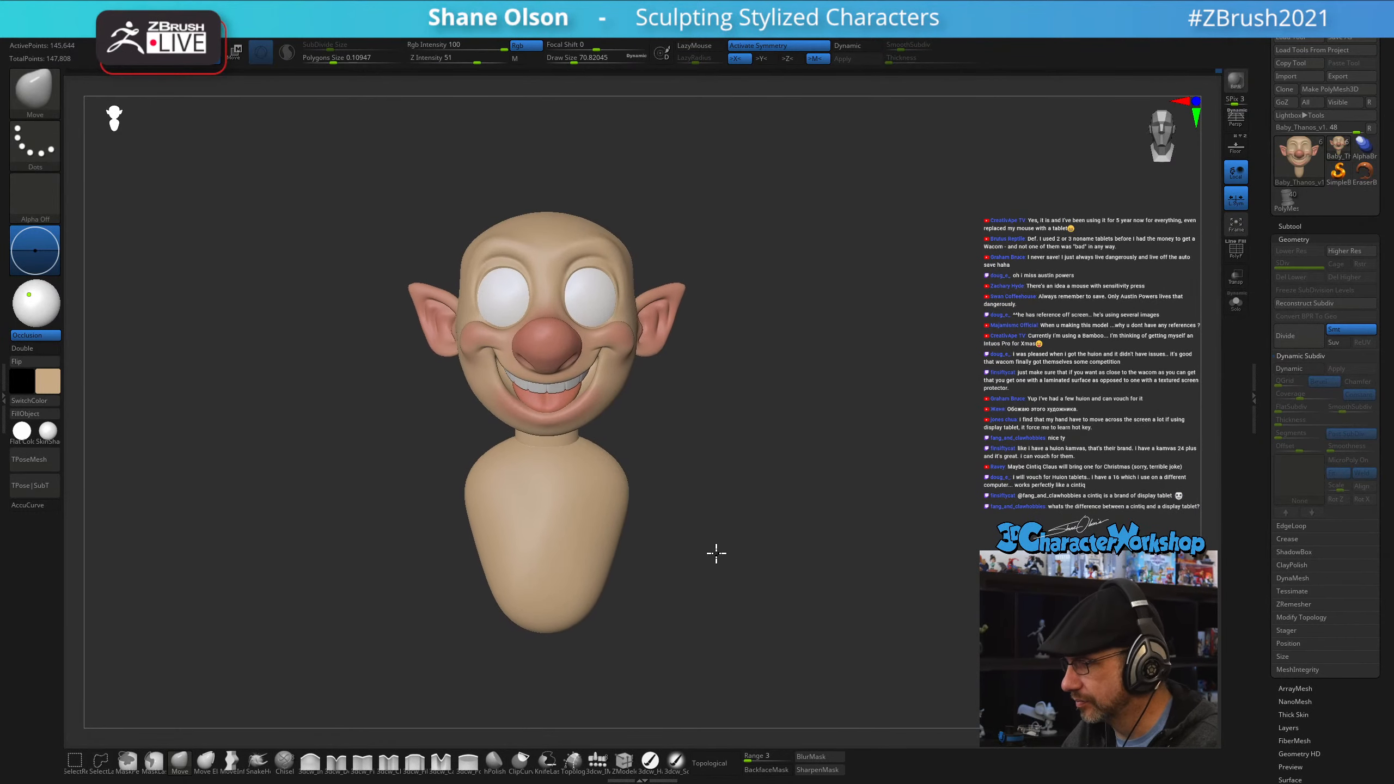
- Insert a symmetrical pair of Appendage primitives at the shoulders as long arms
left_click_drag(715, 554, 698, 497, "alt")
left_click(598, 762)
left_click_drag(671, 614, 546, 344)
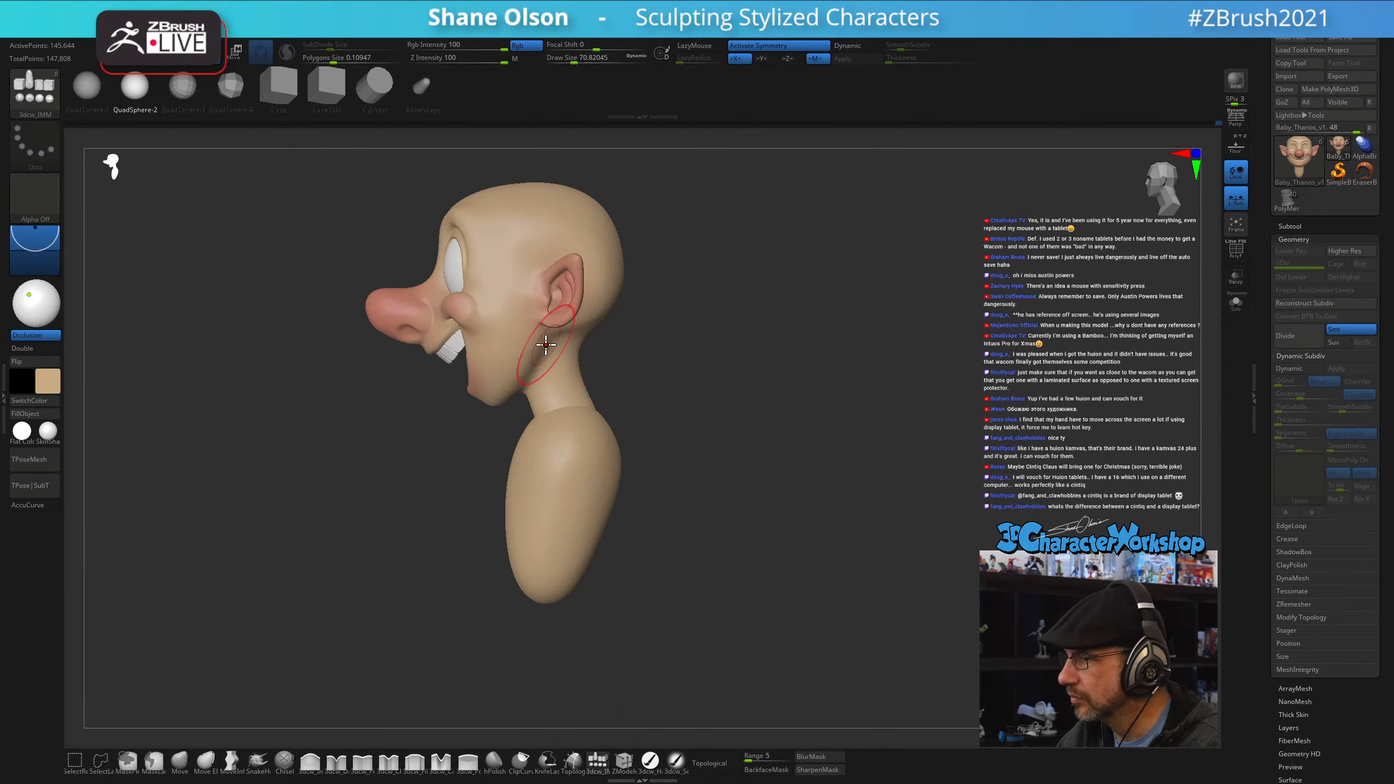
left_click(427, 93)
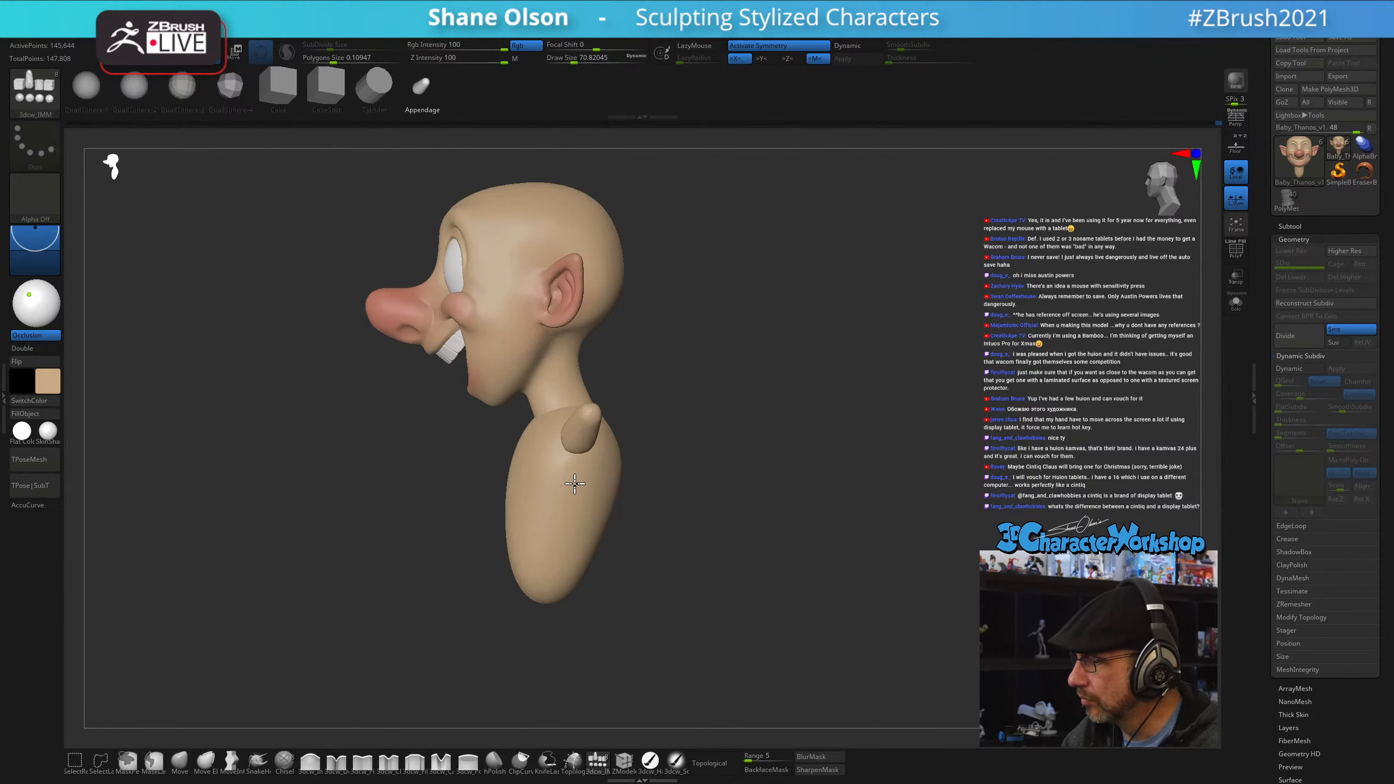
mouse_move(581, 440)
left_mouse_down()
mouse_move(572, 604)
mouse_move(574, 535)
mouse_move(675, 522)
left_mouse_up()
- Rotate both arms diagonally downward and fit their upper ends into the shoulders
key("w")
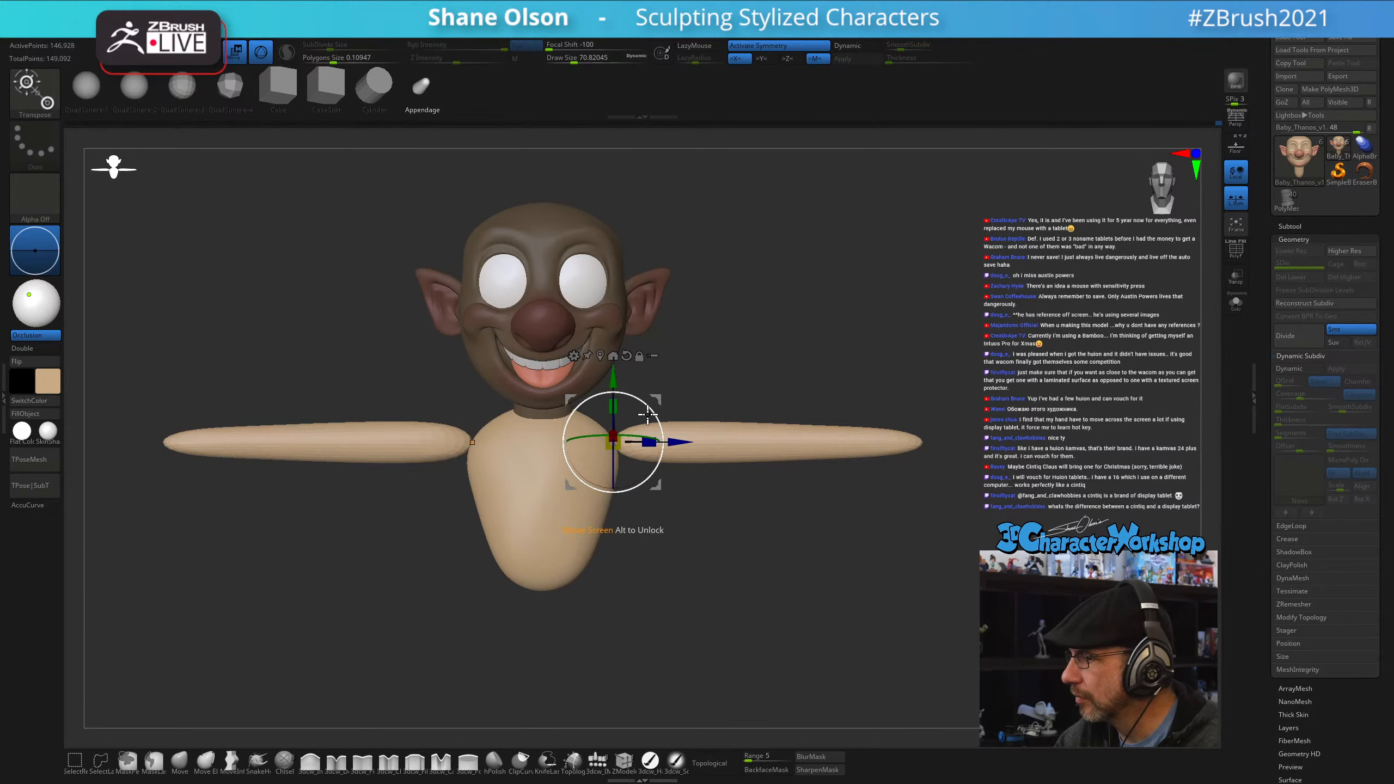
left_click_drag(613, 420, 644, 383)
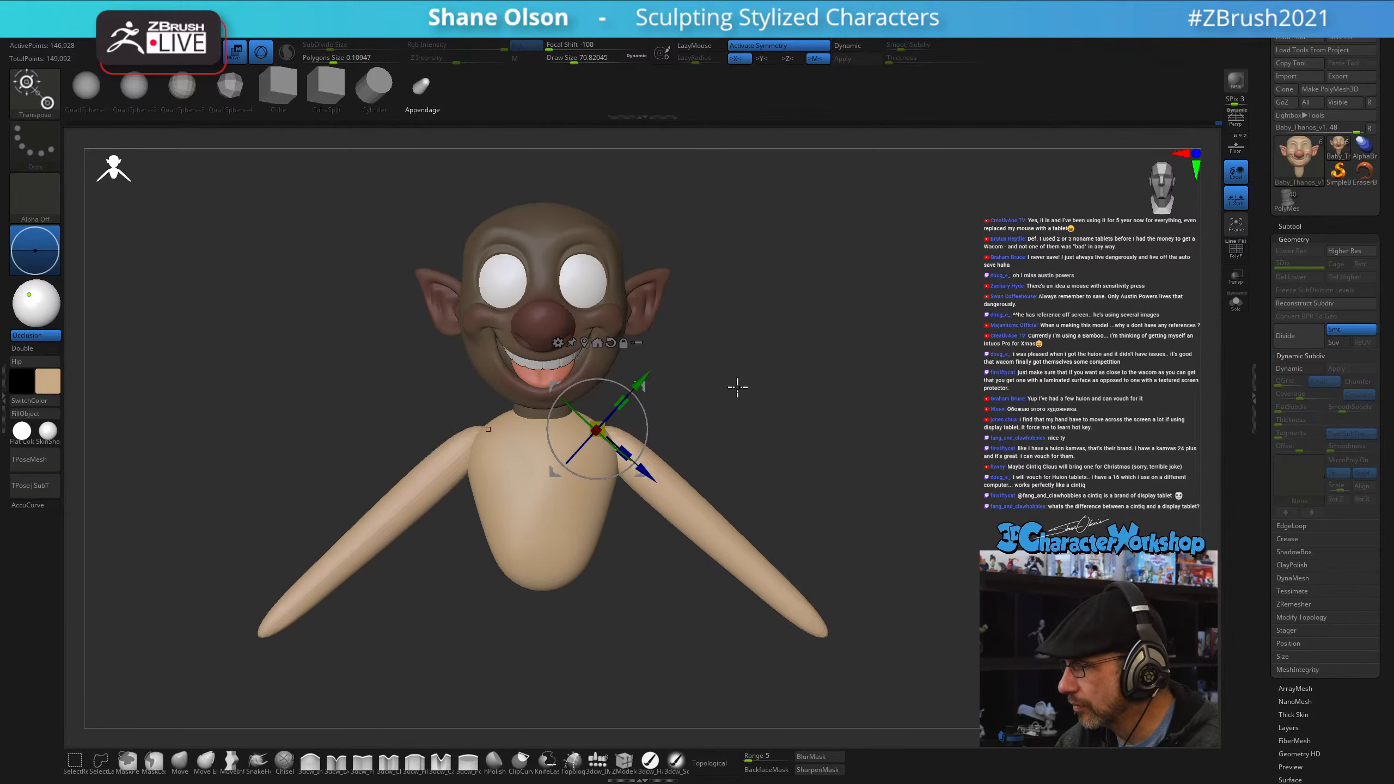
left_click_drag(738, 387, 730, 414)
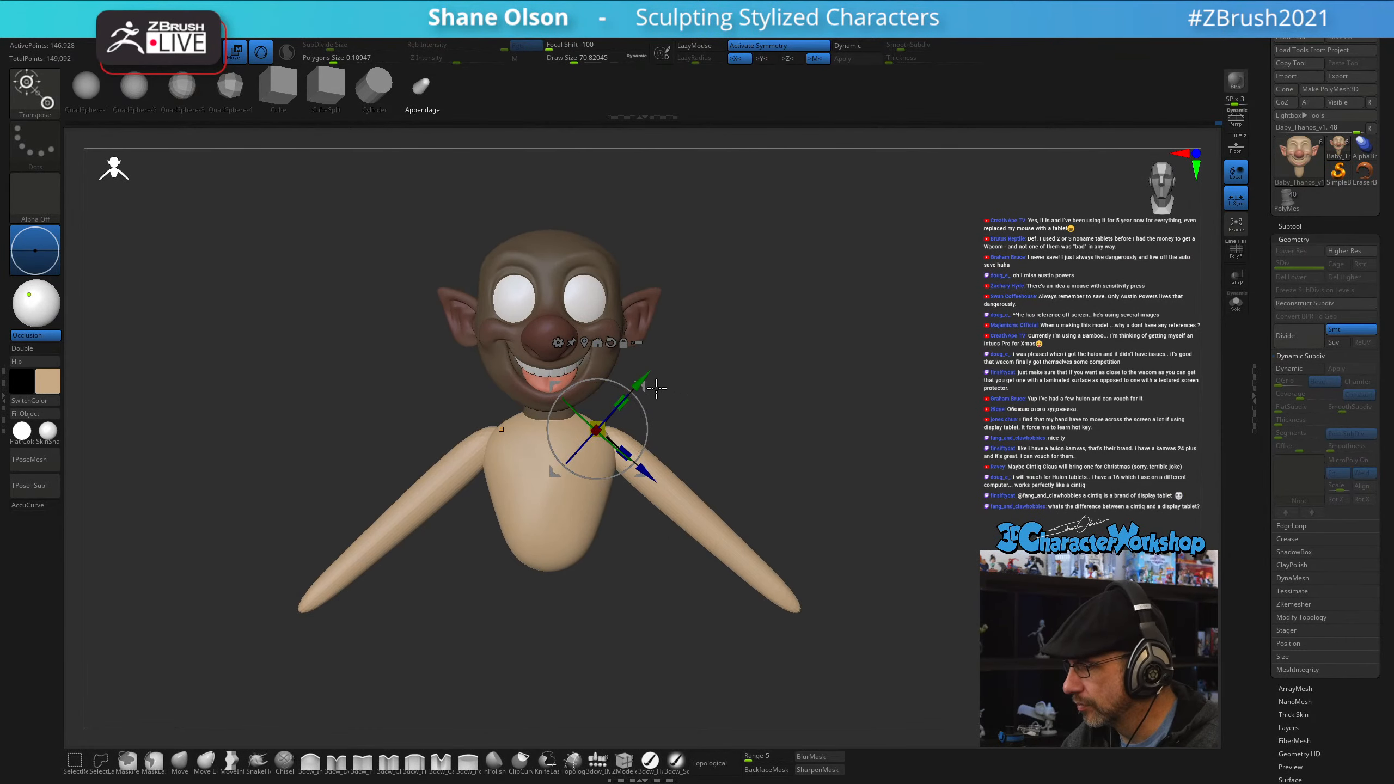
left_click_drag(645, 388, 647, 384)
- Split the unmasked arms into their own subtool and return to Draw mode
key("space")
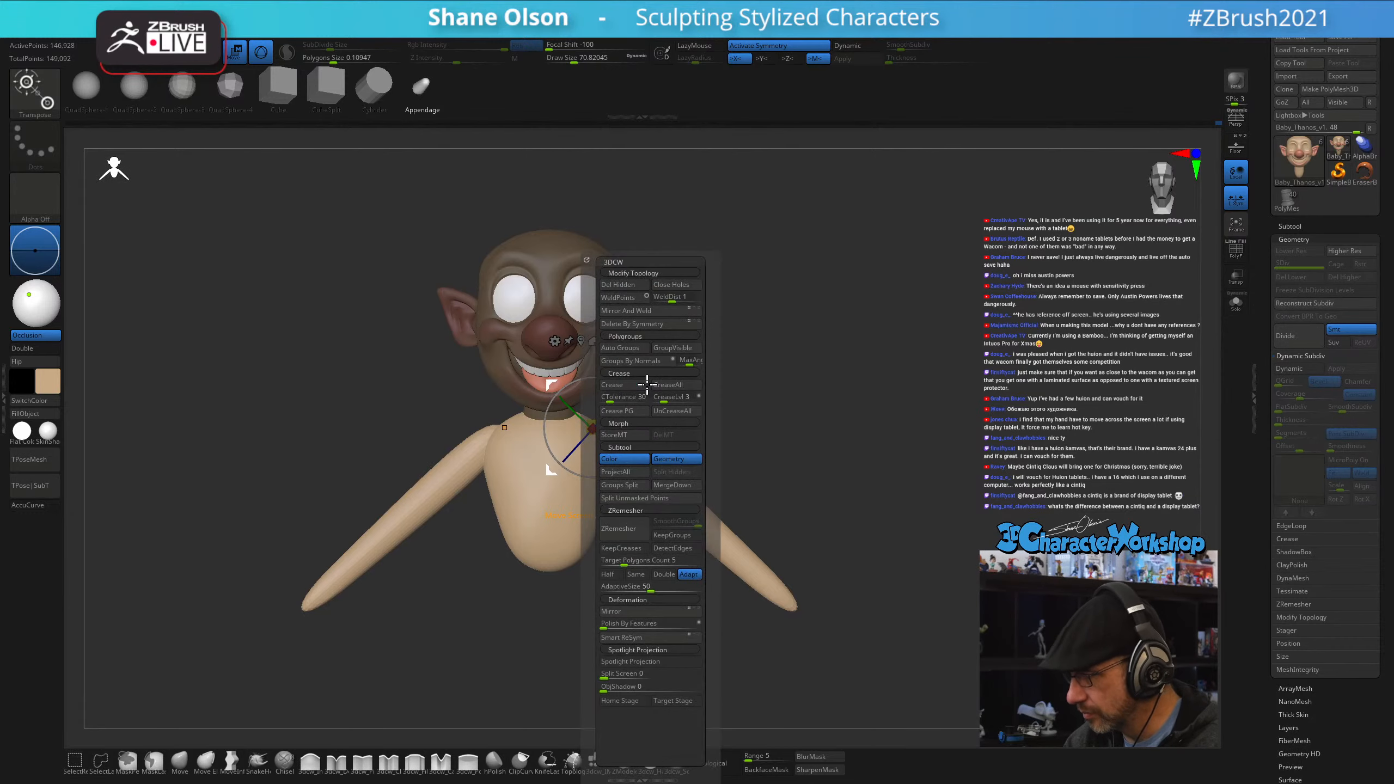
left_click(665, 498)
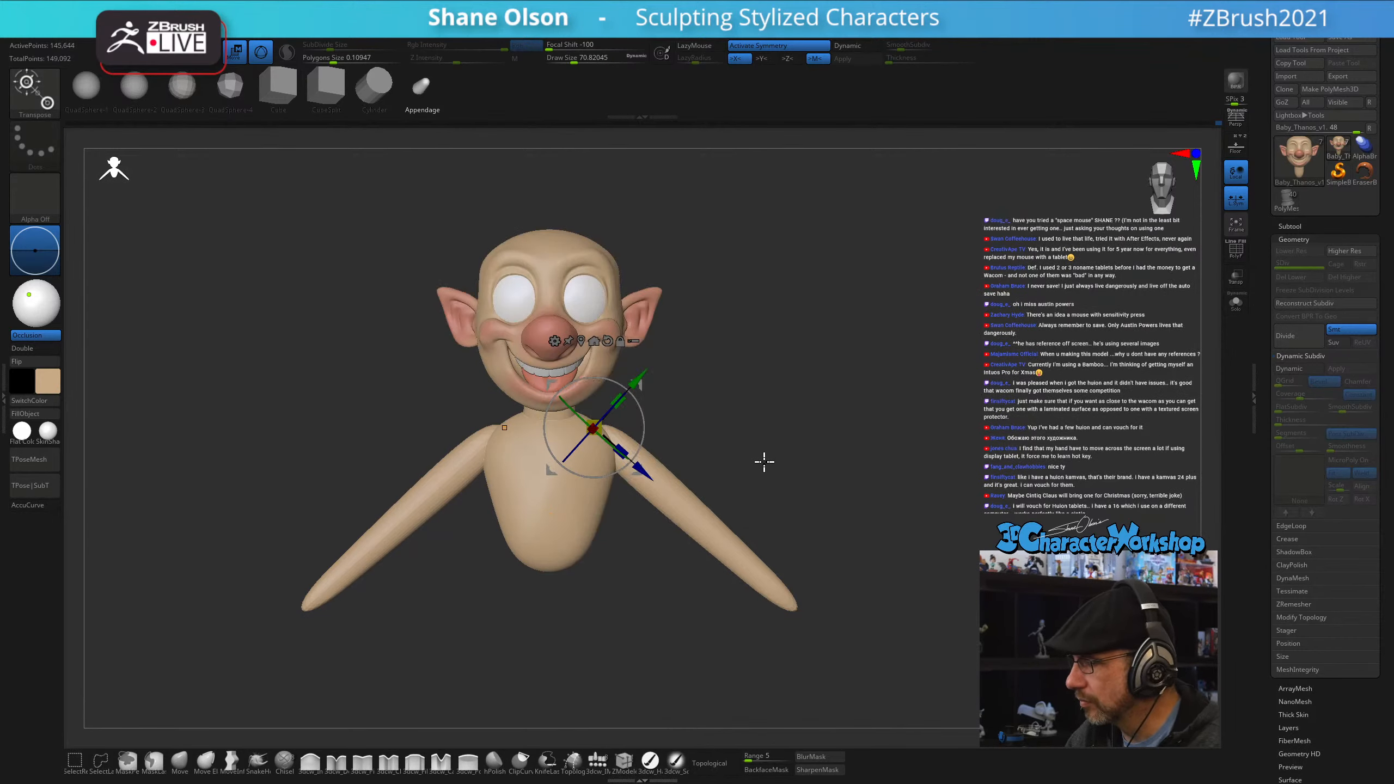
left_click_drag(740, 485, 719, 420, "alt")
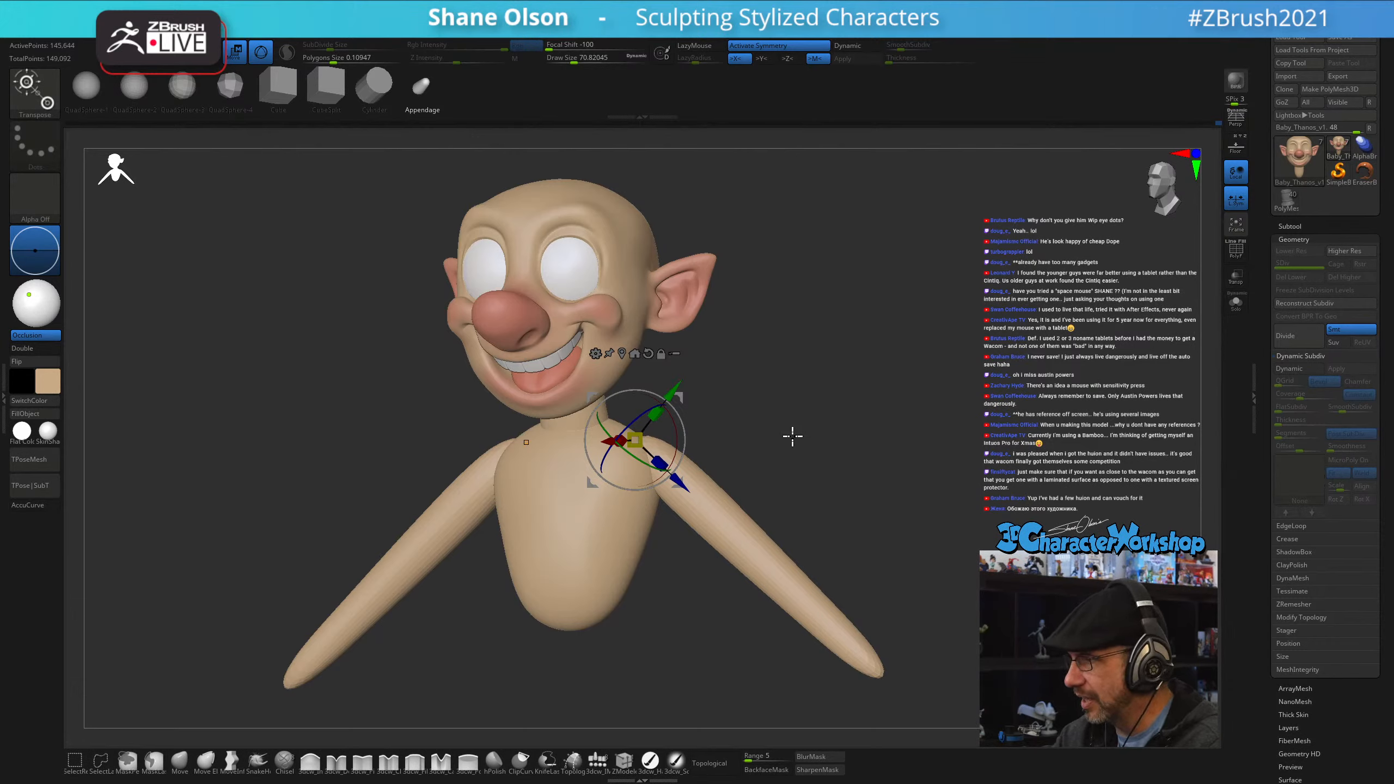
key("q")
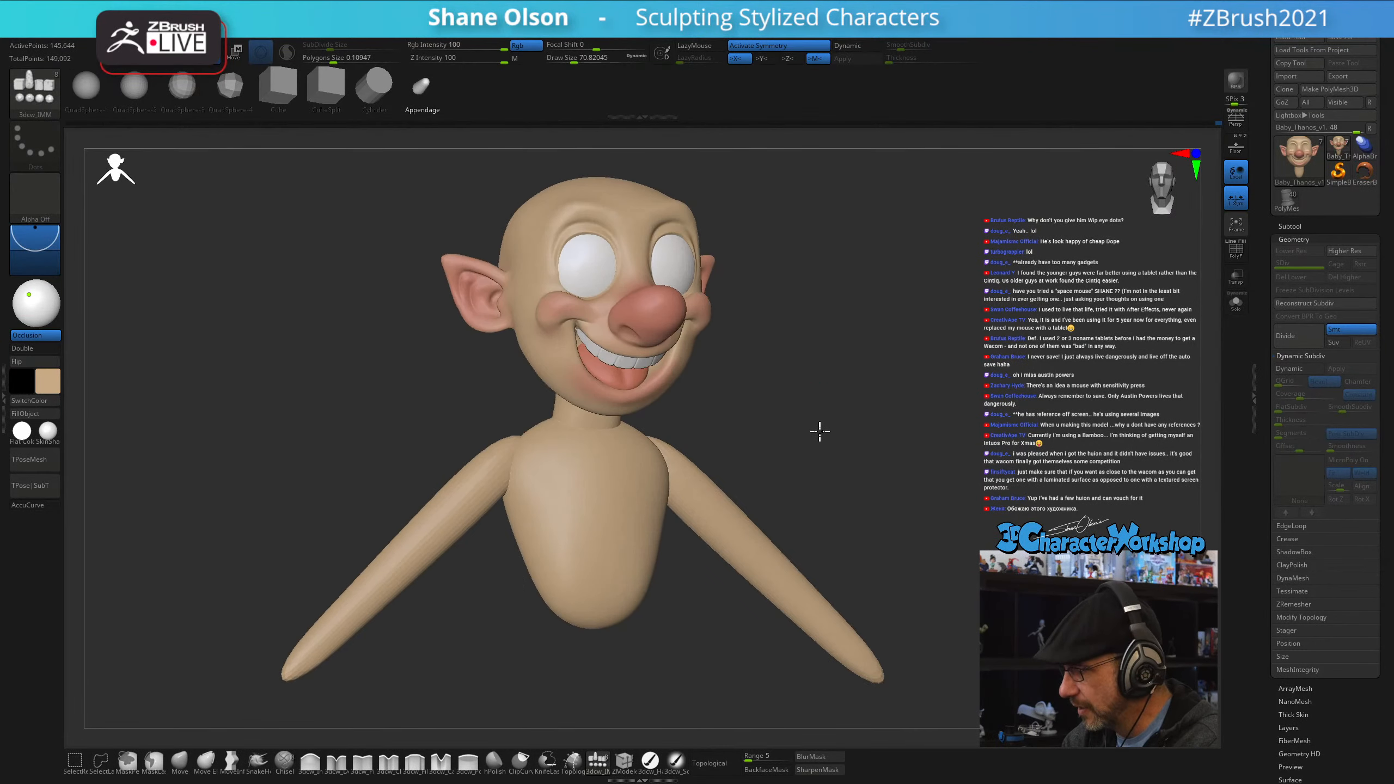
left_click_drag(820, 432, 806, 435, "shift")
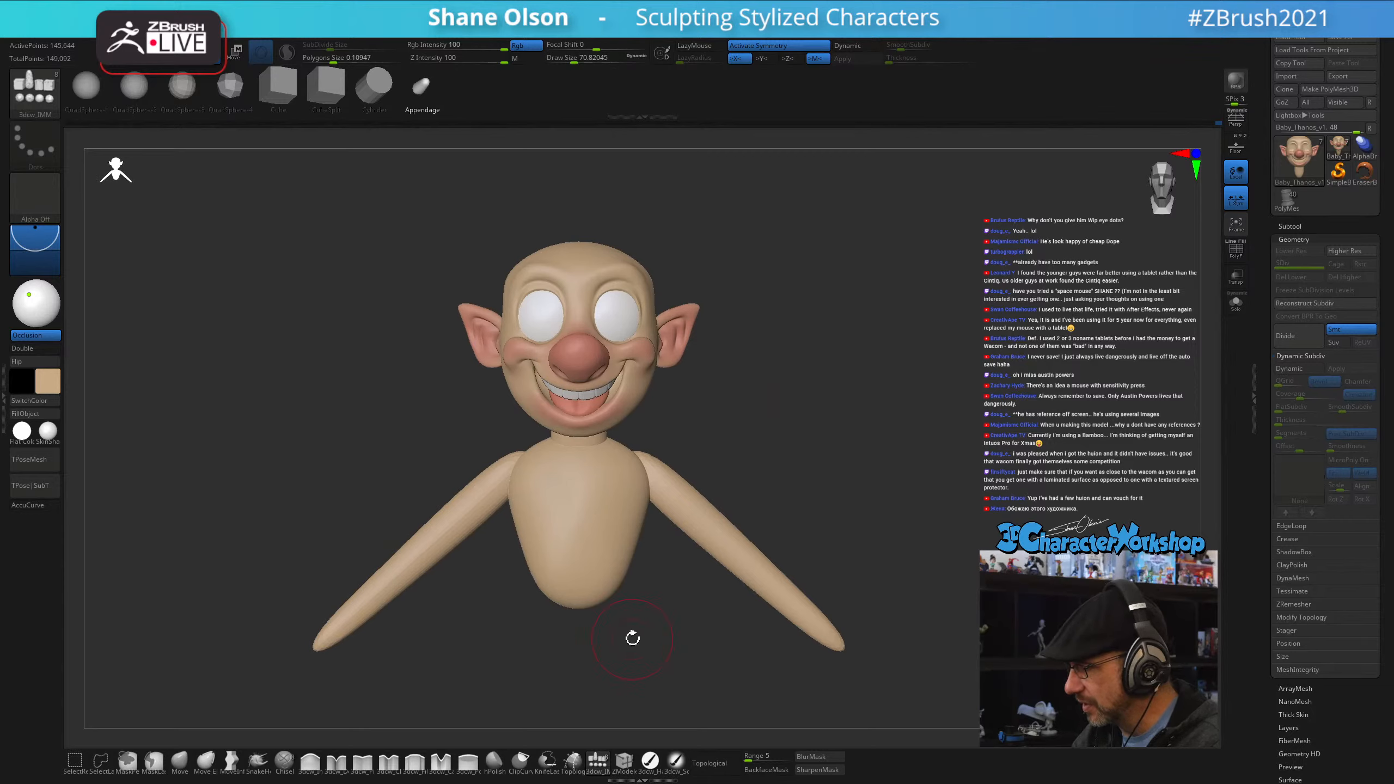
key("w")
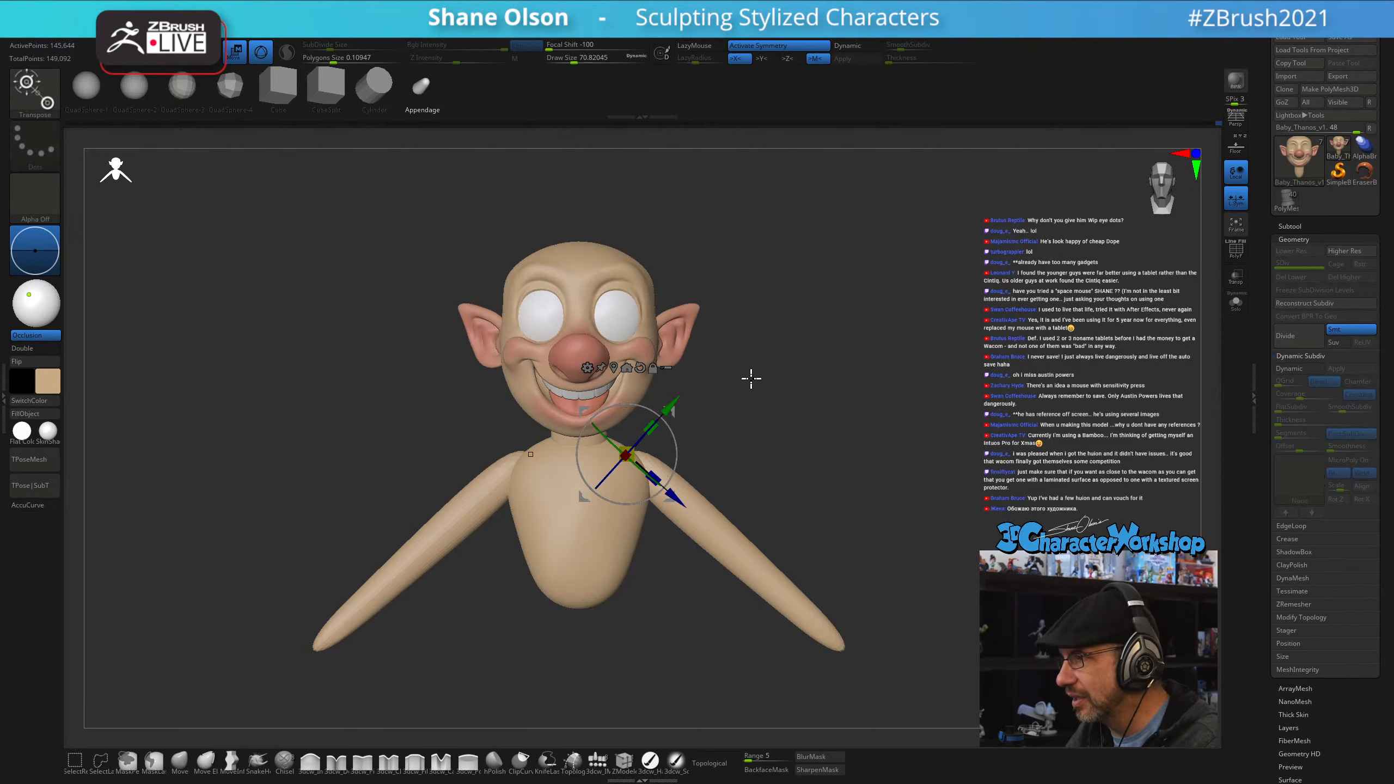
mouse_move(716, 453)
left_mouse_down("alt")
mouse_move(709, 426)
mouse_move(714, 460)
left_mouse_up("alt")
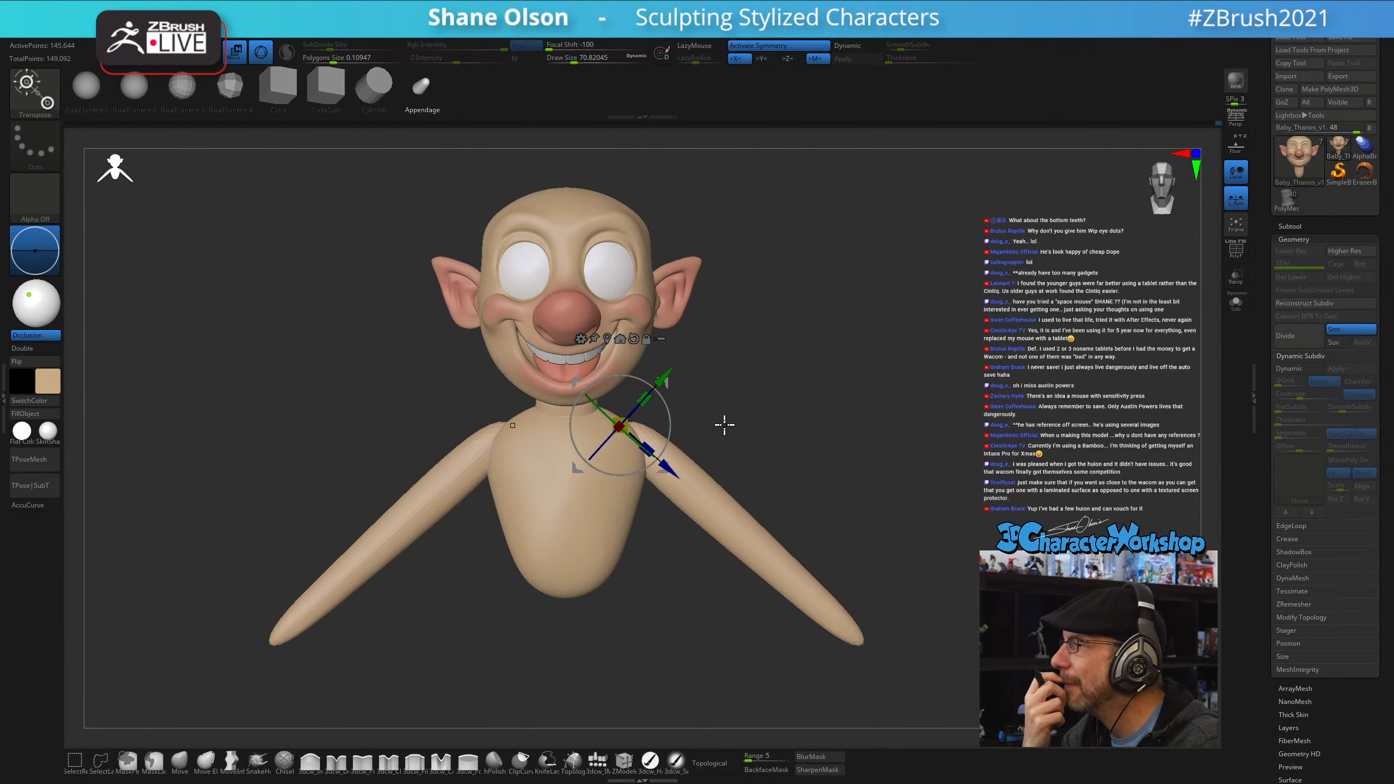
left_click_drag(791, 489, 815, 522)
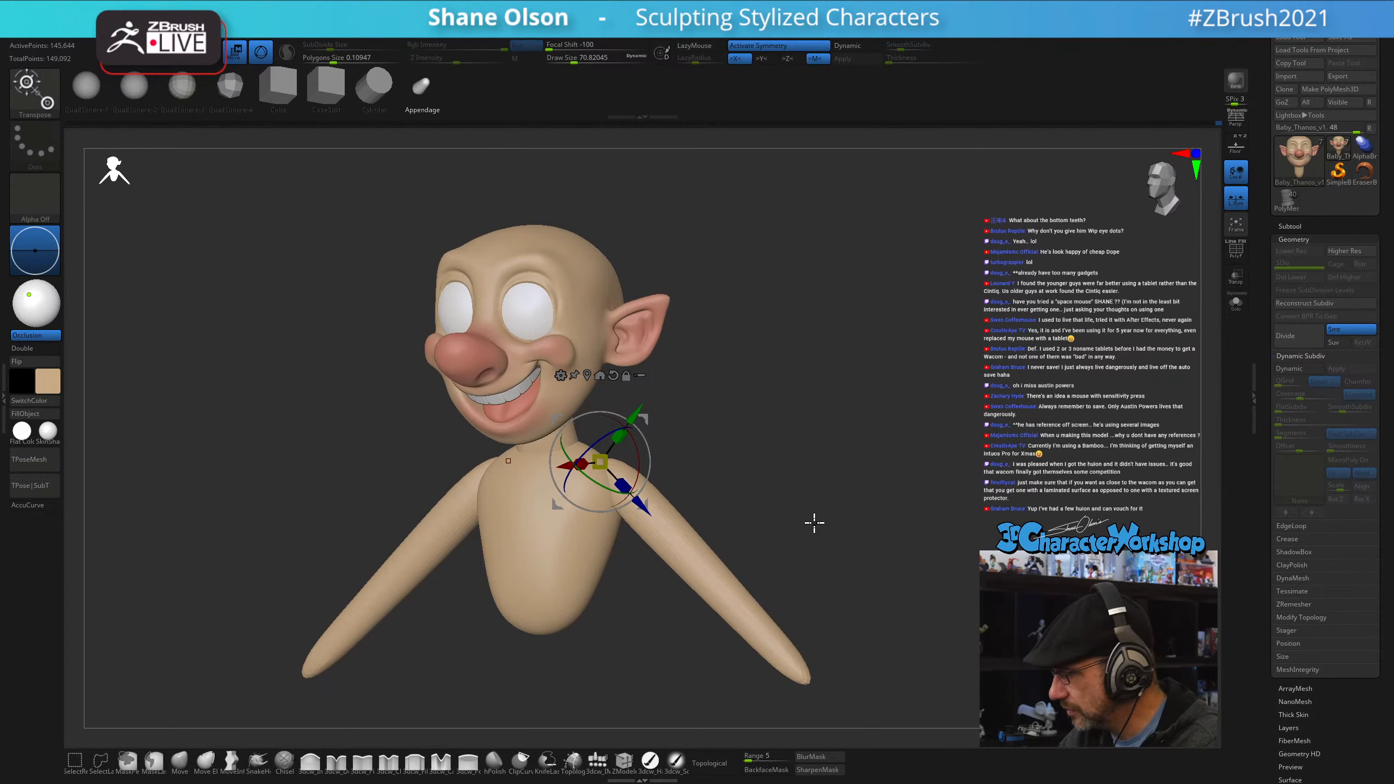
key("q")
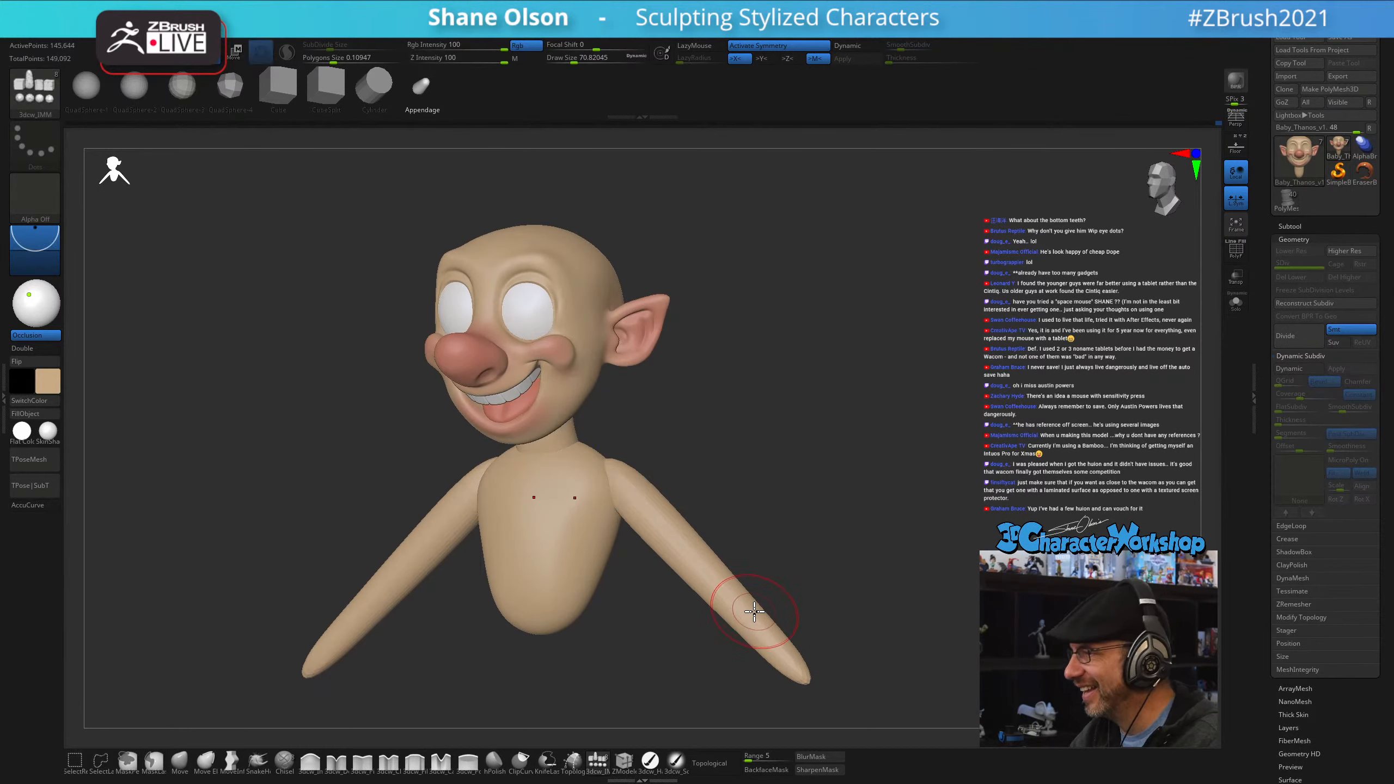
left_click_drag(758, 595, 754, 616, "alt")
left_click_drag(829, 574, 870, 557)
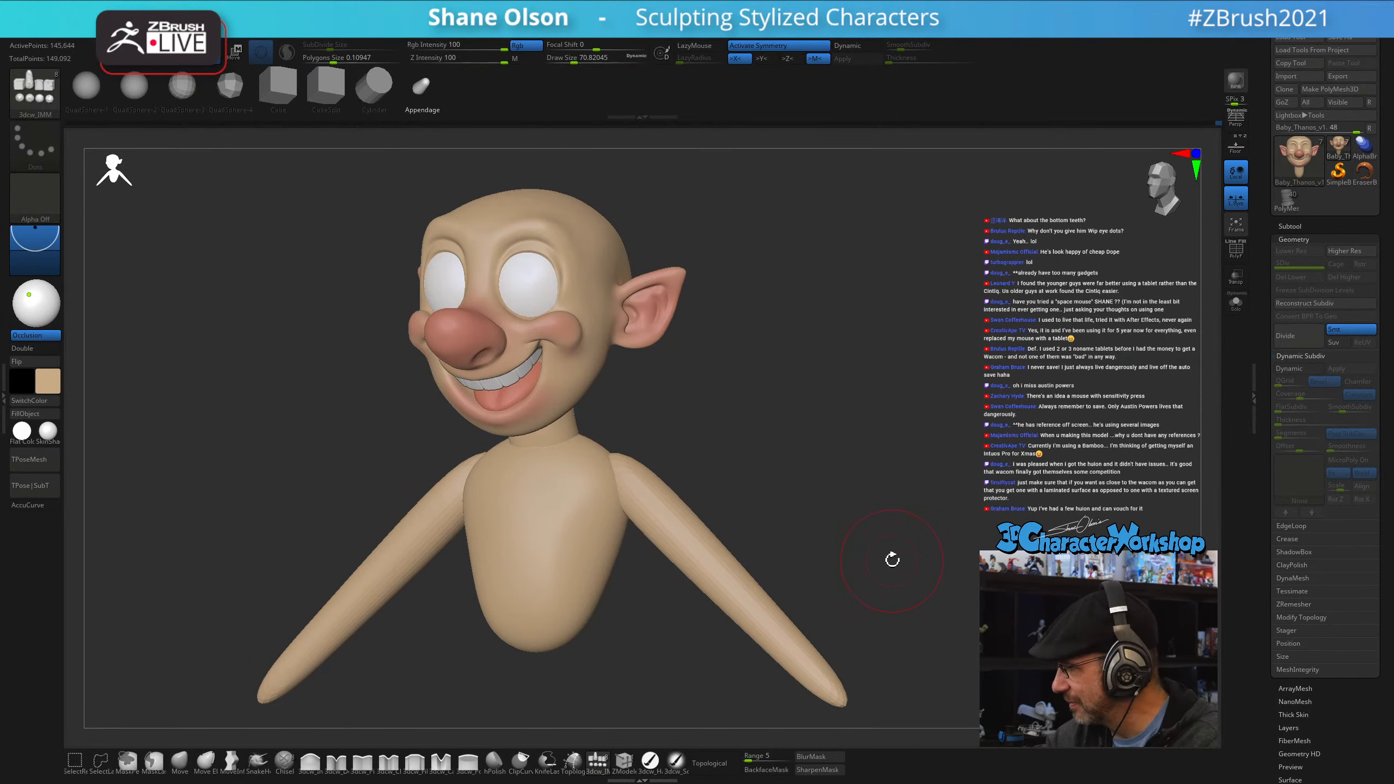
- Make the head the active subtool and choose the paint brush with a dark reddish-brown color for the mouth interior
left_click(579, 350)
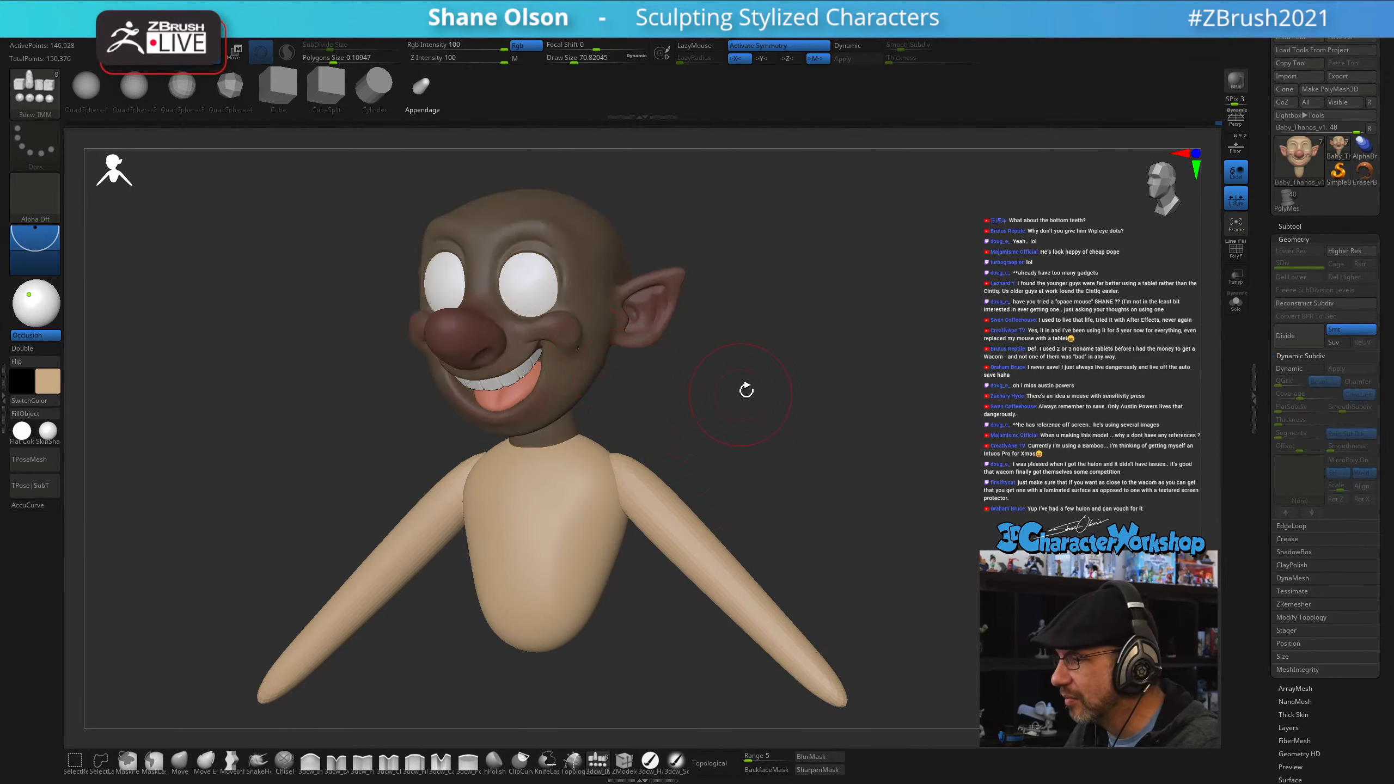
left_click_drag(769, 401, 824, 516, "ctrl")
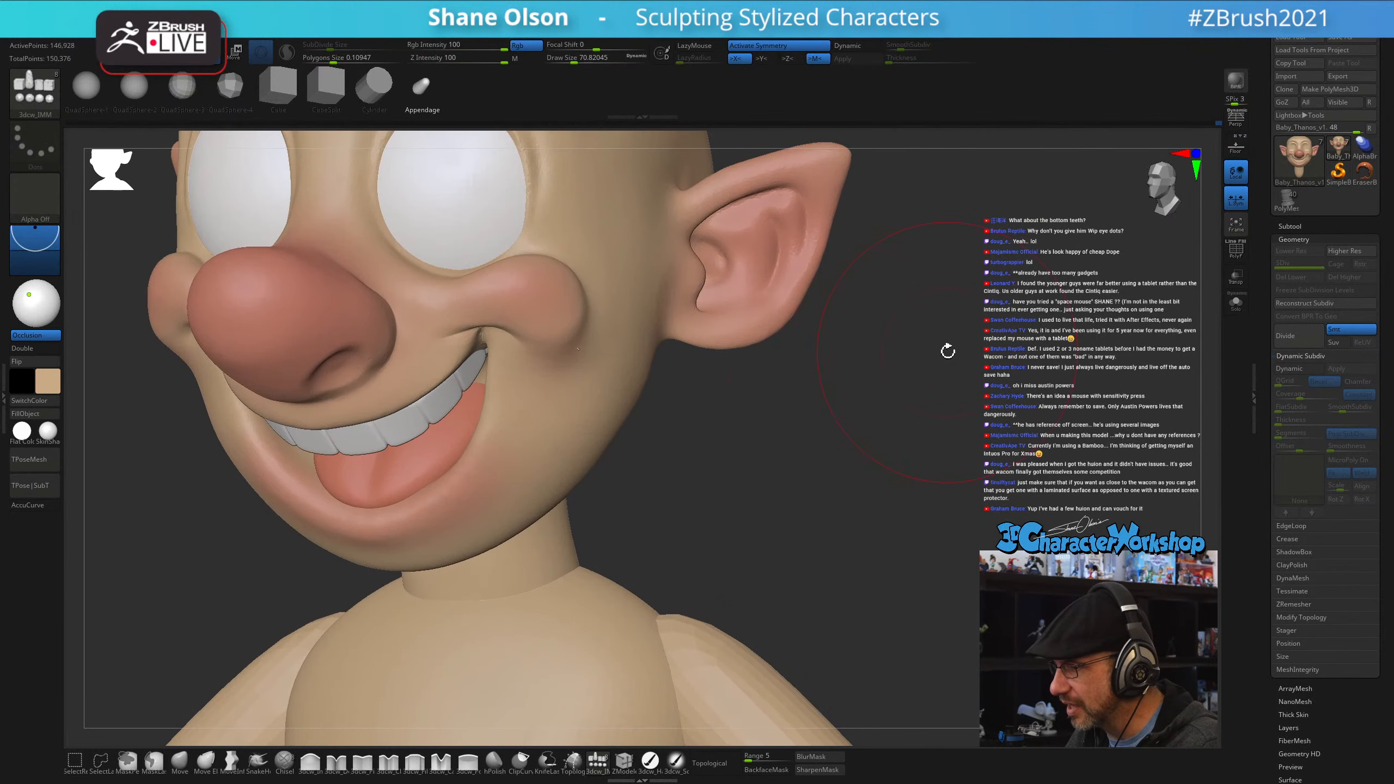
left_click_drag(1032, 377, 928, 430)
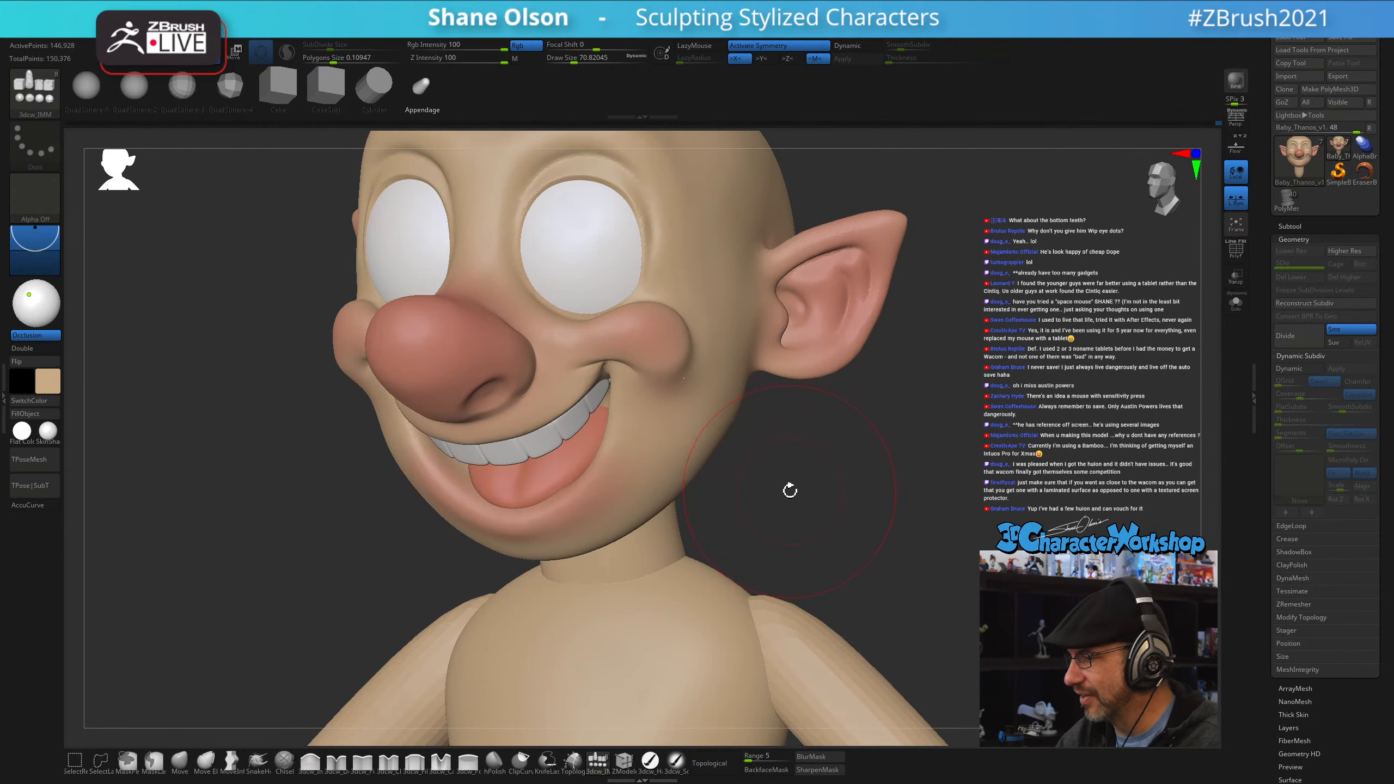
key("s")
mouse_move(796, 506)
left_mouse_down()
mouse_move(800, 482)
mouse_move(826, 466)
left_mouse_up()
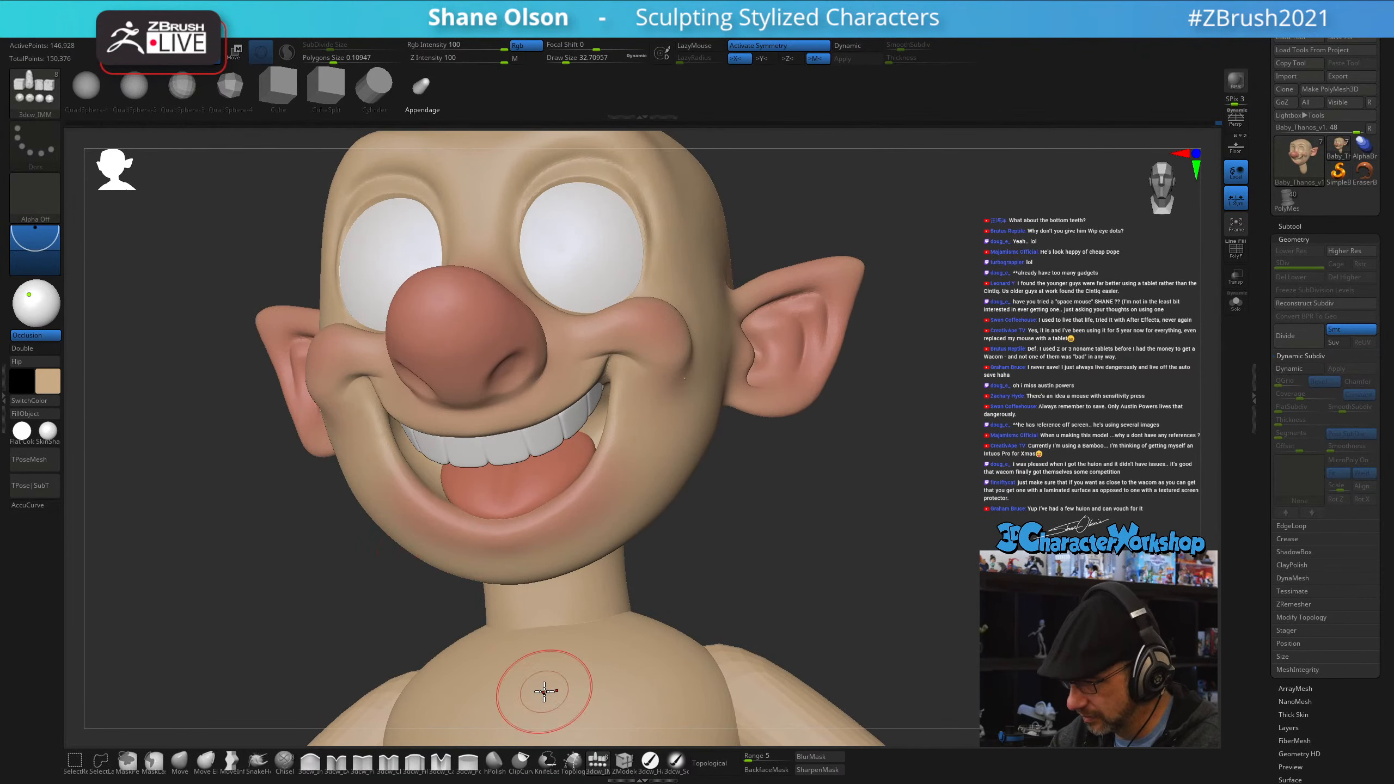
left_click(650, 762)
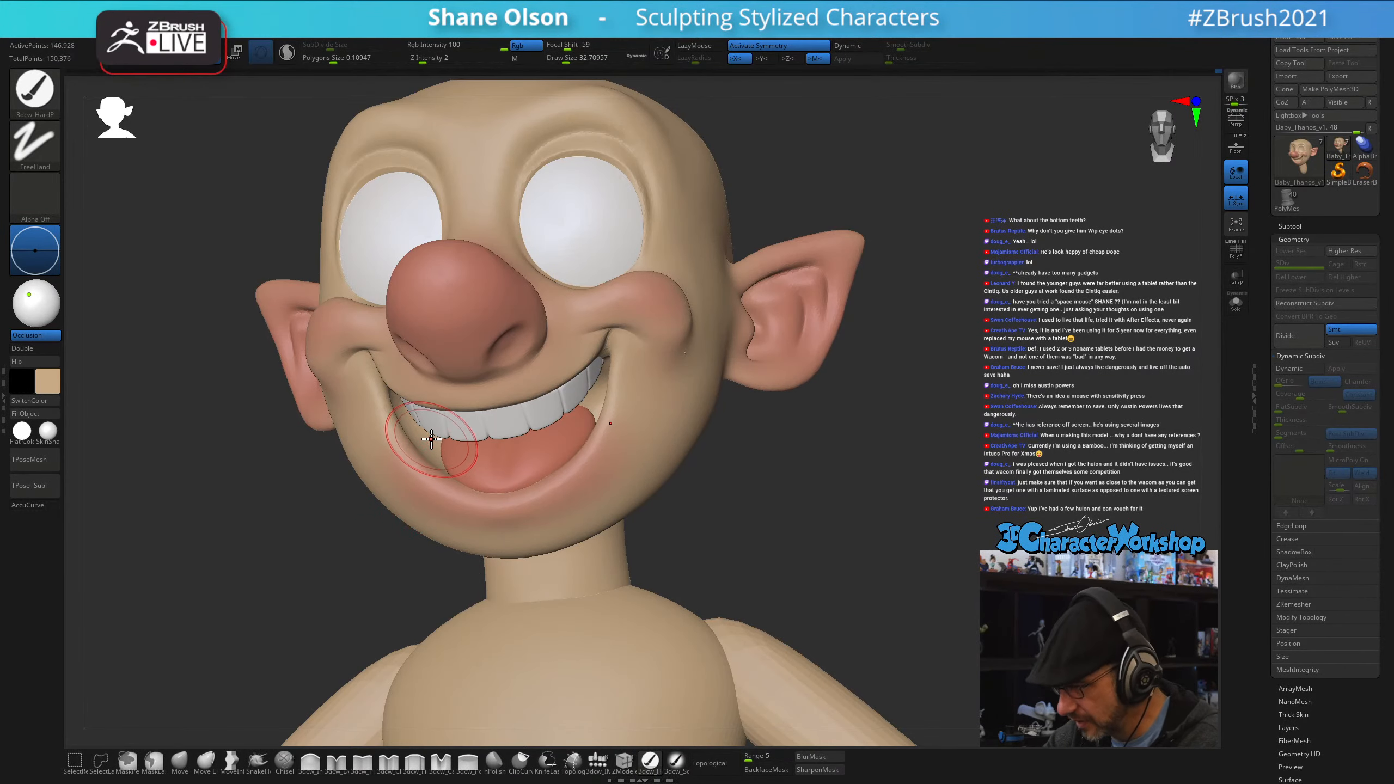
left_click(53, 374)
left_click_drag(102, 290, 63, 286)
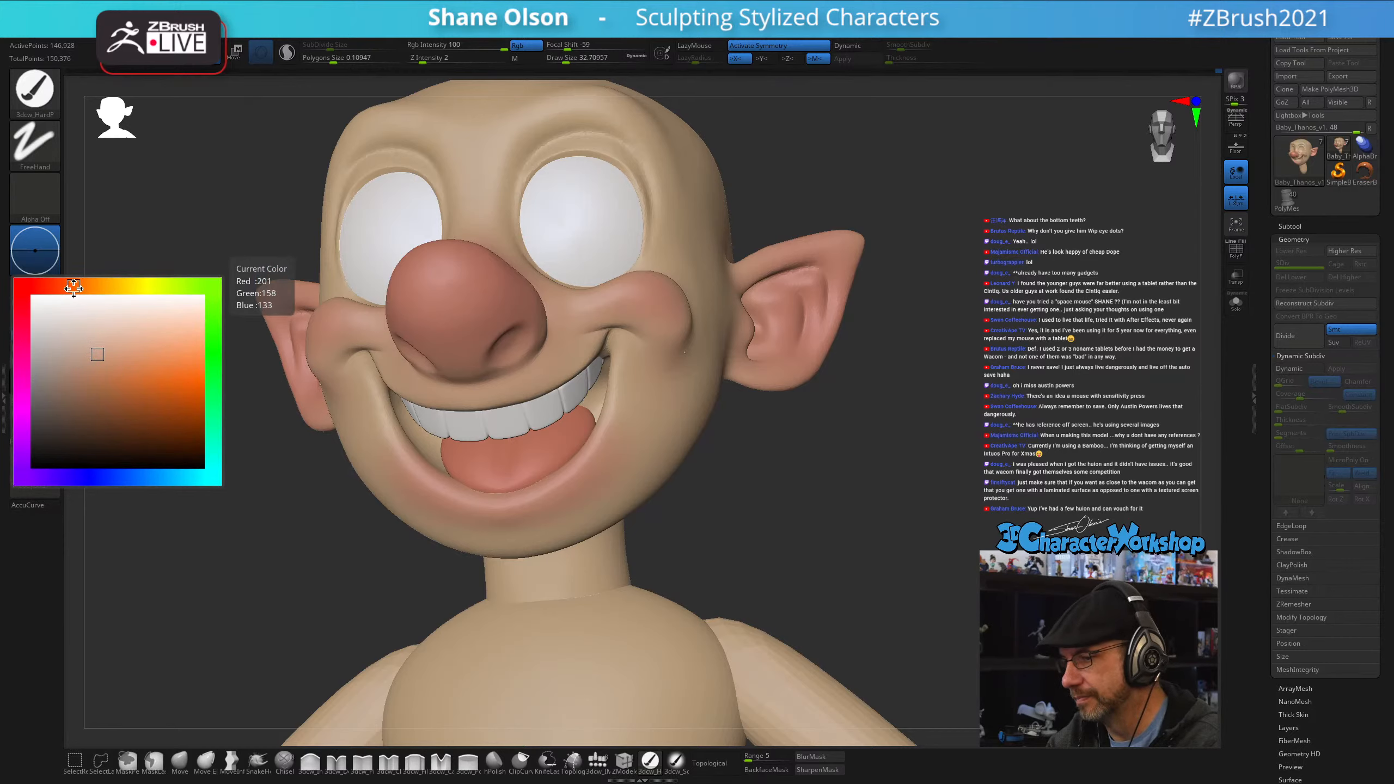
left_click_drag(97, 354, 100, 394)
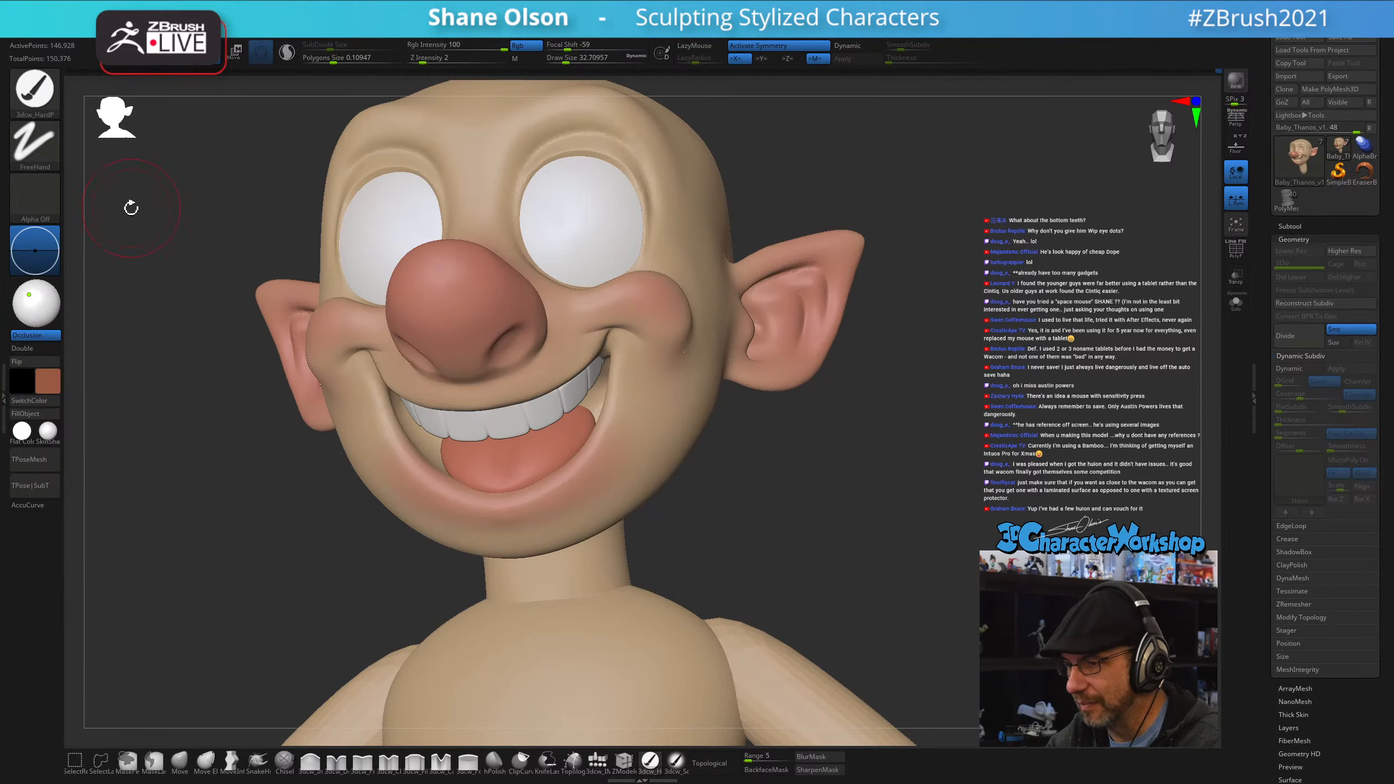
left_click(53, 387)
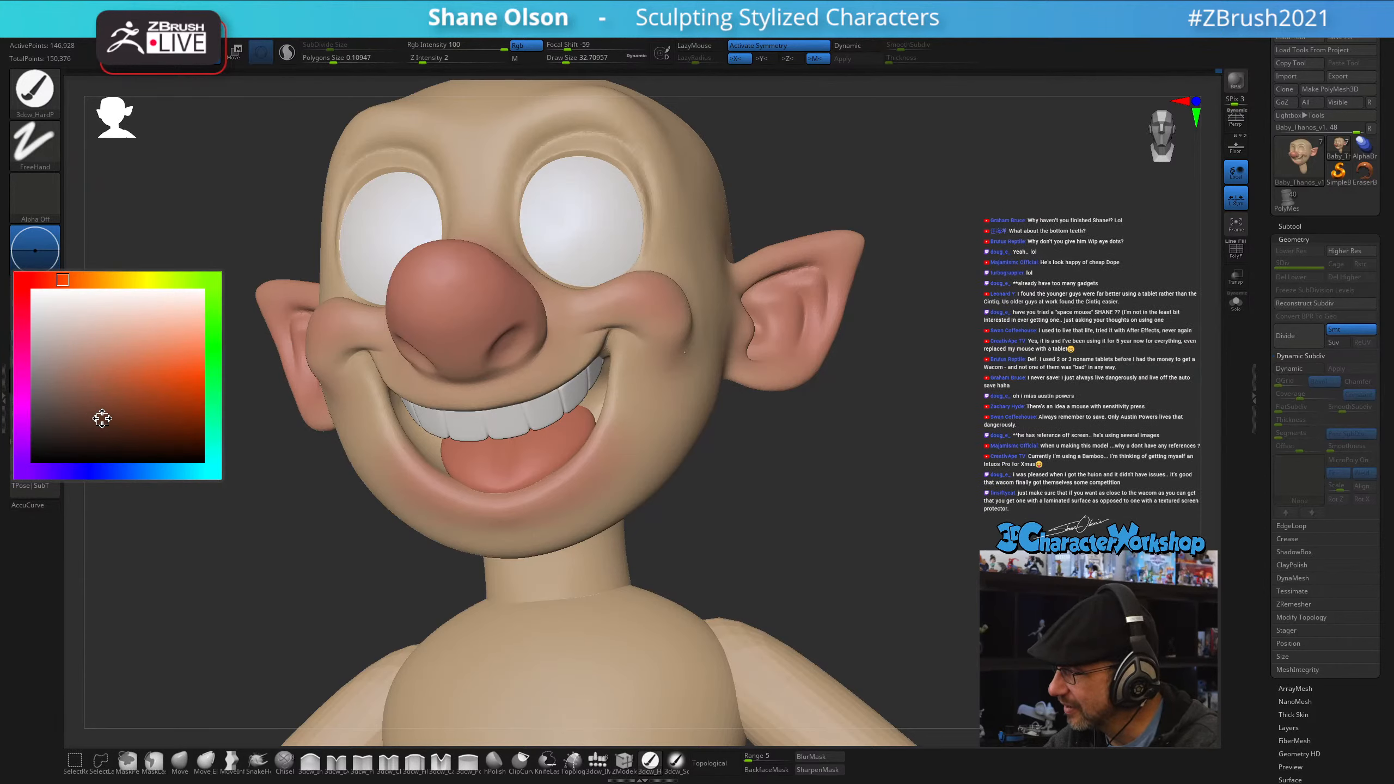
- Paint the visible inside of the mouth around the teeth and tongue dark brown at a draw size of about 10.5
key("s")
left_click_drag(435, 445, 427, 446)
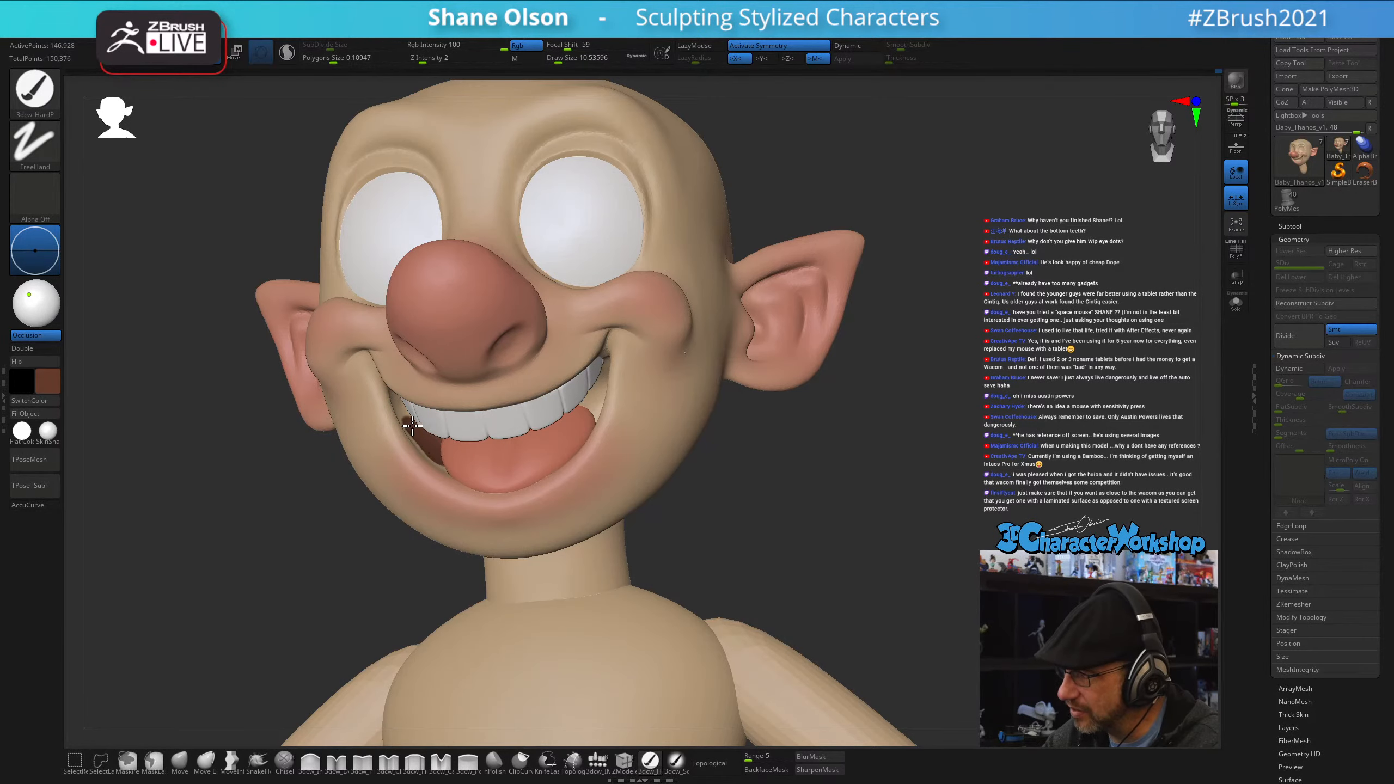
mouse_move(431, 440)
right_mouse_down()
mouse_move(407, 437)
mouse_move(414, 404)
right_mouse_up()
left_click_drag(422, 413, 414, 397)
right_click_drag(414, 397, 467, 392)
mouse_move(467, 392)
left_mouse_down()
mouse_move(528, 351)
mouse_move(456, 379)
mouse_move(503, 375)
left_mouse_up()
right_click_drag(514, 366, 467, 404)
left_click_drag(467, 404, 462, 410)
right_click_drag(462, 411, 452, 401)
left_click_drag(453, 400, 475, 394)
right_click_drag(474, 394, 447, 363)
mouse_move(445, 362)
left_mouse_down()
mouse_move(464, 349)
mouse_move(461, 331)
mouse_move(424, 362)
left_mouse_up()
mouse_move(437, 356)
right_mouse_down()
mouse_move(387, 367)
mouse_move(419, 370)
right_mouse_up()
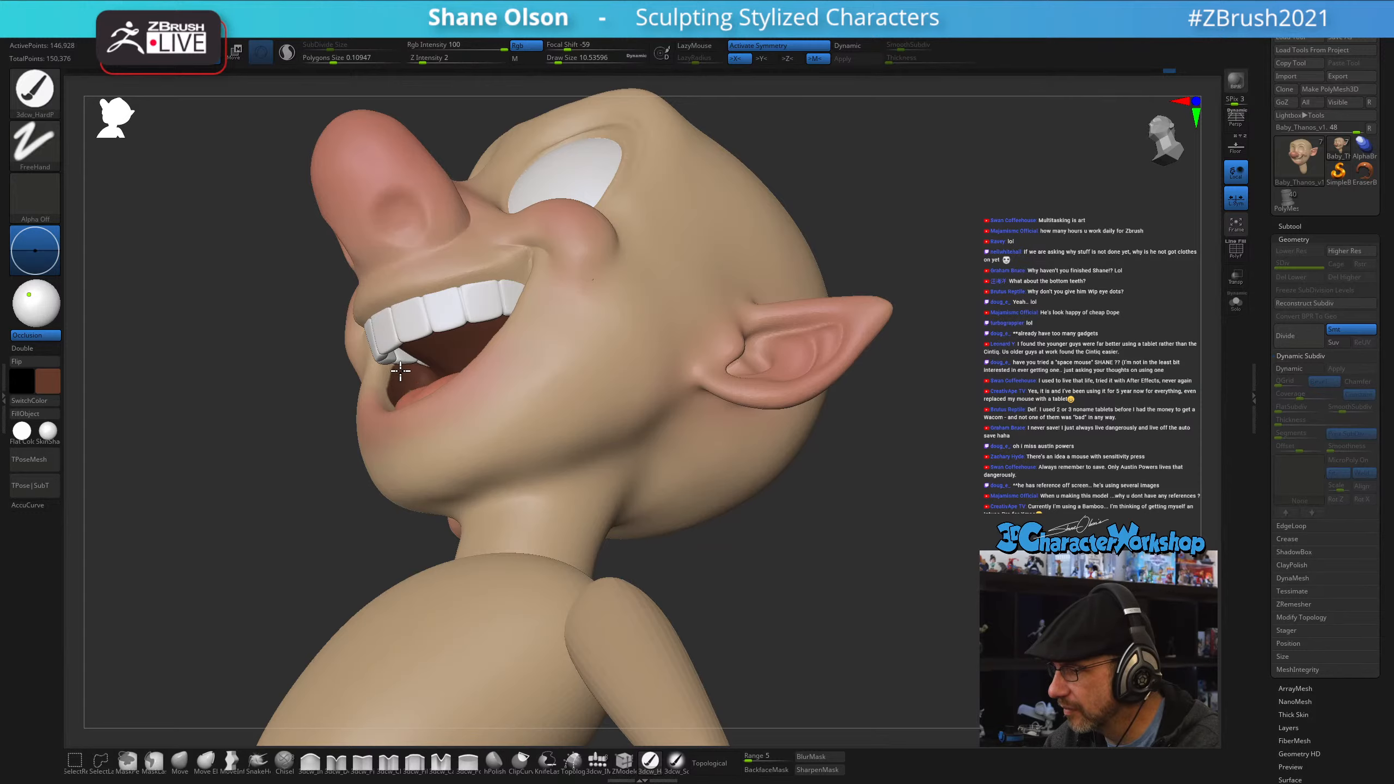
right_click_drag(434, 348, 361, 392)
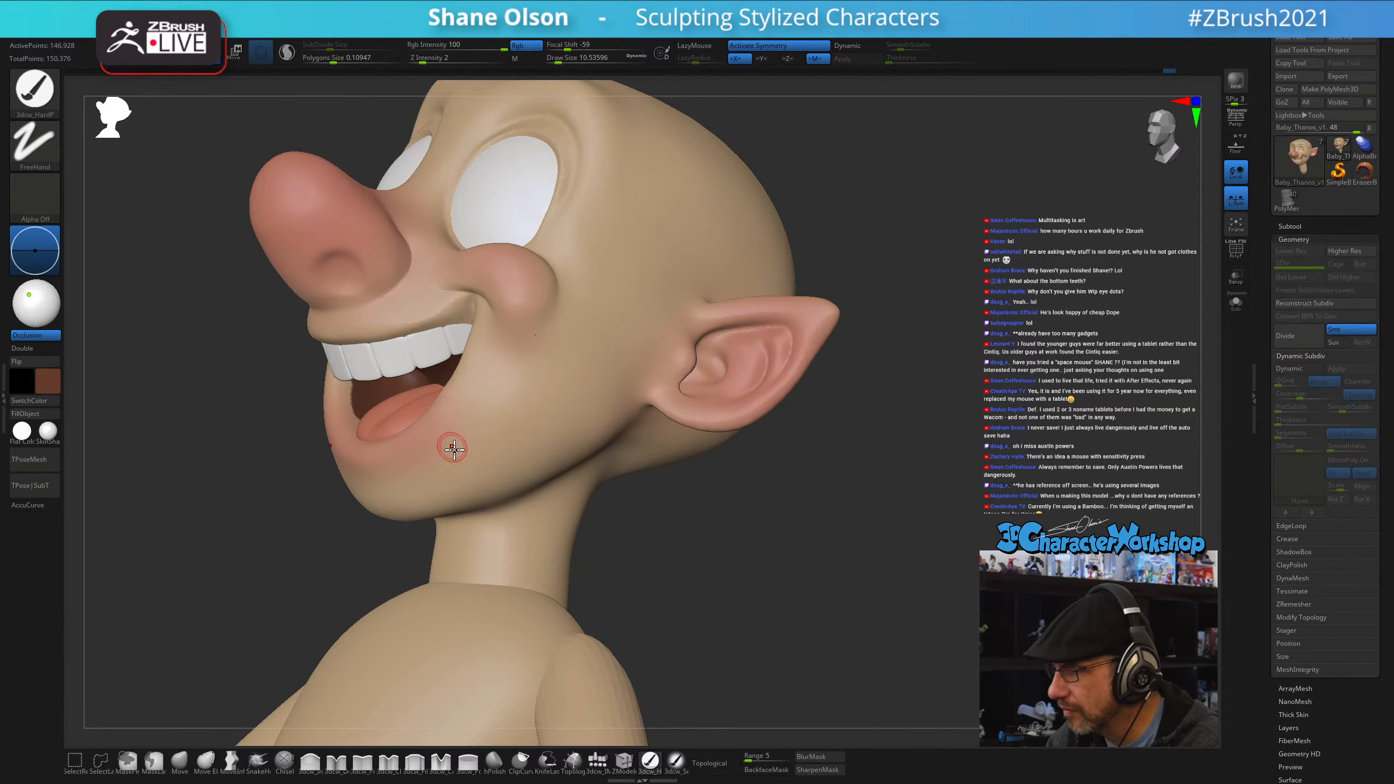
right_click_drag(451, 454, 653, 440)
- Isolate the head in Solo mode and fill the unpainted areas behind the lower lip with dark brown
left_click(1237, 305)
left_click_drag(591, 445, 609, 435)
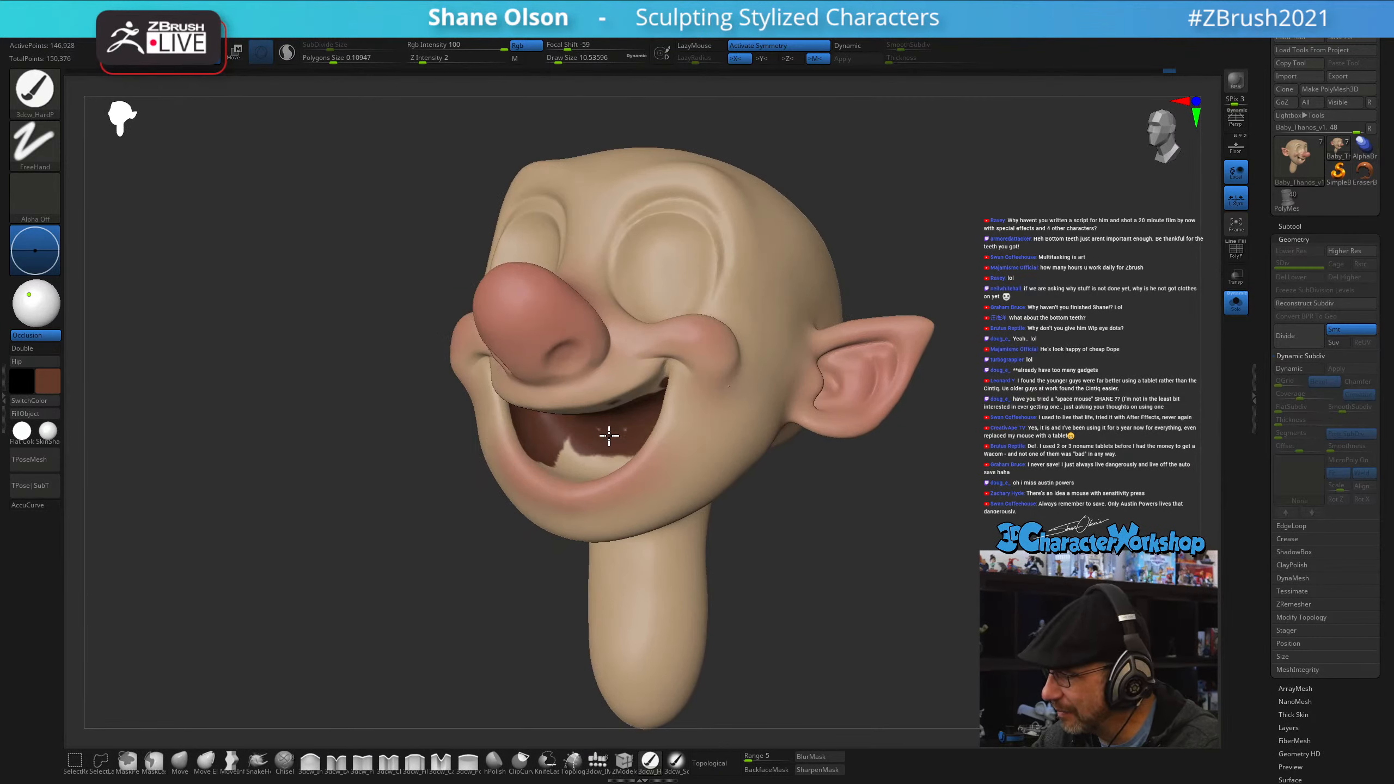
right_click_drag(610, 429, 590, 444)
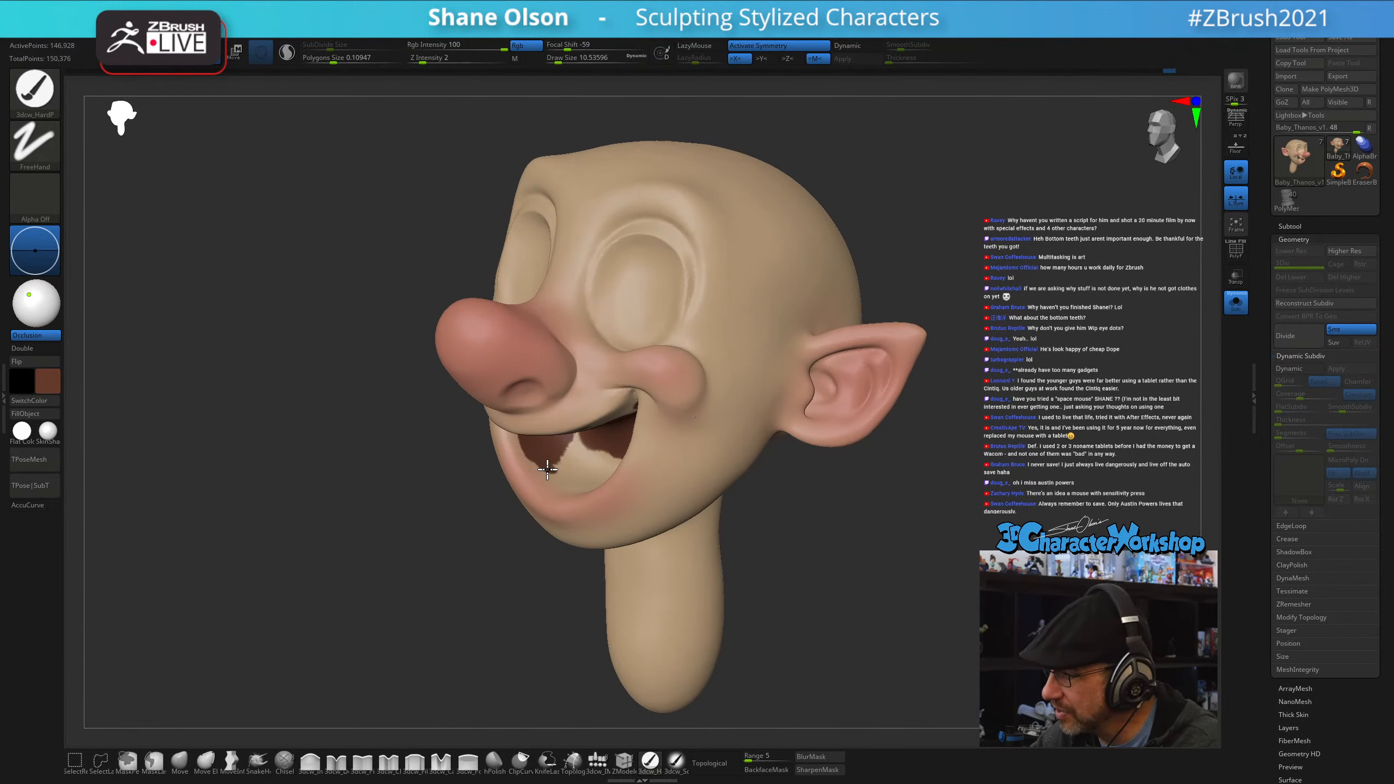
left_click_drag(553, 481, 589, 457)
right_click_drag(588, 458, 583, 464)
mouse_move(609, 484)
left_mouse_down()
mouse_move(626, 478)
mouse_move(605, 492)
left_mouse_up()
right_click_drag(614, 468, 532, 470)
- Extend the dark brown paint up to the inner lip edges at a draw size of about 9.4
key("s")
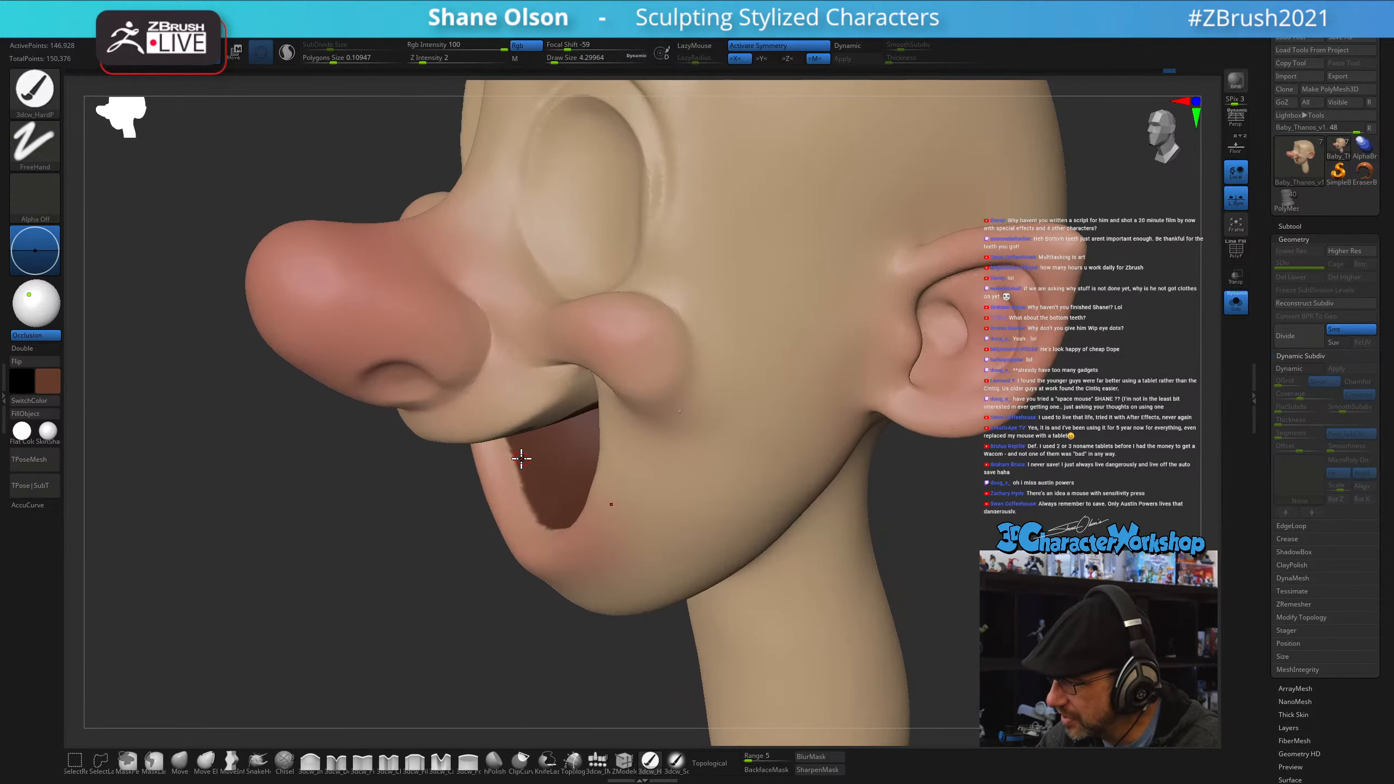
key("s")
left_click_drag(522, 459, 548, 513)
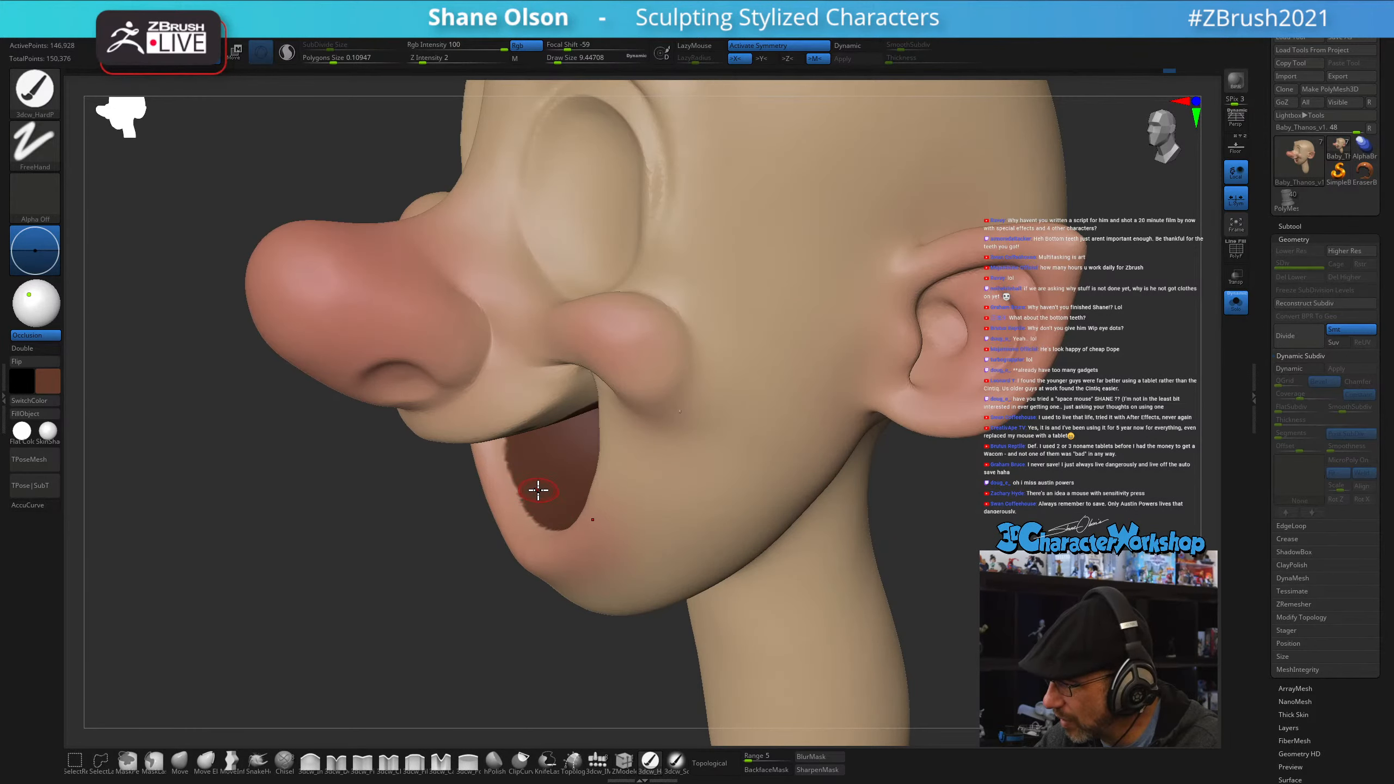
right_click_drag(538, 490, 526, 414)
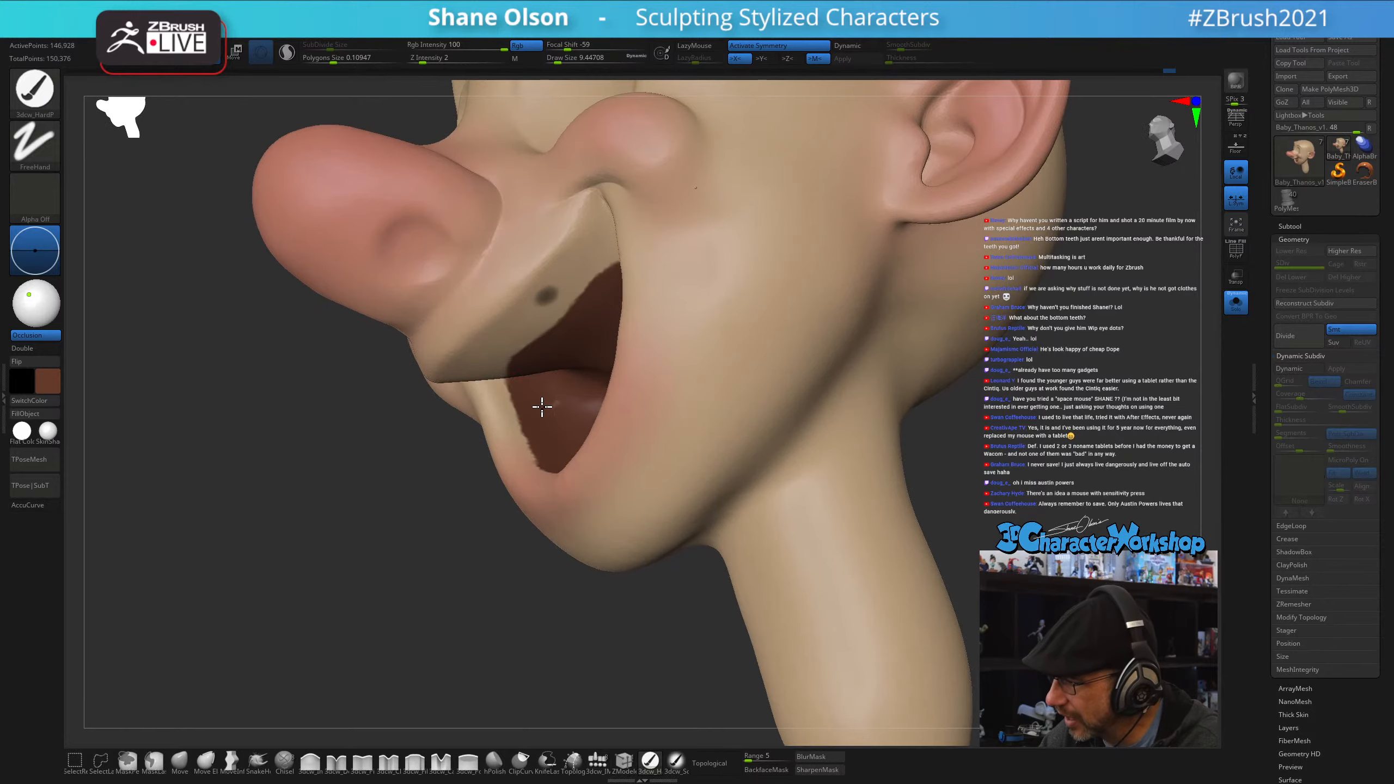
left_click_drag(513, 387, 532, 431)
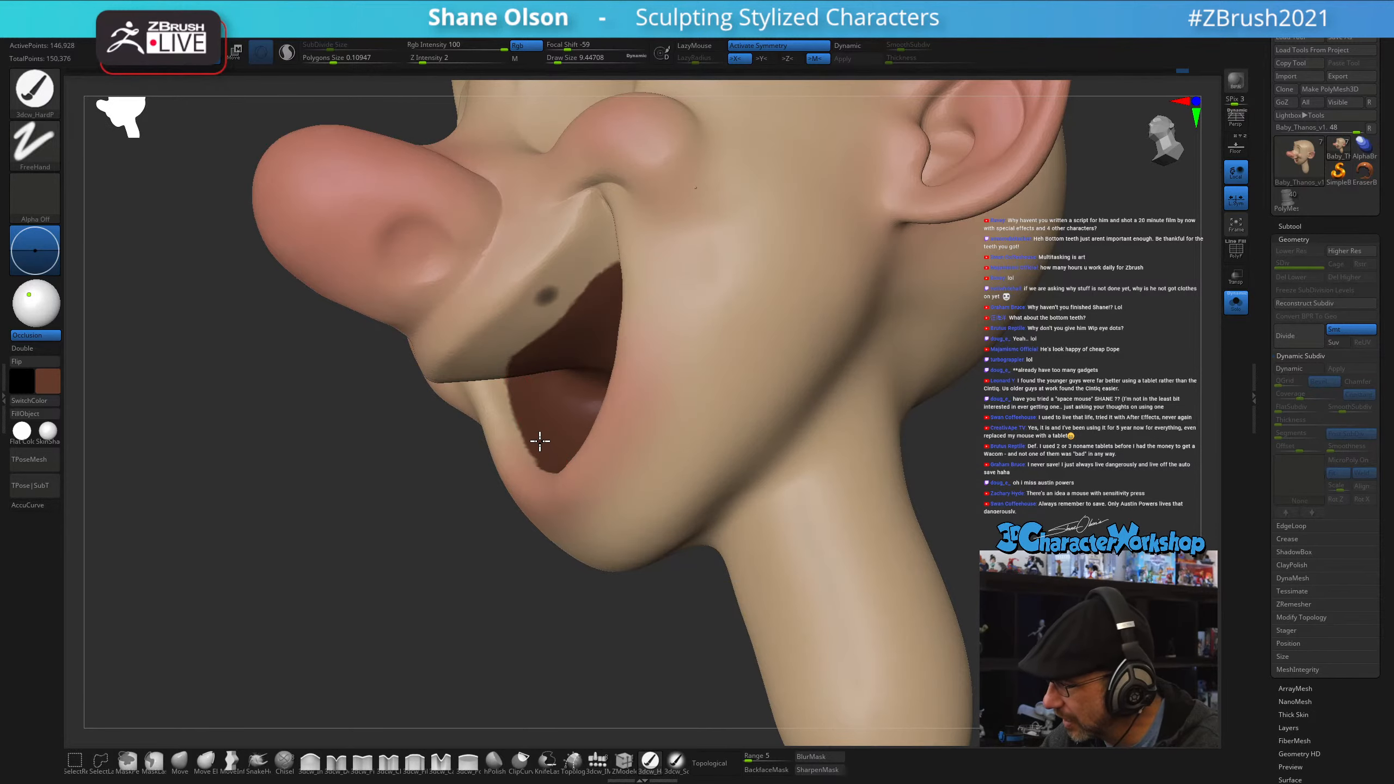
right_click_drag(529, 417, 569, 277)
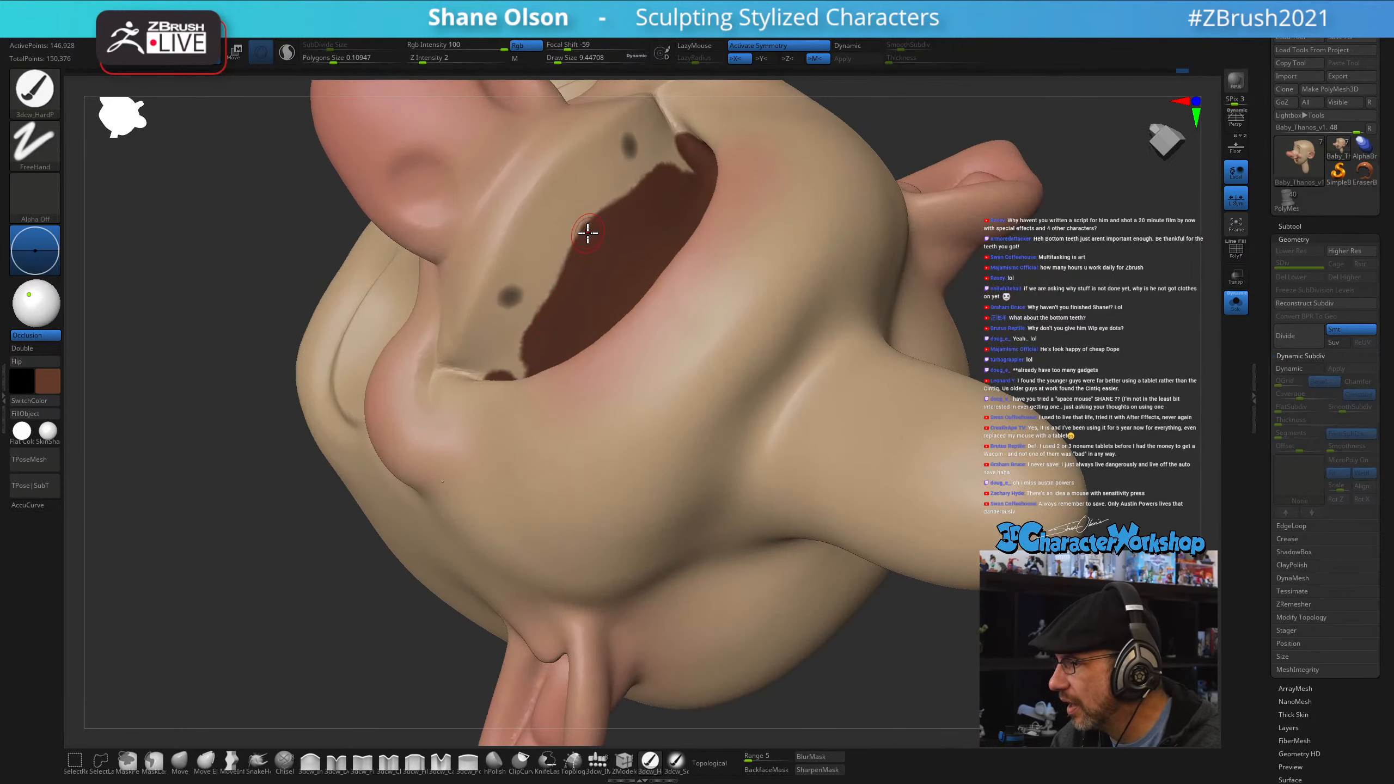
mouse_move(536, 316)
left_mouse_down()
mouse_move(518, 366)
mouse_move(511, 347)
mouse_move(588, 231)
left_mouse_up()
right_click_drag(575, 274, 527, 273)
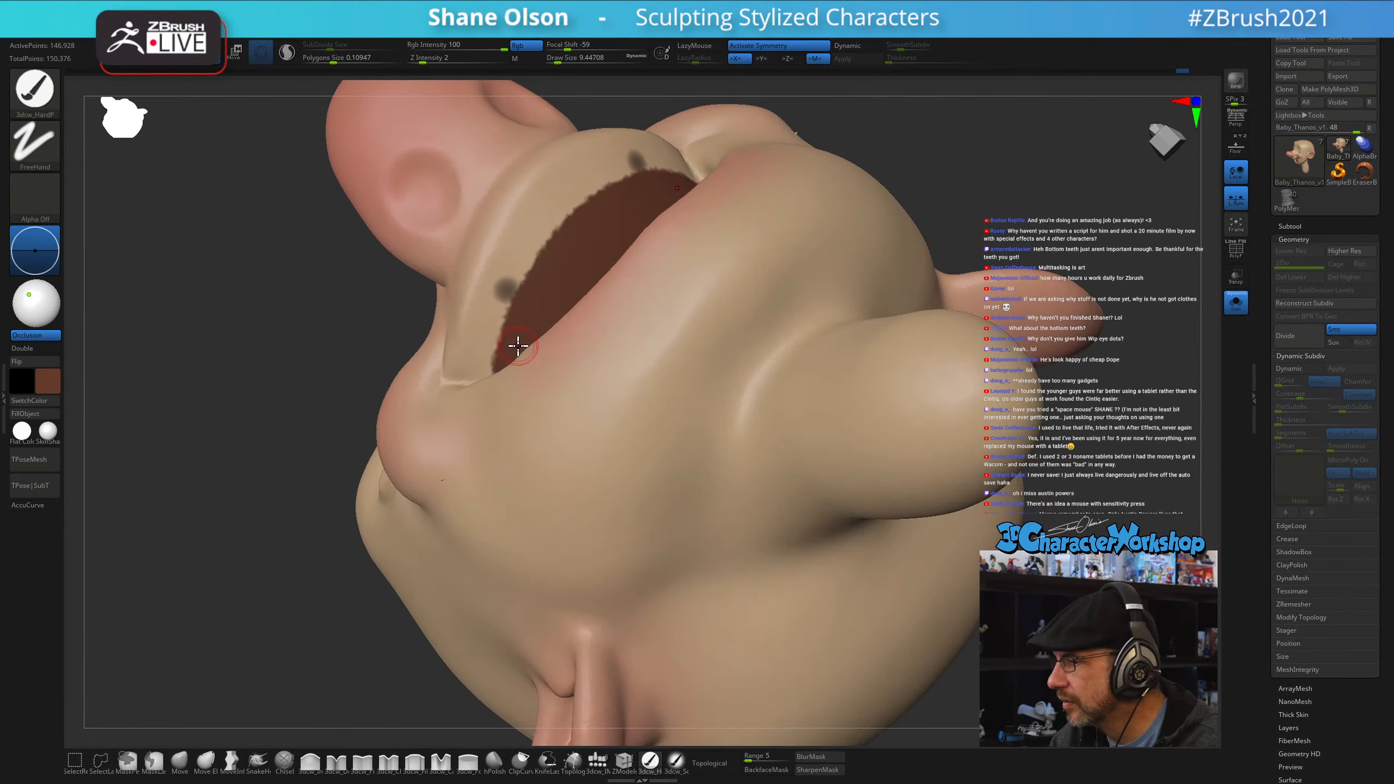
- Sample the skin color at a draw size of about 6.4 to touch up the inner upper lip, and exit Solo mode
key("c")
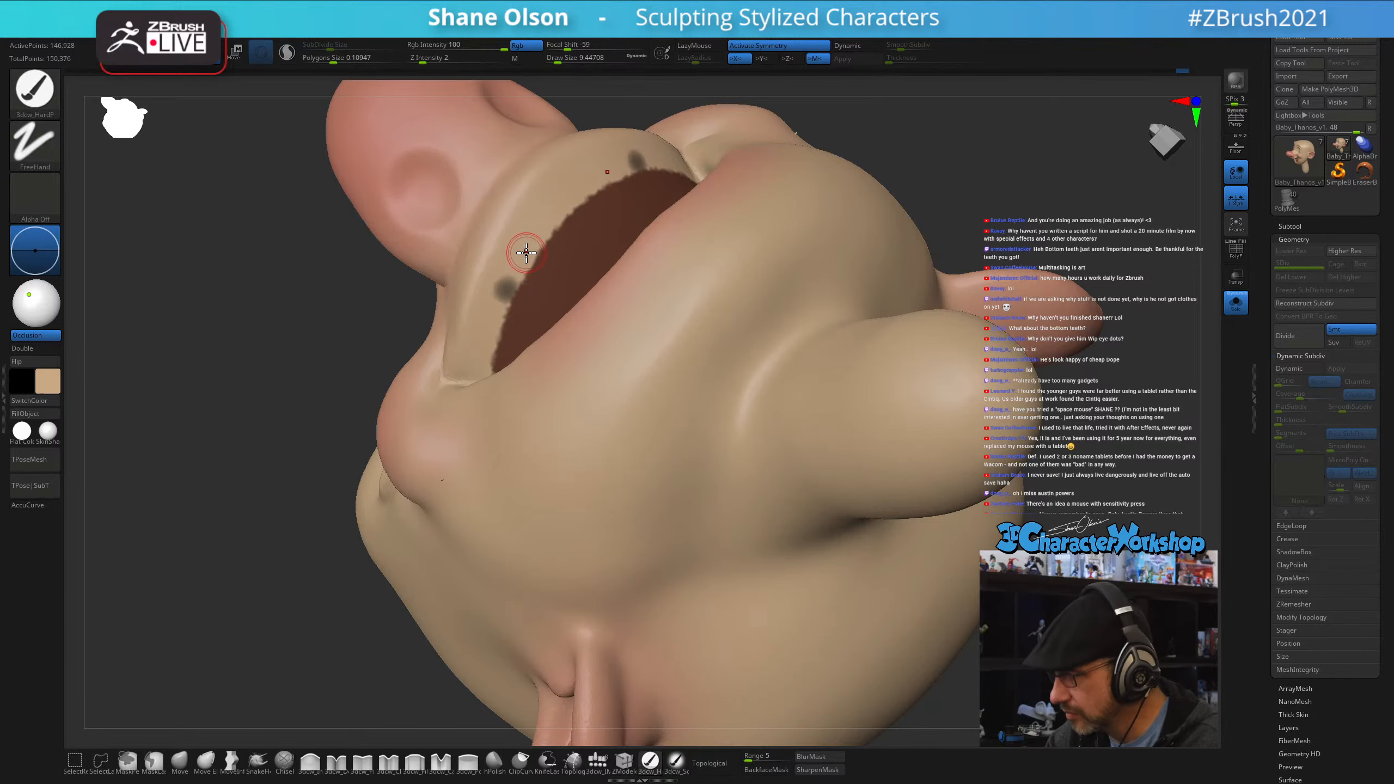
key("bracketleft")
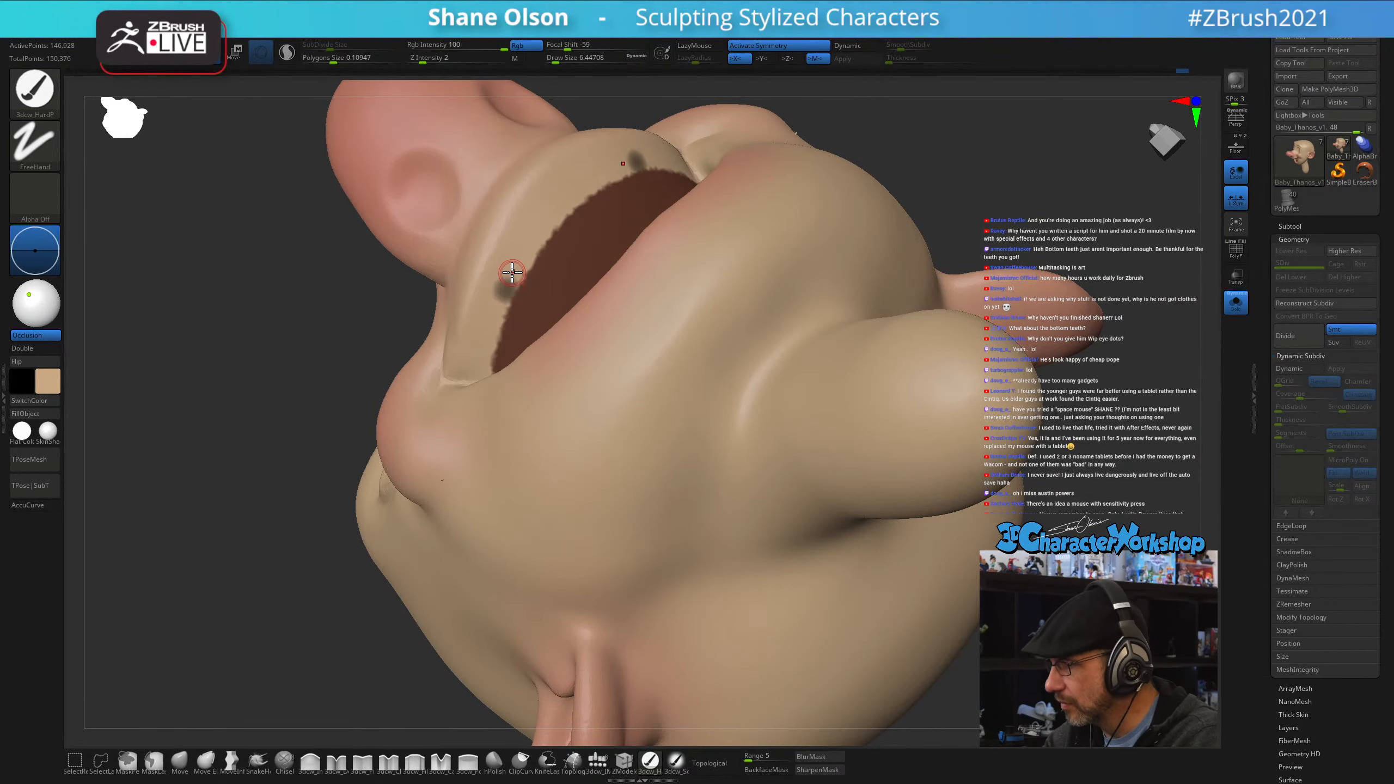
right_click_drag(564, 259, 527, 570)
left_click(1236, 308)
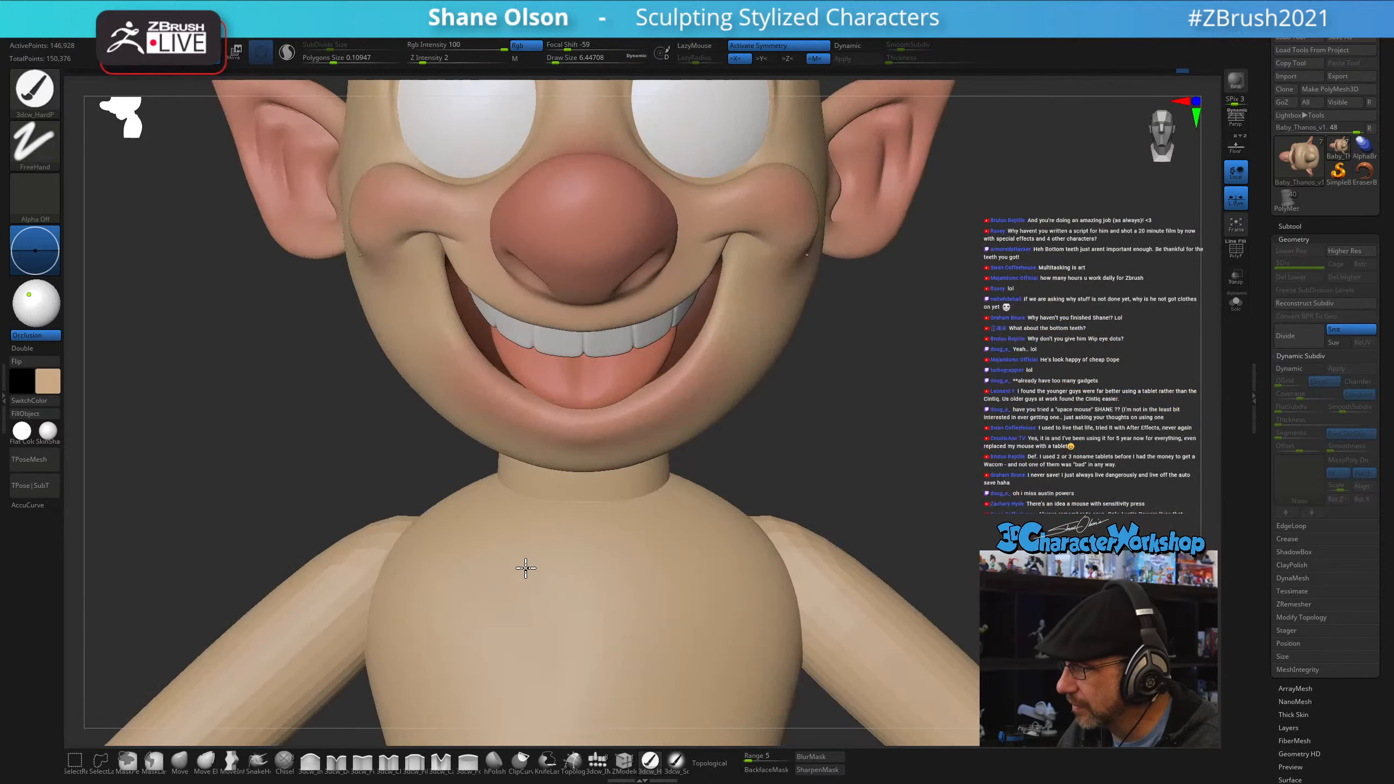
- Adjust the lower edge of the jaw above the neck with the Move brush at a draw size of about 83
right_click_drag(824, 424, 801, 472, "ctrl")
right_click_drag(801, 471, 812, 446, "alt")
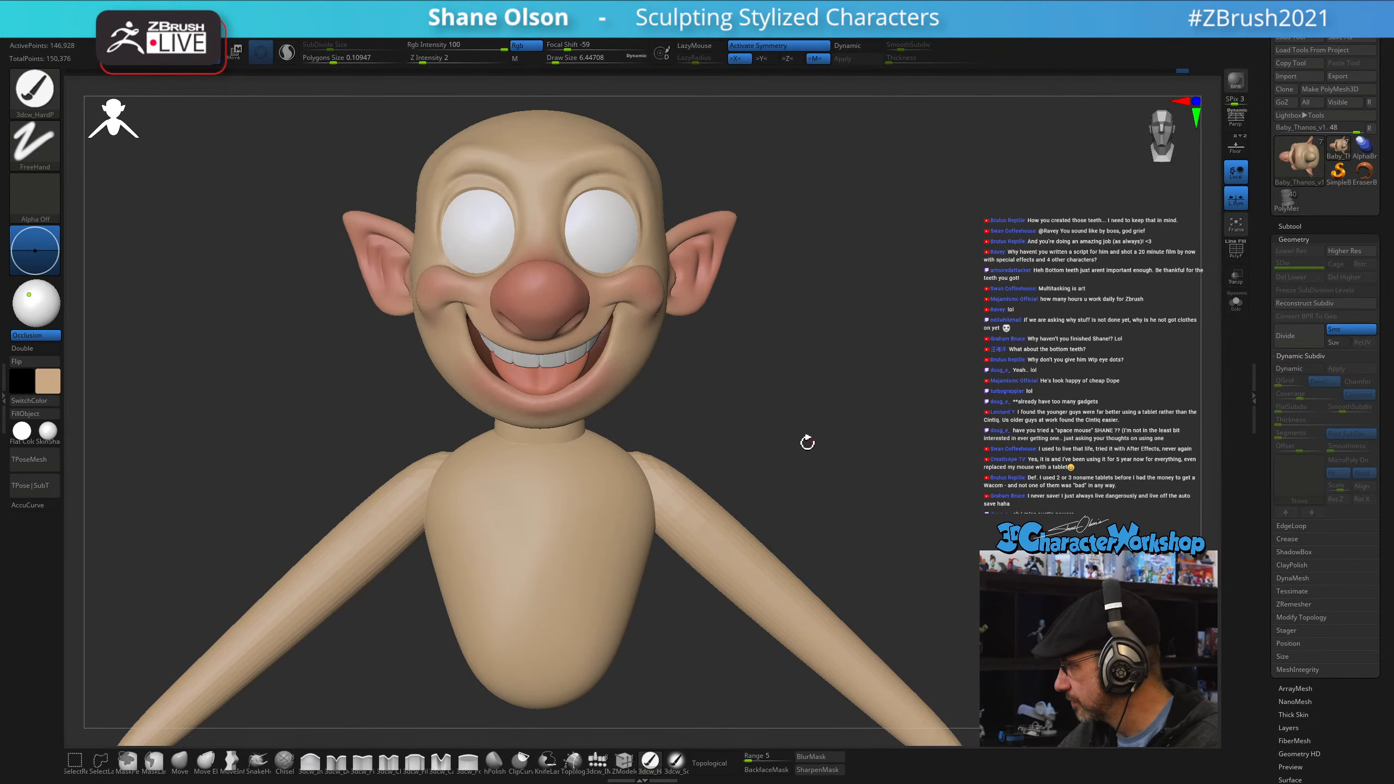
key("s")
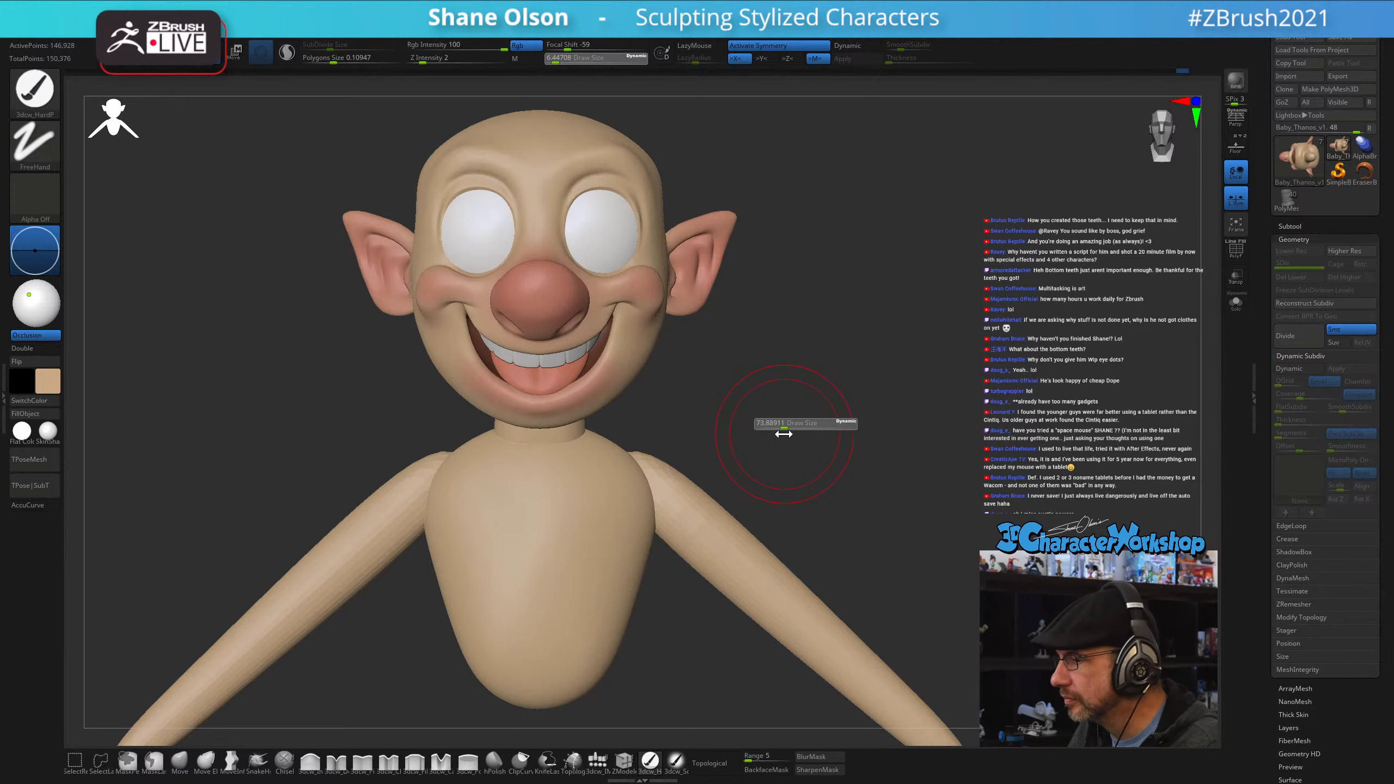
left_click_drag(783, 434, 785, 434)
right_click_drag(728, 408, 756, 364)
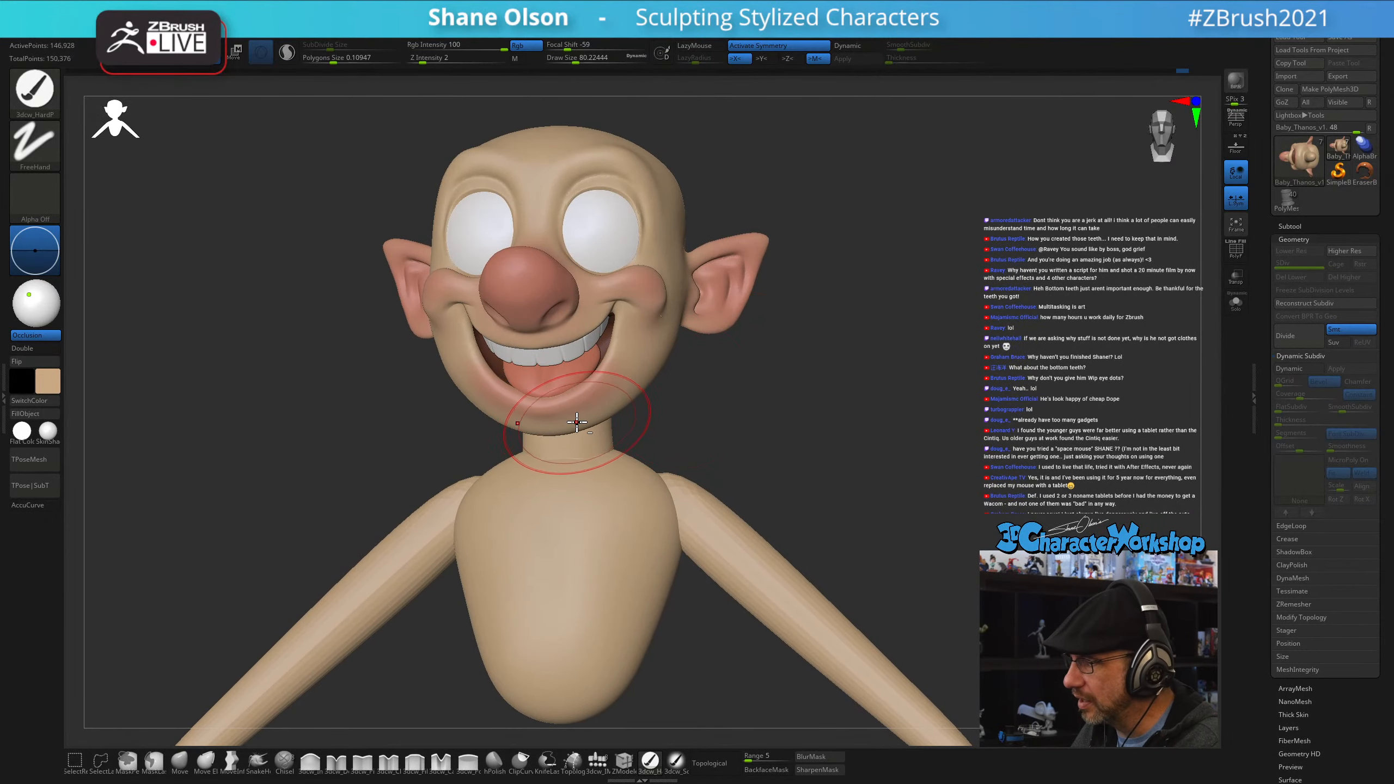
key("s")
left_click_drag(807, 380, 799, 382)
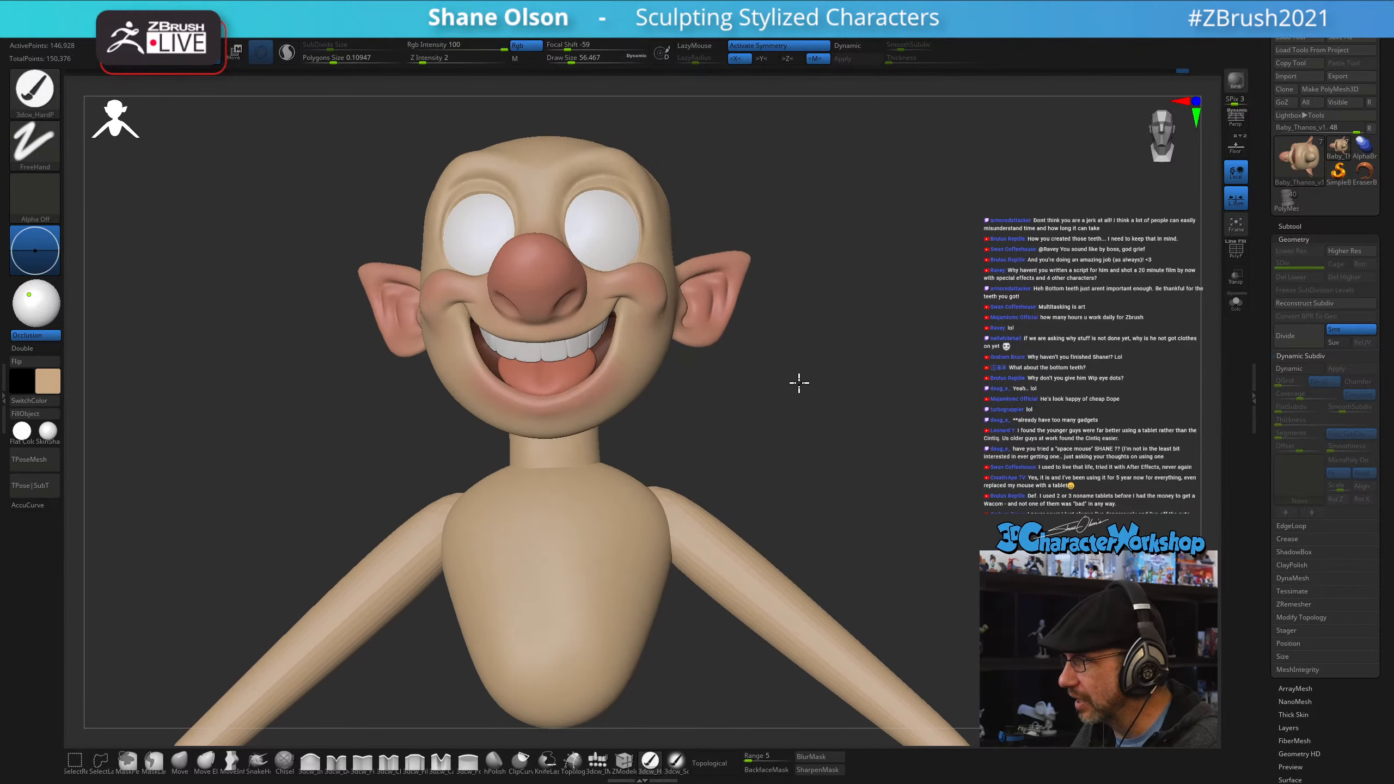
left_click(180, 760)
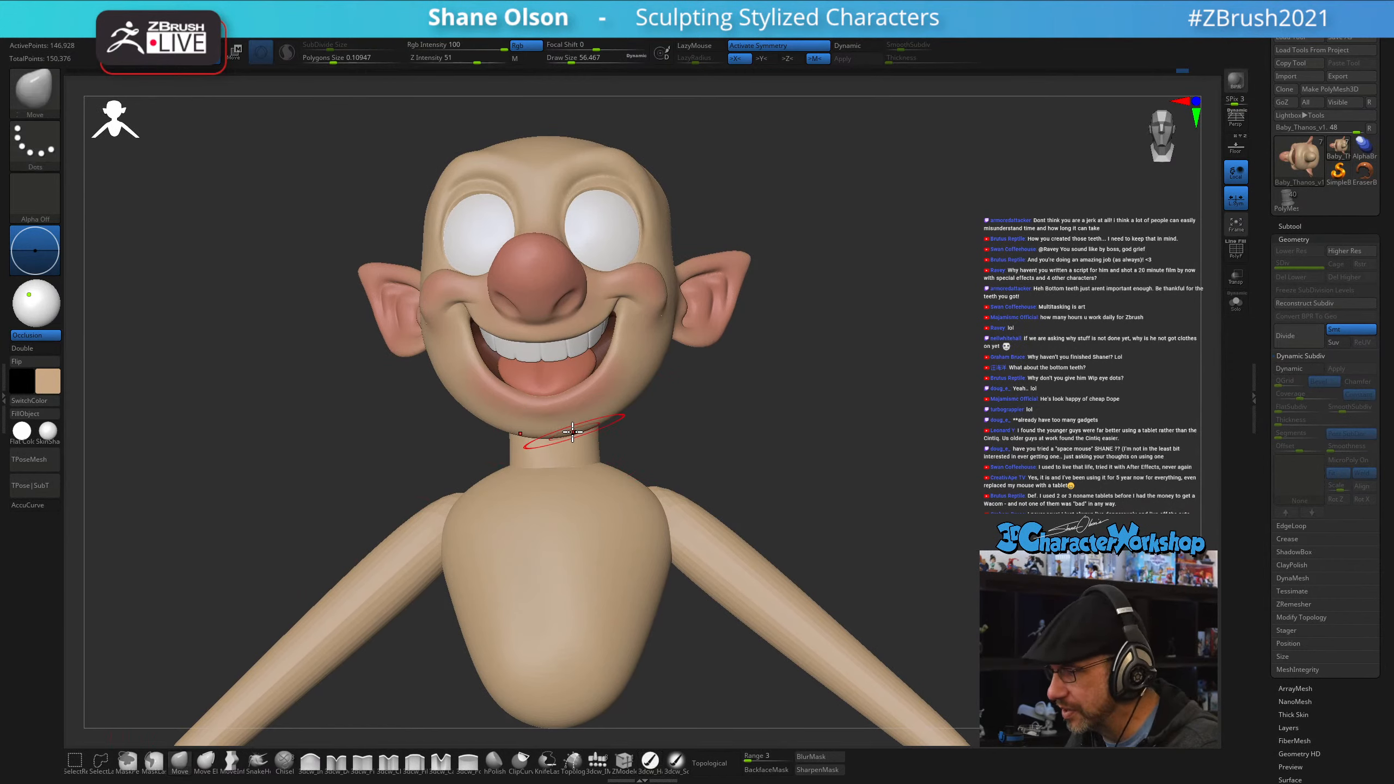
key("s")
left_click_drag(572, 432, 589, 437)
key("s")
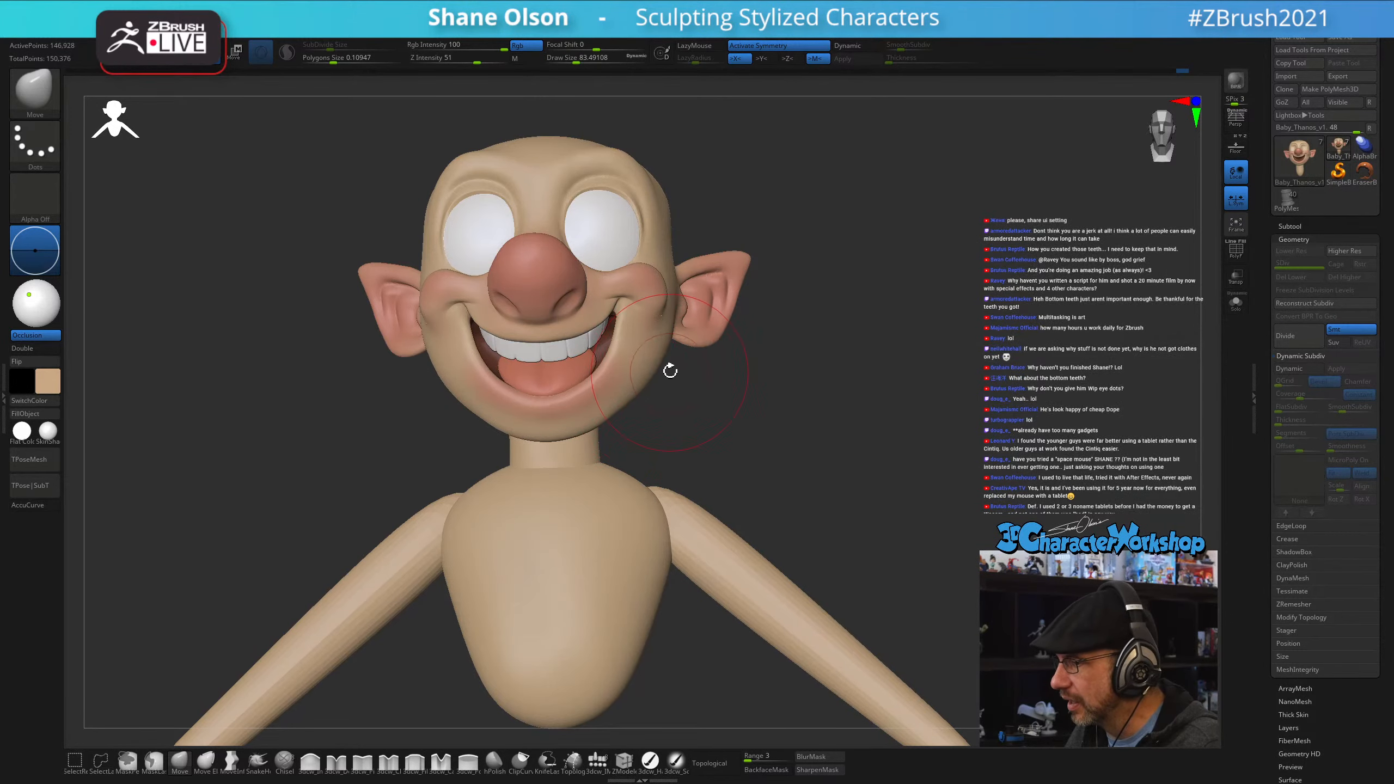
left_click_drag(839, 301, 834, 290, "alt")
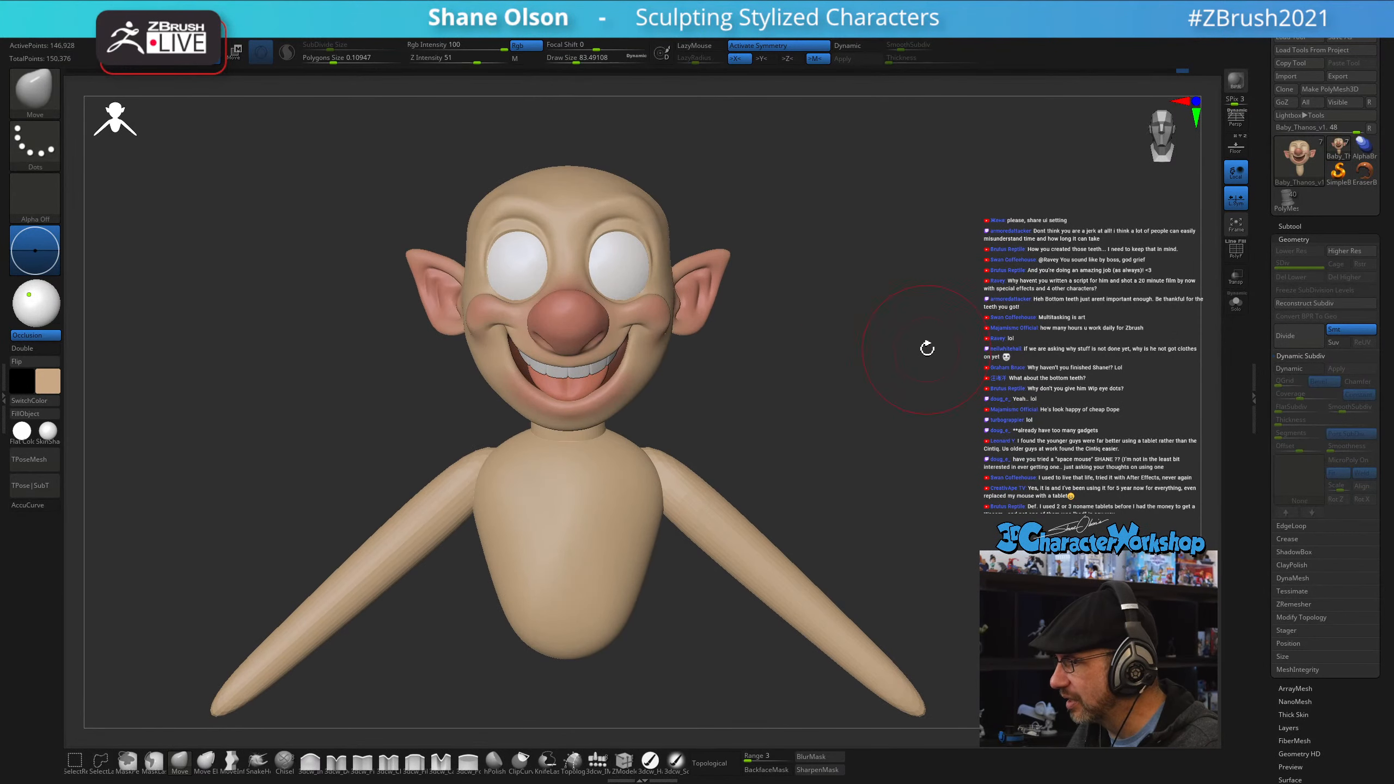
left_click_drag(910, 366, 883, 322, "alt")
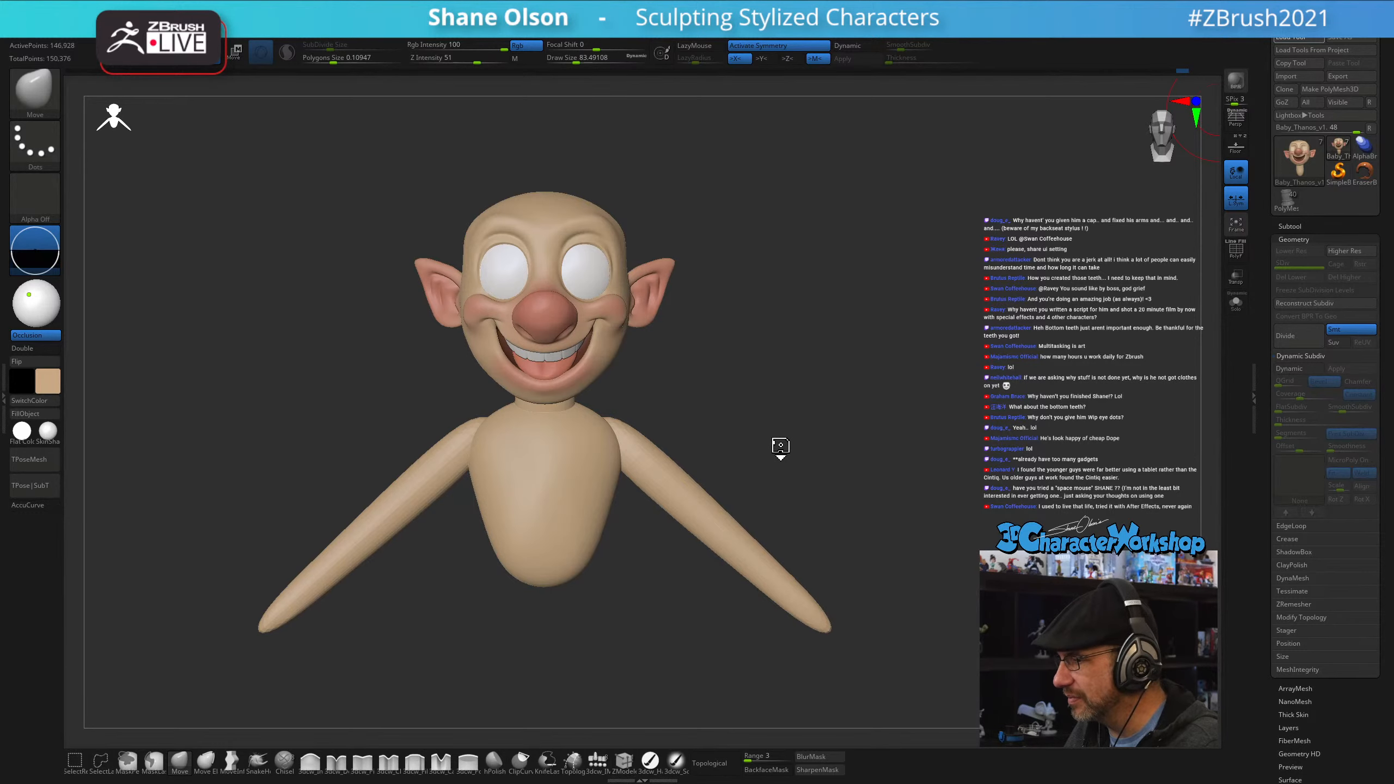
- Open the pig character model in blue overalls and examine its neutral and posed versions
mouse_move(946, 485)
left_mouse_down()
mouse_move(893, 489)
mouse_move(945, 489)
left_mouse_up()
mouse_move(877, 426)
left_mouse_down()
mouse_move(890, 405)
mouse_move(883, 423)
left_mouse_up()
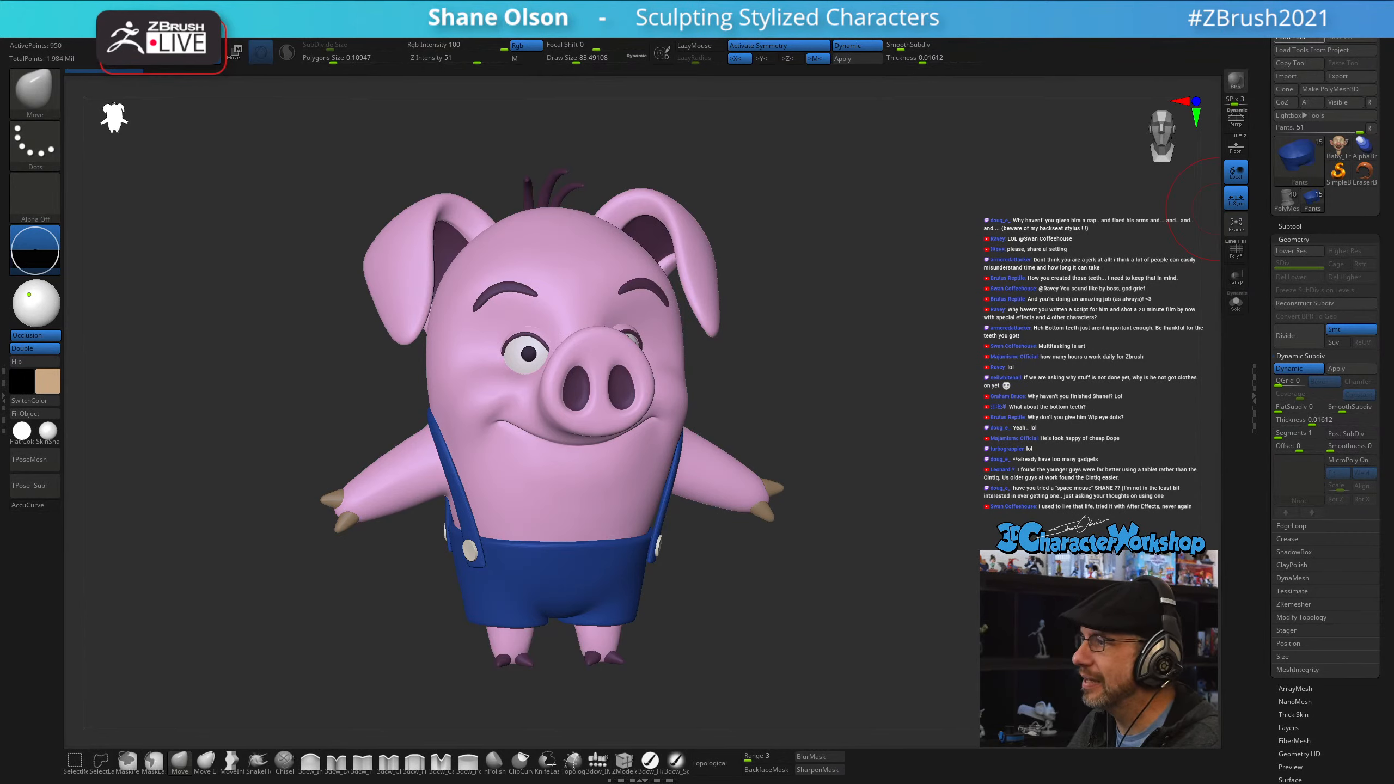
left_click_drag(952, 475, 899, 377)
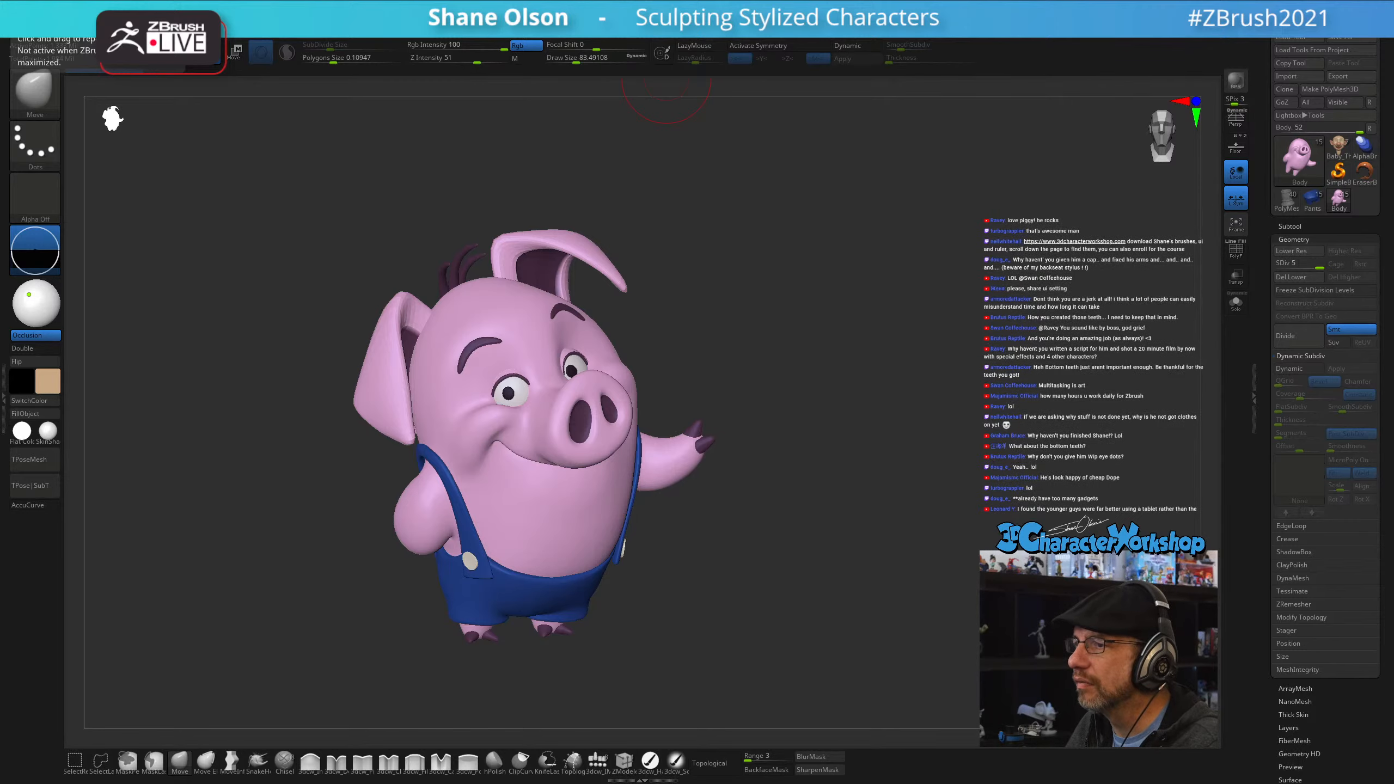
- Switch to Photos to view the SandroPig3.png render enlarged, and return to ZBrush to compare it with the posed pig model
key("alt+Tab")
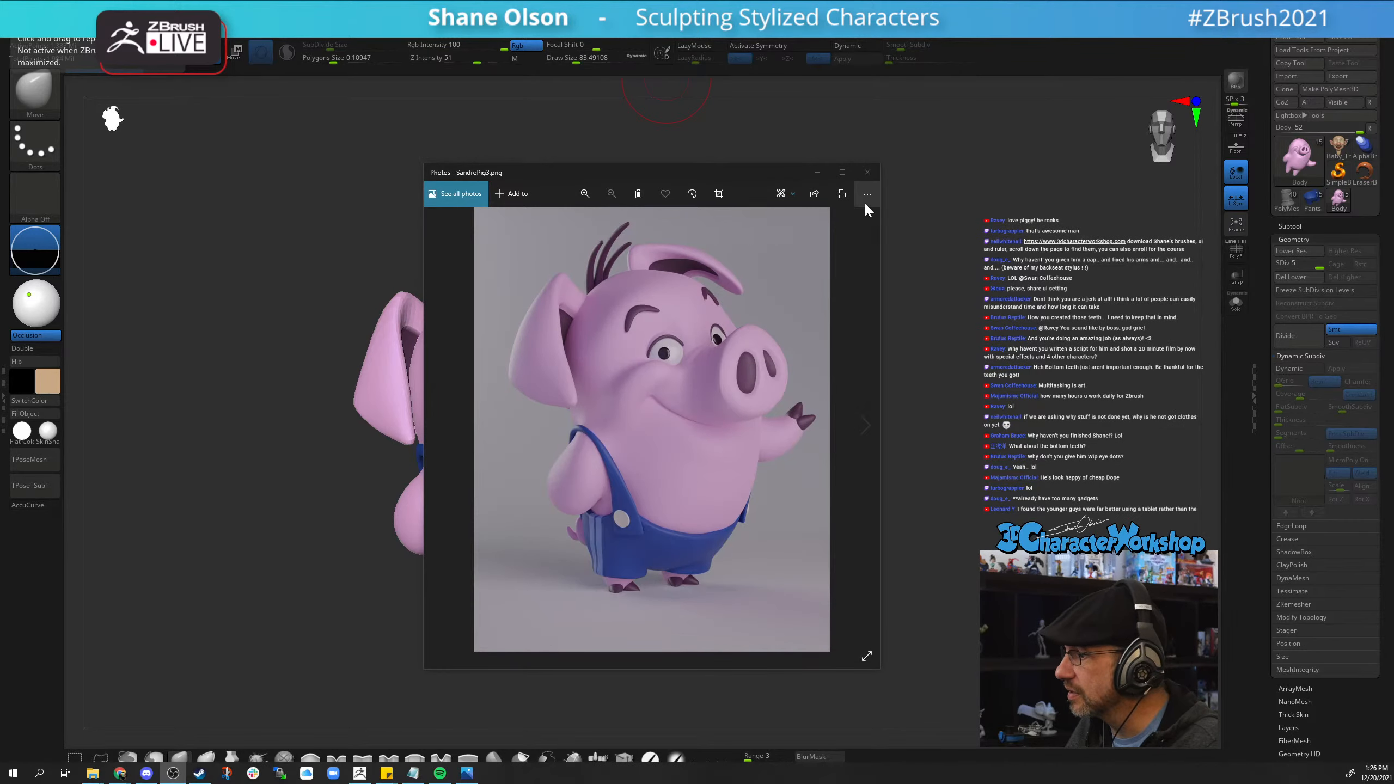
left_click(842, 173)
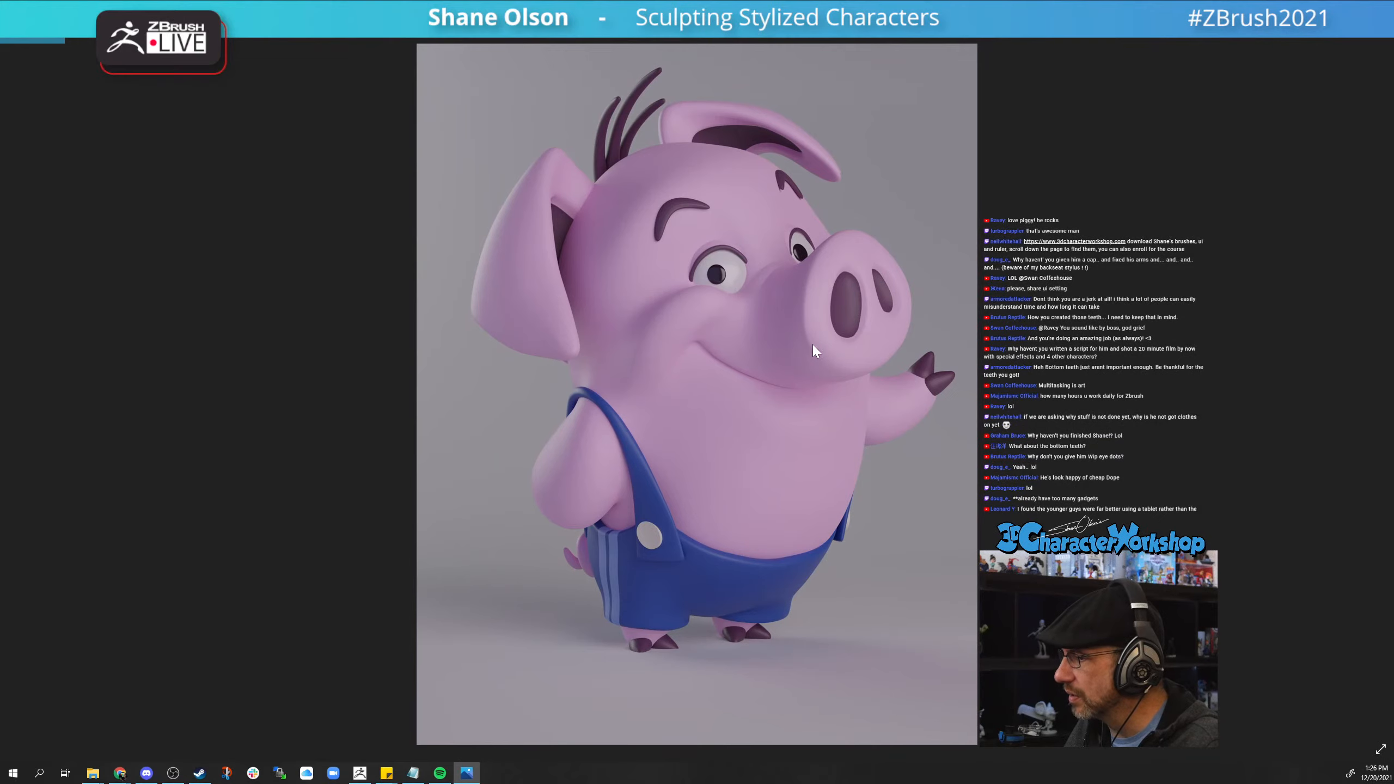
scroll(813, 343, "up", 2)
scroll(801, 353, "down", 1)
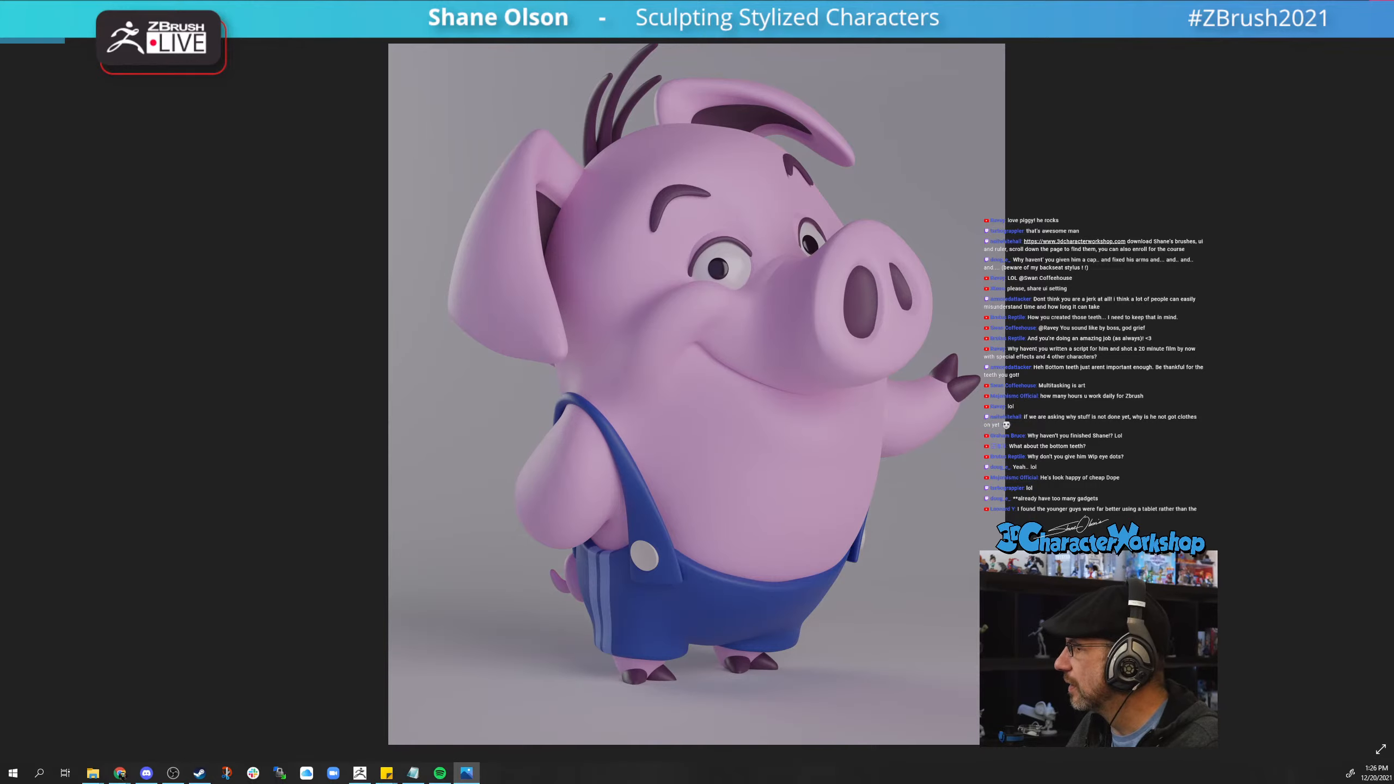
key("alt+Tab")
mouse_move(717, 351)
left_mouse_down()
mouse_move(682, 358)
mouse_move(729, 363)
mouse_move(739, 341)
left_mouse_up()
left_click(511, 326, "alt")
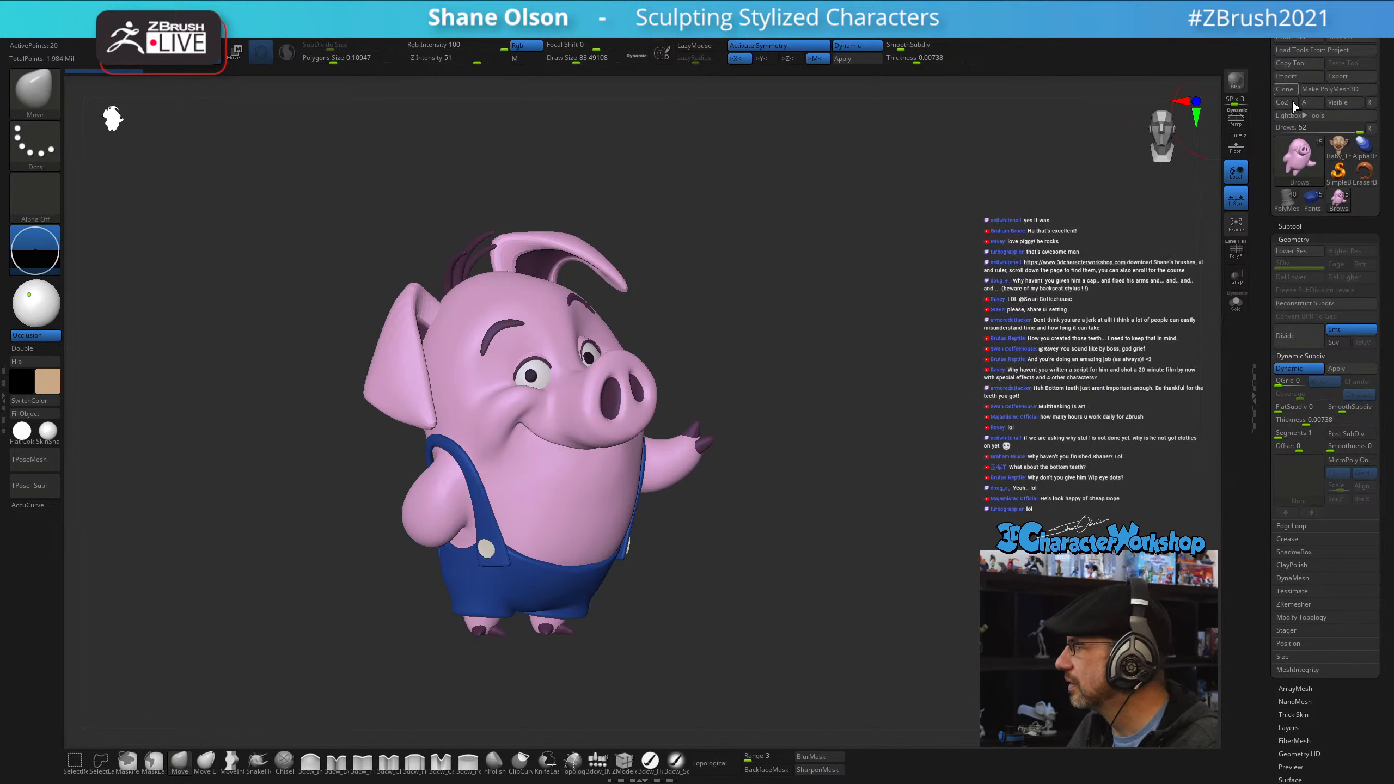
- Open the leprechaun character model and examine its pose, face, hands and mug up close, from the front and from the side
left_click(1294, 202)
left_click_drag(822, 579, 820, 524)
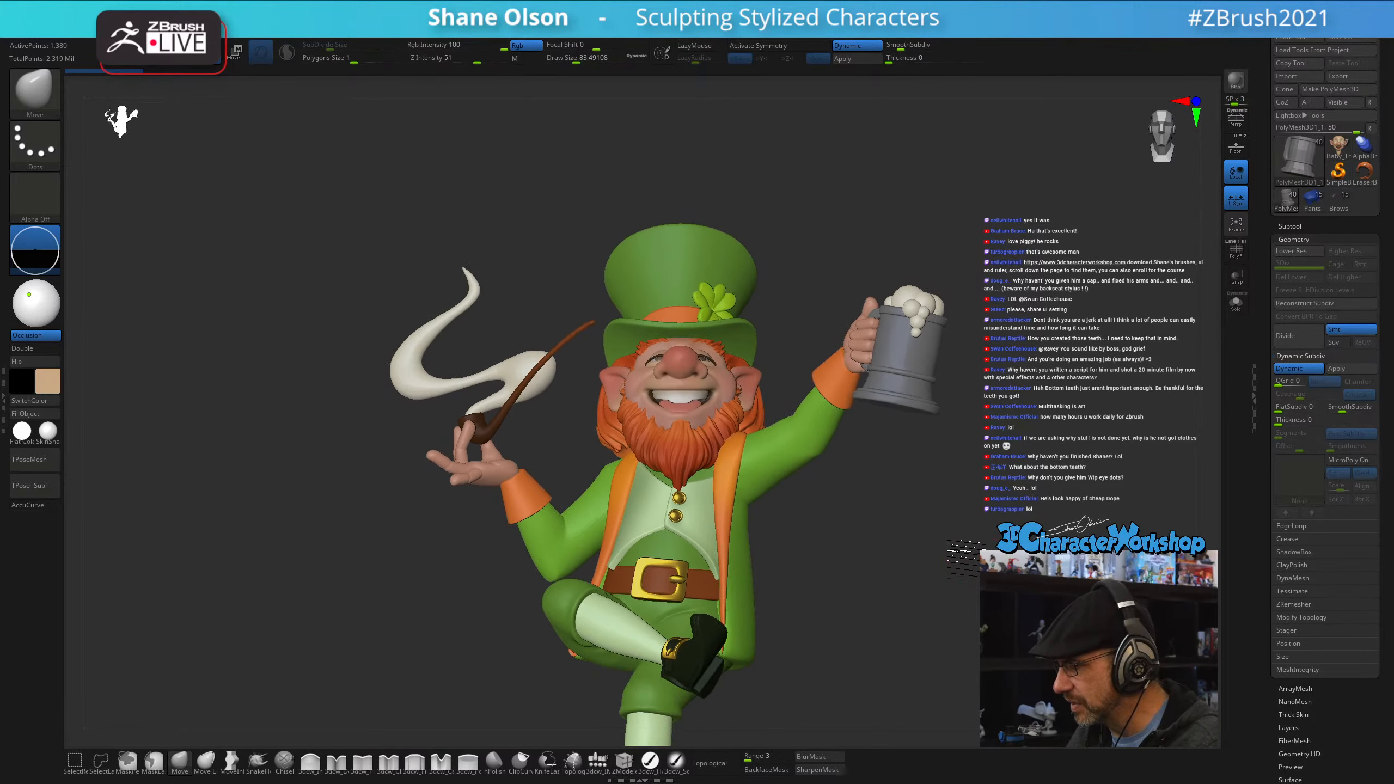
left_click_drag(963, 554, 722, 406)
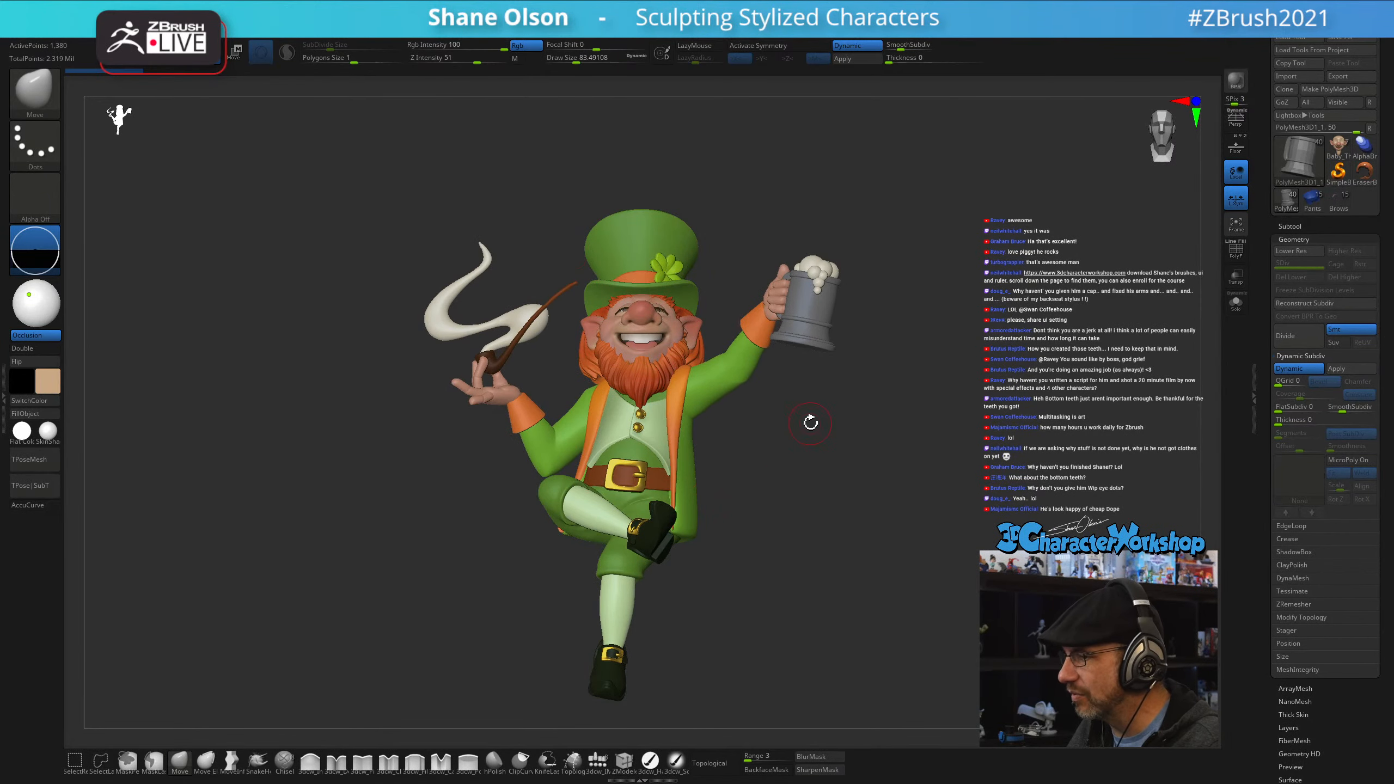
mouse_move(818, 426)
left_mouse_down()
mouse_move(803, 429)
mouse_move(815, 420)
left_mouse_up()
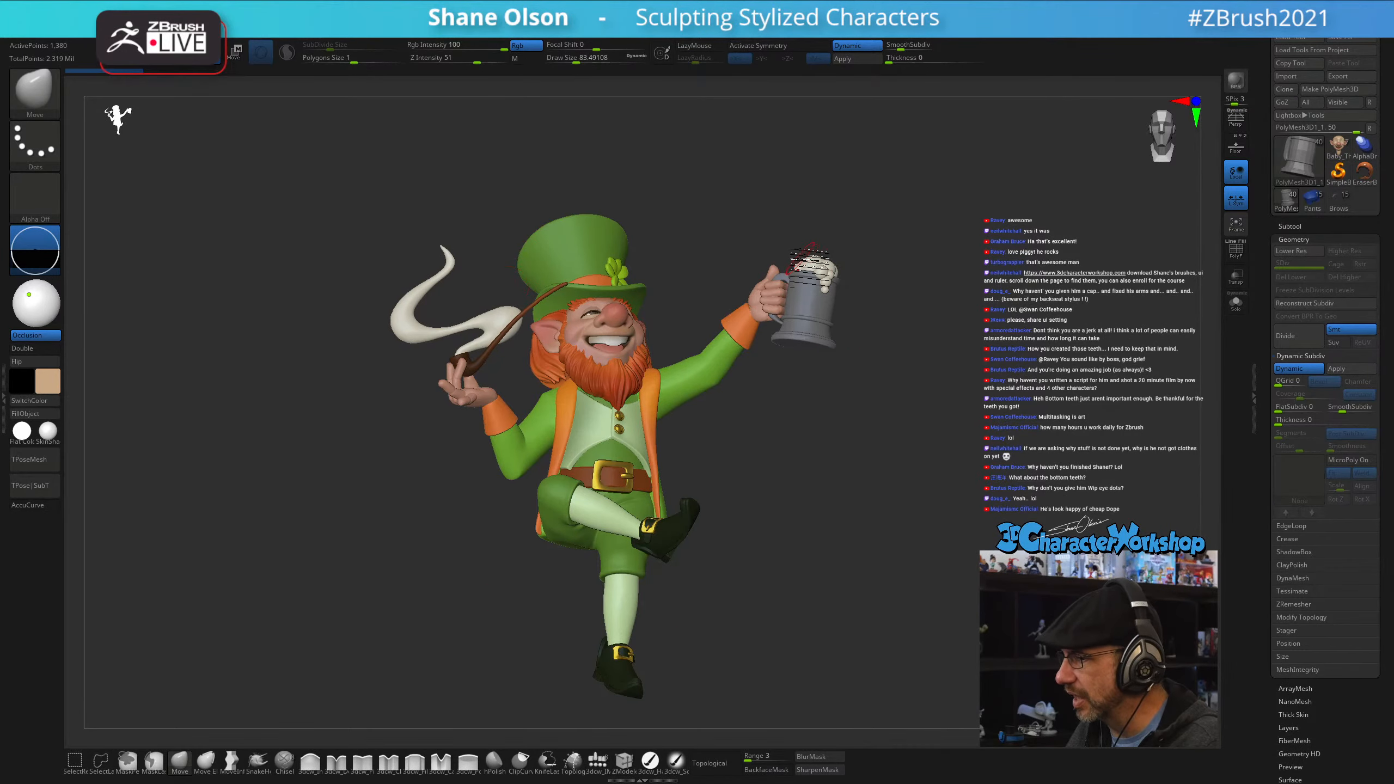
mouse_move(777, 437)
left_mouse_down()
mouse_move(757, 492)
mouse_move(785, 462)
mouse_move(796, 577)
left_mouse_up()
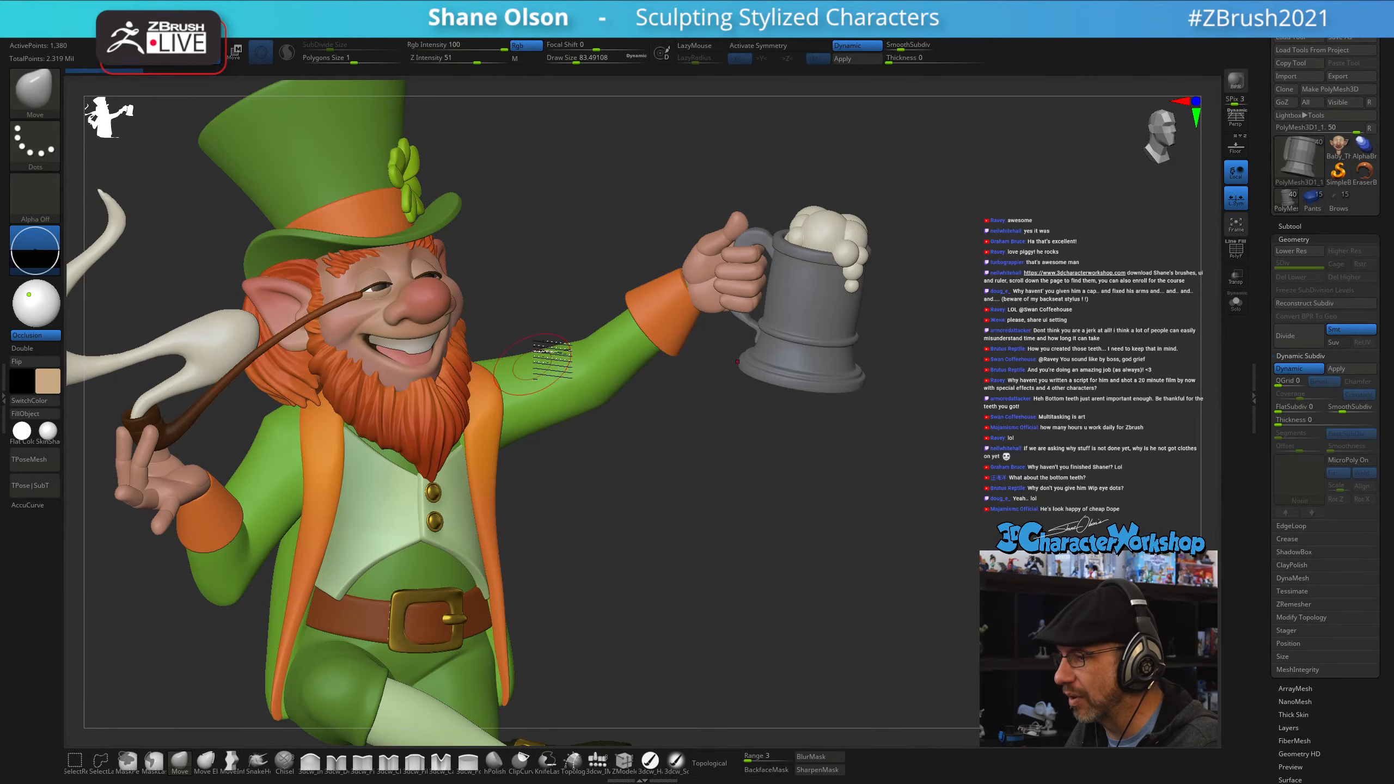
mouse_move(555, 263)
left_mouse_down()
mouse_move(554, 289)
mouse_move(548, 233)
mouse_move(516, 245)
left_mouse_up()
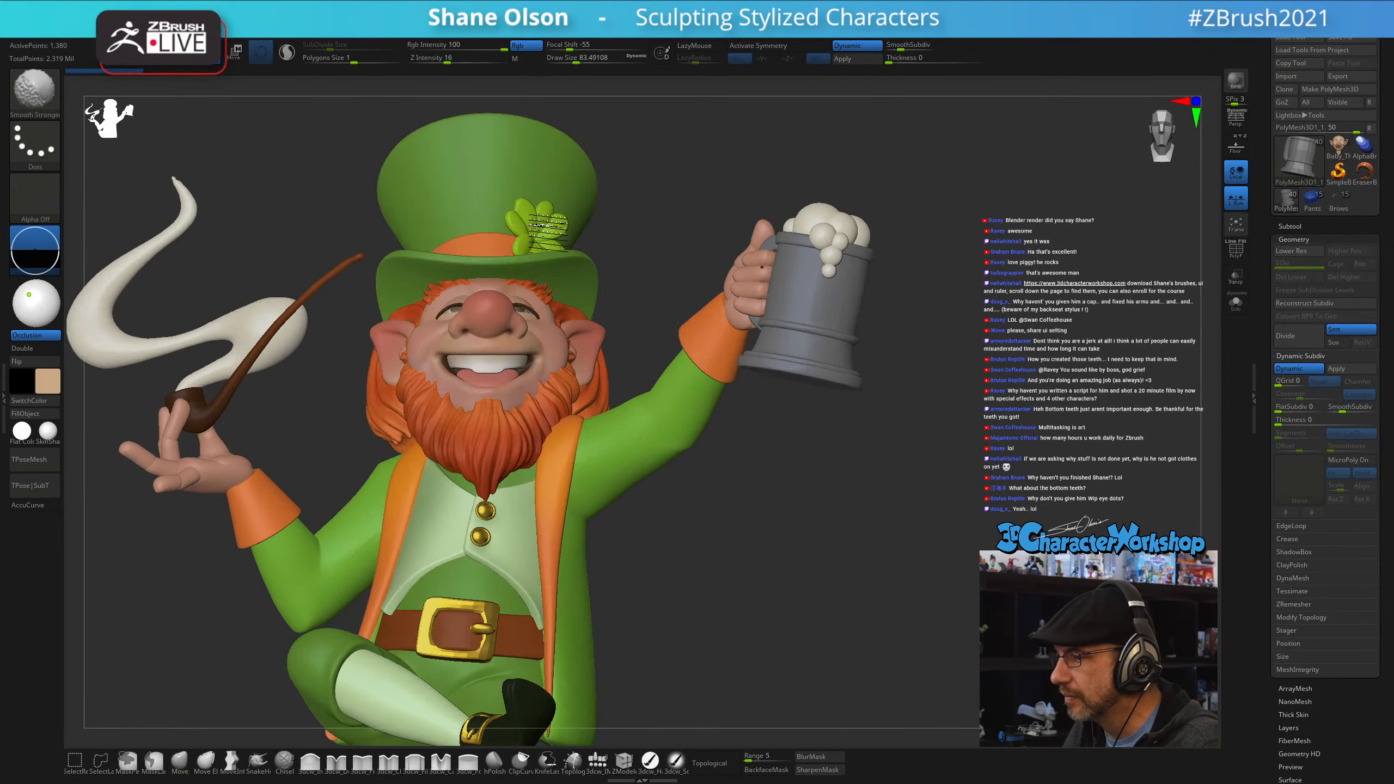
left_click_drag(752, 528, 744, 502, "alt")
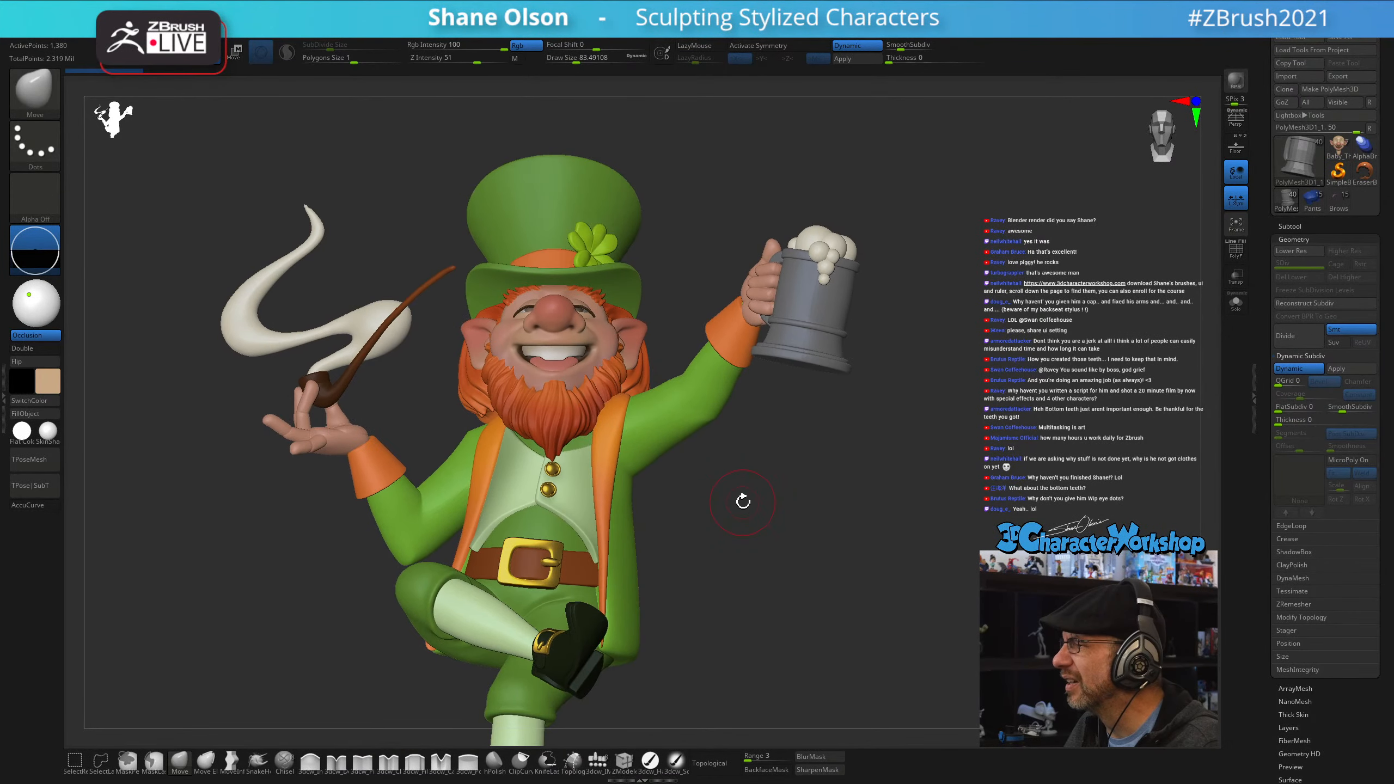
left_click_drag(826, 513, 1087, 259)
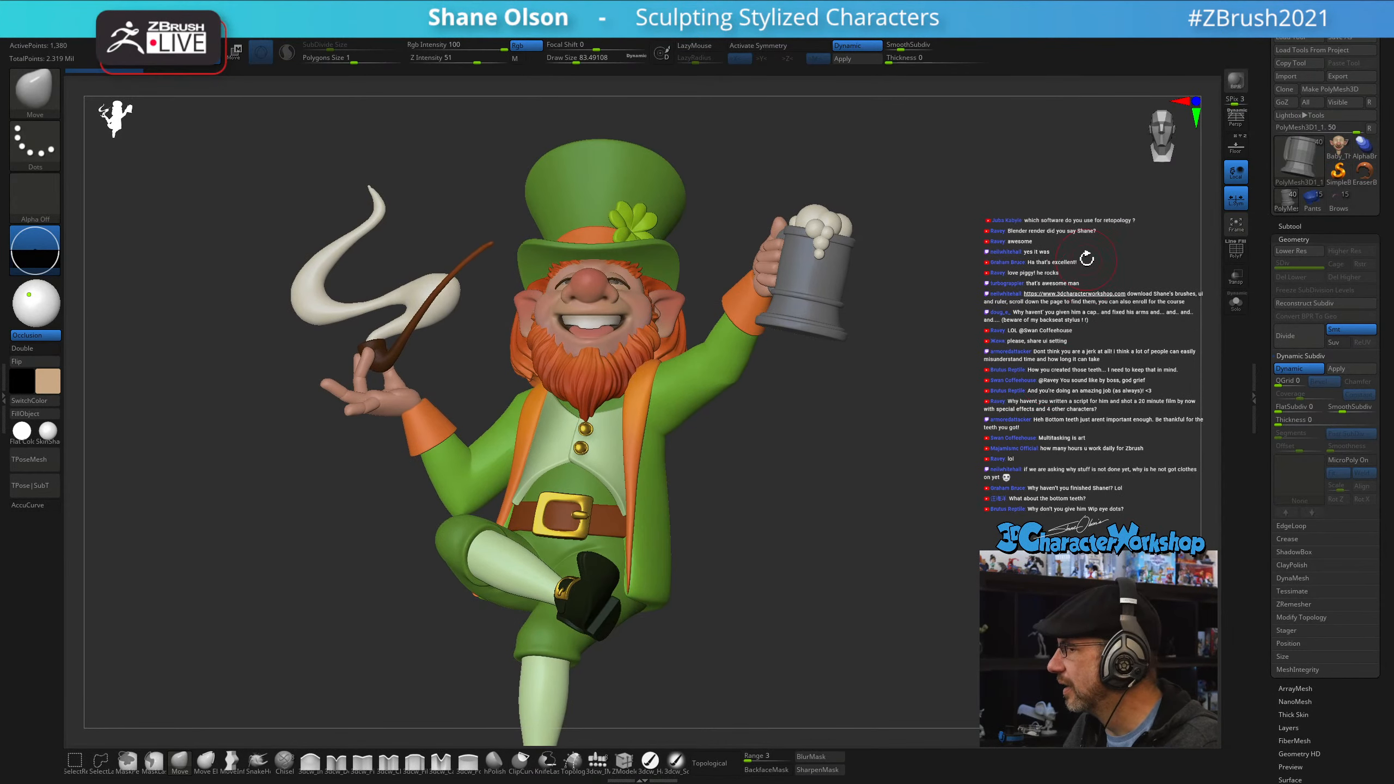
left_click_drag(966, 364, 821, 437)
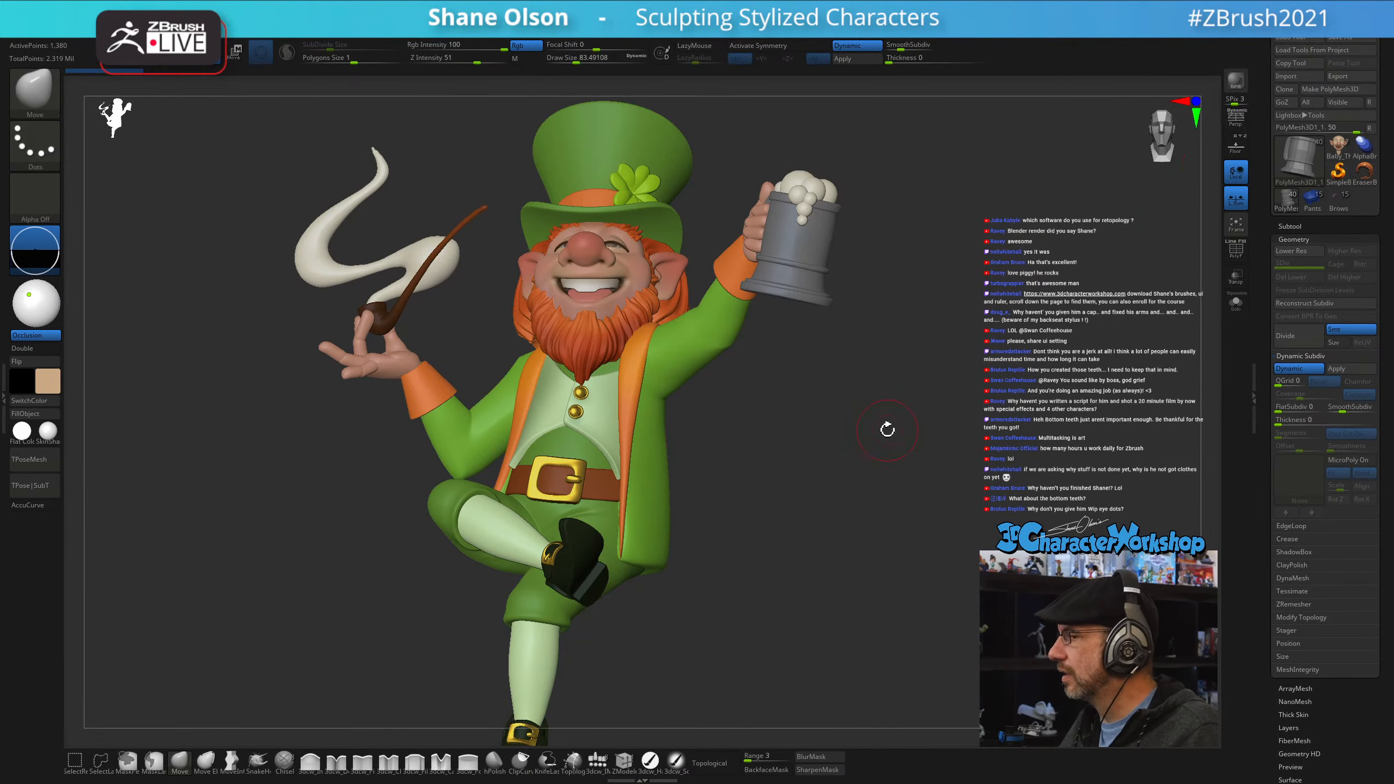
left_click_drag(888, 427, 885, 421)
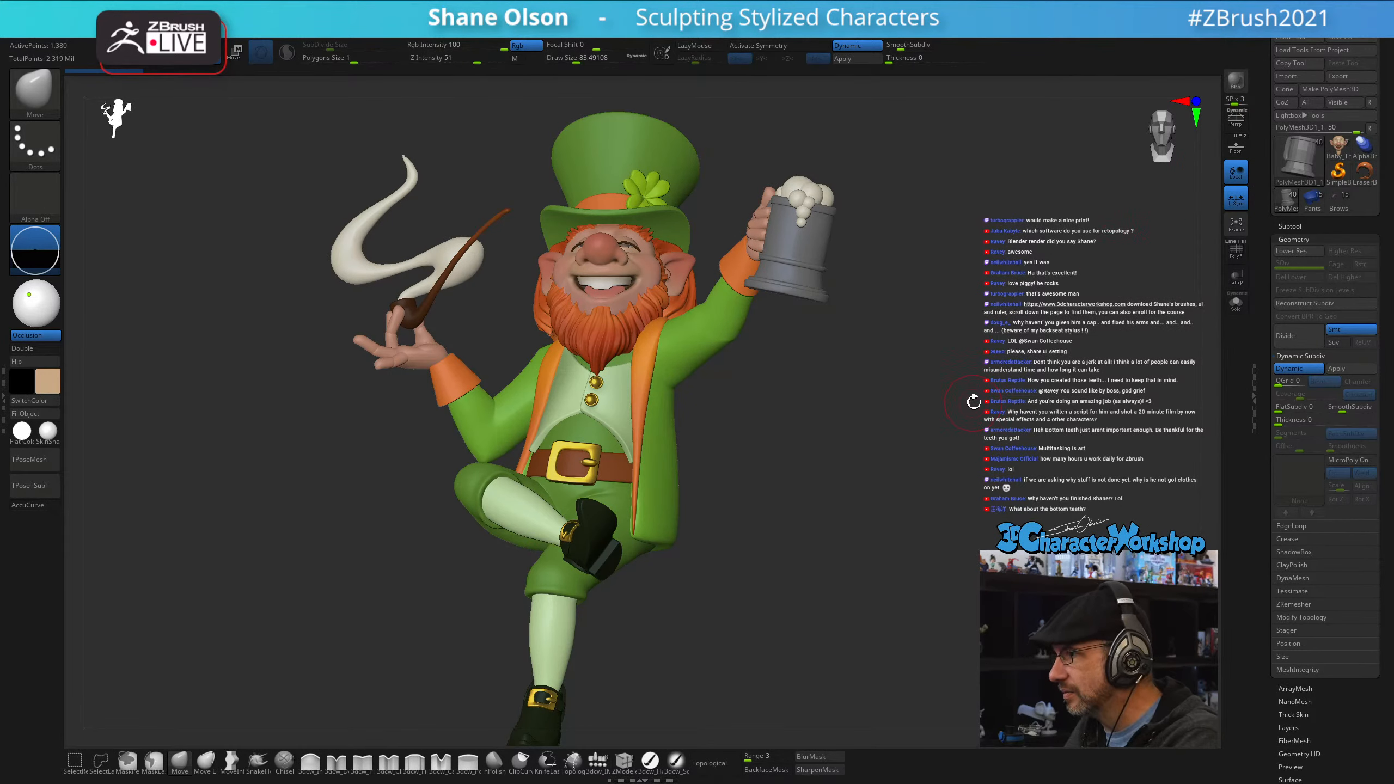
left_click_drag(1030, 318, 669, 401)
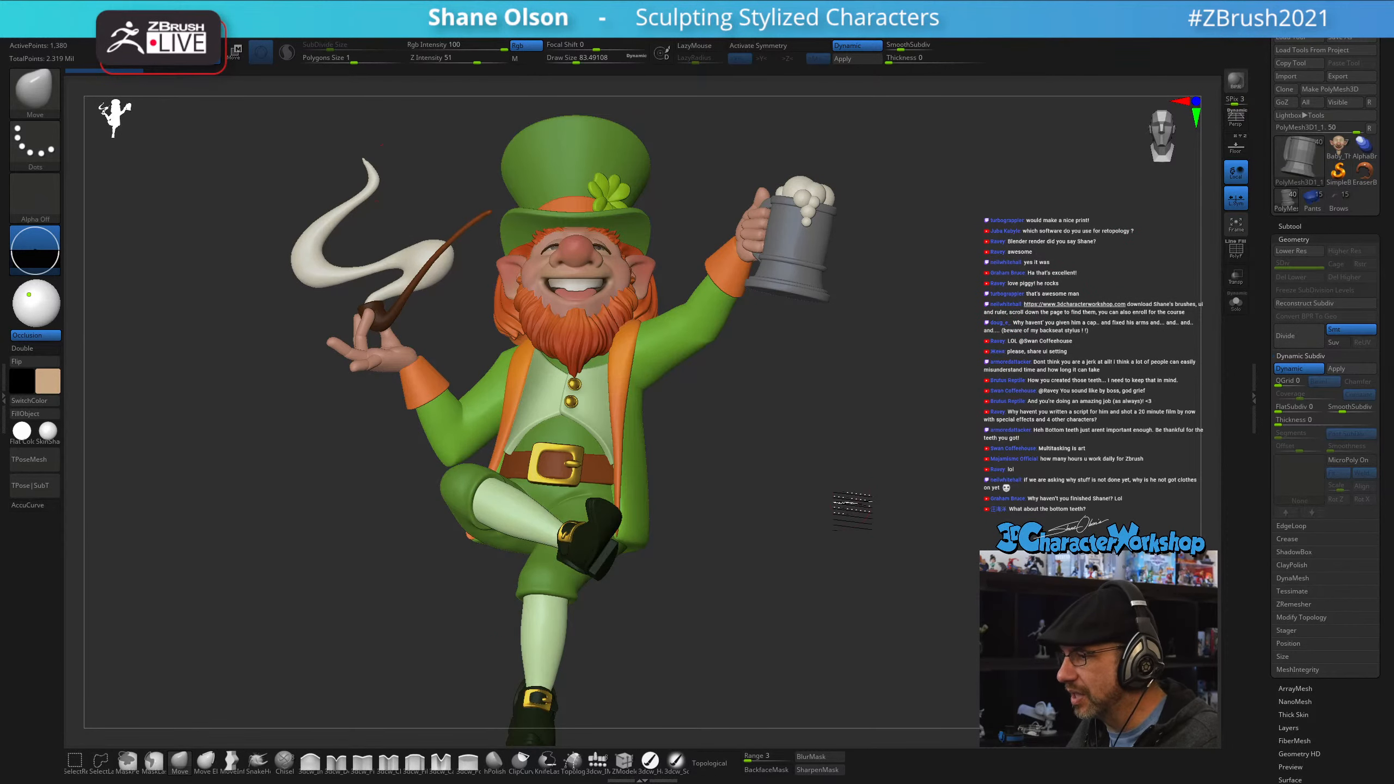
left_click_drag(840, 476, 875, 461)
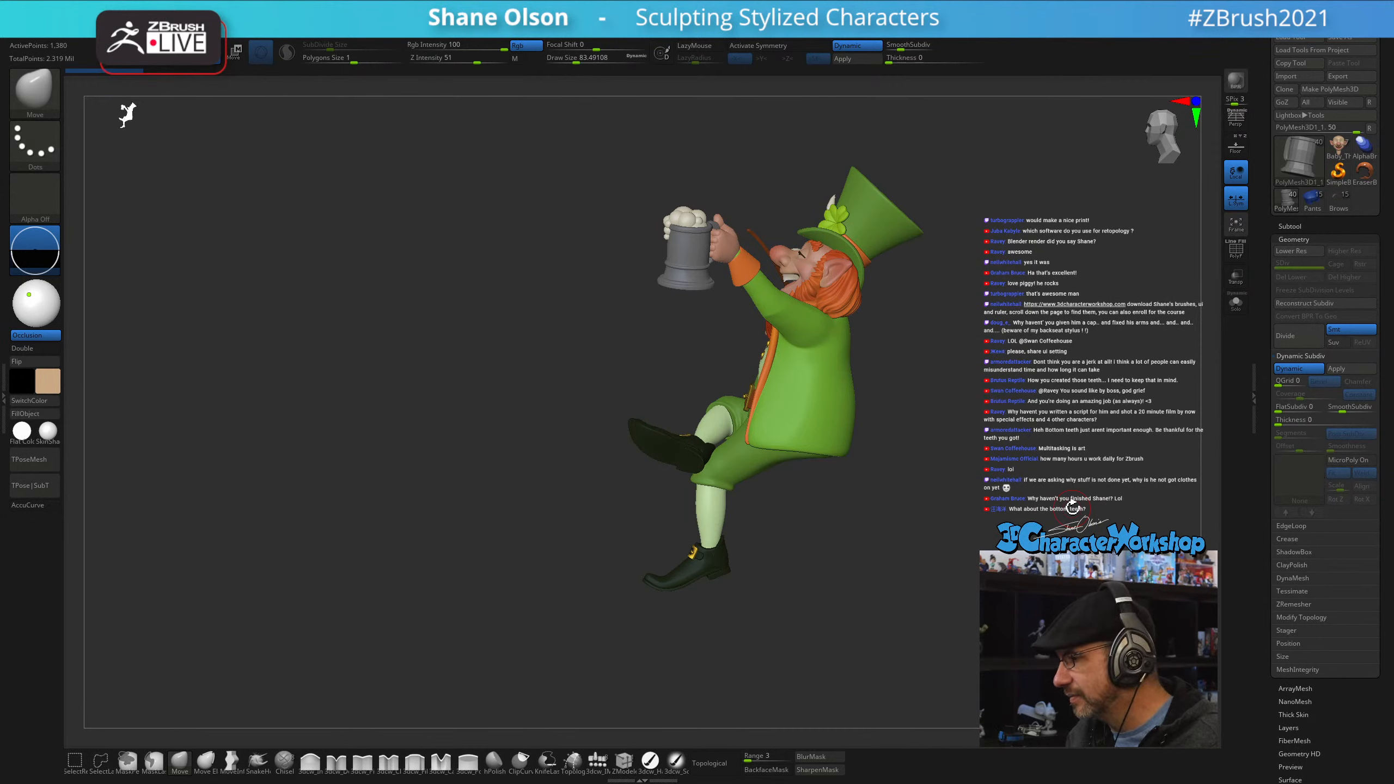
left_click_drag(1006, 394, 1055, 400)
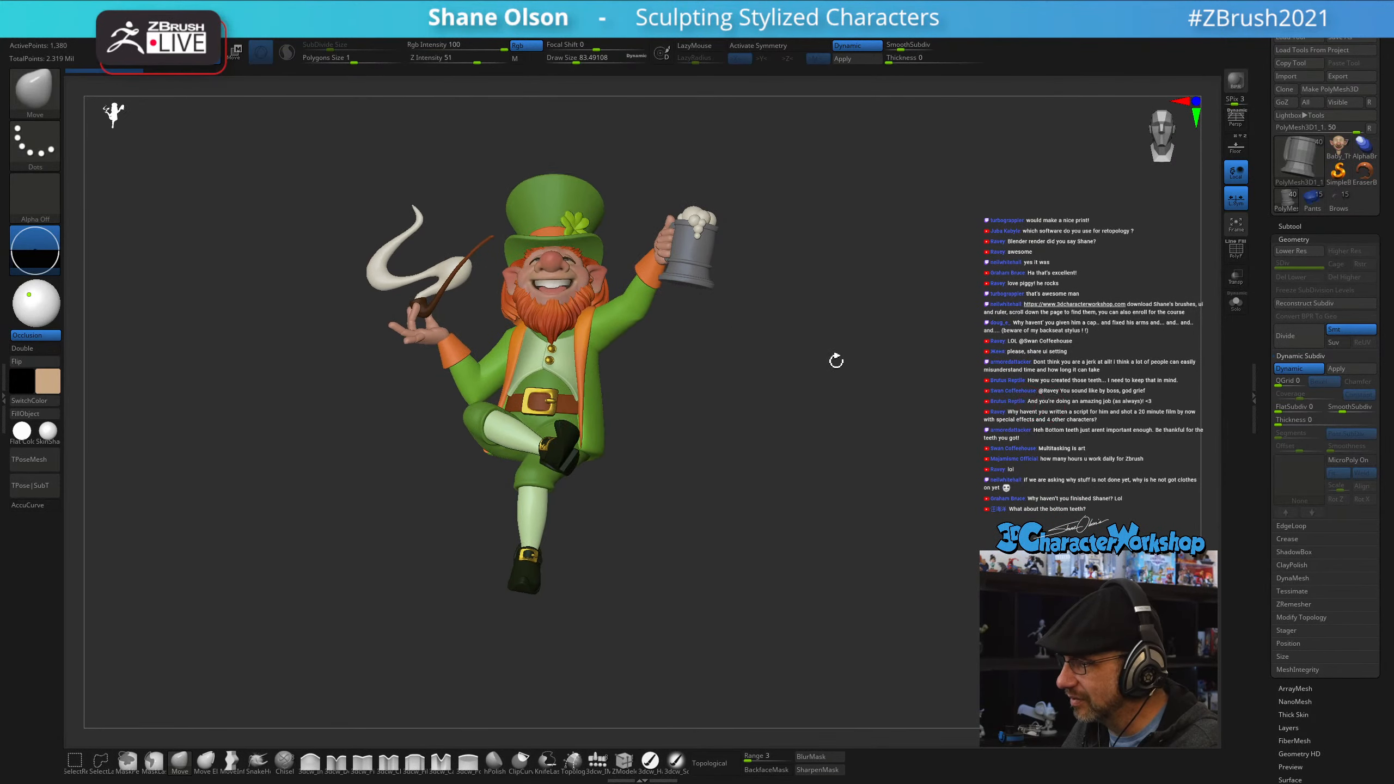
left_click_drag(779, 401, 924, 302)
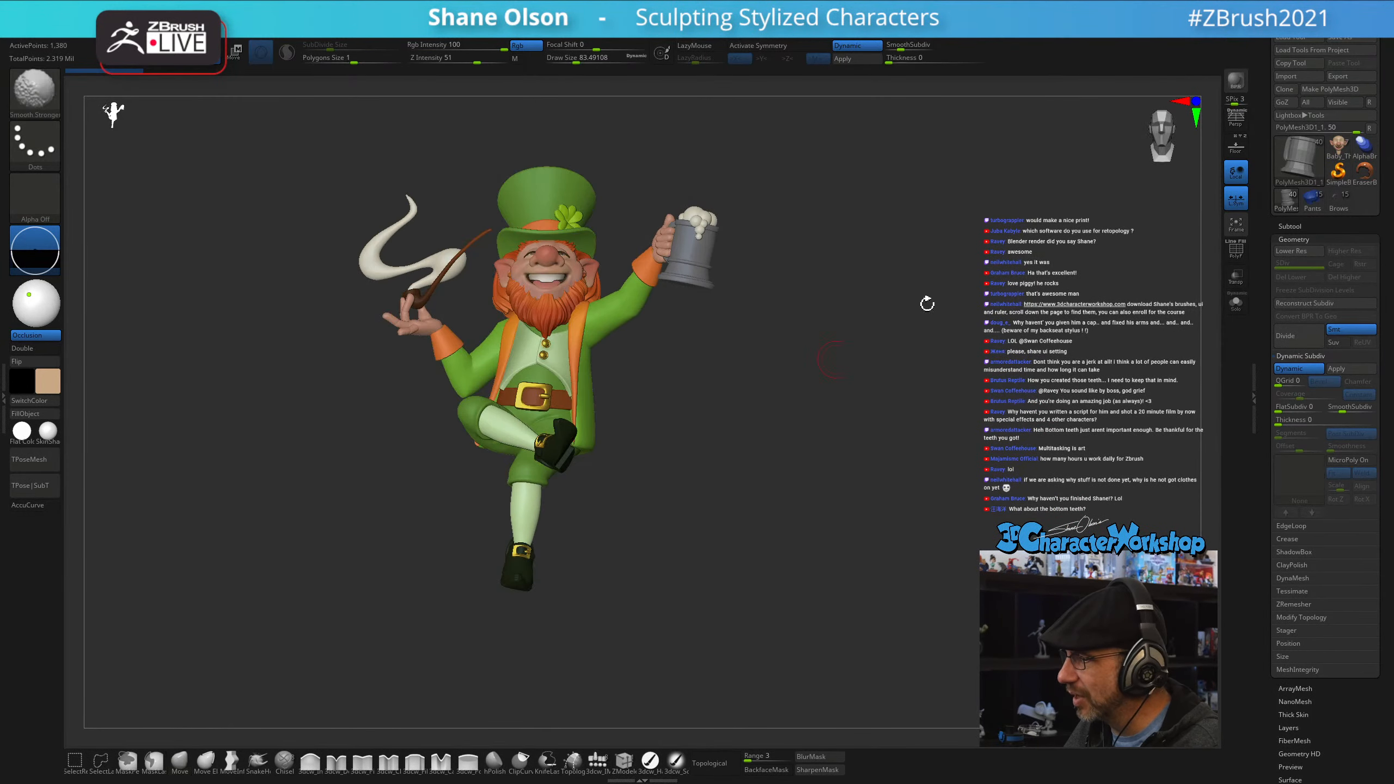
- Return to the Baby_Thanos character and activate the insert-mesh brush with the Appendage primitive, facing the back of the head
left_click(1338, 154)
left_click_drag(815, 408, 793, 538, "alt")
left_click_drag(738, 287, 832, 389, "alt")
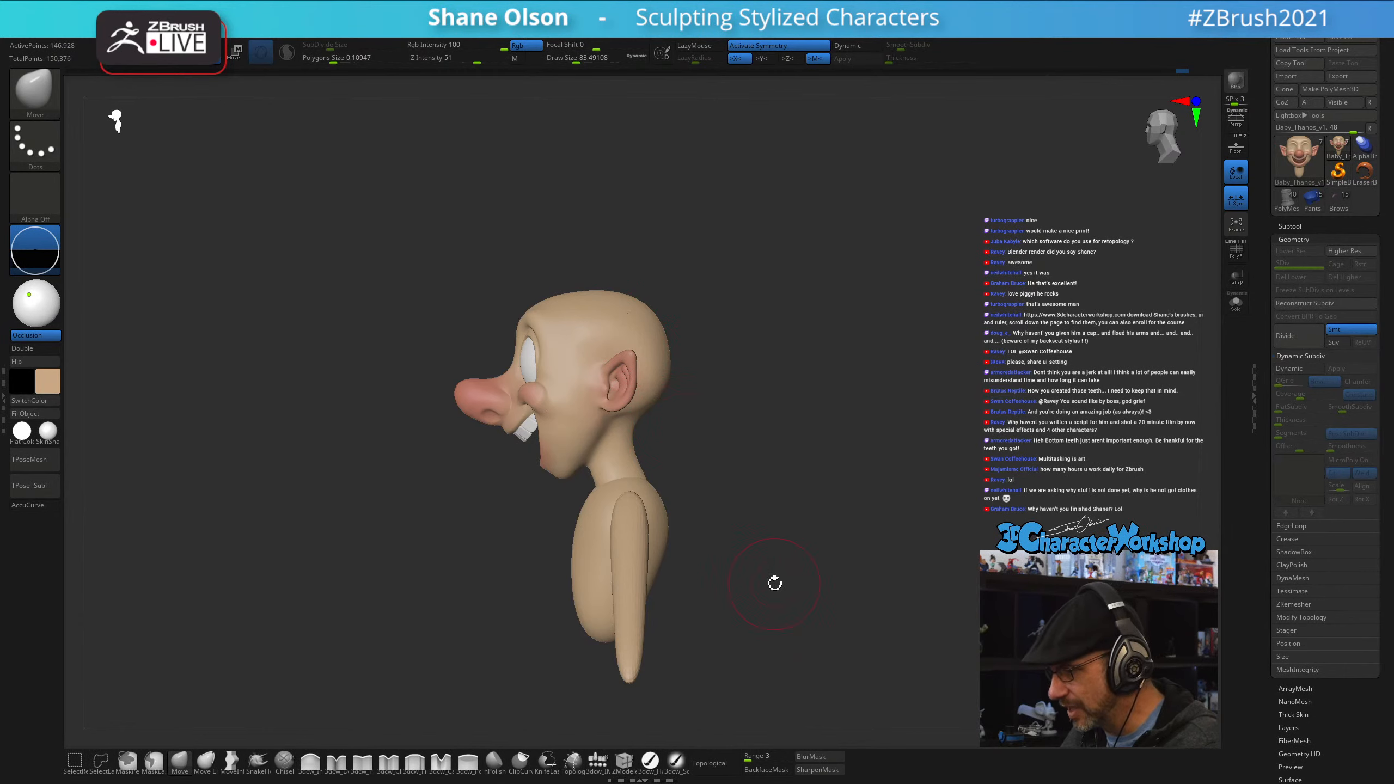
left_click(597, 761)
left_click_drag(891, 226, 793, 297, "alt")
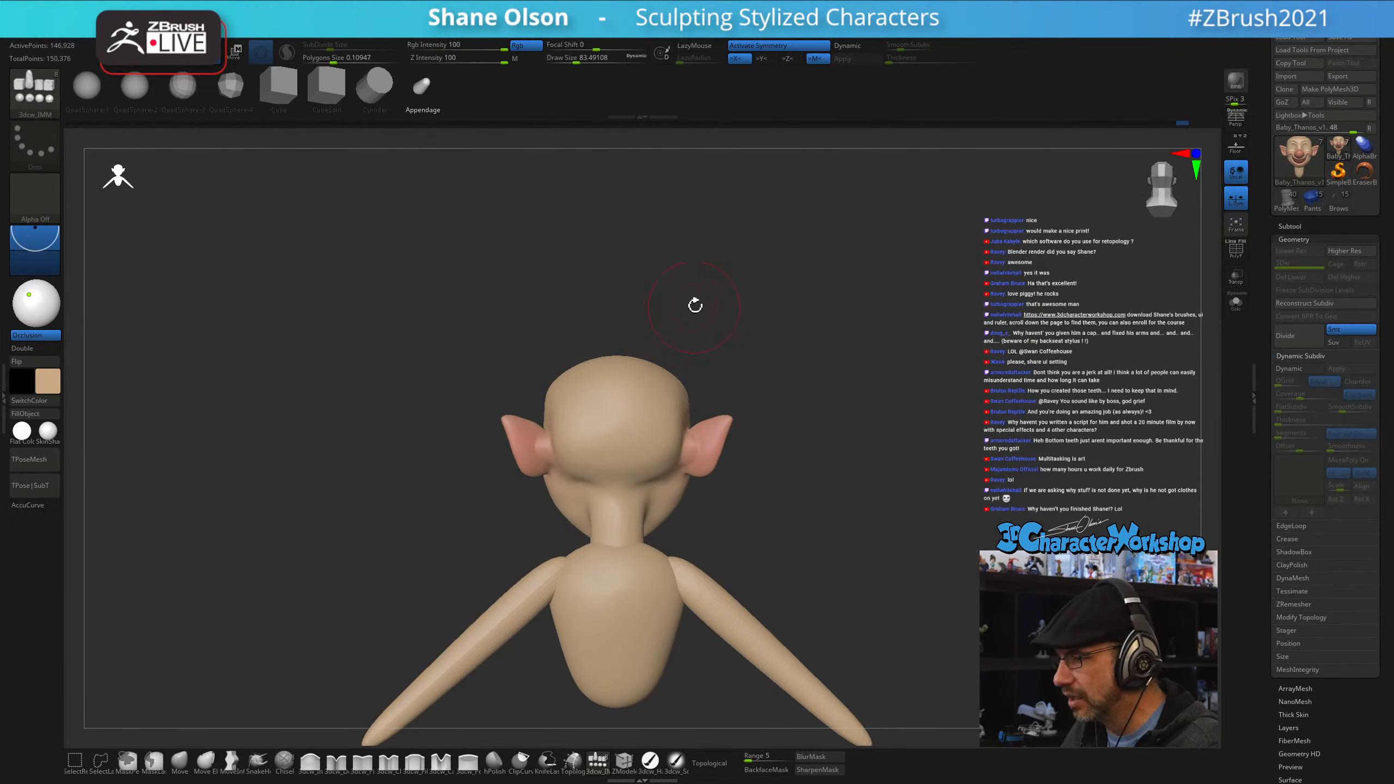
left_click_drag(618, 403, 710, 314)
key("w")
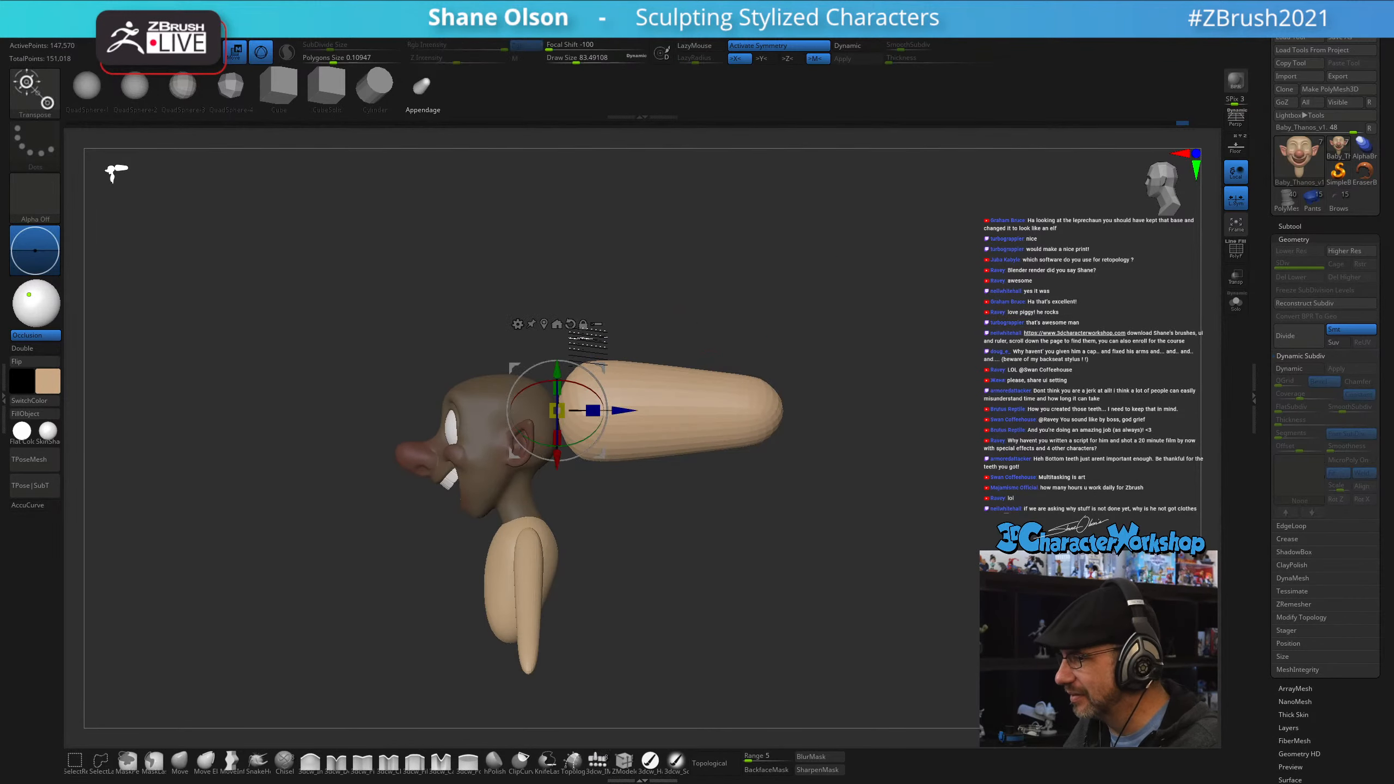
key("ctrl+z")
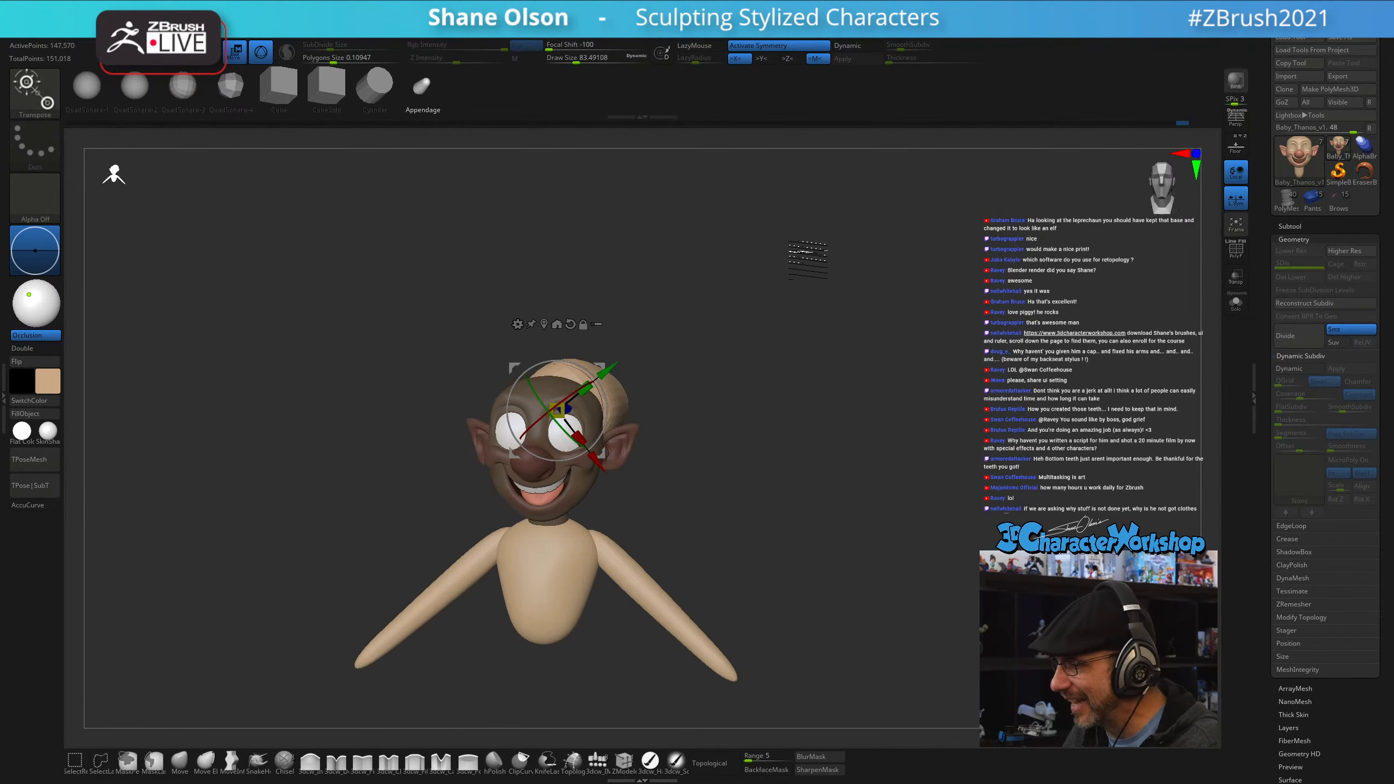
left_click_drag(846, 285, 785, 297)
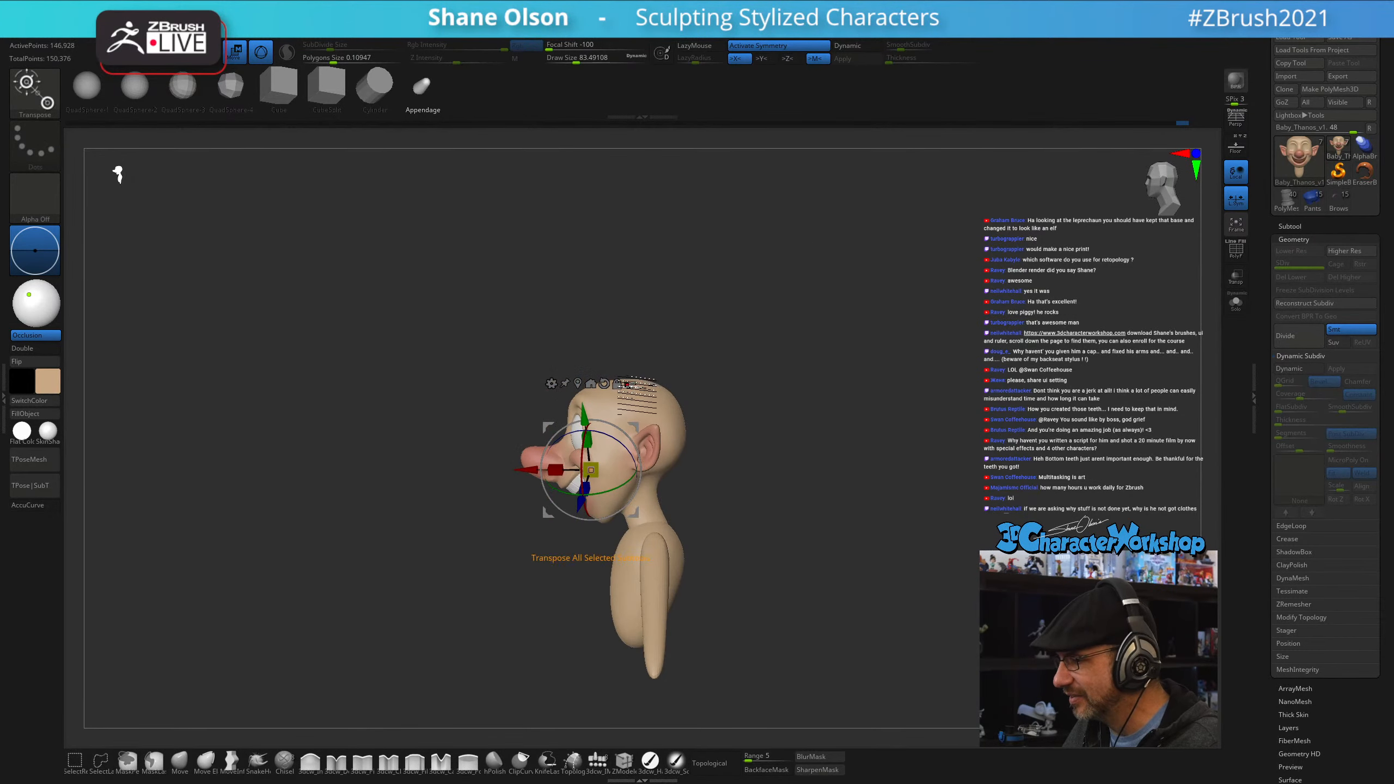
left_click(605, 383, "alt")
left_click_drag(867, 278, 851, 297)
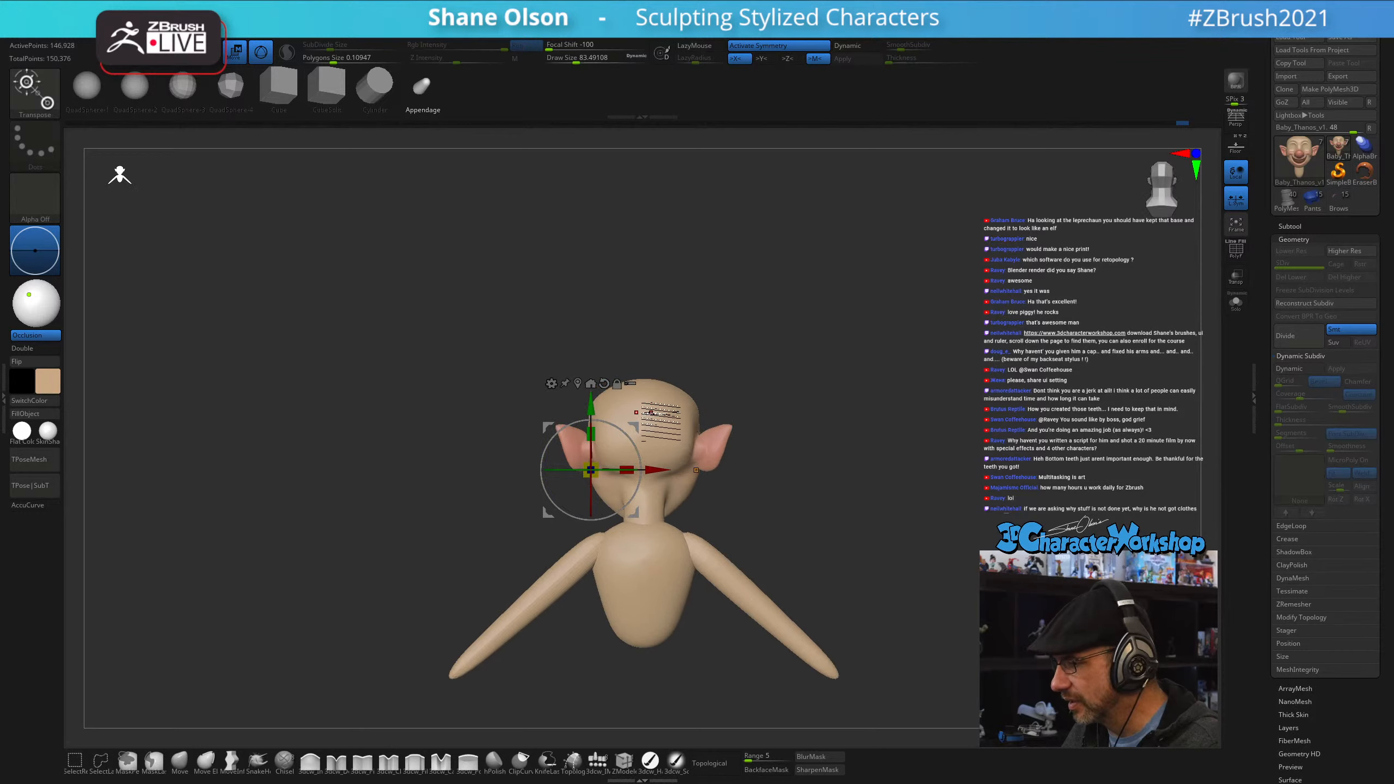
left_click_drag(633, 429, 481, 438, "alt")
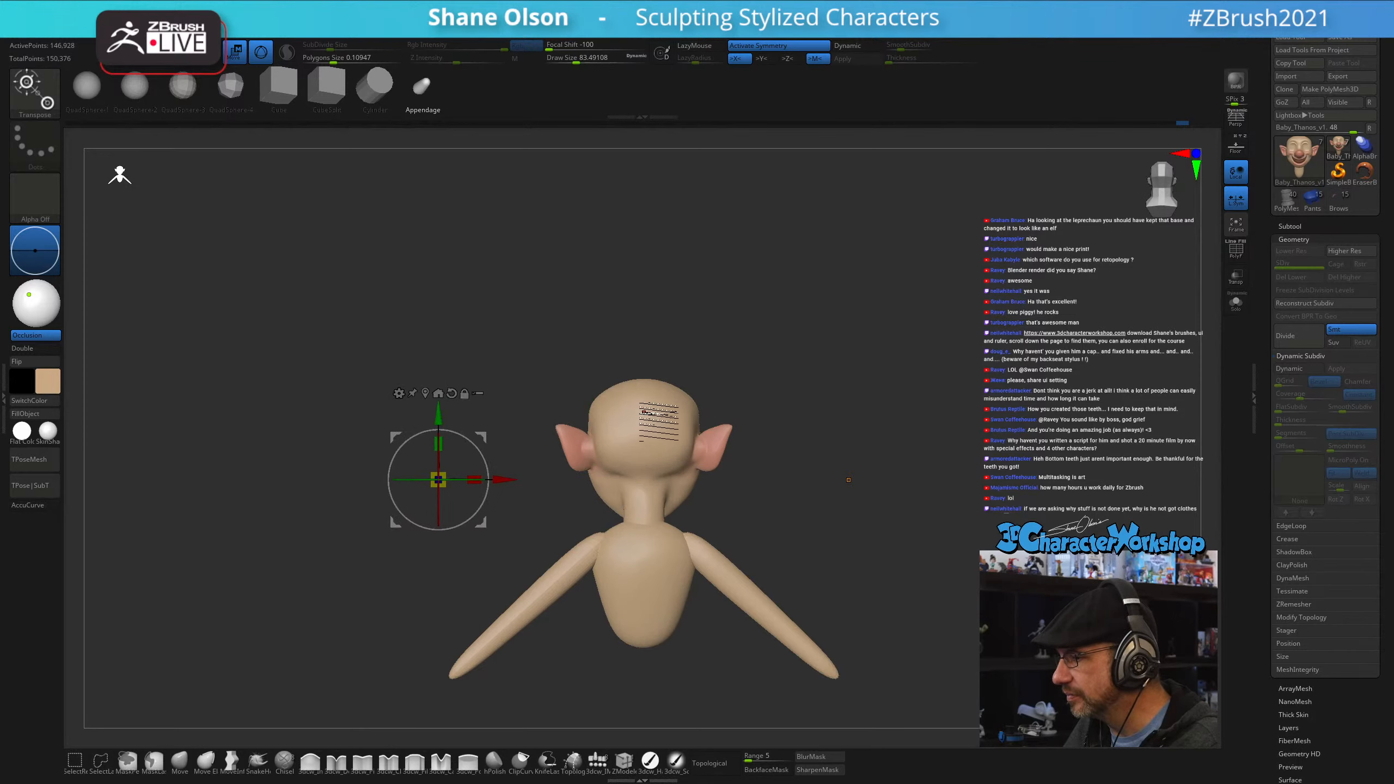
key("q")
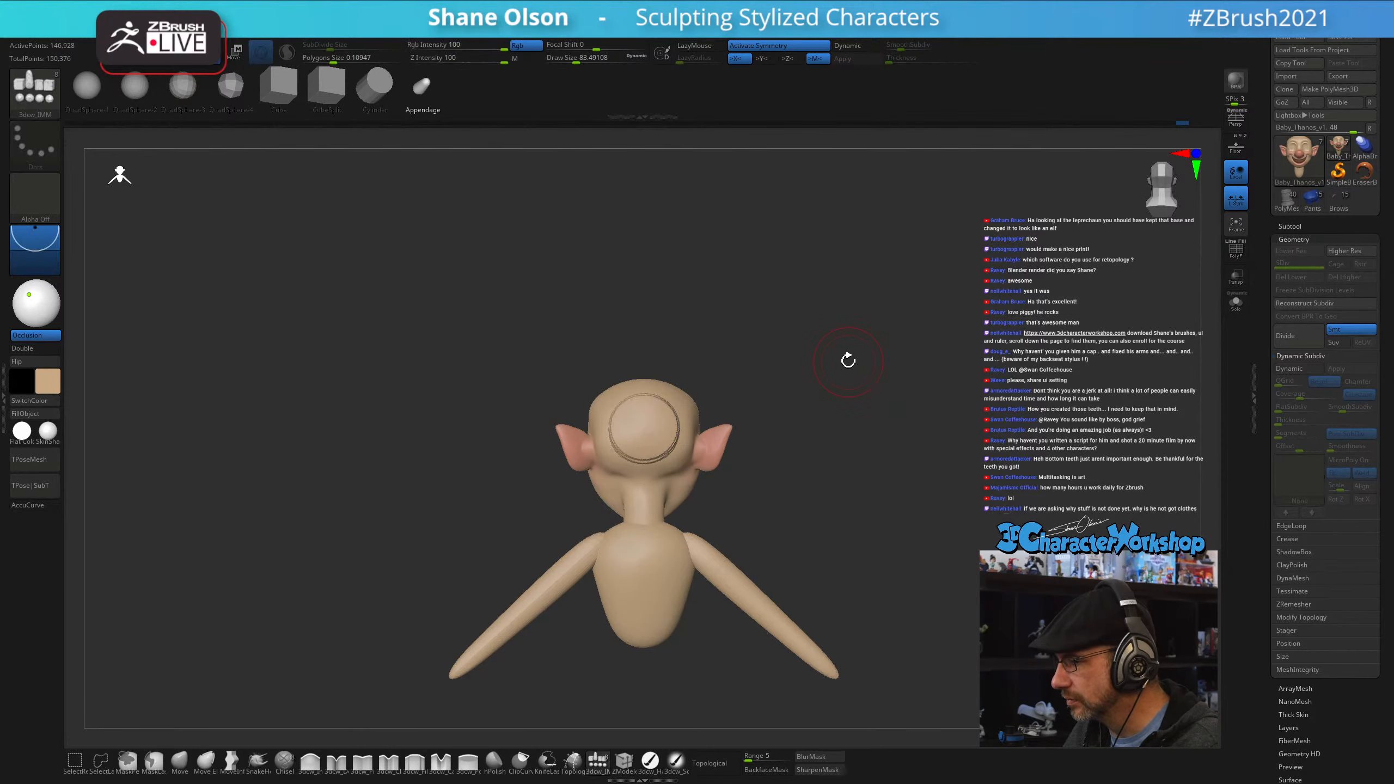
mouse_move(847, 360)
left_mouse_down()
mouse_move(872, 367)
mouse_move(848, 373)
left_mouse_up()
key("ctrl+z")
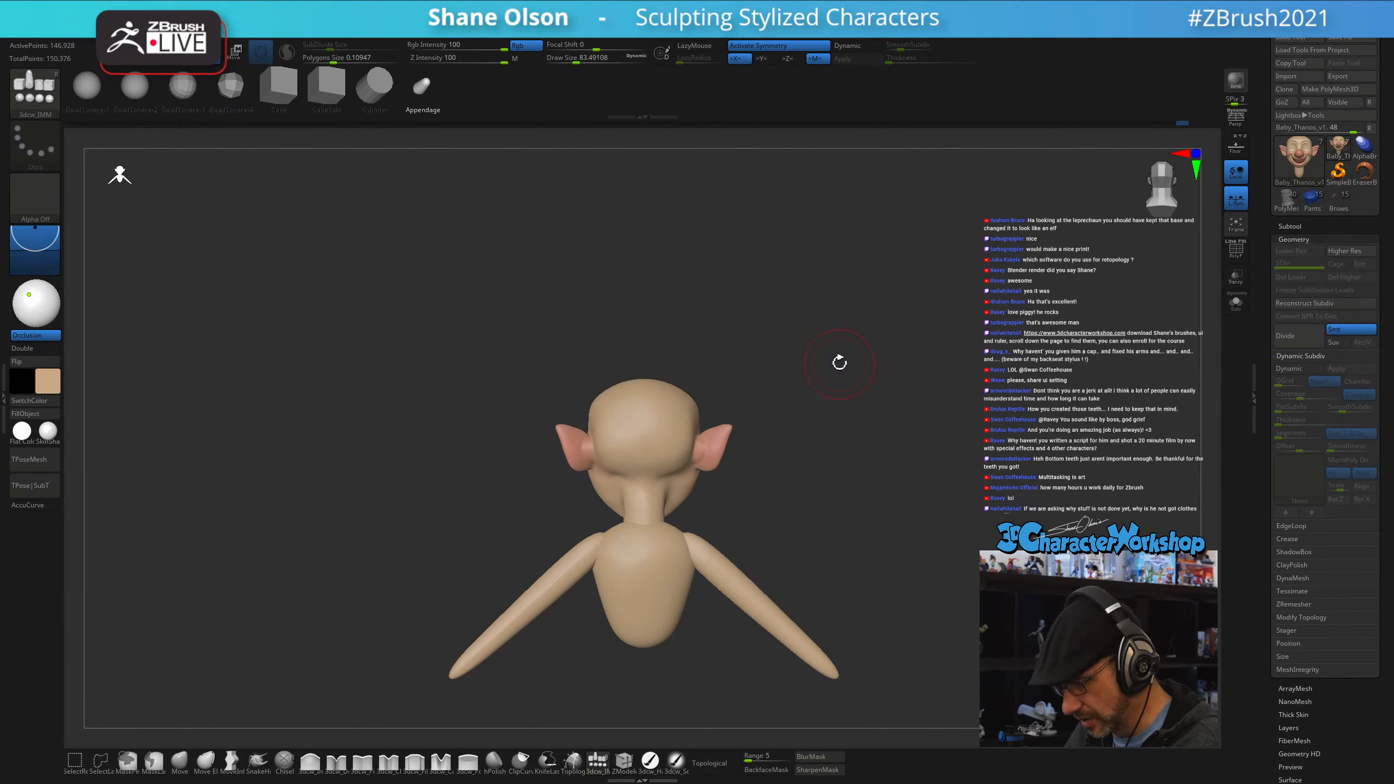
key("w")
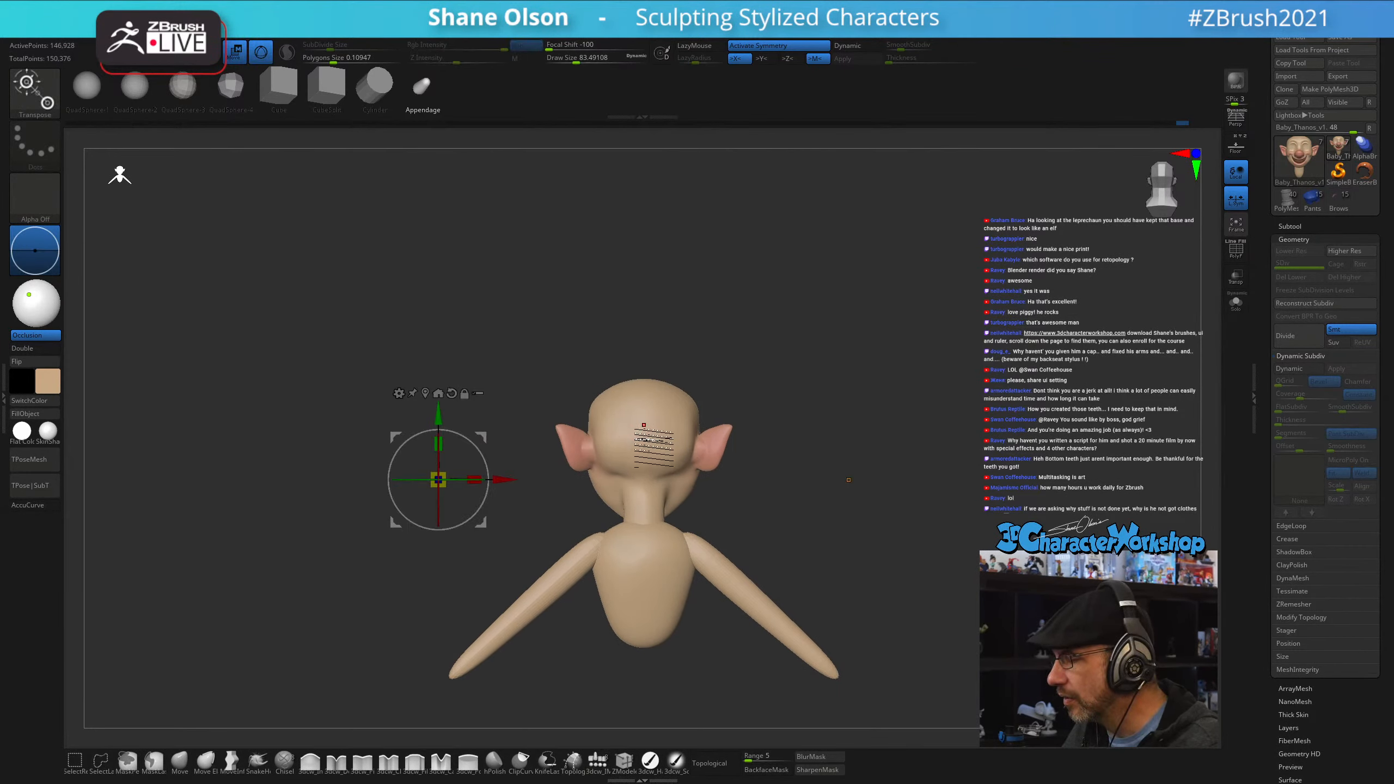
key("q")
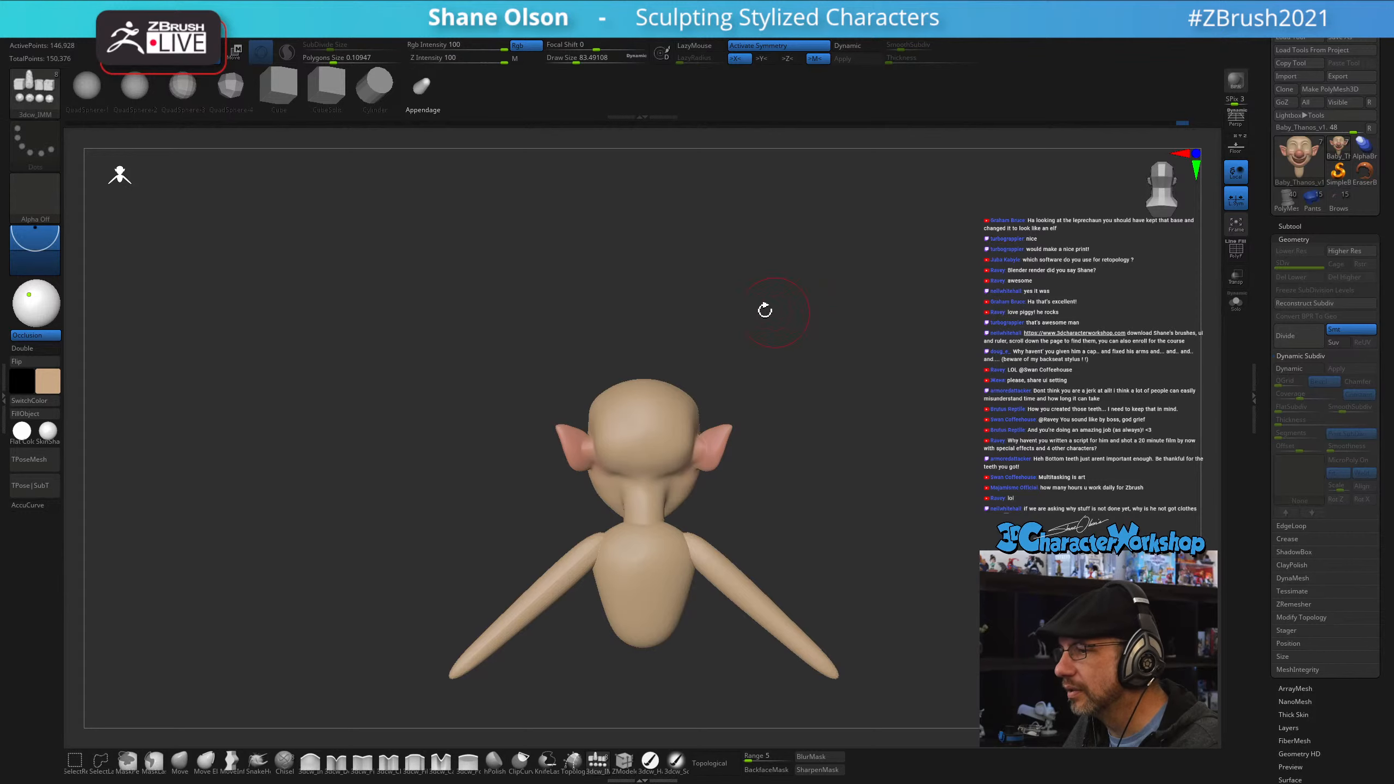
left_click_drag(763, 312, 845, 313)
key("shift+f")
key("shift+f")
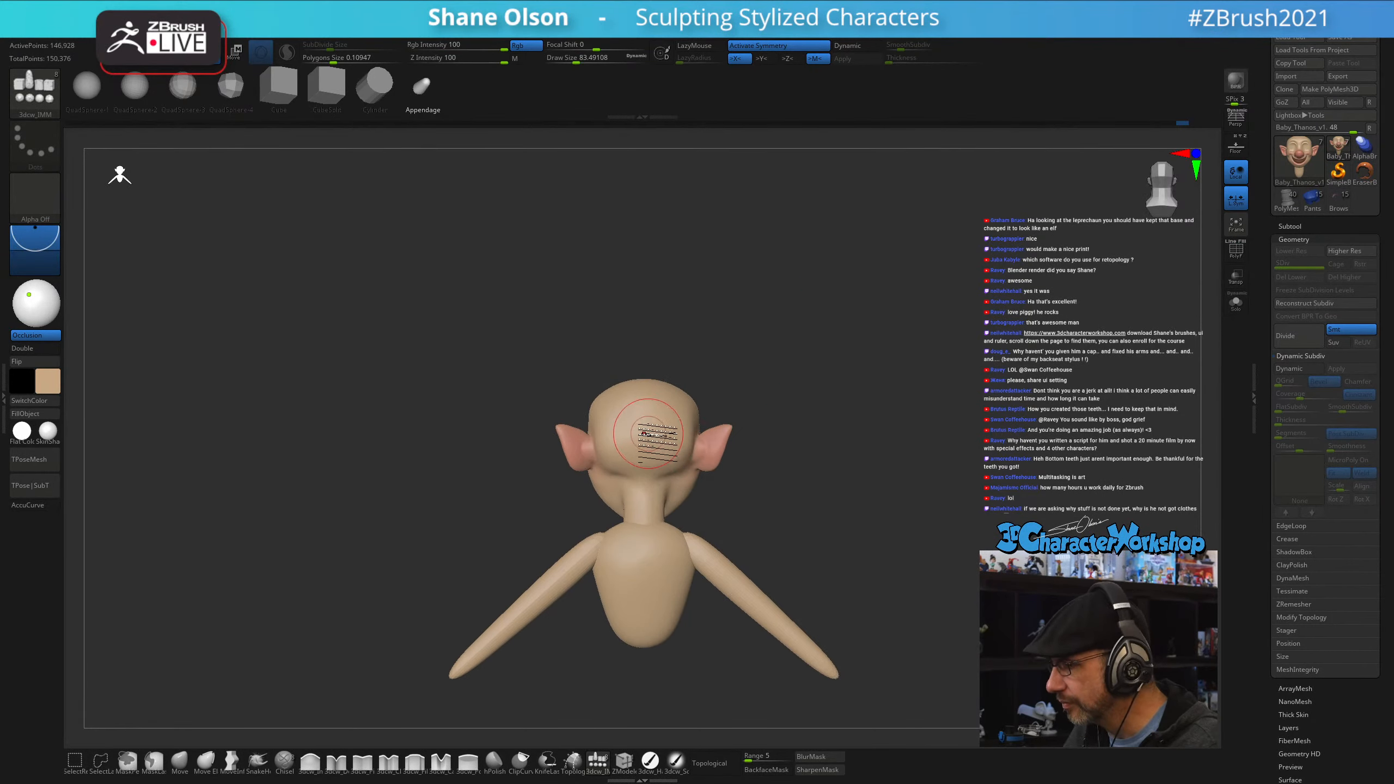
- Insert an Appendage primitive at the back of the head, then move and tilt it upward over the crown
left_click_drag(645, 429, 624, 577)
left_click_drag(856, 379, 949, 356)
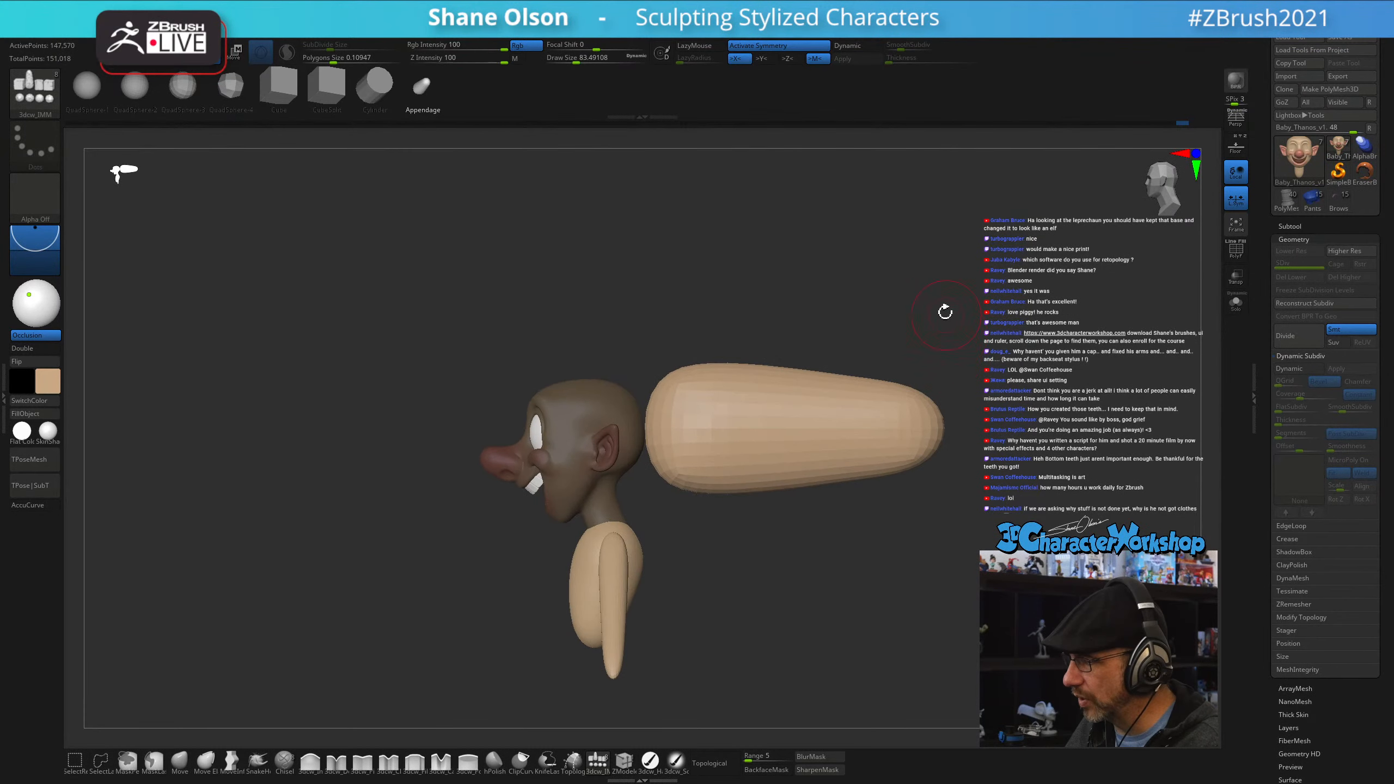
key("w")
left_click_drag(694, 404, 602, 387)
mouse_move(603, 293)
left_mouse_down()
mouse_move(695, 264)
mouse_move(595, 280)
left_mouse_up()
left_click_drag(741, 217, 687, 244, "alt")
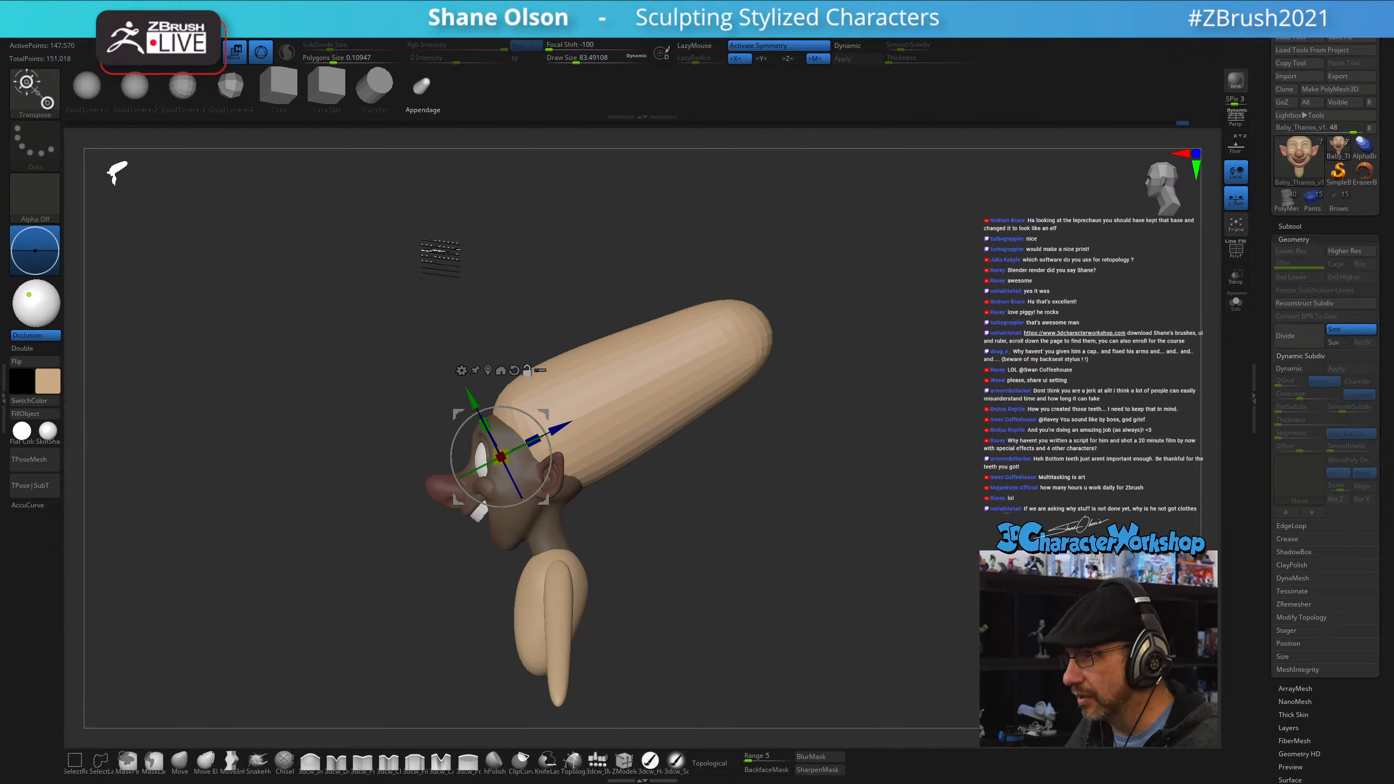
- Separate the inserted Appendage from the head into its own subtool using Split Unmasked Points
key("space")
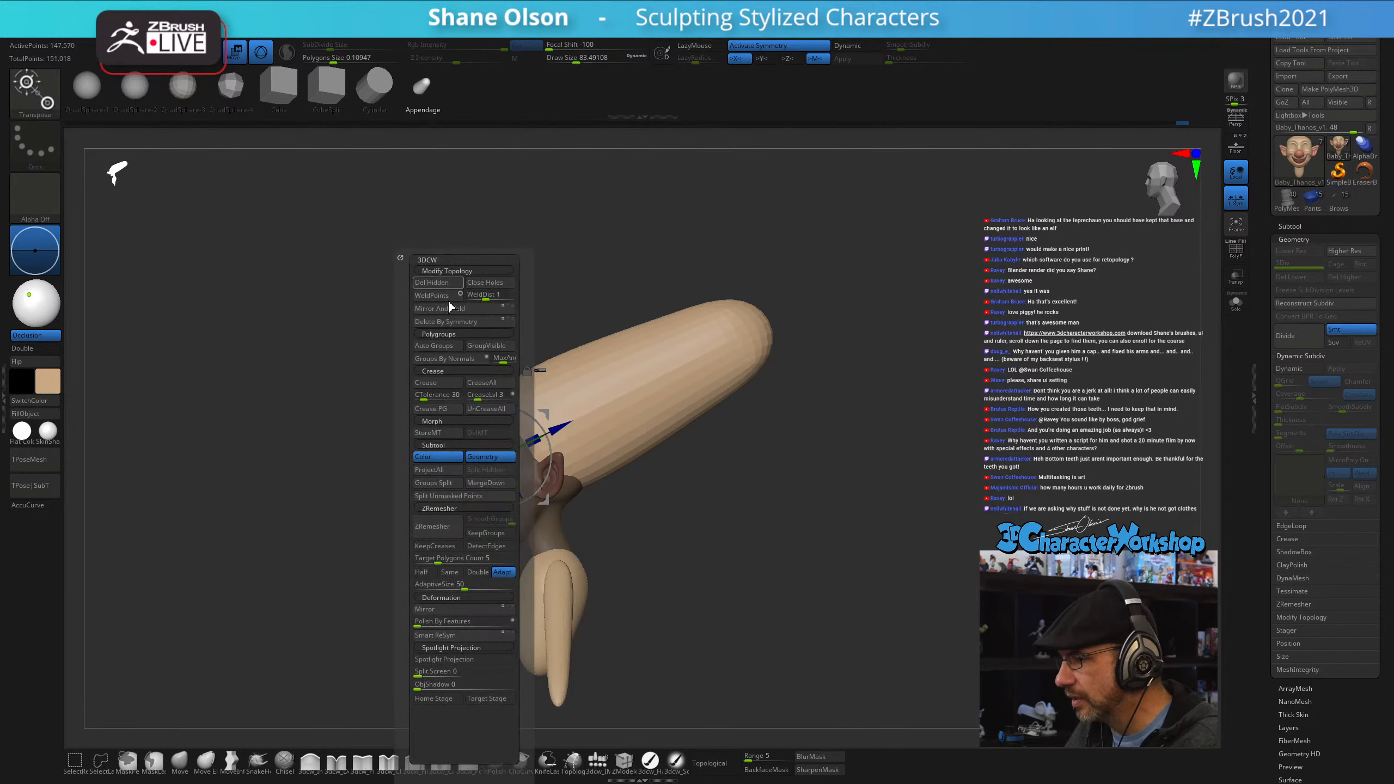
key("space")
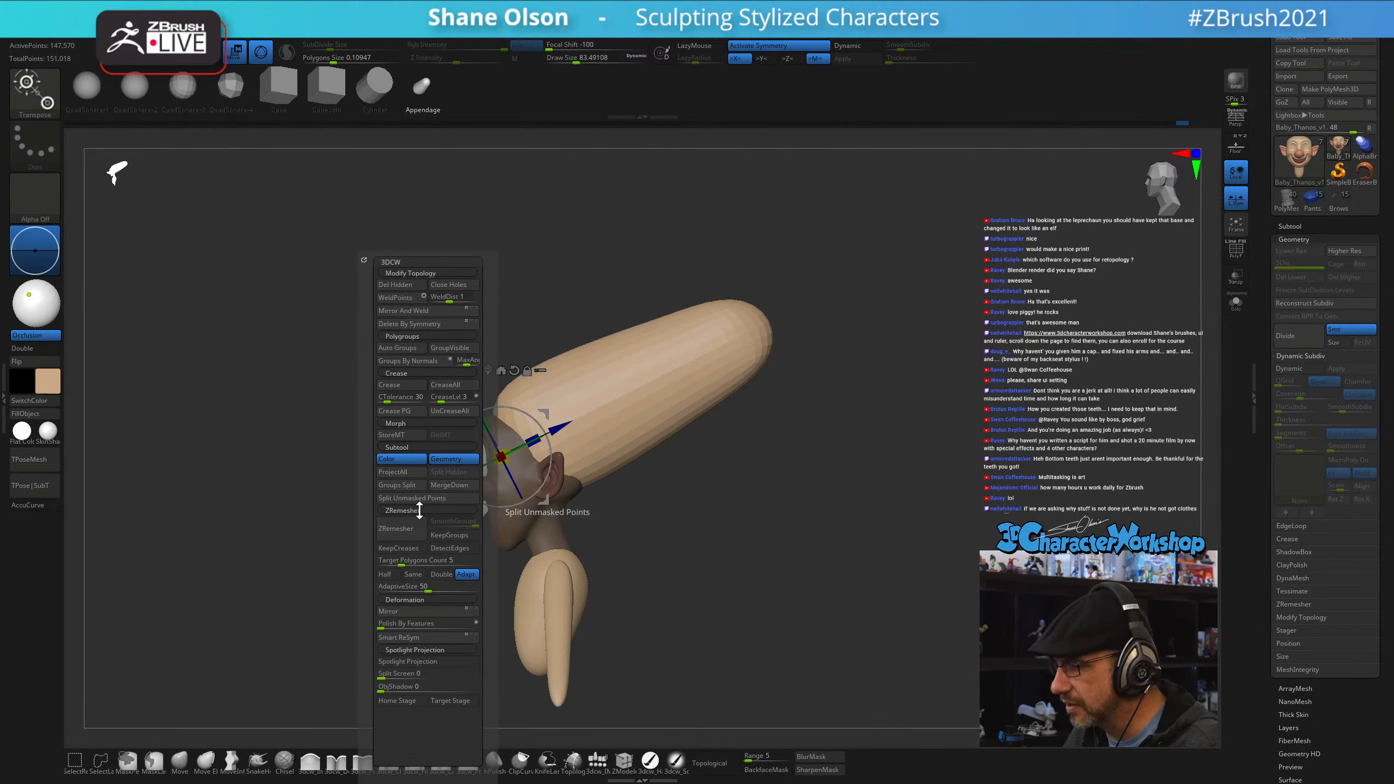
left_click(456, 500)
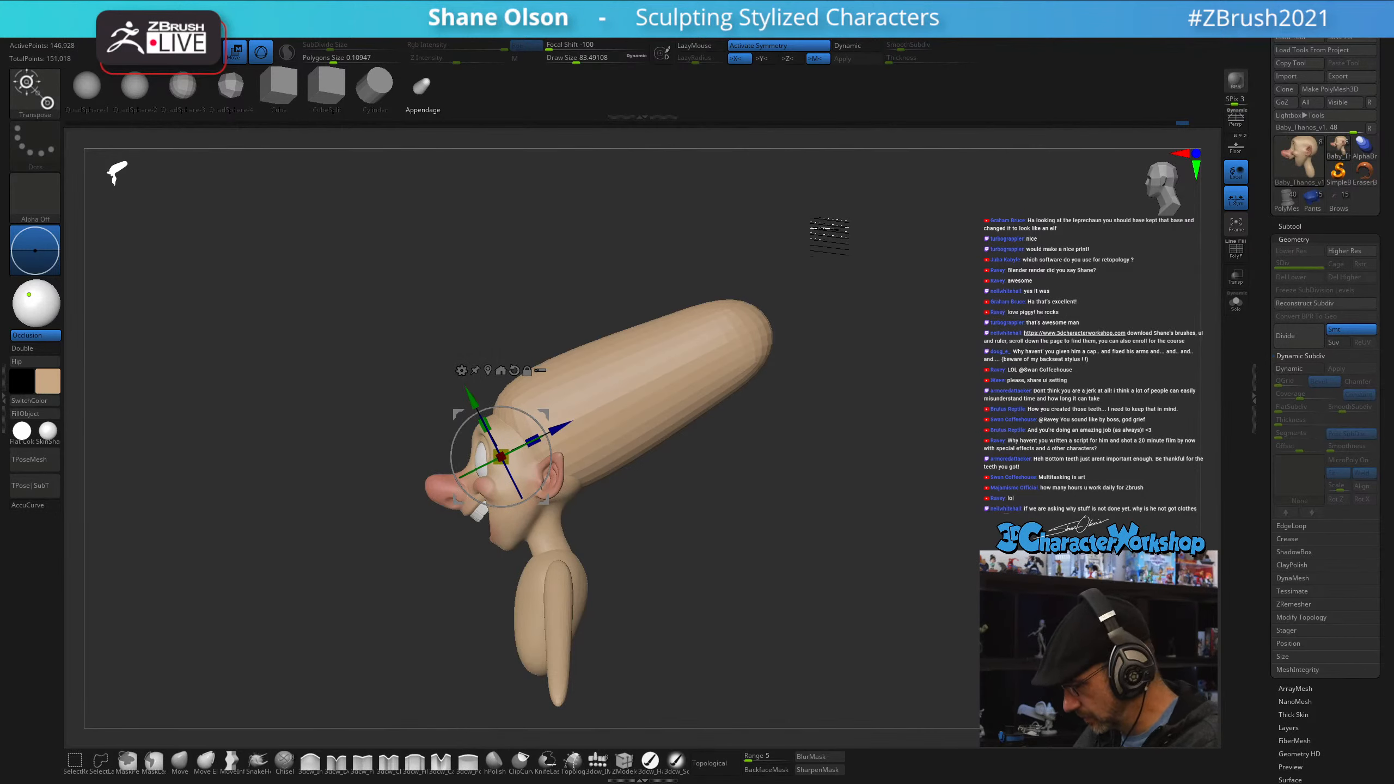
key("q")
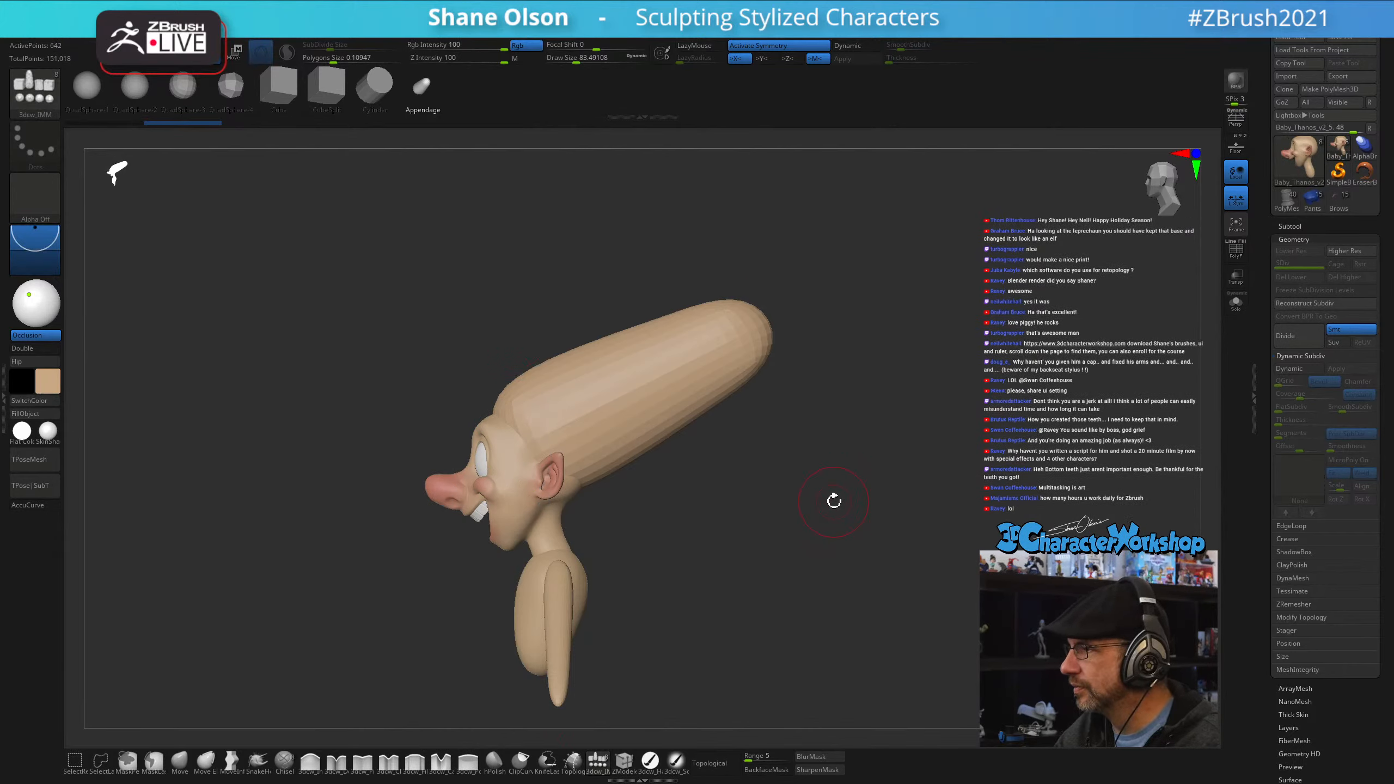
- Select the headpiece, display its wireframe, and cut off its rounded front end with the ClipCurve brush
left_click_drag(833, 501, 675, 565)
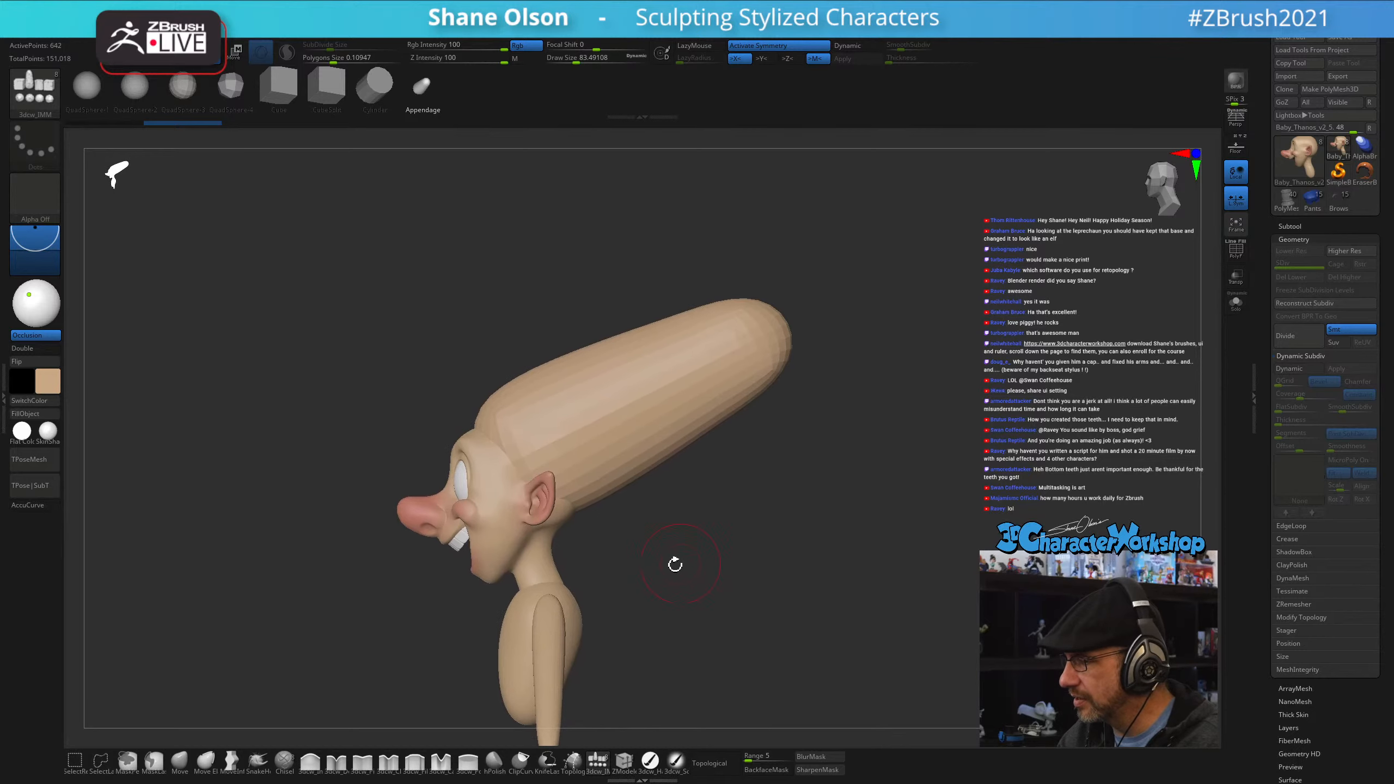
key("shift+f")
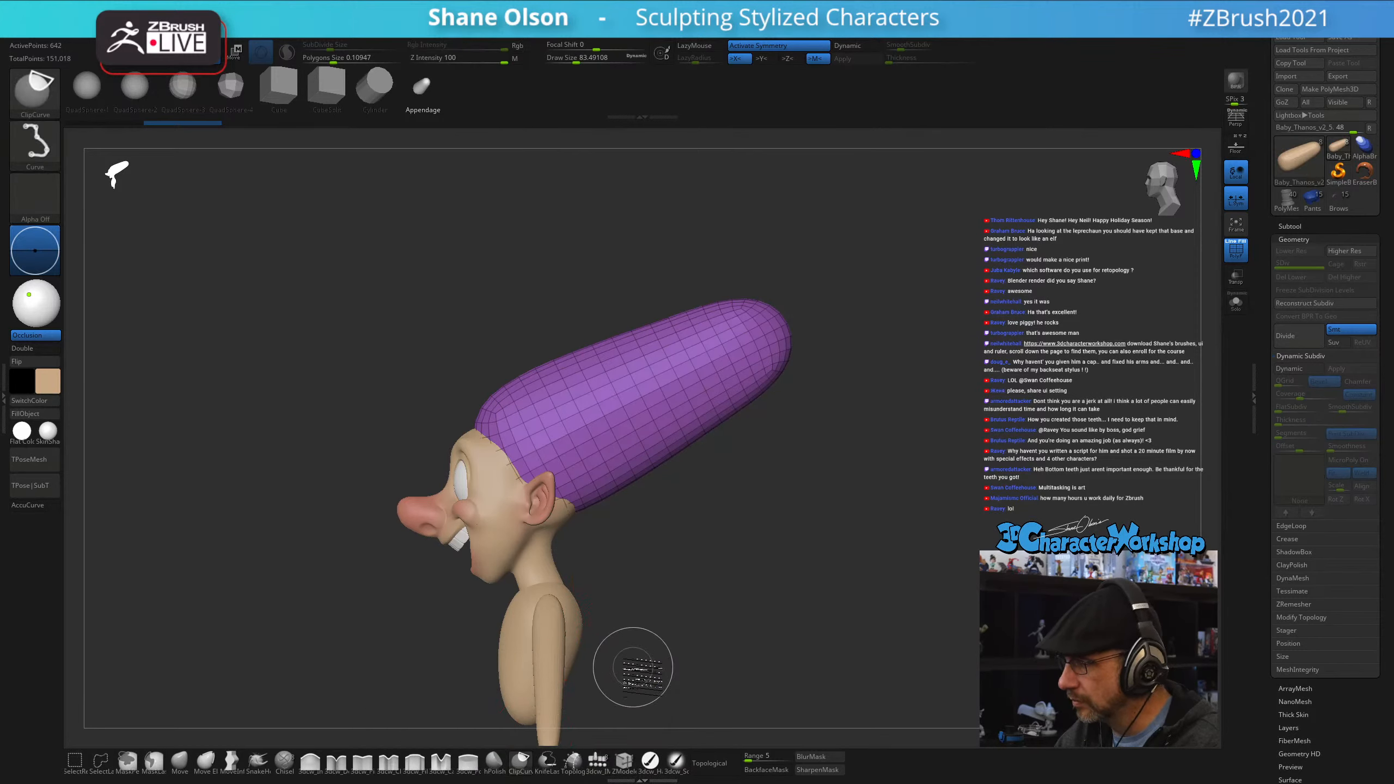
mouse_move(630, 663)
left_mouse_down("ctrl+shift")
mouse_move(458, 302)
mouse_move(467, 318)
mouse_move(475, 268)
left_mouse_up("ctrl+shift")
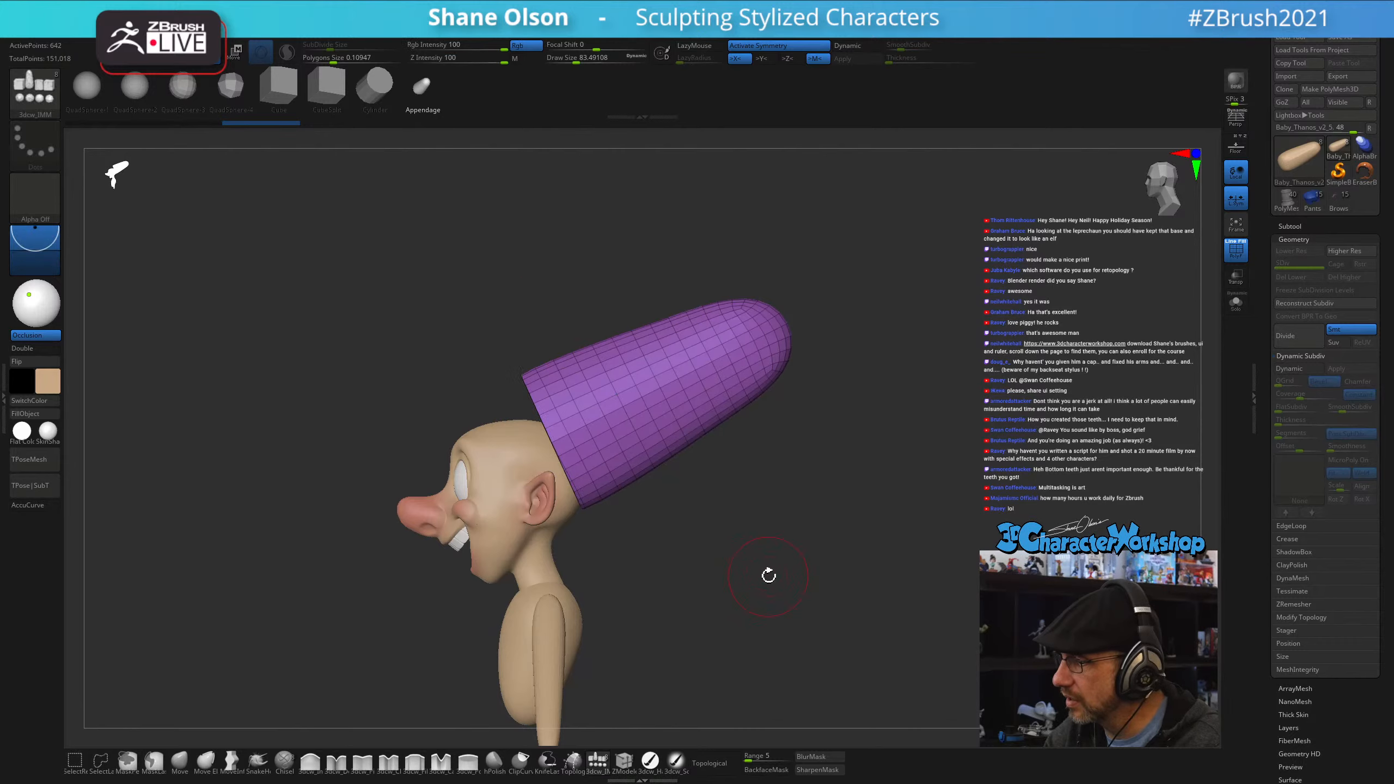
mouse_move(769, 575)
left_mouse_down()
mouse_move(831, 565)
mouse_move(772, 580)
left_mouse_up()
- Center the transform gizmo on the headpiece's open end, then rotate the piece more upright and seat it on the head
key("w")
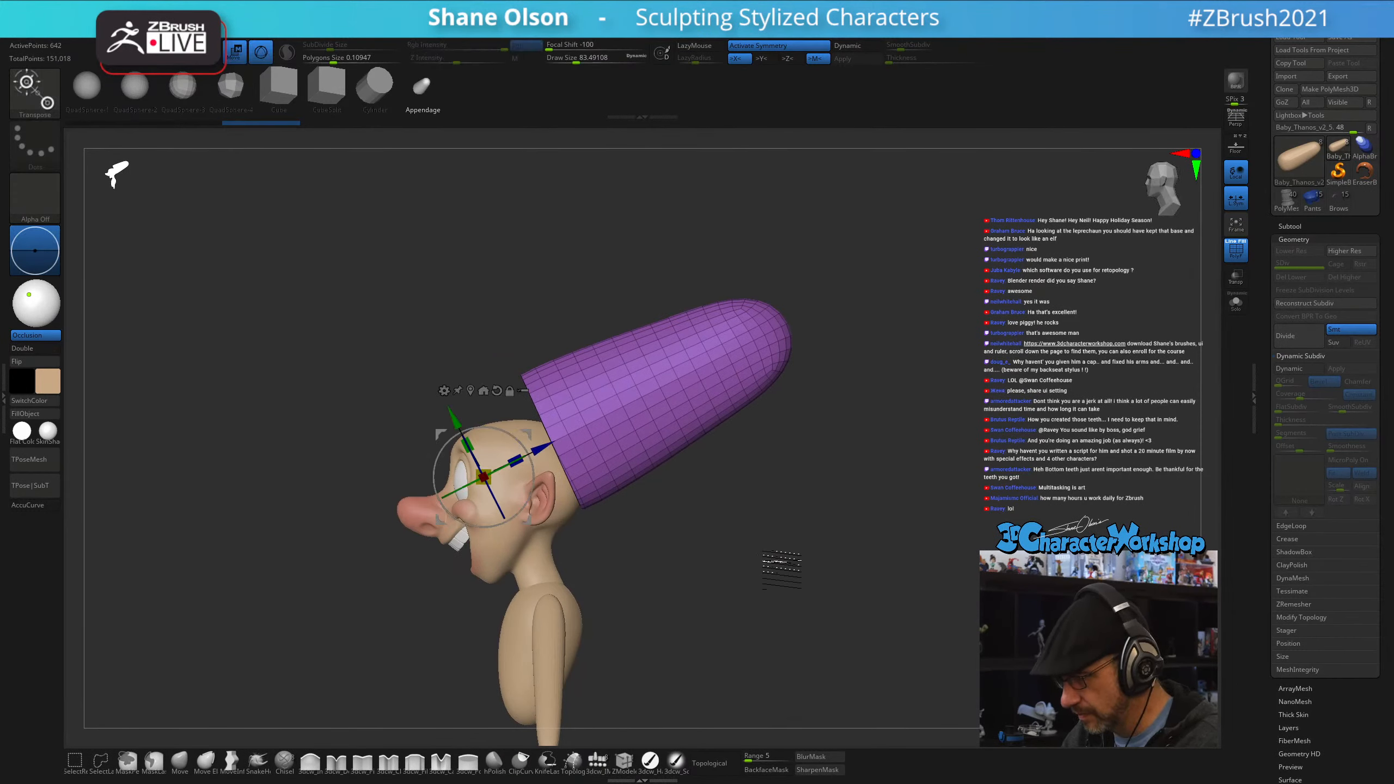
left_click(549, 443)
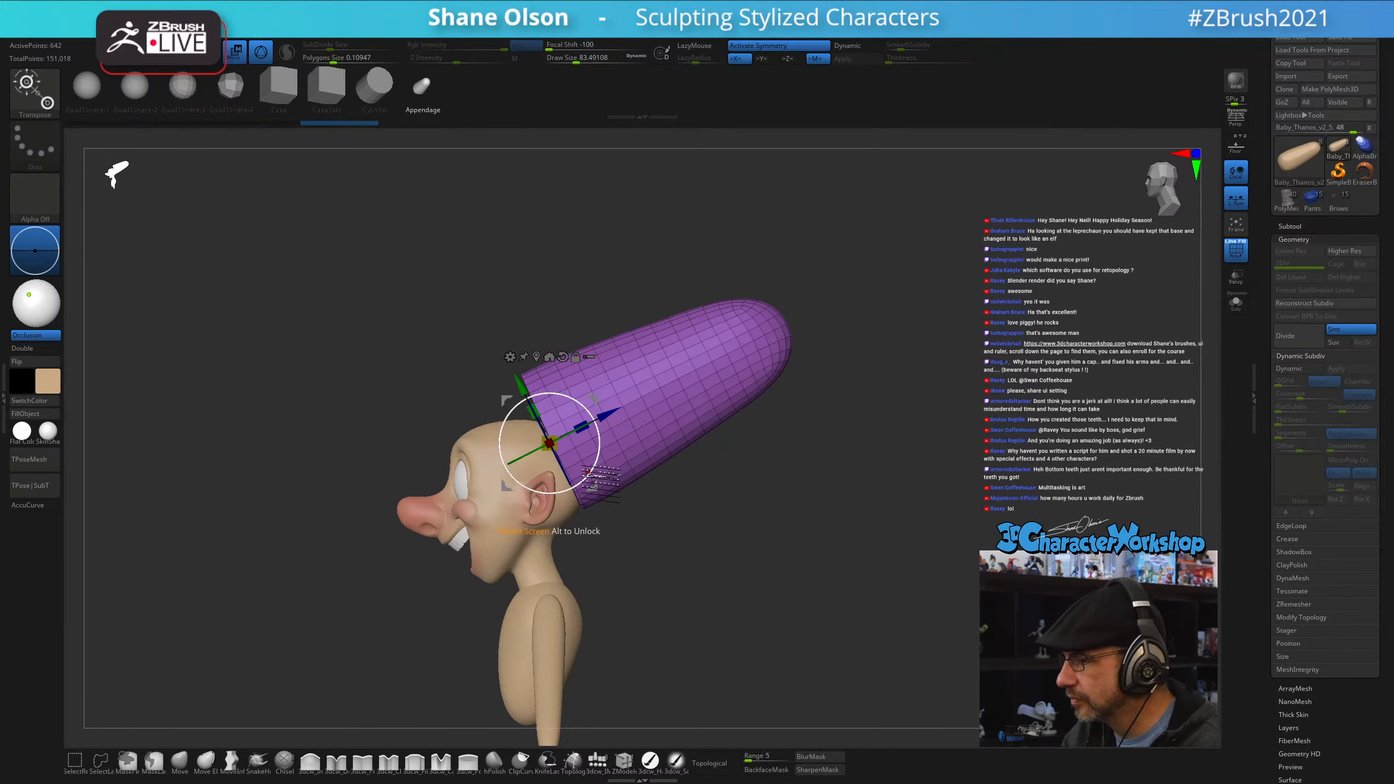
left_click_drag(600, 416, 574, 457)
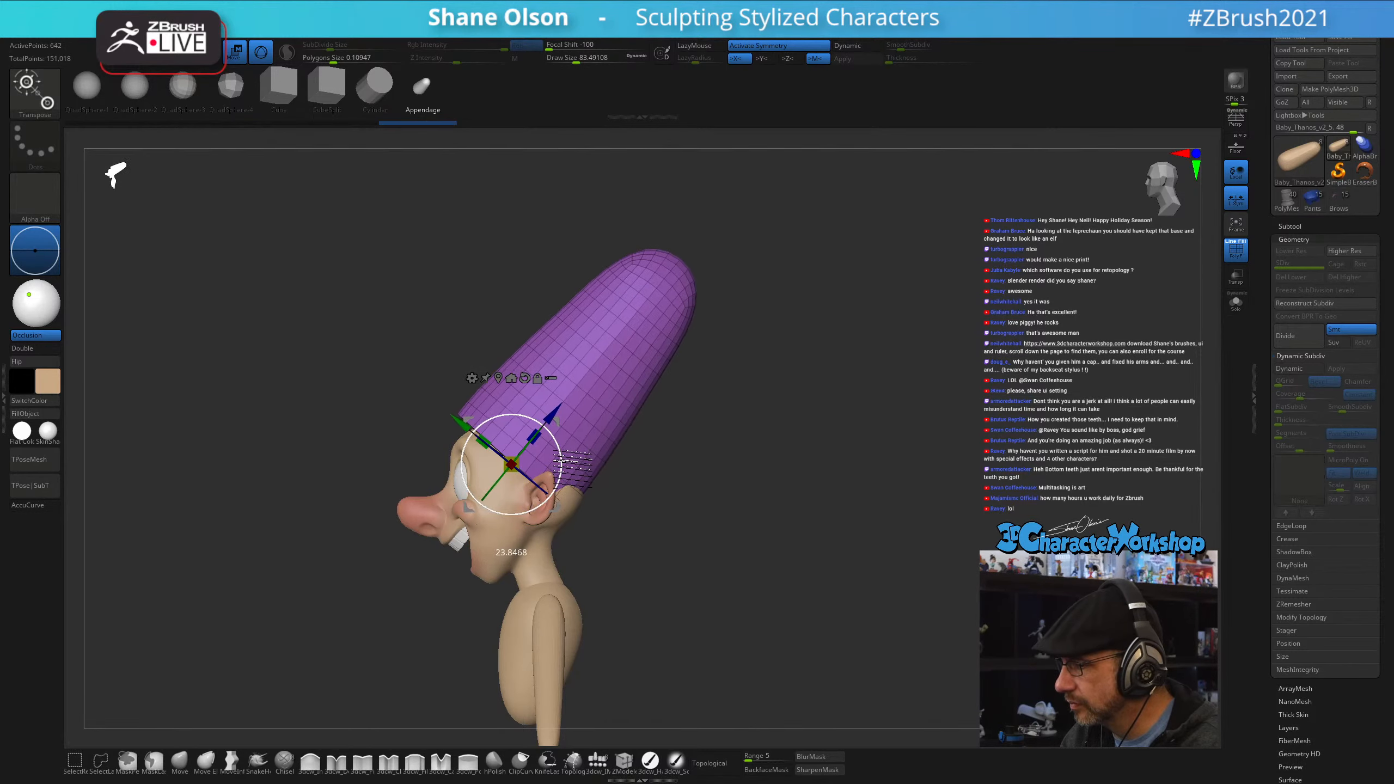
left_click_drag(557, 511, 659, 554)
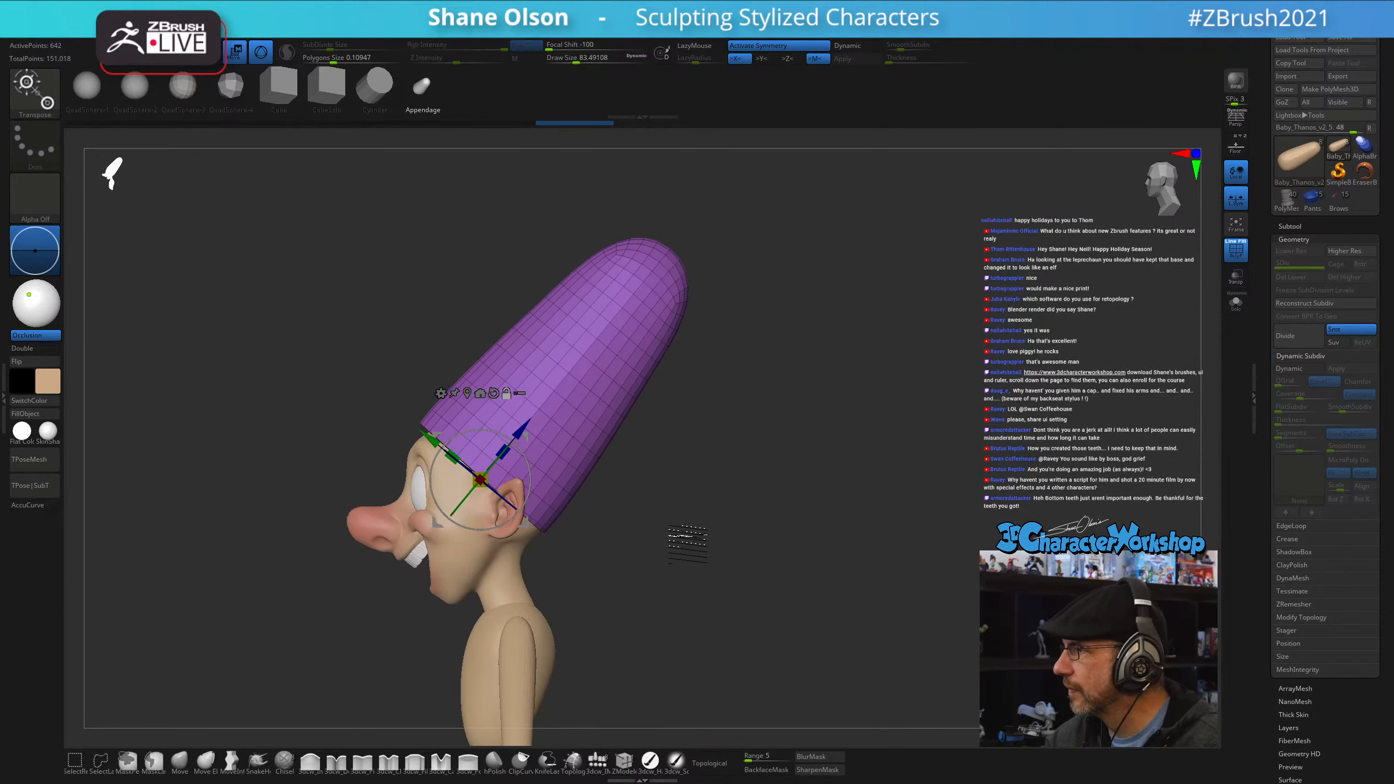
left_click_drag(754, 467, 747, 399)
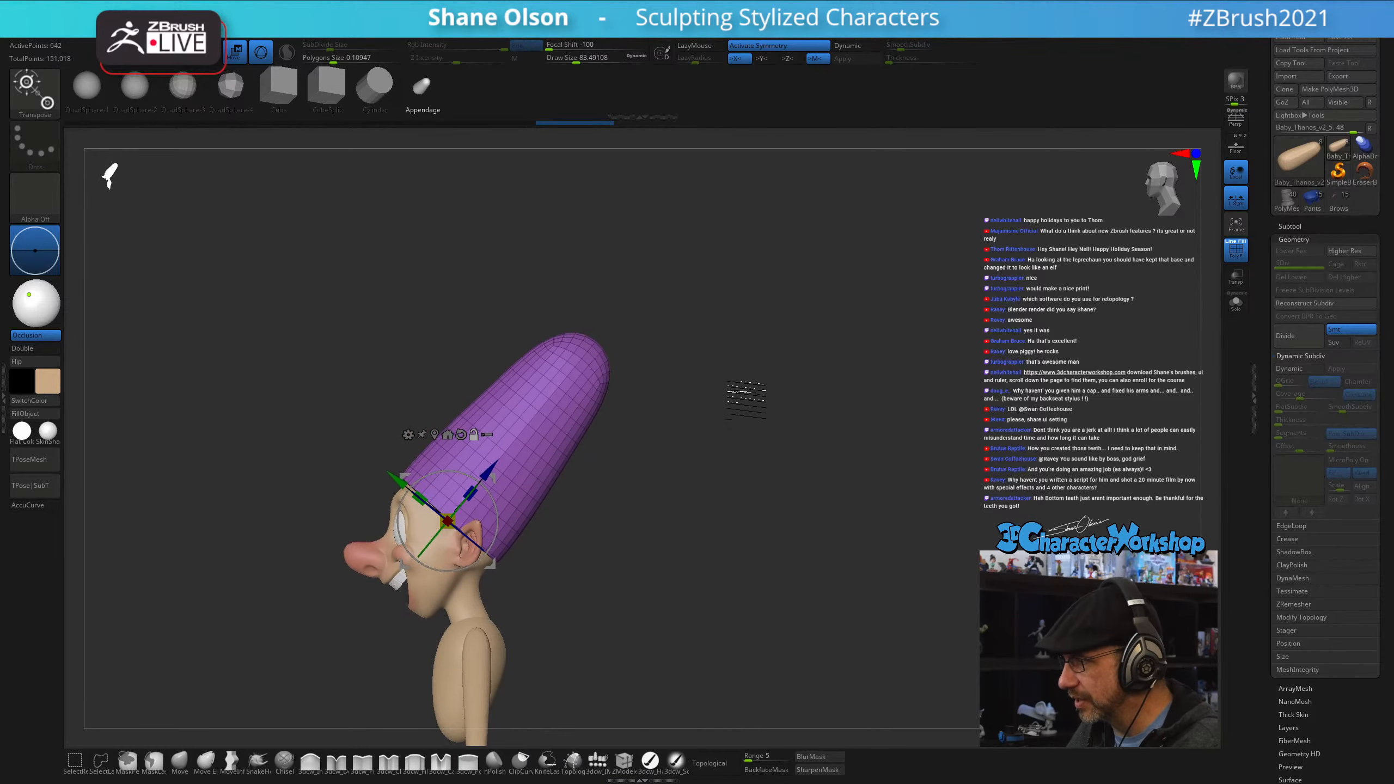
- Taper the upper end of the headpiece using the Move brush at an enlarged draw size
key("q")
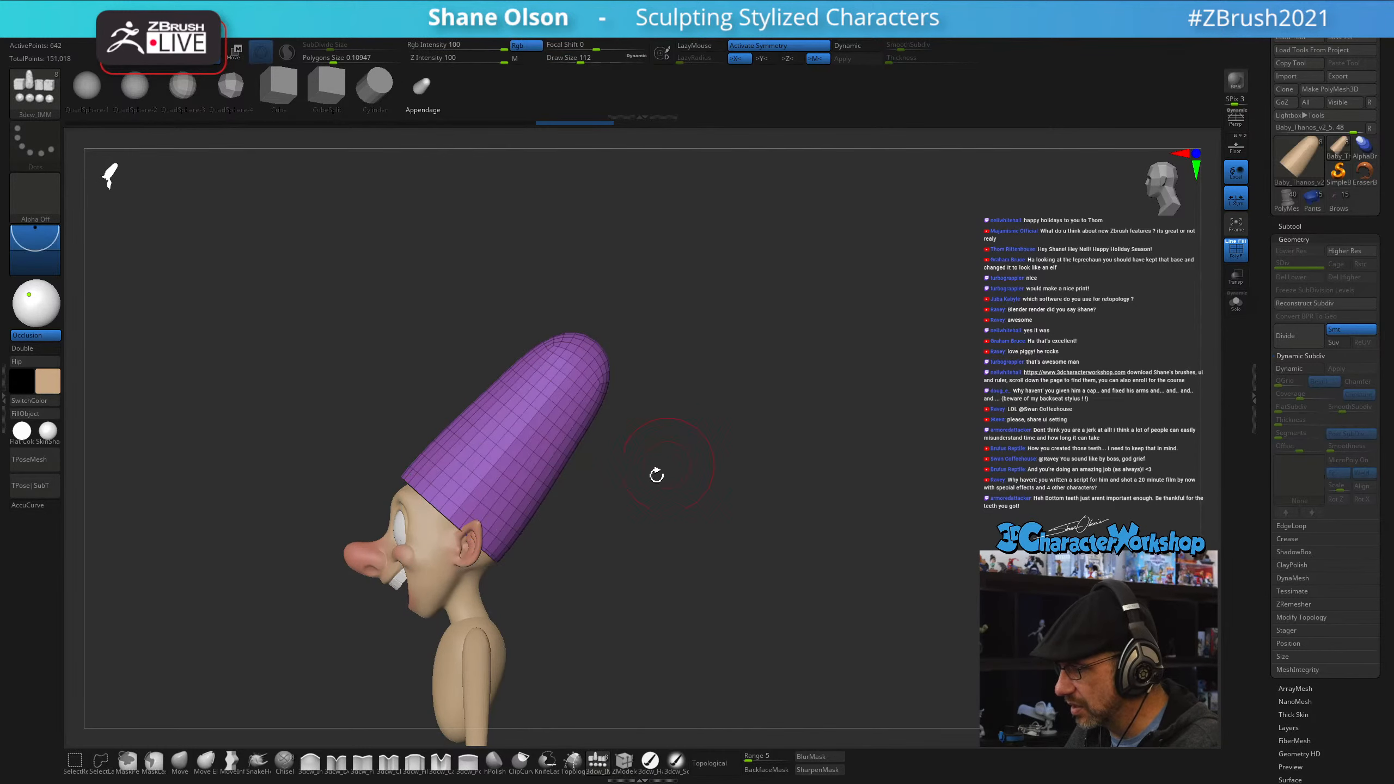
left_click(179, 763)
key("s")
left_click_drag(221, 604, 234, 608)
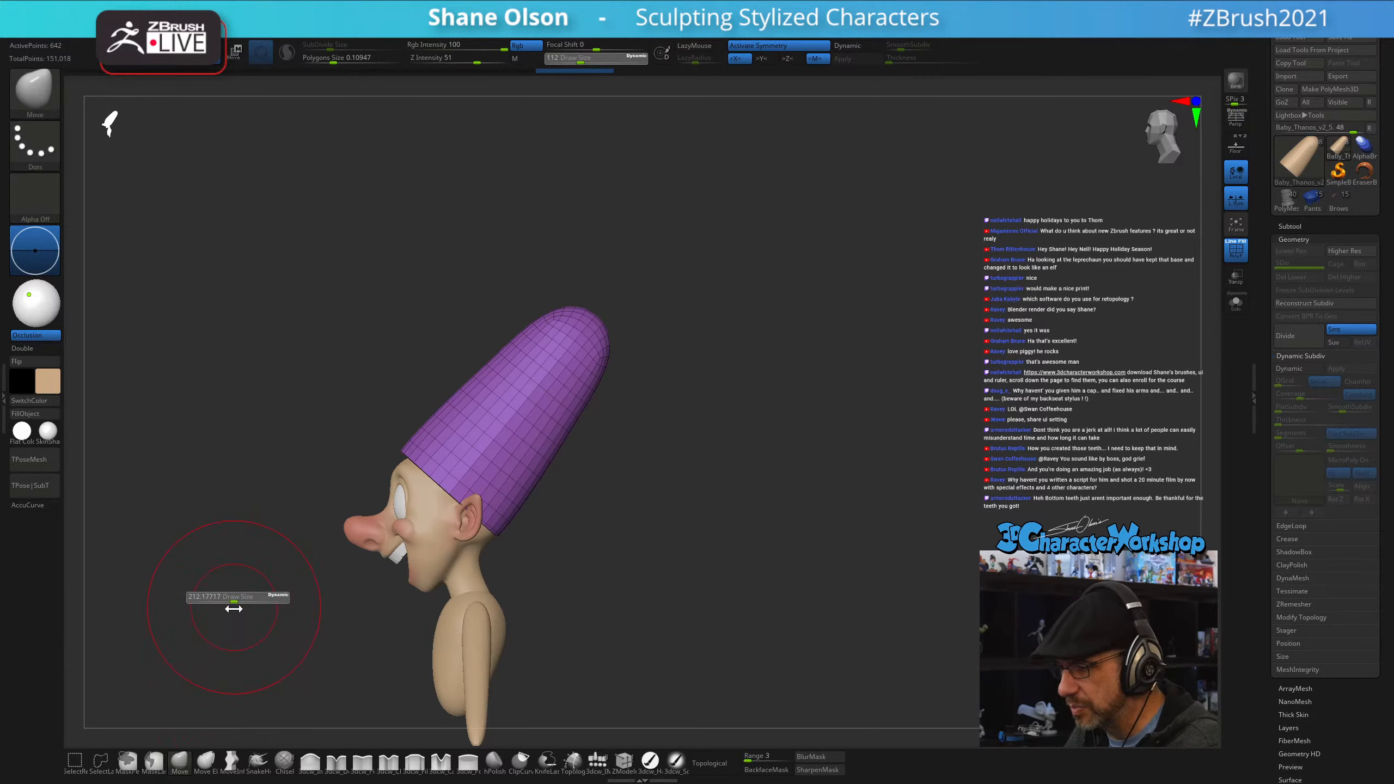
mouse_move(607, 434)
left_mouse_down("alt")
mouse_move(583, 422)
mouse_move(560, 510)
left_mouse_up("alt")
key("s")
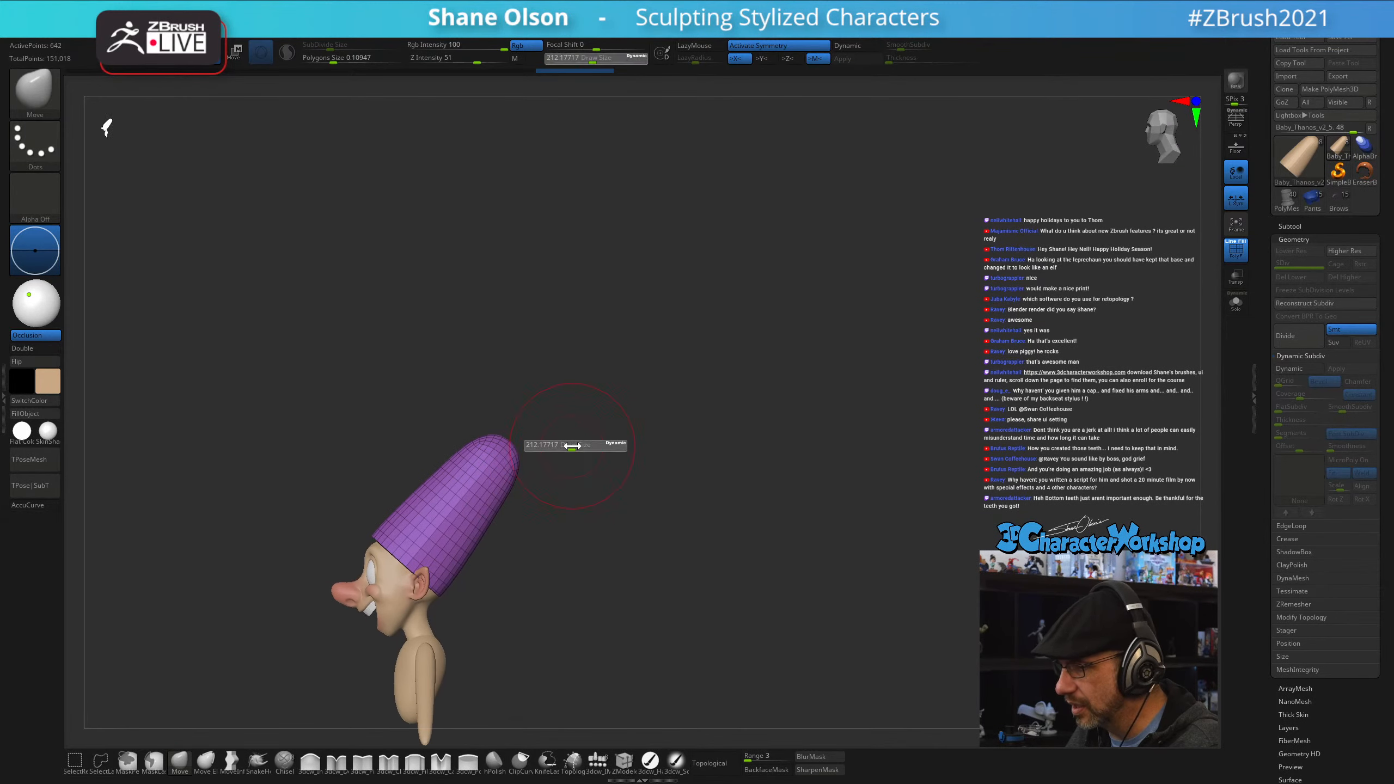
left_click_drag(577, 447, 583, 447)
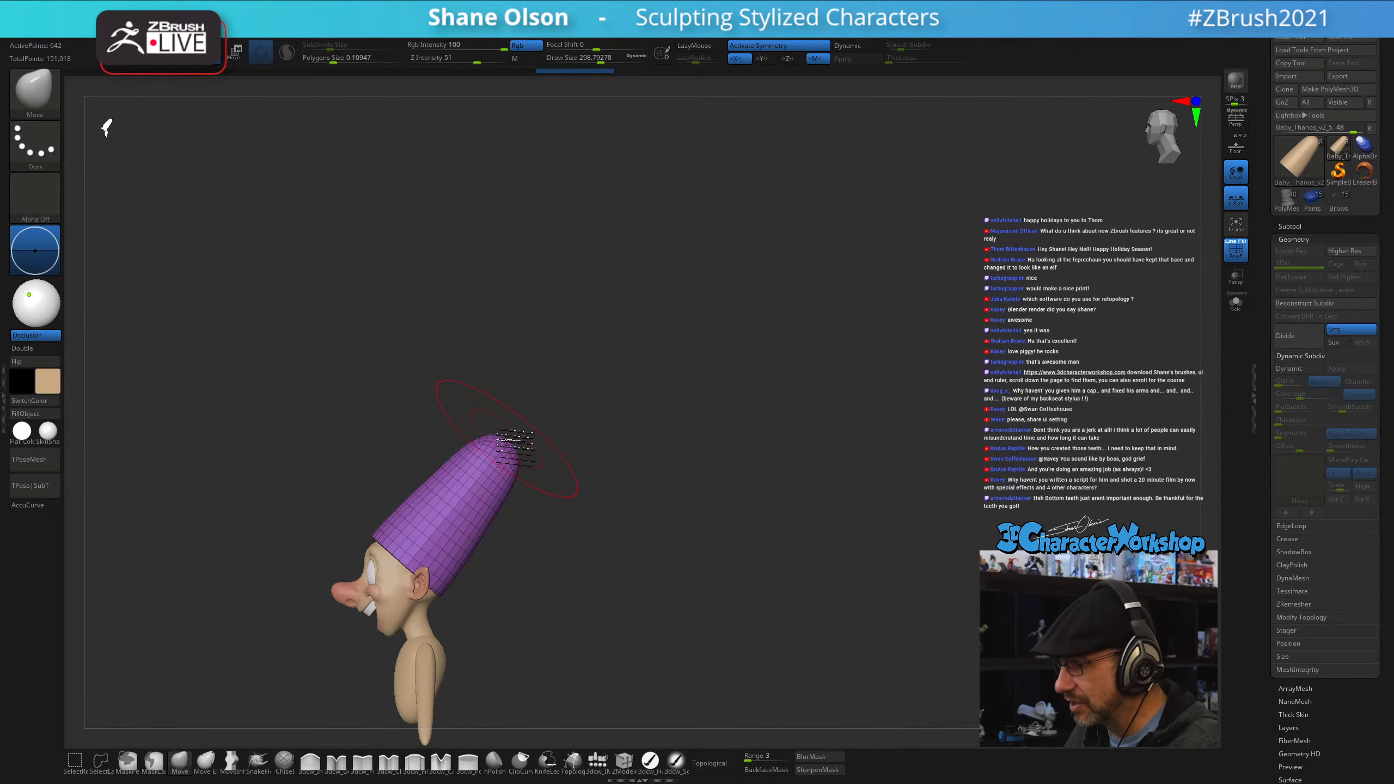
key("s")
mouse_move(522, 442)
left_mouse_down()
mouse_move(541, 430)
mouse_move(550, 467)
mouse_move(573, 442)
left_mouse_up()
- Shape the top of the hat into a narrower peak with the MoveInfiniteDepth brush from the side and front
left_click(231, 761)
key("s")
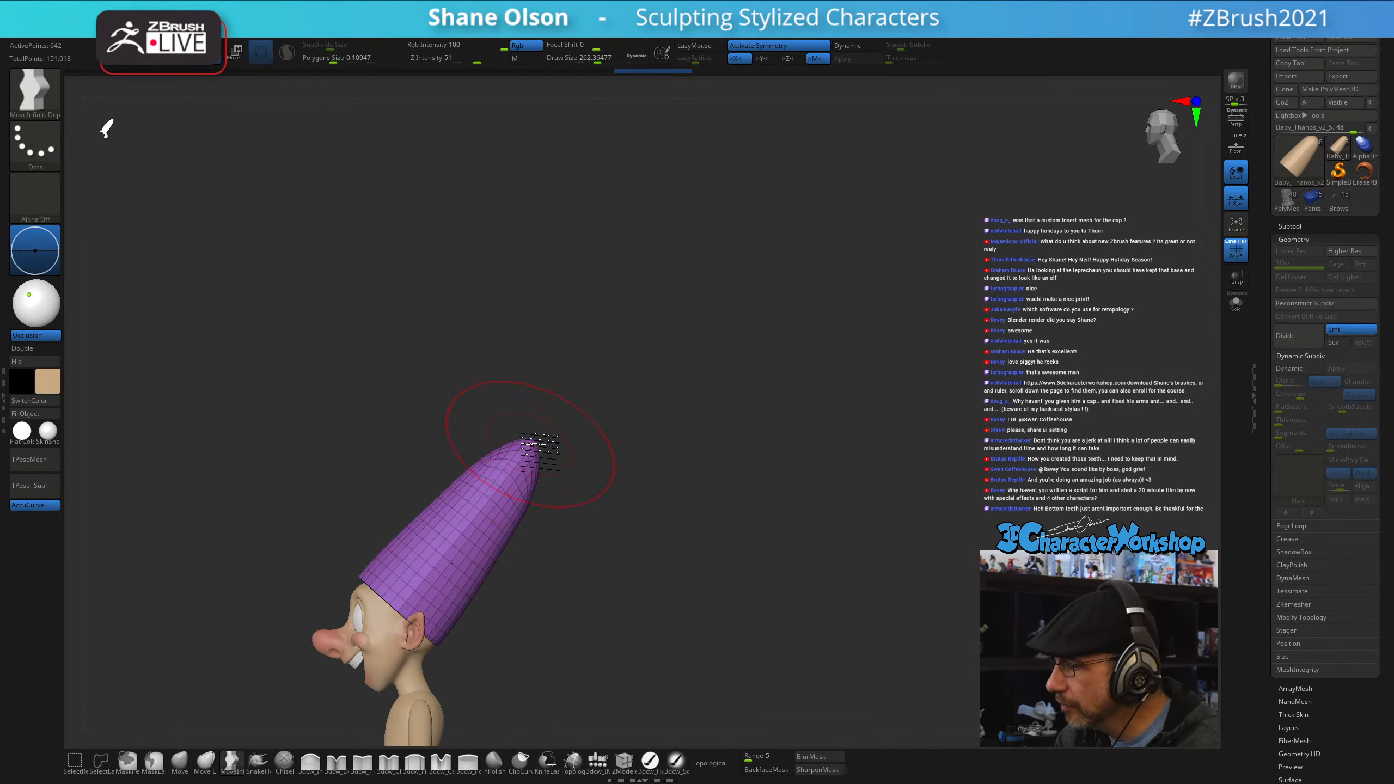
left_click_drag(541, 449, 563, 420)
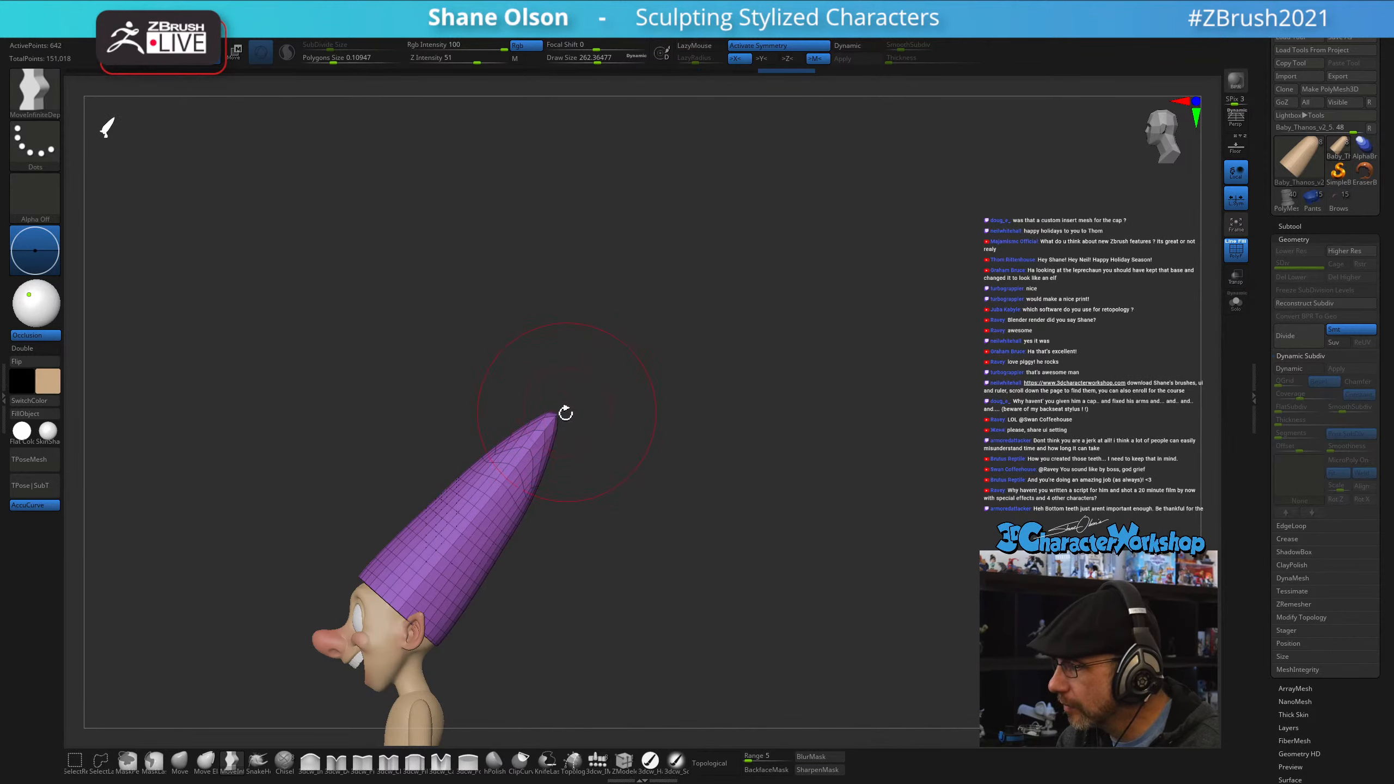
left_click_drag(571, 429, 598, 343)
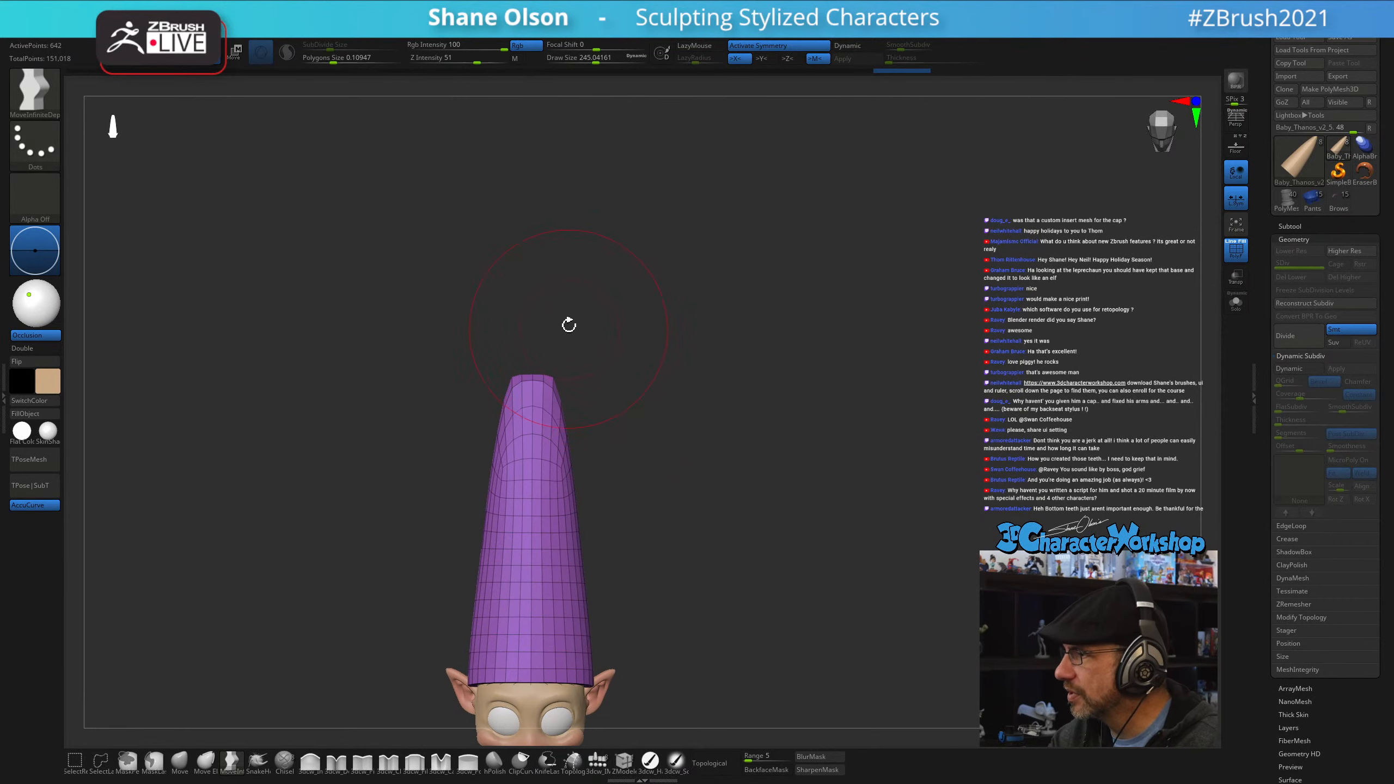
key("s")
left_click_drag(536, 378, 542, 342)
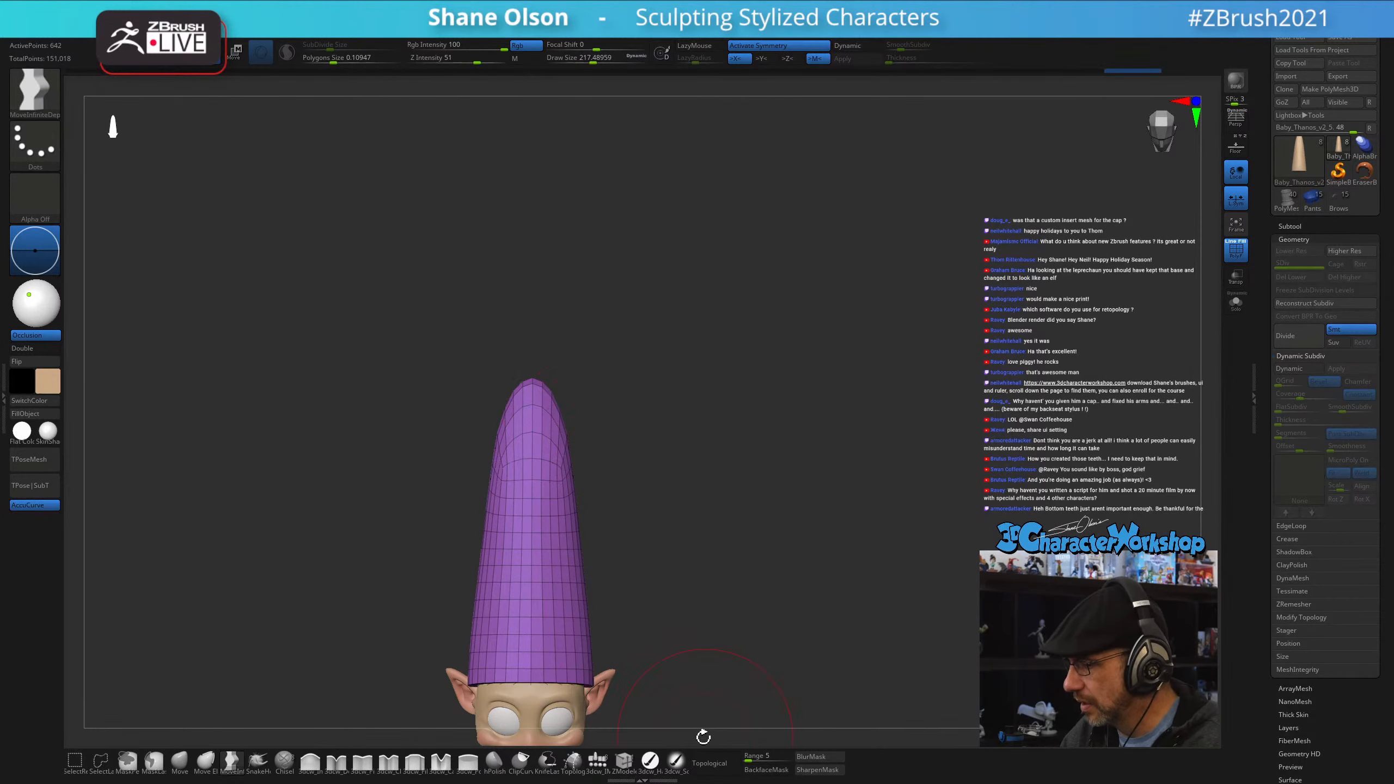
- Smooth the hat's tip and side surfaces in the side and front views
left_click(600, 762)
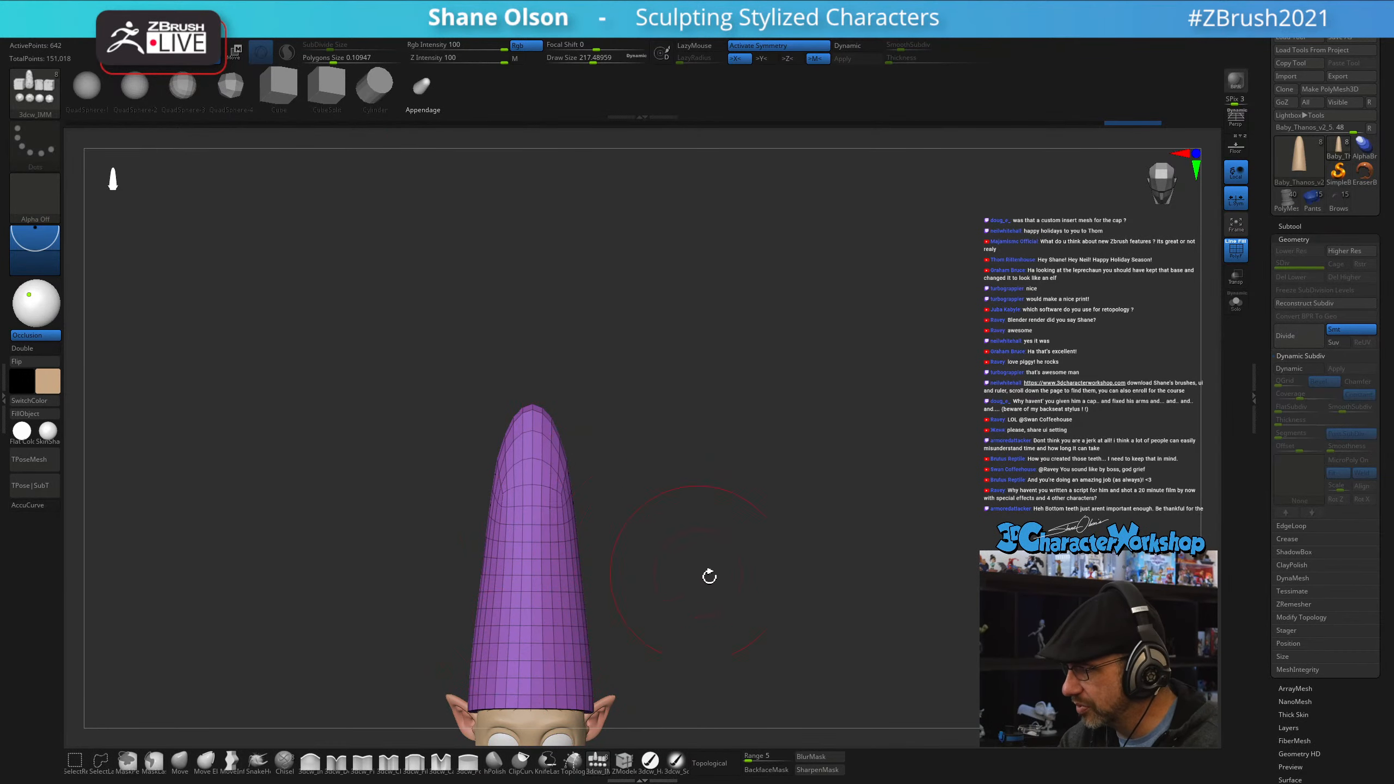
left_click_drag(710, 573, 700, 573)
left_click_drag(685, 477, 720, 413, "shift")
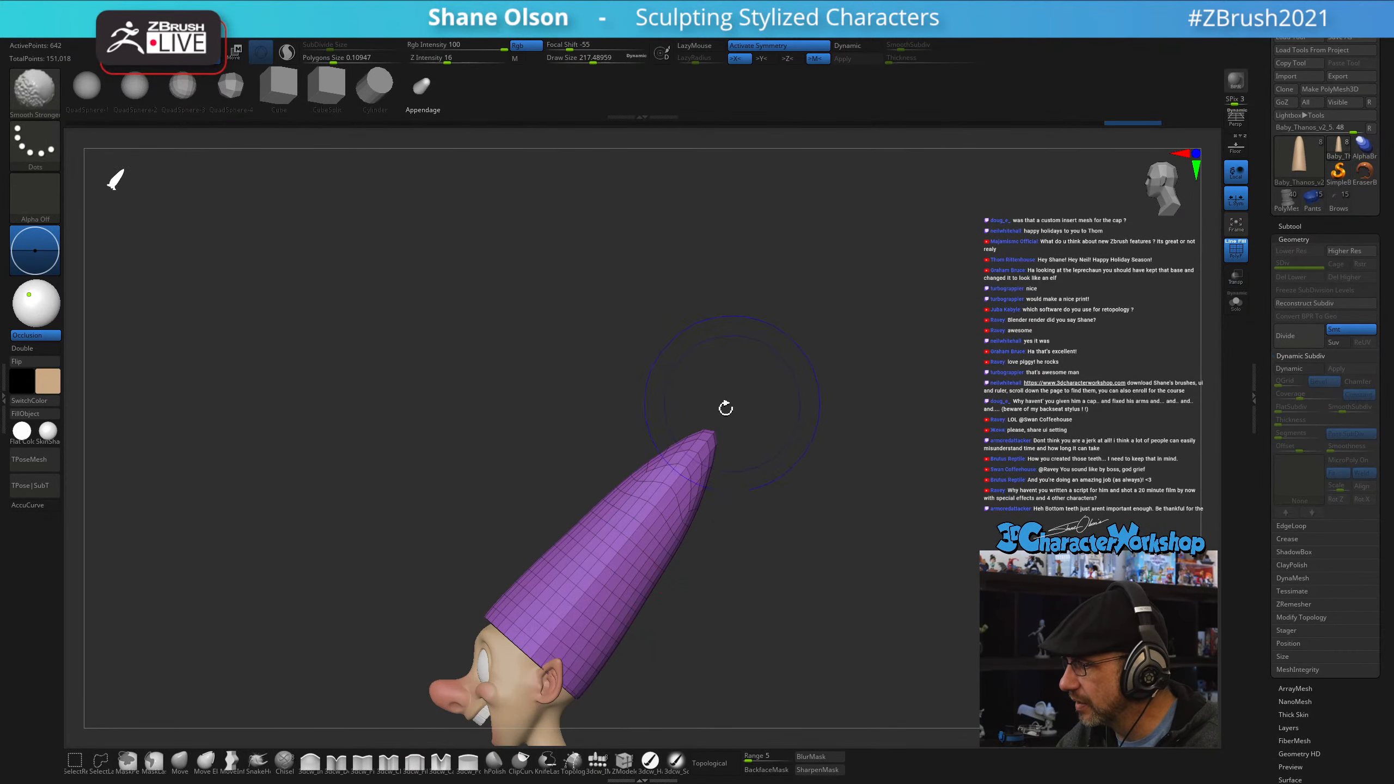
mouse_move(776, 531)
left_mouse_down()
mouse_move(766, 543)
mouse_move(747, 508)
mouse_move(815, 507)
mouse_move(734, 521)
mouse_move(735, 569)
left_mouse_up()
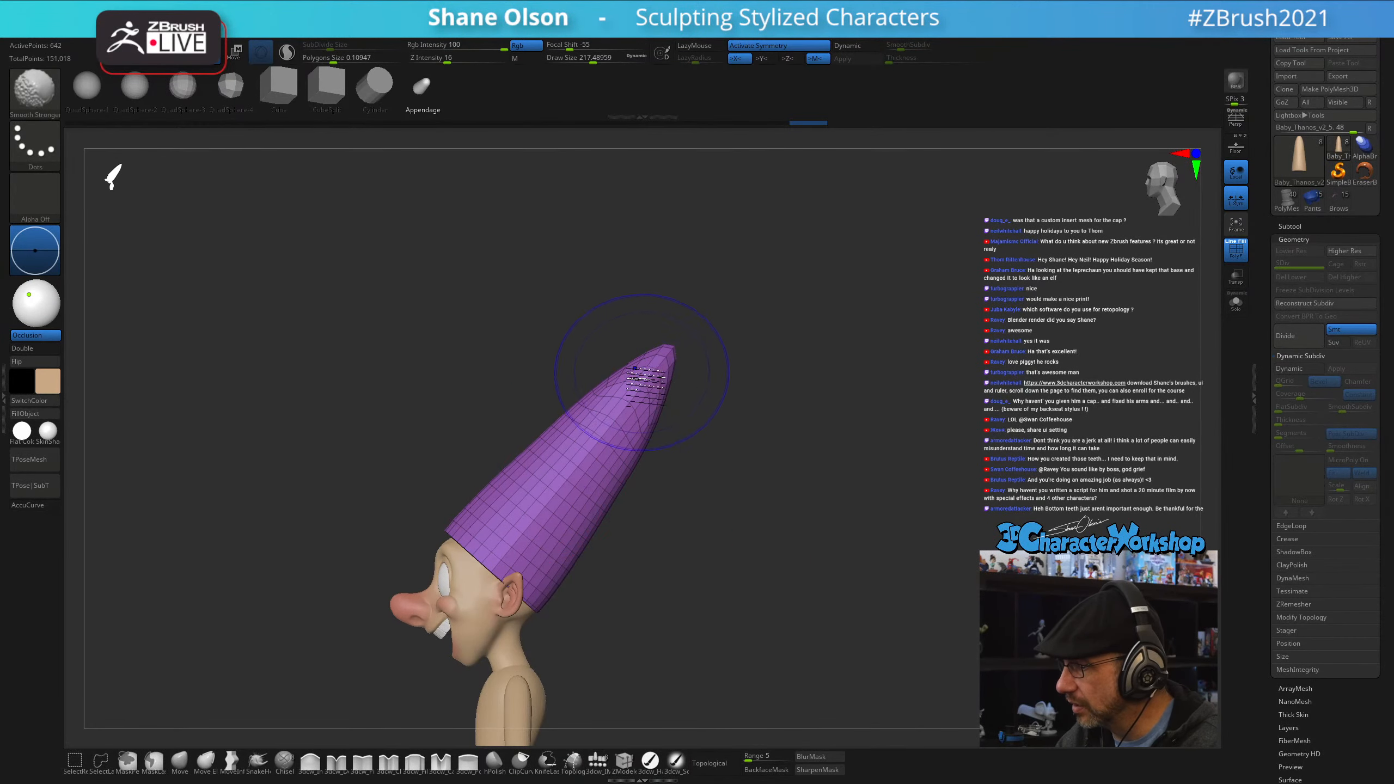
mouse_move(645, 373)
left_mouse_down("shift")
mouse_move(587, 427)
mouse_move(632, 407)
left_mouse_up("shift")
left_click_drag(674, 470, 683, 470, "shift")
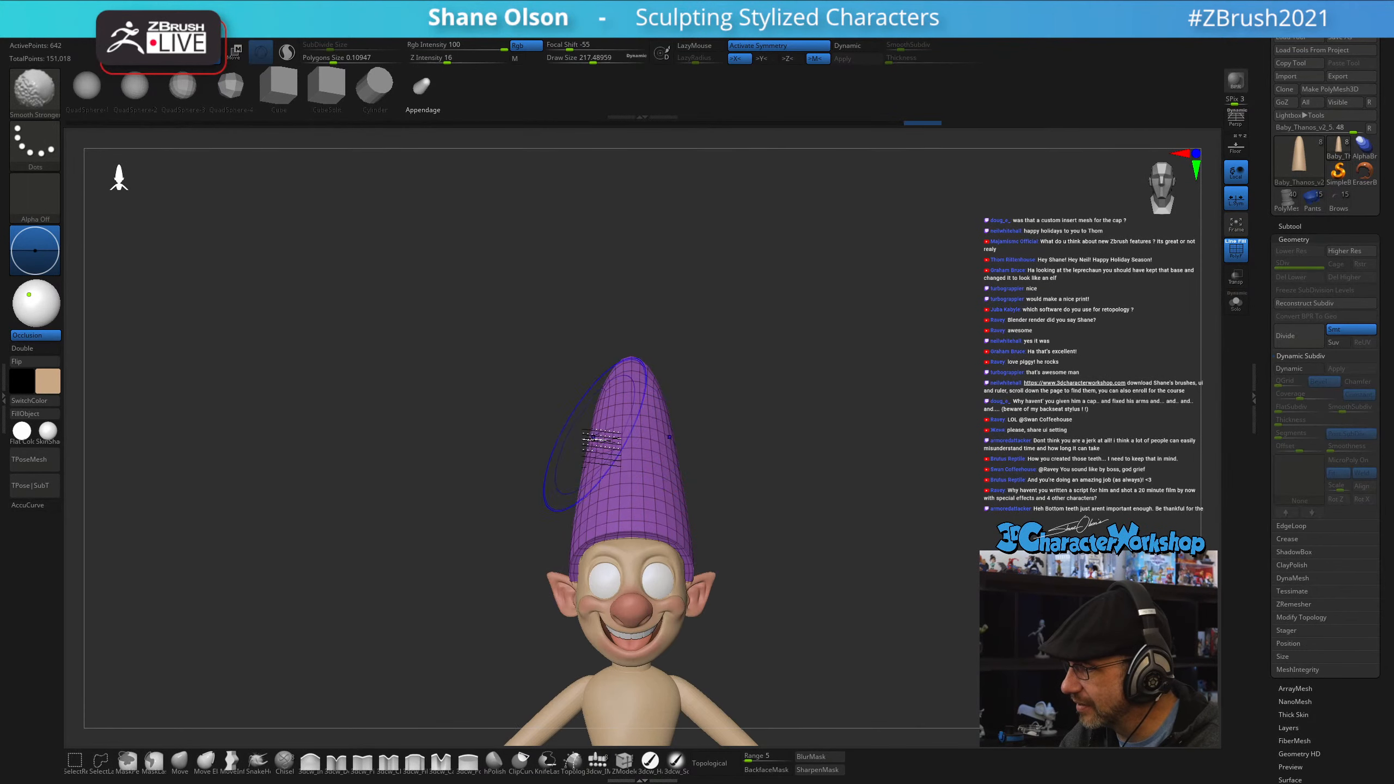
mouse_move(593, 423)
left_mouse_down("shift")
mouse_move(651, 343)
mouse_move(607, 437)
left_mouse_up("shift")
mouse_move(760, 465)
left_mouse_down()
mouse_move(694, 504)
mouse_move(766, 470)
mouse_move(660, 395)
left_mouse_up()
- Hide the wireframe and fill the entire hat with a medium green color
key("shift+f")
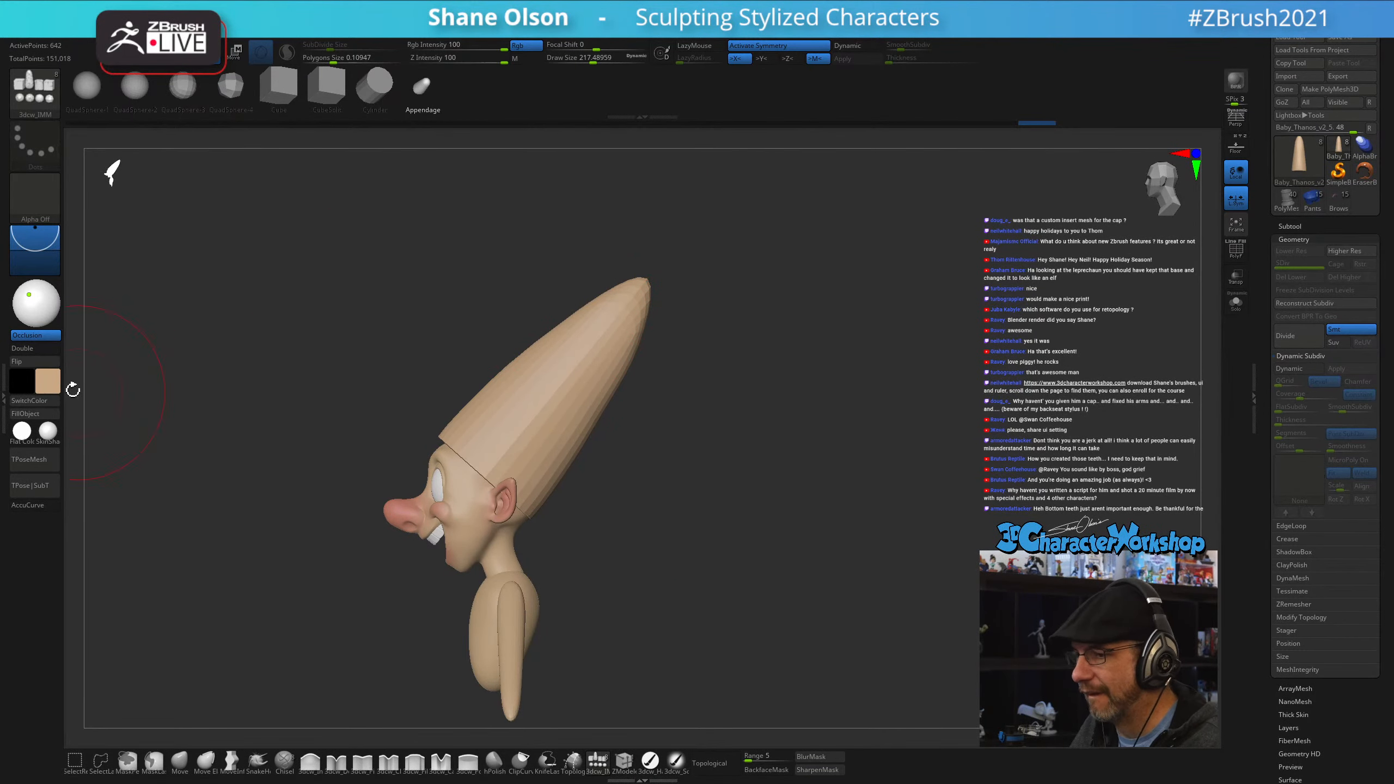
left_click(48, 384)
left_click(213, 329)
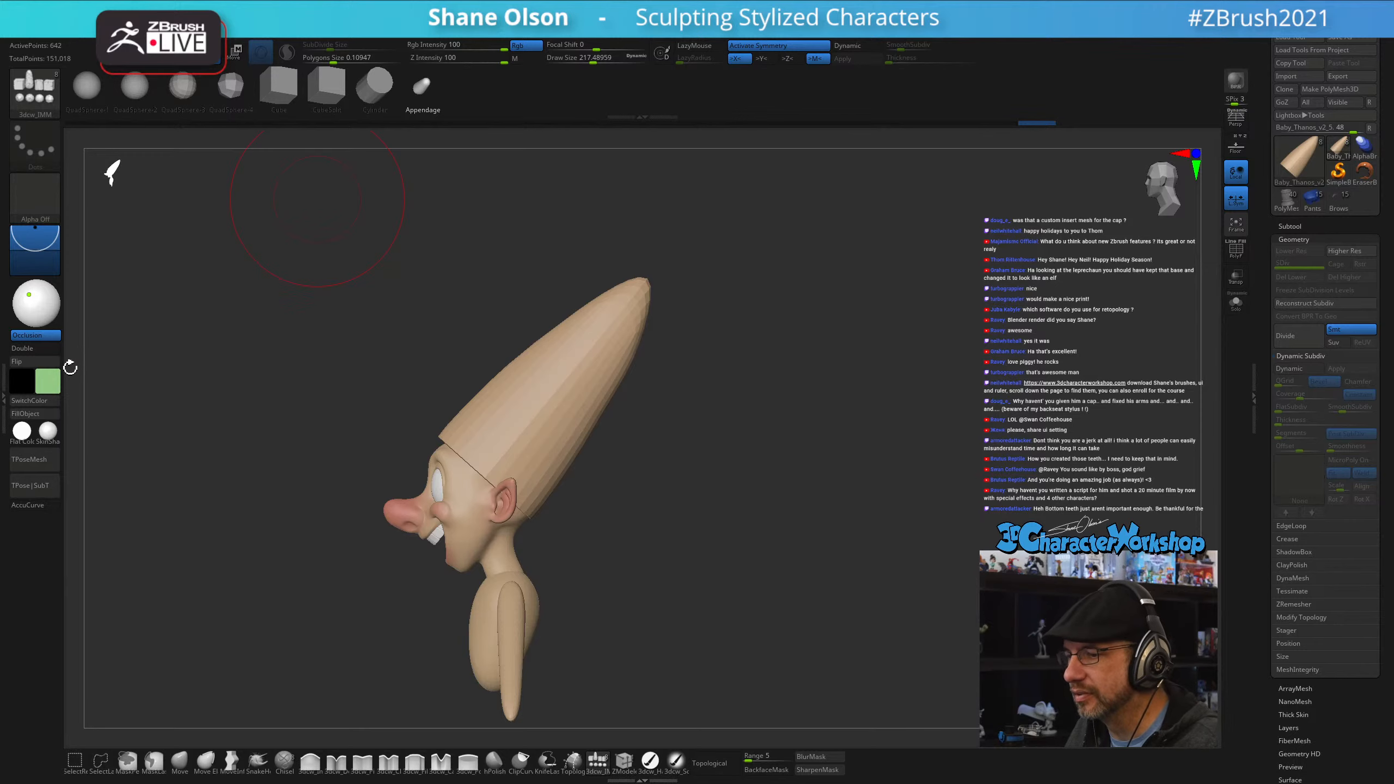
left_click(48, 383)
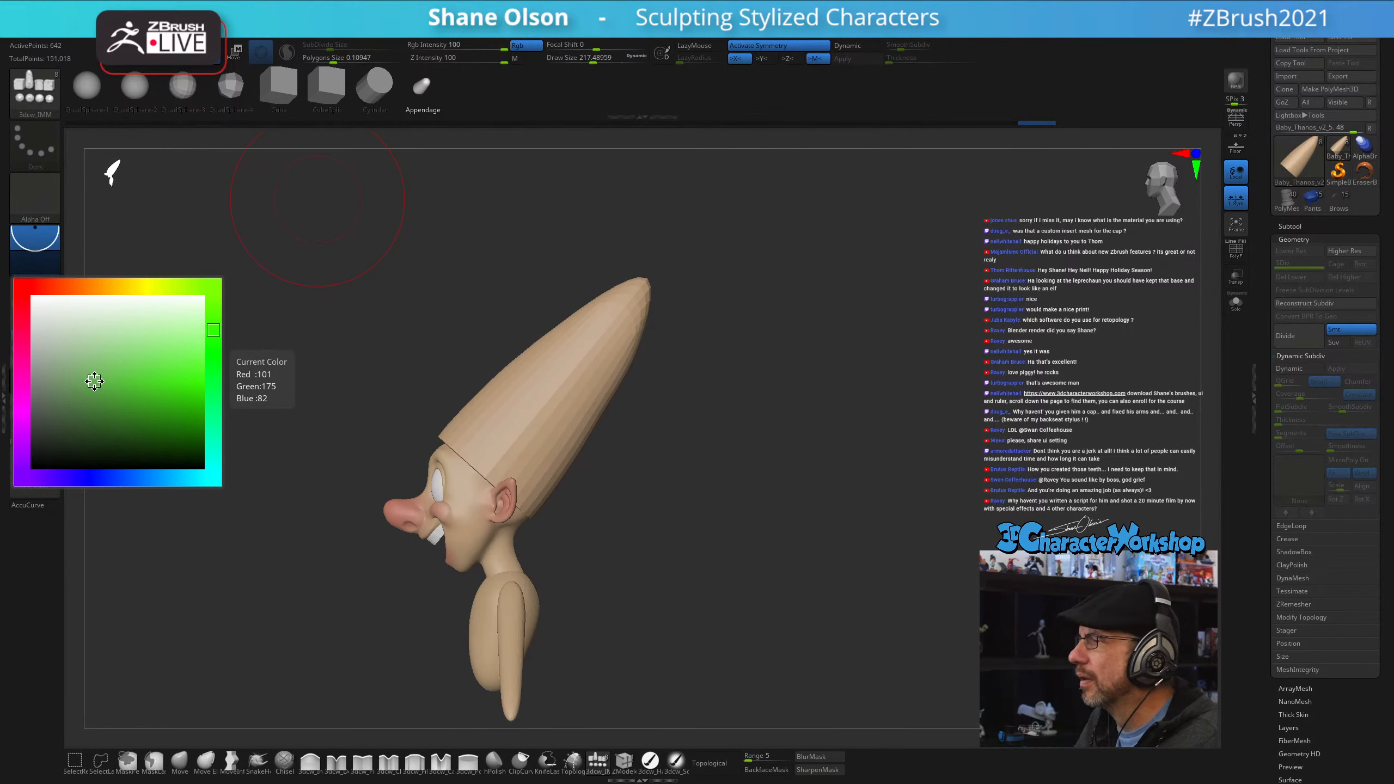
left_click(94, 382)
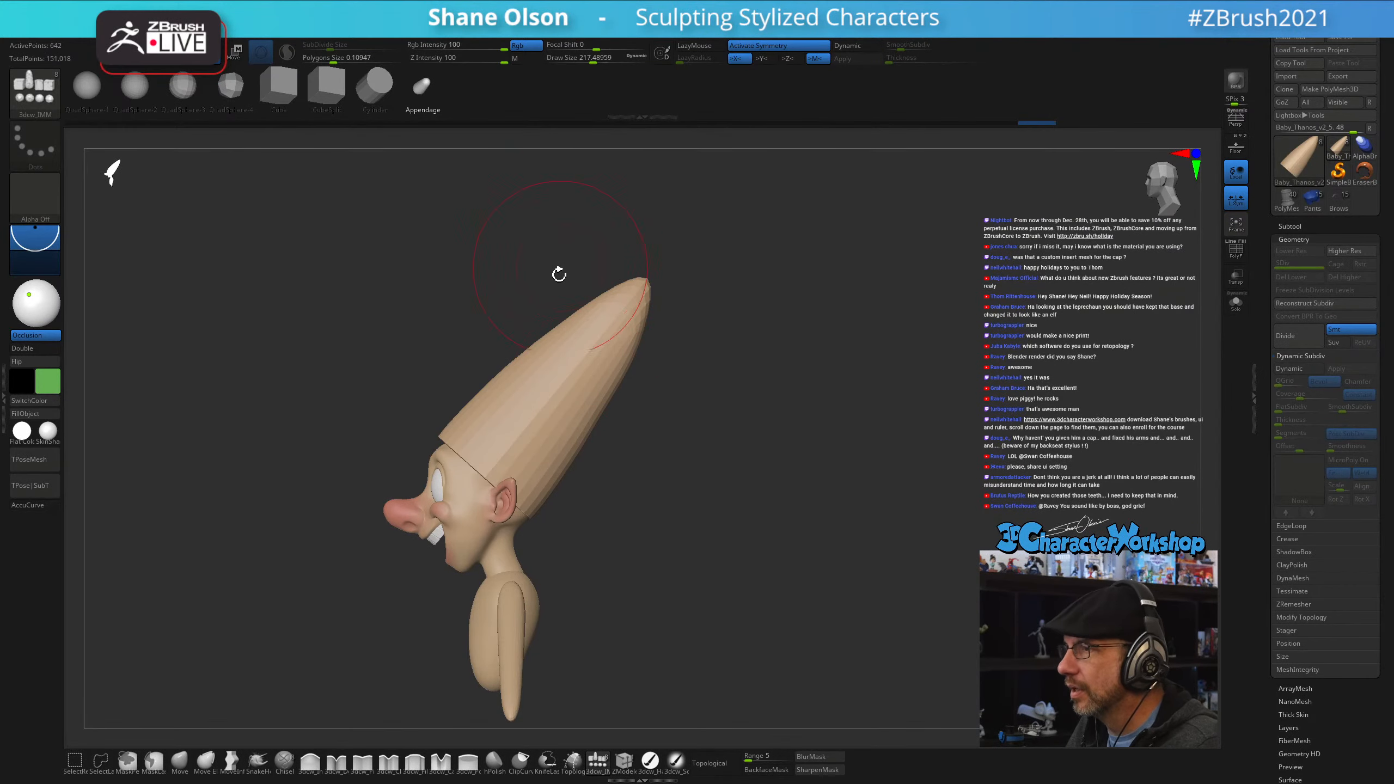
left_click(55, 388)
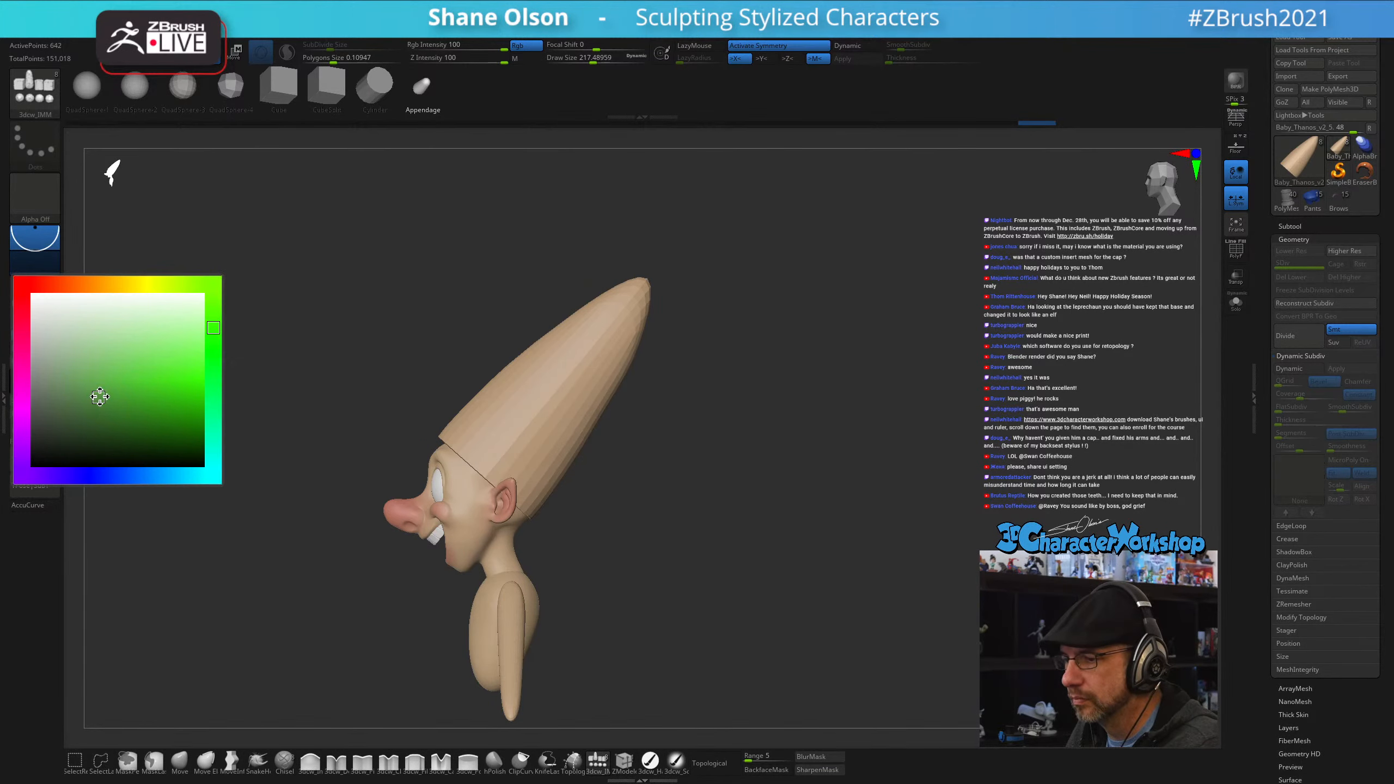
left_click(99, 397)
left_click(51, 416)
left_click_drag(382, 299, 415, 297)
left_click_drag(712, 407, 723, 416, "alt")
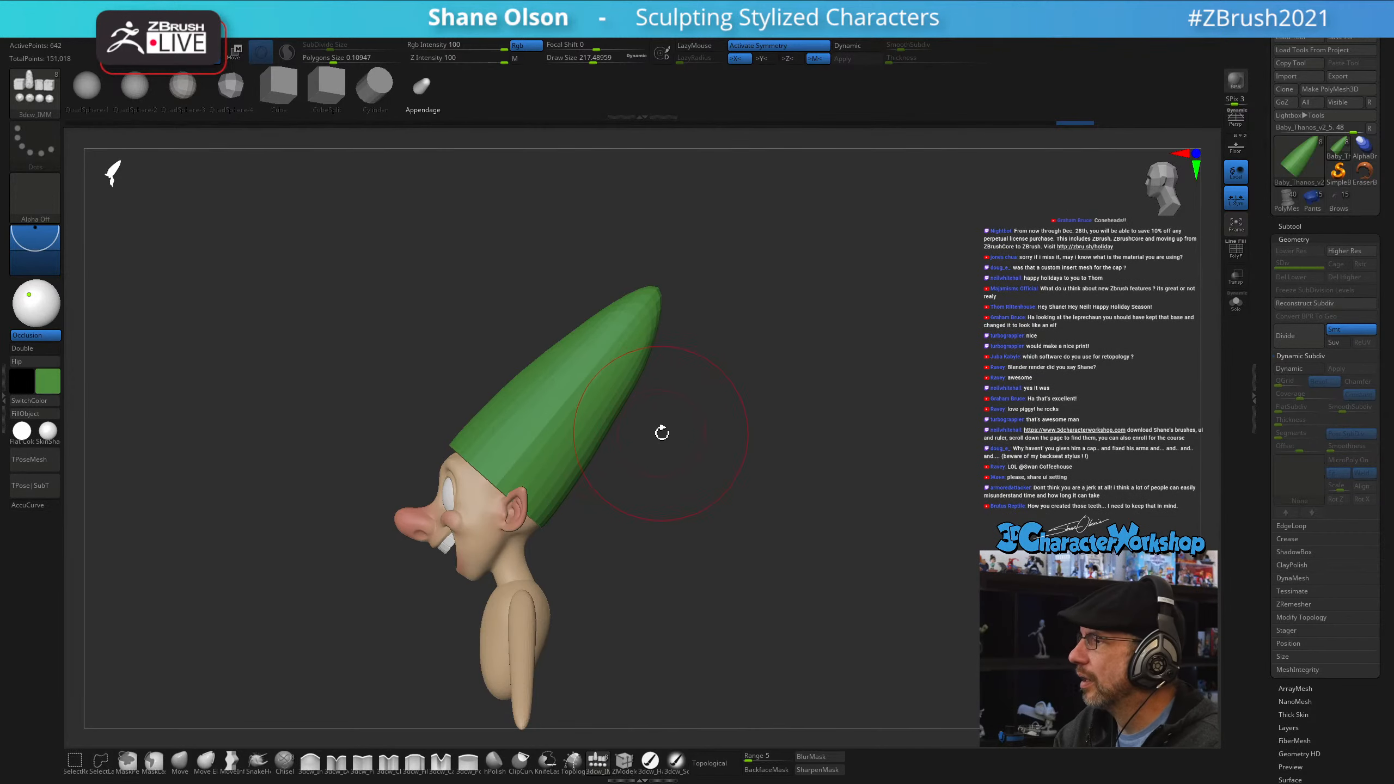
left_click_drag(660, 433, 660, 418, "alt")
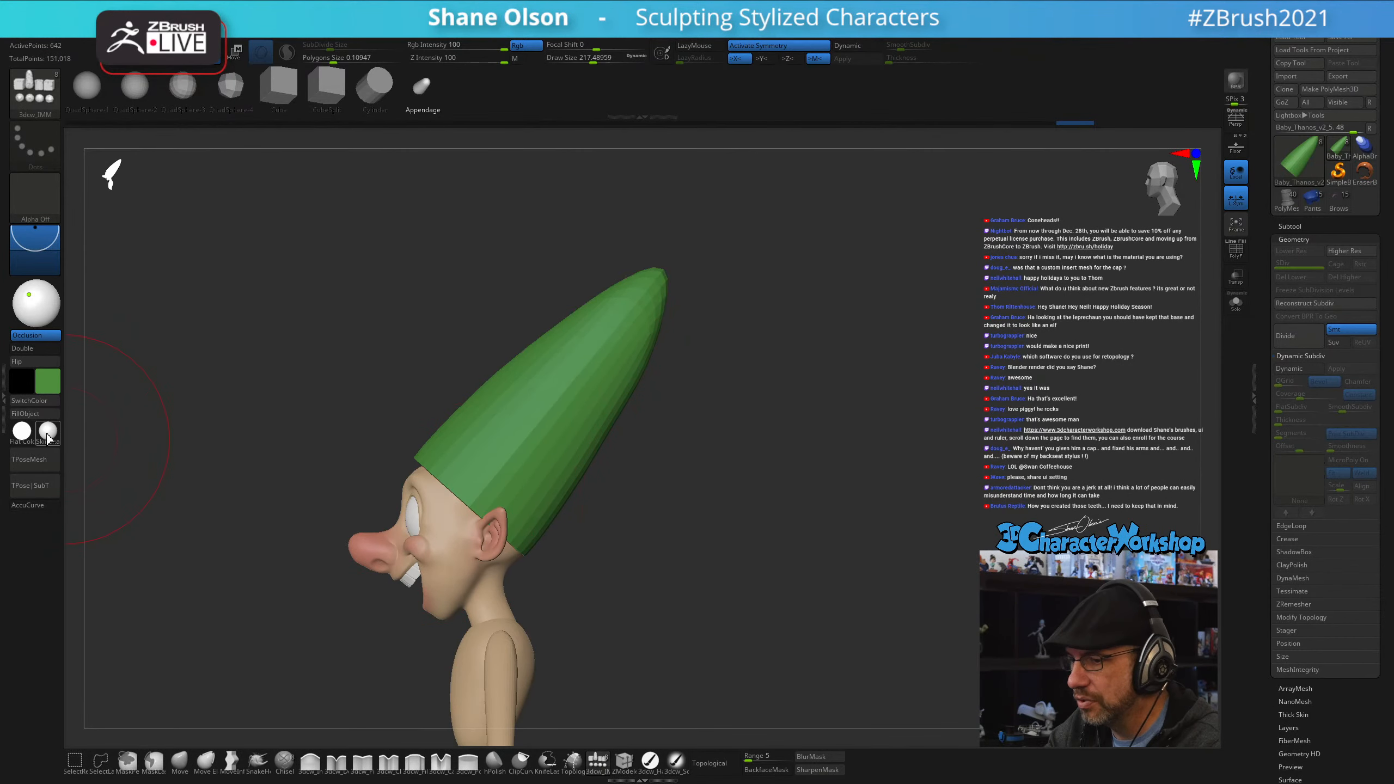
- Try smoothing the upper part of the green hat near its tip
mouse_move(50, 442)
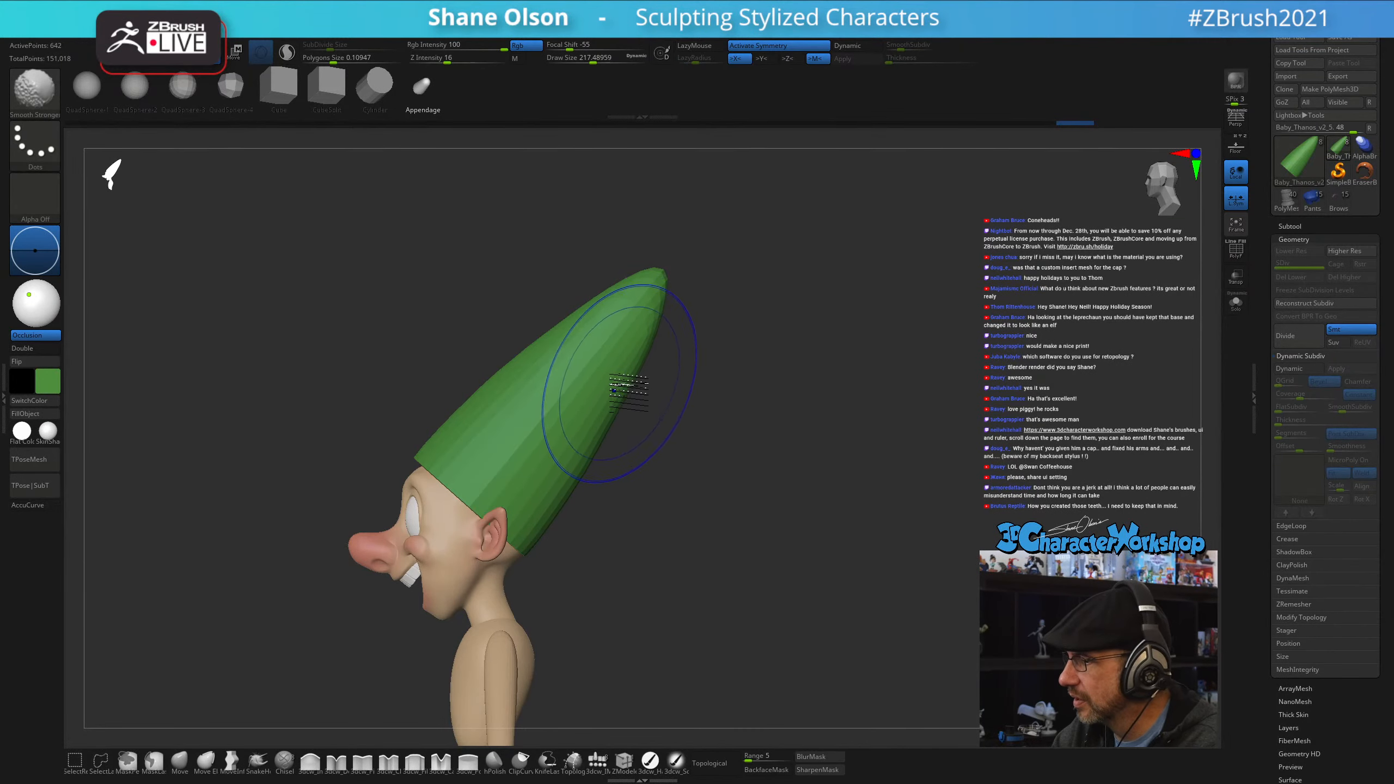
right_click_drag(637, 363, 638, 379, "ctrl")
mouse_move(642, 363)
left_mouse_down("shift")
mouse_move(661, 302)
mouse_move(579, 313)
mouse_move(471, 412)
mouse_move(601, 439)
mouse_move(639, 344)
mouse_move(667, 340)
mouse_move(710, 448)
mouse_move(790, 414)
mouse_move(816, 421)
mouse_move(694, 330)
mouse_move(683, 378)
mouse_move(661, 342)
mouse_move(688, 303)
mouse_move(647, 326)
mouse_move(669, 299)
left_mouse_up("shift")
key("s")
key("ctrl+z")
- Pull the hat's tip into a sharper point with the MoveInfiniteDepth brush
left_click(231, 761)
key("s")
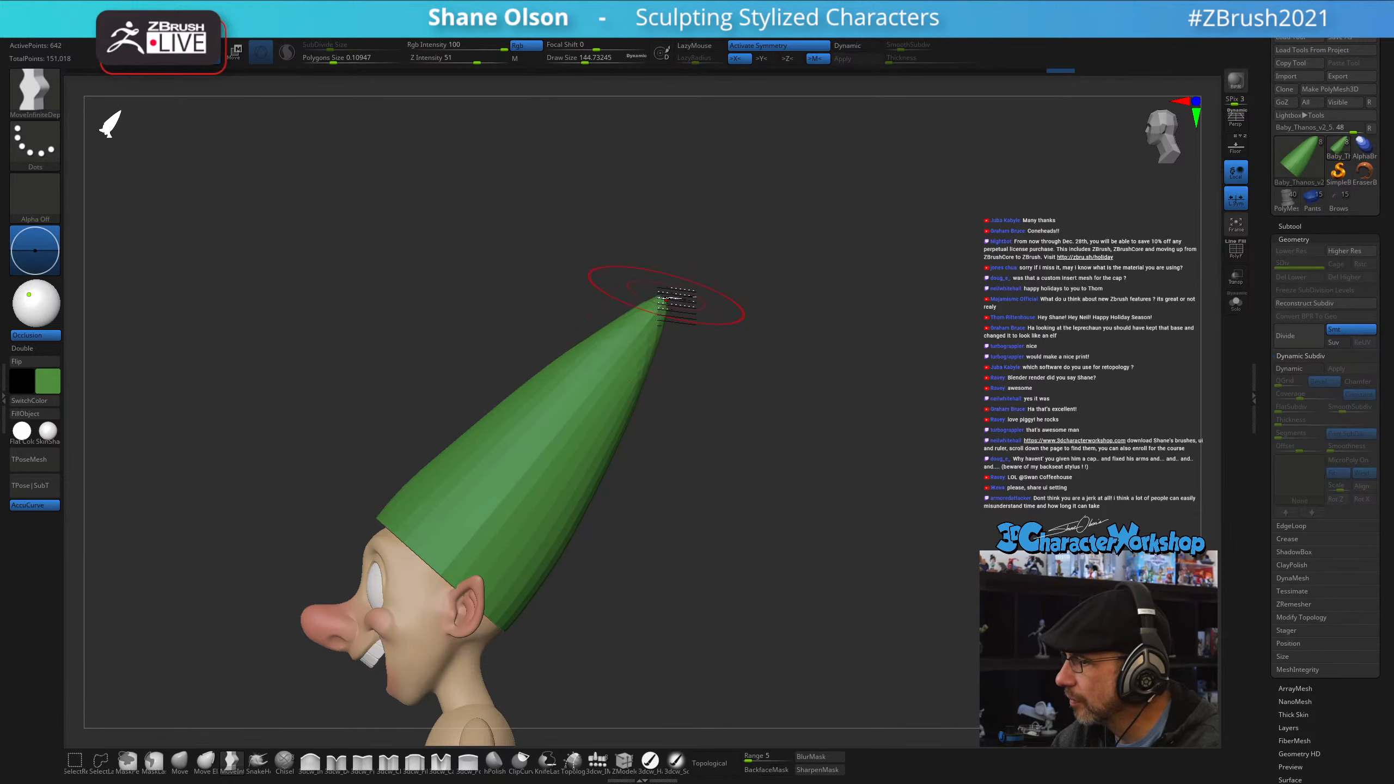
left_click_drag(712, 453, 692, 421)
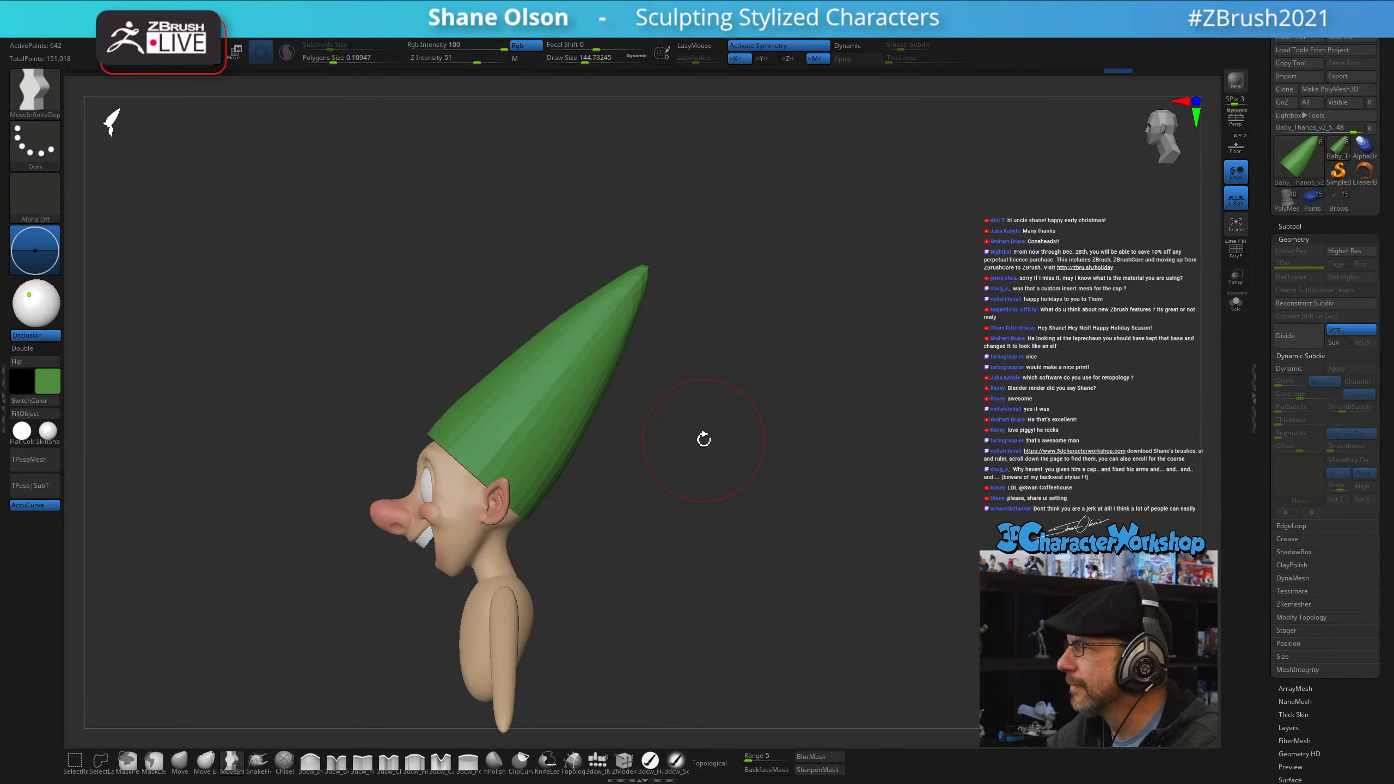
left_click_drag(710, 446, 693, 435)
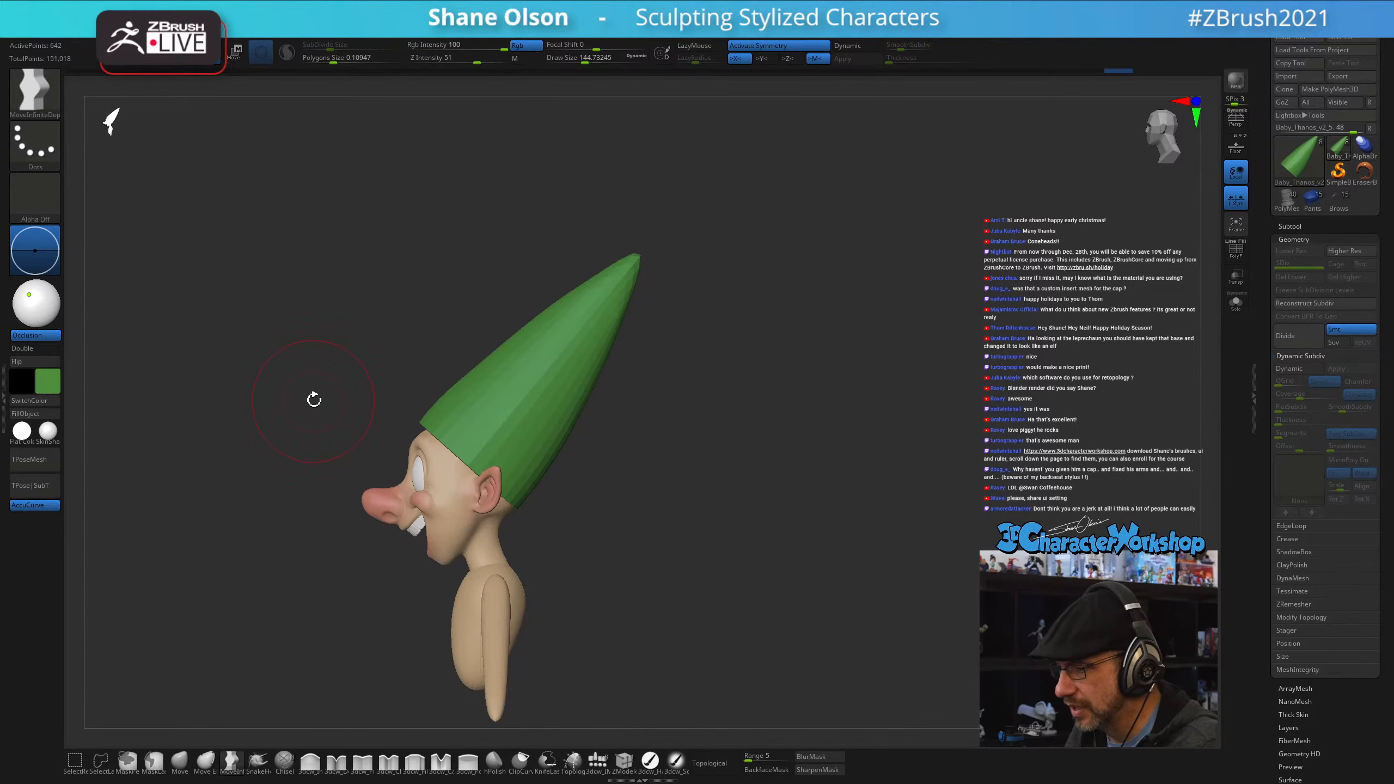
- Shift the hat slightly upward along its own axis with the transform gizmo in the side view
left_click_drag(314, 400, 305, 289, "alt")
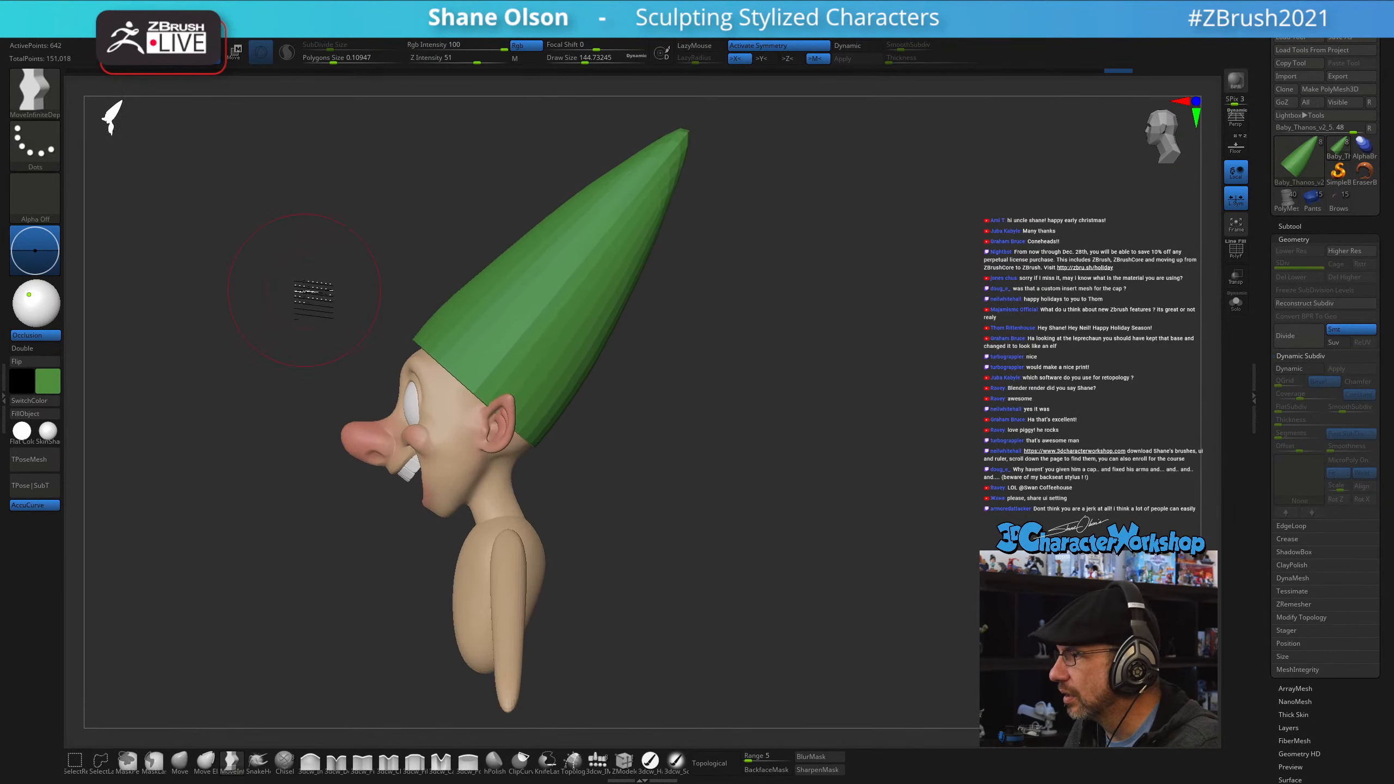
mouse_move(299, 365)
left_mouse_down()
mouse_move(342, 367)
mouse_move(311, 367)
mouse_move(324, 365)
left_mouse_up()
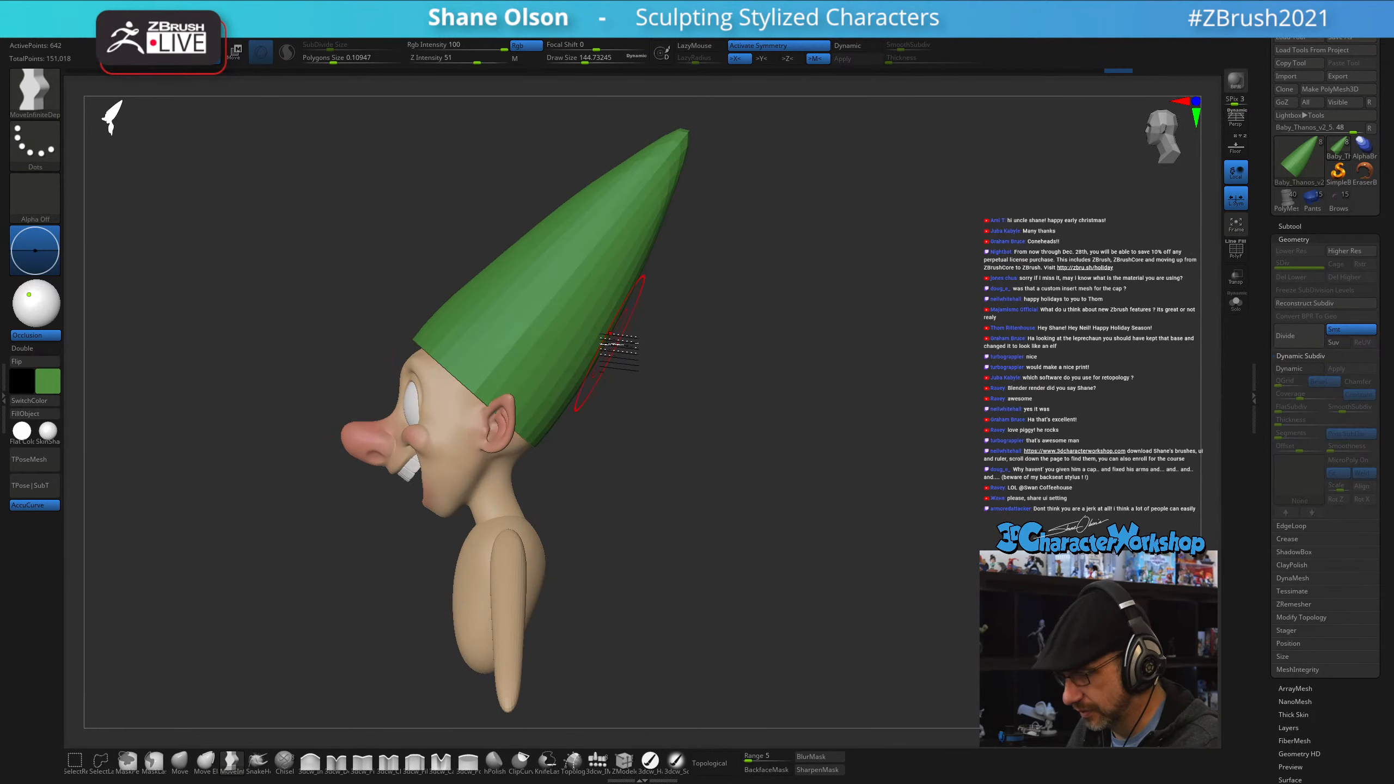
key("w")
left_click_drag(516, 352, 519, 356)
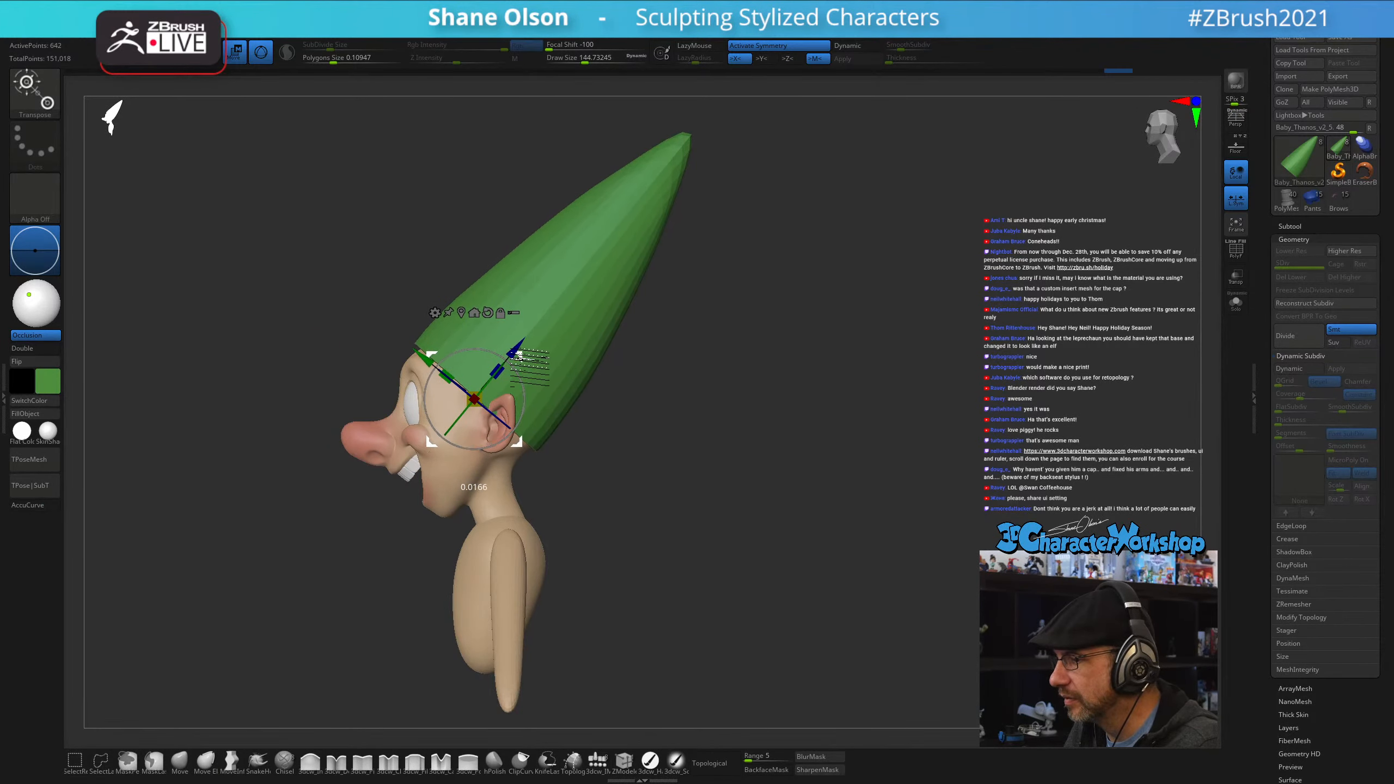
left_click_drag(679, 383, 439, 582)
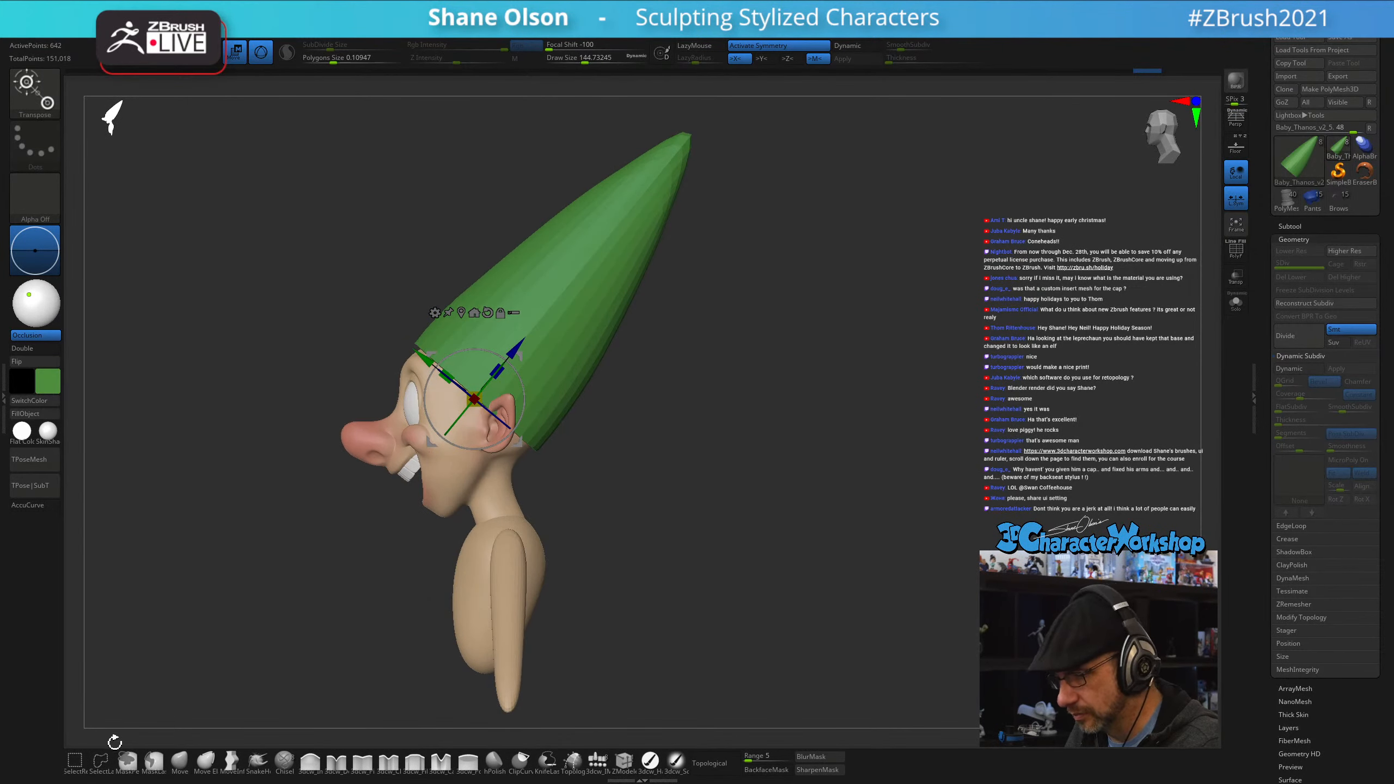
- Pull the hat's front edge forward and down over the forehead using the Move brush at a draw size of about 217
left_click(180, 764)
key("s")
left_click_drag(199, 498, 213, 504)
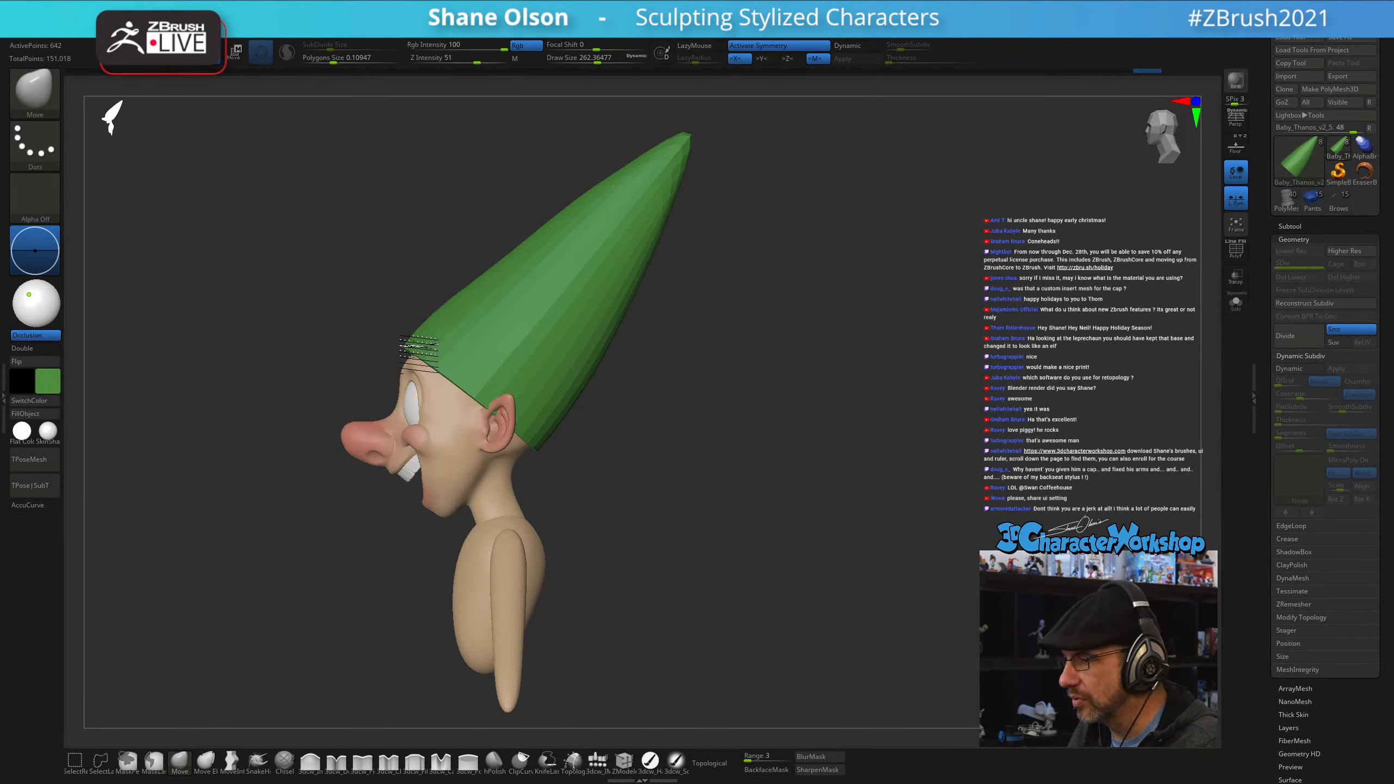
key("s")
left_click_drag(435, 322, 430, 323)
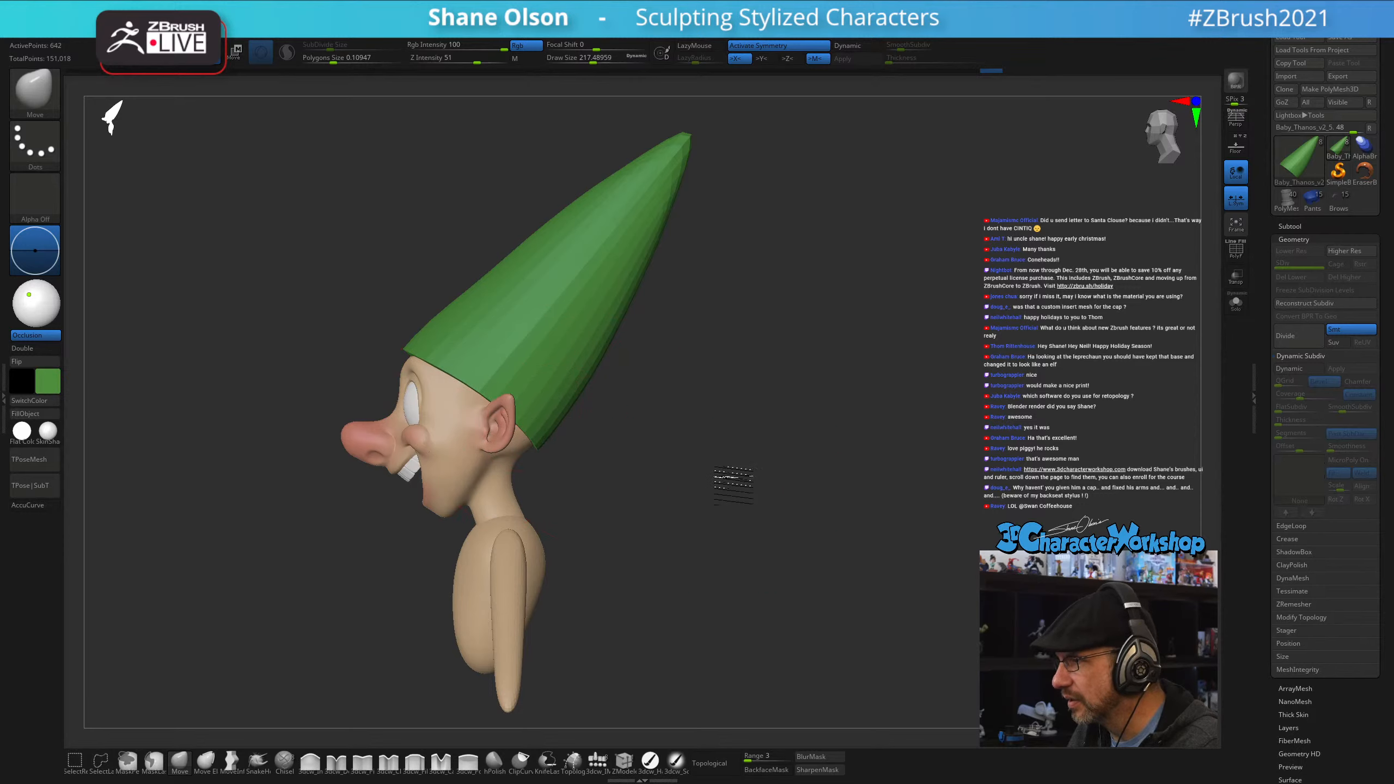
- Reshape the hat's lower edge across the forehead and around the ear with a progressively smaller Move brush
left_click_drag(733, 482, 667, 458)
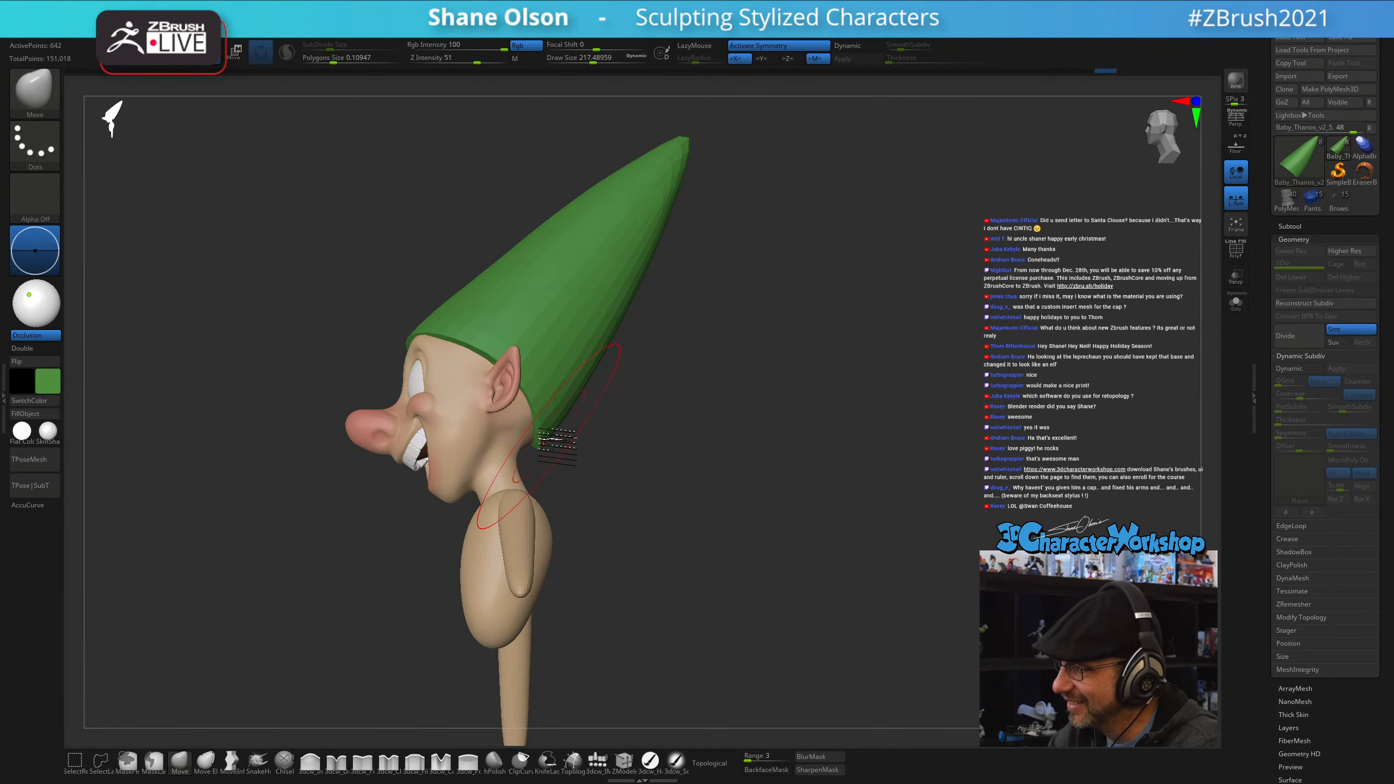
mouse_move(610, 467)
left_mouse_down()
mouse_move(551, 459)
mouse_move(611, 459)
left_mouse_up()
left_click_drag(561, 416, 510, 362)
key("bracketleft")
key("bracketleft")
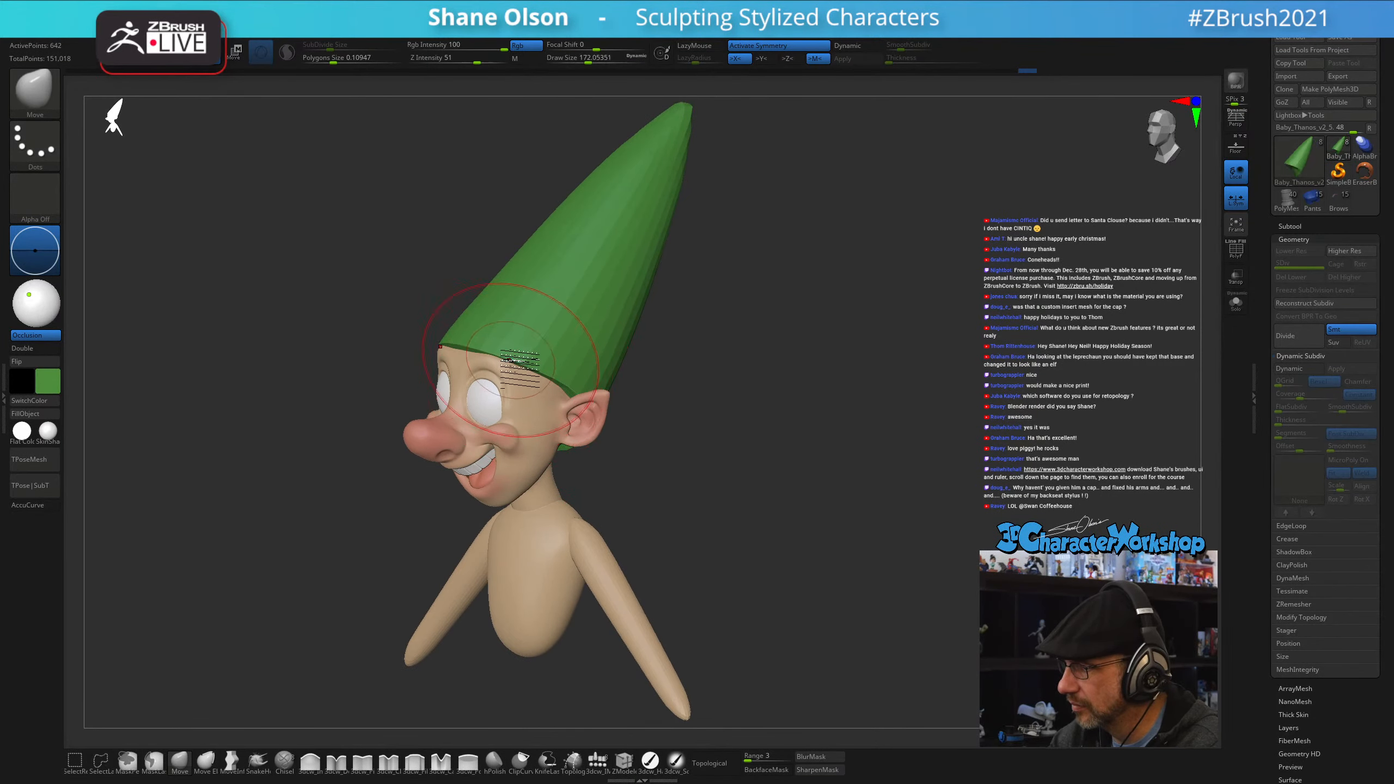
key("bracketleft")
key("bracketleft")
key("bracketleft")
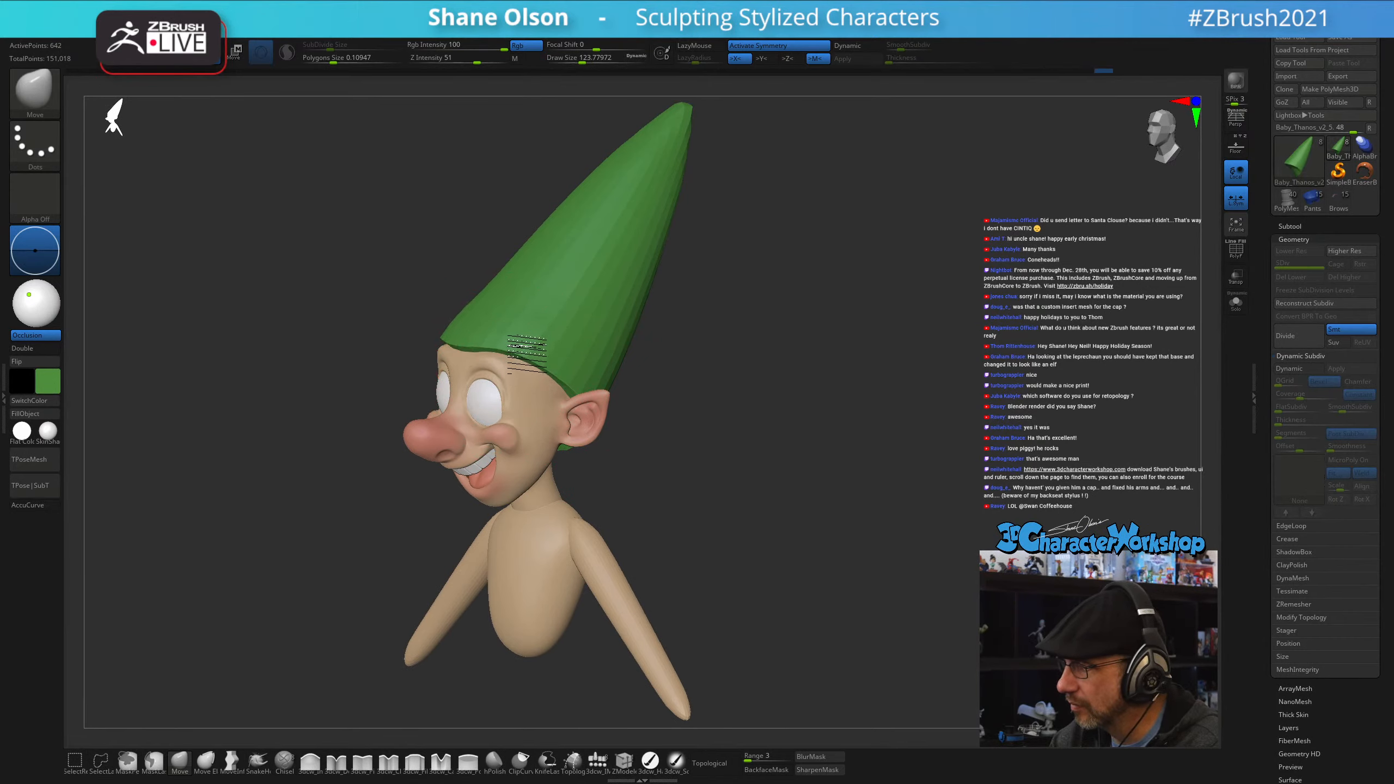
mouse_move(606, 371)
left_mouse_down()
mouse_move(691, 367)
mouse_move(597, 383)
left_mouse_up()
- Turn on Dynamic Subdivision for the hat and check its smoothed shape from the side and front
mouse_move(629, 471)
left_mouse_down()
mouse_move(735, 498)
mouse_move(663, 502)
mouse_move(674, 543)
mouse_move(679, 508)
mouse_move(691, 539)
mouse_move(724, 492)
mouse_move(698, 520)
mouse_move(713, 479)
left_mouse_up()
key("d")
key("s")
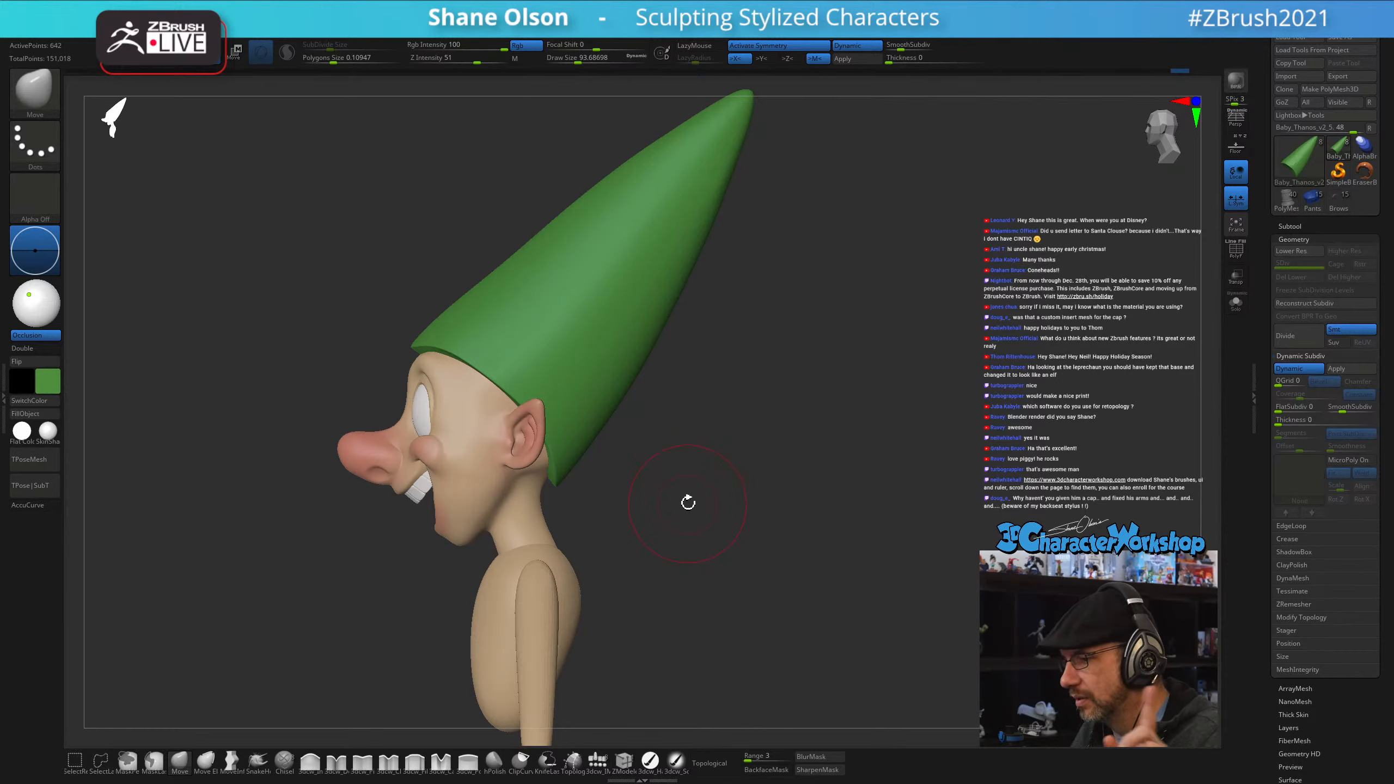
mouse_move(689, 502)
left_mouse_down()
mouse_move(740, 489)
mouse_move(691, 481)
mouse_move(632, 443)
left_mouse_up()
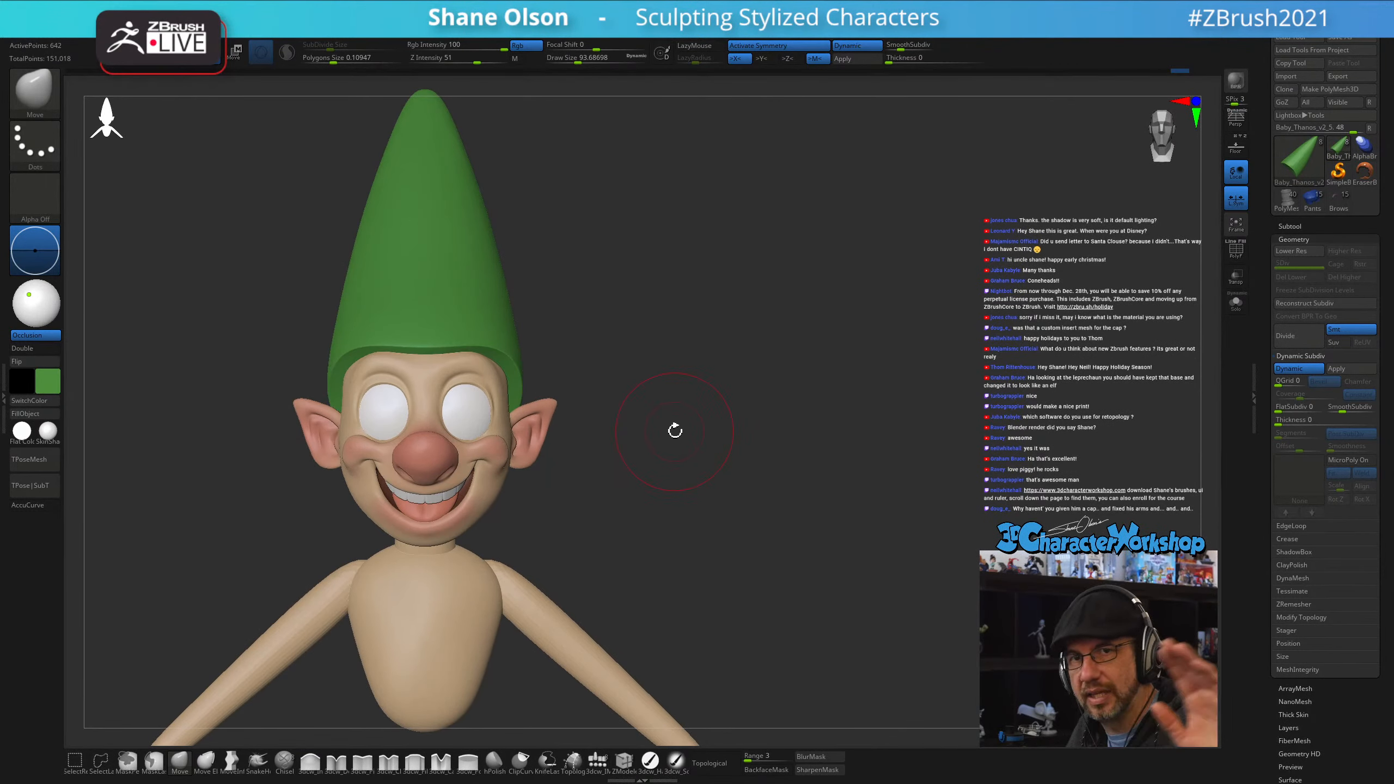
left_click_drag(688, 439, 735, 385)
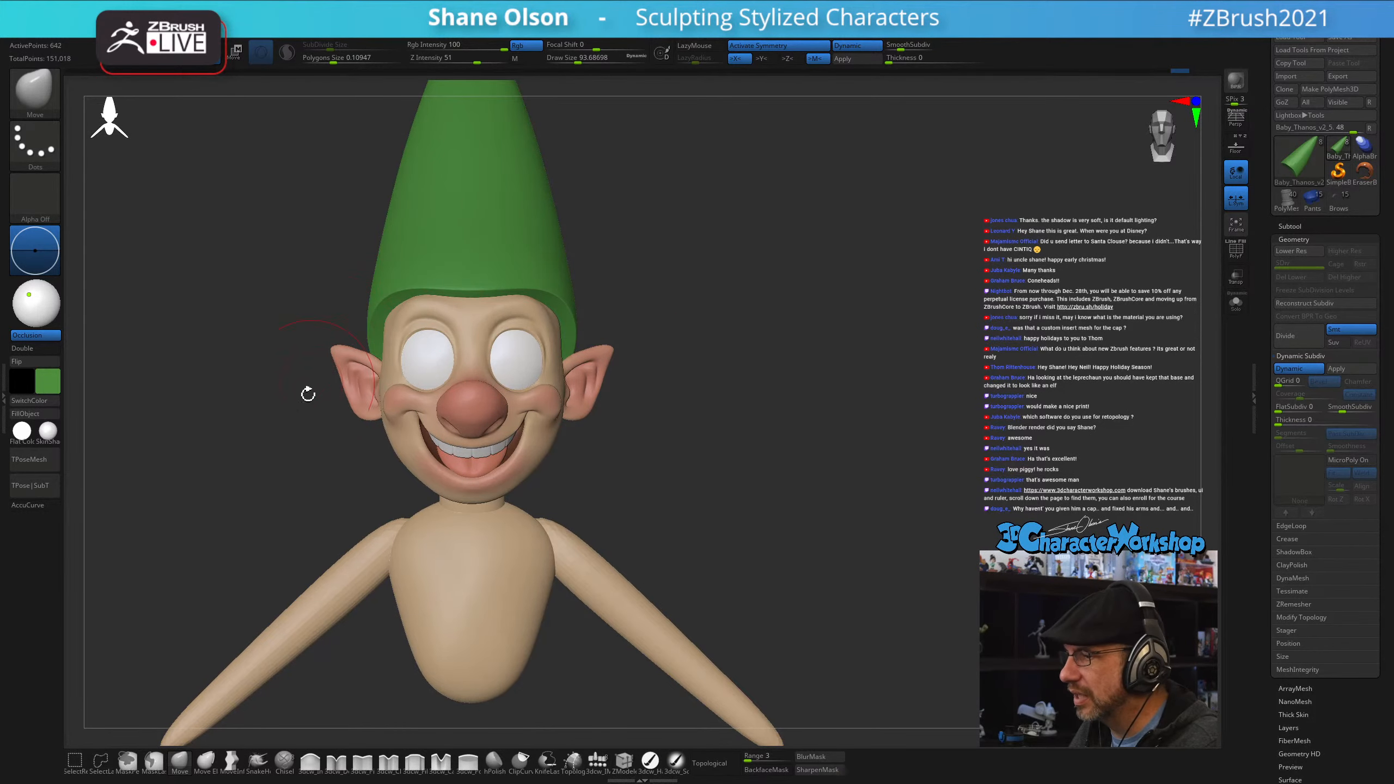
left_click_drag(778, 493, 766, 489)
mouse_move(50, 436)
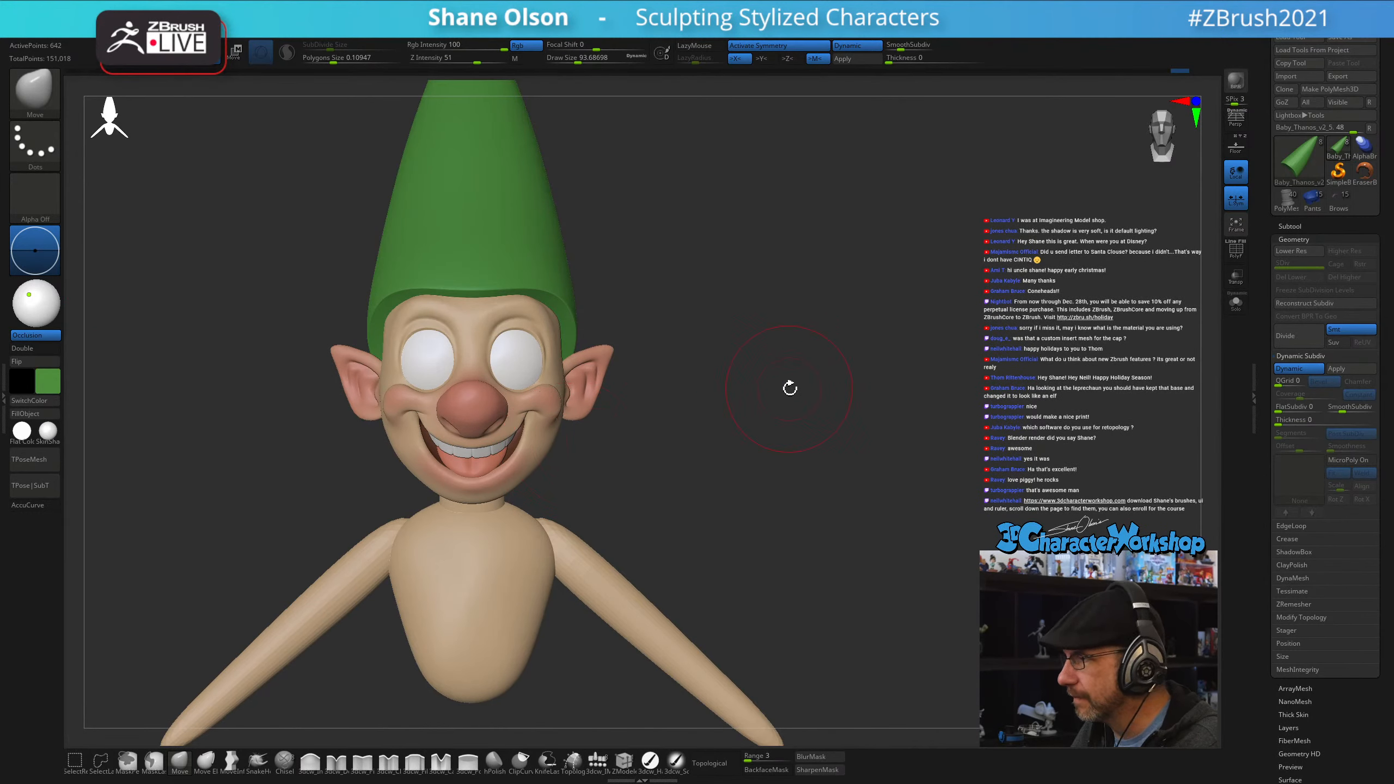
left_click_drag(790, 388, 799, 400)
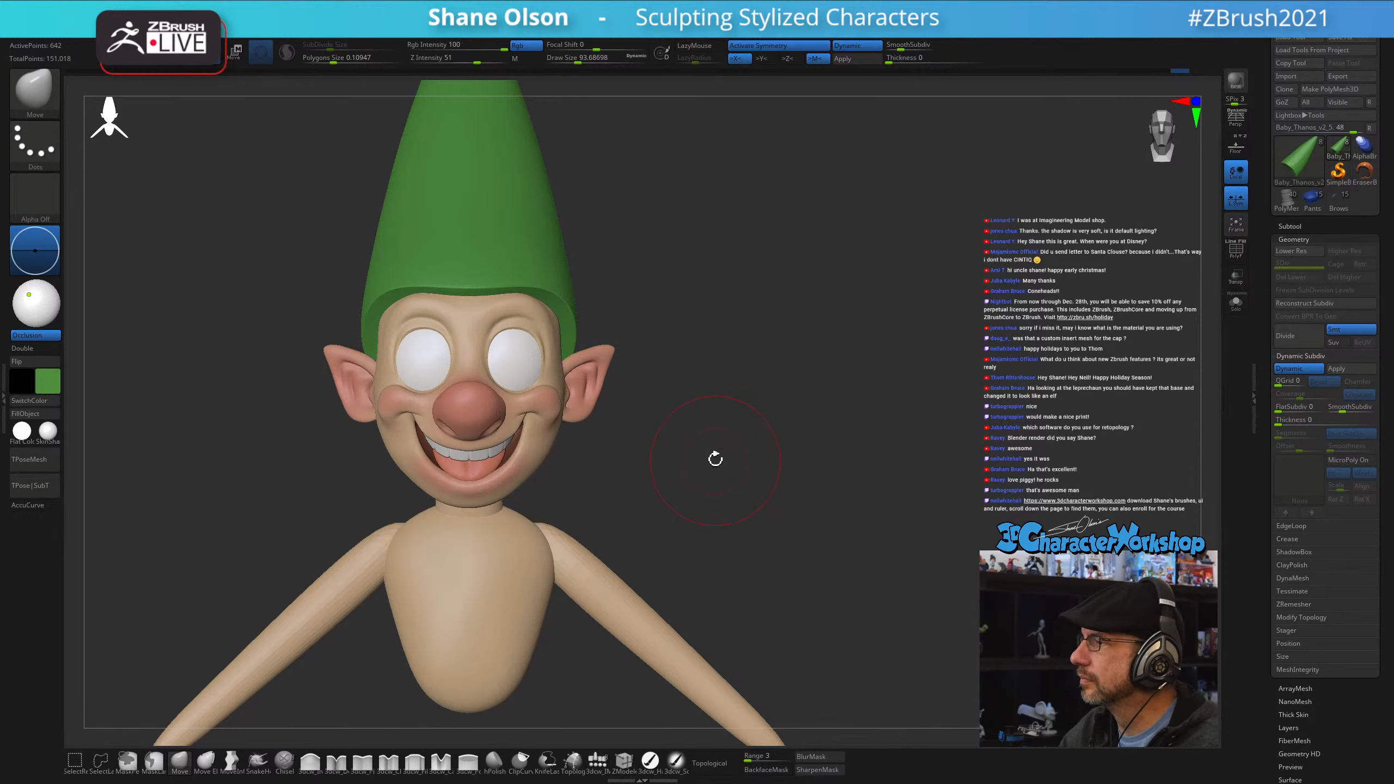
mouse_move(715, 459)
left_mouse_down()
mouse_move(716, 489)
mouse_move(753, 452)
mouse_move(736, 463)
mouse_move(709, 446)
mouse_move(714, 470)
left_mouse_up()
key("shift")
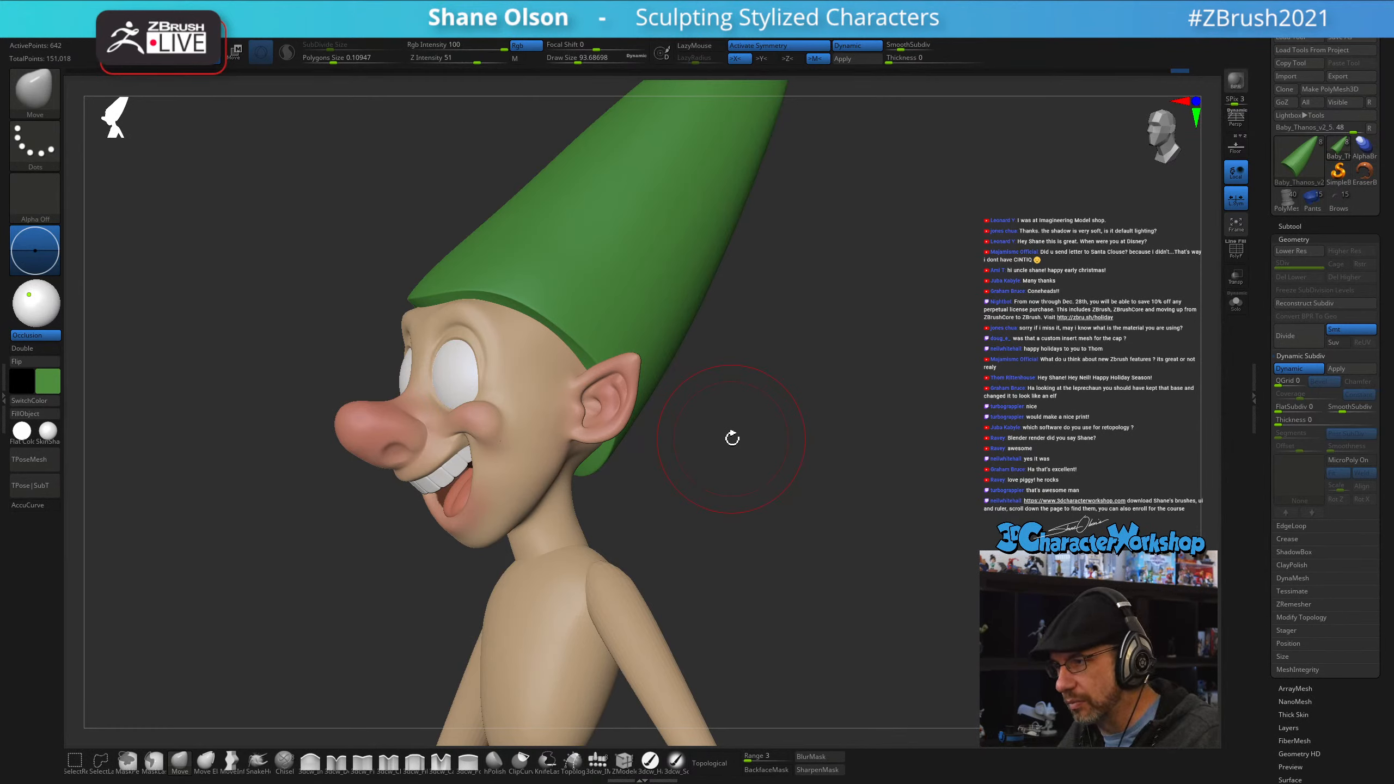
left_click_drag(767, 469, 750, 473)
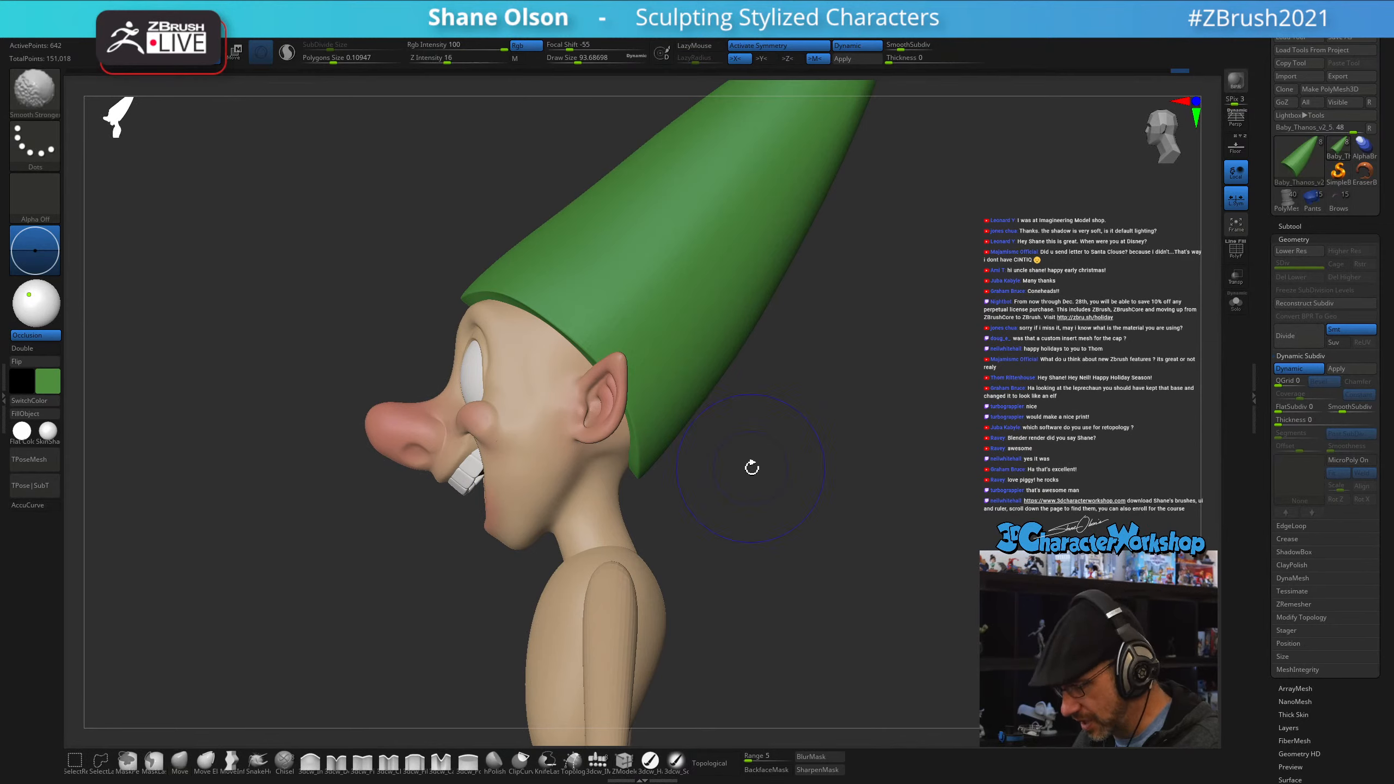
- Show the polygon wireframe and isolate the hat, framing the whole cone from the side
key("shift+f")
left_click_drag(866, 488, 687, 404)
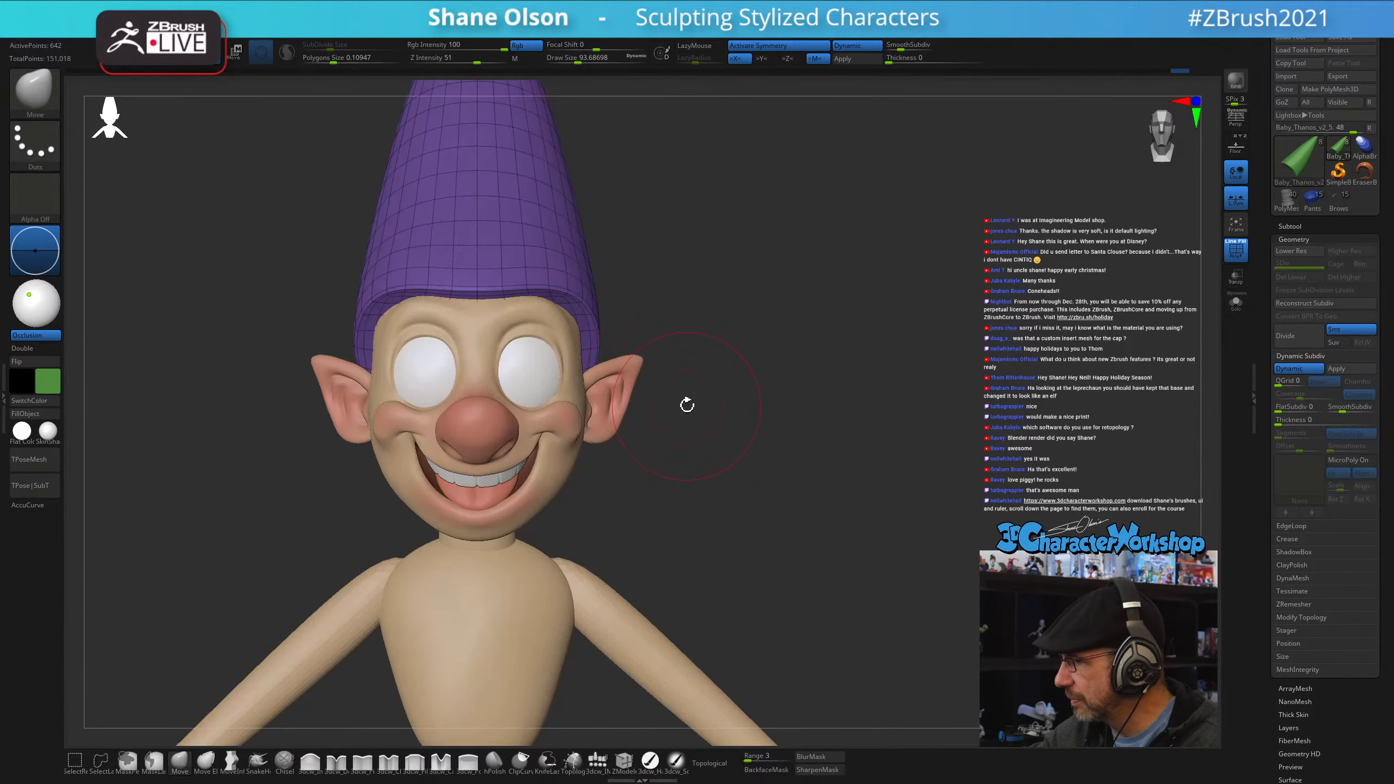
left_click(1236, 303)
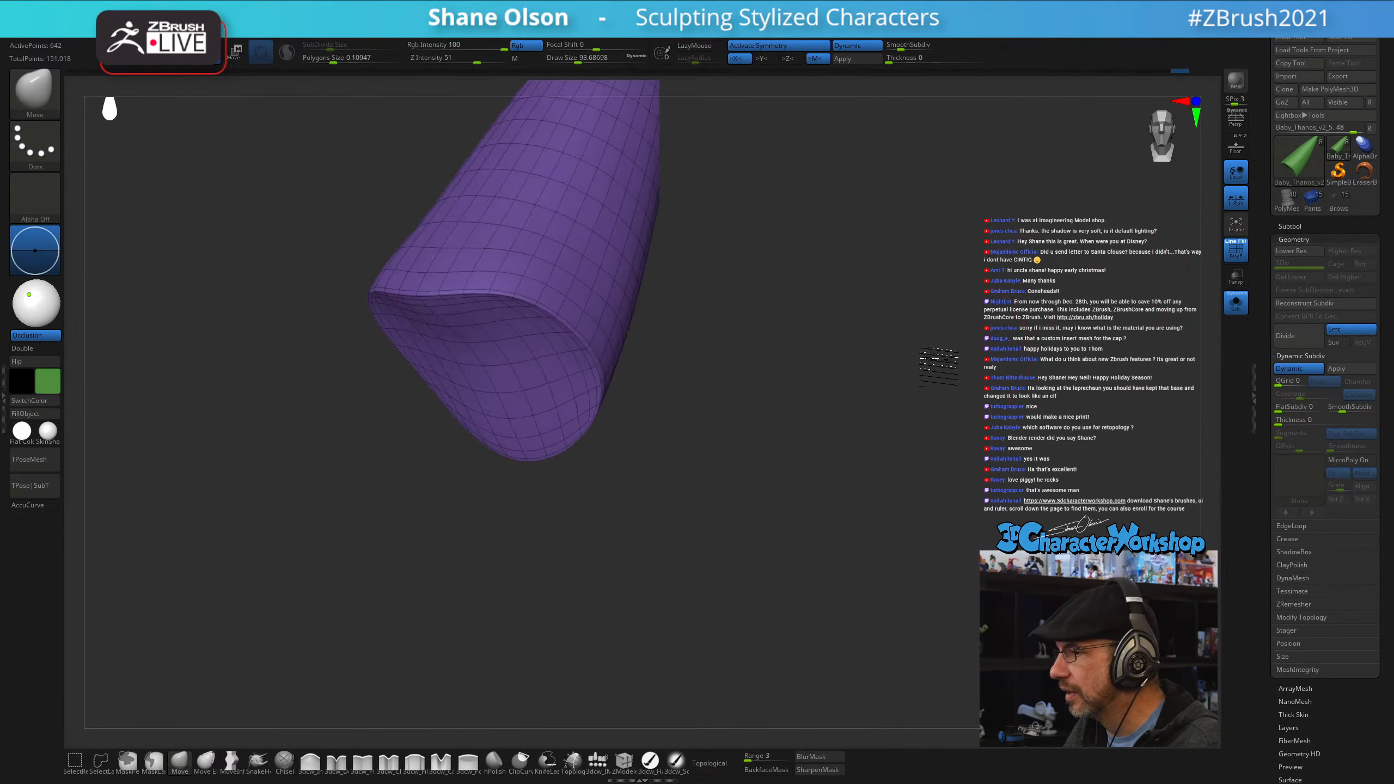
left_click_drag(927, 364, 808, 594)
left_click_drag(802, 595, 800, 594)
left_click_drag(745, 628, 762, 588, "alt")
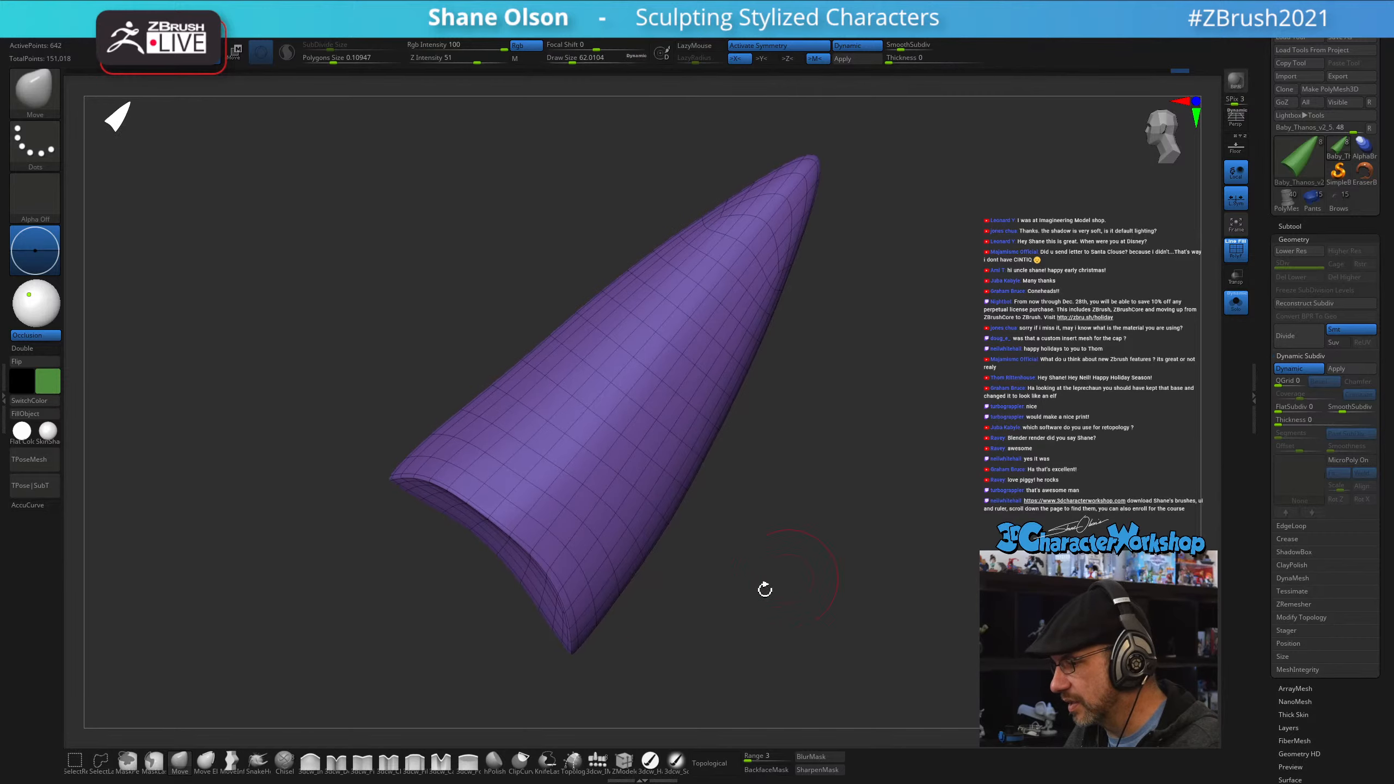
- Switch to the ZModeler brush and duplicate the hat subtool
left_click(623, 760)
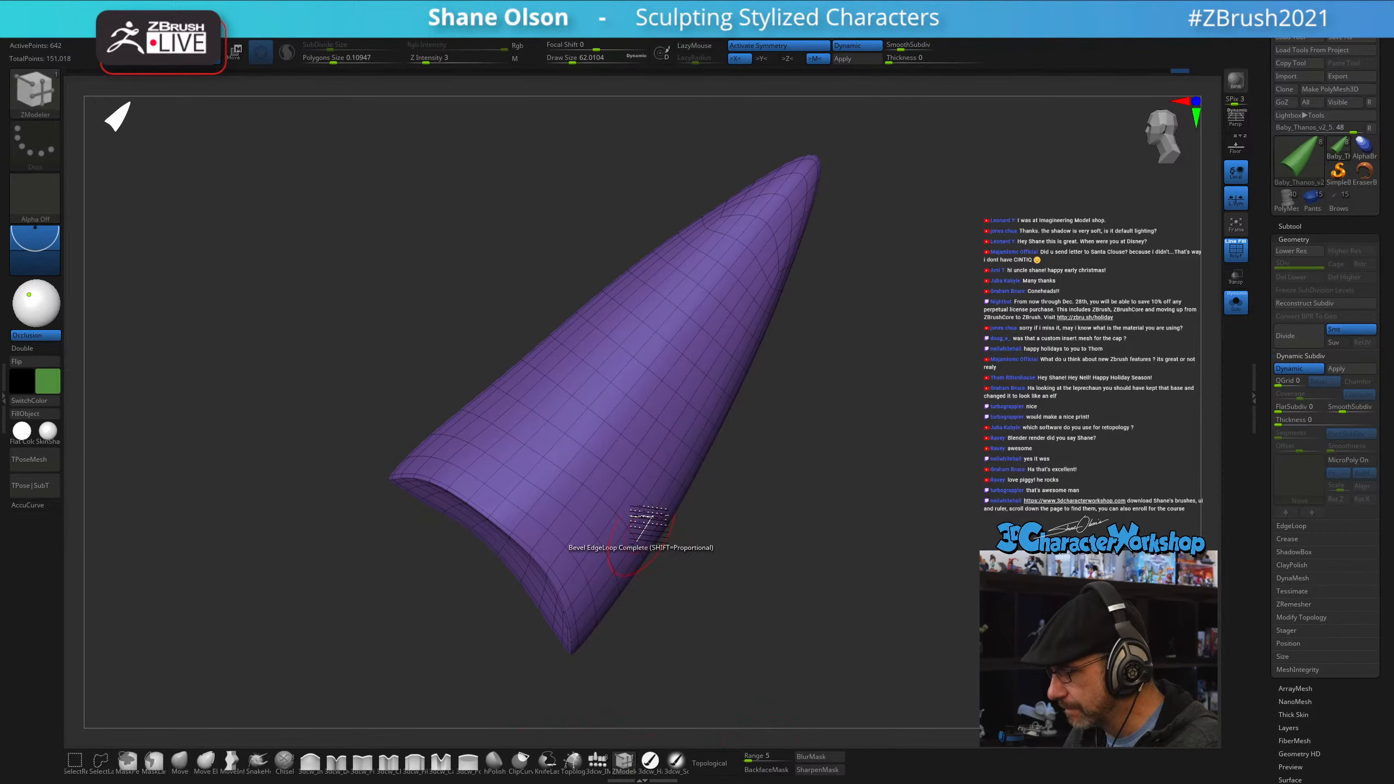
left_click_drag(803, 569, 815, 601, "alt")
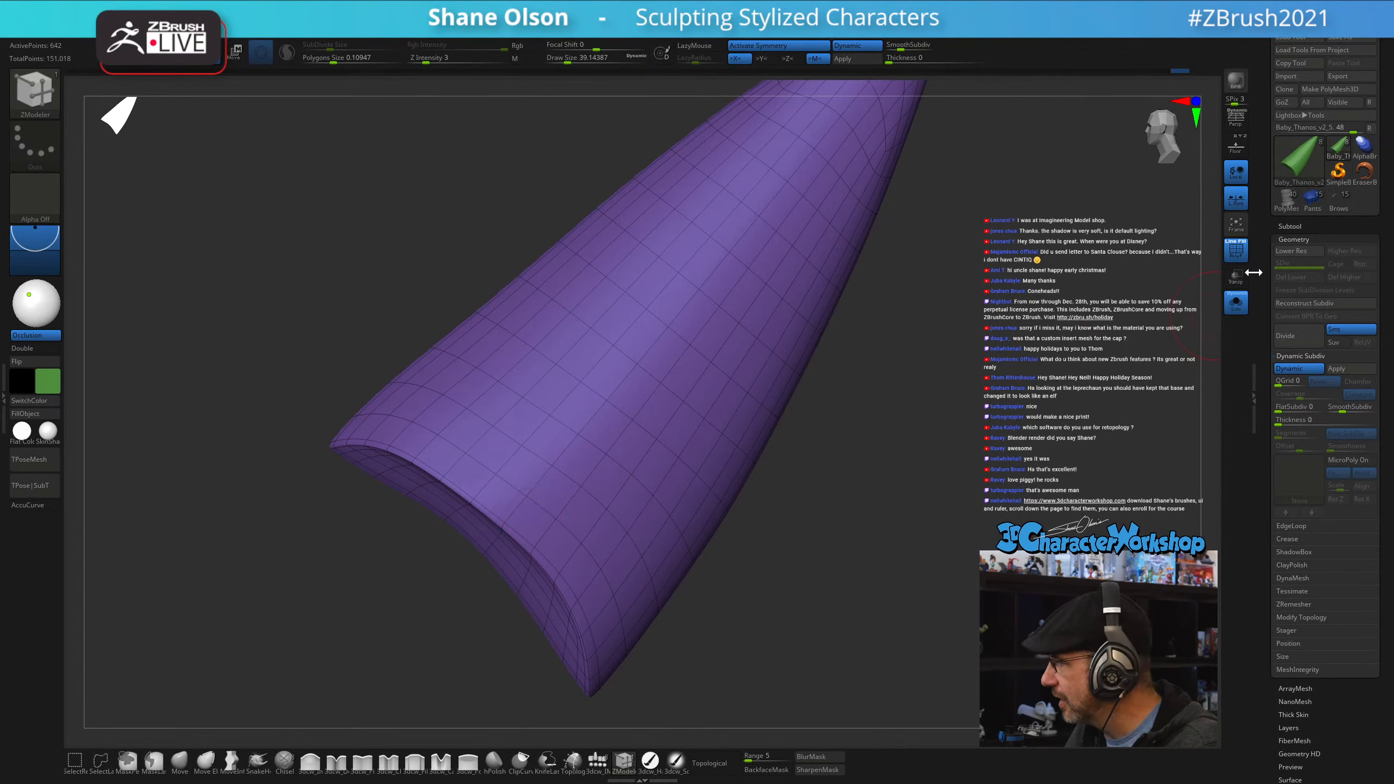
left_click(1302, 224)
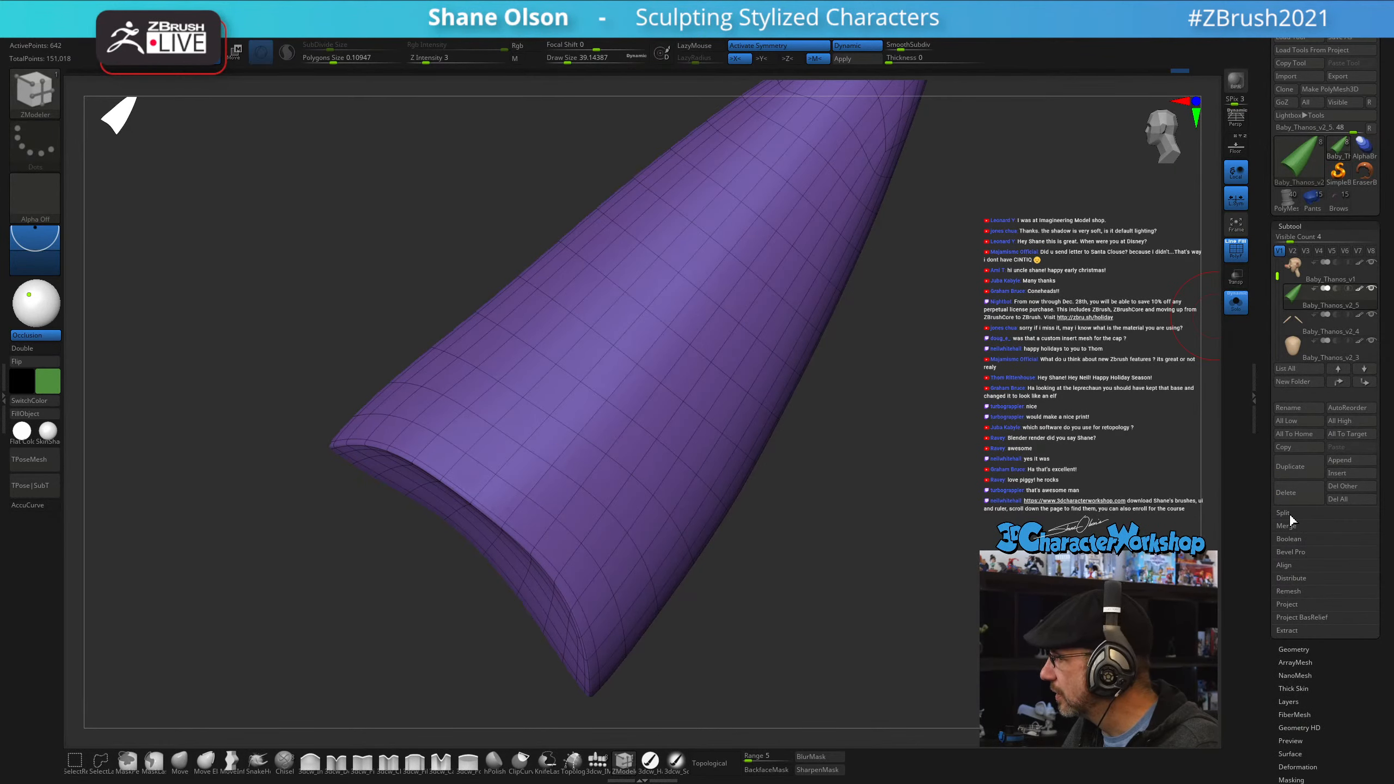
left_click(1284, 466)
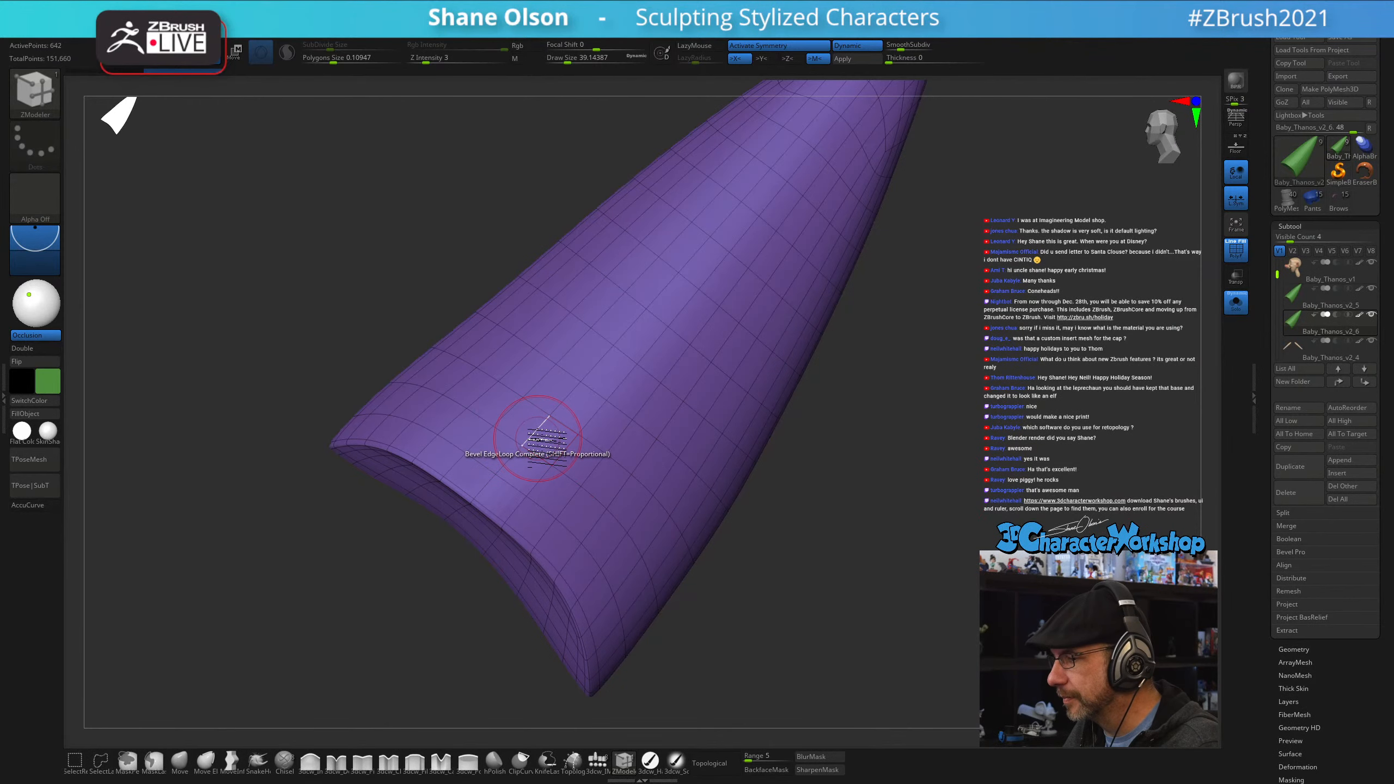
- Isolate the band of polygons along the duplicated hat's brim with a lasso selection and delete the hidden rest
mouse_move(969, 473)
left_mouse_down("alt")
mouse_move(819, 523)
mouse_move(790, 472)
left_mouse_up("alt")
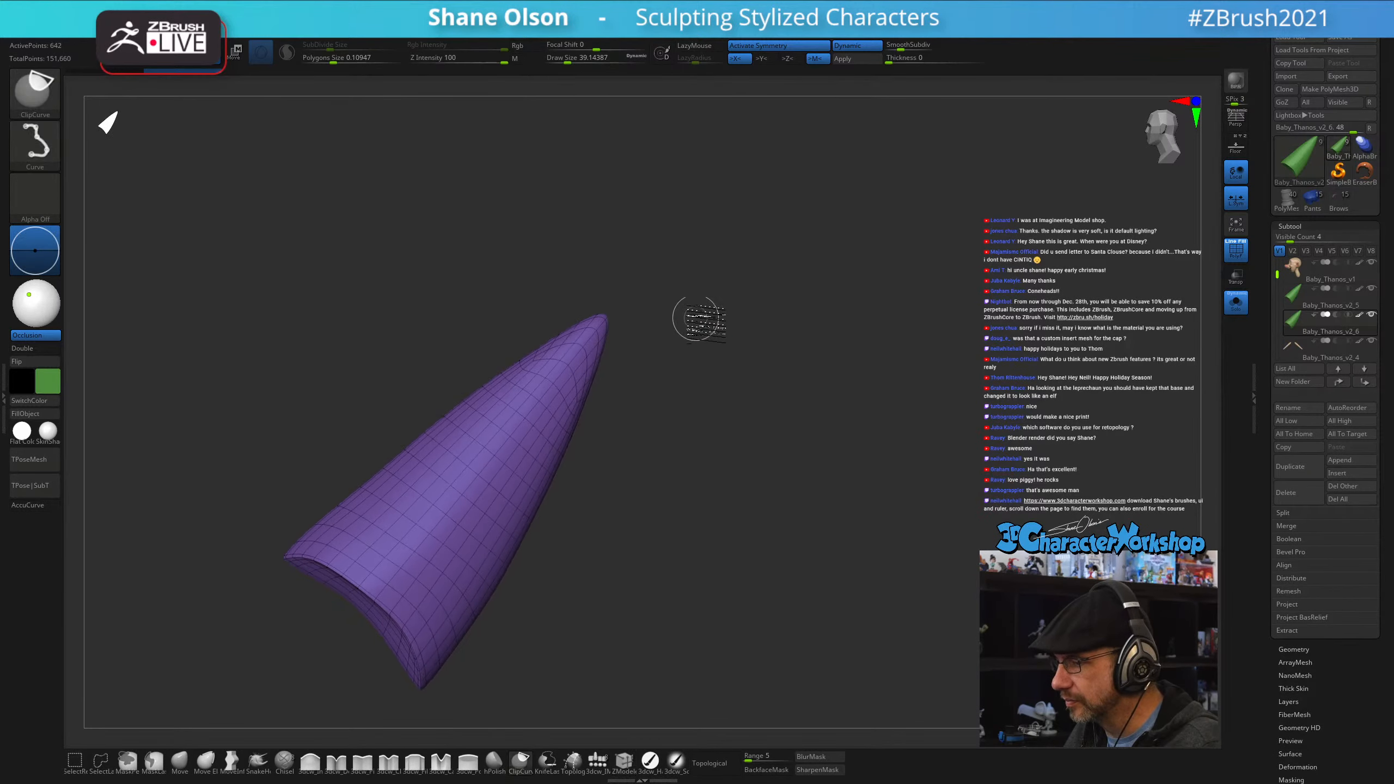
mouse_move(698, 319)
left_mouse_down("ctrl+shift")
mouse_move(314, 299)
mouse_move(270, 462)
left_mouse_up("ctrl+shift")
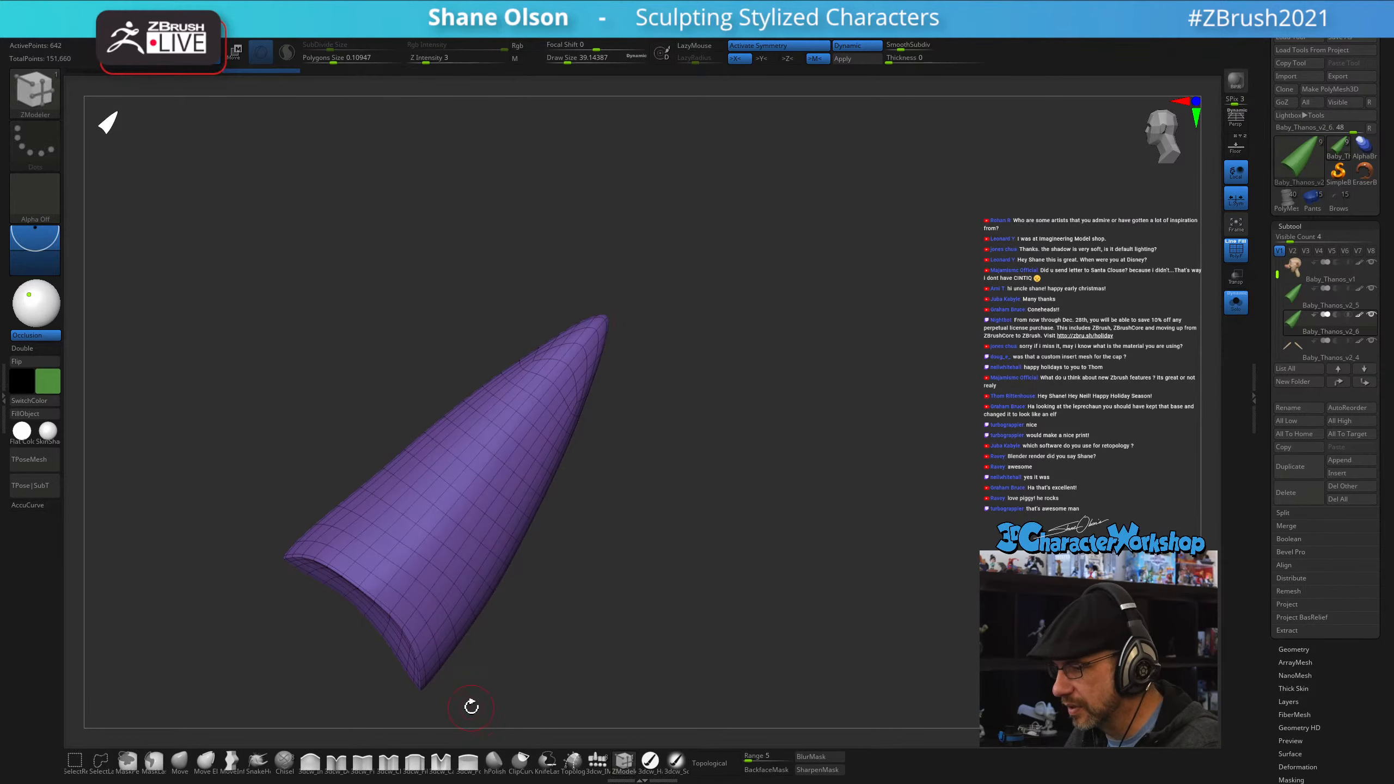
left_click(100, 760)
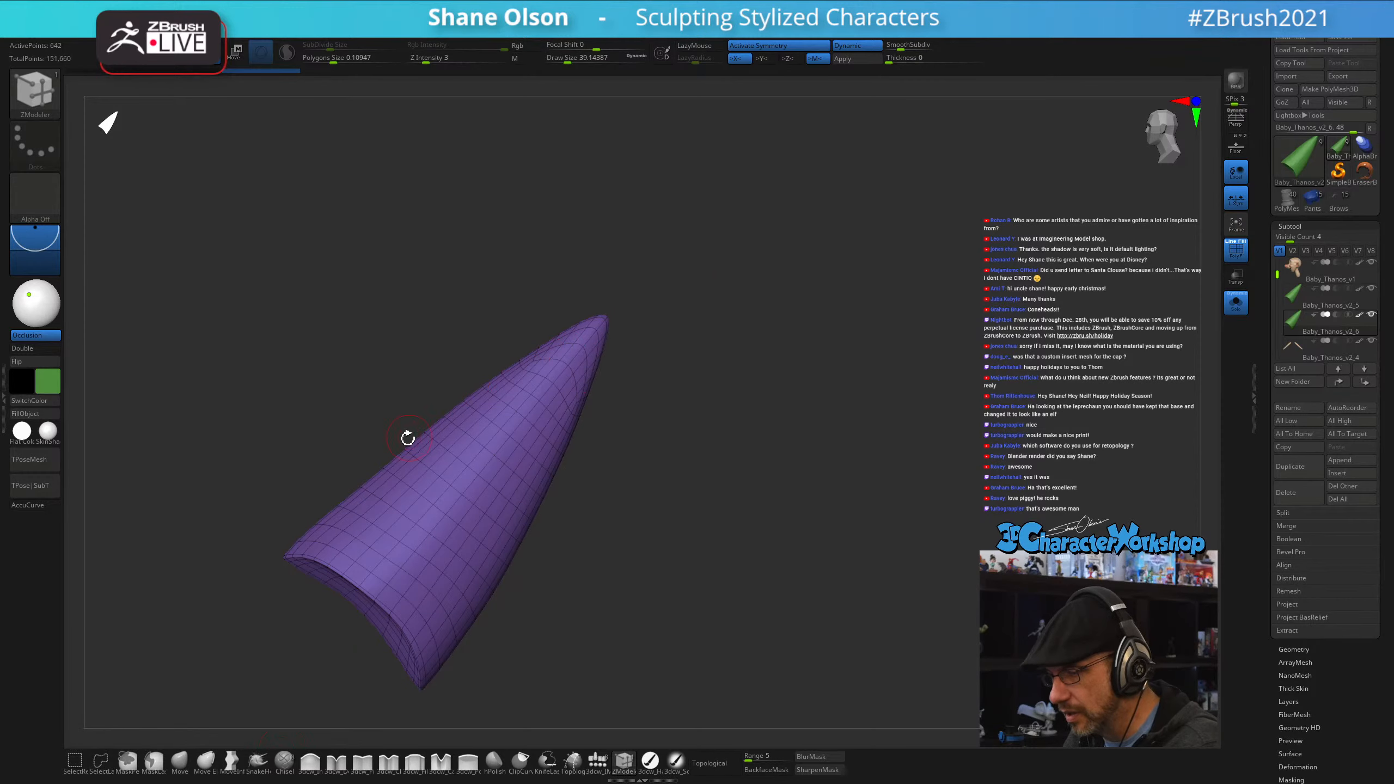
mouse_move(328, 511)
left_mouse_down("ctrl+alt+shift")
mouse_move(766, 436)
mouse_move(570, 648)
mouse_move(494, 653)
mouse_move(351, 527)
left_mouse_up("ctrl+alt+shift")
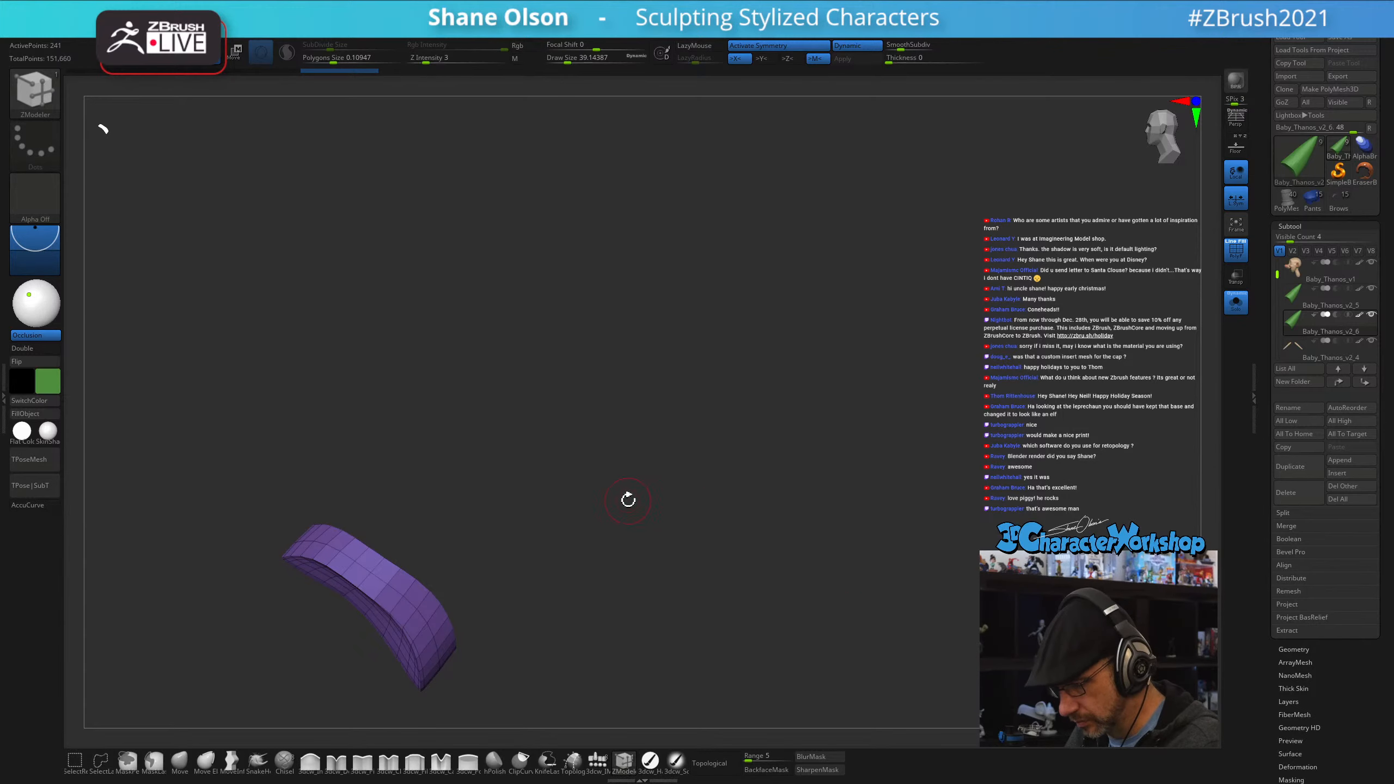
key("3")
left_click(595, 283)
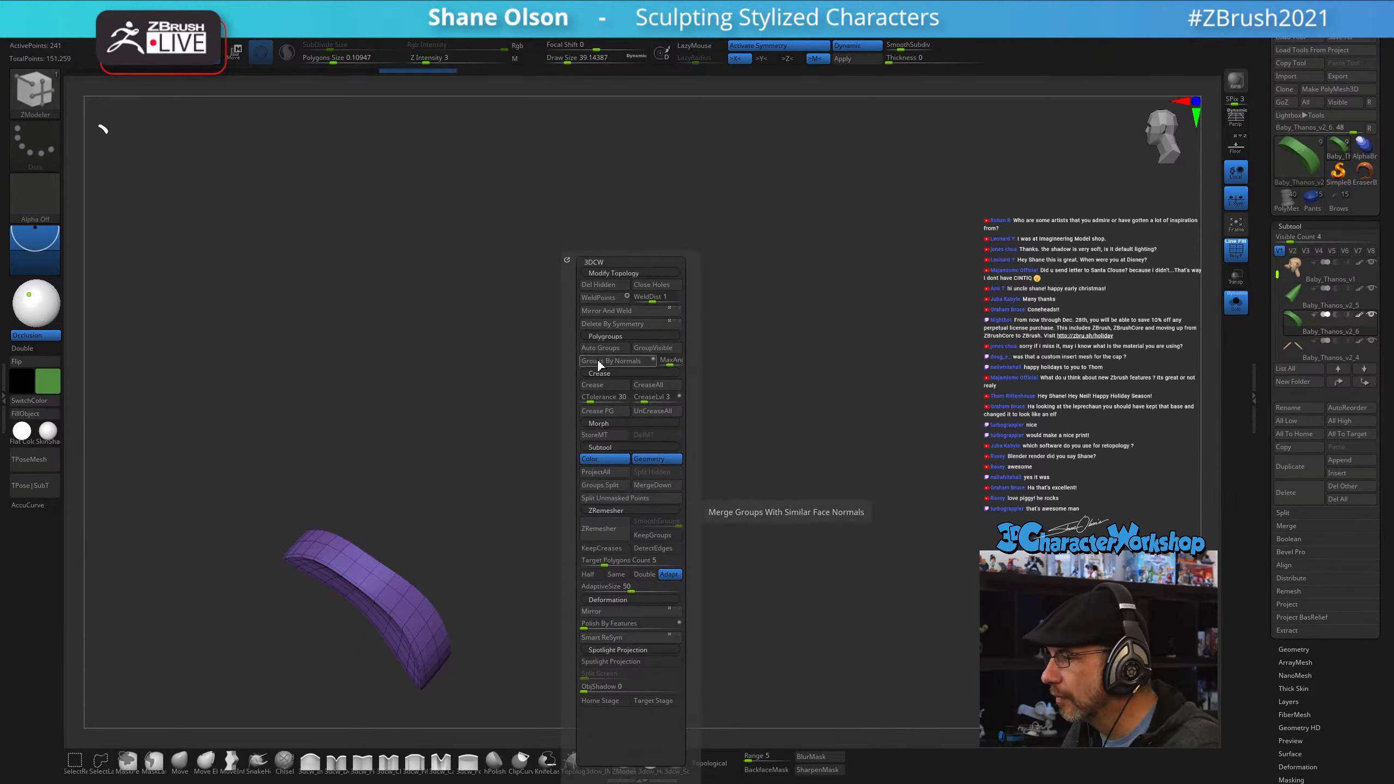
- Turn off dynamic subdivision, hide the thin edge loop around the rim, create Auto Groups, and show all the geometry again
left_click_drag(878, 253, 758, 422)
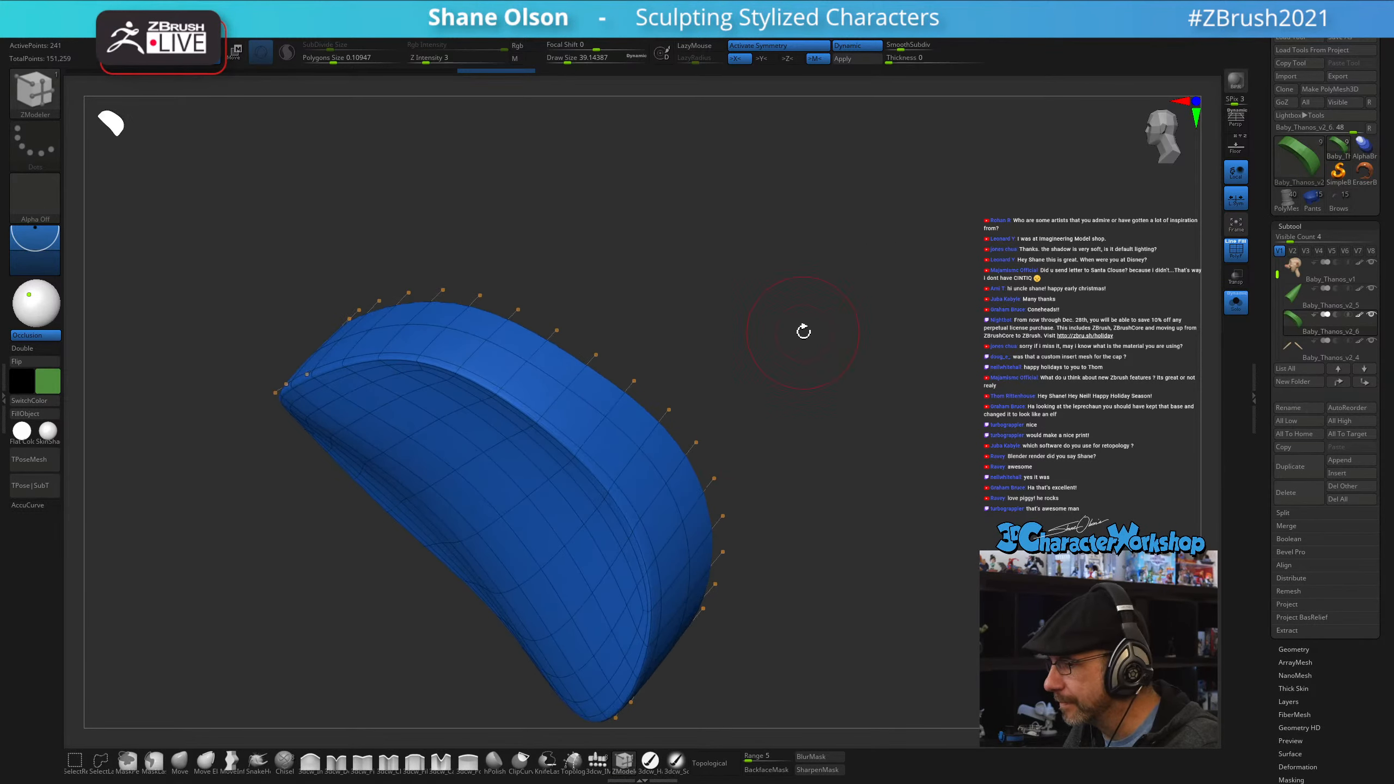
left_click_drag(803, 331, 808, 292)
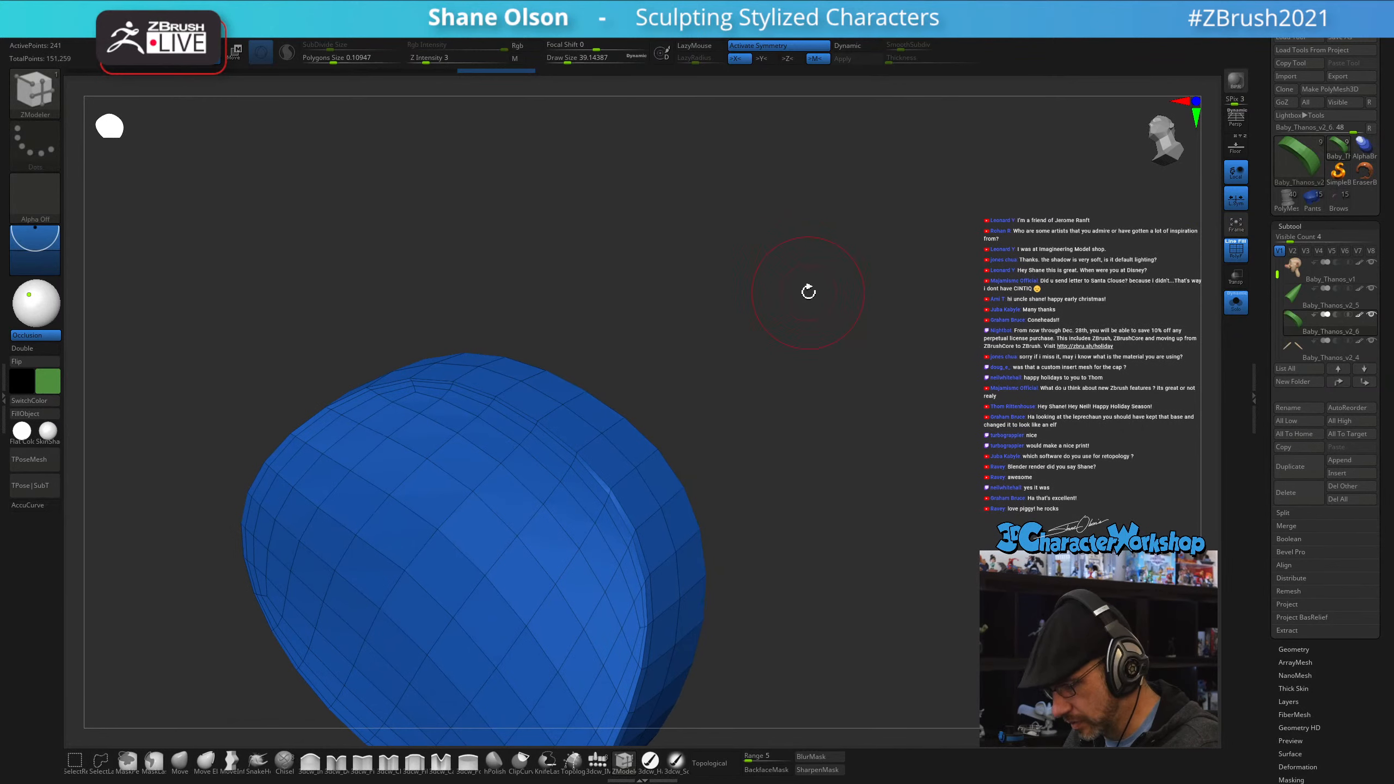
key("3")
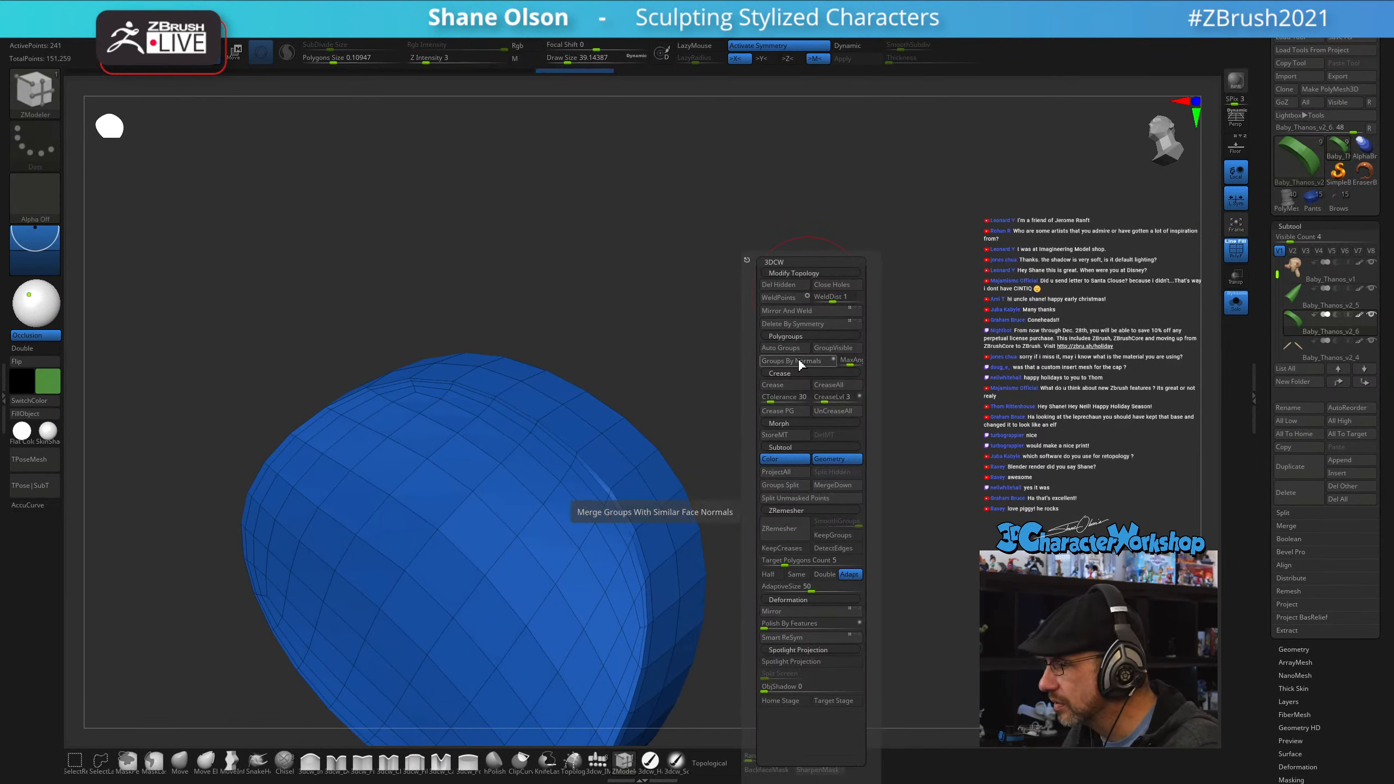
mouse_move(601, 345)
left_mouse_down()
mouse_move(678, 327)
mouse_move(722, 395)
mouse_move(741, 356)
mouse_move(812, 402)
left_mouse_up()
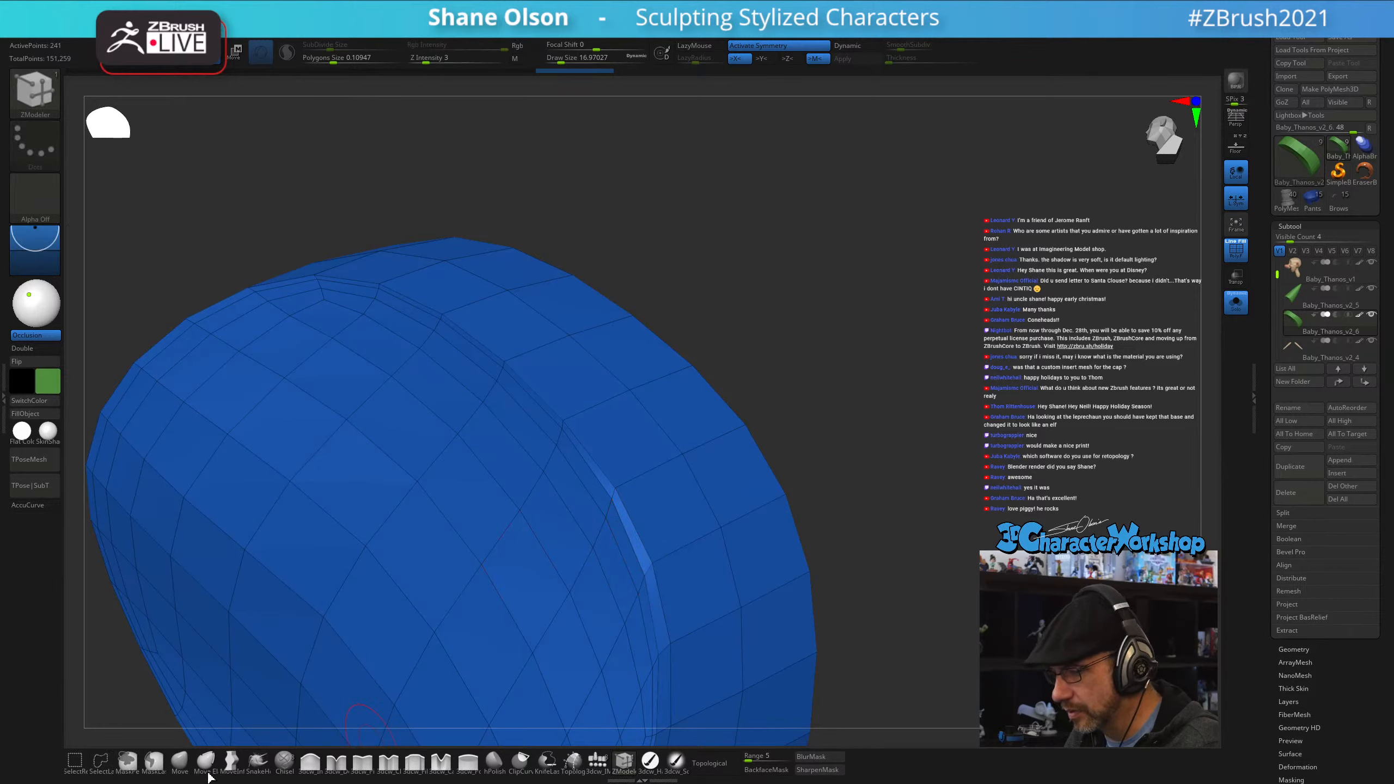
left_click(108, 766)
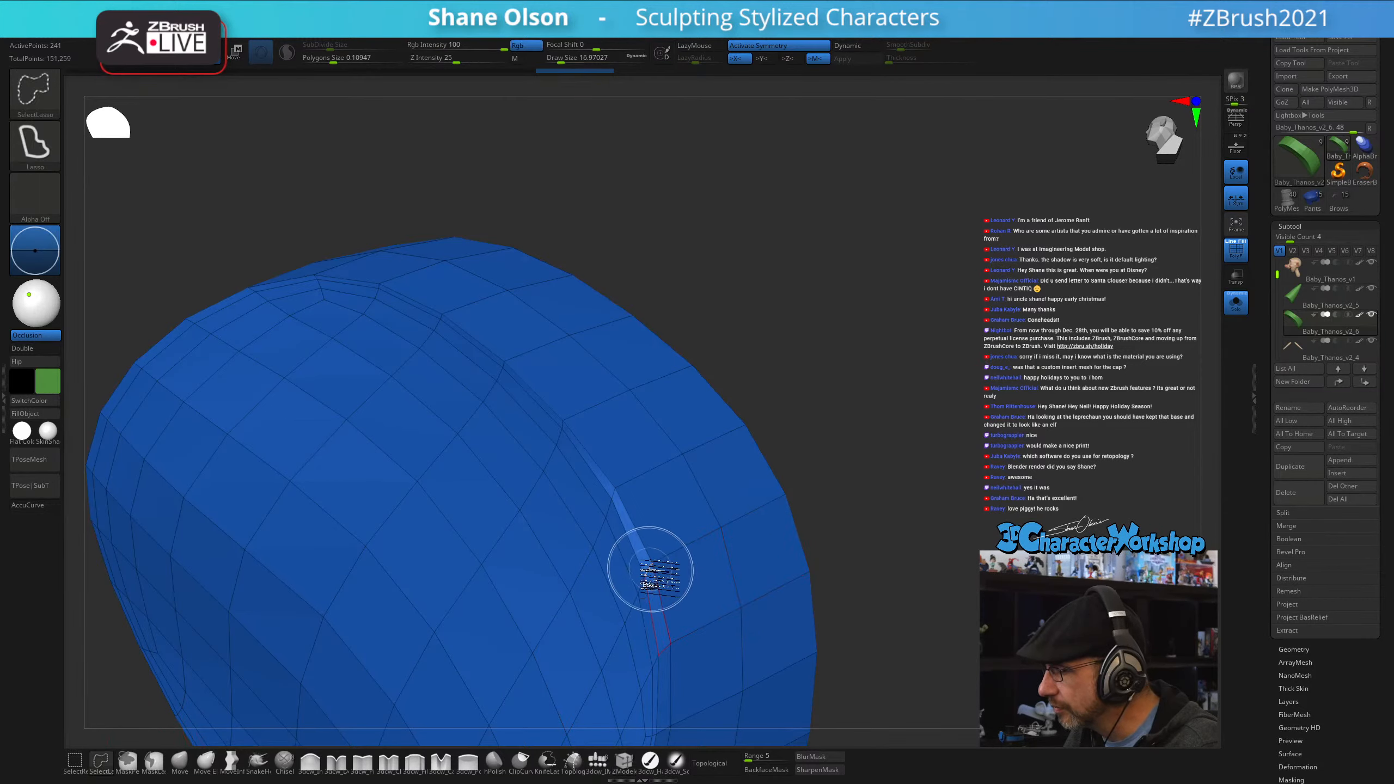
left_click(647, 576, "ctrl+alt+shift")
key("F1")
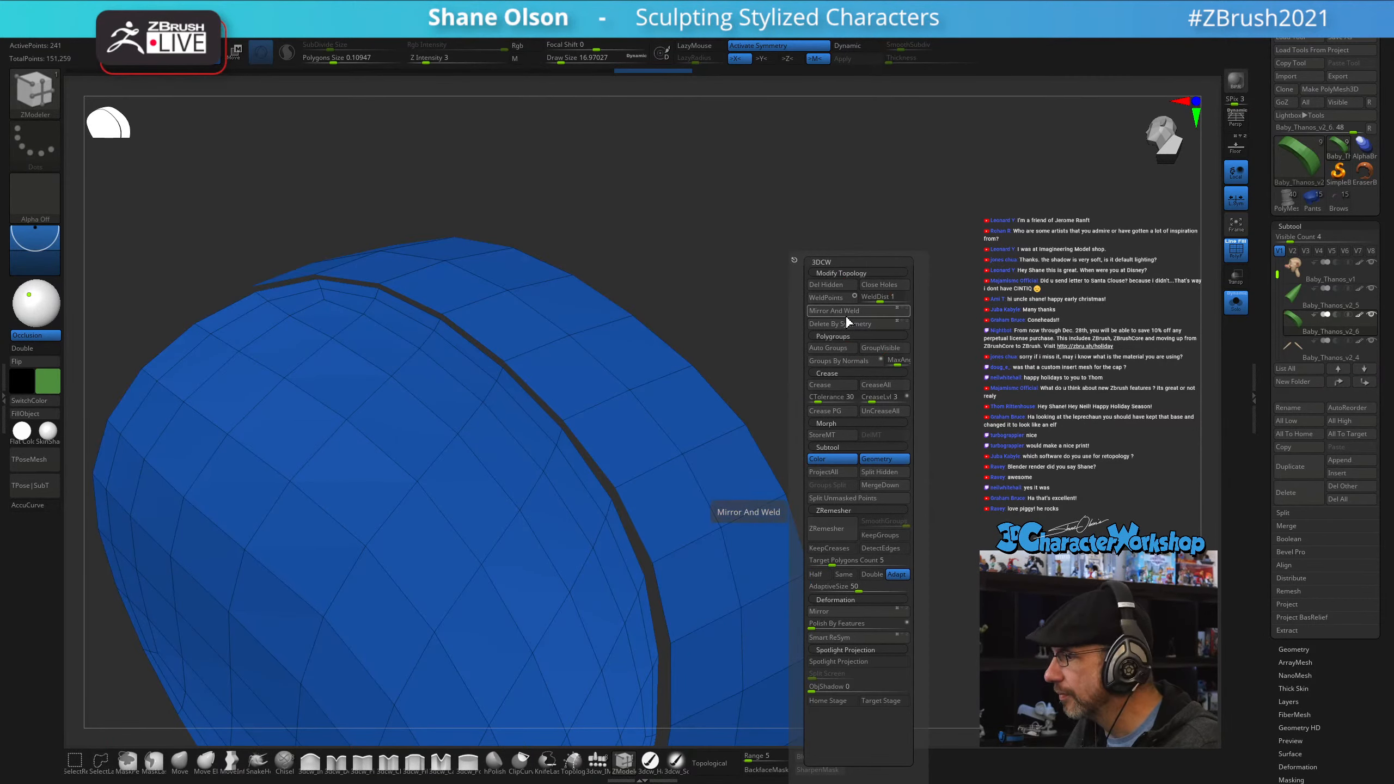
left_click(836, 346)
left_click(935, 328, "ctrl+shift")
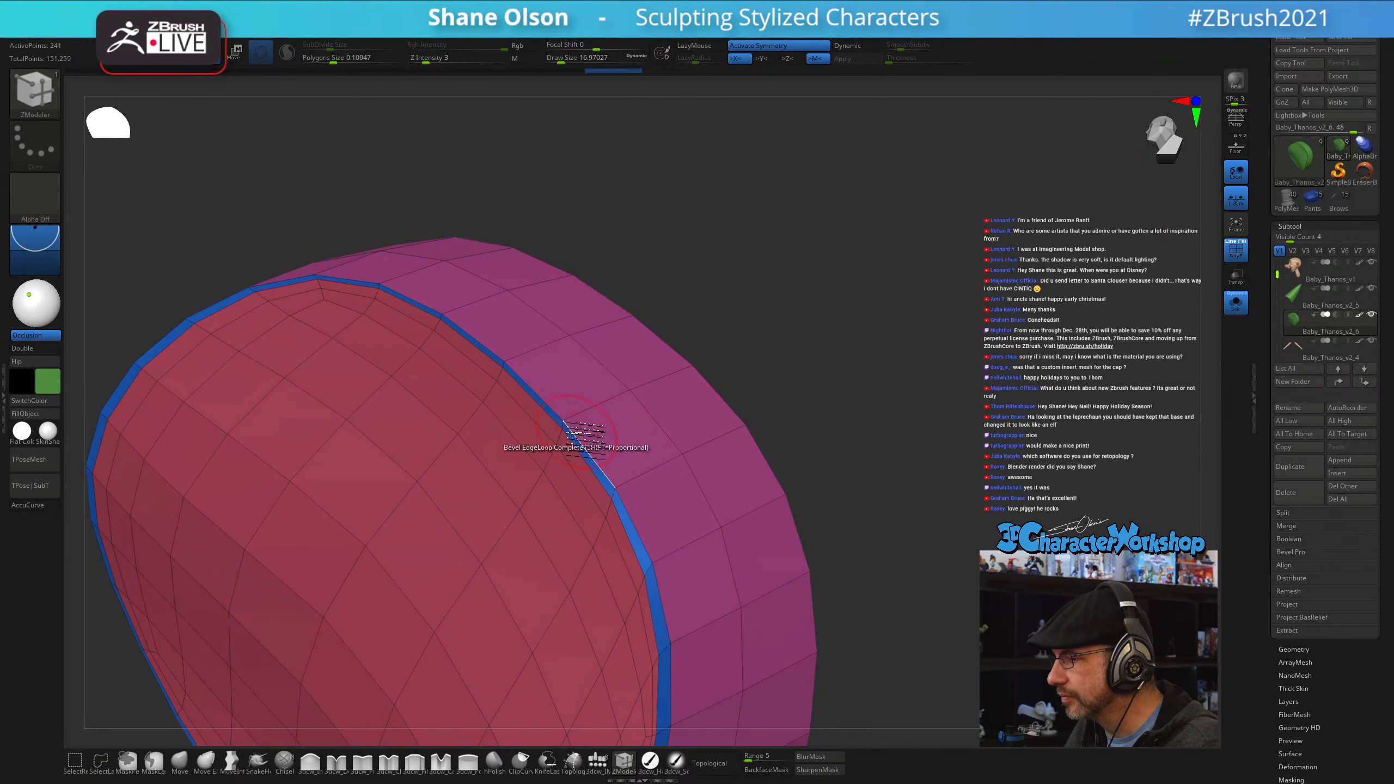
- Isolate the outer pink polygroup of the brim piece and delete the hidden inner surface and edge strip
left_click(557, 437, "ctrl+shift")
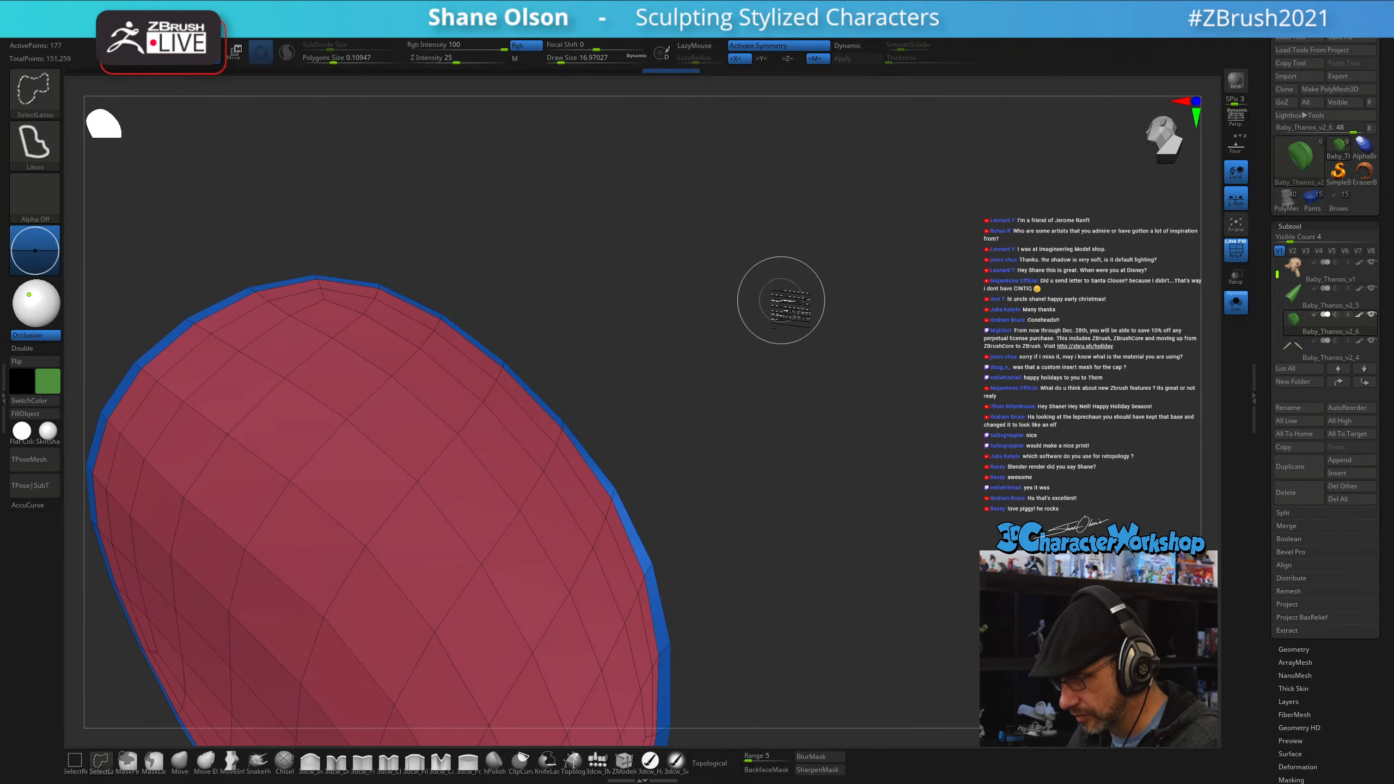
left_click(888, 361, "ctrl+shift")
key("F1")
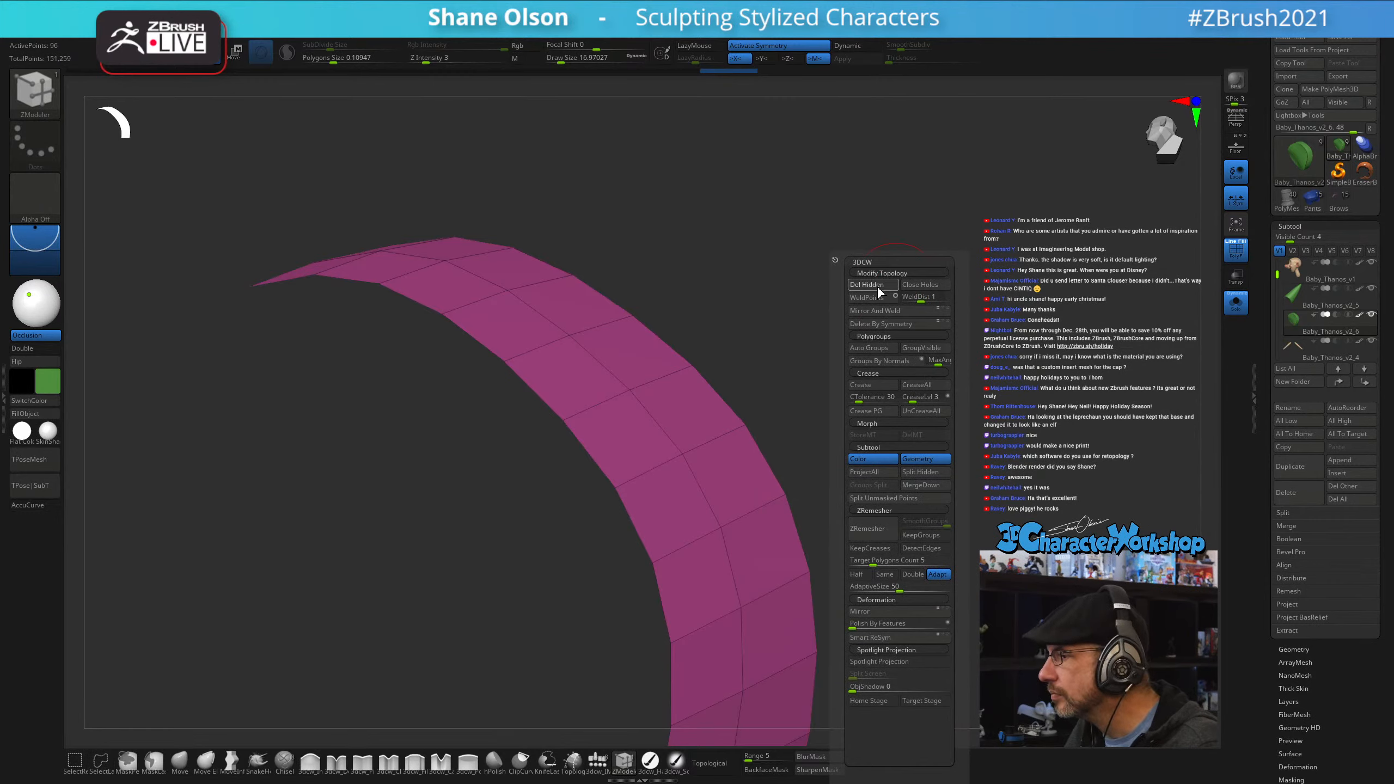
left_click(877, 286)
- Set the draw size to about 46 and show the band together with the rest of the character
left_click_drag(1047, 434, 962, 394)
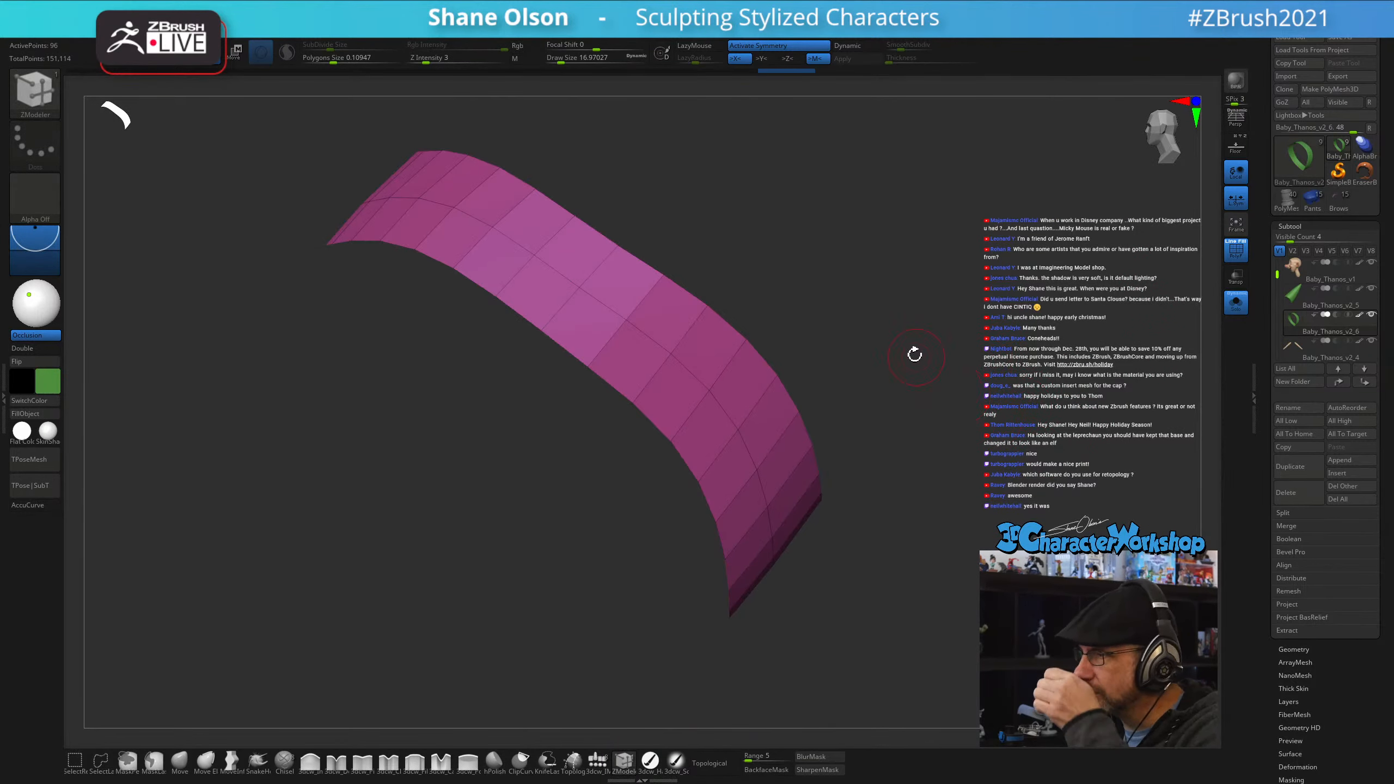
key("s")
left_click_drag(874, 253, 929, 244)
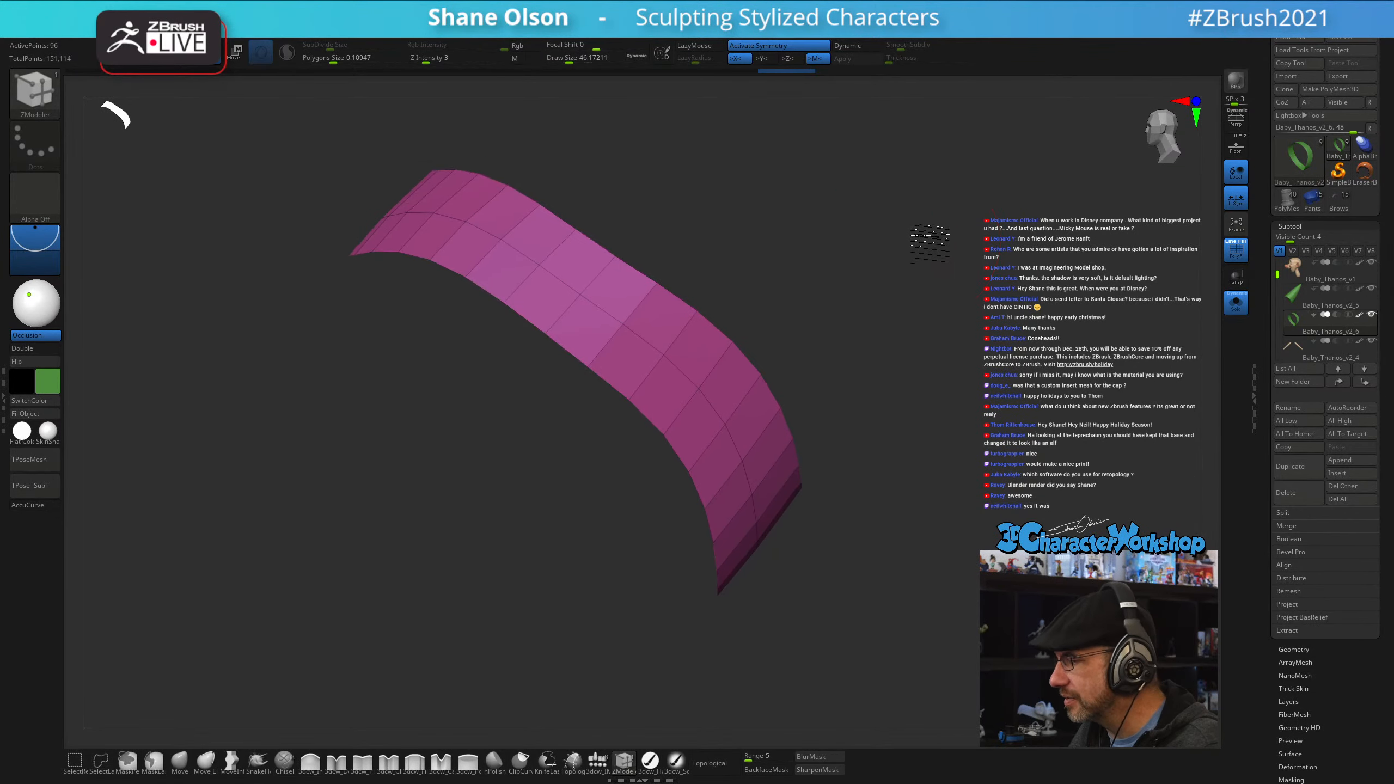
left_click(1239, 312)
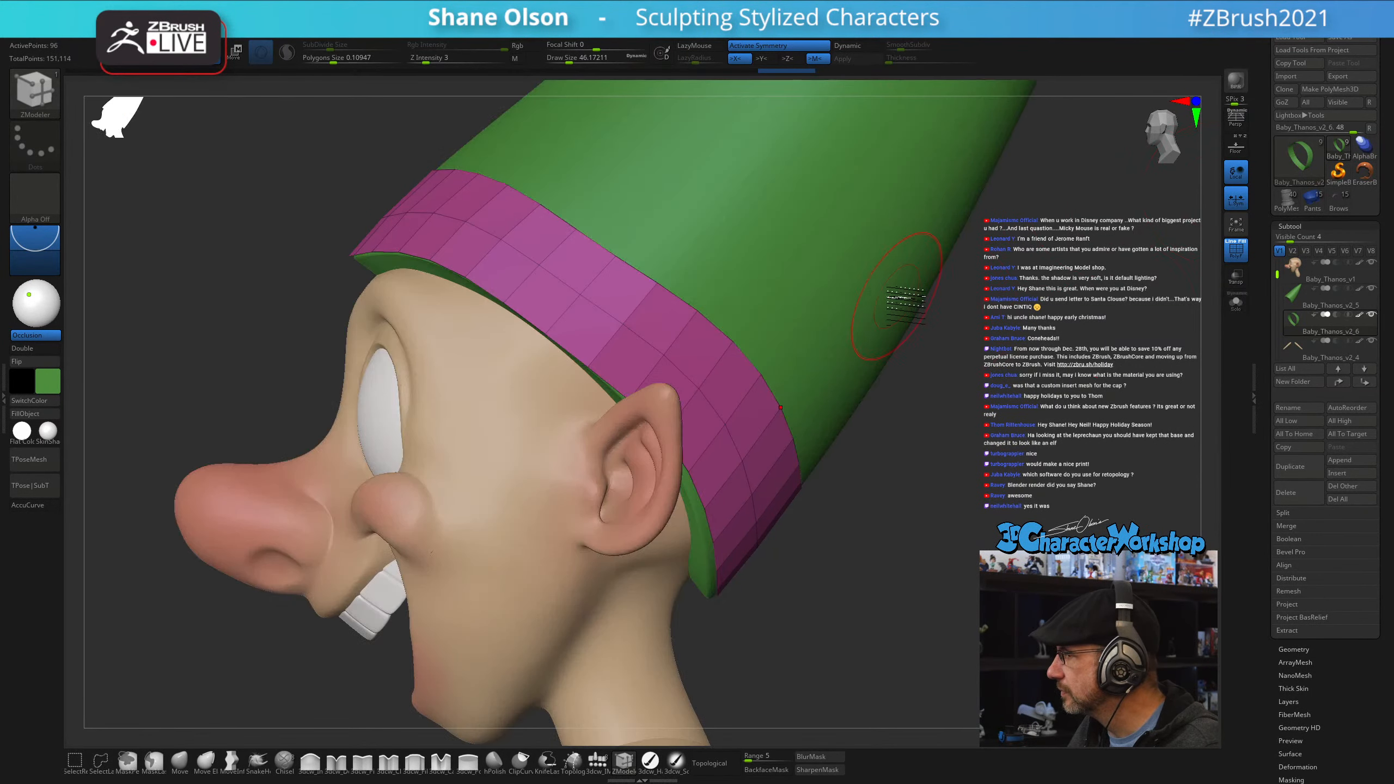
- Preview the pink hat band with dynamic subdivision turned on, and turn it back off
left_click_drag(957, 471, 873, 407)
key("d")
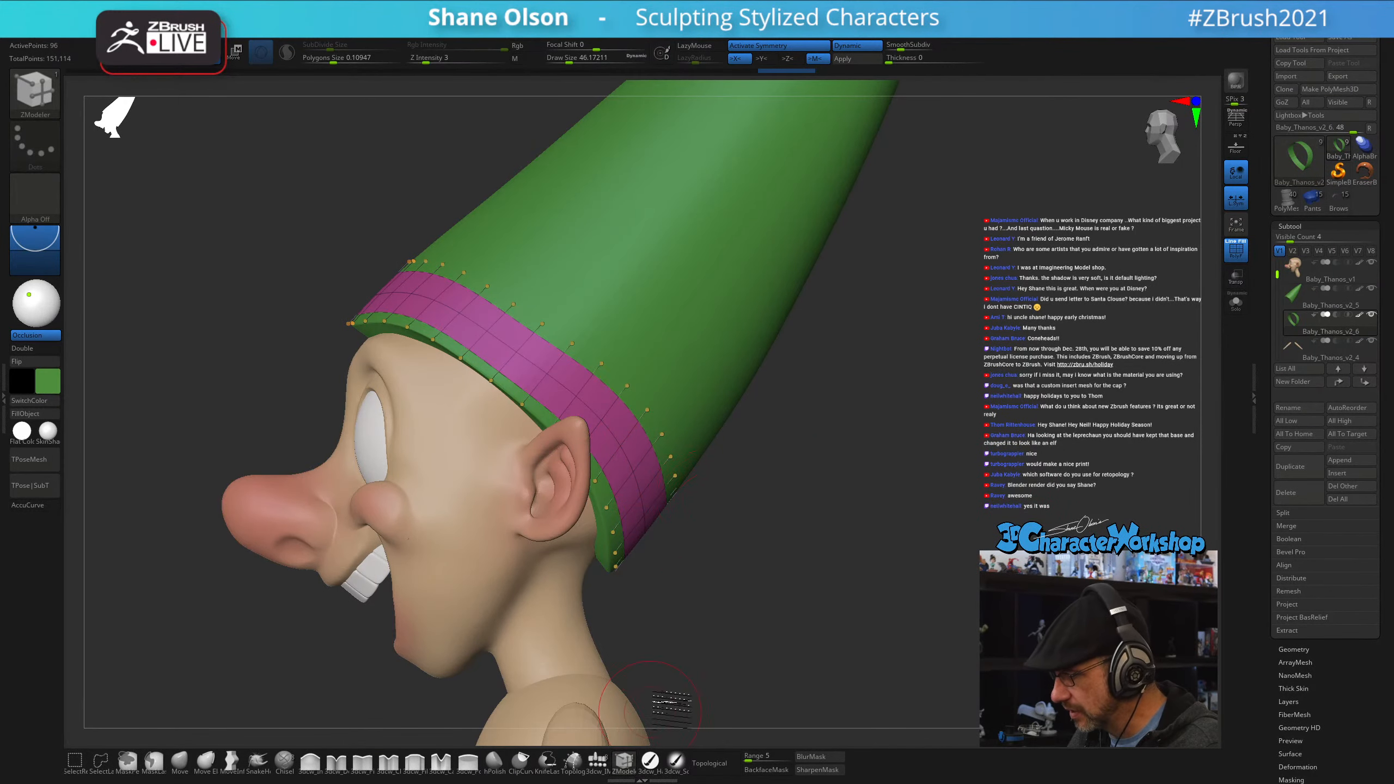
mouse_move(828, 434)
left_mouse_down()
mouse_move(834, 414)
mouse_move(816, 439)
left_mouse_up()
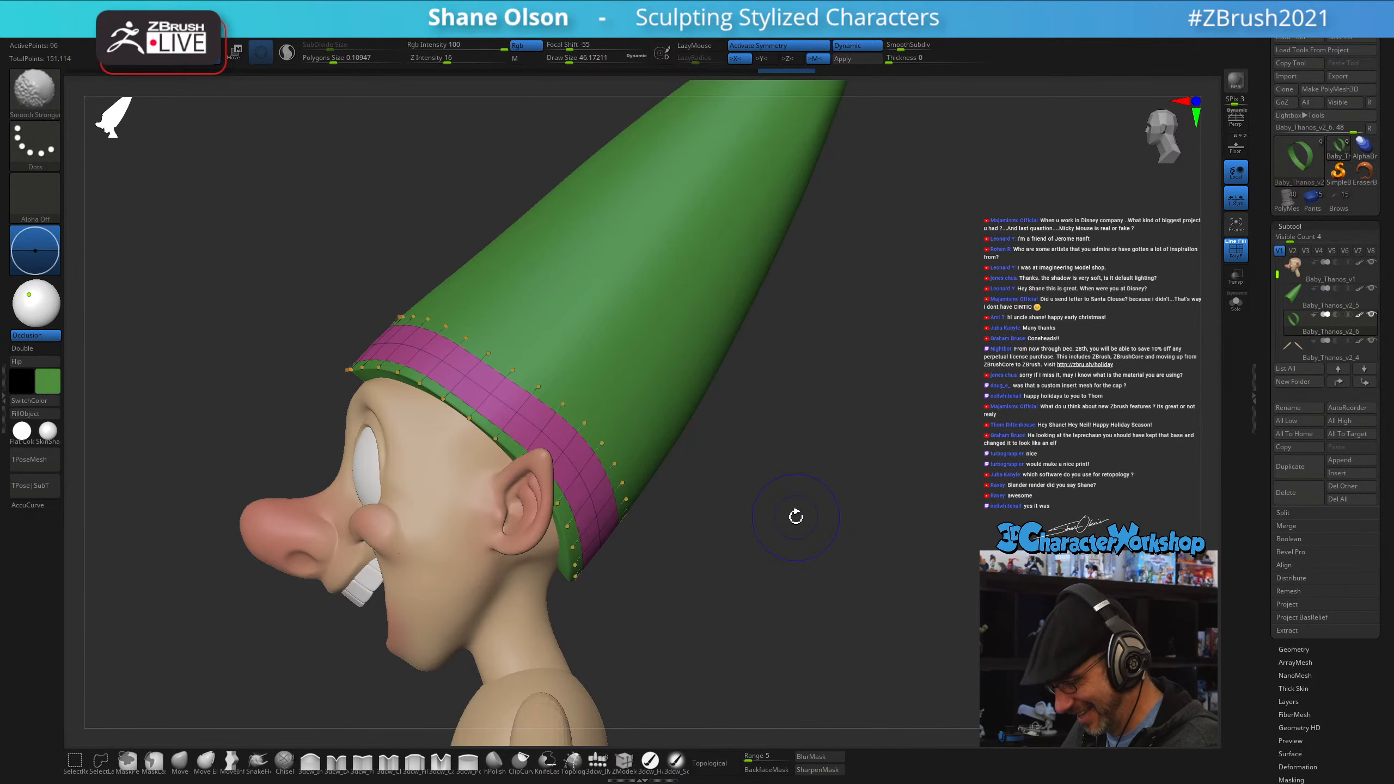
mouse_move(804, 520)
left_mouse_down()
mouse_move(803, 486)
mouse_move(852, 507)
mouse_move(846, 485)
mouse_move(791, 483)
mouse_move(800, 493)
left_mouse_up()
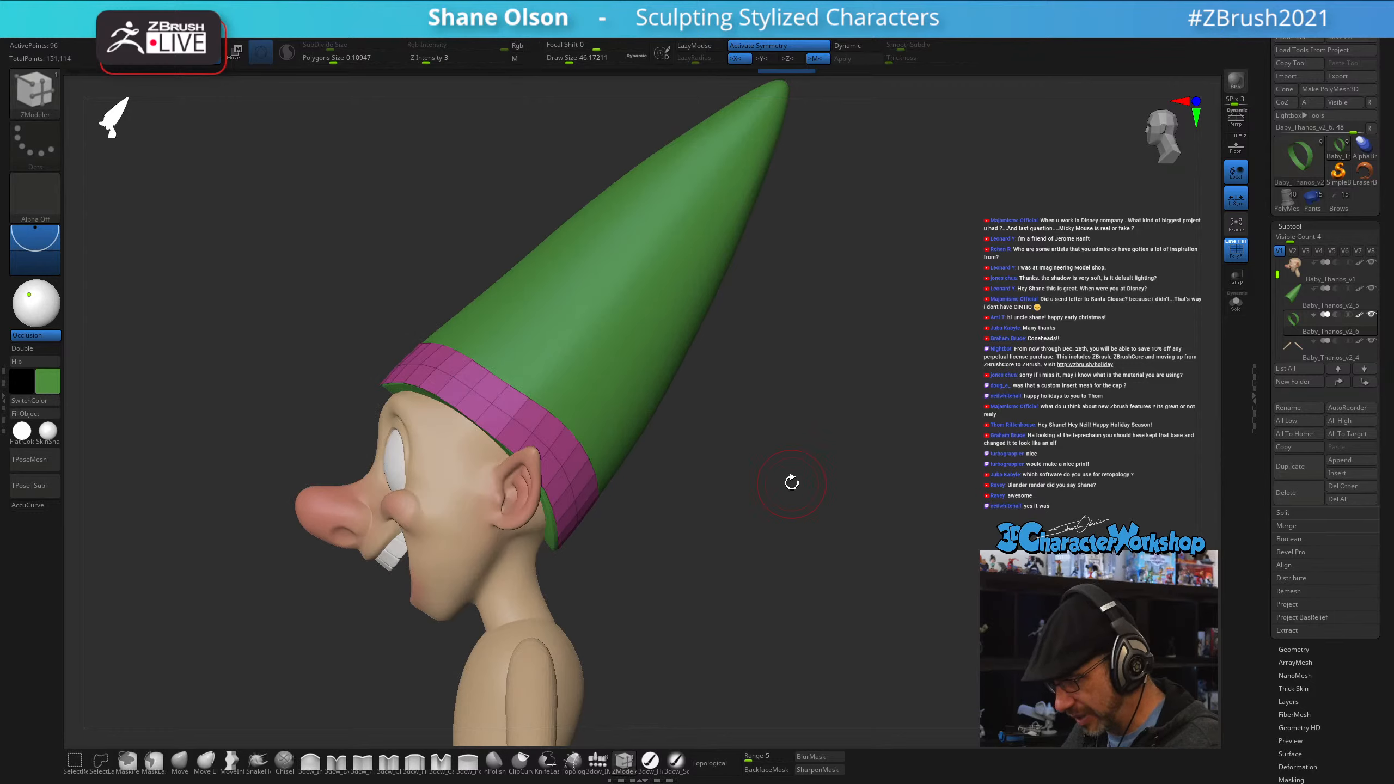
- Shift the pink band slightly into the hat's brim with the transform gizmo
key("w")
left_click_drag(532, 404, 528, 418)
left_click_drag(874, 190, 873, 165, "alt")
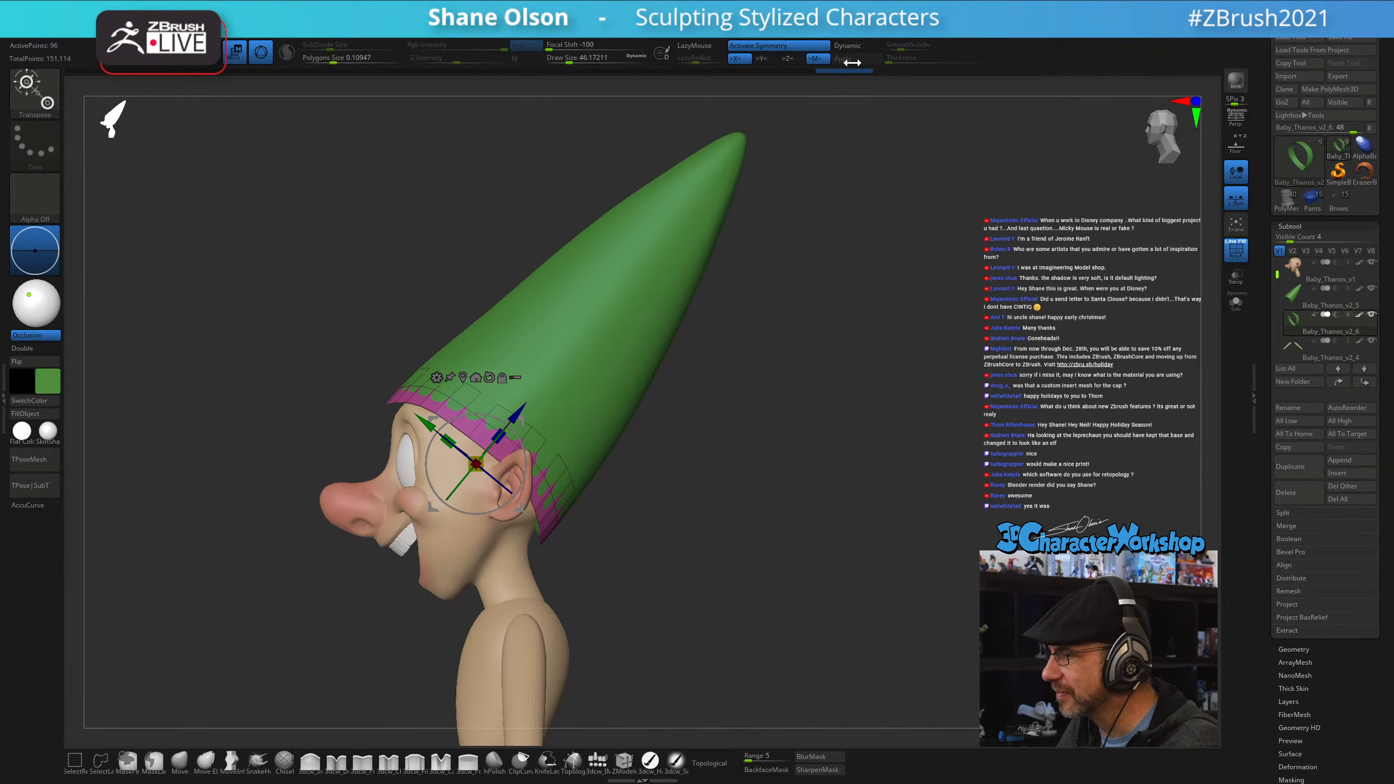
- Turn on dynamic subdivision for the hat band and set its thickness to 0.00088
key("d")
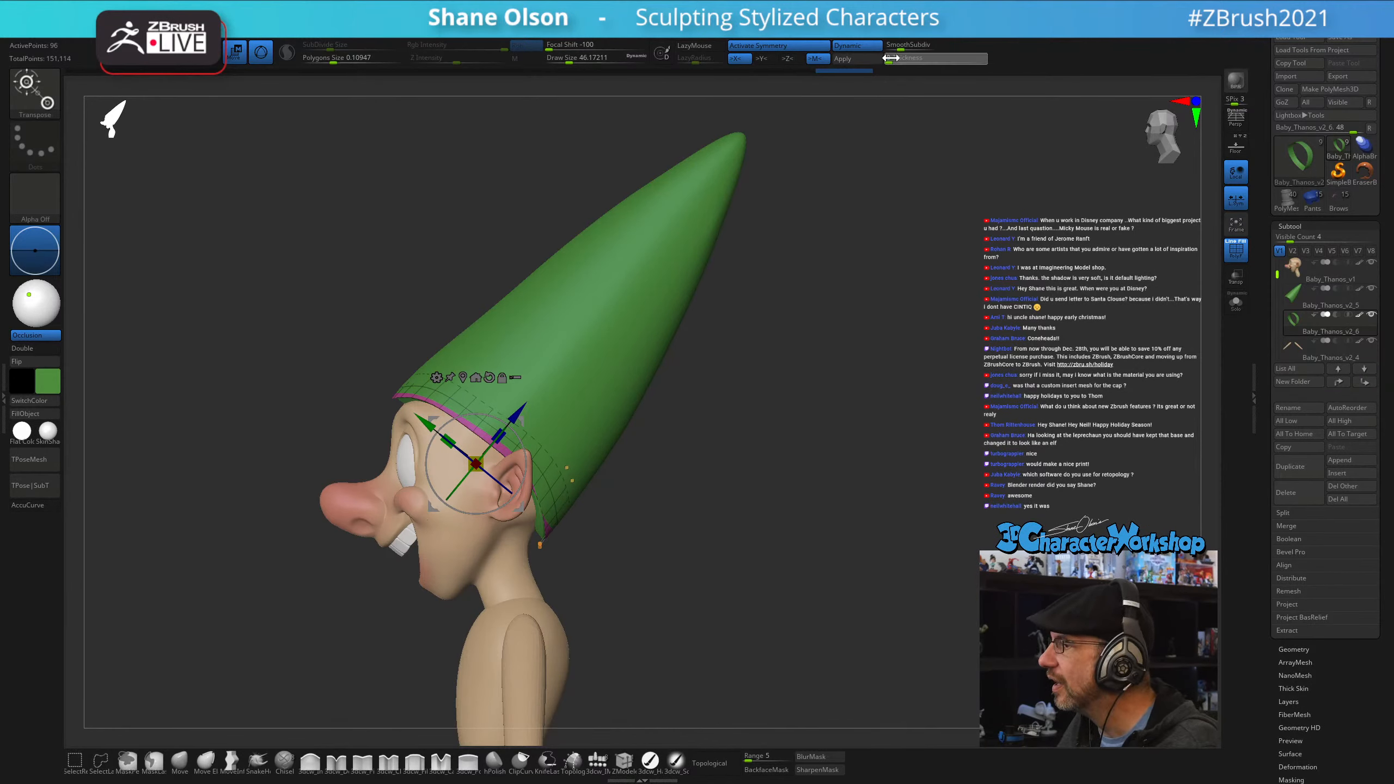
left_click_drag(803, 386, 799, 295)
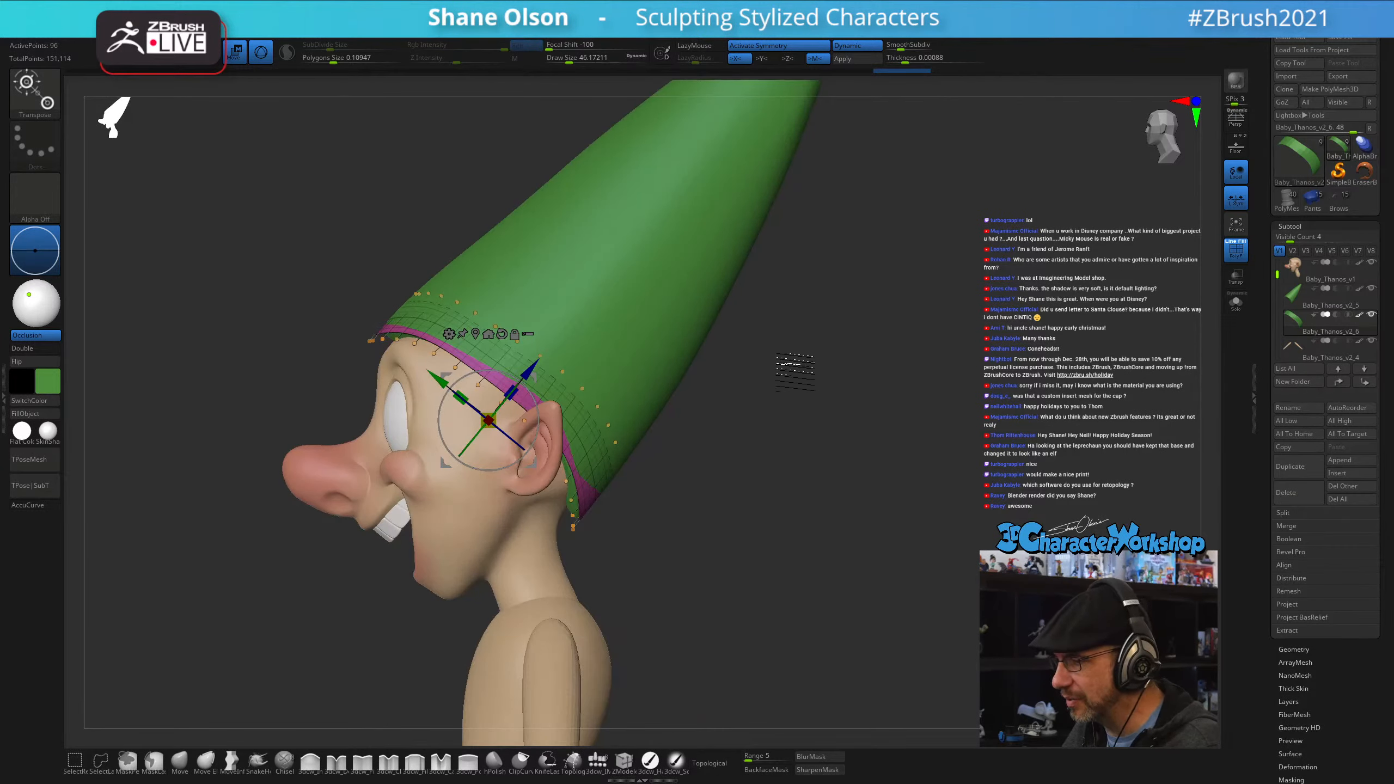
left_click_drag(795, 372, 745, 378)
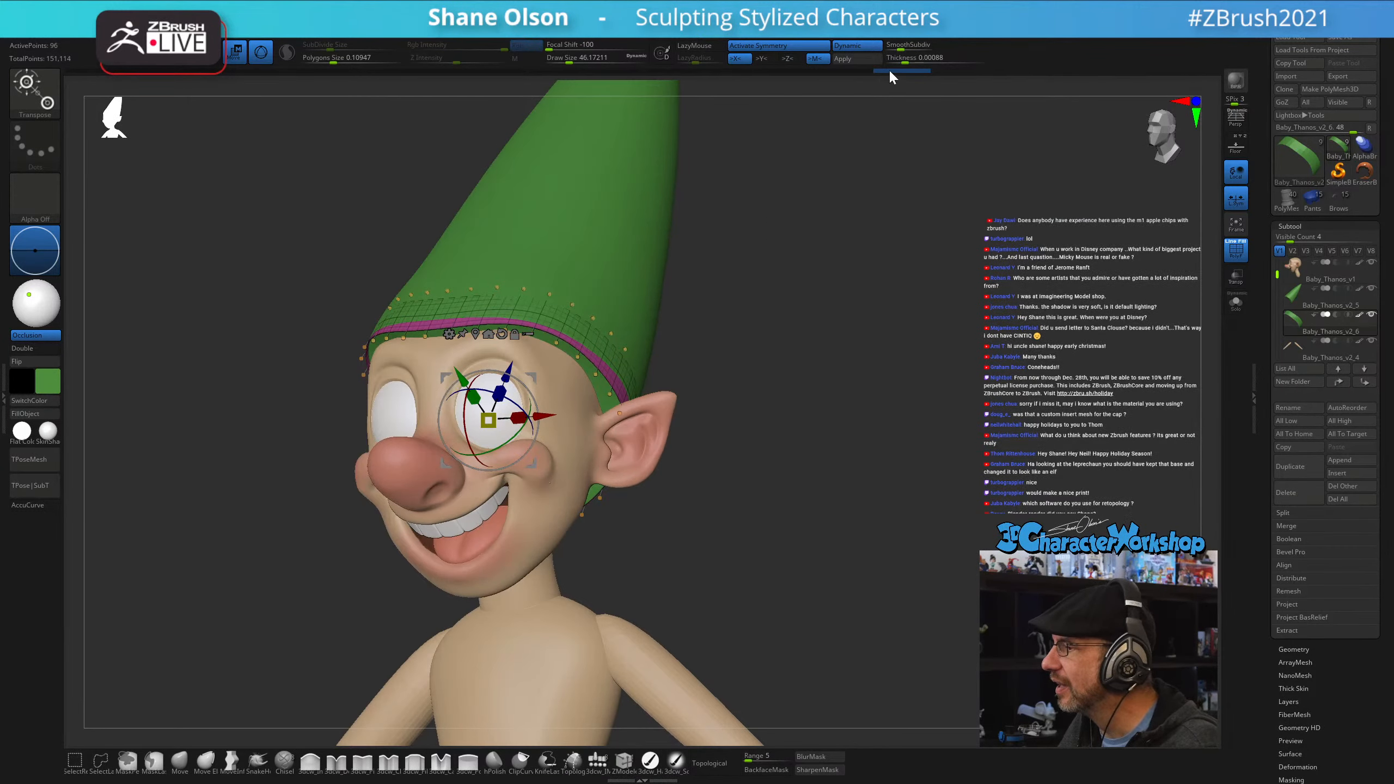
- Set the hat band's dynamic thickness to 0.01413 and the draw size to about 90
left_click(908, 58)
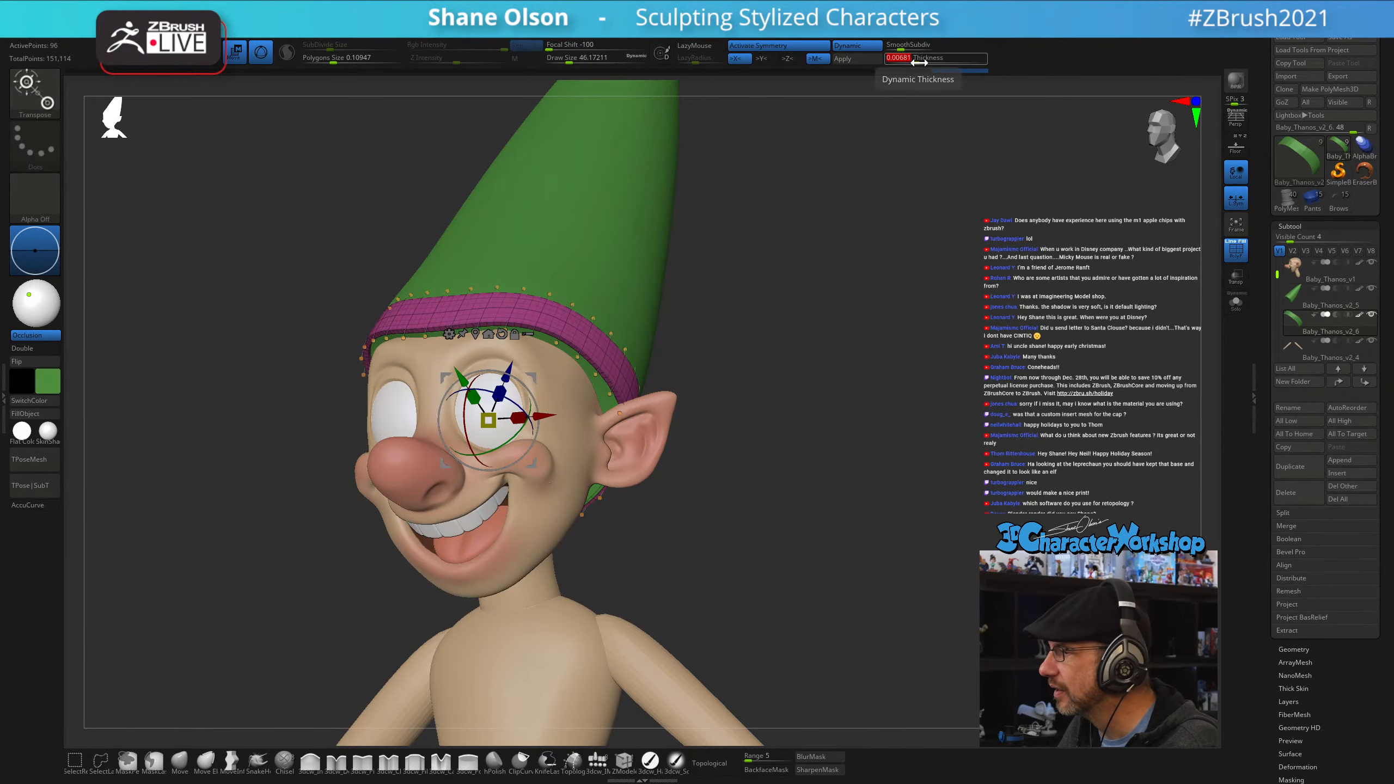
left_click_drag(919, 63, 923, 62)
left_click_drag(813, 370, 815, 318)
mouse_move(865, 362)
left_mouse_down()
mouse_move(884, 389)
mouse_move(850, 360)
left_mouse_up()
key("s")
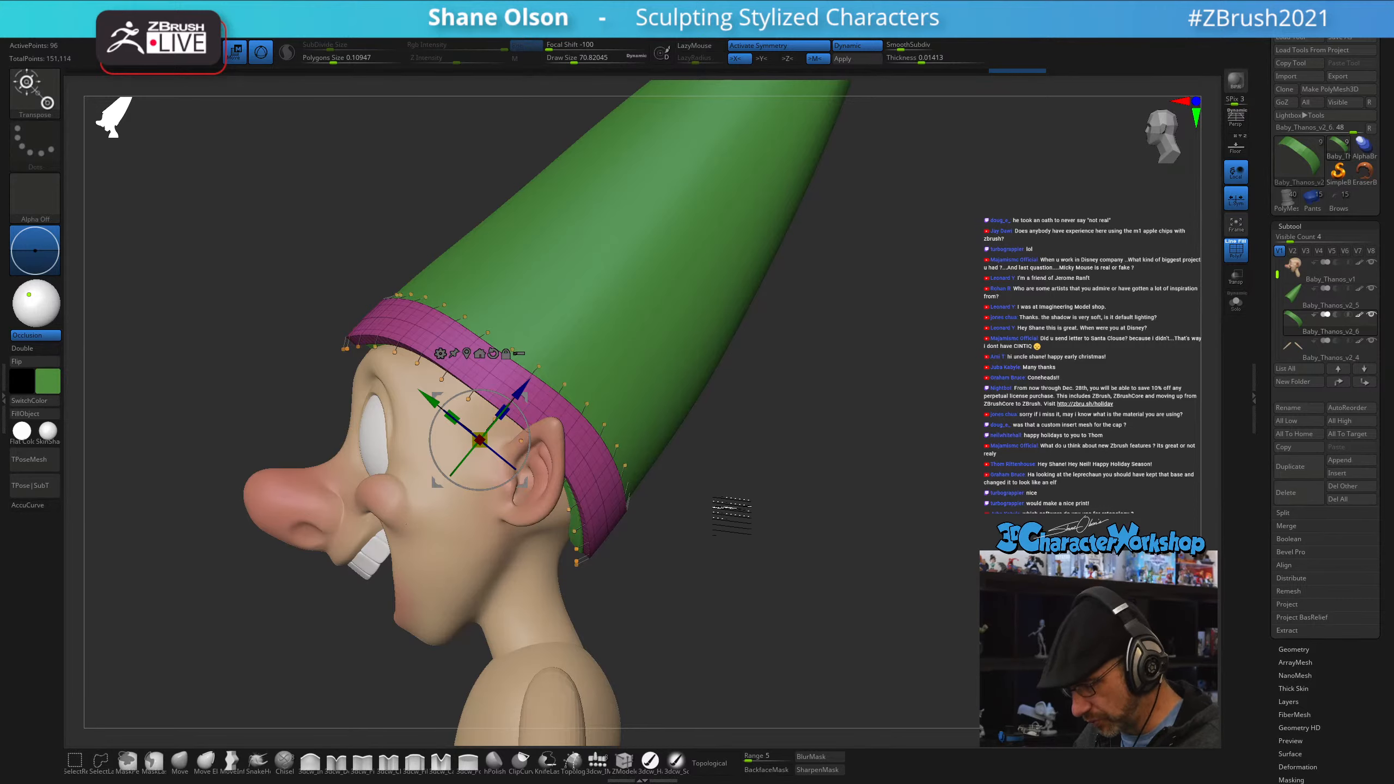
key("s")
left_click(719, 510)
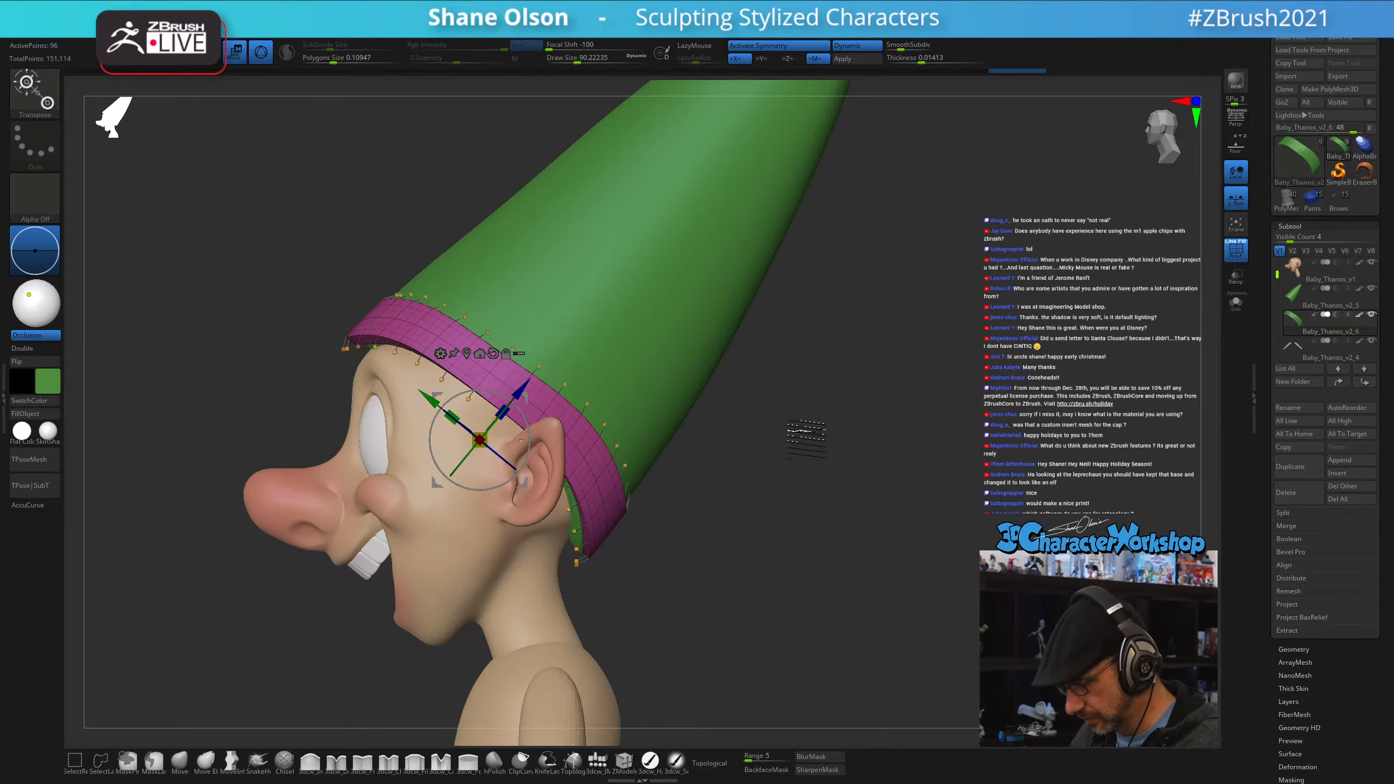
left_click_drag(805, 438, 834, 380)
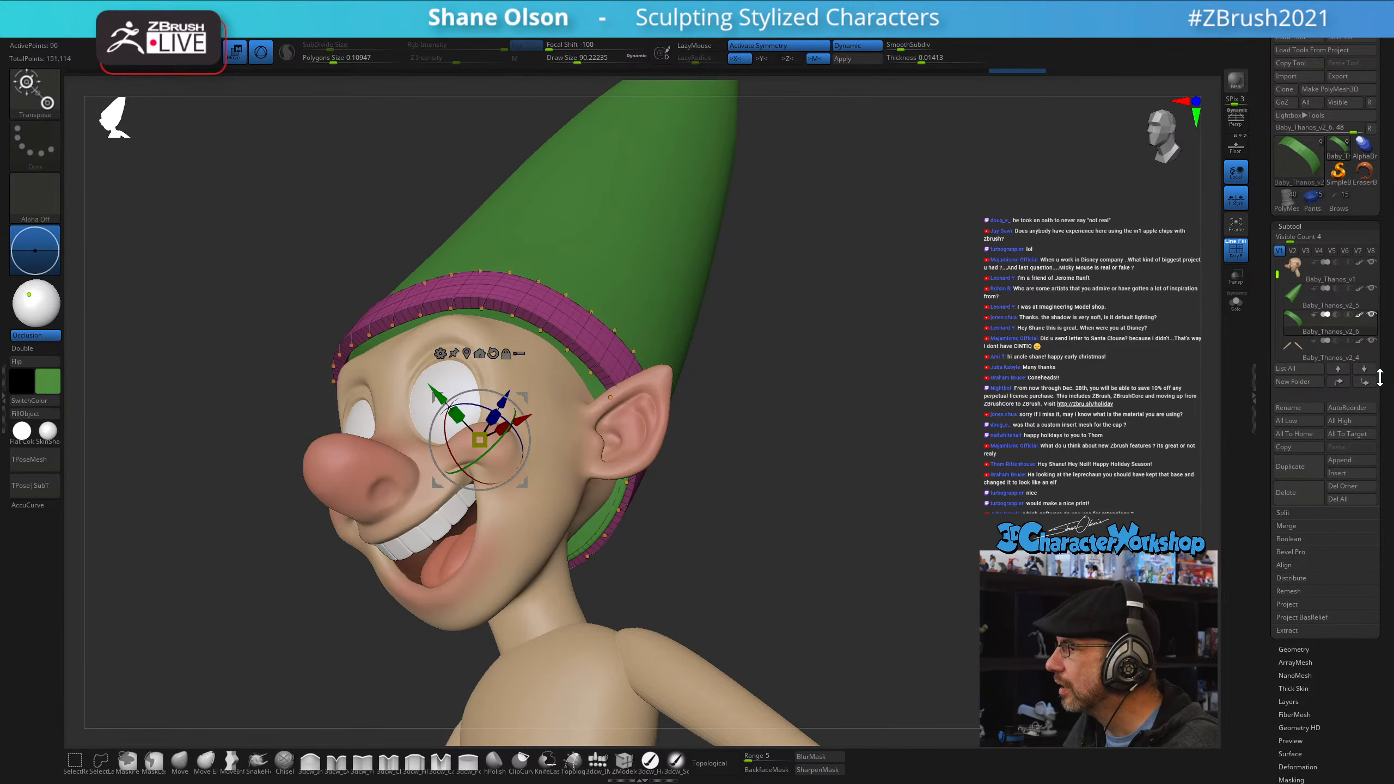
- Turn off Post SubDiv in the hat band's dynamic subdivision and set its thickness to 0.03451
left_click(1317, 650)
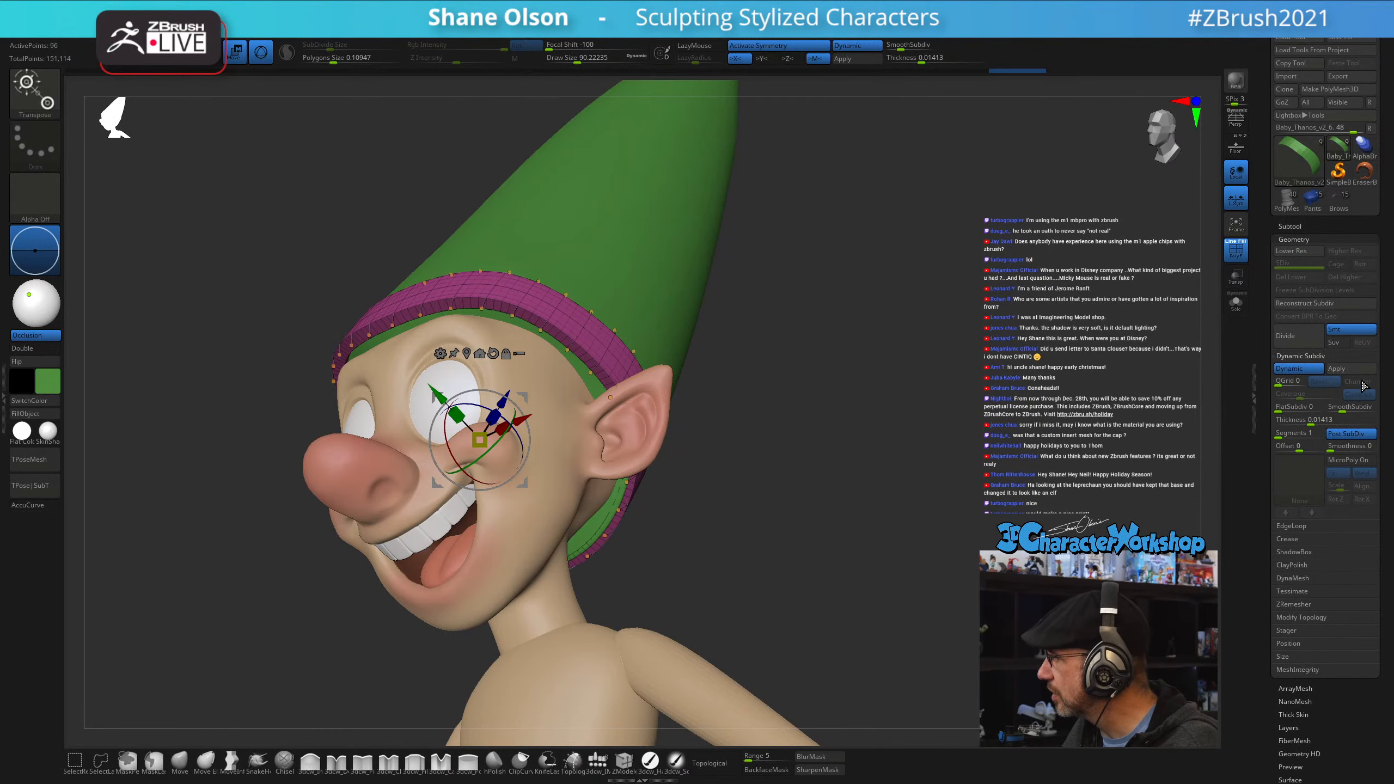
mouse_move(862, 376)
left_mouse_down()
mouse_move(834, 435)
mouse_move(844, 395)
mouse_move(872, 402)
mouse_move(840, 411)
mouse_move(865, 378)
left_mouse_up()
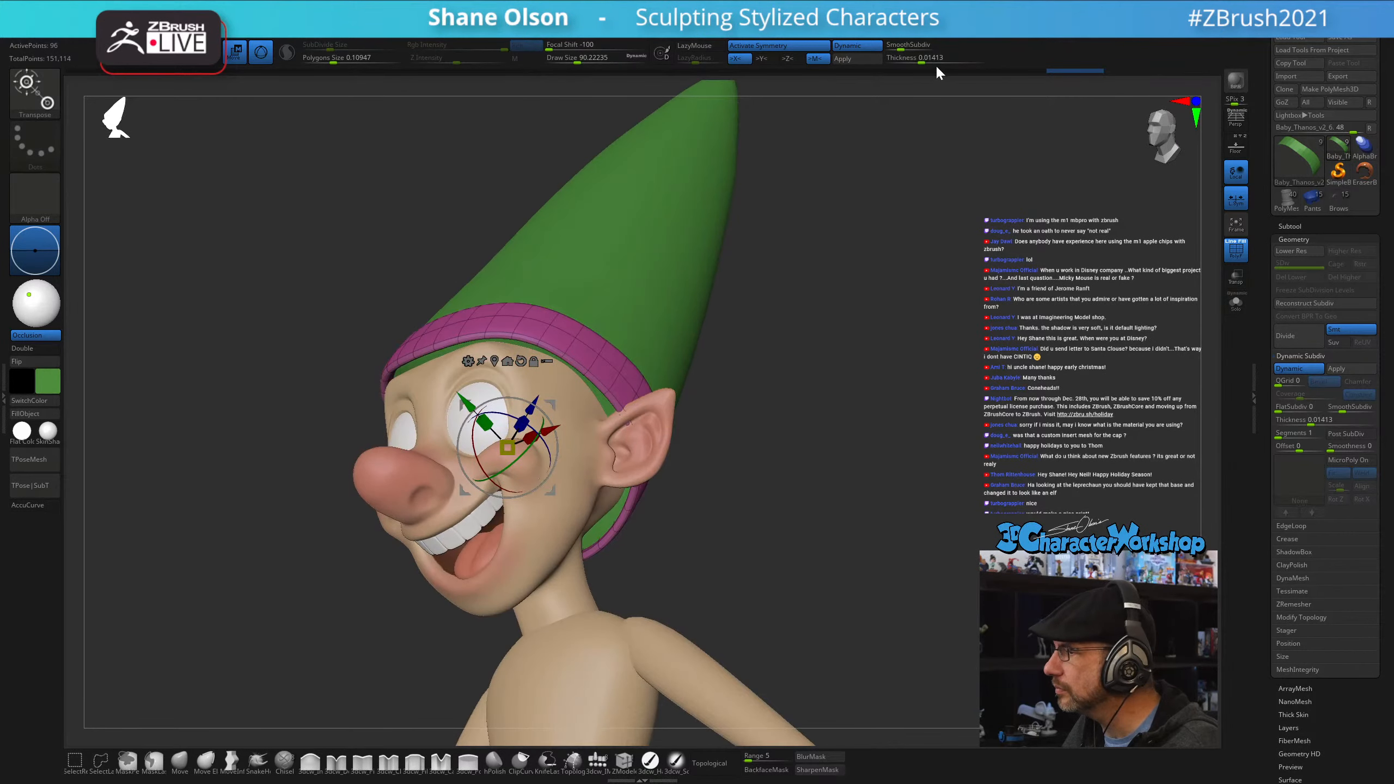
left_click_drag(920, 60, 930, 61)
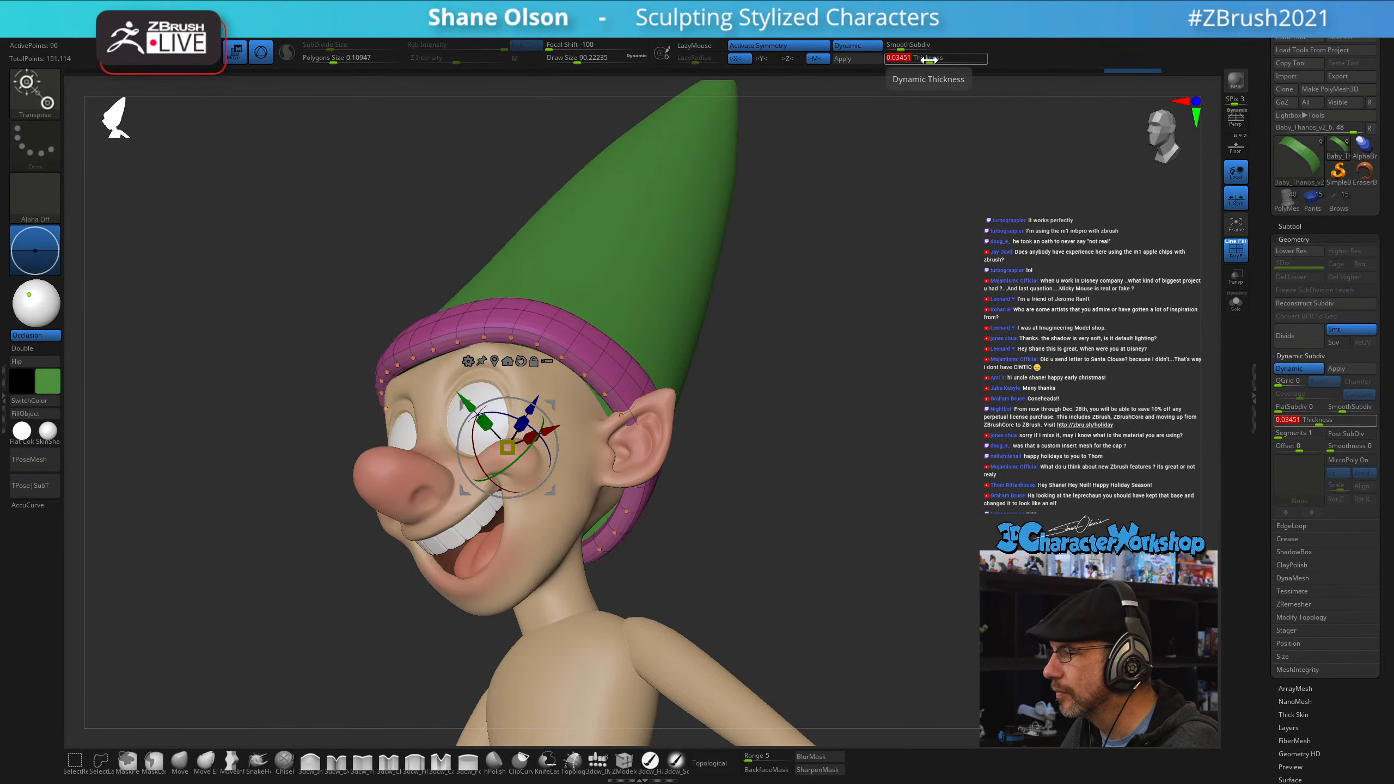
- Hide the polyframe and switch from the transform gizmo back to draw mode to check the hat brim
left_click_drag(845, 429, 828, 469)
key("shift+f")
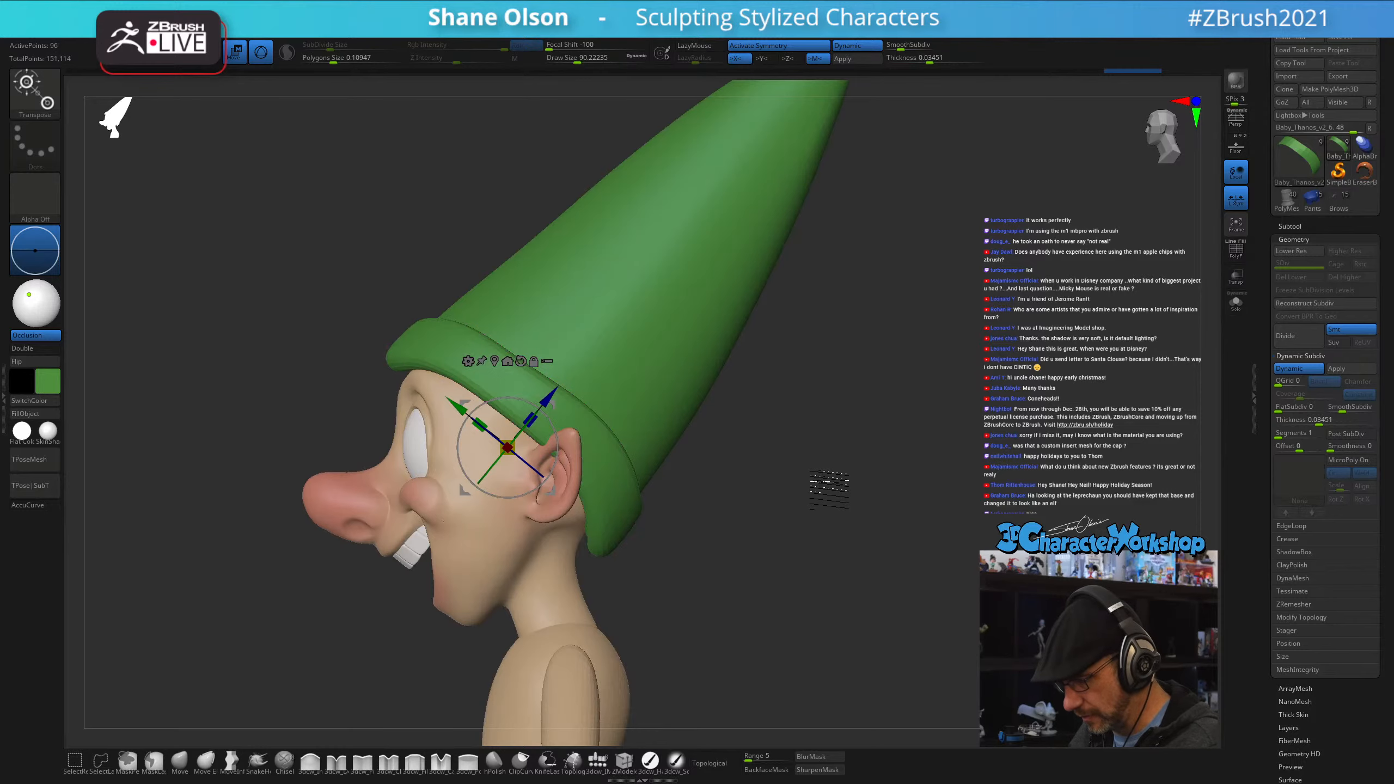
key("q")
mouse_move(769, 560)
left_mouse_down("alt")
mouse_move(753, 516)
mouse_move(725, 572)
left_mouse_up("alt")
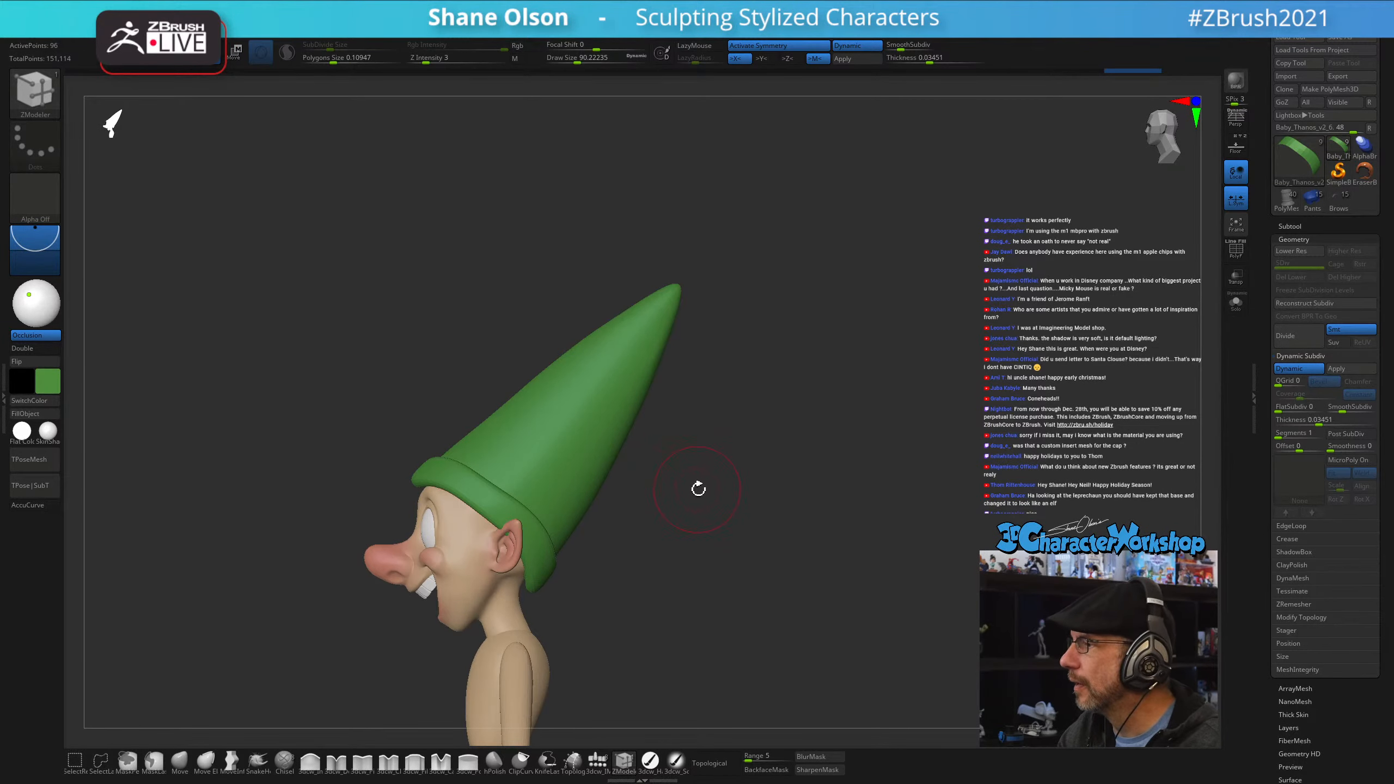
left_click_drag(698, 489, 741, 424)
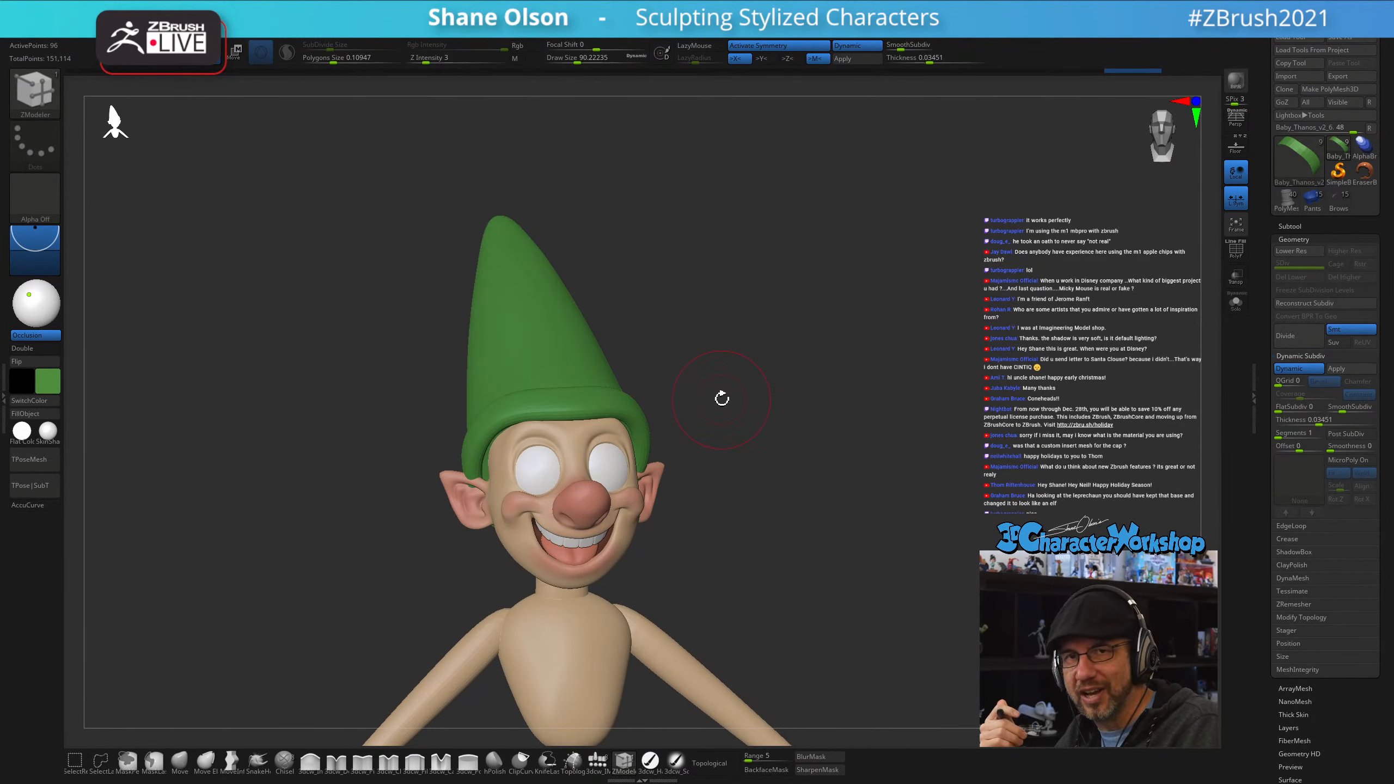
mouse_move(801, 585)
left_mouse_down()
mouse_move(778, 585)
mouse_move(803, 570)
mouse_move(785, 570)
left_mouse_up()
- Reshape the hat band around the side and back of the head with the Move brush at a draw size of about 149
left_click(180, 763)
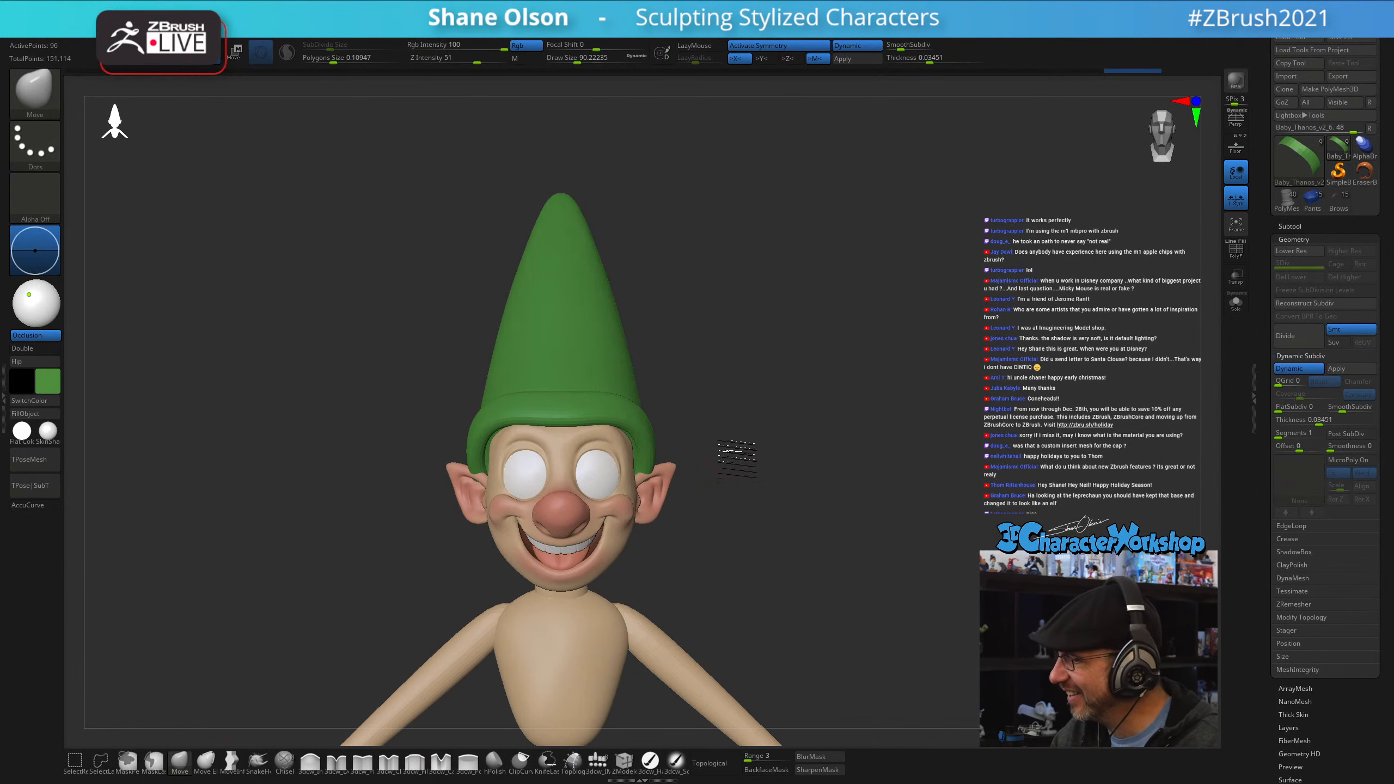
mouse_move(738, 459)
left_mouse_down()
mouse_move(716, 436)
mouse_move(694, 452)
left_mouse_up()
mouse_move(761, 483)
left_mouse_down()
mouse_move(665, 508)
mouse_move(656, 483)
mouse_move(722, 535)
mouse_move(735, 489)
mouse_move(585, 451)
mouse_move(697, 478)
mouse_move(739, 514)
mouse_move(791, 526)
mouse_move(779, 497)
mouse_move(794, 535)
mouse_move(797, 520)
left_mouse_up()
right_click_drag(832, 482, 771, 483)
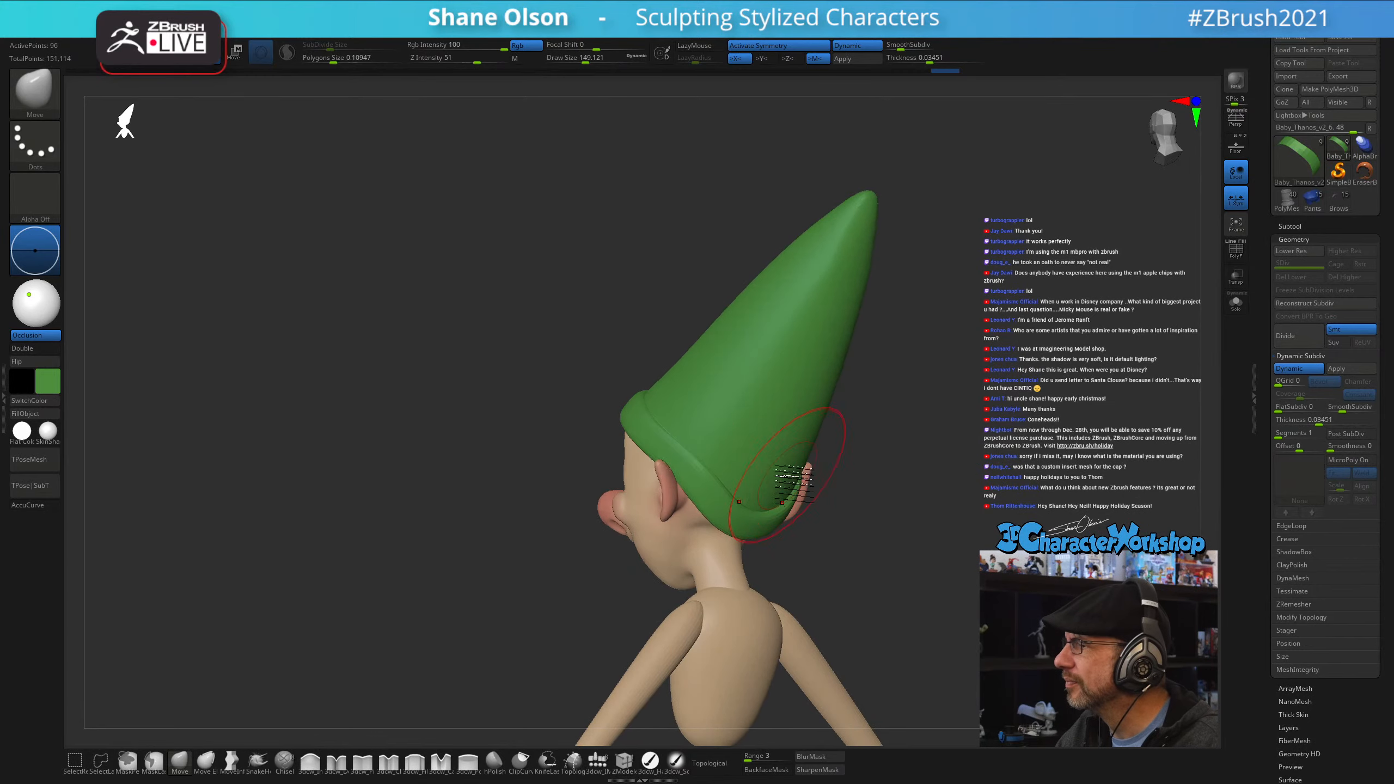
key("bracketright")
left_click_drag(724, 466, 724, 482)
mouse_move(726, 486)
right_mouse_down()
mouse_move(823, 530)
mouse_move(822, 514)
mouse_move(802, 517)
mouse_move(841, 483)
mouse_move(715, 464)
right_mouse_up()
key("bracketleft")
key("bracketleft")
key("bracketleft")
left_click_drag(728, 470, 733, 478)
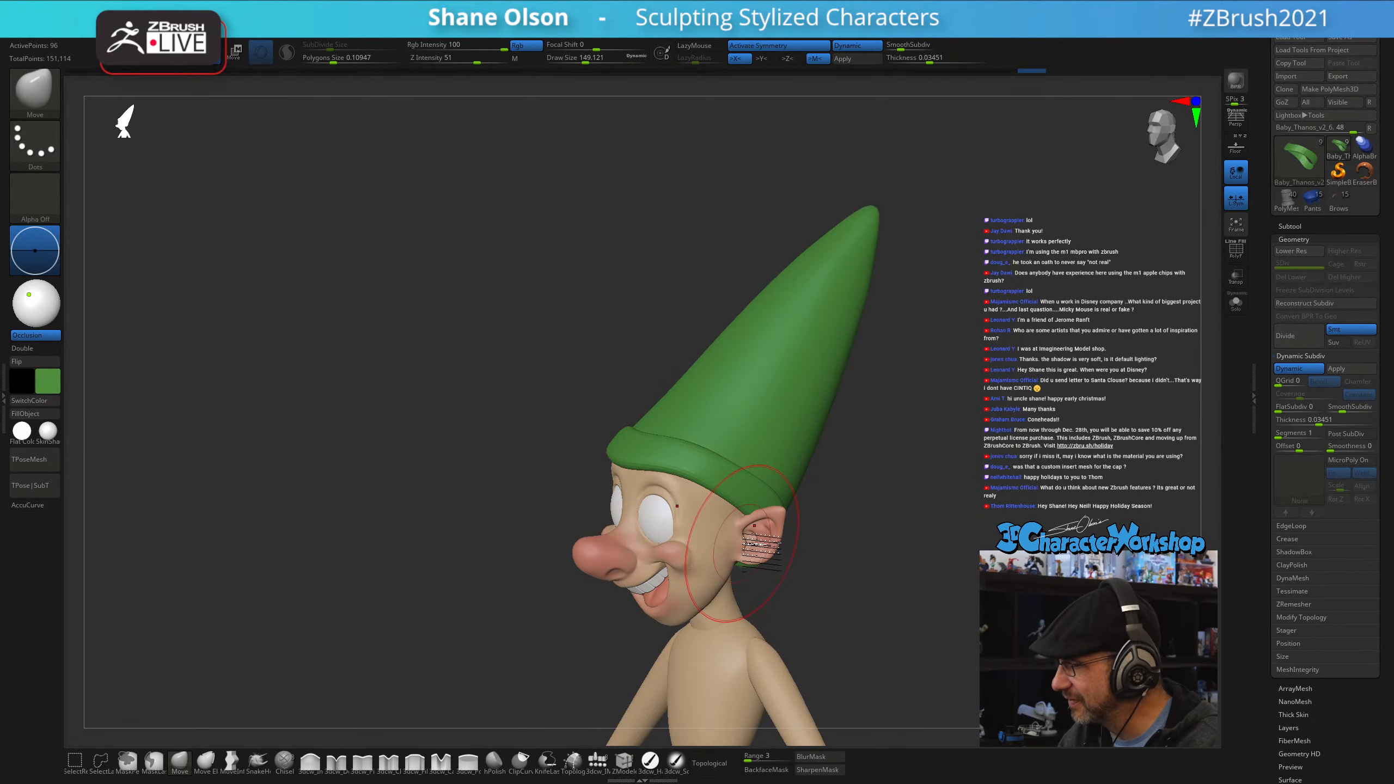
mouse_move(733, 477)
right_mouse_down()
mouse_move(787, 535)
mouse_move(817, 495)
right_mouse_up()
right_click_drag(836, 543, 769, 561)
key("b")
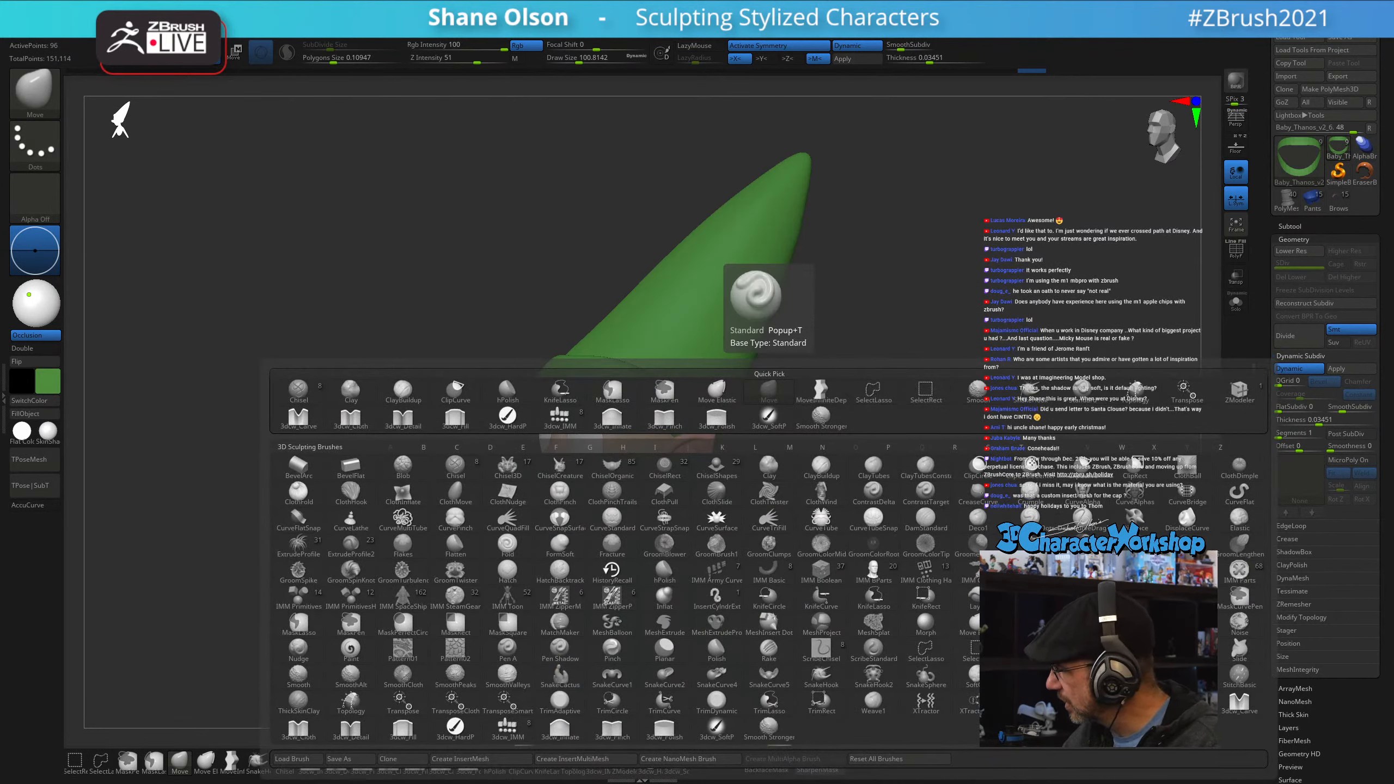
key("Escape")
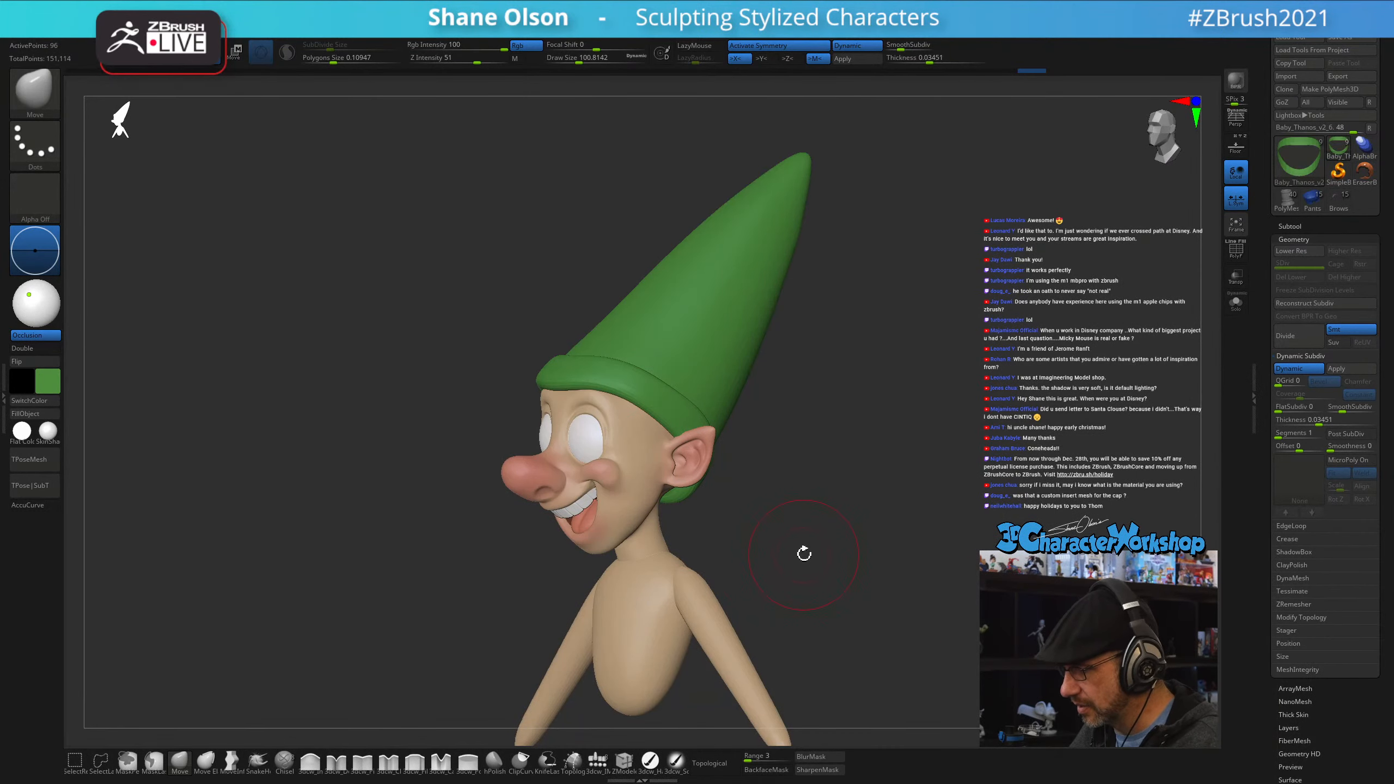
left_click_drag(881, 399, 887, 445)
mouse_move(793, 433)
left_mouse_down()
mouse_move(780, 495)
mouse_move(772, 477)
mouse_move(865, 377)
mouse_move(793, 396)
mouse_move(819, 398)
mouse_move(828, 423)
left_mouse_up()
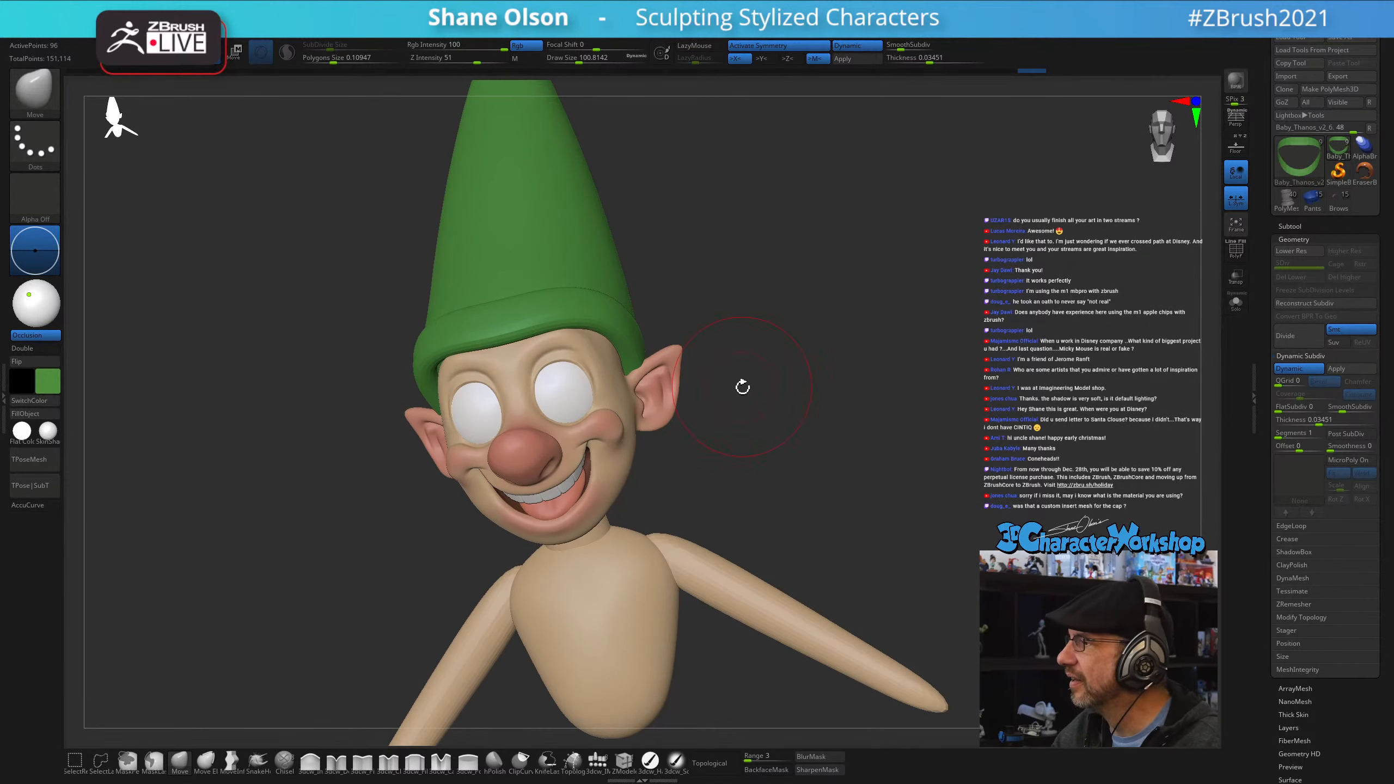
mouse_move(740, 386)
left_mouse_down()
mouse_move(753, 401)
mouse_move(762, 383)
left_mouse_up()
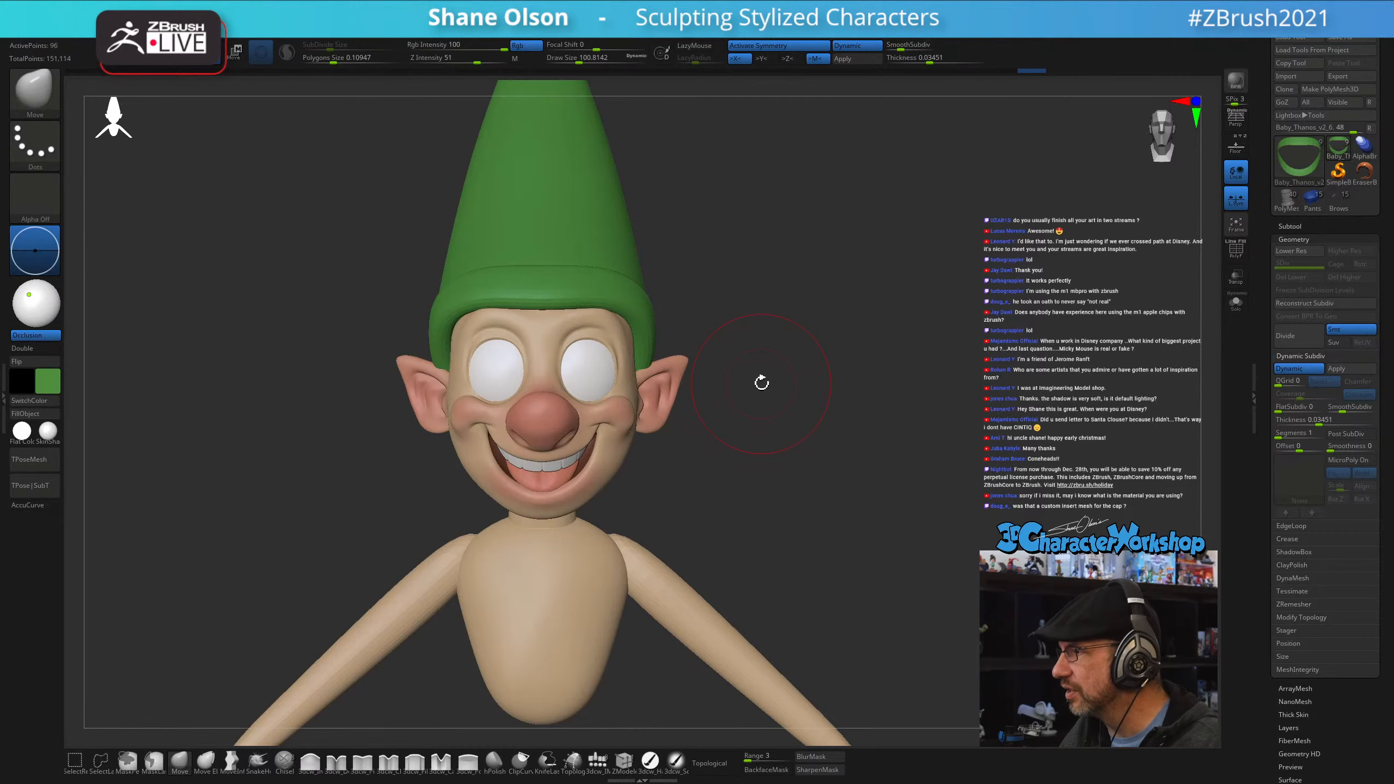
- Select the head and refine the sides of the nose with the Move brush at a draw size of about 25
key("s")
left_click_drag(708, 493, 684, 511)
right_click_drag(580, 516, 553, 554, "ctrl")
left_click(514, 591, "alt")
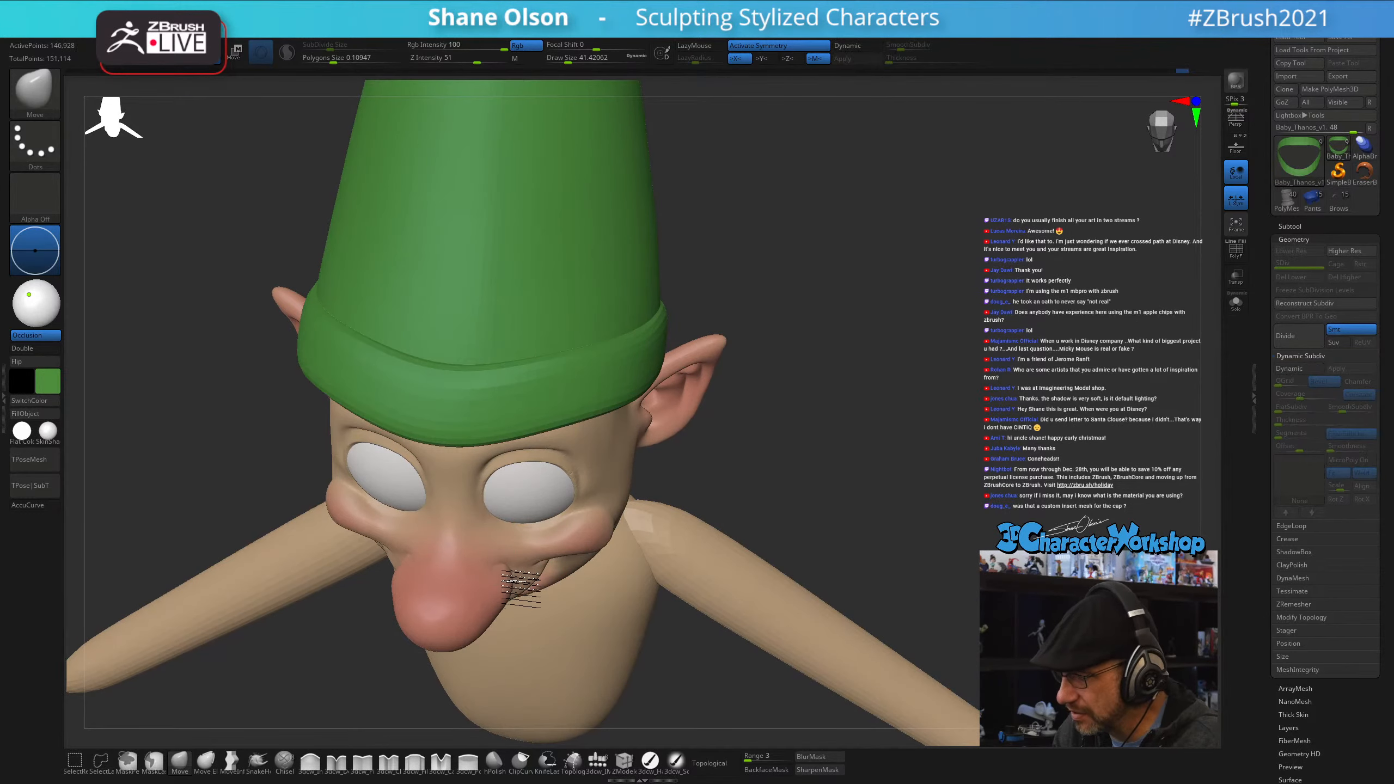
right_click_drag(514, 590, 492, 618)
key("s")
left_click_drag(490, 620, 487, 621)
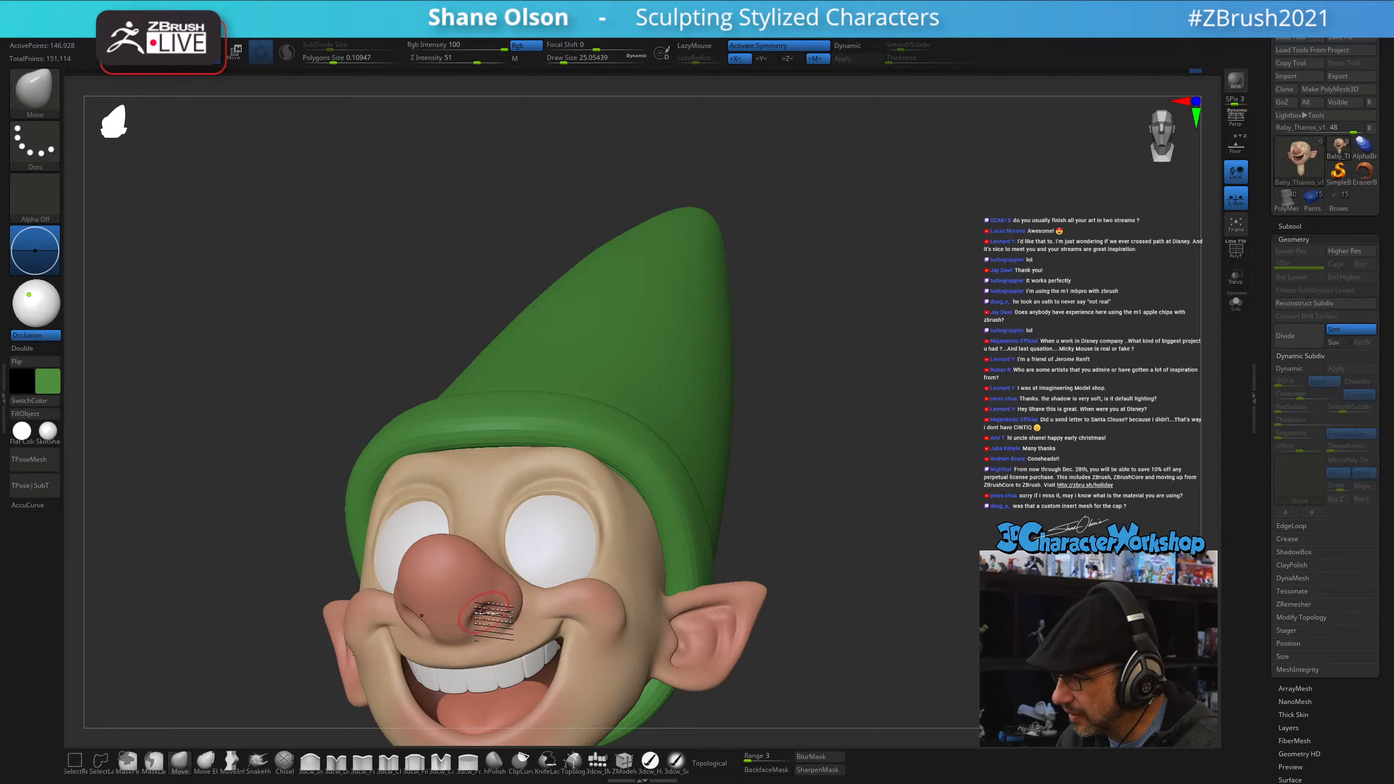
right_click_drag(491, 618, 518, 590)
right_click_drag(482, 638, 524, 574)
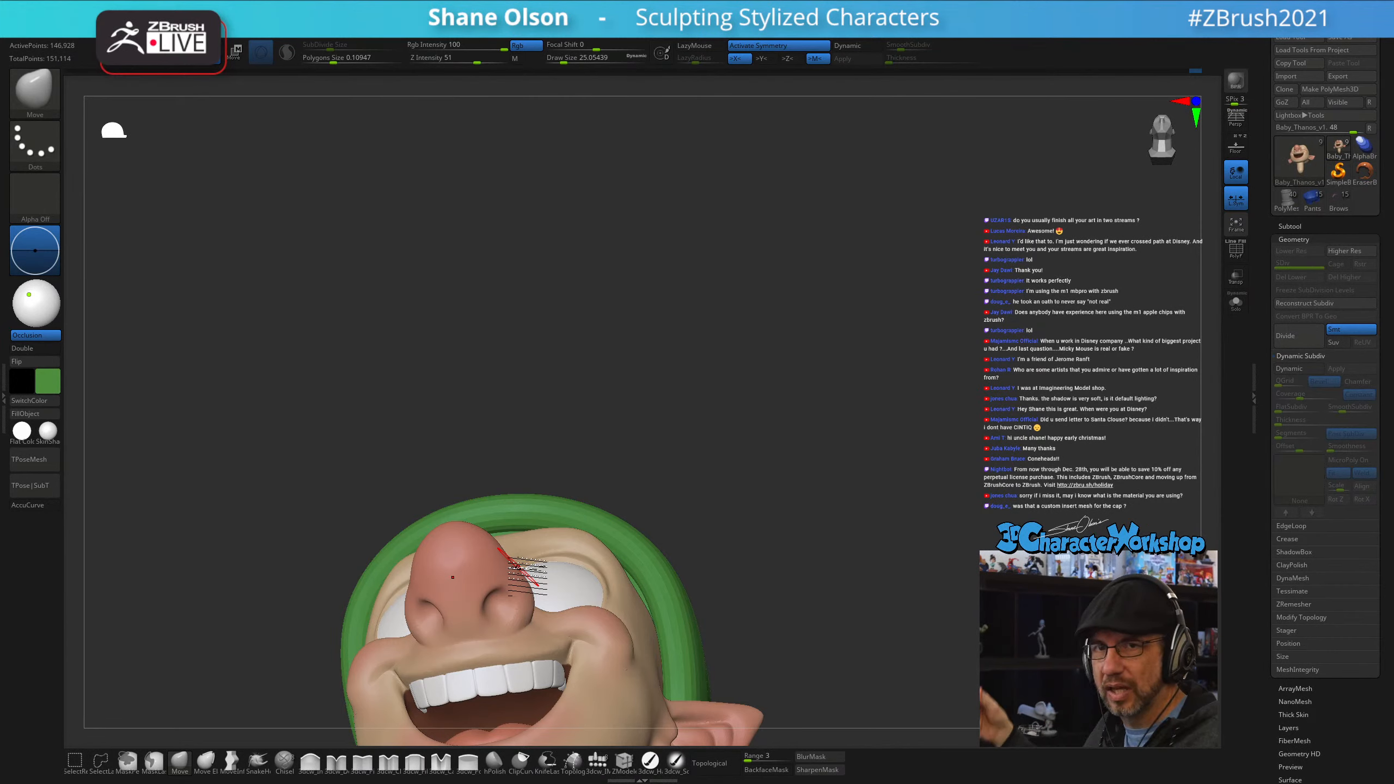
mouse_move(582, 600)
right_mouse_down()
mouse_move(503, 634)
mouse_move(482, 612)
right_mouse_up()
- Adjust the side of the head around the ear with the Move brush at a draw size of about 120
key("bracketright")
key("bracketright")
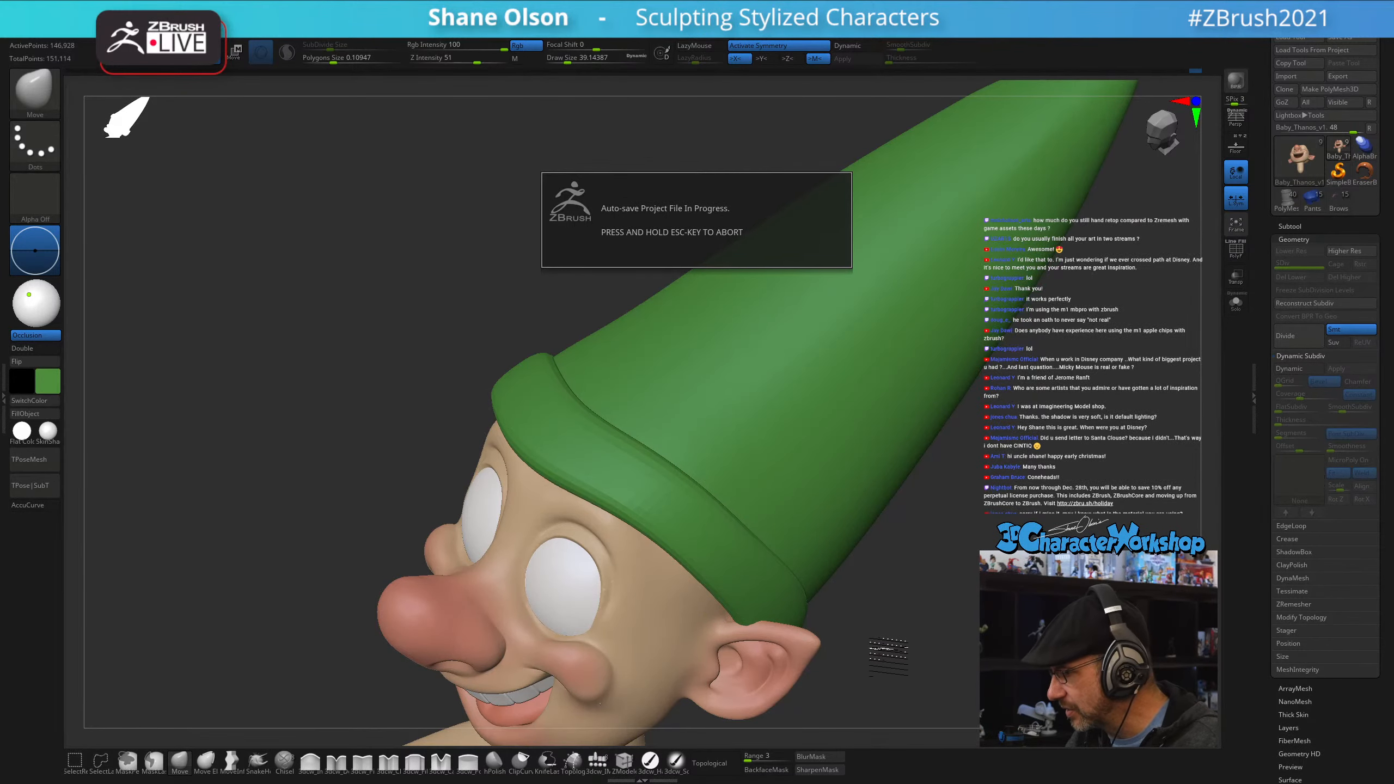
mouse_move(878, 649)
right_mouse_down()
mouse_move(887, 589)
mouse_move(899, 616)
right_mouse_up()
key("s")
left_click_drag(899, 617, 907, 619)
right_click_drag(884, 619, 894, 607)
key("s")
left_click_drag(738, 587, 744, 585)
left_click_drag(735, 574, 735, 582)
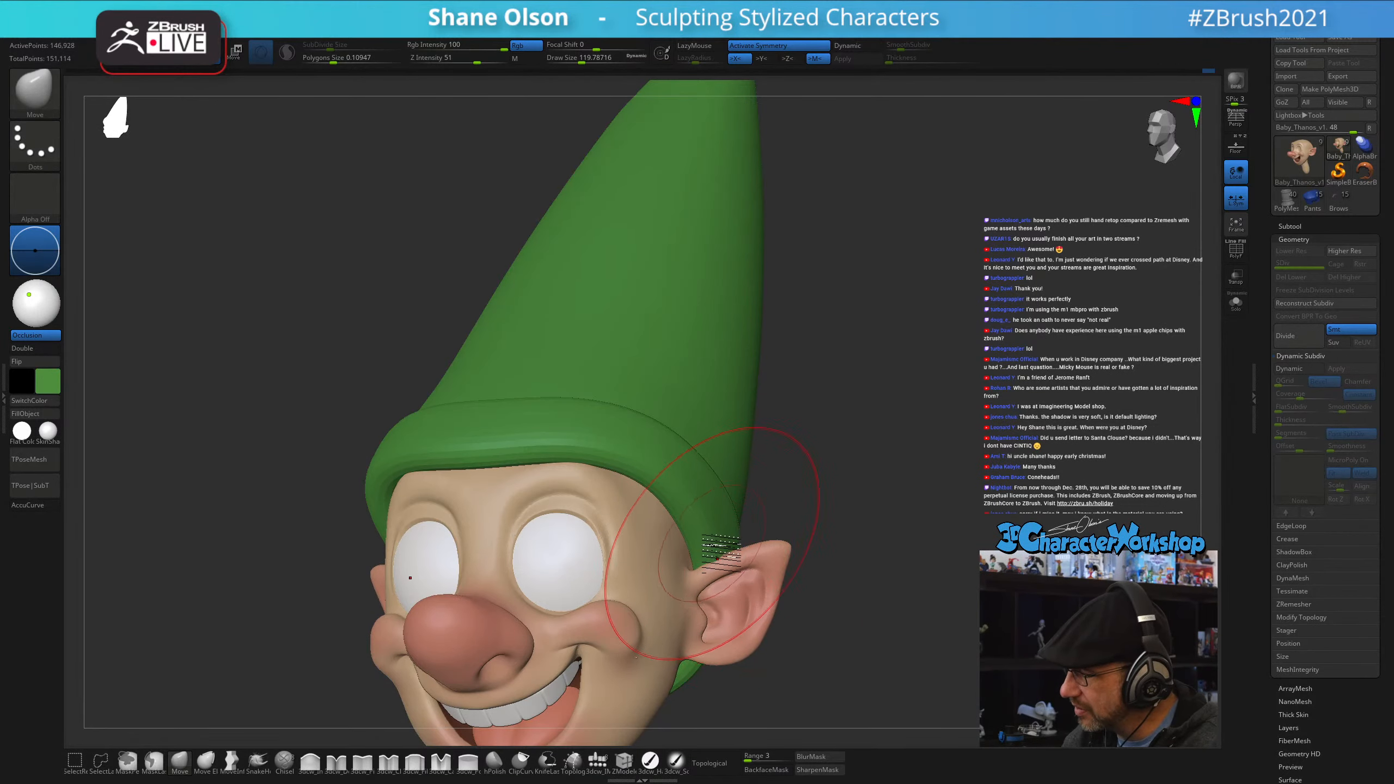
- Select the hat band, adjust its side above the ear with the Move brush, and reduce the draw size to about 62
left_click(716, 551, "alt")
mouse_move(813, 556)
right_mouse_down()
mouse_move(777, 627)
mouse_move(776, 572)
mouse_move(828, 517)
right_mouse_up()
left_click_drag(723, 561, 735, 543)
right_click_drag(730, 542, 738, 542, "shift")
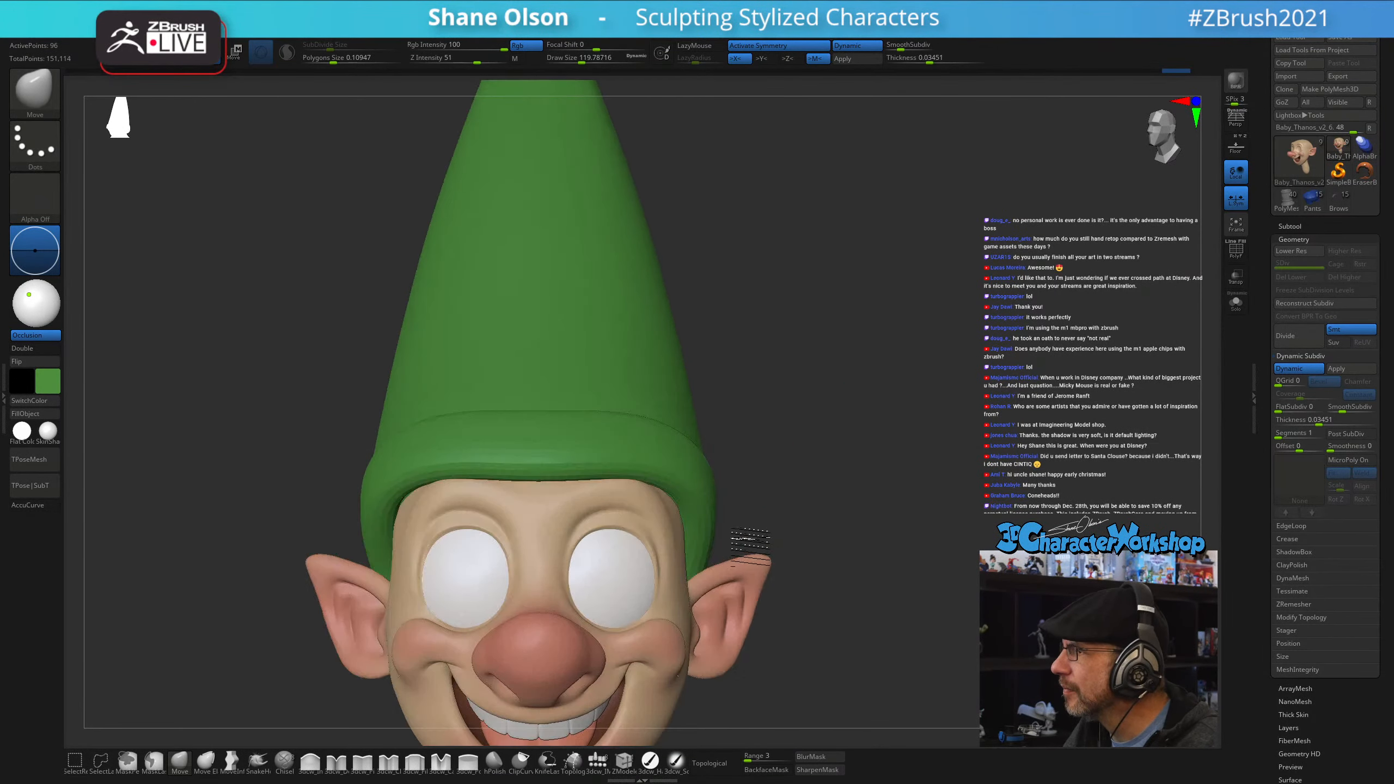
right_click_drag(832, 554, 733, 466, "ctrl")
key("s")
left_click_drag(790, 450, 784, 455)
mouse_move(785, 455)
right_mouse_down()
mouse_move(765, 466)
mouse_move(785, 447)
right_mouse_up()
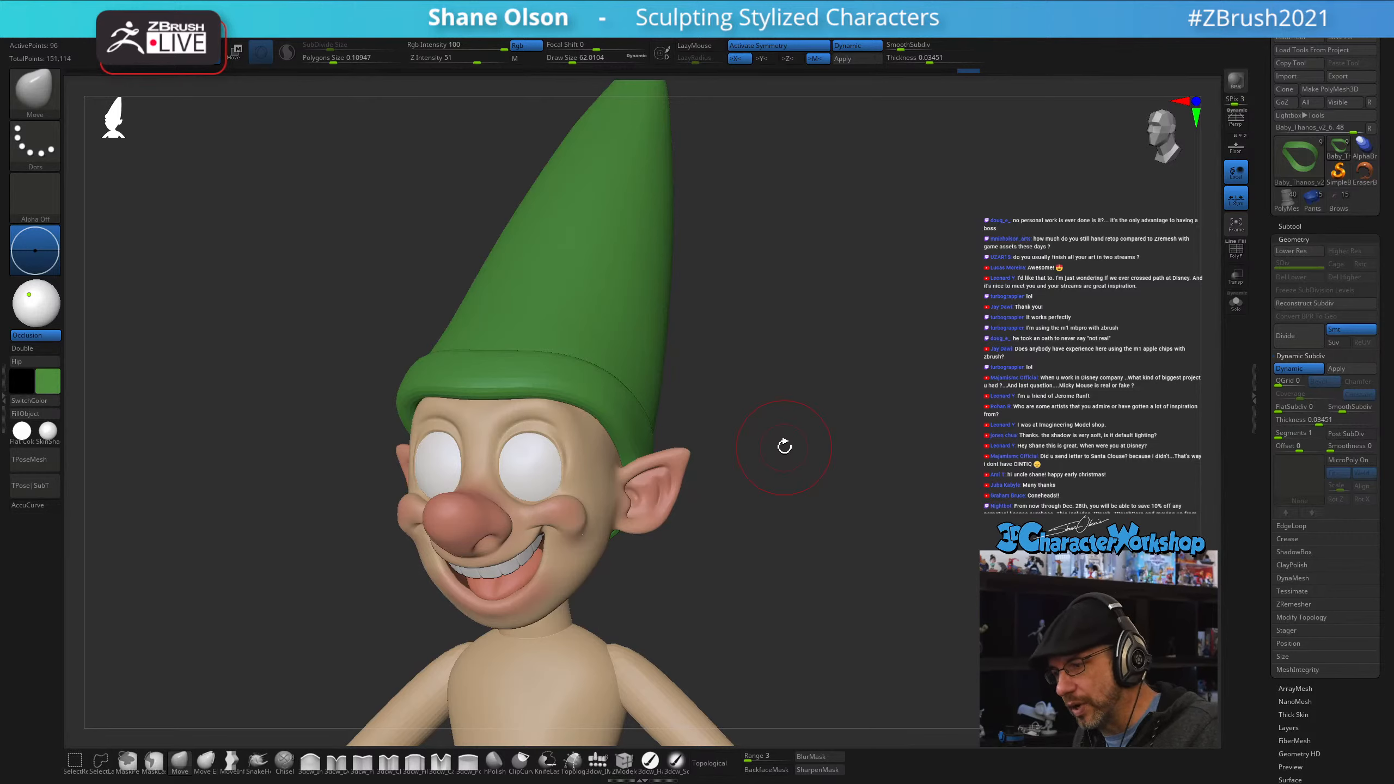
- Select the head and touch up the area around the mouth at a draw size of about 51
left_click(568, 574, "alt")
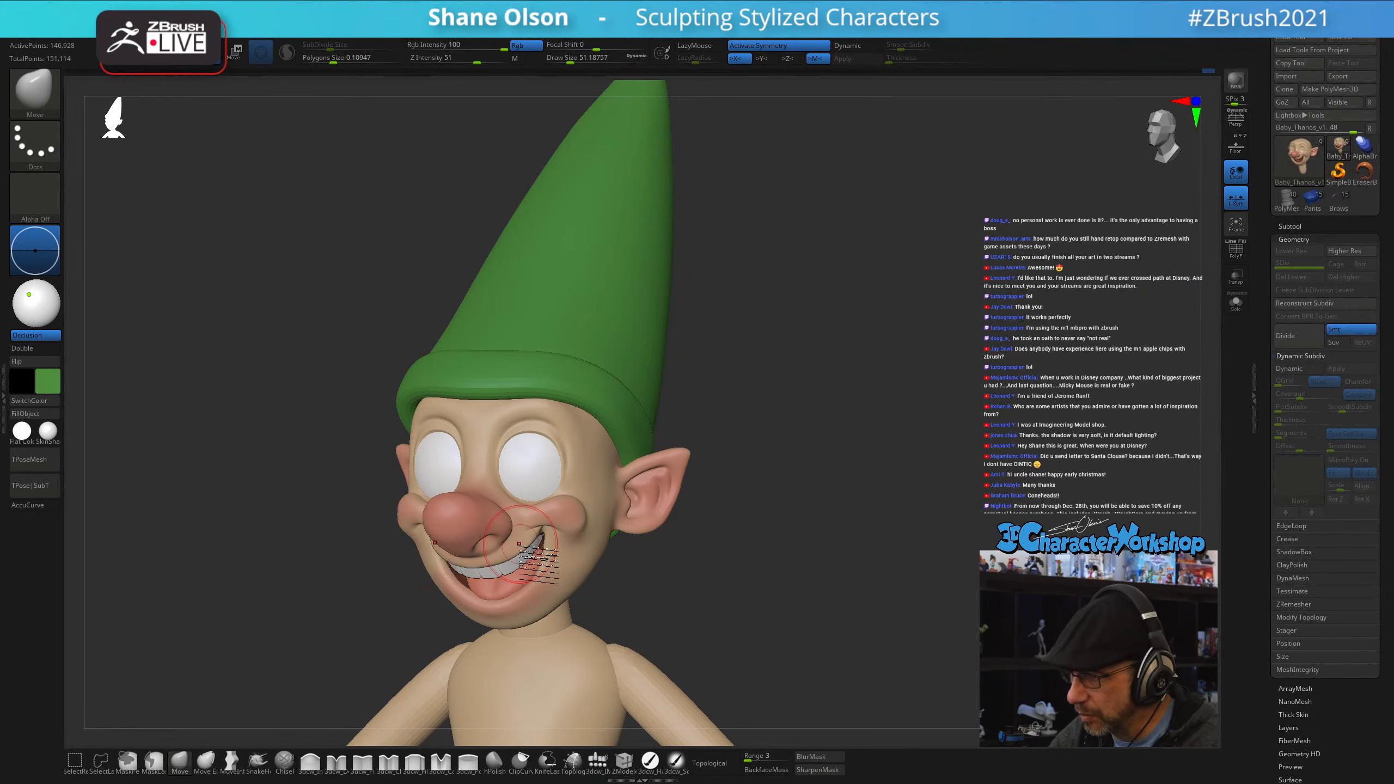
left_click_drag(620, 593, 620, 577, "shift")
left_click_drag(427, 570, 477, 624, "shift")
mouse_move(604, 567)
left_mouse_down()
mouse_move(582, 544)
mouse_move(666, 579)
mouse_move(691, 446)
left_mouse_up()
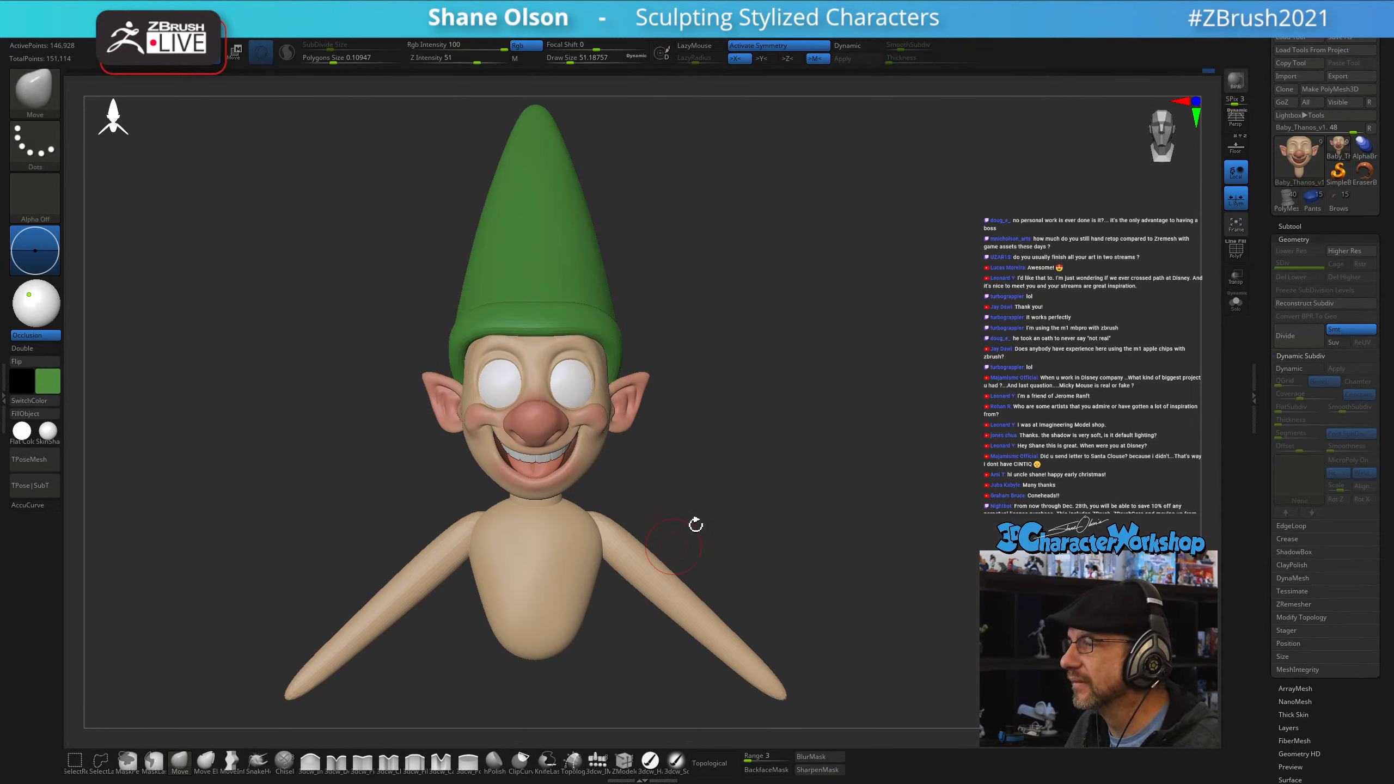
left_click_drag(696, 525, 560, 492)
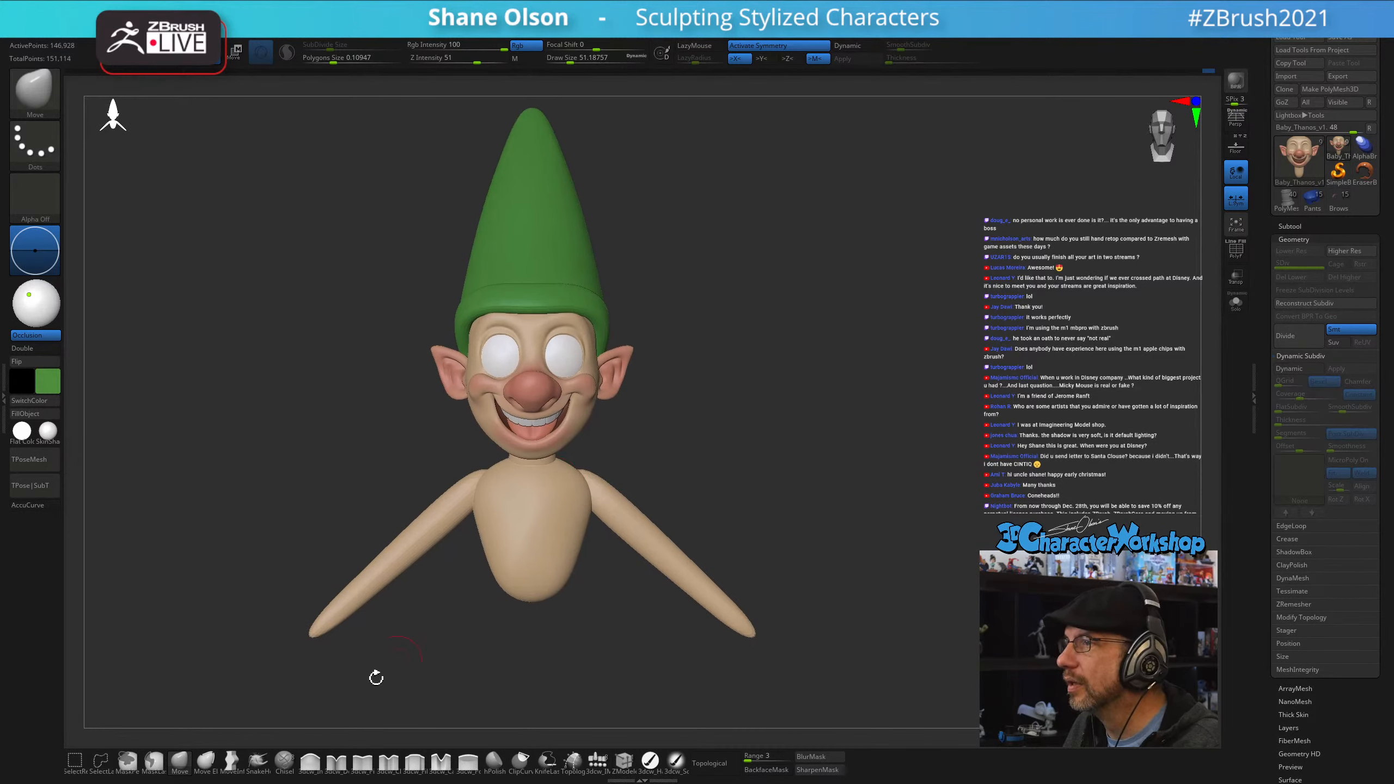
left_click_drag(734, 506, 539, 530)
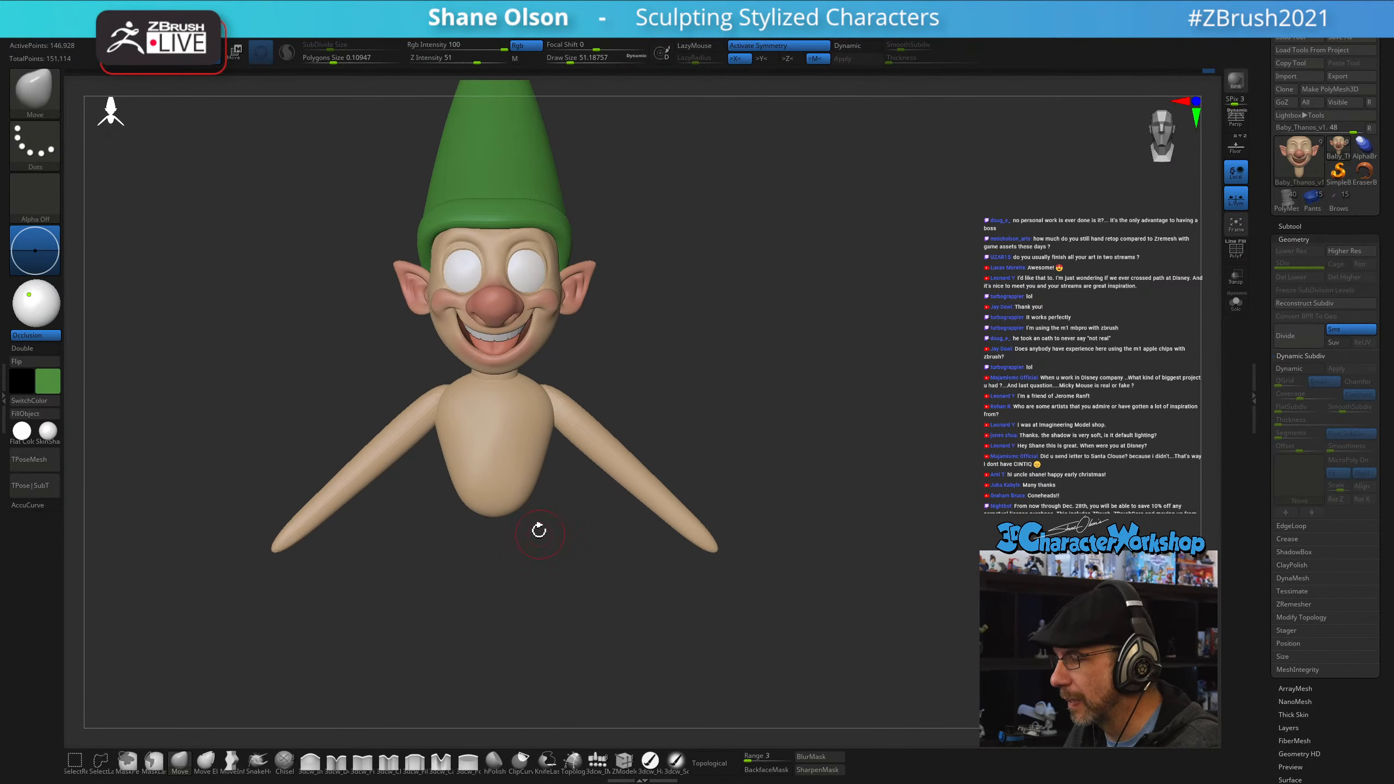
key("w")
left_click(616, 464, "ctrl")
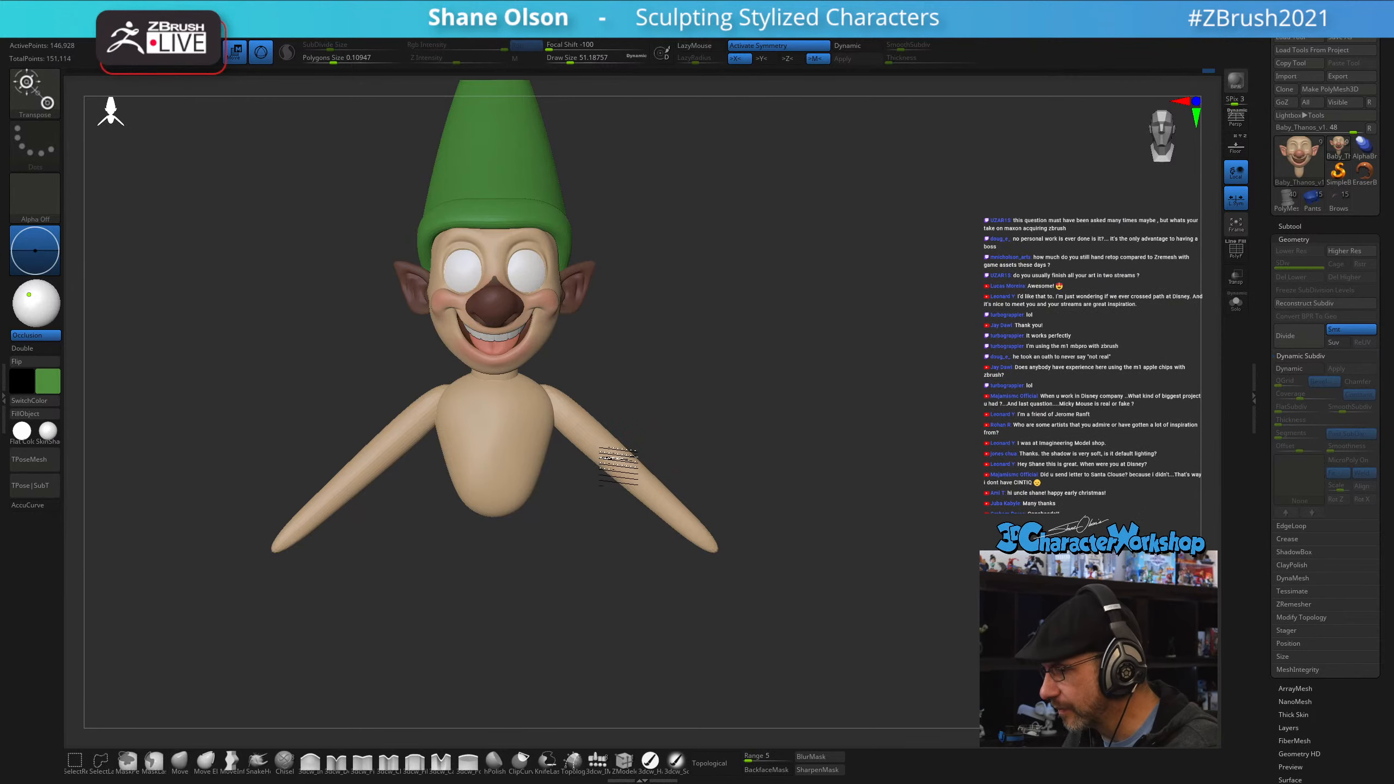
left_click_drag(720, 312, 817, 368, "ctrl")
- Turn on the polyframe display and make the torso the active subtool in draw mode
left_click(521, 455, "alt")
key("shift+f")
left_click(658, 456, "alt")
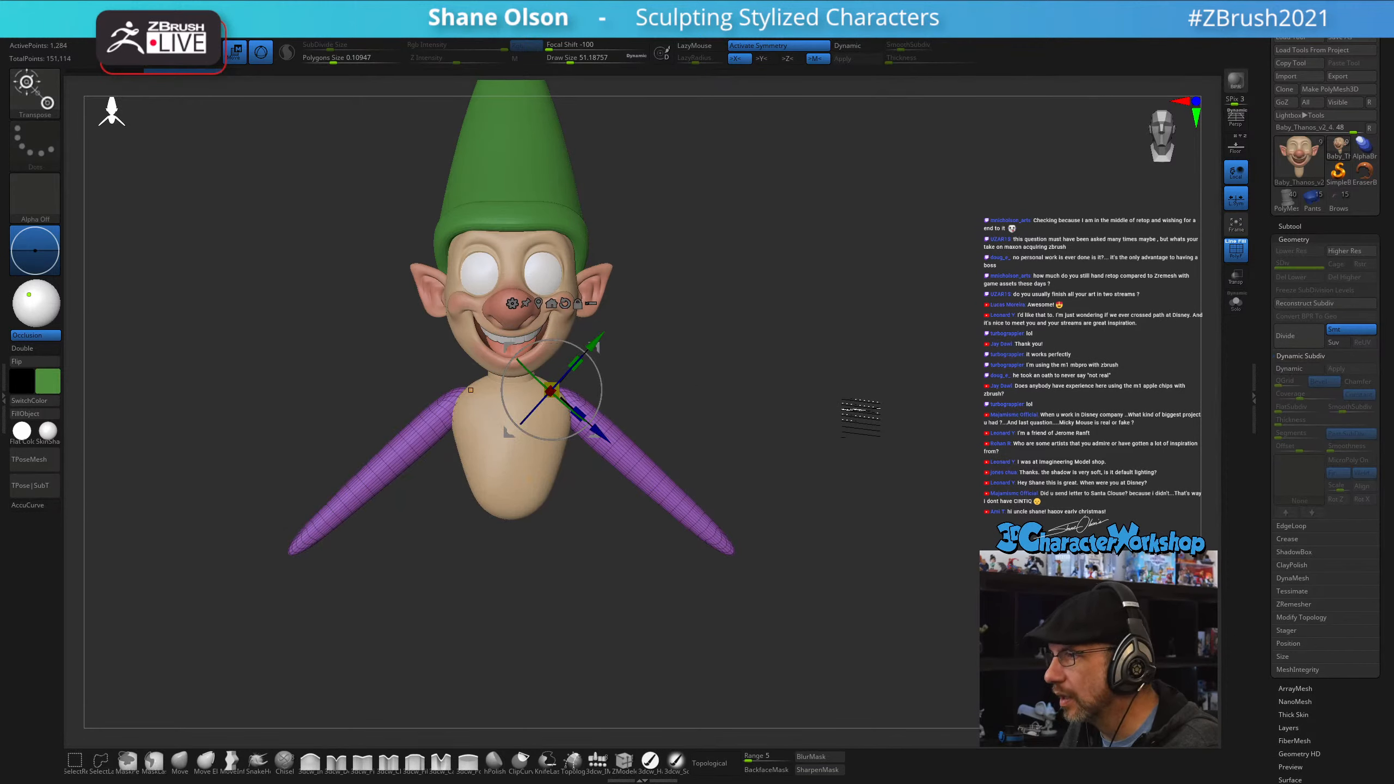
key("q")
left_click(542, 499, "alt")
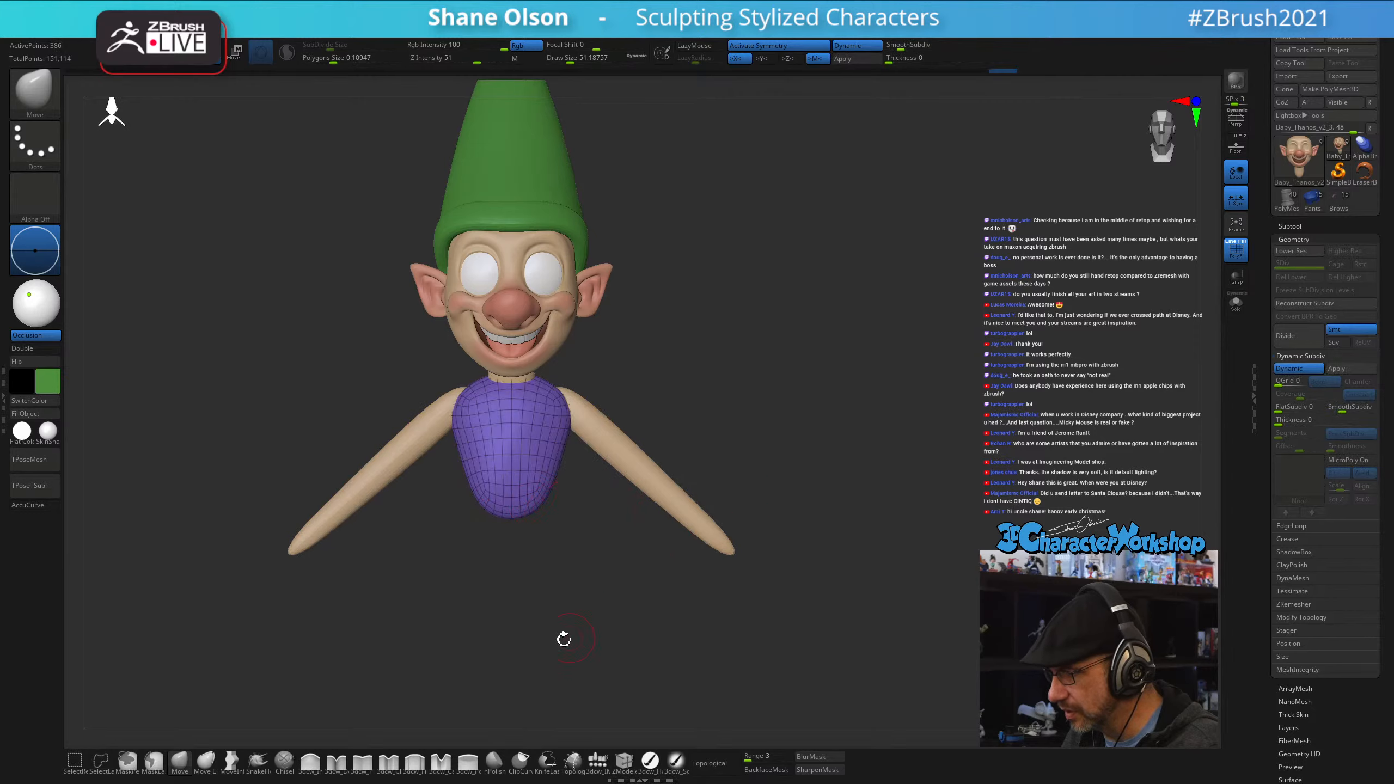
- Insert a QuadSphere-2 primitive at the underside of the torso with the insert multi-mesh brush
left_click_drag(564, 639, 579, 688)
left_click(597, 763)
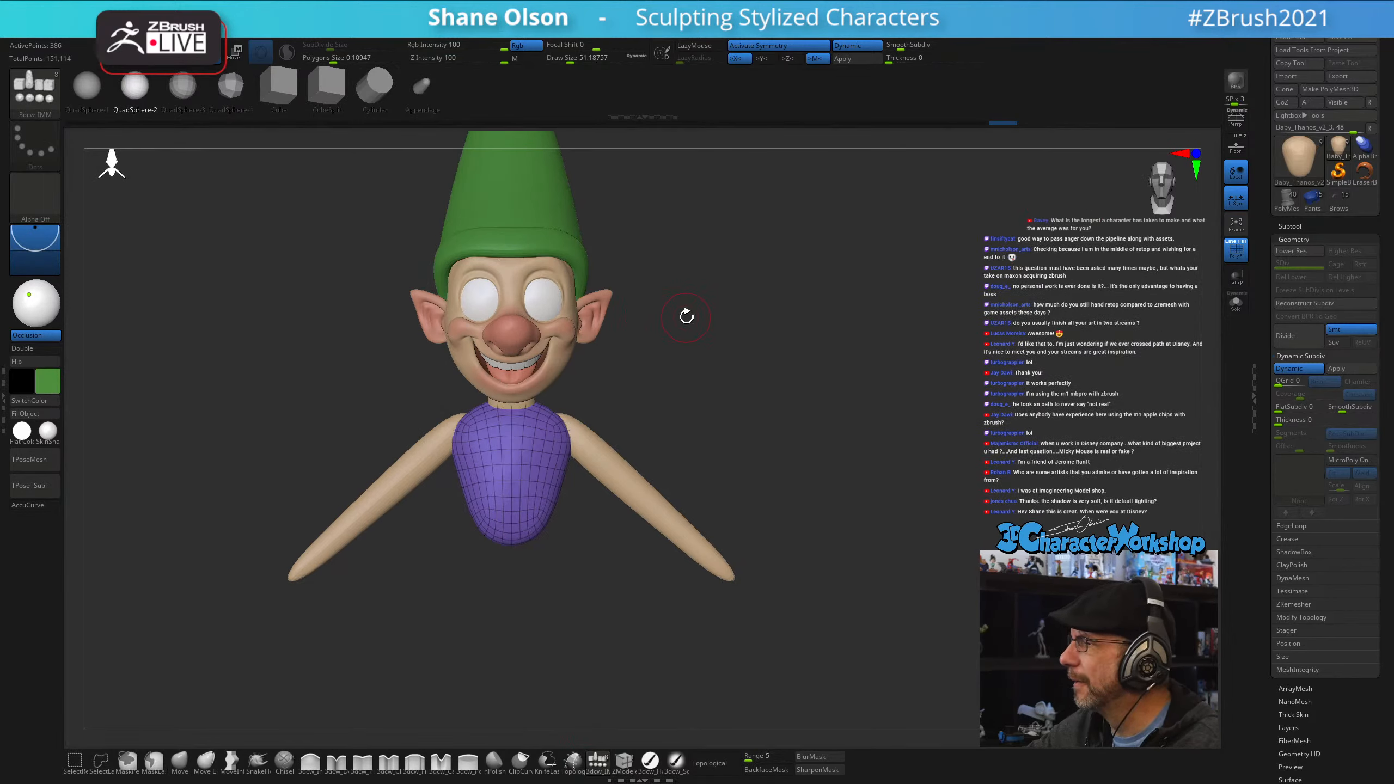
left_click_drag(686, 316, 737, 341)
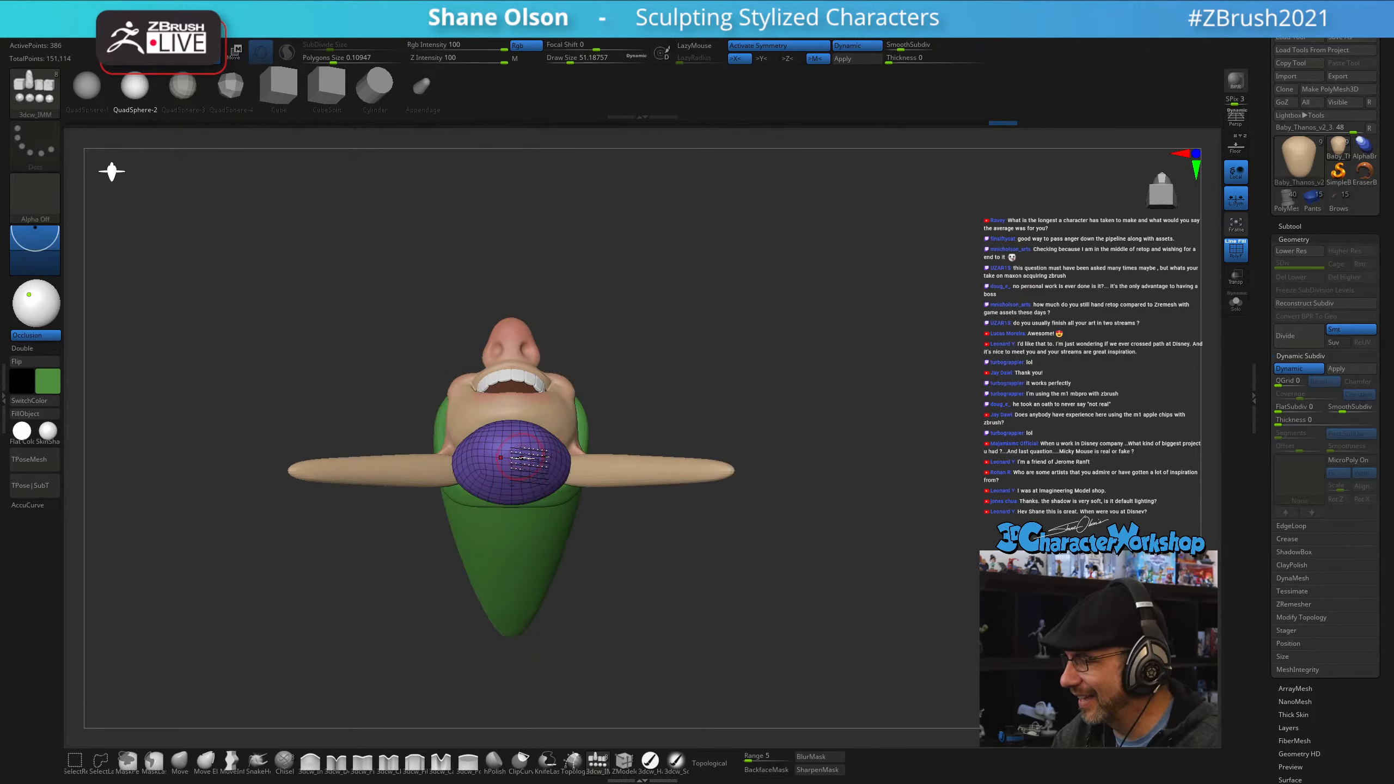
left_click_drag(511, 461, 512, 488)
left_click_drag(671, 386, 615, 538)
- Position the new sphere beneath the torso as the pelvis and set the draw size to about 90
key("w")
left_click_drag(559, 435, 569, 390)
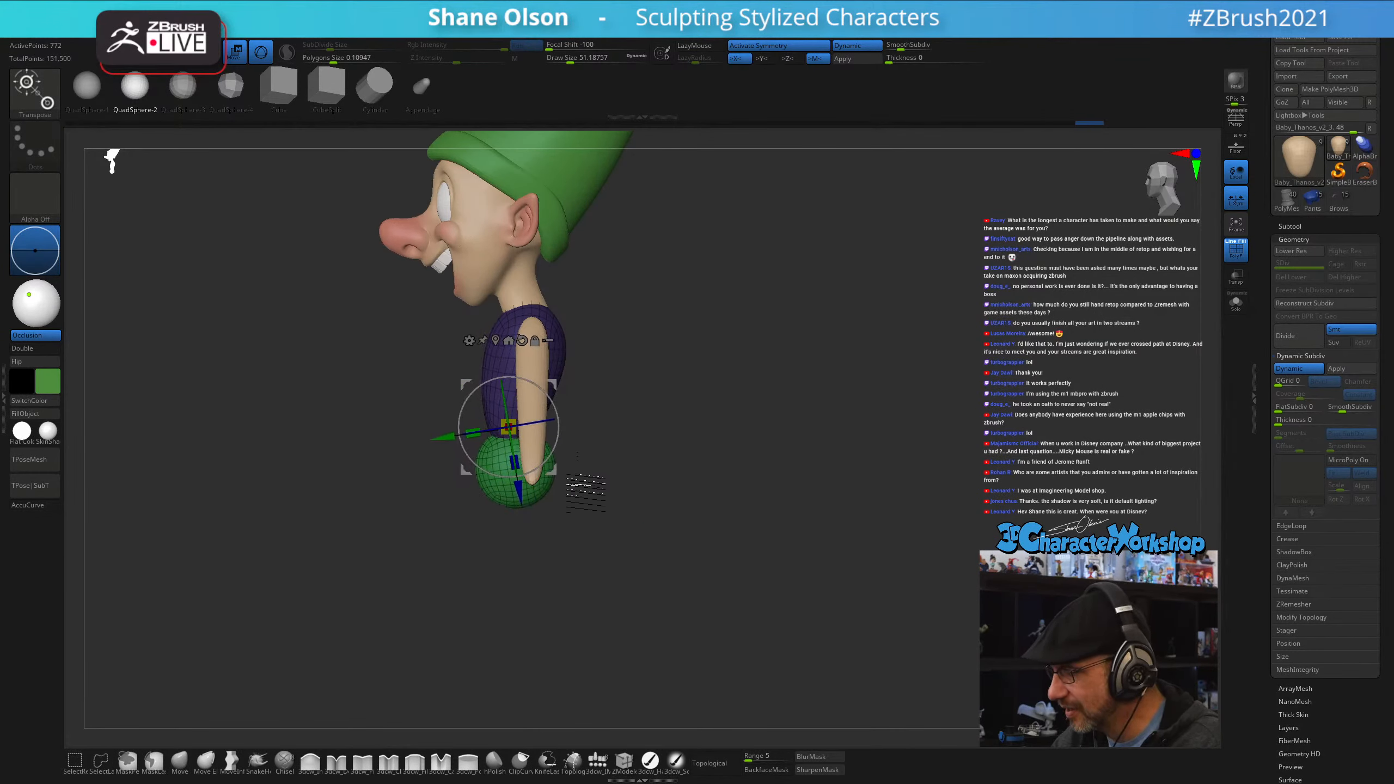
mouse_move(586, 493)
left_mouse_down("shift")
mouse_move(642, 491)
mouse_move(575, 566)
mouse_move(594, 546)
mouse_move(565, 540)
mouse_move(580, 525)
mouse_move(644, 503)
left_mouse_up("shift")
key("q")
key("s")
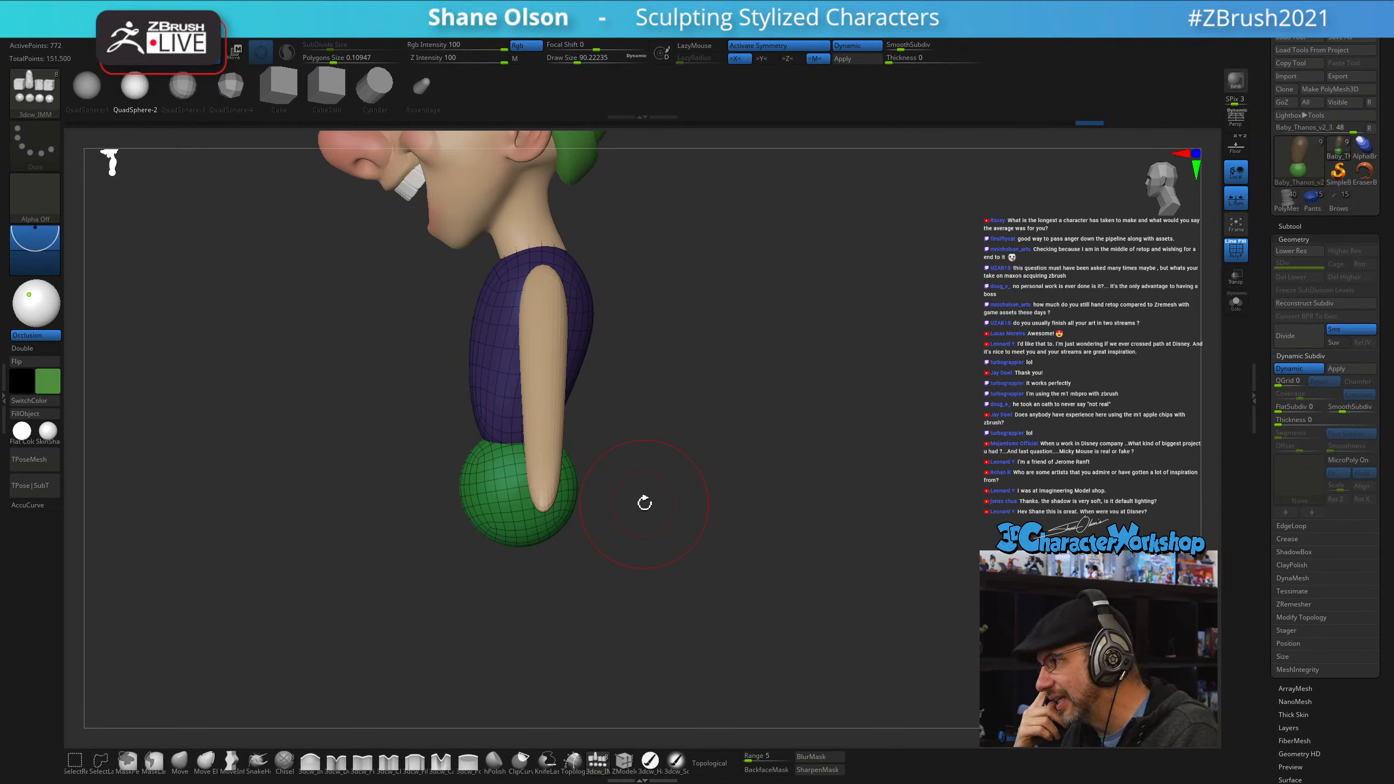
- Reposition and scale the pelvis sphere beneath the torso, and return to draw mode
key("w")
left_click_drag(473, 434, 494, 430)
left_click_drag(551, 383, 552, 371)
mouse_move(549, 549)
left_mouse_down()
mouse_move(626, 549)
mouse_move(607, 549)
mouse_move(608, 681)
left_mouse_up()
key("q")
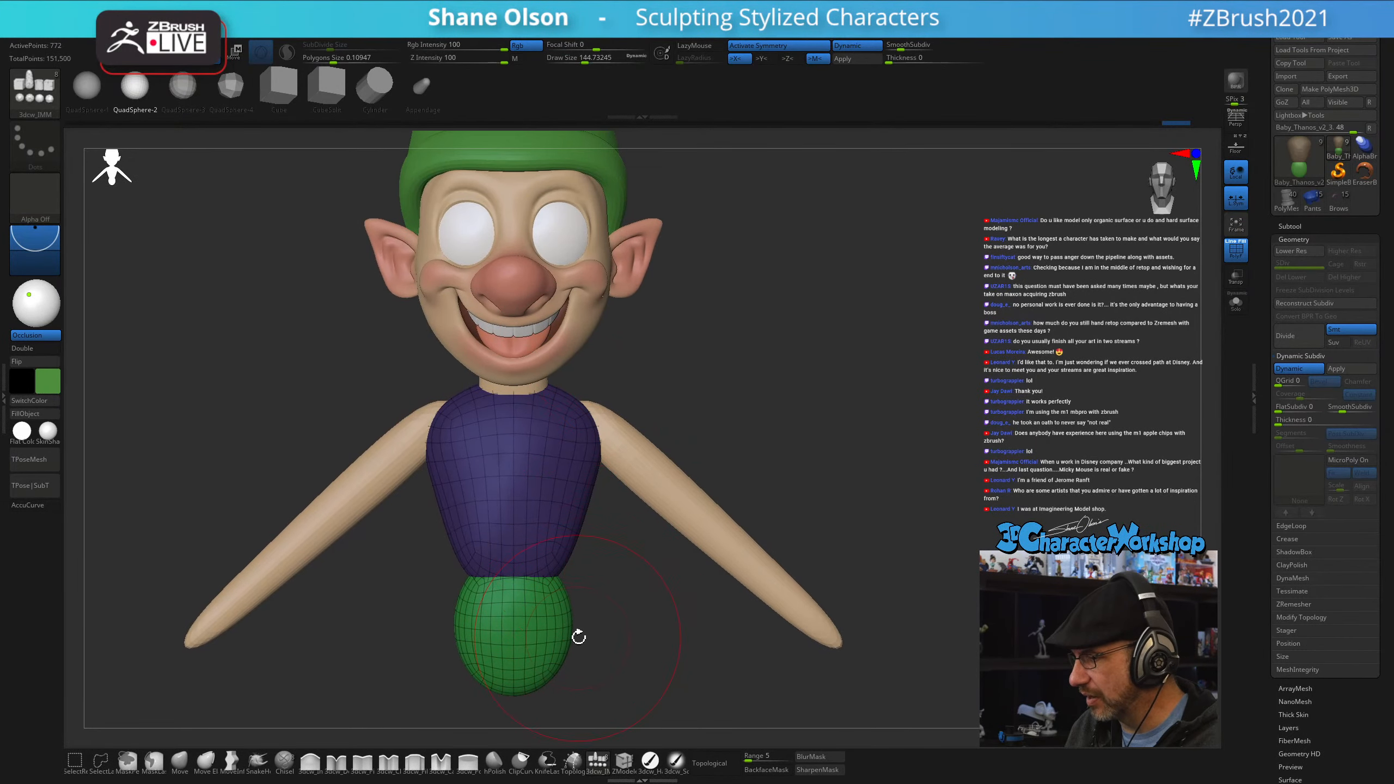
- Shape the pelvis sphere from front and back with the Move brush at a draw size of about 145
key("b")
key("m")
key("v")
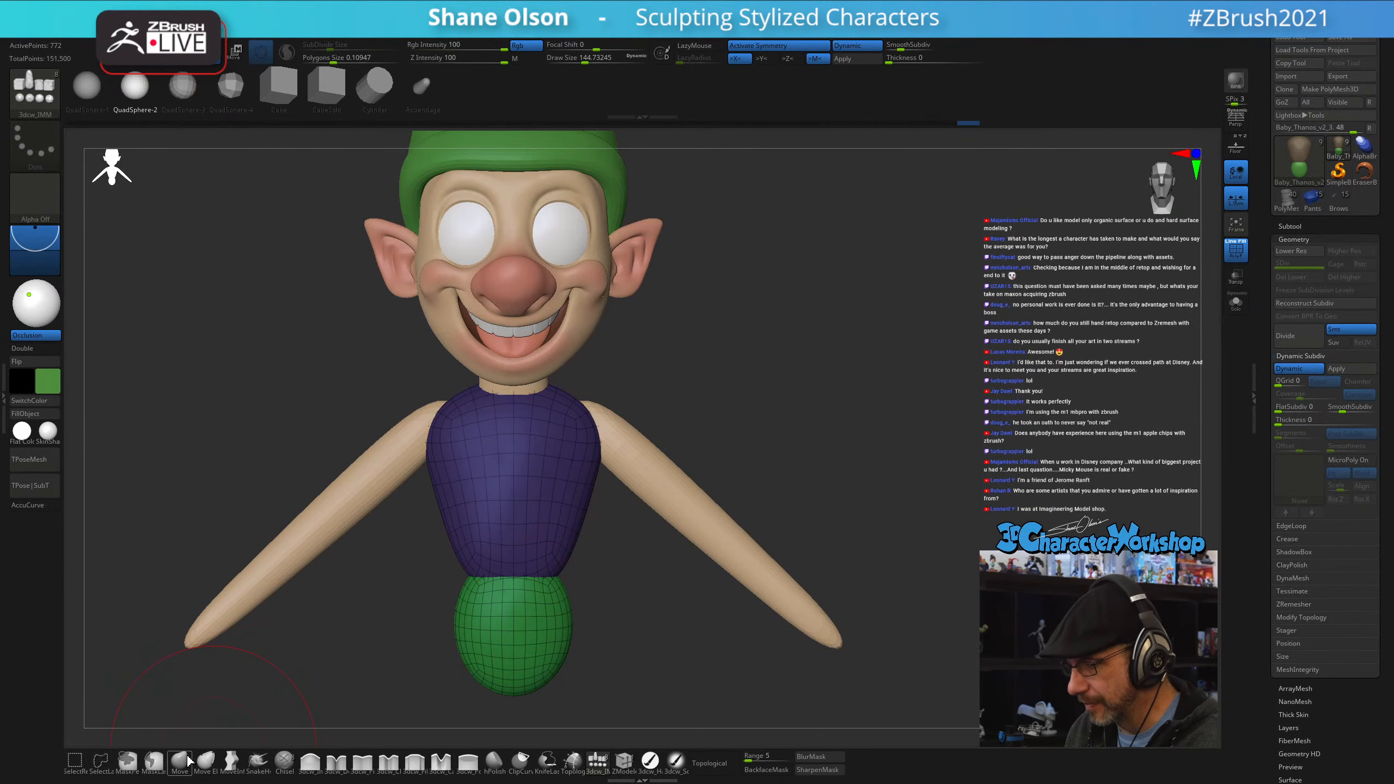
left_click_drag(581, 566, 564, 543)
mouse_move(554, 639)
left_mouse_down()
mouse_move(571, 636)
mouse_move(547, 650)
mouse_move(585, 614)
mouse_move(629, 613)
mouse_move(597, 617)
mouse_move(646, 662)
mouse_move(602, 625)
left_mouse_up()
key("[")
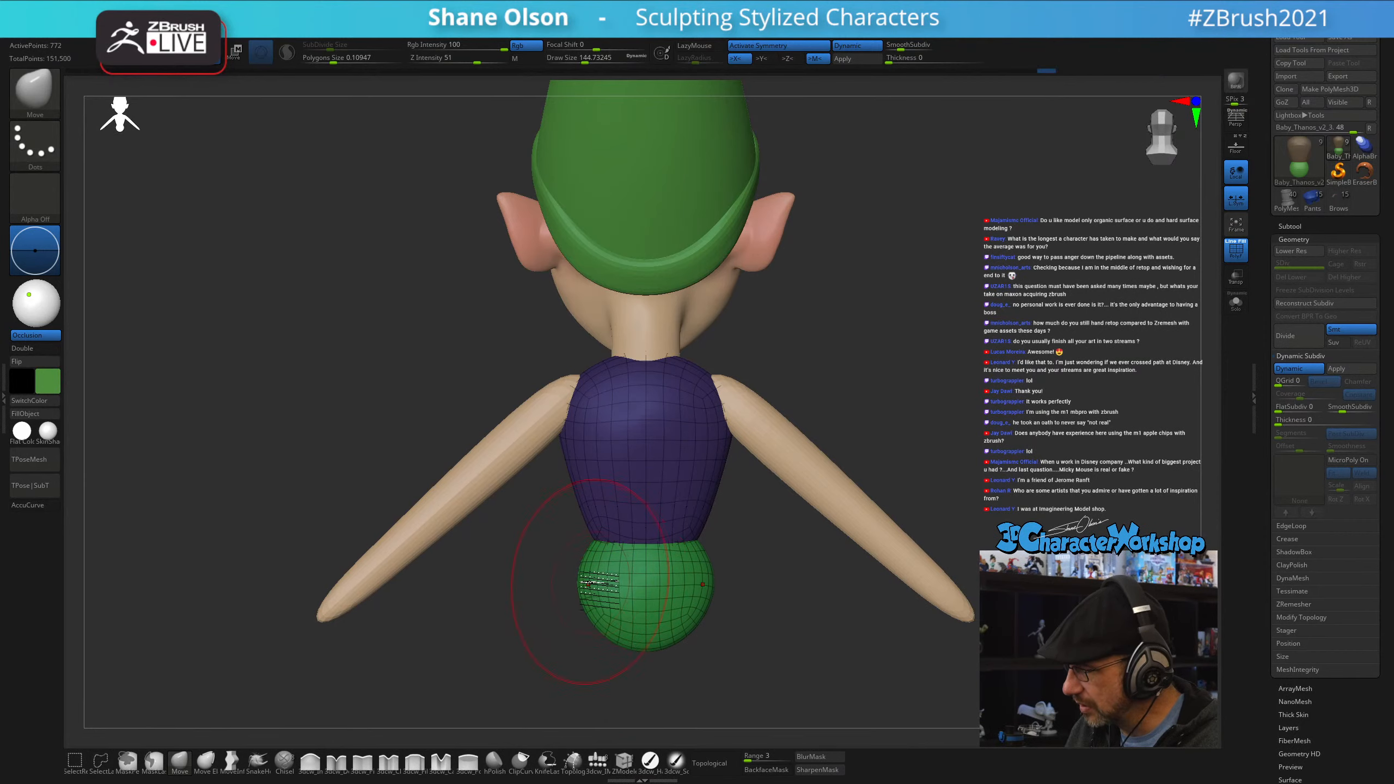
left_click_drag(609, 555, 602, 540)
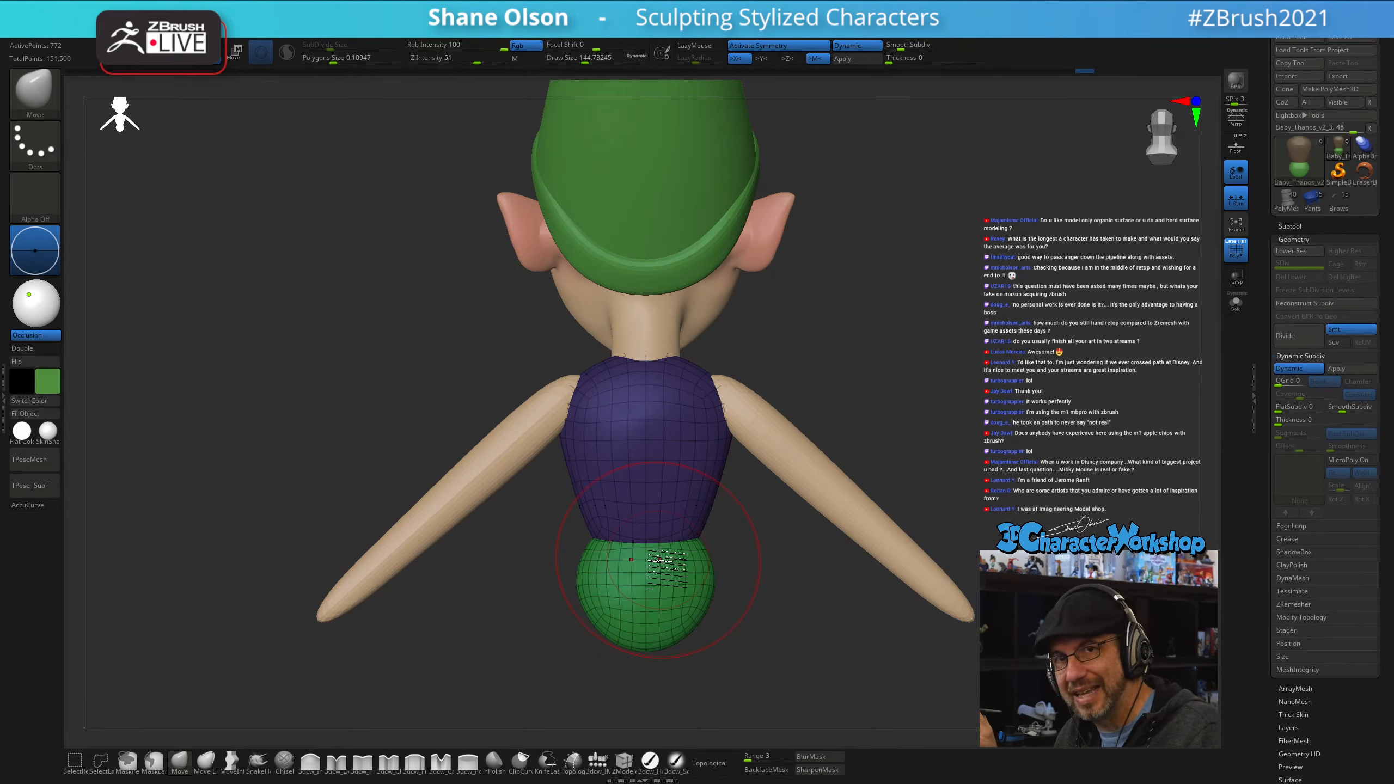
- Reduce the draw size to about 77 and refine the sides of the pelvis where it meets the torso
mouse_move(708, 620)
left_mouse_down()
mouse_move(818, 607)
mouse_move(756, 612)
mouse_move(784, 628)
mouse_move(808, 607)
left_mouse_up()
key("s")
left_click_drag(639, 568, 629, 567)
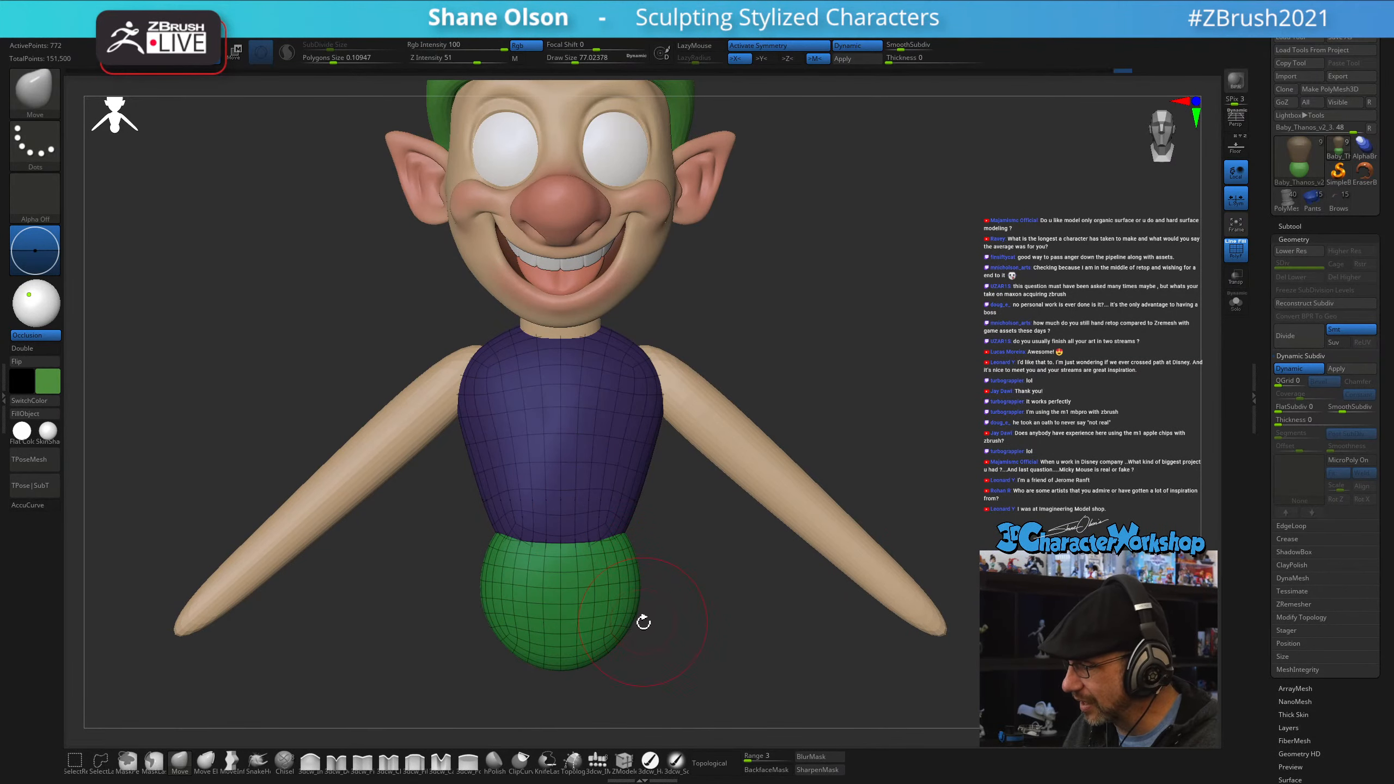
left_click_drag(648, 607, 666, 575)
- Select the arms, duplicate them down to the hips, and rotate the copies to hang vertically as legs
left_click(762, 383, "alt")
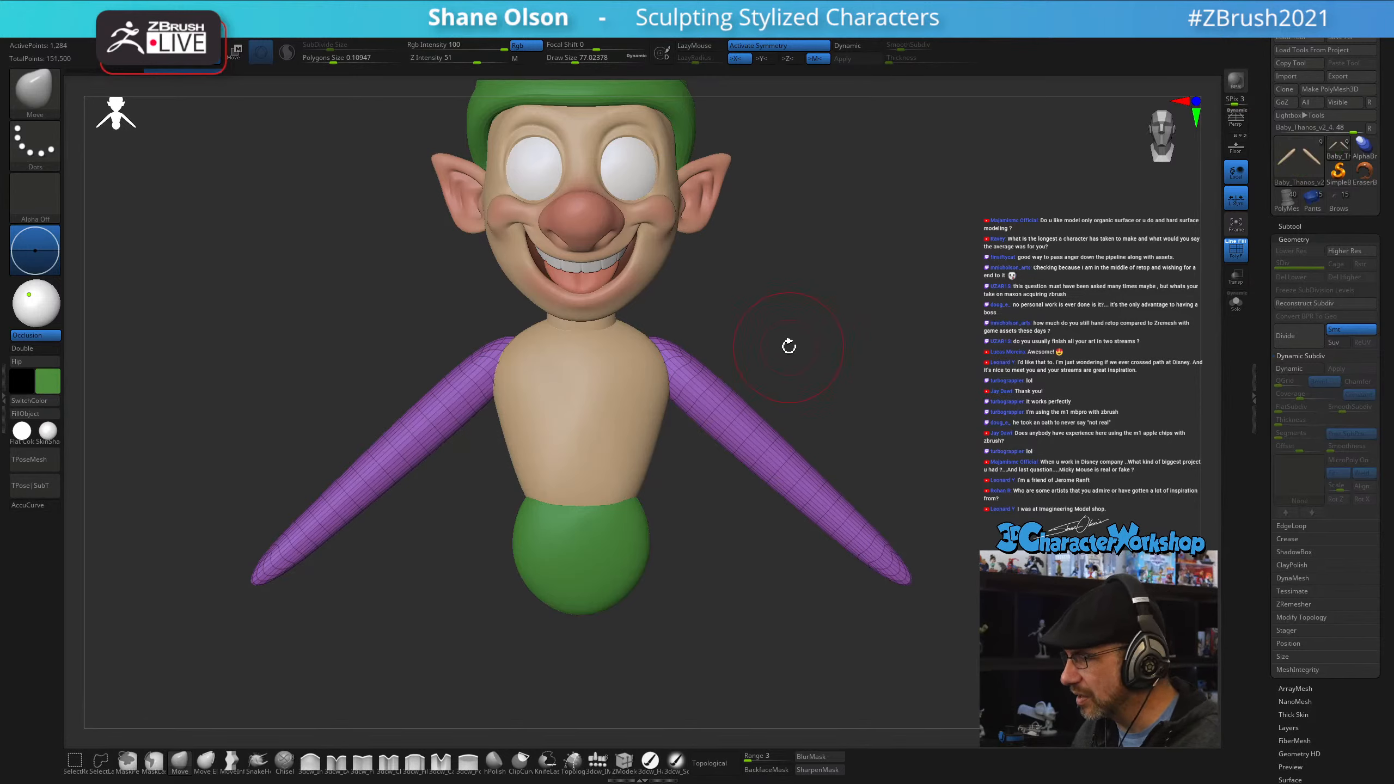
key("w")
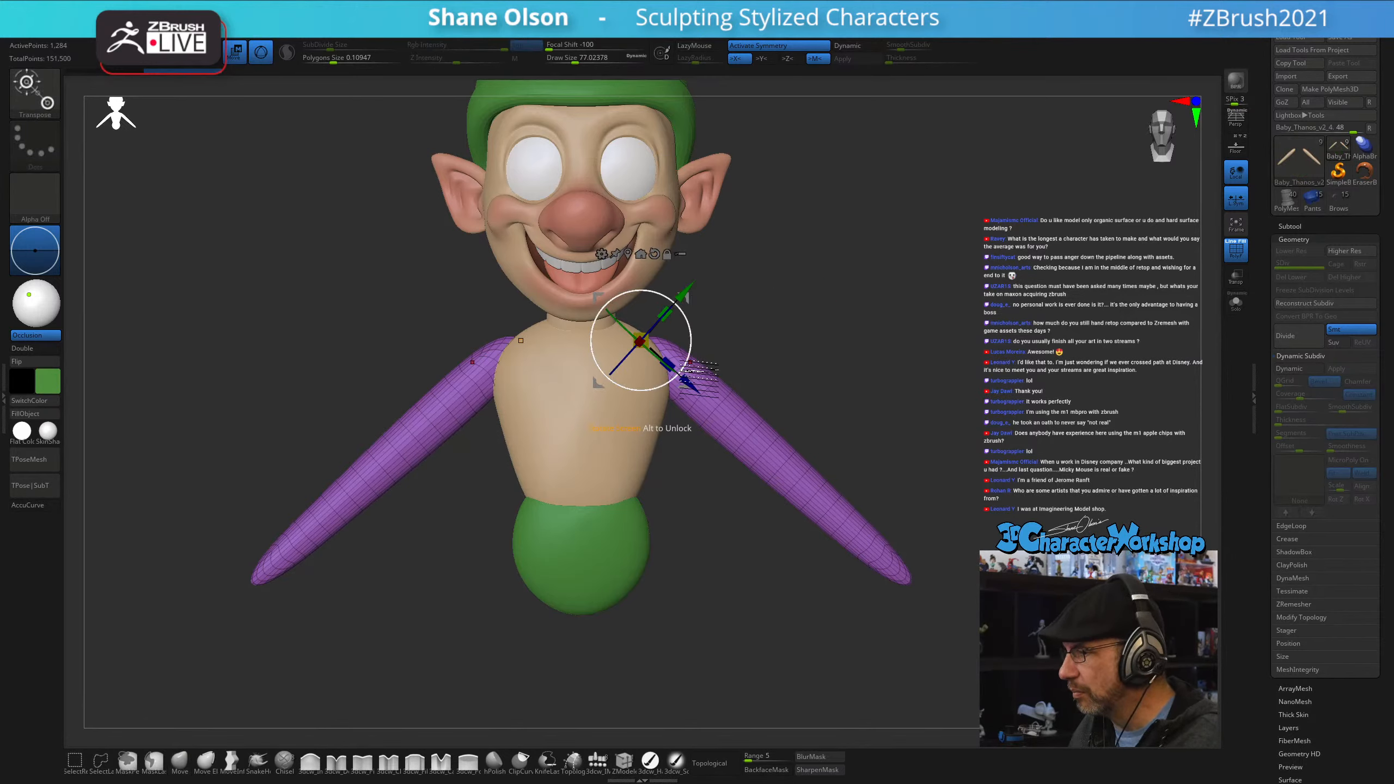
left_click_drag(597, 380, 618, 565, "ctrl")
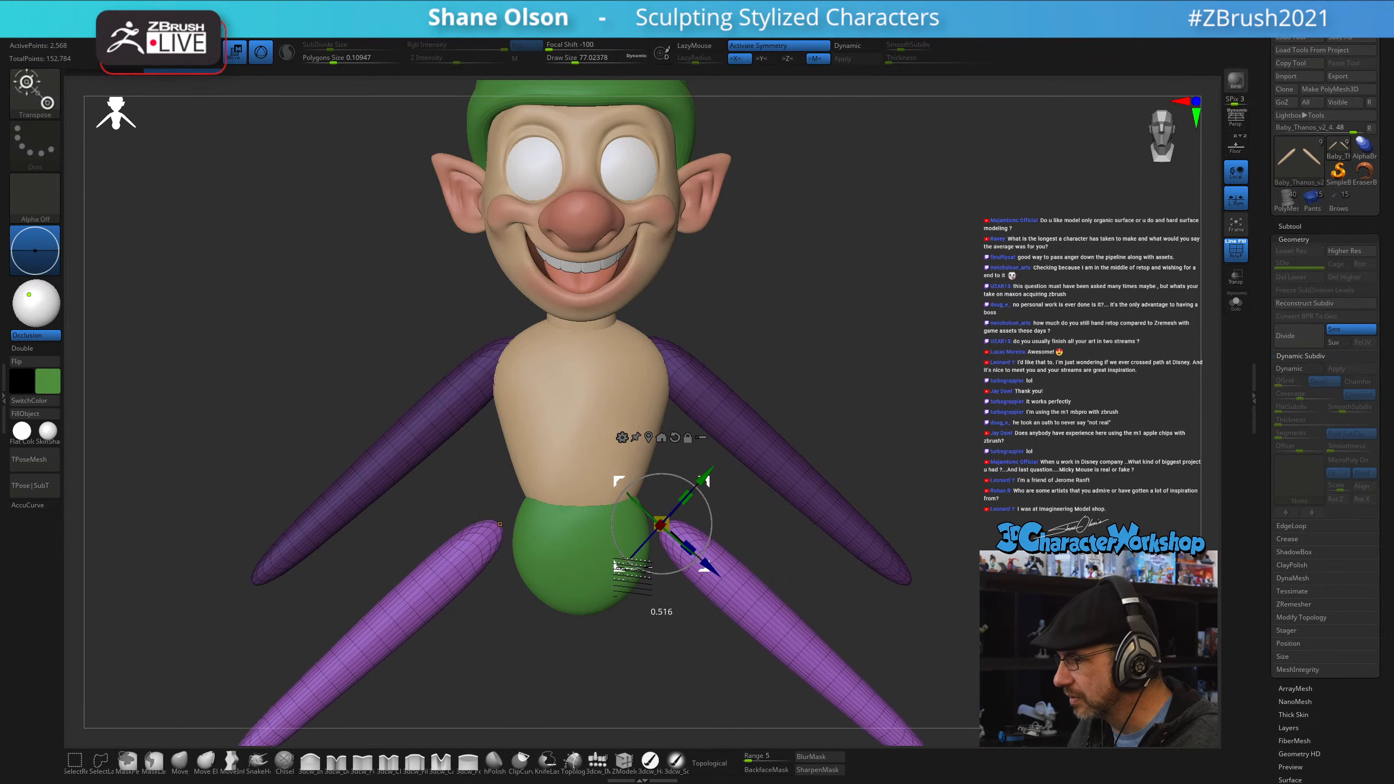
left_click_drag(703, 502, 700, 539)
- Position the legs under the pelvis, moving them inward at the hips and aligning them from the side
left_click_drag(898, 263, 792, 276)
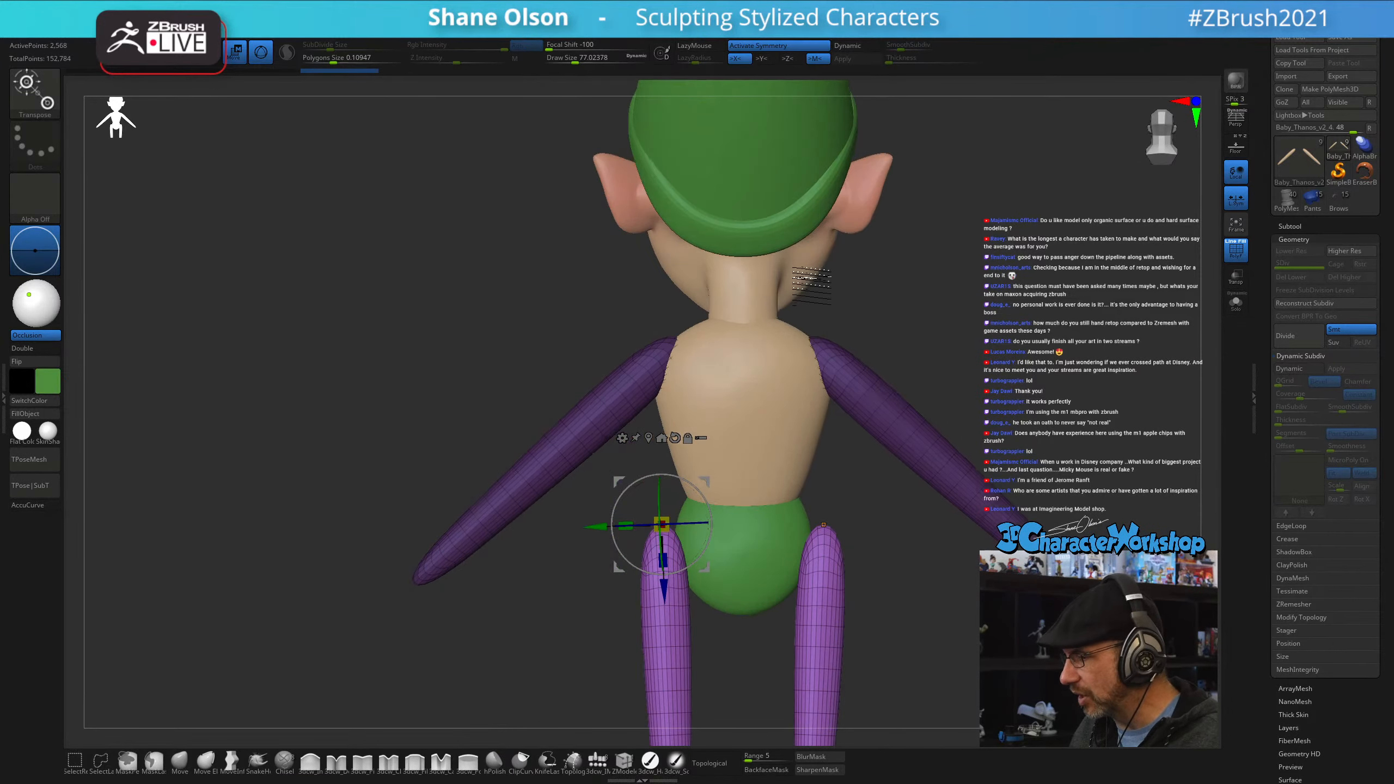
left_click_drag(707, 479, 735, 482)
left_click_drag(934, 357, 988, 363)
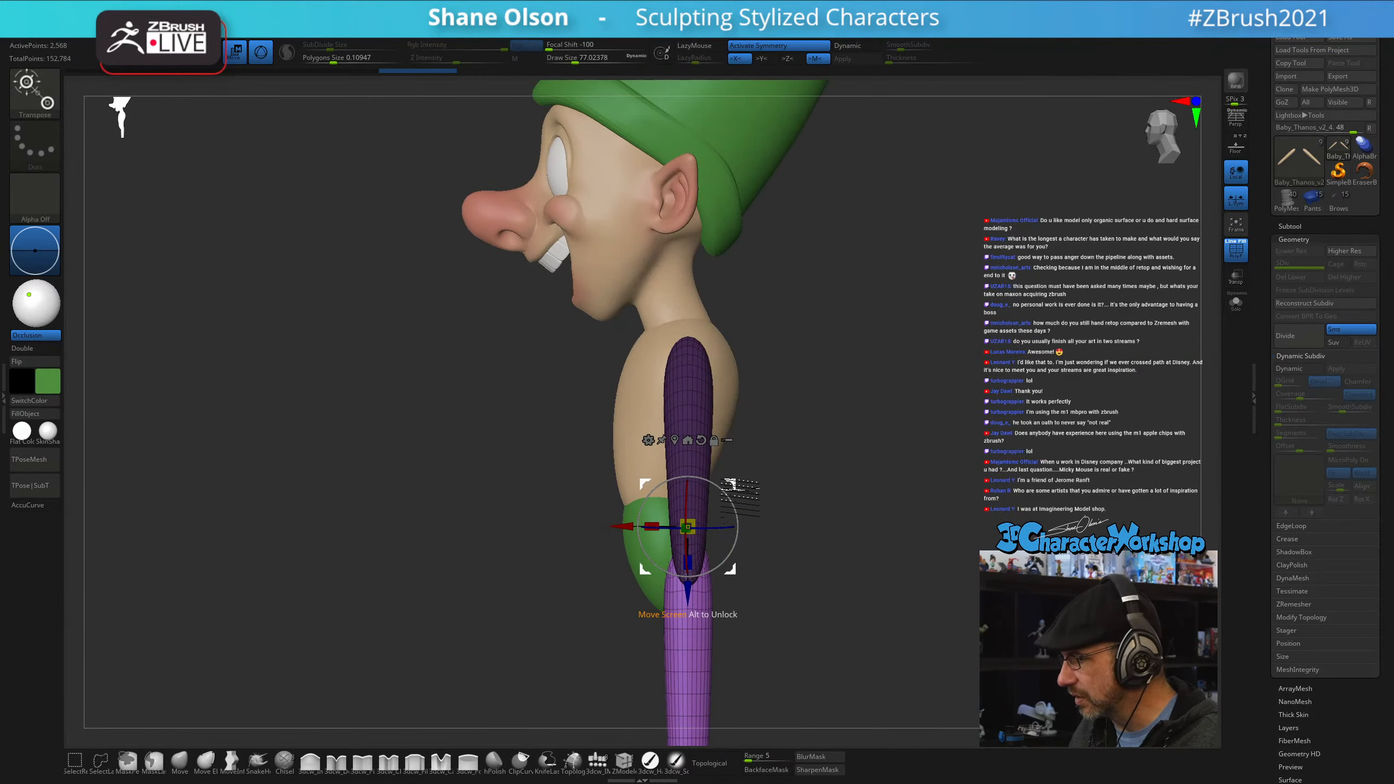
left_click_drag(732, 483, 825, 489)
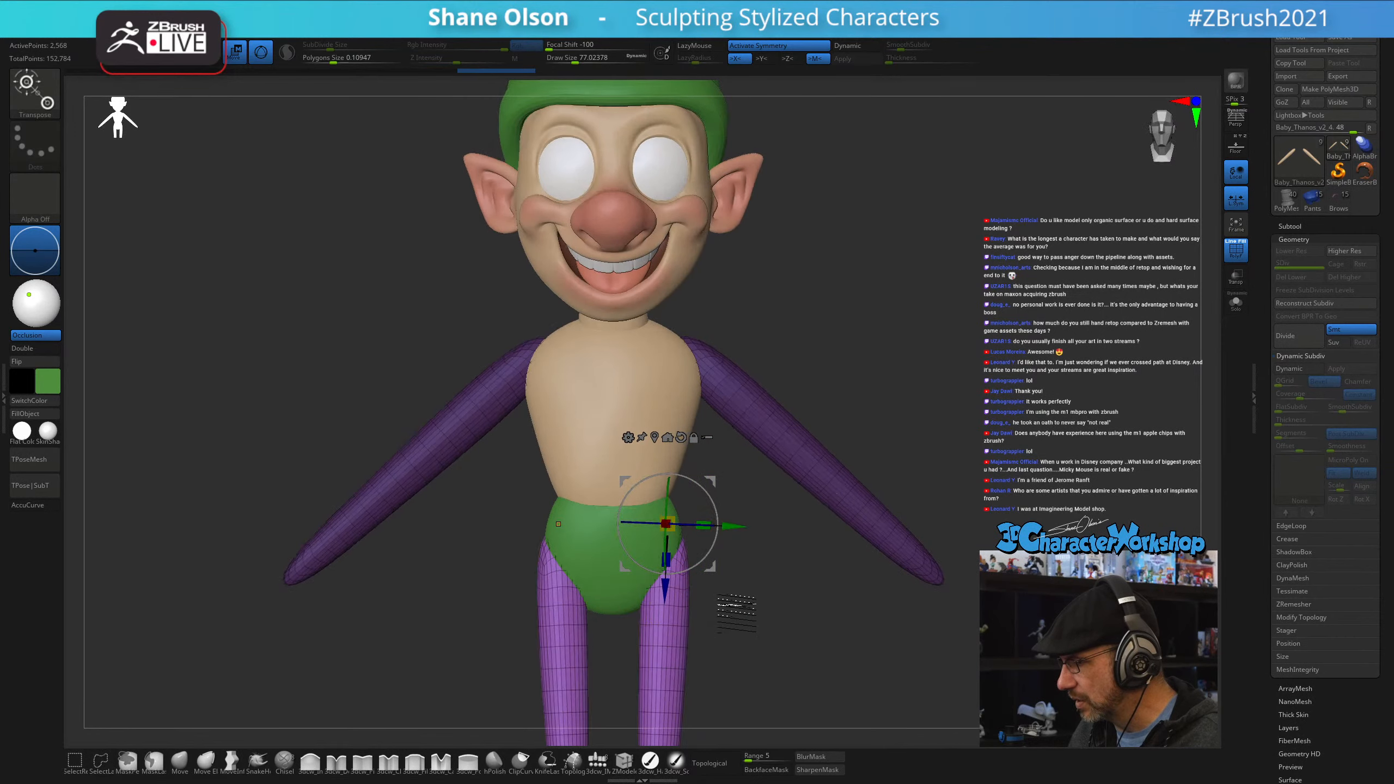
- Turn off the polyframe display, return to draw mode, and examine the proportions of the whole figure
left_click_drag(724, 602, 751, 473, "alt")
left_click_drag(705, 350, 700, 351)
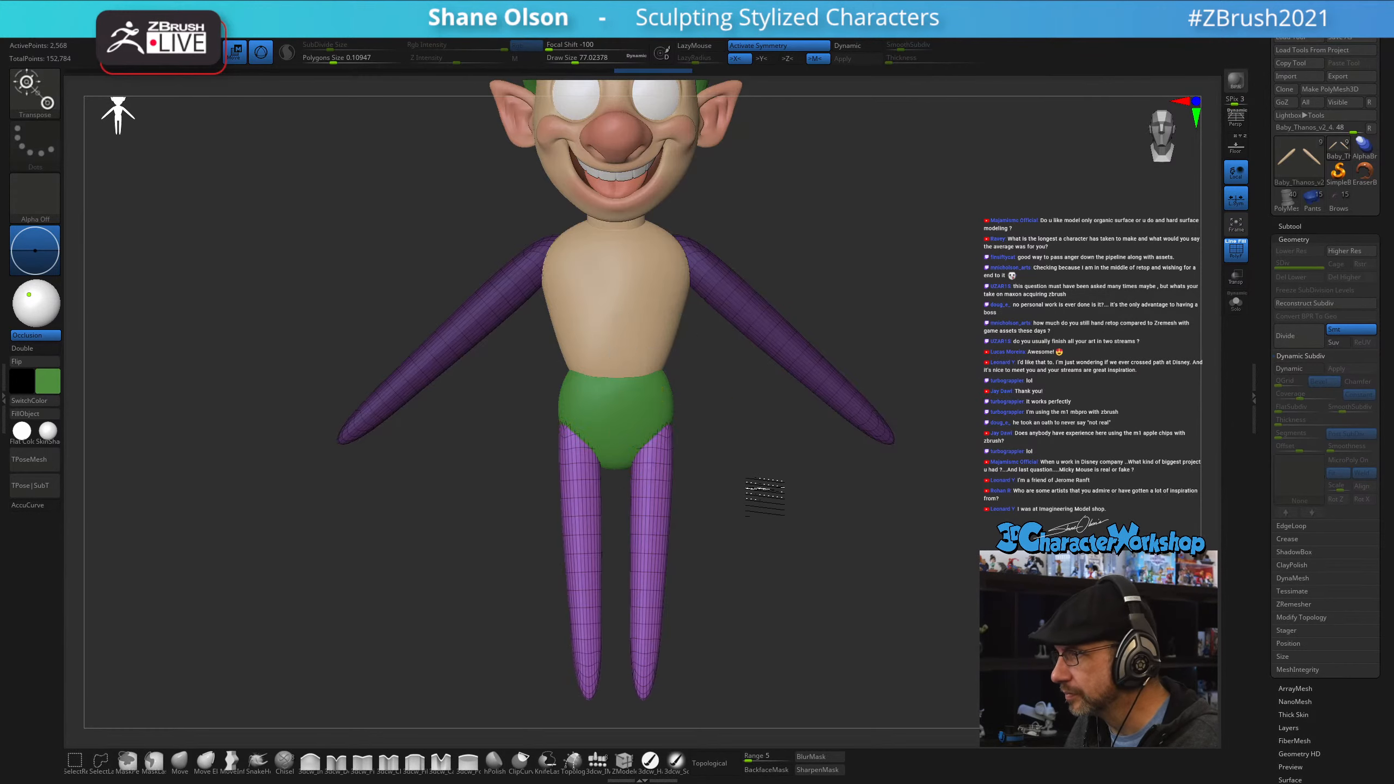
left_click_drag(743, 492, 741, 504)
key("shift+f")
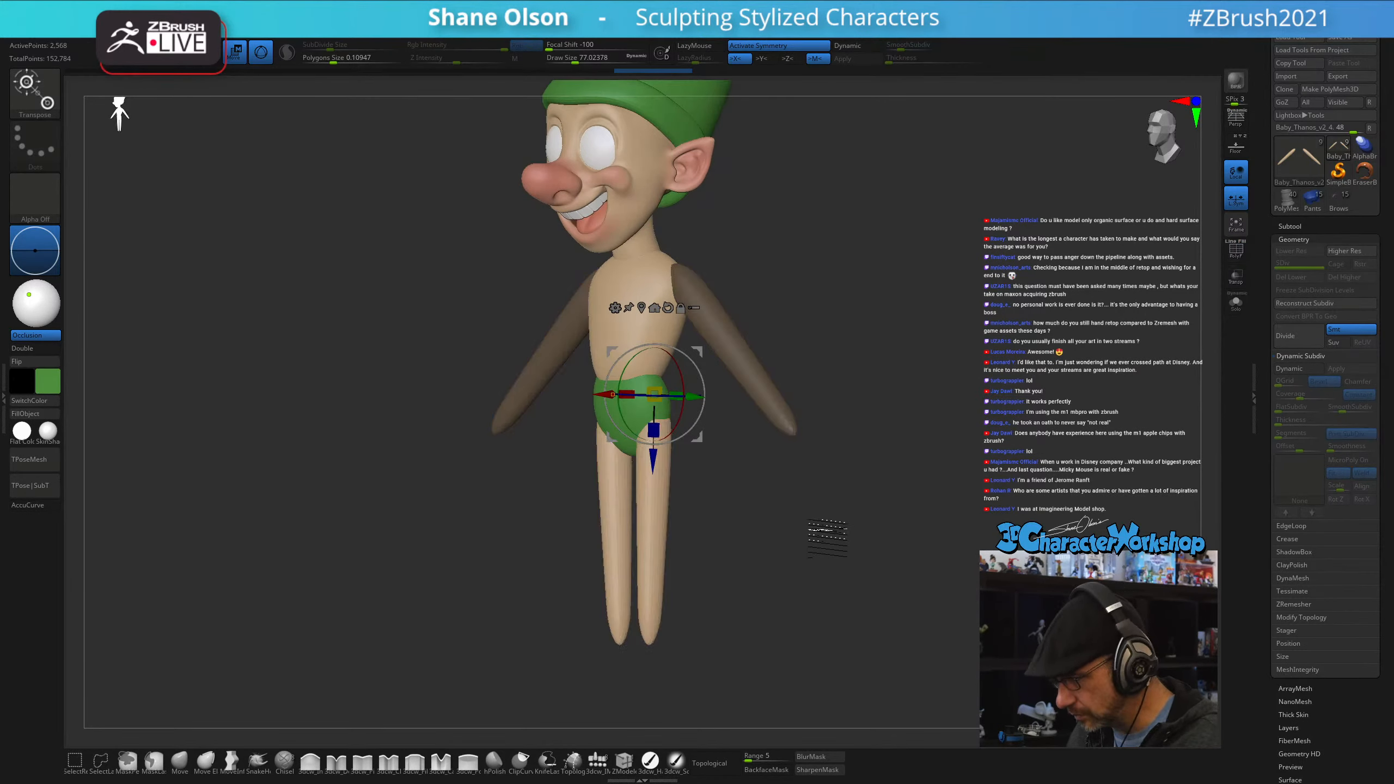
left_click_drag(794, 566, 808, 554, "shift")
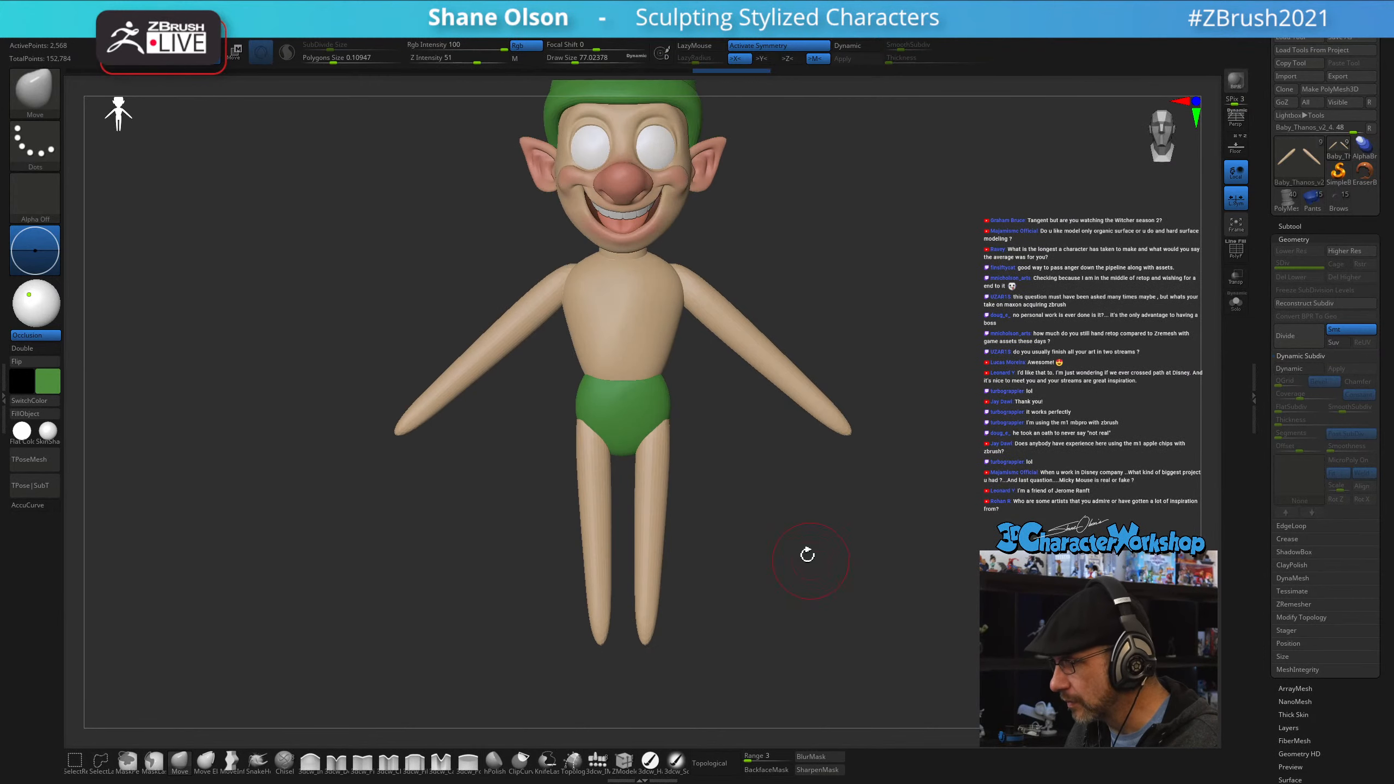
left_click_drag(738, 499, 785, 522)
left_click_drag(857, 438, 810, 440, "shift")
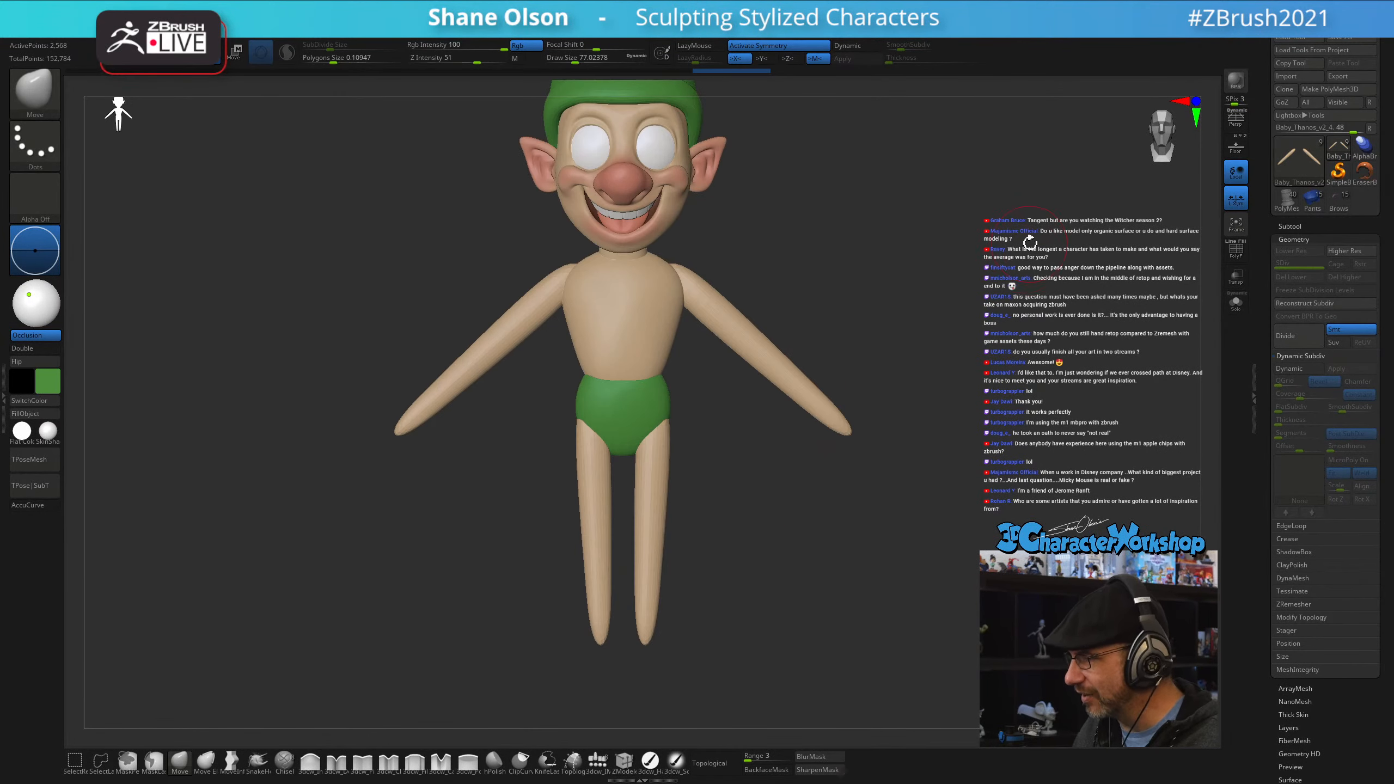
left_click_drag(1030, 241, 926, 358, "alt")
left_click_drag(818, 373, 845, 325, "alt")
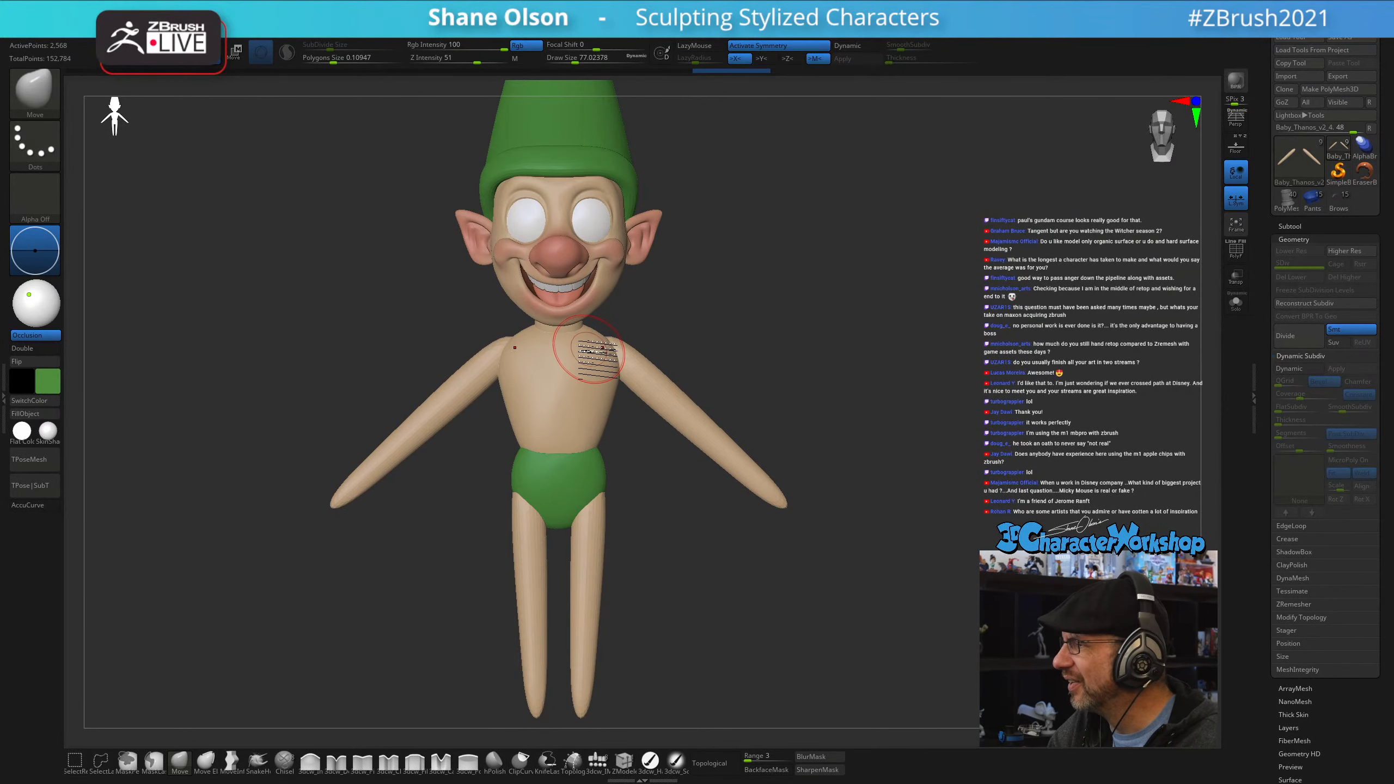
right_click_drag(601, 354, 596, 385, "ctrl")
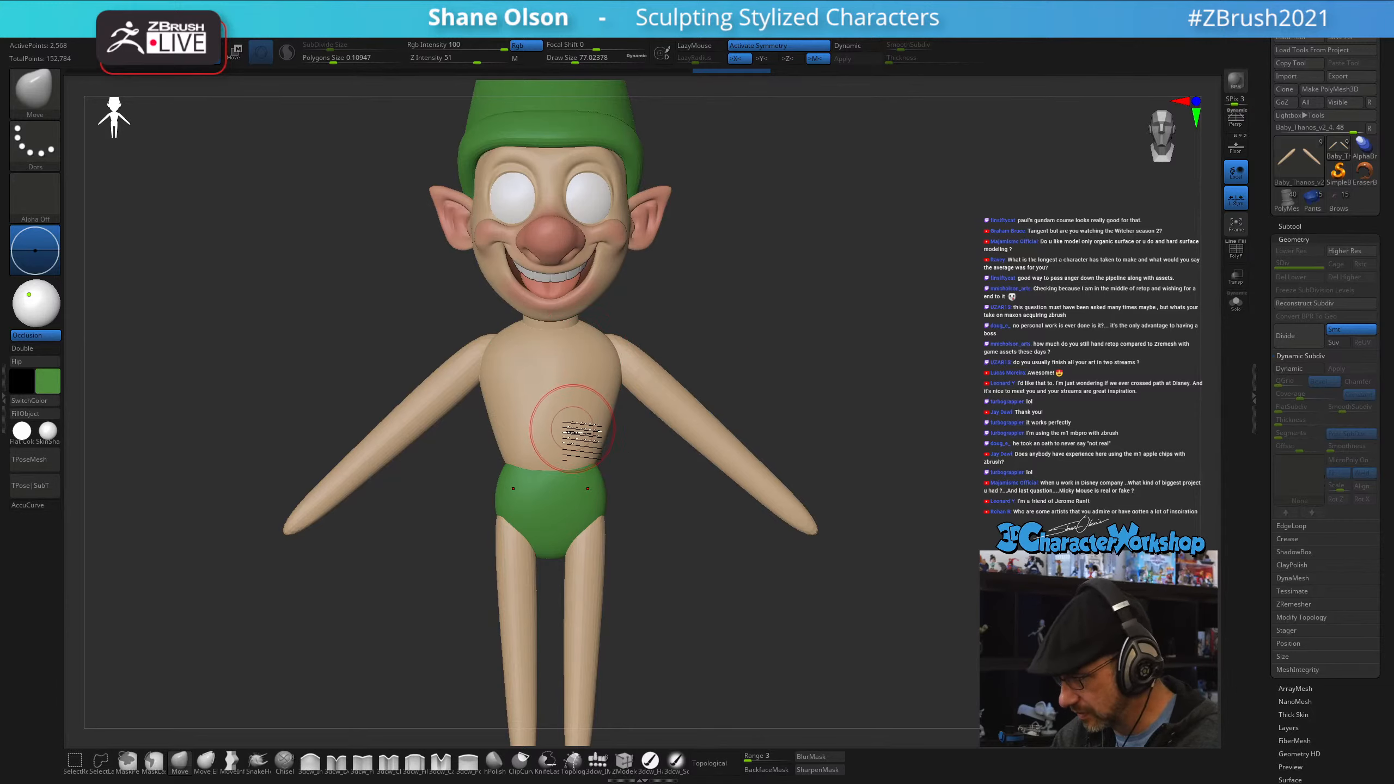
- Select the torso and pelvis subtool and fill it with the current green using the paint brush
key("shift+f")
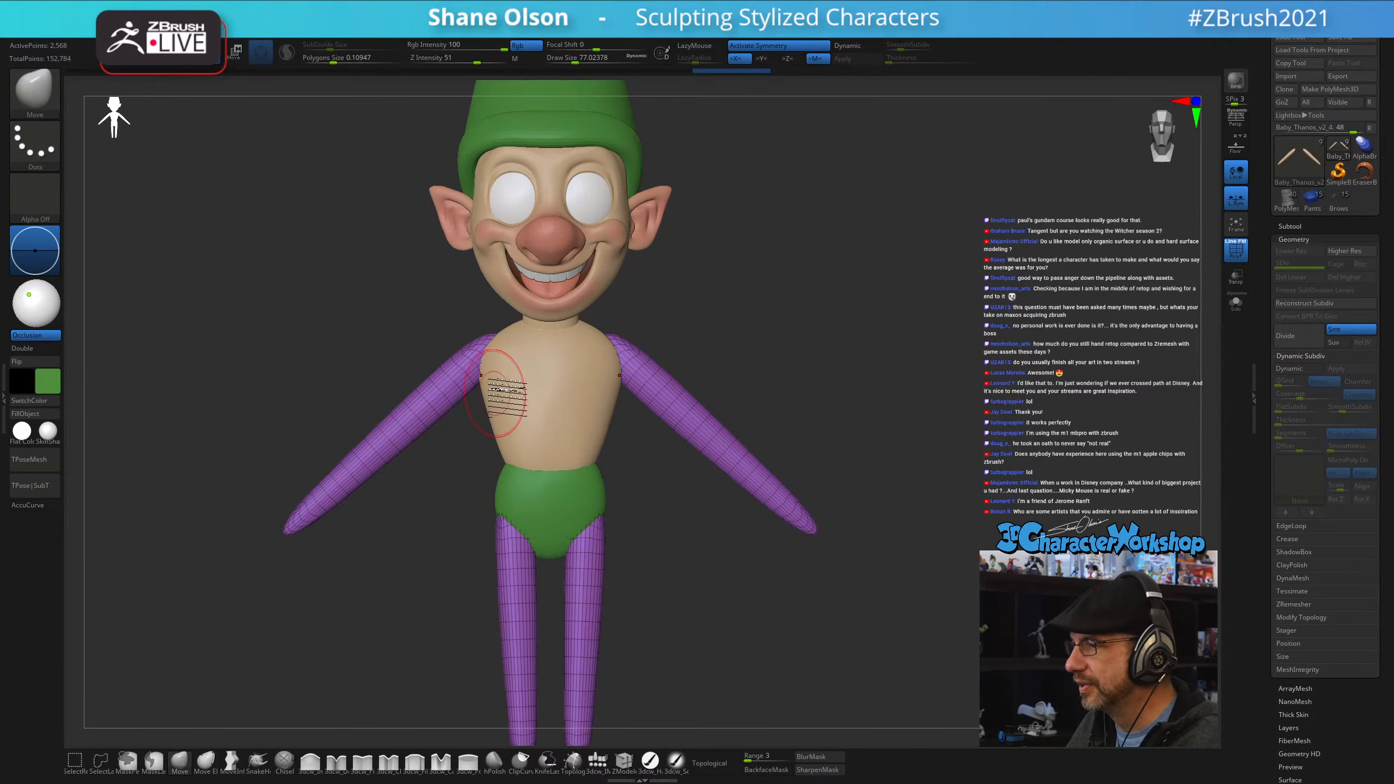
left_click(521, 401, "alt")
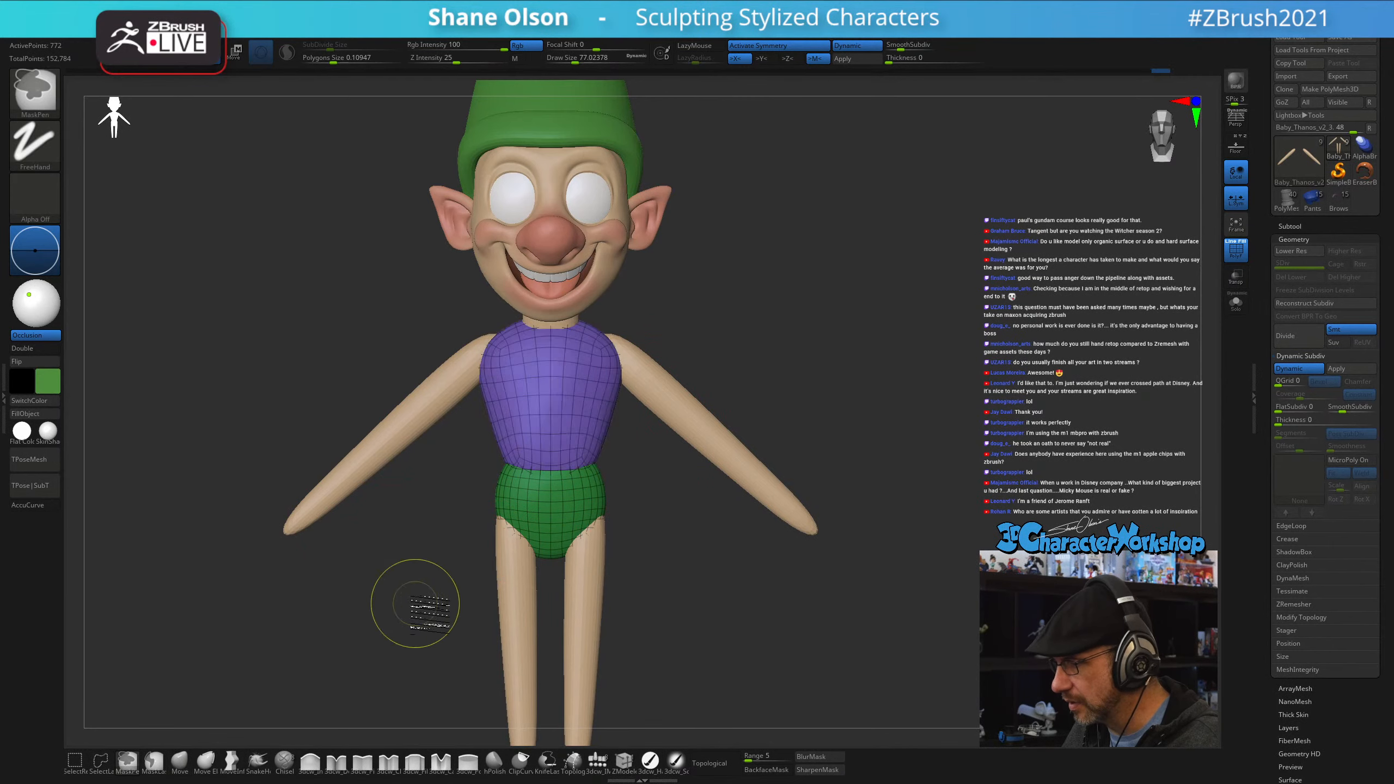
left_click(649, 765)
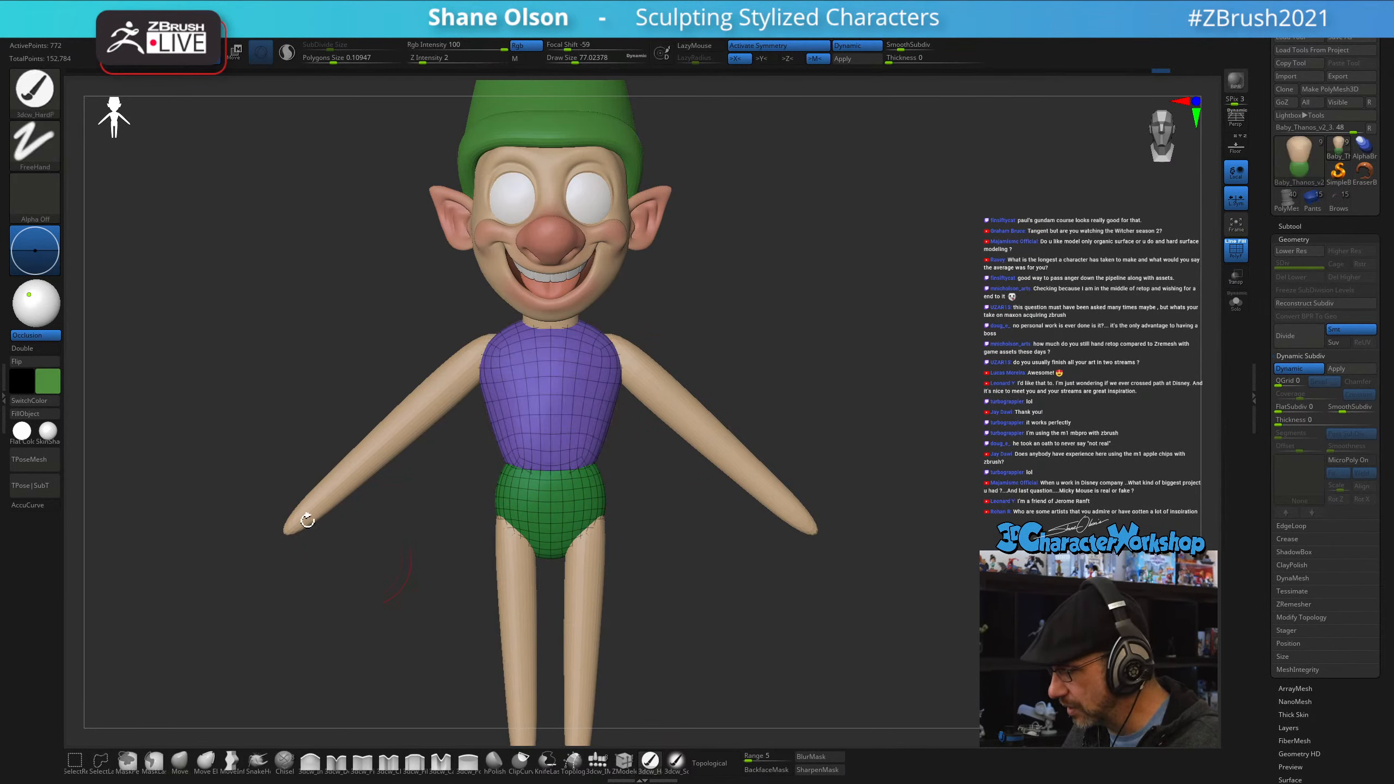
left_click(51, 416)
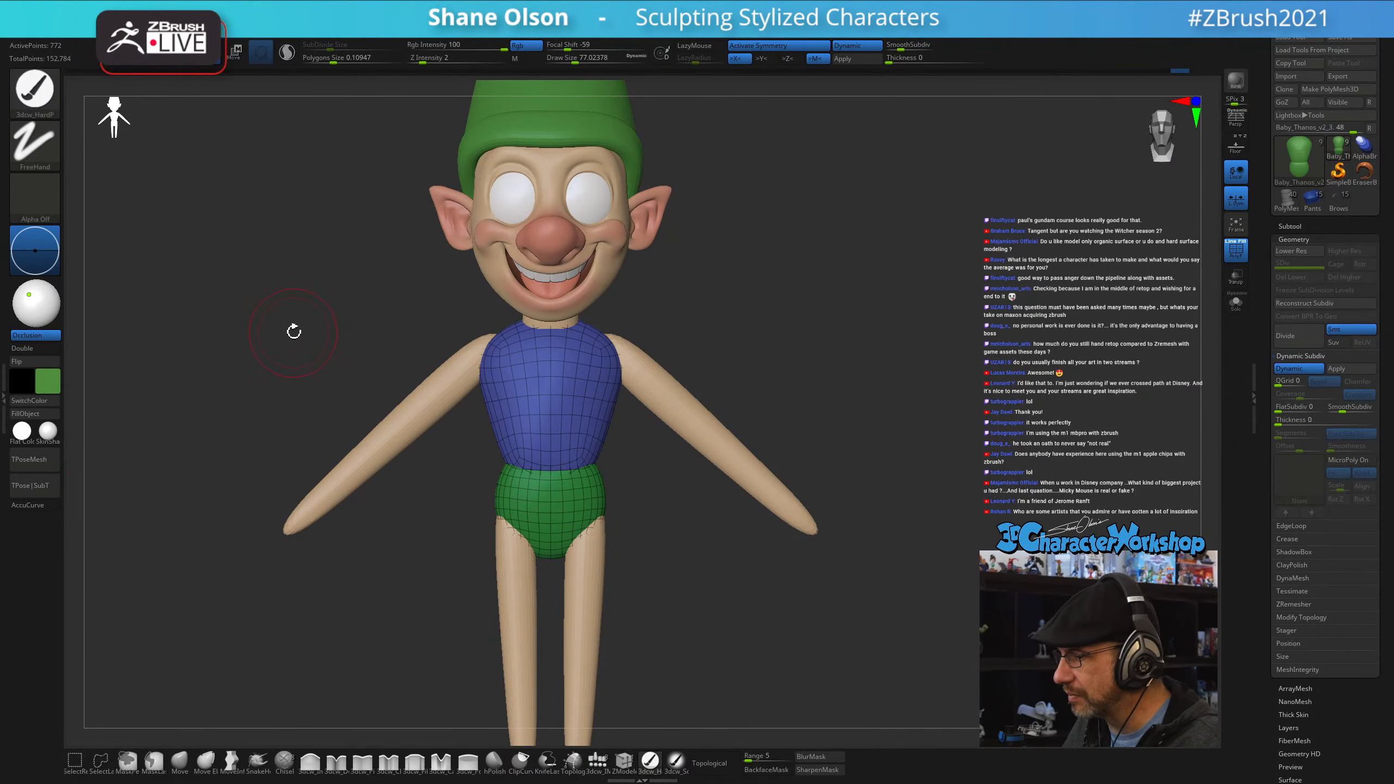
key("shift+f")
mouse_move(294, 332)
left_mouse_down()
mouse_move(280, 349)
mouse_move(305, 351)
left_mouse_up()
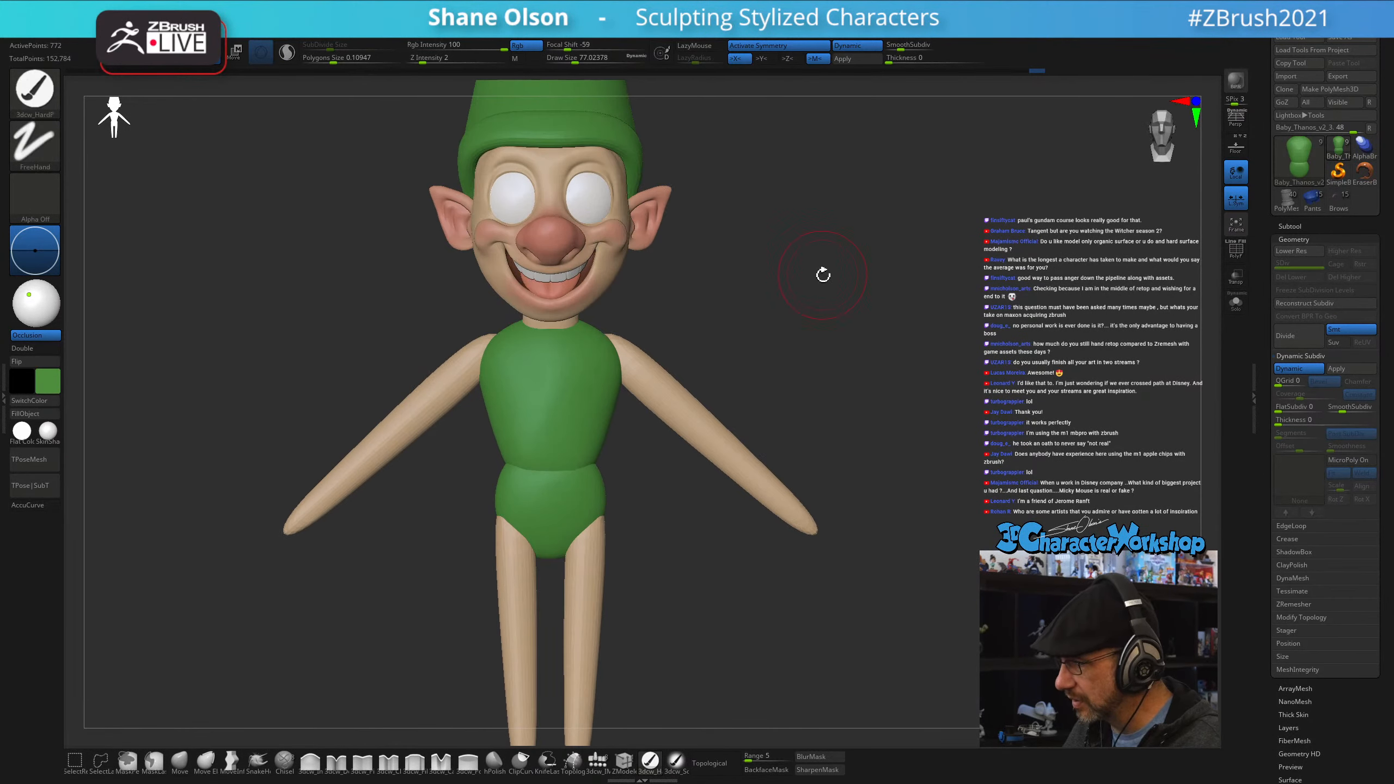
mouse_move(821, 274)
left_mouse_down()
mouse_move(826, 314)
mouse_move(794, 321)
mouse_move(824, 329)
left_mouse_up()
left_click_drag(741, 404, 781, 333)
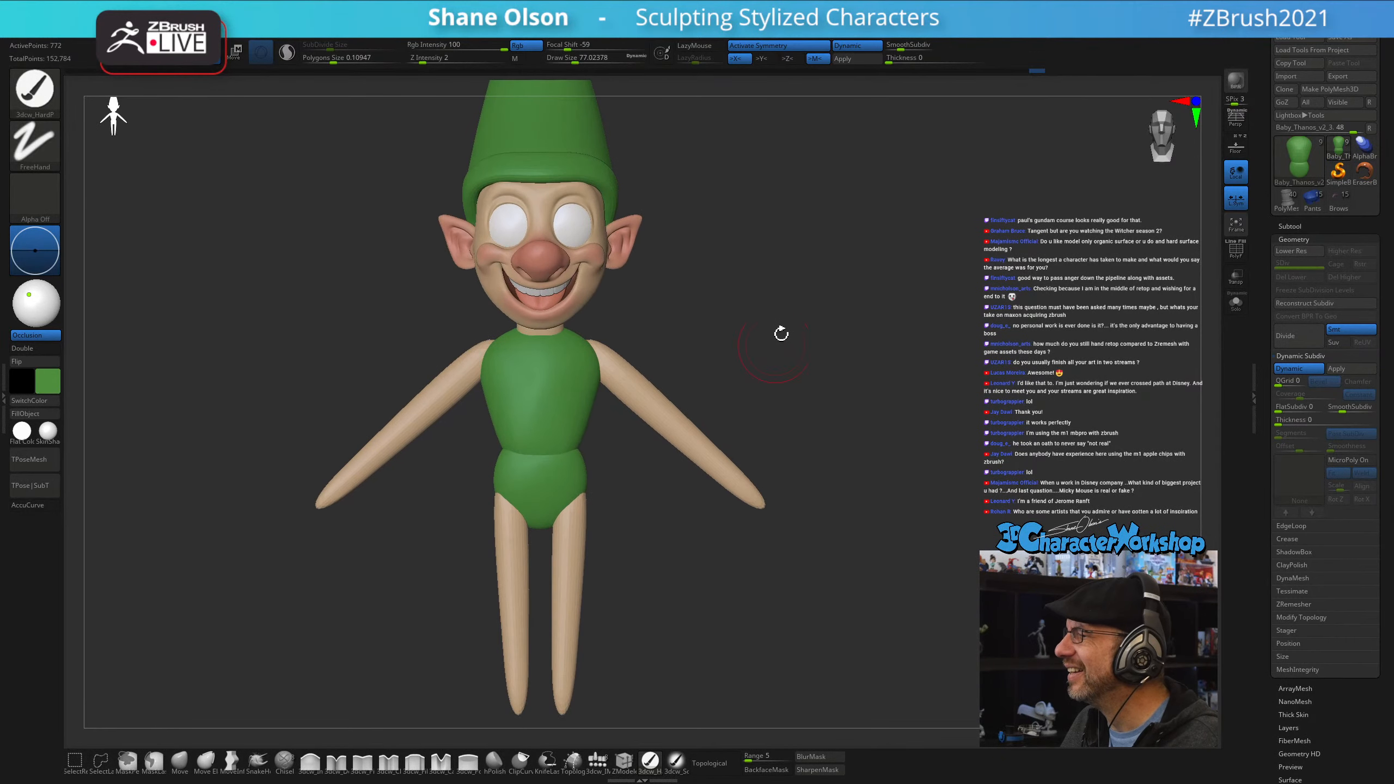
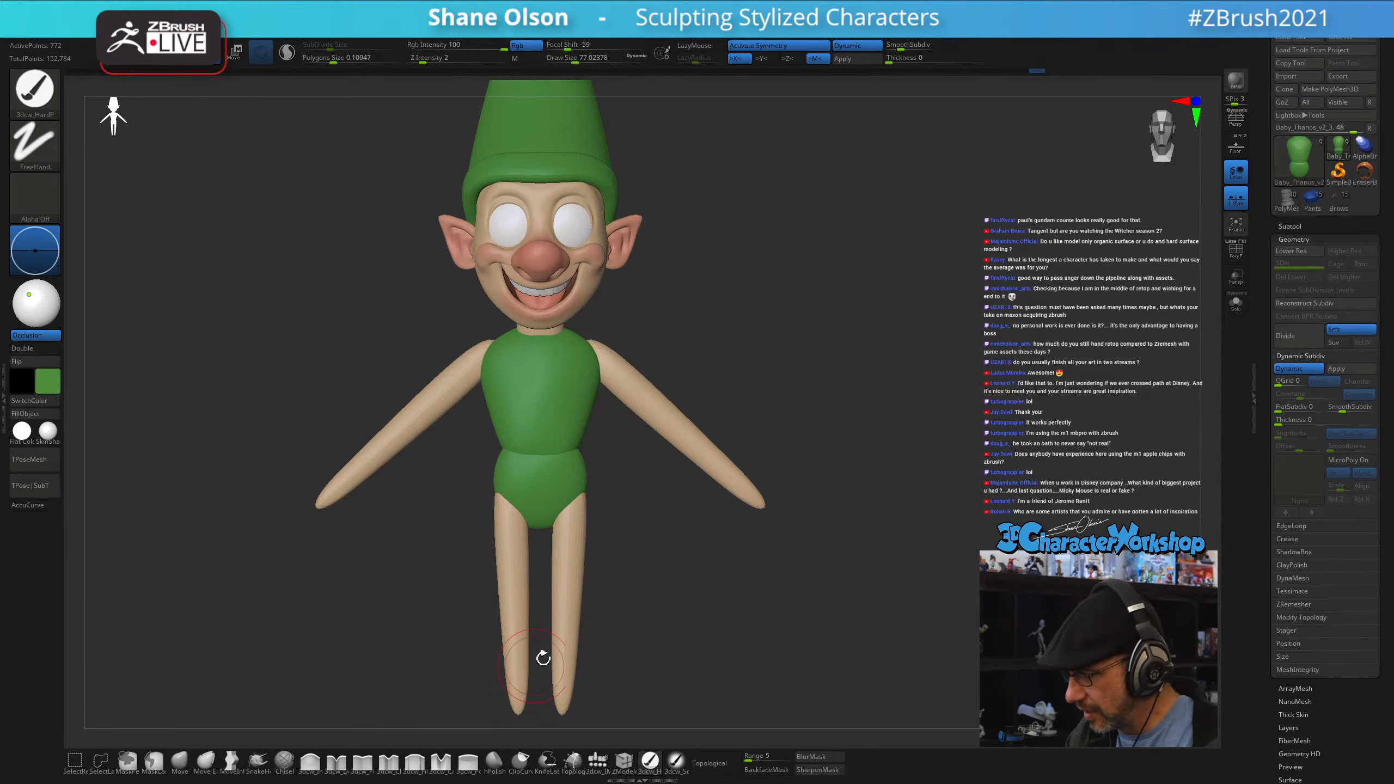
- Switch from the paint brush to the Move brush and set its draw size to 112
mouse_move(543, 658)
left_mouse_down()
mouse_move(579, 624)
mouse_move(566, 655)
left_mouse_up()
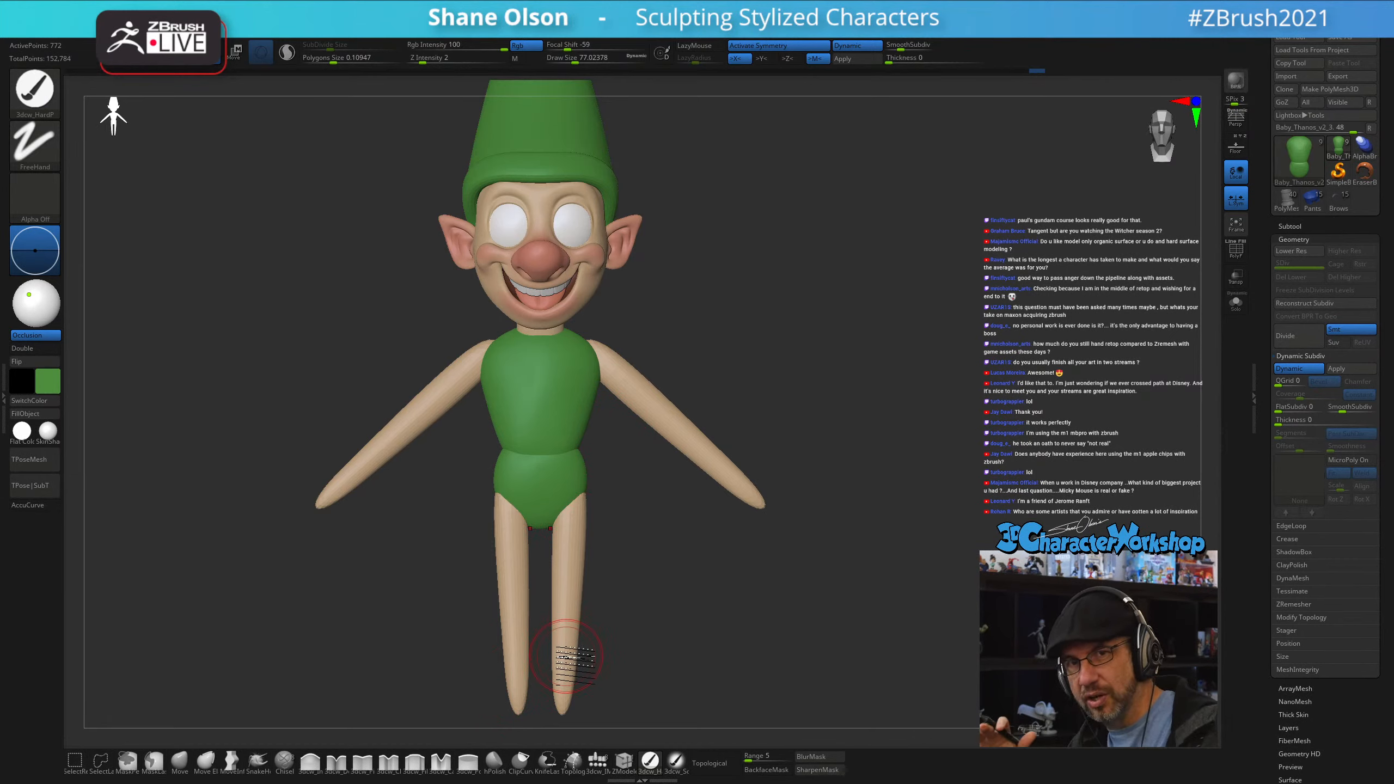
mouse_move(667, 546)
left_mouse_down()
mouse_move(669, 569)
mouse_move(652, 541)
left_mouse_up()
key("s")
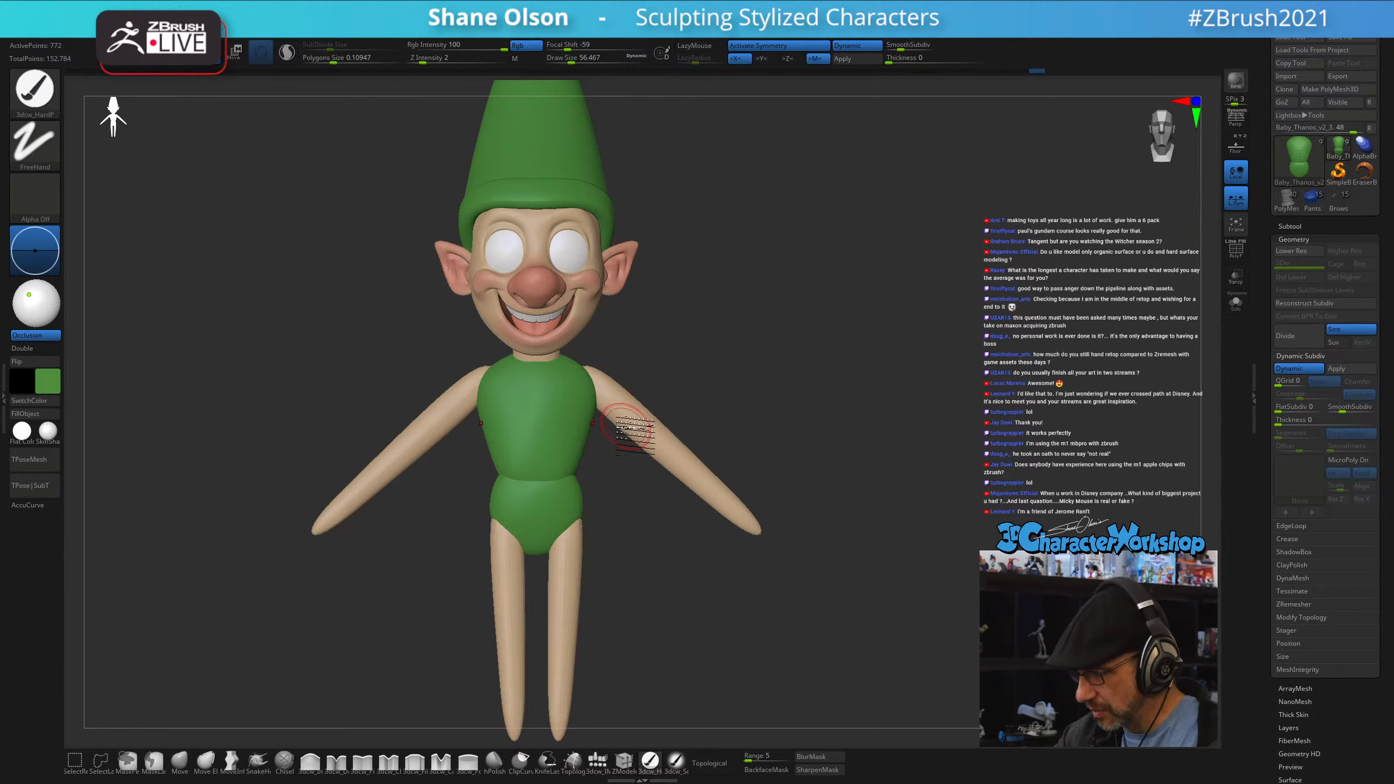
left_click(181, 766)
key("s")
left_click_drag(675, 346, 686, 347)
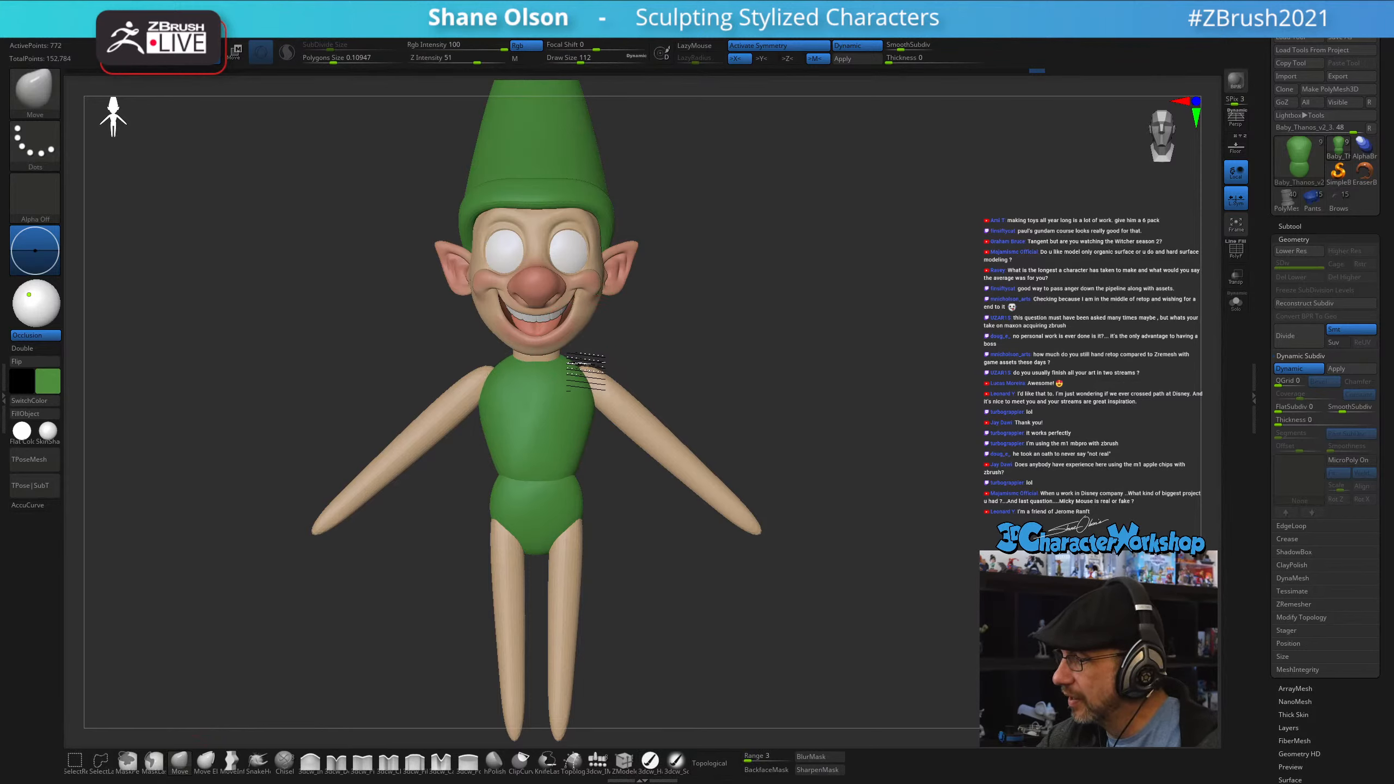
- Select the arms subtool and insert a Cylinder primitive on the upper arm with the insert multi-mesh brush
left_click(618, 396, "alt")
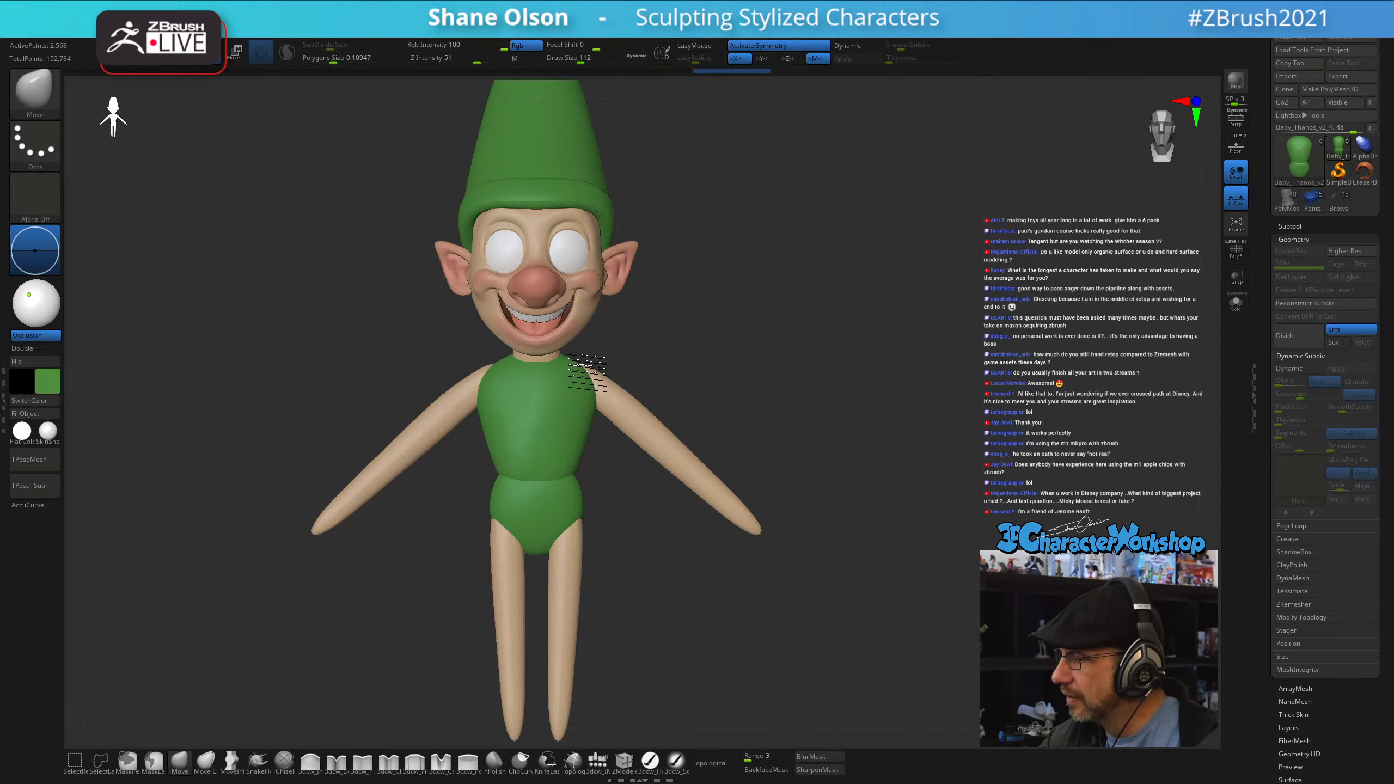
mouse_move(705, 362)
left_mouse_down("alt")
mouse_move(698, 391)
mouse_move(722, 353)
left_mouse_up("alt")
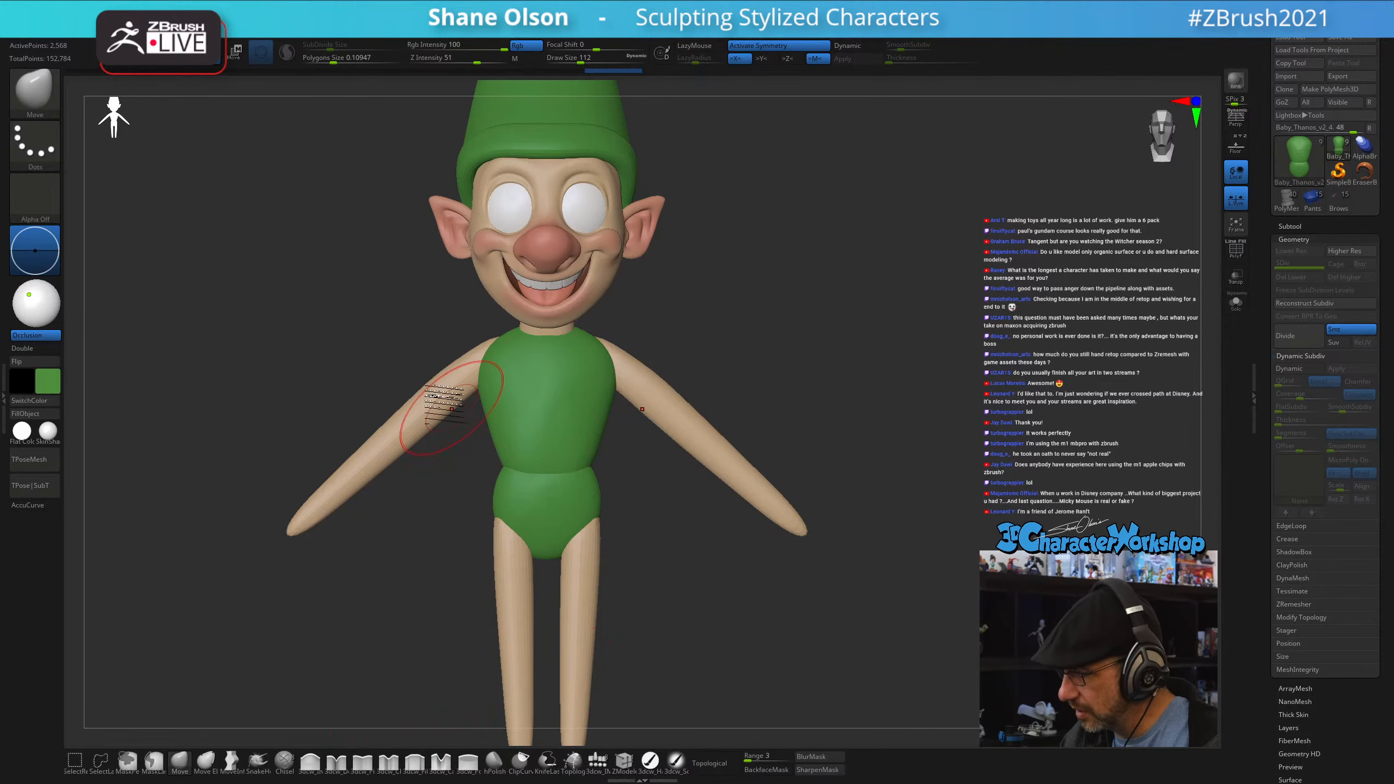
left_click(597, 761)
left_click(392, 84)
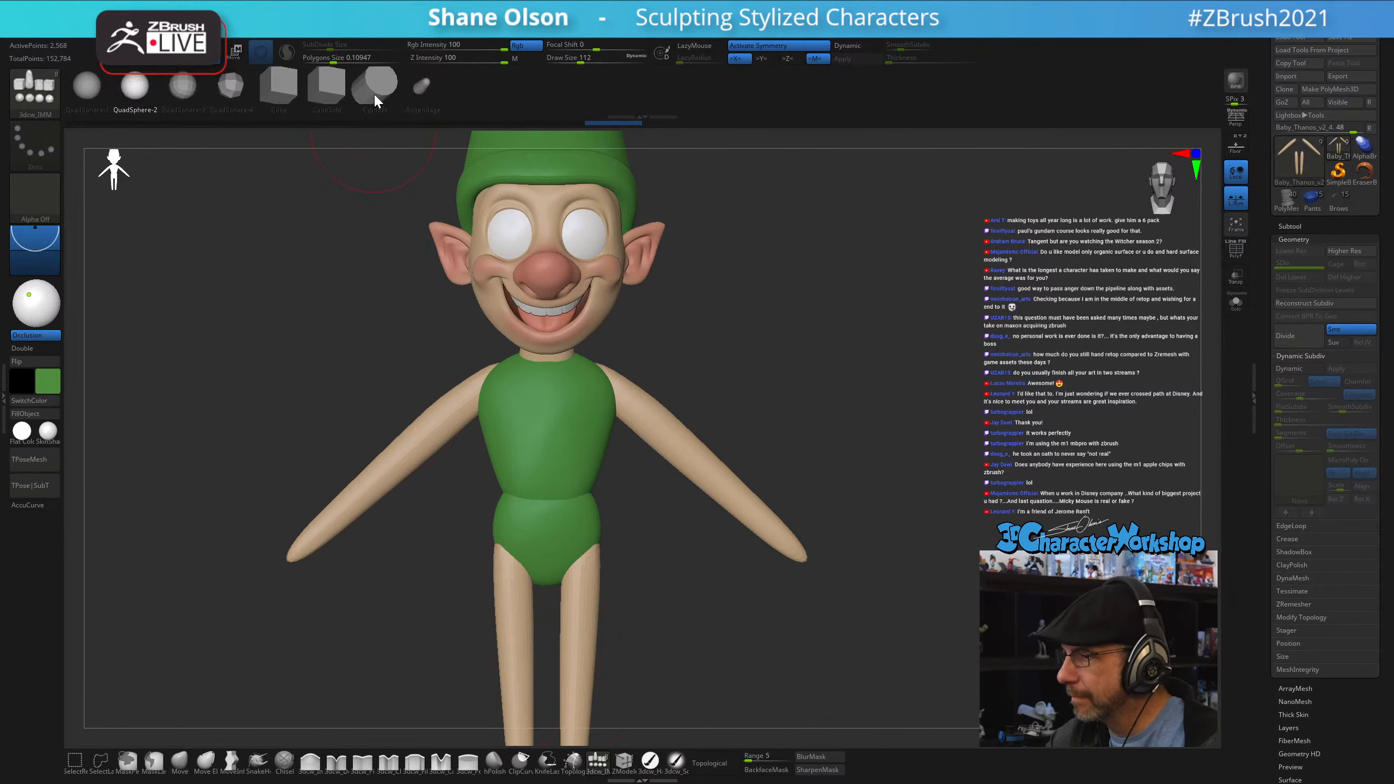
left_click_drag(710, 420, 671, 472, "alt")
left_click_drag(750, 437, 702, 467, "shift")
- Move, rotate and scale the inserted cylinders over both shoulders as short sleeves
key("w")
right_click_drag(708, 409, 695, 441)
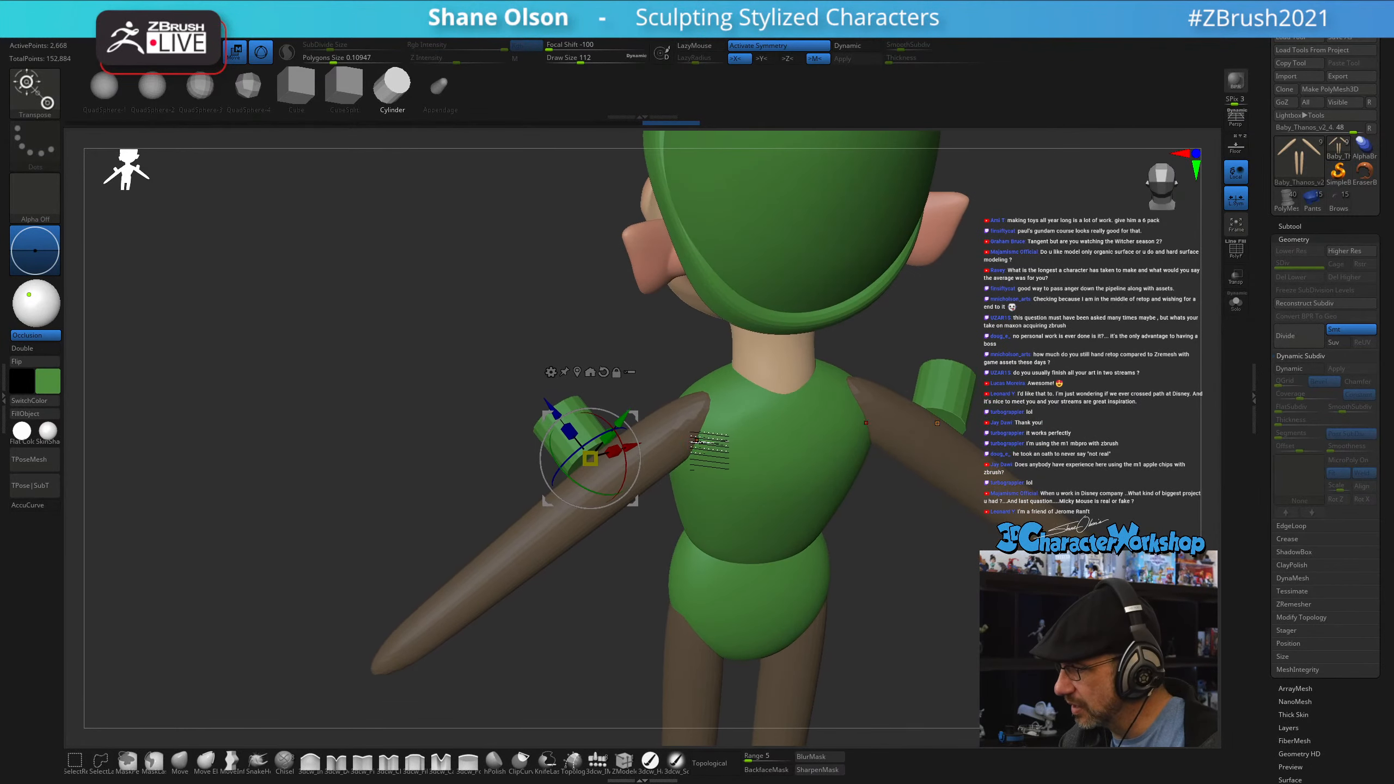
left_click_drag(631, 465, 741, 377)
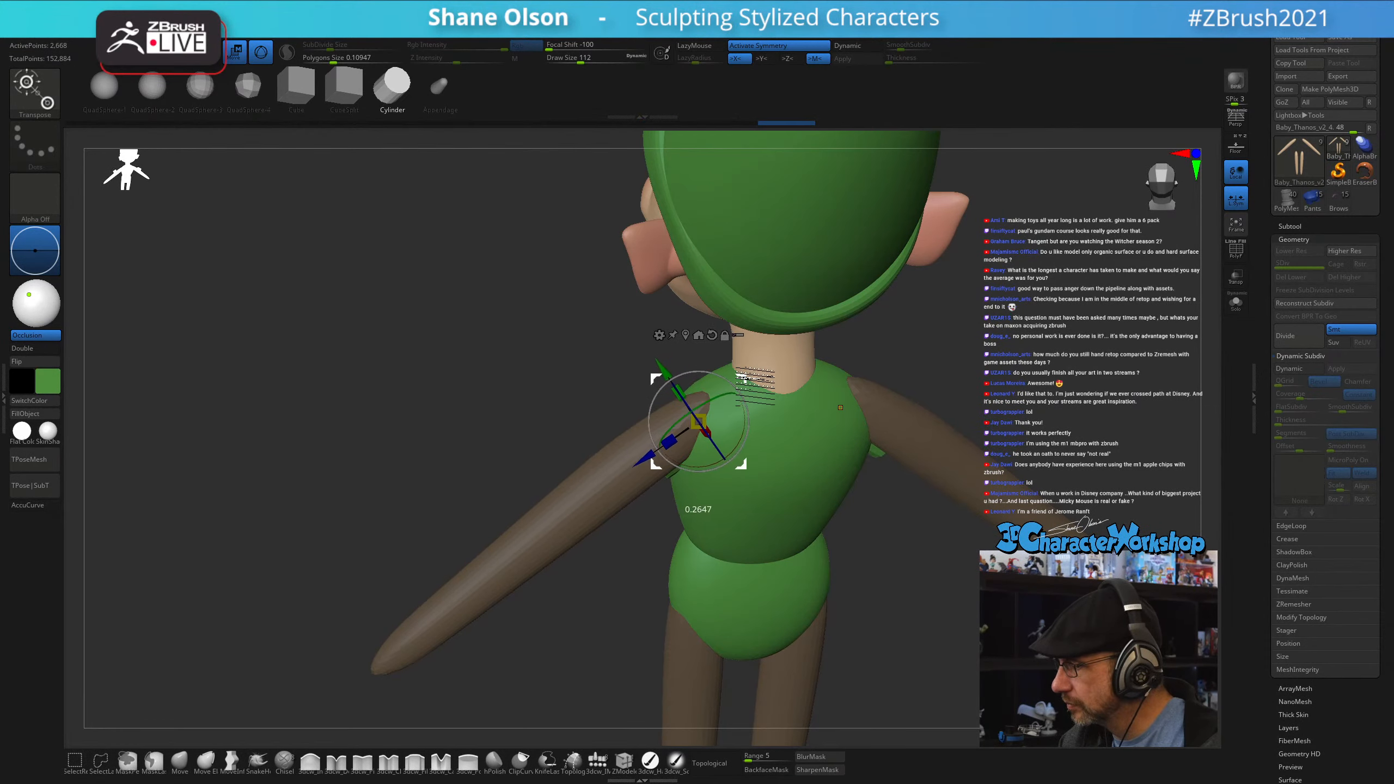
right_click_drag(723, 417, 883, 452)
left_click_drag(723, 400, 684, 383)
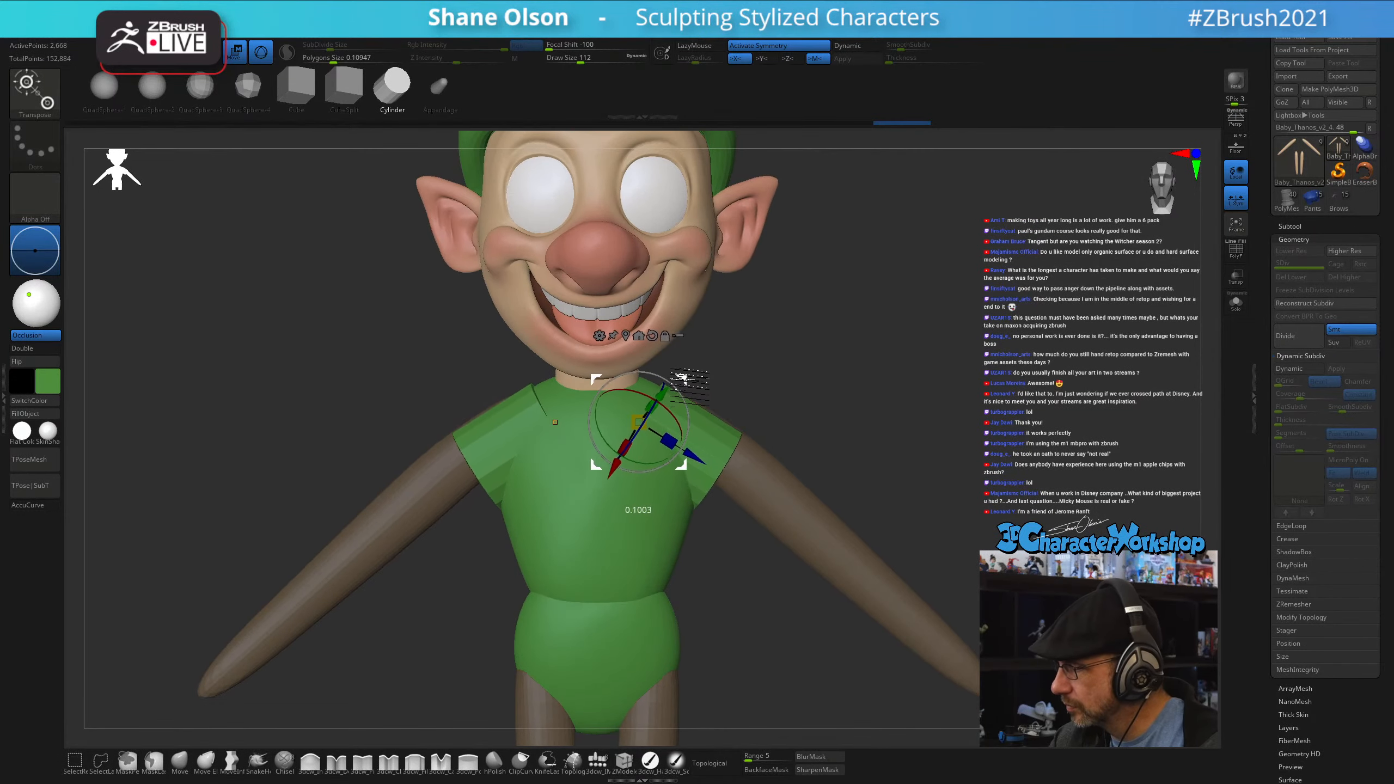
mouse_move(551, 421)
right_mouse_down("shift")
mouse_move(666, 412)
mouse_move(561, 415)
right_mouse_up("shift")
- Shape the sleeves around the shoulders with the Move brush at a draw size of about 177
left_click(176, 768)
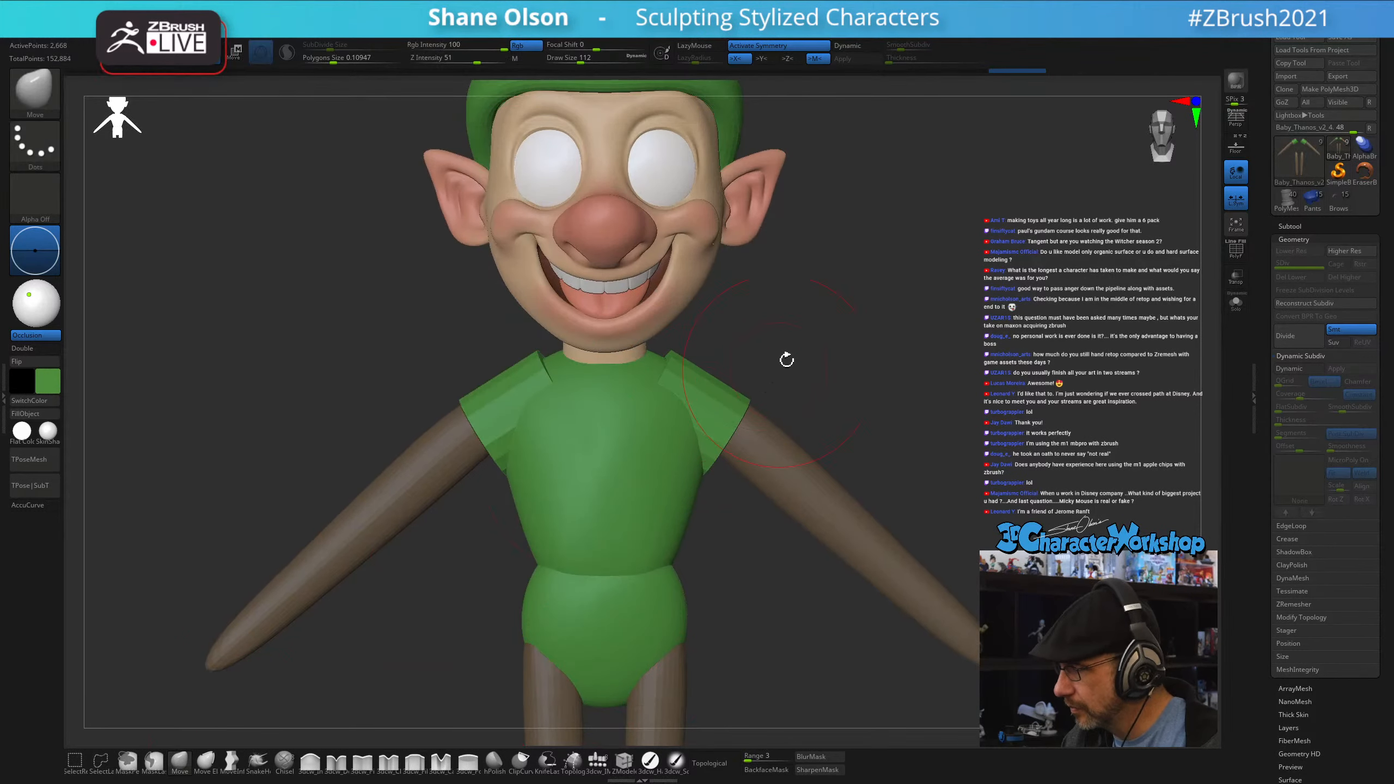
key("s")
left_click_drag(784, 356, 788, 347)
mouse_move(684, 372)
left_mouse_down()
mouse_move(660, 360)
mouse_move(671, 352)
left_mouse_up()
left_click_drag(714, 458, 740, 457)
left_click_drag(678, 378, 685, 383)
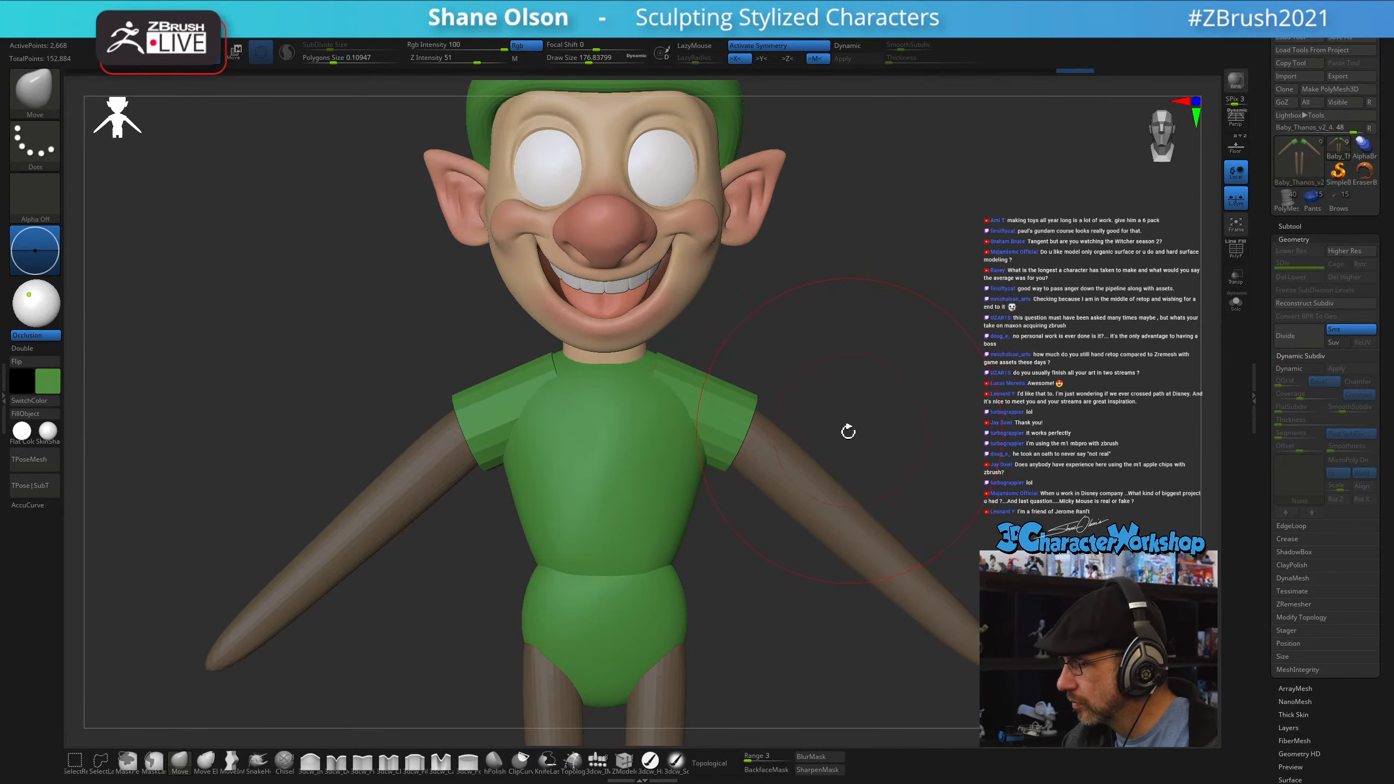
- Turn on dynamic subdivision for the arms and sleeves subtool and reduce the Move brush's draw size to about 90
left_click_drag(862, 426, 826, 444, "alt")
key("d")
mouse_move(834, 396)
left_mouse_down("alt")
mouse_move(830, 386)
mouse_move(849, 389)
mouse_move(849, 436)
mouse_move(789, 446)
left_mouse_up("alt")
key("s")
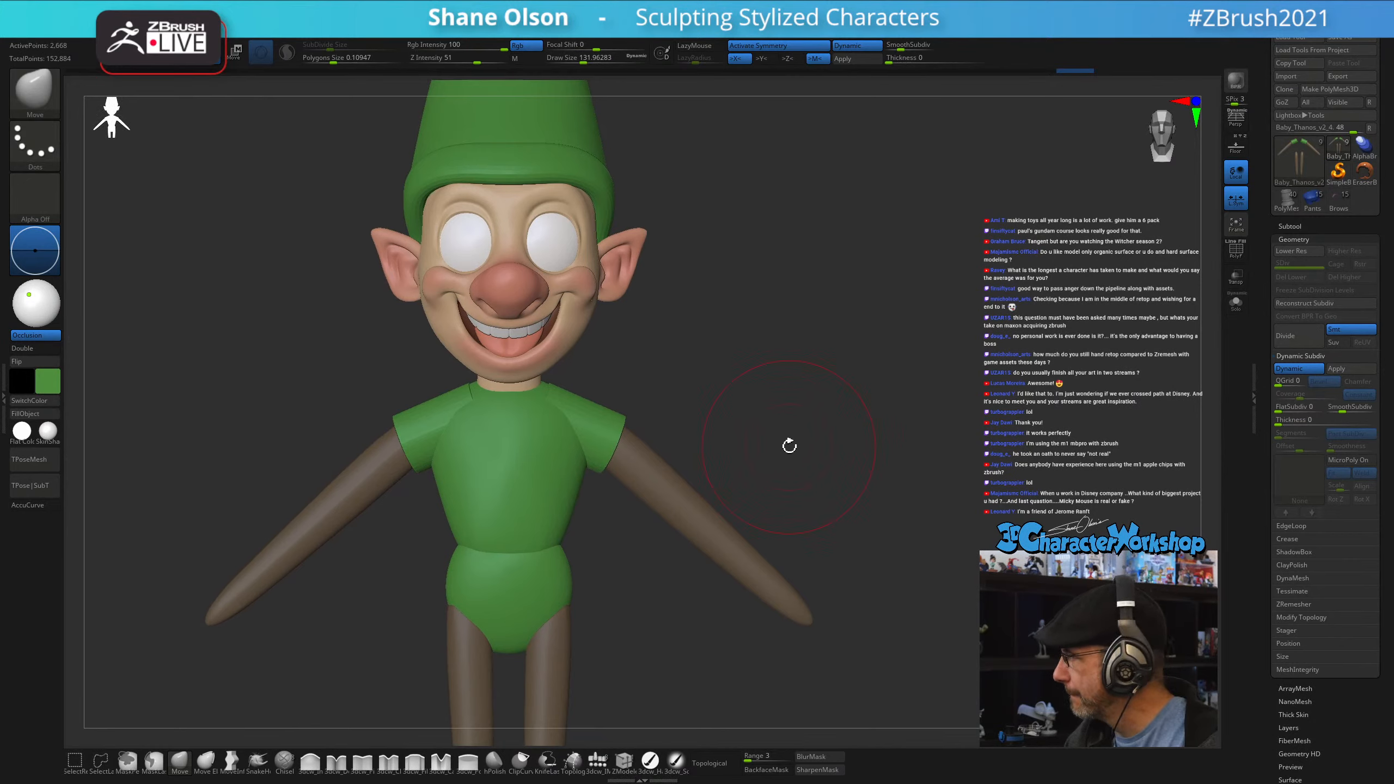
mouse_move(821, 396)
left_mouse_down()
mouse_move(793, 389)
mouse_move(735, 417)
mouse_move(794, 417)
mouse_move(760, 427)
left_mouse_up()
key("s")
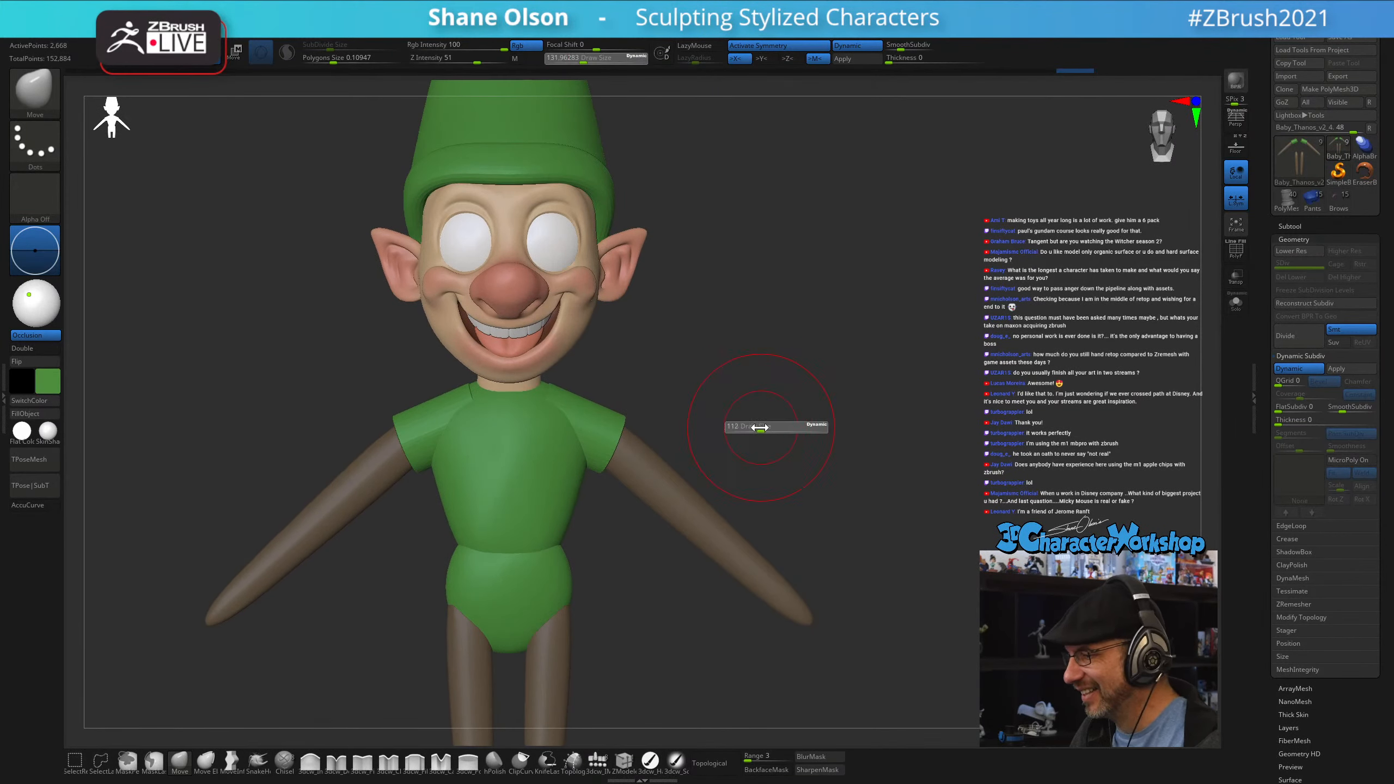
key("w")
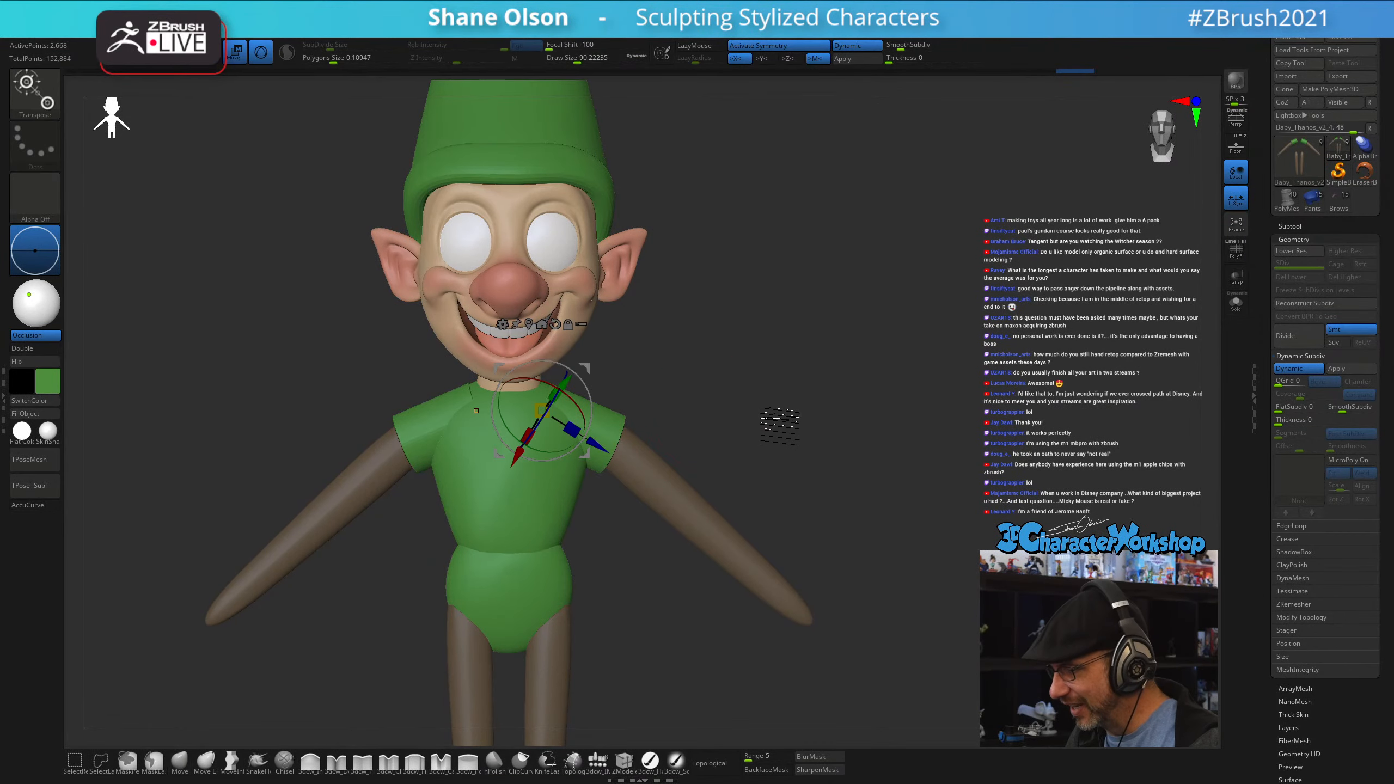
- Show the polygroups, split the unmasked sleeves off the arms into a separate subtool, and select the sleeves
key("q")
mouse_move(717, 408)
left_mouse_down("alt")
mouse_move(731, 408)
mouse_move(725, 396)
mouse_move(654, 398)
mouse_move(695, 398)
left_mouse_up("alt")
key("shift+f")
key("space")
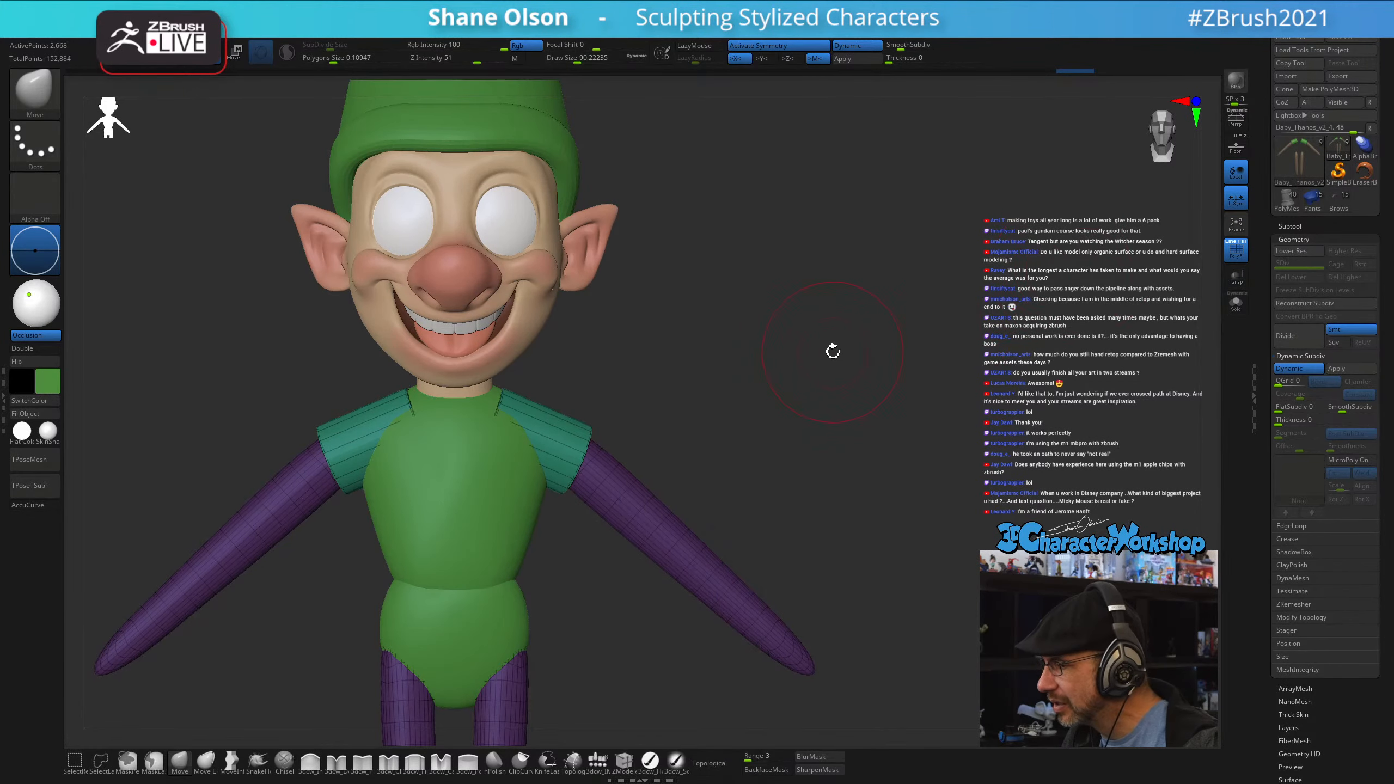
key("space")
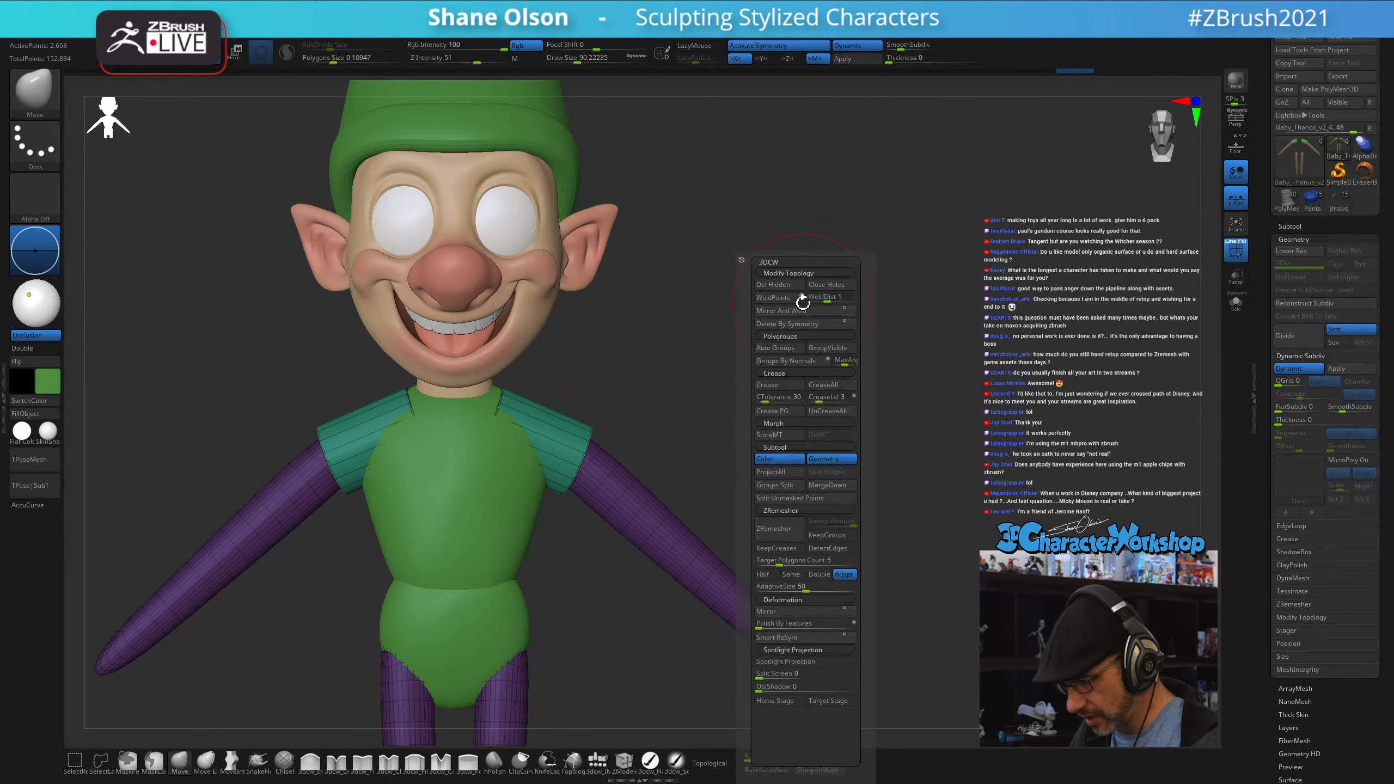
left_click(791, 498)
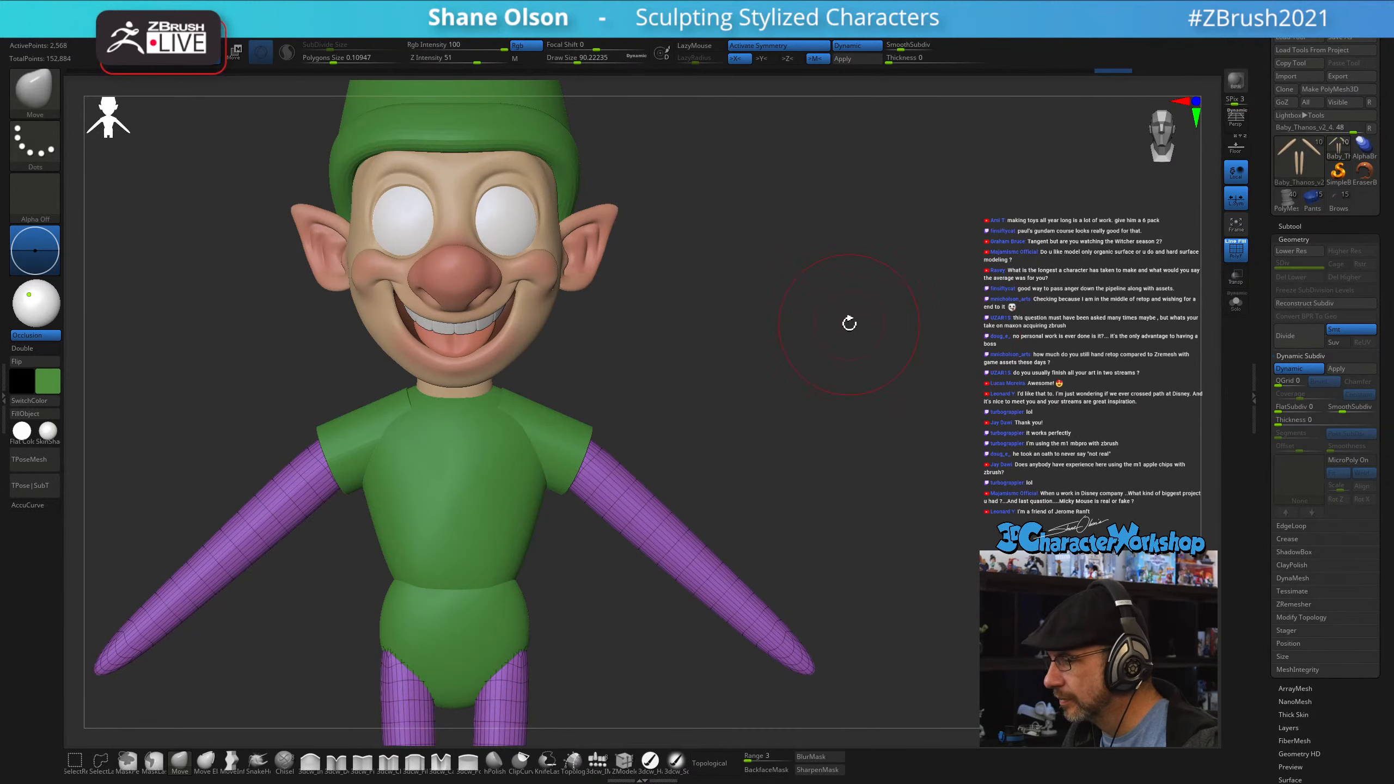
key("Down")
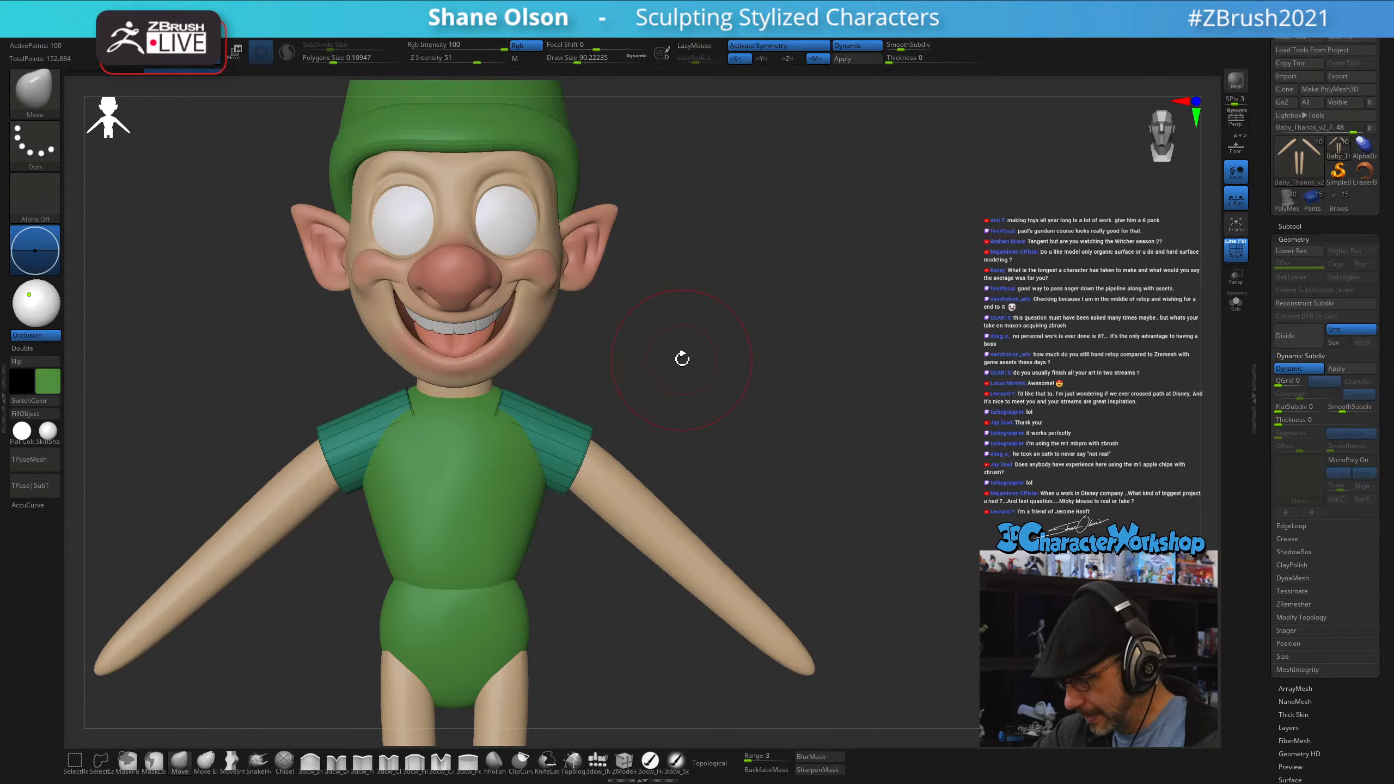
- Duplicate the sleeves with the transform gizmo and slide the copies outward along the upper arms
key("w")
left_click_drag(538, 379, 559, 387, "ctrl")
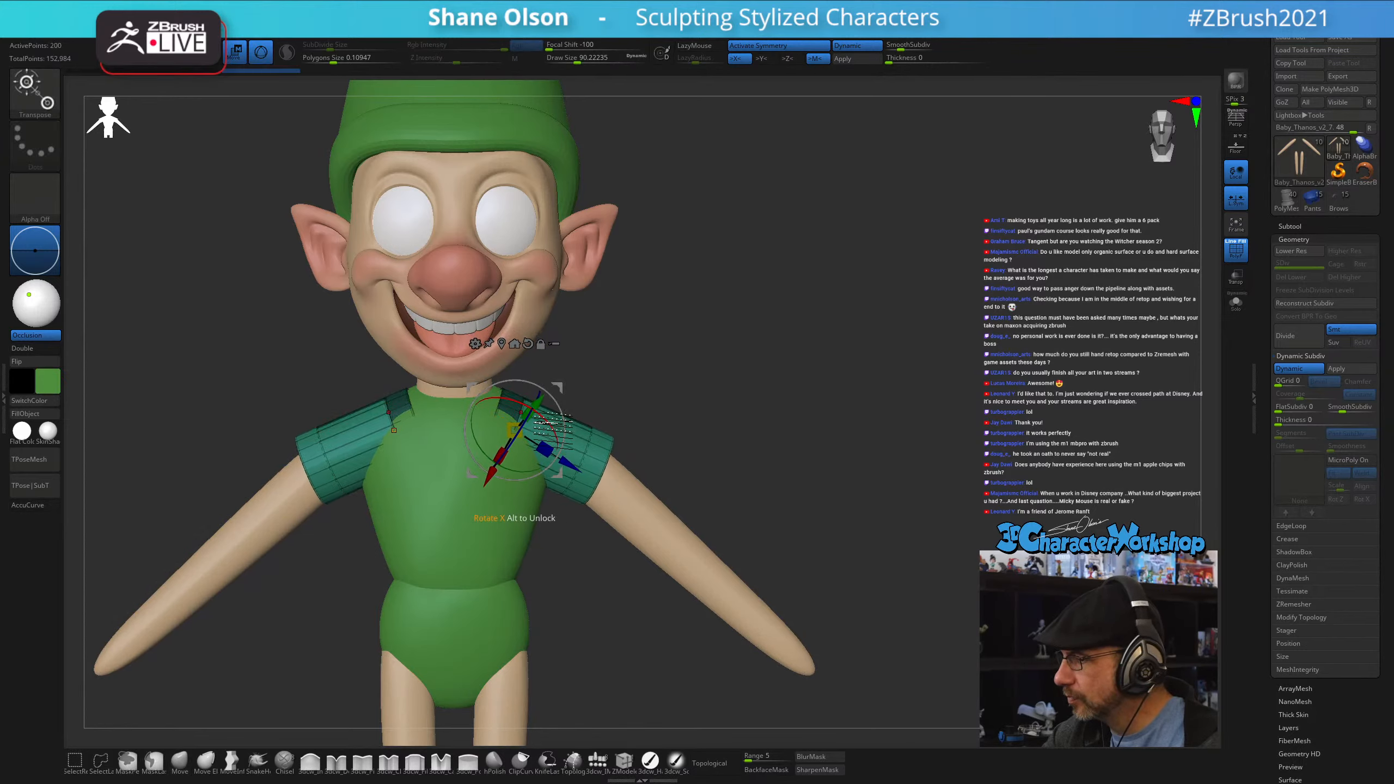
left_click_drag(515, 431, 518, 406)
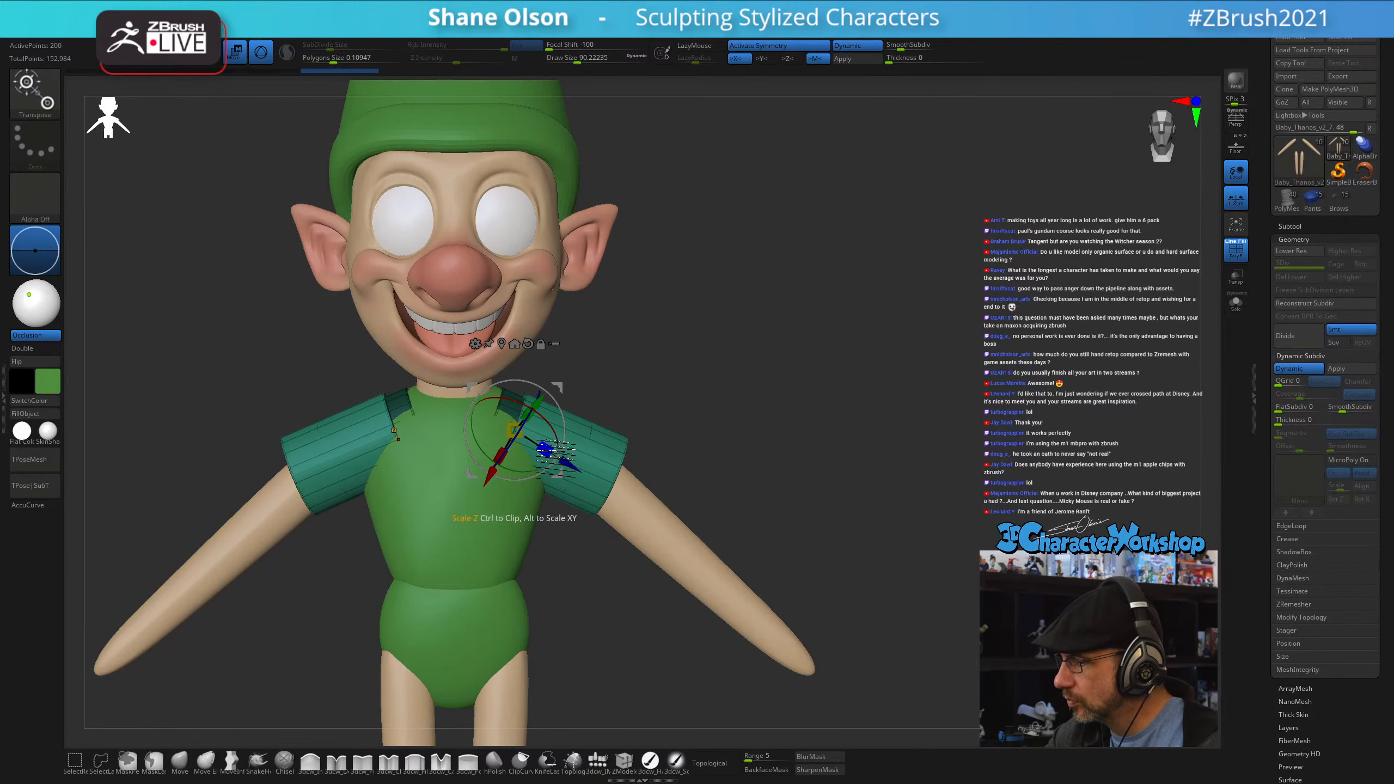
left_click_drag(547, 450, 493, 399)
key("ctrl+z")
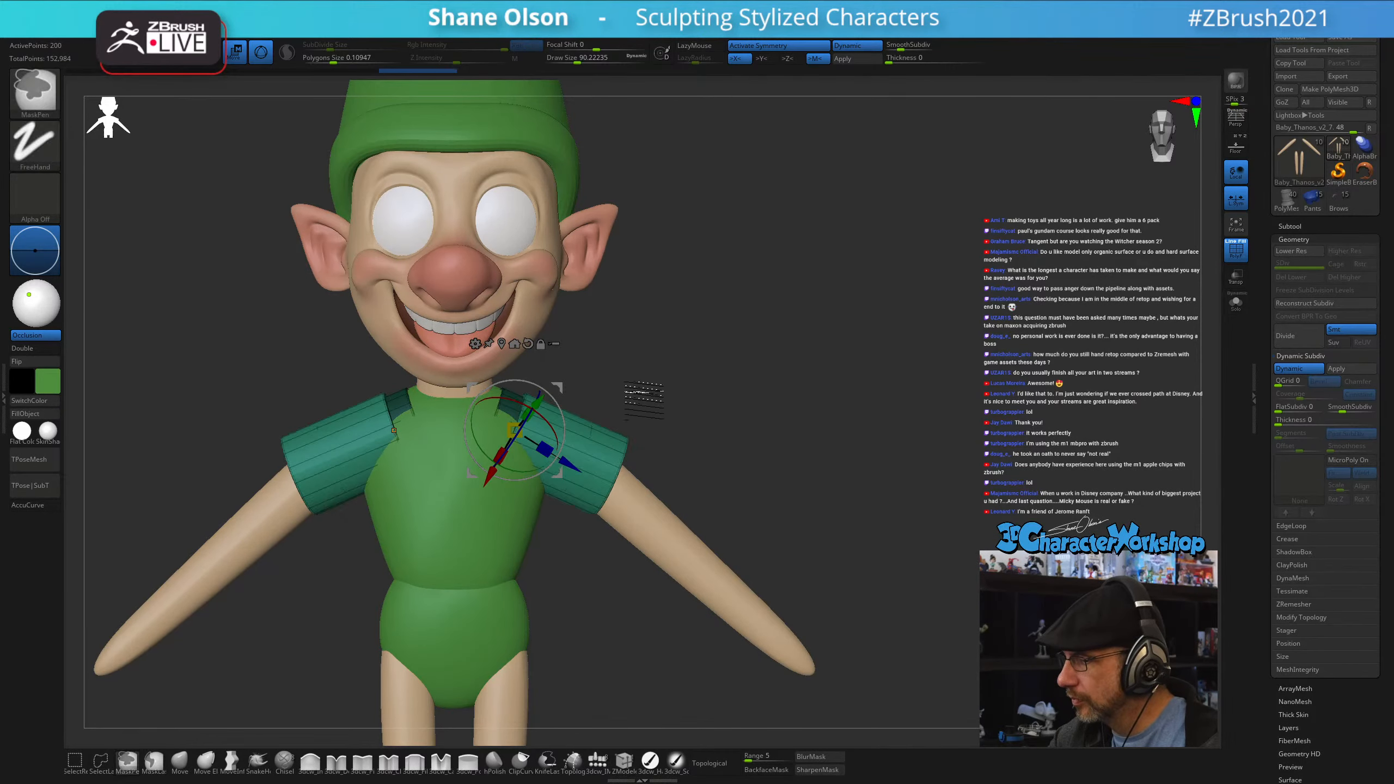
- Isolate the sleeves and scale and position the duplicates as short, wider cuffs around the outer sleeve ends
left_click(1235, 307)
left_click_drag(846, 448, 589, 406)
left_click_drag(709, 501, 681, 489)
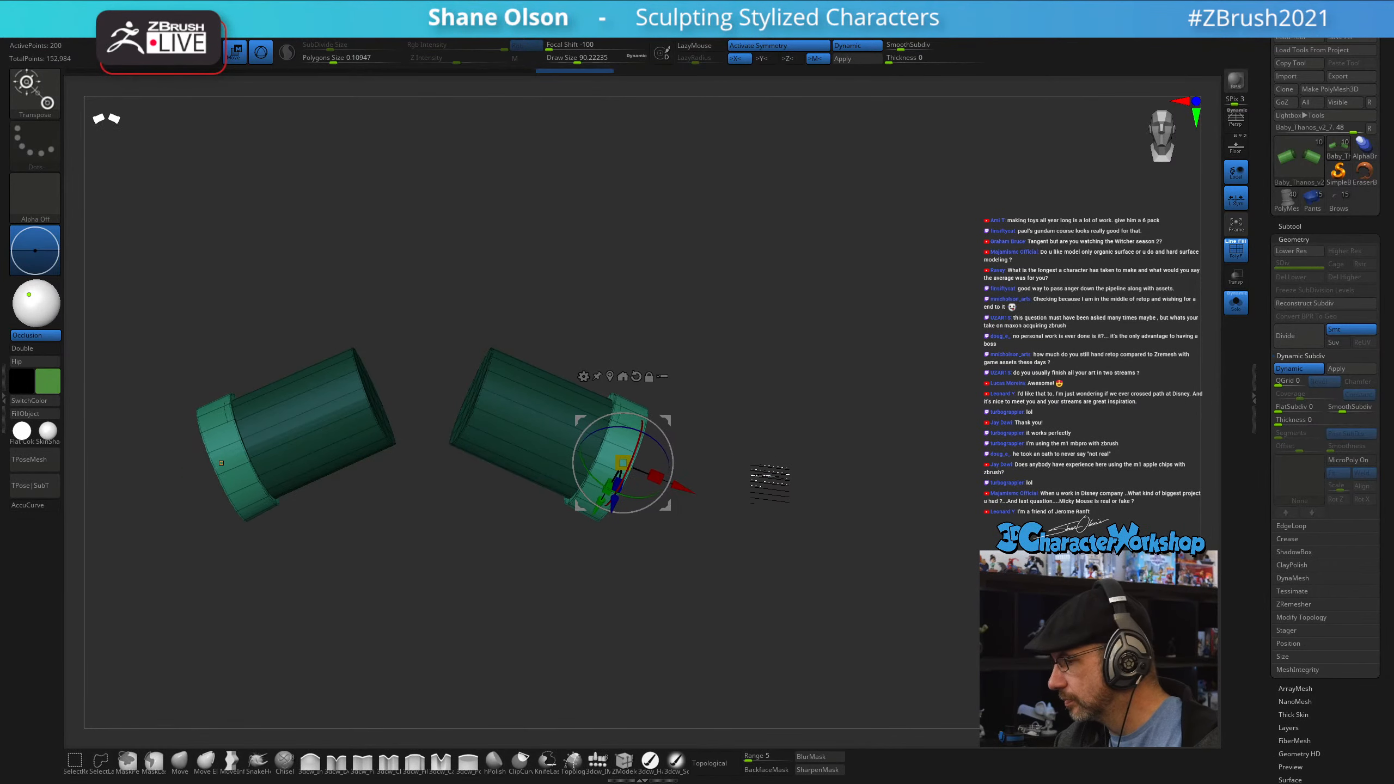
left_click_drag(761, 476, 623, 461)
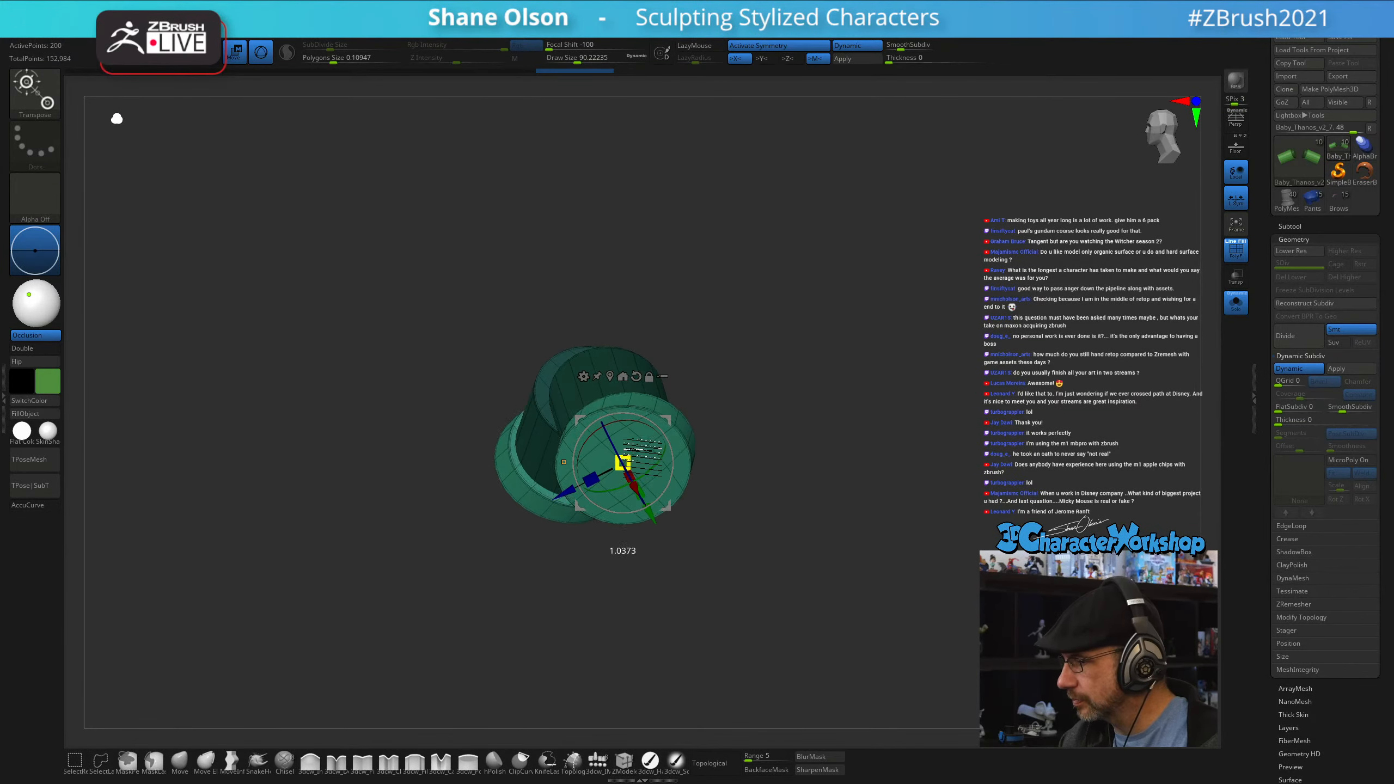
mouse_move(753, 455)
left_mouse_down()
mouse_move(735, 548)
mouse_move(746, 529)
mouse_move(710, 499)
left_mouse_up()
mouse_move(536, 446)
left_mouse_down("ctrl")
mouse_move(745, 505)
mouse_move(754, 540)
left_mouse_up("ctrl")
left_click_drag(666, 420, 658, 413)
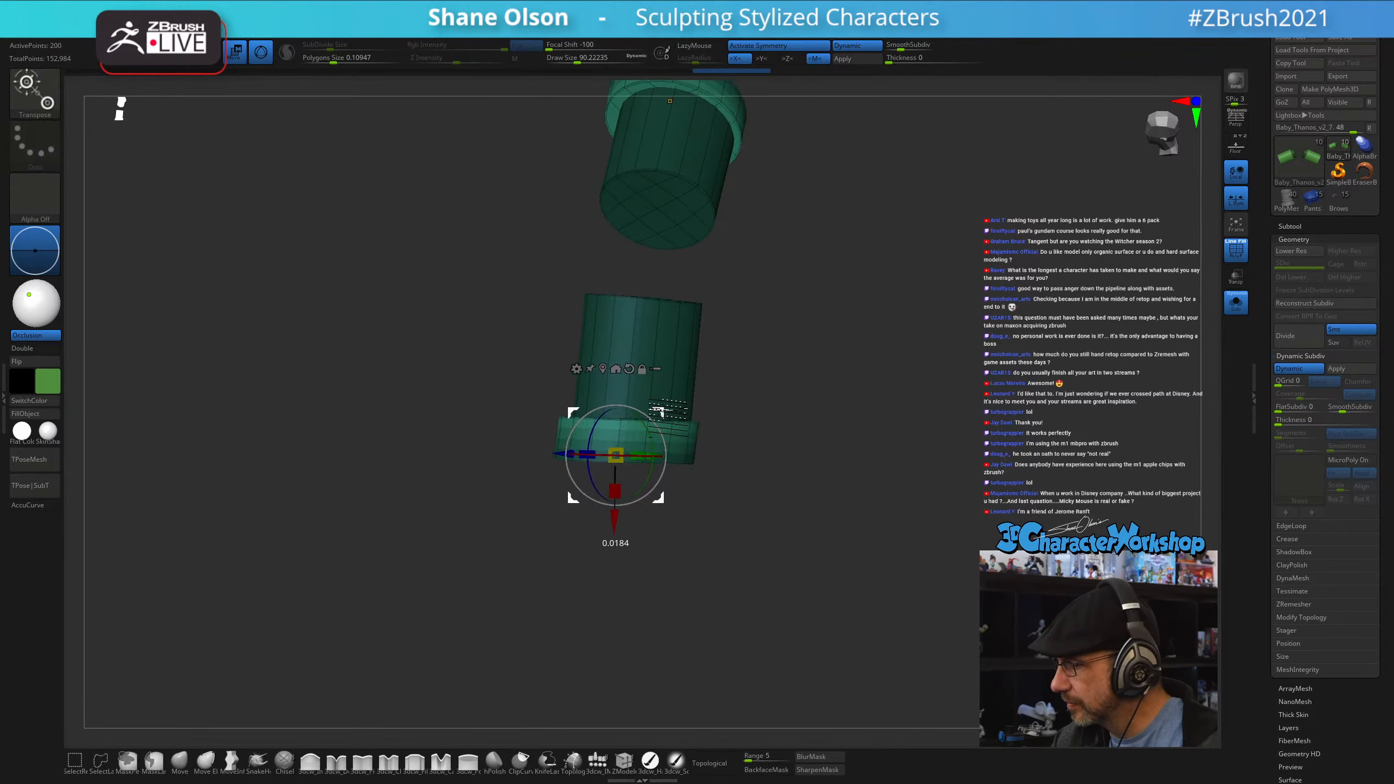
mouse_move(746, 574)
left_mouse_down()
mouse_move(786, 528)
mouse_move(819, 550)
mouse_move(778, 542)
mouse_move(800, 539)
mouse_move(767, 467)
mouse_move(741, 550)
mouse_move(778, 535)
left_mouse_up()
- Return to the Move brush at a draw size of about 65 and remove all creases from the sleeves and cuffs
key("q")
key("s")
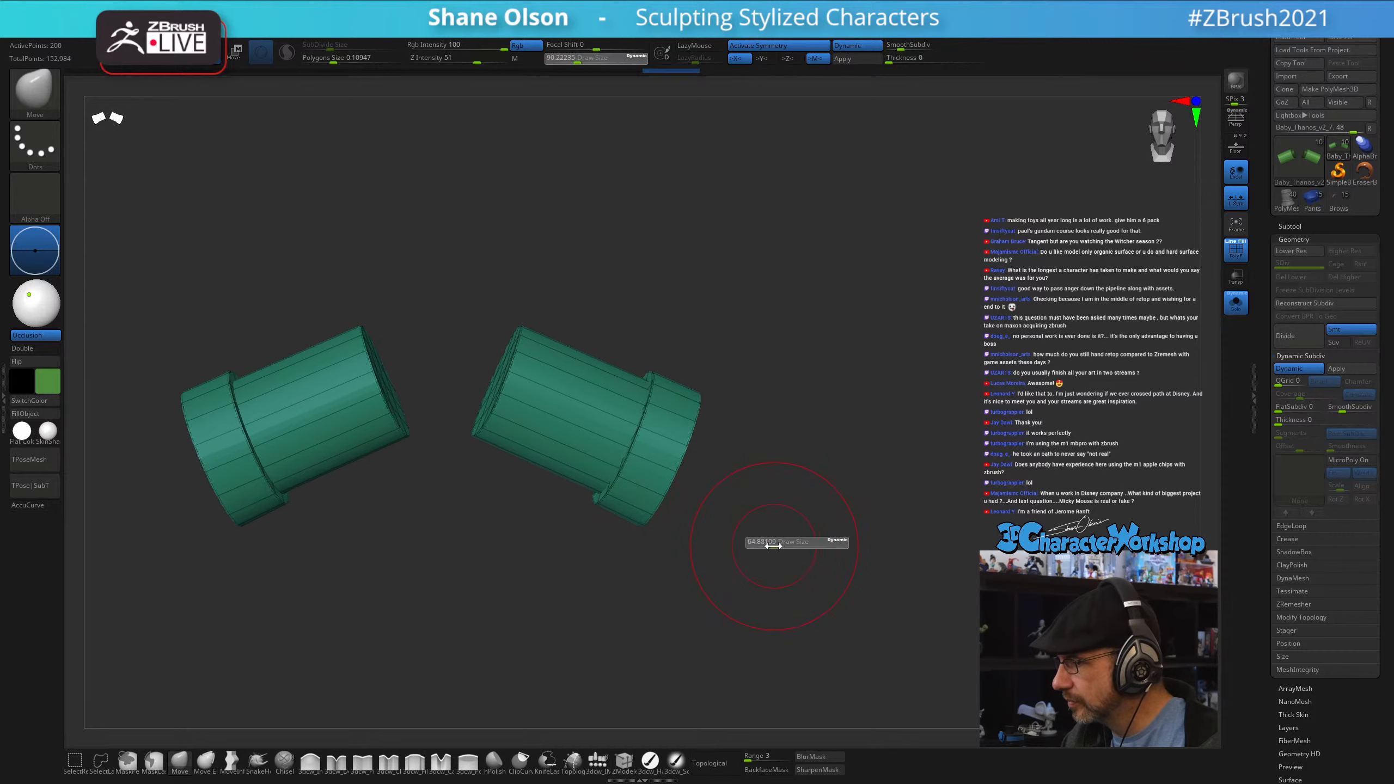
key("space")
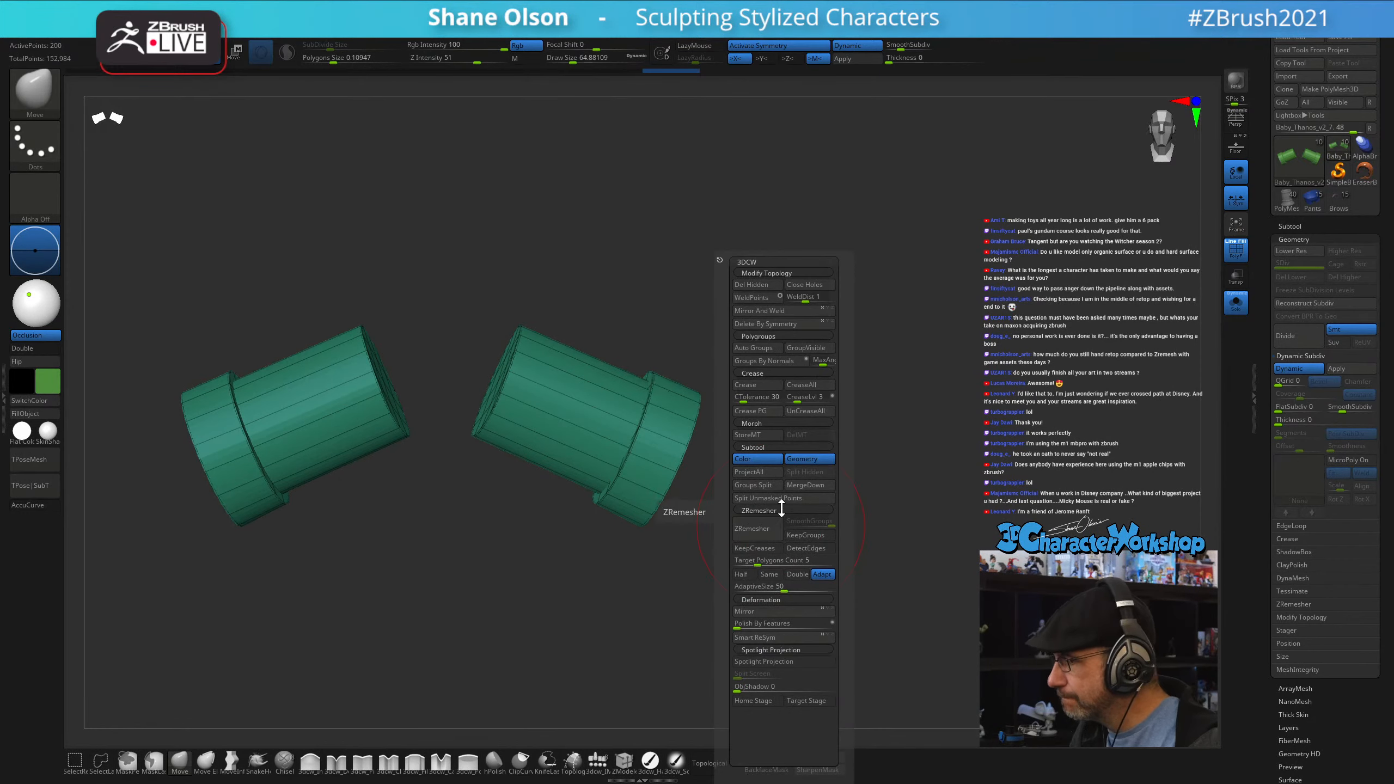
left_click(818, 411)
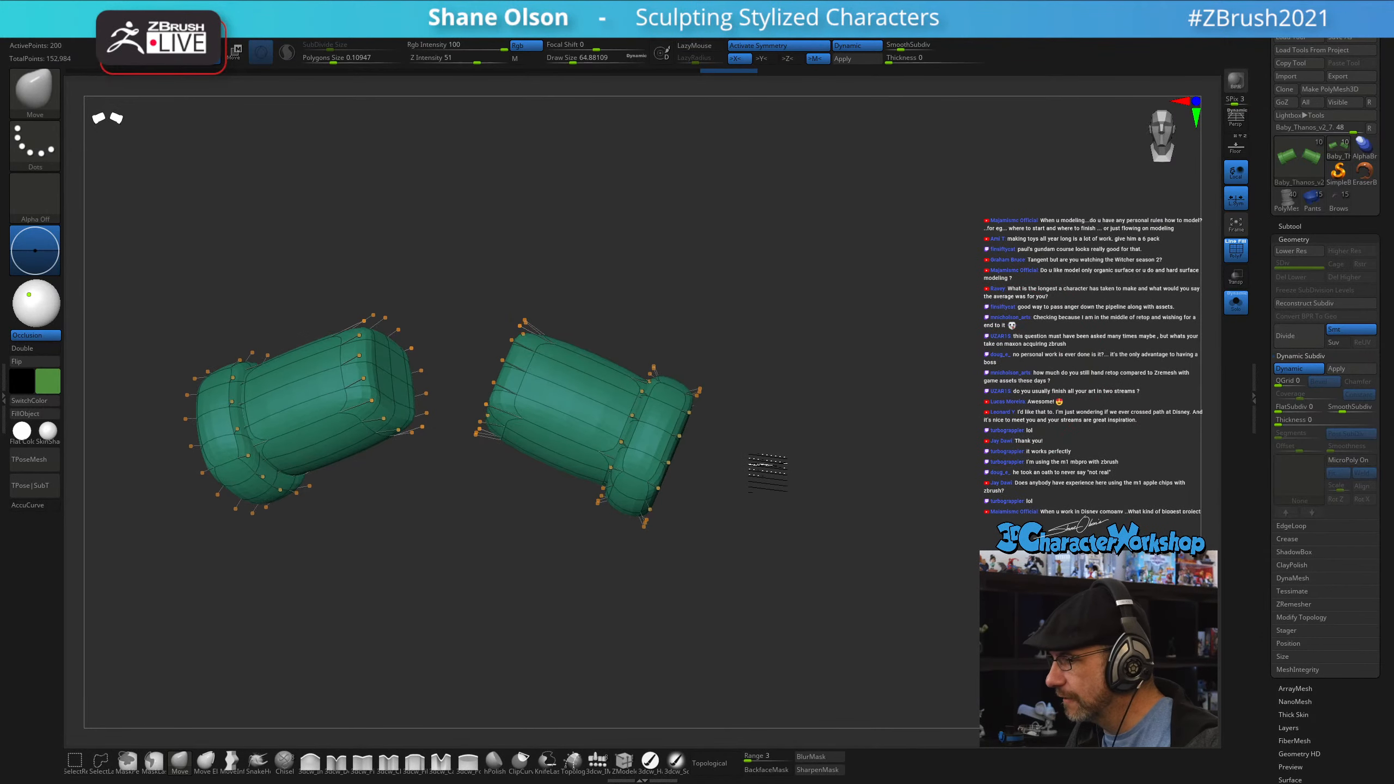
left_click_drag(772, 460, 772, 451)
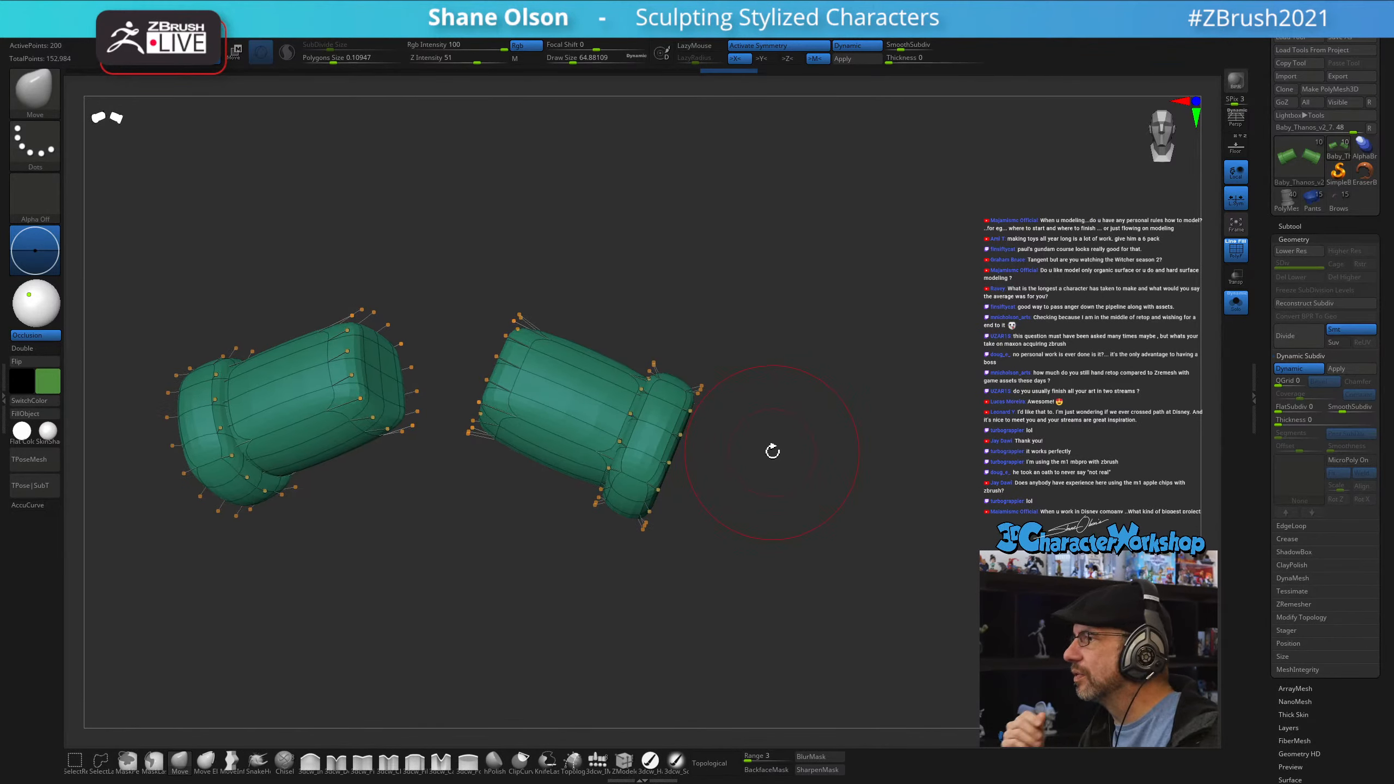
left_click_drag(773, 452, 794, 419)
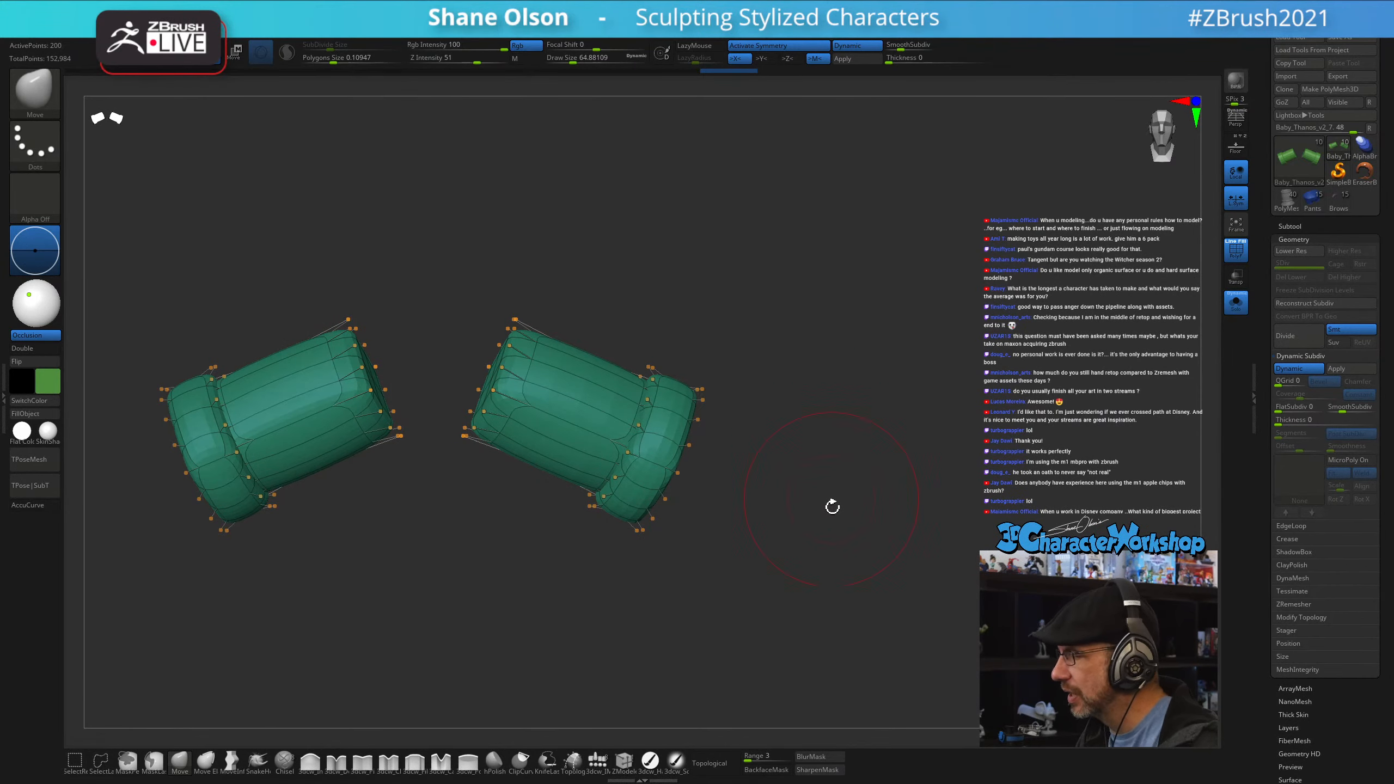
left_click(1236, 306)
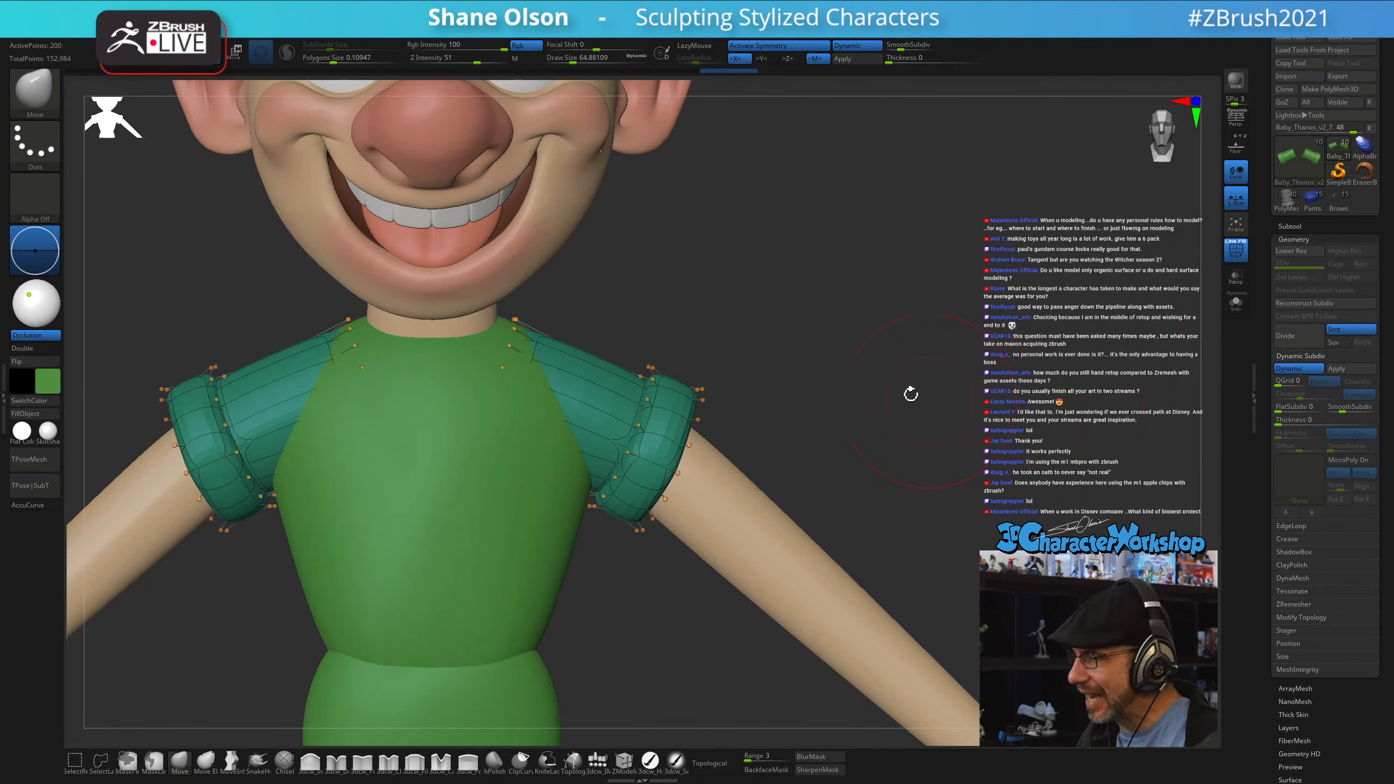
- Hide the wireframe and adjust the sleeves and cuffs with the Move brush, using draw sizes of about 94 and 124
key("shift+f")
key("f")
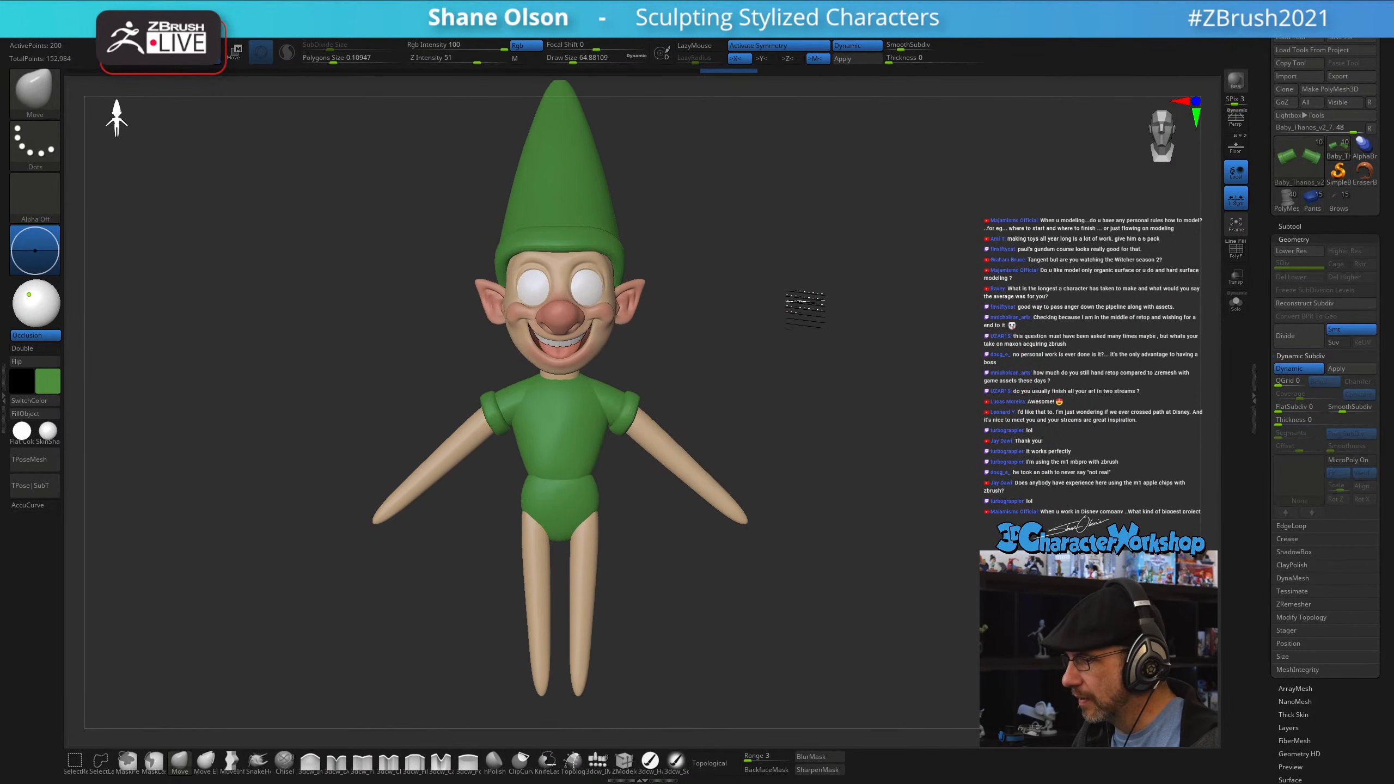
mouse_move(805, 310)
left_mouse_down()
mouse_move(849, 358)
mouse_move(787, 362)
mouse_move(859, 361)
mouse_move(802, 376)
mouse_move(560, 523)
left_mouse_up()
key("s")
left_click_drag(377, 486, 391, 486)
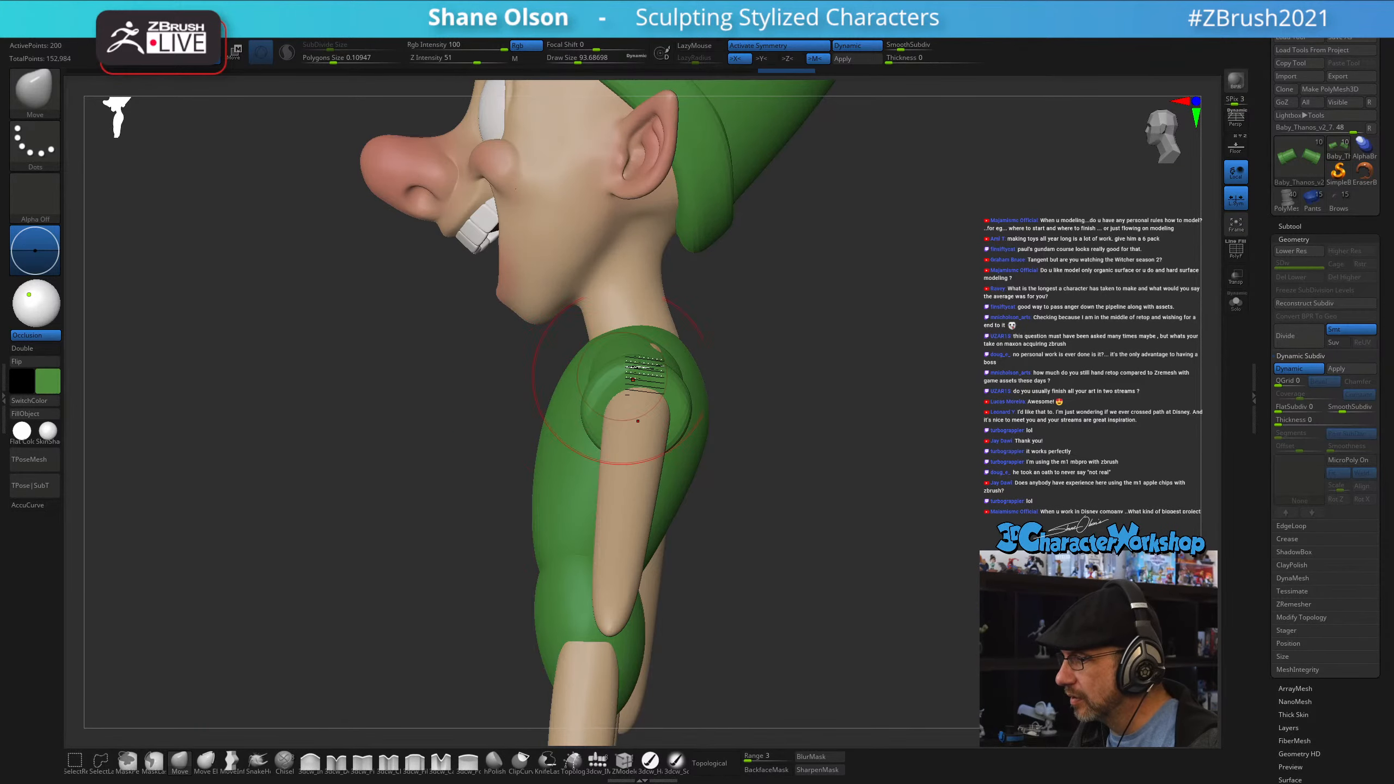
left_click_drag(893, 345, 969, 356, "shift")
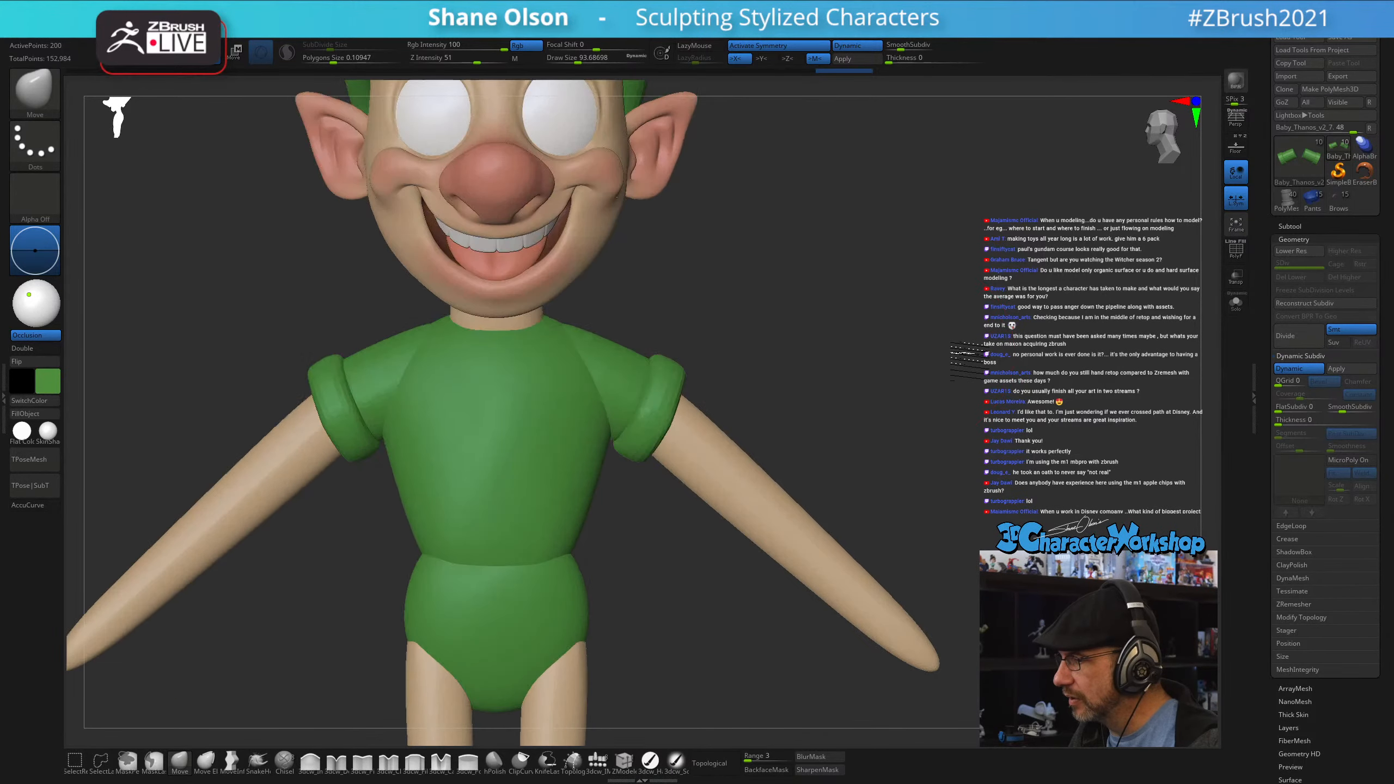
key("f")
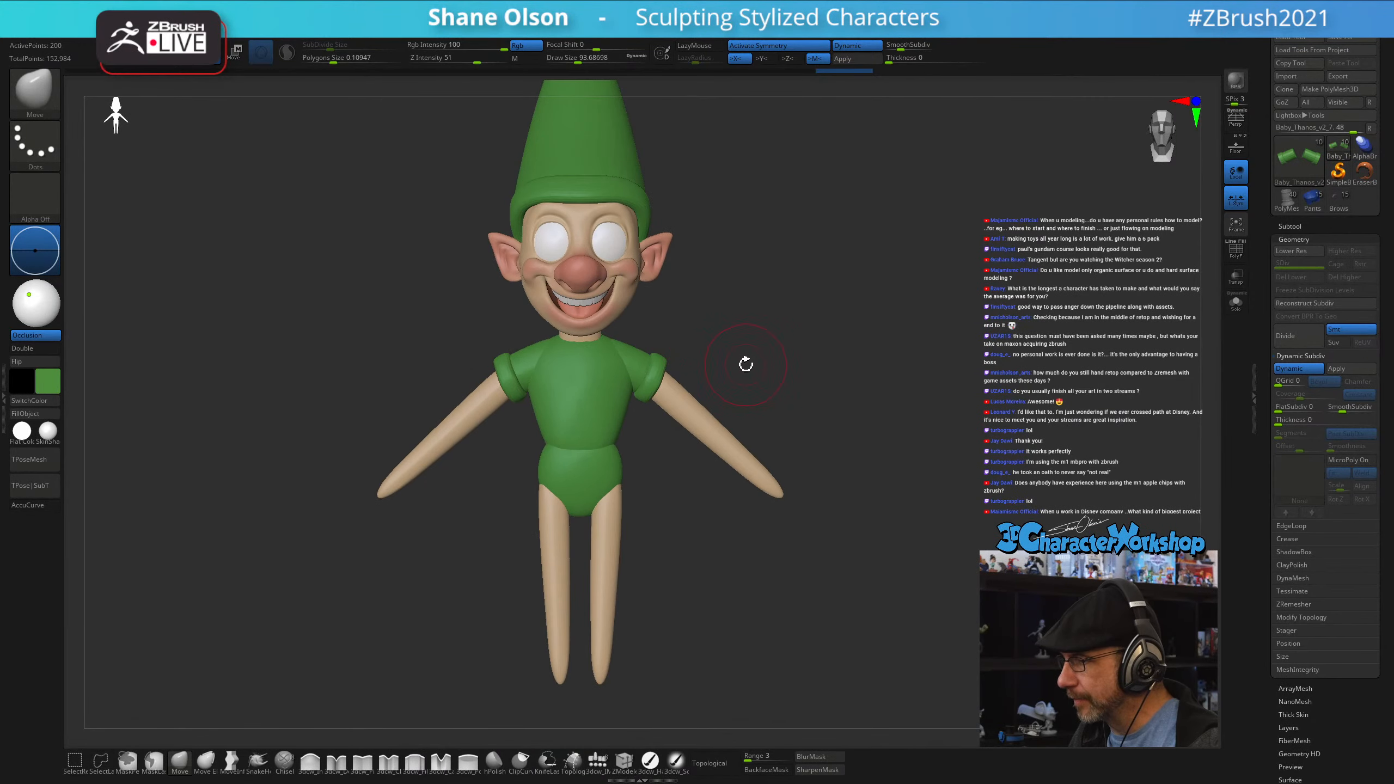
mouse_move(746, 364)
left_mouse_down("alt")
mouse_move(732, 359)
mouse_move(735, 422)
mouse_move(725, 378)
mouse_move(691, 371)
mouse_move(641, 408)
mouse_move(664, 365)
left_mouse_up("alt")
key("s")
key("s")
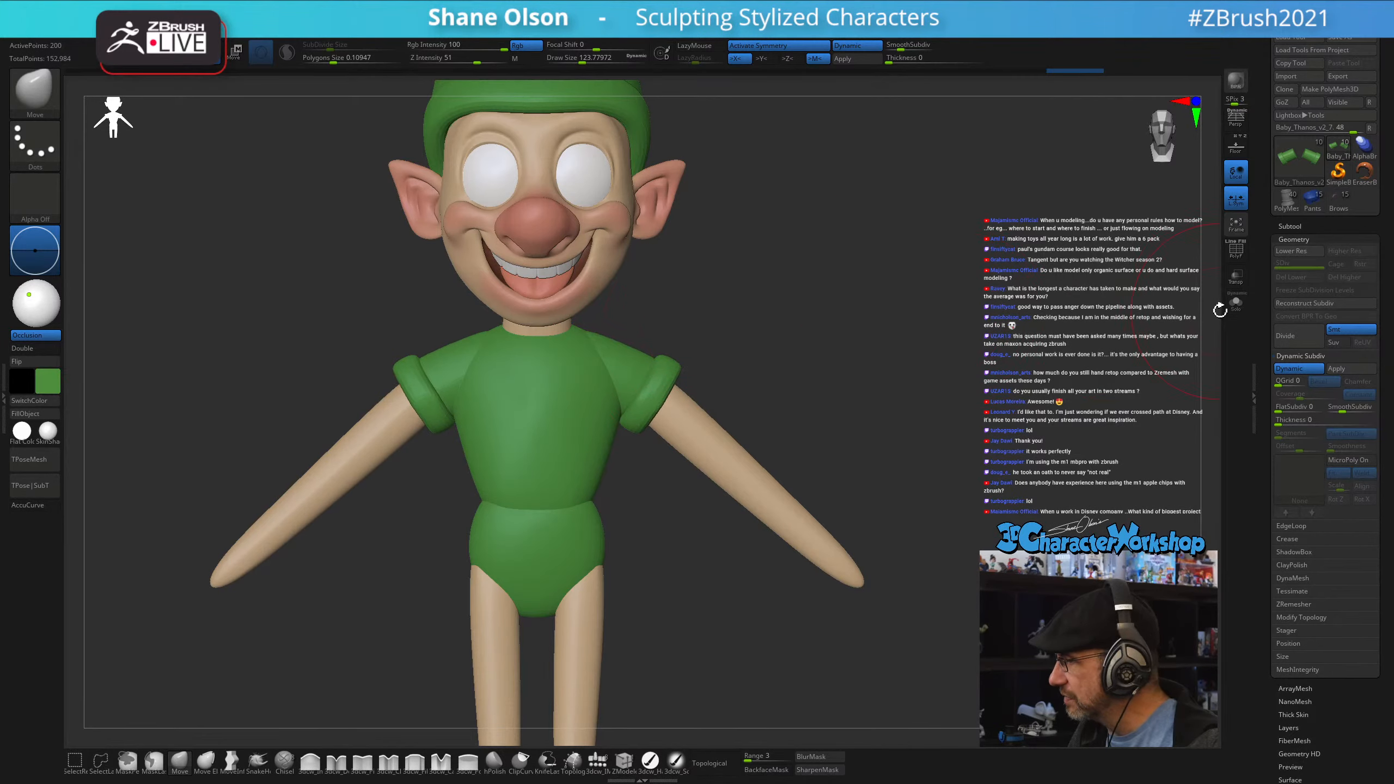
- Isolate the sleeves and display their low-poly wireframe with dynamic subdivision off, setting the draw size to about 68
left_click(1236, 302)
key("shift+f")
key("shift+d")
key("f")
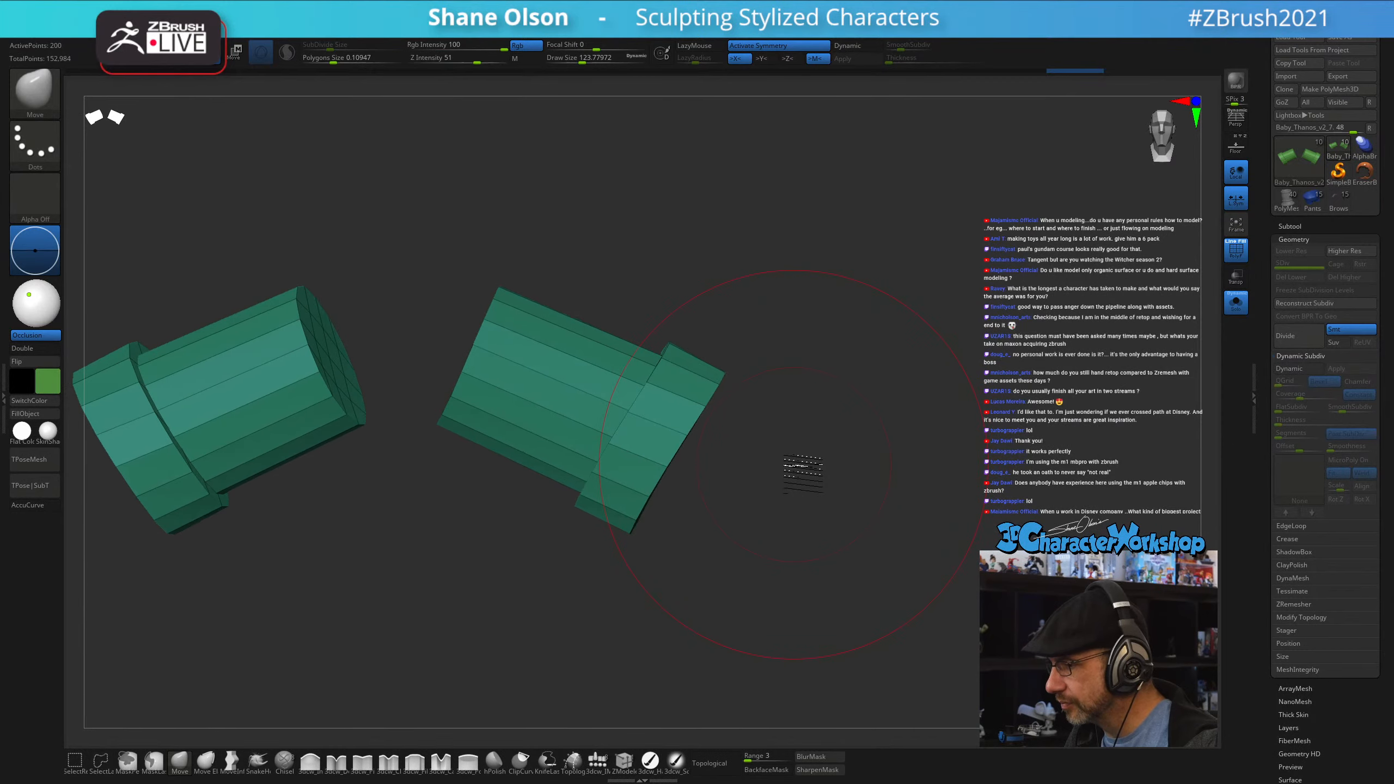
key("s")
left_click_drag(801, 465, 790, 467)
- Set the ZModeler brush's edge action to Insert and try an edge loop around the sleeves, undoing the insertion
left_click(624, 761)
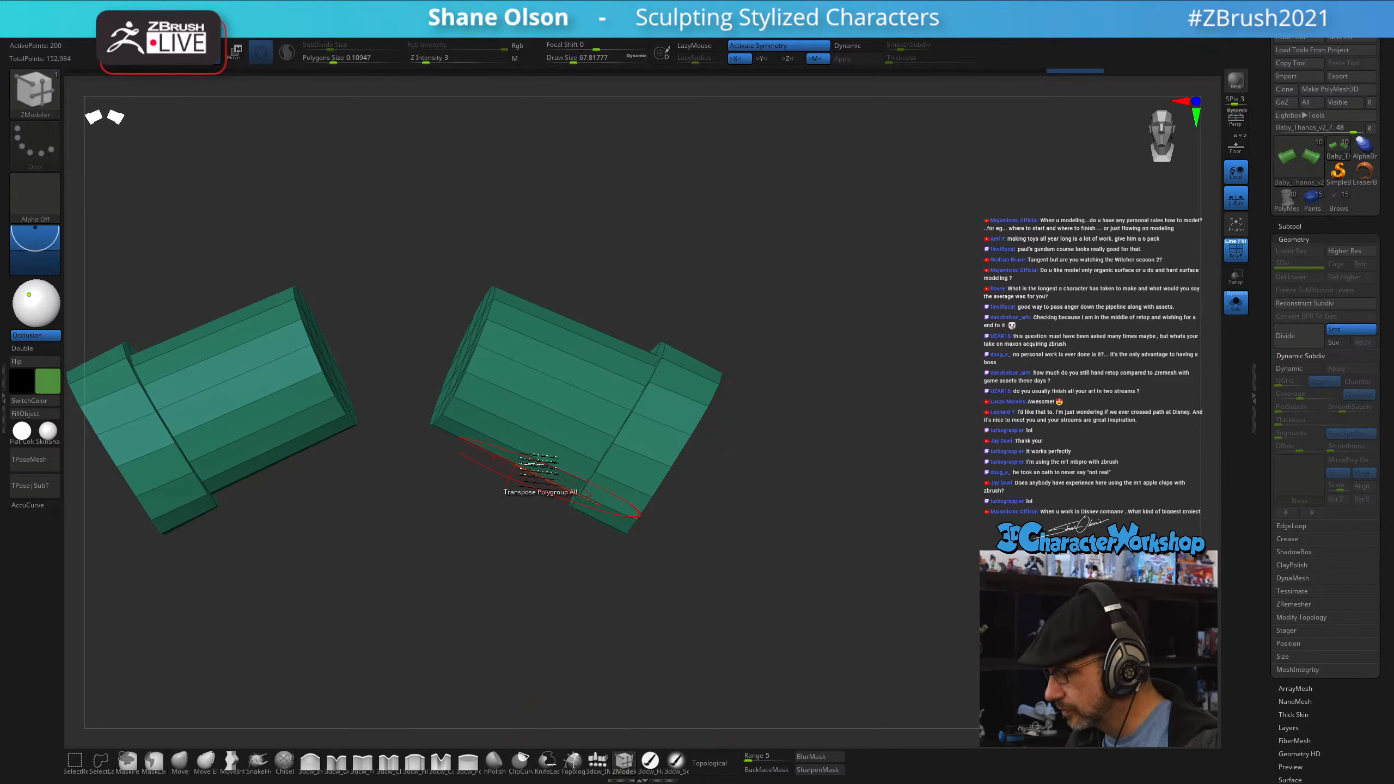
key("space")
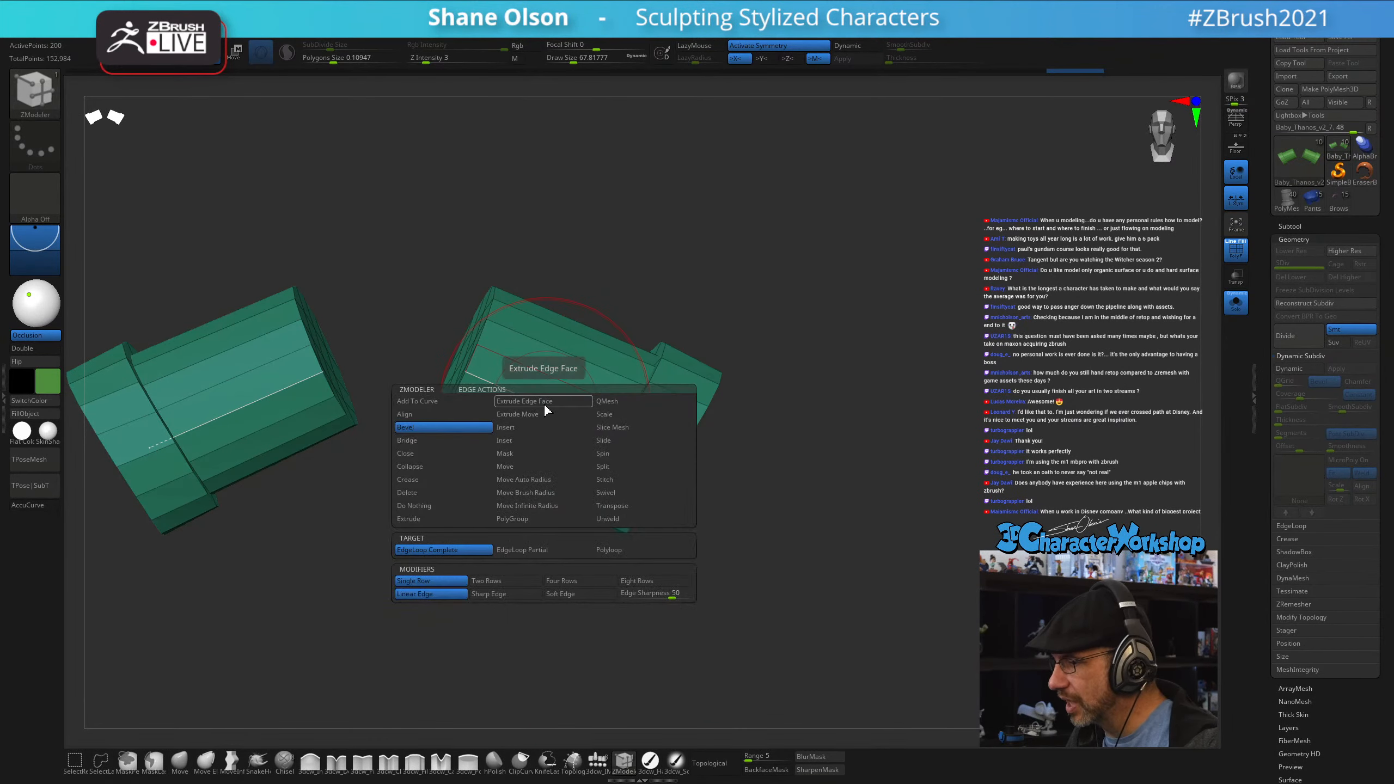
left_click(527, 427)
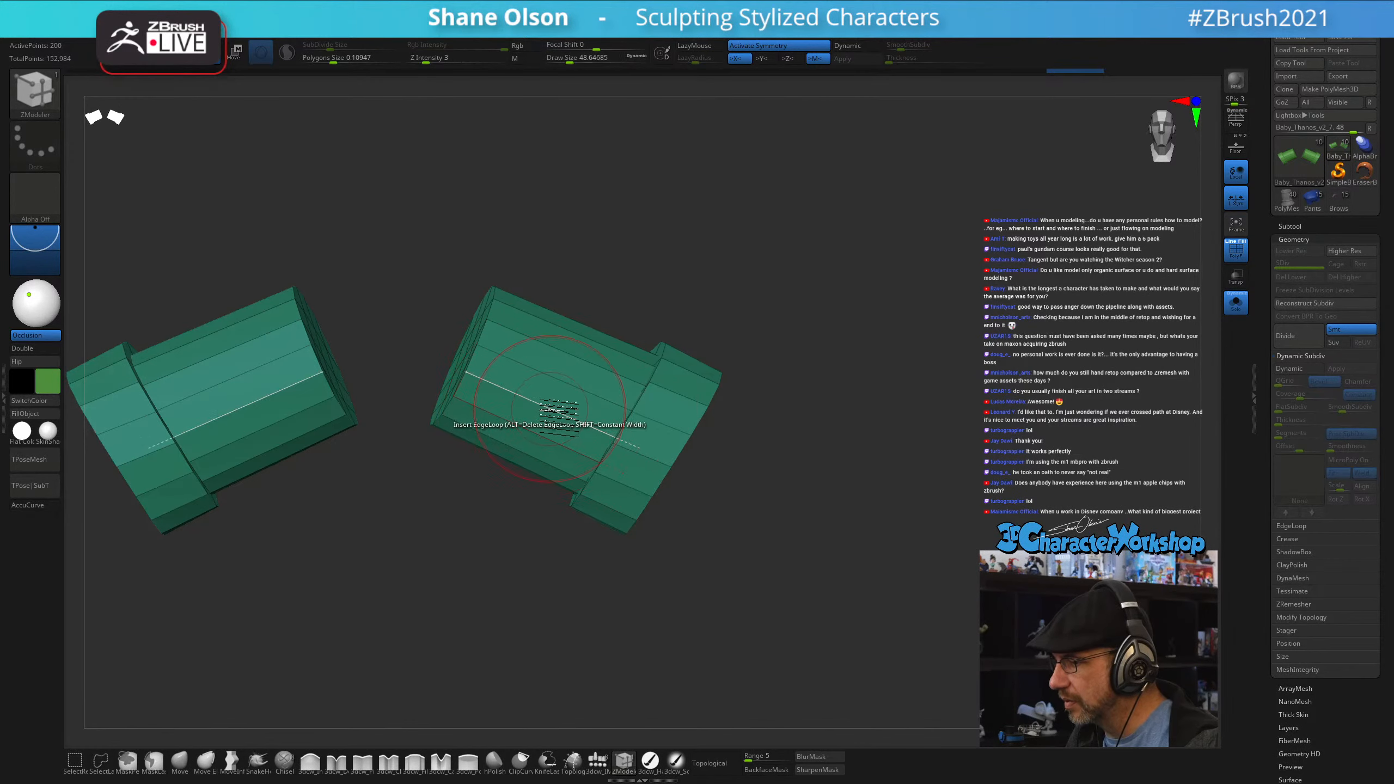
left_click(562, 417)
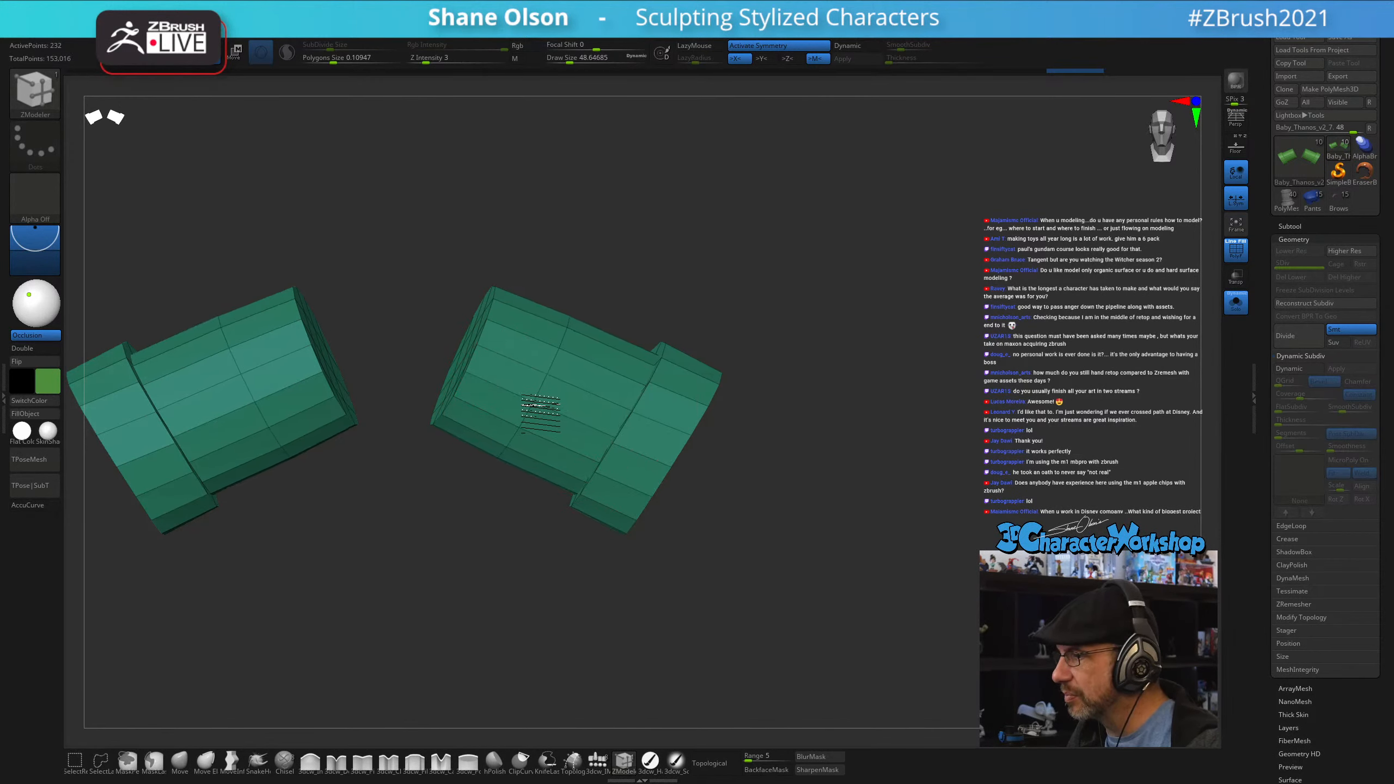
key("ctrl+z")
- Set the draw size to 1 and insert two edge loops around the main section of the sleeves with ZModeler
left_click_drag(565, 61, 538, 58)
key("shift+f")
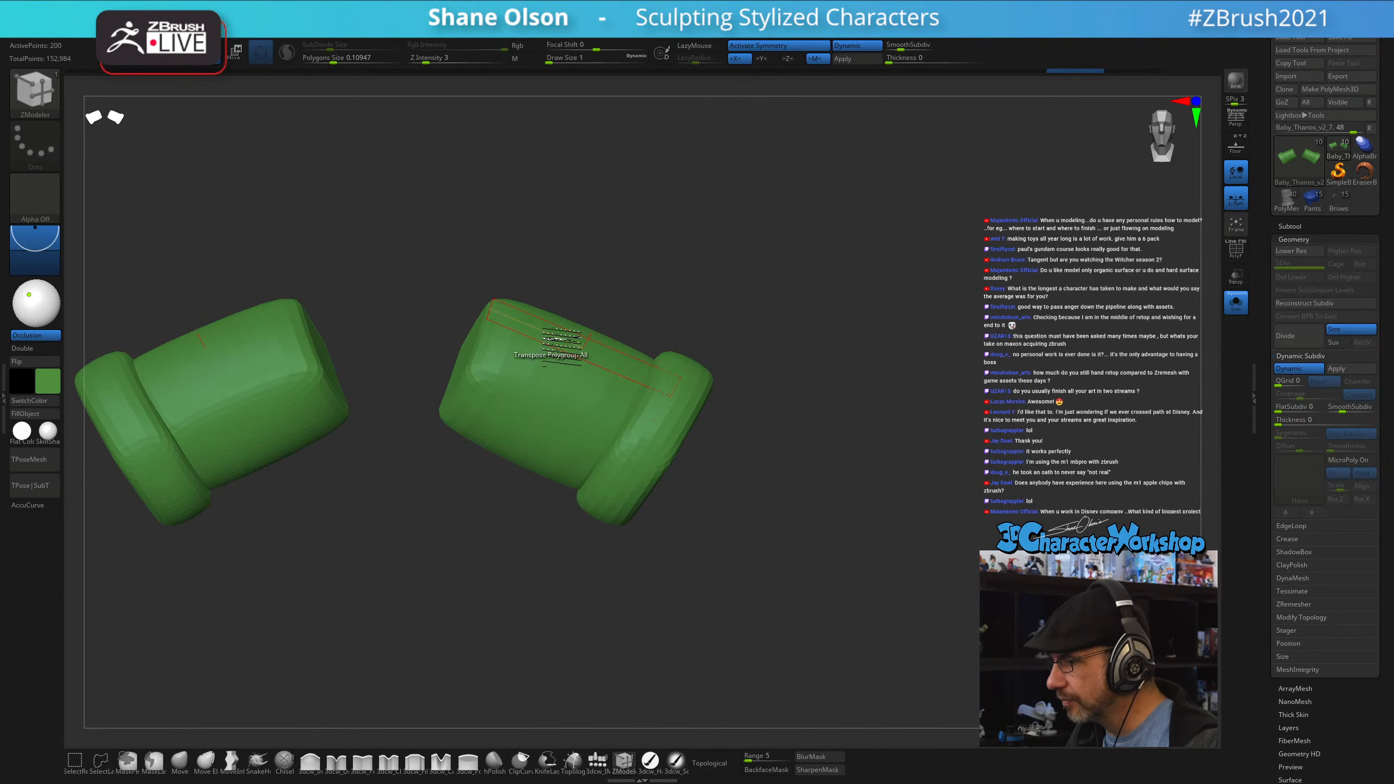
key("shift+d")
key("shift+f")
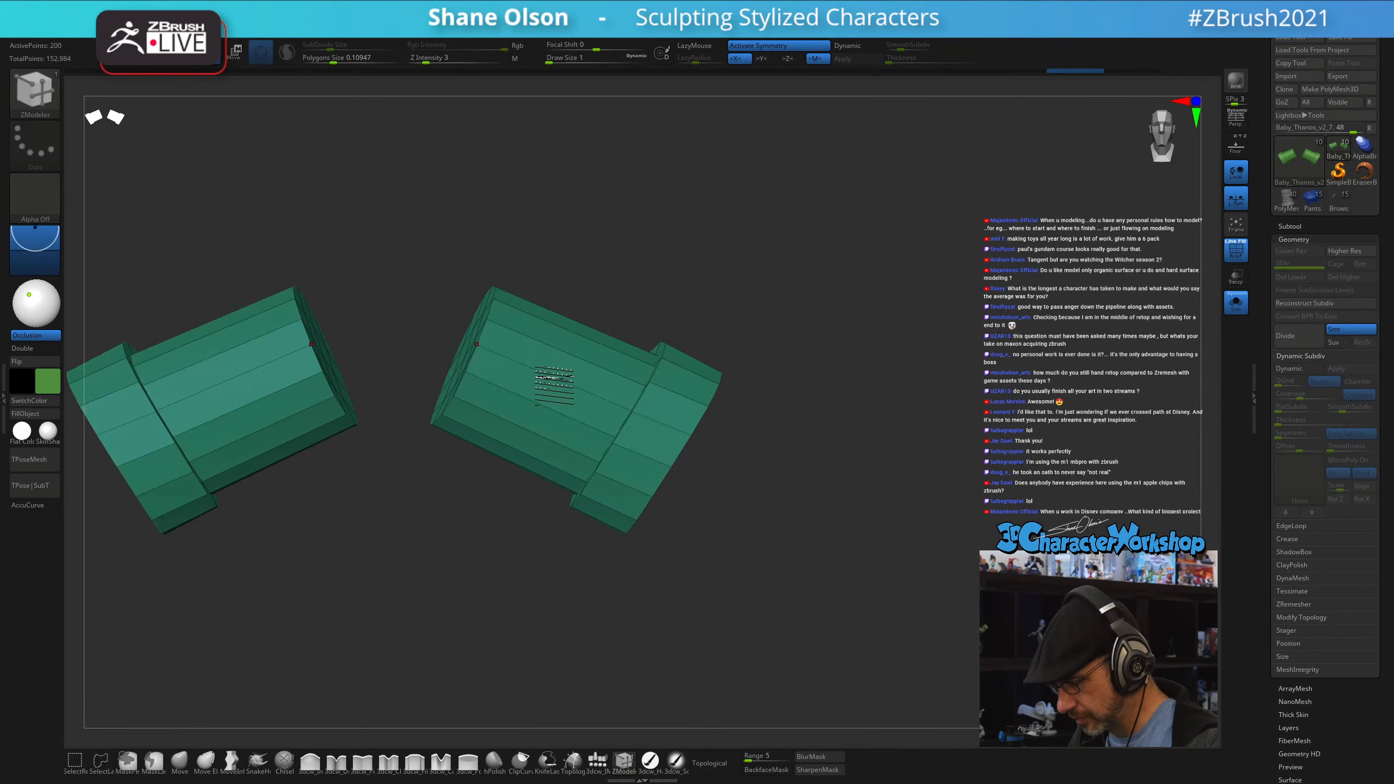
left_click(544, 379)
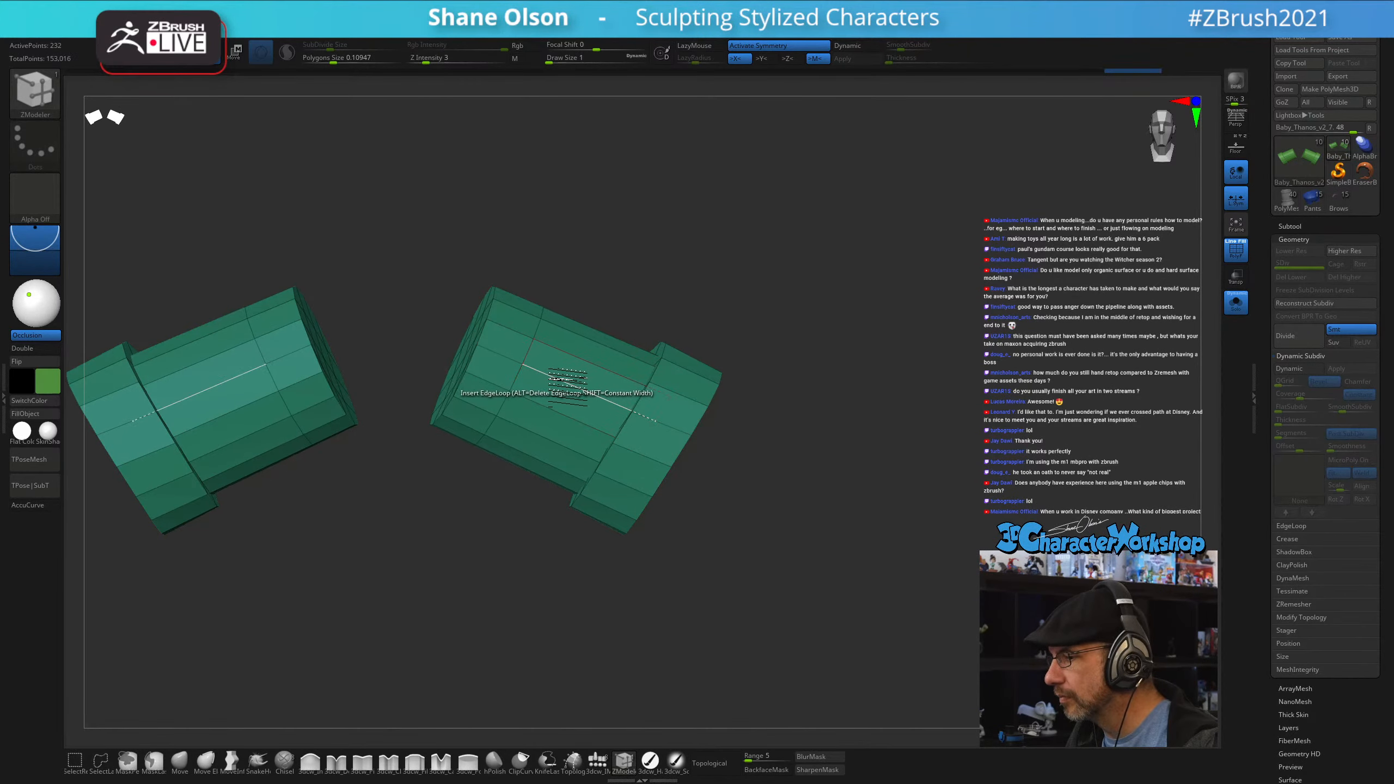
left_click(609, 394)
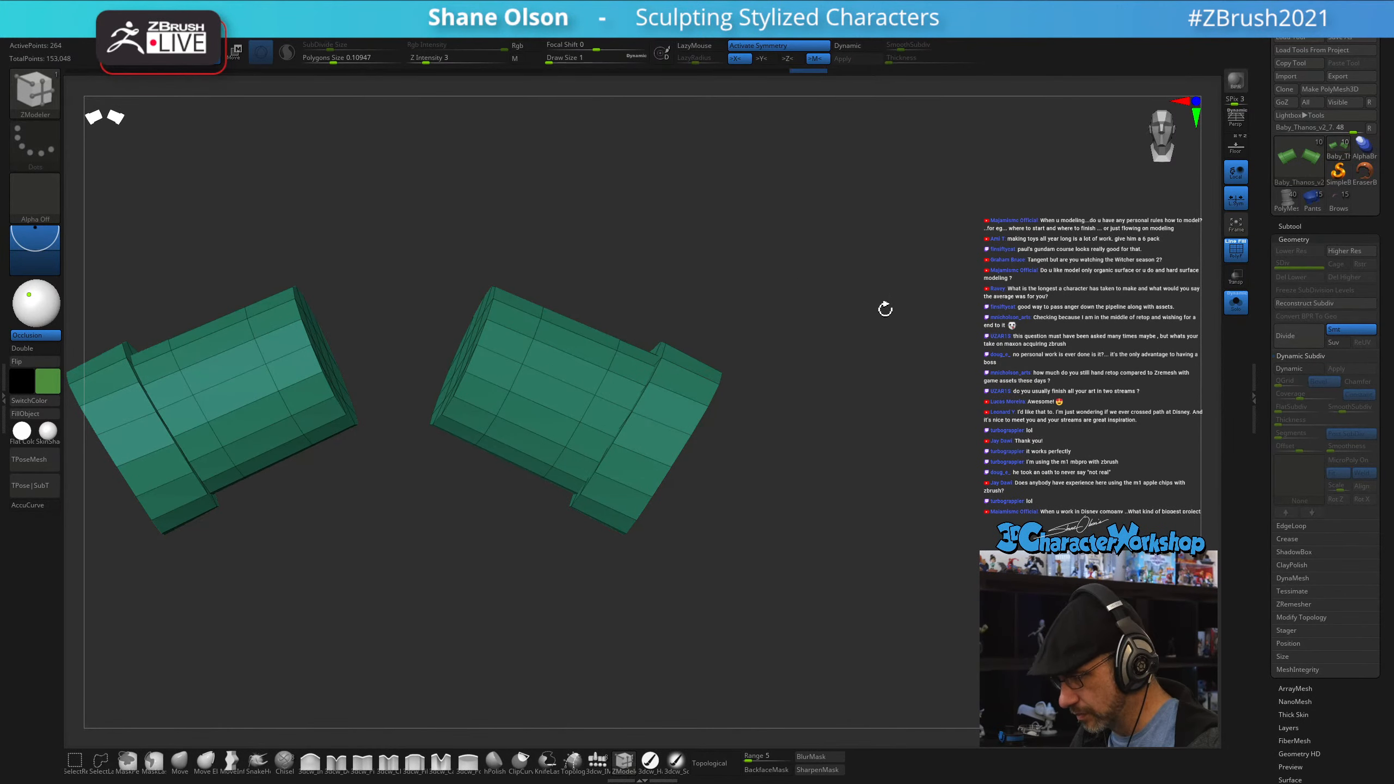
- Turn dynamic subdivision back on for the sleeves and show the whole character again
key("shift+d")
mouse_move(887, 405)
left_mouse_down()
mouse_move(825, 398)
mouse_move(879, 395)
left_mouse_up()
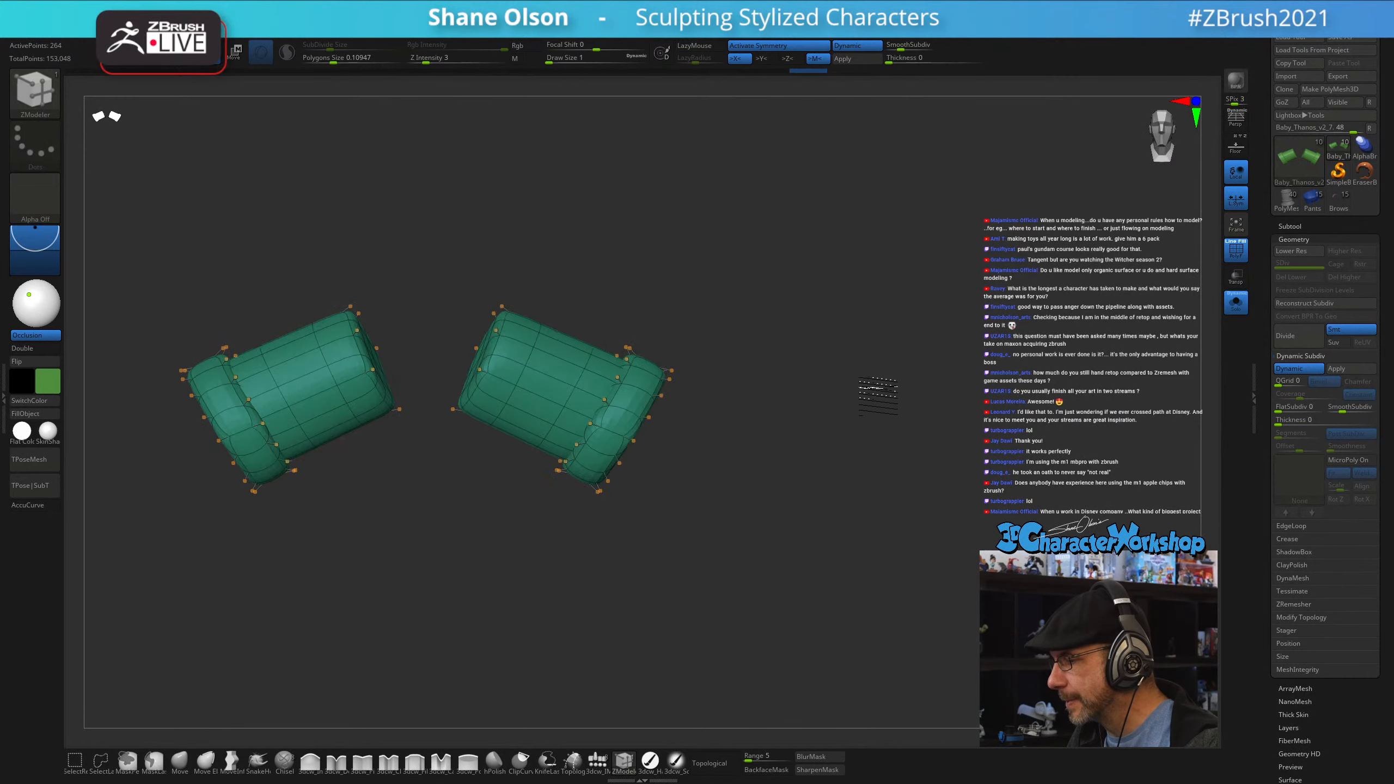
left_click(1236, 302)
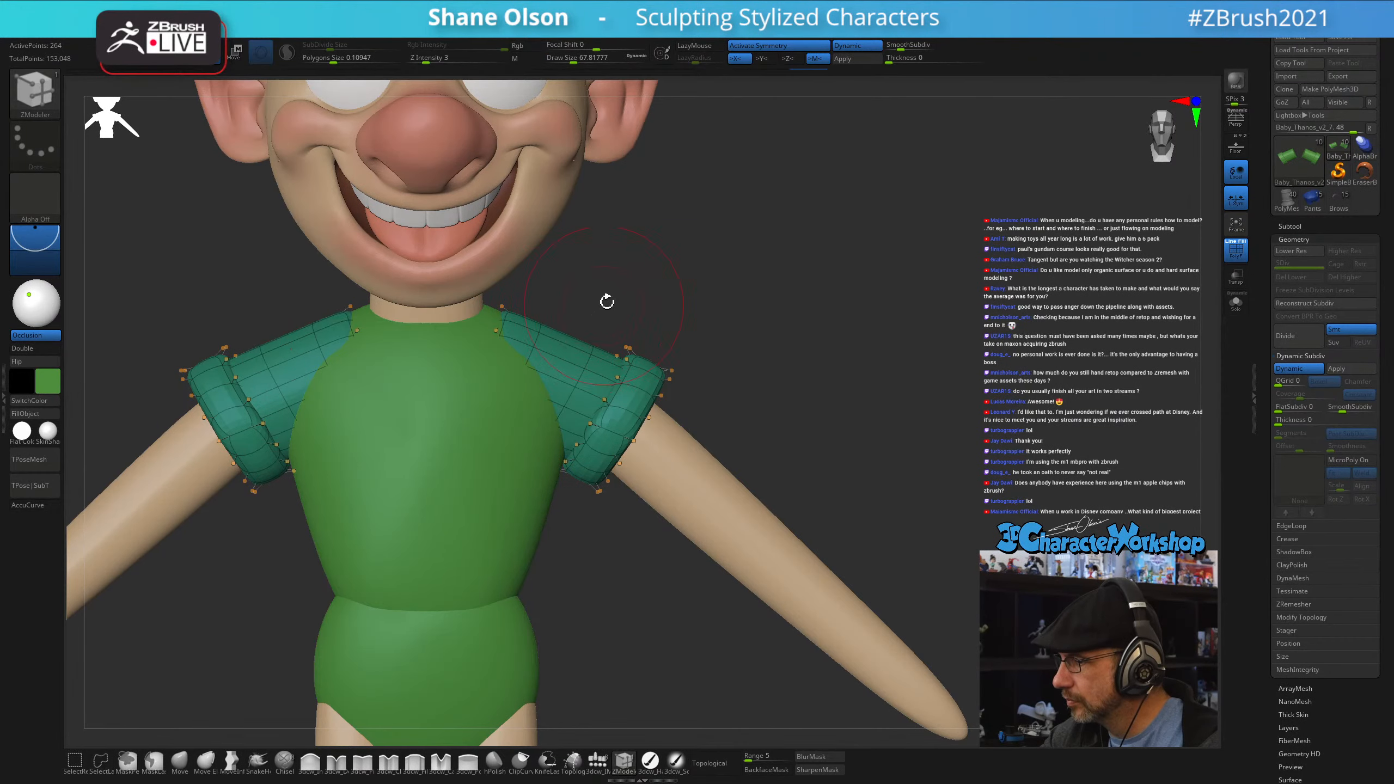
- Round the upper edges of both sleeves toward the shoulders with the Move brush, keeping dynamic subdivision on, and hide the wireframe
key("shift+d")
left_click(178, 764)
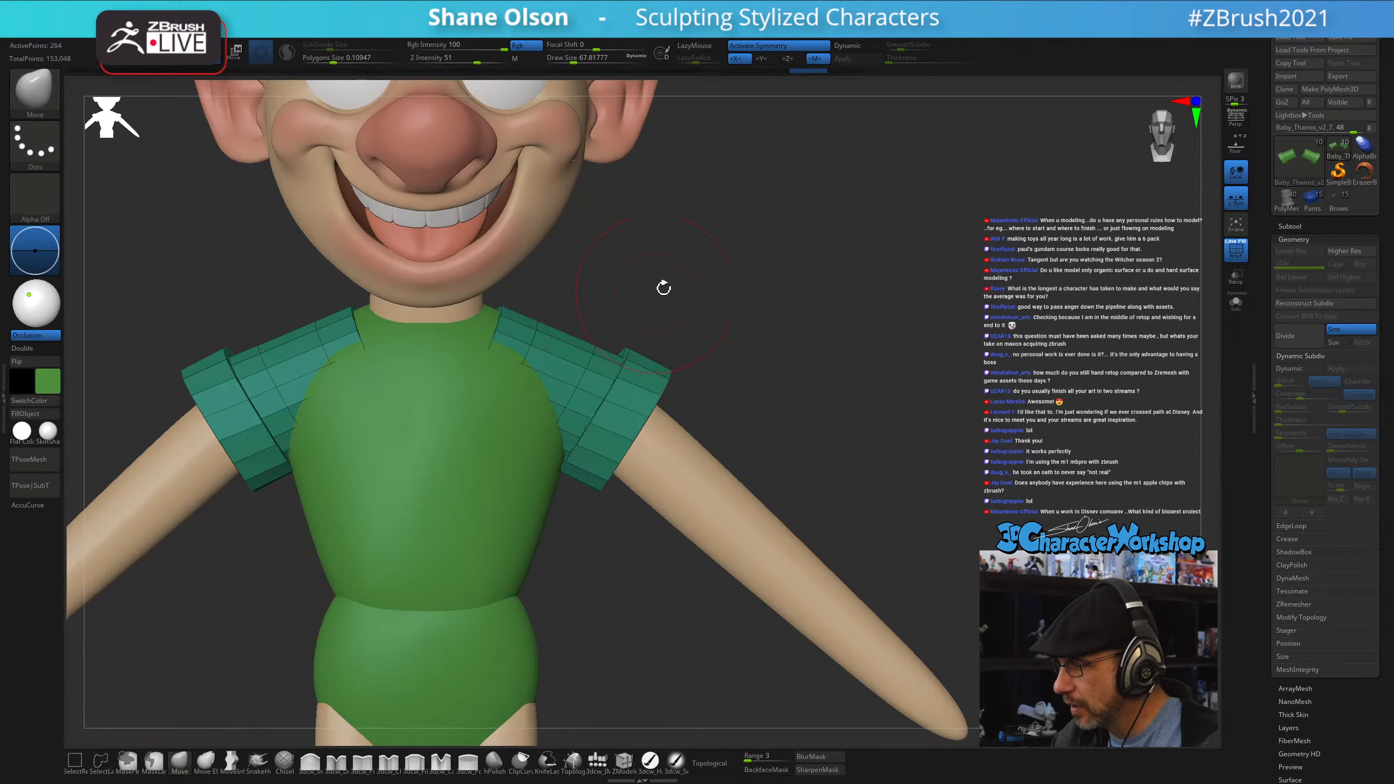
key("d")
left_click_drag(553, 332, 558, 319)
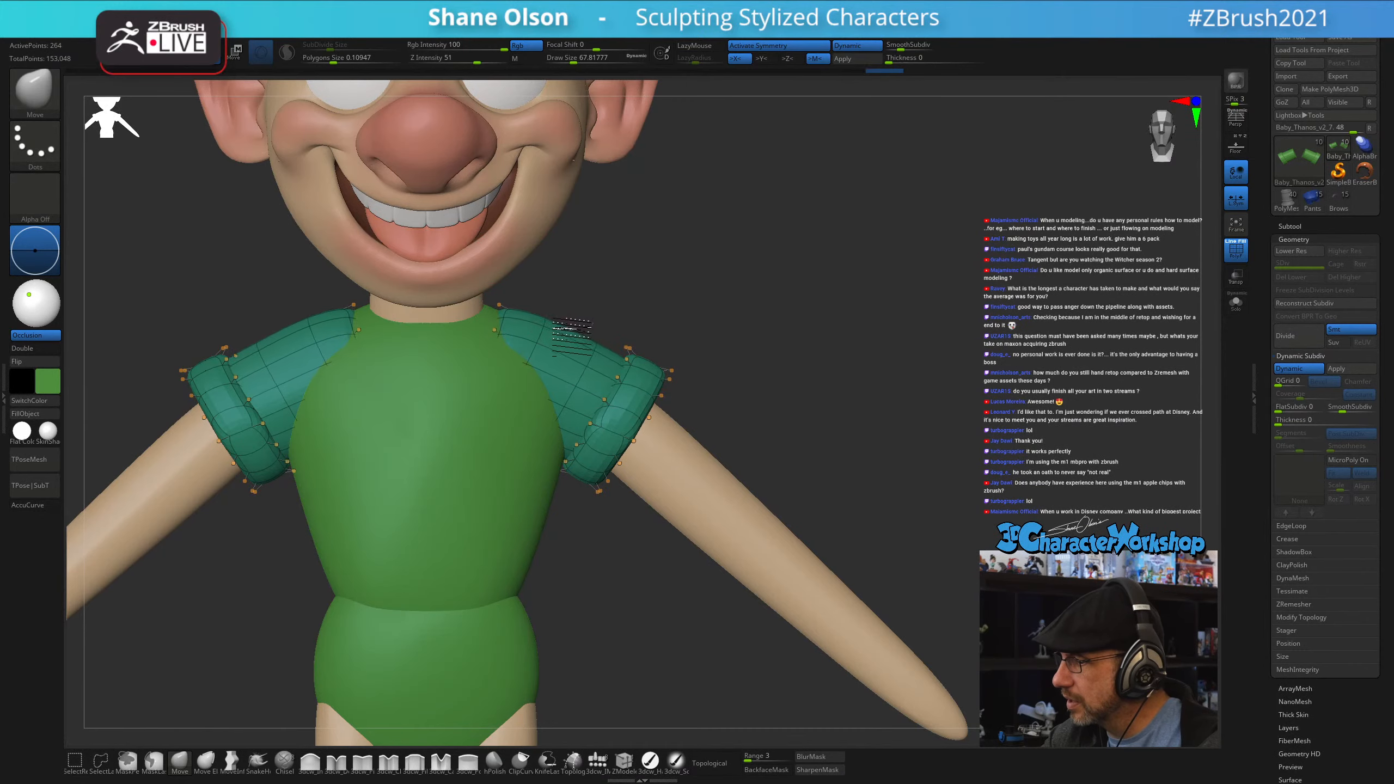
left_click_drag(617, 356, 632, 351)
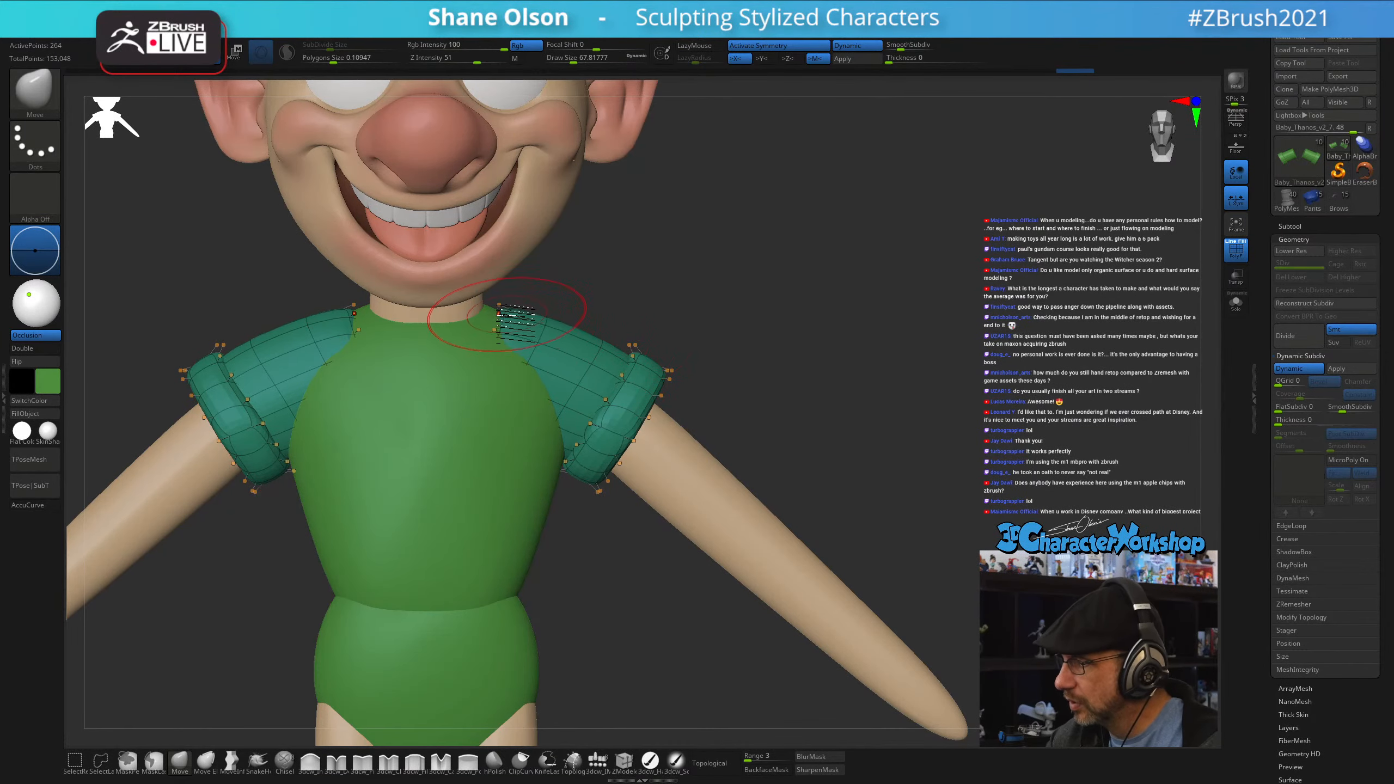
left_click_drag(509, 315, 509, 324)
mouse_move(698, 318)
left_mouse_down()
mouse_move(571, 346)
mouse_move(623, 365)
mouse_move(669, 312)
mouse_move(753, 302)
mouse_move(730, 324)
mouse_move(738, 346)
left_mouse_up()
key("shift+f")
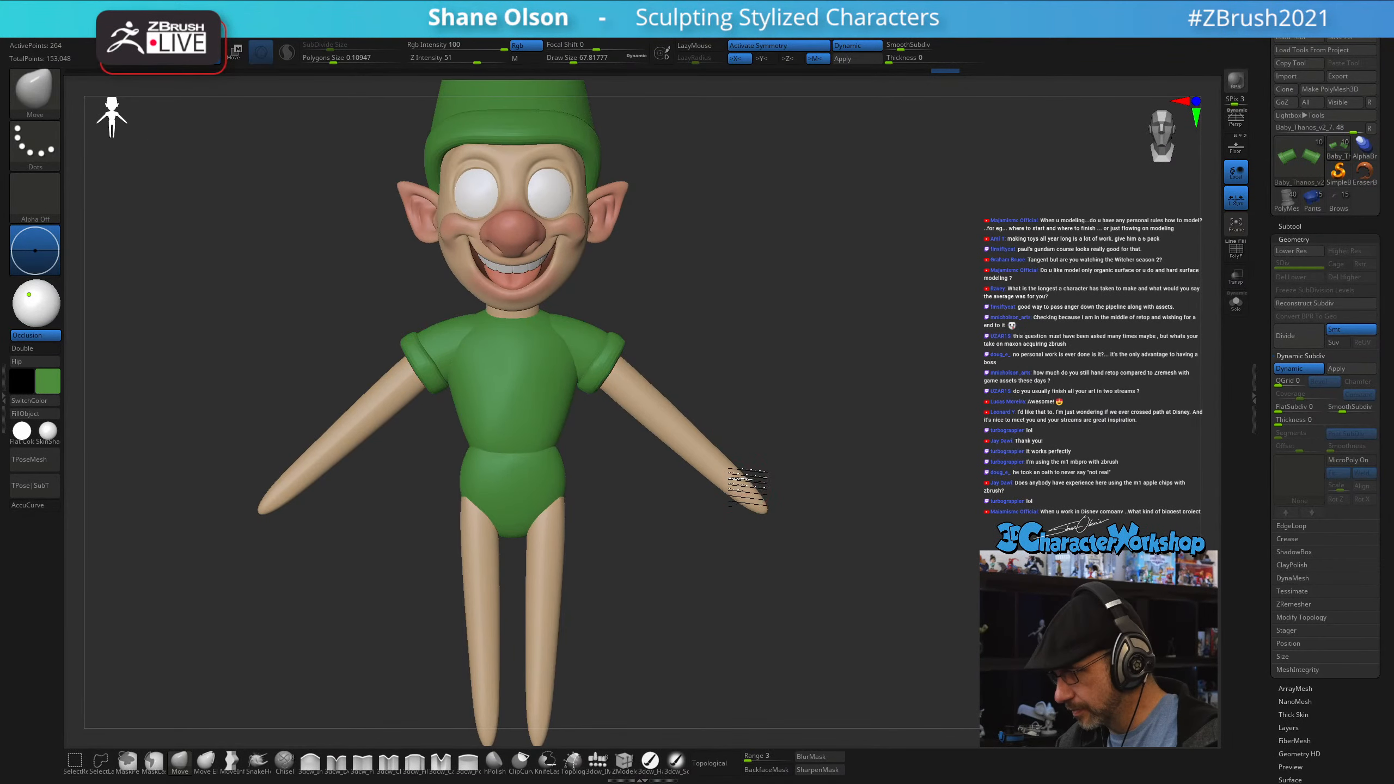
- Refine the silhouette of the sleeves and cuffs with the Move brush, enlarging the draw size to about 149
left_click_drag(738, 488, 737, 453, "alt")
key("s")
left_click_drag(626, 324, 605, 349)
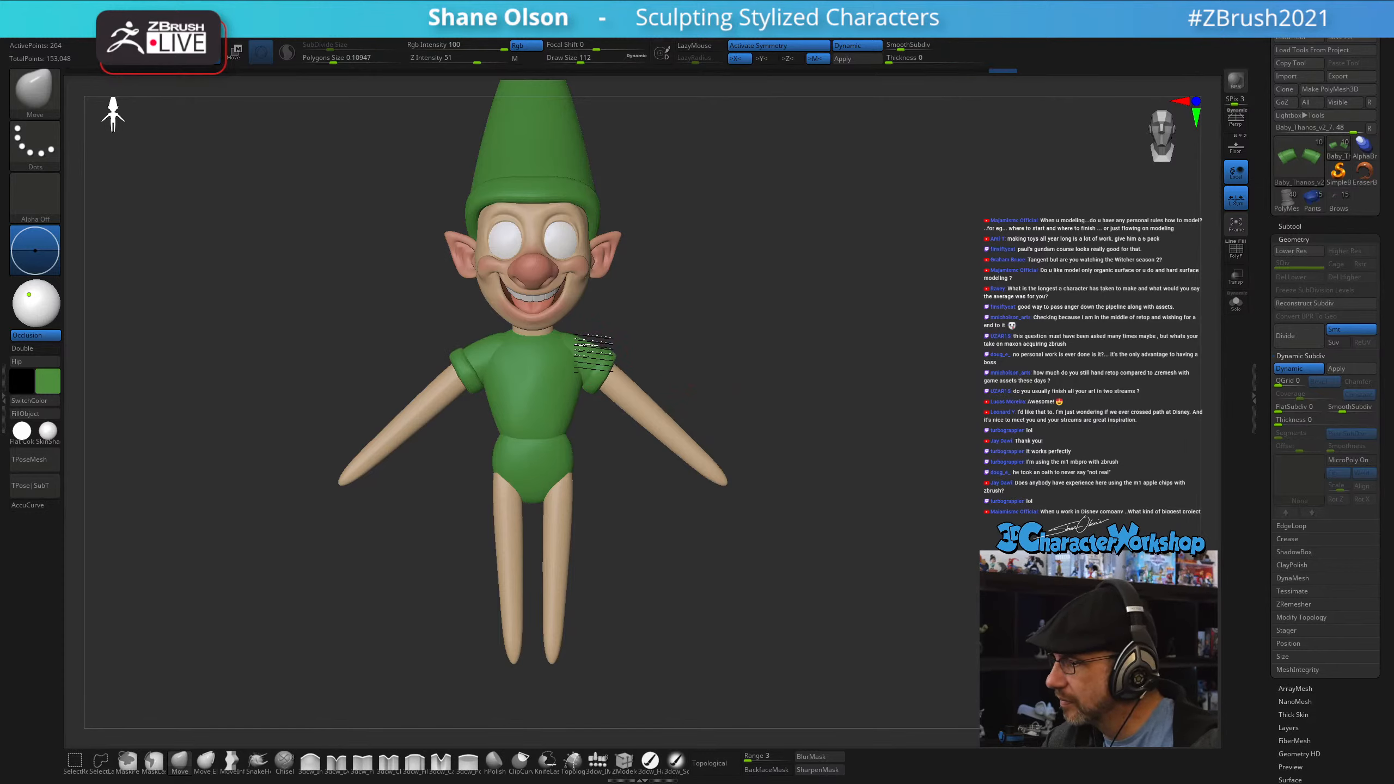
mouse_move(716, 423)
left_mouse_down()
mouse_move(683, 441)
mouse_move(713, 415)
left_mouse_up()
left_click_drag(647, 370, 614, 406, "alt")
key("s")
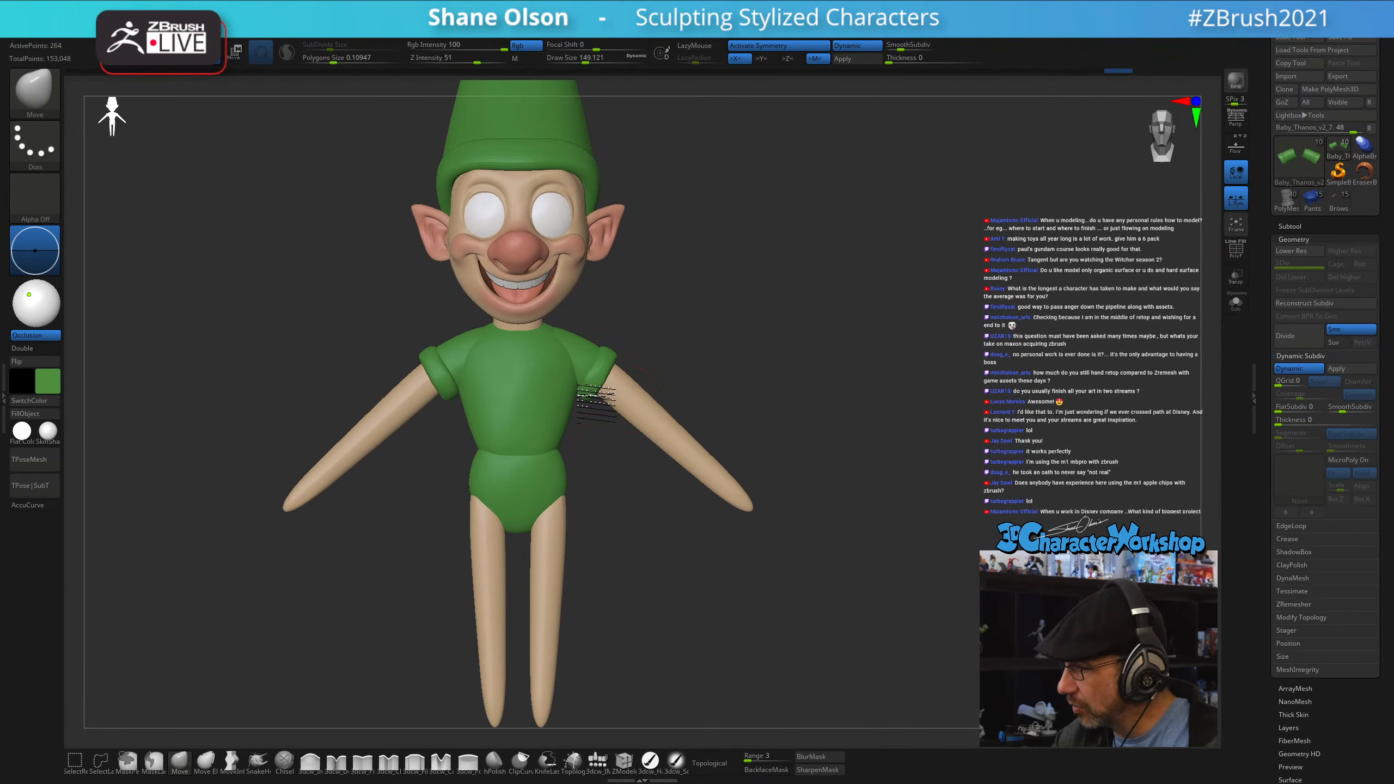
left_click_drag(613, 355, 634, 336)
mouse_move(691, 433)
left_mouse_down("shift")
mouse_move(735, 423)
mouse_move(719, 385)
left_mouse_up("shift")
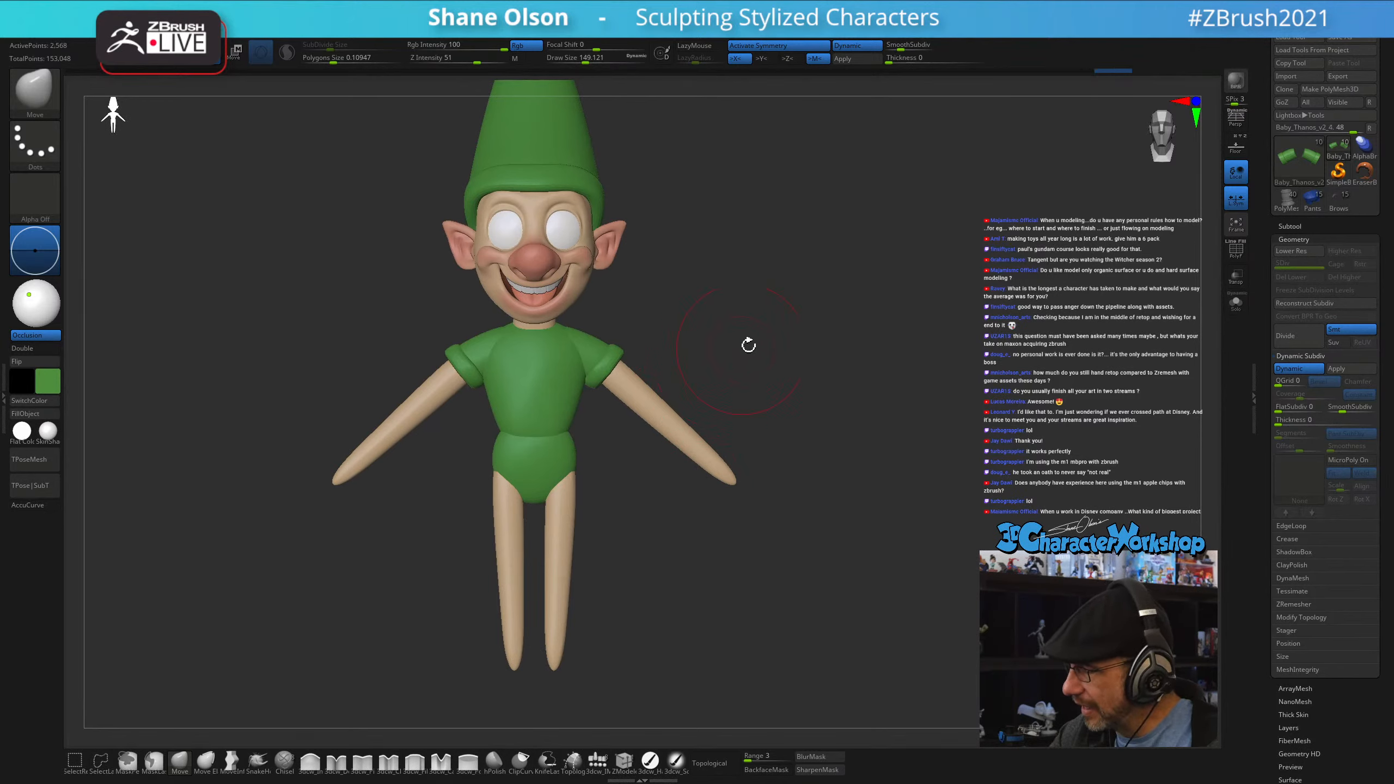
- Auto-group the arms and legs with the wireframe shown, and apply Mirror And Weld so each limb pair shares a polygroup
key("shift+f")
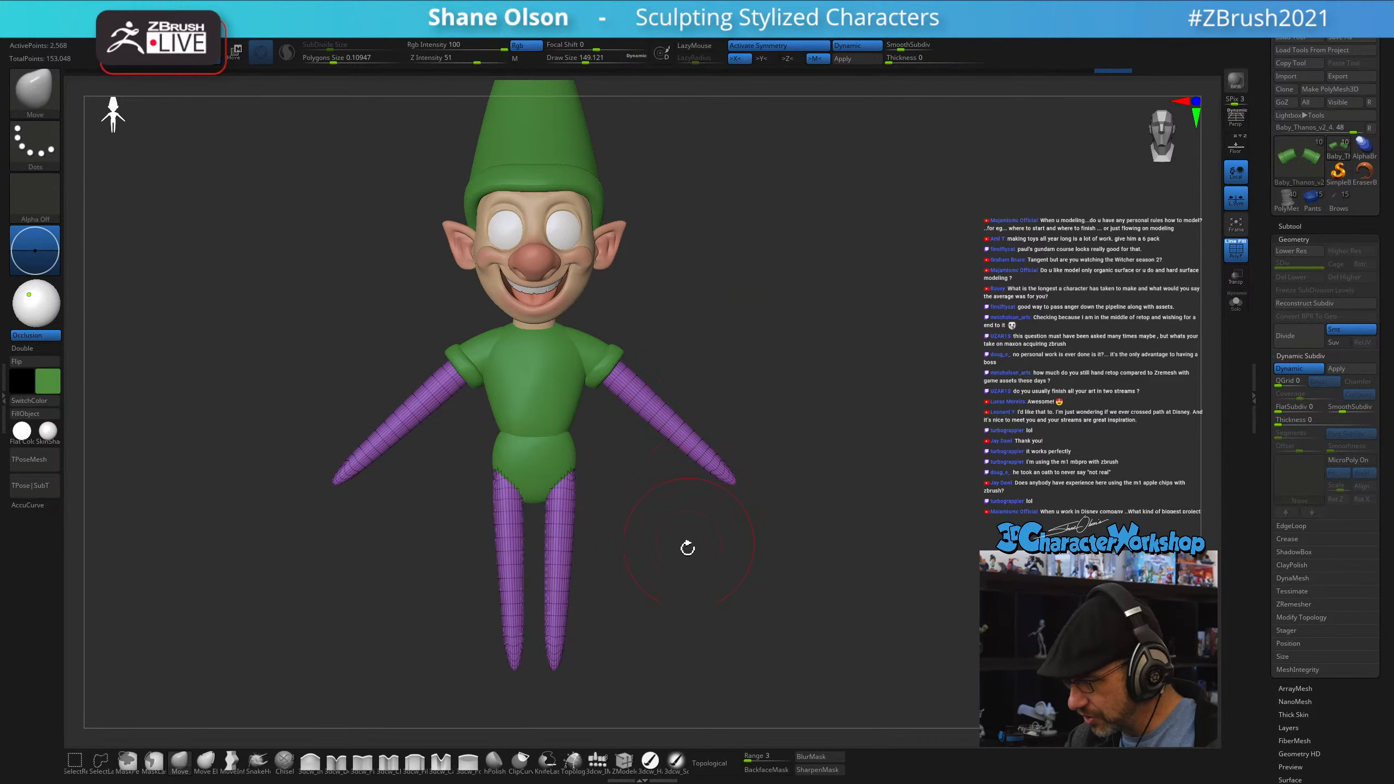
key("space")
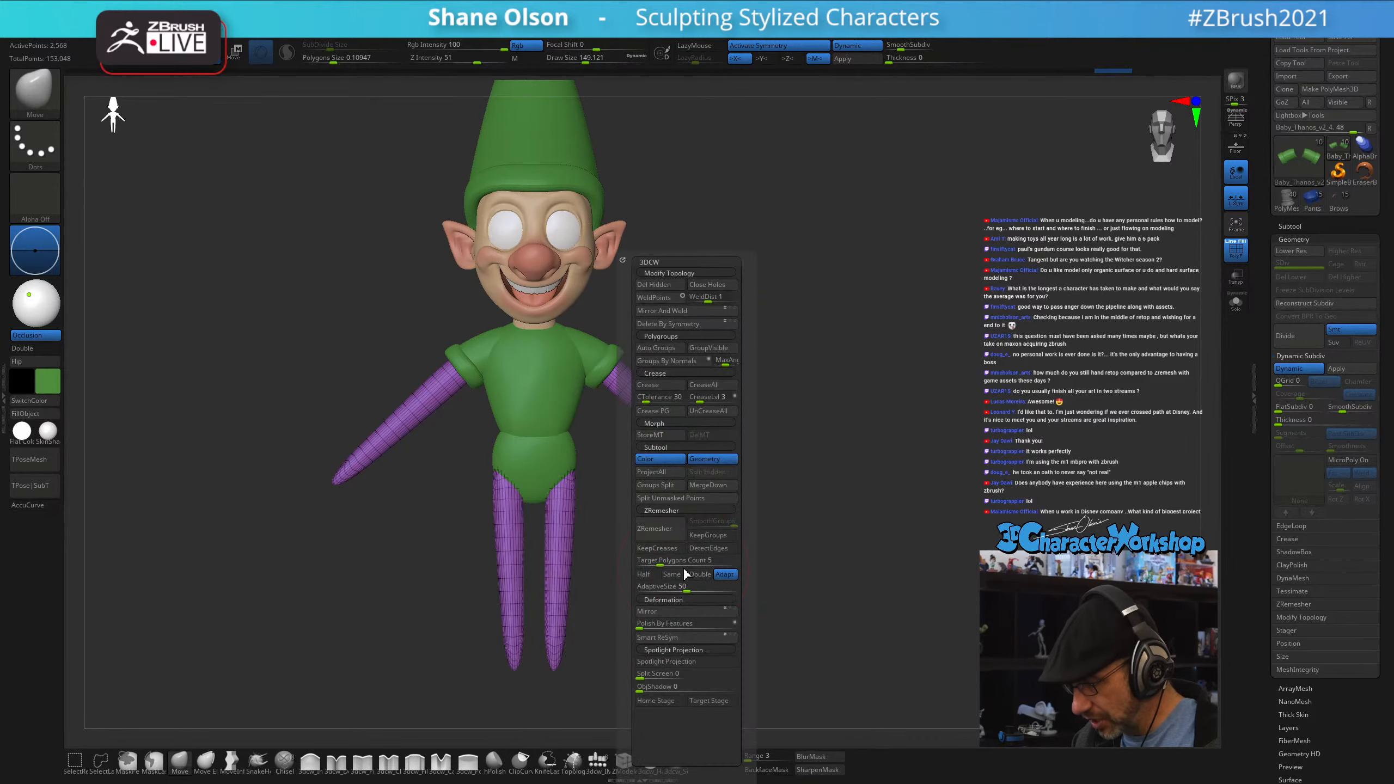
left_click(658, 348)
key("space")
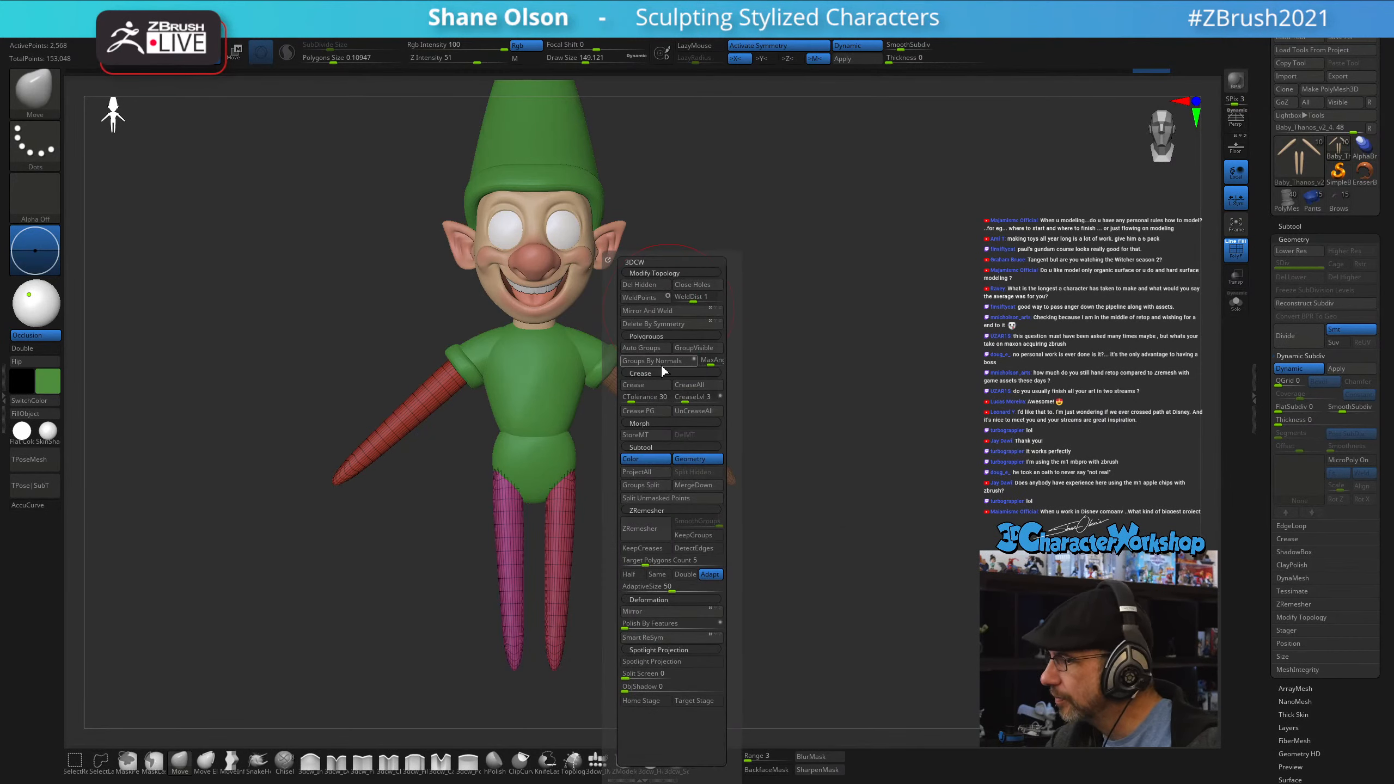
left_click(666, 308)
left_click_drag(728, 445, 727, 440)
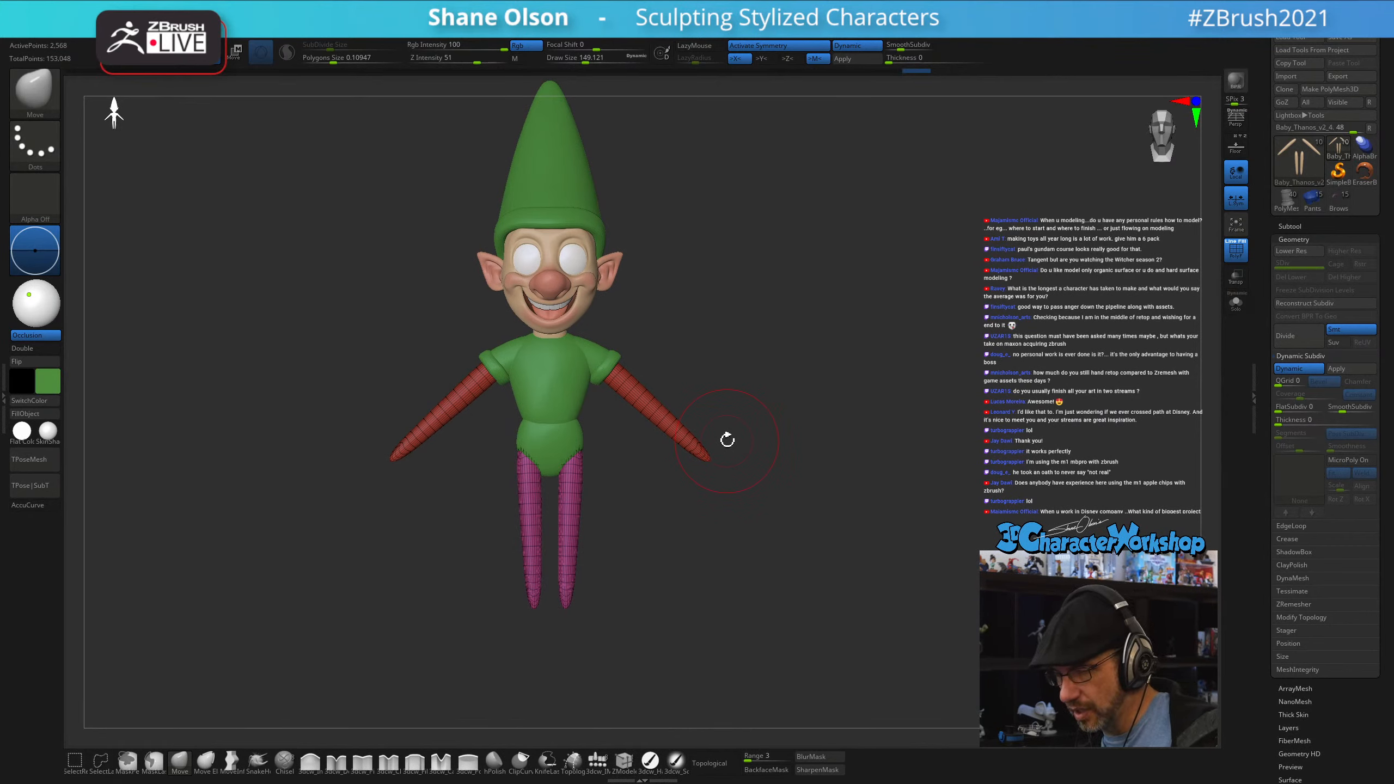
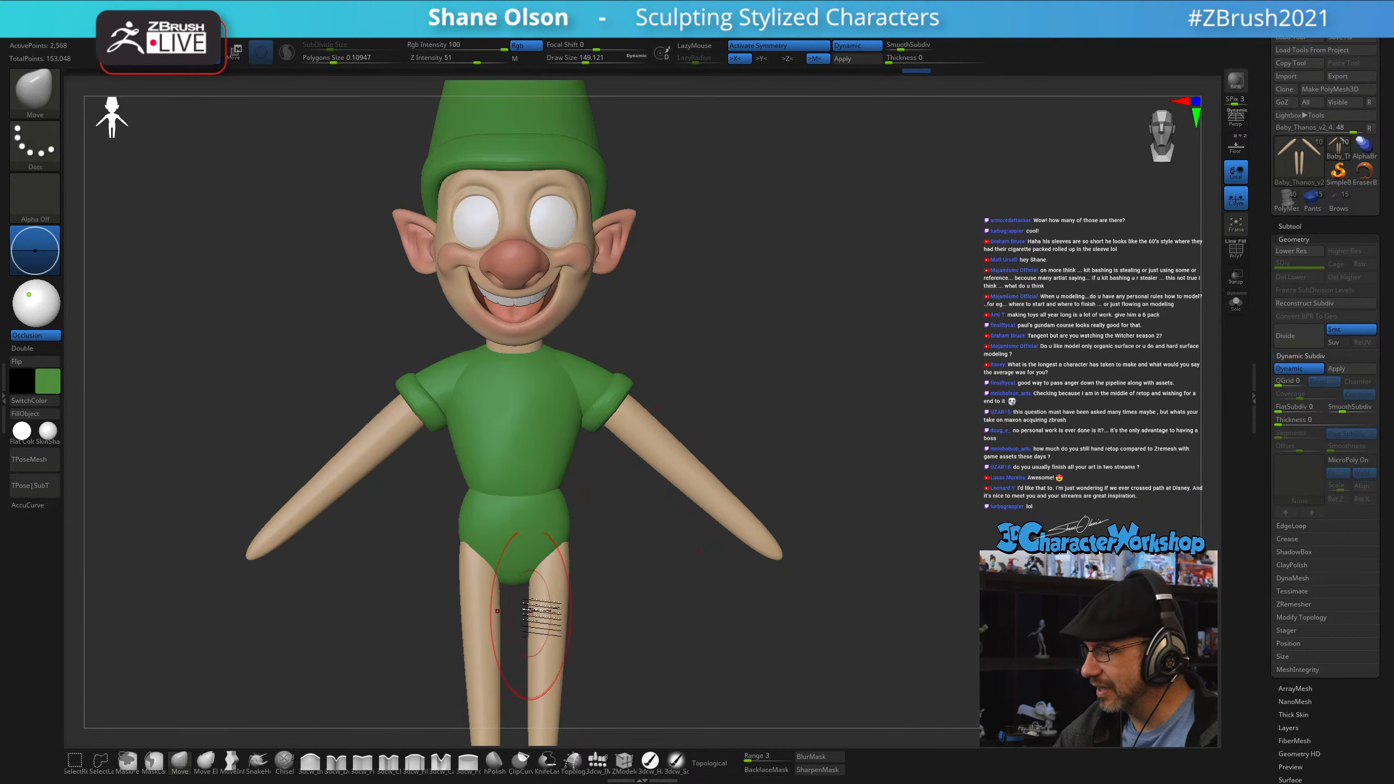
- Set the draw size to about 116, then auto-group the sleeves and apply Mirror And Weld so both sides share polygroups
left_click_drag(654, 602, 685, 525, "alt")
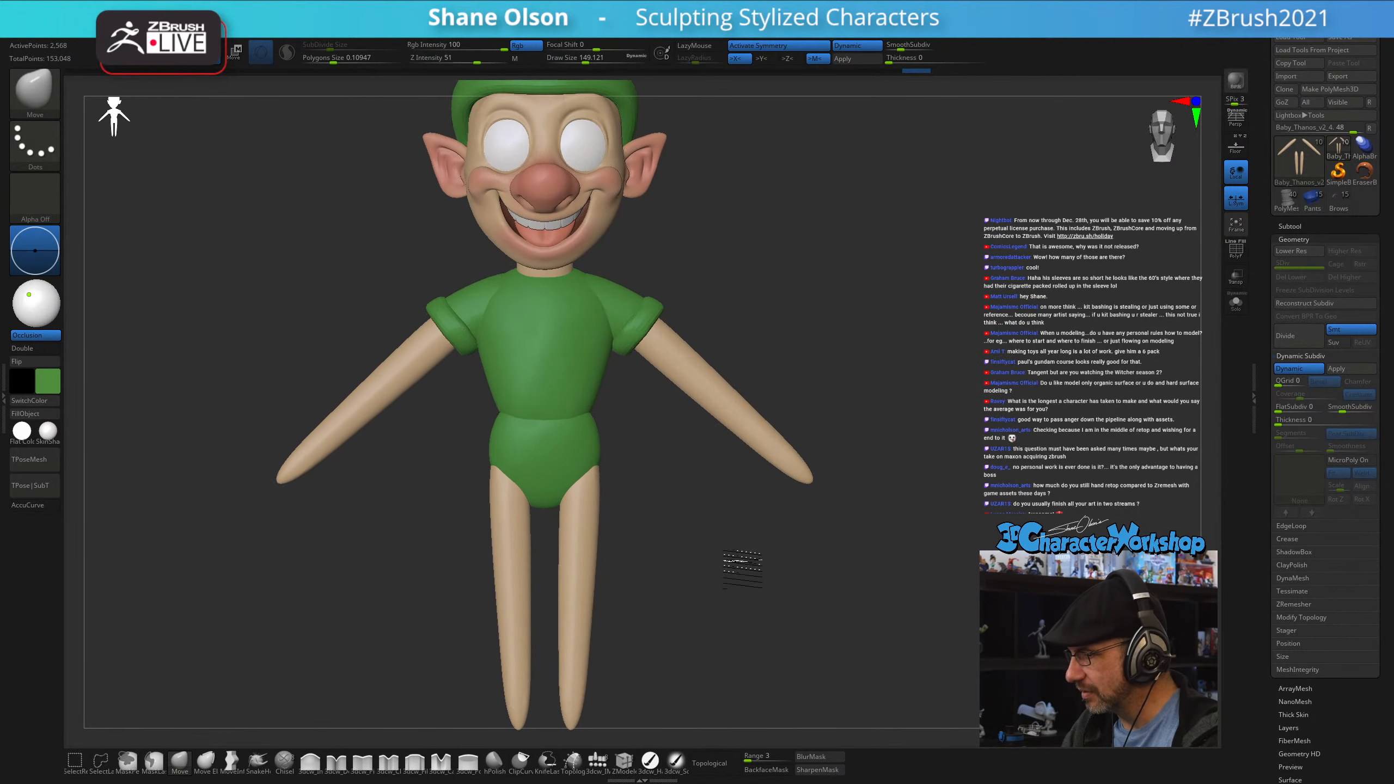
key("s")
left_click_drag(729, 566, 724, 566)
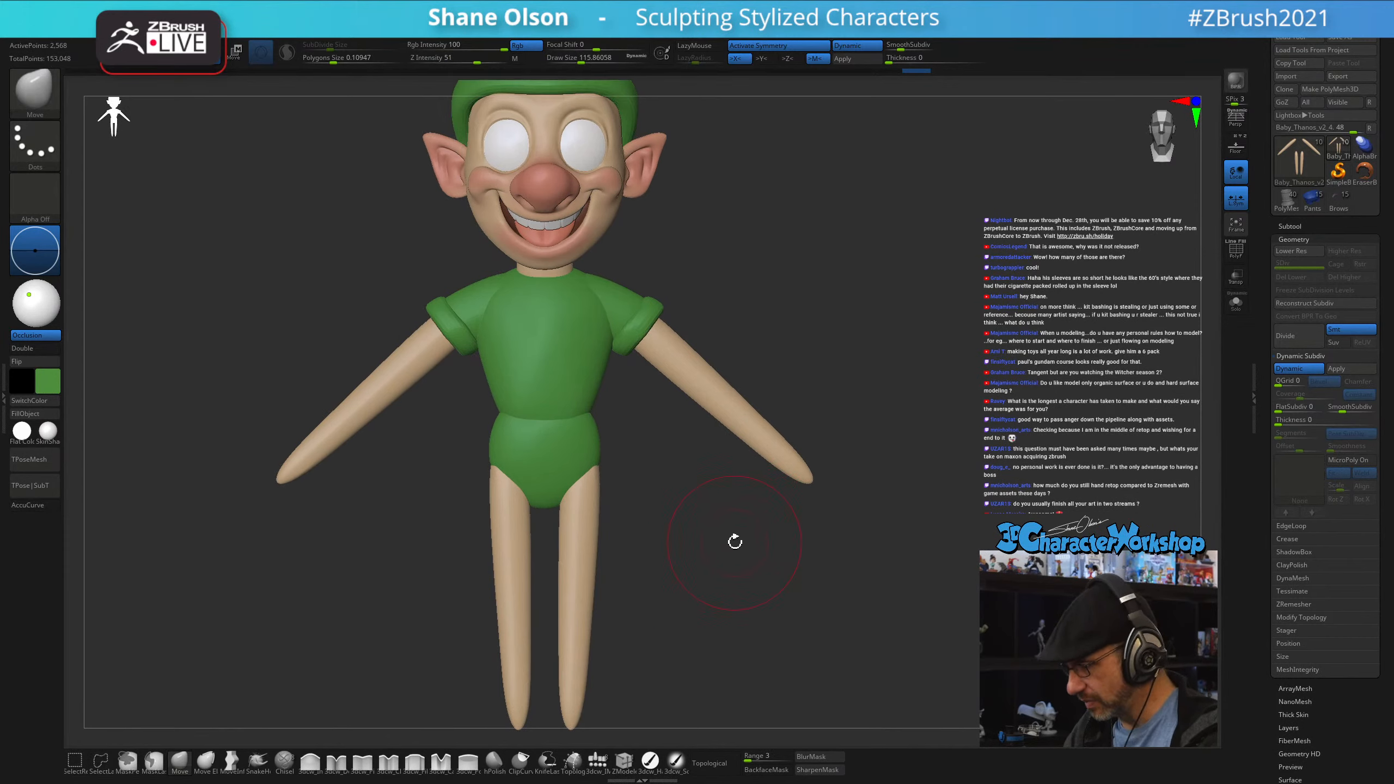
key("shift+f")
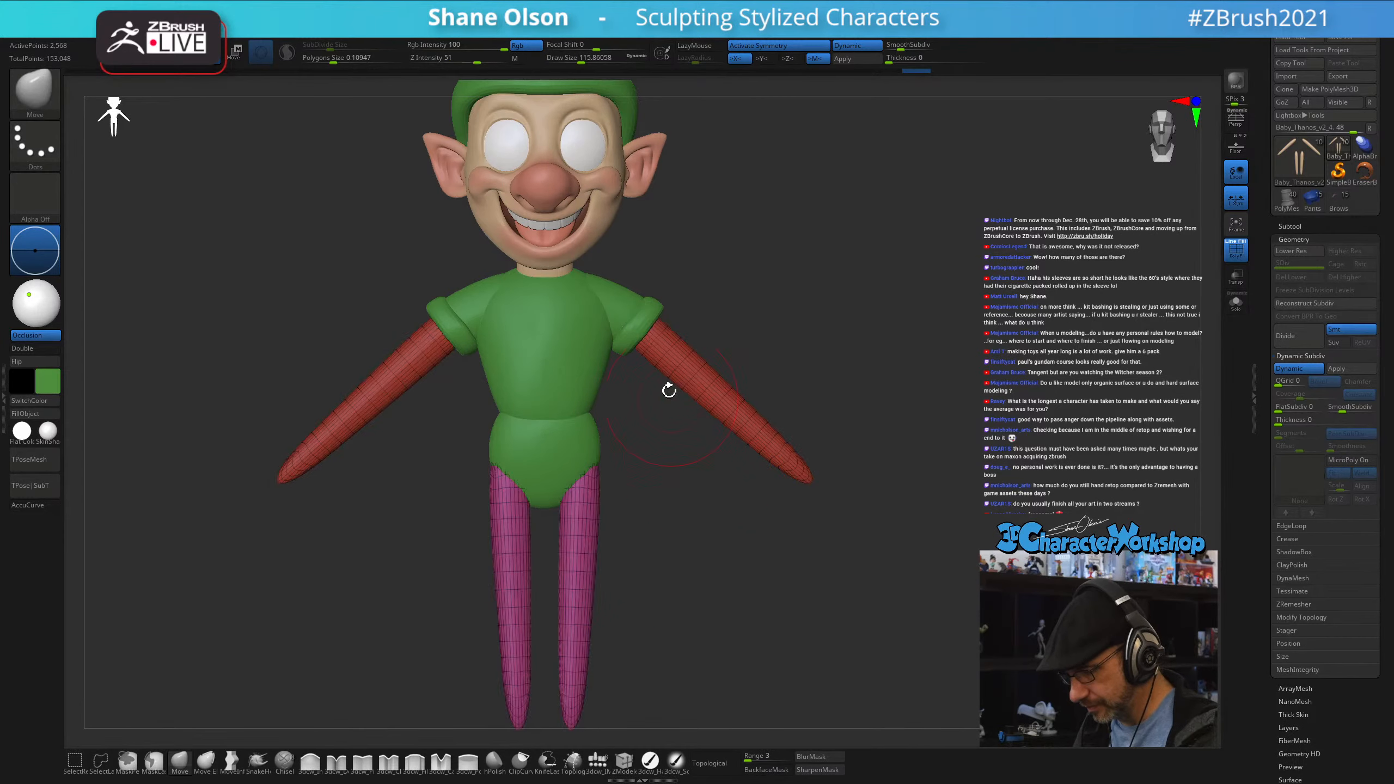
left_click(639, 310, "alt")
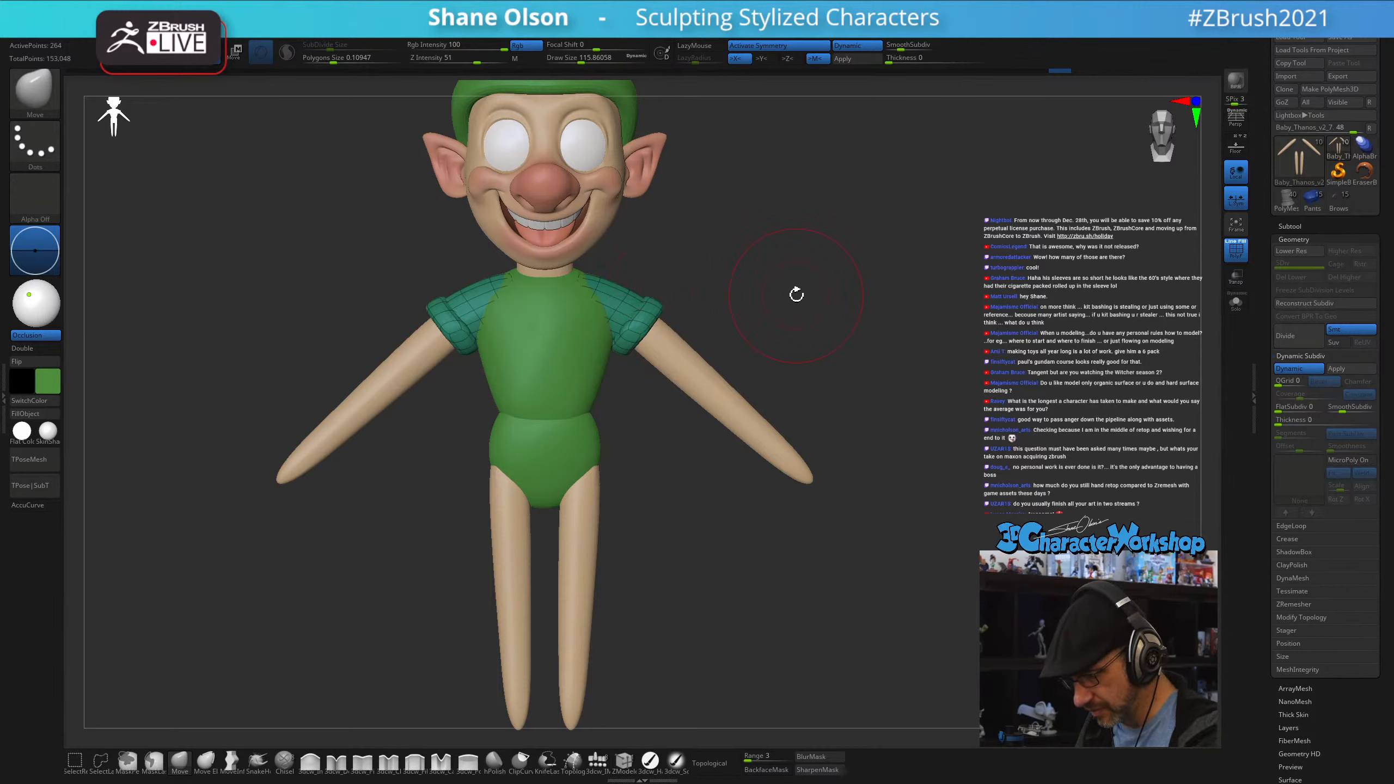
key("space")
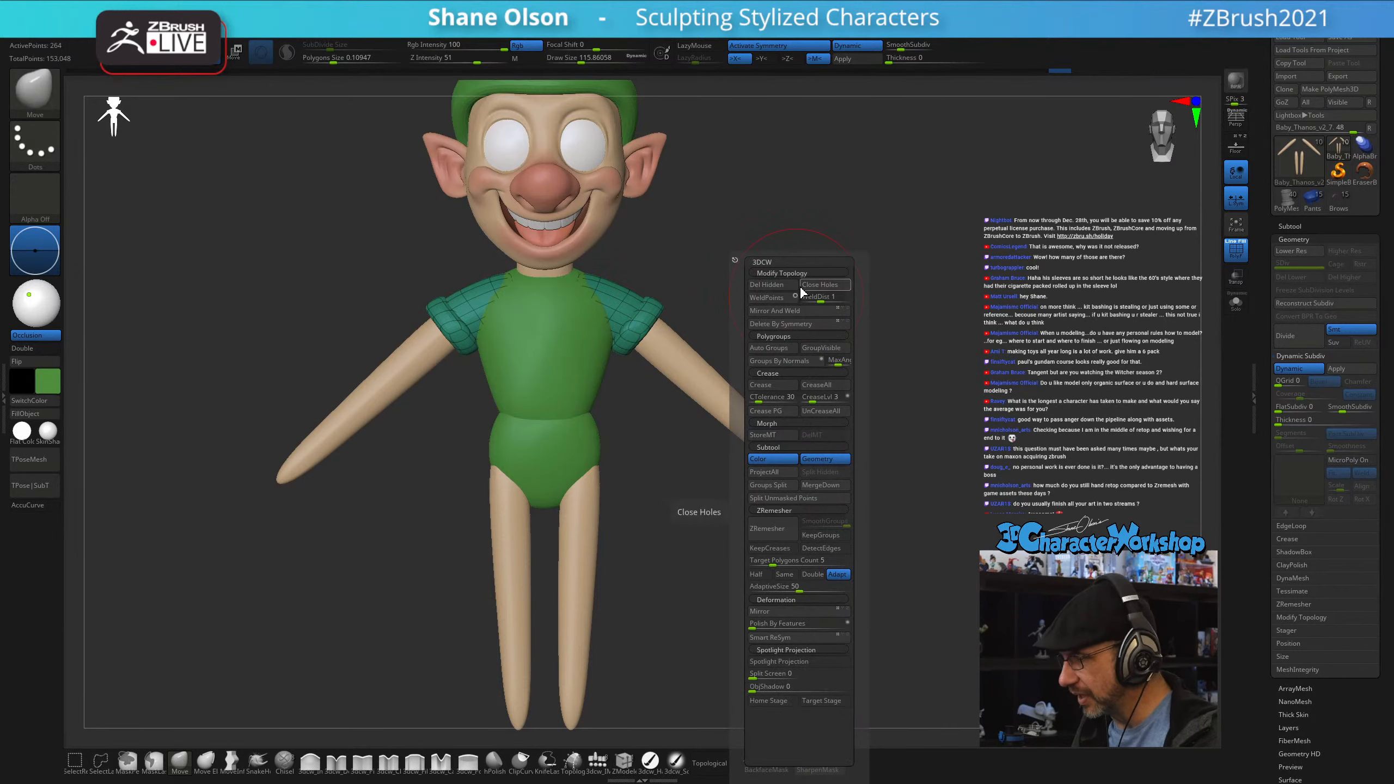
left_click(775, 349)
key("space")
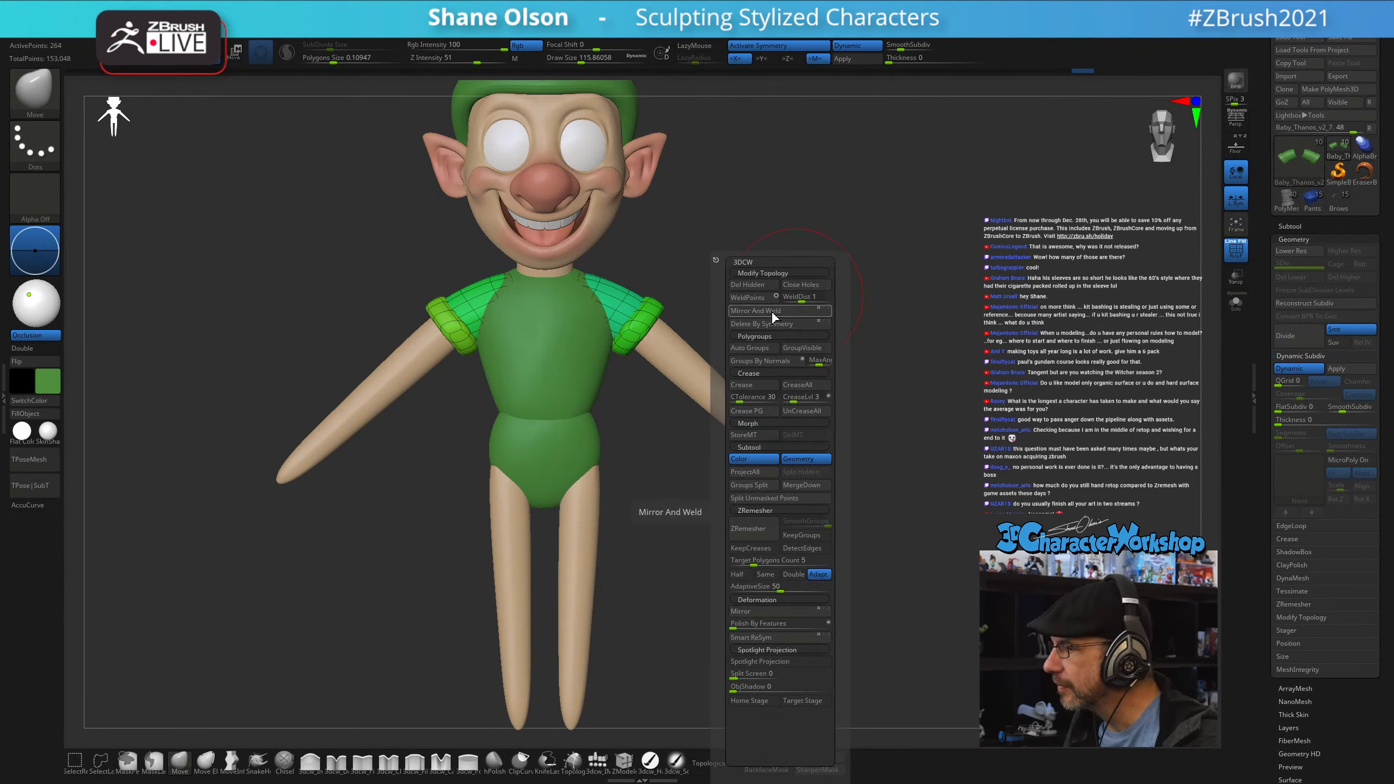
left_click(771, 311)
left_click_drag(872, 261, 882, 294, "alt")
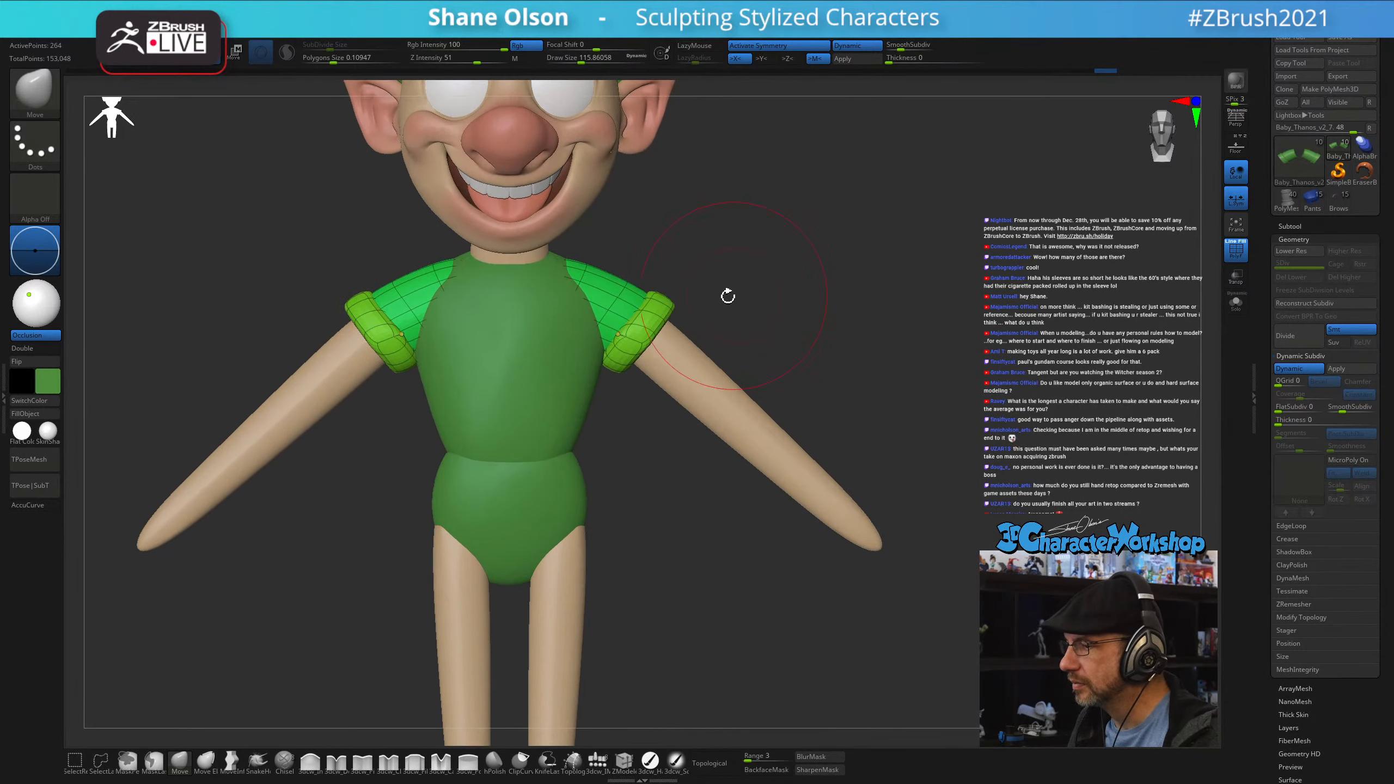
- Mask the main sleeve sections and move the unmasked cuffs farther down the arms with the Transpose gizmo
key("w")
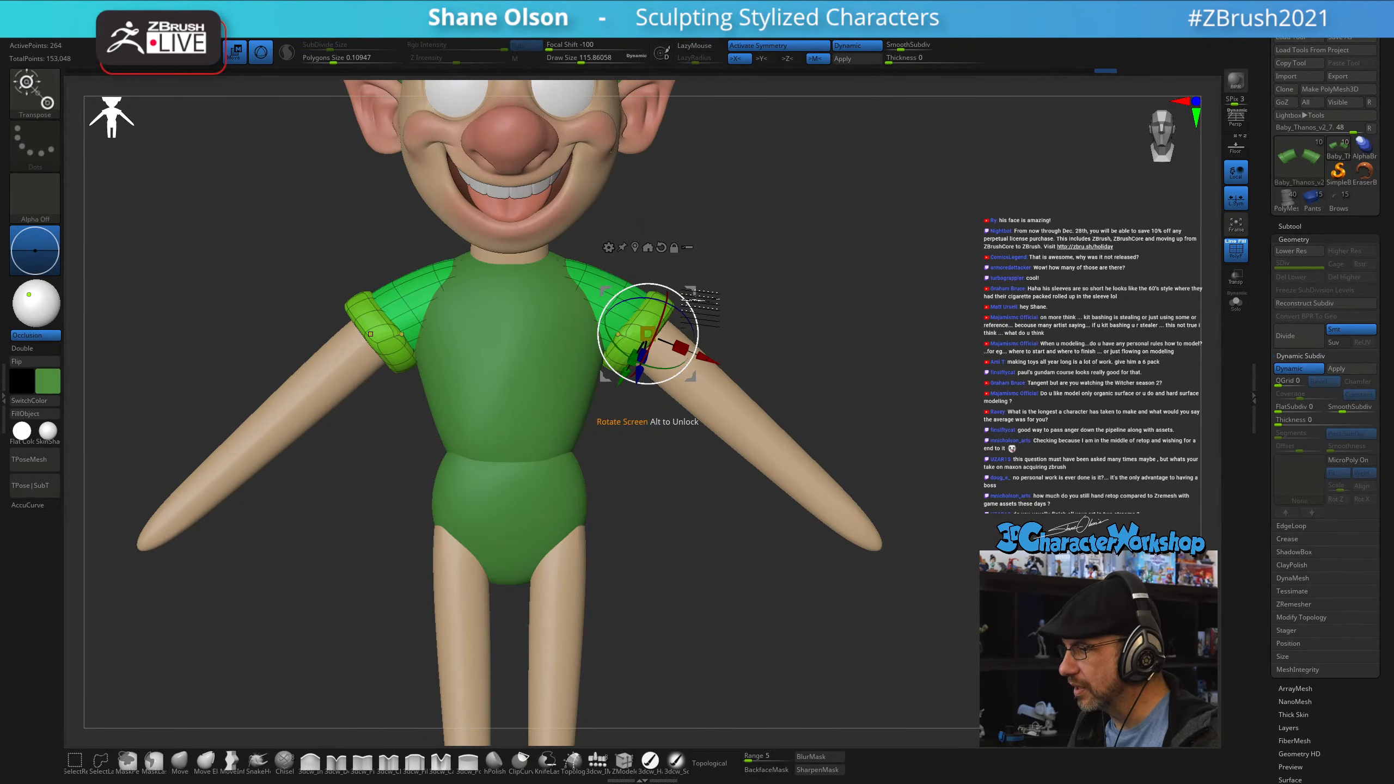
left_click(668, 323, "ctrl")
left_click(661, 324, "ctrl")
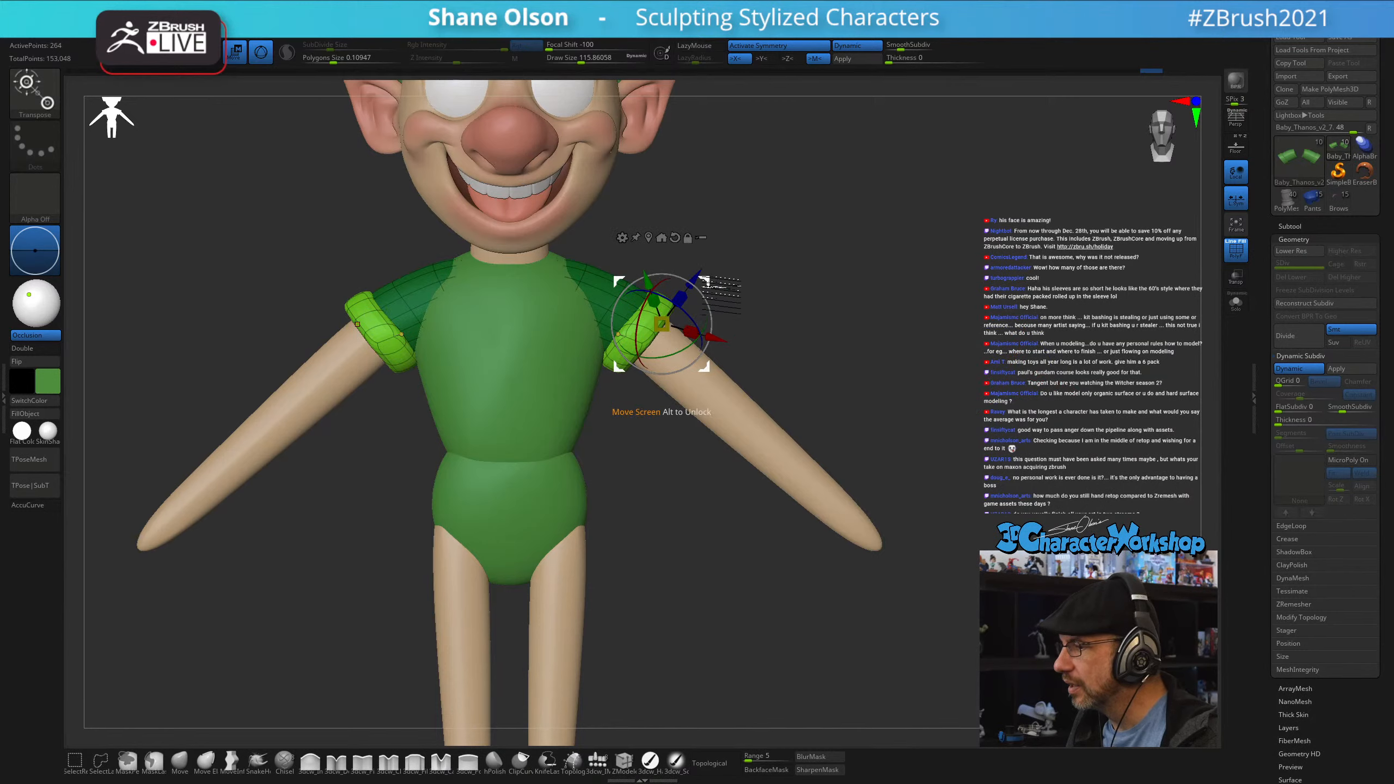
left_click_drag(705, 283, 743, 308)
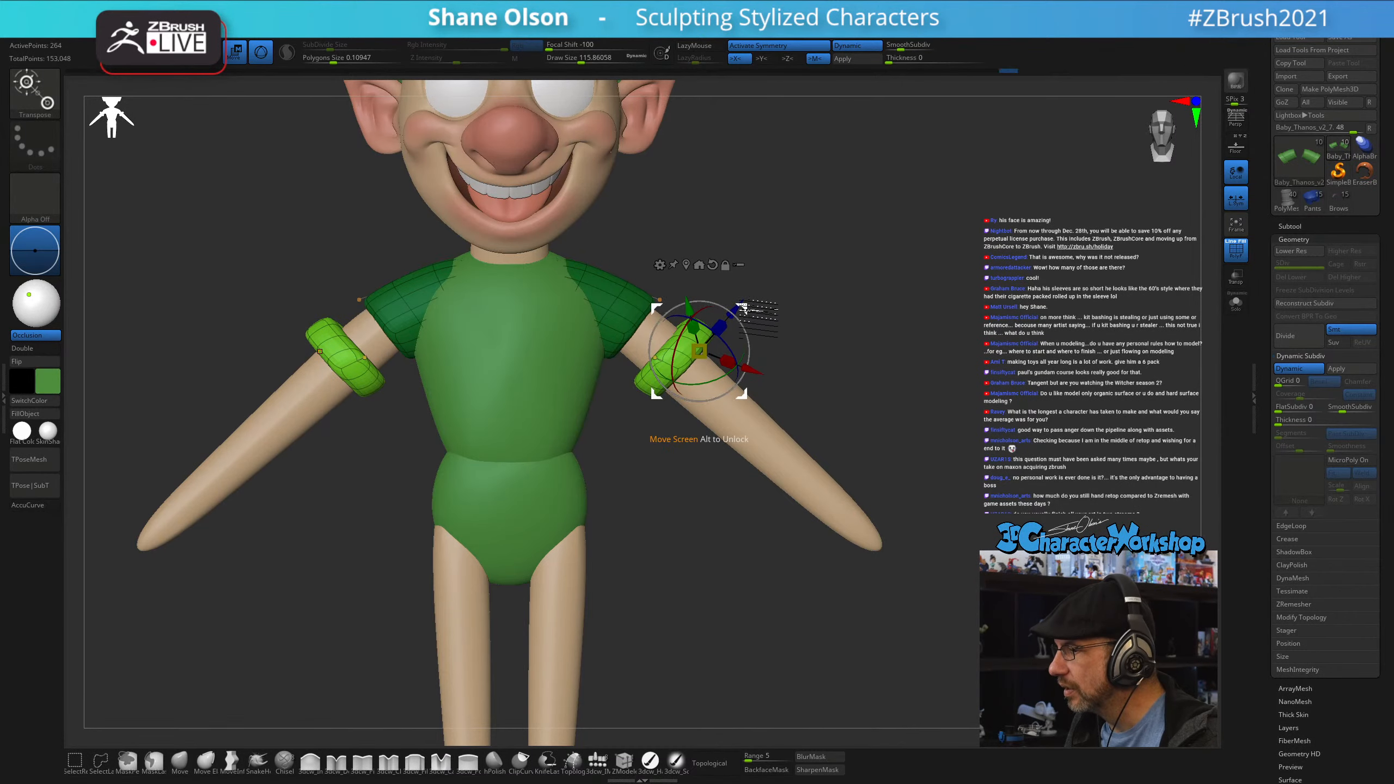
mouse_move(845, 290)
left_mouse_down()
mouse_move(878, 291)
mouse_move(818, 302)
mouse_move(859, 305)
left_mouse_up()
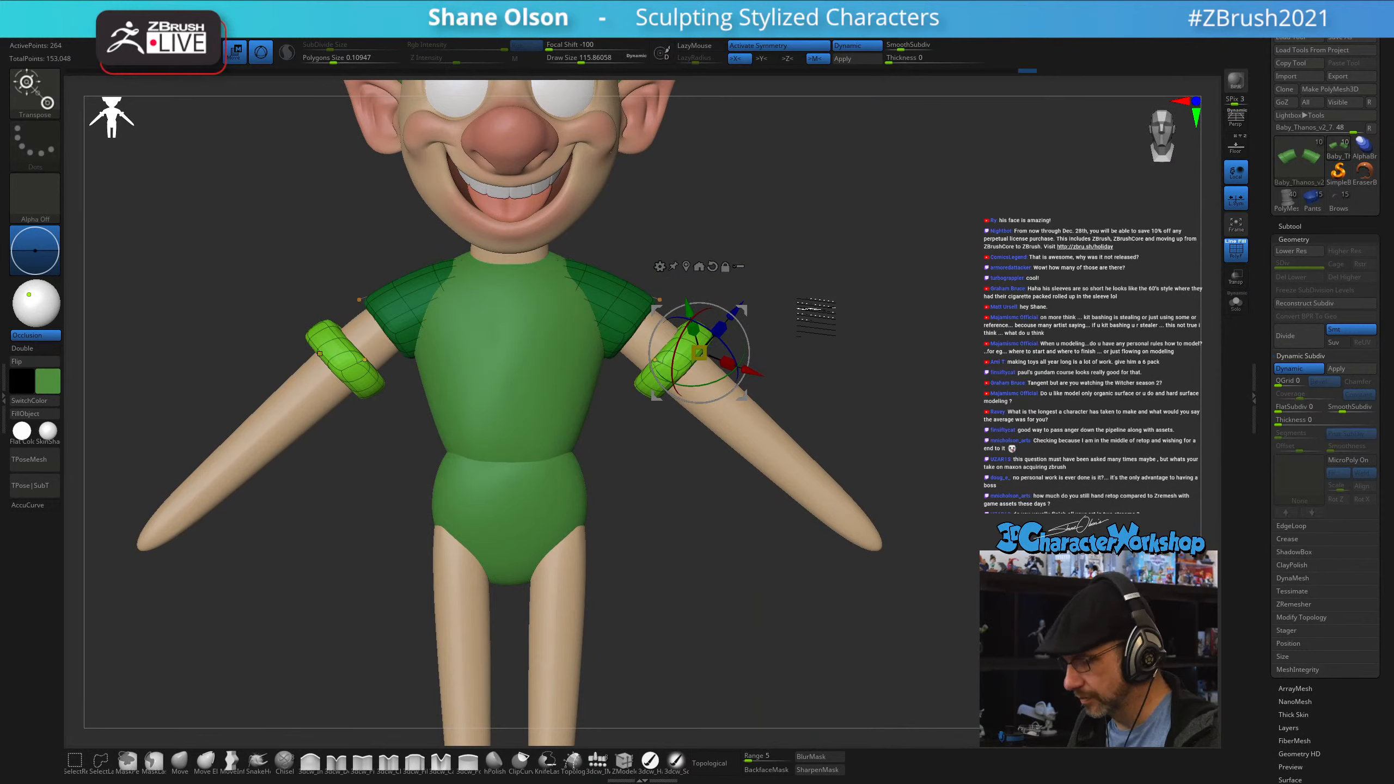
- Invert the mask onto the cuffs and also mask the shoulder ends of the sleeves, redoing the first masking stroke
left_click(828, 360, "ctrl")
left_click(180, 762)
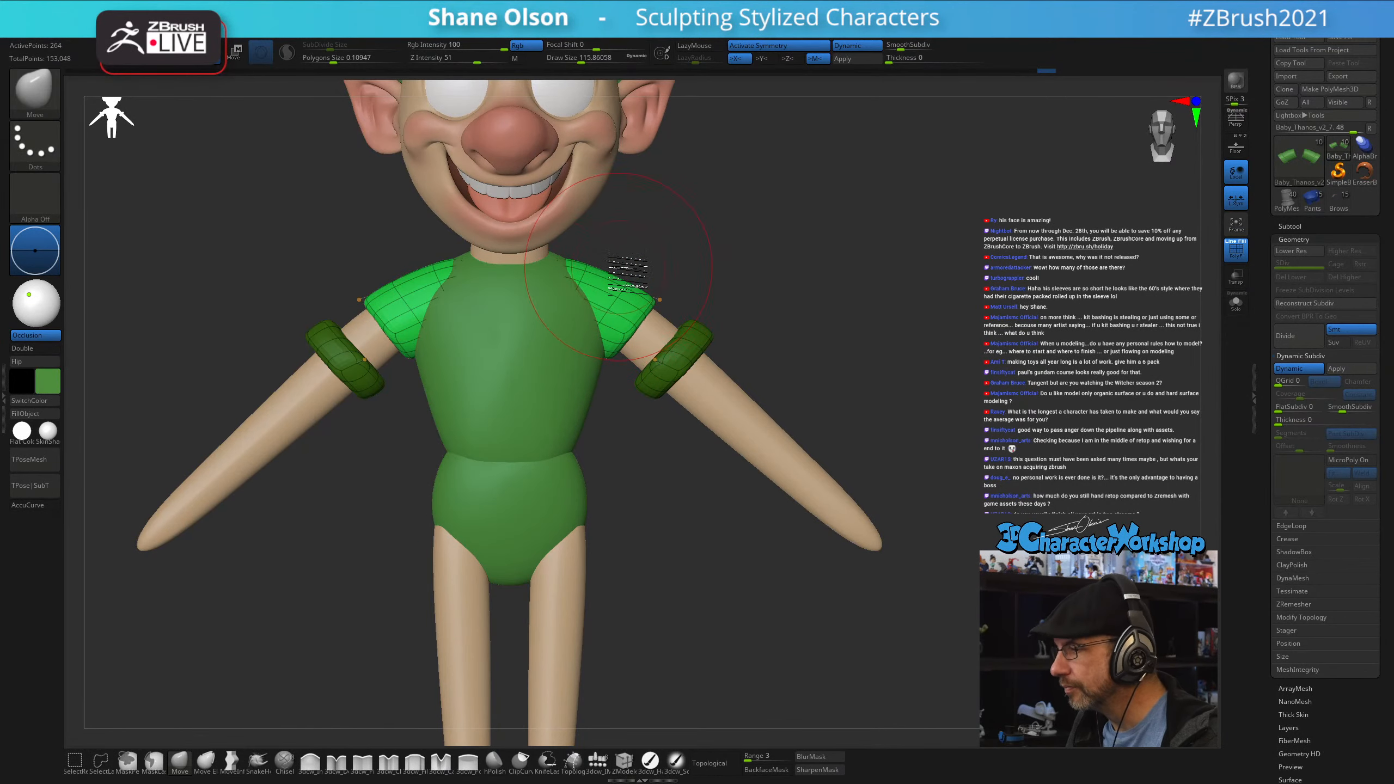
left_click_drag(615, 260, 398, 364, "ctrl")
key("ctrl+z")
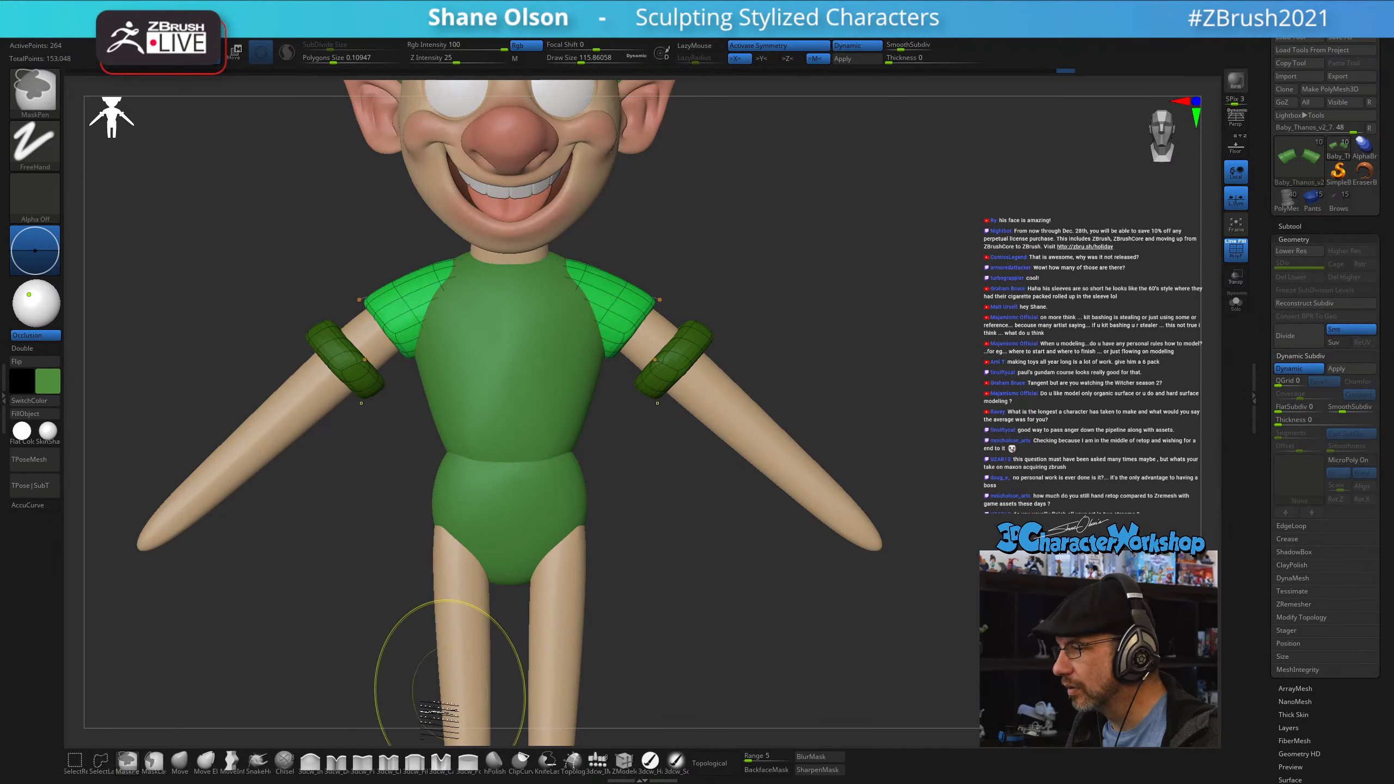
left_click(149, 765)
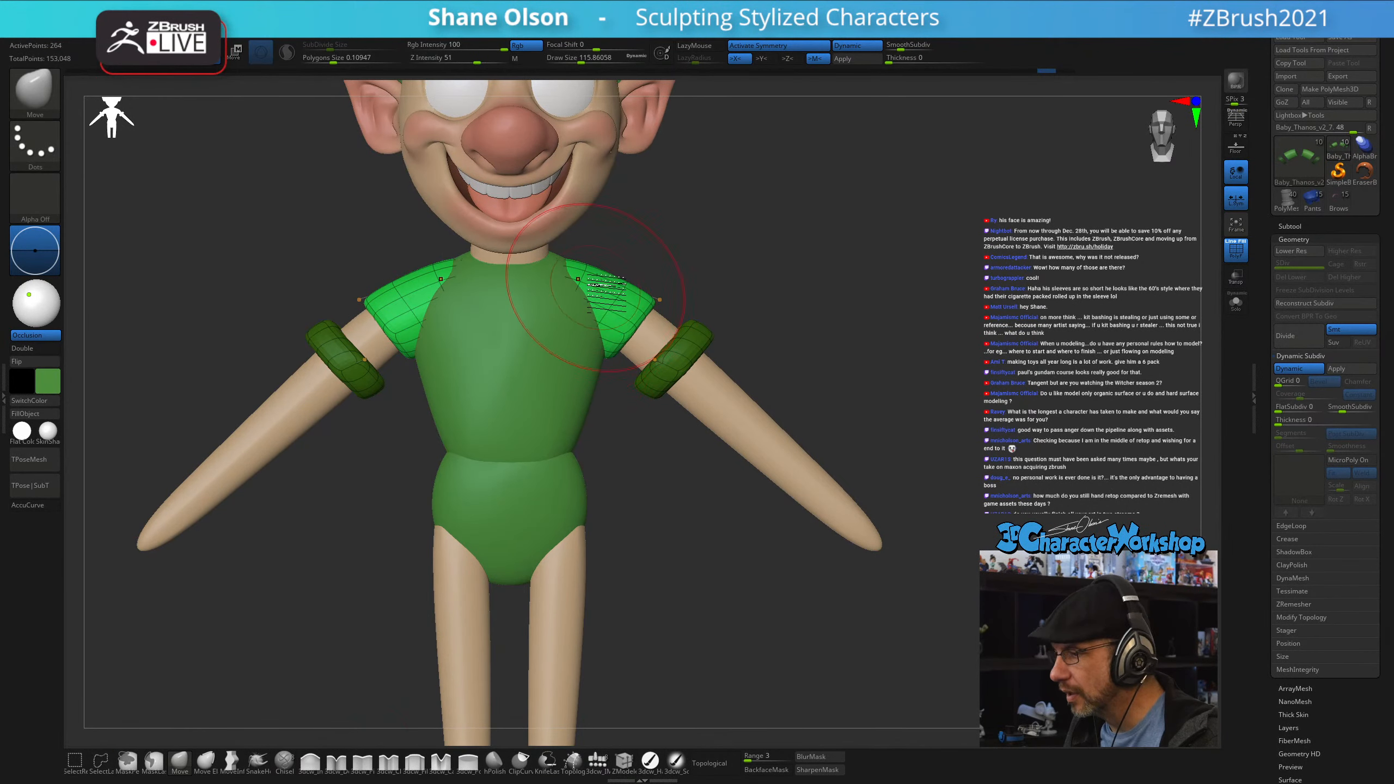
mouse_move(614, 256)
left_mouse_down("ctrl")
mouse_move(540, 158)
mouse_move(472, 398)
mouse_move(478, 510)
mouse_move(582, 558)
left_mouse_up("ctrl")
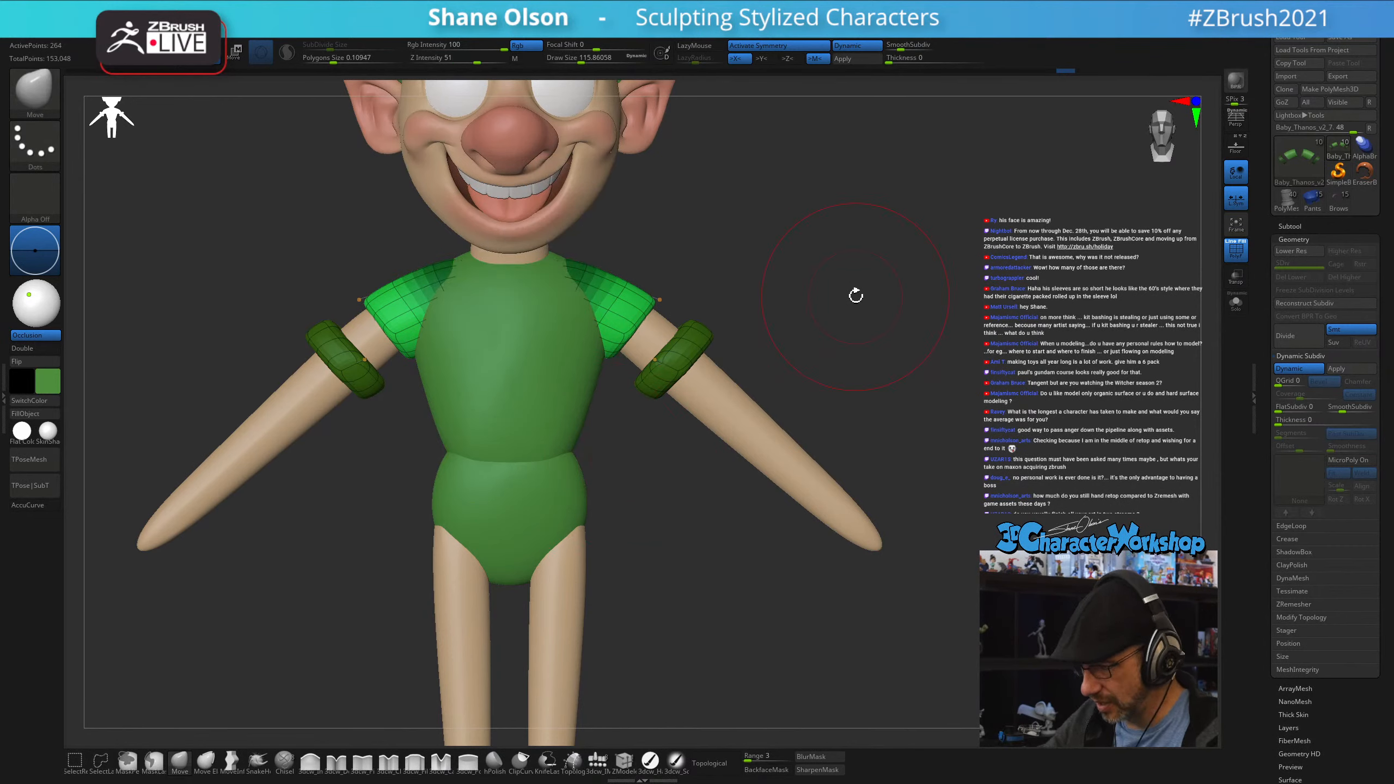
- Move the unmasked lower ends of the sleeves down the arms to meet the cuffs, and clear the mask
key("w")
left_click_drag(743, 310, 774, 337)
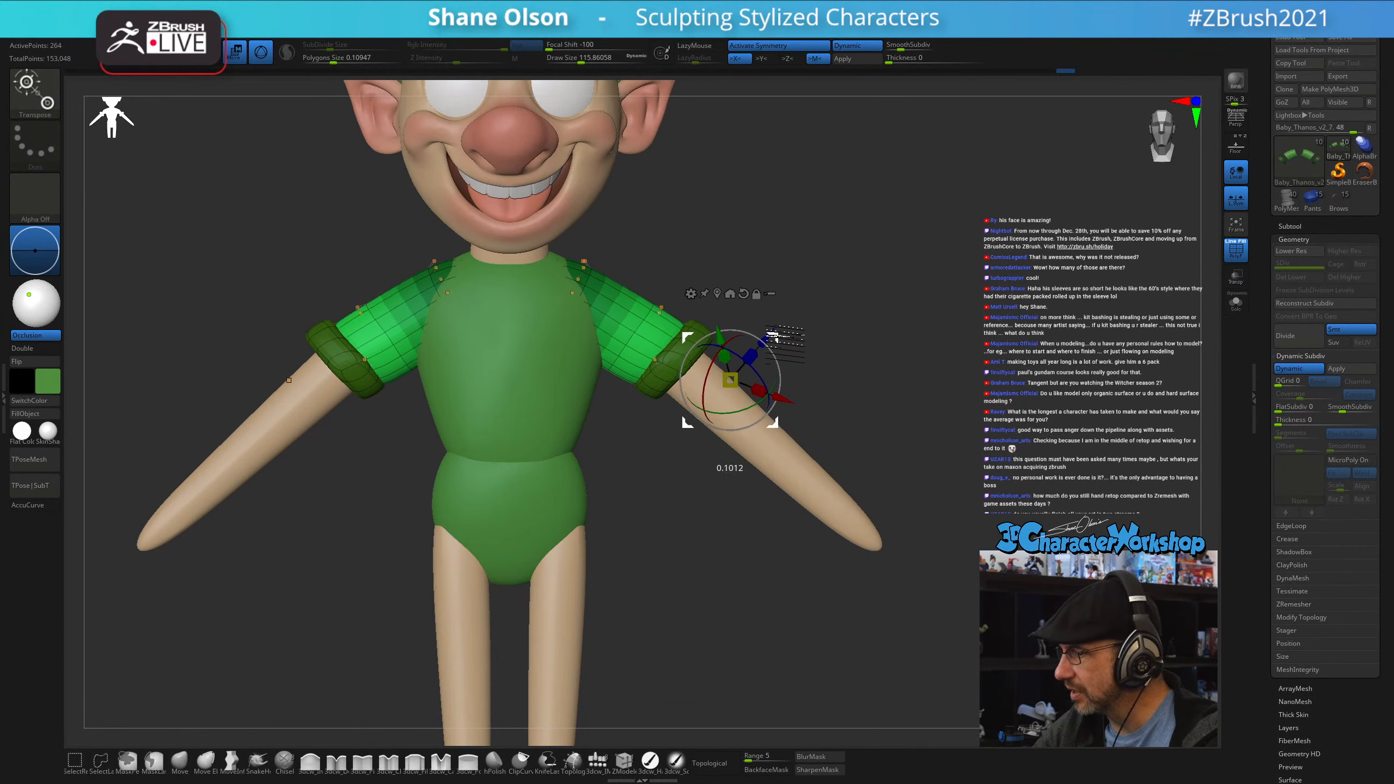
left_click_drag(821, 294, 813, 287, "ctrl")
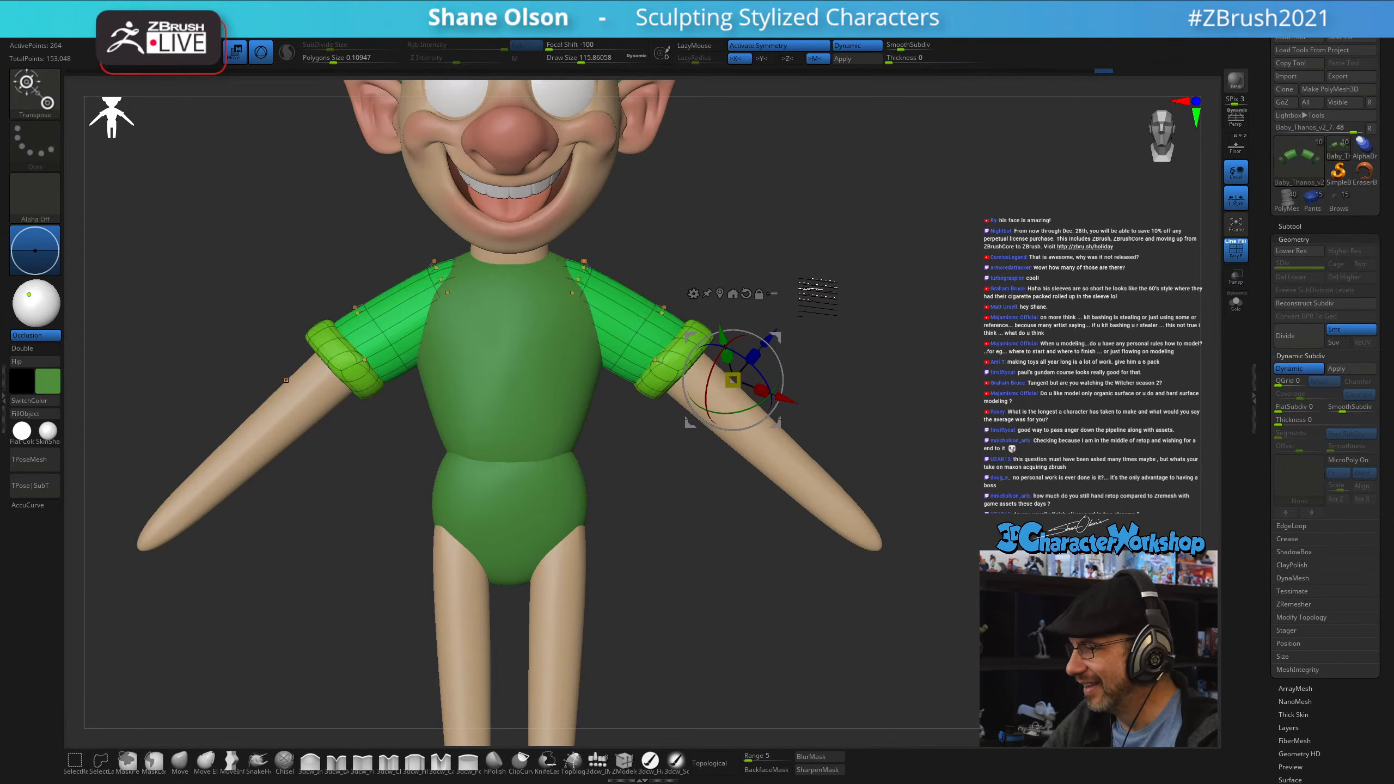
key("ctrl+z")
left_click(761, 533, "ctrl")
key("q")
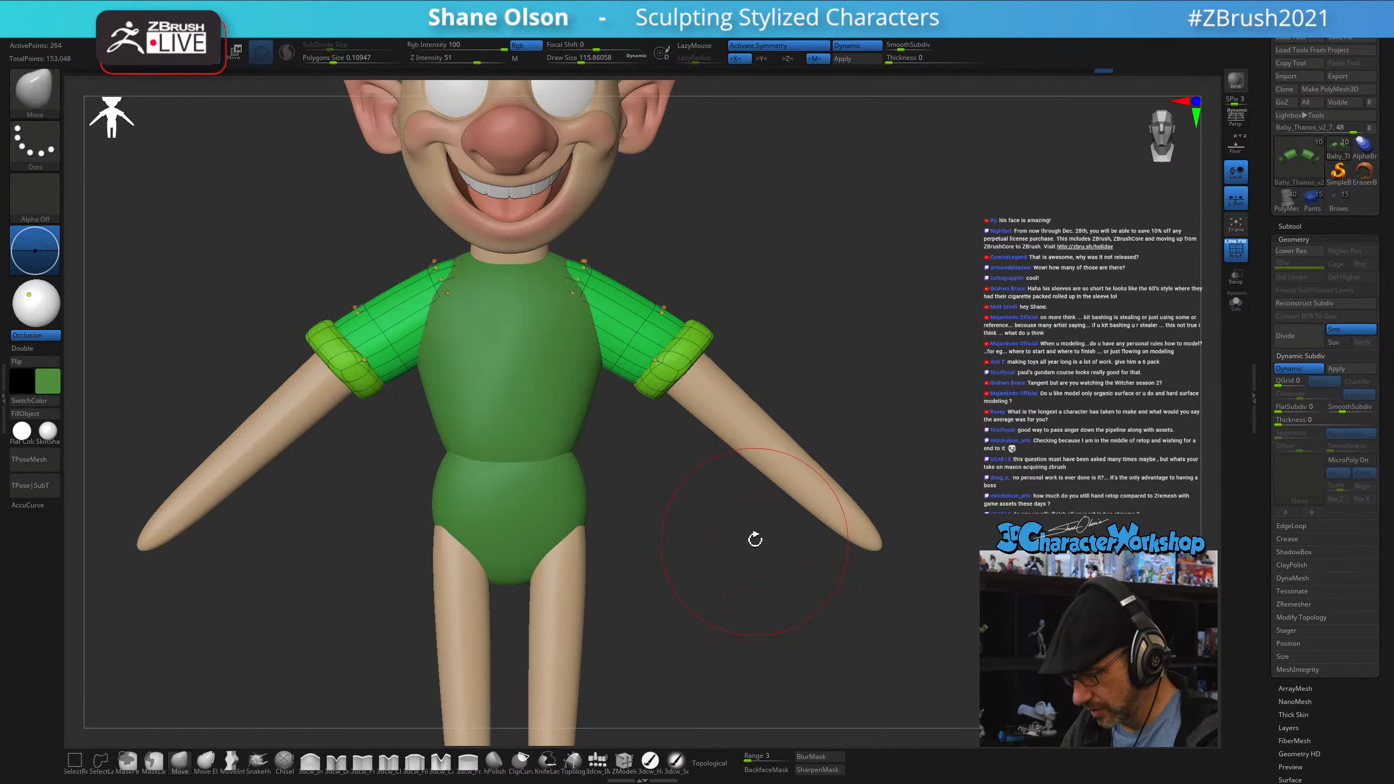
- Mask the cuffs so only the main sleeve sections stay editable, and return to the Move brush
key("w")
left_click(649, 318, "ctrl")
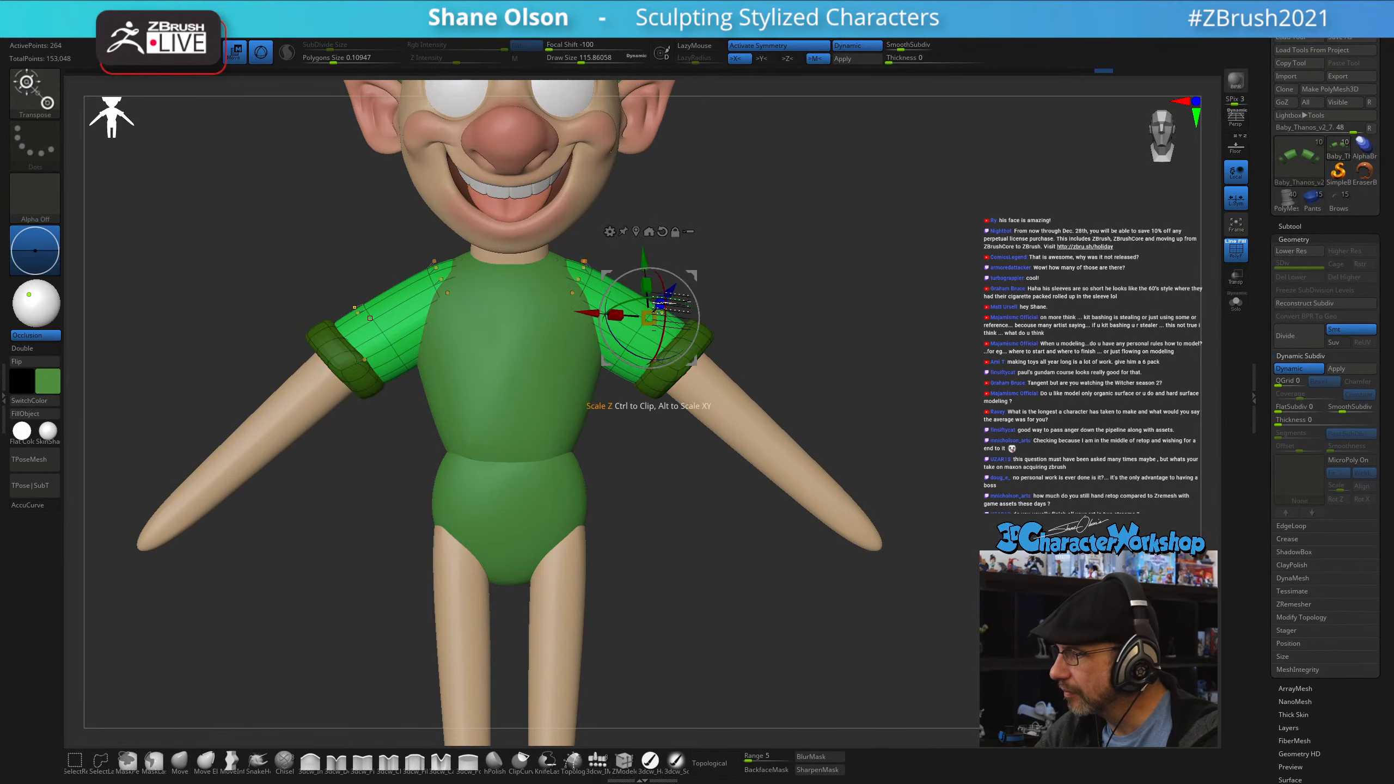
key("q")
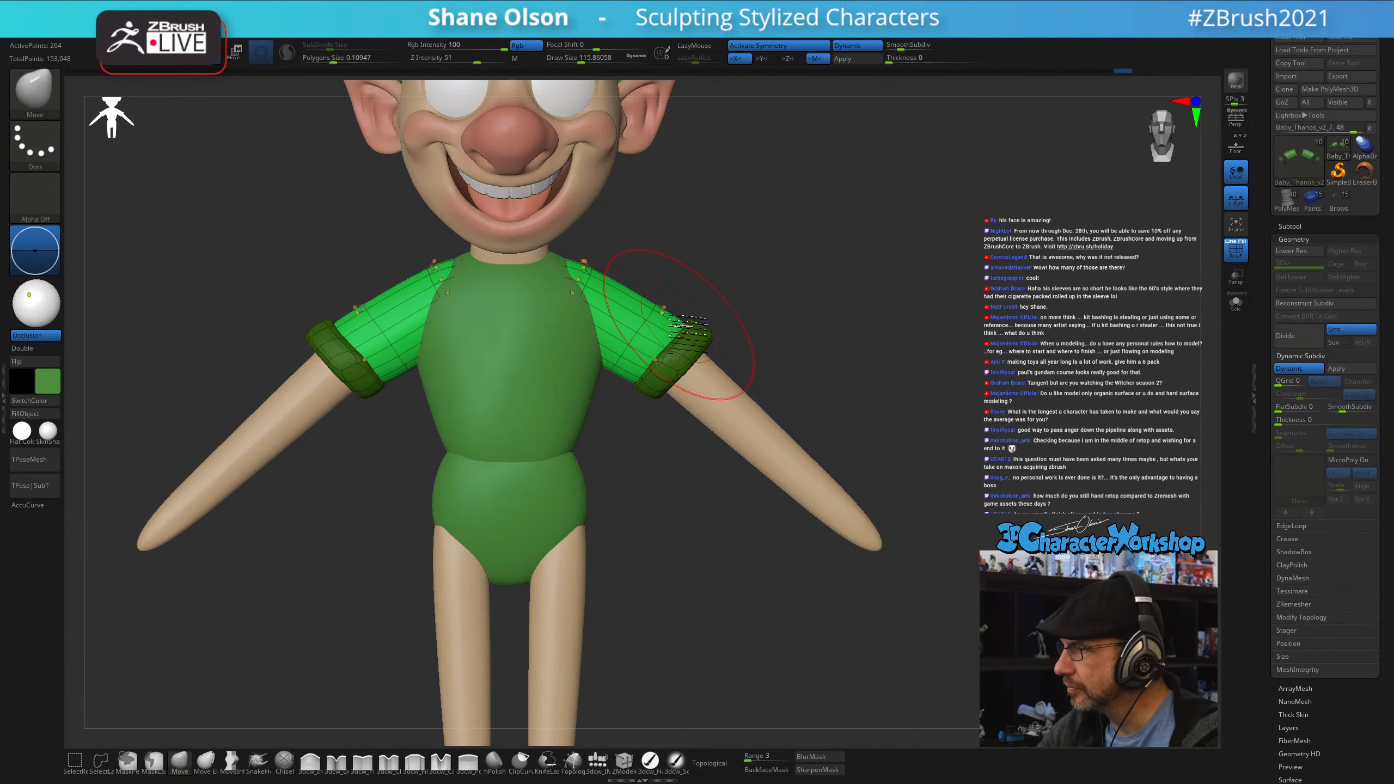
- Set the draw size to about 149 and reshape the shoulder end of the unmasked sleeve
mouse_move(667, 481)
right_mouse_down("ctrl")
mouse_move(654, 486)
mouse_move(667, 617)
right_mouse_up("ctrl")
right_click_drag(753, 355, 652, 426)
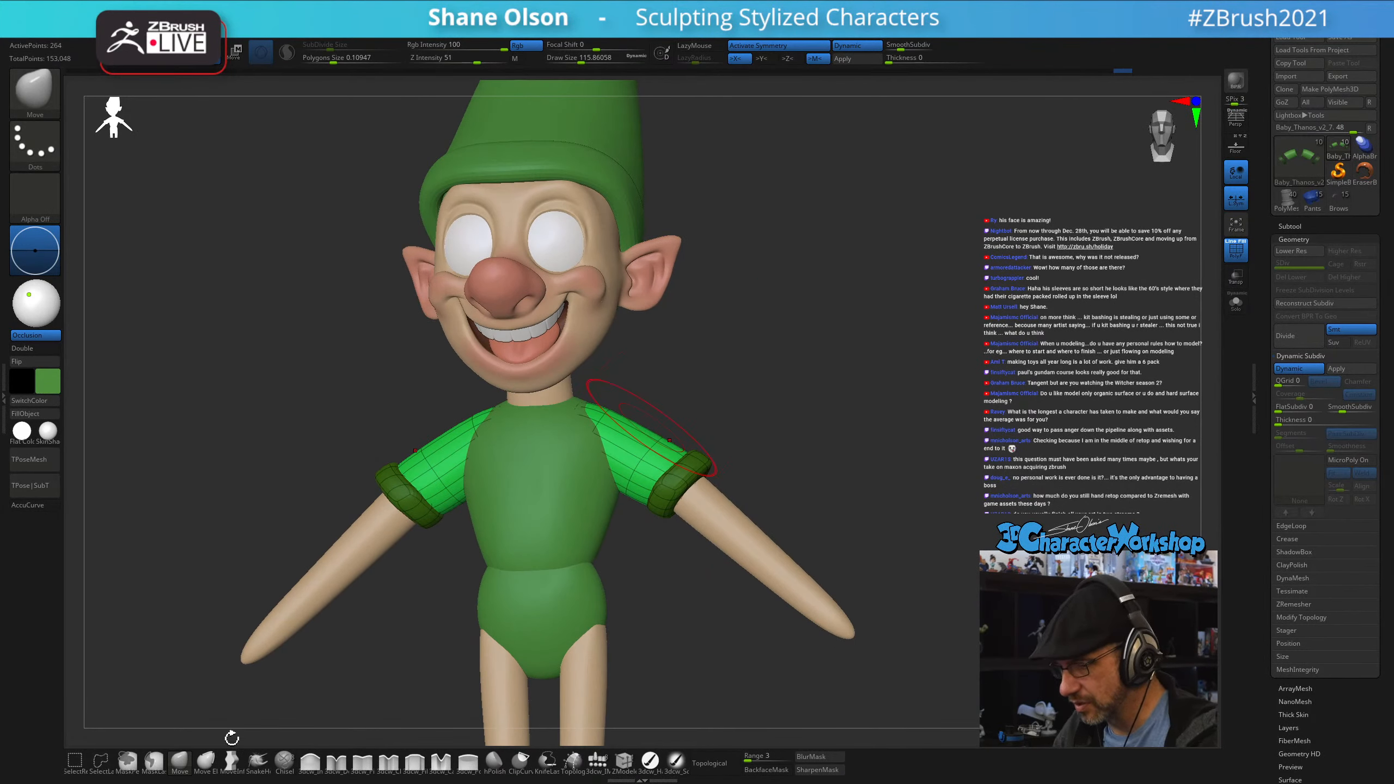
key("s")
left_click(443, 394)
left_click_drag(434, 451, 431, 461)
left_click_drag(483, 421, 464, 463)
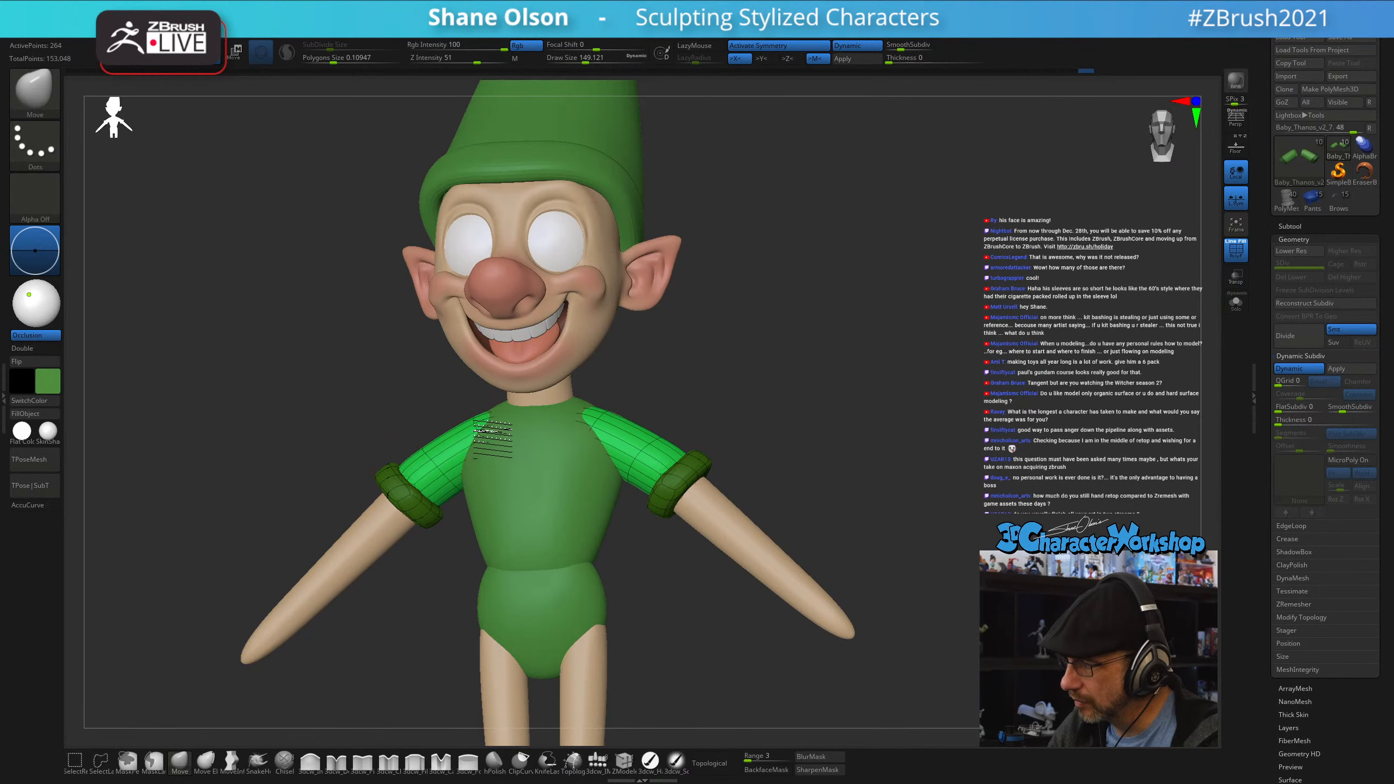
- Try pulling the upper part of the sleeve over the shoulder, checking it from the side, and undo the stroke
right_click_drag(492, 434, 462, 436)
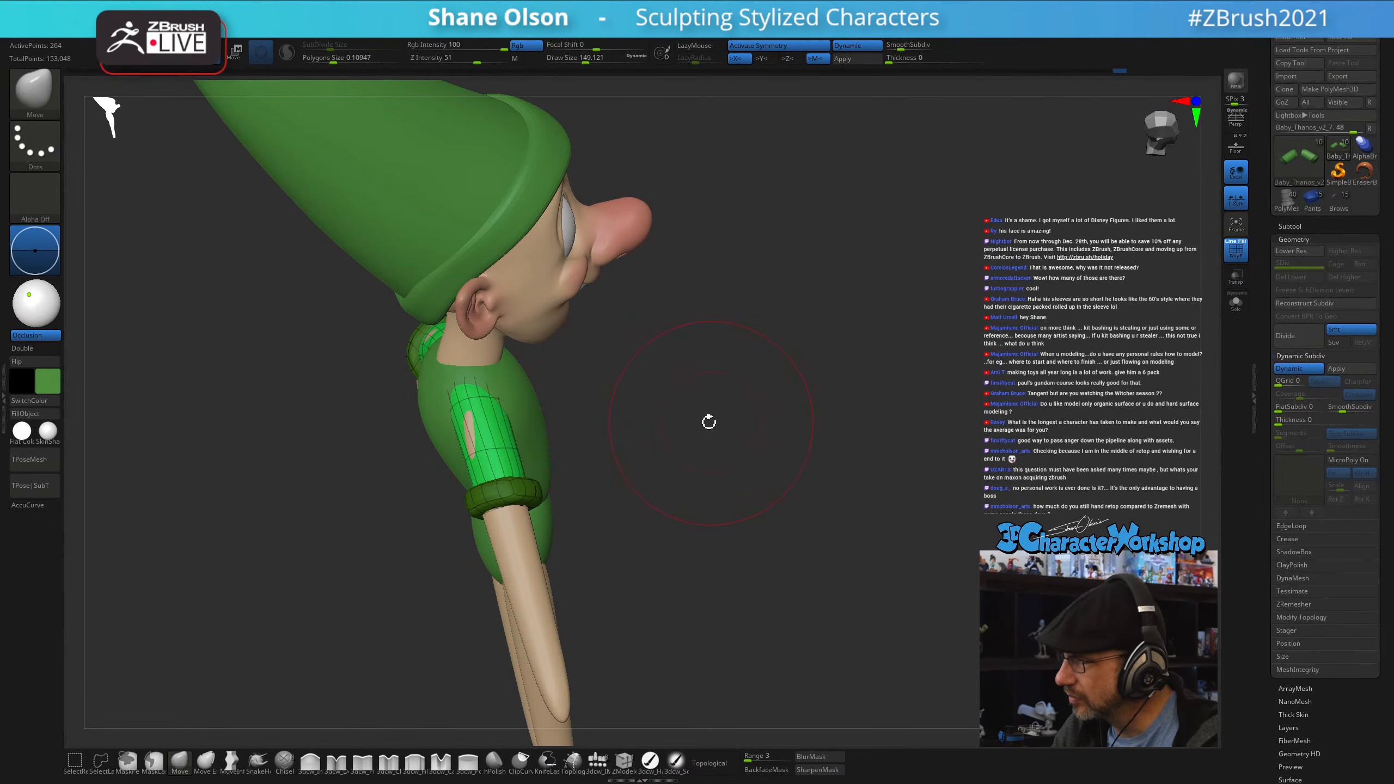
right_click_drag(709, 421, 670, 398, "shift")
right_click_drag(655, 473, 541, 421, "ctrl")
mouse_move(478, 445)
left_mouse_down()
mouse_move(496, 461)
mouse_move(482, 421)
left_mouse_up()
key("ctrl+z")
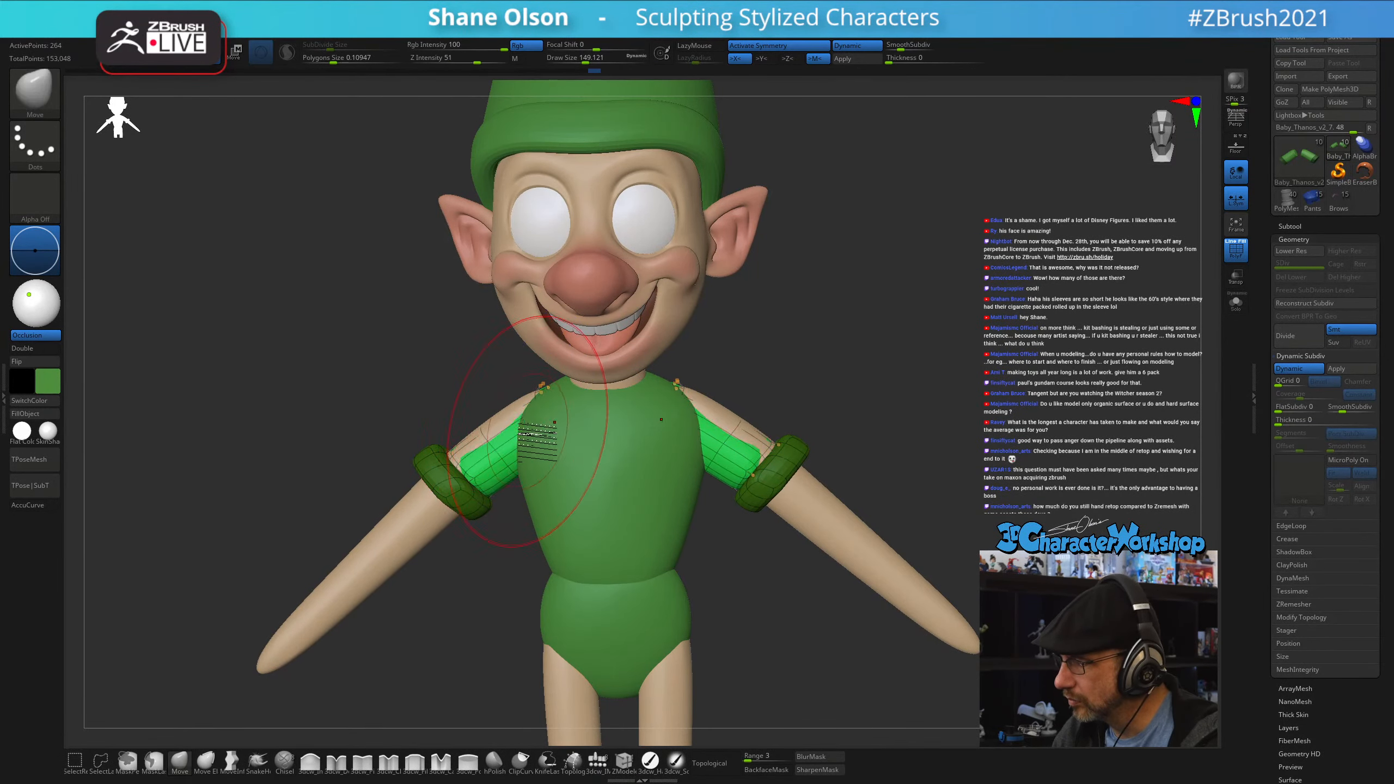
- Select the arms, set the draw size to about 207, and move the upper arms underneath the sleeves
right_click_drag(825, 503, 856, 483)
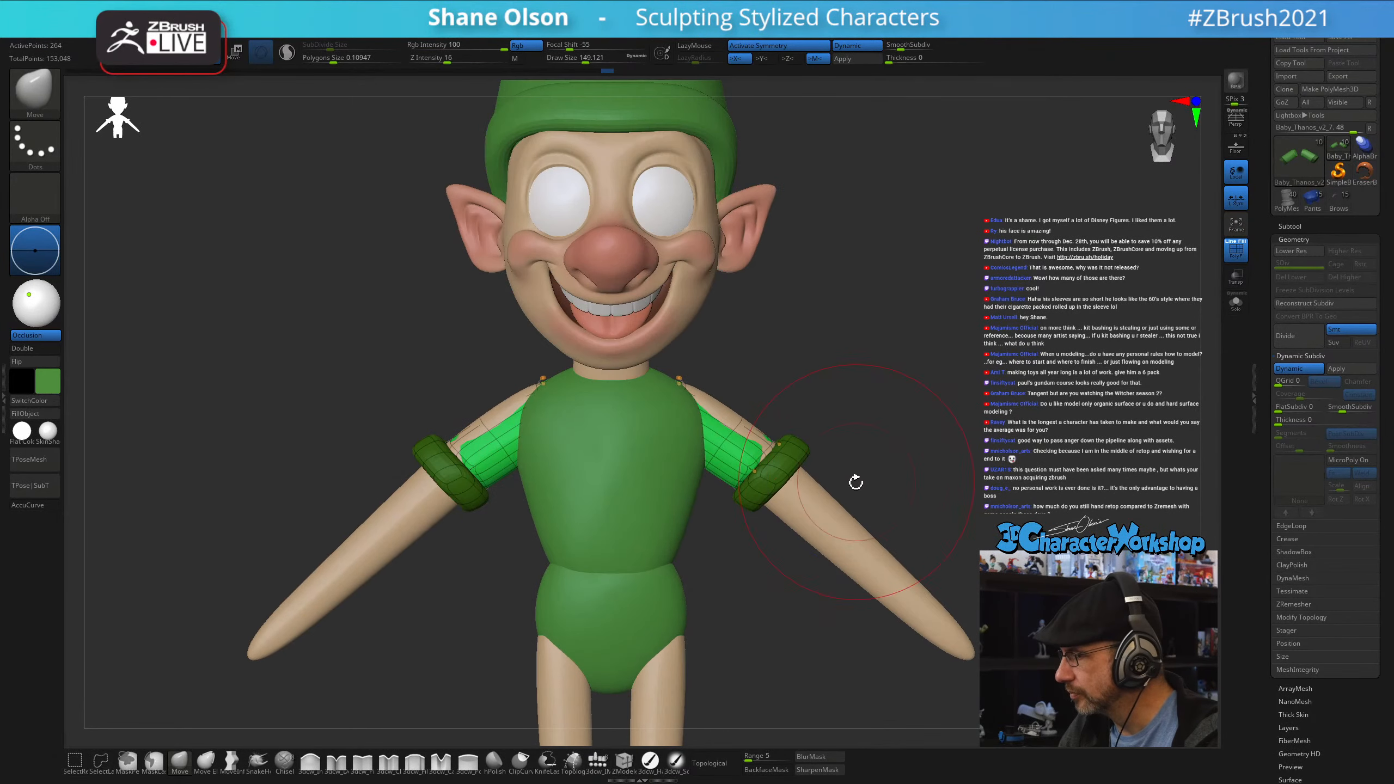
left_click(845, 532, "alt")
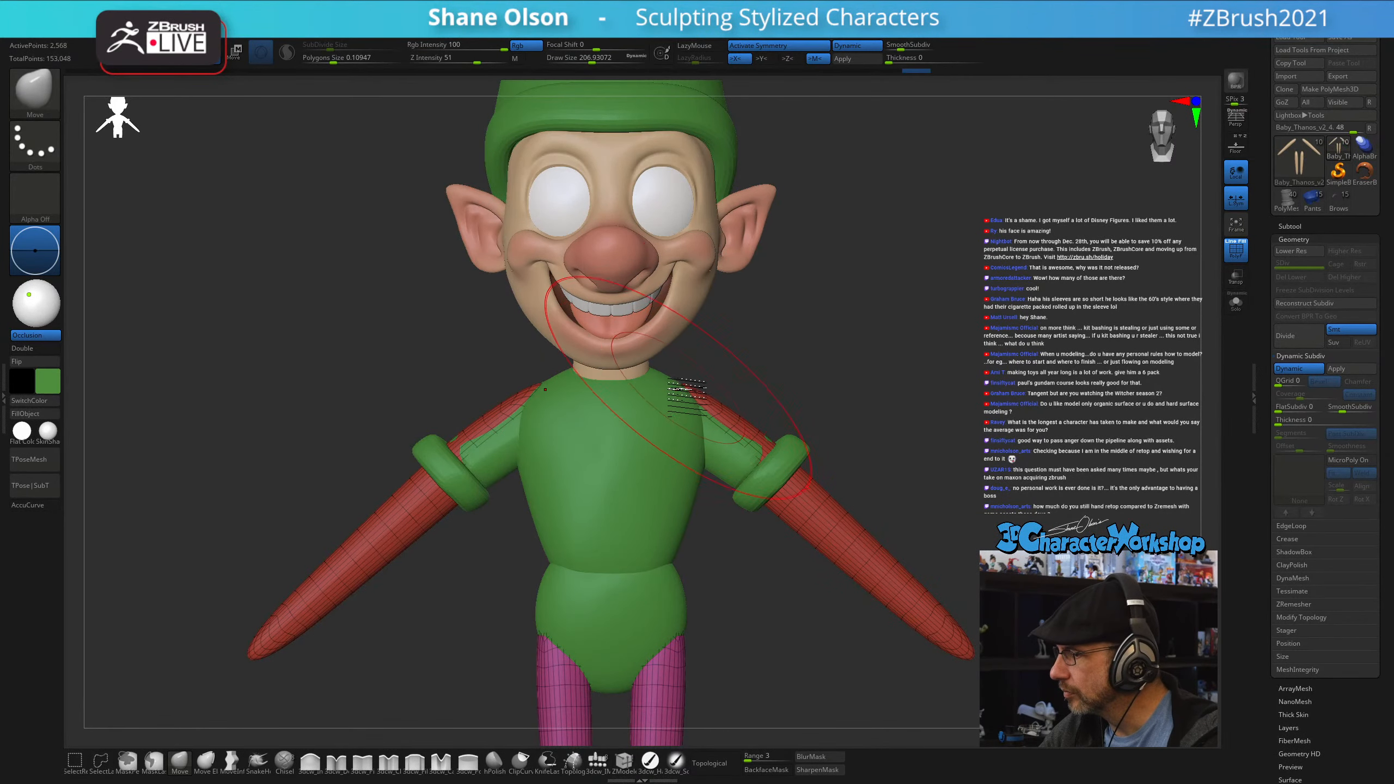
right_click_drag(766, 459, 623, 498)
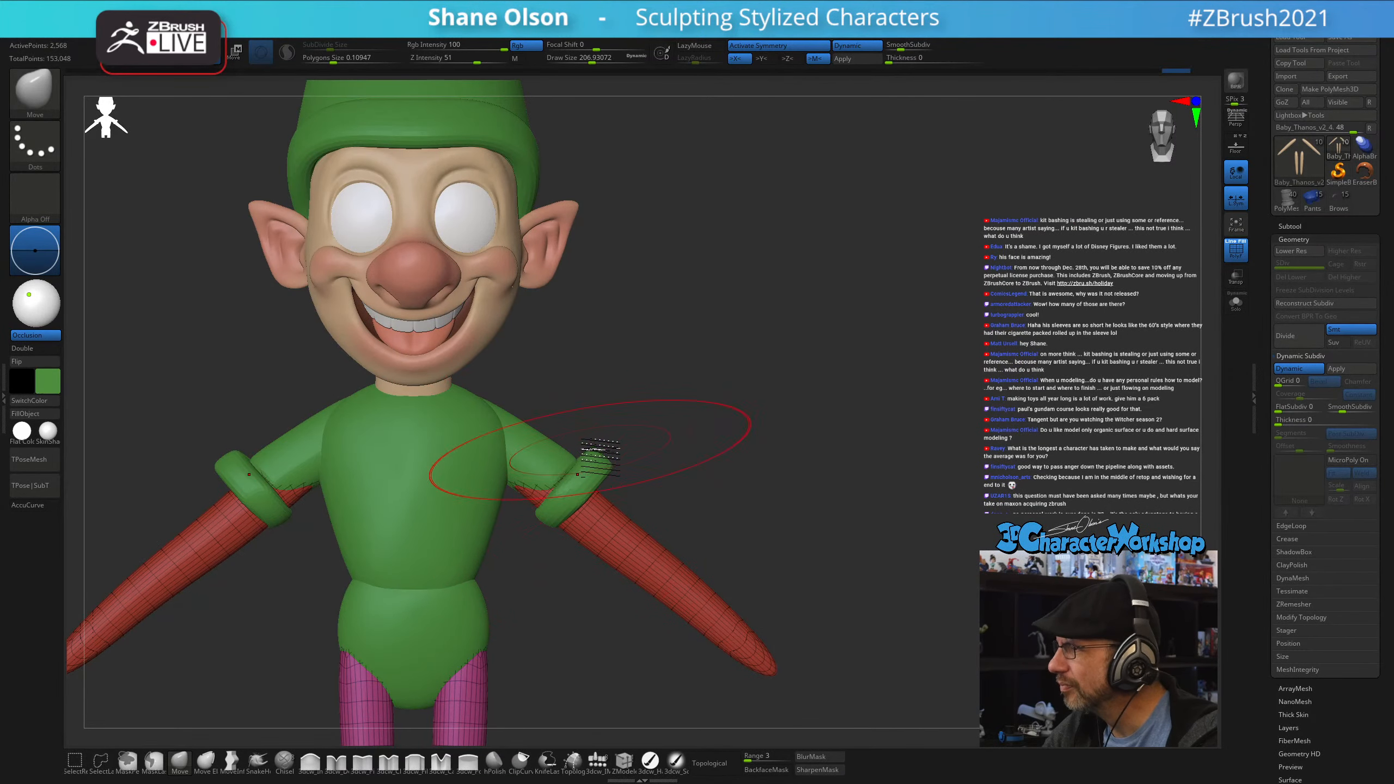
right_click_drag(590, 450, 667, 376, "ctrl")
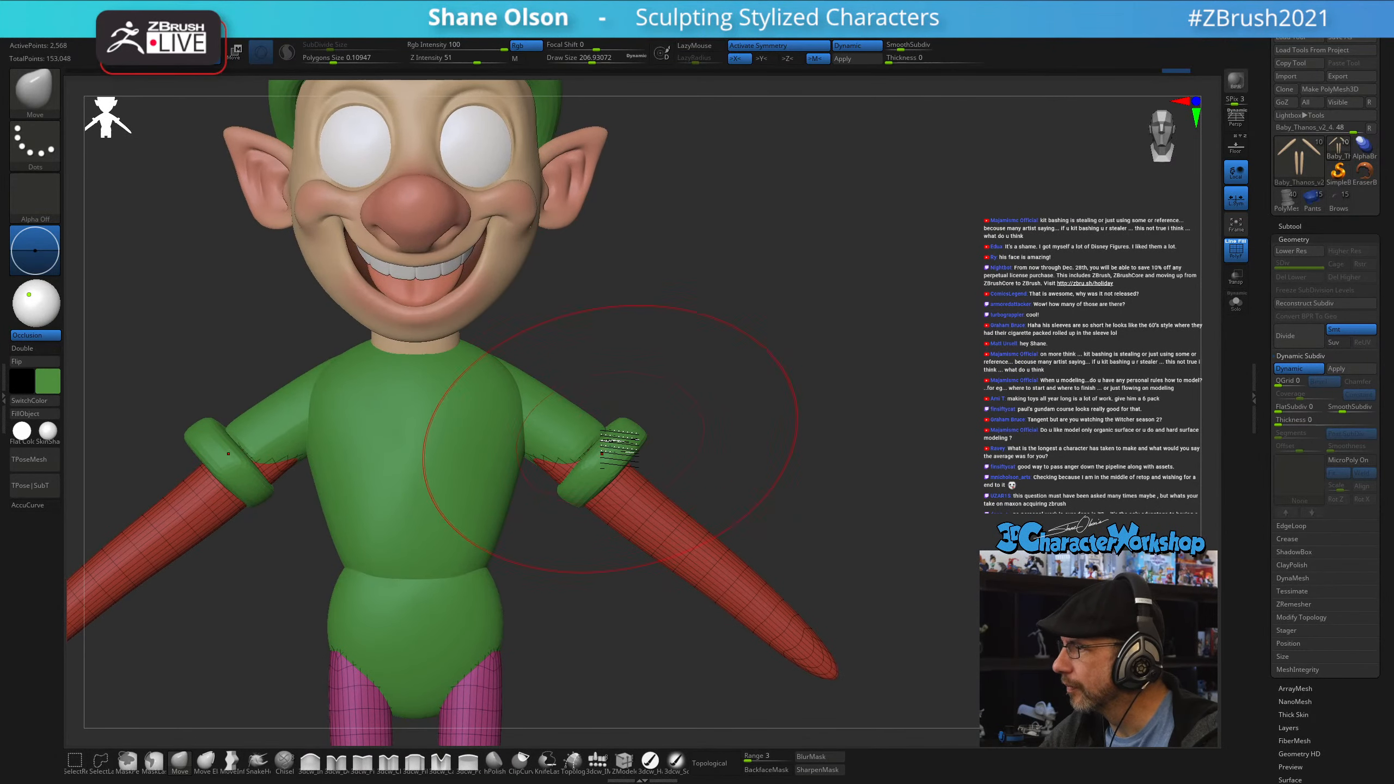
- Select the sleeves, pull their lower ends over the arms, and invert the mask to free the cuffs
left_click(603, 454, "alt")
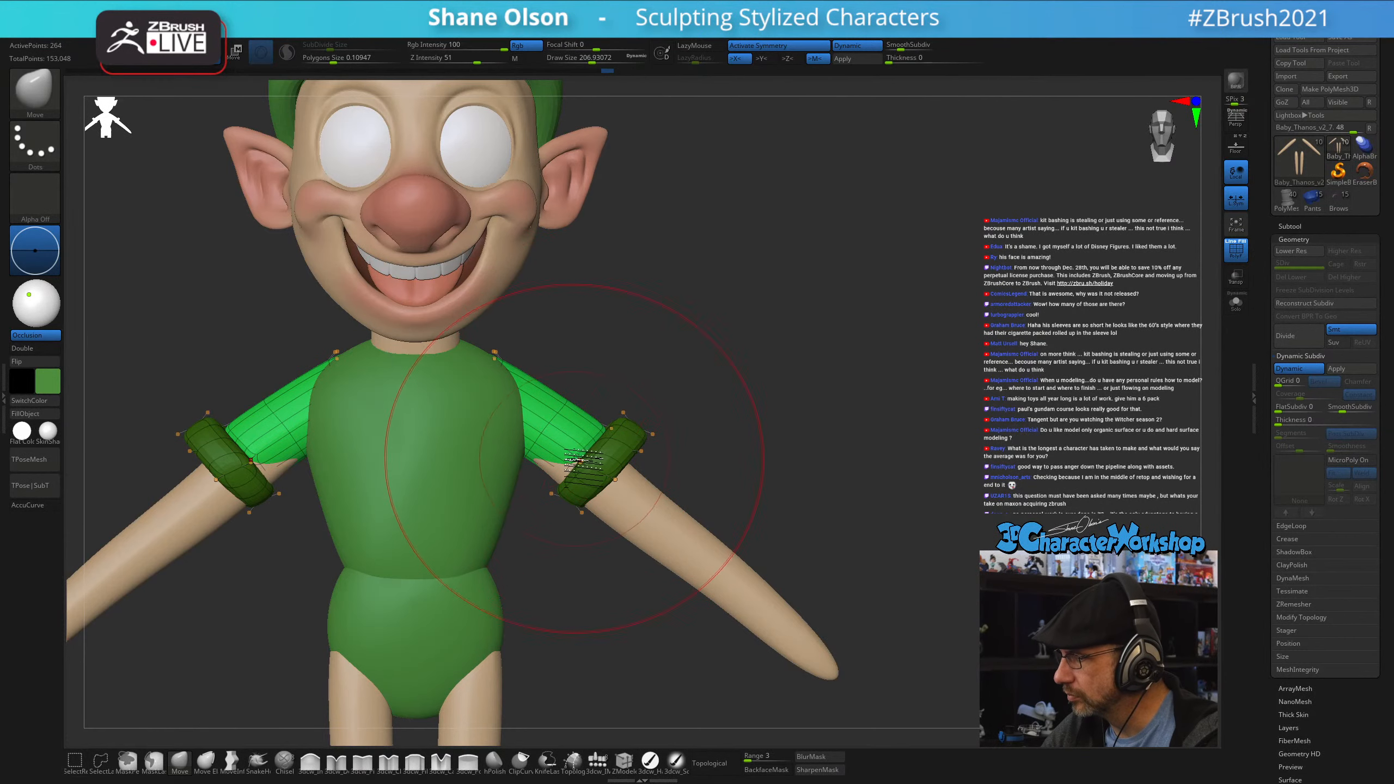
mouse_move(575, 459)
left_mouse_down()
mouse_move(567, 472)
mouse_move(597, 451)
mouse_move(604, 472)
left_mouse_up()
left_click(656, 392, "ctrl")
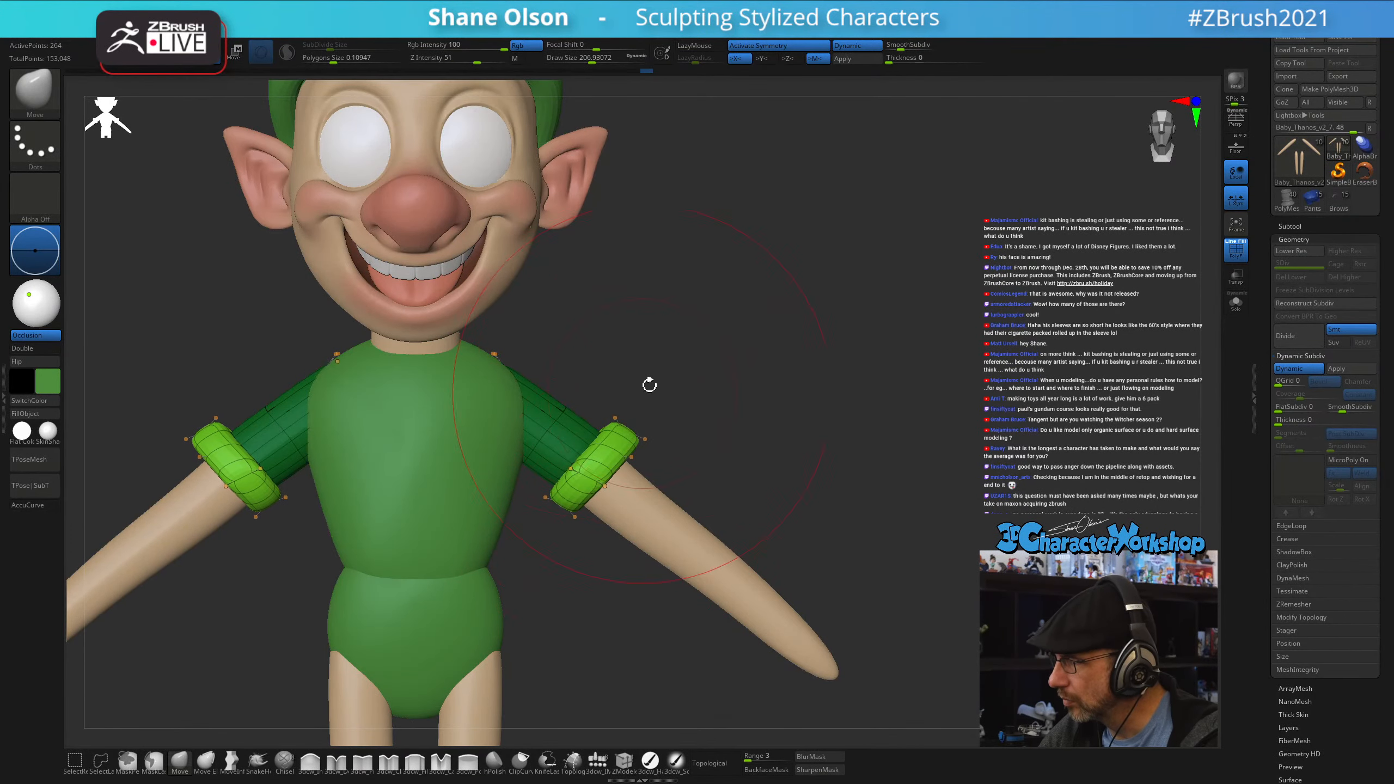
- Set the draw size to about 68 for working around the cuffs, clear the mask, and hide the polyframe
mouse_move(694, 356)
left_mouse_down("alt")
mouse_move(703, 365)
mouse_move(717, 327)
mouse_move(690, 361)
left_mouse_up("alt")
key("s")
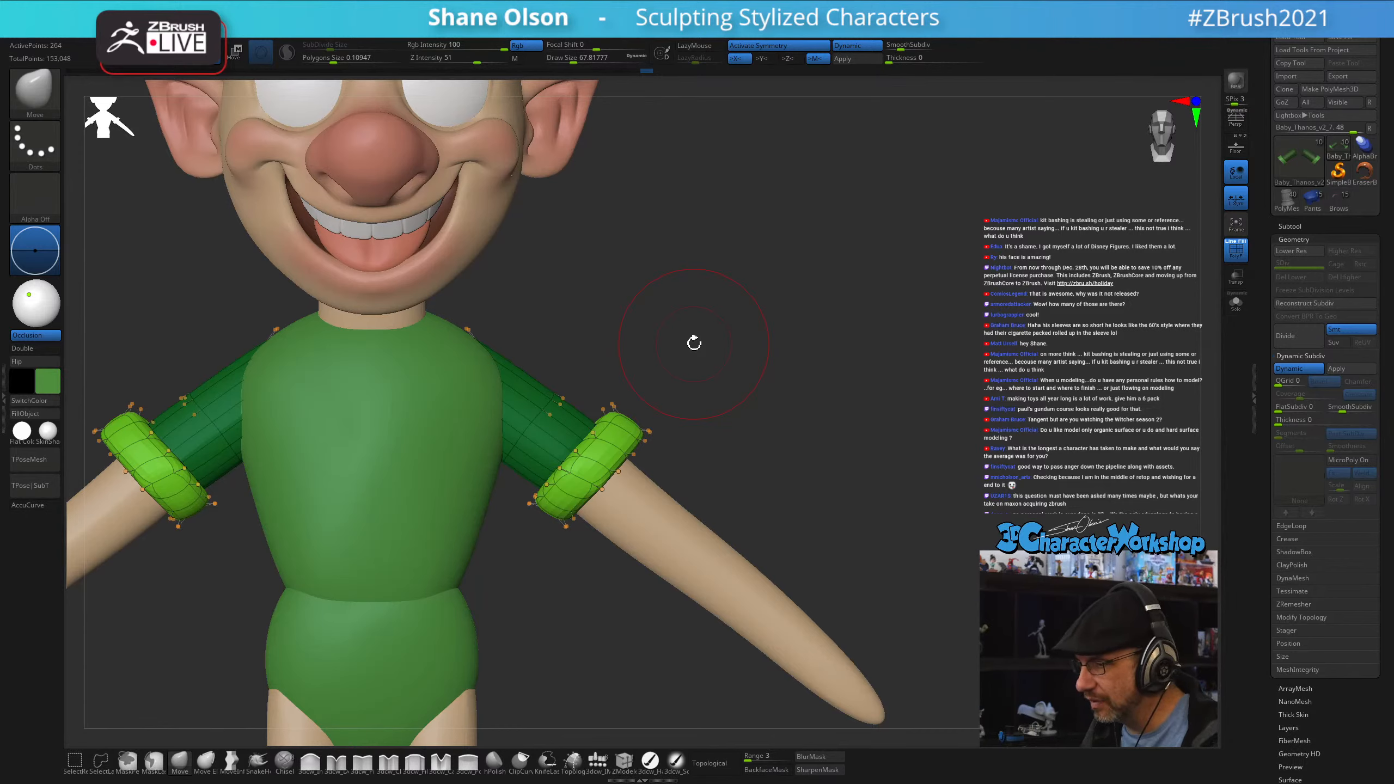
left_click_drag(784, 404, 829, 445, "ctrl")
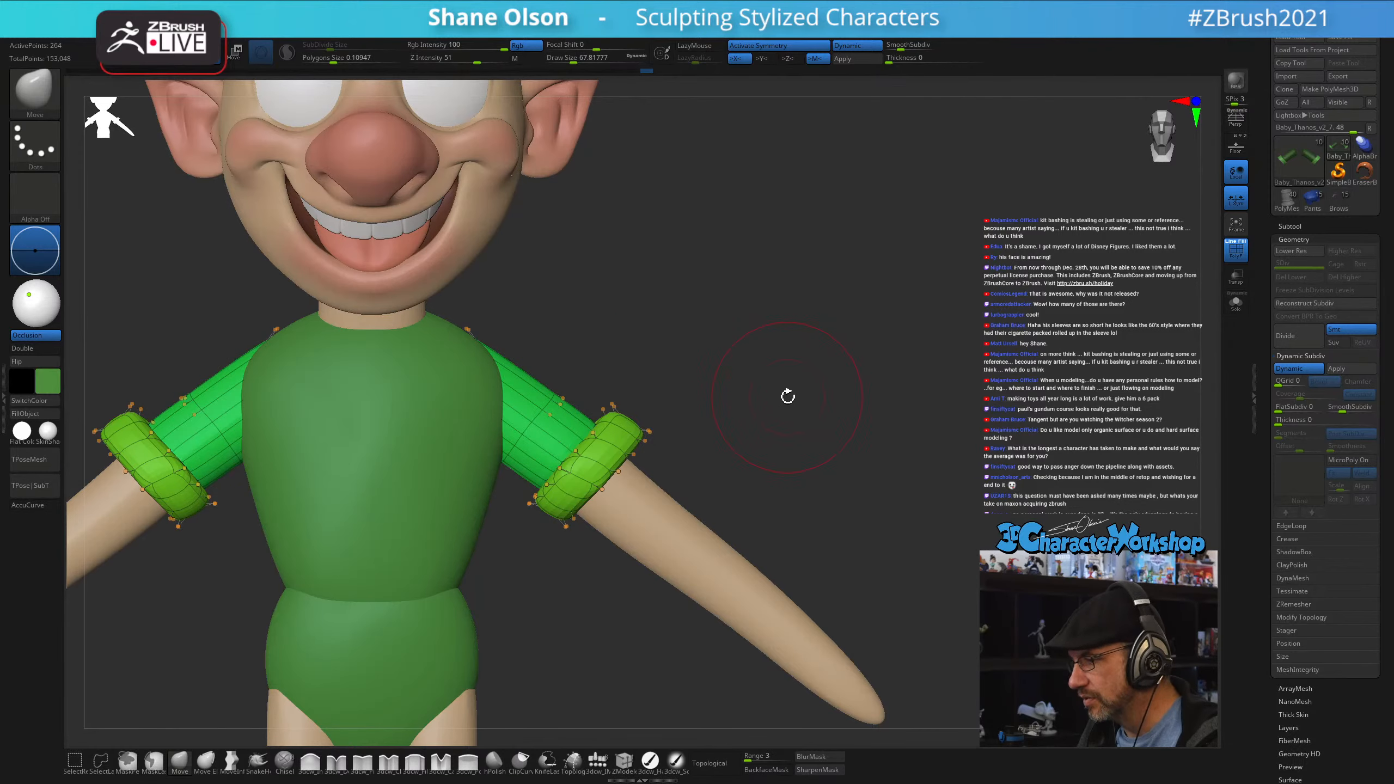
key("shift+f")
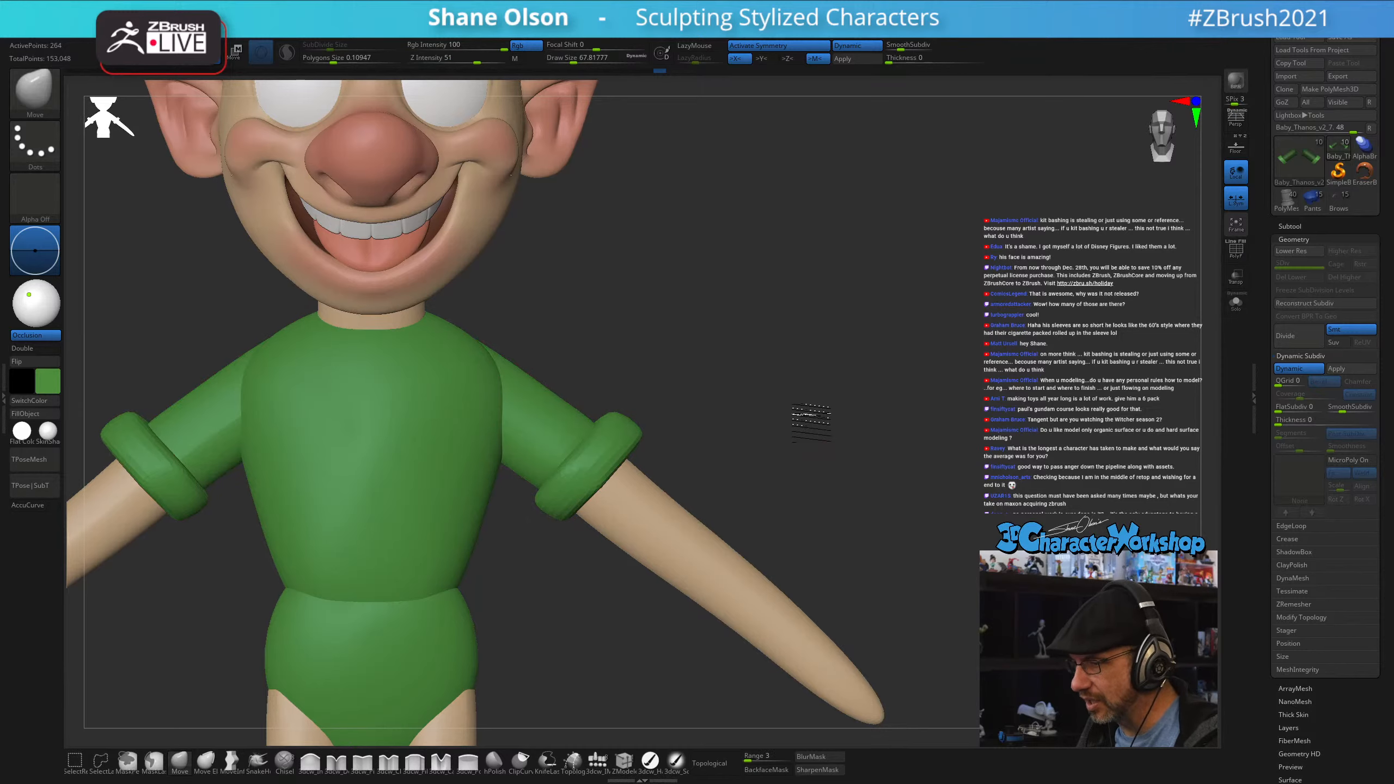
- Turn on the Topological option for the Move brush and set the draw size to about 128 at the cuffs
left_click_drag(804, 414, 551, 540)
key("s")
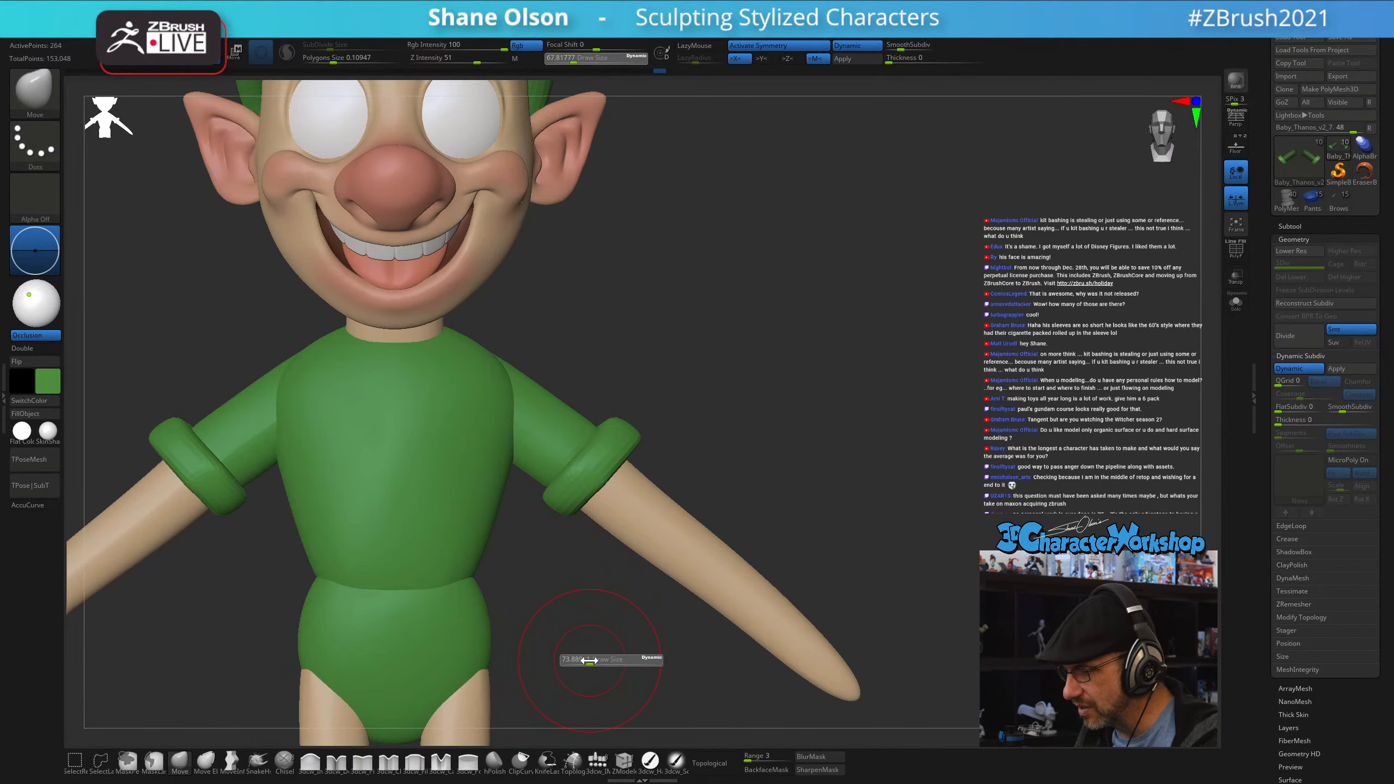
left_click_drag(588, 662, 592, 661)
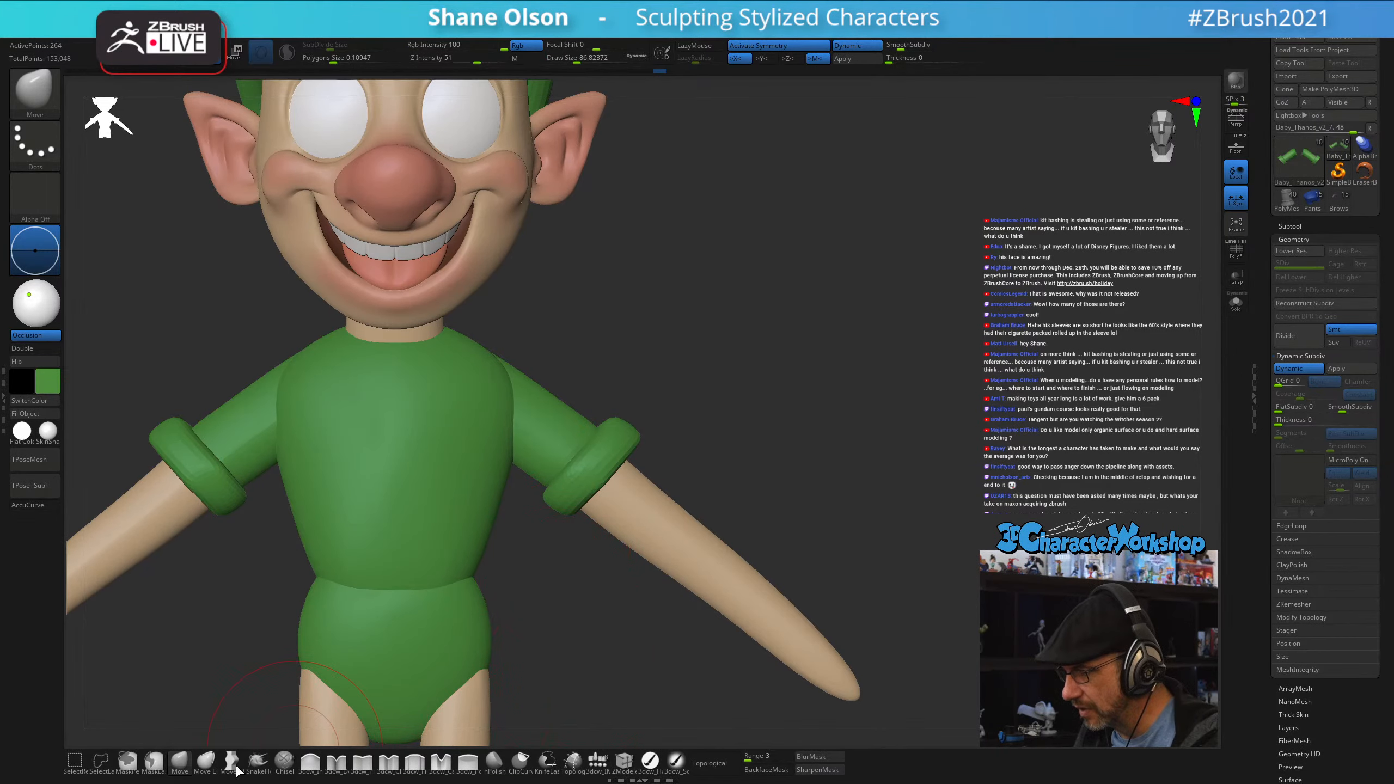
left_click(713, 764)
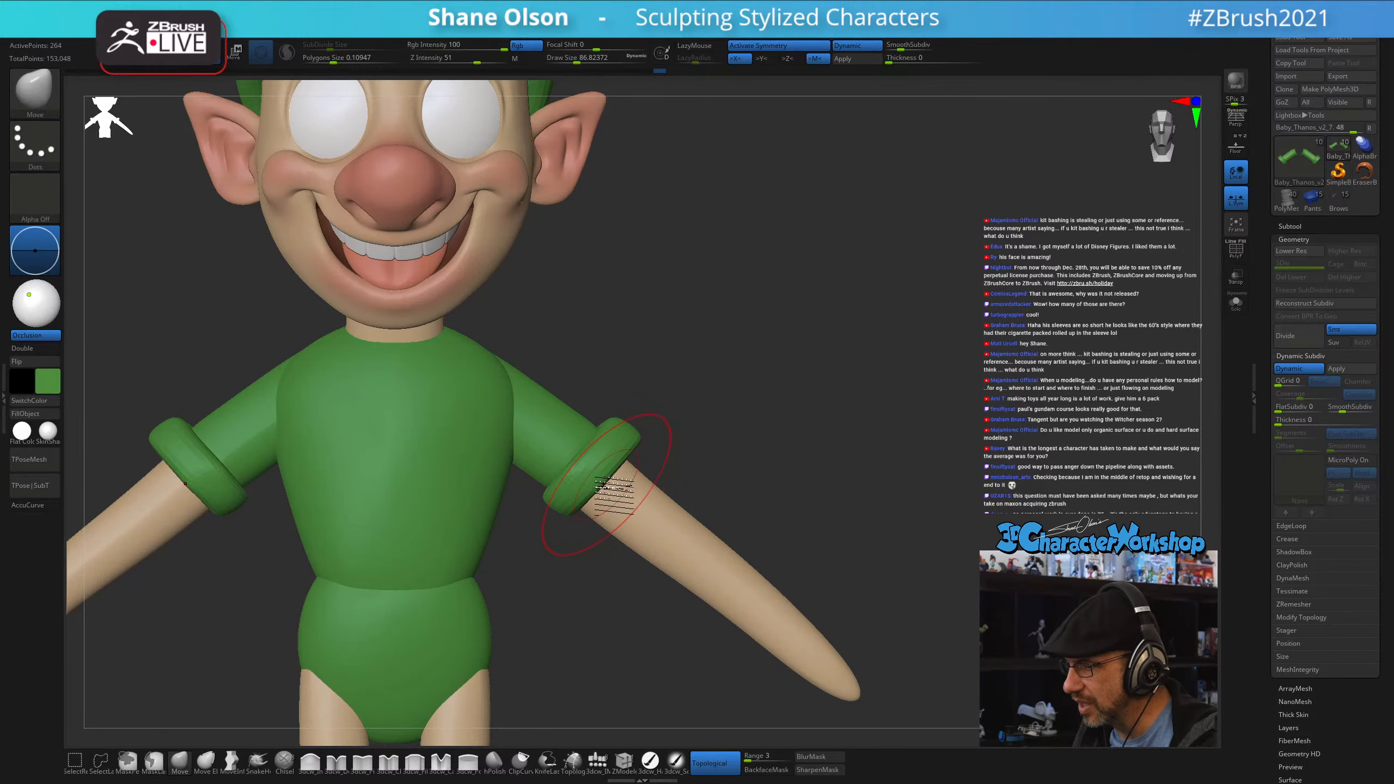
key("s")
left_click_drag(610, 493, 623, 494)
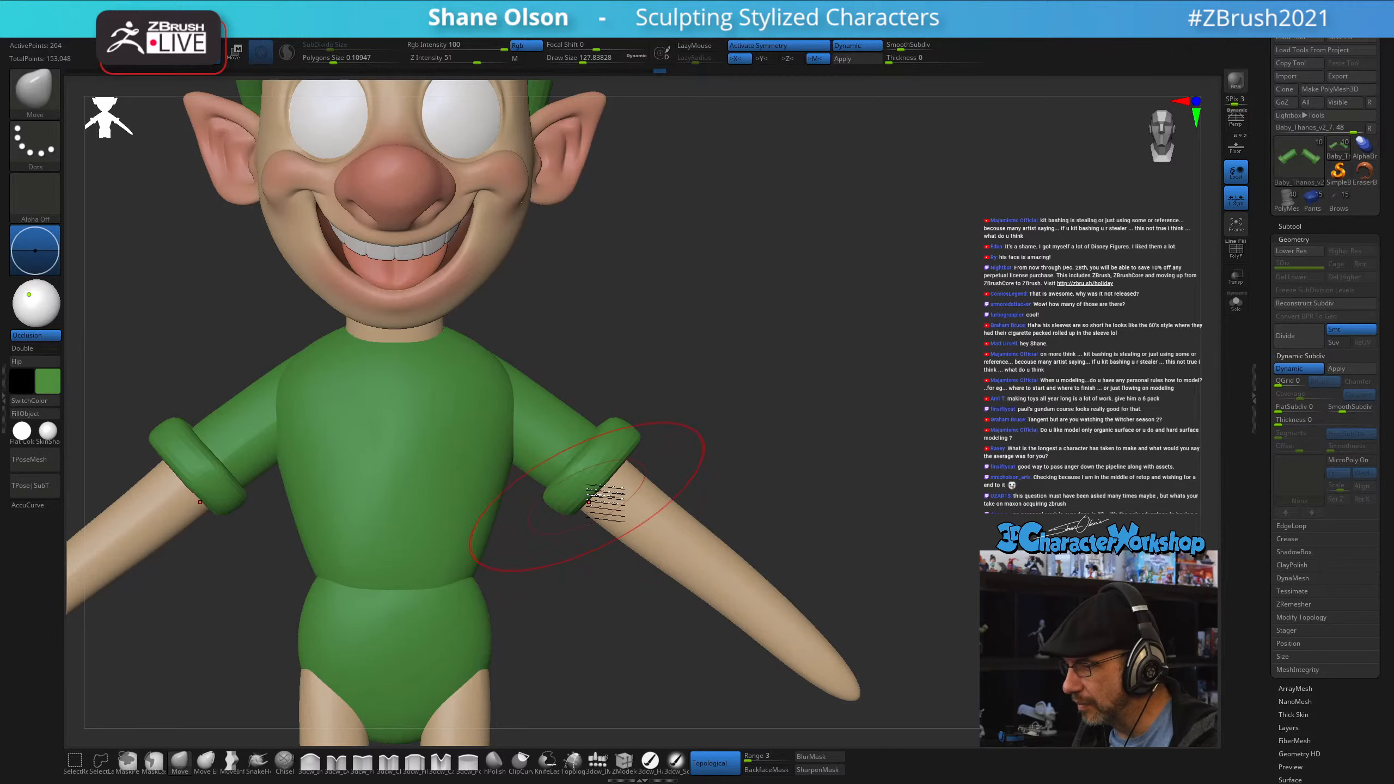
- Show the polyframe, set the draw size to about 167, reshape the cuffs from several angles, and hide the polyframe
key("shift+f")
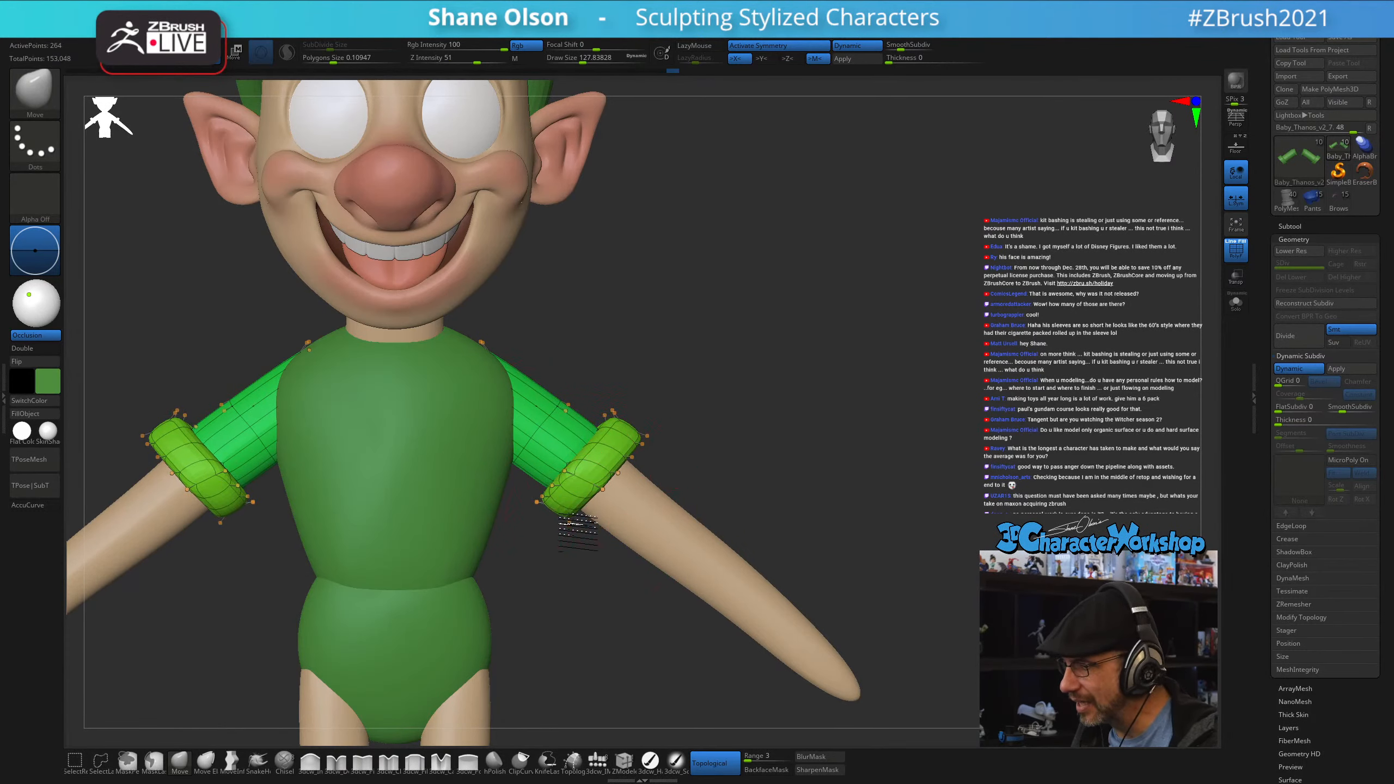
mouse_move(721, 420)
left_mouse_down()
mouse_move(667, 430)
mouse_move(713, 429)
mouse_move(692, 427)
left_mouse_up()
key("s")
left_click_drag(692, 428, 697, 428)
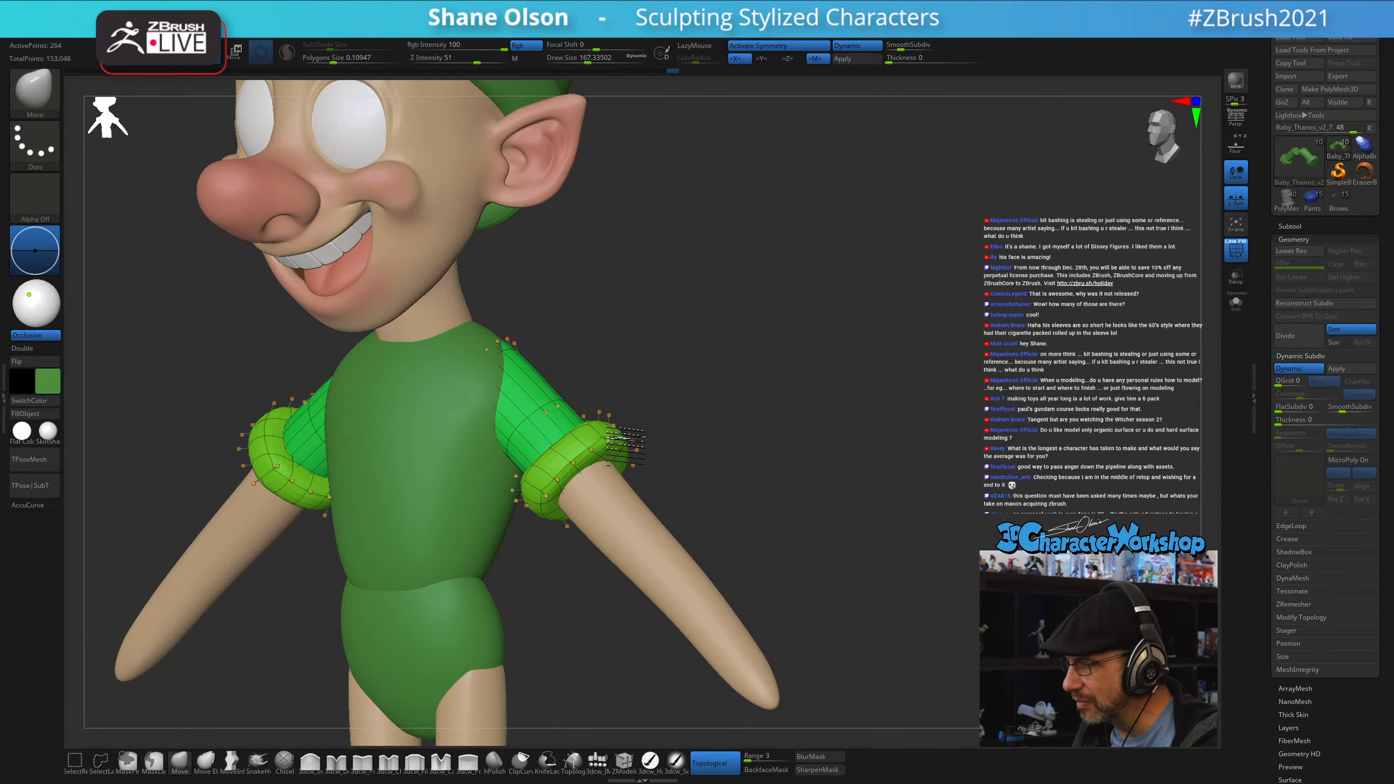
left_click_drag(616, 455, 617, 454)
left_click_drag(764, 432, 712, 436)
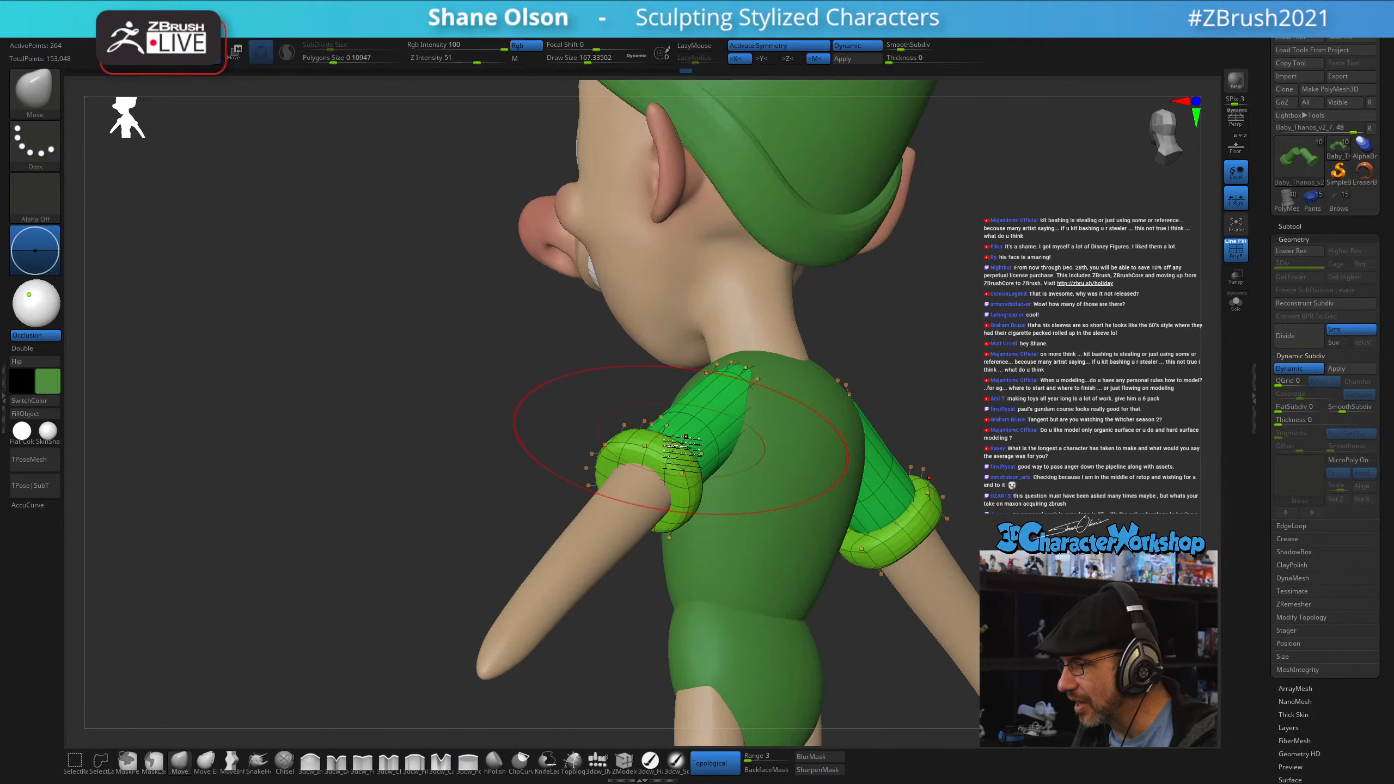
left_click_drag(615, 468, 625, 466)
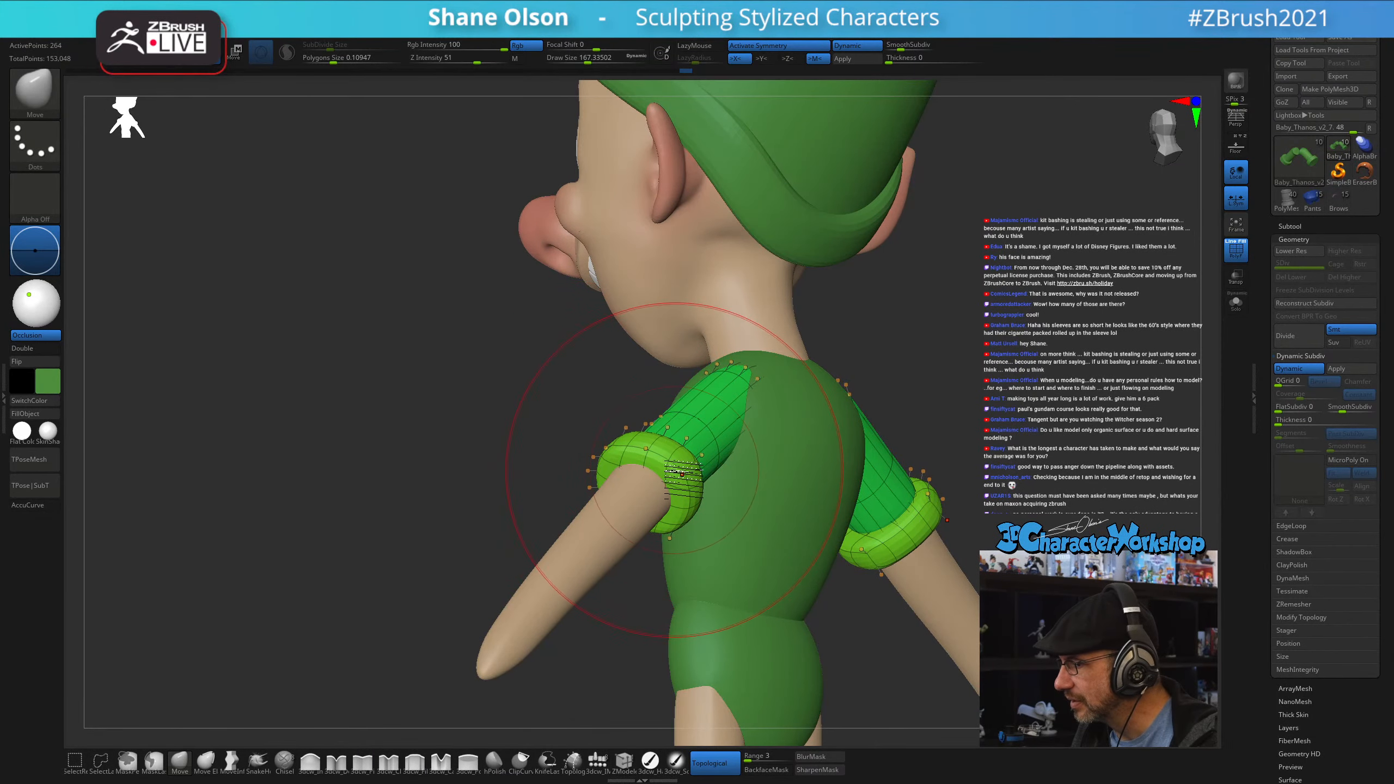
left_click_drag(451, 417, 519, 418, "shift")
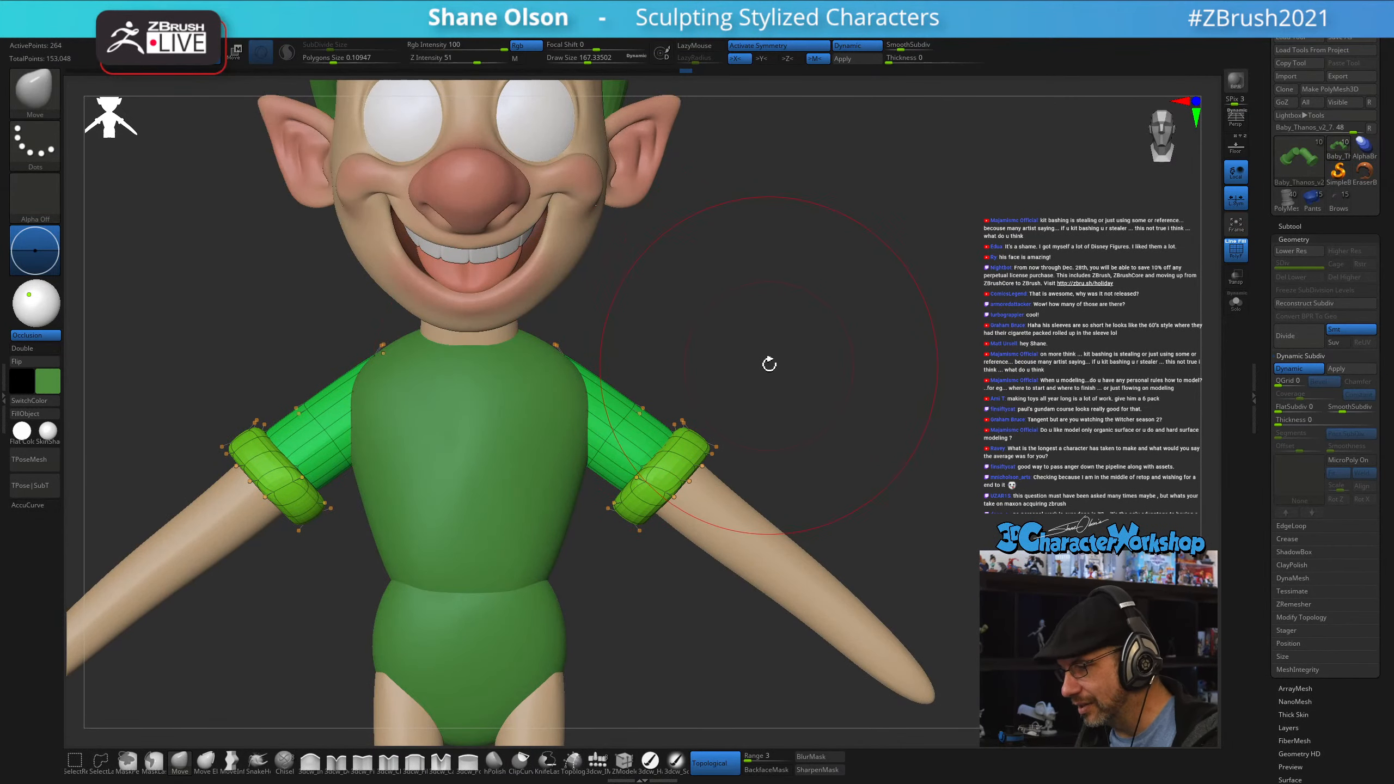
key("shift+f")
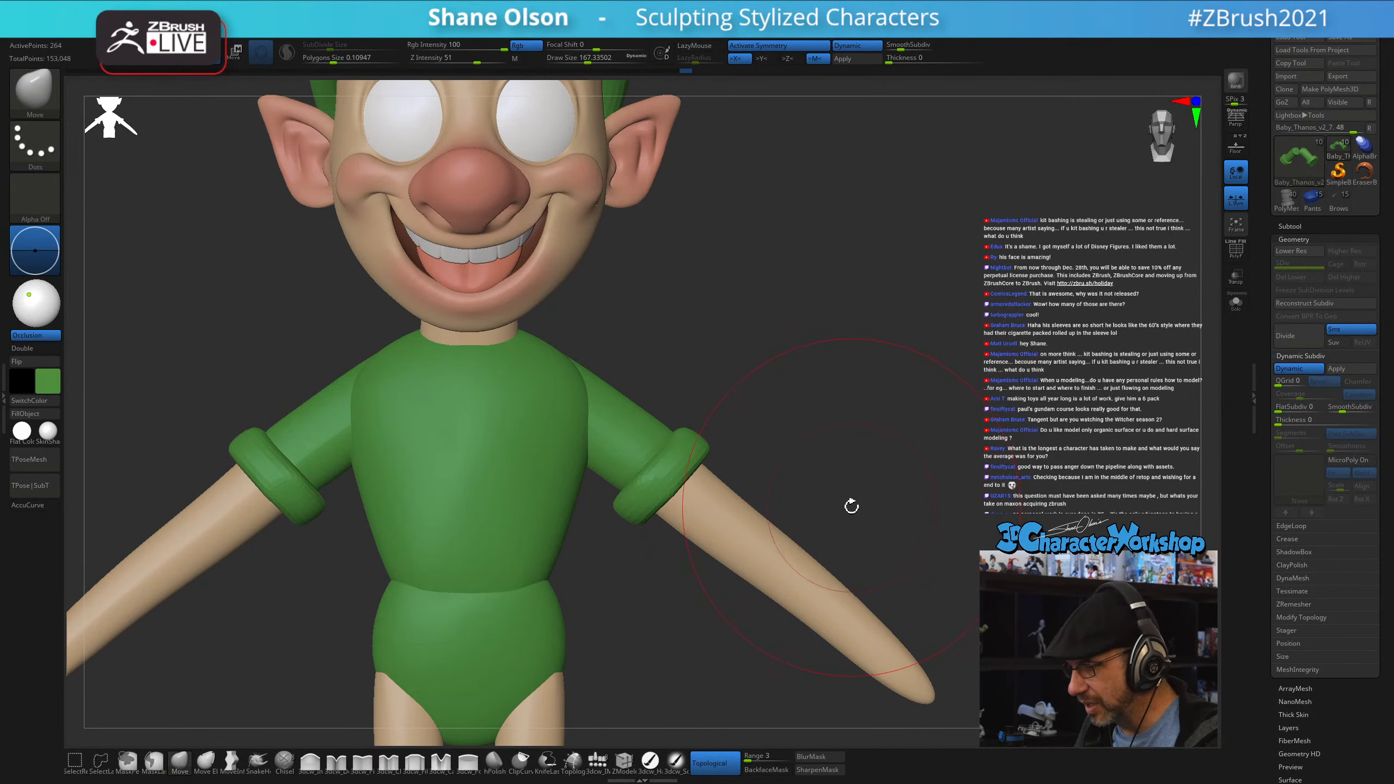
- Select the arms, set the draw size to about 172, and refine the shape of the bare arms below the cuffs
left_click(724, 537, "alt")
left_click_drag(890, 446, 856, 378, "alt")
key("s")
left_click_drag(713, 587, 709, 586)
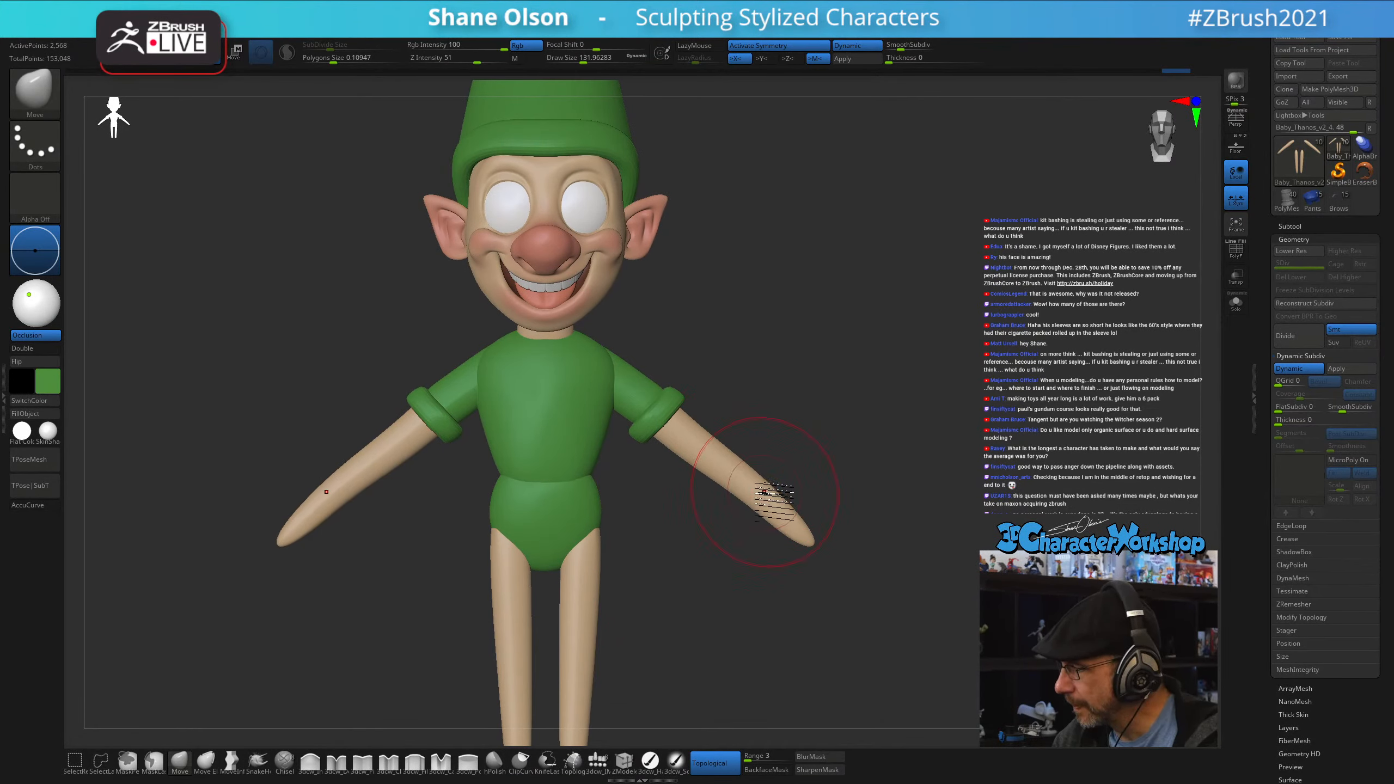
key("s")
left_click_drag(754, 488, 757, 494)
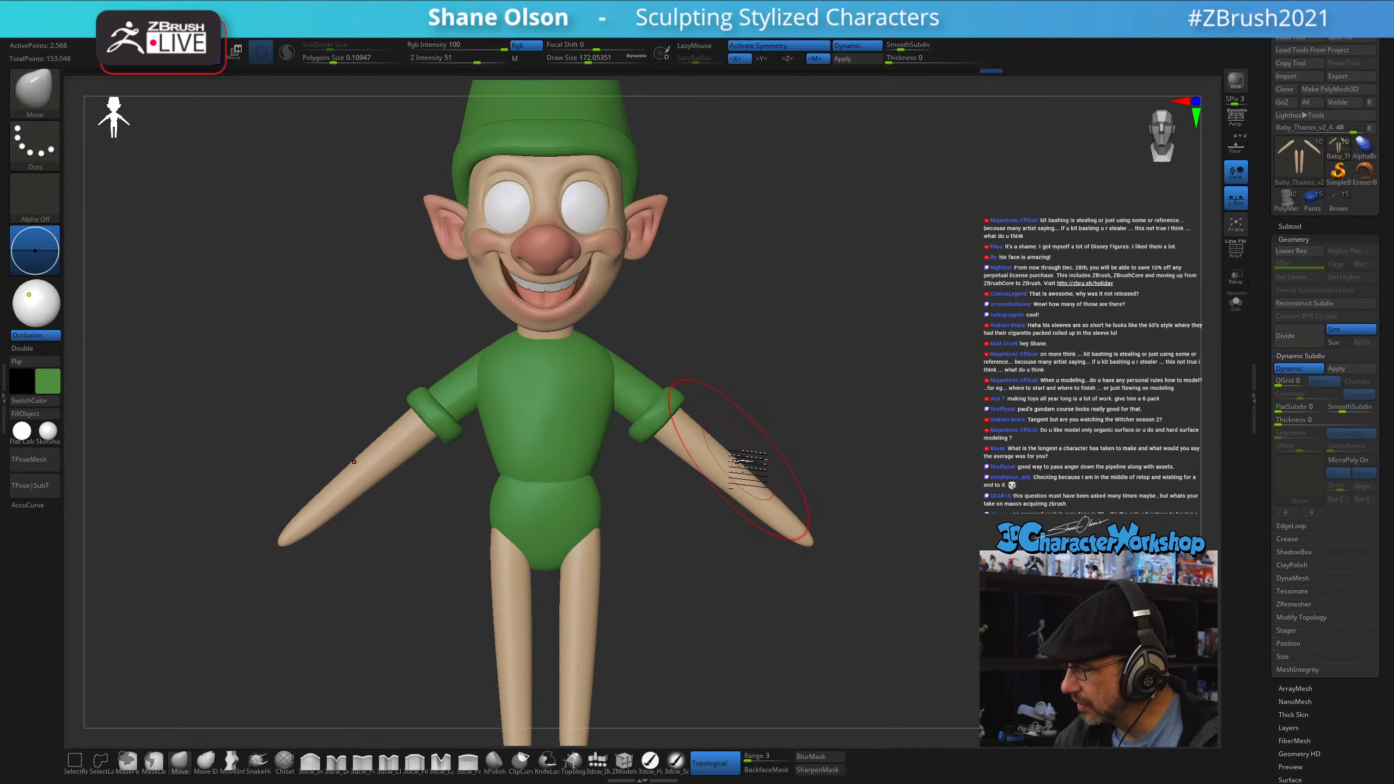
mouse_move(701, 432)
left_mouse_down()
mouse_move(752, 478)
mouse_move(713, 445)
mouse_move(722, 554)
mouse_move(740, 541)
mouse_move(747, 483)
mouse_move(778, 461)
mouse_move(697, 478)
mouse_move(706, 392)
mouse_move(515, 295)
mouse_move(513, 363)
left_mouse_up()
key("shift")
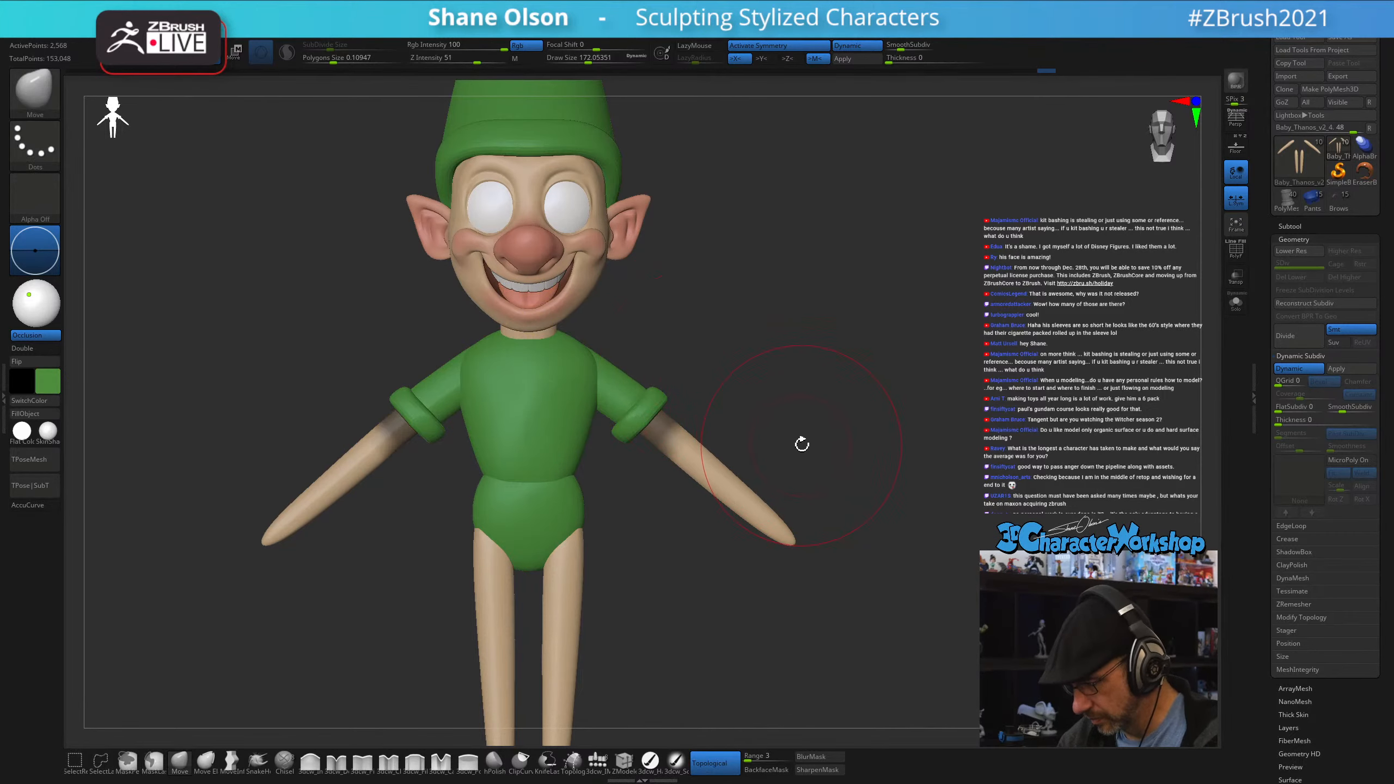
- Show the polyframe and adjust the mask on the upper arms just below the cuffs
key("shift+f")
left_click_drag(801, 435, 785, 488, "alt")
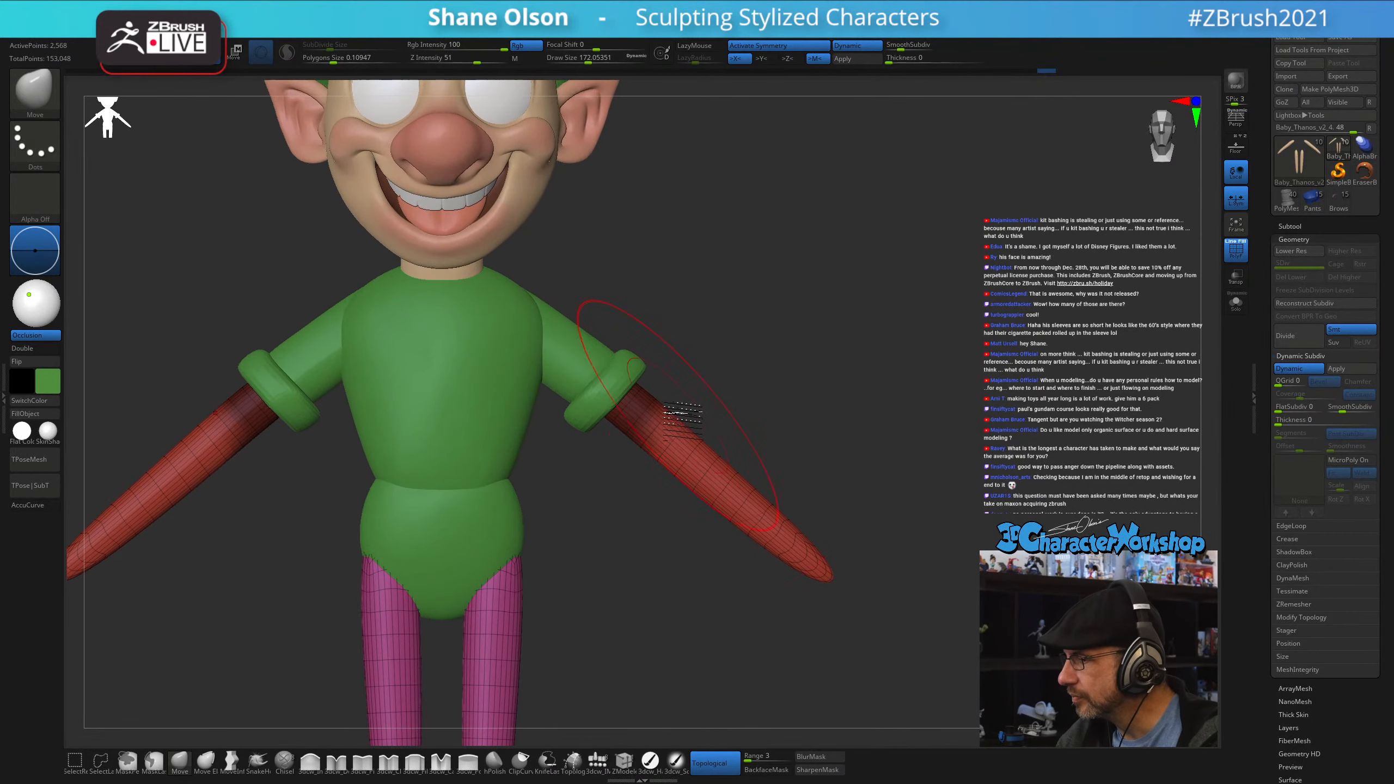
mouse_move(681, 403)
left_mouse_down("ctrl")
mouse_move(679, 483)
mouse_move(615, 479)
mouse_move(667, 387)
left_mouse_up("ctrl")
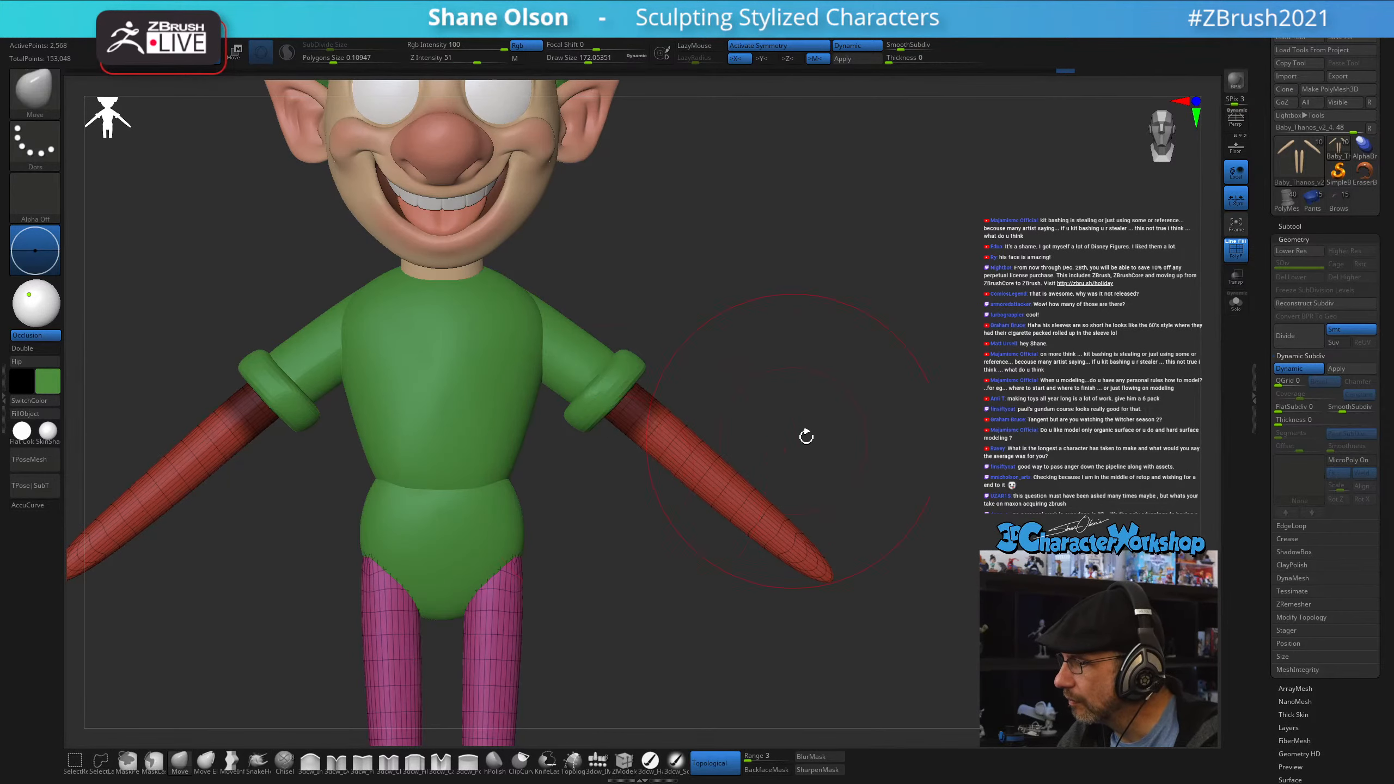
- Place the Transpose gizmo on the arm just below the masked area, and undo the trial arm movement
key("w")
left_click_drag(827, 435, 700, 508)
left_click(599, 483, "alt")
left_click_drag(713, 449, 758, 508)
key("ctrl+z")
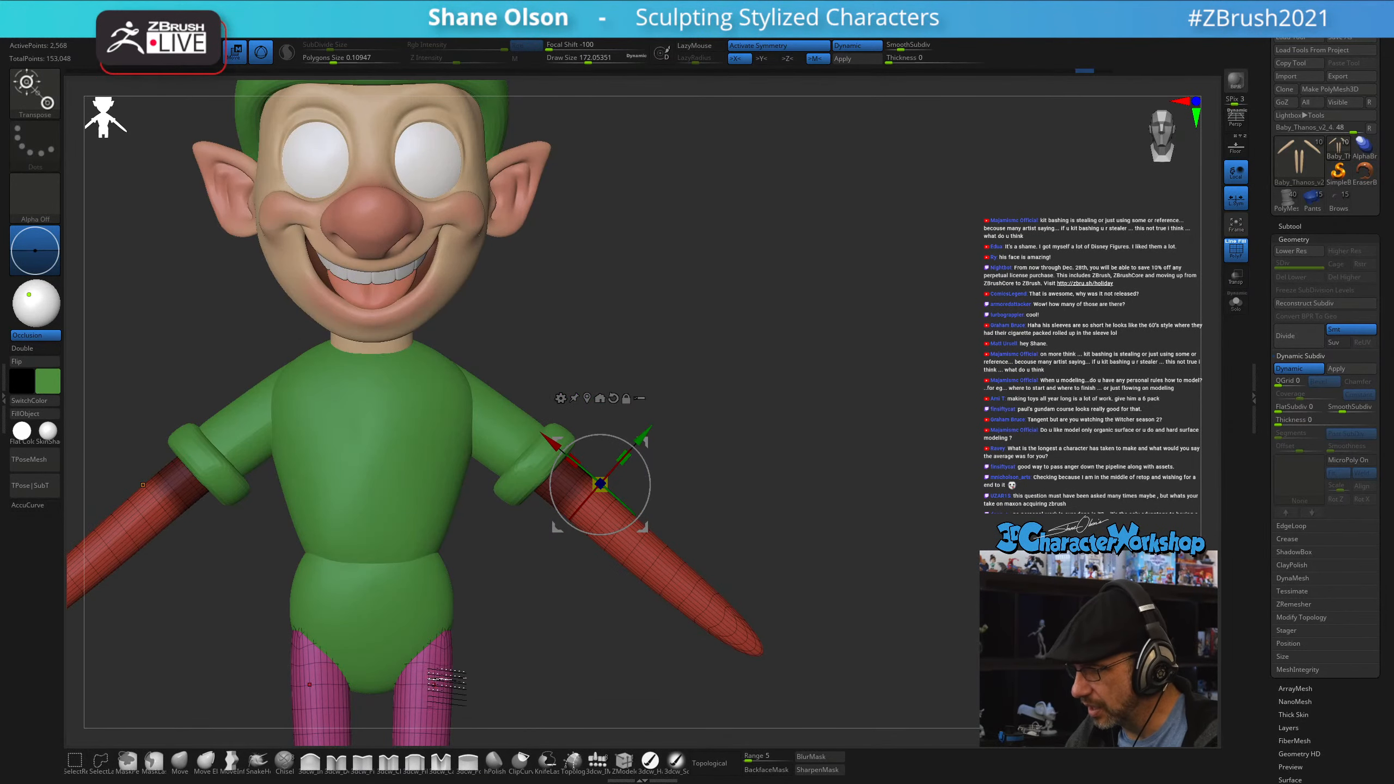
- Hide the legs so only the arms of this subtool stay visible
key("q")
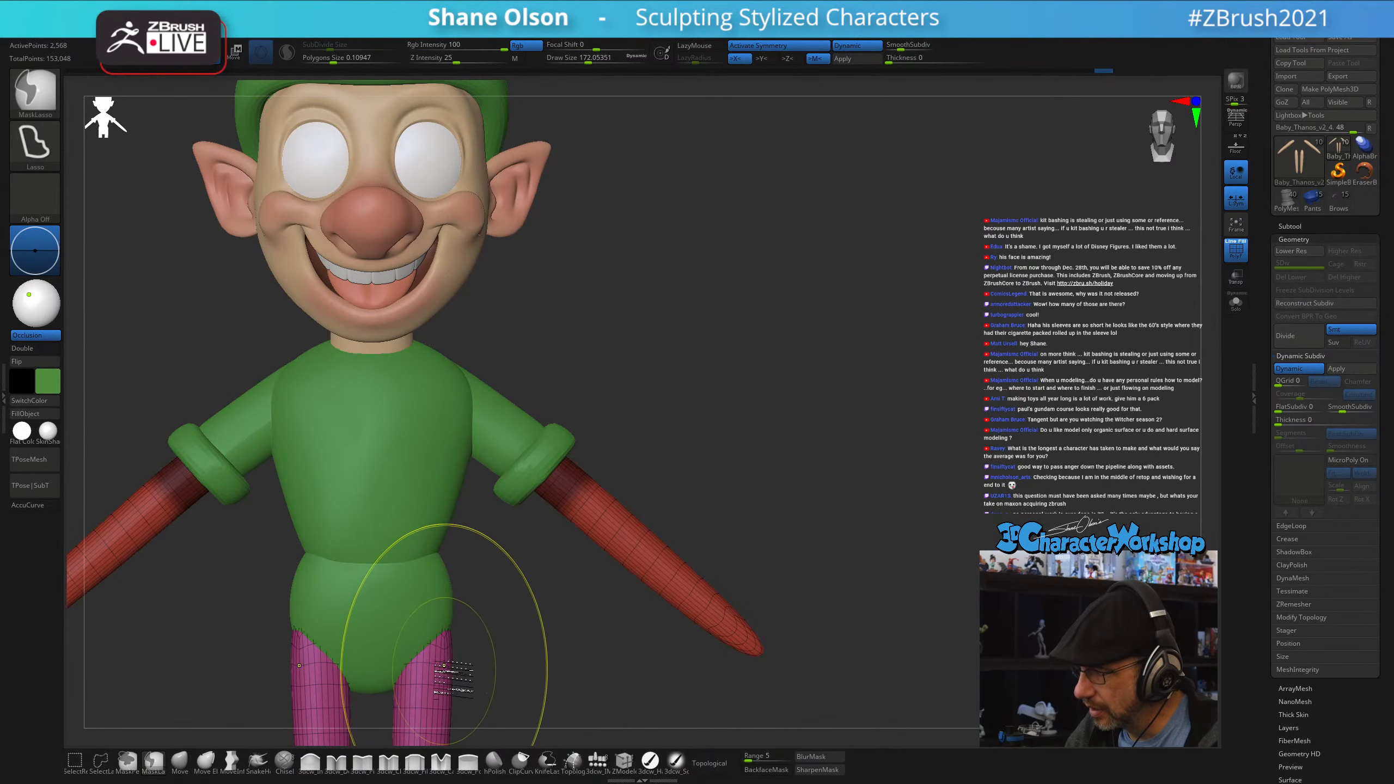
left_click(438, 667, "ctrl+shift")
left_click(437, 666, "ctrl+shift")
- Rotate the unmasked lower arms forward from a side view with the Transpose gizmo to bend the elbows
left_click_drag(670, 628, 749, 578, "alt")
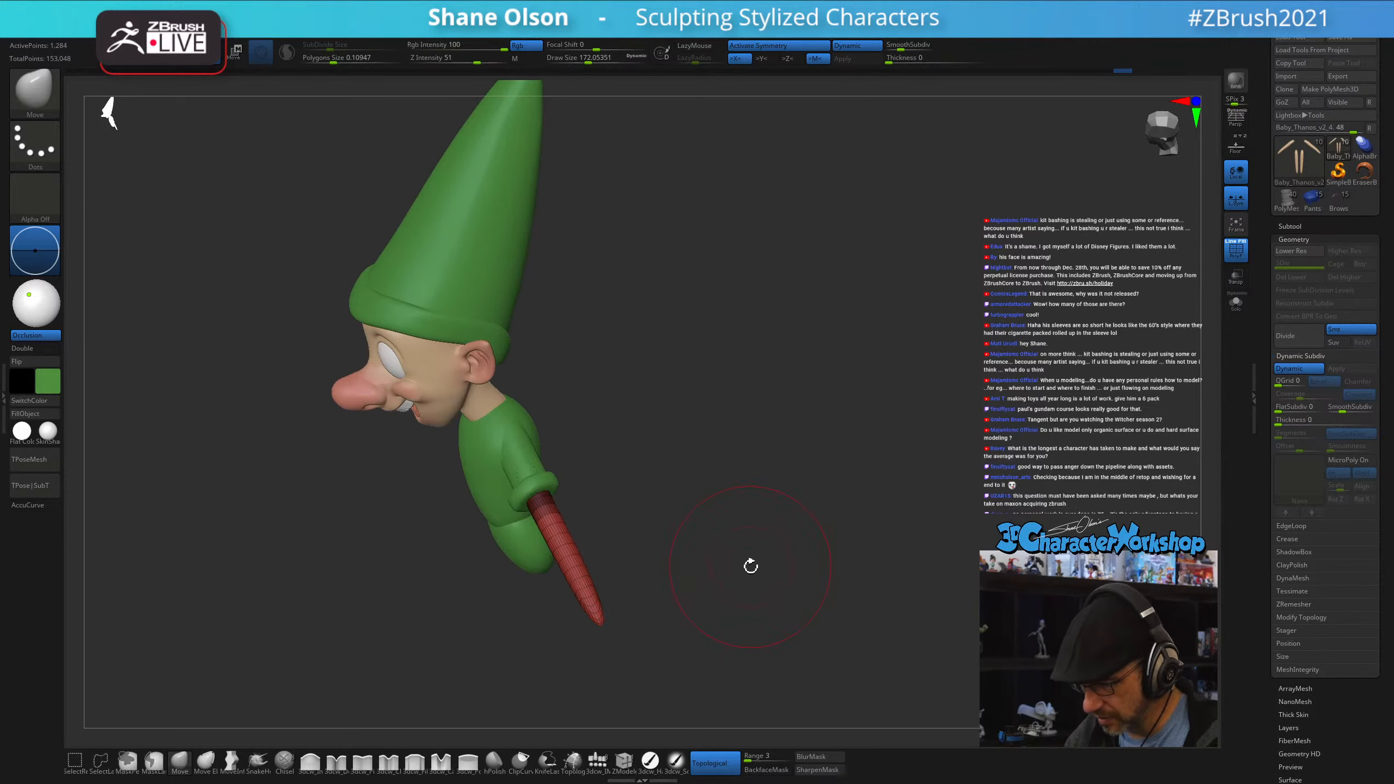
key("w")
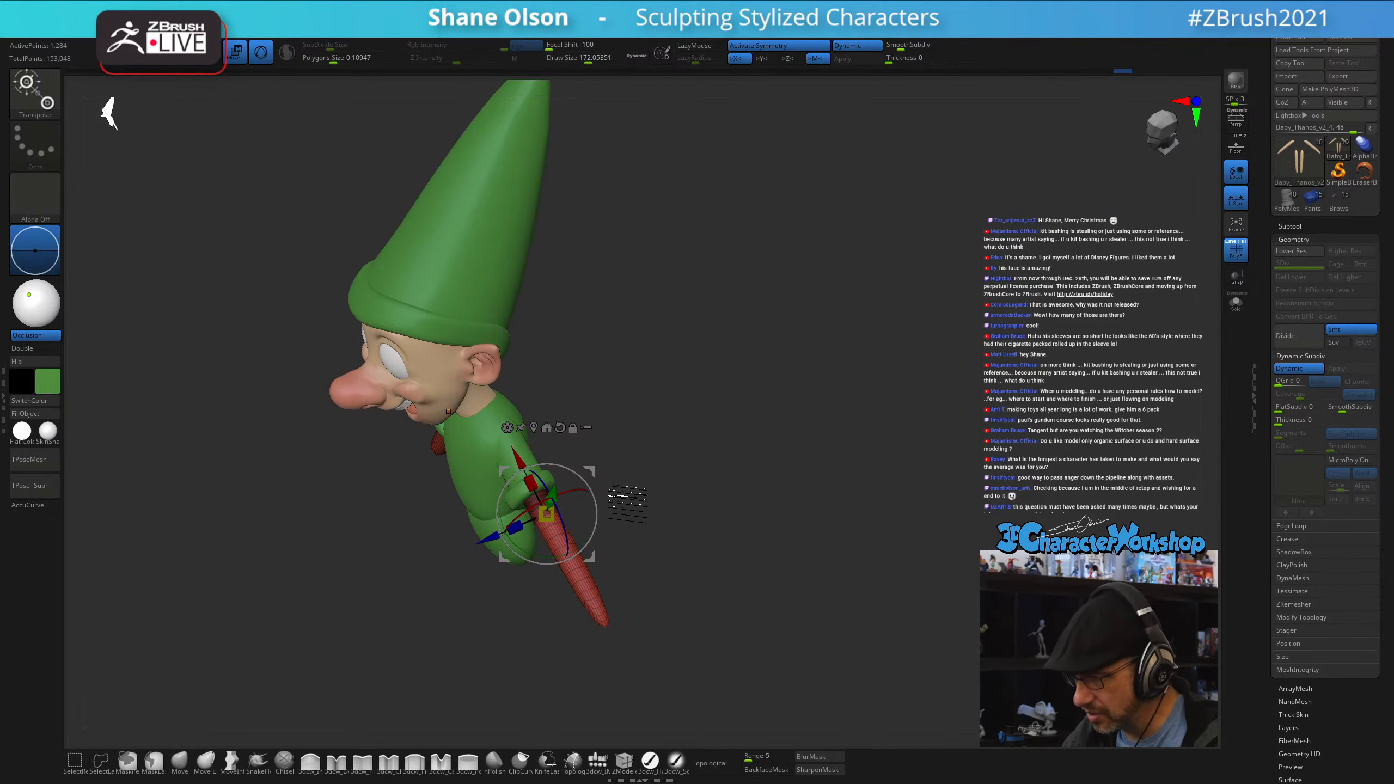
left_click_drag(628, 503, 593, 491)
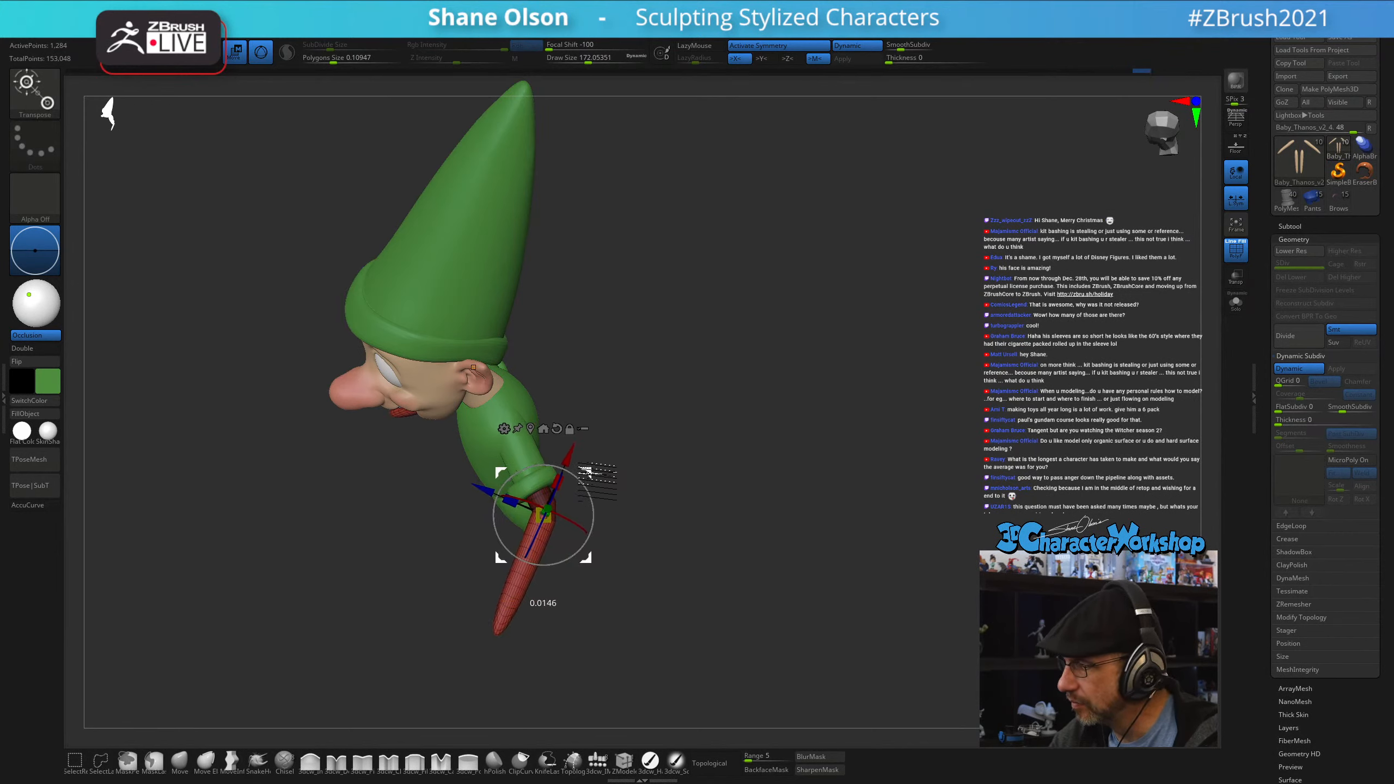
- Fine-tune the bent lower arms with the Transpose gizmo from the side, then clear the mask and hide the polyframe
left_click_drag(690, 536, 733, 556)
mouse_move(725, 561)
left_mouse_down()
mouse_move(663, 586)
mouse_move(641, 535)
left_mouse_up()
left_click_drag(590, 455, 587, 496)
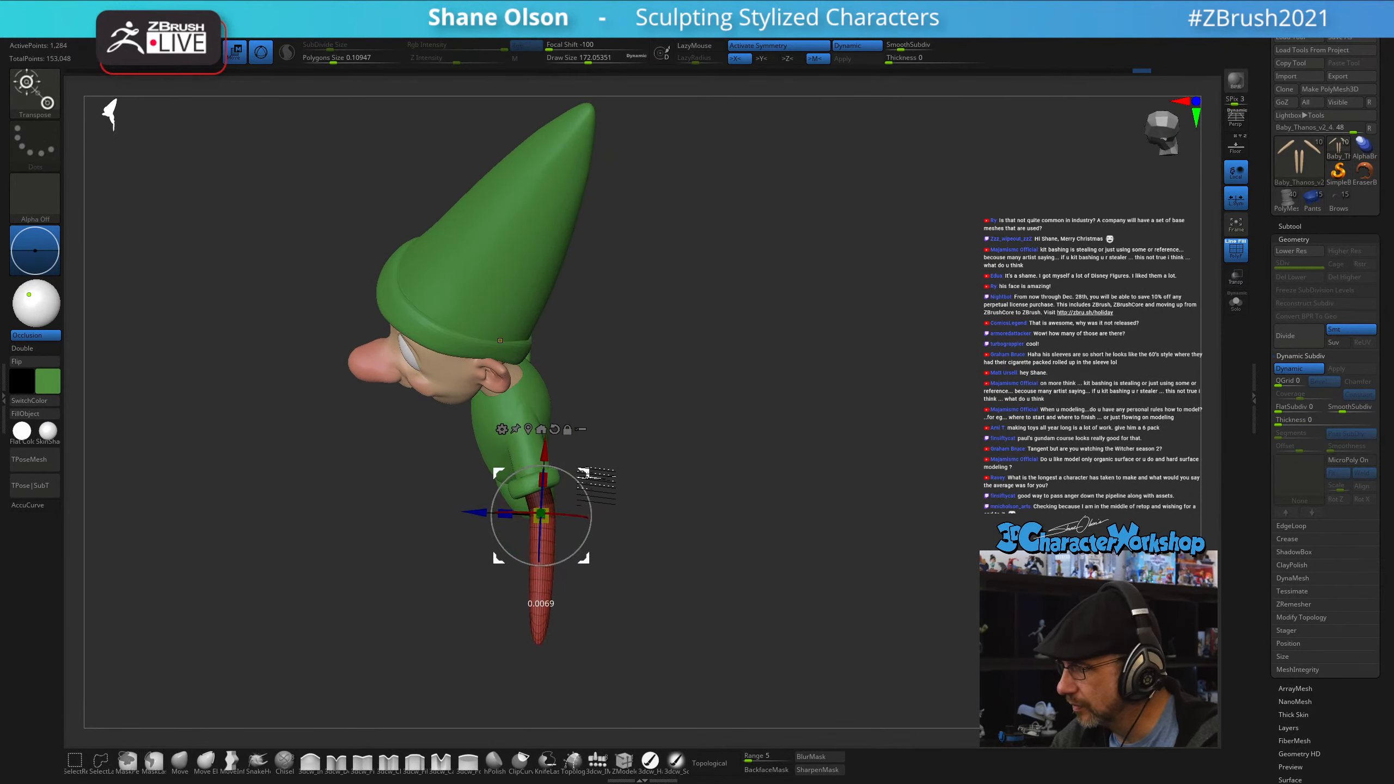
left_click_drag(692, 564, 722, 563)
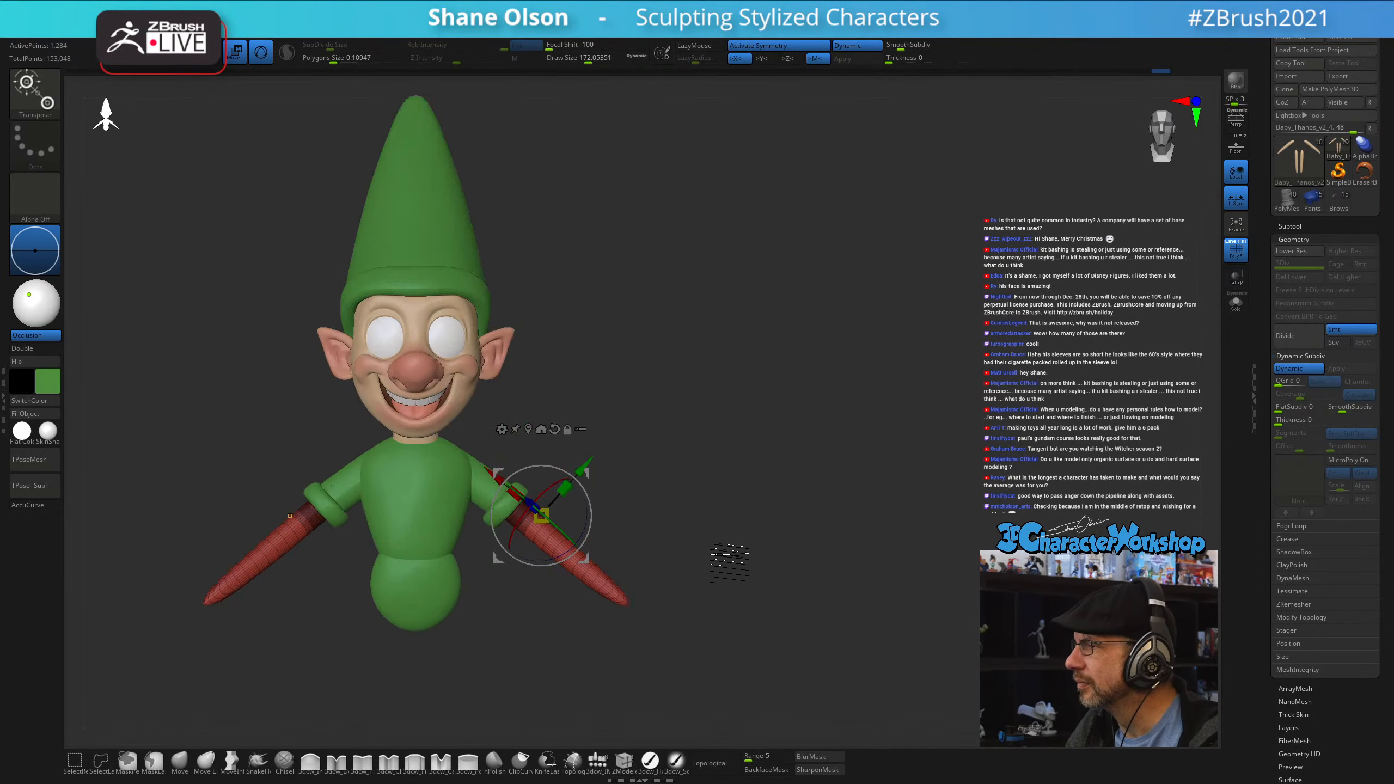
key("q")
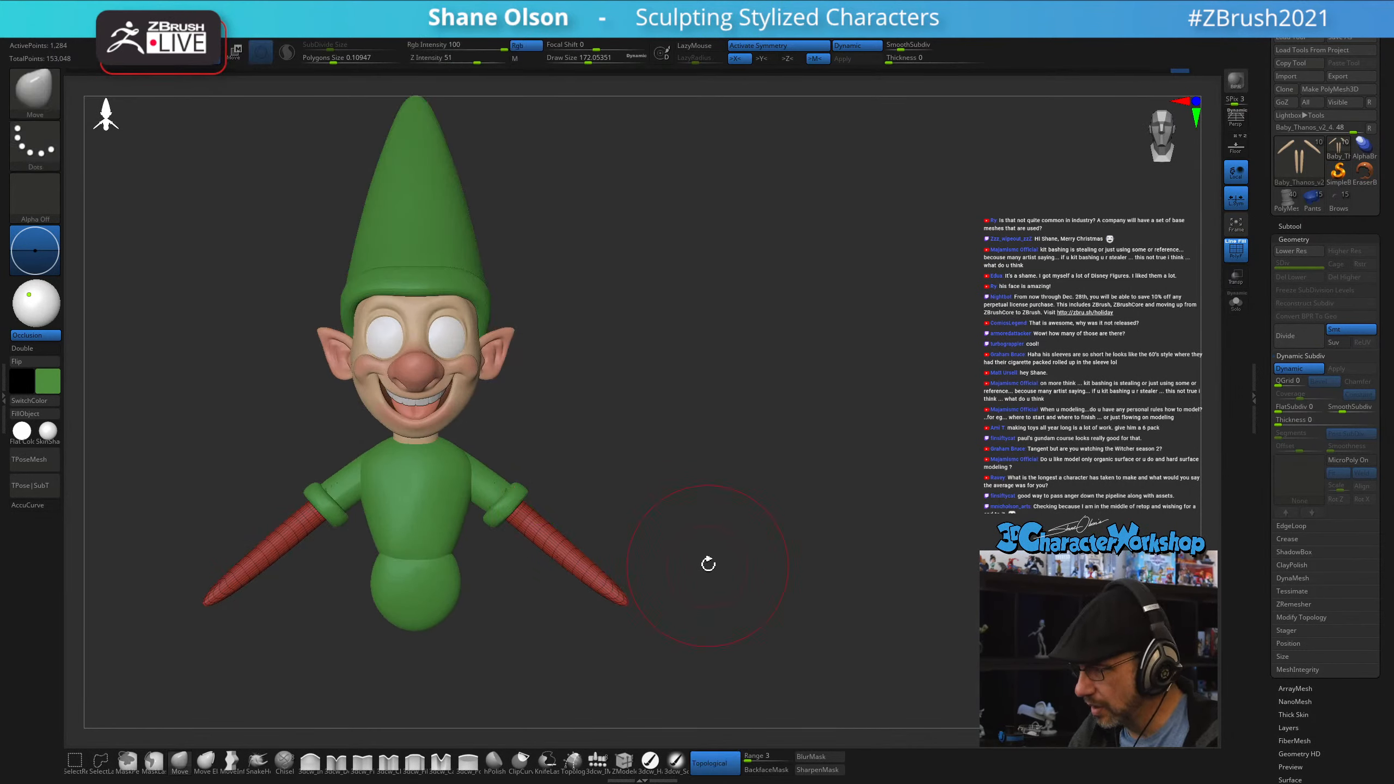
left_click(705, 564, "ctrl")
left_click_drag(700, 561, 761, 532)
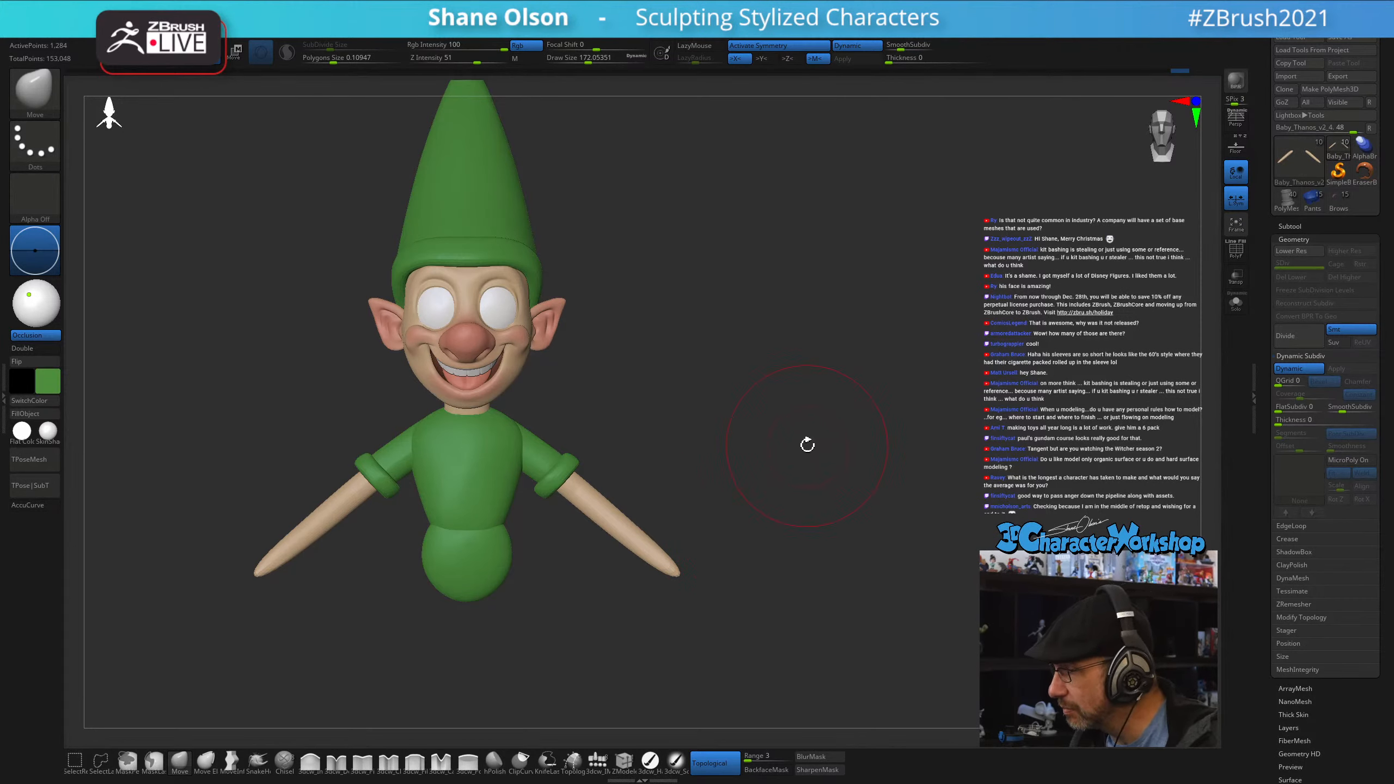
- Reshape the arms with the Move brush at draw sizes down to about 108, and show the legs again
key("s")
mouse_move(780, 440)
left_mouse_down()
mouse_move(757, 437)
mouse_move(775, 454)
mouse_move(797, 448)
mouse_move(705, 448)
left_mouse_up()
key("s")
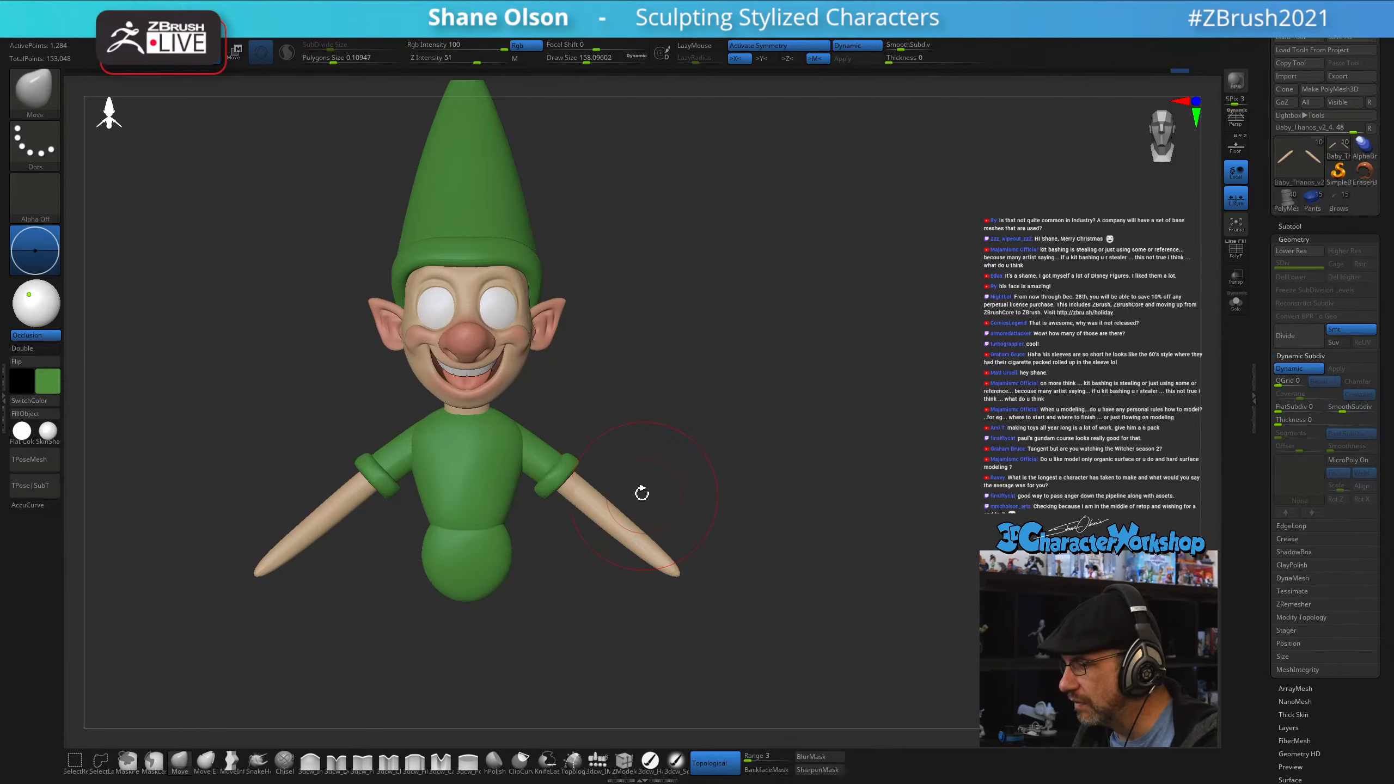
key("s")
left_click_drag(568, 486, 571, 486)
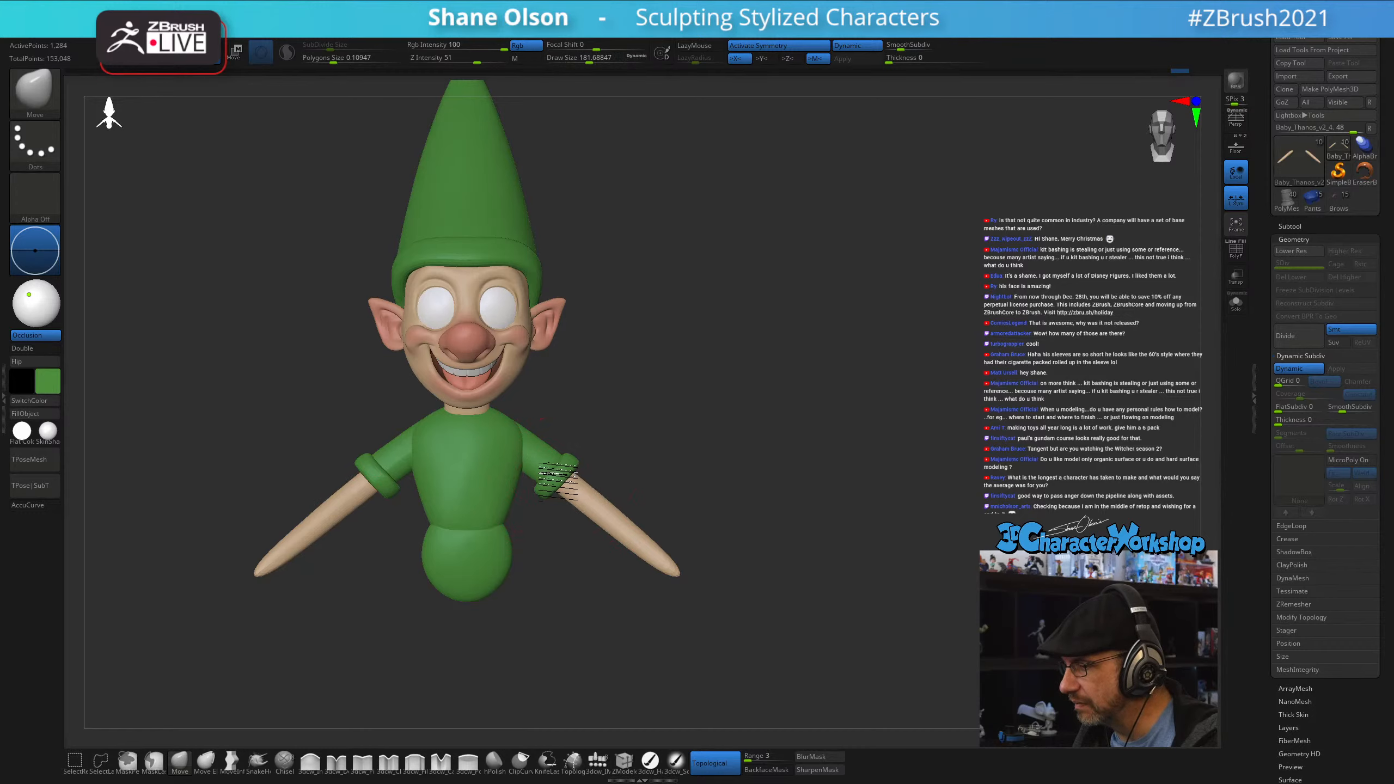
key("s")
left_click_drag(650, 557, 675, 564)
mouse_move(790, 514)
left_mouse_down()
mouse_move(757, 520)
mouse_move(768, 582)
mouse_move(675, 580)
left_mouse_up()
key("s")
key("s")
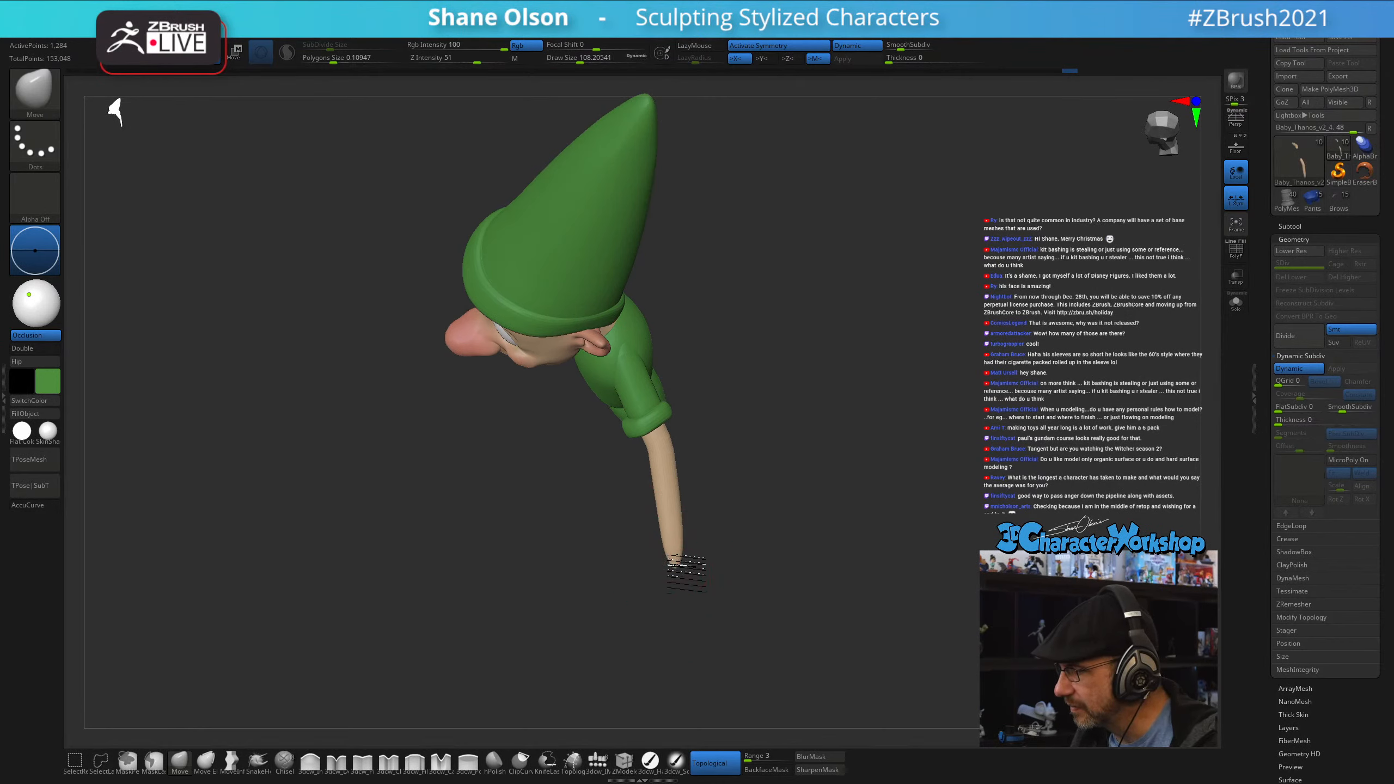
left_click_drag(831, 523, 868, 423, "shift")
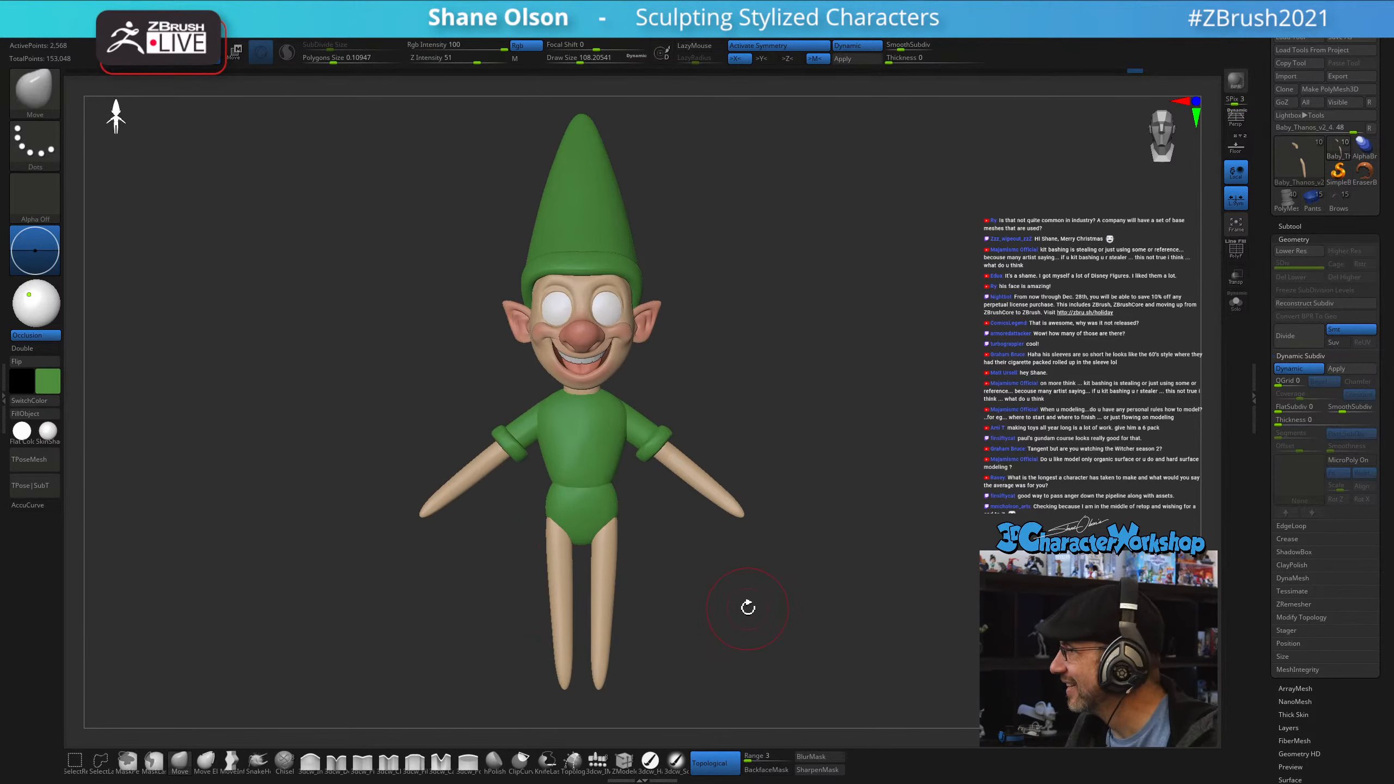
- Make the torso and hips subtool active with the polyframe shown, and insert a Cylinder from the IMM brush on the hips
left_click_drag(679, 645, 646, 651, "alt")
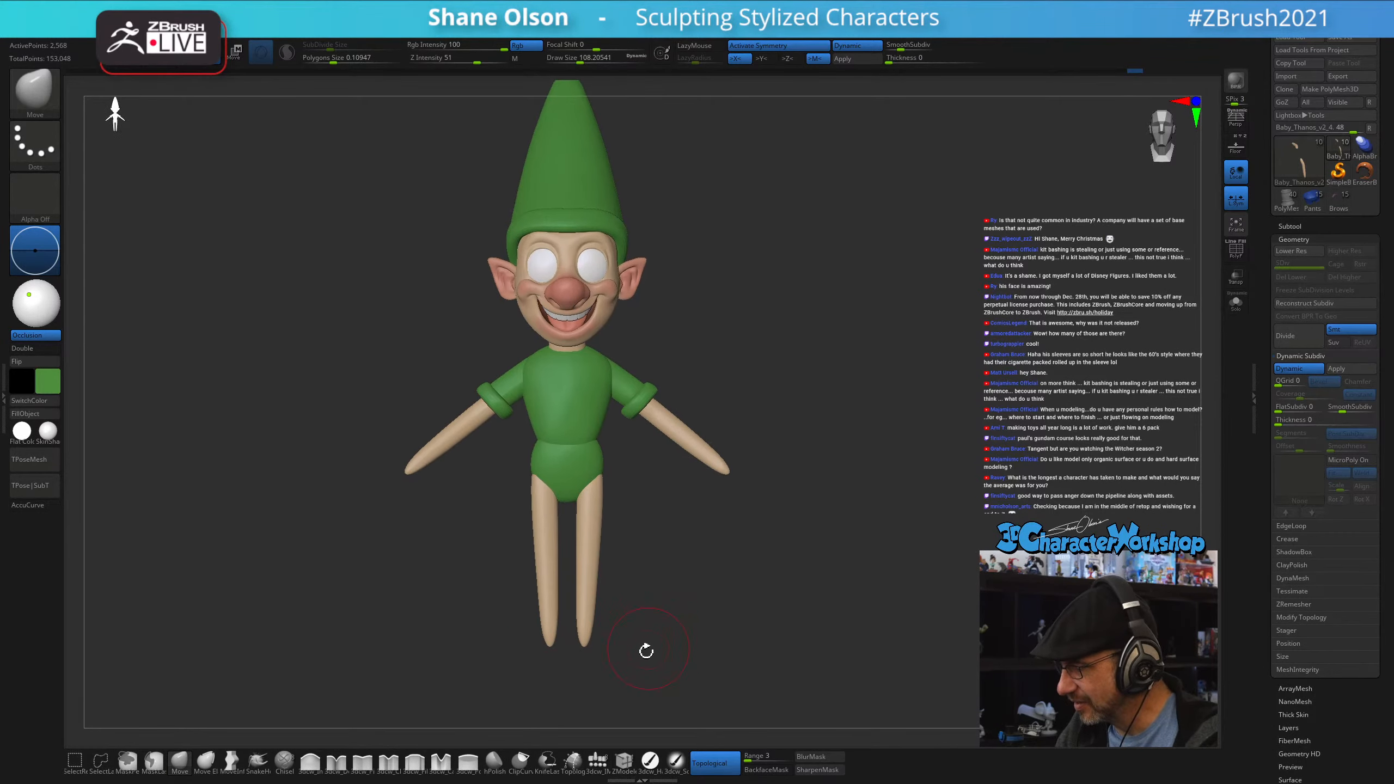
left_click(596, 762)
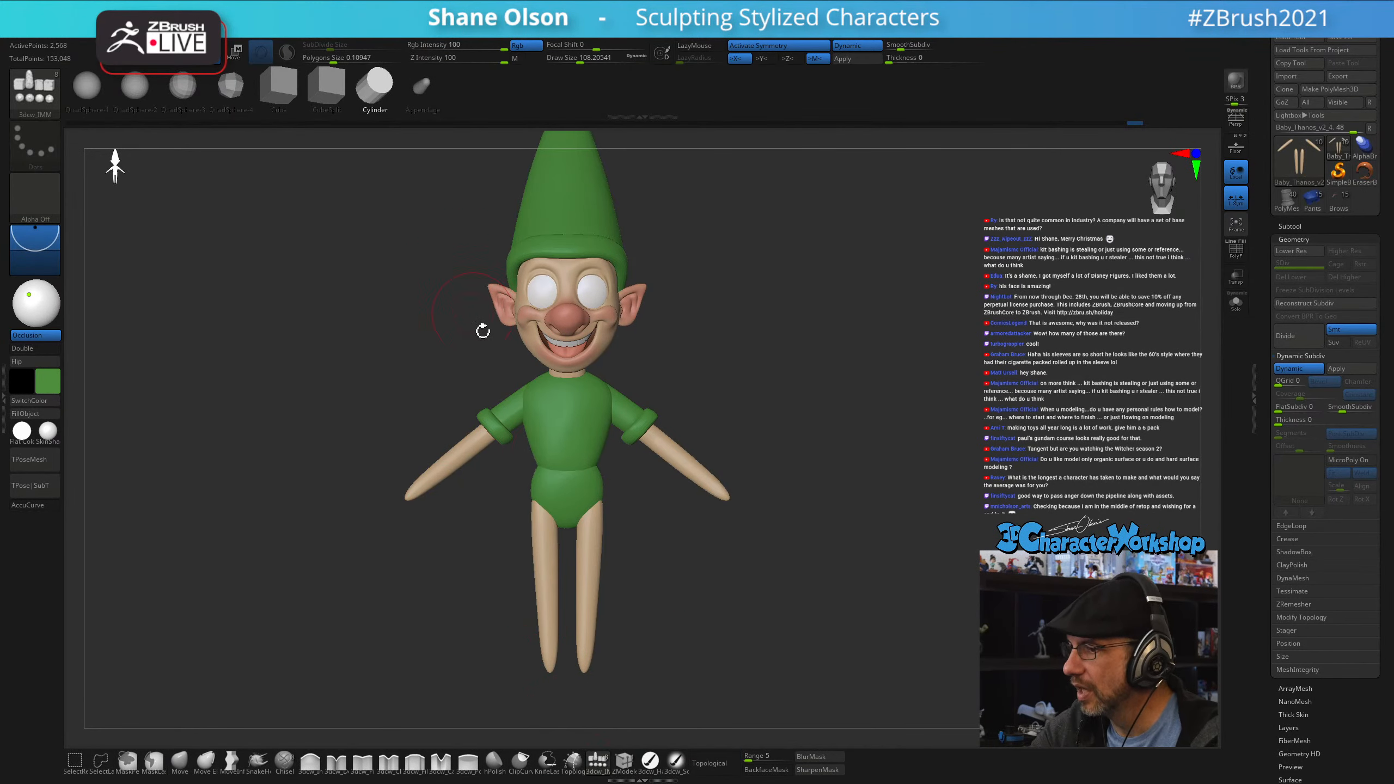
key("shift+f")
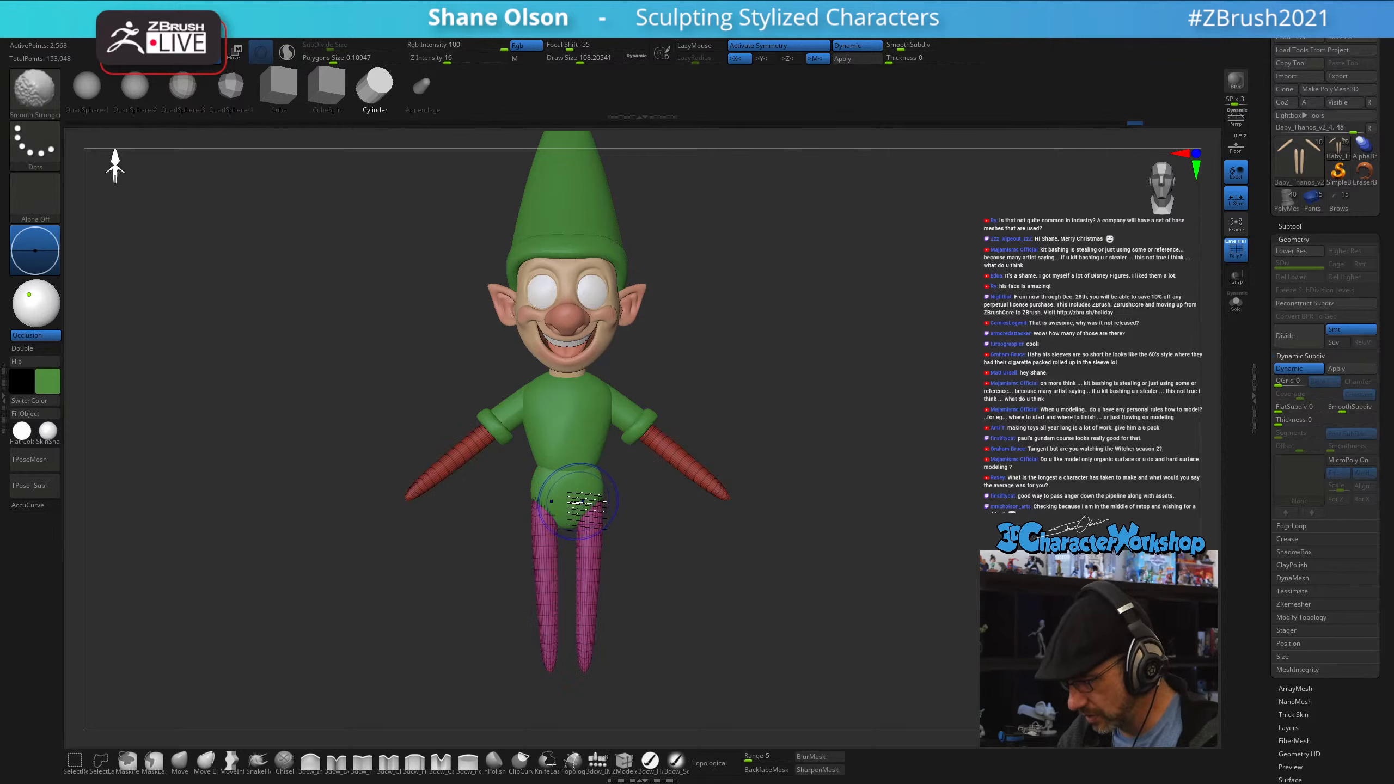
left_click(580, 488, "alt")
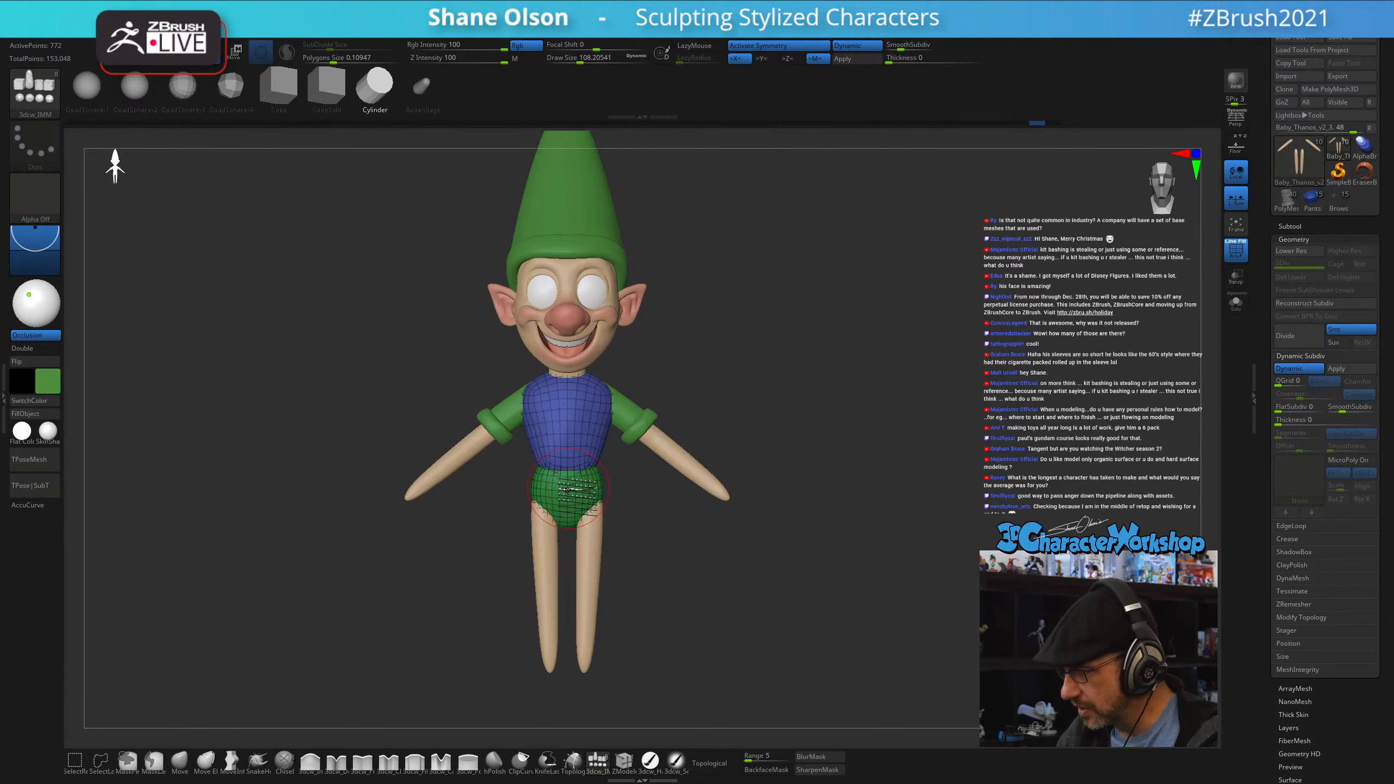
left_click_drag(568, 490, 573, 533)
mouse_move(685, 598)
left_mouse_down()
mouse_move(731, 607)
mouse_move(722, 595)
mouse_move(759, 576)
left_mouse_up()
- Rotate the inserted cylinder upright with the Transpose gizmo and seat it around the hips
key("w")
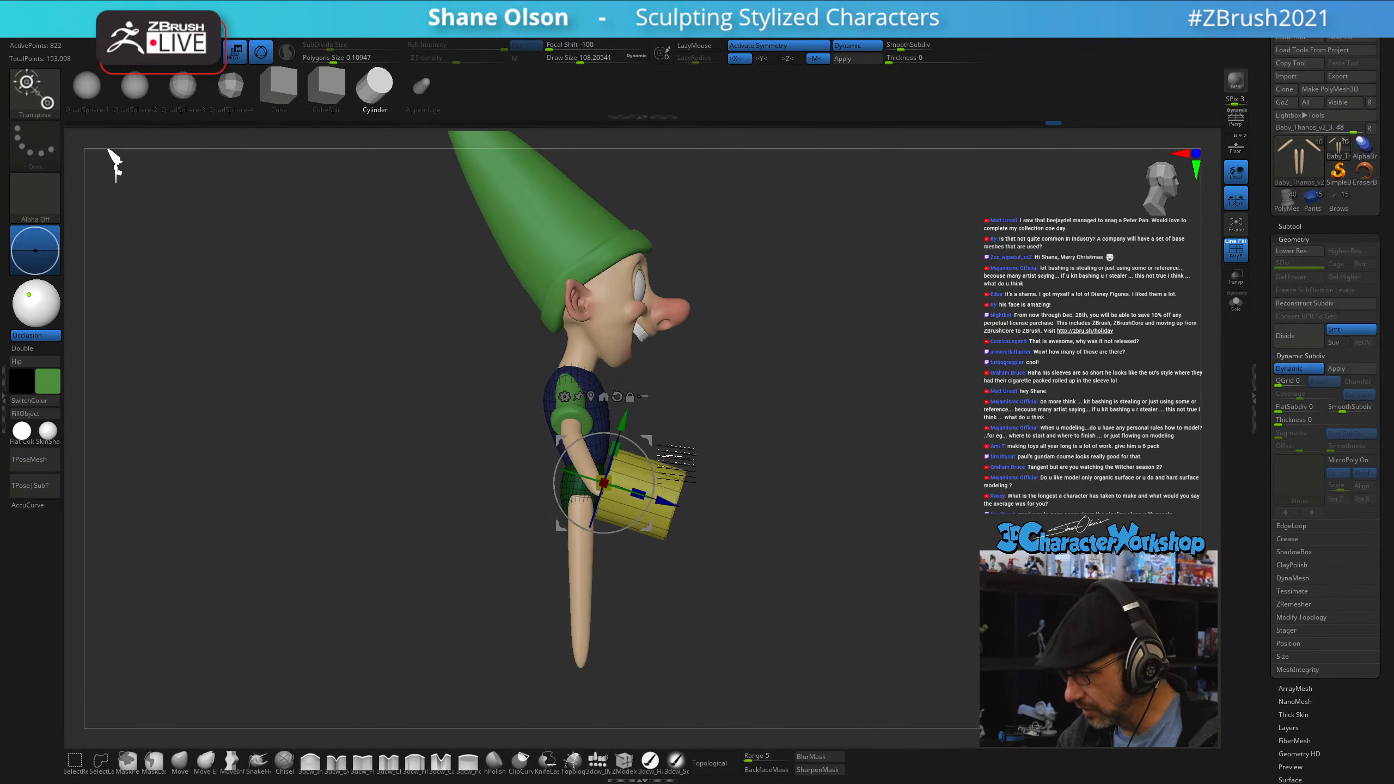
left_click_drag(645, 460, 630, 418)
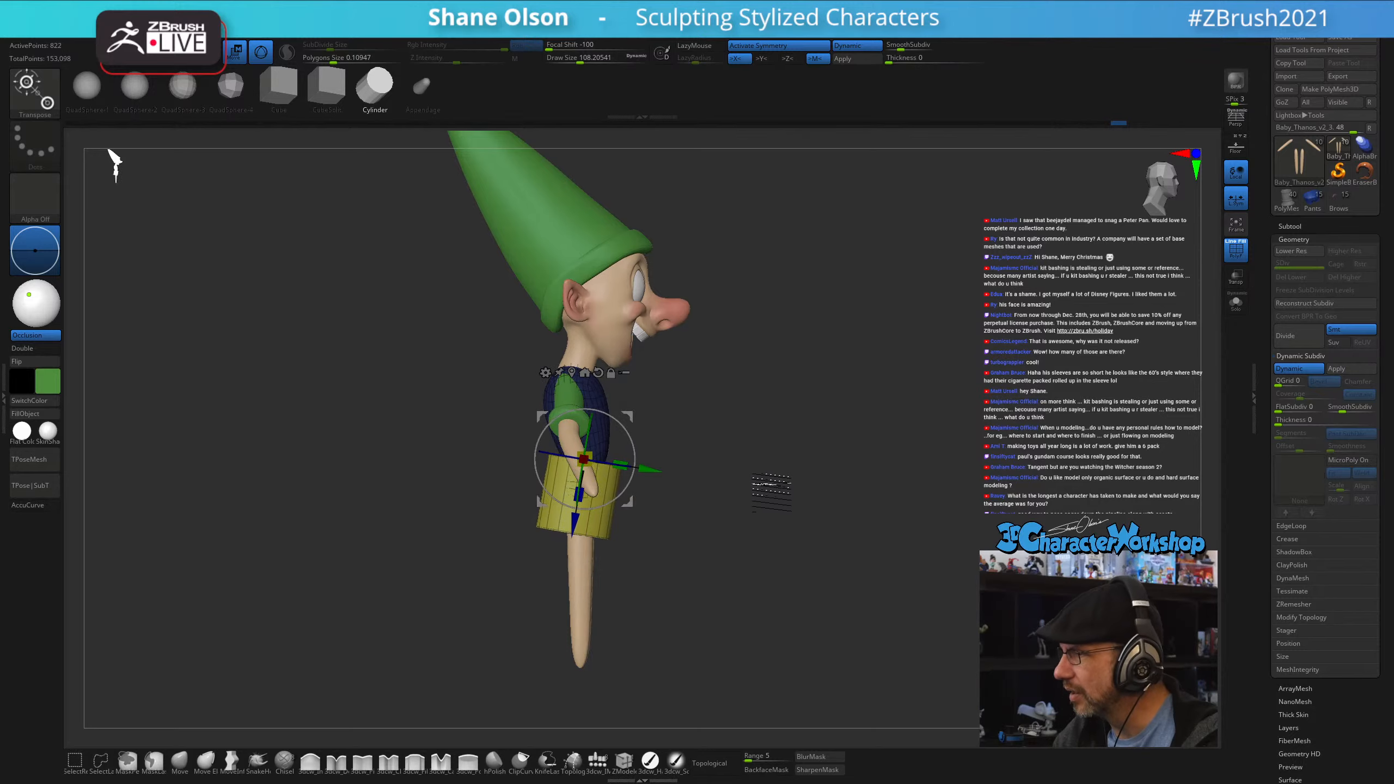
left_click_drag(760, 478, 732, 519, "shift")
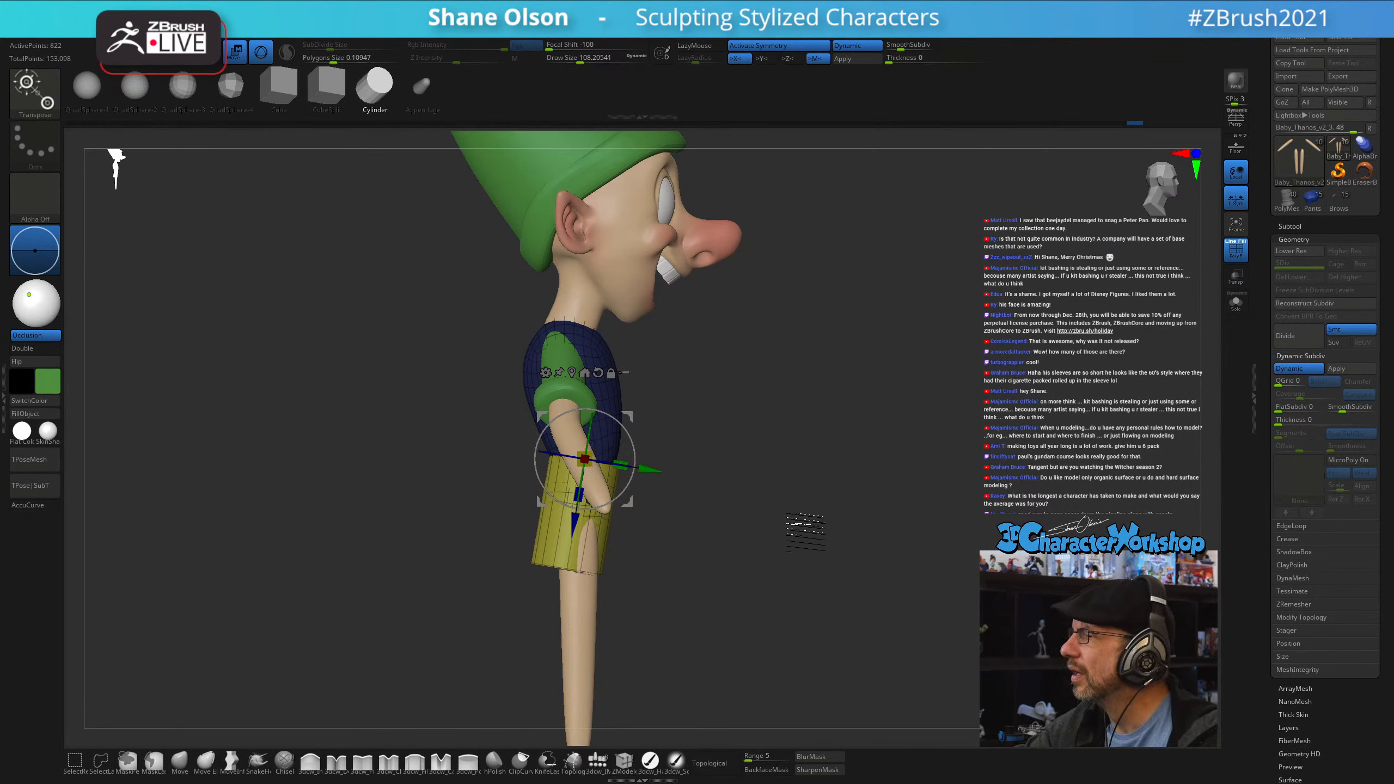
left_click_drag(879, 446, 914, 362, "shift")
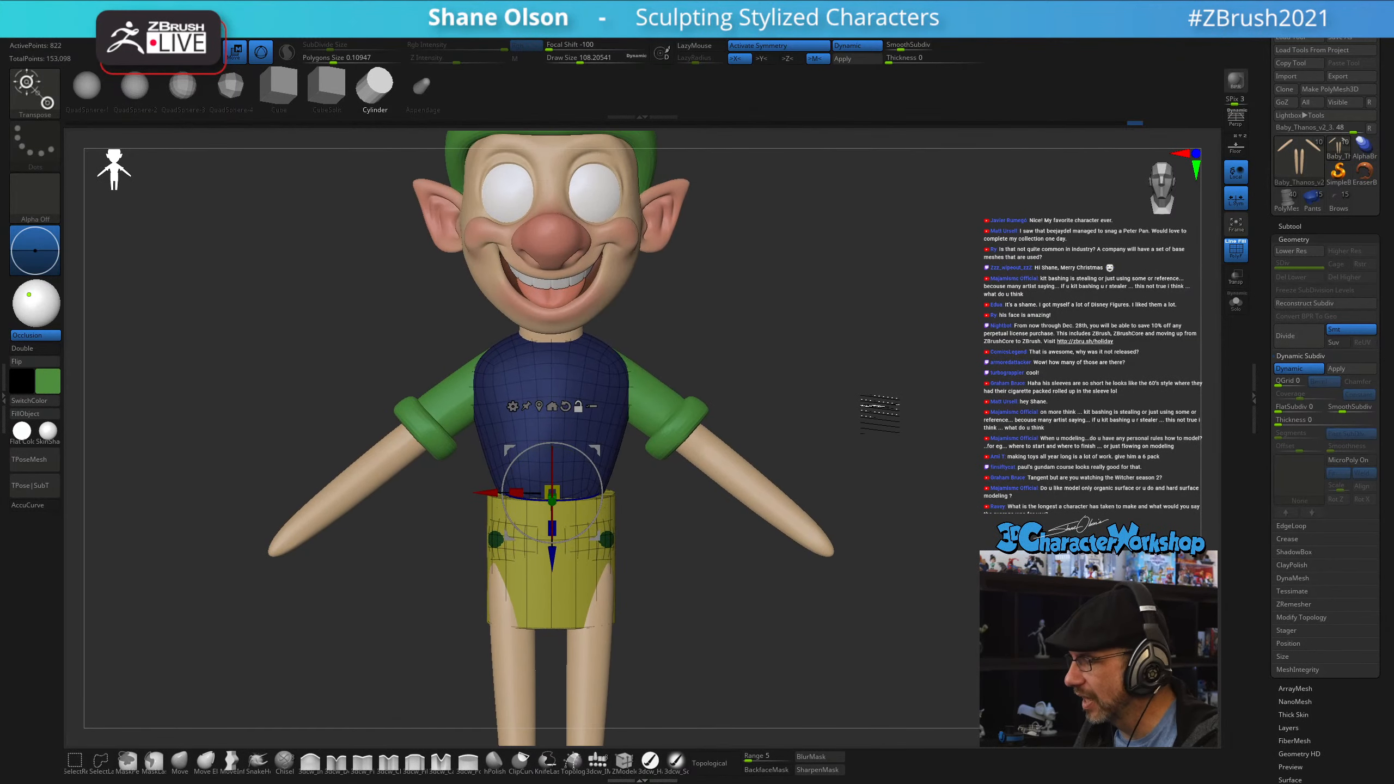
mouse_move(880, 410)
left_mouse_down("shift")
mouse_move(884, 388)
mouse_move(868, 403)
left_mouse_up("shift")
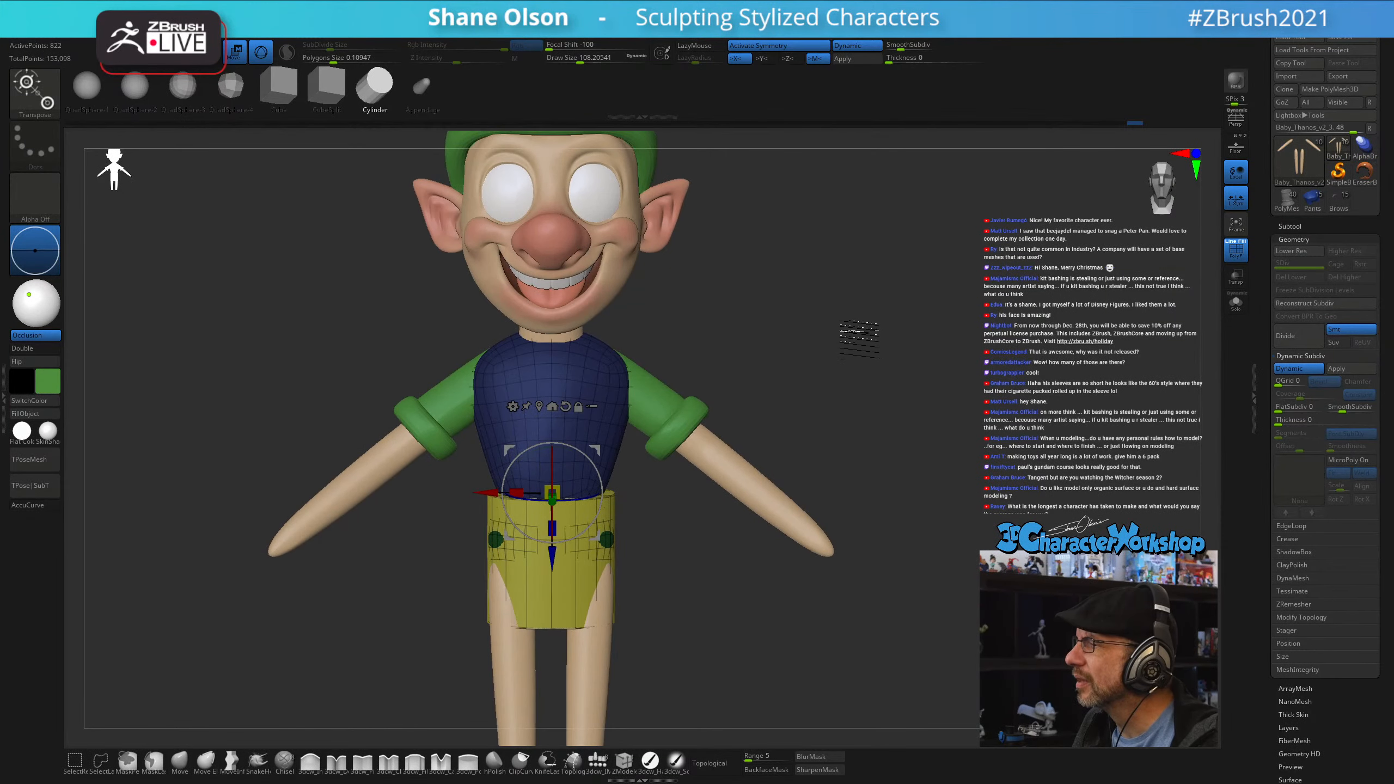
- Narrow the cylinder to the waist's width and flare its lower end into a skirt using a mask
mouse_move(842, 323)
left_mouse_down("alt")
mouse_move(872, 307)
mouse_move(865, 318)
left_mouse_up("alt")
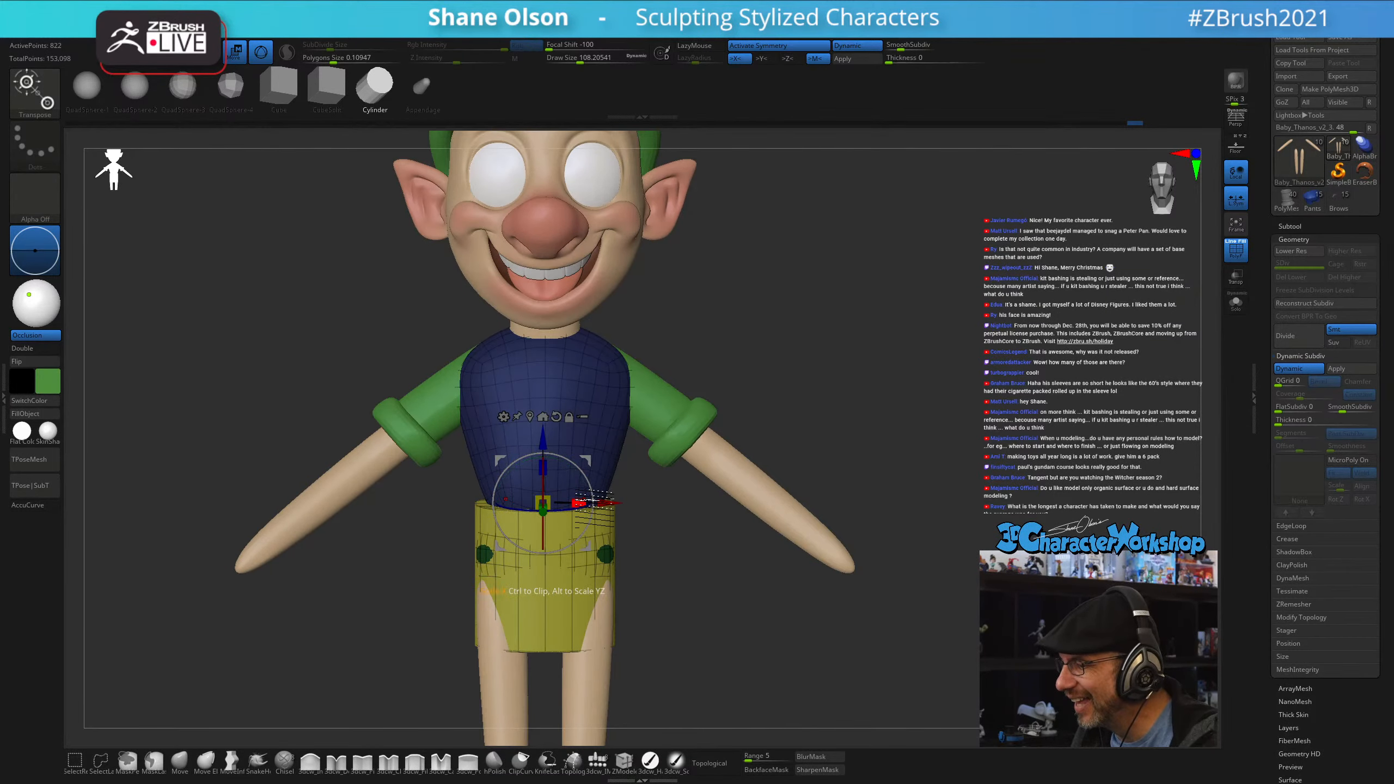
left_click_drag(582, 501, 574, 502)
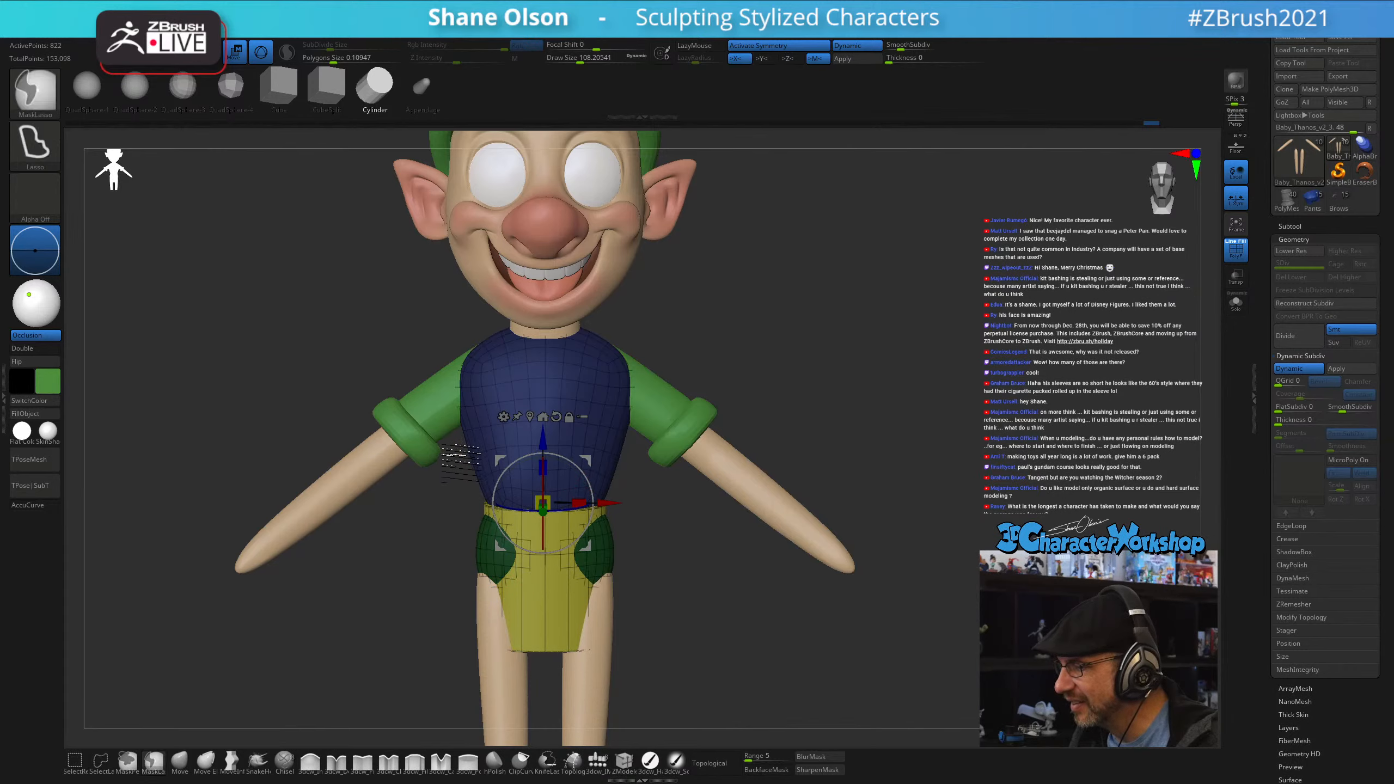
mouse_move(444, 463)
left_mouse_down("ctrl")
mouse_move(438, 520)
mouse_move(659, 552)
mouse_move(659, 458)
left_mouse_up("ctrl")
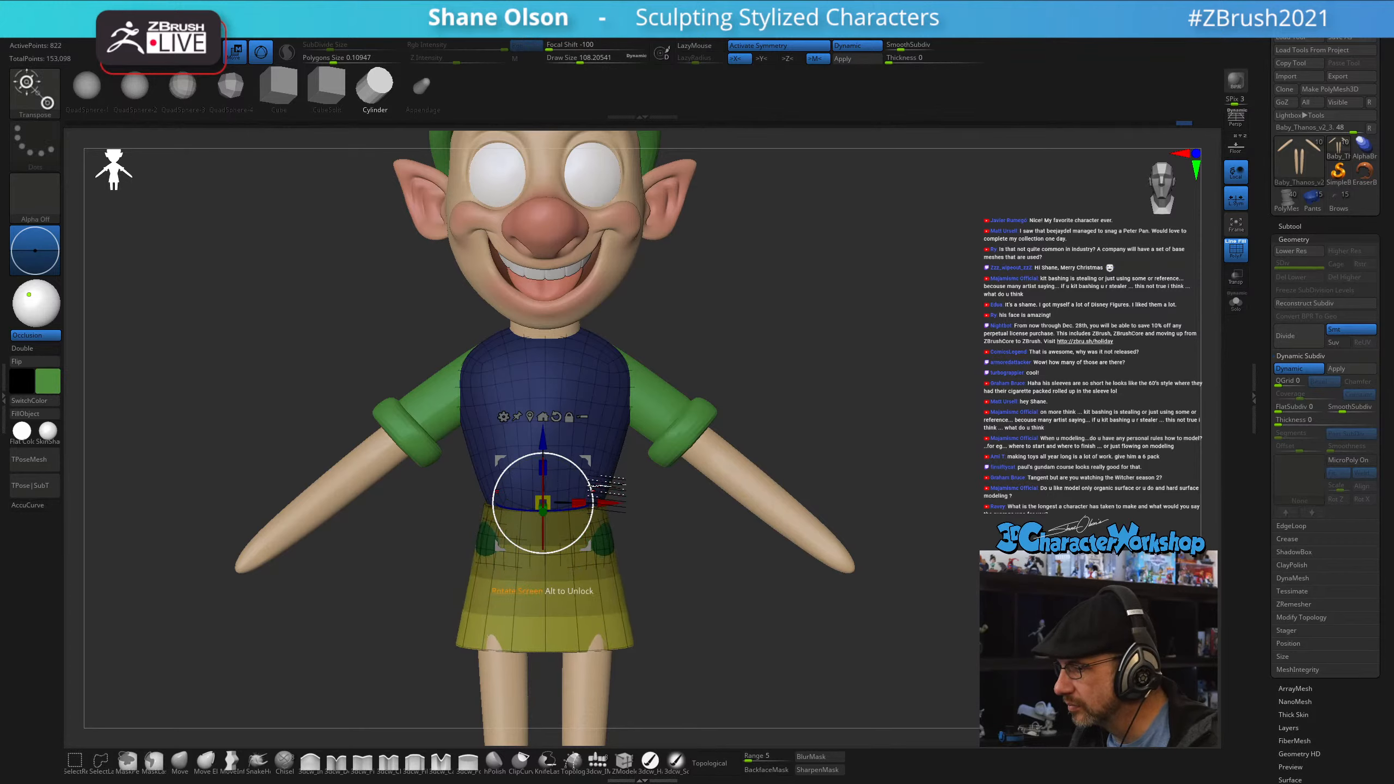
- Raise the skirt slightly to meet the waist and adjust its front-to-back fit around the hips from the side
left_click_drag(587, 460, 587, 448)
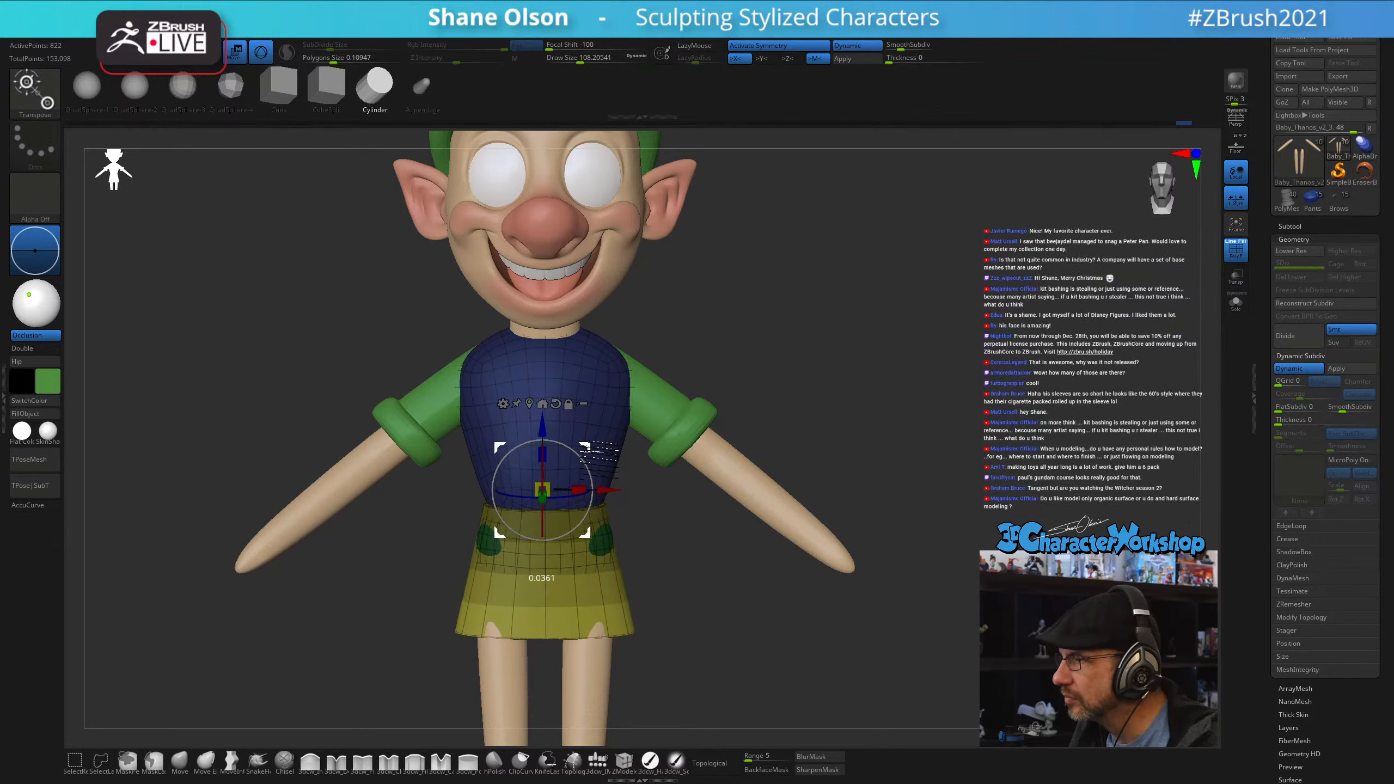
left_click_drag(773, 596, 747, 577, "shift")
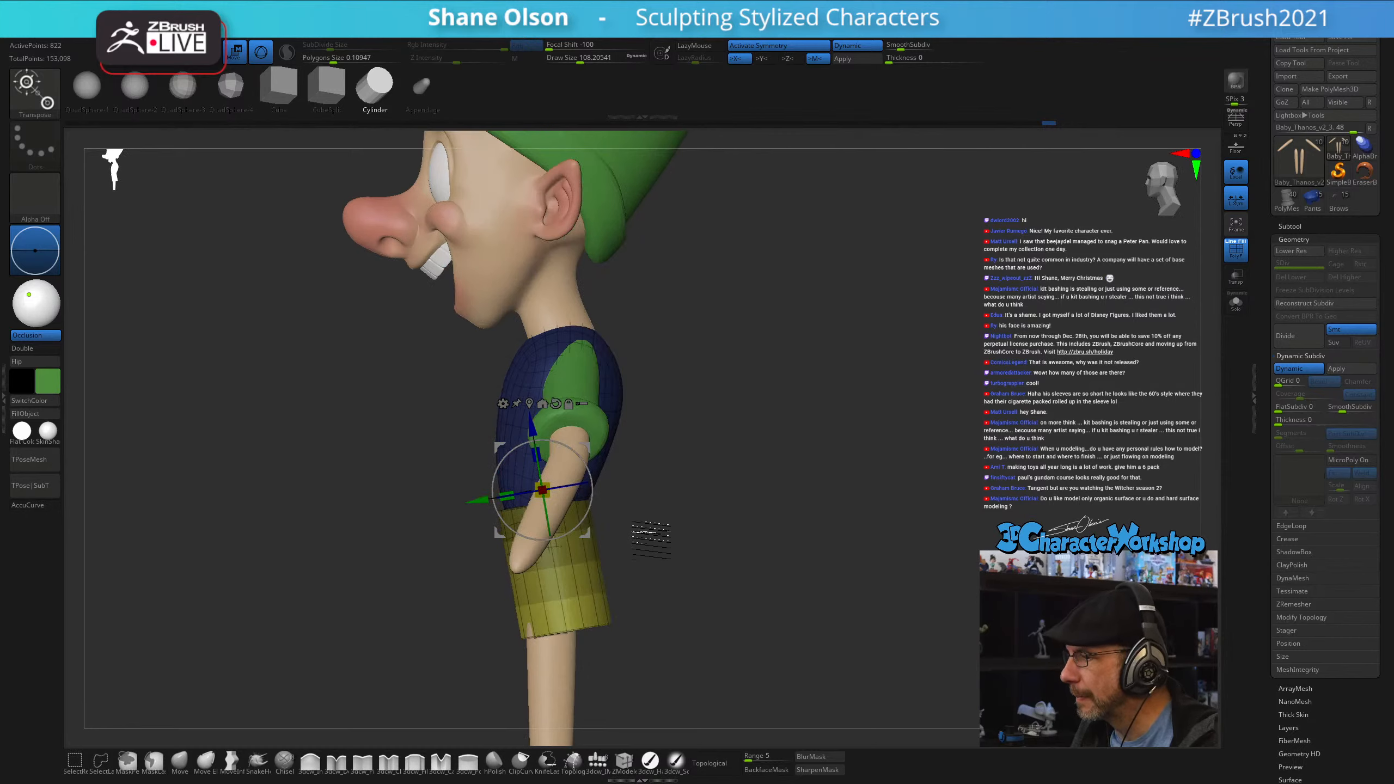
left_click_drag(507, 497, 490, 501)
left_click_drag(588, 471, 590, 475)
left_click_drag(730, 504, 809, 503)
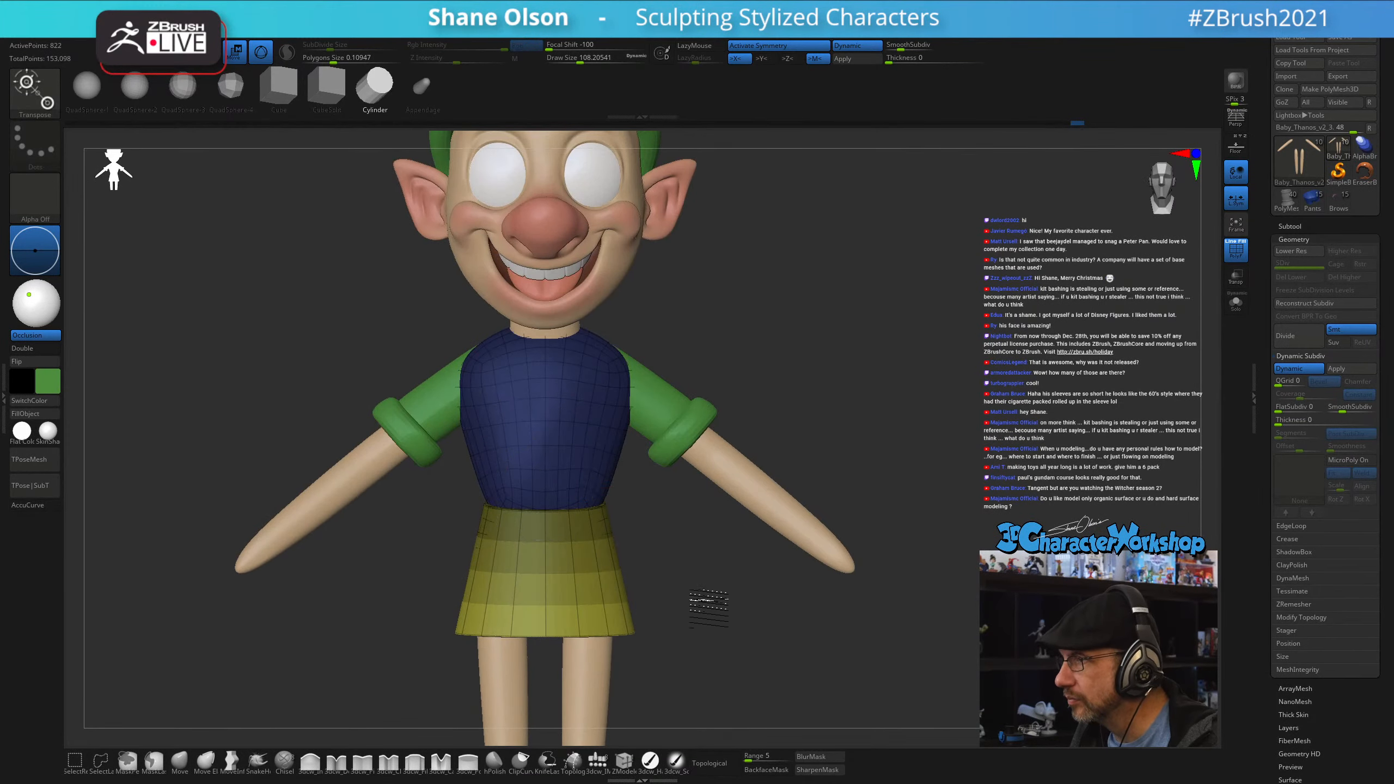
- Return to Draw mode, hide the polyframe and reduce the draw size to about 49
mouse_move(707, 606)
left_mouse_down("alt")
mouse_move(746, 594)
mouse_move(748, 568)
mouse_move(733, 652)
mouse_move(745, 638)
left_mouse_up("alt")
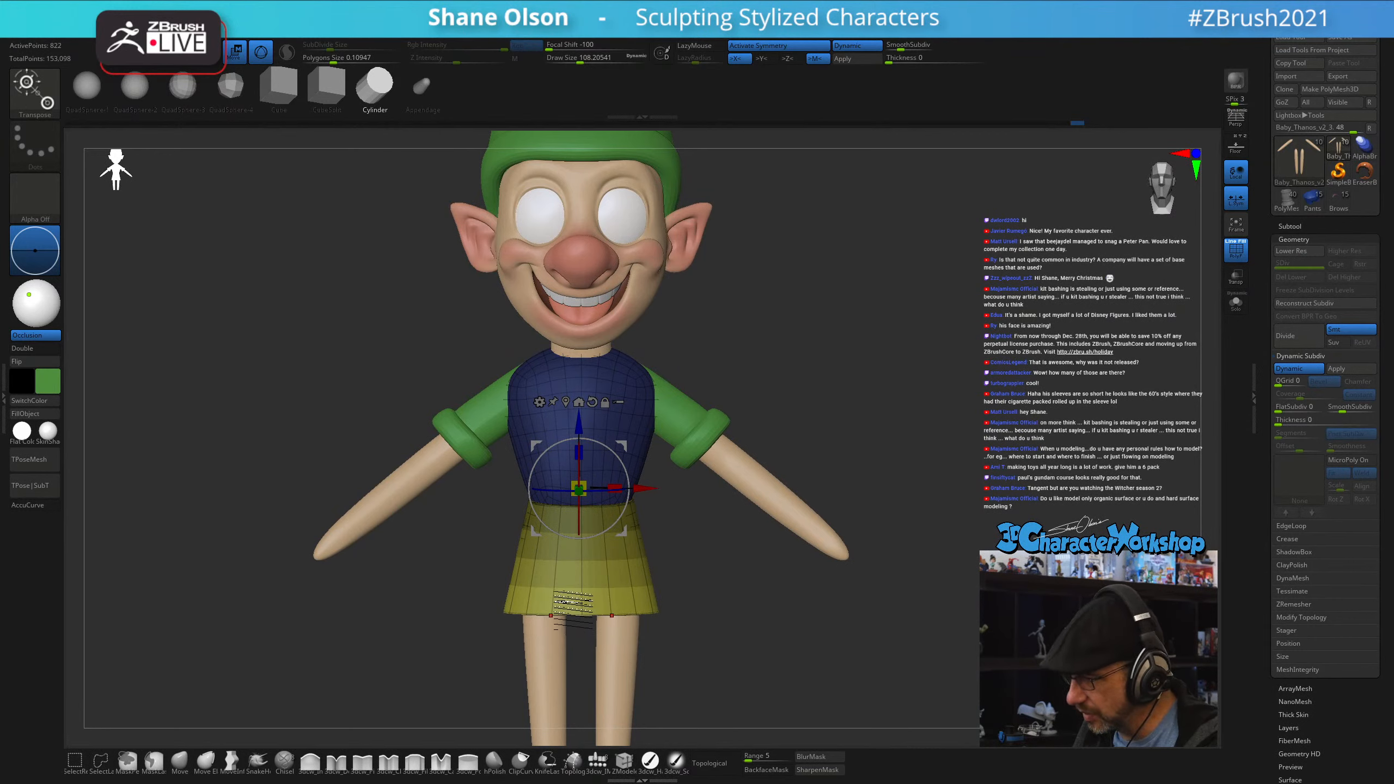
key("q")
key("s")
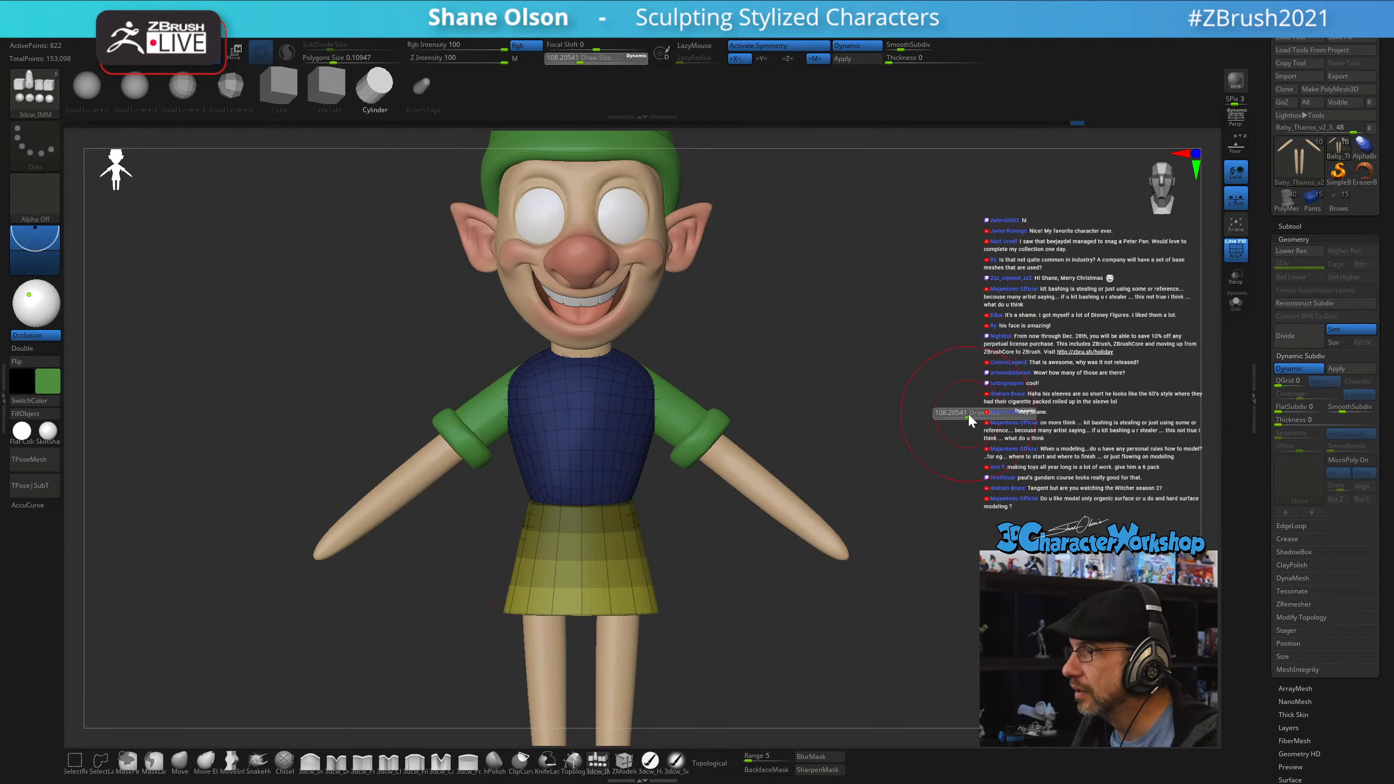
left_click_drag(969, 415, 964, 414)
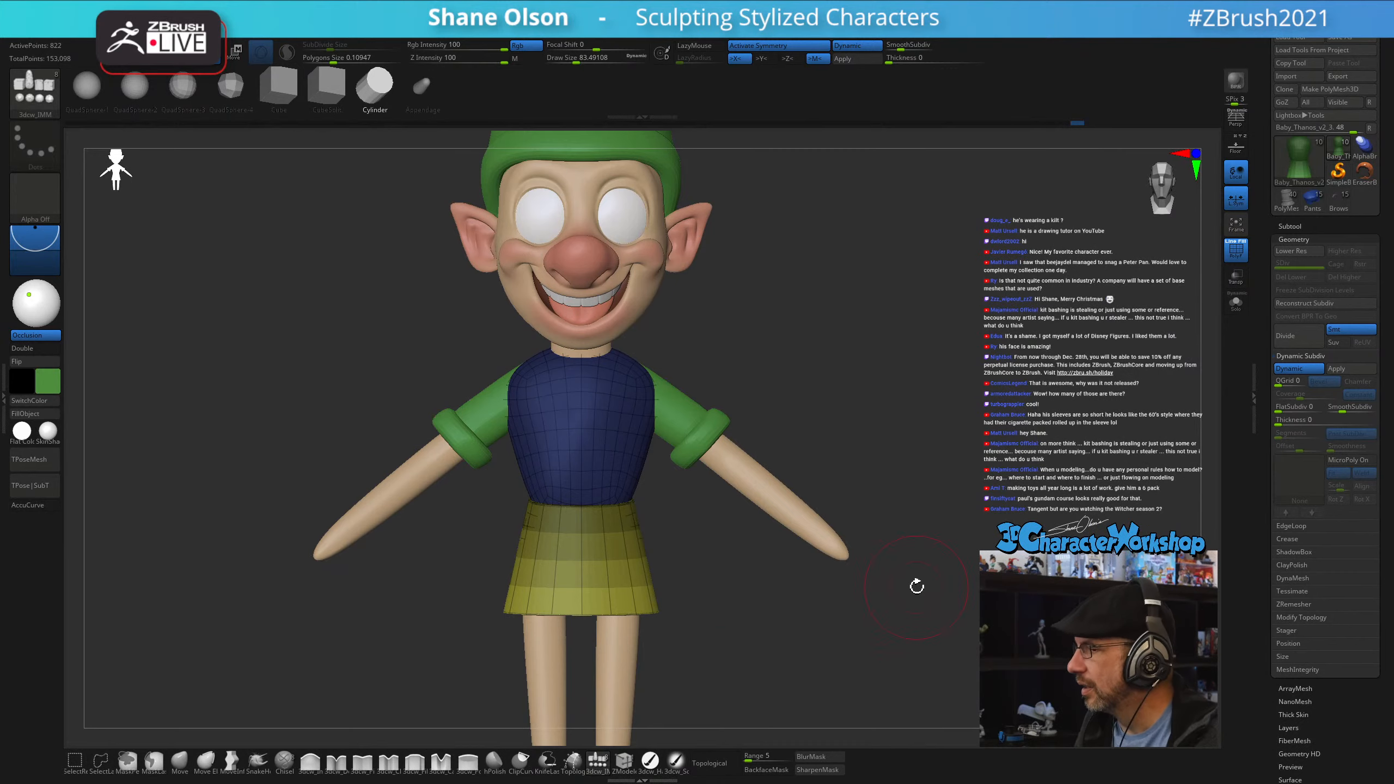
key("shift+f")
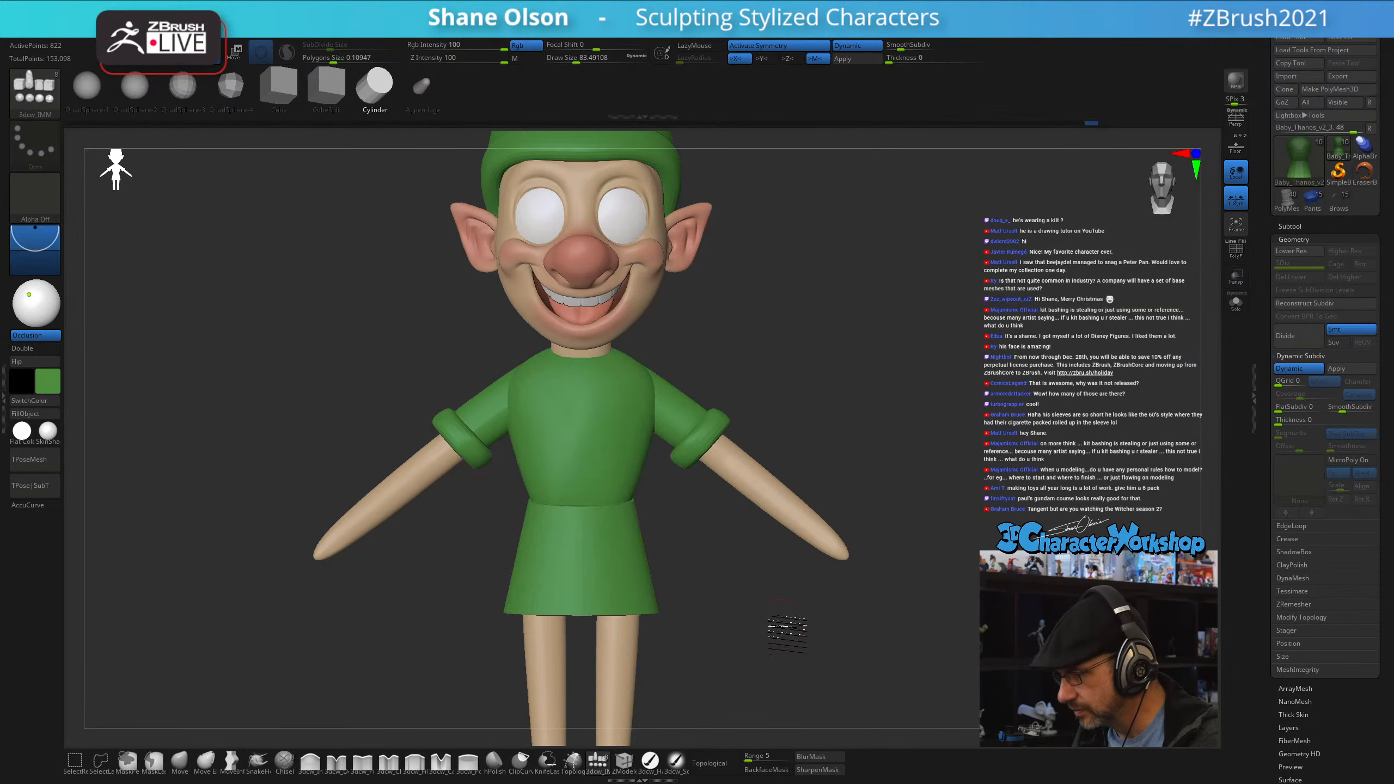
mouse_move(787, 634)
left_mouse_down()
mouse_move(846, 625)
mouse_move(803, 630)
left_mouse_up()
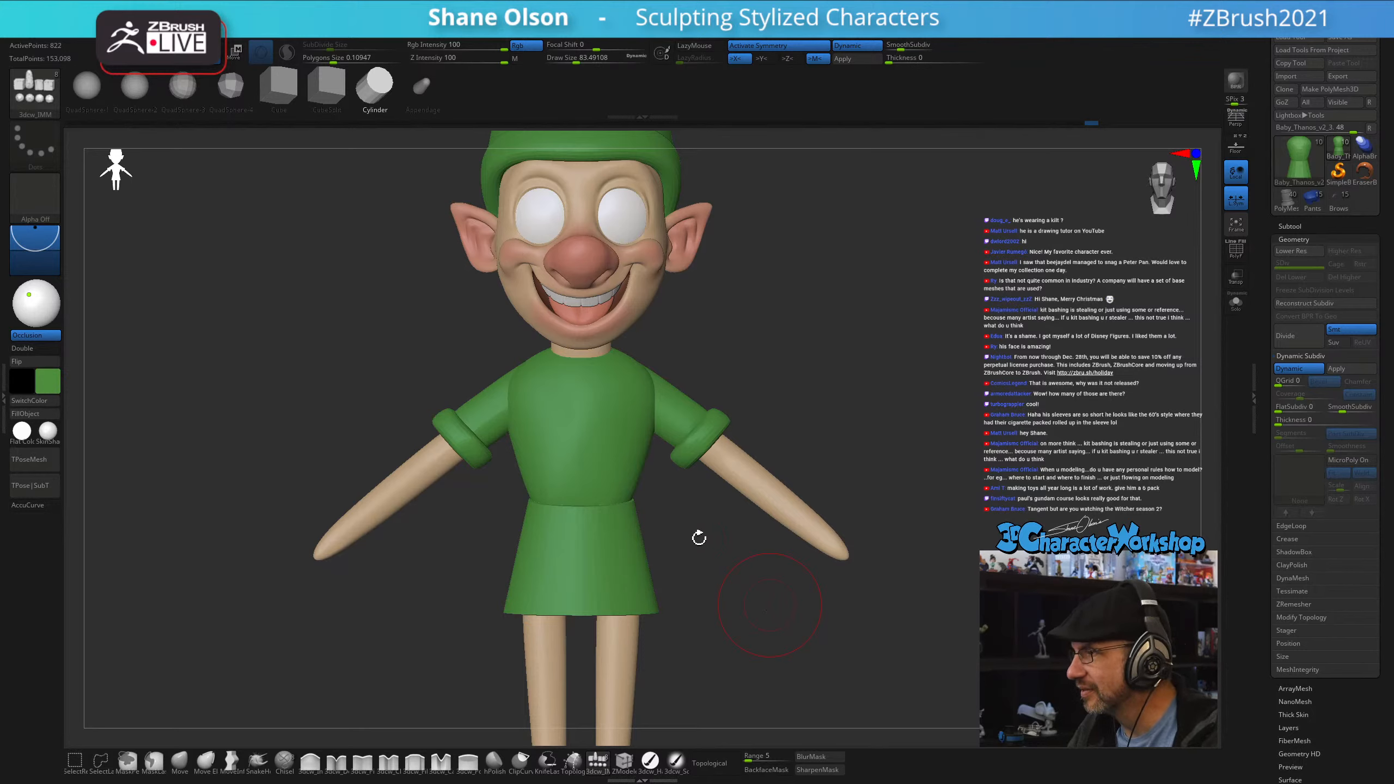
key("s")
left_click_drag(725, 565, 718, 567)
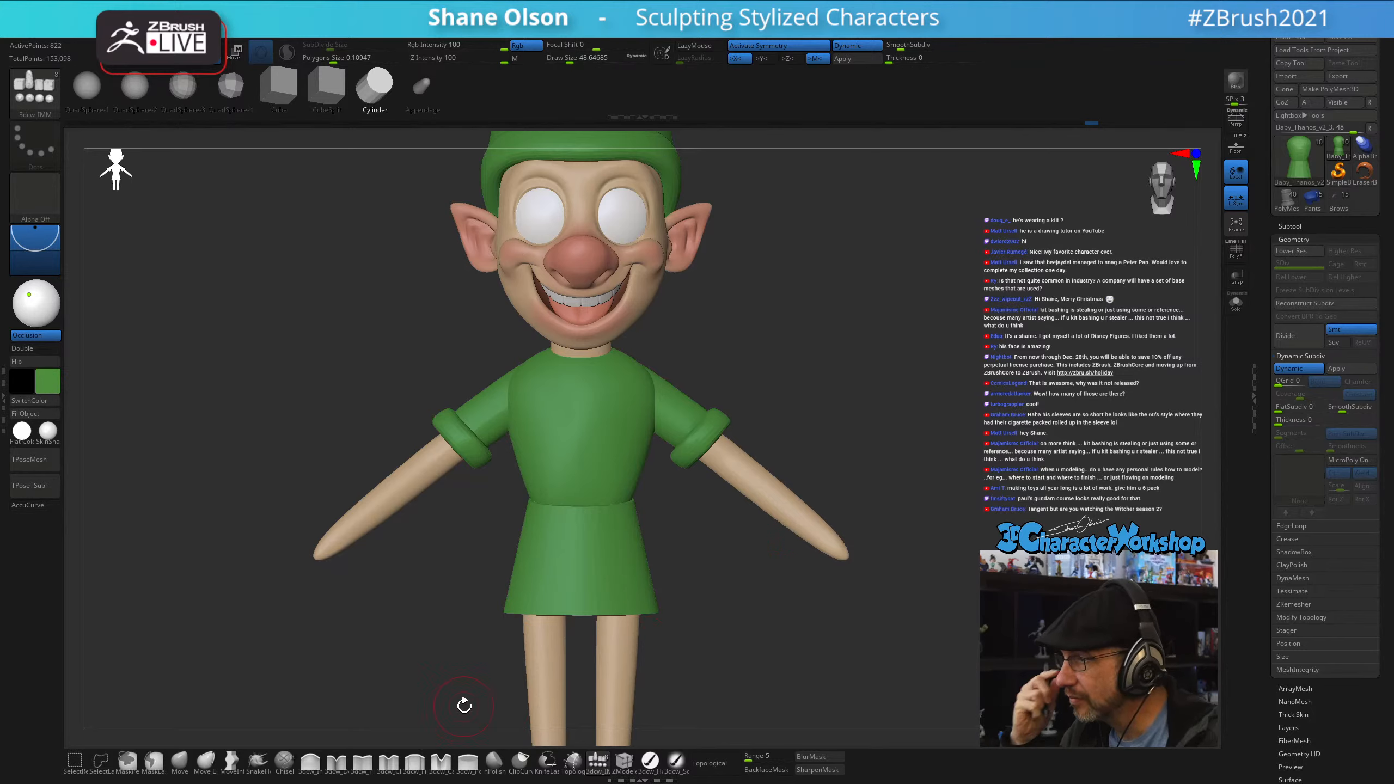
- Isolate the skirt polygroup in Solo mode with the polyframe shown, and separate it from the torso with Split Hidden
left_click_drag(724, 627, 712, 587)
key("shift+f")
left_click(1236, 302)
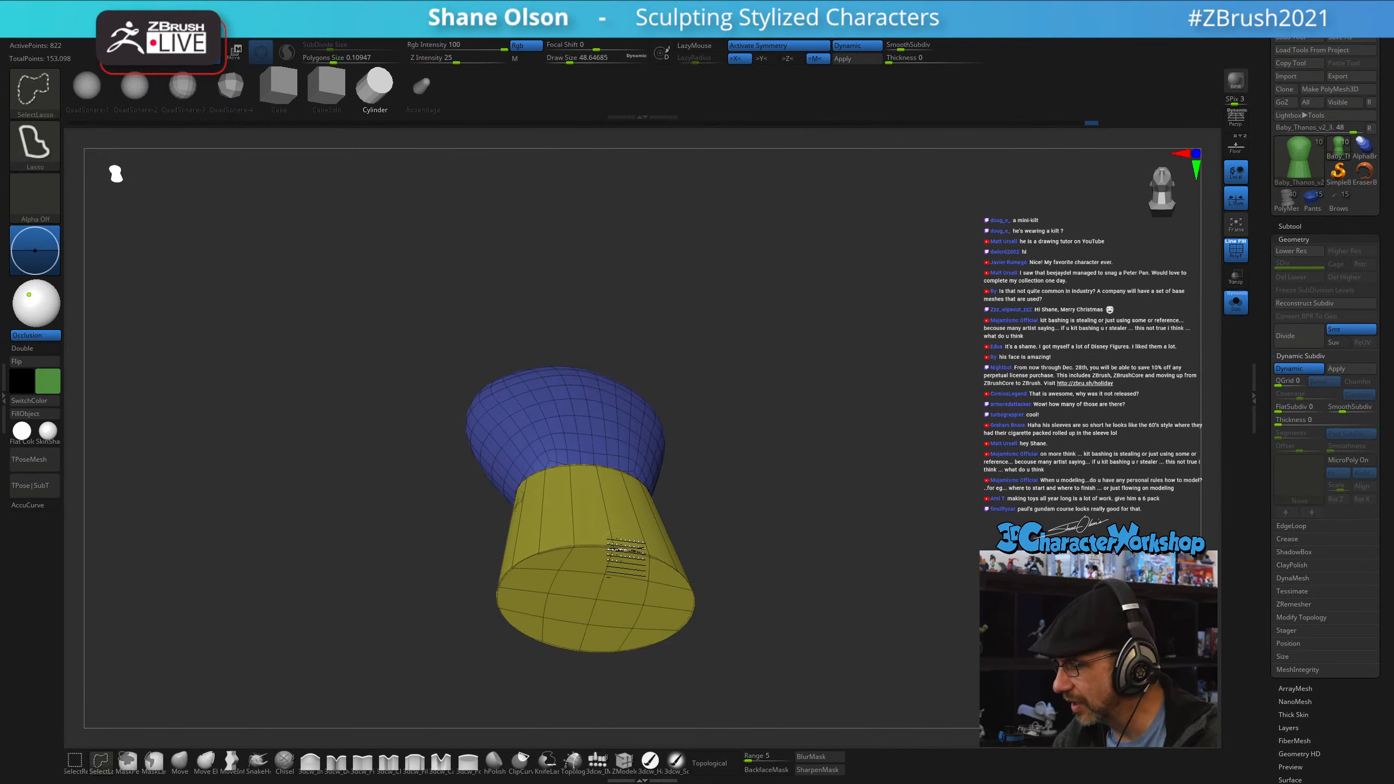
left_click(621, 552, "ctrl+shift")
left_click_drag(731, 511, 723, 551)
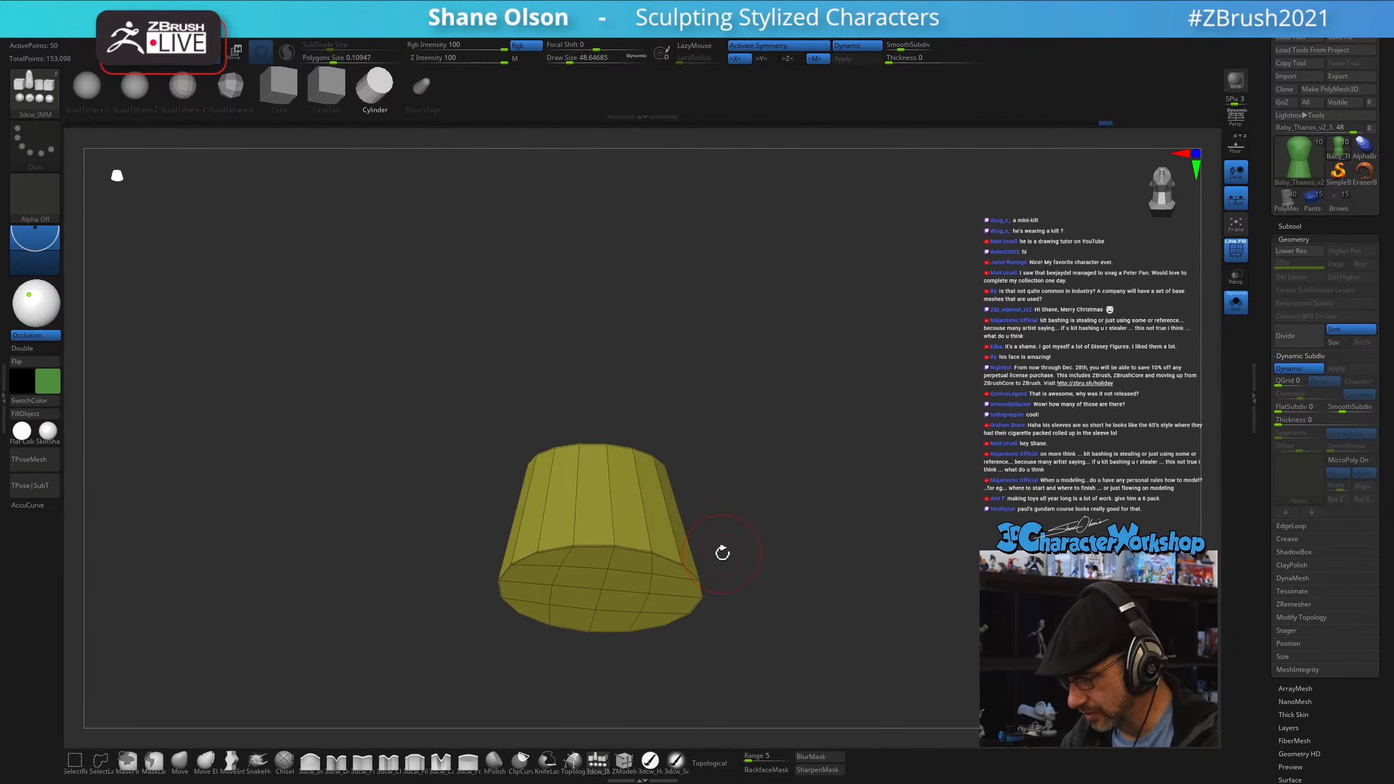
key("space")
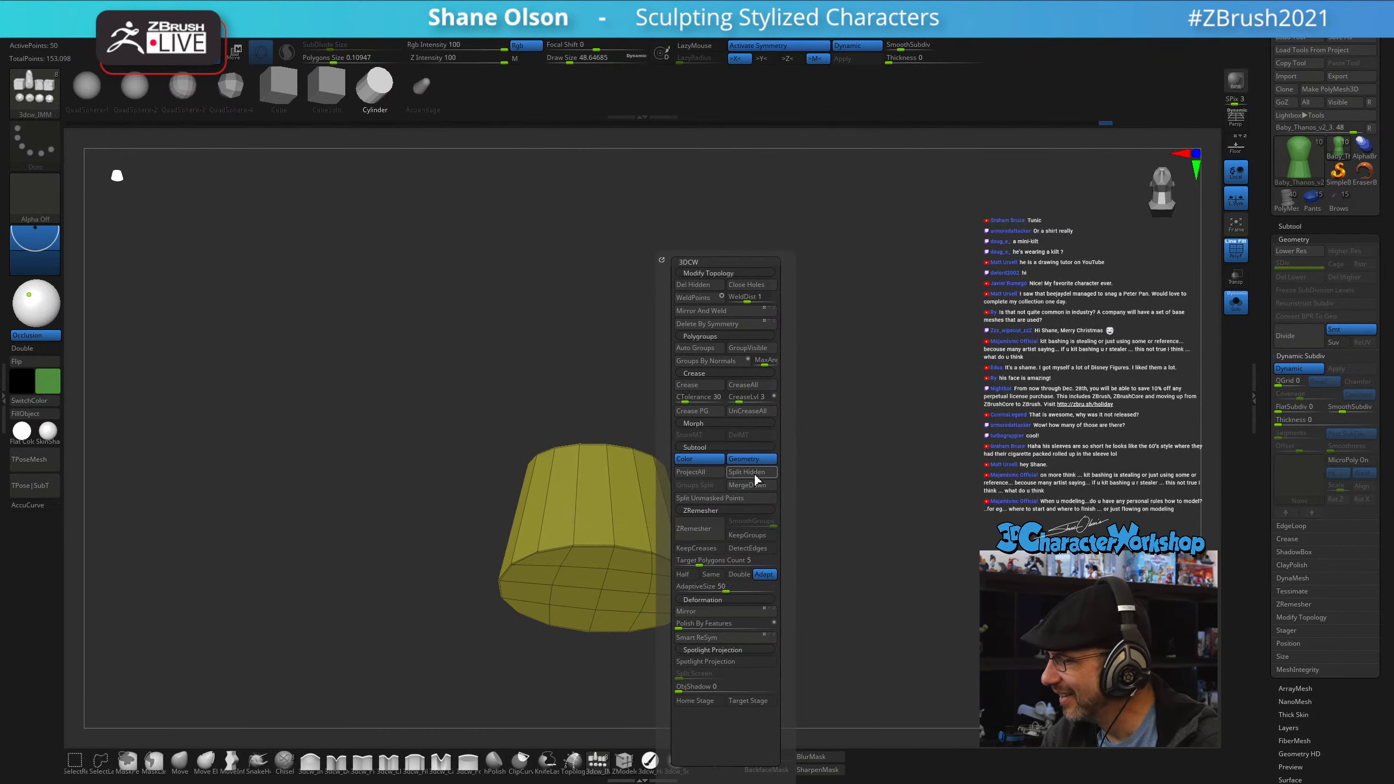
left_click(755, 475)
- Regroup the skirt's polygroups with Groups By Normals and isolate its bottom cap
left_click_drag(837, 541, 793, 616)
key("s")
left_click(660, 640)
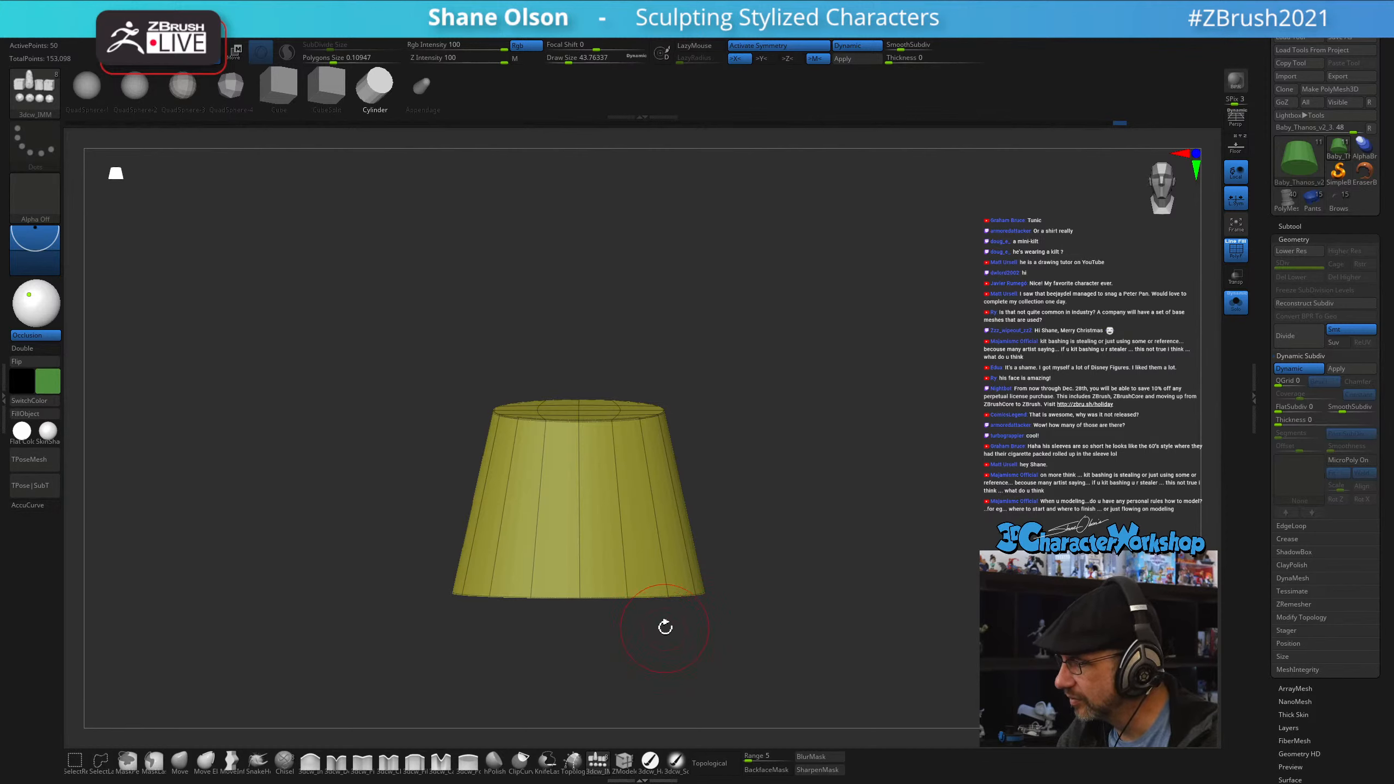
mouse_move(663, 627)
left_mouse_down()
mouse_move(657, 656)
mouse_move(667, 590)
left_mouse_up()
key("1")
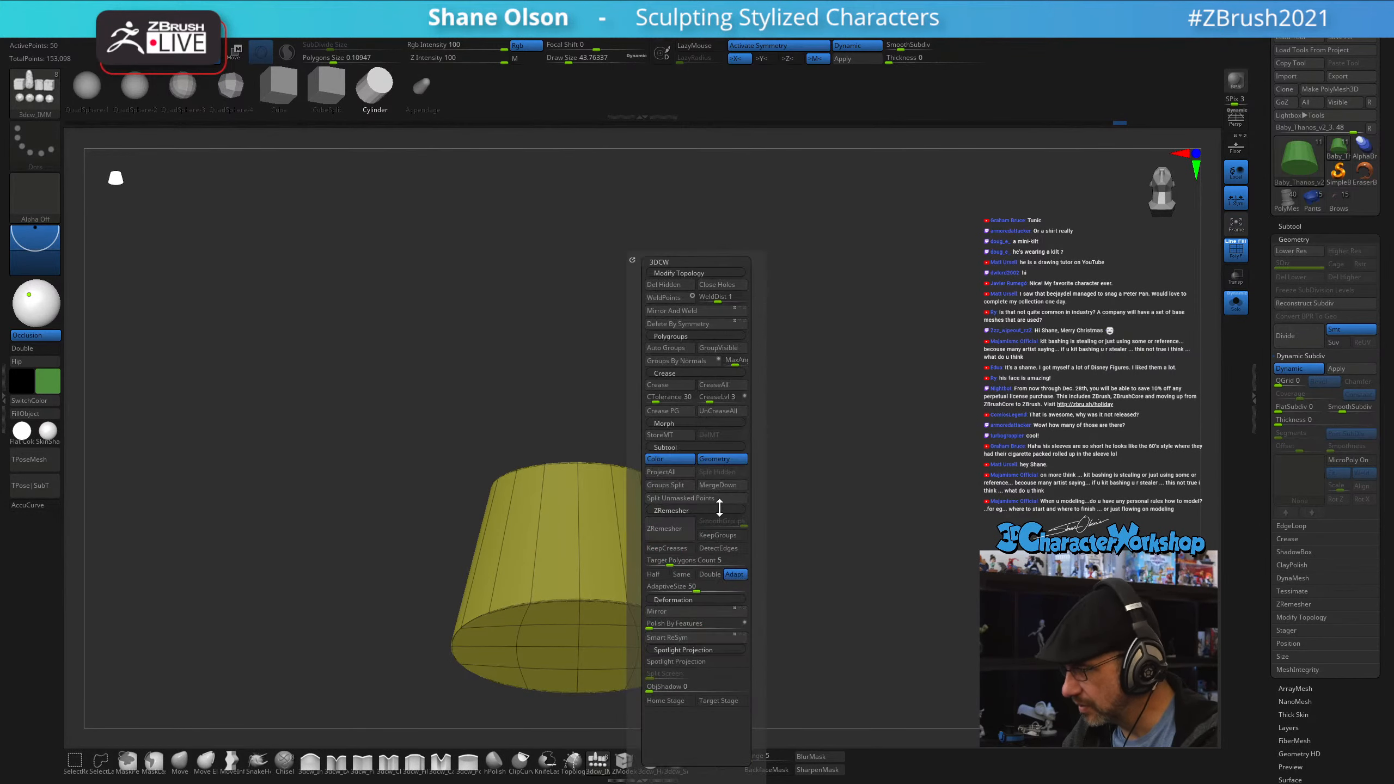
left_click(679, 363)
left_click(571, 644, "ctrl+shift")
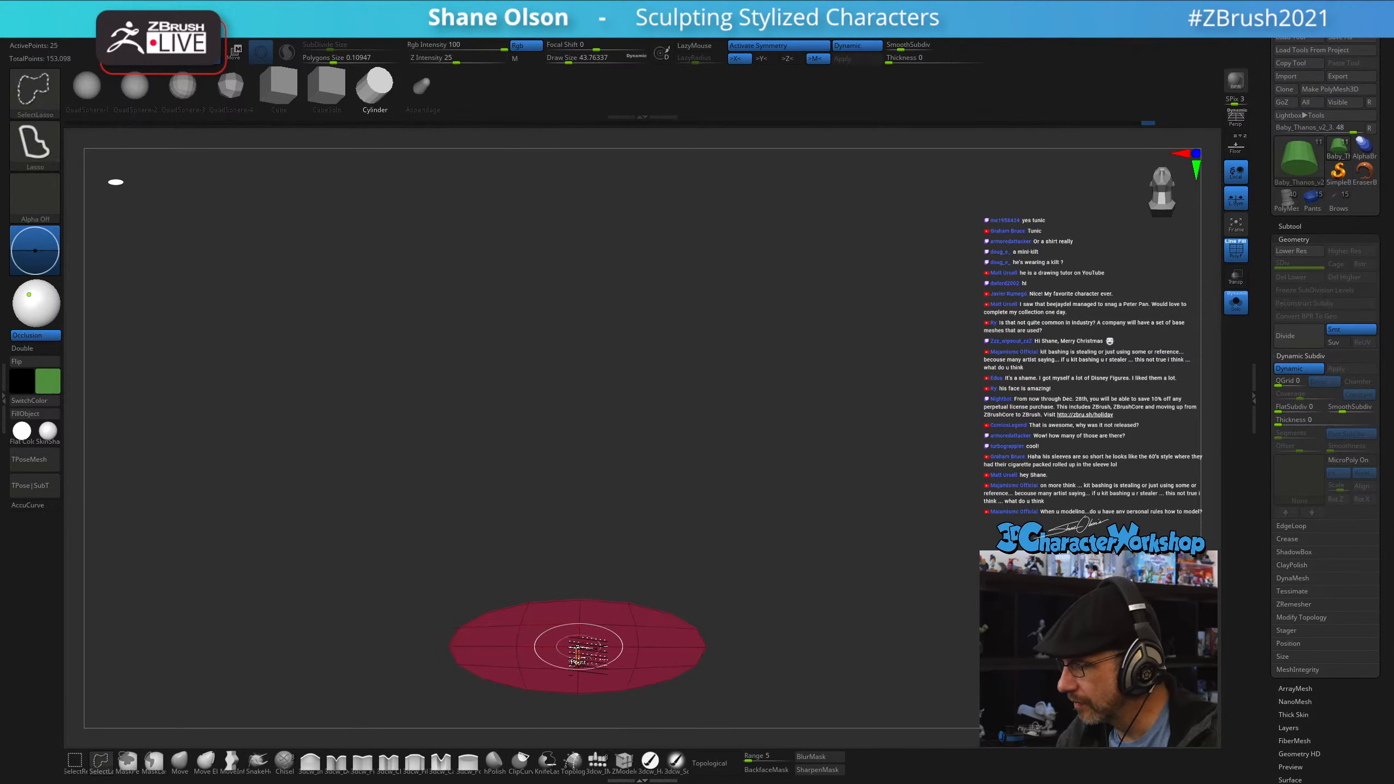
- Hide the skirt's top and bottom caps and delete the hidden faces so only the side wall remains
left_click(584, 638, "ctrl+shift")
left_click_drag(782, 474, 782, 530)
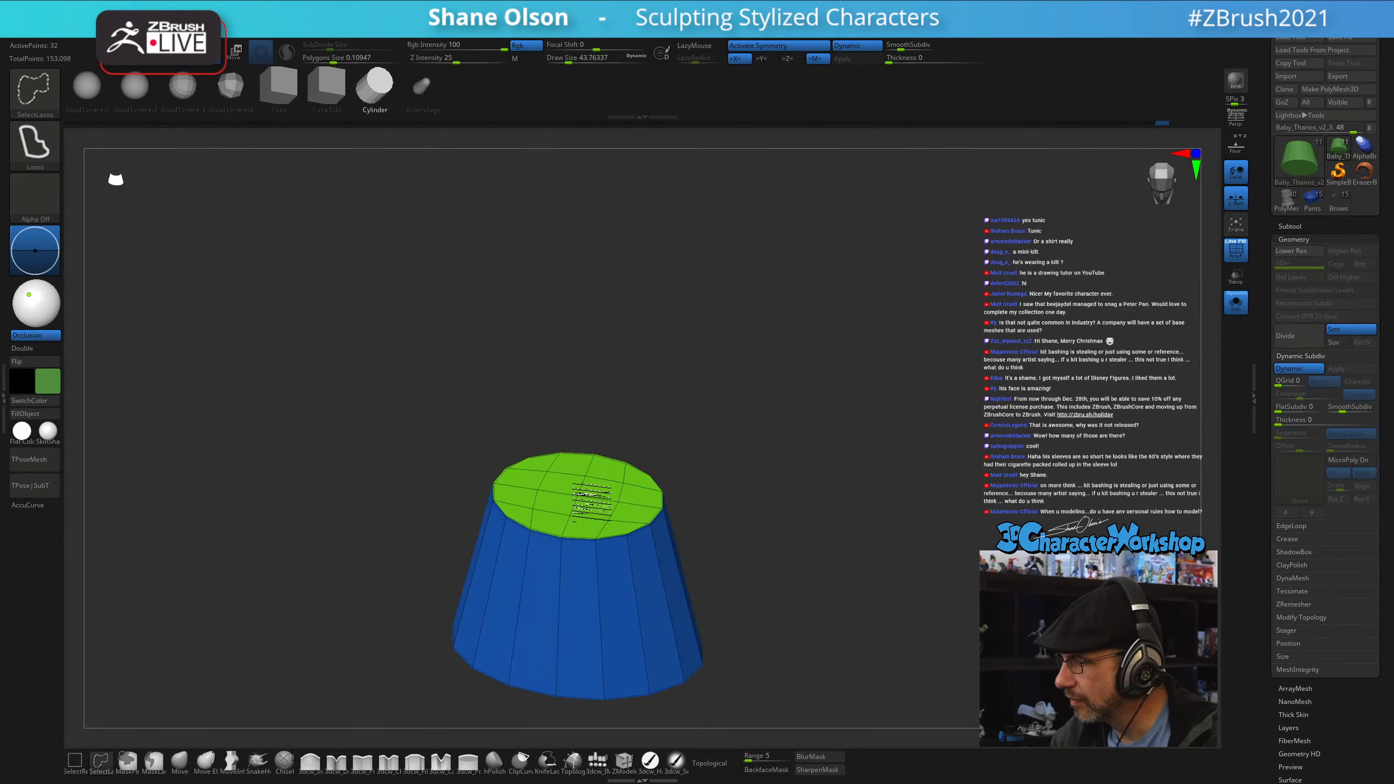
left_click(582, 499, "ctrl+shift")
key("1")
left_click(719, 291)
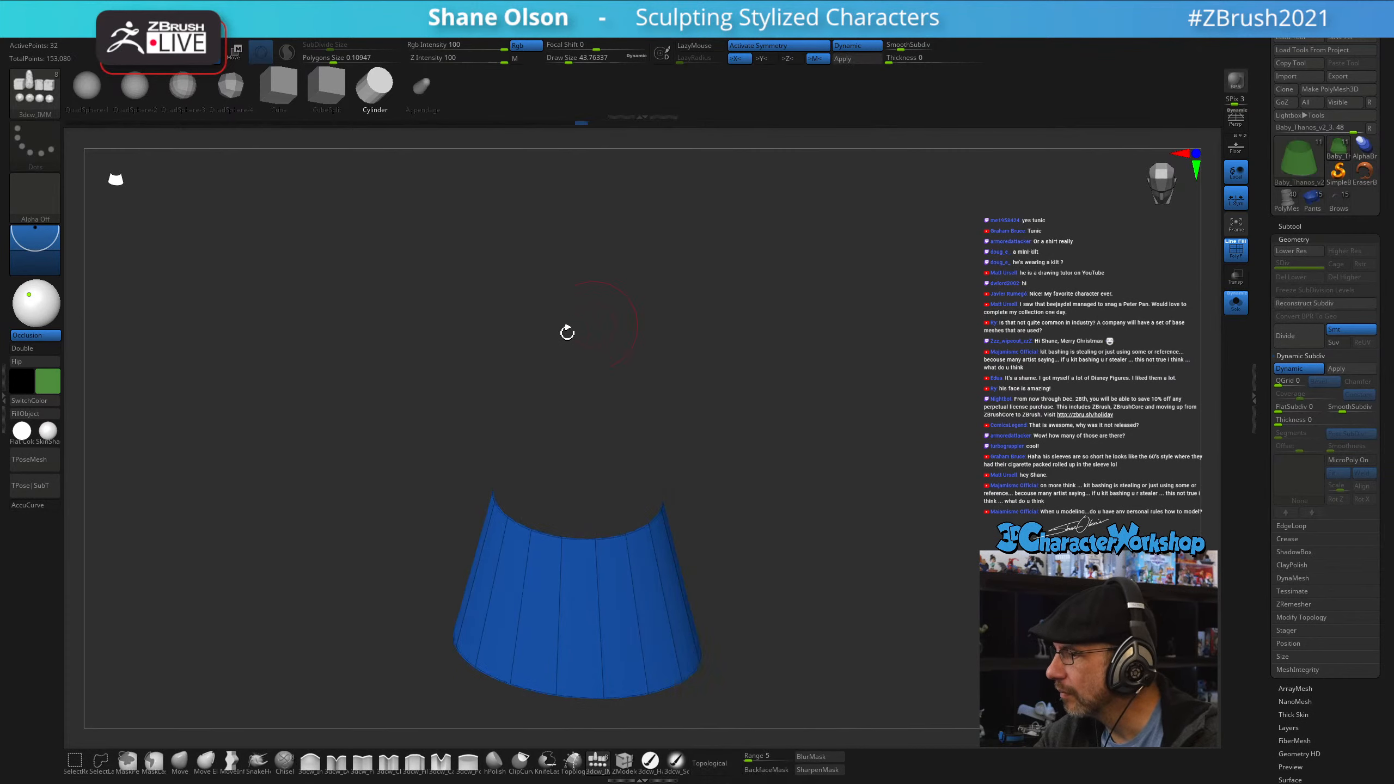
- Turn on double-sided display so the inside of the open skirt is shown, keeping the current colours
left_click(47, 403)
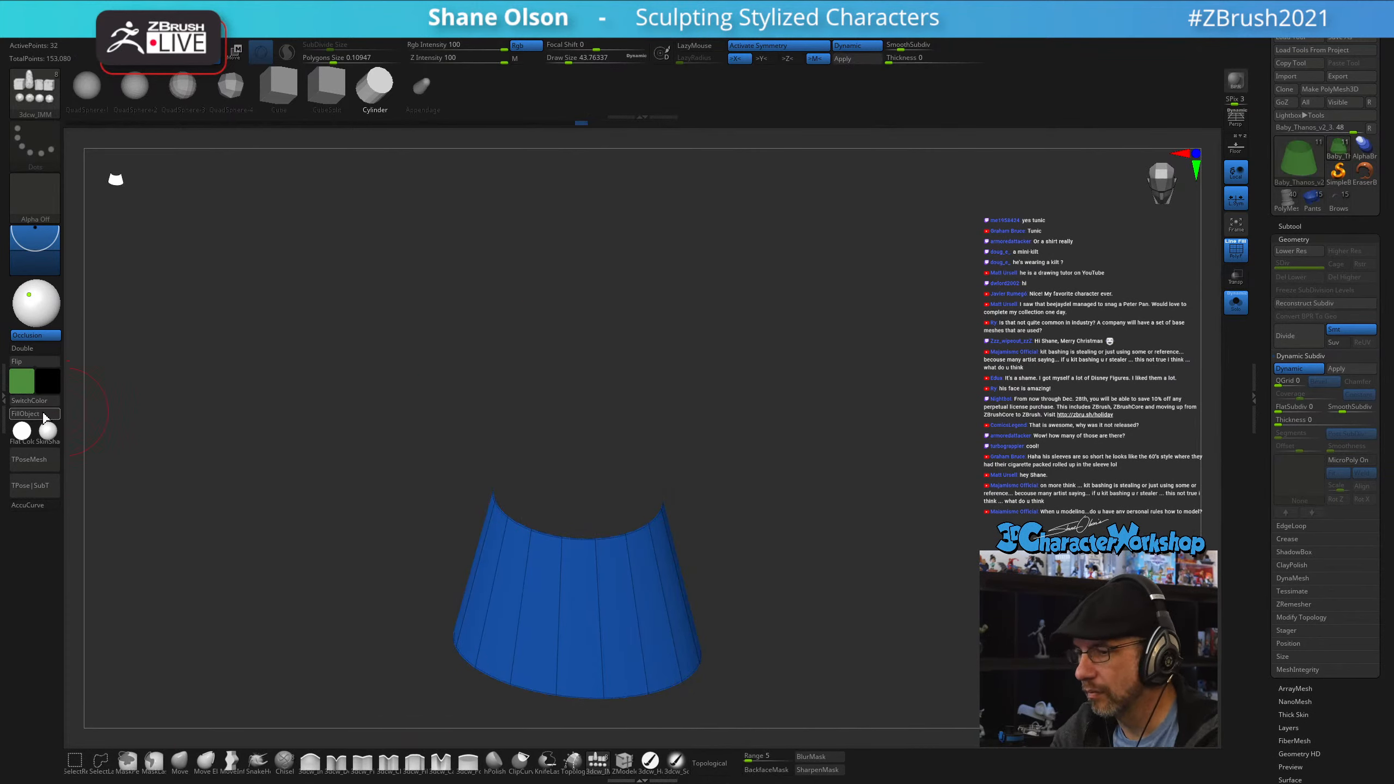
left_click(33, 400)
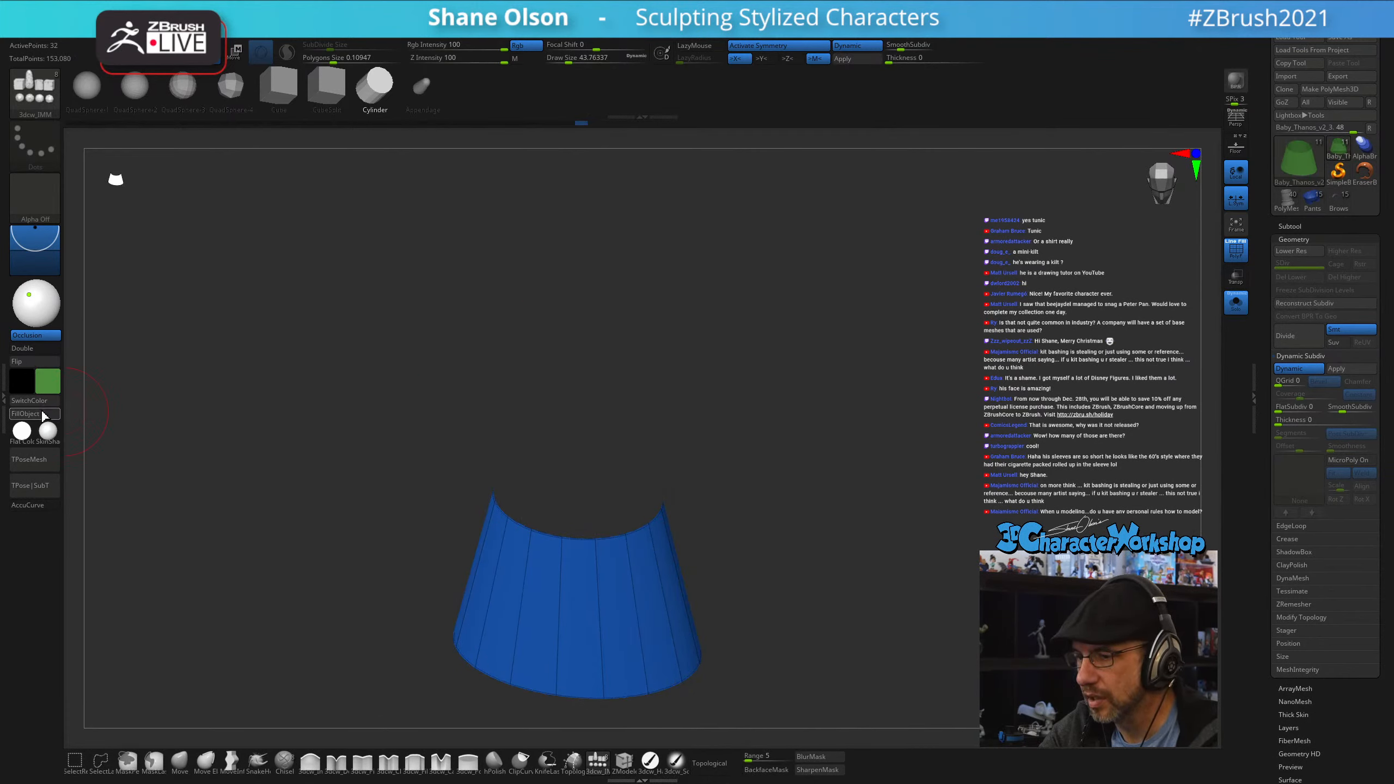
left_click(33, 348)
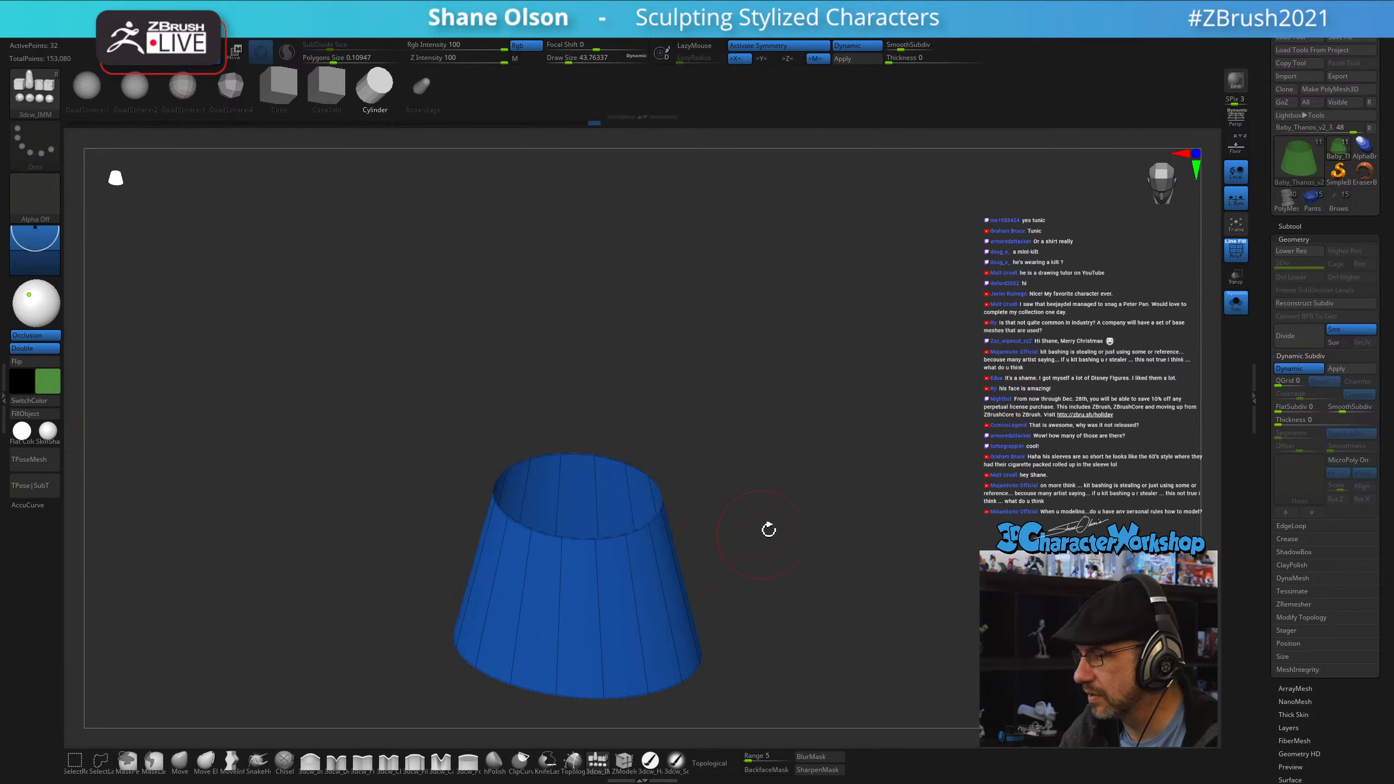
- Pull the front centre of the skirt's hem up into a notch with the Move brush, turning off dynamic subdivision and setting draw size to 28.75
left_click_drag(769, 530, 793, 457)
key("s")
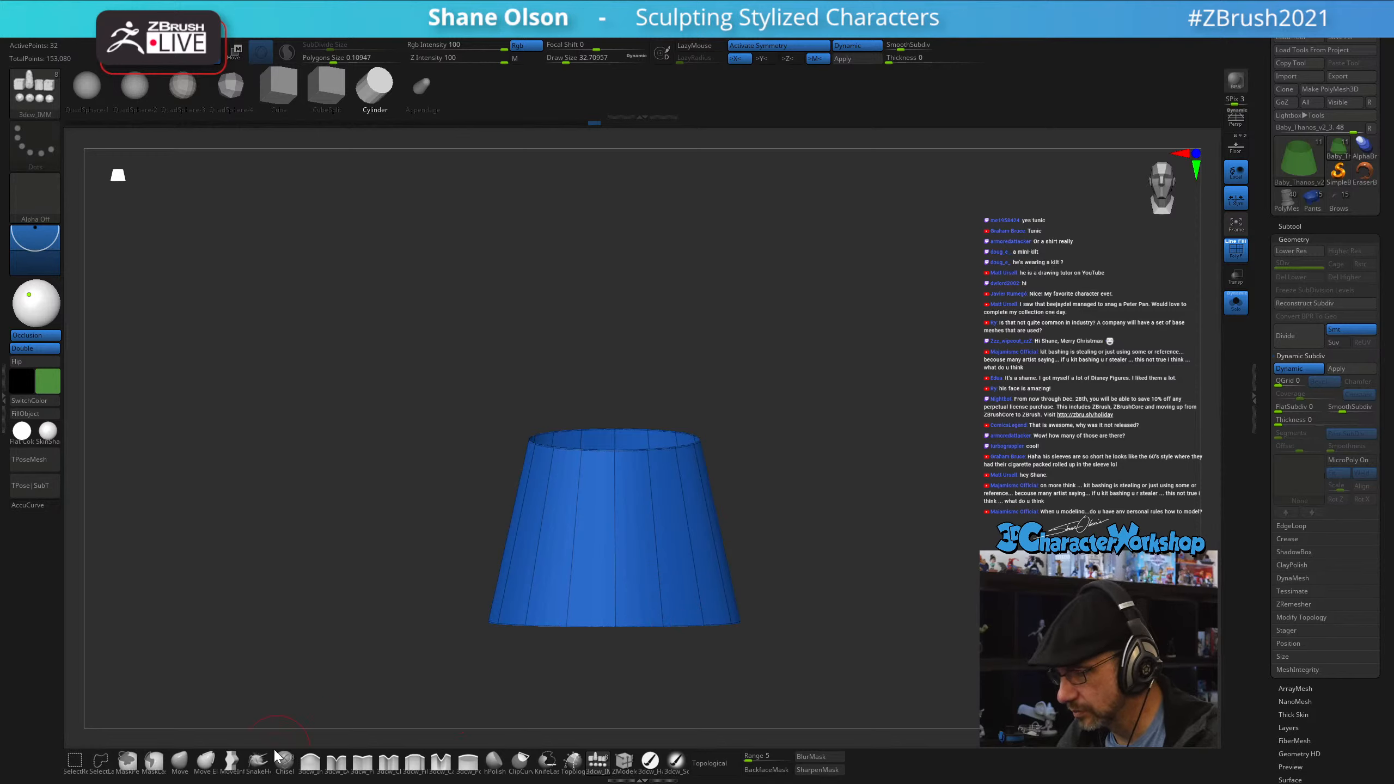
left_click(180, 762)
key("s")
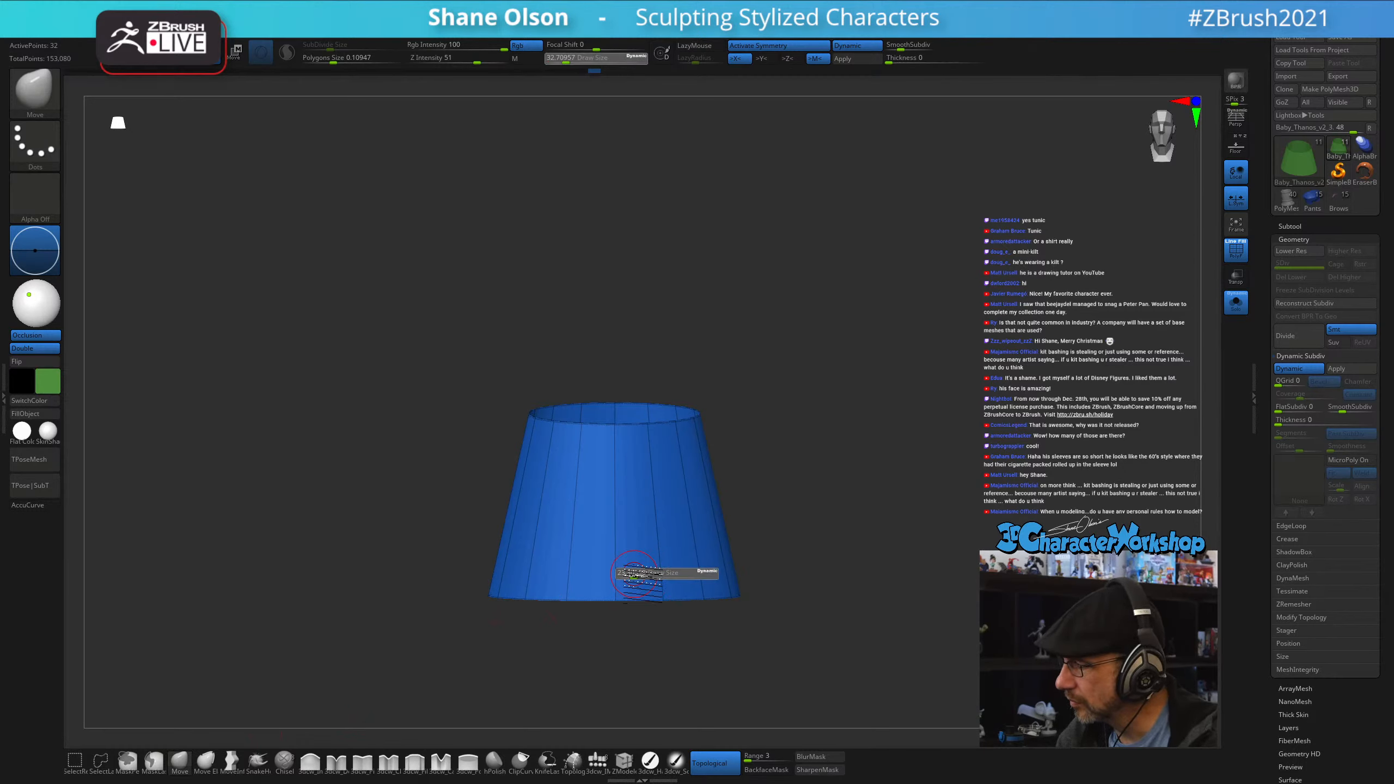
right_click_drag(629, 548, 625, 532, "alt")
left_click_drag(612, 576, 625, 352)
key("shift+d")
mouse_move(777, 531)
left_mouse_down()
mouse_move(731, 535)
mouse_move(784, 524)
mouse_move(777, 509)
left_mouse_up()
key("ctrl")
key("s")
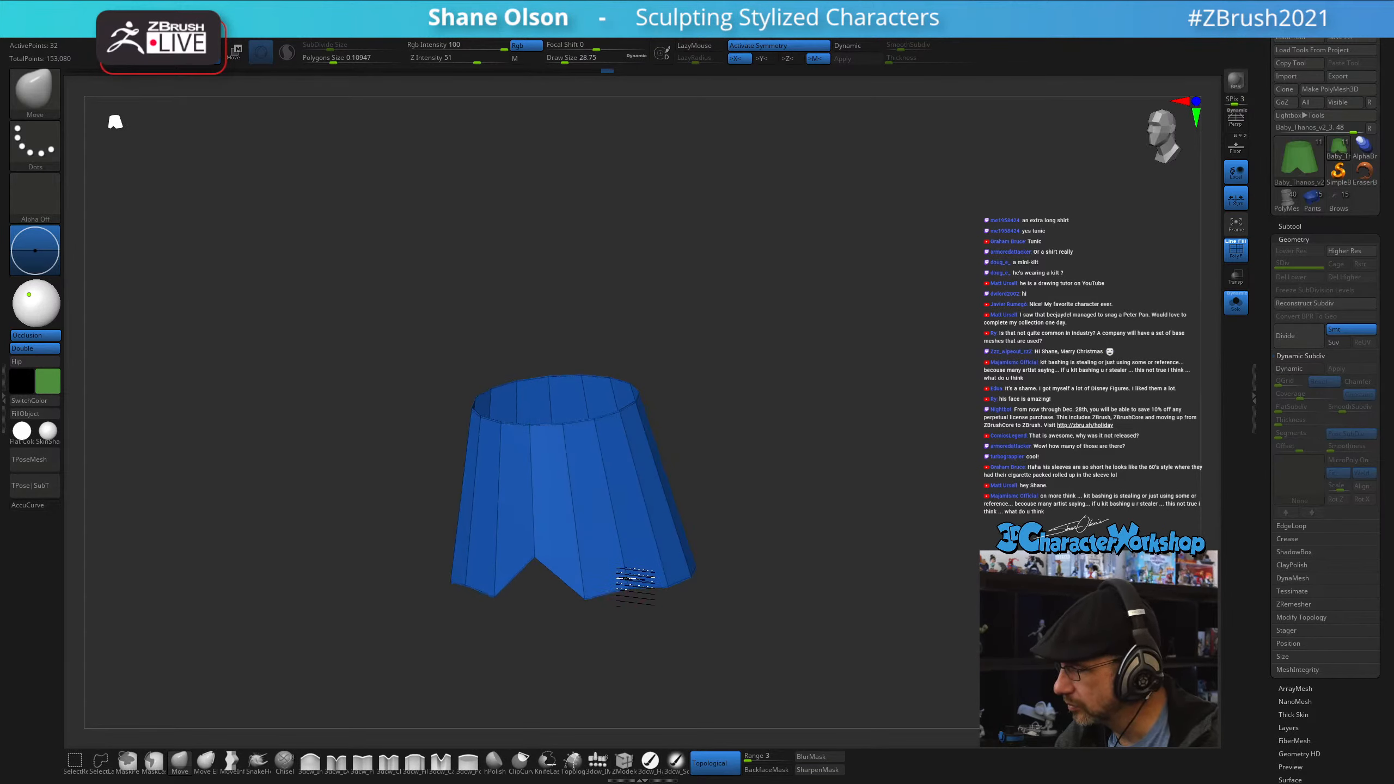
- Pull up alternate hem points around the skirt's sides and back with the Move brush to form a zigzag edge
left_click_drag(577, 270, 773, 628)
mouse_move(641, 636)
left_mouse_down()
mouse_move(591, 506)
mouse_move(544, 289)
left_mouse_up()
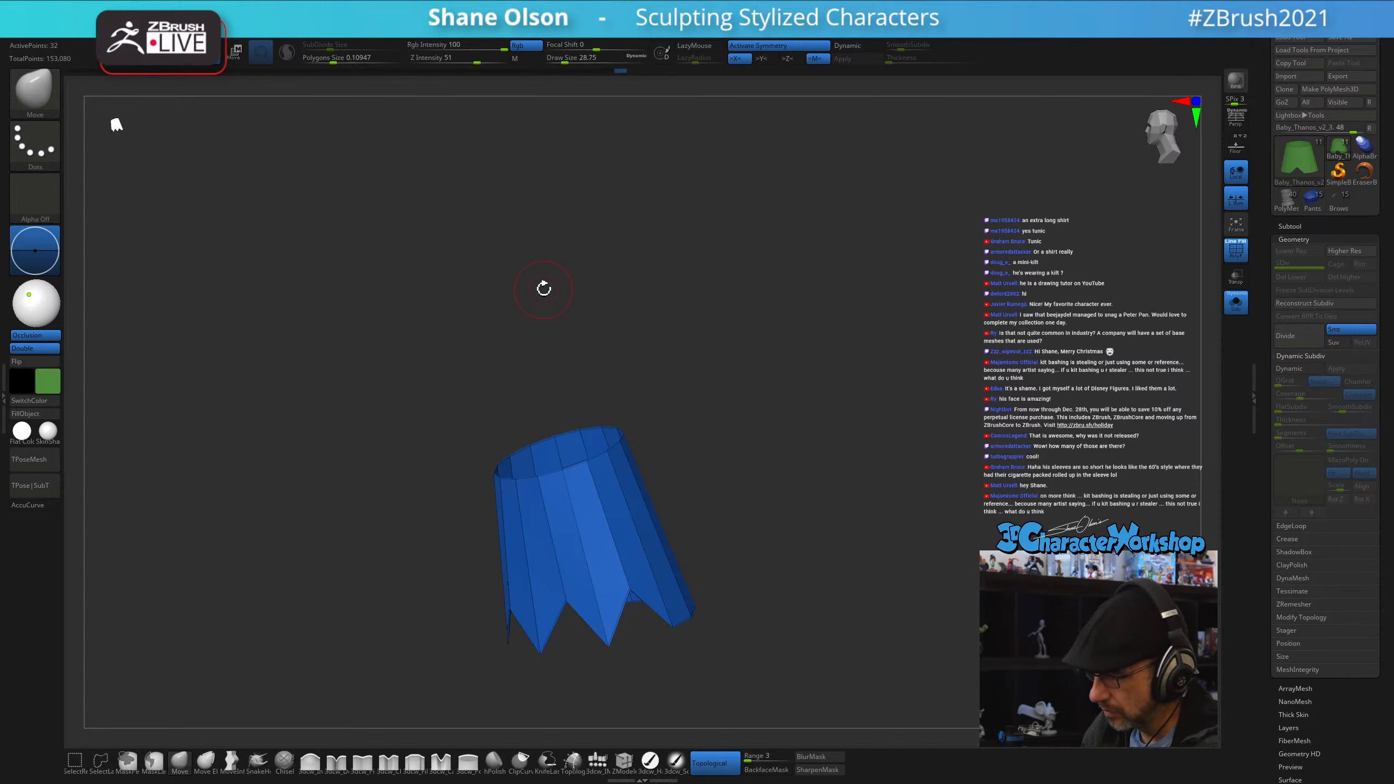
mouse_move(803, 576)
left_mouse_down()
mouse_move(766, 617)
mouse_move(784, 645)
mouse_move(760, 683)
left_mouse_up()
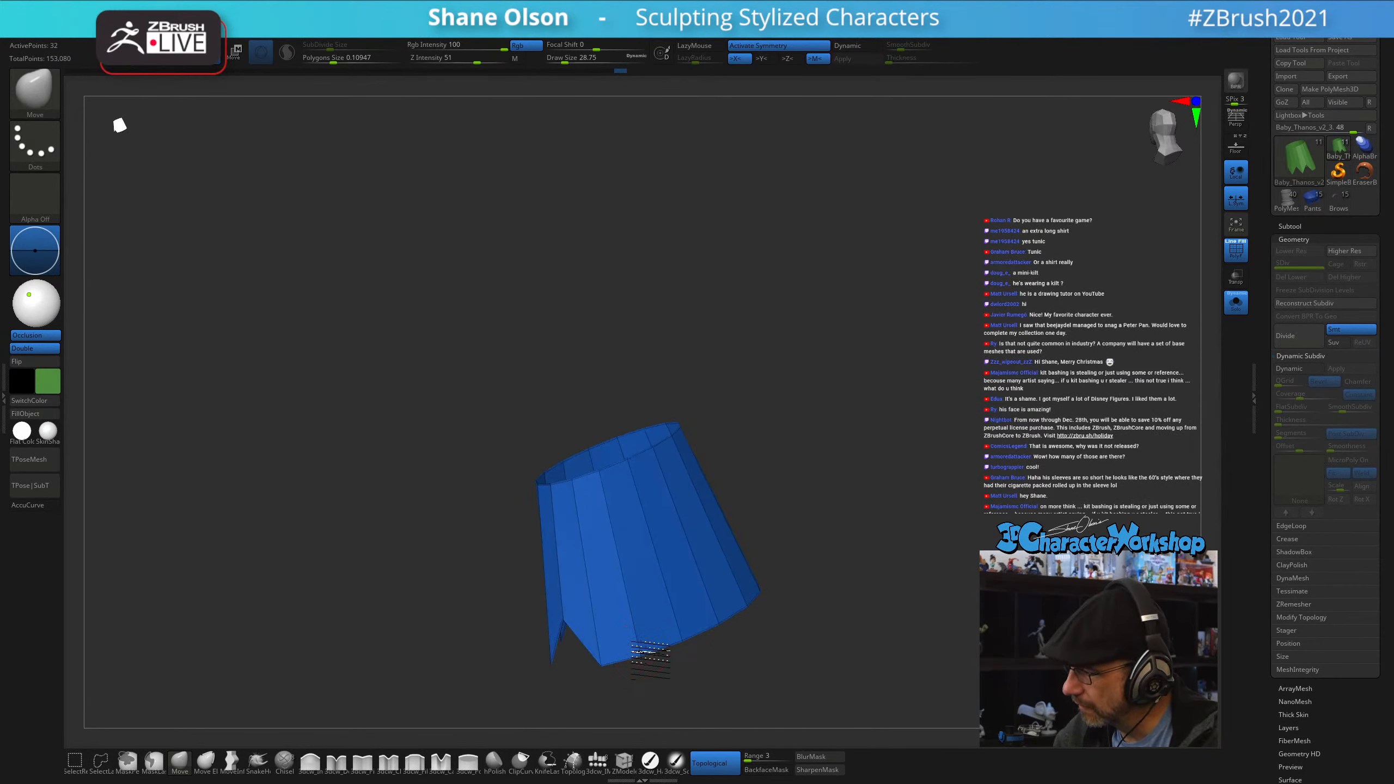
left_click_drag(638, 654, 553, 268)
left_click_drag(818, 535, 786, 532)
left_click_drag(620, 585, 613, 300)
left_click_drag(644, 623, 633, 662)
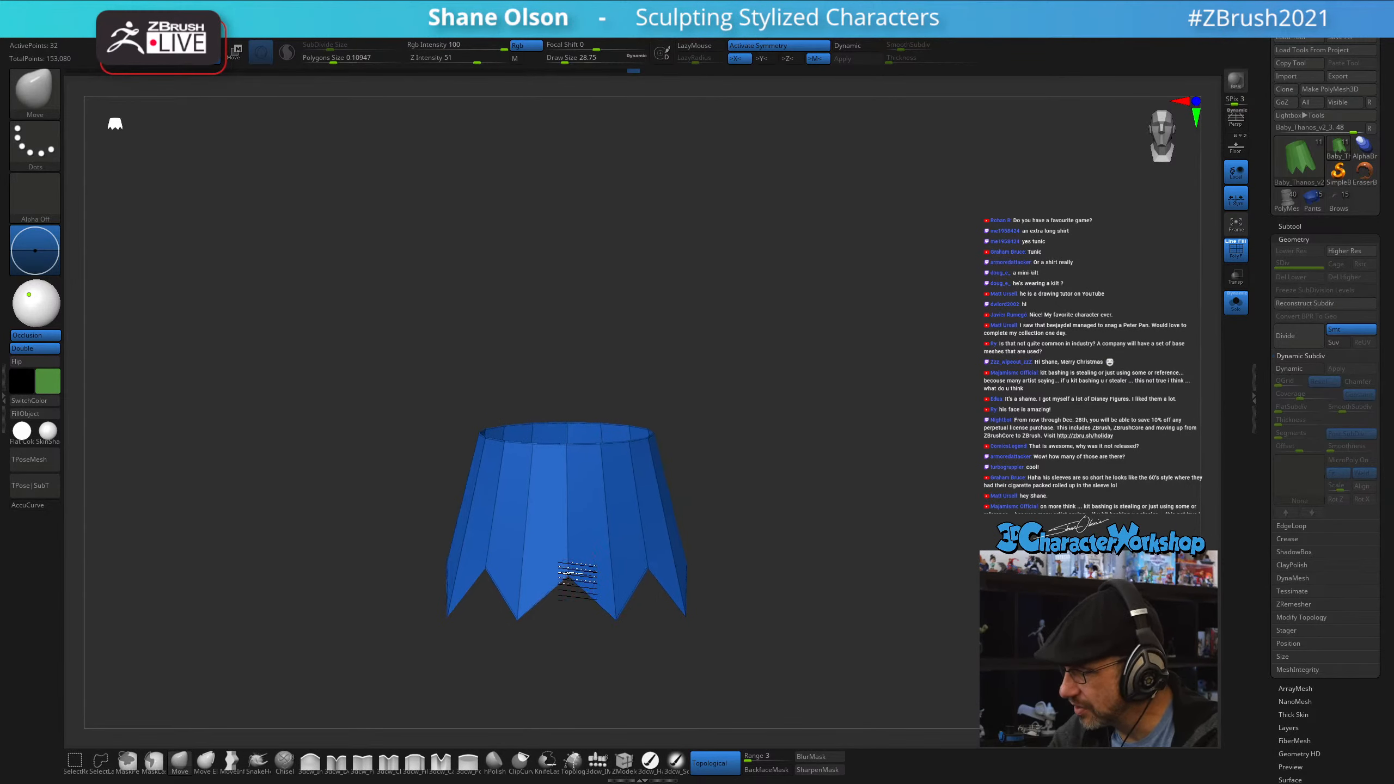
- Raise the notches further between the points of the skirt's zigzag hem at the front and side to deepen them
left_click_drag(549, 566, 546, 457)
left_click_drag(767, 598, 730, 590)
left_click_drag(655, 563, 643, 497)
left_click_drag(775, 582, 736, 553)
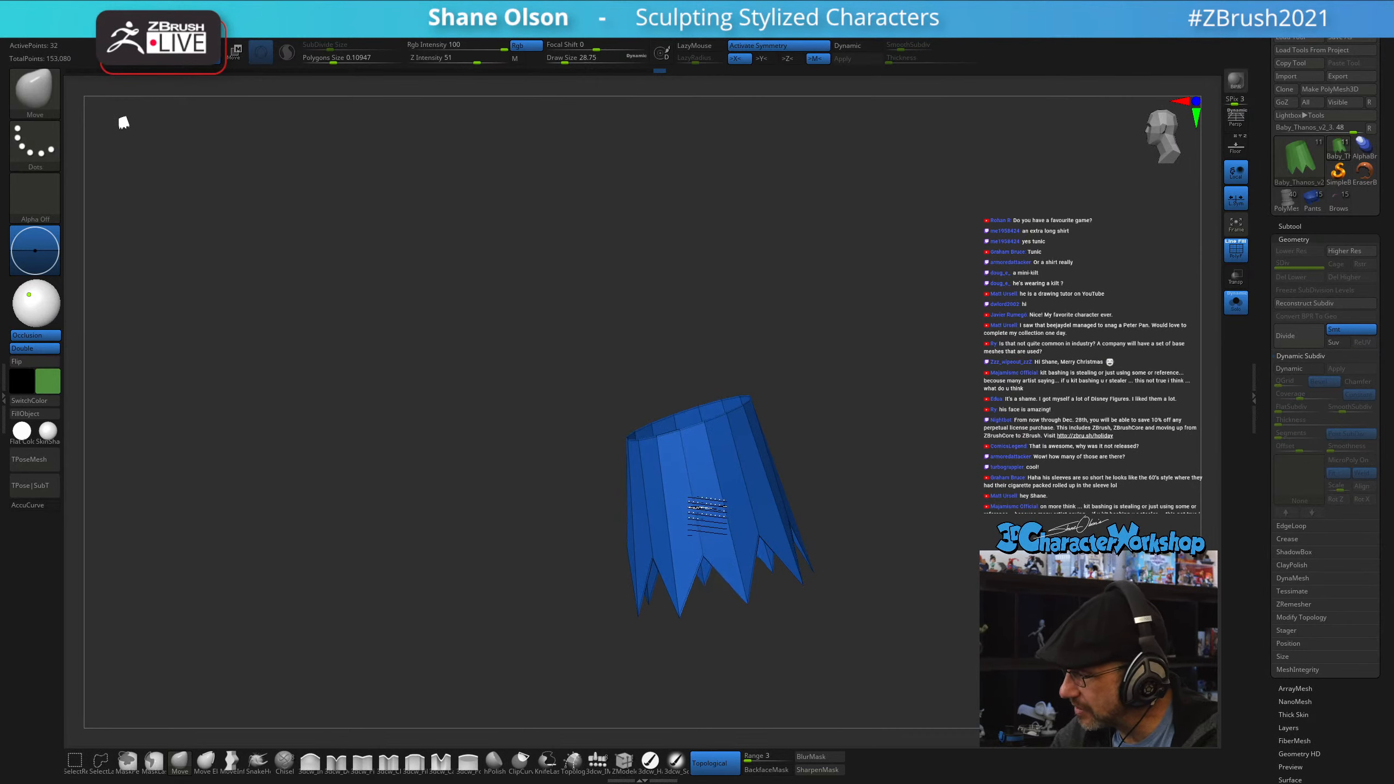
mouse_move(806, 526)
left_mouse_down("shift")
mouse_move(804, 592)
mouse_move(822, 587)
mouse_move(790, 614)
mouse_move(747, 598)
left_mouse_up("shift")
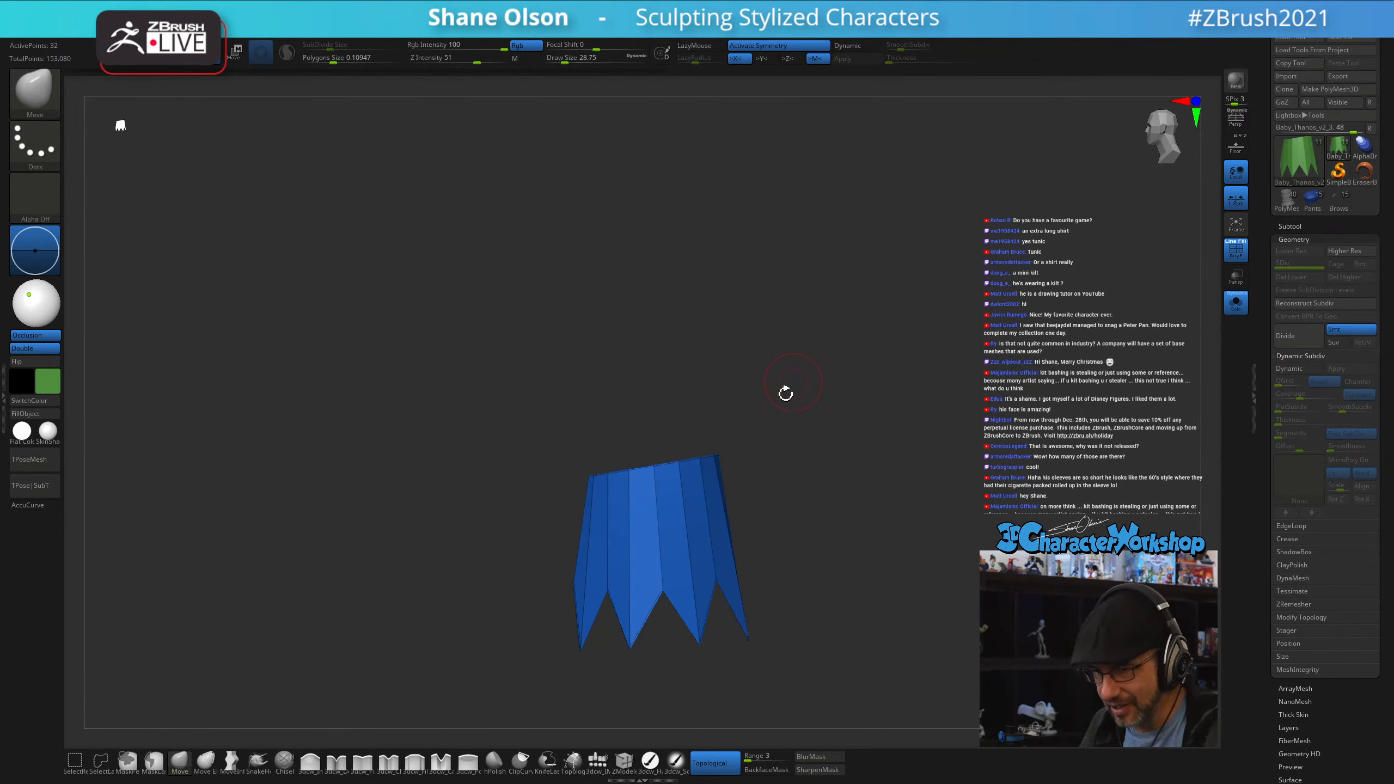
- Insert two single edge loops around the skirt with ZModeler, one just above the zigzag hem and one across the middle
left_click(625, 765)
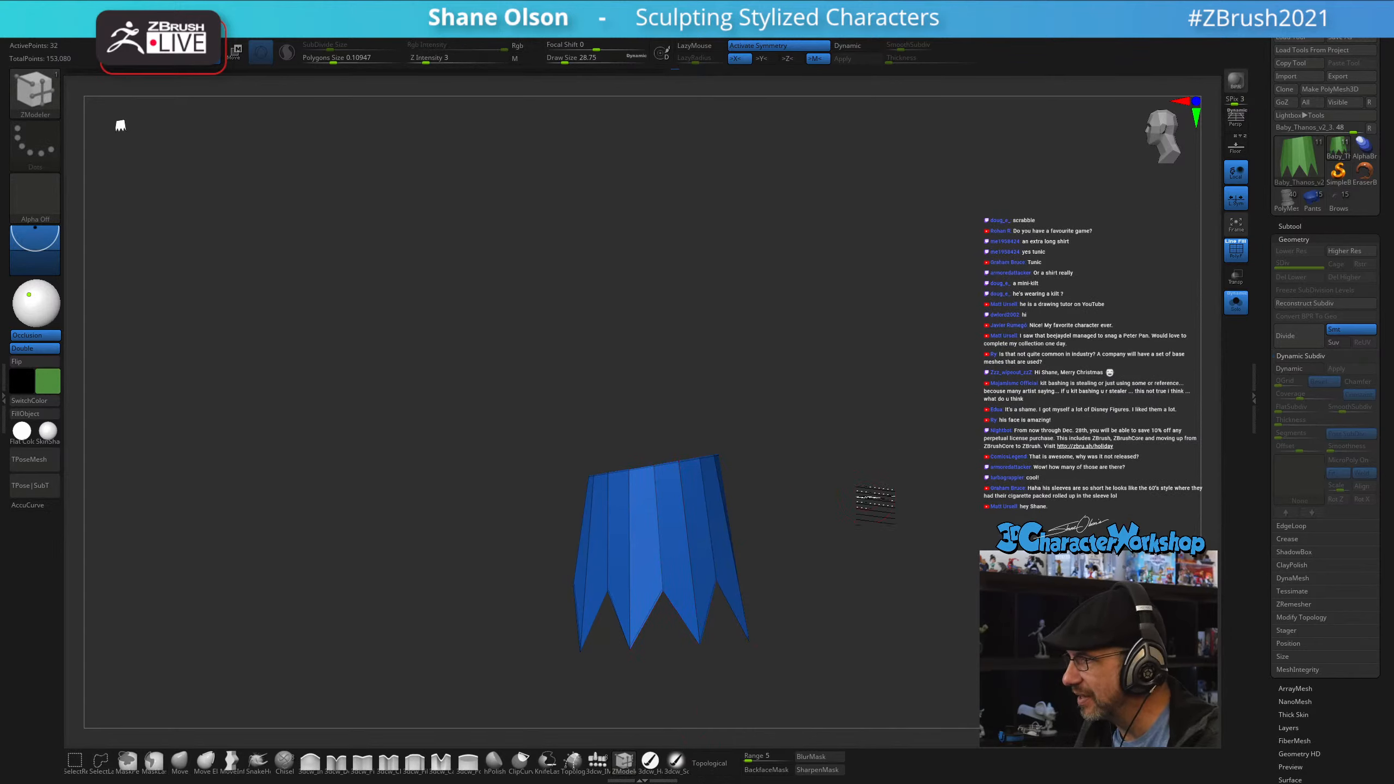
left_click_drag(868, 492, 778, 523)
key("space")
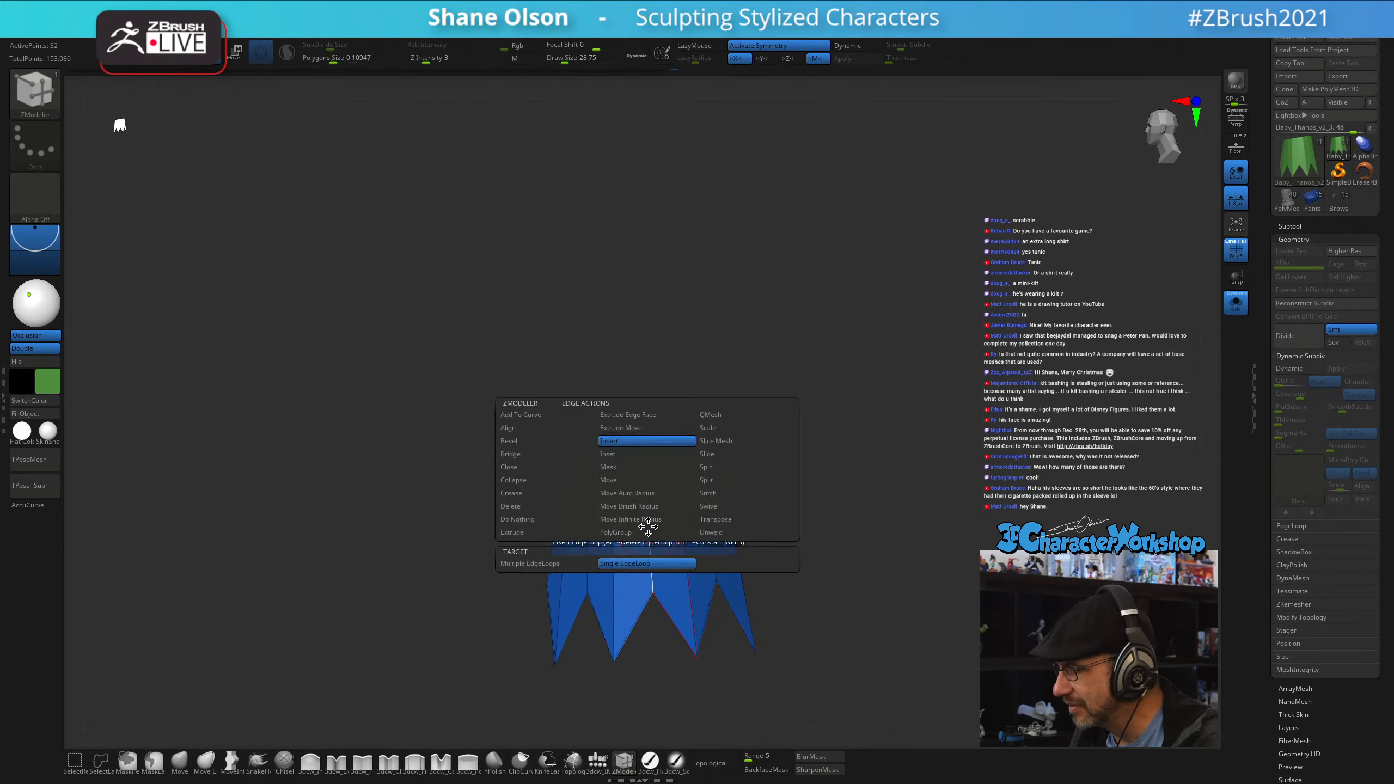
left_click(661, 538)
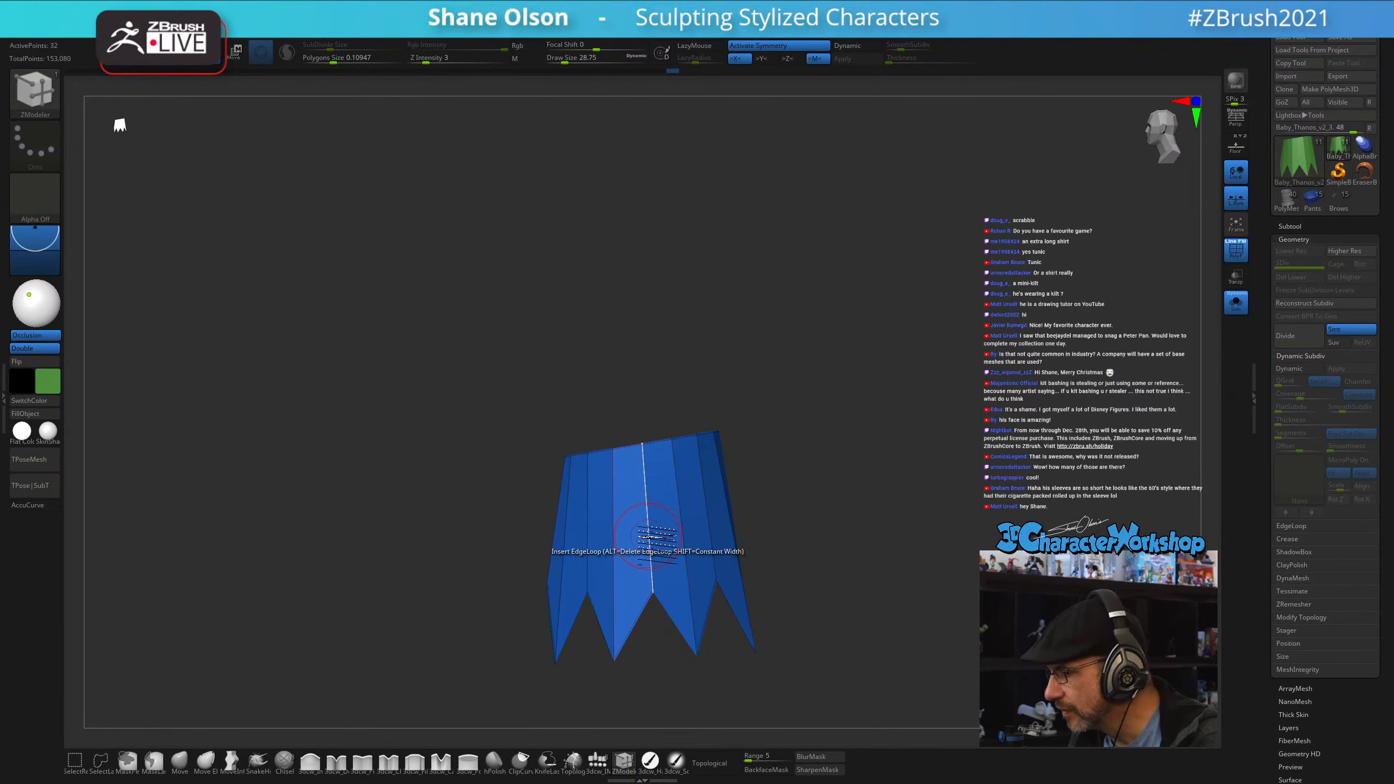
left_click(658, 569)
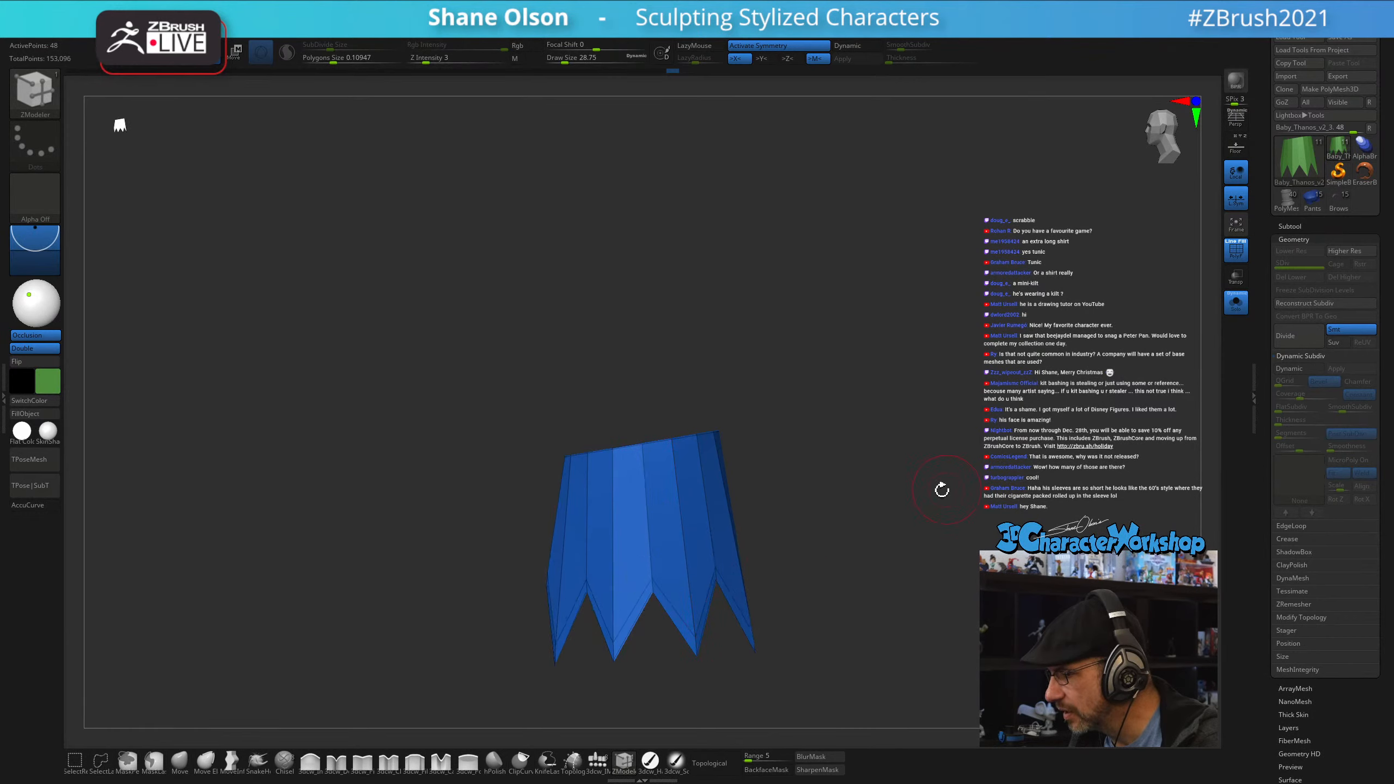
mouse_move(942, 490)
left_mouse_down()
mouse_move(927, 488)
mouse_move(959, 494)
mouse_move(840, 464)
mouse_move(856, 377)
mouse_move(835, 448)
mouse_move(817, 445)
mouse_move(831, 444)
mouse_move(824, 308)
mouse_move(803, 414)
mouse_move(825, 459)
left_mouse_up()
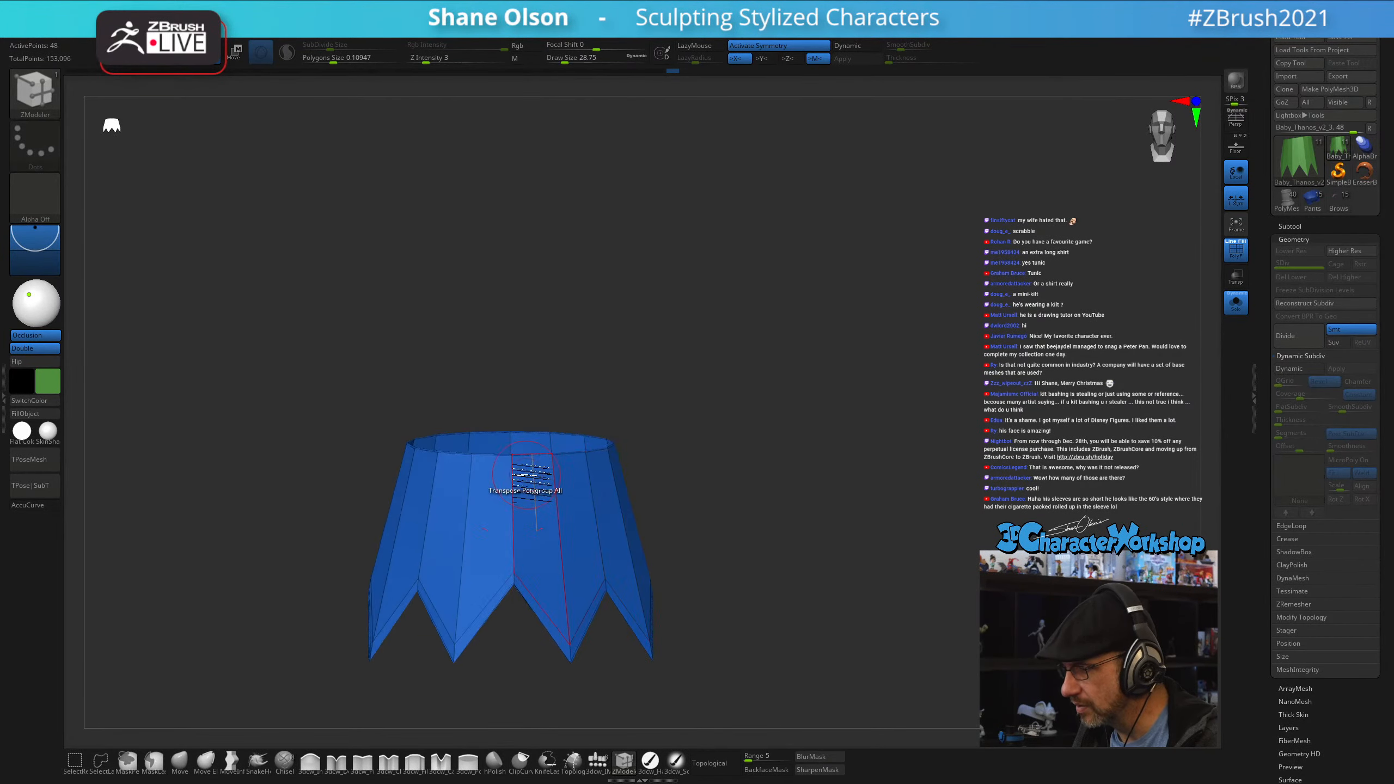
left_click(510, 508)
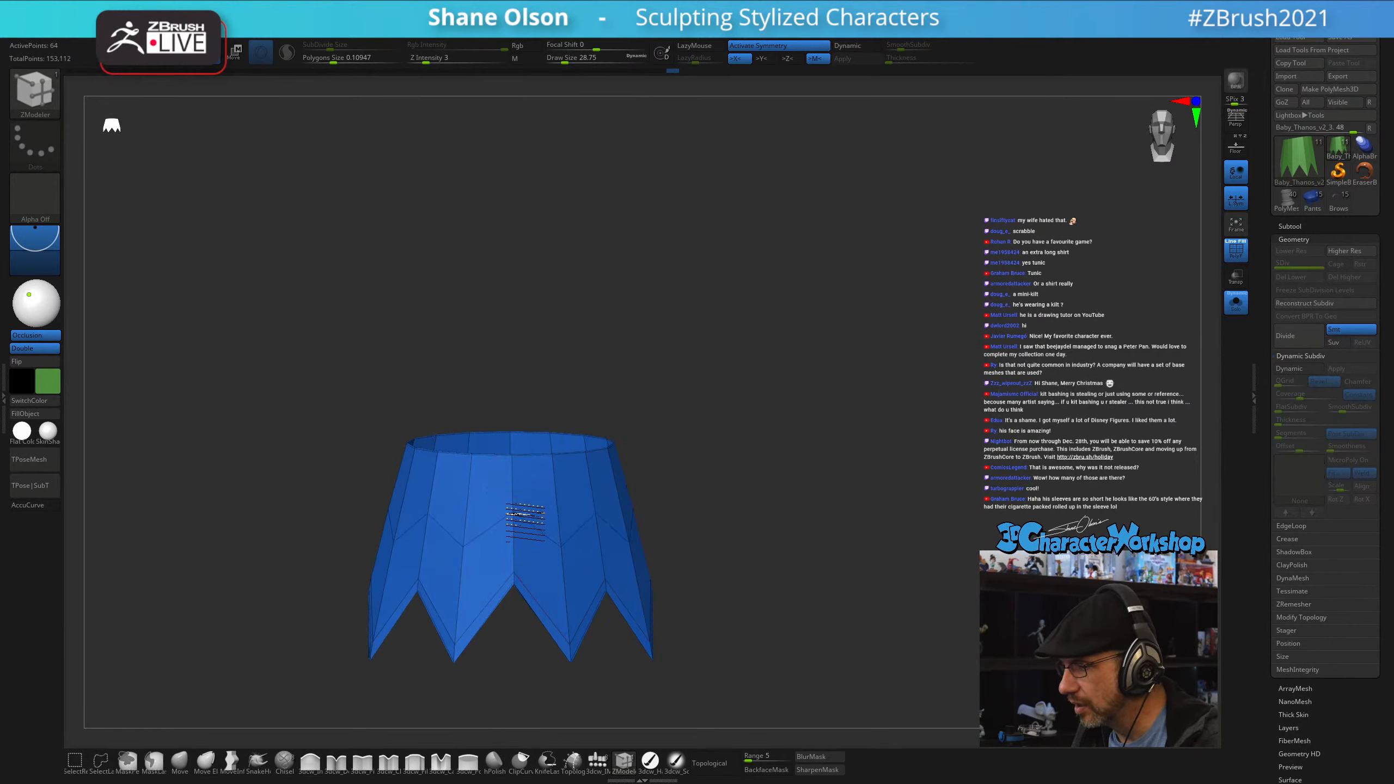
- Turn on dynamic subdivision for the skirt, remove its smoothing and give it a dynamic thickness of 0.0086
left_click_drag(892, 530, 785, 378)
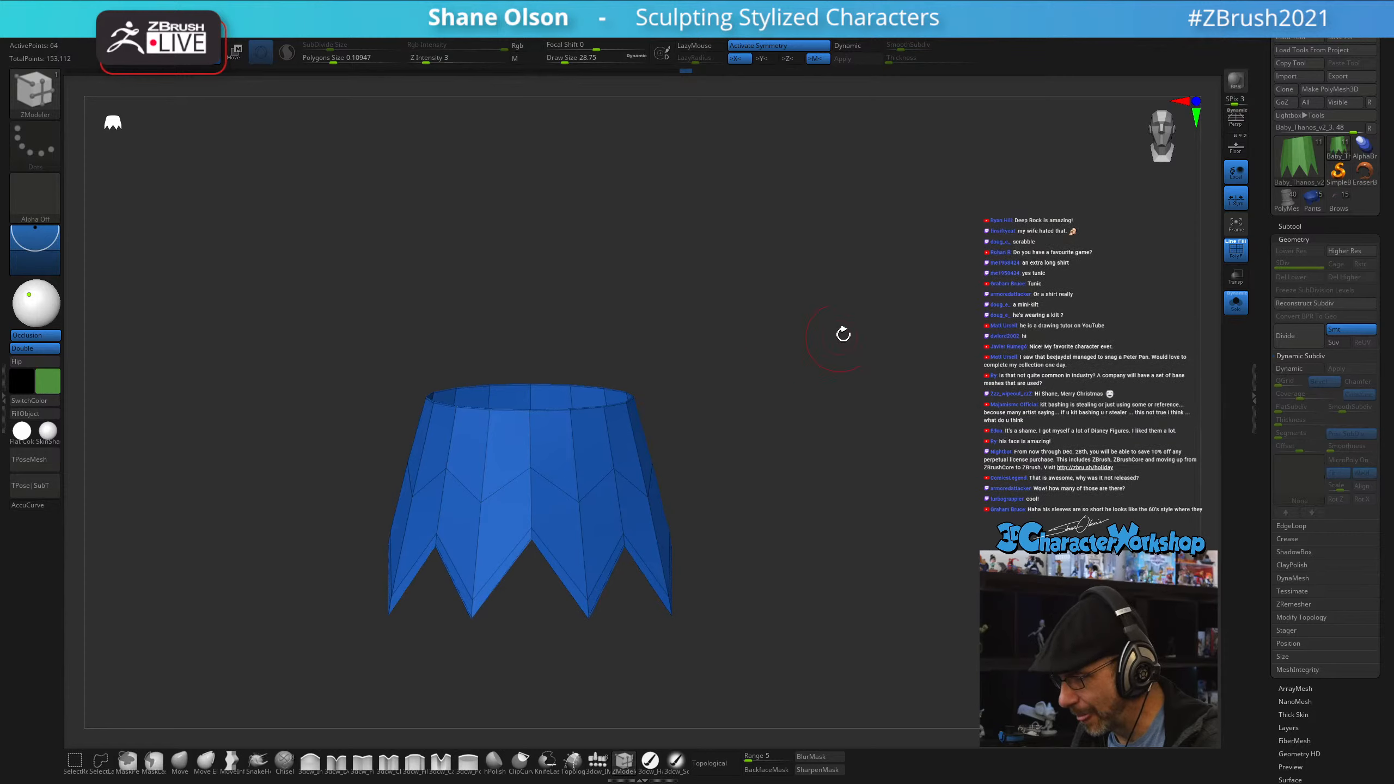
key("d")
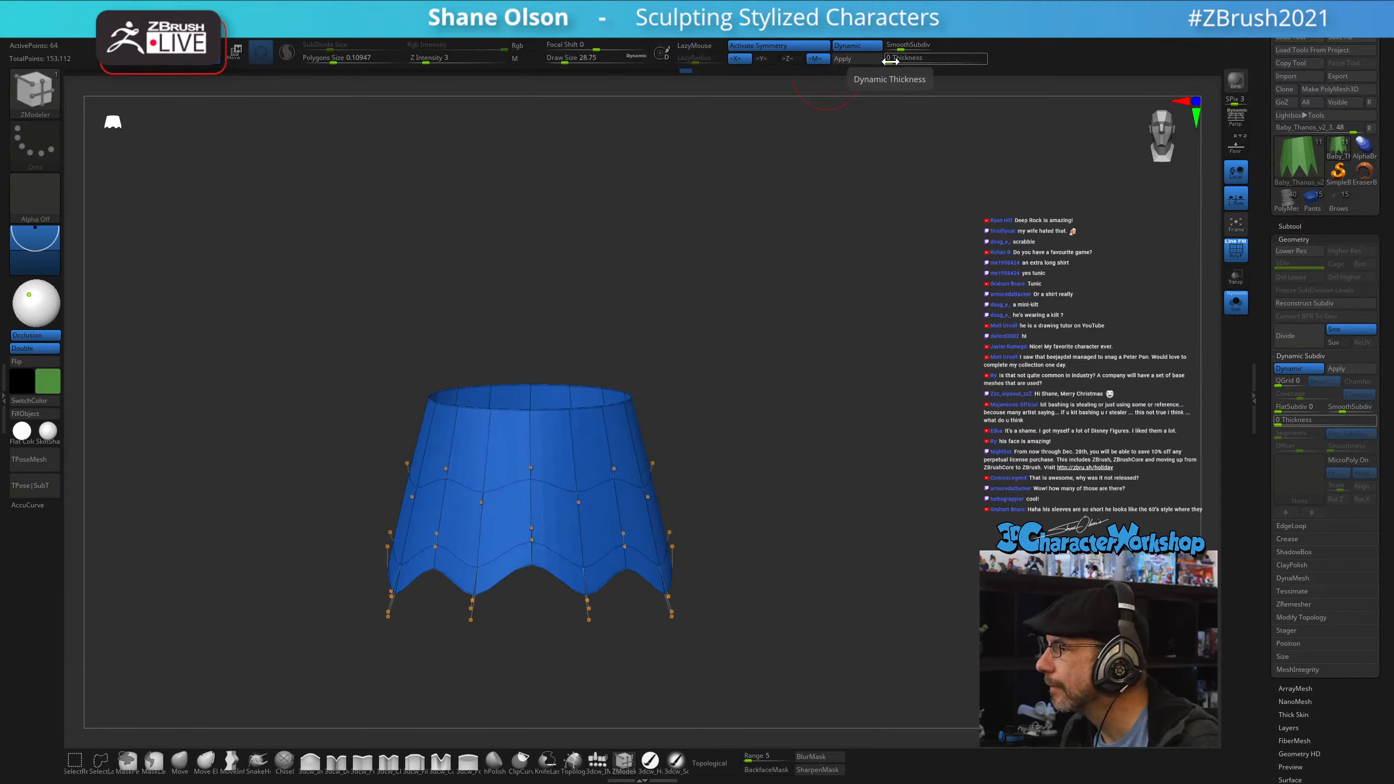
mouse_move(900, 48)
left_mouse_down()
mouse_move(887, 49)
mouse_move(904, 60)
left_mouse_up()
left_click_drag(841, 349, 912, 162)
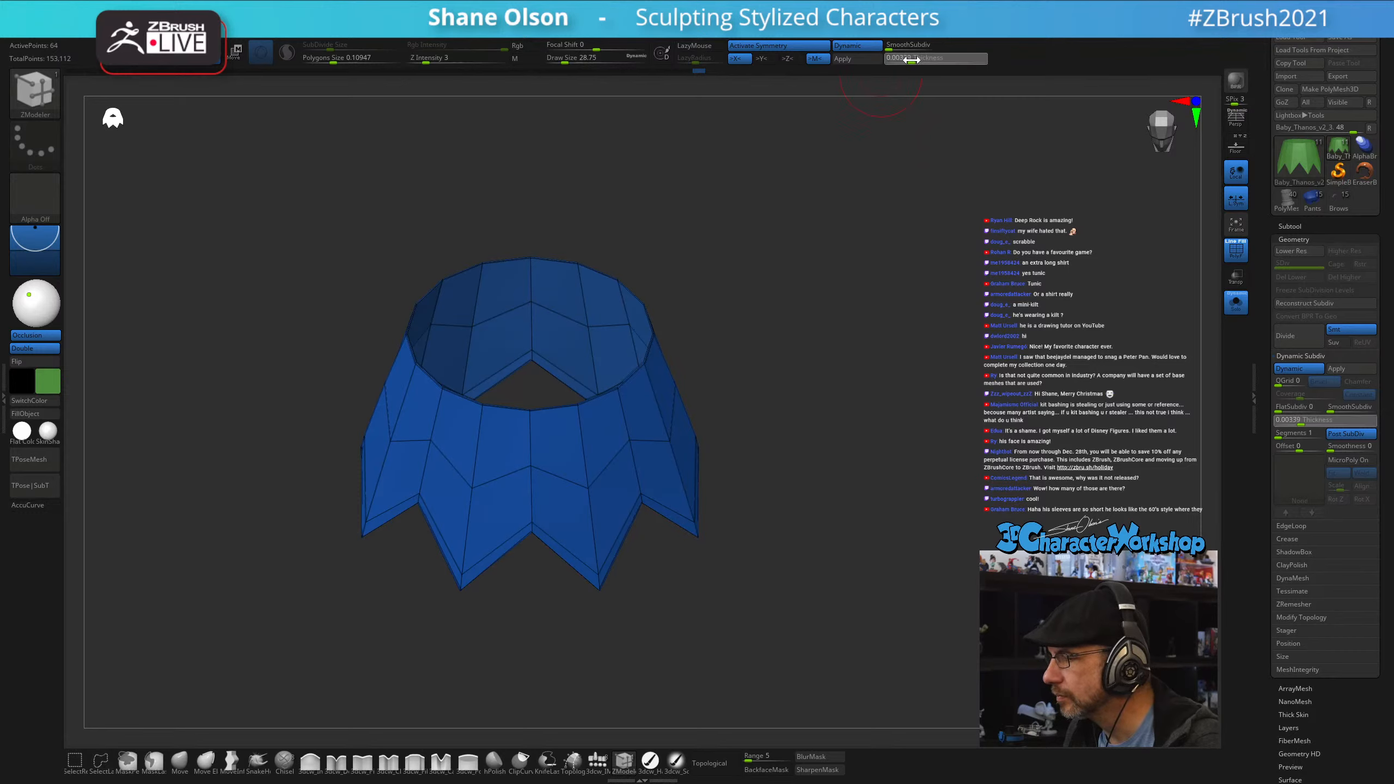
left_click_drag(904, 61, 918, 61)
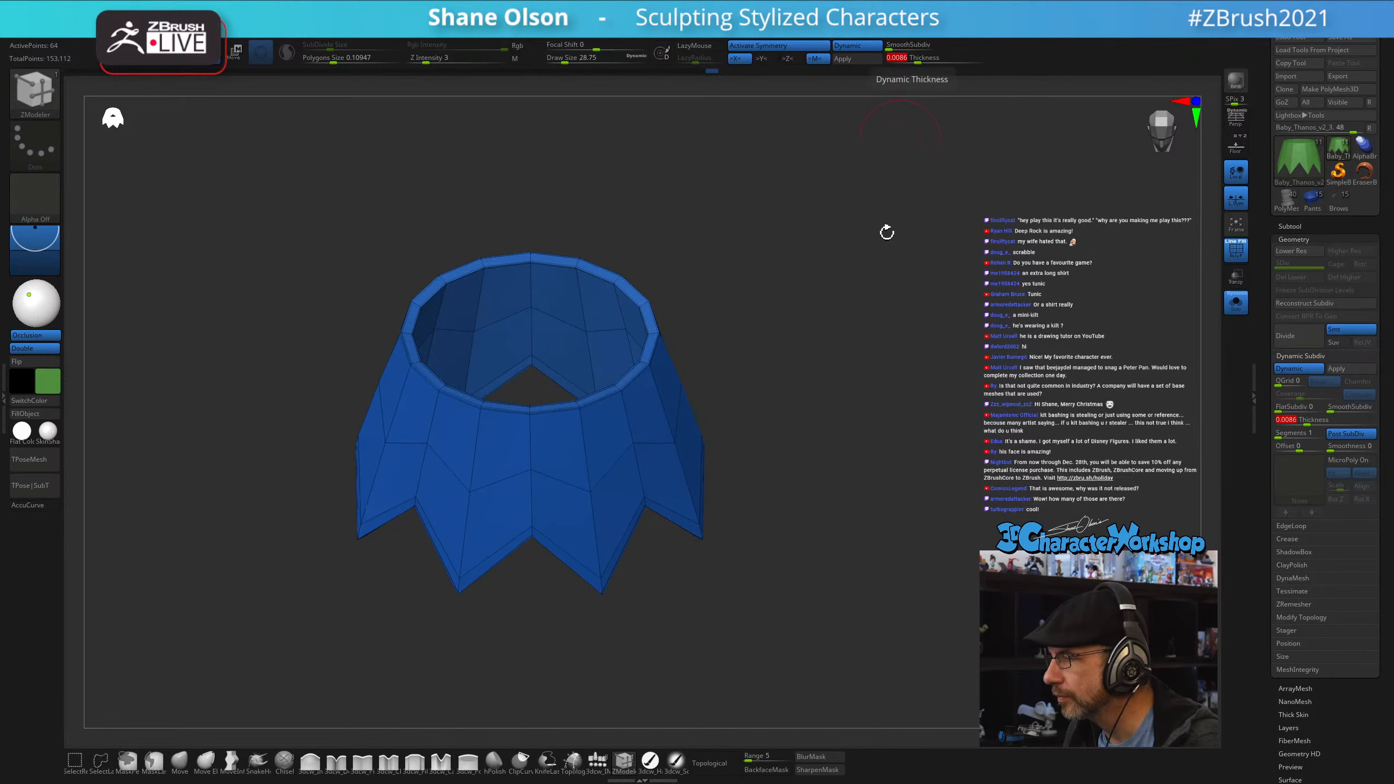
- Increase the skirt's dynamic thickness to 0.01151 and check the shell from above and below
mouse_move(887, 228)
left_mouse_down()
mouse_move(862, 324)
mouse_move(870, 244)
mouse_move(841, 348)
mouse_move(844, 302)
mouse_move(847, 444)
mouse_move(867, 266)
left_mouse_up()
key("s")
key("s")
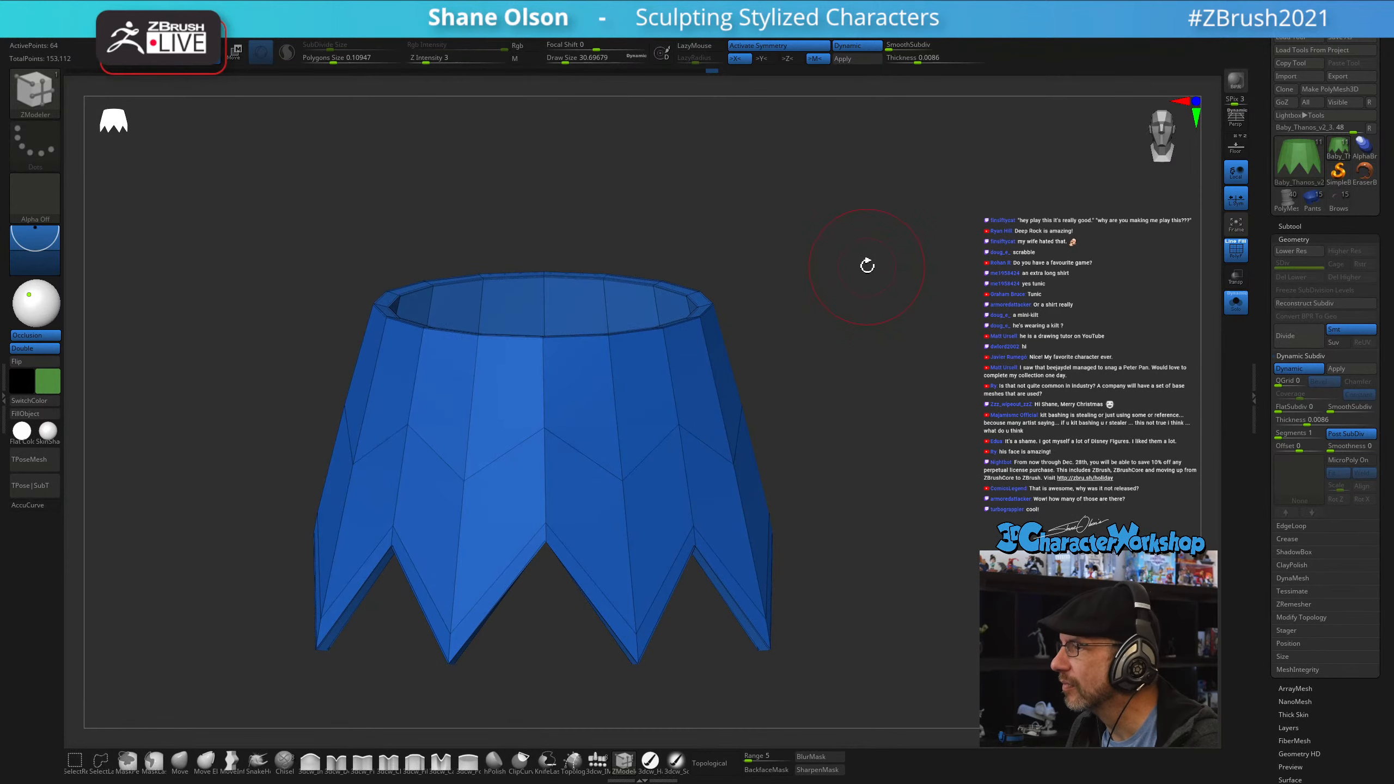
left_click_drag(836, 199, 834, 295)
left_click_drag(822, 190, 842, 110, "alt")
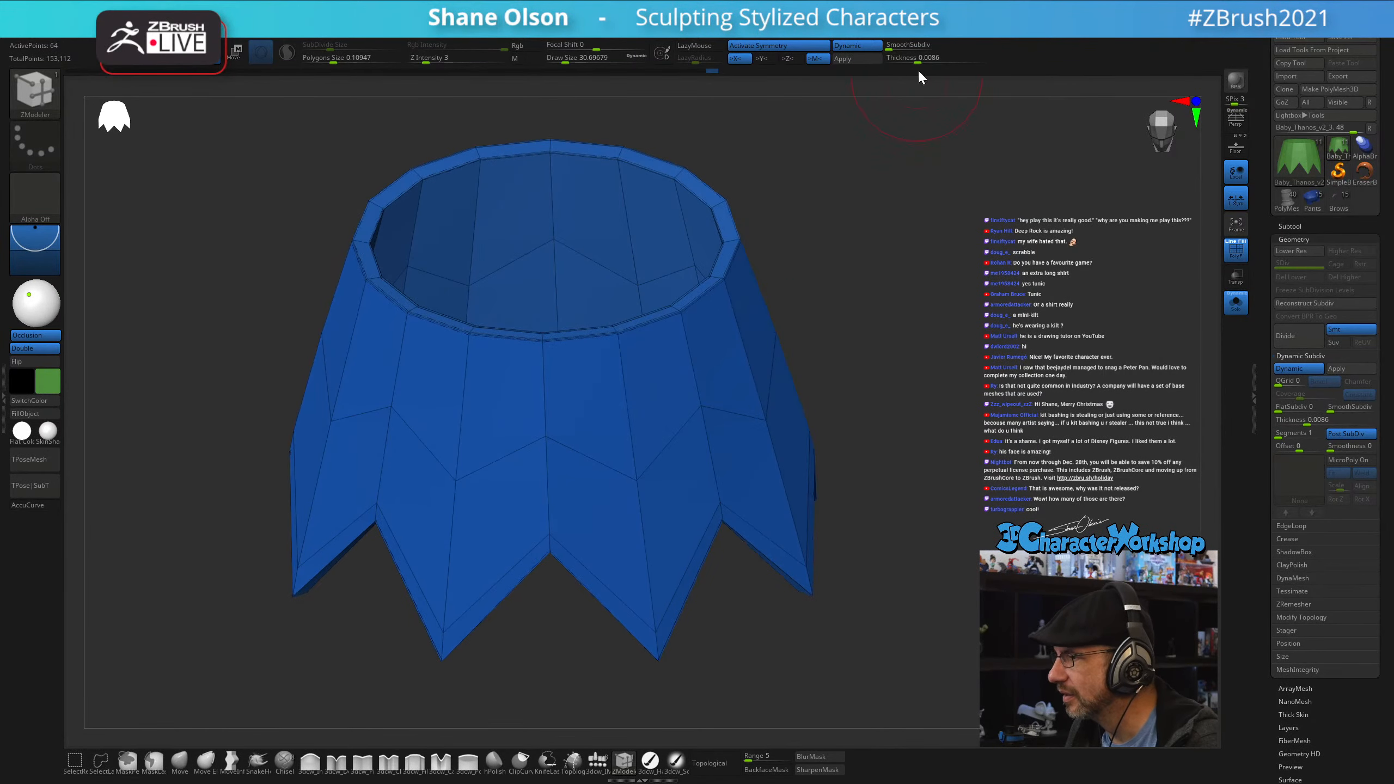
left_click_drag(918, 59, 919, 59)
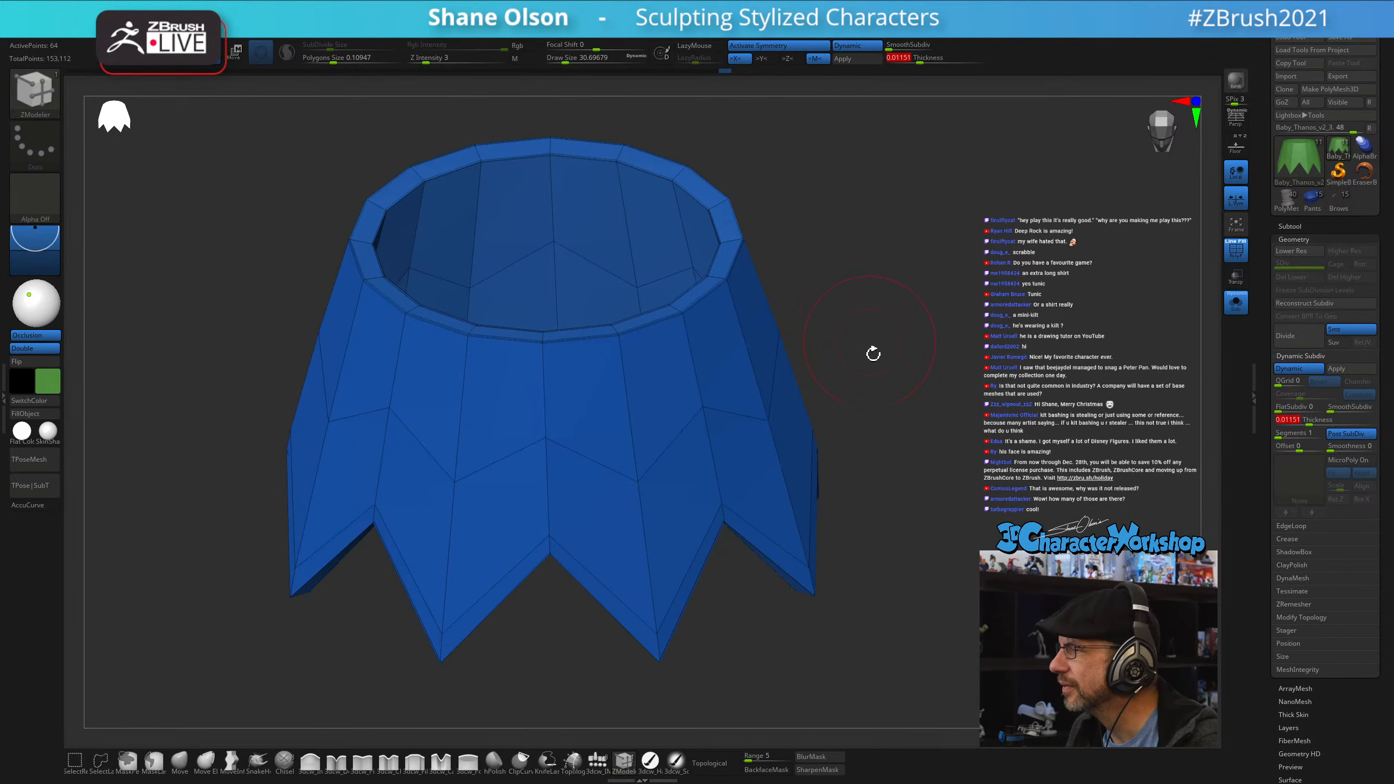
left_click_drag(875, 352, 884, 309)
left_click_drag(924, 433, 904, 358)
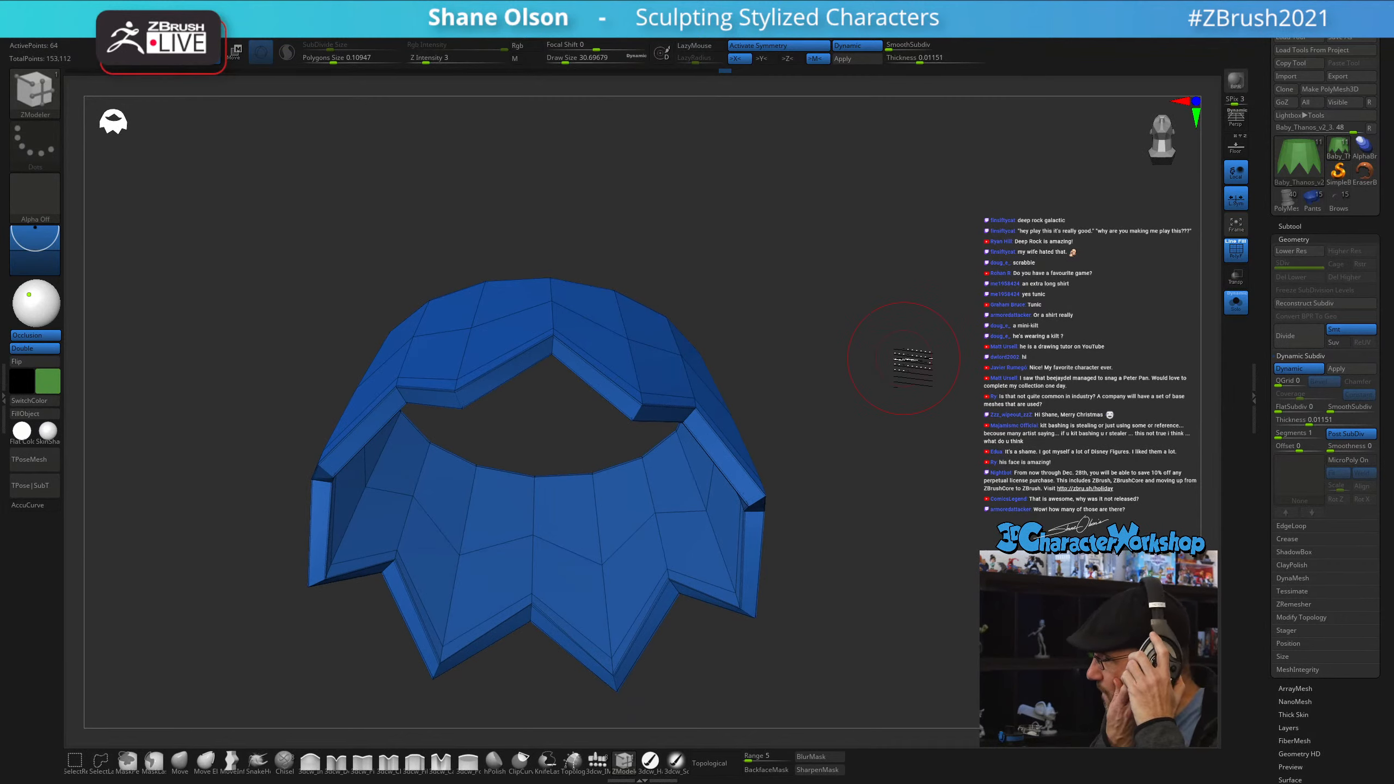
left_click_drag(908, 357, 867, 285)
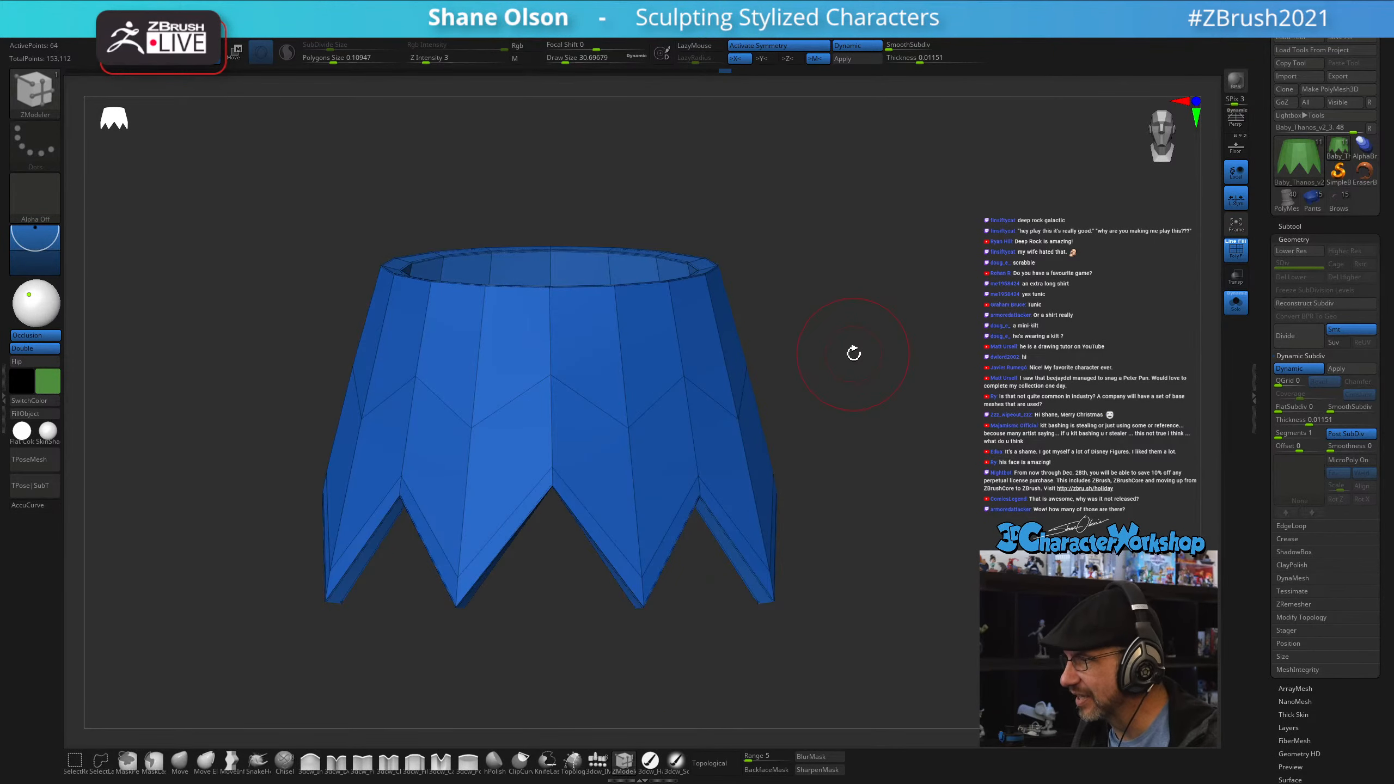
- Apply the dynamic thickness to the skirt mesh and regroup its inner, outer and edge faces with Groups By Normals
left_click_drag(858, 349, 907, 299)
key("space")
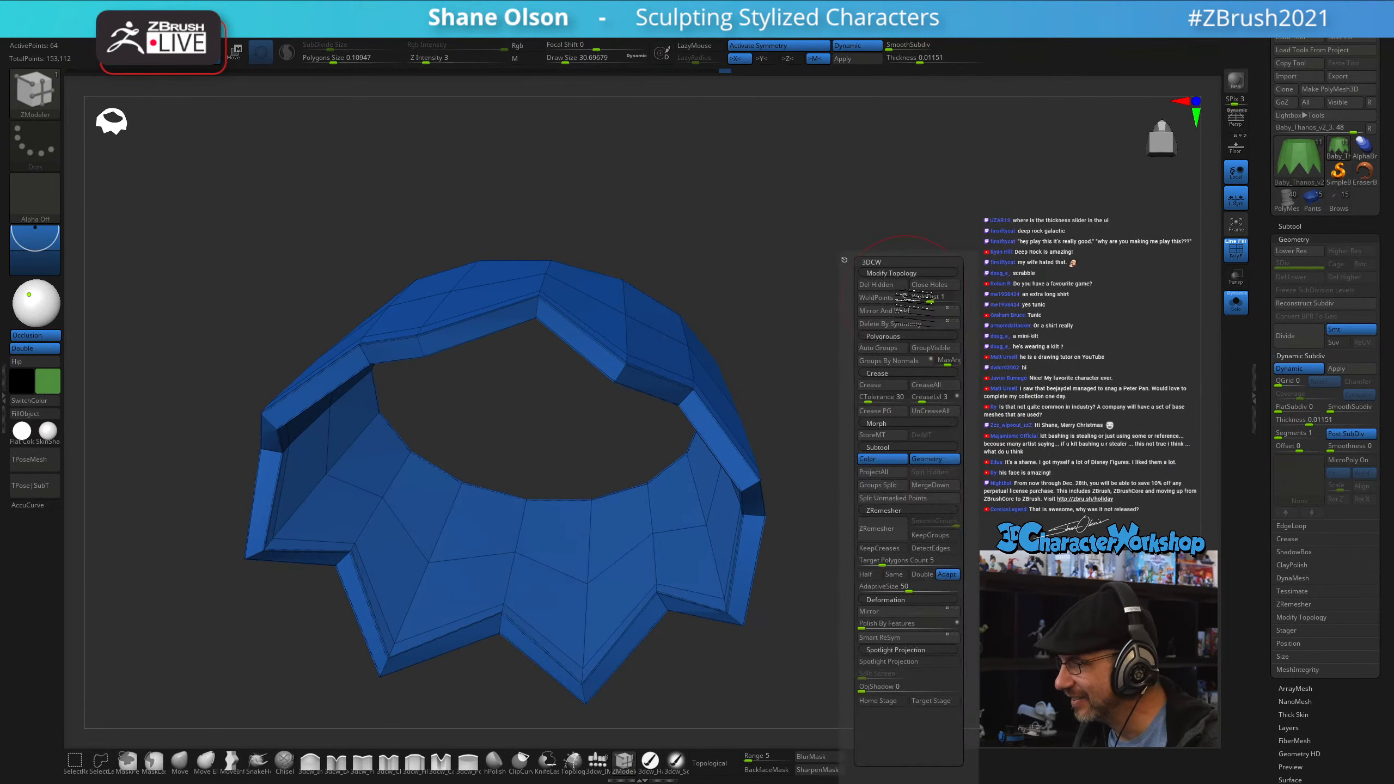
left_click(898, 363)
left_click(853, 58)
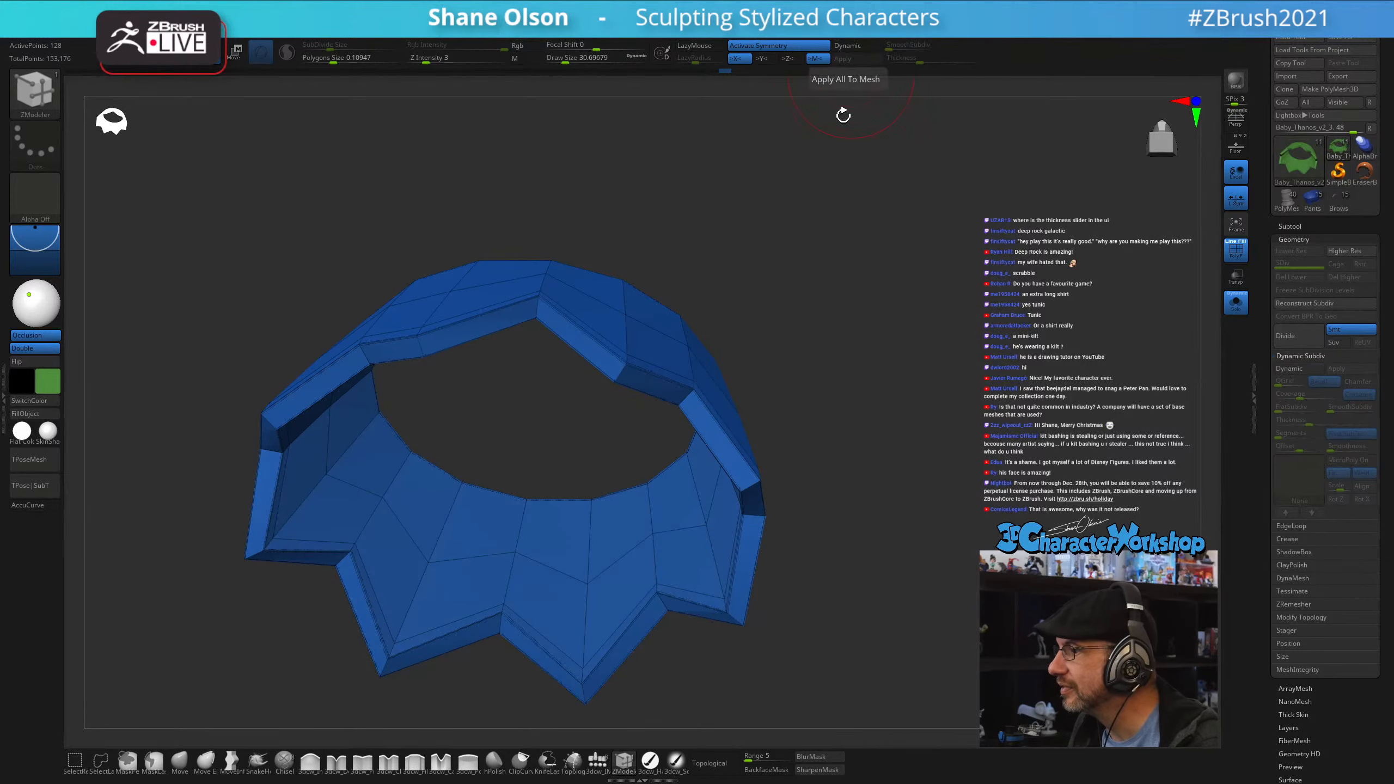
key("space")
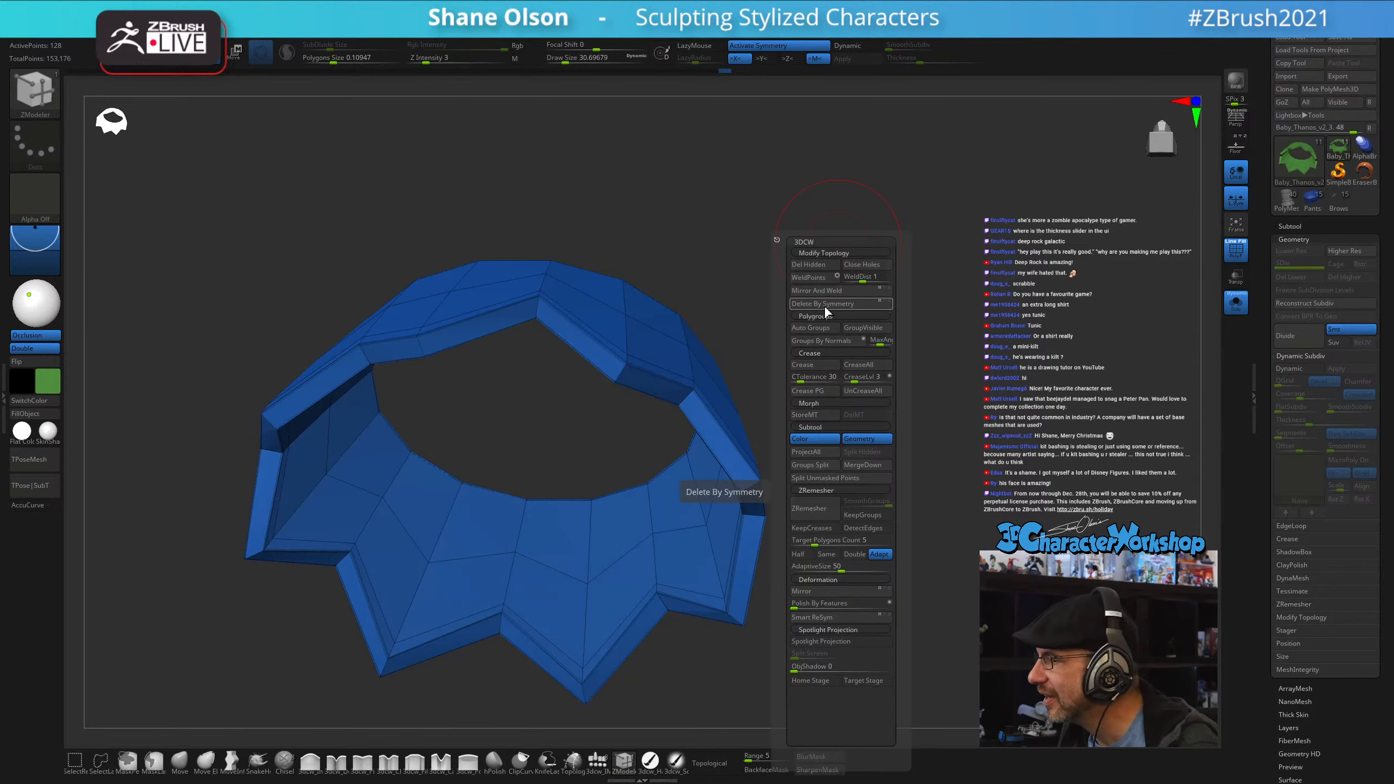
left_click(814, 337)
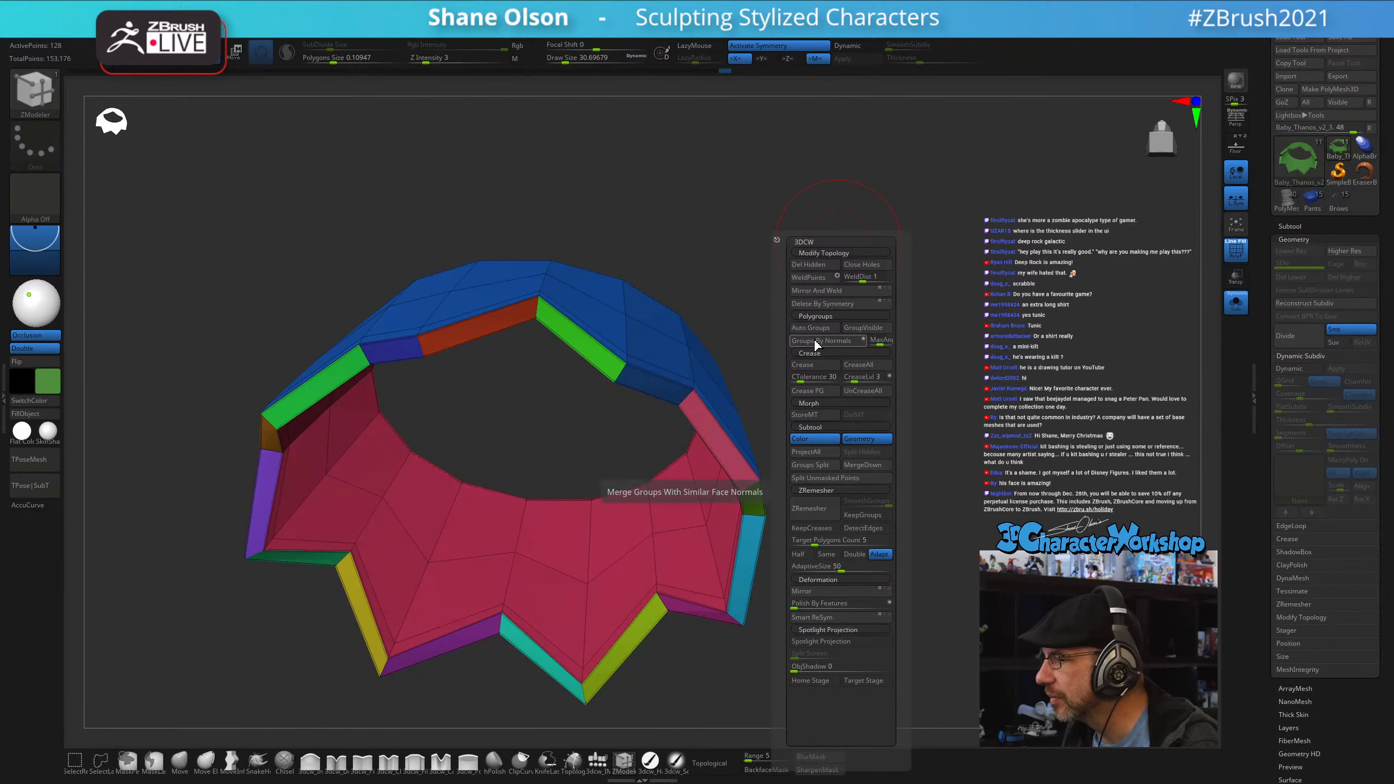
- Crease the skirt's polygroup borders with Crease PG and turn dynamic subdivision back on
left_click(813, 290)
left_click_drag(1013, 304, 933, 267)
key("ctrl+z")
key("2")
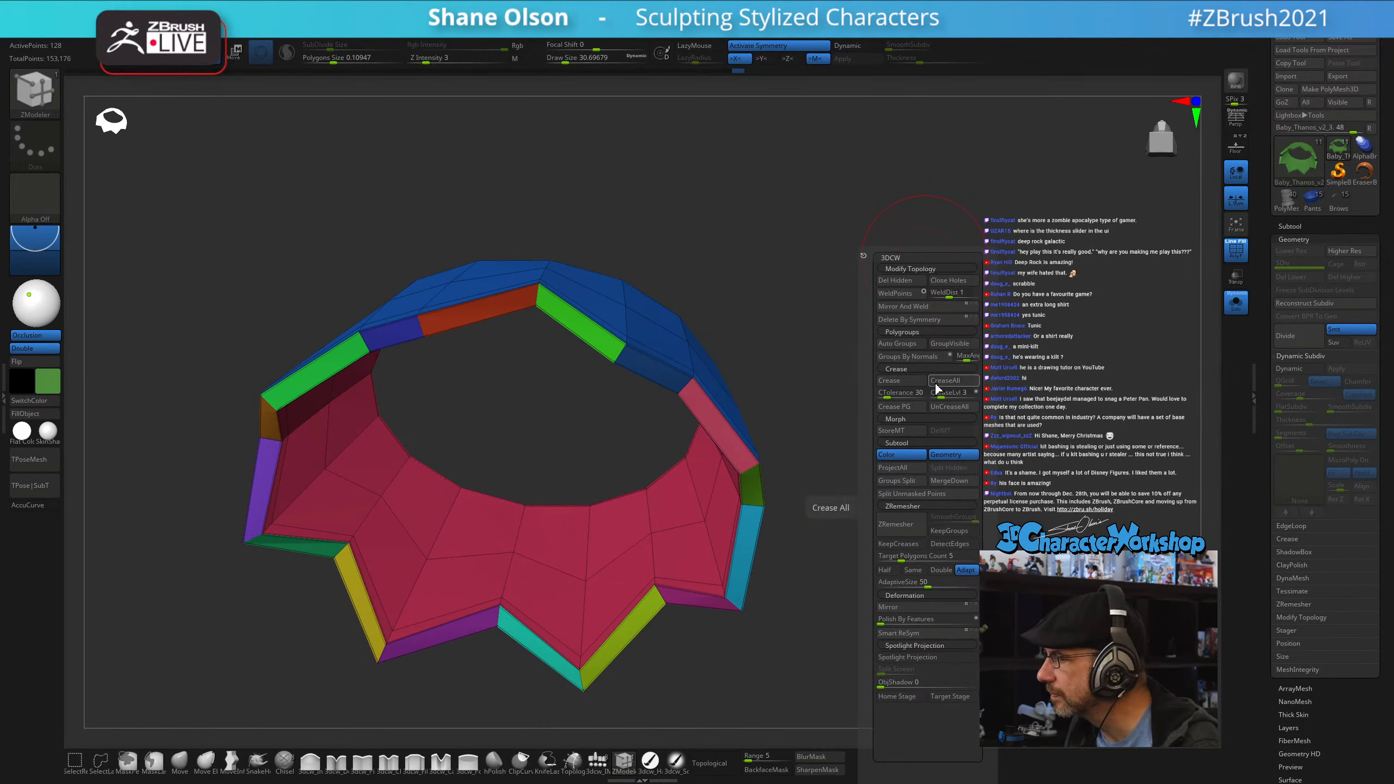
left_click(910, 406)
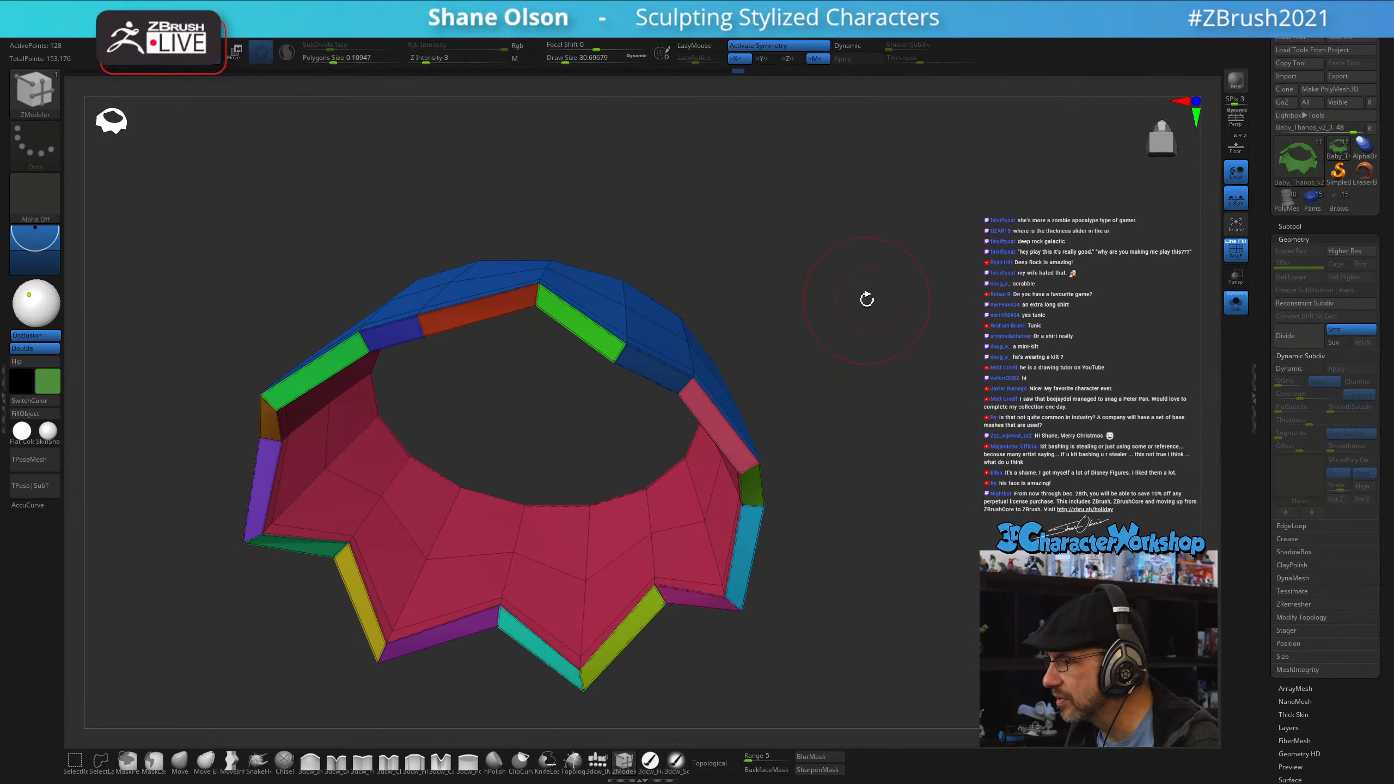
key("d")
left_click_drag(876, 279, 884, 324)
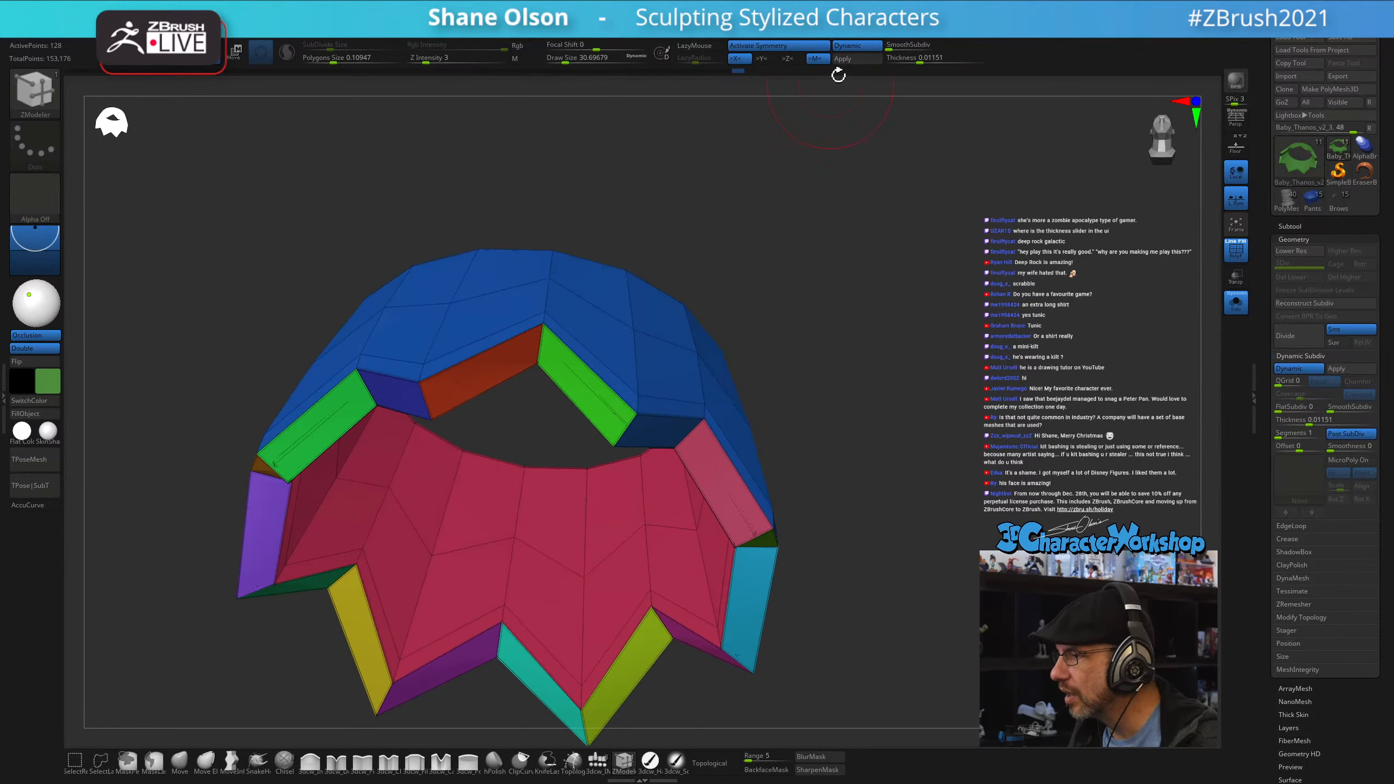
- Set the skirt's dynamic thickness to 0 and turn dynamic subdivision off to work on its low-poly cage
mouse_move(902, 59)
left_mouse_down()
mouse_move(880, 57)
mouse_move(906, 49)
left_mouse_up()
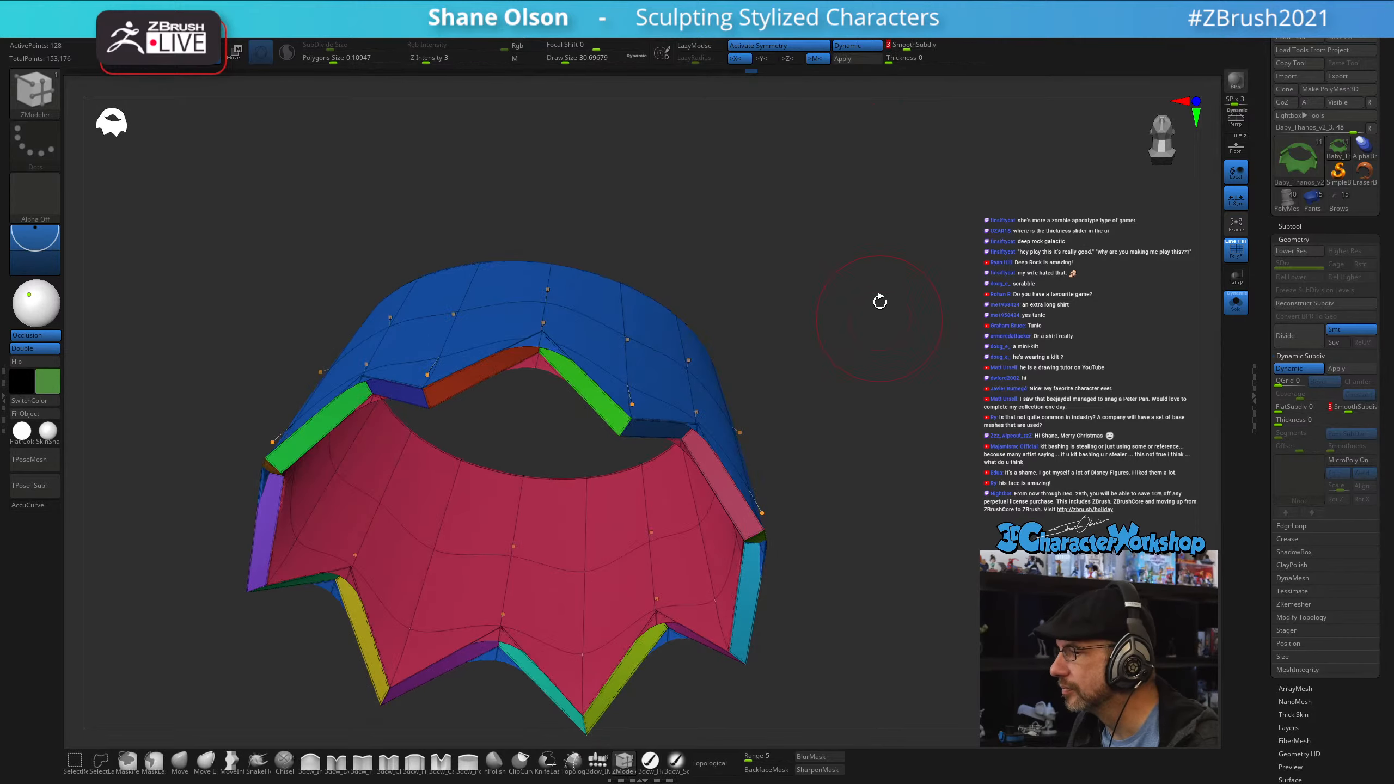
mouse_move(878, 302)
left_mouse_down()
mouse_move(881, 352)
mouse_move(906, 343)
mouse_move(885, 223)
mouse_move(873, 335)
left_mouse_up()
key("shift+d")
key("s")
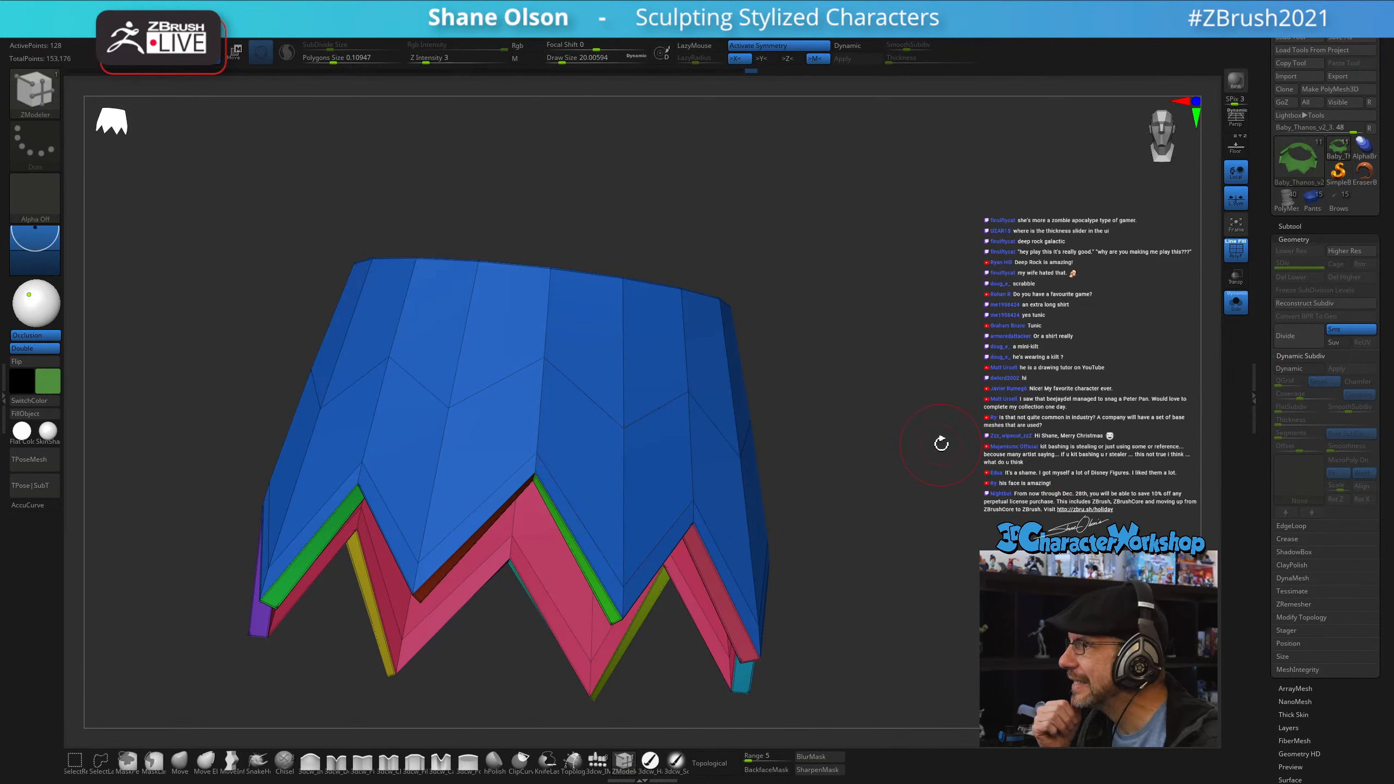
left_click_drag(942, 443, 996, 287)
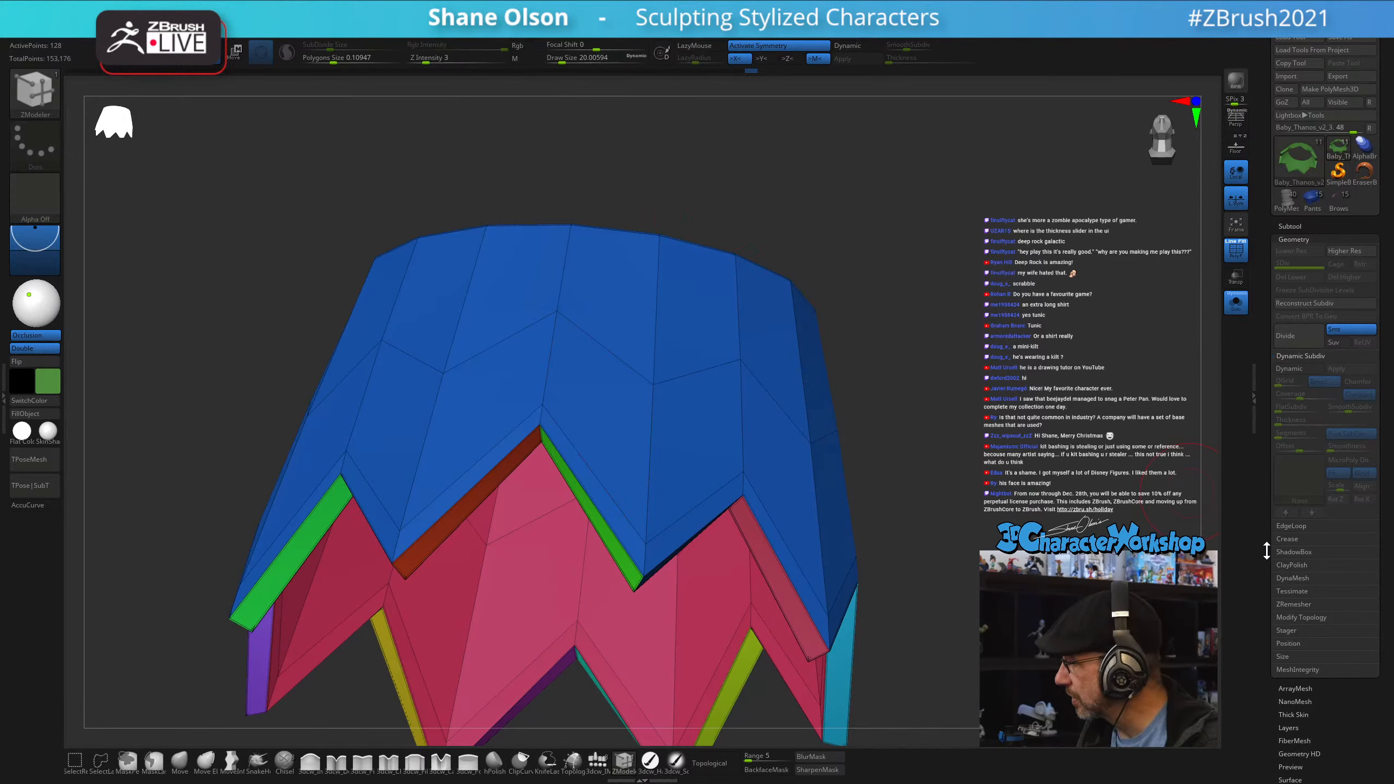
scroll(1267, 550, "down", 5)
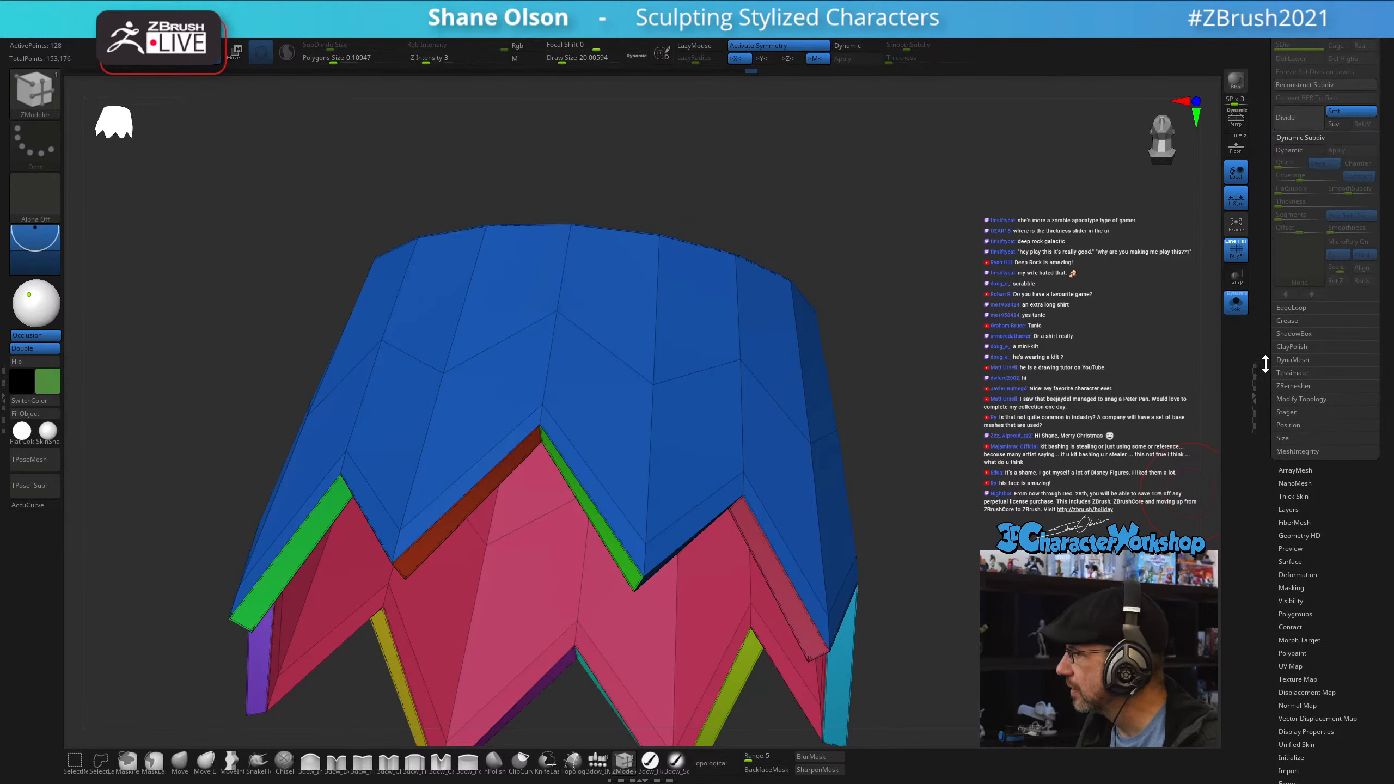
scroll(1268, 384, "up", 3)
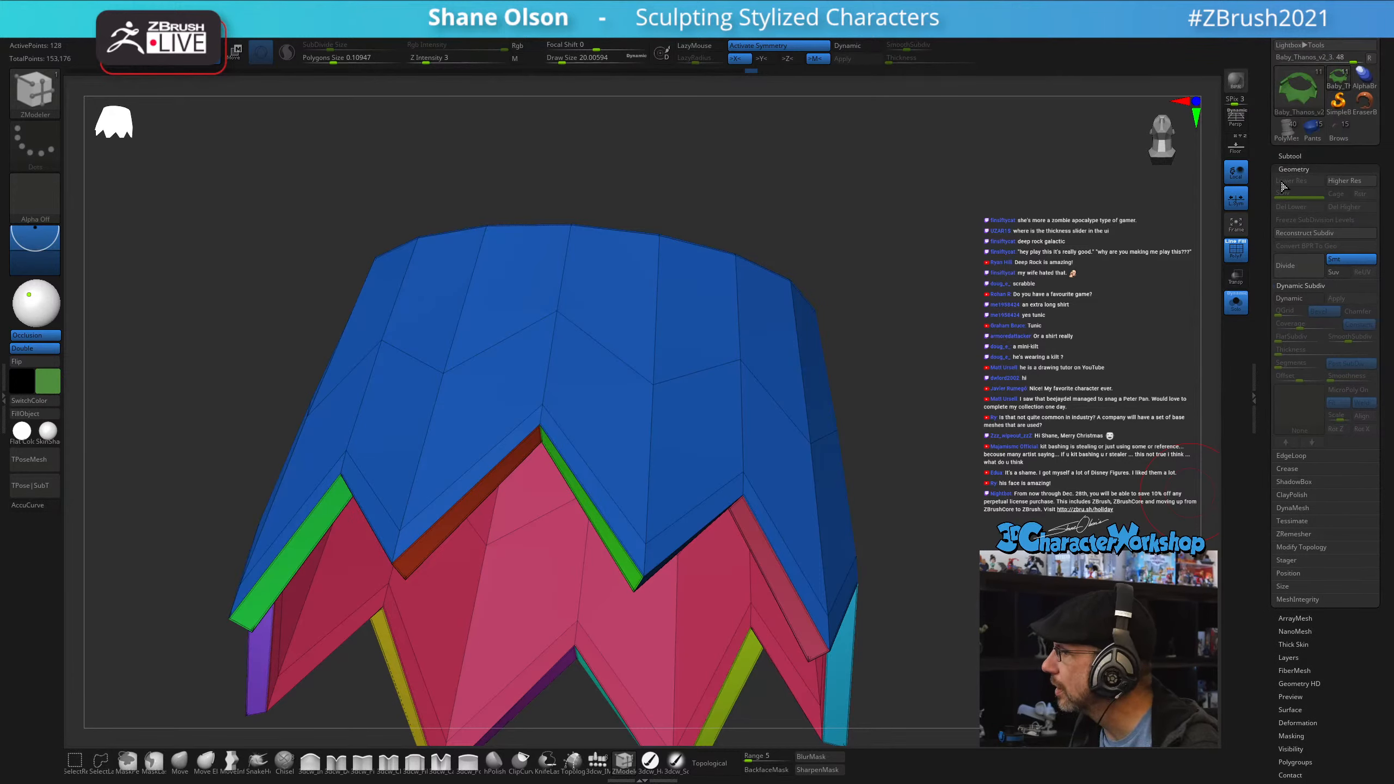
left_click(1291, 286)
left_click(1294, 286)
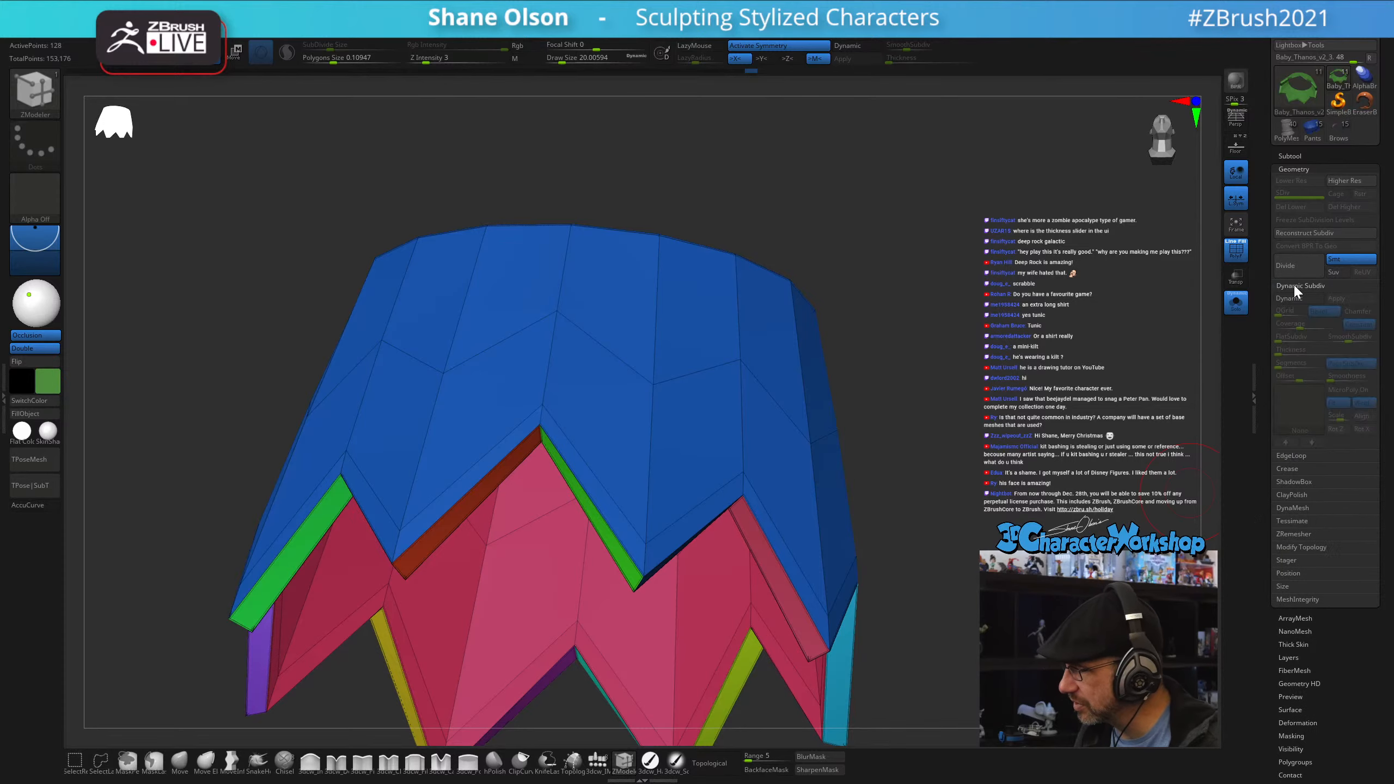
left_click(1291, 298)
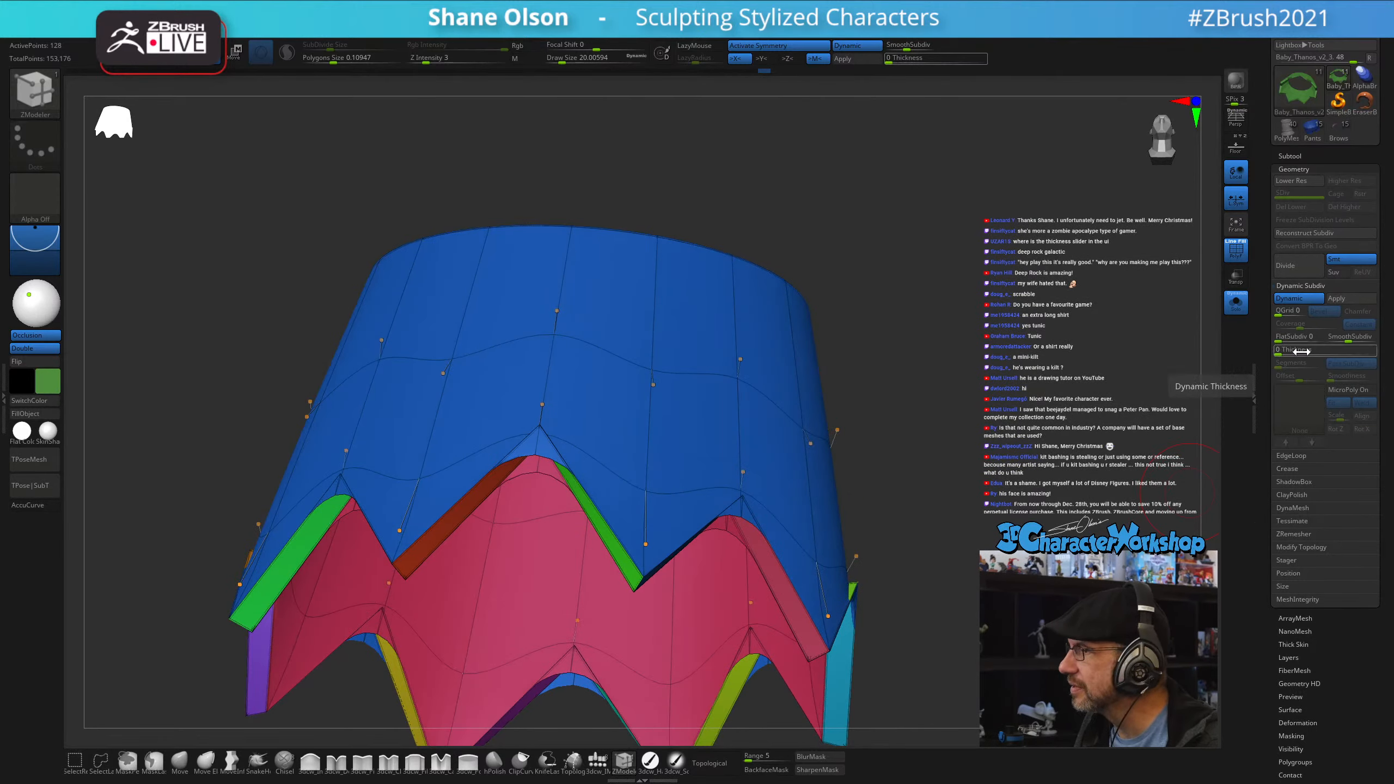
left_click(1291, 298)
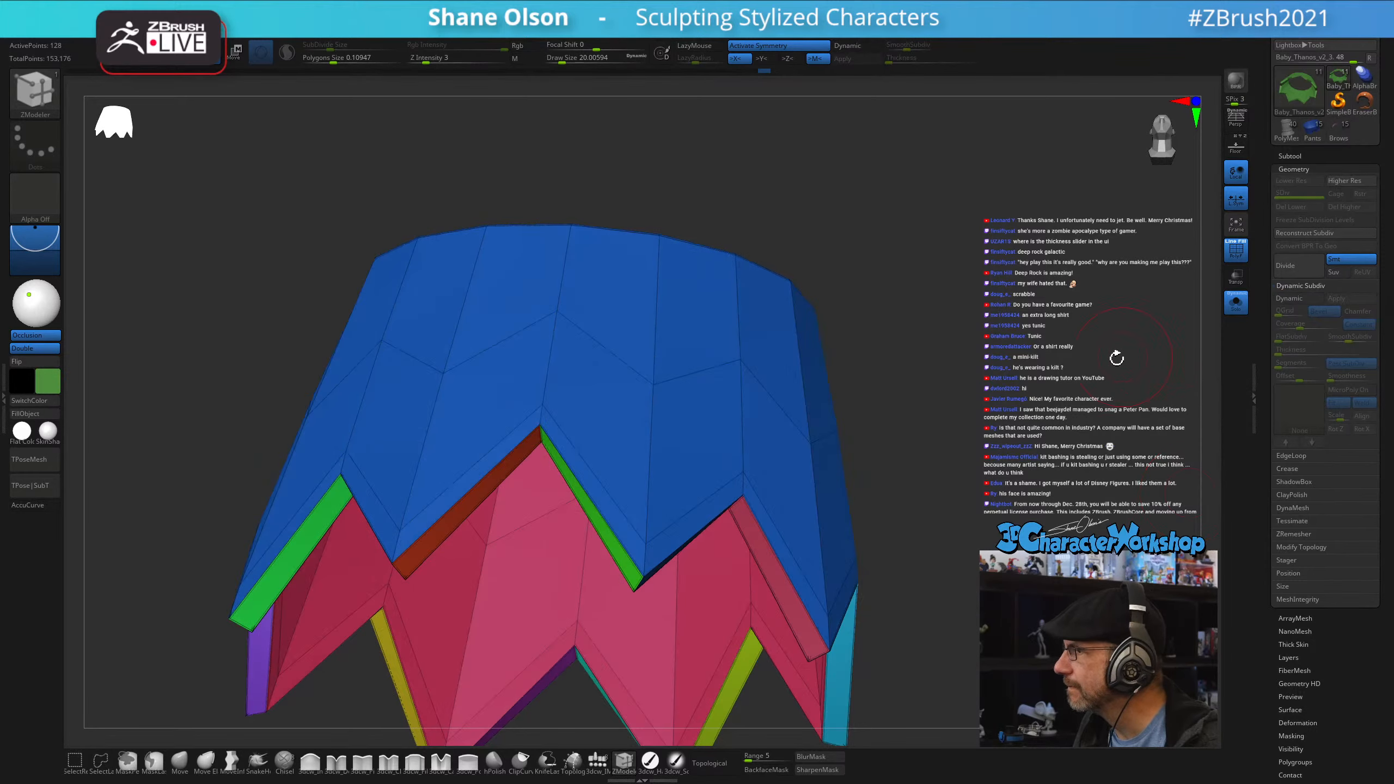
- Set the ZModeler edge action to Bevel for complete edge loops and bevel the vertical loops through the front hem points and adjoining notches
left_click_drag(1025, 373, 560, 427)
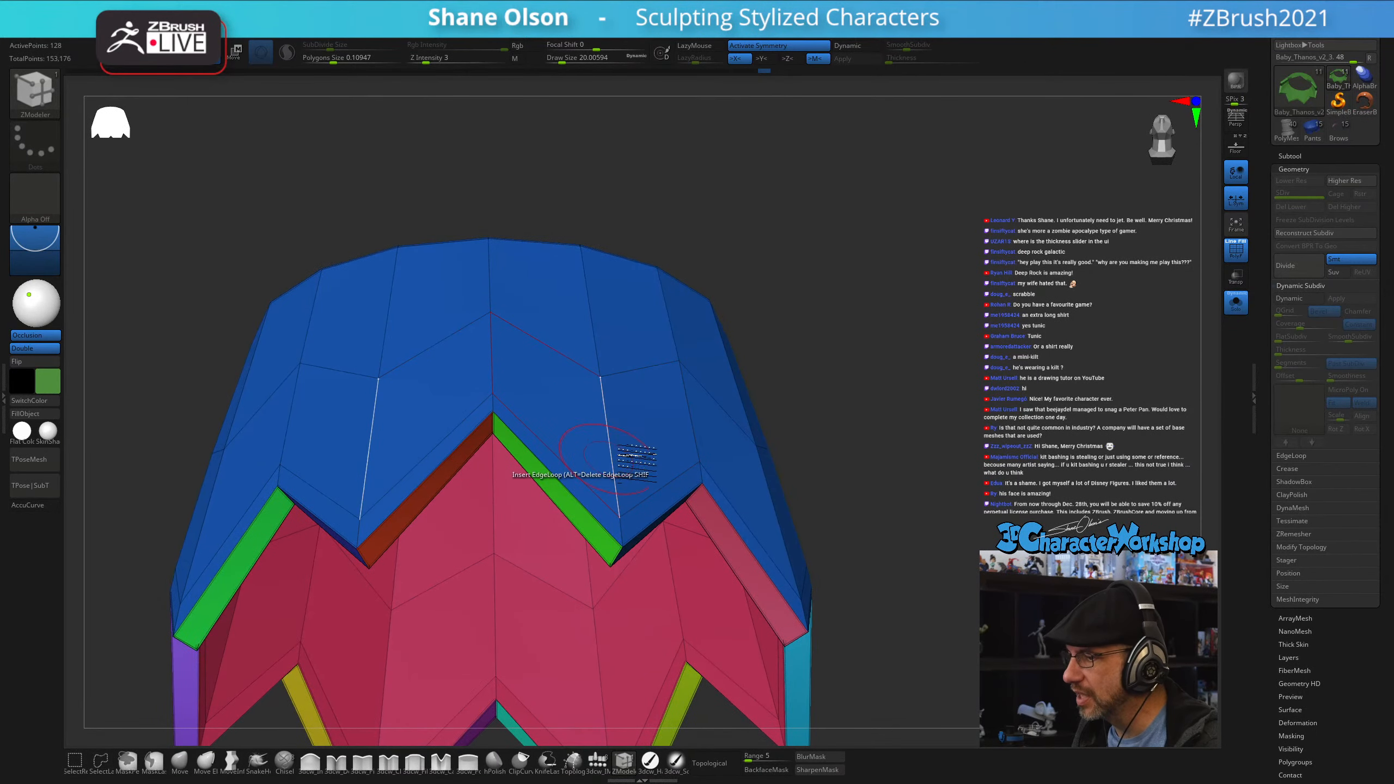
left_click_drag(884, 366, 785, 364)
left_click_drag(911, 377, 992, 368)
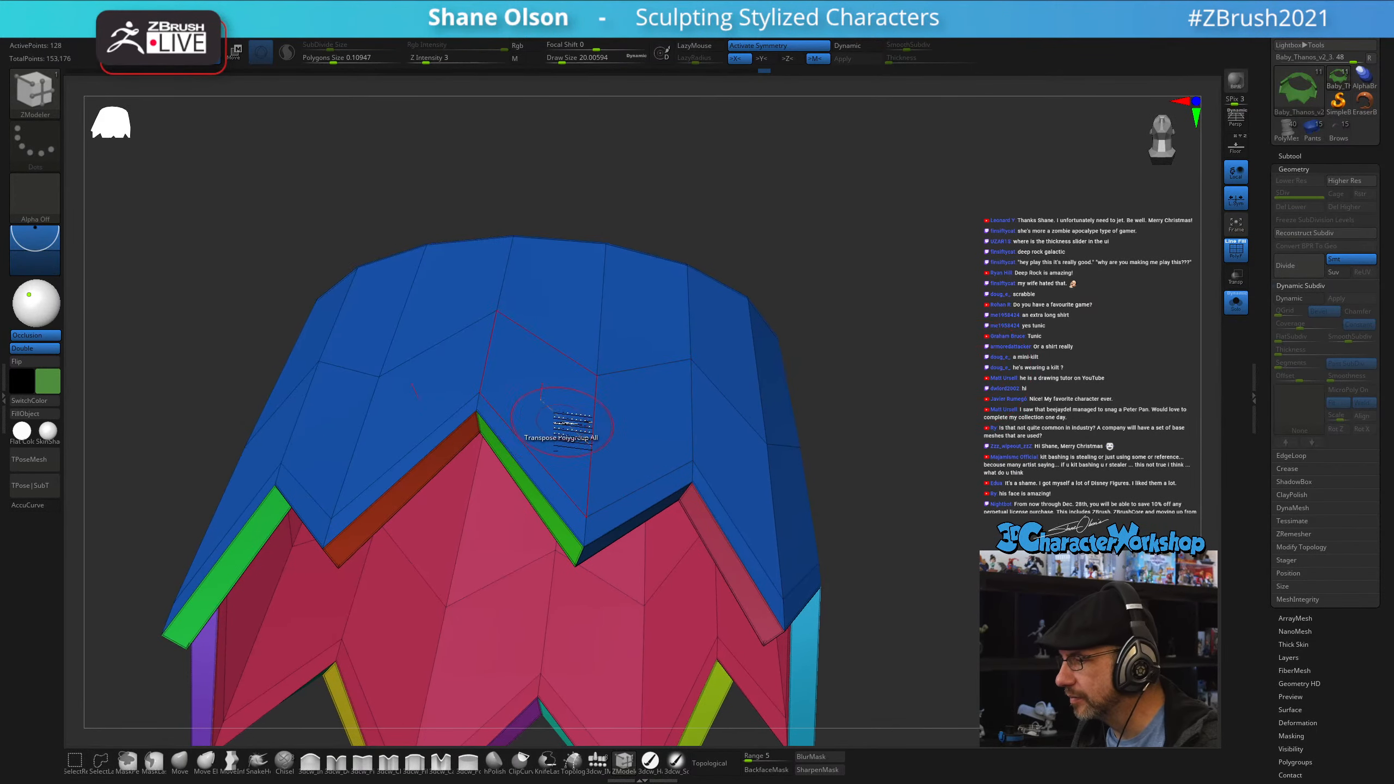
key("space")
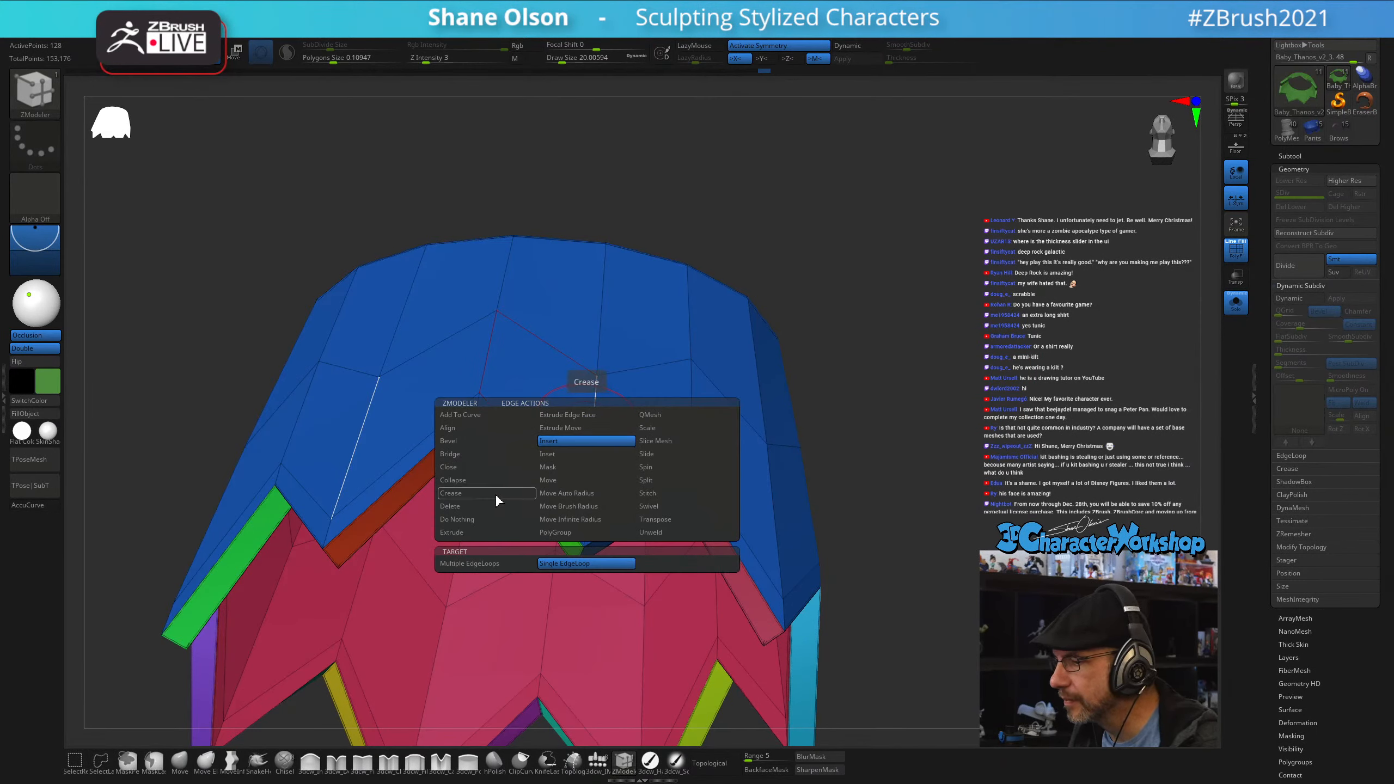
left_click(474, 440)
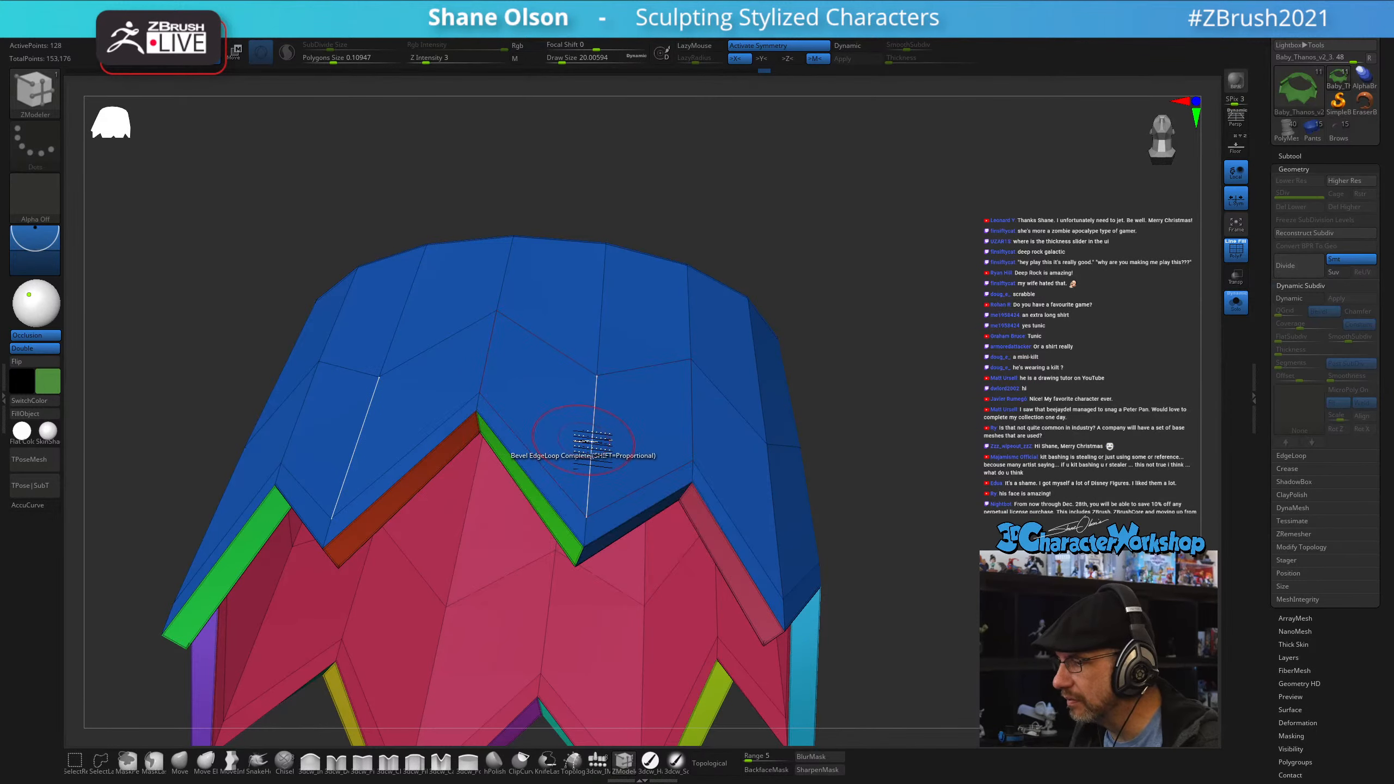
left_click_drag(593, 441, 597, 442)
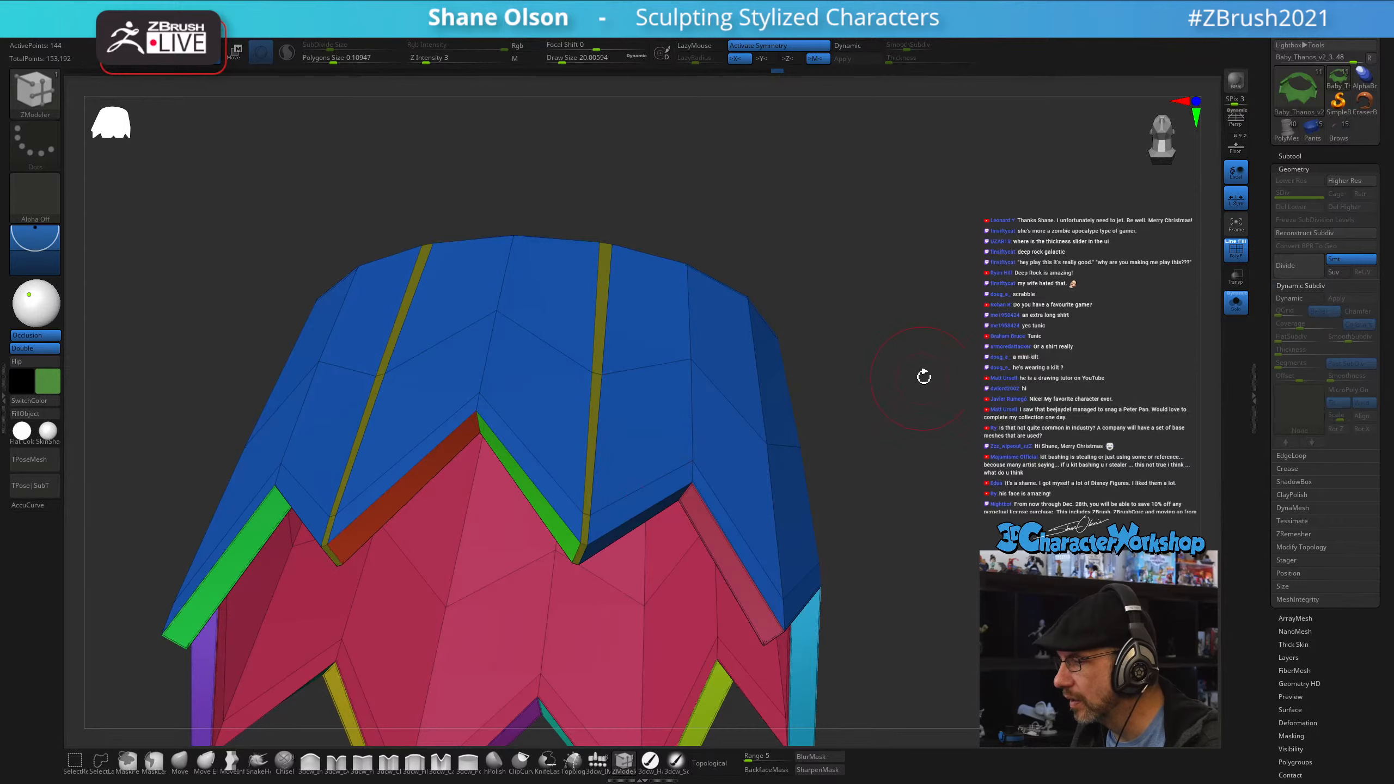
left_click_drag(924, 377, 913, 377)
left_click_drag(693, 413, 698, 423)
- Preview the first bevelled loops with dynamic subdivision, comparing the skirt with and without polyframe
key("d")
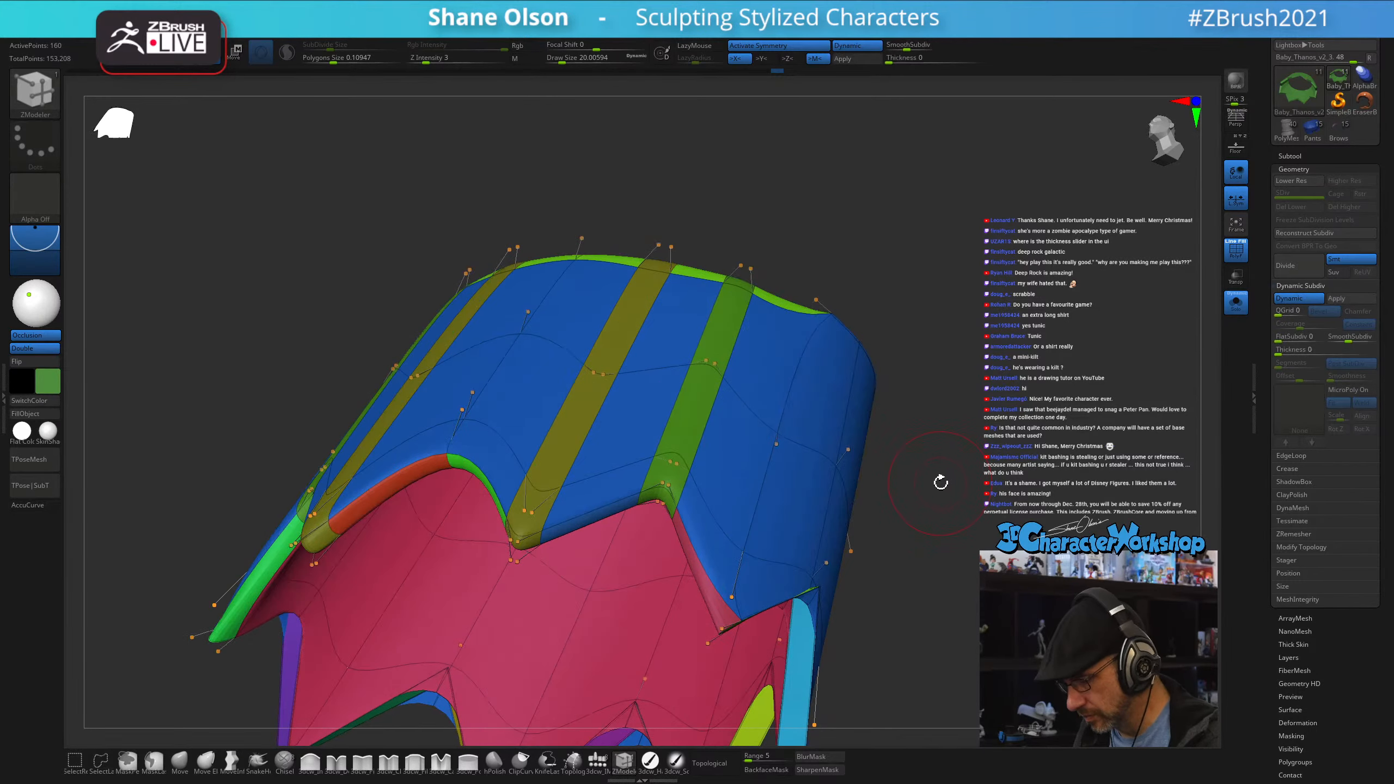
key("shift")
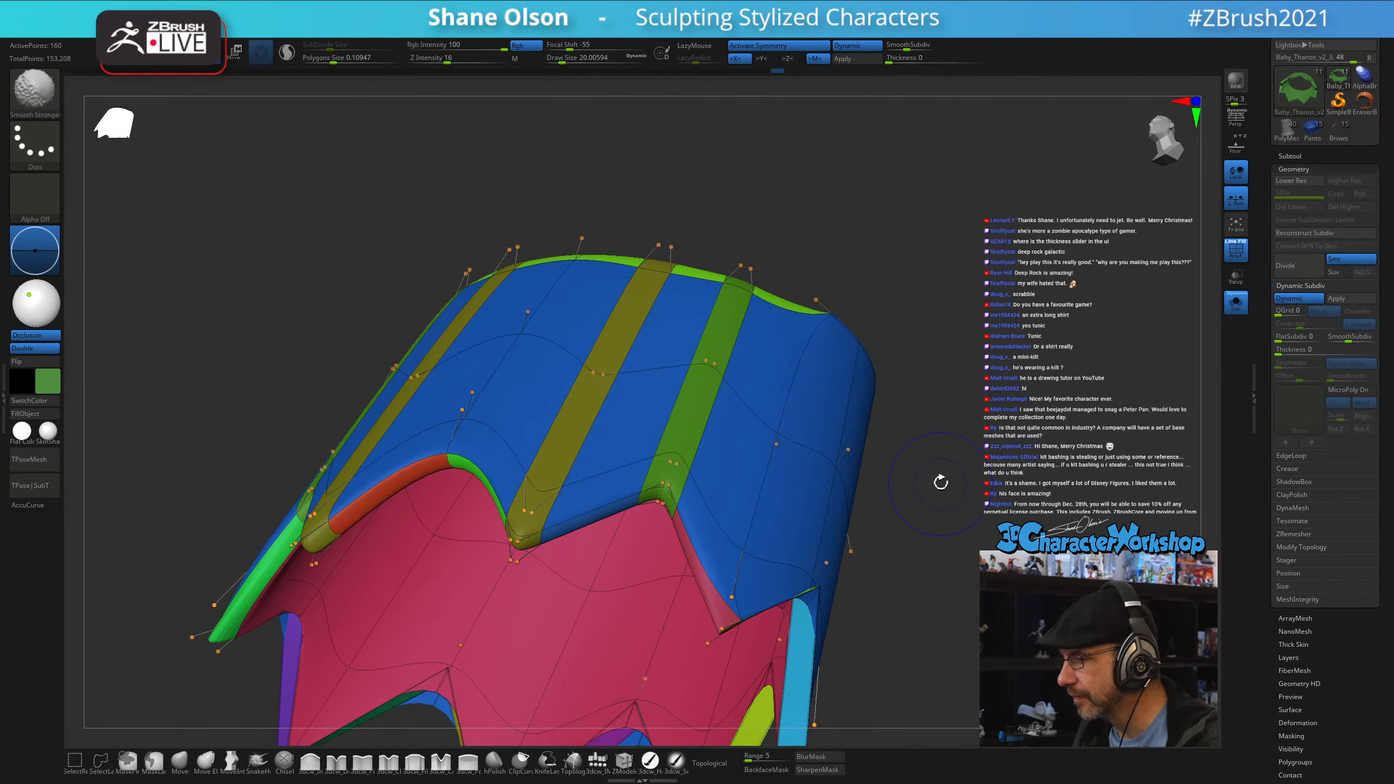
key("shift+f")
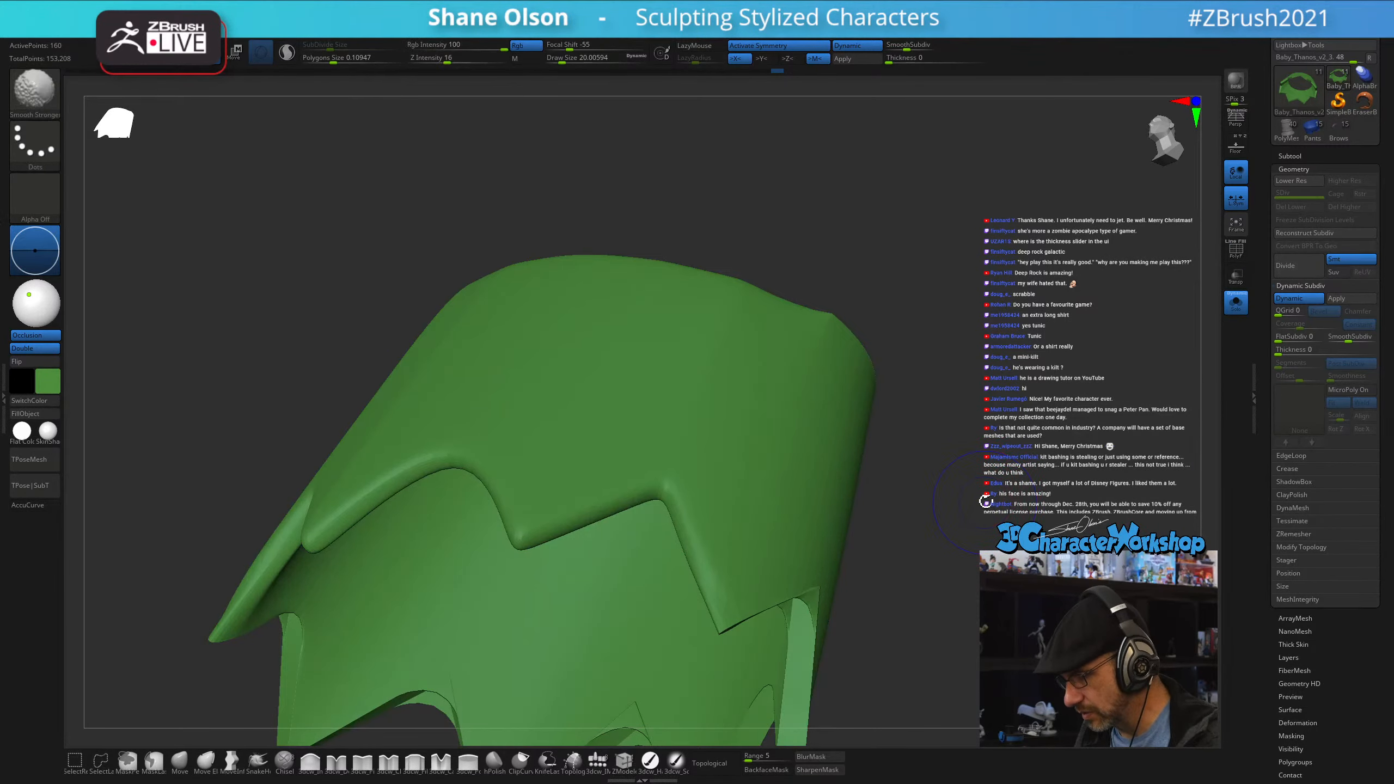
key("shift+f")
key("shift")
key("shift+d")
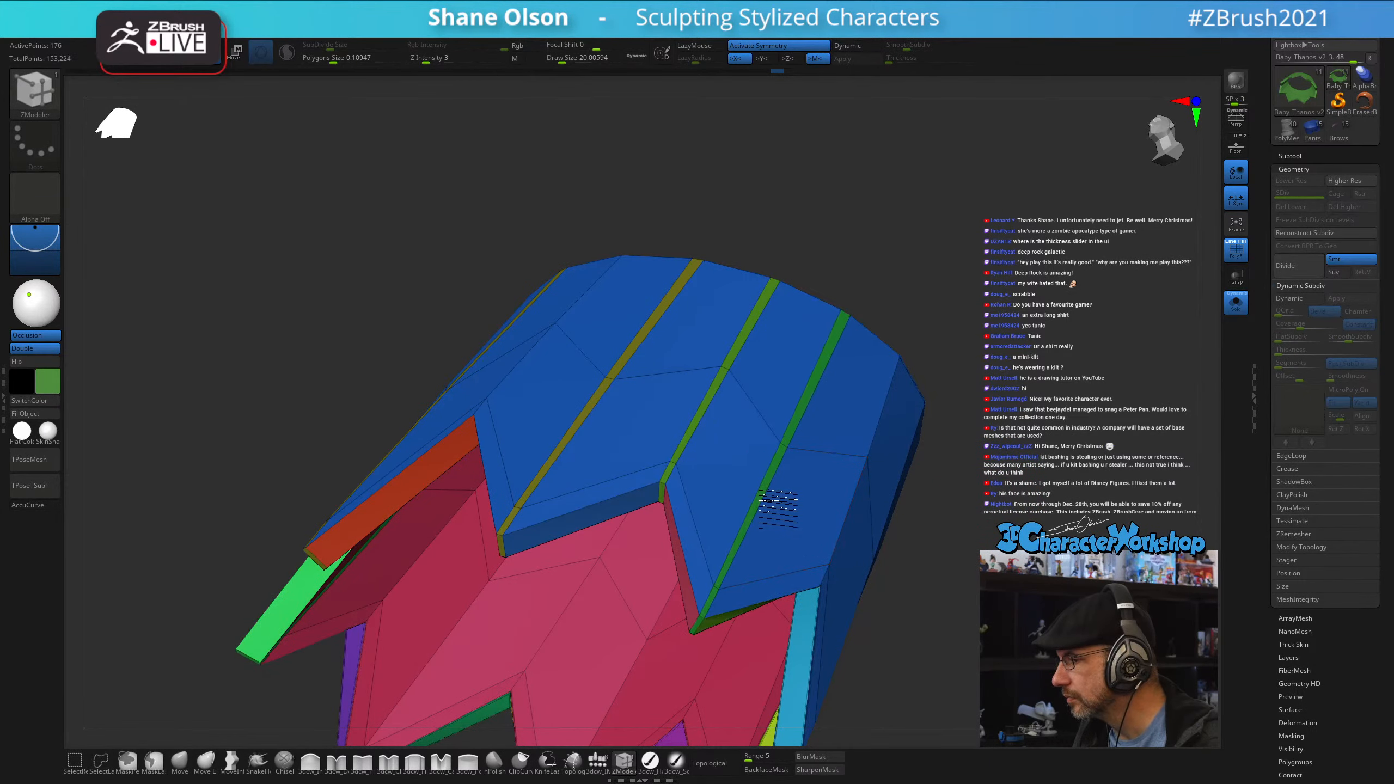
- Bevel the remaining vertical edge loops around the skirt's side and back, through each hem point and notch
left_click_drag(962, 554, 856, 527)
left_click(791, 489)
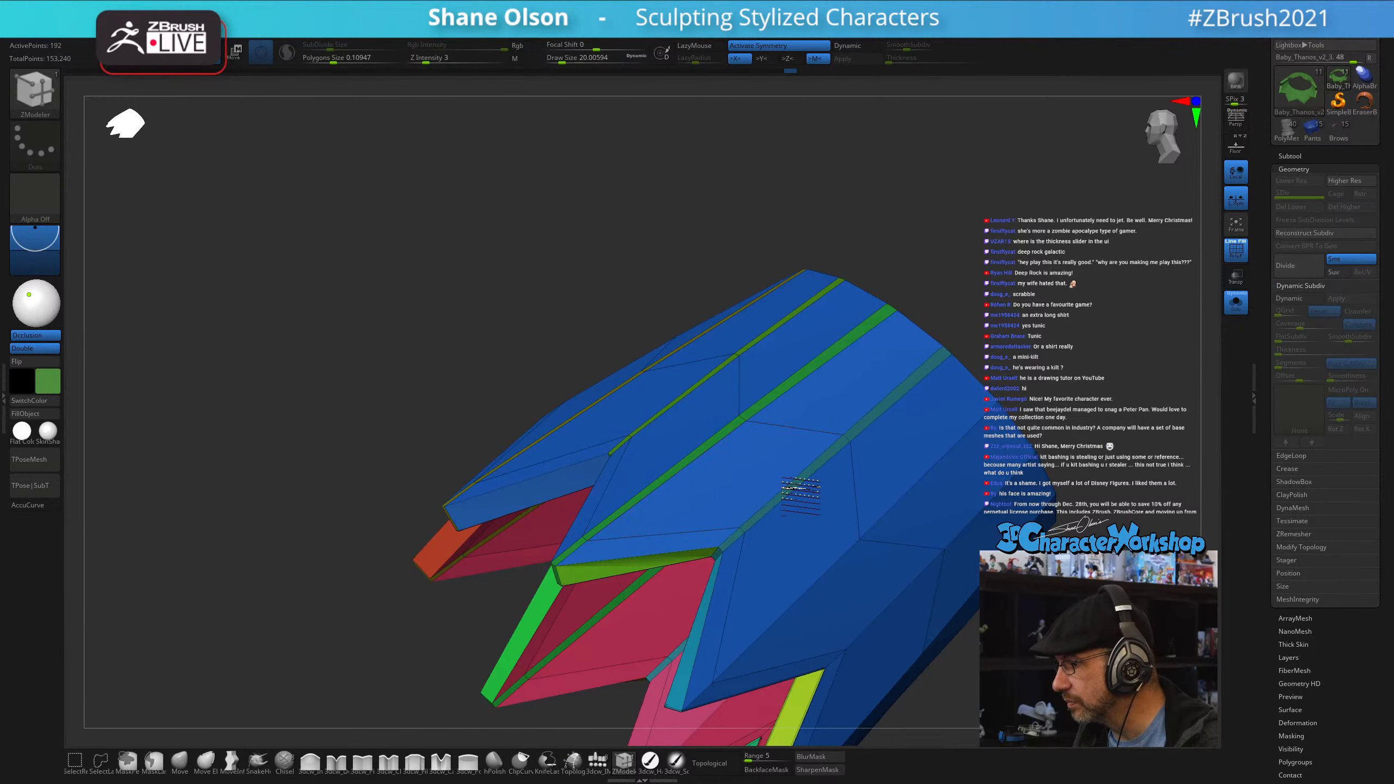
left_click_drag(1015, 187, 906, 474)
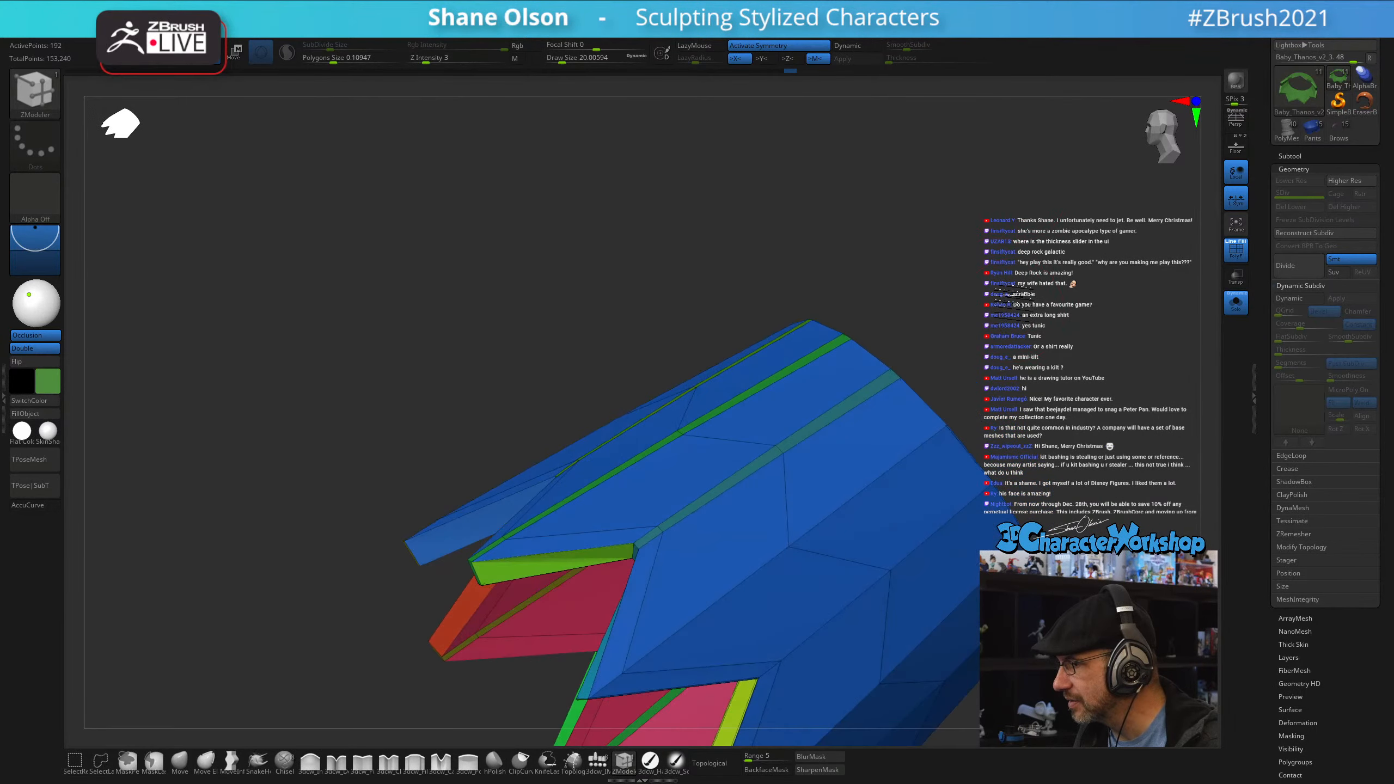
left_click(904, 475)
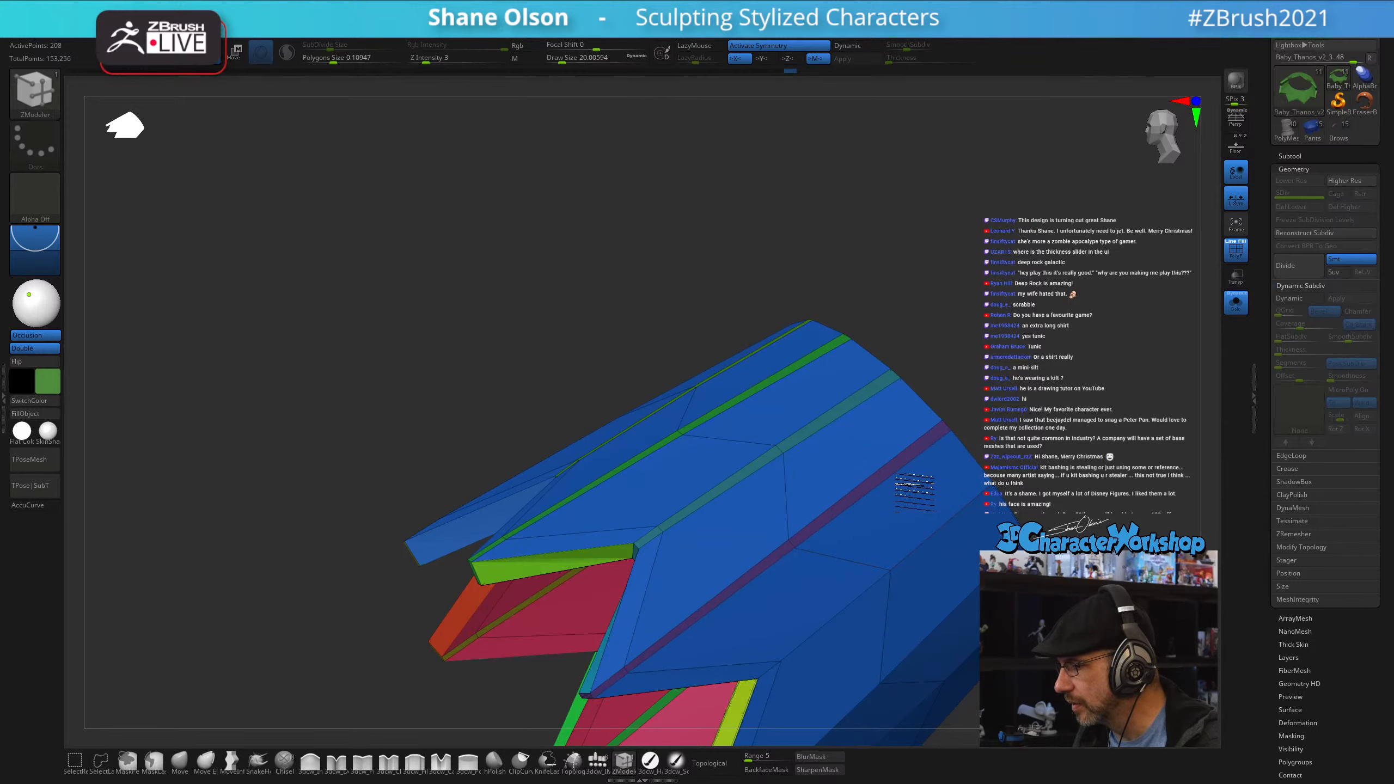
left_click_drag(1022, 277, 788, 164, "alt")
left_click_drag(1016, 416, 974, 347)
left_click(604, 411)
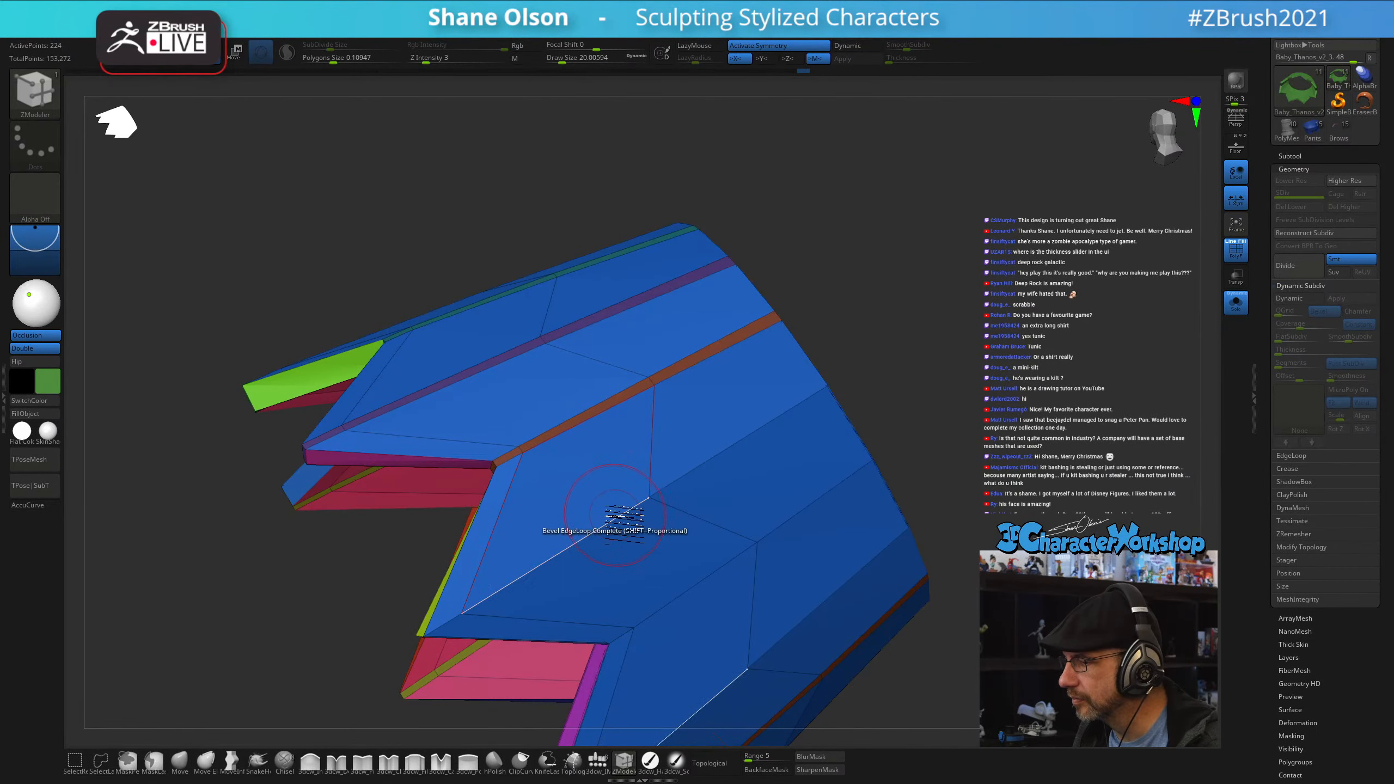
left_click_drag(962, 376, 942, 286, "alt")
left_click(696, 545)
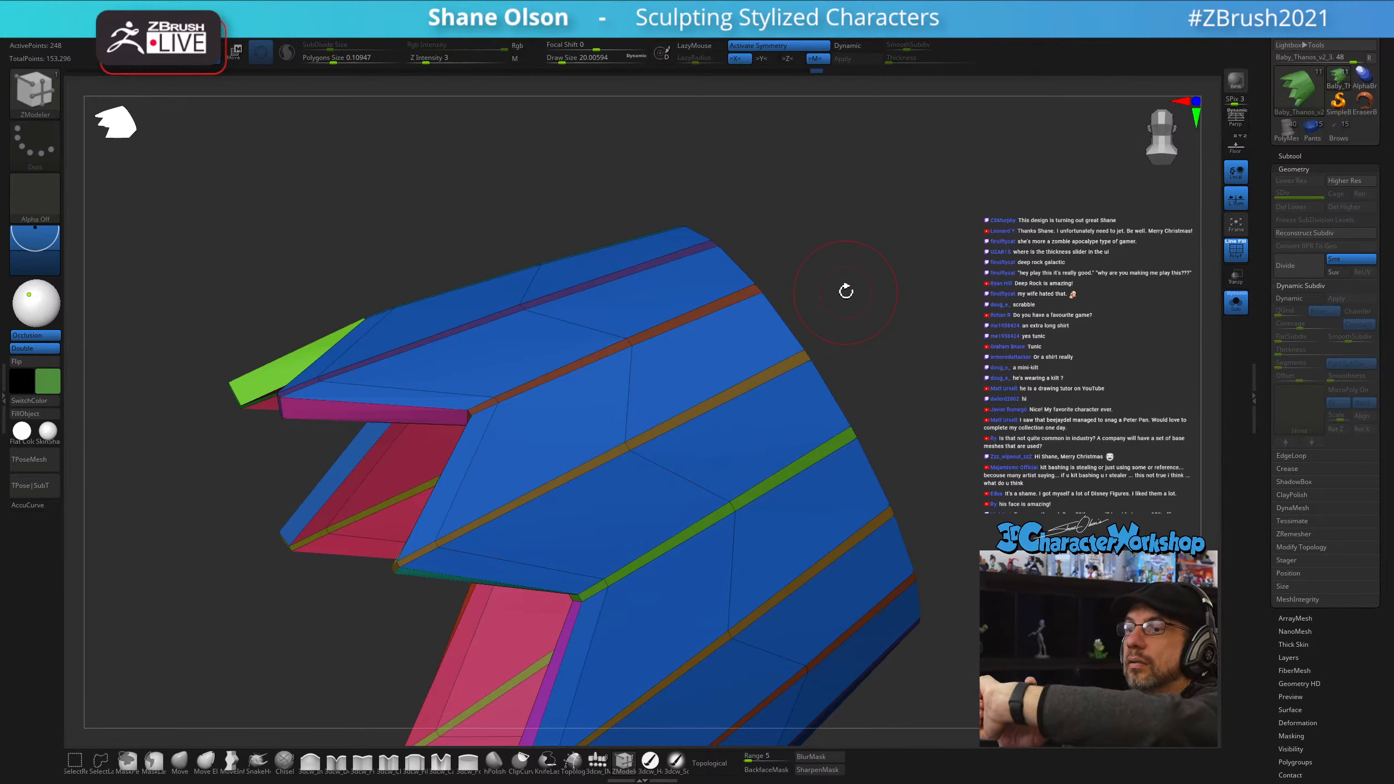
- Preview the smoothed skirt without polyframe and examine its hem from the front and from below
left_click_drag(847, 291, 999, 434)
key("d")
key("shift+f")
key("f")
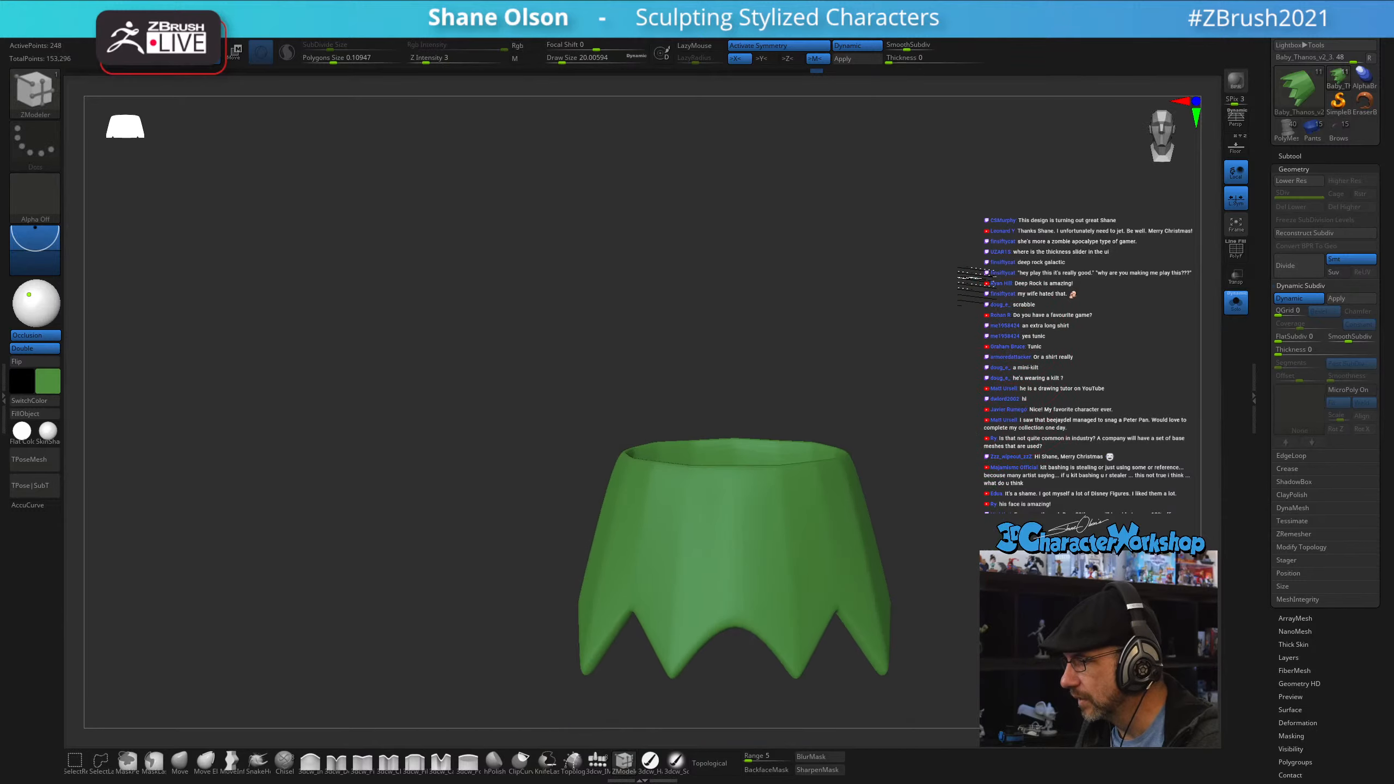
left_click_drag(1018, 343, 834, 386)
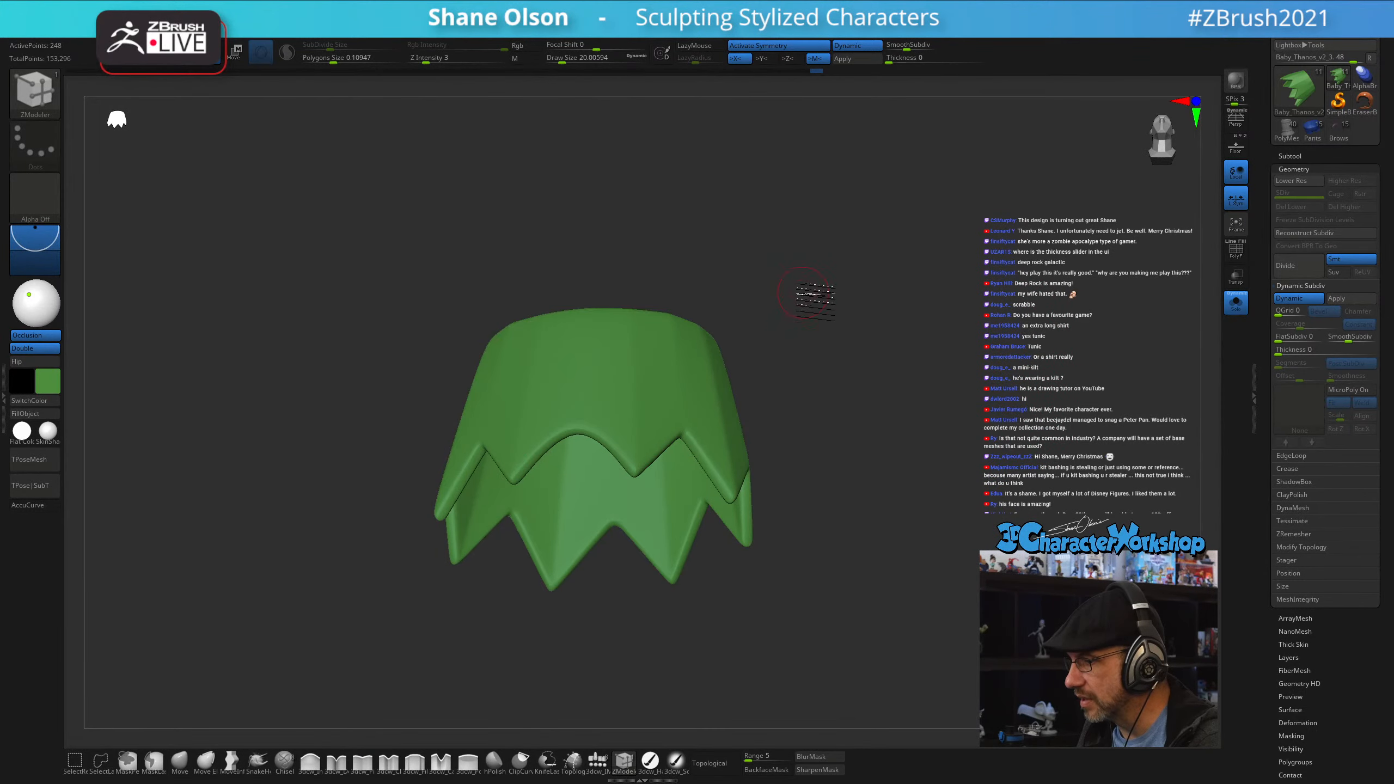
left_click_drag(810, 302, 1002, 364)
- Bevel the front centre edge loop of the skirt with polyframe shown and dynamic subdivision off
key("shift+f")
left_click(619, 541)
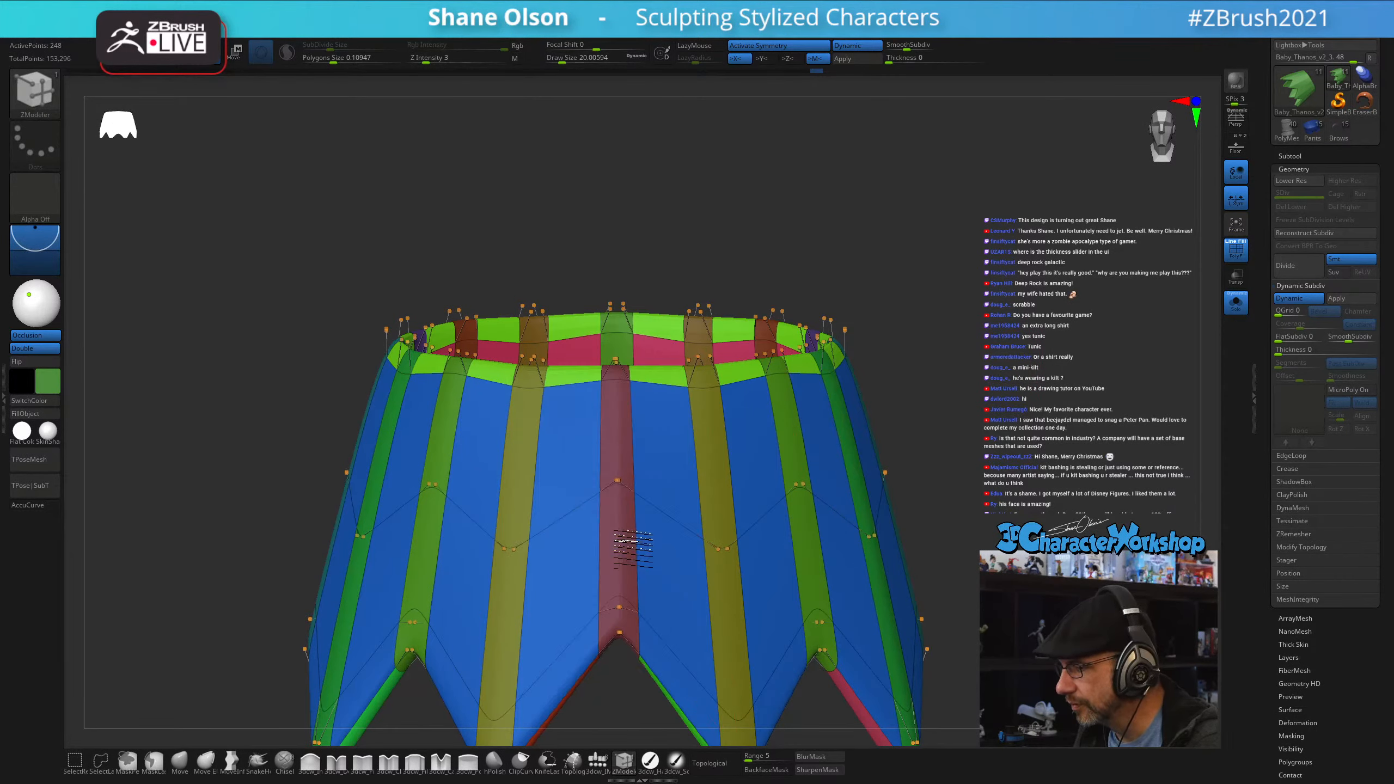
left_click_drag(635, 547, 610, 499, "shift")
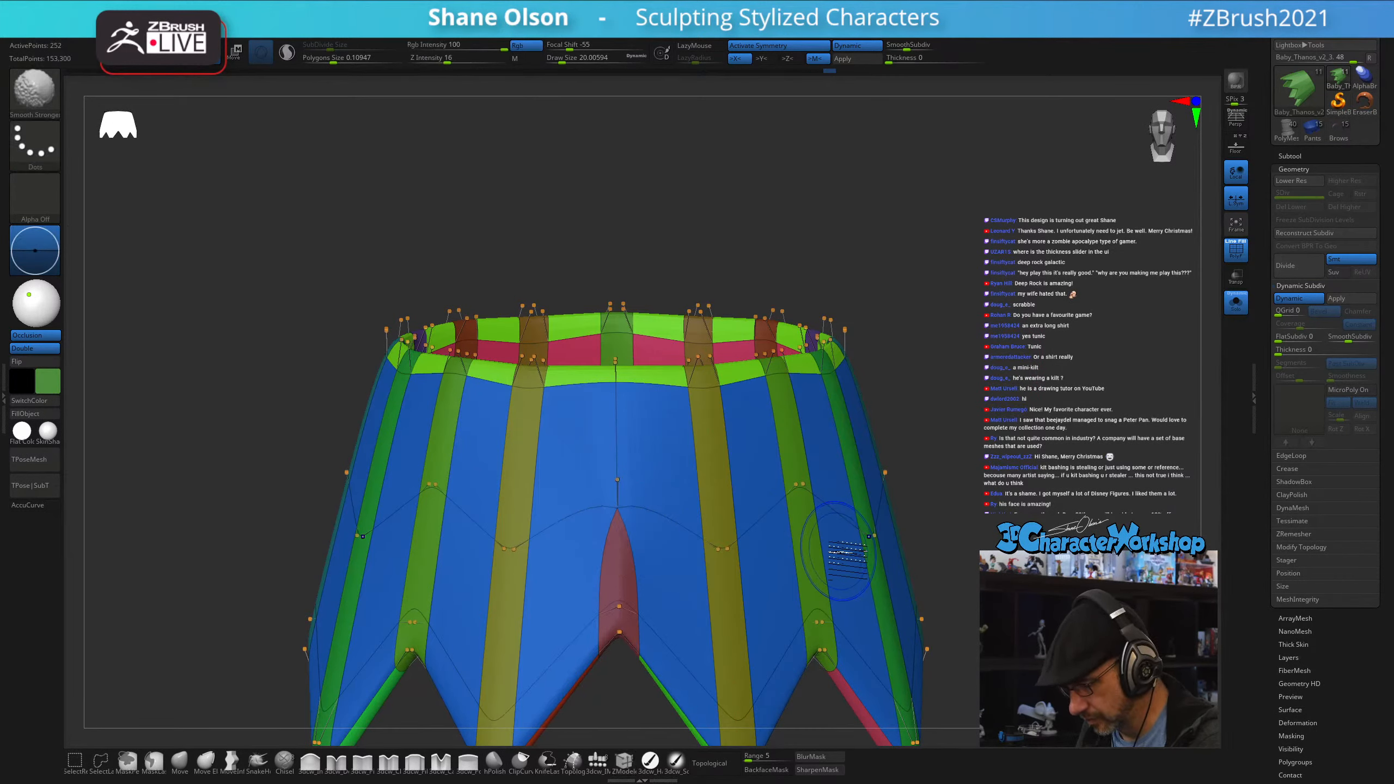
key("shift+d")
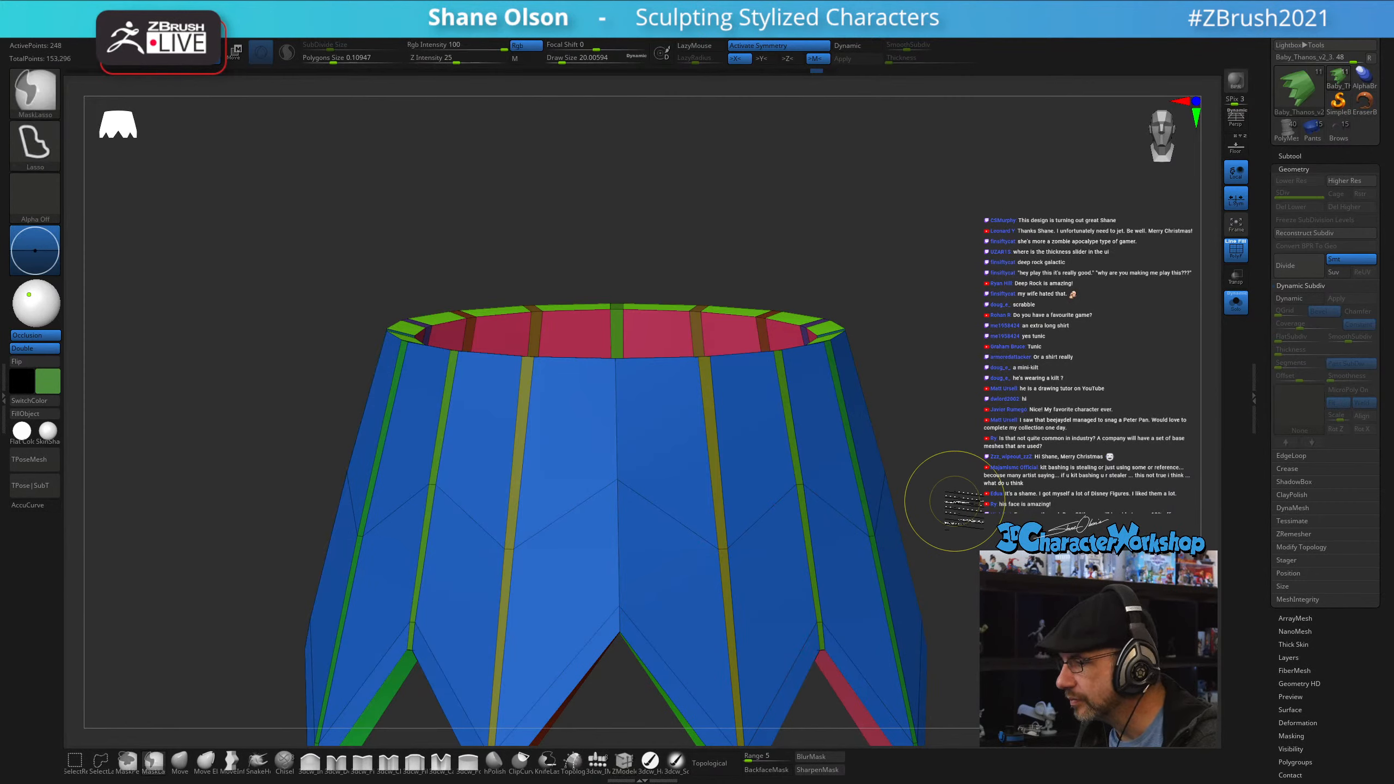
left_click_drag(1043, 437, 1036, 397)
left_click(621, 456)
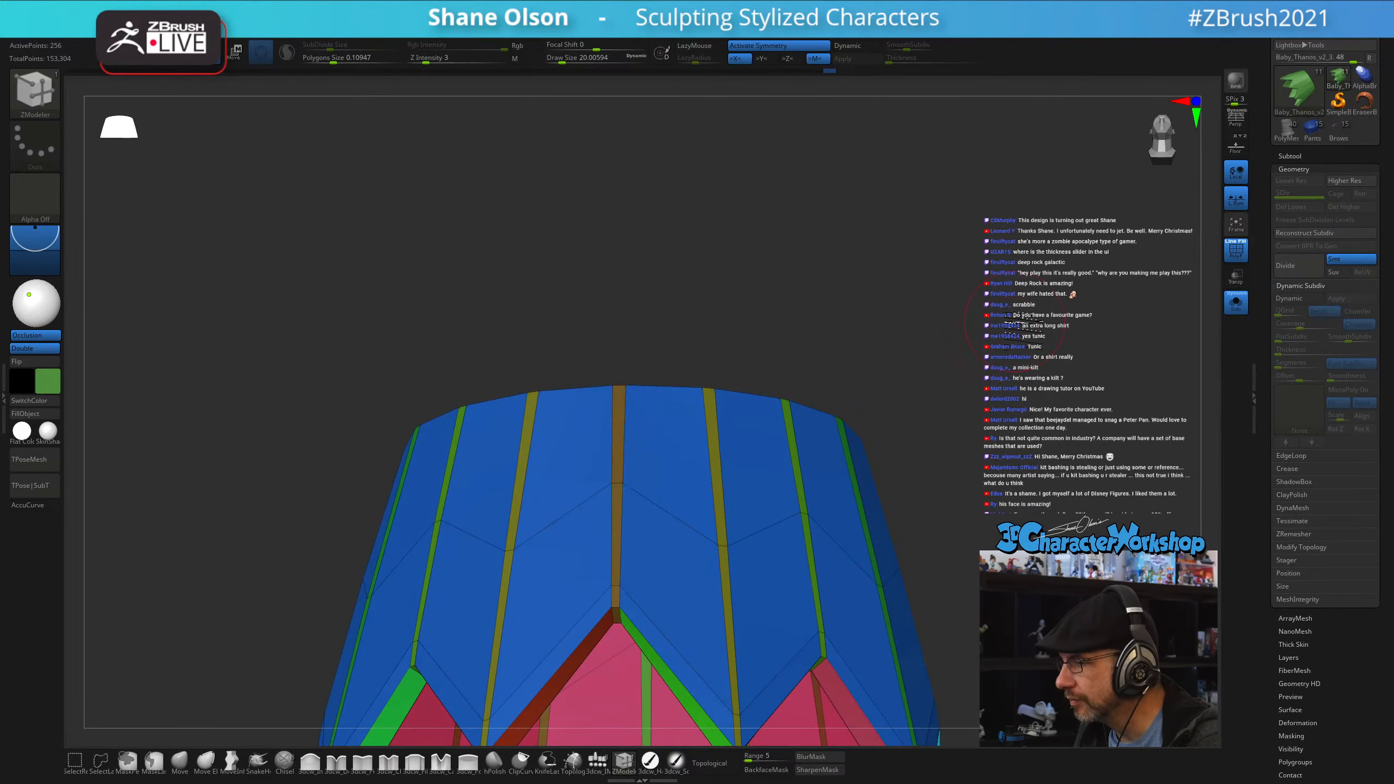
- Turn dynamic subdivision back on, hide the polyframe and check the skirt's bevelled folds and hem from all sides
mouse_move(1016, 321)
left_mouse_down()
mouse_move(973, 438)
mouse_move(991, 378)
mouse_move(974, 400)
left_mouse_up()
key("shift+d")
key("shift+f")
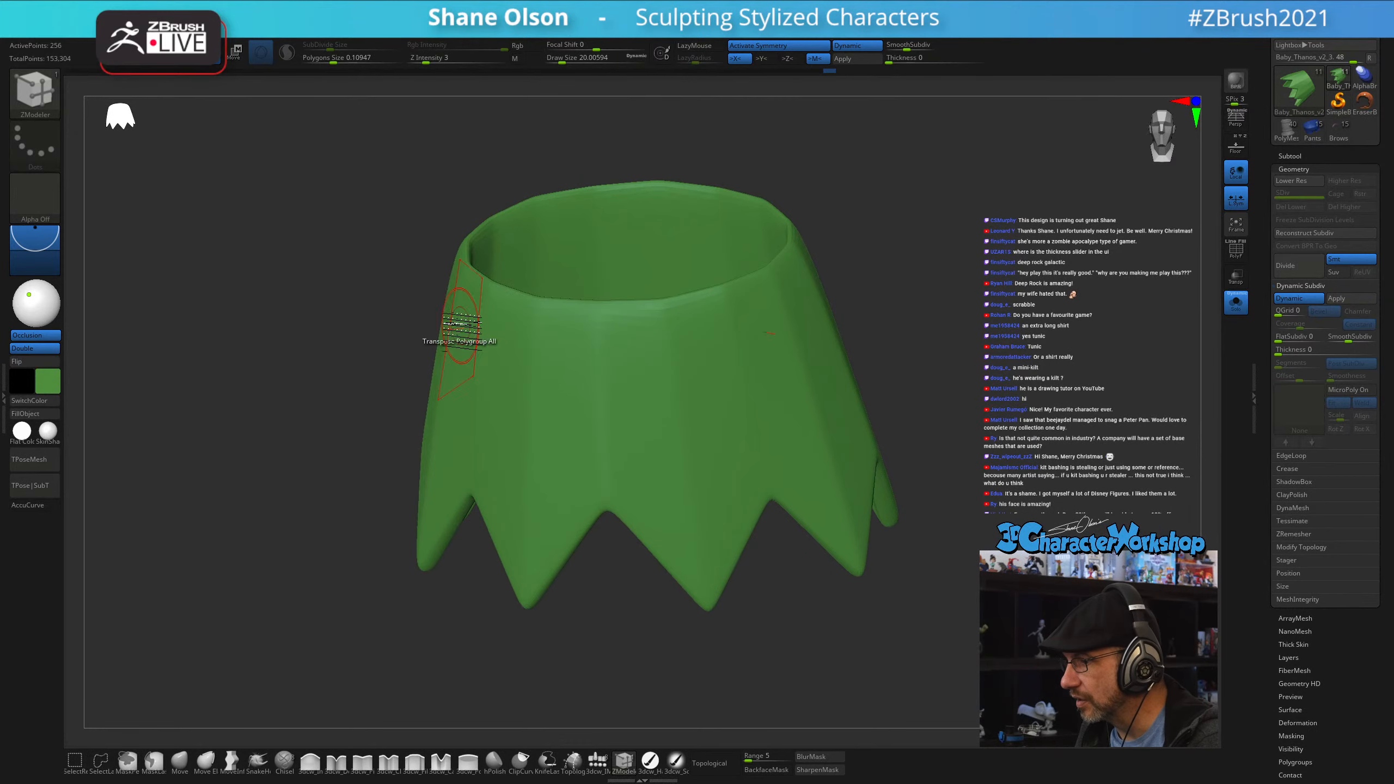
left_click_drag(1067, 190, 834, 411)
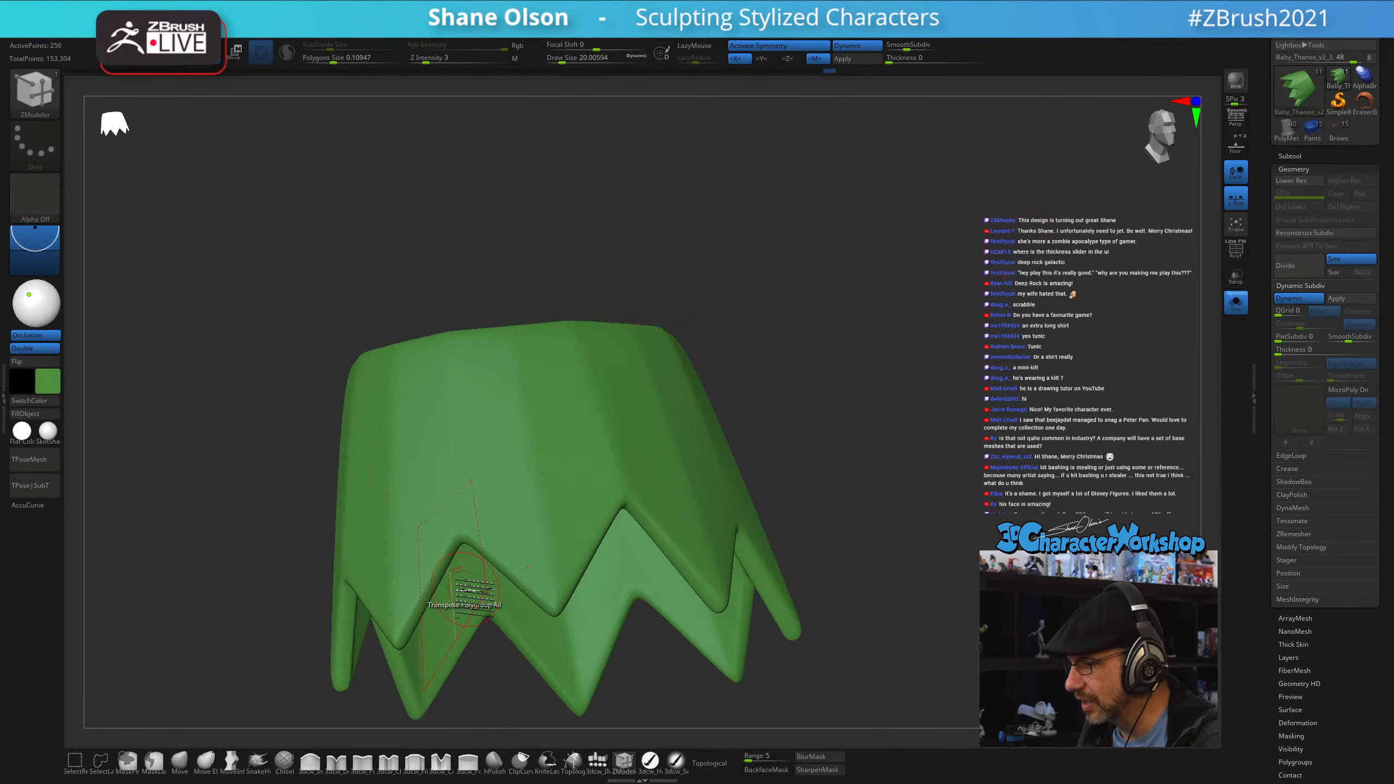
left_click_drag(893, 473, 334, 396)
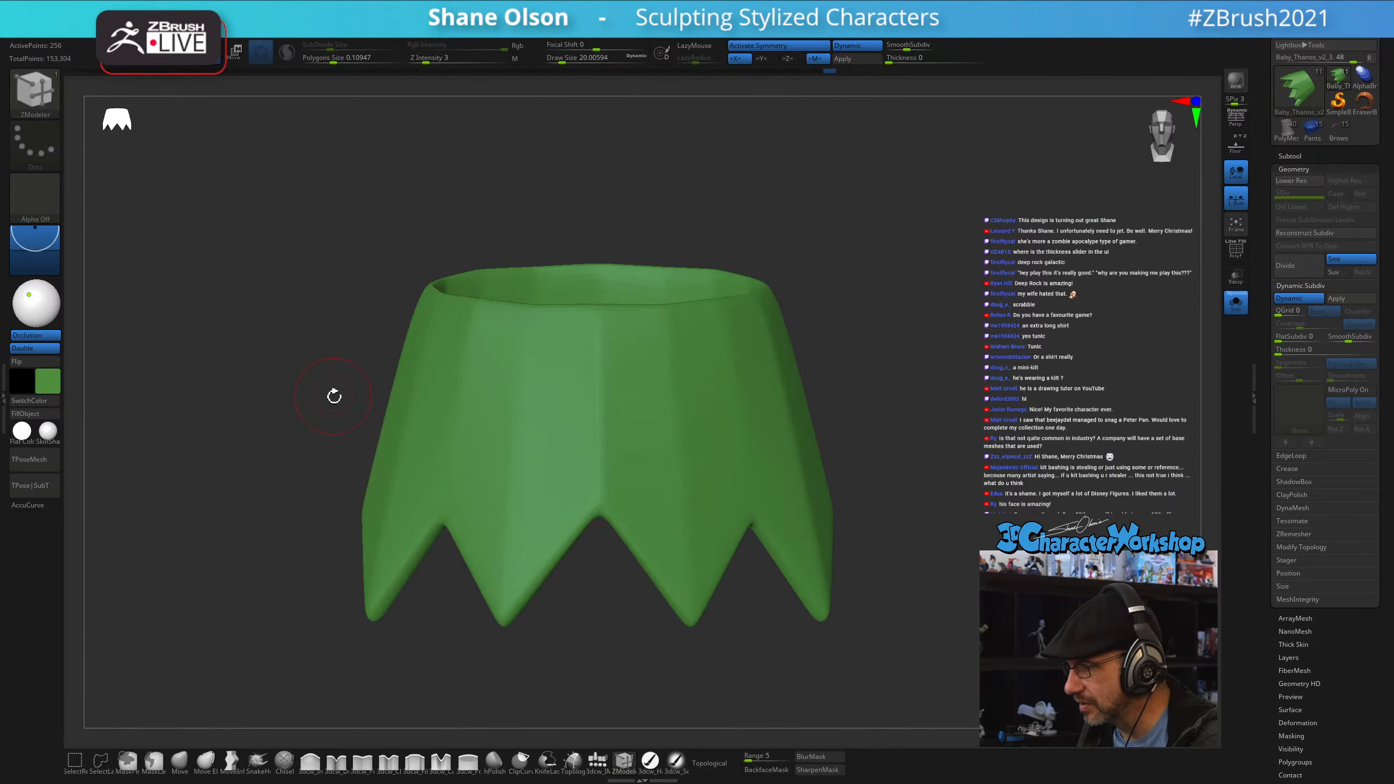
left_click_drag(911, 390, 855, 352)
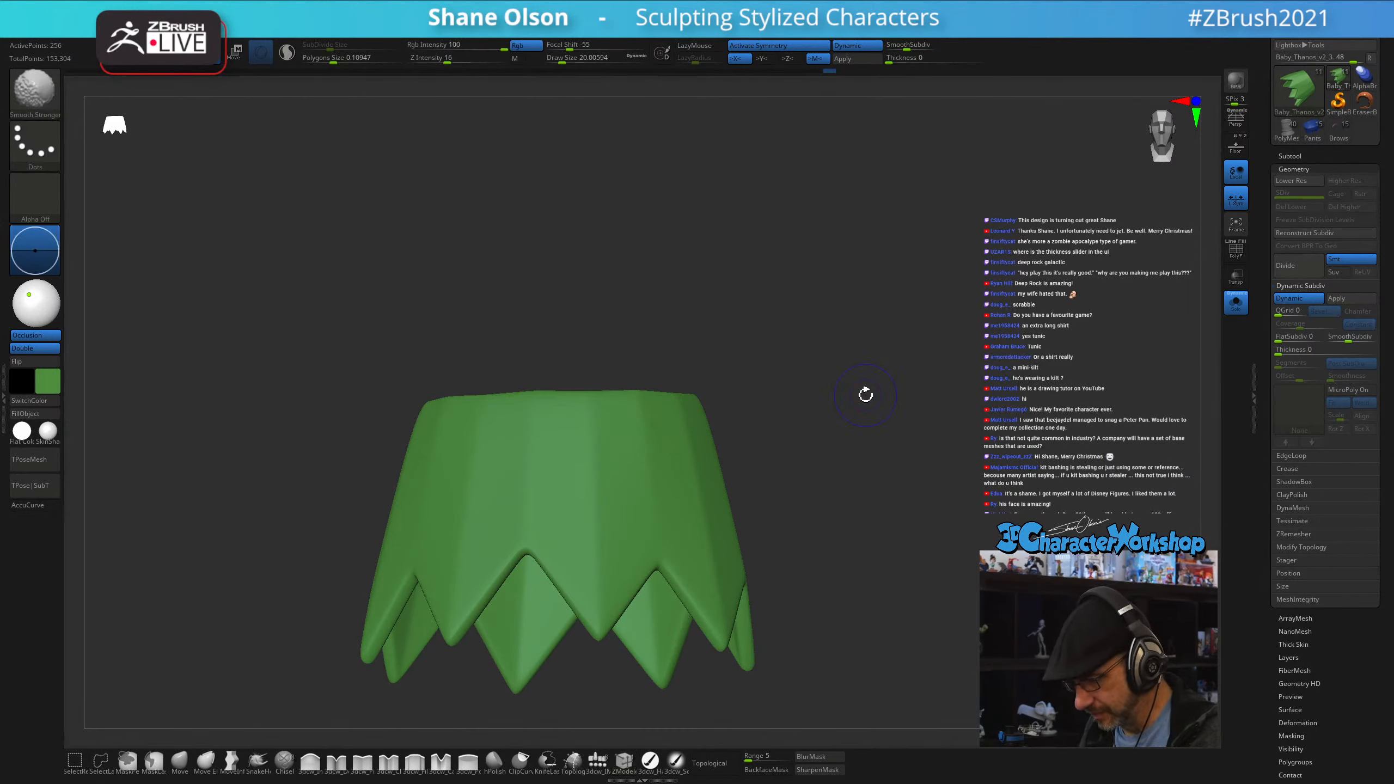
key("shift+f")
left_click_drag(1004, 399, 761, 448)
key("shift+f")
- Leave Solo mode to show the whole elf and switch to the Move brush for reshaping the skirt
left_click(1236, 302)
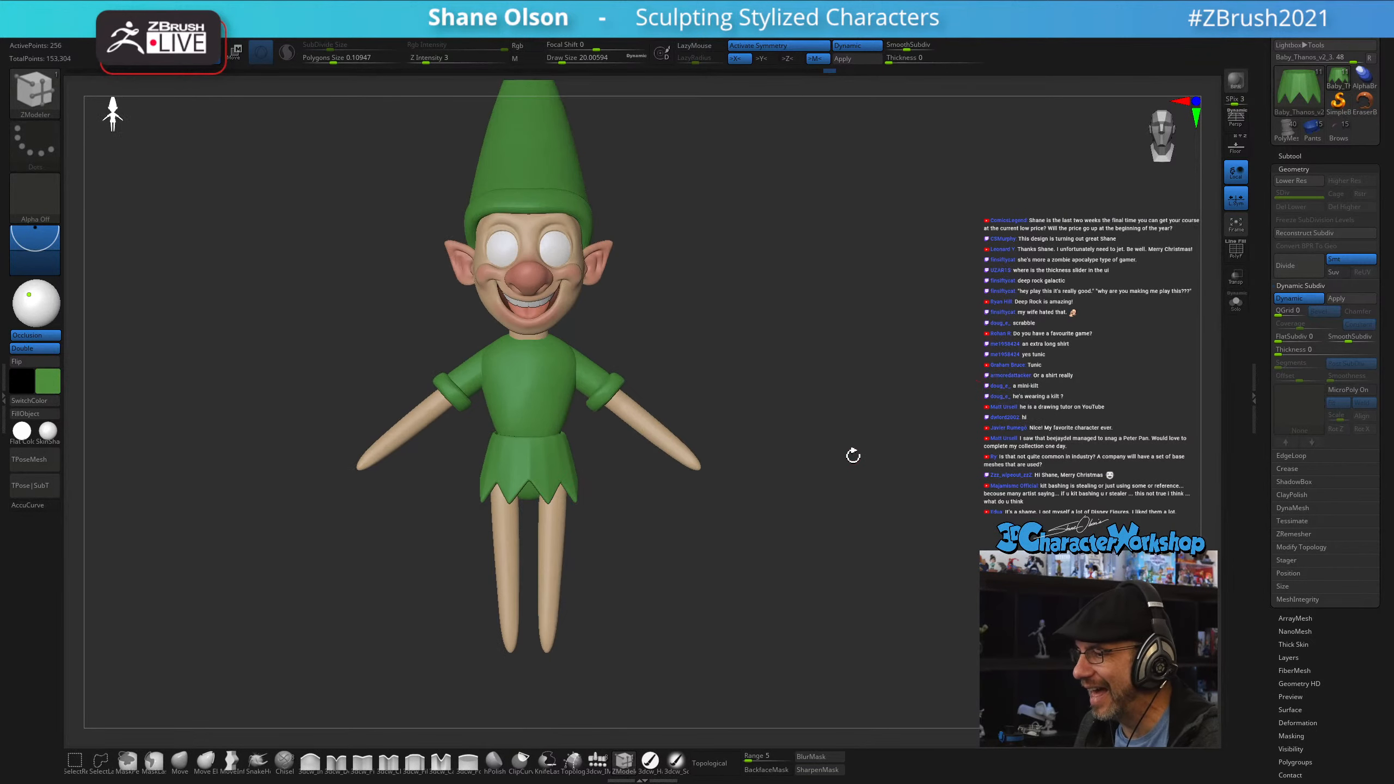
left_click_drag(853, 455, 870, 485, "alt")
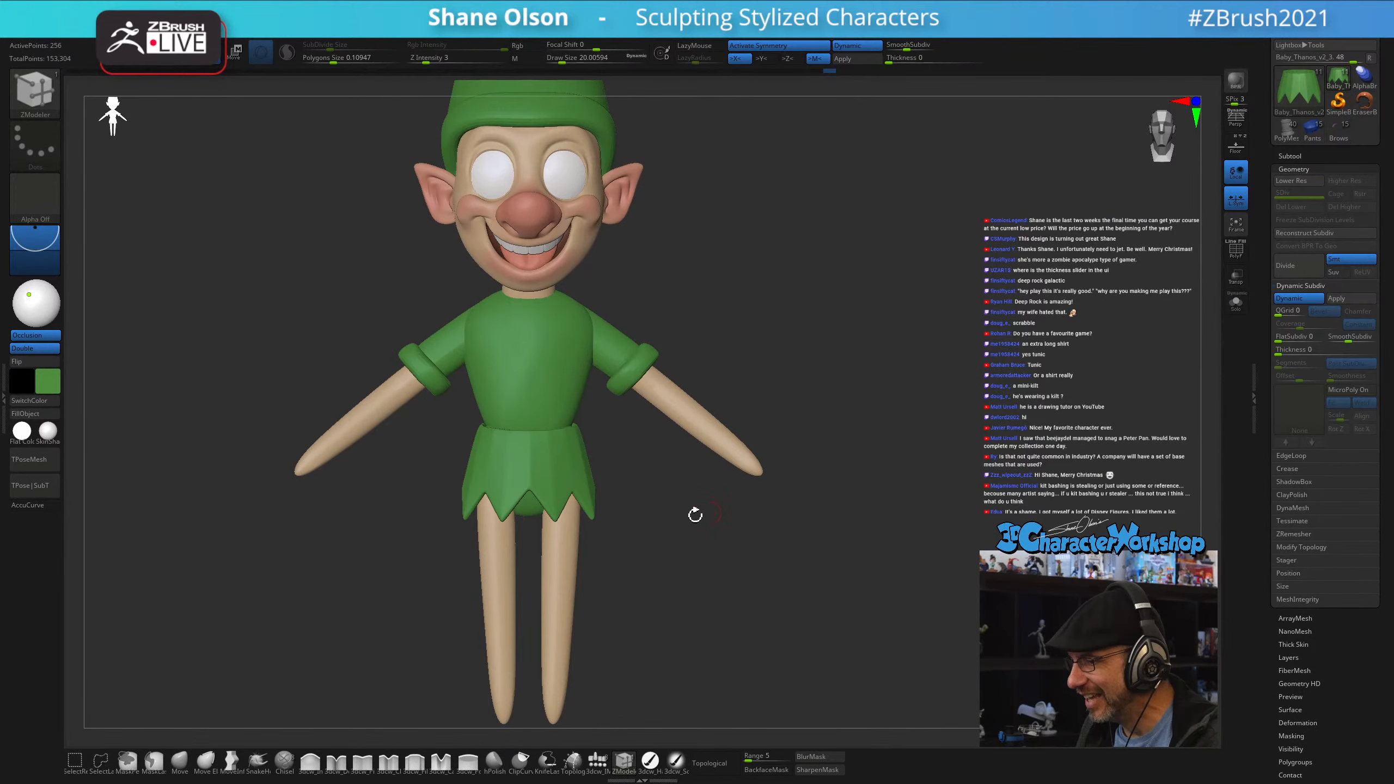
left_click(182, 760)
left_click_drag(326, 625, 351, 625)
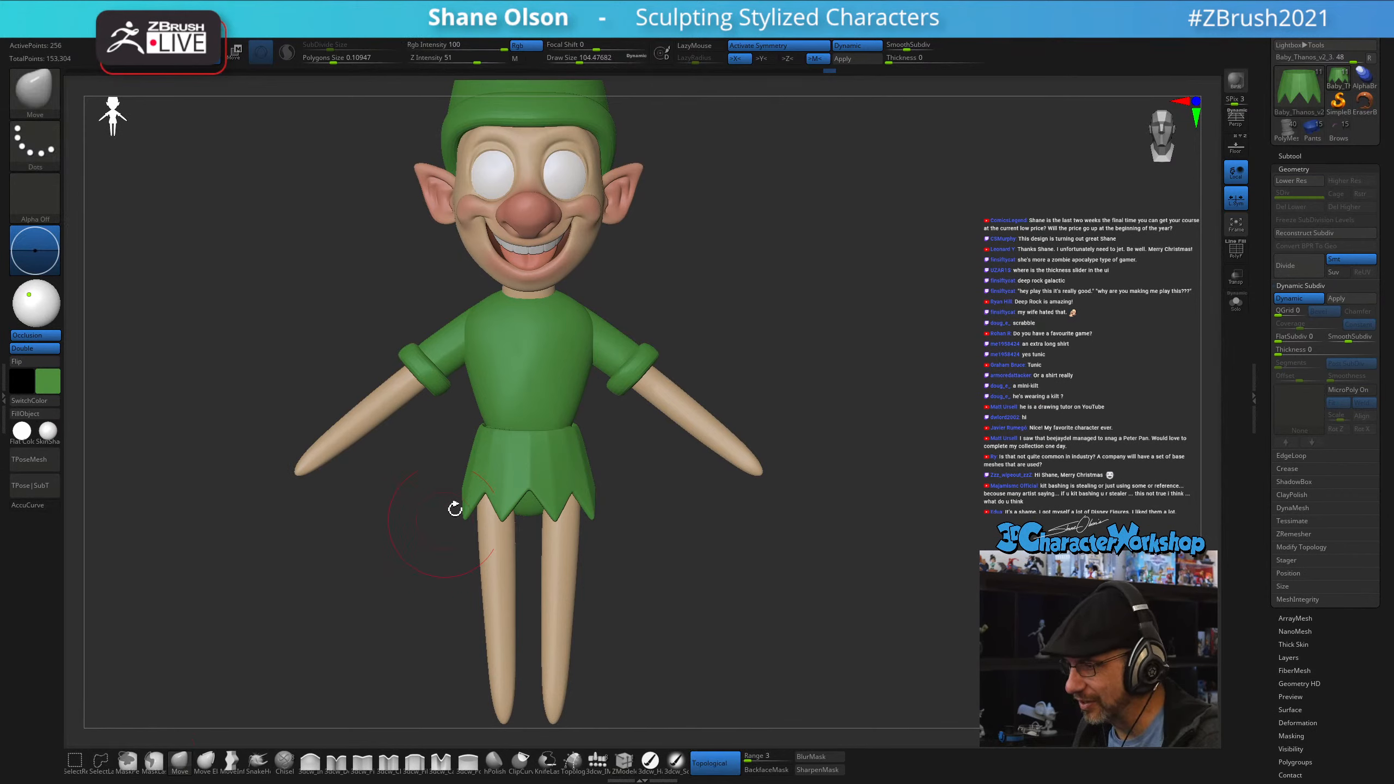
- Enlarge the Move brush for broad shaping around the skirt's waist, and make the torso the active subtool
key("s")
left_click_drag(476, 458, 488, 458)
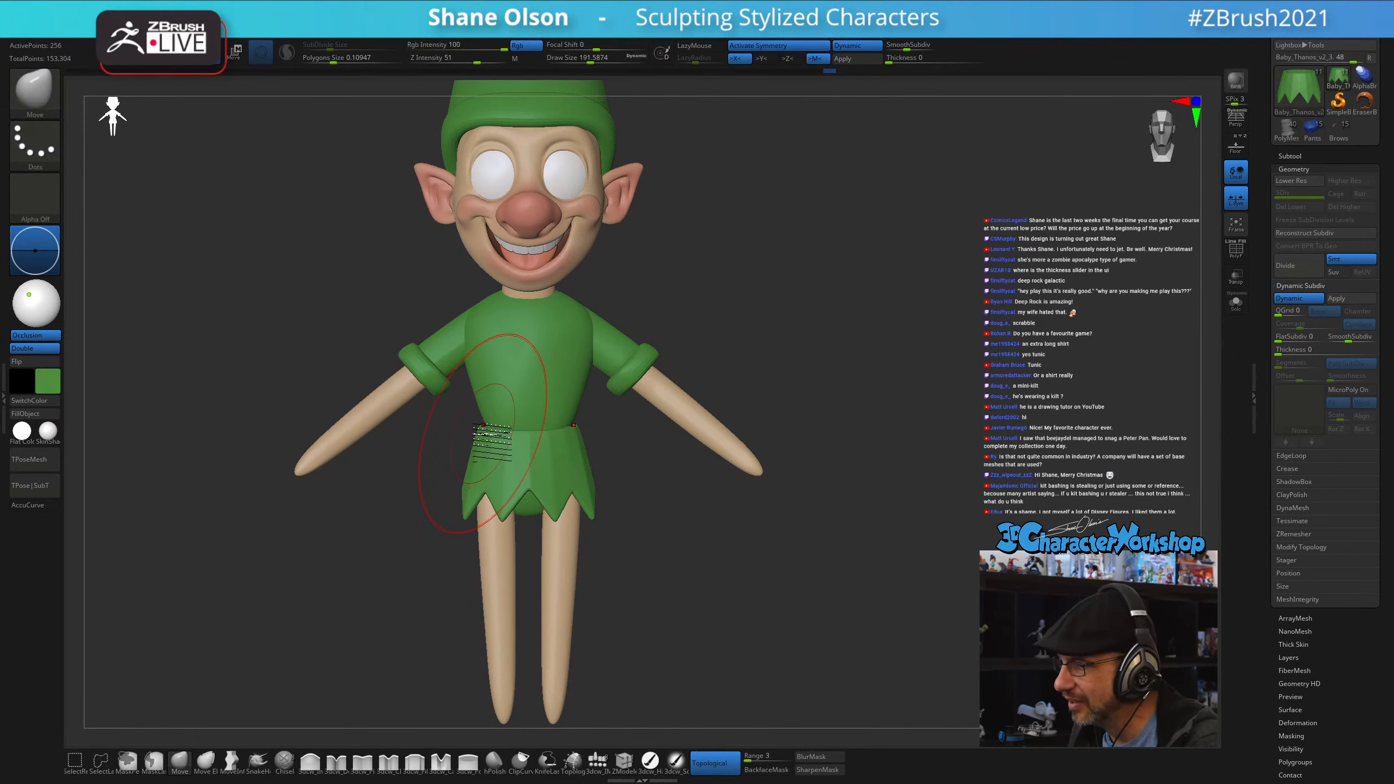
left_click_drag(671, 495, 494, 541)
left_click(463, 511, "alt")
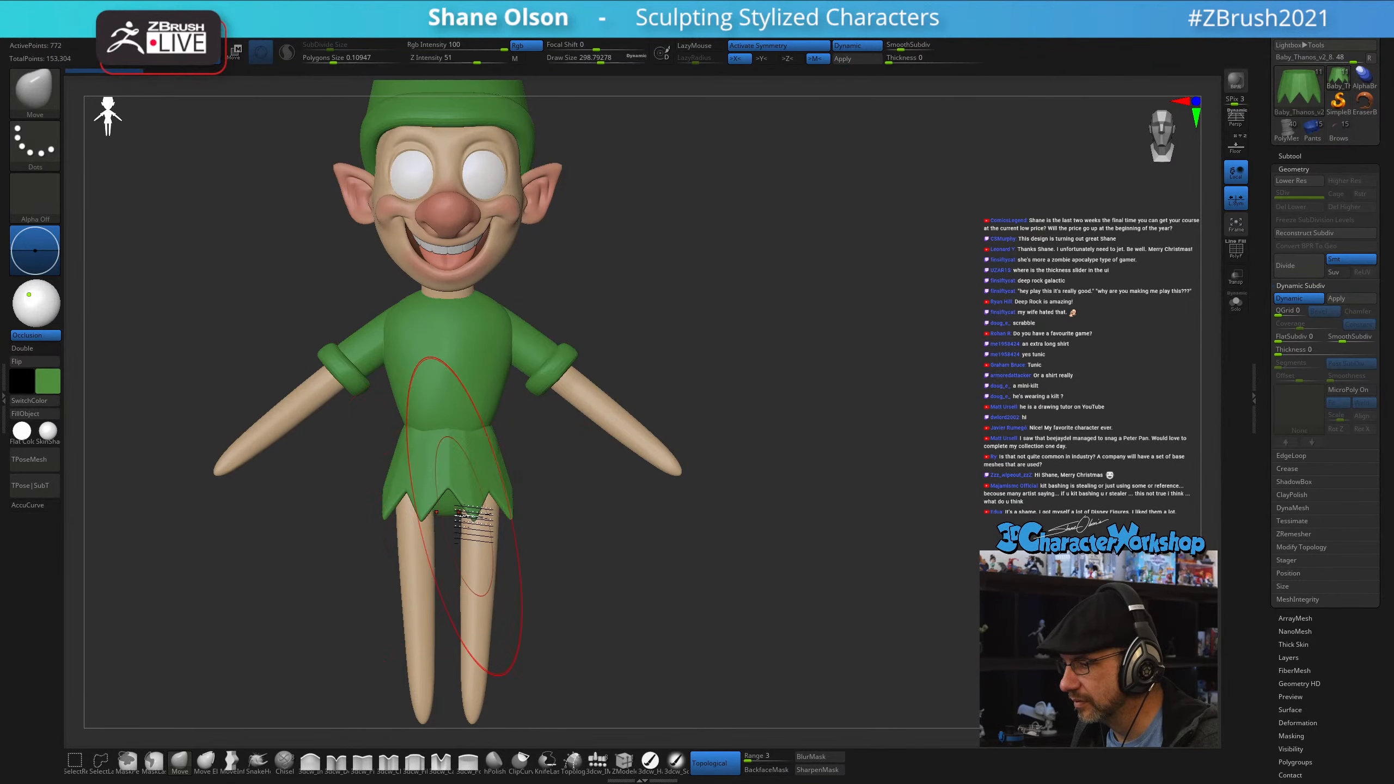
left_click(457, 498, "alt")
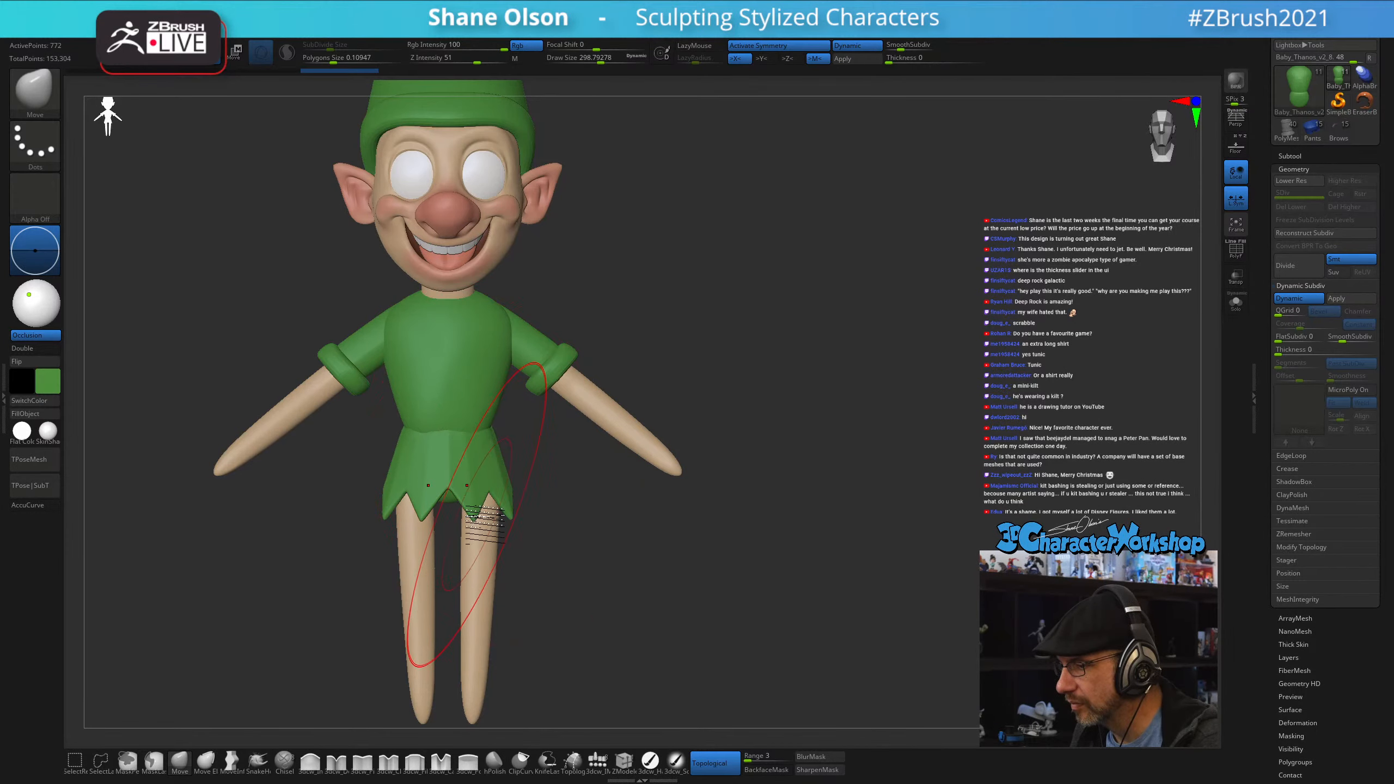
mouse_move(517, 495)
left_mouse_down()
mouse_move(616, 570)
mouse_move(548, 561)
mouse_move(632, 563)
mouse_move(549, 561)
left_mouse_up()
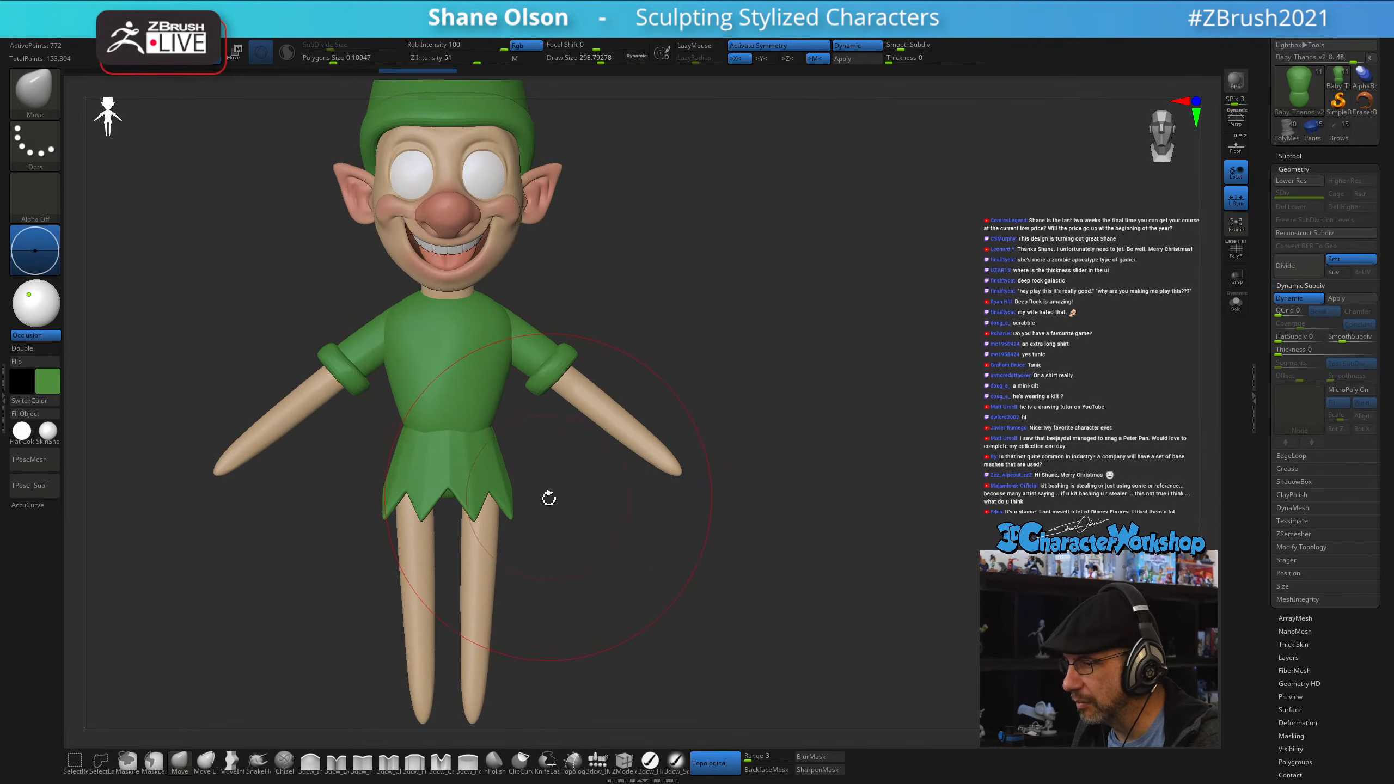
- Examine the elf's full-body proportions from the front, including the hat, tunic, arms and legs
key("s")
mouse_move(548, 499)
left_mouse_down()
mouse_move(583, 529)
mouse_move(650, 530)
mouse_move(638, 529)
mouse_move(652, 516)
left_mouse_up()
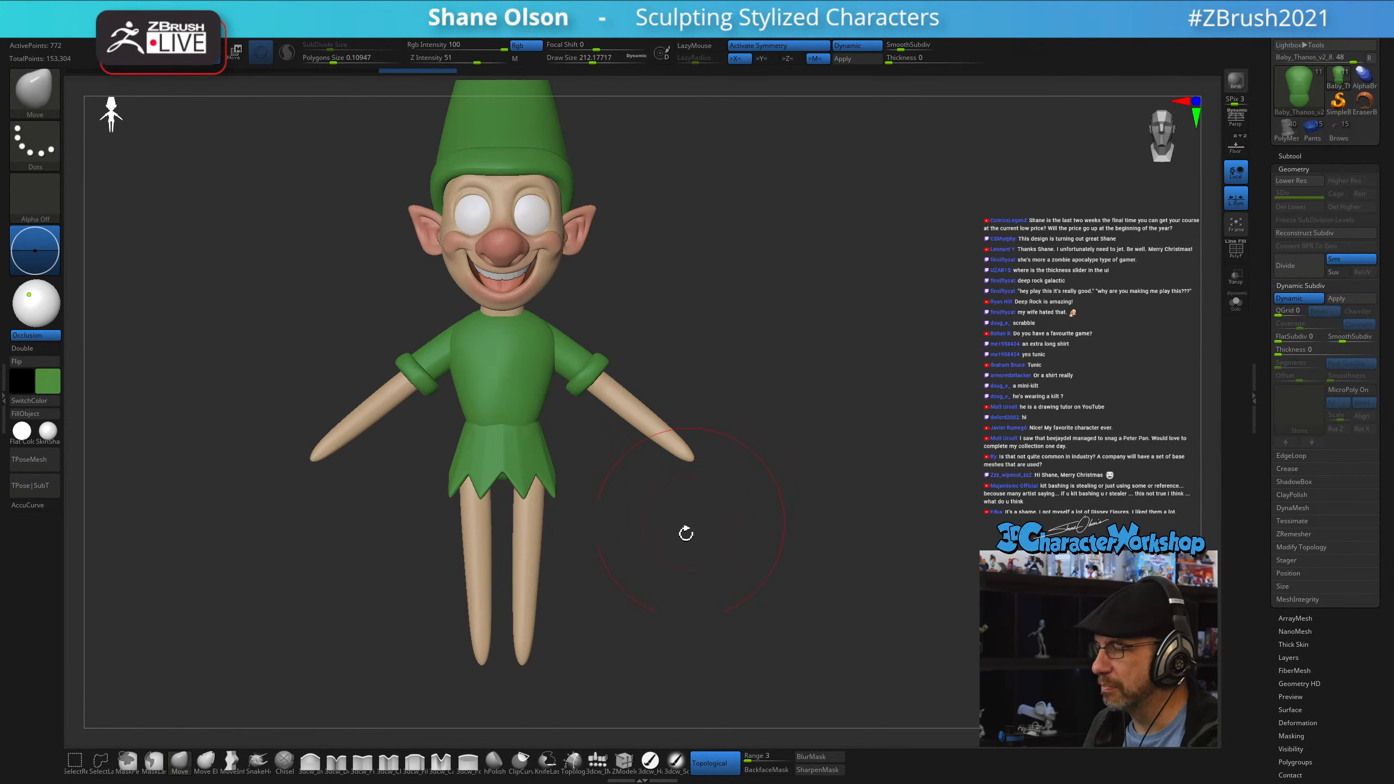
left_click_drag(681, 577, 786, 476)
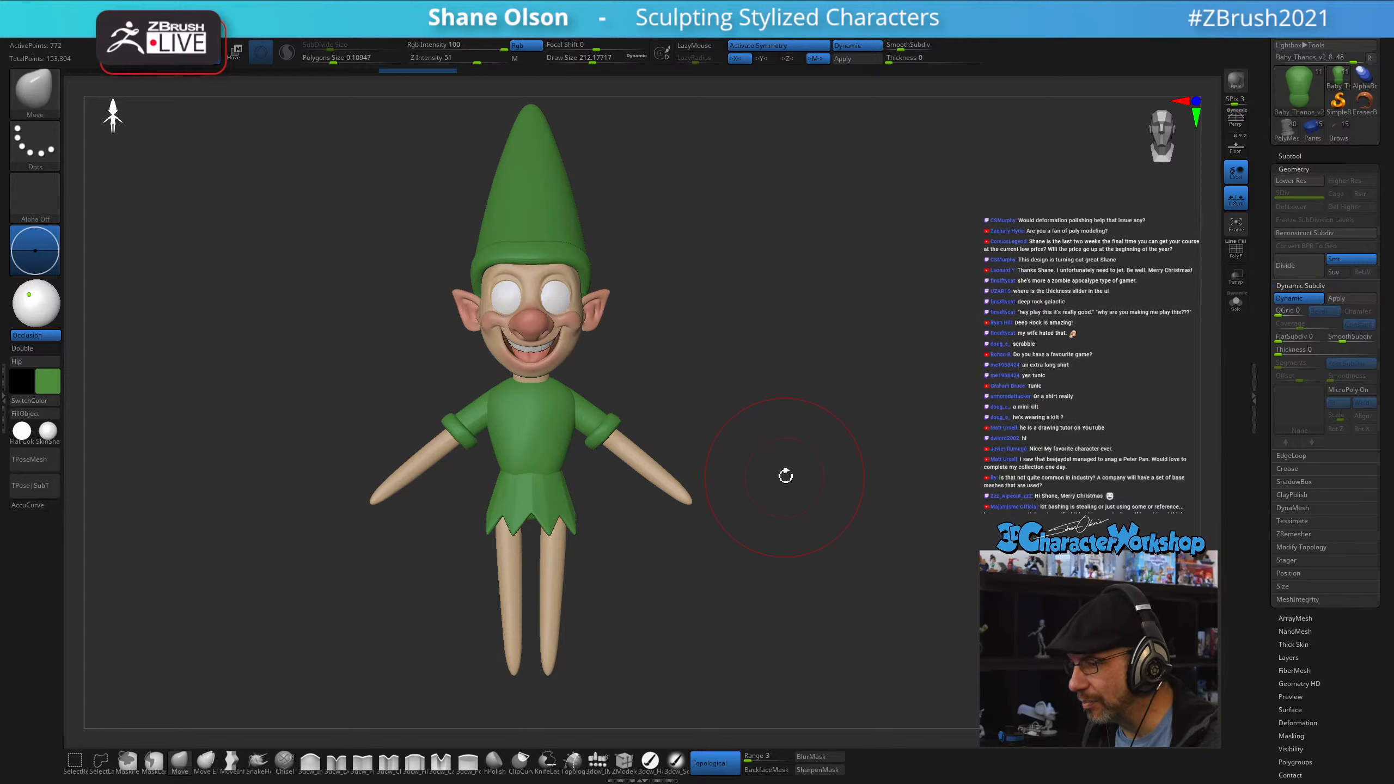
key("s")
mouse_move(699, 614)
left_mouse_down()
mouse_move(682, 610)
mouse_move(672, 673)
left_mouse_up()
key("s")
left_click_drag(554, 473, 582, 453)
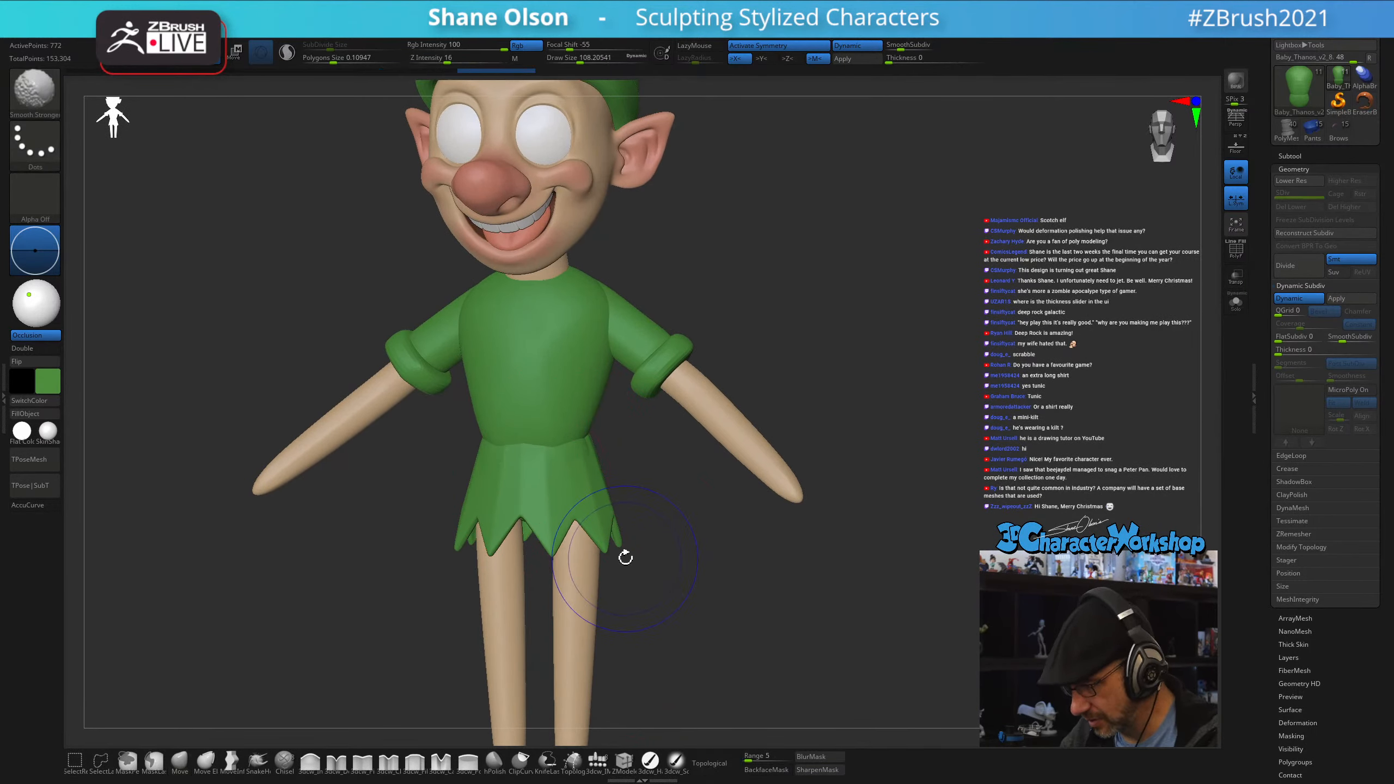
- Show the polyframe to examine the torso's topology where it meets the skirt, and hide it again
key("shift+f")
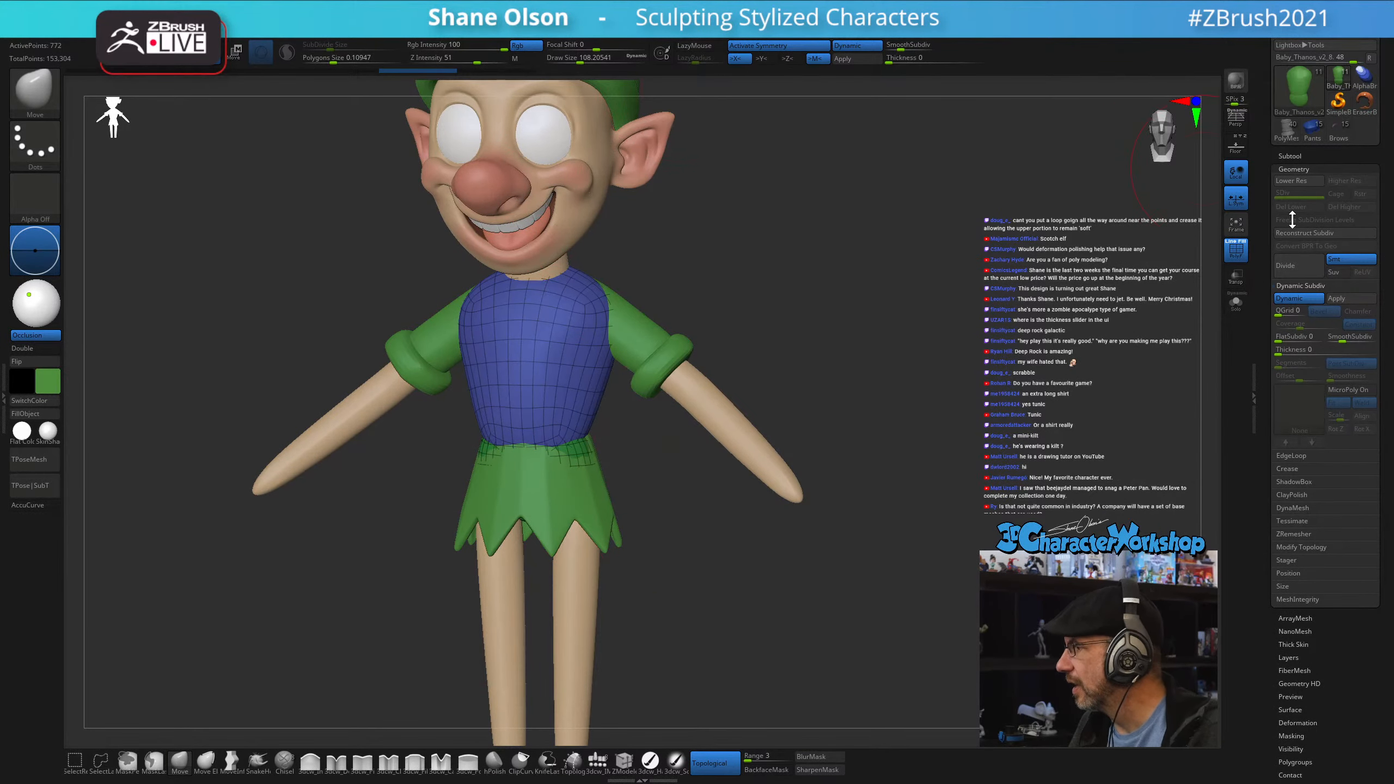
scroll(1268, 205, "up", 3)
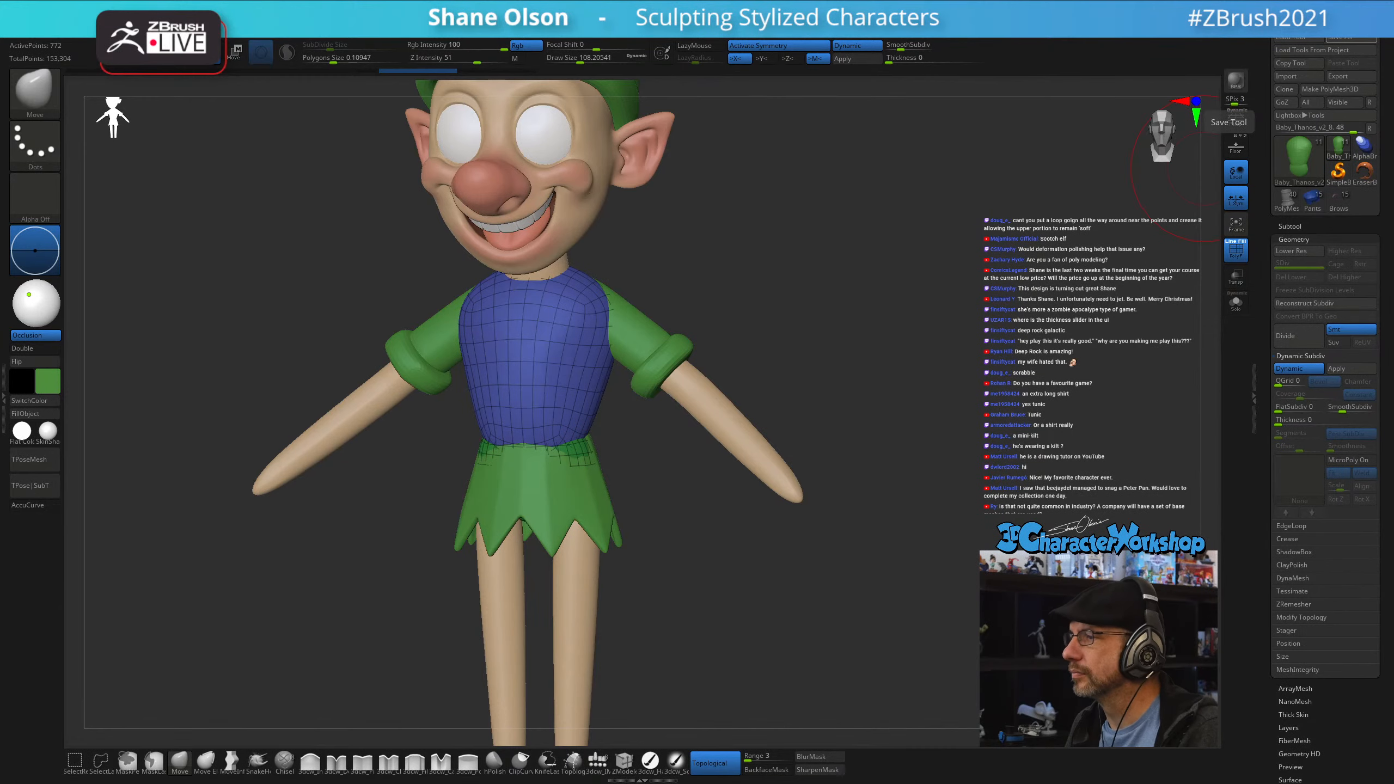
mouse_move(794, 262)
left_mouse_down()
mouse_move(818, 289)
mouse_move(804, 238)
left_mouse_up()
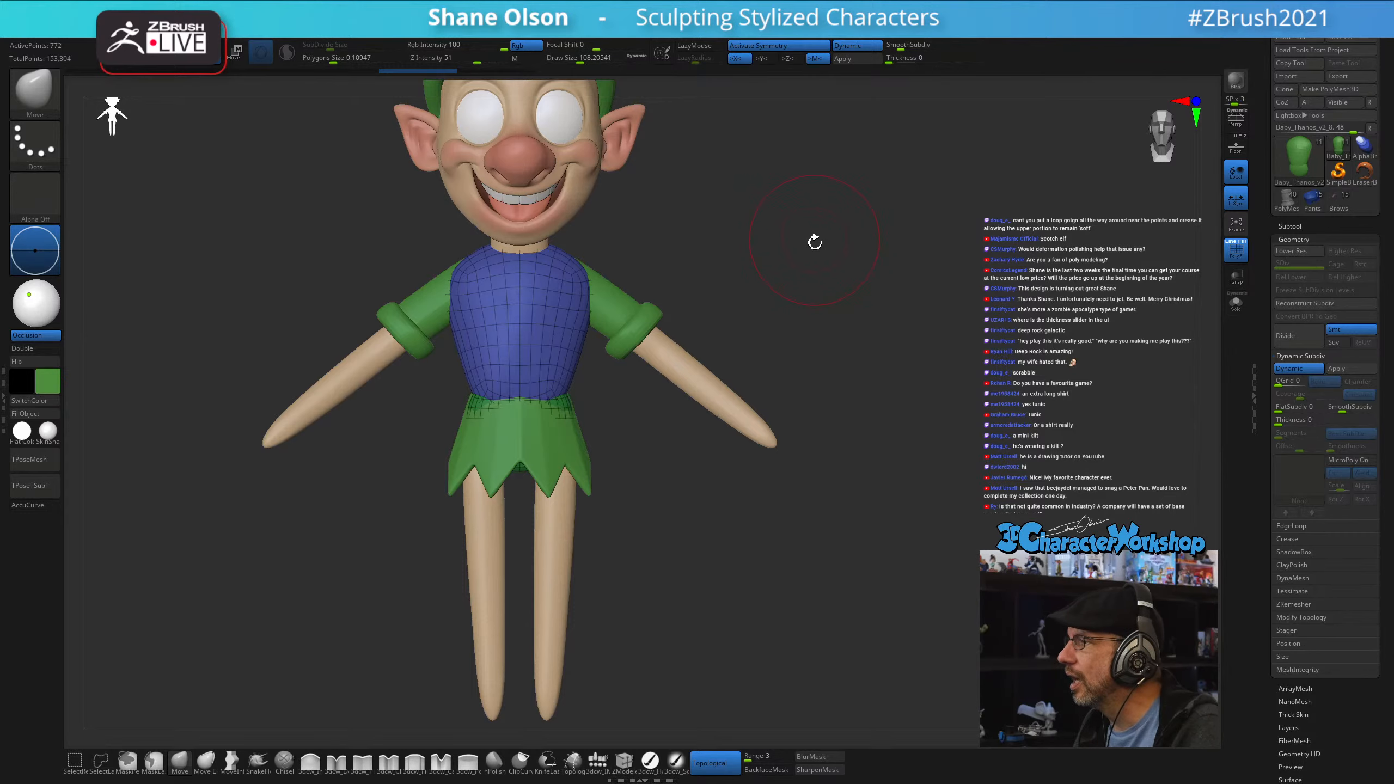
key("s")
left_click_drag(815, 302, 800, 302)
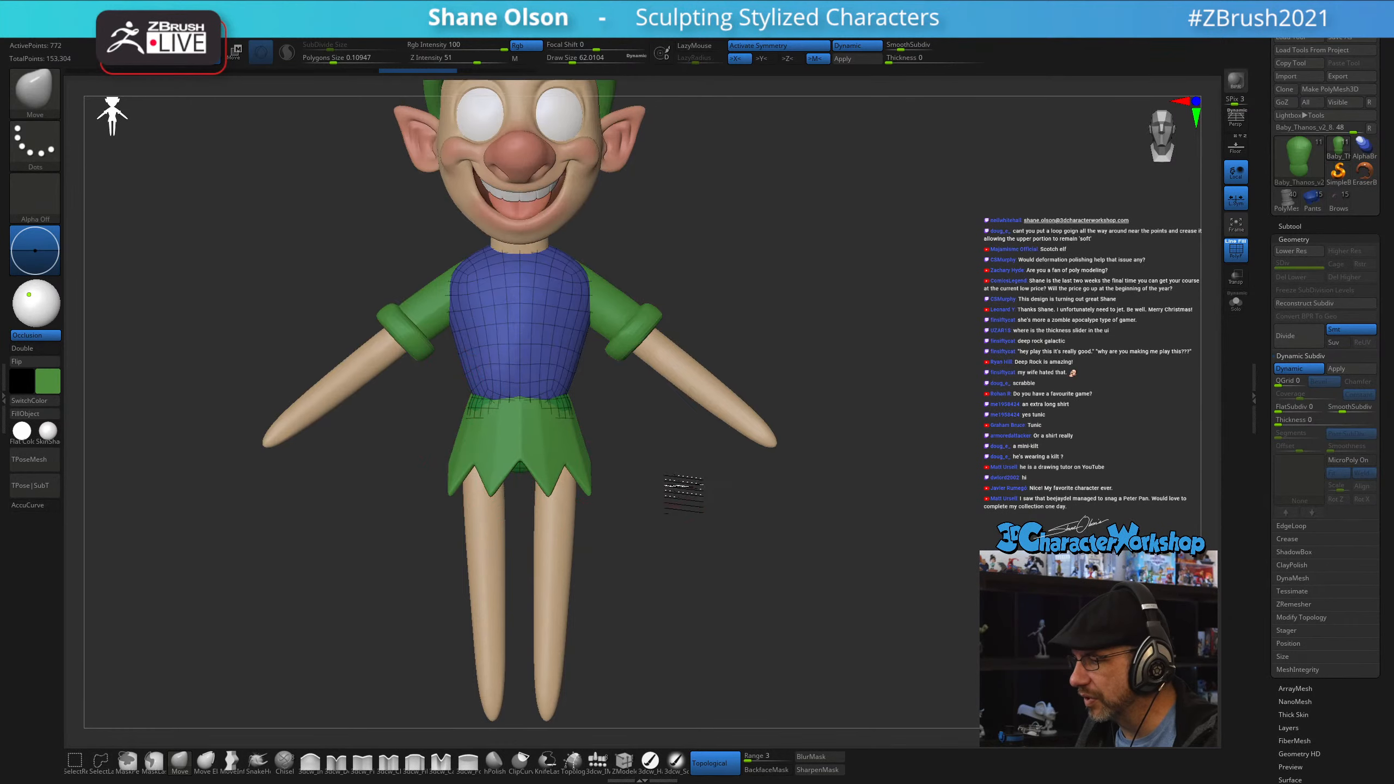
left_click_drag(669, 488, 632, 600)
key("shift+f")
- Resize the Move brush and refine the torso's waist just above the skirt
key("s")
left_click_drag(568, 393, 567, 387)
mouse_move(613, 412)
left_mouse_down()
mouse_move(570, 414)
mouse_move(602, 411)
left_mouse_up()
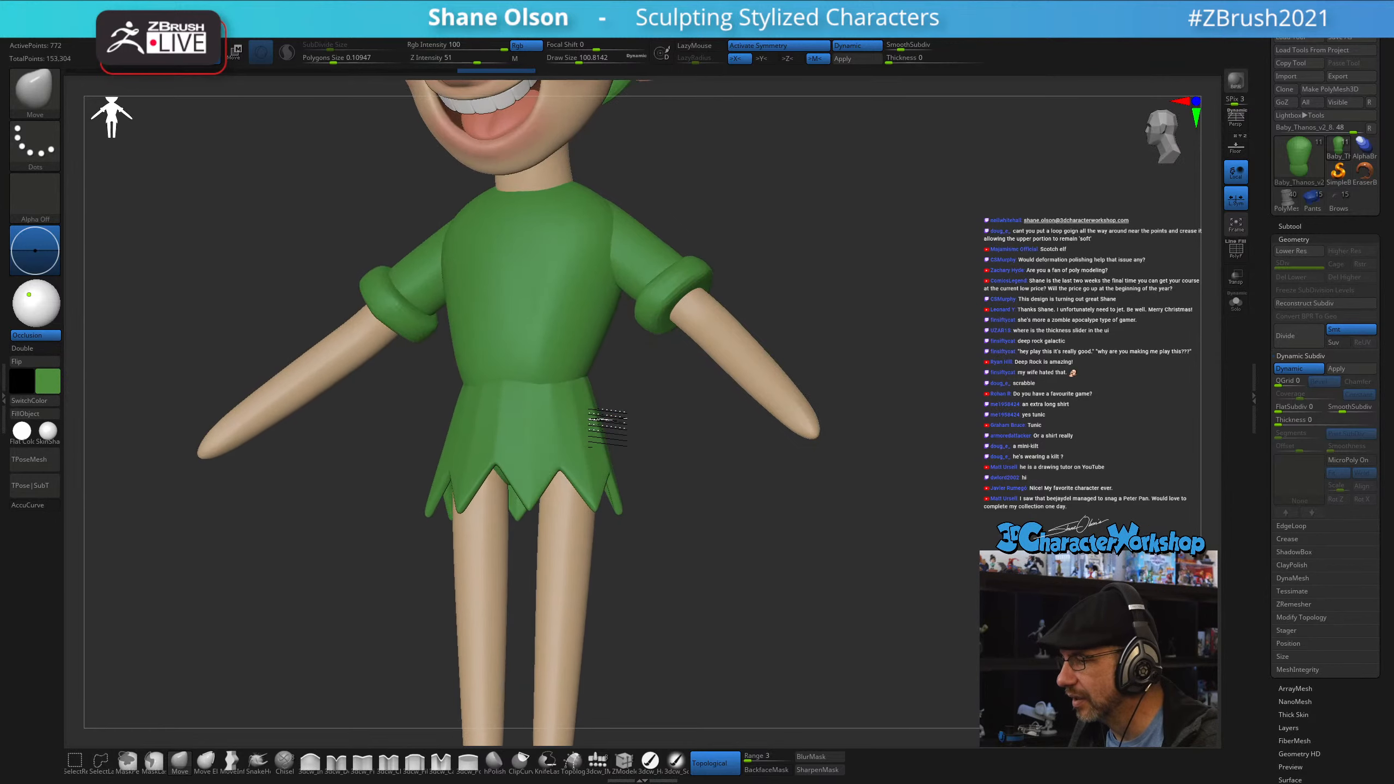
- Make the skirt the active subtool and inspect its waistline with the polyframe shown, leaving the polyframe hidden
key("shift+f")
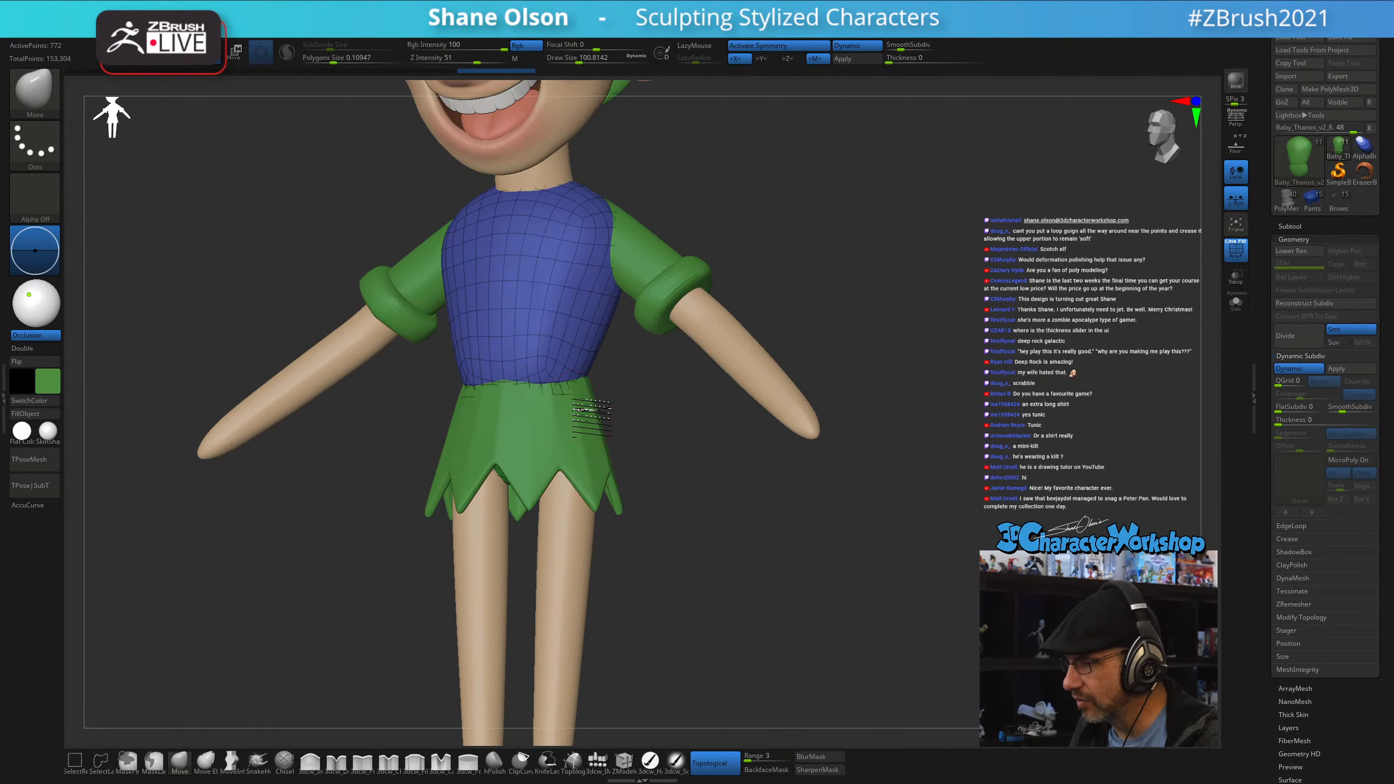
left_click(591, 389, "alt")
left_click_drag(647, 405, 577, 379)
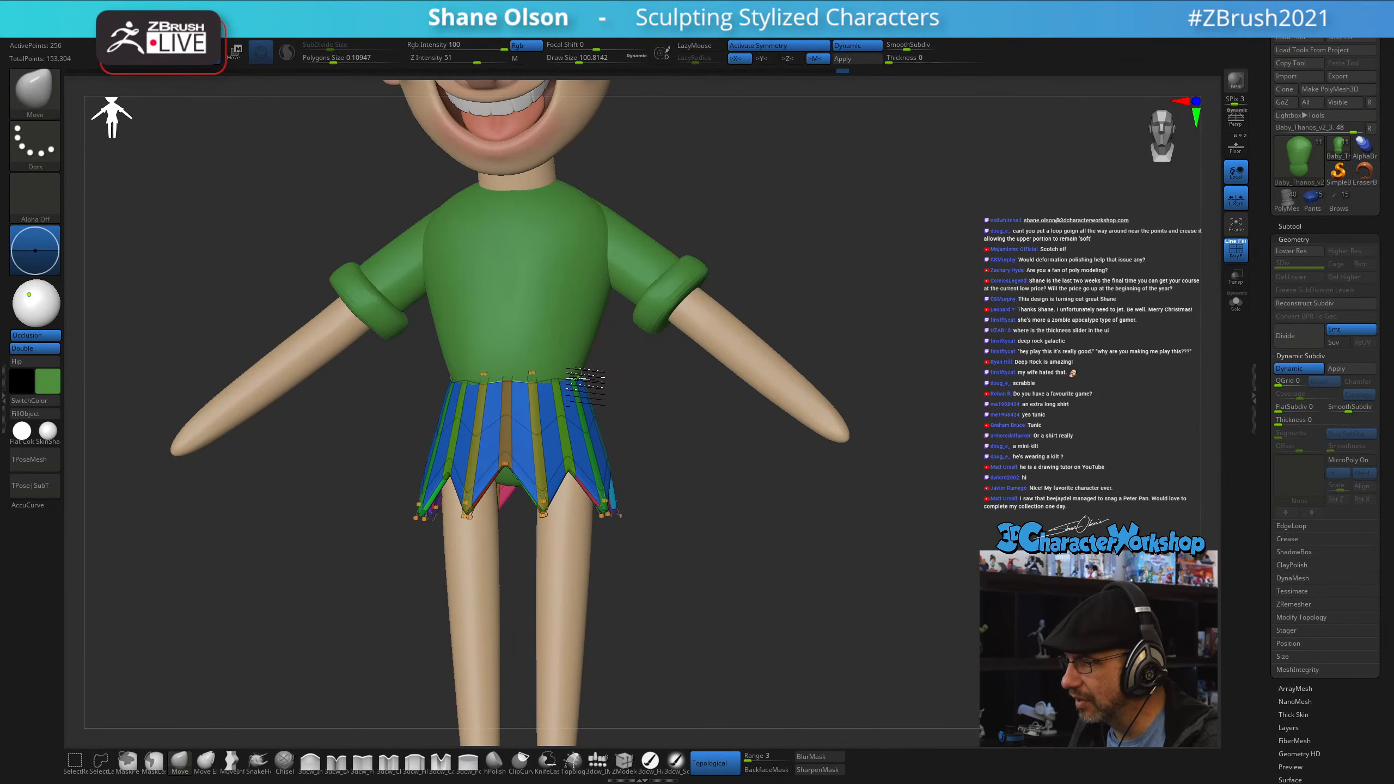
key("shift+f")
mouse_move(672, 433)
left_mouse_down("shift")
mouse_move(682, 442)
mouse_move(661, 424)
mouse_move(665, 445)
left_mouse_up("shift")
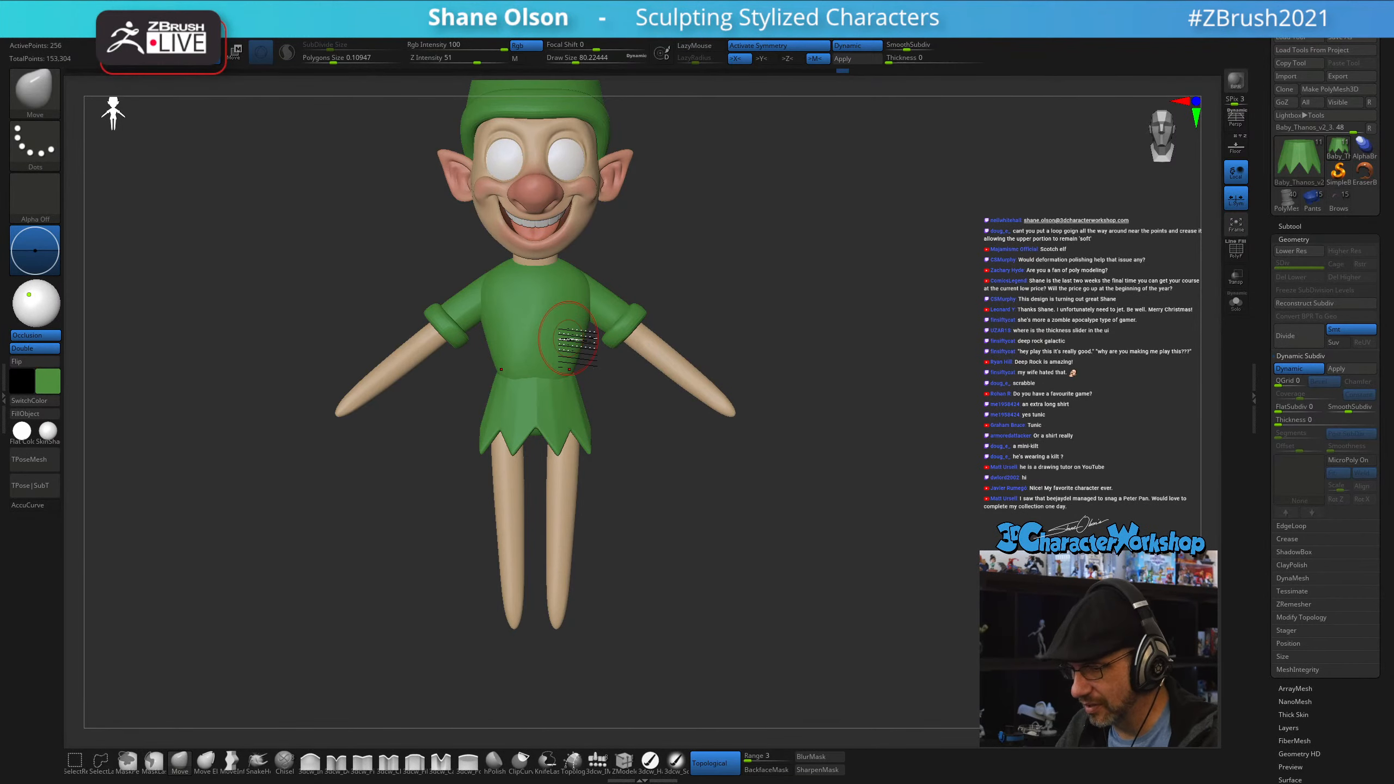
- Select the torso, turn off the Move brush's Topological option, and narrow the shoulders and chest
key("s")
left_click_drag(376, 508, 436, 482, "alt")
key("s")
left_click_drag(471, 368, 477, 367)
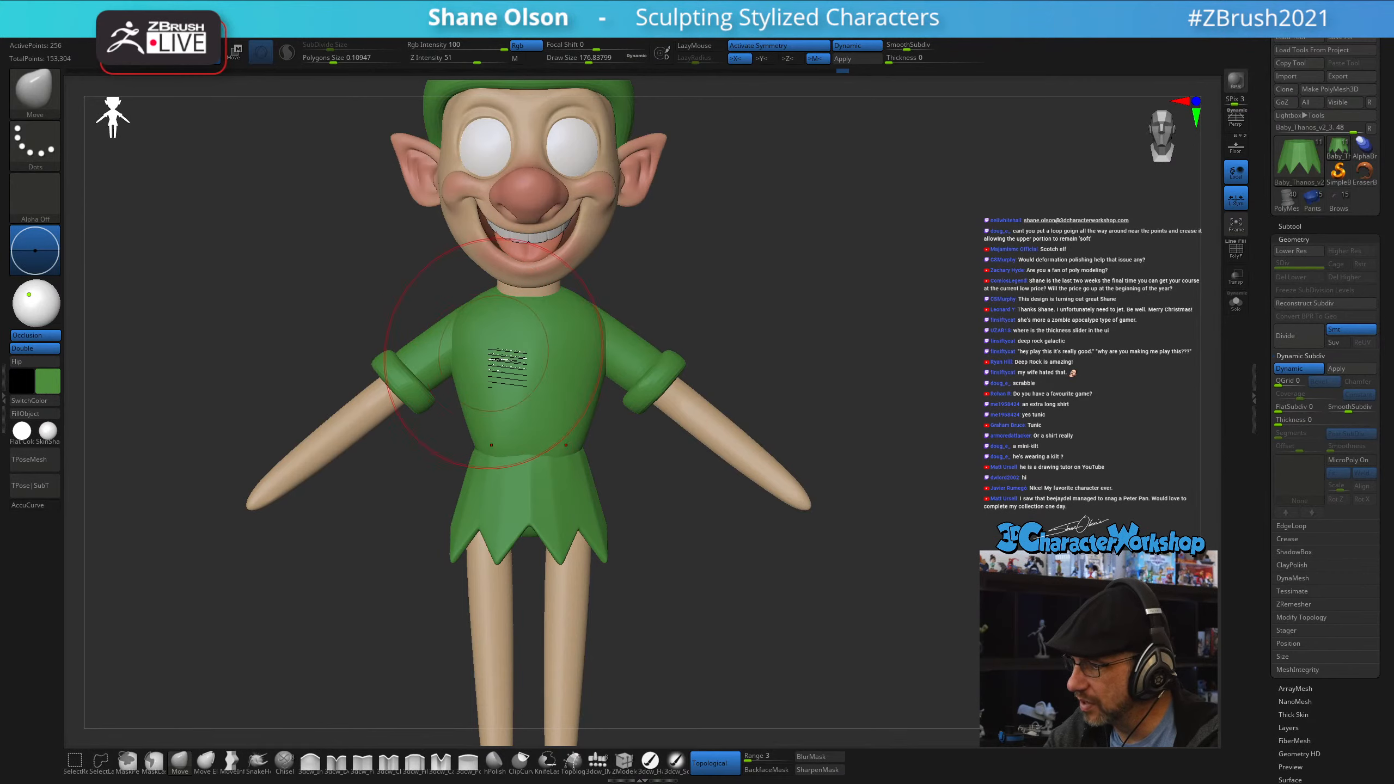
key("shift+f")
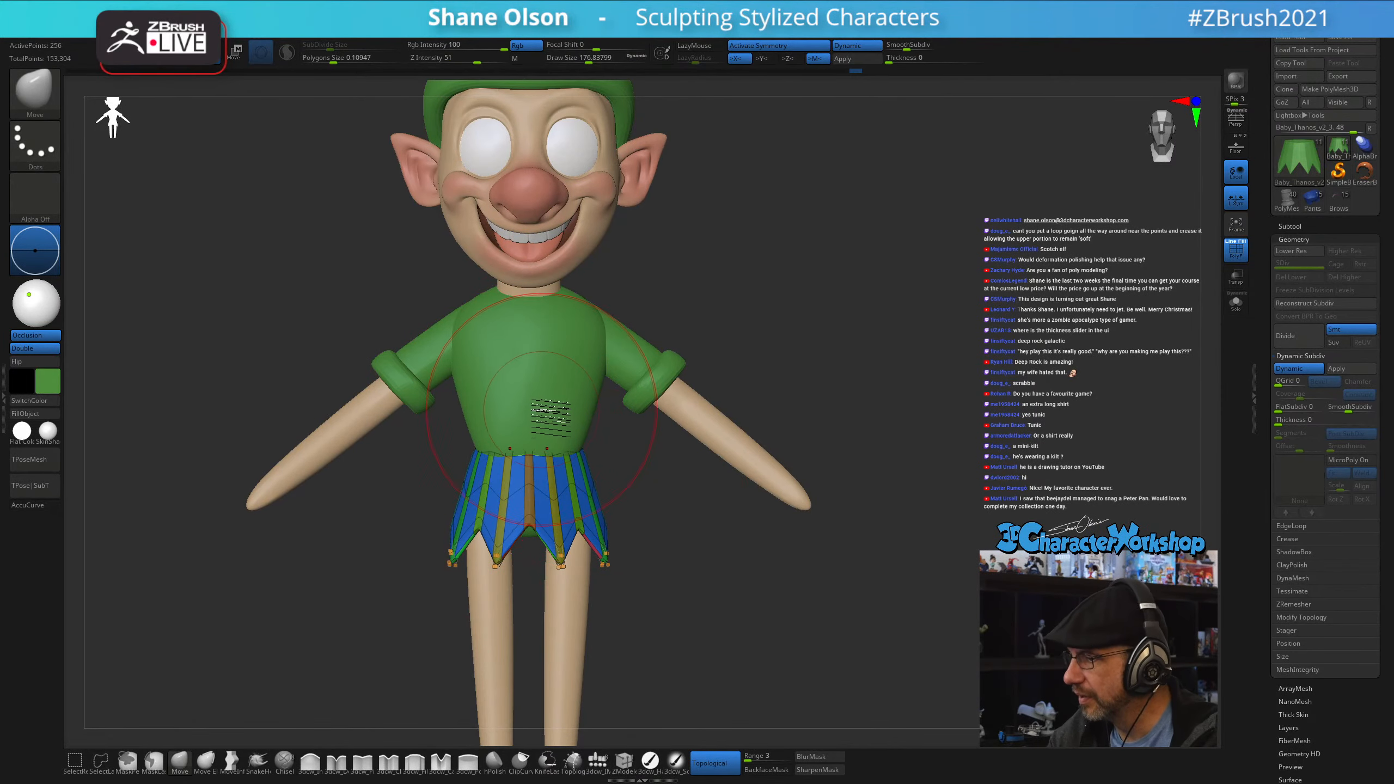
left_click(540, 407, "alt")
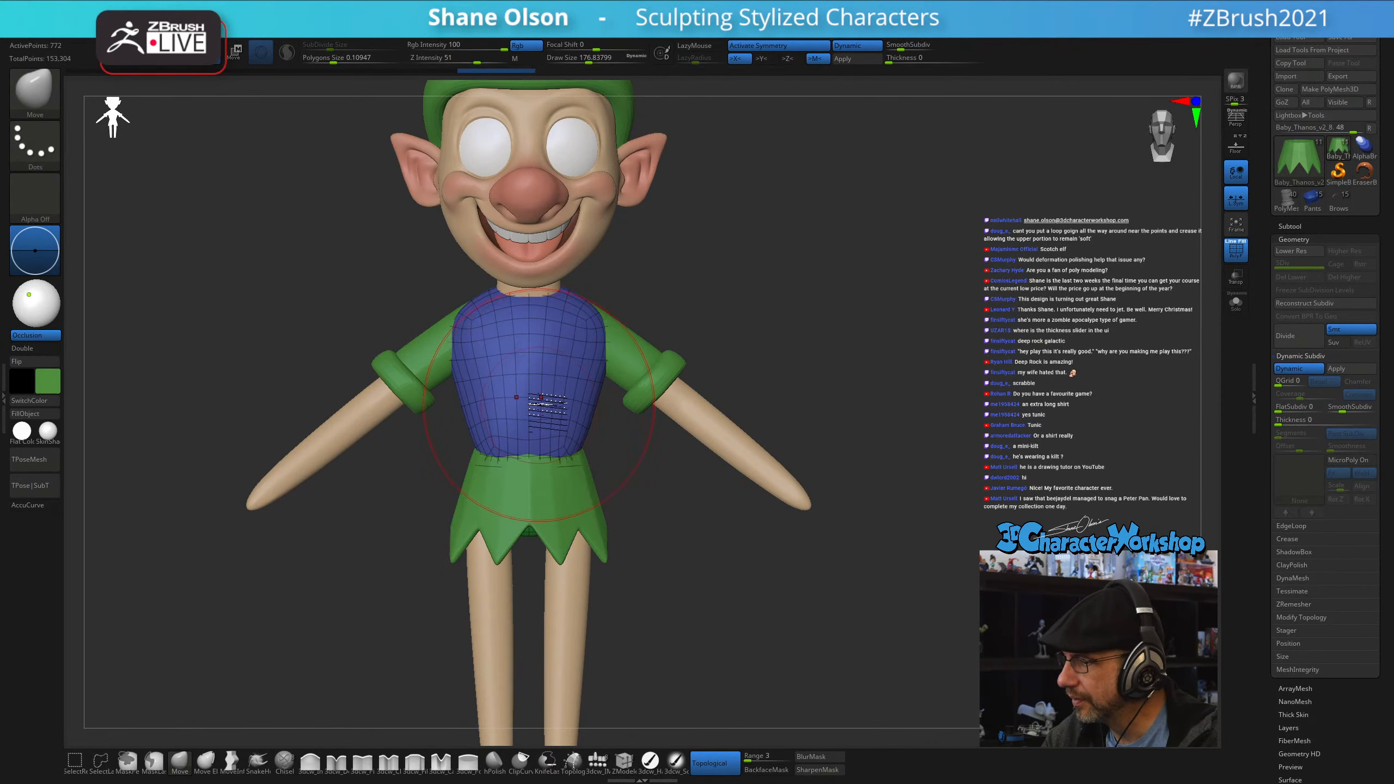
left_click(715, 768)
left_click_drag(477, 353, 495, 356)
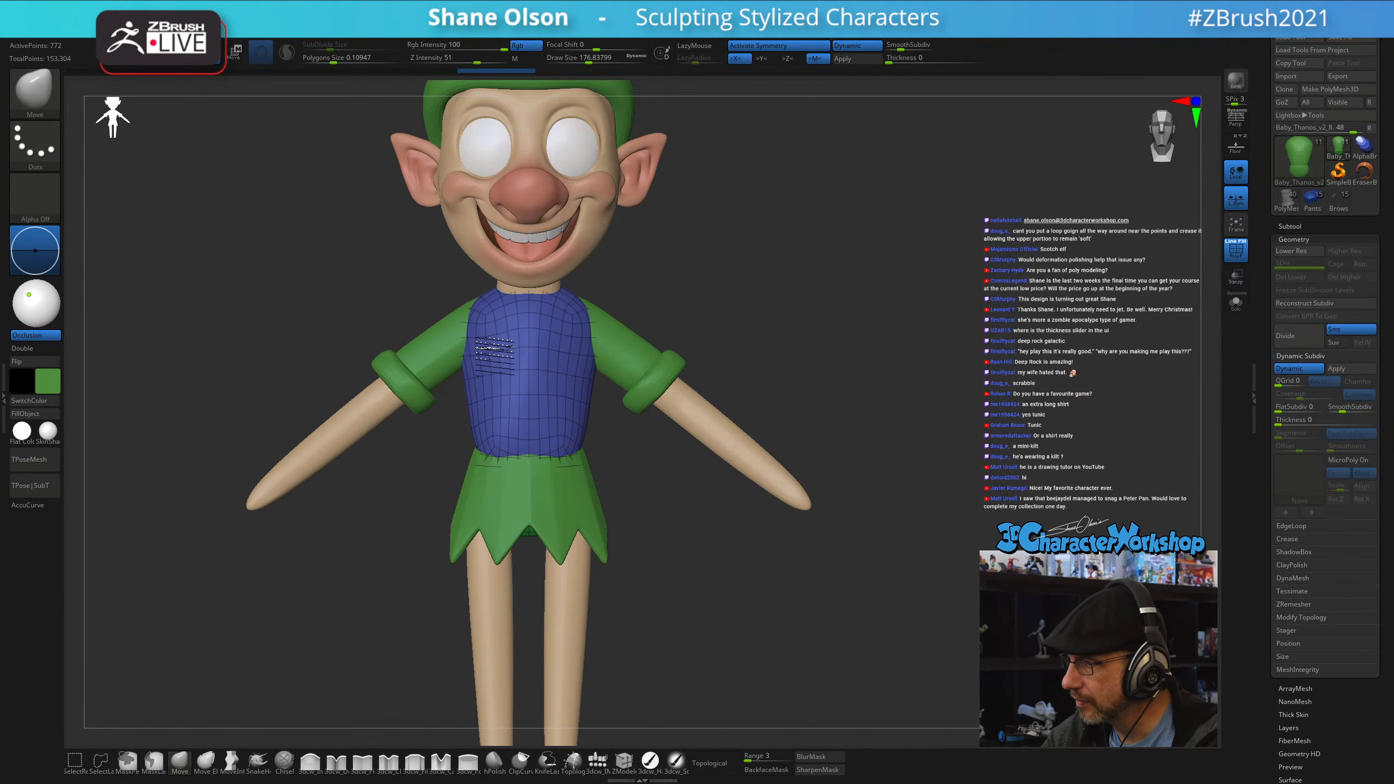
- Check the slimmer torso against the whole figure from the side and front with the polyframe hidden
right_click_drag(576, 428, 644, 398)
right_click_drag(607, 316, 591, 360)
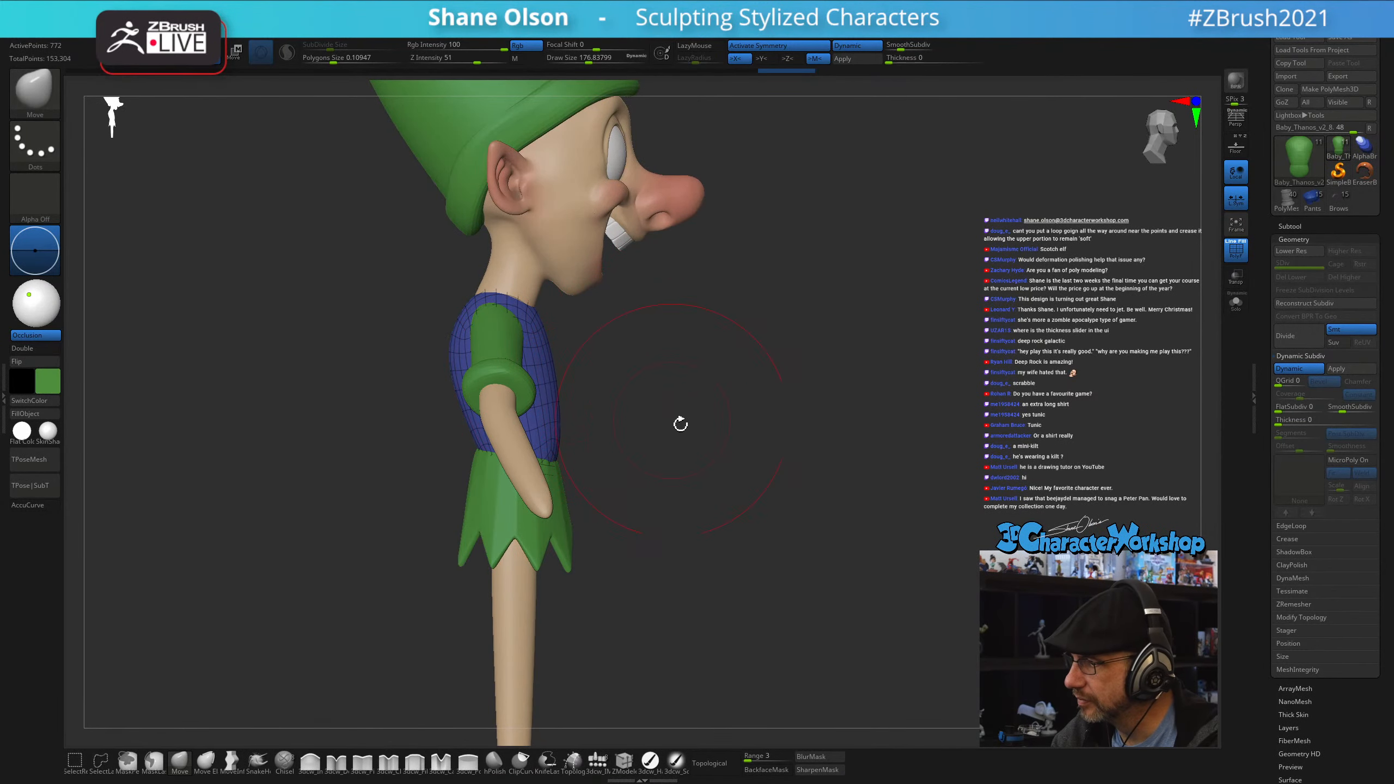
right_click_drag(680, 423, 693, 456, "shift")
key("shift+f")
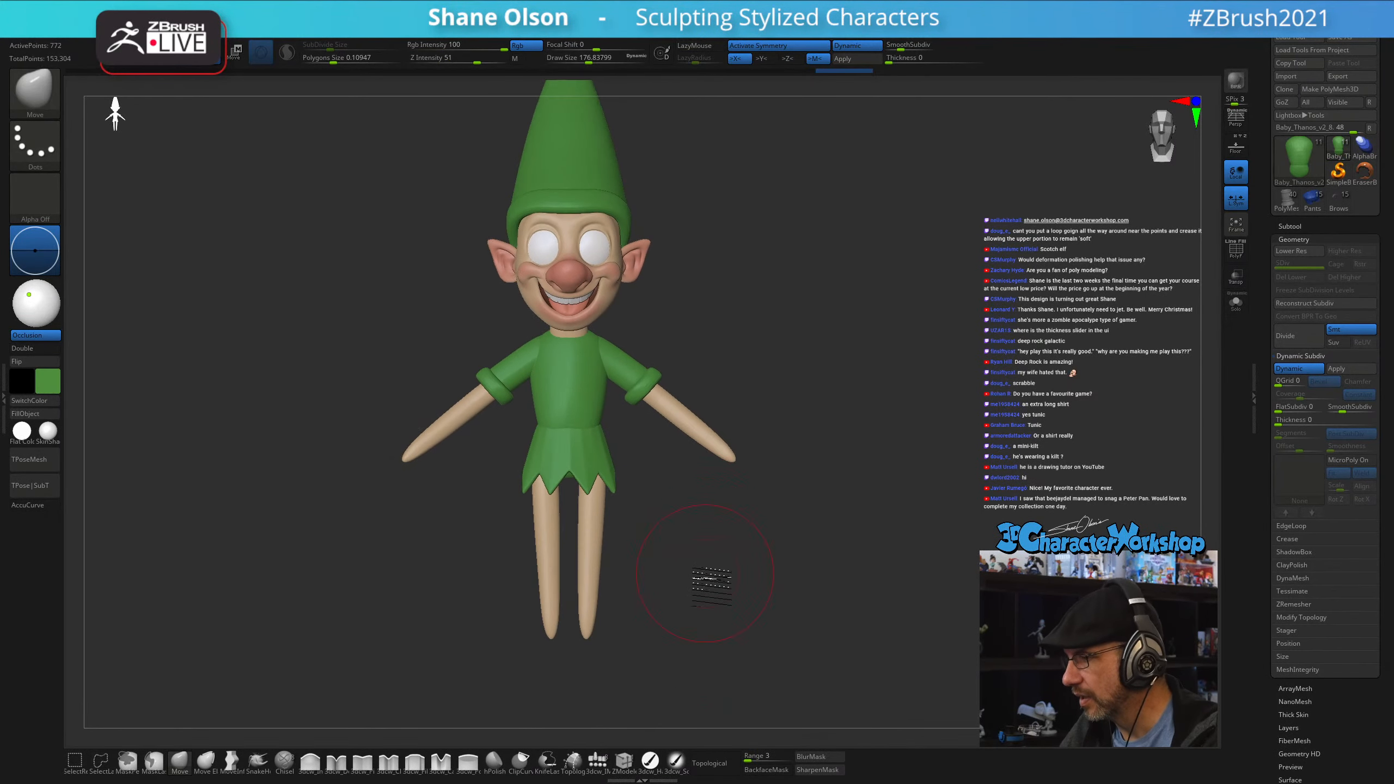
right_click_drag(712, 587, 687, 473)
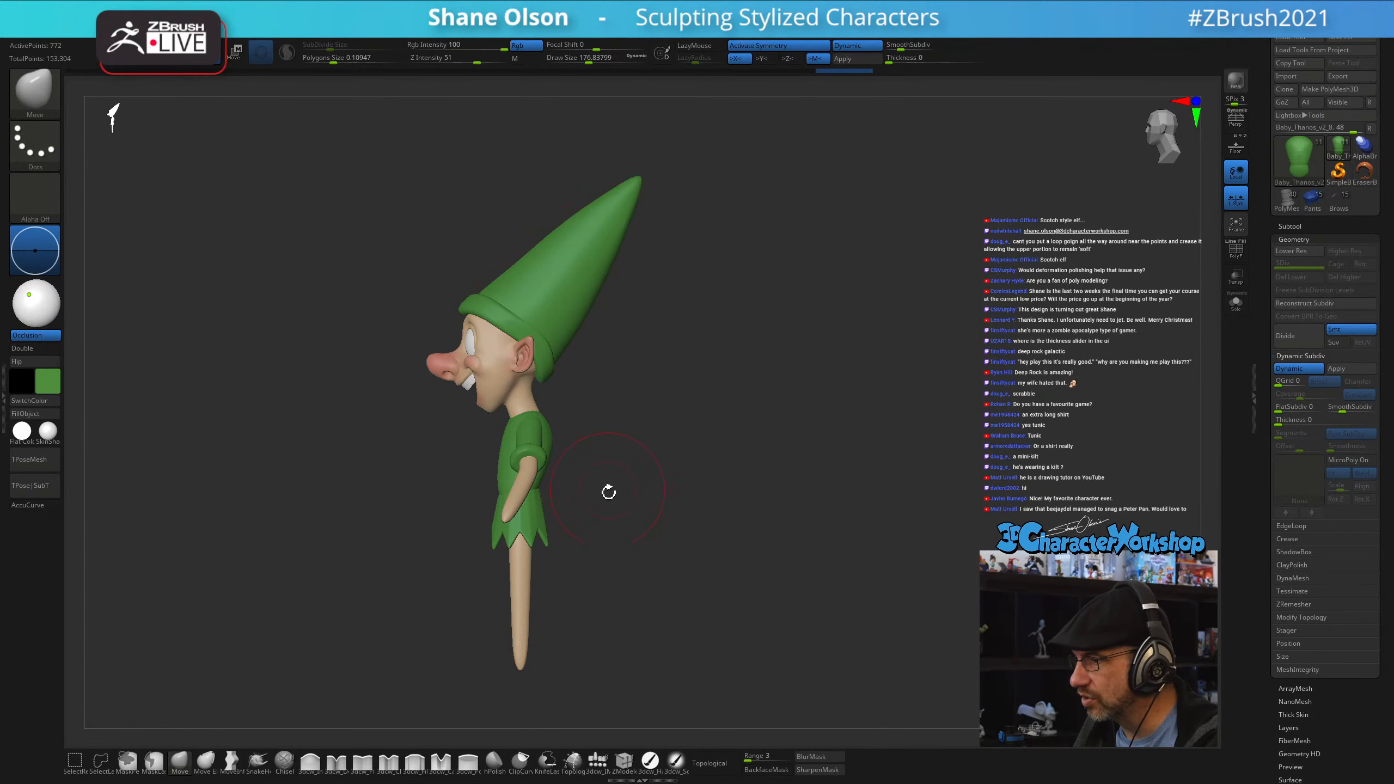
- Select the hat's cone with the polyframe shown and smooth its pointed tip into a blunter shape
right_click_drag(843, 330, 673, 432, "alt")
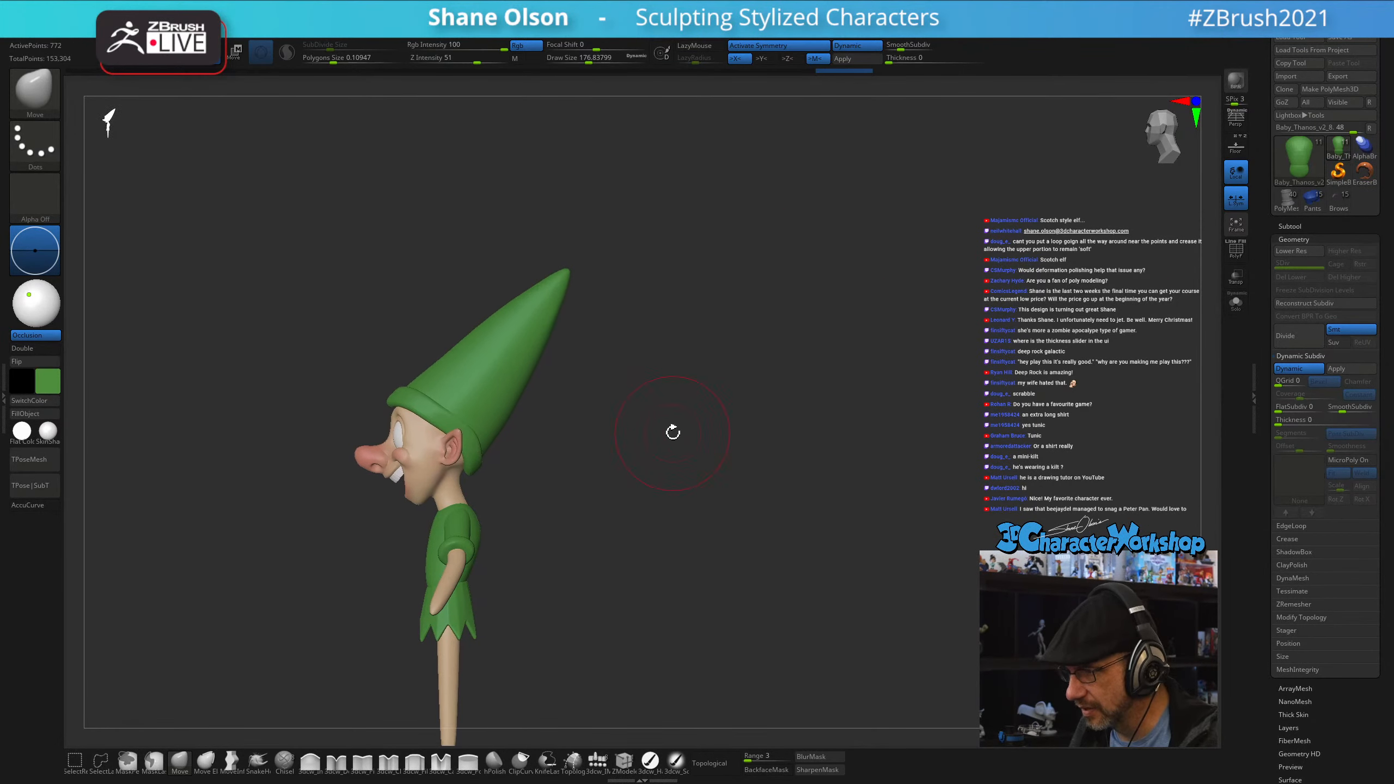
key("shift+f")
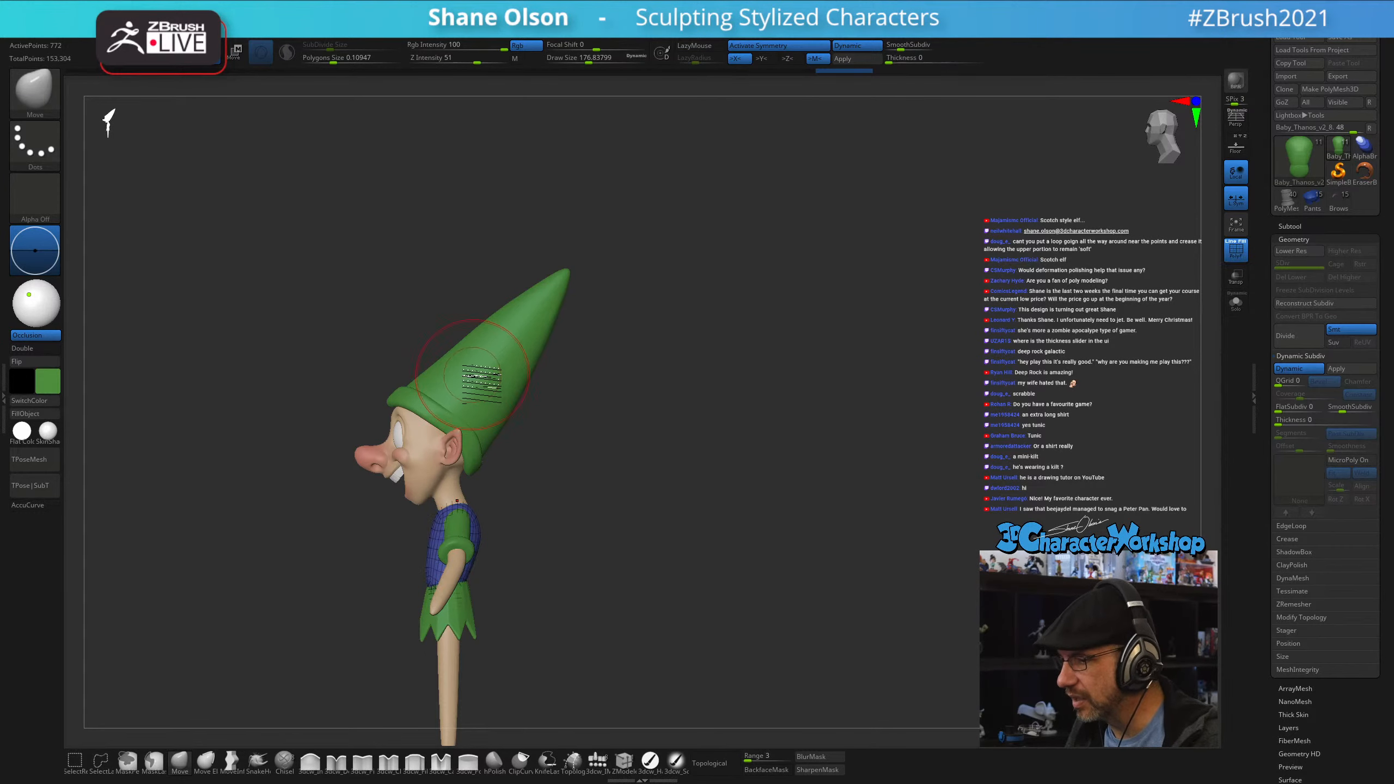
left_click(484, 377, "alt")
right_click_drag(714, 427, 676, 474, "ctrl")
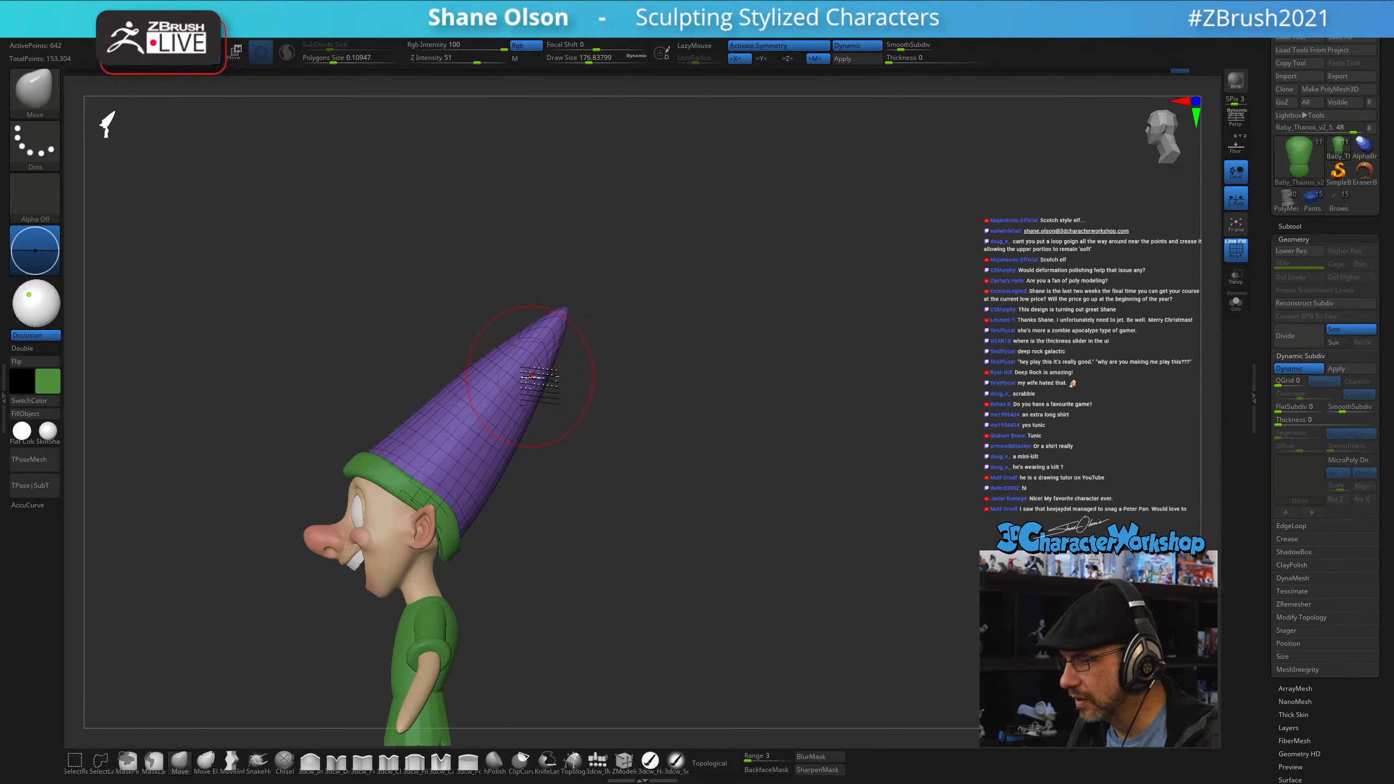
key("s")
left_click_drag(477, 396, 480, 396)
mouse_move(483, 393)
left_mouse_down("shift")
mouse_move(546, 340)
mouse_move(489, 466)
left_mouse_up("shift")
- Apply a Bend Curve deformer to the hat's cone with five control points along its length
key("w")
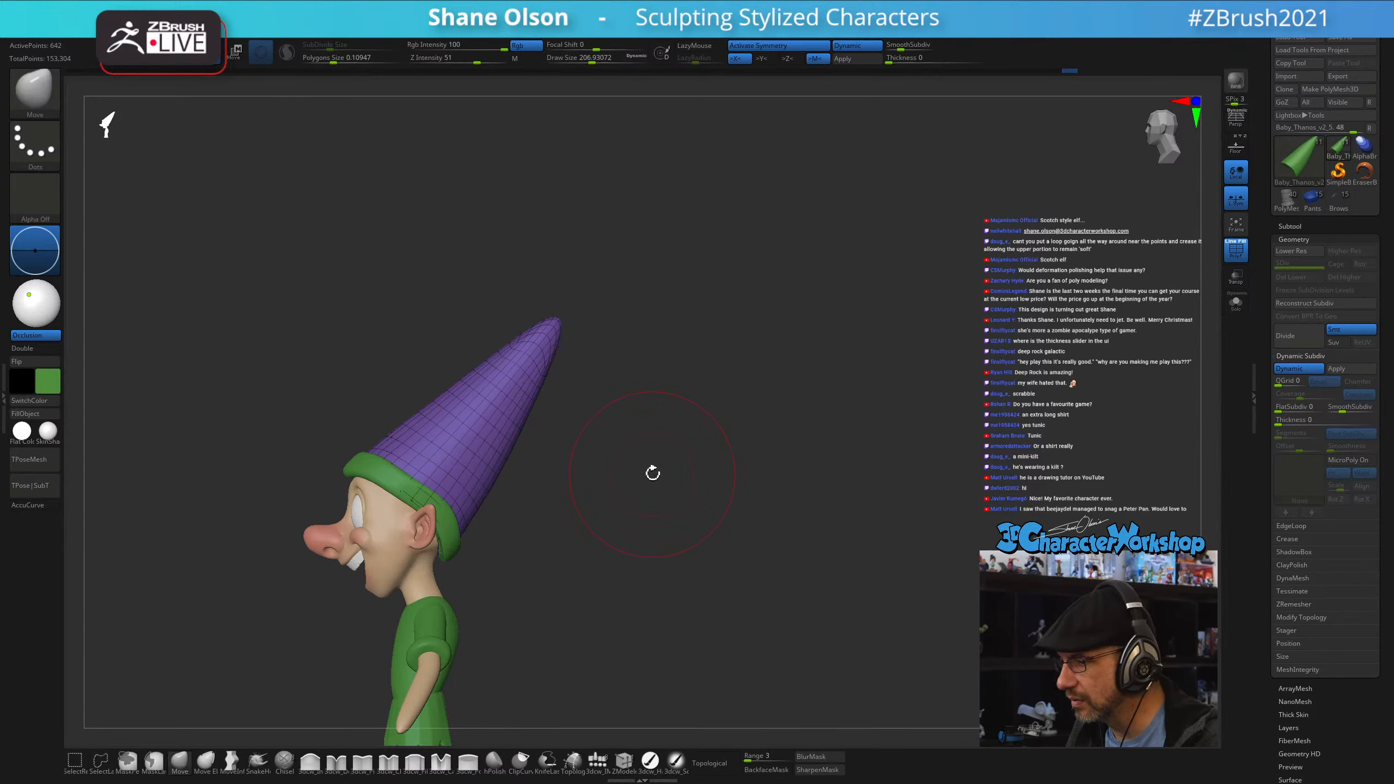
left_click(365, 421)
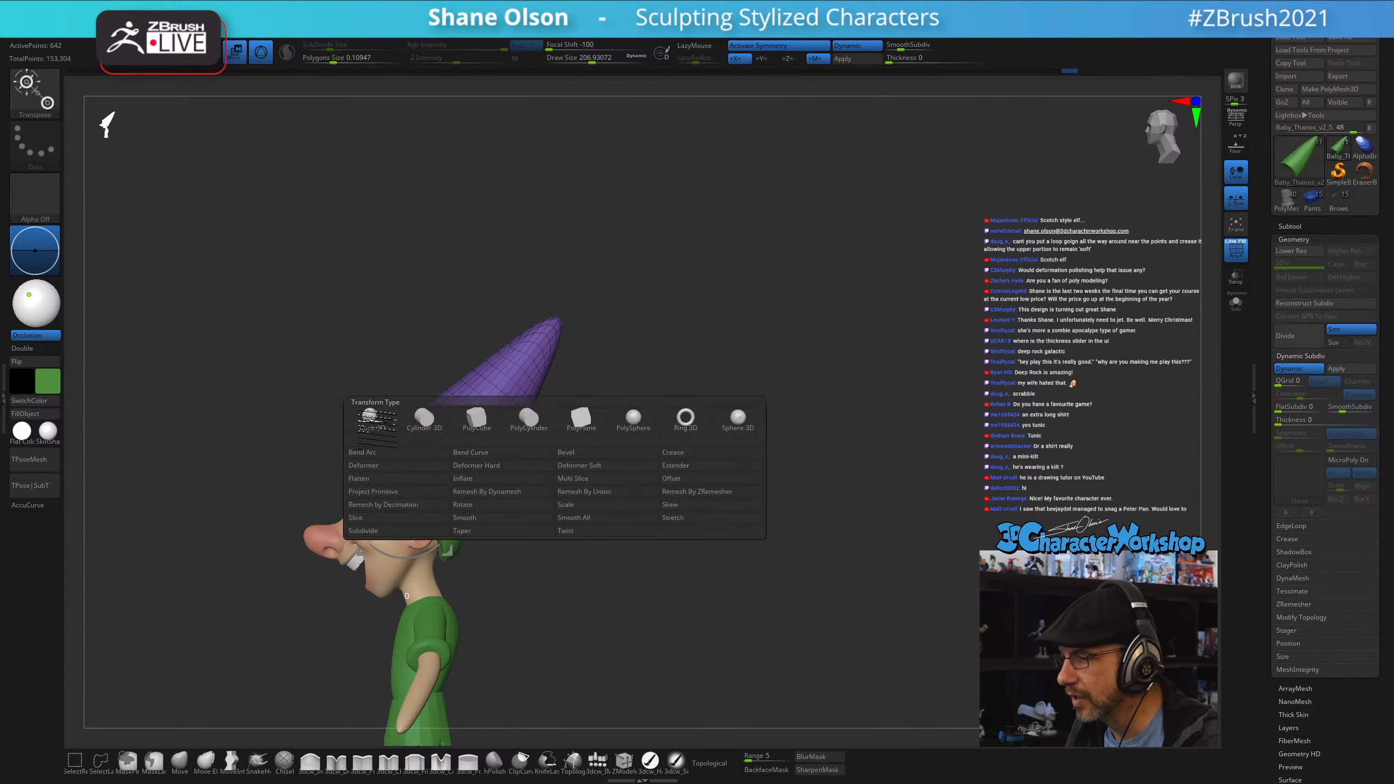
left_click(471, 453)
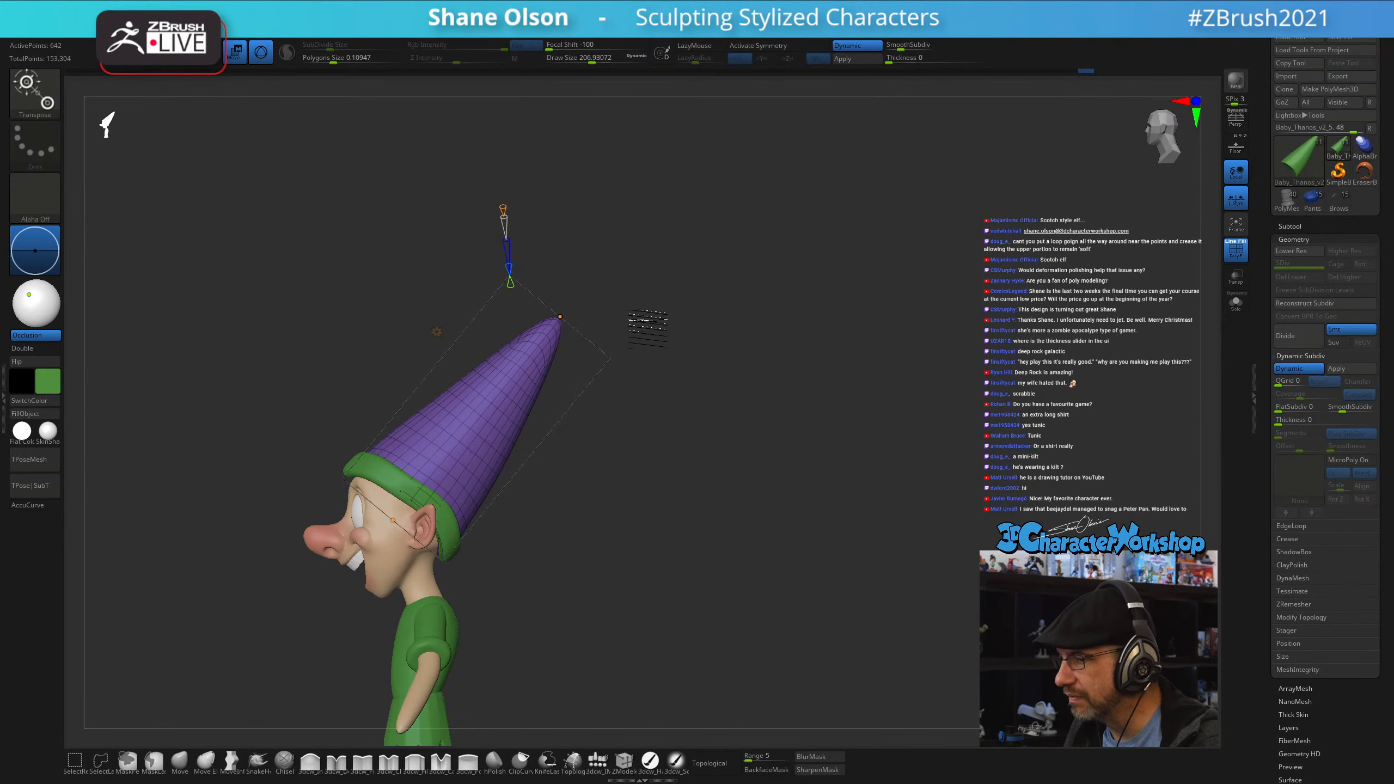
mouse_move(606, 218)
left_mouse_down()
mouse_move(643, 219)
mouse_move(604, 220)
left_mouse_up()
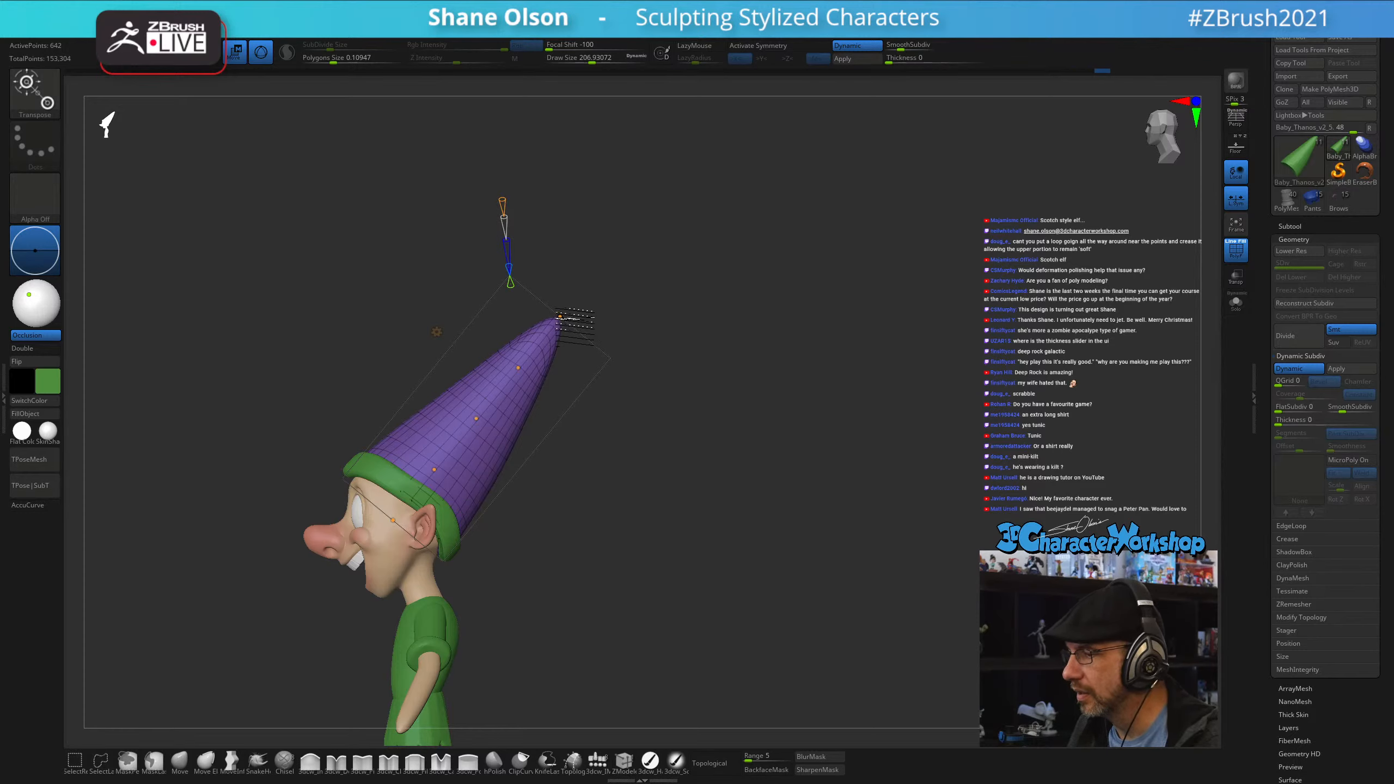
- Bend the hat's cone backward and down behind the head, straightening its middle section into a smooth arc
left_click_drag(560, 317, 829, 564)
left_click_drag(551, 397, 660, 511)
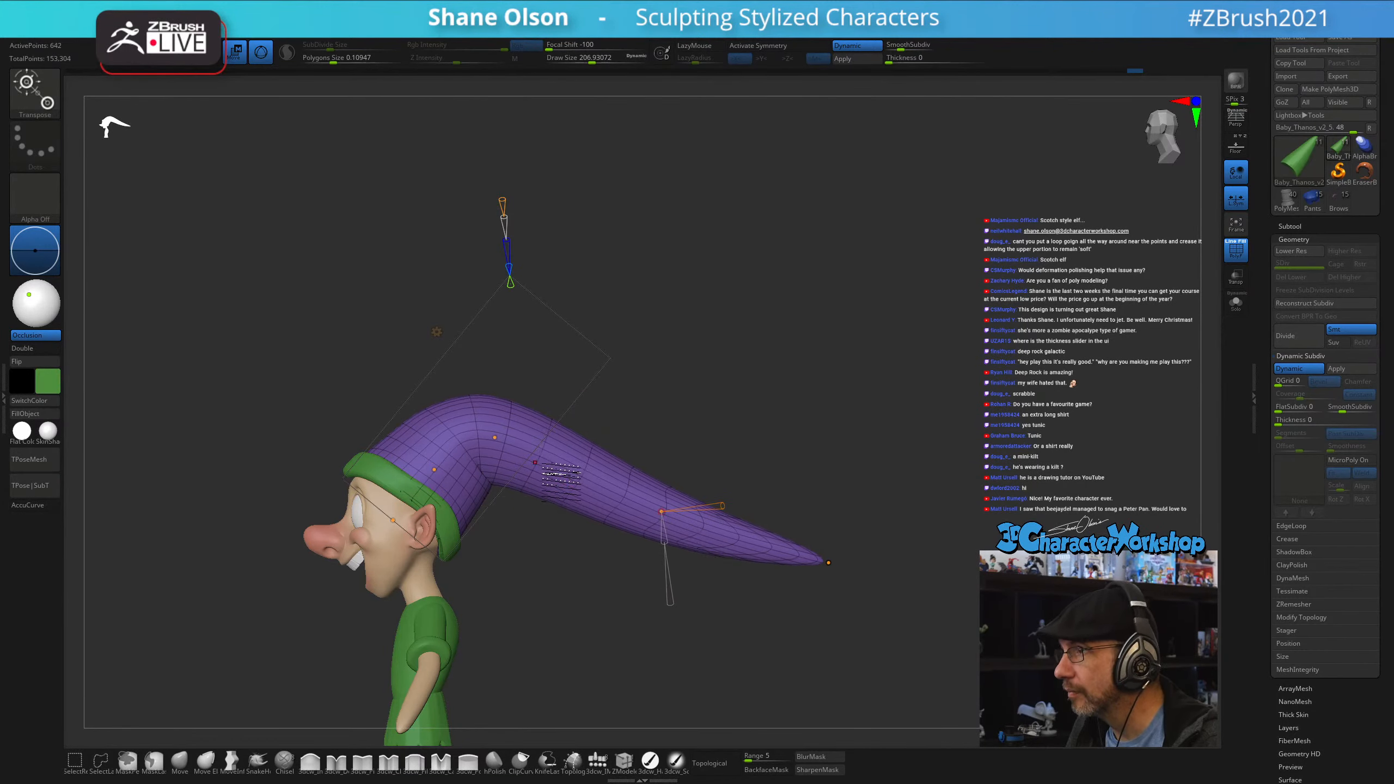
left_click_drag(547, 464, 538, 486)
left_click_drag(793, 410, 786, 413, "alt")
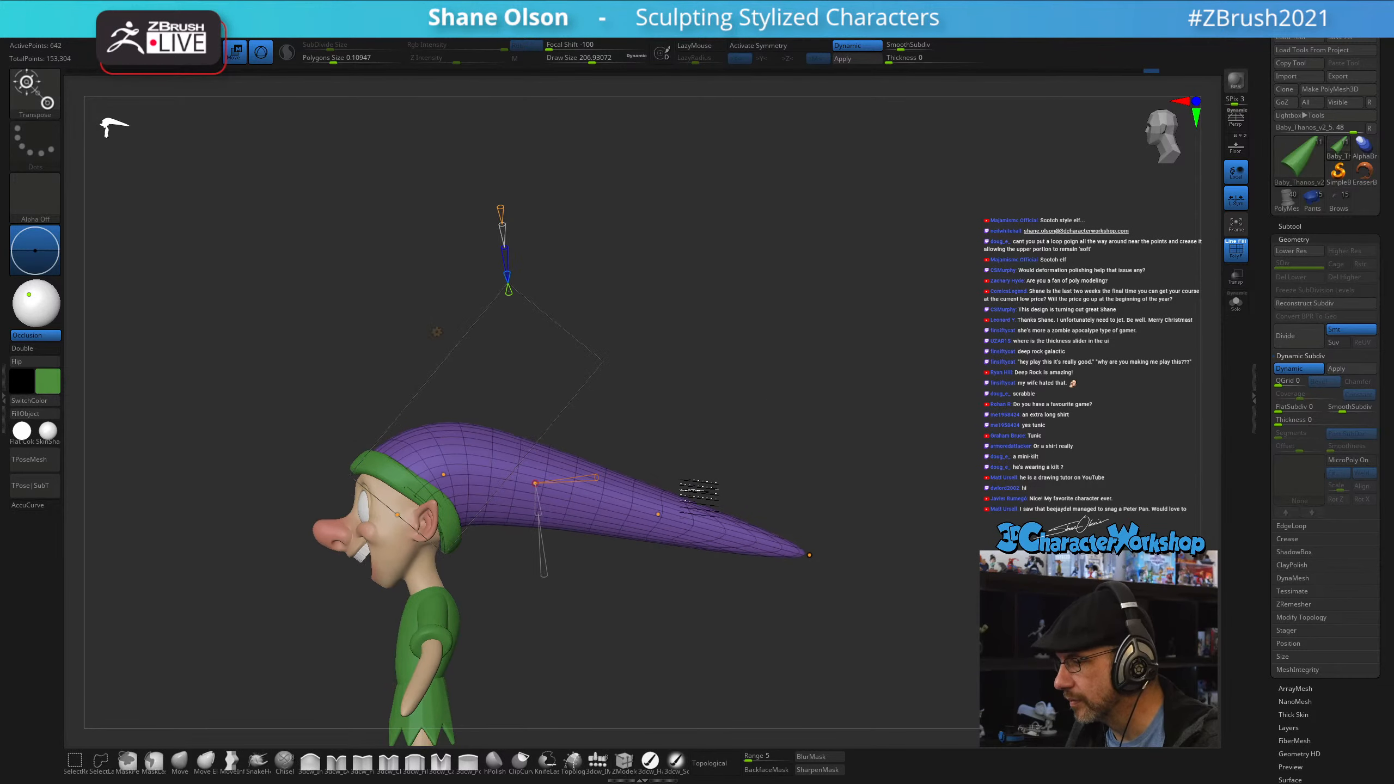
- Bend the hat into an S-curve with an upturned end and add more curve points along its length
mouse_move(658, 514)
left_mouse_down()
mouse_move(659, 568)
mouse_move(678, 568)
left_mouse_up()
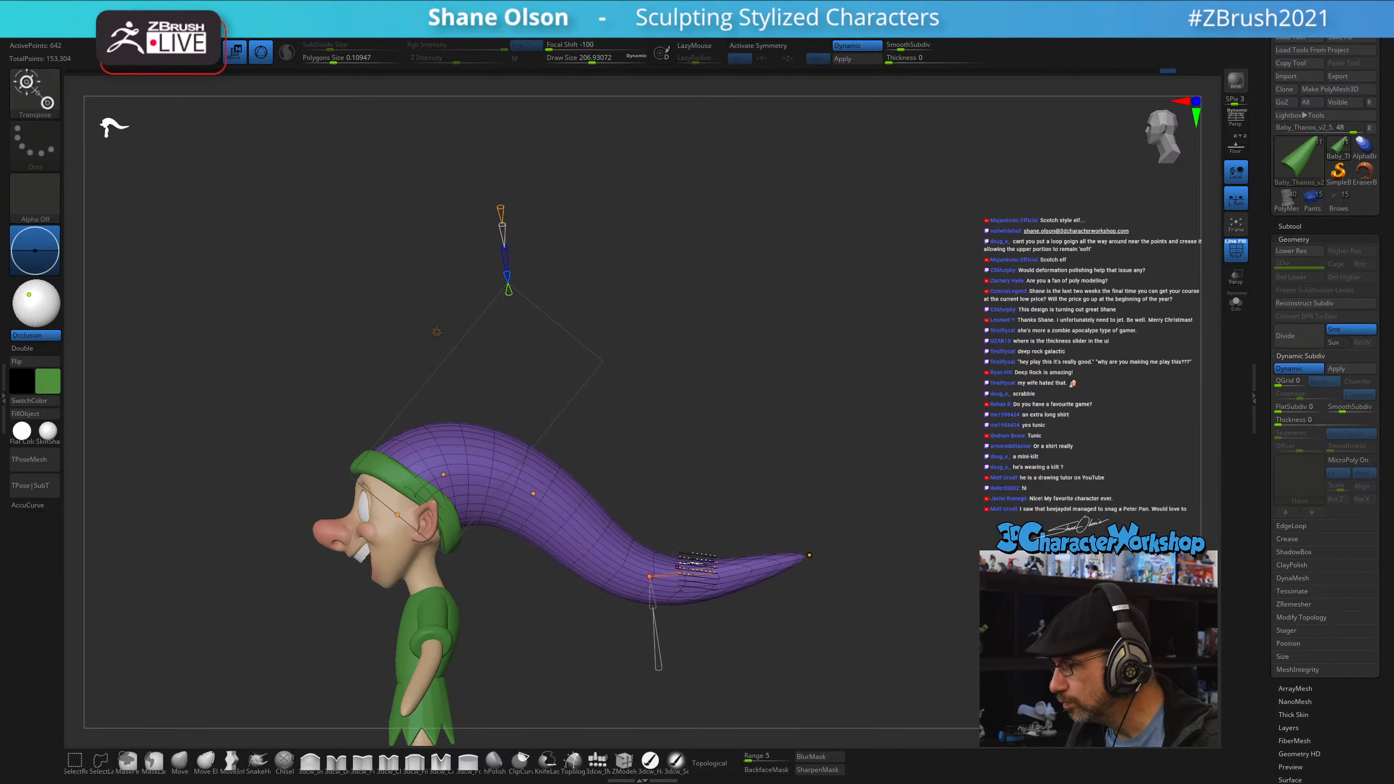
left_click_drag(747, 520, 749, 461)
left_click_drag(725, 408, 645, 429)
left_click_drag(534, 493, 544, 491)
left_click_drag(716, 401, 631, 341)
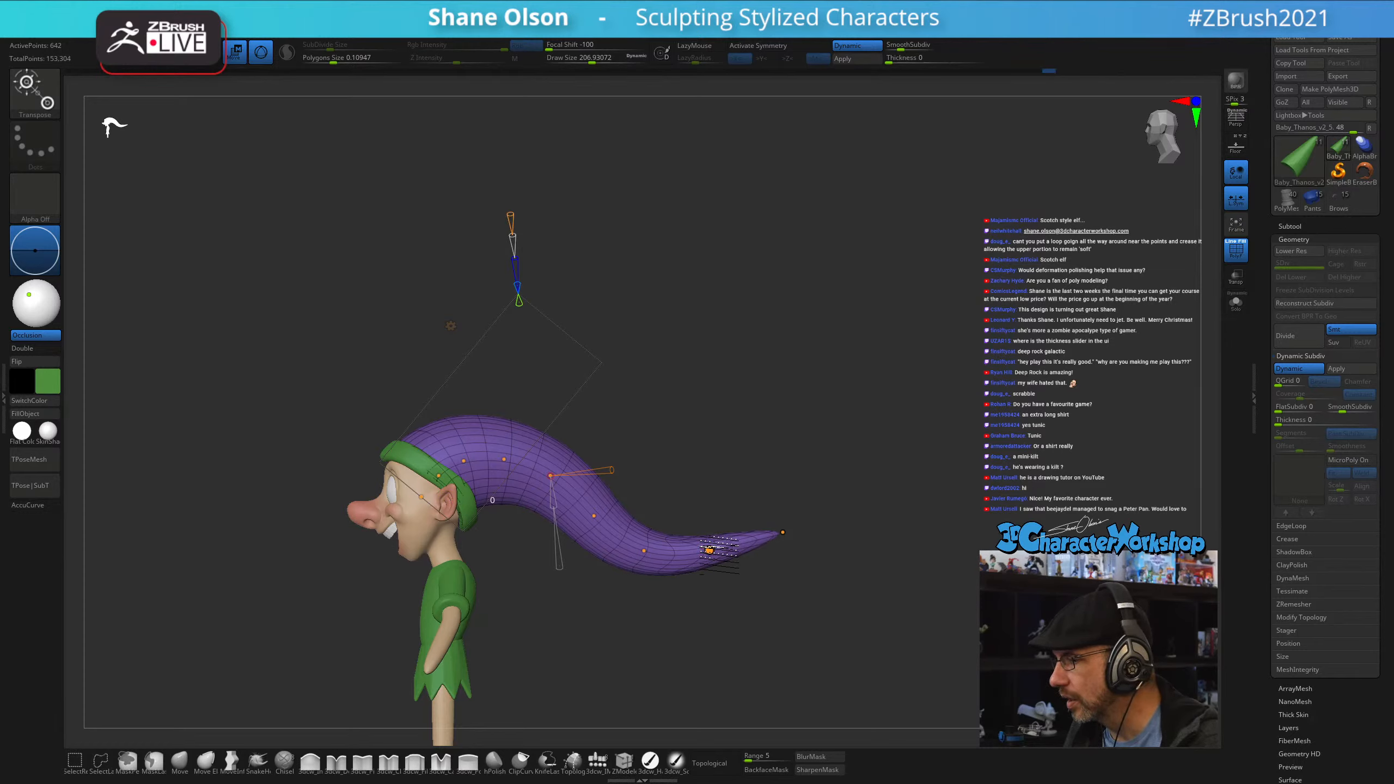
- Bend the hat's tip downward and curve its tail sideways into an S-shape as seen from above
left_click_drag(709, 549, 745, 558)
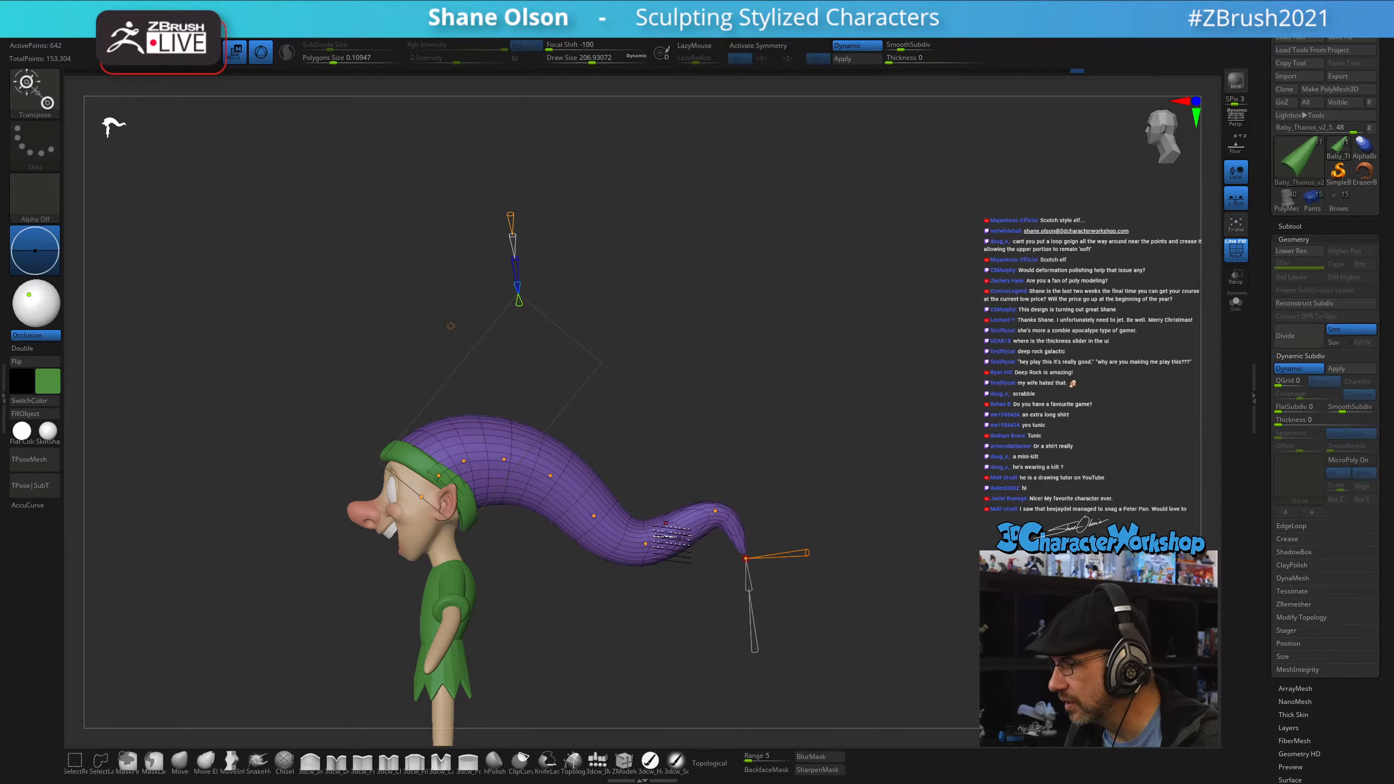
left_click_drag(650, 453, 674, 508)
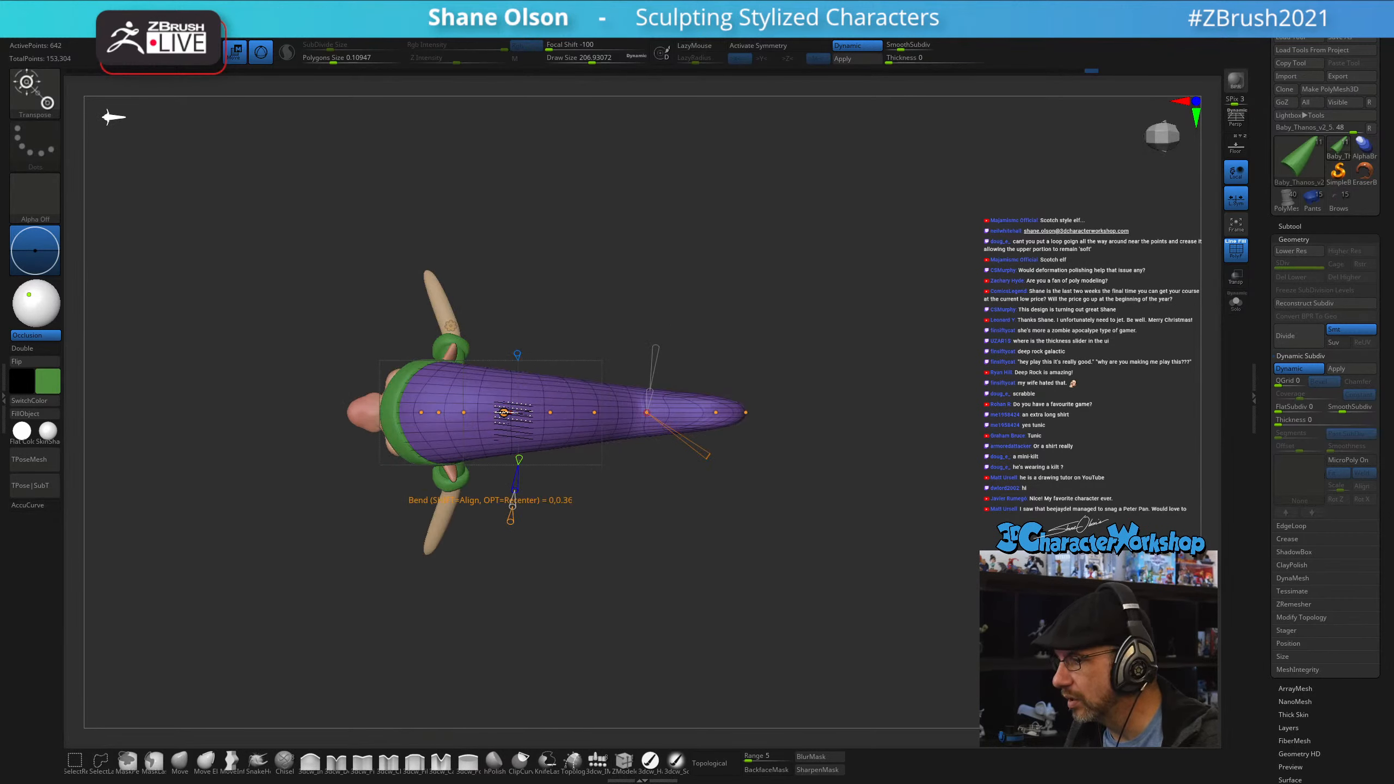
left_click_drag(504, 413, 550, 435)
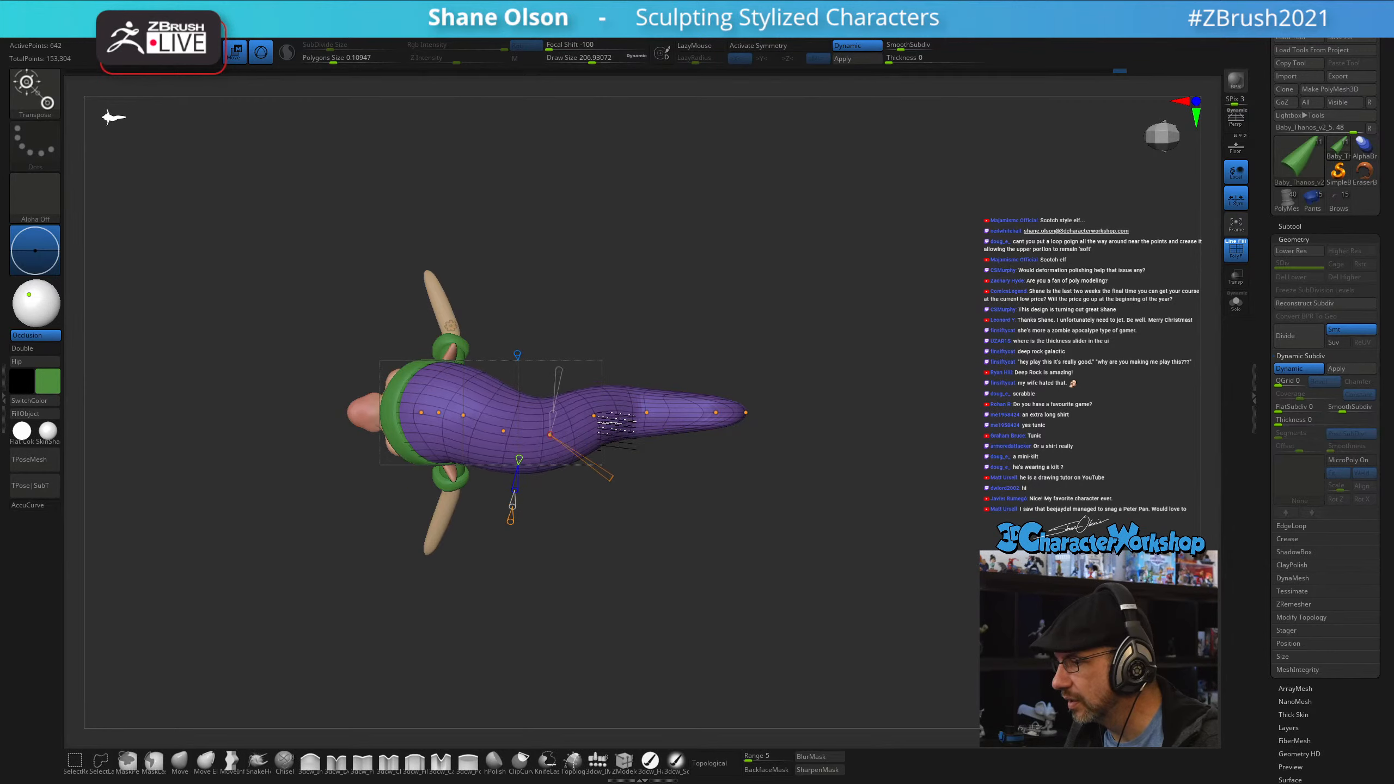
left_click_drag(647, 412, 647, 382)
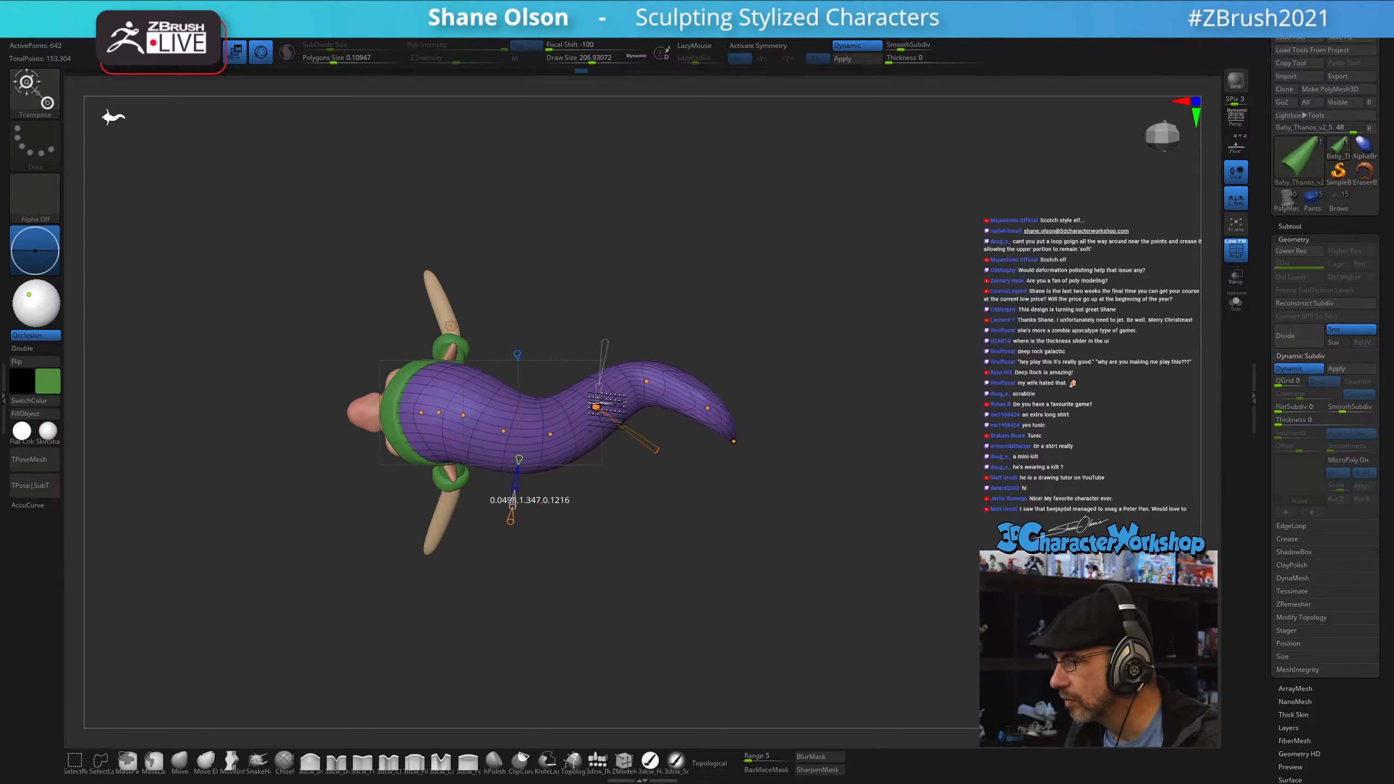
left_click_drag(756, 324, 682, 427)
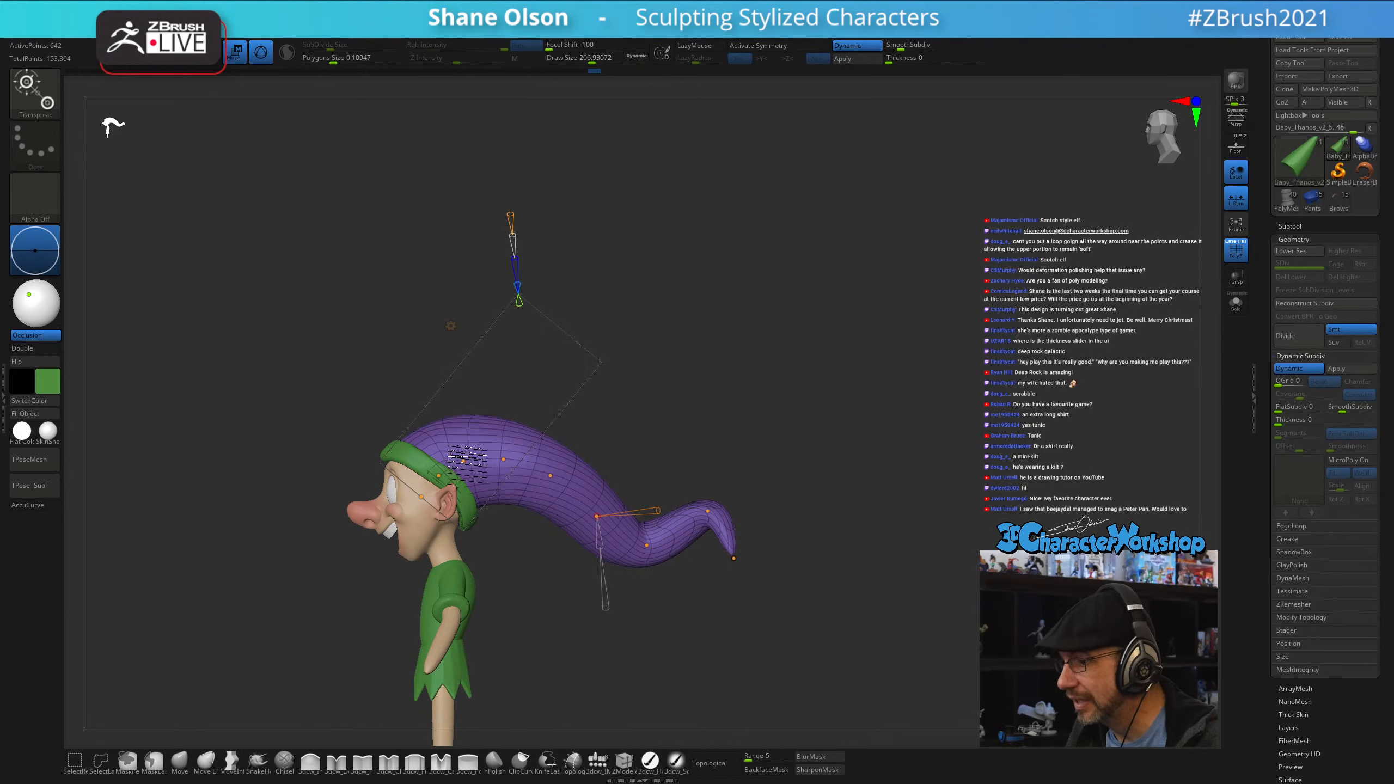
- Raise the curve points over the hat's crown and pull the tail's points inward to shorten the hat
left_click_drag(463, 462, 496, 442)
left_click_drag(668, 361, 638, 289)
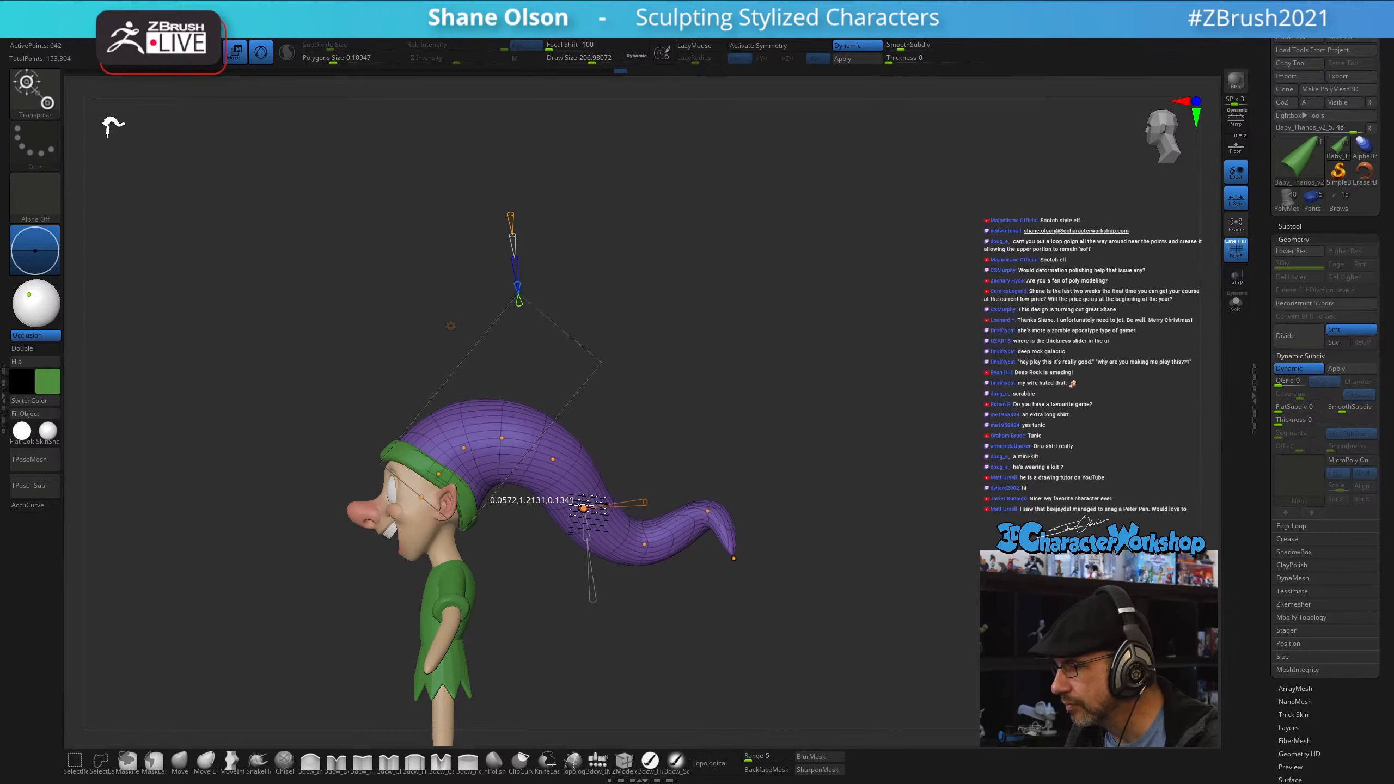
left_click_drag(644, 544, 712, 552)
left_click_drag(856, 434, 873, 407)
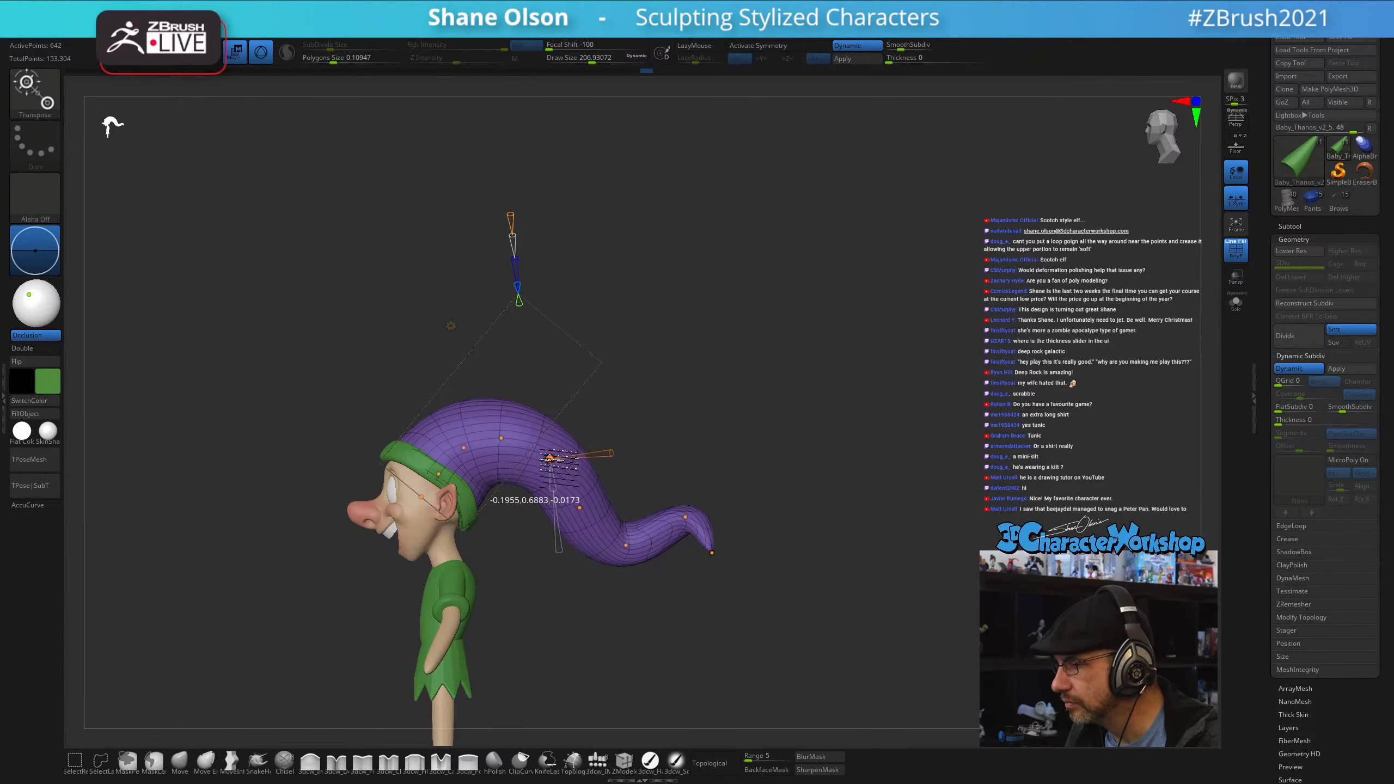
- Accept the hat's Bend Curve deformation, return to the Move brush and turn off the polyframe
mouse_move(705, 363)
left_mouse_down()
mouse_move(742, 360)
mouse_move(703, 357)
left_mouse_up()
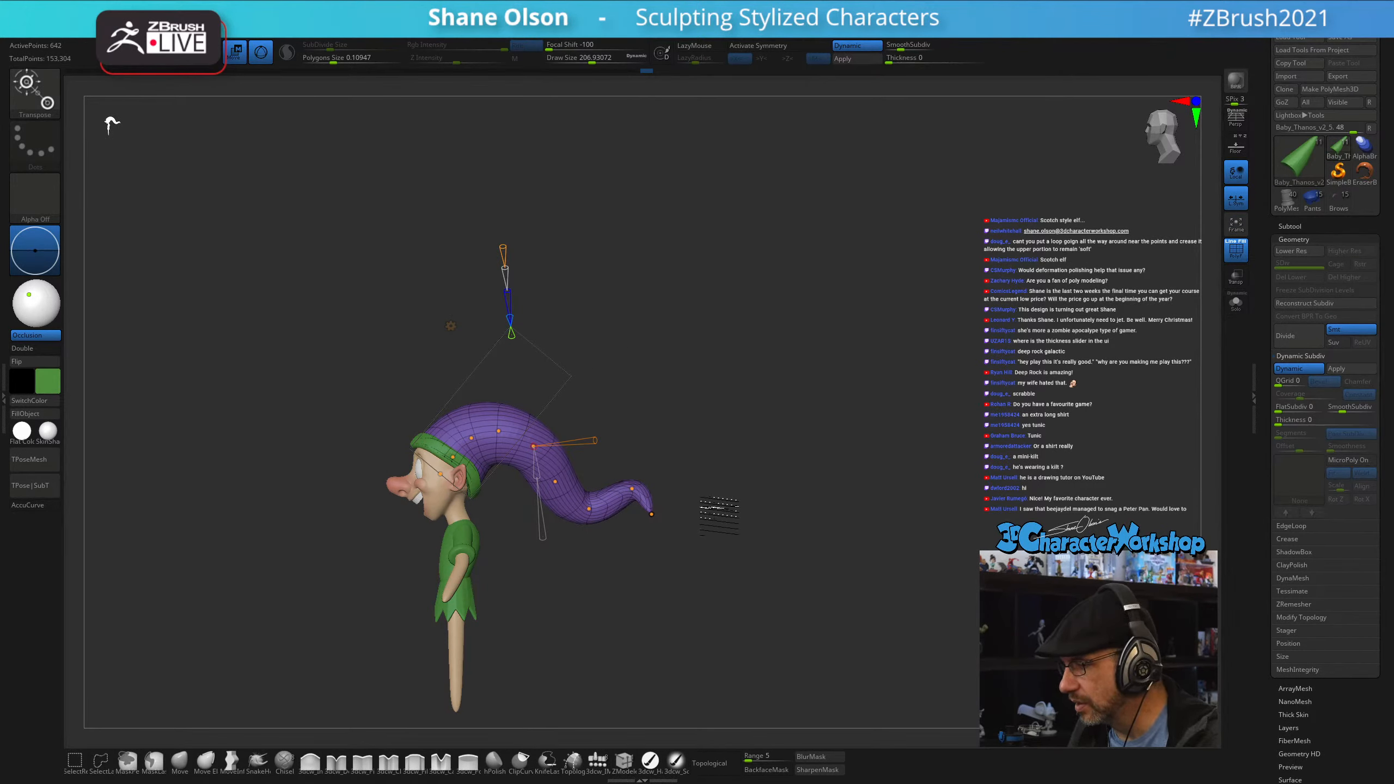
left_click_drag(766, 398, 793, 385)
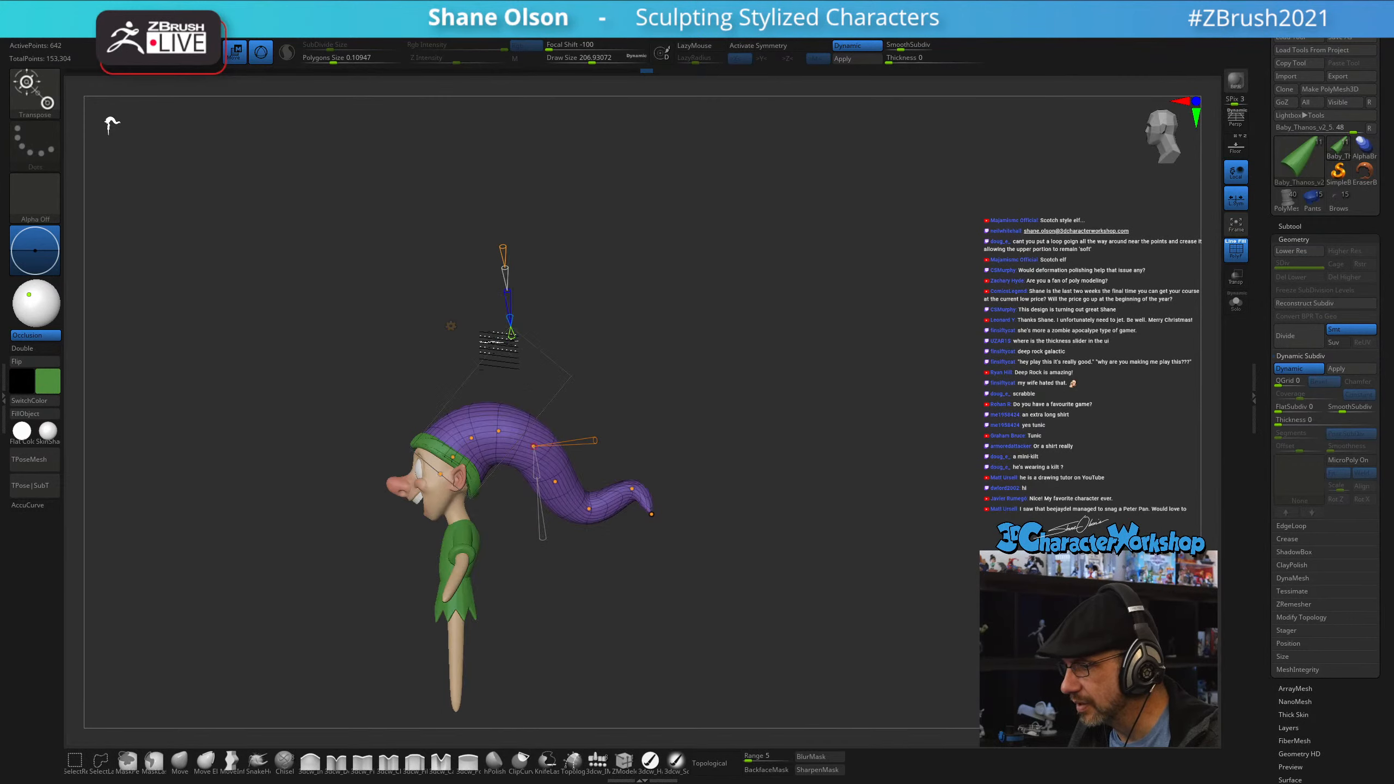
left_click(450, 326)
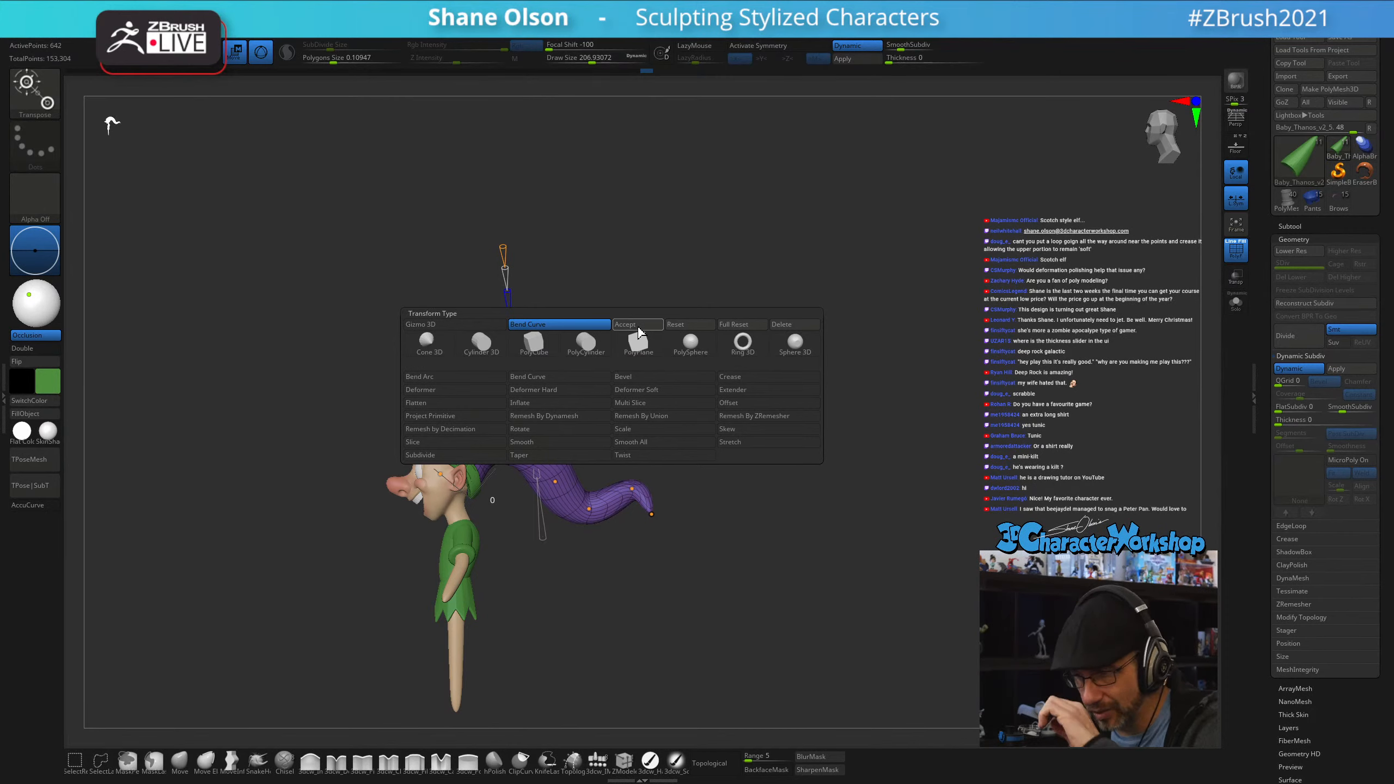
left_click(448, 325)
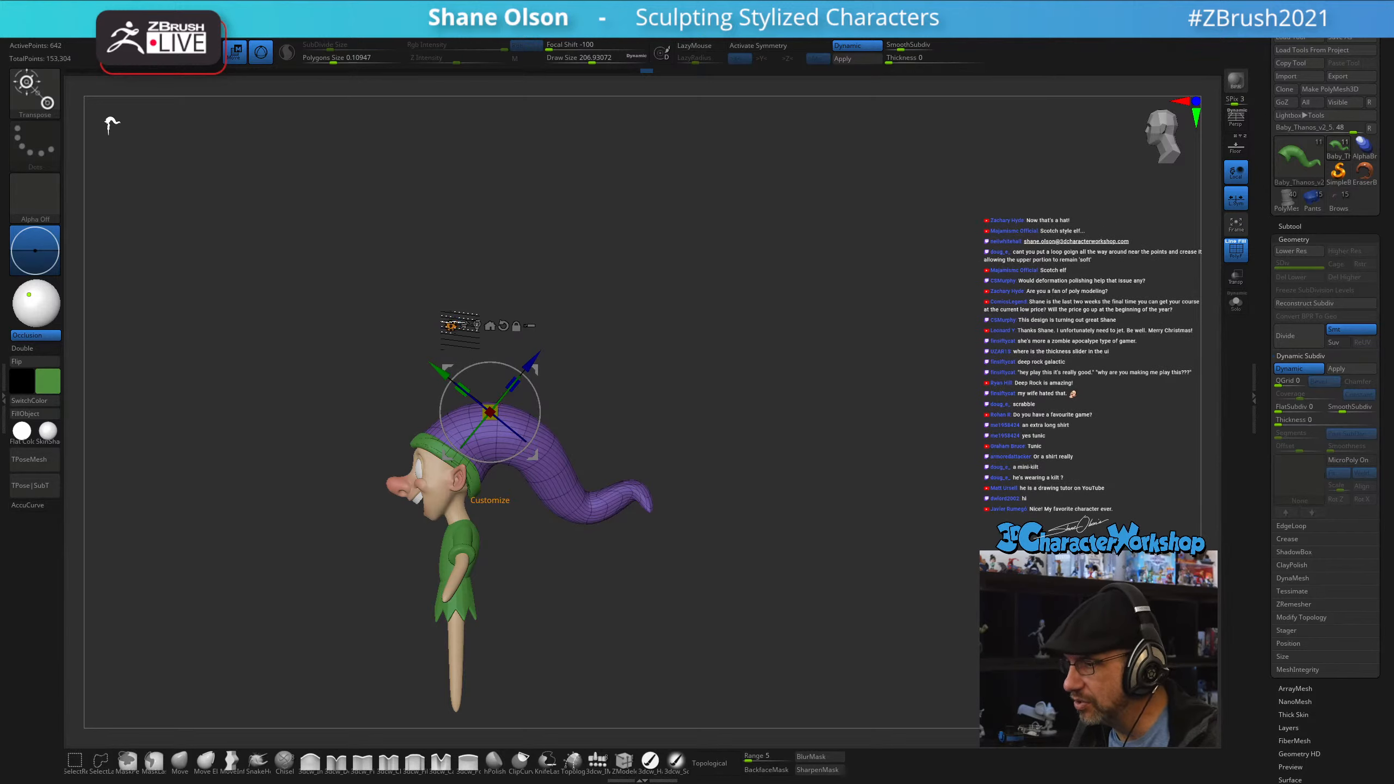
key("q")
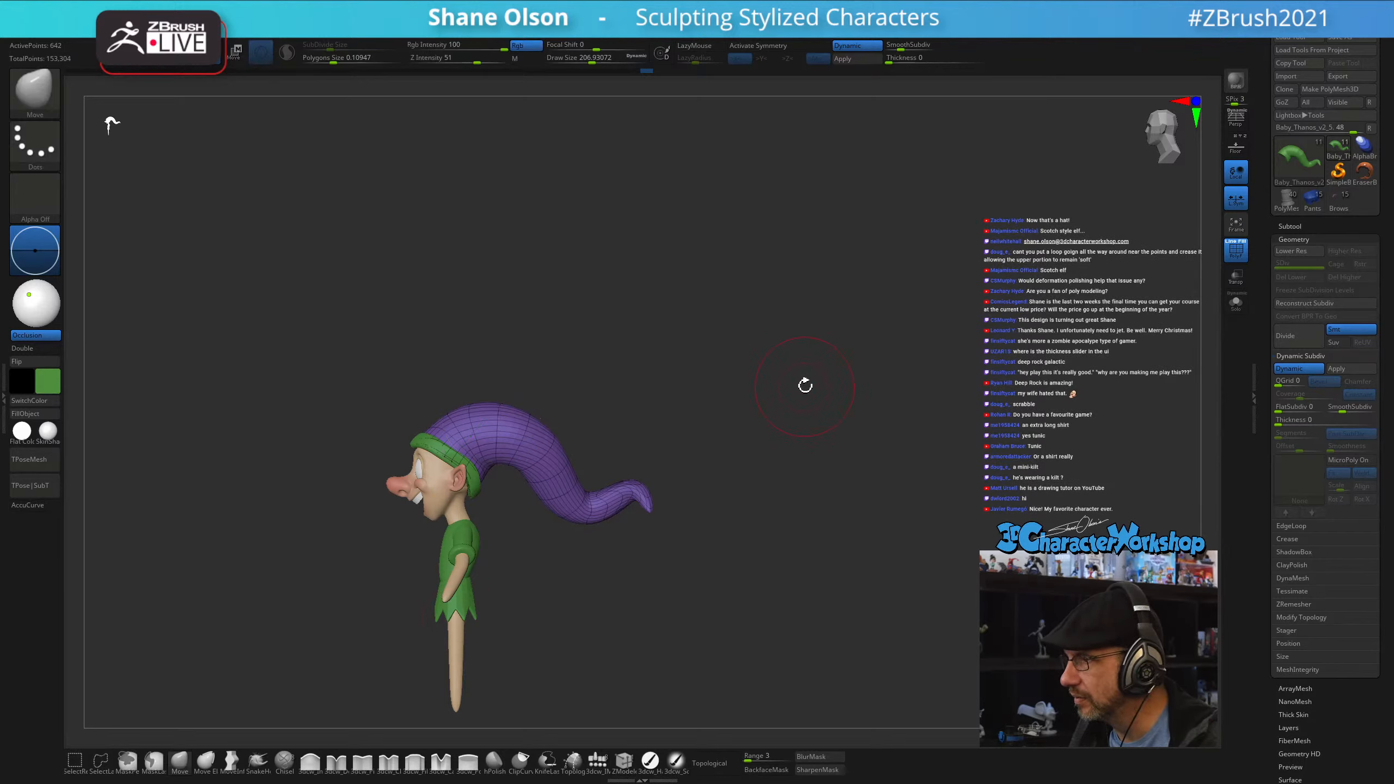
mouse_move(805, 386)
left_mouse_down("alt")
mouse_move(762, 383)
mouse_move(933, 367)
mouse_move(812, 361)
mouse_move(757, 464)
mouse_move(744, 410)
mouse_move(784, 413)
mouse_move(861, 336)
mouse_move(825, 348)
mouse_move(810, 336)
mouse_move(875, 340)
left_mouse_up("alt")
key("shift+f")
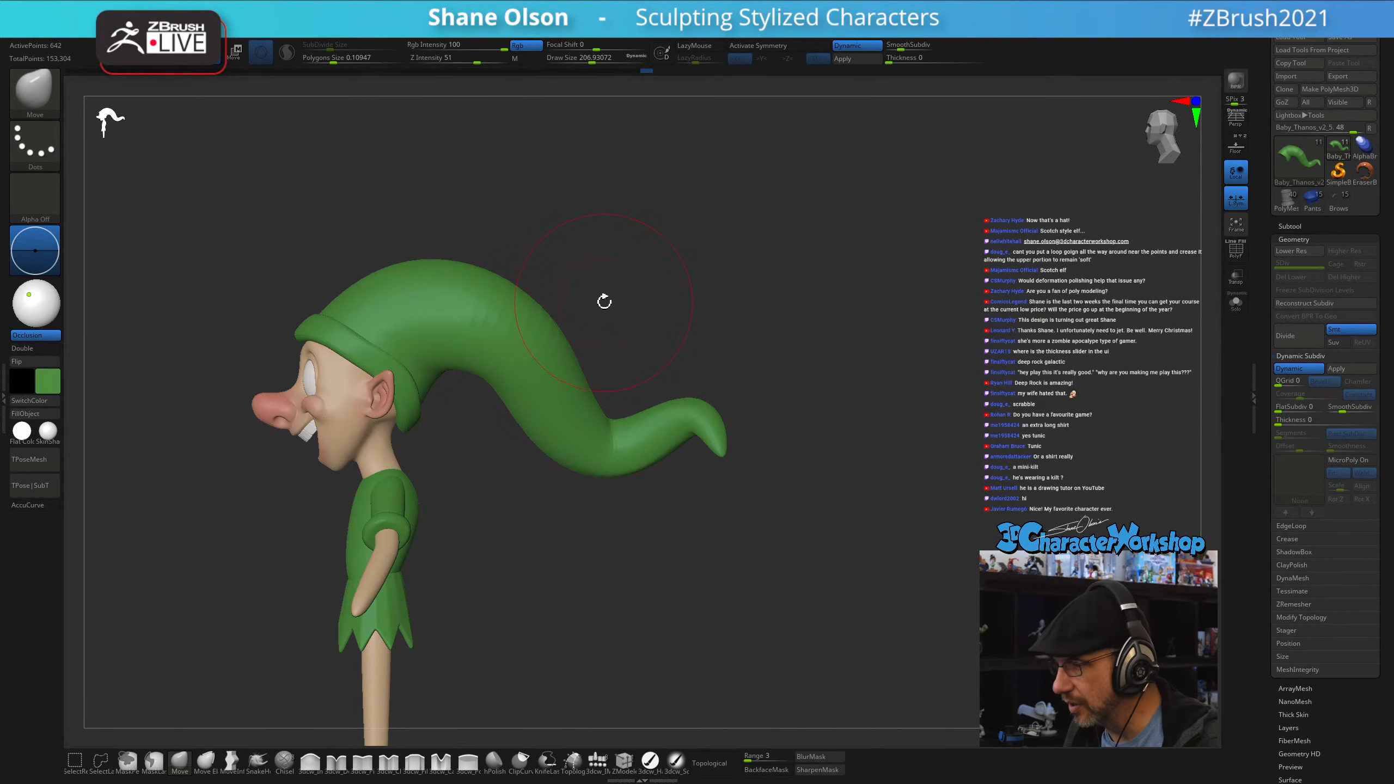
- Apply a new Bend Curve to the hat and pull its points toward the head for a steeper drop and shorter tail
key("w")
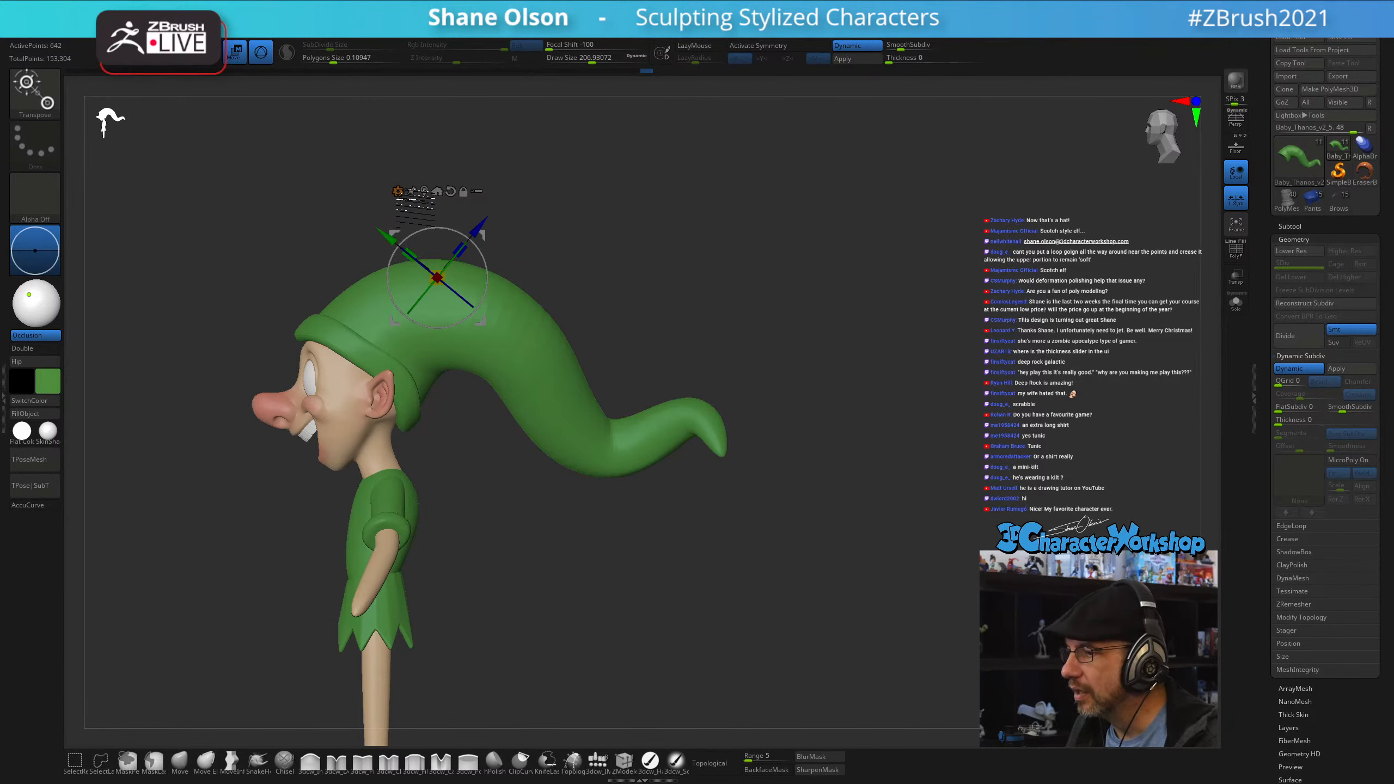
left_click(405, 192)
left_click(485, 191)
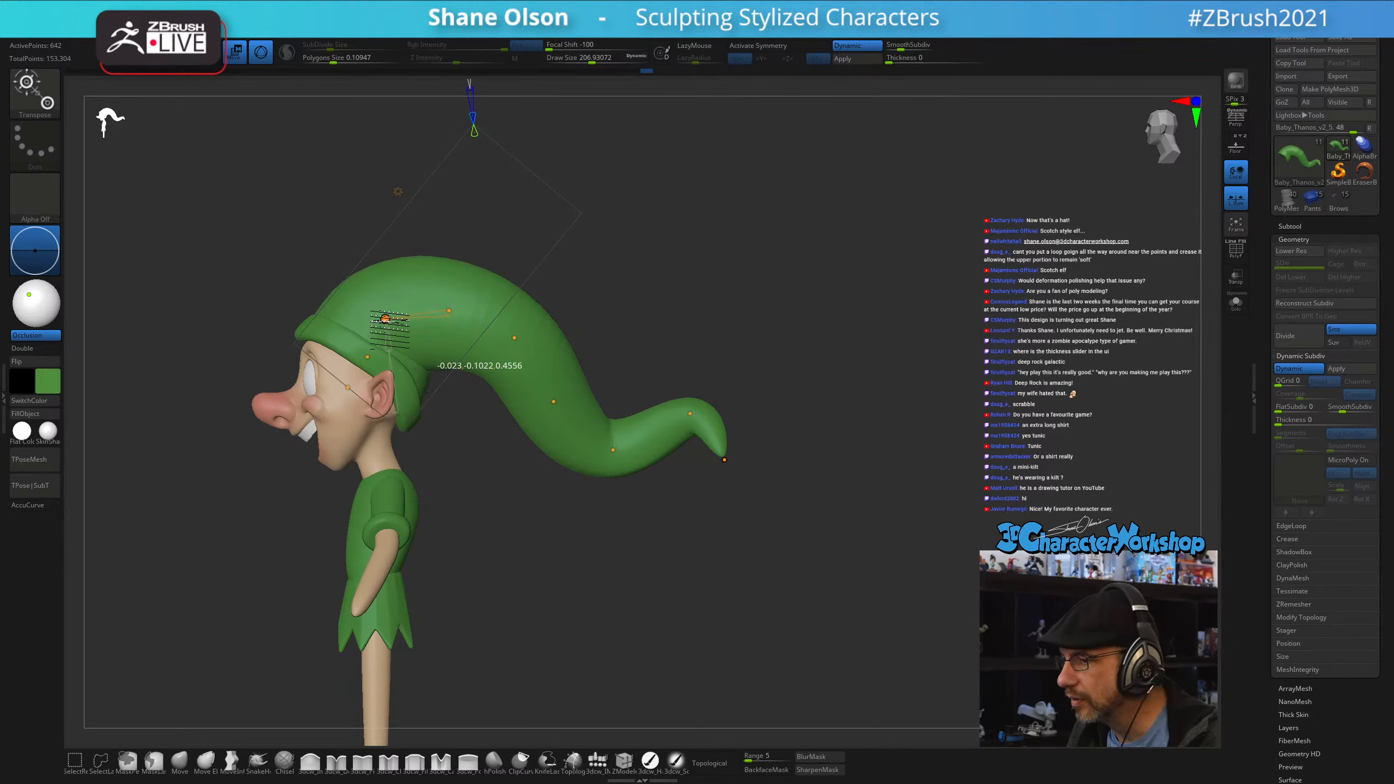
left_click_drag(450, 311, 430, 302)
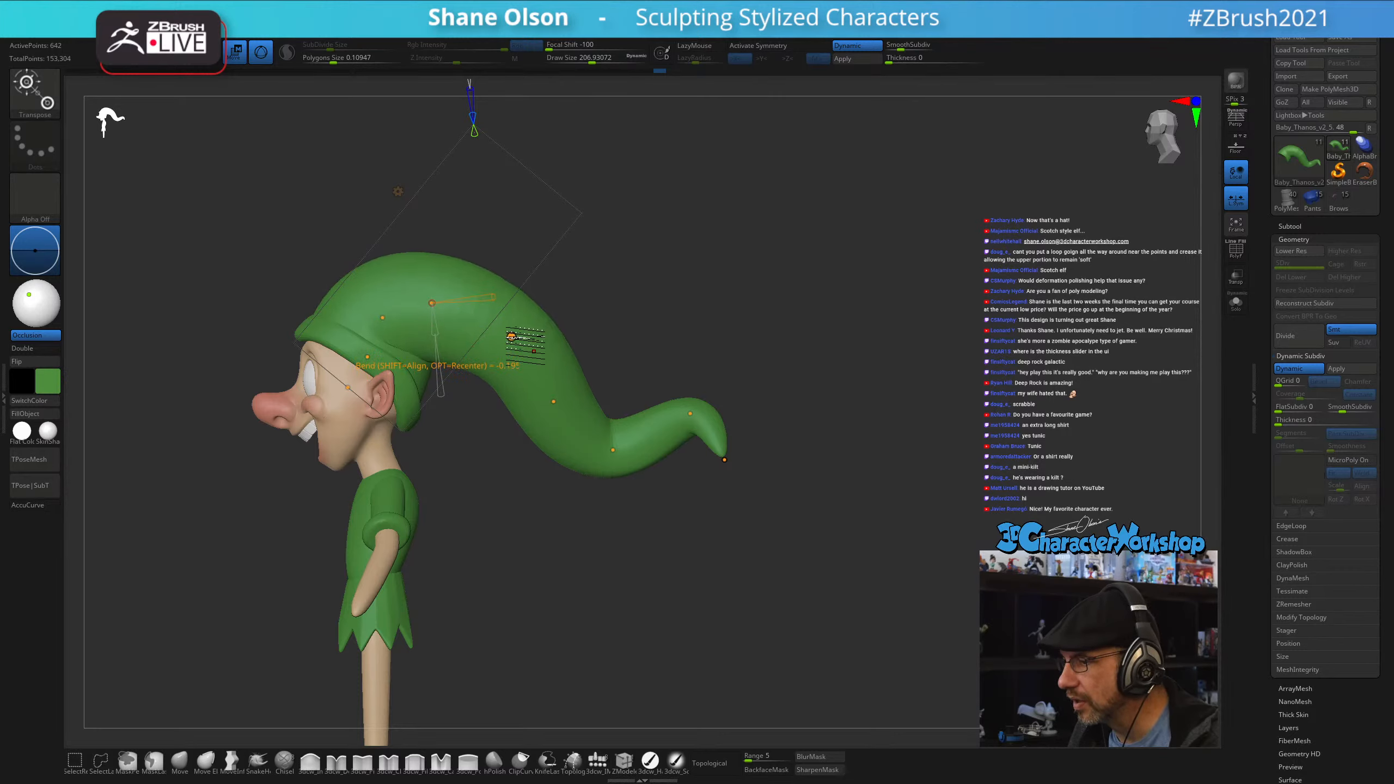
left_click_drag(511, 336, 492, 321)
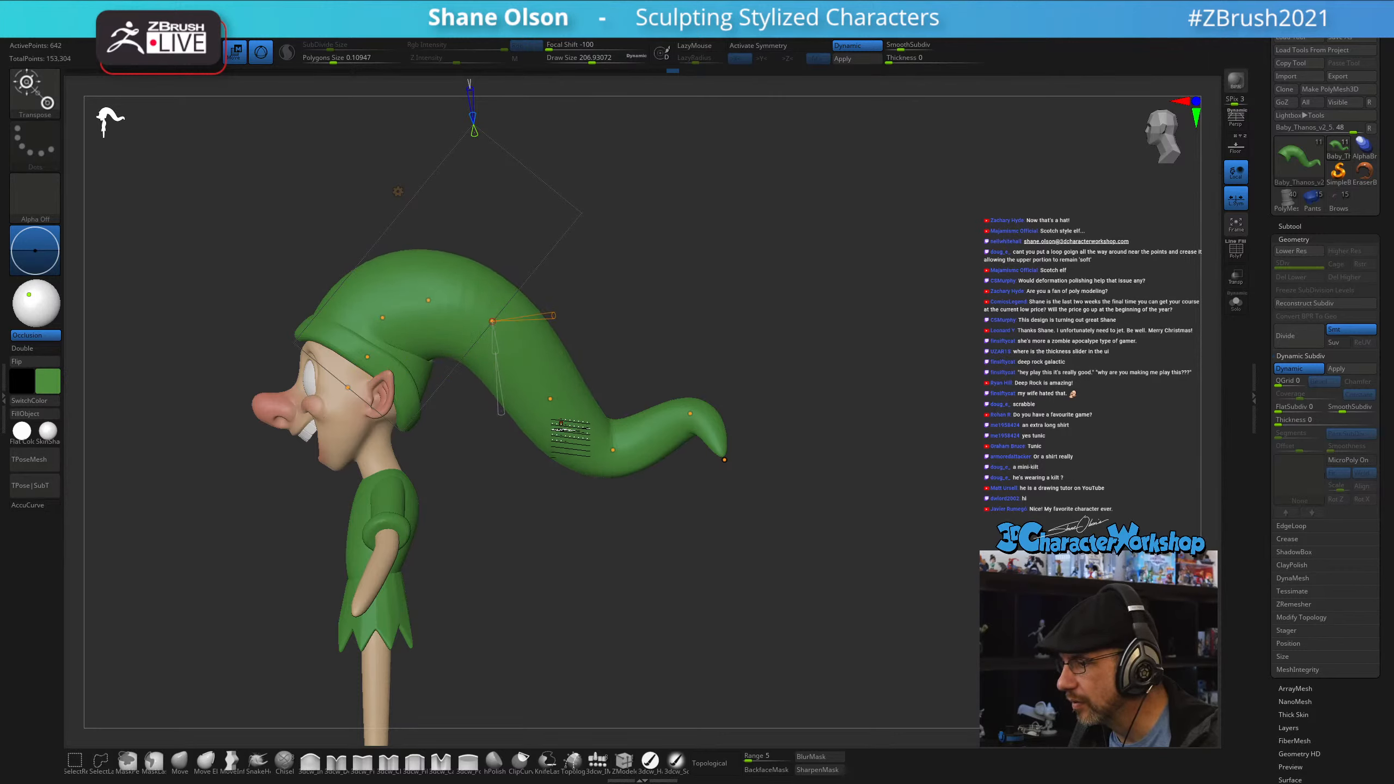
left_click_drag(551, 398, 529, 380)
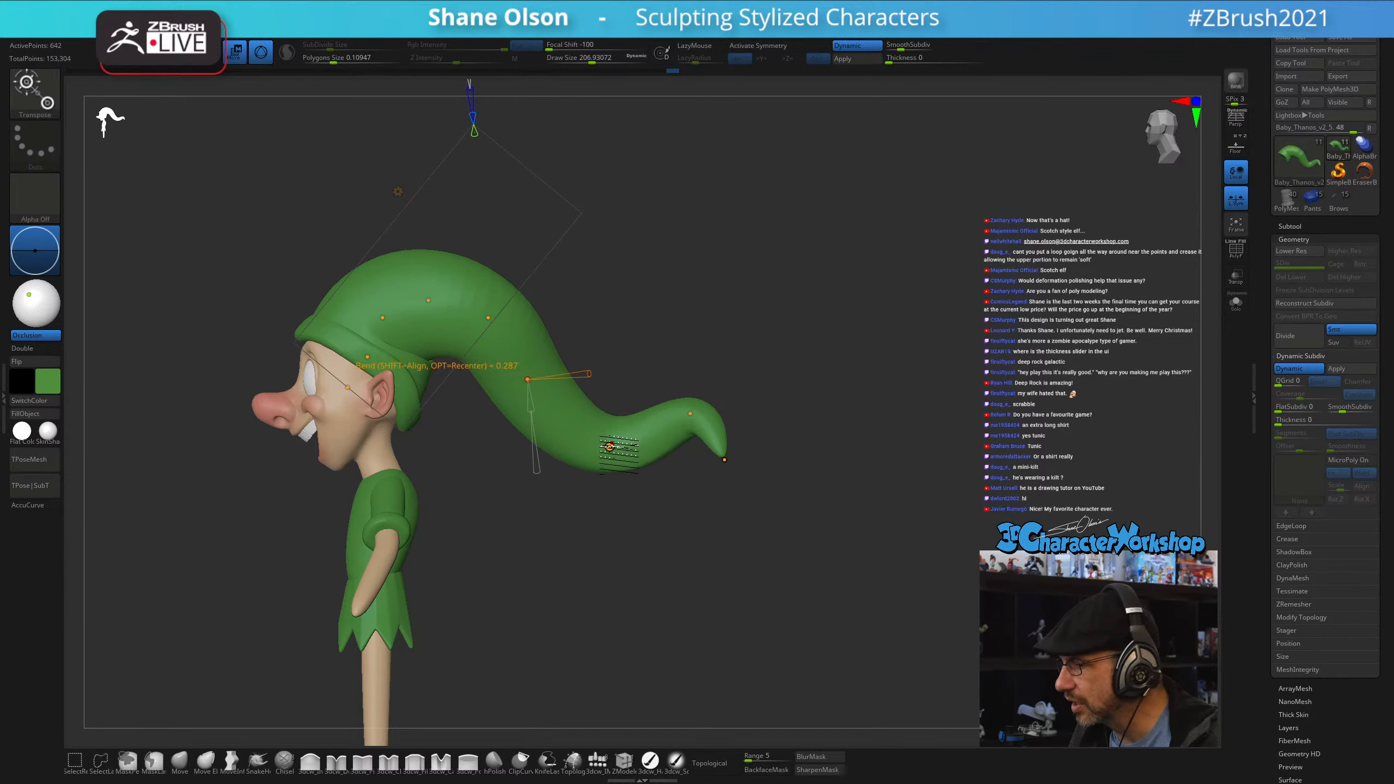
left_click_drag(600, 438, 571, 444)
mouse_move(683, 412)
left_mouse_down()
mouse_move(661, 422)
mouse_move(682, 460)
mouse_move(634, 428)
left_mouse_up()
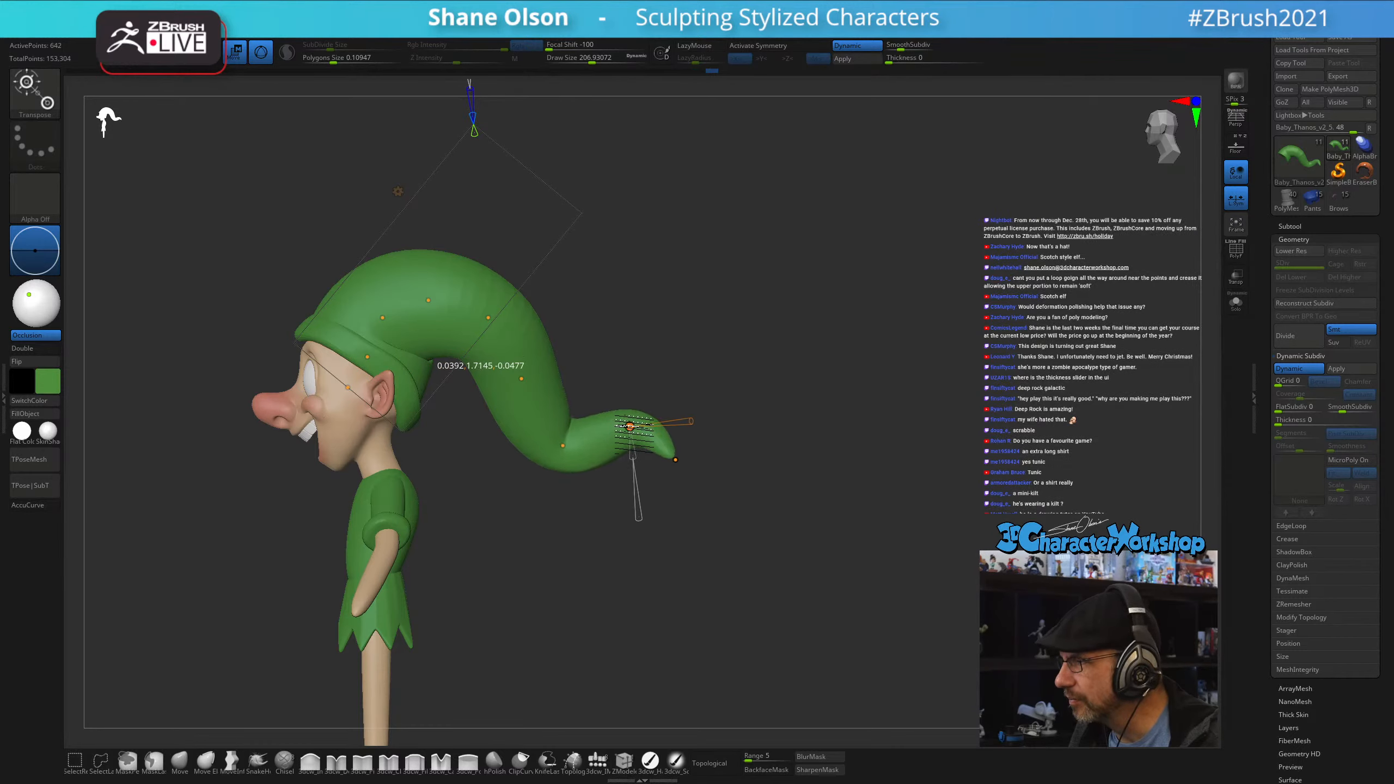
- Adjust the tail's curve points from above to refine the hat's sideways S-bend
left_click_drag(766, 334, 737, 457)
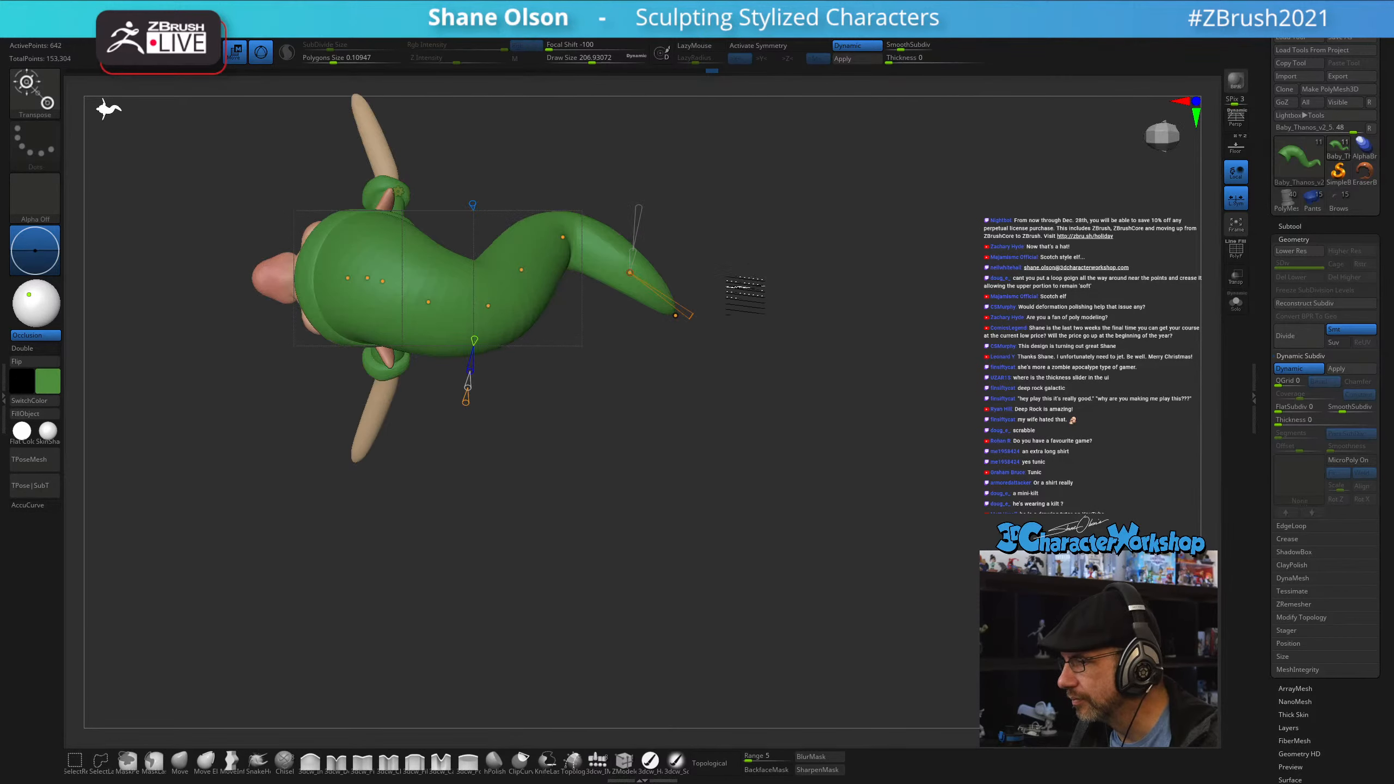
left_click_drag(769, 270, 742, 501, "alt")
left_click_drag(510, 495, 551, 459)
left_click_drag(619, 496, 616, 509)
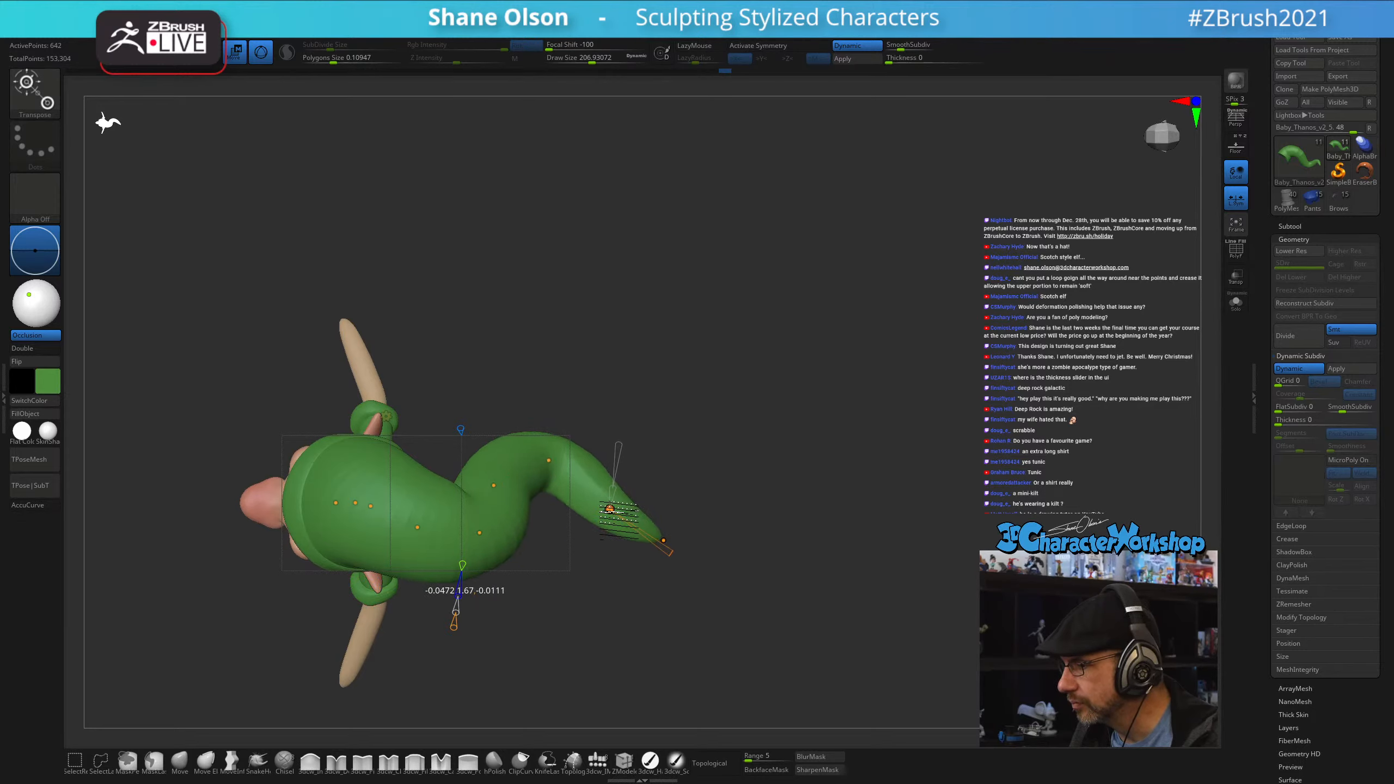
left_click_drag(738, 459, 721, 523)
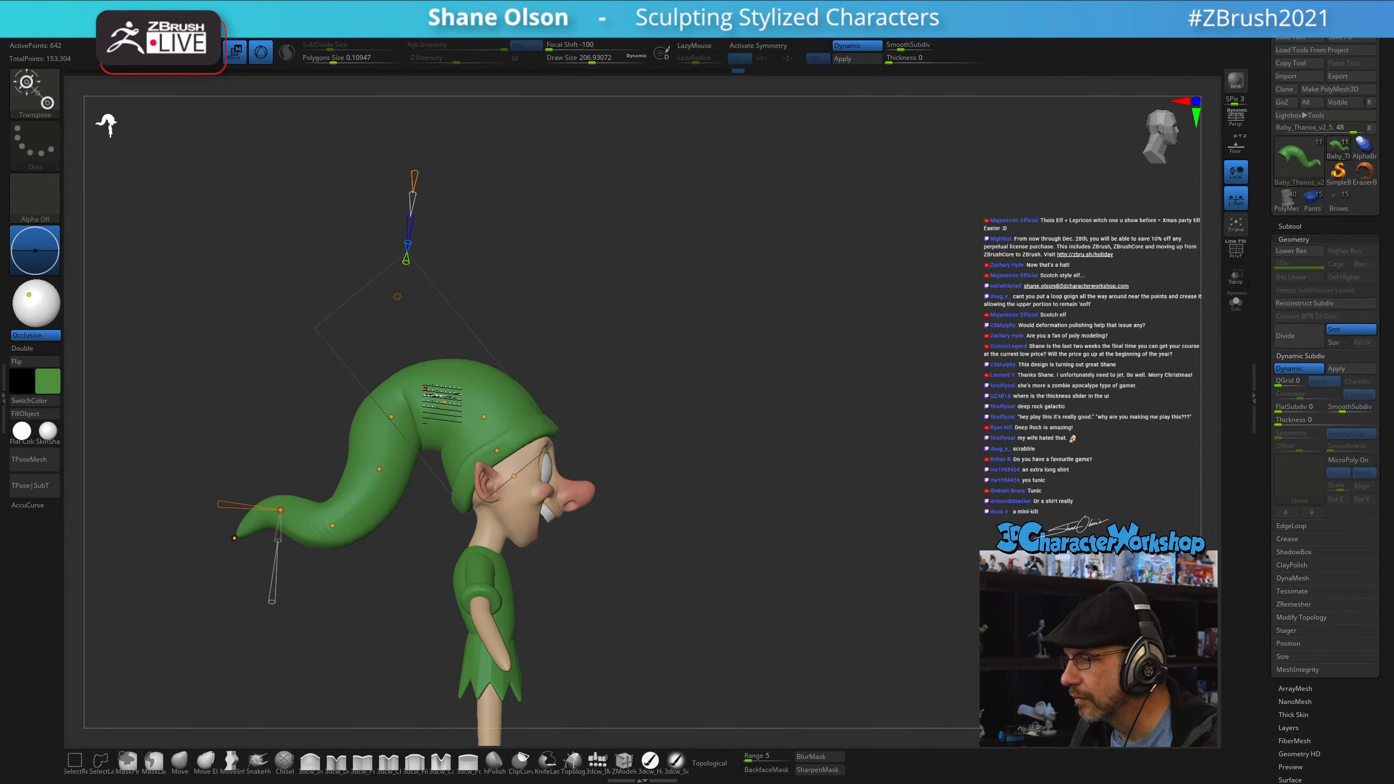
- Reposition the hat's middle and tail curve points to smooth the drop and flatten the upturned end
left_click_drag(909, 409, 802, 305)
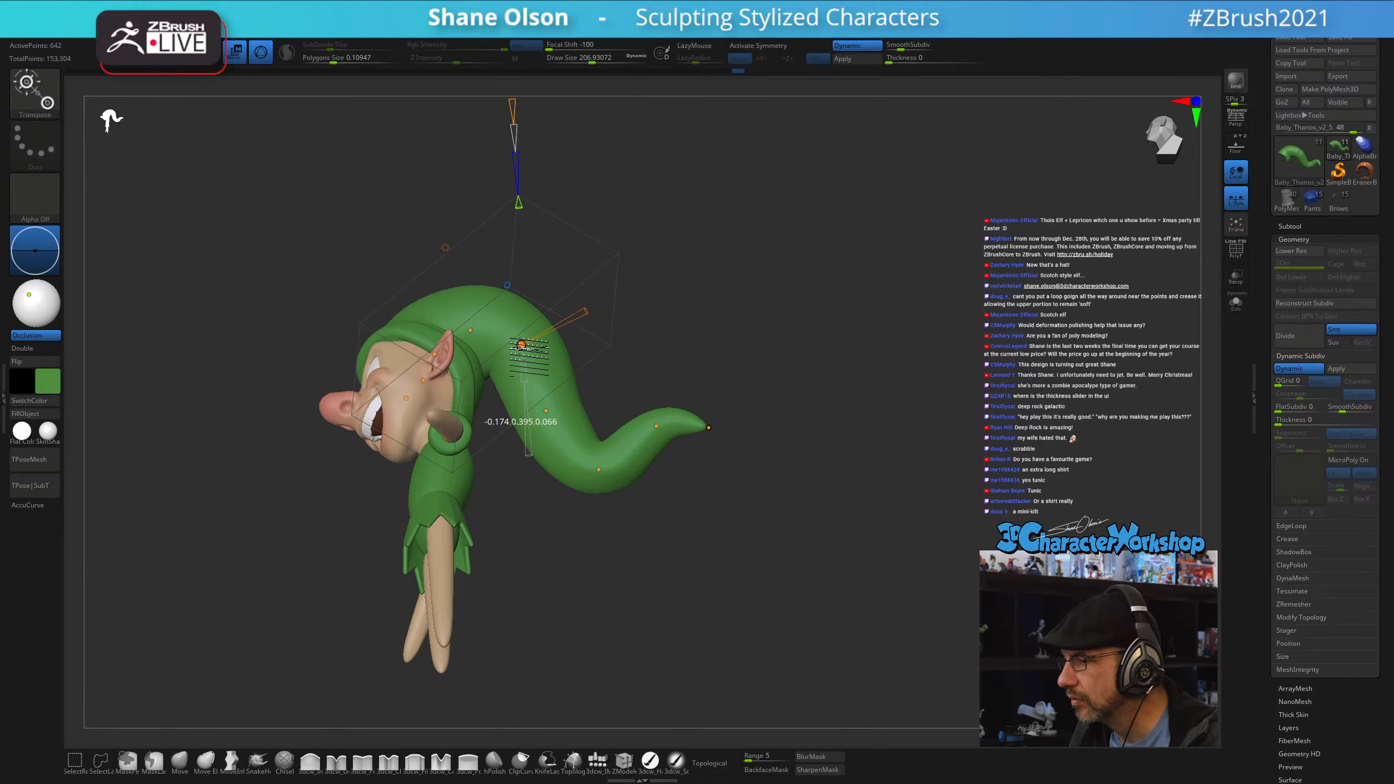
left_click_drag(663, 297, 660, 455)
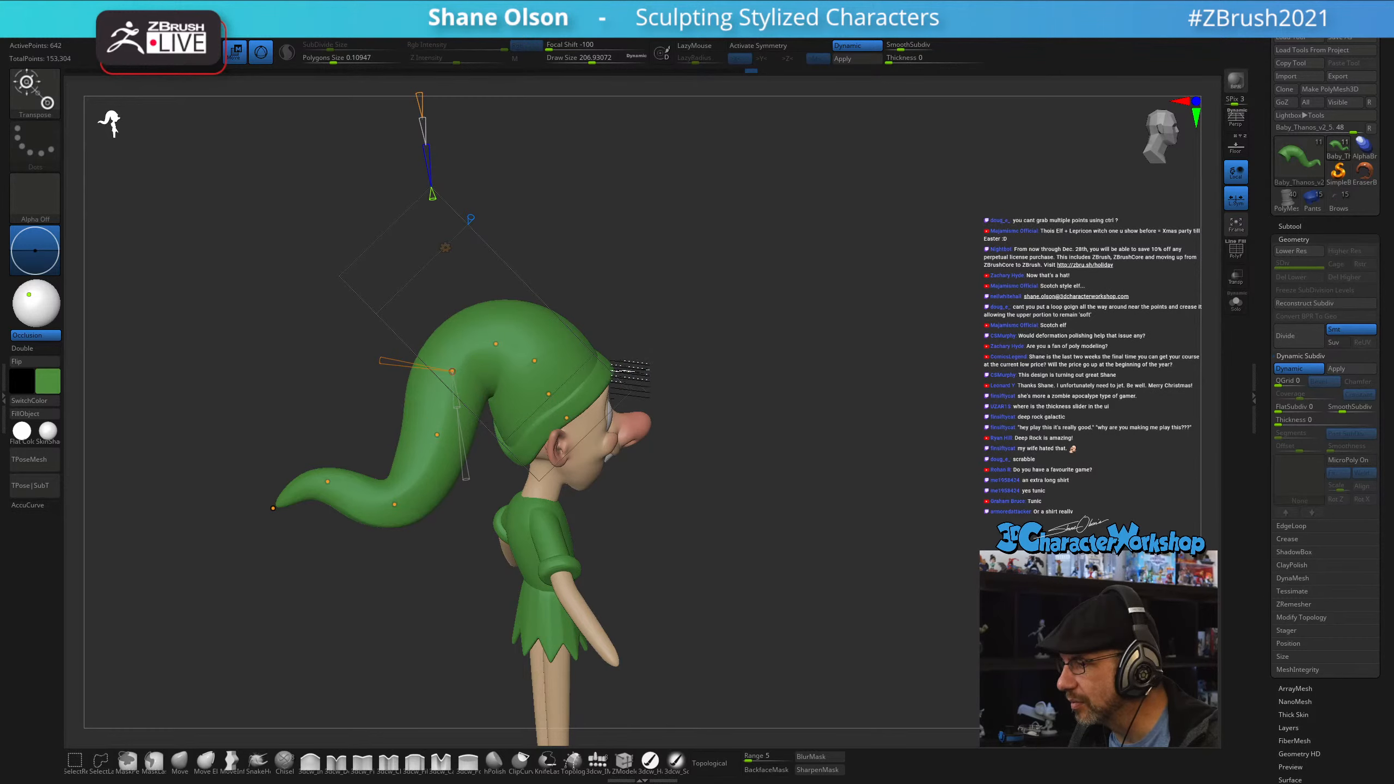
left_click_drag(630, 372, 866, 448)
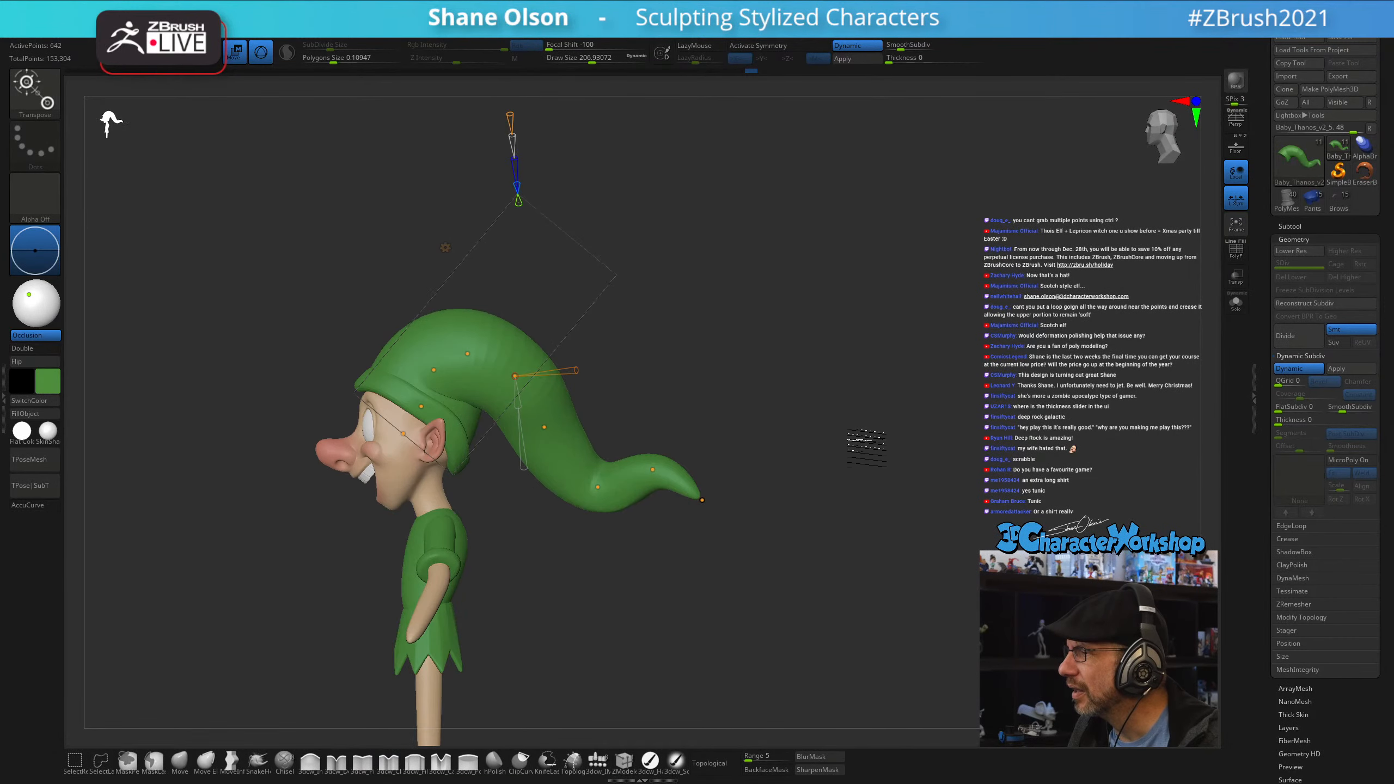
left_click_drag(827, 499, 891, 487, "alt")
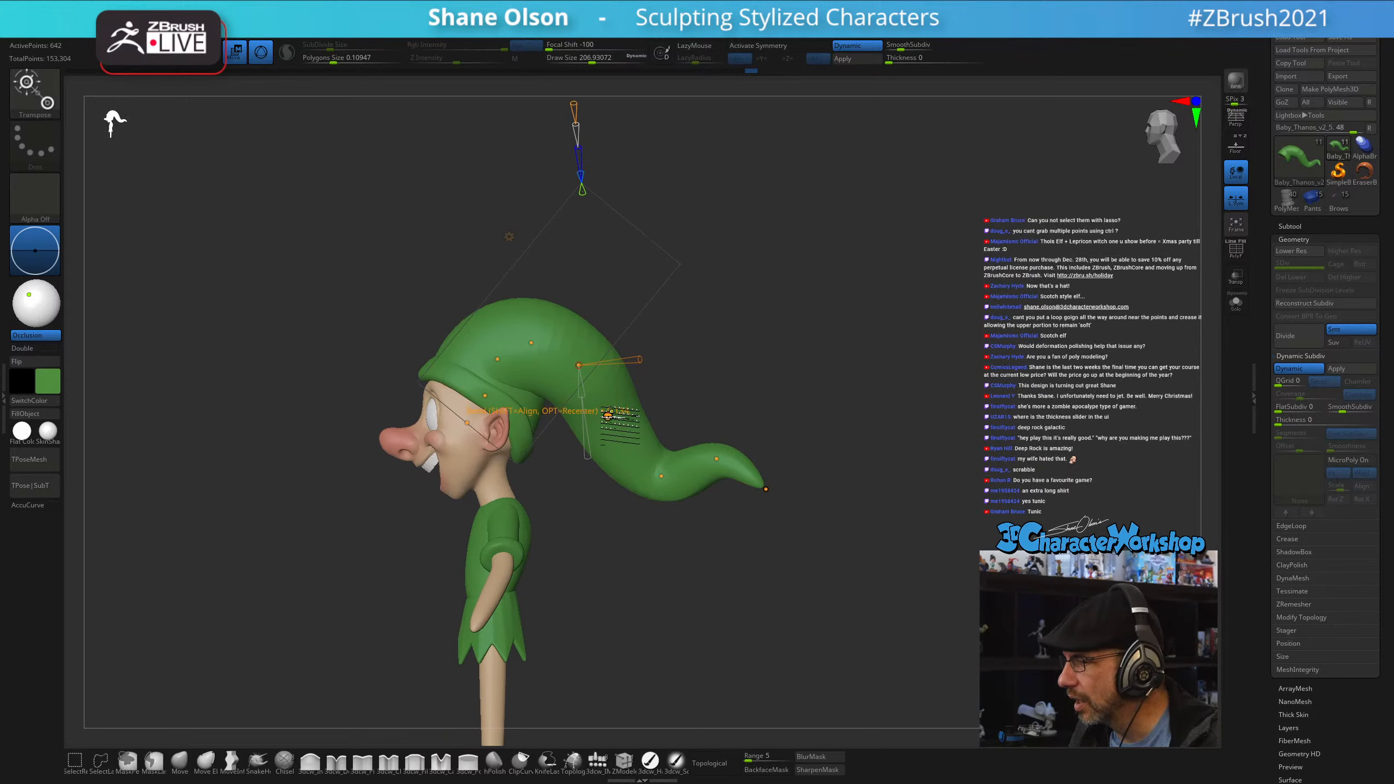
mouse_move(812, 296)
left_mouse_down("ctrl")
mouse_move(615, 462)
mouse_move(807, 280)
left_mouse_up("ctrl")
left_click_drag(900, 412, 915, 490, "ctrl")
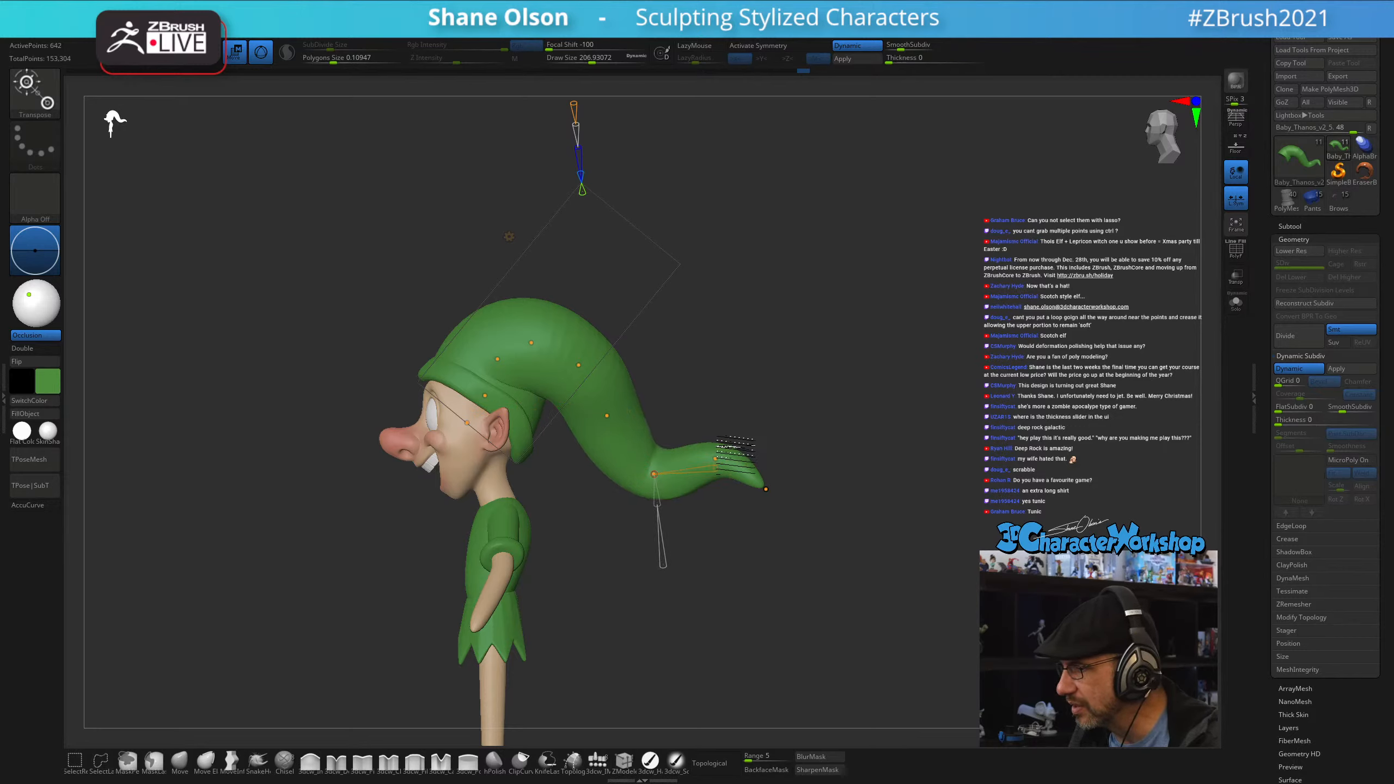
mouse_move(784, 406)
left_mouse_down()
mouse_move(846, 310)
mouse_move(783, 388)
left_mouse_up()
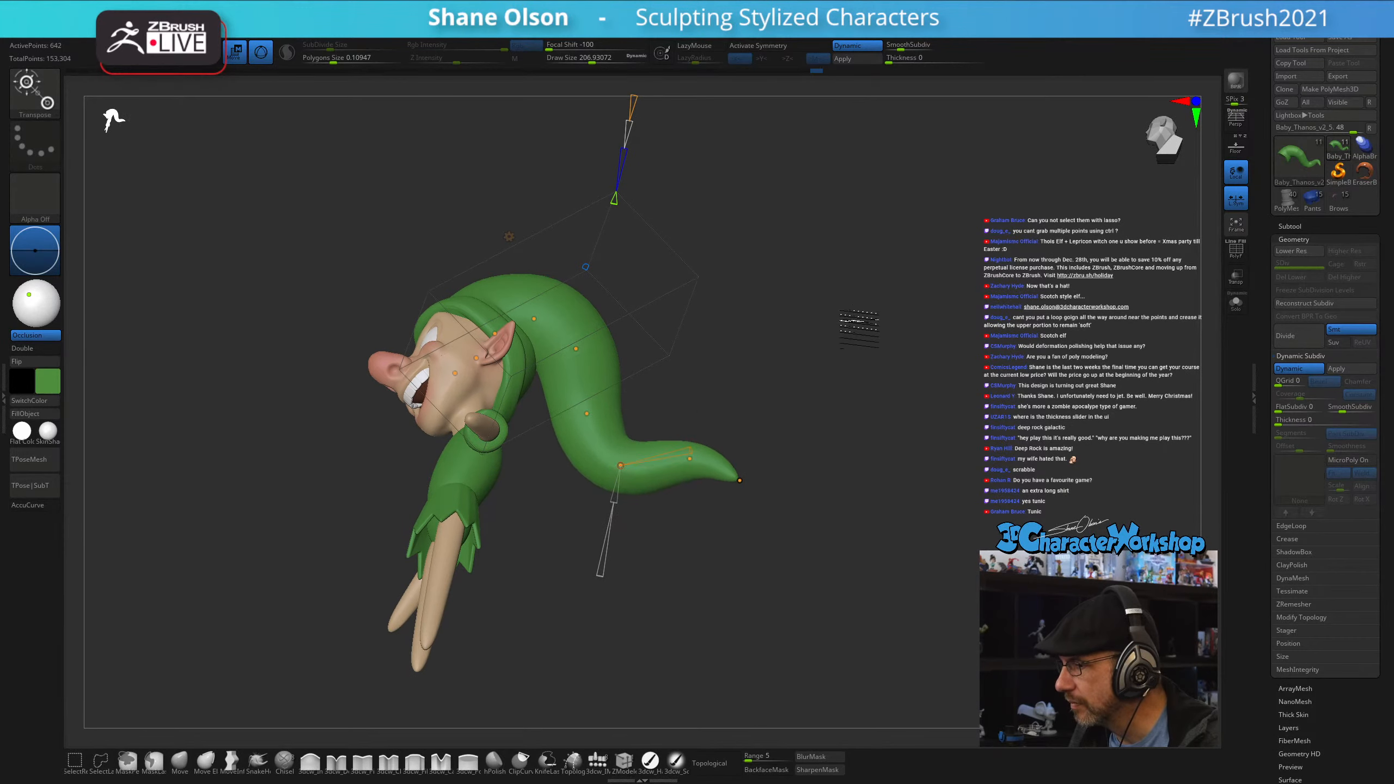
- Accept the second Bend Curve deformation on the hat and switch back to the Move brush
mouse_move(859, 330)
left_mouse_down()
mouse_move(732, 412)
mouse_move(657, 543)
mouse_move(834, 343)
mouse_move(824, 421)
mouse_move(841, 430)
mouse_move(824, 423)
mouse_move(902, 437)
mouse_move(982, 421)
mouse_move(843, 430)
mouse_move(831, 398)
mouse_move(820, 447)
mouse_move(815, 414)
mouse_move(594, 614)
mouse_move(606, 608)
left_mouse_up()
left_click(893, 445, "ctrl+shift")
mouse_move(762, 486)
left_mouse_down("ctrl")
mouse_move(763, 337)
mouse_move(849, 537)
left_mouse_up("ctrl")
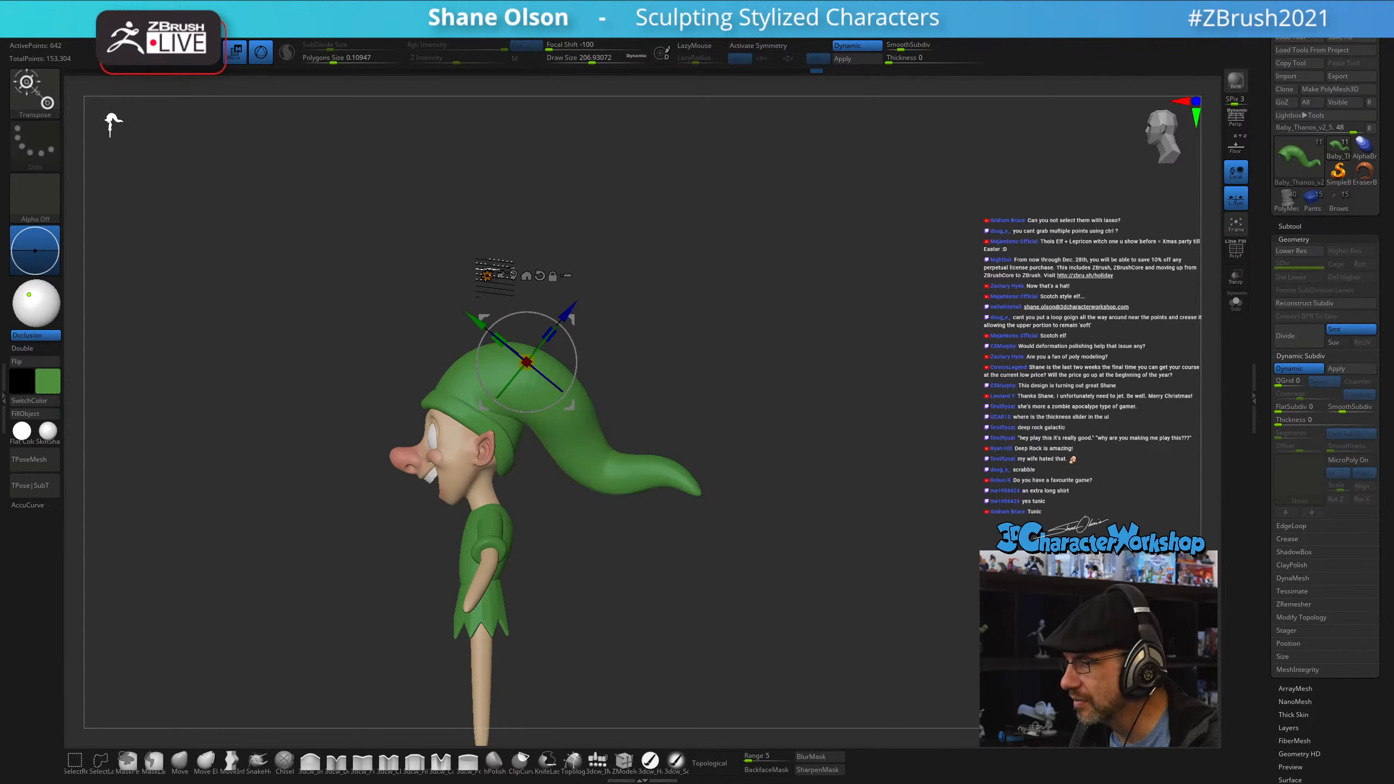
left_click(486, 275)
left_click(591, 278)
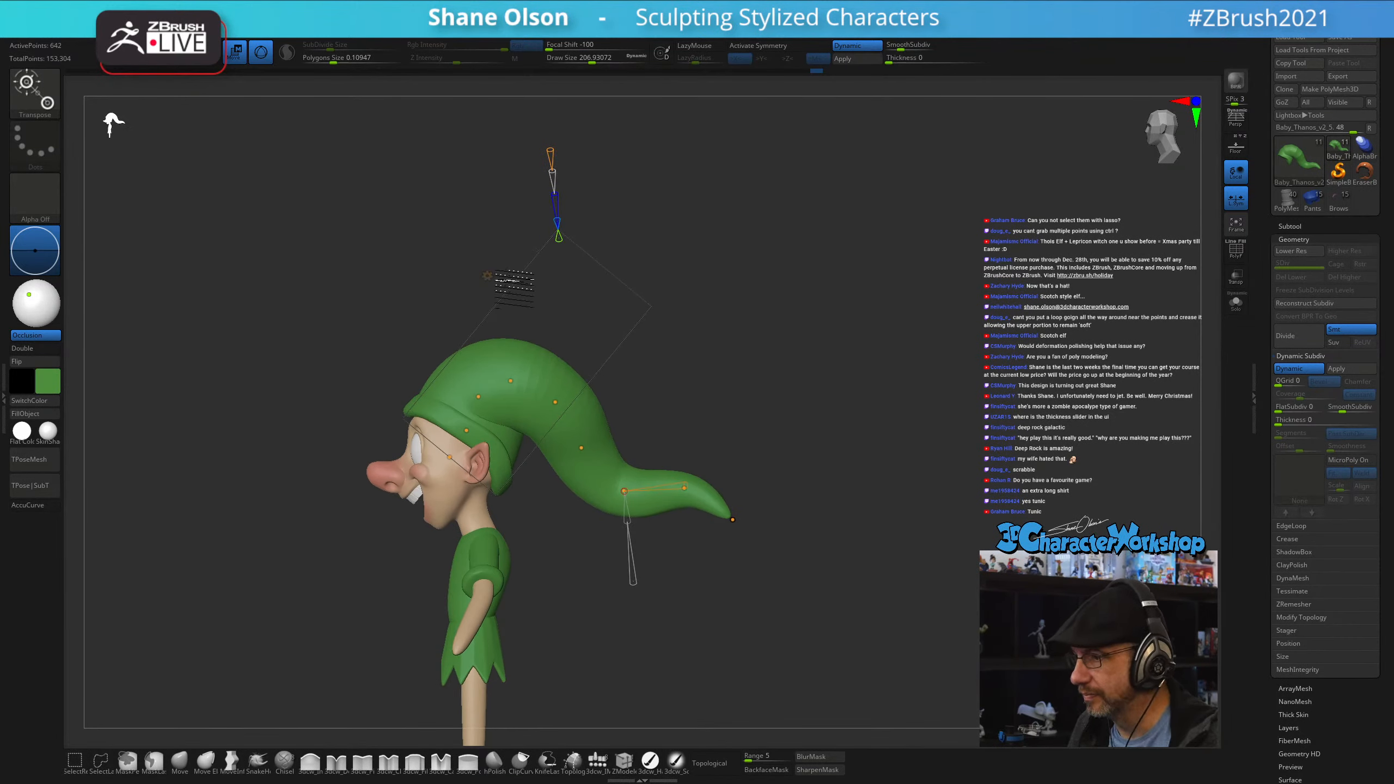
left_click(486, 275)
left_click(472, 287)
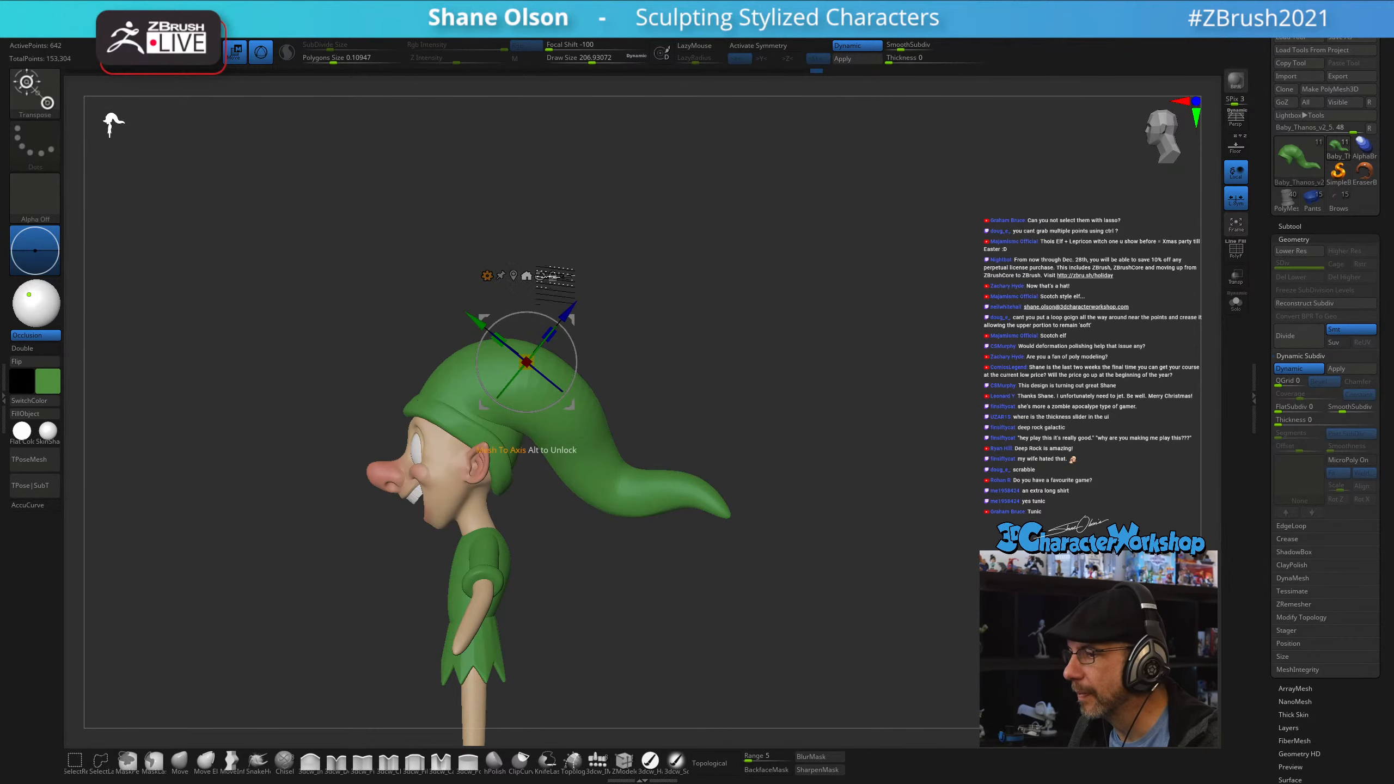
key("q")
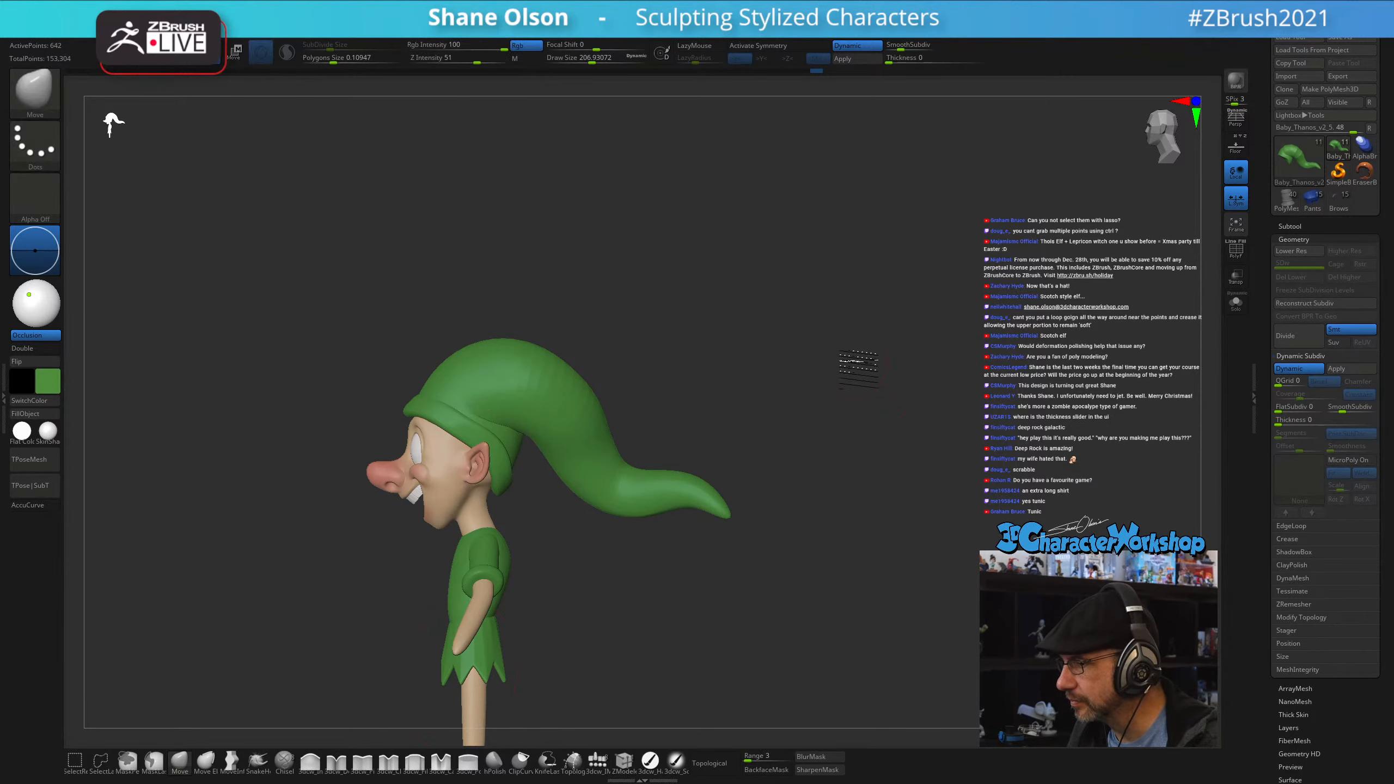
- Reduce the Move brush's draw size to about 132 and adjust the front of the hat around the forehead
mouse_move(857, 368)
left_mouse_down()
mouse_move(933, 370)
mouse_move(810, 379)
mouse_move(851, 314)
mouse_move(1001, 243)
left_mouse_up()
left_click_drag(432, 401, 429, 327)
left_click_drag(726, 550, 804, 553)
left_click_drag(488, 333, 631, 343)
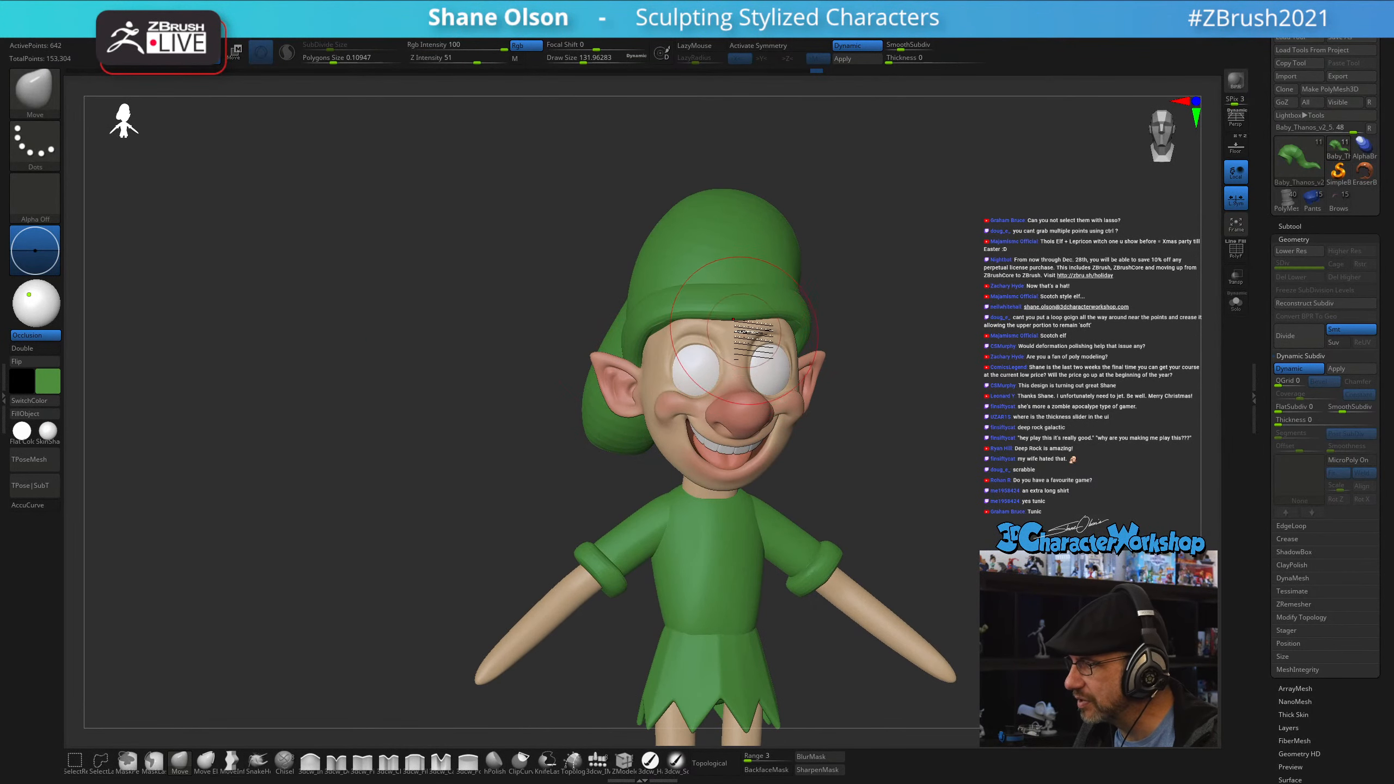
left_click_drag(961, 288, 554, 406, "alt")
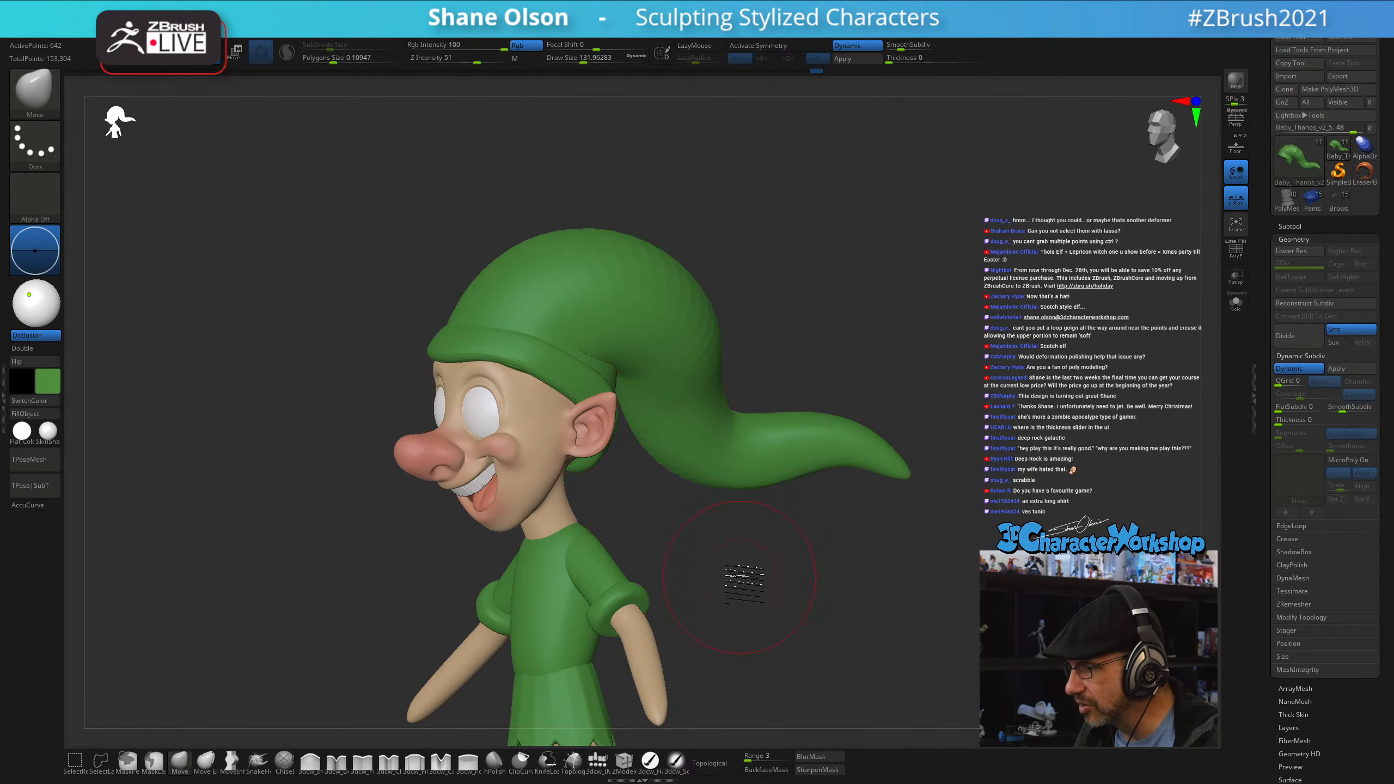
left_click_drag(731, 576, 494, 439)
left_click_drag(549, 477, 558, 417)
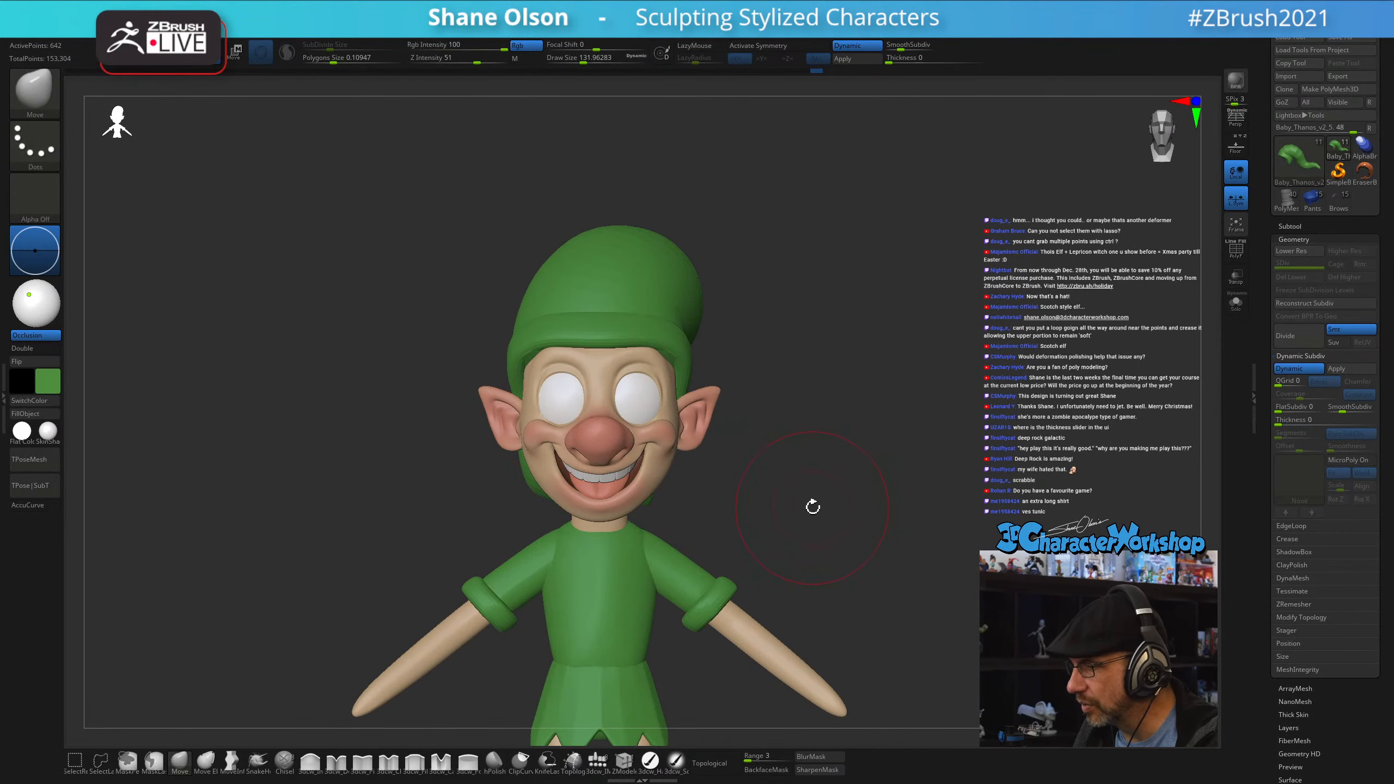
- Reduce the Move brush's draw size to about 87
mouse_move(814, 508)
left_mouse_down("alt")
mouse_move(844, 520)
mouse_move(762, 360)
left_mouse_up("alt")
key("s")
left_click_drag(842, 436, 829, 436)
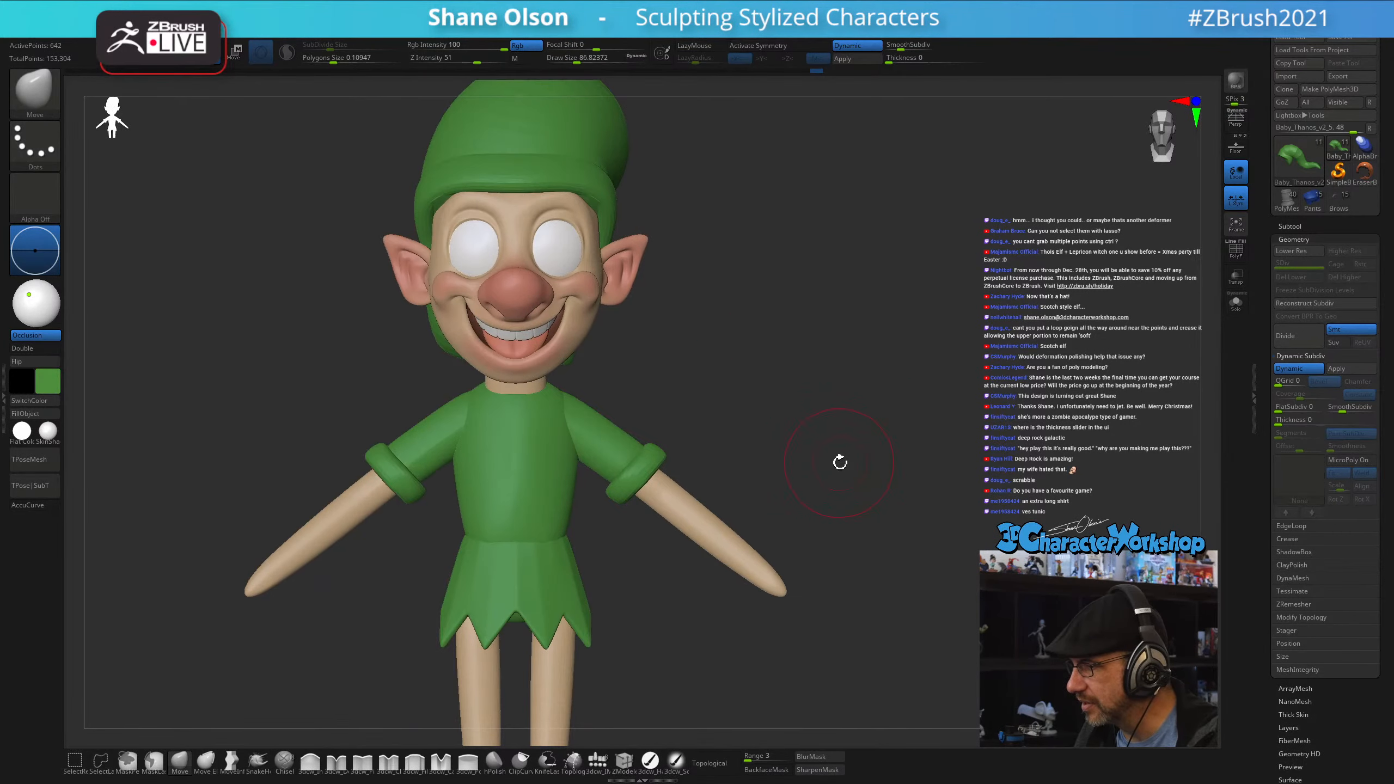
- Review the whole elf from the front and in three-quarter view, turning on perspective for the viewport
key("f")
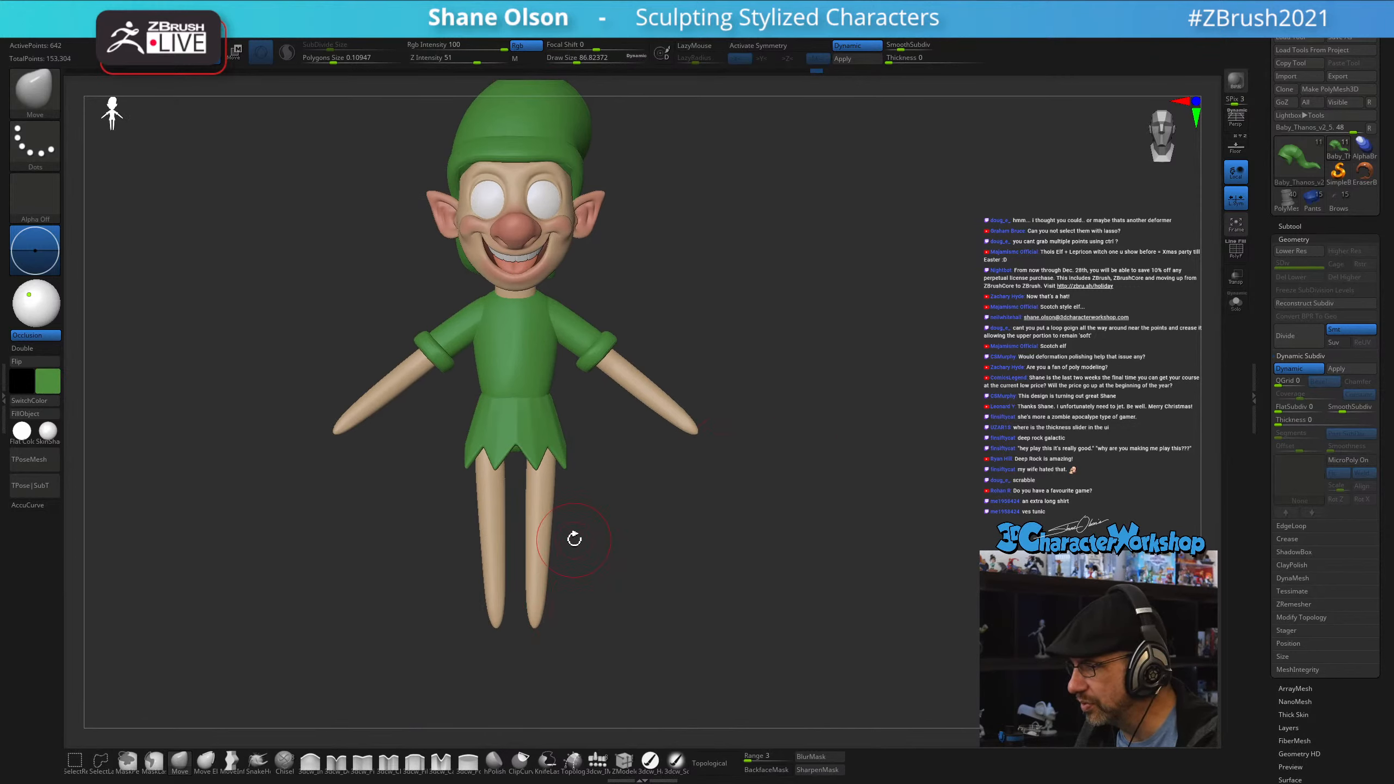
left_click_drag(625, 488, 569, 408)
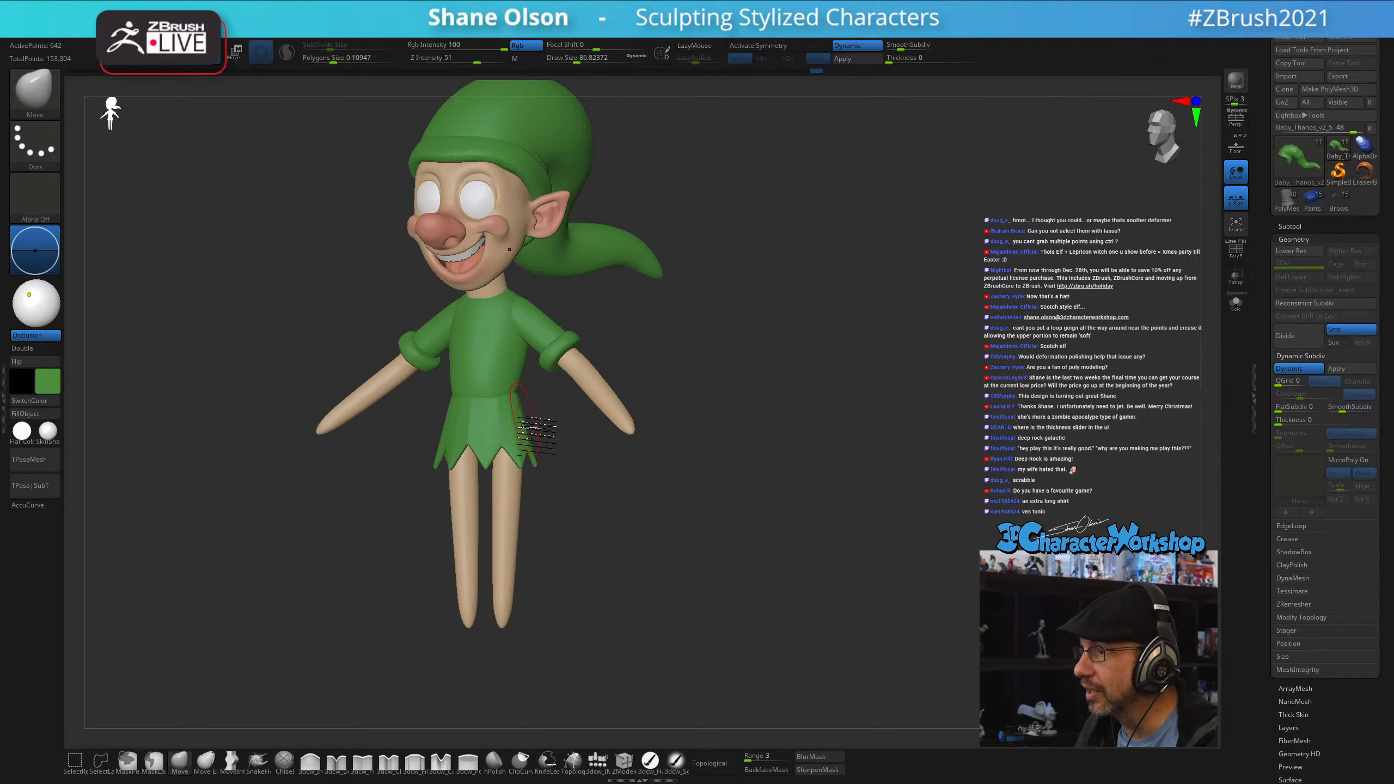
left_click_drag(570, 506, 757, 528)
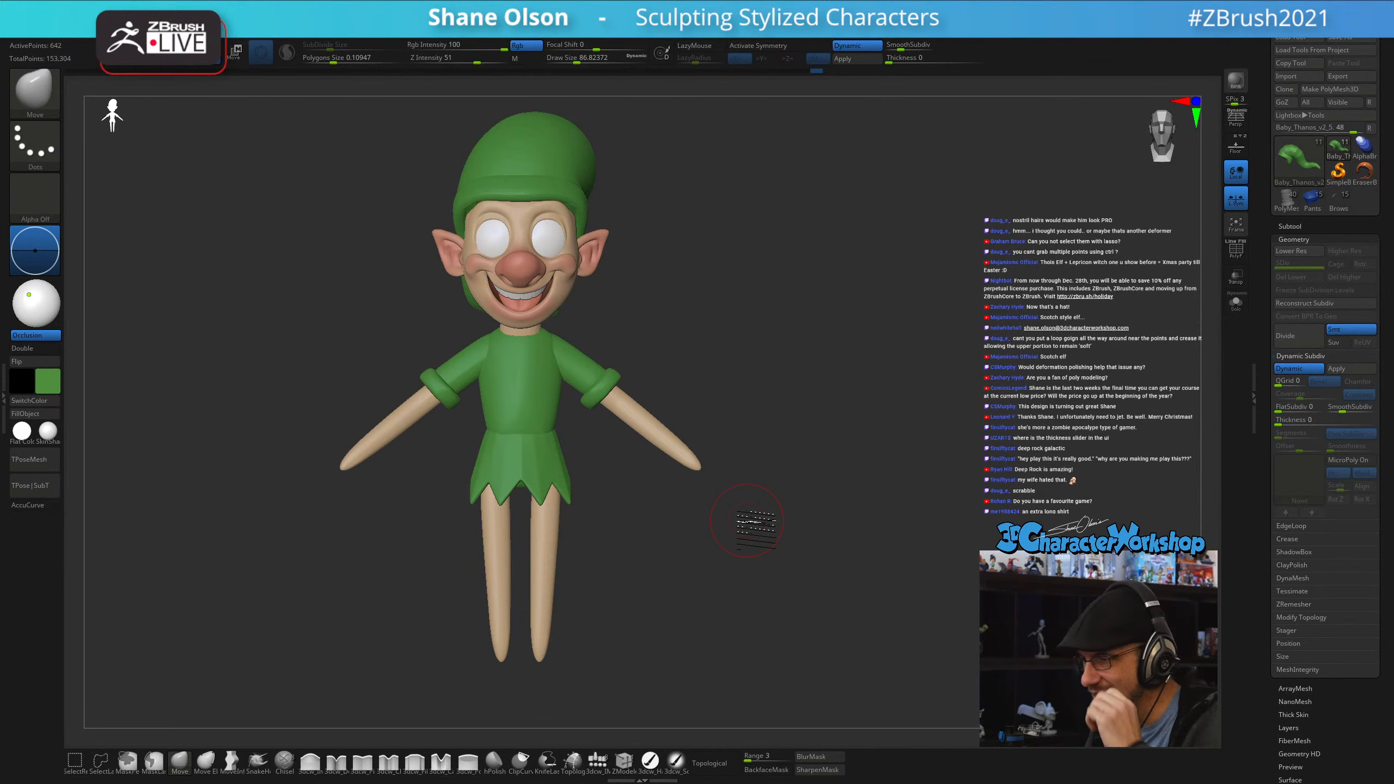
key("p")
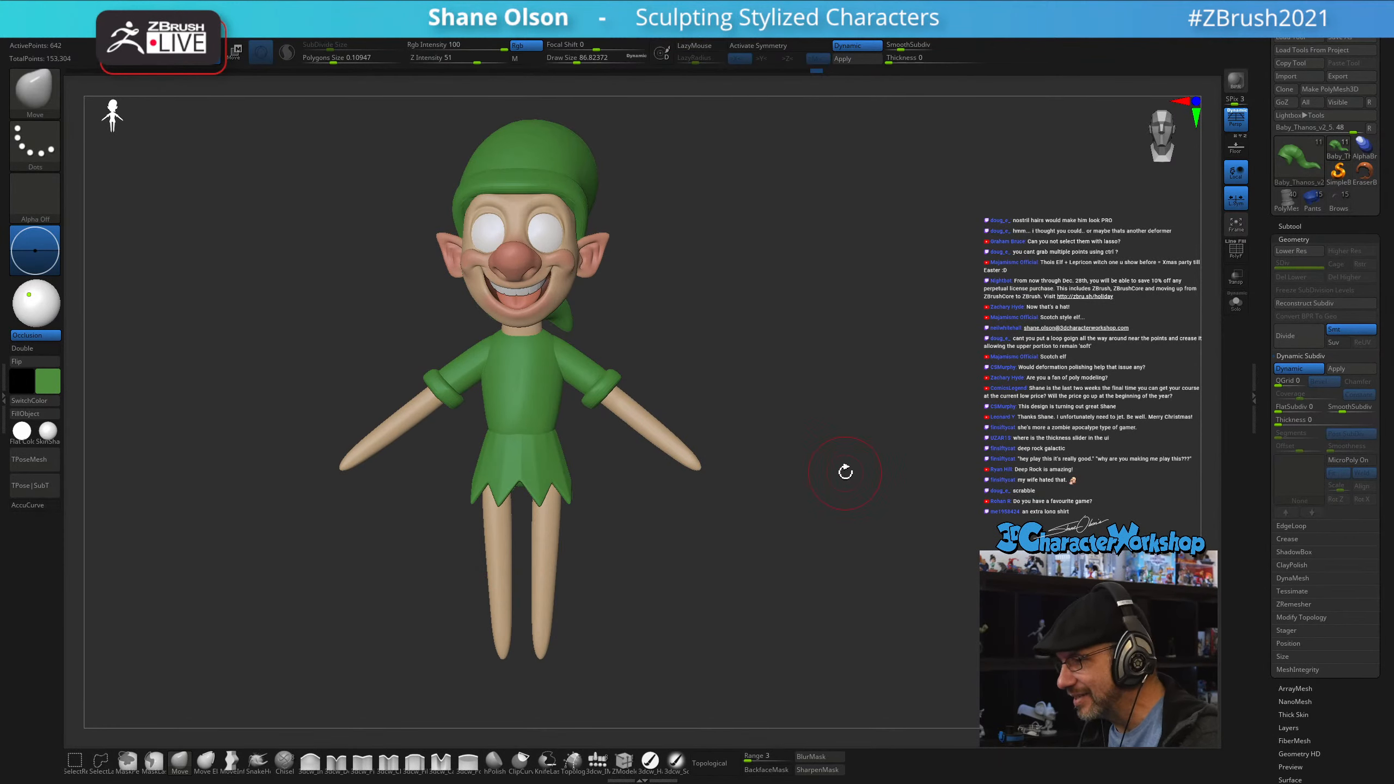
left_click_drag(842, 468, 844, 440, "alt")
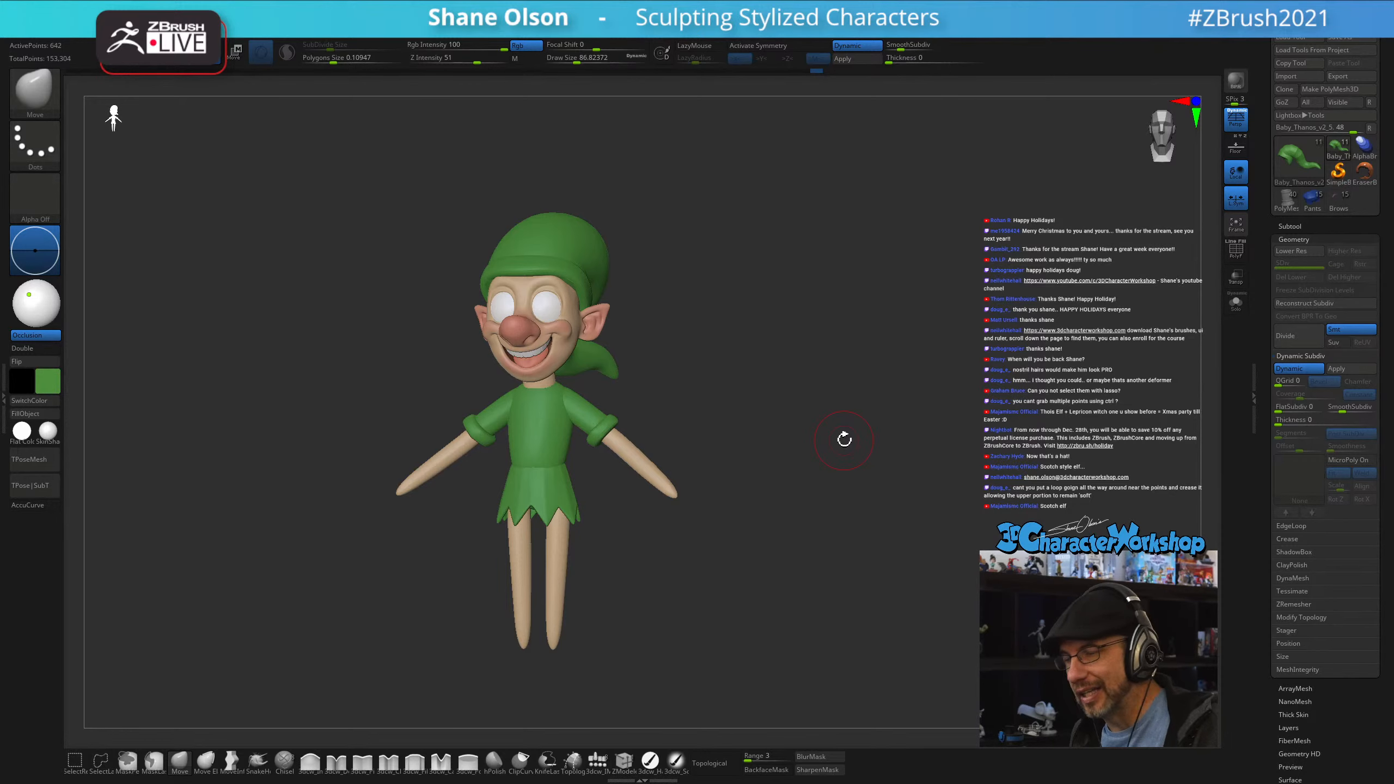
- Switch to the PolyMesh3D tool holding the leprechaun with the beer mug and examine the full figure
left_click(1284, 200)
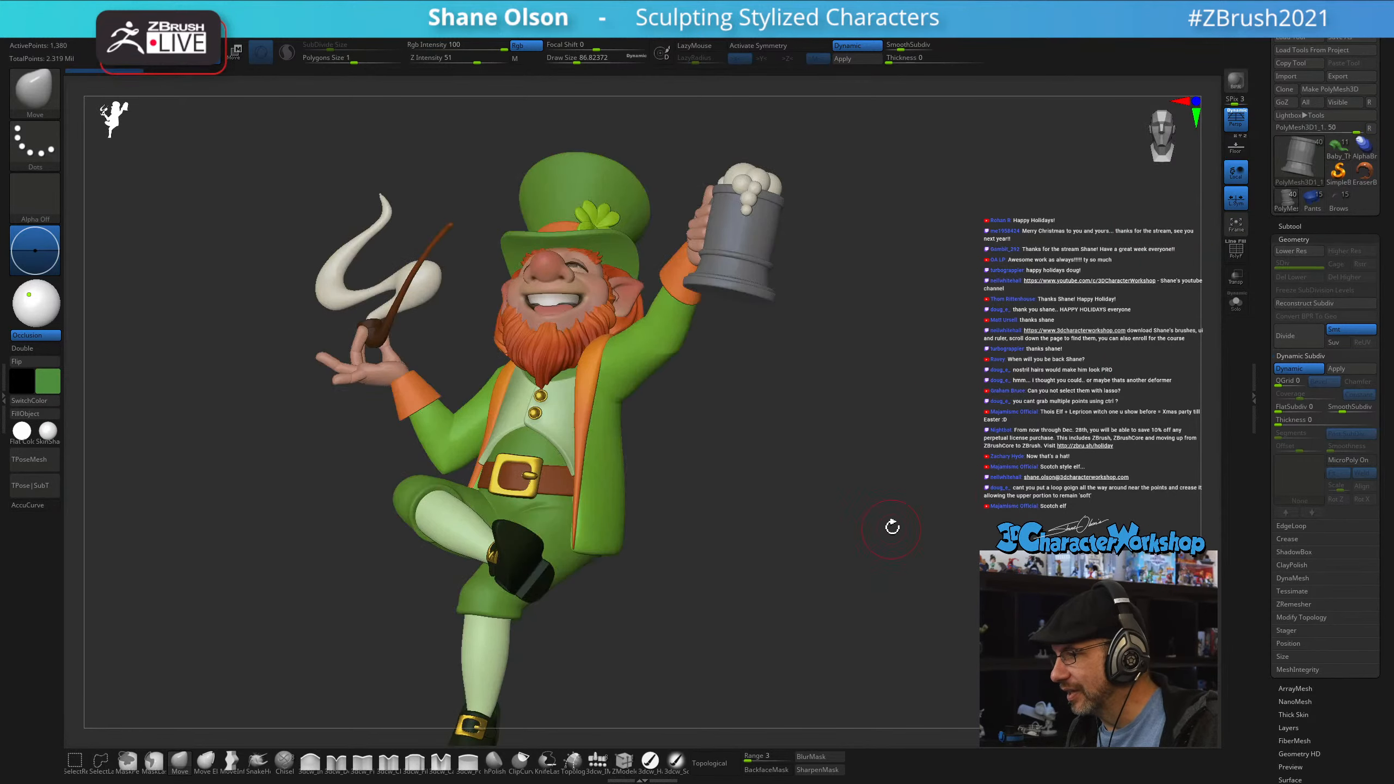
left_click_drag(892, 527, 840, 484)
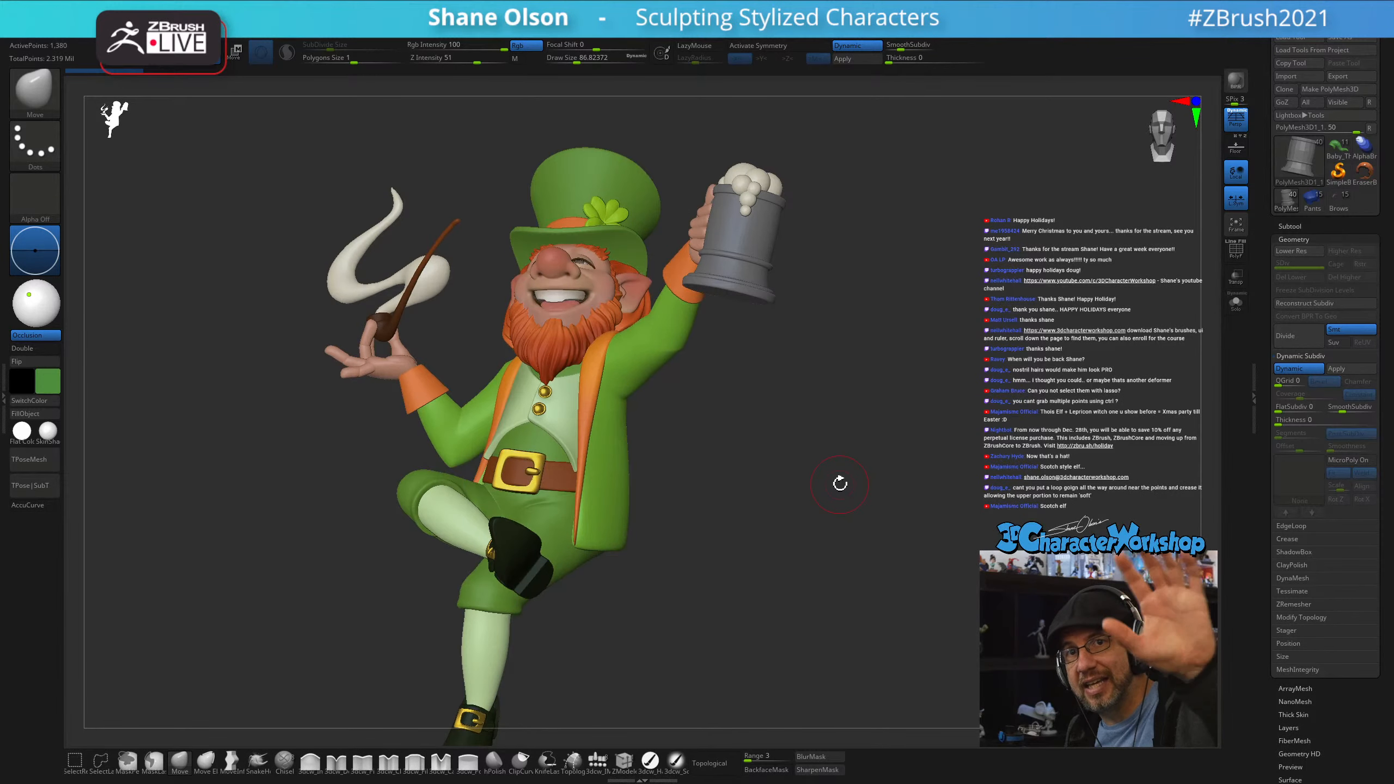